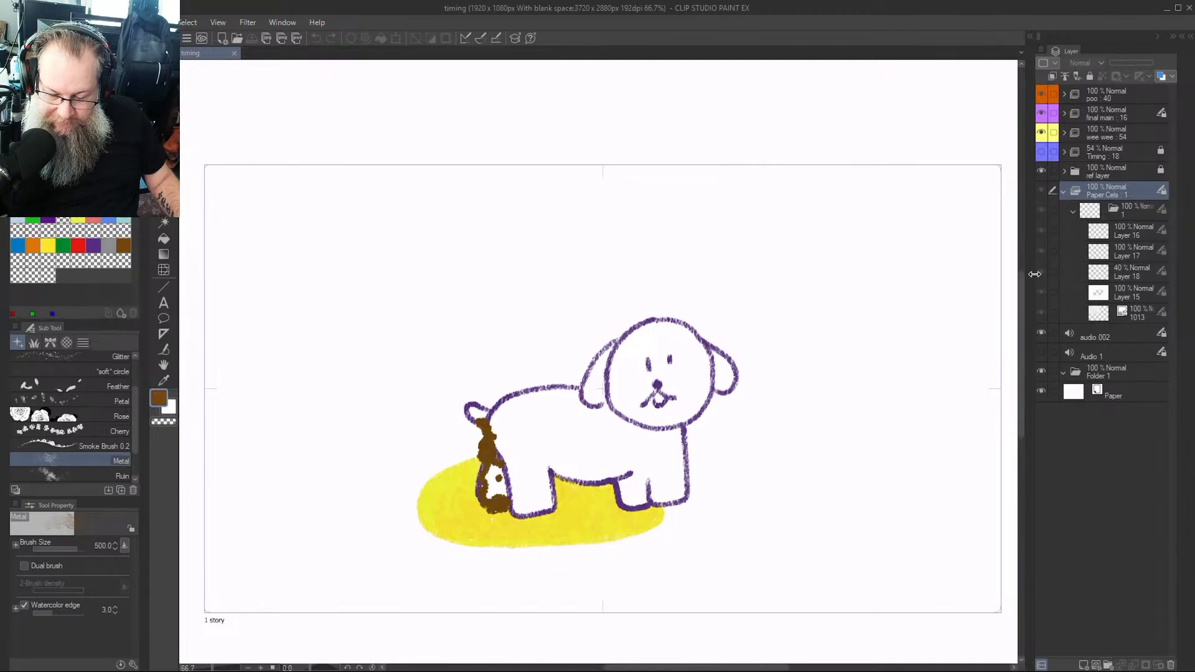
Widen the layer list and select Layer 16 in cel 1 of the Paper Cels folder
drag(1028, 274, 980, 271)
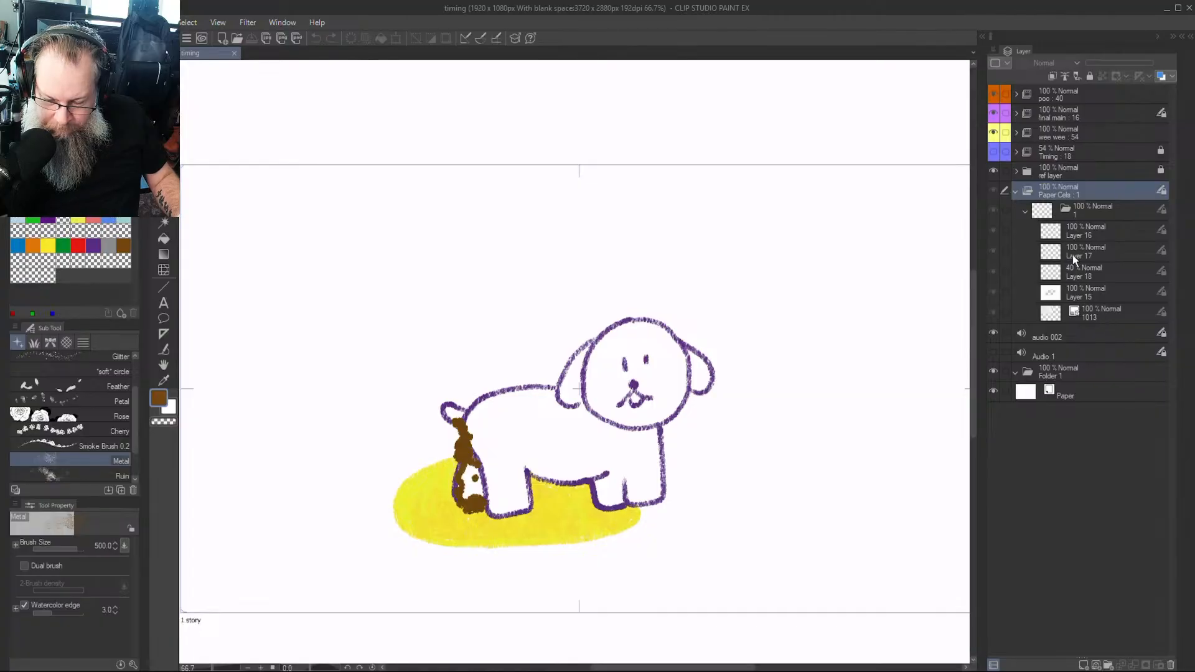
click(1077, 229)
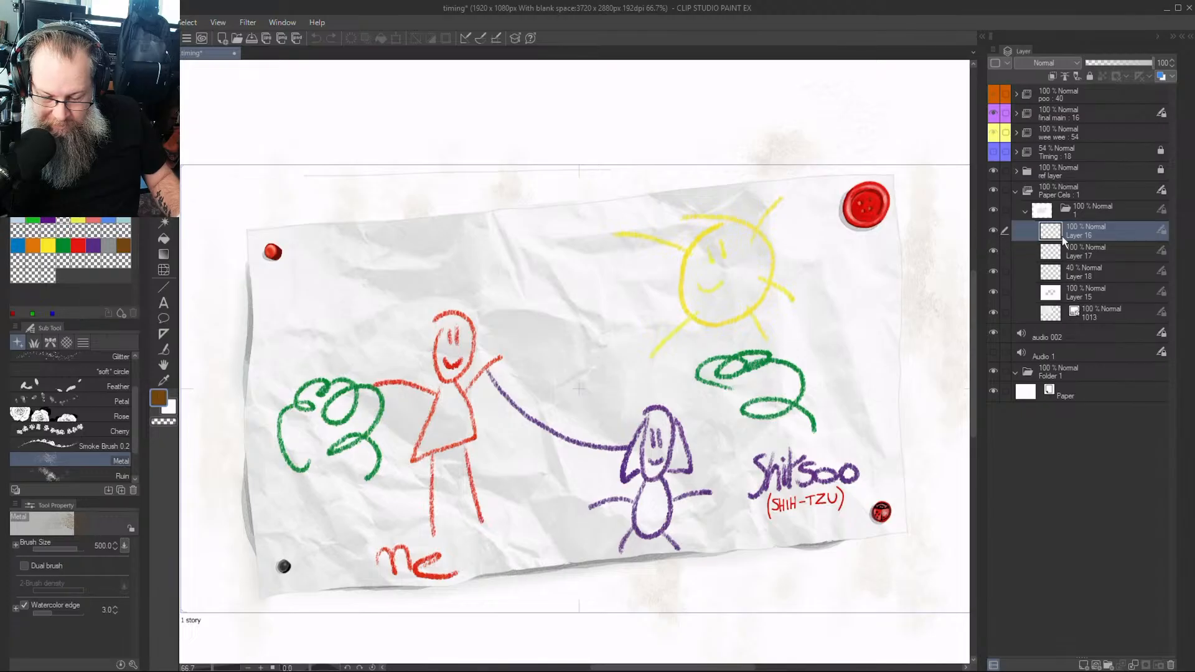
Toggle the visibility of Layer 18 to compare the paper drawing with and without the background stains
click(992, 272)
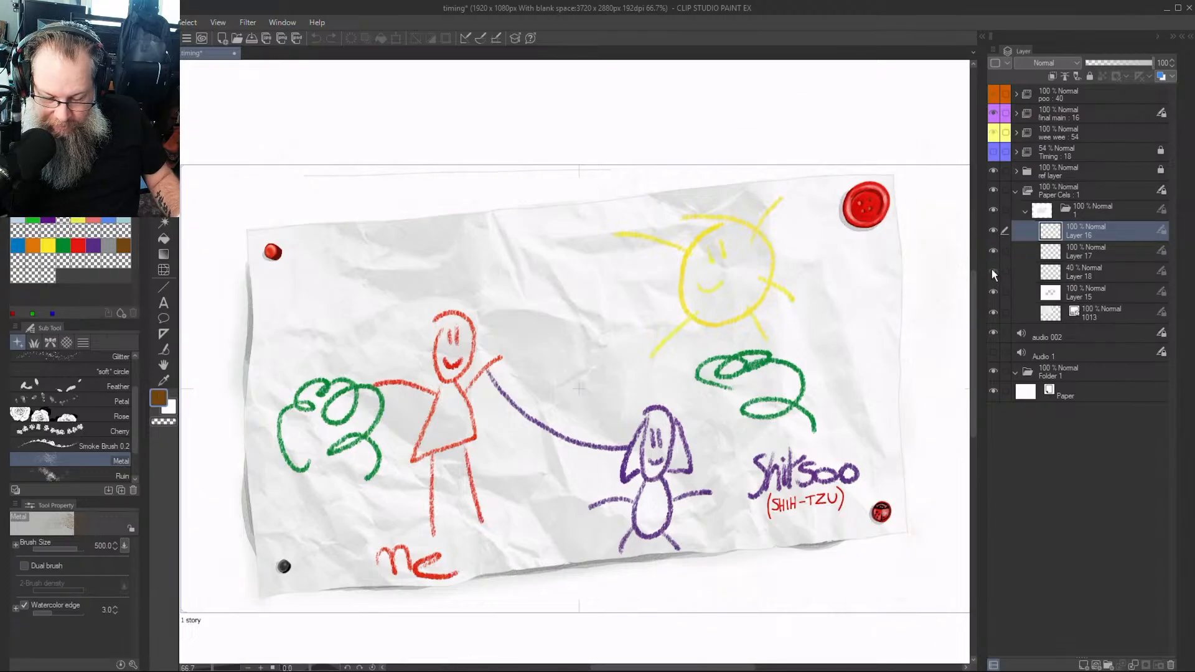
click(992, 270)
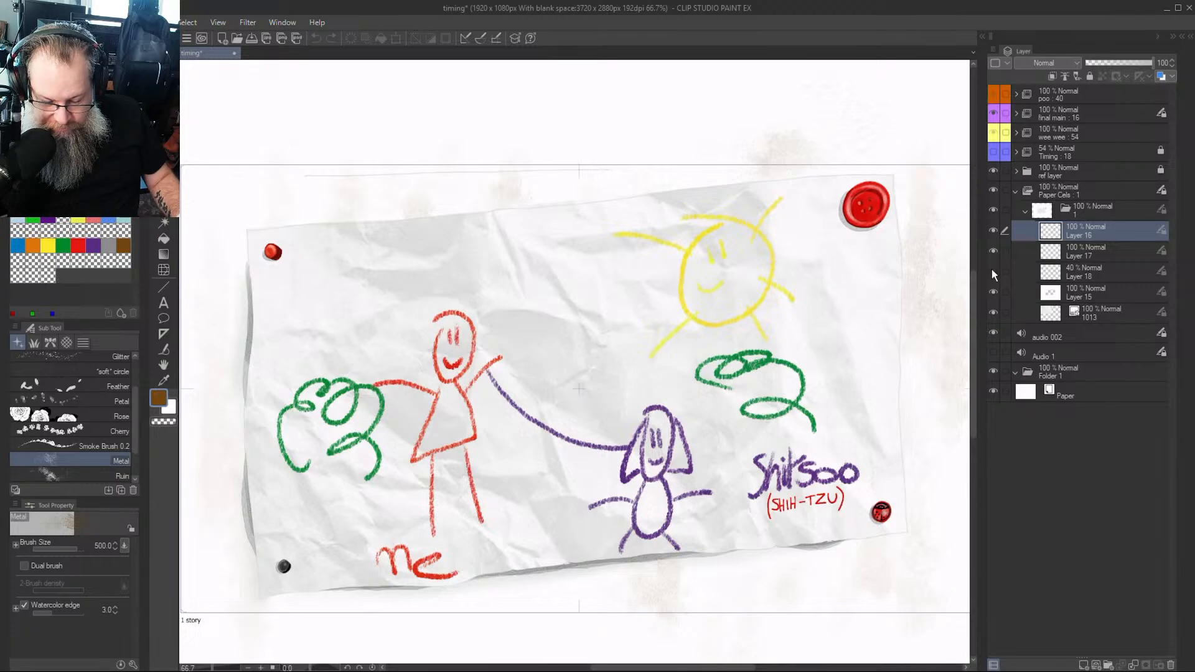
click(992, 271)
click(992, 272)
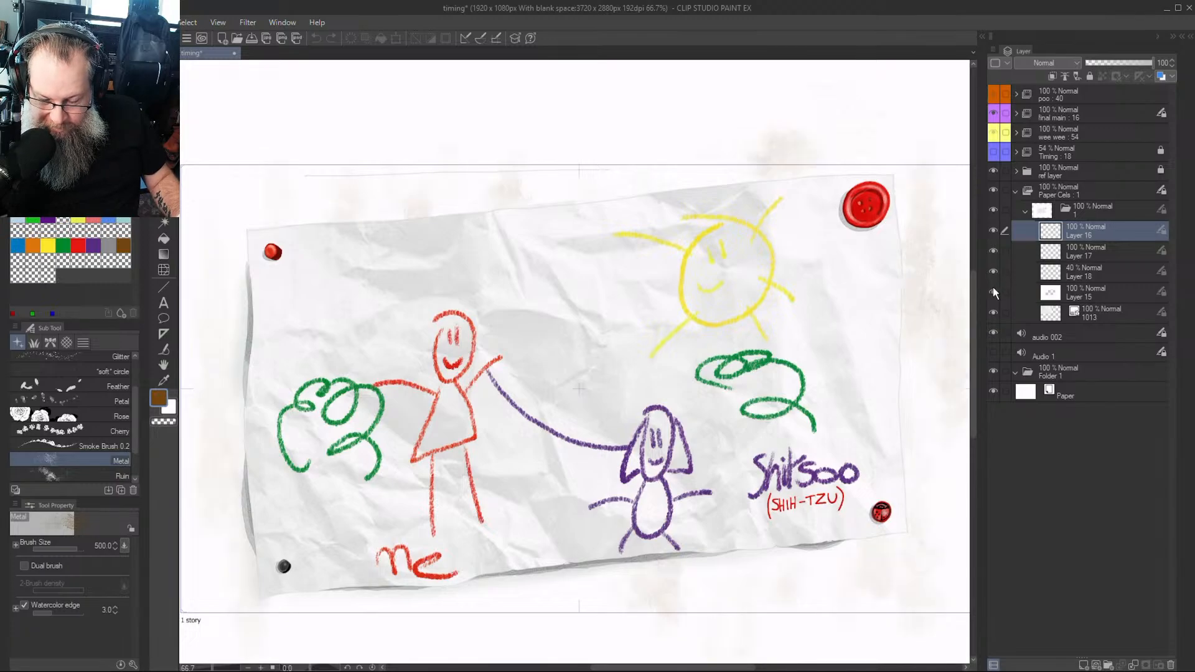
Toggle the visibility of Layer 15 to check how it shapes the crumpled paper's edges and shadow
click(993, 292)
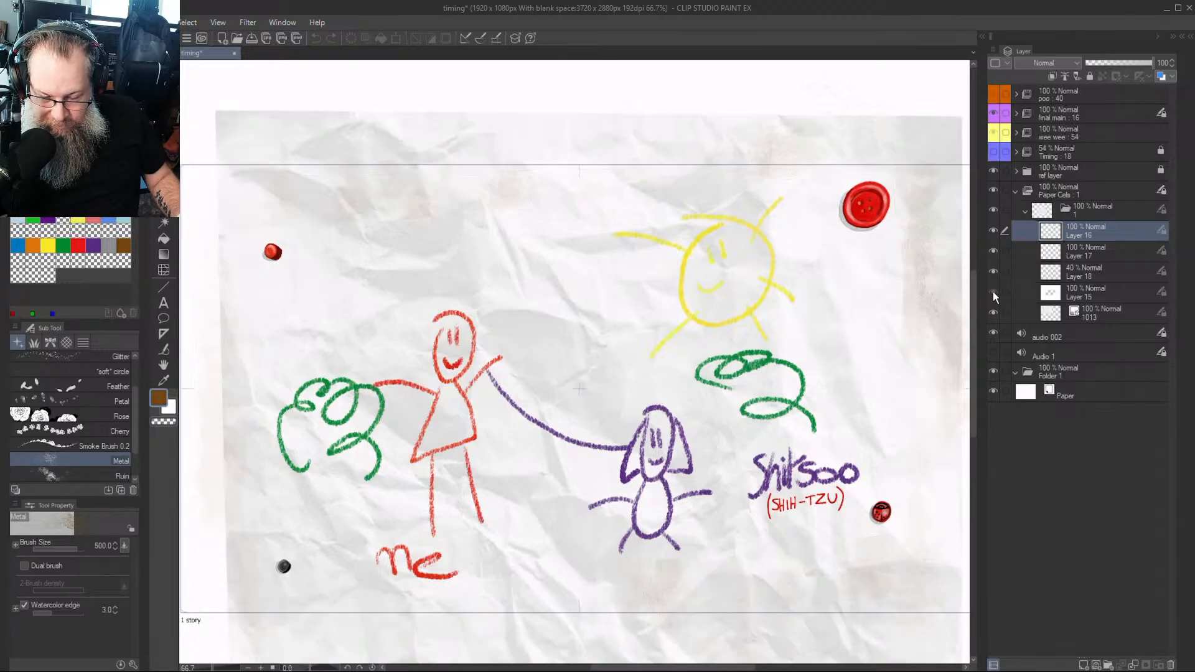
click(992, 291)
click(992, 291)
click(992, 291)
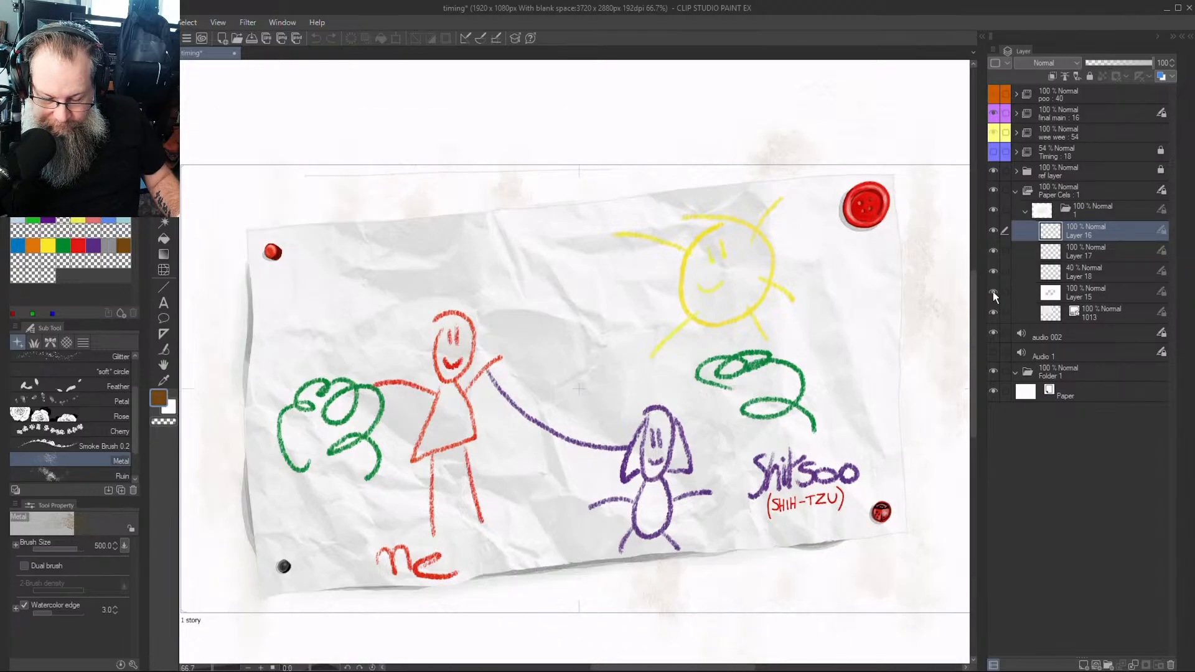
click(992, 291)
click(992, 291)
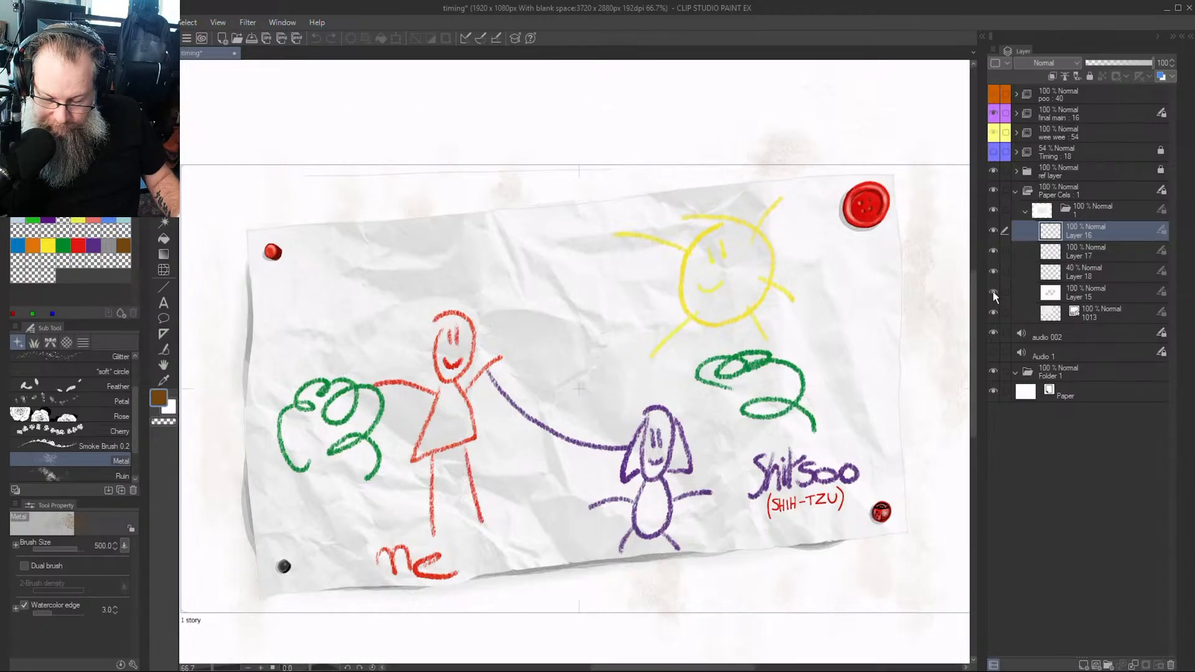
Toggle the 1013 paper texture layer to compare the drawing with and without it, and recheck Layer 15
click(992, 311)
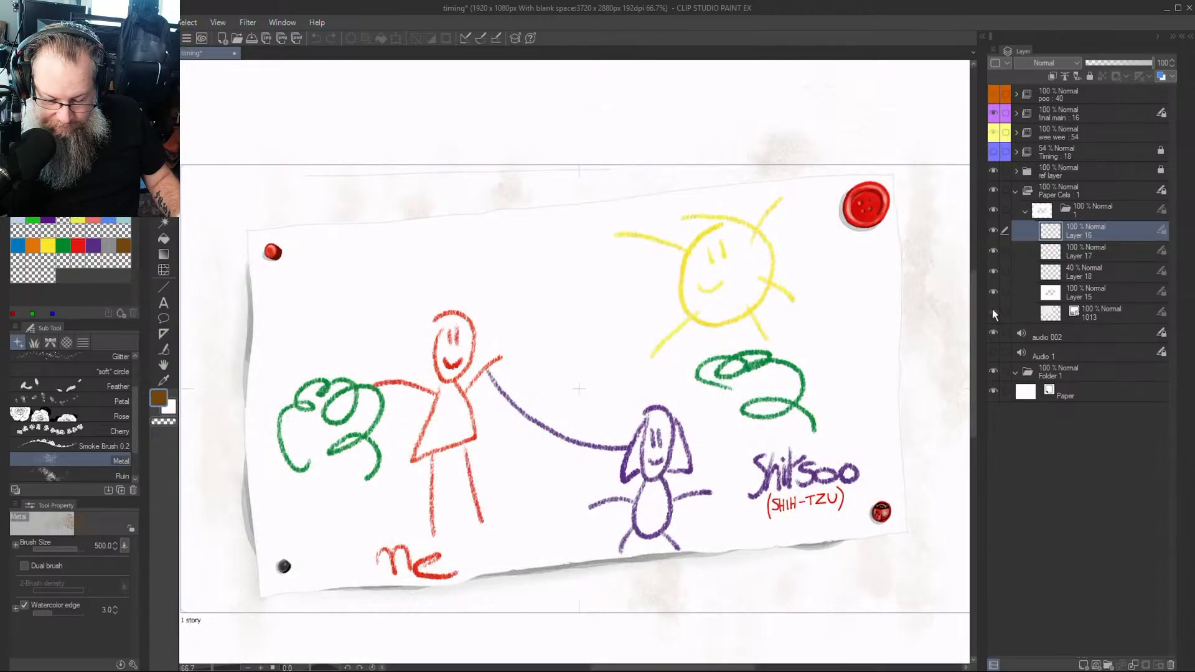
click(993, 311)
click(992, 311)
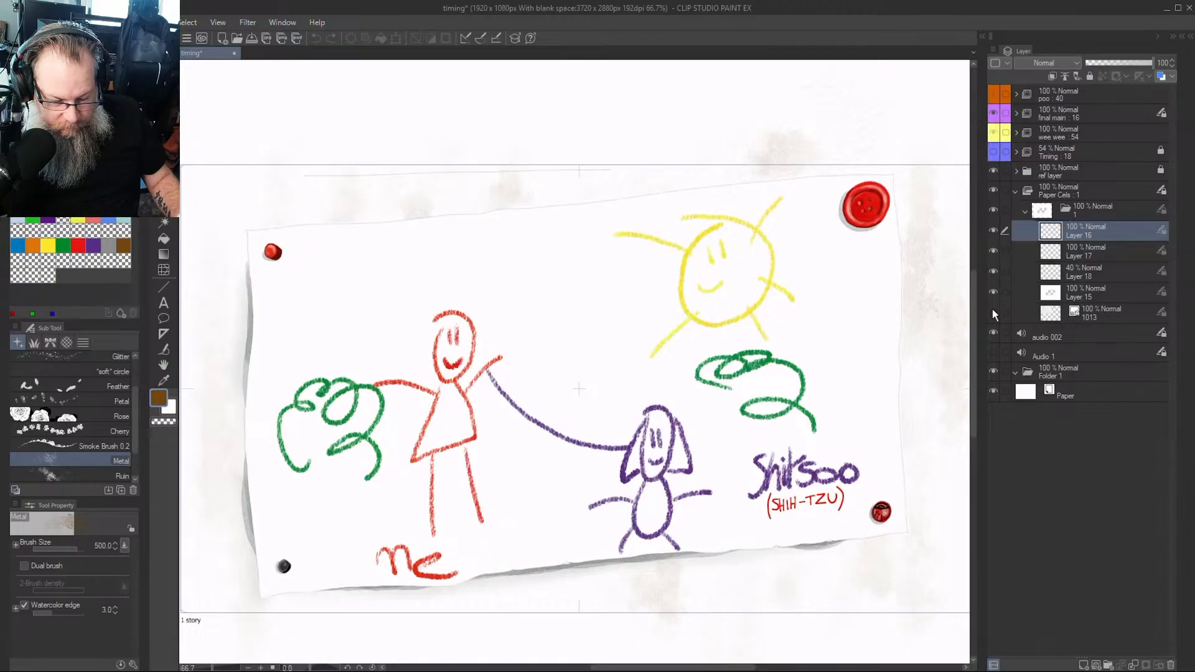
click(991, 309)
click(992, 306)
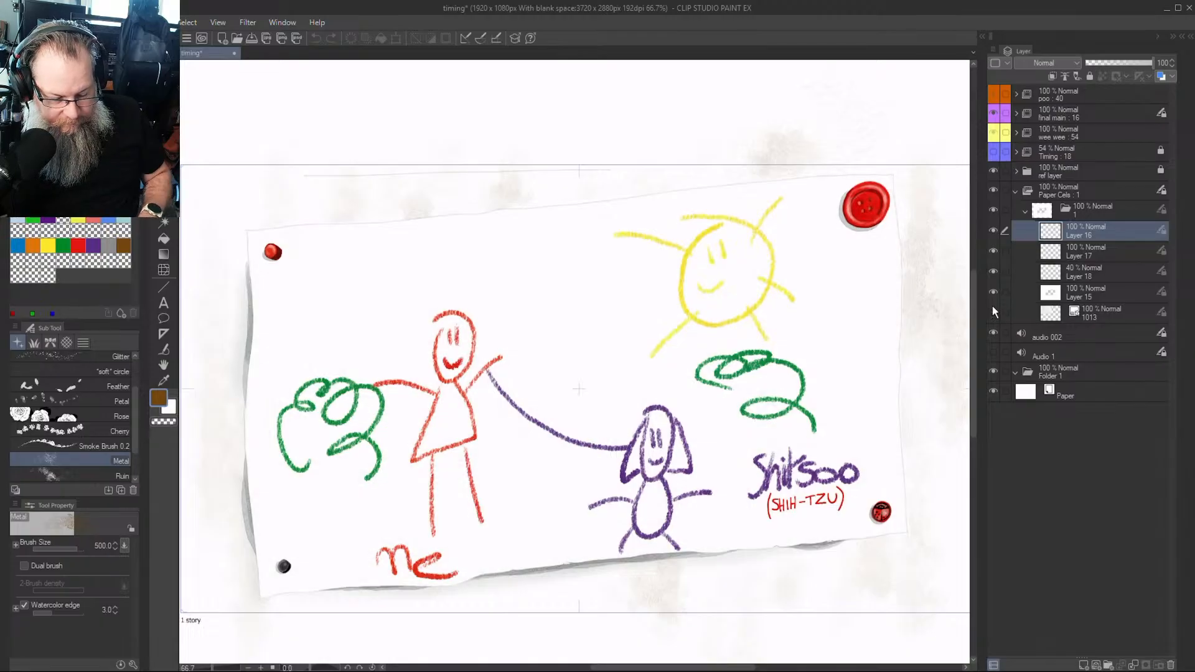
click(992, 309)
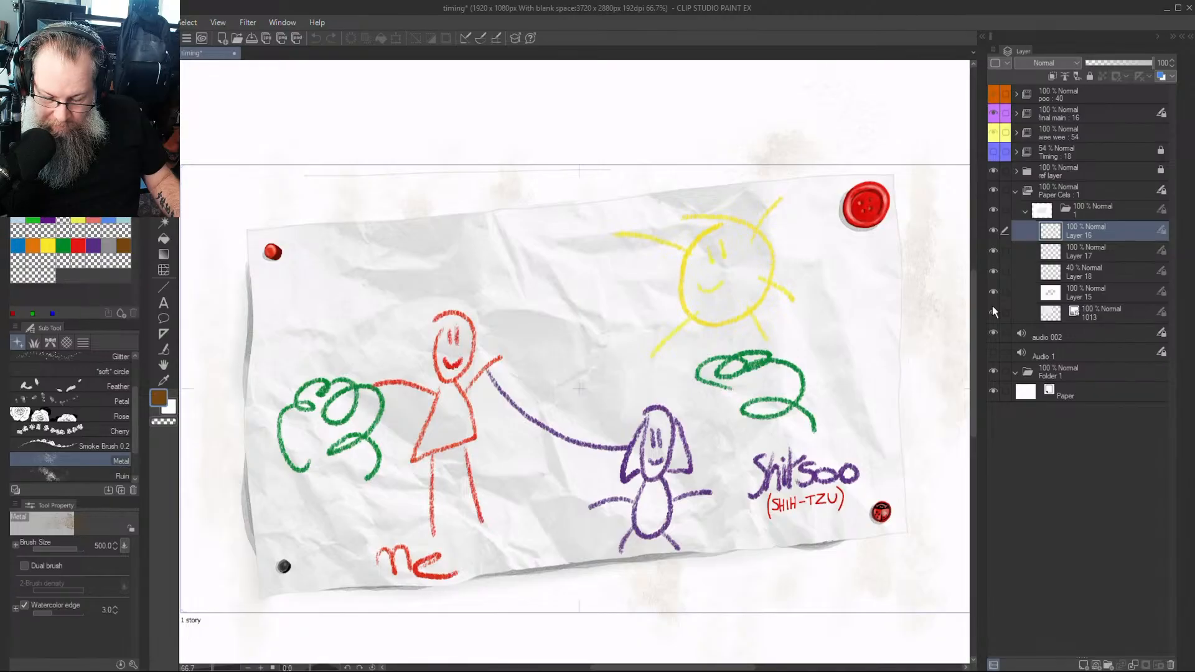
click(993, 308)
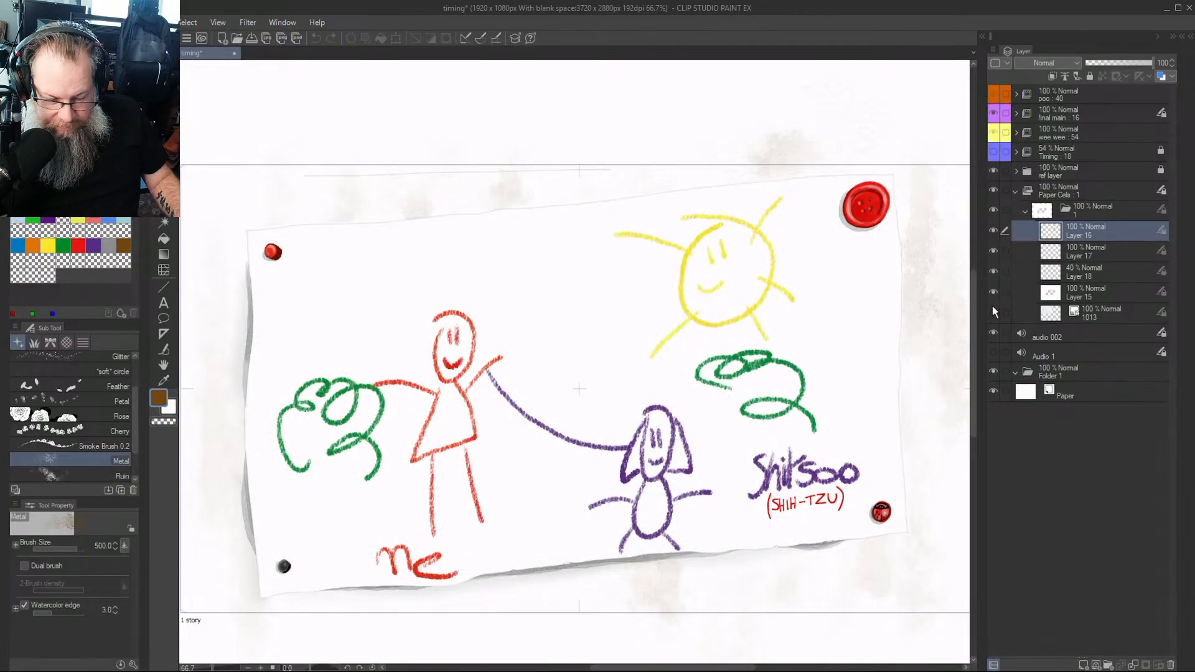
click(992, 310)
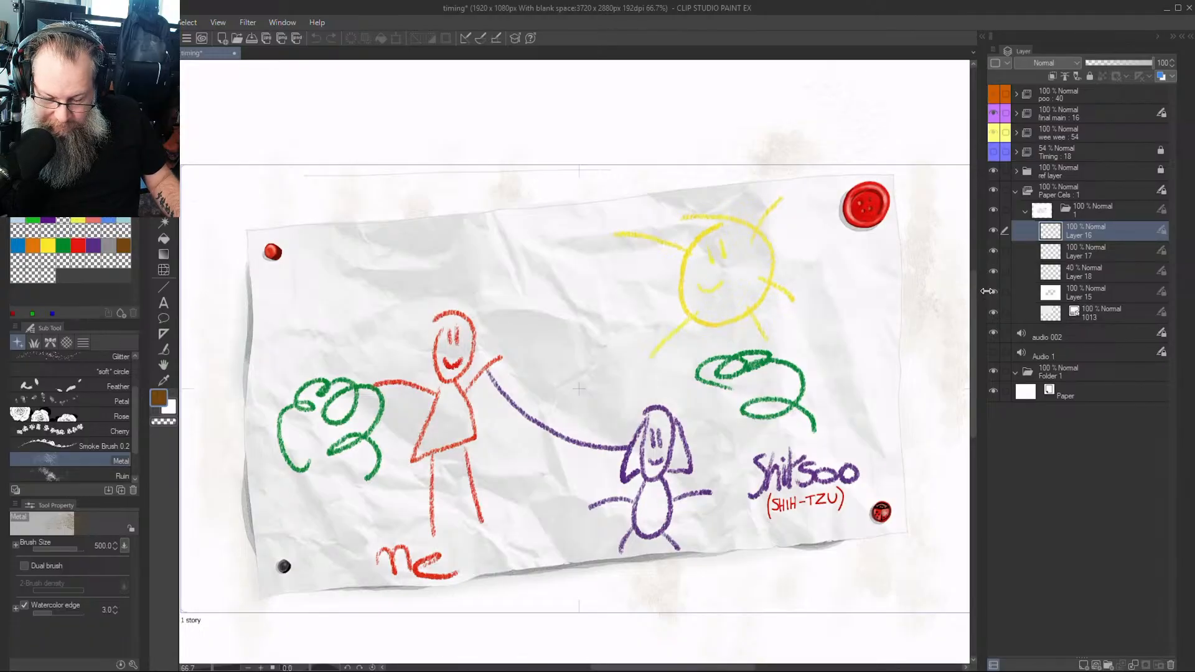
click(992, 291)
click(992, 290)
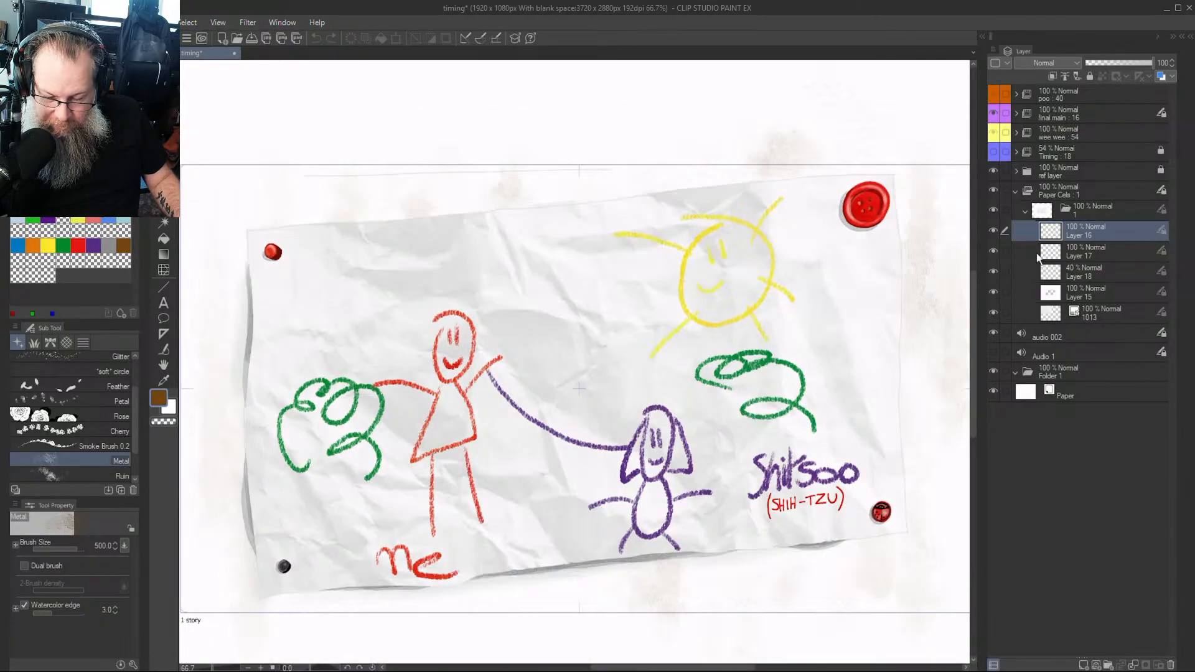
Collapse cel folder 1 inside Paper Cels and duplicate it
click(1086, 208)
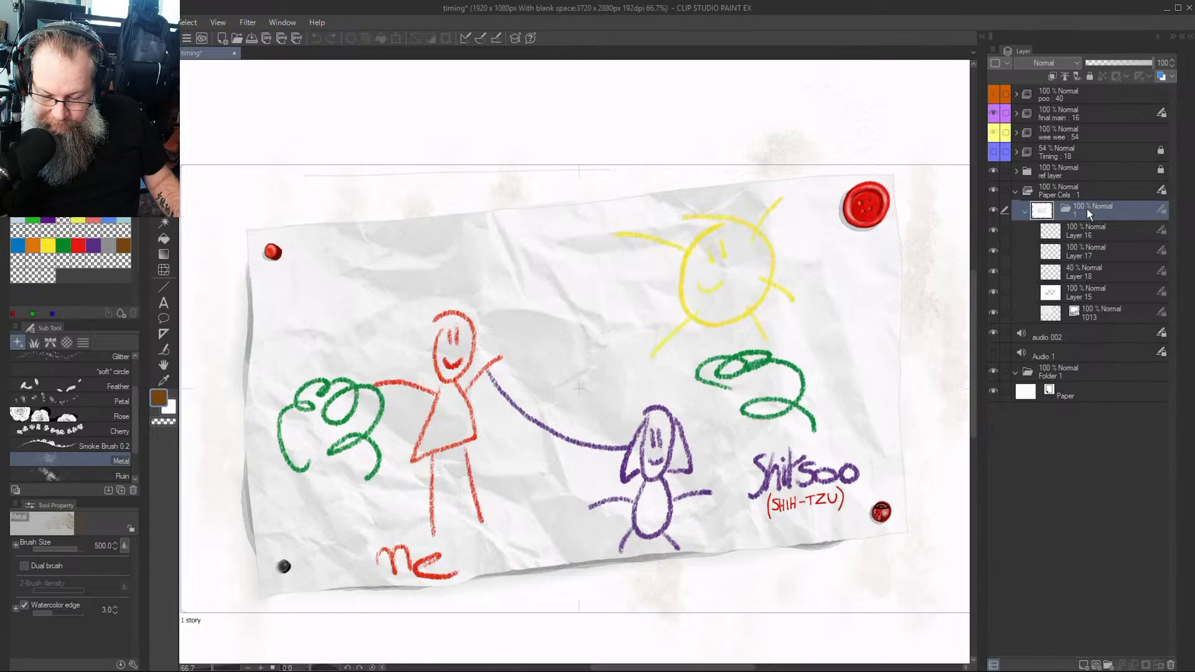
click(1065, 190)
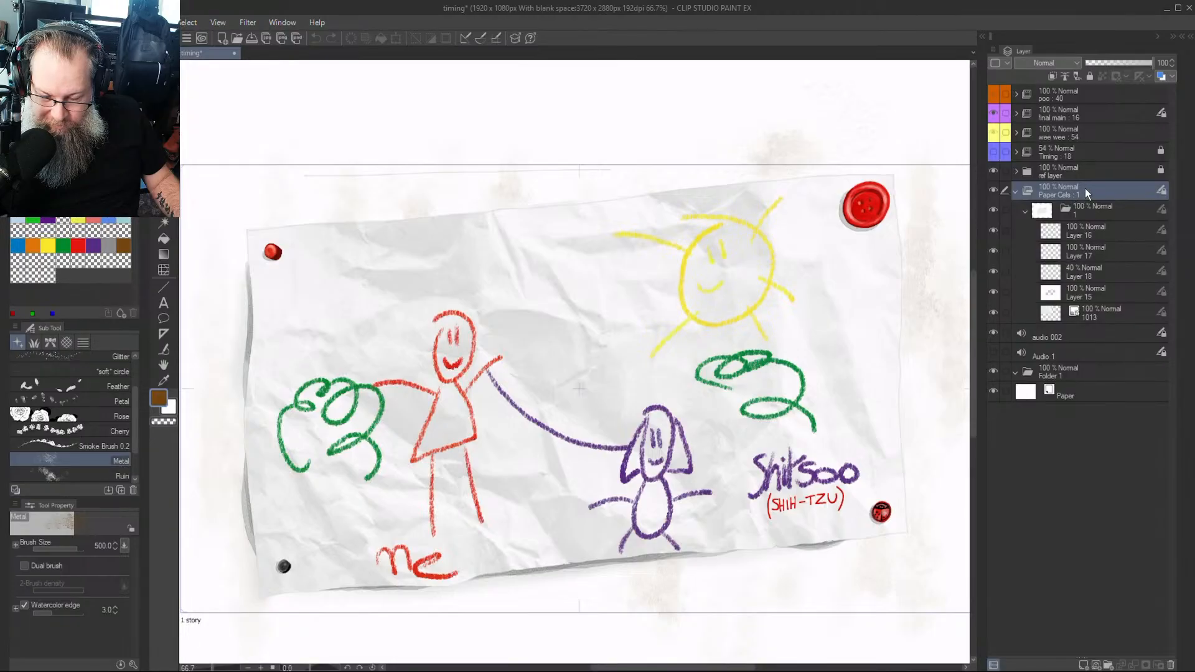
click(1024, 213)
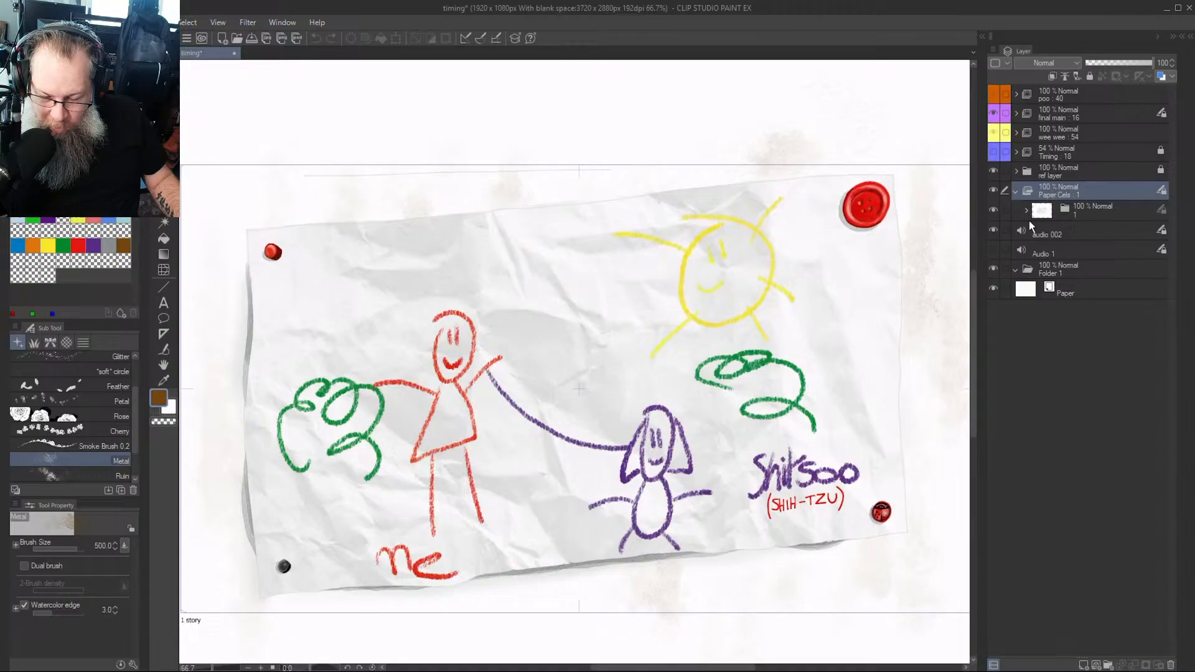
right_click(1082, 209)
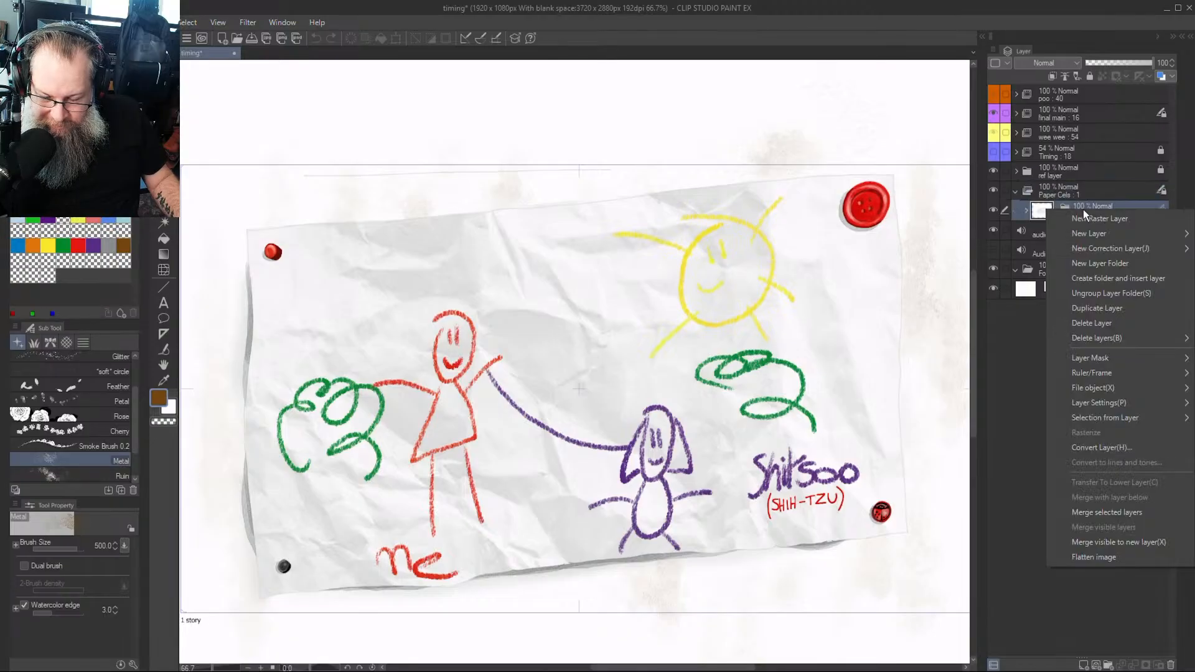
click(1100, 312)
click(1082, 316)
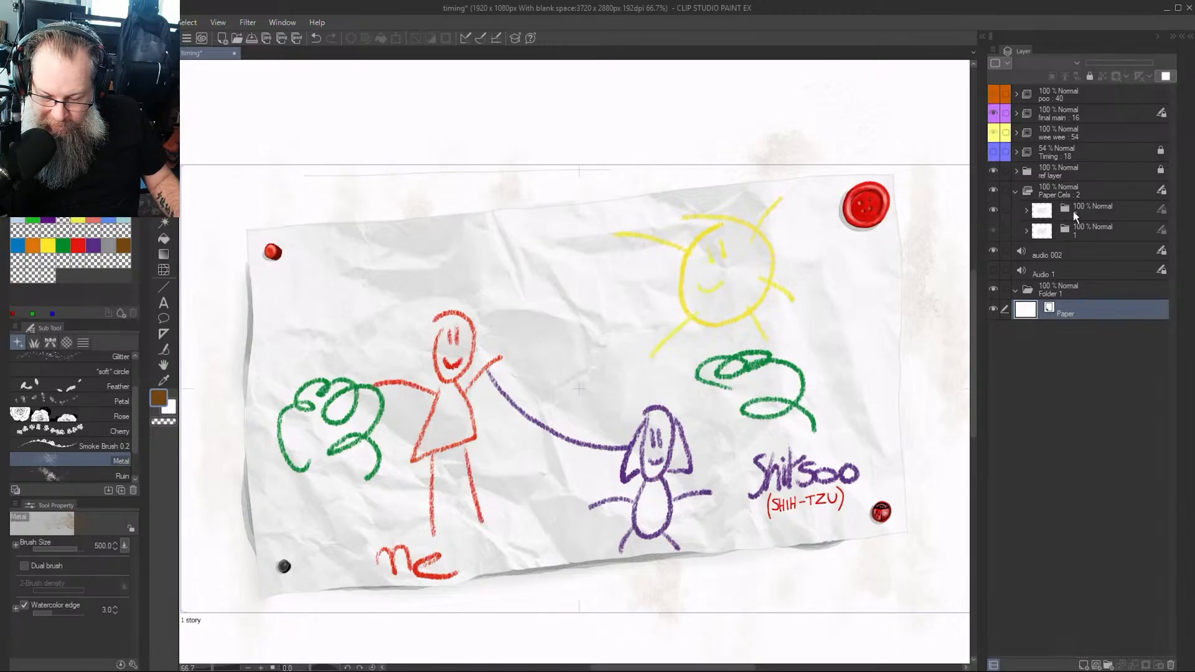
Expand cel folders 2 and 1 to compare their layers and drawings, and play back the animation
click(1026, 212)
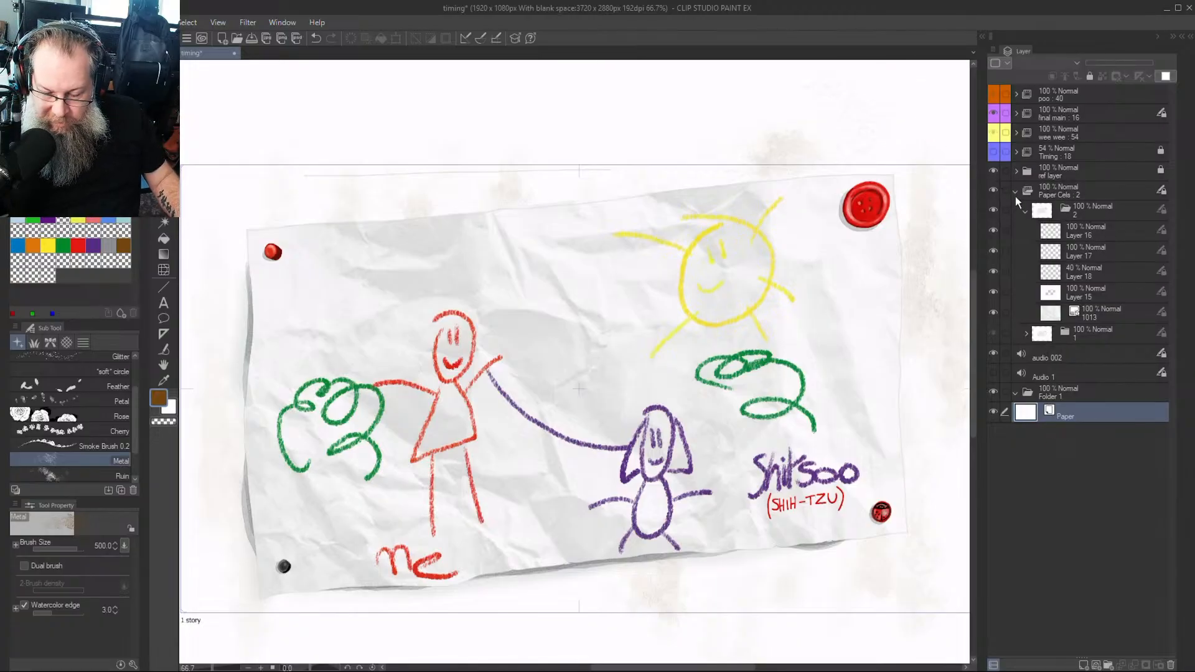
click(1079, 331)
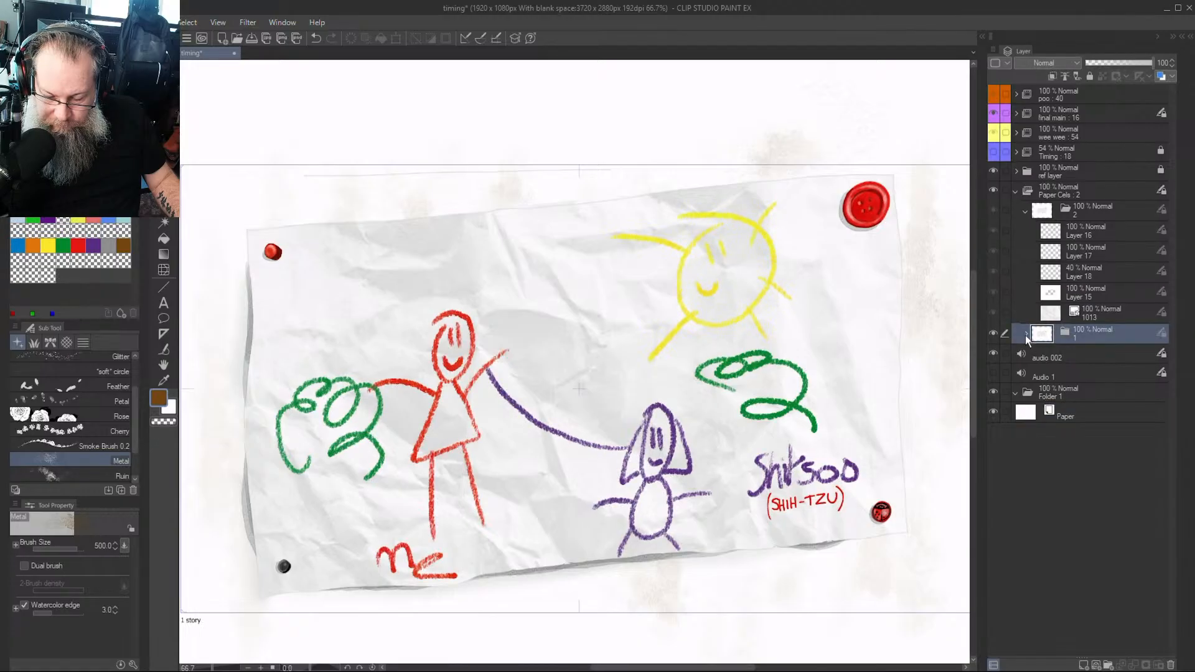
click(1025, 334)
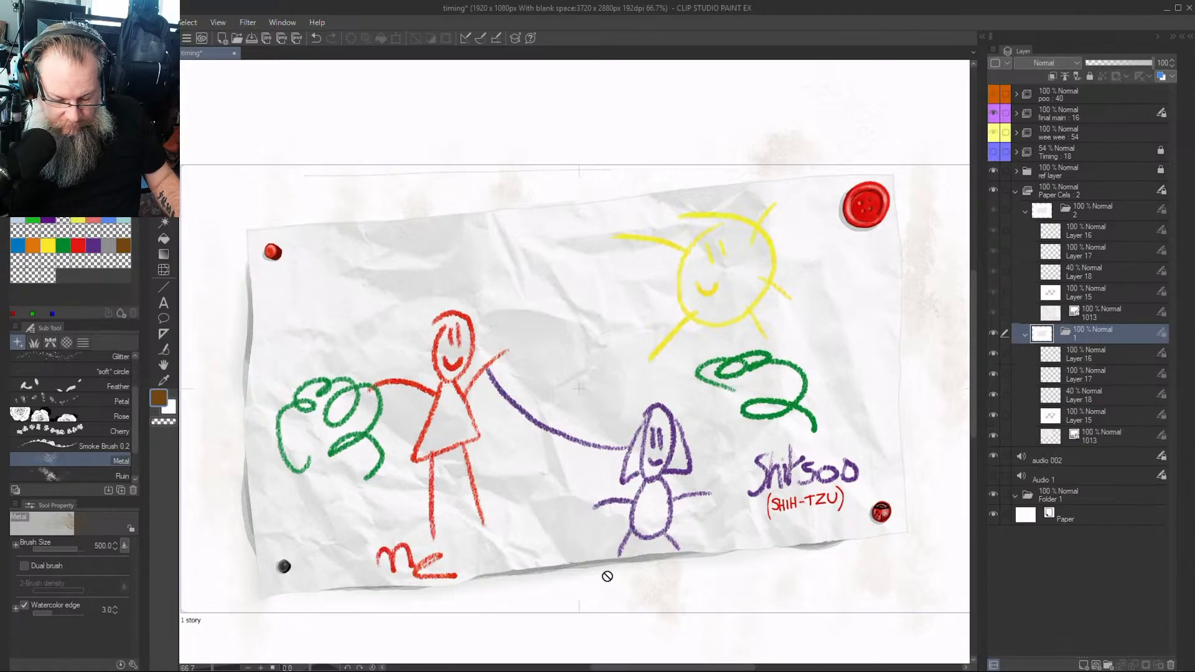
scroll(638, 393, down, 2)
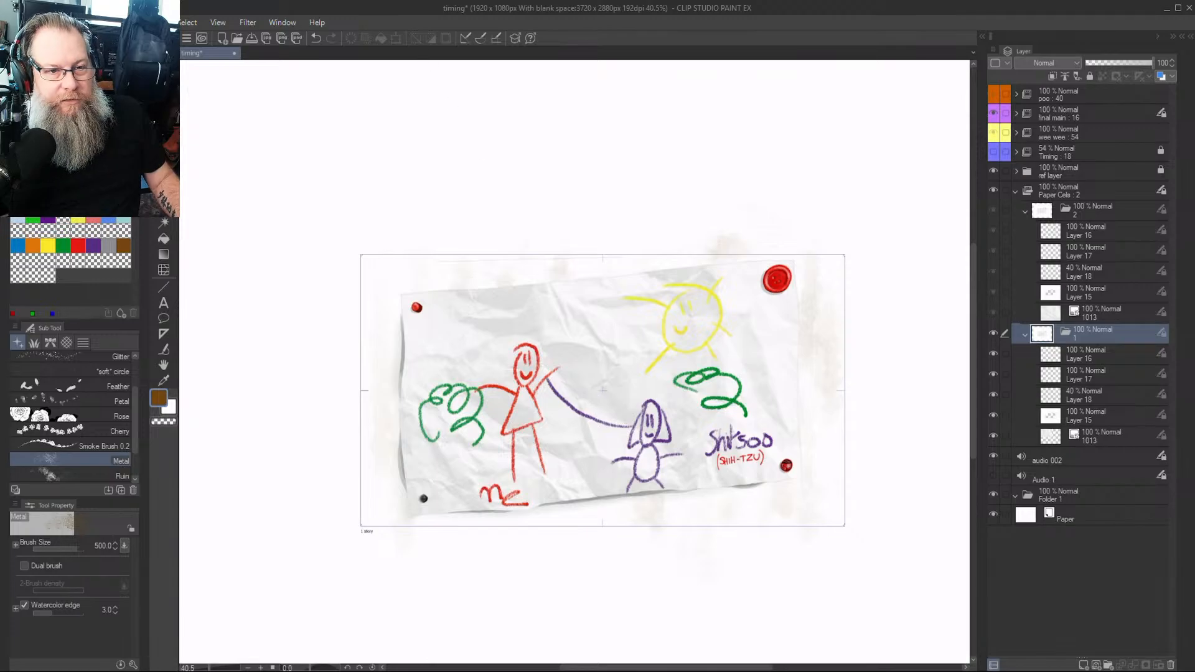
key(space)
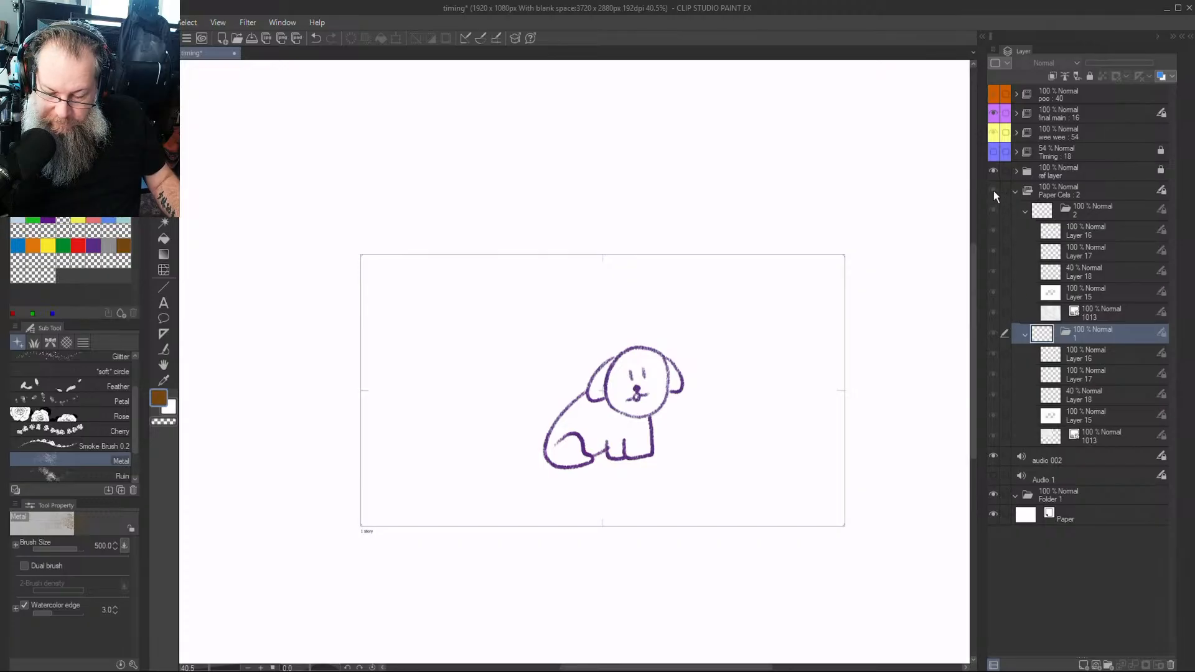
Check the Timing rough sketch over the dog frame, and look through Folder 1 and the Timing folder's cels
click(993, 152)
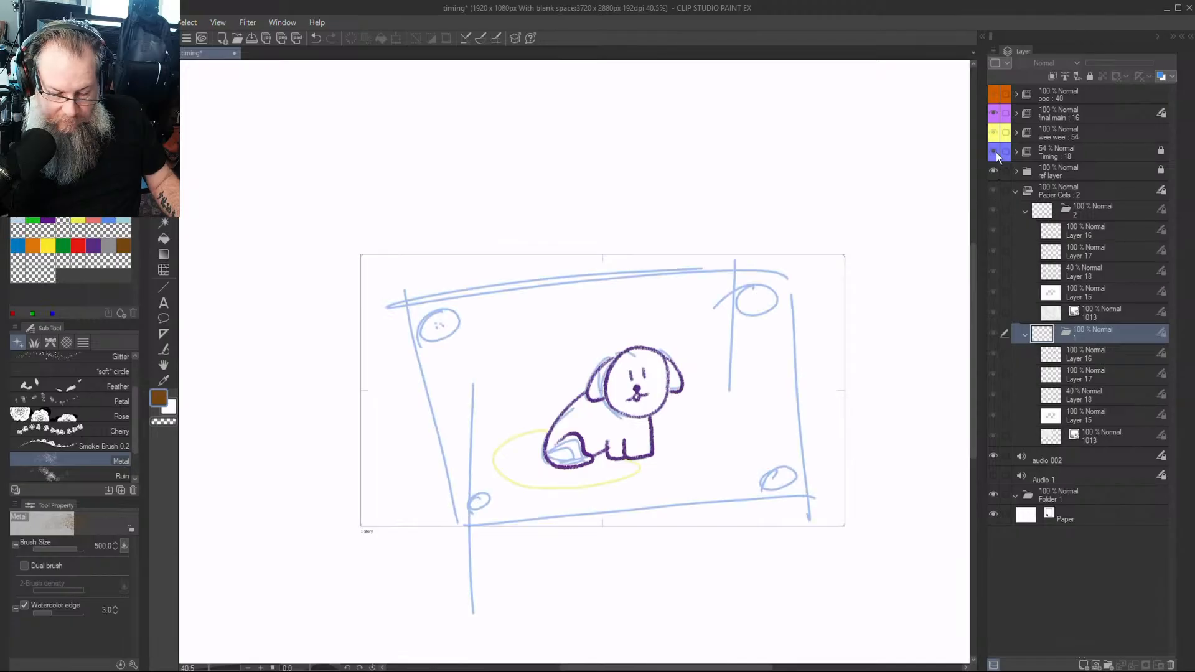
click(993, 152)
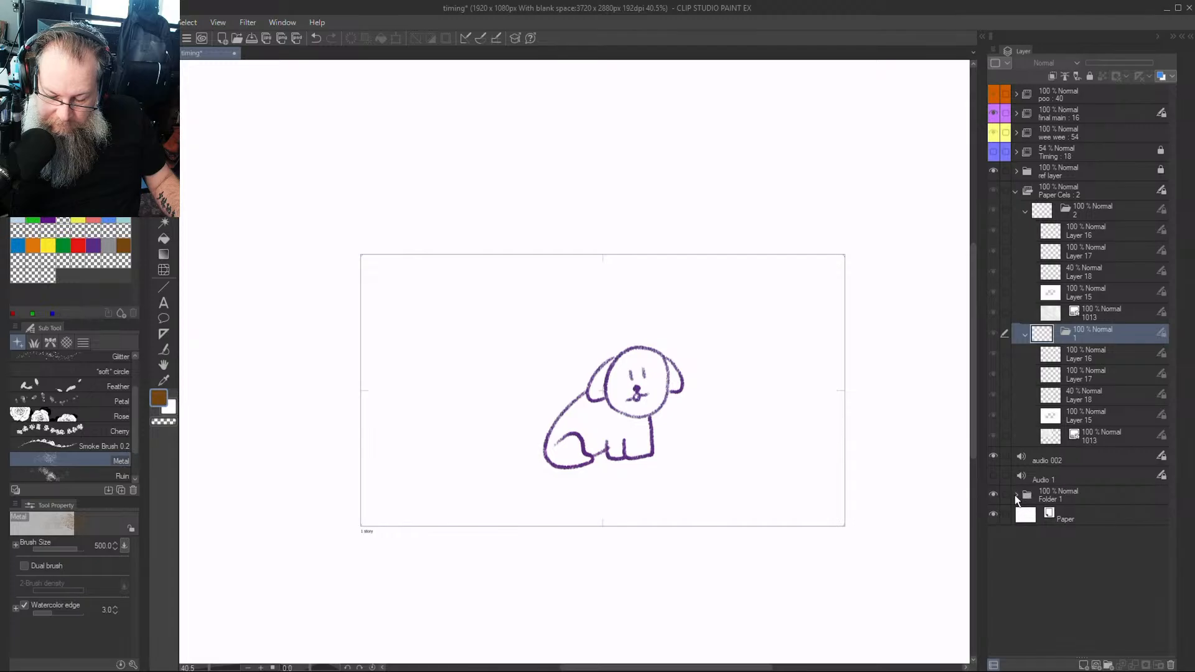
click(1058, 492)
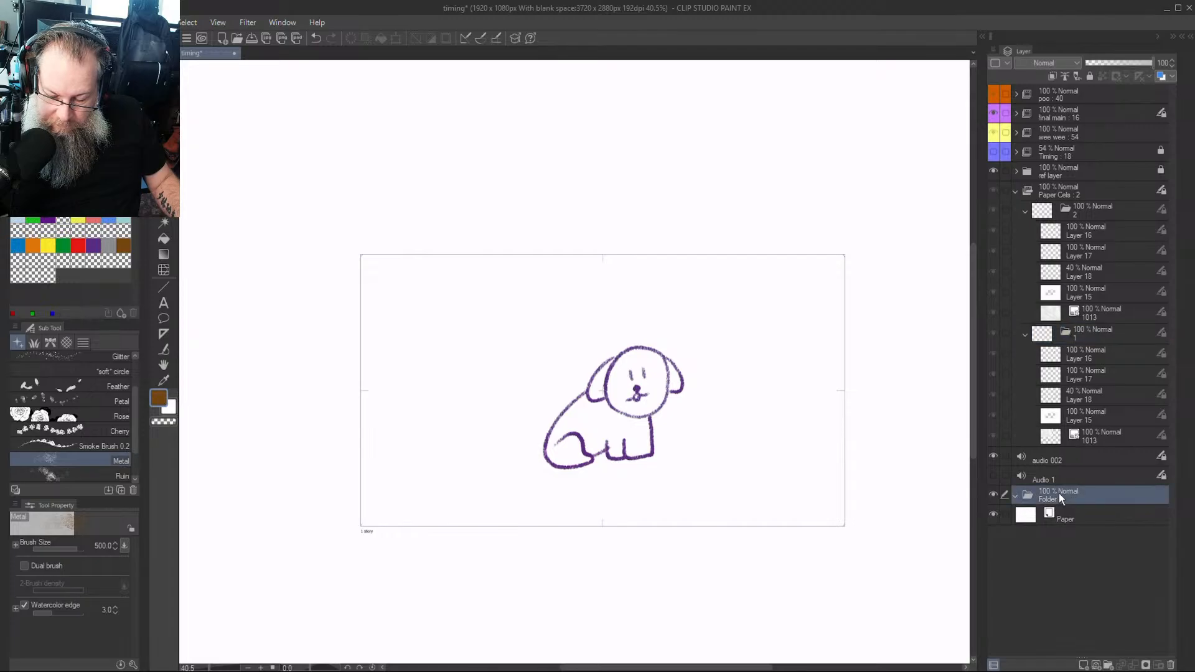
click(1015, 496)
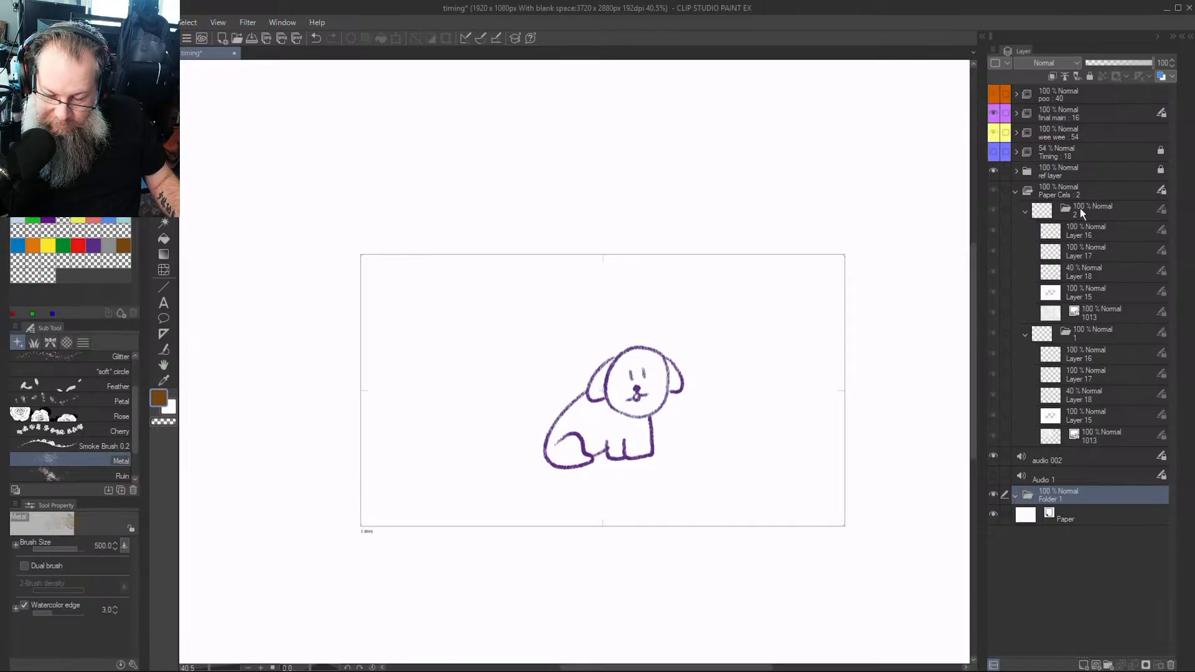
click(1069, 155)
click(1017, 153)
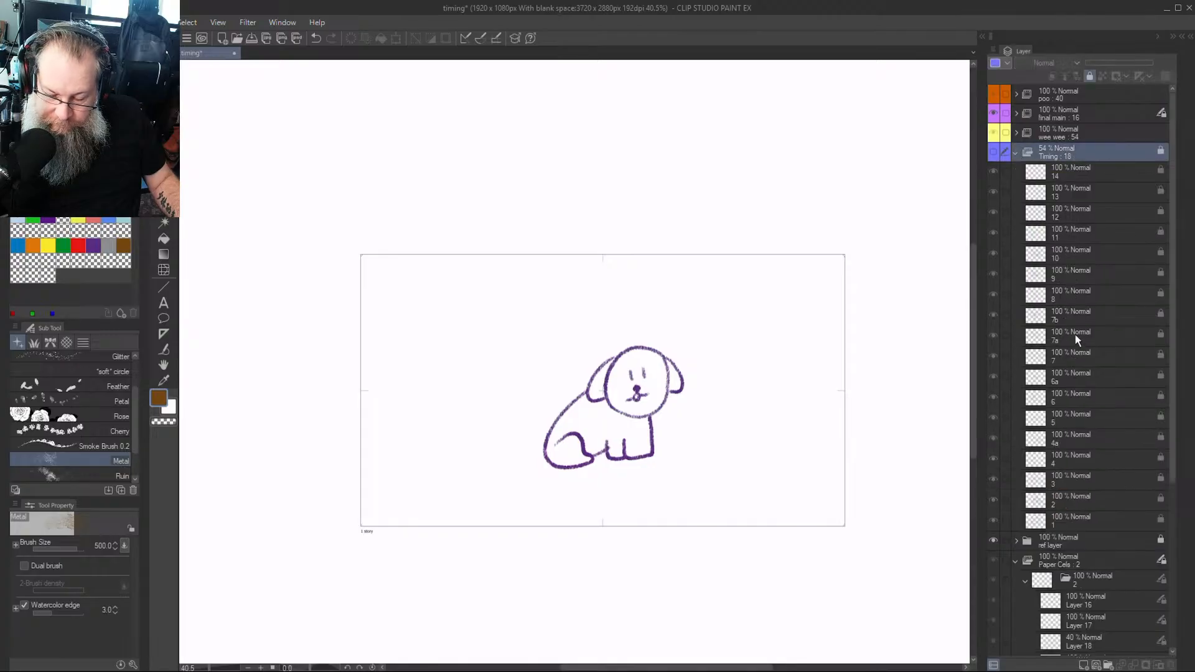
scroll(1076, 342, down, 2)
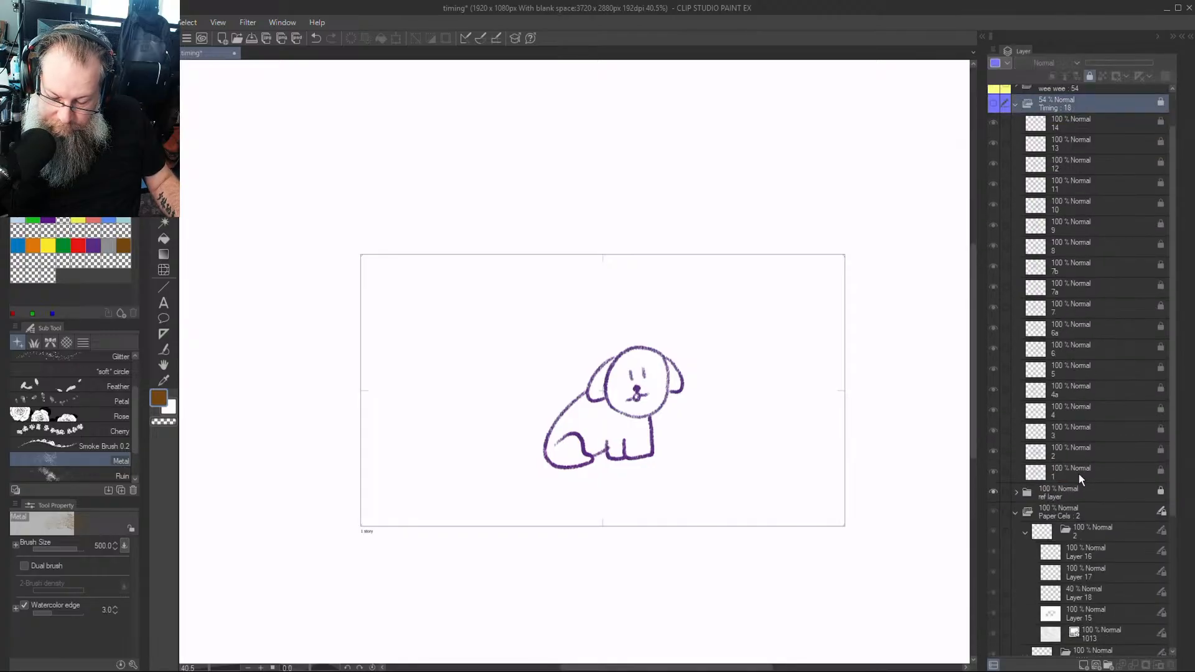
scroll(1078, 473, down, 3)
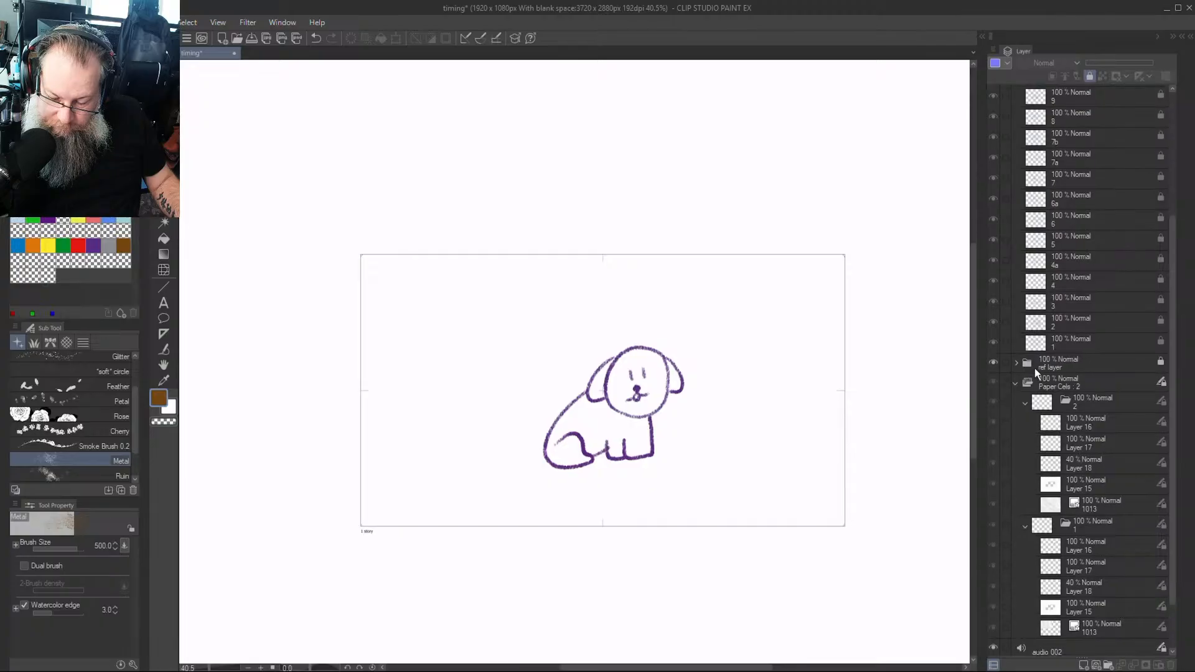
Expand the ref layer folder, return to the first frame and show the storyboard sketch on Layer 1
click(1014, 364)
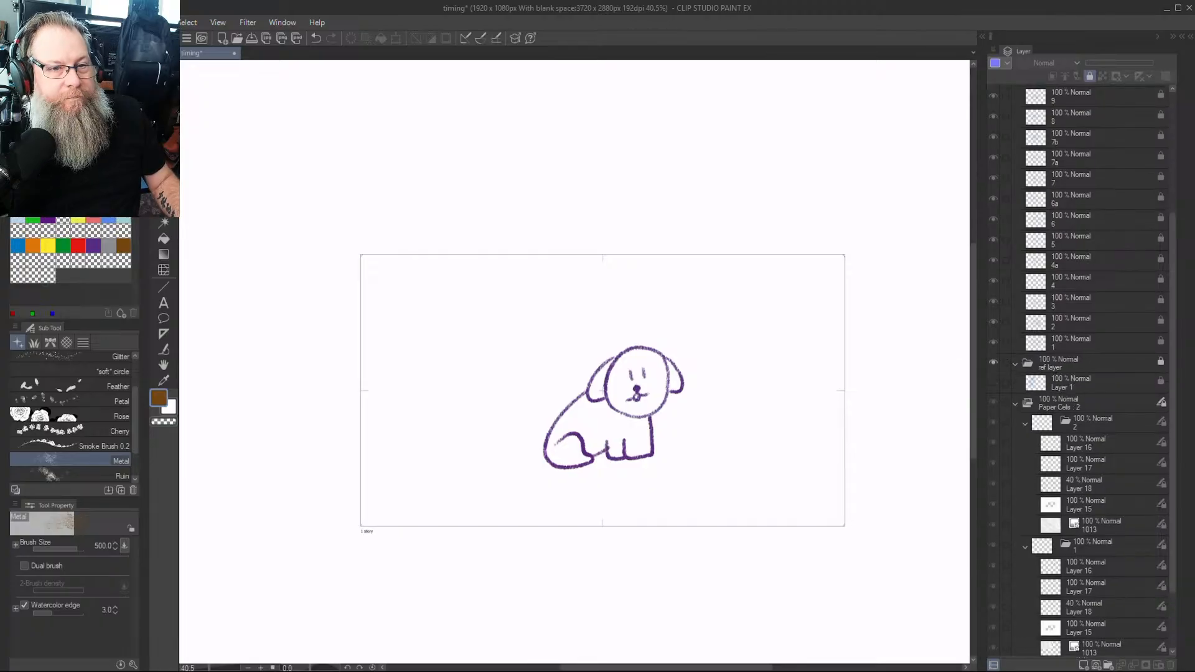
key(Home)
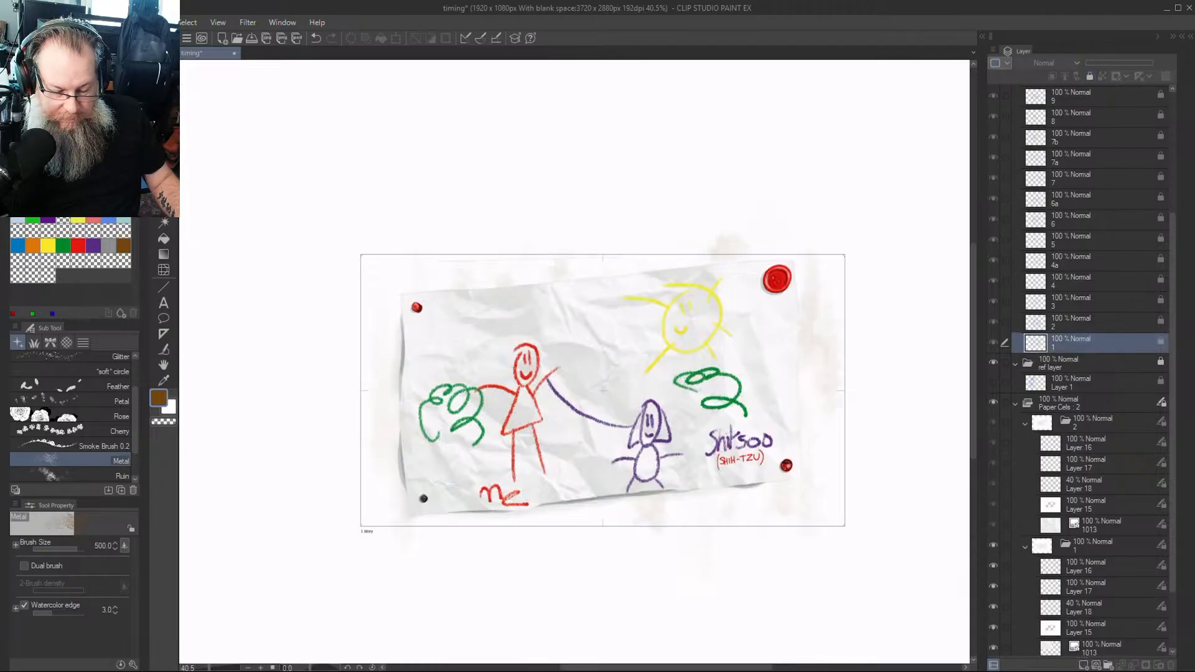
click(991, 382)
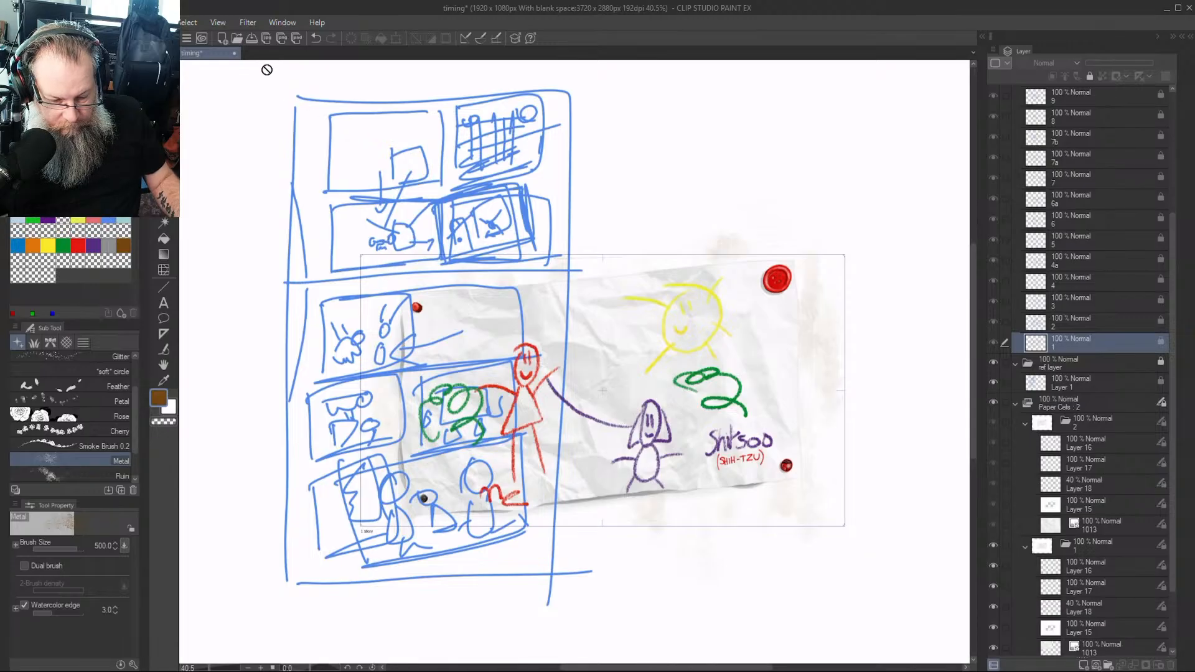
Hide the ref layer folder, compare the drawings of cels 1 and 2 in Paper Cels, and return to cel 2
click(993, 361)
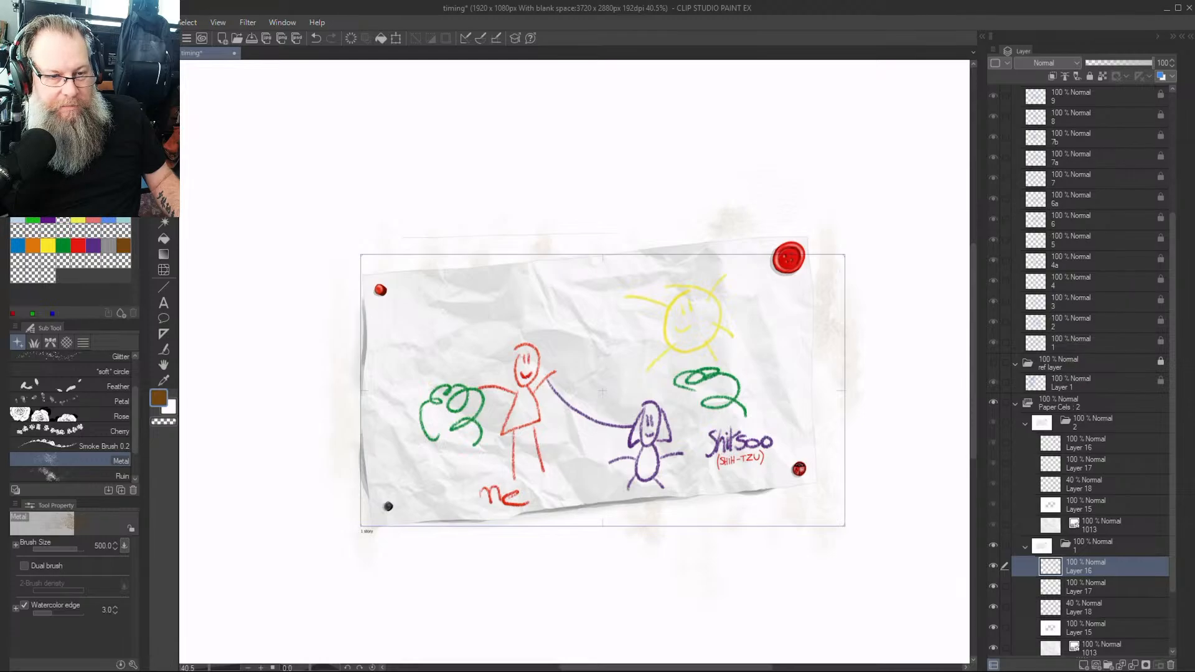
click(1090, 402)
key(Right)
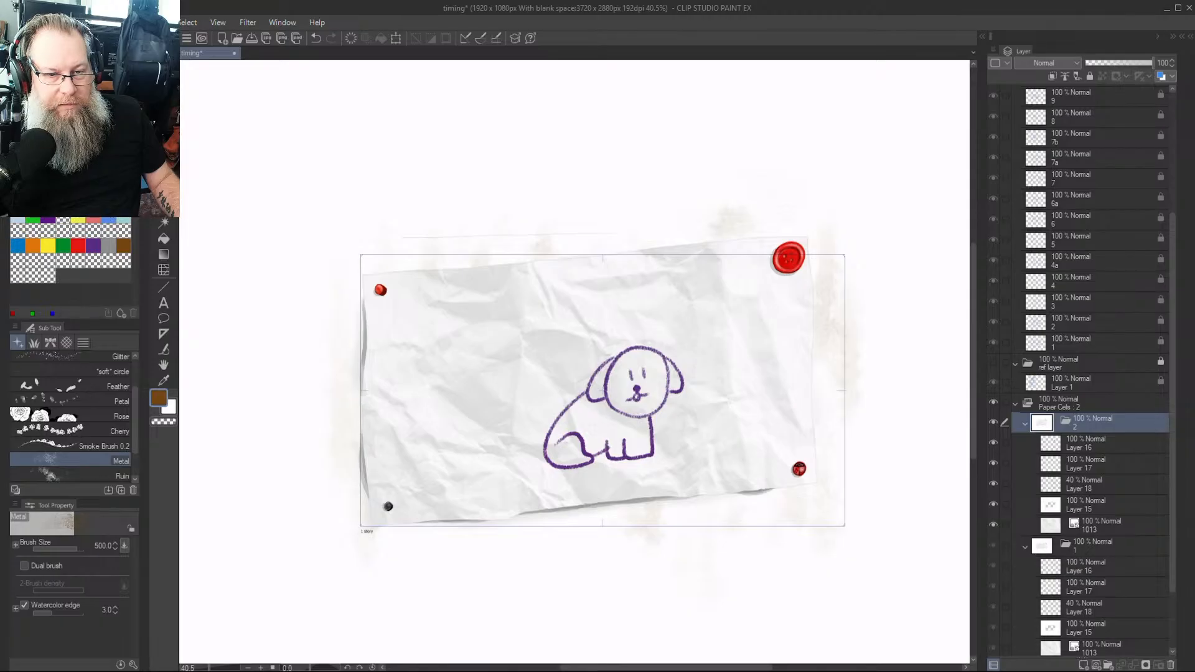
click(1090, 402)
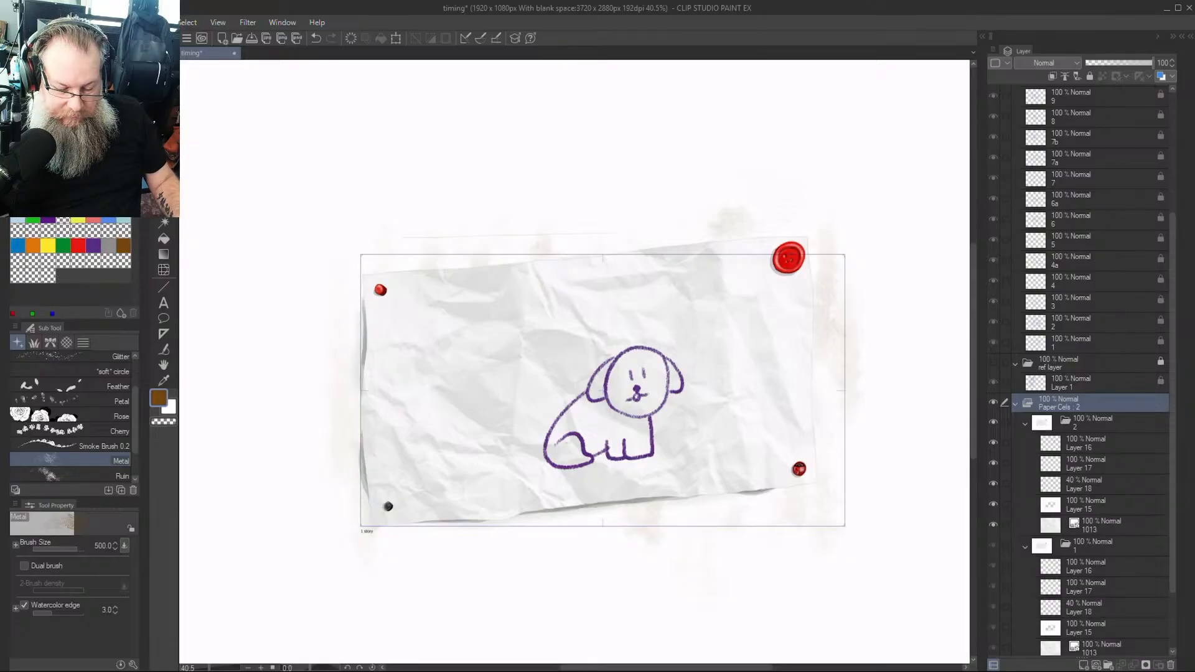
key(Left)
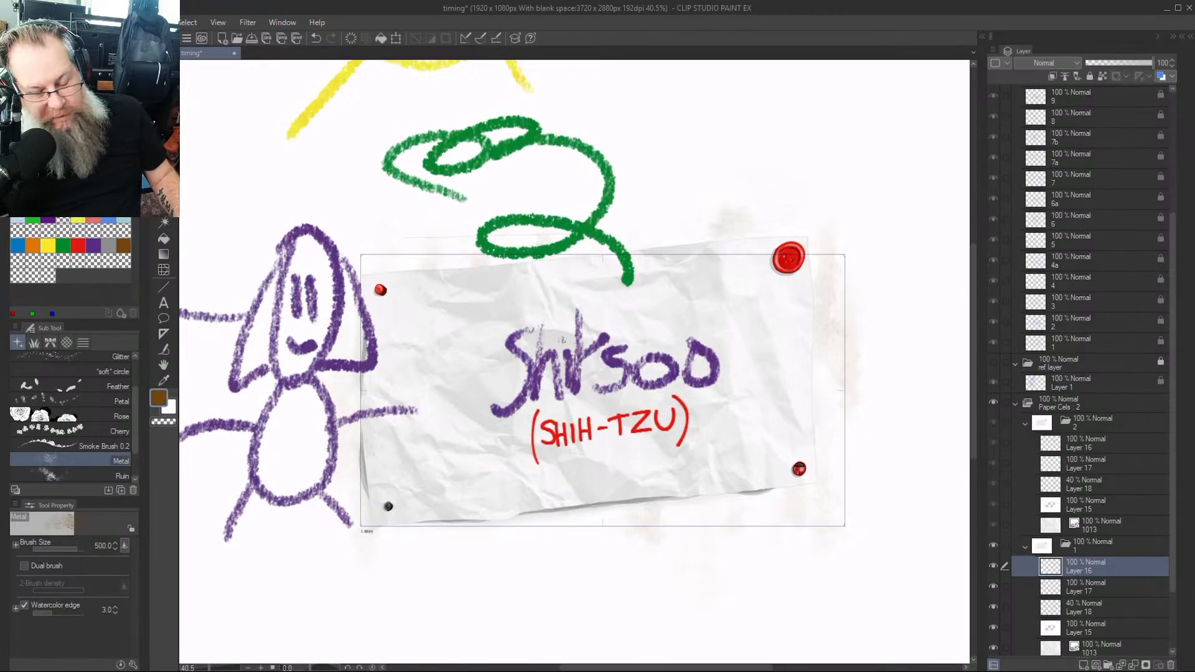
click(1095, 403)
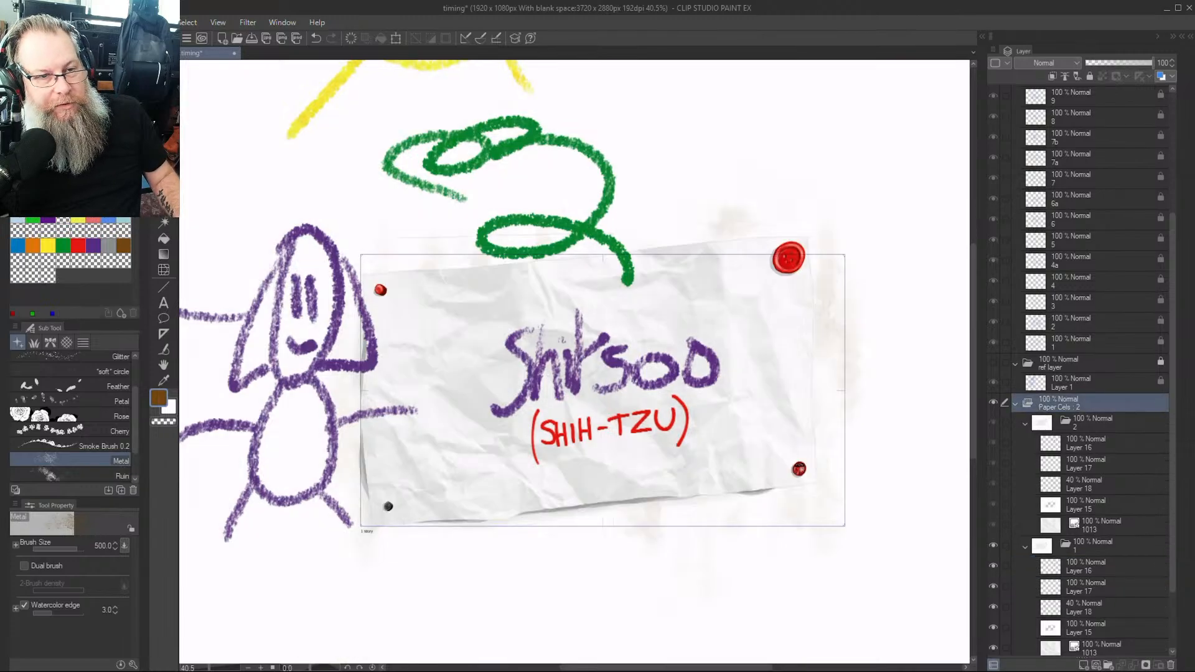
click(1095, 423)
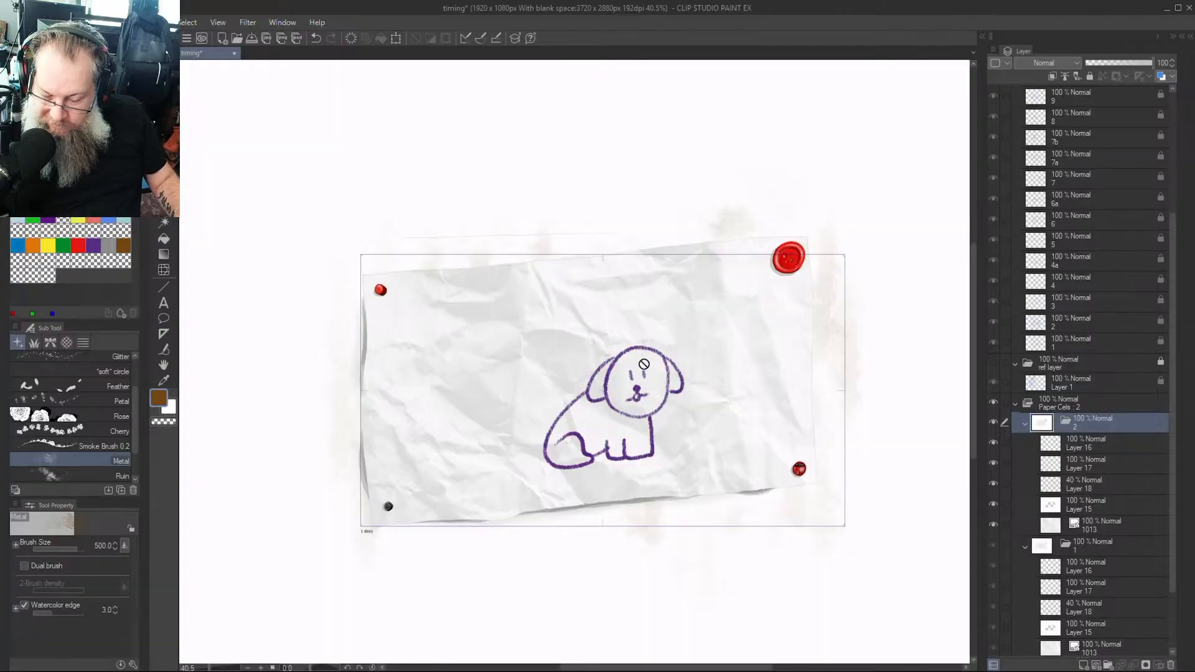
Check what Layer 16 in cel folder 2 contains by toggling its visibility, and rename it Magnet
click(1086, 446)
click(993, 443)
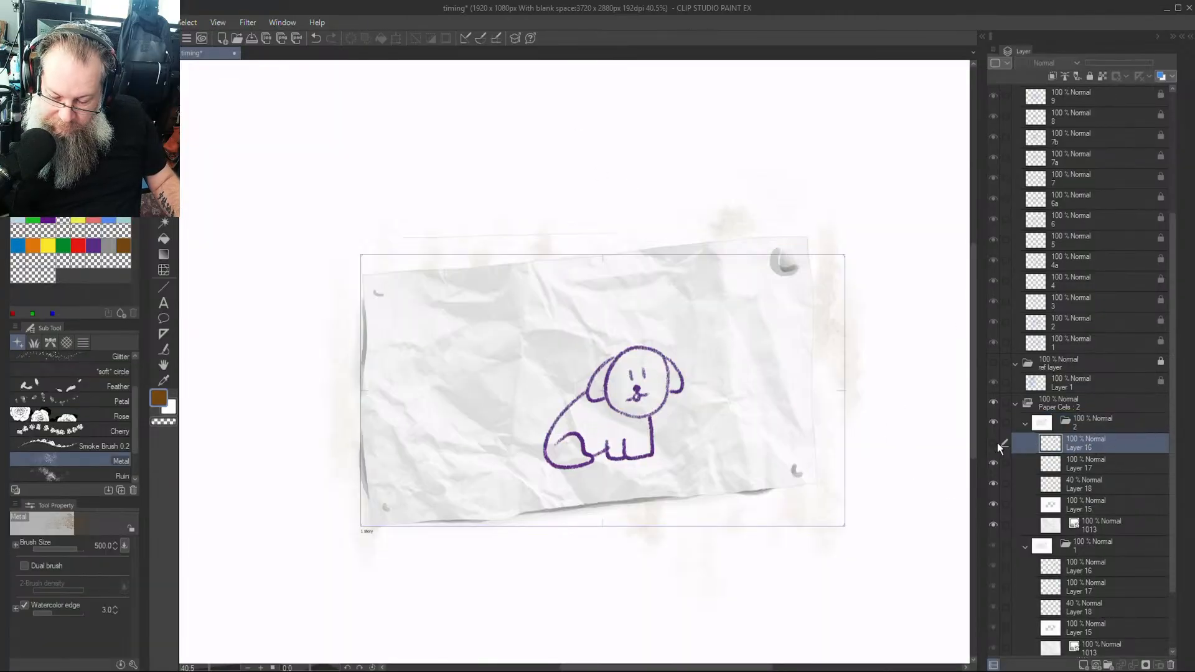
click(994, 443)
double_click(1086, 445)
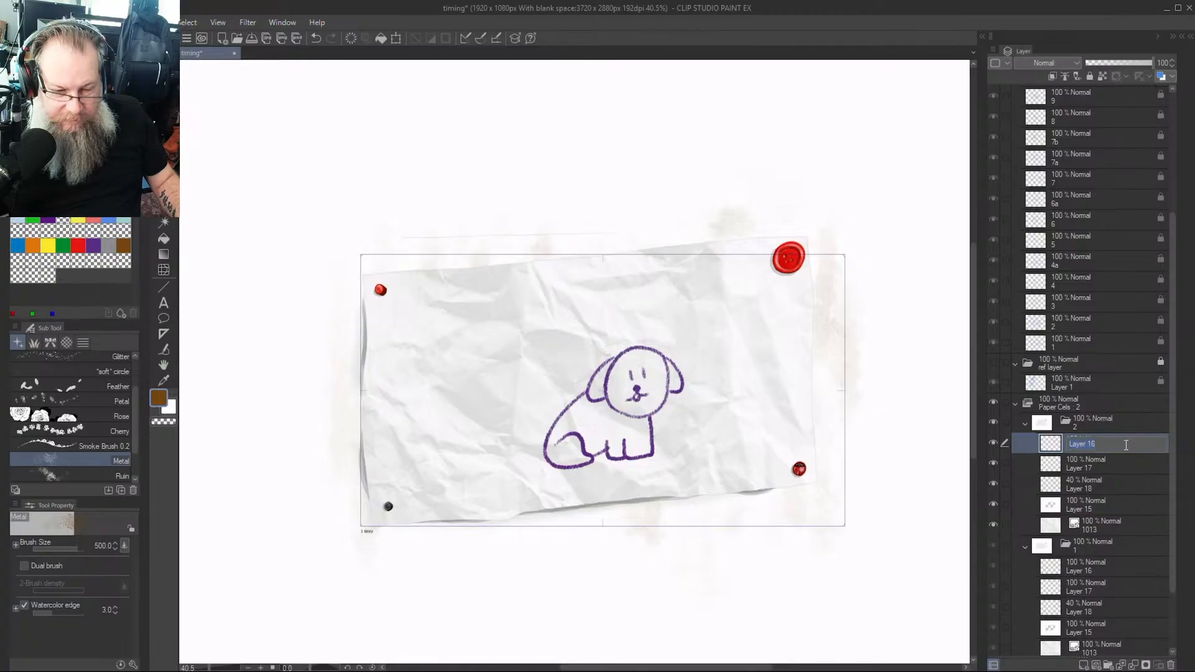
text(Magnet)
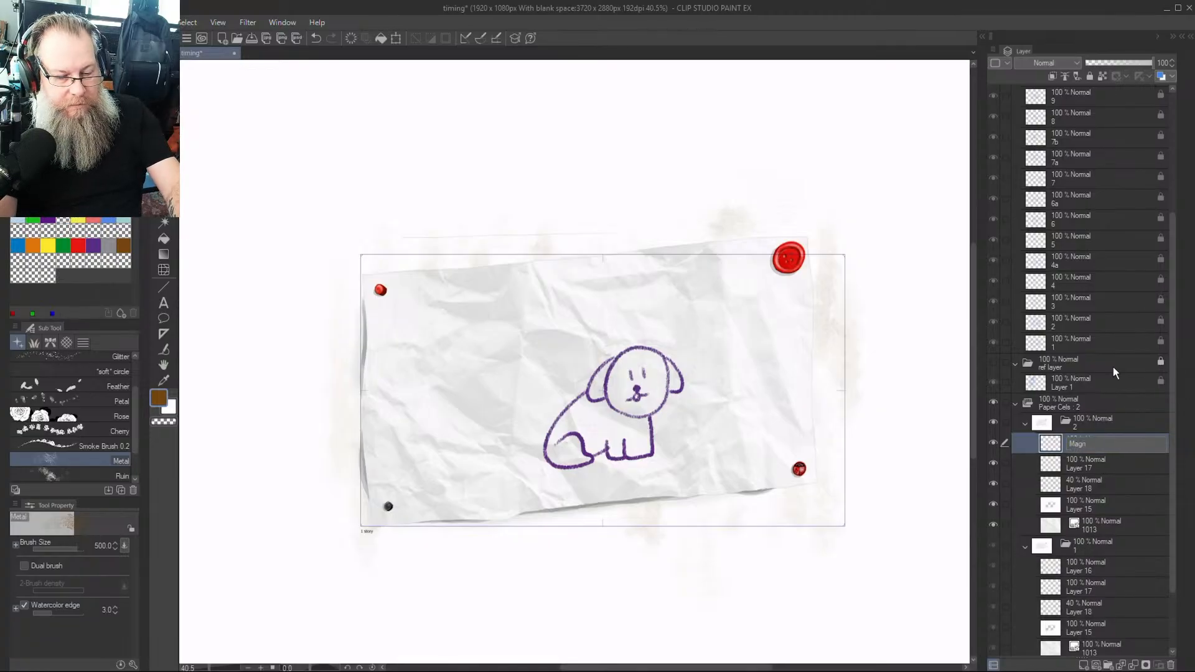
Rename Layer 17 in cel folder 2 as Mag Shadow
click(1097, 461)
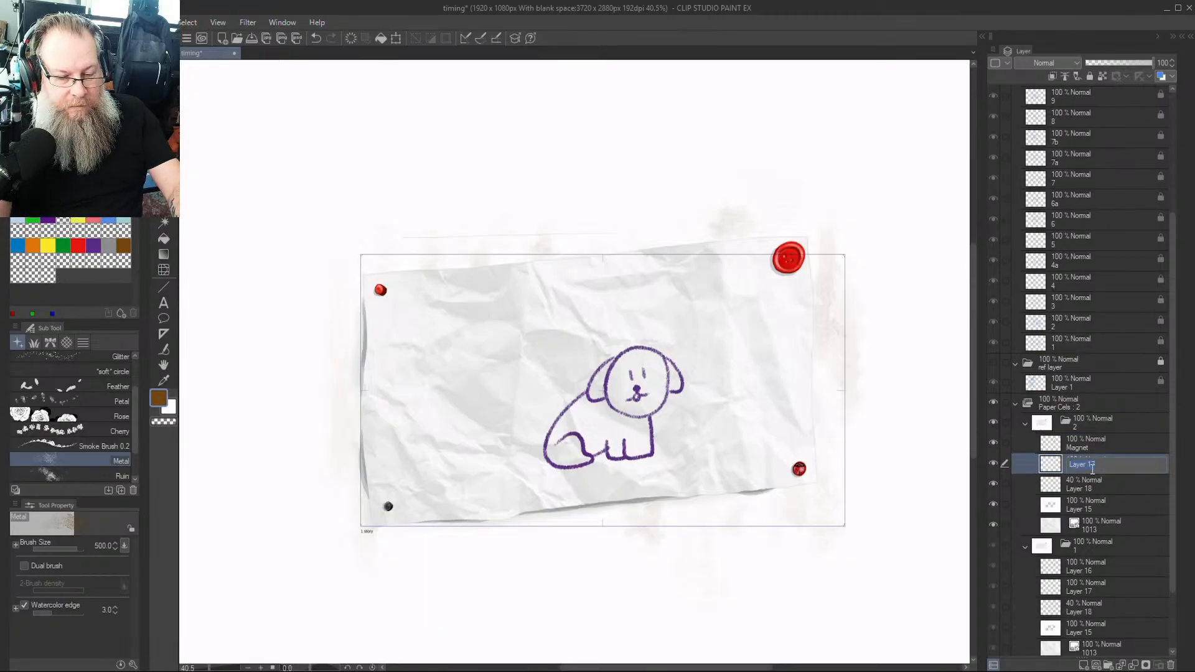
text(Mag Sha)
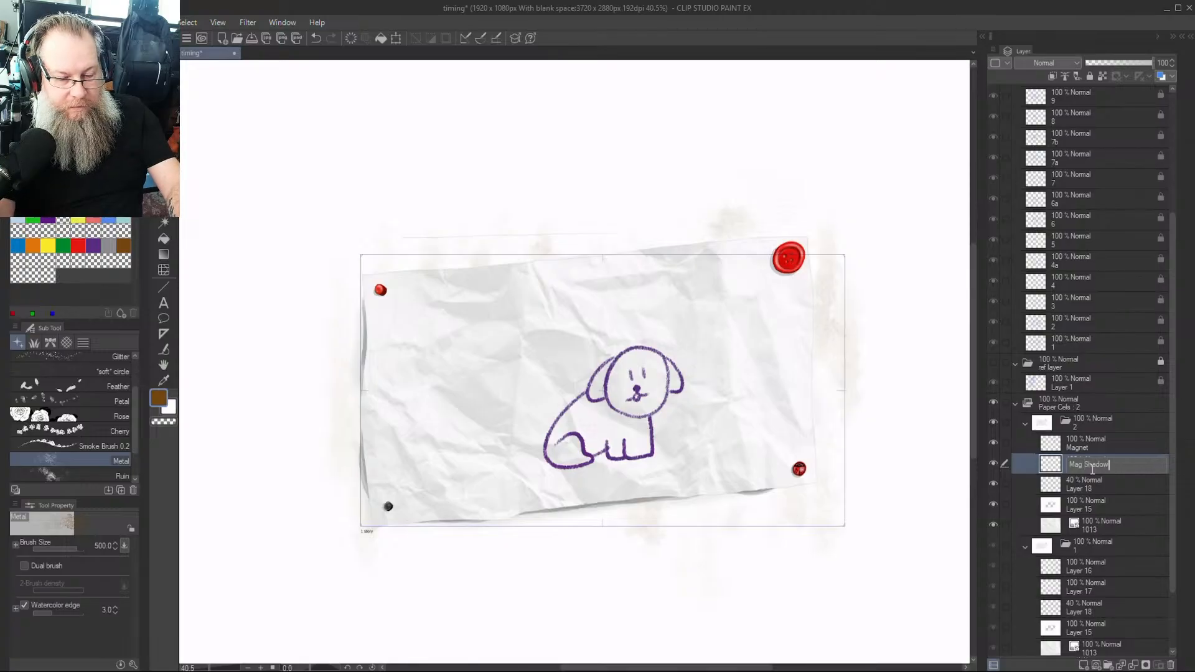
text(dow)
key(Return)
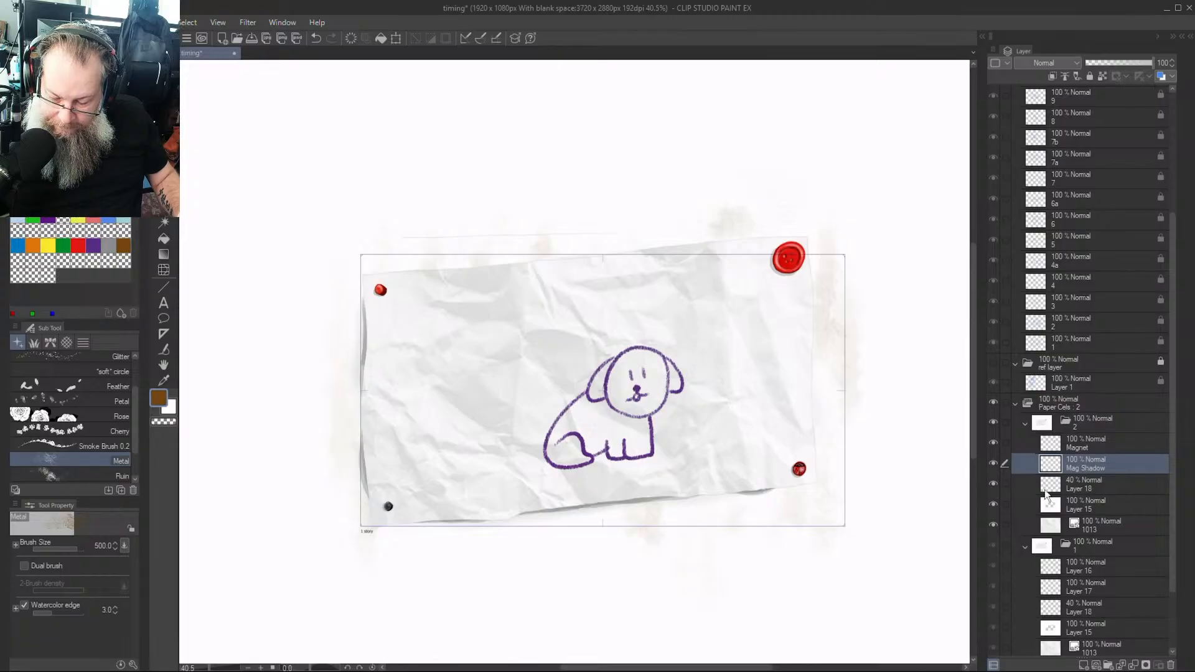
Rename Layer 18 in cel folder 2 as Fridge Rust
double_click(1081, 489)
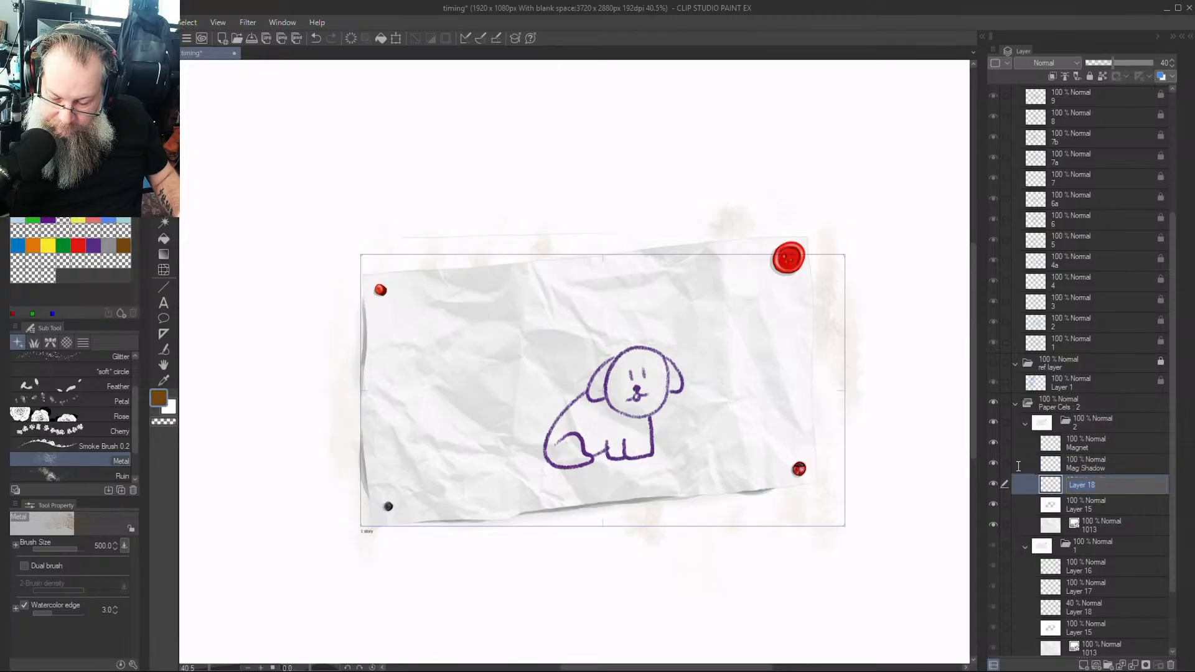
text(Fridge)
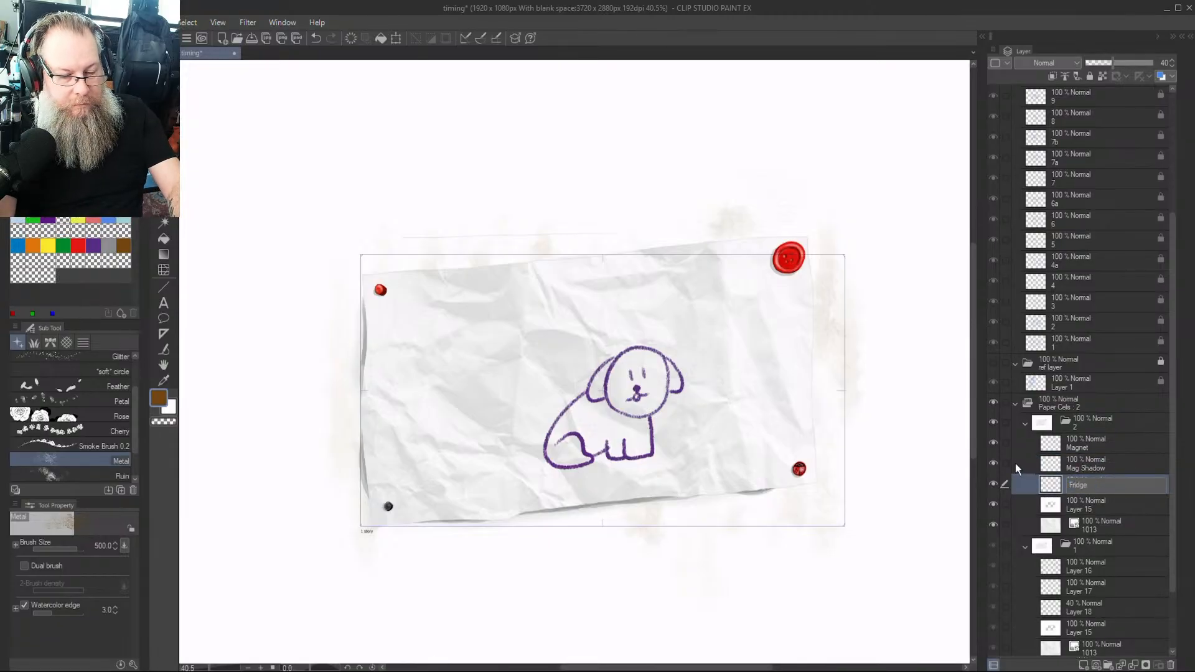
text( Rust)
key(Return)
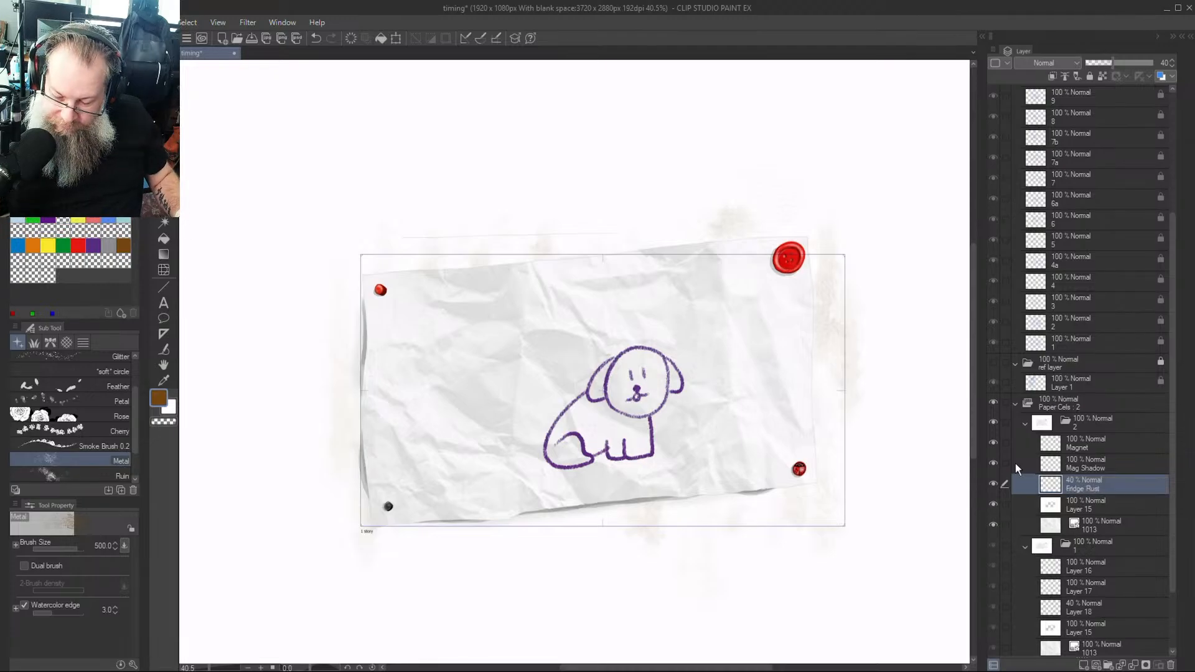
Toggle the visibility of Layer 15 in cel folder 2 to identify its content, and rename it Paper Mask
click(1083, 504)
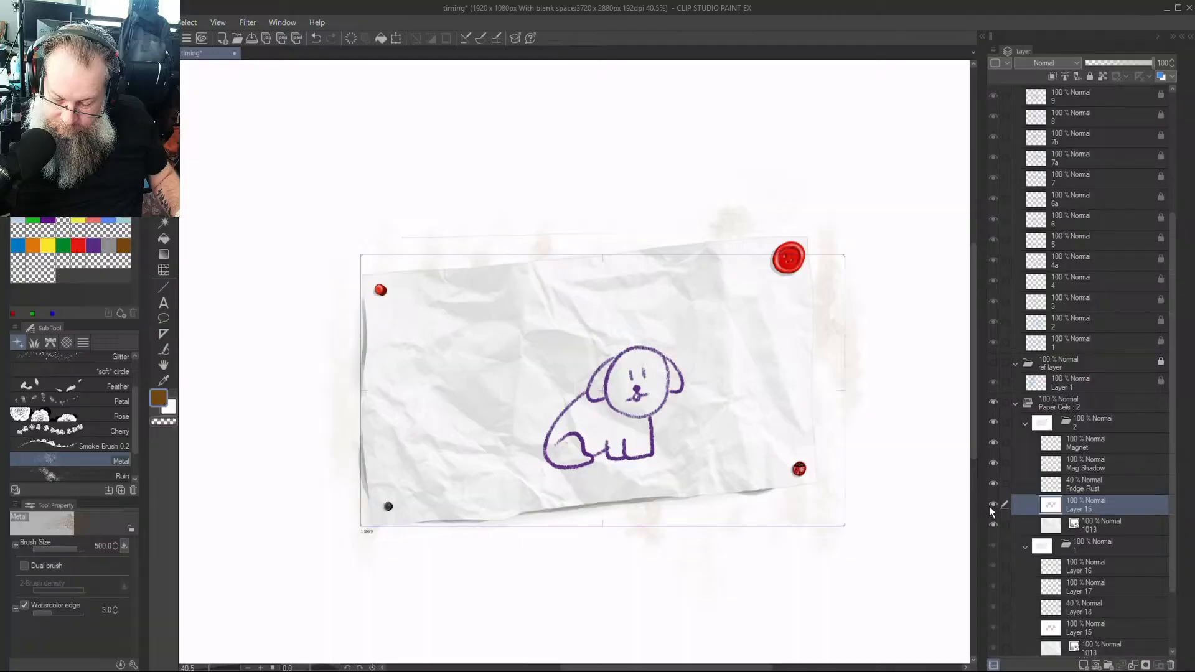
click(993, 505)
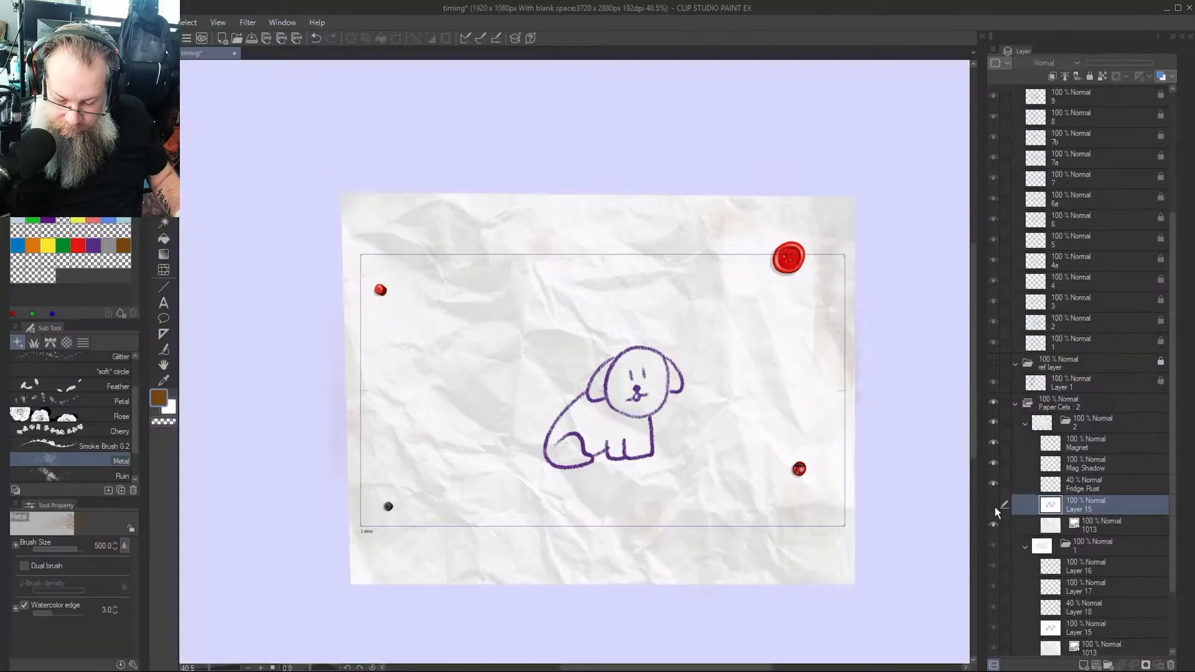
click(994, 507)
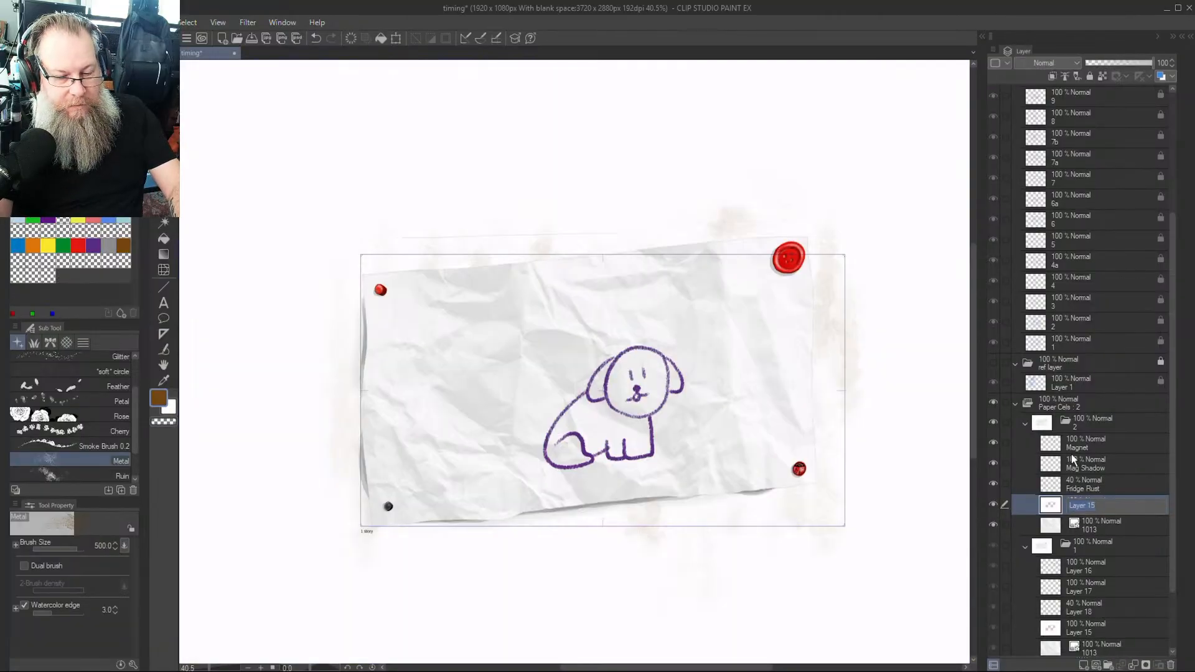
text(Paper Mask)
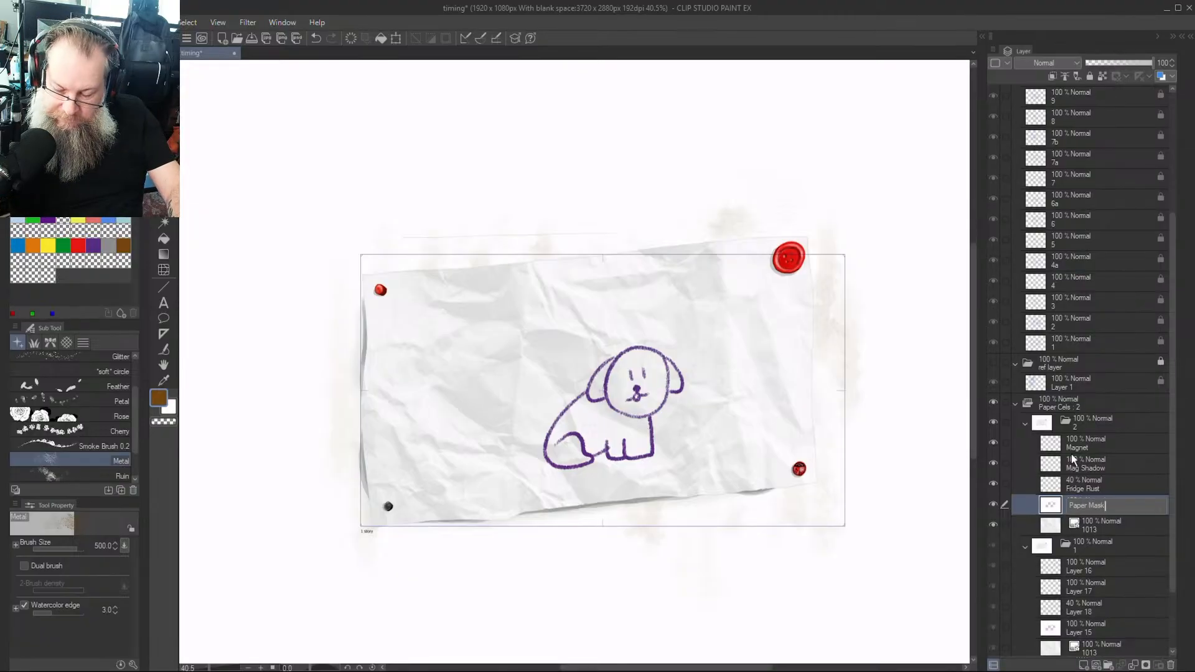
key(Return)
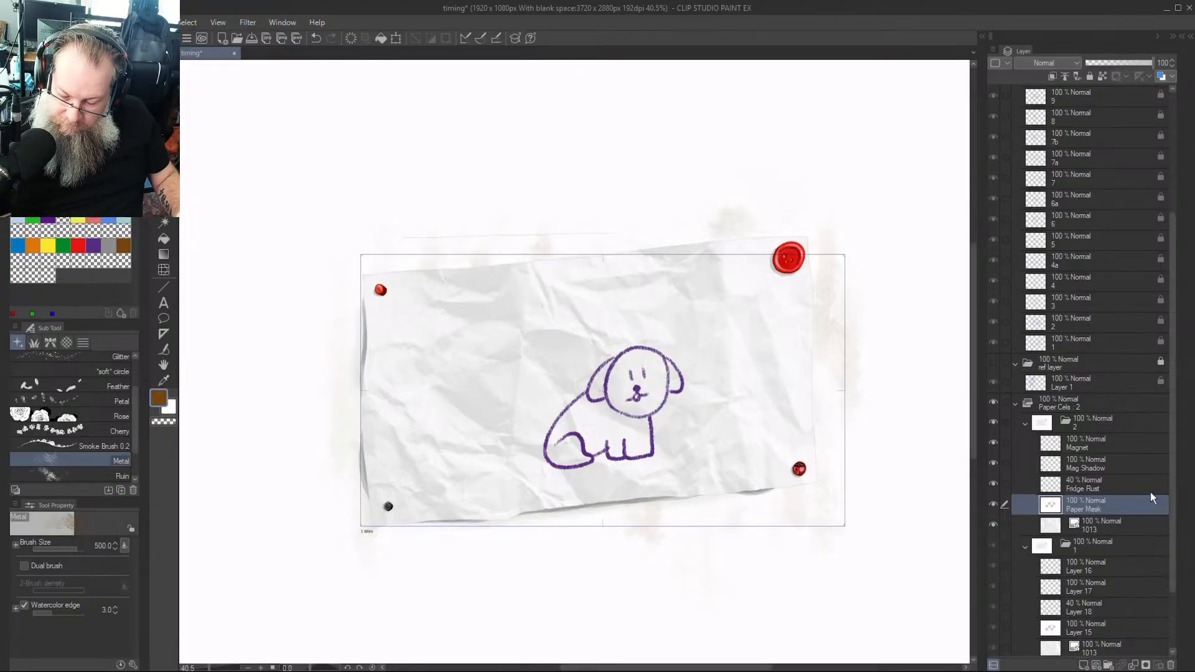
Rename the 1013 image layer in cel folder 2 as Paper Texture
double_click(1095, 527)
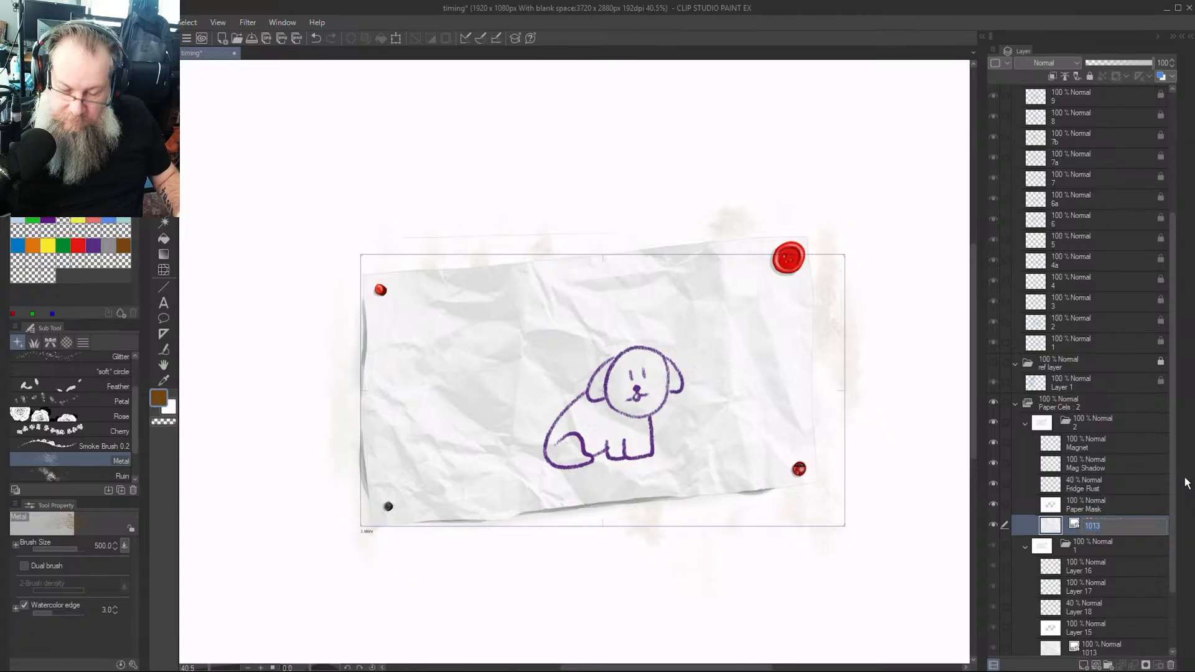
text(Paper Textur)
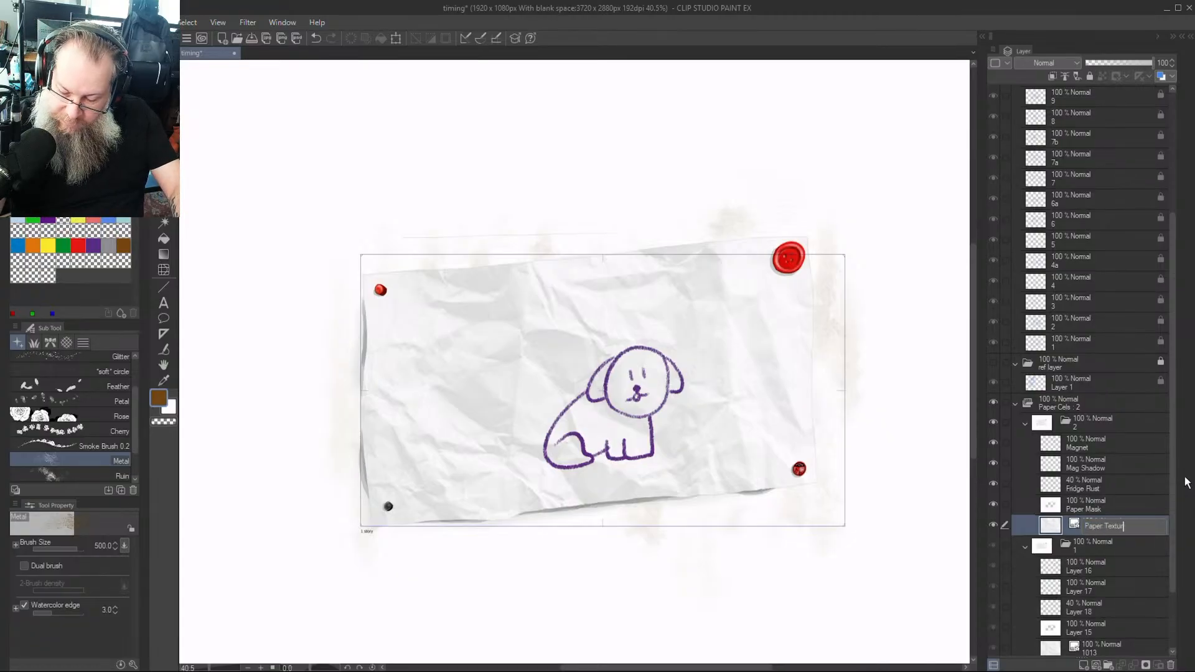
text(e)
key(Return)
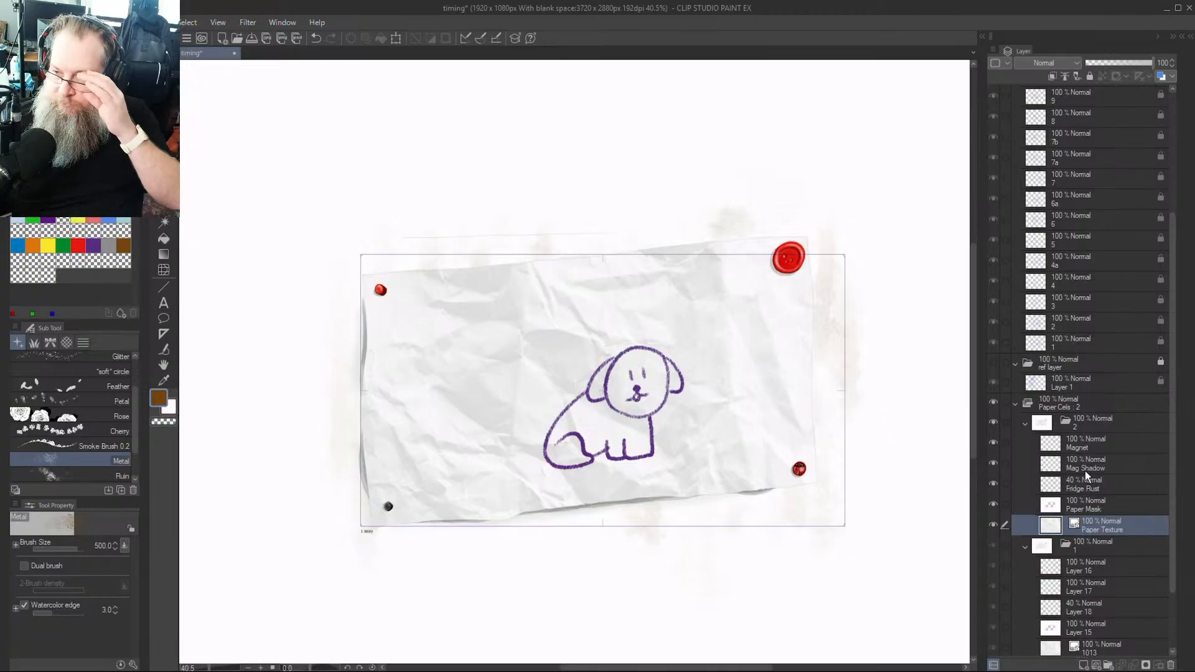
Erase the white mask around the sheet on the Paper Mask layer with an enlarged Hard eraser, and hide the Magnet and Mag Shadow layers
scroll(712, 374, up, 1)
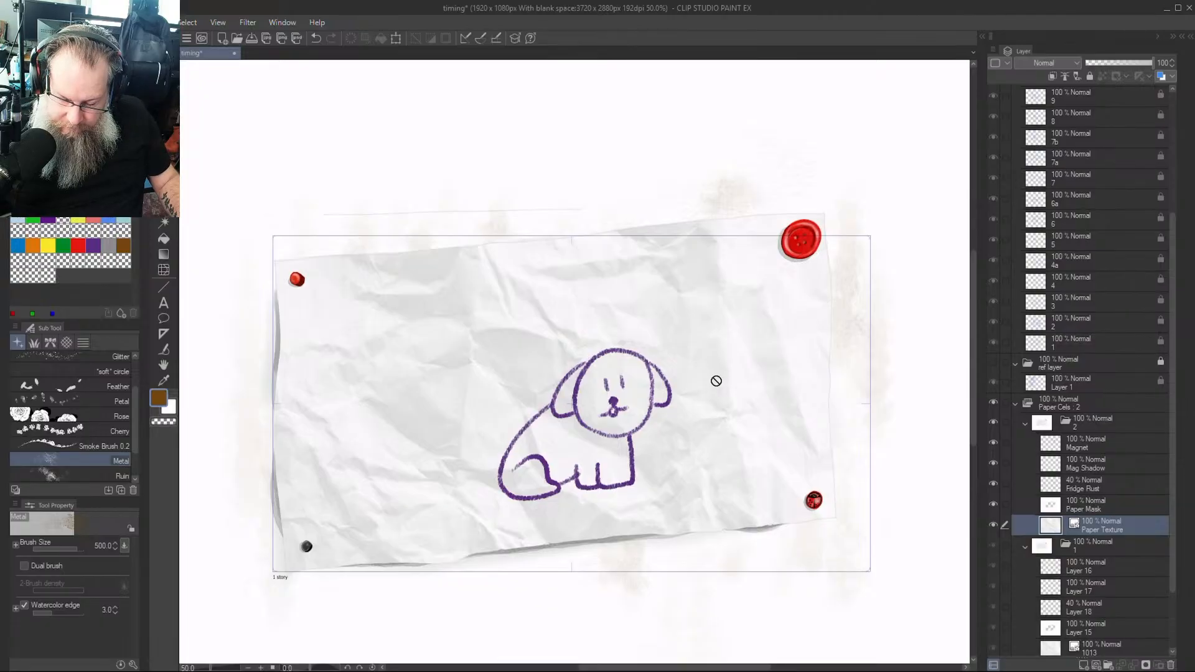
scroll(716, 383, up, 1)
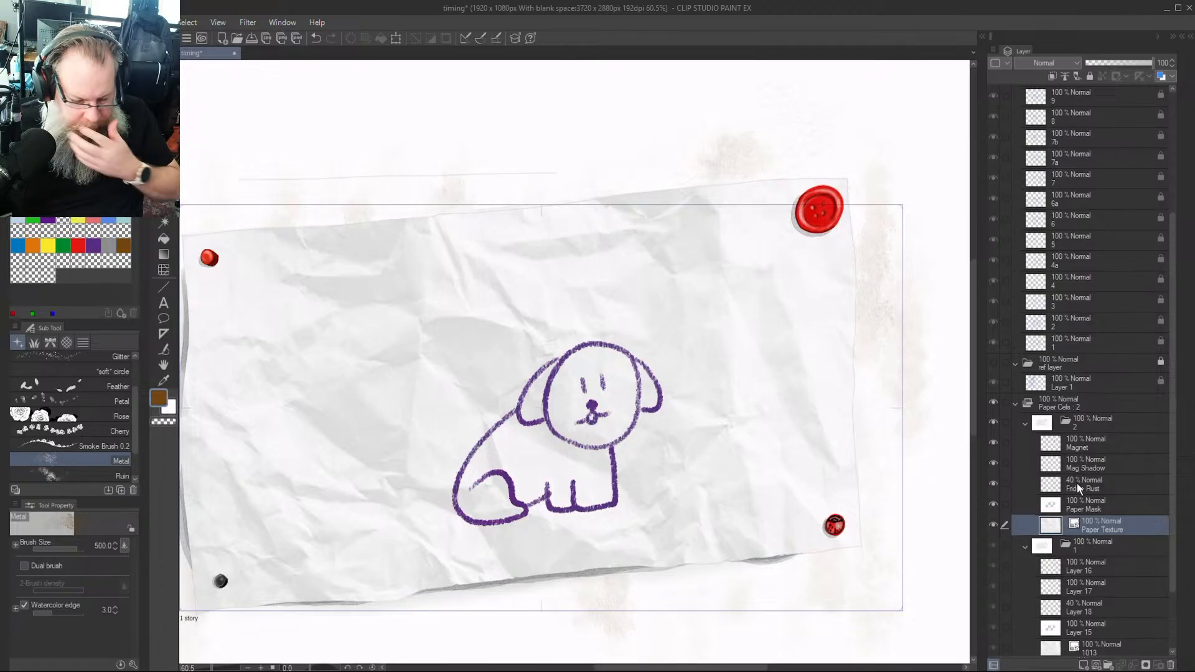
scroll(703, 423, down, 2)
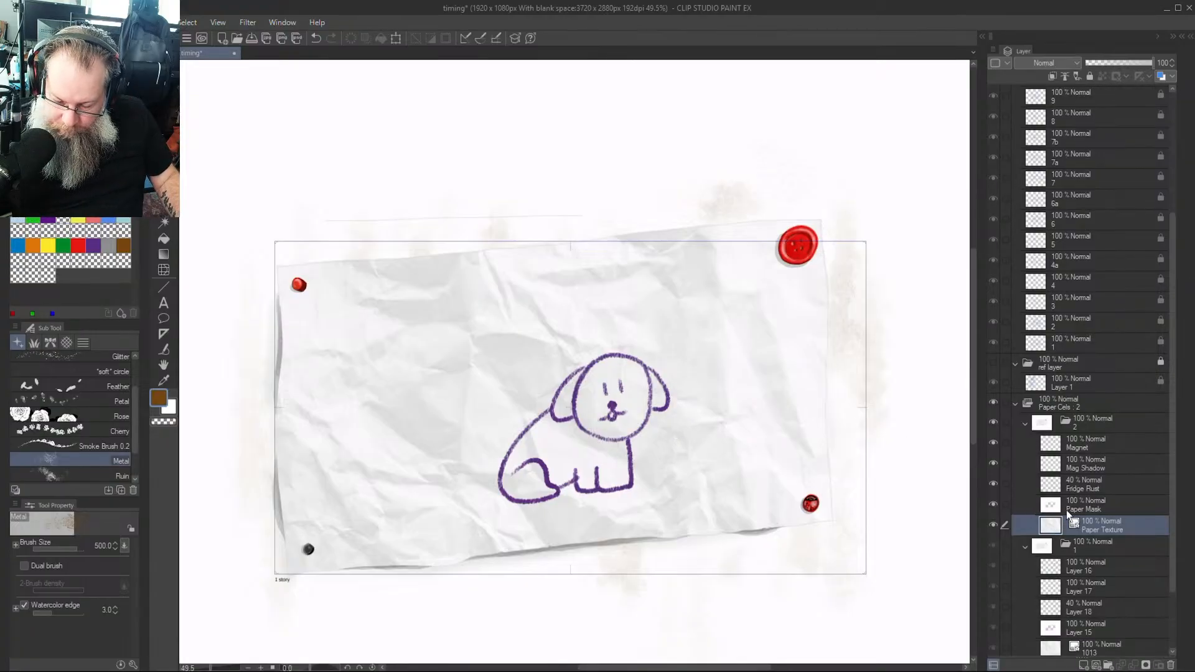
click(1092, 508)
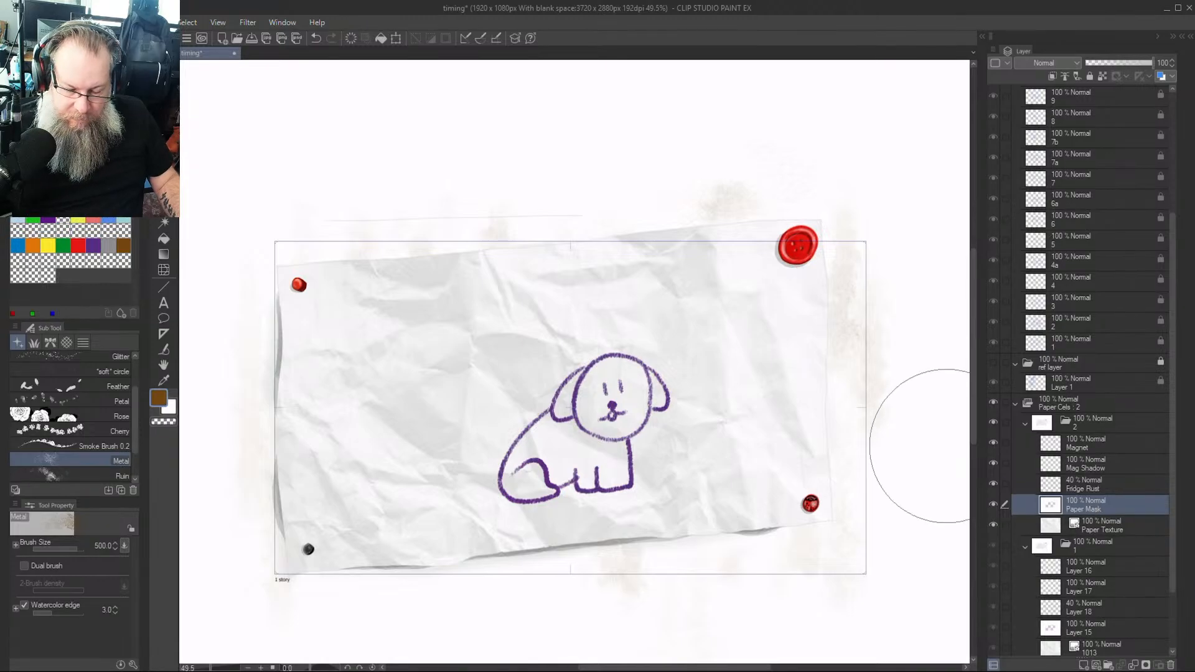
key(p)
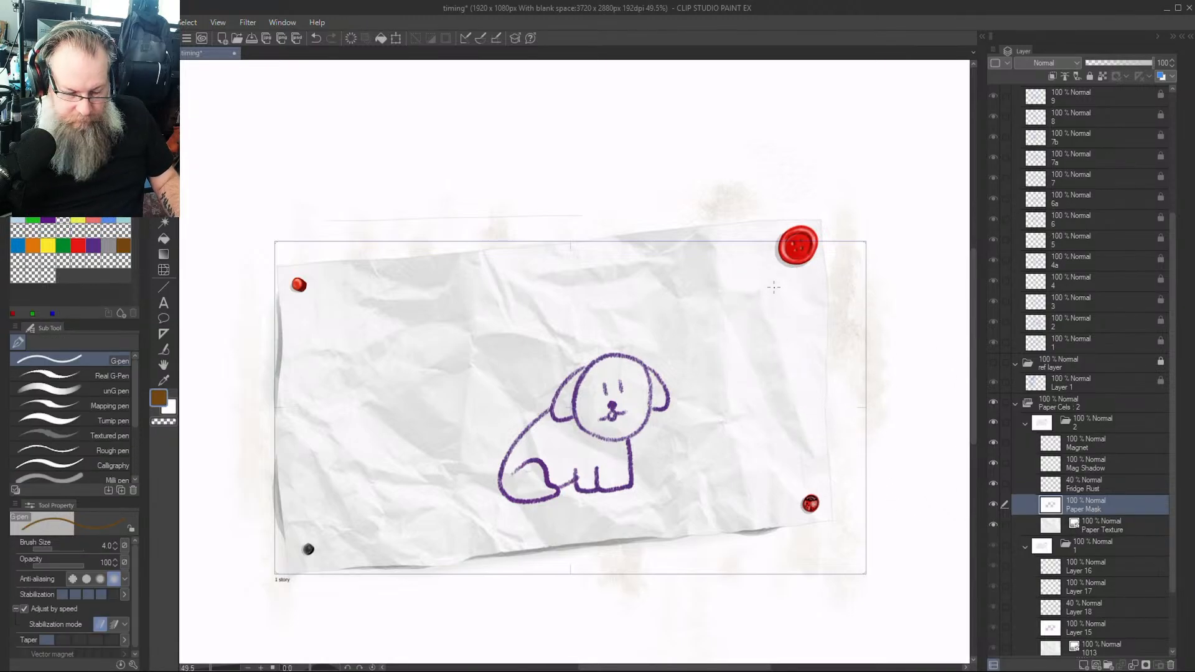
key(e)
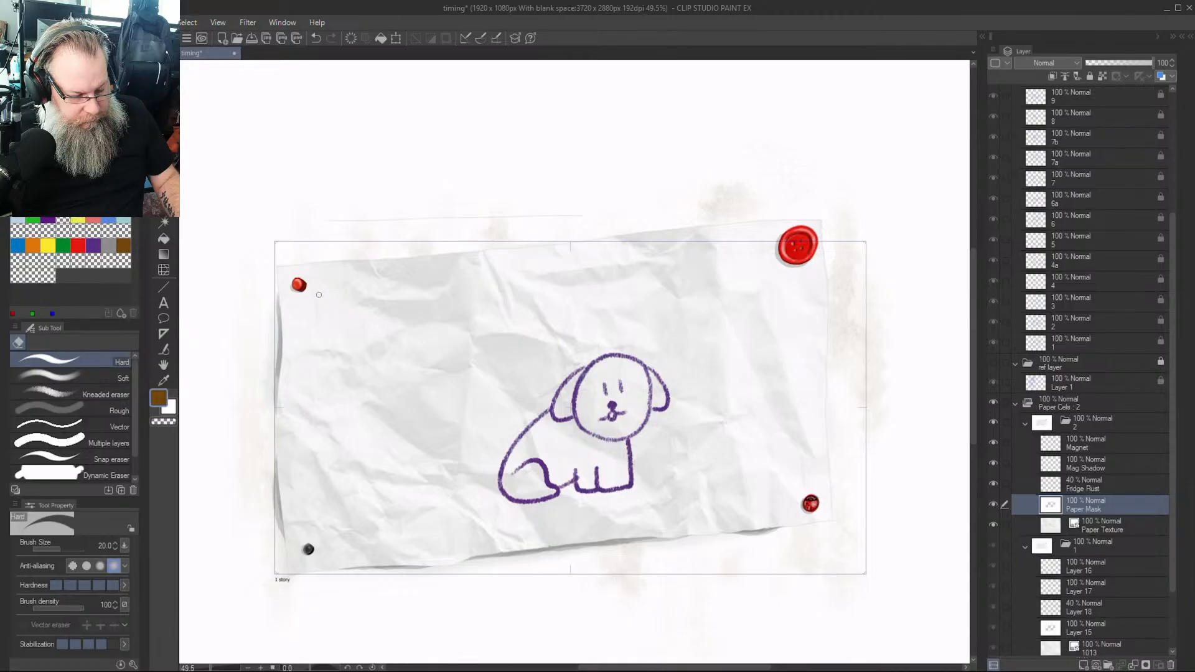
key(bracketright)
key(bracketright)
key(bracketright)
key(bracketright)
key(bracketright)
key(bracketright)
key(bracketright)
key(bracketright)
key(bracketright)
key(bracketright)
key(bracketright)
key(bracketright)
key(bracketright)
key(bracketright)
key(bracketright)
key(bracketright)
mouse_move(288, 288)
mouse_down()
mouse_move(625, 276)
mouse_move(883, 249)
mouse_move(768, 171)
mouse_move(402, 161)
mouse_move(191, 192)
mouse_move(185, 509)
mouse_move(260, 557)
mouse_move(261, 647)
mouse_move(682, 659)
mouse_move(898, 650)
mouse_move(246, 565)
mouse_move(712, 440)
mouse_move(751, 400)
mouse_move(769, 352)
mouse_move(658, 254)
mouse_move(265, 310)
mouse_move(297, 426)
mouse_move(876, 161)
mouse_up()
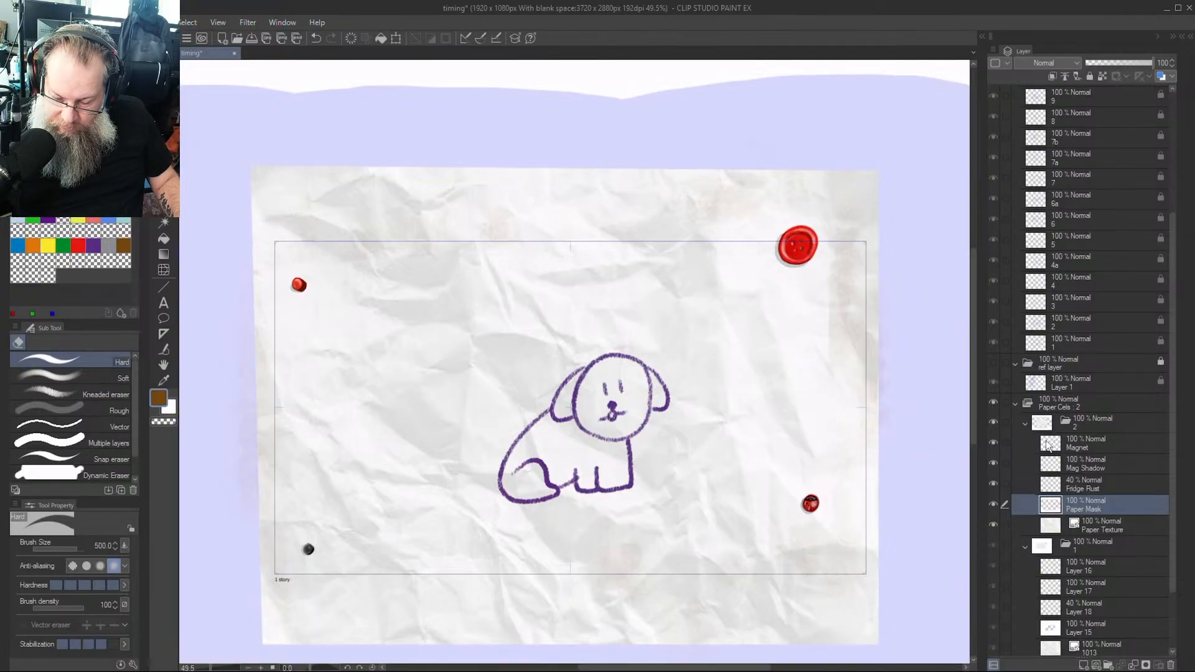
click(993, 443)
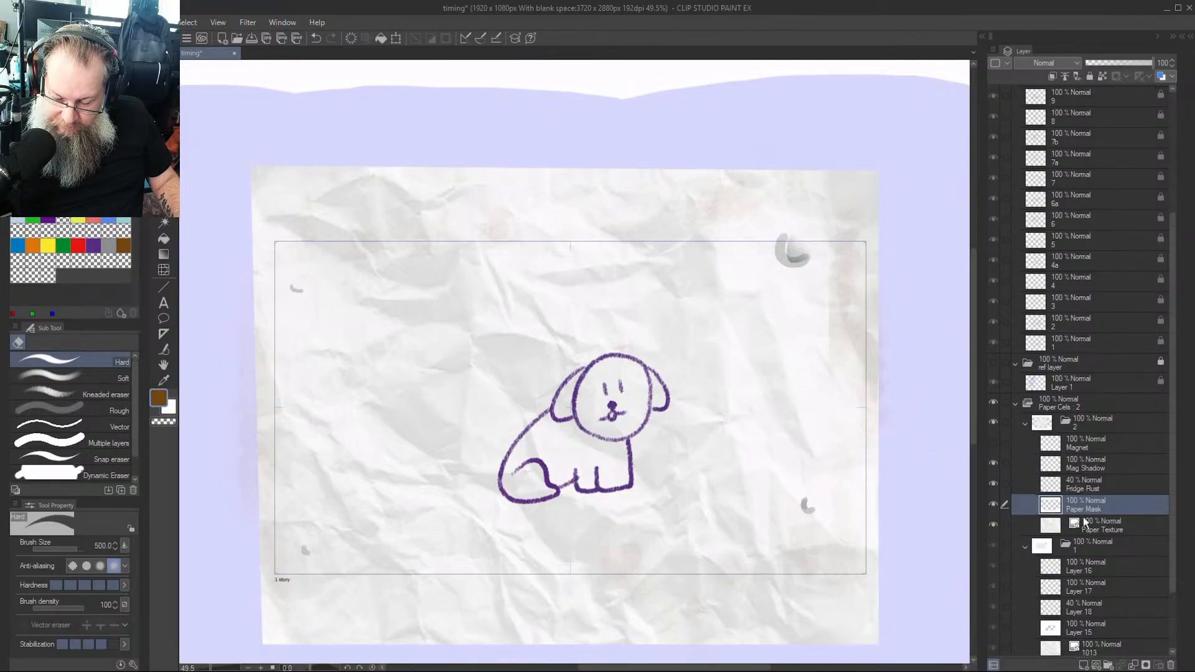
click(993, 463)
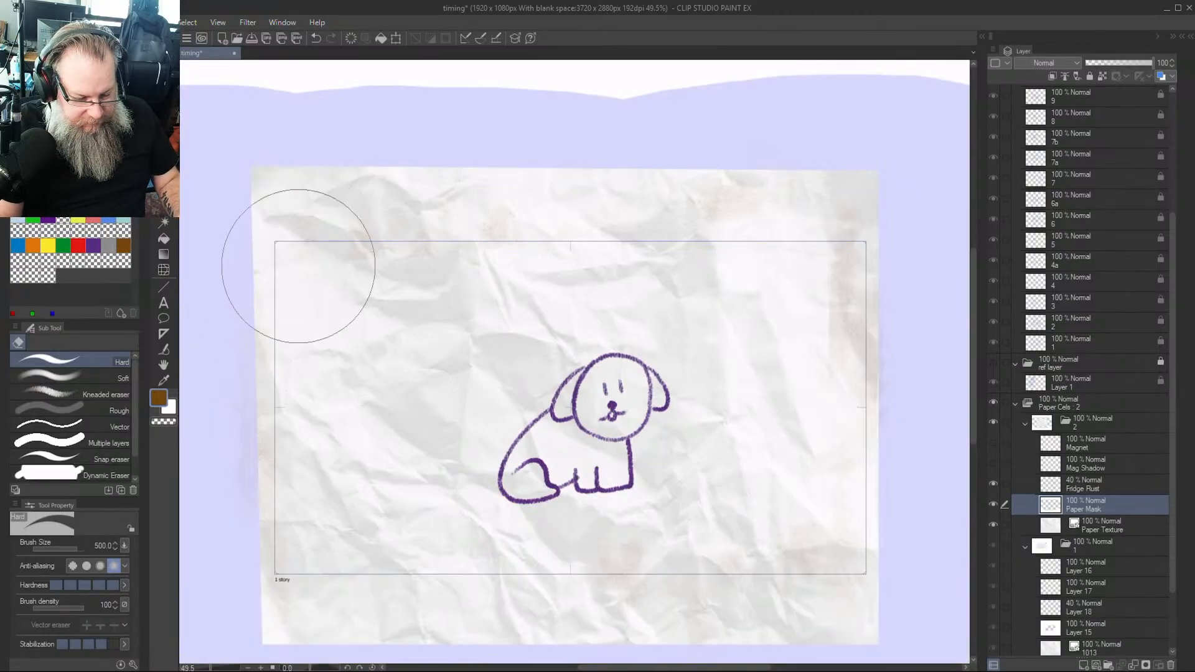
Paint a new white wavy-edged border around the crumpled sheet on the Paper Mask layer with a white G-pen at size 150
key(p)
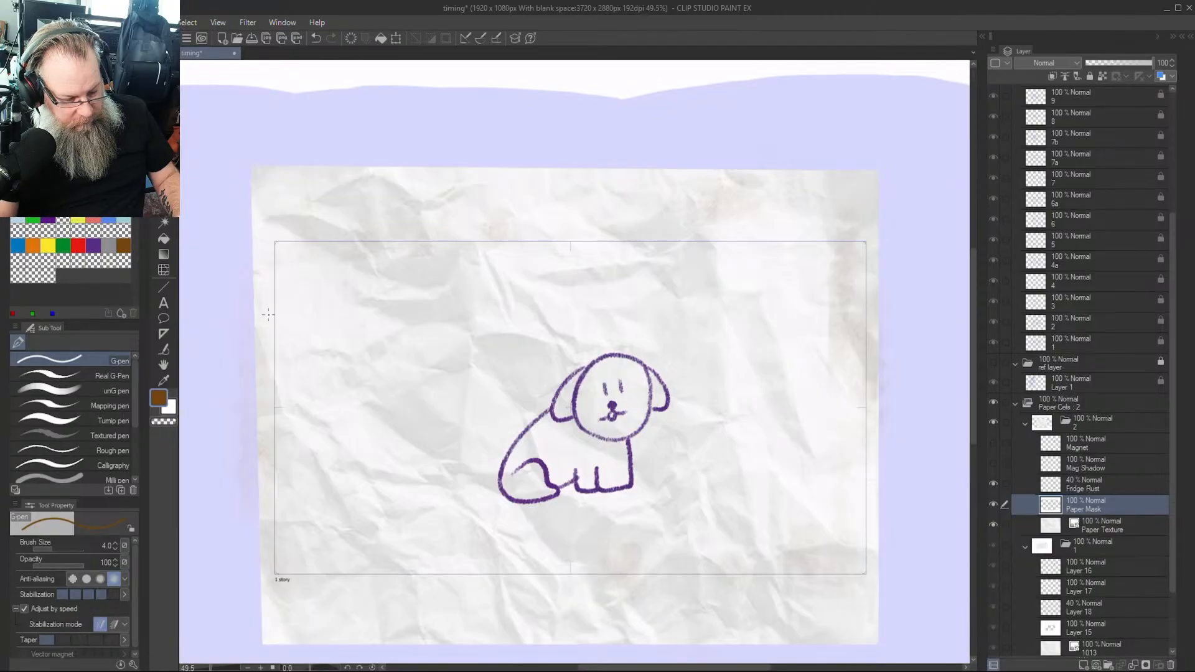
key(x)
key(bracketright)
key(bracketright)
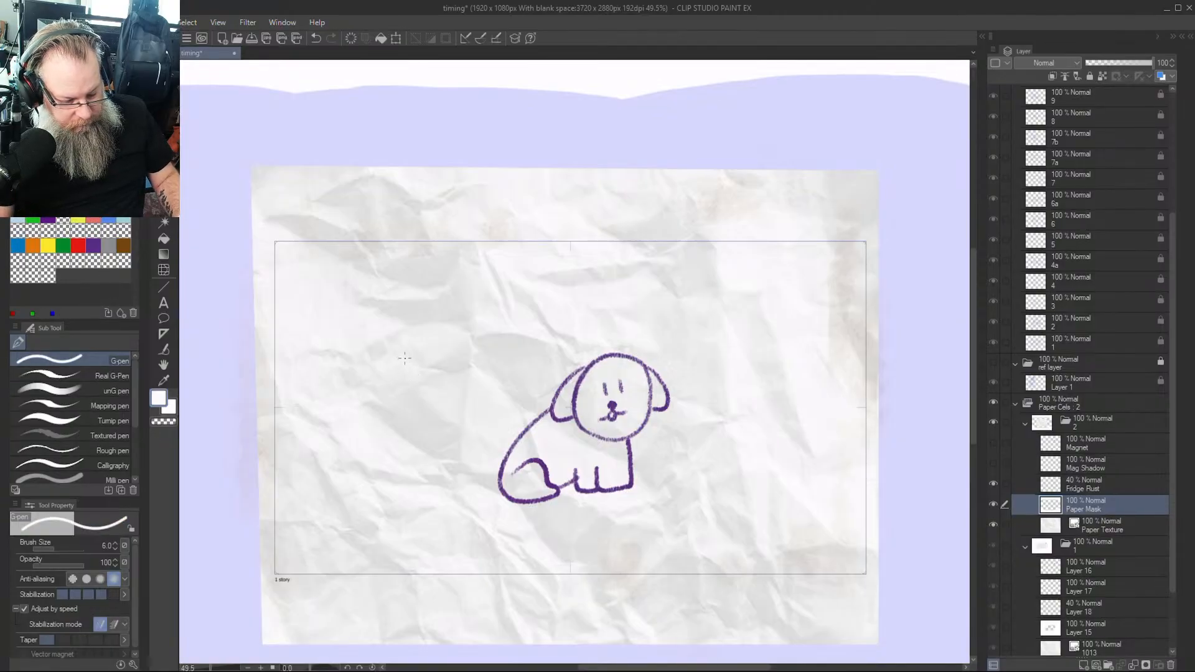
key(bracketright)
key(bracketright)
key(bracketright)
key(bracketright)
key(bracketright)
key(bracketright)
key(bracketright)
key(bracketright)
key(bracketright)
key(bracketright)
key(bracketright)
key(bracketright)
key(bracketright)
key(bracketright)
key(bracketright)
key(bracketright)
key(bracketright)
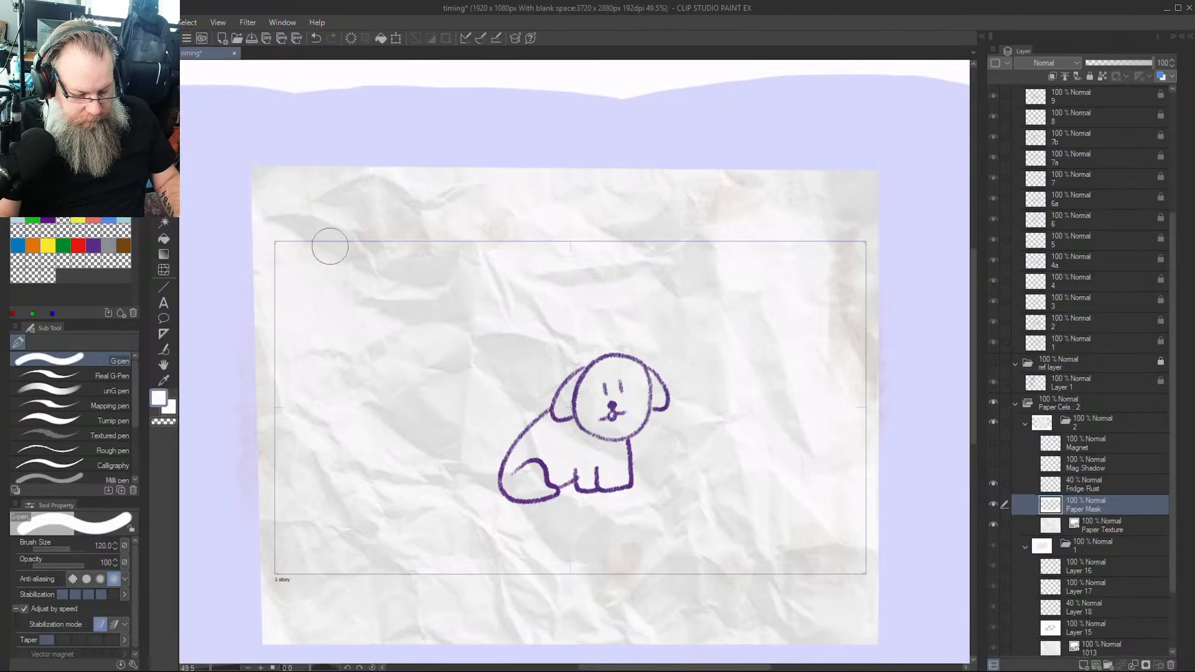
key(bracketright)
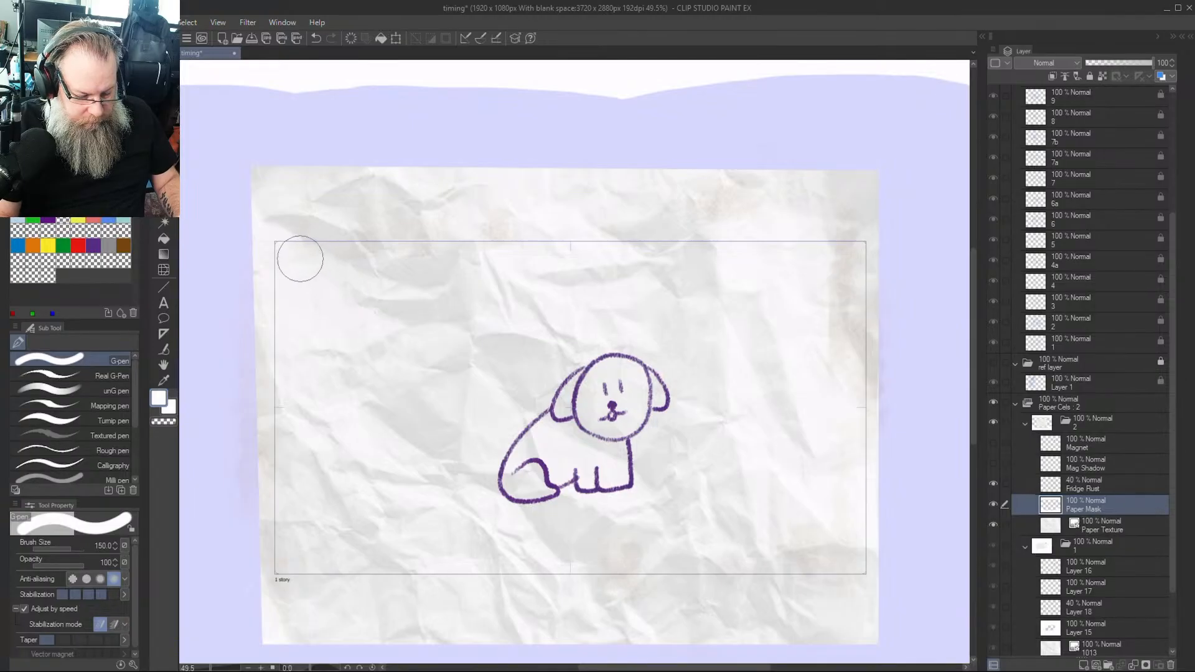
mouse_move(298, 242)
mouse_down()
mouse_move(309, 494)
mouse_move(329, 595)
mouse_move(796, 593)
mouse_move(882, 578)
mouse_move(870, 201)
mouse_move(778, 238)
mouse_move(689, 231)
mouse_move(468, 248)
mouse_move(402, 237)
mouse_move(341, 252)
mouse_move(283, 245)
mouse_move(291, 225)
mouse_move(433, 206)
mouse_move(815, 200)
mouse_move(614, 215)
mouse_move(450, 220)
mouse_move(844, 191)
mouse_move(268, 182)
mouse_move(381, 161)
mouse_move(277, 220)
mouse_move(265, 196)
mouse_move(272, 580)
mouse_move(351, 626)
mouse_move(833, 629)
mouse_move(901, 617)
mouse_move(595, 622)
mouse_move(873, 627)
mouse_move(899, 589)
mouse_move(912, 192)
mouse_move(237, 155)
mouse_move(252, 219)
mouse_move(244, 654)
mouse_up()
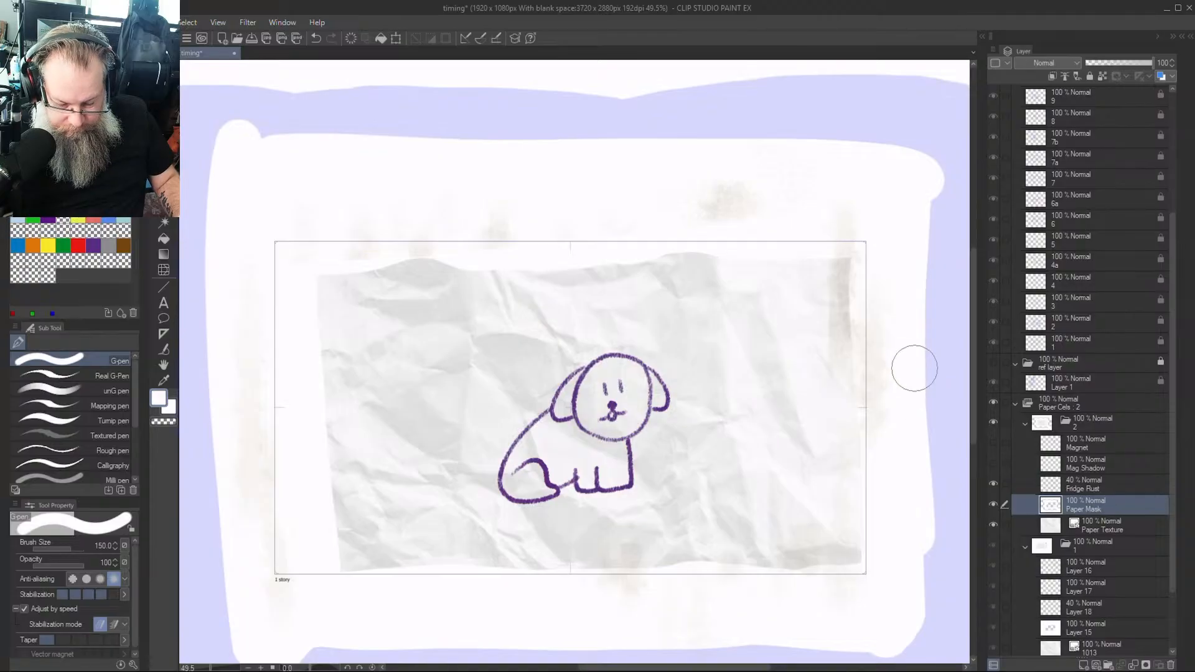
Erase all the rust stains around the sheet on the Fridge Rust layer with the Hard eraser, enlarging it to 500
scroll(805, 442, up, 2)
scroll(906, 318, down, 2)
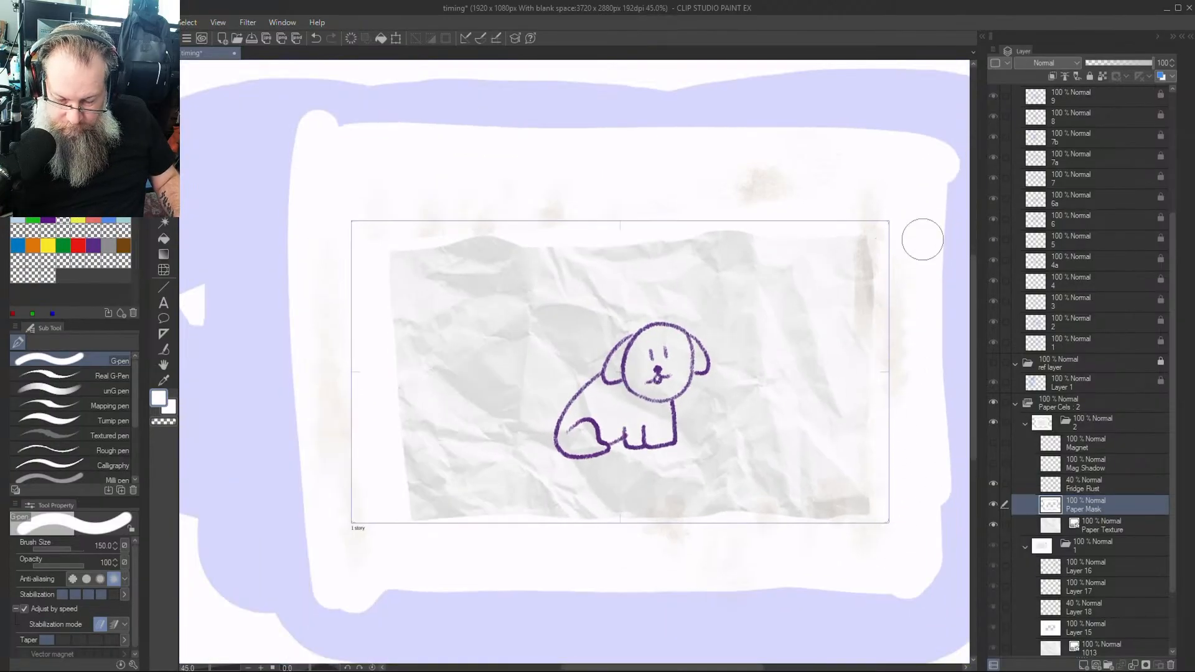
click(1106, 489)
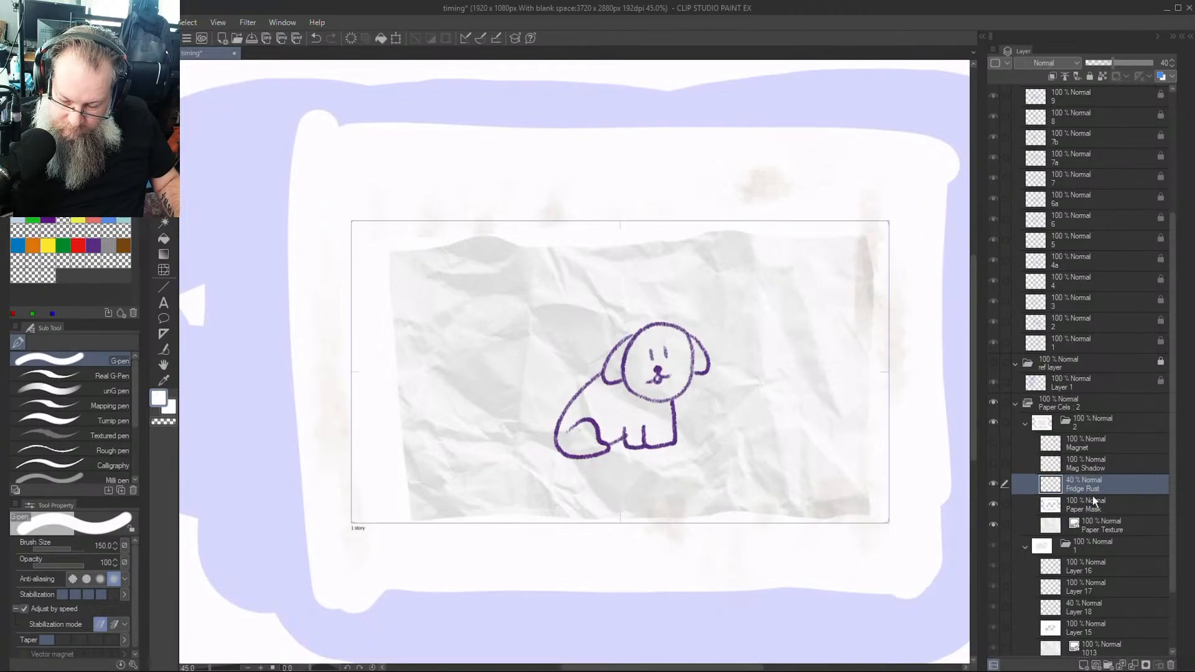
key(e)
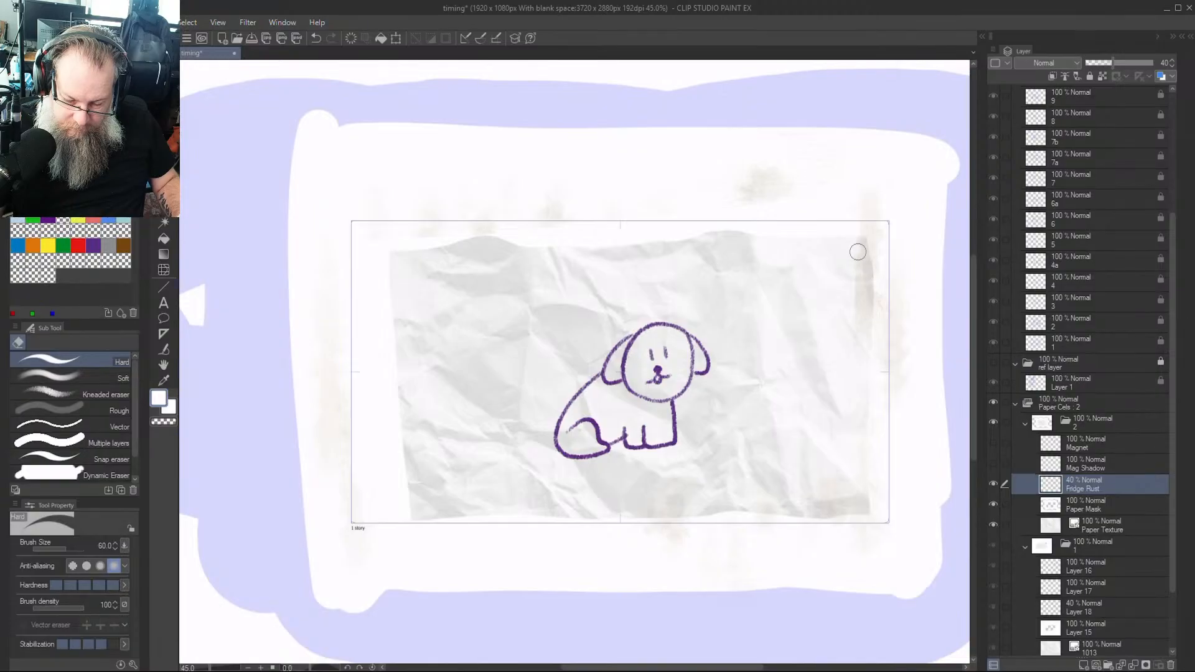
drag(857, 252, 862, 341)
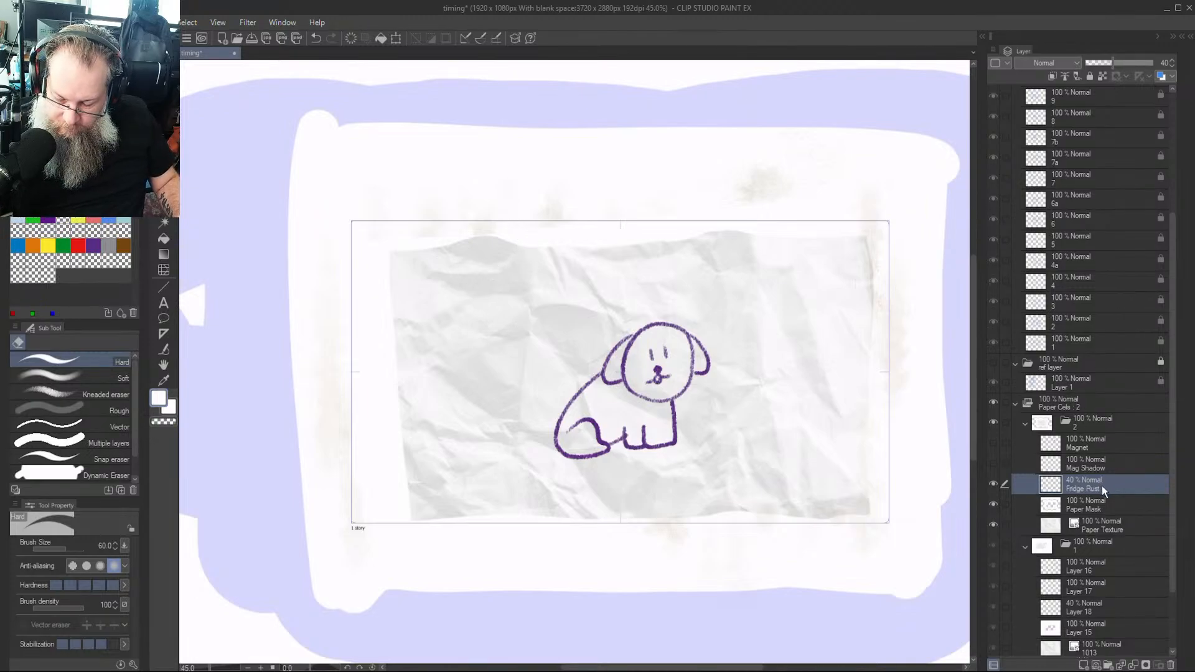
key(])
key(])
key(])
key(])
key(])
key(])
key(])
key(])
key(])
key(])
key(])
mouse_move(448, 196)
mouse_down()
mouse_move(402, 322)
mouse_move(454, 236)
mouse_move(617, 193)
mouse_move(709, 290)
mouse_move(868, 232)
mouse_move(904, 458)
mouse_move(751, 235)
mouse_move(873, 146)
mouse_move(428, 220)
mouse_move(369, 521)
mouse_up()
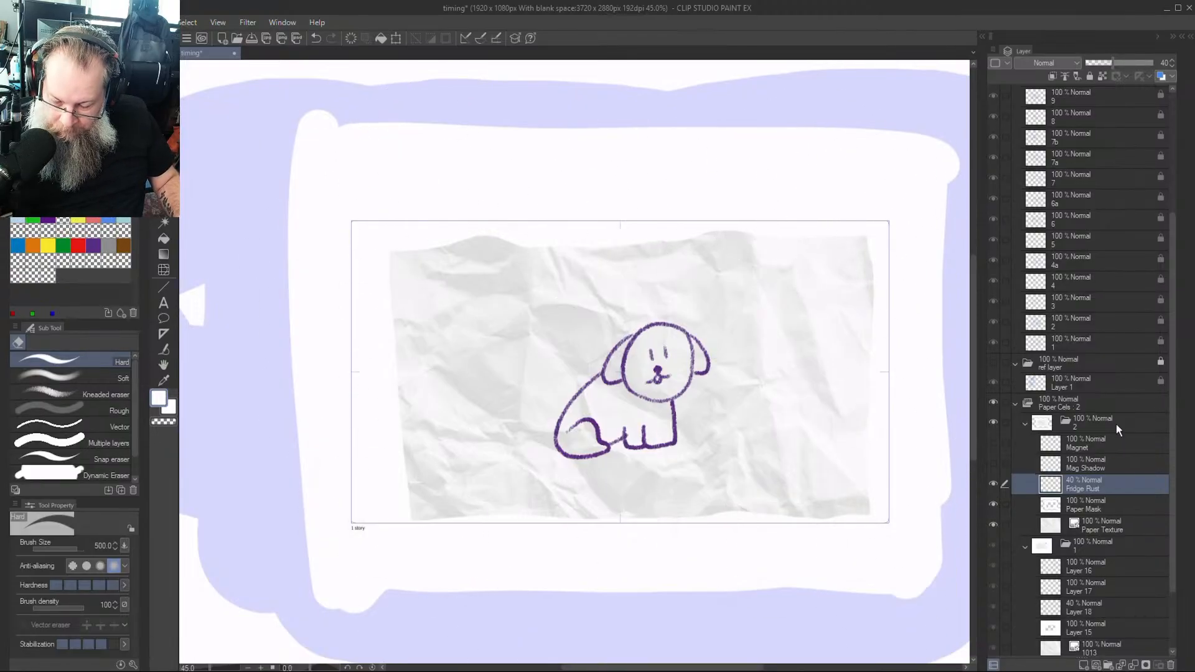
Select cel 2's Paper Mask layer and set the G-pen to size 3 with grey as the drawing colour
click(1093, 502)
key(p)
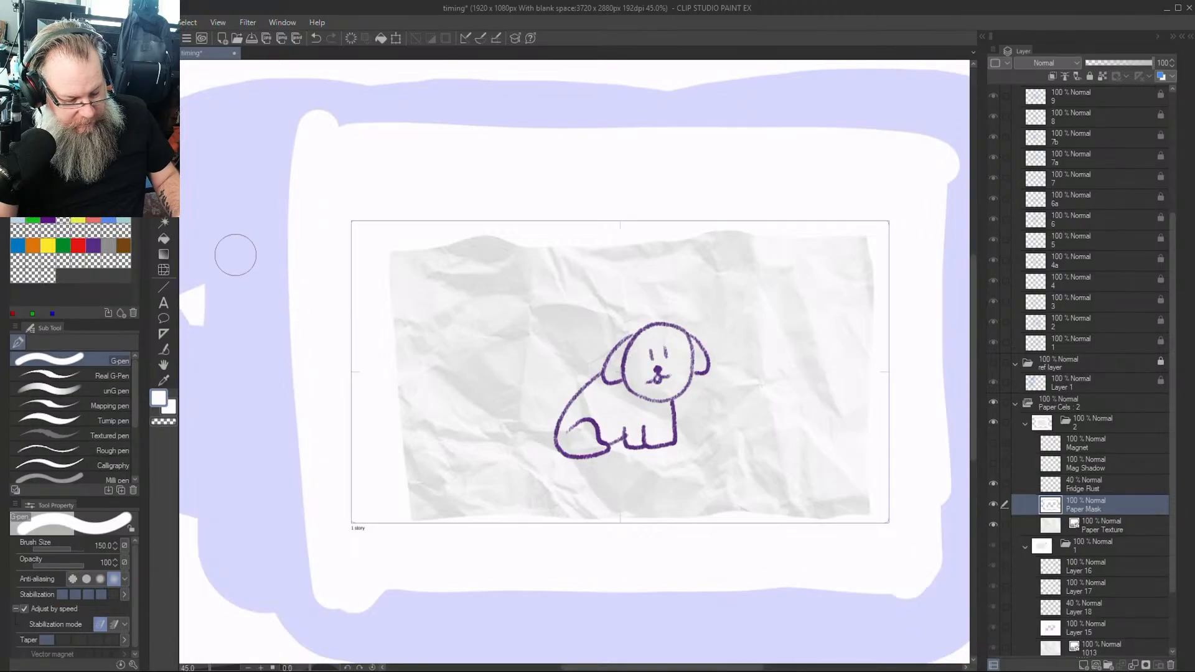
key(bracketleft)
key(bracketleft)
key(bracketleft)
key(bracketleft)
key(bracketleft)
key(bracketleft)
key(bracketleft)
key(bracketleft)
key(bracketleft)
key(bracketleft)
key(bracketleft)
key(bracketleft)
key(bracketleft)
key(bracketleft)
key(bracketleft)
key(bracketleft)
key(bracketleft)
key(bracketleft)
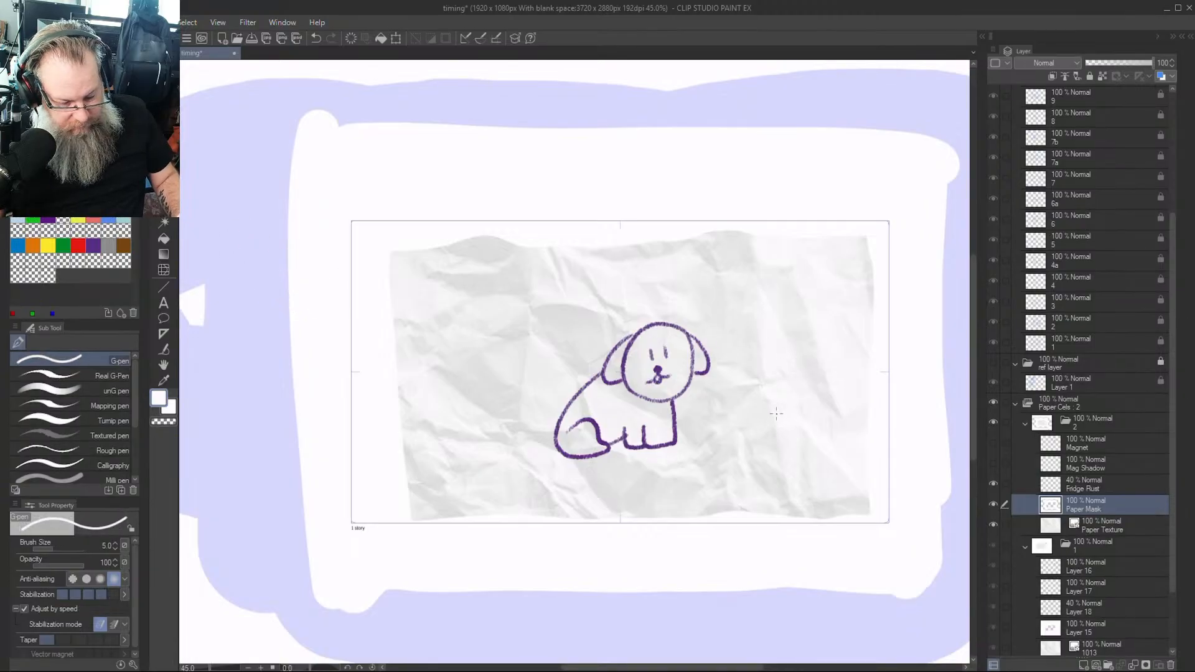
key(bracketleft)
key(bracketleft)
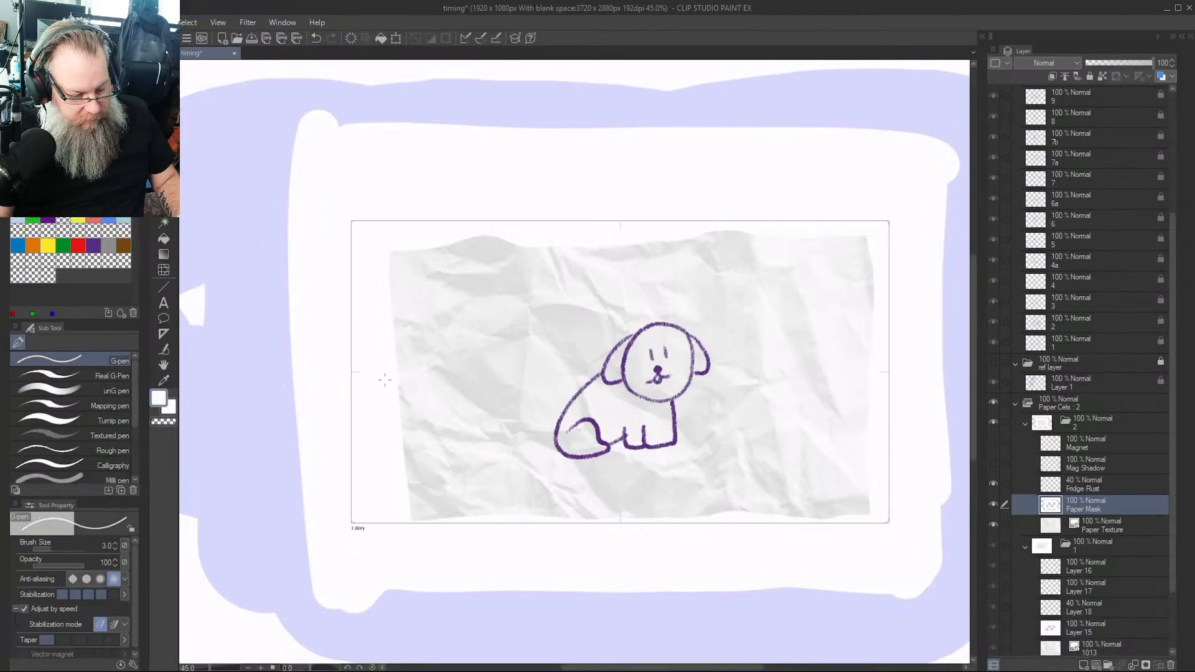
click(108, 245)
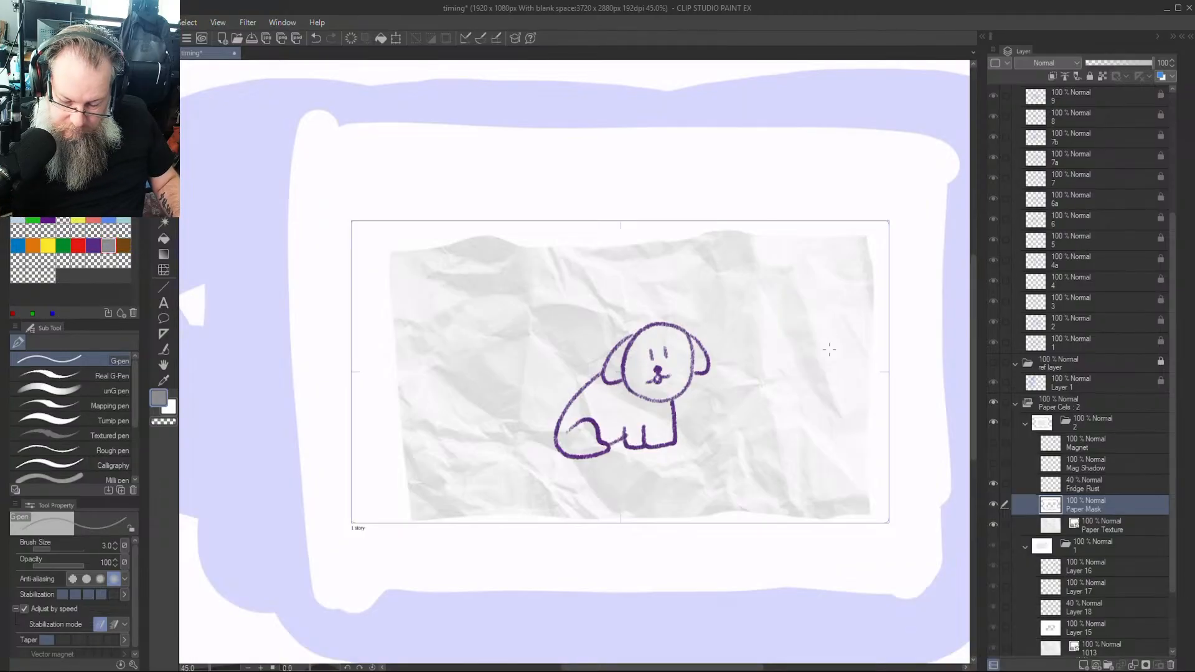
Try a thin grey line on the sheet beside the dog, compare with cel 1, and undo the line
drag(805, 284, 820, 387)
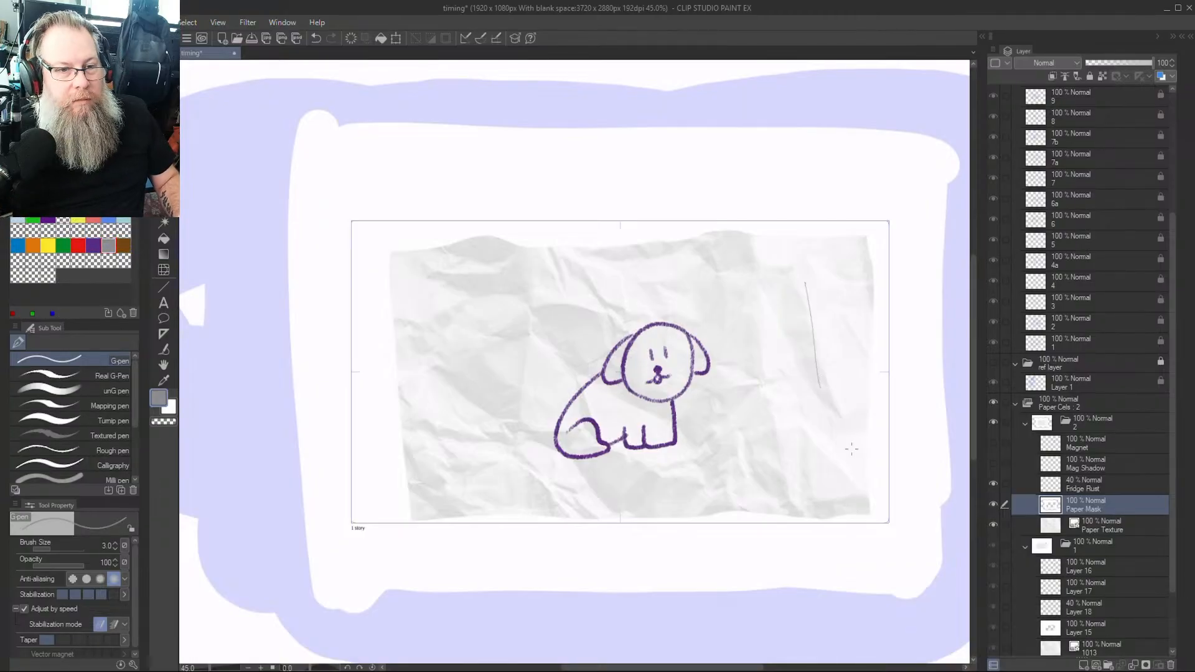
key(Left)
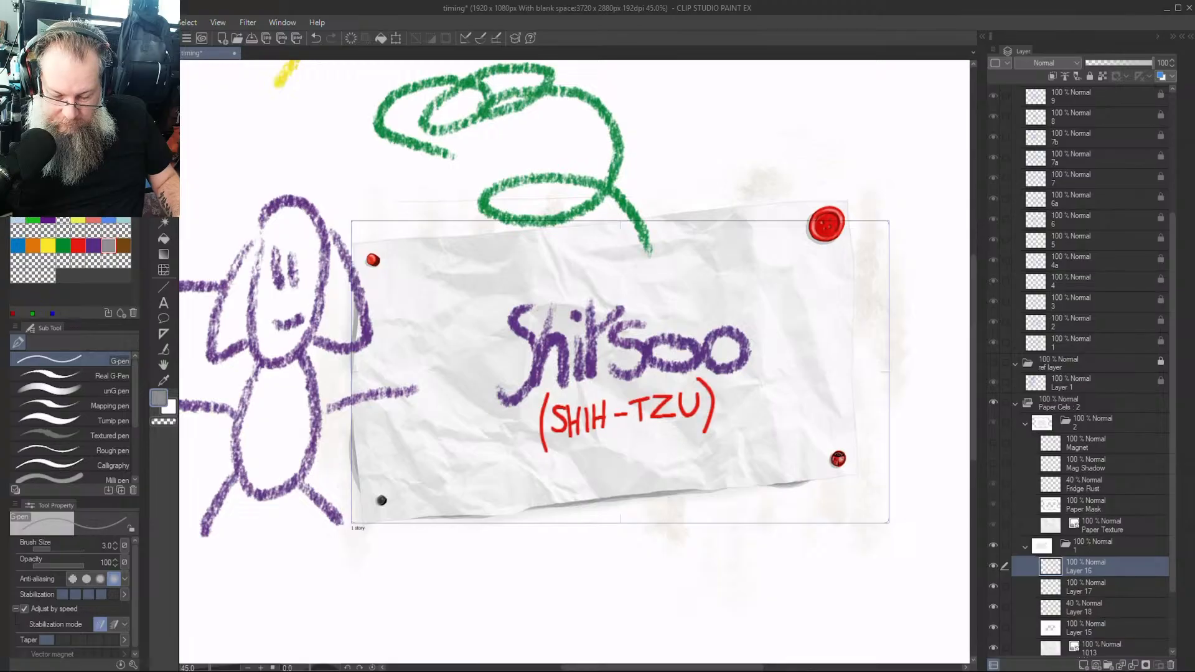
key(Right)
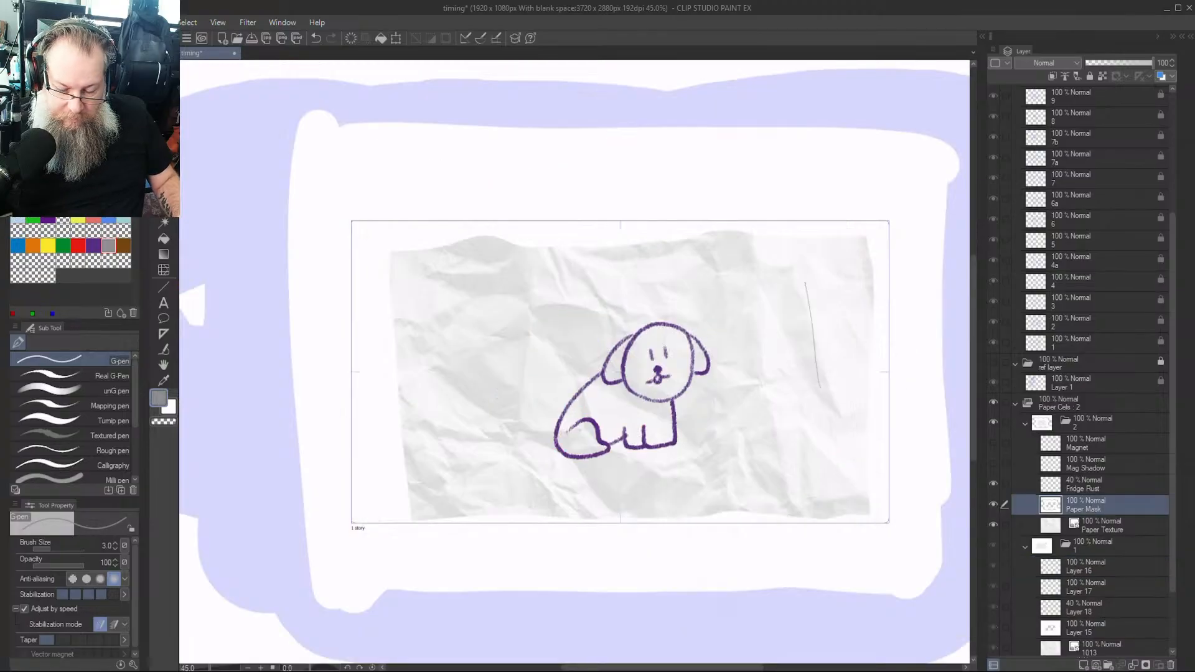
key(ctrl+z)
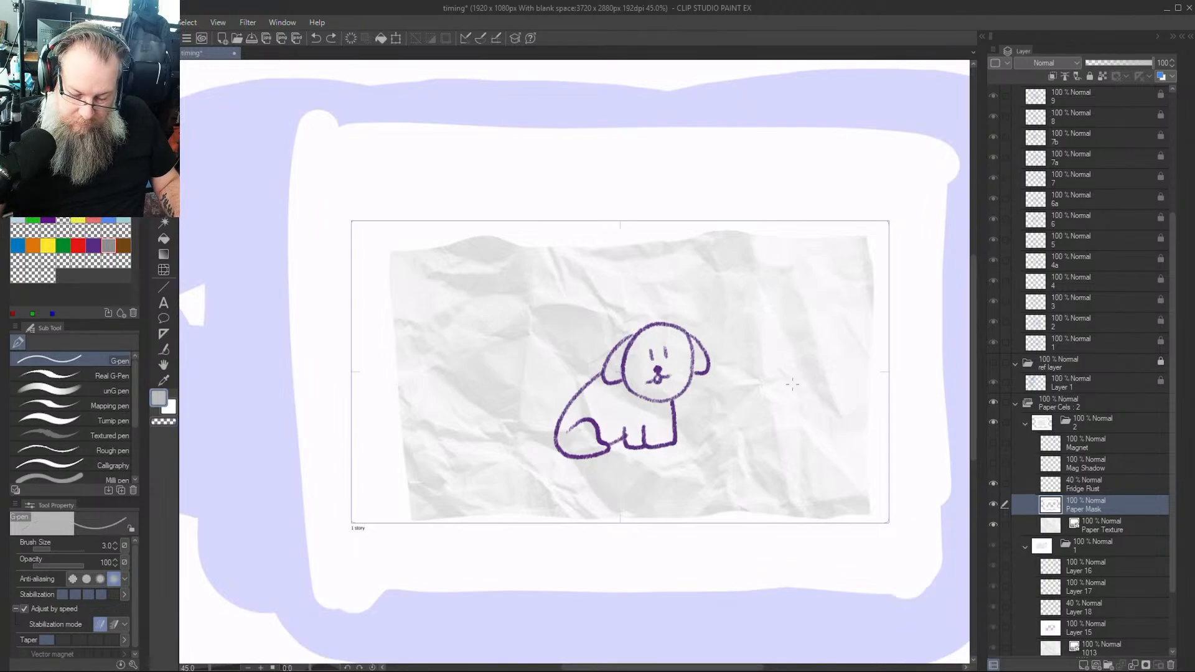
Trace the right and bottom edges of the paper sheet with a thin light grey G-pen line at size 4
key(Num_Lock)
scroll(884, 314, up, 4)
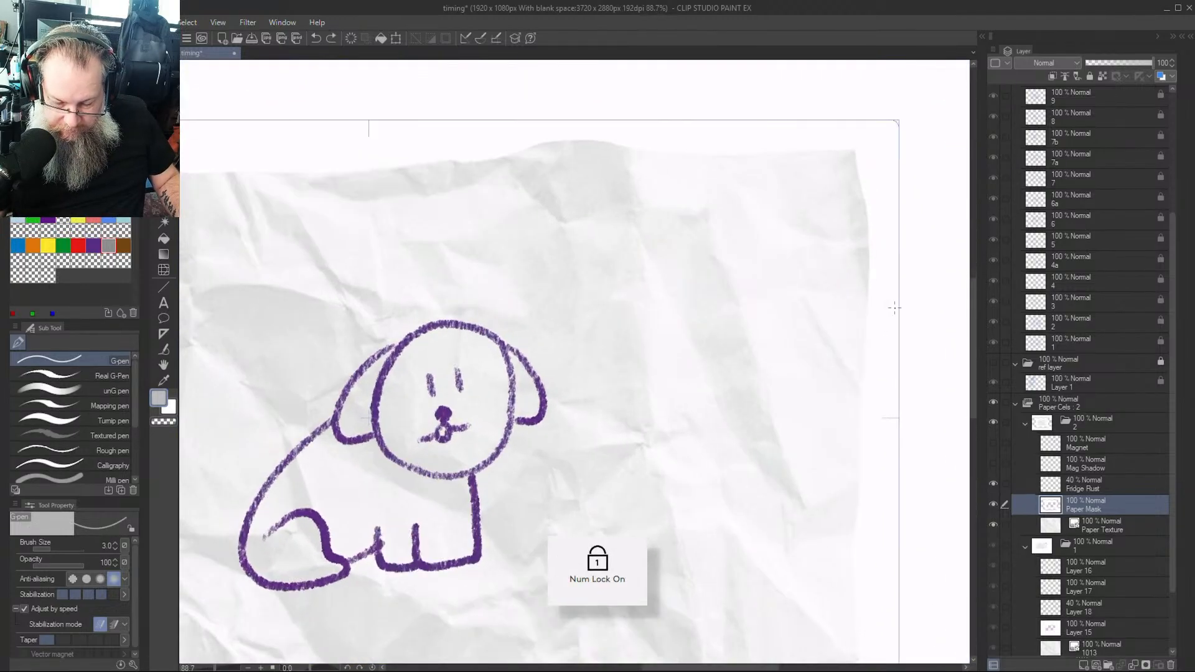
scroll(894, 307, up, 1)
scroll(973, 376, down, 1)
scroll(900, 393, down, 1)
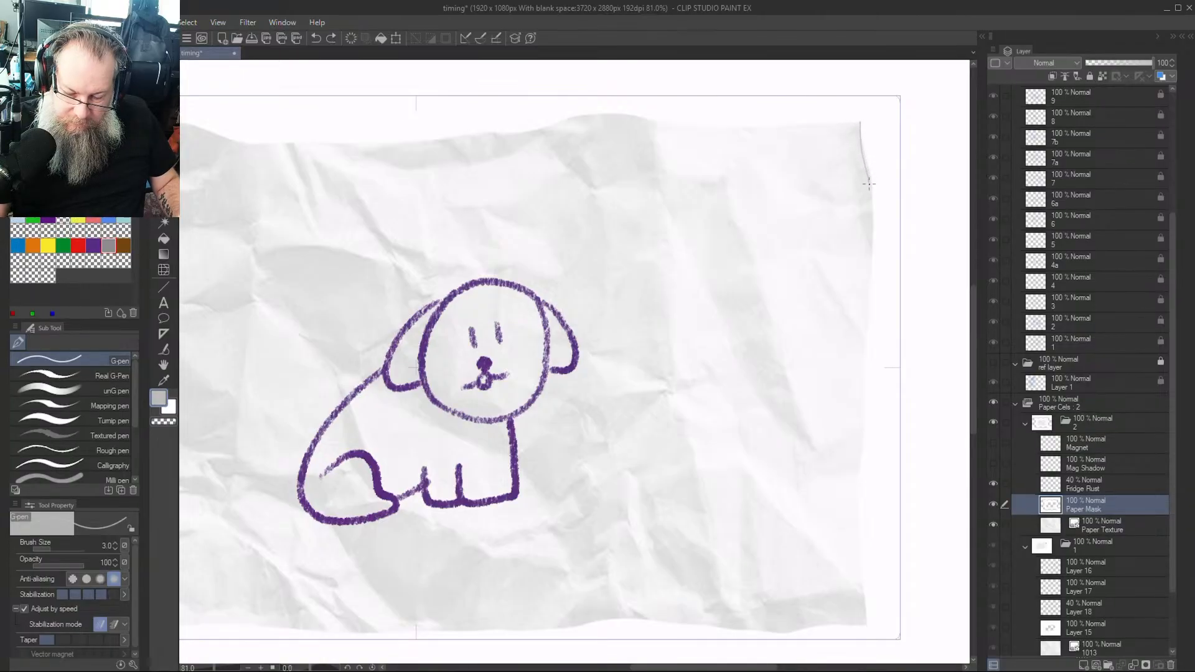
key(Num_Lock)
key(])
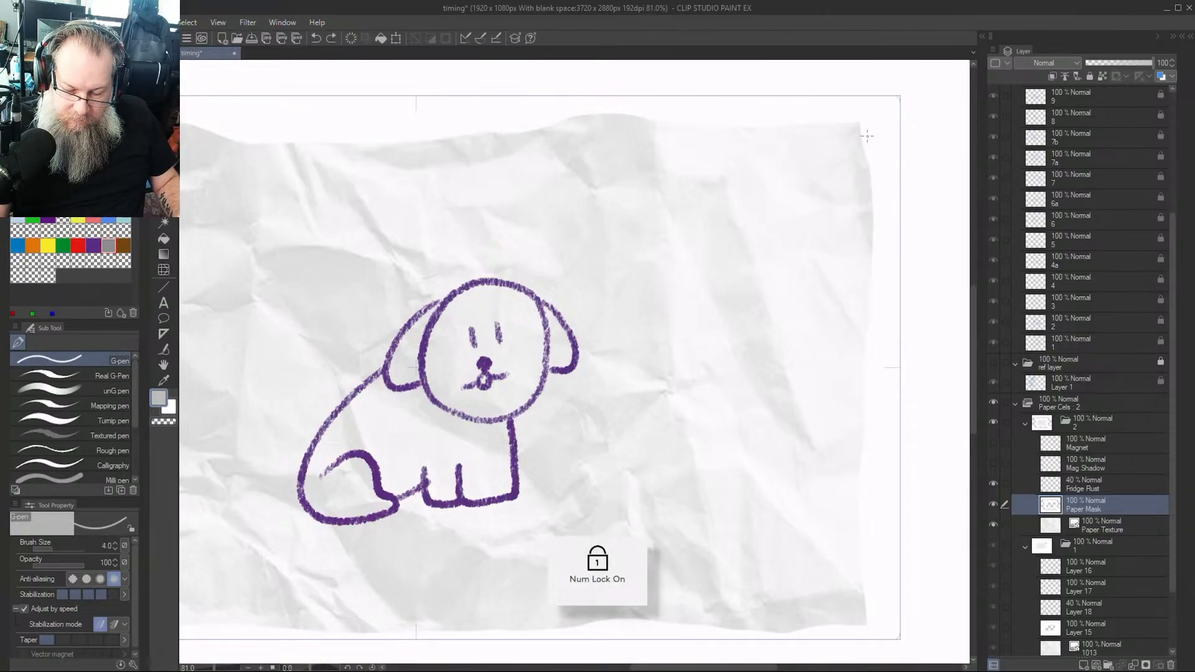
mouse_move(861, 124)
mouse_down()
mouse_move(870, 181)
mouse_move(861, 603)
mouse_move(831, 625)
mouse_move(764, 630)
mouse_move(618, 616)
mouse_move(544, 628)
mouse_move(332, 625)
mouse_up()
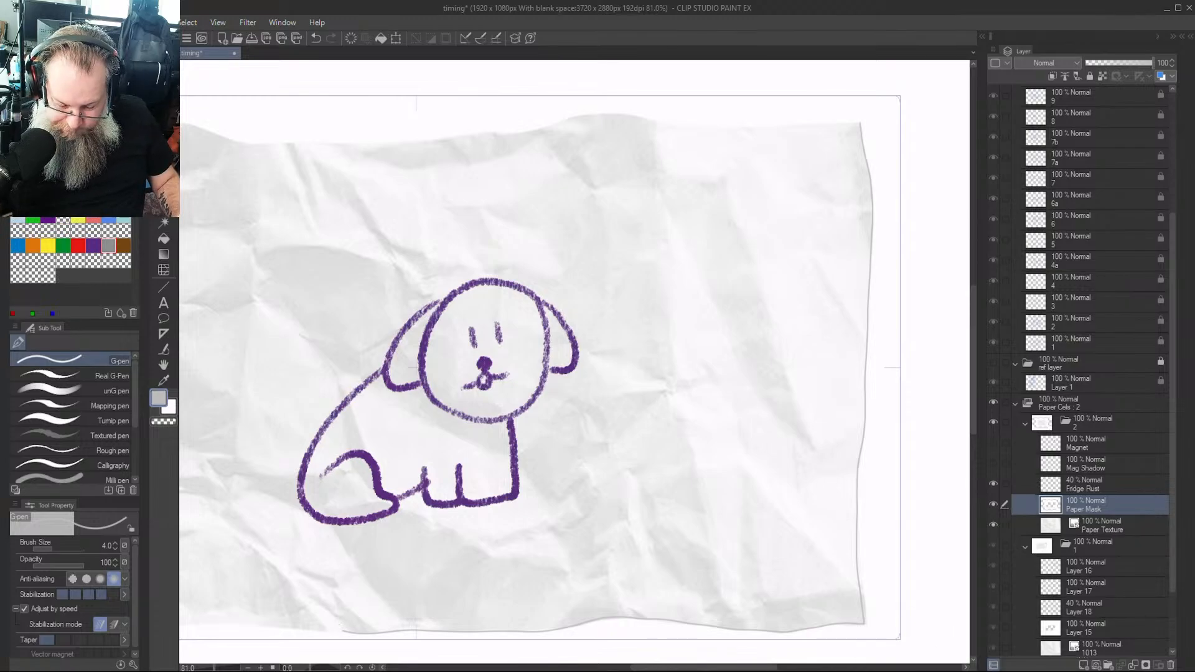
drag(427, 657, 709, 657)
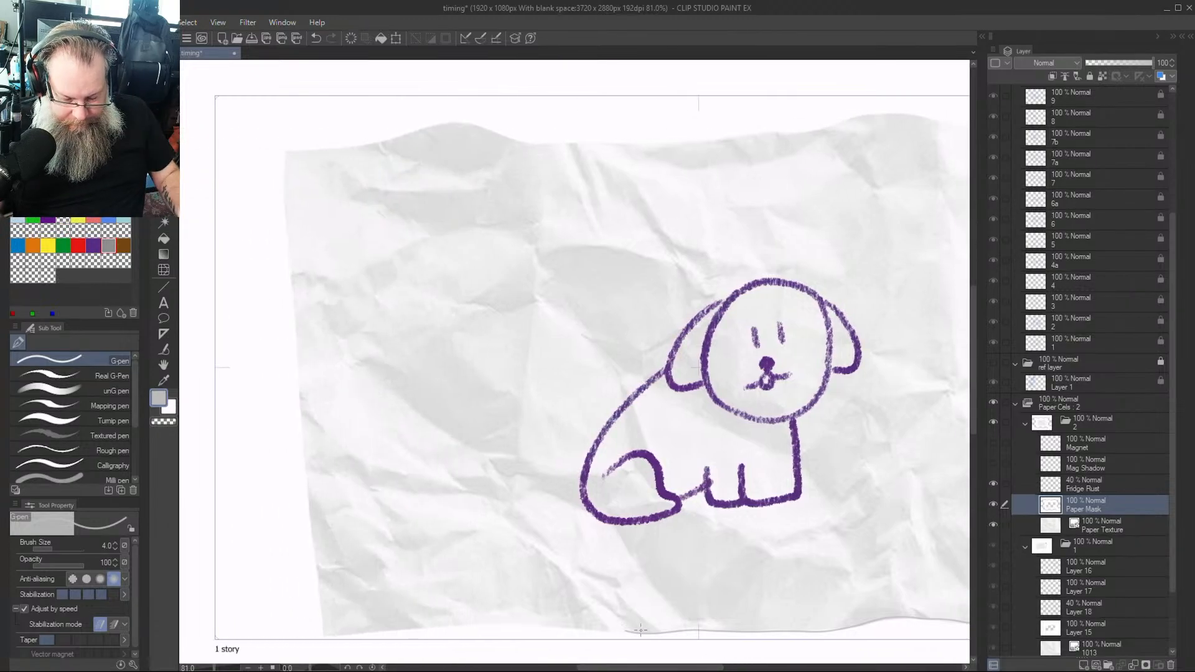
drag(628, 631, 349, 633)
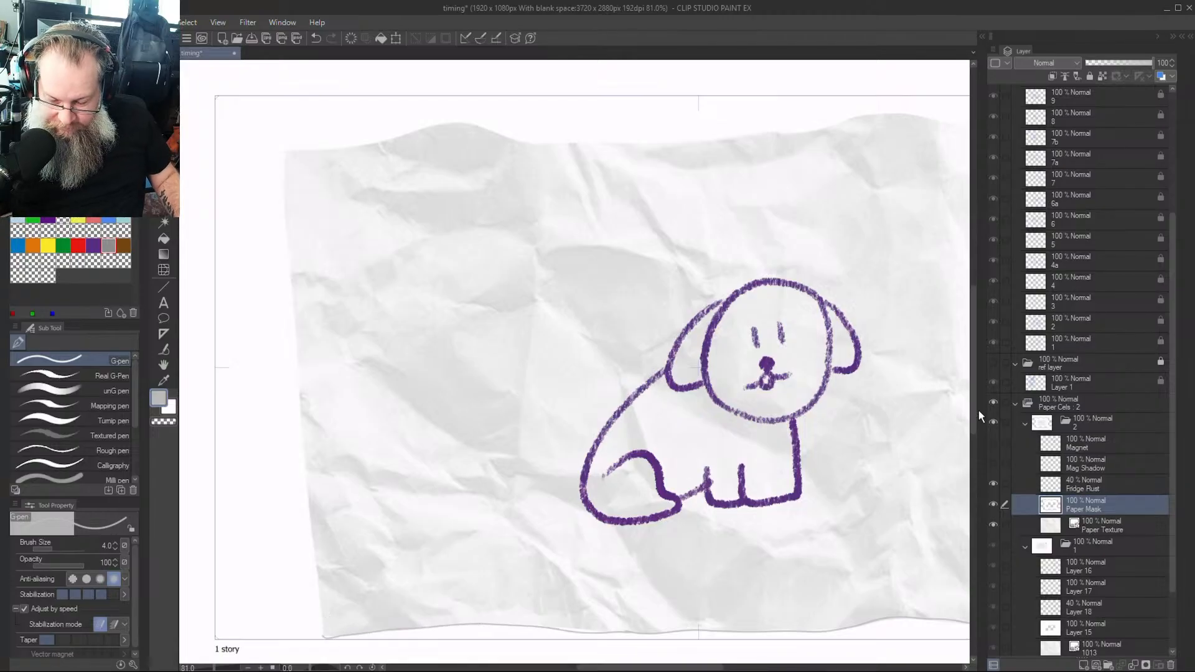
Trace the sheet's top and left edges with the light grey size 4 G-pen to complete the paper outline
drag(976, 409, 973, 375)
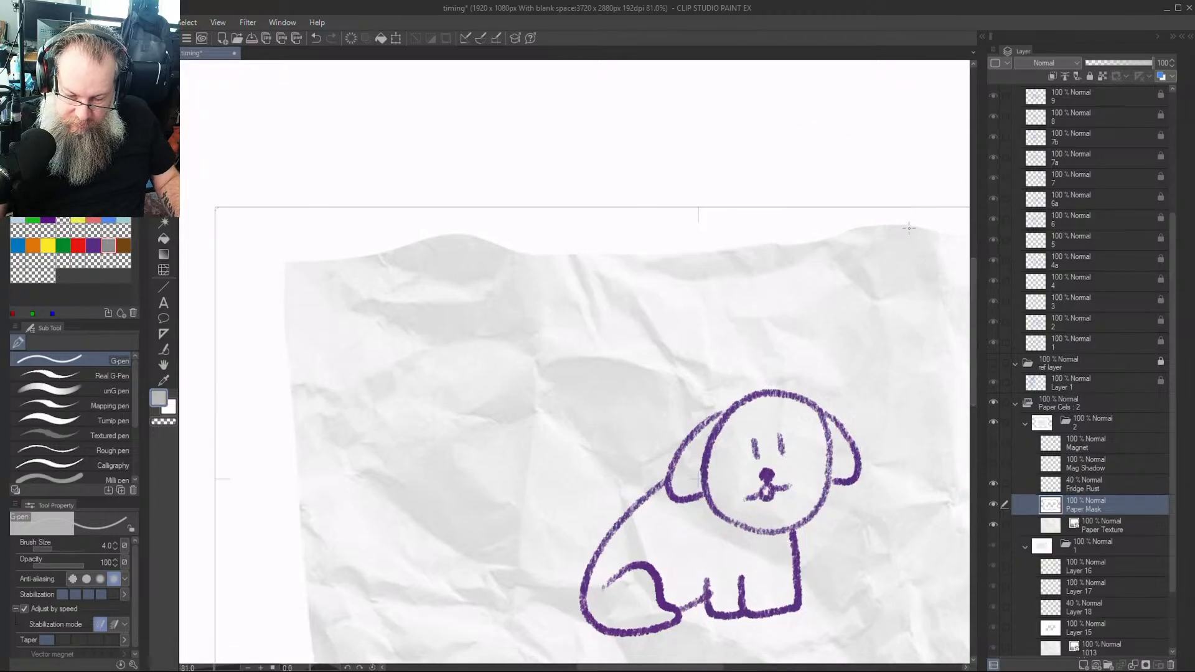
mouse_move(908, 228)
mouse_down()
mouse_move(664, 254)
mouse_move(558, 255)
mouse_move(442, 235)
mouse_move(294, 264)
mouse_move(285, 361)
mouse_move(313, 650)
mouse_up()
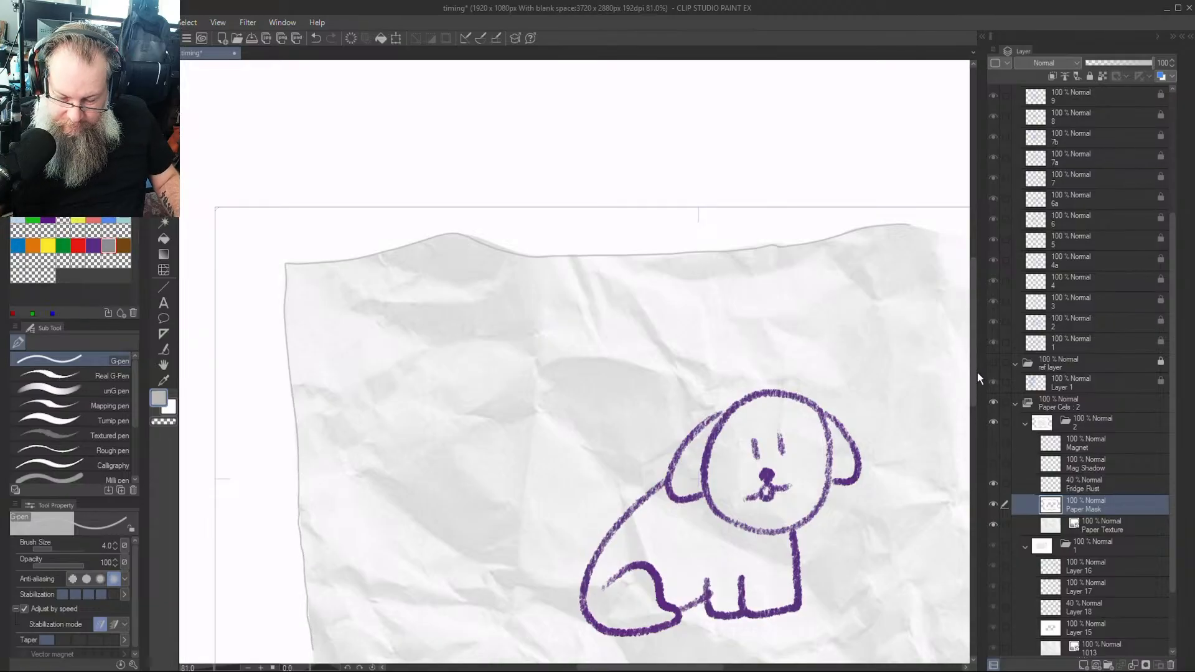
scroll(977, 413, down, 3)
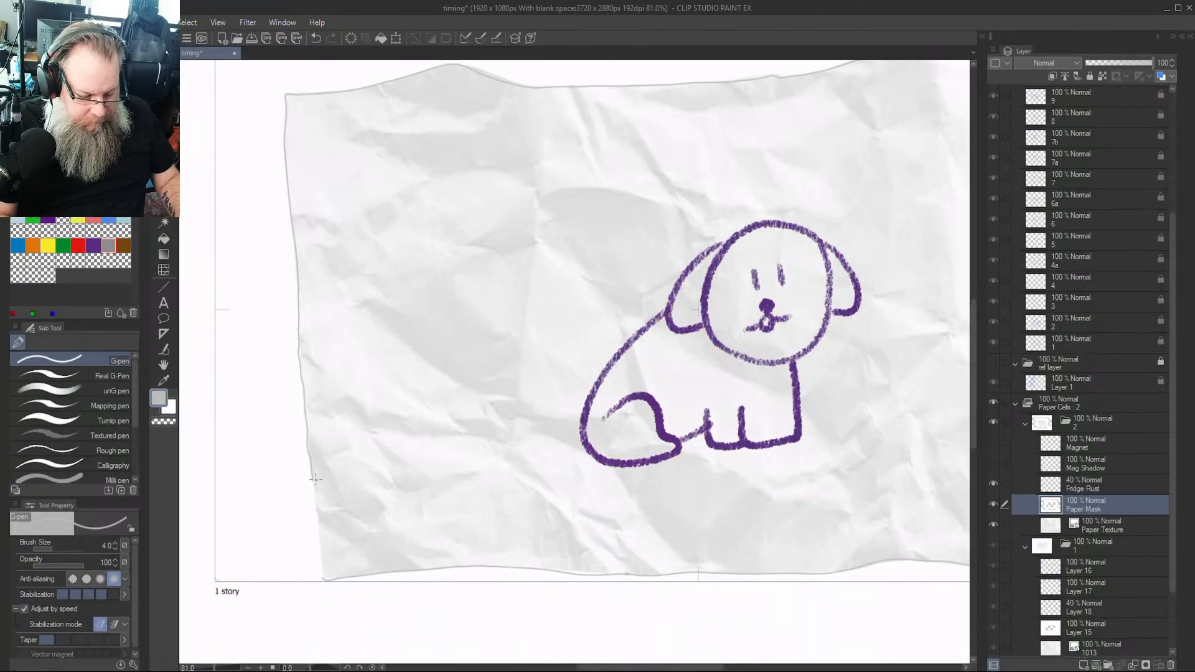
drag(313, 476, 325, 577)
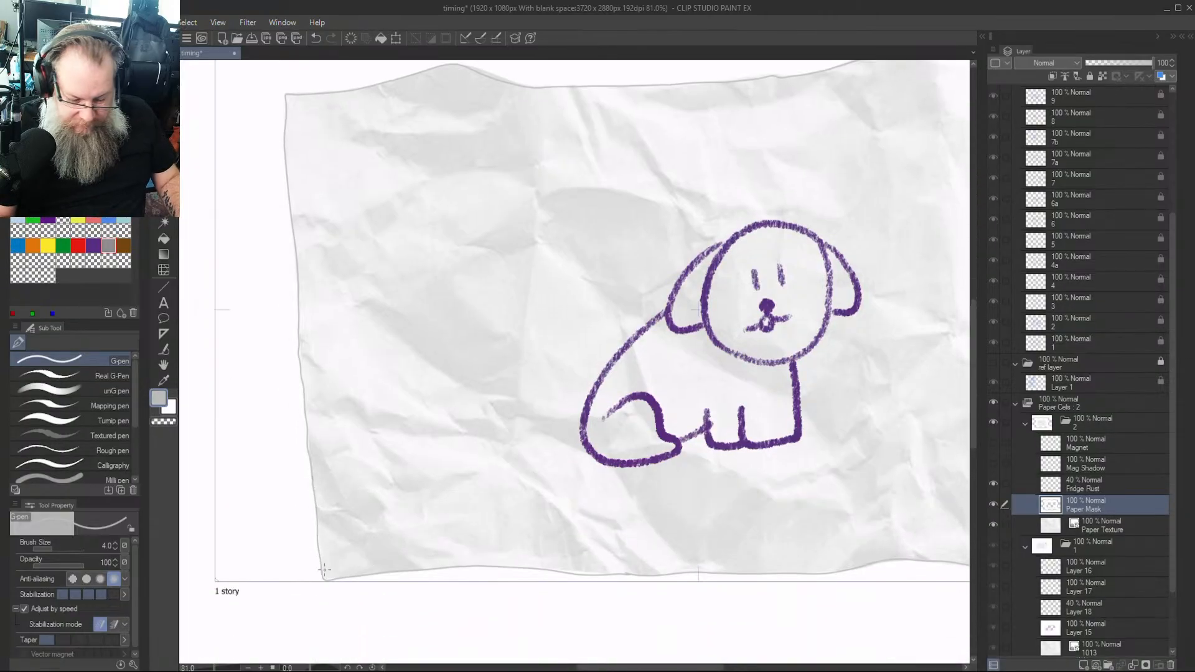
scroll(733, 658, right, 6)
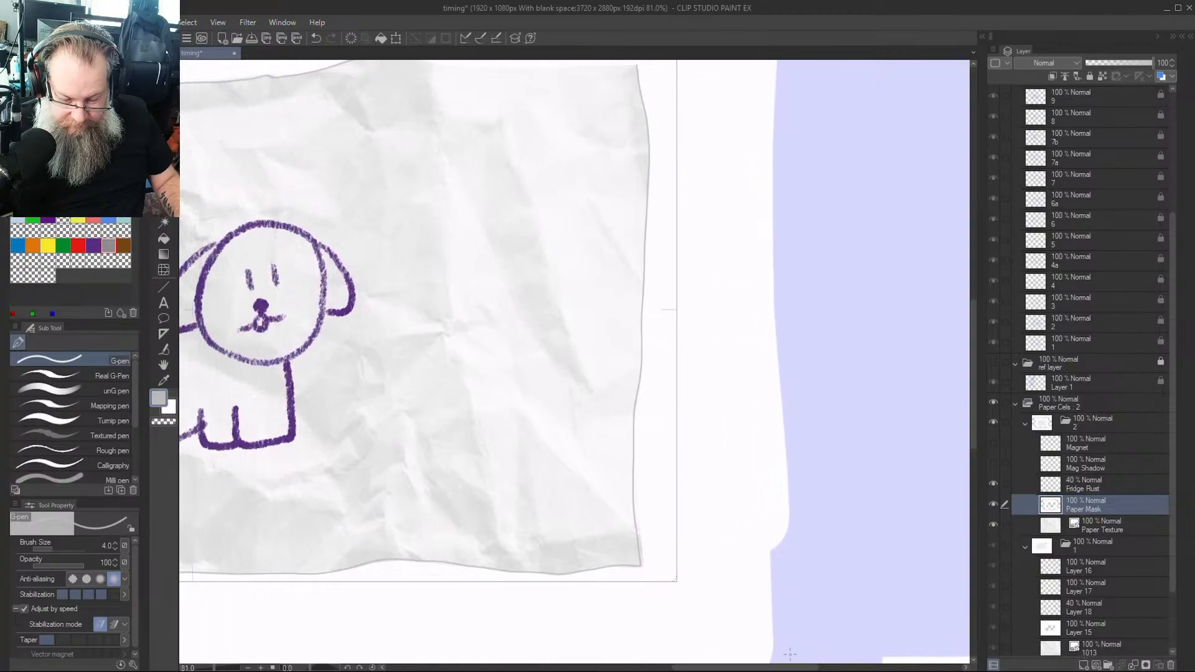
drag(977, 334, 976, 295)
drag(401, 217, 617, 225)
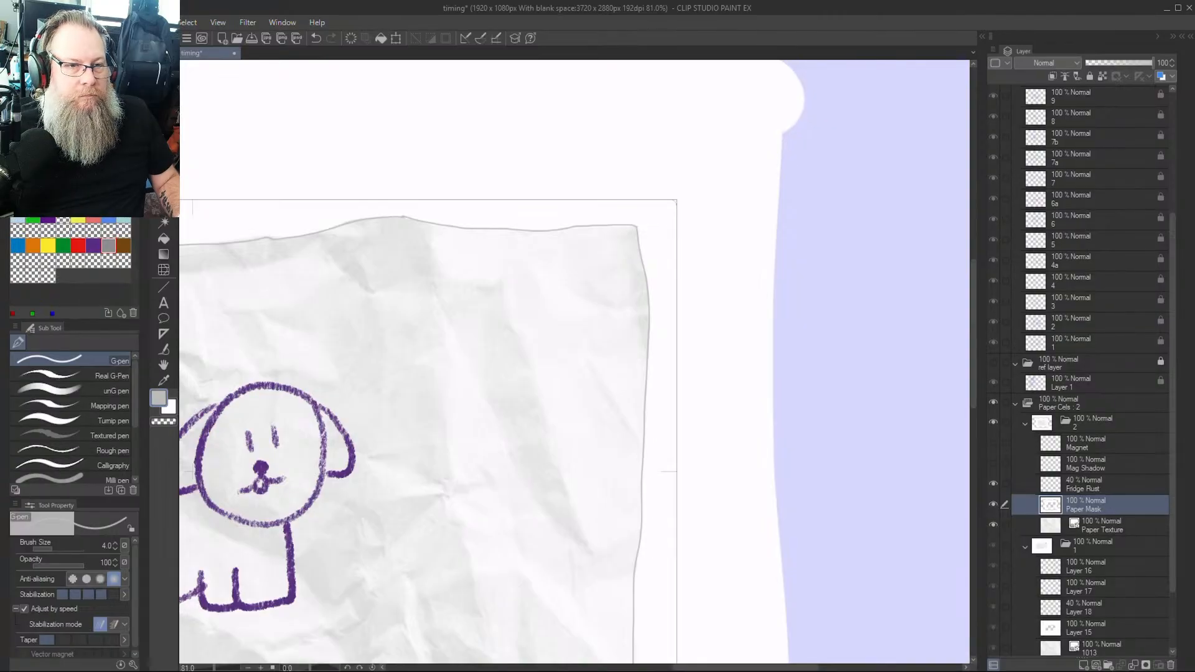
Open the XPPen driver panel and examine the tablet's work area and active area settings
drag(650, 0, 475, 245)
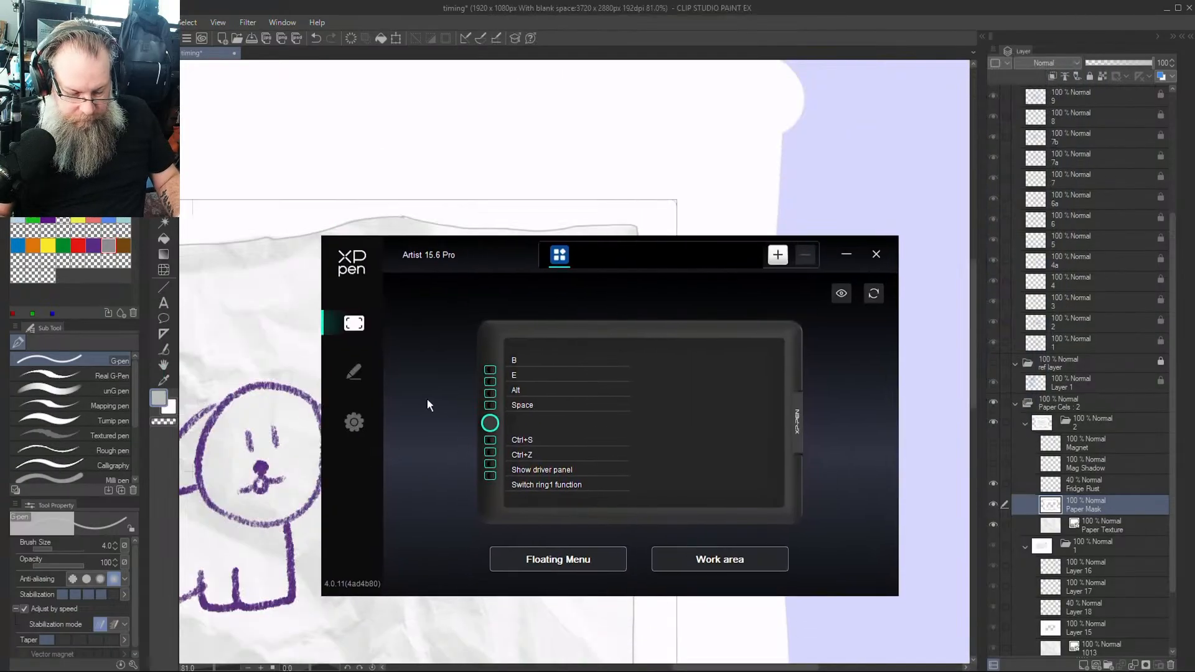
click(373, 373)
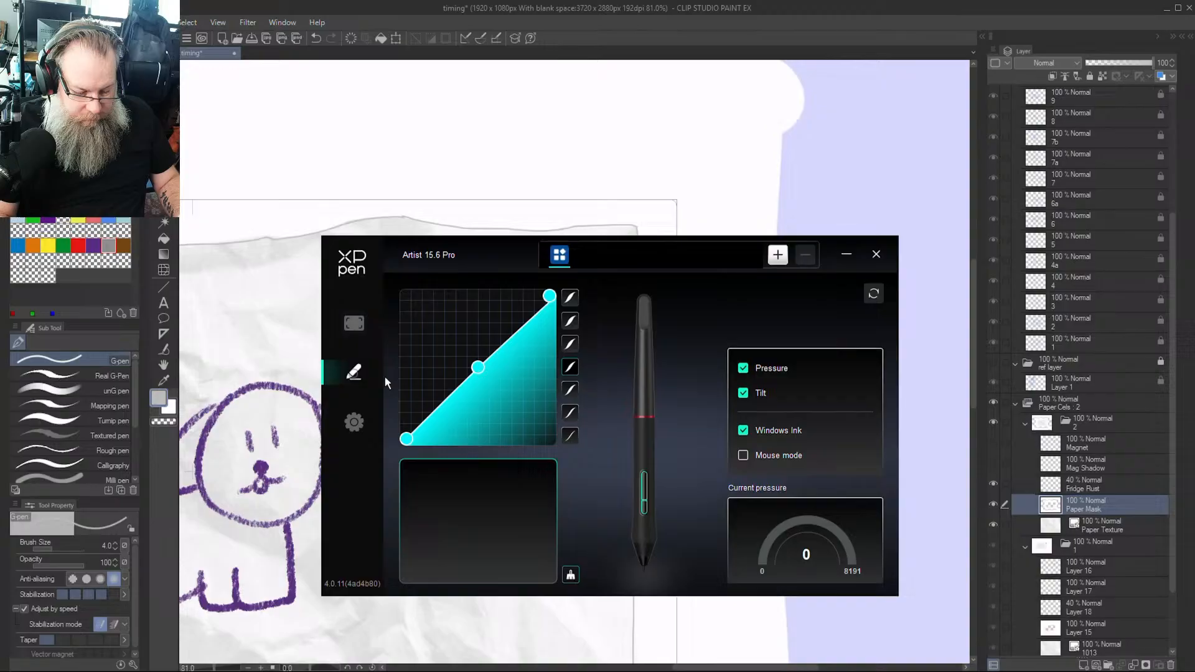
click(374, 407)
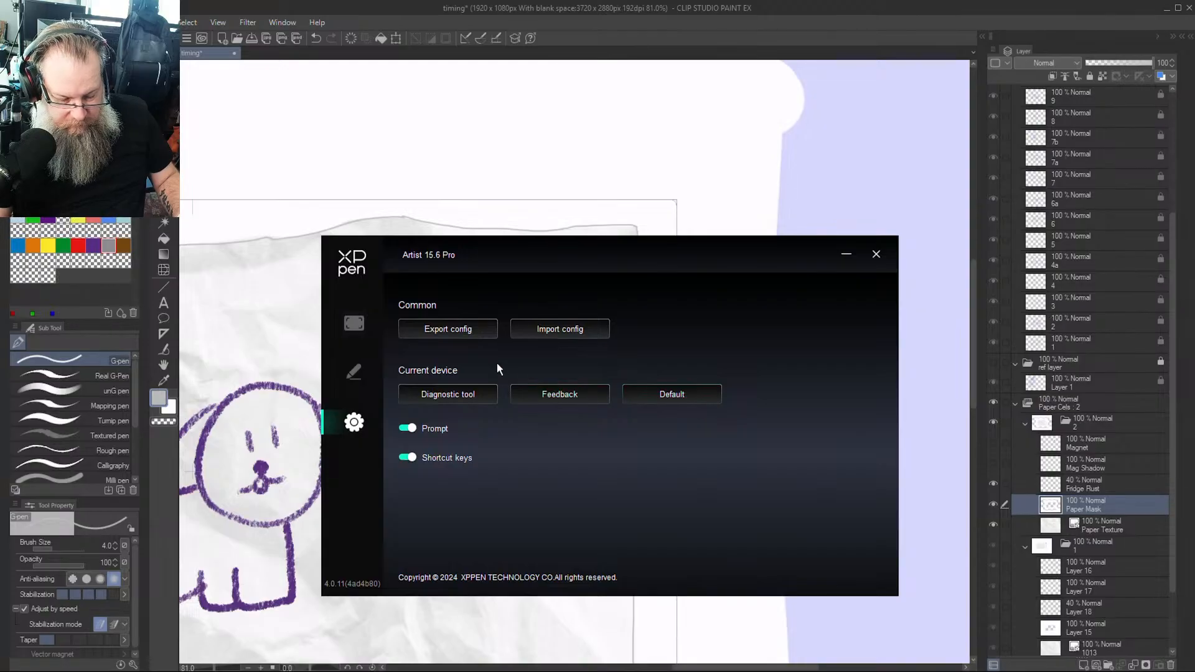
click(355, 323)
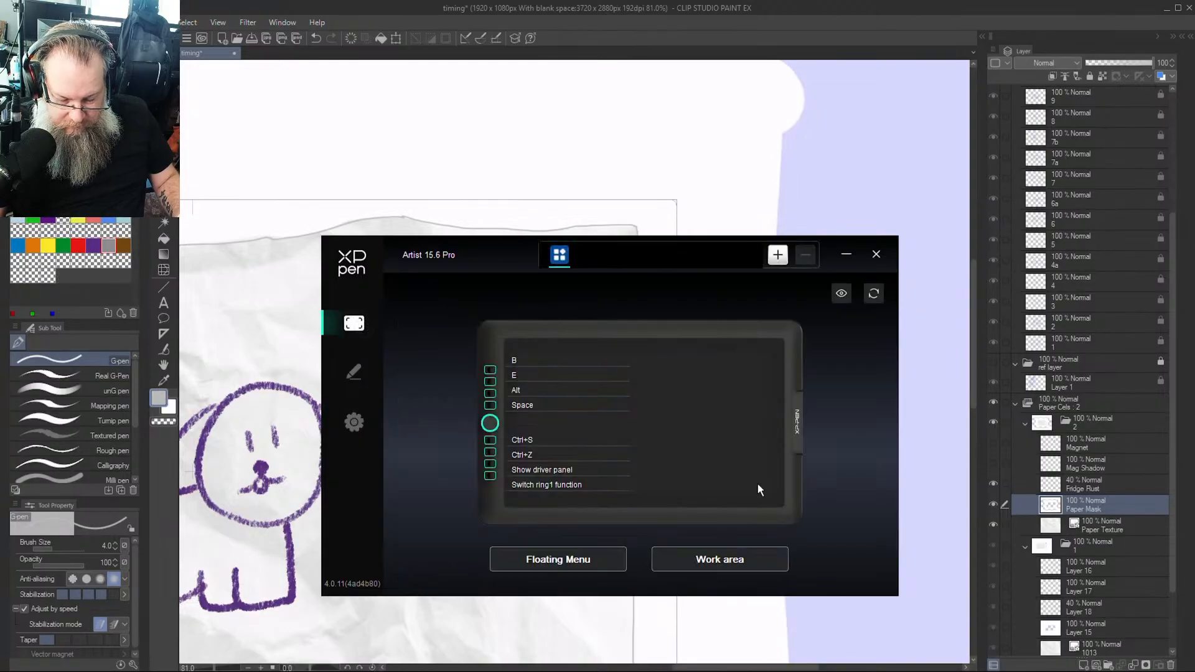
click(741, 559)
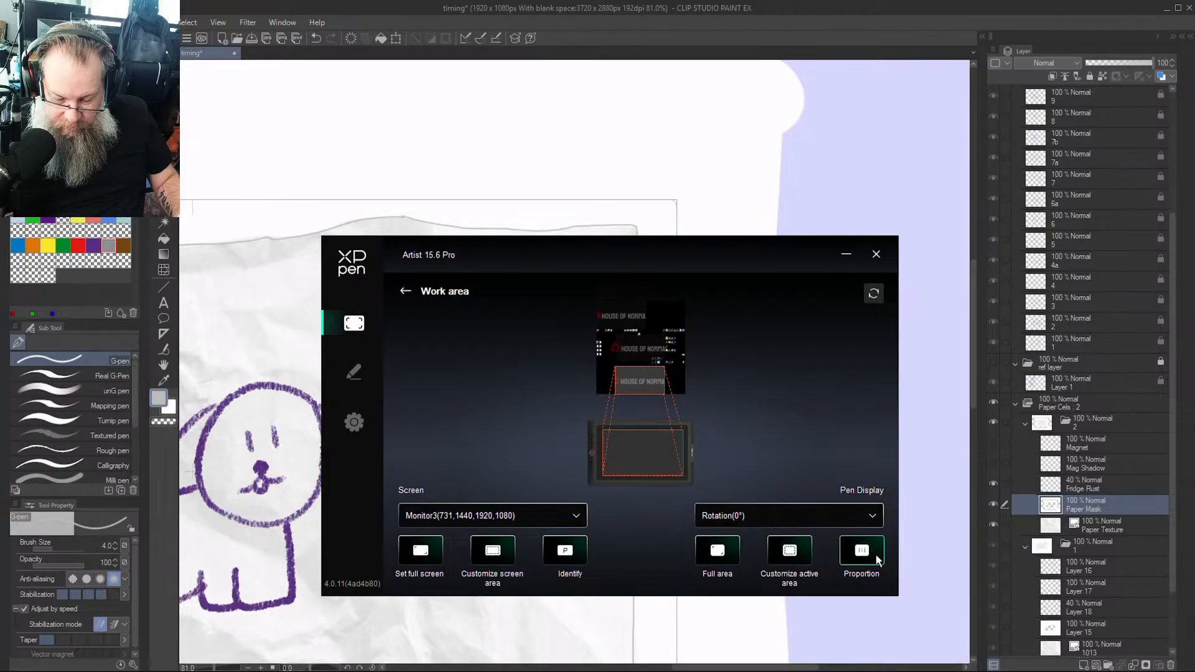
click(790, 551)
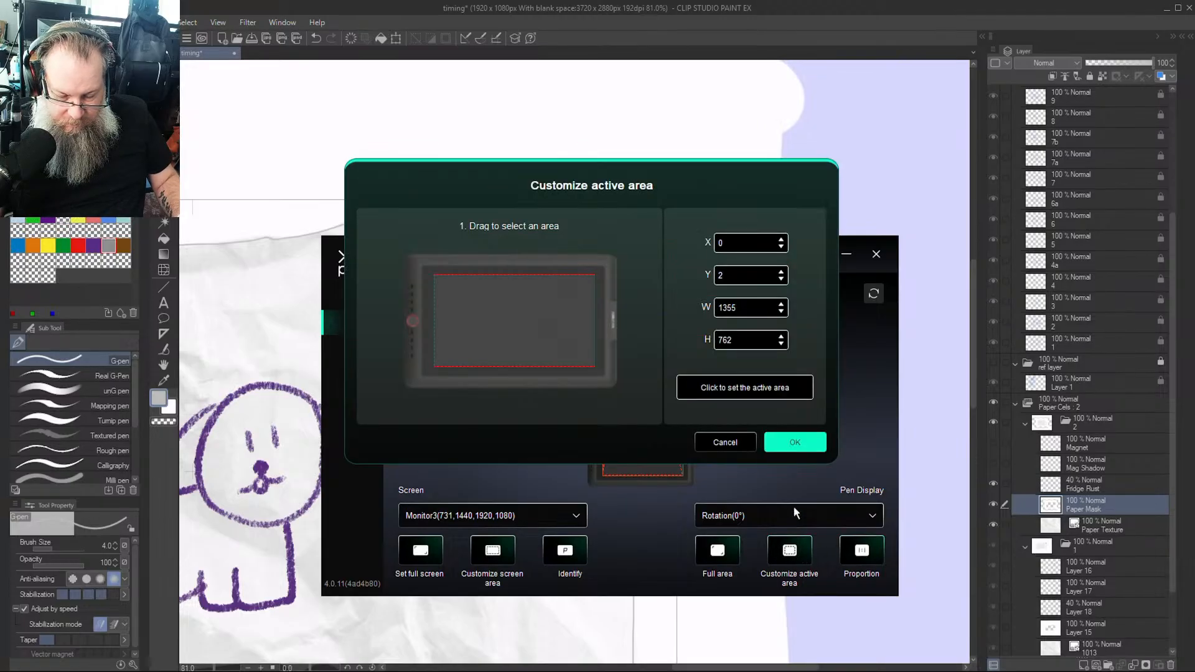
click(725, 442)
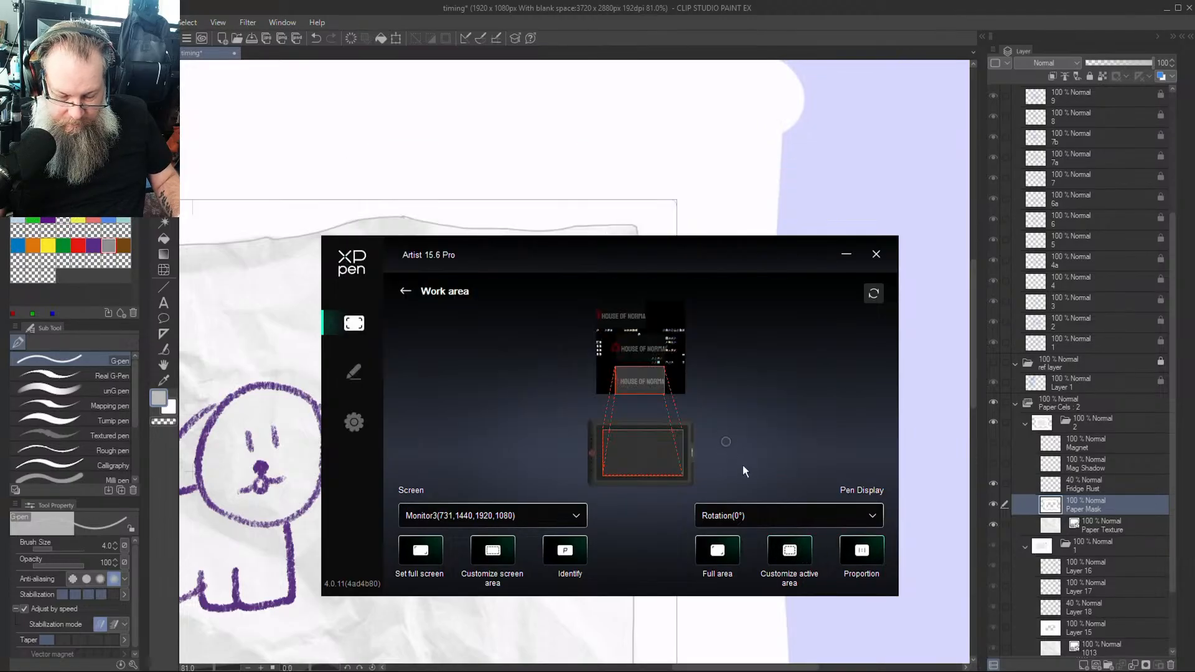
Examine the driver's pen settings, device tools and customized screen area mapping for the pen display
click(345, 377)
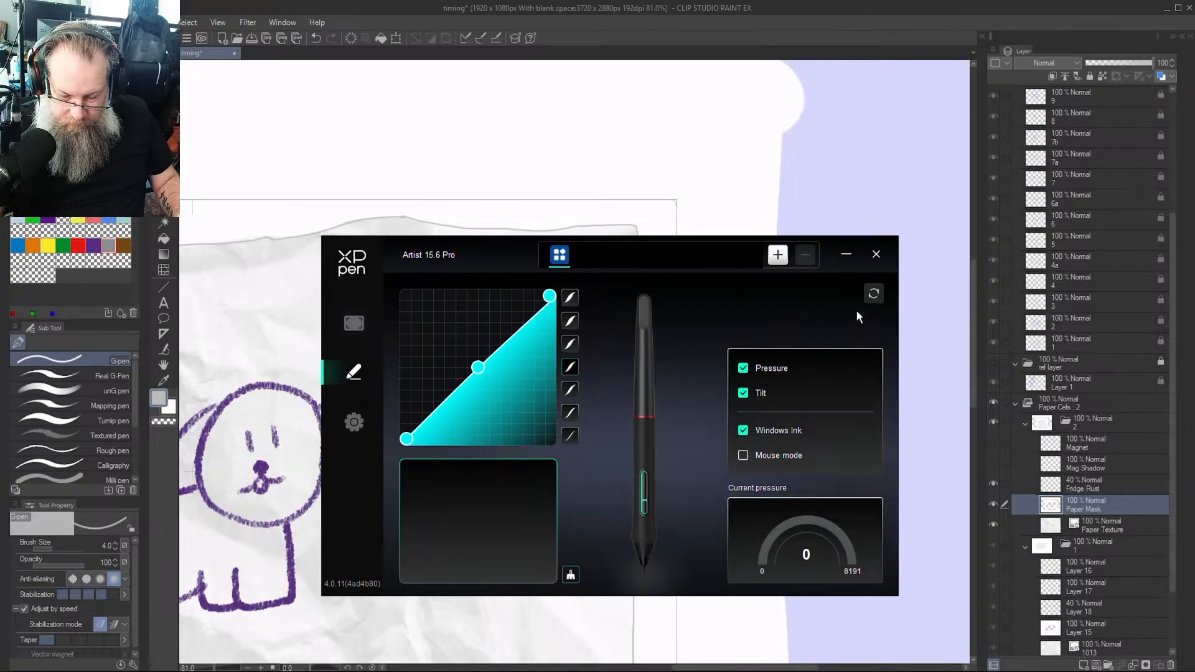
click(355, 421)
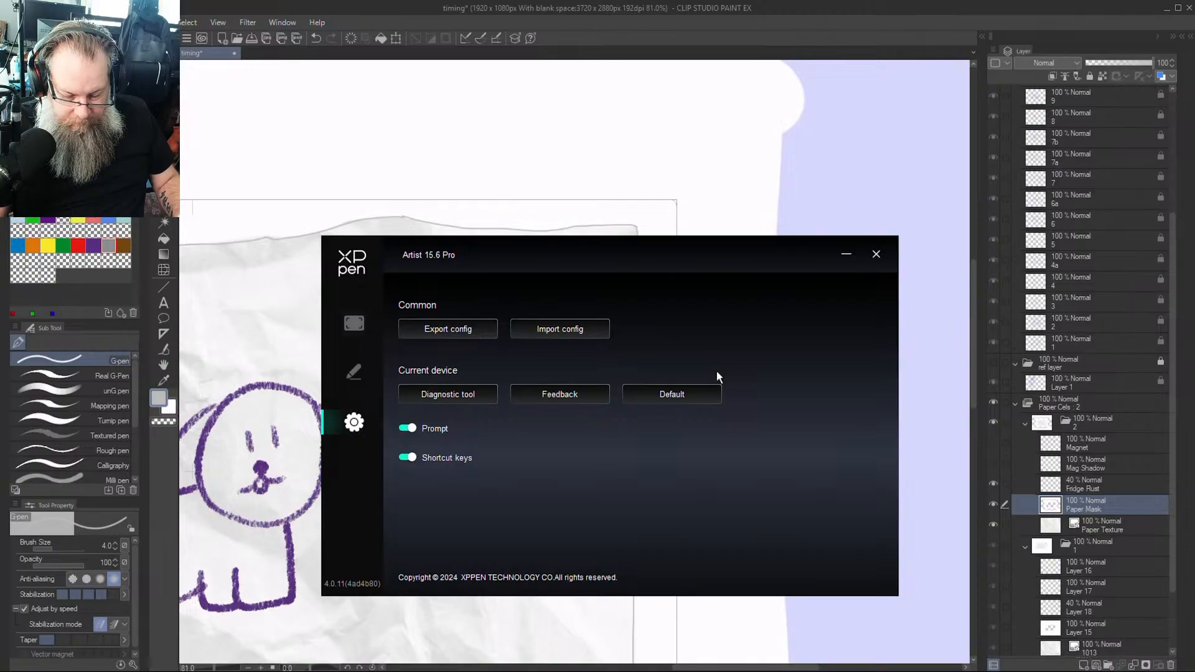
click(462, 394)
click(625, 563)
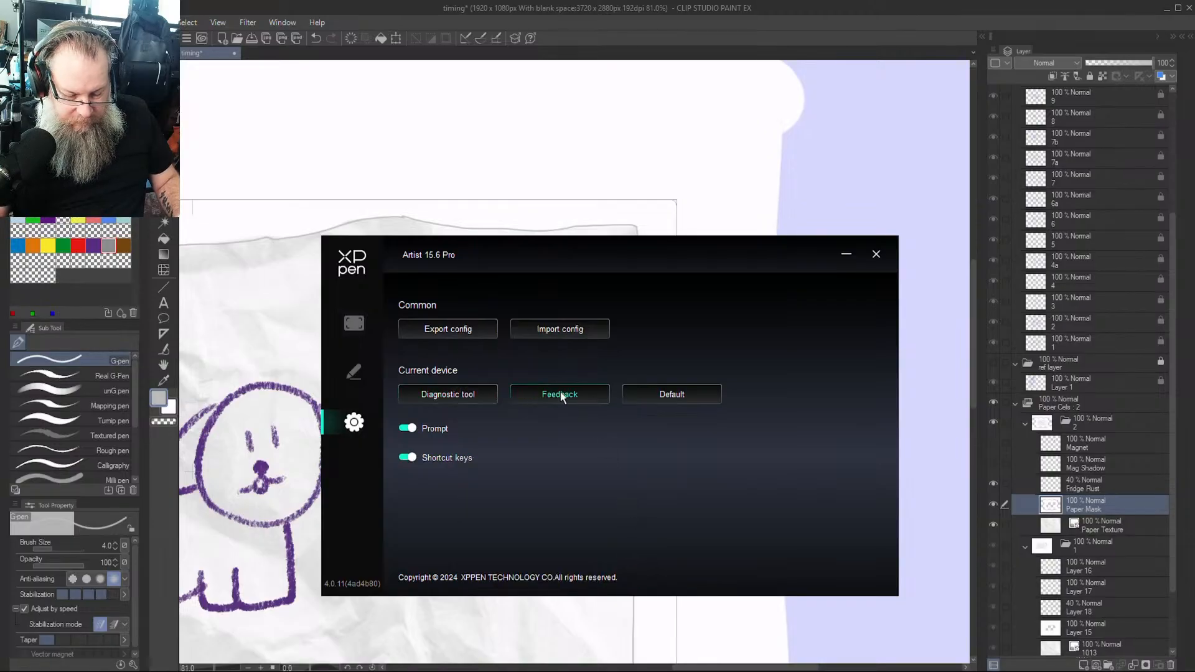
click(355, 323)
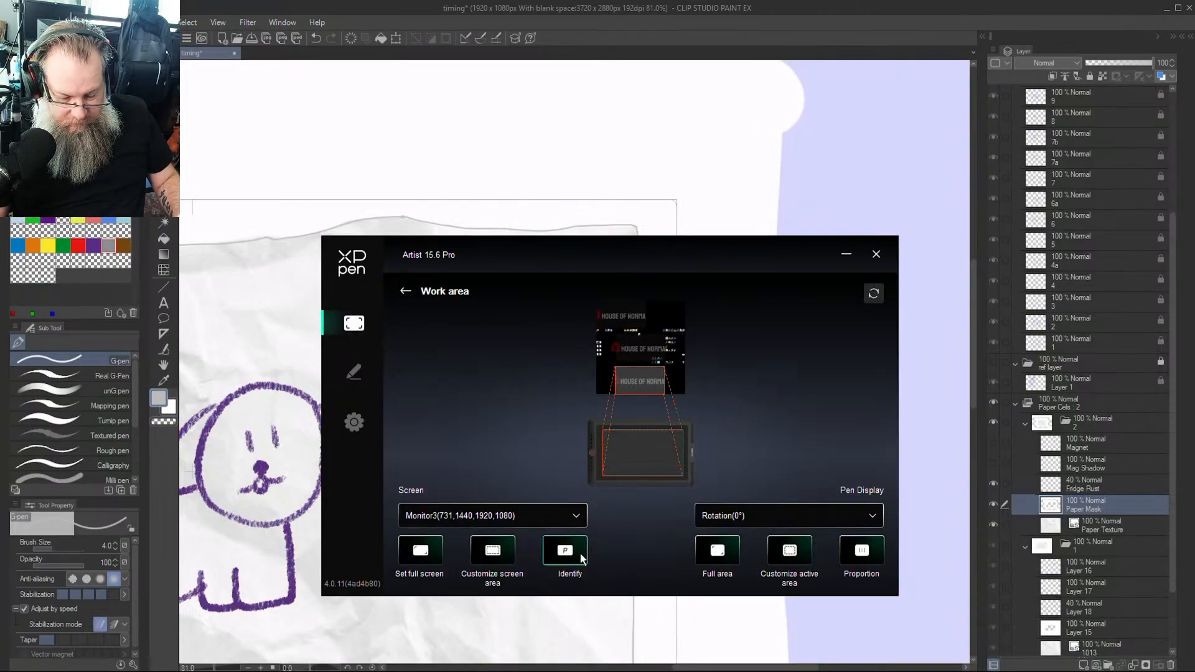
click(503, 555)
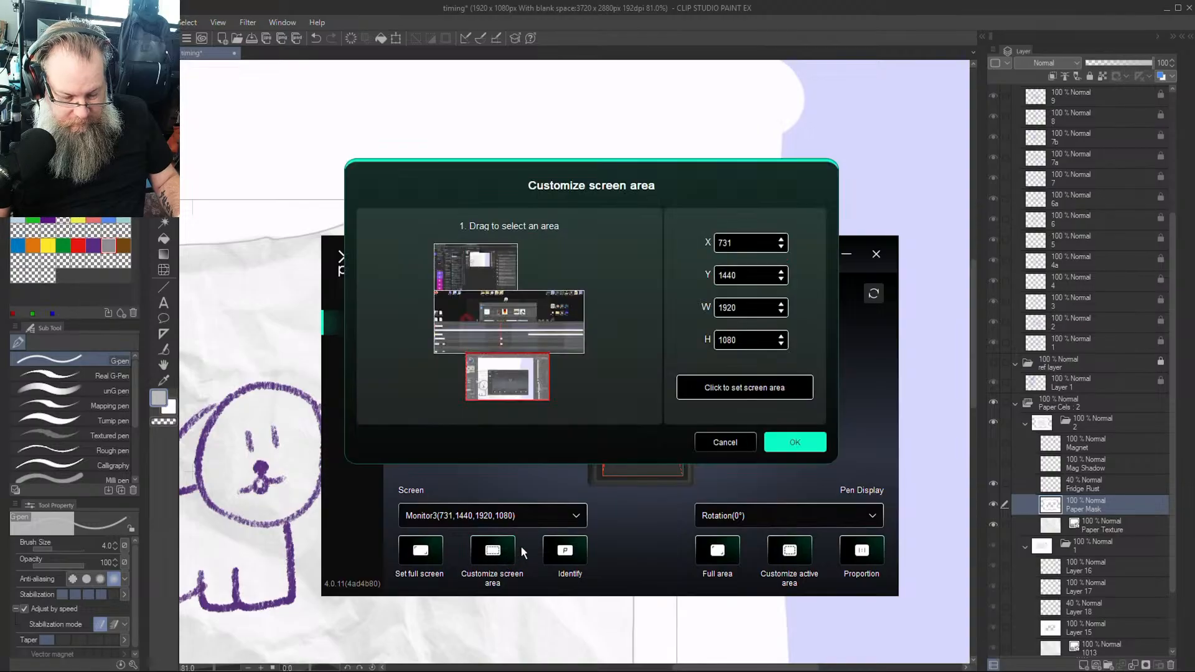
click(735, 441)
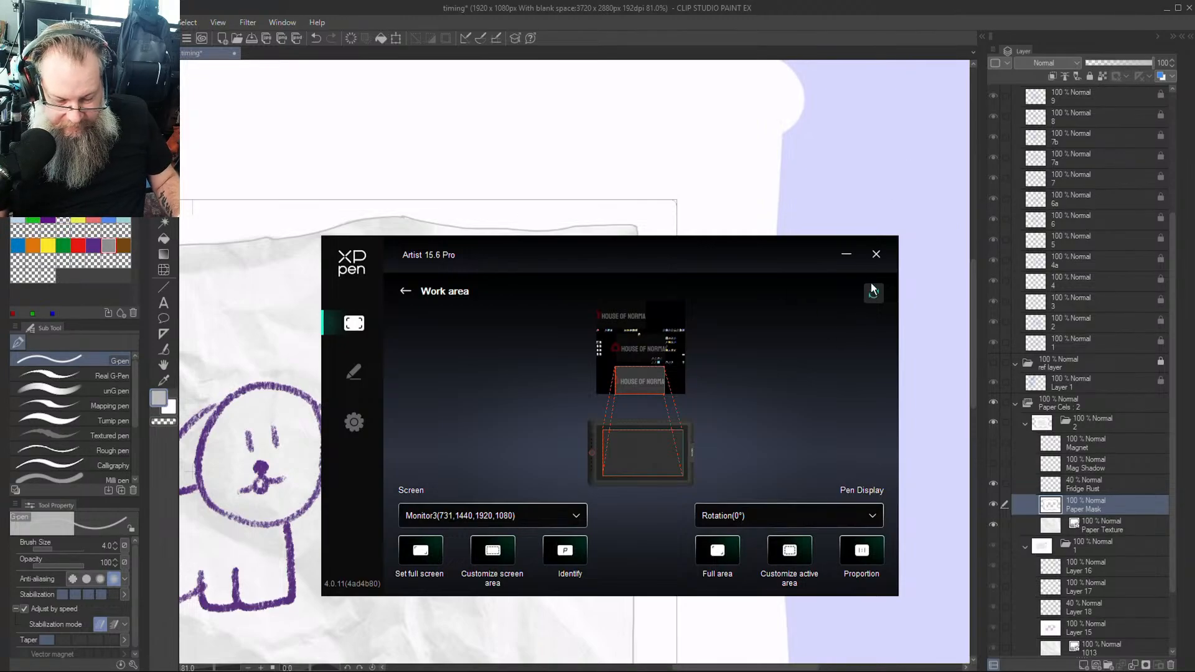
Test the pen's pressure in the driver's pen settings, check the device options and close the driver panel
click(364, 380)
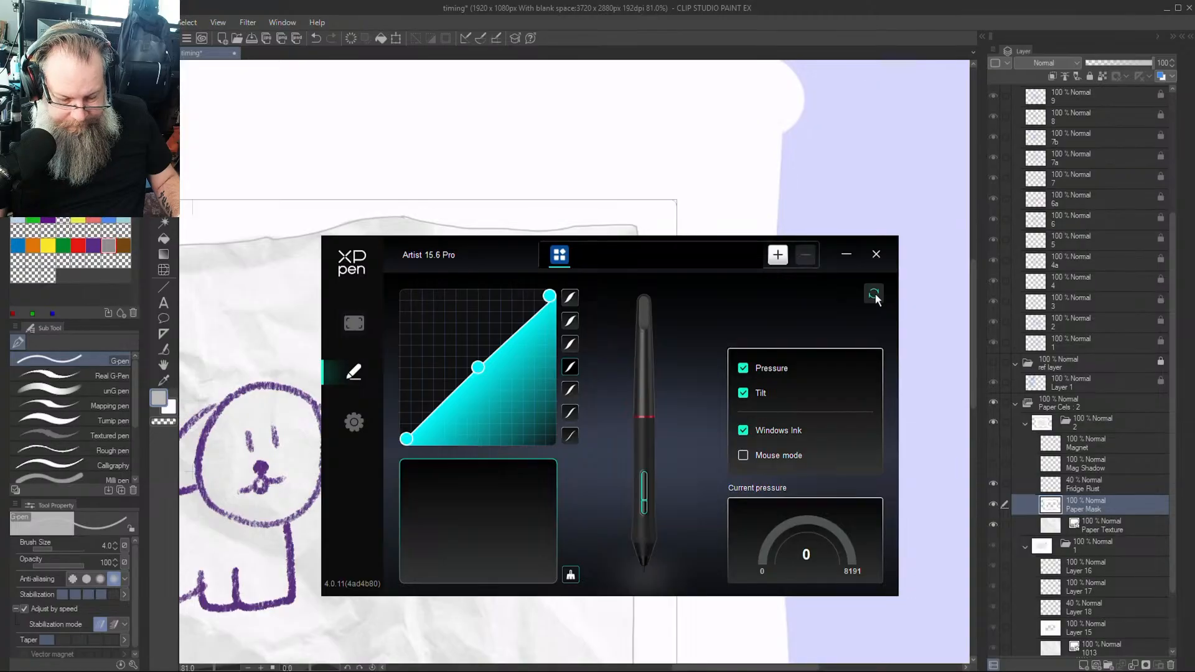
click(564, 256)
click(560, 255)
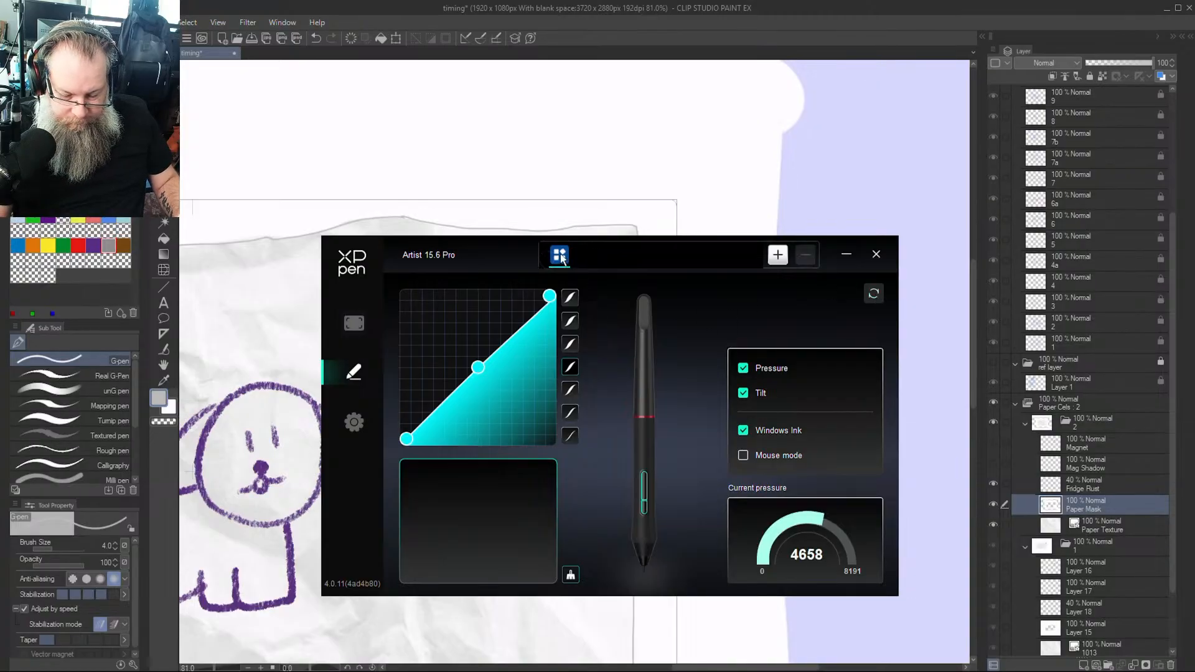
click(502, 506)
click(496, 502)
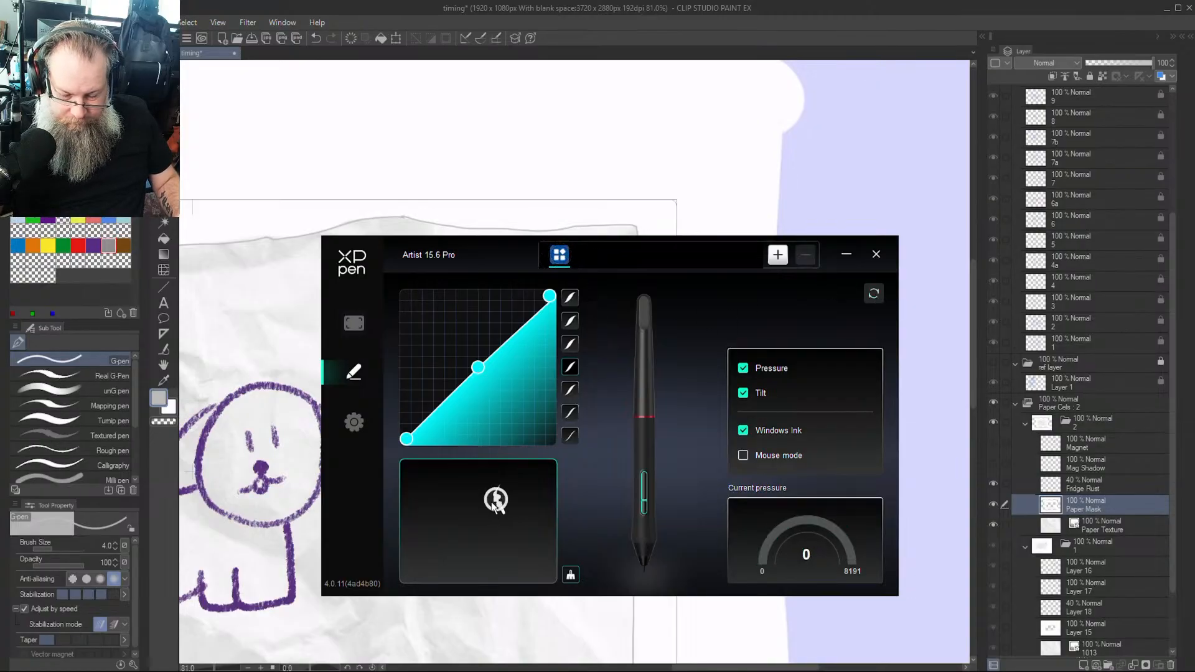
click(354, 422)
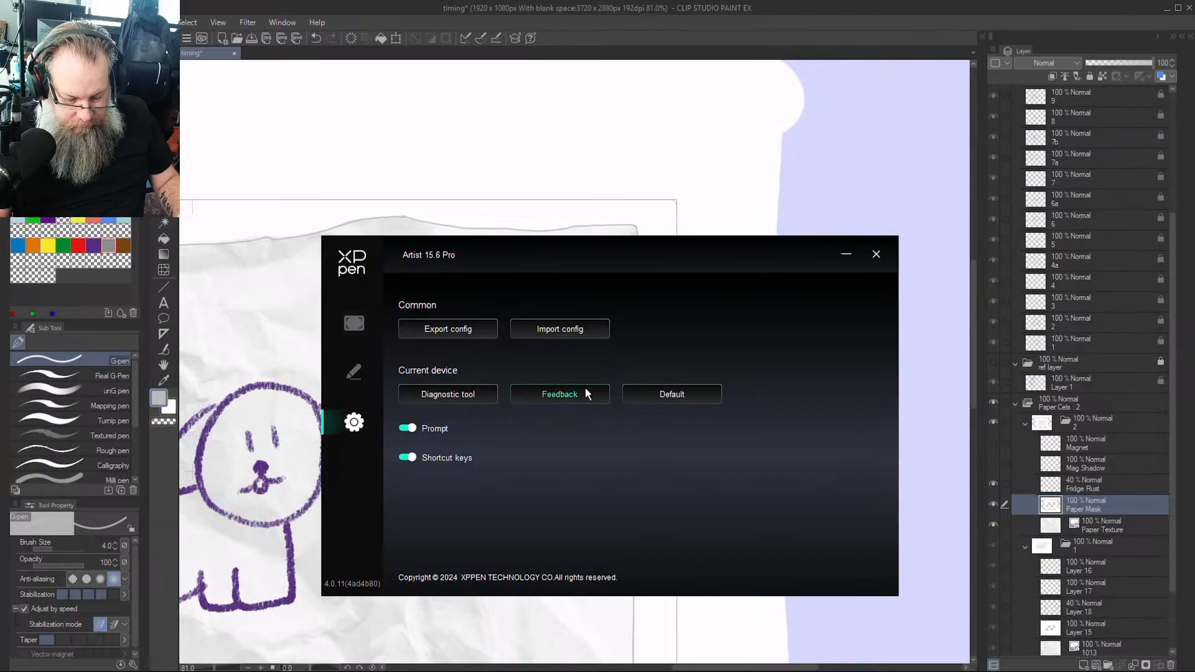
click(876, 254)
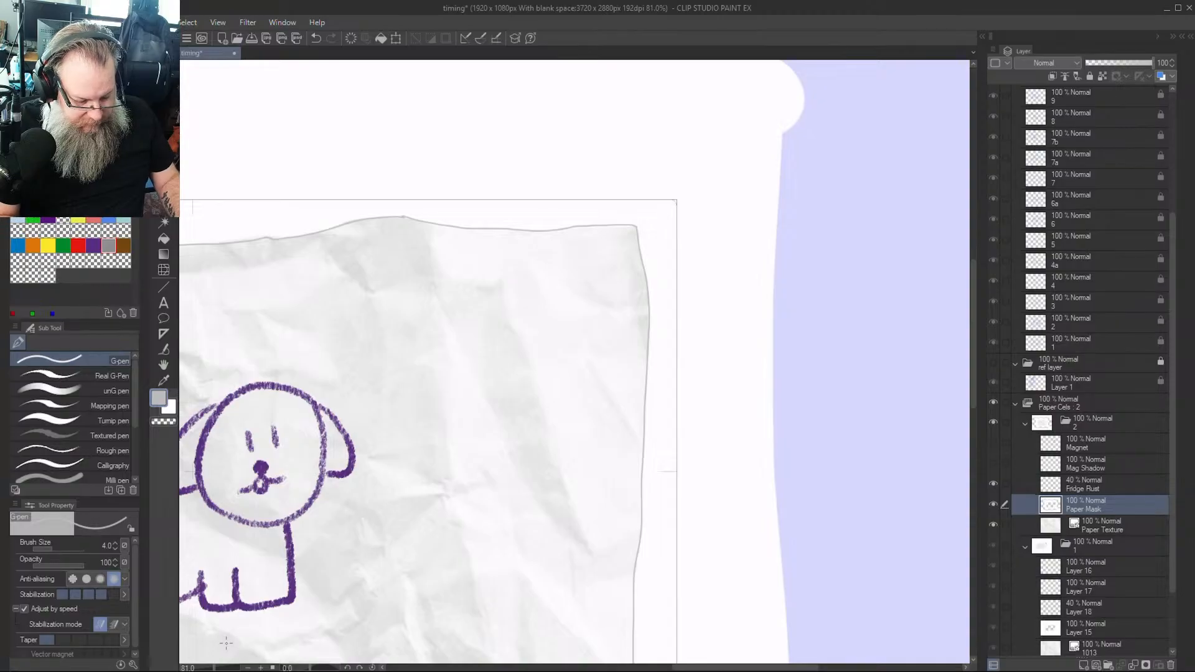
Try a light grey Round watercolor brush stroke at size 17 on the blank area beside the paper sheet, and undo it
drag(799, 669, 763, 670)
drag(972, 304, 972, 311)
scroll(872, 363, down, 3)
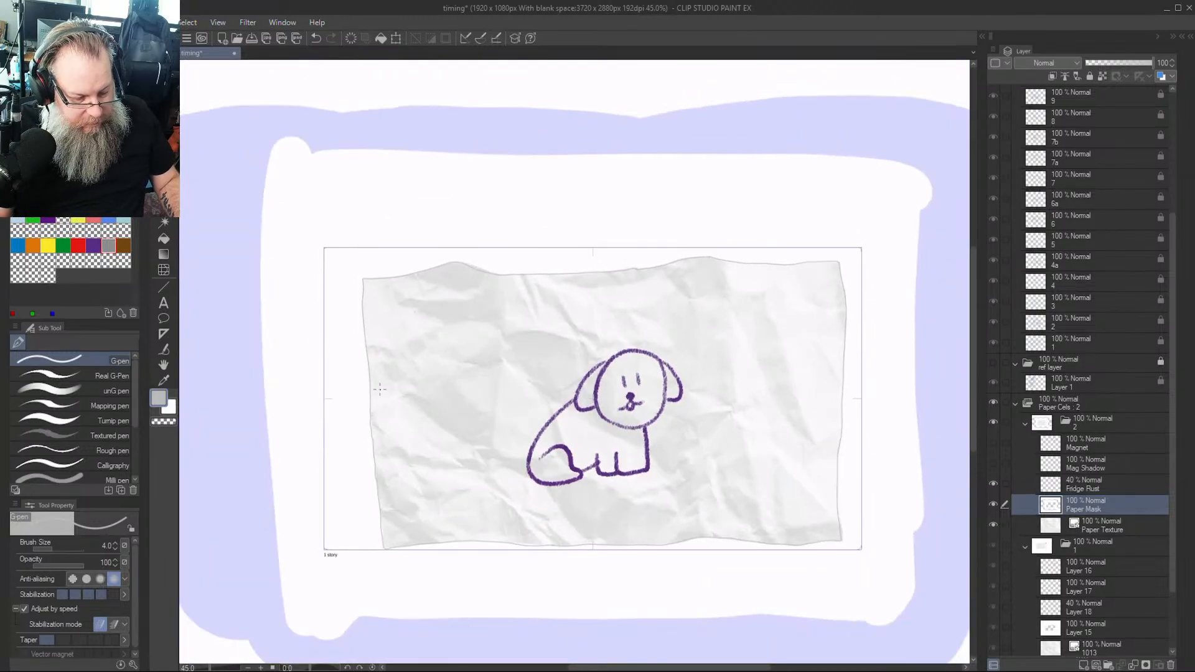
key(p)
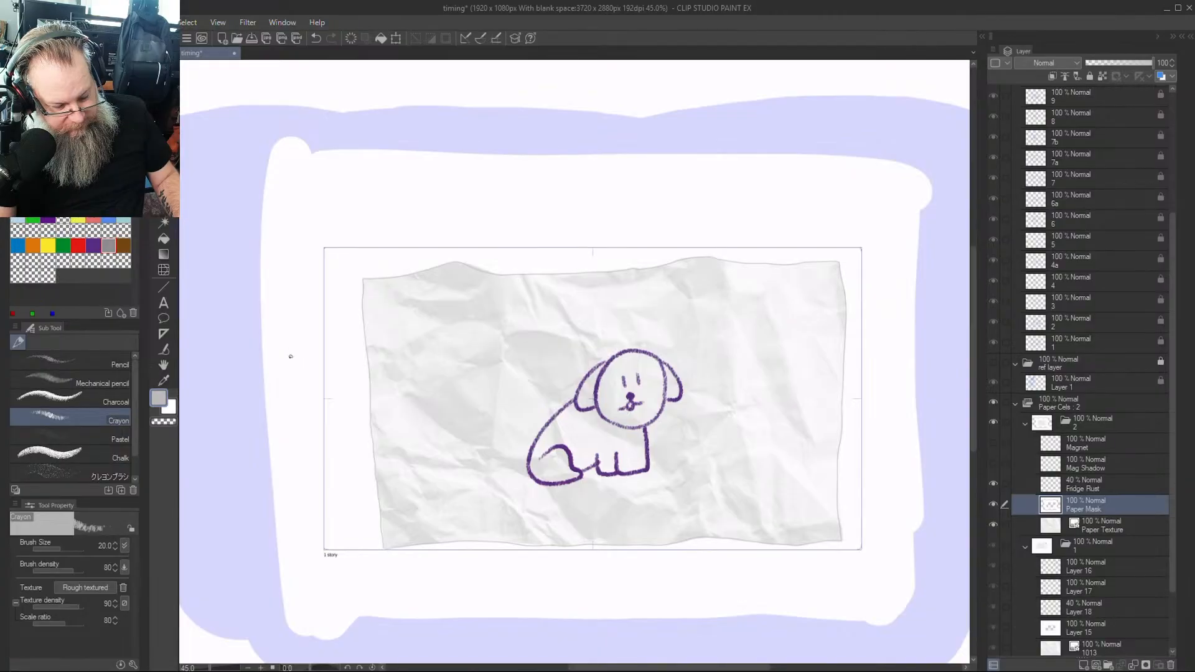
key(b)
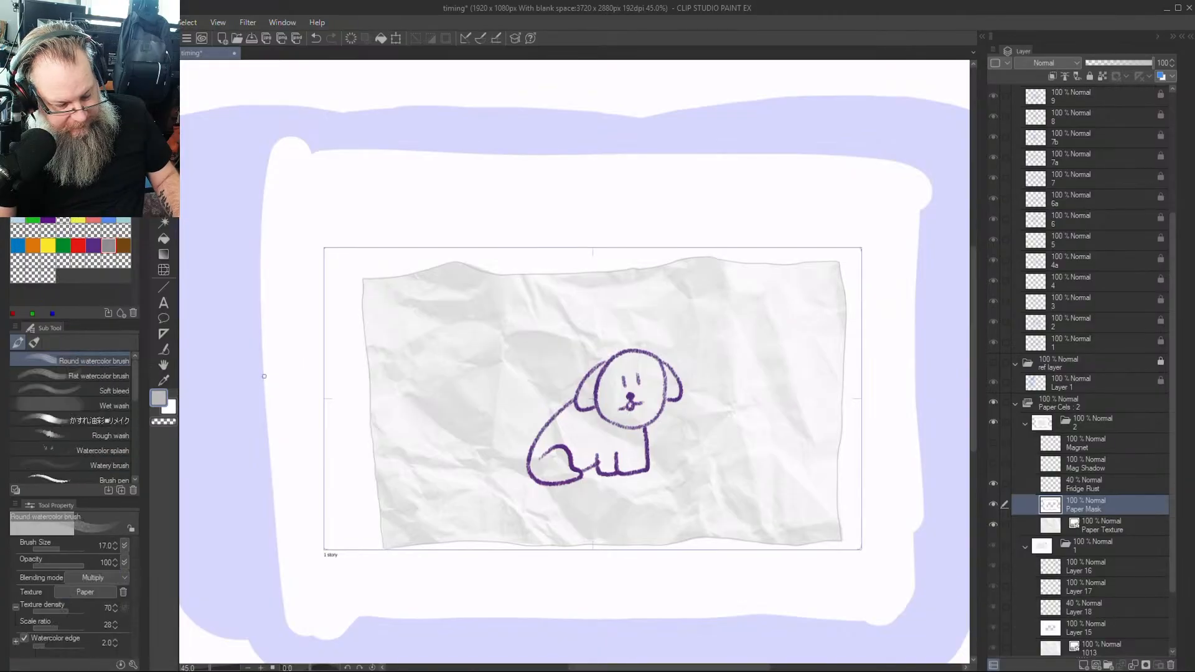
key(b)
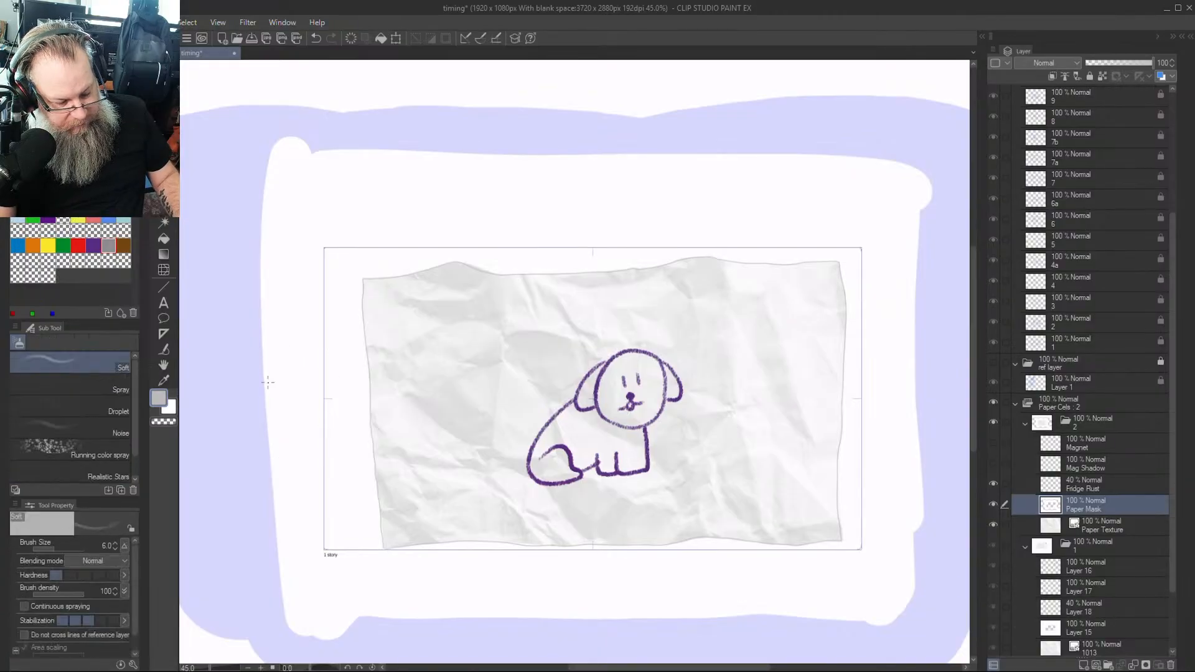
key(b)
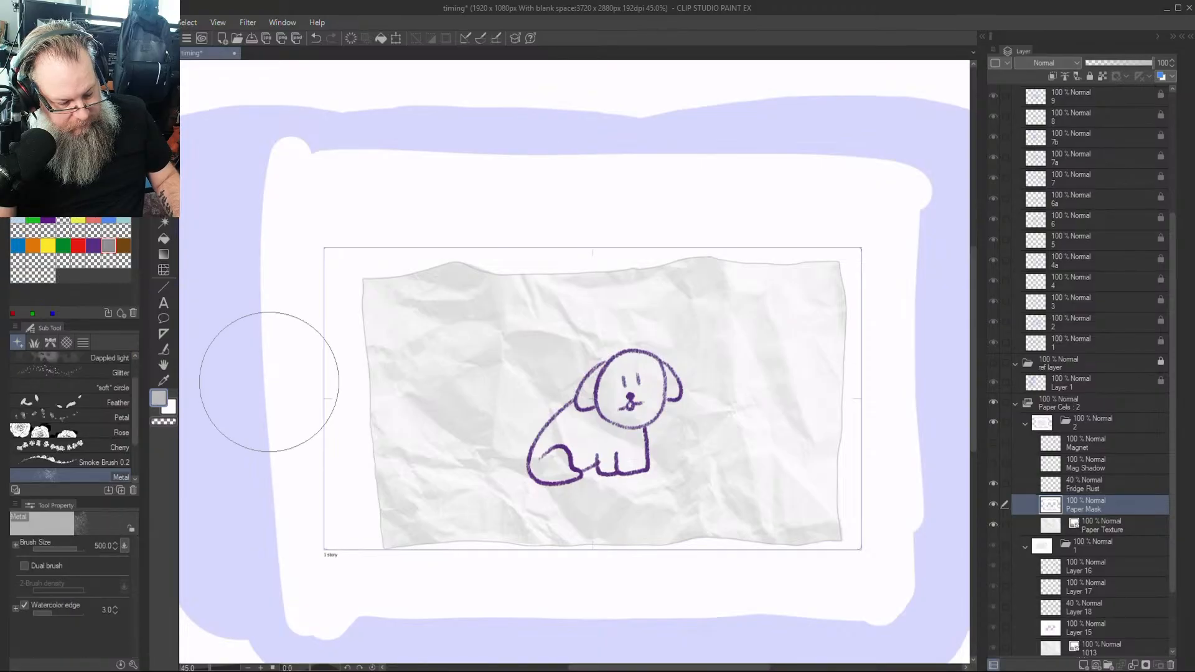
key(b)
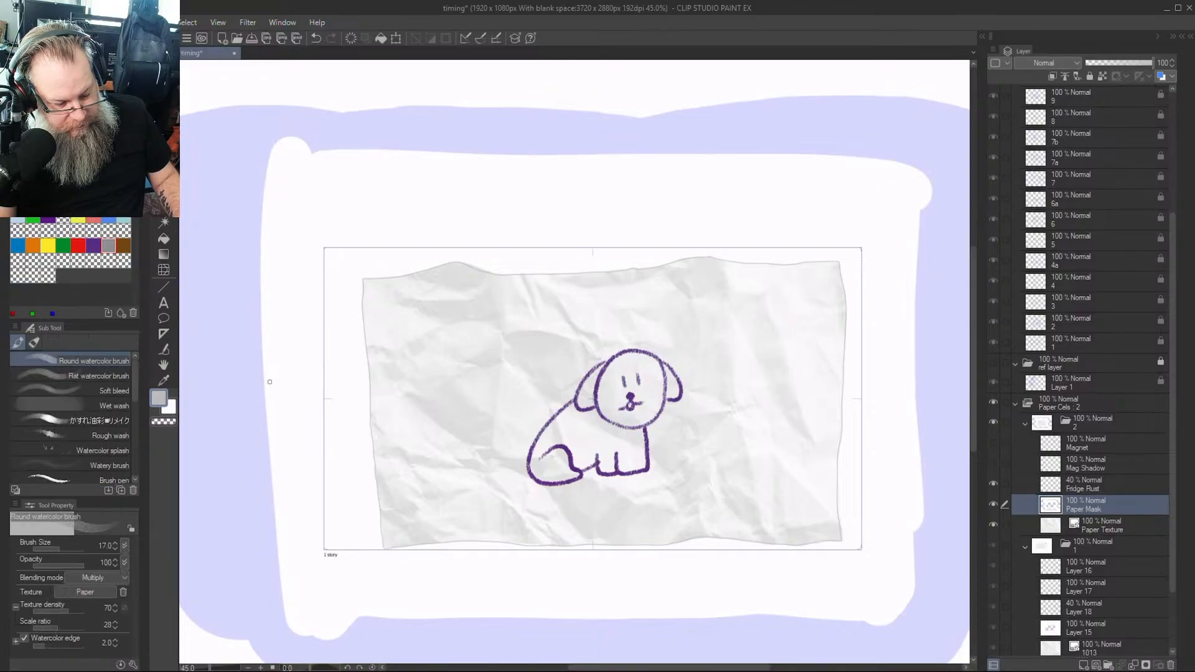
drag(876, 334, 889, 444)
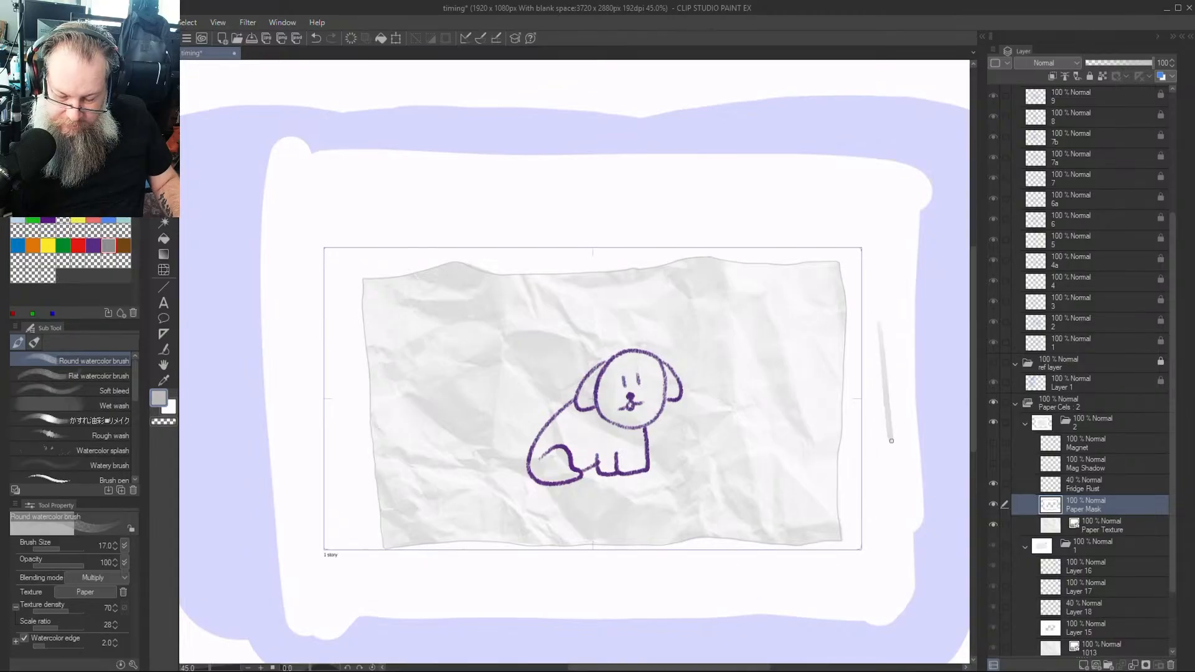
scroll(893, 410, up, 5)
scroll(882, 408, up, 3)
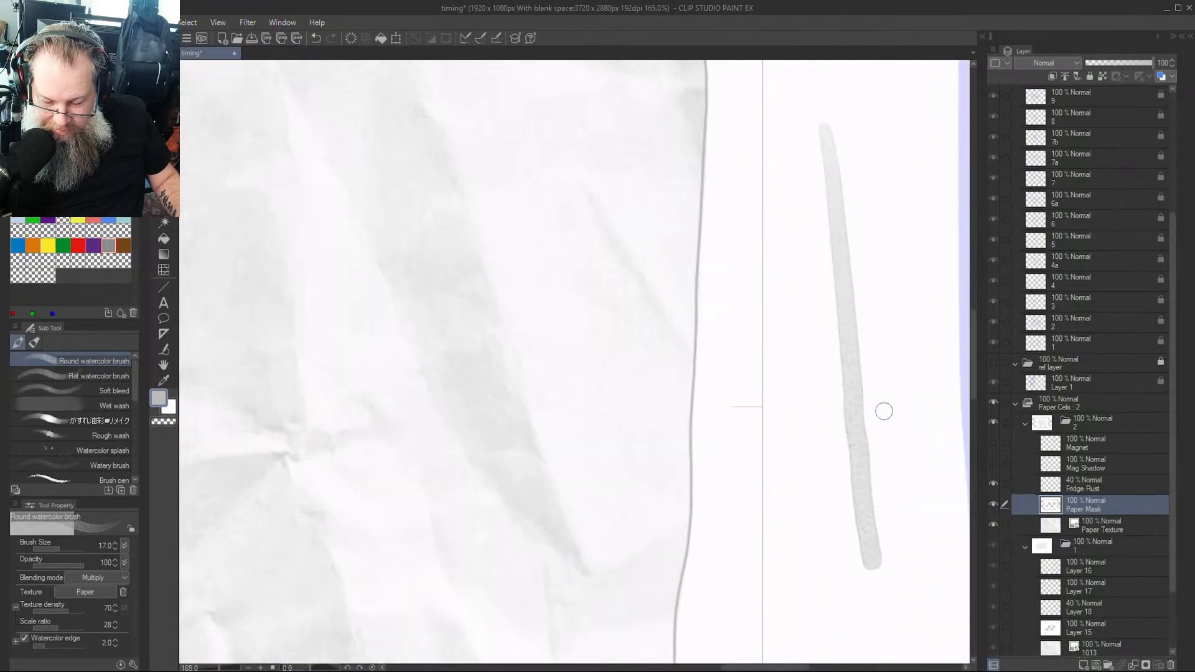
scroll(866, 479, down, 8)
scroll(882, 440, down, 2)
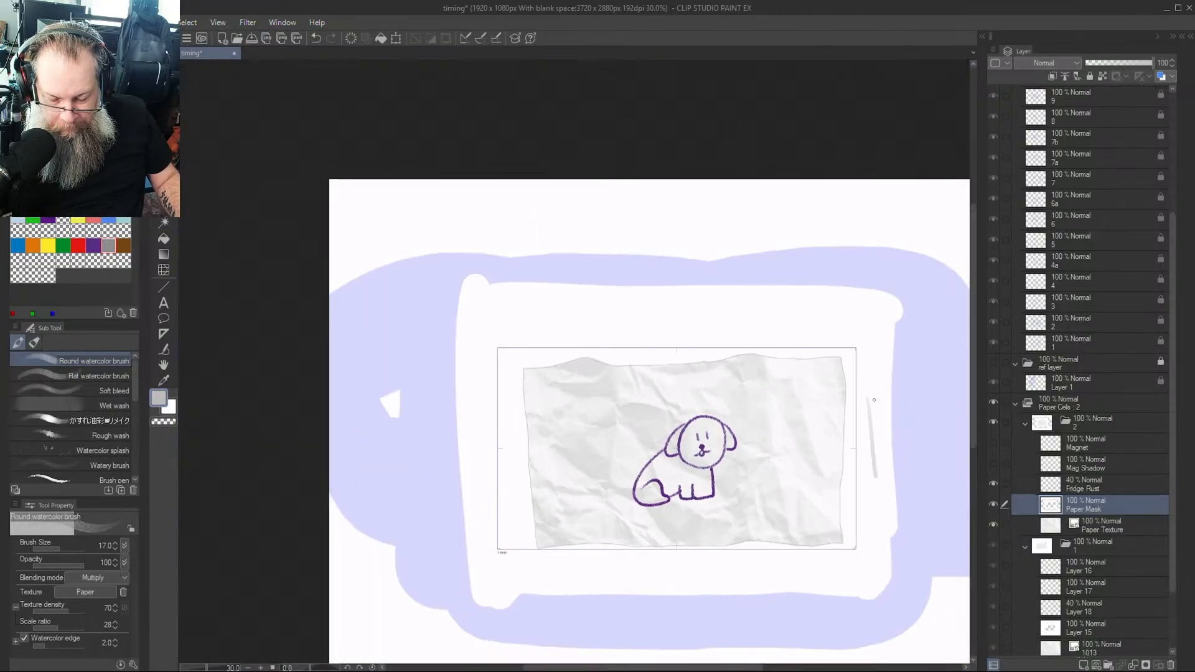
scroll(887, 424, up, 3)
key(ctrl+z)
key(Num_Lock)
key(Num_Lock)
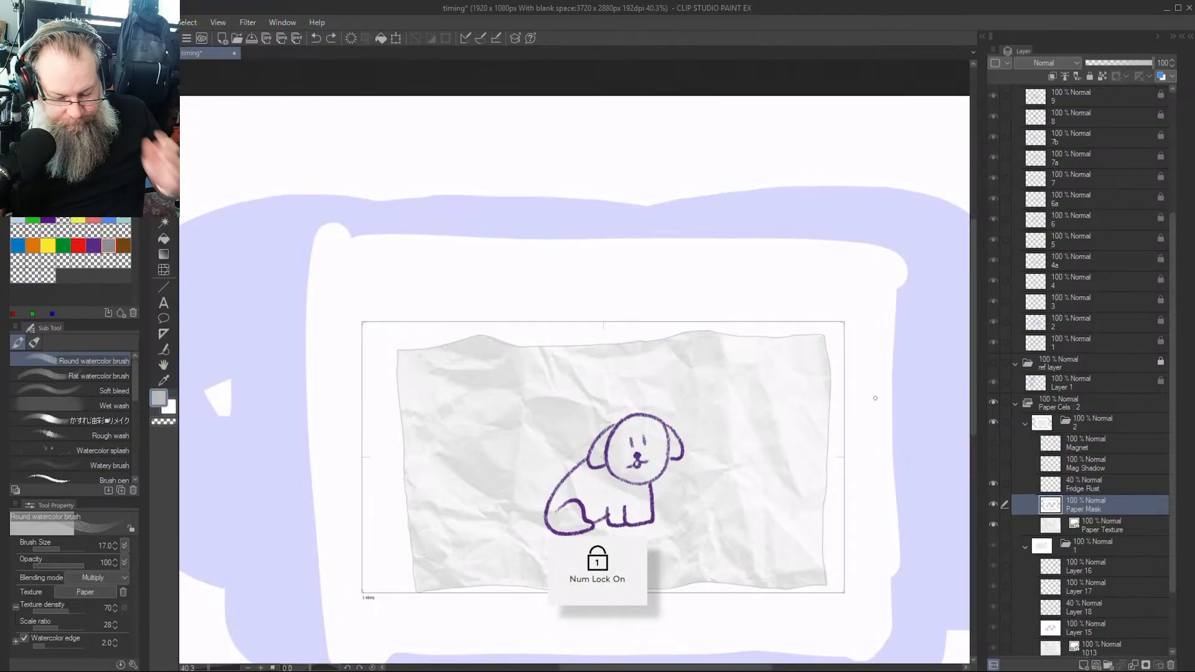
Auto-select the empty area surrounding the paper sheet, referring to the editing layer only
scroll(977, 418, down, 2)
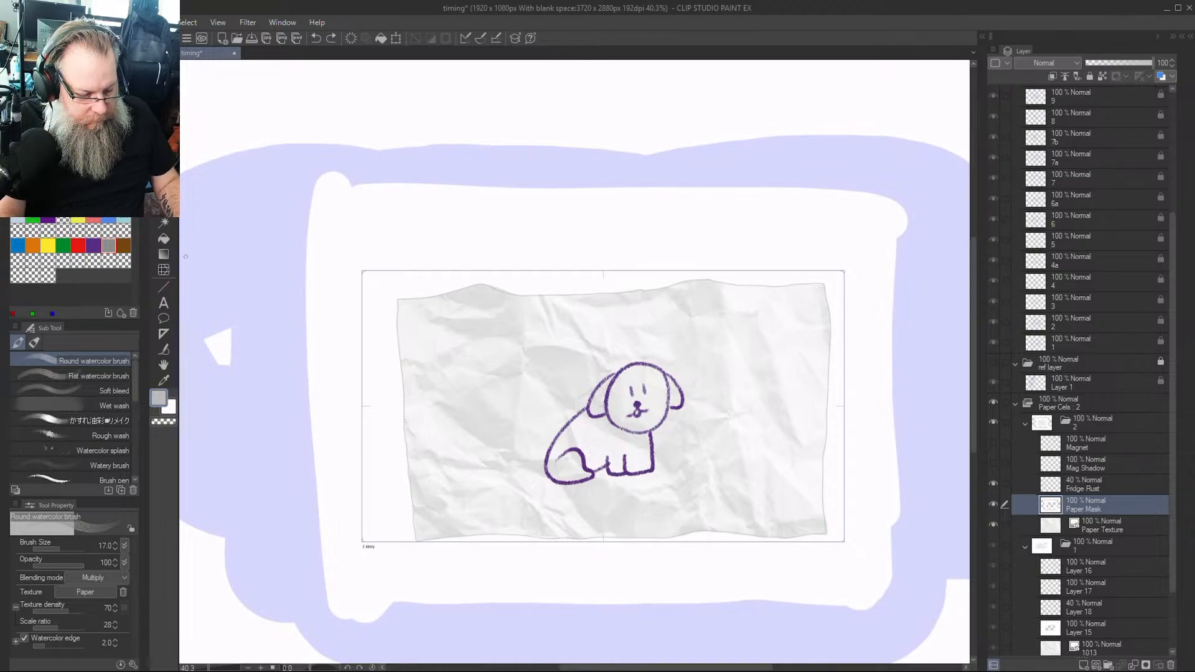
click(169, 222)
click(843, 410)
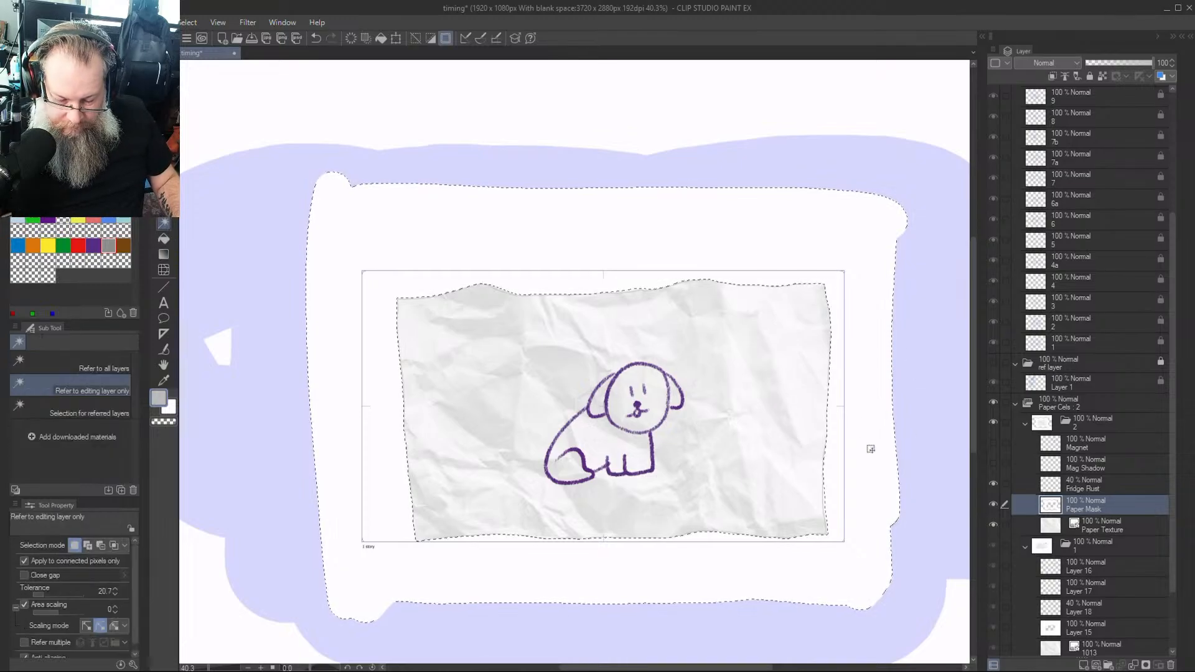
Try a light grey Round watercolor brush stroke at size 40 along the paper's left edge
key(p)
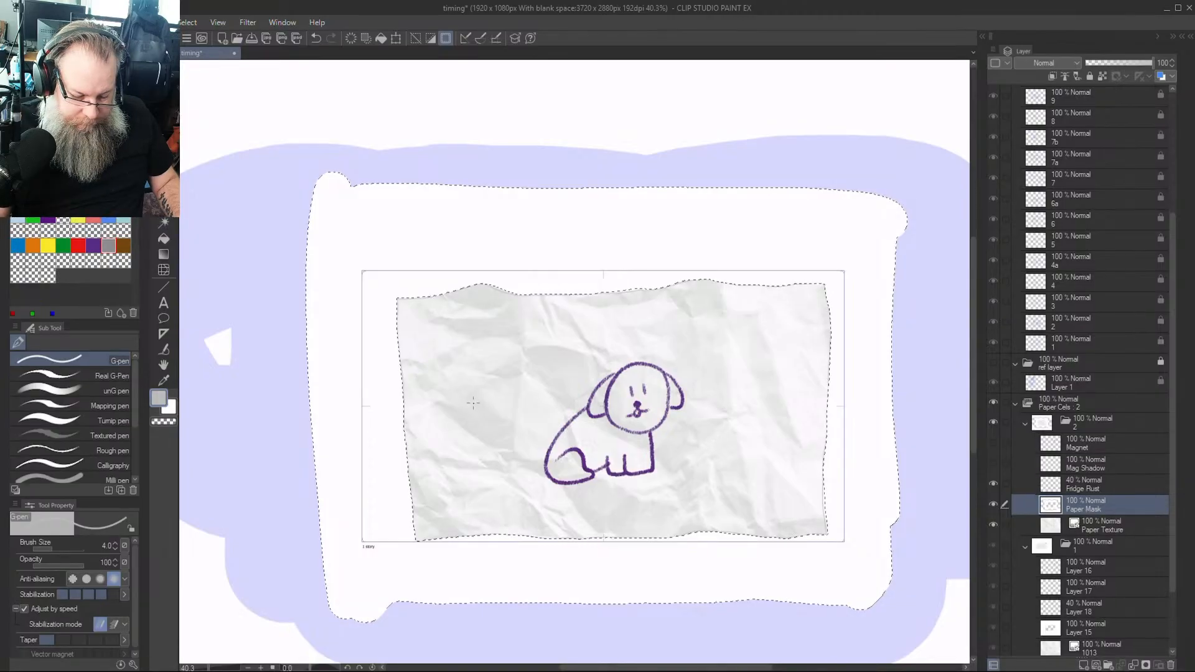
key(b)
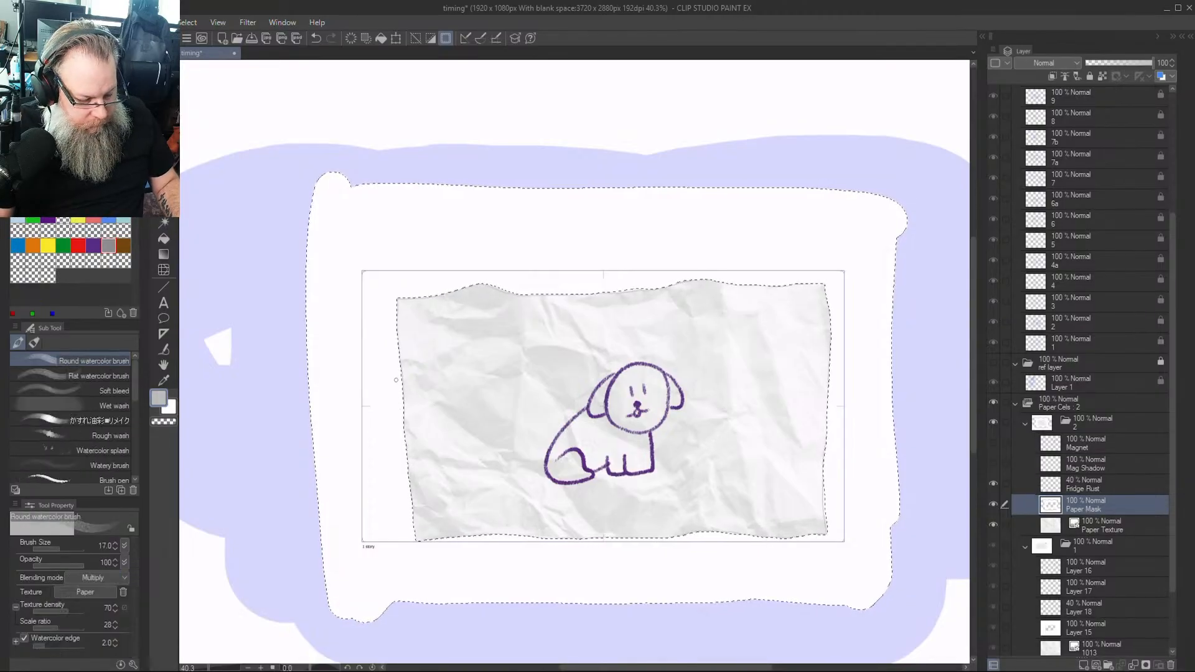
key(bracketright)
key(bracketright)
key(bracketright)
key(bracketright)
scroll(405, 378, up, 1)
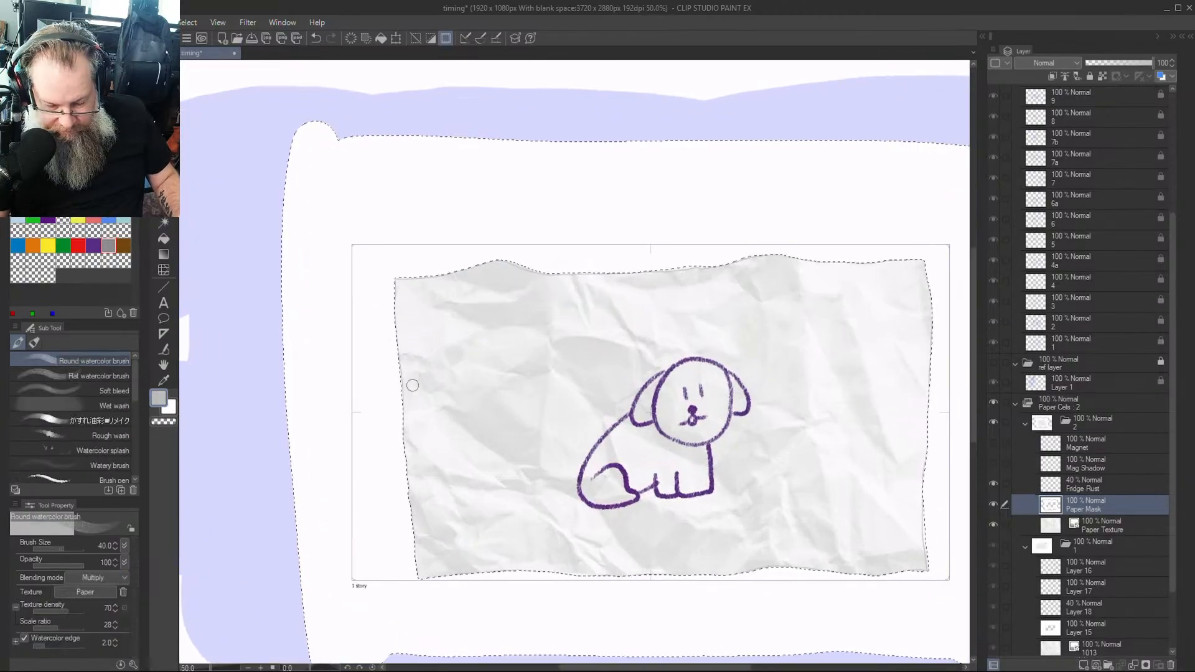
scroll(405, 378, up, 1)
scroll(406, 375, up, 2)
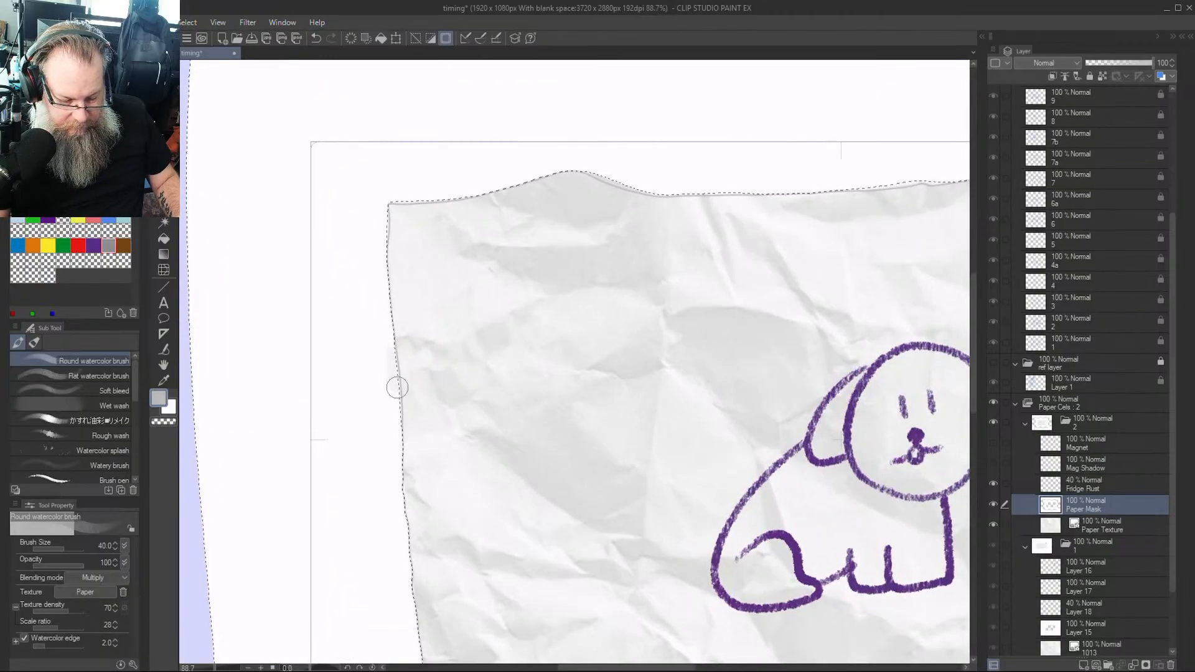
drag(395, 325, 400, 350)
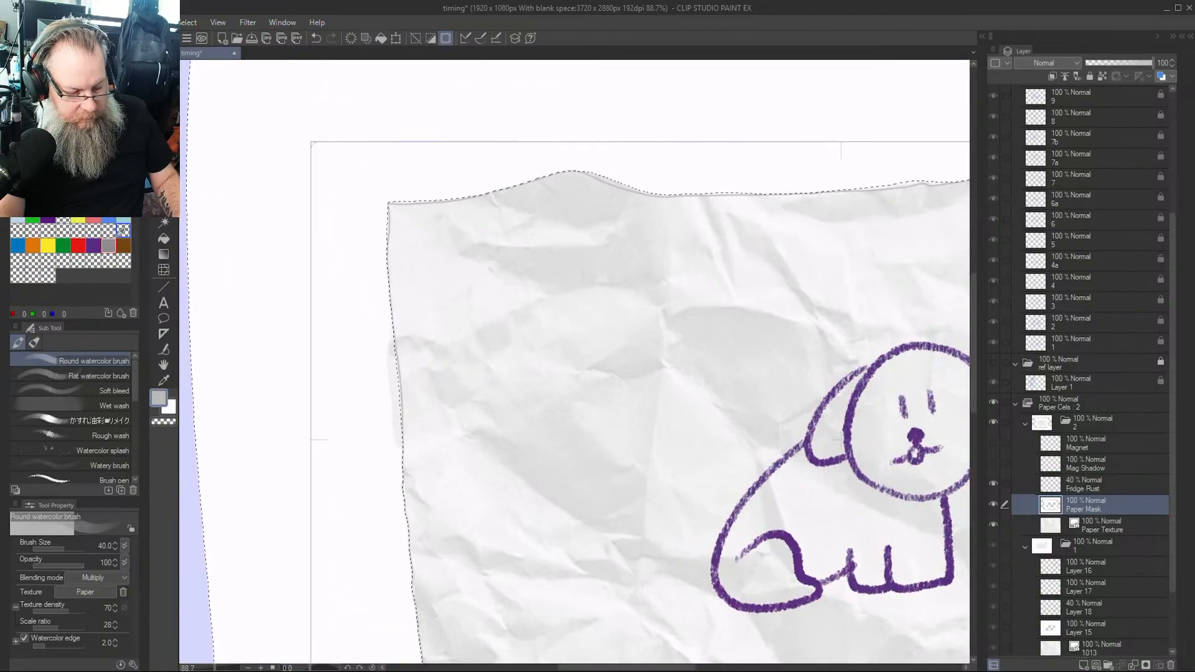
Undo the light grey stroke and shade the paper's left edge and the bump near its top-left corner in darker grey
click(108, 245)
key(Num_Lock)
key(ctrl+z)
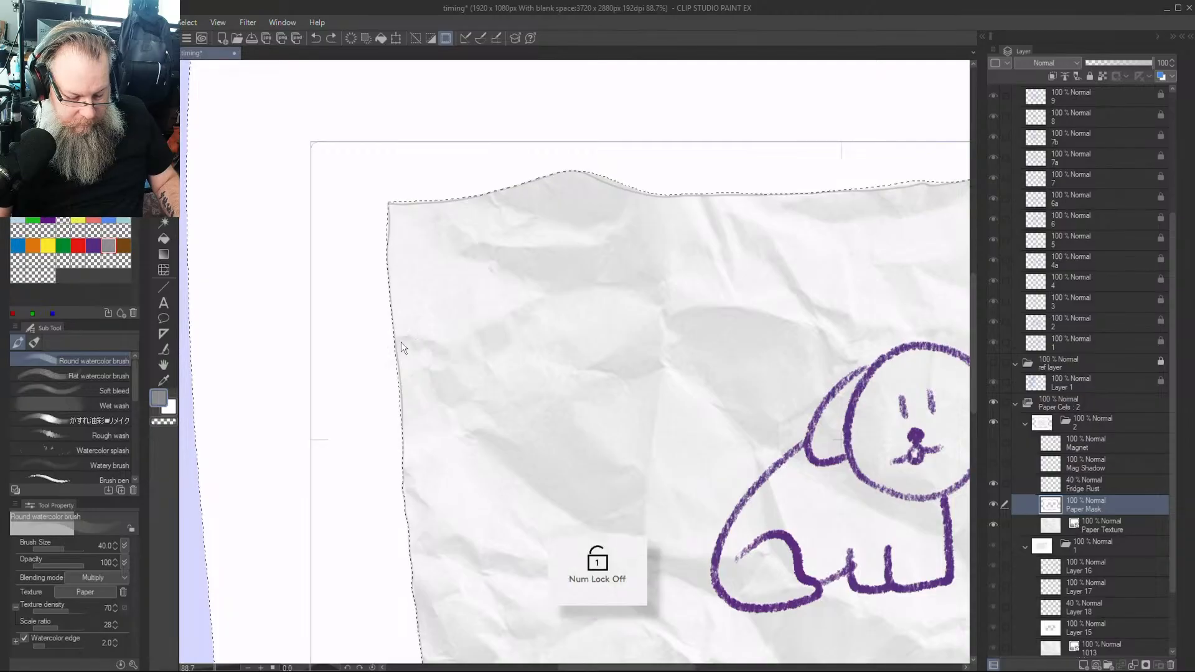
key(Num_Lock)
drag(395, 330, 405, 479)
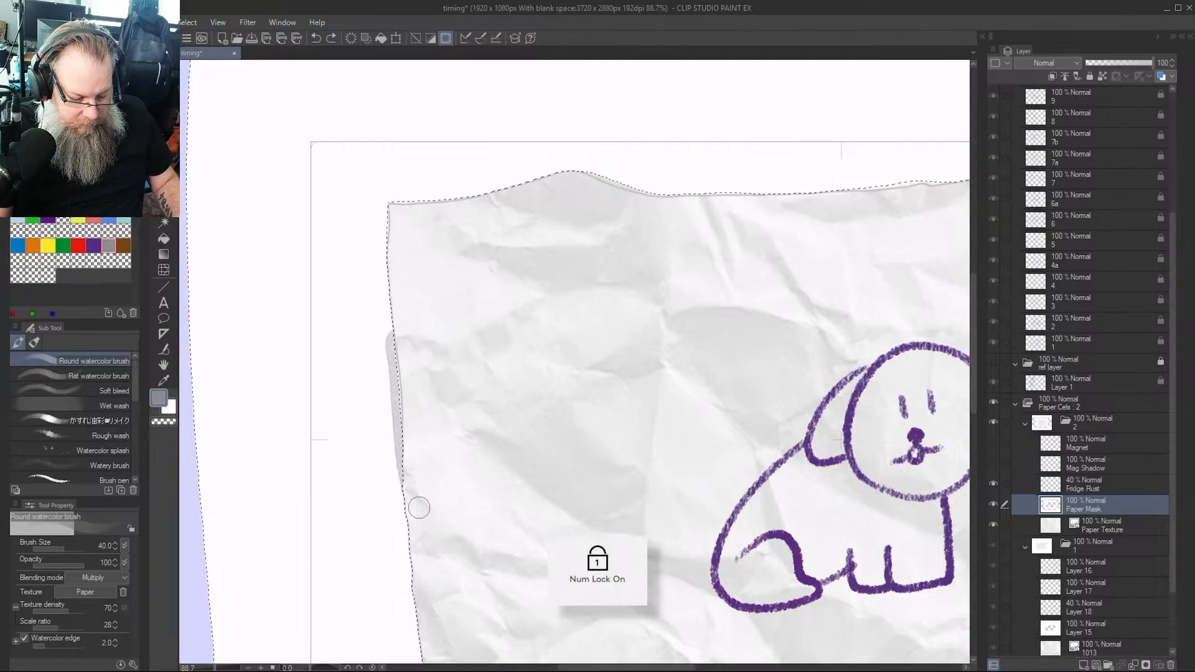
drag(395, 292, 408, 486)
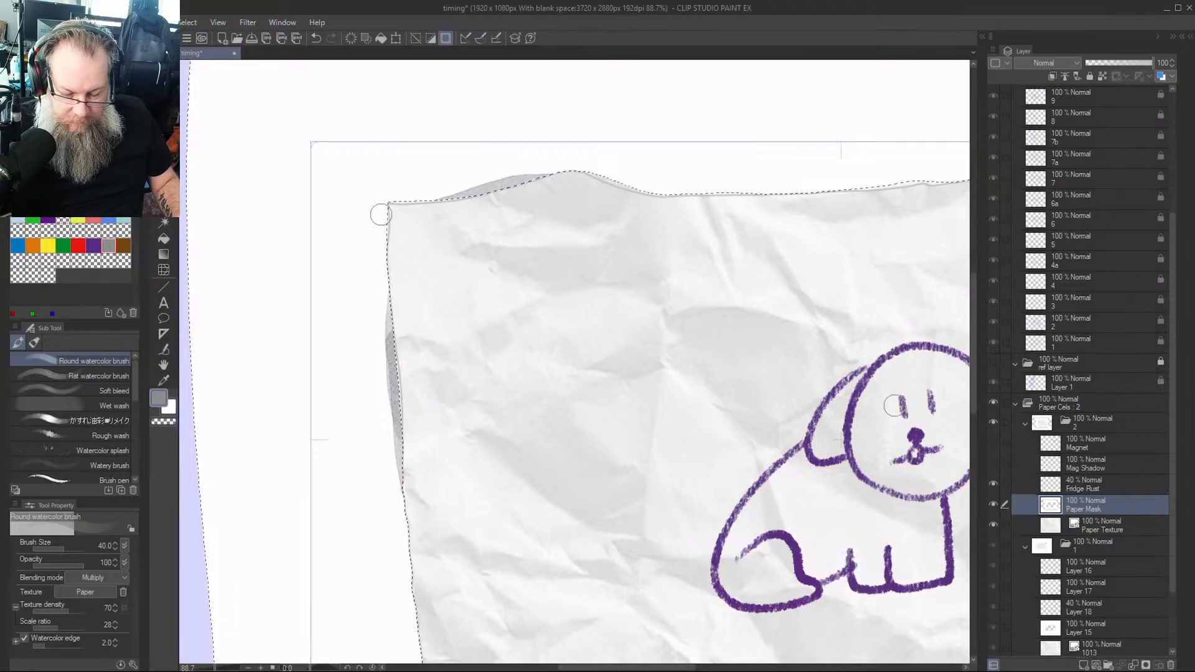
Shade the lower part of the paper's left edge and the left part of its bottom edge with grey brush strokes
drag(969, 308, 972, 371)
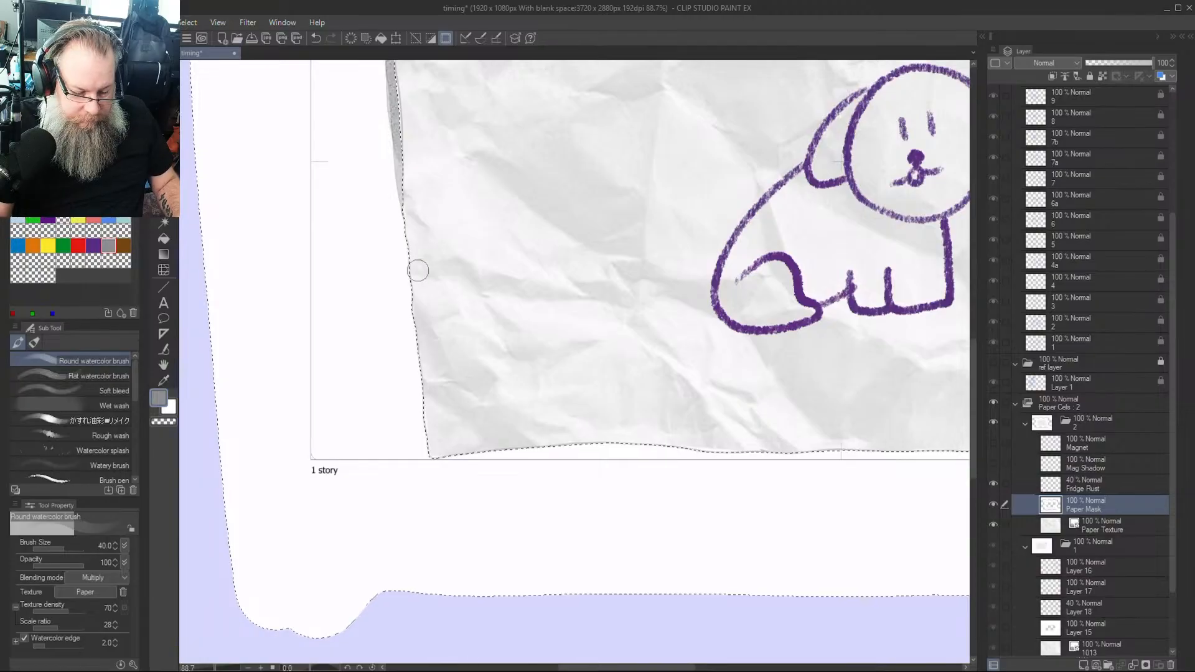
mouse_move(417, 269)
mouse_down()
mouse_move(410, 226)
mouse_move(432, 355)
mouse_up()
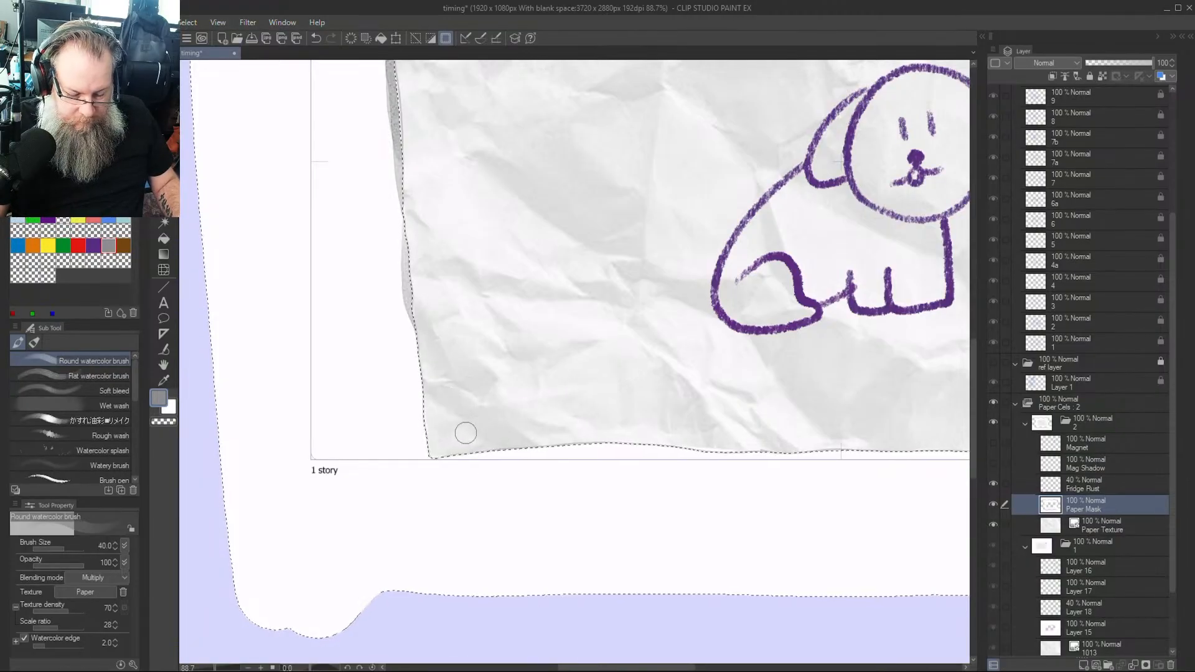
mouse_move(464, 436)
mouse_down()
mouse_move(608, 445)
mouse_move(737, 435)
mouse_up()
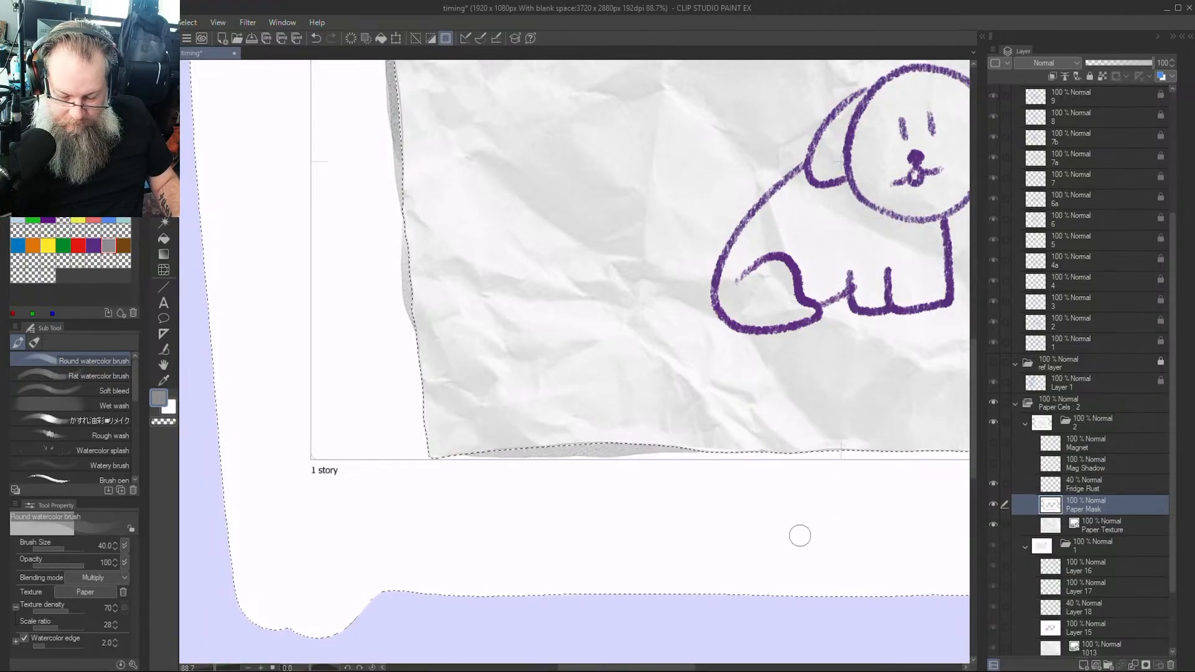
Continue the grey shading along the right half of the paper's bottom edge up to the corner
drag(693, 668, 755, 670)
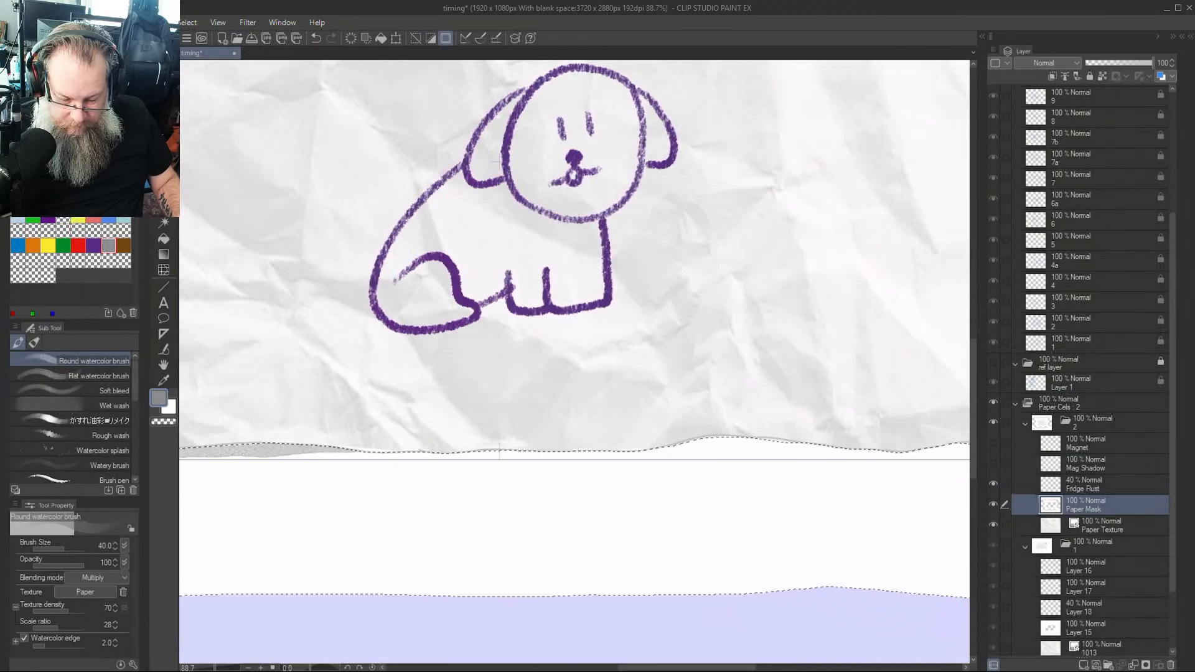
drag(622, 437, 853, 430)
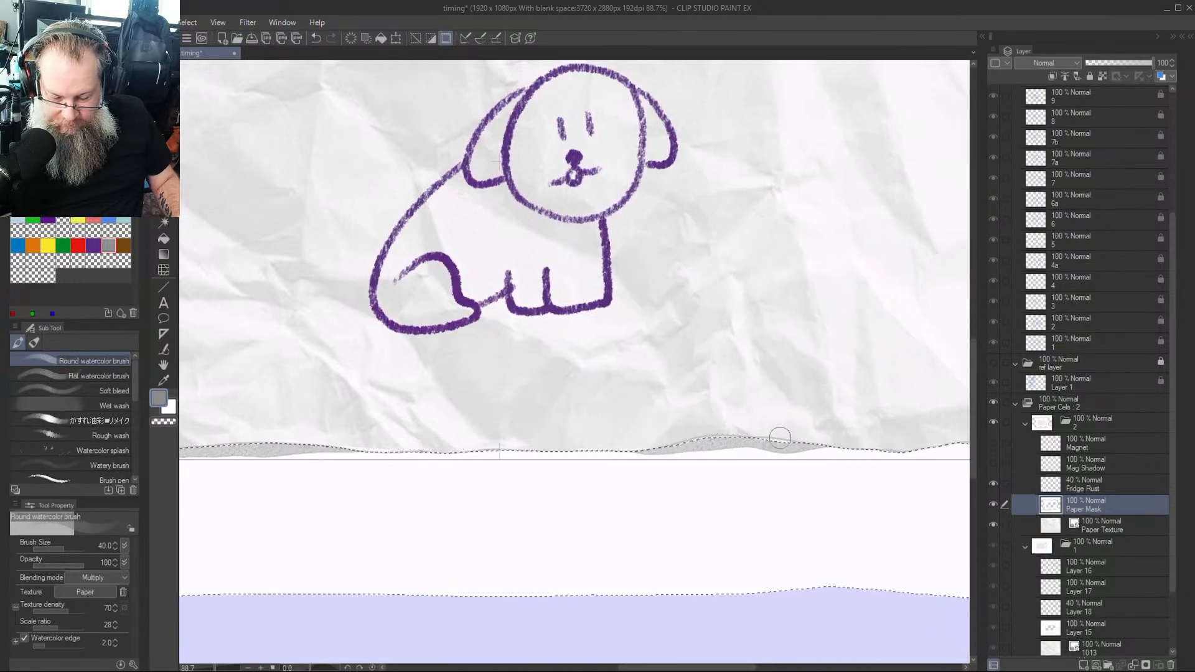
drag(768, 438, 907, 430)
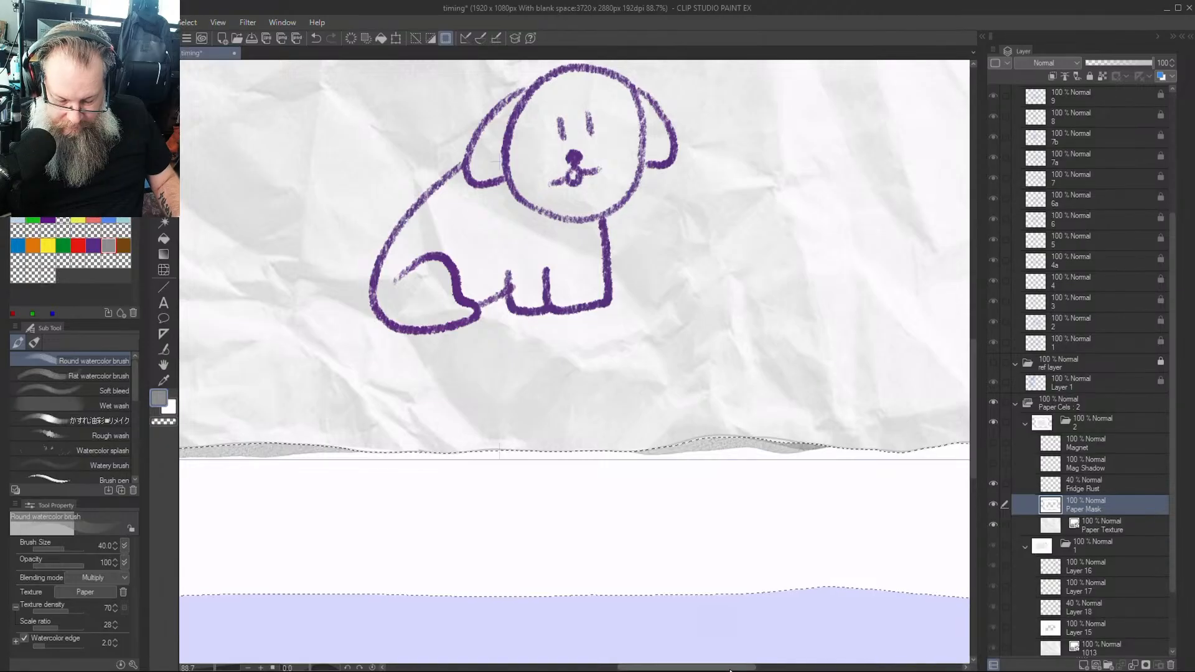
scroll(622, 448, right, 5)
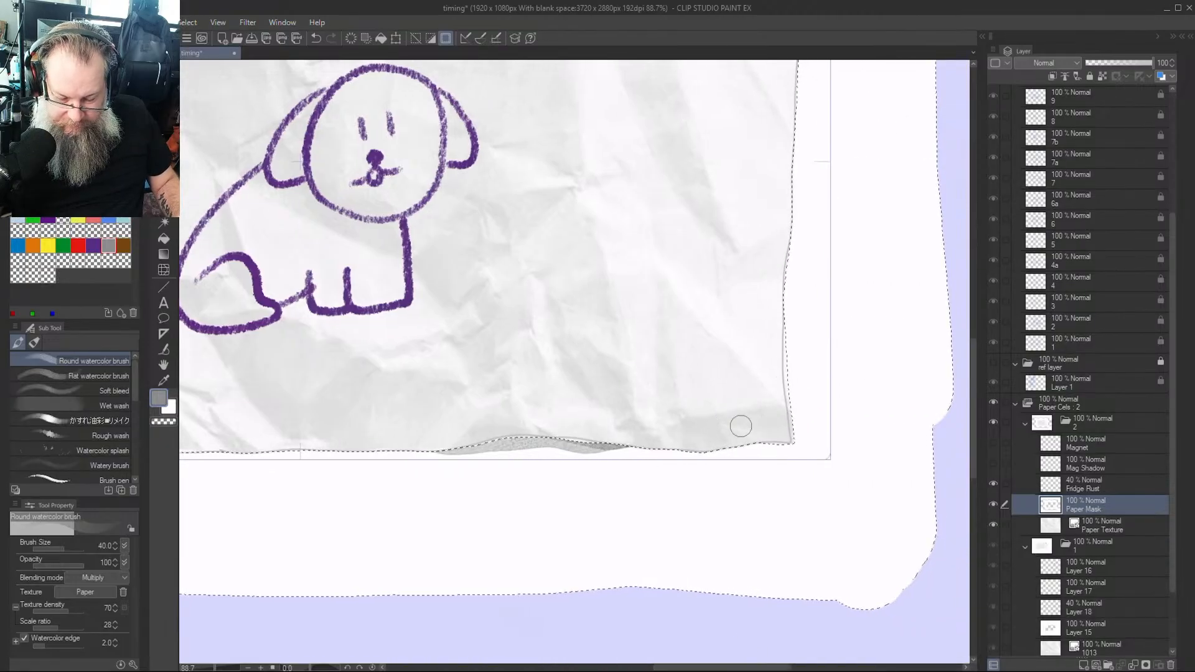
drag(700, 438, 771, 437)
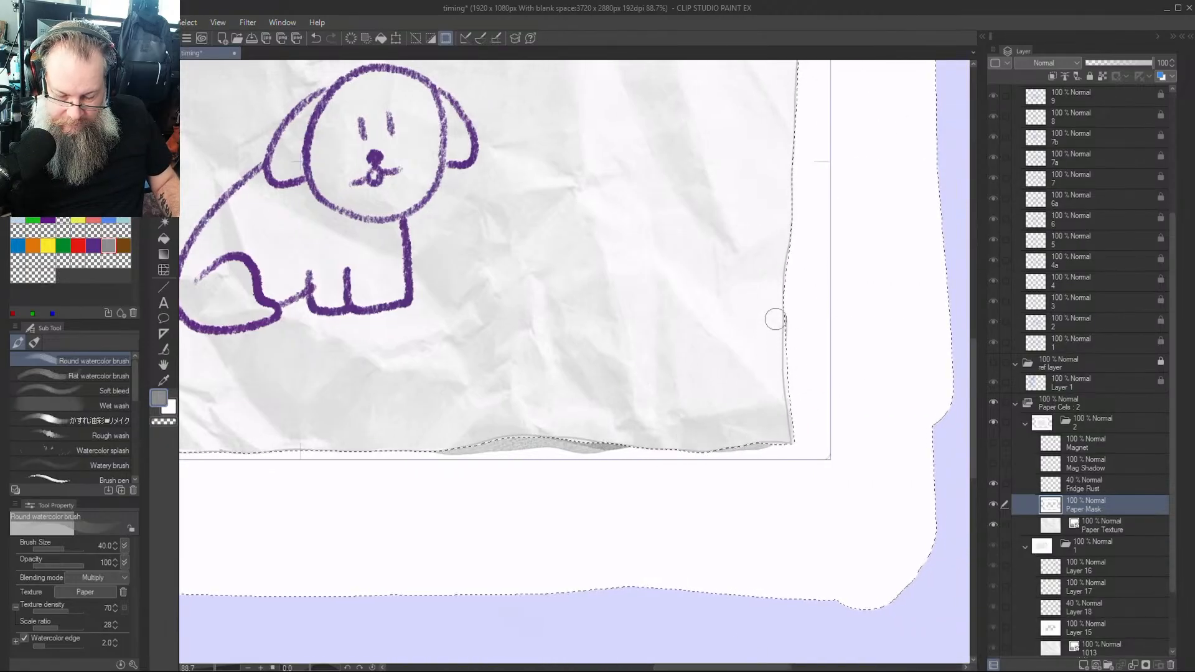
Try a grey shading stroke on the raised right part of the paper's top edge, and undo it
scroll(980, 372, up, 5)
scroll(980, 368, up, 4)
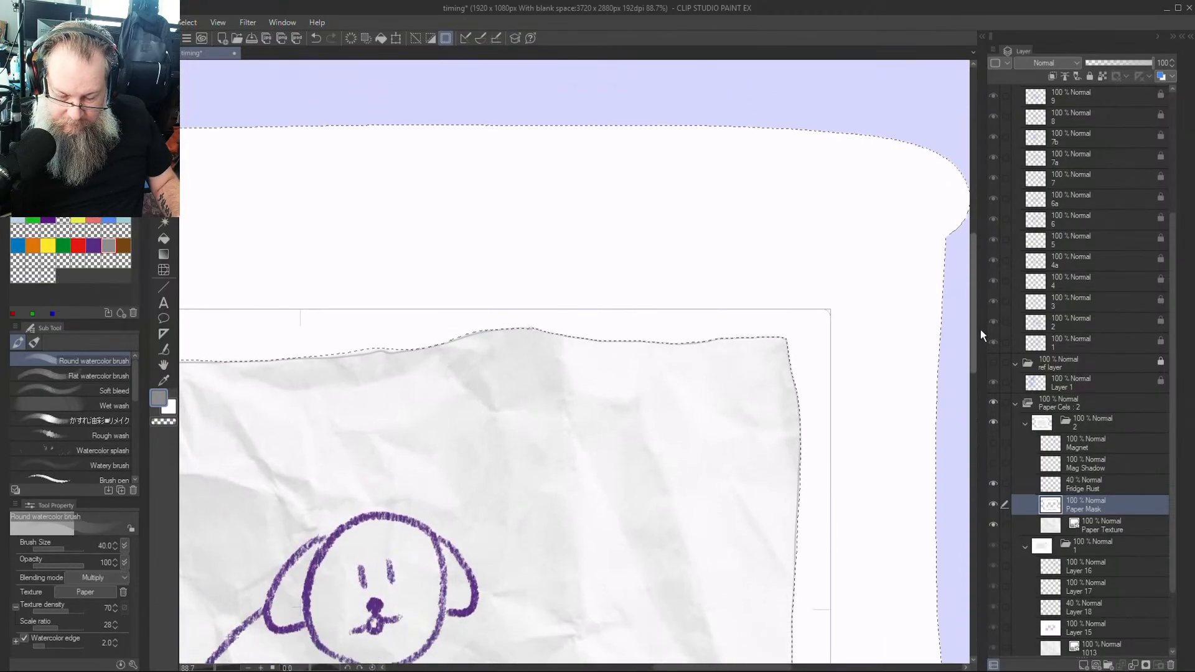
drag(517, 335, 350, 364)
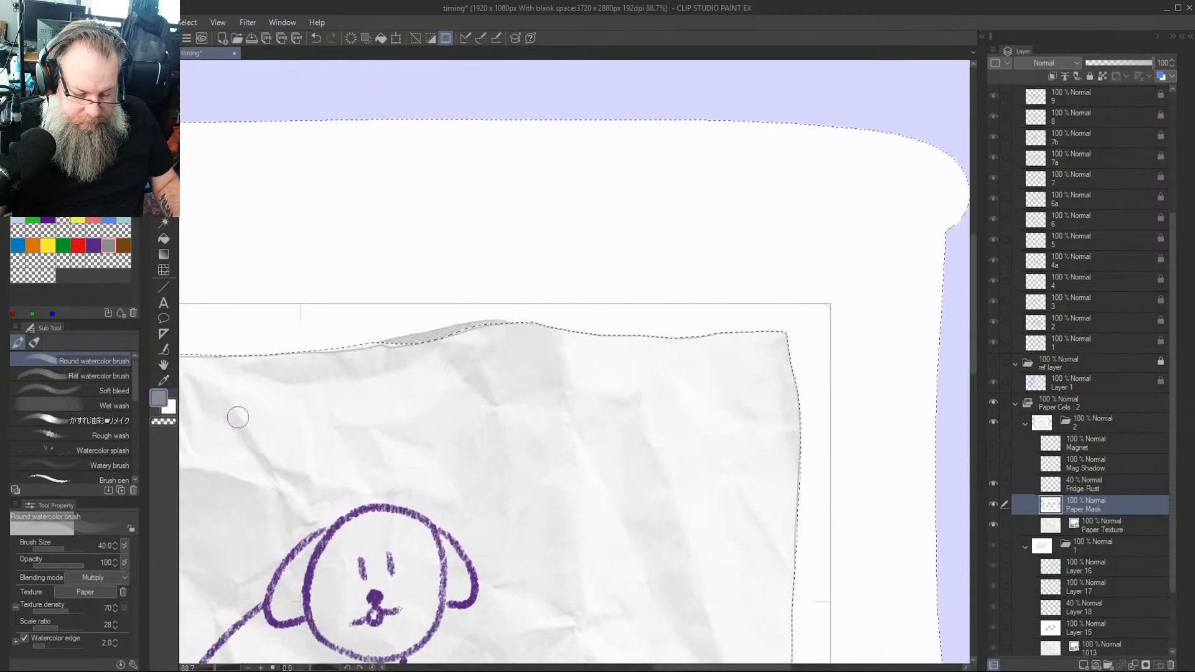
scroll(978, 358, down, 3)
scroll(980, 365, down, 1)
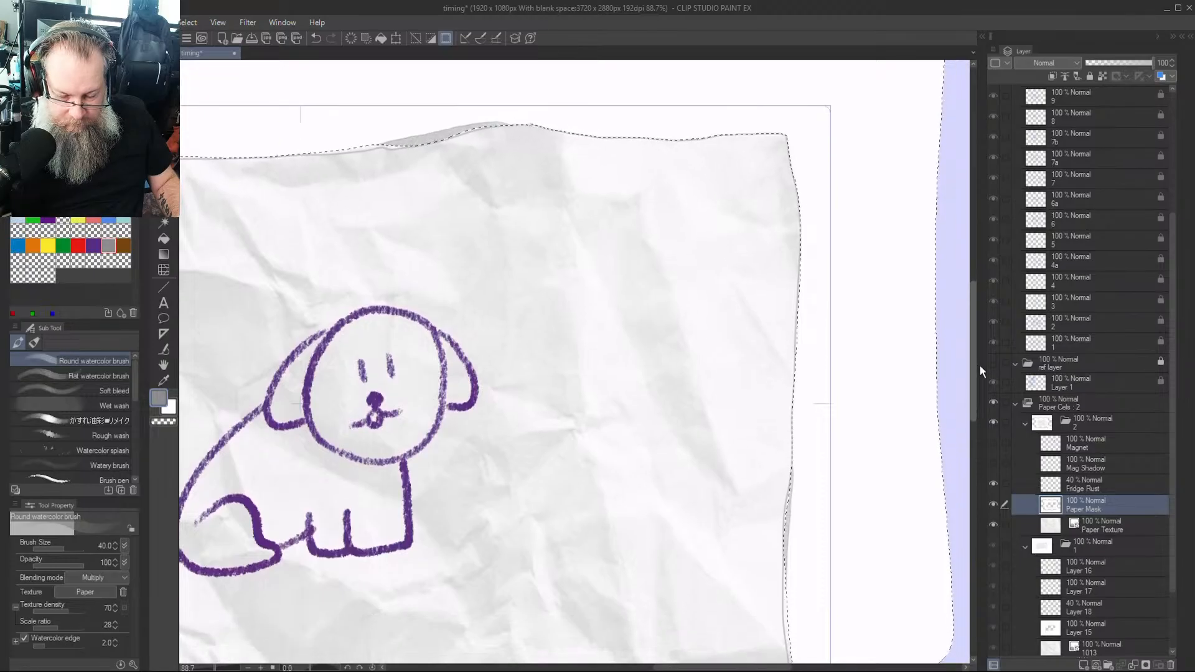
key(ctrl+z)
key(Num_Lock)
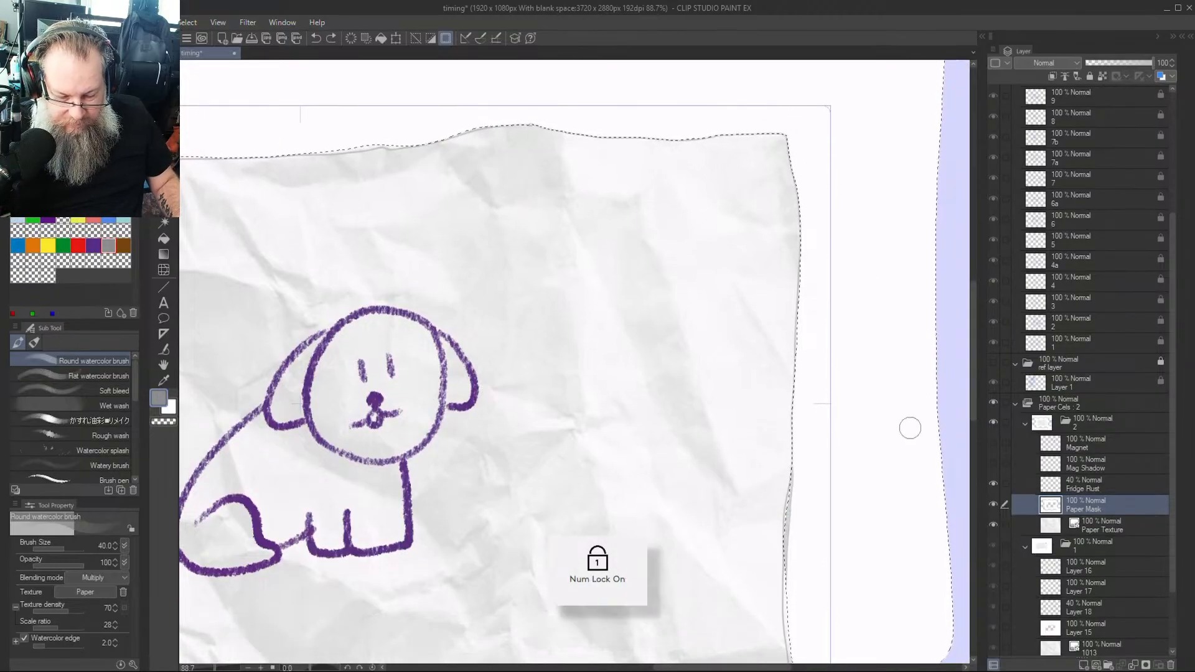
Clear the selection surrounding the paper sheet
click(838, 667)
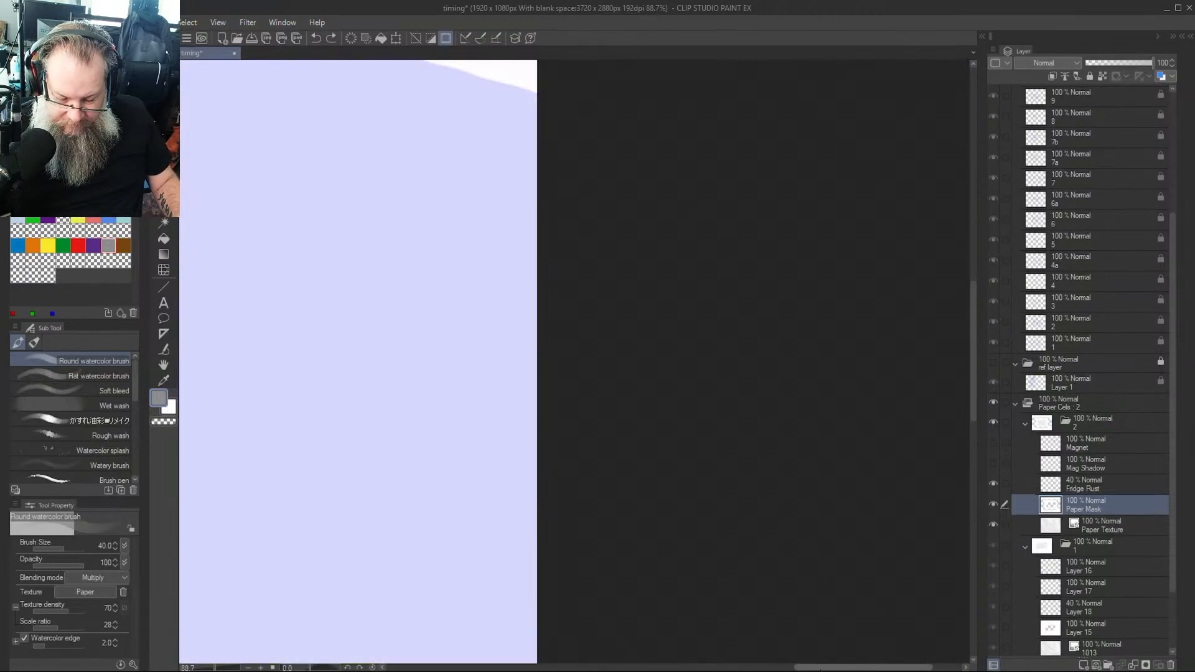
click(757, 665)
drag(973, 341, 975, 360)
drag(778, 667, 702, 667)
scroll(711, 500, down, 2)
scroll(787, 349, down, 2)
drag(973, 347, 974, 367)
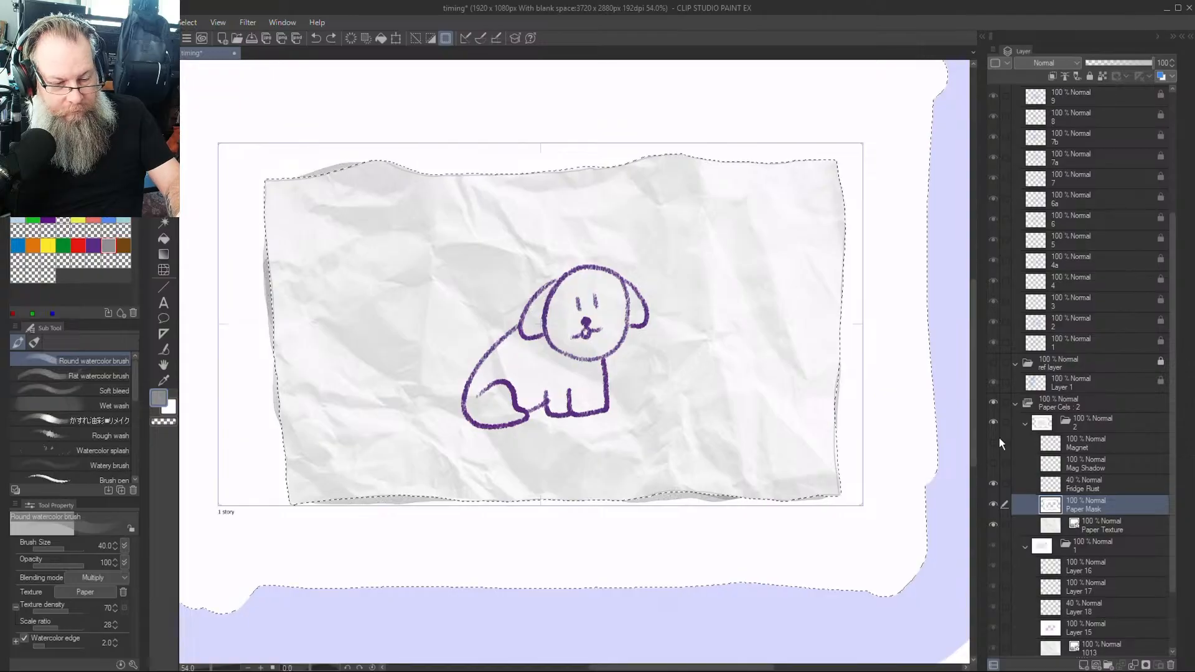
key(ctrl+d)
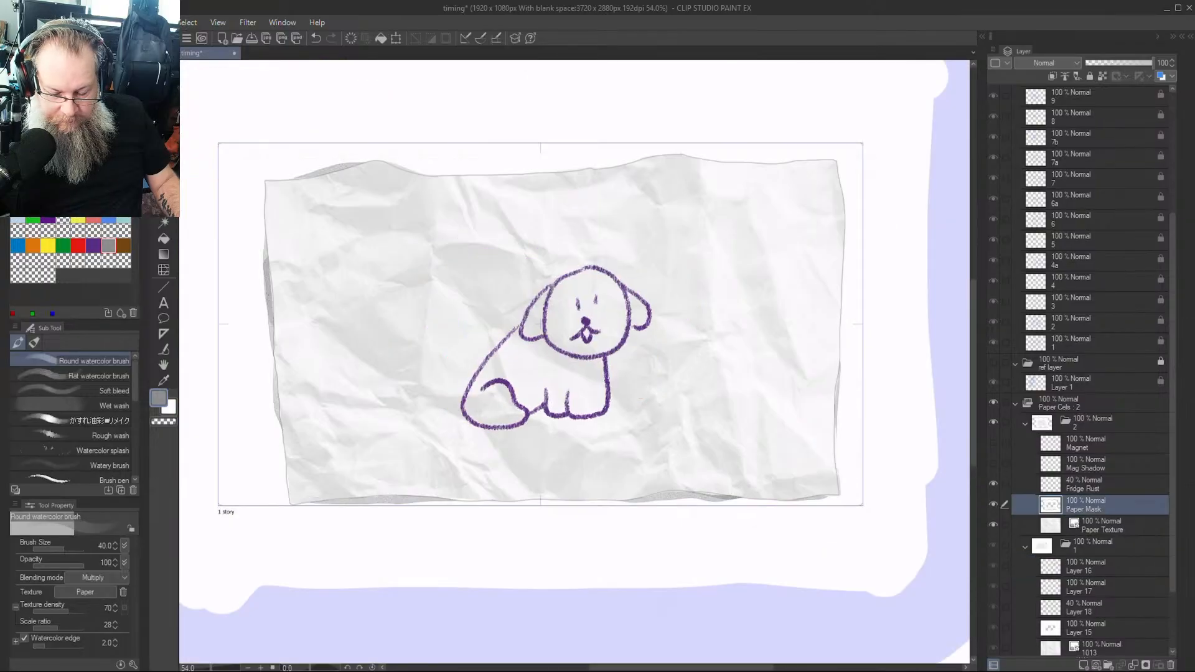
Show cel 2's Magnet and Mag Shadow layers and select both of them together
click(998, 461)
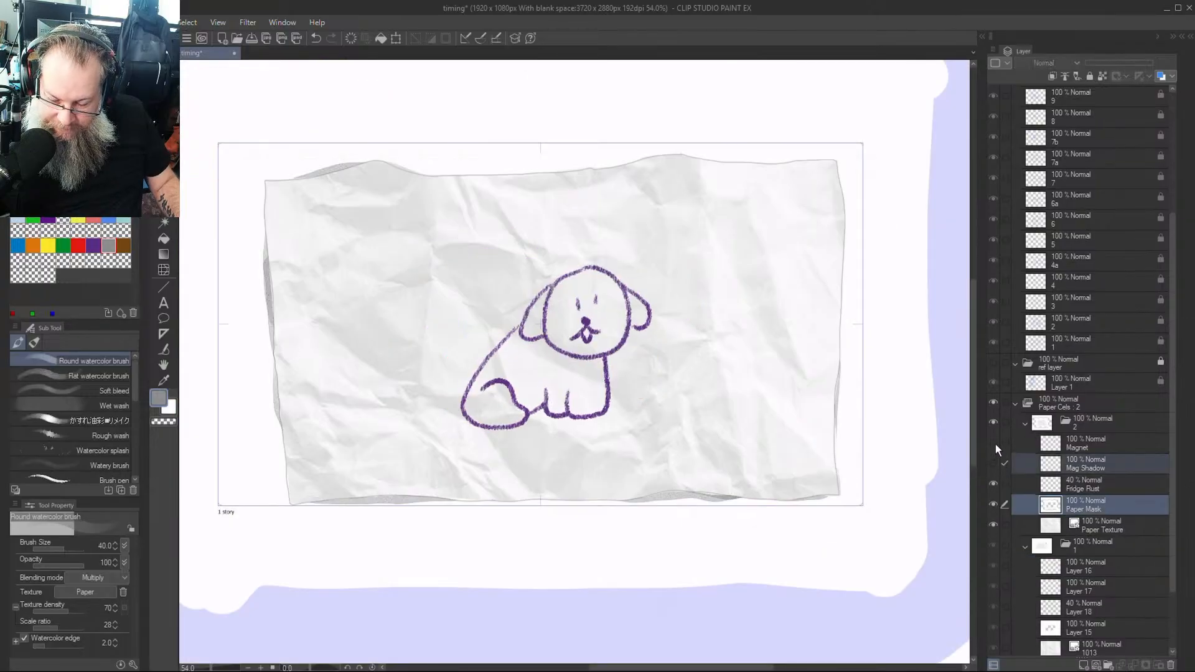
click(995, 442)
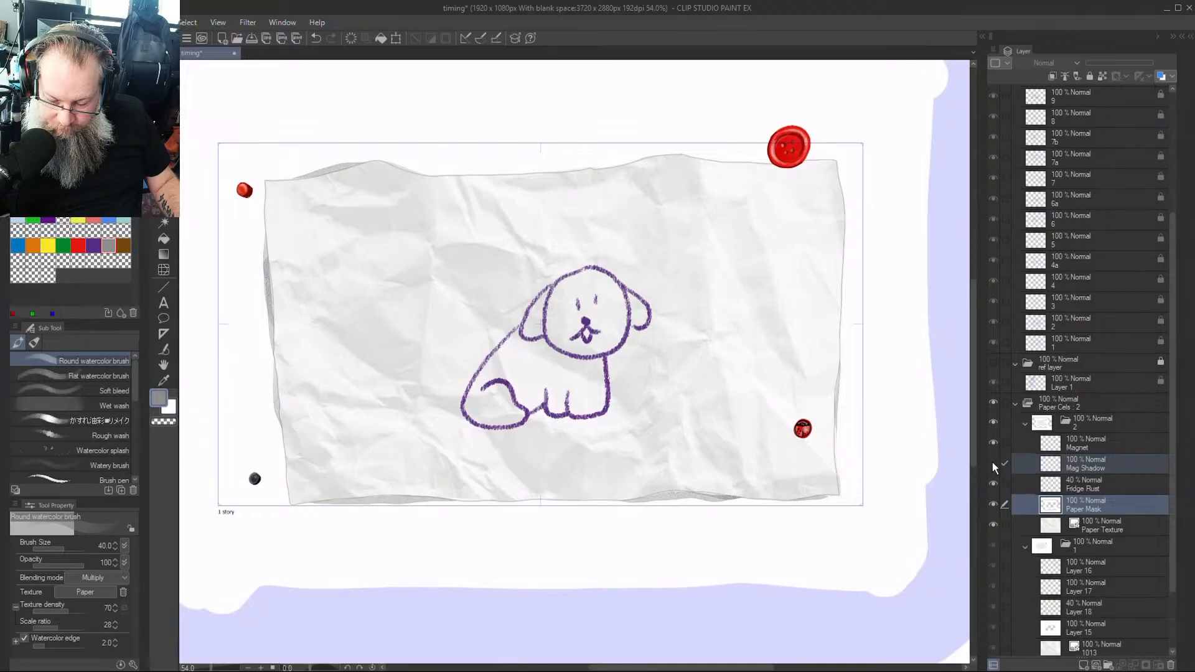
click(992, 463)
click(1072, 441)
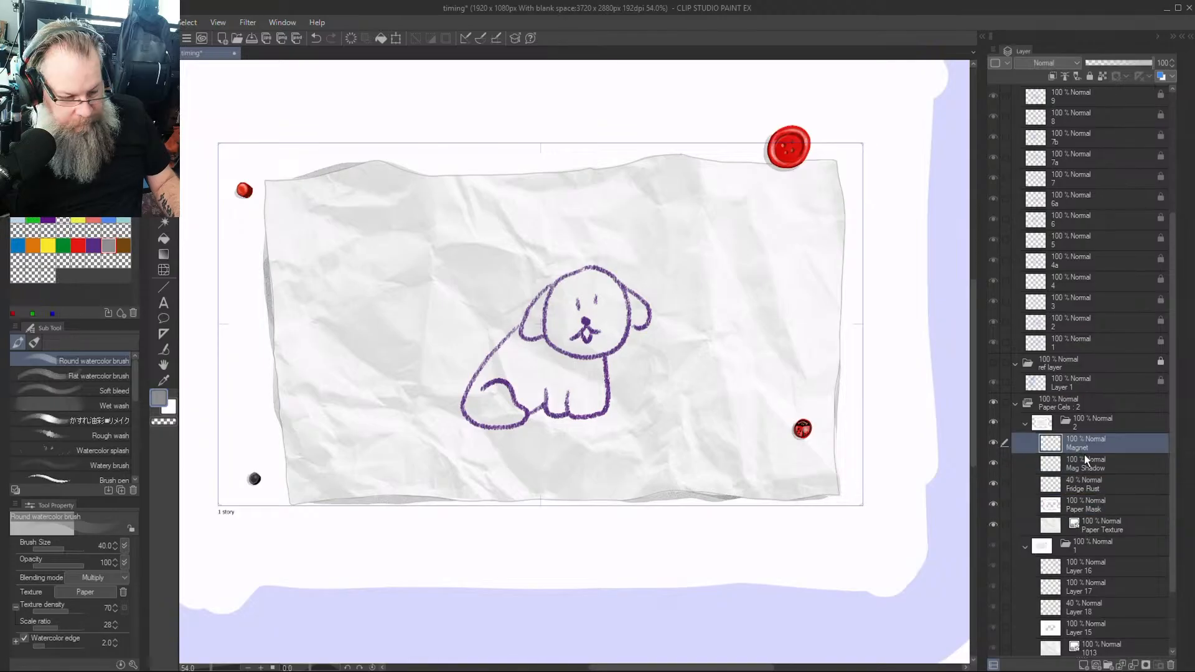
ctrl+click(1085, 464)
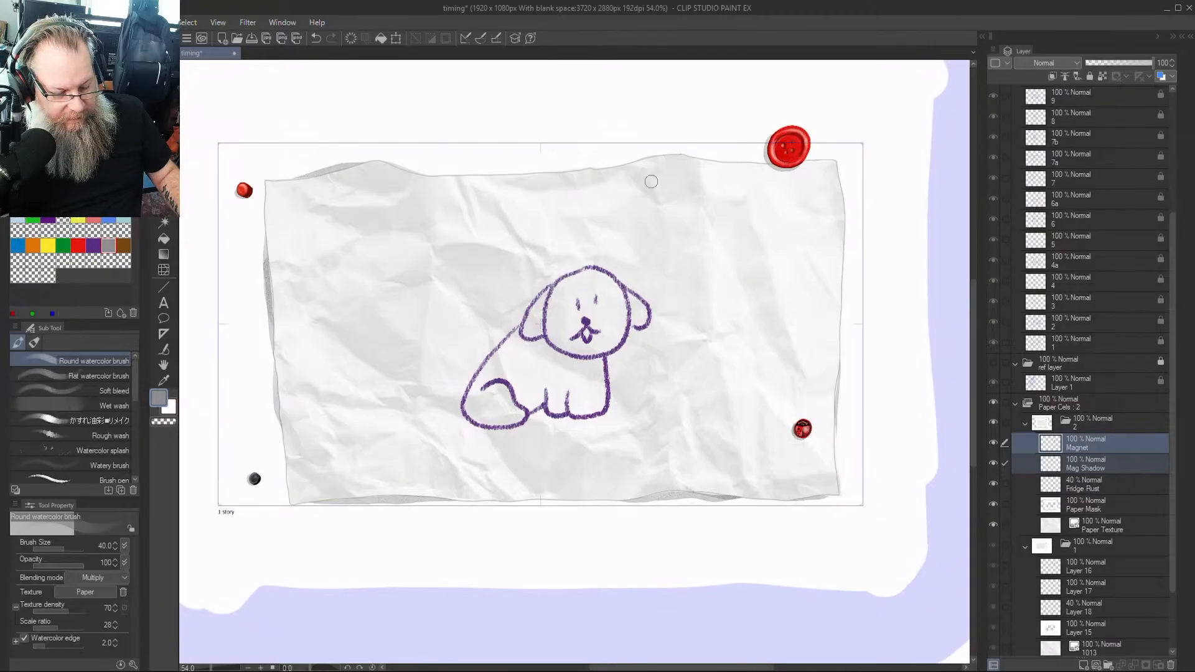
Lasso the large red button magnet with its shadow and move it onto the paper's bottom-left corner
key(m)
mouse_move(795, 83)
mouse_down()
mouse_move(861, 114)
mouse_move(802, 91)
mouse_up()
key(k)
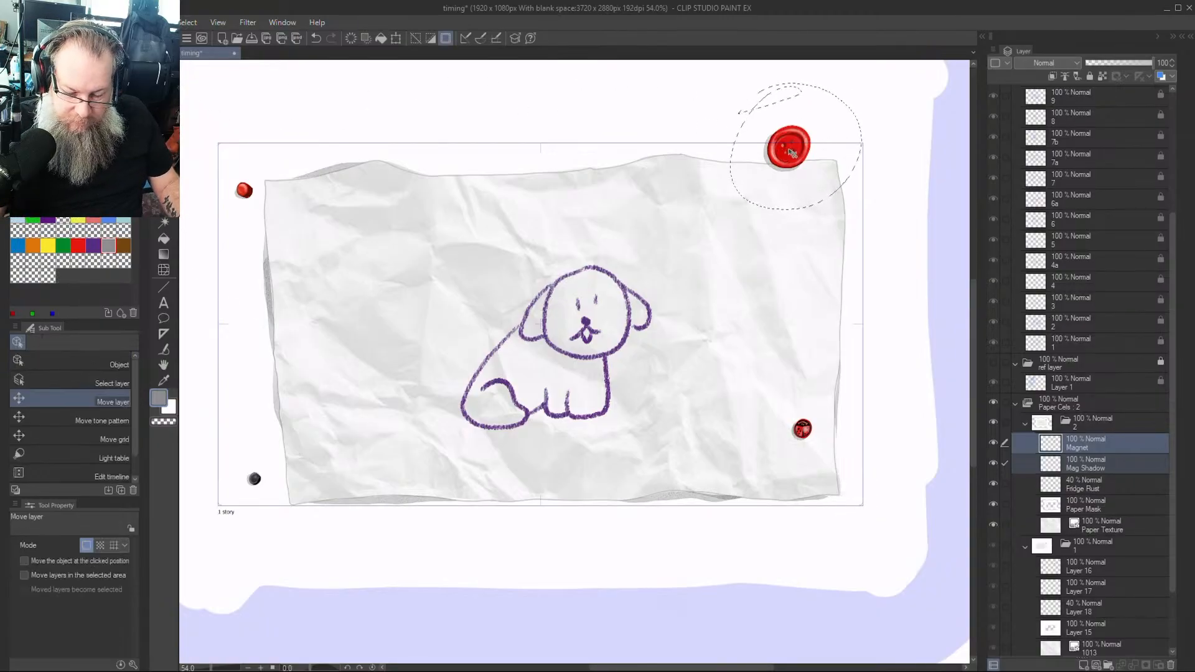
mouse_move(795, 155)
mouse_down()
mouse_move(682, 193)
mouse_move(311, 221)
mouse_move(344, 449)
mouse_up()
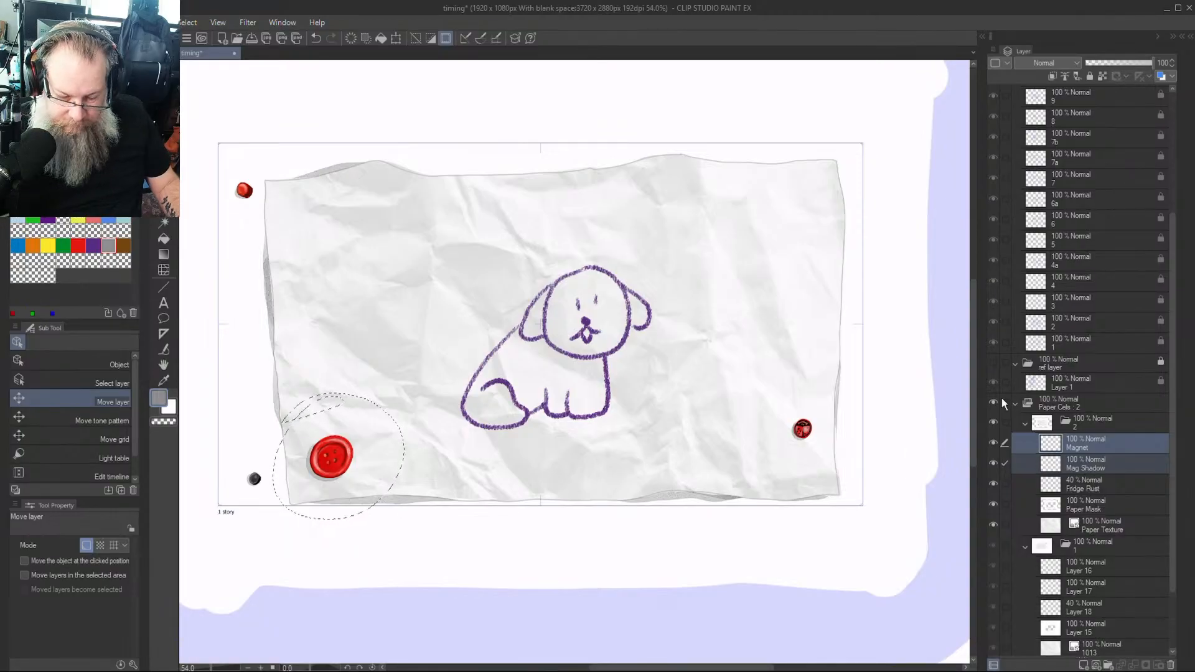
Lasso the small black magnet and move it onto the paper's top-left corner
key(m)
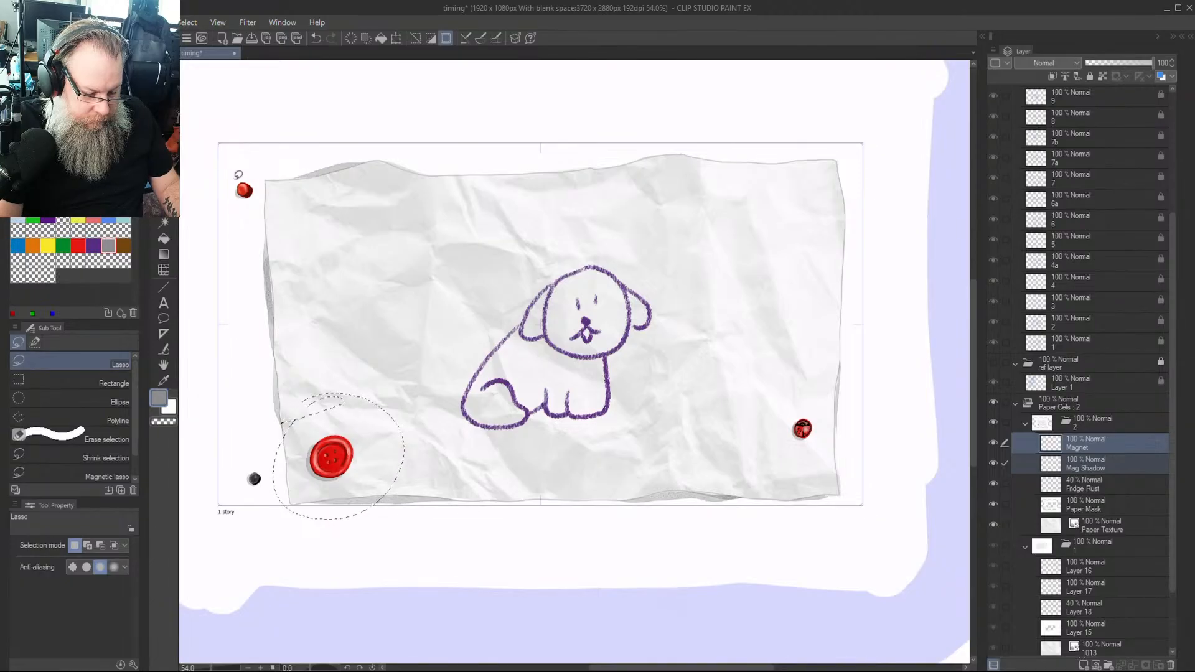
mouse_move(240, 451)
mouse_down()
mouse_move(268, 495)
mouse_move(228, 459)
mouse_move(293, 379)
mouse_move(294, 203)
mouse_move(321, 237)
mouse_up()
key(k)
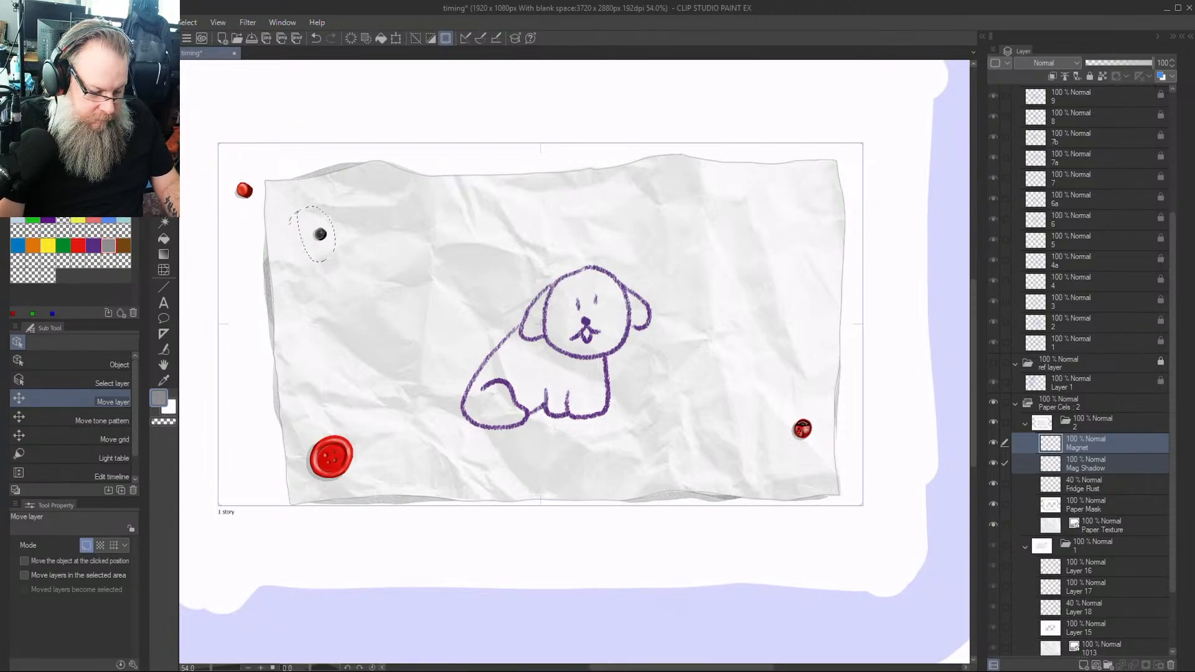
Lasso the small red magnet, move it onto the paper's top-right corner, and clear the selection
key(m)
drag(241, 151, 246, 149)
key(k)
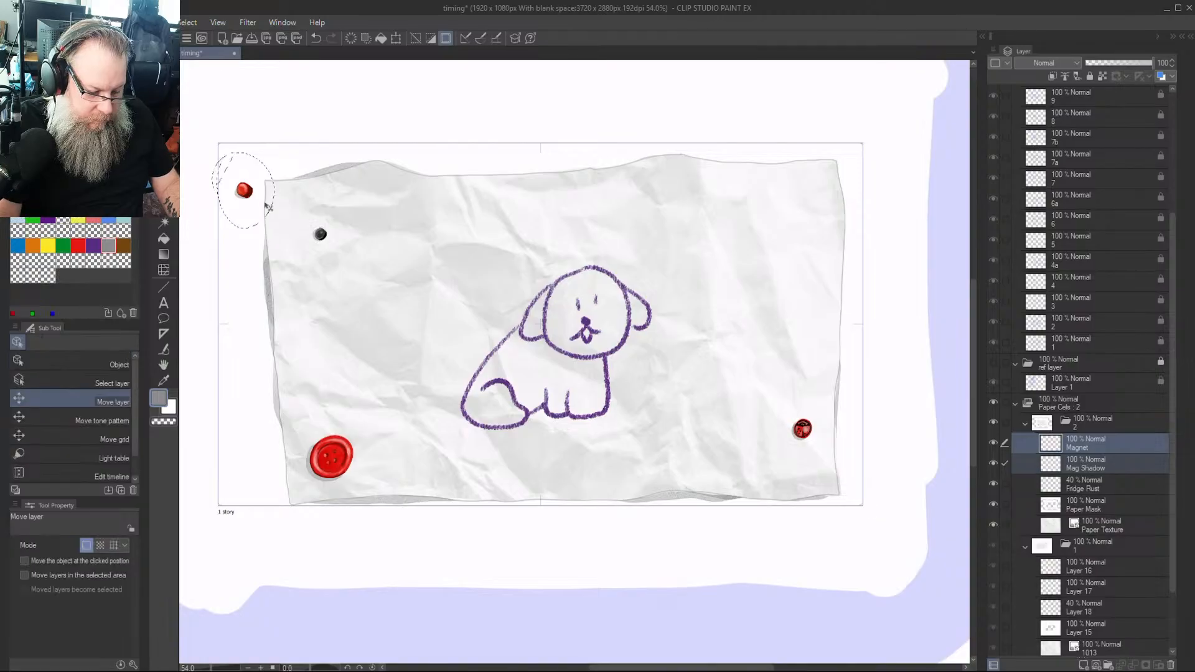
mouse_move(306, 189)
mouse_down()
mouse_move(563, 177)
mouse_move(872, 202)
mouse_move(850, 199)
mouse_up()
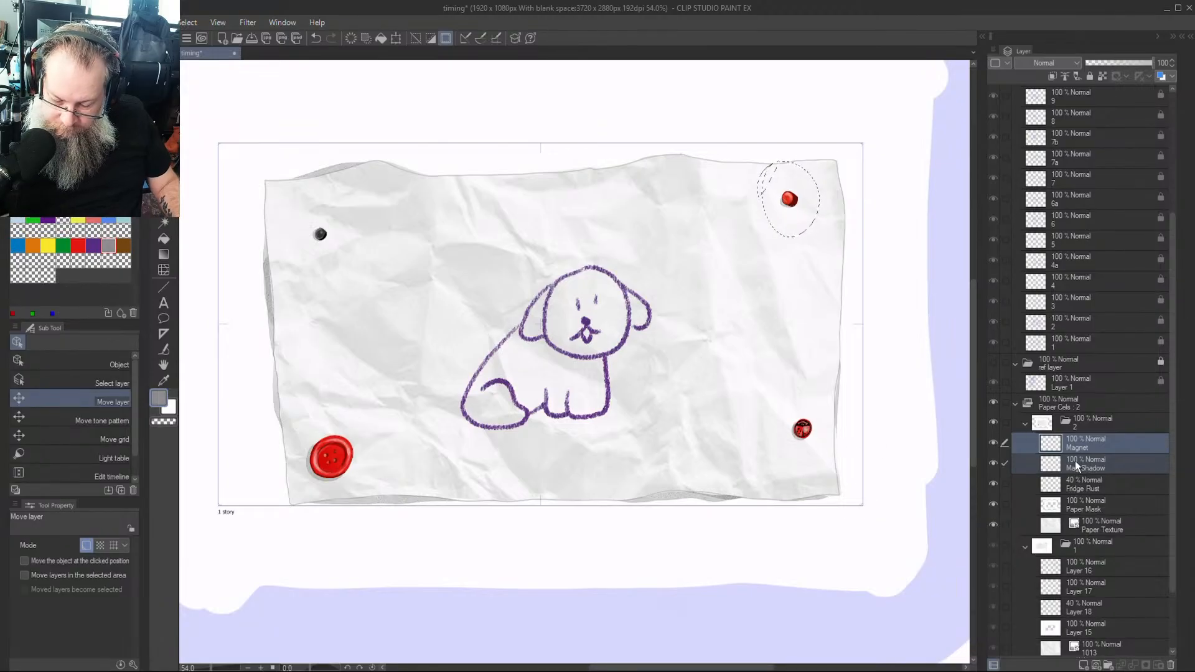
key(ctrl+d)
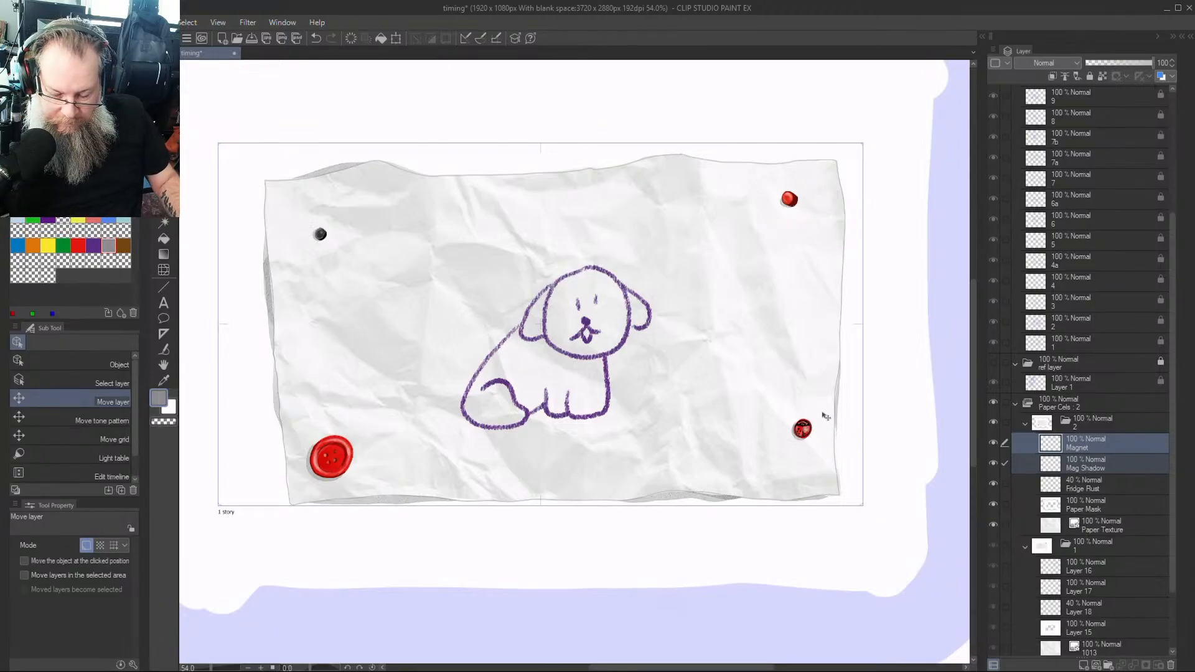
Erase the remaining button magnet and its shadow from the paper's bottom-right corner with the Hard eraser
key(e)
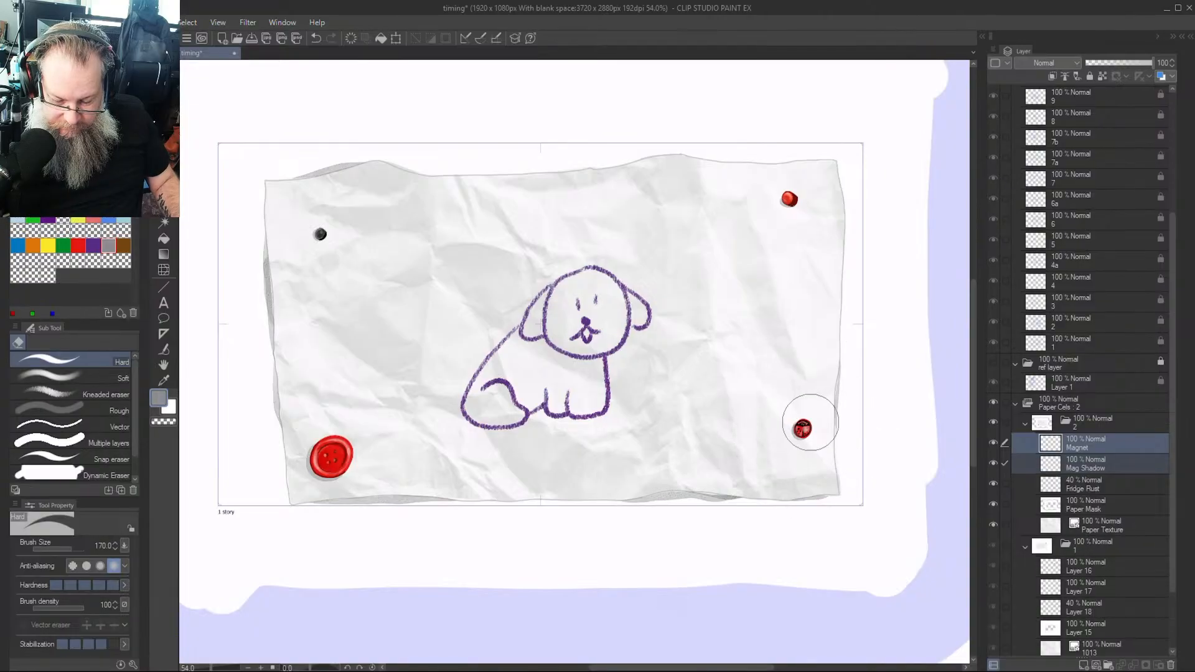
mouse_move(805, 428)
mouse_down()
mouse_move(812, 448)
mouse_move(834, 438)
mouse_up()
click(1090, 468)
On cel 2's Magnet layer, outline a small frog's head and tapered body in bright green at the paper's bottom-right with the size 4 G-pen
scroll(834, 437, up, 5)
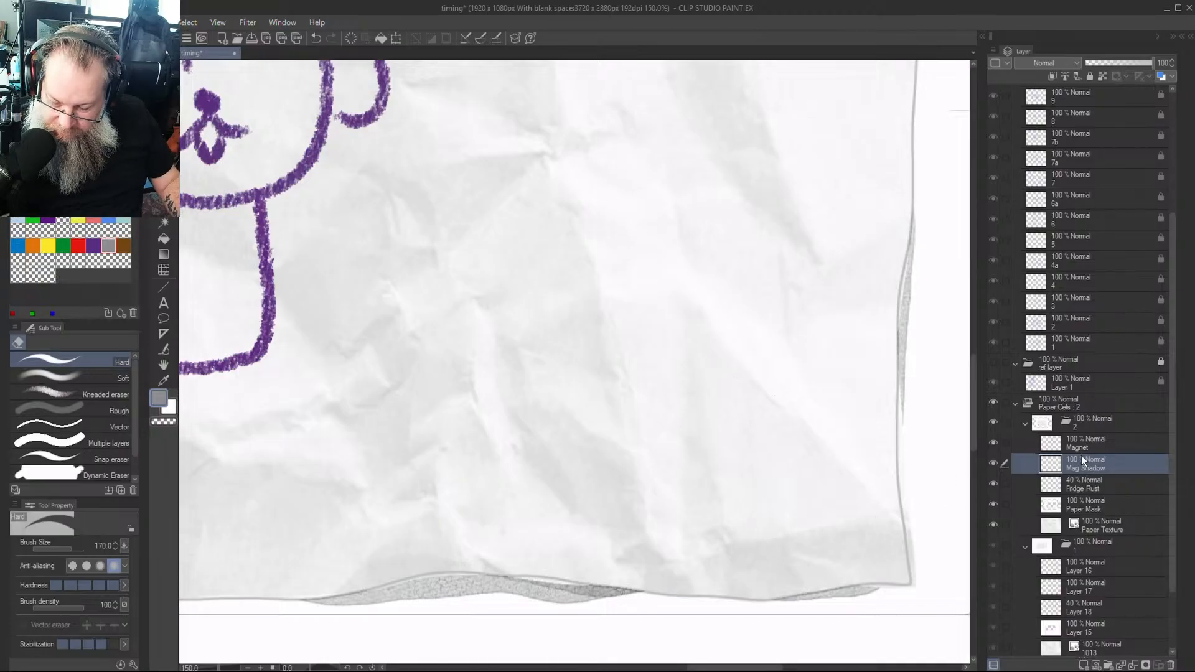
click(1105, 445)
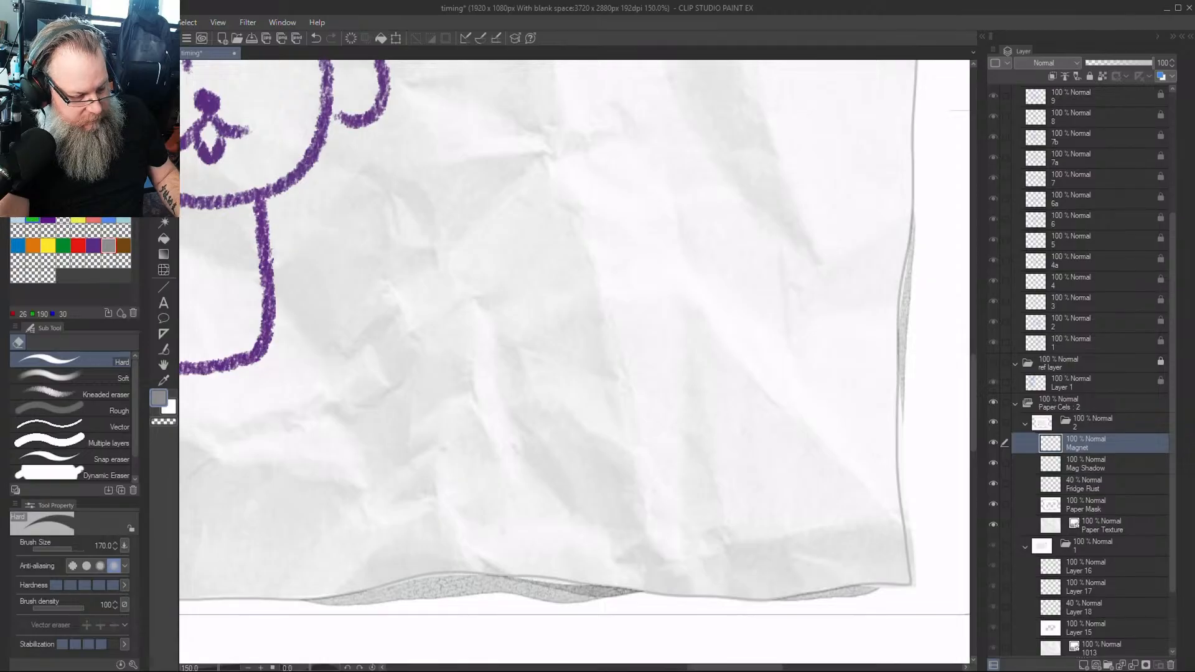
click(31, 220)
key(bracketleft)
key(bracketleft)
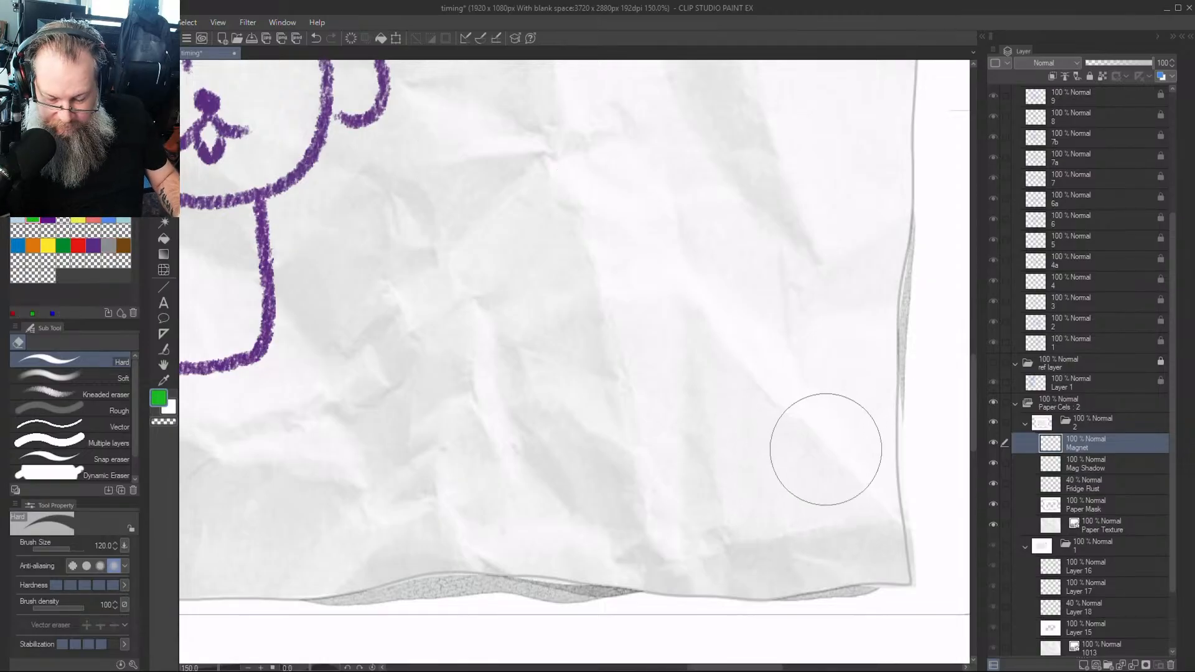
key(bracketleft)
key(bracketleft)
key(bracketleft)
key(bracketleft)
key(bracketleft)
key(bracketleft)
key(bracketleft)
key(bracketleft)
key(bracketleft)
key(bracketleft)
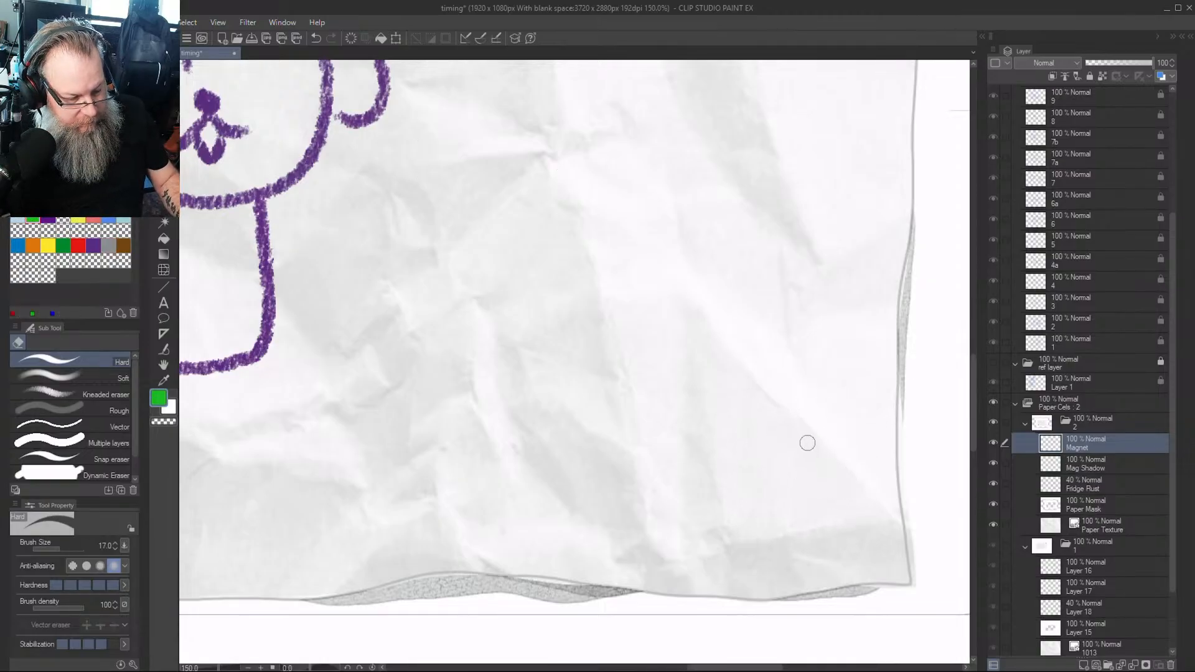
key(p)
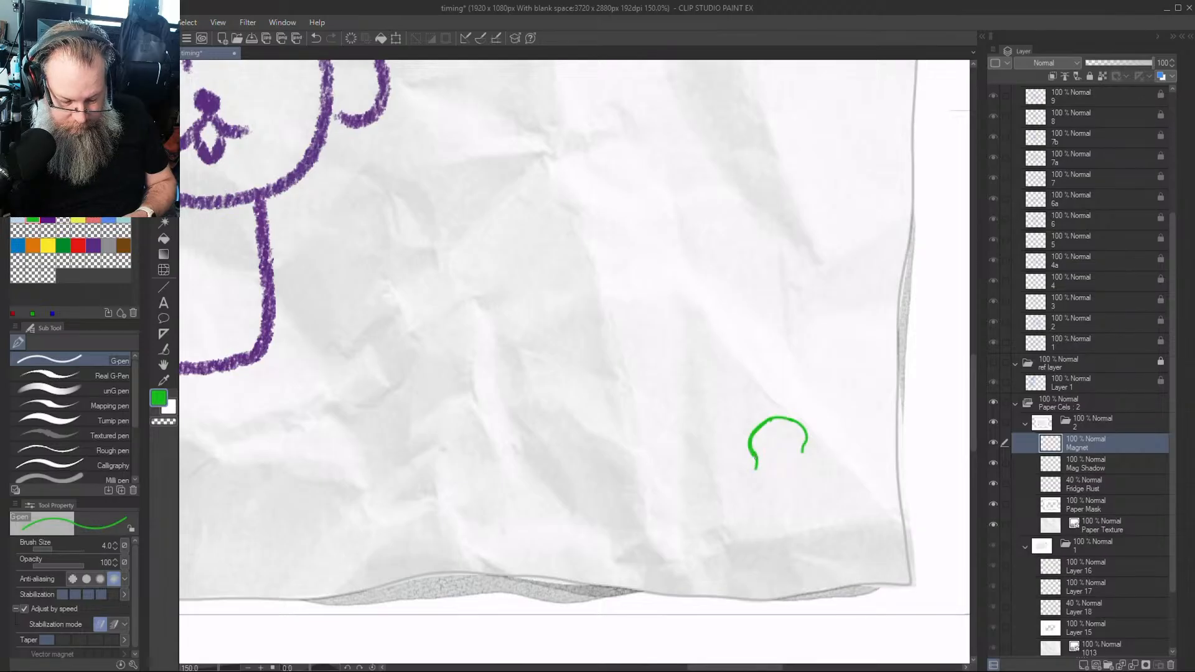
drag(751, 493, 775, 523)
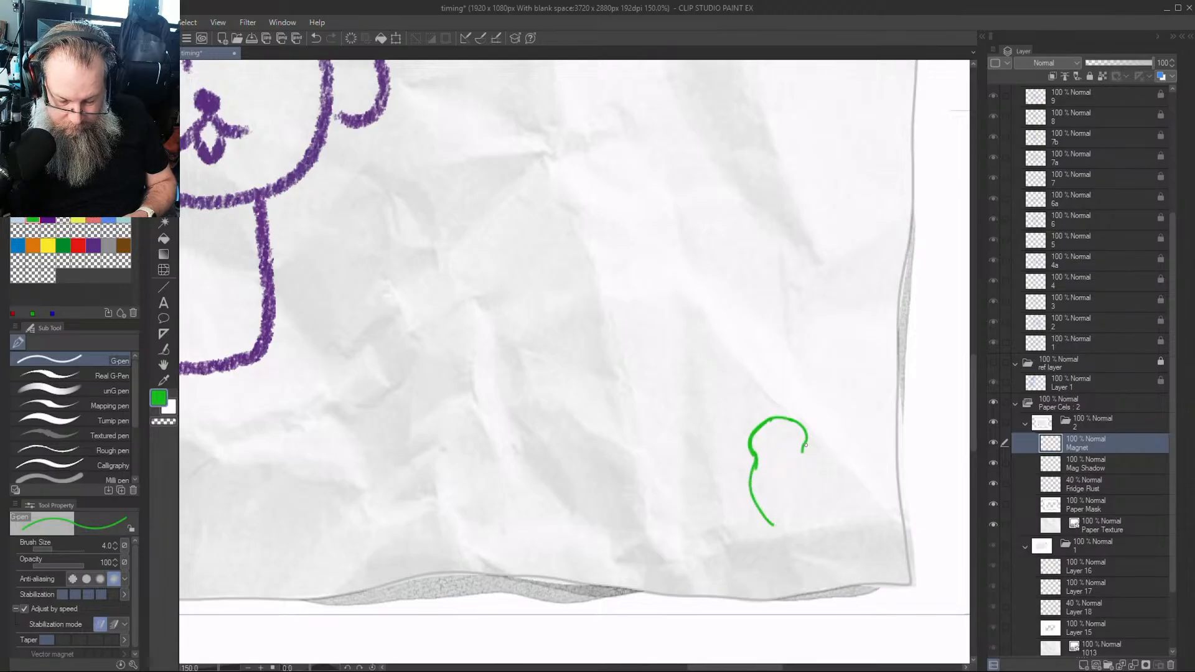
drag(805, 444, 779, 525)
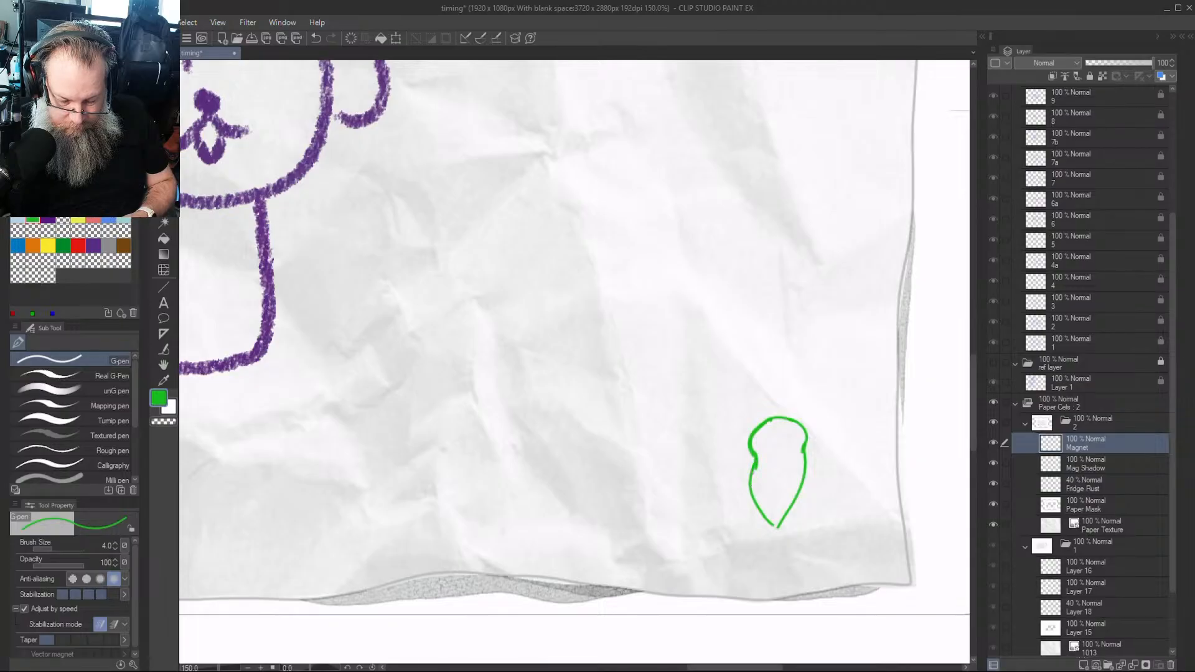
Thicken the frog's body outline and add front and hind legs on both sides in the same green
mouse_move(752, 472)
mouse_down()
mouse_move(756, 505)
mouse_move(795, 502)
mouse_up()
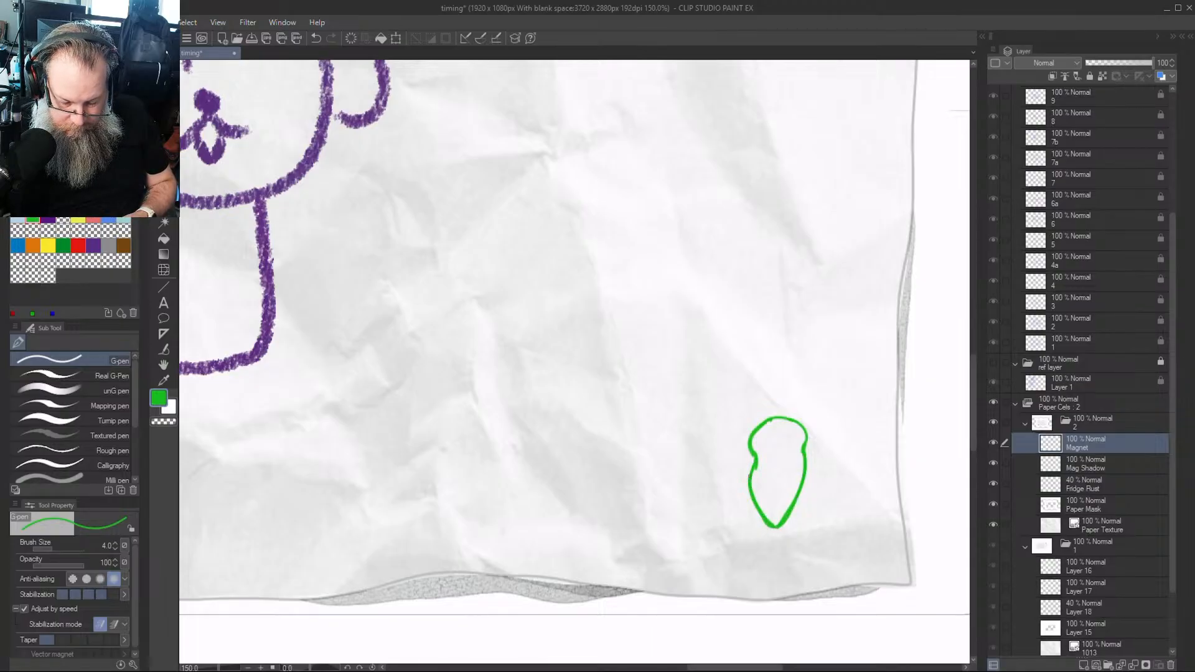
mouse_move(748, 488)
mouse_down()
mouse_move(776, 525)
mouse_move(801, 489)
mouse_move(802, 461)
mouse_up()
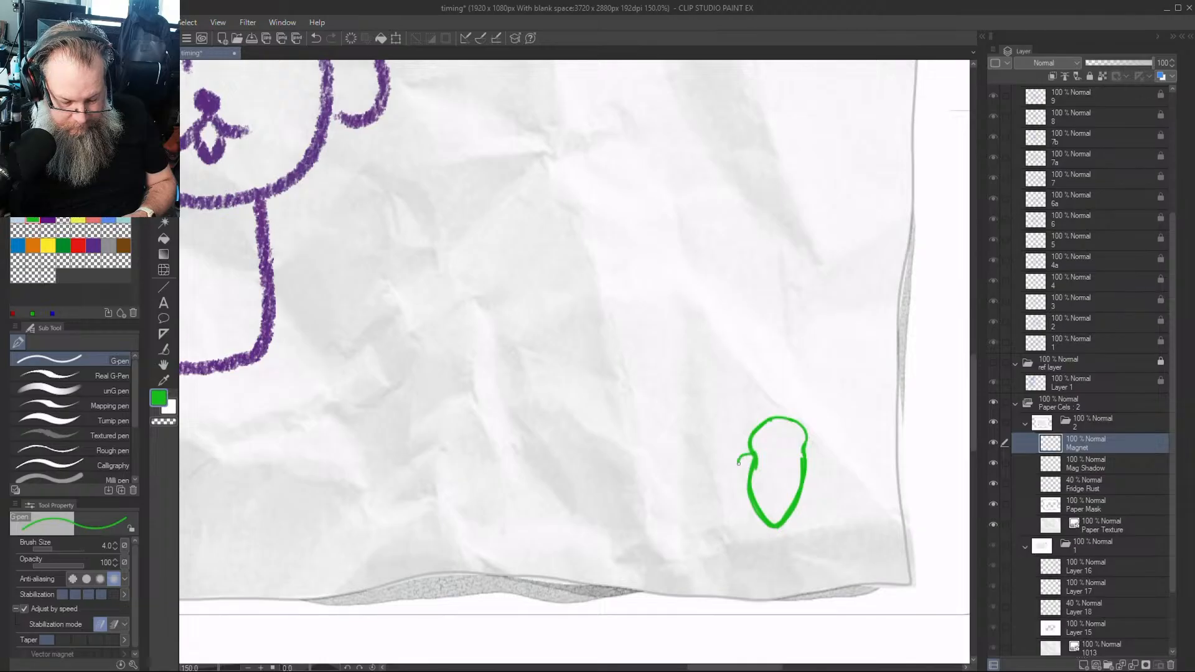
mouse_move(729, 478)
mouse_down()
mouse_move(762, 523)
mouse_move(807, 503)
mouse_move(816, 470)
mouse_move(809, 509)
mouse_move(779, 527)
mouse_up()
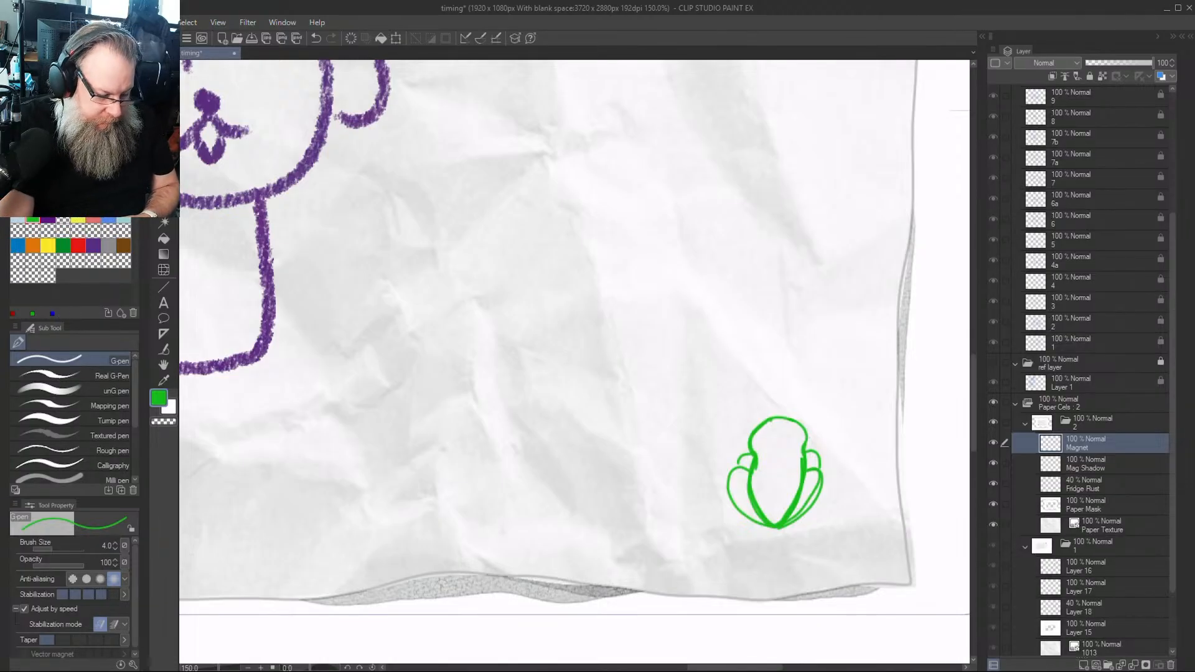
Fill the frog's body and legs with bright green, referring only to the editing layer
click(175, 248)
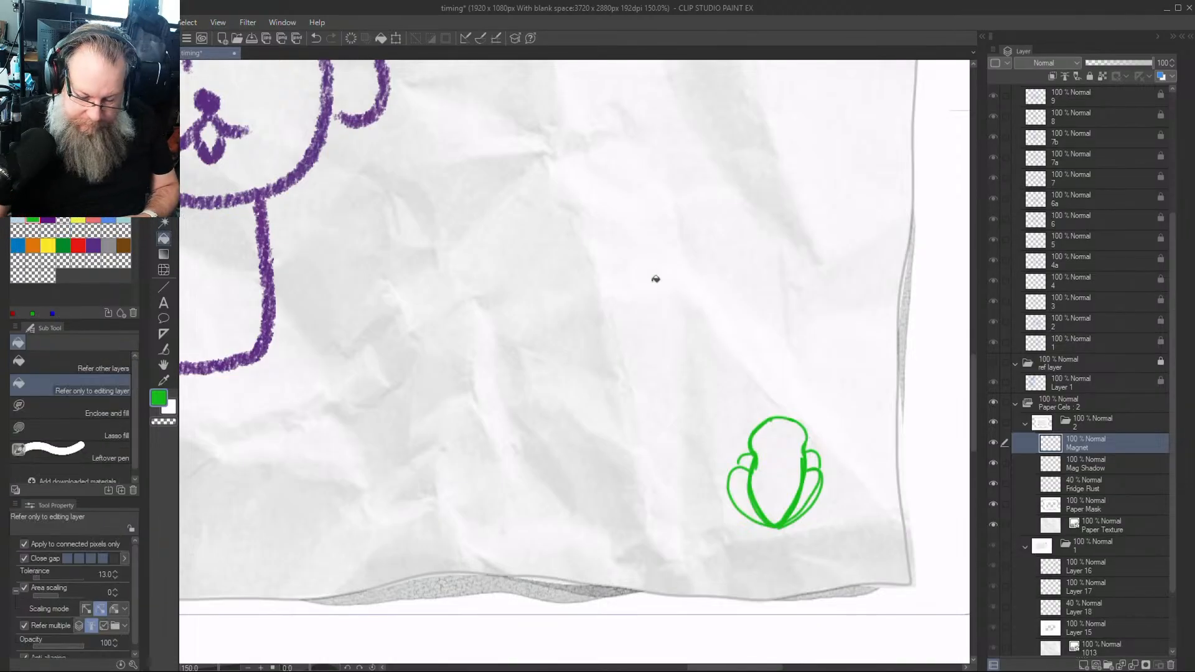
click(778, 473)
click(741, 492)
click(815, 476)
click(818, 469)
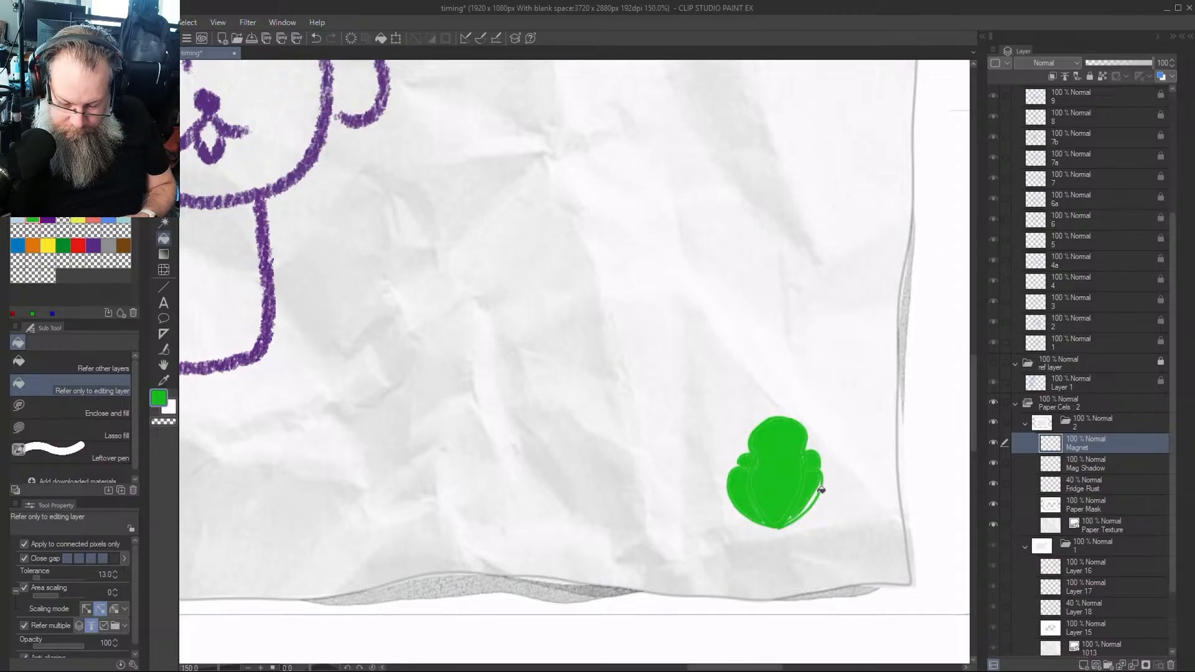
click(819, 489)
Trace the frog's body and leg contours in dark green with the G-pen, and save the file
key(p)
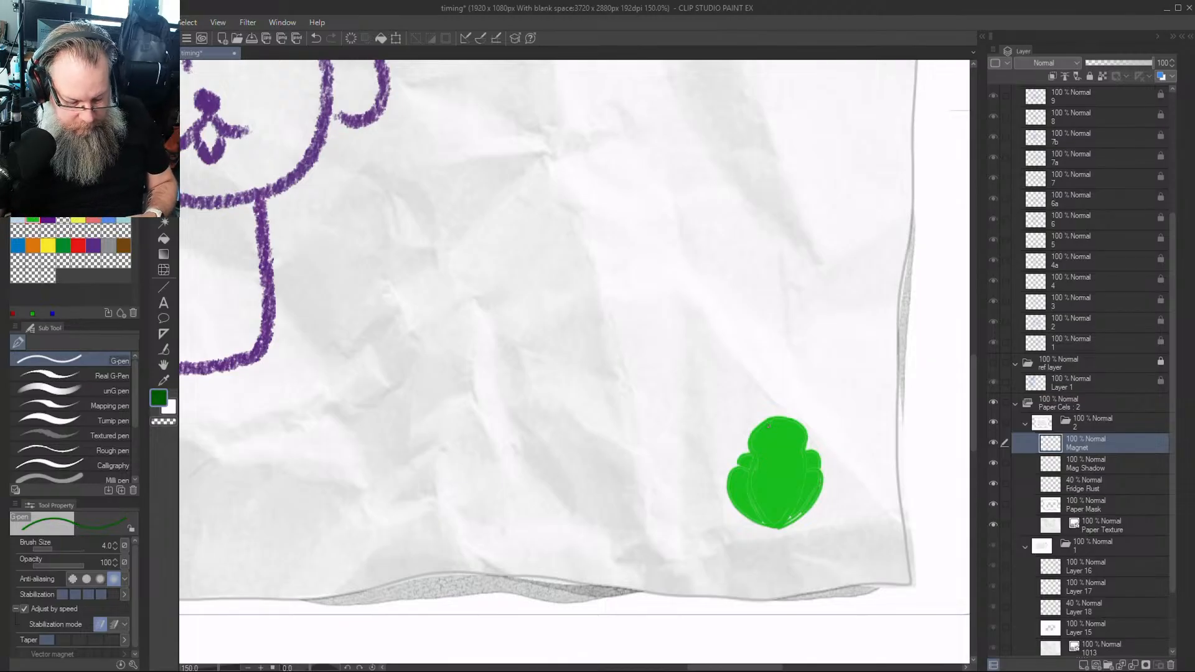
mouse_move(767, 423)
mouse_down()
mouse_move(747, 452)
mouse_move(748, 498)
mouse_move(775, 527)
mouse_up()
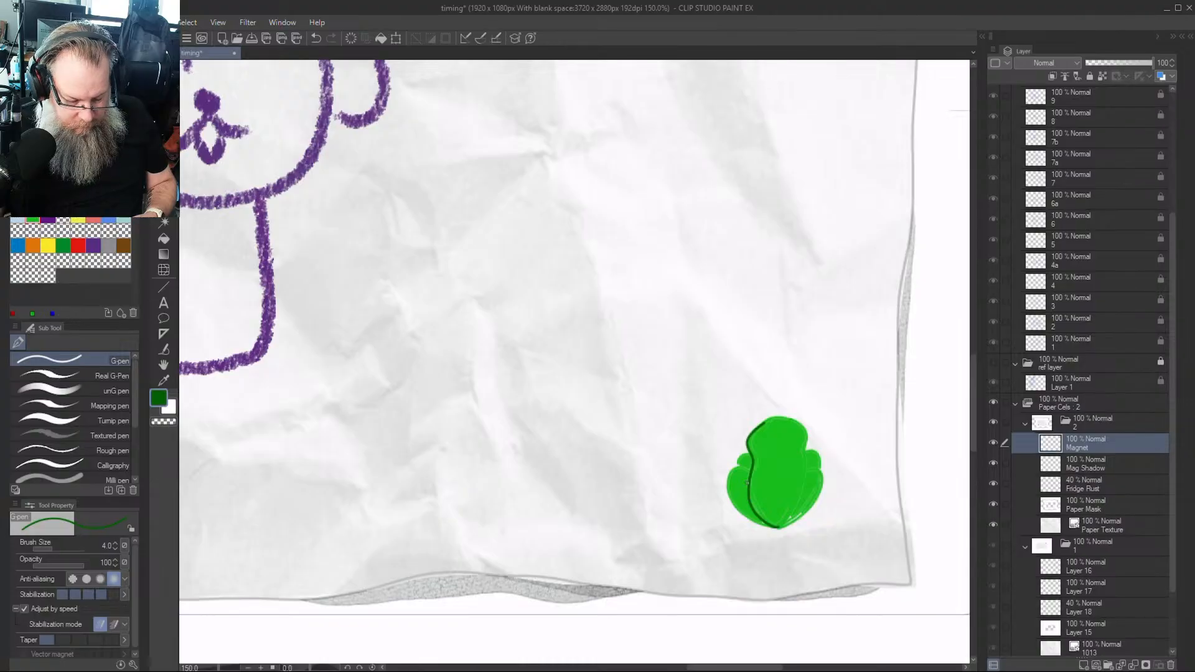
mouse_move(749, 478)
mouse_down()
mouse_move(735, 510)
mouse_move(769, 529)
mouse_move(791, 523)
mouse_move(813, 472)
mouse_up()
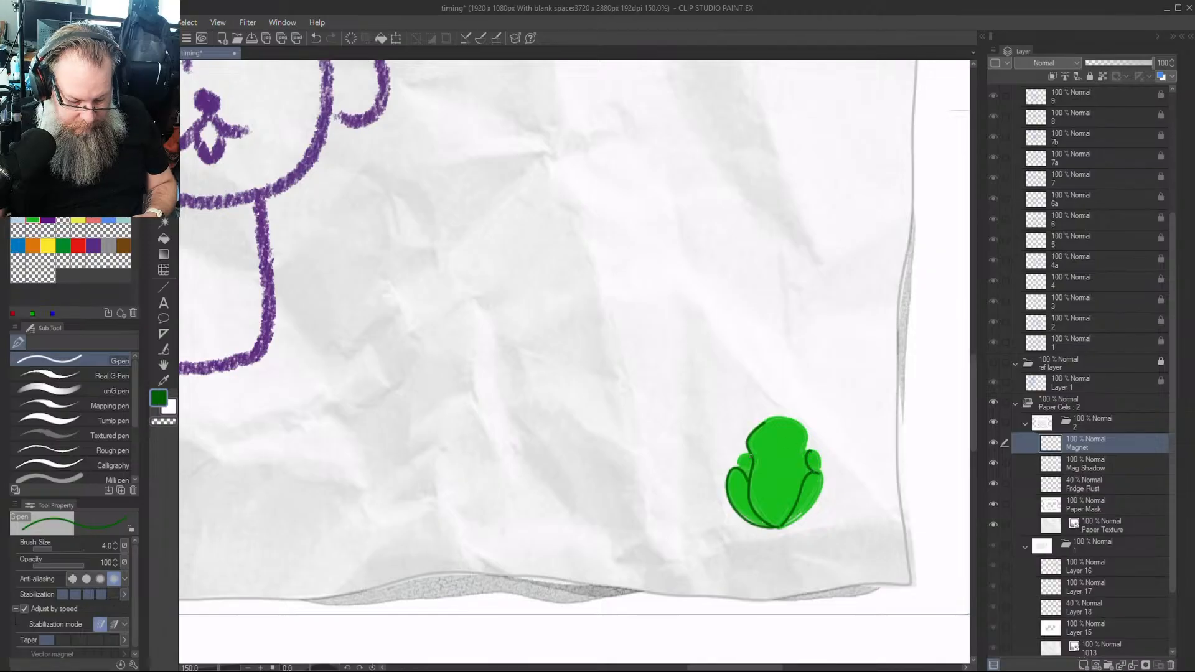
key(ctrl+s)
drag(746, 453, 733, 470)
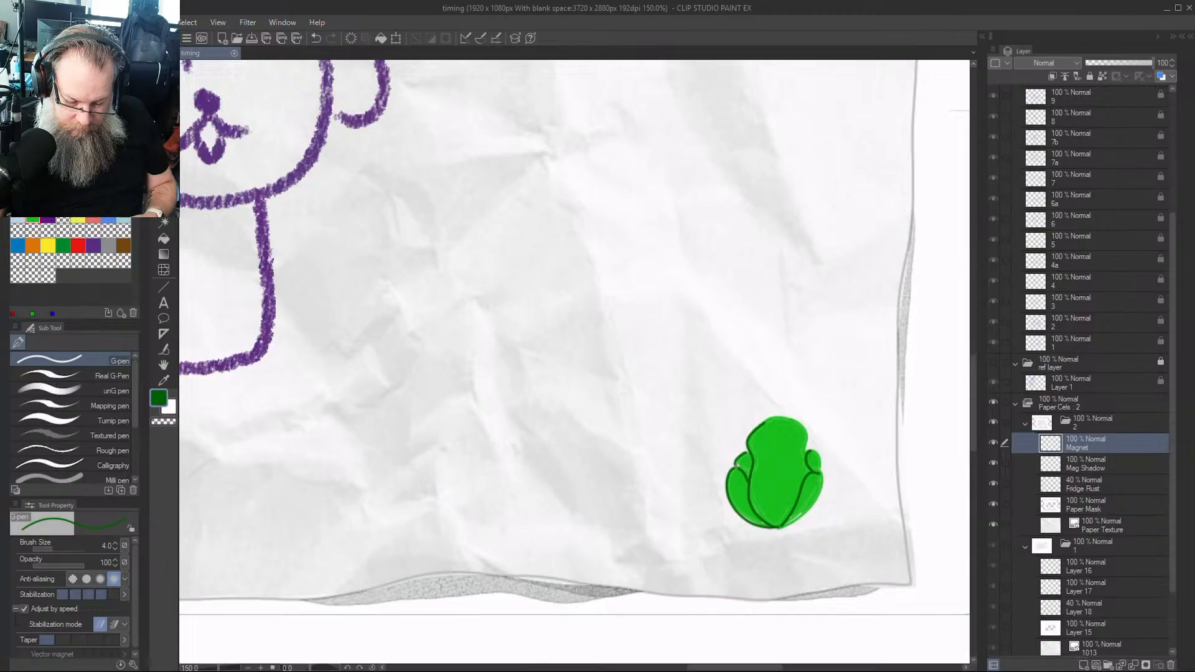
Draw light green highlights on the frog's legs and head with the G-pen
right_click(762, 464)
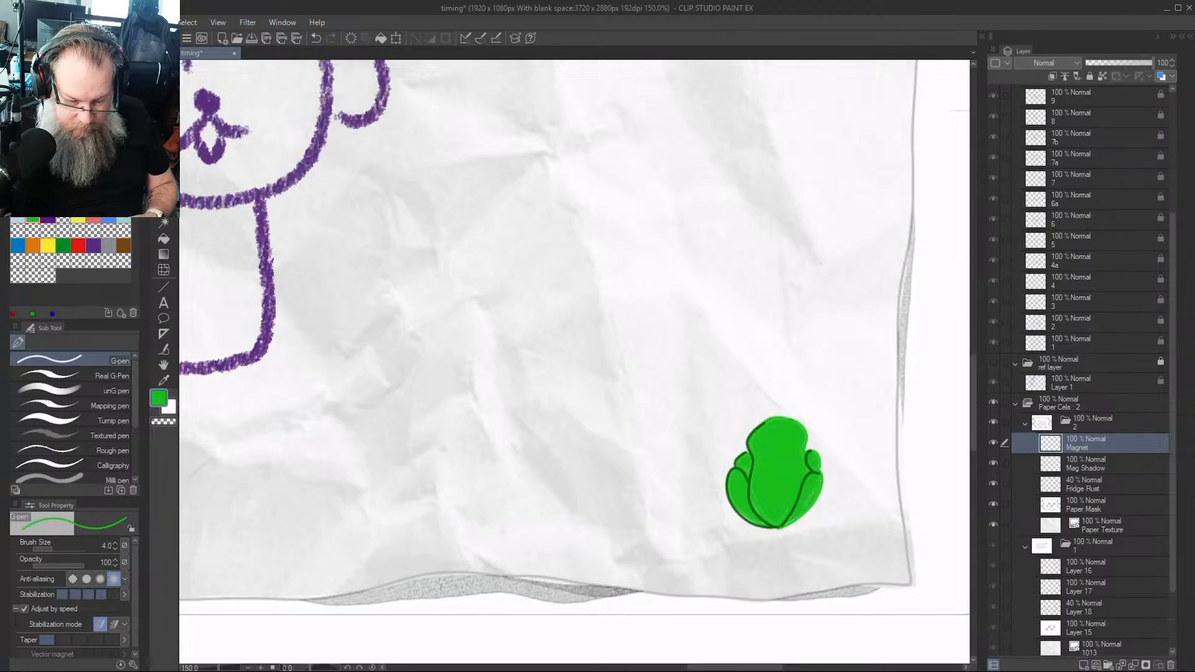
click(75, 155)
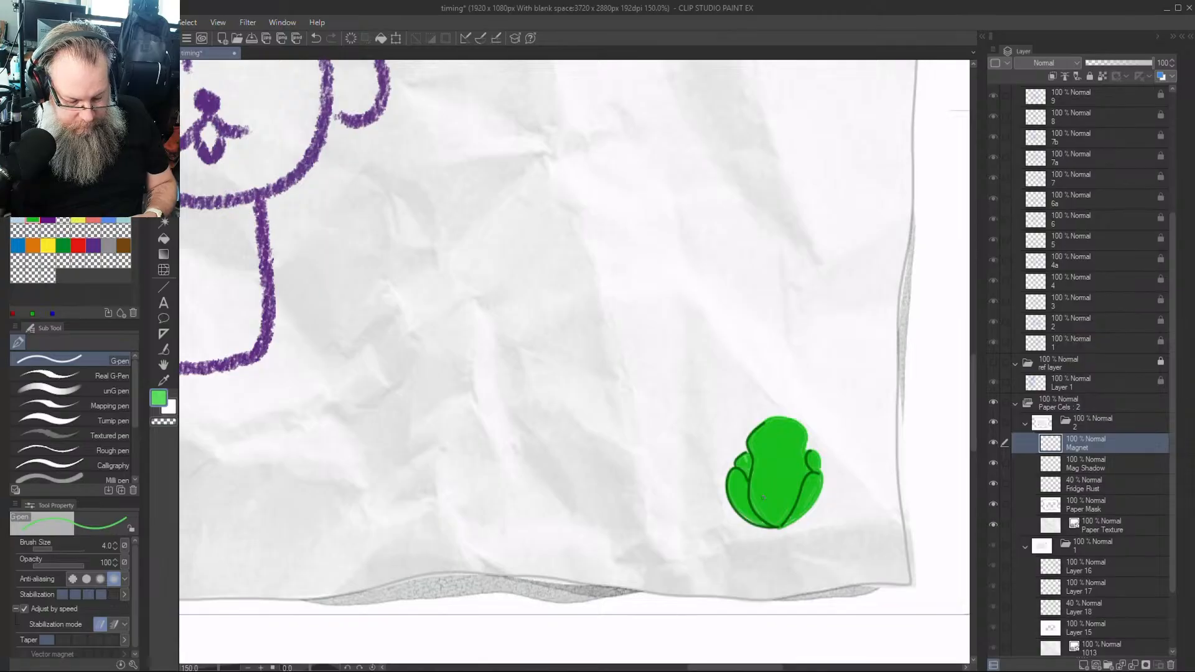
mouse_move(740, 478)
mouse_down()
mouse_move(750, 517)
mouse_move(737, 475)
mouse_up()
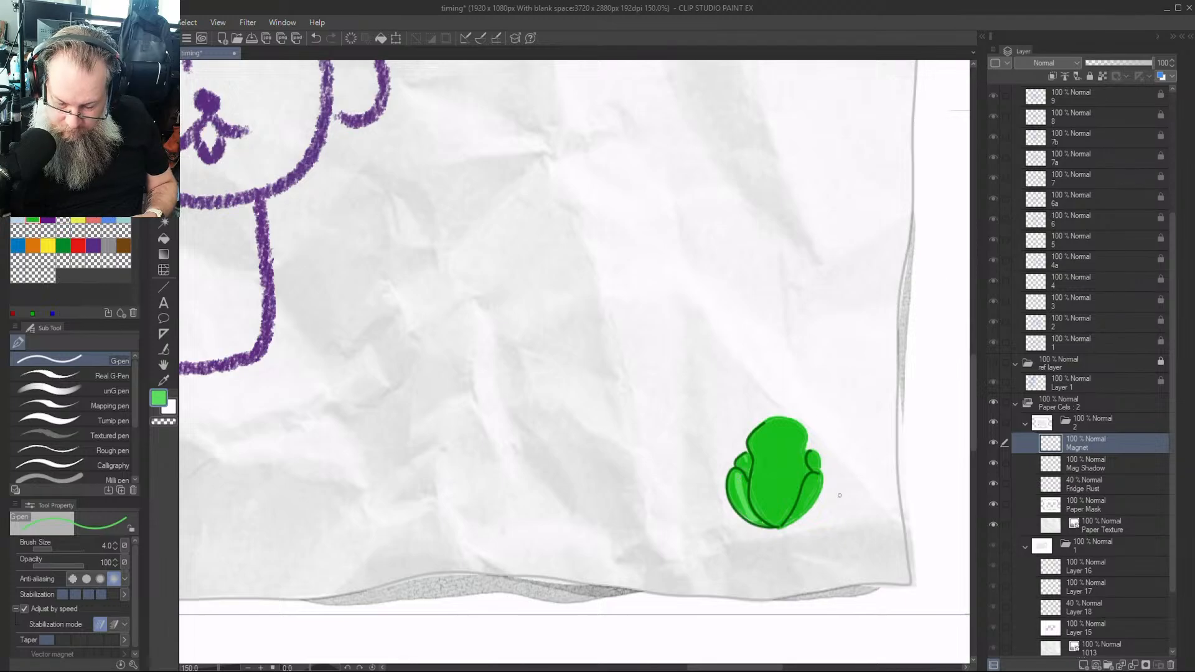
drag(809, 481, 812, 507)
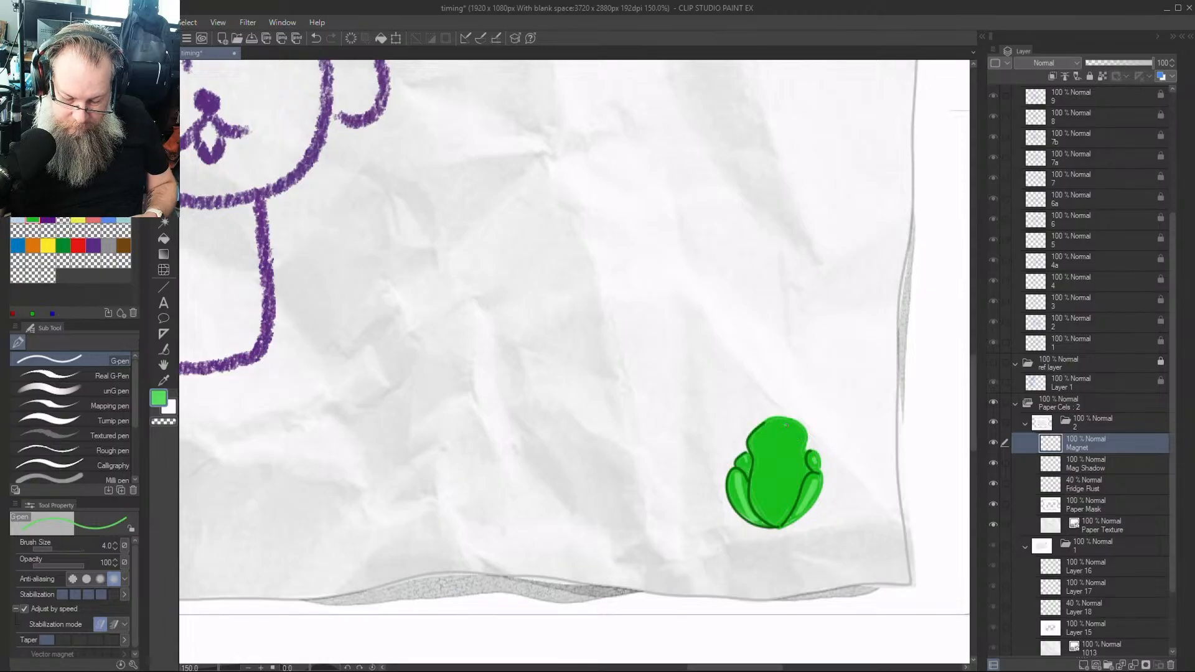
drag(785, 425, 793, 449)
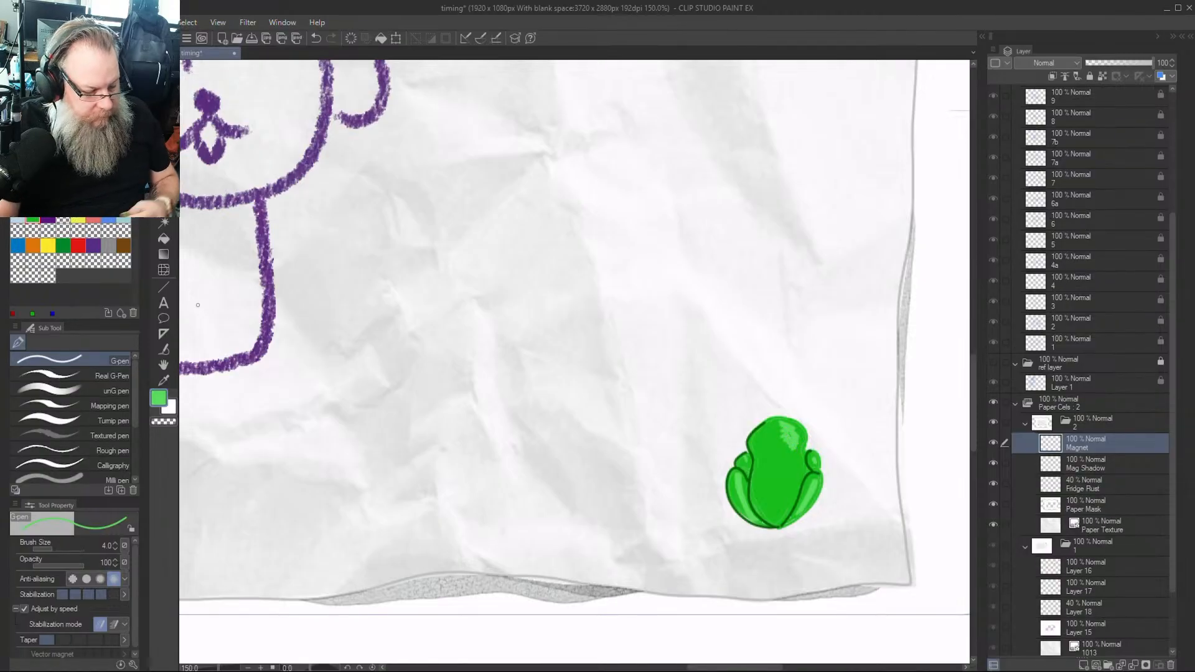
Blend soft light green highlights over the frog's head and back with the Soft airbrush at size 15
key(b)
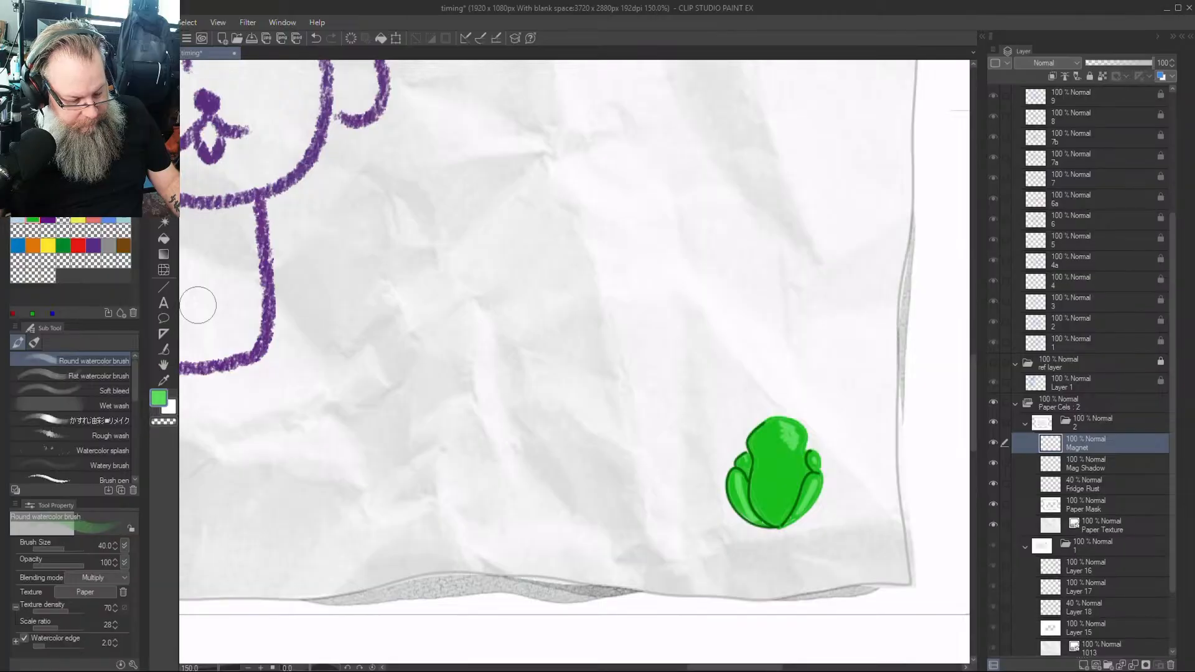
key(b)
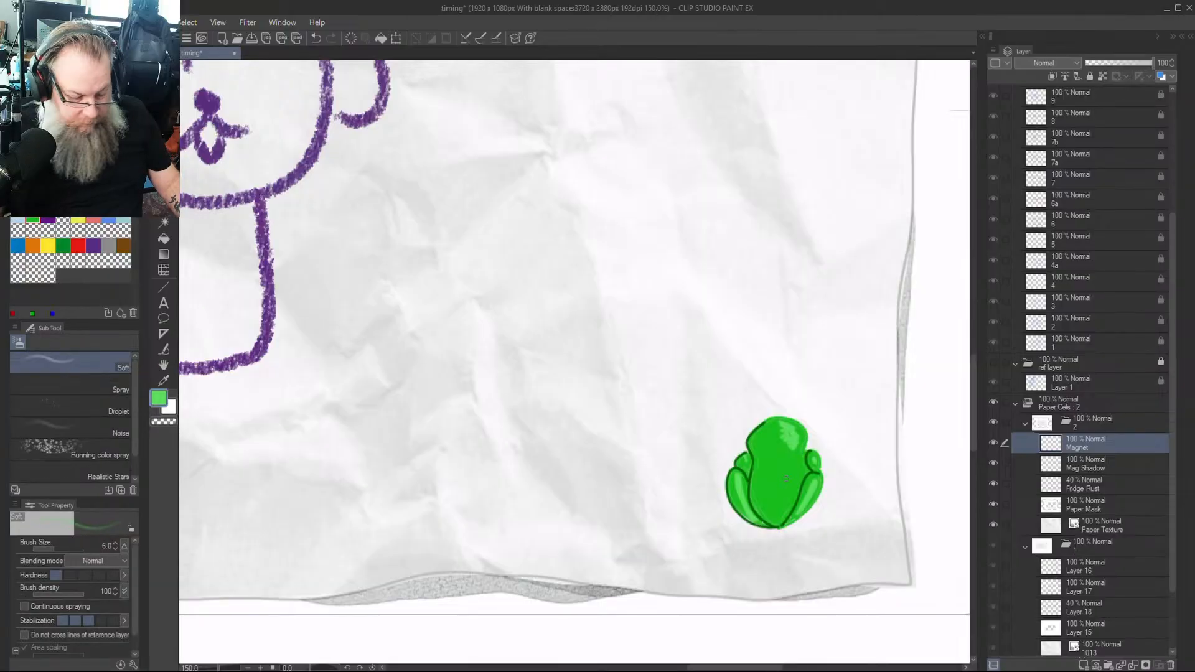
key(bracketright)
key(bracketright)
key(bracketright)
key(bracketright)
drag(785, 430, 784, 490)
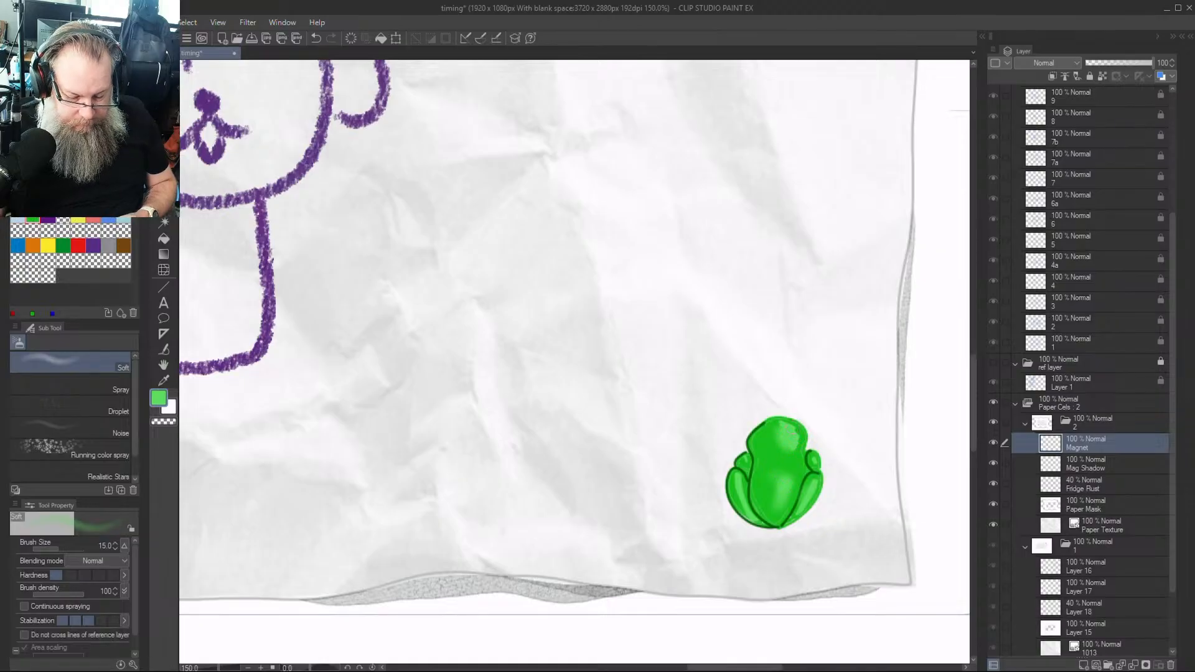
Sample the frog's dark green outline colour and shade its head and body edges with the Soft airbrush at size 7
right_click(749, 474)
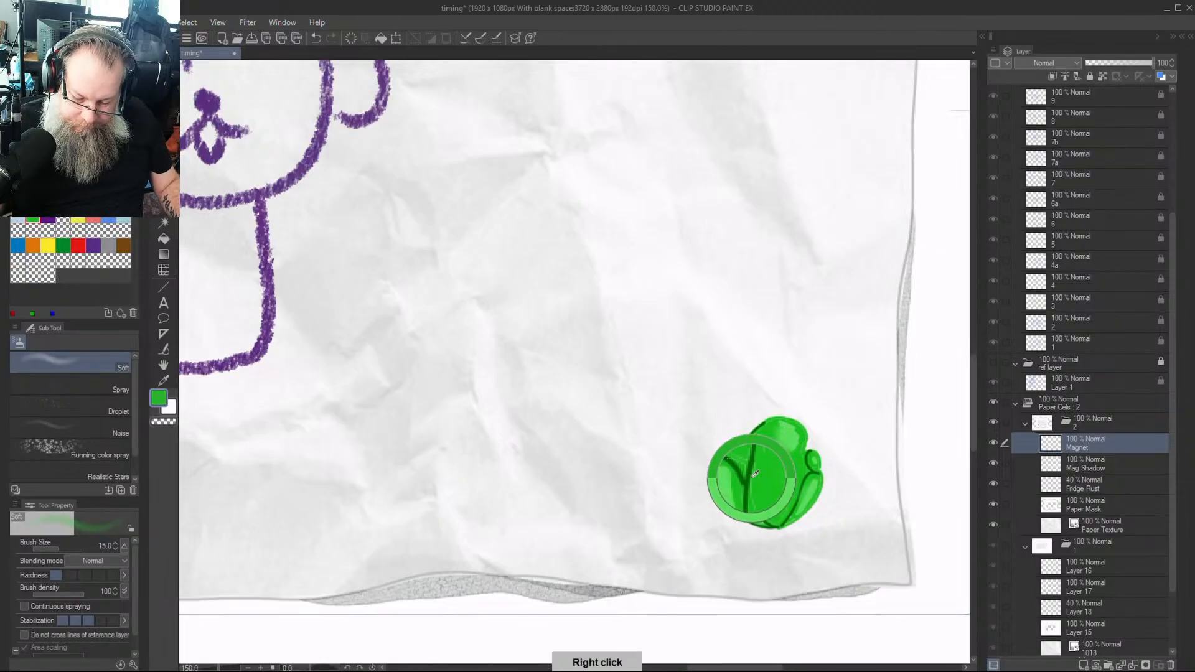
double_click(752, 476)
right_click(749, 480)
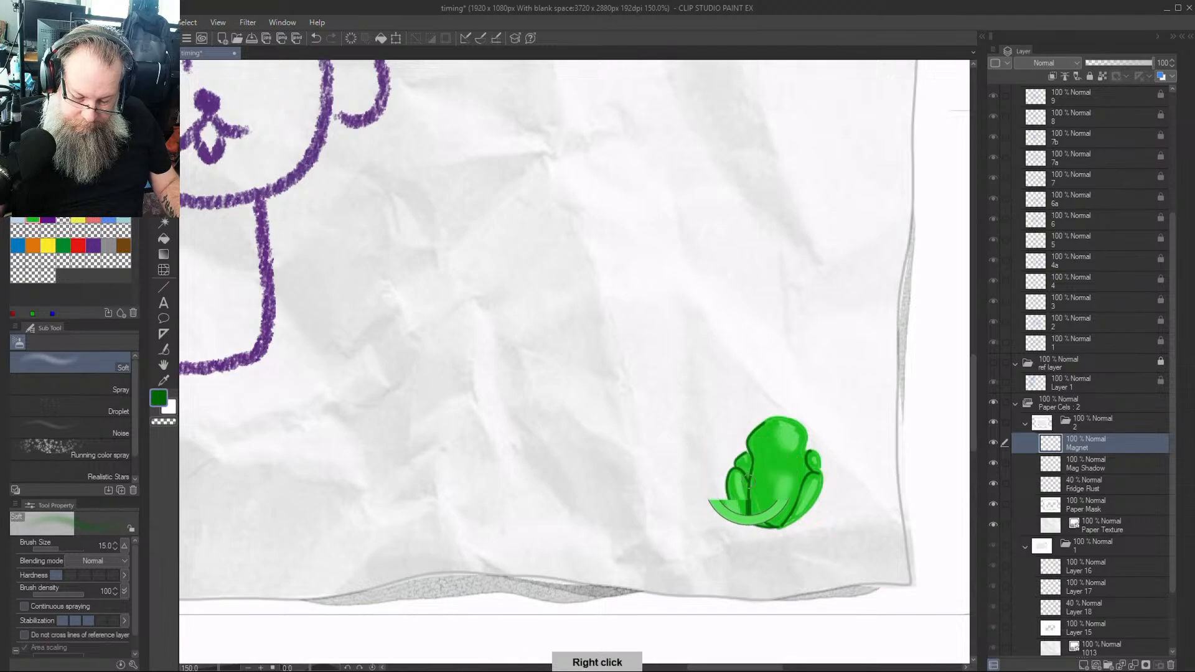
key([)
key([)
mouse_move(763, 426)
mouse_down()
mouse_move(752, 502)
mouse_move(782, 527)
mouse_up()
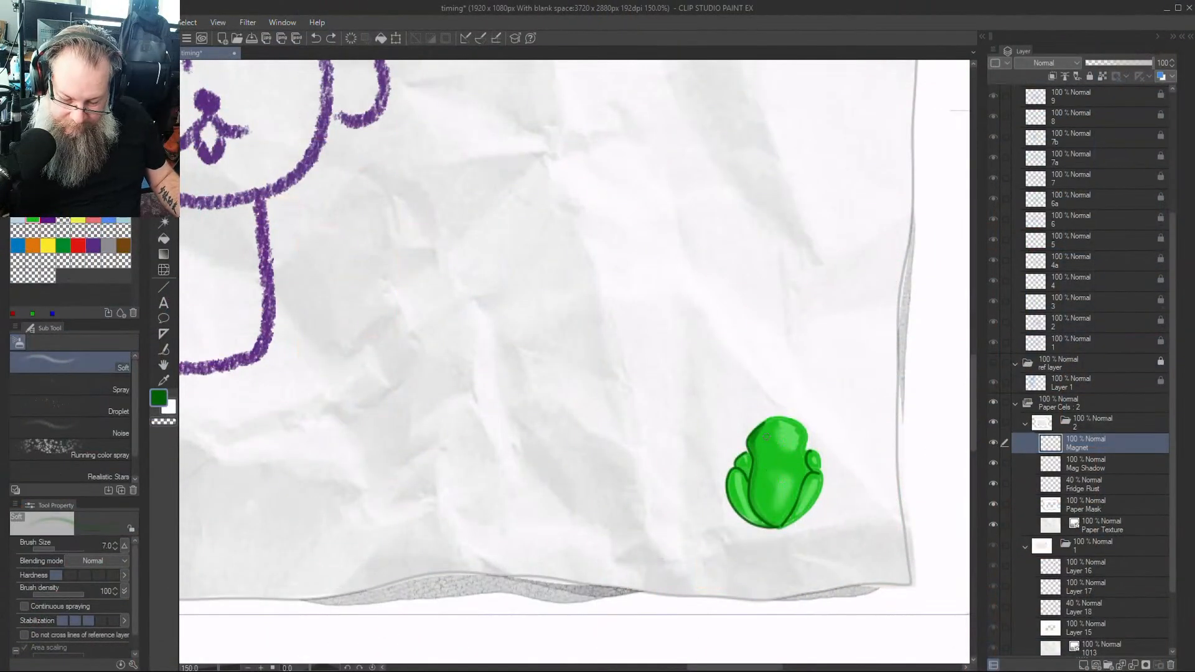
mouse_move(770, 423)
mouse_down()
mouse_move(755, 449)
mouse_move(766, 433)
mouse_move(756, 488)
mouse_move(775, 527)
mouse_up()
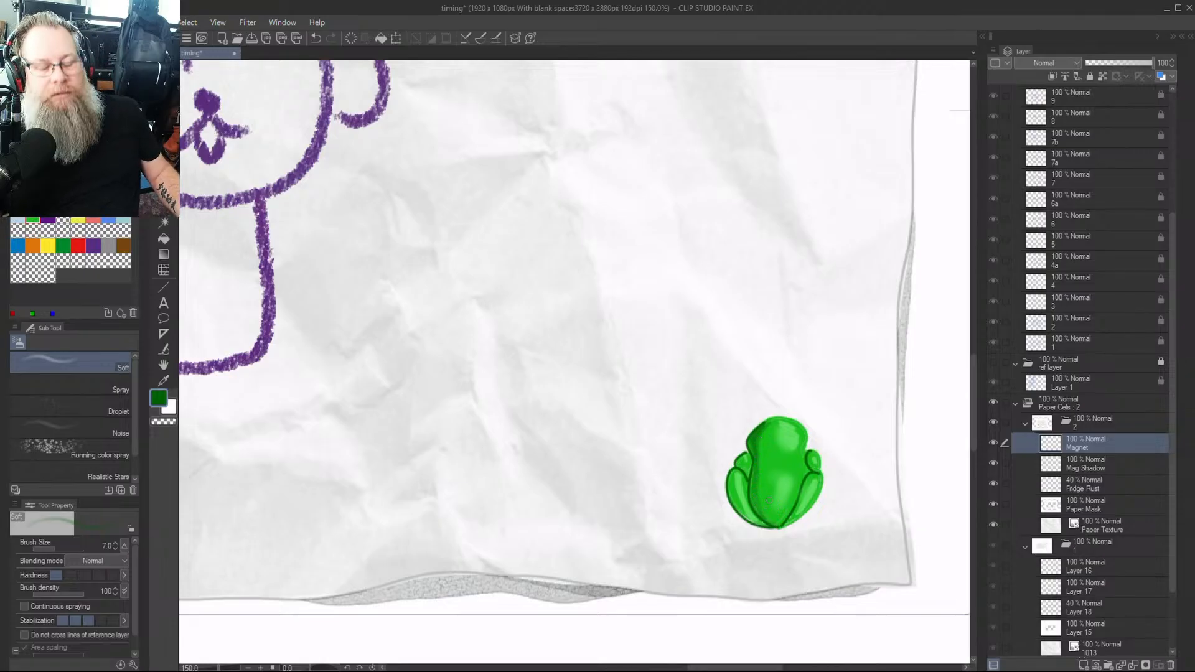
Shade the frog's front and hind legs on both sides in dark green with the Soft airbrush
mouse_move(740, 461)
mouse_down()
mouse_move(731, 504)
mouse_move(751, 522)
mouse_up()
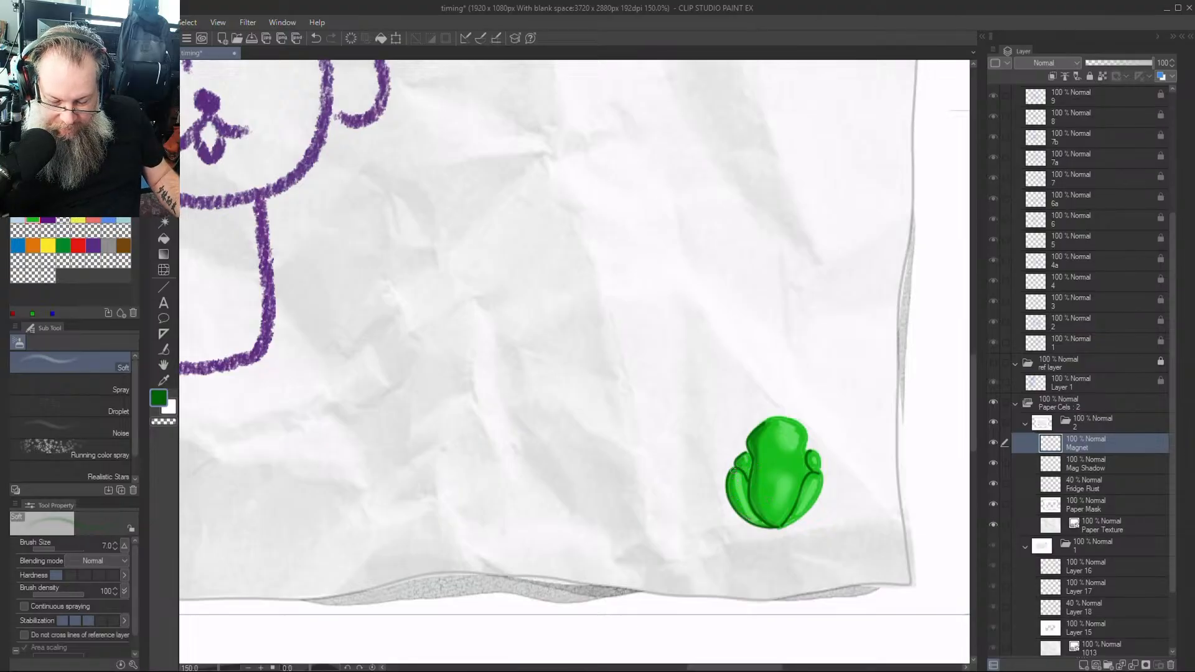
drag(729, 478, 738, 508)
mouse_move(807, 477)
mouse_down()
mouse_move(792, 516)
mouse_move(794, 507)
mouse_up()
drag(810, 455, 813, 470)
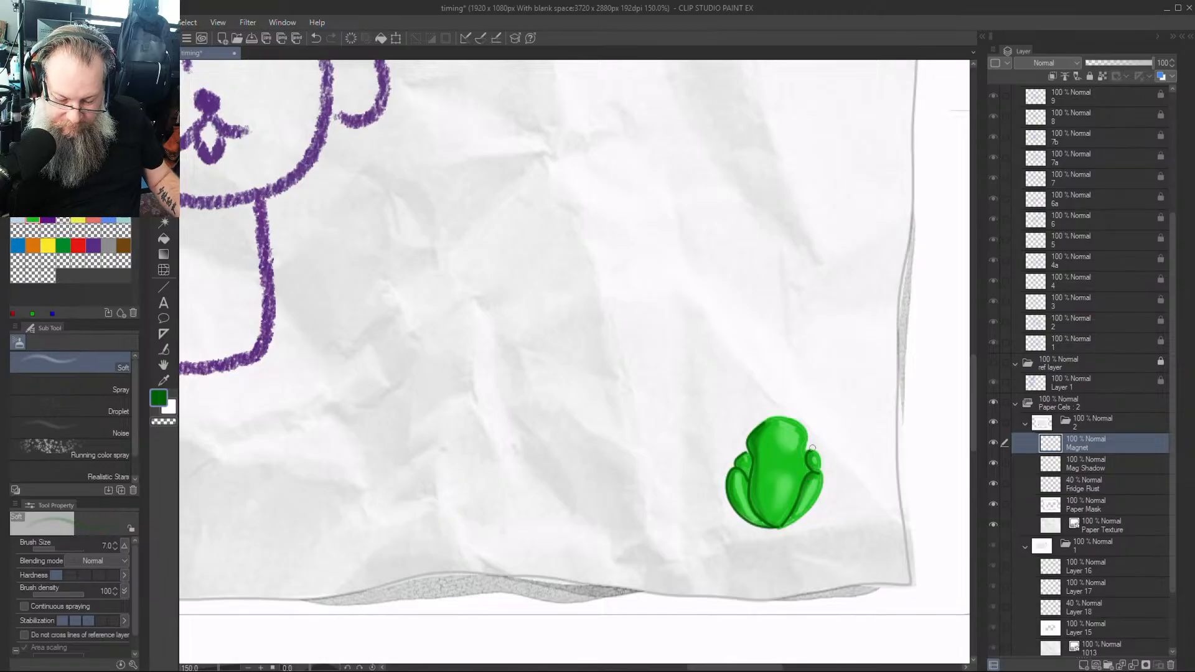
Reinforce the dark green lines where the frog's legs meet its body and head with the size 4 G-pen
key(p)
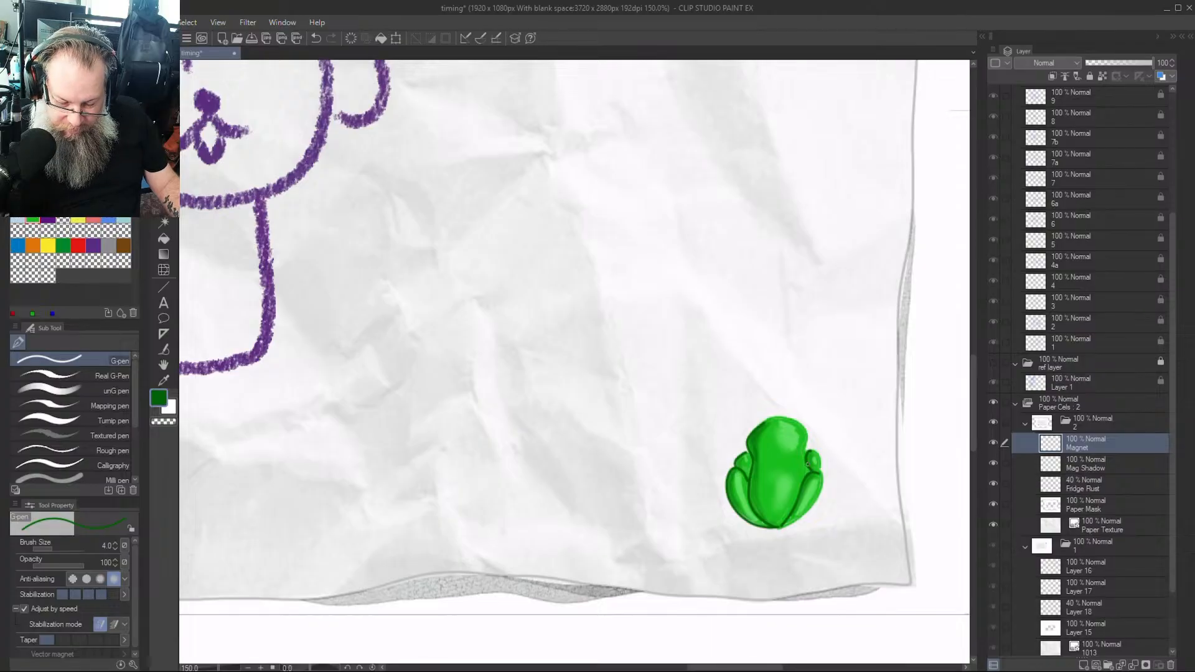
drag(806, 459, 806, 477)
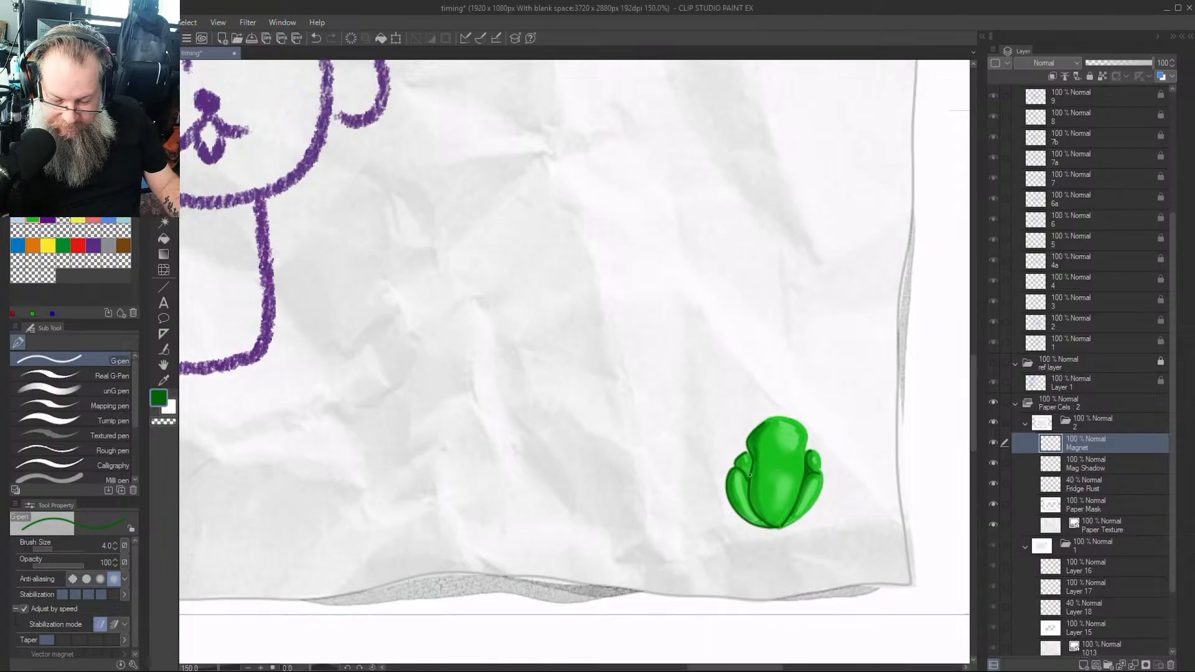
drag(750, 474, 750, 498)
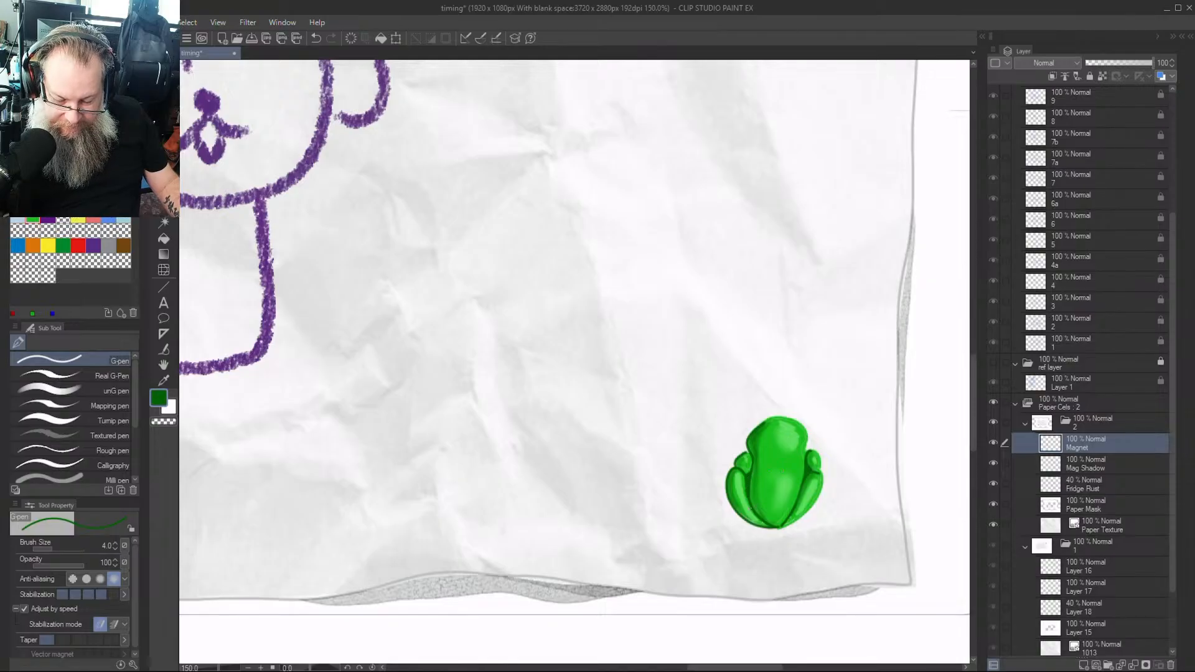
drag(750, 454, 749, 442)
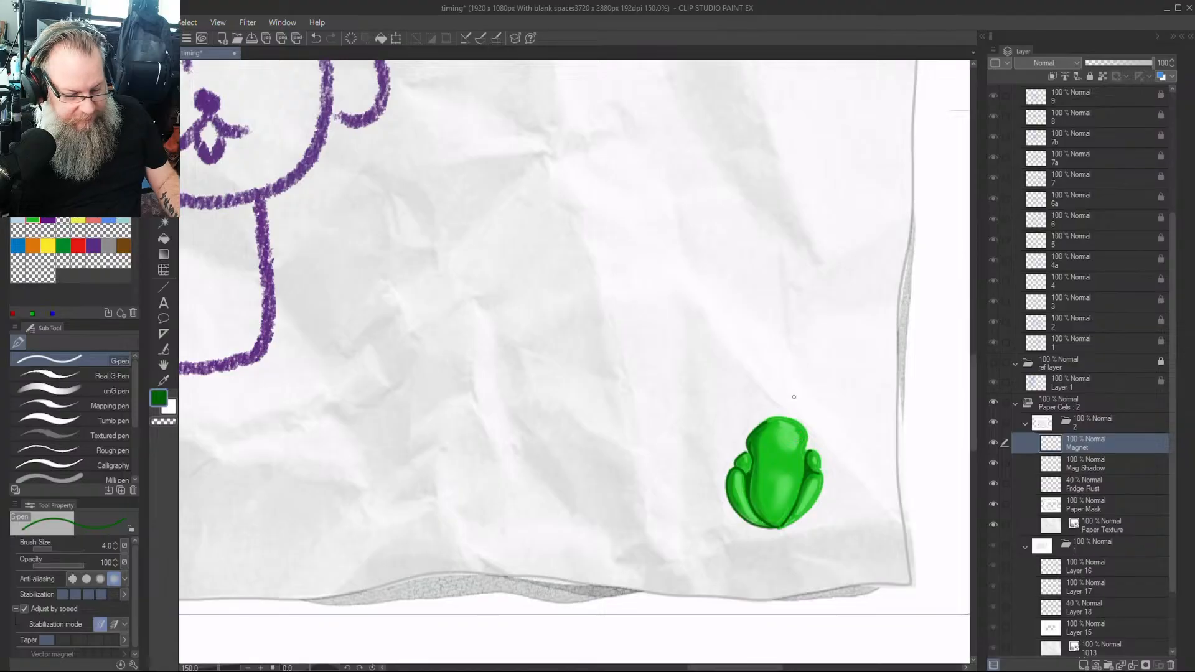
Sample the frog's light green highlight colour and brighten the highlights on its body with the Soft airbrush at size 12
alt+click(795, 440)
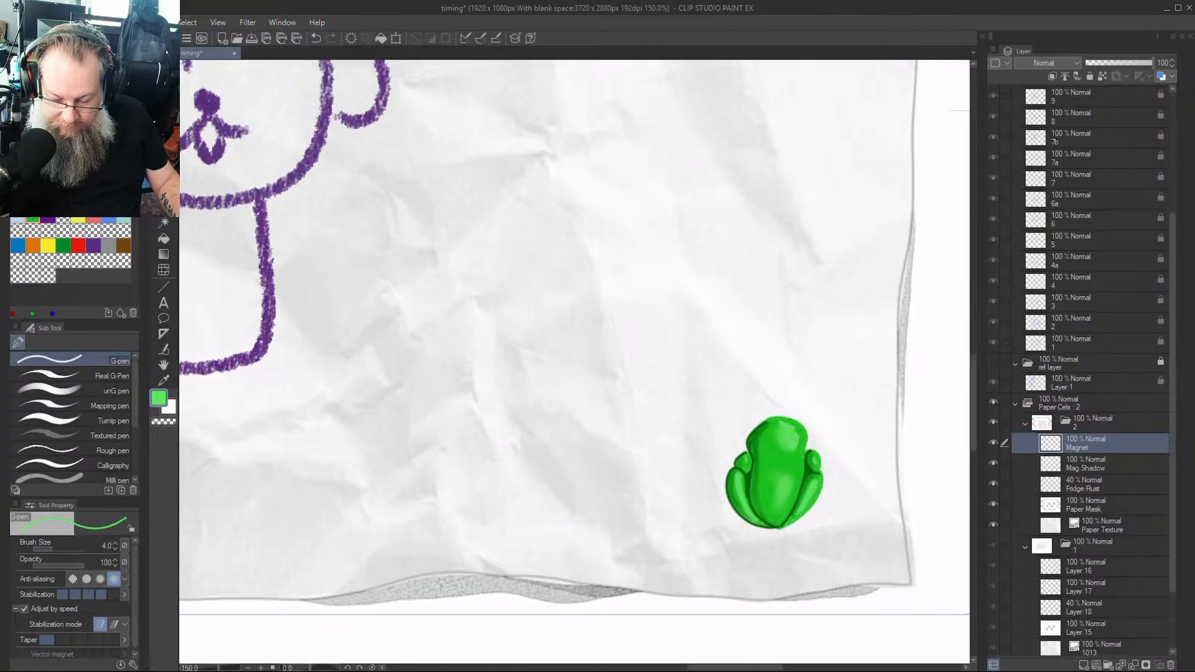
key(p)
key(b)
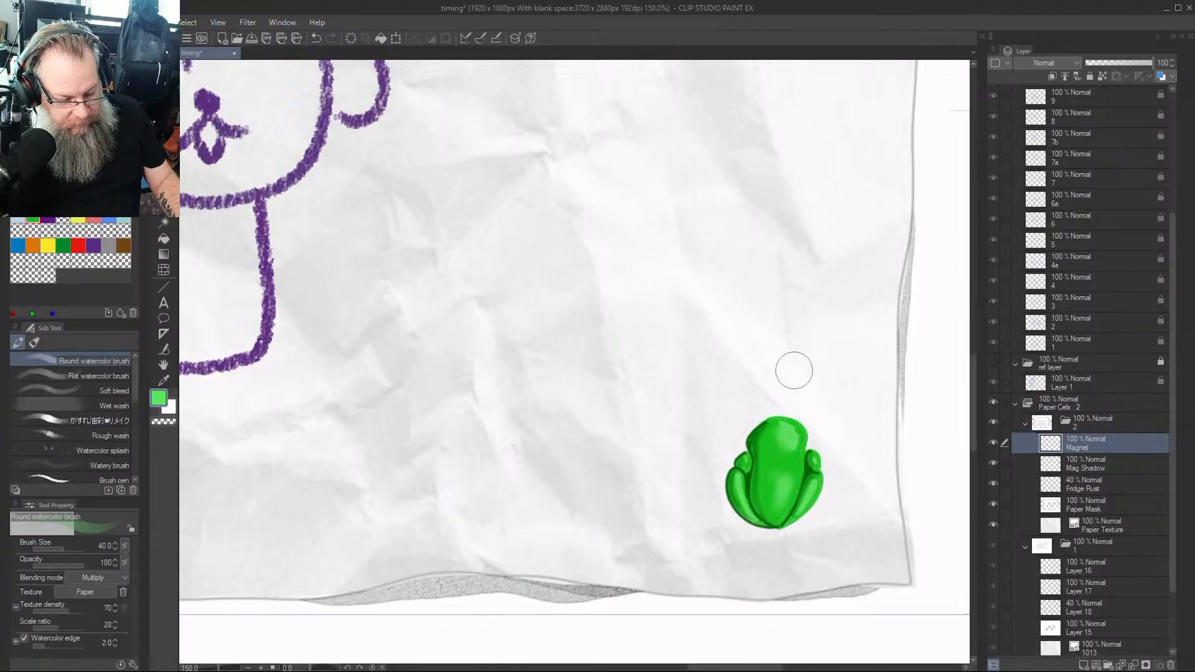
key(b)
key(bracketright)
key(bracketright)
key(bracketright)
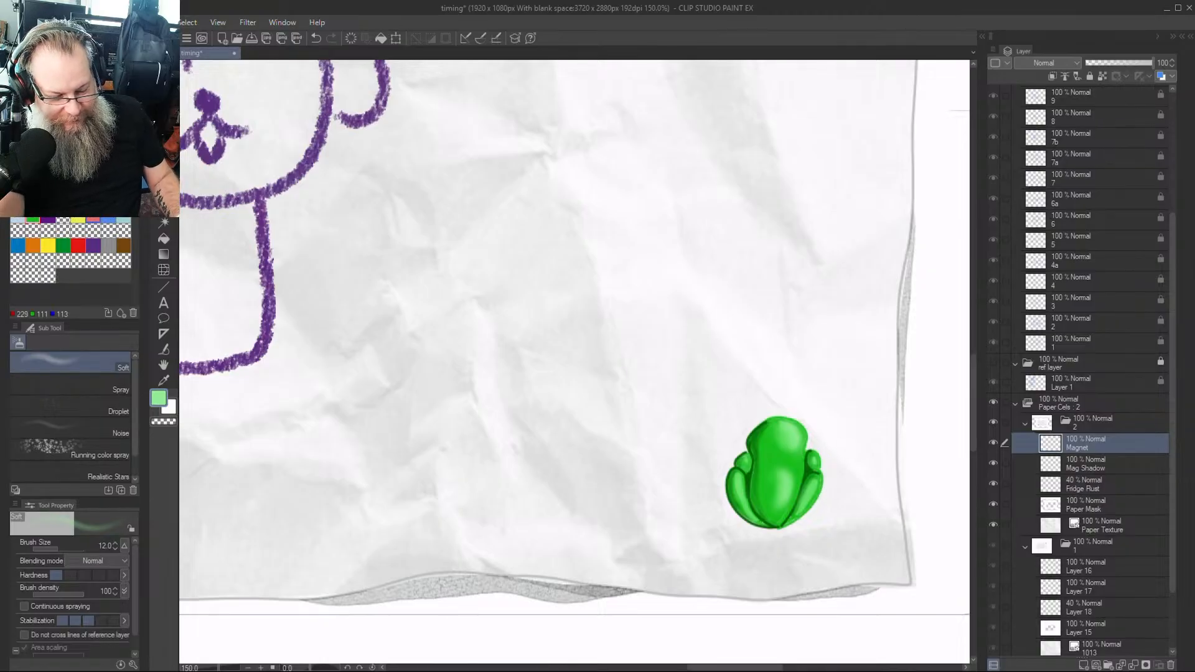
Paint two black eyes on the frog's head with the Soft airbrush at size 8
click(17, 211)
key(bracketright)
key(bracketleft)
key(bracketleft)
key(bracketleft)
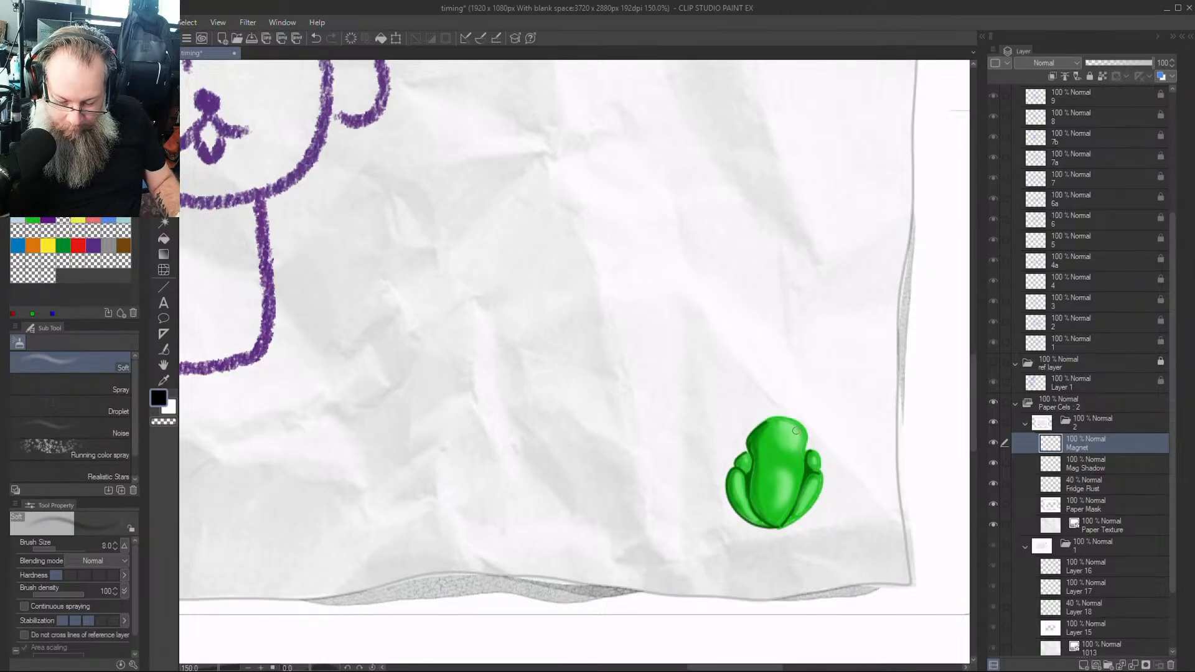
click(796, 432)
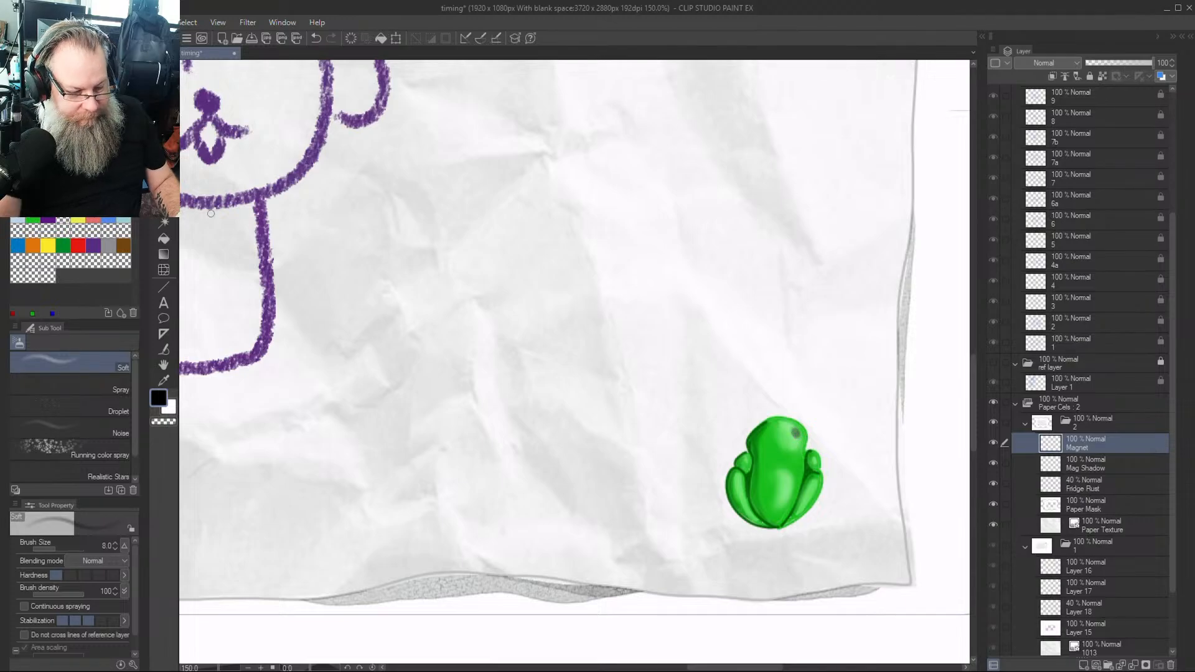
drag(796, 432, 794, 432)
mouse_move(762, 431)
mouse_down()
mouse_move(797, 435)
mouse_move(761, 433)
mouse_up()
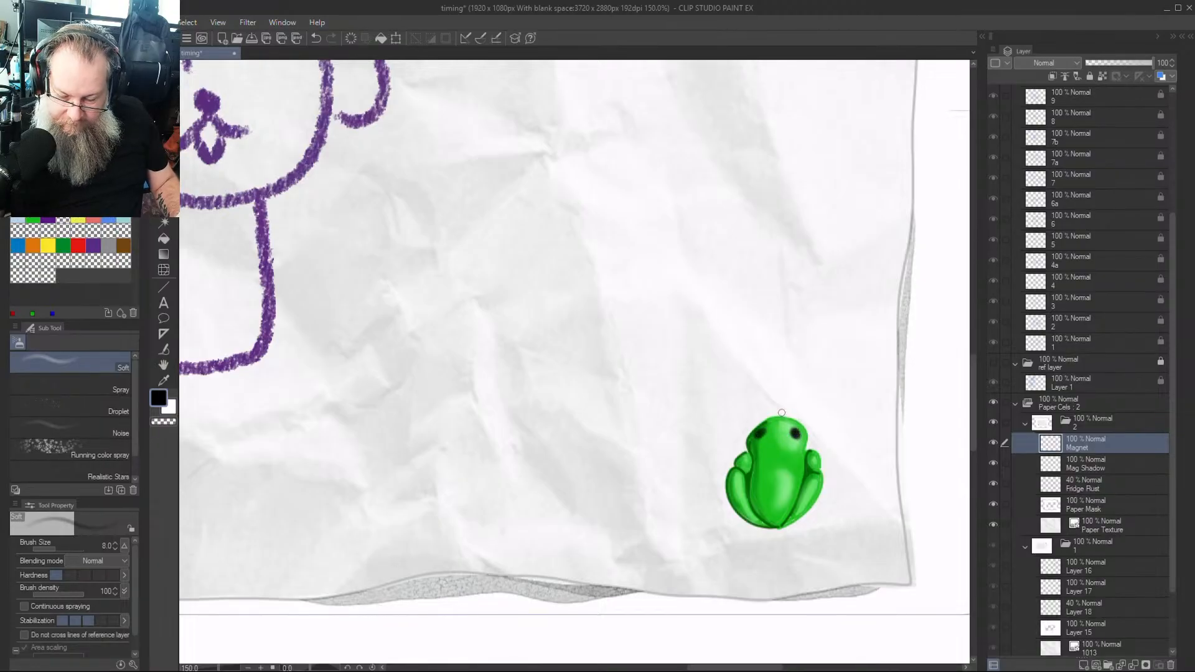
Paint a grey shadow along the frog's left side and underside on the Mag Shadow layer with the Round watercolor brush at size 30
click(1080, 464)
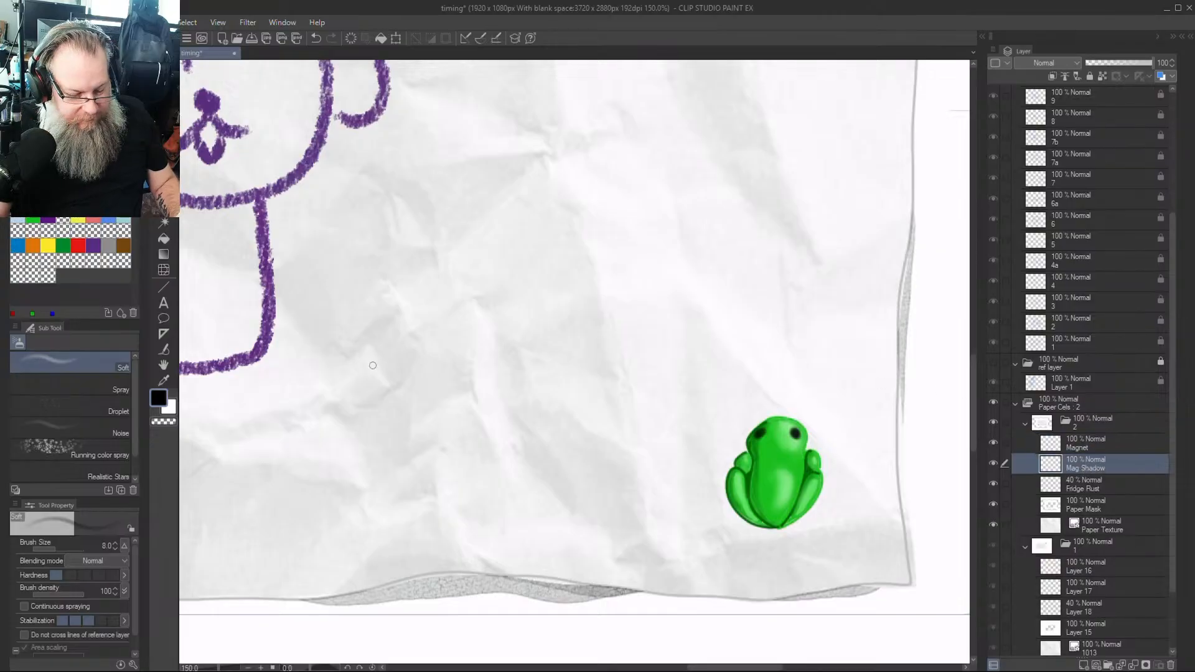
click(108, 245)
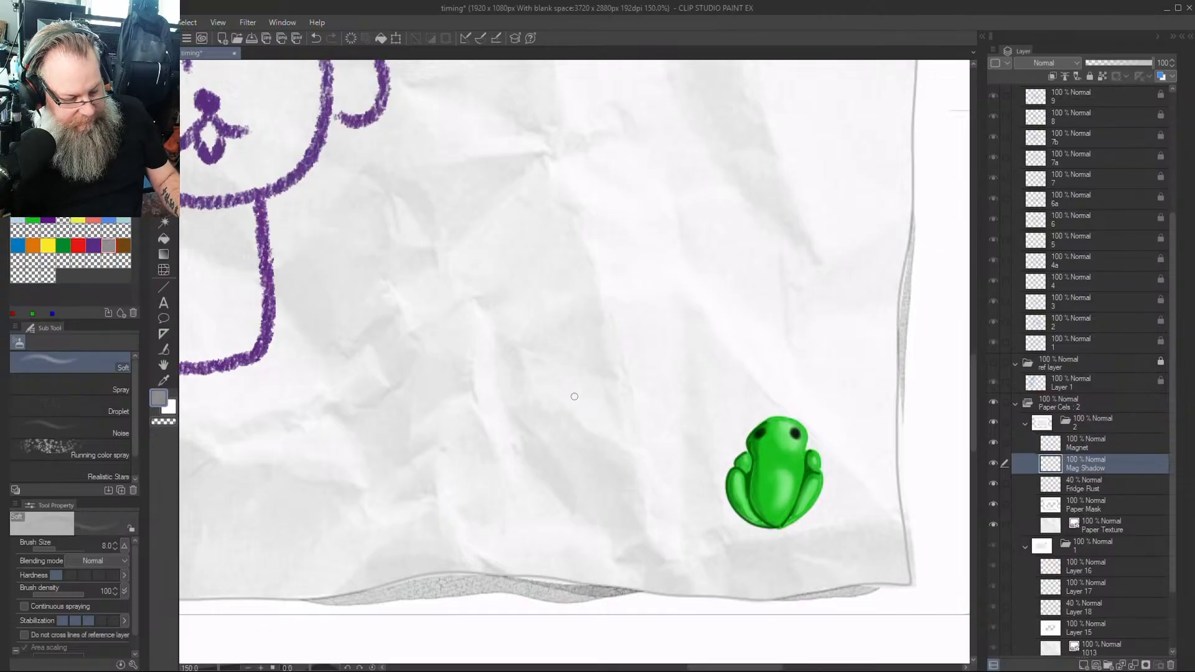
key(p)
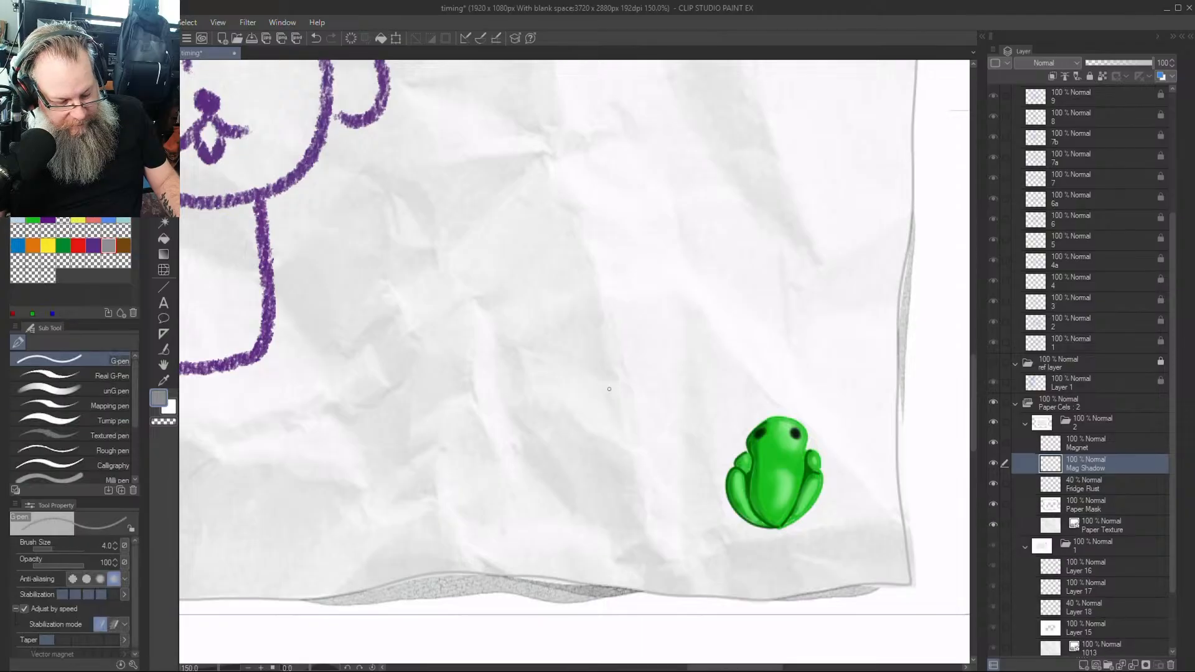
key(b)
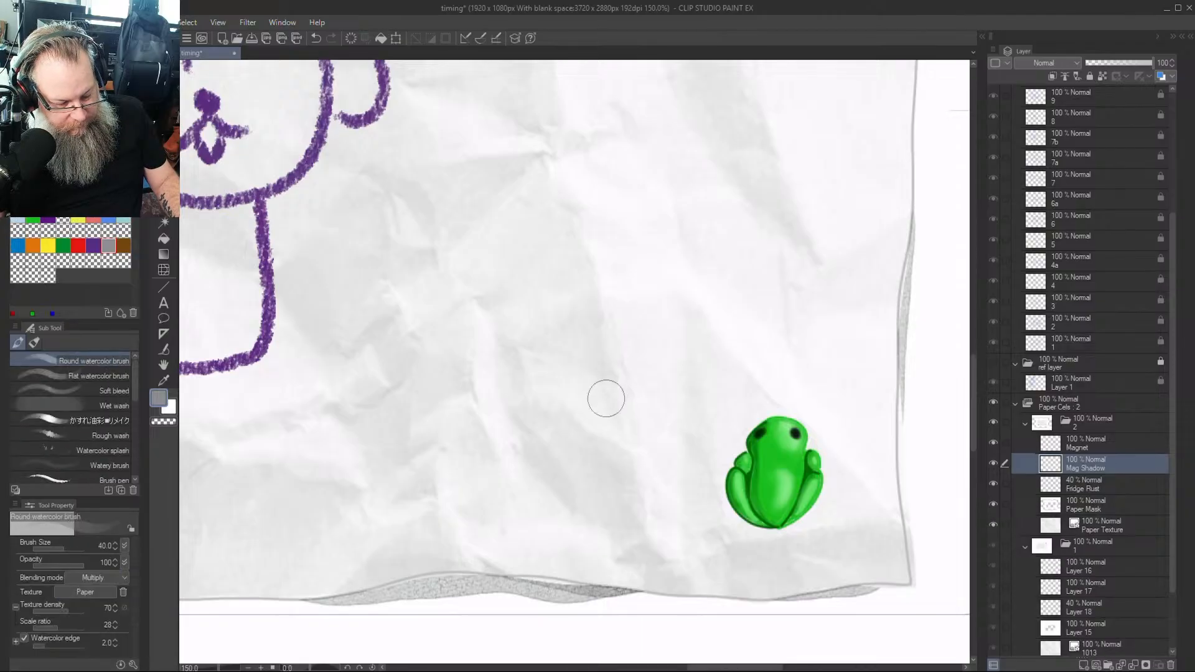
key(b)
key(b)
key(b)
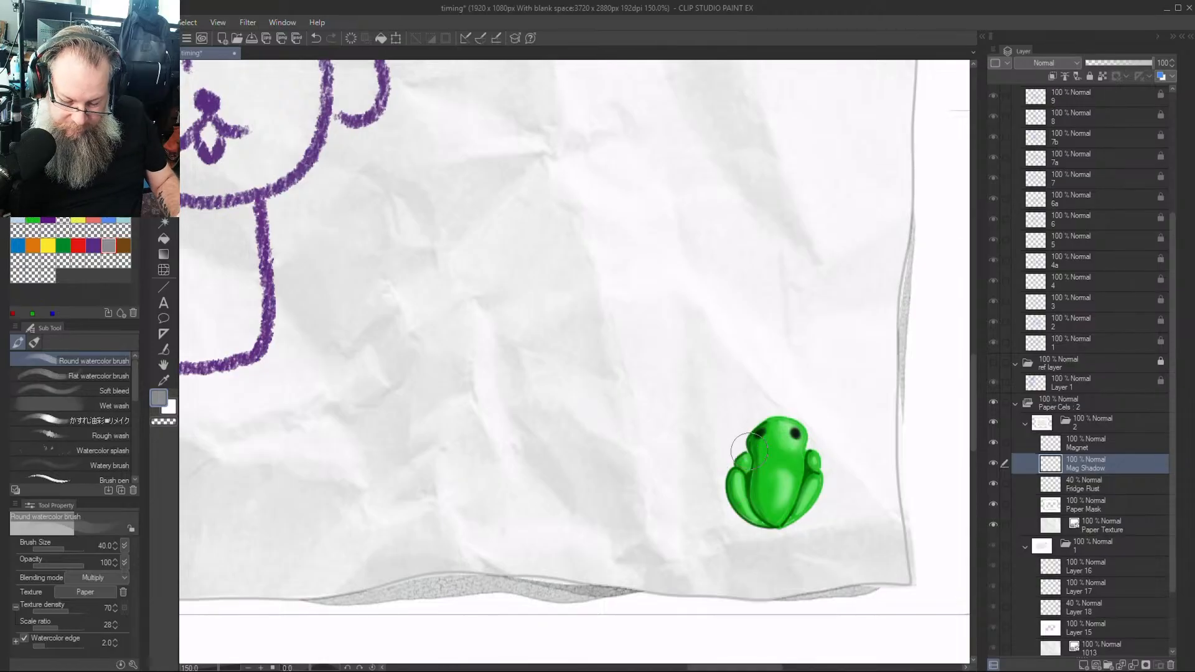
key(bracketleft)
mouse_move(746, 441)
mouse_down()
mouse_move(729, 476)
mouse_move(737, 522)
mouse_move(781, 534)
mouse_up()
drag(732, 469, 735, 497)
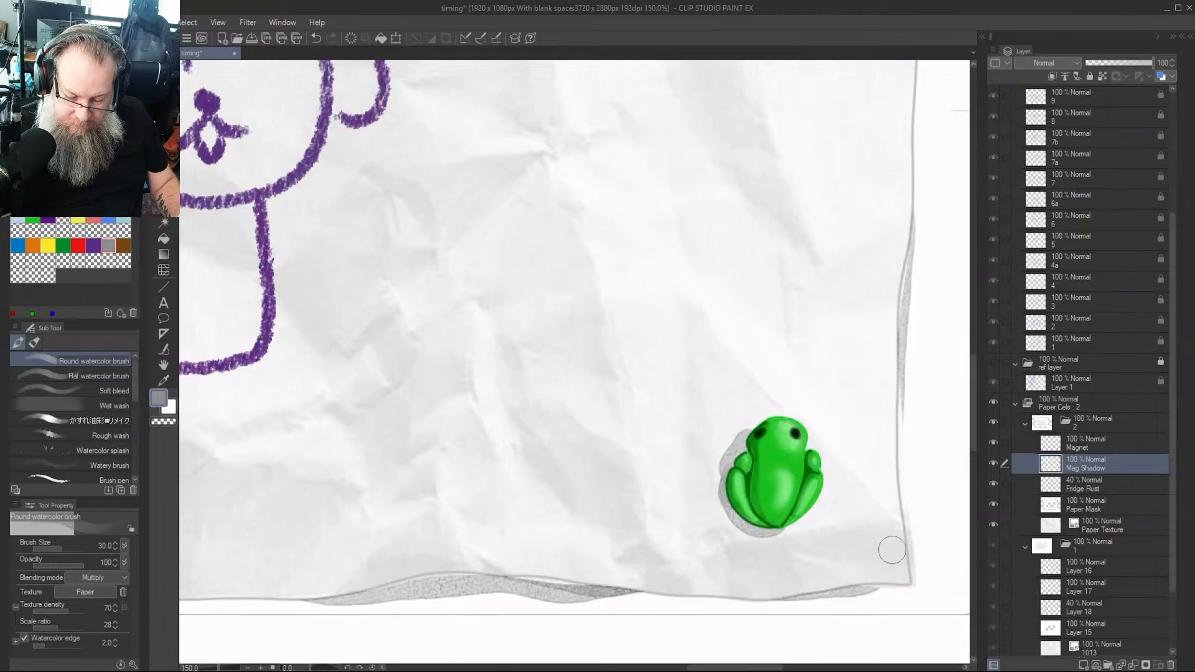
drag(740, 454, 733, 474)
drag(742, 515, 770, 529)
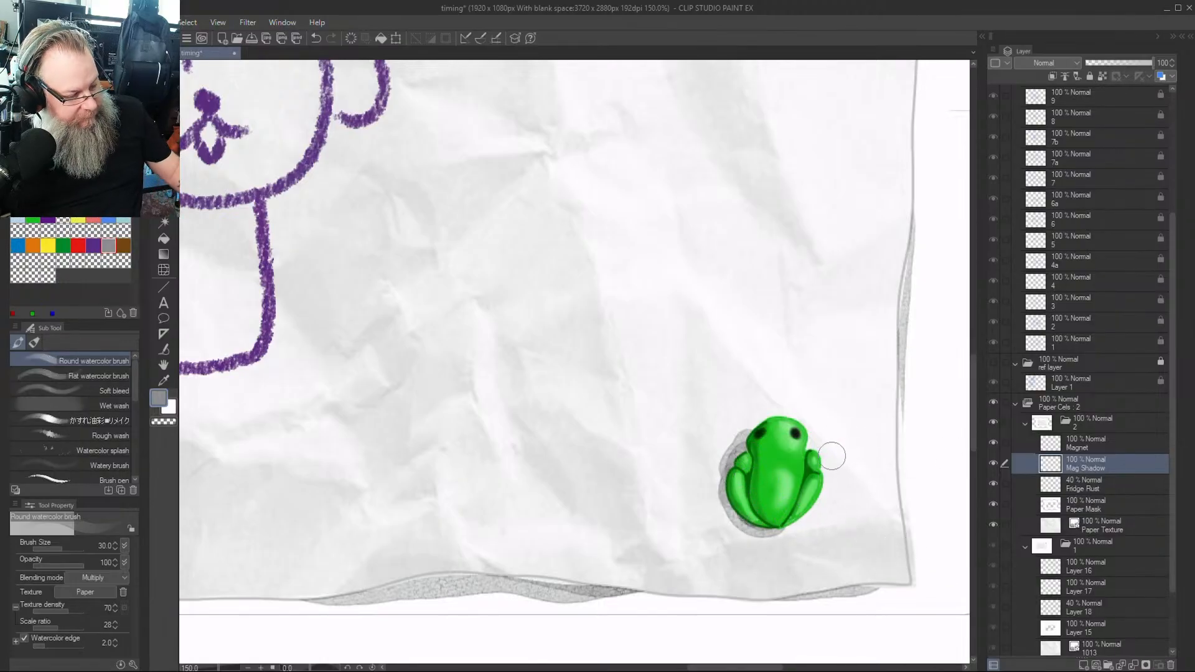
Try to rotate the lassoed frog magnet and its shadow counterclockwise on the Magnet and Mag Shadow layers
scroll(832, 457, down, 5)
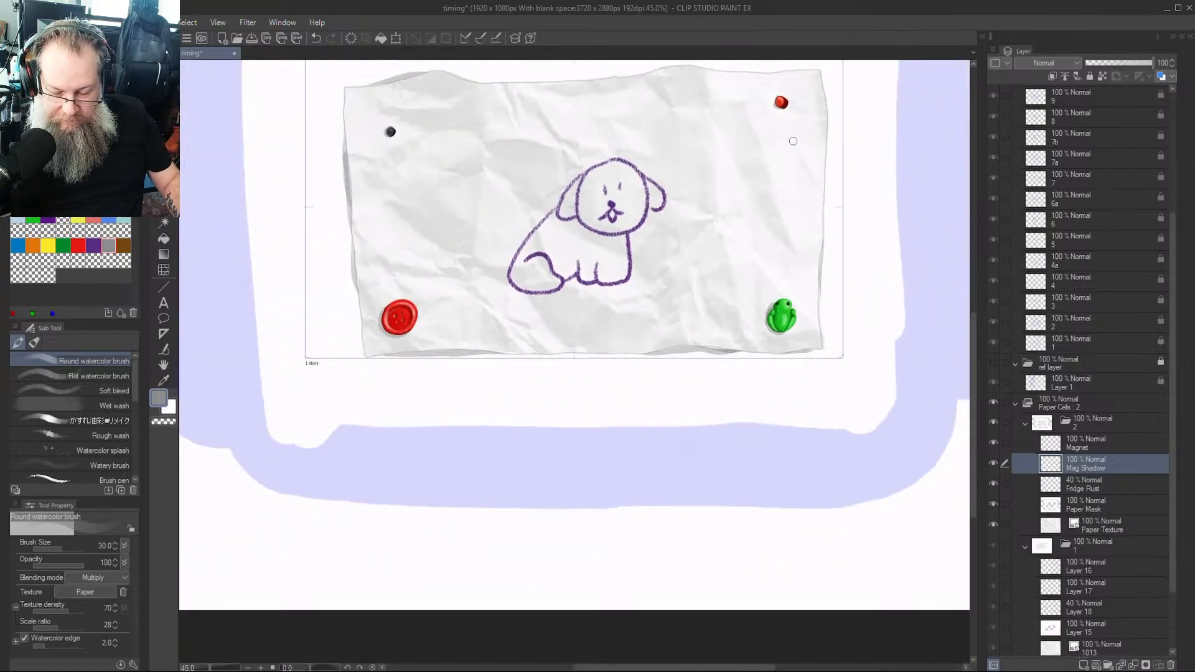
drag(973, 472, 976, 424)
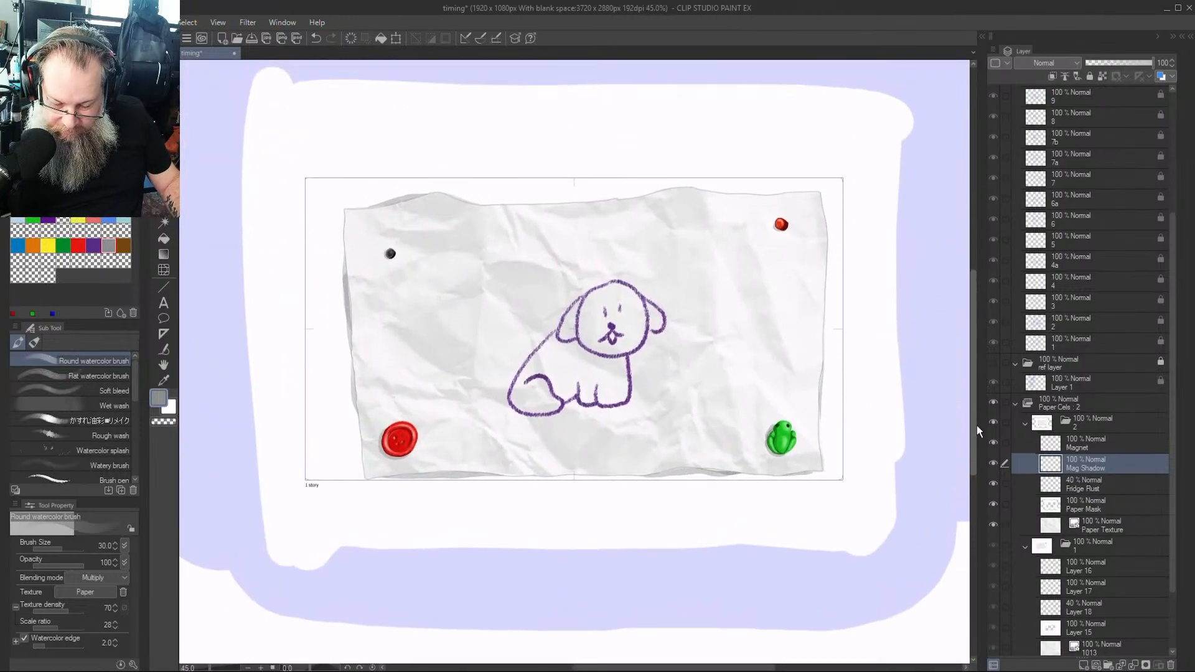
ctrl+click(1093, 450)
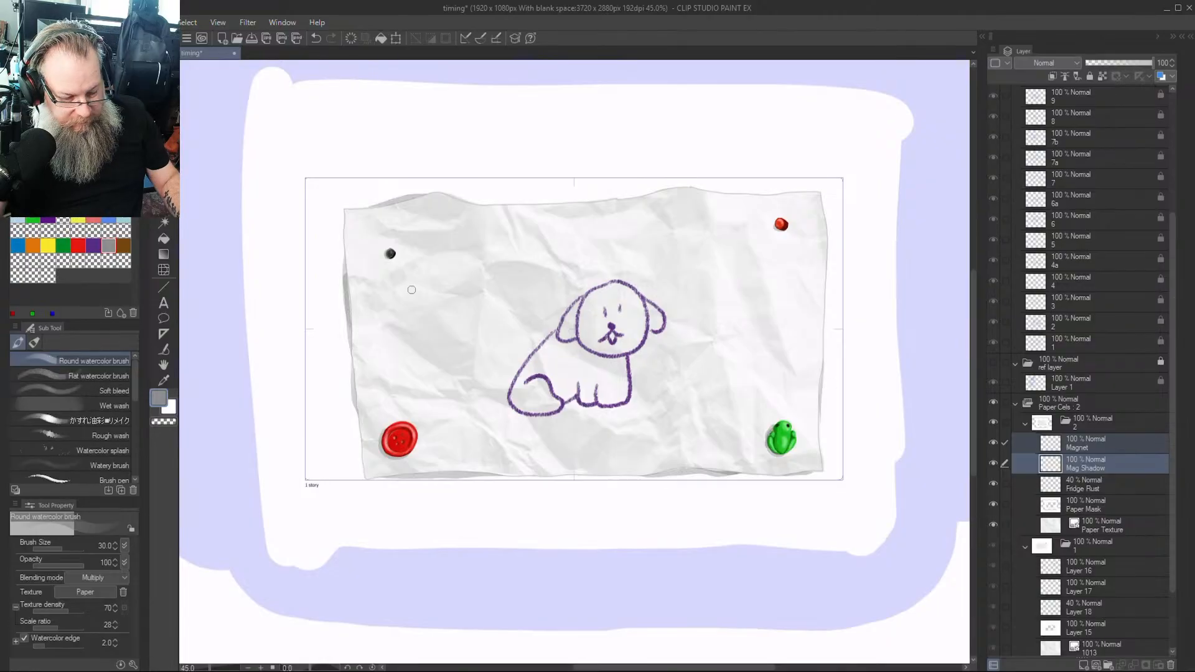
key(m)
drag(756, 412, 759, 416)
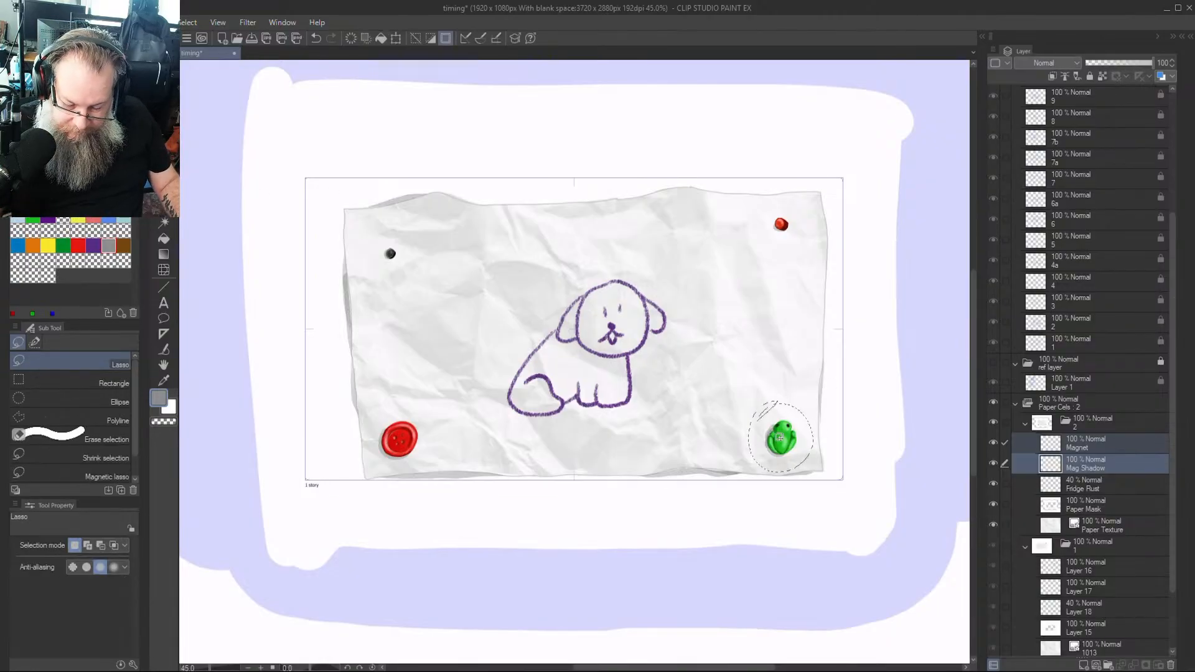
key(k)
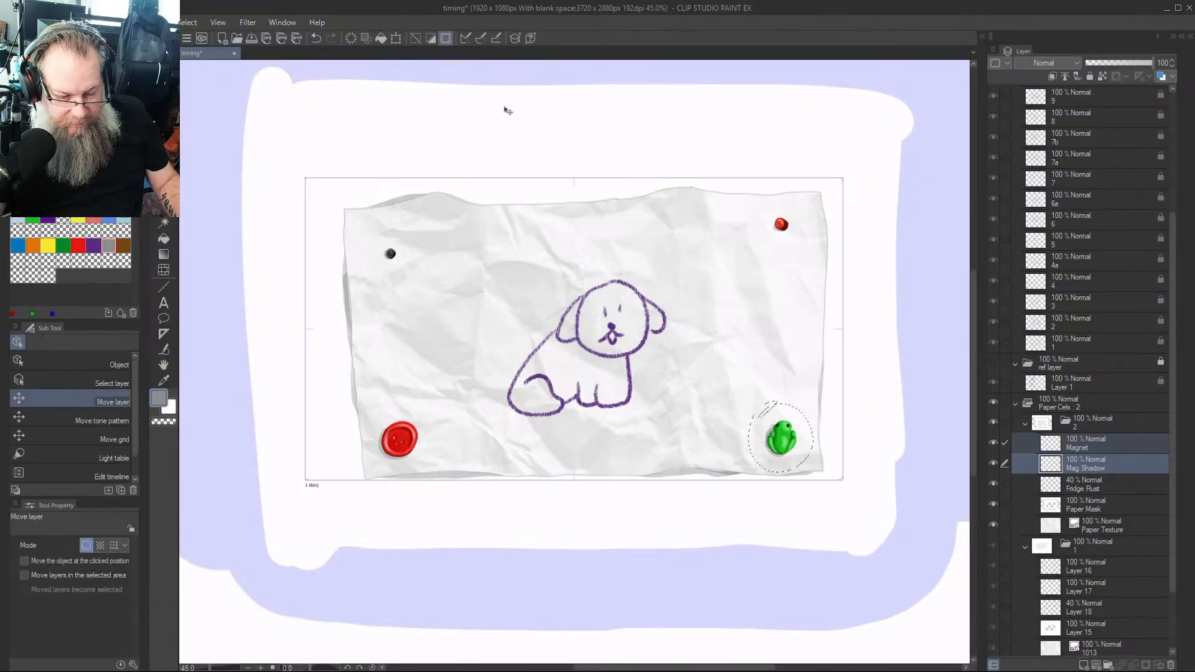
click(398, 38)
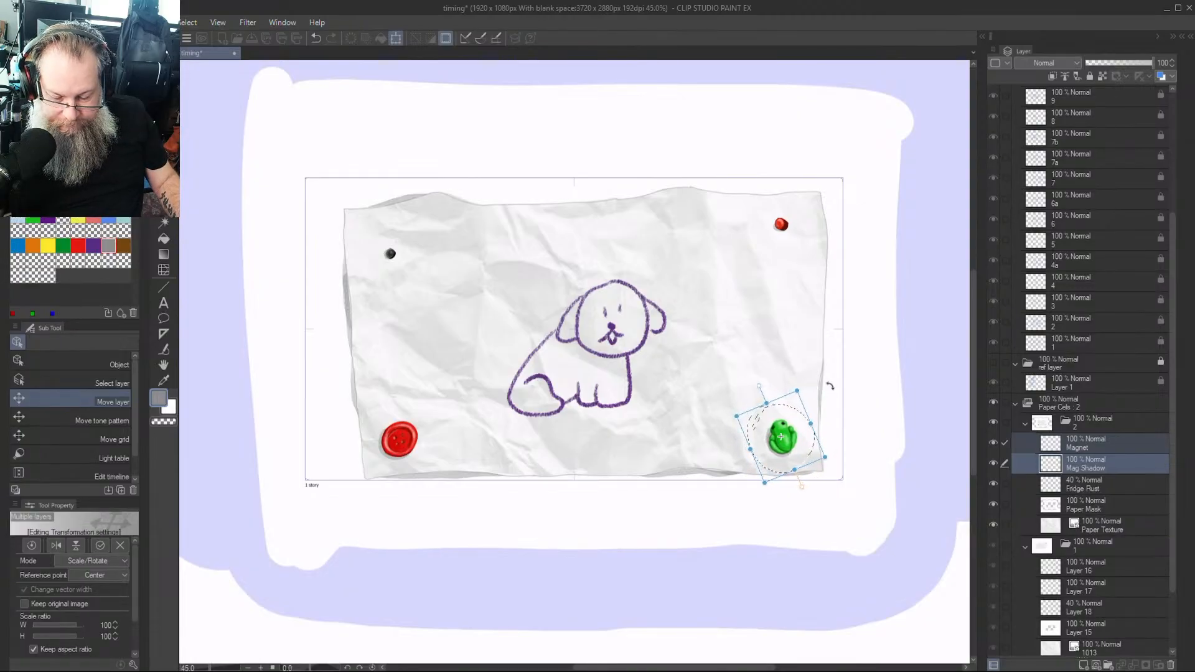
key(Return)
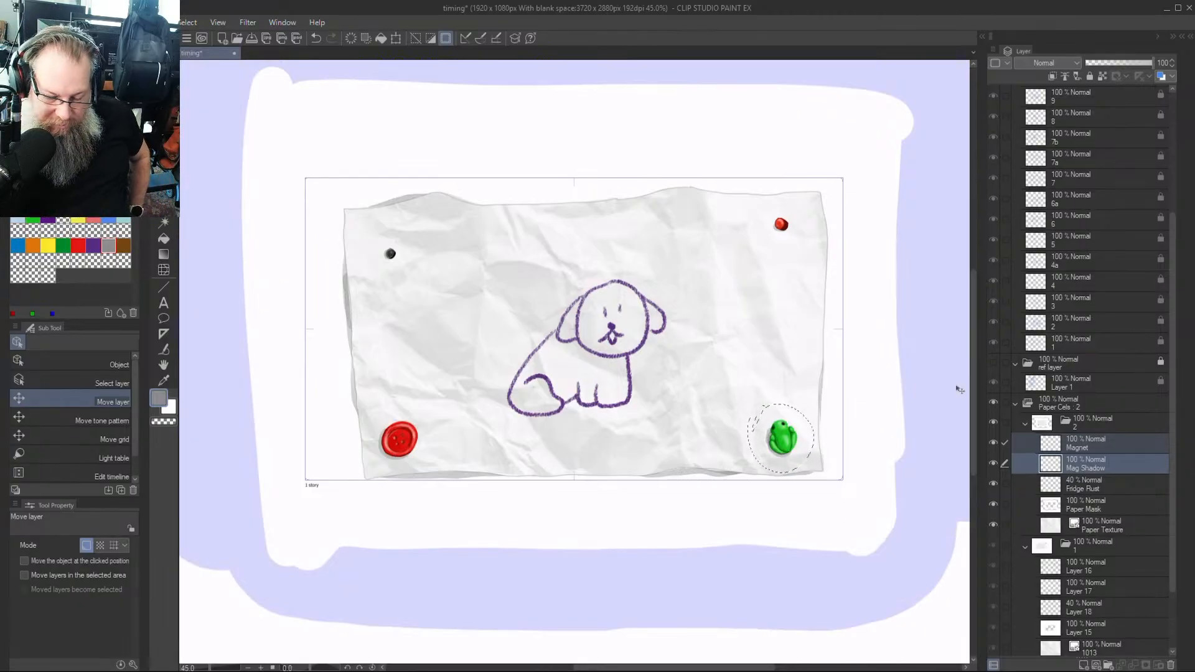
drag(973, 398, 973, 384)
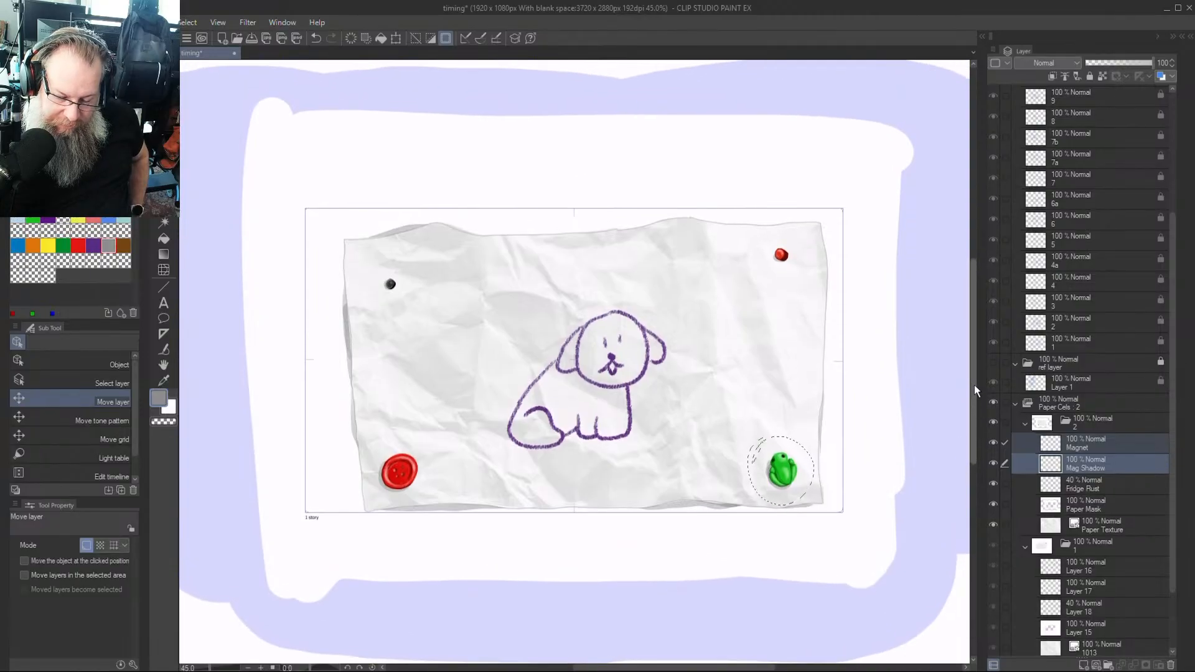
key(ctrl+z)
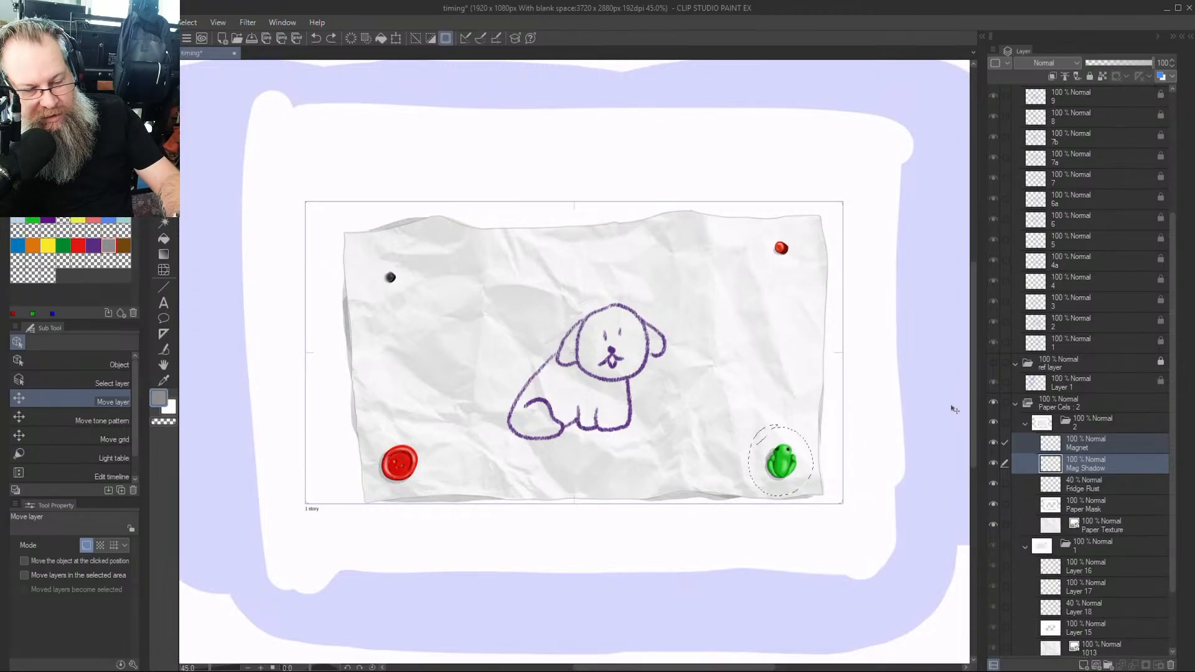
key(ctrl+d)
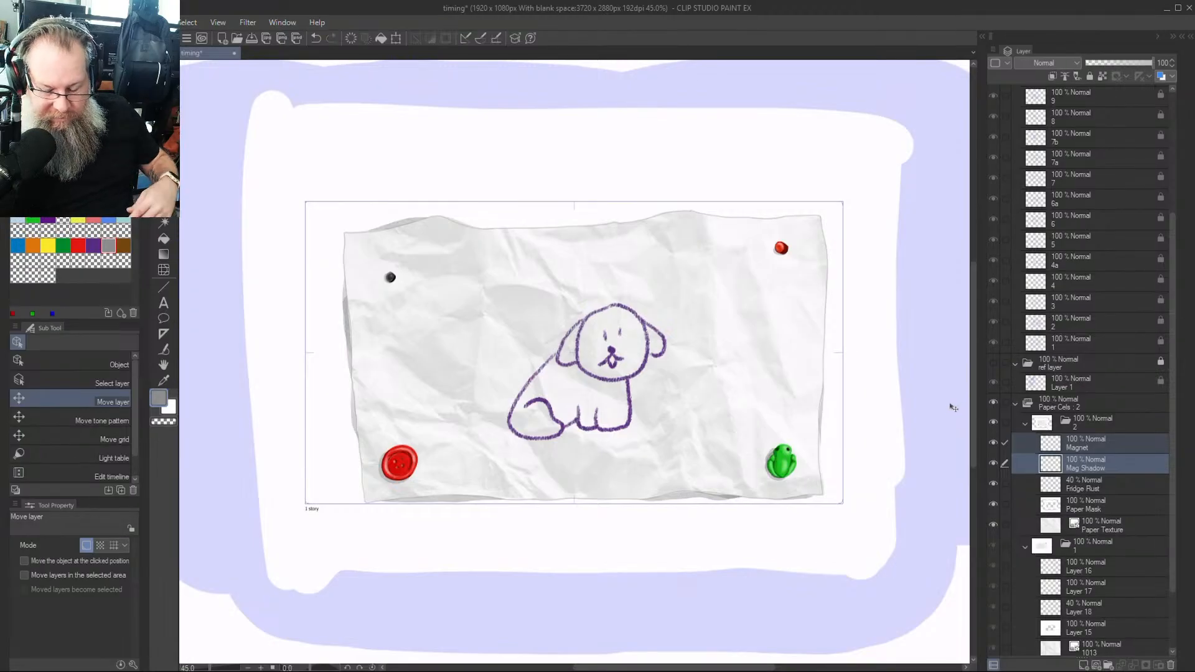
drag(973, 397, 974, 407)
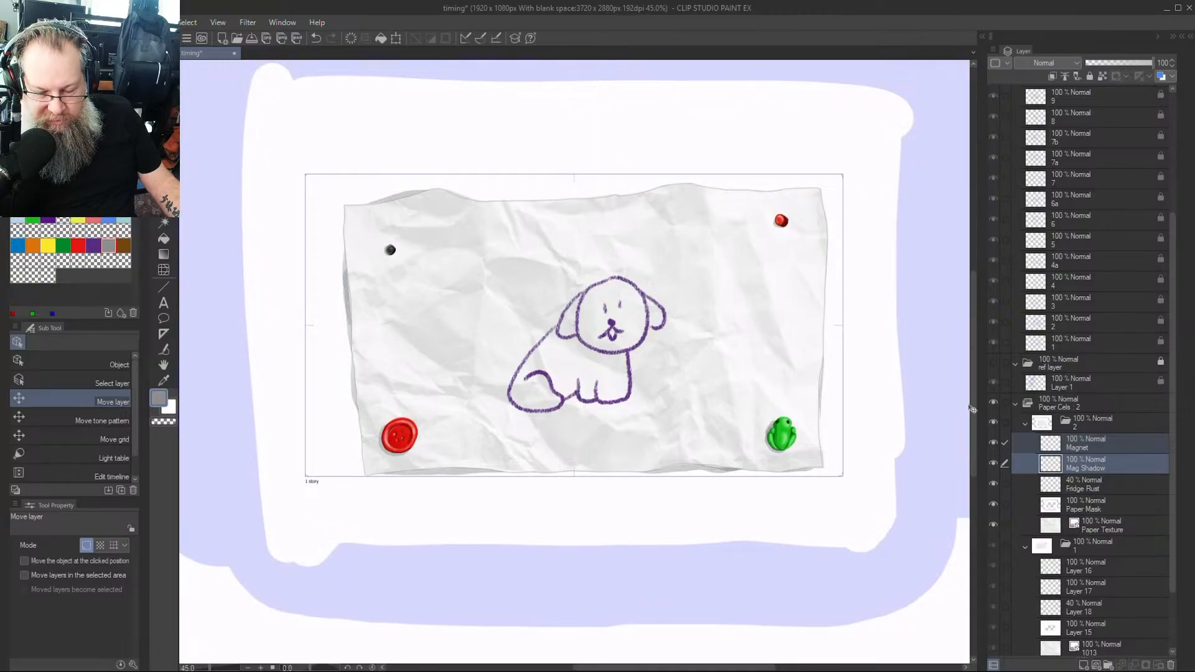
scroll(973, 409, up, 1)
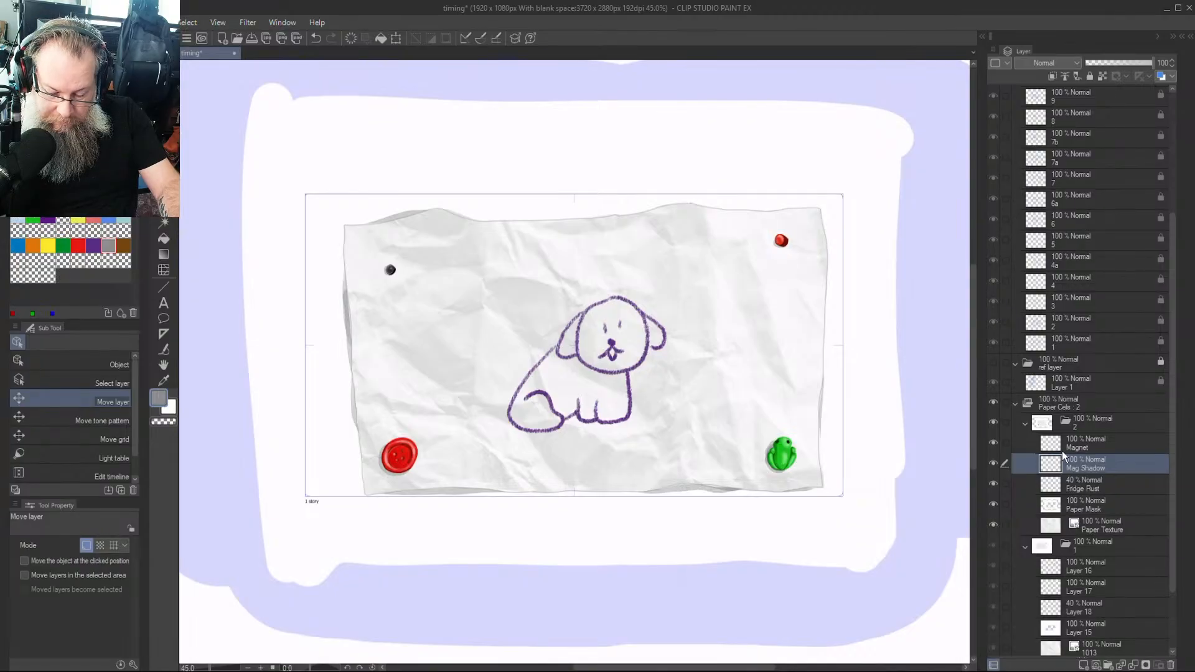
Lasso the frog on the Magnet and Mag Shadow layers together, rotate it slightly counterclockwise at 100% scale, and clear the selection
key(alt+bracketright)
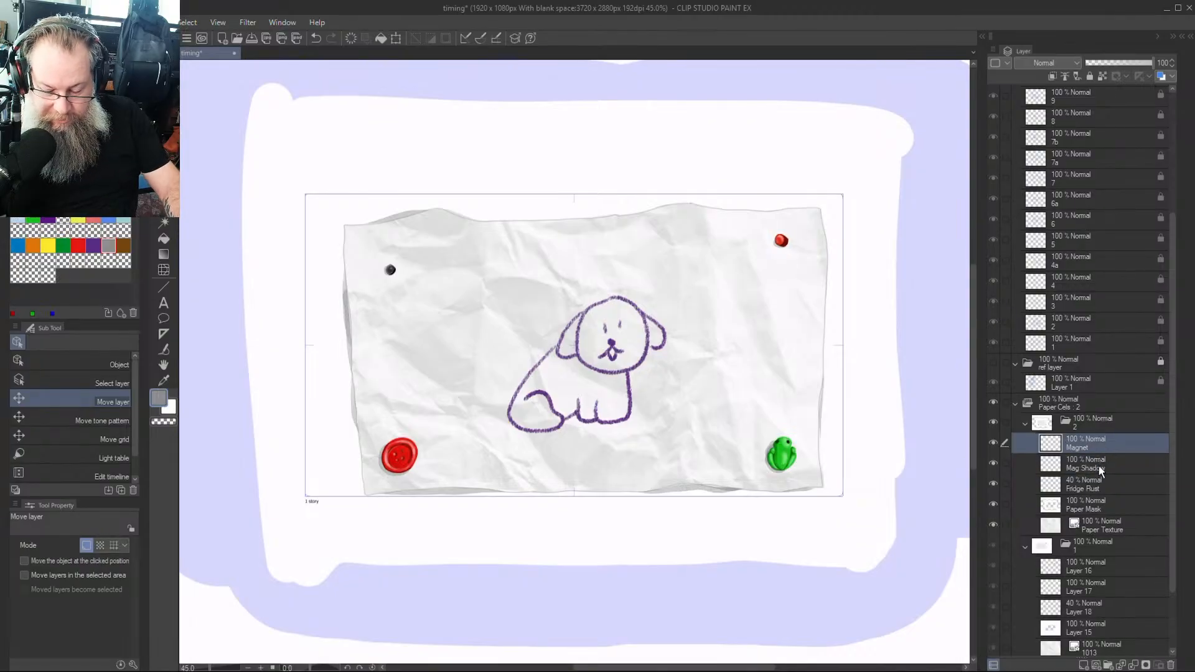
ctrl+click(1099, 464)
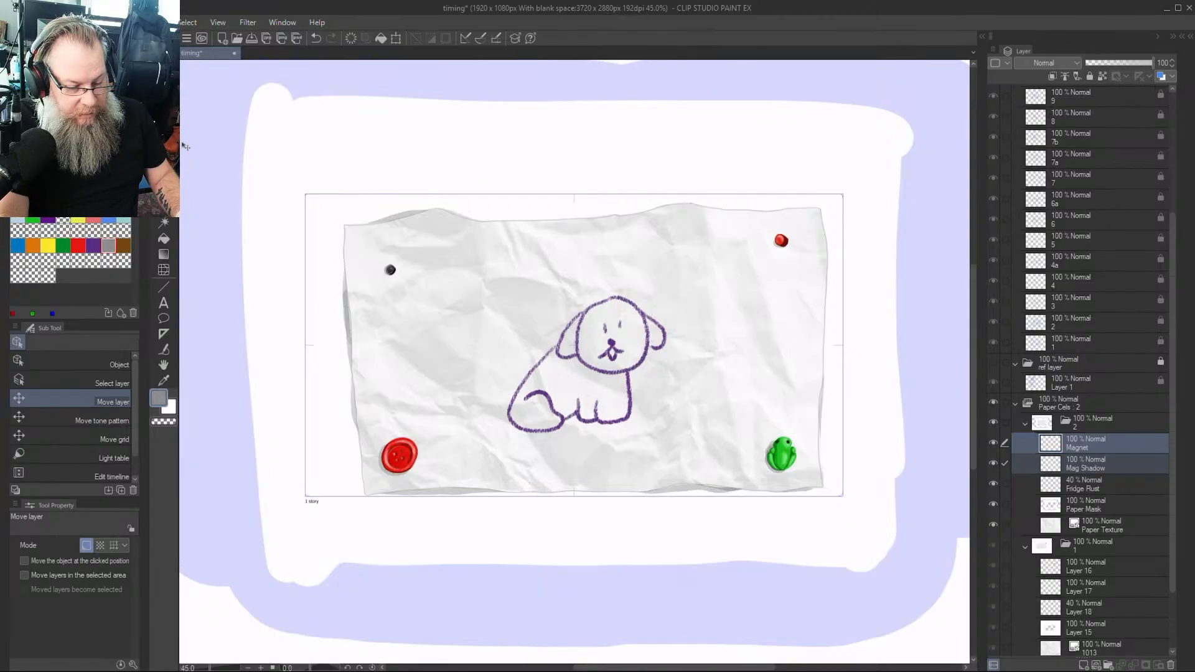
key(m)
mouse_move(785, 421)
mouse_down()
mouse_move(745, 463)
mouse_move(747, 434)
mouse_up()
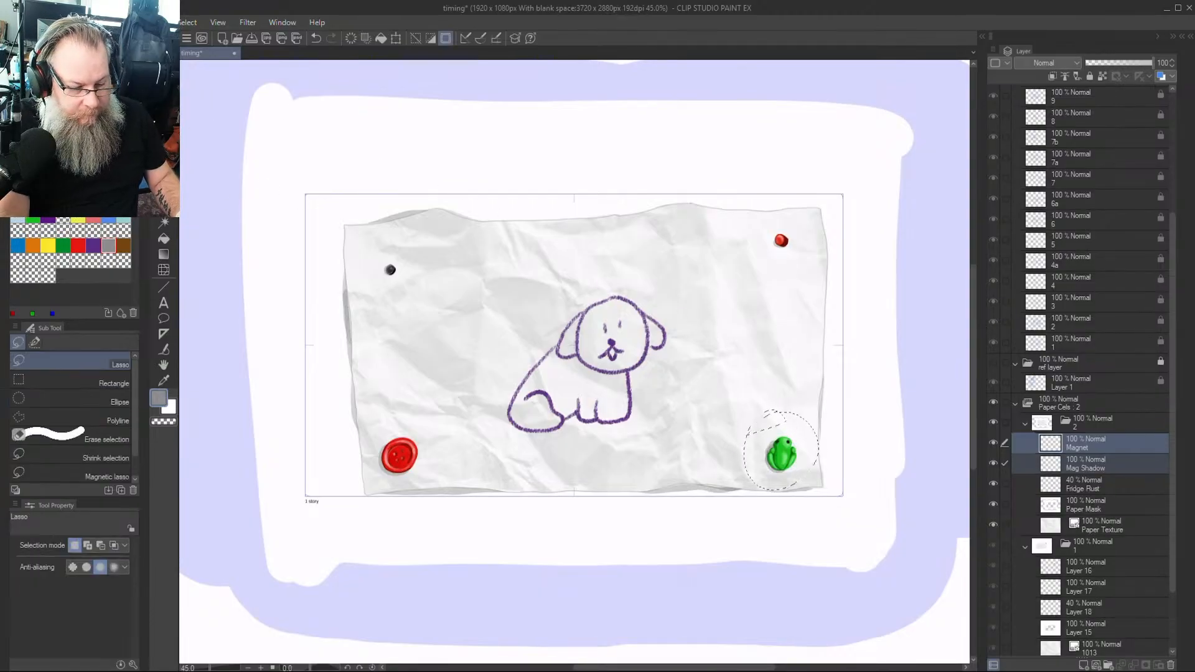
key(k)
click(395, 38)
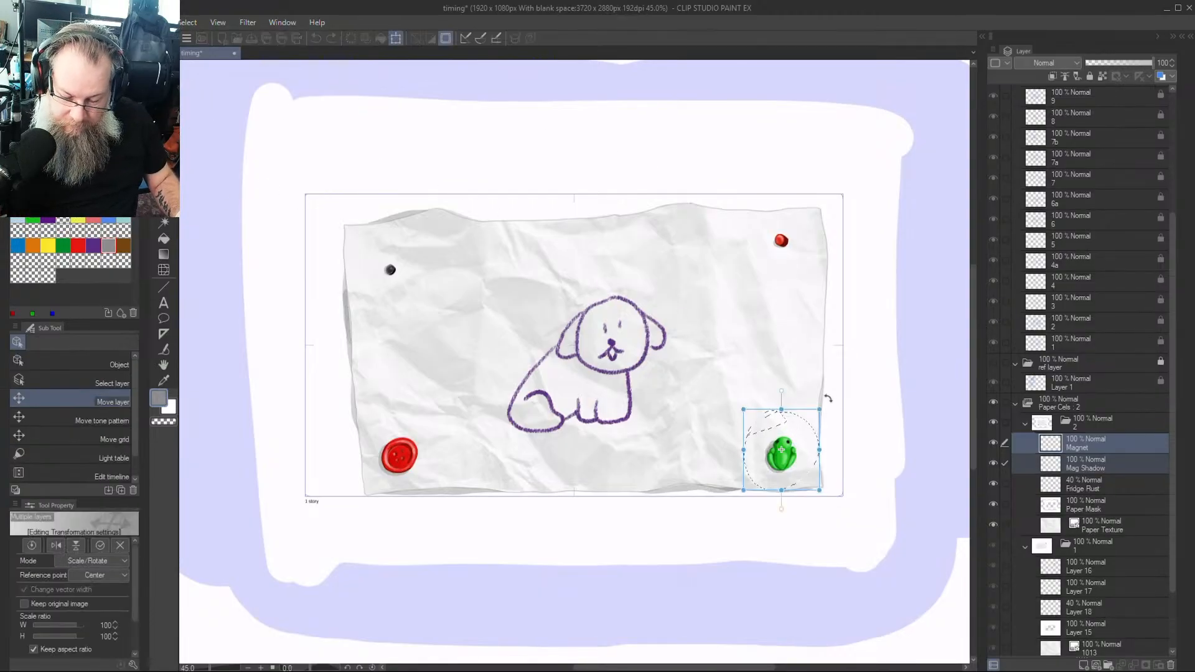
mouse_move(824, 397)
mouse_down()
mouse_move(816, 387)
mouse_move(828, 385)
mouse_up()
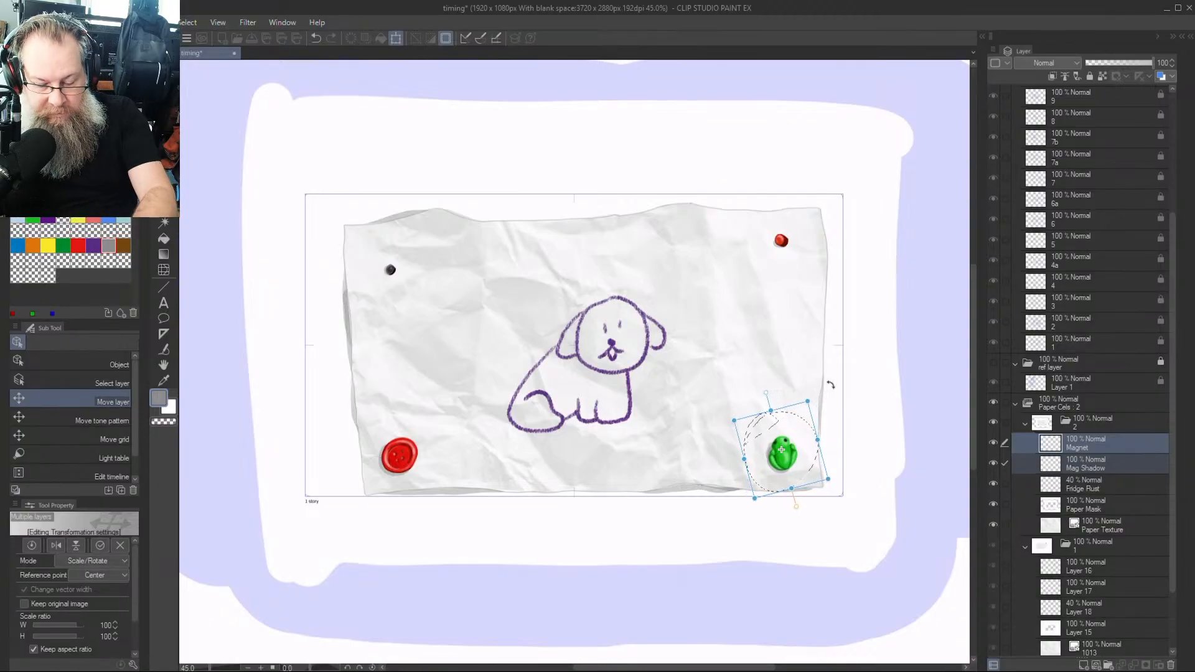
key(Return)
key(ctrl+d)
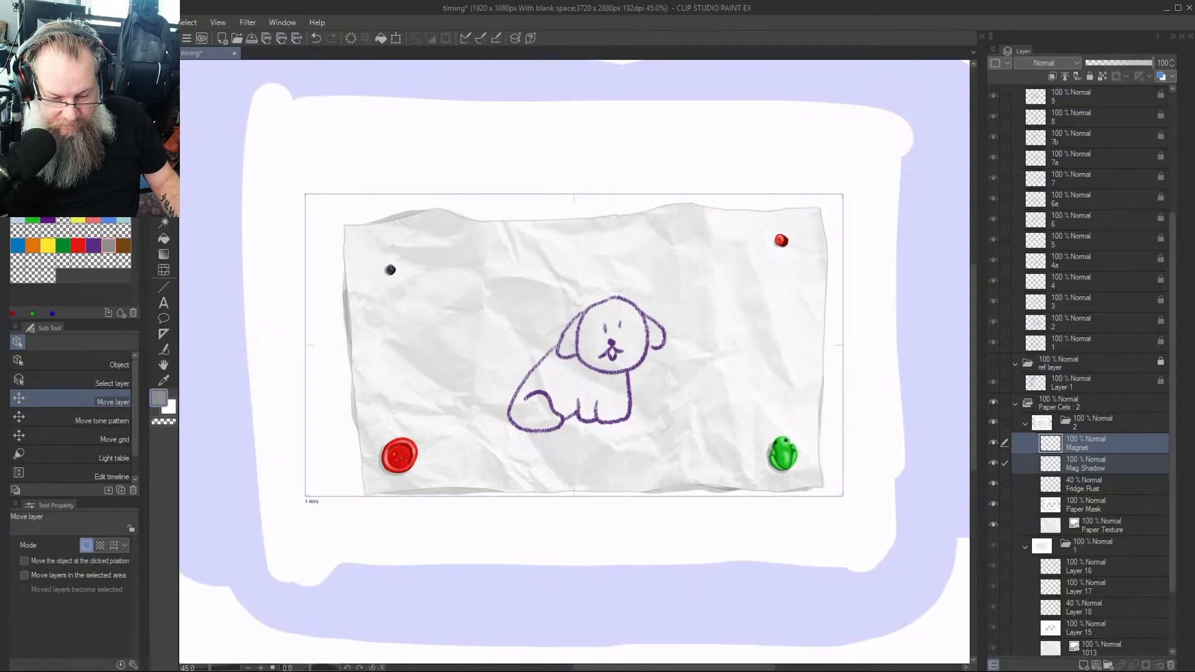
mouse_move(656, 666)
mouse_down()
mouse_move(646, 666)
mouse_move(658, 666)
mouse_up()
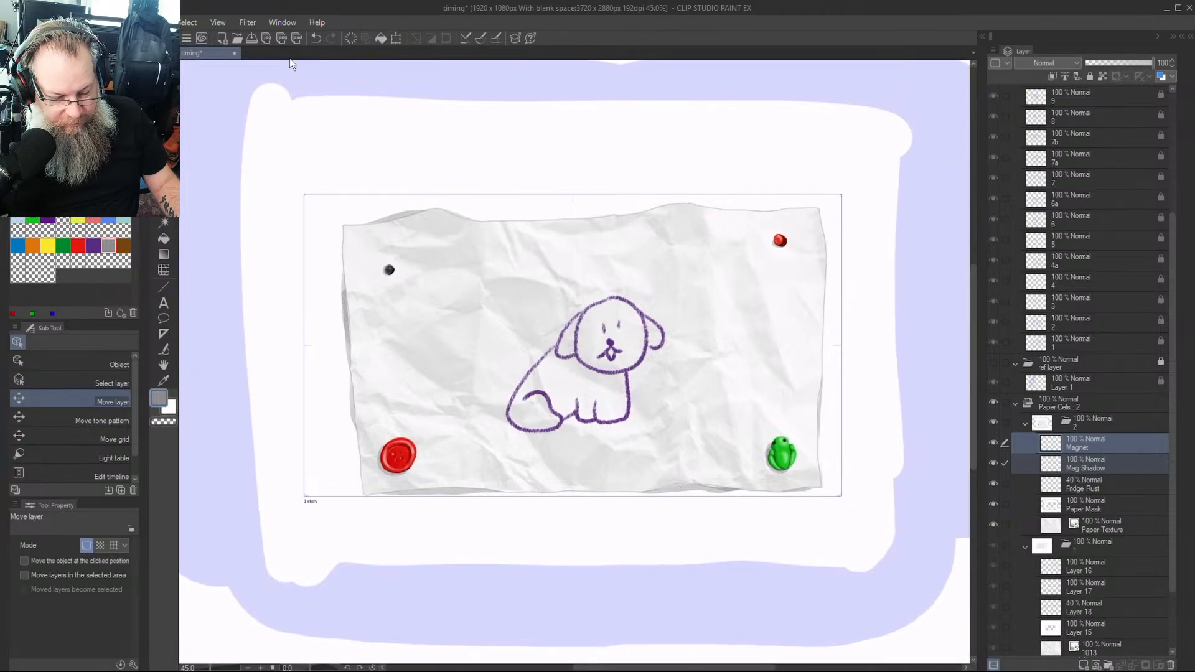
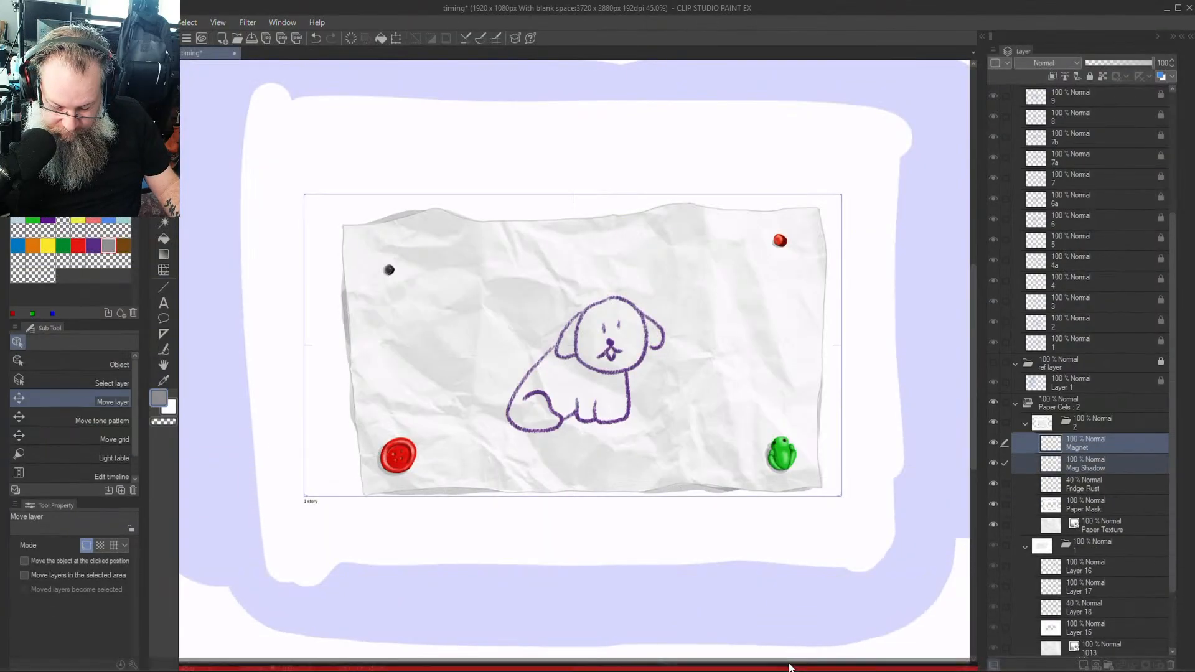
Enable keyframe editing on the Paper Cels folder and compare the two papers' framing around the cel change at frame 258
mouse_move(792, 665)
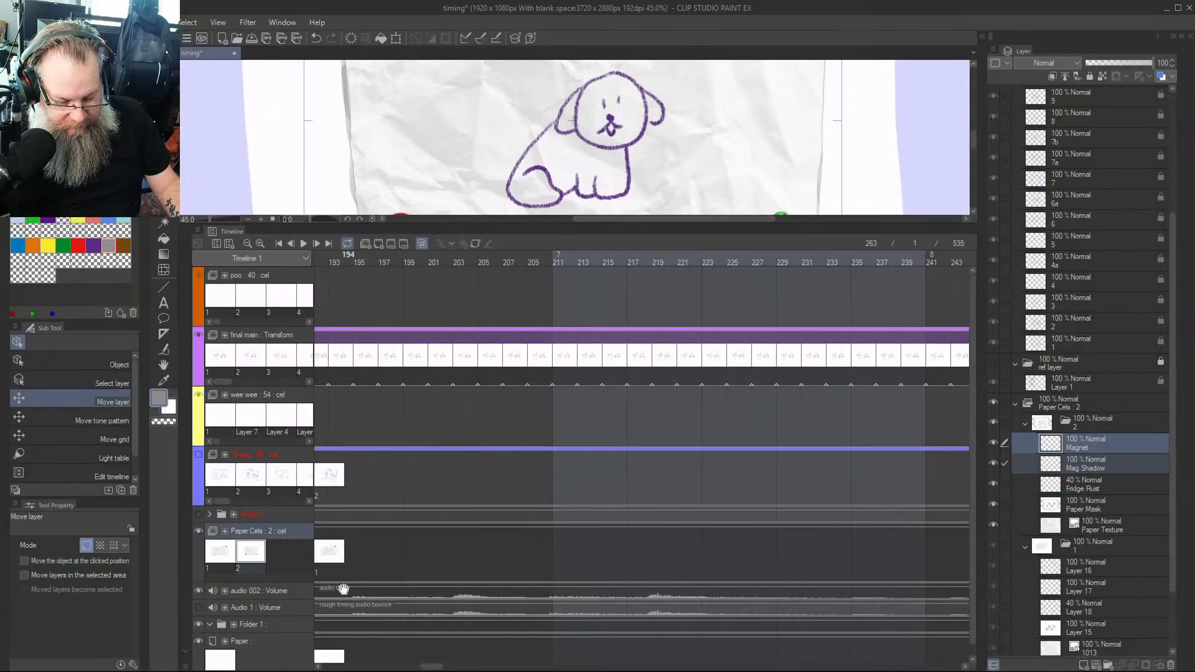
drag(431, 667, 429, 622)
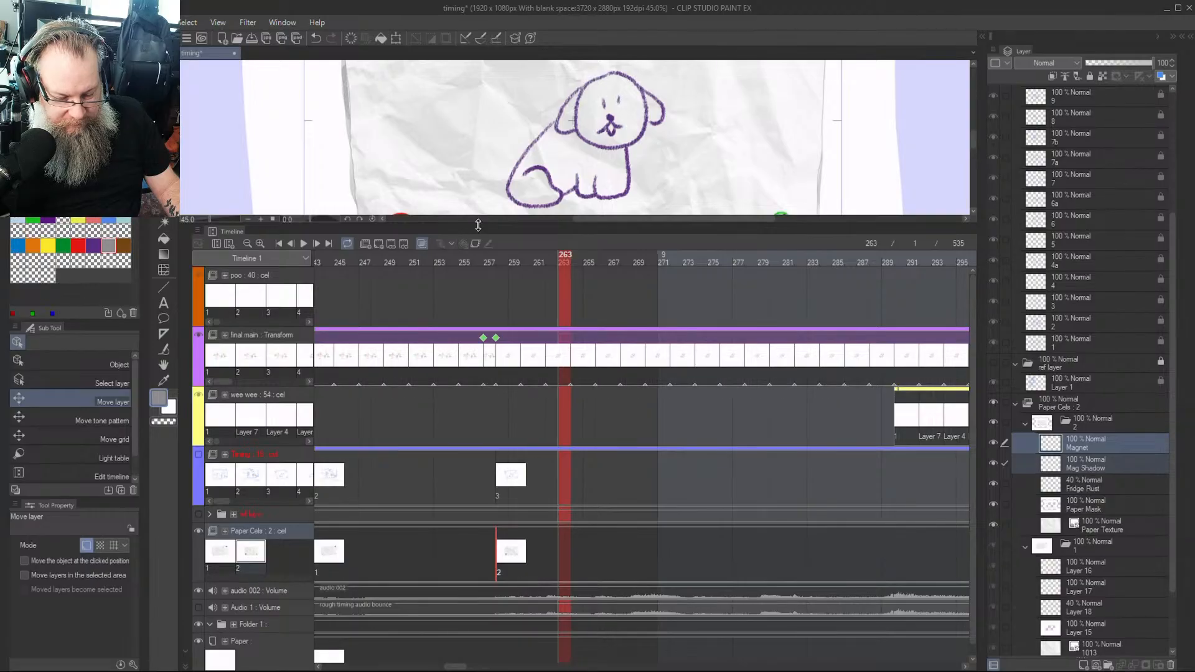
drag(478, 221, 485, 419)
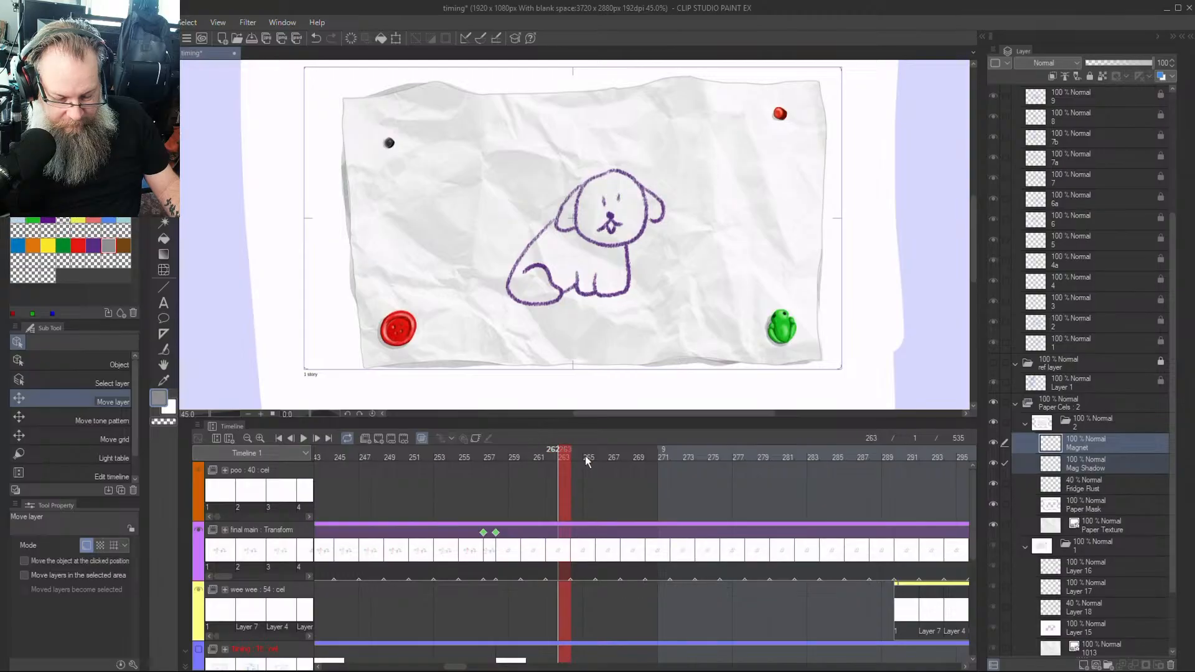
drag(585, 458, 422, 434)
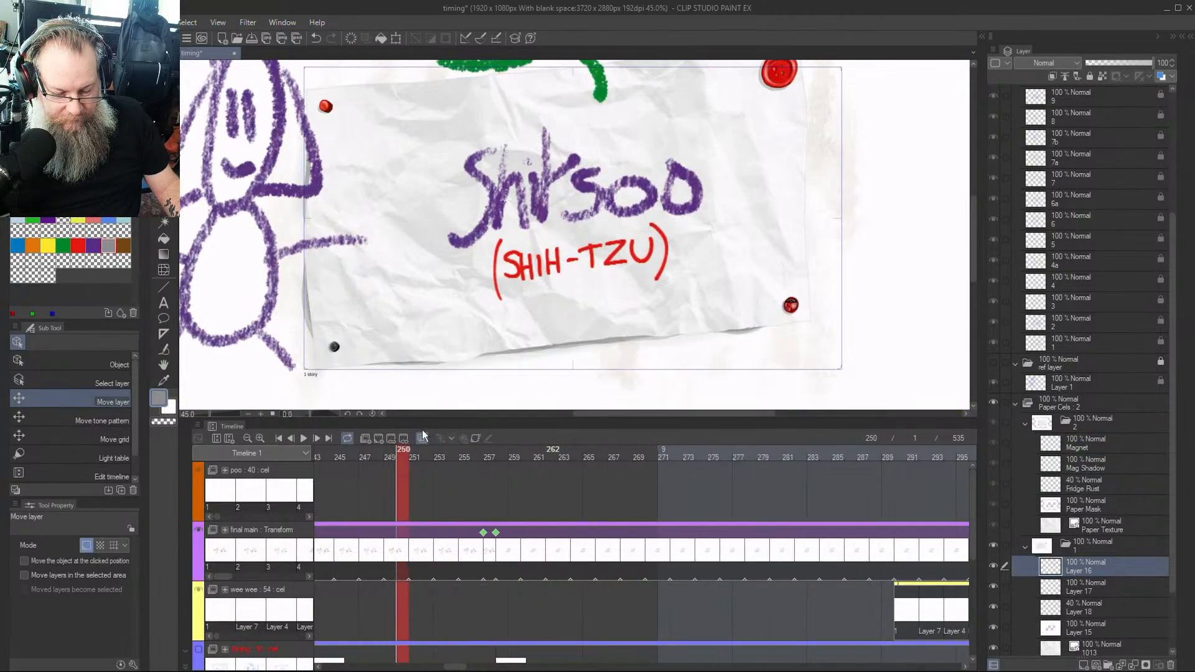
click(465, 457)
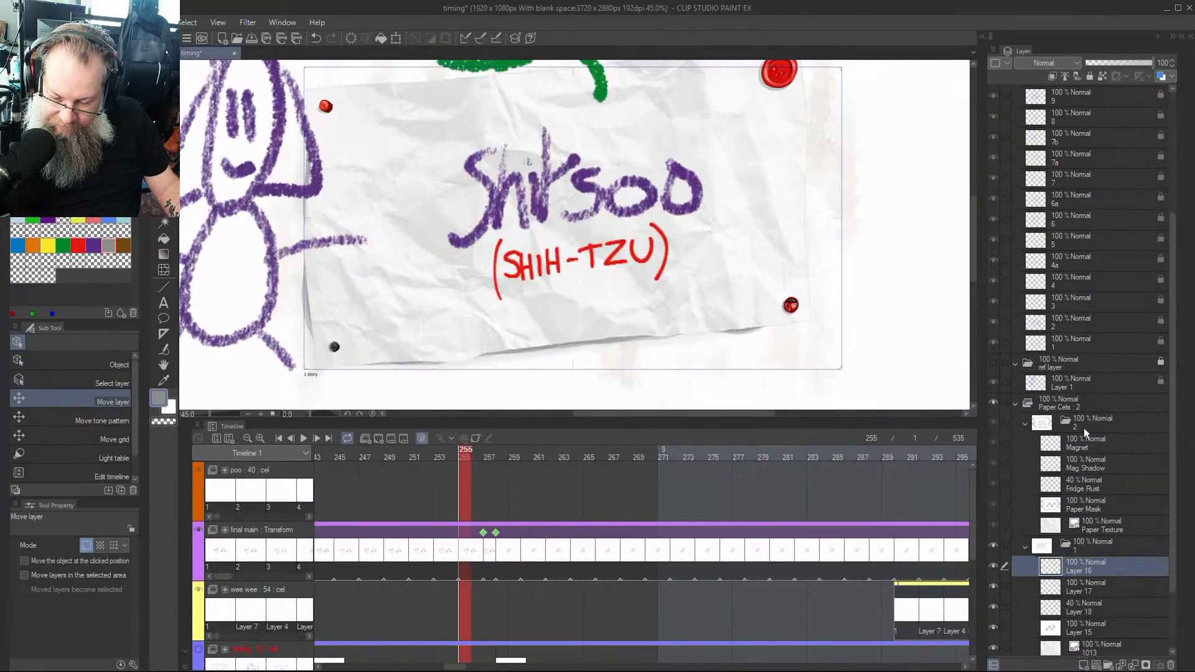
click(1084, 425)
click(1070, 404)
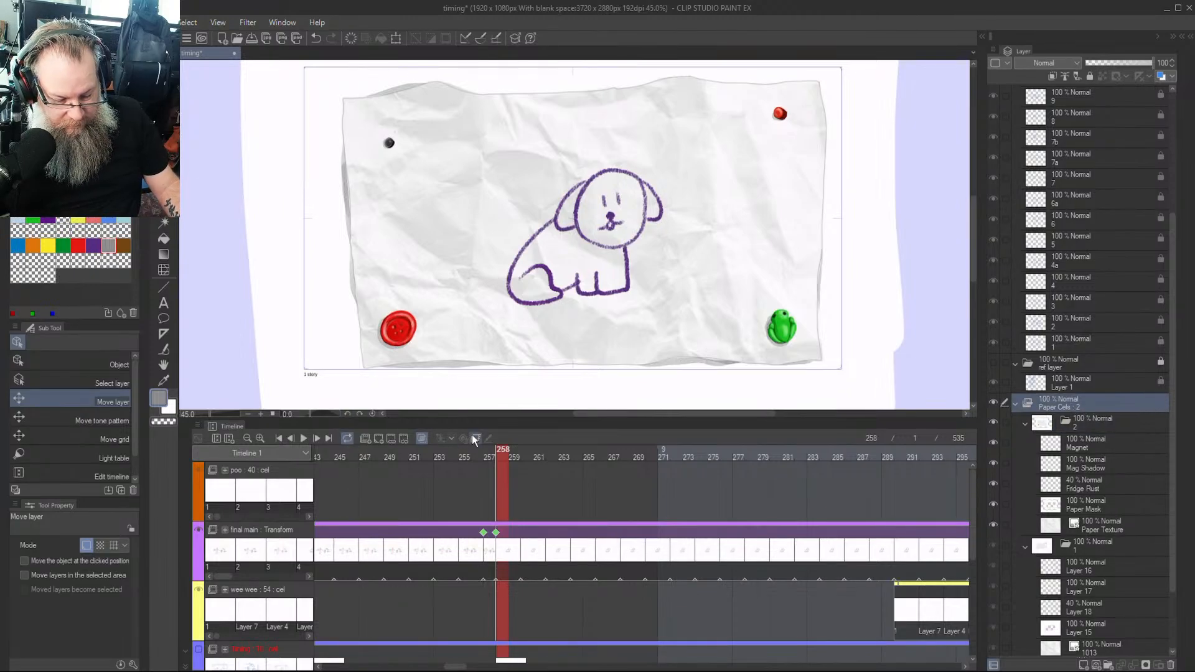
mouse_move(510, 457)
mouse_down()
mouse_move(453, 454)
mouse_move(508, 459)
mouse_up()
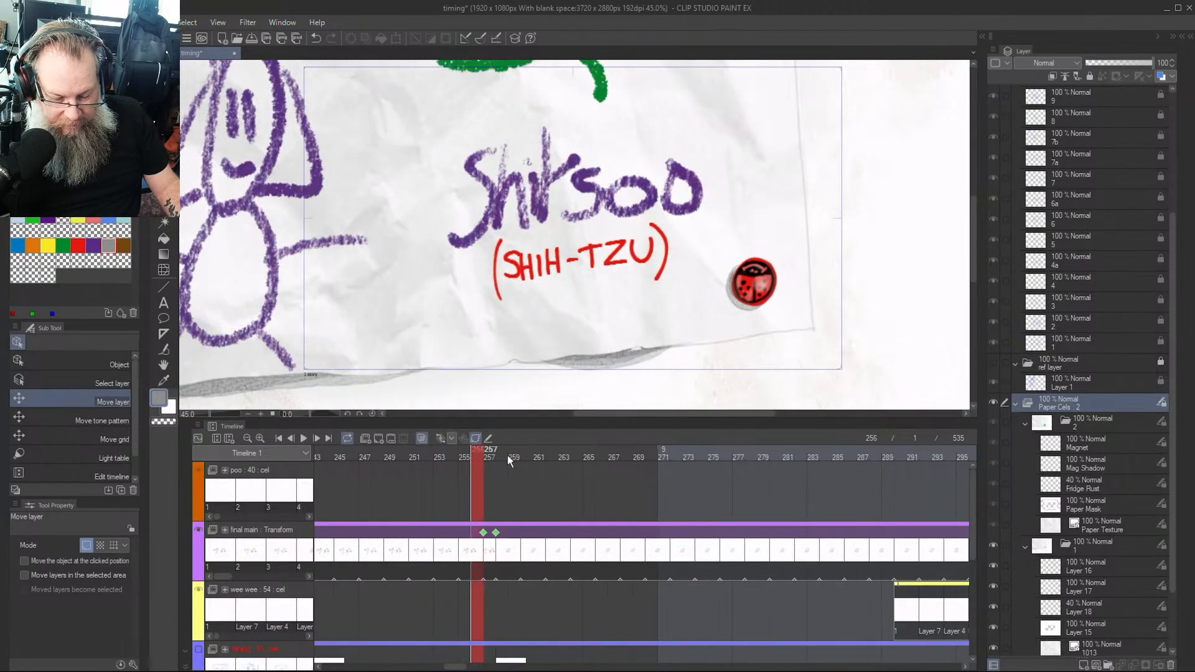
Copy the Paper Cels track's transform keyframe at frame 1
drag(565, 419, 570, 141)
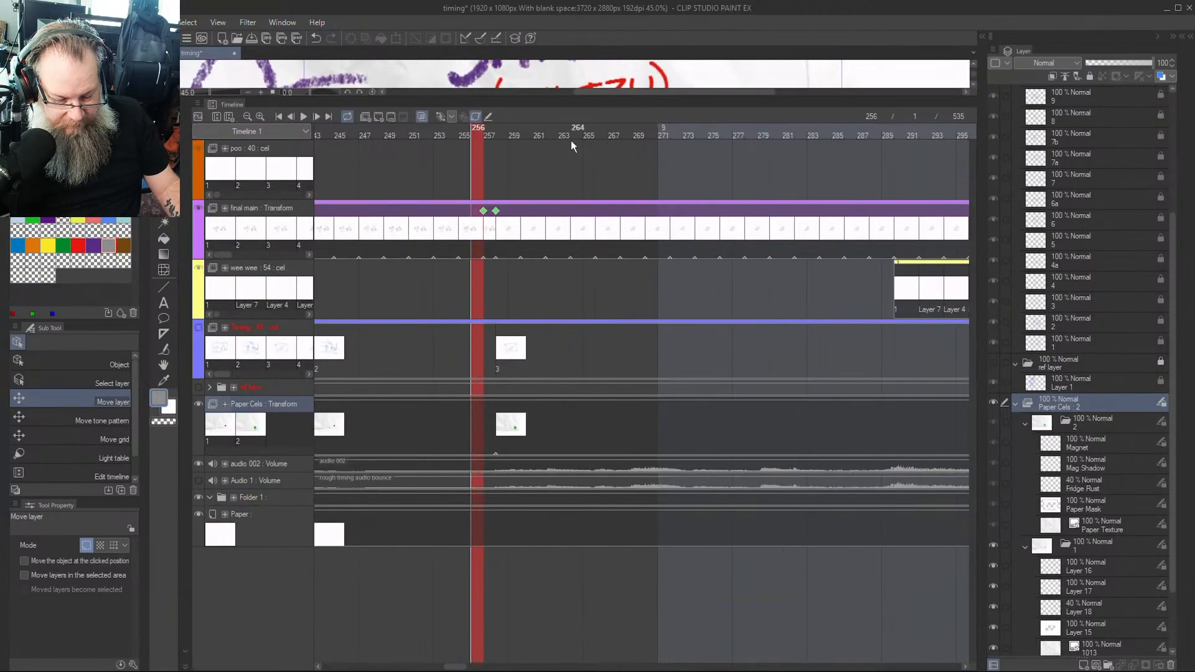
drag(477, 130, 507, 149)
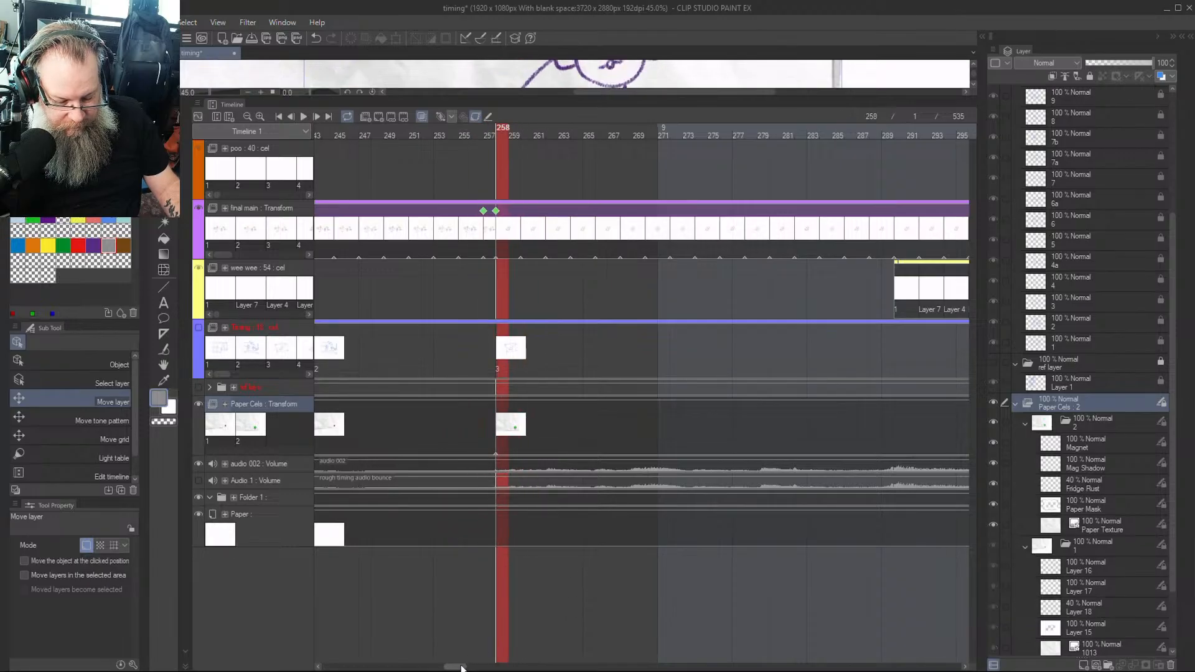
drag(462, 667, 320, 664)
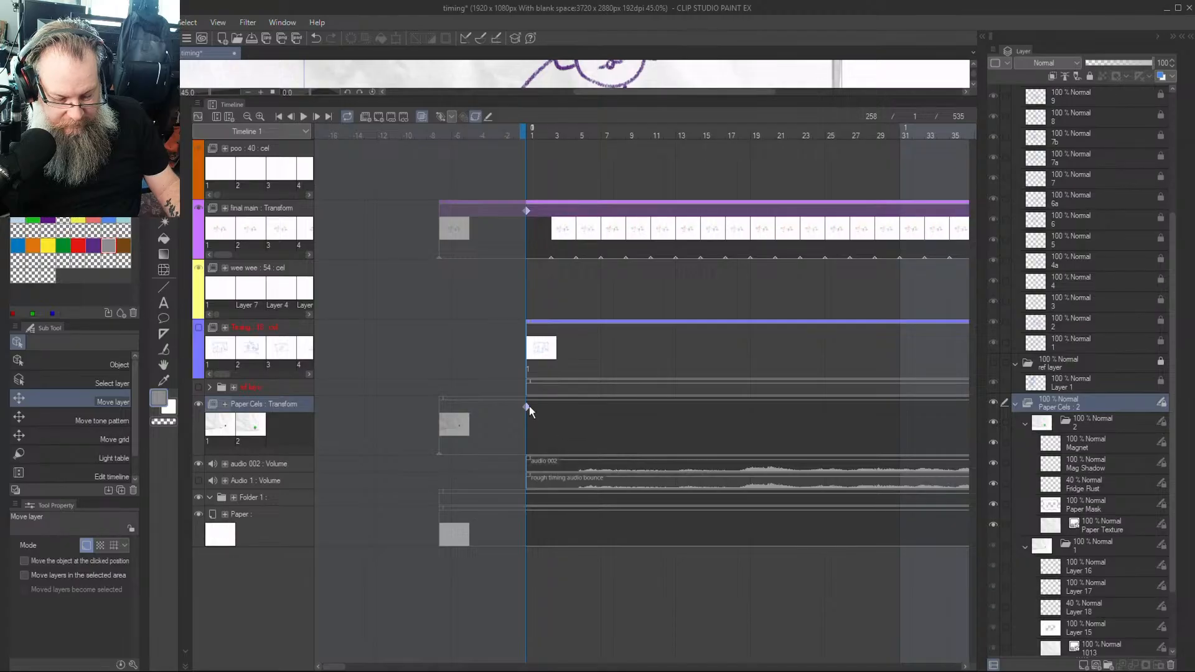
click(527, 408)
right_click(528, 408)
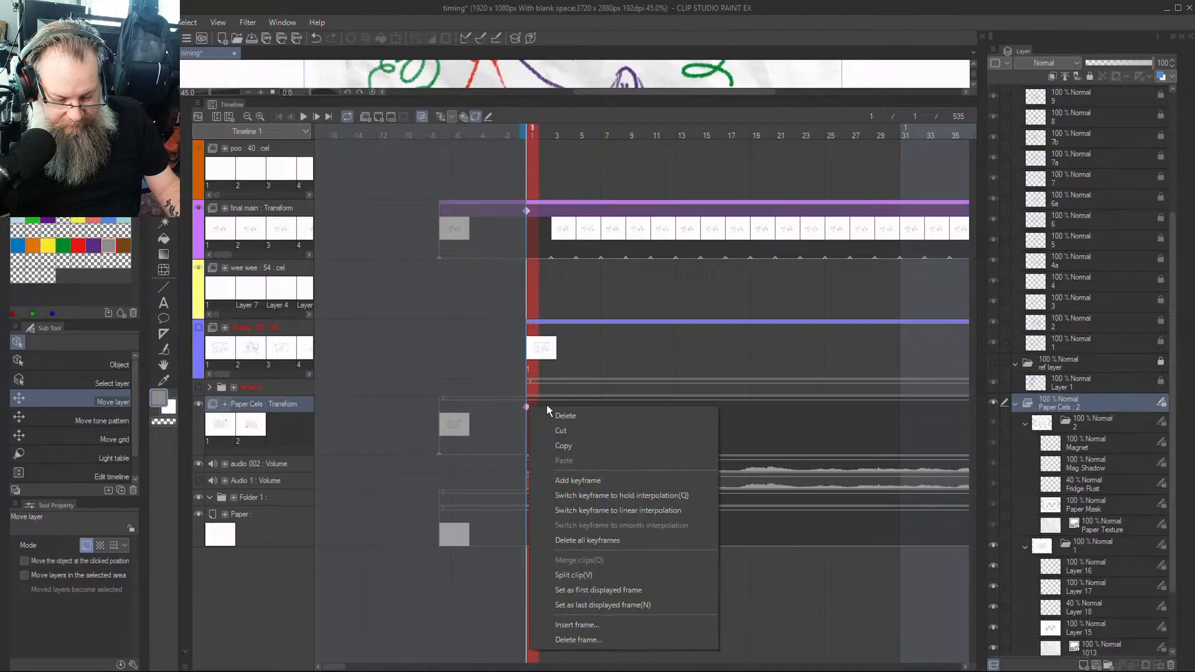
click(593, 444)
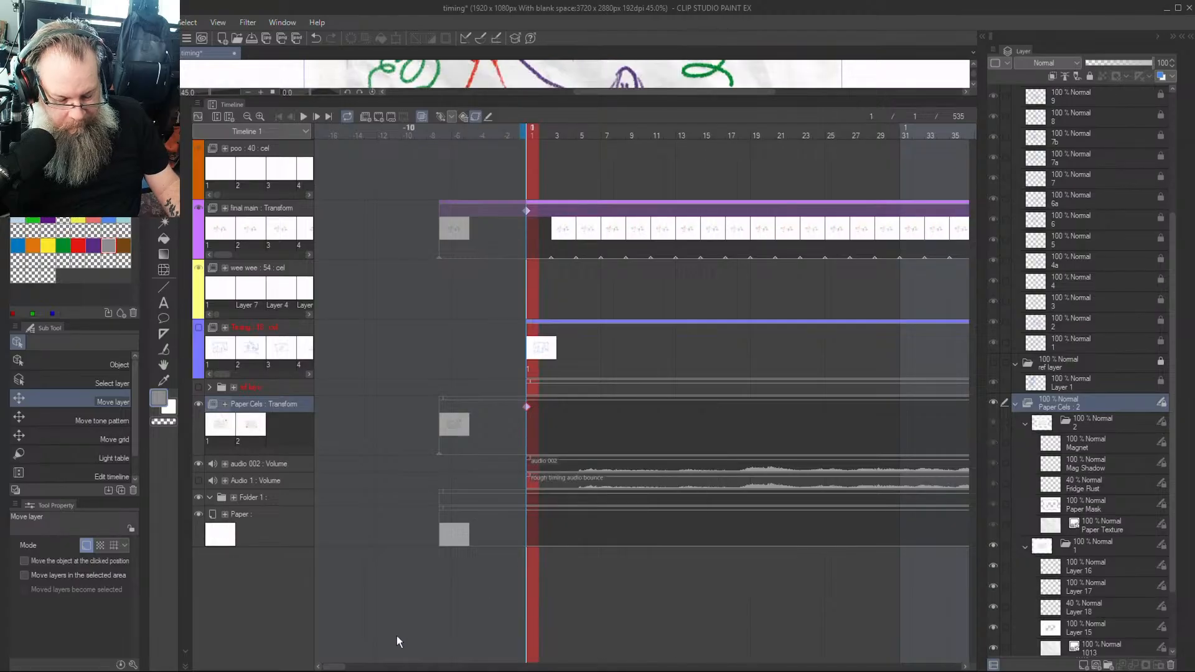
Paste the copied transform keyframe onto the Paper Cels track at frame 258, where cel 2 starts
drag(335, 667, 395, 667)
click(540, 138)
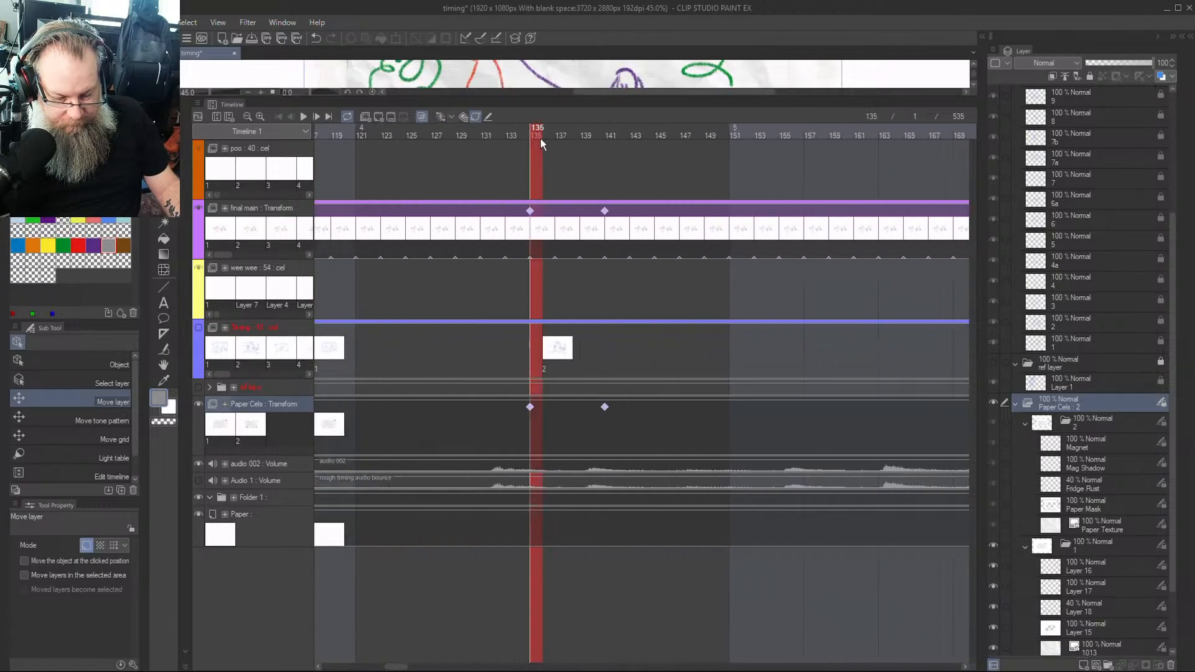
drag(540, 138, 921, 249)
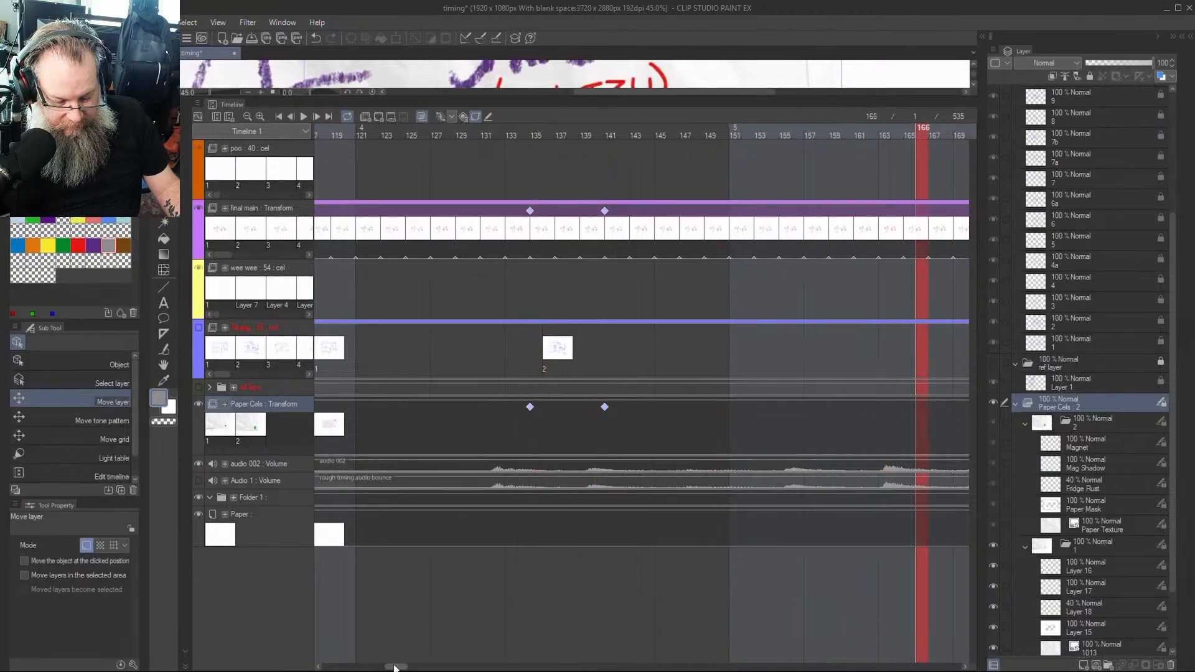
drag(394, 667, 450, 667)
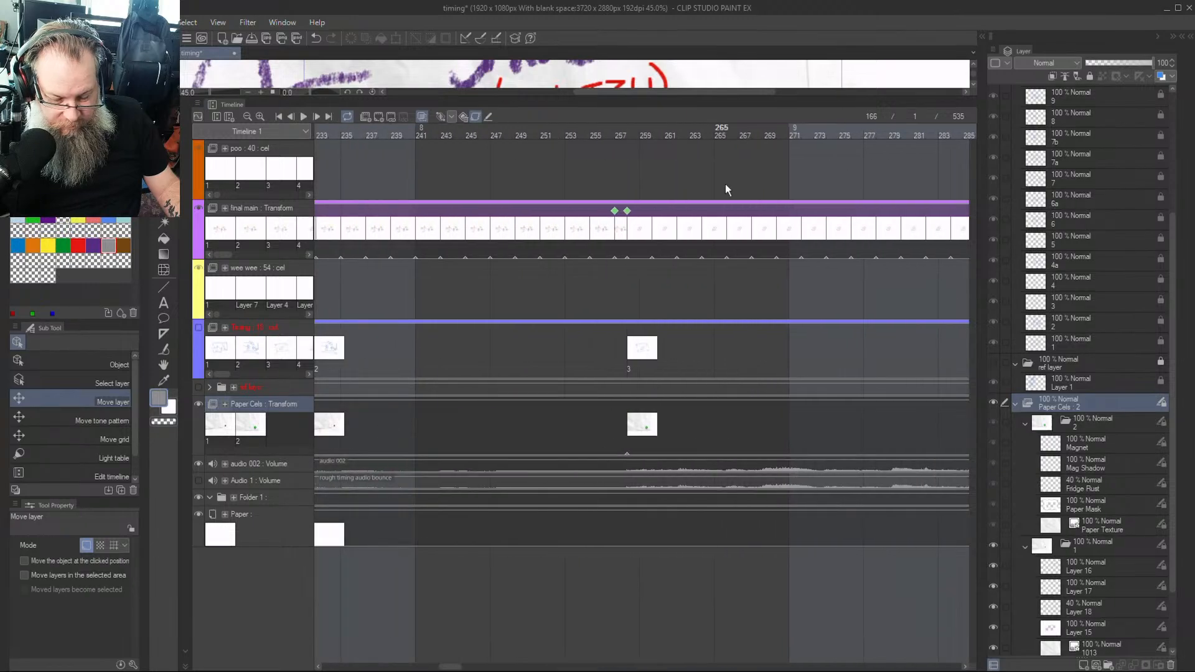
click(636, 134)
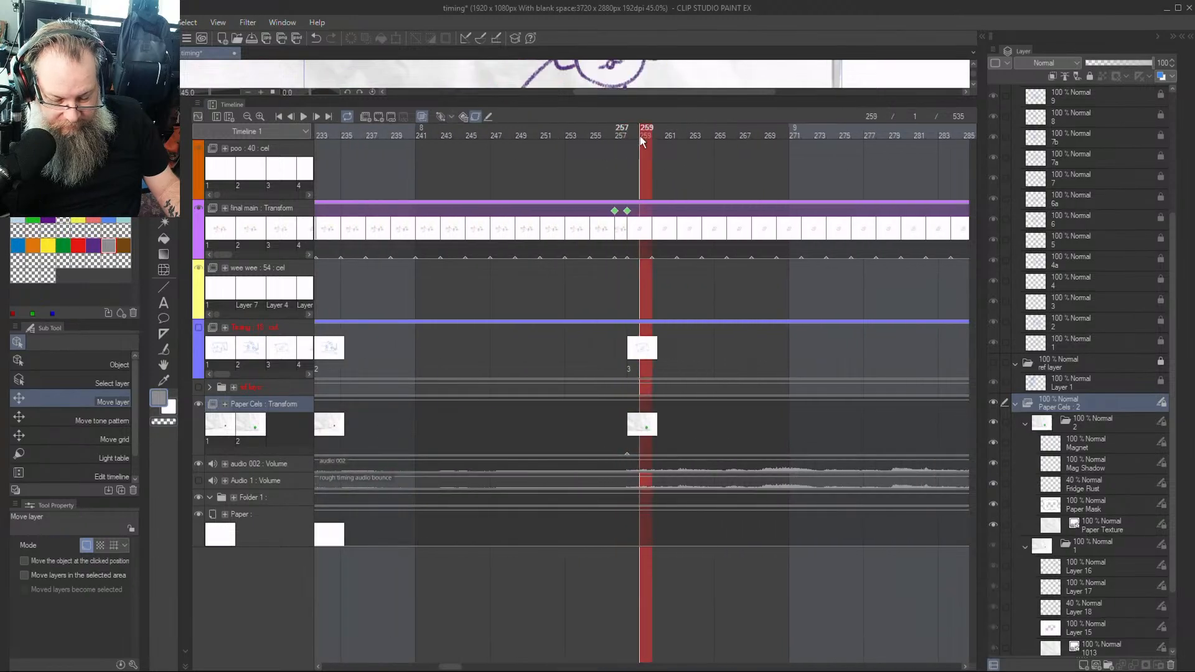
right_click(629, 431)
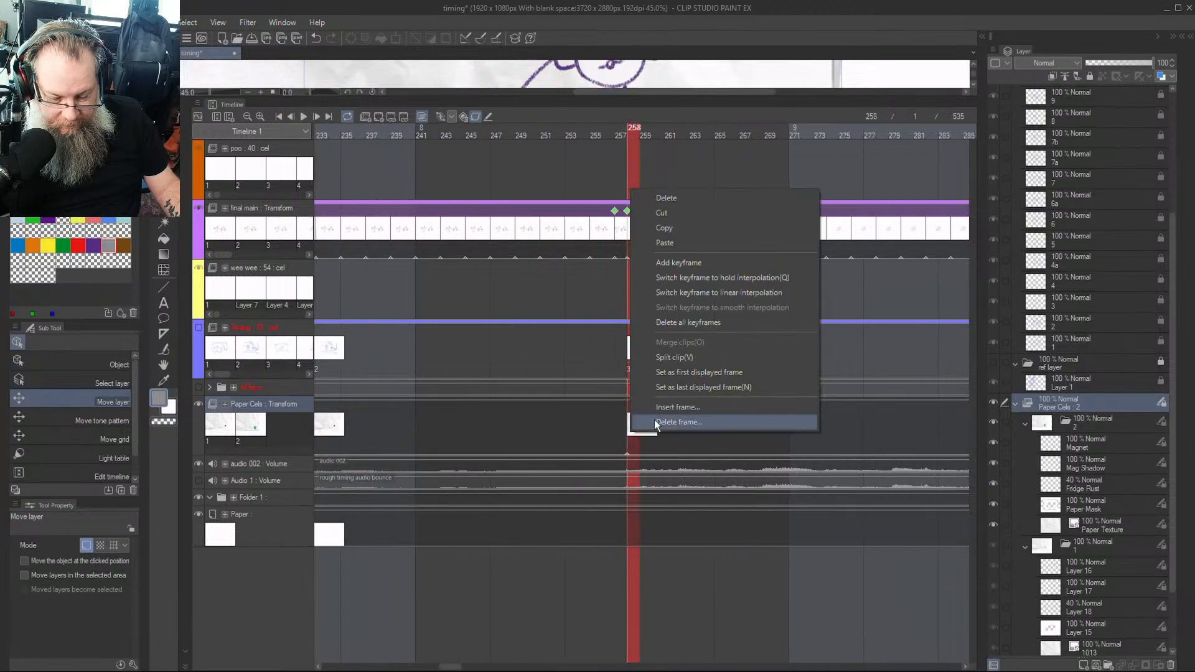
click(670, 244)
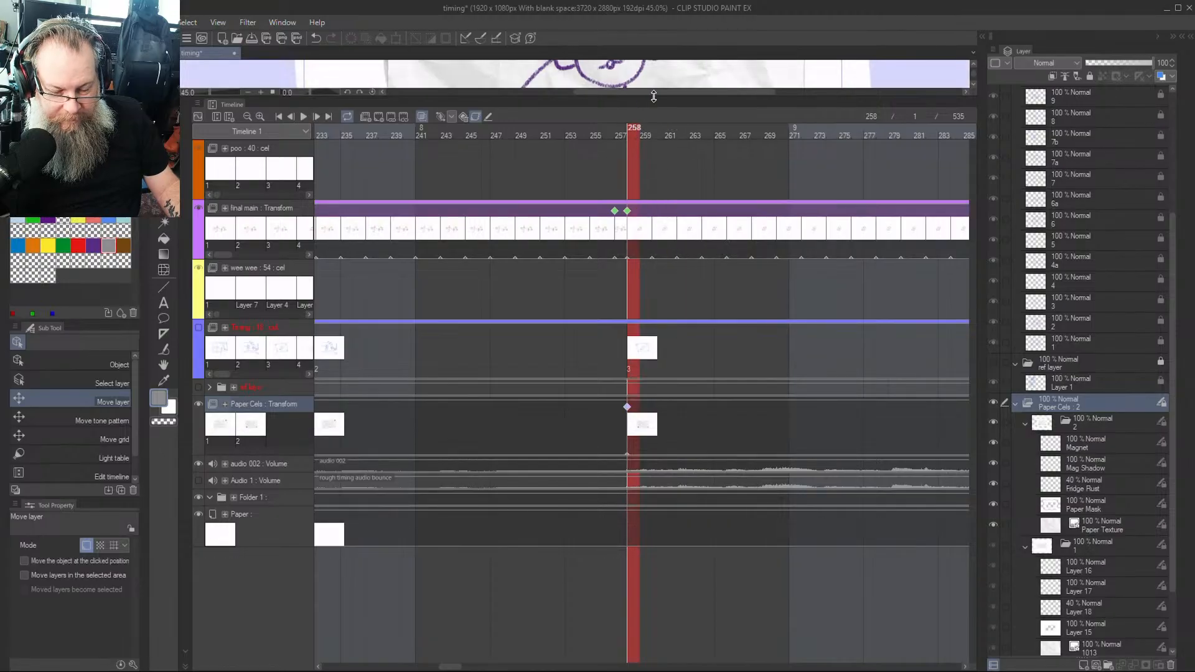
Enlarge the canvas view and scrub back from frame 258 to frame 244 to check the paper's position before the cel change
drag(654, 97, 634, 428)
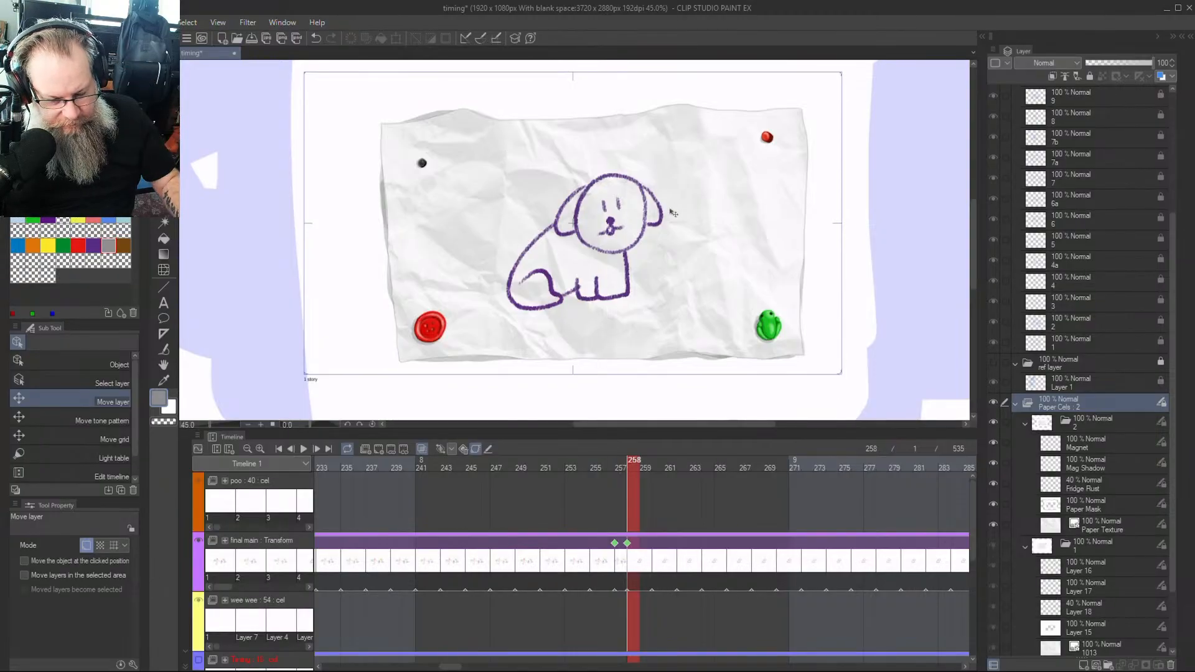
scroll(722, 314, up, 1)
scroll(720, 317, down, 1)
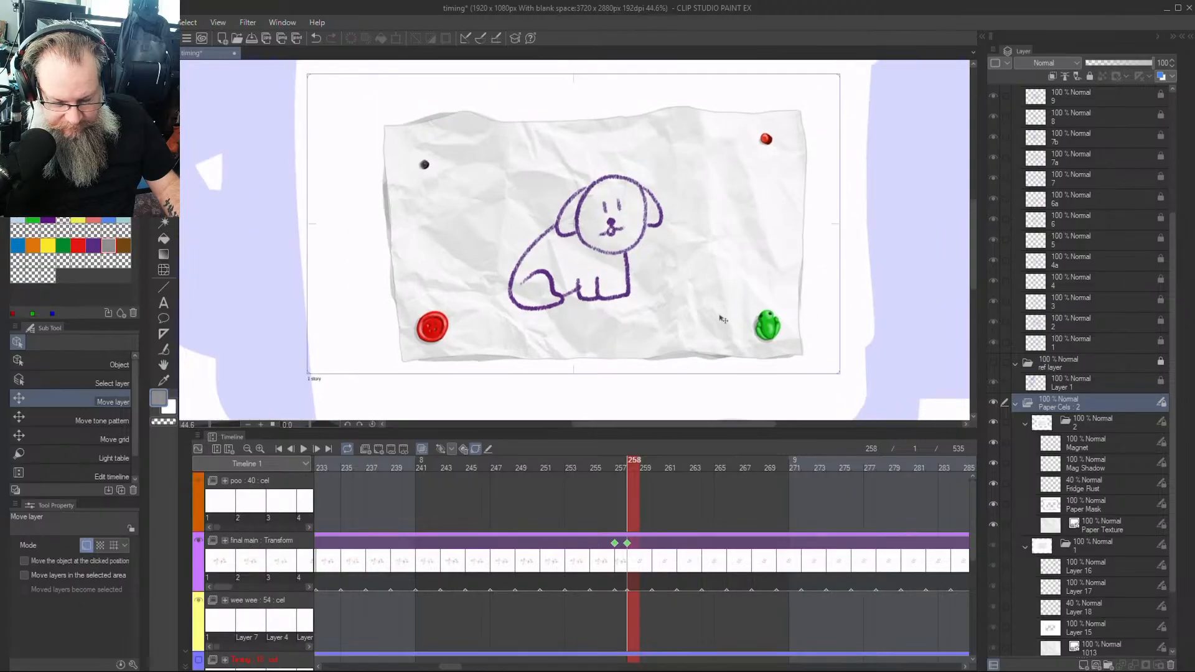
drag(972, 263, 973, 258)
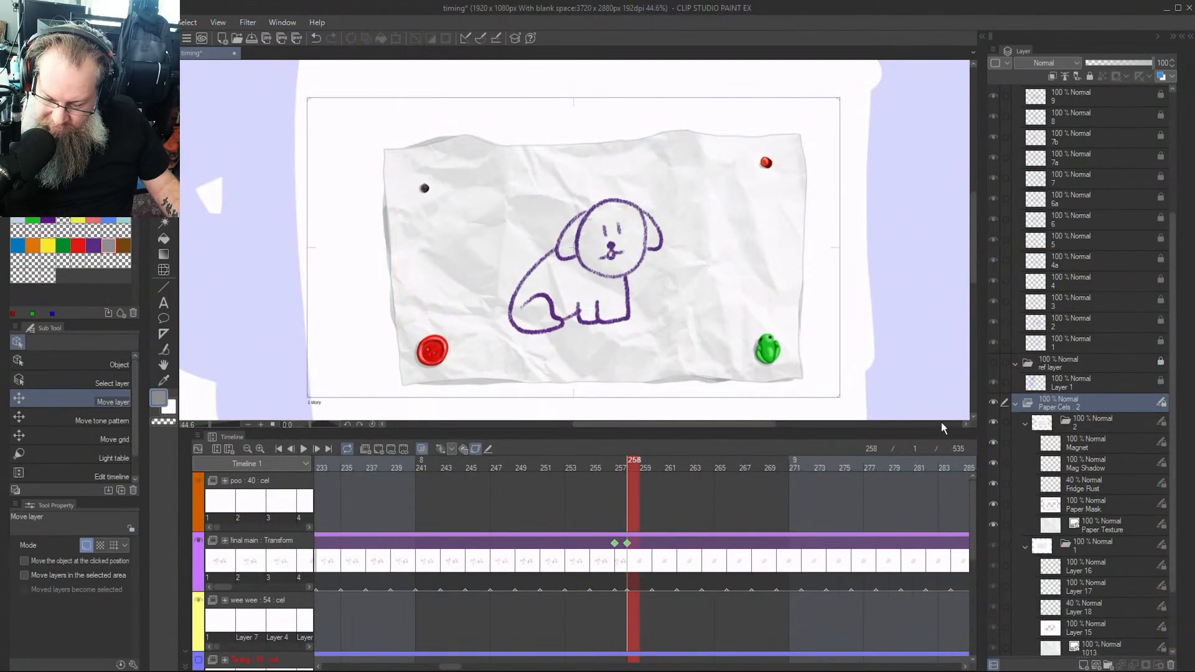
mouse_move(636, 465)
mouse_down()
mouse_move(595, 479)
mouse_move(640, 479)
mouse_move(595, 490)
mouse_move(498, 469)
mouse_move(558, 471)
mouse_up()
mouse_move(455, 668)
mouse_down()
mouse_move(436, 668)
mouse_move(447, 668)
mouse_up()
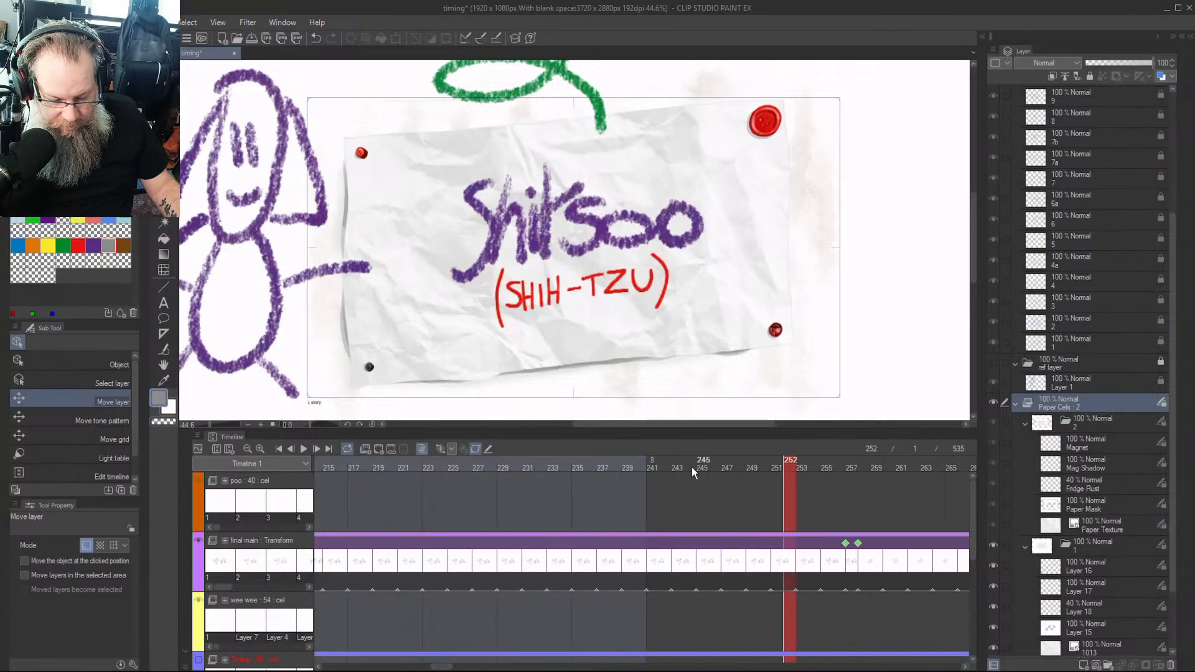
mouse_move(692, 466)
mouse_down()
mouse_move(499, 478)
mouse_move(692, 468)
mouse_up()
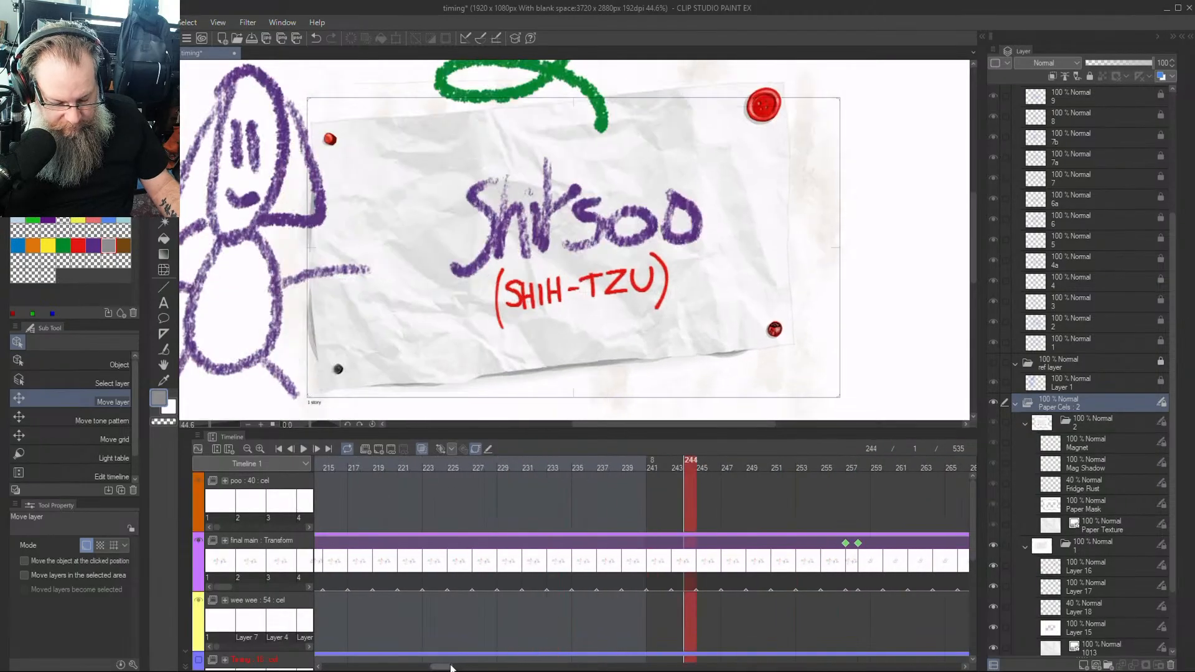
Try to copy the Paper Cels transform keyframe at frame 141
drag(451, 668, 417, 668)
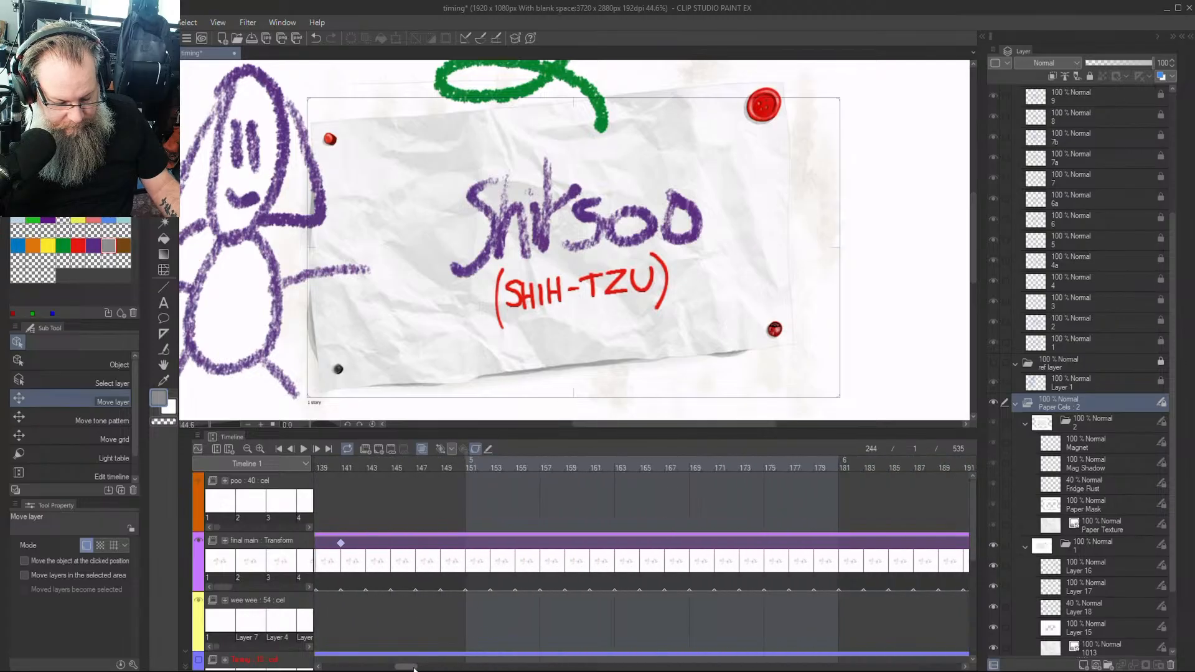
drag(413, 668, 405, 667)
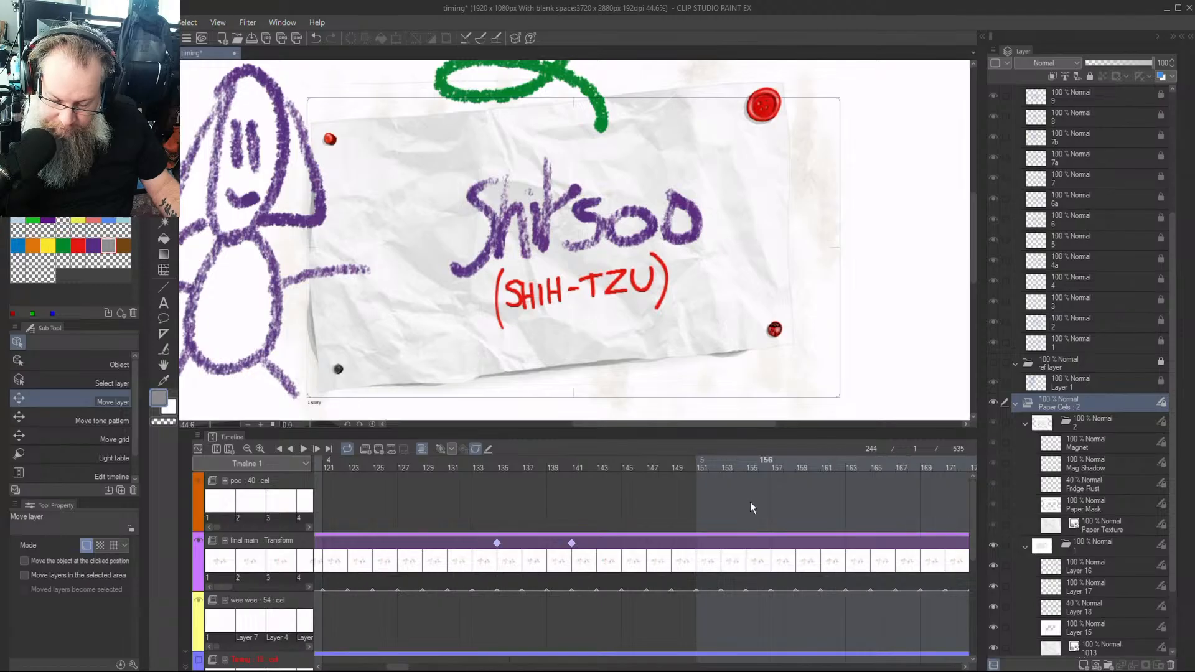
drag(723, 431, 622, 258)
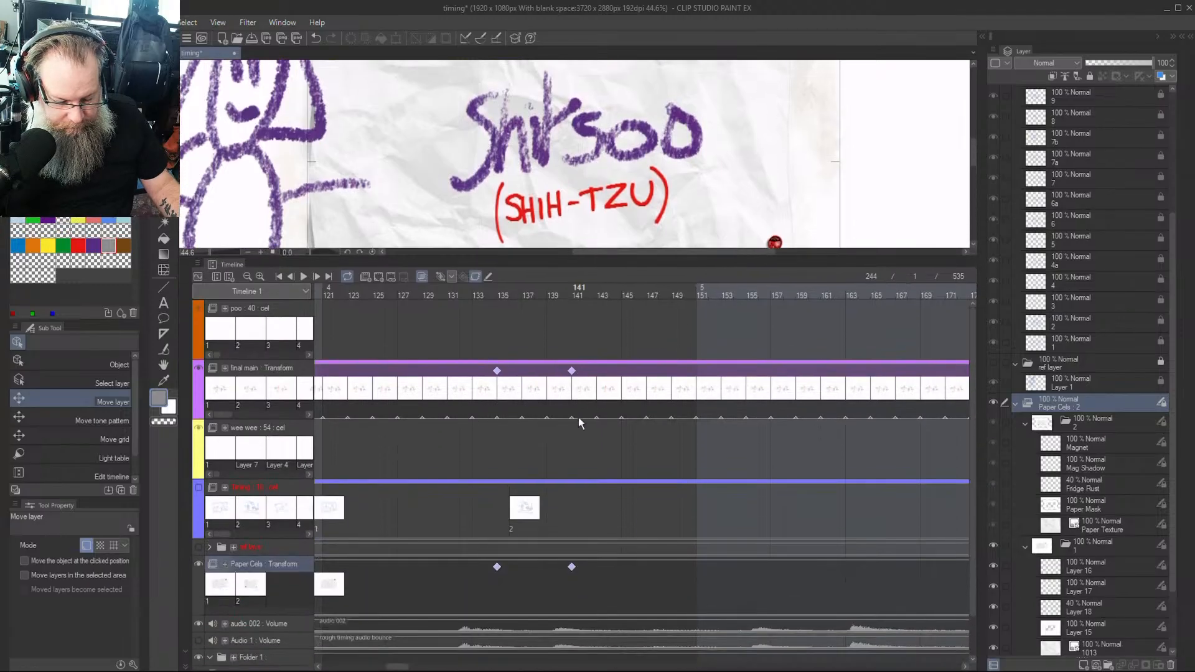
click(572, 565)
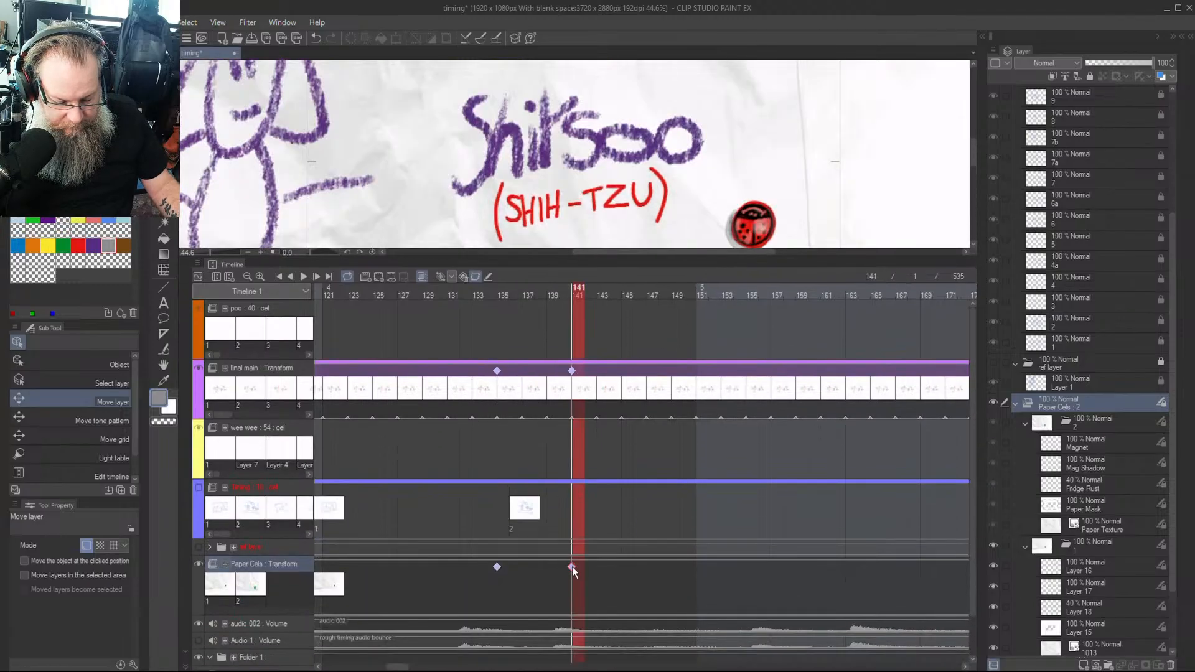
right_click(572, 566)
click(626, 376)
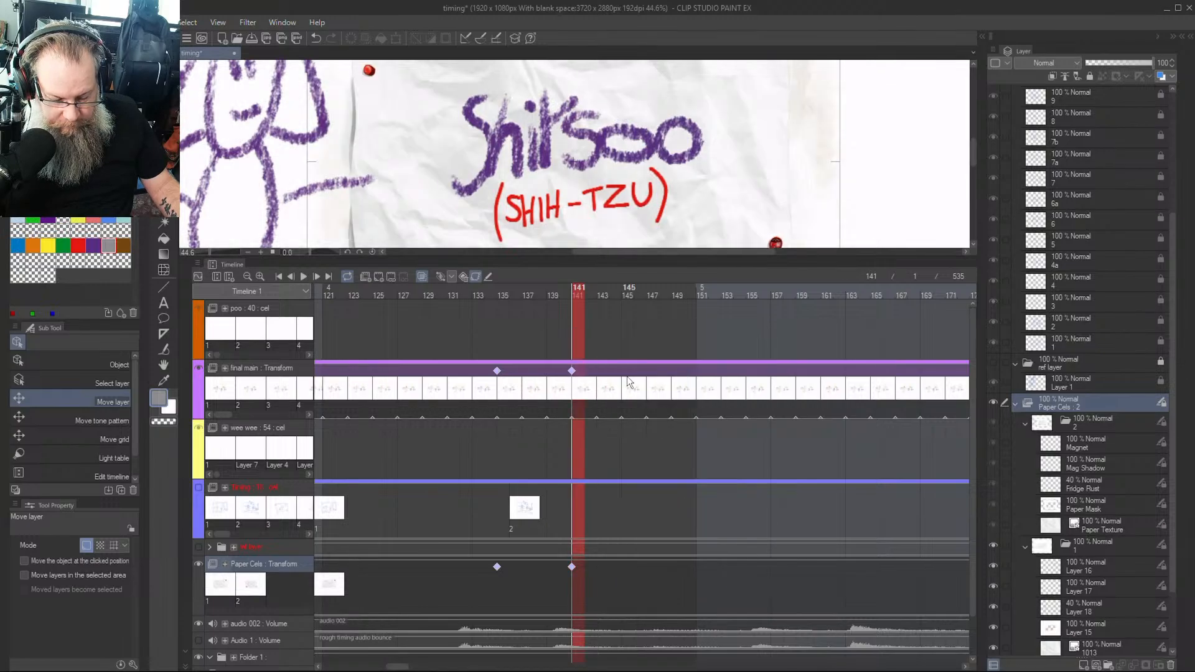
click(628, 382)
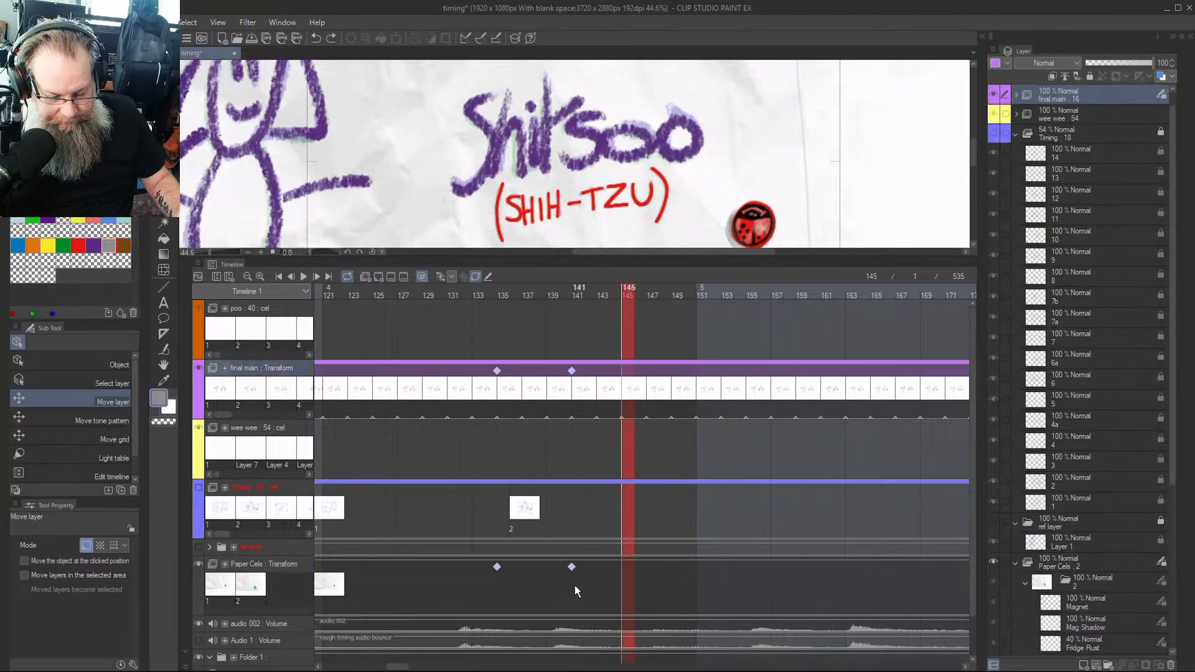
Copy the Paper Cels track's transform keyframe at frame 141
click(572, 566)
right_click(572, 566)
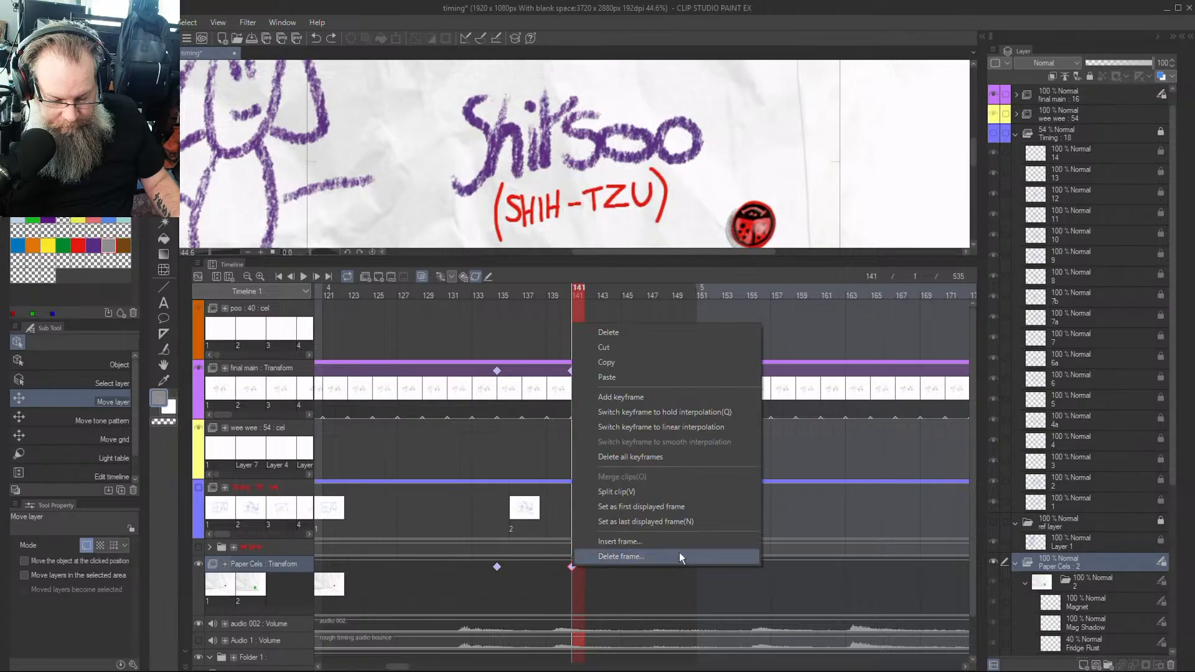
click(630, 360)
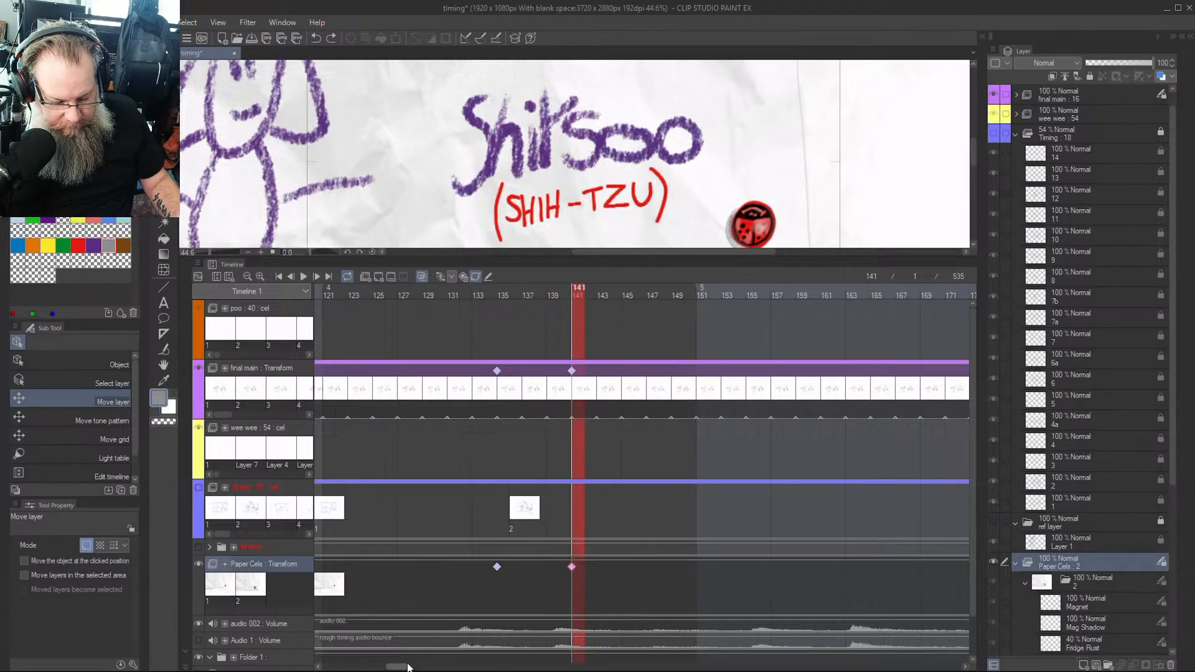
Paste the copied keyframe onto the Paper Cels track at frame 257, just before cel 2, and scrub across the change
drag(406, 666, 455, 666)
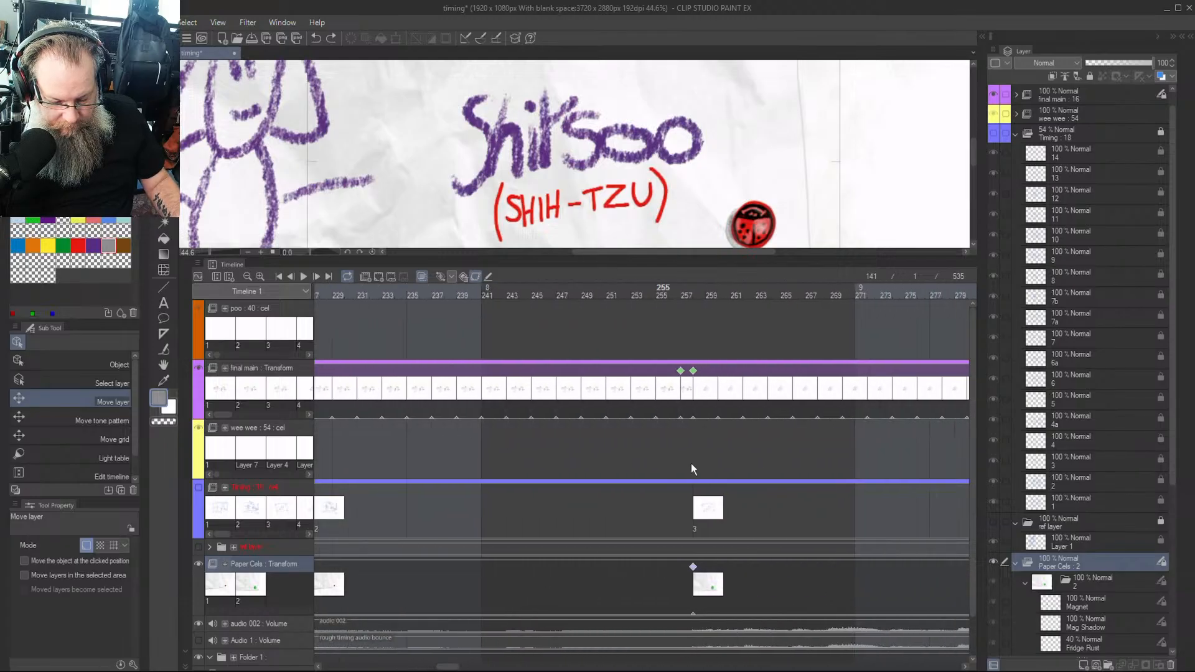
click(684, 292)
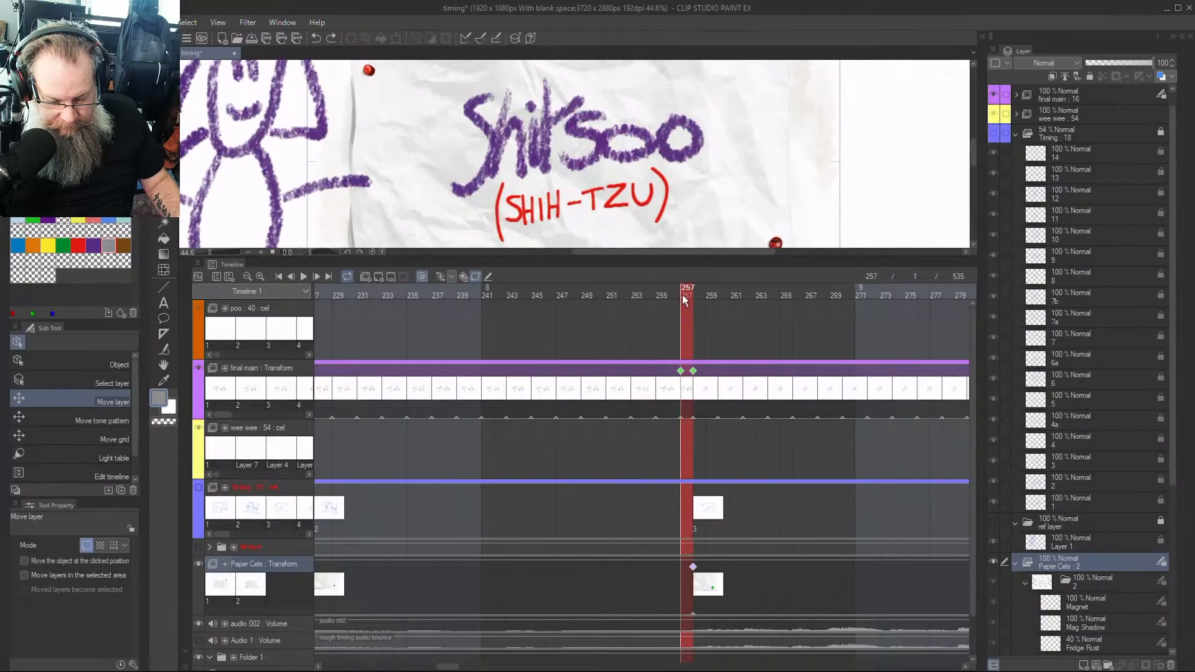
right_click(681, 565)
click(718, 377)
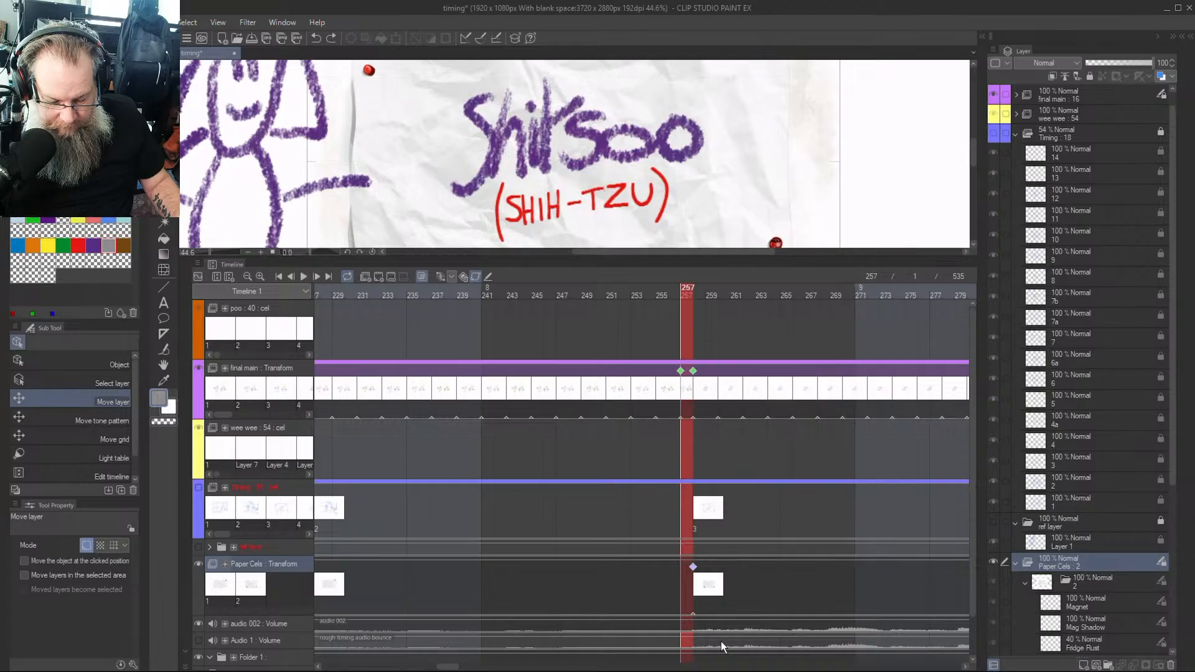
mouse_move(686, 292)
mouse_down()
mouse_move(670, 295)
mouse_move(703, 318)
mouse_up()
click(689, 321)
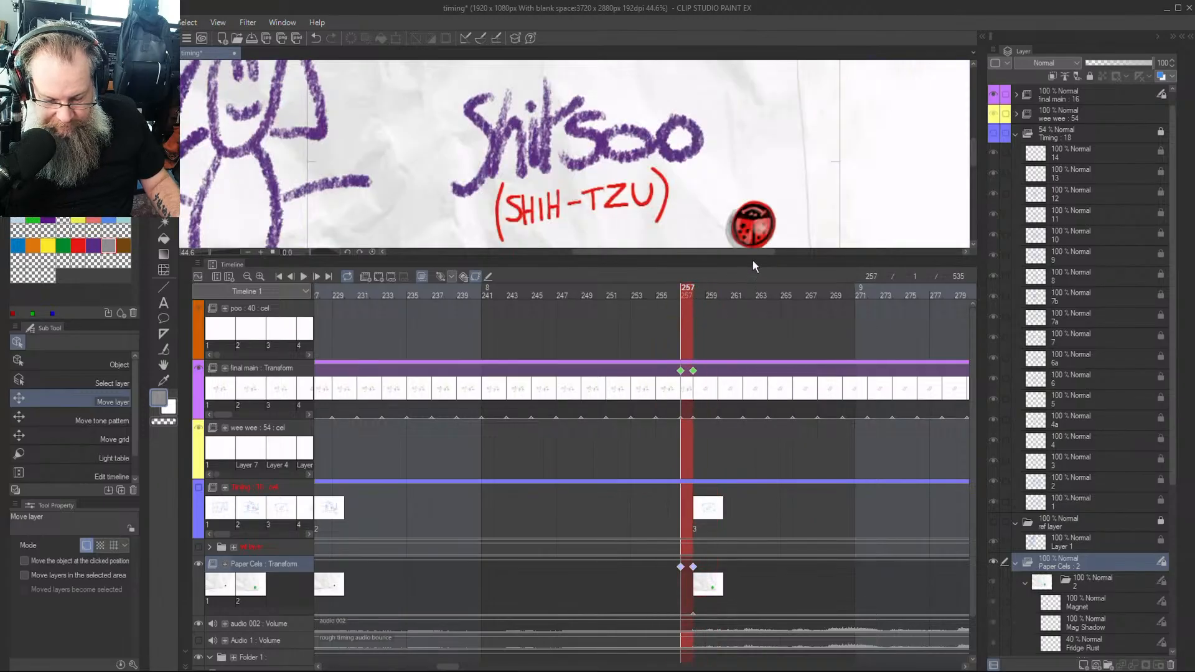
Enlarge the canvas view, scrub past frame 257, and play the animation from the start to check the first paper
drag(752, 260, 753, 496)
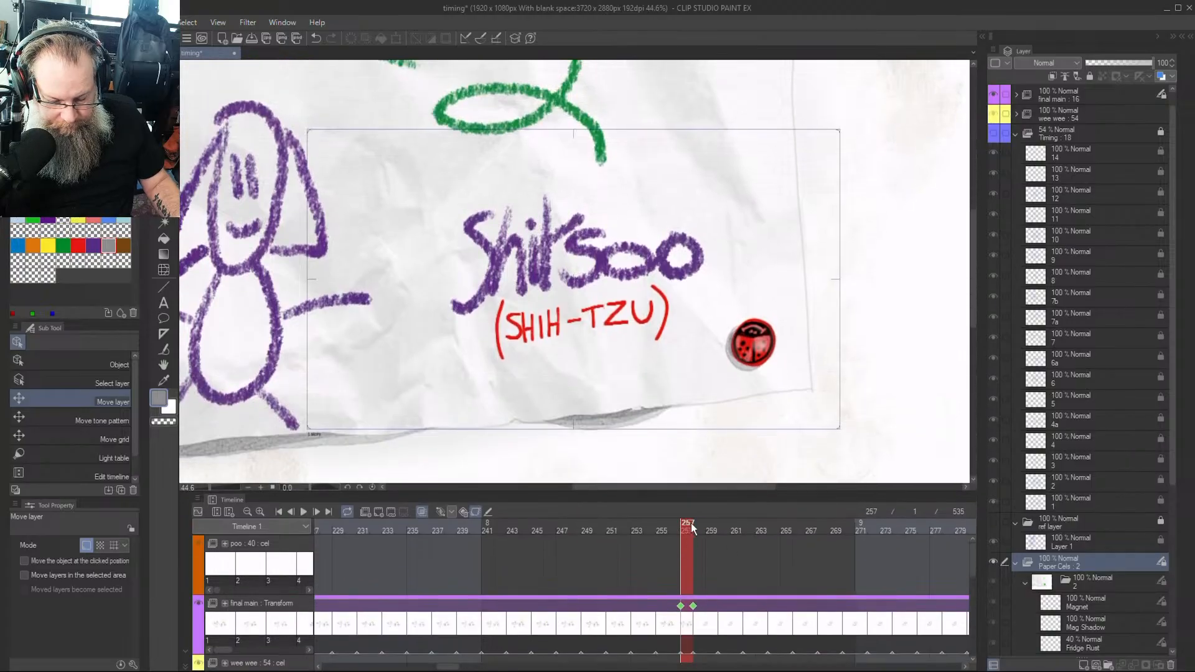
mouse_move(691, 527)
mouse_down()
mouse_move(840, 554)
mouse_move(895, 546)
mouse_move(715, 529)
mouse_up()
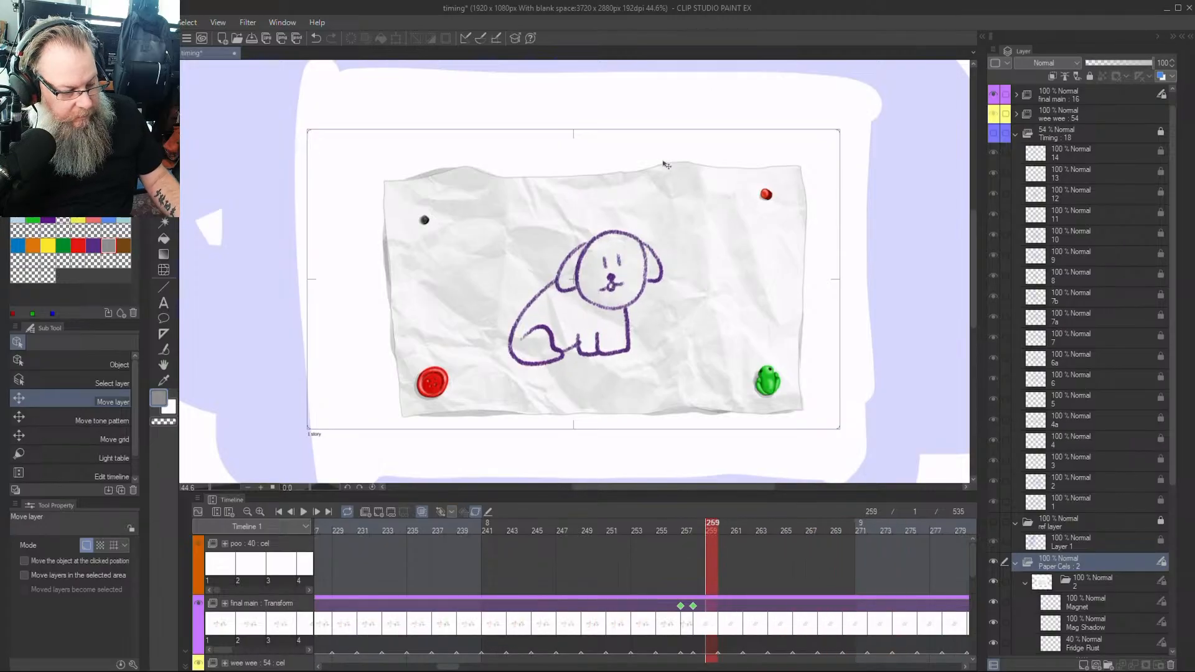
key(Home)
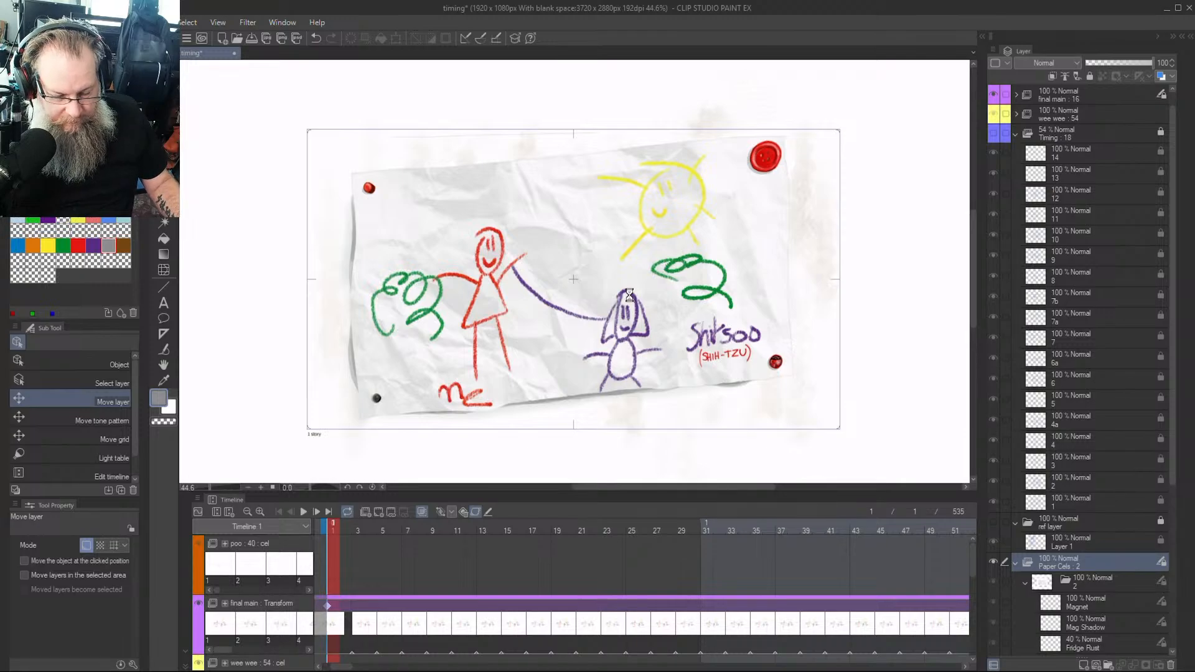
key(space)
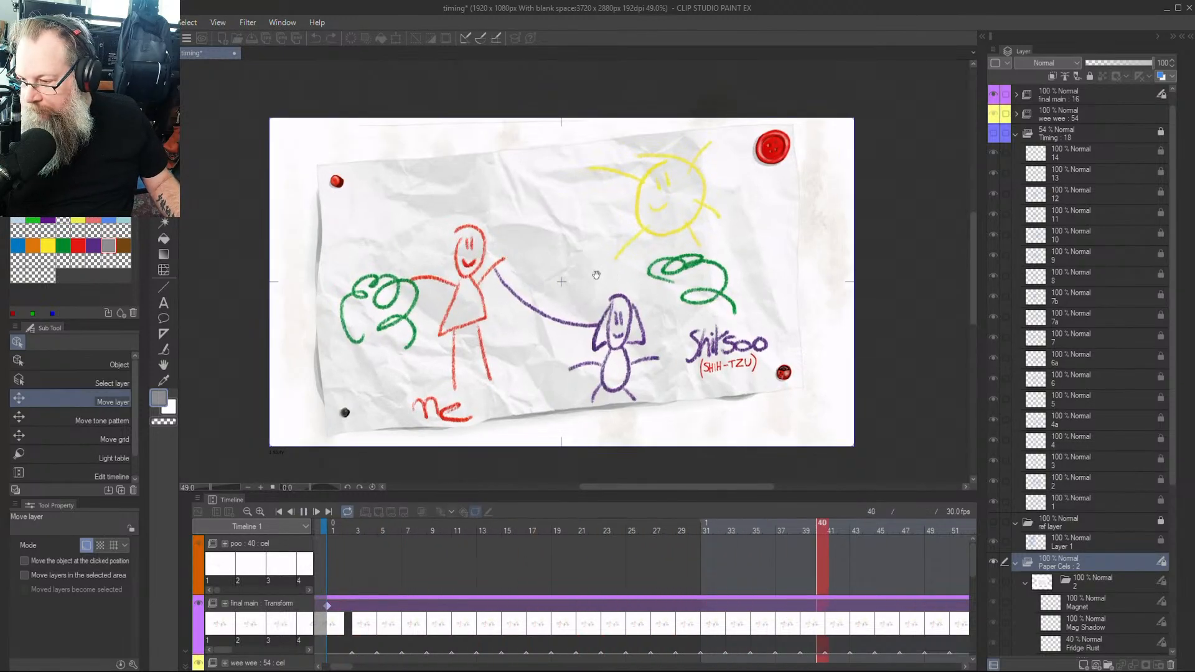
scroll(570, 318, up, 1)
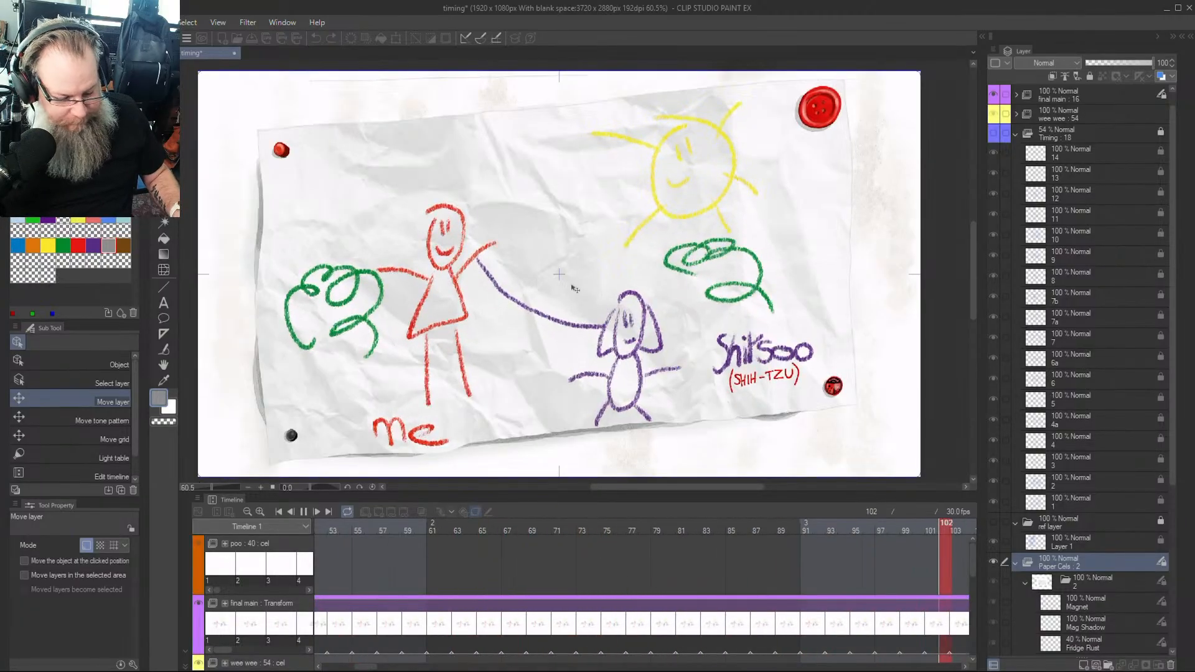
key(space)
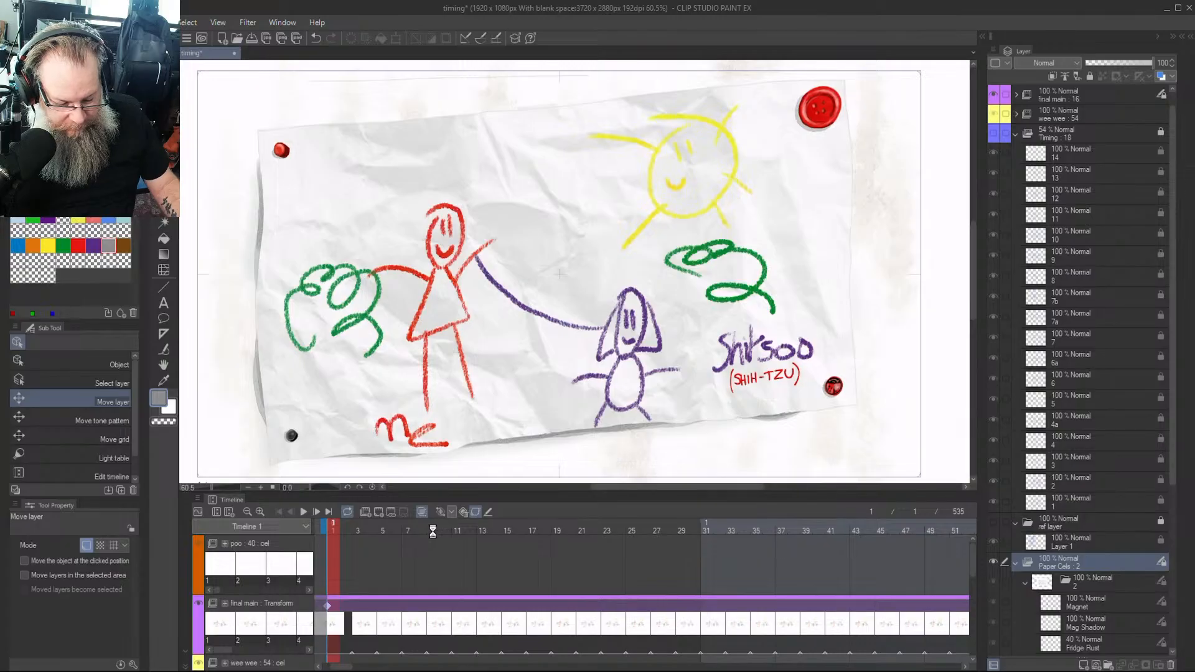
key(space)
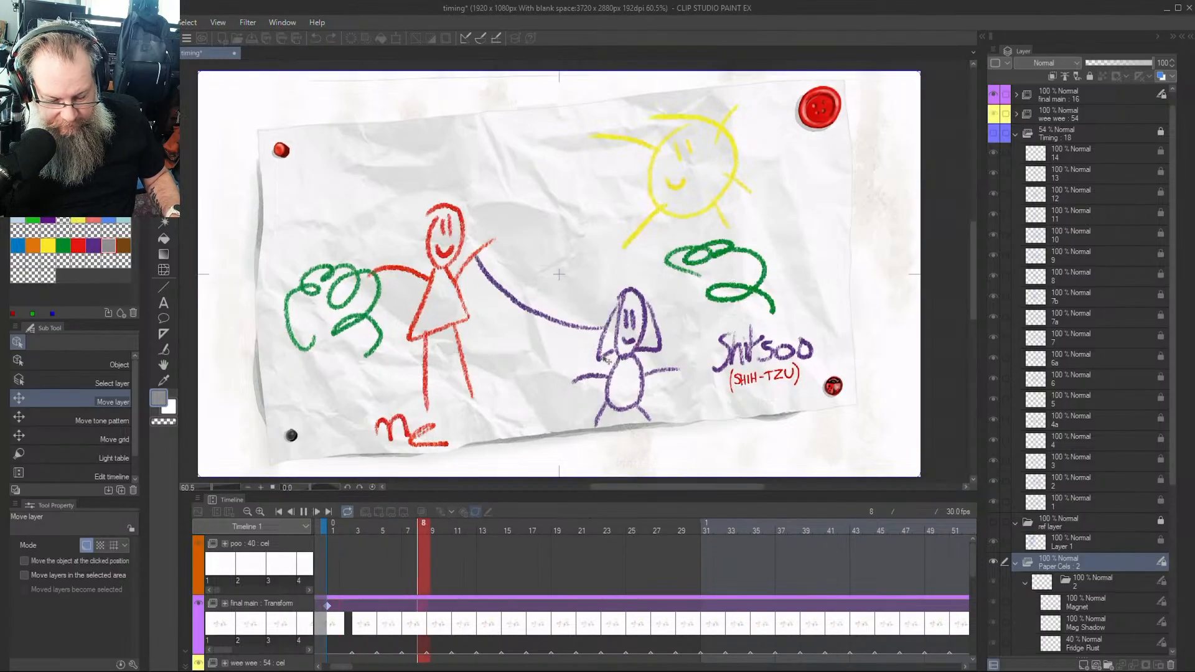
click(697, 544)
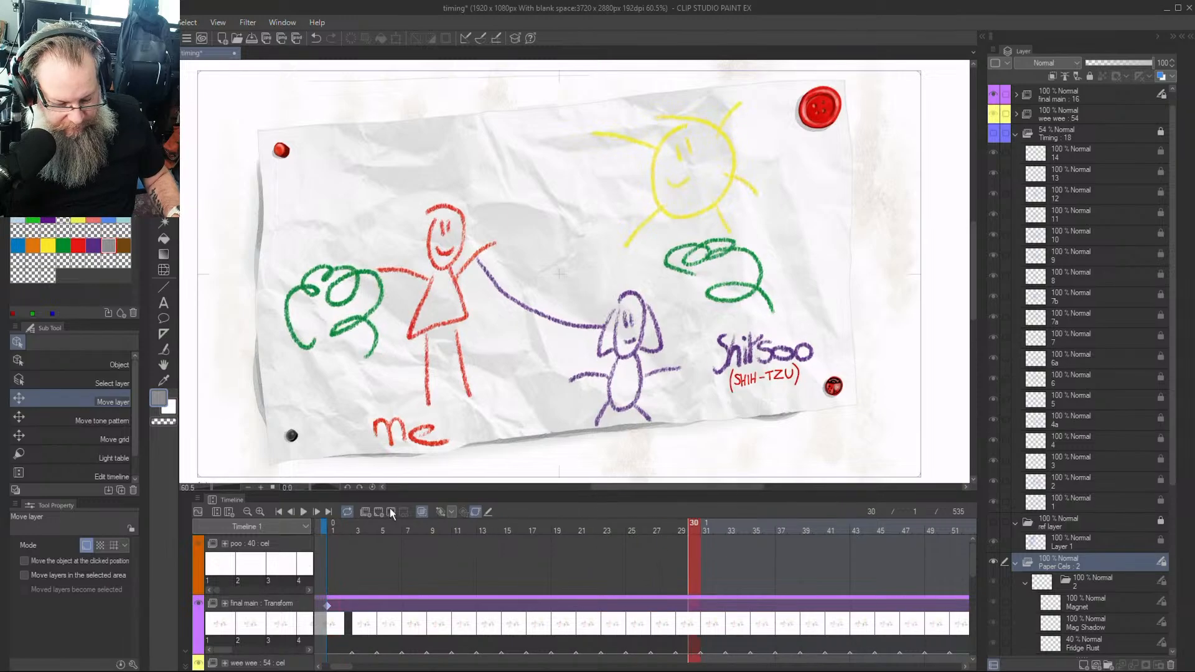
Zoom out the timeline and scrub between frames 257 and 258 and onward to frame 343 to check the paper change
click(247, 511)
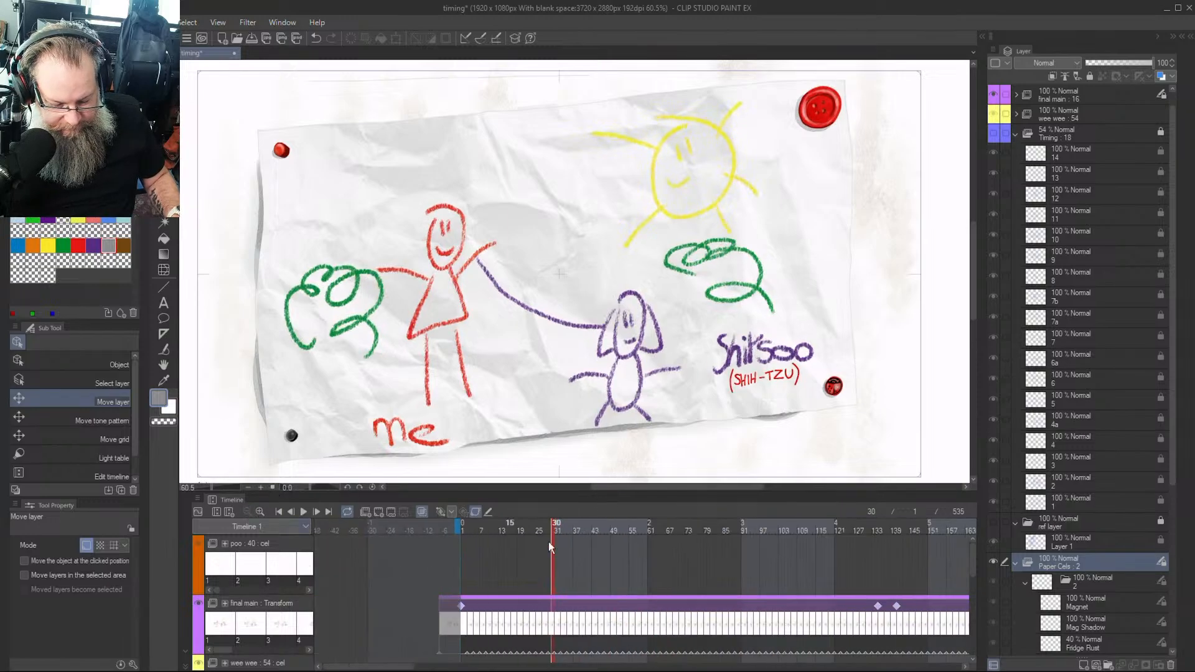
drag(605, 528, 913, 540)
drag(1030, 541, 1062, 520)
click(588, 529)
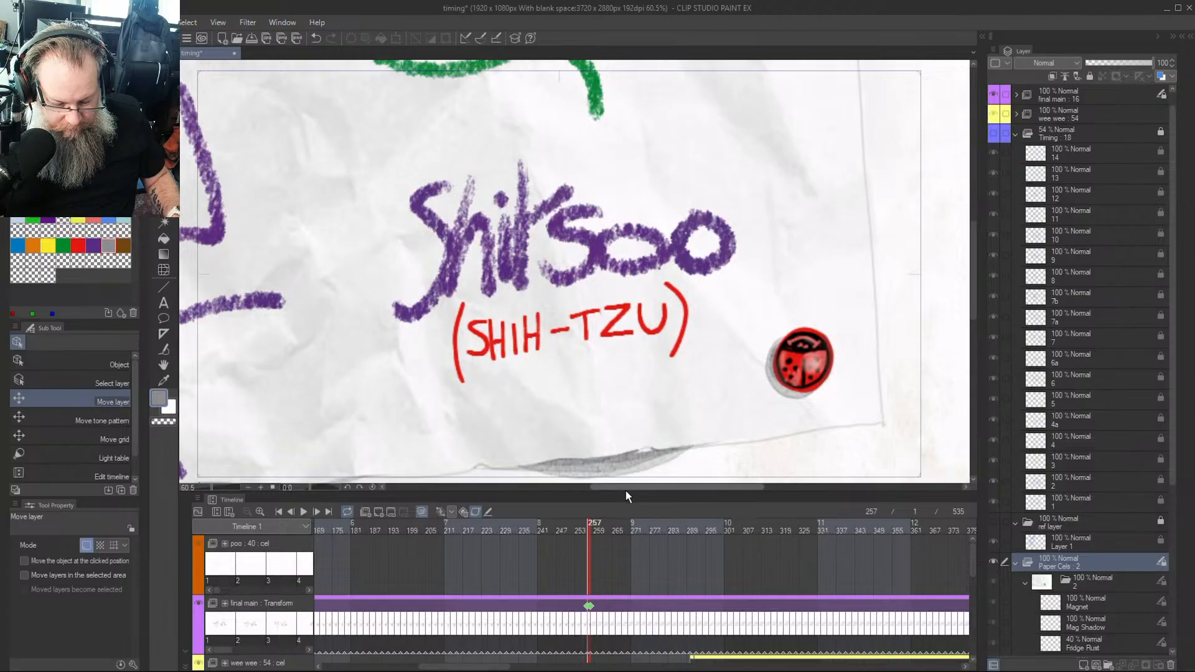
drag(625, 492, 669, 232)
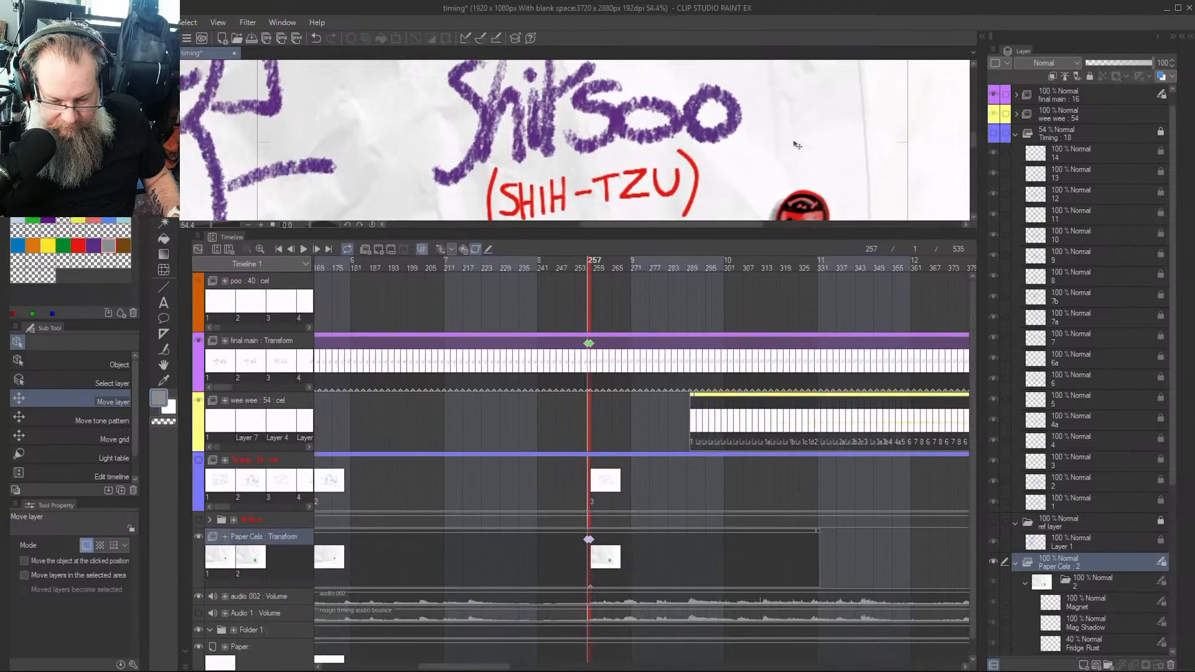
scroll(765, 118, down, 5)
scroll(761, 134, down, 1)
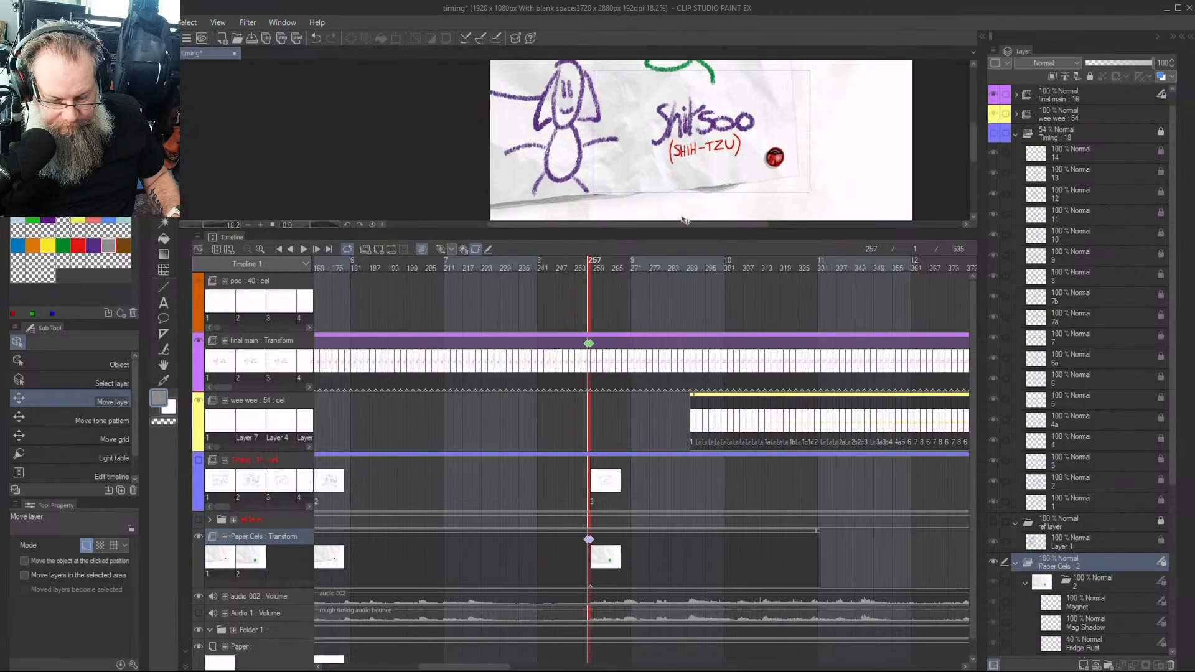
click(596, 268)
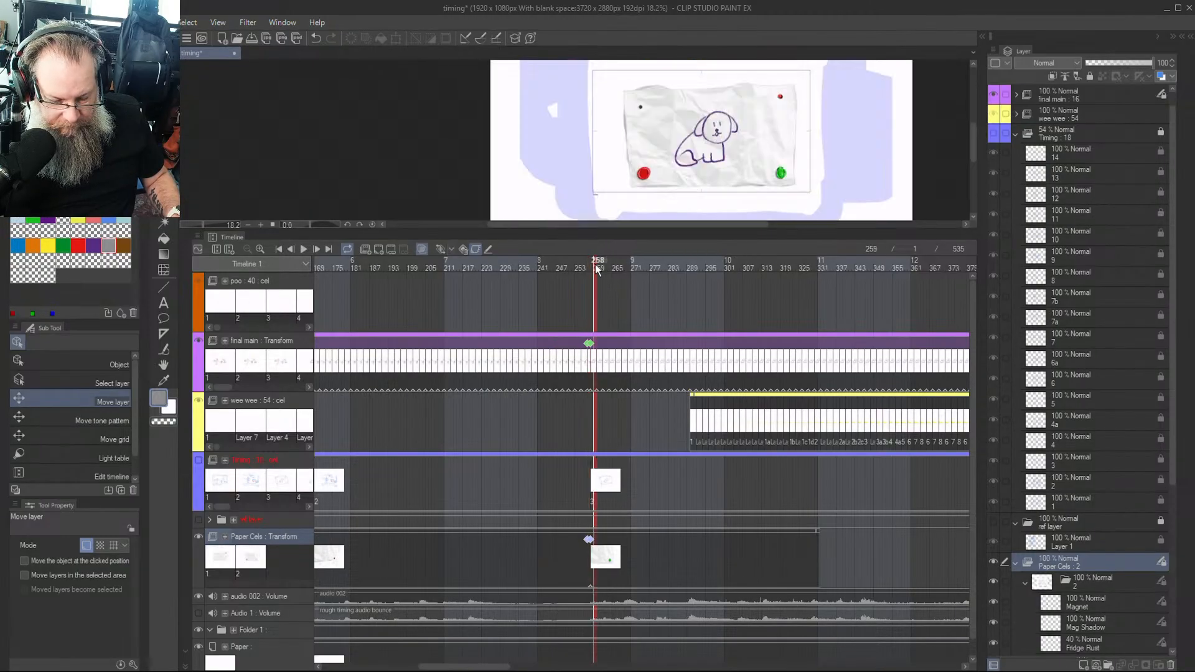
click(589, 265)
click(594, 265)
drag(599, 274, 855, 300)
Extend the Paper Cels clip to end at frame 395, just before the Timing track's cel 5, and scrub up to it
drag(492, 666, 542, 666)
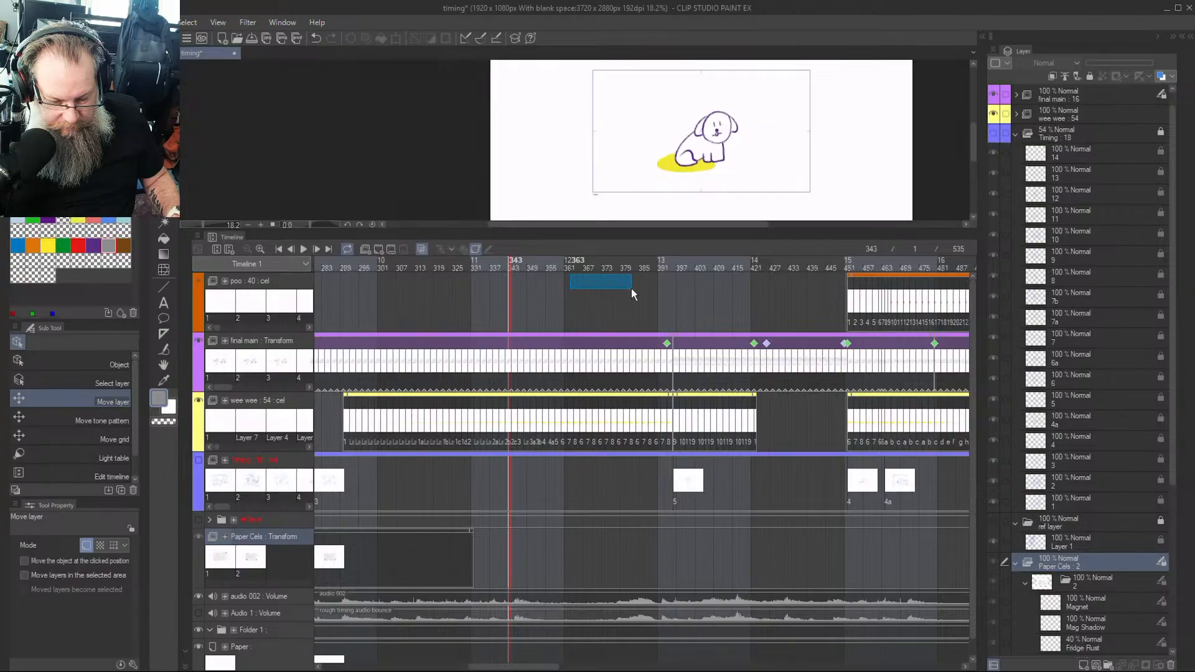
drag(578, 271, 677, 274)
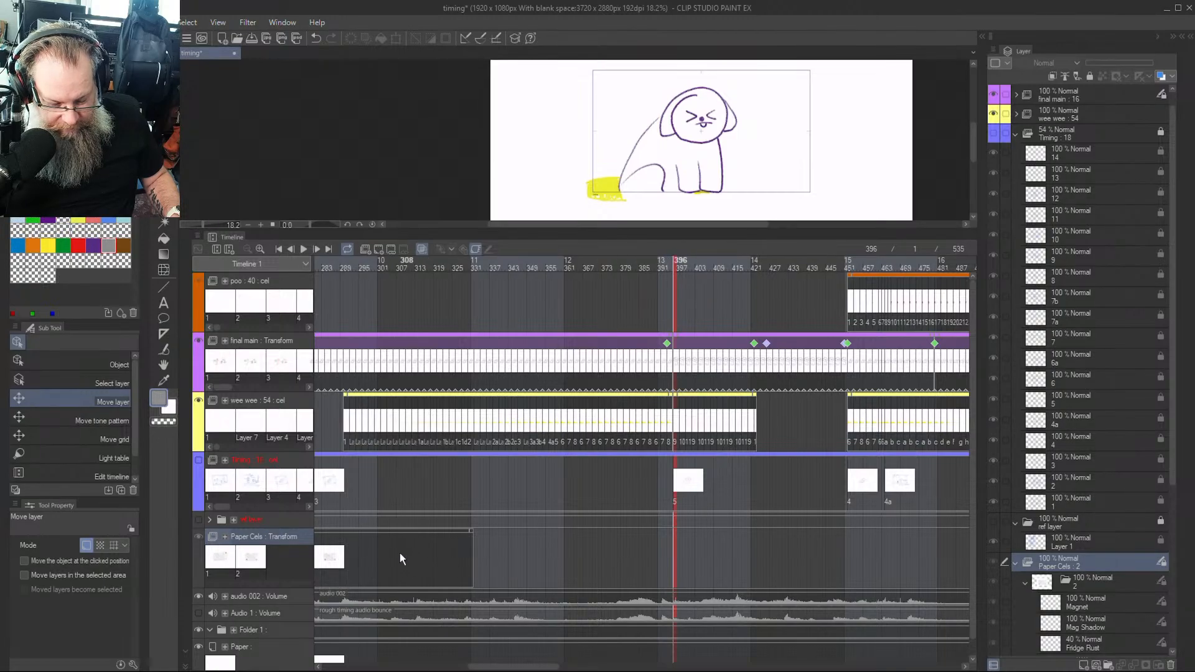
drag(473, 532, 698, 565)
drag(646, 265, 660, 295)
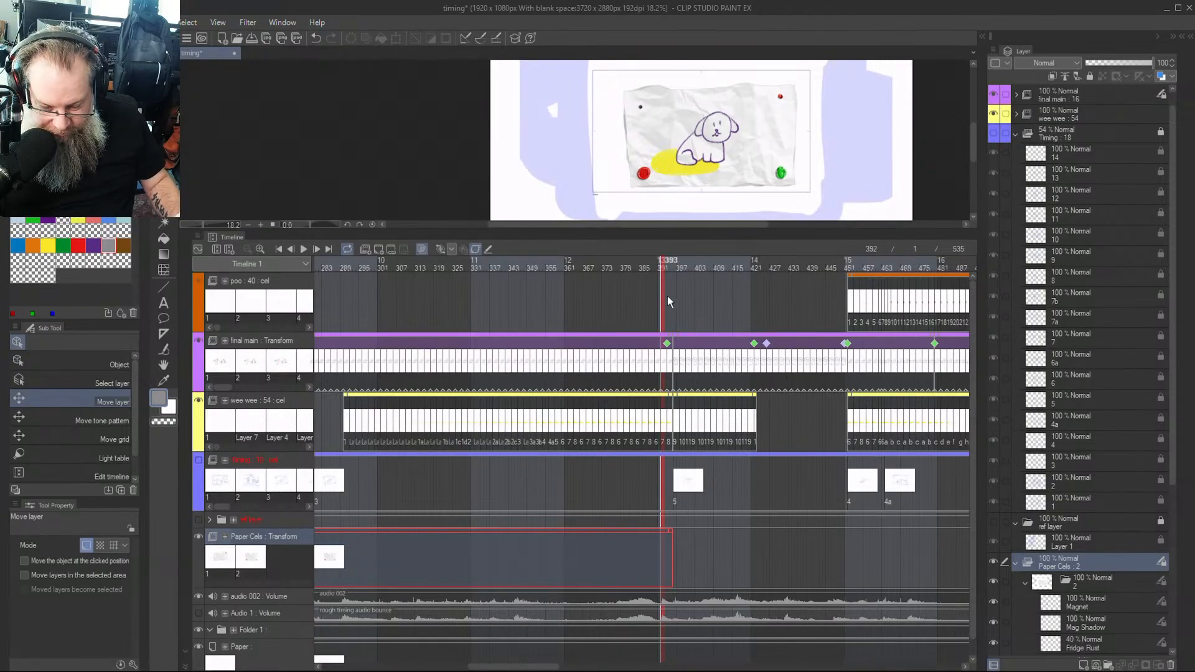
drag(668, 274, 671, 262)
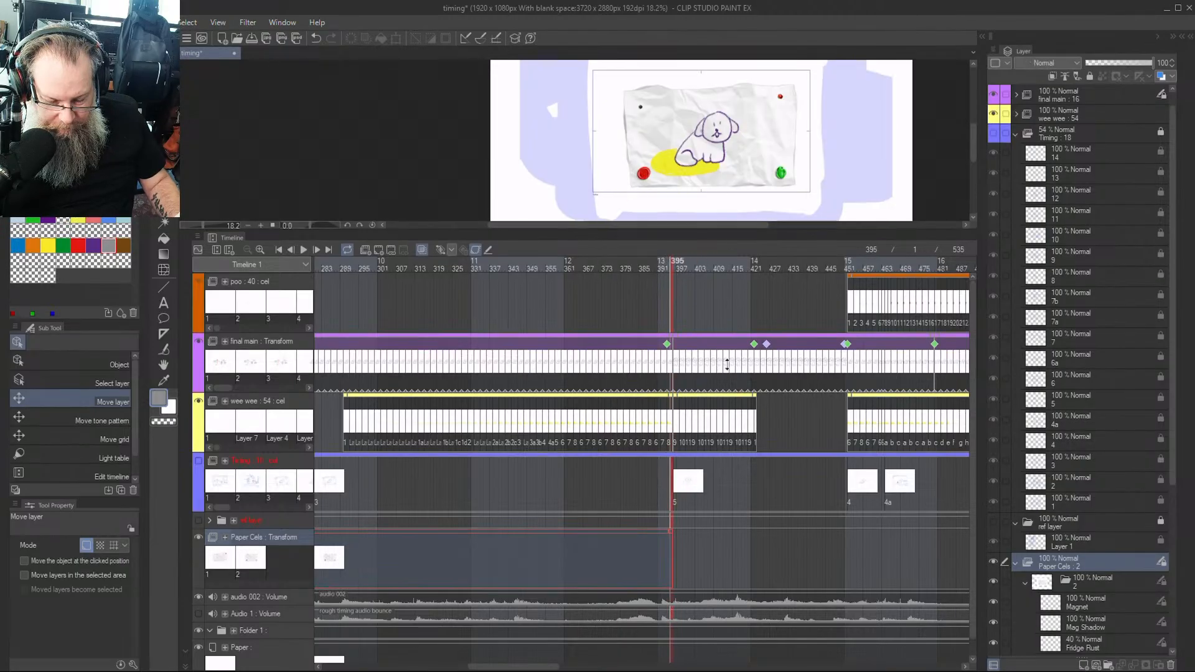
Extend the Paper Cels clip to the end of the final main track's clip and scrub through the added section
drag(730, 229, 732, 310)
mouse_move(677, 361)
mouse_down()
mouse_move(648, 358)
mouse_move(677, 360)
mouse_move(658, 367)
mouse_move(677, 380)
mouse_move(771, 385)
mouse_move(859, 417)
mouse_move(643, 454)
mouse_move(674, 477)
mouse_move(678, 619)
mouse_move(917, 622)
mouse_up()
drag(849, 361, 915, 405)
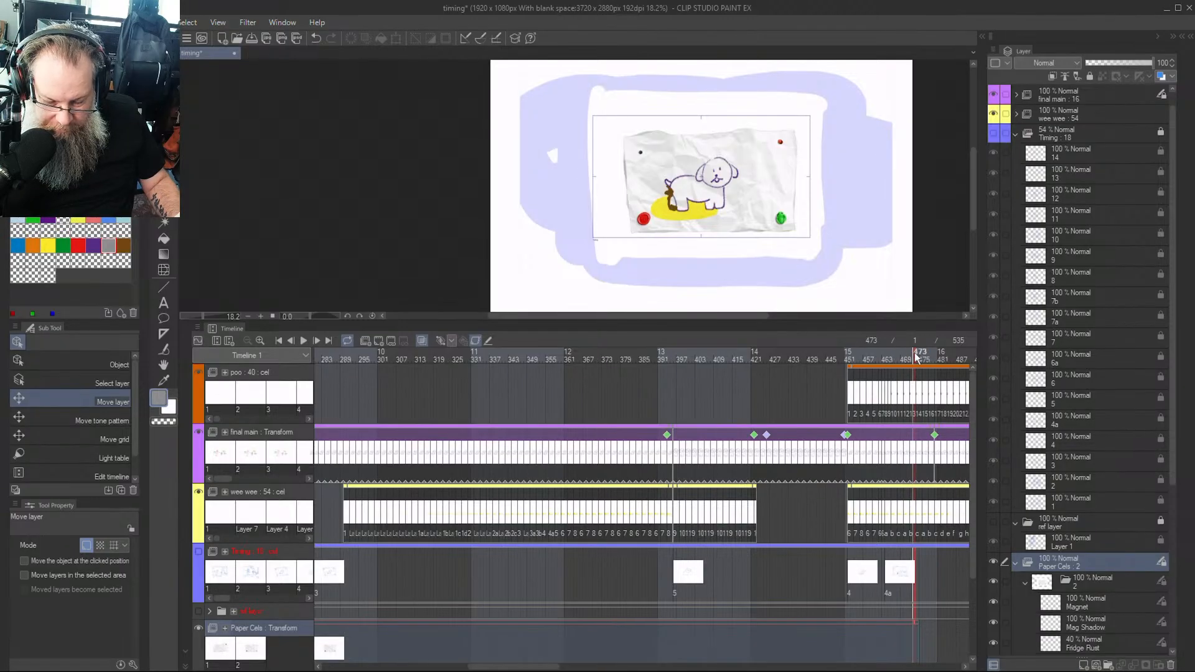
drag(915, 358, 901, 449)
drag(515, 666, 567, 669)
drag(553, 622, 671, 622)
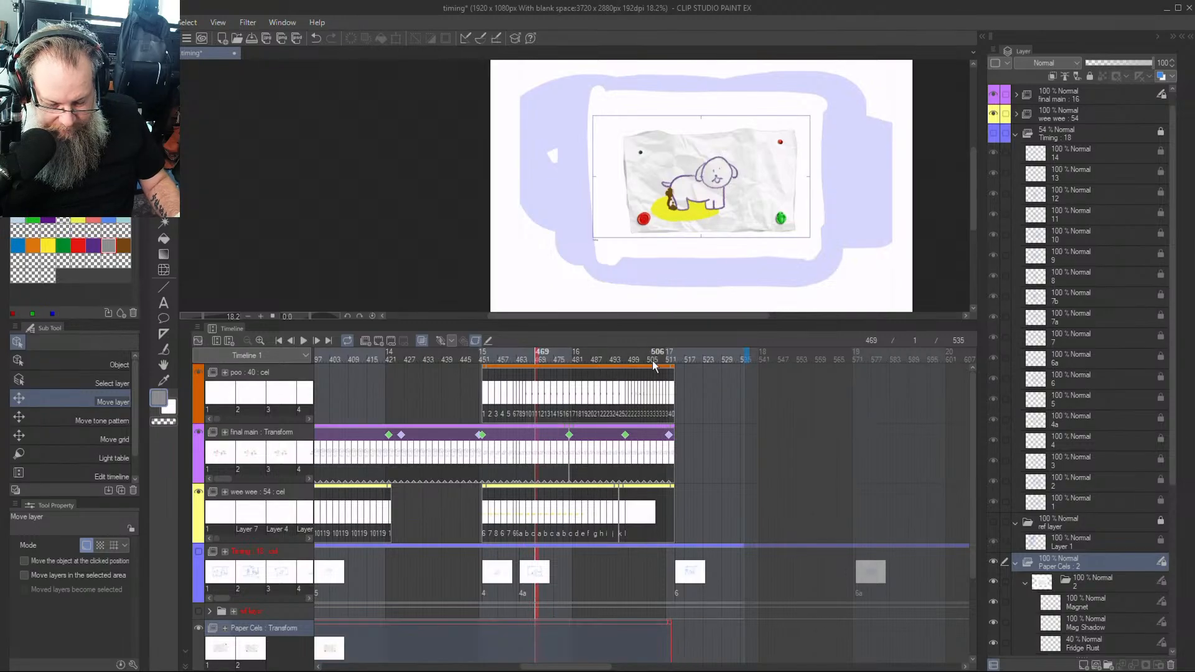
drag(654, 366, 551, 358)
Scrub back to the dog's pose change and step across frames 394 to 396 to compare it with the paper
drag(595, 665, 554, 666)
drag(593, 354, 601, 384)
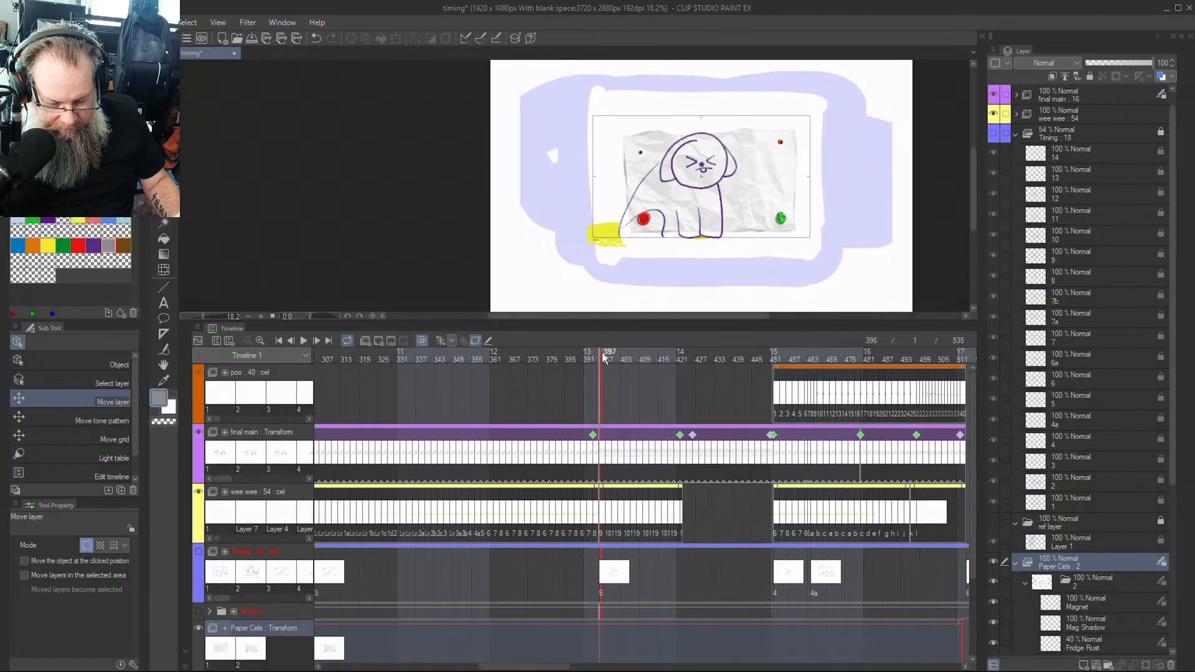
drag(603, 356, 594, 357)
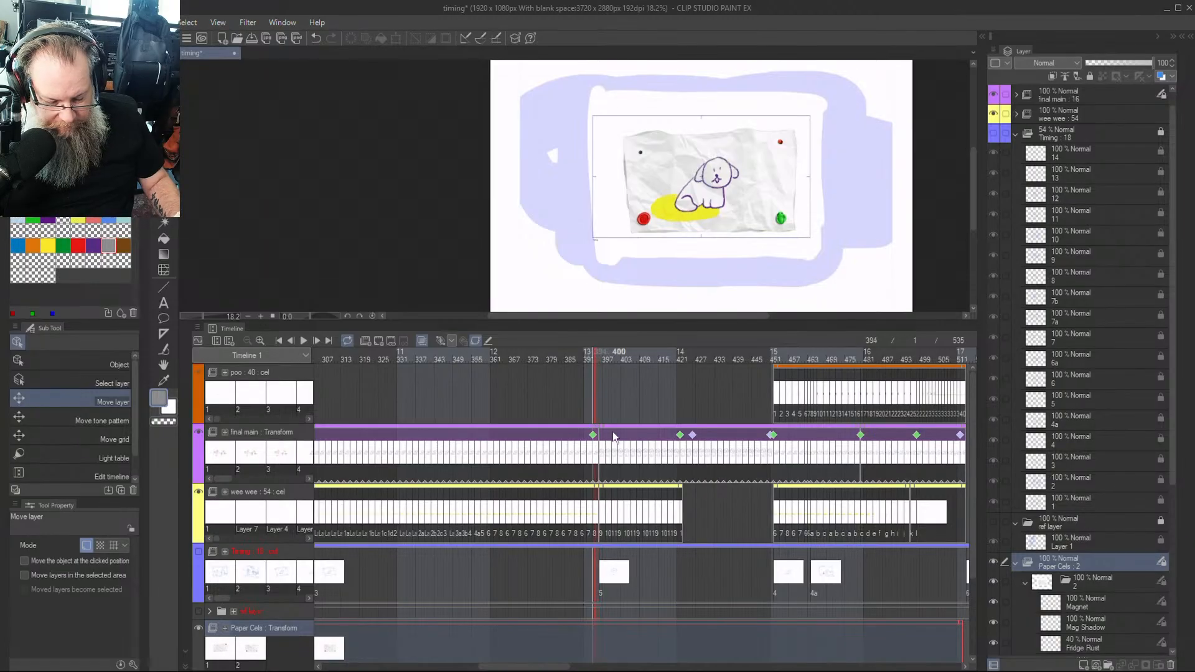
key(Right)
key(Right)
key(Left)
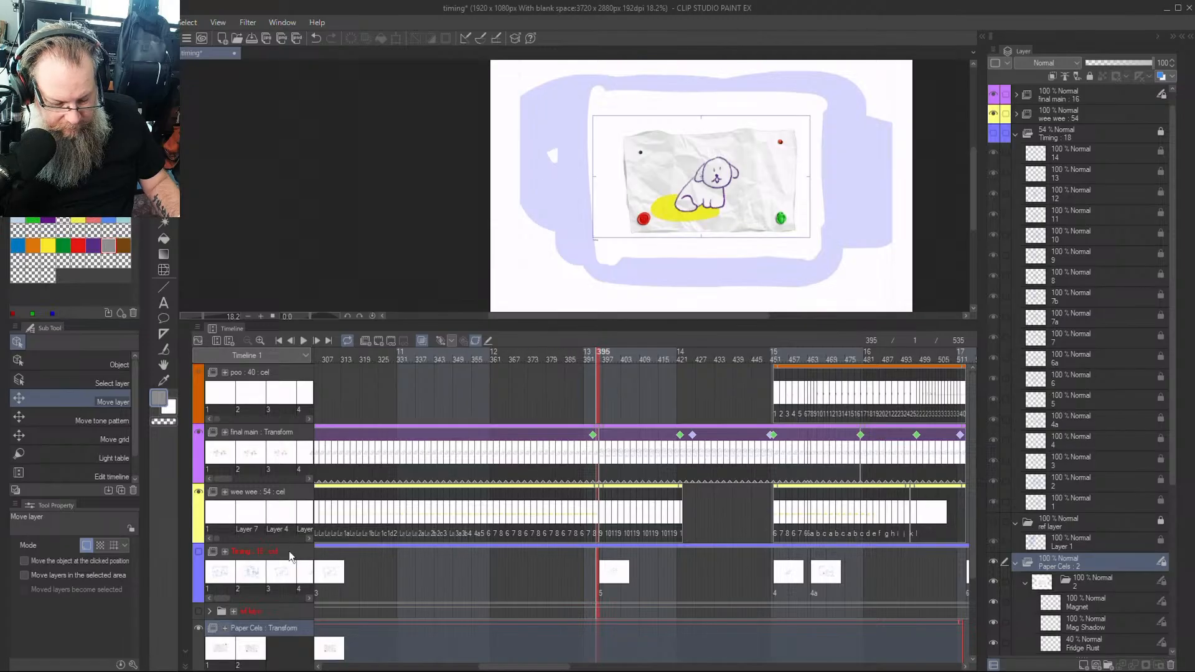
click(284, 608)
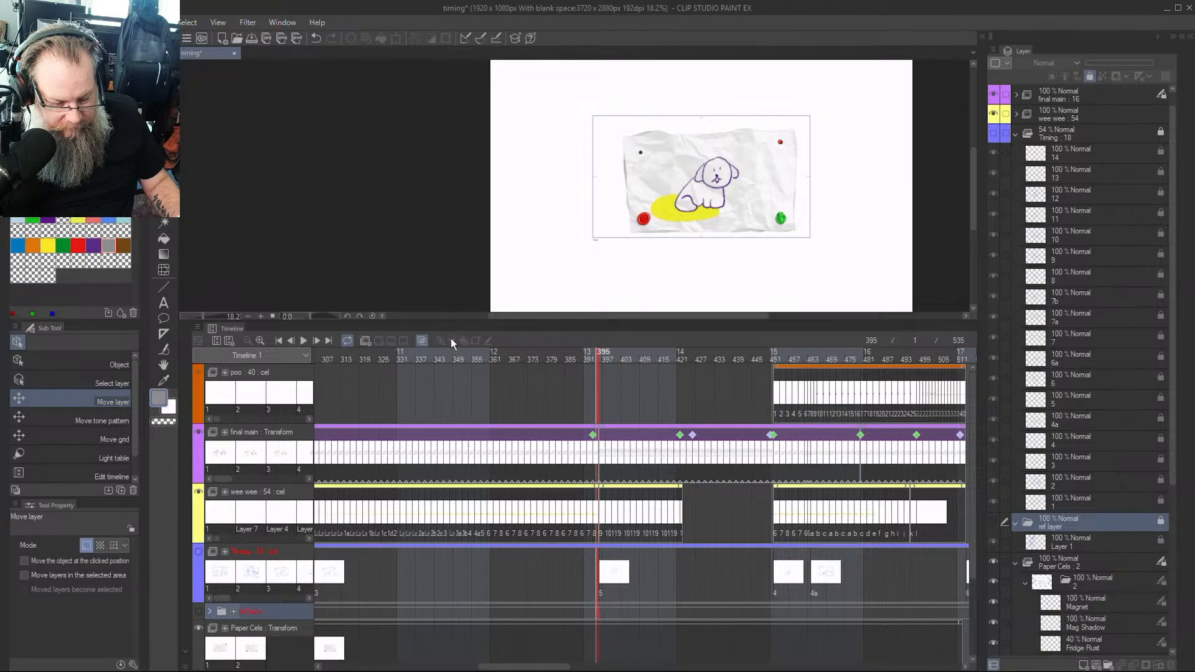
scroll(1089, 524, down, 1)
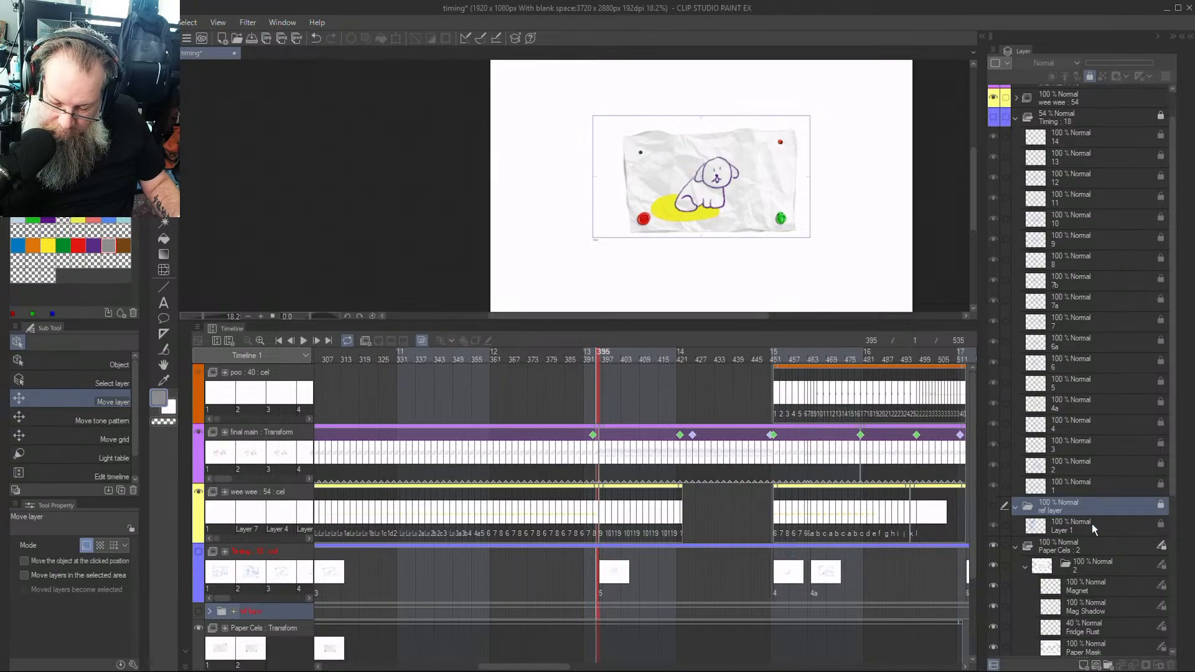
click(1080, 530)
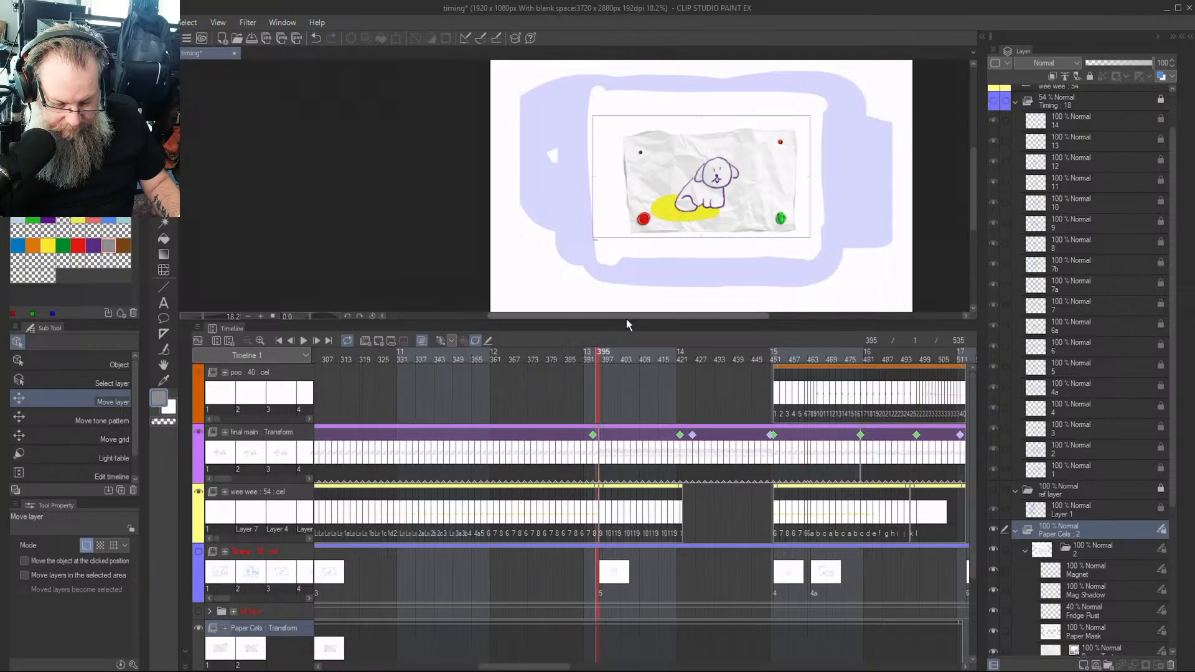
Add a transform keyframe with linear interpolation to the Paper Cels track at frame 395, just before the dog's close-up
drag(626, 321, 632, 245)
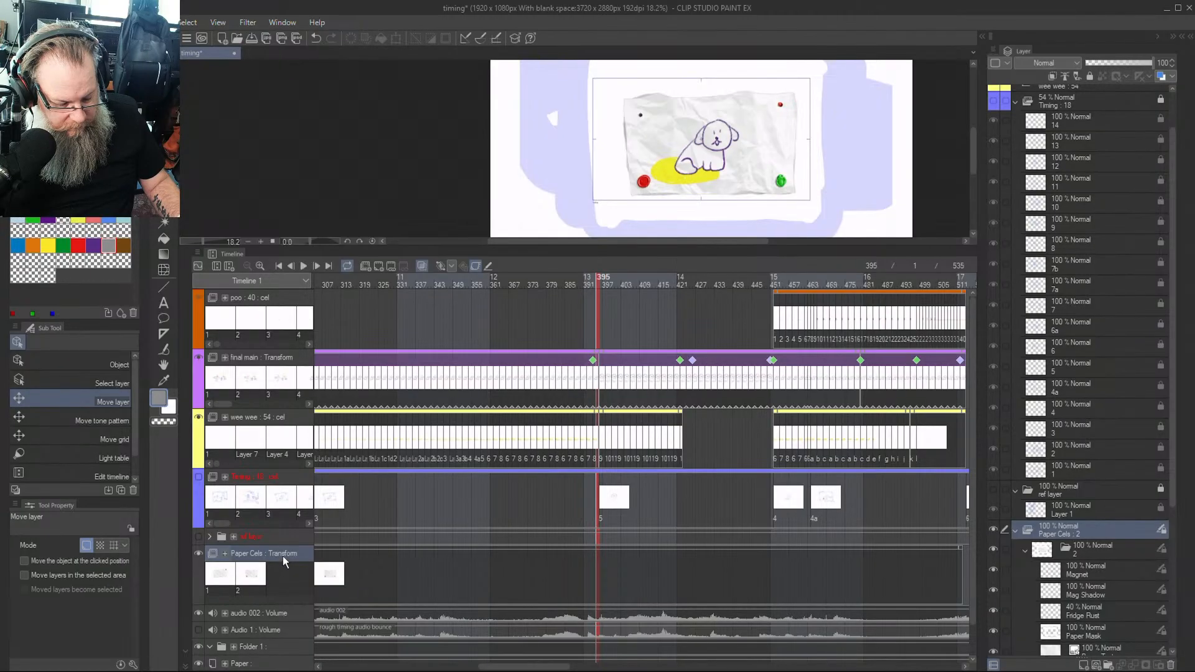
mouse_move(498, 666)
mouse_down()
mouse_move(558, 667)
mouse_move(512, 666)
mouse_up()
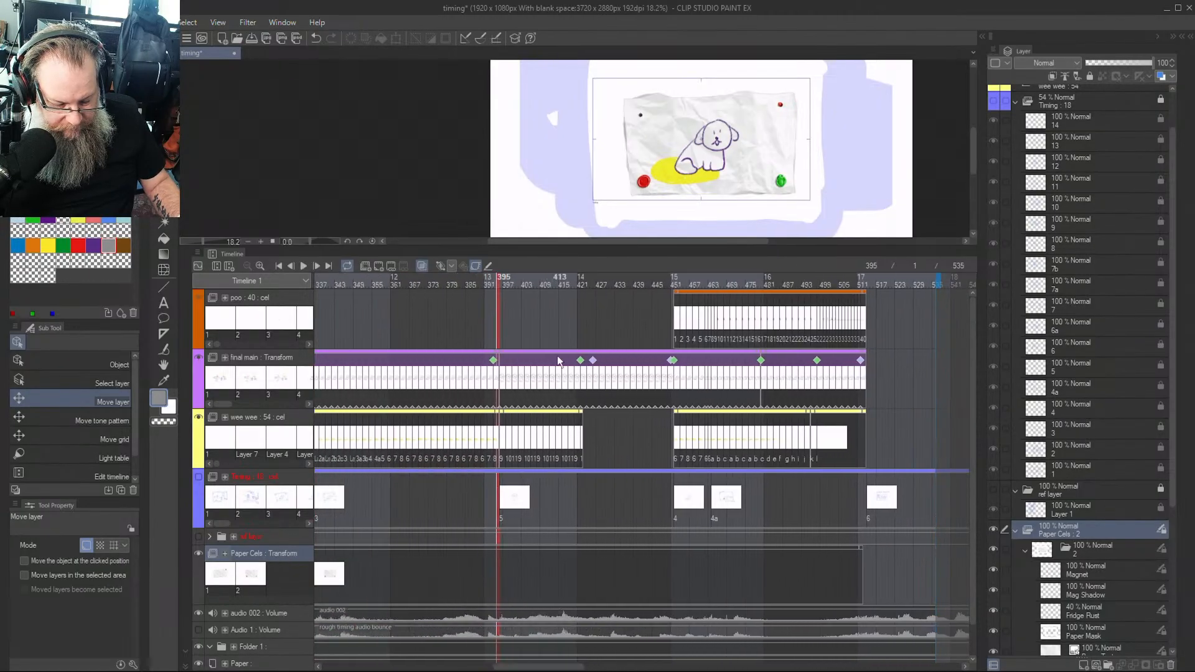
key(Right)
key(Right)
key(Left)
key(Left)
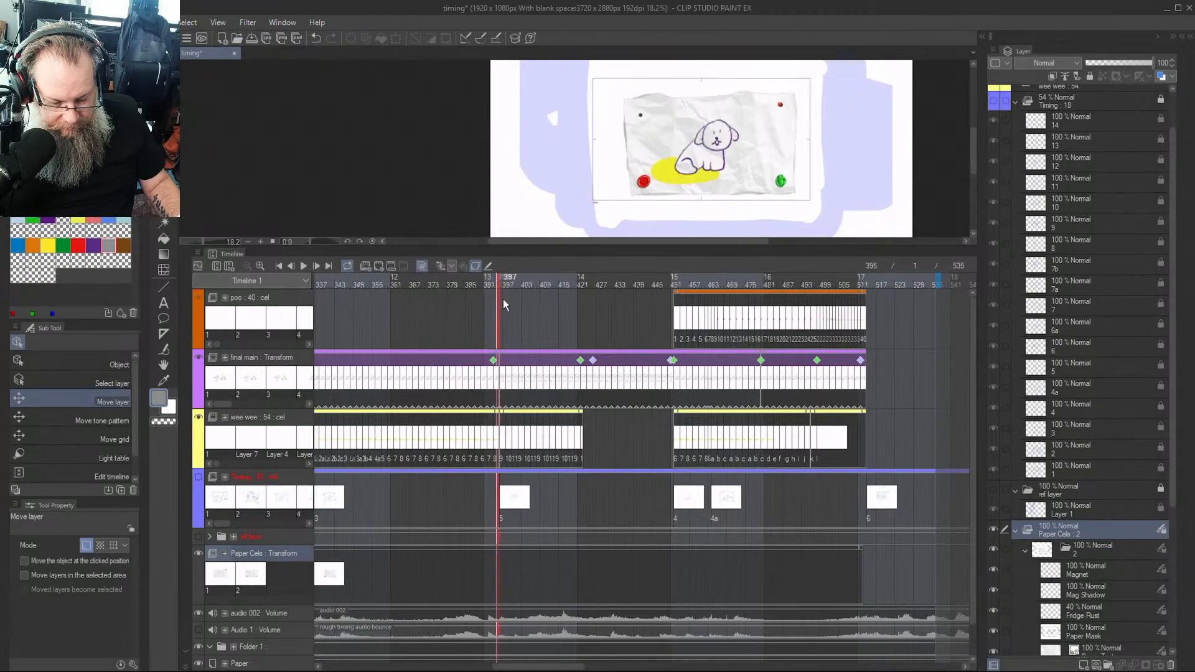
key(Right)
key(Left)
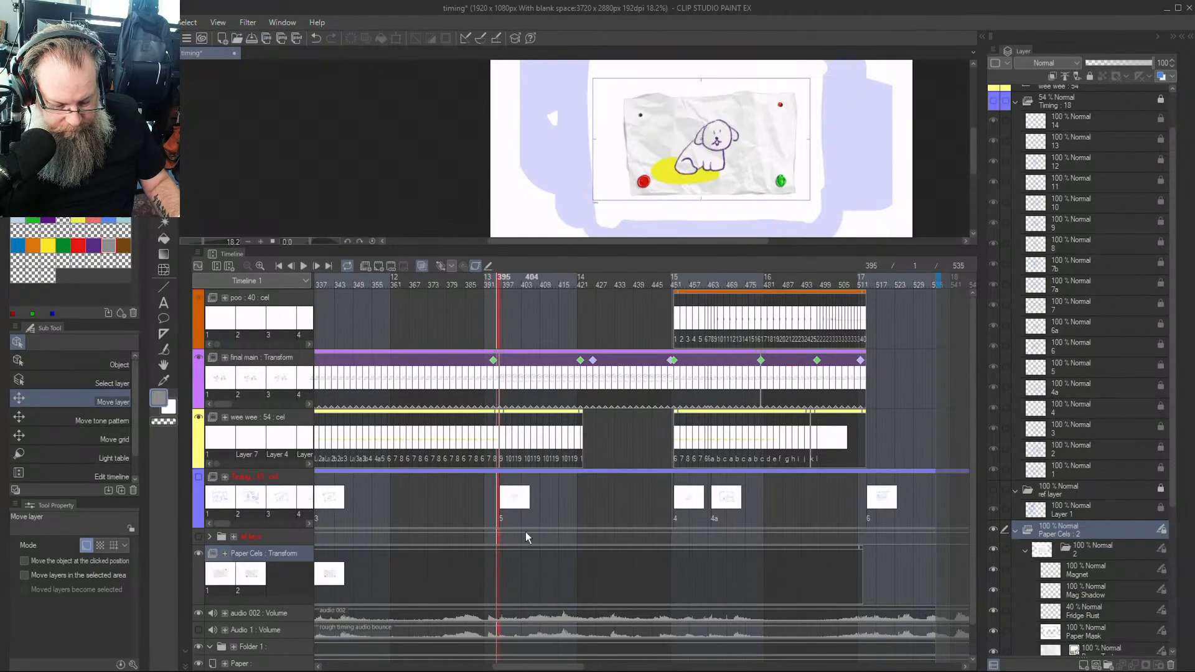
click(446, 265)
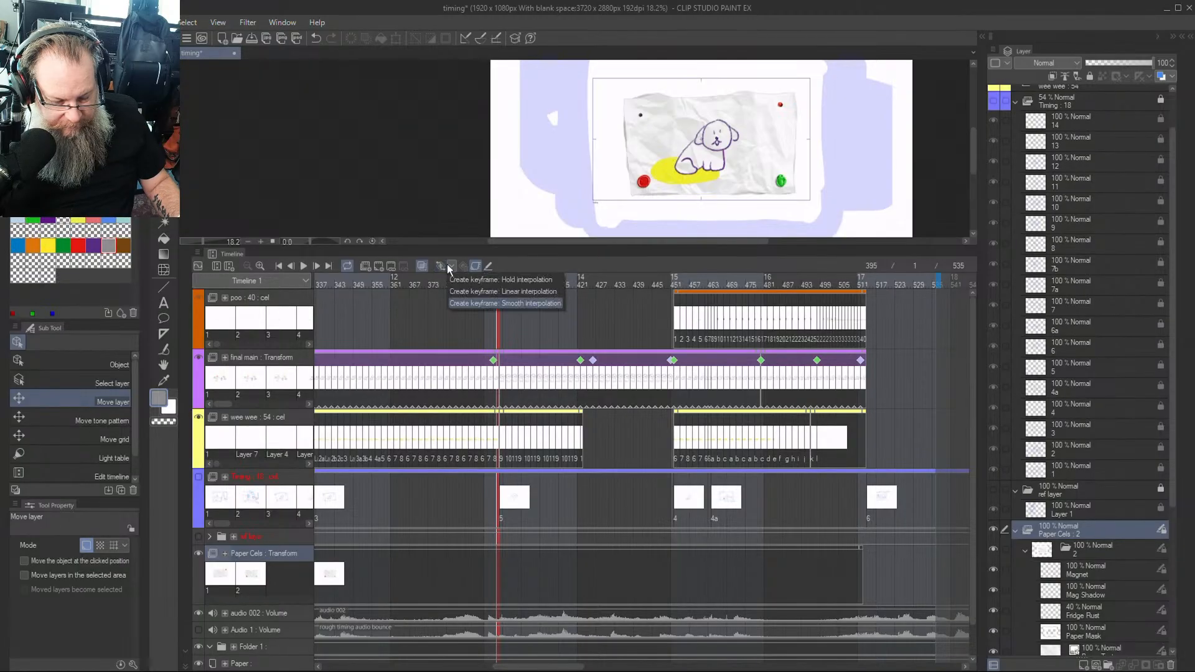
click(535, 290)
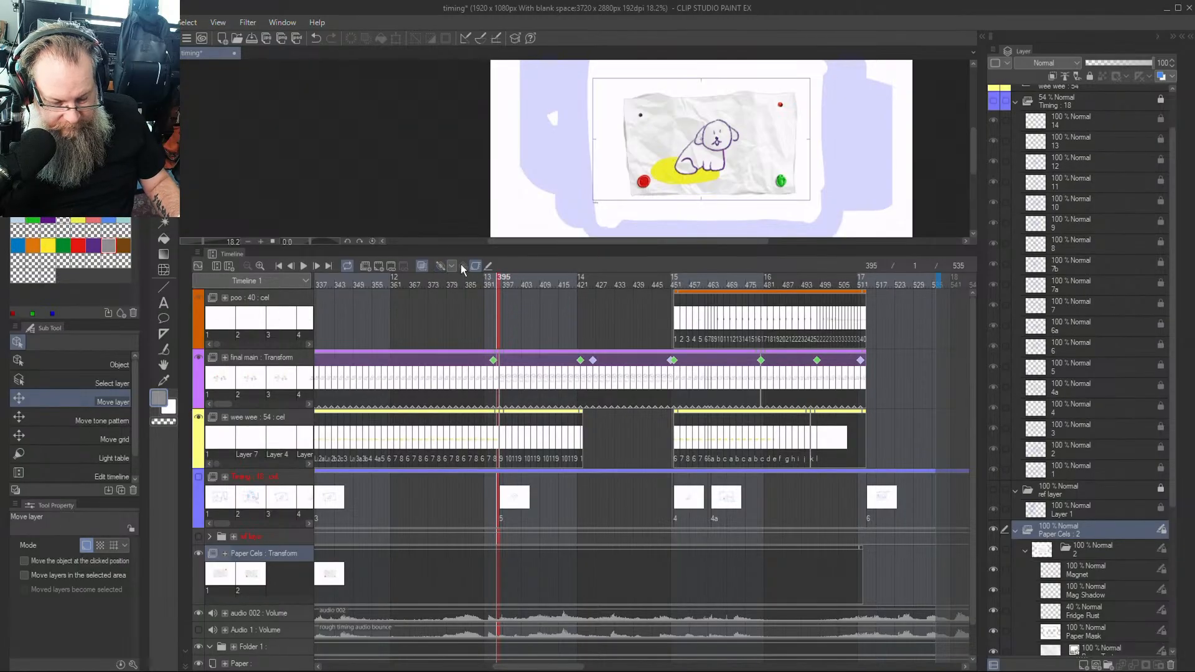
click(443, 271)
Step back and forth between frames 395 and 396 to compare the paper's placement with the dog's close-up
click(506, 300)
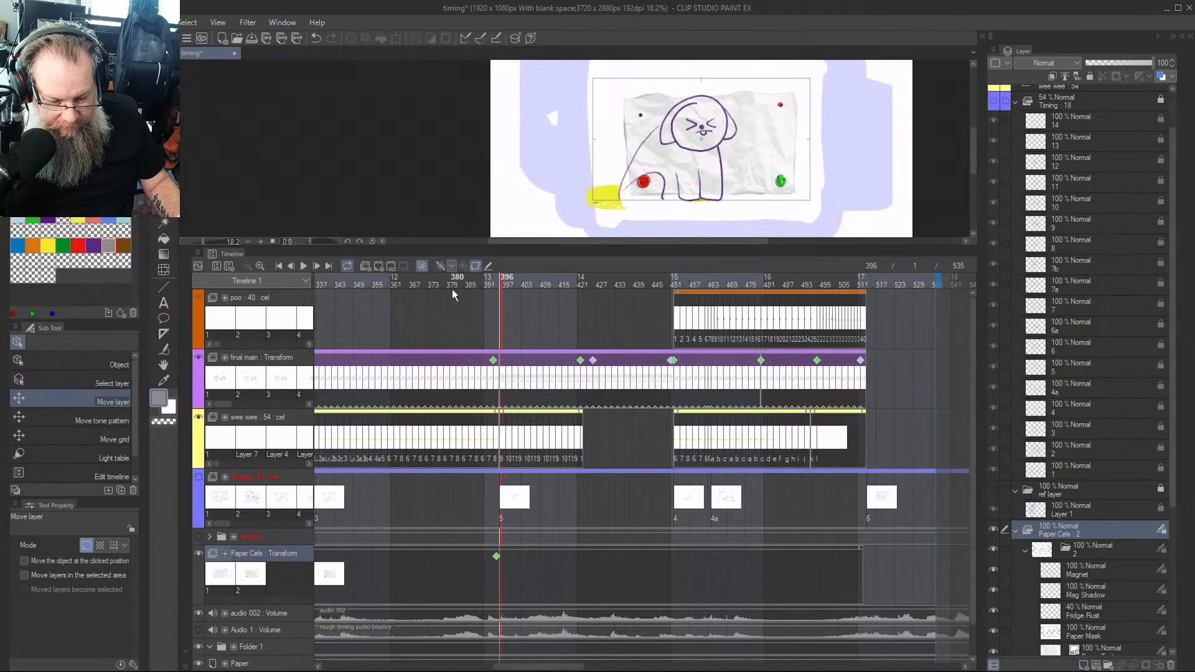
key(Left)
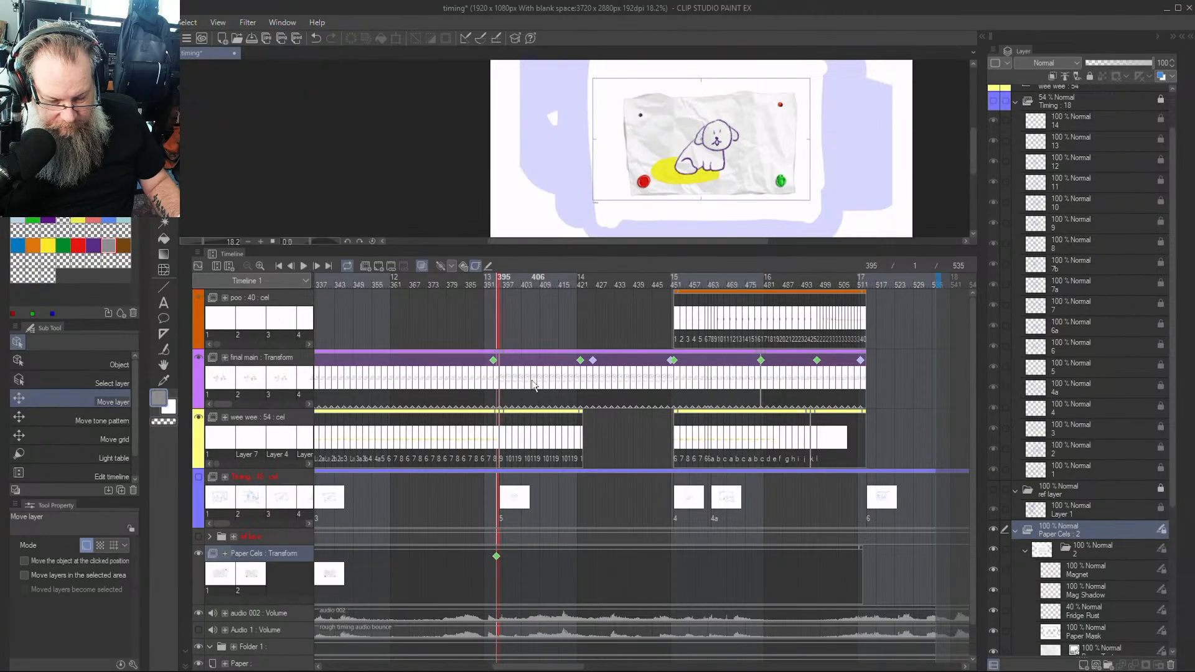
key(Right)
key(Left)
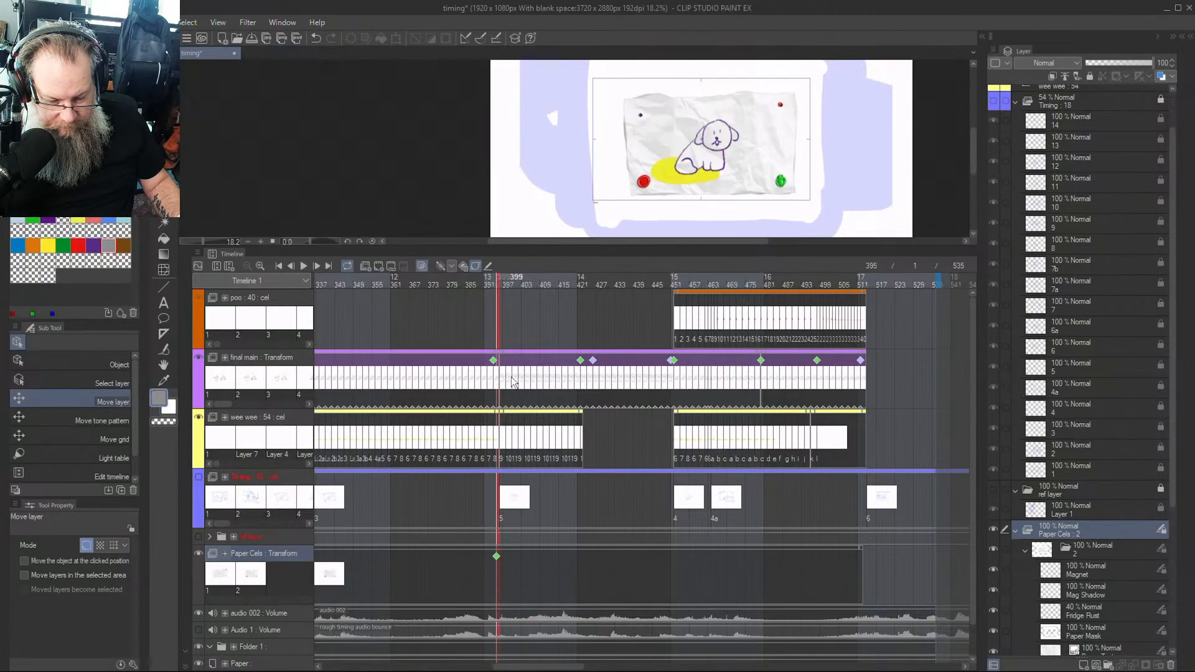
key(Right)
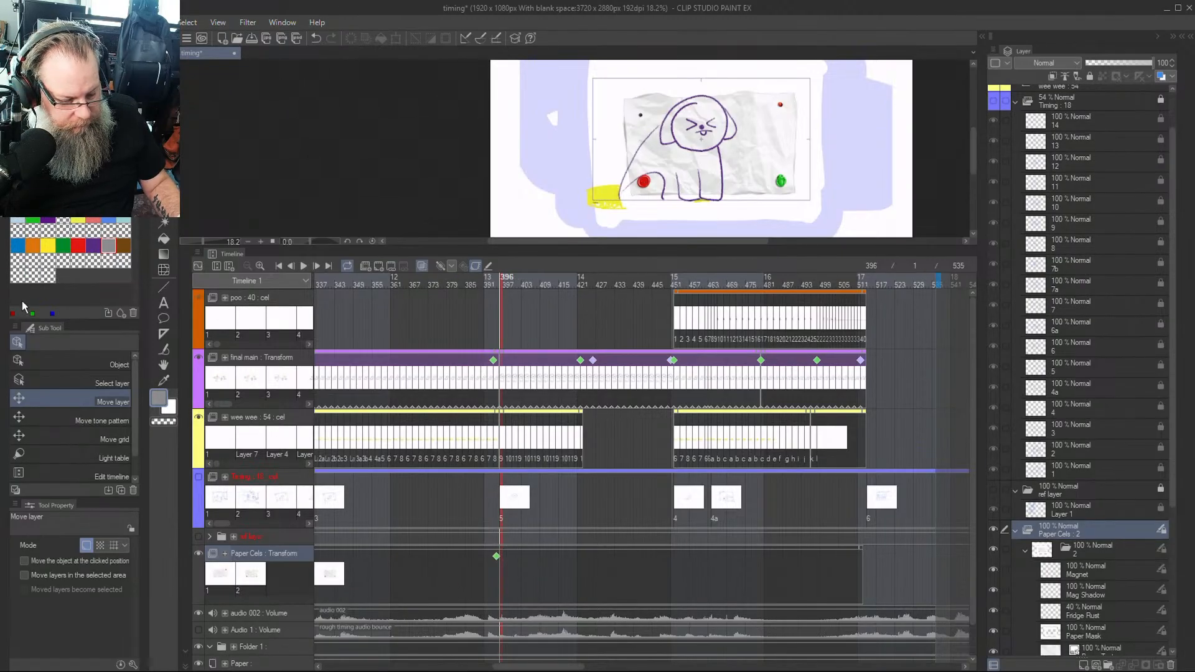
Enlarge the paper in Paper Cels at frame 396 to a scale ratio of about 147, extending it around the dog's close-up
click(25, 364)
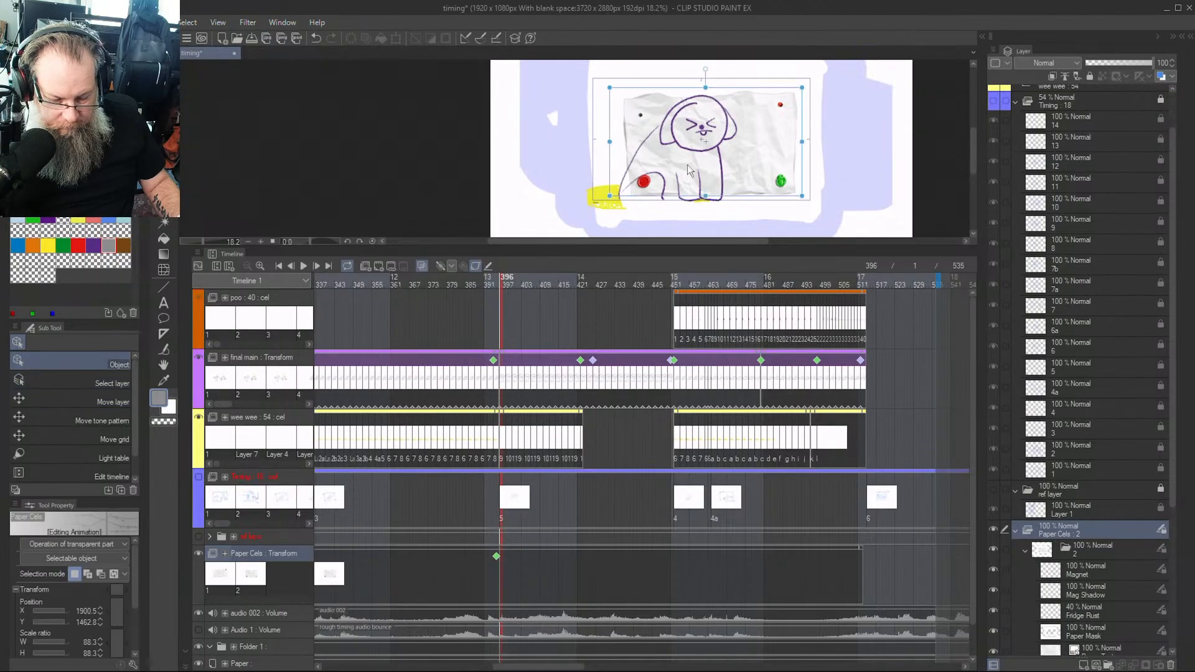
key(ctrl+Left)
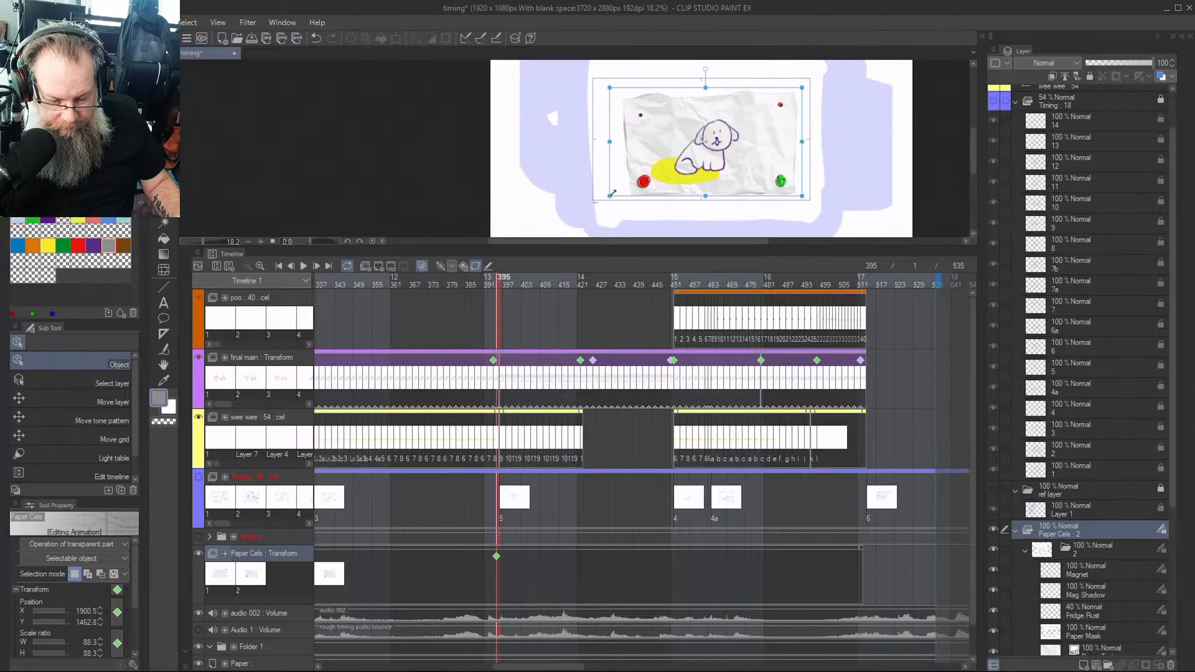
key(ctrl+Right)
drag(613, 194, 532, 231)
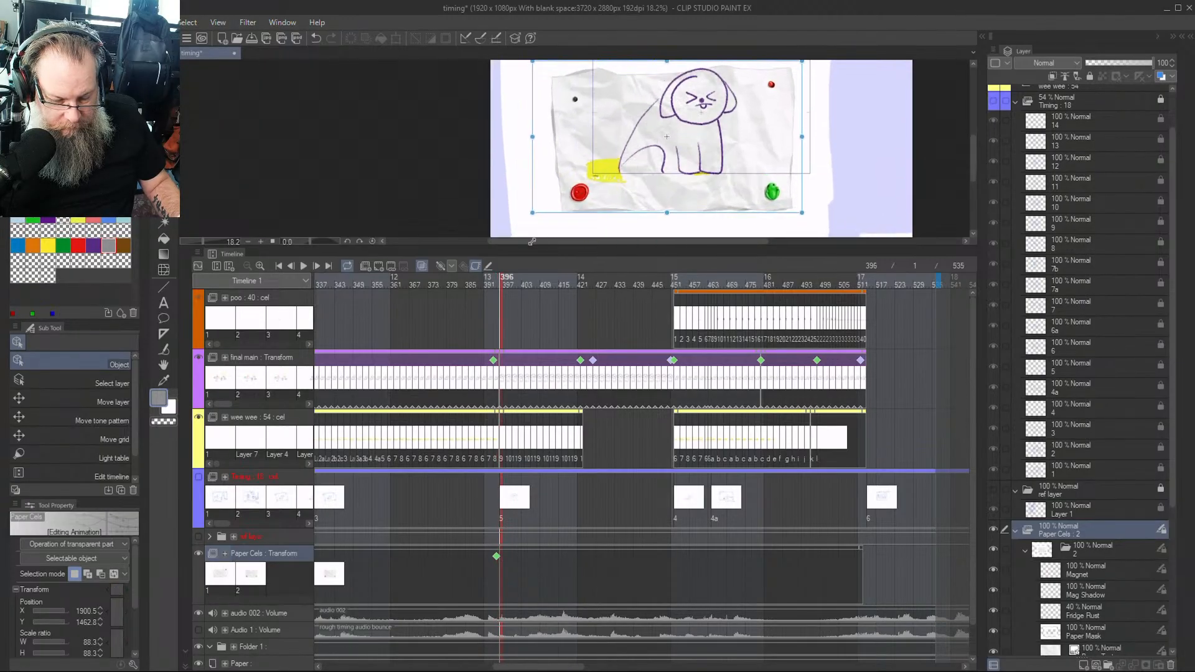
scroll(842, 176, up, 1)
scroll(841, 173, down, 1)
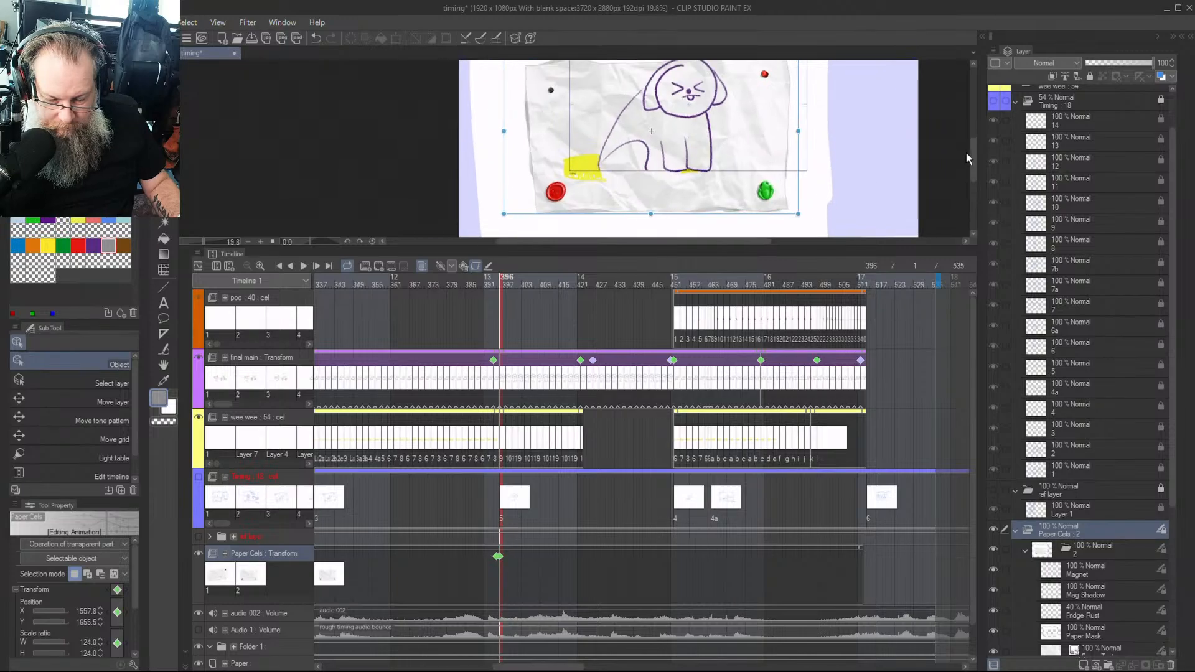
scroll(973, 151, up, 2)
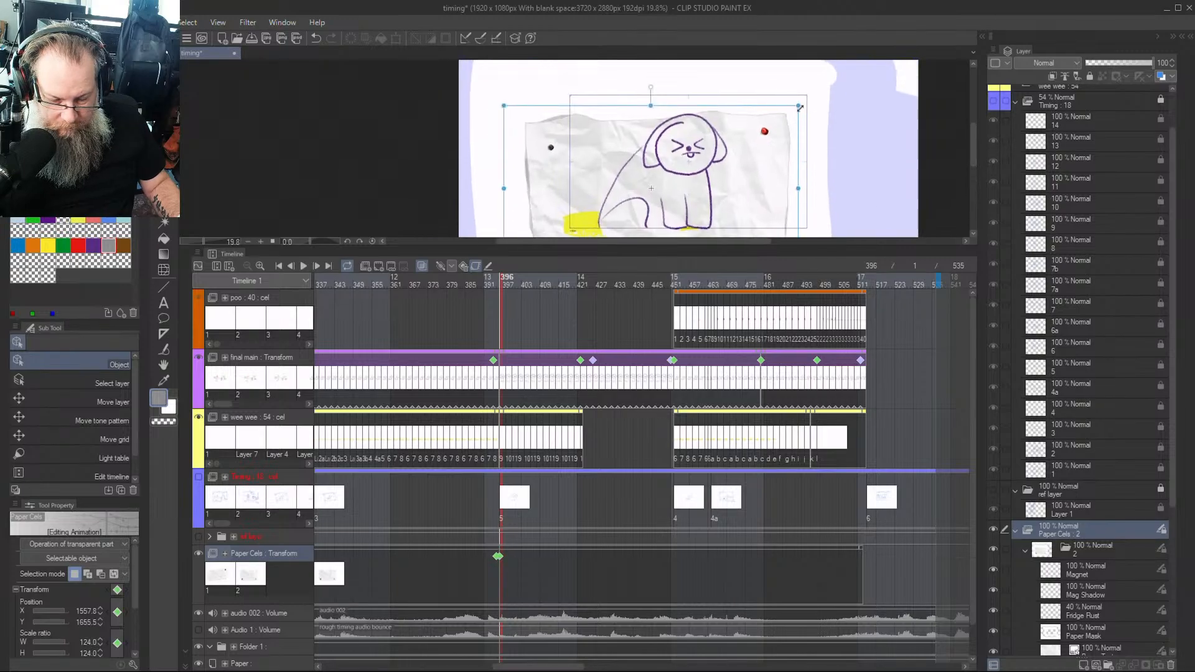
drag(799, 108, 852, 72)
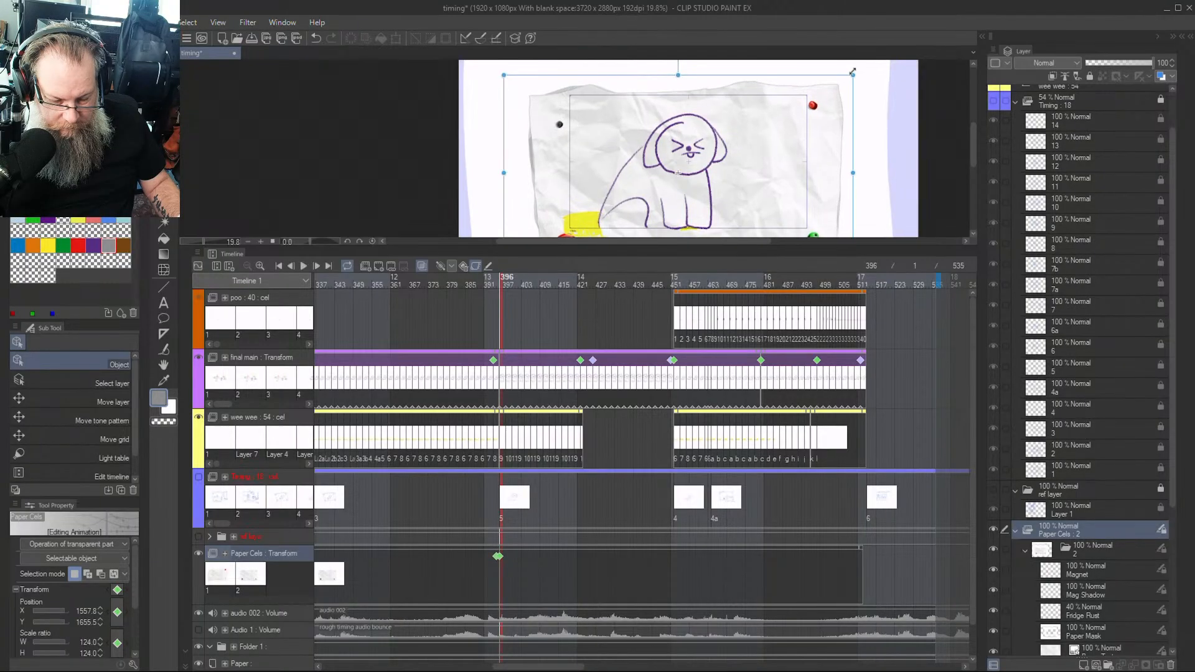
Compare frames 395 and 396, and enlarge the paper at frame 396 to a scale ratio of about 151.7
key(Left)
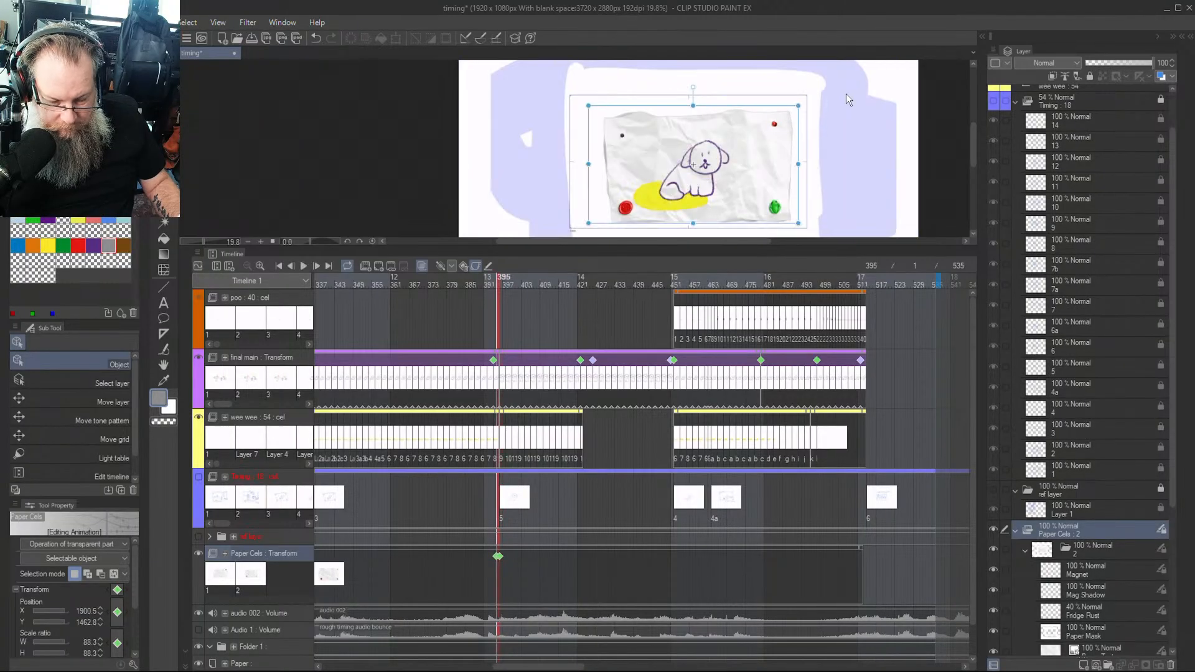
key(Right)
key(Left)
key(Right)
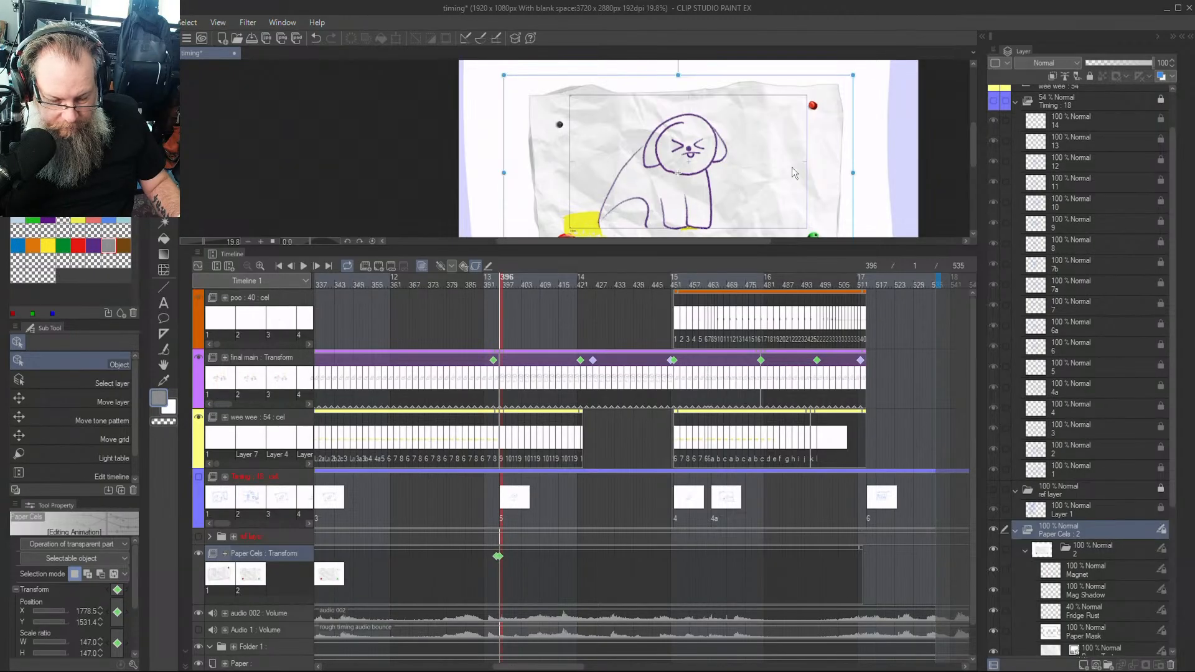
drag(975, 143, 972, 158)
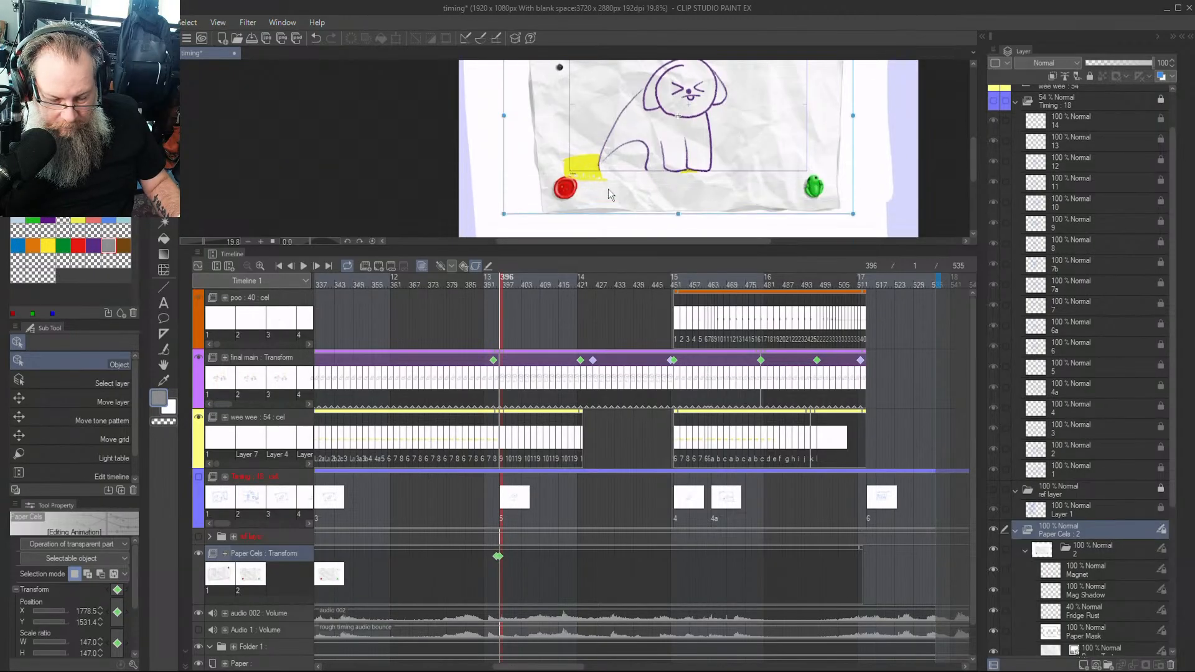
drag(505, 214, 489, 231)
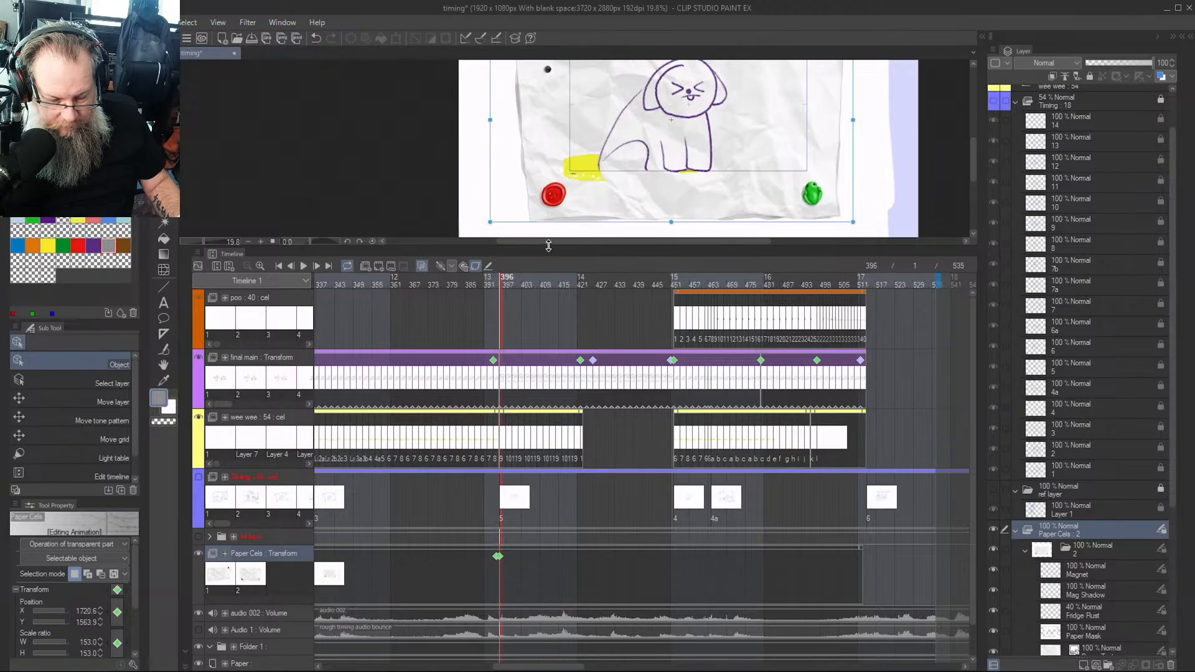
drag(490, 223, 494, 221)
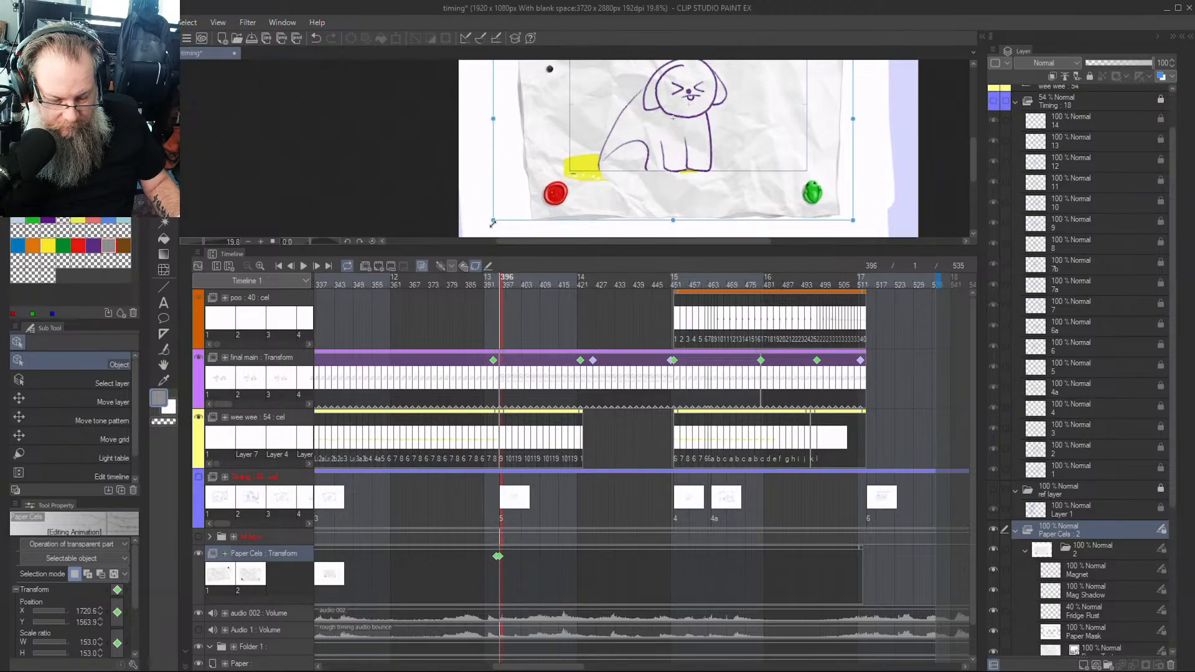
Flip between frames 395 and 396 up close to compare the paper's size with the dog's head
key(Left)
key(Right)
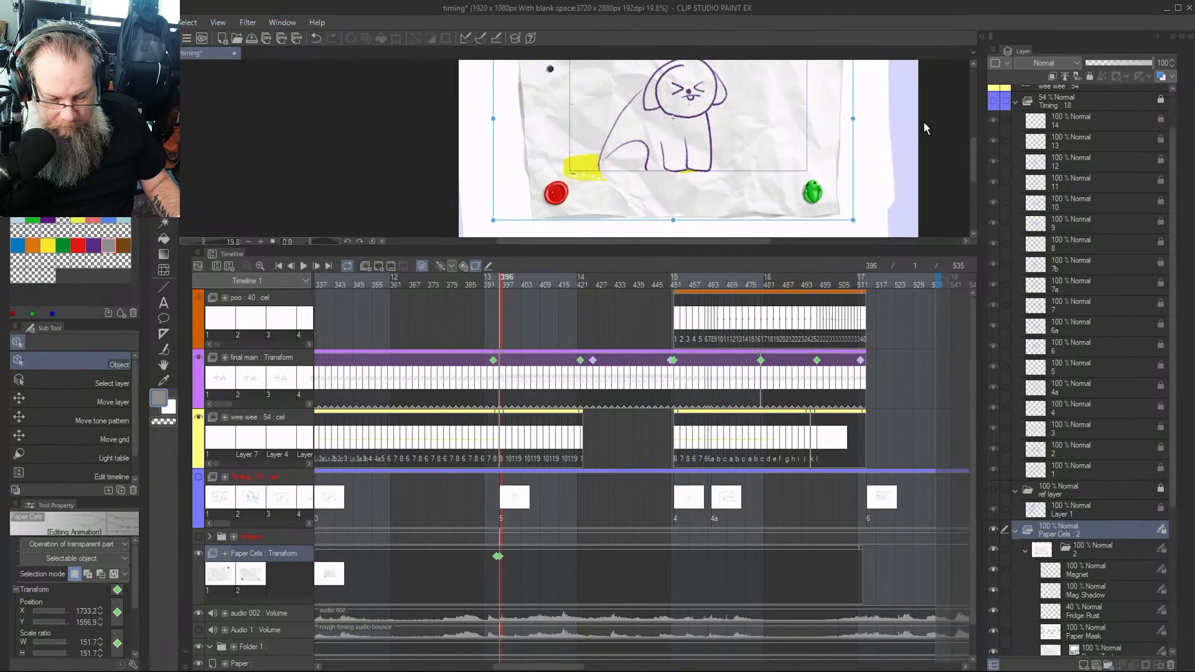
key(Left)
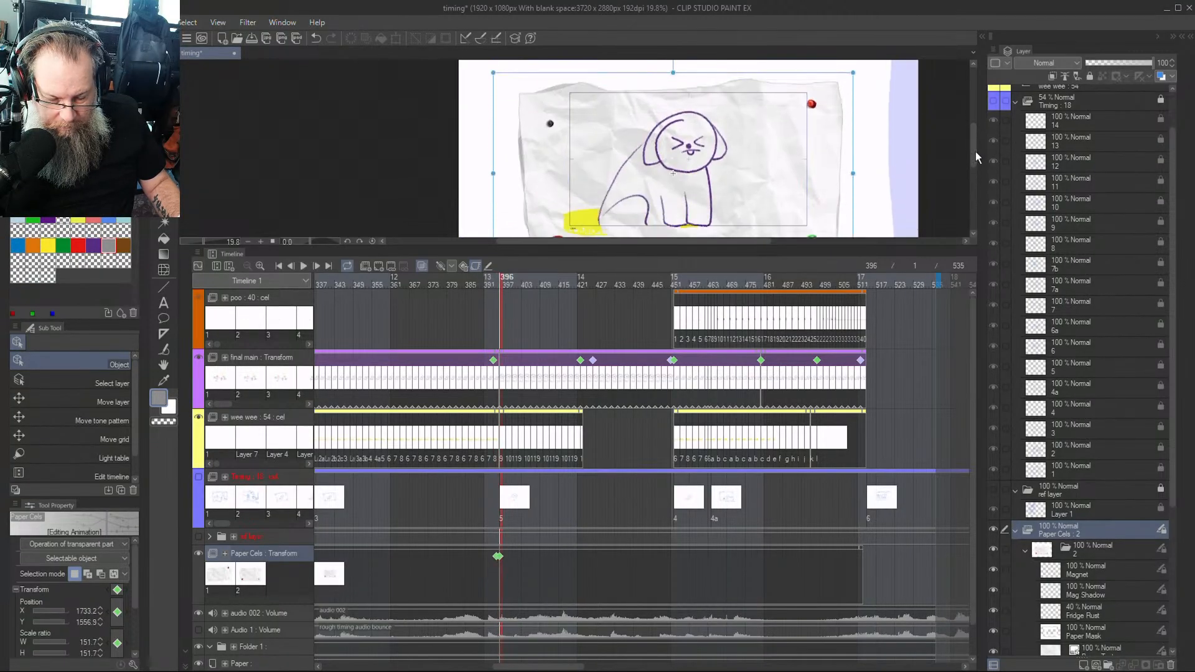
scroll(672, 149, up, 5)
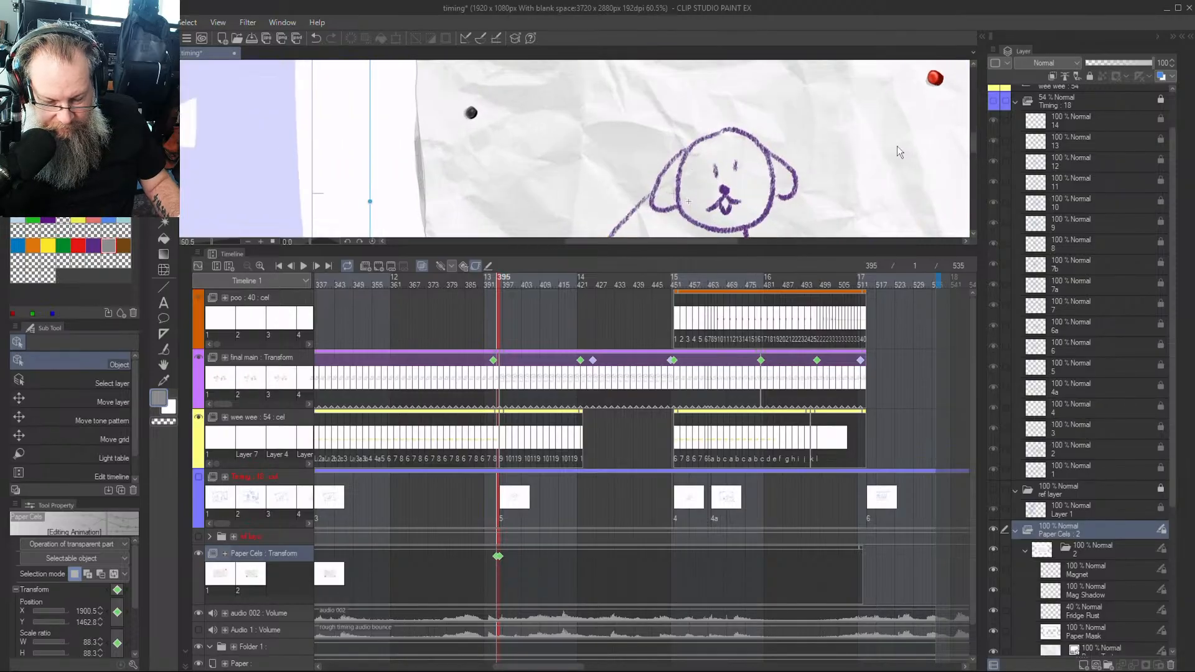
key(Right)
key(Left)
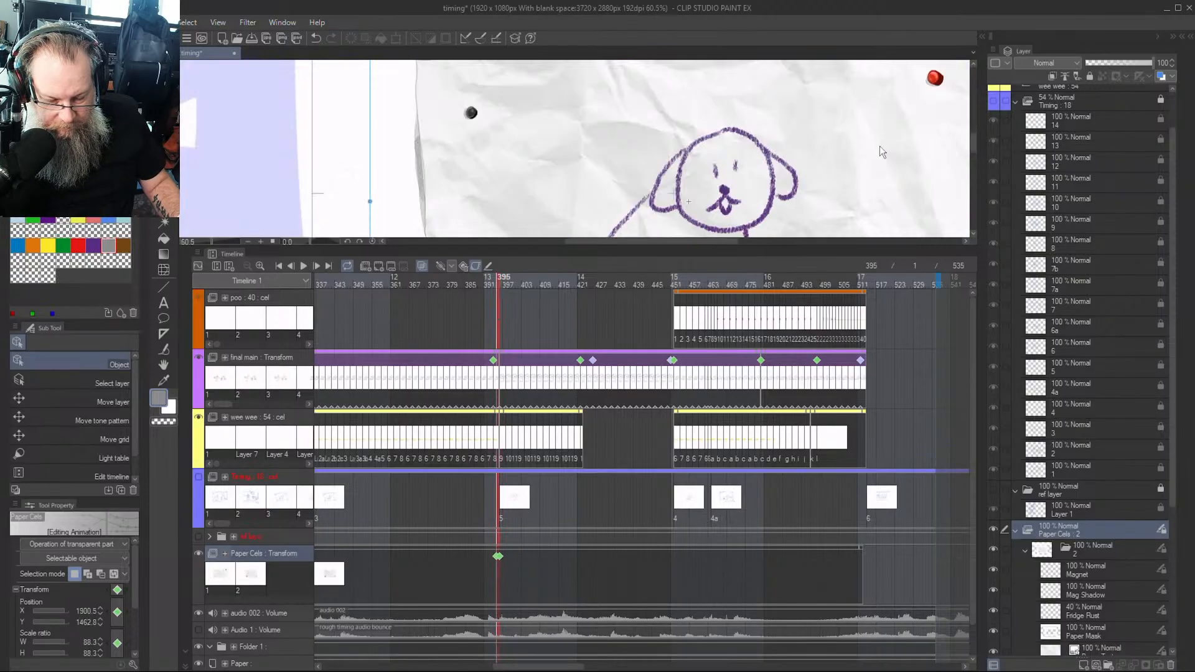
key(Right)
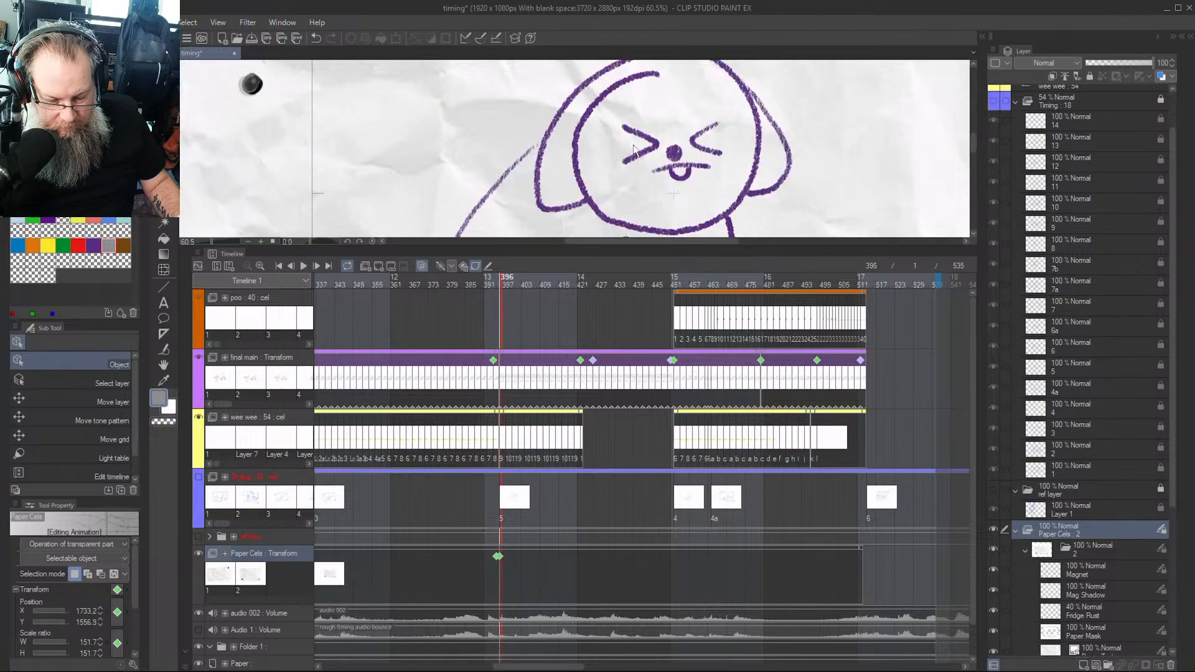
Extend the paper's upper corners outward at frame 396 to a scale ratio of about 161.8
scroll(912, 167, down, 3)
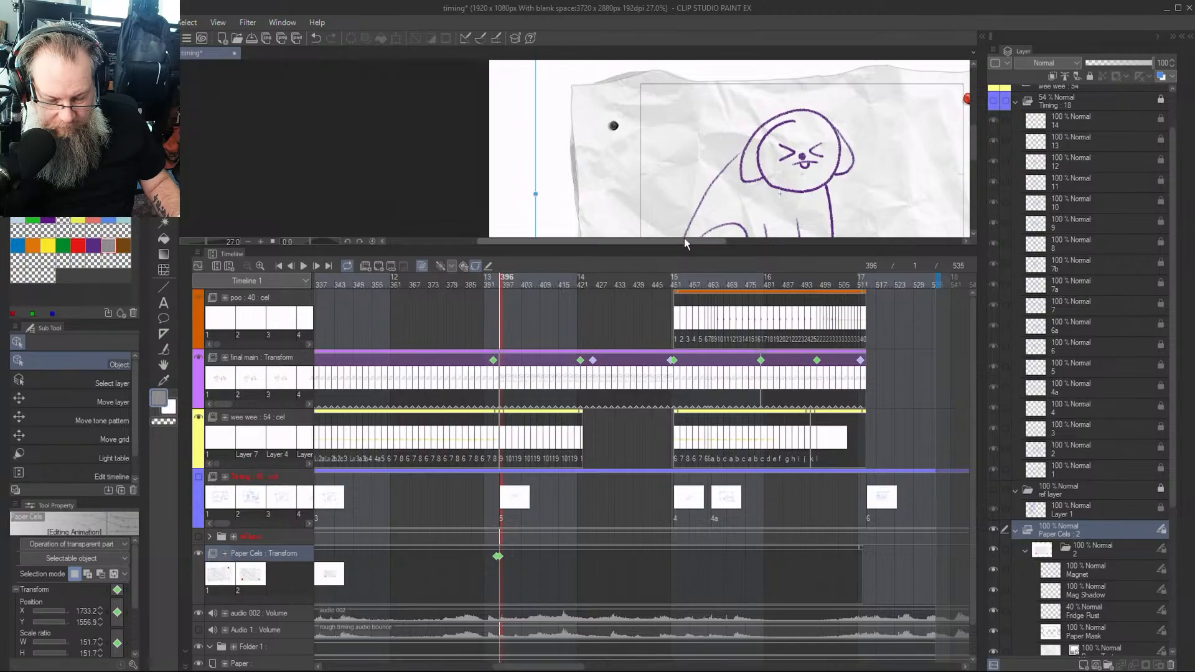
drag(684, 240, 748, 241)
scroll(847, 140, down, 1)
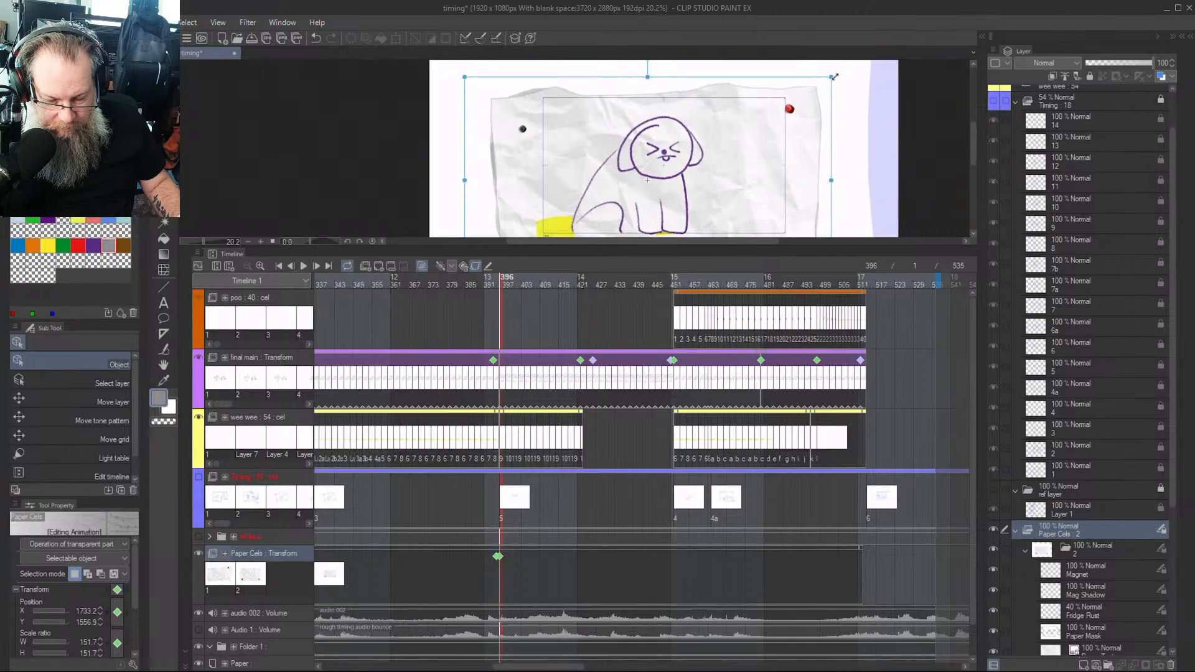
drag(831, 77, 838, 73)
drag(465, 73, 447, 73)
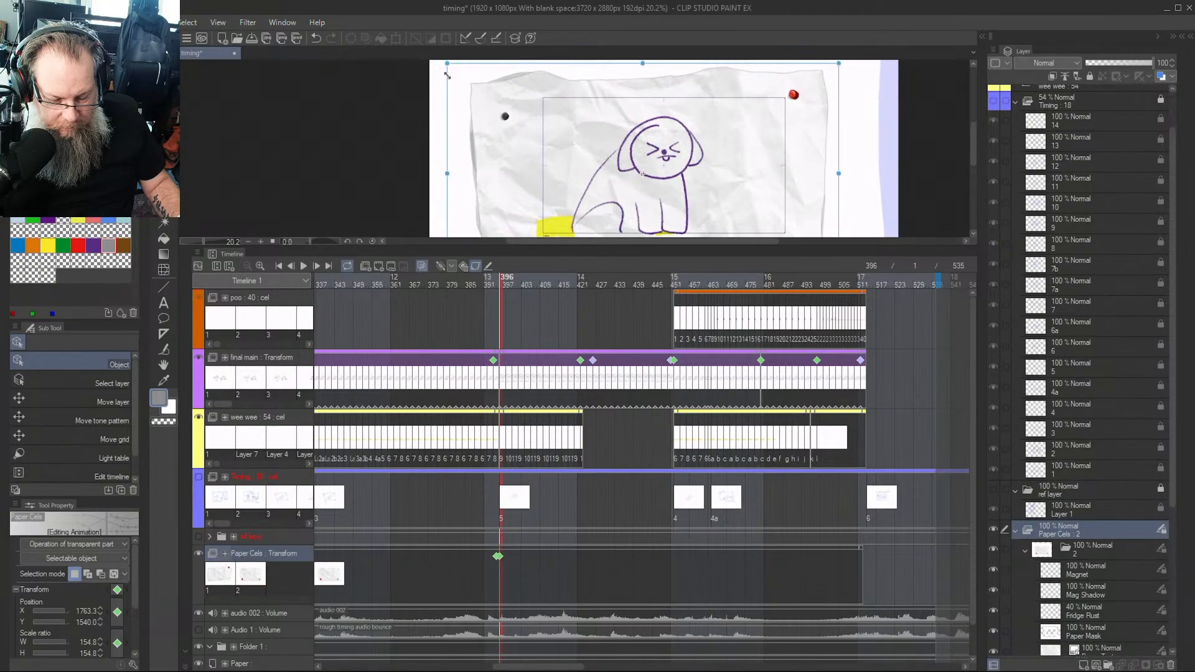
Examine the jump between frames 395 and 396 up close and in full view to check the enlarged paper against the dog
scroll(643, 140, up, 2)
scroll(649, 143, up, 2)
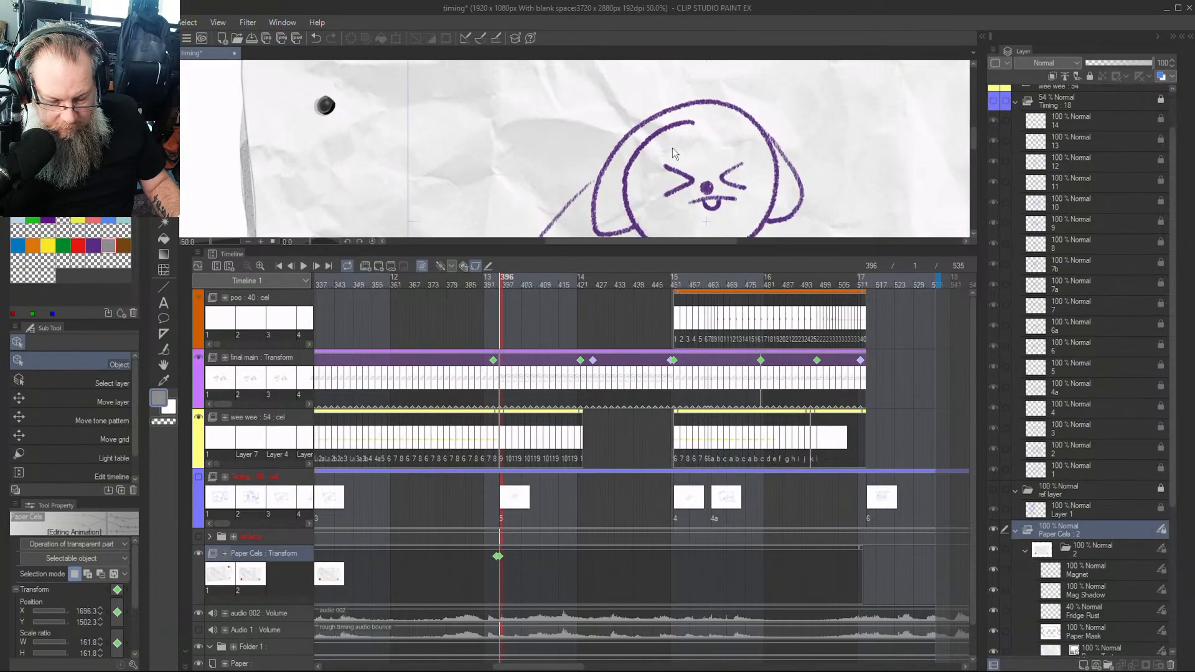
key(Left)
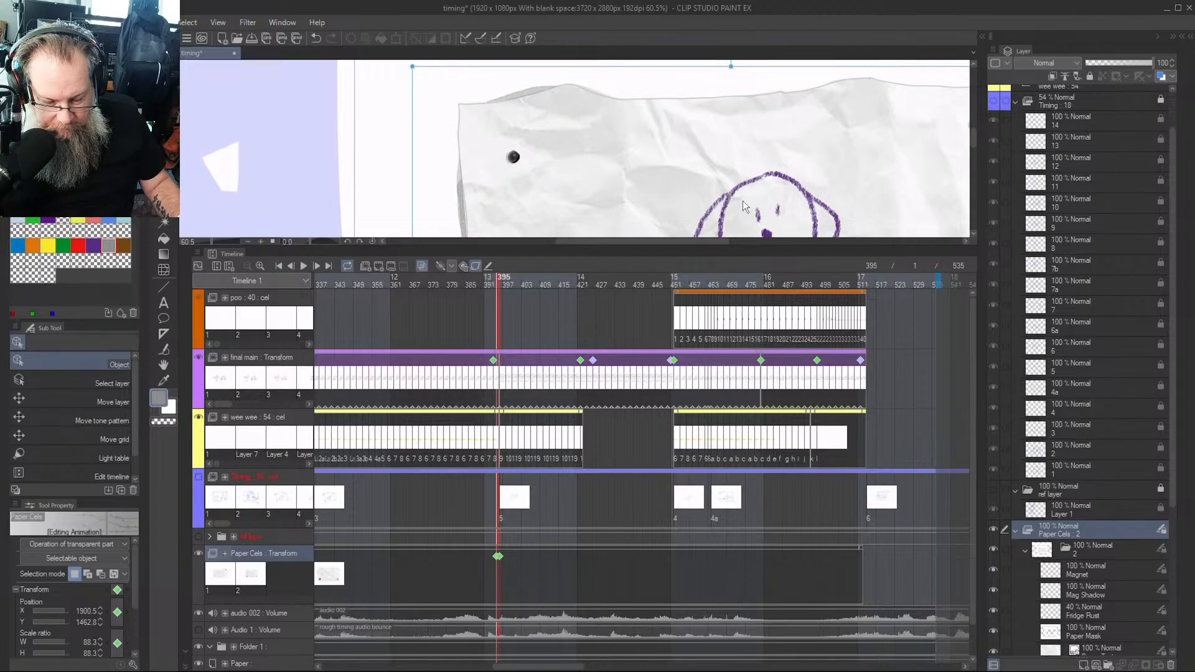
key(Right)
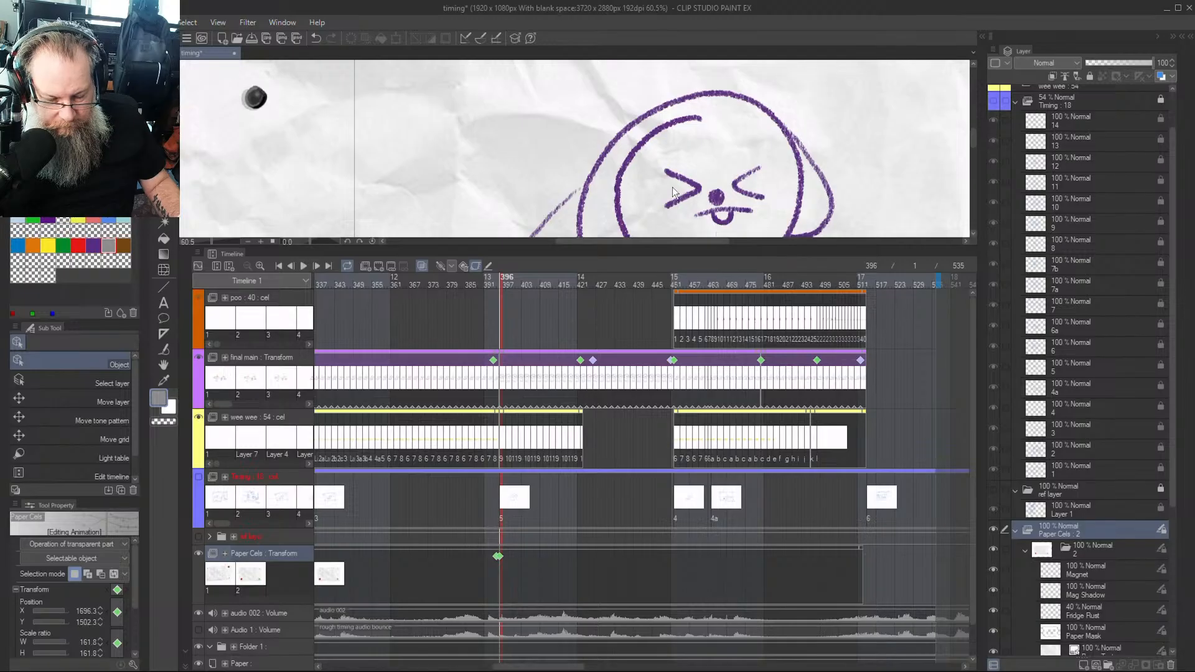
key(Left)
key(Right)
scroll(697, 200, down, 5)
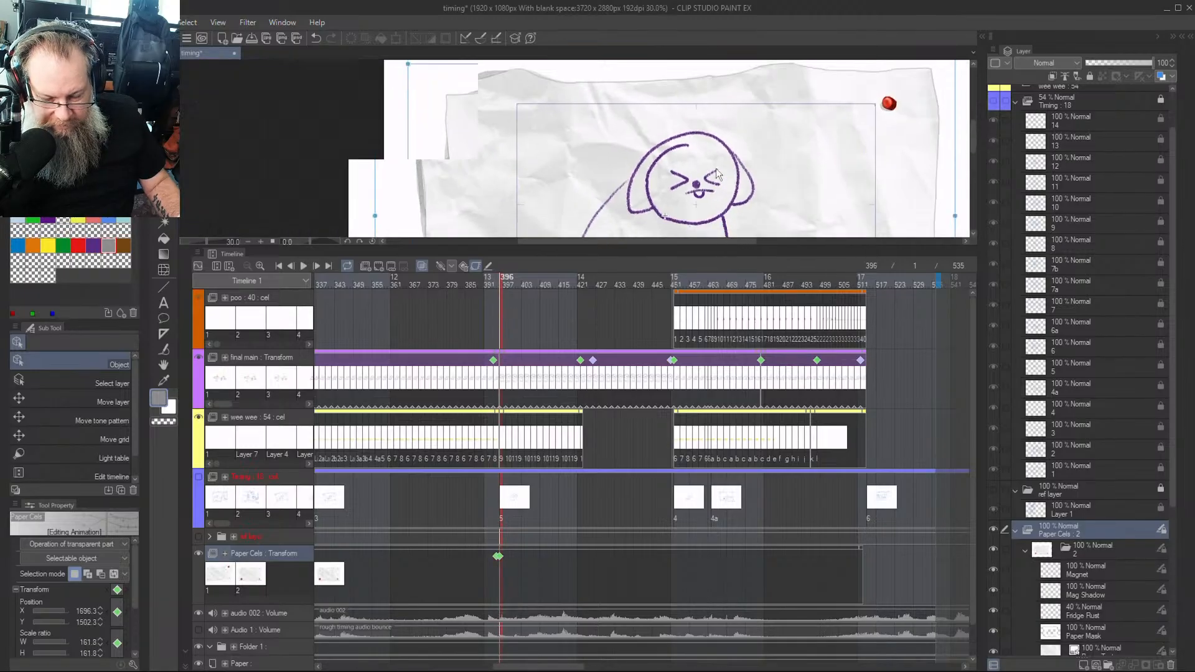
key(Left)
key(Right)
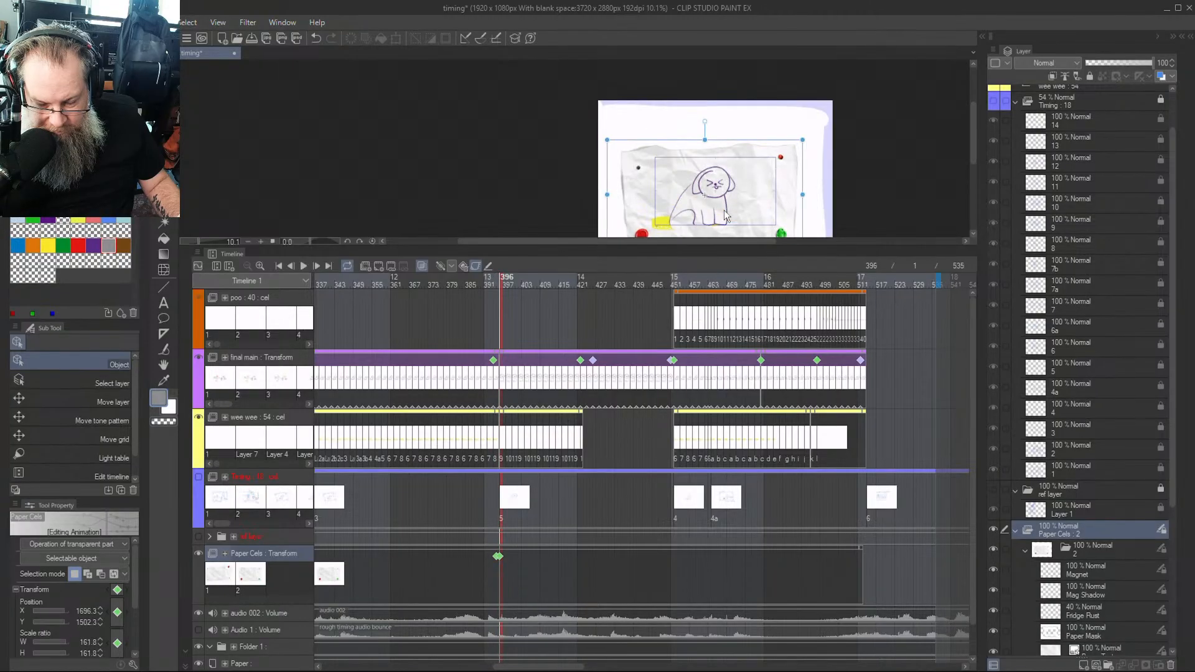
key(Left)
key(Right)
key(Left)
key(Right)
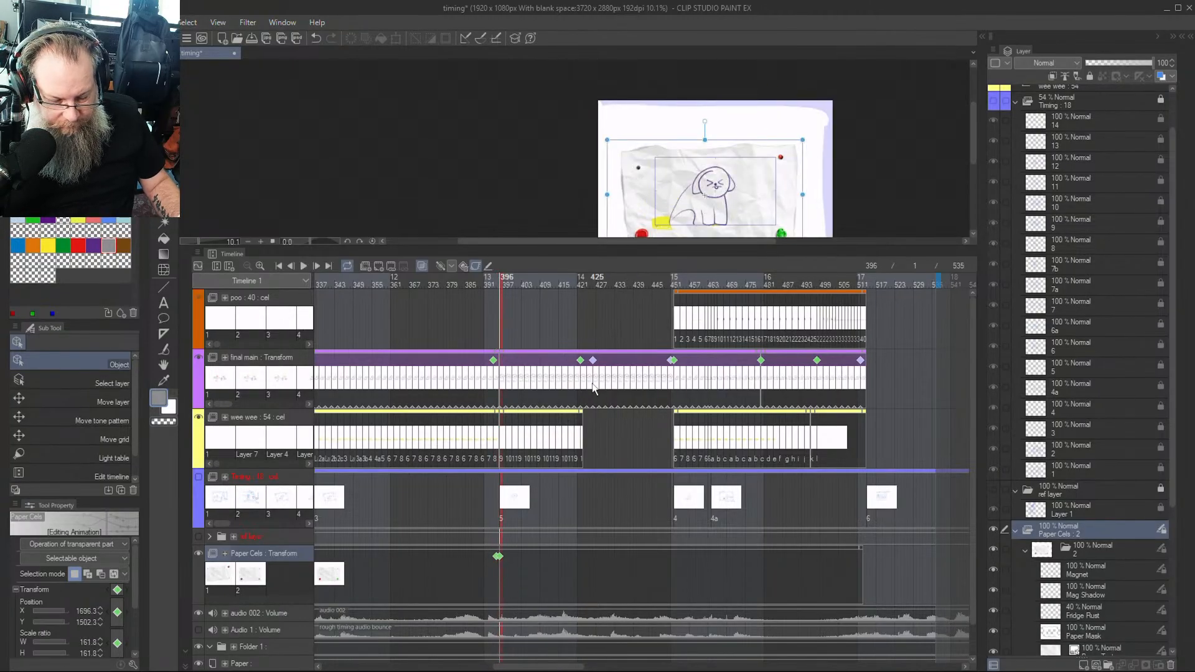
Add a linear transform keyframe to the Paper Cels track at frame 422, in line with the final main track's keyframe
key(Right)
key(Right)
key(Right)
key(Right)
drag(529, 283, 584, 292)
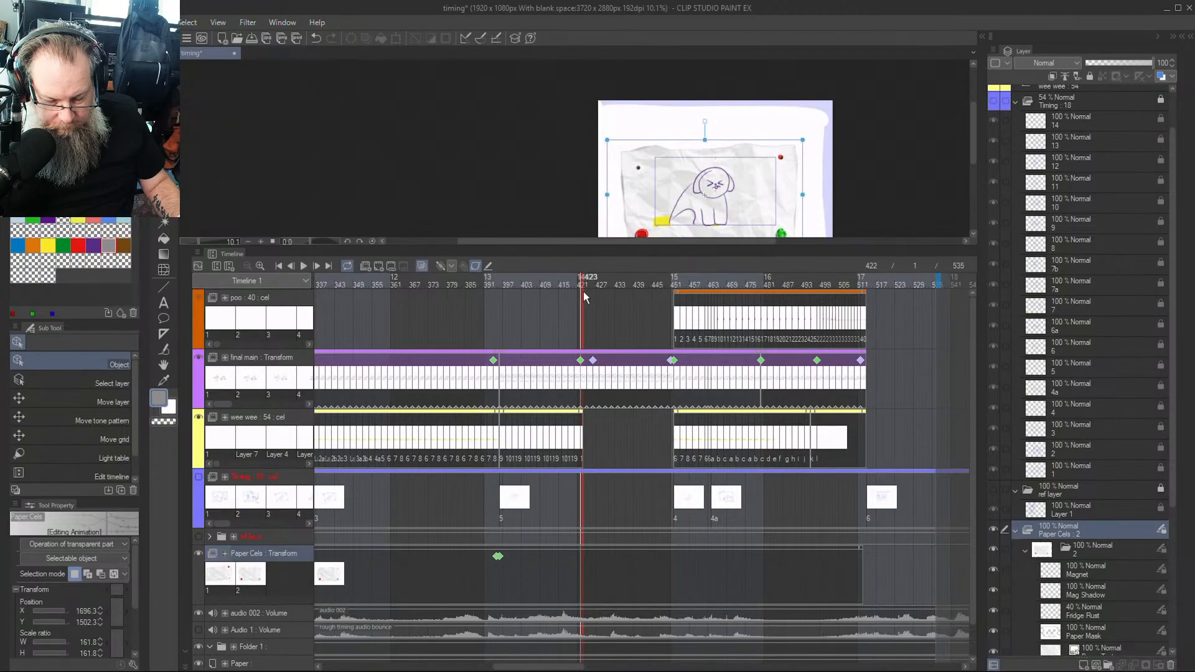
click(443, 267)
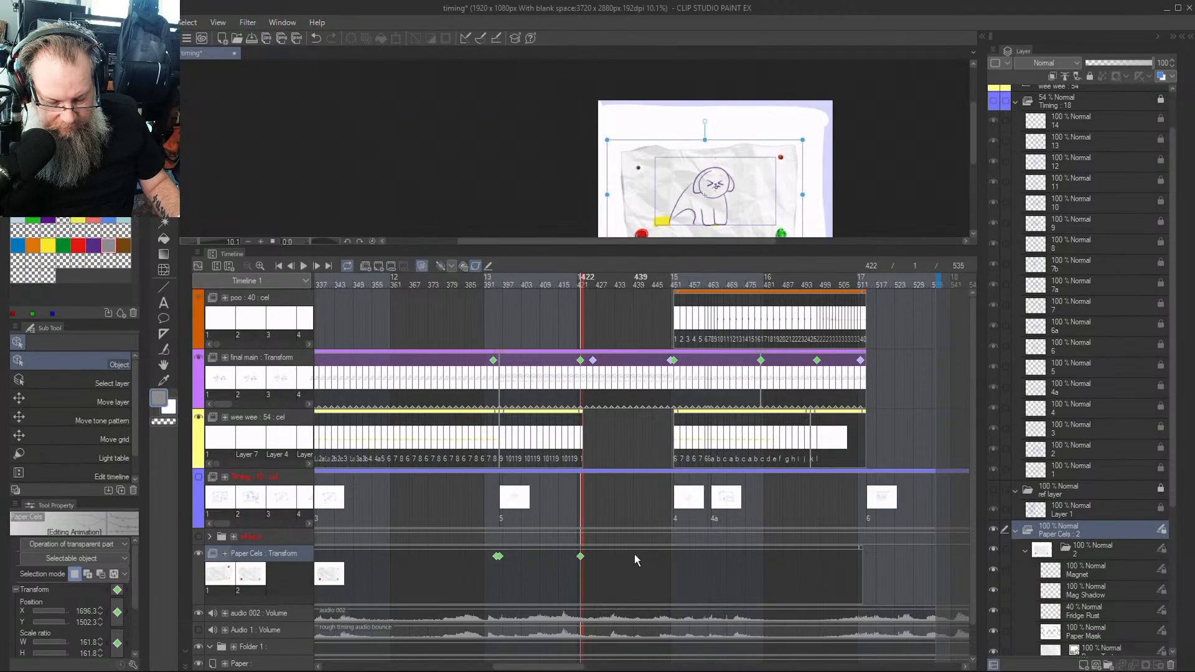
Add a Paper Cels transform keyframe at frame 426 with the same interpolation as final main's keyframe, and switch new keyframes back to linear interpolation
key(Right)
key(Right)
key(Right)
key(Right)
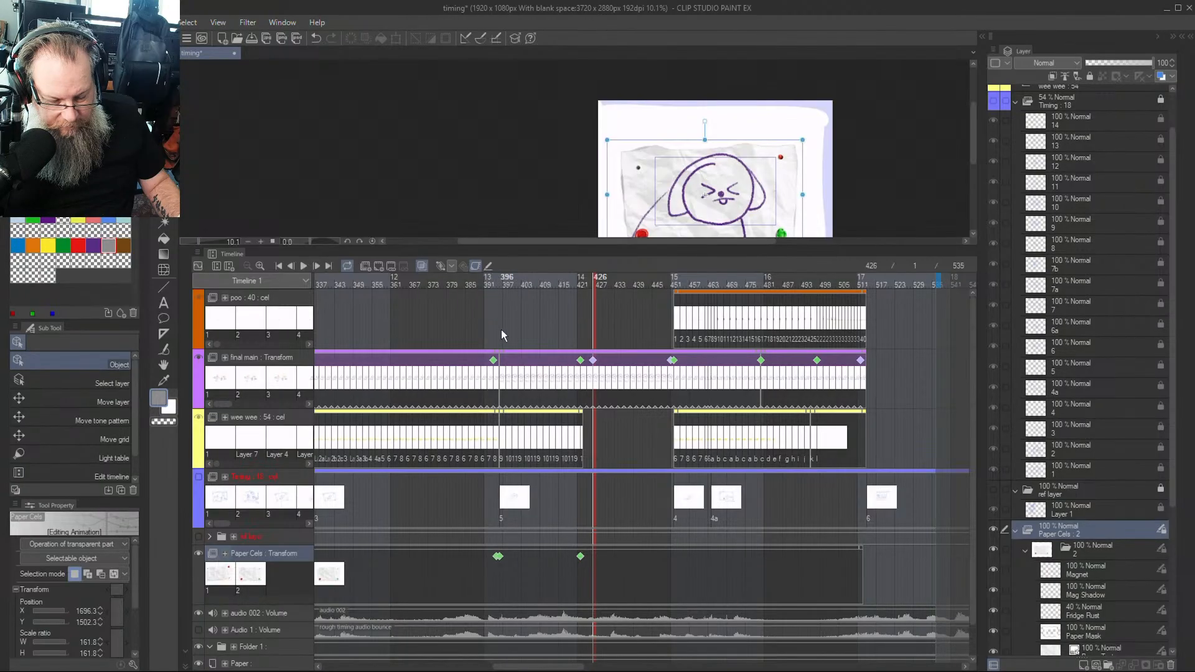
click(463, 266)
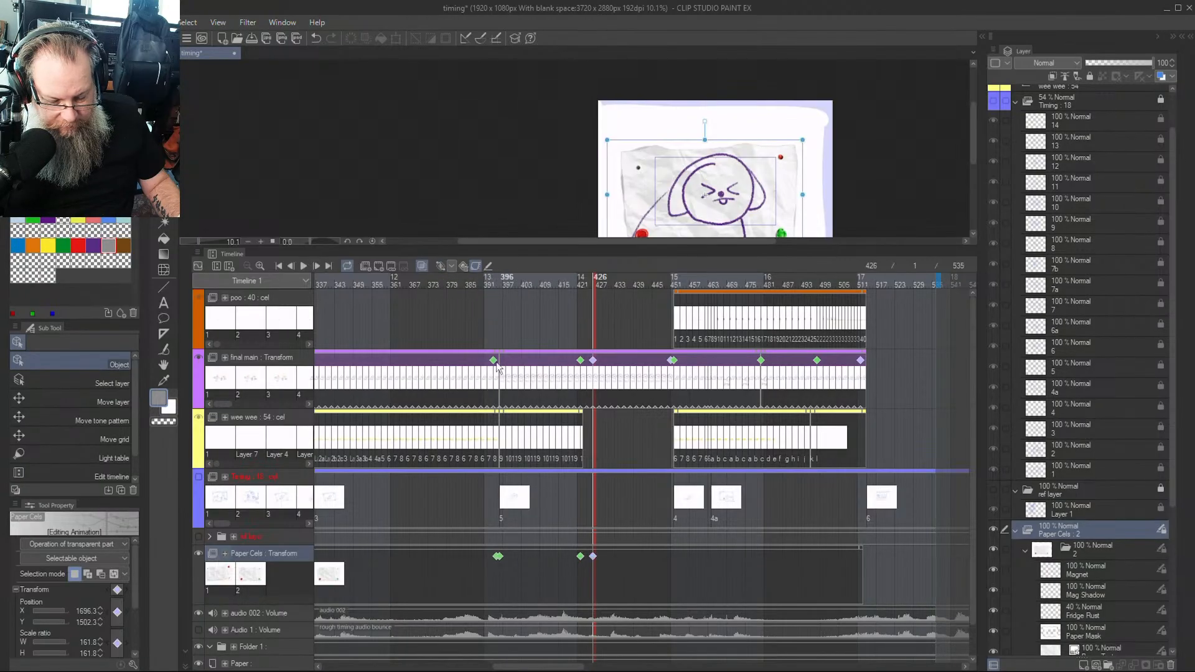
click(455, 266)
click(459, 290)
Advance through the close-up to its last frame and add a linear transform keyframe to the Paper Cels track at frame 451
key(Right)
key(Right)
key(Right)
key(Right)
key(Right)
key(Right)
key(Right)
key(Right)
key(Right)
key(Right)
key(Right)
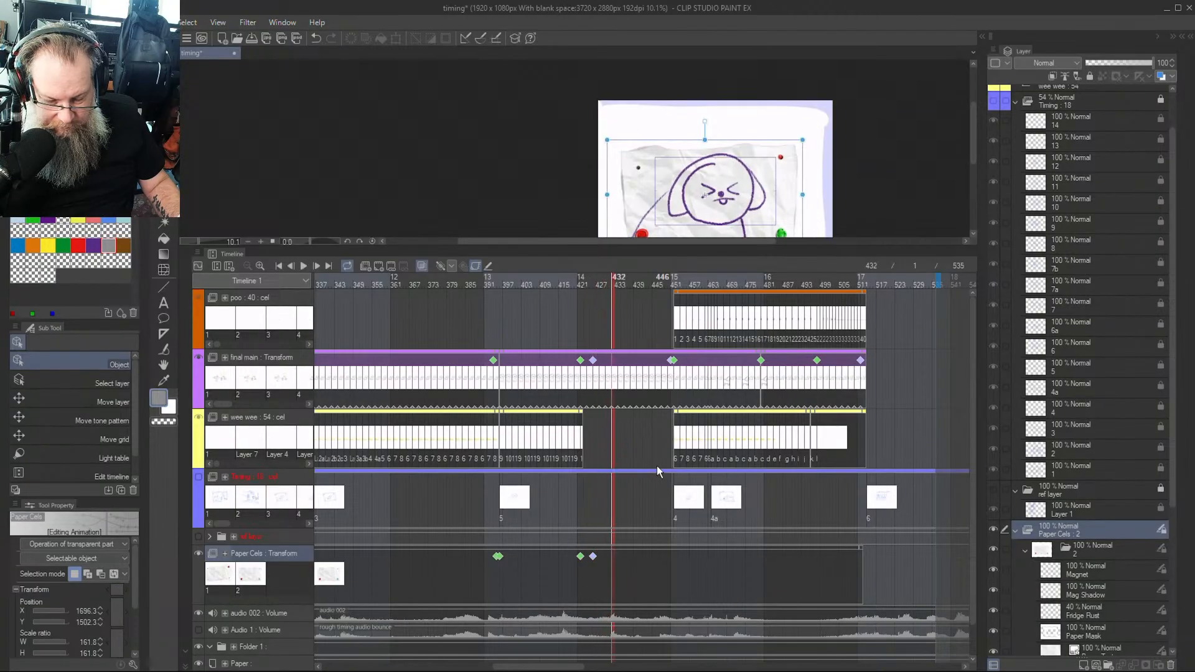
key(Right)
key(Right)
key(Right)
key(Right)
key(Right)
key(Right)
key(Right)
key(Right)
key(Right)
key(Right)
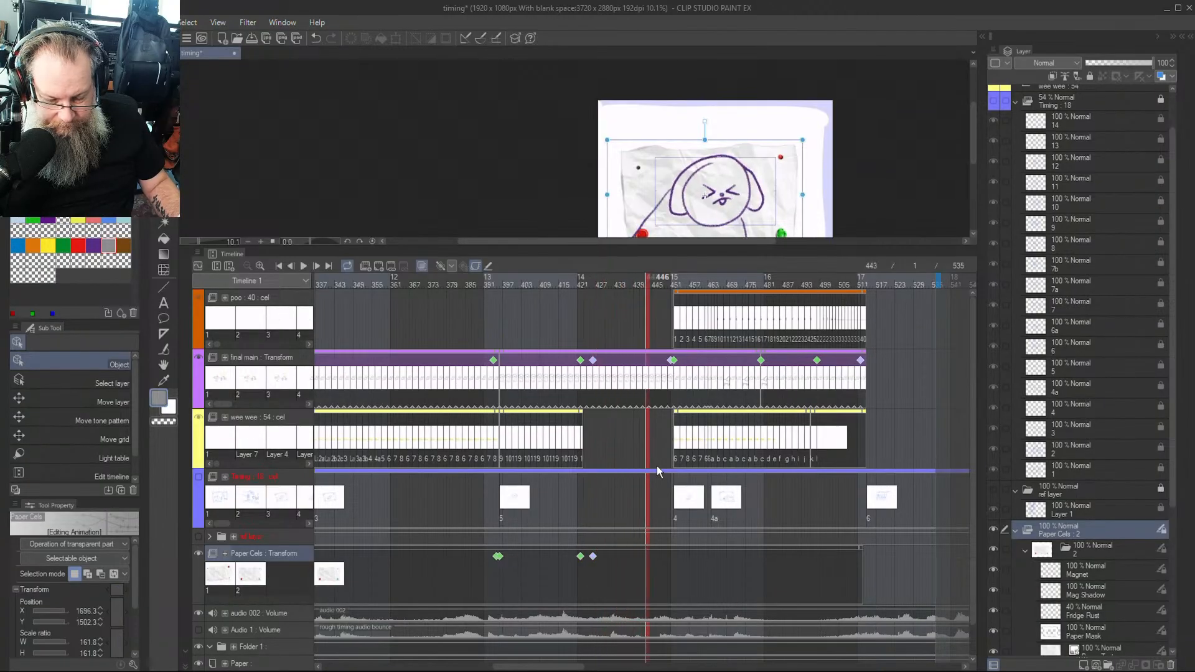
key(Right)
key(Right)
key(Right)
key(Right)
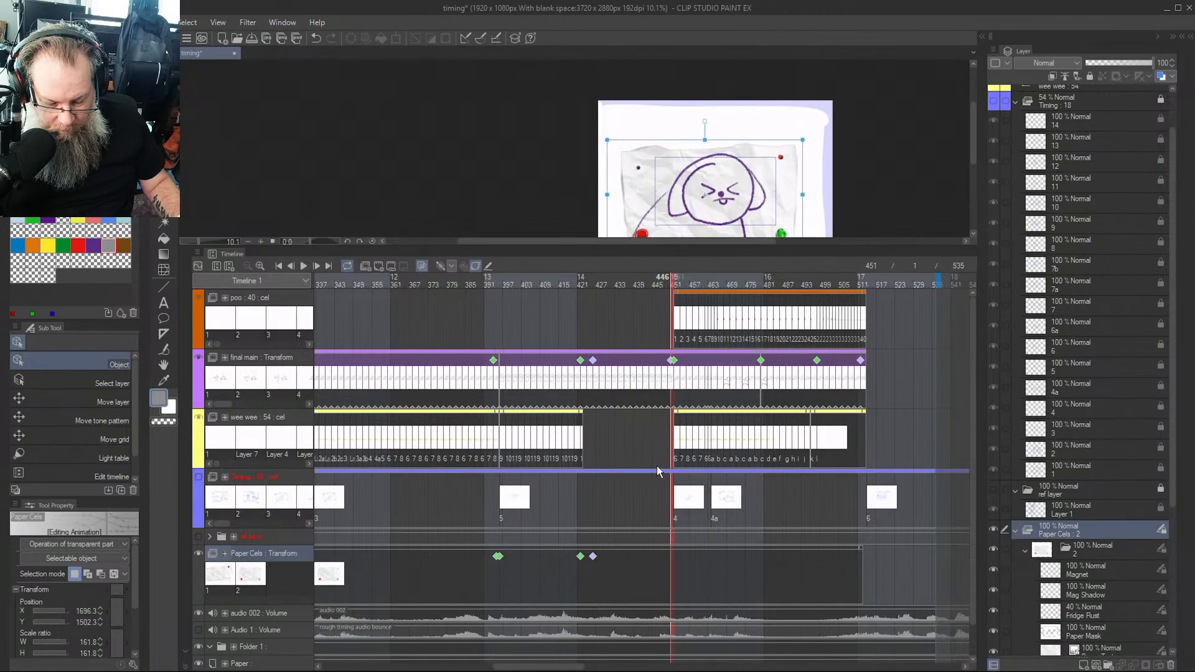
key(Left)
key(Right)
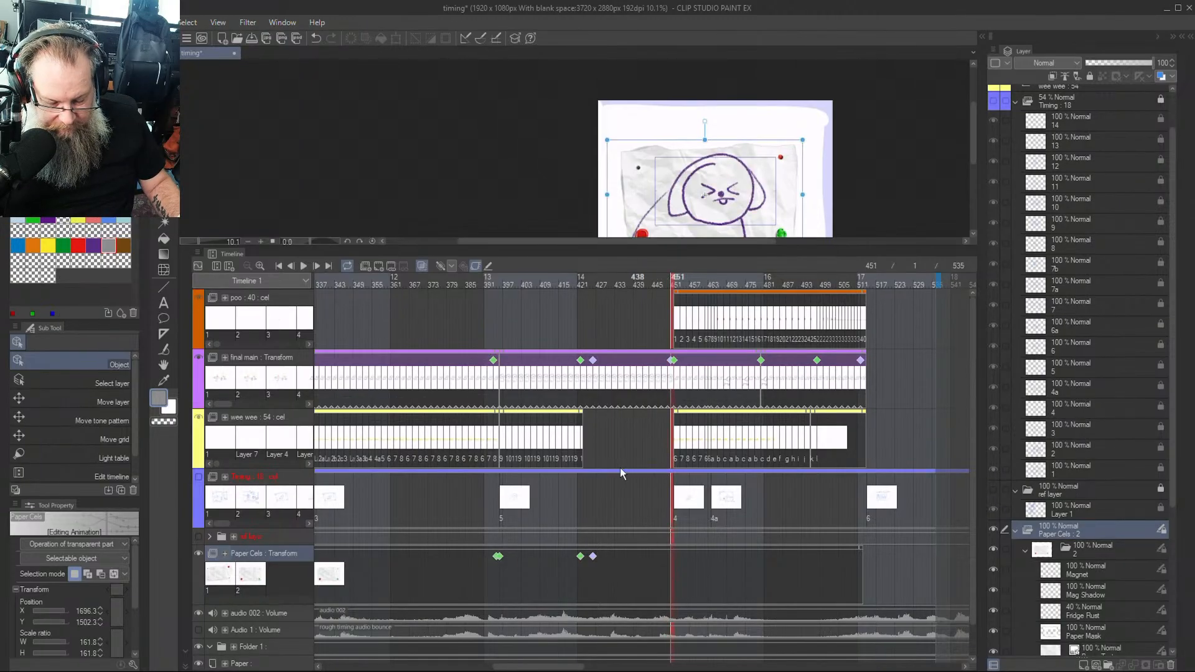
click(439, 267)
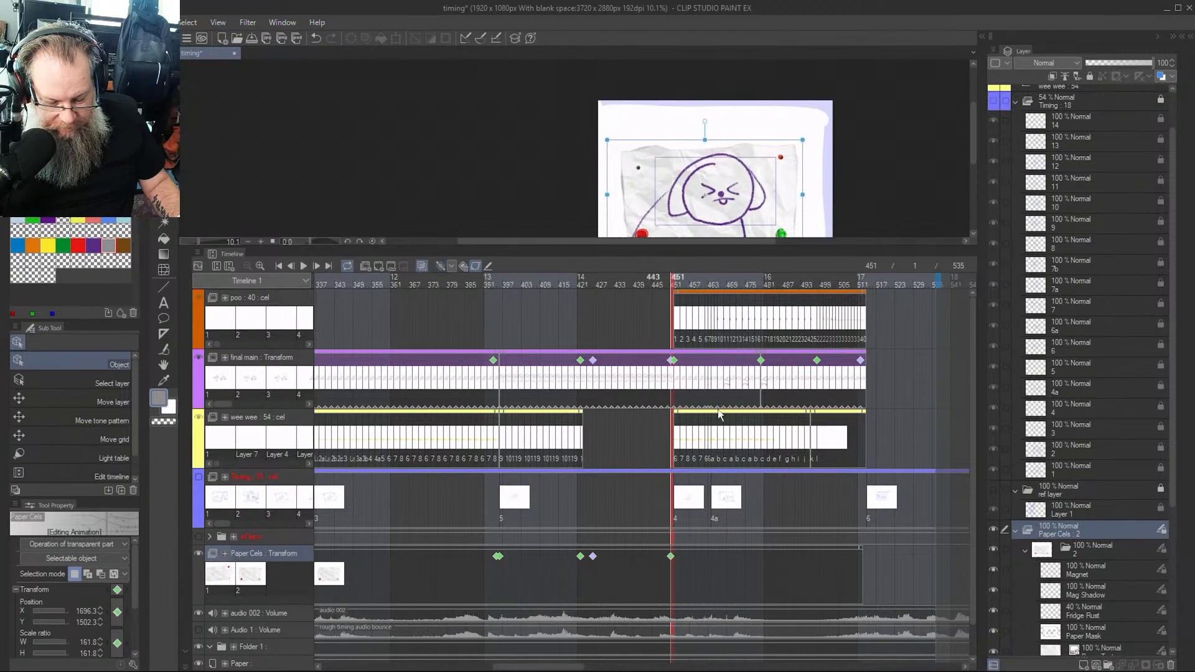
Step through the wide dog shot from frame 452 to 470 and back to examine the paper's framing against the dog
key(Right)
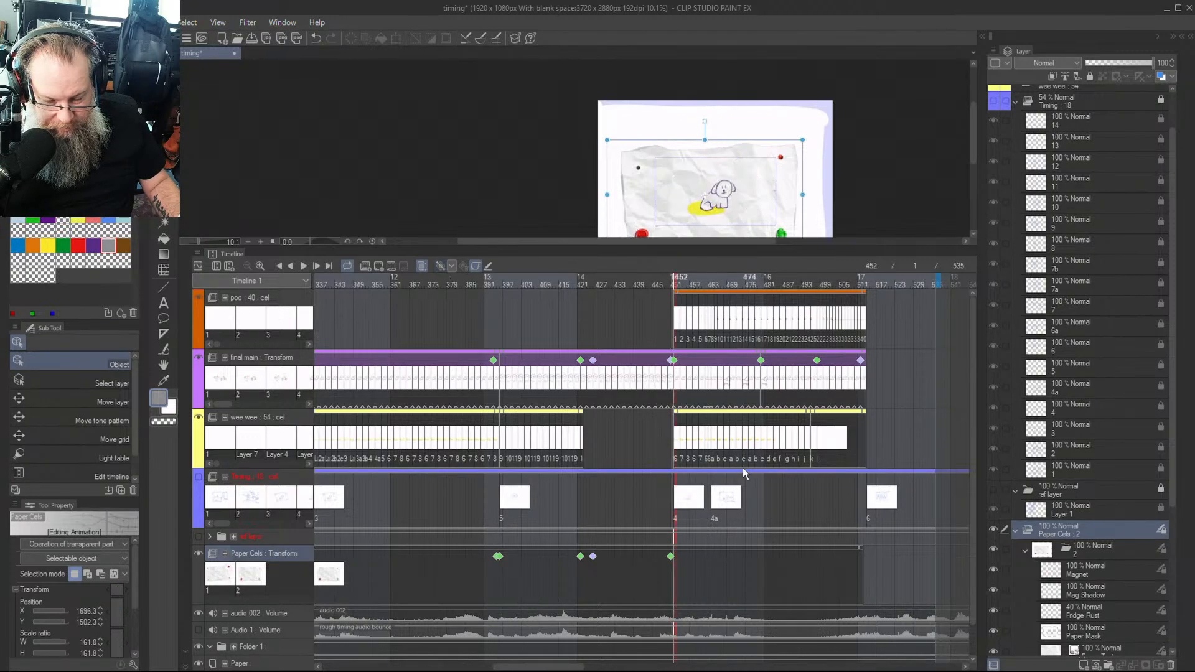
key(Right)
key(Right)
key(Right)
key(Right)
key(Right)
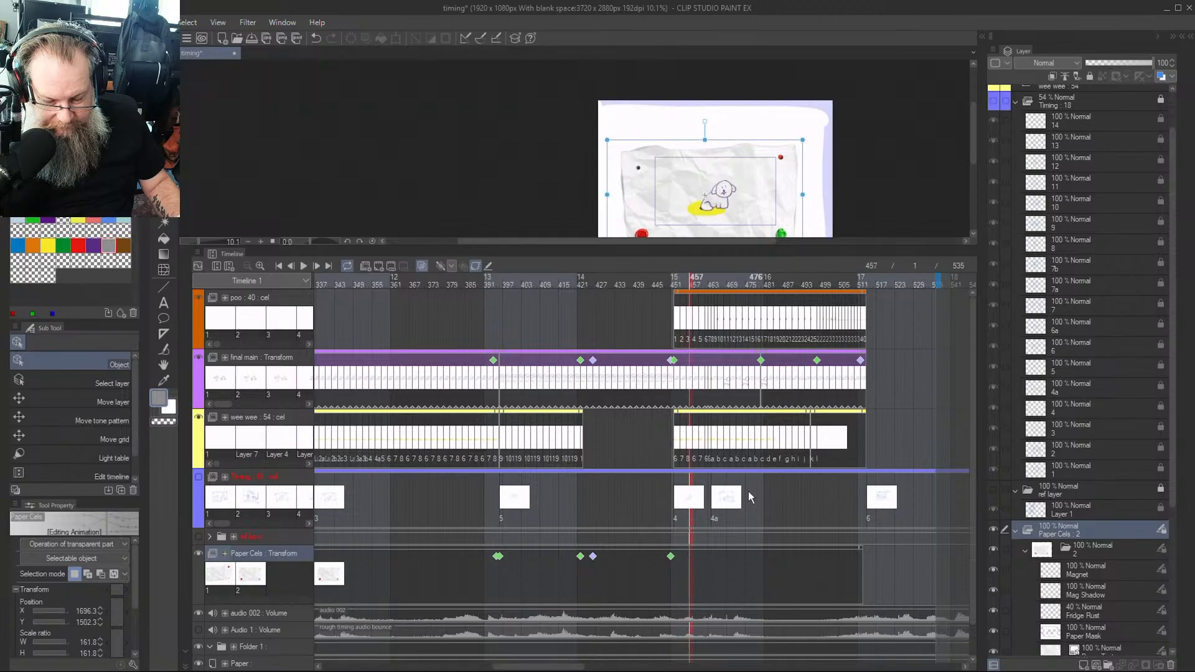
key(Right)
key(Right)
key(Right)
key(Right)
key(Right)
key(Right)
key(Right)
key(Right)
key(Right)
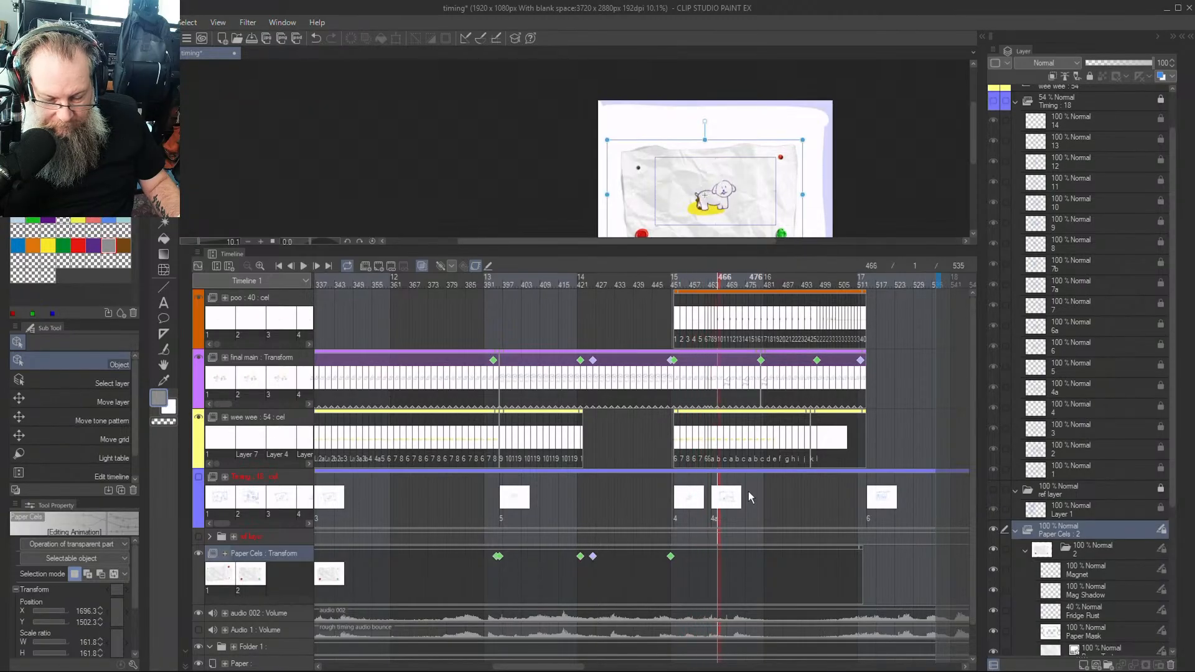
key(Right)
key(Right)
key(Right)
key(Right)
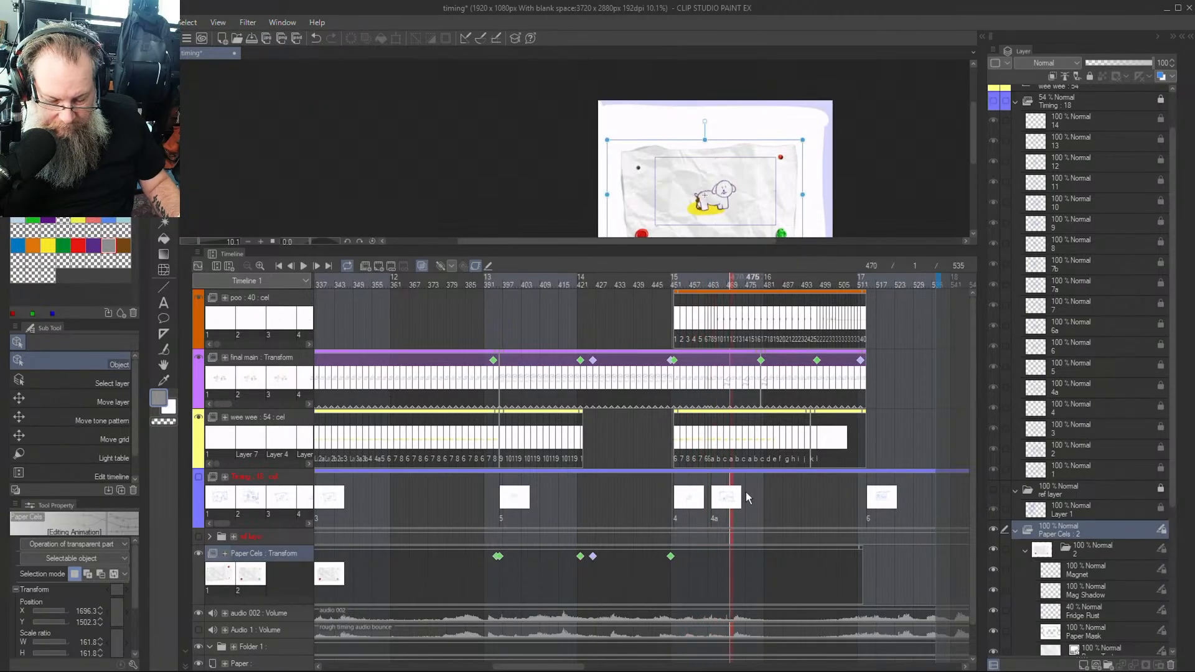
key(Left)
key(Left)
key(Left)
key(Left)
key(Left)
key(Left)
key(Left)
key(Left)
key(Left)
key(Left)
key(Left)
key(Left)
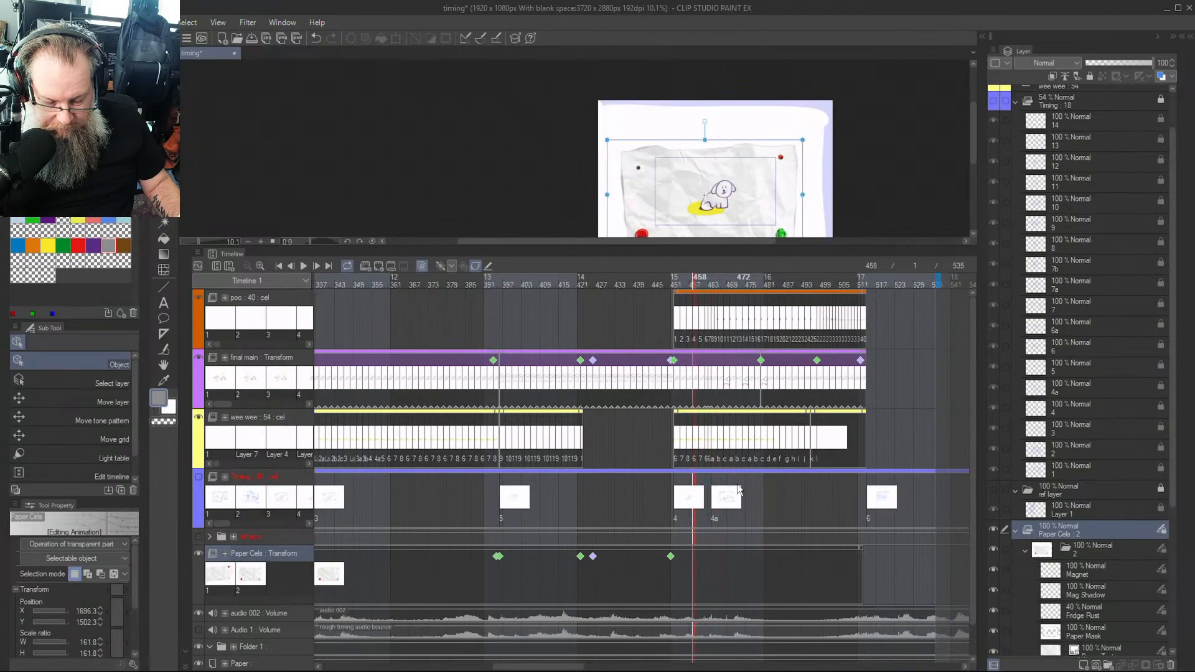
key(Left)
key(Left)
key(Left)
key(Left)
key(Left)
key(Left)
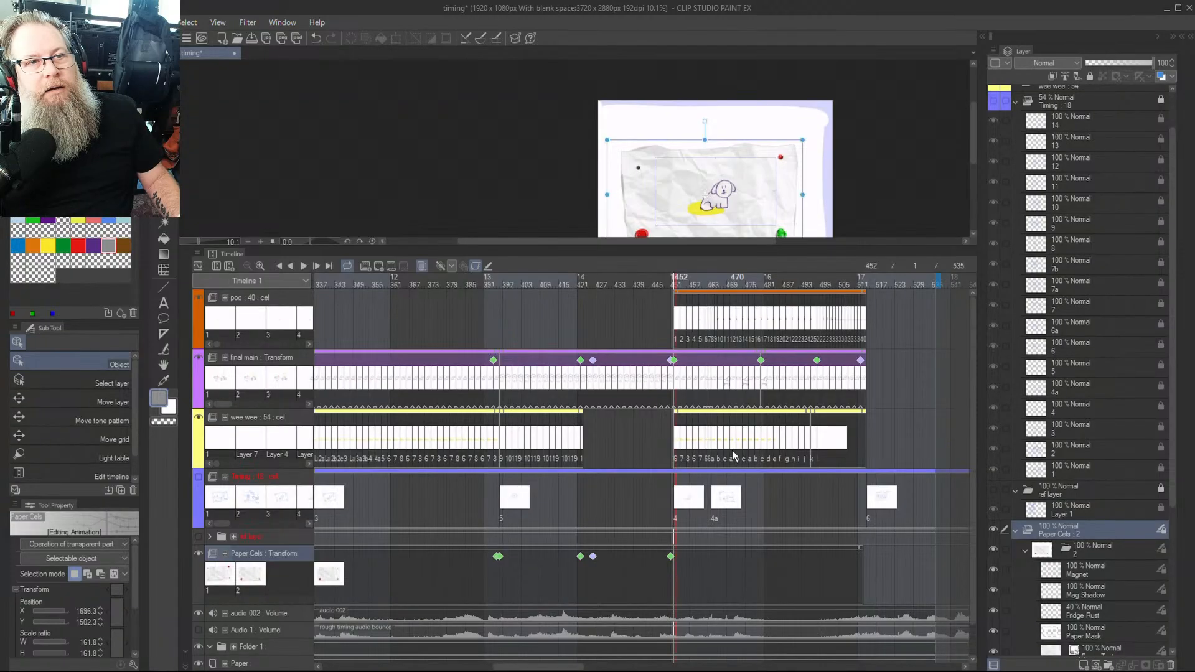
Save the animation file
key(ctrl+s)
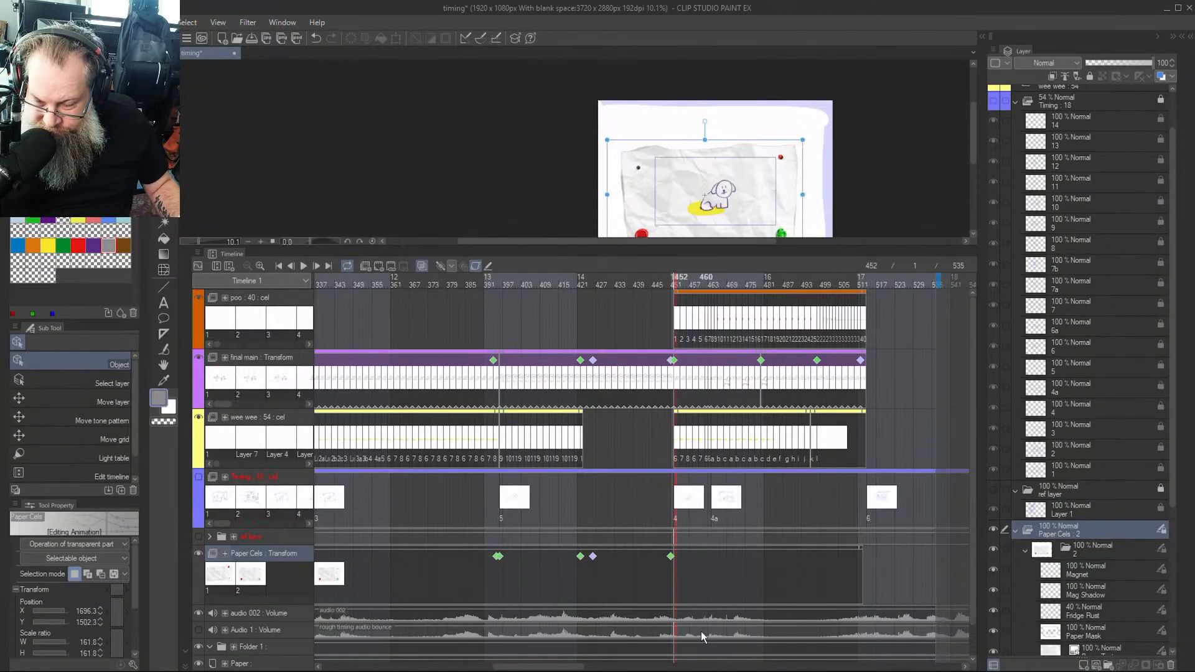
Flip repeatedly between frames 451 and 452 to compare the paper's size in the close-up and the wide shot
key(Left)
key(Right)
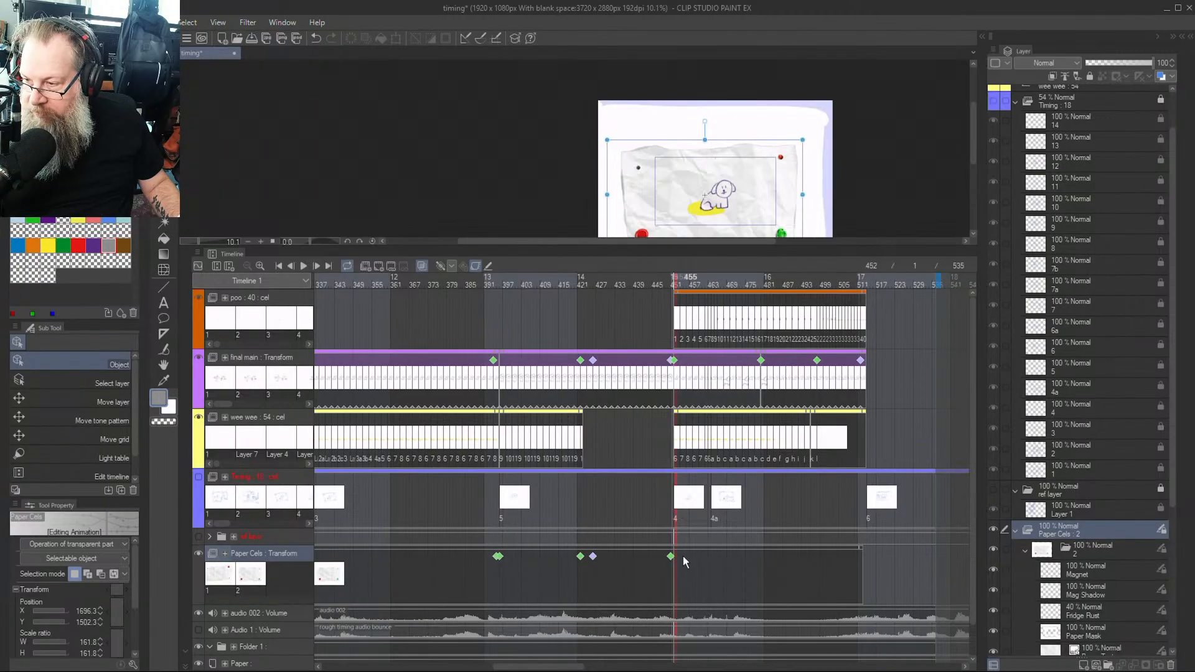
key(Left)
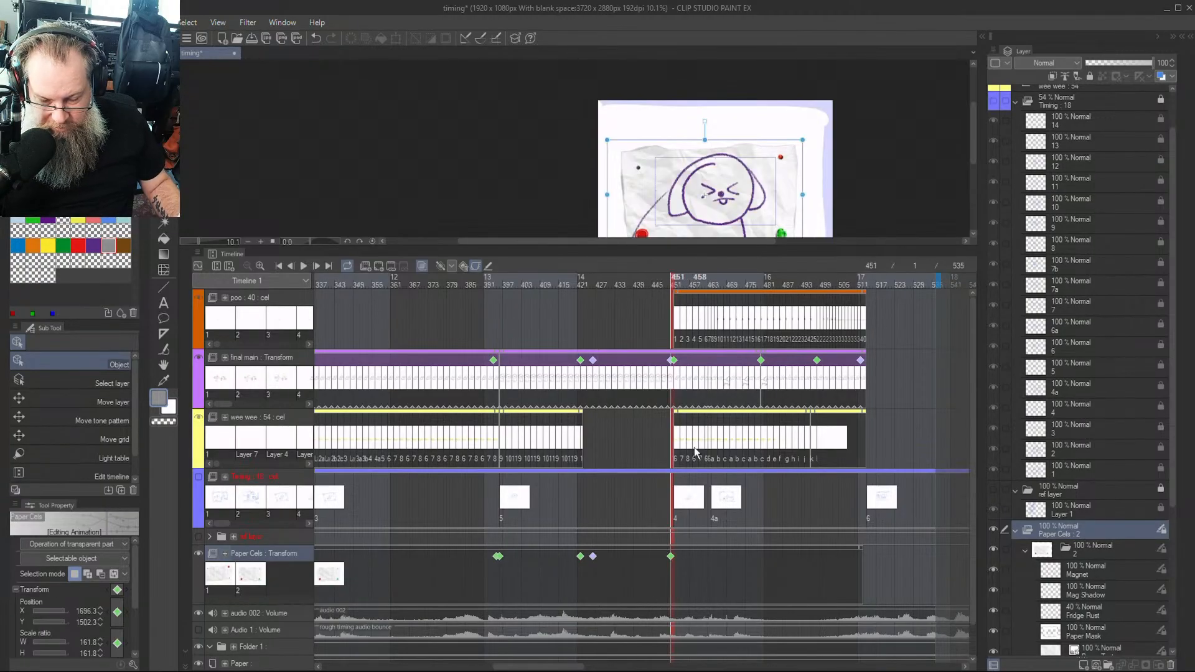
key(Right)
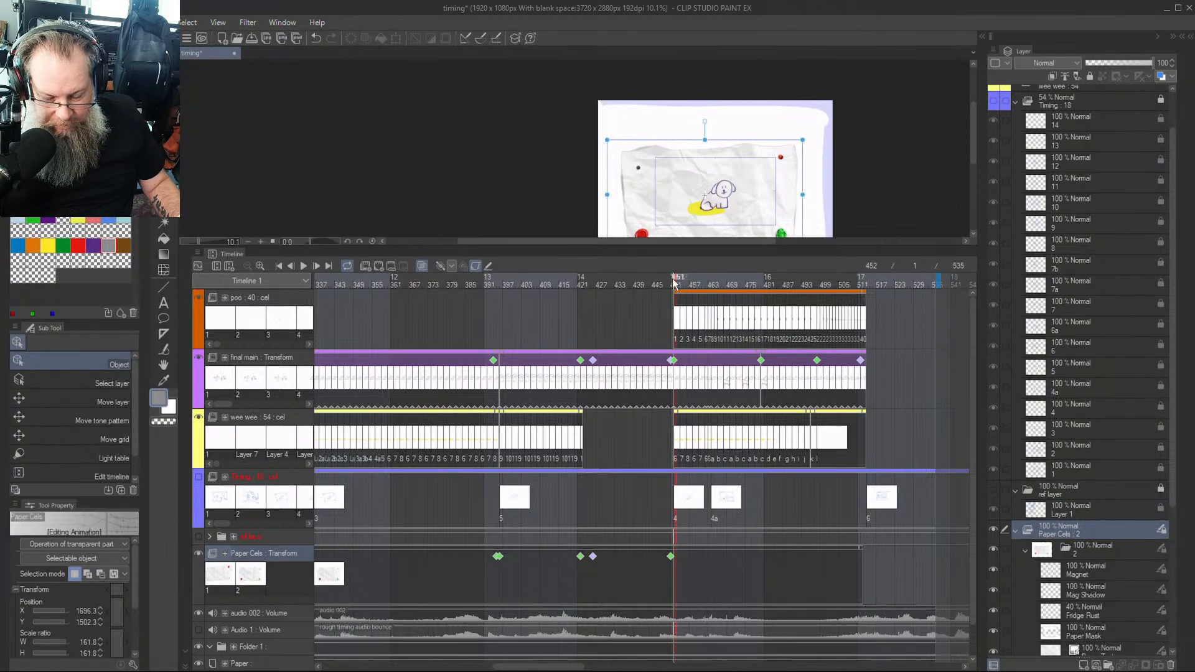
key(Left)
key(Right)
key(Left)
key(Right)
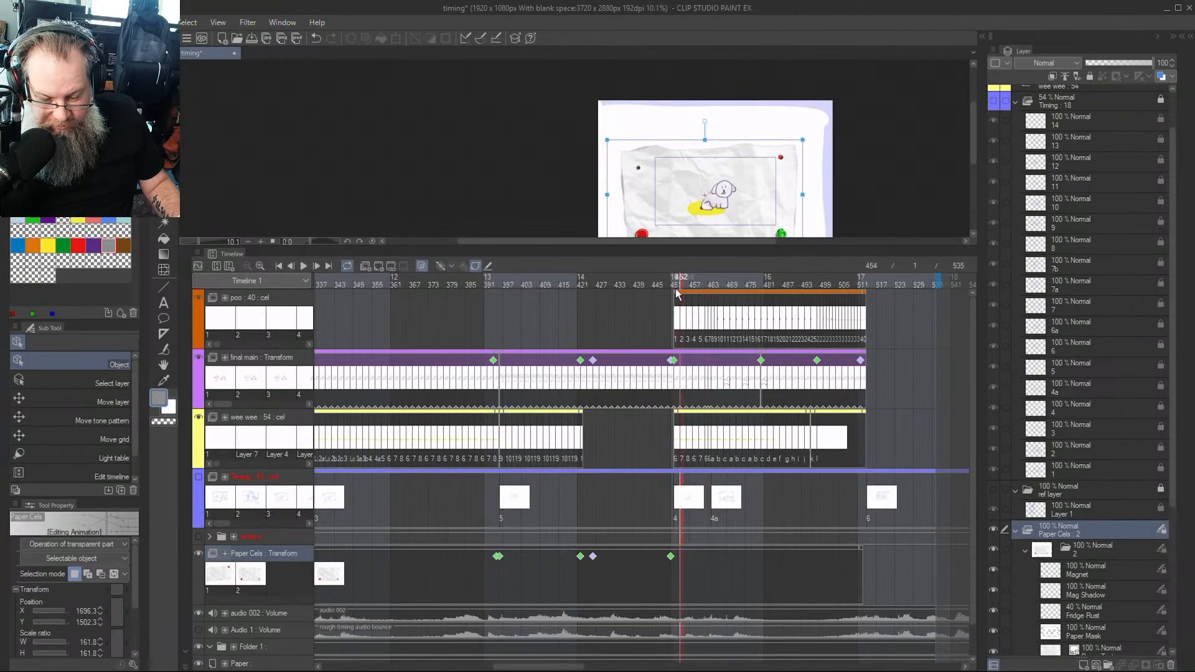
key(Left)
key(Right)
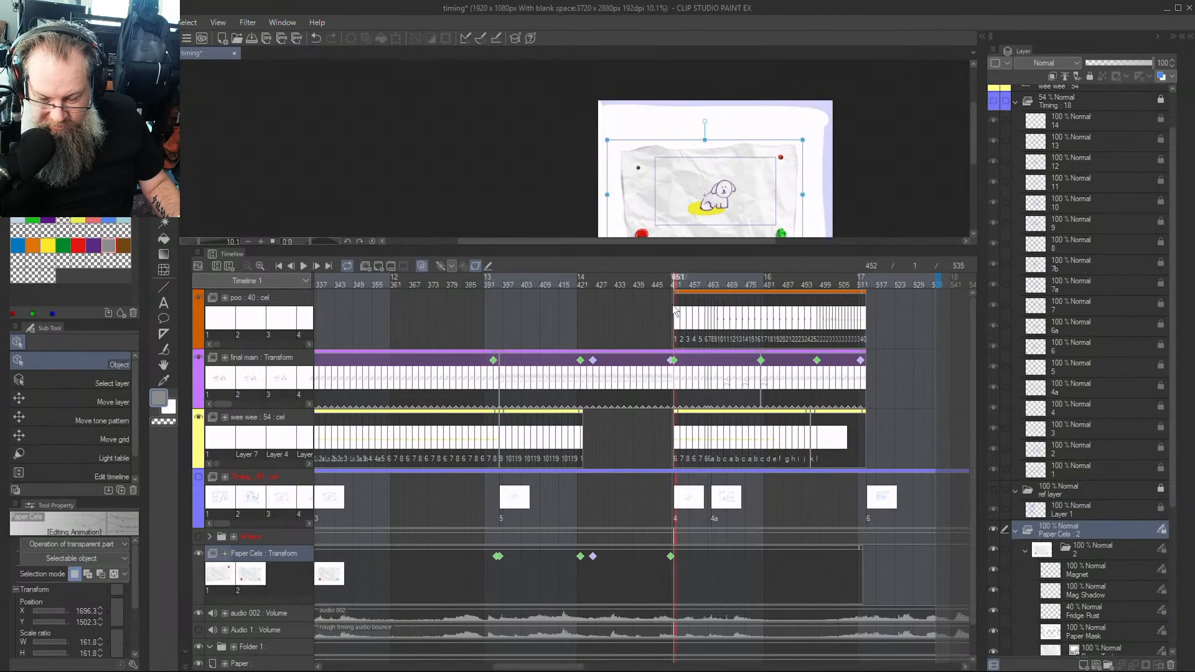
key(Left)
key(Right)
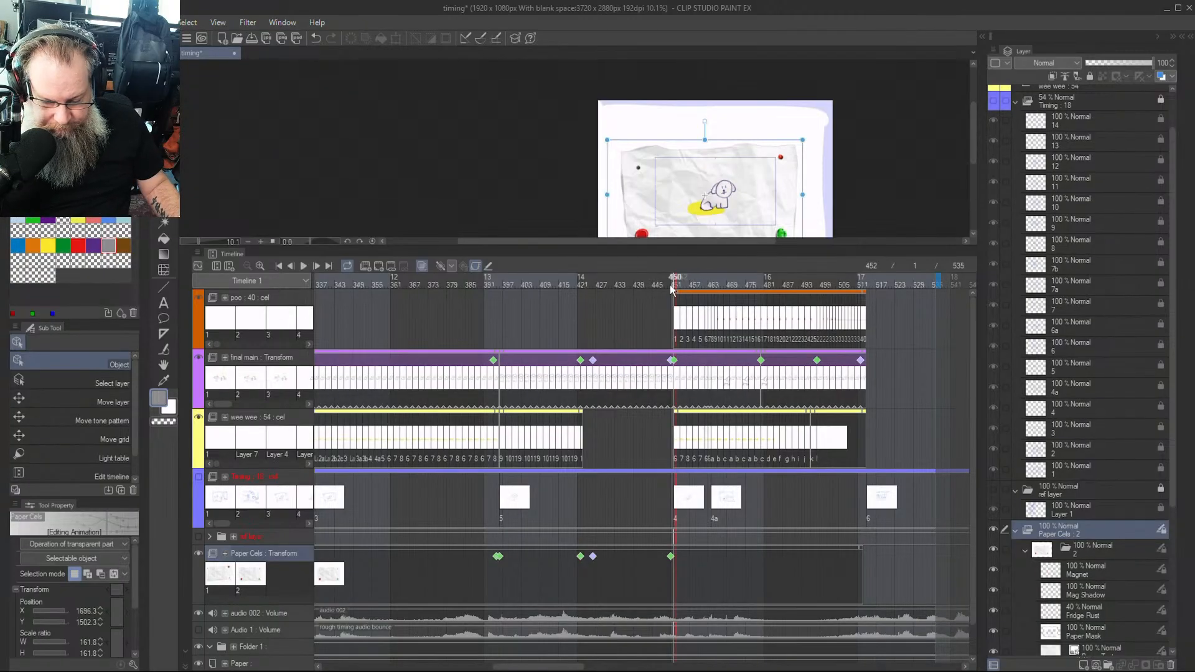
key(Left)
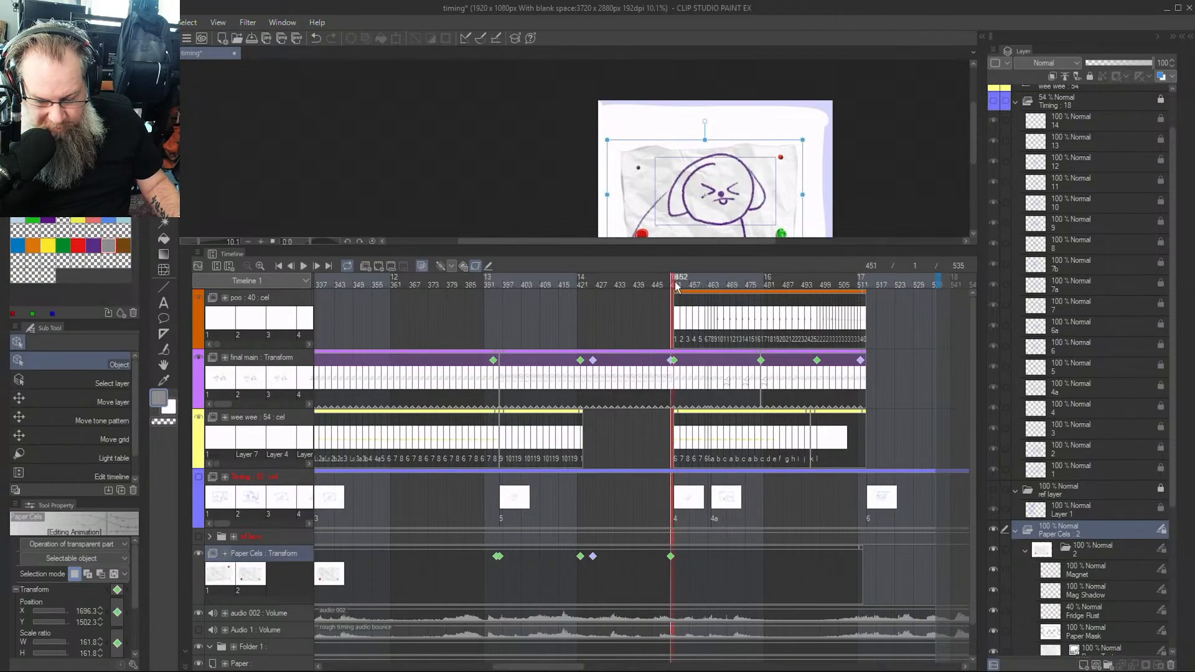
key(Right)
key(Left)
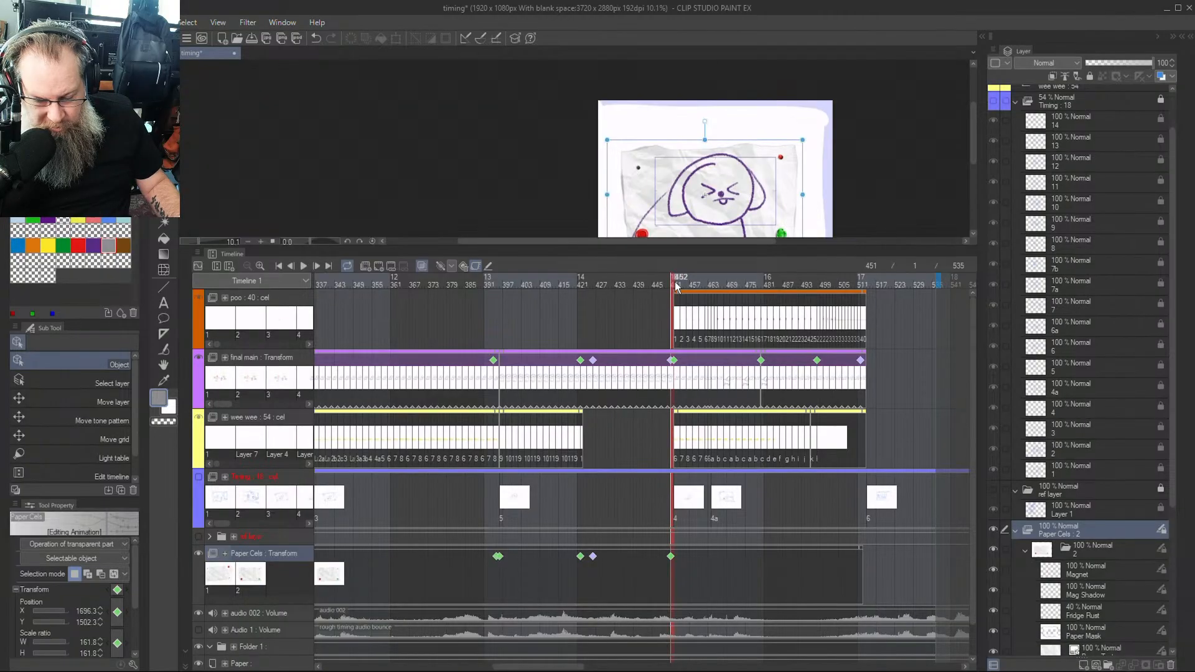
key(Right)
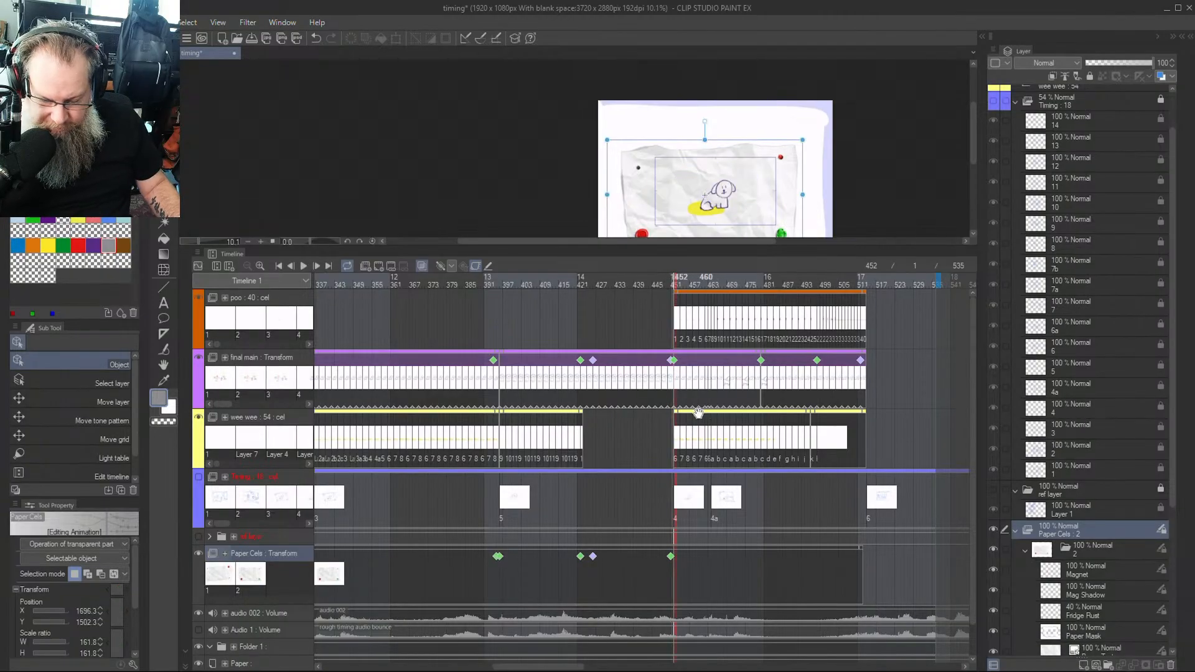
key(Right)
key(Left)
key(Left)
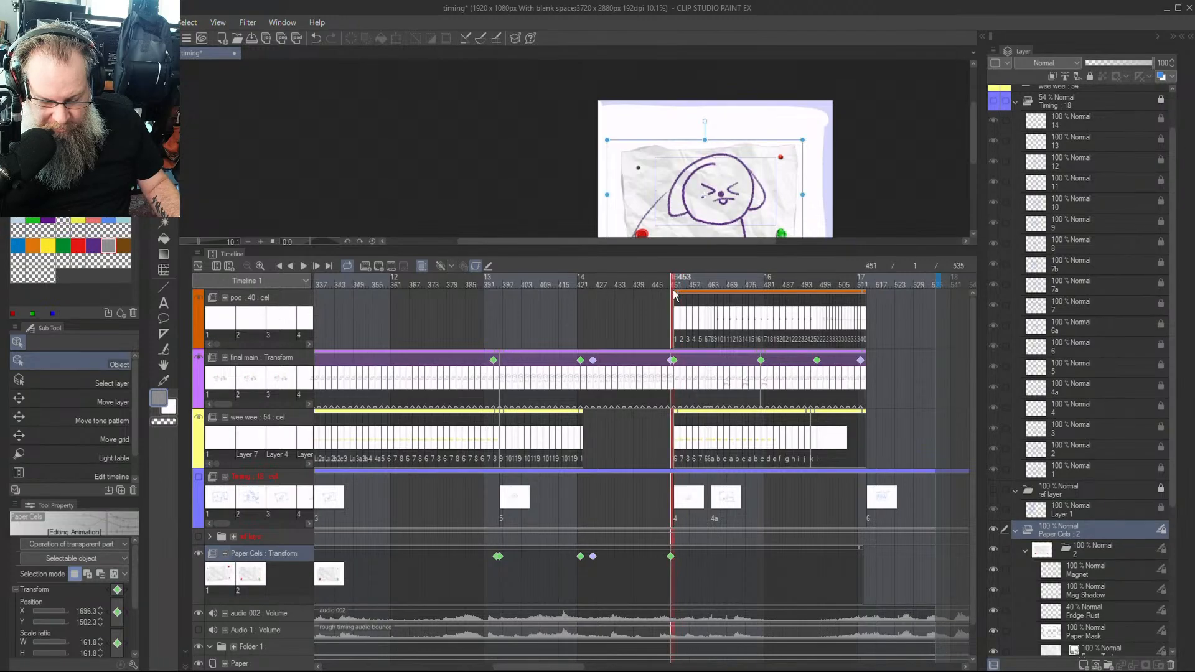
key(Right)
key(Left)
key(Right)
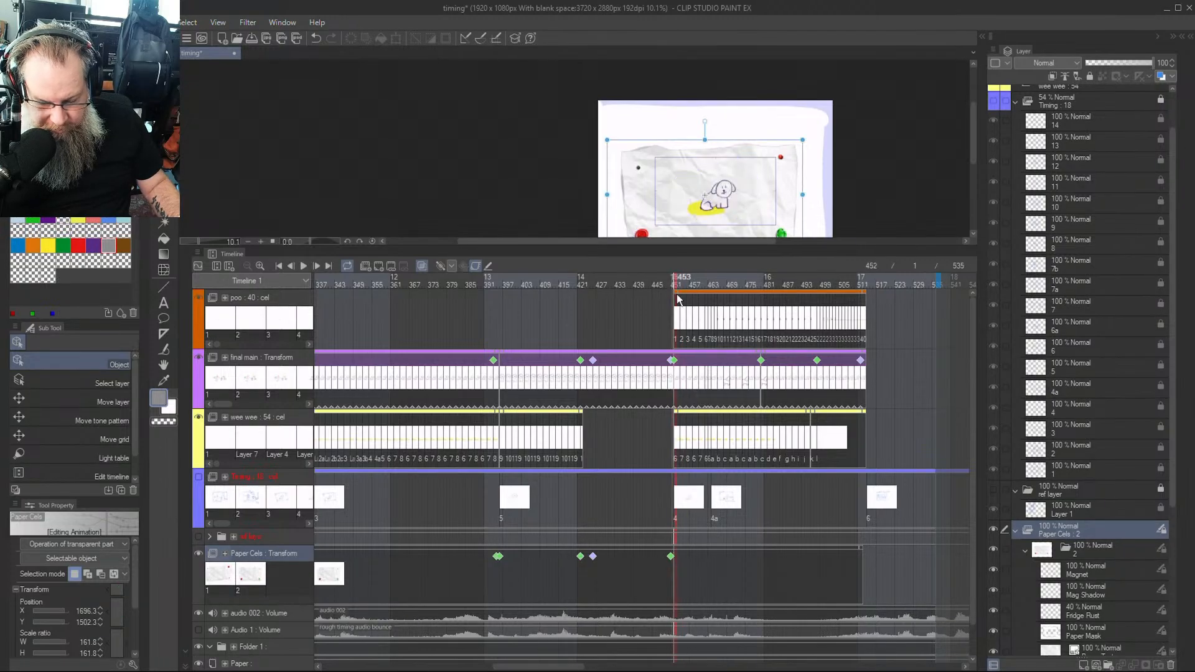
key(Left)
key(Right)
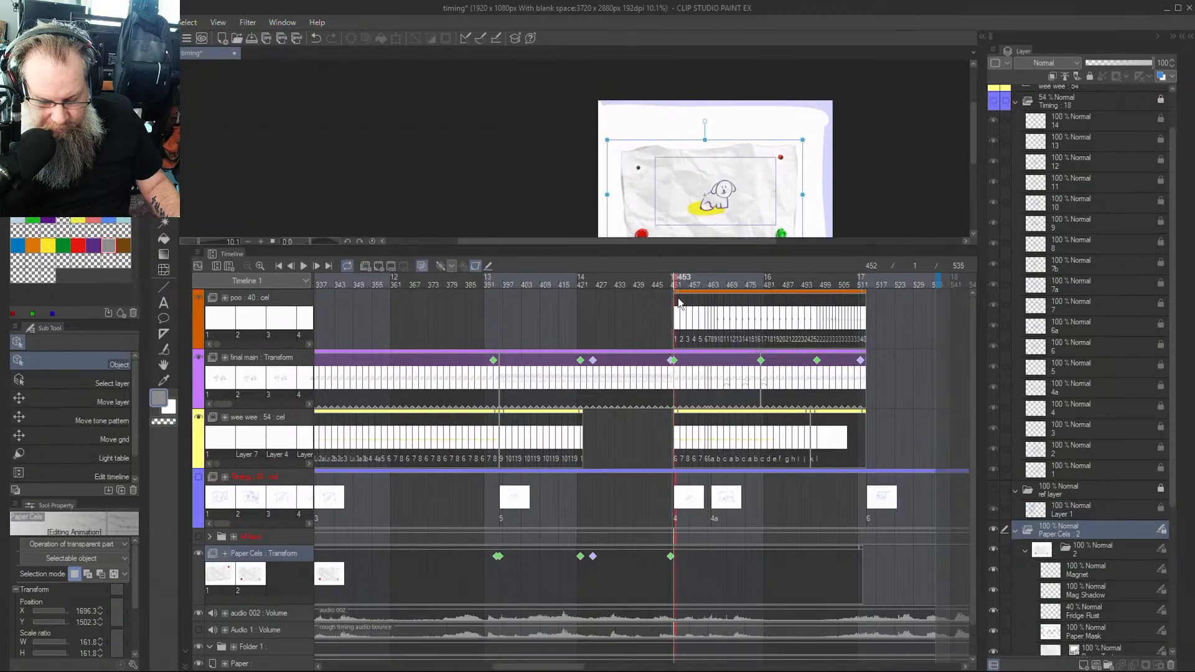
key(Left)
key(Right)
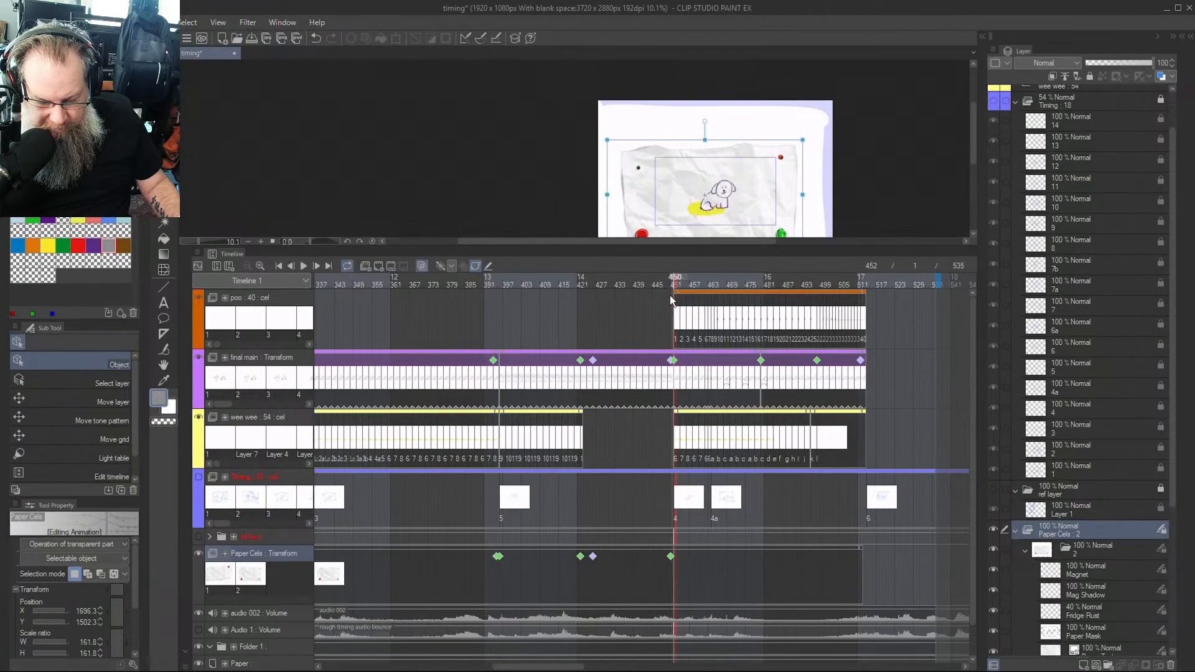
key(Left)
key(Right)
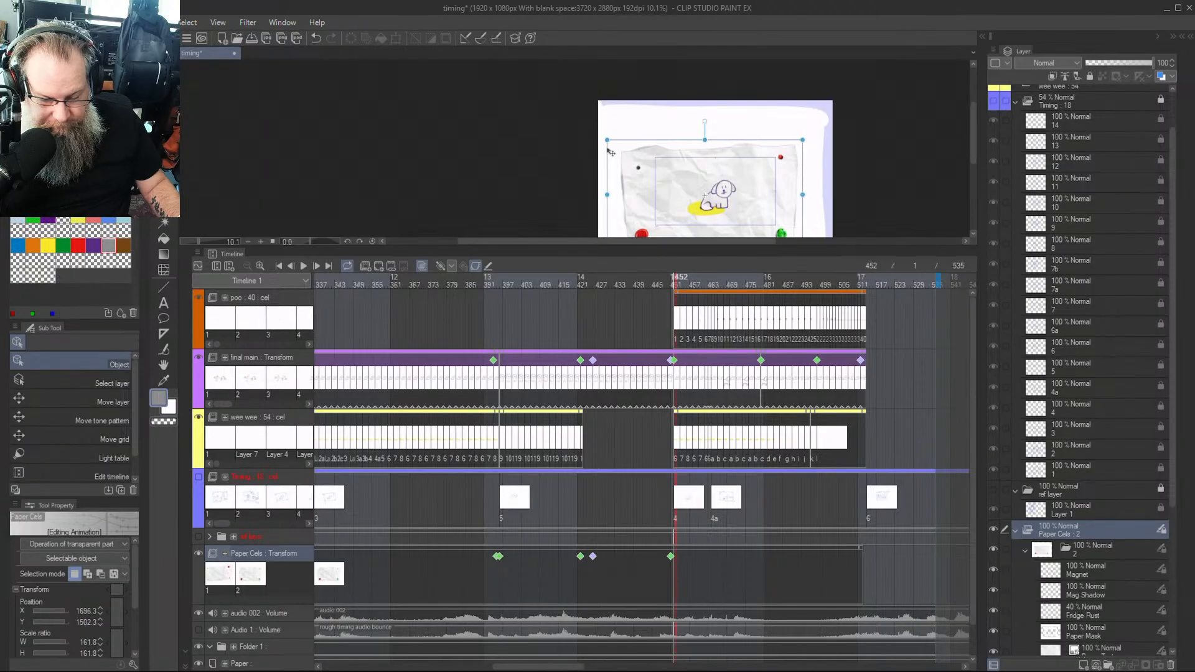
Shrink the Paper Cels at frame 452 to about 119.8 % scale and reposition the paper around the small dog
drag(604, 142, 633, 151)
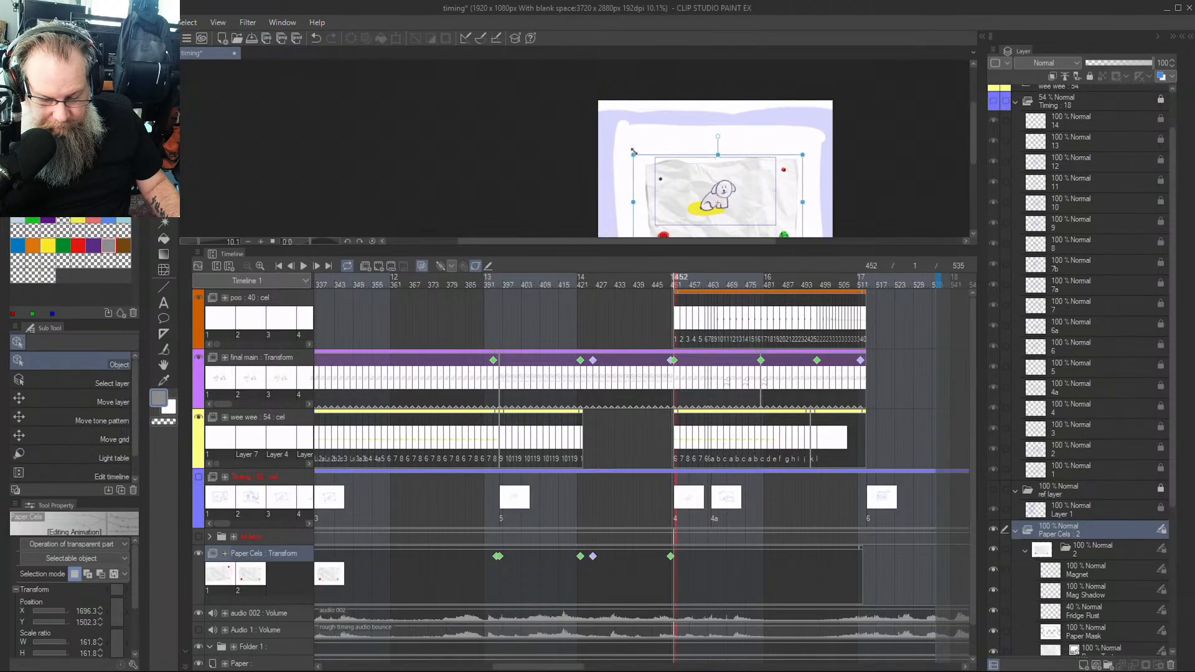
drag(761, 210, 785, 223)
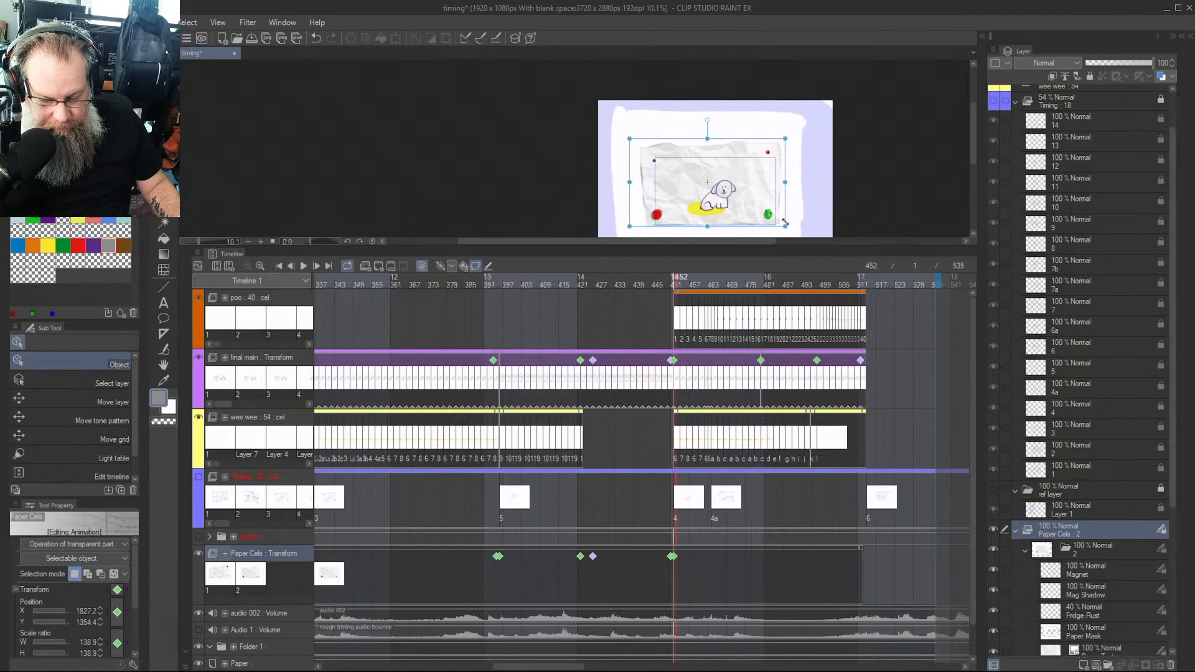
drag(630, 225, 637, 225)
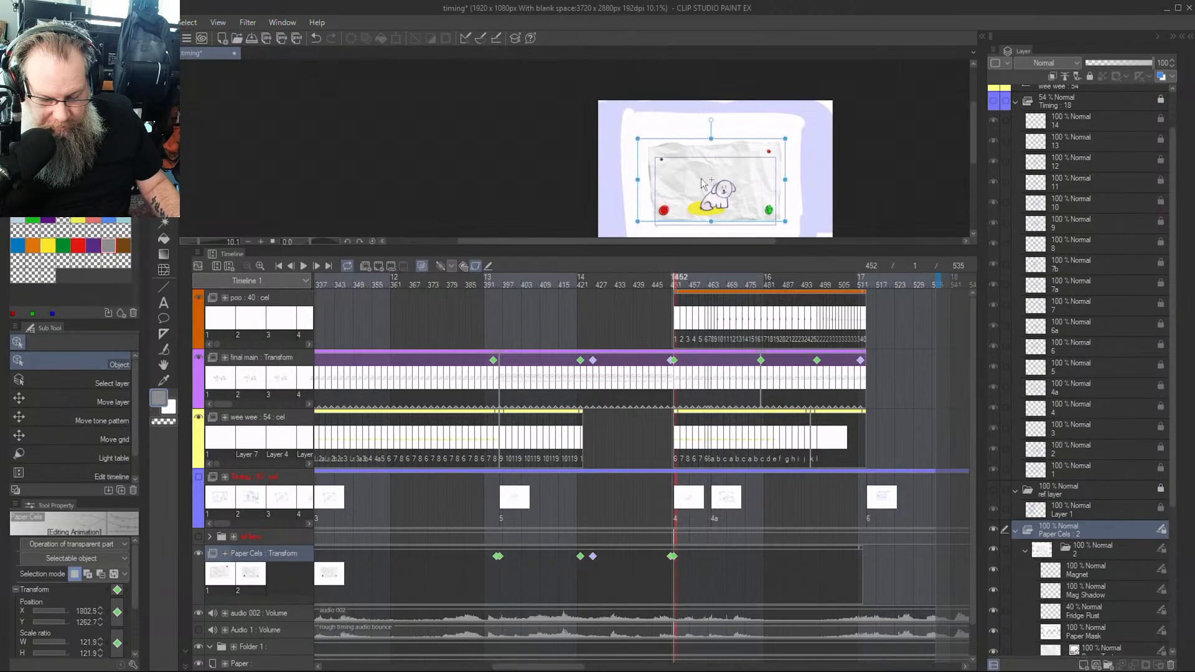
drag(704, 185, 703, 194)
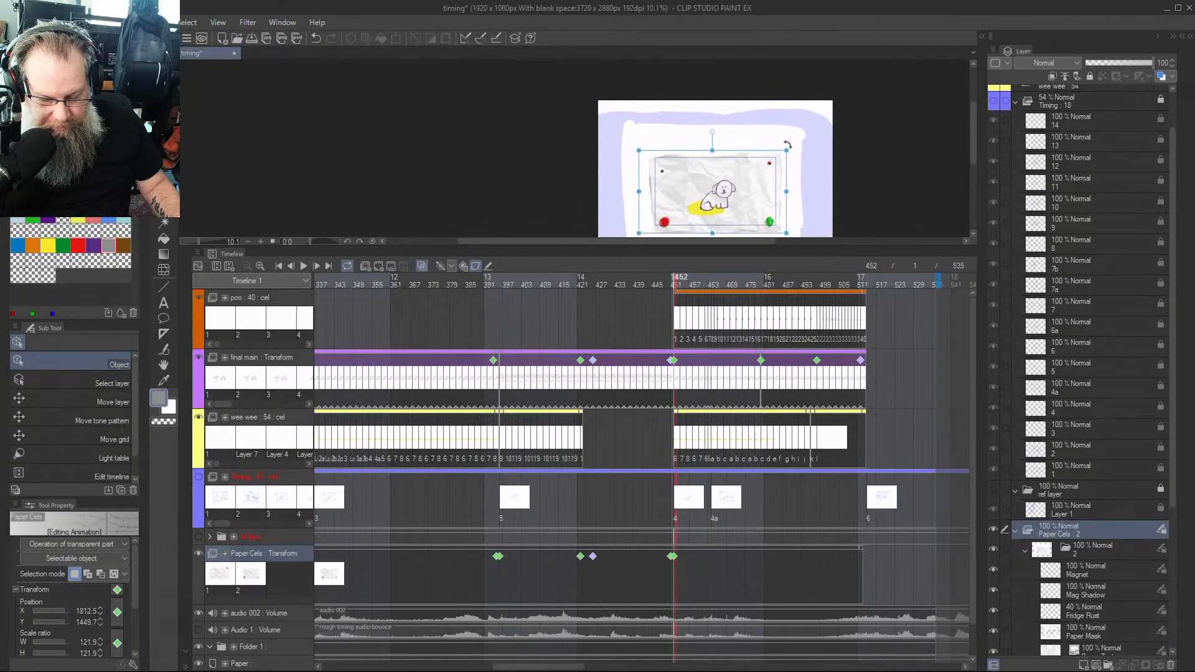
drag(786, 150, 784, 150)
Refine the paper's frame 452 transform up close to about 115.9 % scale at X 1797.5, Y 1387.1, filling the camera frame
scroll(769, 183, up, 5)
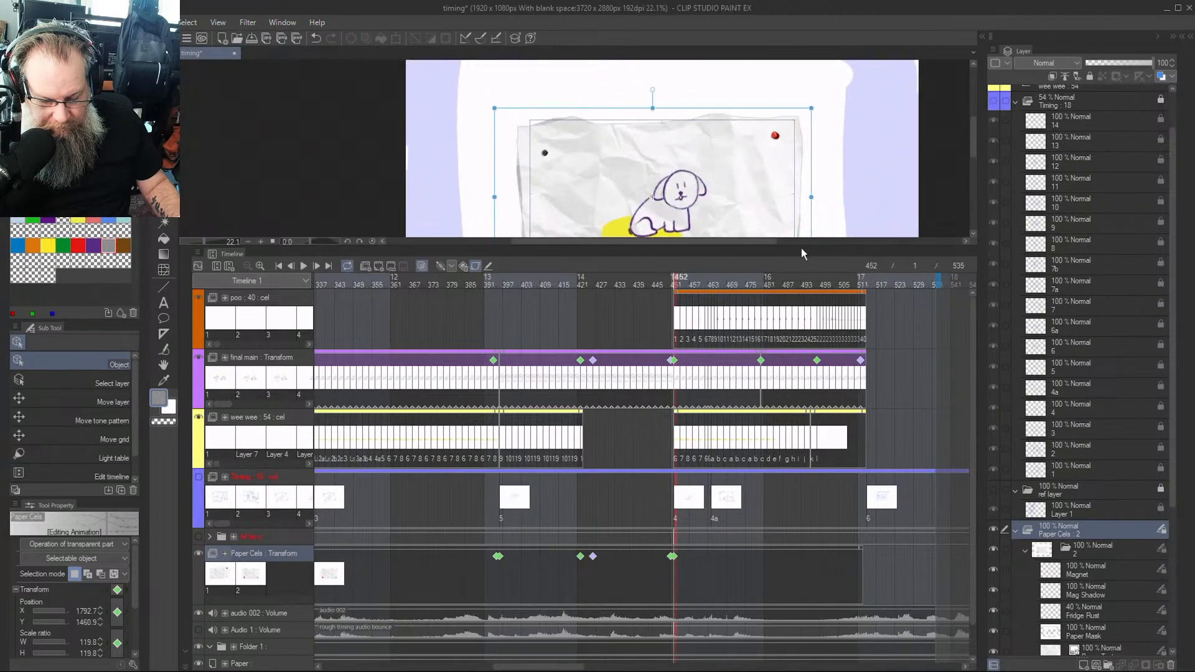
drag(801, 244, 778, 505)
scroll(740, 339, up, 1)
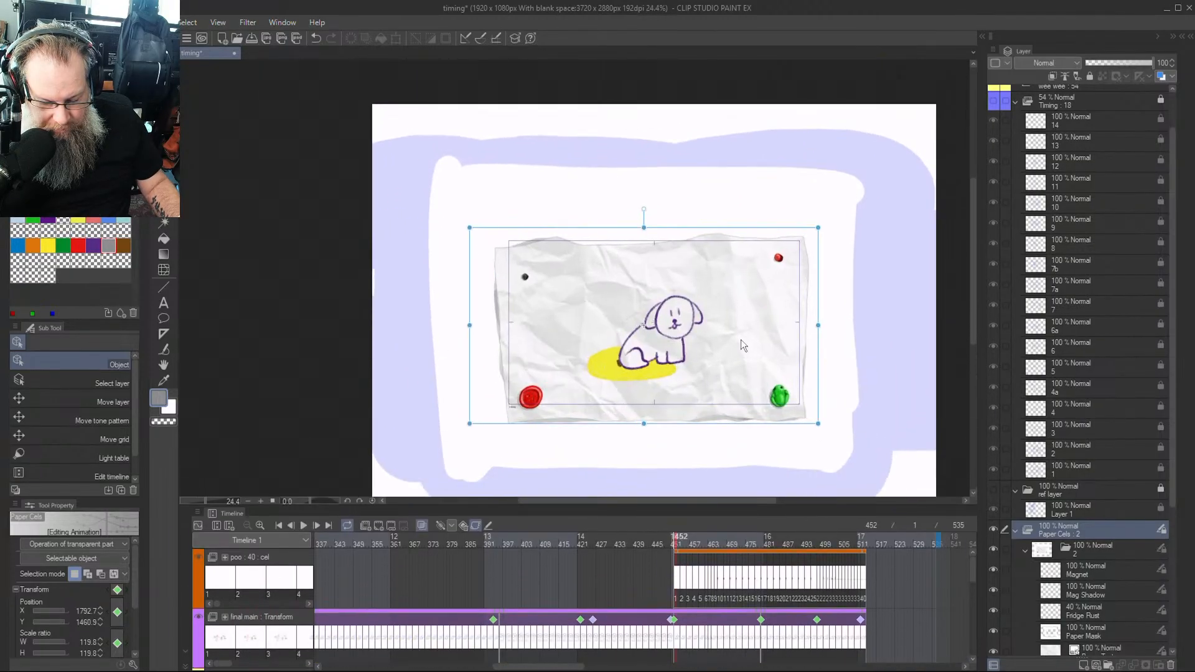
scroll(726, 330, up, 4)
mouse_move(863, 177)
mouse_down()
mouse_move(849, 186)
mouse_move(858, 179)
mouse_up()
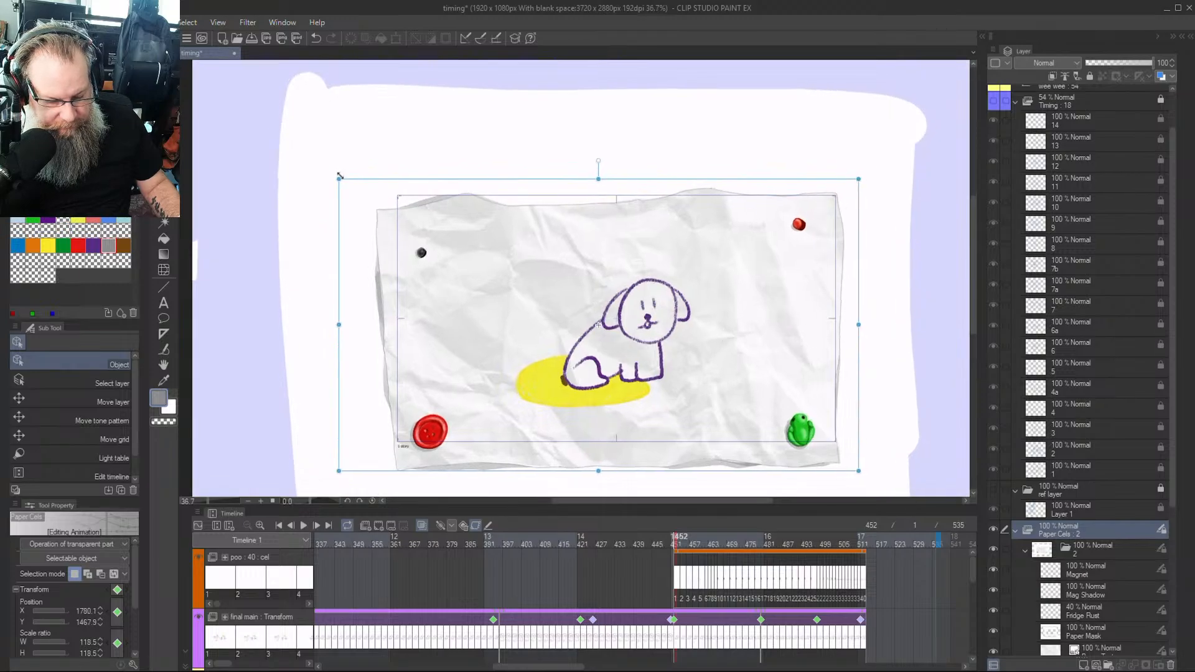
drag(340, 178, 351, 181)
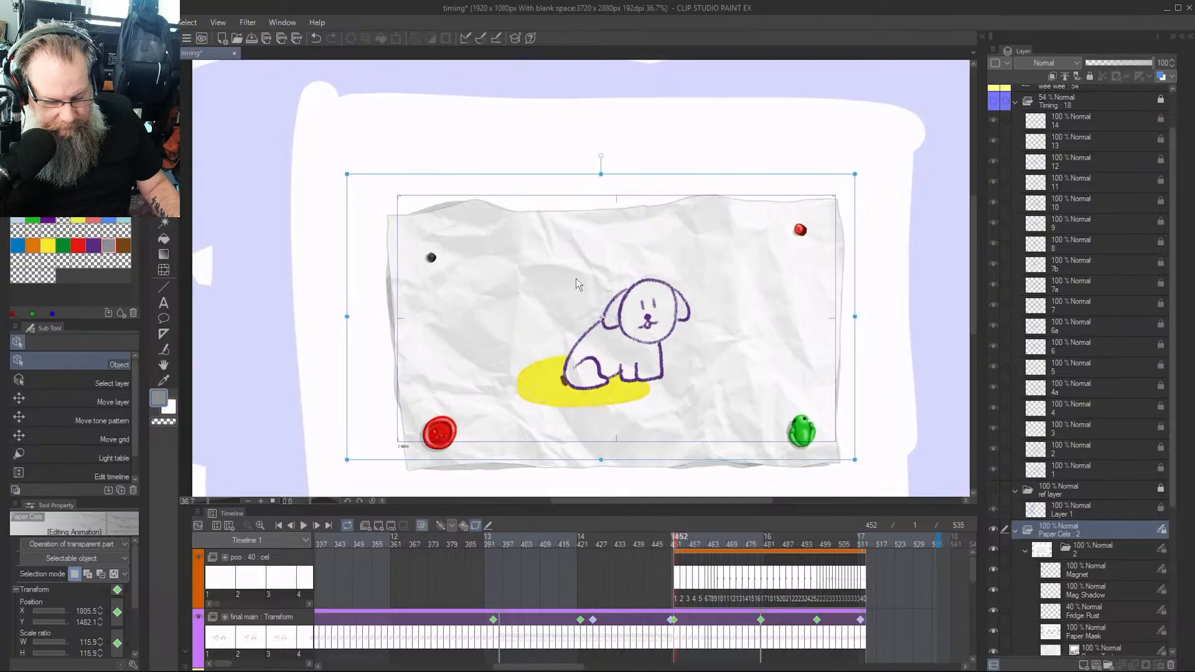
drag(577, 277, 578, 270)
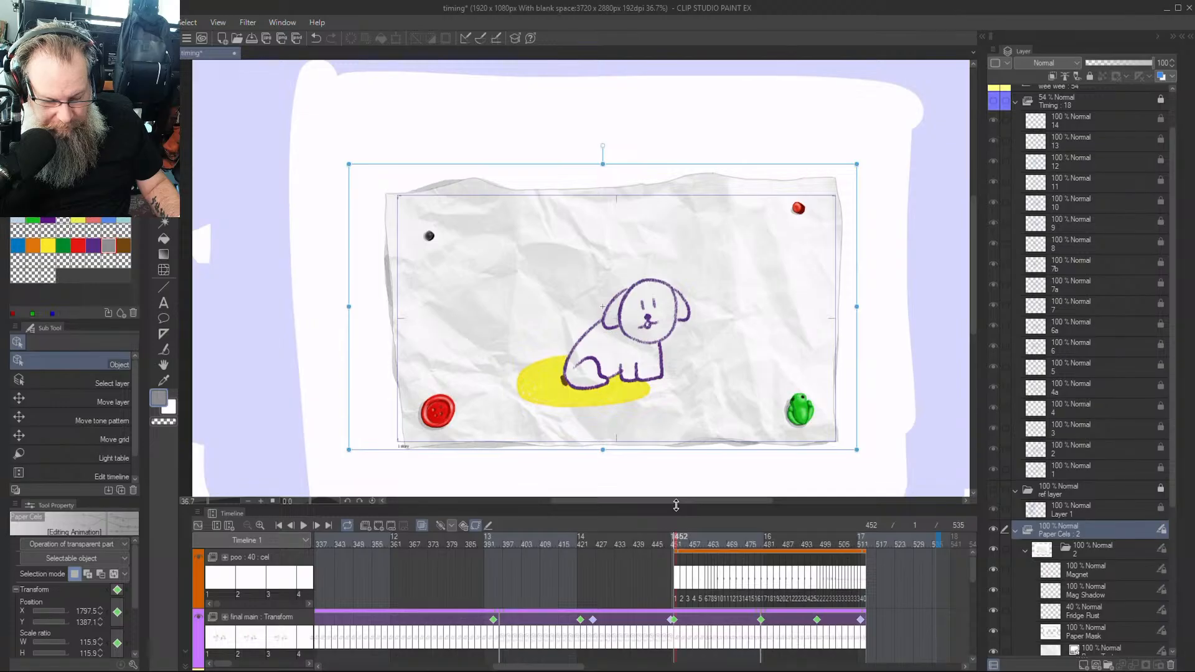
Scrub the shot between frames 452 and 486 with the whole paper in view, and compare frame 452 with frame 451
drag(675, 505, 717, 319)
scroll(741, 237, down, 4)
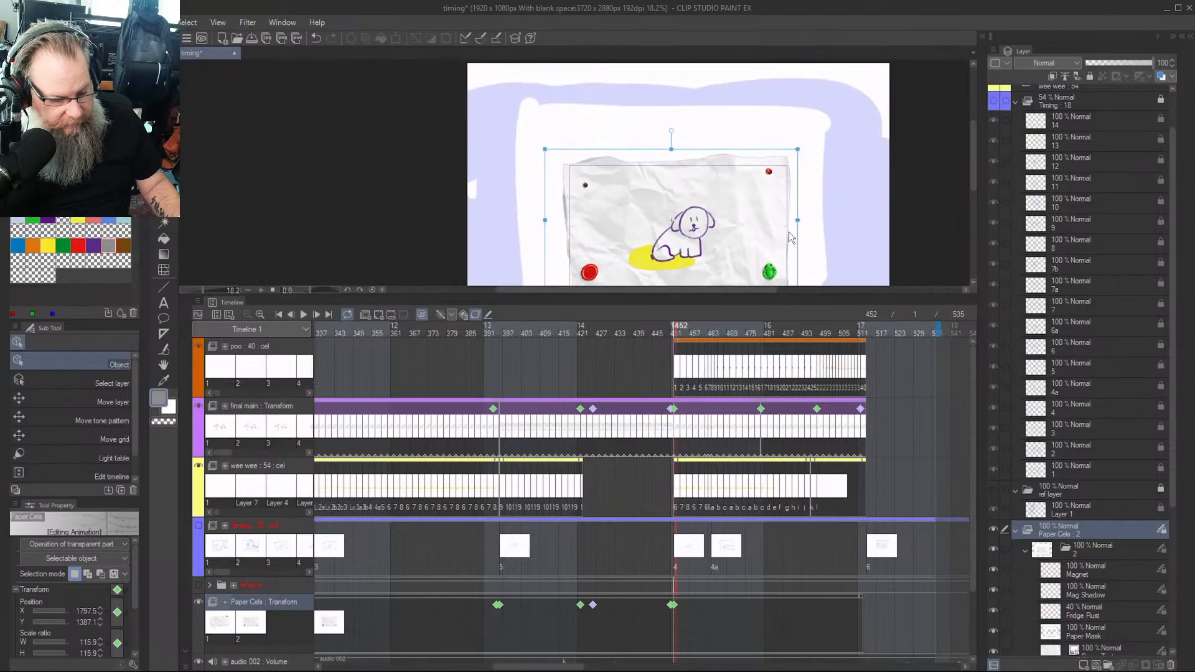
key(h)
drag(738, 240, 694, 194)
key(o)
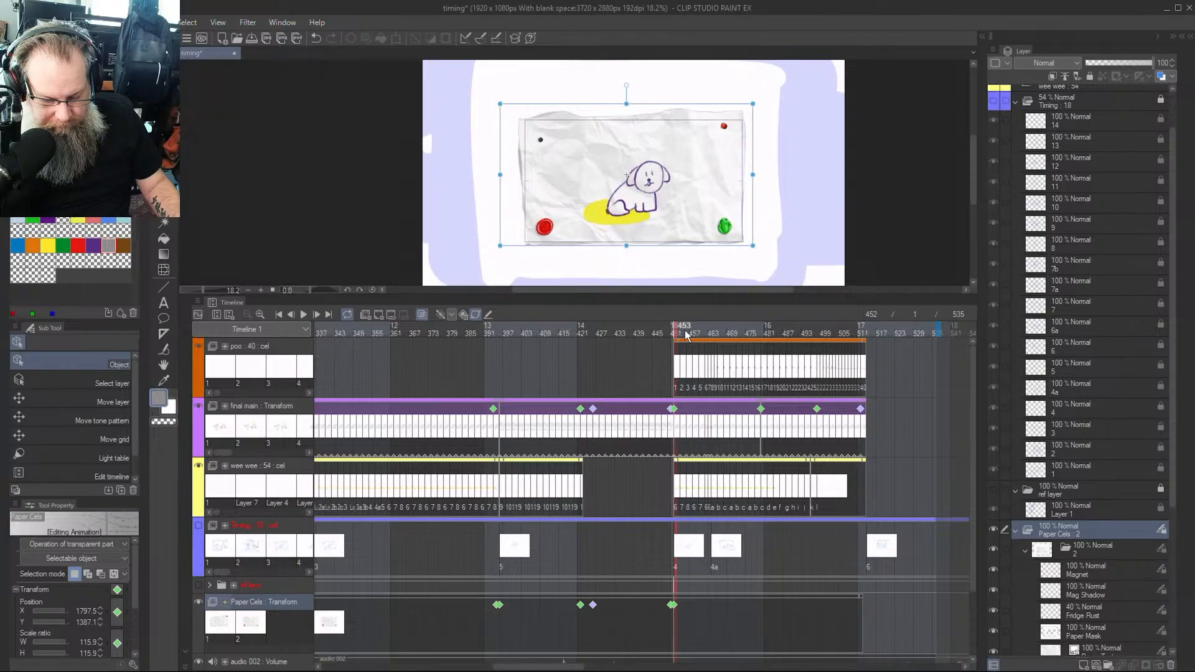
drag(687, 335, 783, 373)
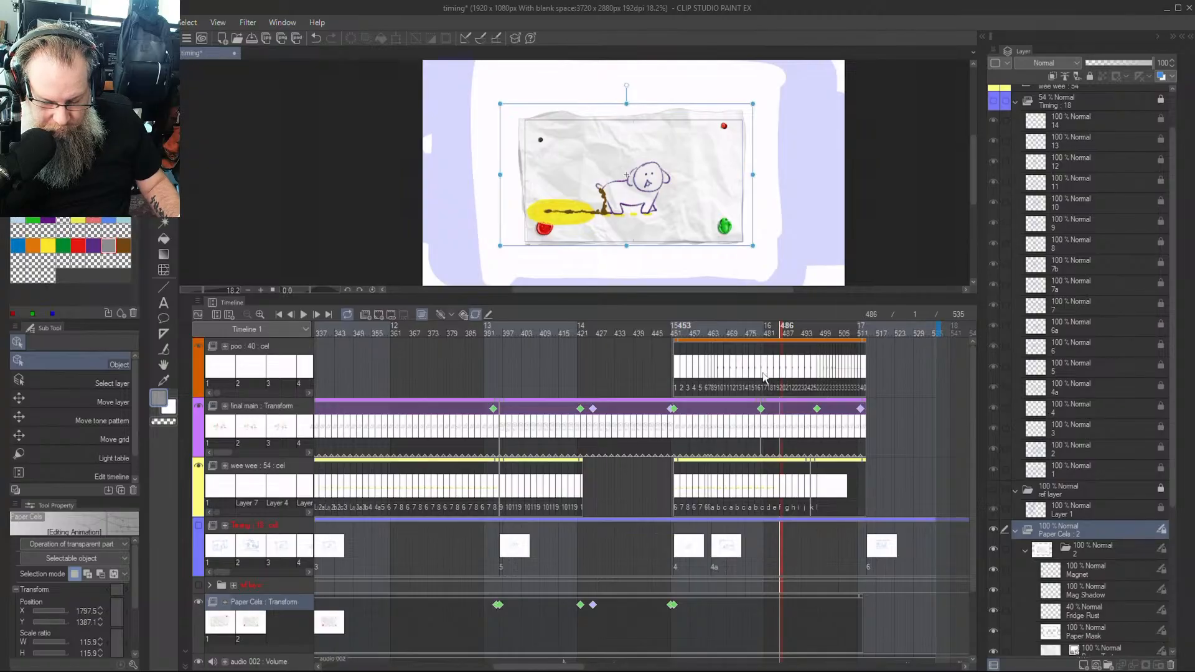
drag(762, 377, 677, 385)
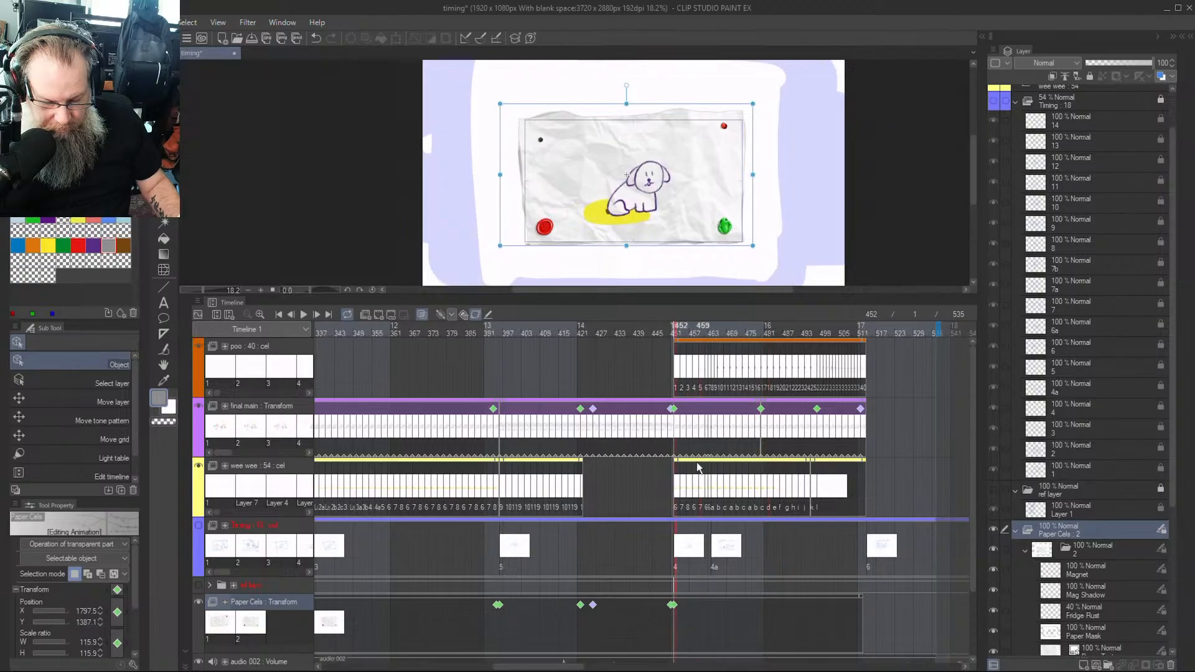
key(Left)
key(Right)
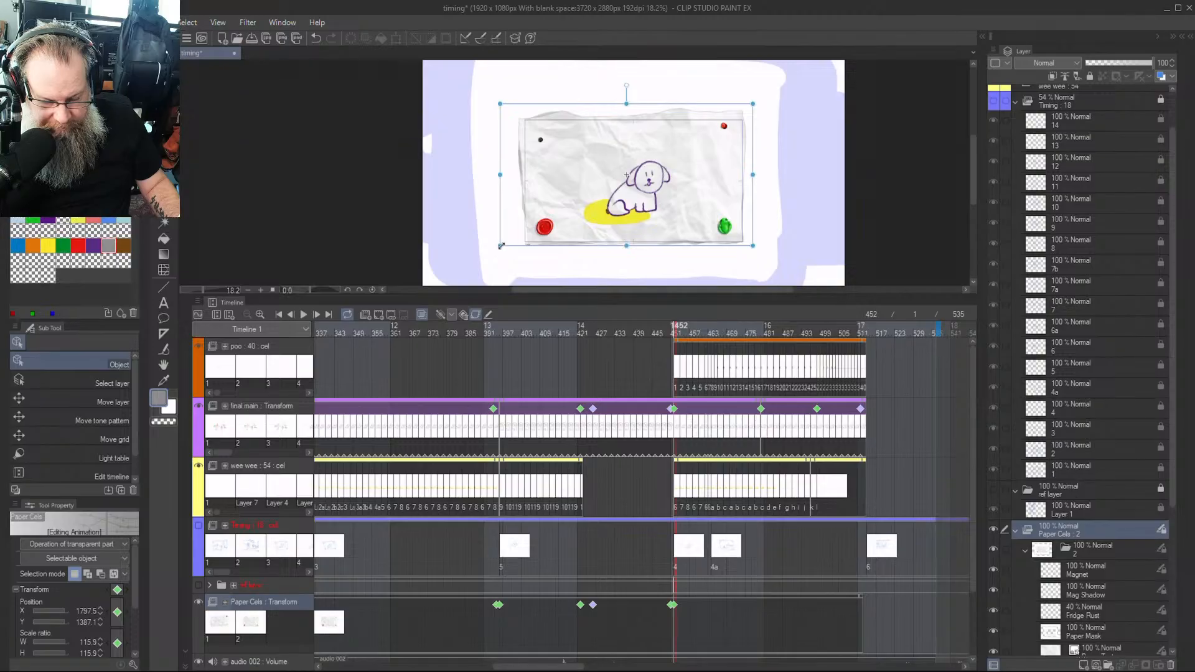
Enlarge the Paper Cels at frame 452 to about 130.3 % scale, extending the paper beyond the camera frame's lower corners
mouse_move(500, 249)
mouse_down()
mouse_move(482, 263)
mouse_move(503, 266)
mouse_up()
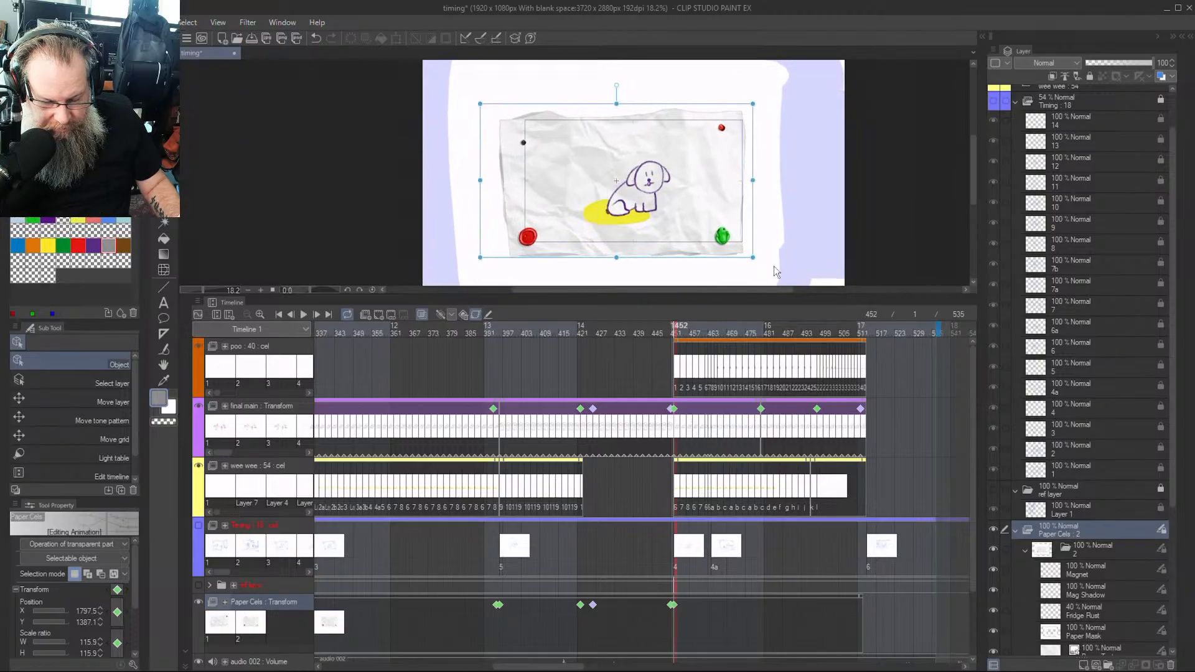
drag(752, 257, 763, 262)
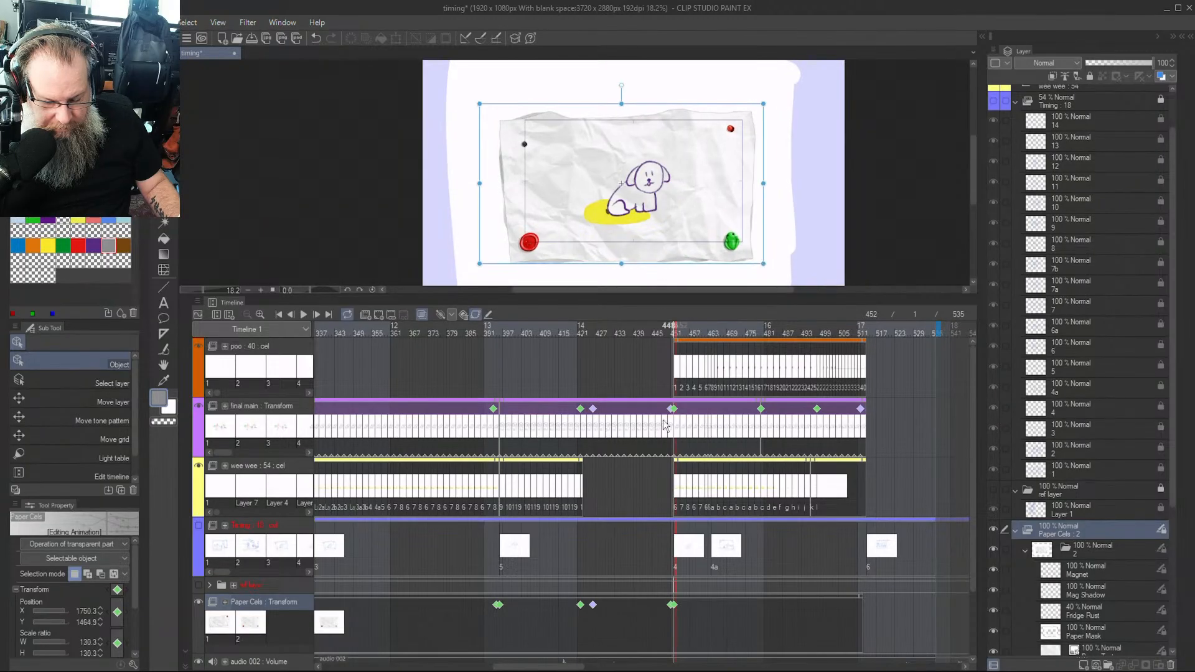
drag(683, 329, 783, 337)
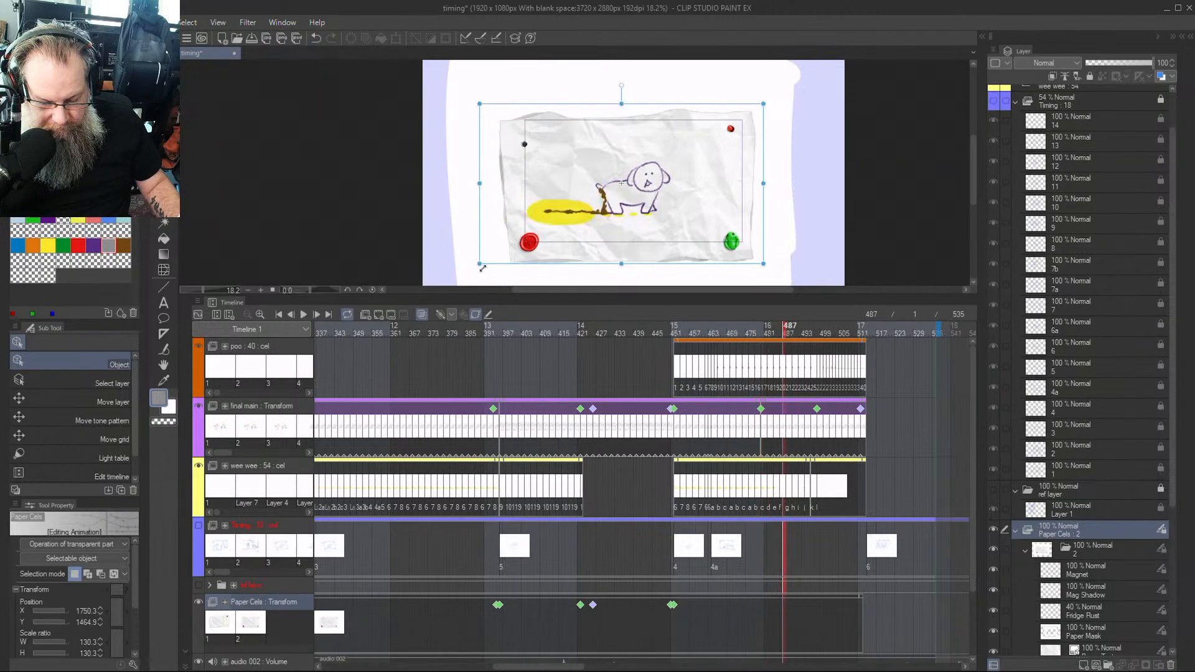
drag(482, 268, 486, 265)
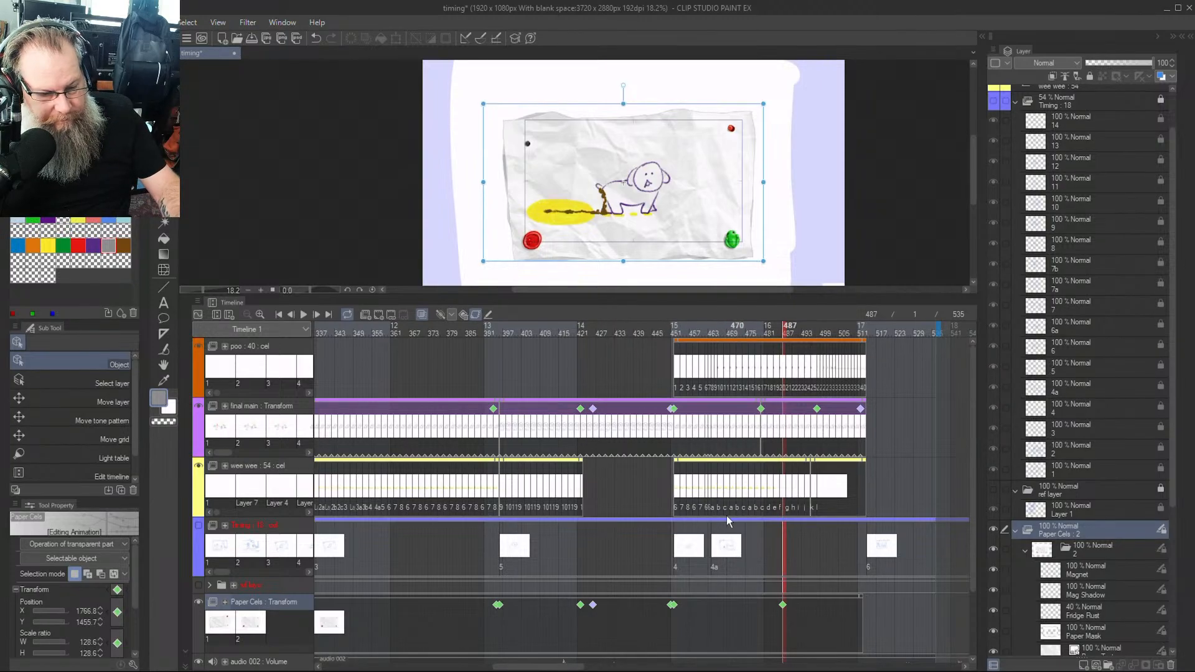
key(ctrl+z)
Reduce the Paper Cels at frame 452 to about 126.9 % scale, at position X 1783.3, Y 1446.4
click(680, 336)
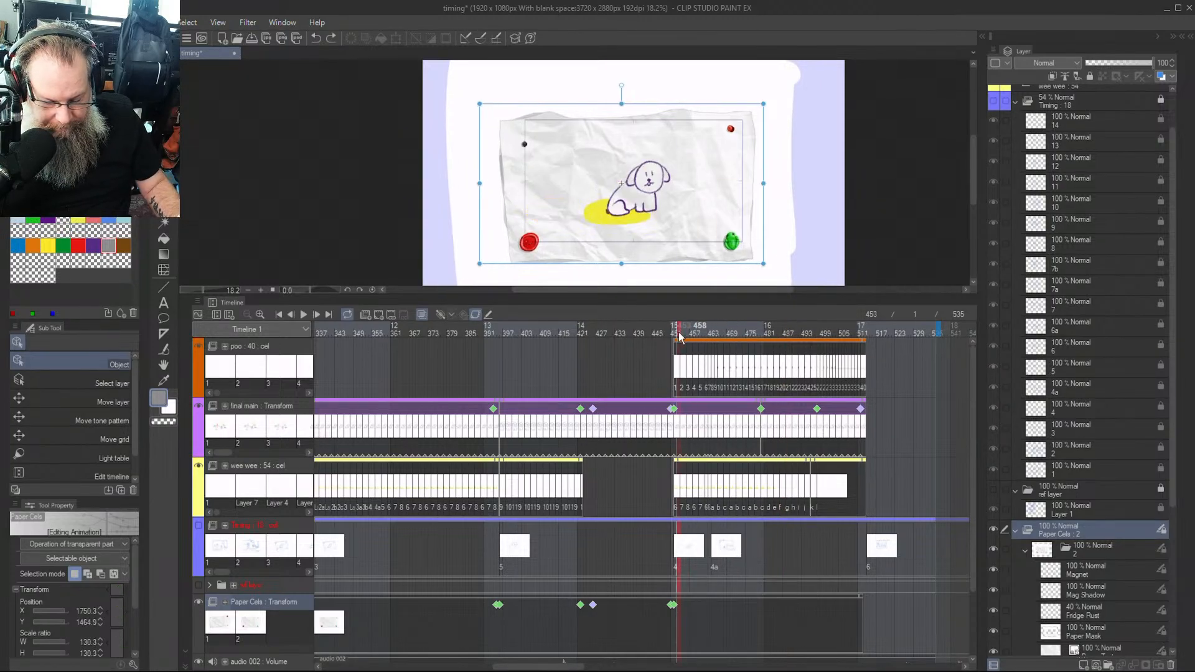
click(677, 337)
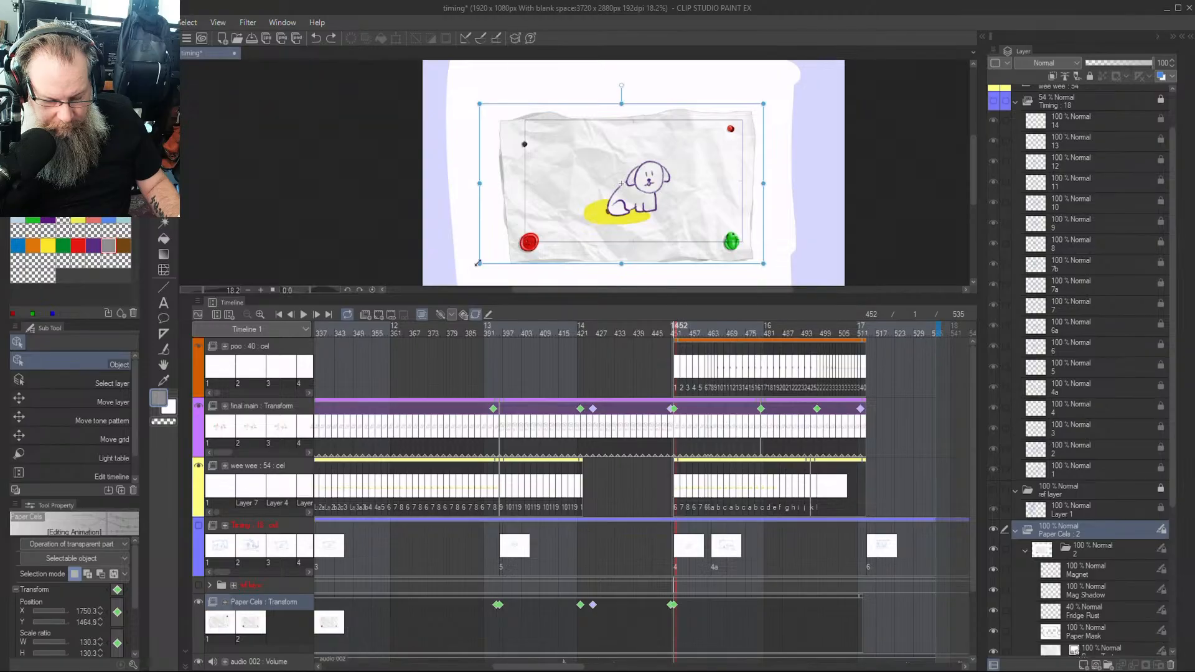
drag(478, 264, 486, 260)
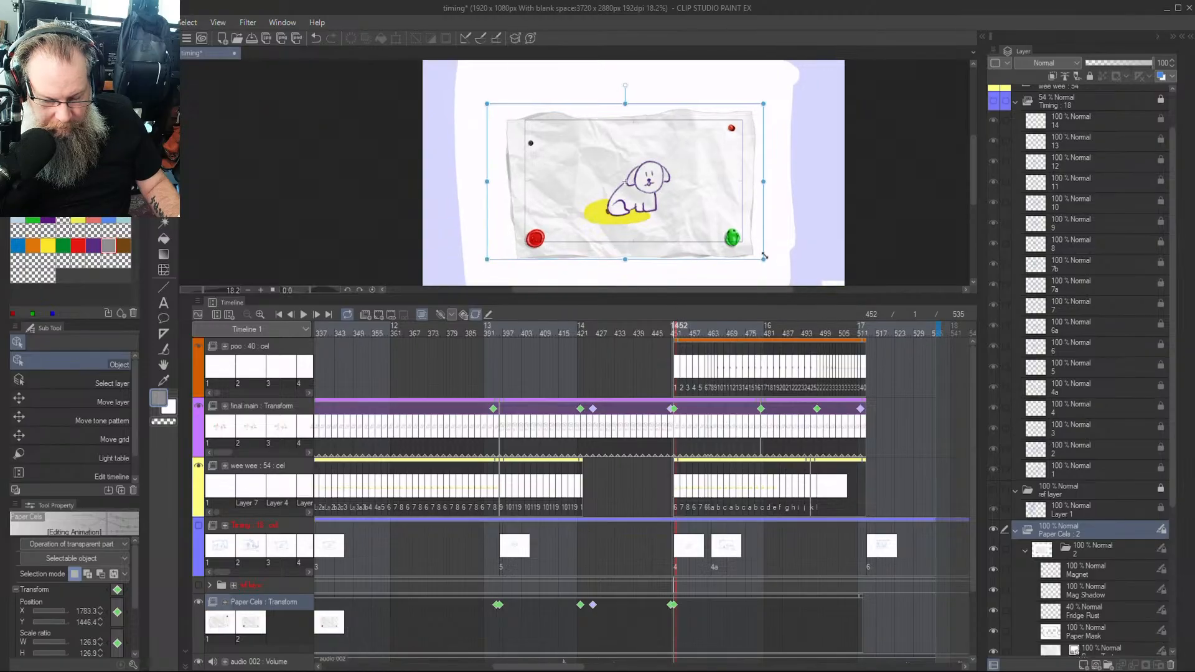
Scale the Paper Cels drawing to about 125.2% at frame 452 and add a transform keyframe at frame 498
drag(764, 257, 759, 257)
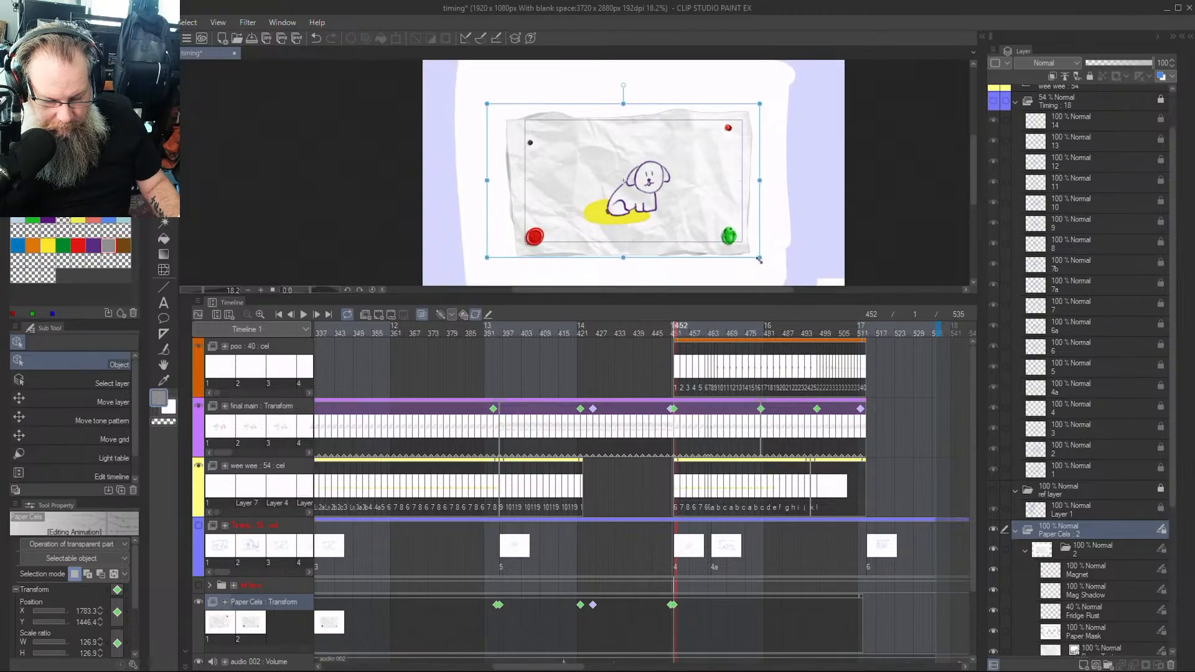
mouse_move(696, 332)
mouse_down()
mouse_move(797, 341)
mouse_move(712, 342)
mouse_up()
key(space)
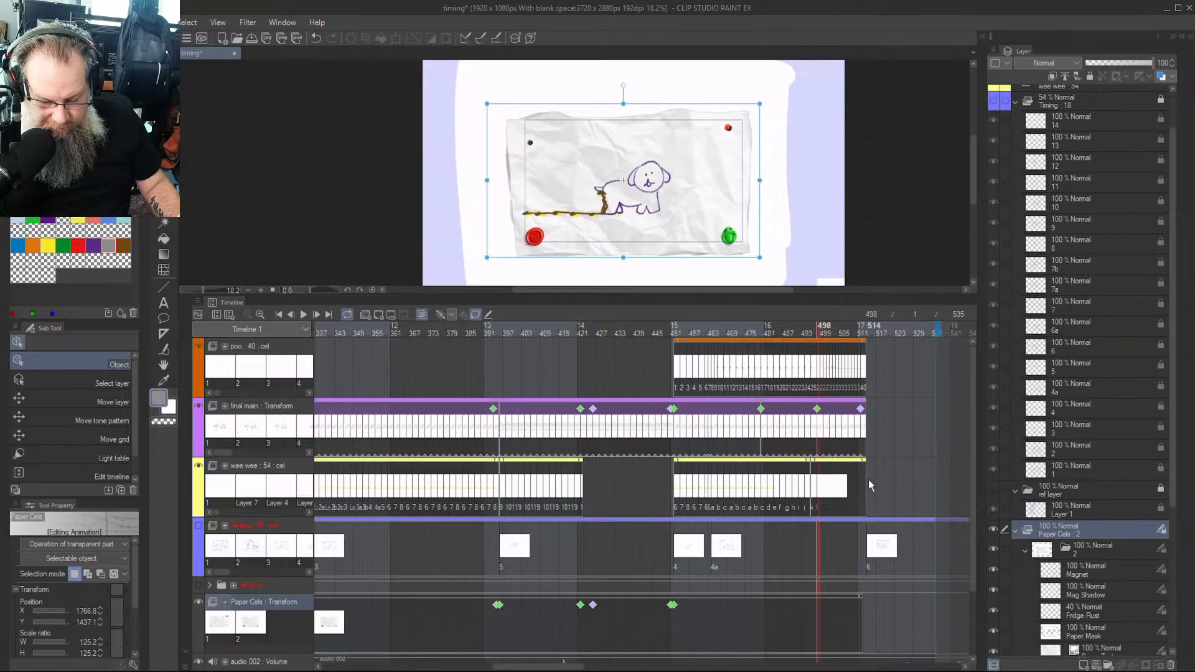
click(437, 312)
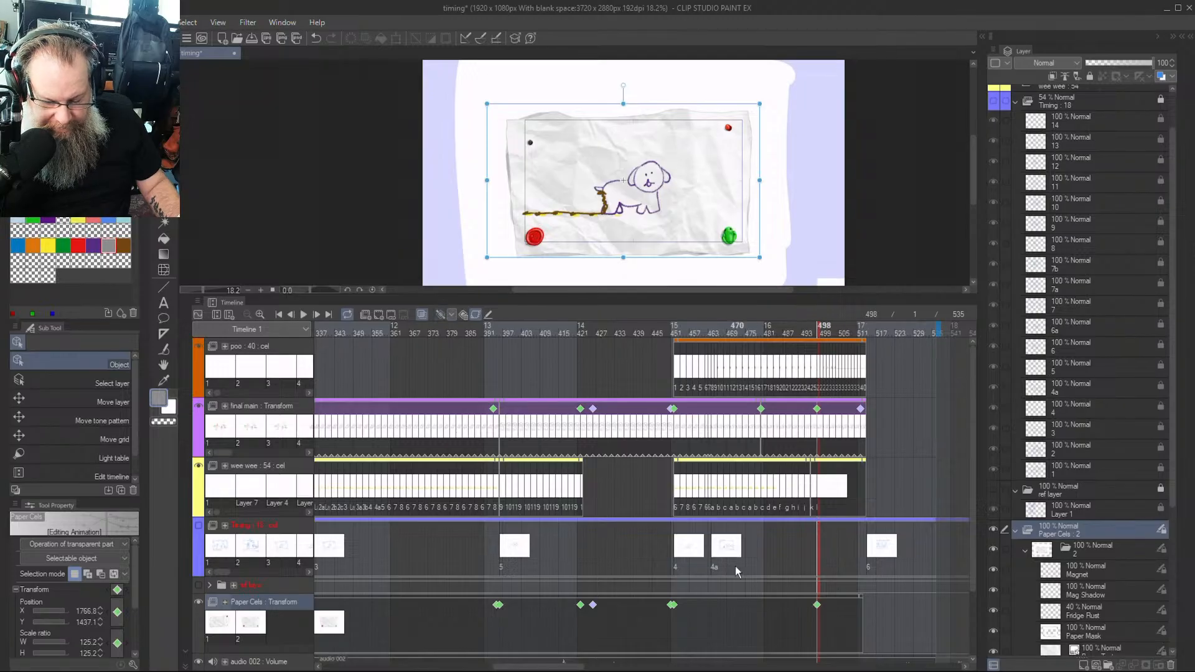
Step through frames 498 to 513 and back to check the dog's walk against the paper's edge
key(Right)
key(Right)
key(Right)
key(Right)
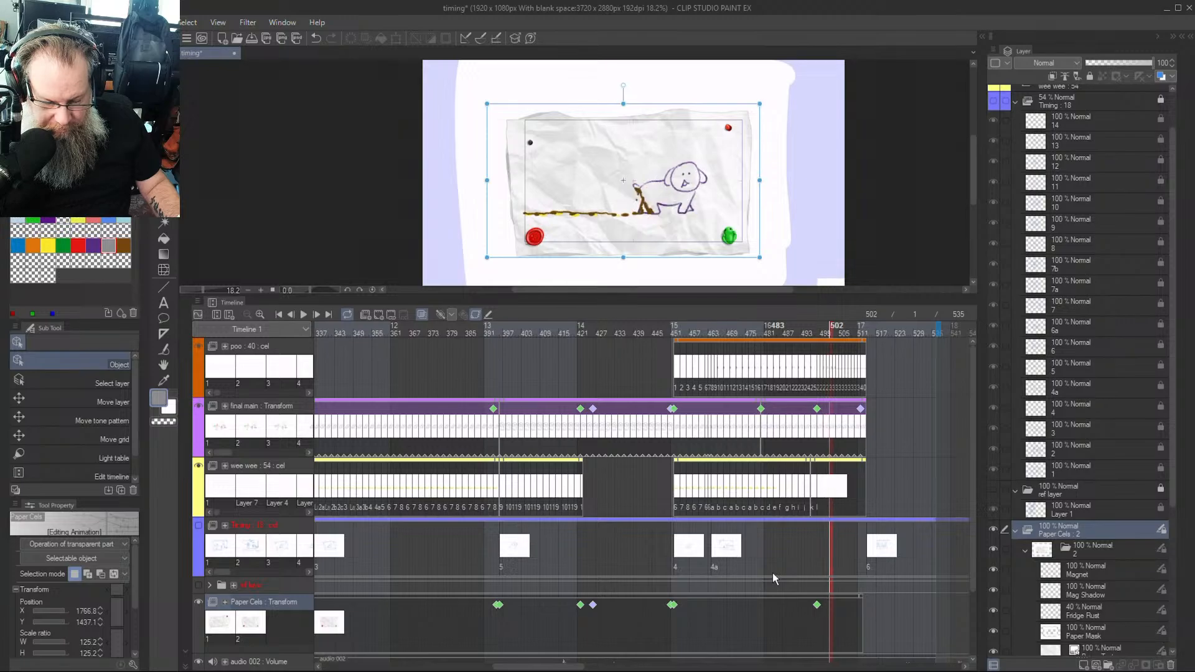
key(Right)
key(Right)
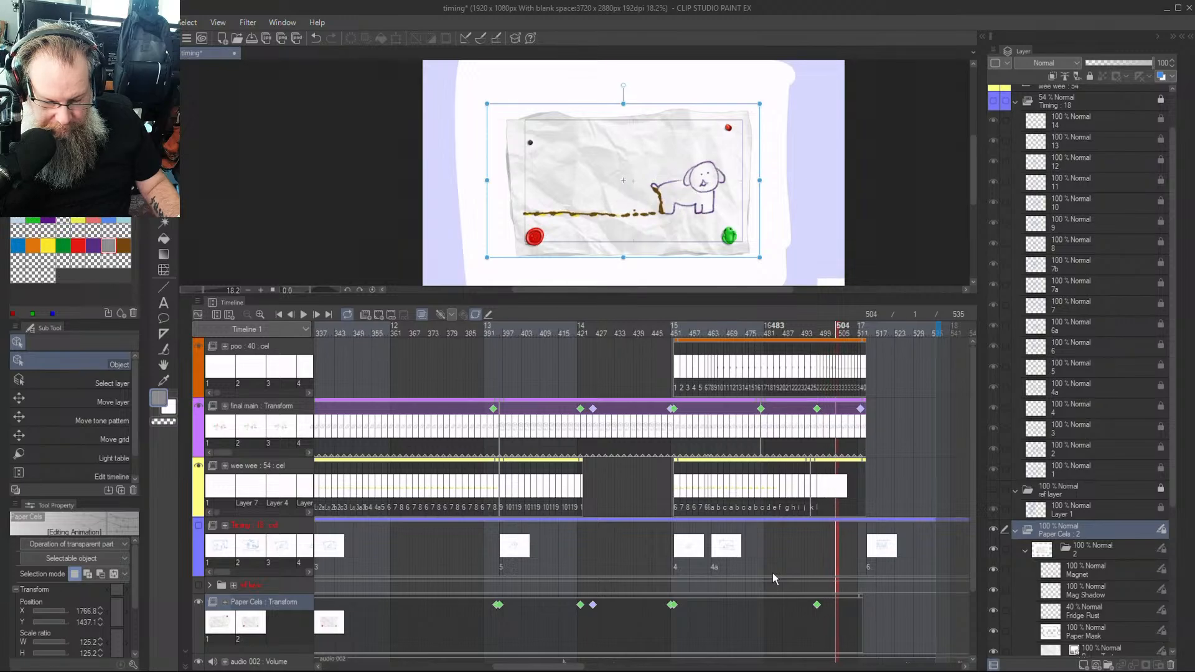
key(Right)
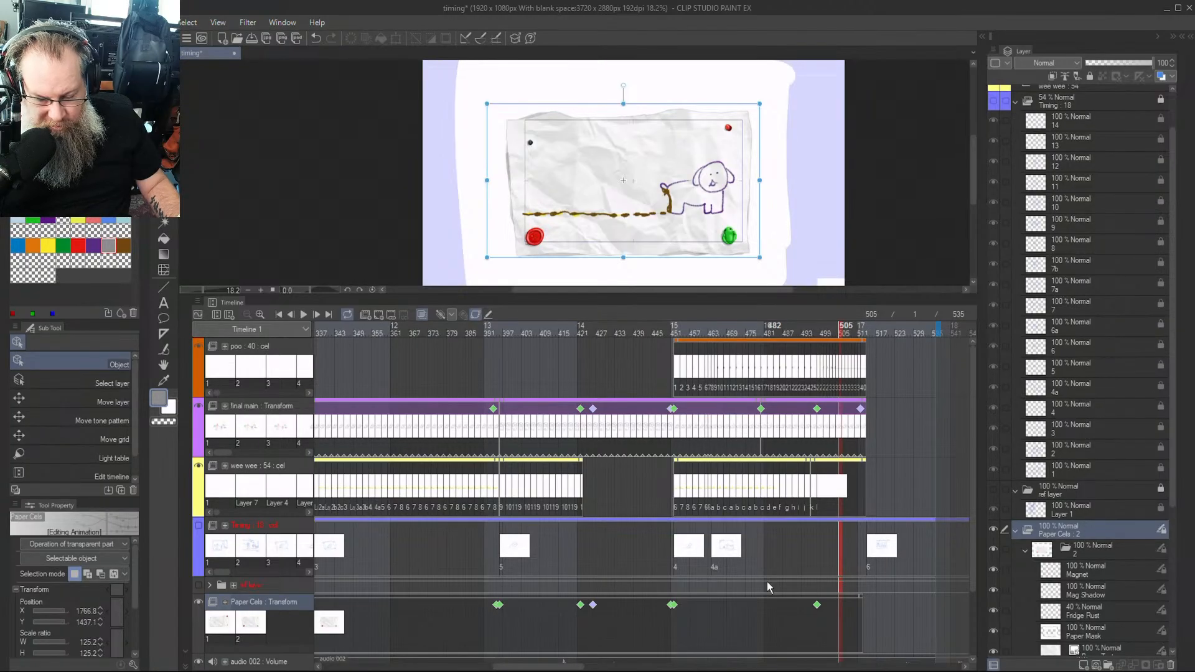
key(Right)
key(Right)
key(Right)
key(Right)
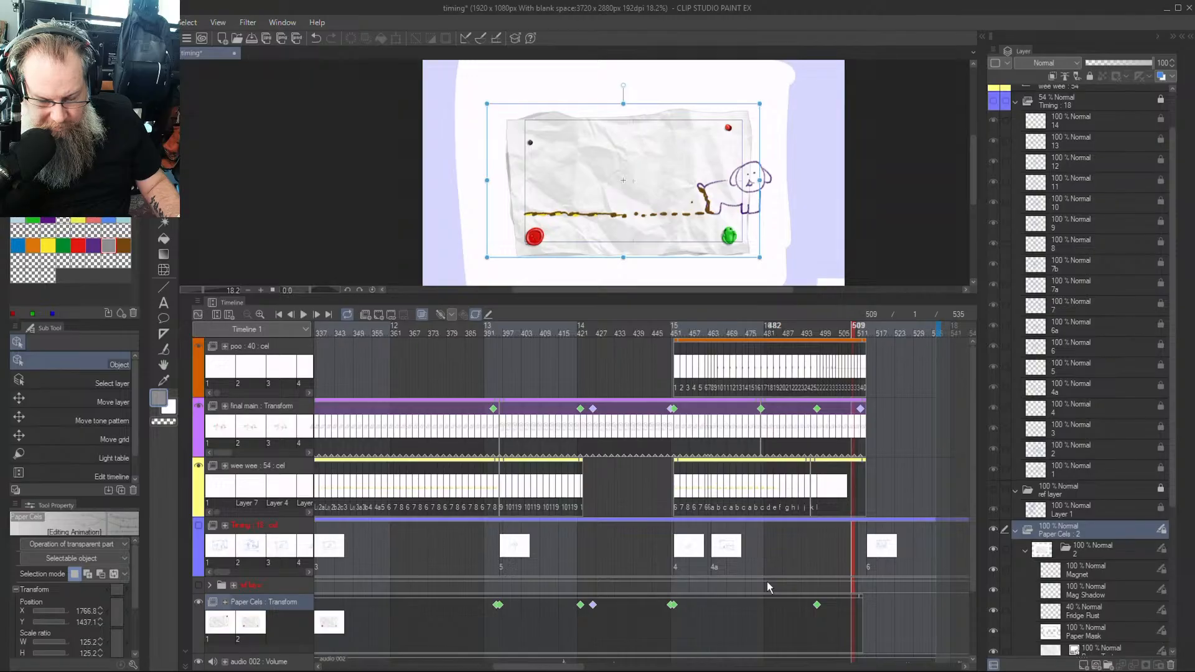
key(Right)
key(Right)
key(Right)
key(Right)
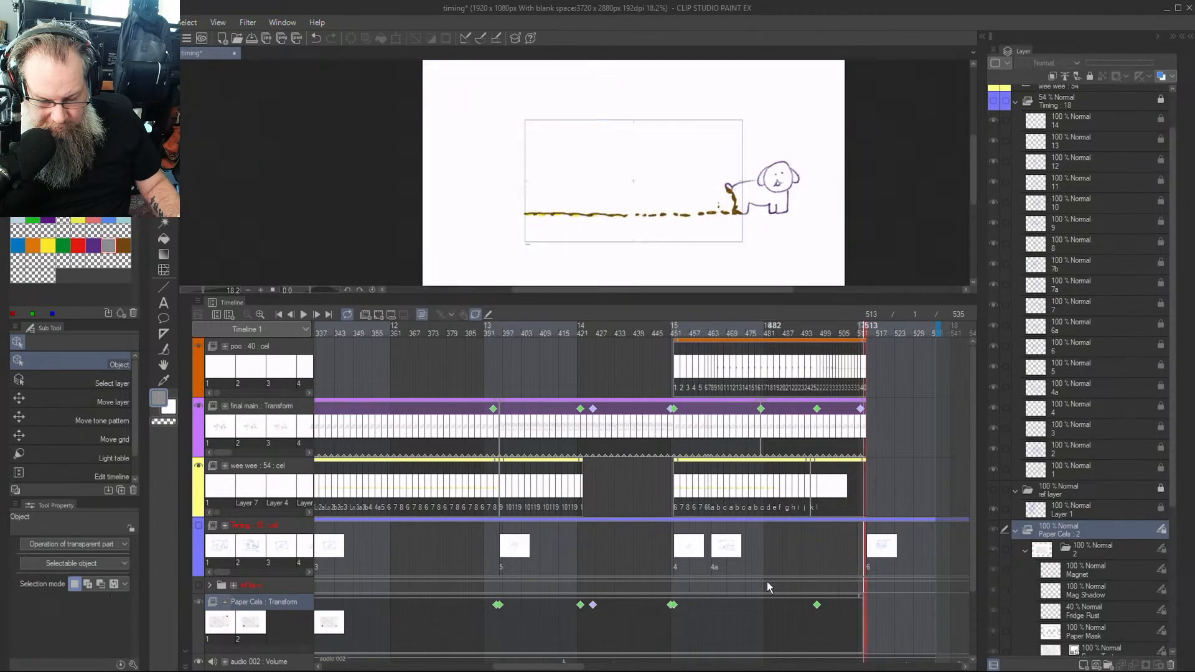
key(Left)
key(Left)
key(Left)
key(Left)
key(Left)
key(Left)
key(Left)
key(Left)
key(Left)
key(Left)
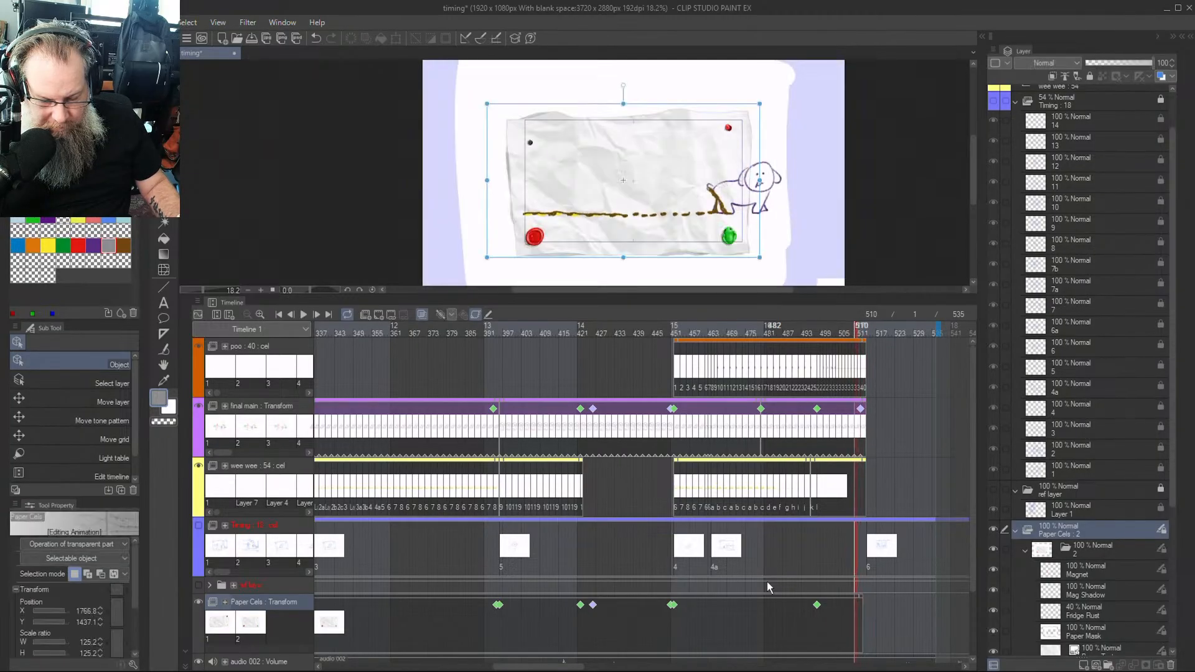
key(Left)
key(Left)
key(Left)
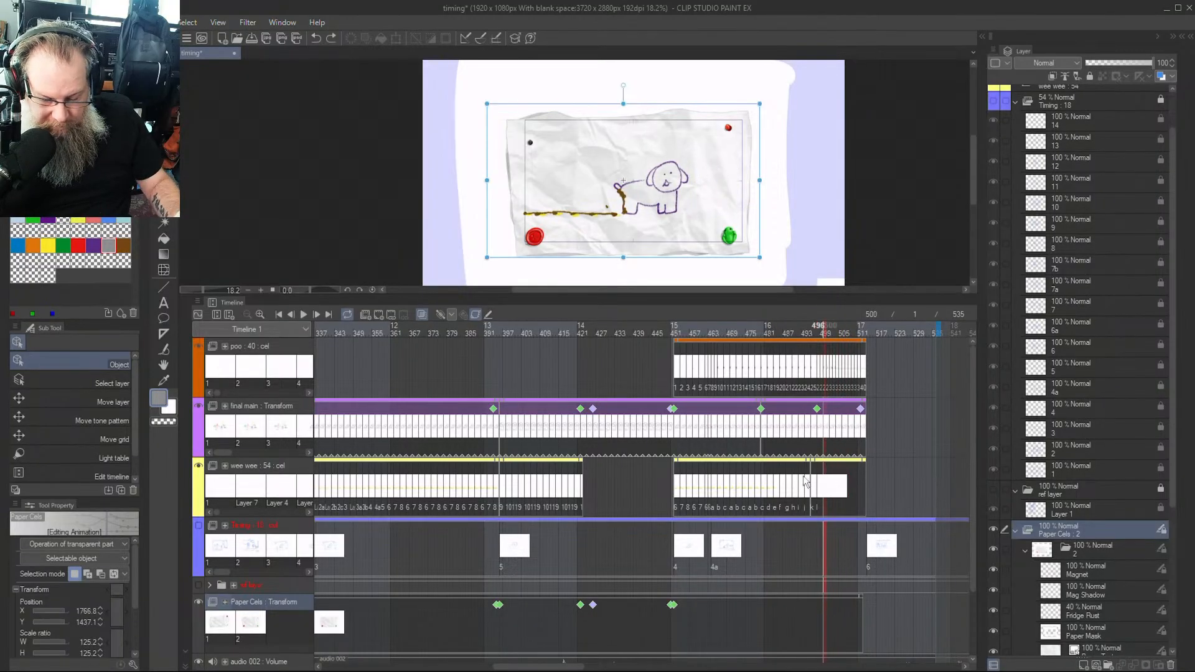
At frame 452, enlarge the paper to about 186% and reposition it at about X 2203.2, Y 1446.5
click(677, 356)
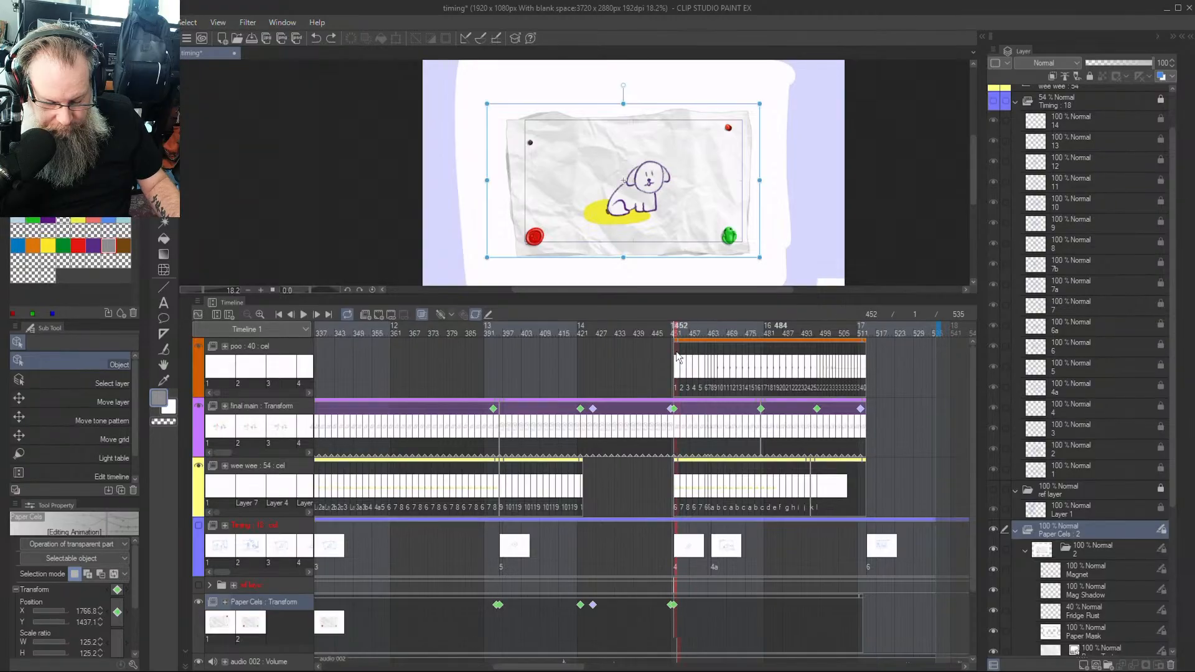
click(675, 359)
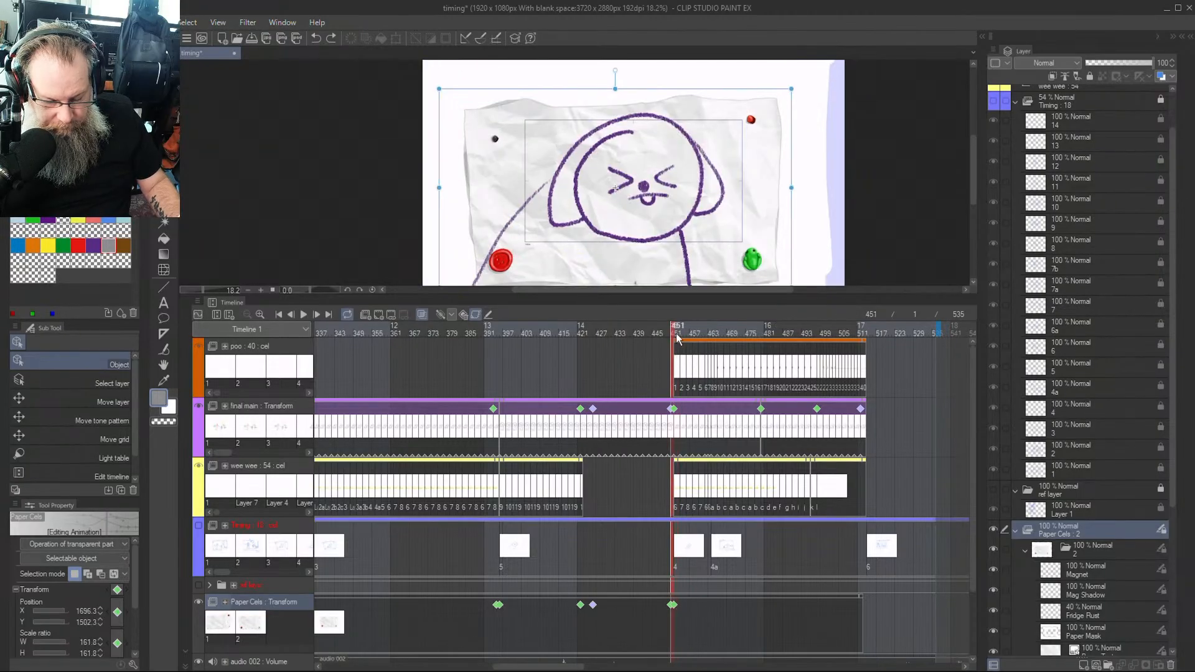
click(676, 335)
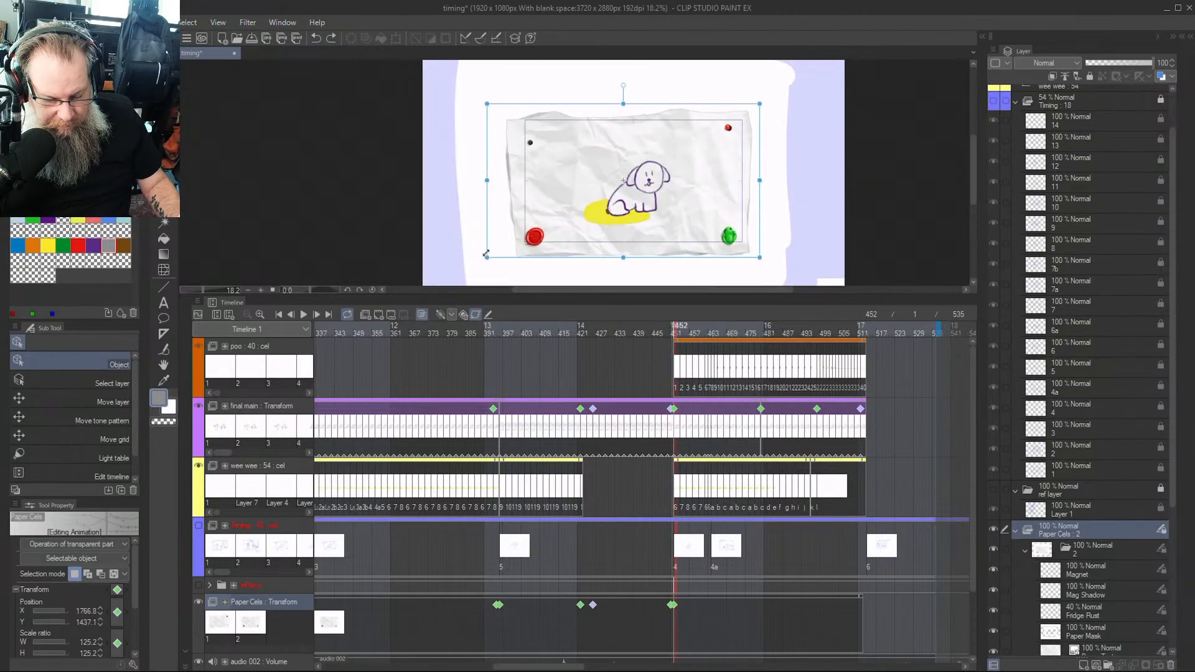
drag(486, 254, 463, 280)
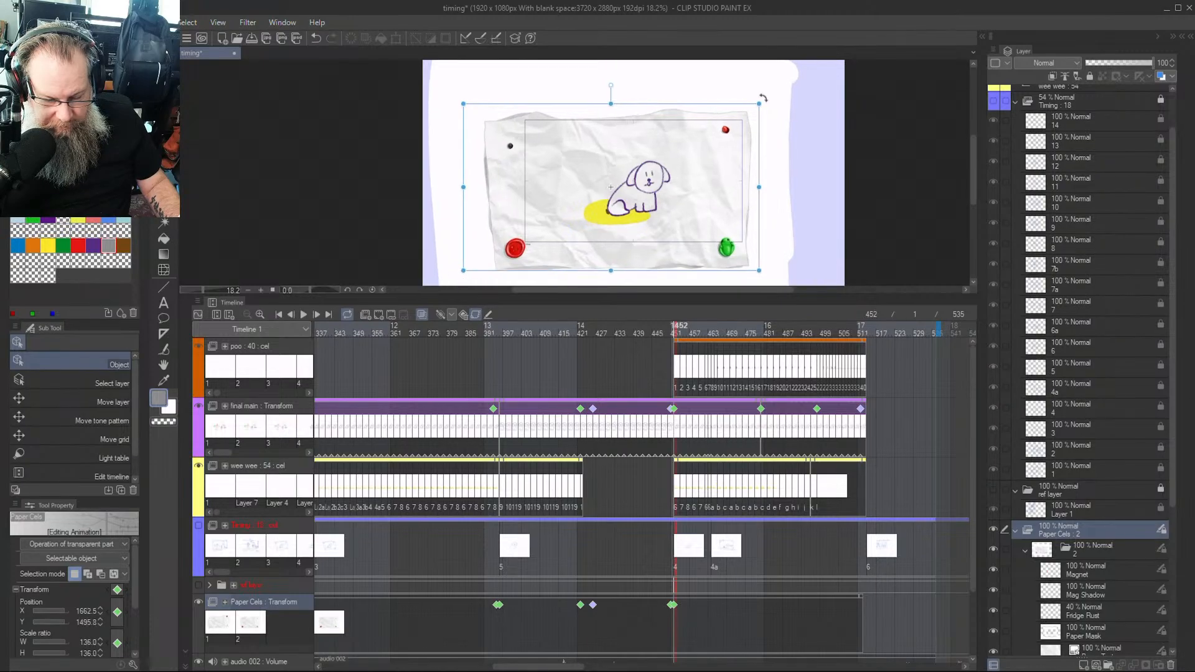
drag(758, 105, 832, 69)
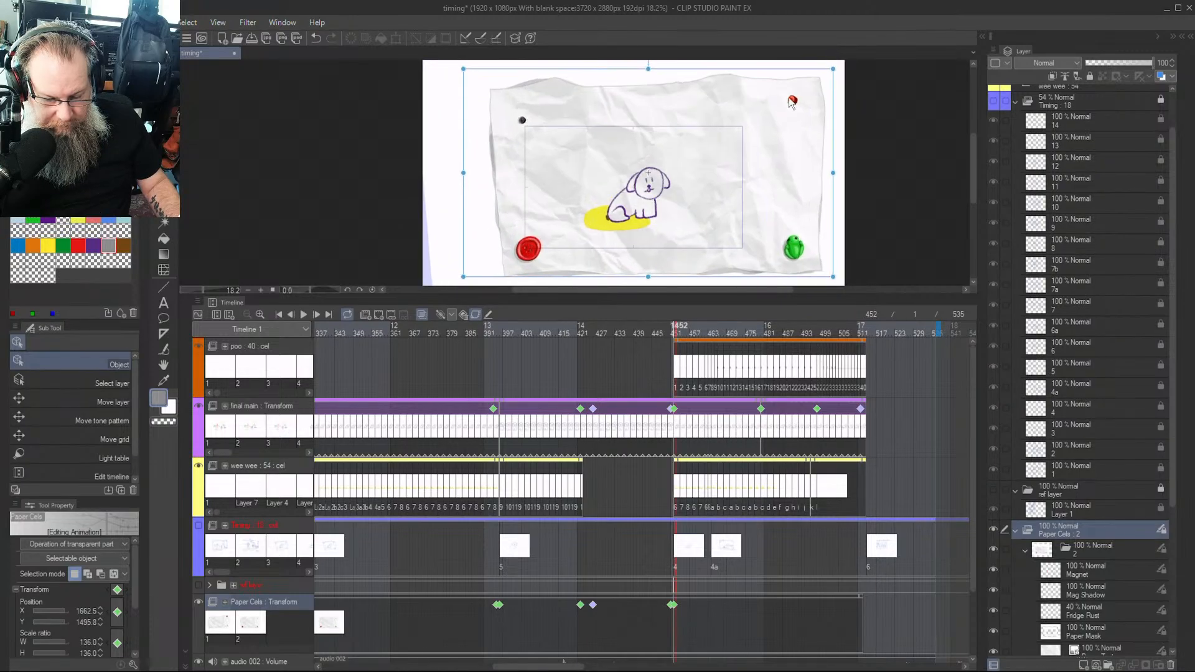
scroll(616, 198, down, 3)
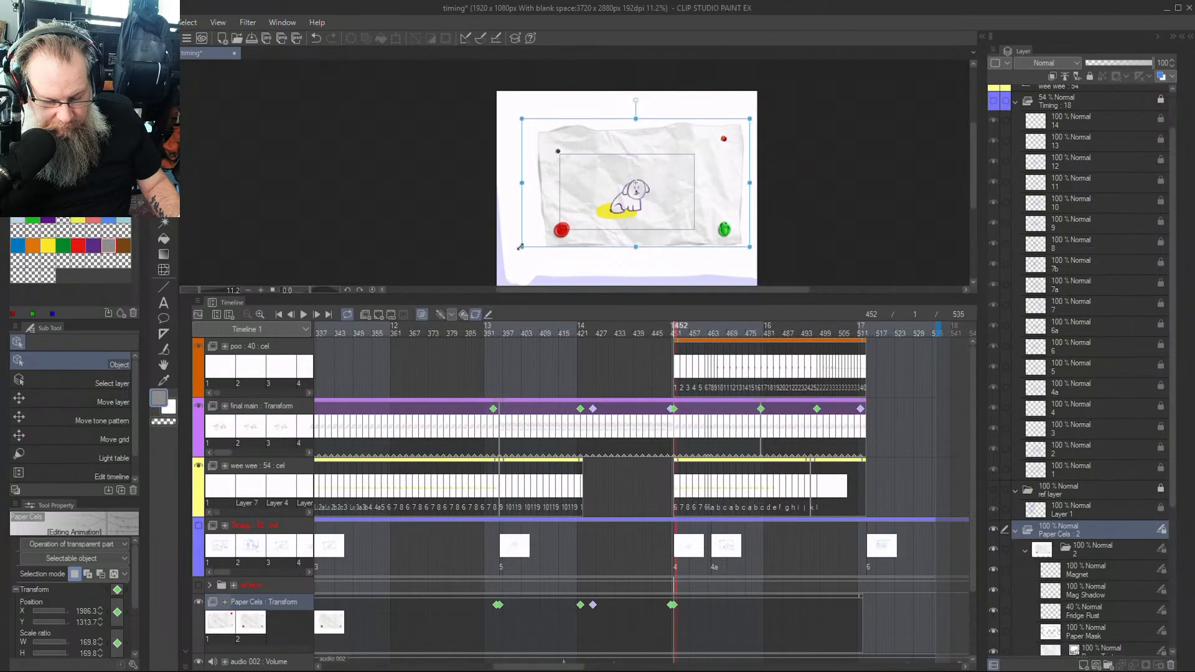
drag(520, 247, 500, 259)
drag(656, 228, 682, 238)
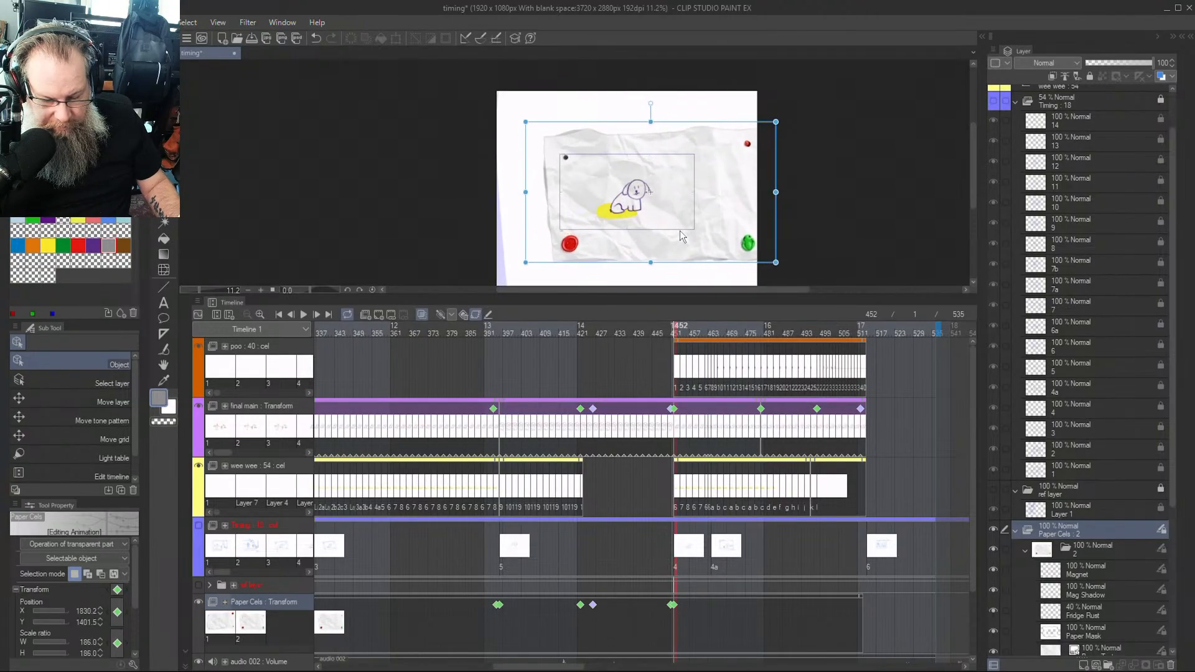
Step through frames 454 to 499 to check the dog and its trail against the enlarged paper
drag(674, 331, 678, 331)
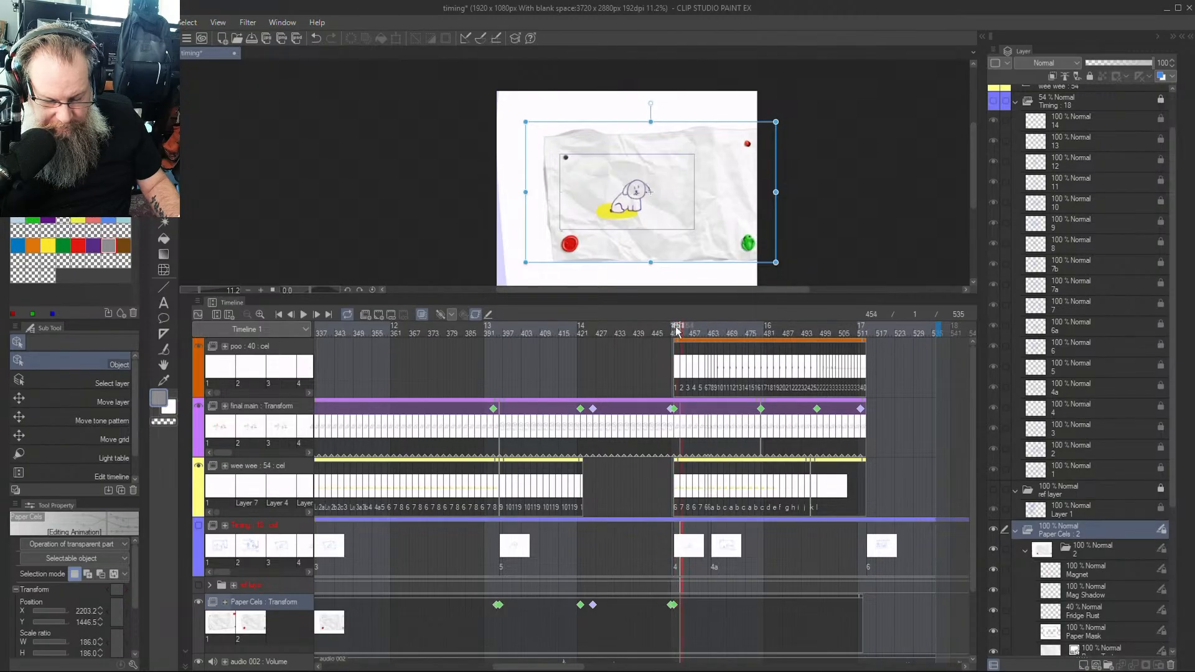
key(Right)
key(Right)
key(Right)
key(Right)
key(Right)
key(Right)
key(Right)
key(Right)
key(Right)
key(Right)
key(Right)
key(Right)
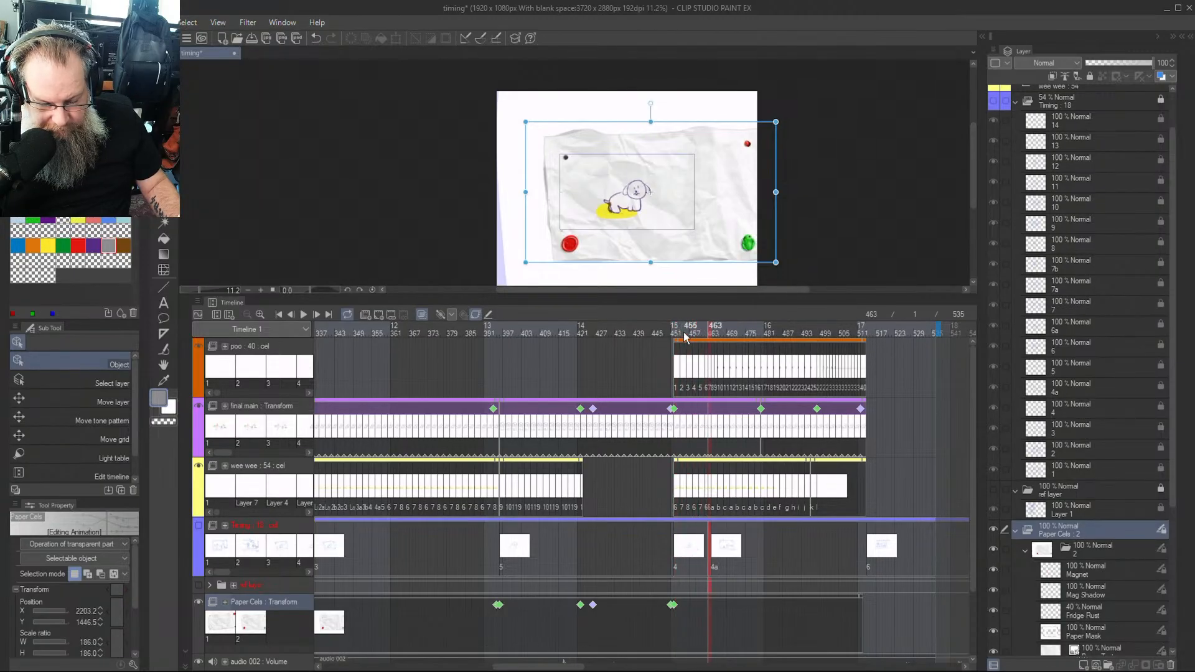
key(Right)
key(Right)
key(Right)
key(Right)
key(Right)
key(Right)
key(Right)
key(Right)
key(Right)
key(Right)
key(Right)
key(Right)
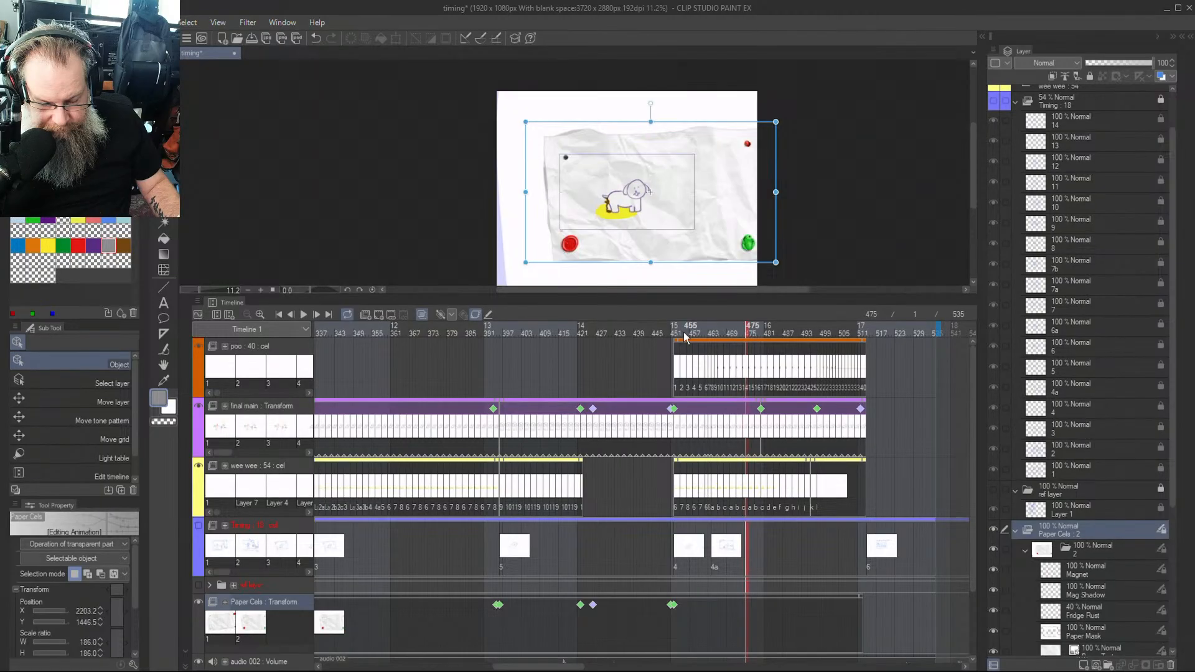
key(Right)
key(Right)
key(Right)
key(Right)
key(Right)
key(Right)
key(Right)
key(Right)
key(Right)
key(Right)
key(Right)
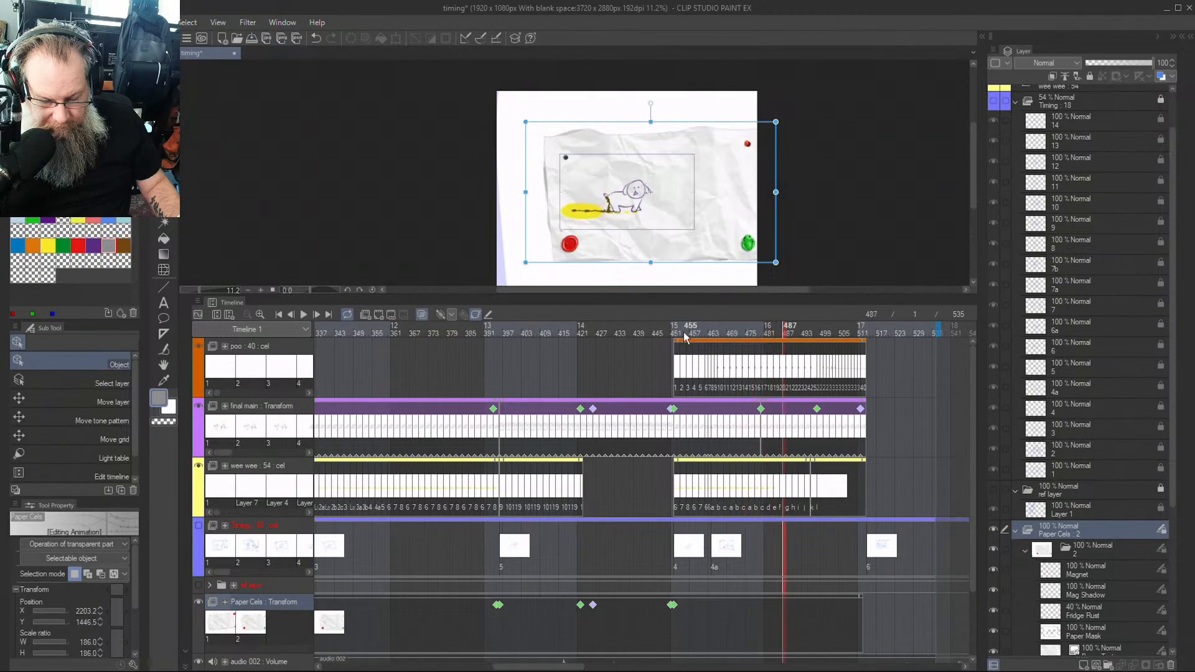
key(Right)
key(Right)
key(Right)
key(Right)
key(Right)
key(Right)
key(Right)
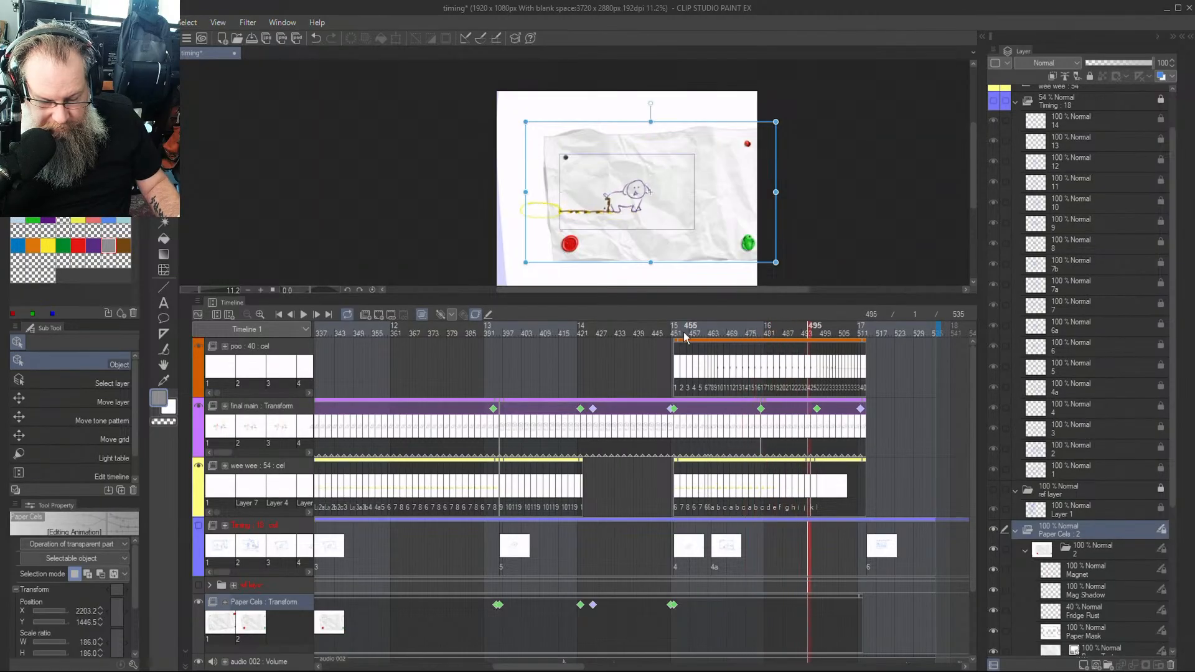
key(Right)
key(Right)
key(Right)
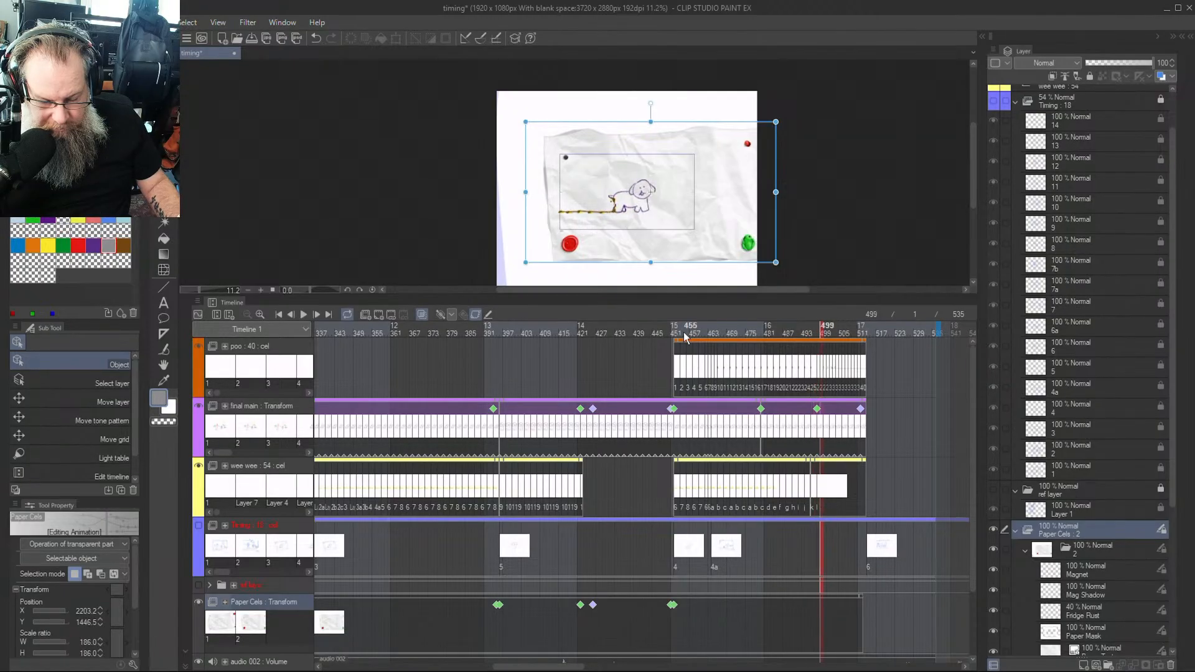
Add a paper transform keyframe at frame 498 and slide the paper left to about X 1296.2, Y 1455.5 at frame 512
key(Left)
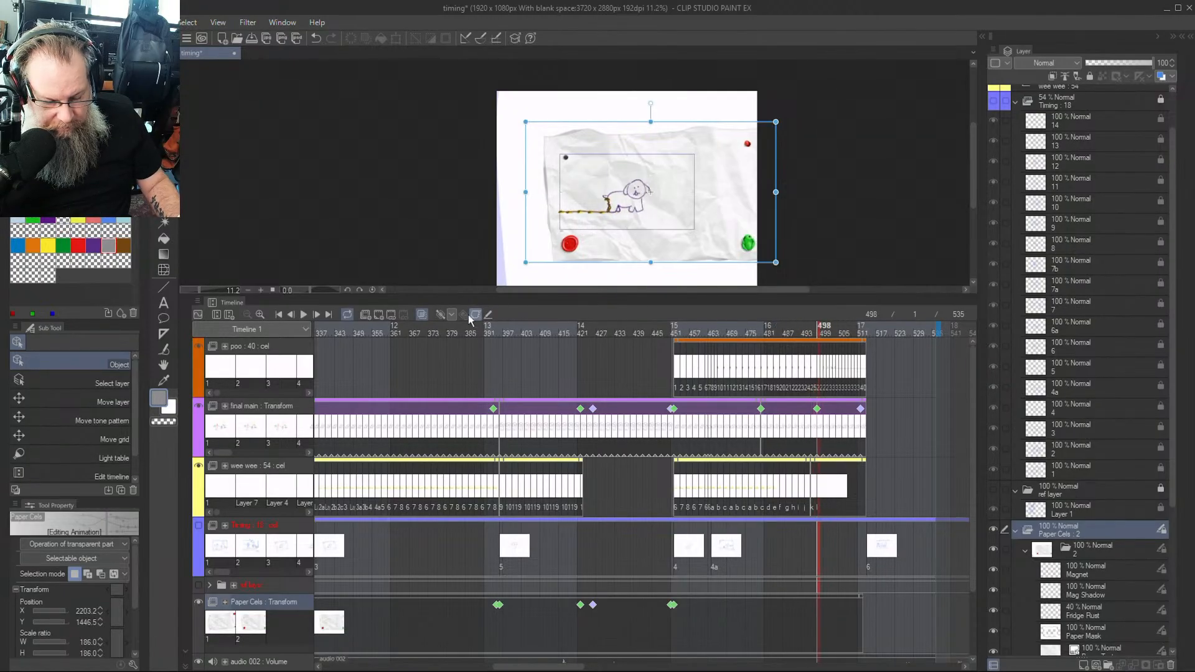
click(438, 314)
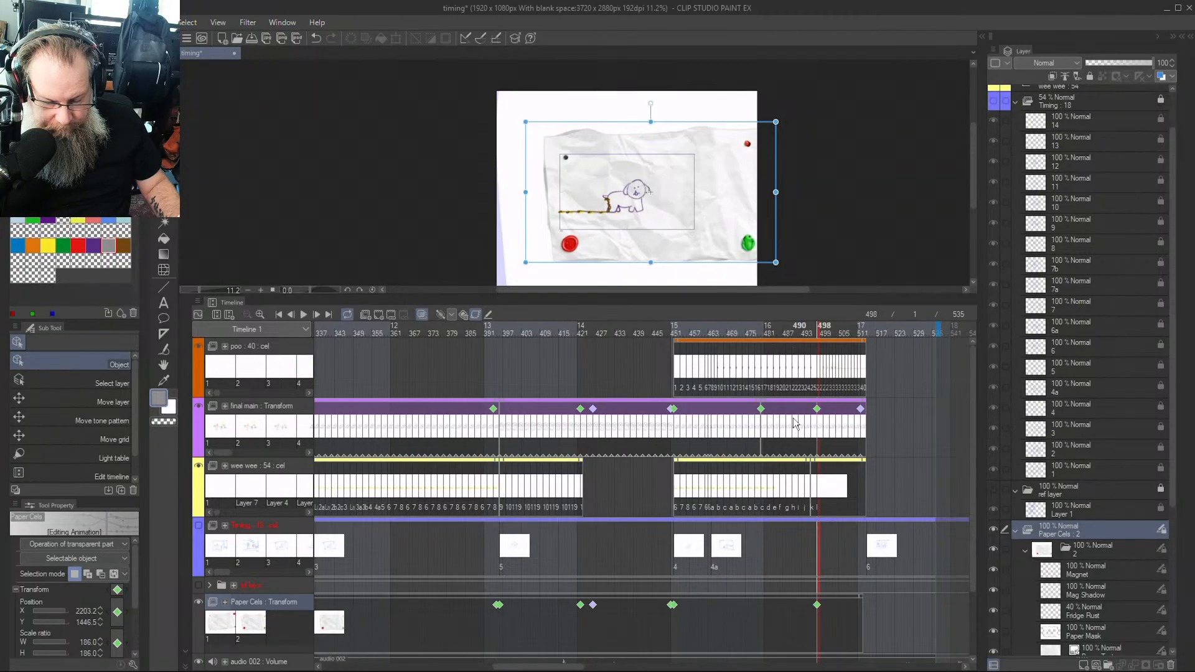
key(Right)
key(Right)
key(Right)
key(Right)
key(Right)
key(Right)
key(Right)
key(Right)
key(Right)
key(Right)
key(Right)
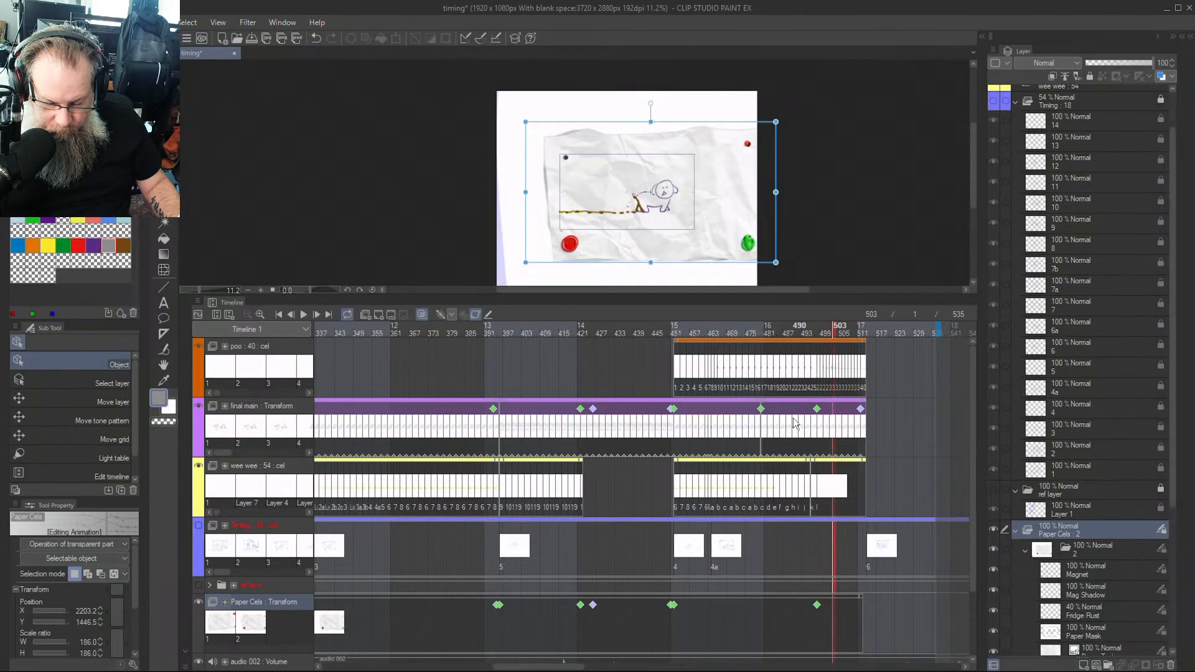
key(Right)
key(Right)
key(Right)
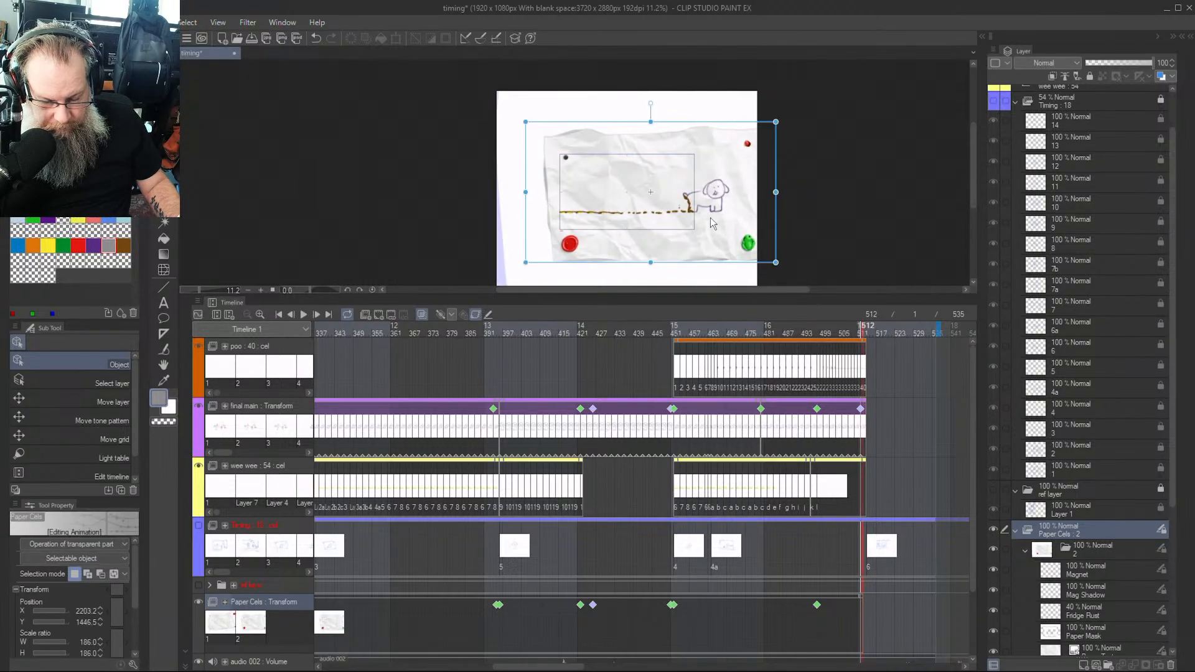
drag(708, 242, 645, 242)
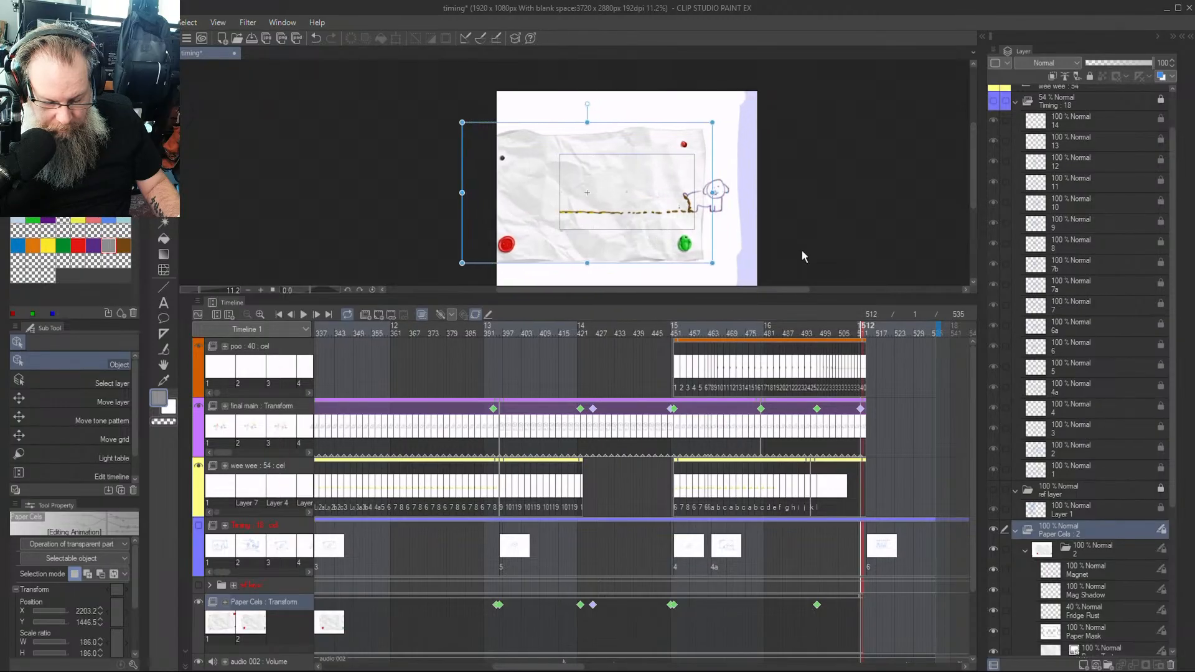
Return to frame 498 and step forward to frame 512 to check how the paper slides with the dog
drag(860, 336, 812, 339)
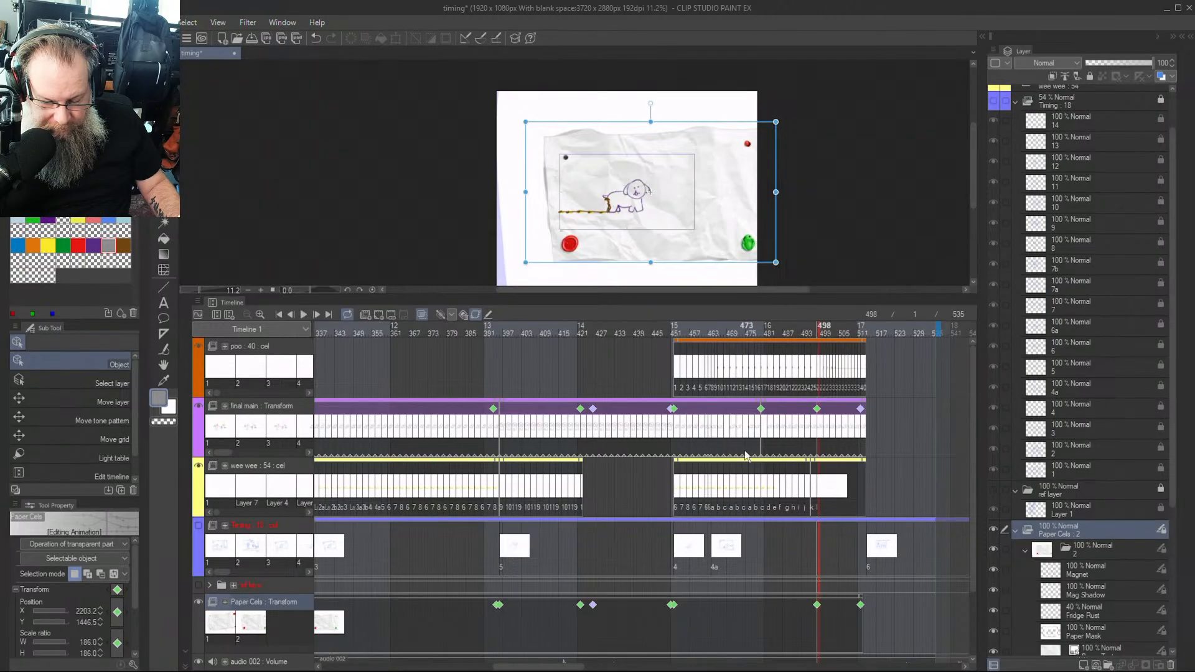
key(Right)
key(Right)
key(Right)
key(Right)
key(Right)
key(Right)
key(Right)
key(Right)
key(Right)
key(Right)
key(Right)
key(Right)
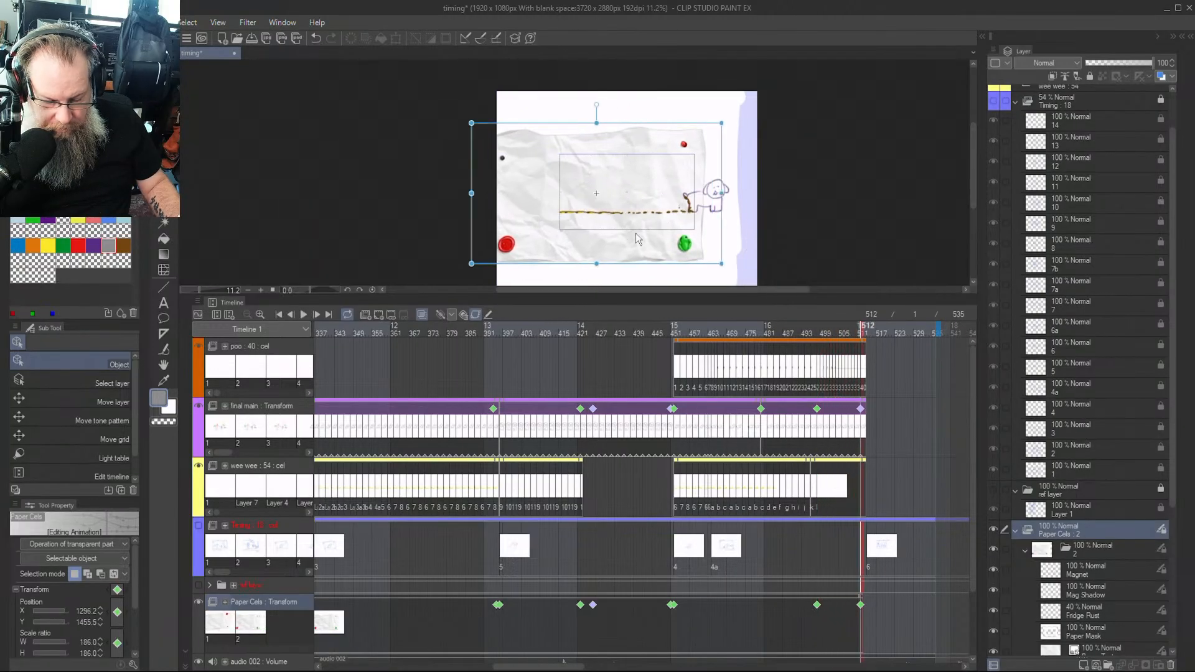
key(Right)
key(Right)
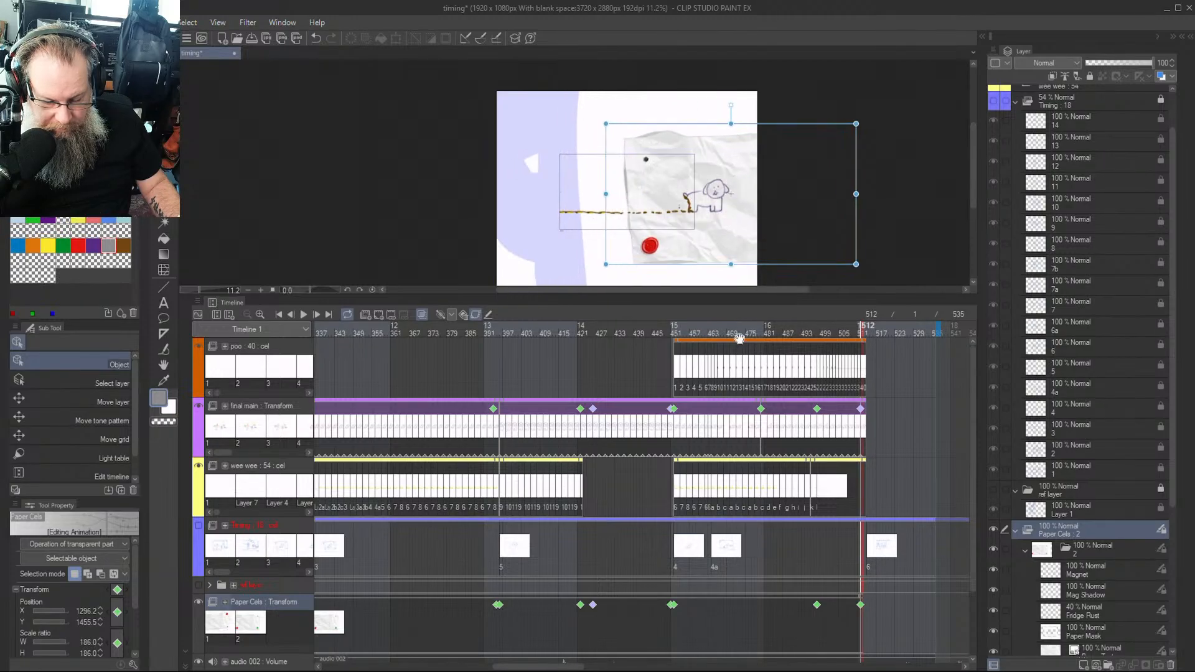
Undo the paper's keyframes at frames 498 and 512, and reposition the paper at frame 452 to about X 1332.2, Y 1473.5
drag(739, 338, 764, 341)
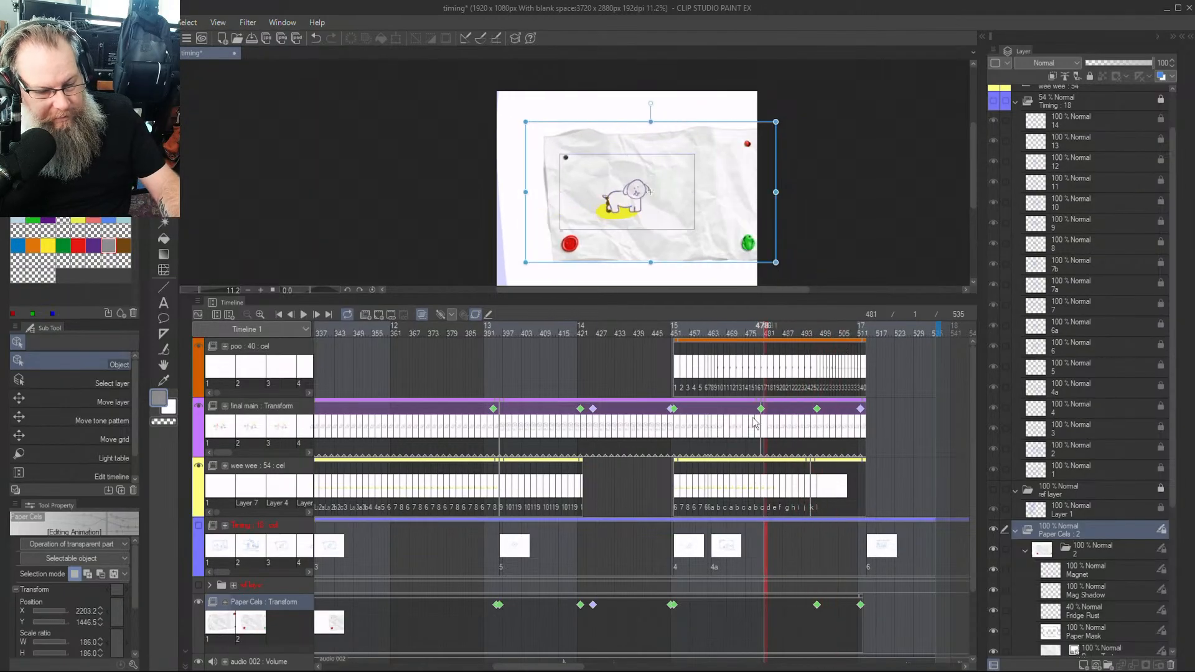
key(ctrl+z)
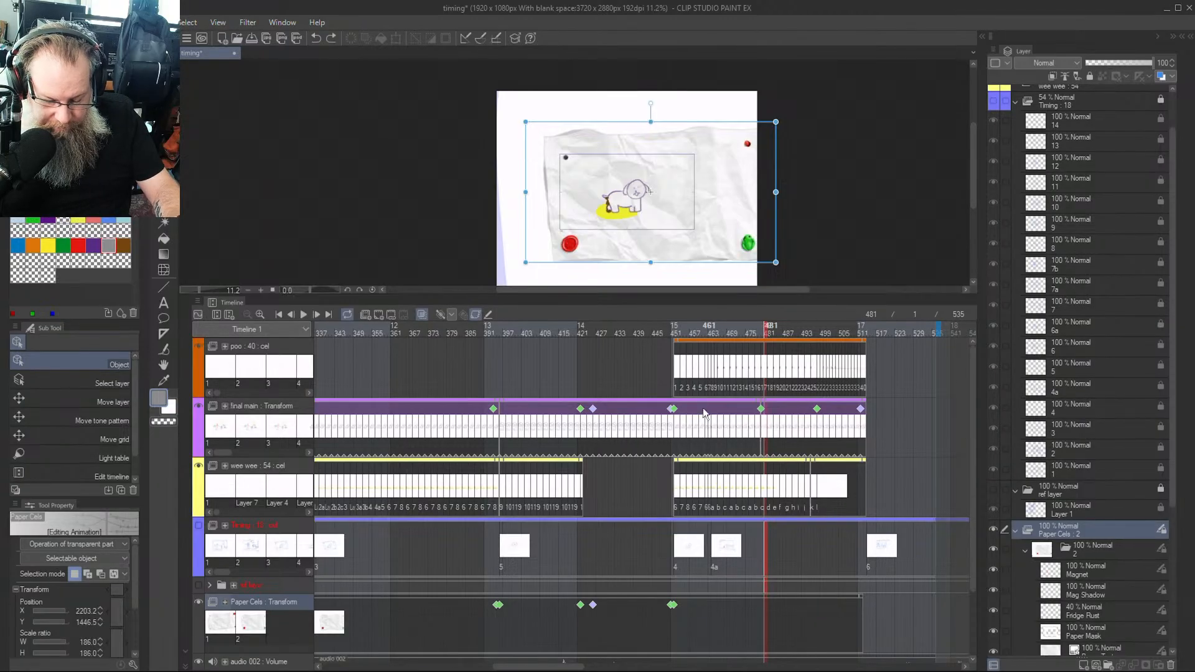
click(675, 339)
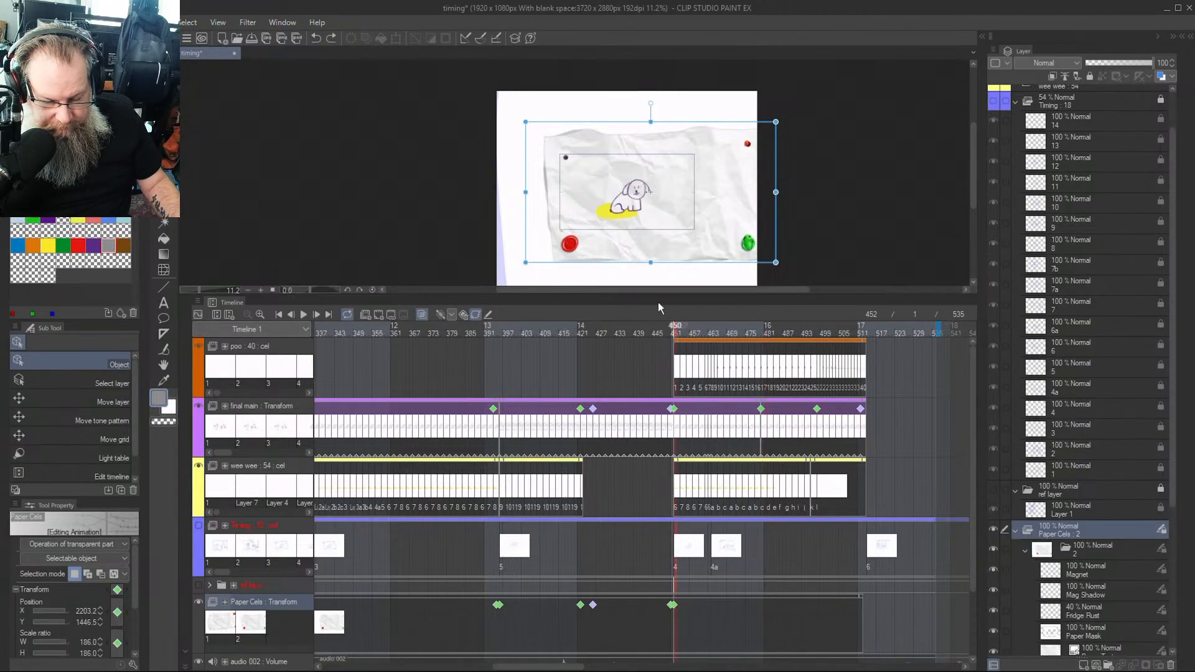
drag(701, 245, 622, 246)
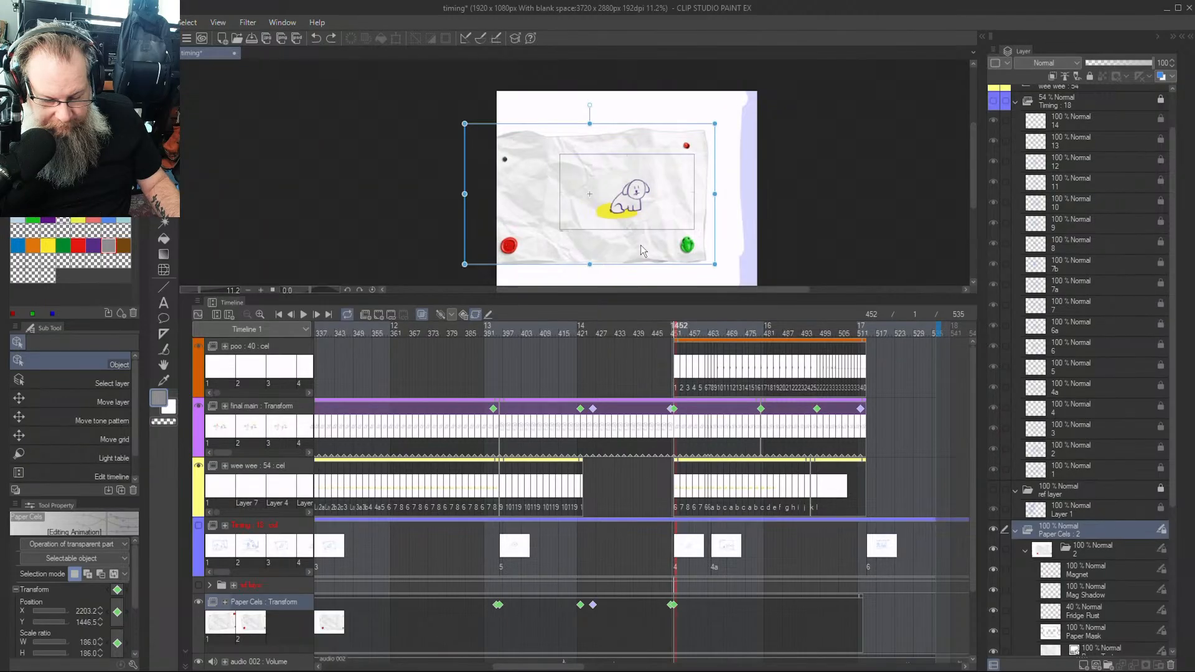
key(Return)
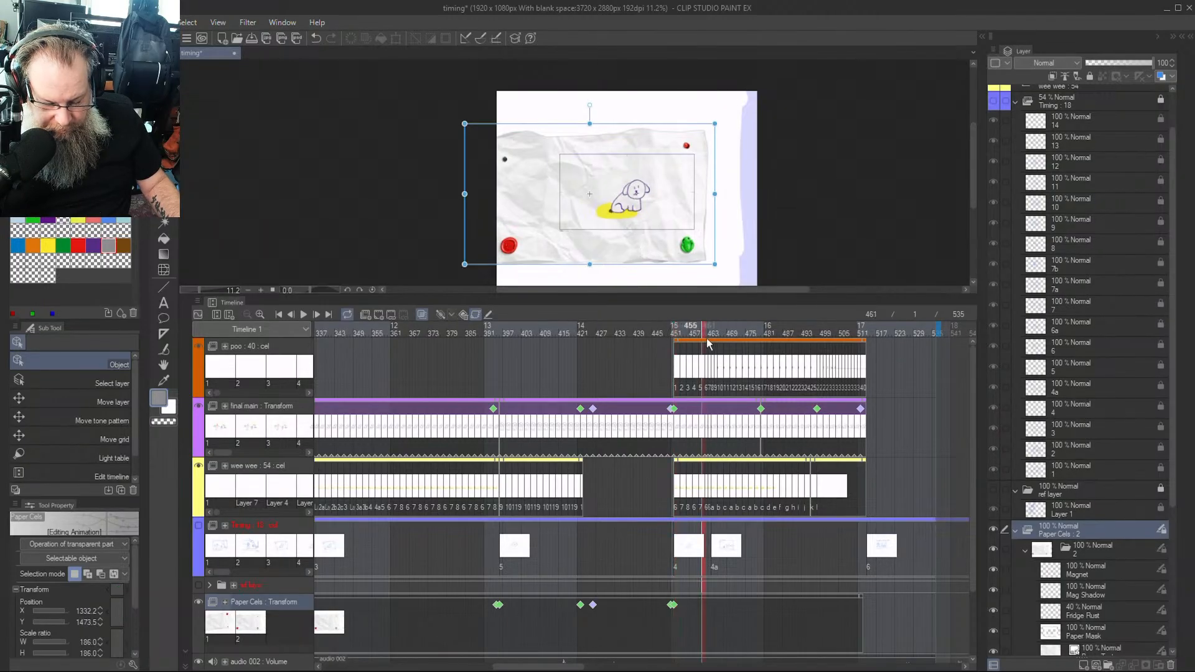
Add paper transform keyframes at frames 480 and 498 that hold the paper's current position
drag(753, 343, 767, 365)
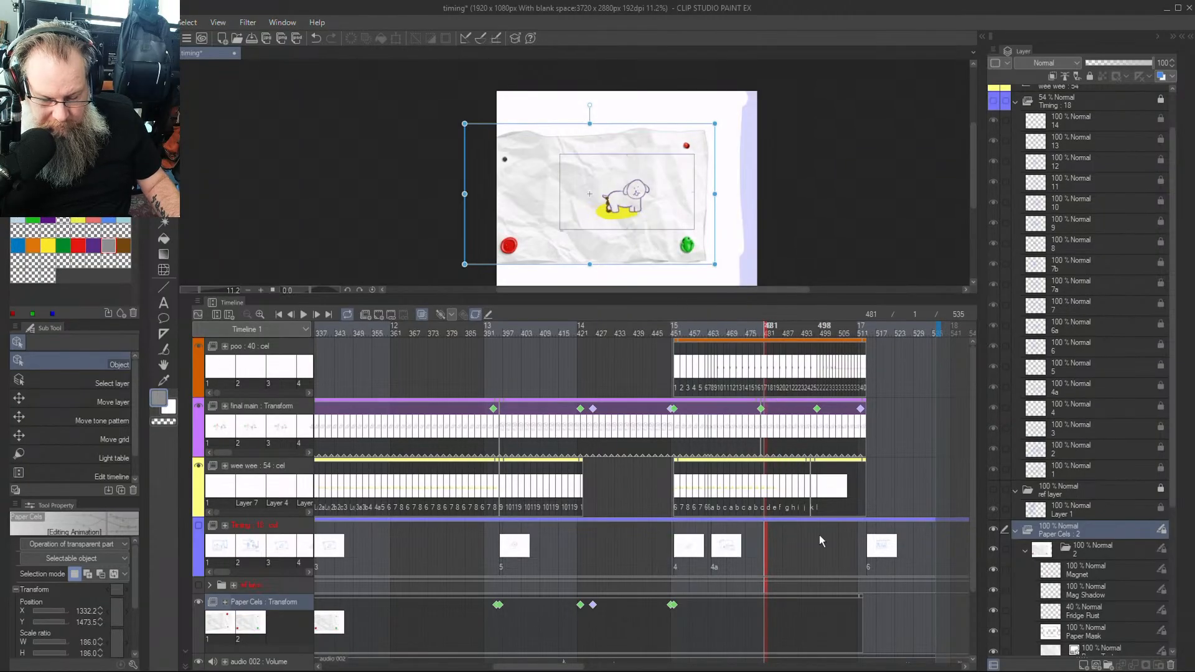
click(762, 463)
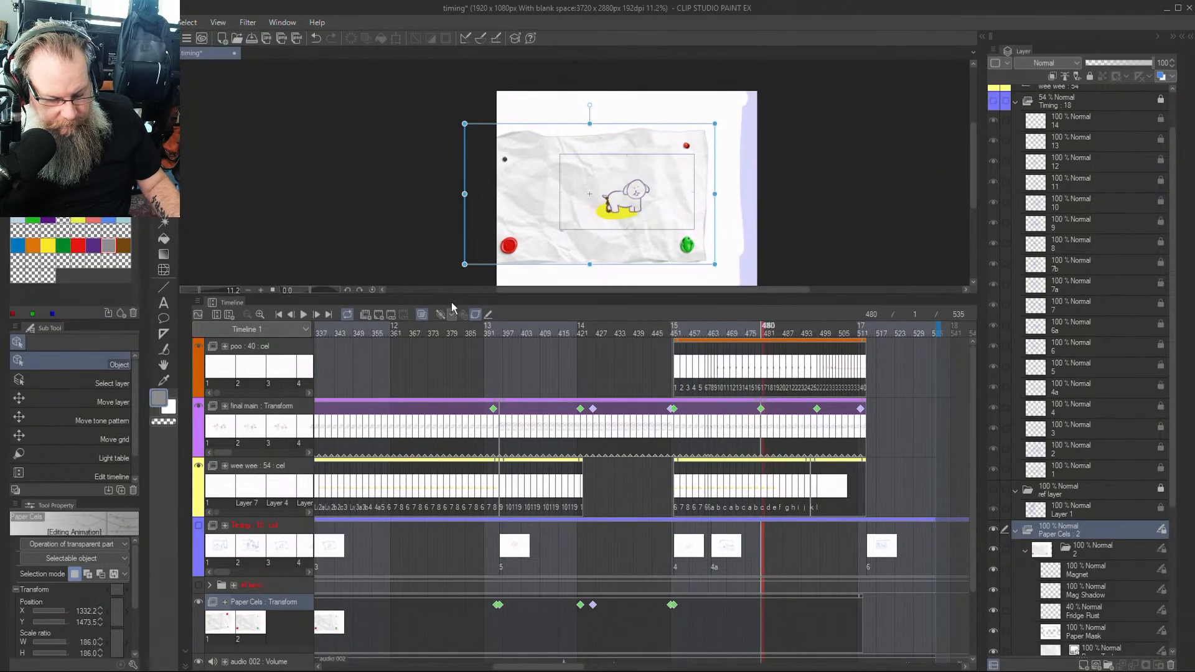
click(441, 315)
key(Return)
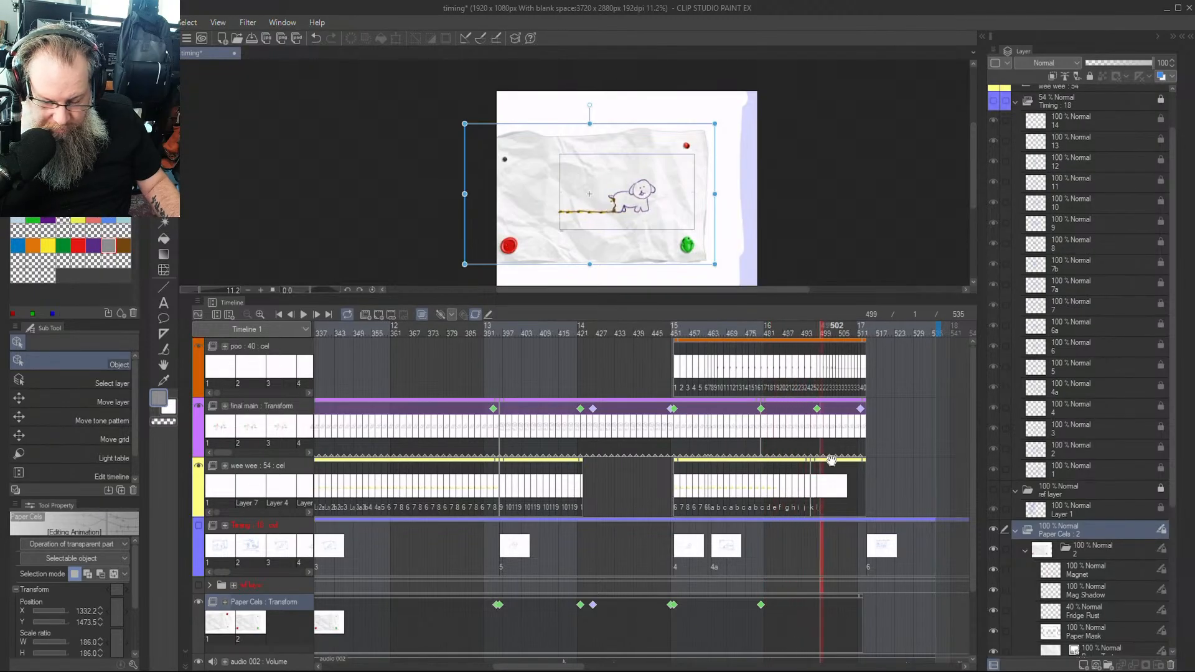
key(space)
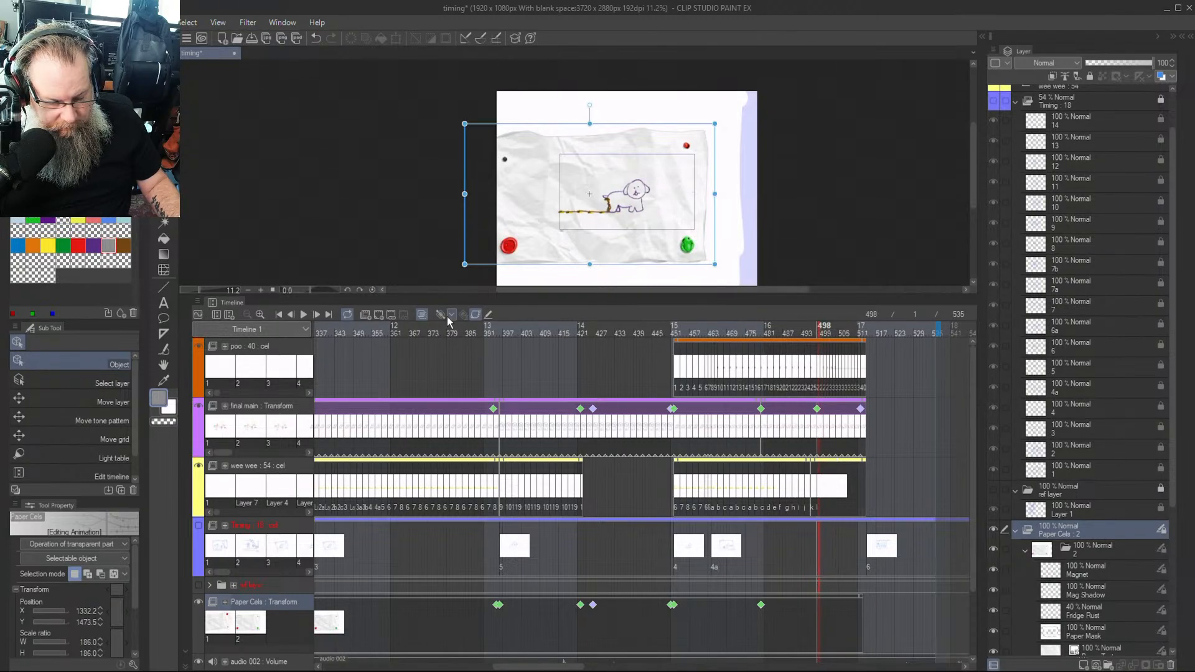
key(space)
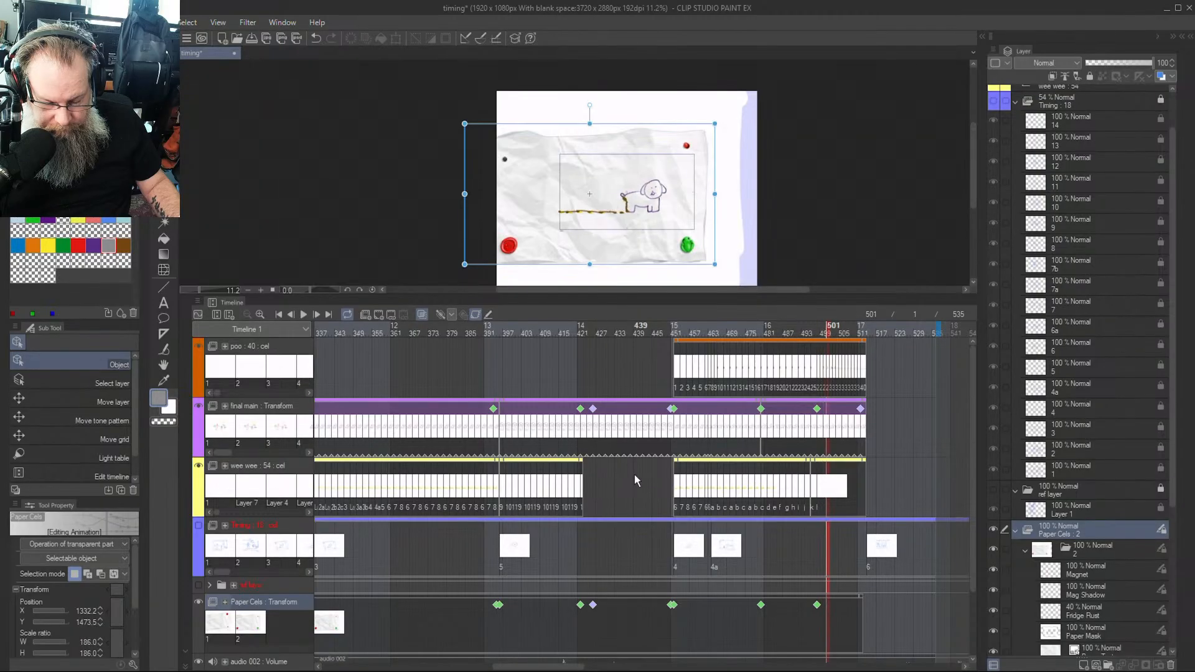
At frame 512, slide the paper along with the walking dog to about X 2541.2, Y 1545.5
key(space)
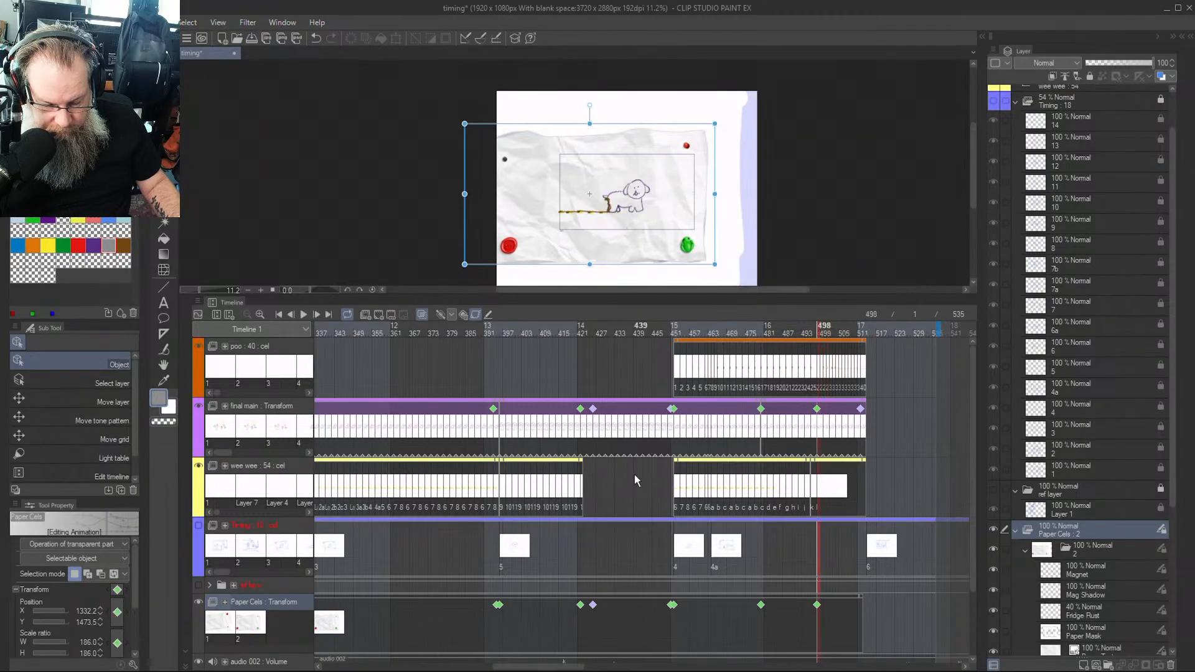
key(space)
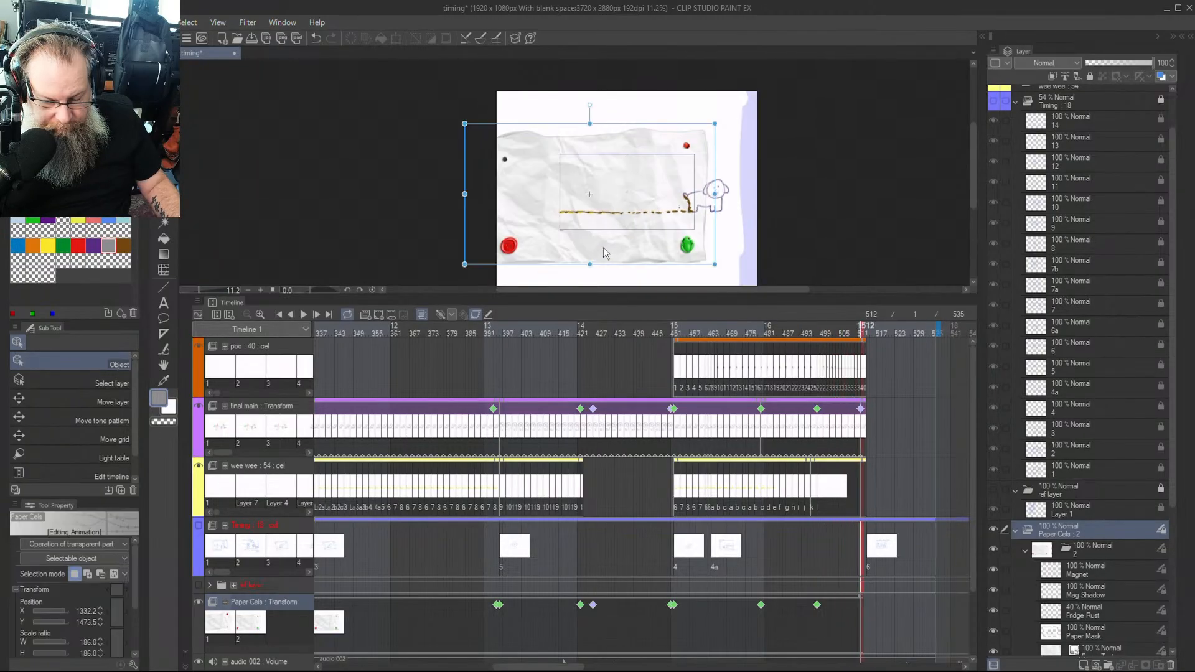
drag(605, 252, 683, 255)
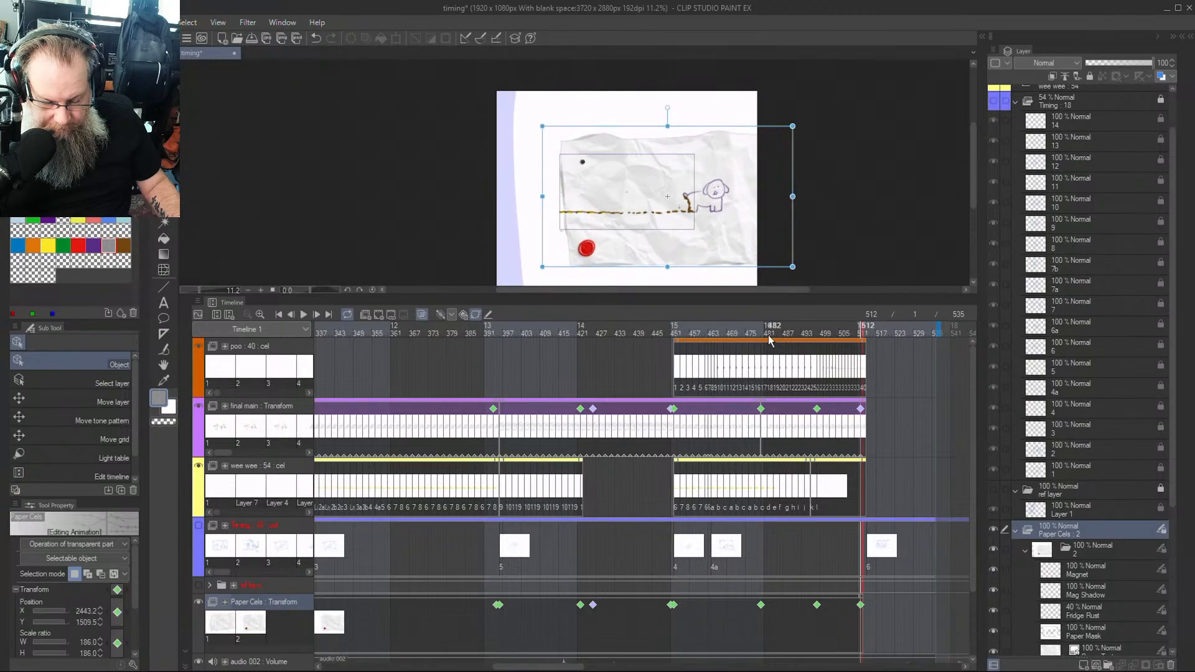
drag(769, 339, 863, 361)
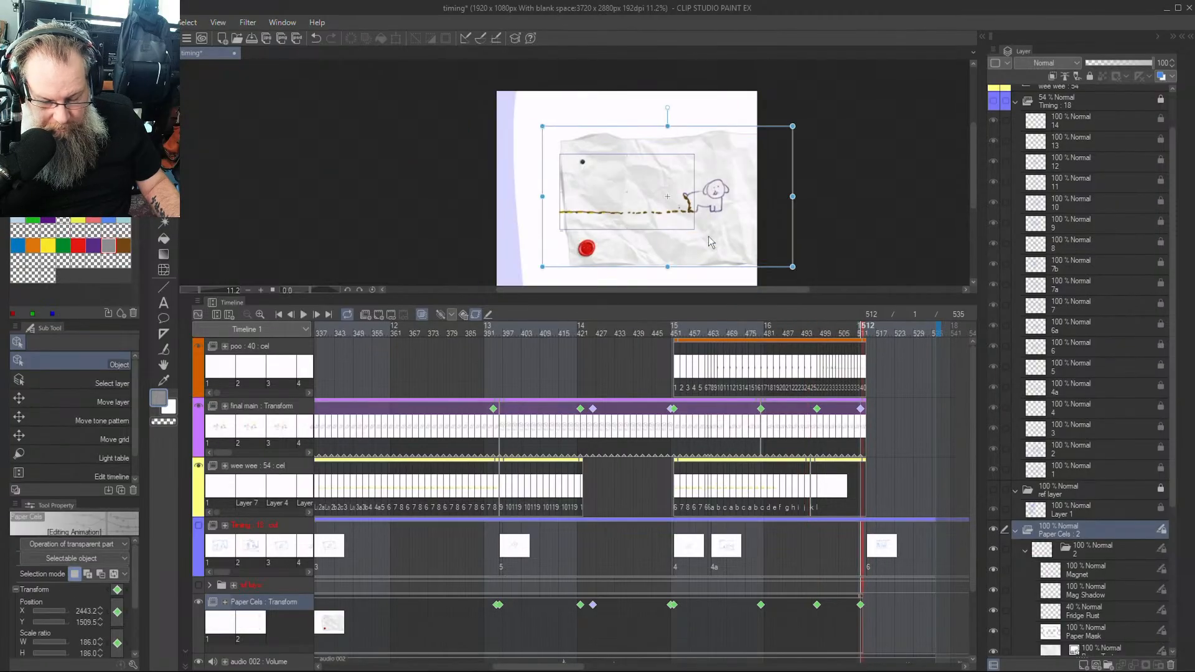
drag(708, 237, 715, 239)
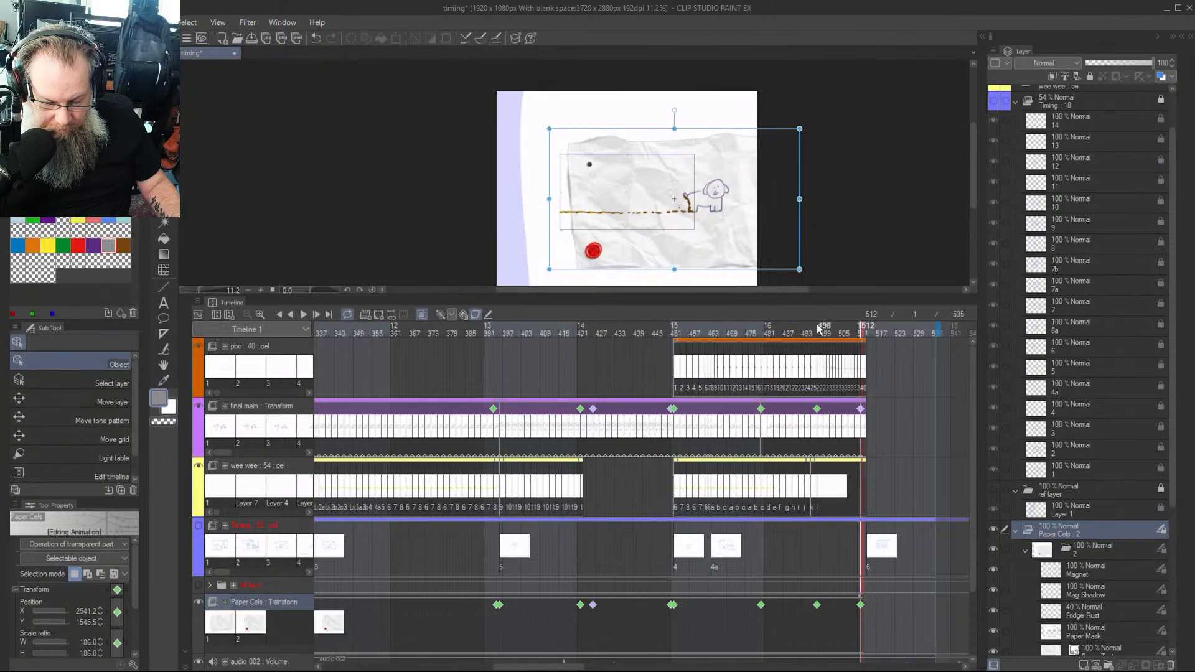
Play back and scrub through the animation to check how the paper matches the dog in each shot
click(715, 334)
drag(714, 335, 667, 346)
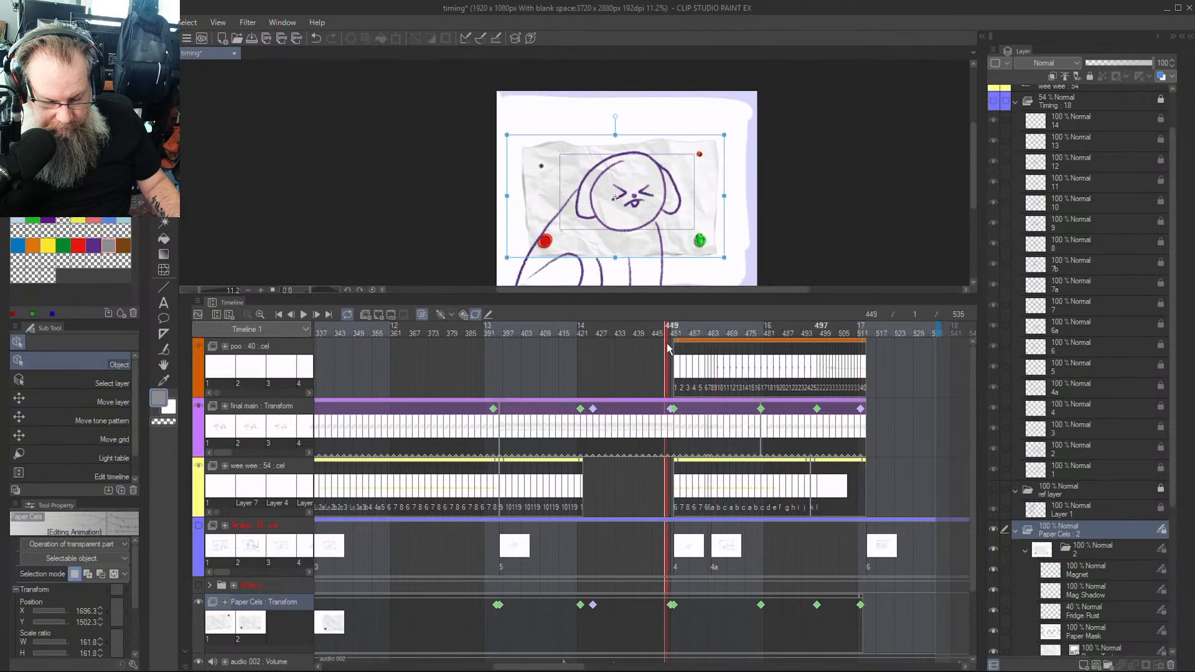
key(space)
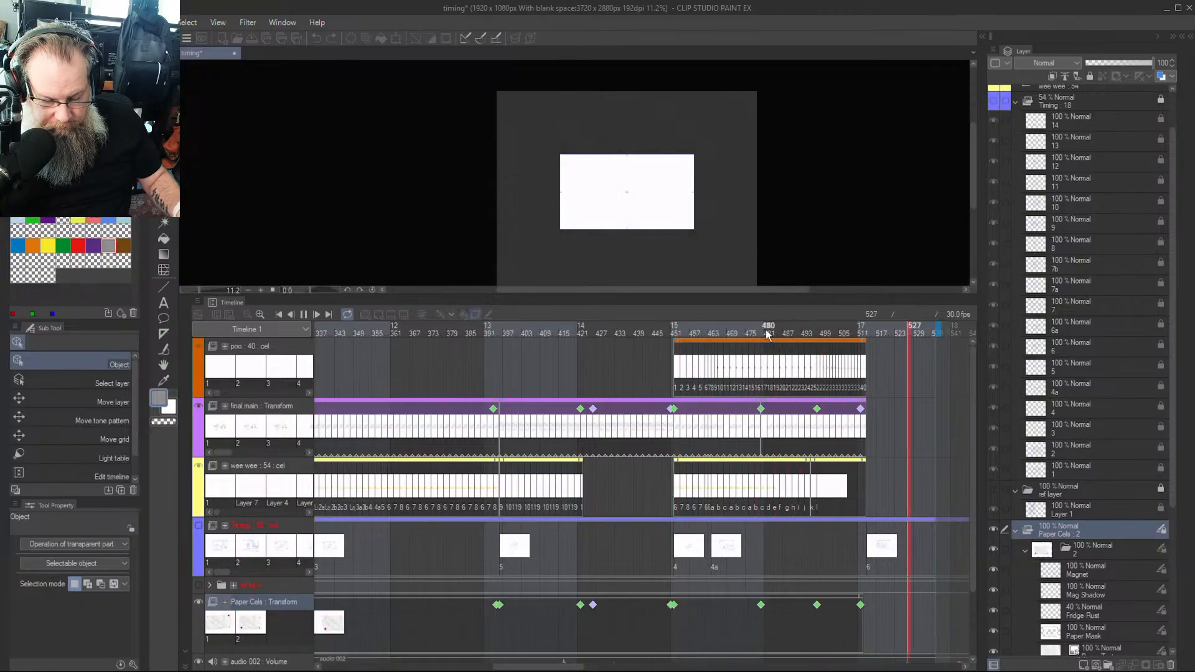
drag(762, 331, 700, 334)
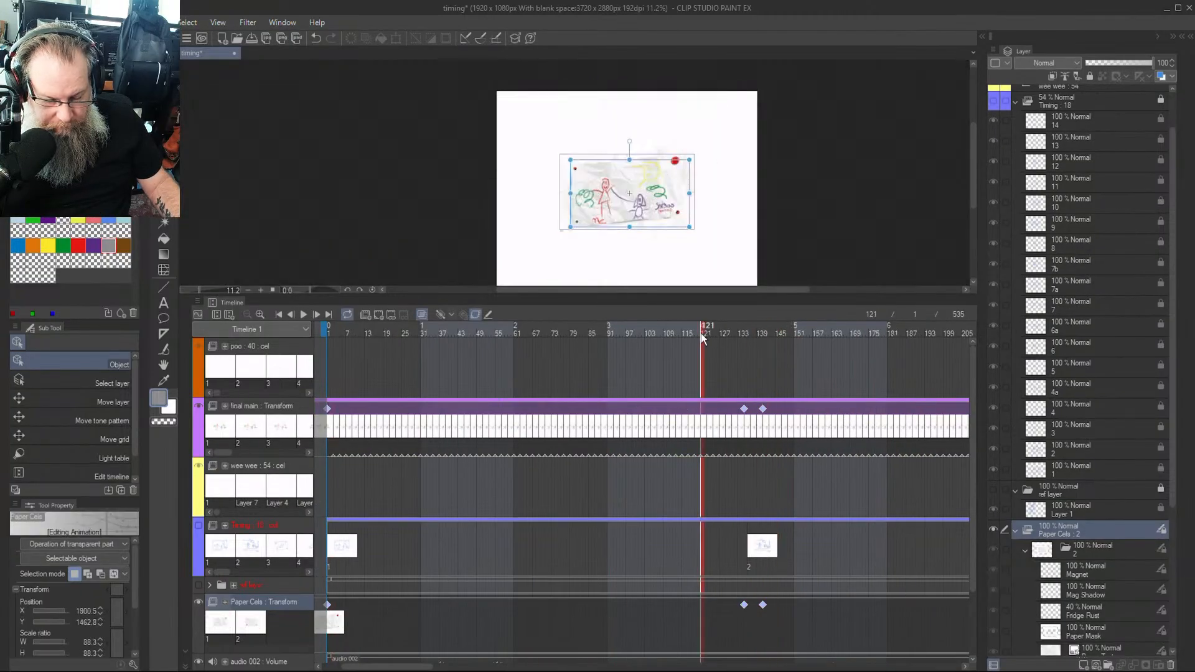
click(827, 351)
scroll(766, 382, down, 1)
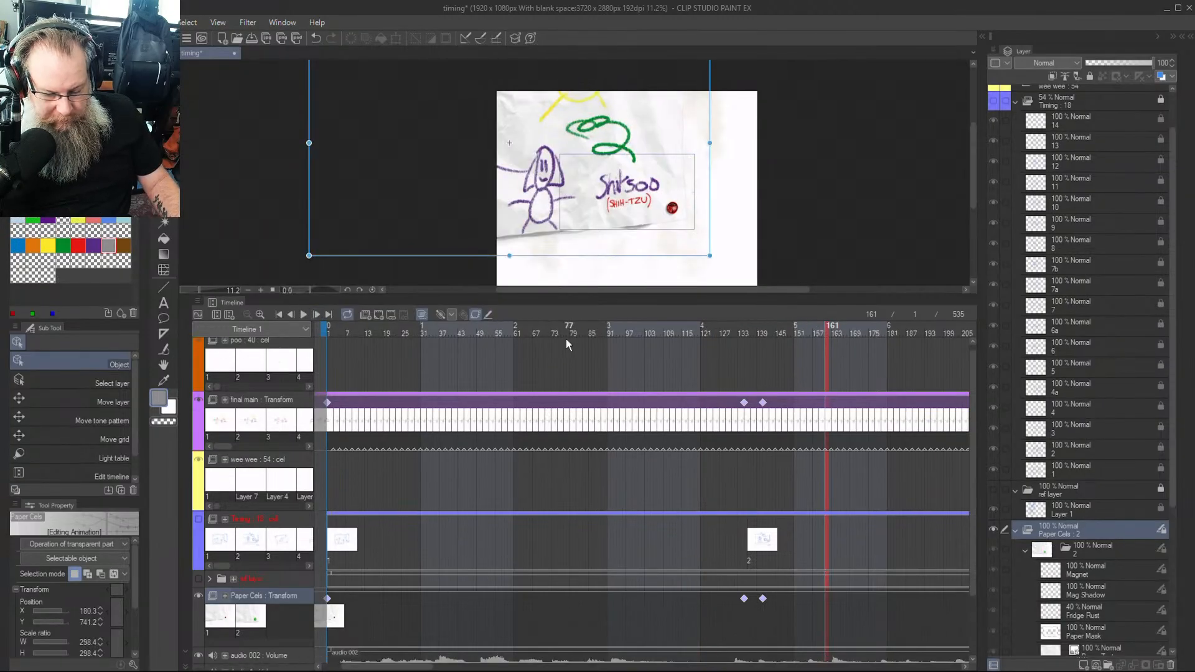
key(space)
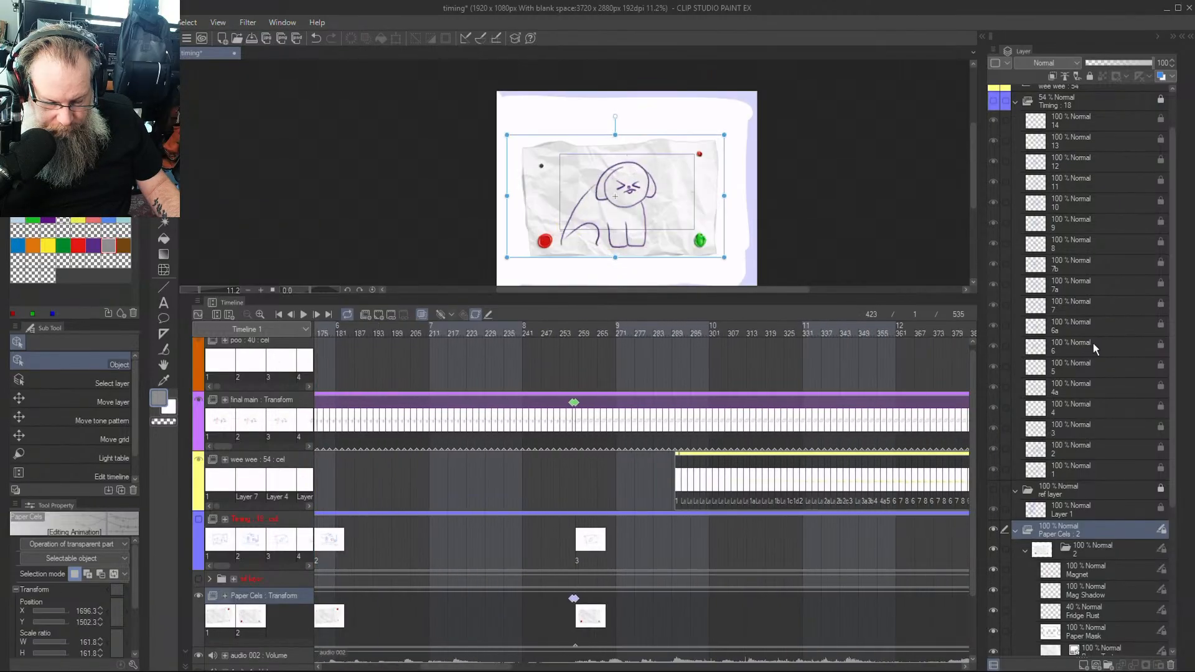
click(441, 341)
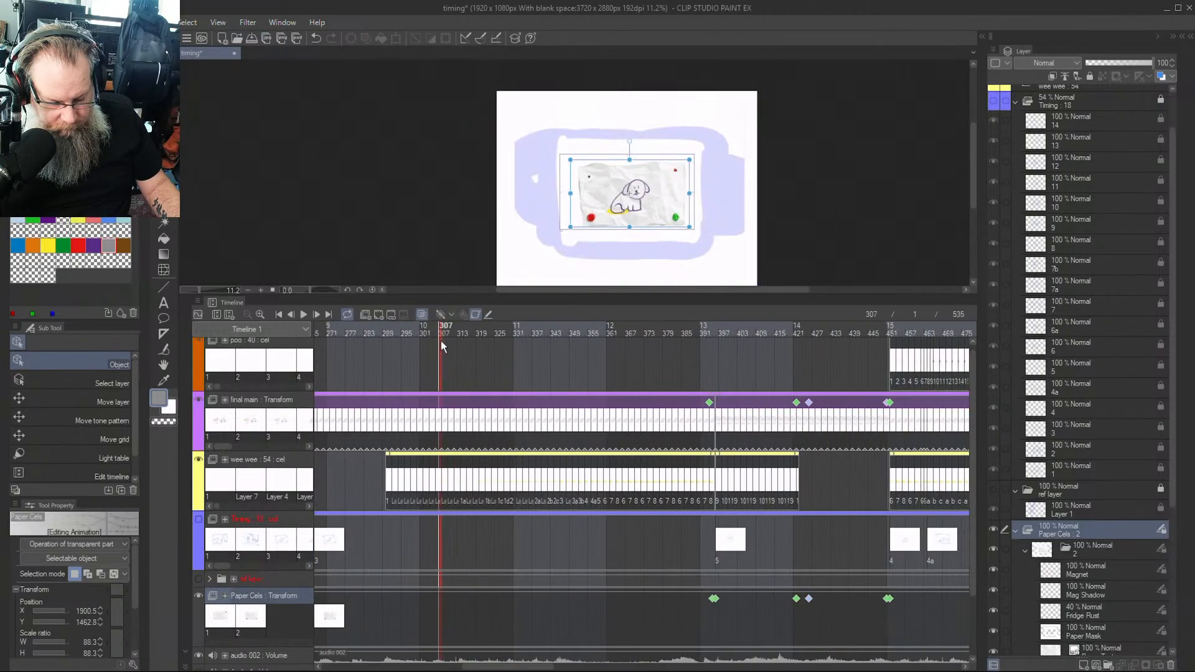
drag(591, 369, 814, 410)
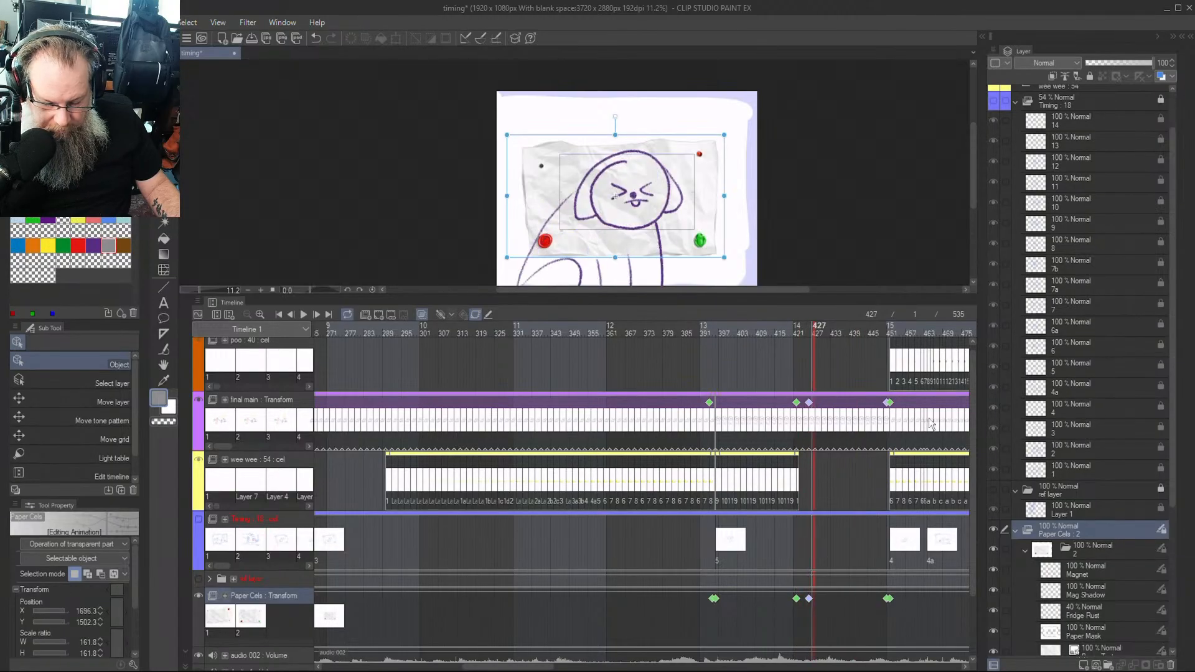
drag(930, 423, 908, 438)
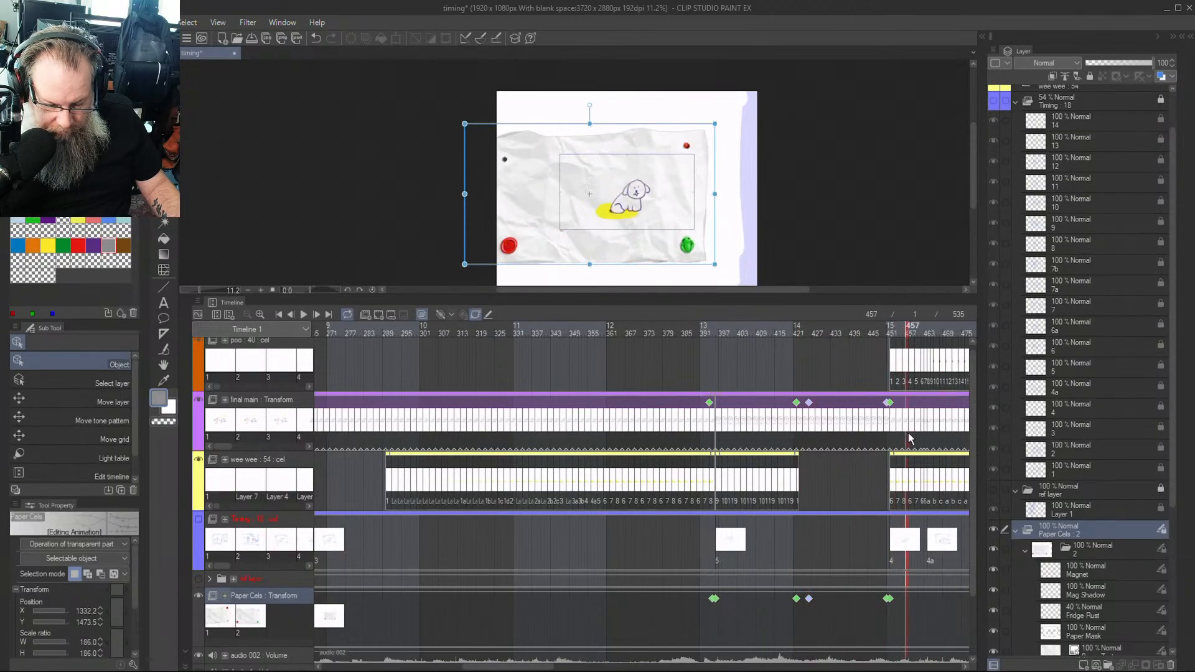
At frame 426, enlarge the paper behind the dog's close-up to about 270.4%, at about X 2044.4, Y 1698.2
mouse_move(813, 456)
mouse_down()
mouse_move(794, 459)
mouse_move(817, 460)
mouse_move(806, 458)
mouse_up()
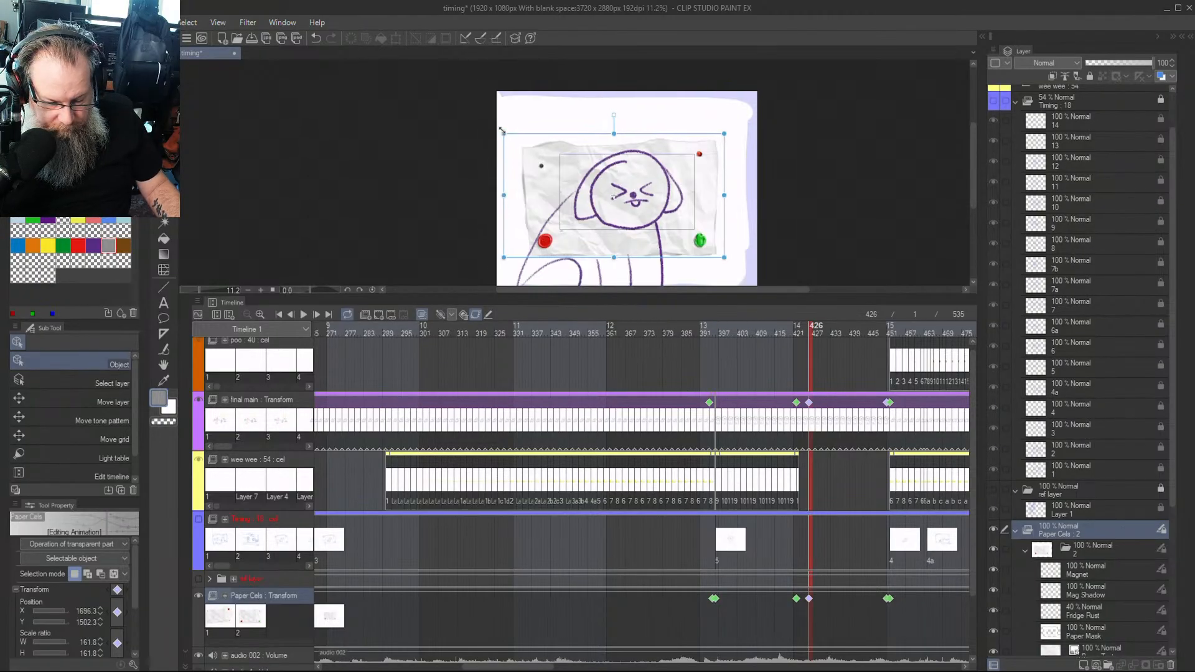
drag(505, 133, 458, 61)
scroll(734, 243, down, 4)
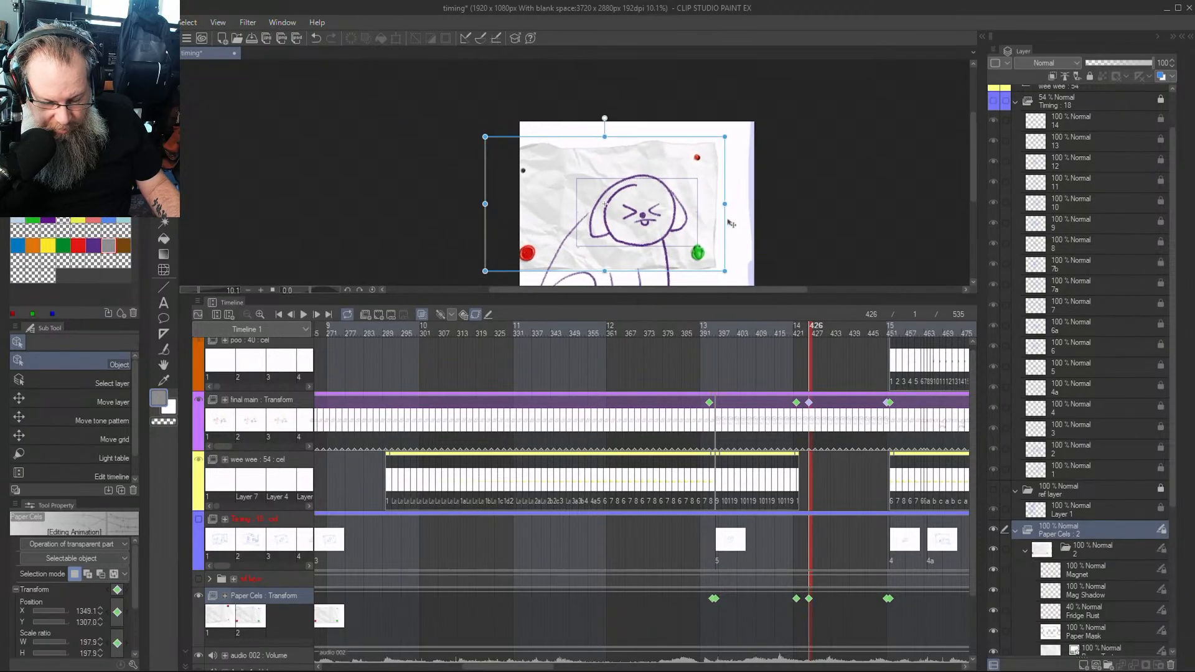
drag(730, 266, 781, 285)
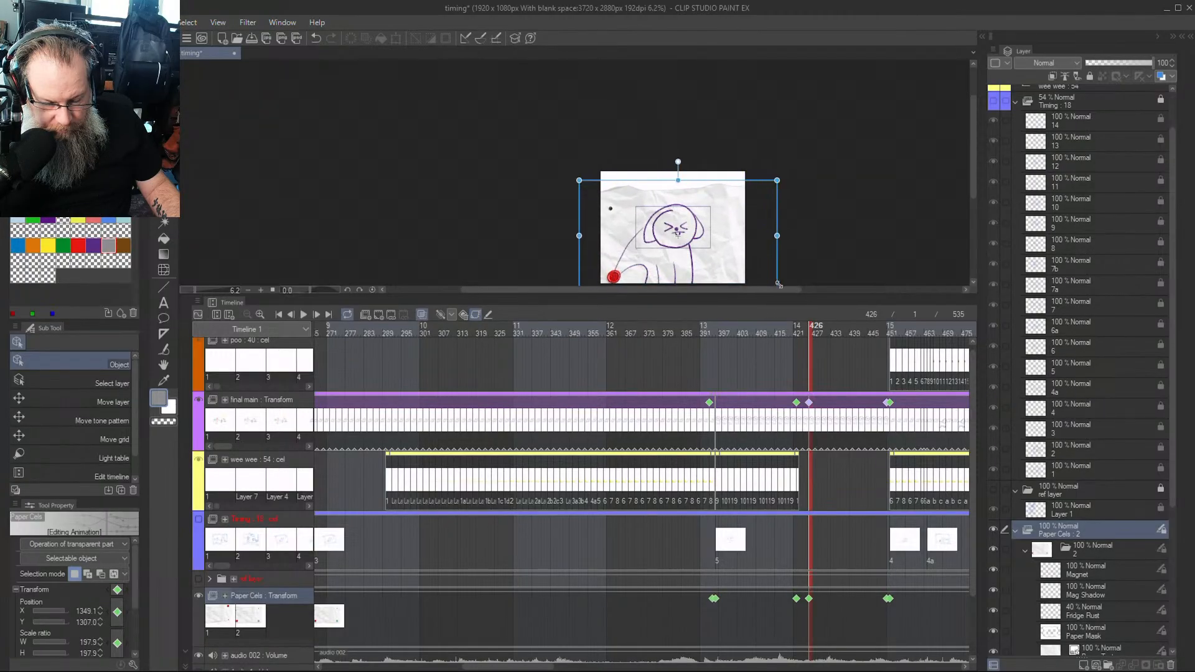
Step through frames 422 to 426 to check how the paper grows with the zoom on the dog
mouse_move(640, 333)
mouse_down()
mouse_move(818, 344)
mouse_move(750, 349)
mouse_move(796, 353)
mouse_up()
key(Right)
key(Left)
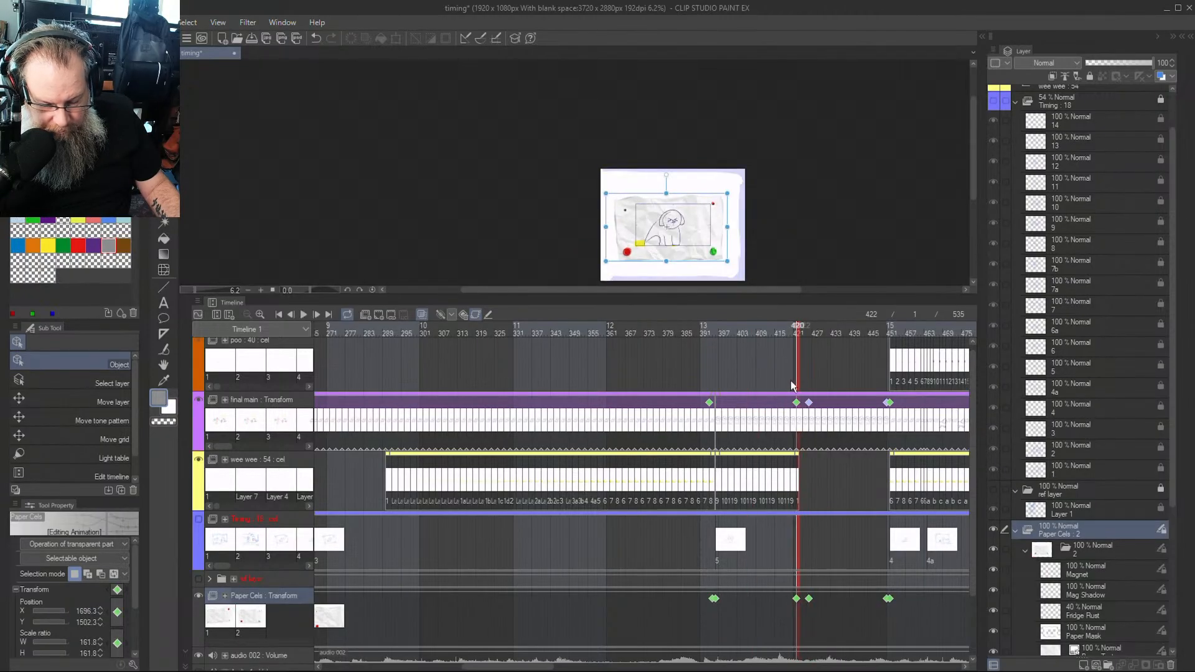
key(Right)
key(Right)
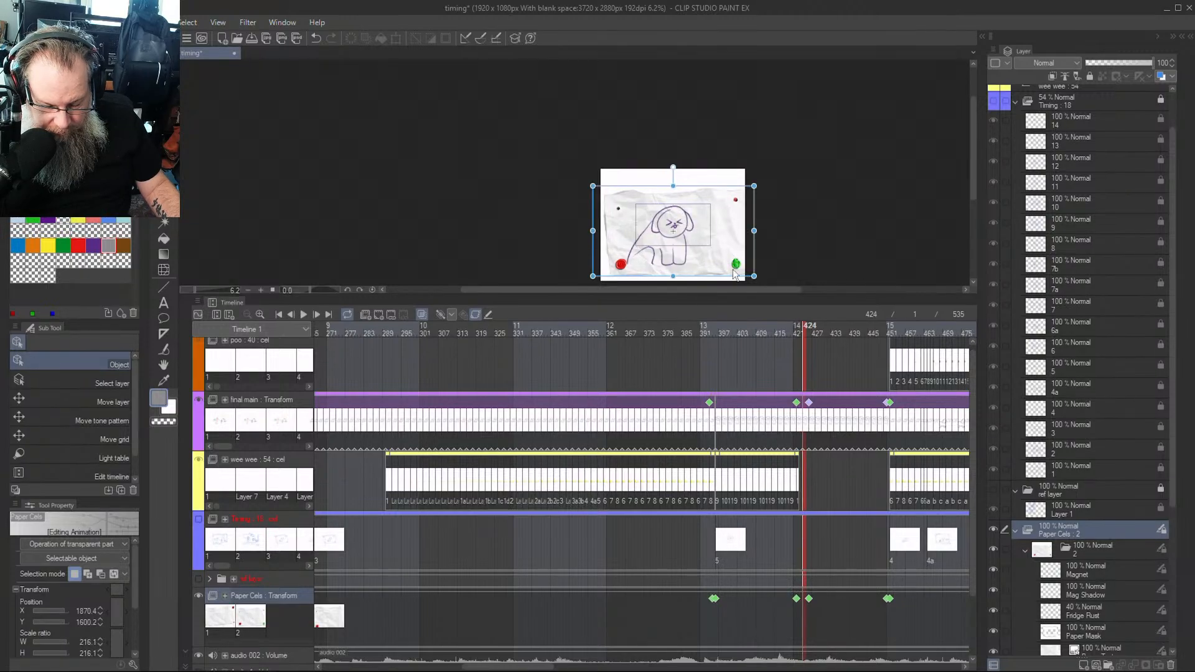
key(Right)
key(Right)
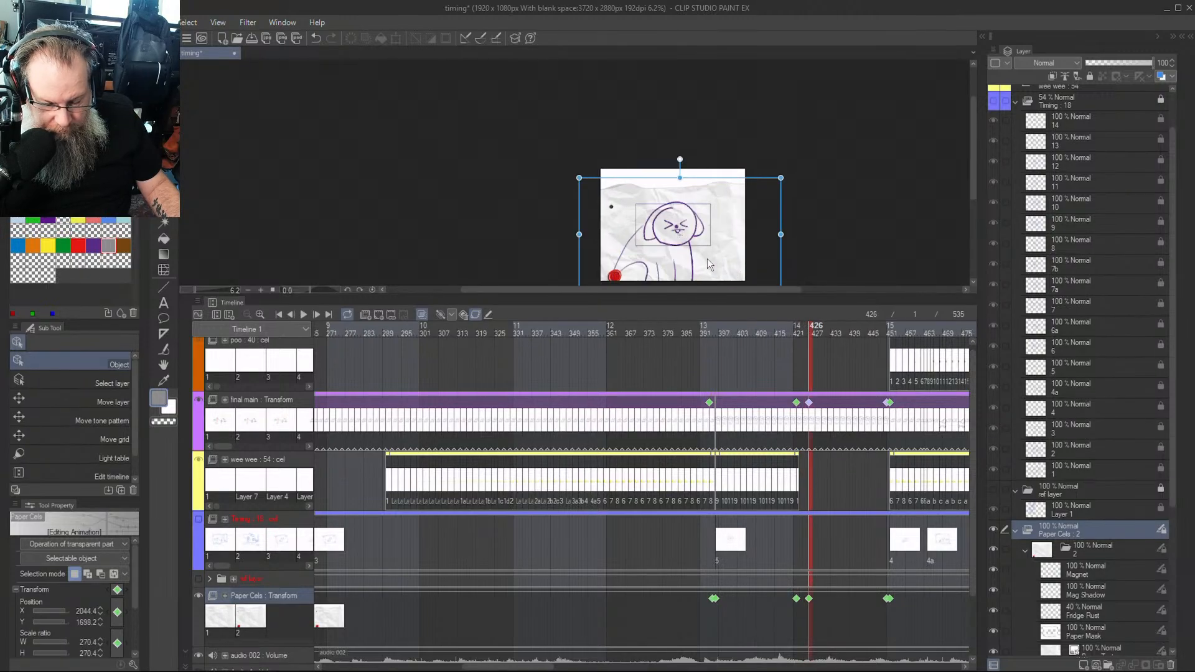
Enlarge the paper further at frame 426 to about 303.7% and reposition it at about X 1500.4, Y 1582.2
drag(716, 267, 697, 263)
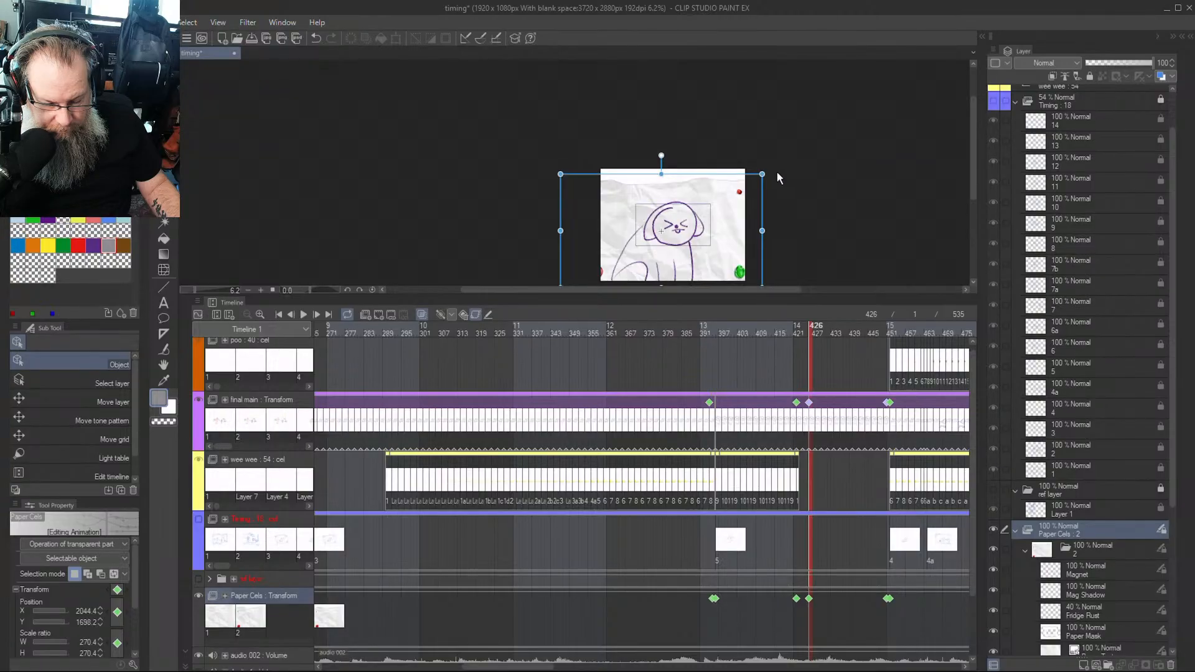
drag(766, 173, 787, 160)
drag(728, 252, 718, 256)
Step through frames 410 to 428 to check the paper's enlargement against the dog's close-up
click(751, 331)
key(Right)
key(Right)
key(Right)
key(Right)
key(Right)
key(Right)
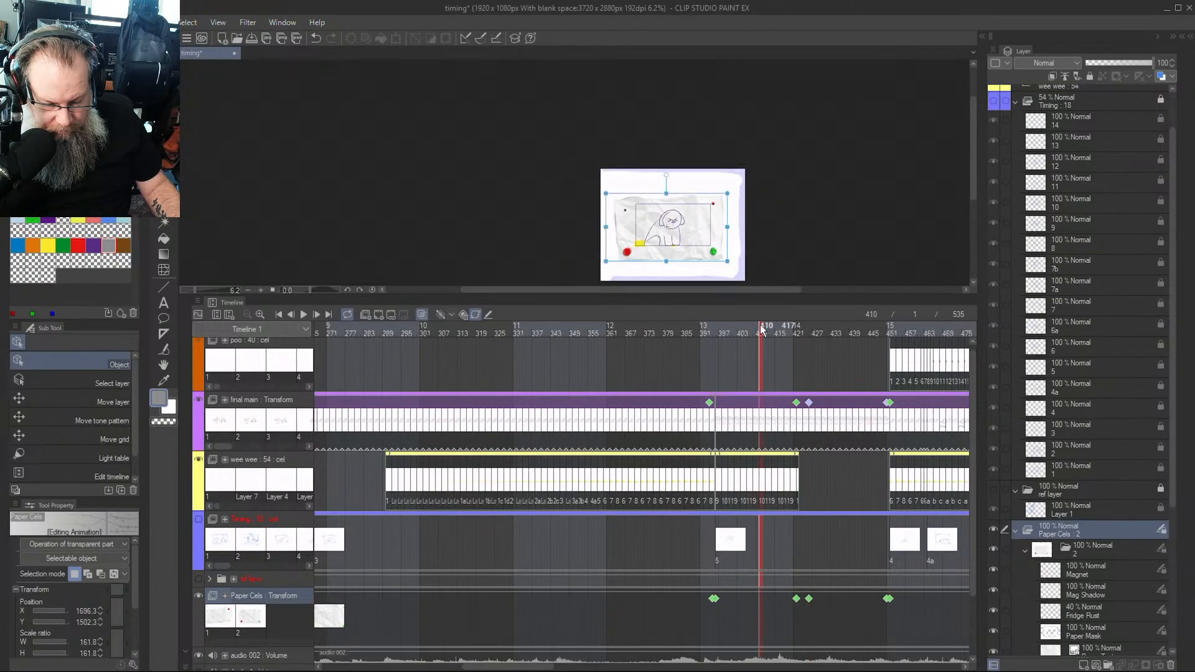
key(Right)
key(Right)
key(Right)
key(Right)
key(Right)
key(Right)
key(Right)
key(Right)
key(Right)
key(Right)
key(Right)
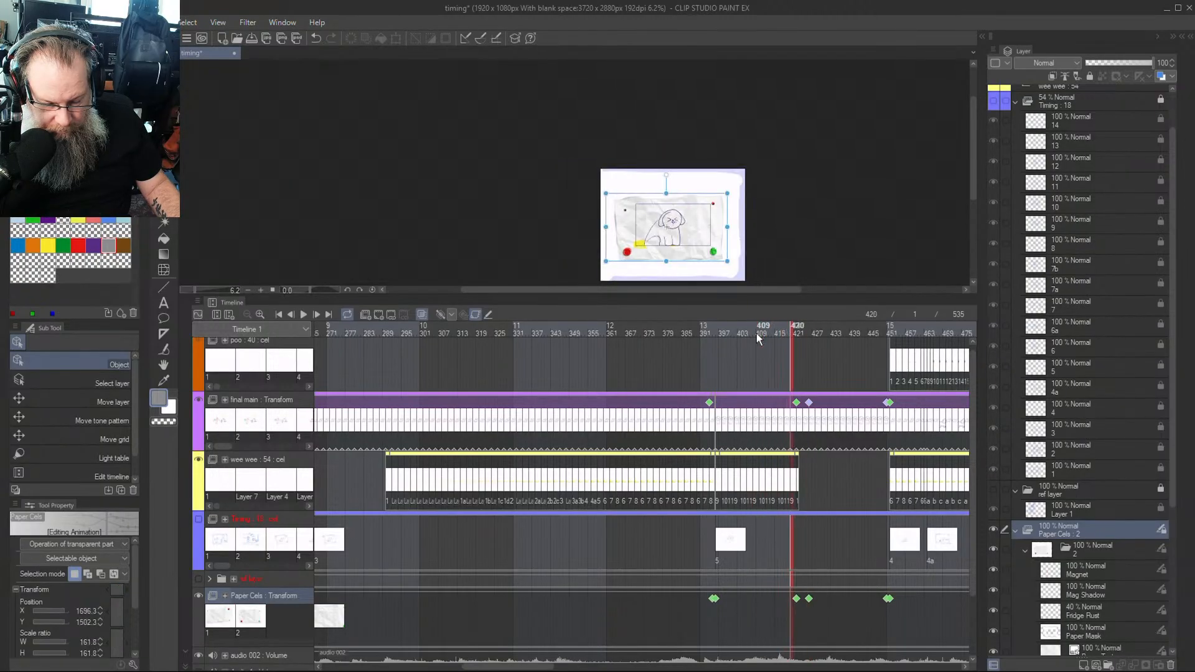
key(Right)
key(Right)
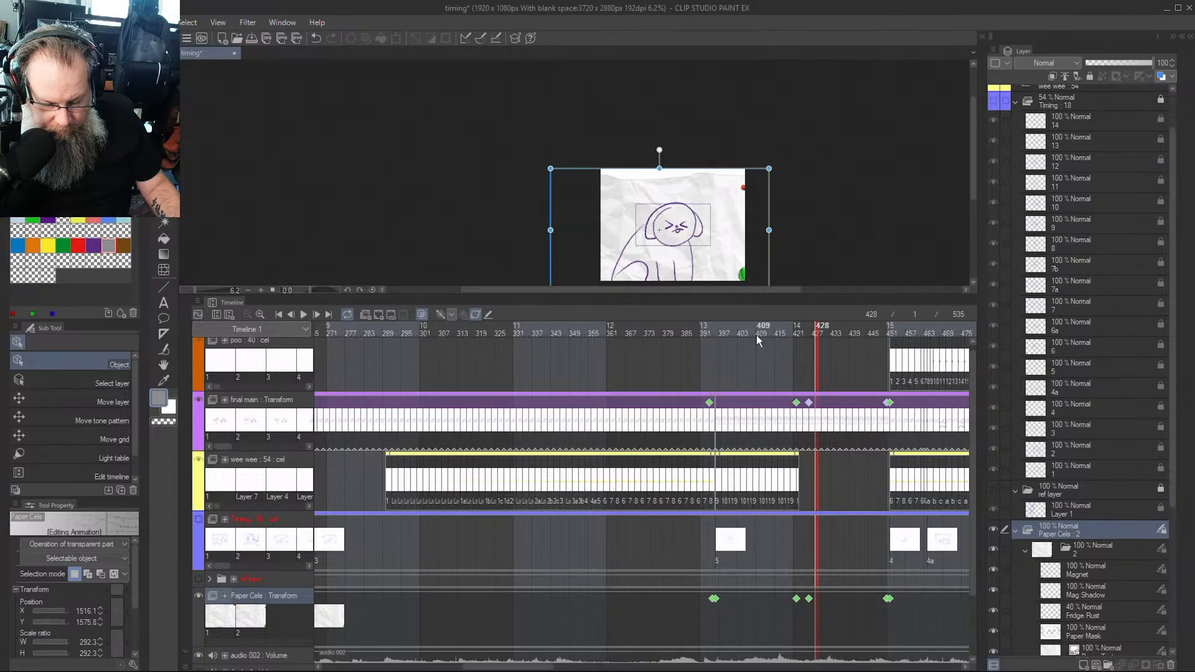
click(809, 598)
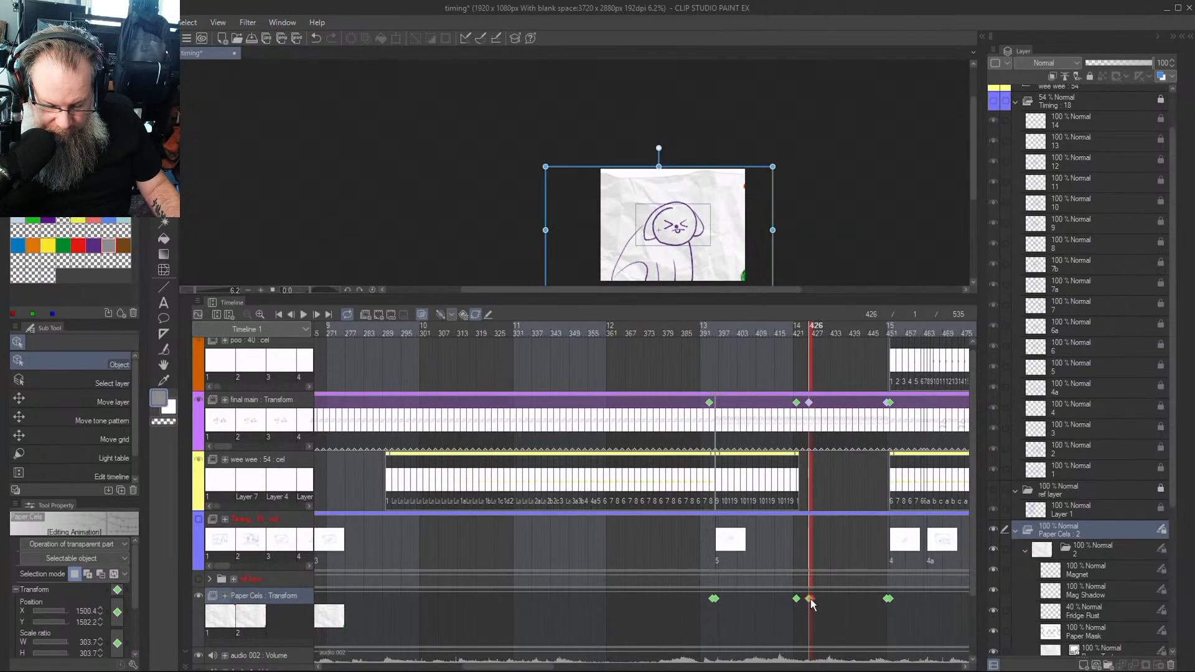
right_click(810, 599)
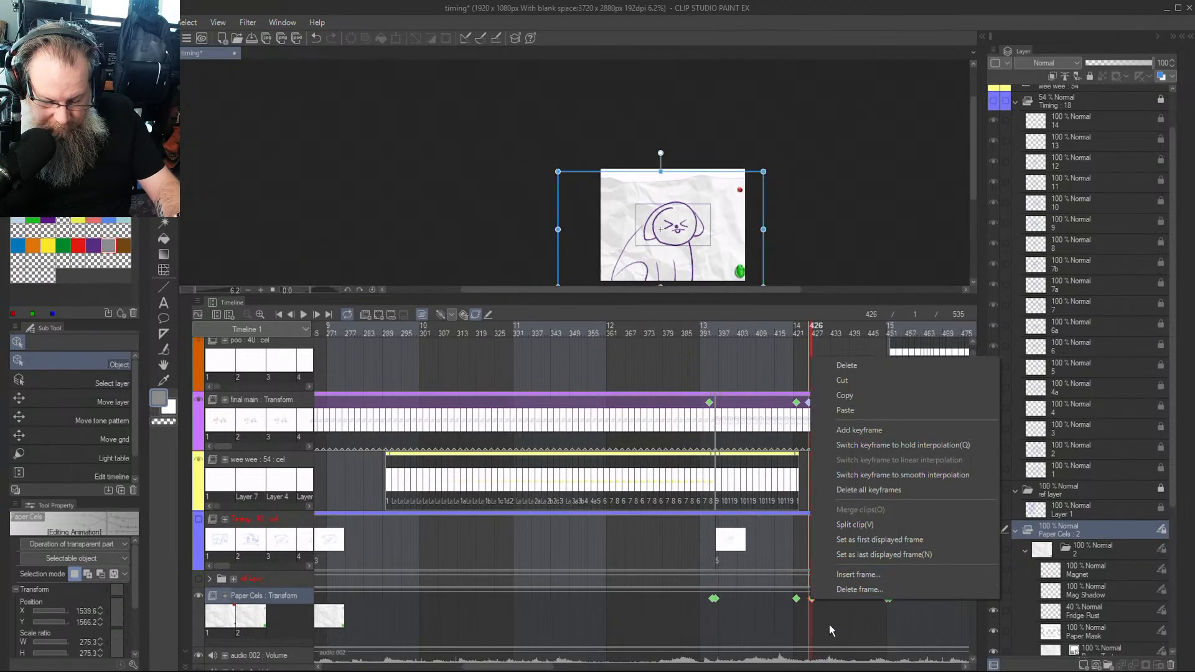
click(830, 622)
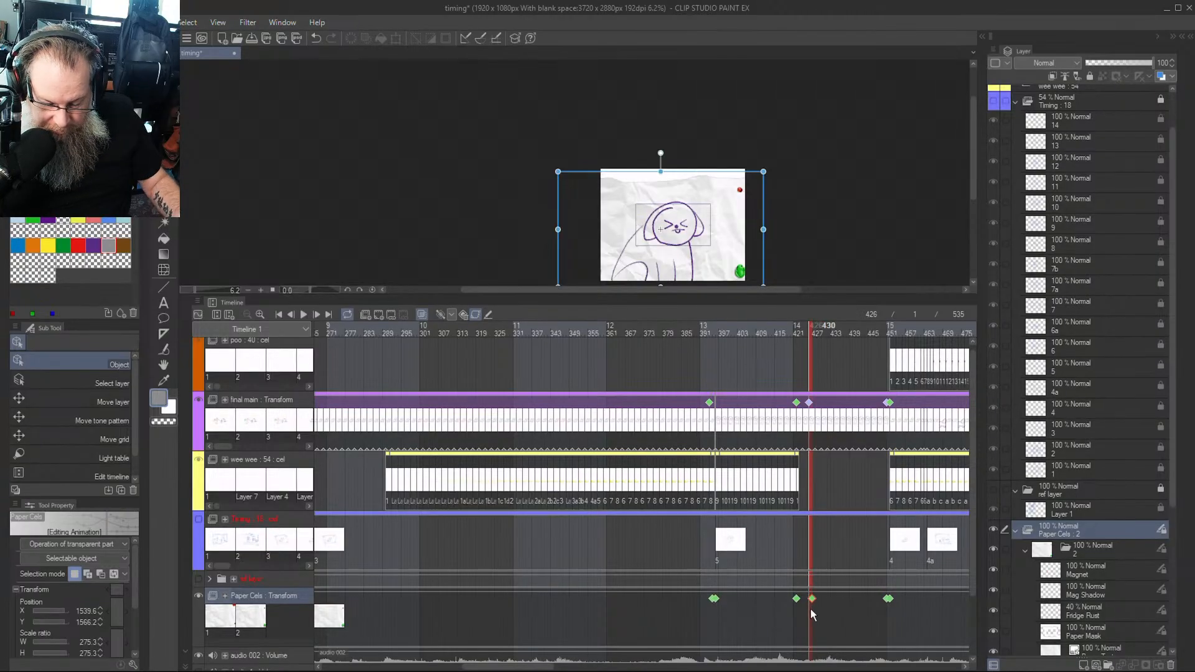
right_click(810, 599)
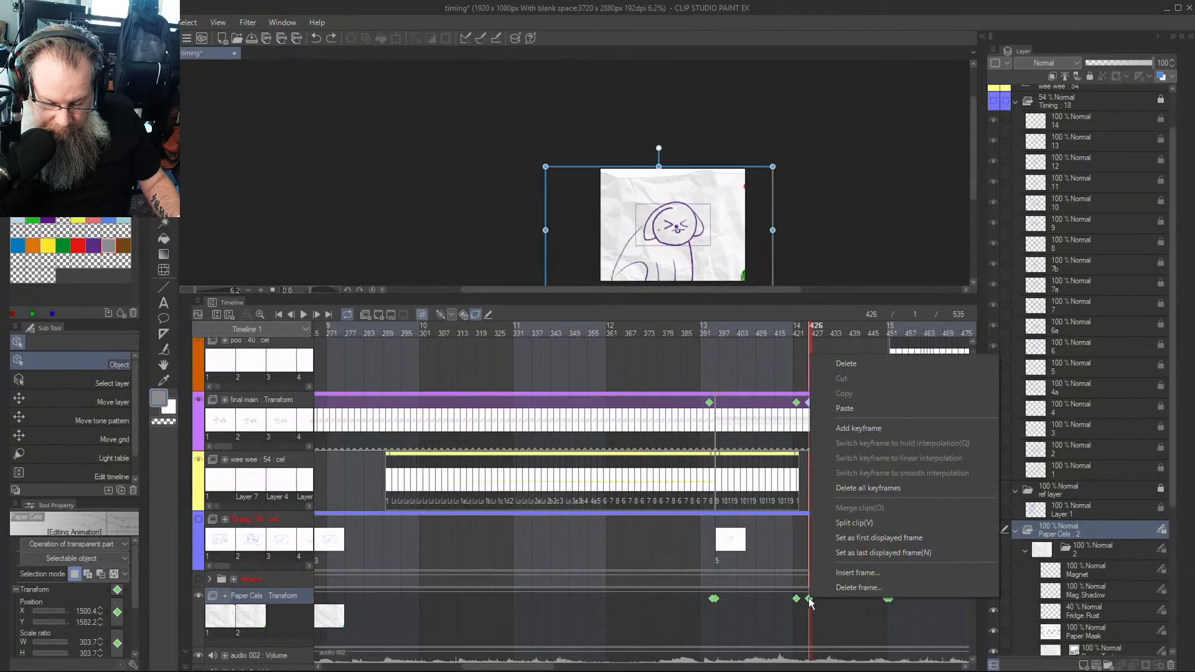
key(Escape)
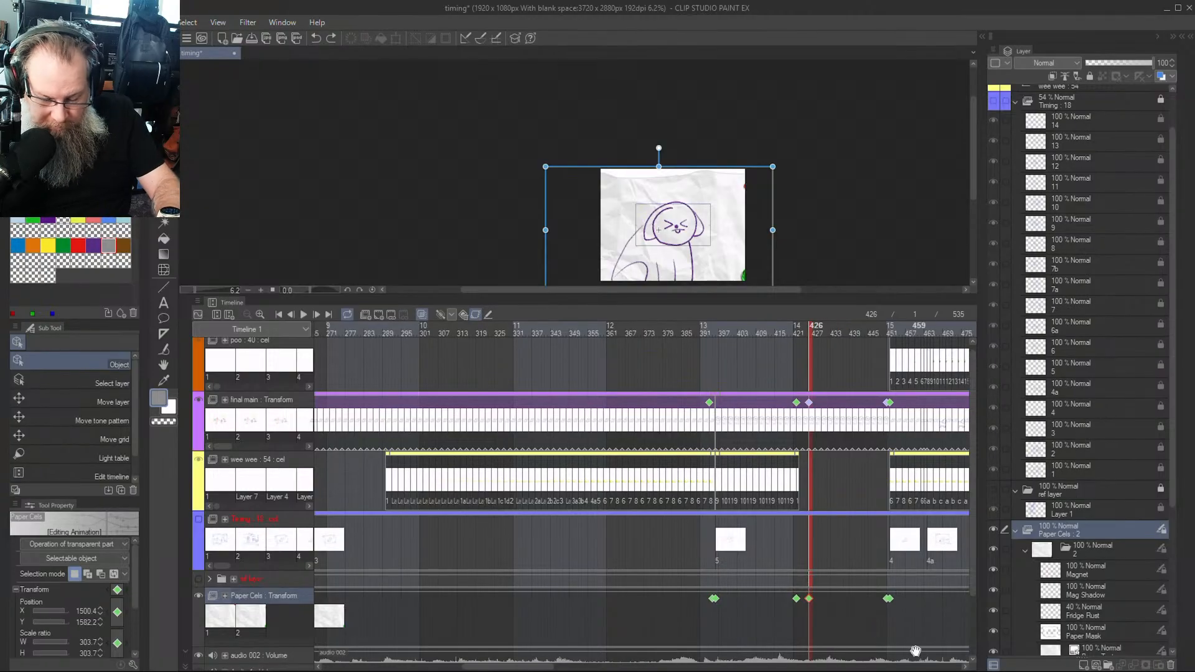
Try to paste the paper's frame 426 transform keyframe at frame 451, then undo the duplicated paper layer
click(887, 599)
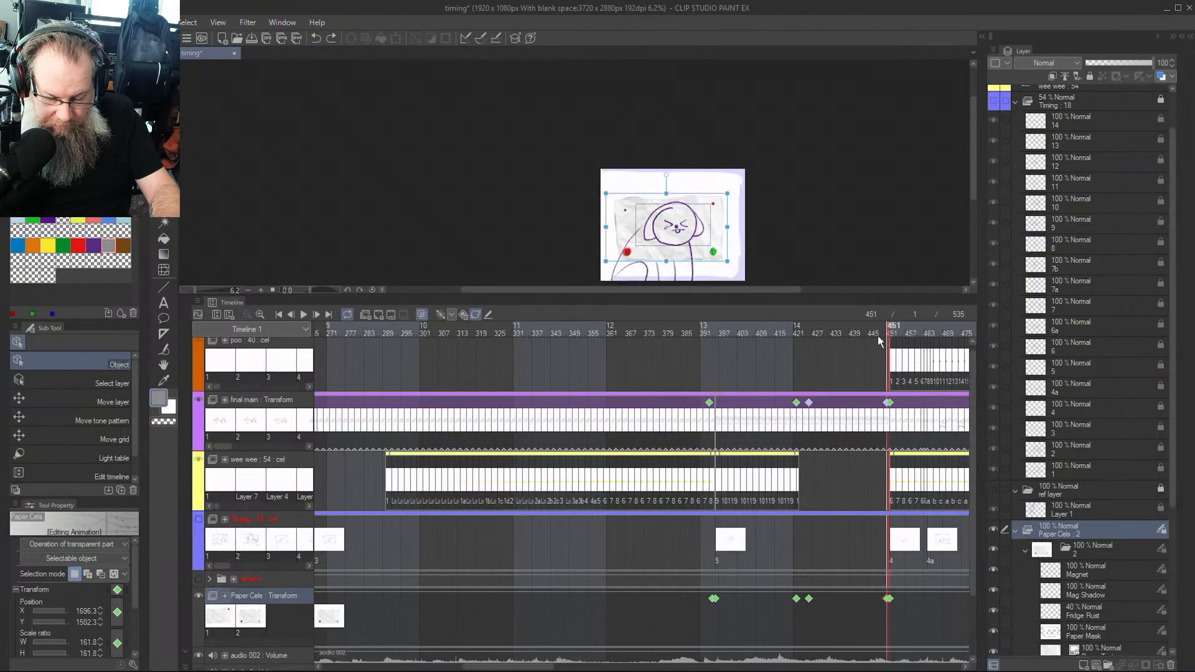
key(ctrl+v)
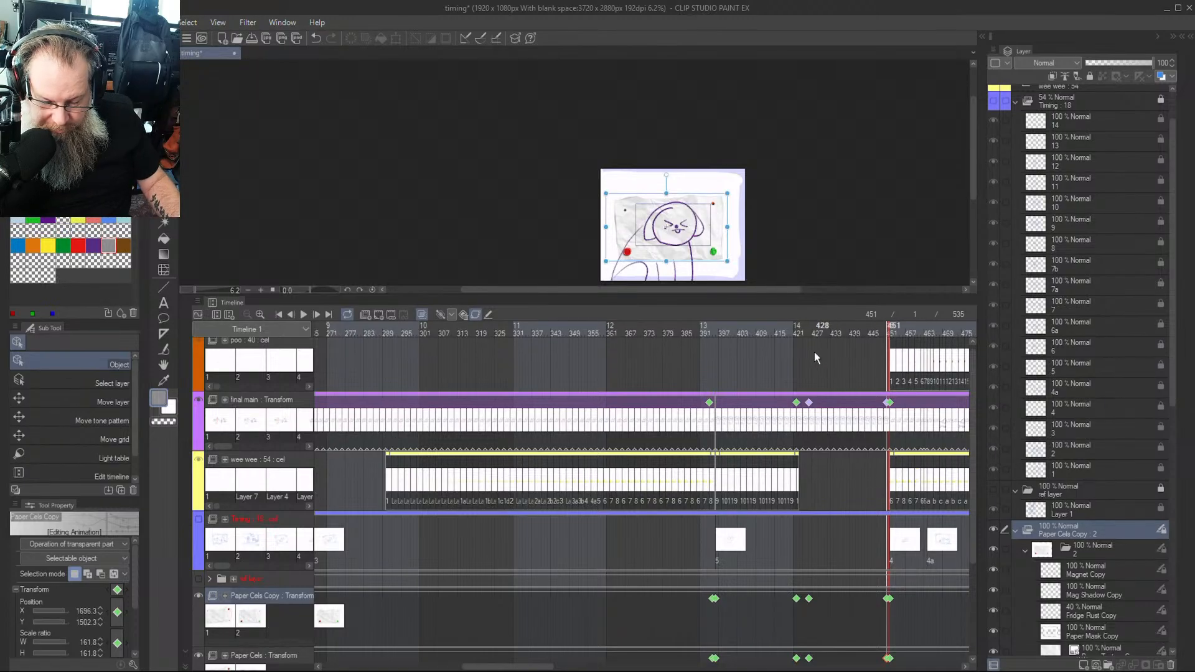
click(808, 333)
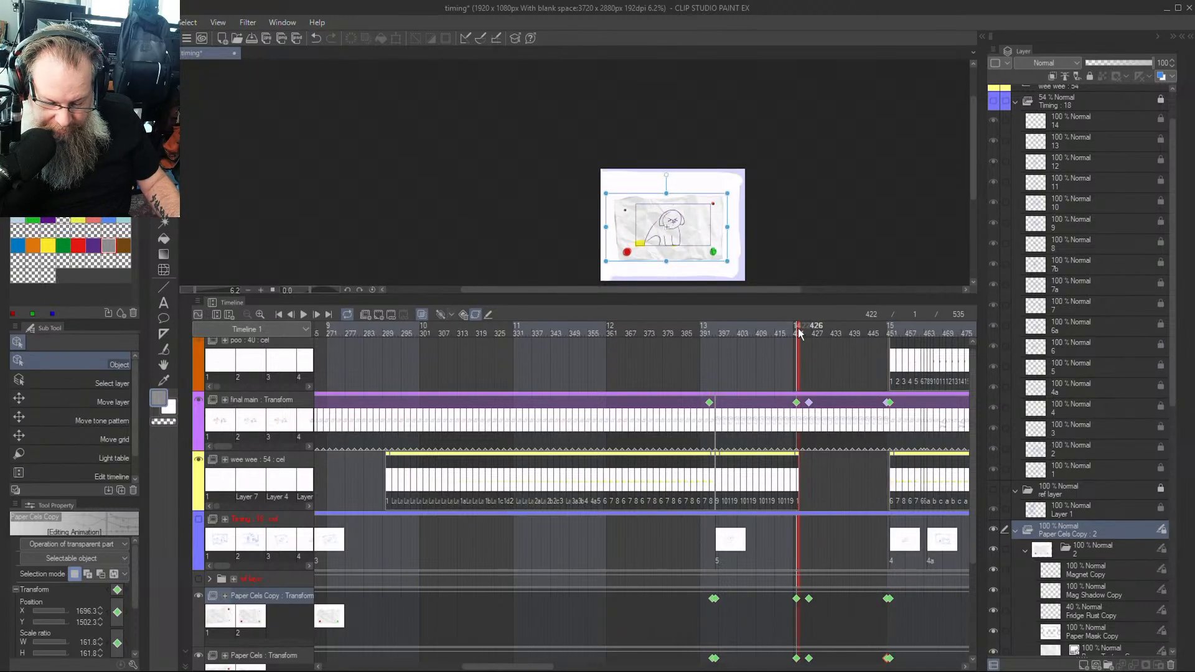
right_click(809, 599)
click(863, 619)
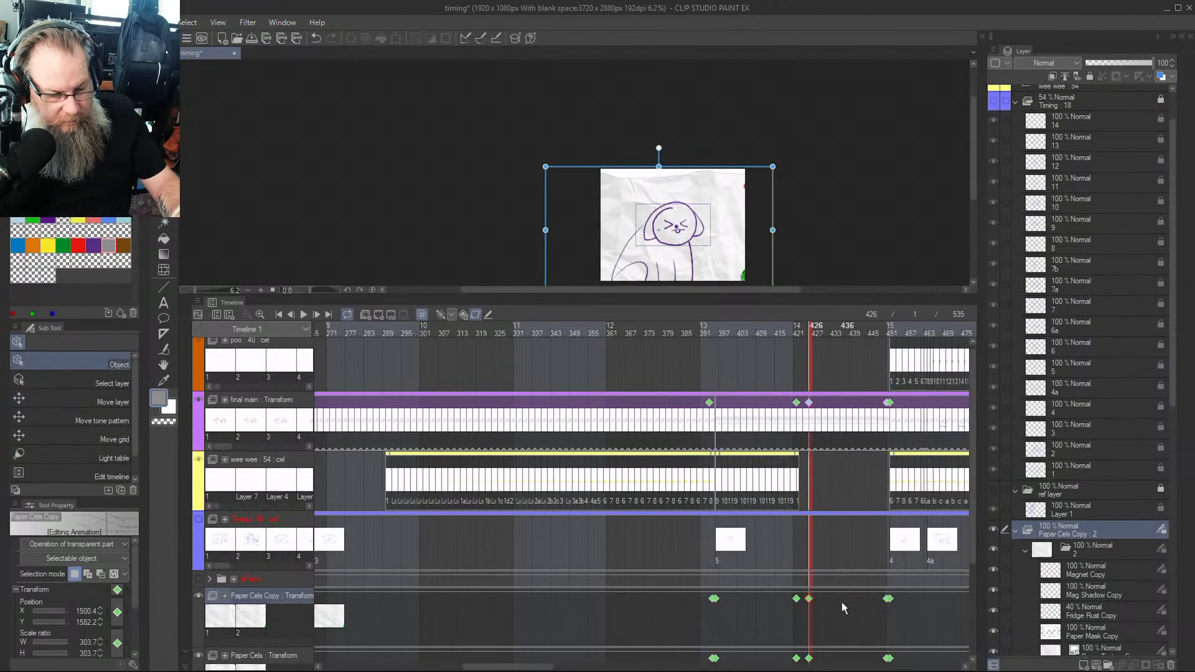
key(ctrl+z)
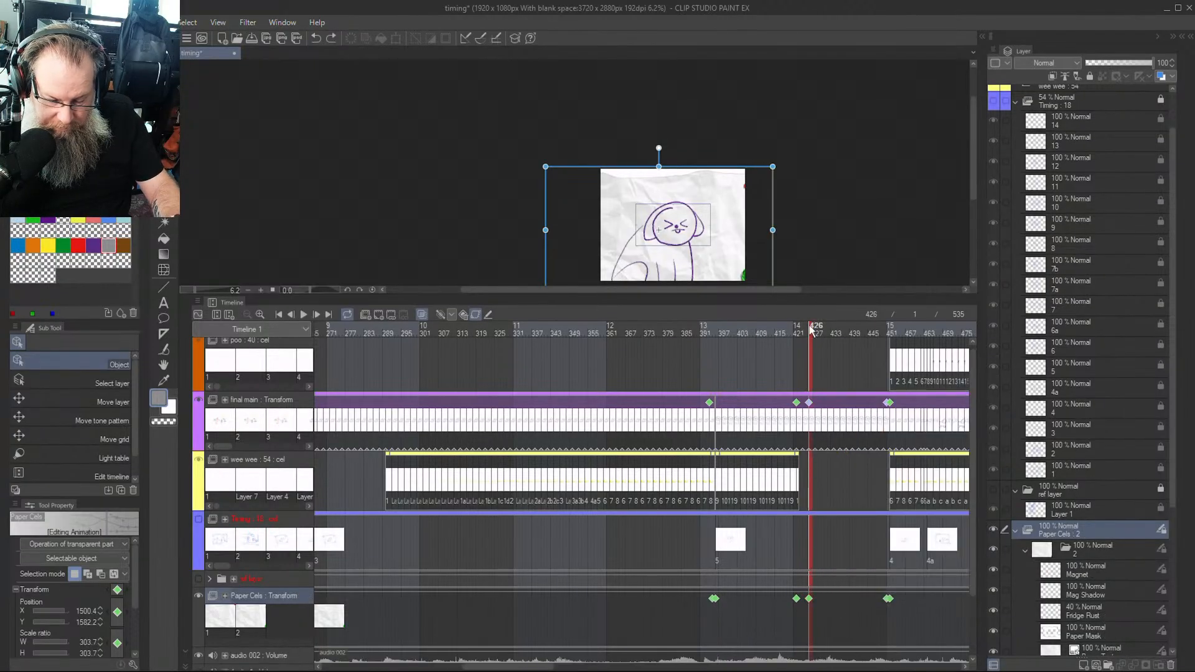
Copy the paper's transform keyframe from frame 426 and paste it at frame 450
right_click(810, 600)
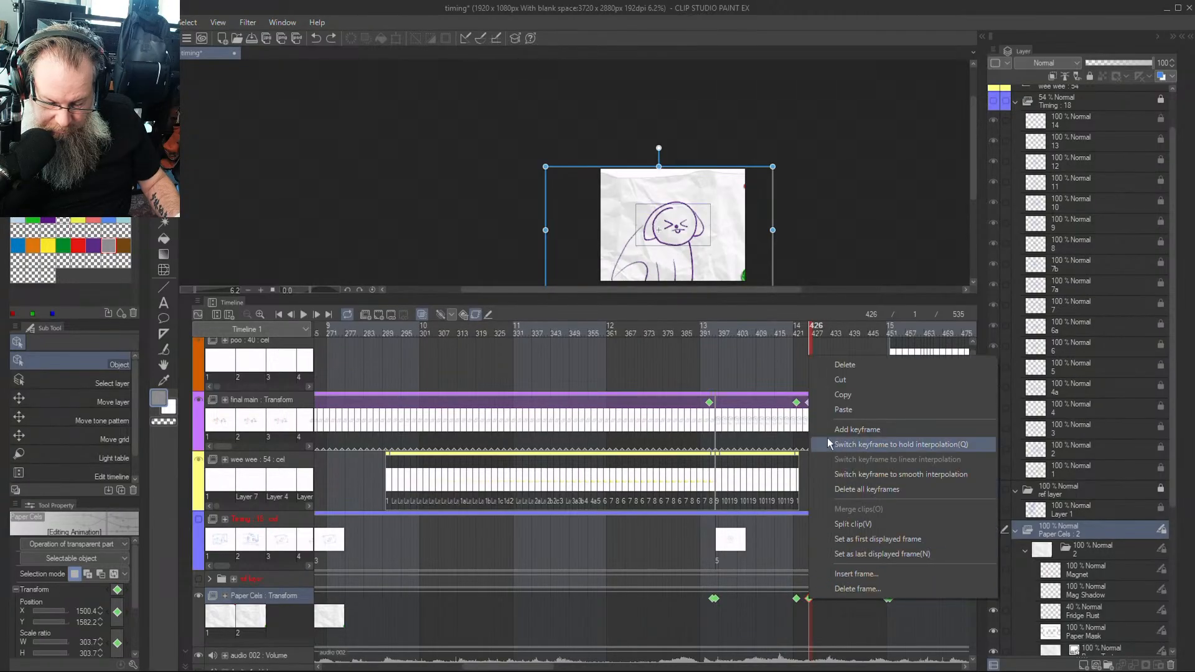
click(898, 503)
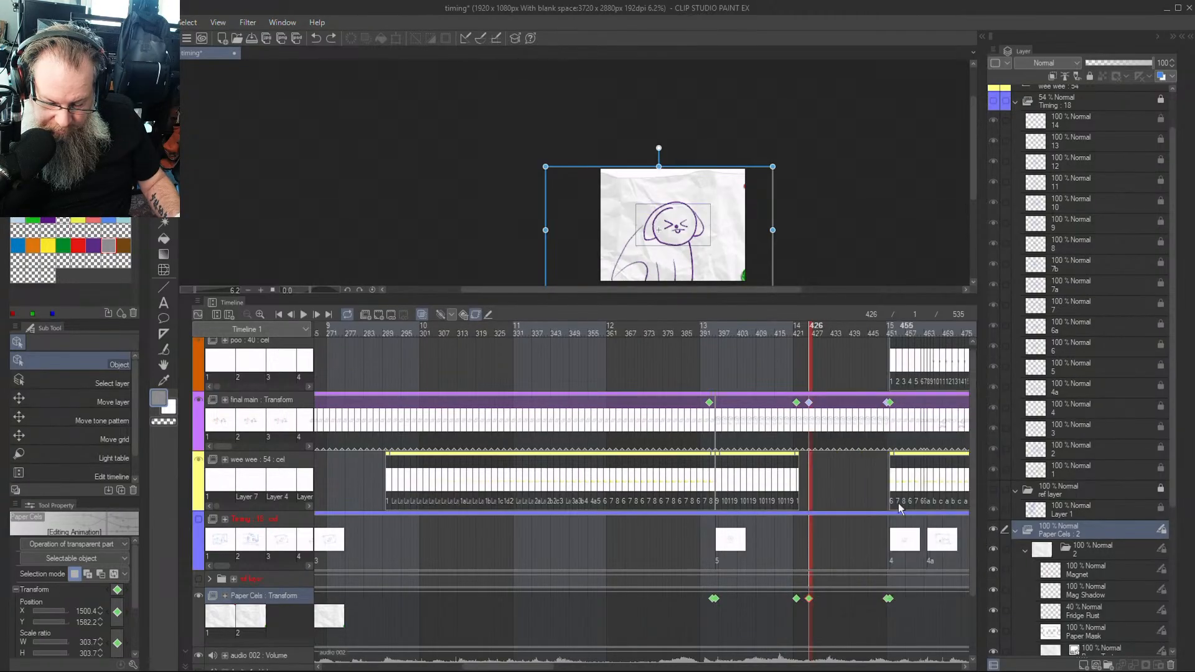
click(883, 333)
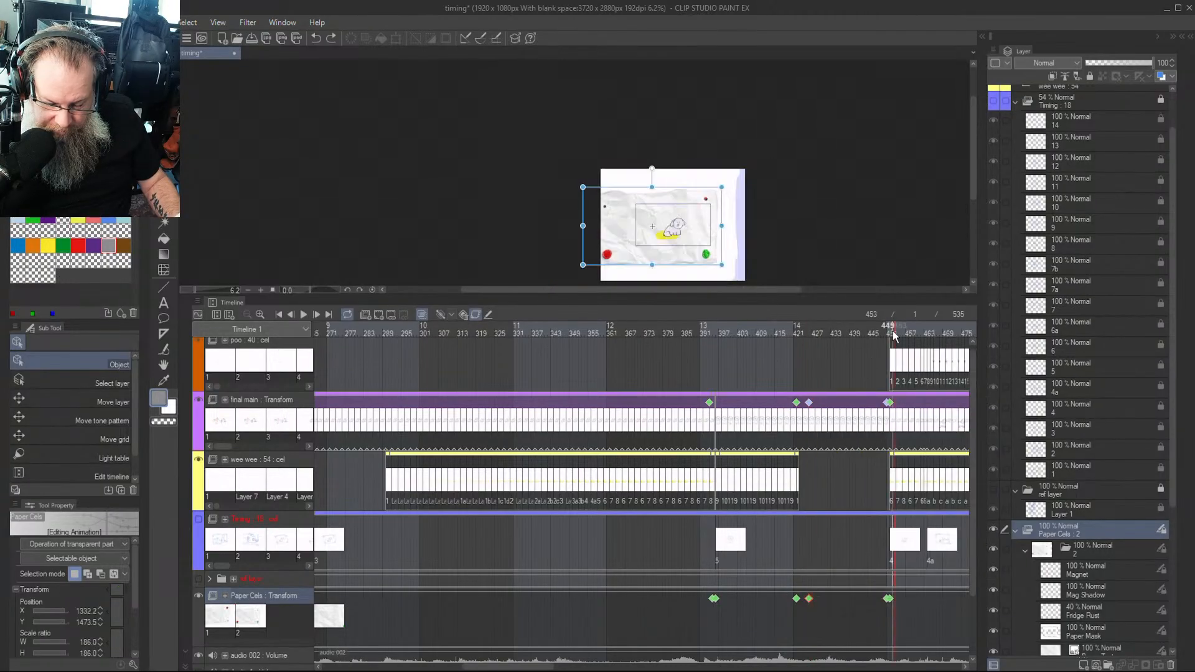
click(887, 599)
right_click(887, 599)
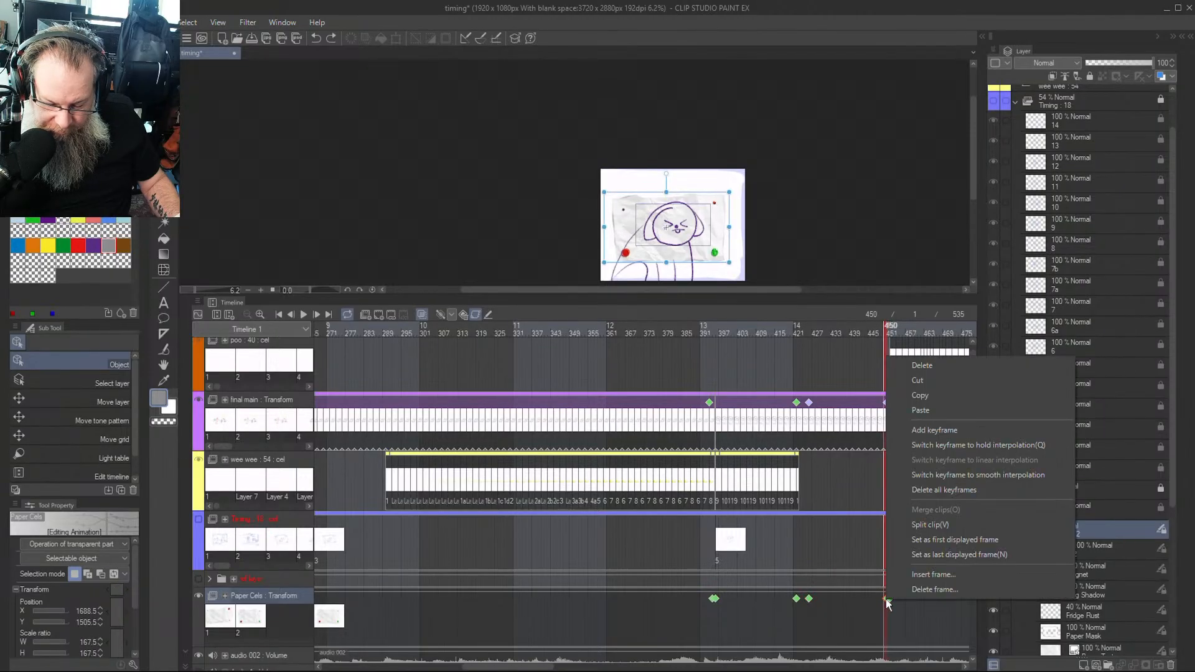
click(933, 411)
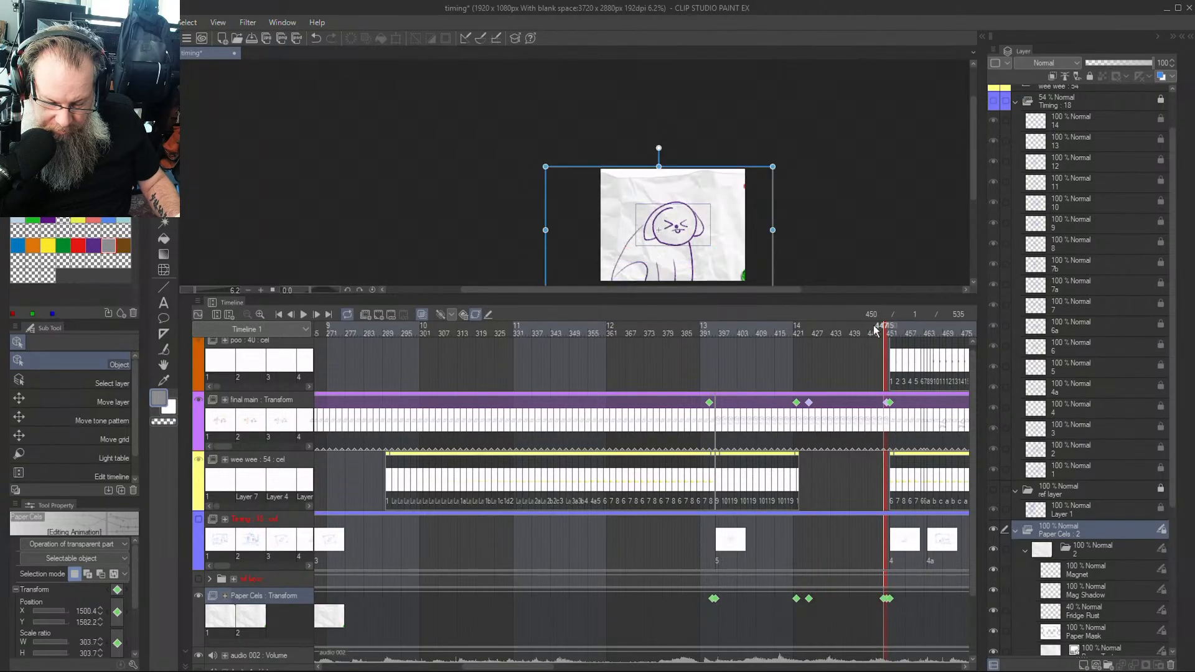
Scrub between frames 419 and 451 to check whether the enlarged paper holds through the dog's close-up
drag(874, 327, 891, 330)
drag(790, 331, 789, 349)
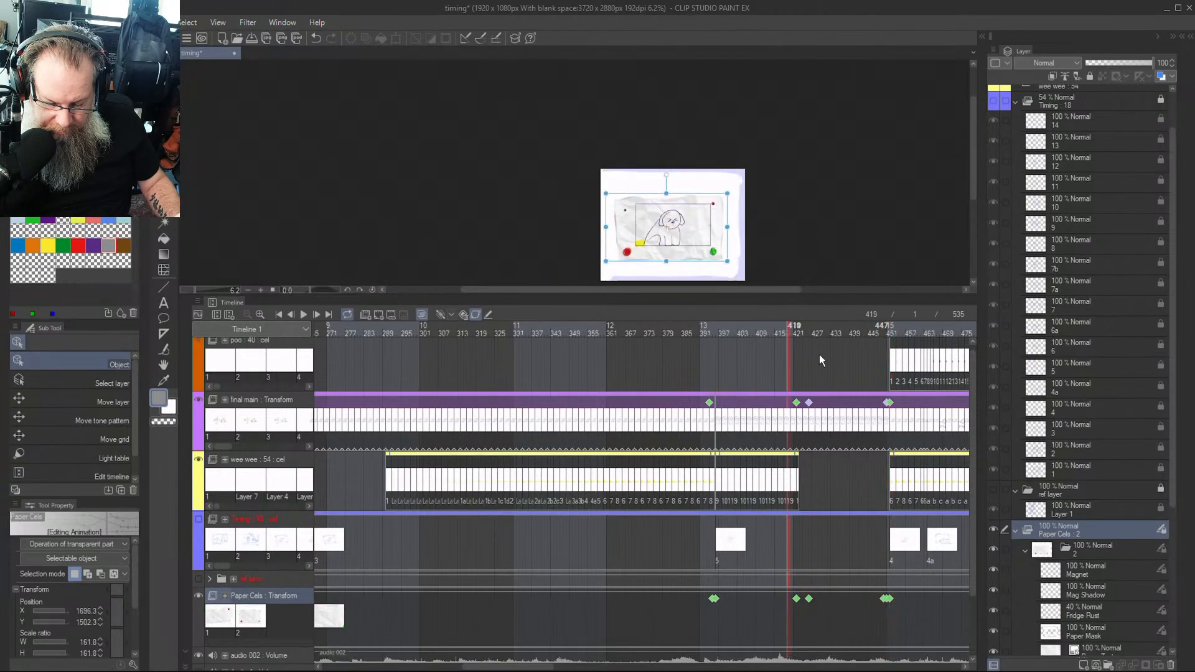
click(819, 360)
click(851, 367)
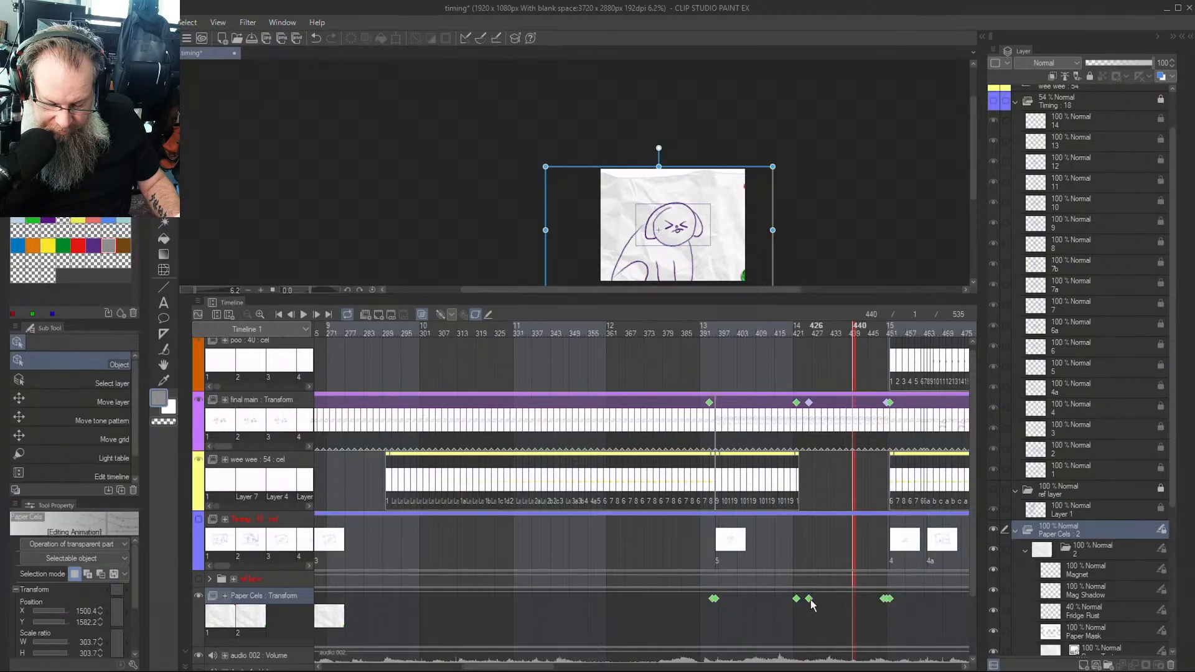
click(842, 329)
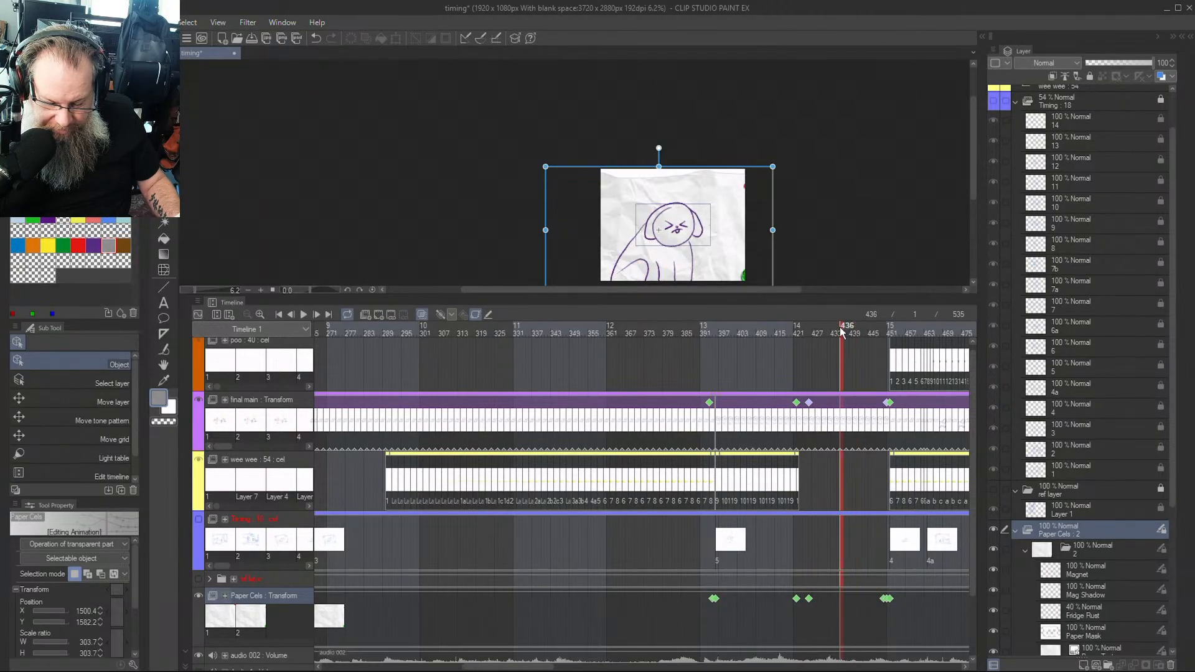
drag(838, 337, 884, 339)
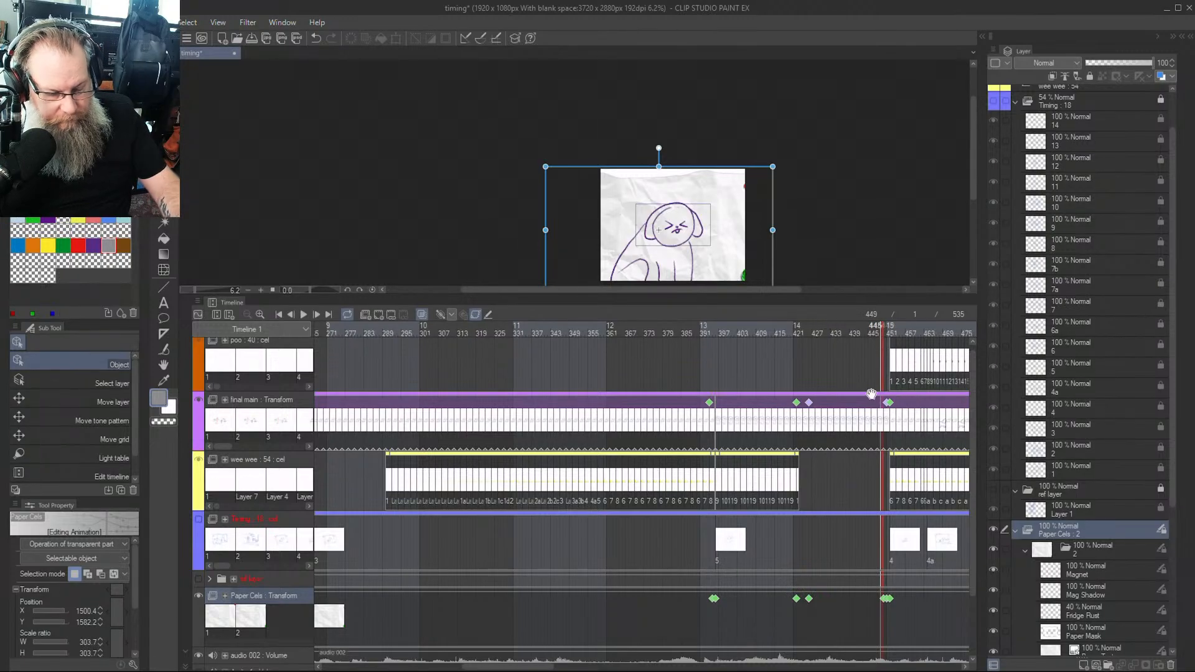
Remove the pasted paper keyframe at frame 450 and go to the existing one at frame 451
click(885, 606)
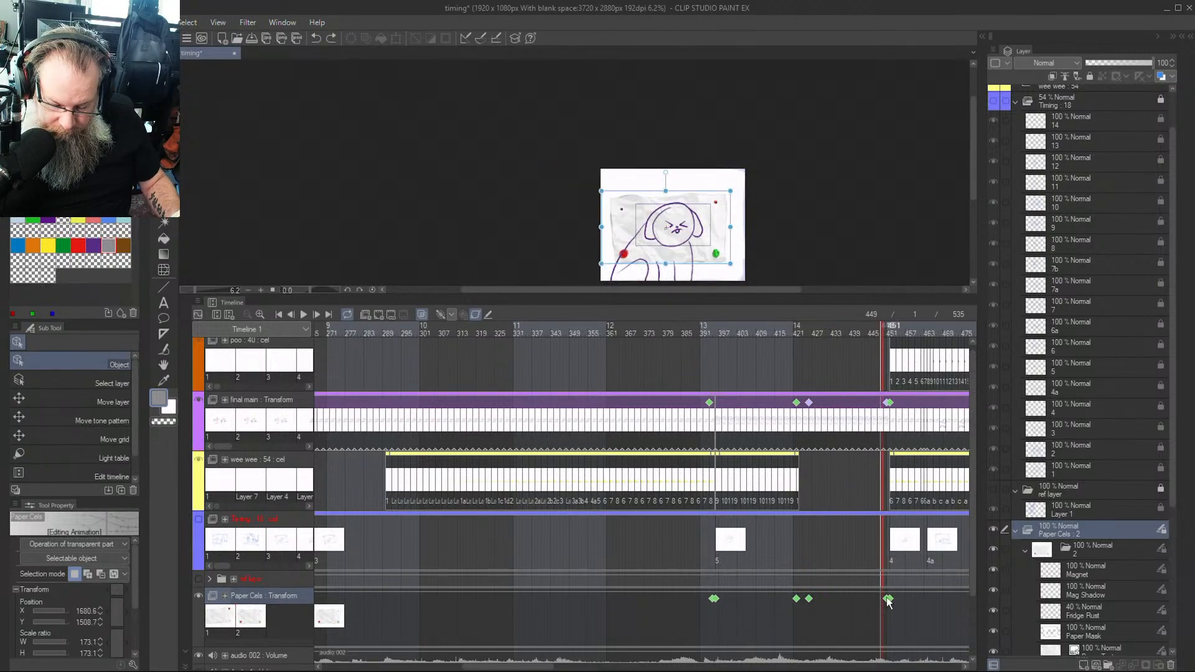
click(888, 599)
click(886, 599)
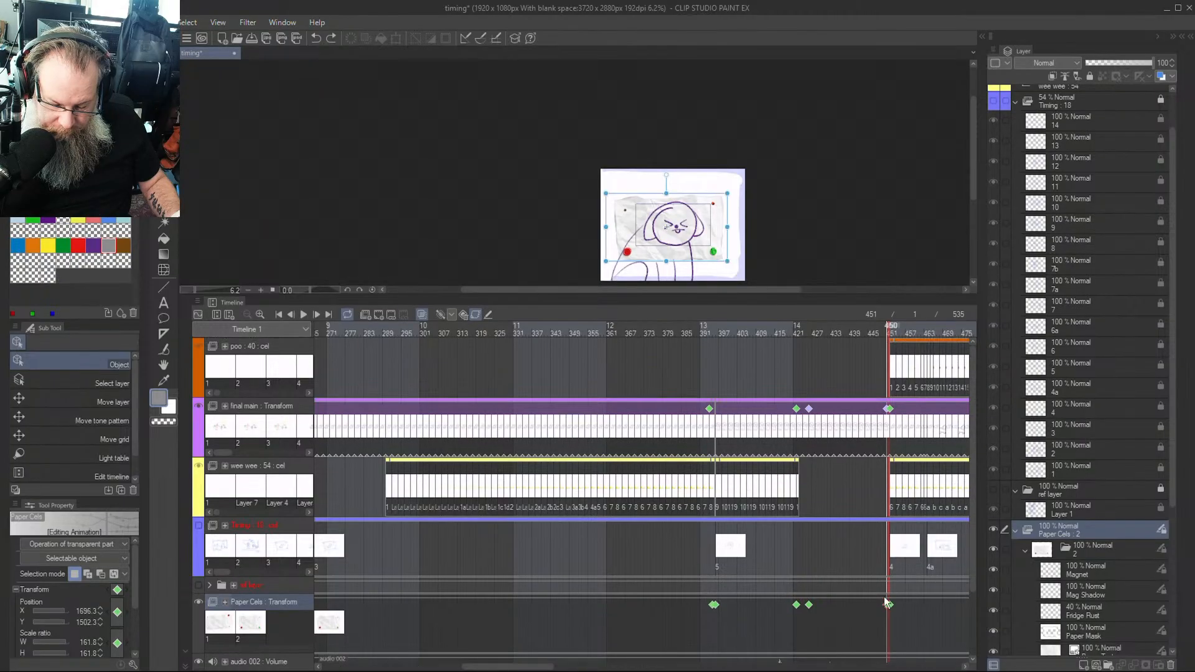
Paste the copied paper transform over the keyframe at frame 451
click(260, 314)
click(260, 314)
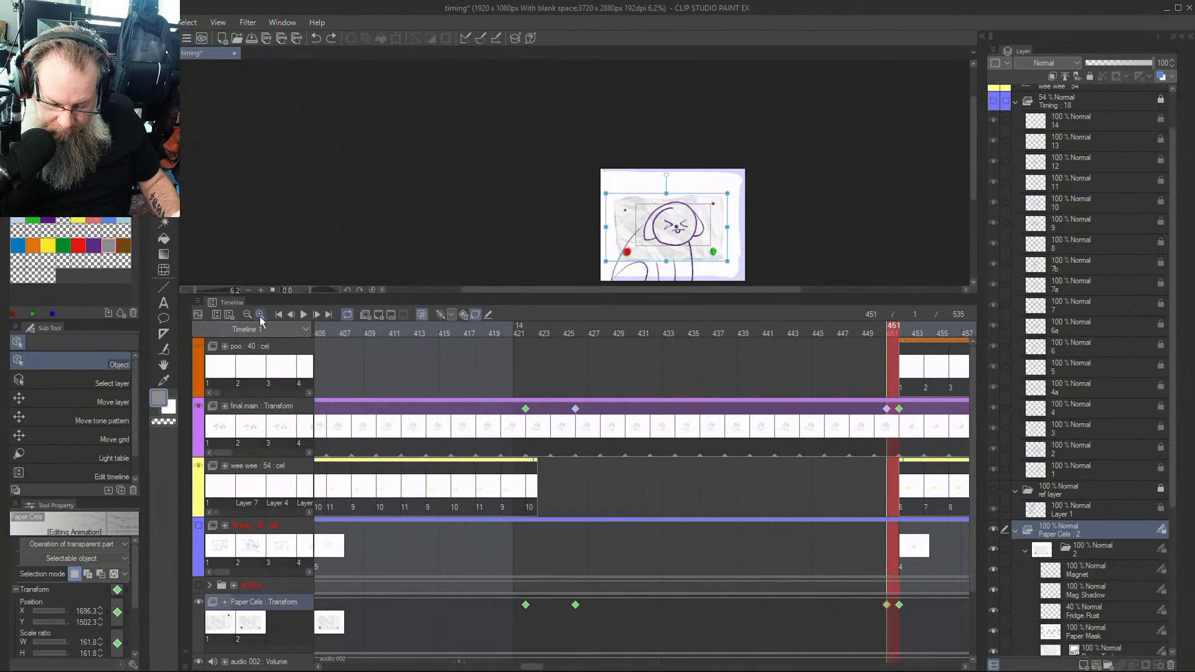
click(260, 314)
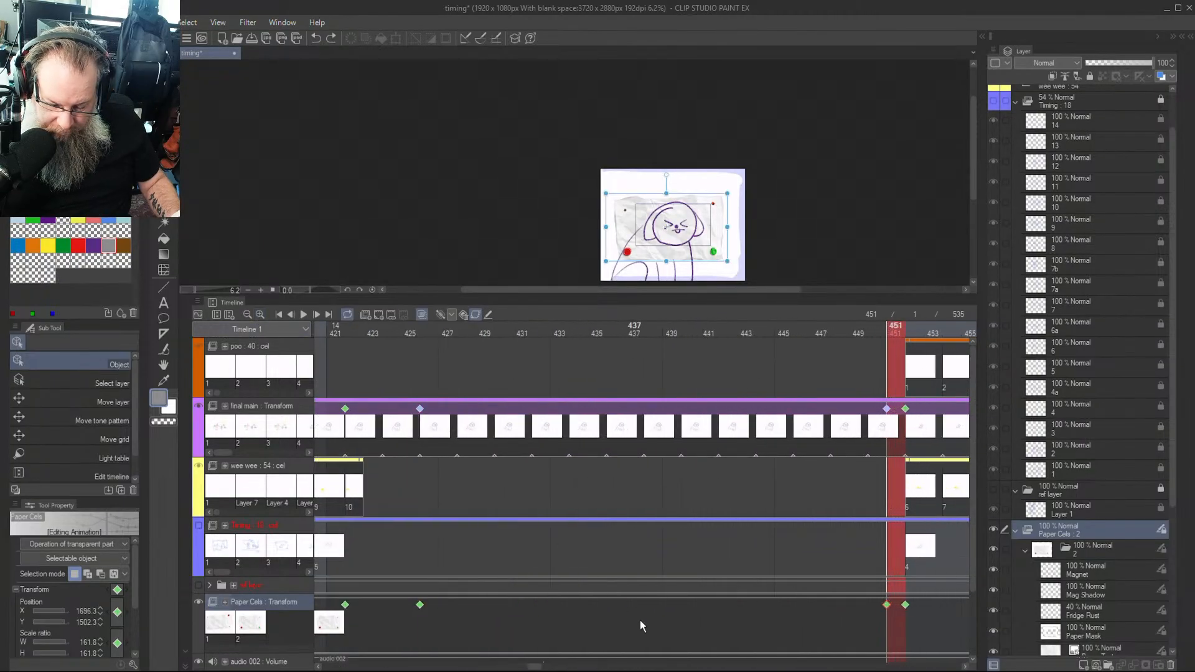
right_click(888, 608)
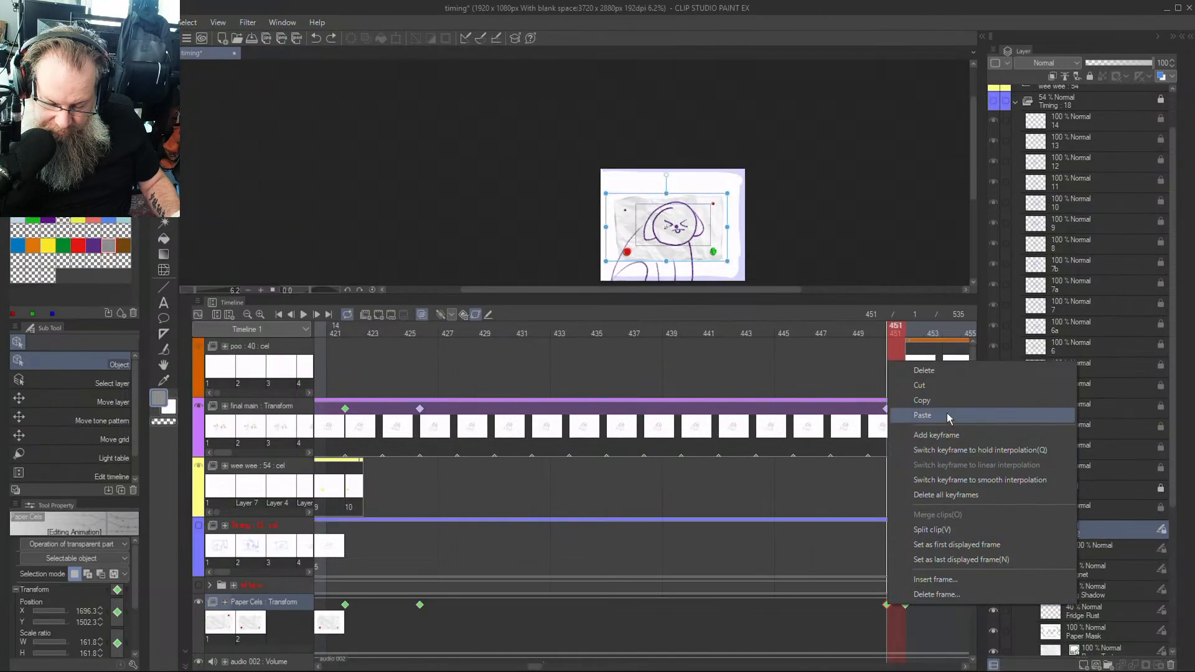
click(947, 413)
Scrub past frame 451 and inspect the dog's close-up against the paper at frame 443
drag(890, 332, 927, 337)
click(753, 341)
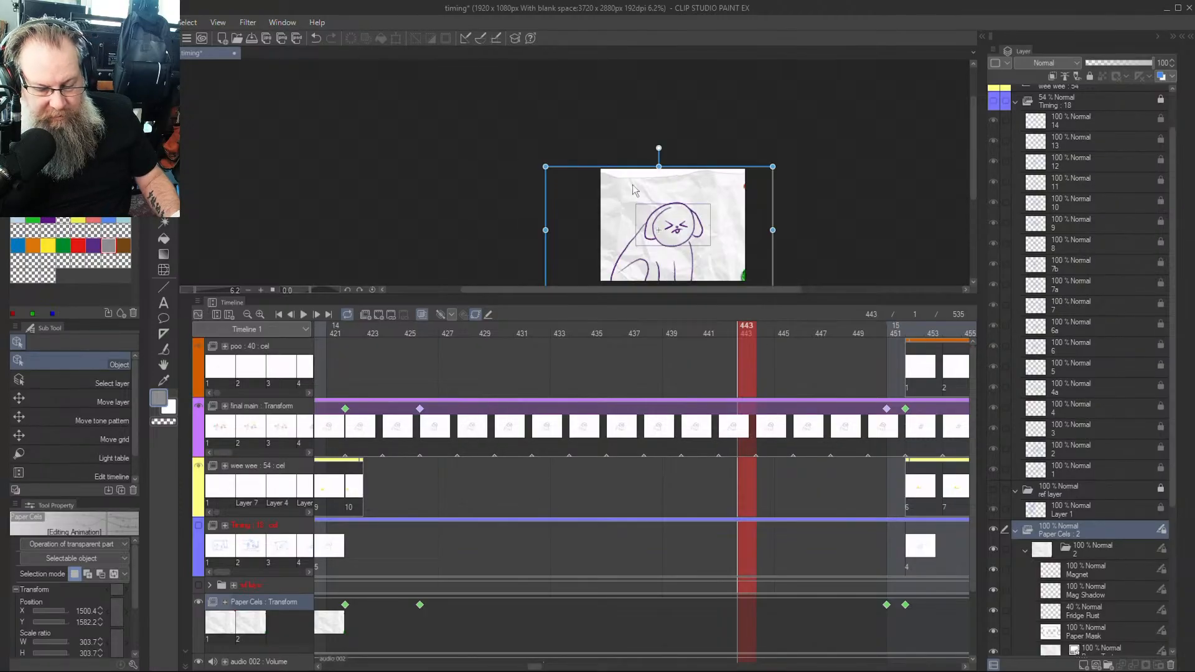
scroll(693, 169, up, 3)
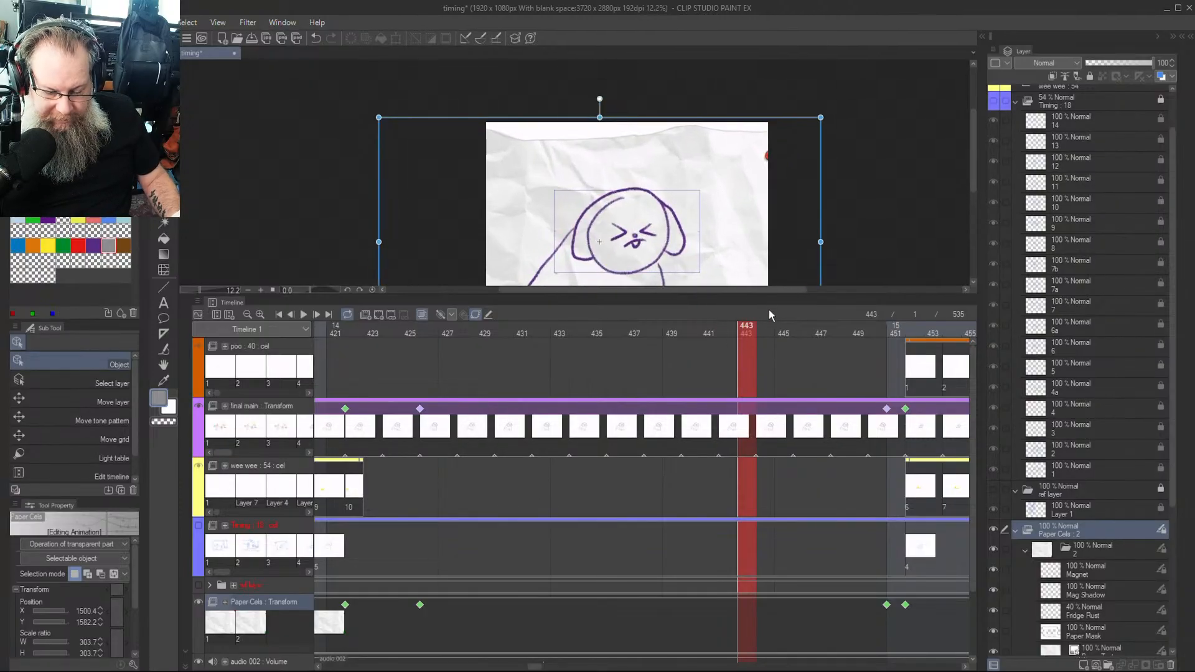
drag(782, 293, 782, 595)
scroll(615, 377, up, 5)
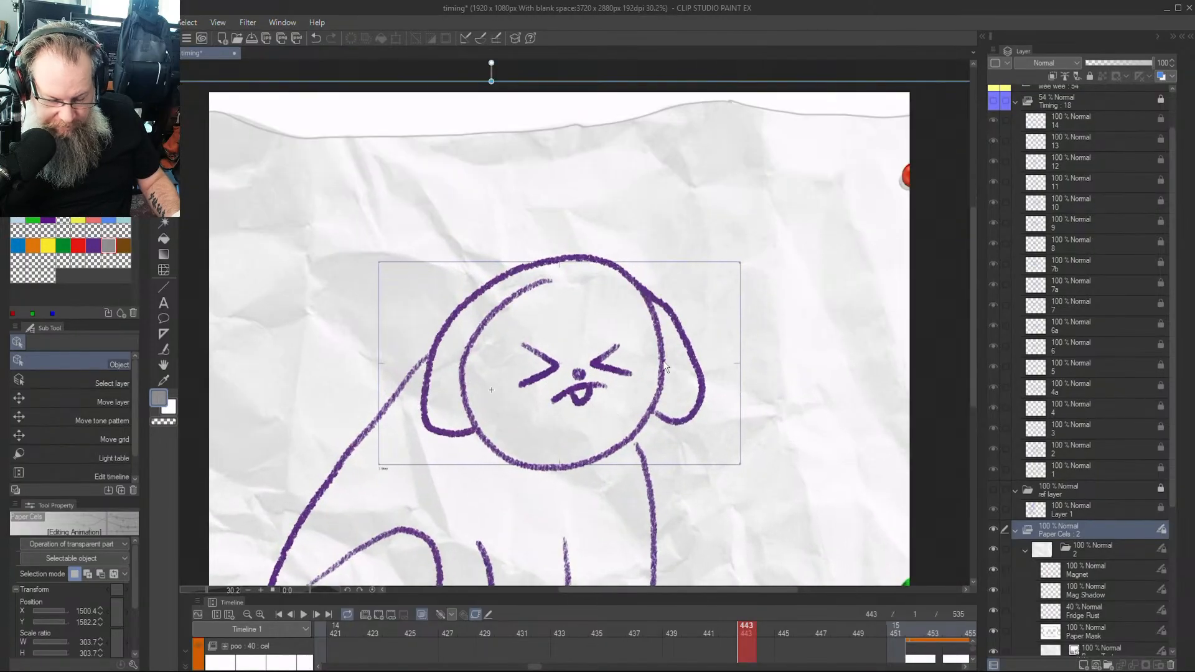
key(h)
drag(658, 399, 740, 354)
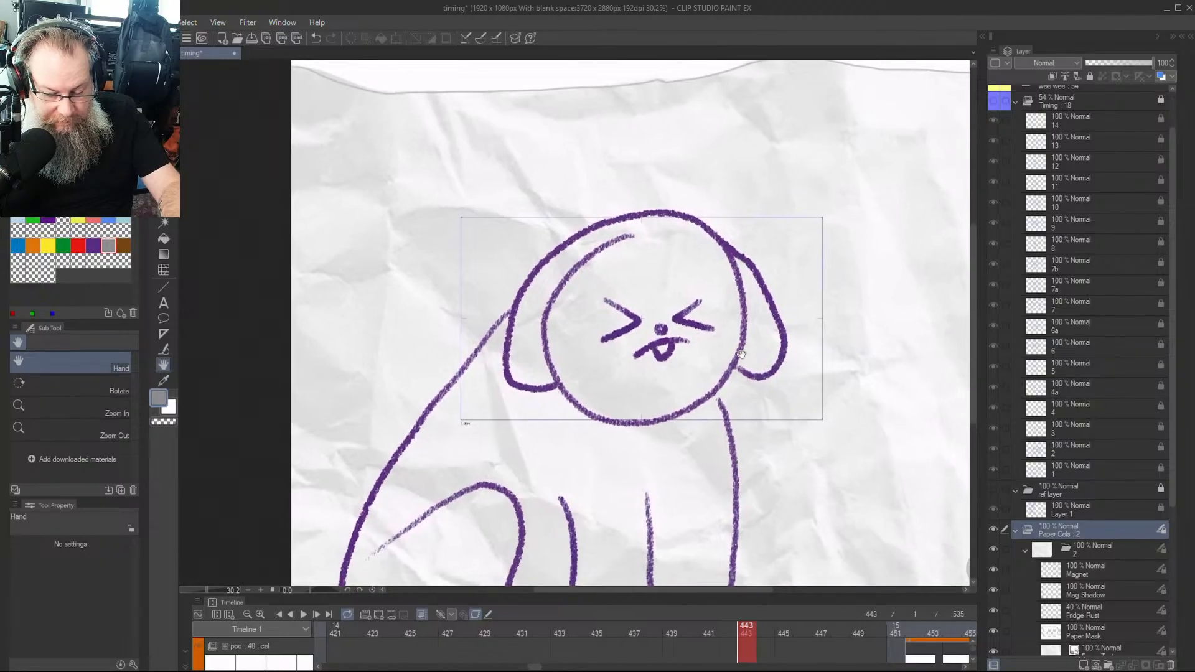
key(o)
scroll(687, 322, up, 2)
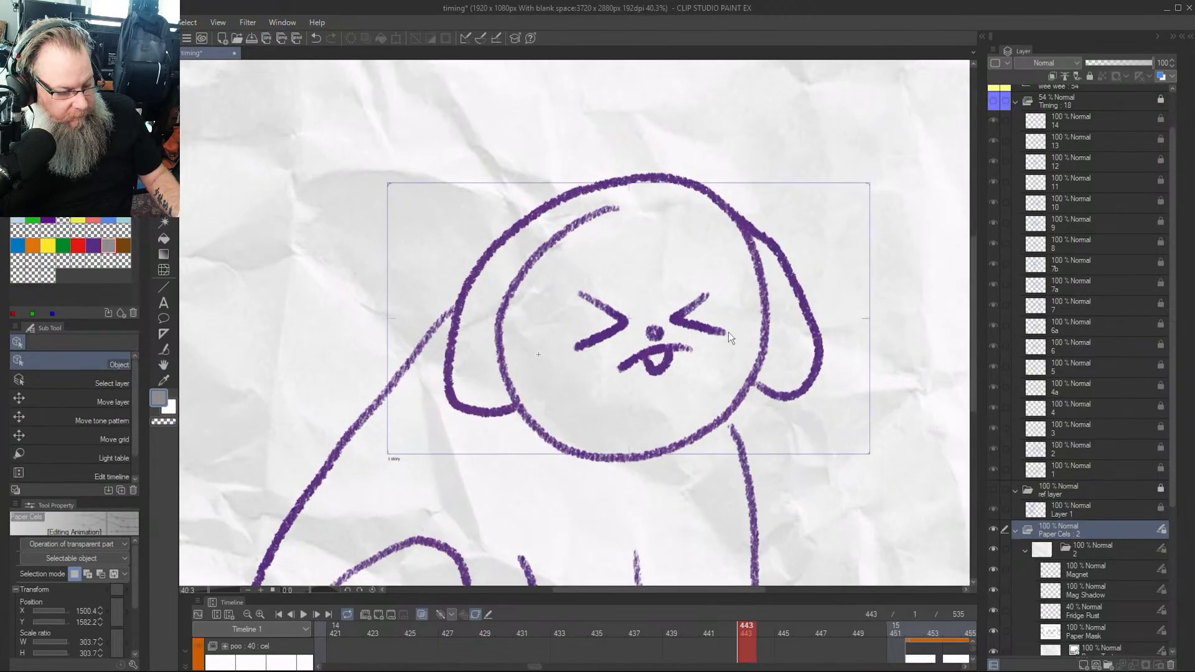
Save the timing file with the playhead at frame 1 and briefly play the opening frames
key(Home)
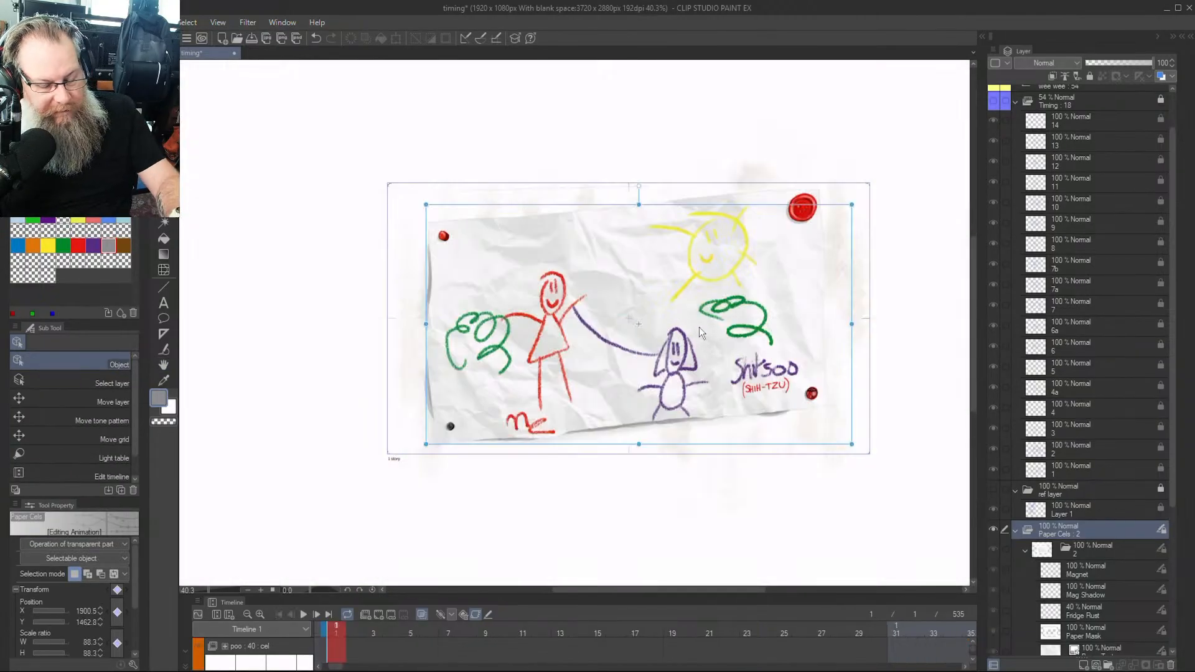
key(ctrl+s)
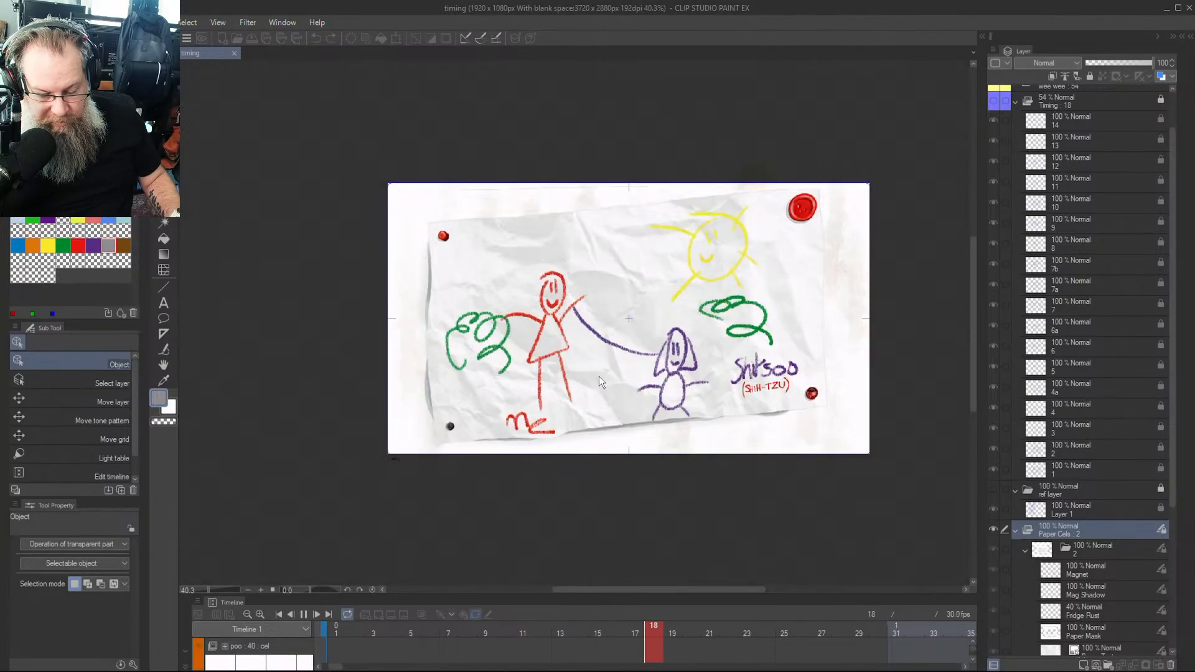
click(699, 371)
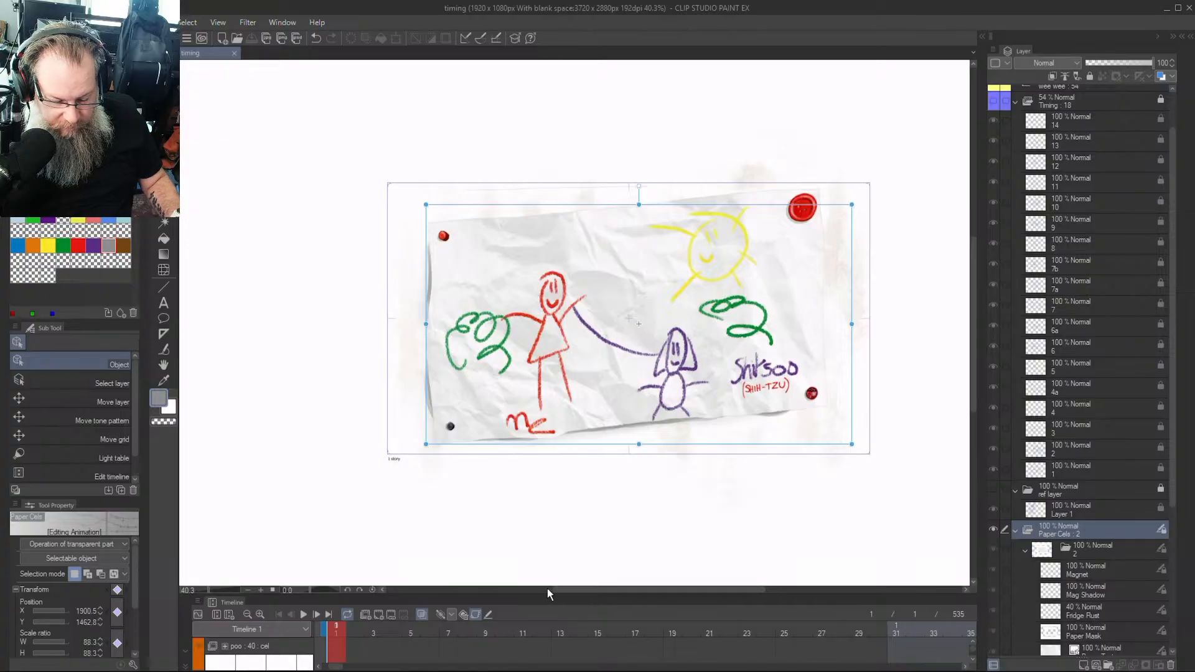
Play the opening of the animation again with a closer view of the child's drawing
drag(546, 590, 551, 559)
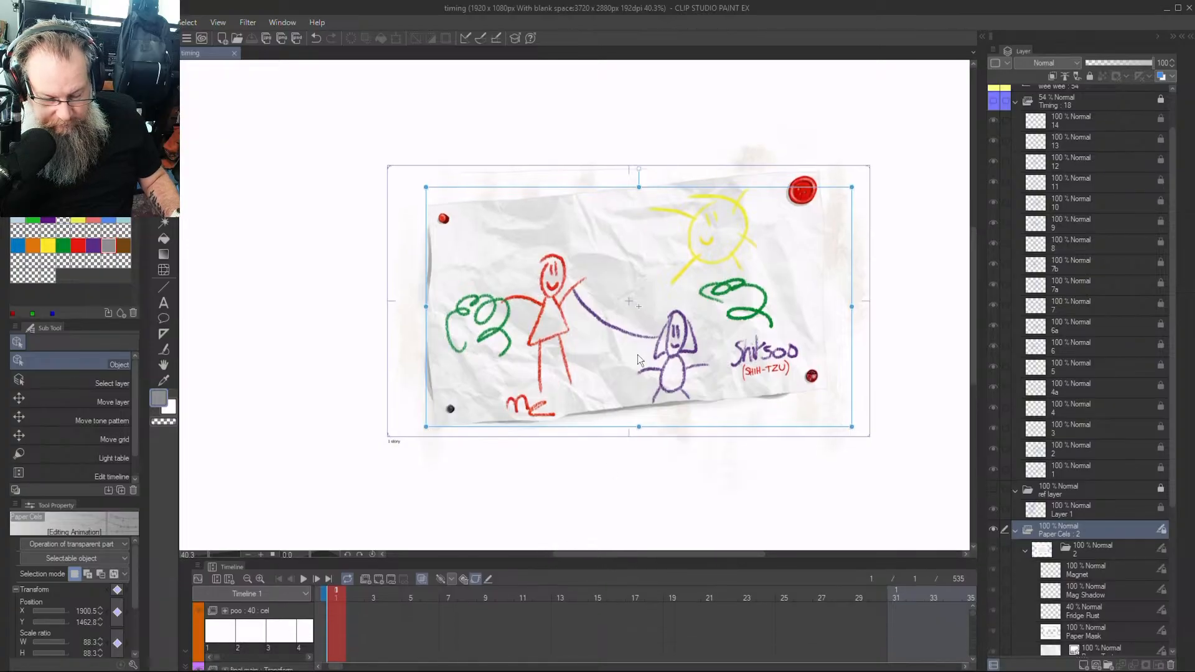
key(space)
scroll(666, 344, up, 2)
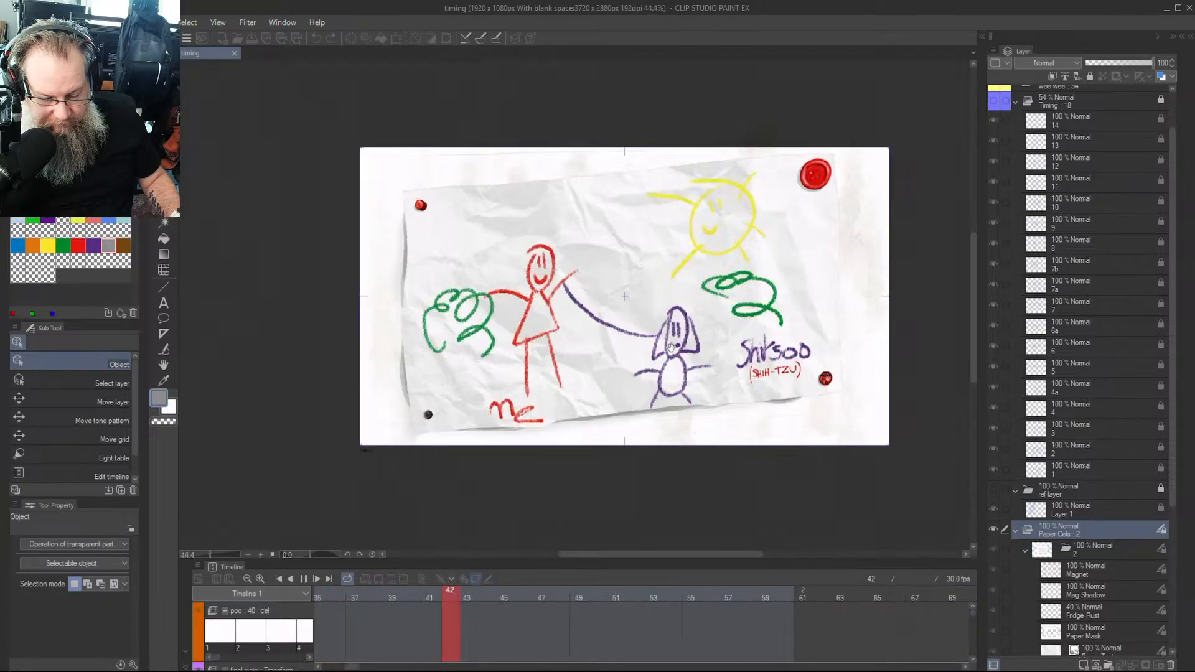
scroll(651, 312, up, 1)
key(space)
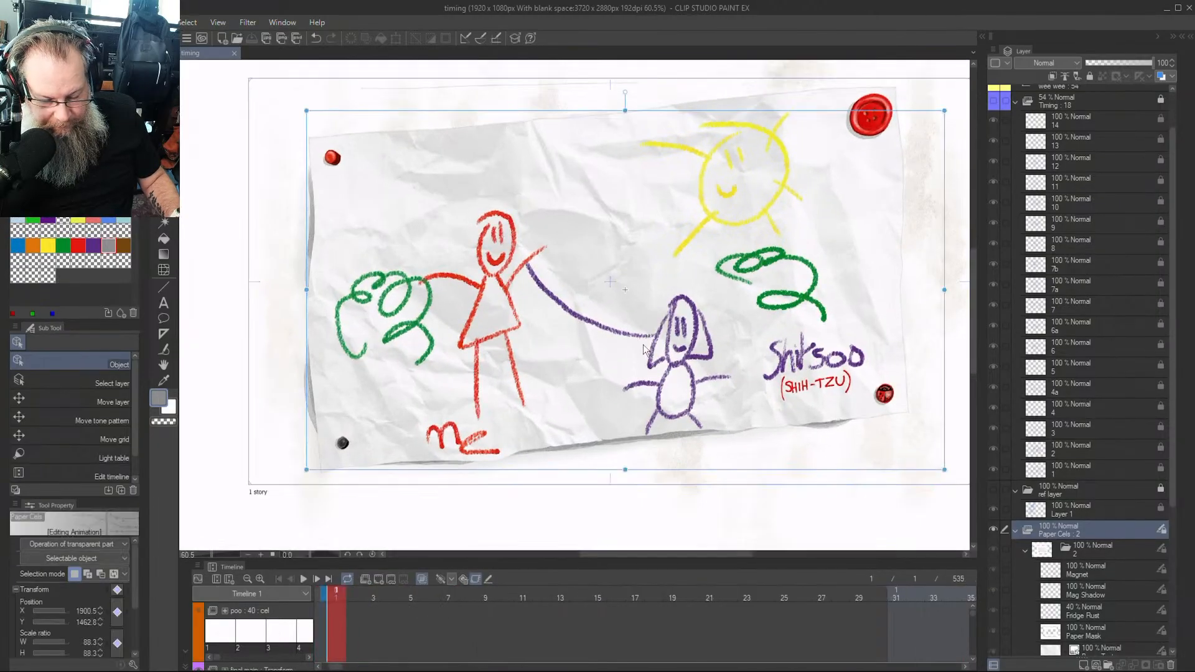
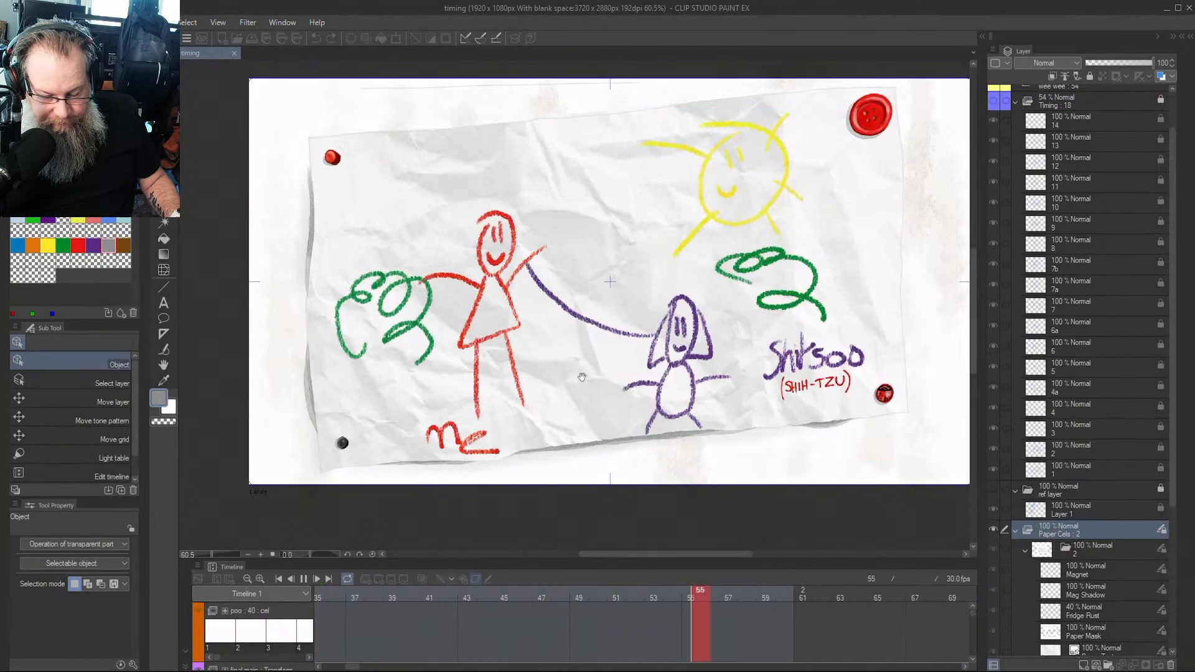
Stop and replay the animation's opening from frame 1 to review the child's drawing on the paper
click(608, 408)
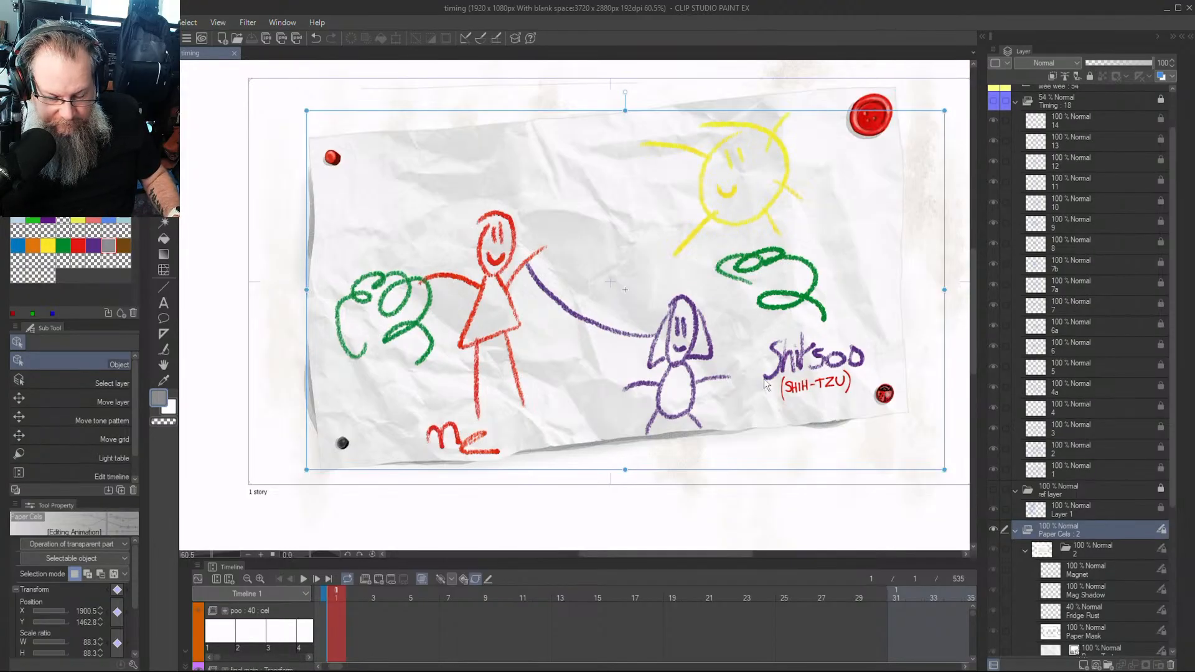
key(space)
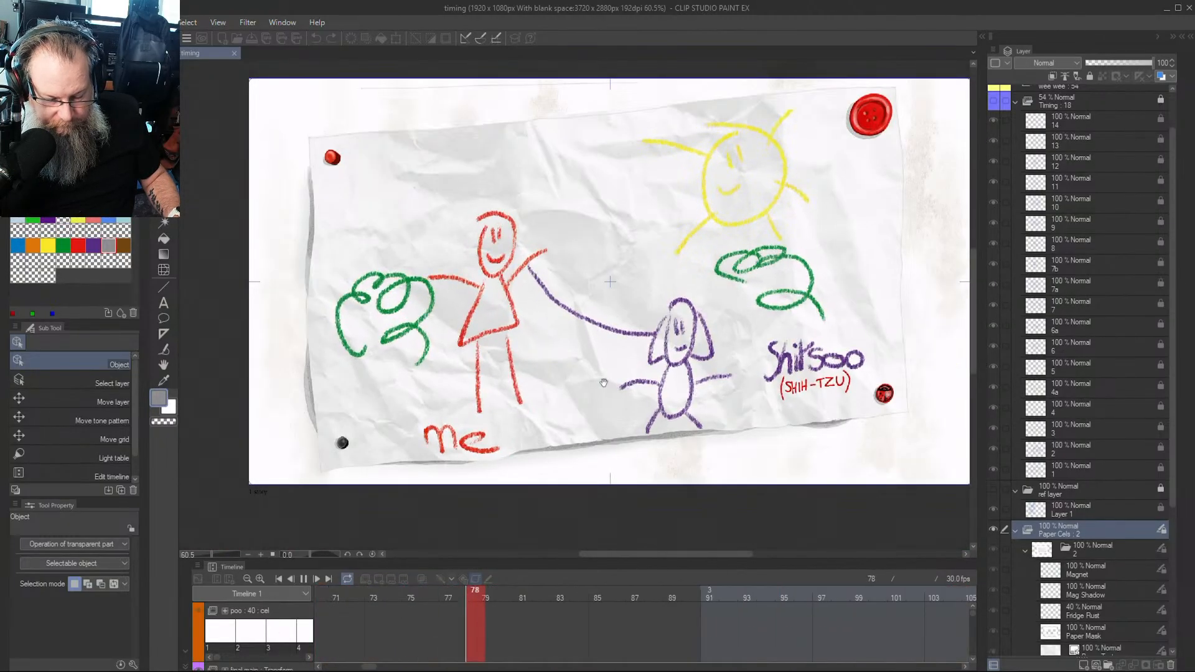
key(space)
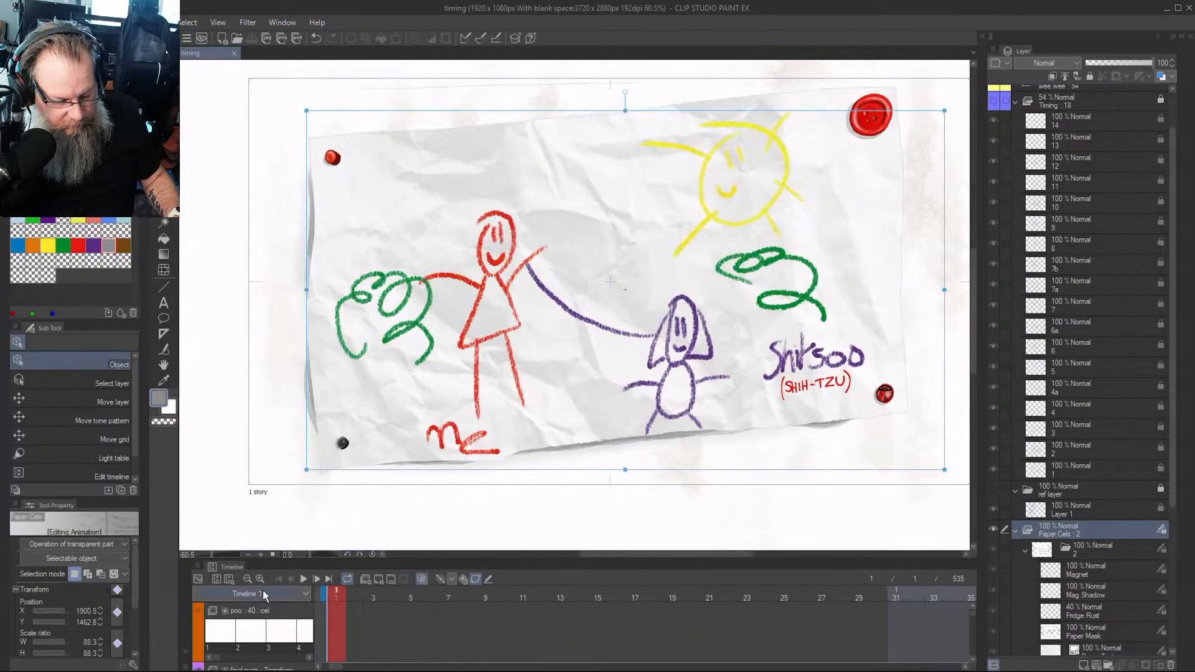
Zoom out the timeline and enlarge its area until the final main, wee wee and Paper Cels tracks show
click(247, 579)
click(247, 578)
click(247, 579)
click(247, 578)
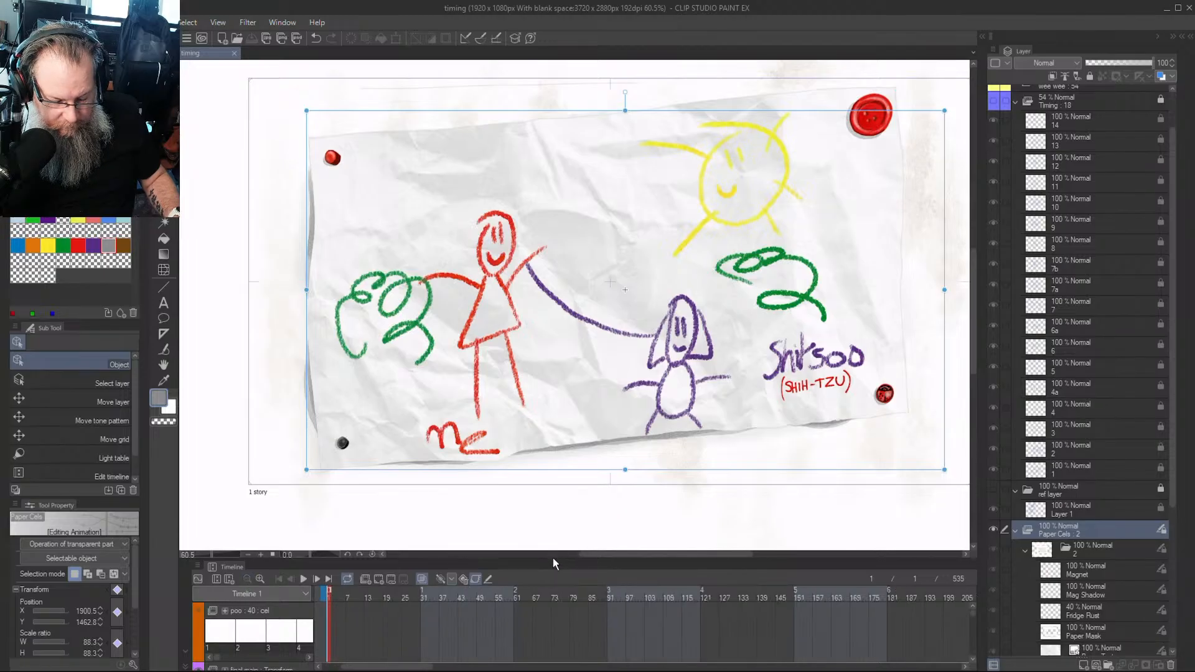
drag(551, 562, 653, 350)
Scrub from frame 134 through the sitting-dog scene and its close-up to examine how the paper follows the zoom
click(741, 405)
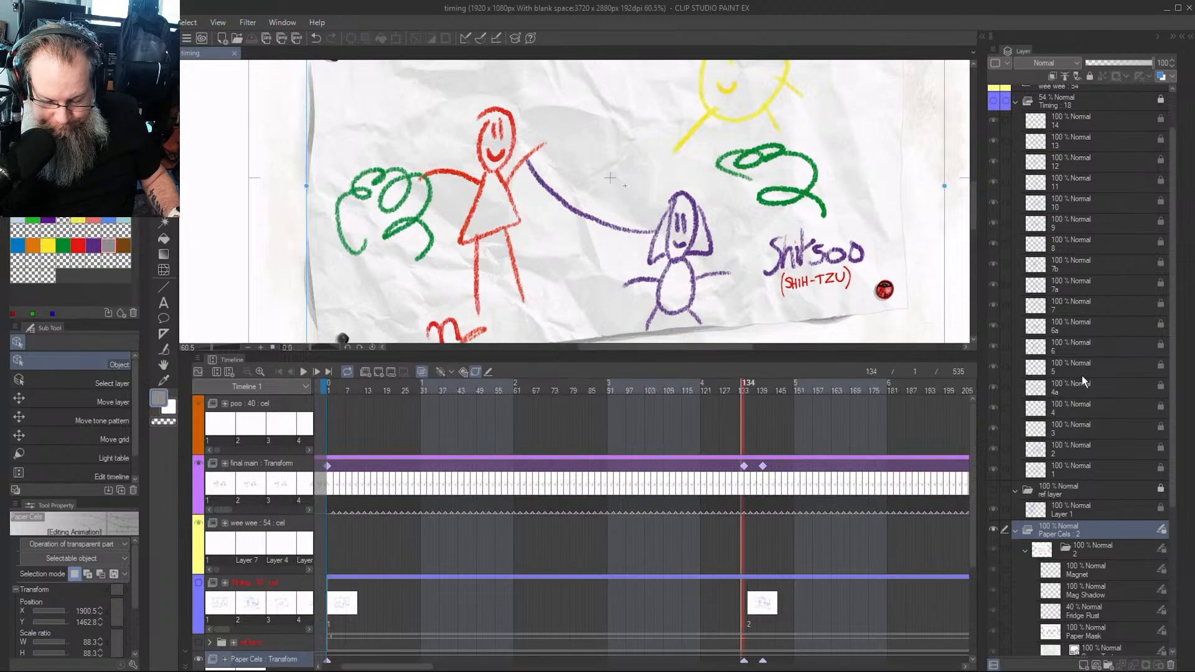
mouse_move(913, 386)
mouse_down()
mouse_move(1074, 398)
mouse_move(1167, 371)
mouse_move(1189, 385)
mouse_move(902, 391)
mouse_move(1159, 391)
mouse_up()
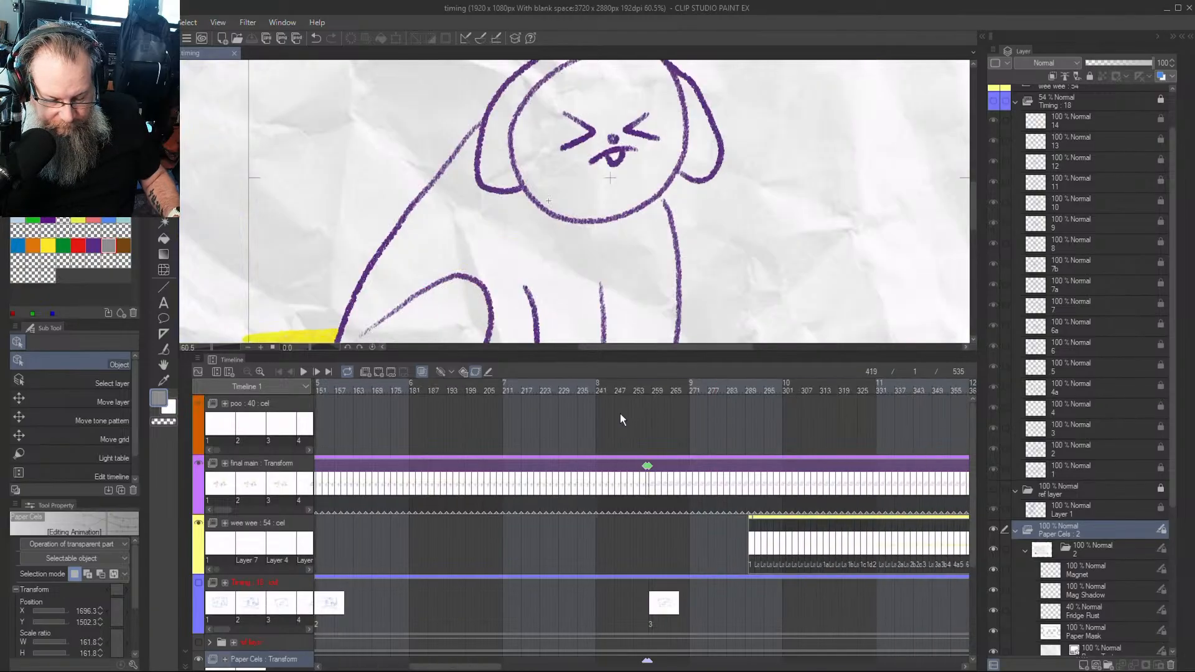
drag(609, 391, 821, 404)
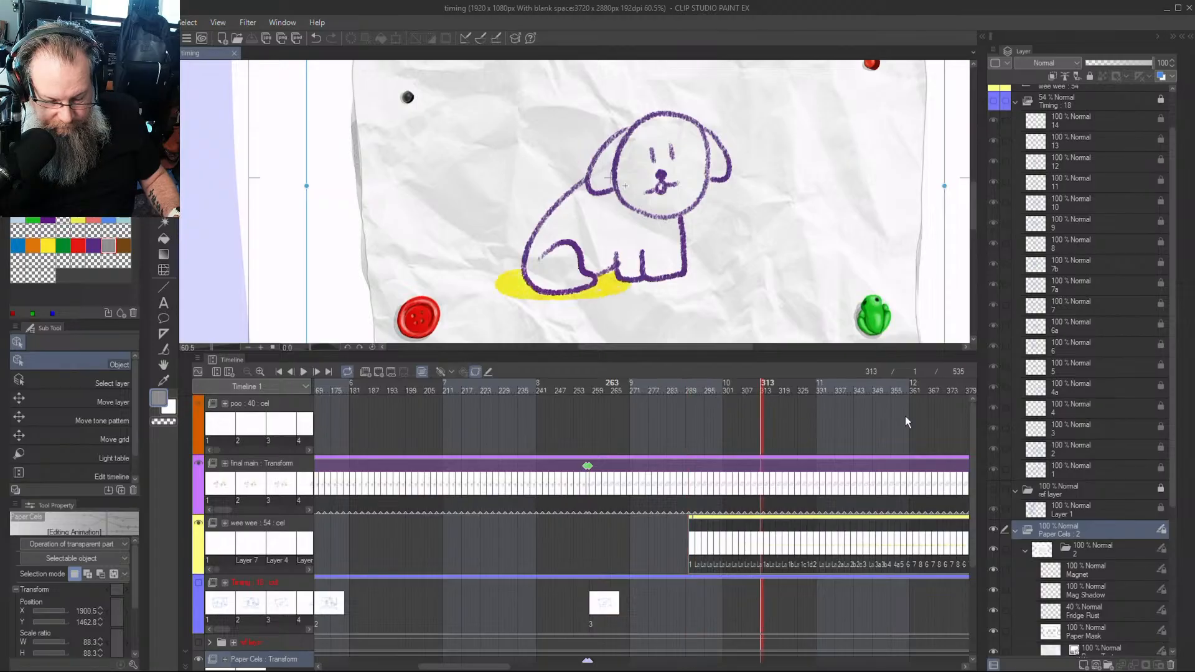
drag(904, 416, 1059, 409)
drag(1189, 411, 1192, 404)
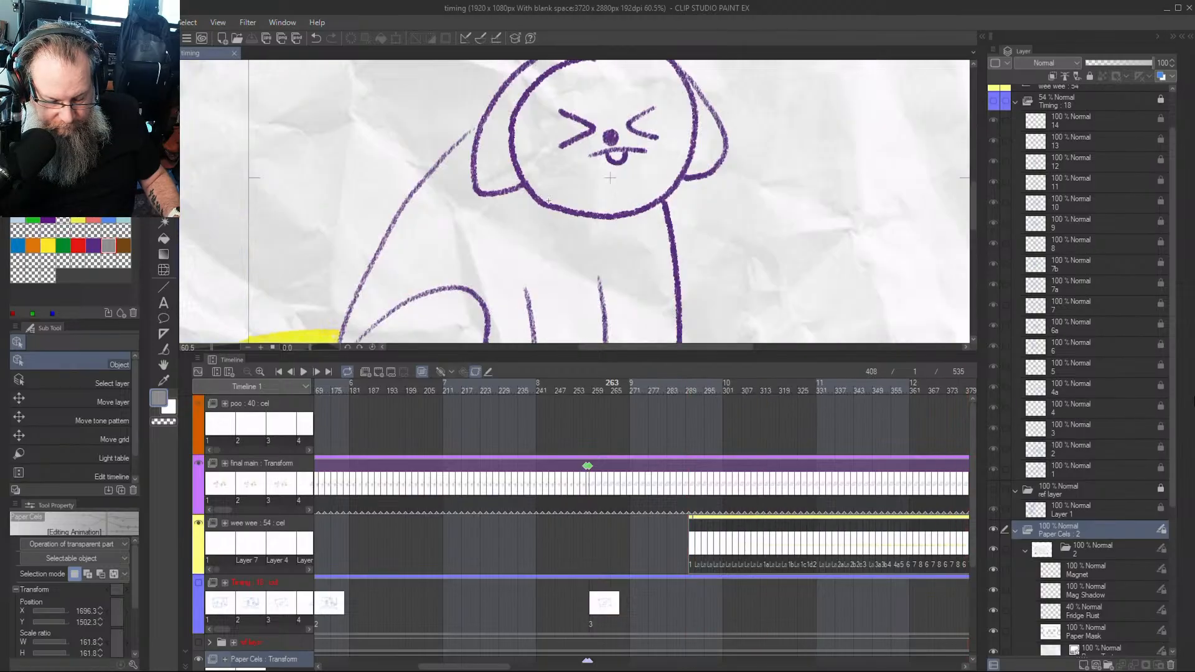
click(698, 422)
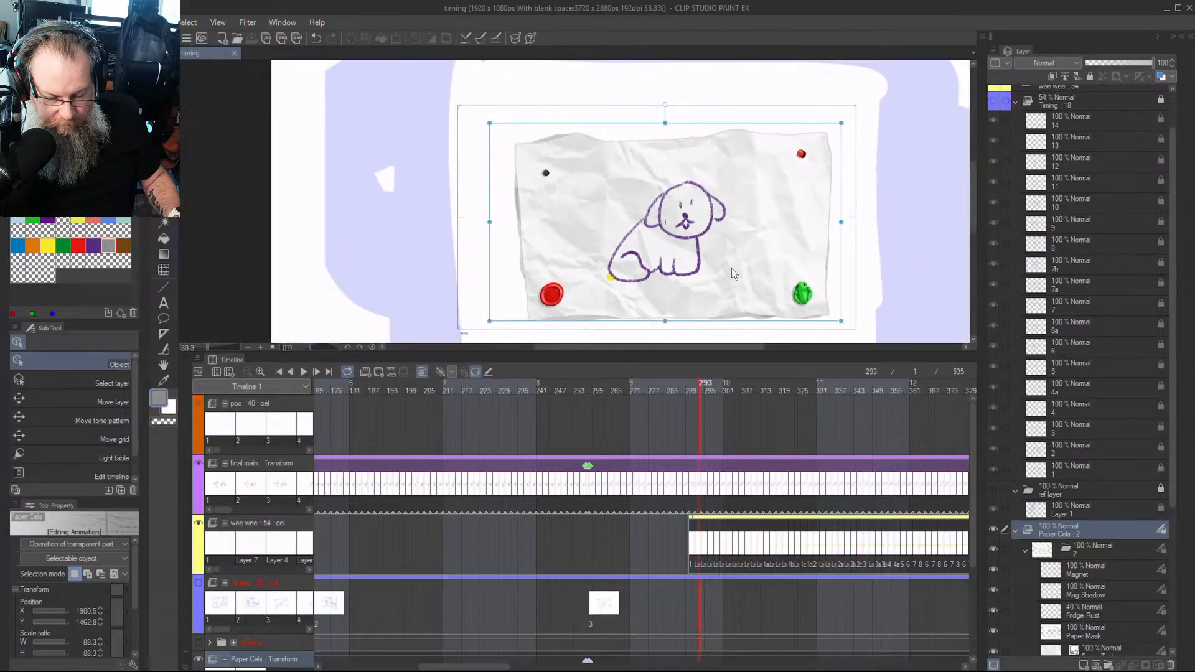
click(706, 387)
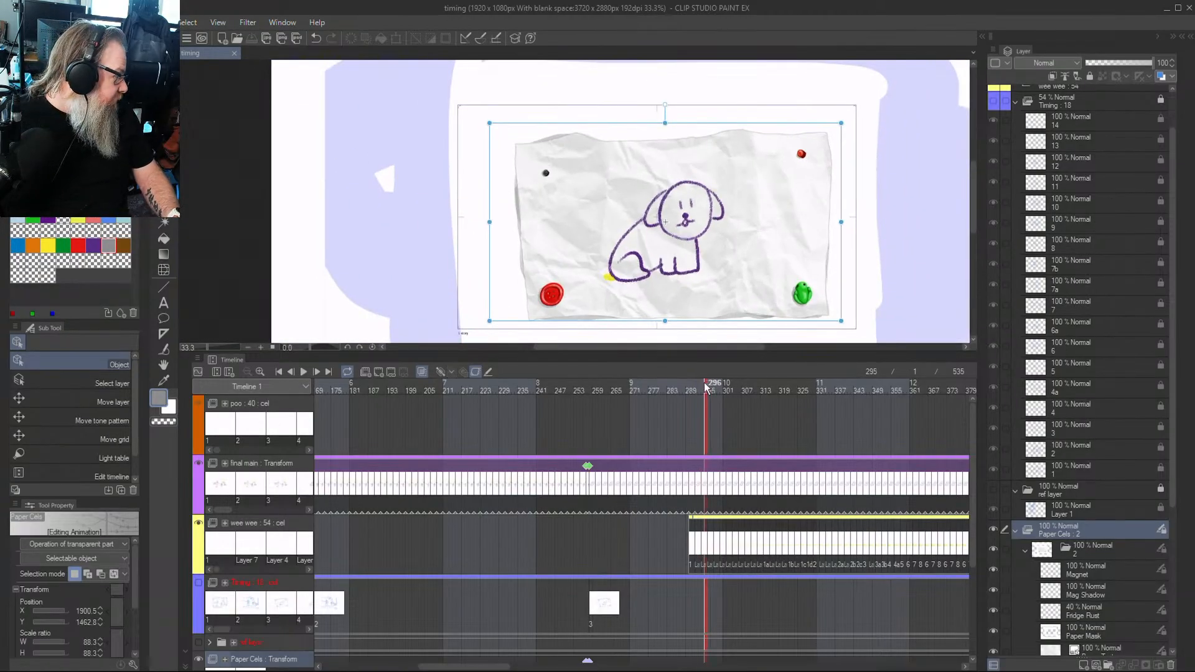
drag(707, 387, 1006, 417)
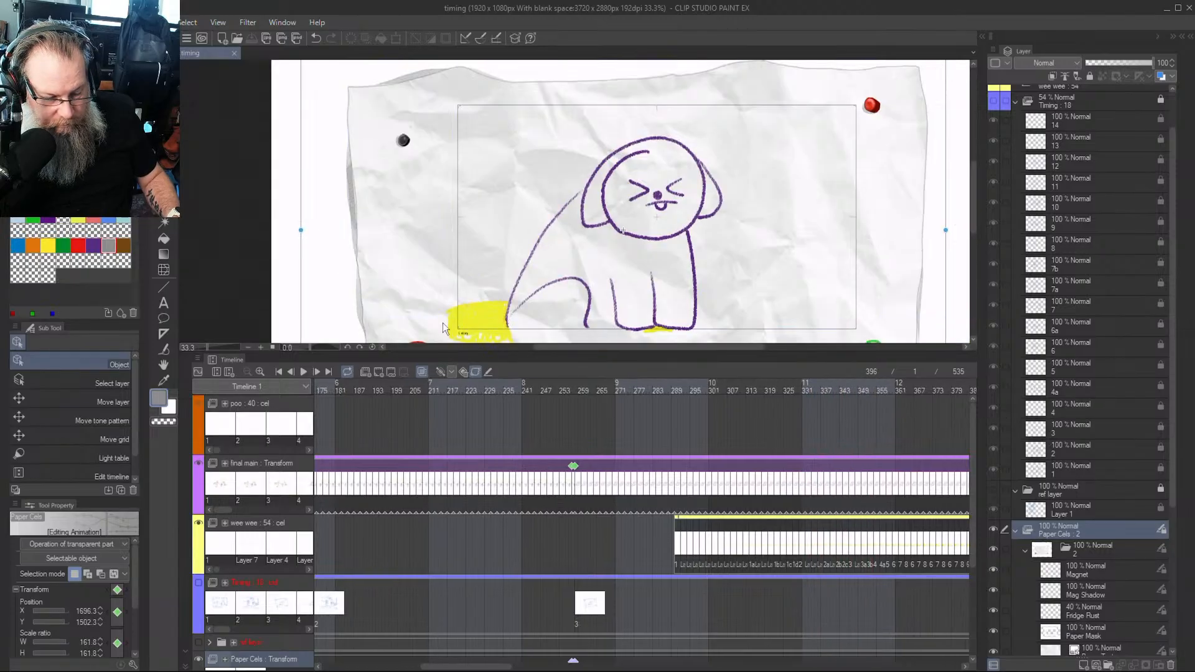
Switch to the Move layer tool and inspect the paper's edges around the walking dog between frames 509 and 512
click(75, 402)
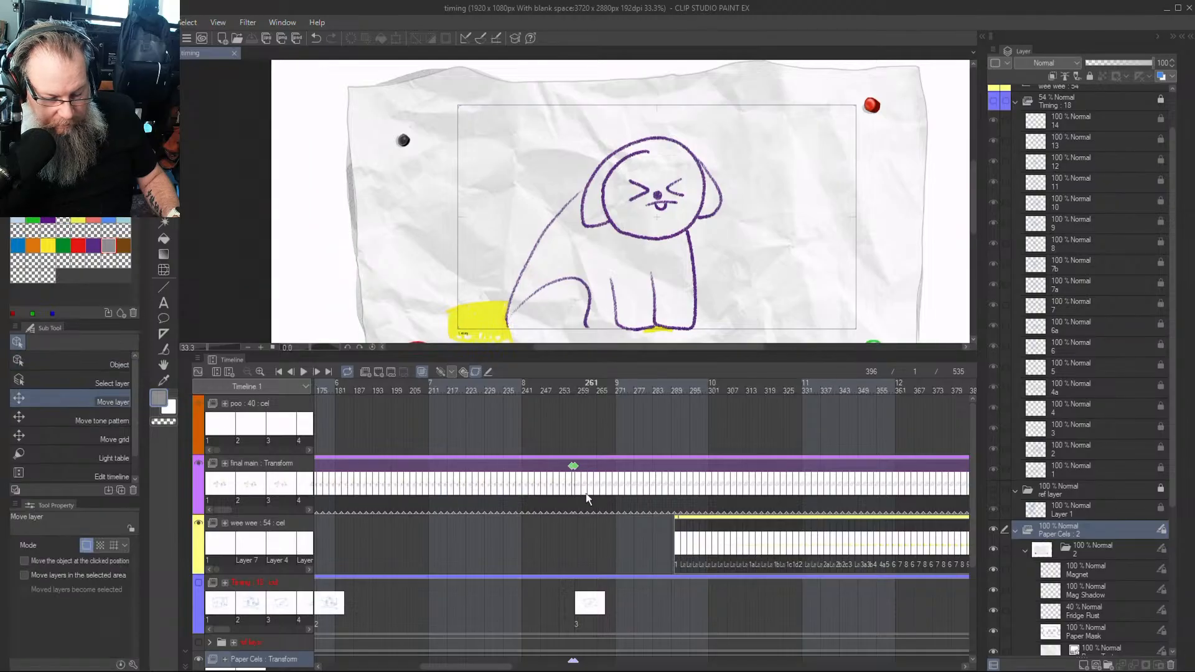
drag(751, 389, 835, 455)
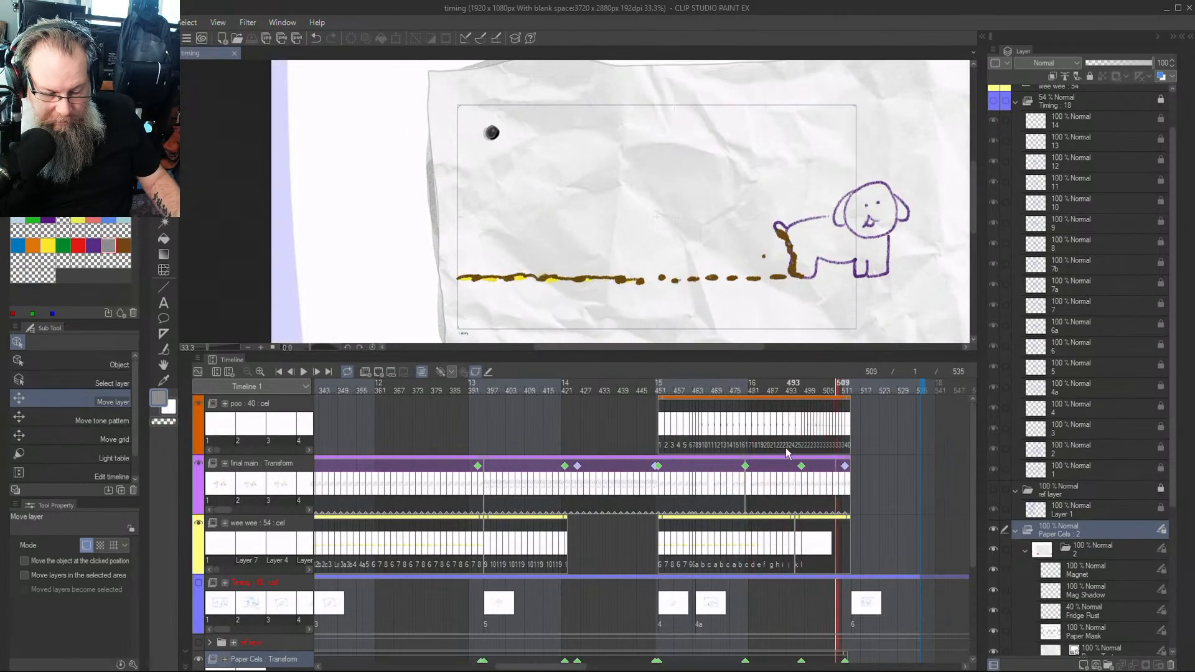
key(Right)
key(Right)
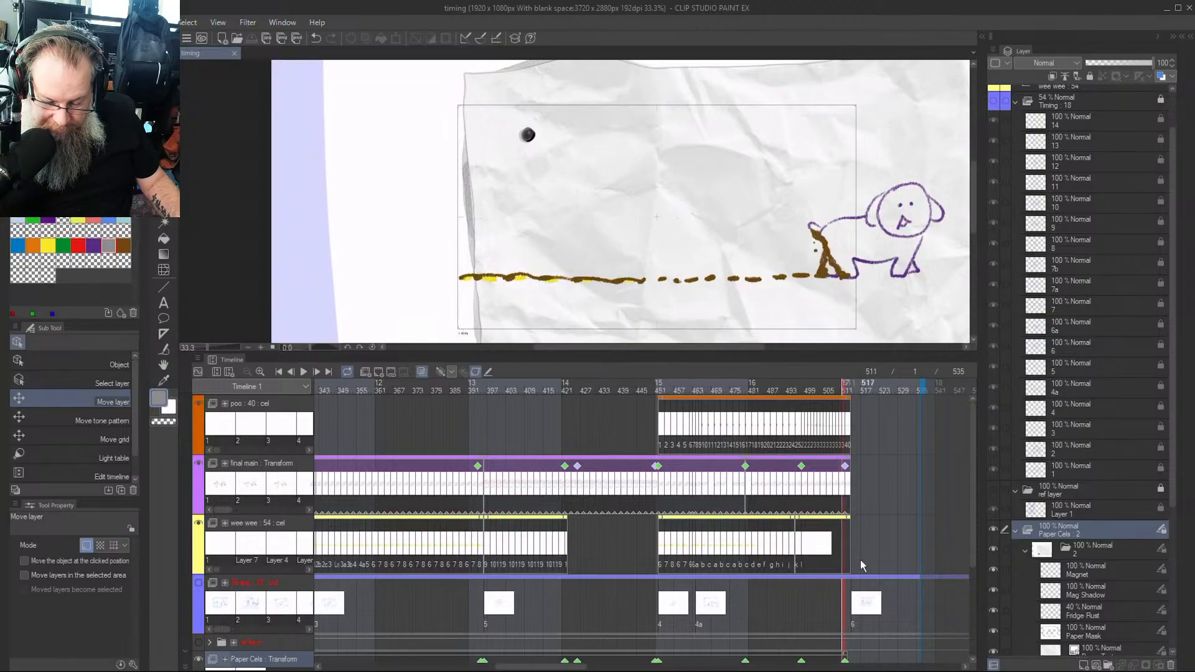
key(Right)
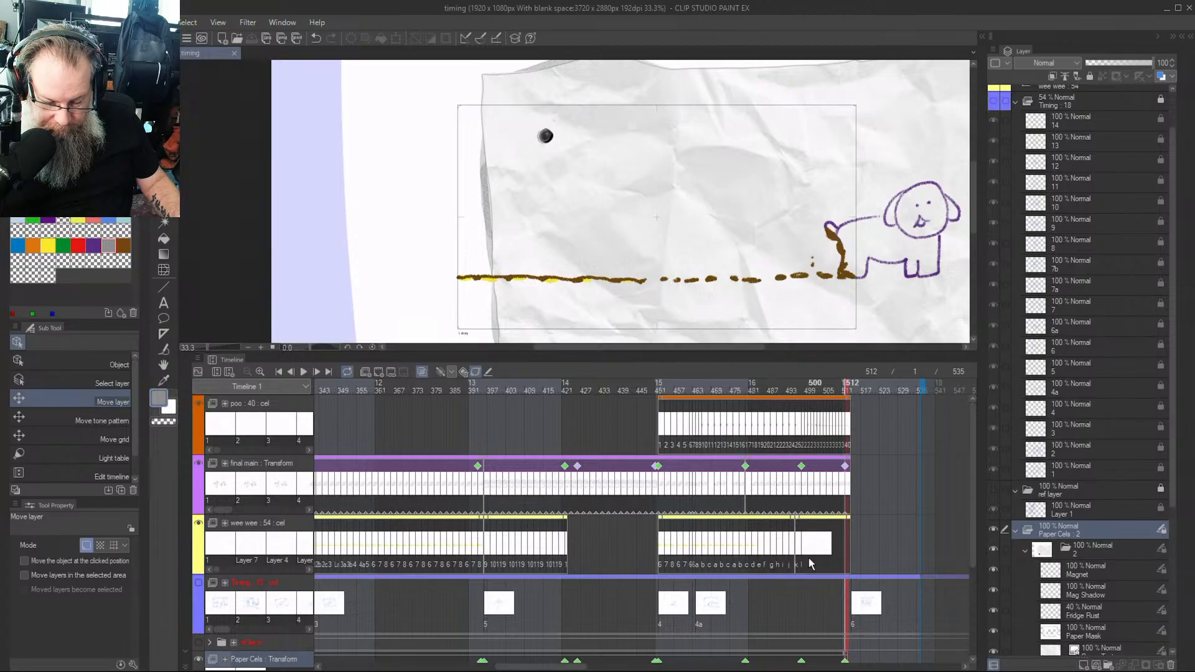
key(Left)
key(Left)
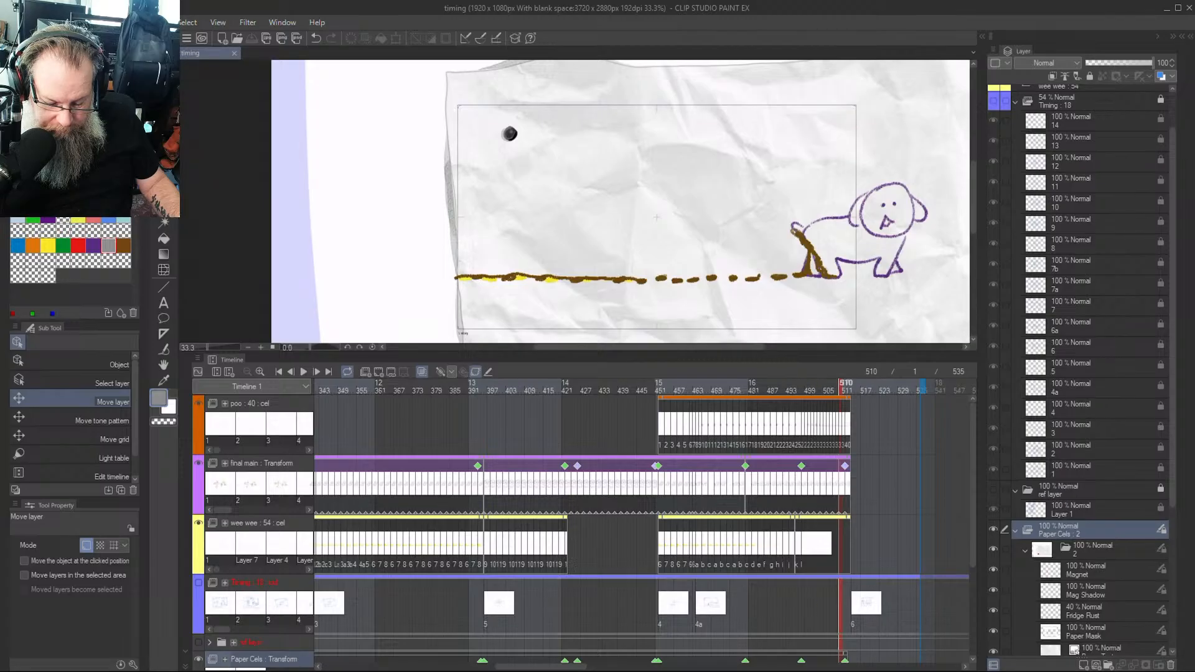
At frame 498, enlarge the paper with the Object tool to about 200.1% scale, positioned near X 1266.1, Y 1510.6
click(803, 389)
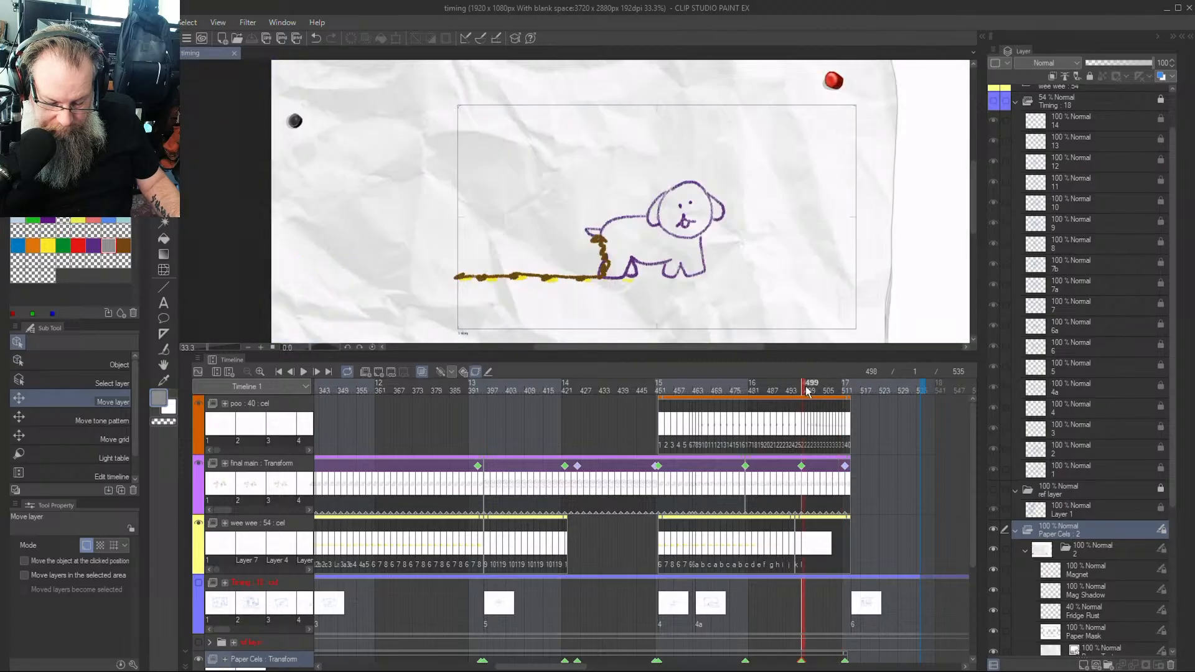
scroll(802, 212, down, 4)
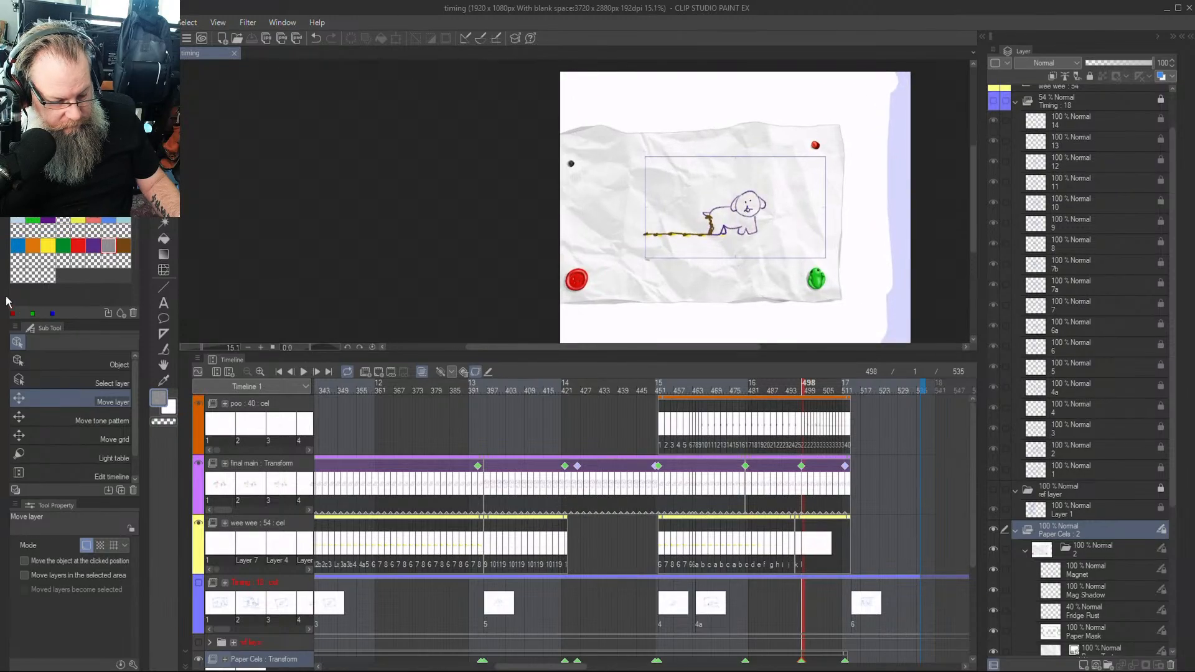
click(18, 361)
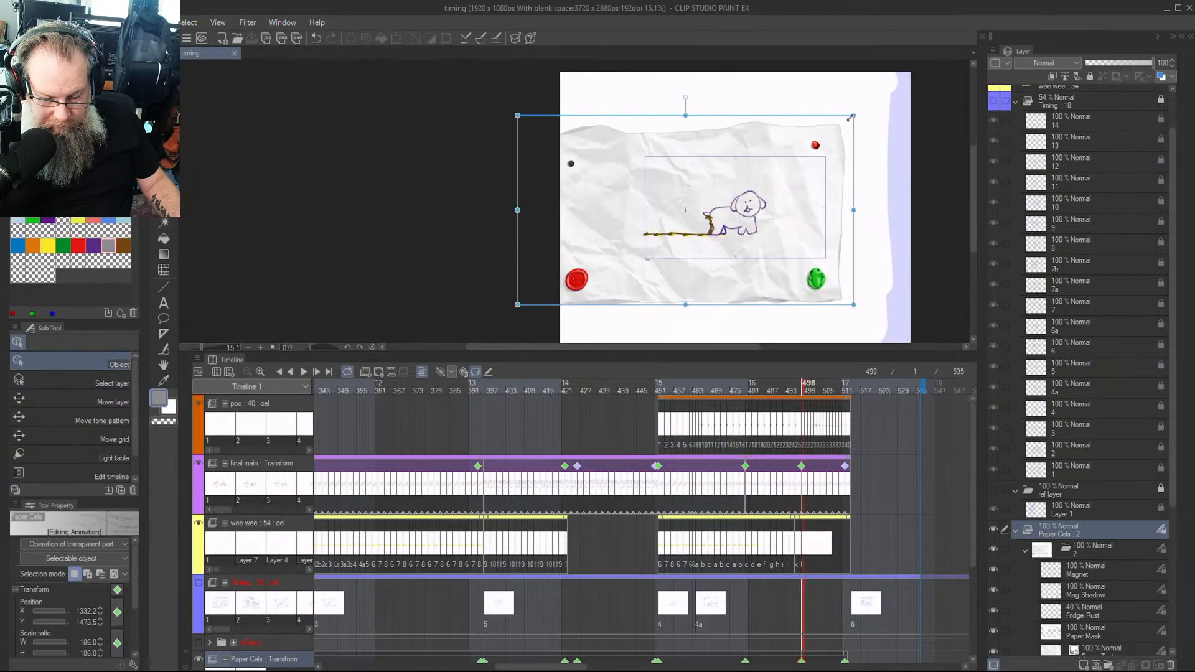
drag(853, 115, 859, 113)
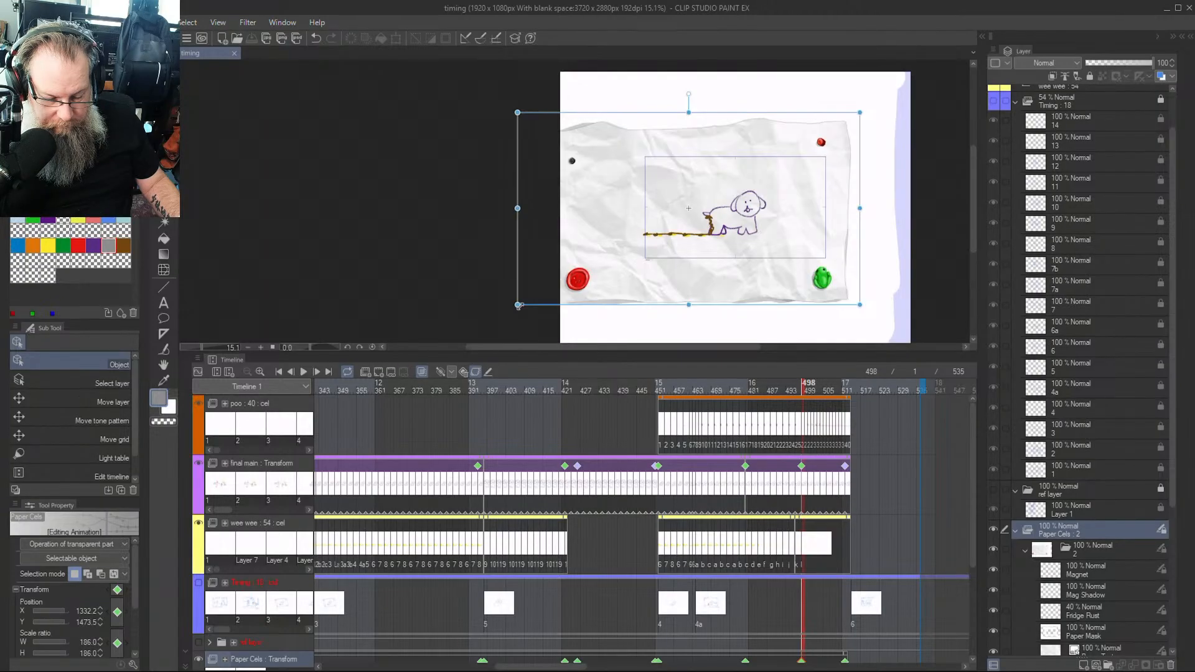
drag(508, 321, 504, 333)
Copy the enlarged paper's transform keyframe from frame 498 and paste it over the keyframe at frame 480
click(800, 662)
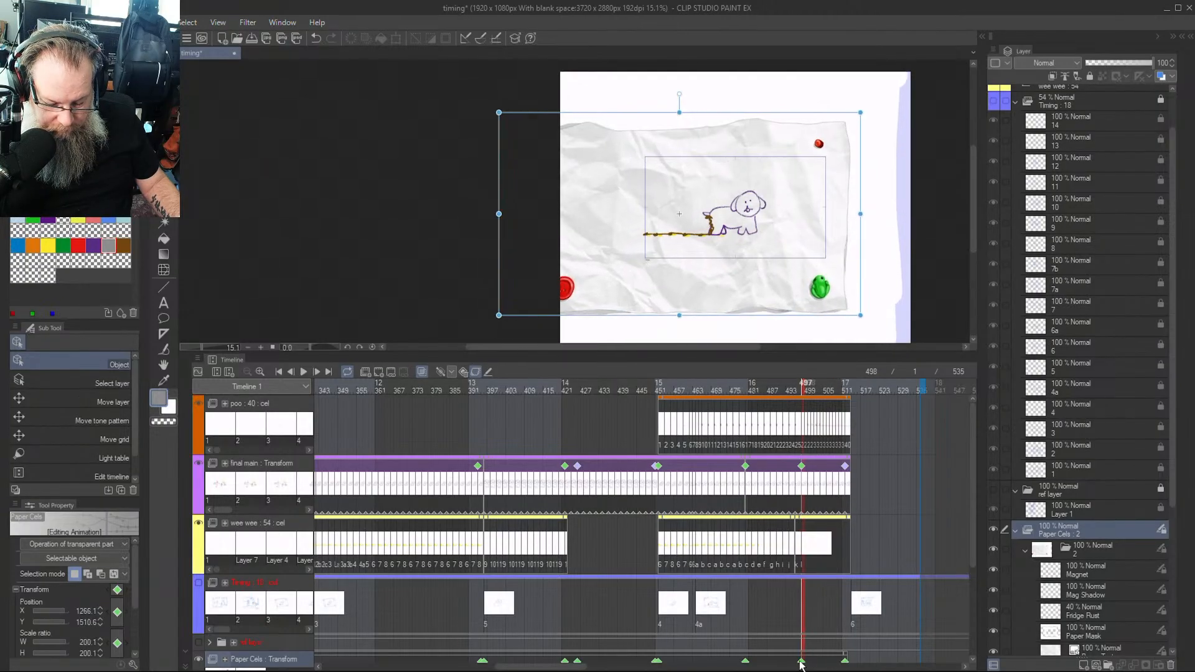
right_click(801, 664)
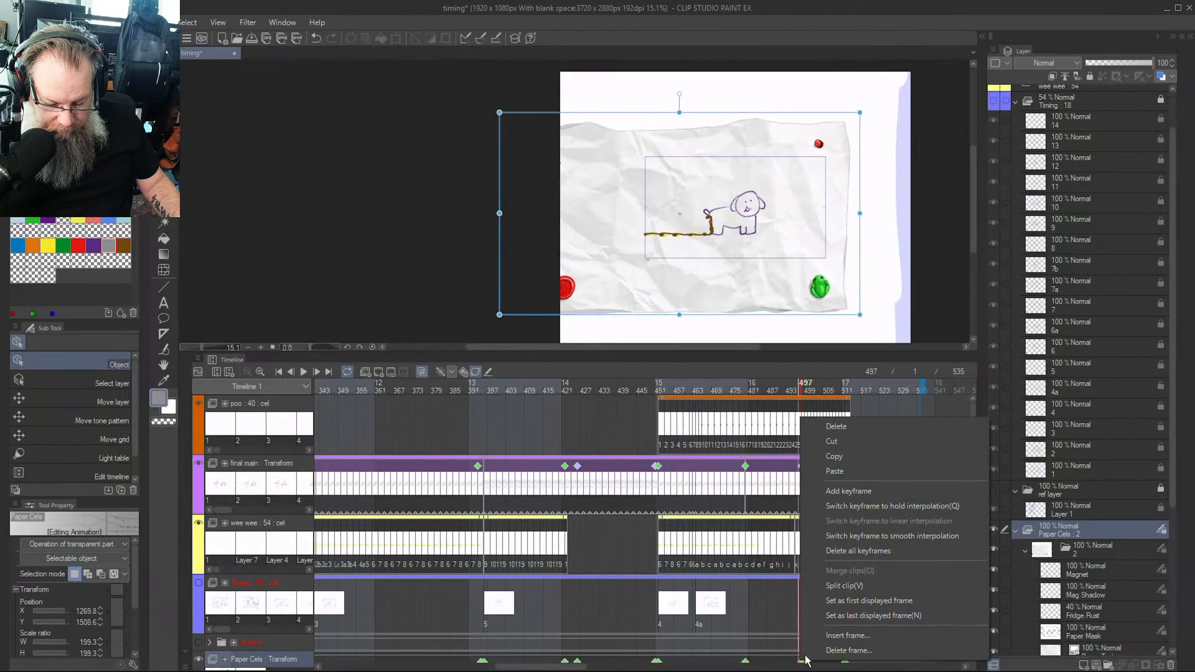
click(818, 476)
click(746, 664)
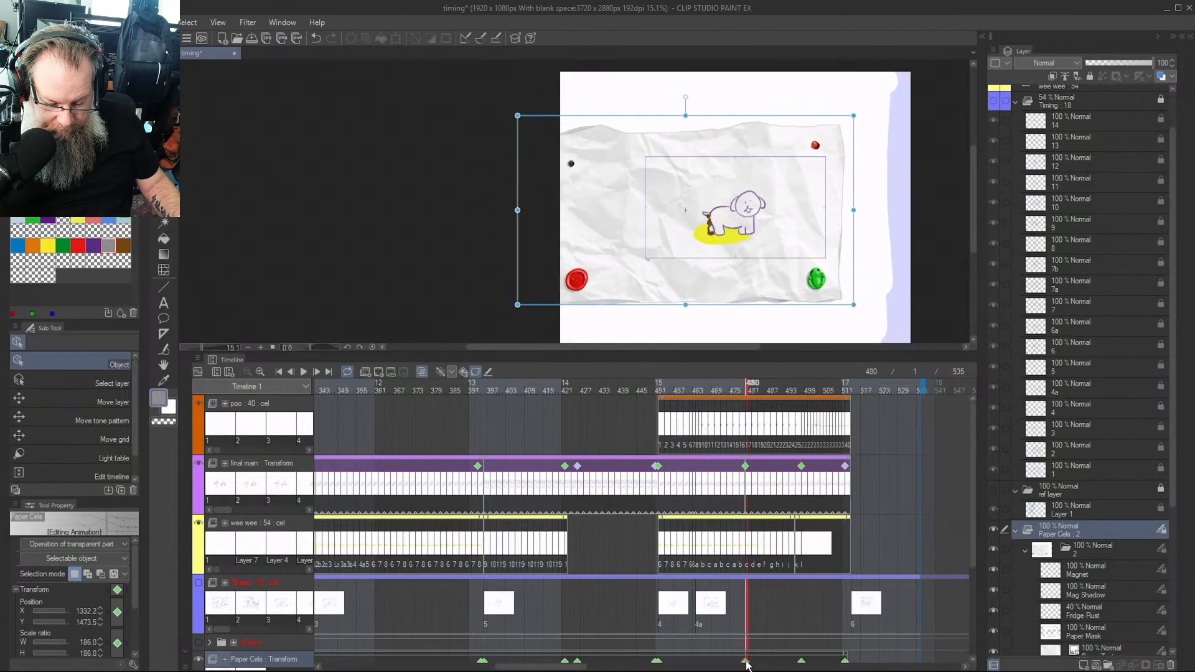
right_click(746, 665)
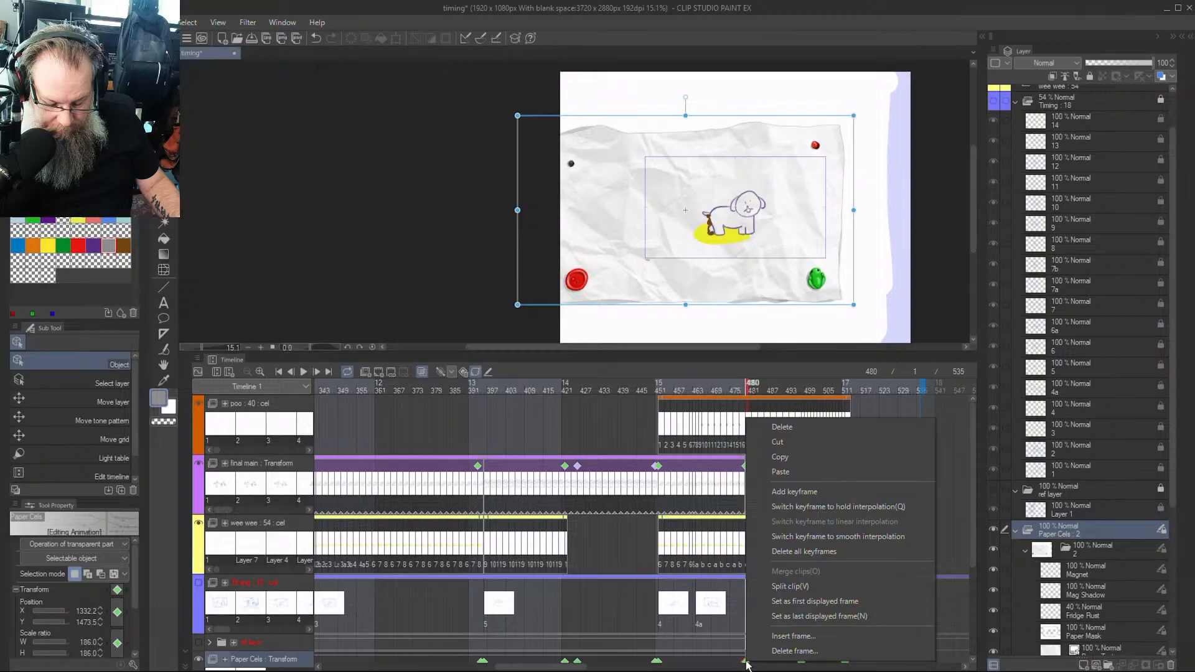
click(790, 483)
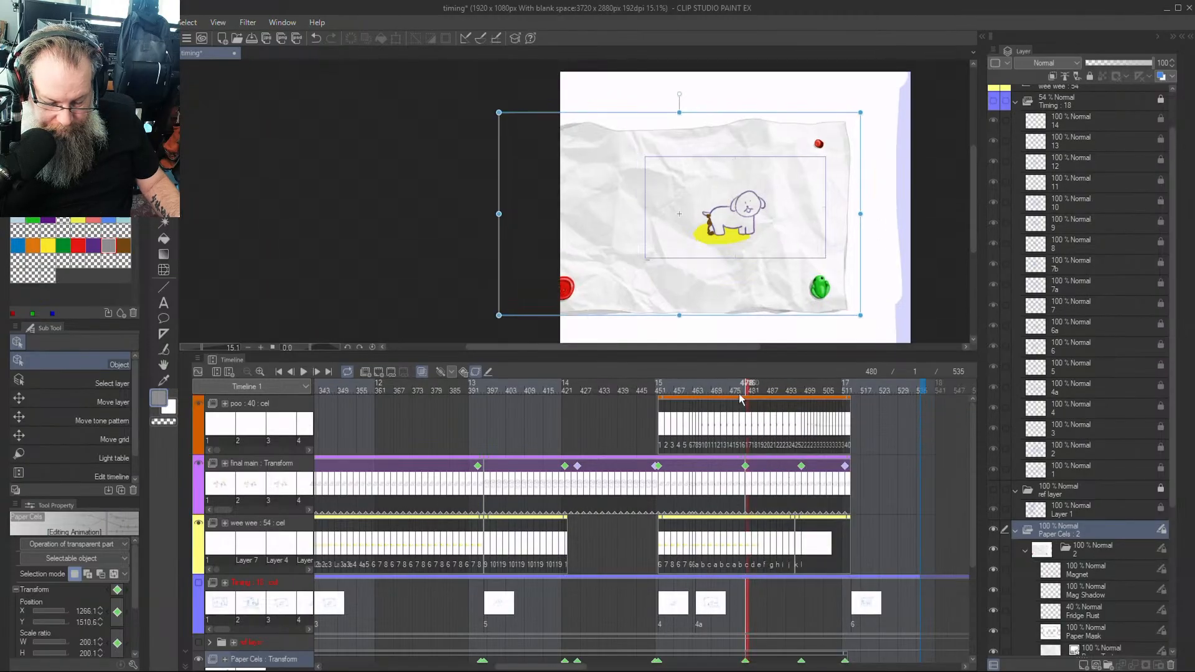
Paste the same enlarged paper transform over the keyframe at frame 452
click(680, 384)
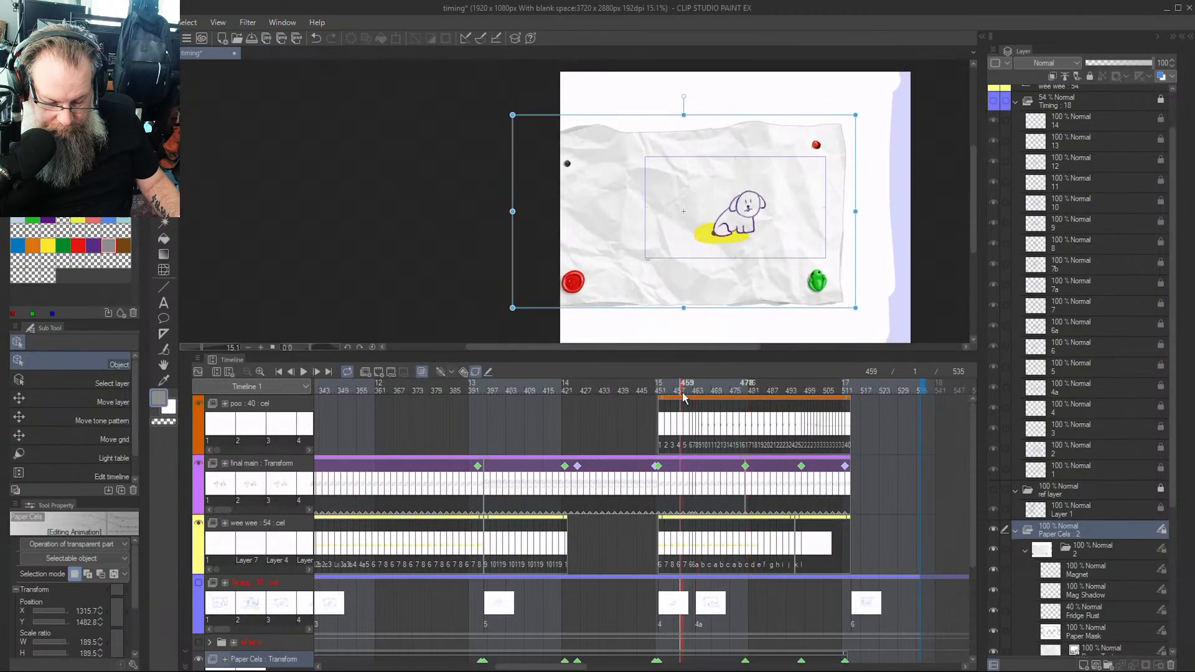
click(658, 664)
right_click(659, 662)
click(713, 473)
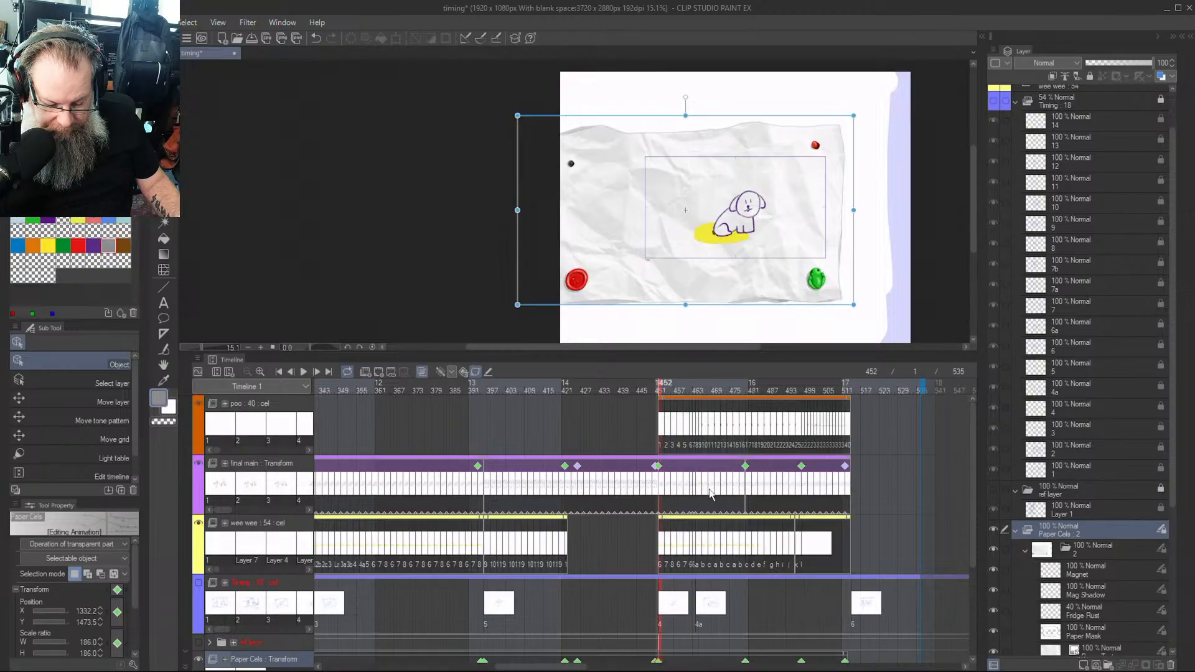
Scrub to frame 494 and step forward frame by frame to 513, examining how the paper tracks the walking dog
drag(650, 406, 797, 452)
key(Right)
key(Right)
key(Right)
key(Right)
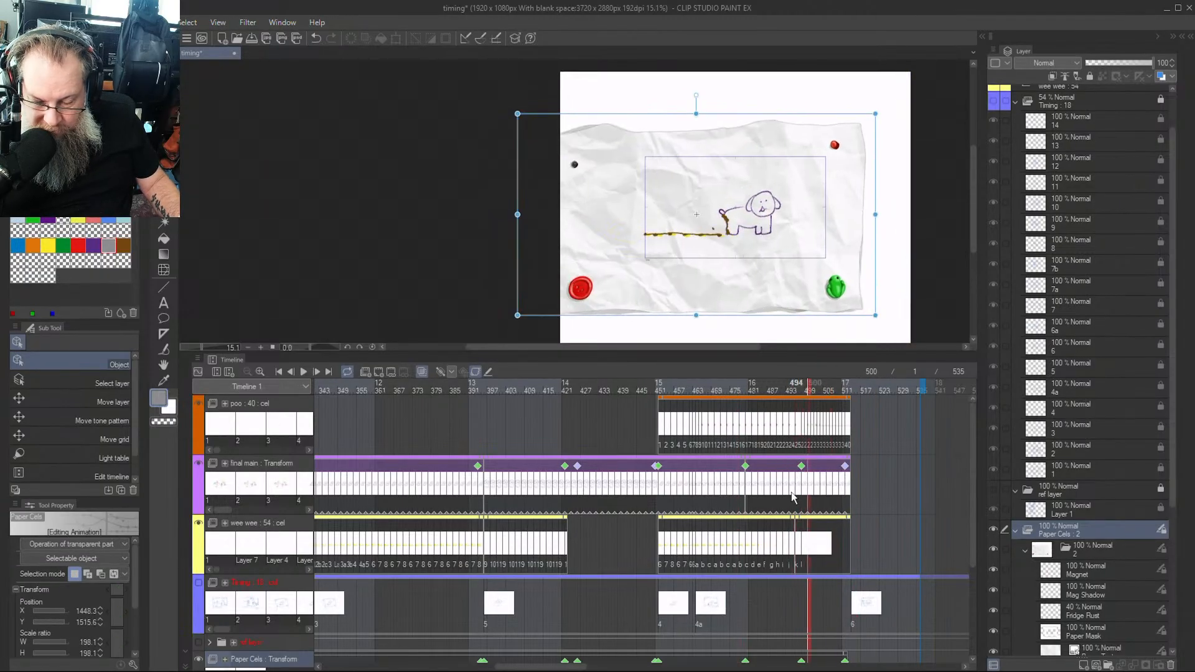
key(Right)
key(Right)
key(Right)
key(Right)
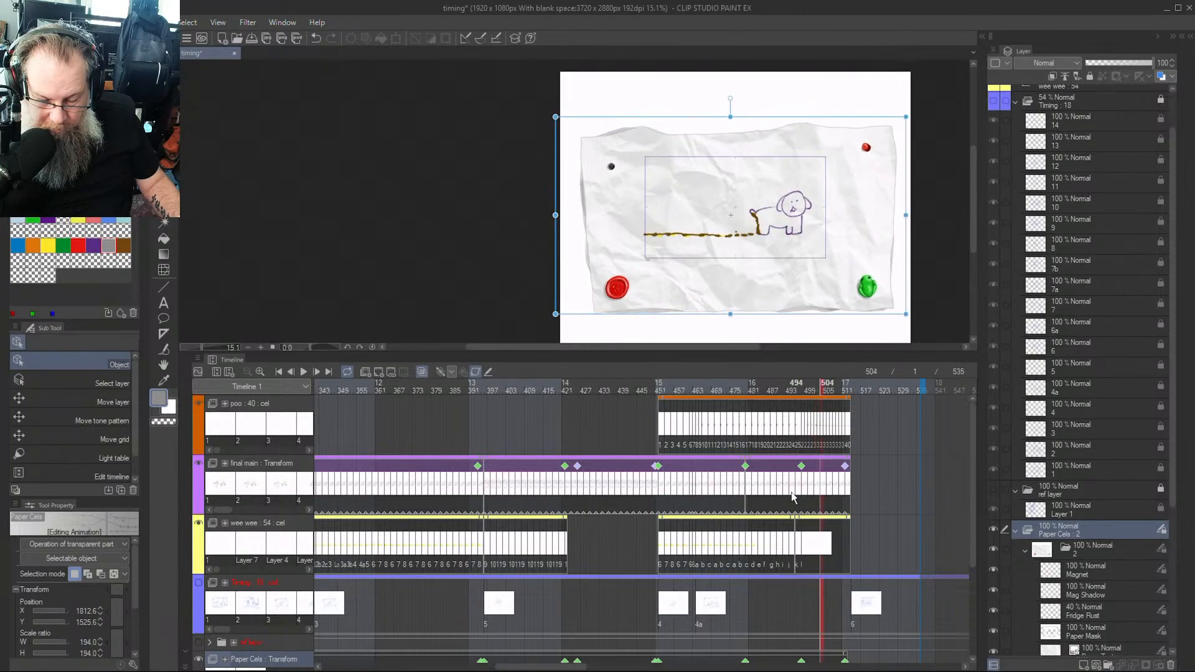
key(Right)
key(Right)
key(Right)
key(Right)
key(Right)
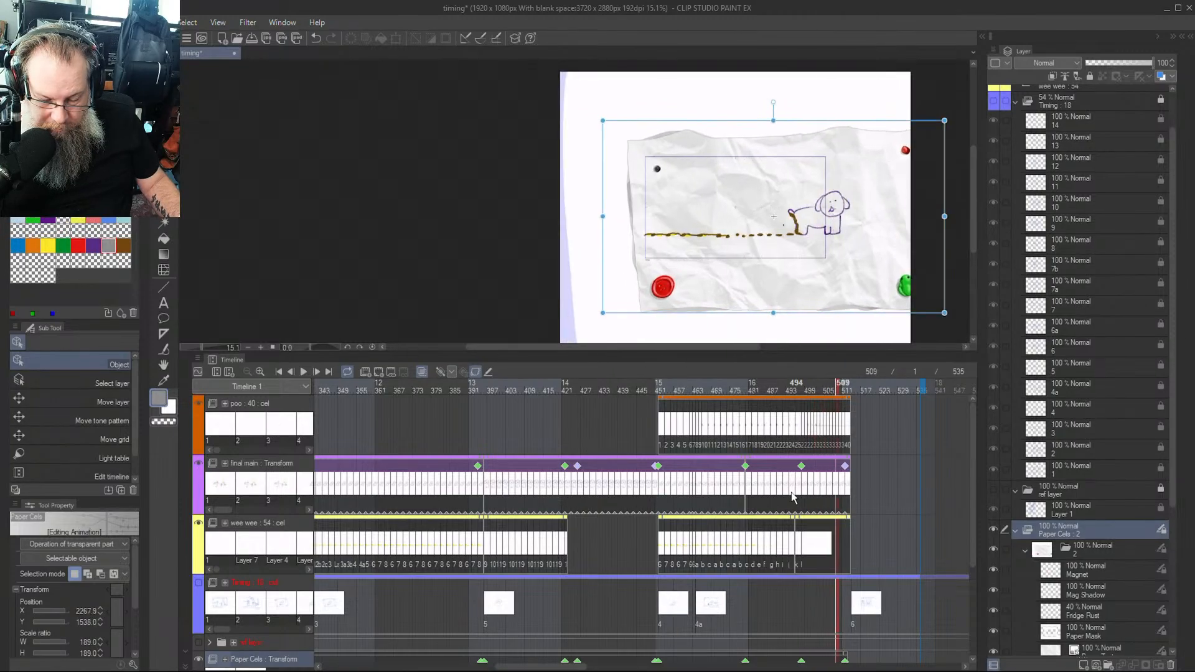
key(Right)
key(Right)
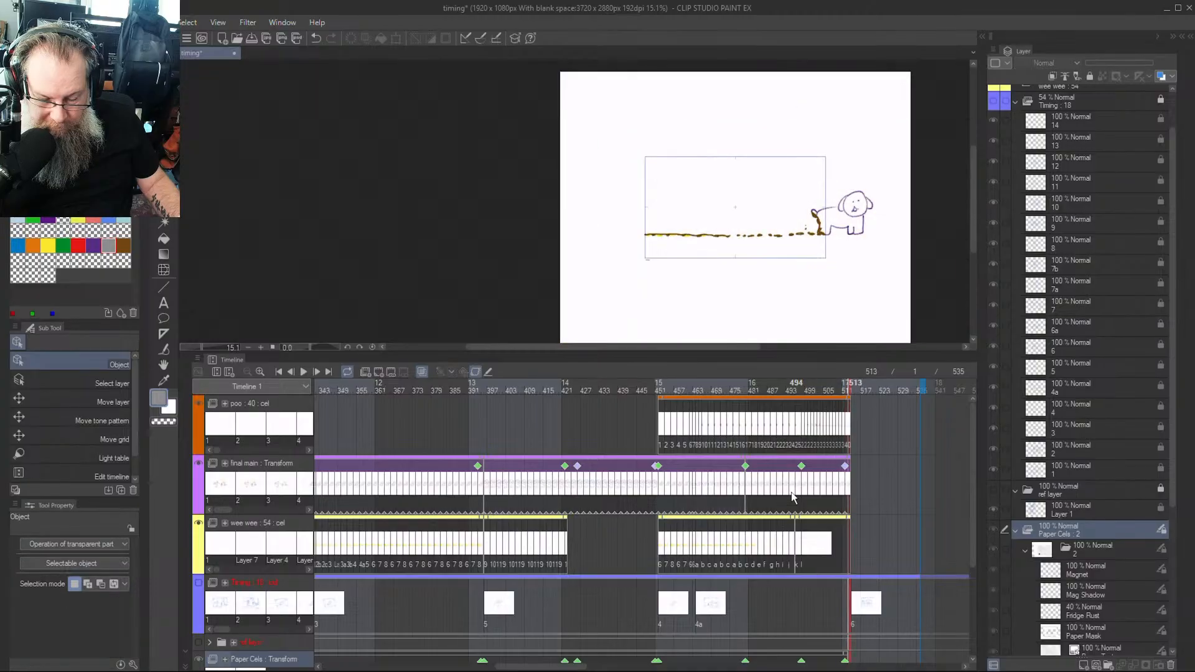
Step back and forth between frames 510 and 513 to compare the paper's final position, ending on frame 512
key(Left)
key(Left)
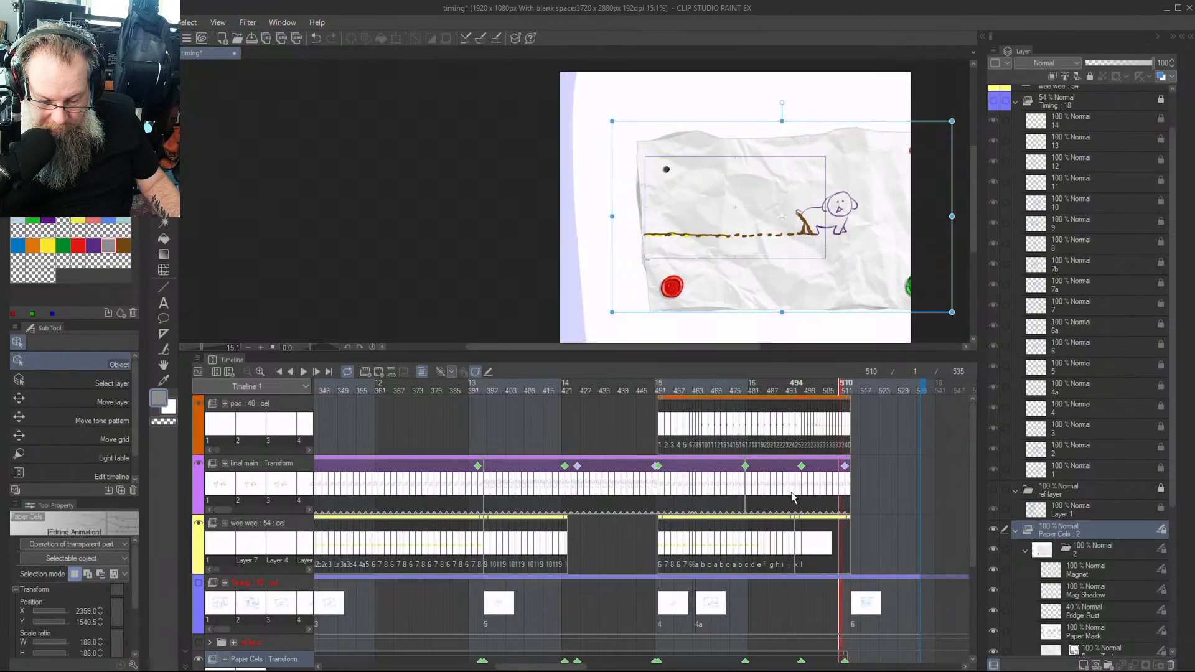
key(Right)
key(Right)
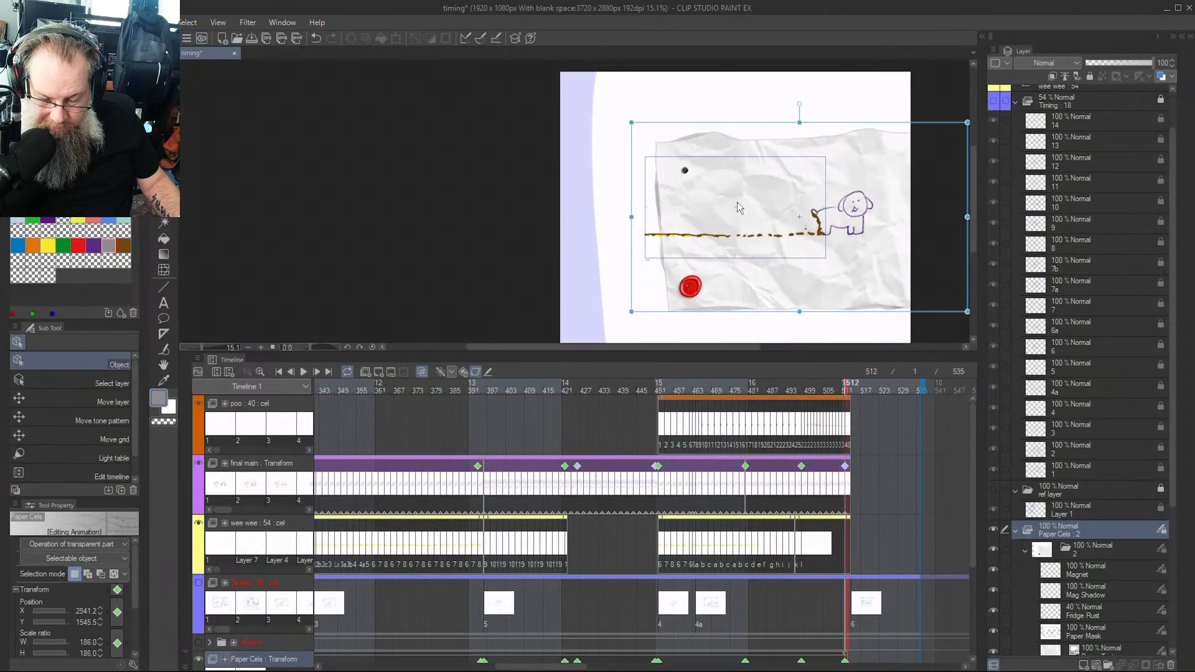
key(Right)
key(Left)
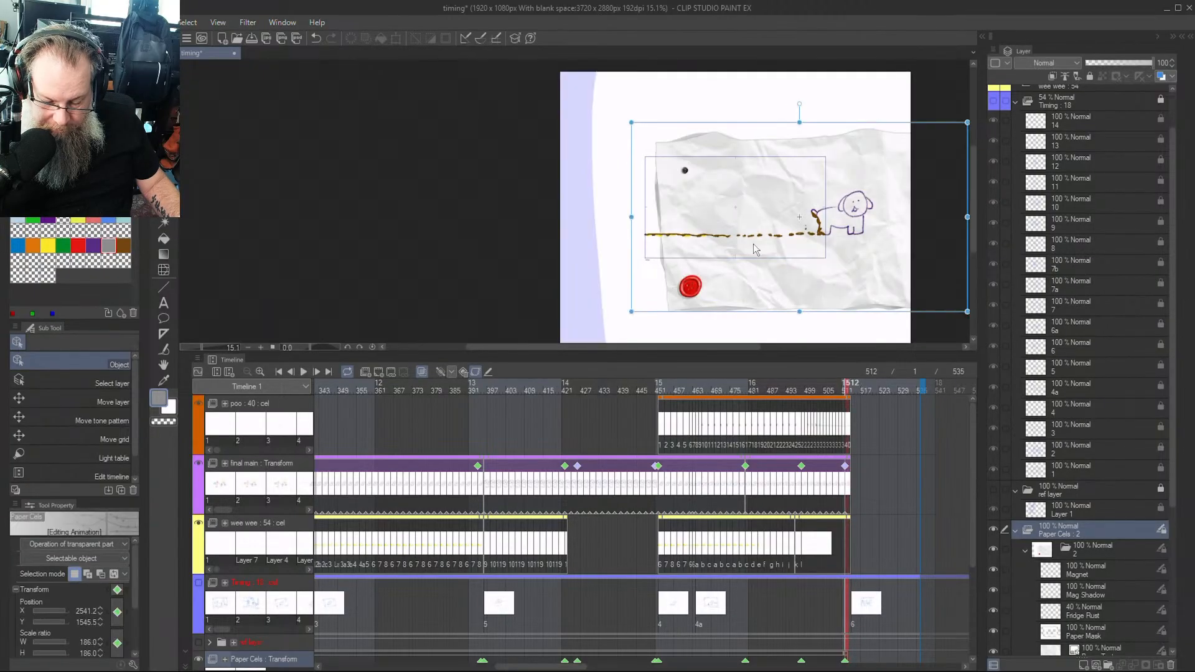
Go back to frame 510 and open the wee wee animation folder for editing
key(Left)
key(Left)
key(Left)
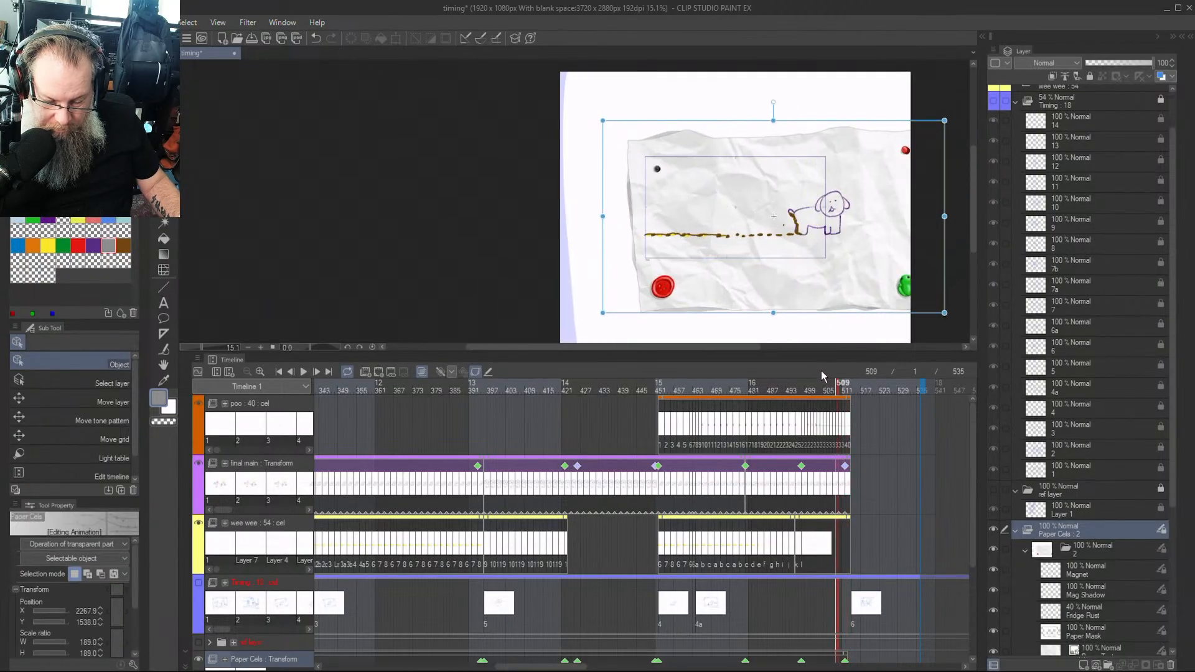
key(Right)
scroll(1093, 177, up, 3)
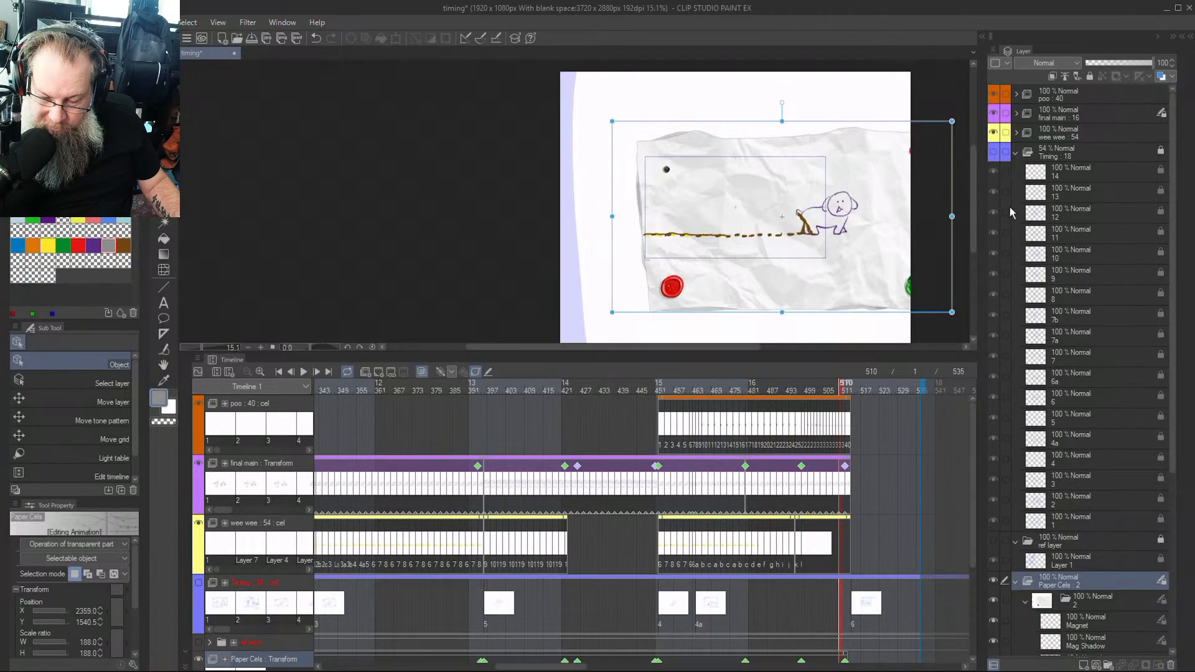
click(1016, 133)
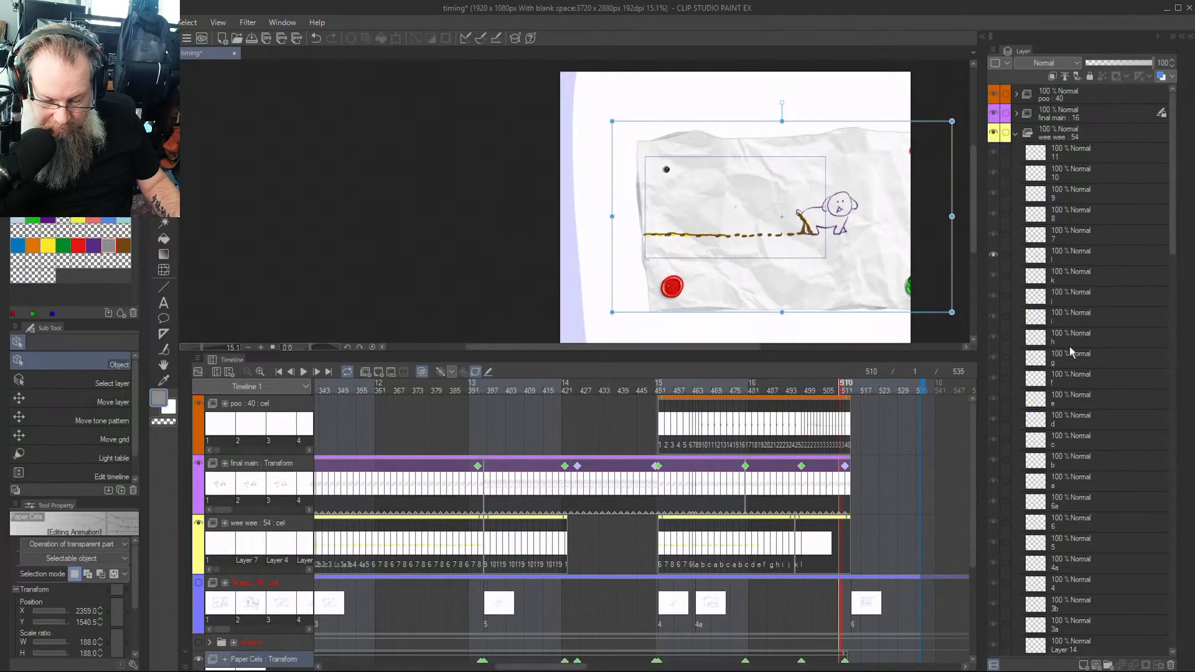
click(1064, 136)
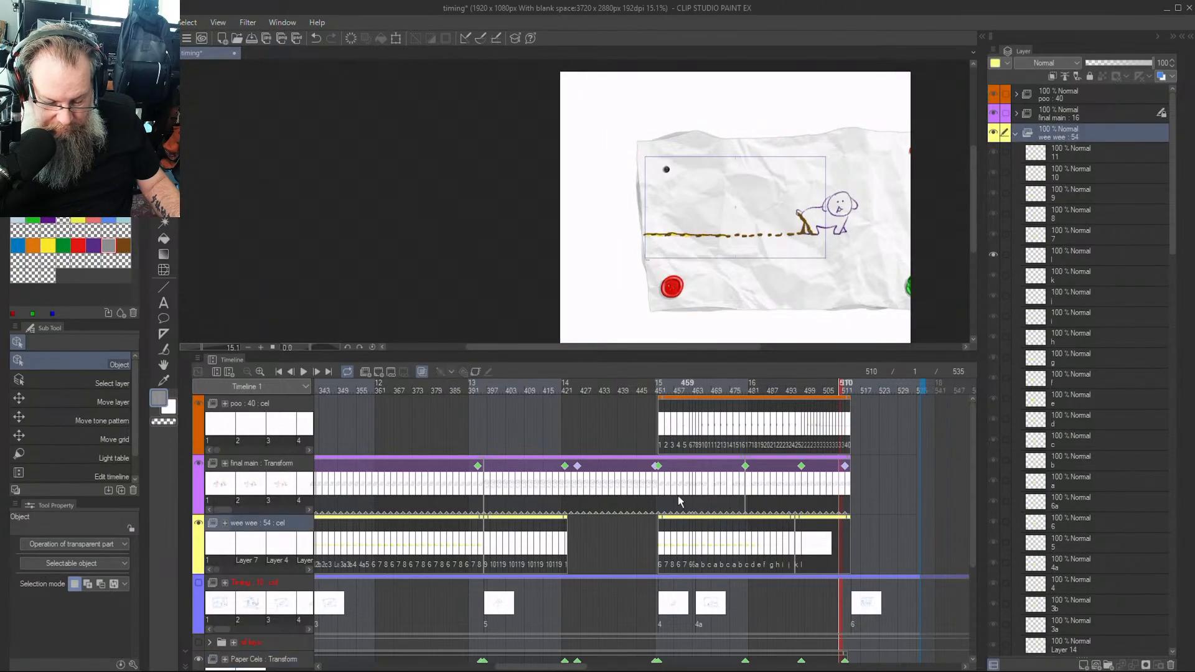
Erase the part of the yellow trail extending past the paper's torn edge at frame 512, checking frames 510 to 513
scroll(706, 232, up, 6)
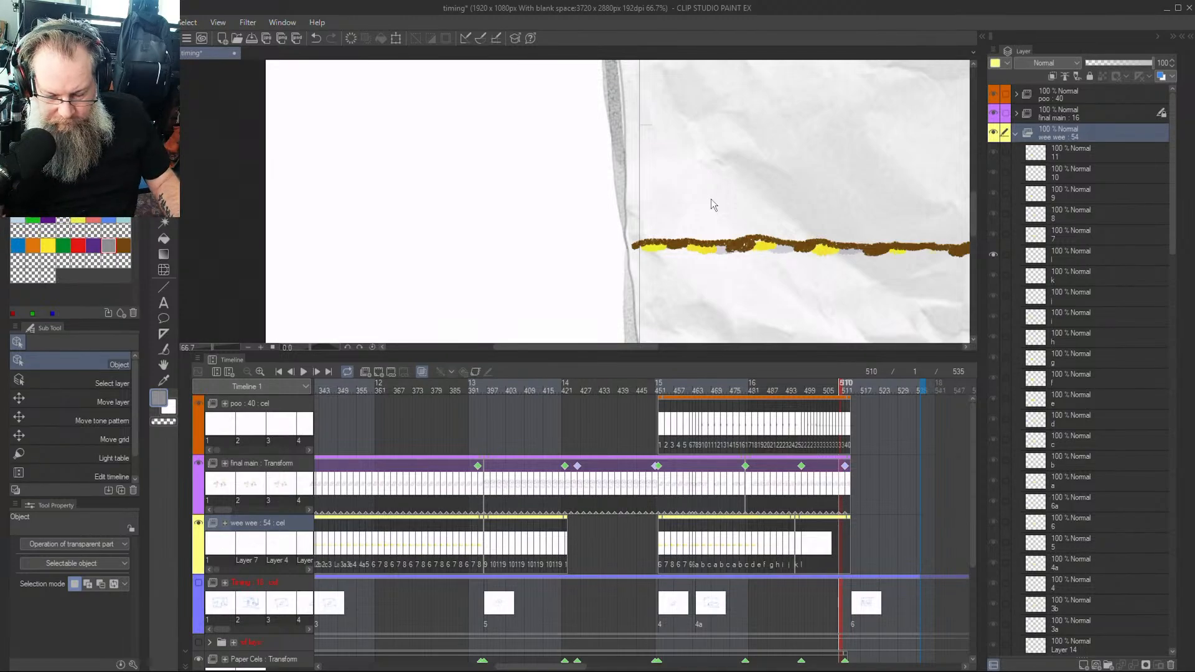
key(period)
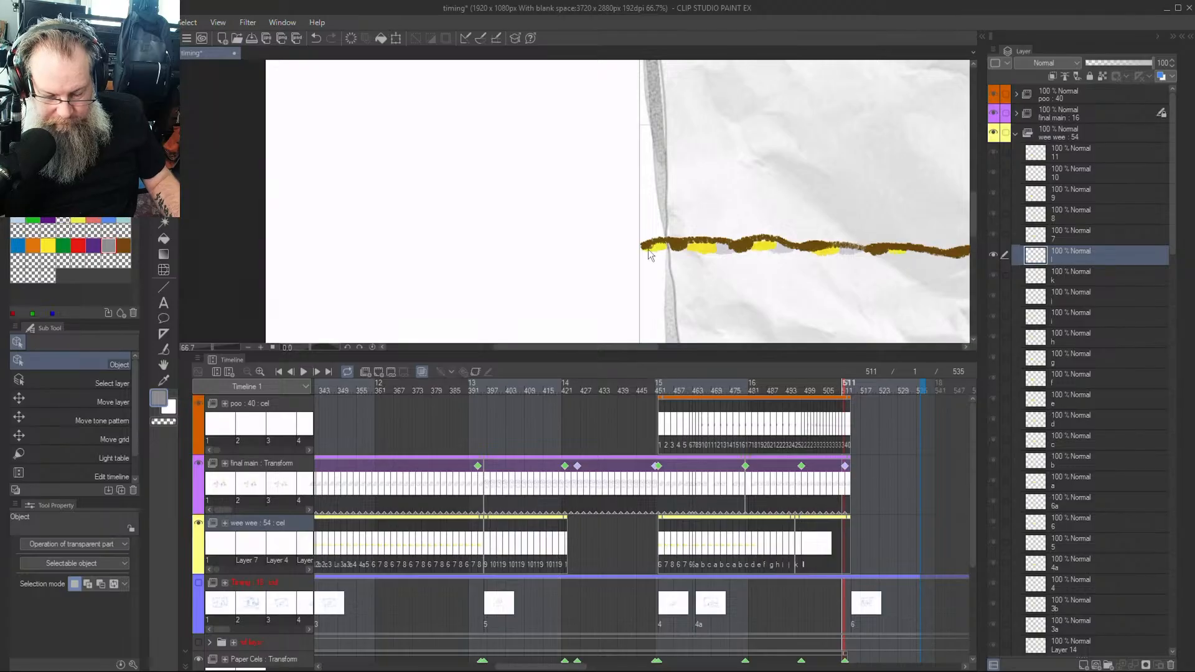
key(e)
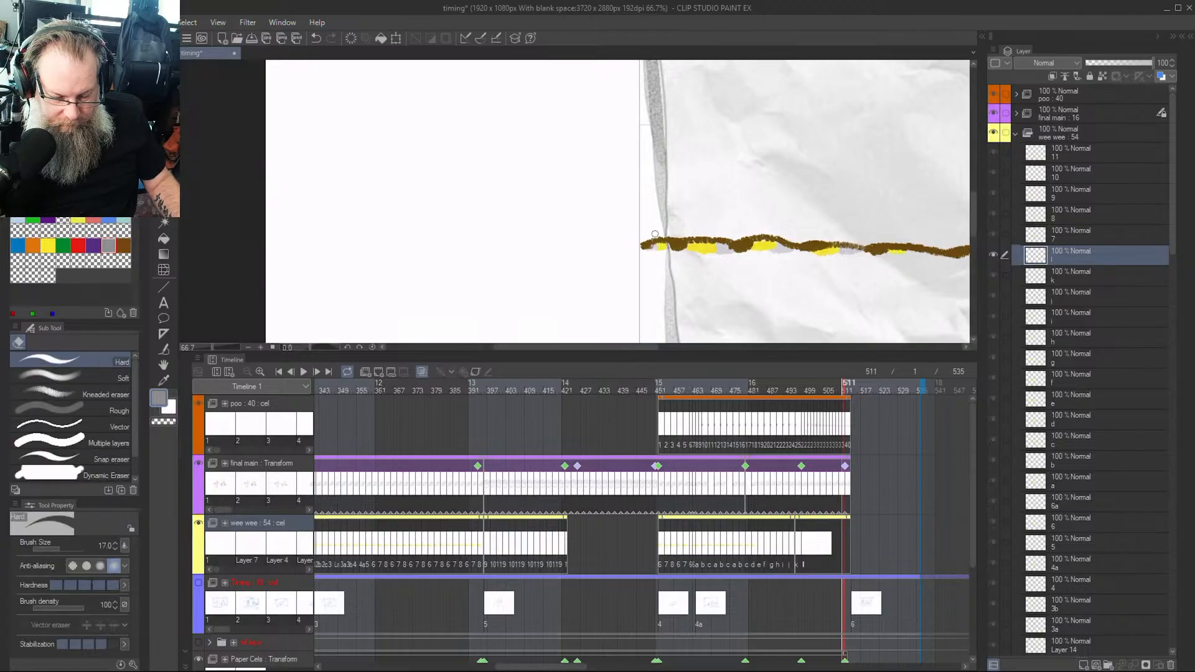
key(period)
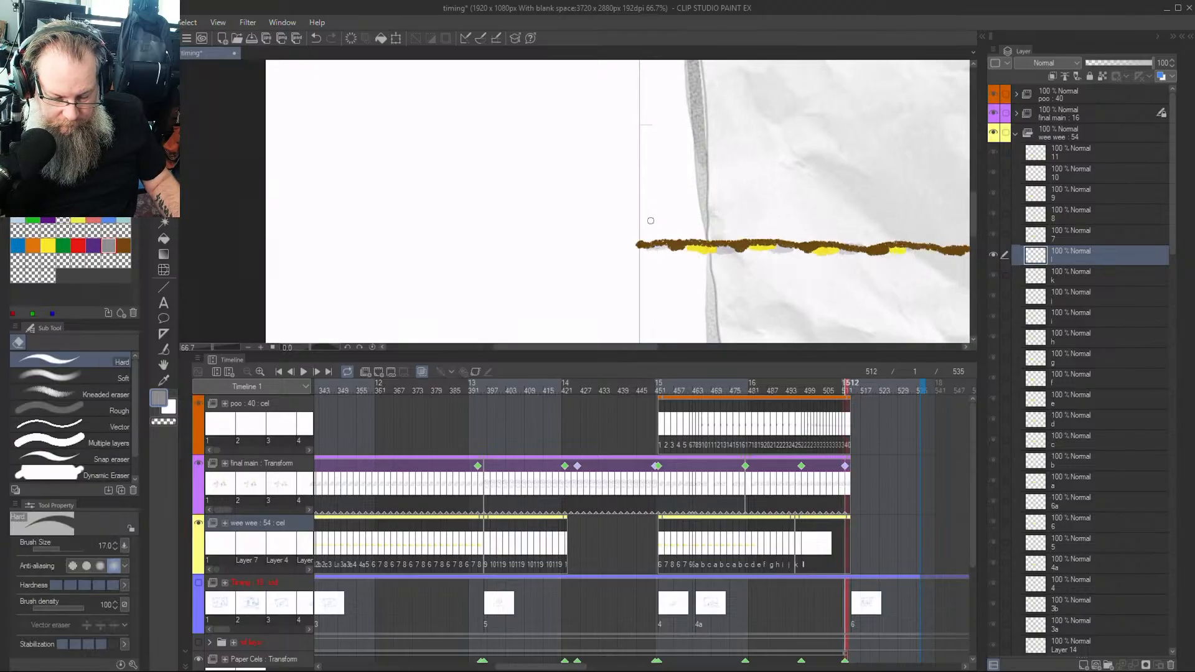
drag(686, 257, 704, 247)
key(period)
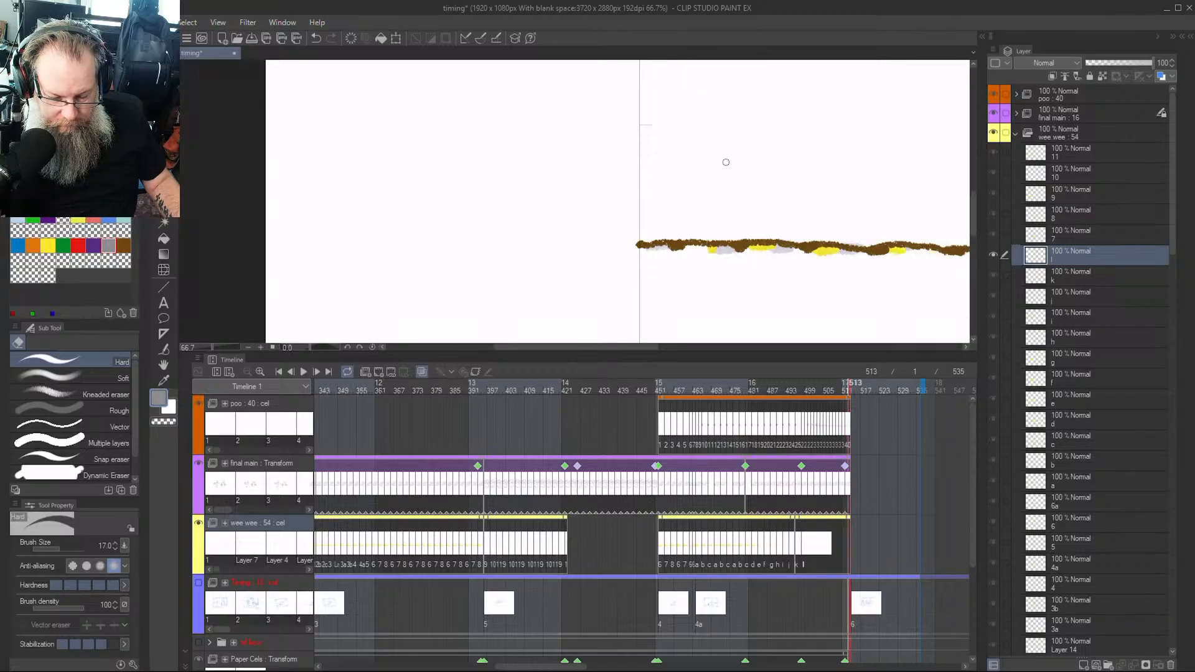
key(comma)
key(comma)
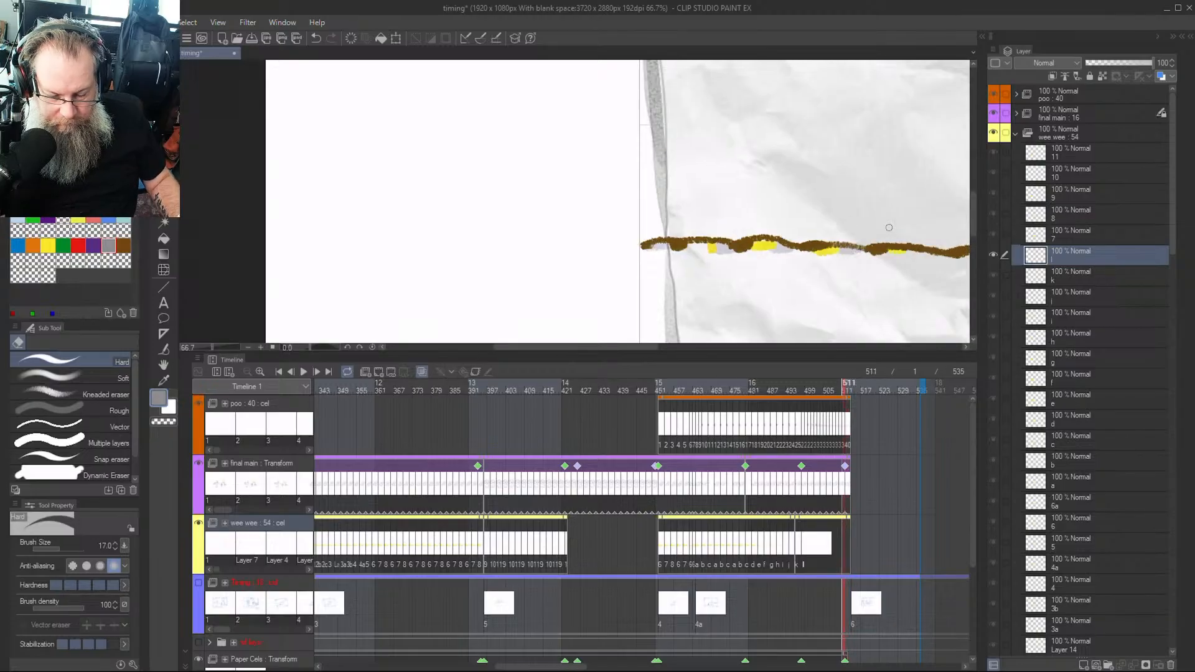
key(comma)
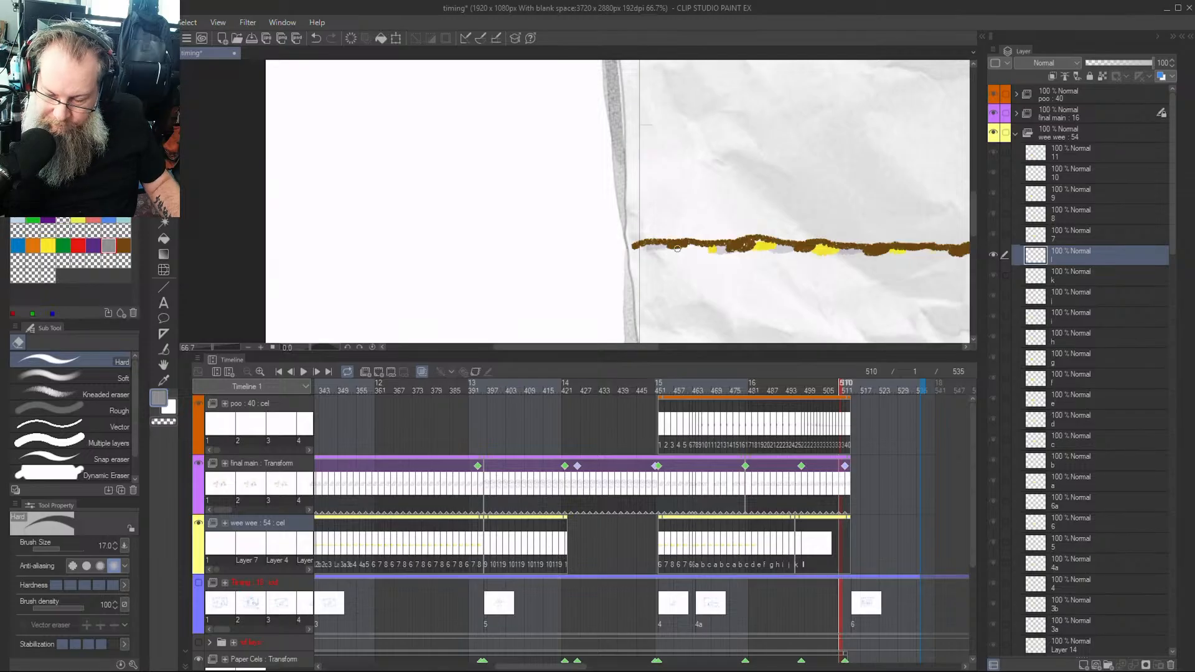
Open the poo folder in place of wee wee, enlarge the timeline scale, and select cel 38 at frame 510
click(1016, 133)
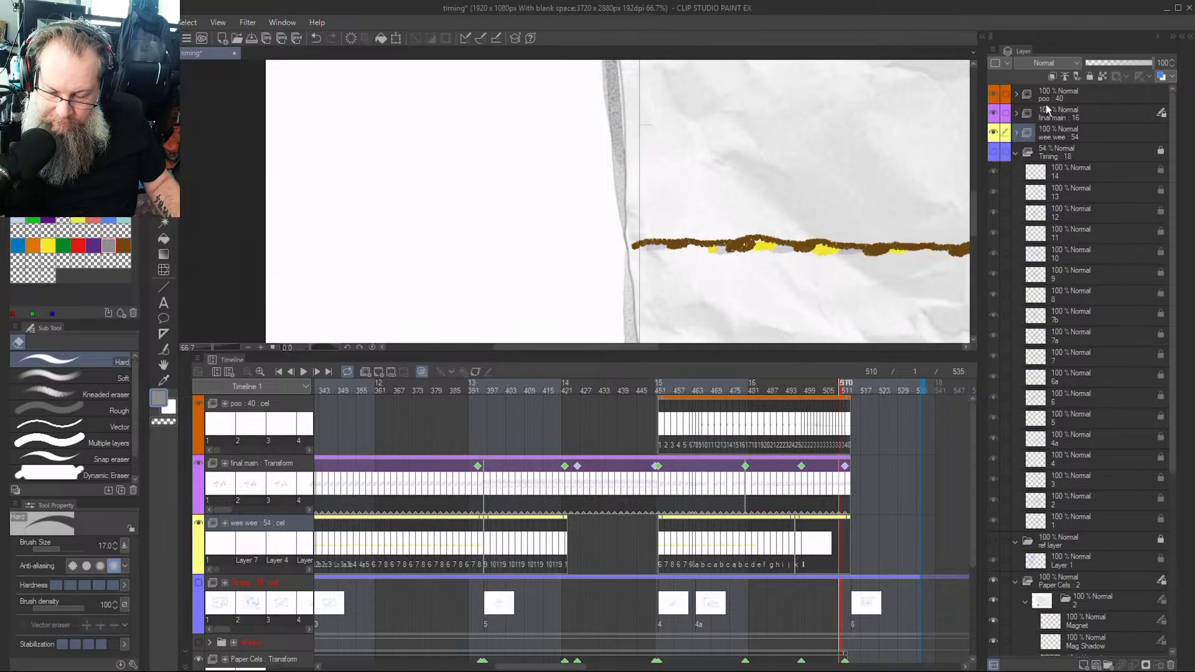
click(1016, 95)
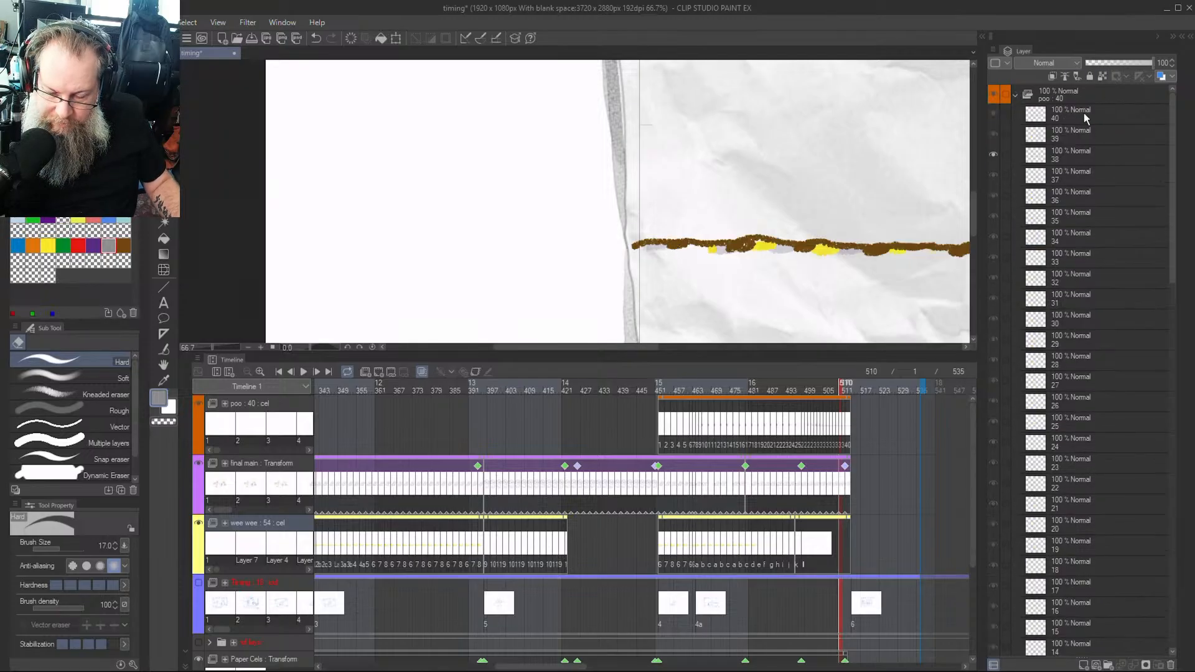
click(771, 386)
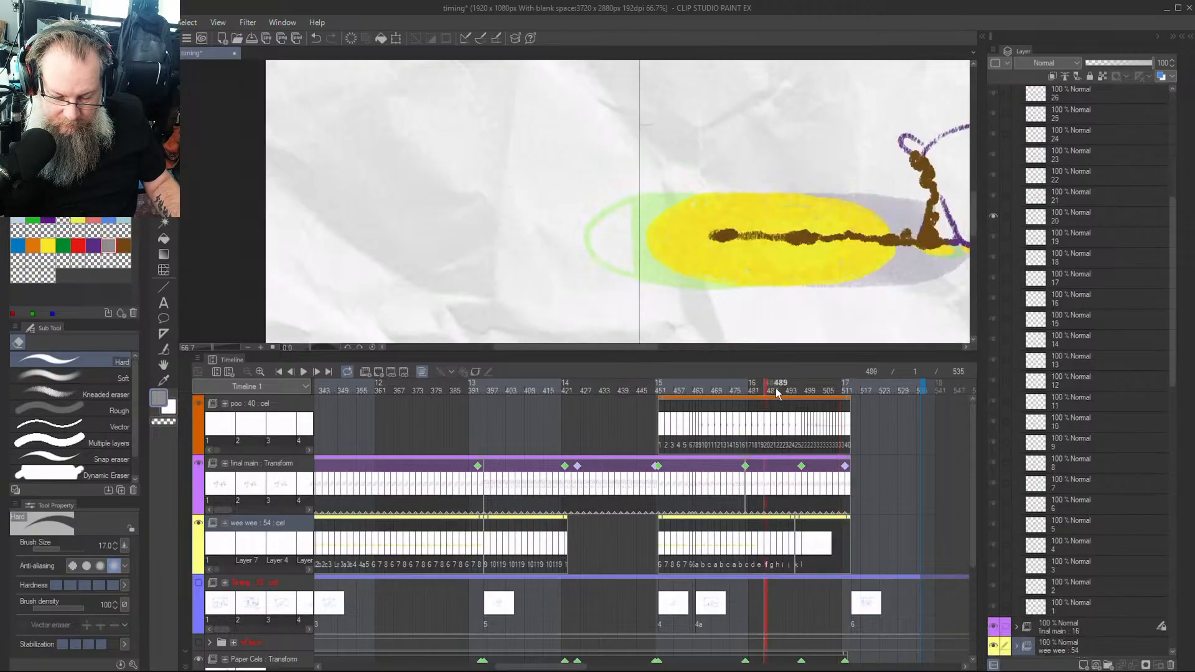
drag(825, 387, 838, 412)
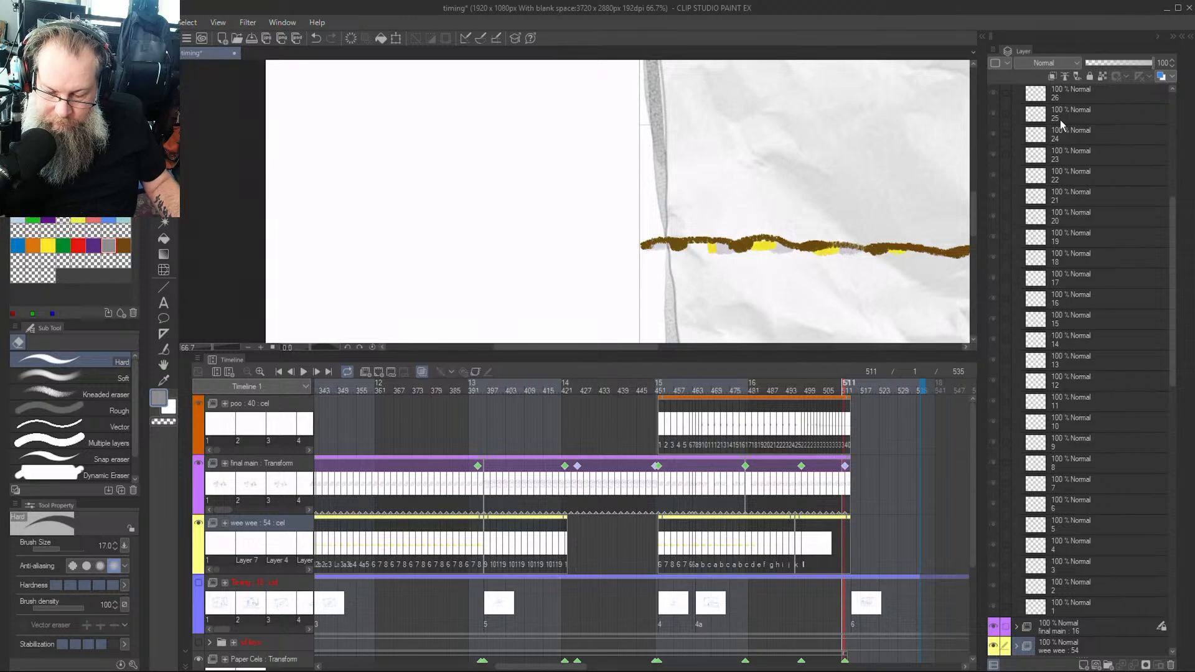
drag(1171, 226, 1170, 115)
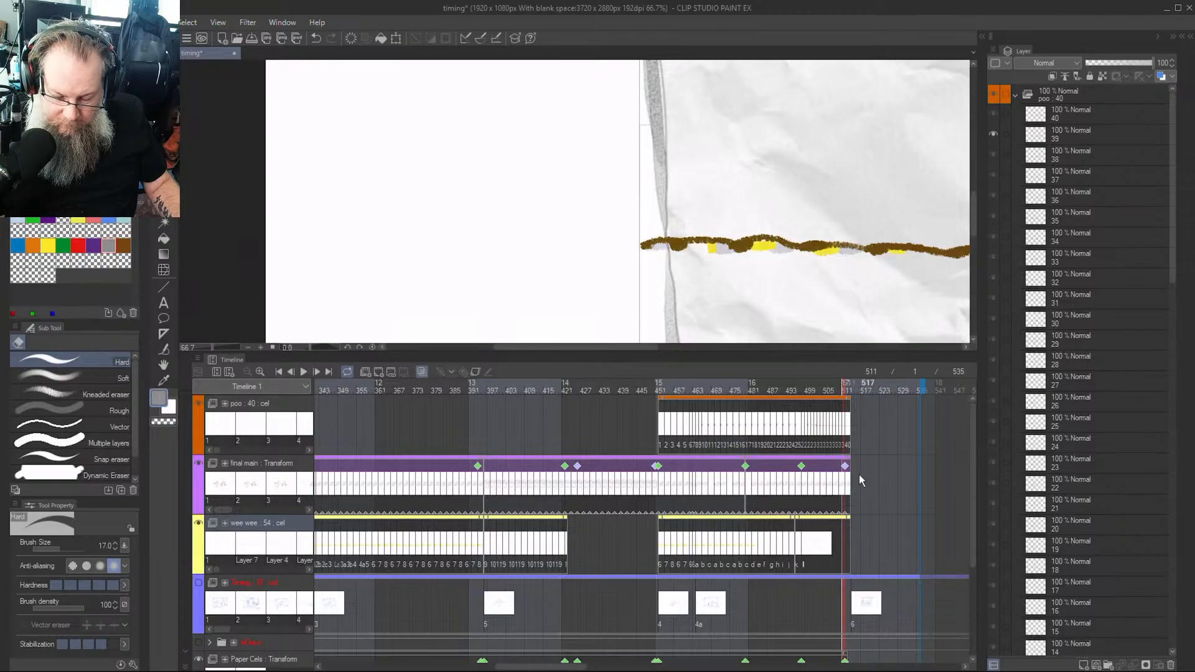
click(844, 387)
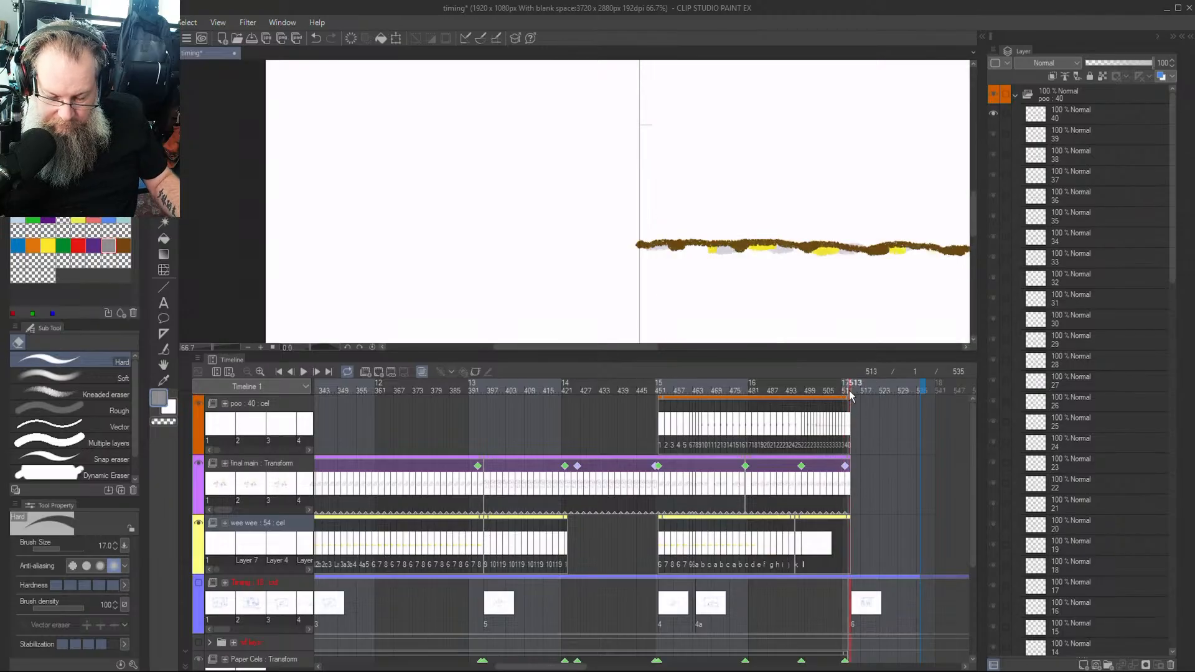
click(840, 390)
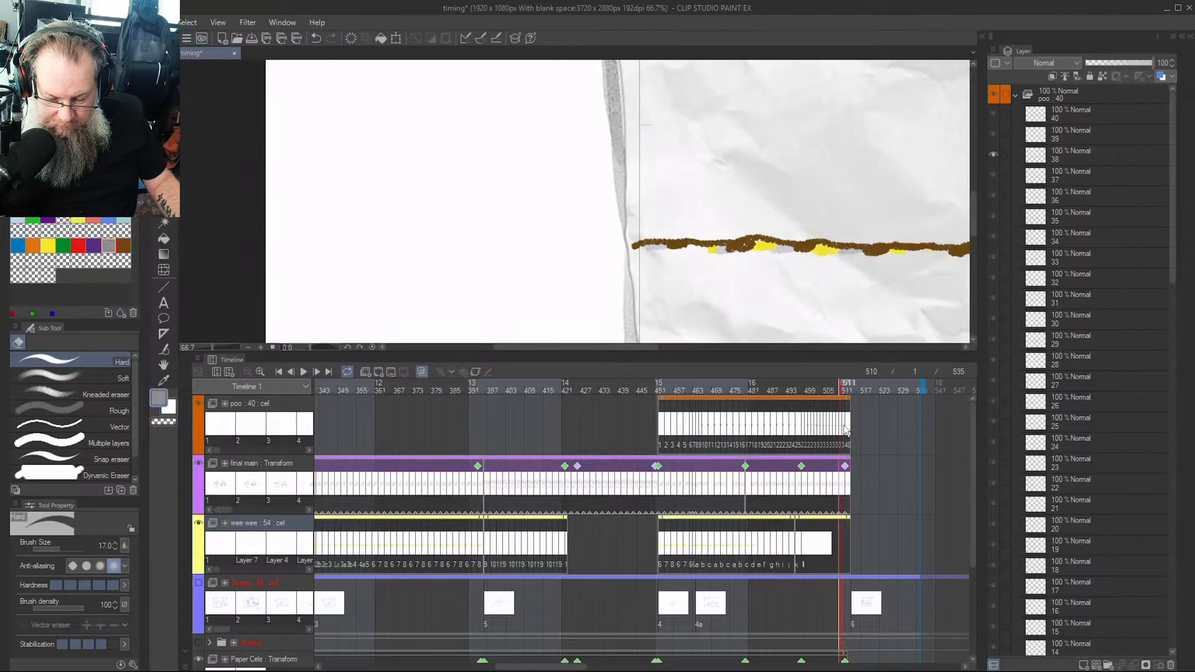
click(261, 372)
click(261, 372)
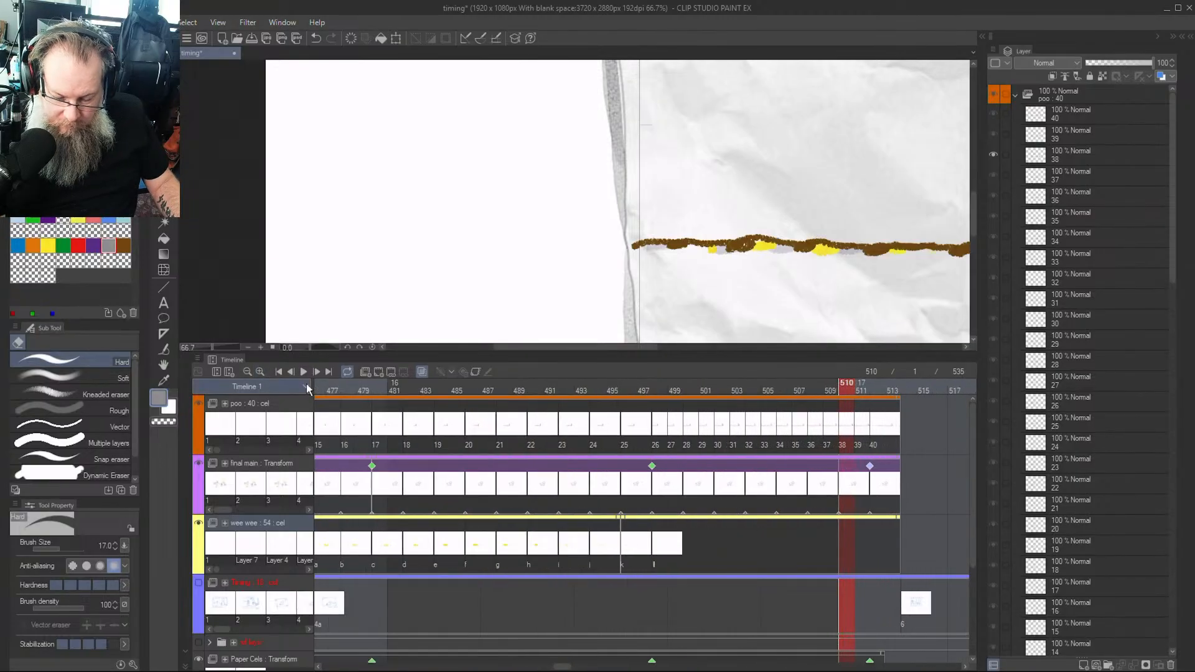
click(847, 425)
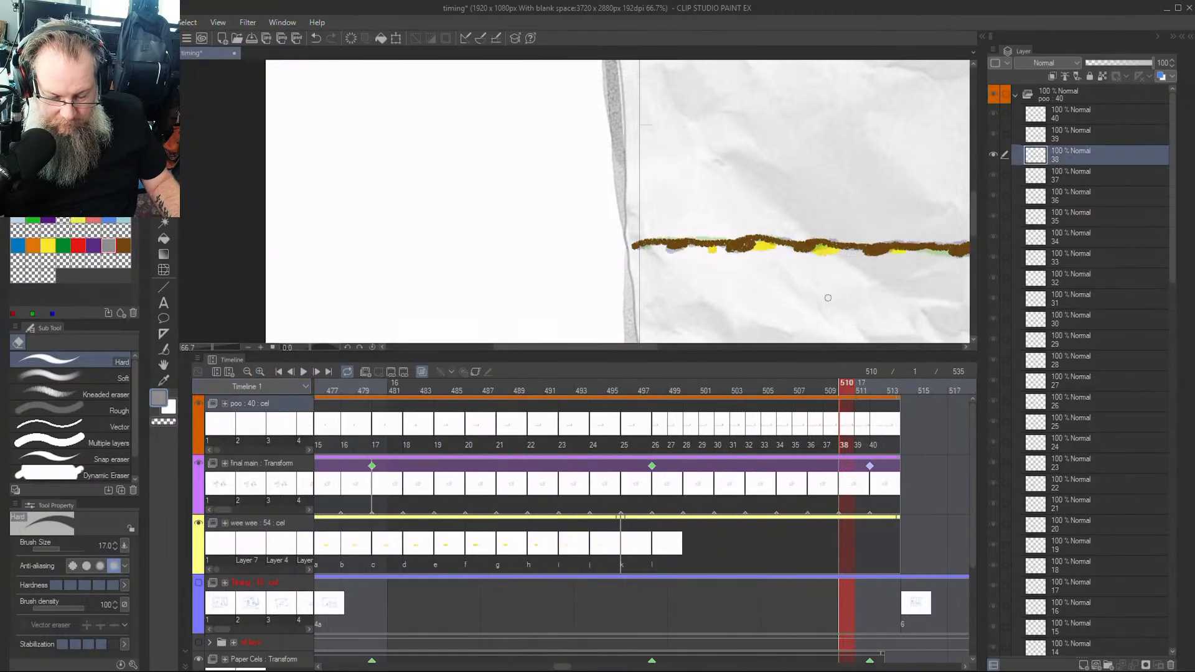
Erase the brown trail beyond the paper's torn edge on poo cels 39 and 40 at frames 511 and 512
key(Right)
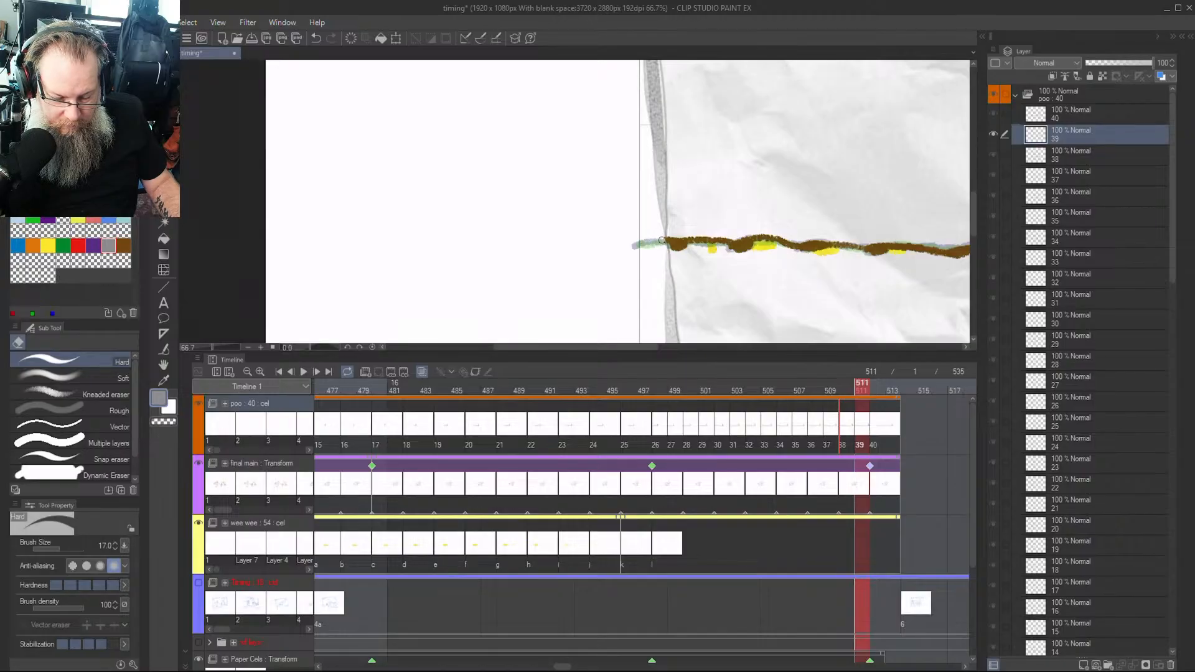
key(Right)
mouse_move(640, 254)
mouse_down()
mouse_move(647, 226)
mouse_move(654, 253)
mouse_move(690, 241)
mouse_up()
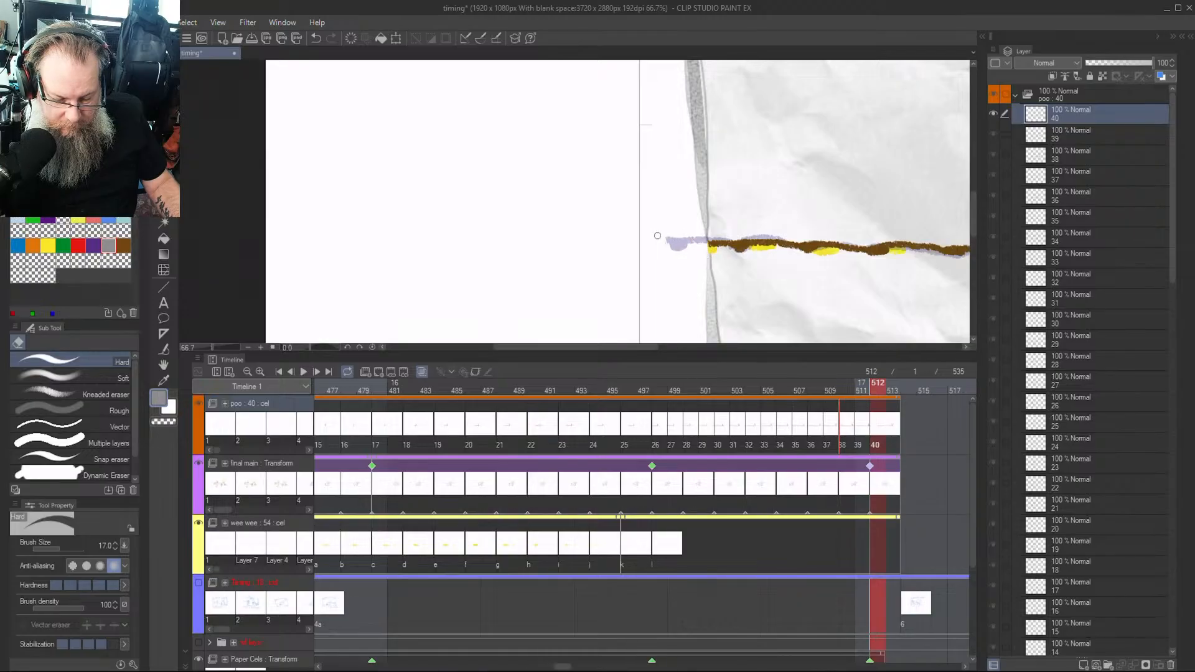
Trim the poo and final main clips so frame 512 is the last displayed frame on both tracks
key(Right)
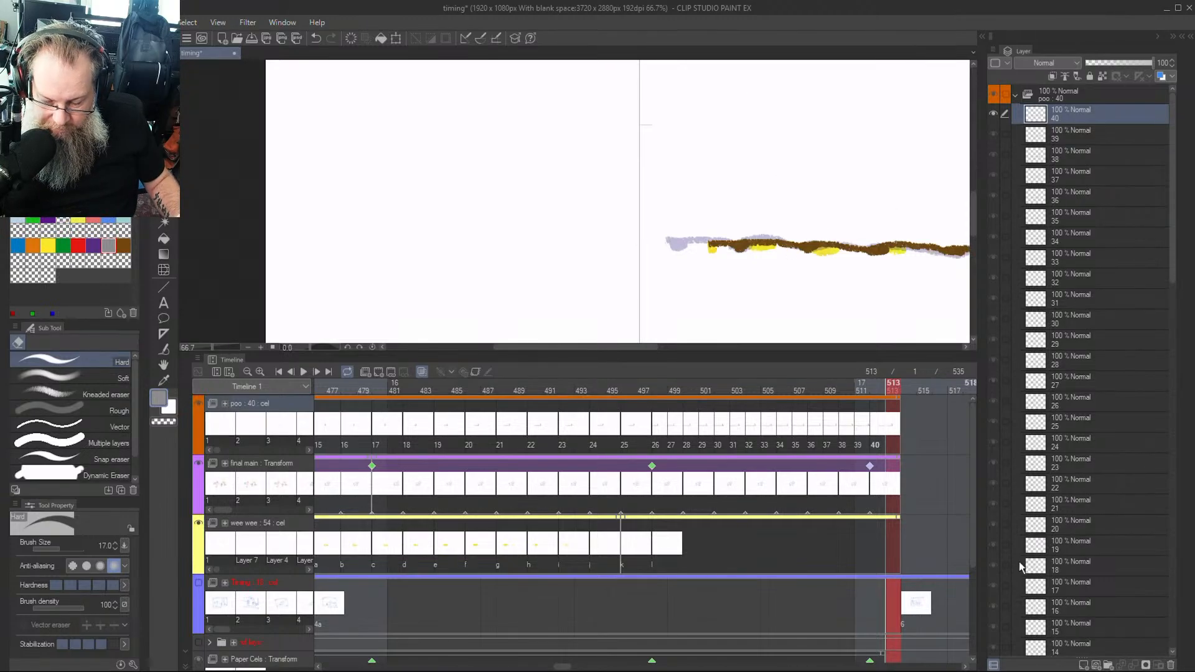
right_click(917, 450)
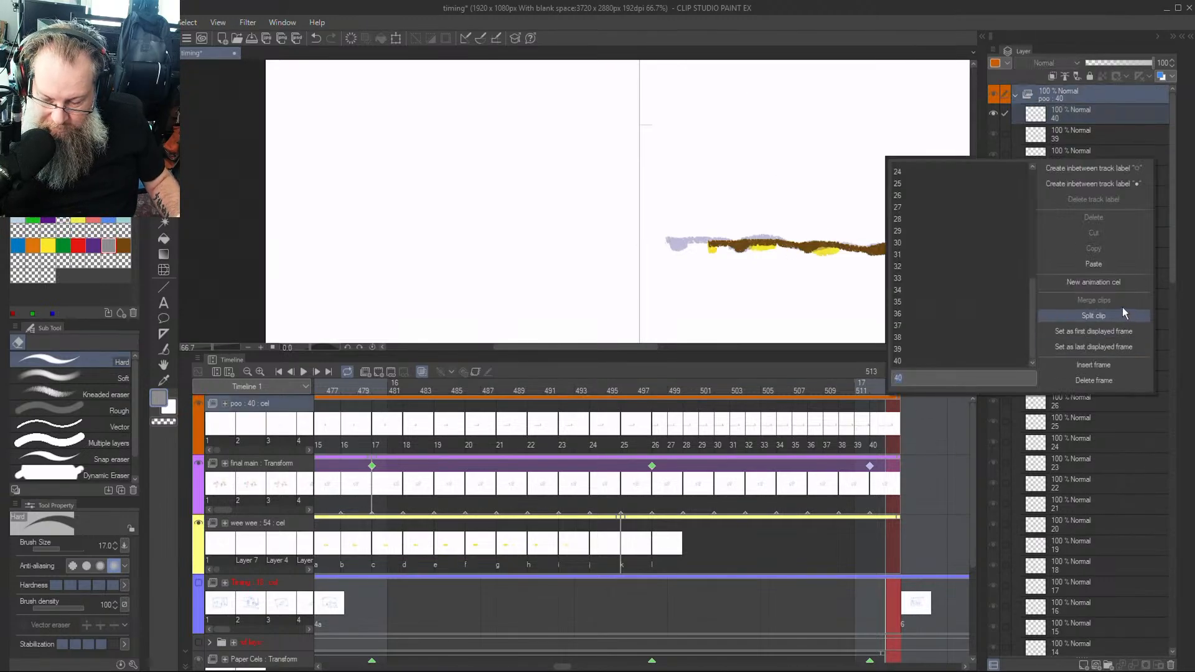
click(1103, 347)
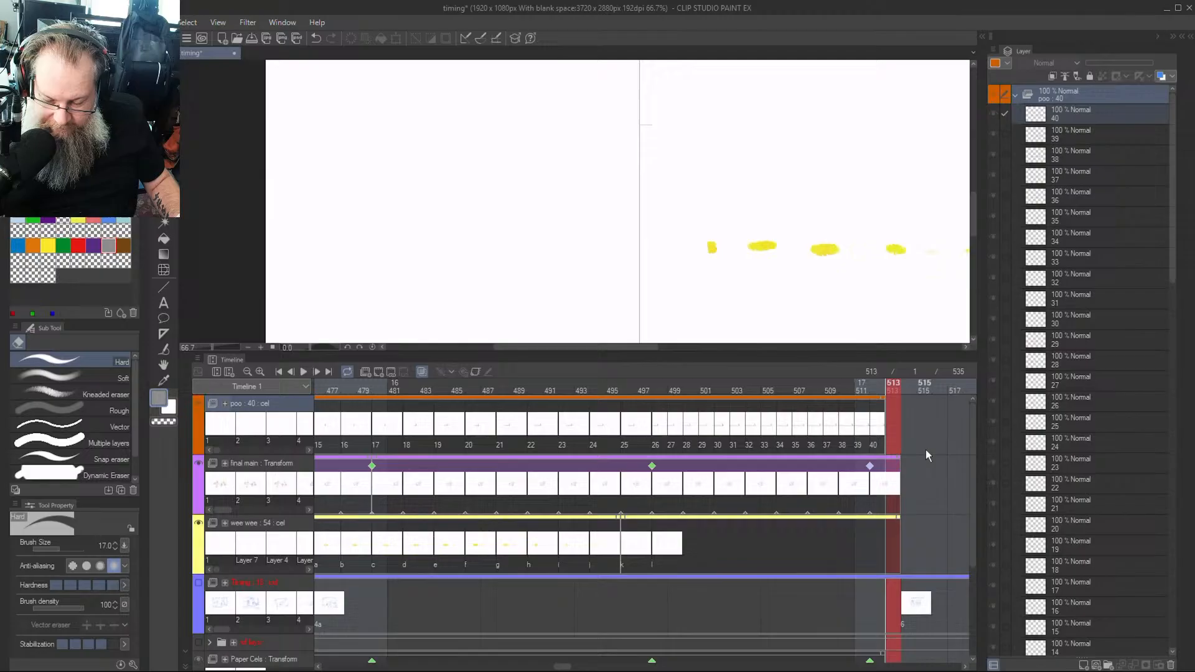
right_click(895, 492)
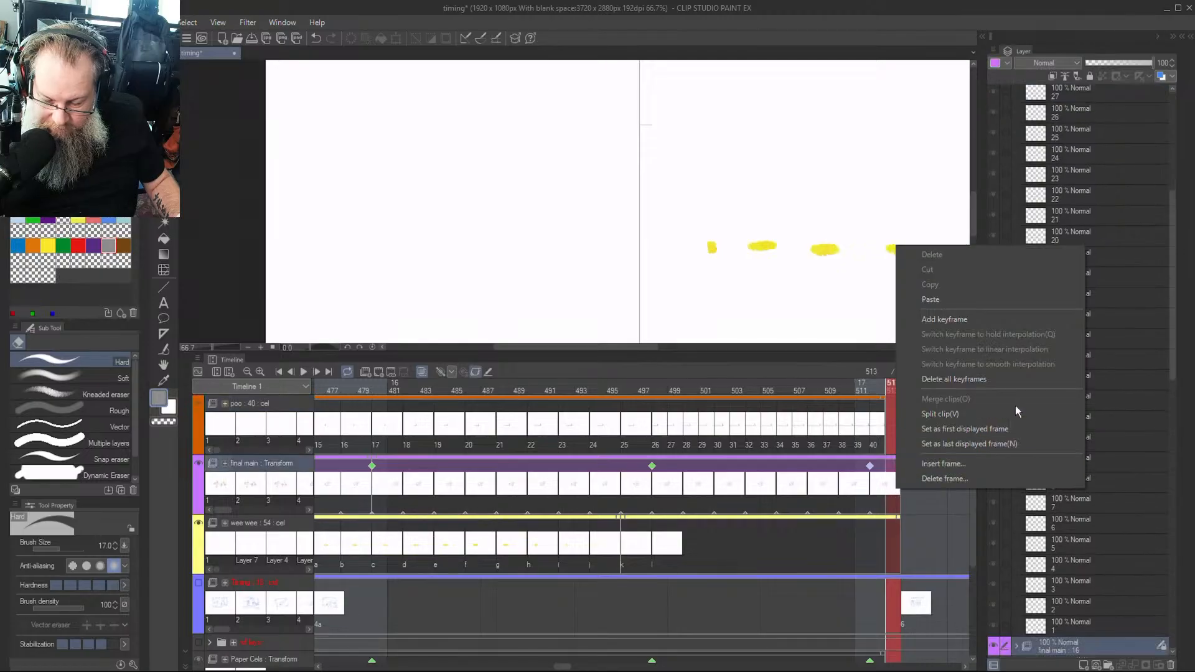
click(1006, 444)
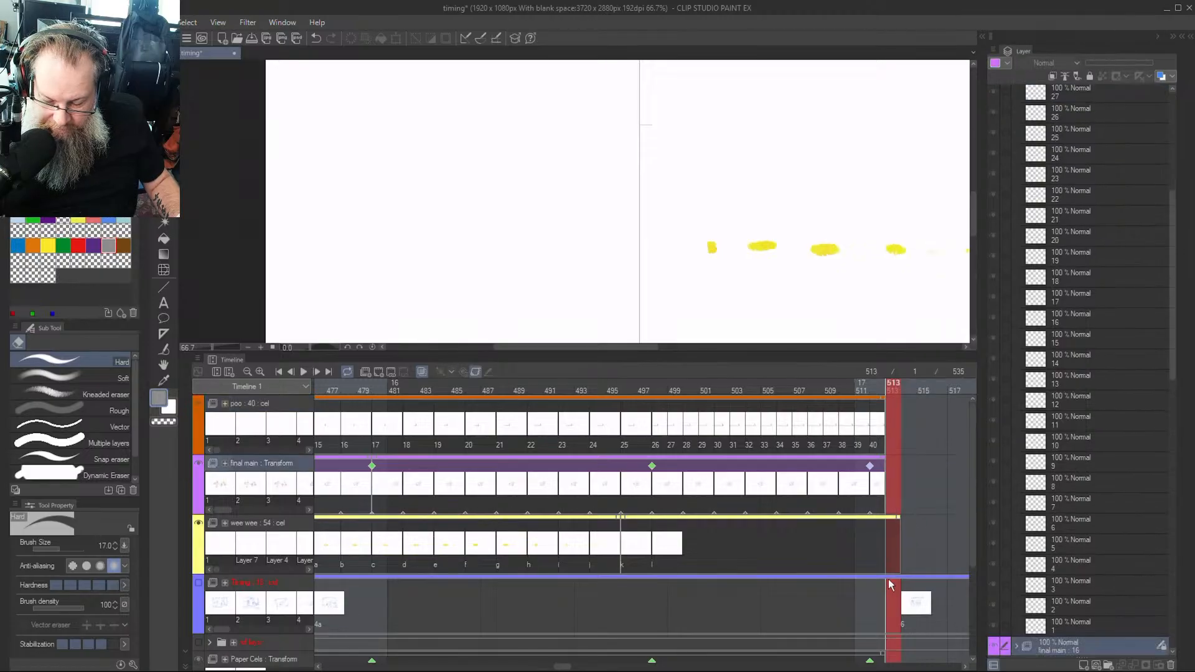
Lock the final main folder and unlock the Timing folder
click(907, 395)
click(893, 395)
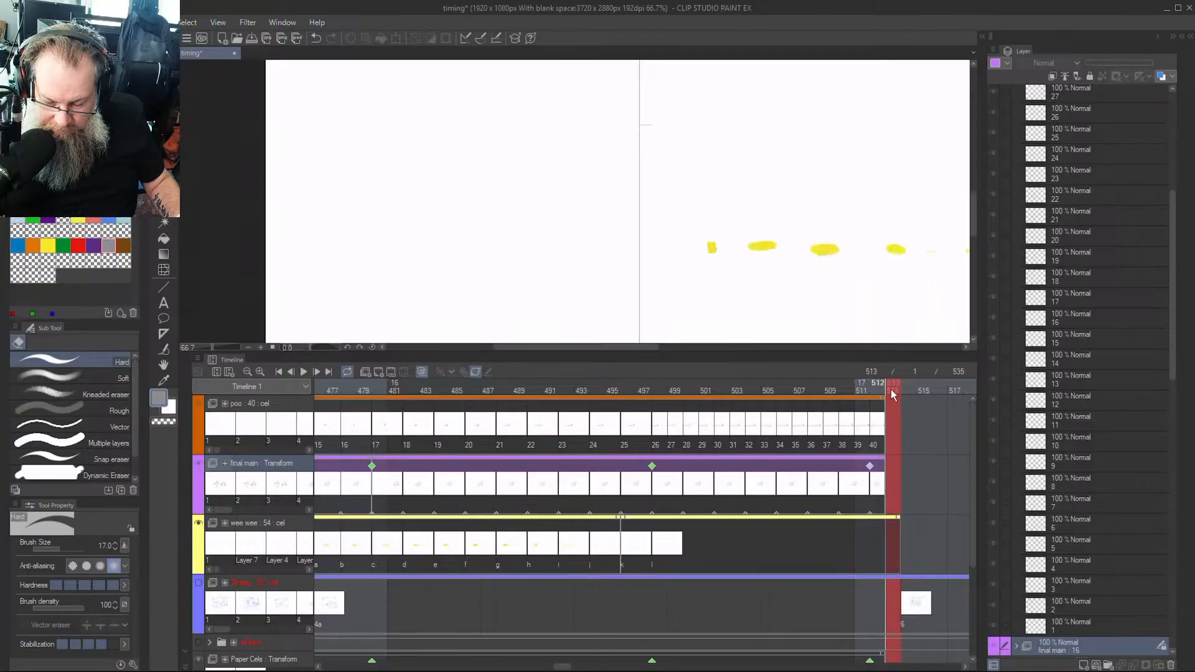
click(910, 603)
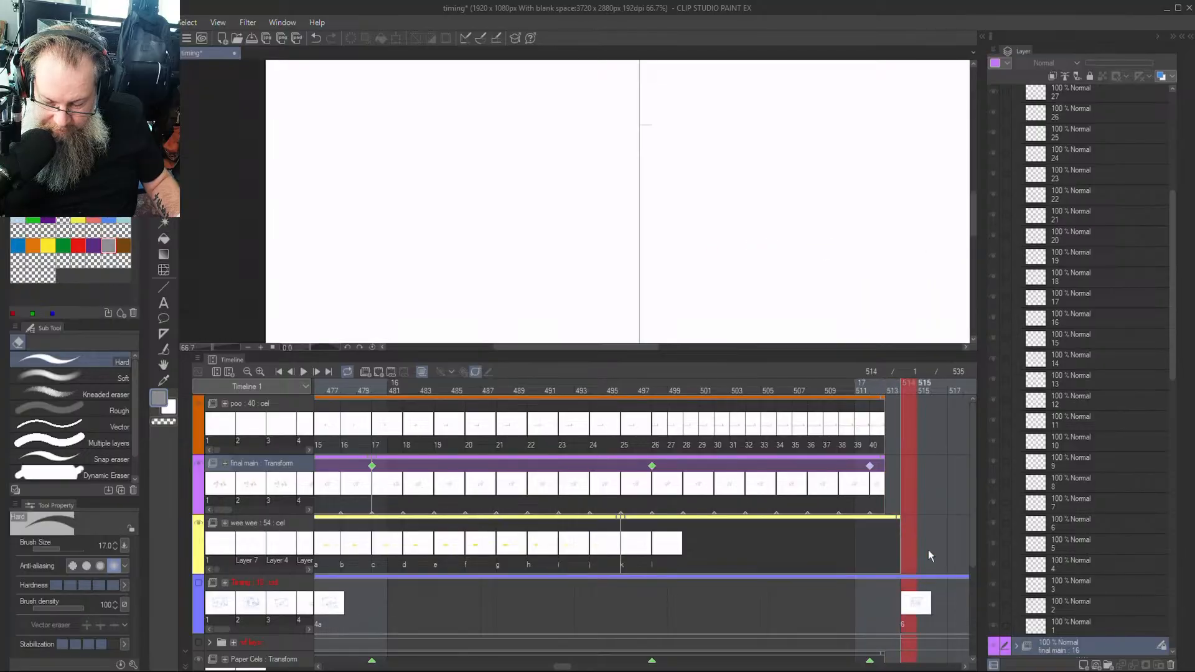
scroll(1059, 286, down, 5)
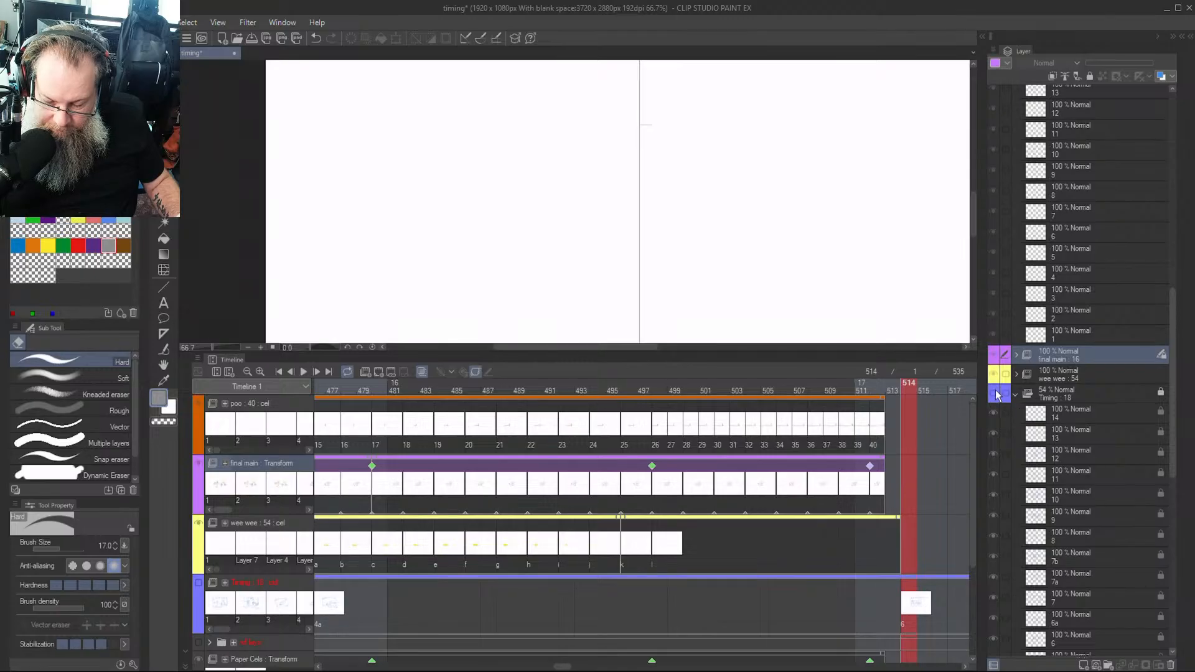
click(1001, 394)
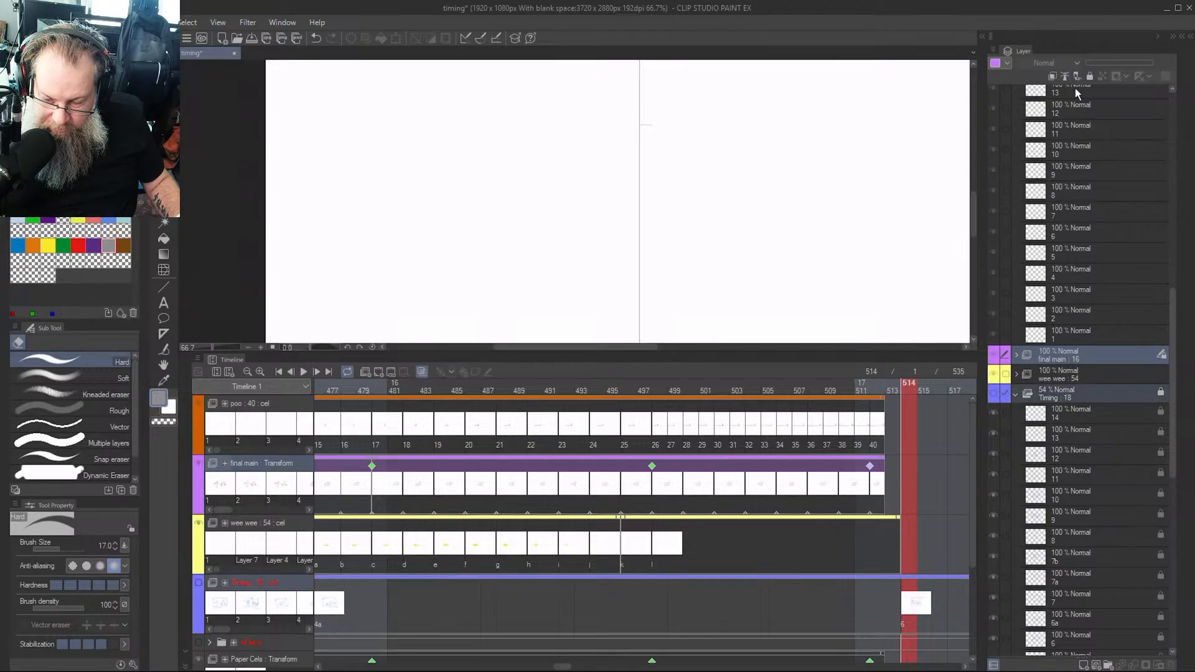
click(1090, 76)
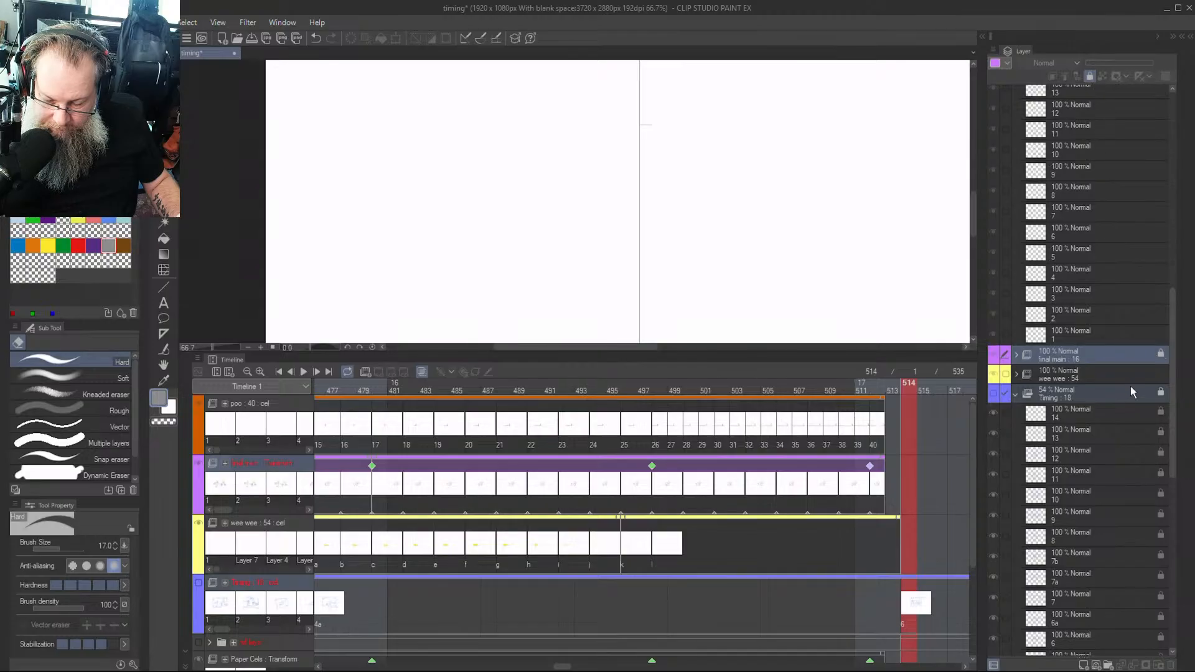
click(1082, 359)
click(1078, 391)
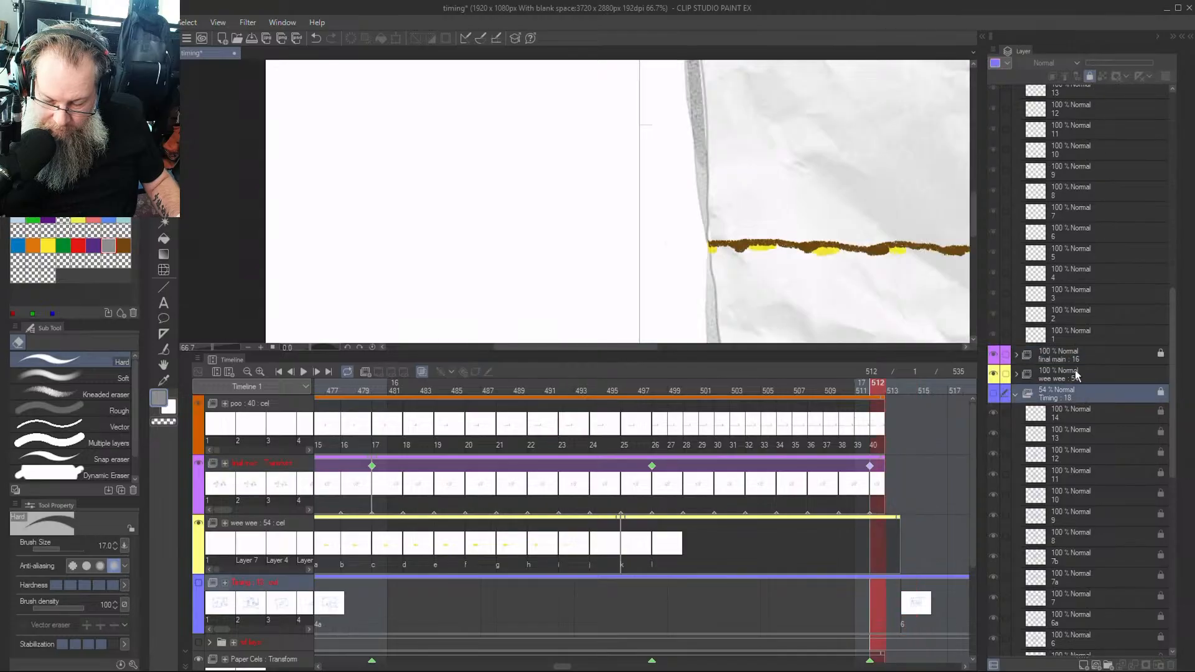
click(1089, 77)
Move Timing cel 6 one frame earlier so it starts at frame 513
click(915, 608)
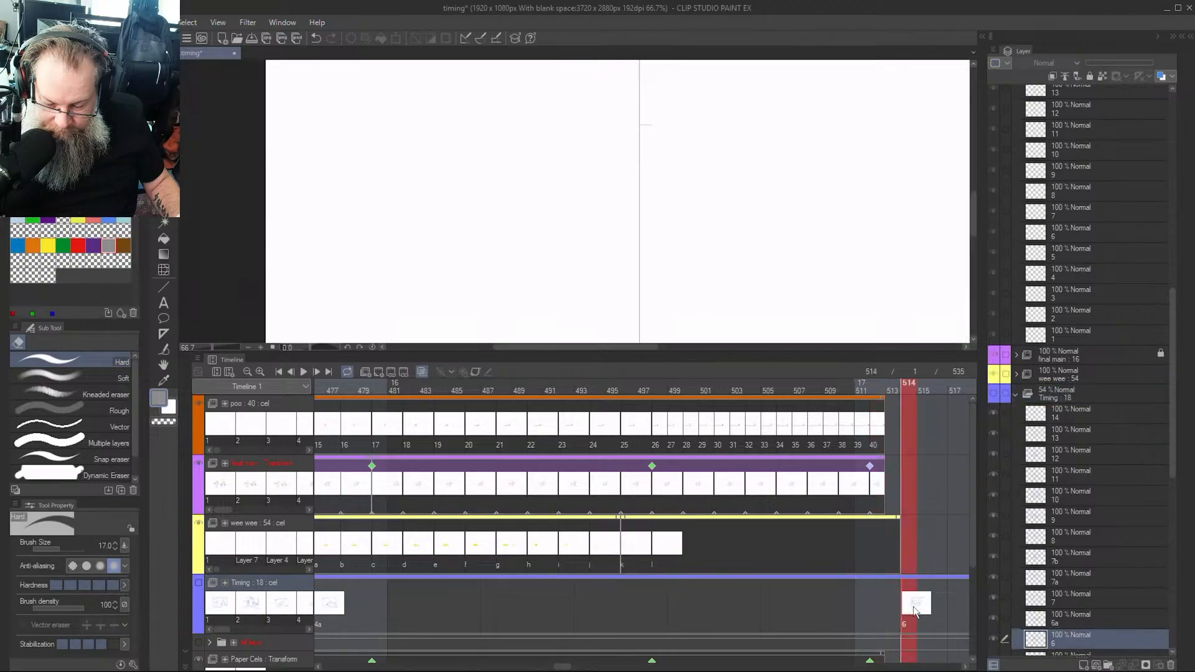
drag(878, 384, 889, 387)
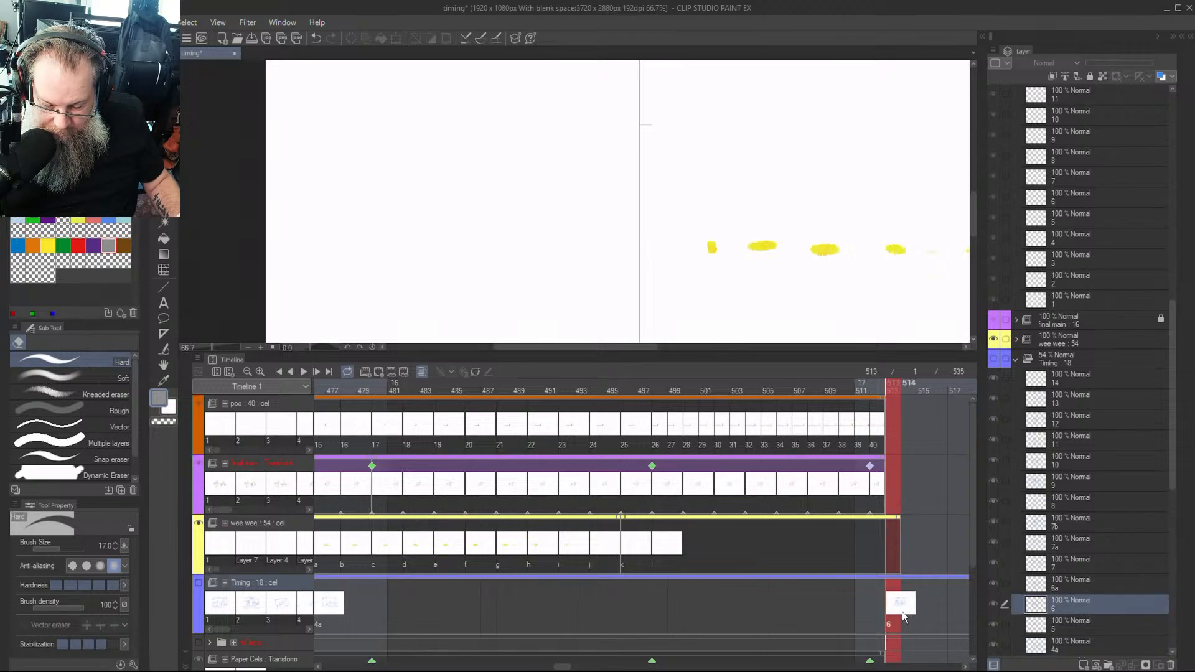
Trim the wee wee clip so frame 512 is the last displayed frame on its track
click(873, 389)
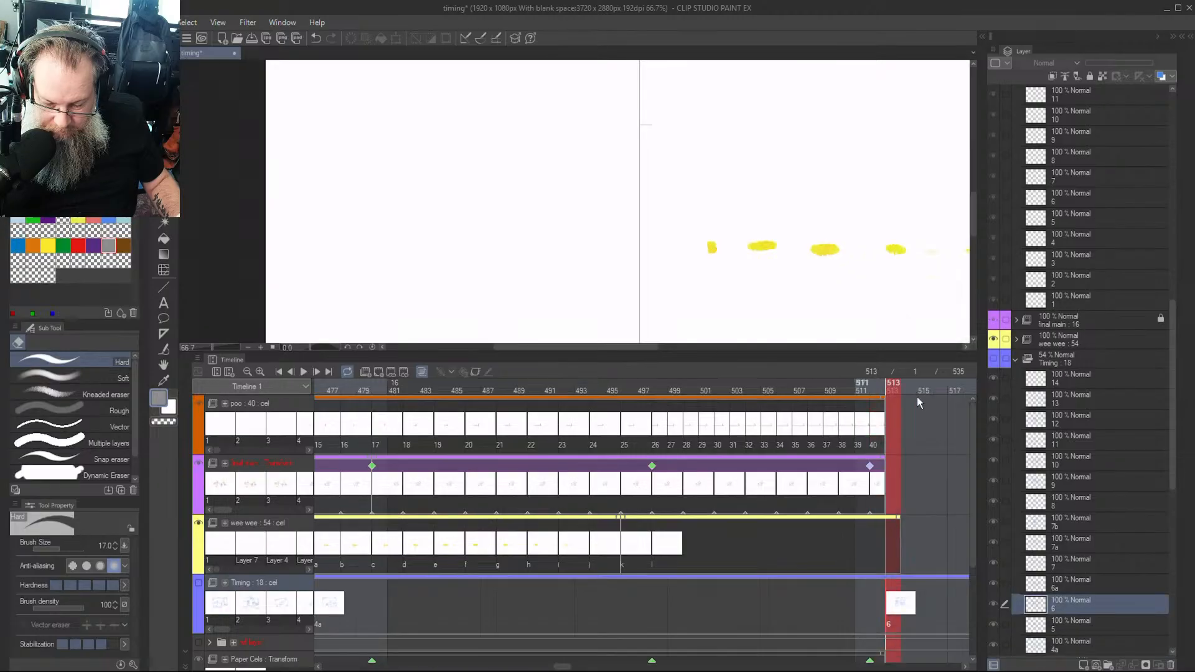
click(893, 390)
scroll(777, 205, down, 3)
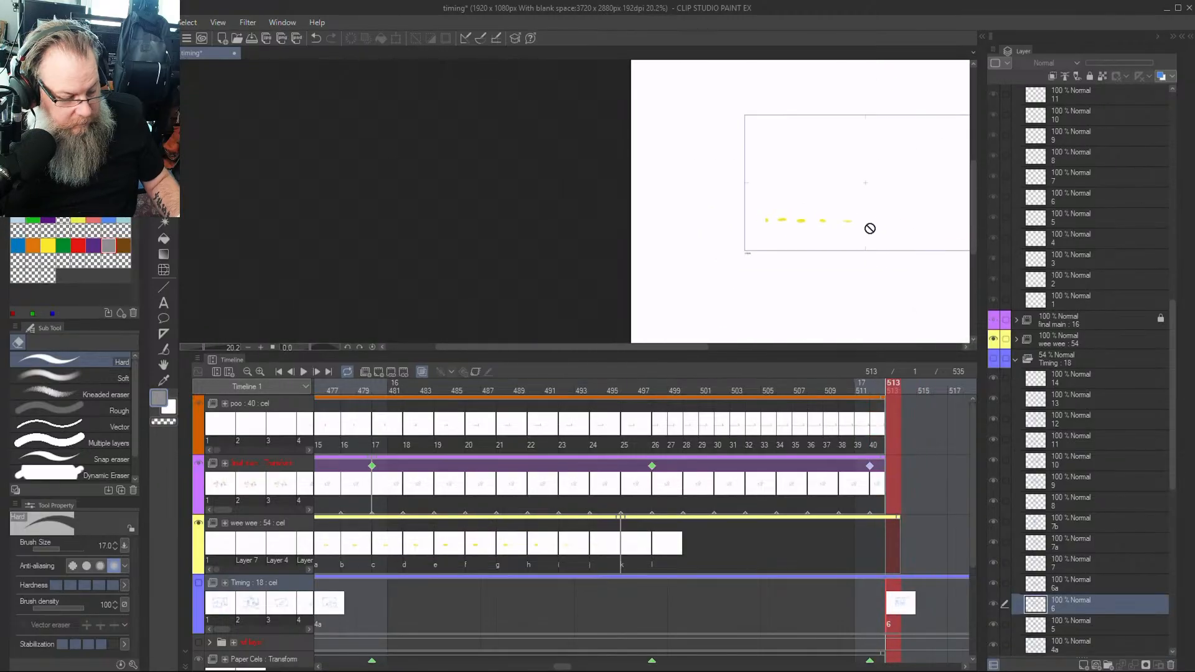
key(h)
mouse_move(885, 271)
mouse_down()
mouse_move(762, 300)
mouse_move(644, 298)
mouse_up()
click(876, 390)
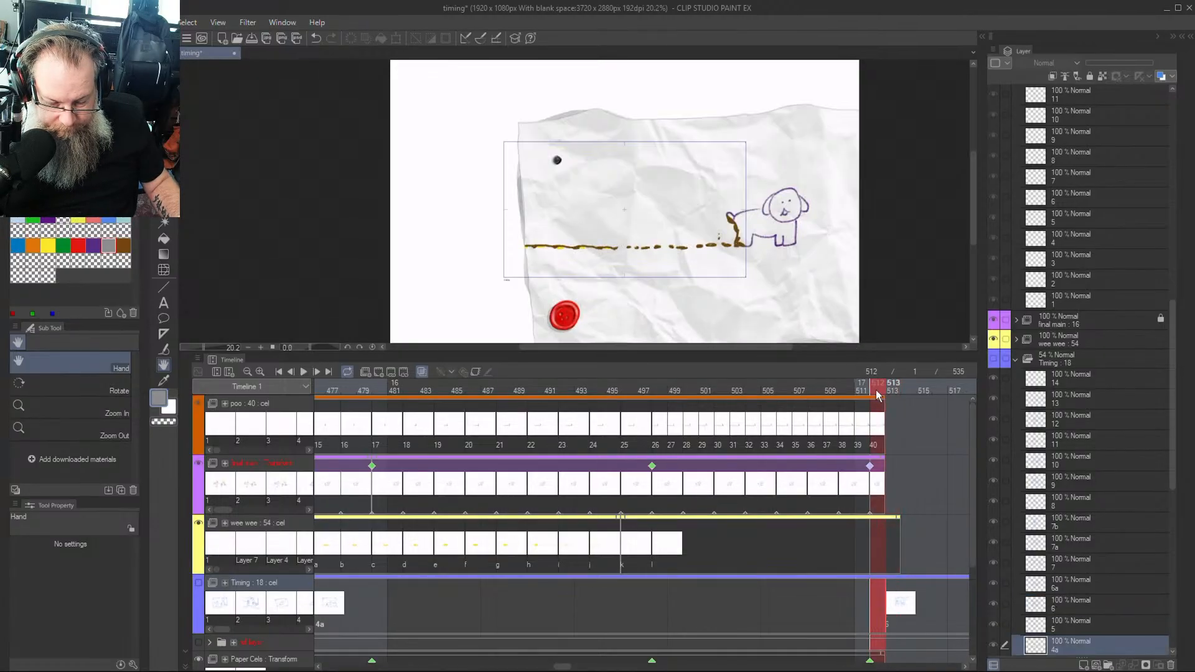
key(Right)
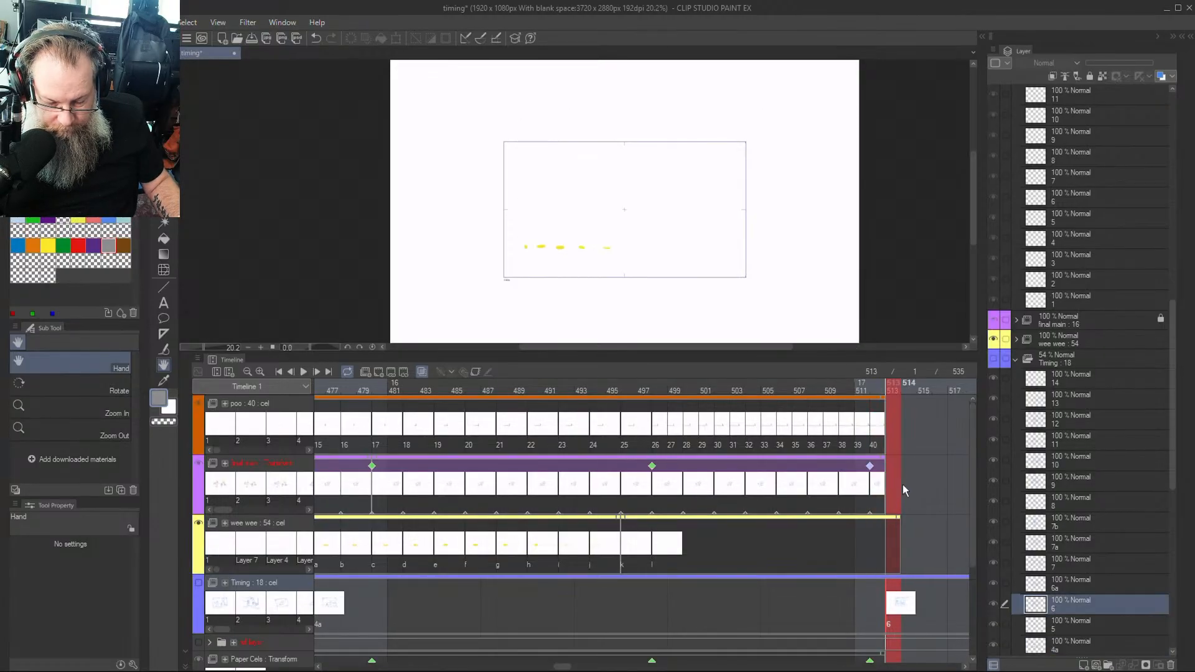
key(Left)
key(Right)
right_click(893, 546)
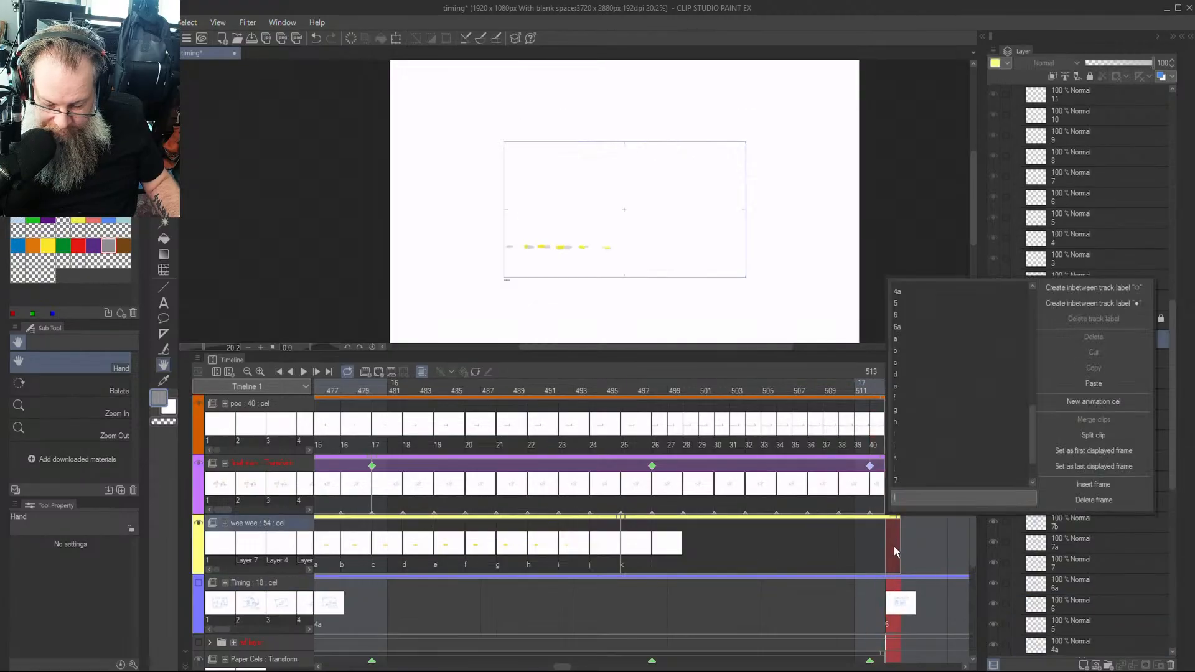
click(1092, 467)
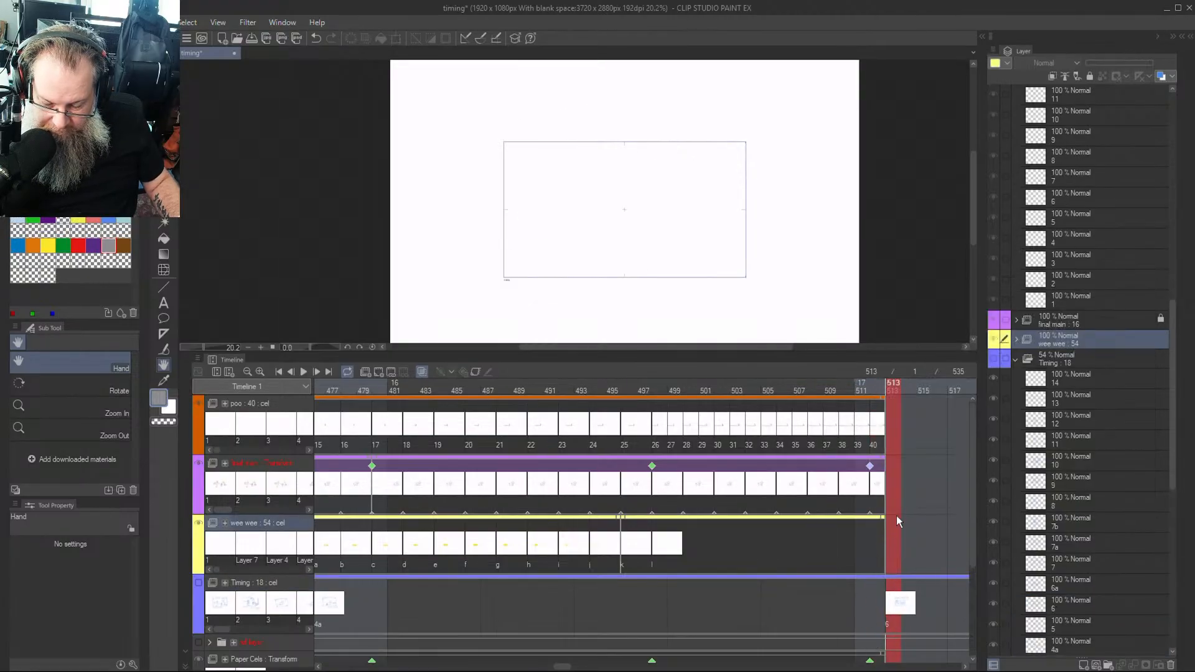
Step between frames 511 and 513 and examine the trail at the paper's torn edge on frame 512
click(877, 390)
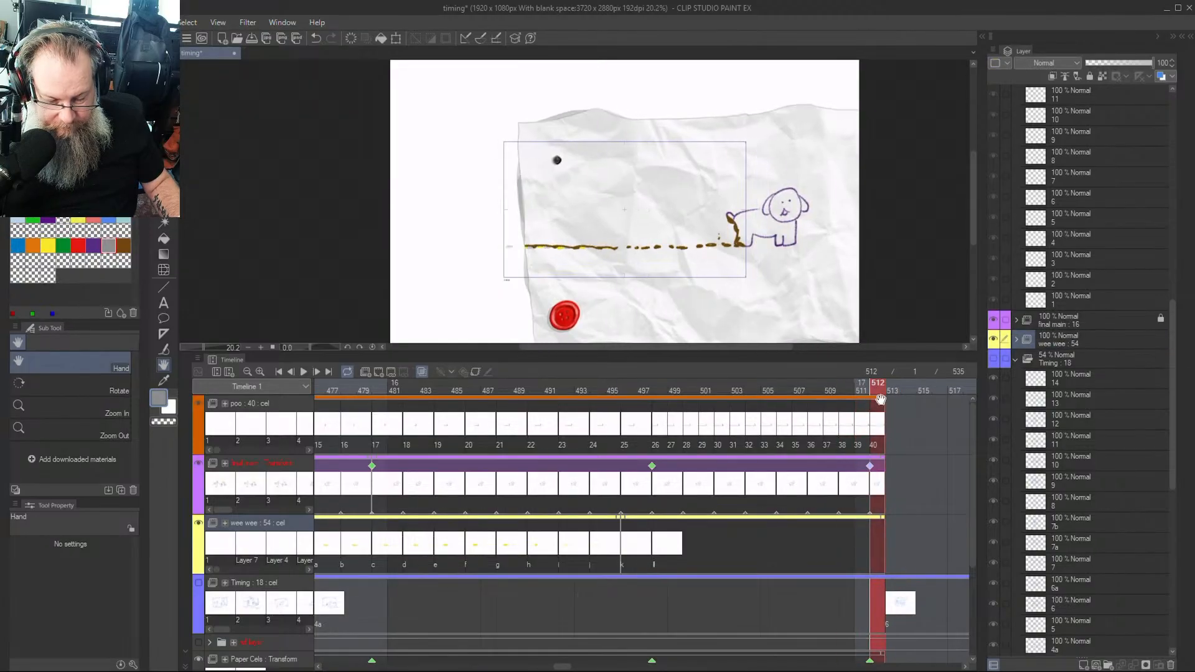
key(Right)
key(Left)
key(Left)
key(Right)
key(Right)
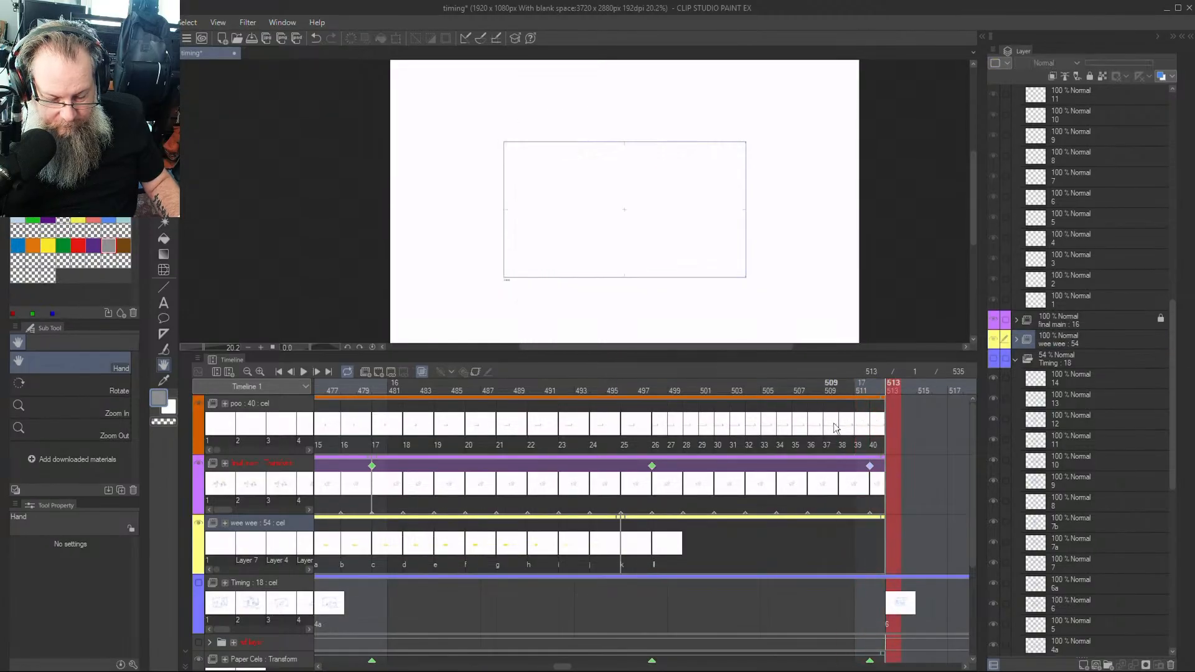
key(Left)
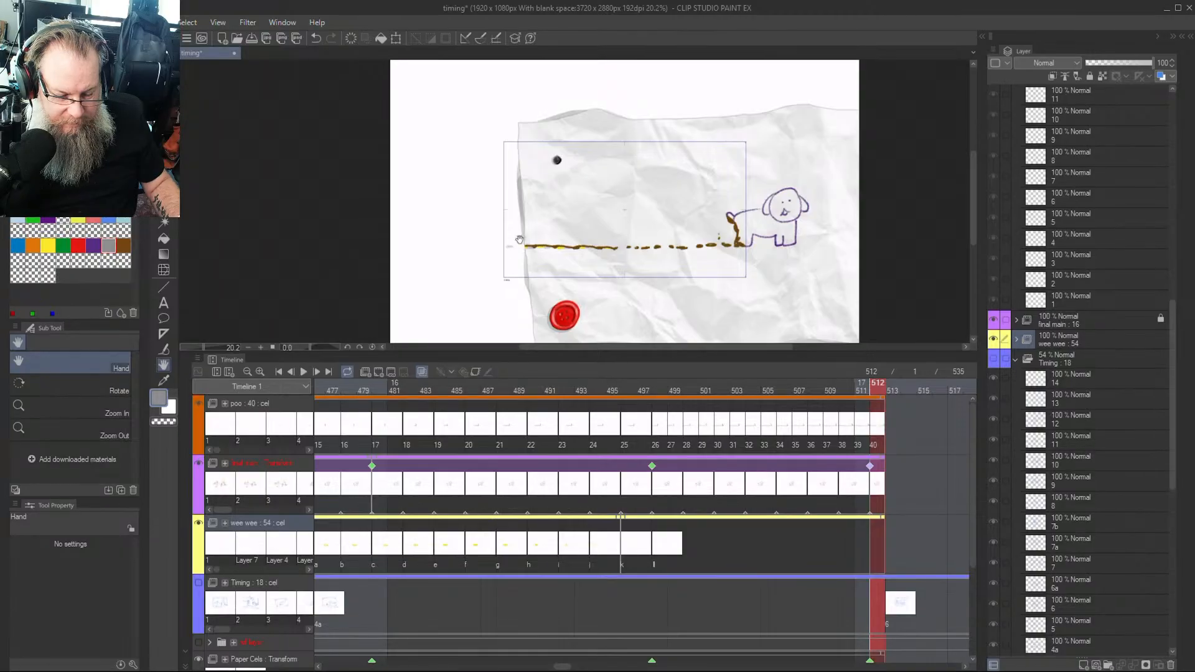
scroll(510, 249, up, 8)
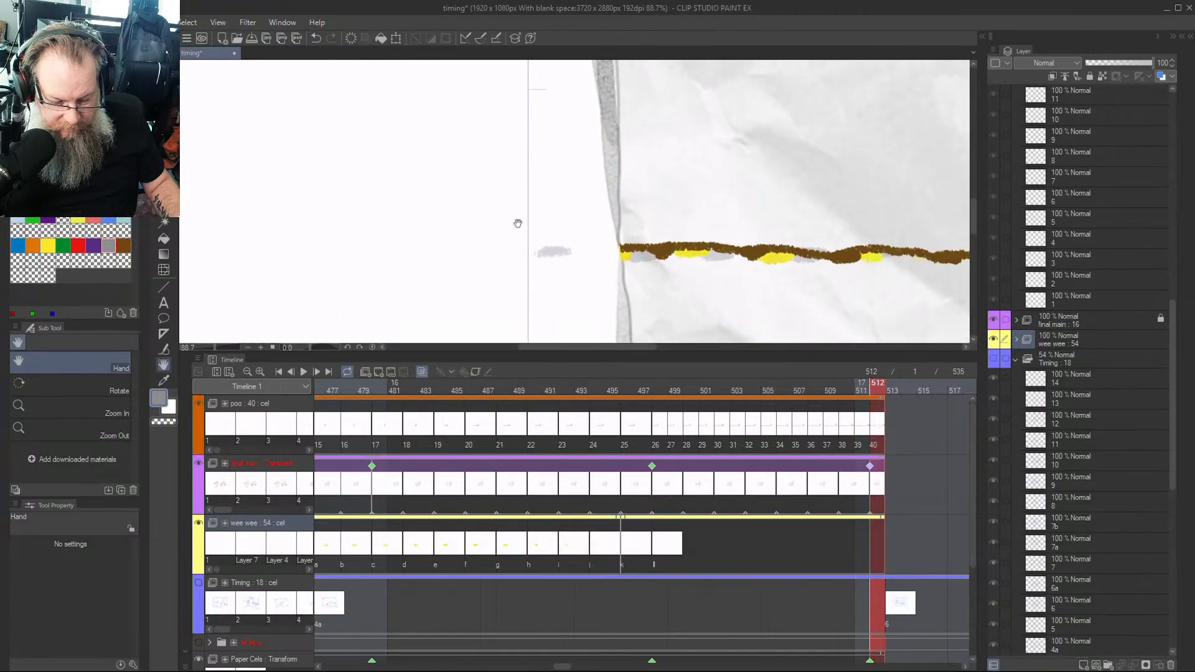
key(Left)
scroll(814, 277, down, 8)
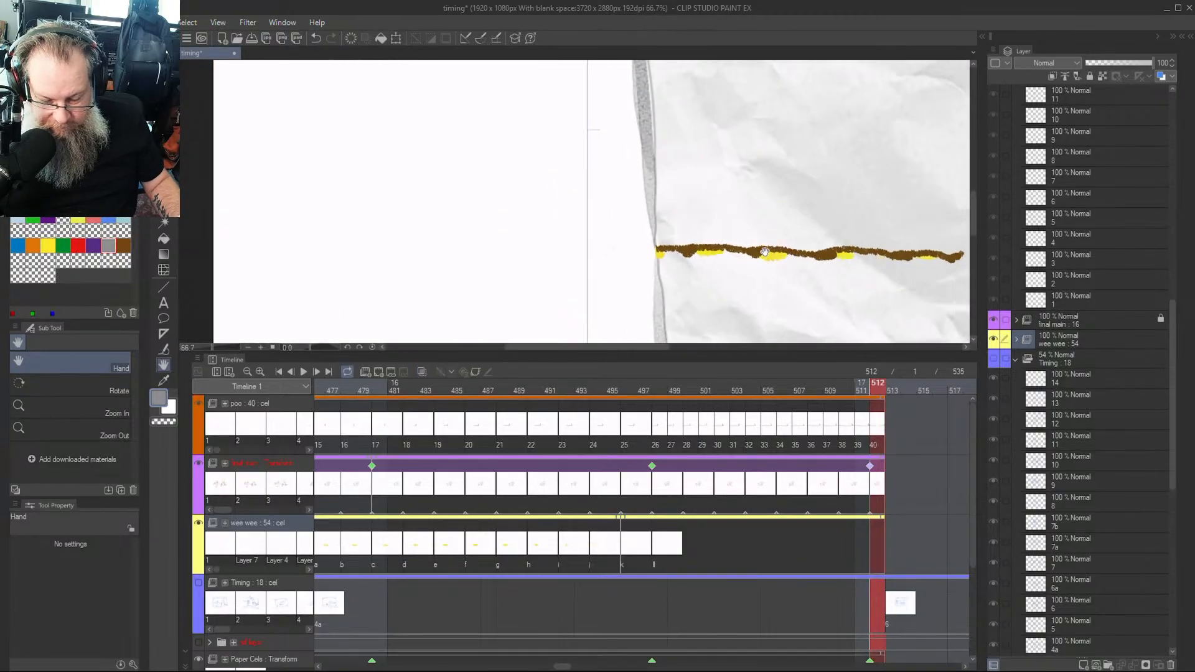
Step back and forth through frames 508 to 512 to compare the trail's movement with the paper's
key(Left)
key(Left)
key(Left)
key(Left)
key(Left)
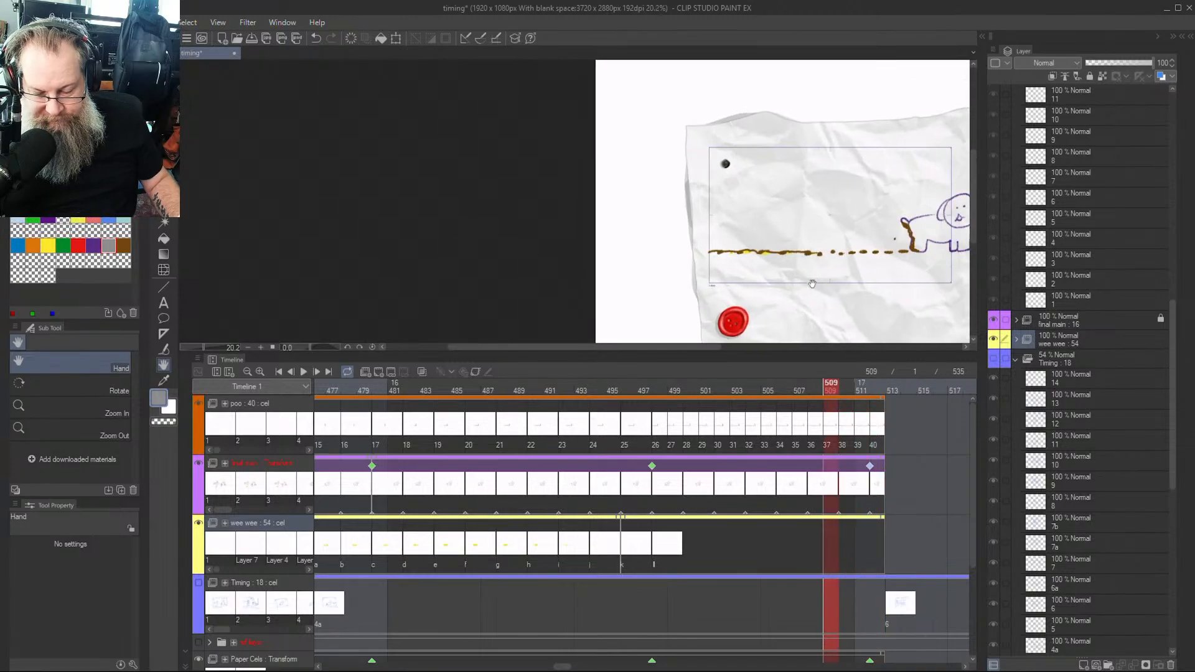
key(Right)
key(Right)
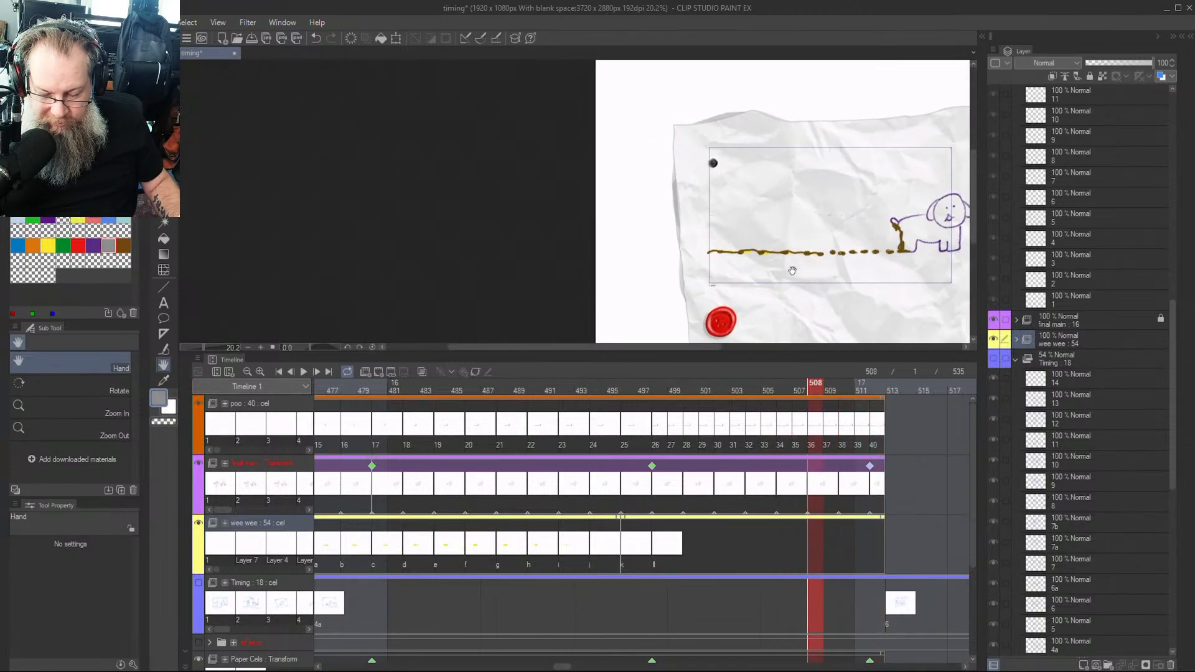
key(Left)
key(Left)
key(Right)
key(Right)
key(Right)
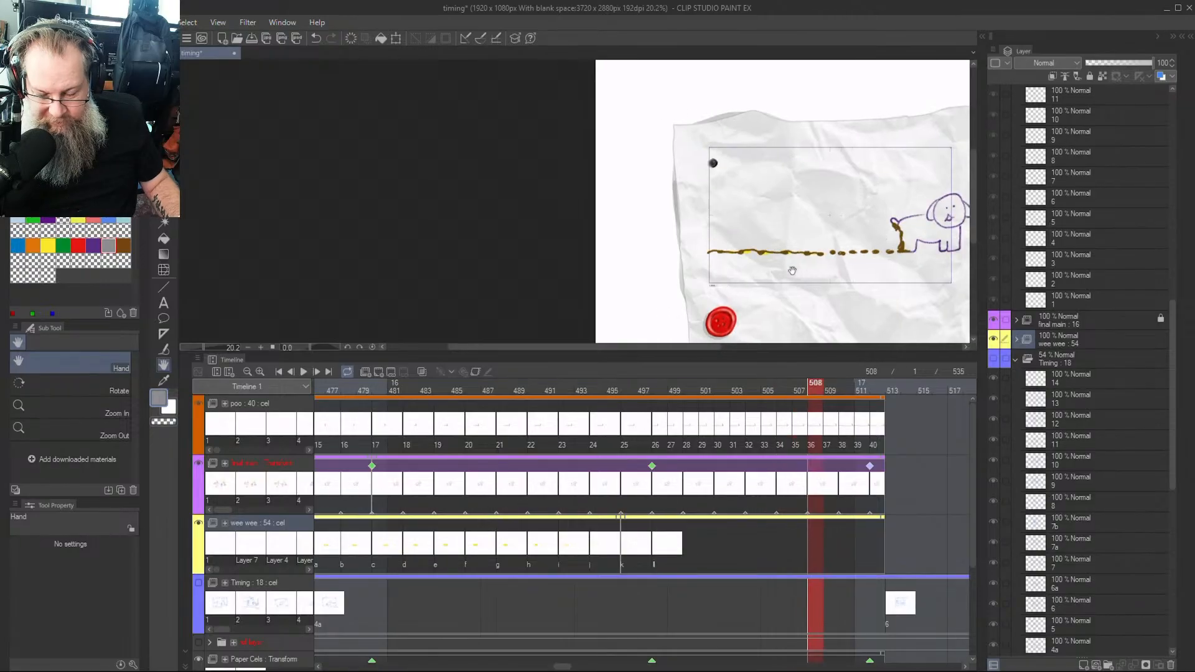
key(Right)
key(Right)
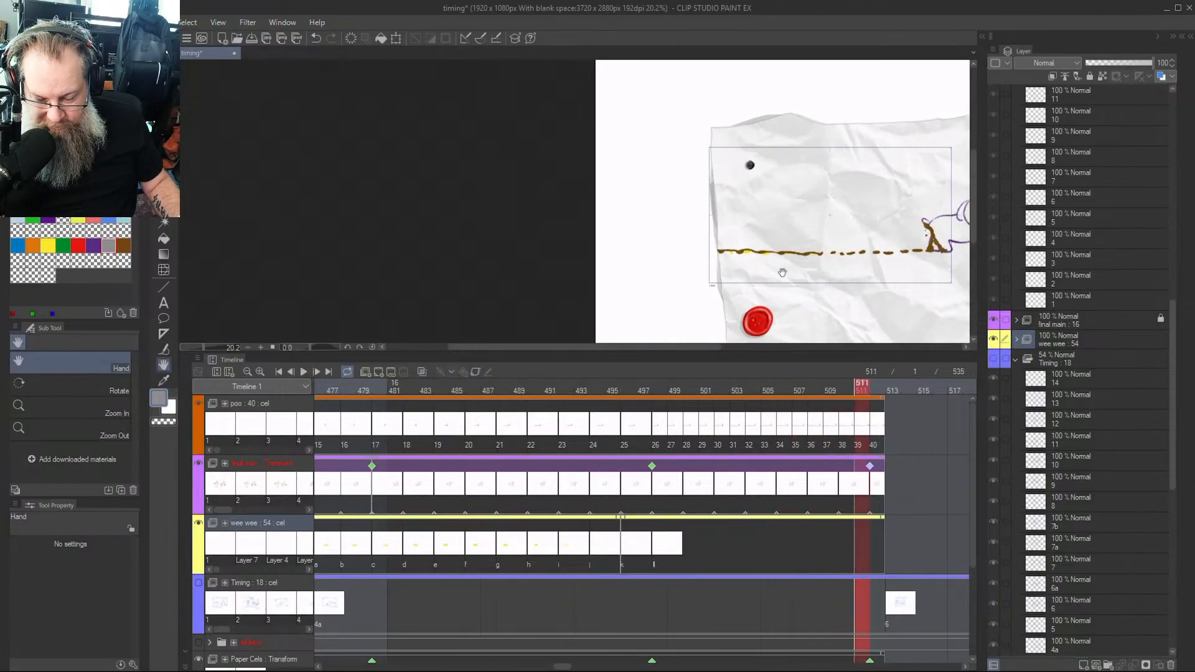
key(Right)
key(Left)
key(Left)
key(Left)
key(Left)
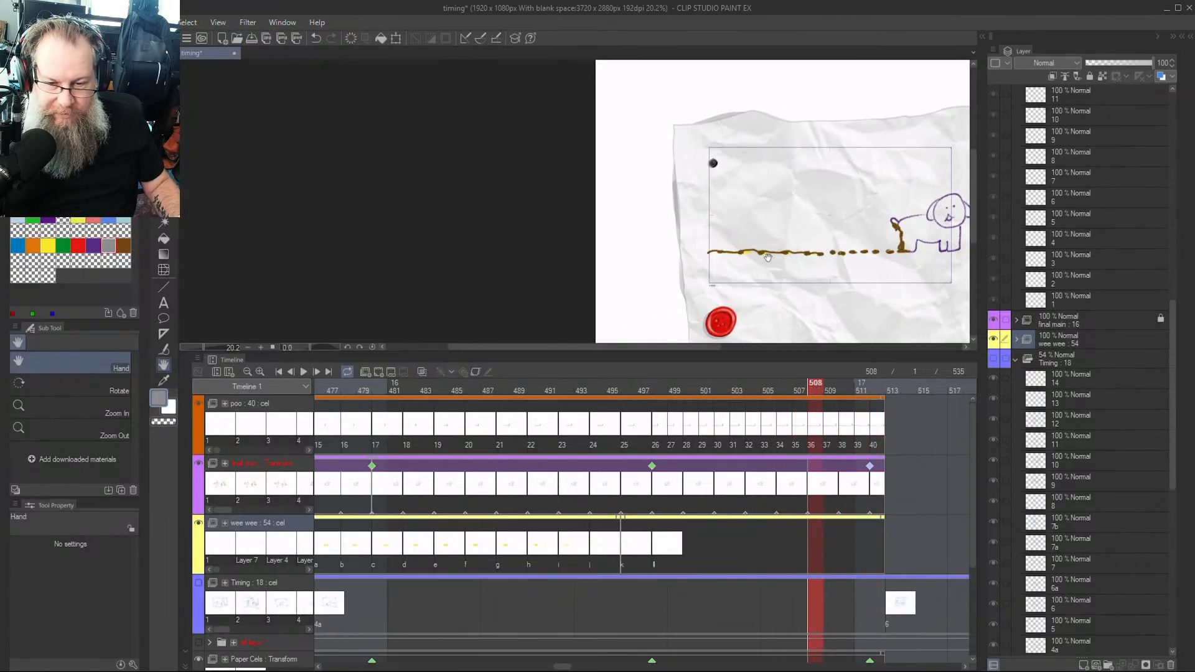
Check the clip ends across frames 512 and 513 and save the timing file
key(Right)
key(Right)
key(Right)
key(Right)
key(Right)
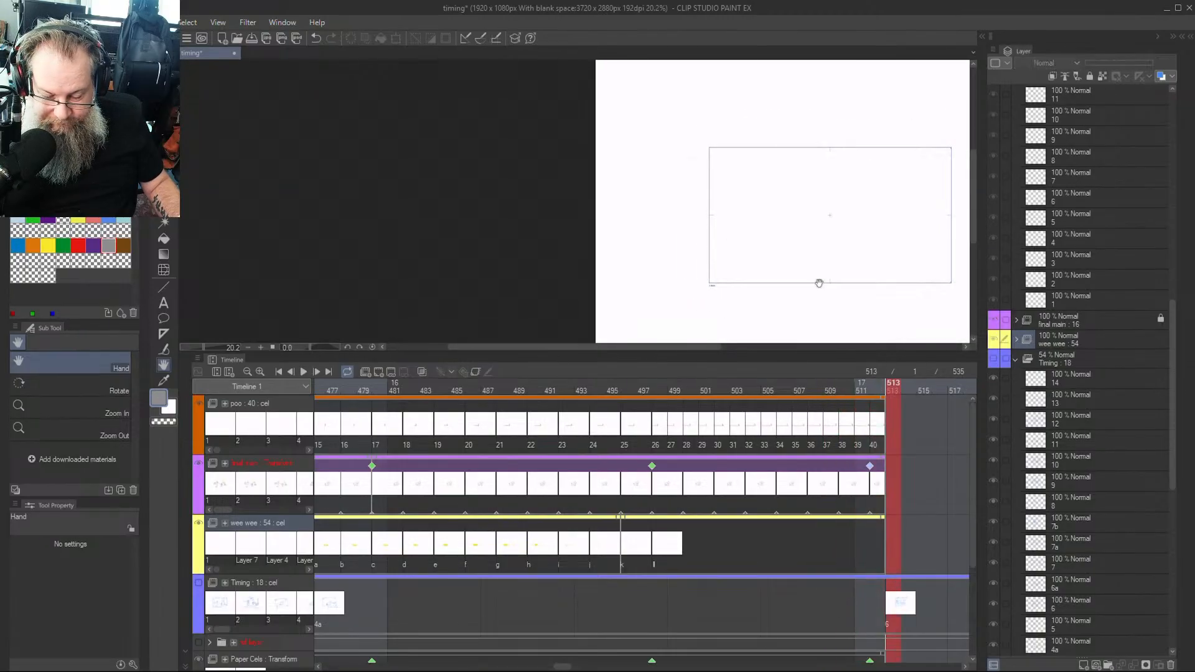
key(Left)
key(Left)
key(Right)
key(Right)
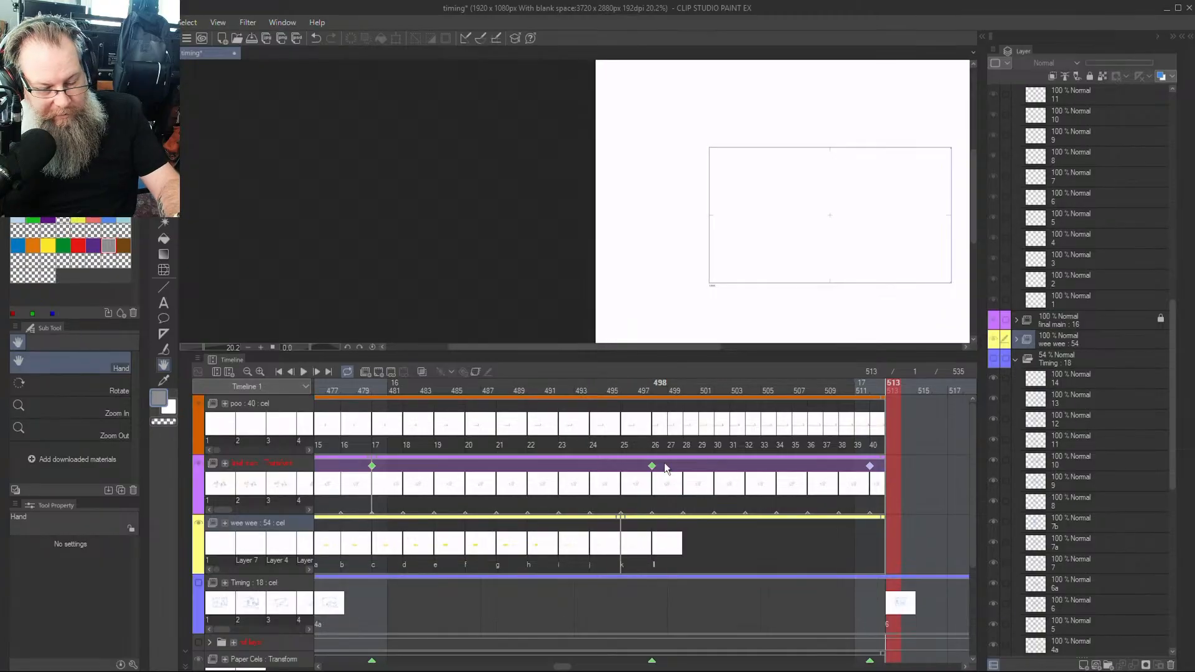
key(ctrl+s)
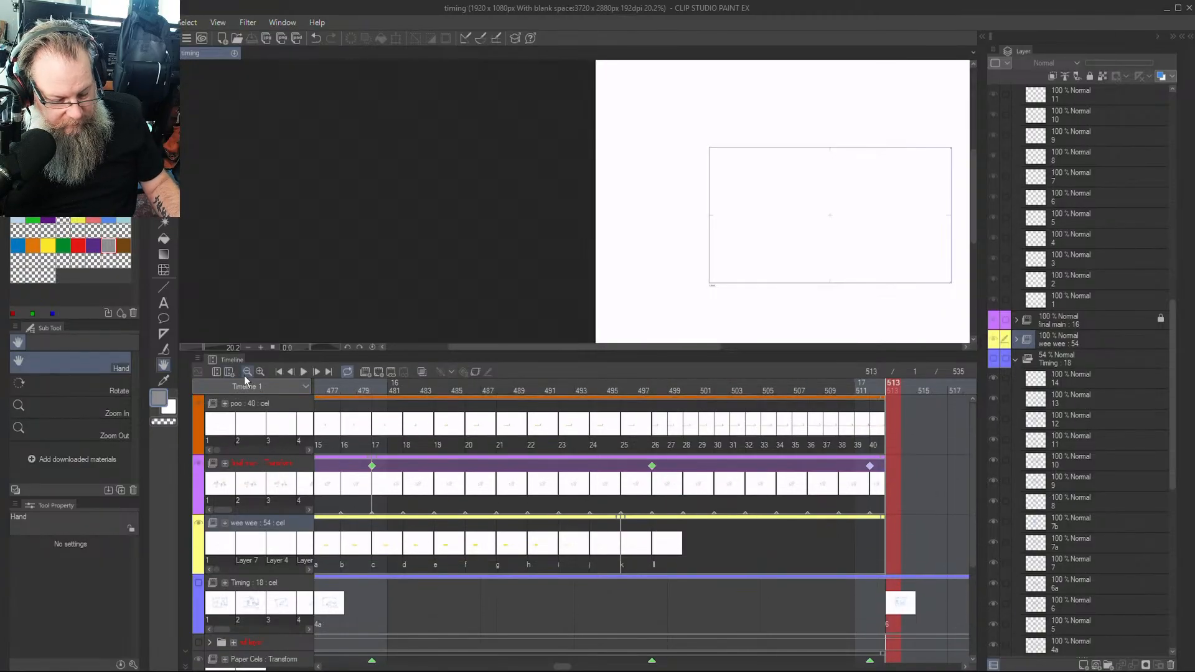
Scrub and step through the poo section up to frame 512, and play the animation from near the section's start
click(247, 372)
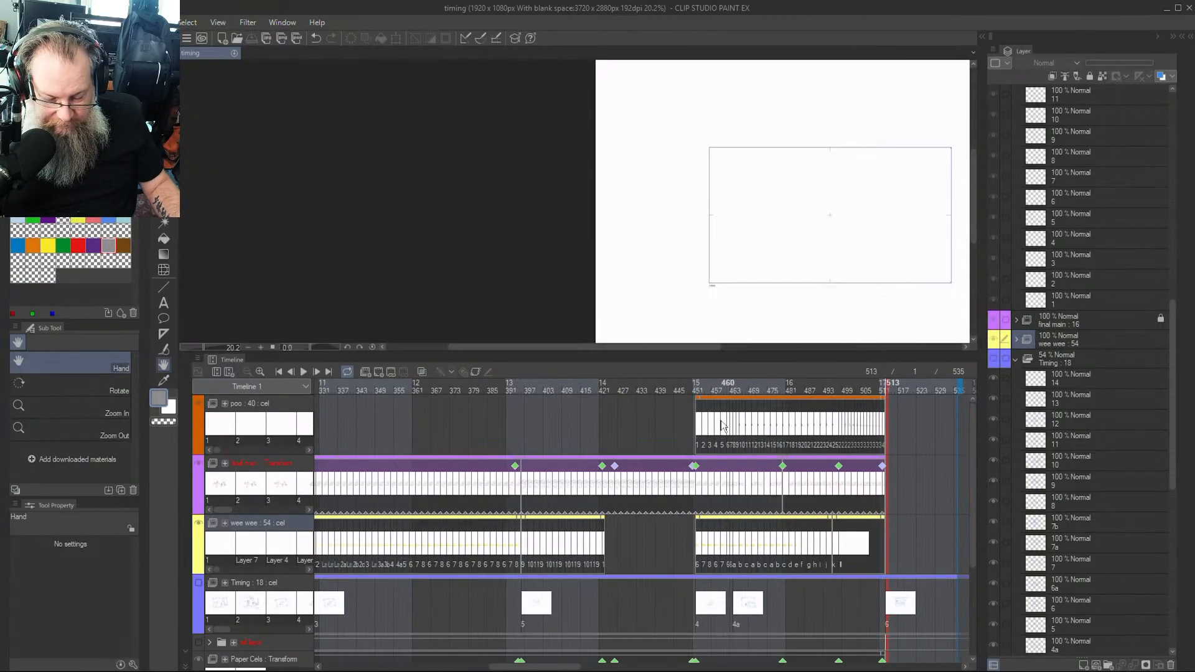
drag(815, 386, 887, 407)
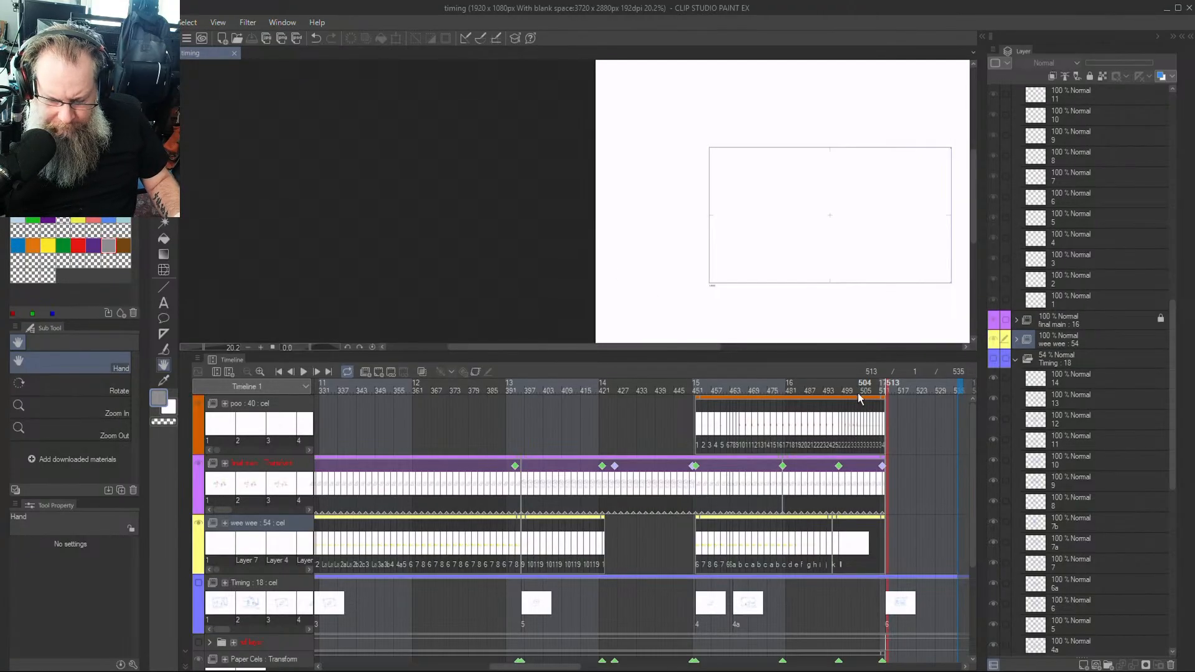
click(837, 399)
drag(832, 396, 855, 410)
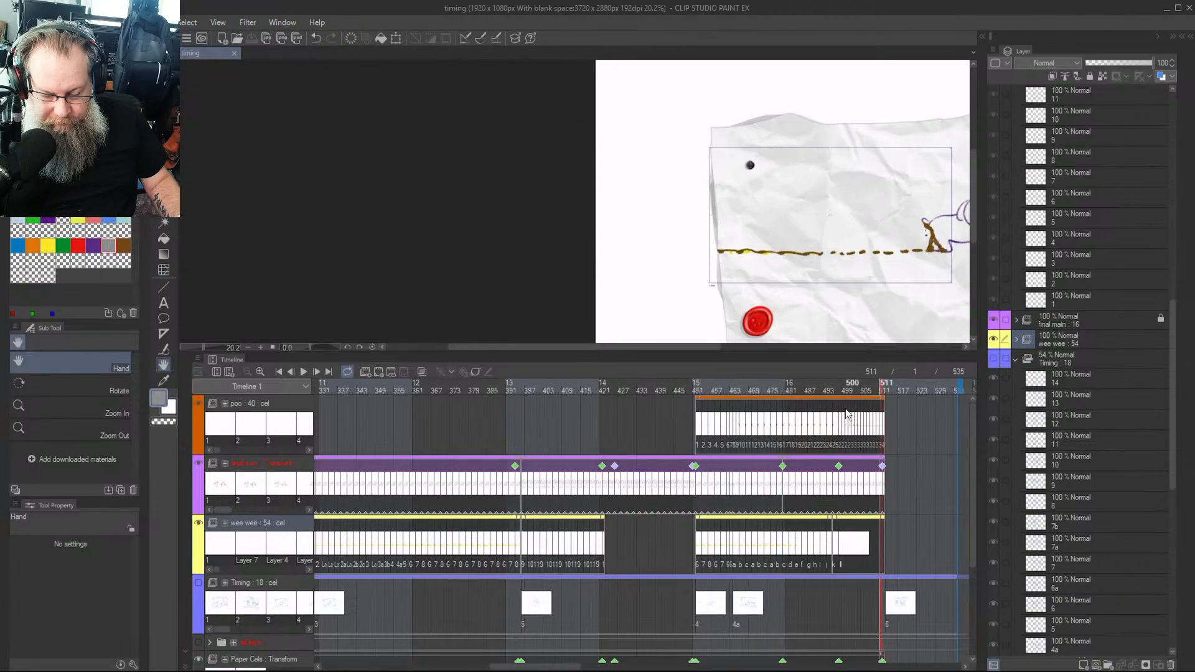
key(Left)
key(Left)
key(Right)
key(Right)
key(Right)
key(Right)
key(Right)
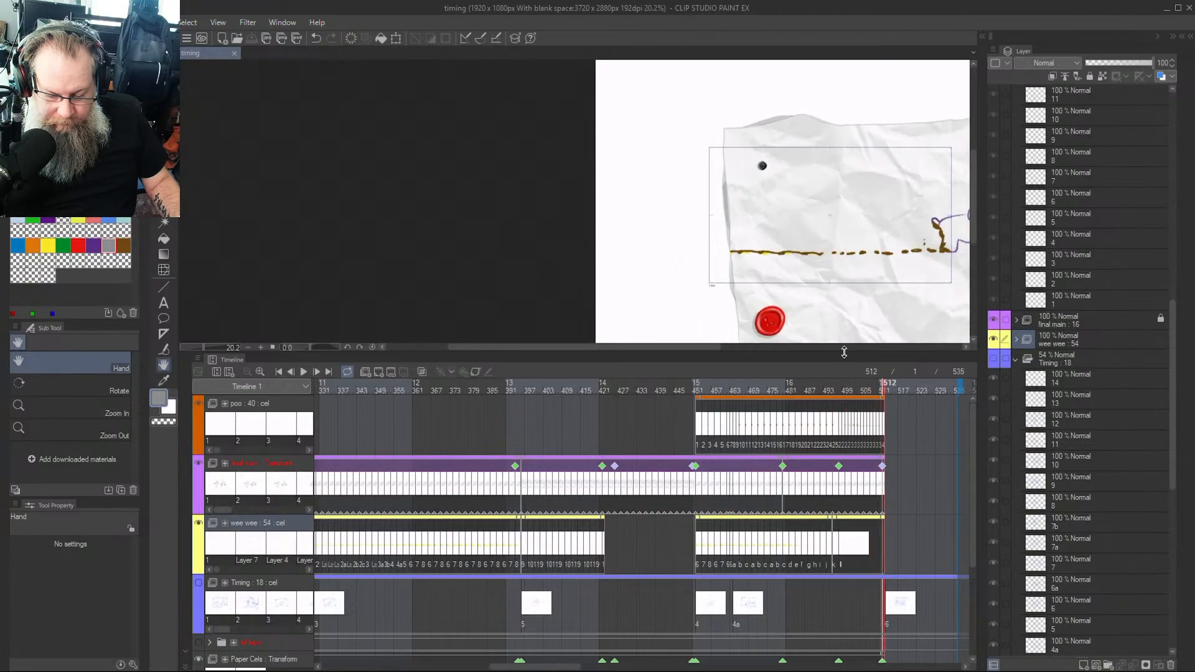
click(696, 390)
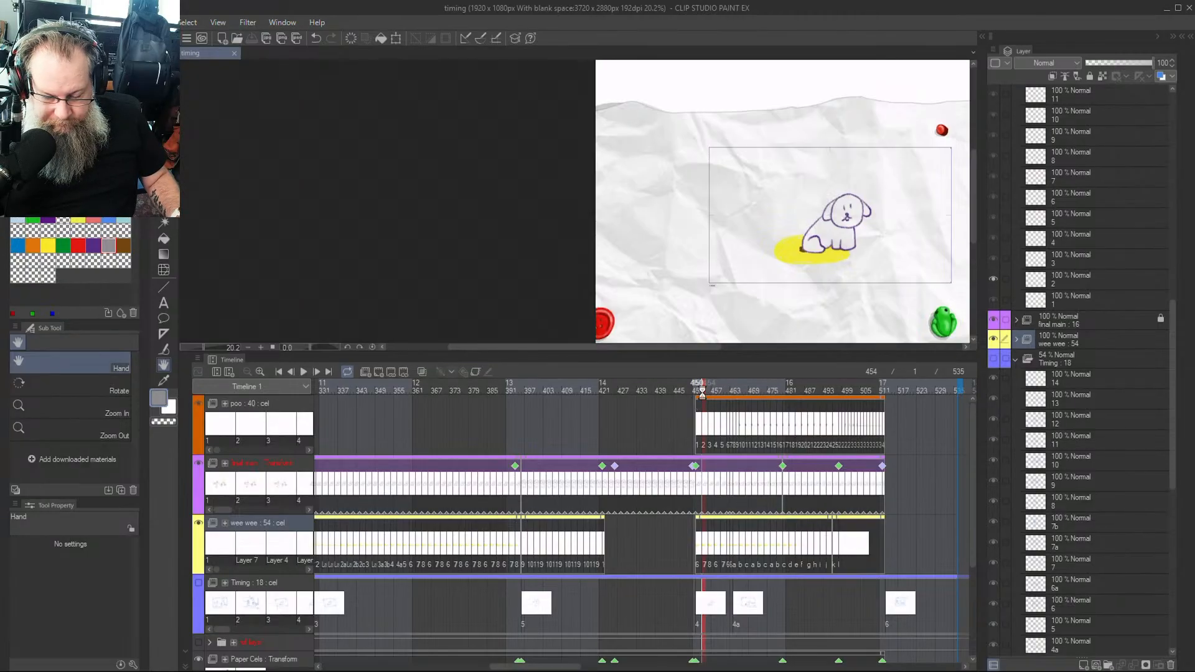
key(Return)
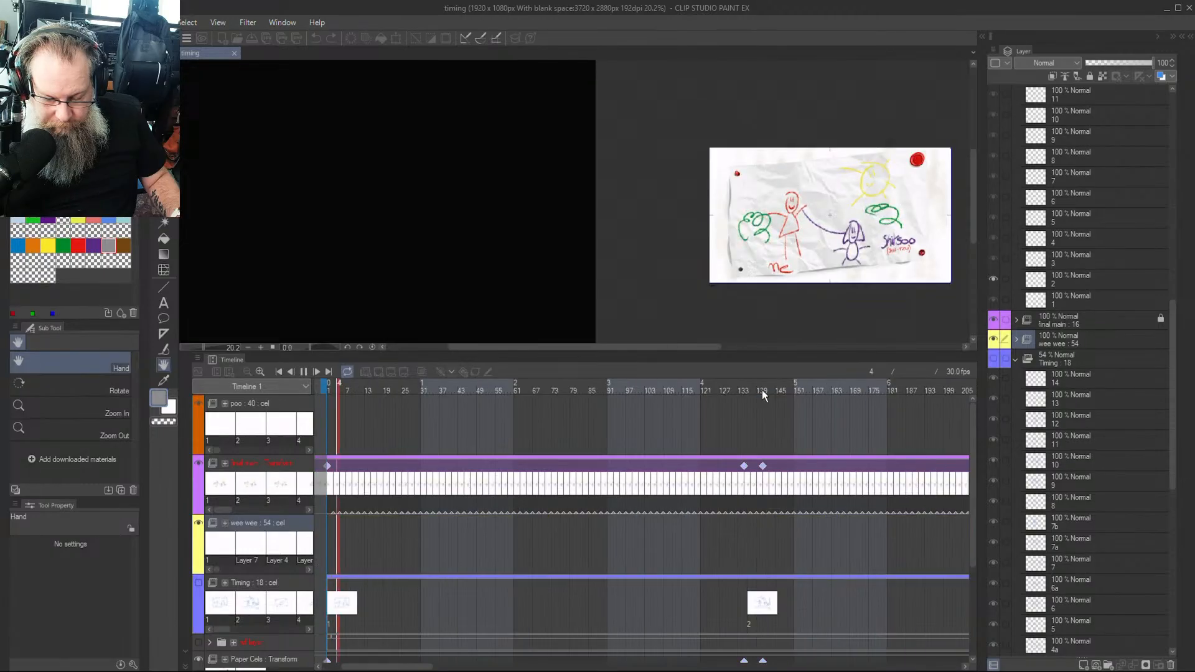
Review the opening drawing around frames 111 to 140 and scrub forward through the dog scenes to frame 474
click(760, 389)
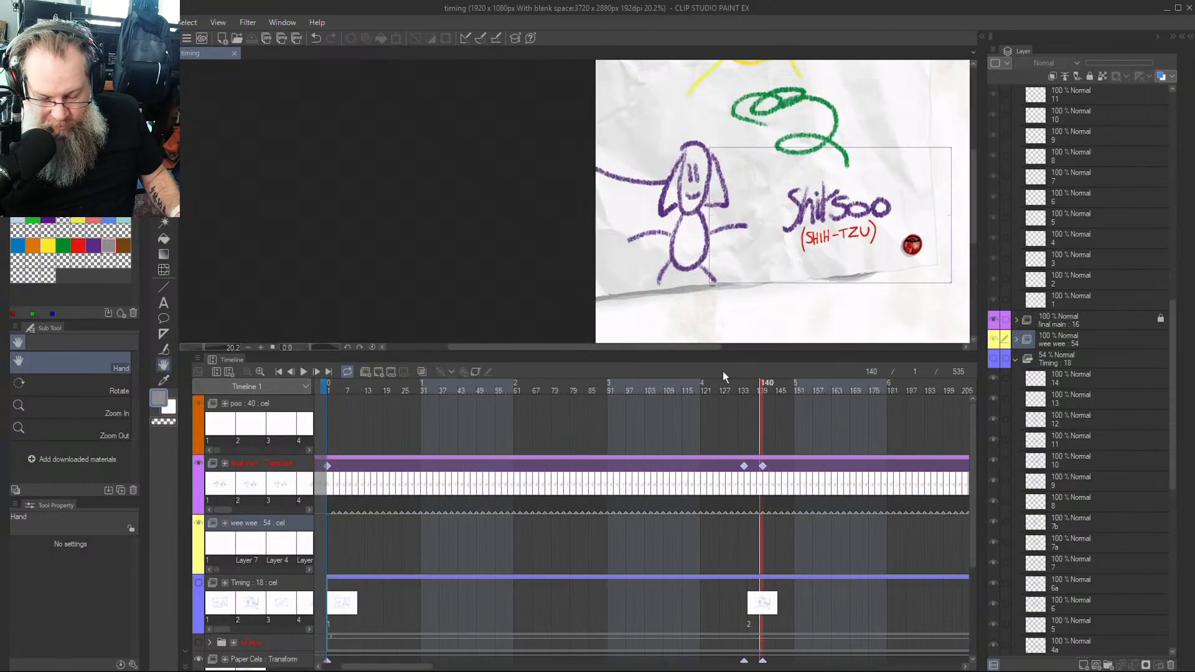
scroll(736, 535, down, 2)
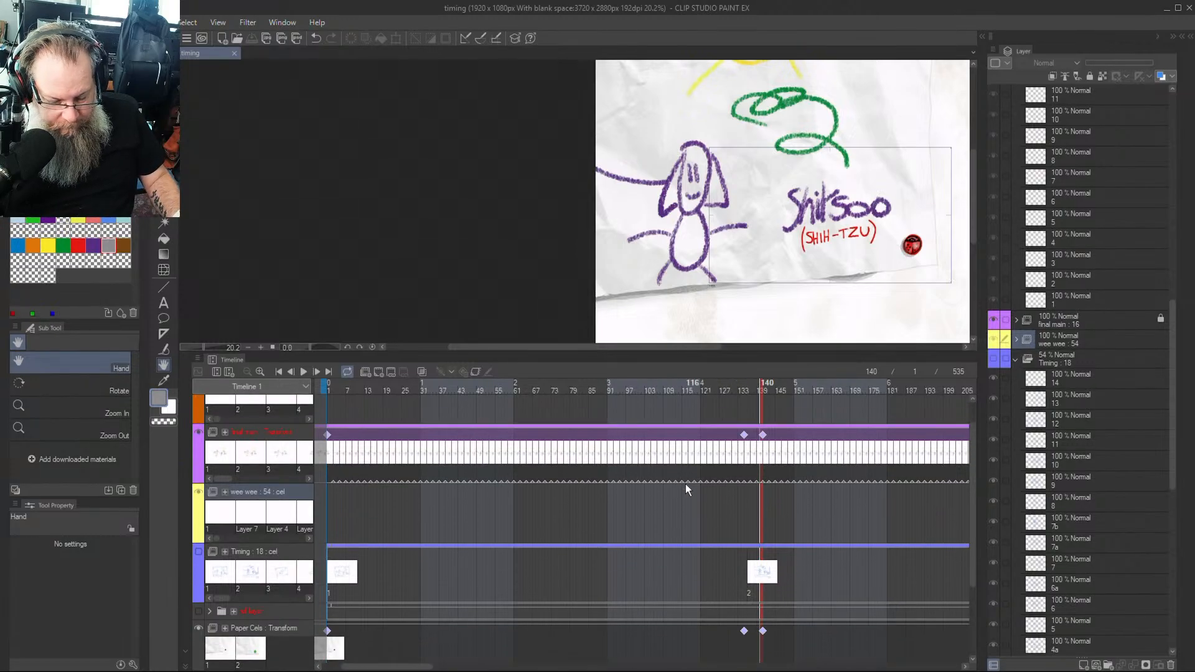
click(670, 391)
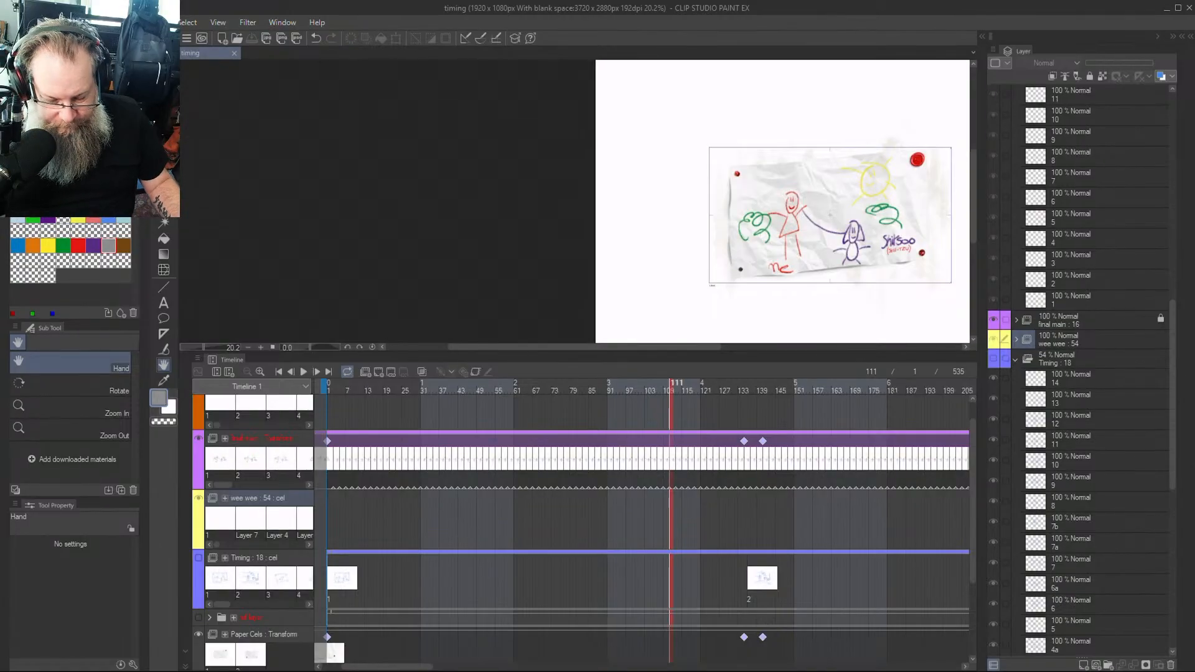
mouse_move(704, 381)
mouse_down()
mouse_move(818, 397)
mouse_move(1155, 404)
mouse_move(793, 428)
mouse_move(1012, 423)
mouse_up()
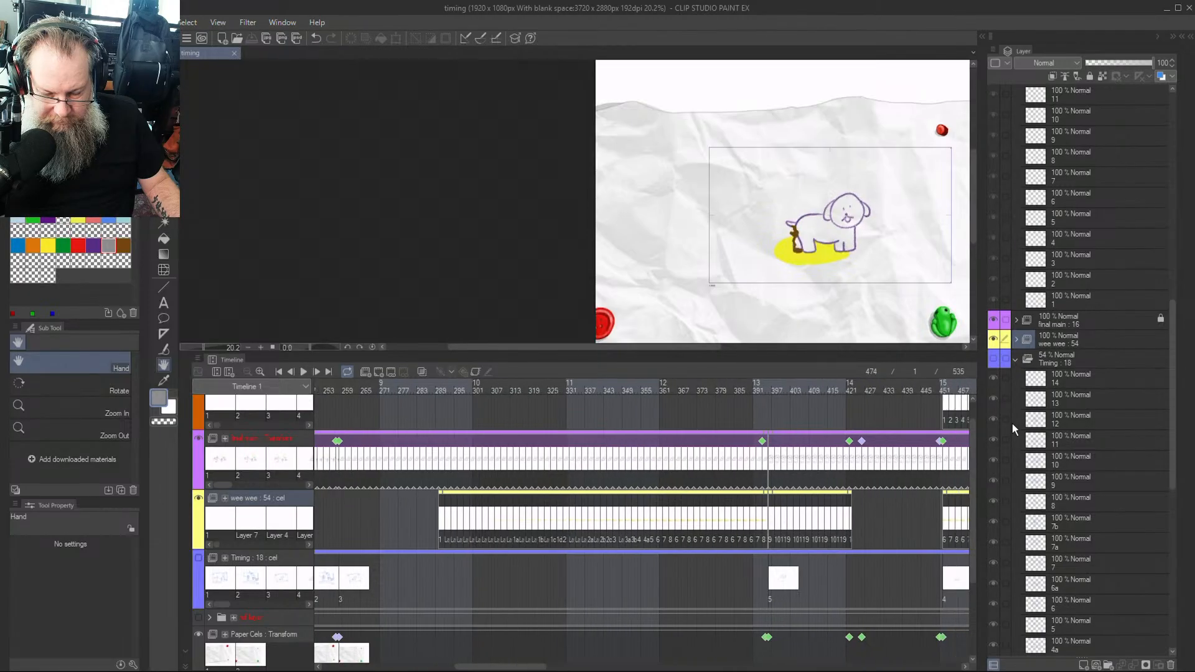
drag(648, 429, 382, 428)
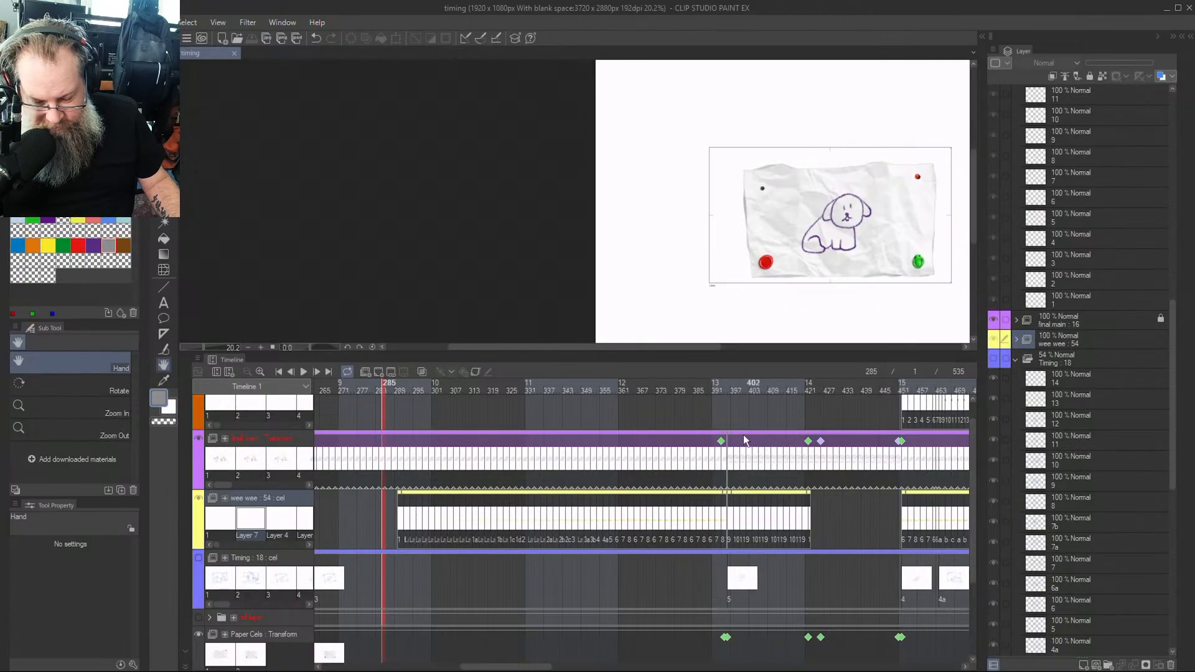
Scrub through the wee wee section from frame 285 and play the animation through the end of the poo section
drag(729, 401, 435, 366)
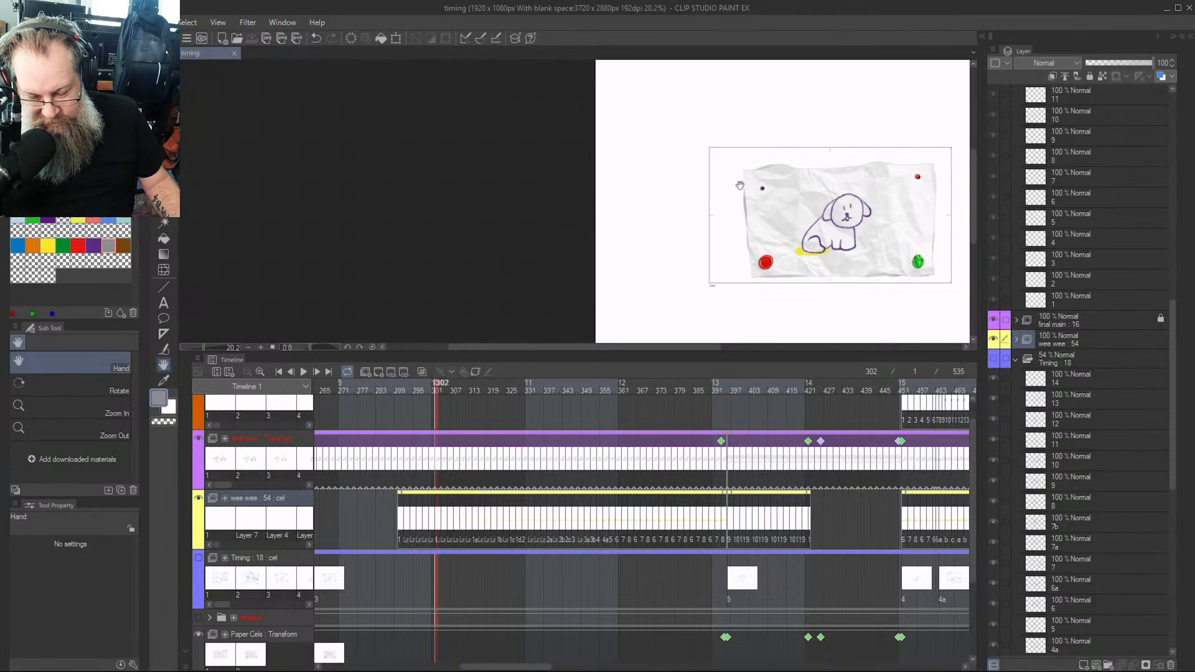
click(700, 383)
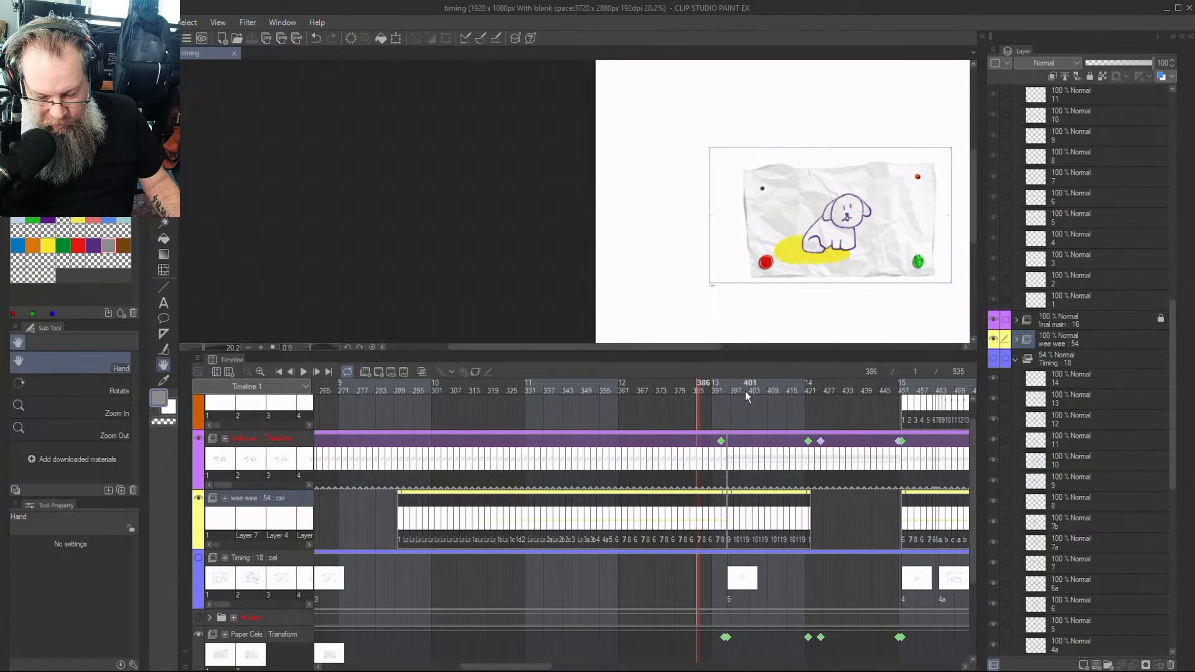
drag(797, 384, 404, 417)
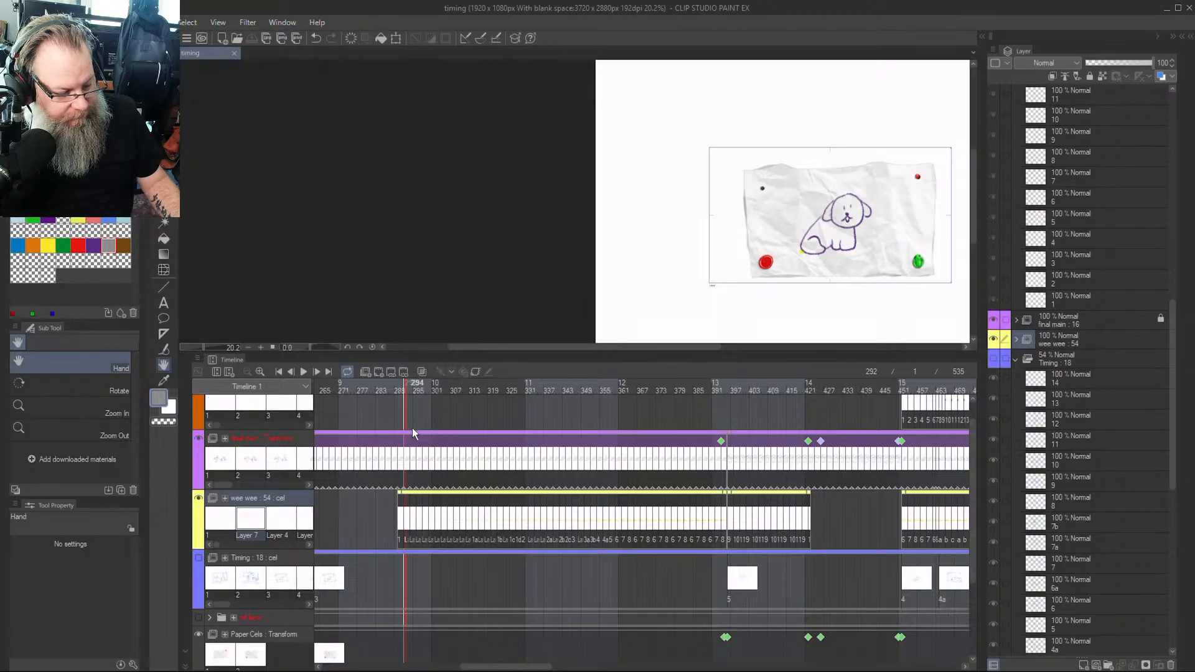
key(space)
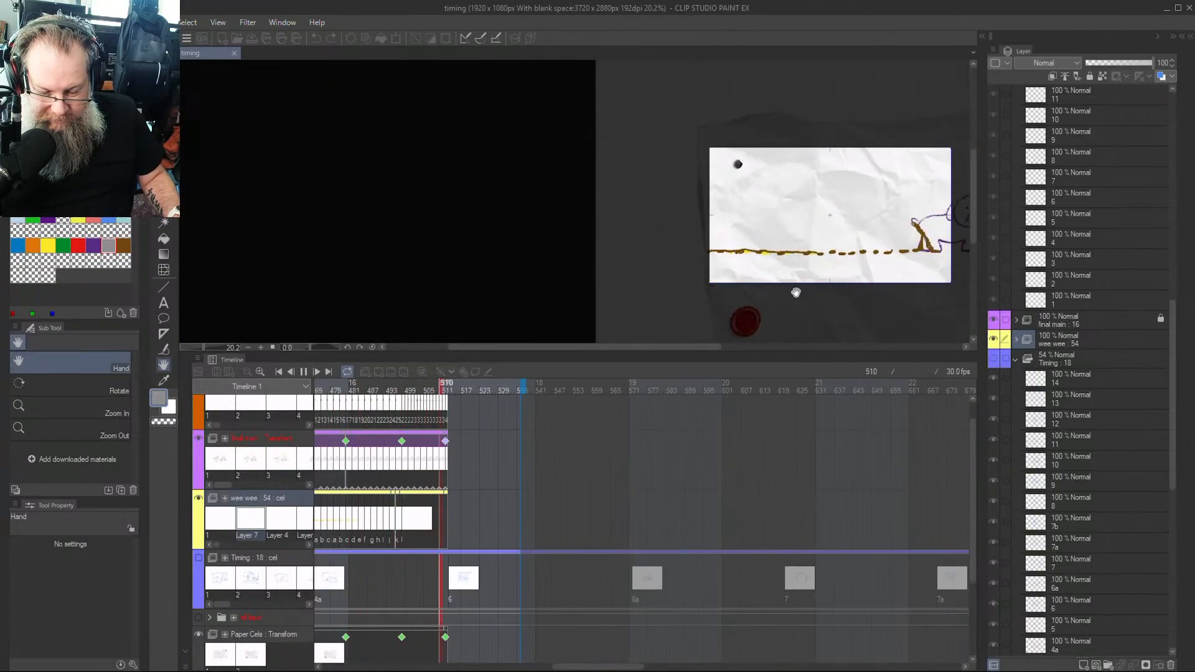
drag(494, 384, 375, 377)
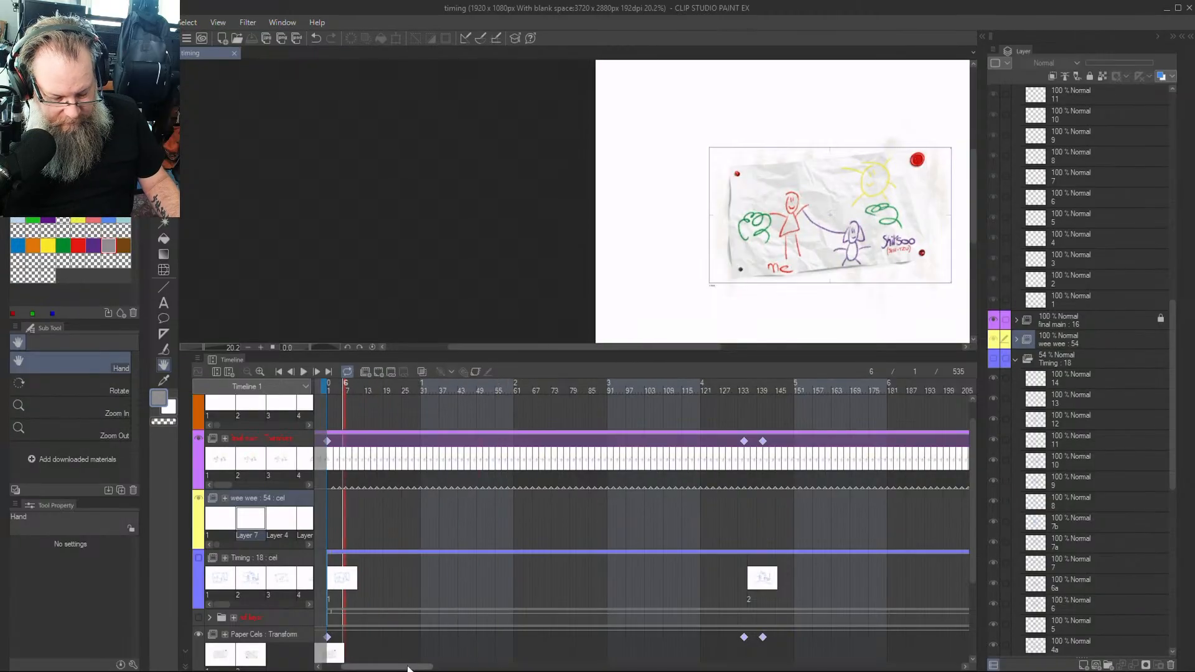
Move the start of the playback range forward to frame 443, just before the poo section
drag(412, 666, 347, 667)
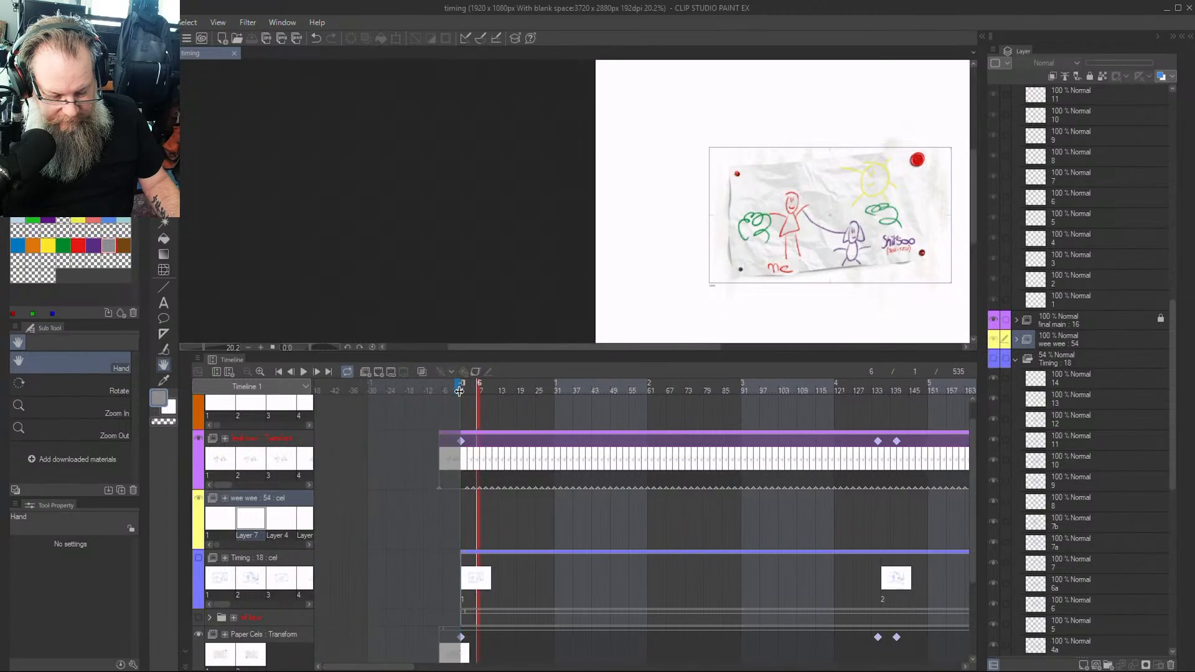
click(913, 399)
drag(405, 665, 478, 667)
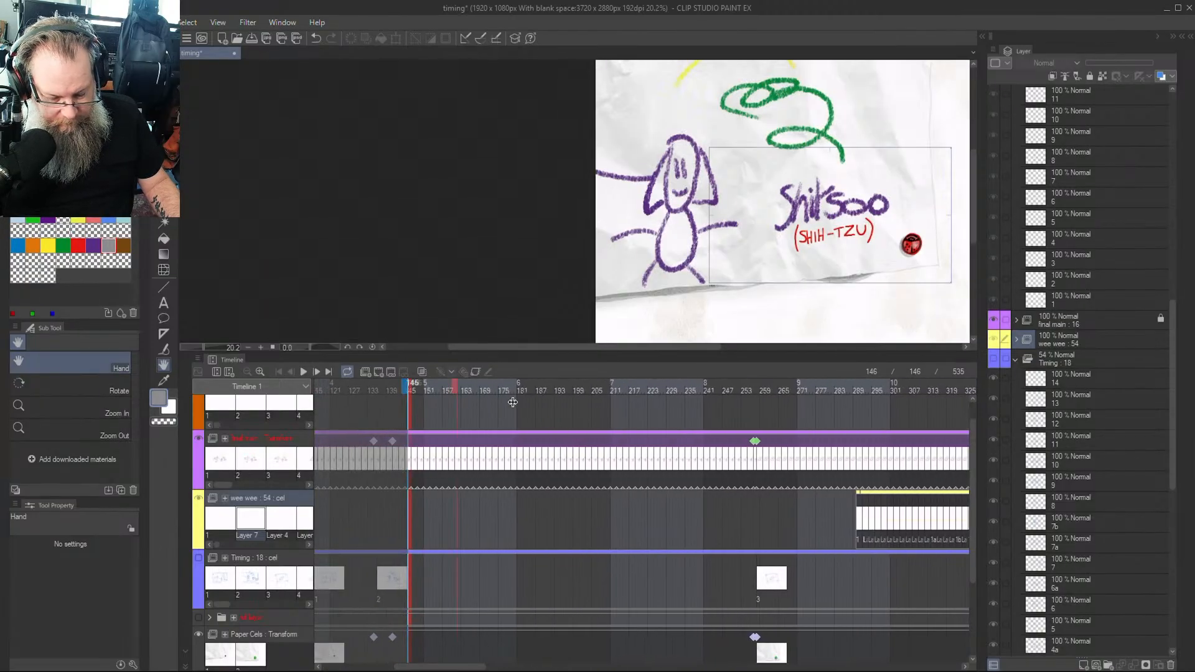
click(905, 405)
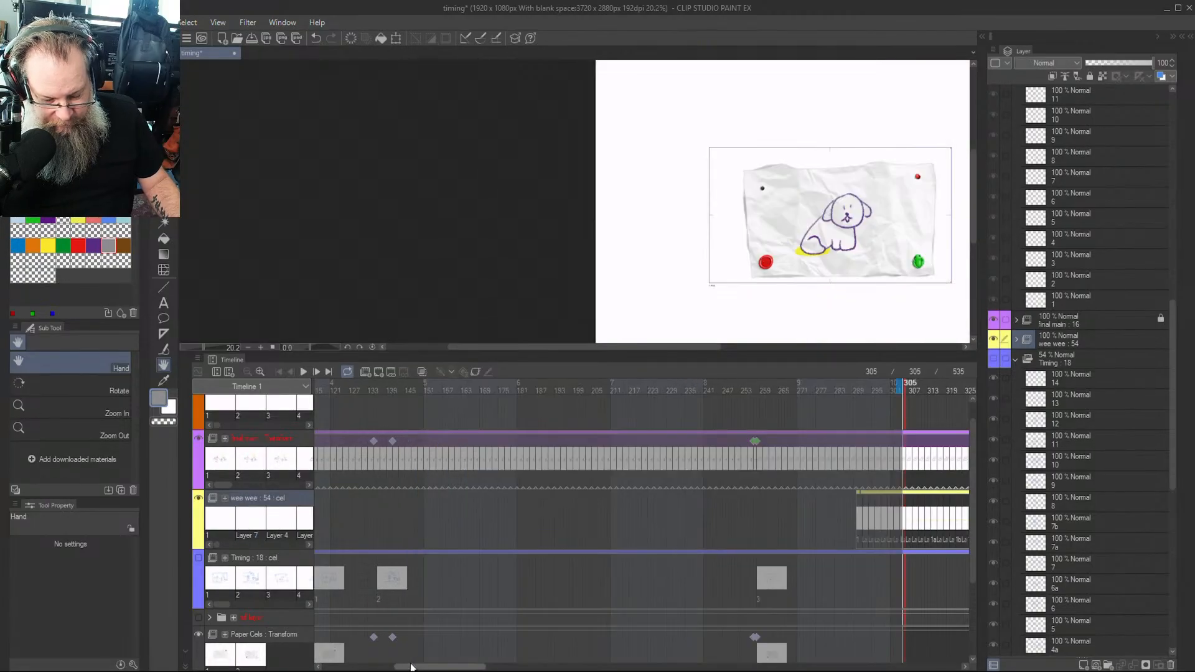
drag(414, 667, 503, 667)
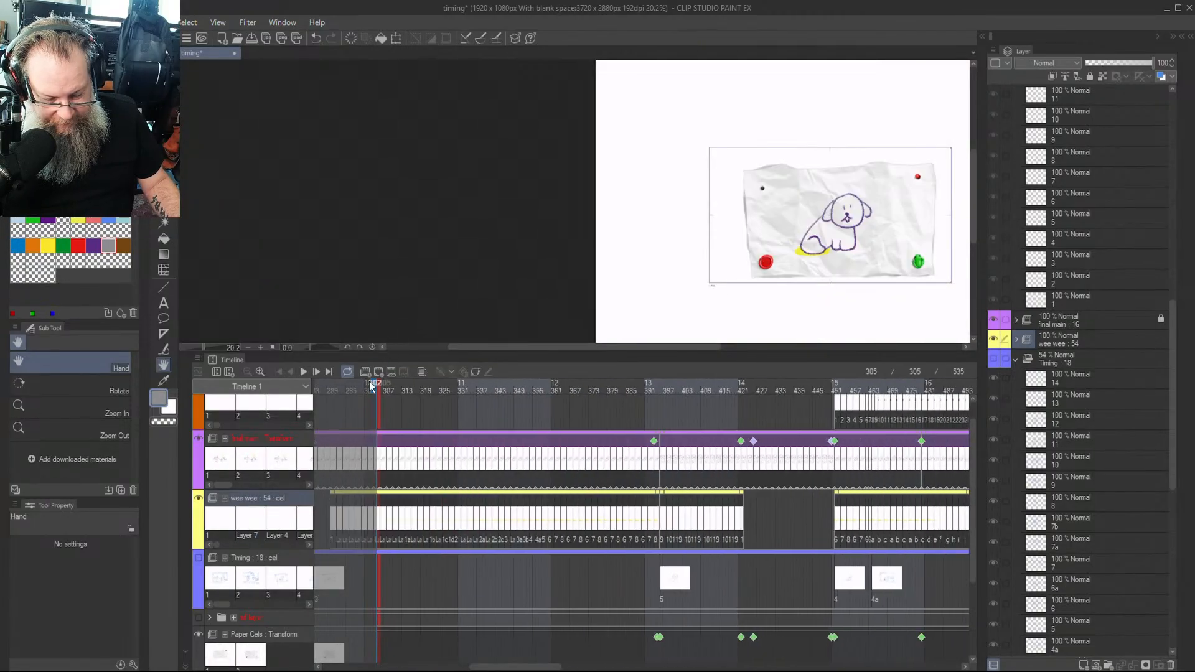
click(772, 384)
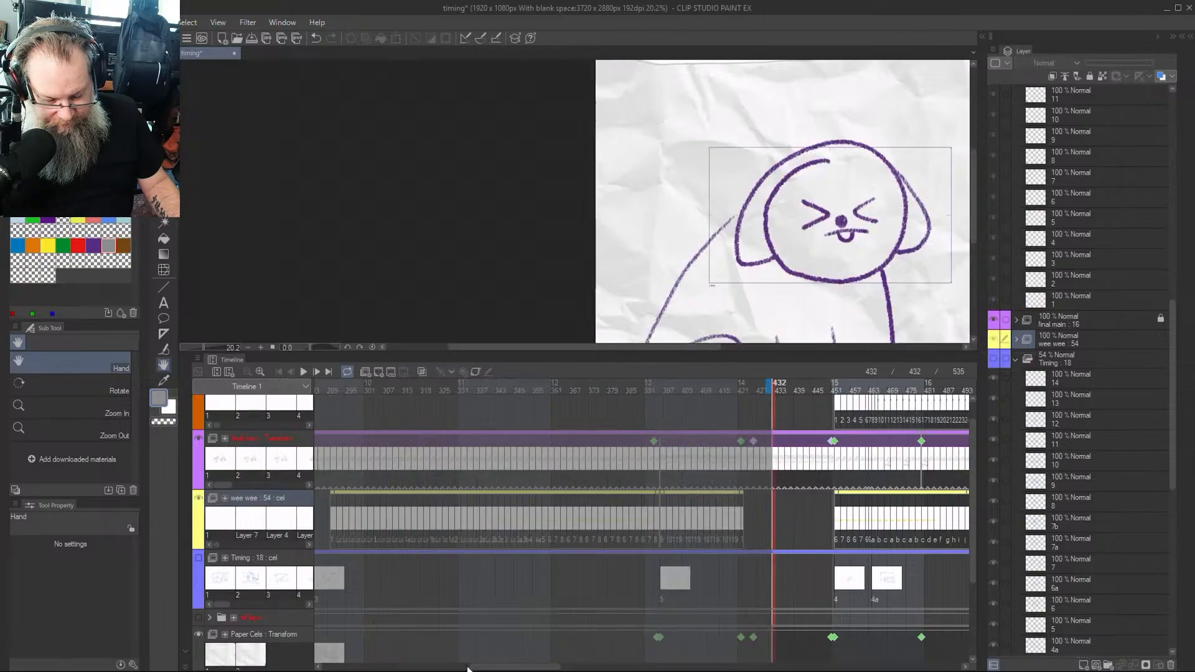
drag(495, 668, 538, 667)
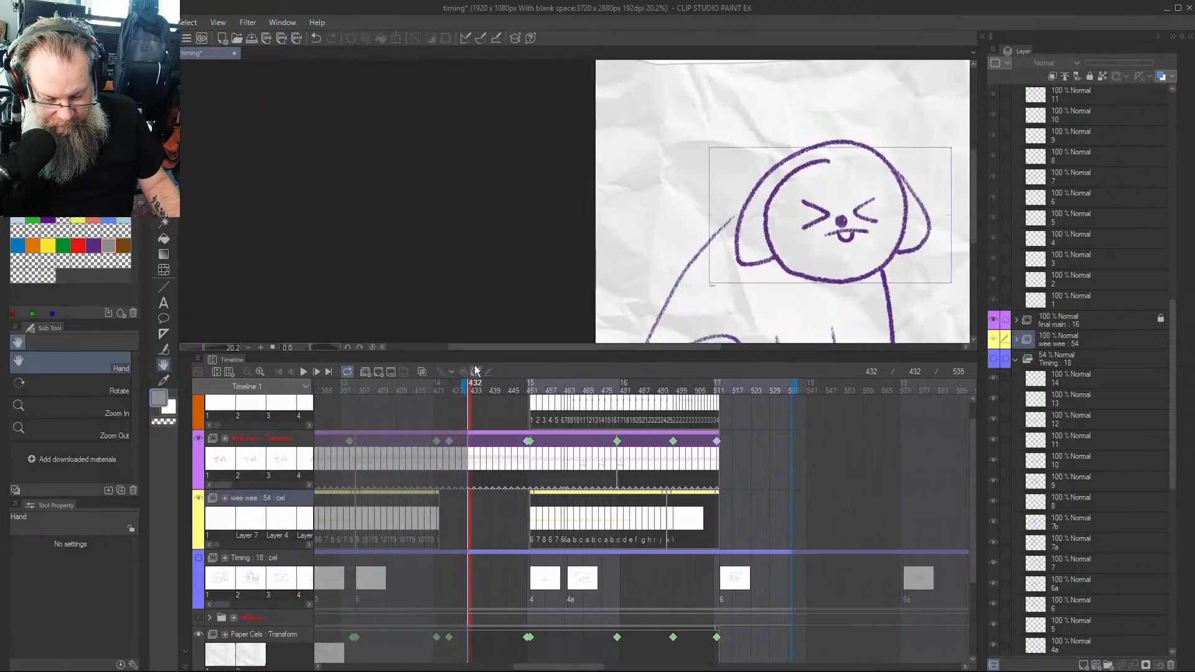
drag(495, 393, 502, 392)
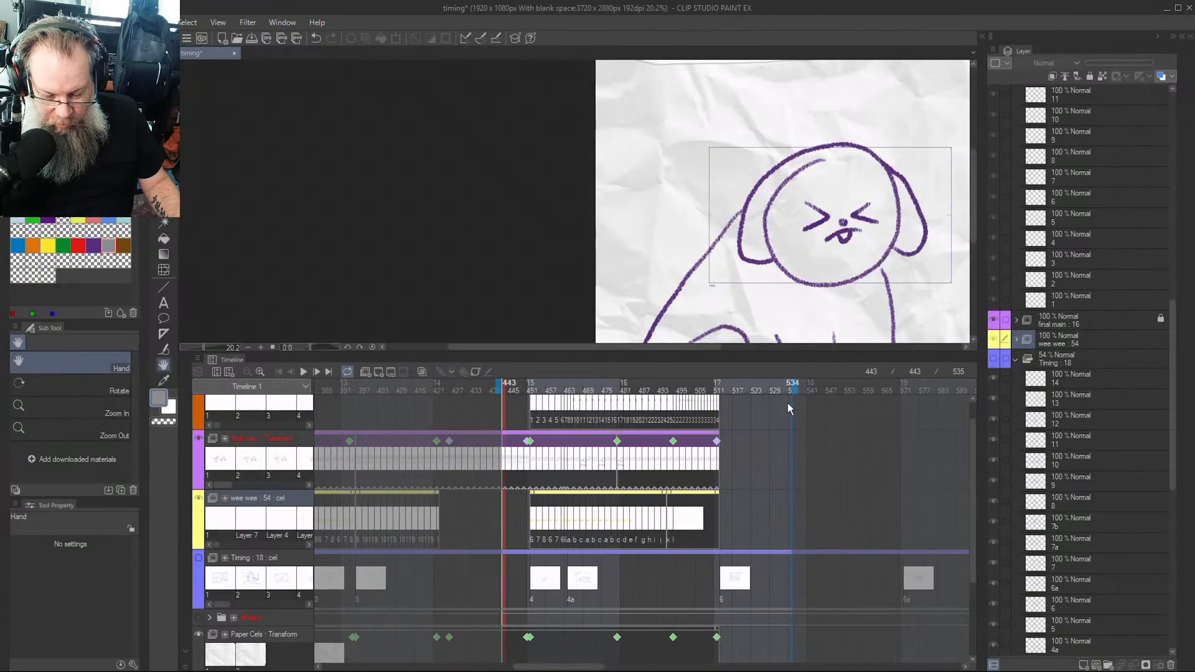
Make the timeline area taller and extend the end of the playback range to frame 631
mouse_move(844, 394)
mouse_down()
mouse_move(898, 392)
mouse_move(871, 392)
mouse_up()
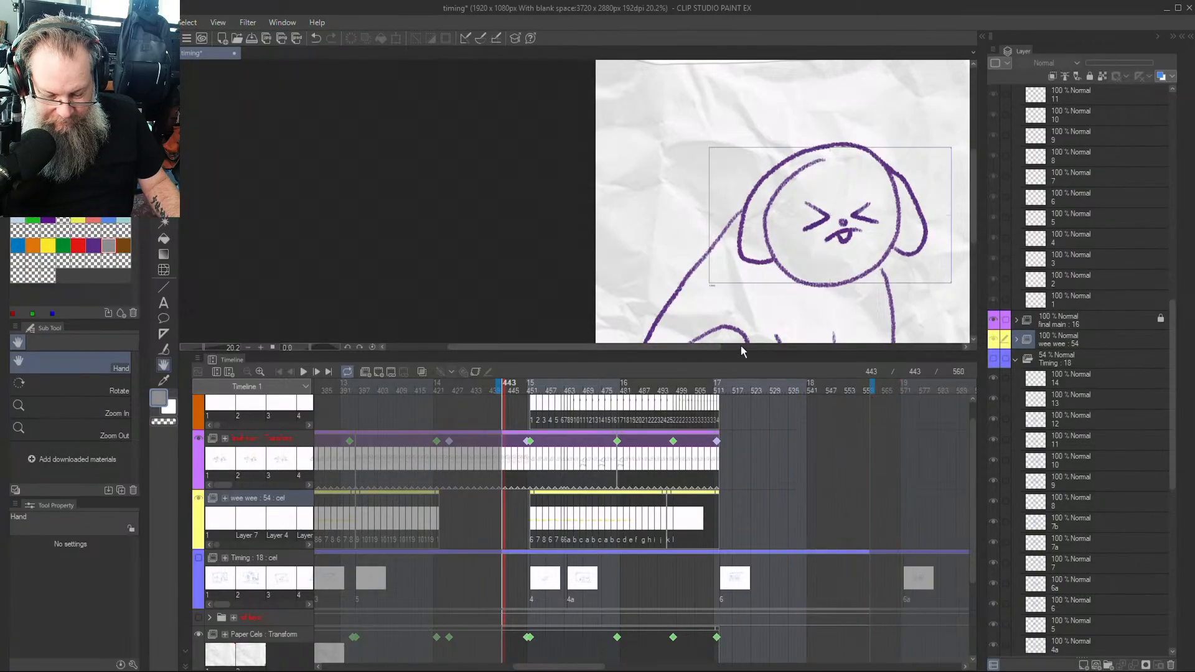
drag(739, 351, 739, 322)
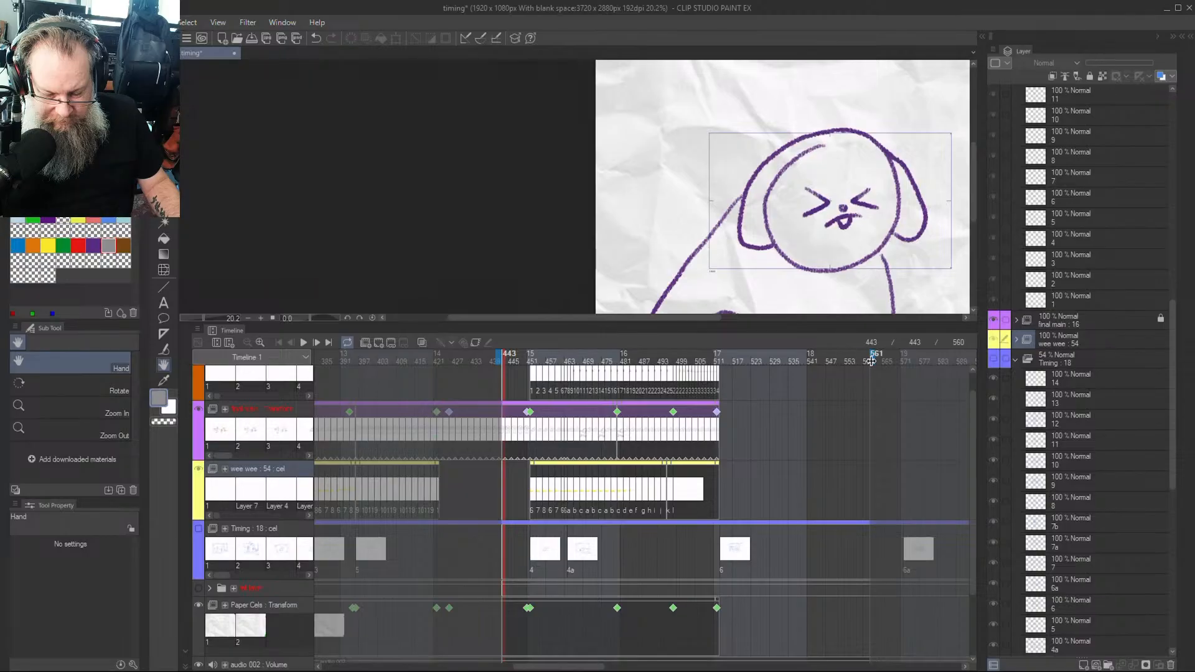
drag(873, 361, 875, 361)
drag(559, 667, 580, 666)
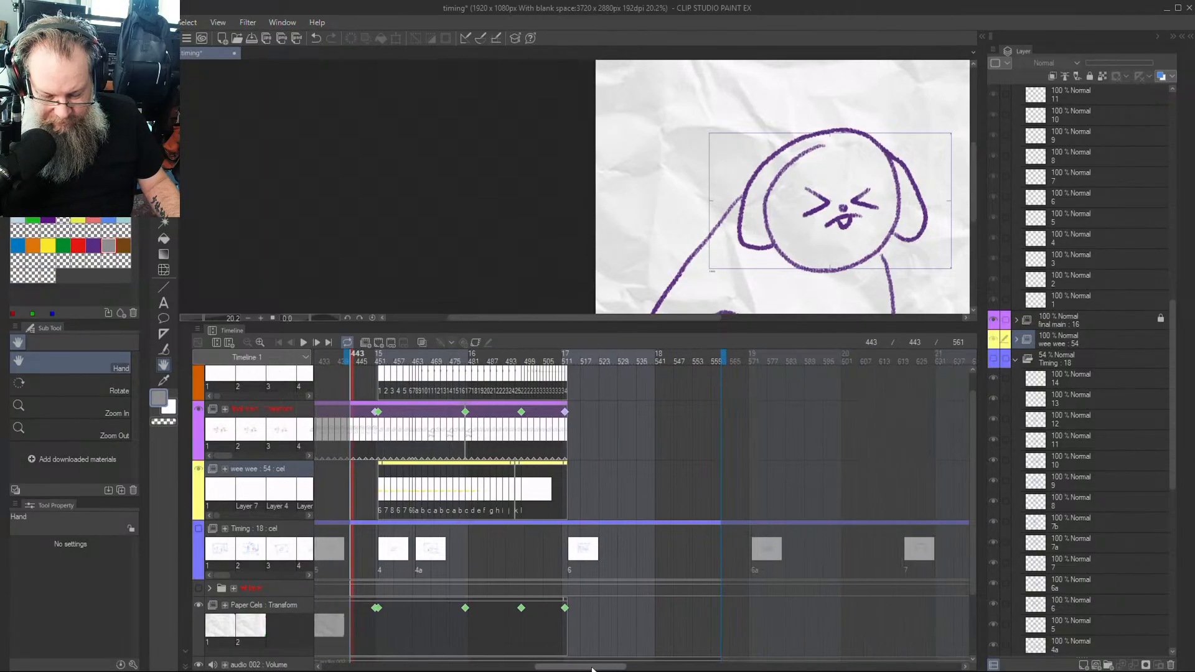
drag(545, 356, 571, 398)
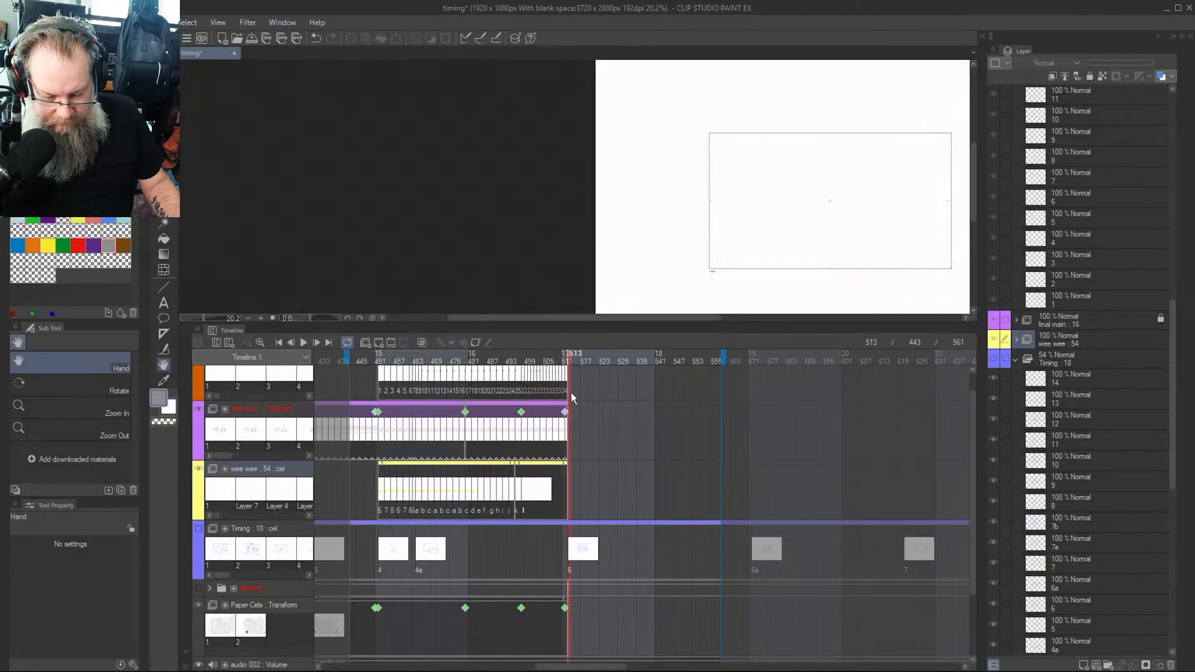
drag(721, 355, 941, 355)
Show the Timing folder's rough sketches, checking them up to frame 621, and extend the playback range's end to frame 680
mouse_move(677, 361)
mouse_down()
mouse_move(777, 361)
mouse_move(568, 368)
mouse_move(634, 366)
mouse_move(590, 369)
mouse_up()
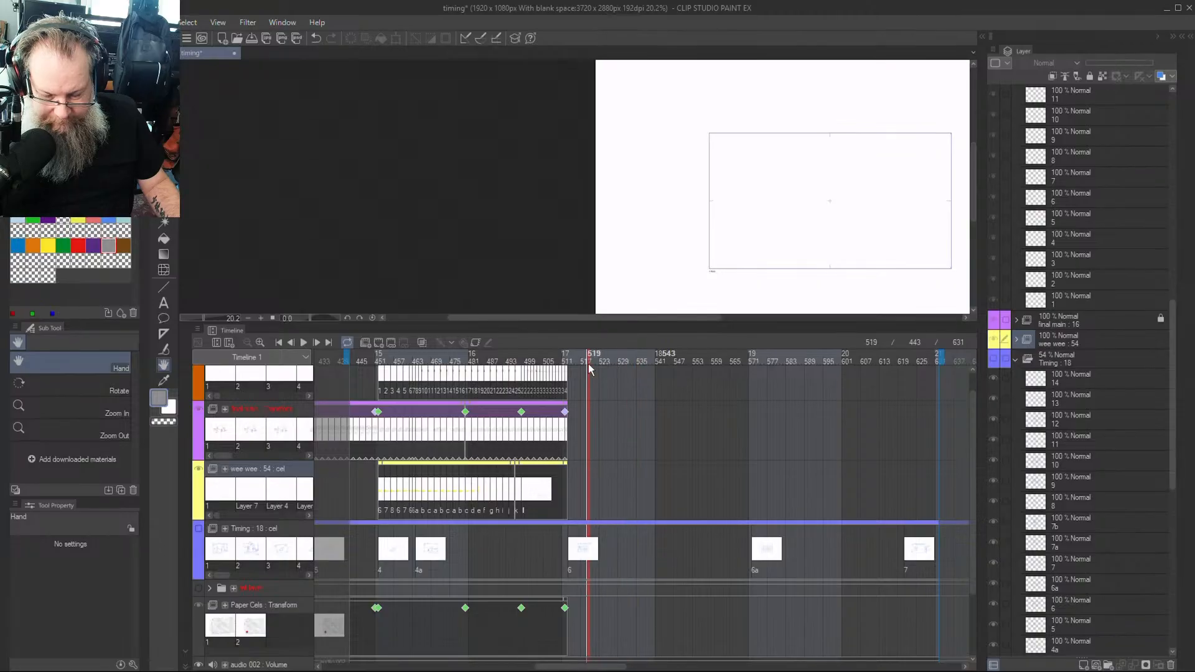
click(994, 361)
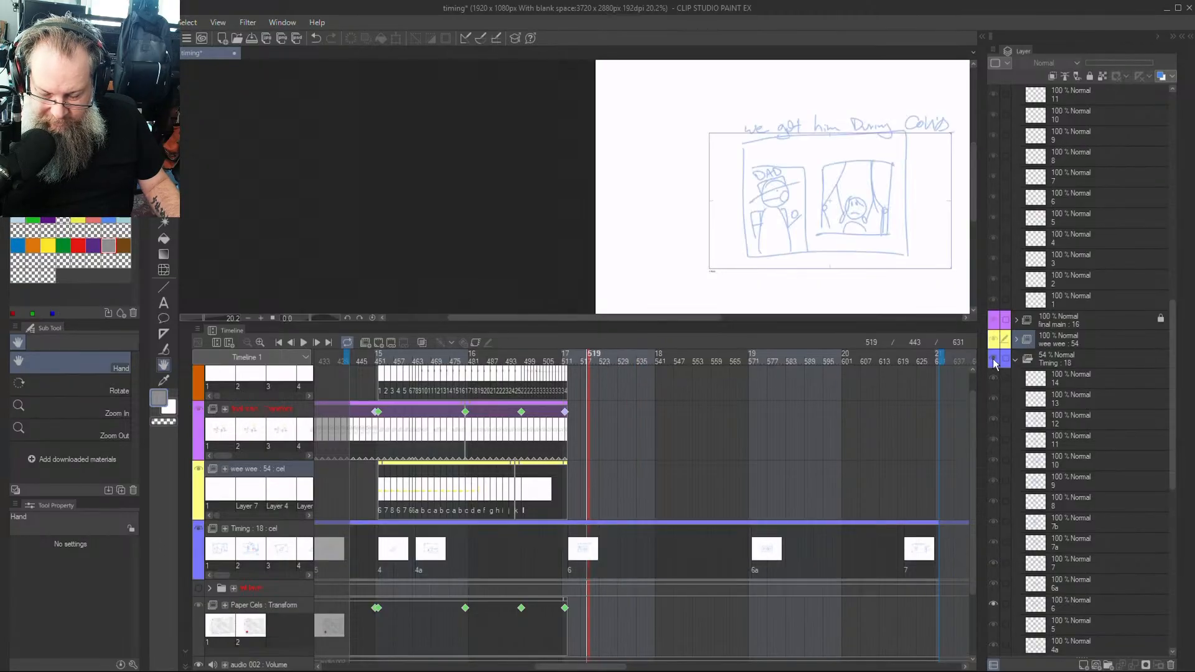
mouse_move(590, 361)
mouse_down()
mouse_move(870, 418)
mouse_move(943, 413)
mouse_move(906, 414)
mouse_up()
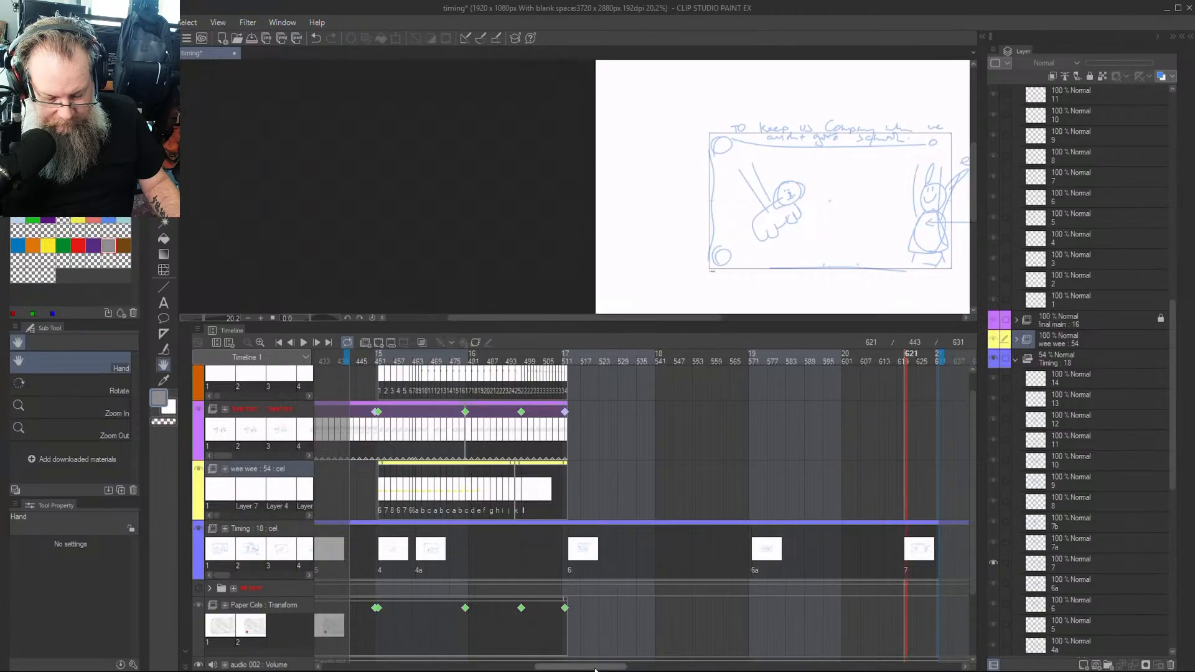
drag(595, 666, 617, 666)
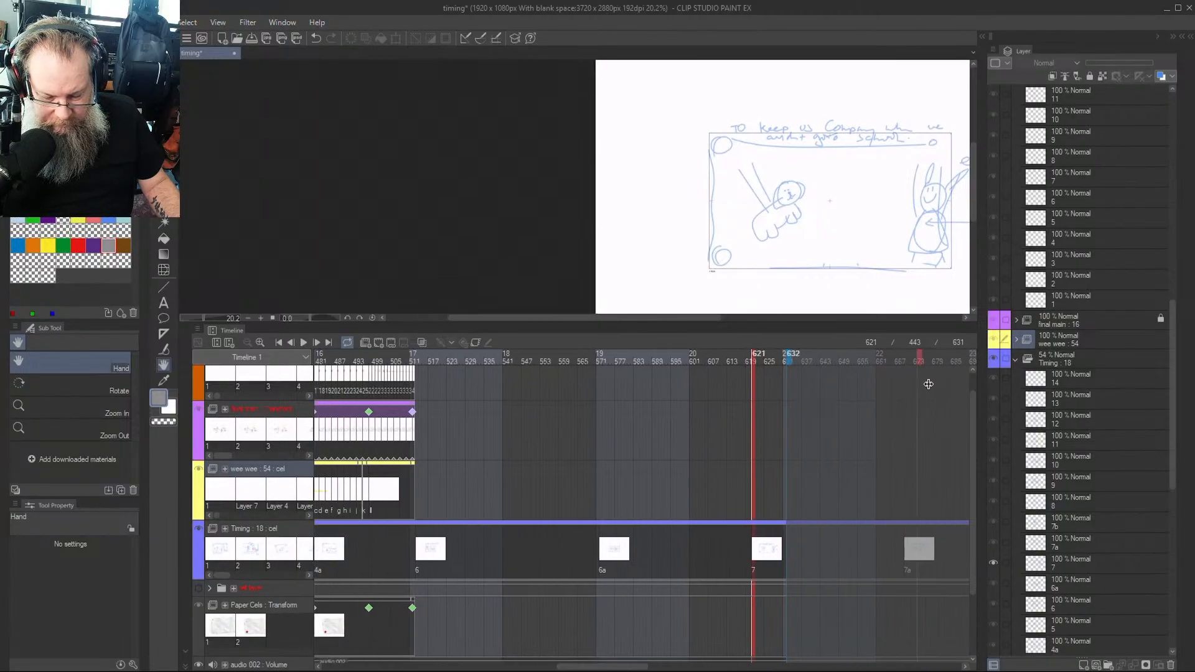
drag(928, 384, 942, 385)
Play the animation from frame 444 through the poo section into the rough COVID sketch, and park the playhead at frame 513
drag(631, 666, 581, 665)
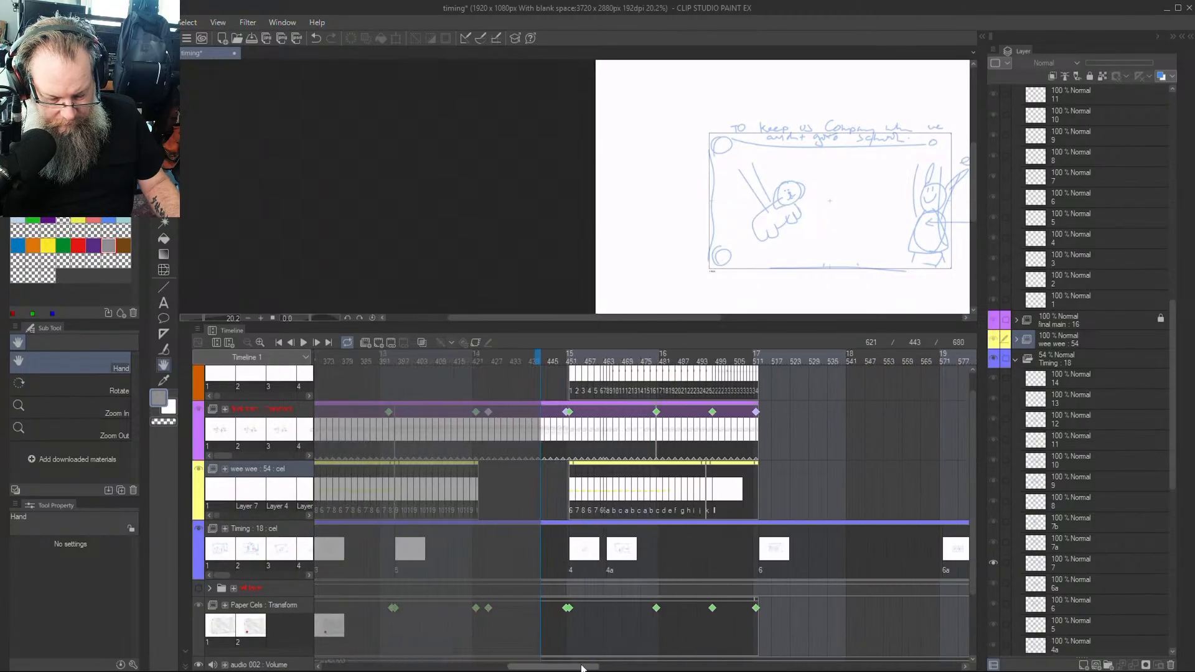
click(545, 354)
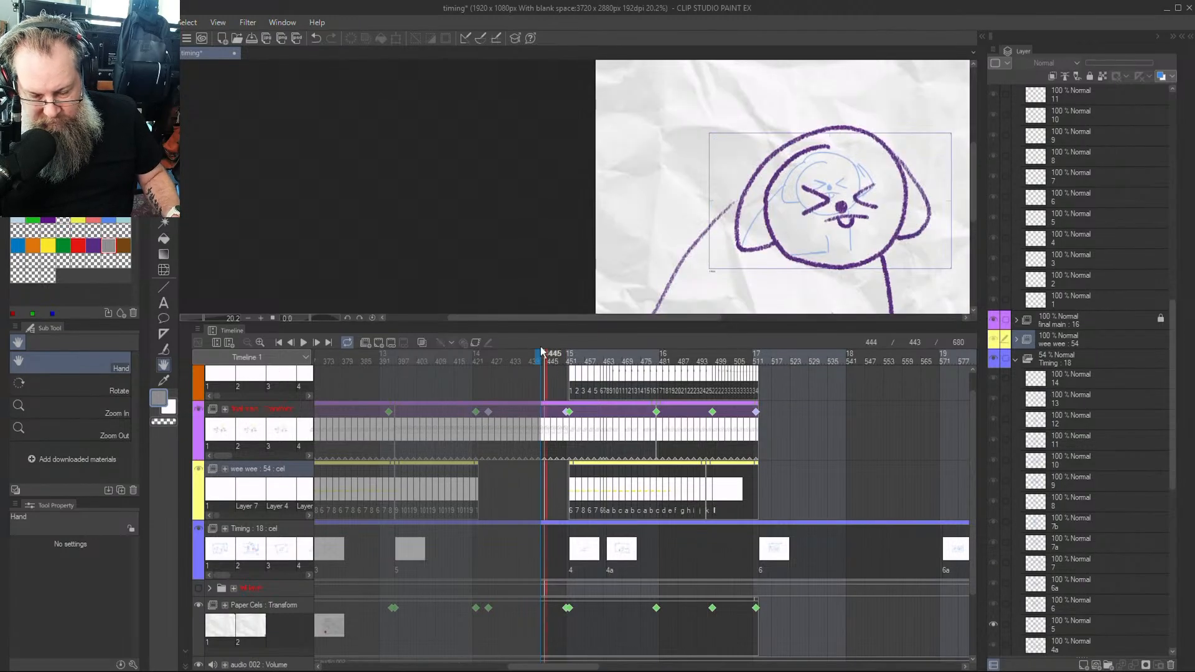
key(space)
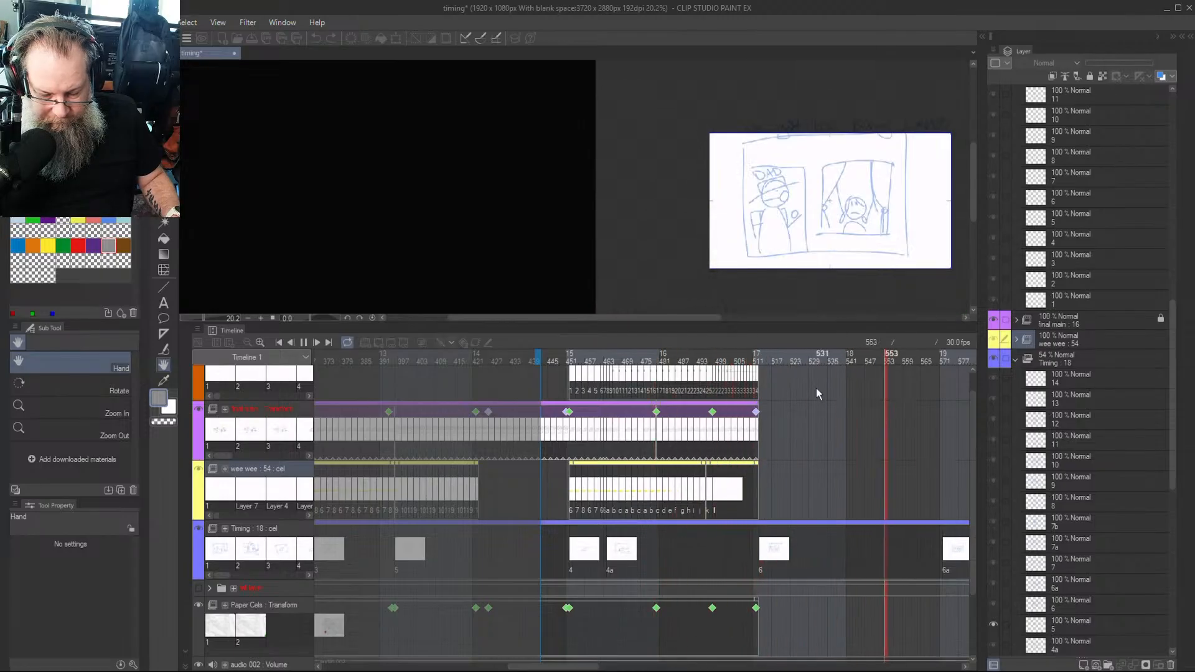
key(space)
drag(792, 355, 760, 354)
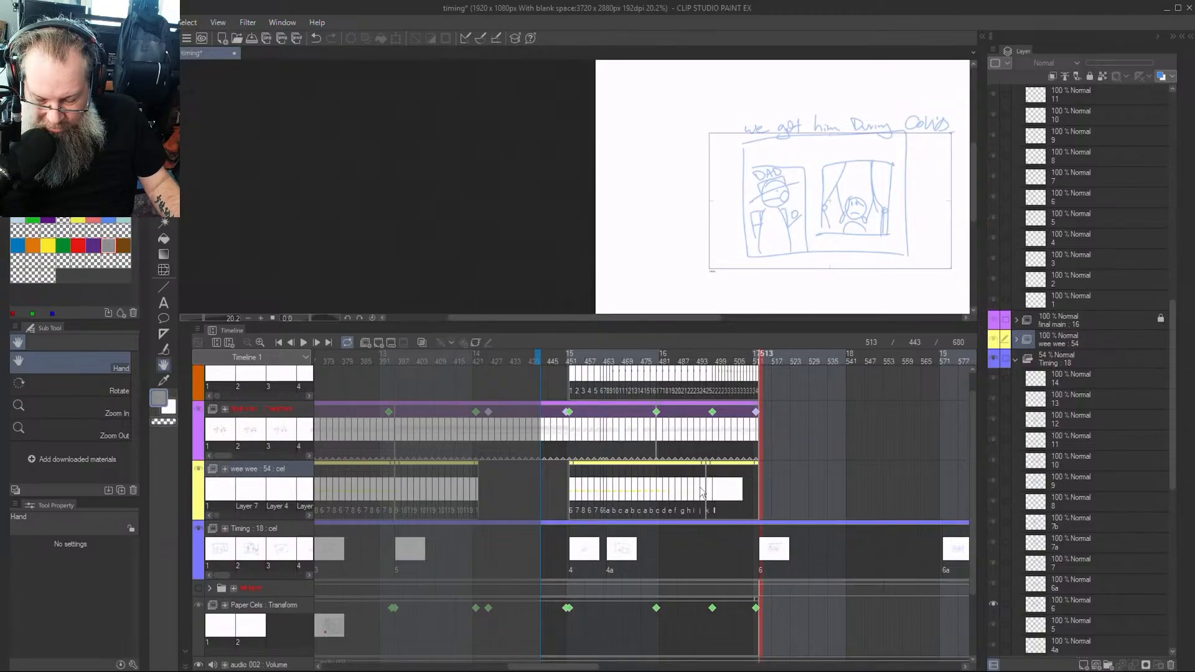
Enlarge the canvas view and replay the change from the poo section to the COVID sketch, ending at frame 513
scroll(930, 168, up, 1)
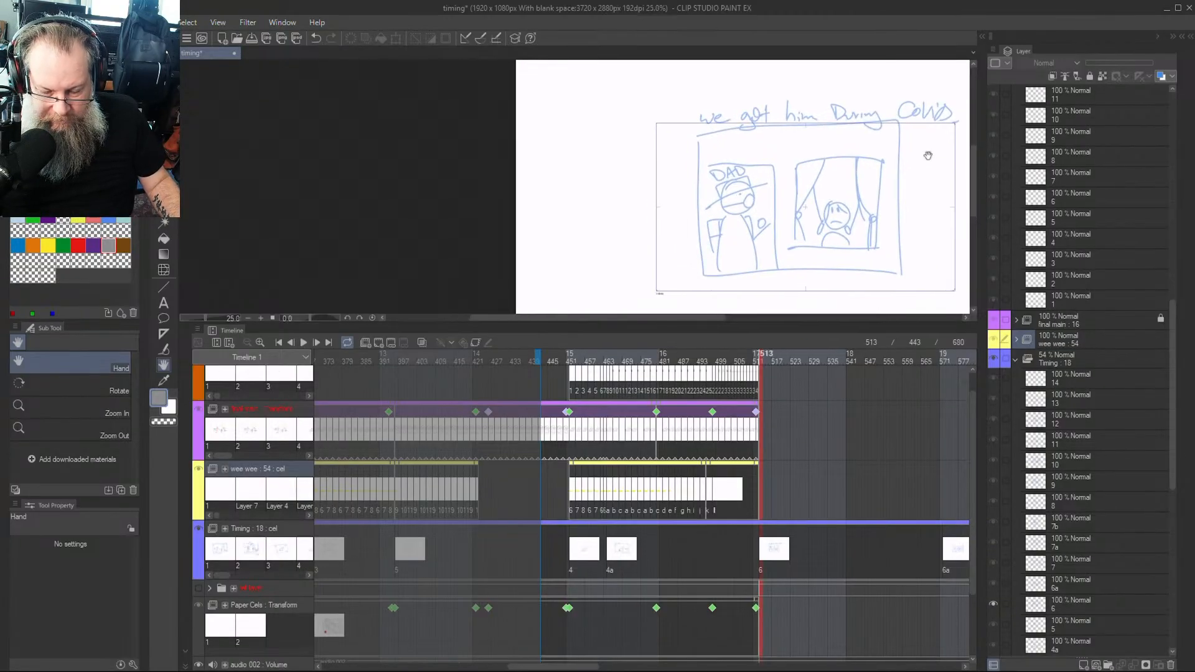
scroll(927, 155, up, 1)
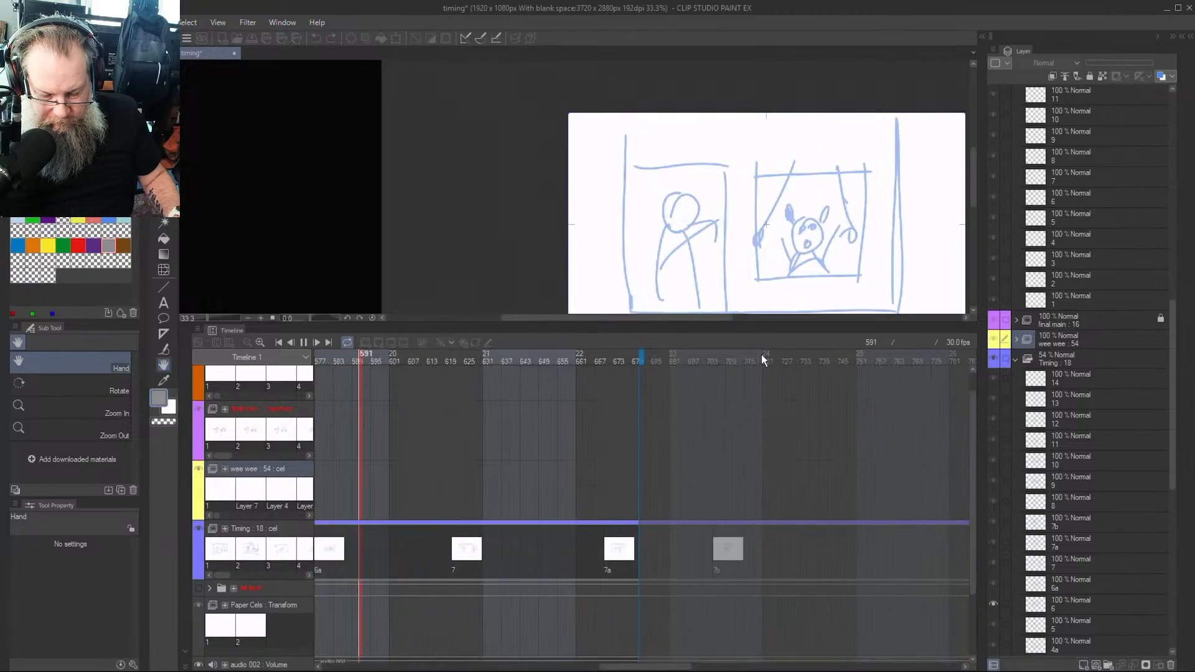
key(space)
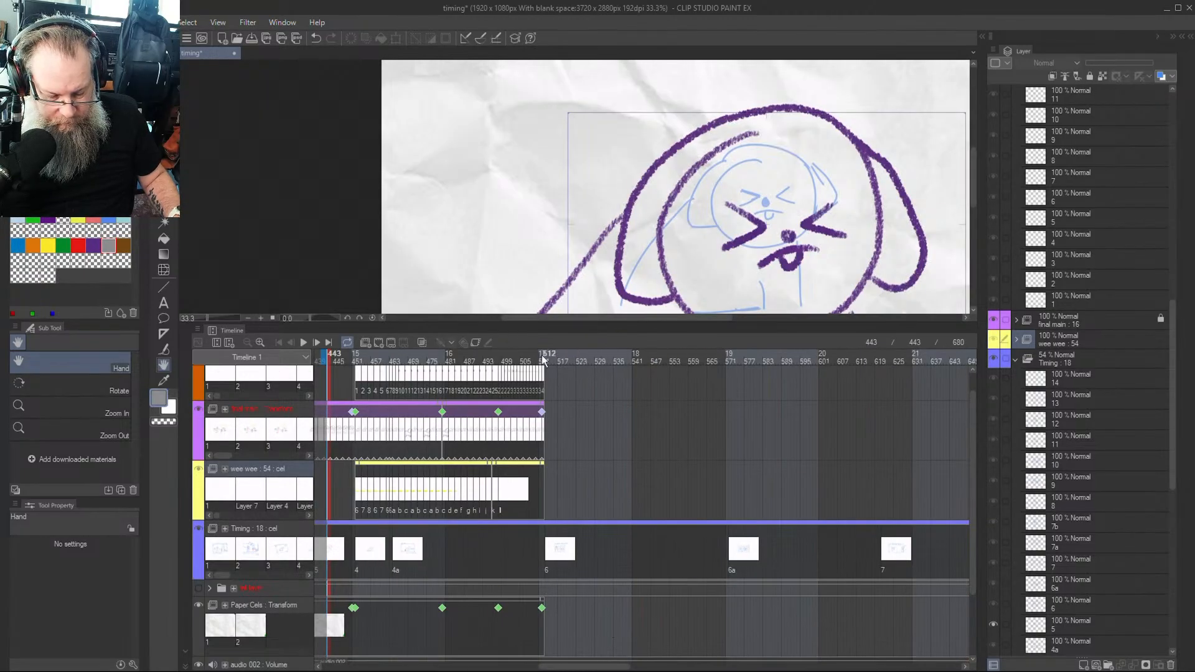
mouse_move(542, 360)
mouse_down()
mouse_move(553, 362)
mouse_move(542, 360)
mouse_up()
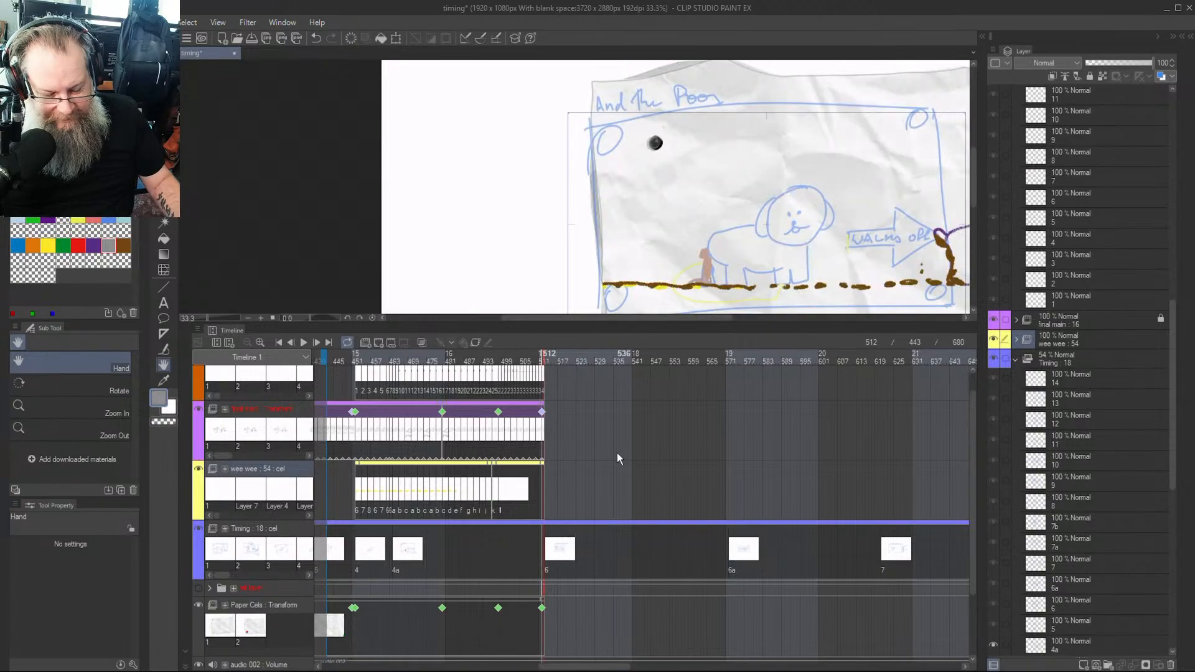
key(space)
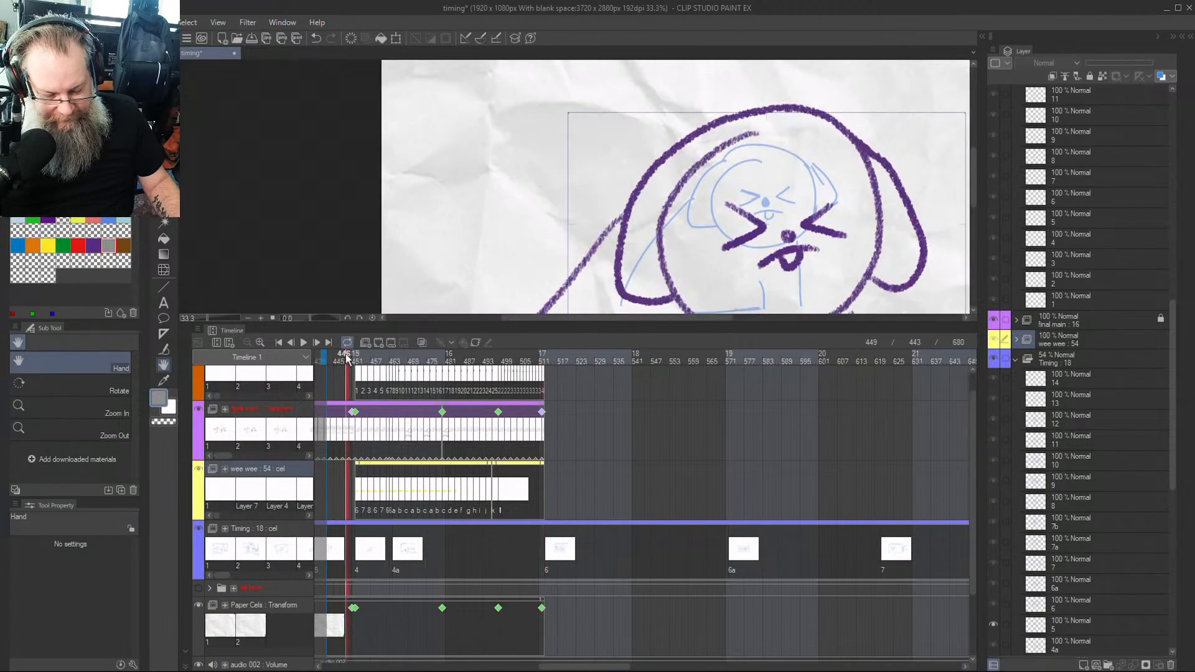
drag(341, 360, 327, 359)
key(space)
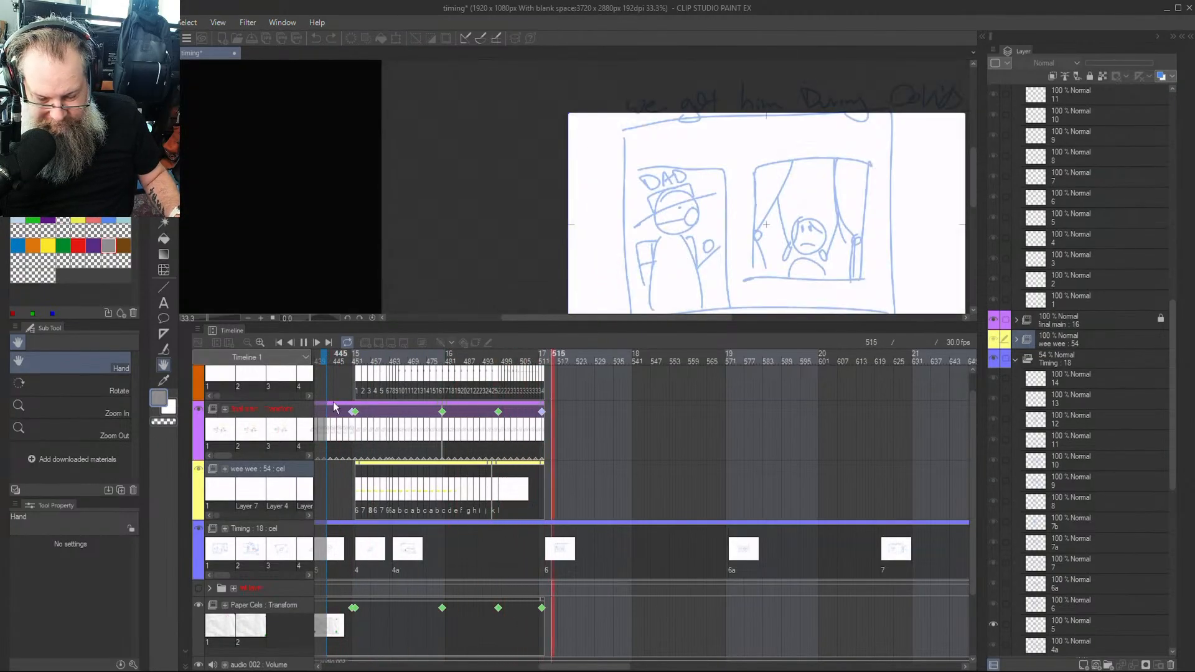
click(558, 365)
drag(559, 366, 546, 359)
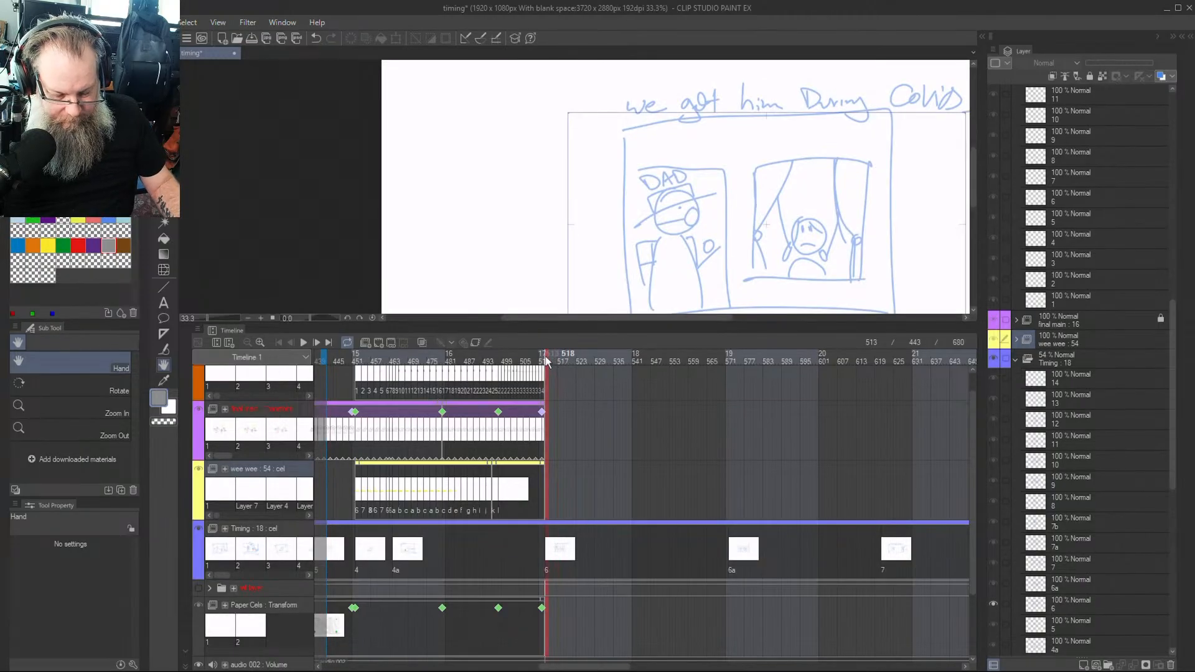
Magnify the timeline around frames 512 and 513 and compare where the clips end on all tracks
click(260, 341)
click(260, 341)
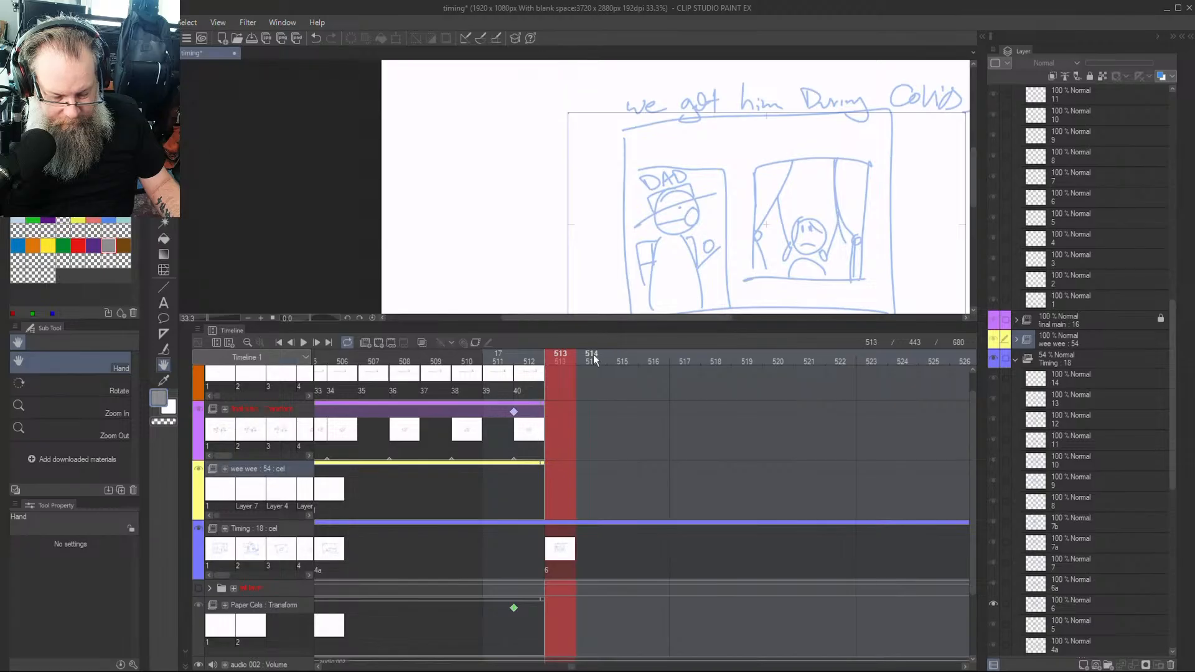
click(528, 361)
scroll(896, 453, up, 1)
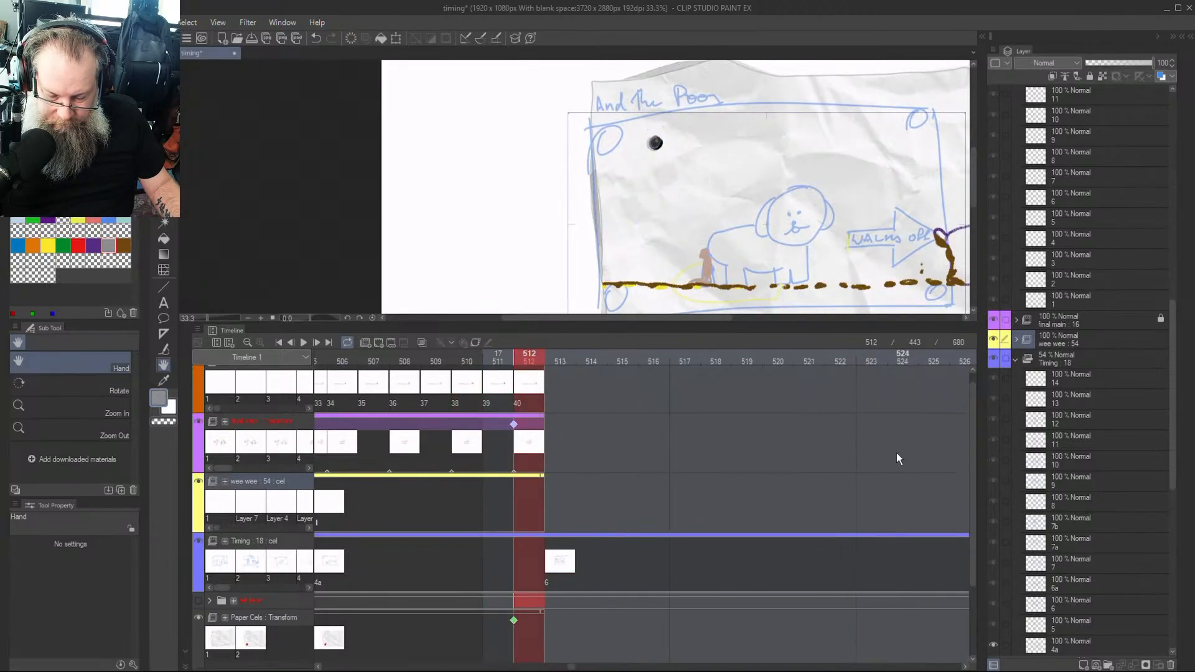
scroll(775, 484, down, 2)
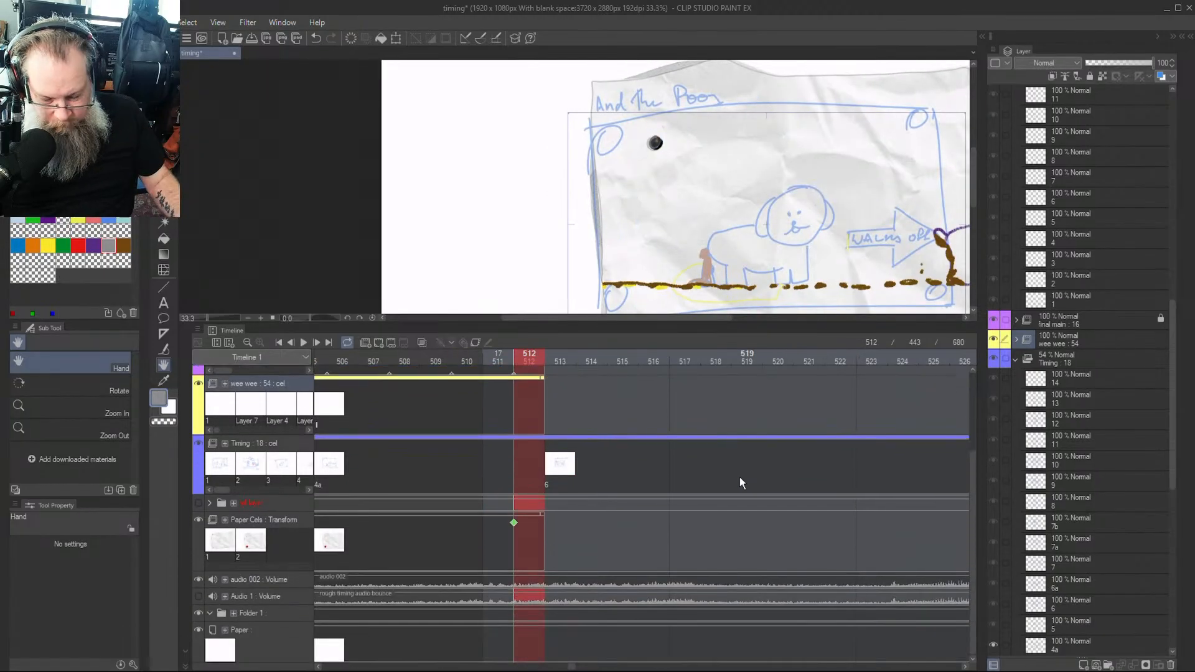
scroll(644, 496, up, 4)
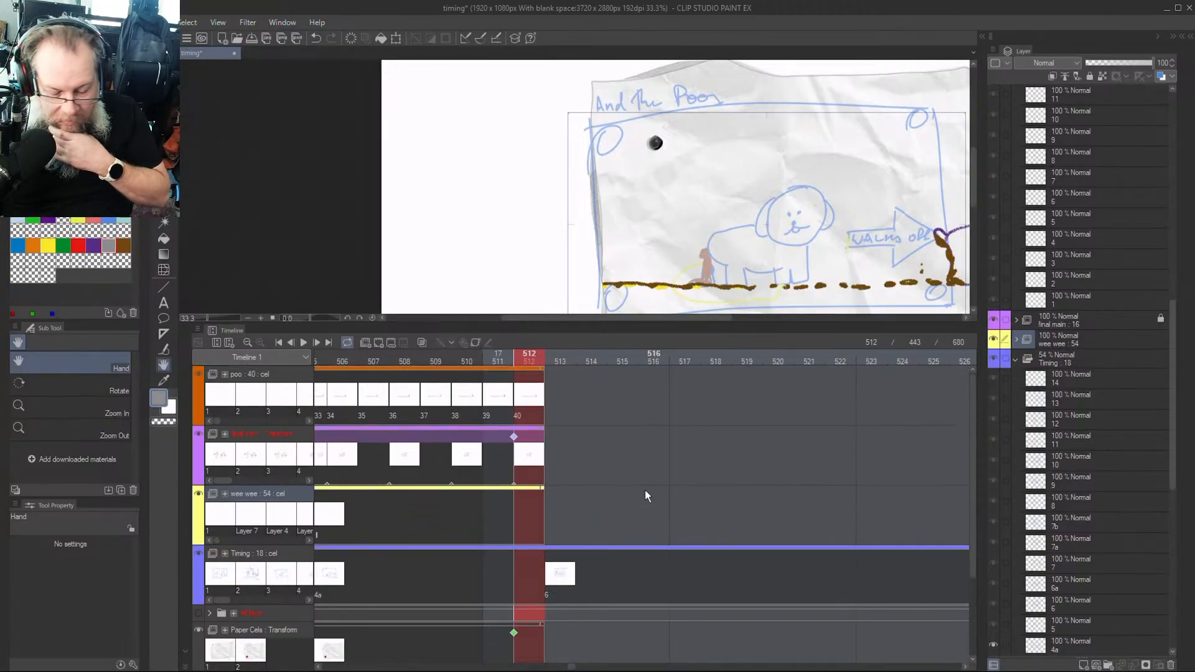
click(547, 359)
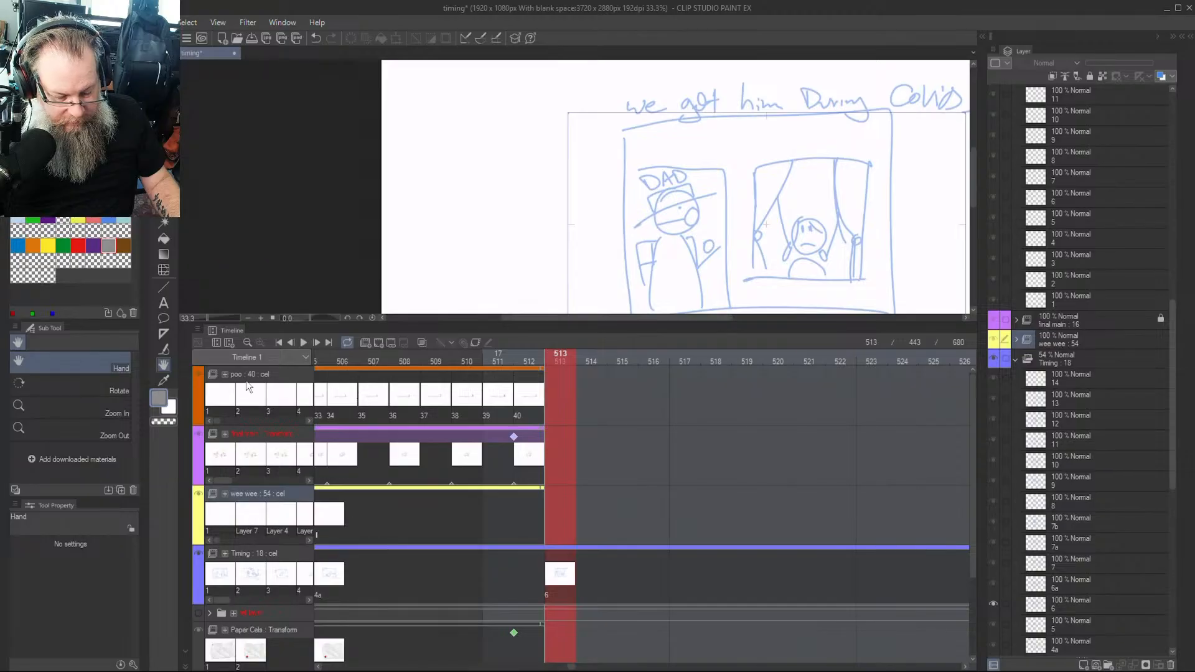
Collapse the poo folder, and lock both the poo and wee wee animation folders
click(287, 436)
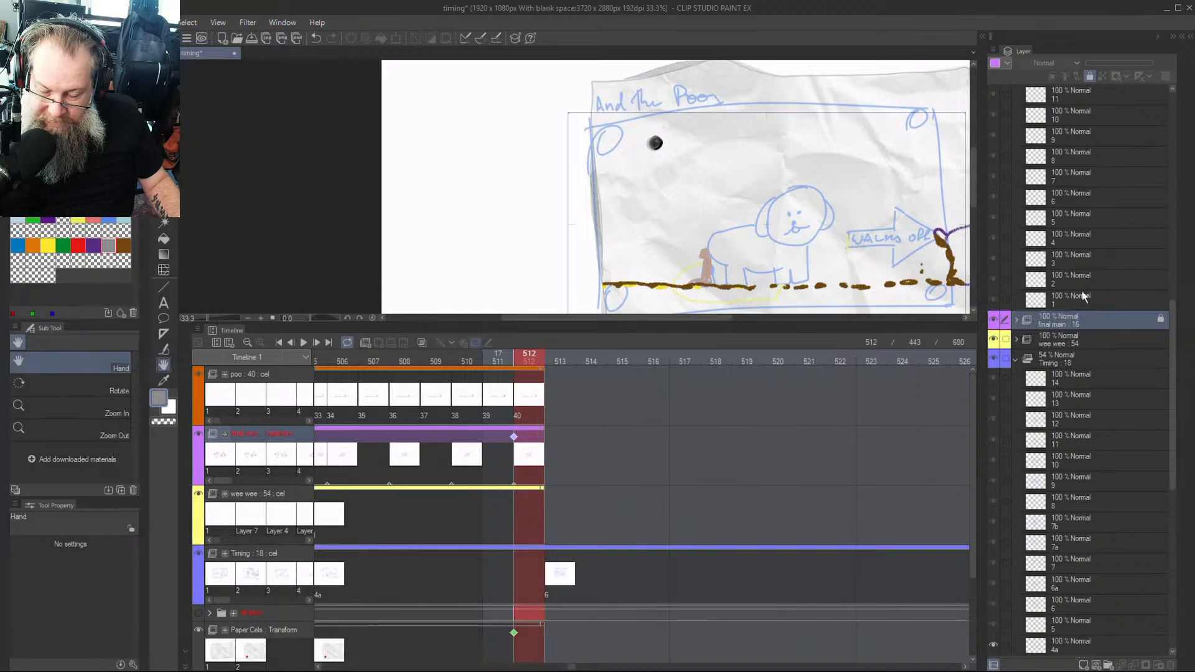
scroll(1107, 218, up, 10)
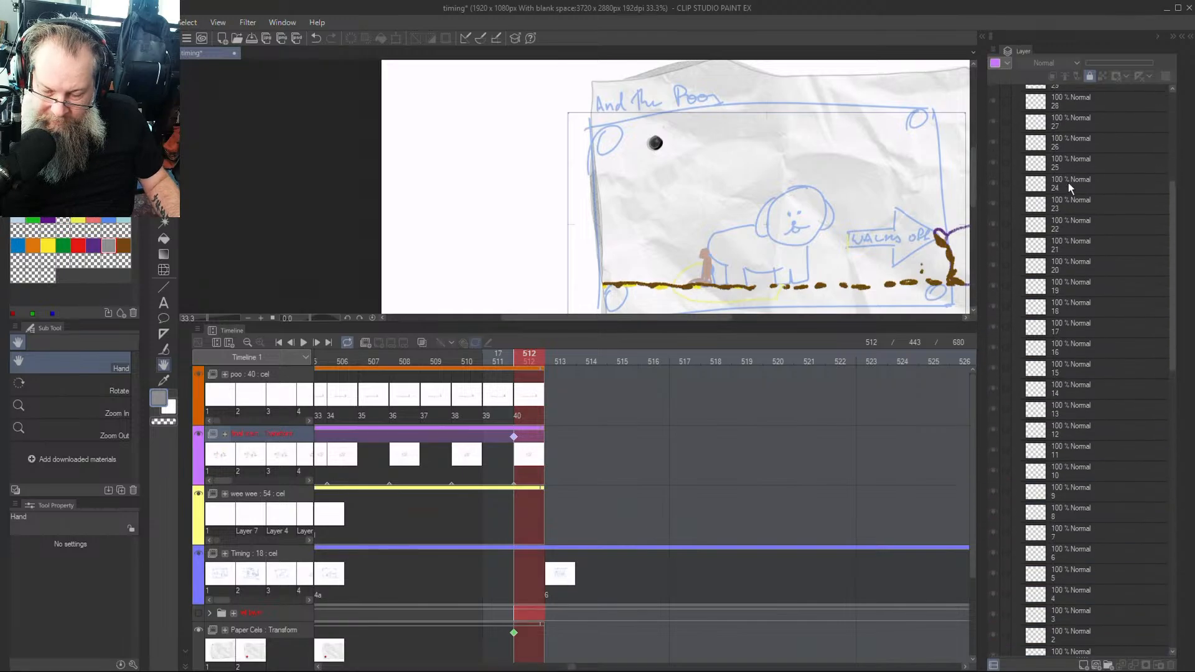
scroll(1097, 147, up, 2)
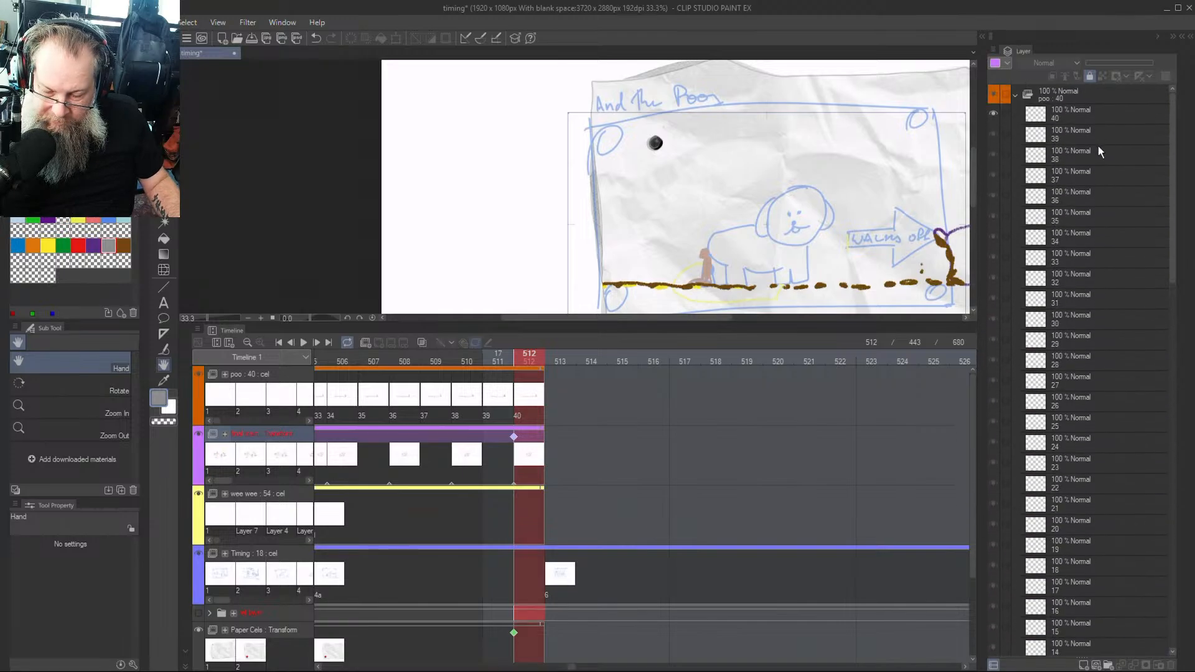
click(1016, 96)
click(1066, 93)
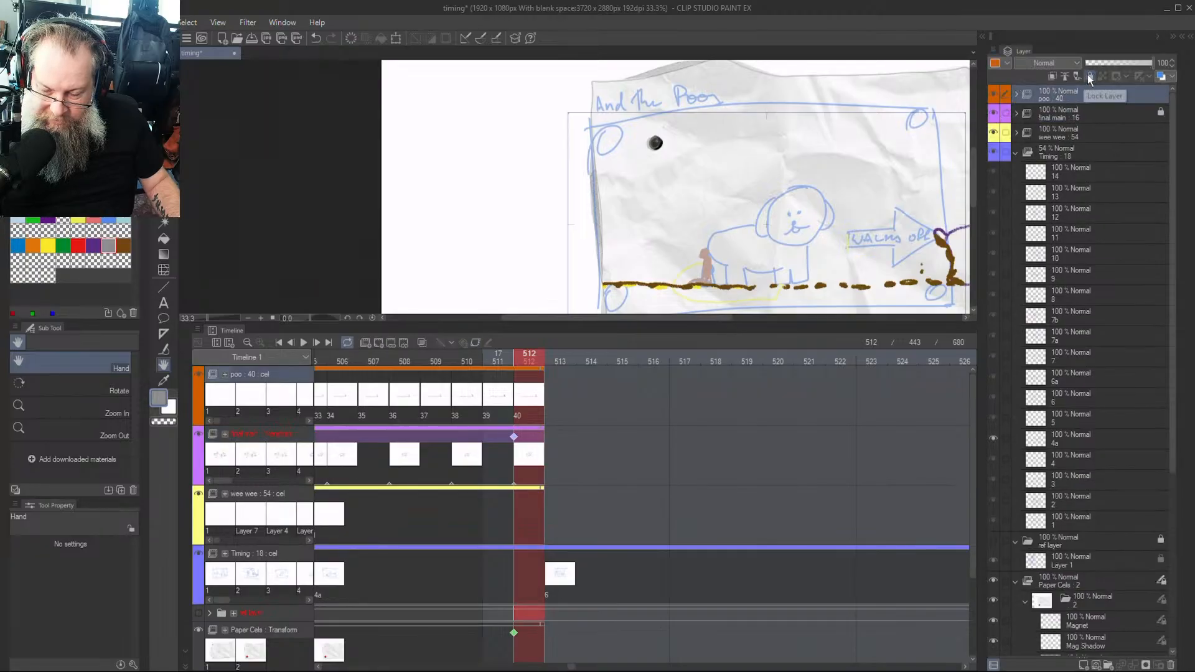
click(1089, 76)
click(1091, 136)
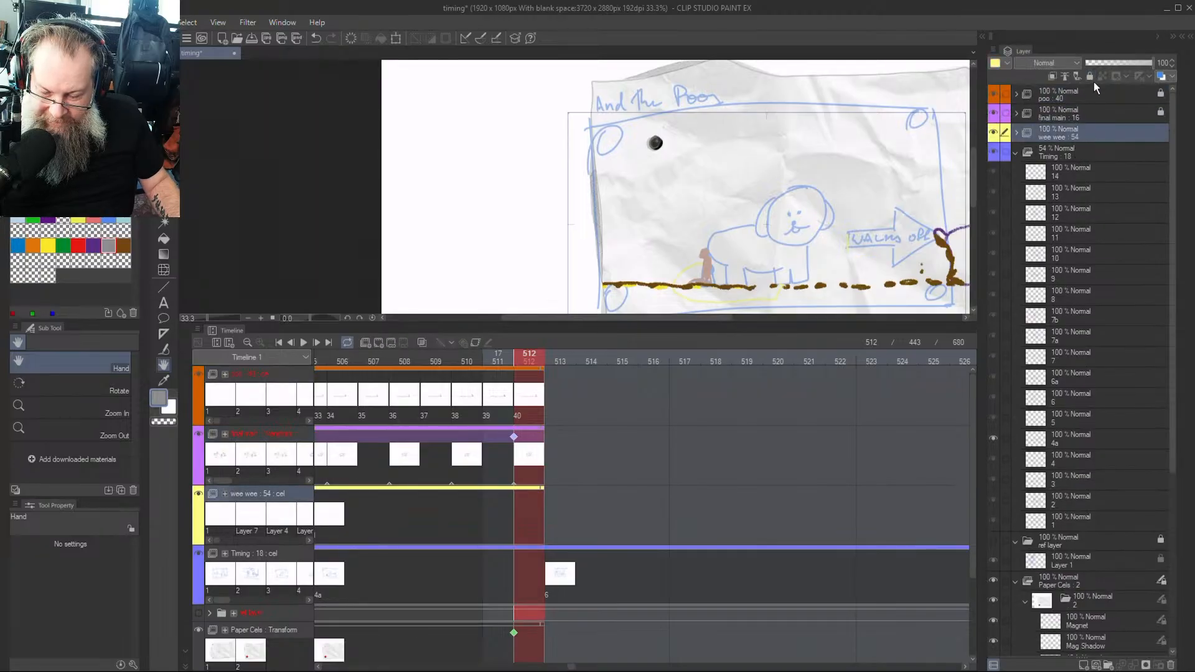
click(1089, 76)
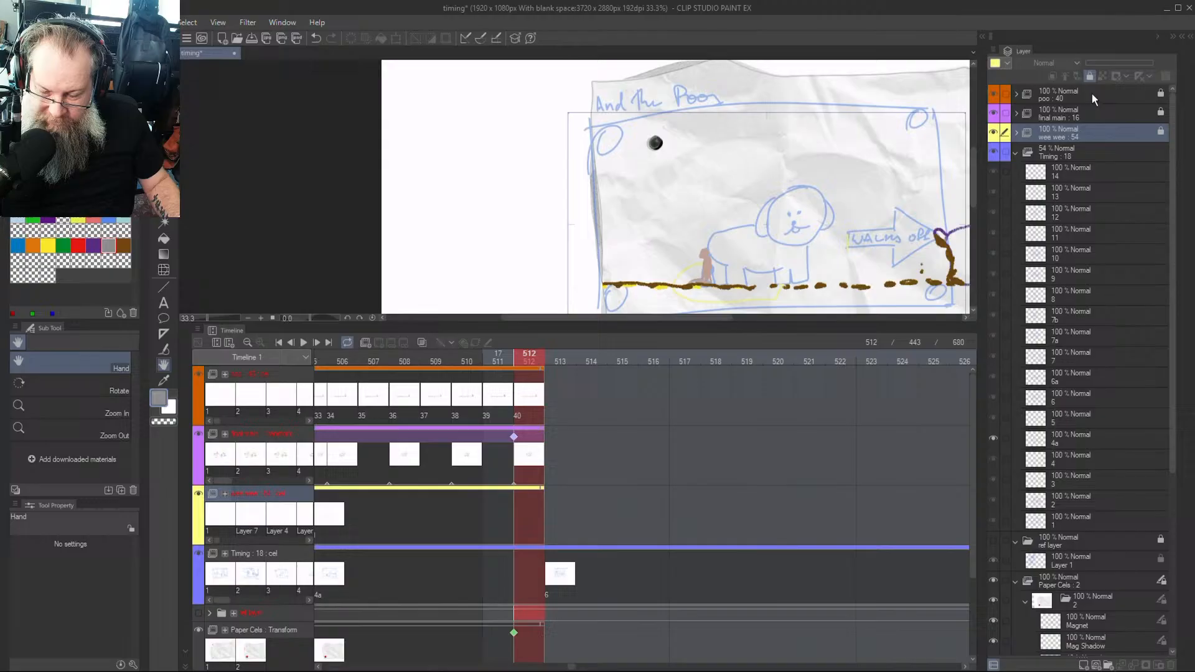
Collapse and lock the Timing folder, and collapse the ref layer and Paper Cels folders
click(1016, 152)
click(1129, 156)
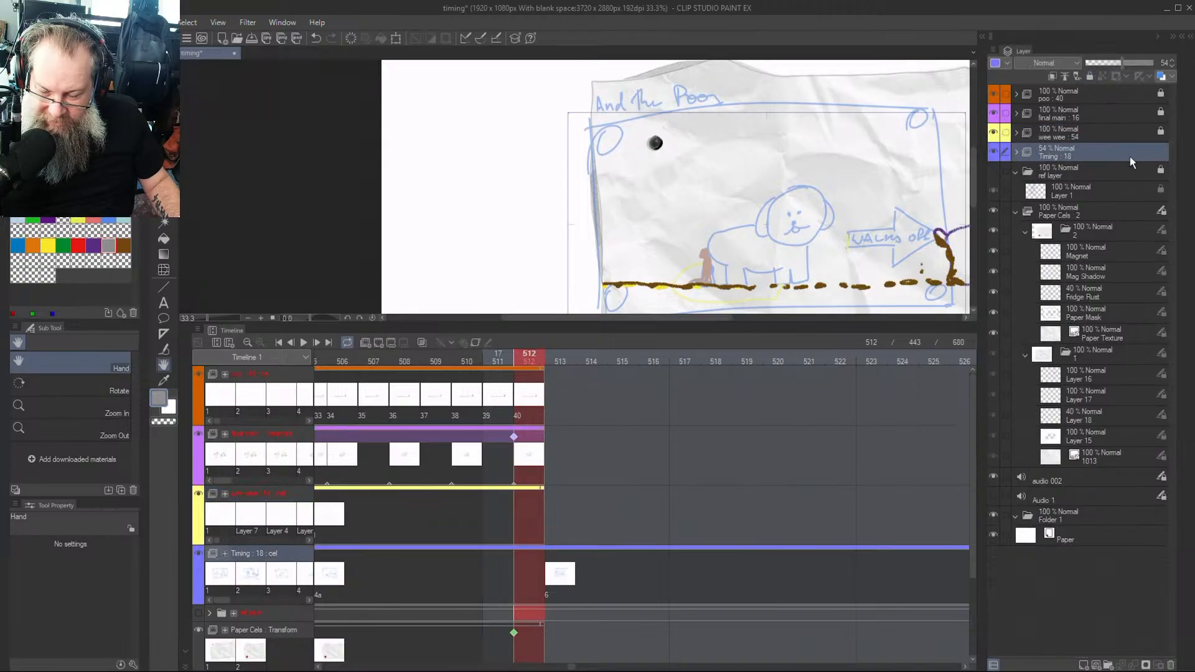
click(1090, 77)
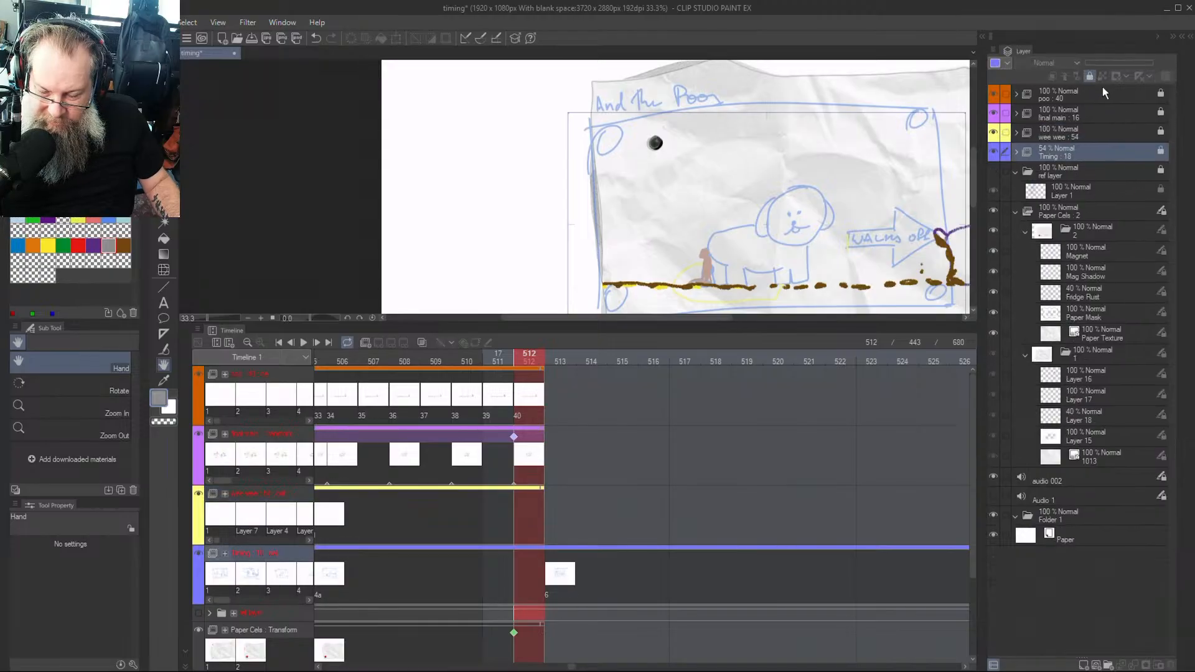
click(1015, 171)
click(1015, 187)
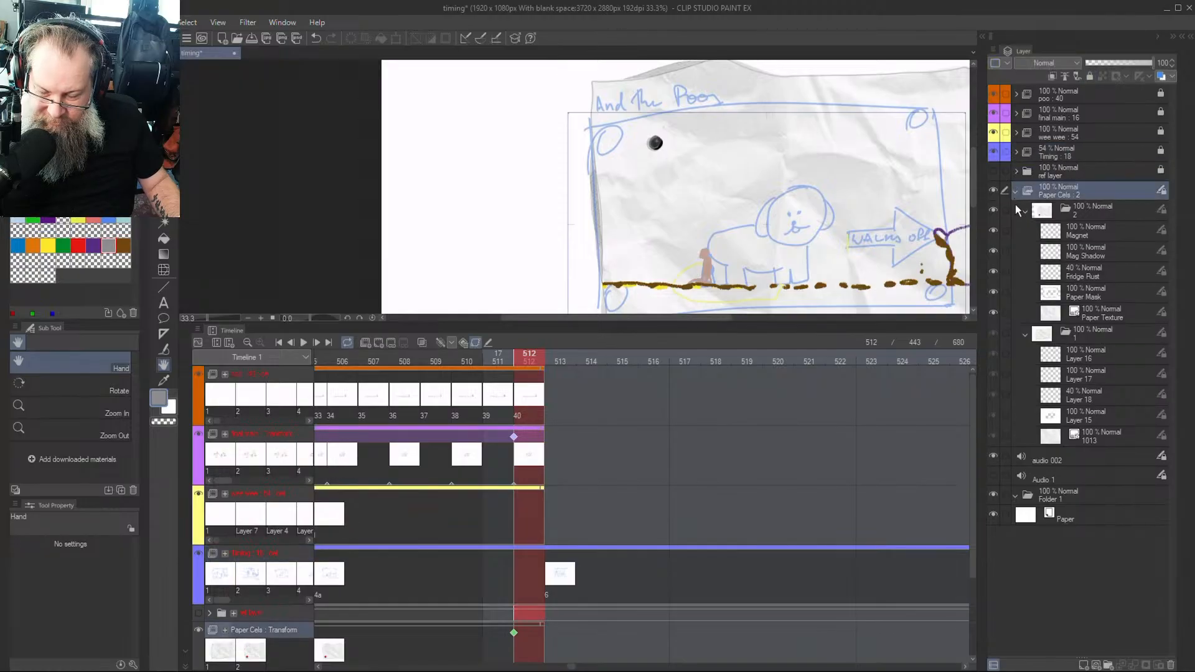
click(1014, 189)
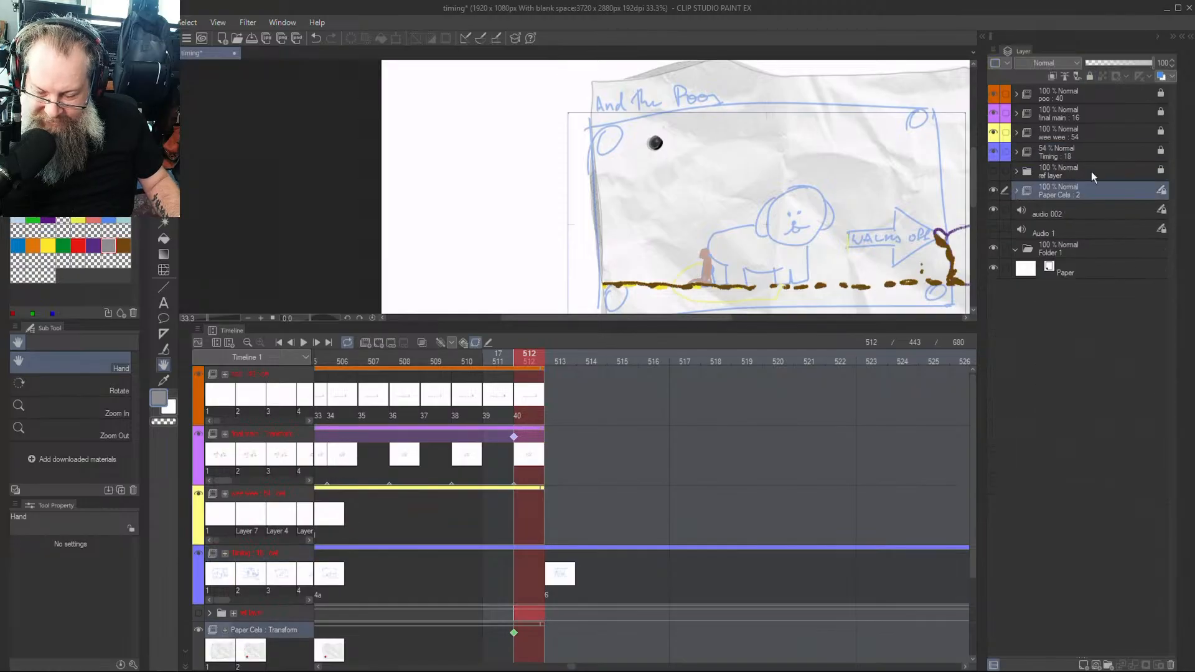
Unlock the final main folder and expand it to show its cels
click(1084, 114)
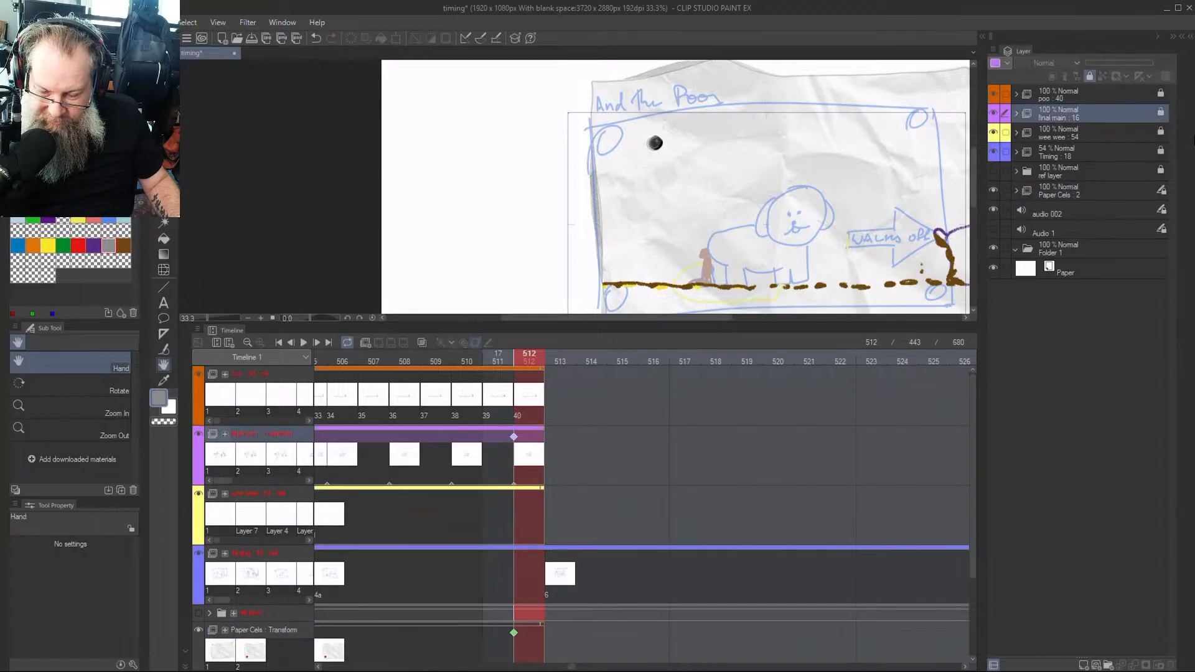
click(1089, 76)
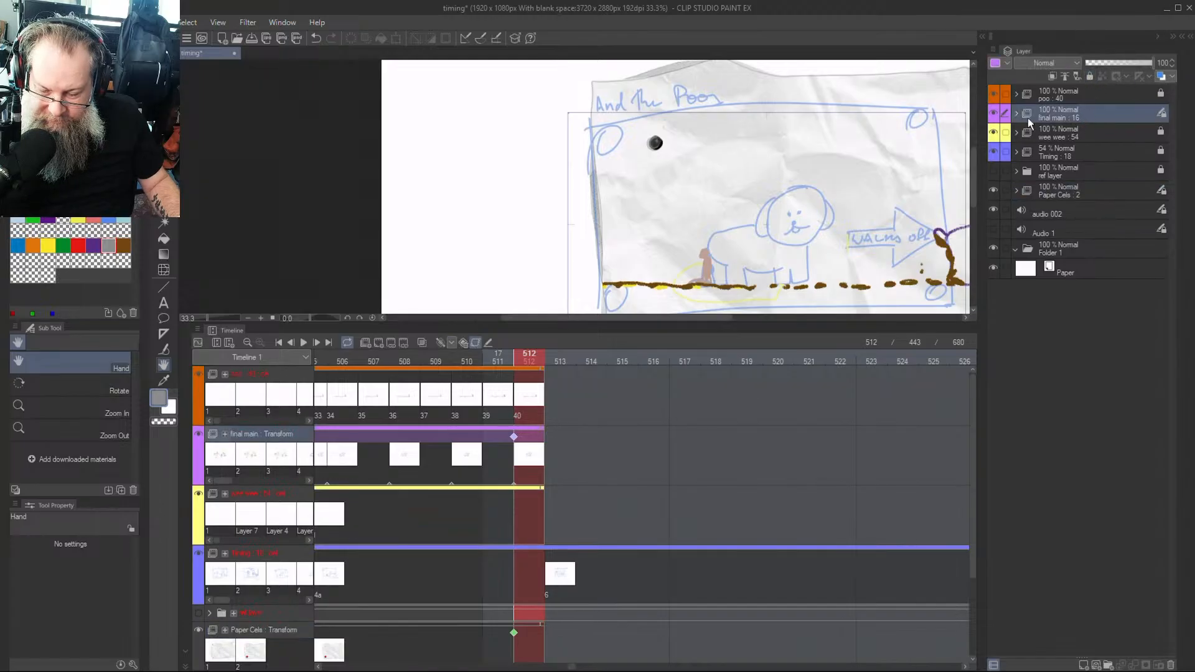
click(1016, 114)
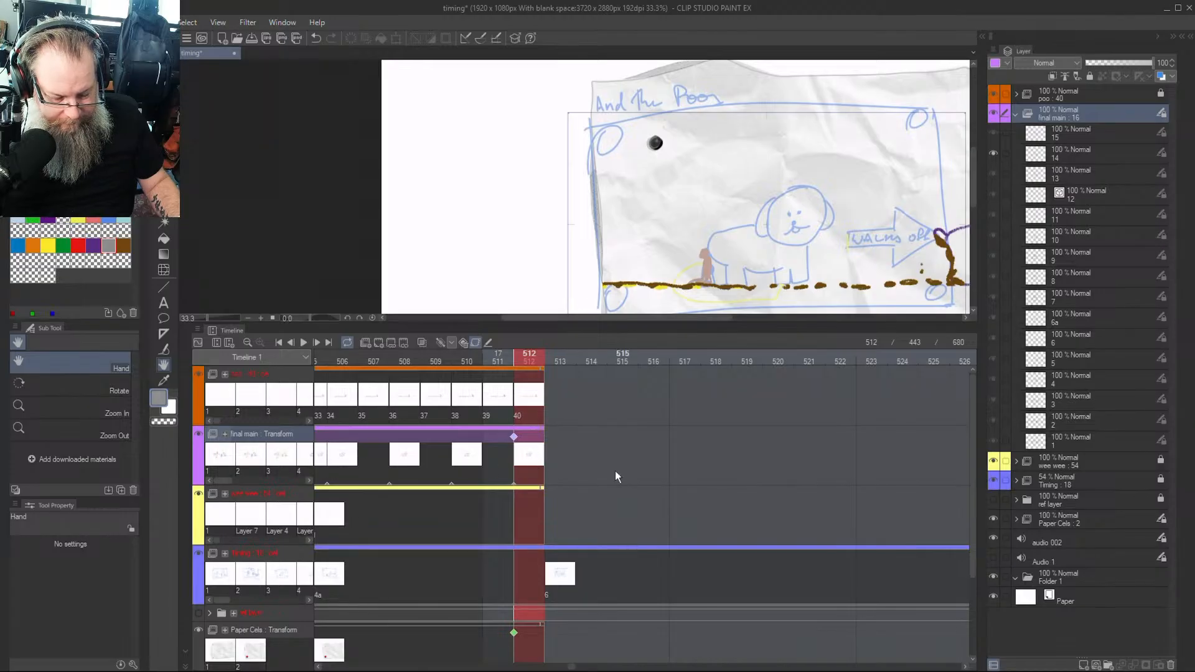
Go to frame 513 and examine the rough COVID sketch in an enlarged, centred canvas view
click(557, 432)
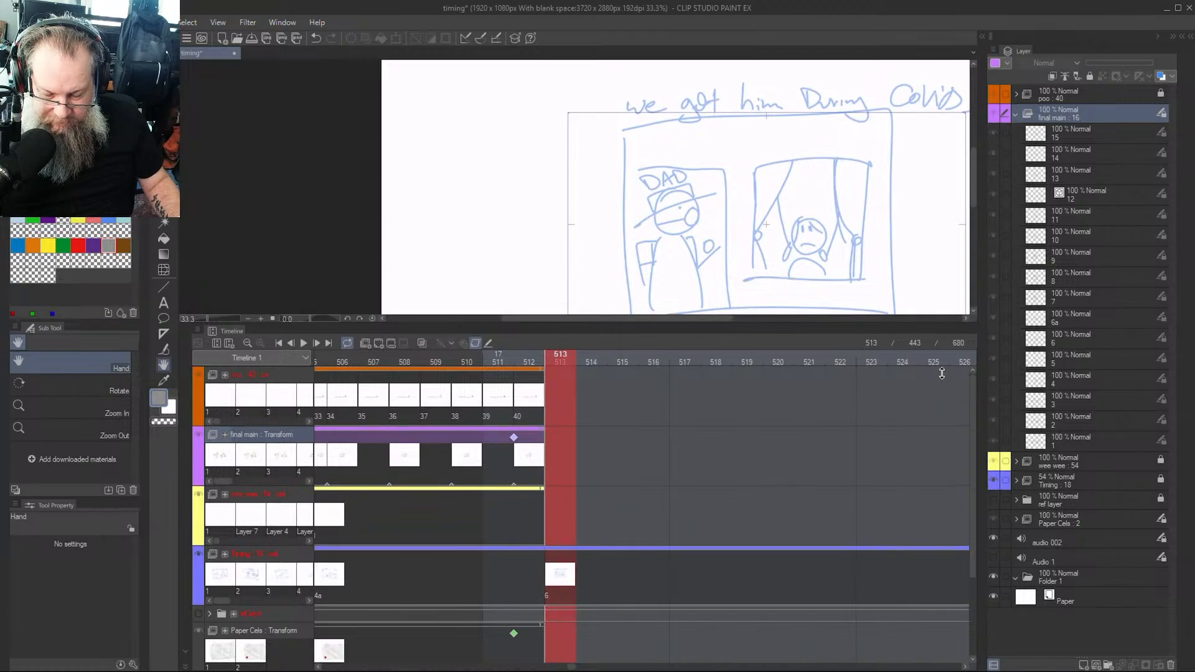
drag(931, 322, 943, 454)
drag(719, 449, 757, 450)
scroll(631, 284, up, 2)
scroll(718, 303, down, 2)
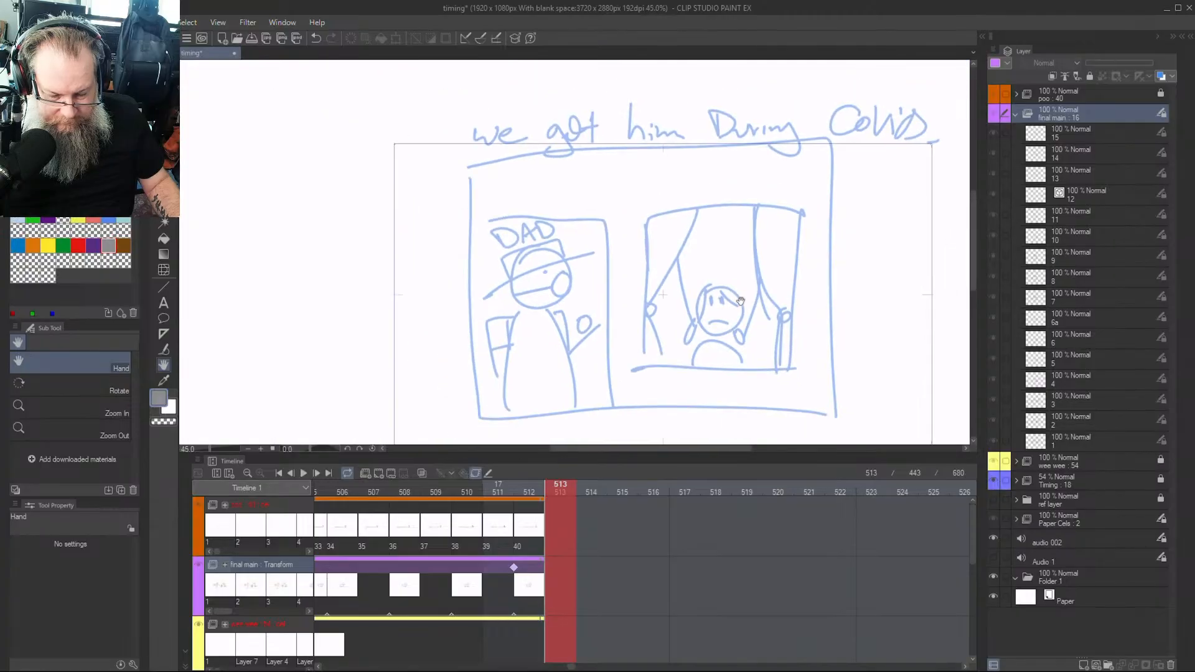
mouse_move(977, 218)
mouse_down()
mouse_move(980, 248)
mouse_move(979, 232)
mouse_up()
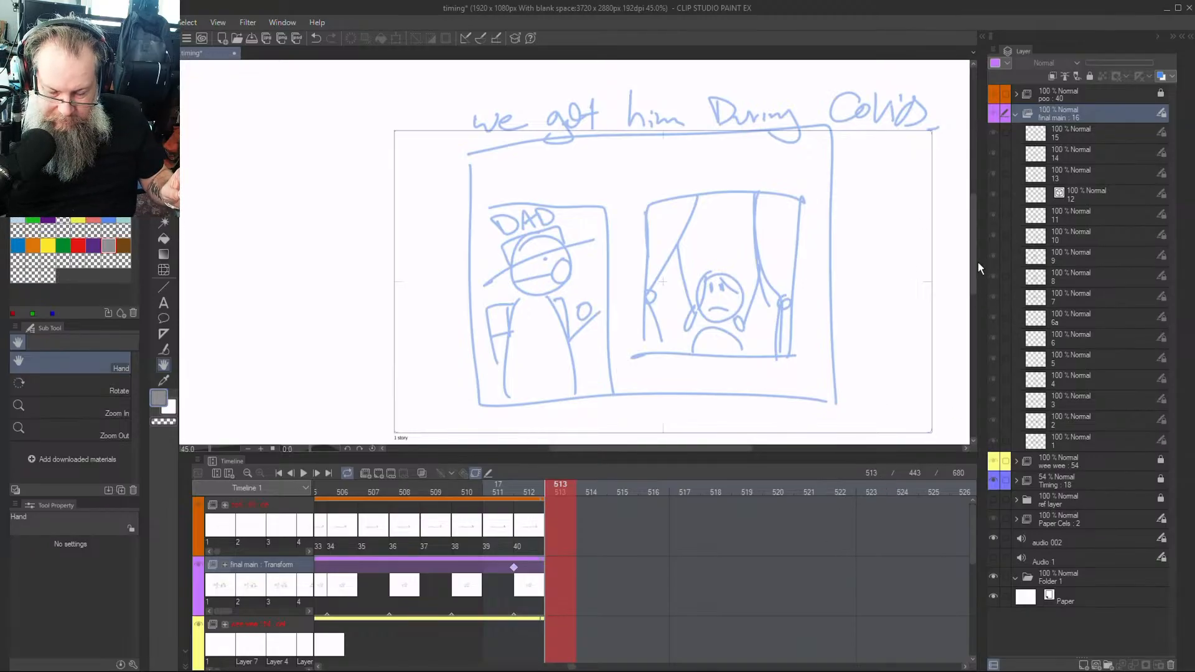
mouse_move(976, 263)
mouse_down()
mouse_move(992, 319)
mouse_move(989, 271)
mouse_up()
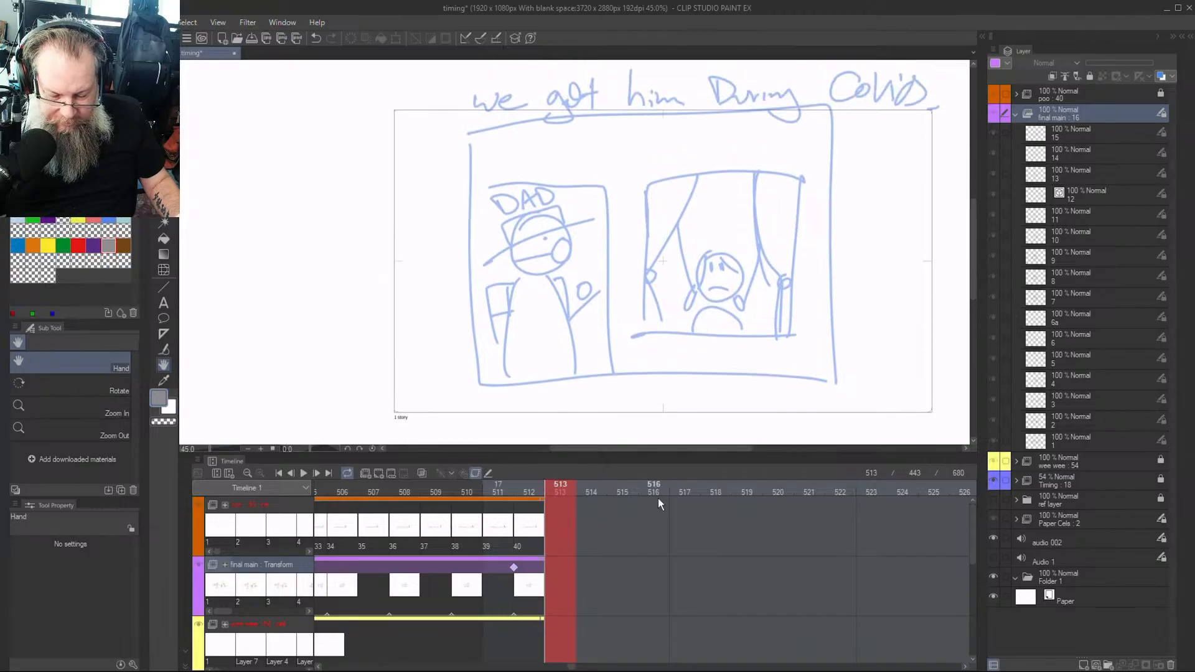
Enlarge the timeline area and compare the Paper Cels track with layer keyframe editing off and on
drag(741, 454, 747, 219)
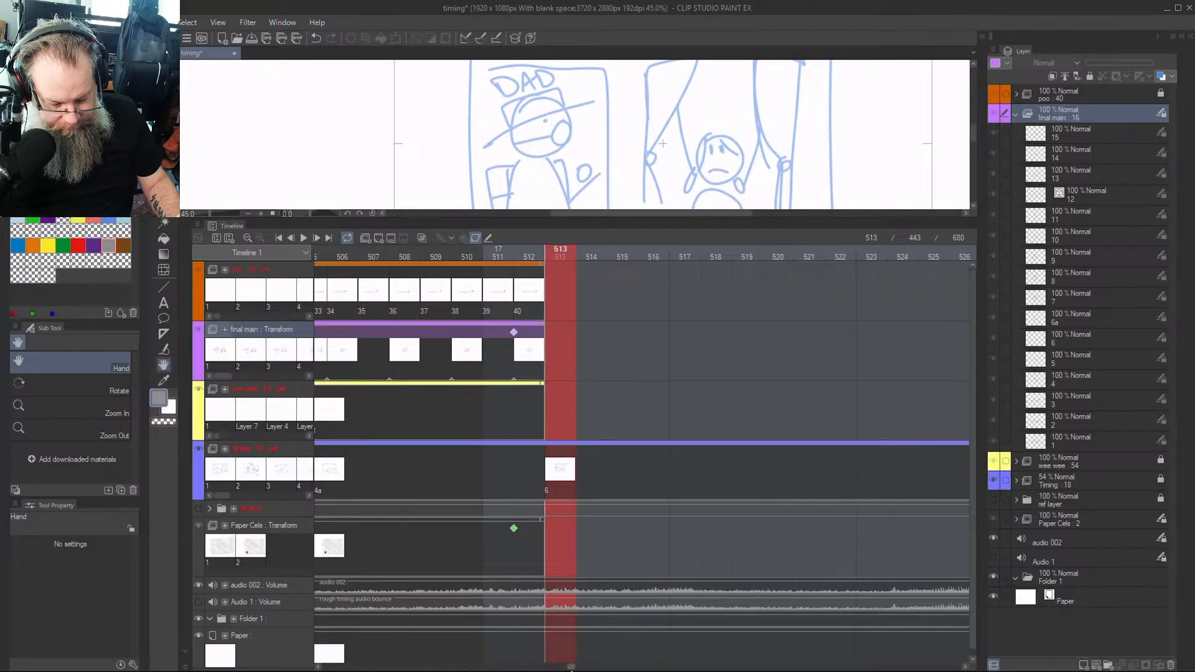
drag(571, 667, 315, 659)
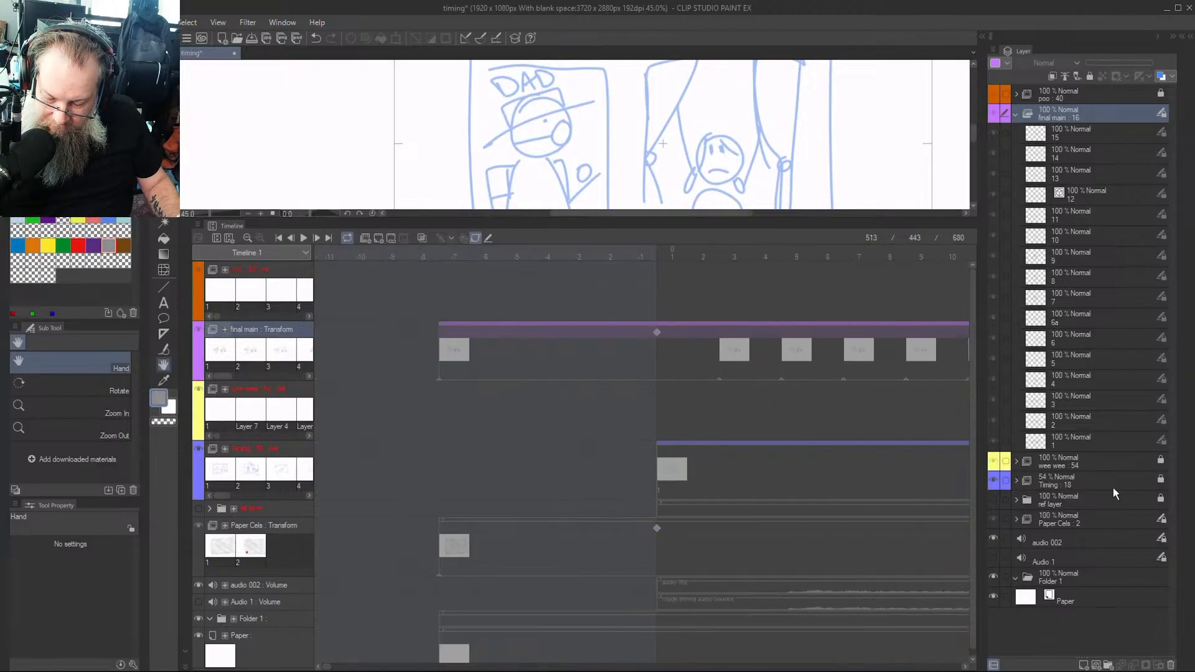
click(1048, 519)
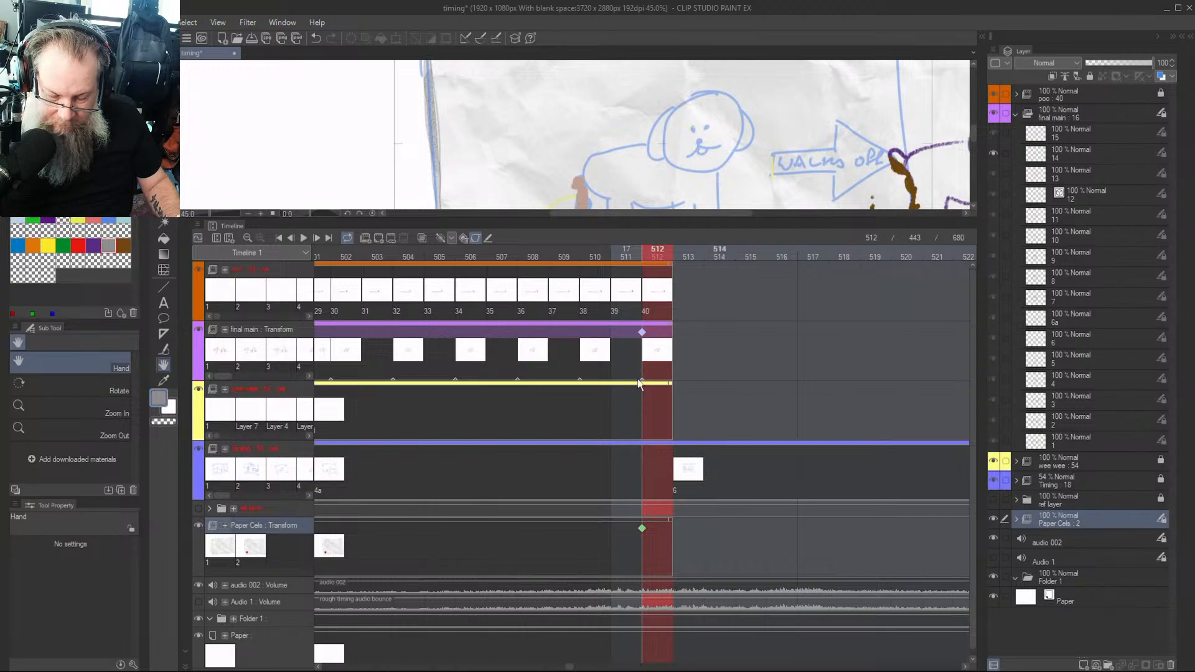
click(477, 238)
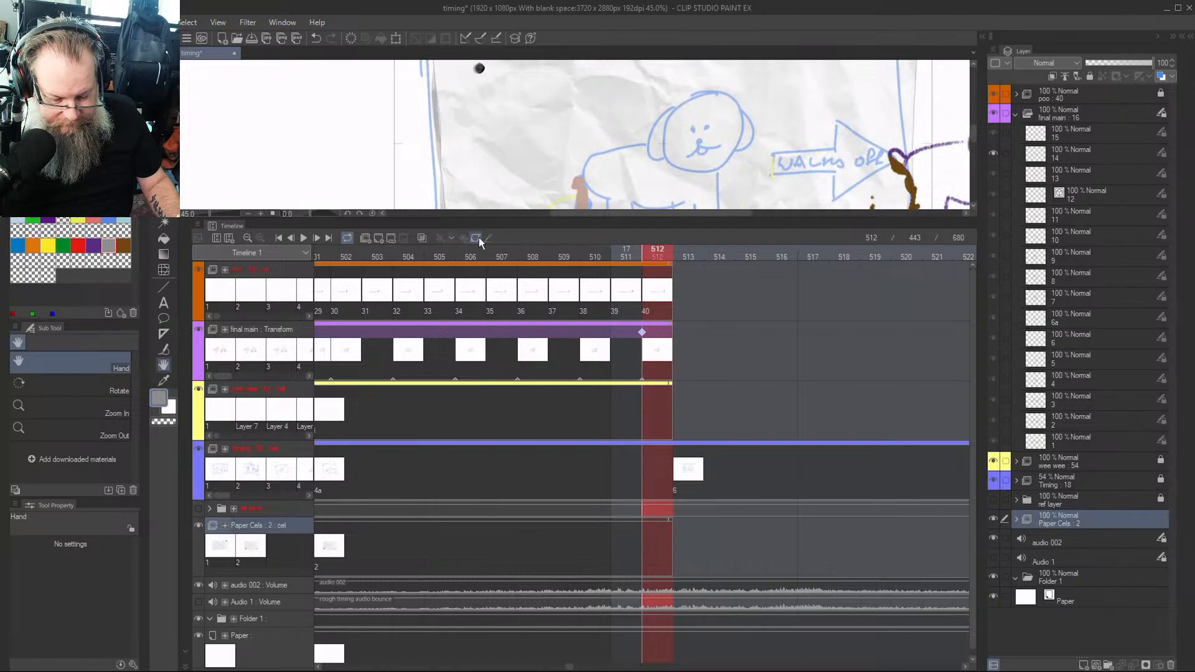
click(477, 236)
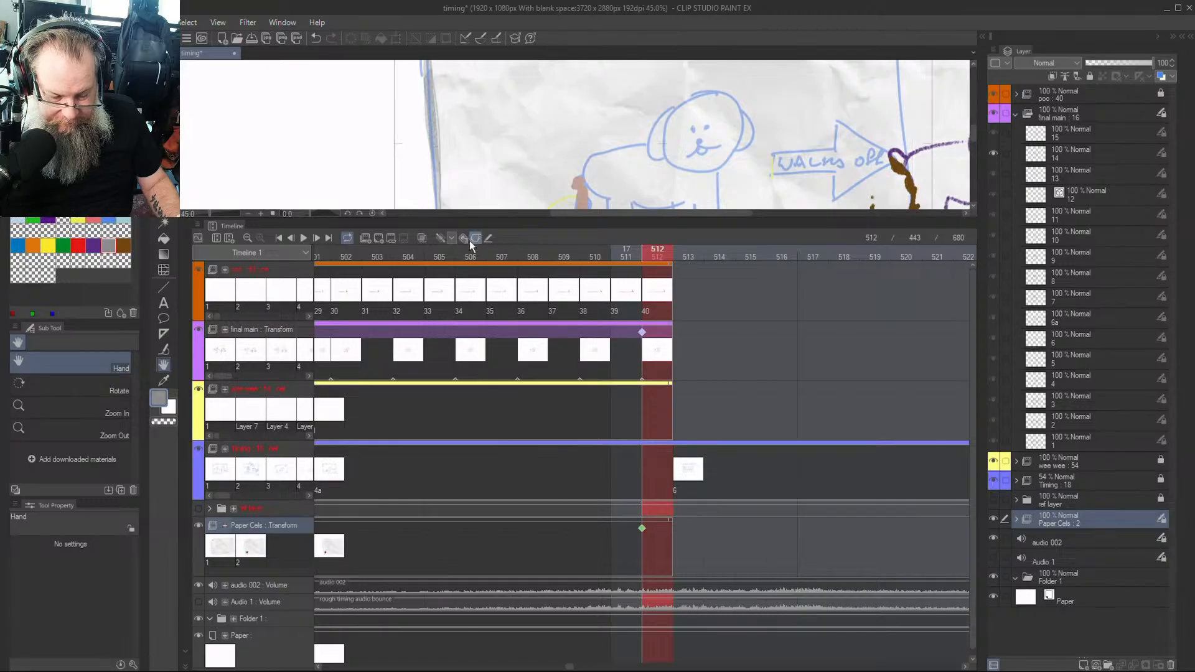
drag(568, 667, 301, 653)
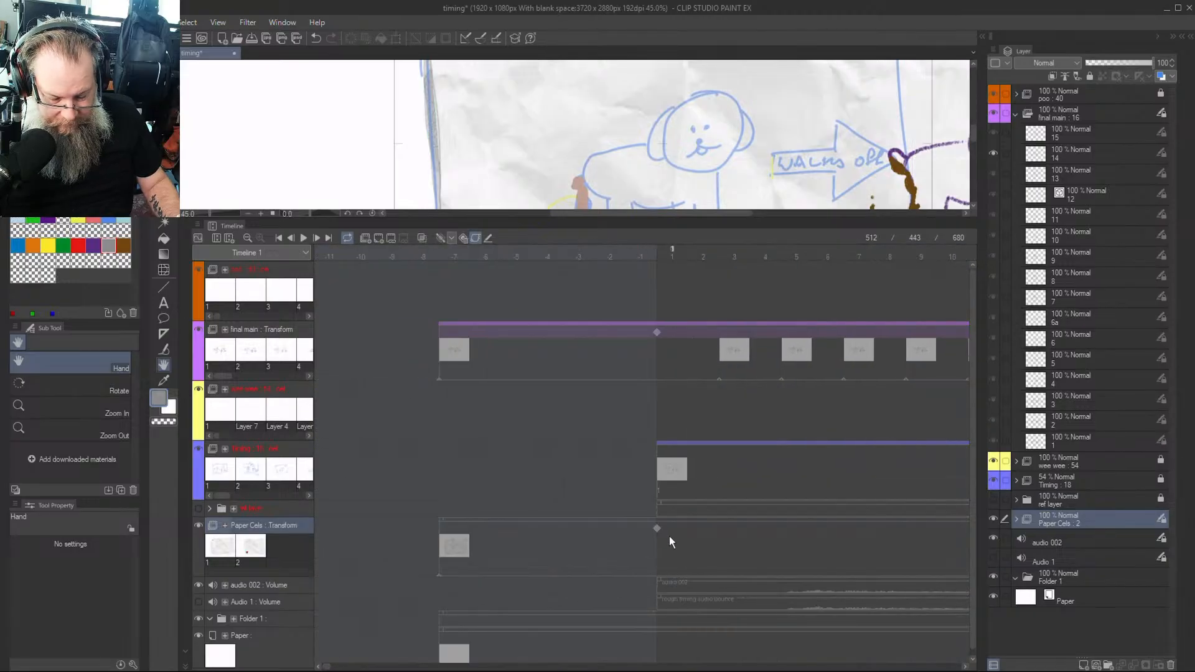
Try locking the Paper Cels folder with its first Transform keyframe selected, and unlock it again
click(658, 527)
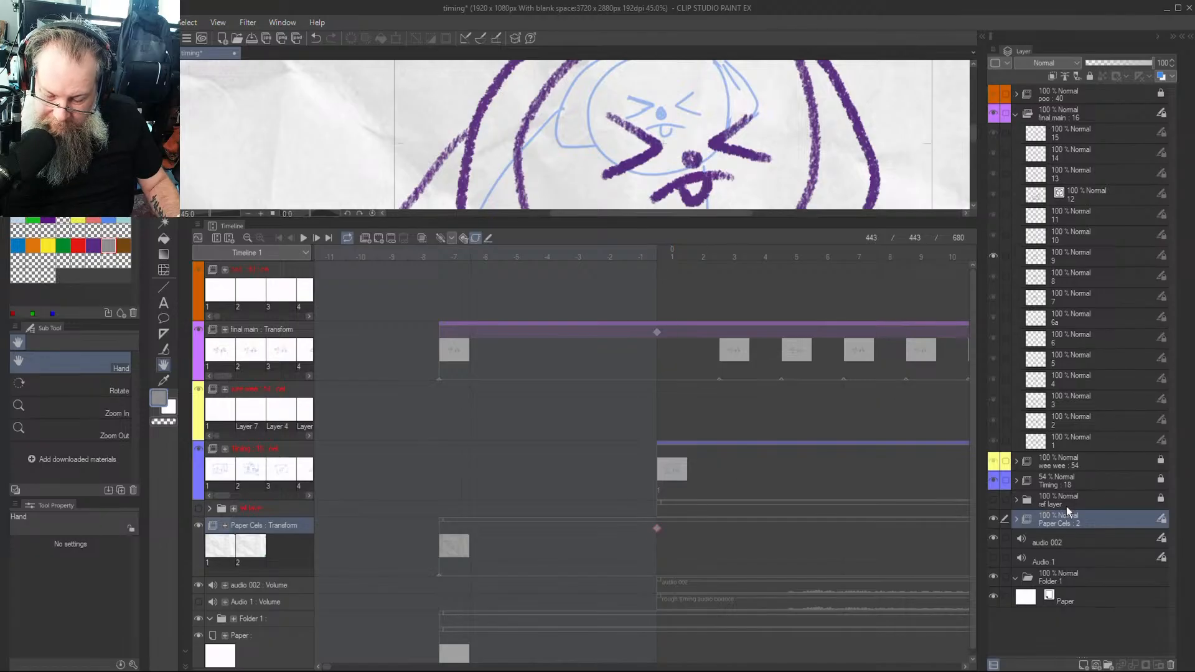
click(1089, 74)
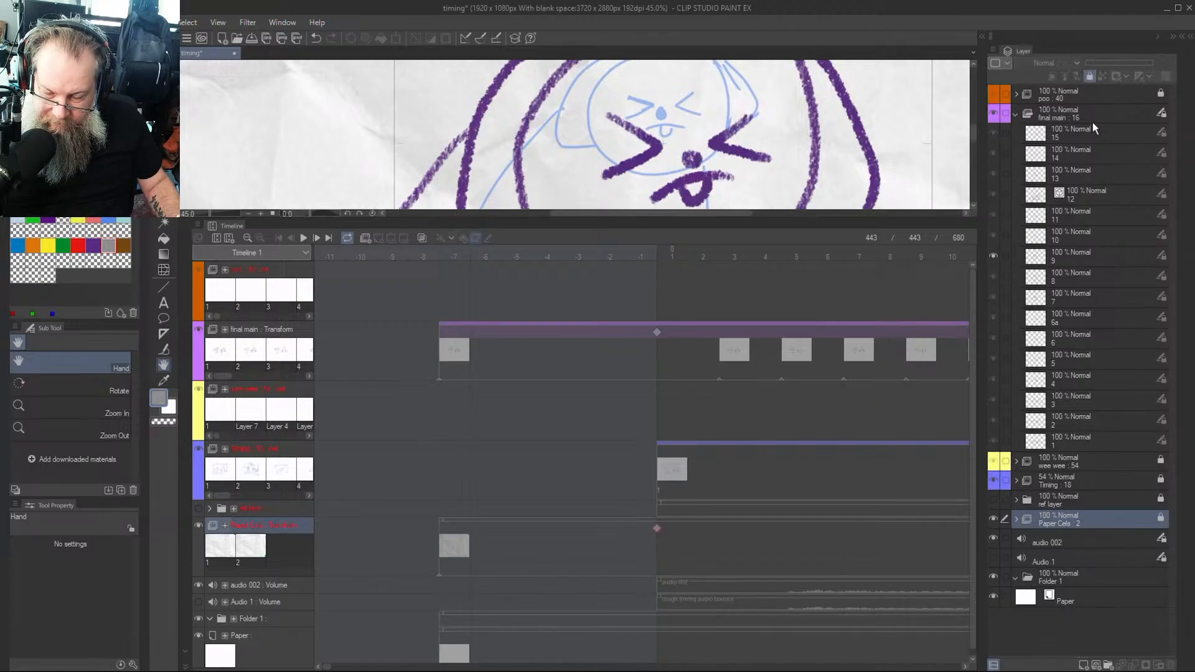
click(1087, 77)
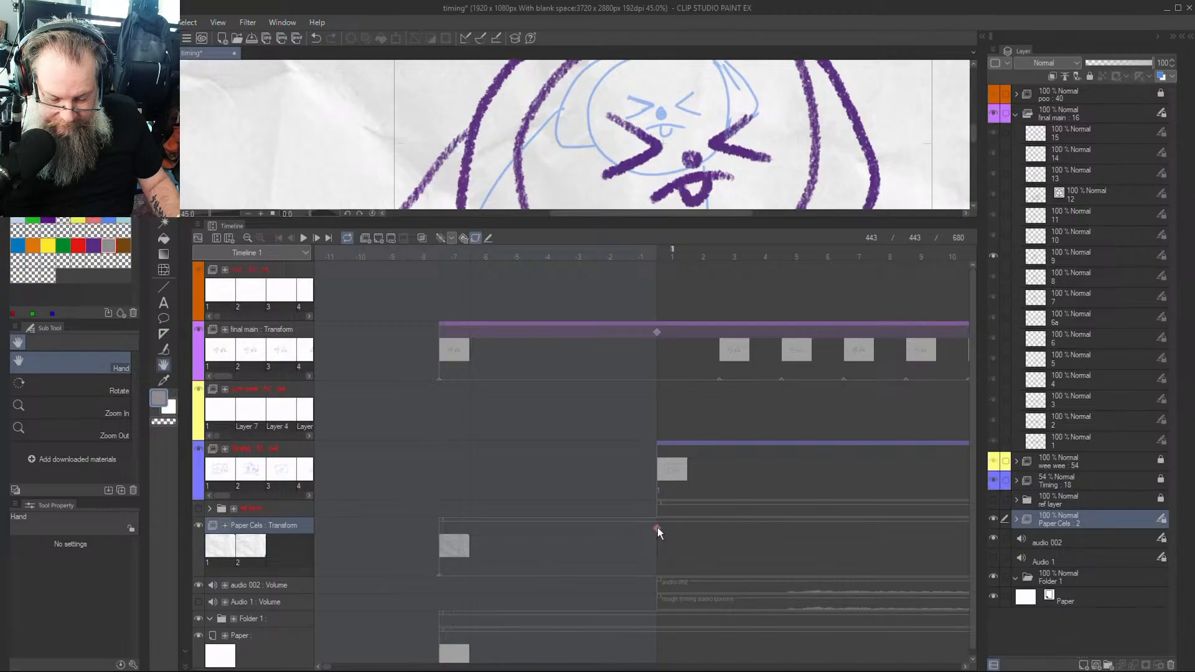
Shrink the timeline scale and inspect the Paper Cels Transform keyframes around frames 451 and 512
scroll(675, 417, down, 1)
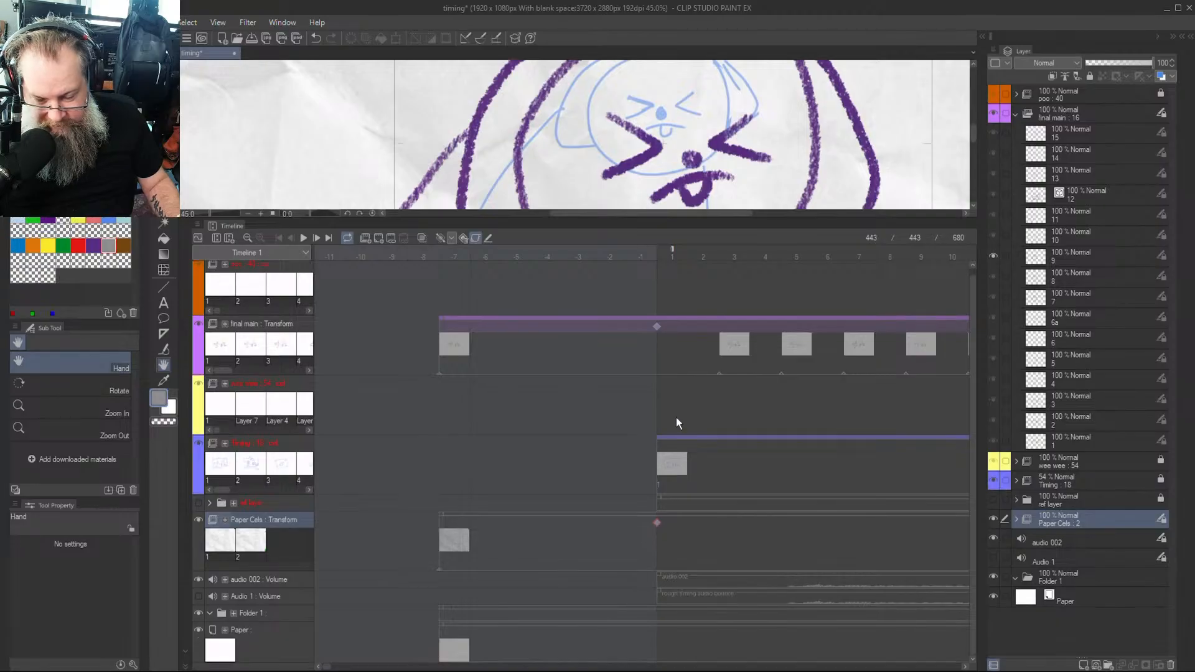
click(246, 237)
click(245, 234)
click(245, 232)
click(245, 232)
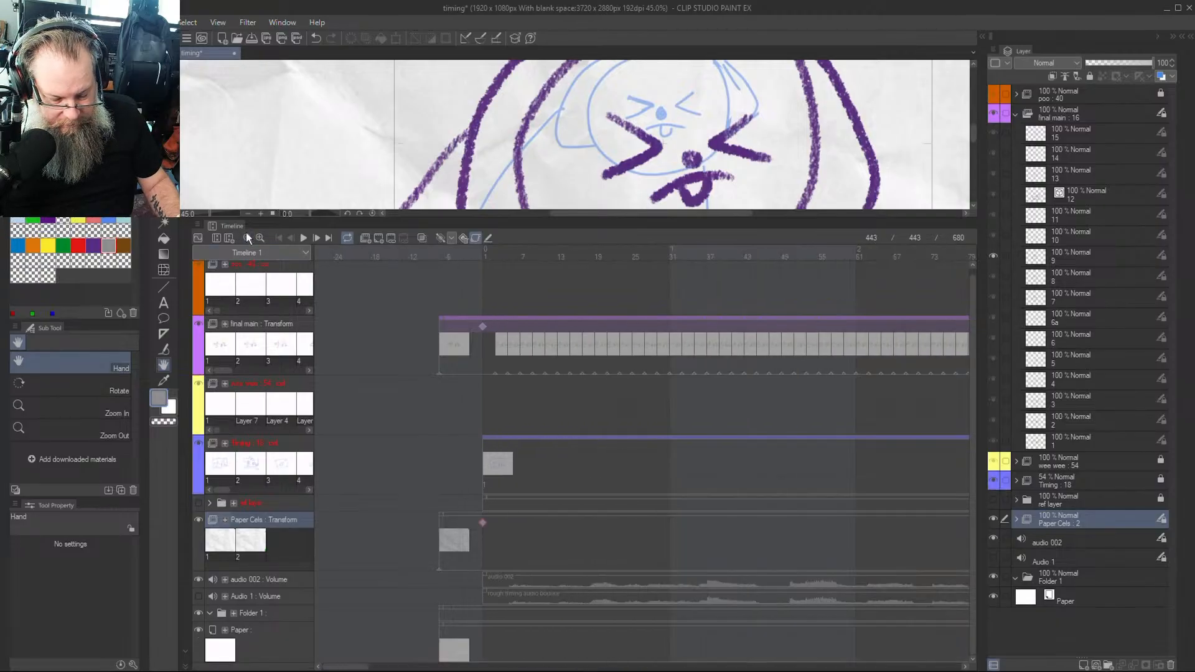
click(245, 232)
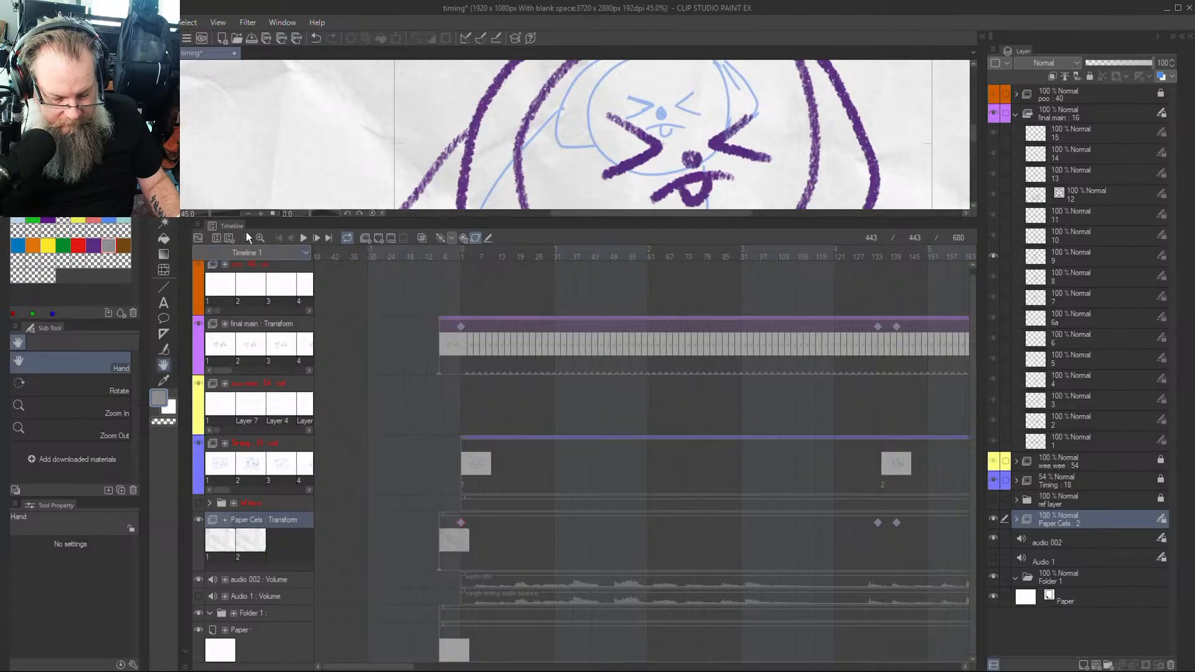
click(390, 661)
drag(390, 666, 572, 668)
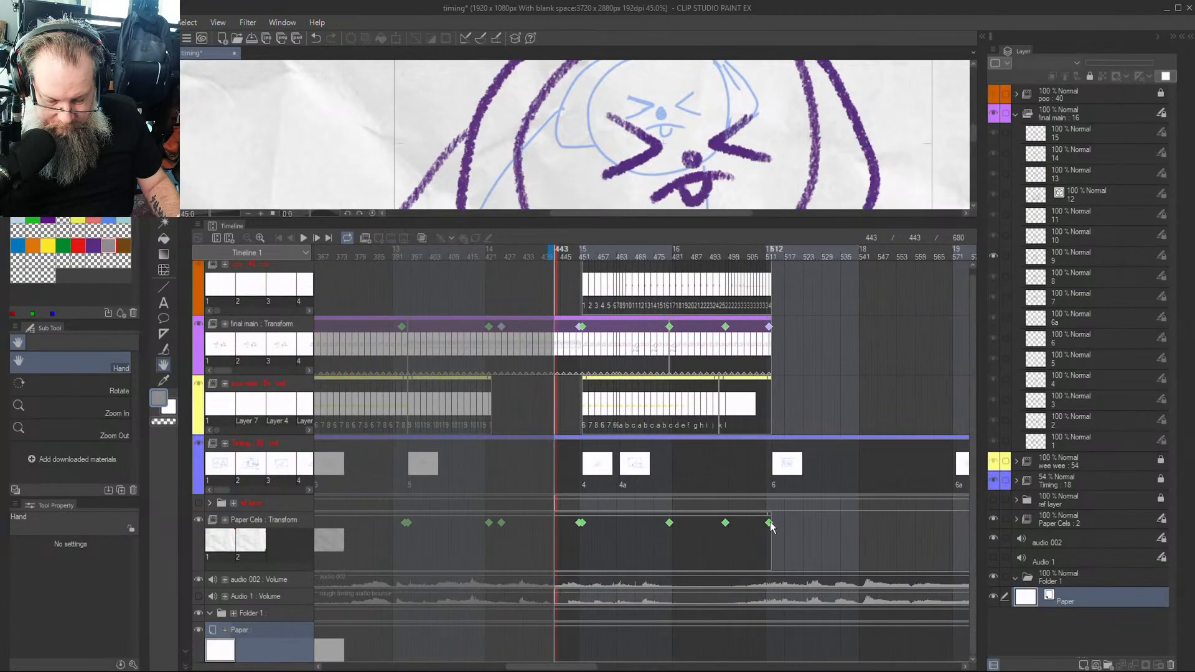
click(769, 523)
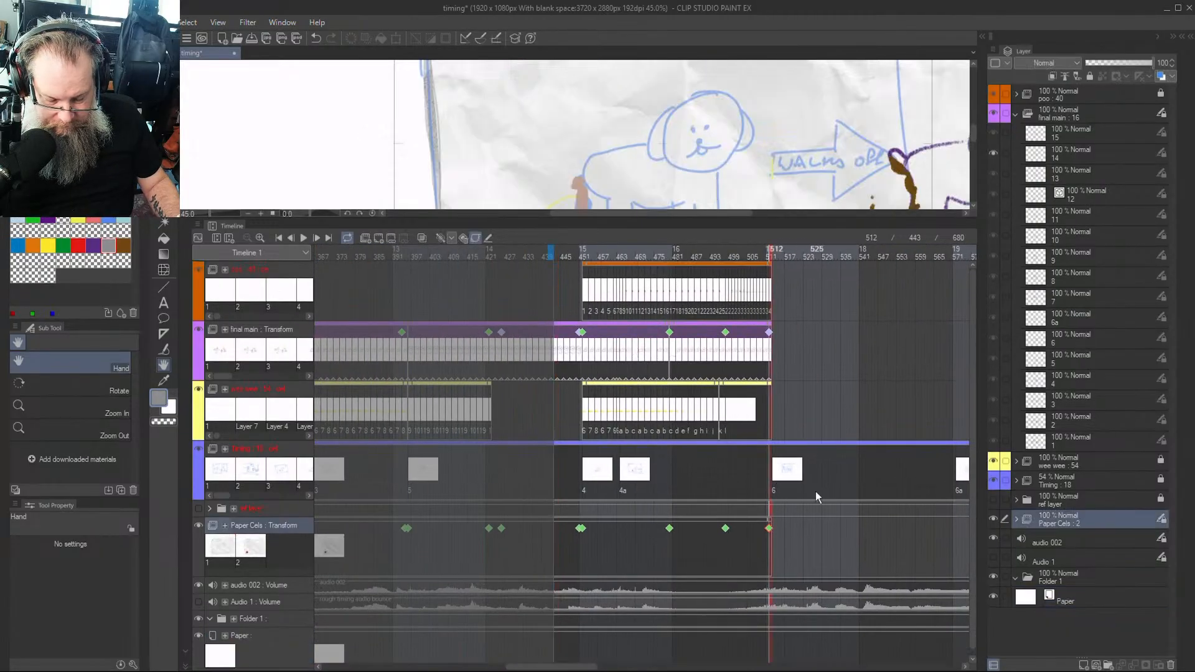
click(580, 528)
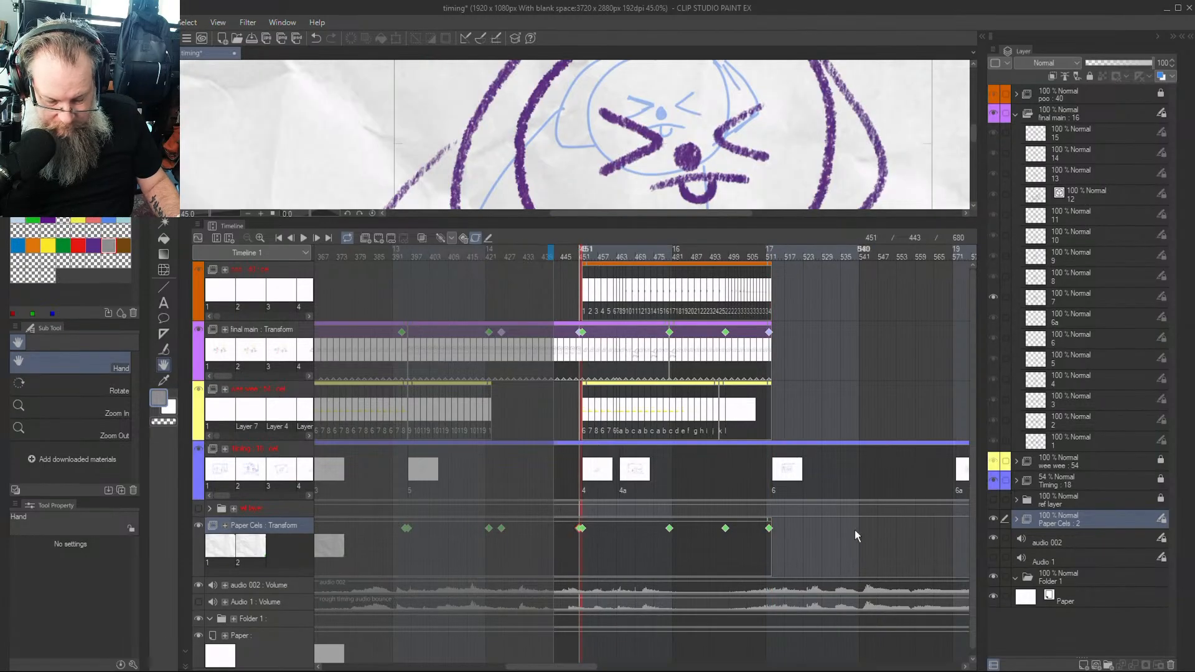
Try duplicating the whole Paper Cels folder with its last Transform keyframe at frame 512 selected, and undo the duplication
click(769, 528)
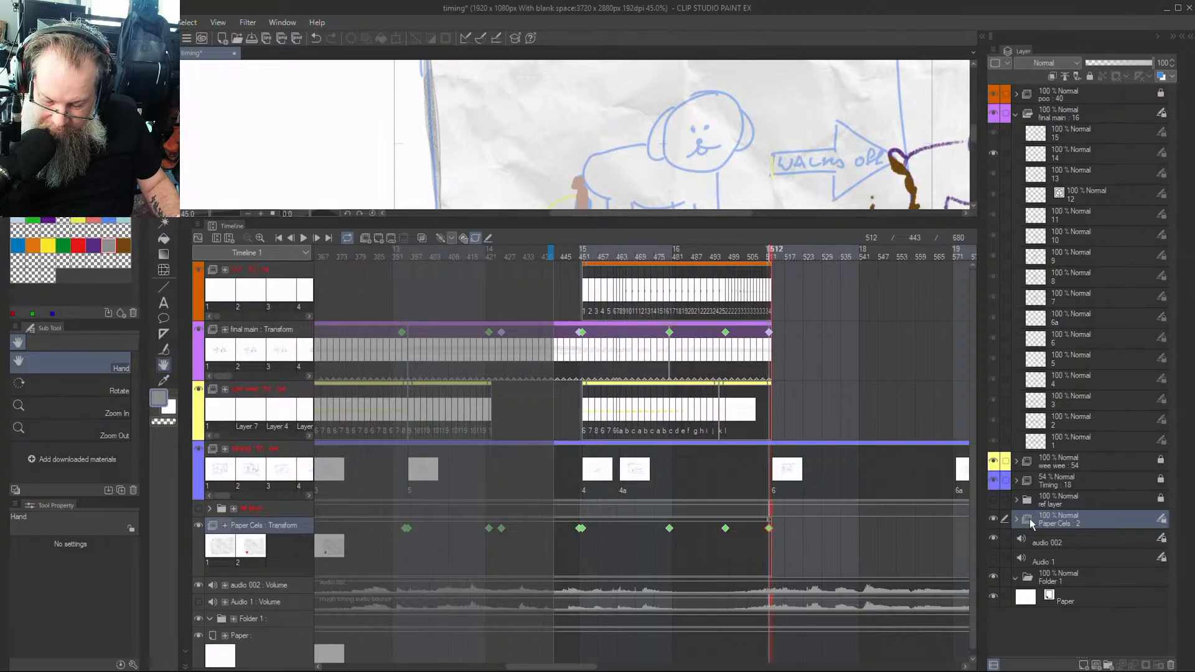
right_click(1077, 528)
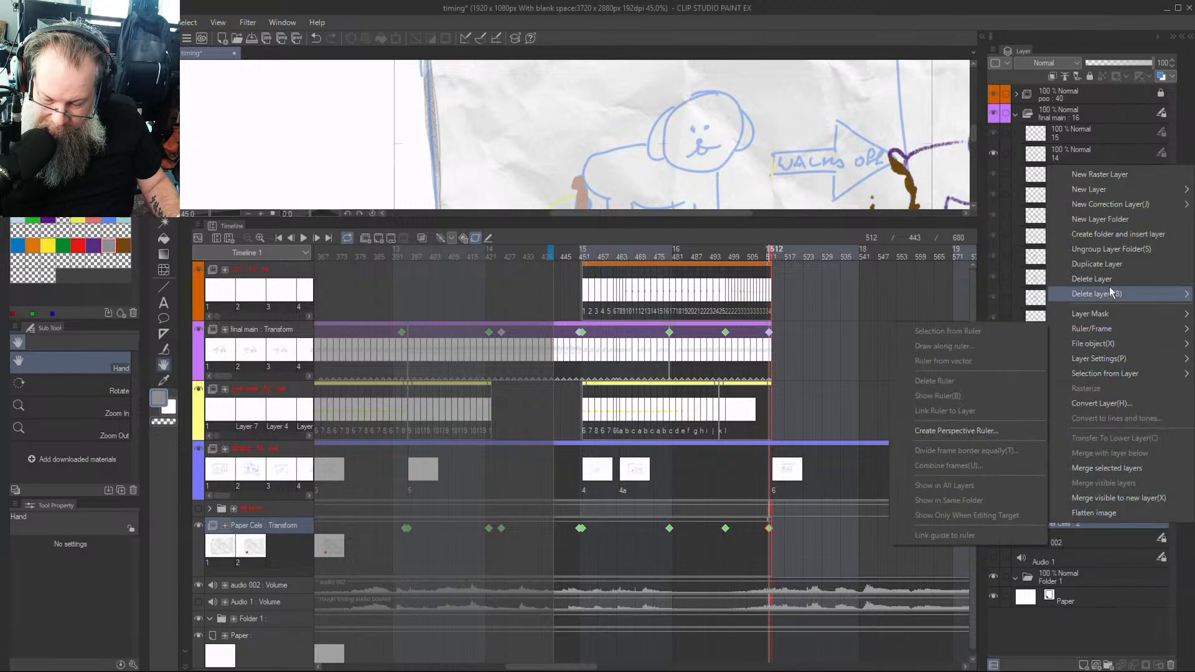
mouse_move(1112, 293)
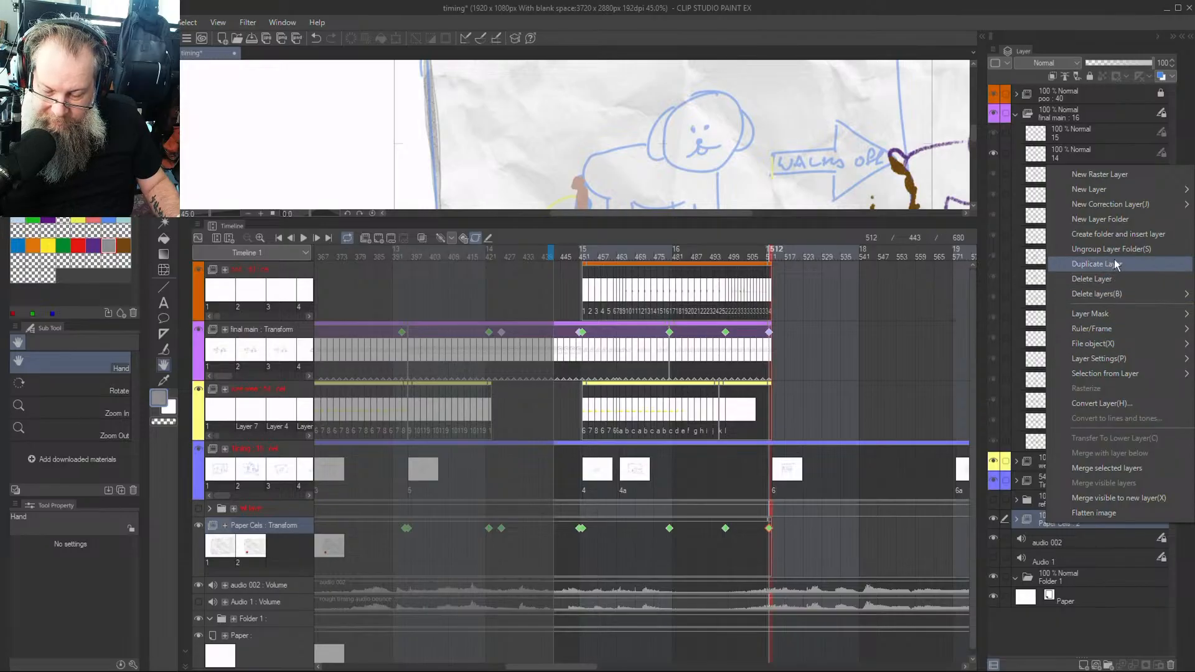
key(Escape)
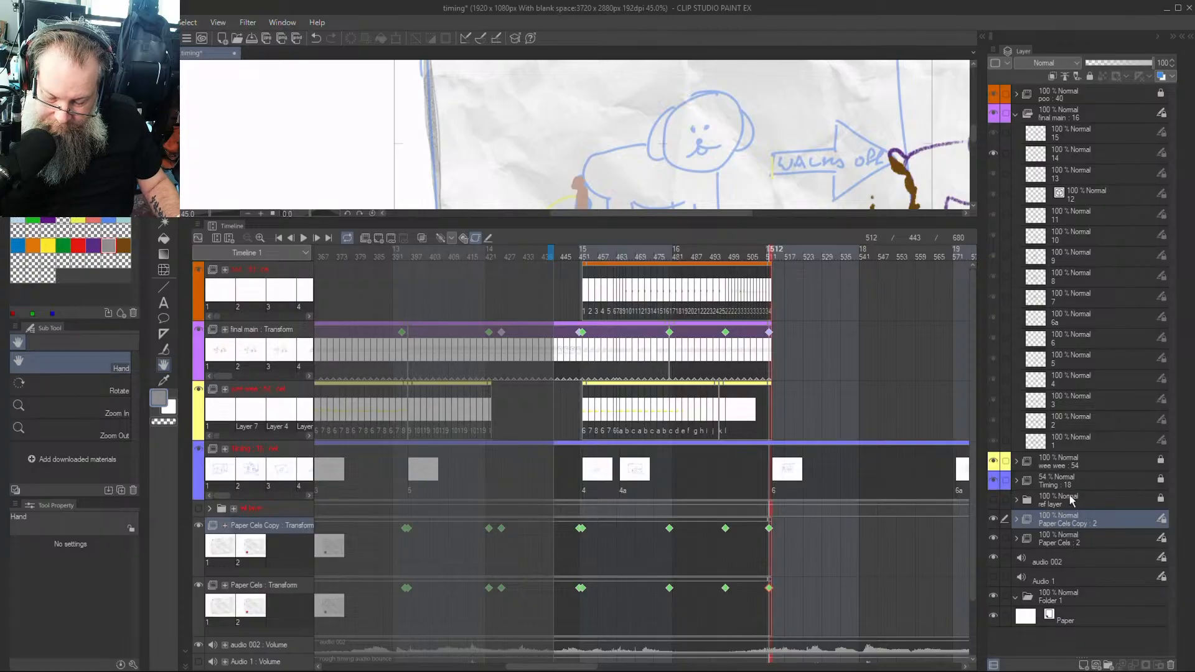
click(1017, 522)
click(1017, 521)
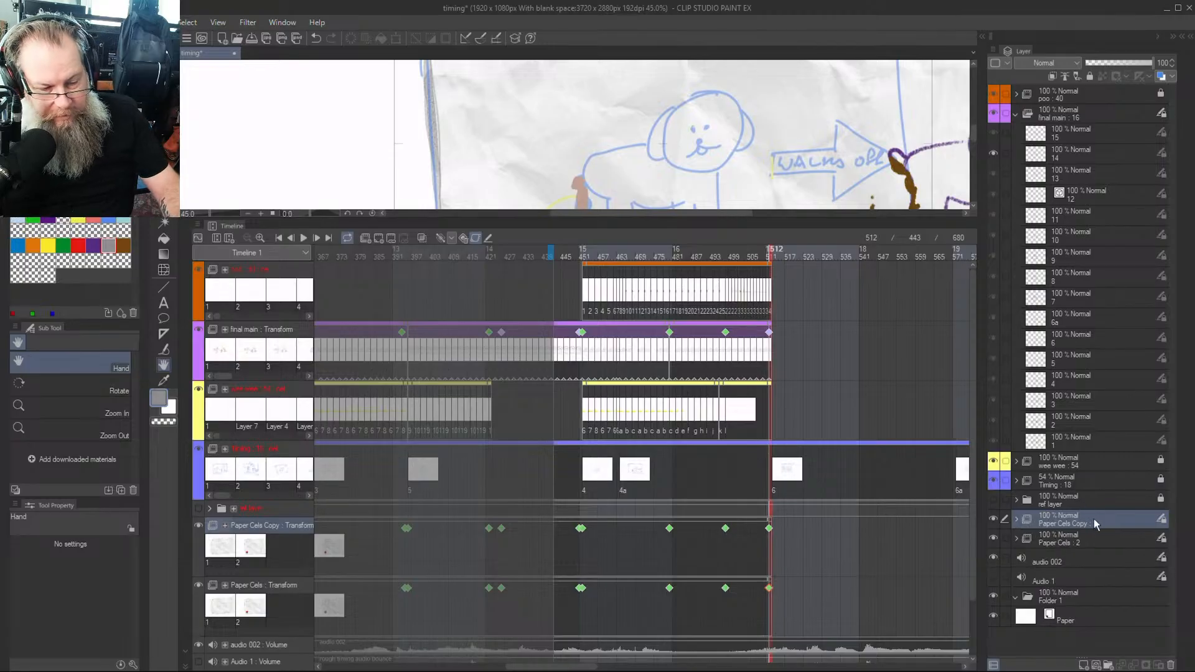
key(ctrl+z)
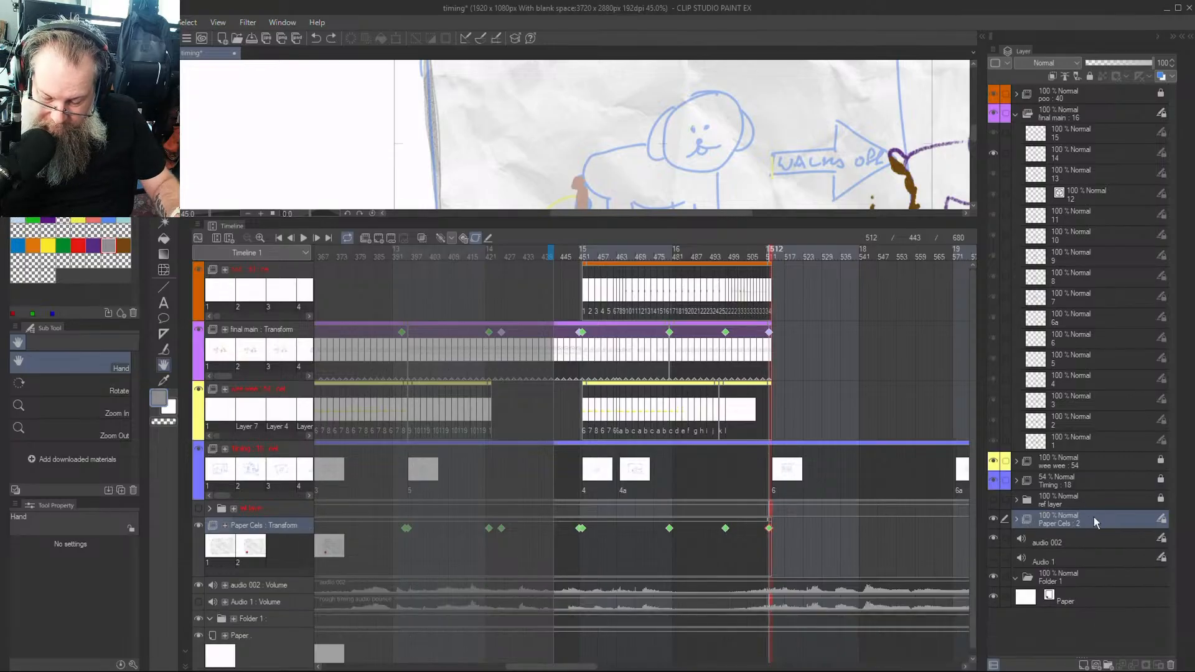
Expand the Paper Cels folder, collapse its cel folders 2 and 1, and duplicate cel folder 2 at frame 512
click(1017, 519)
scroll(1106, 516, down, 2)
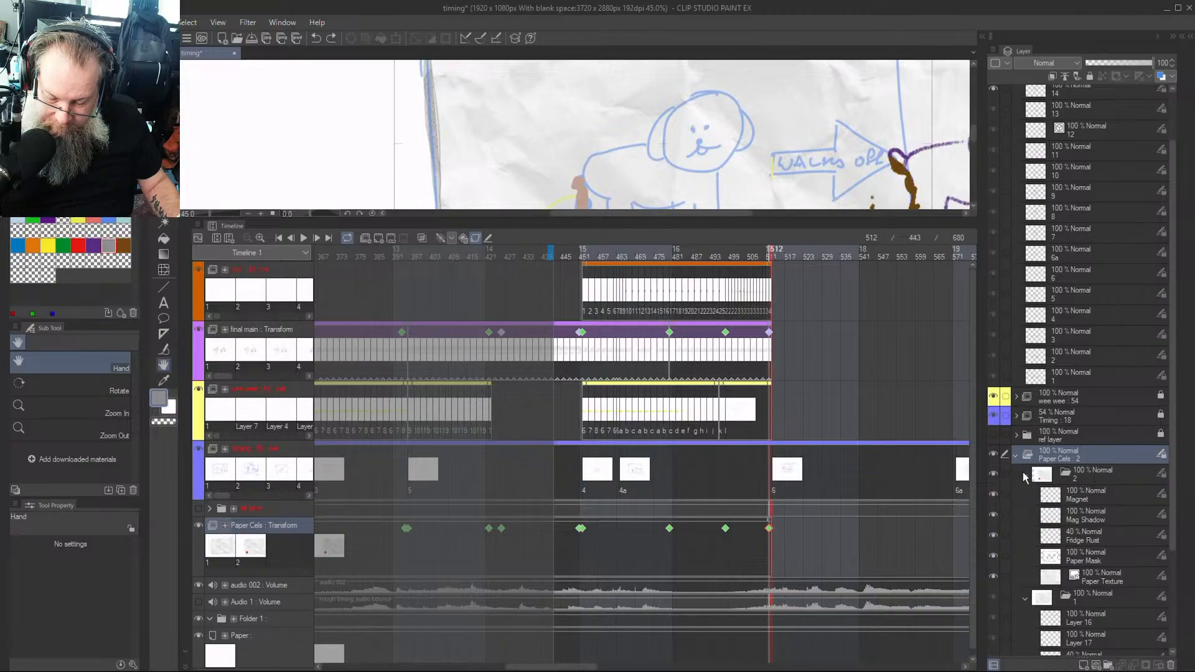
click(1024, 476)
click(1022, 491)
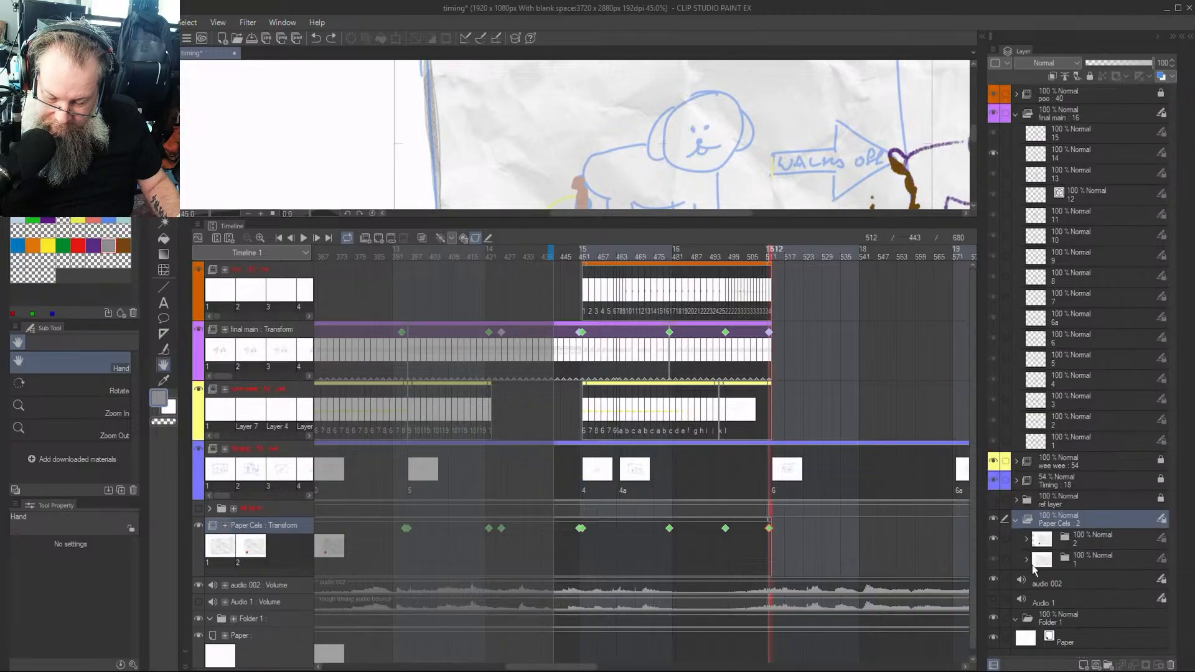
right_click(1089, 536)
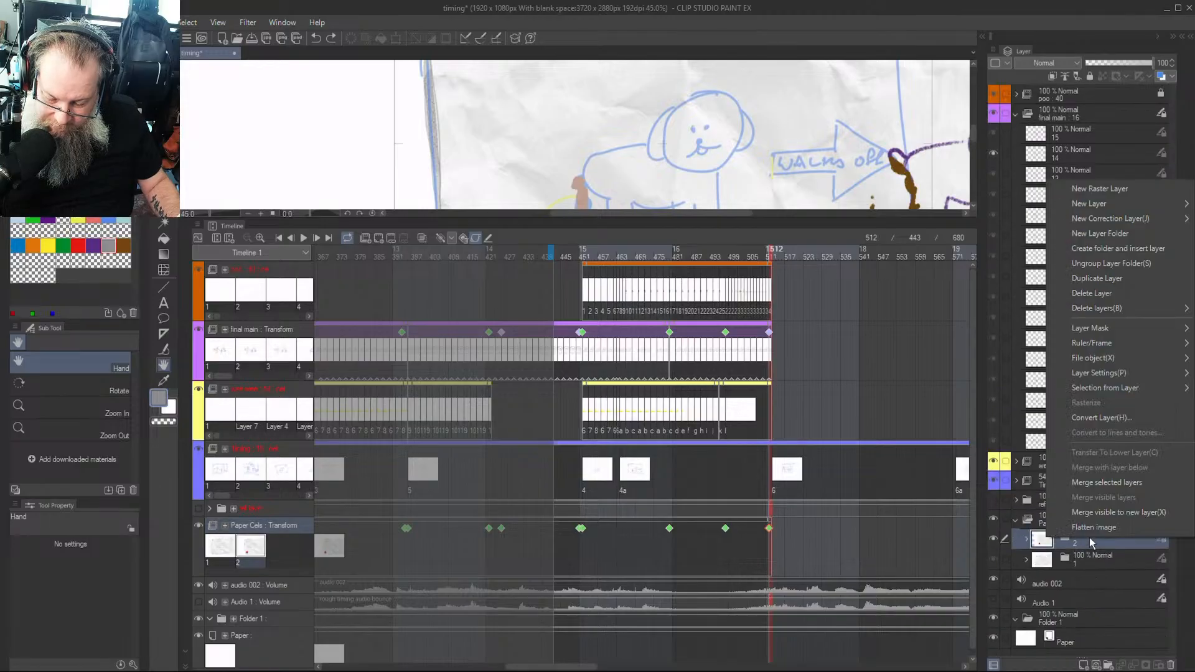
click(1101, 280)
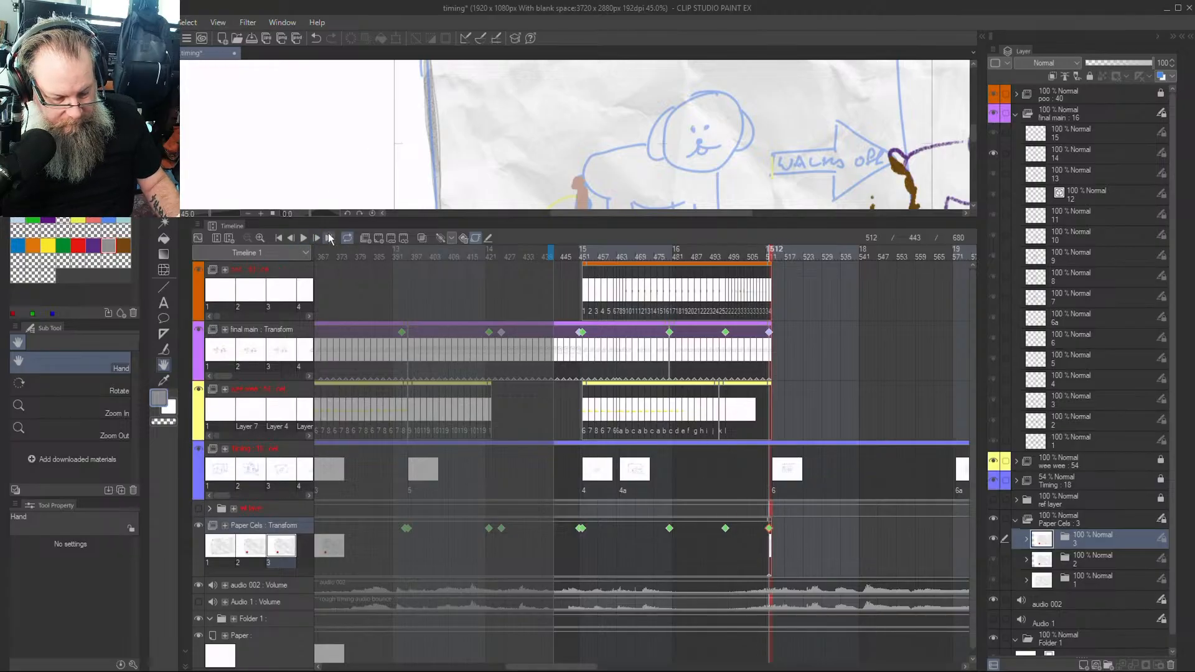
Enlarge the timeline scale and extend the end of the Paper Cels clip to frame 620
click(260, 238)
click(260, 238)
click(260, 237)
click(260, 237)
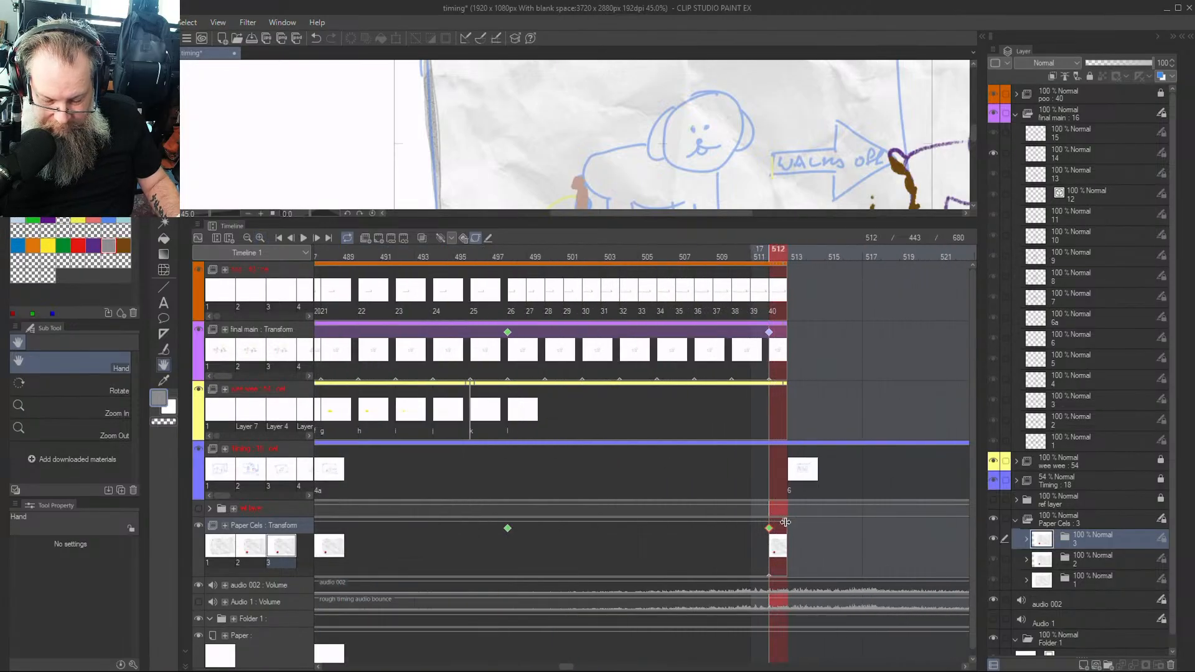
drag(784, 522, 961, 534)
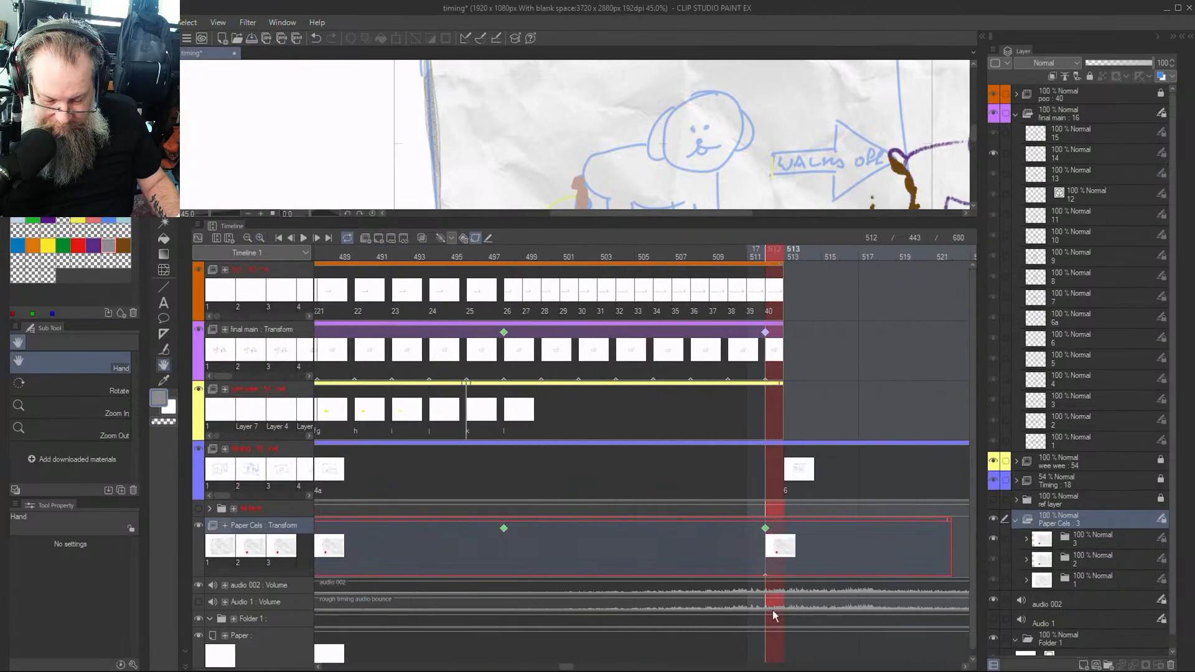
drag(566, 666, 579, 667)
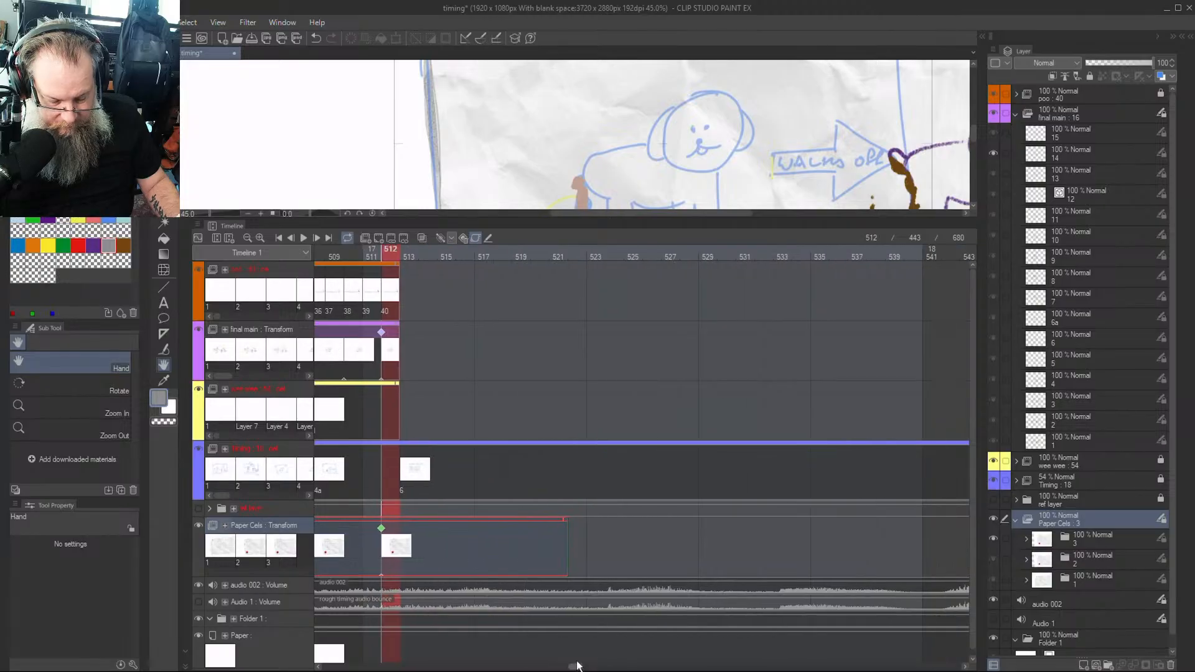
drag(560, 518, 930, 543)
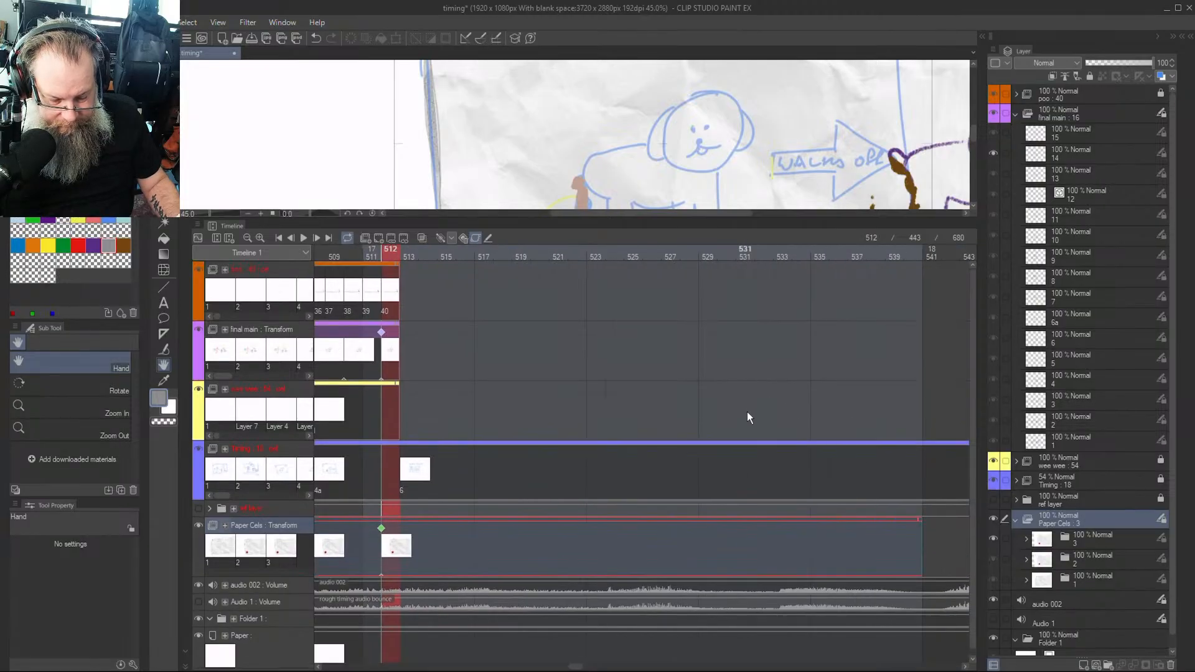
drag(397, 250, 816, 283)
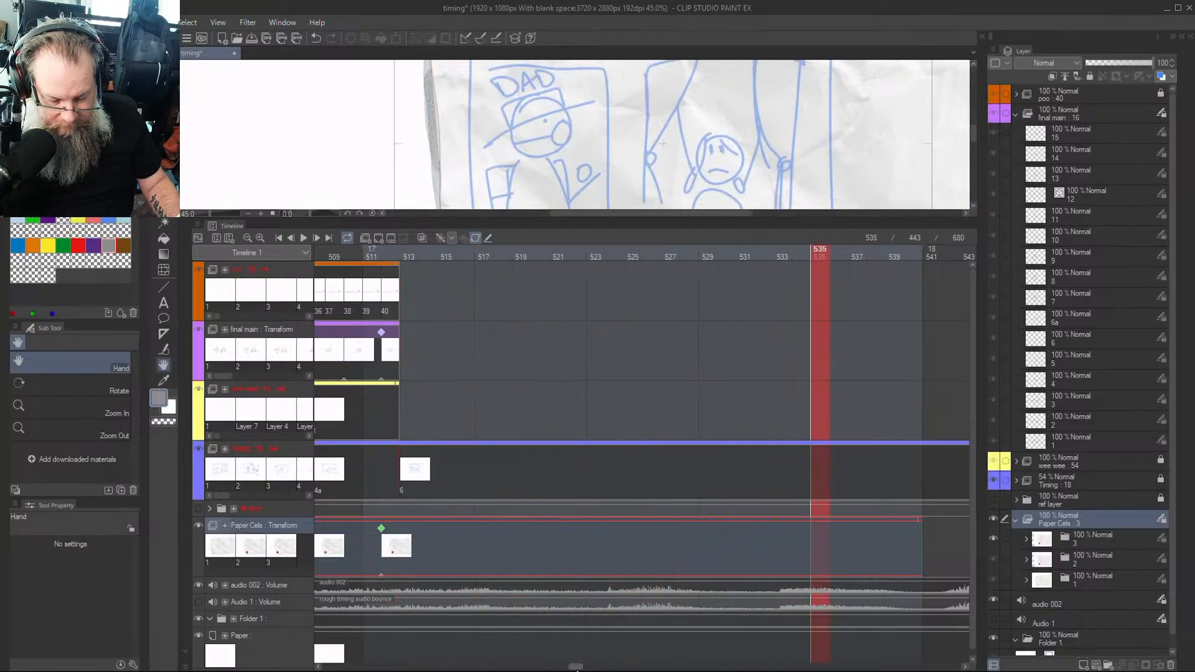
drag(577, 668, 588, 667)
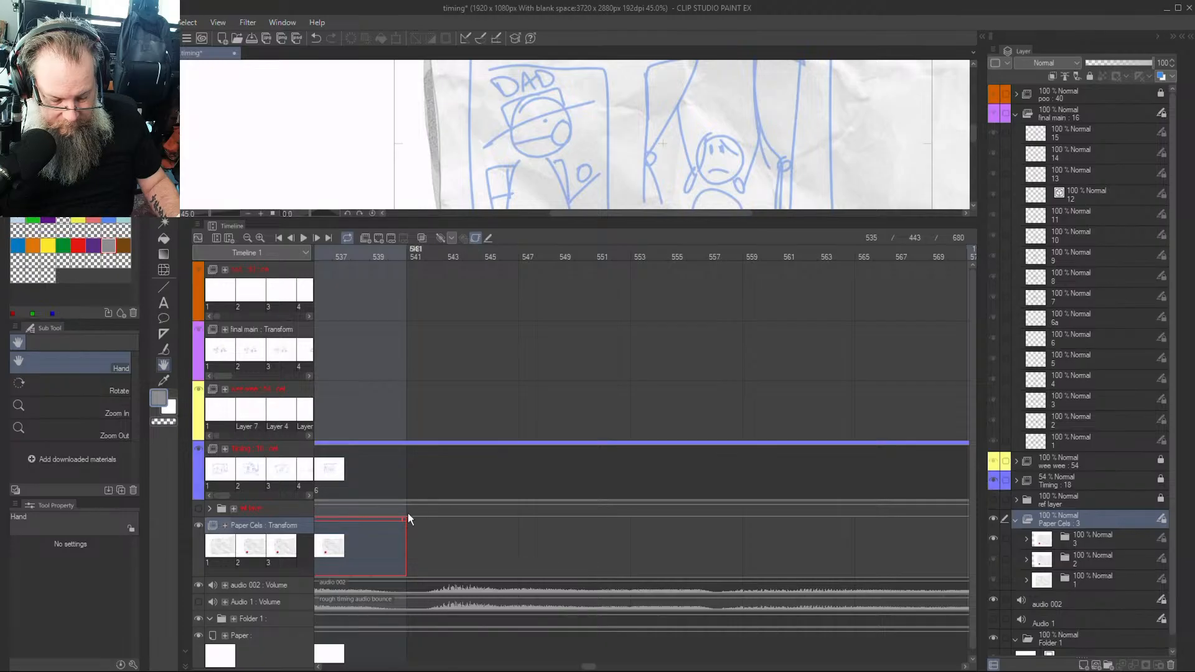
drag(409, 518, 815, 548)
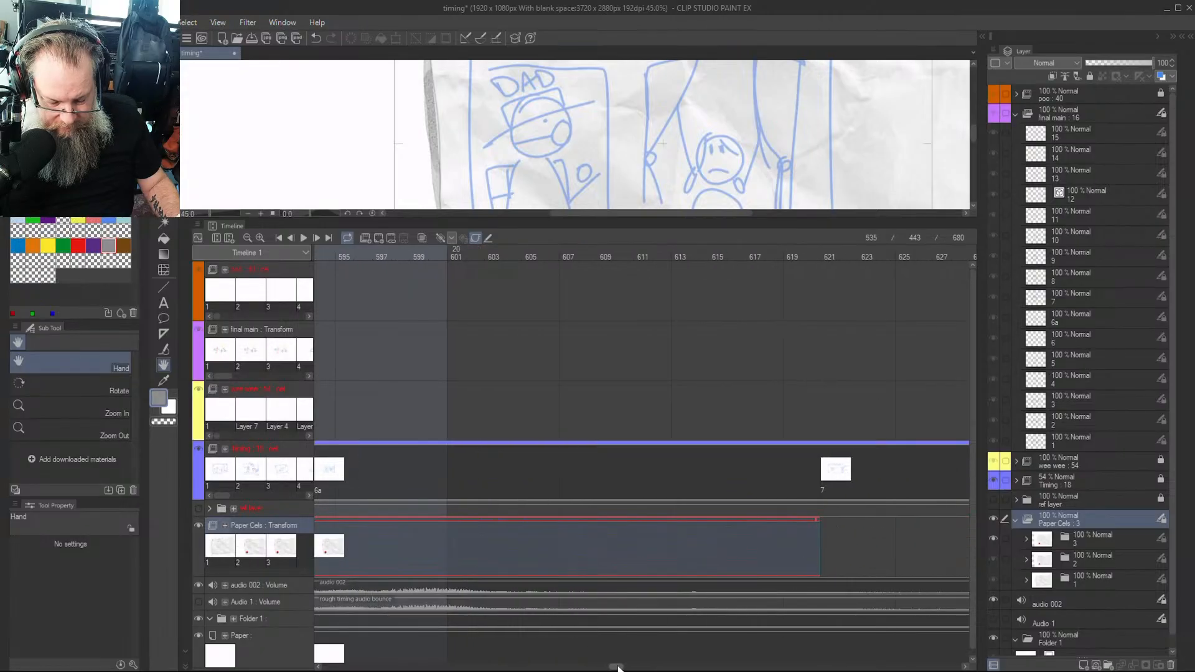
Try to place cel 3 at frame 513 on the Paper Cels track with layer keyframe editing on
drag(618, 667, 569, 667)
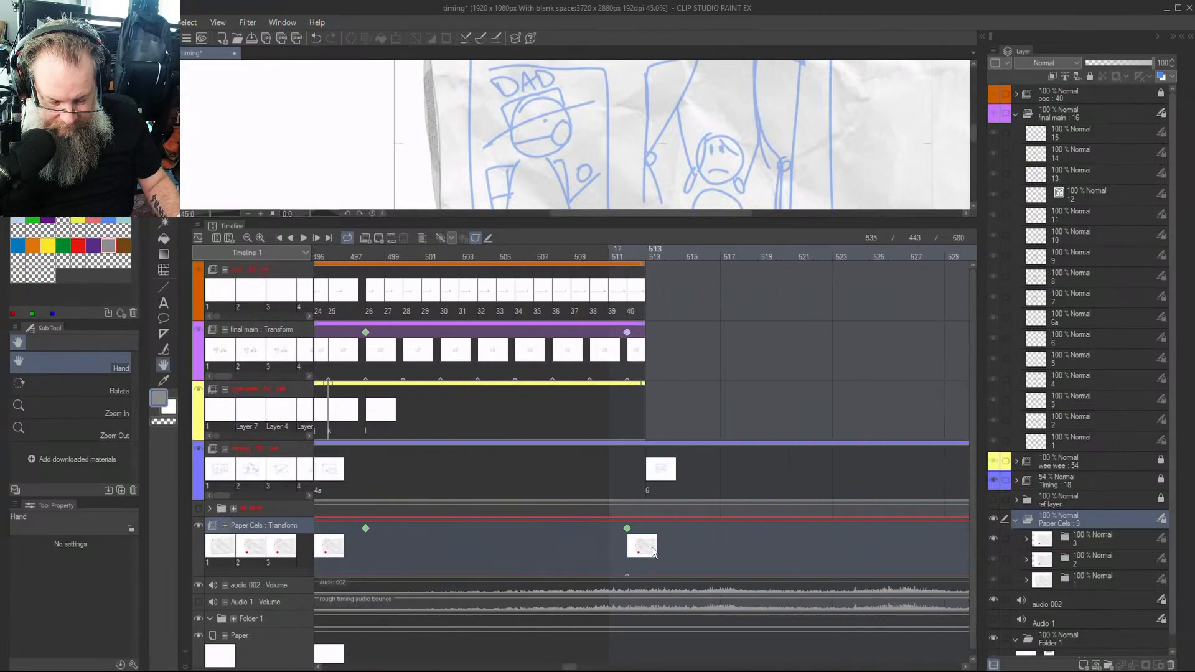
click(646, 549)
click(644, 548)
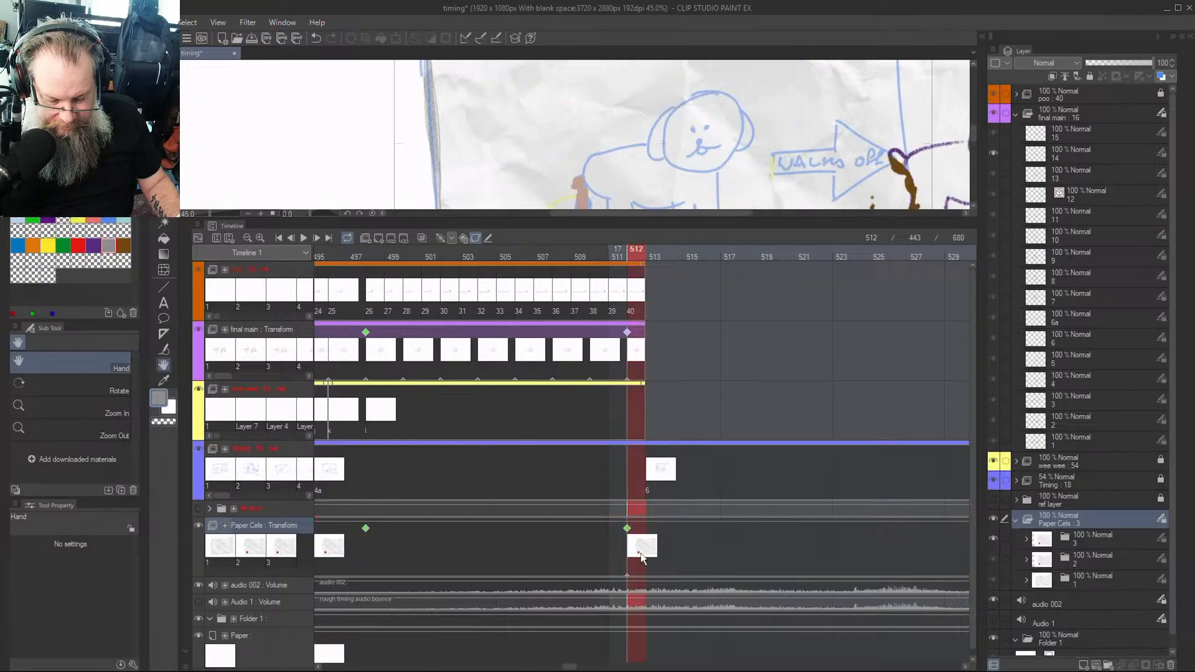
click(1106, 537)
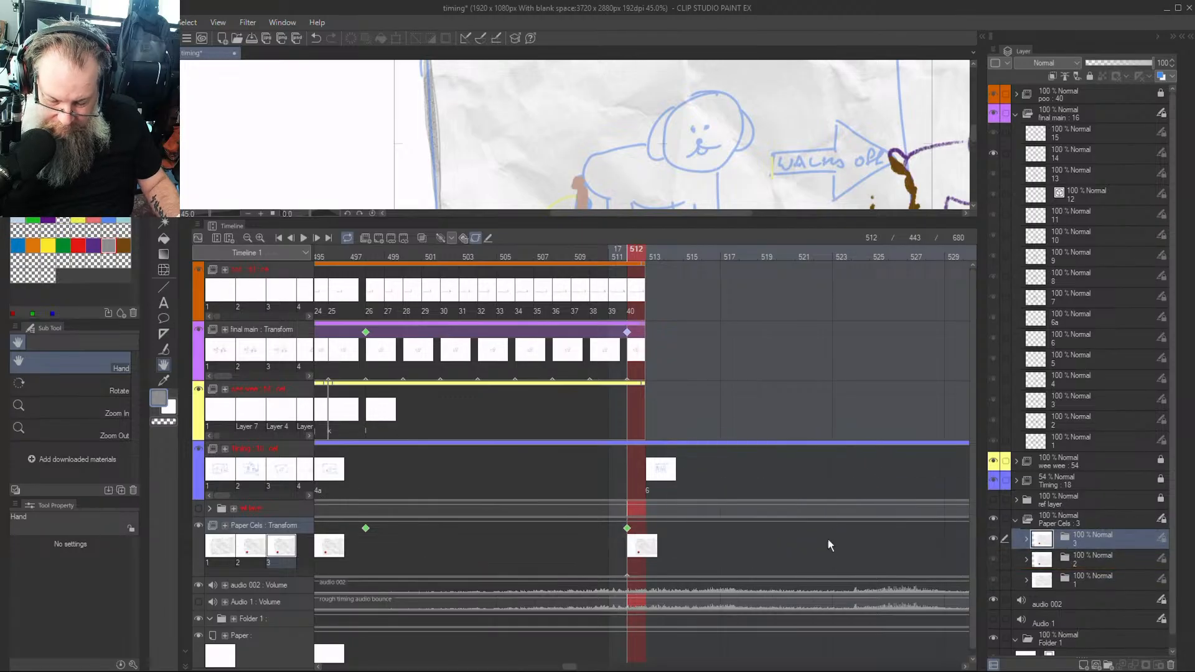
click(654, 549)
right_click(655, 550)
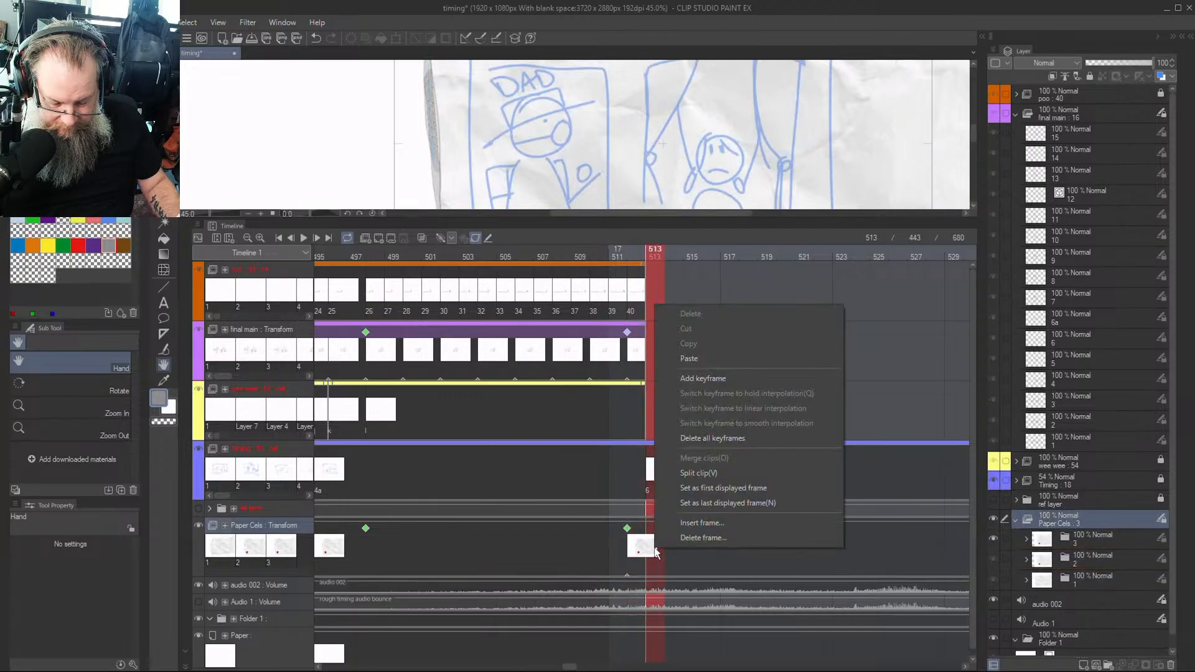
click(711, 524)
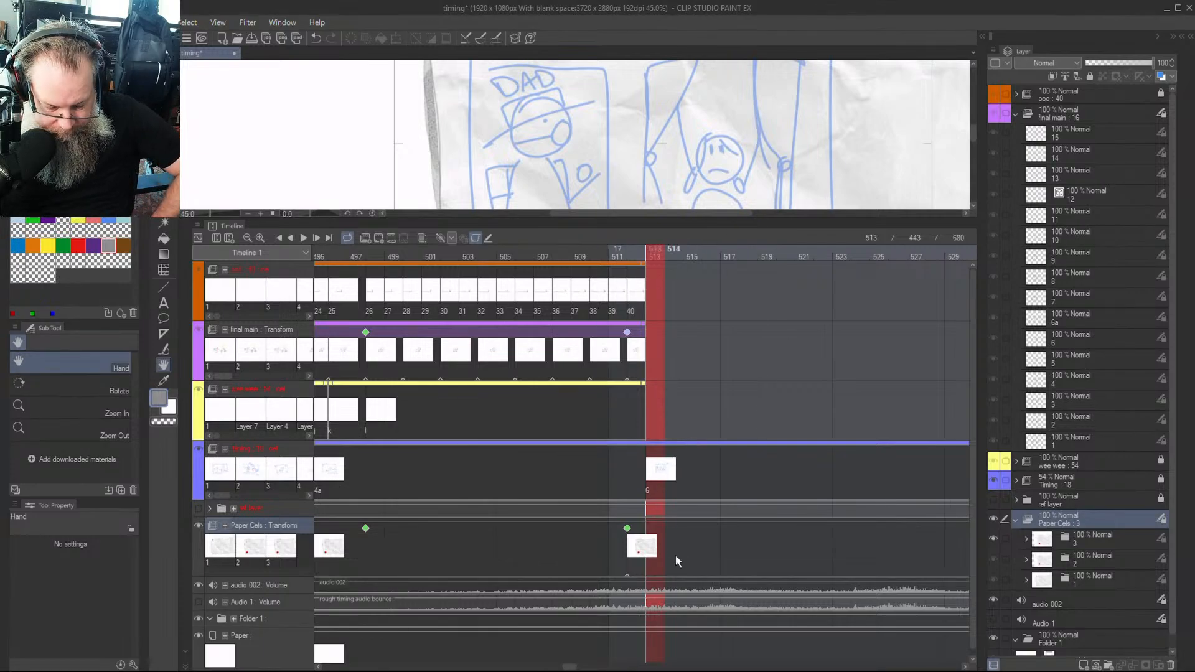
right_click(653, 548)
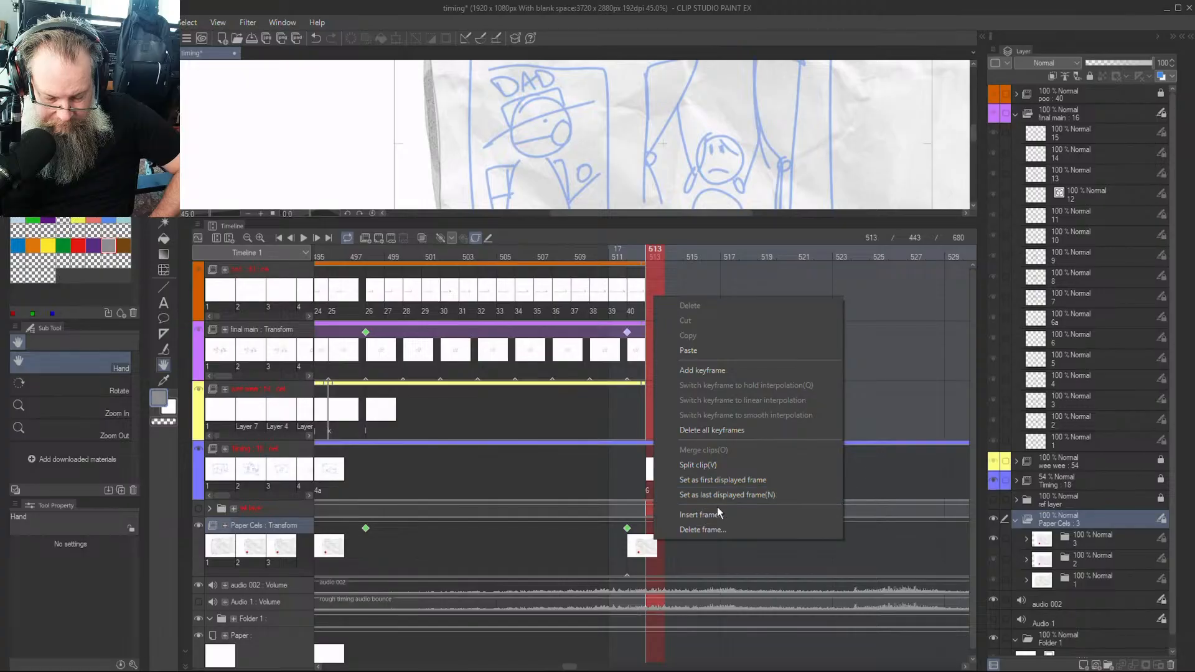
click(654, 568)
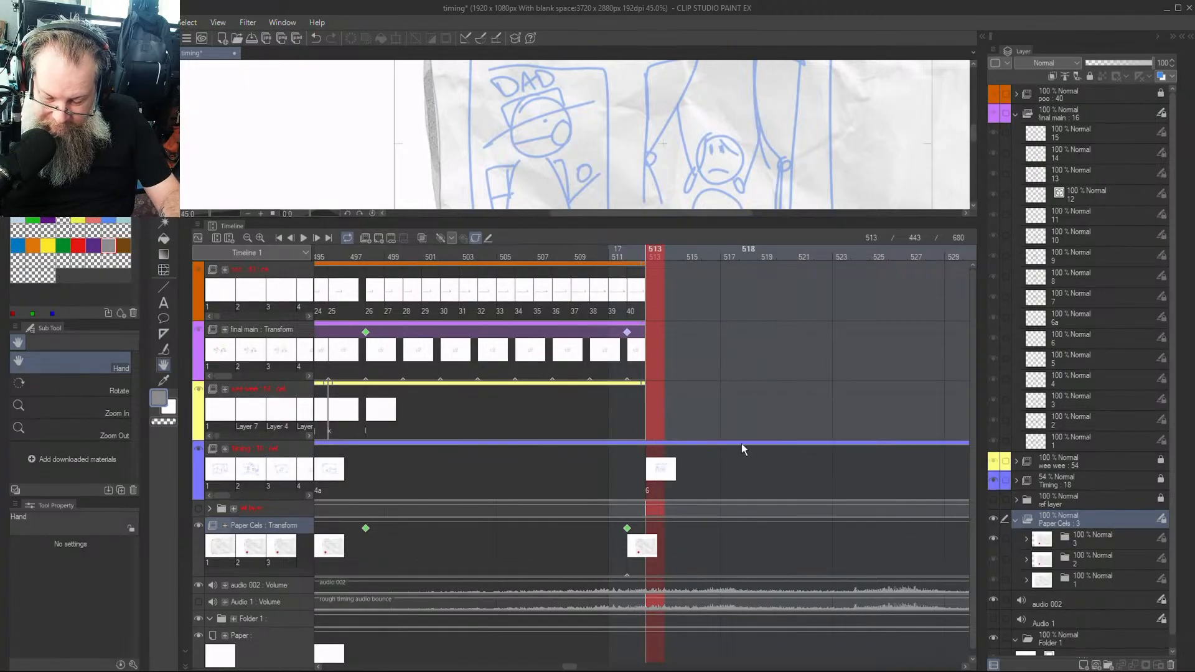
Undo the long extension of the Paper Cels clip and trim its end to frame 512
key(ctrl+z)
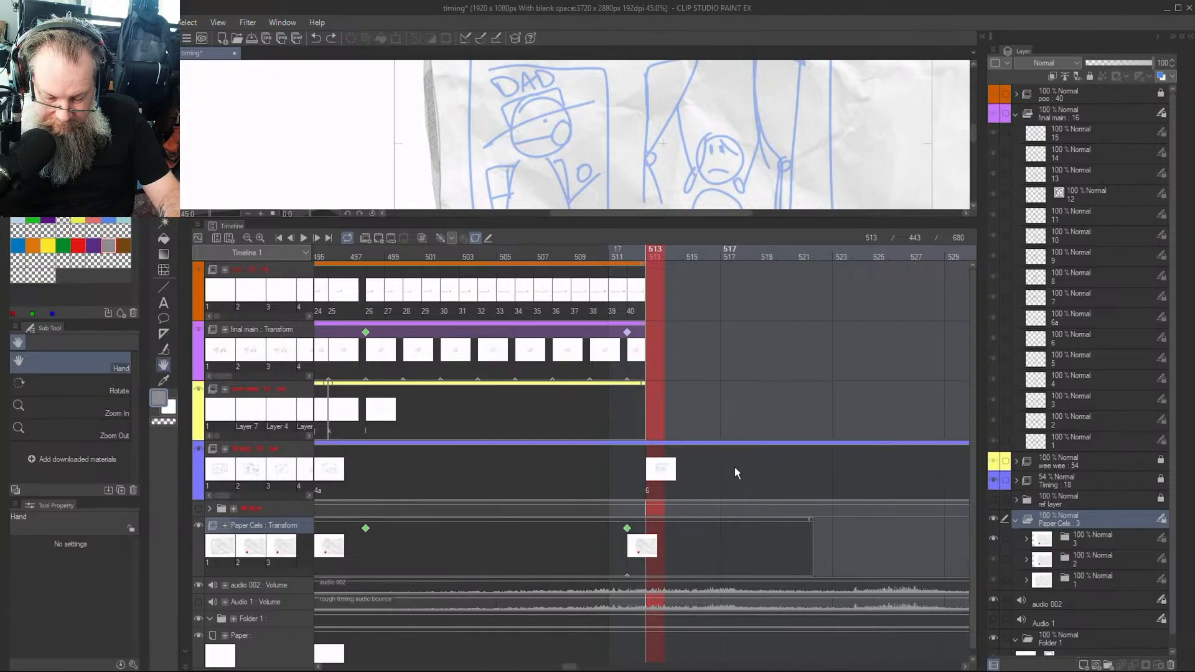
drag(812, 521, 658, 548)
Assign cel 3 to frame 513 on the Paper Cels track with layer keyframe editing off, and re-enable keyframe editing
right_click(656, 544)
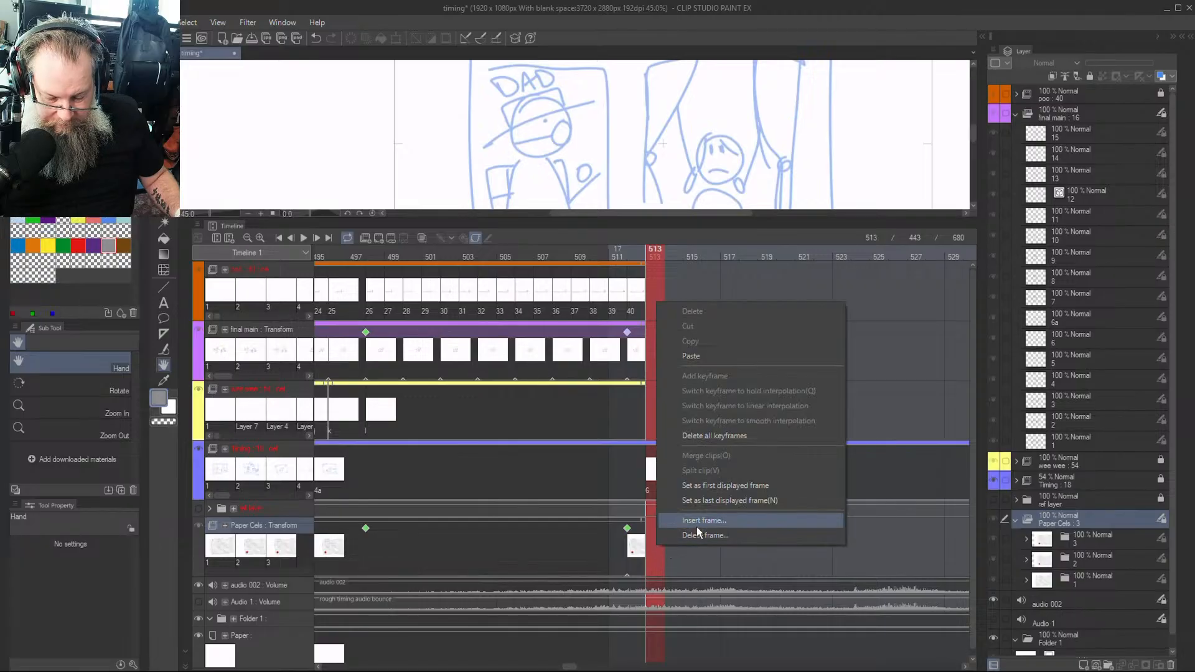
click(1076, 536)
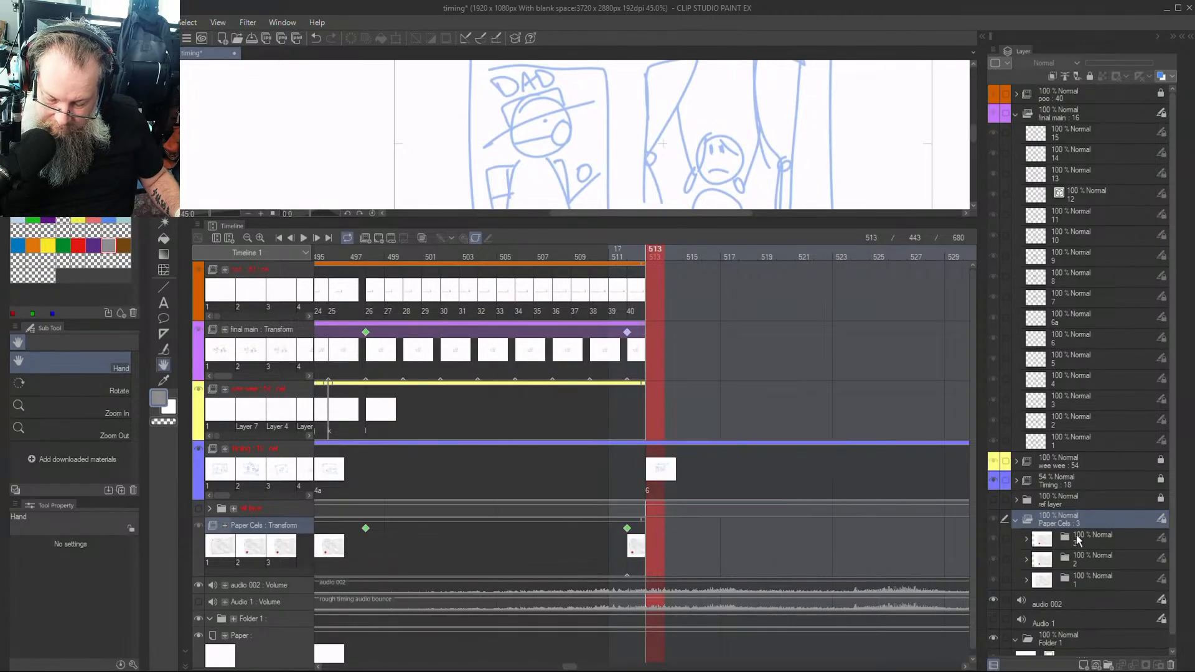
click(1078, 542)
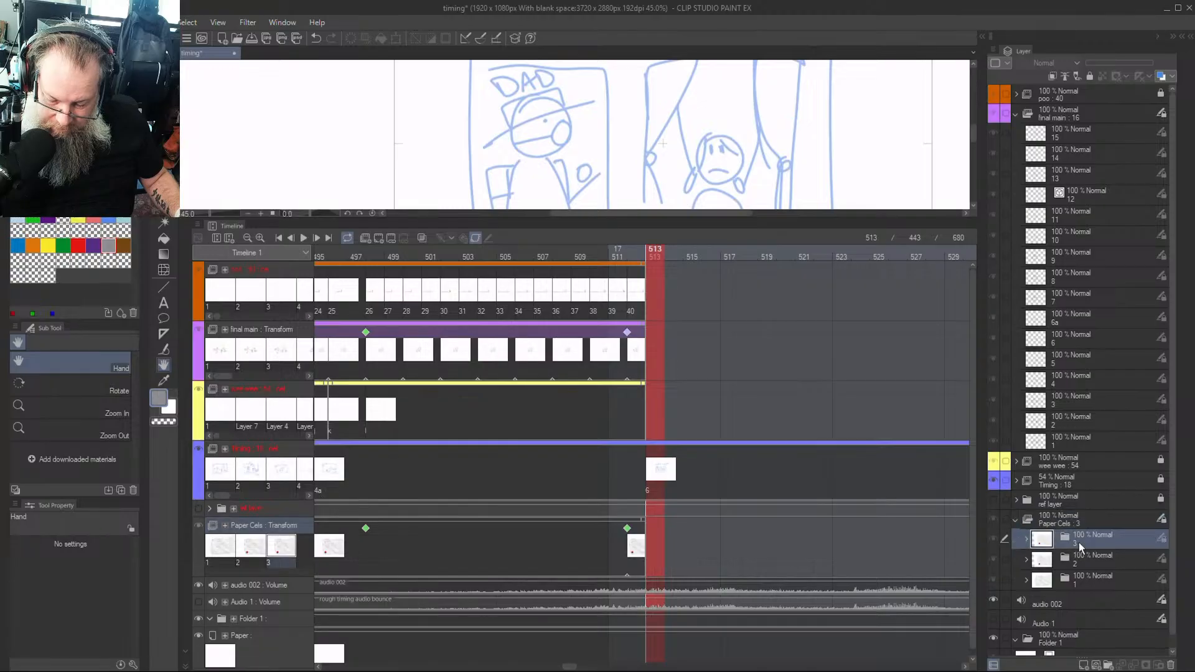
click(670, 550)
right_click(651, 545)
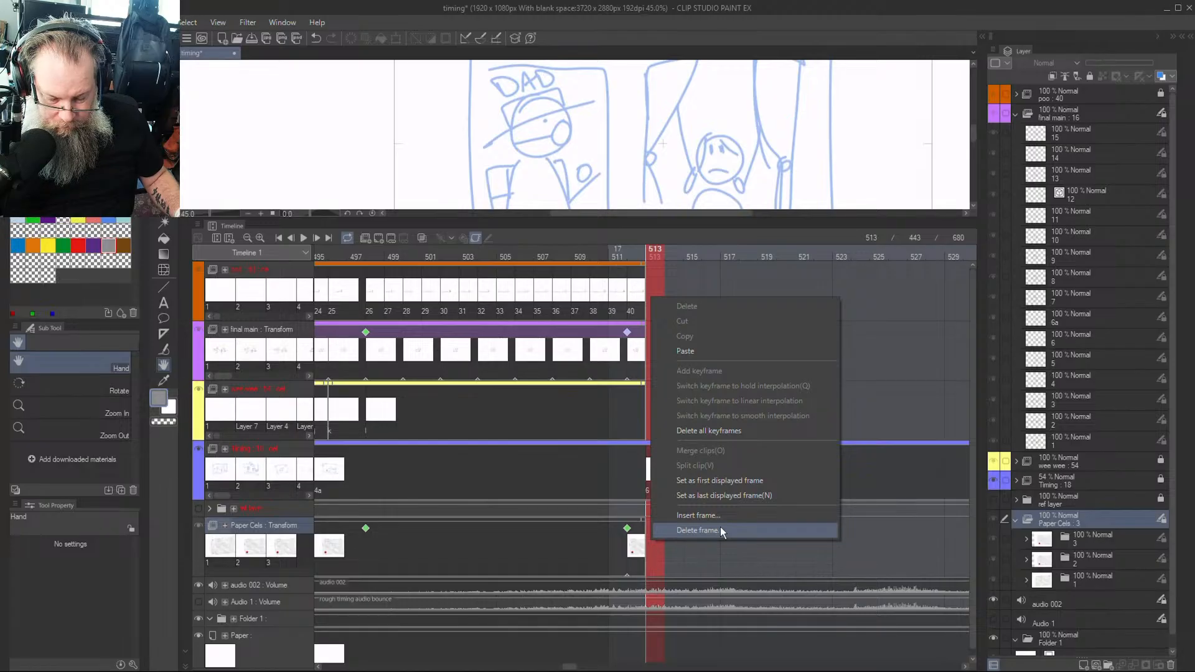
click(719, 527)
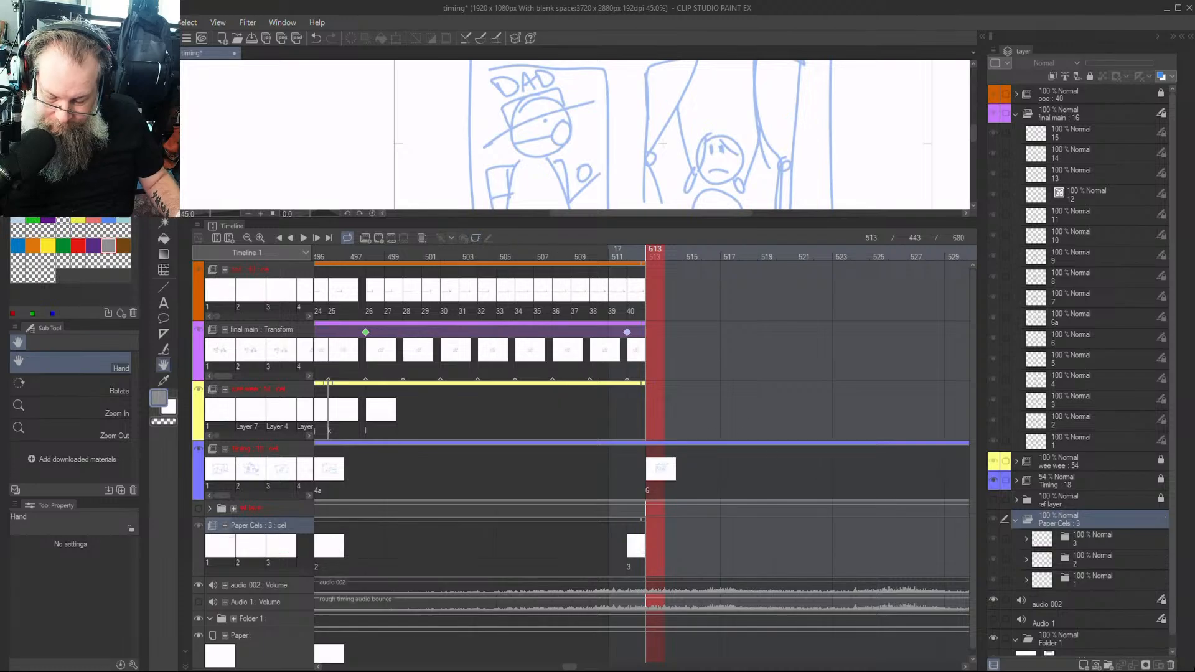
click(1065, 543)
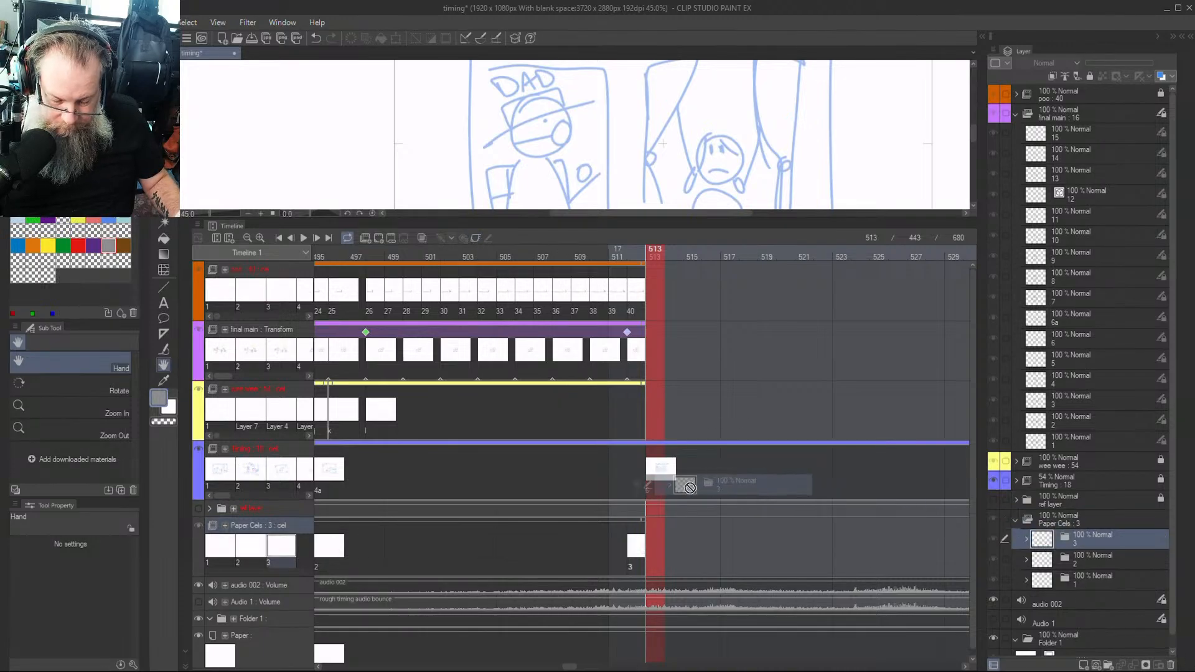
right_click(652, 544)
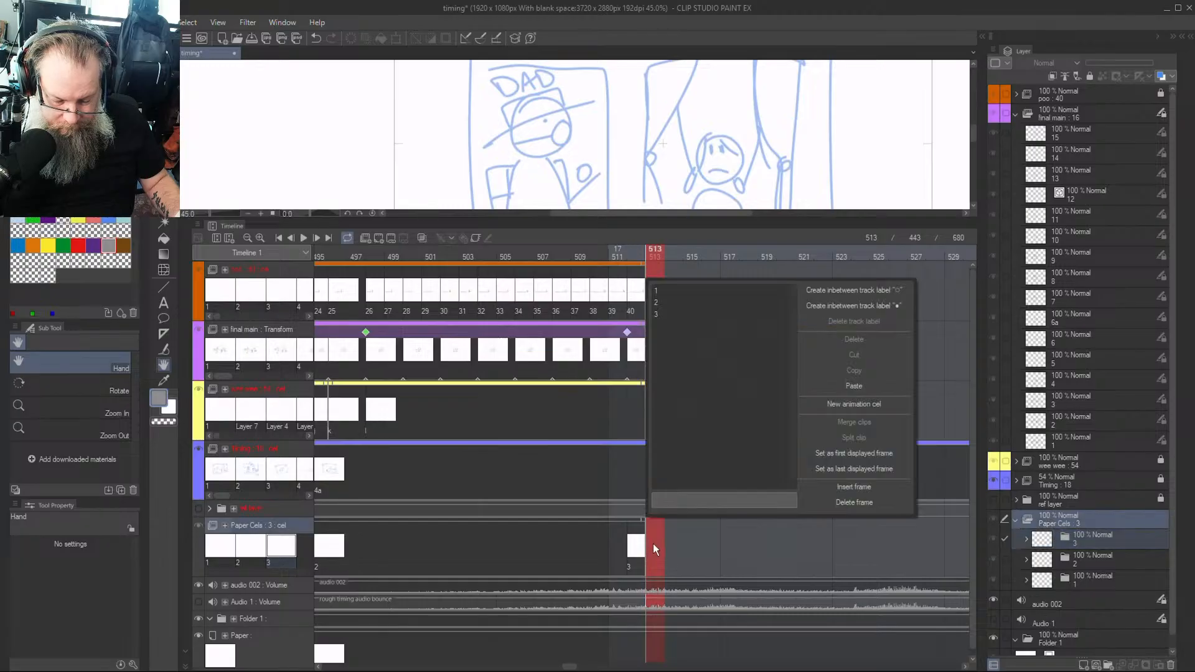
click(664, 314)
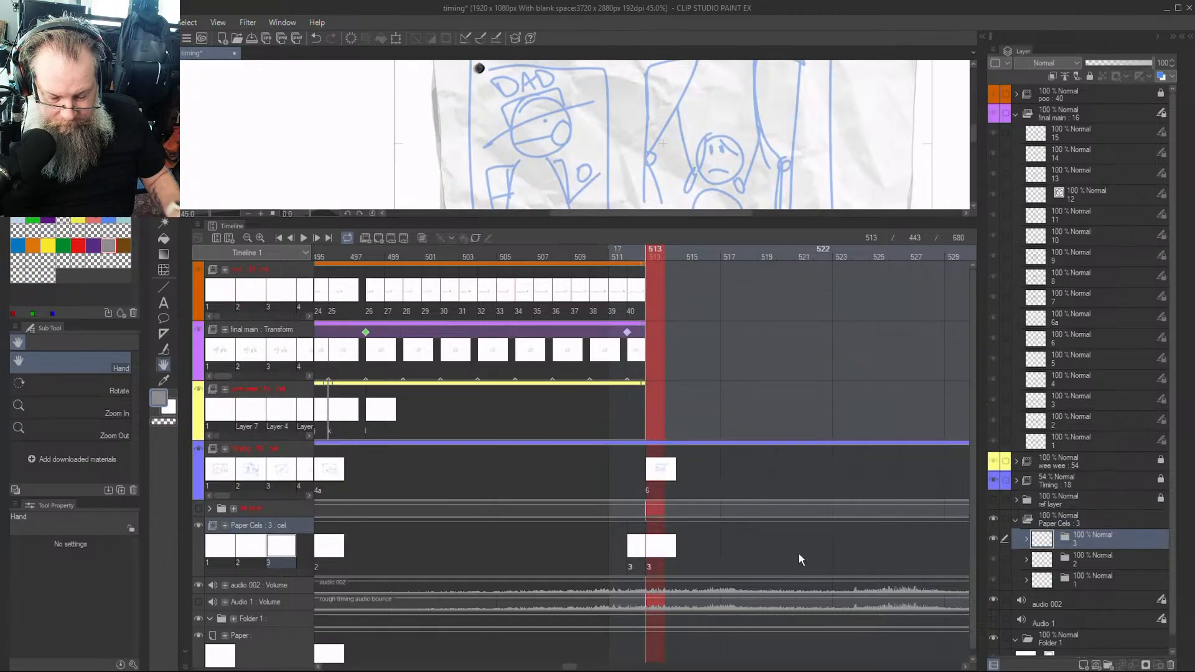
drag(670, 253, 648, 258)
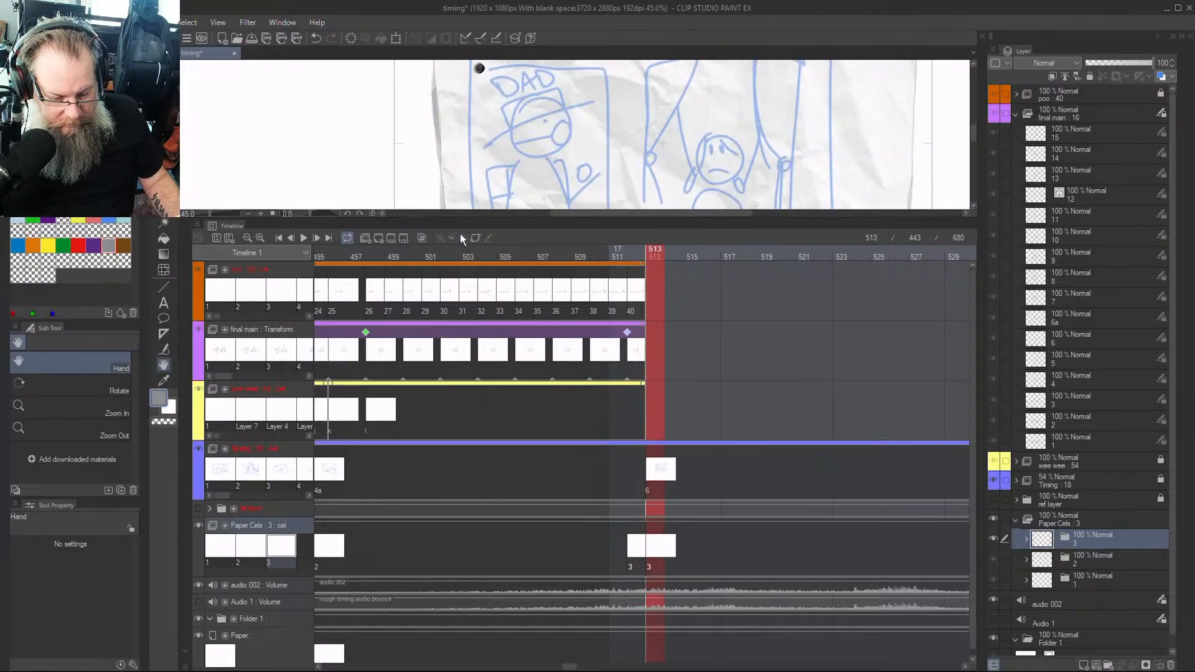
click(475, 237)
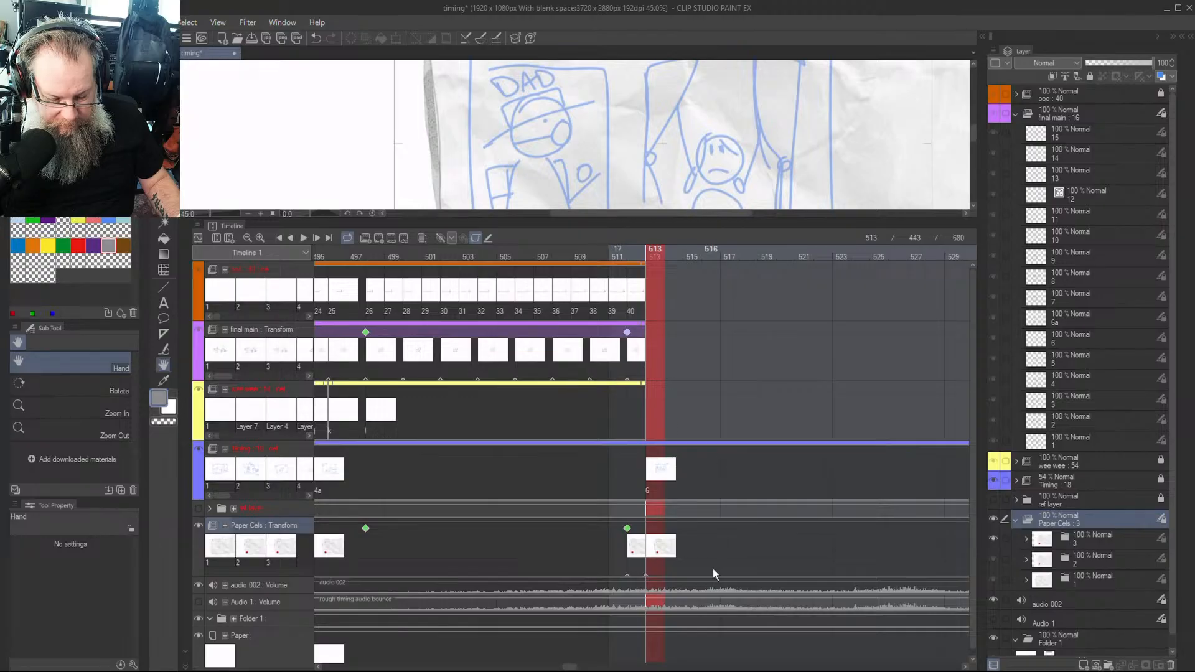
Add a transform keyframe to Paper Cels at frame 513 and show its full transform properties with the Object tool
click(453, 237)
click(449, 242)
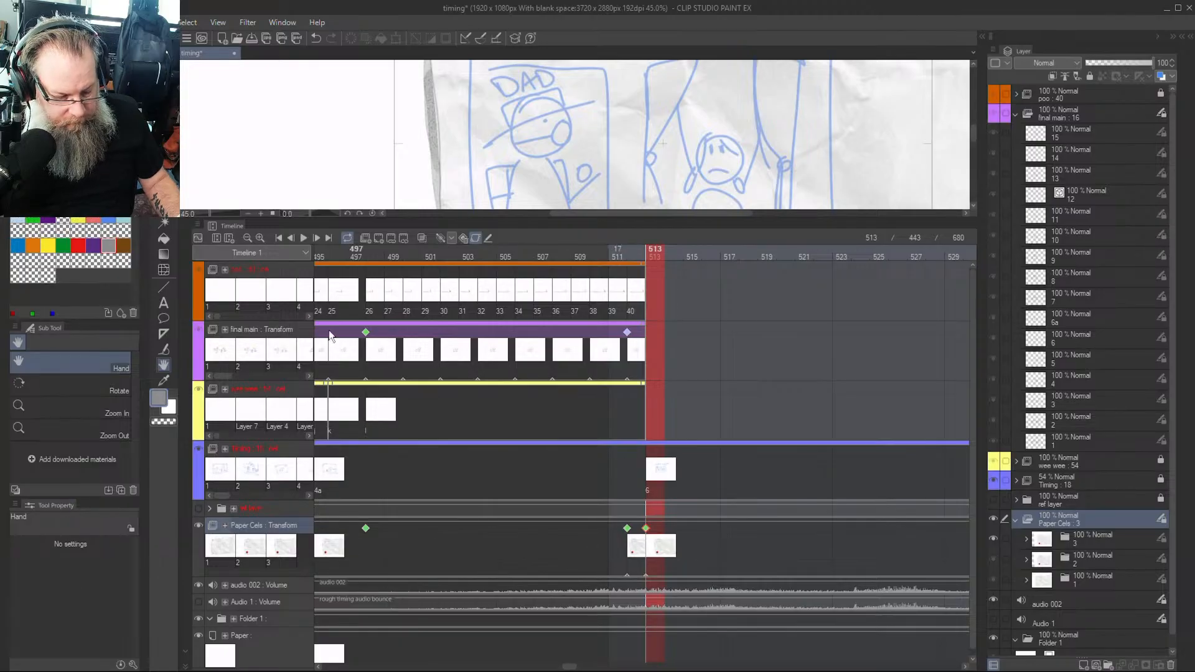
key(o)
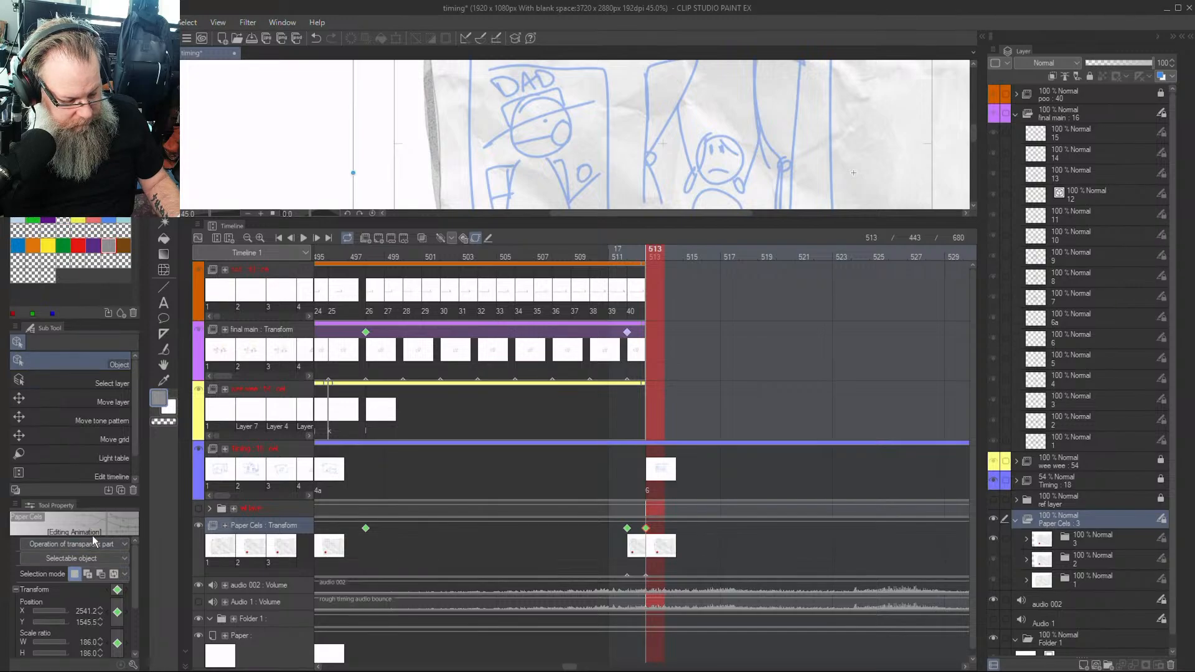
drag(136, 498, 137, 316)
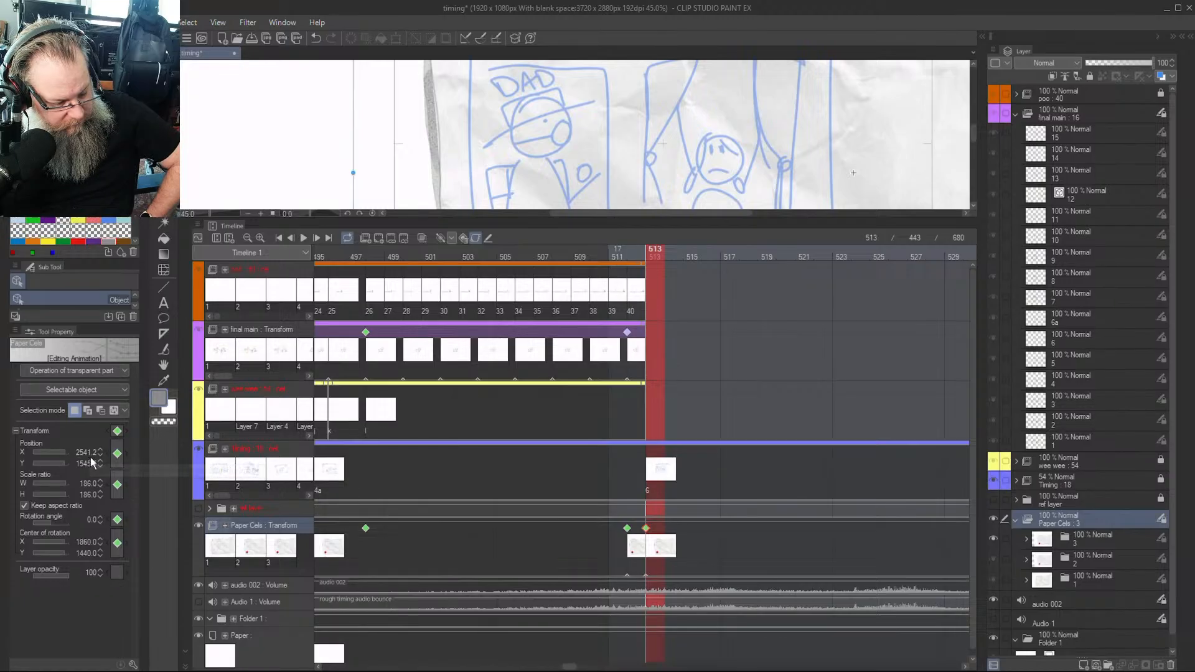
scroll(729, 151, down, 1)
scroll(729, 152, down, 4)
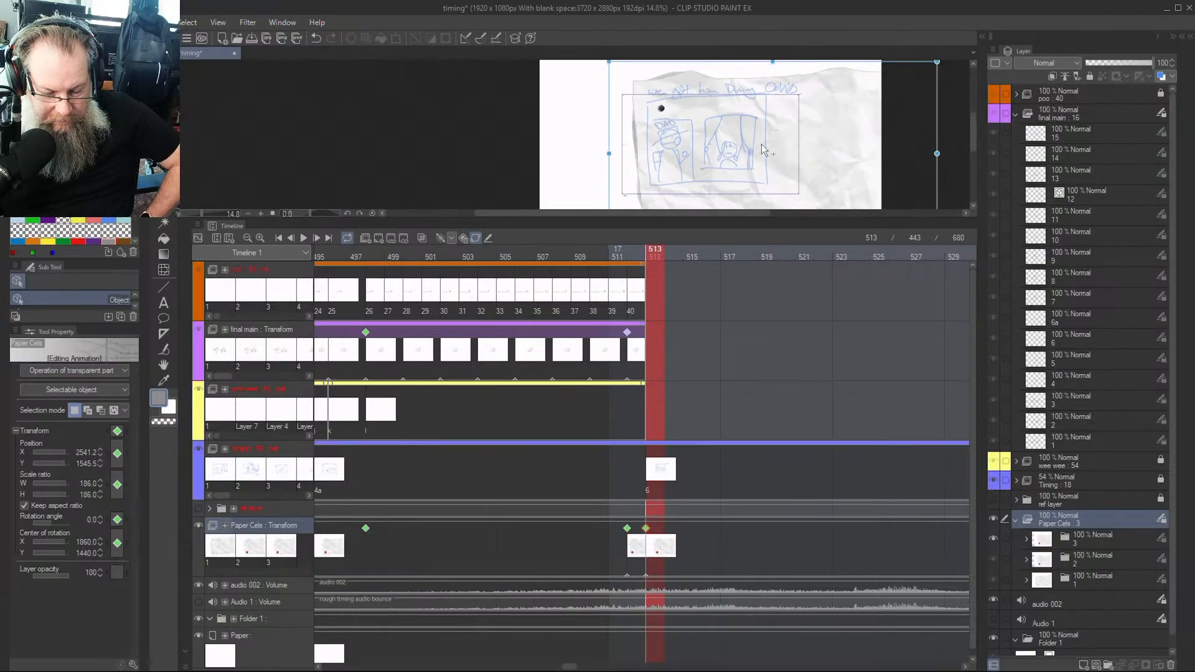
Try setting the Paper Cels X position to 0 at frame 513, and undo the change
click(87, 452)
text(0)
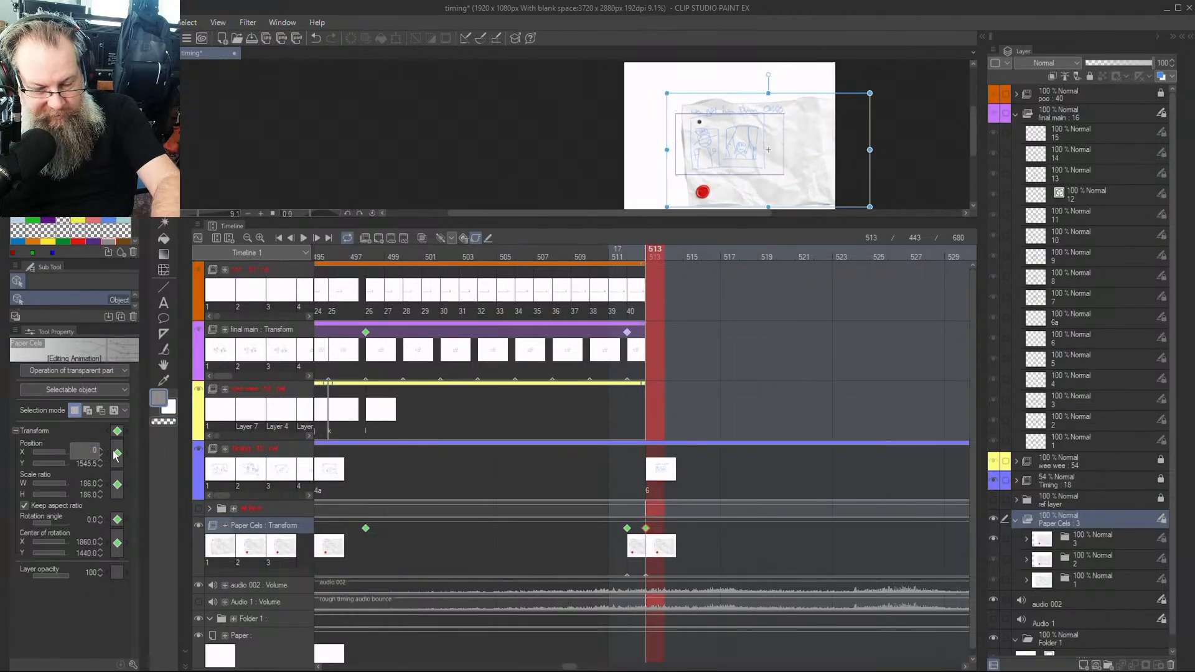
key(Return)
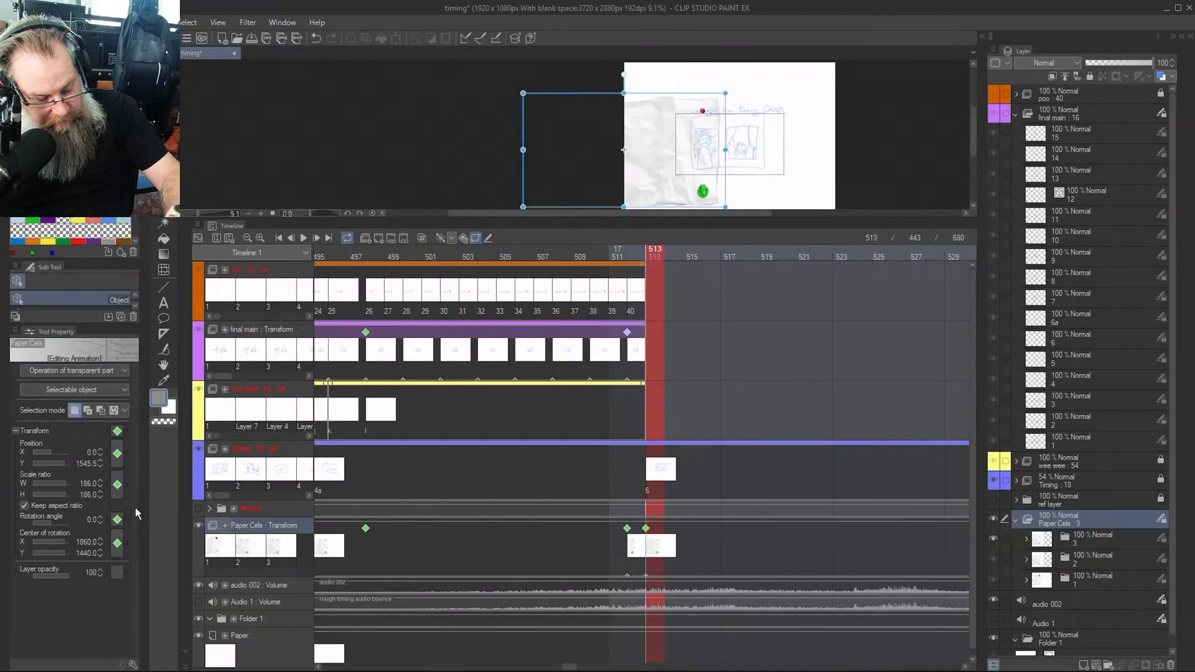
key(ctrl+z)
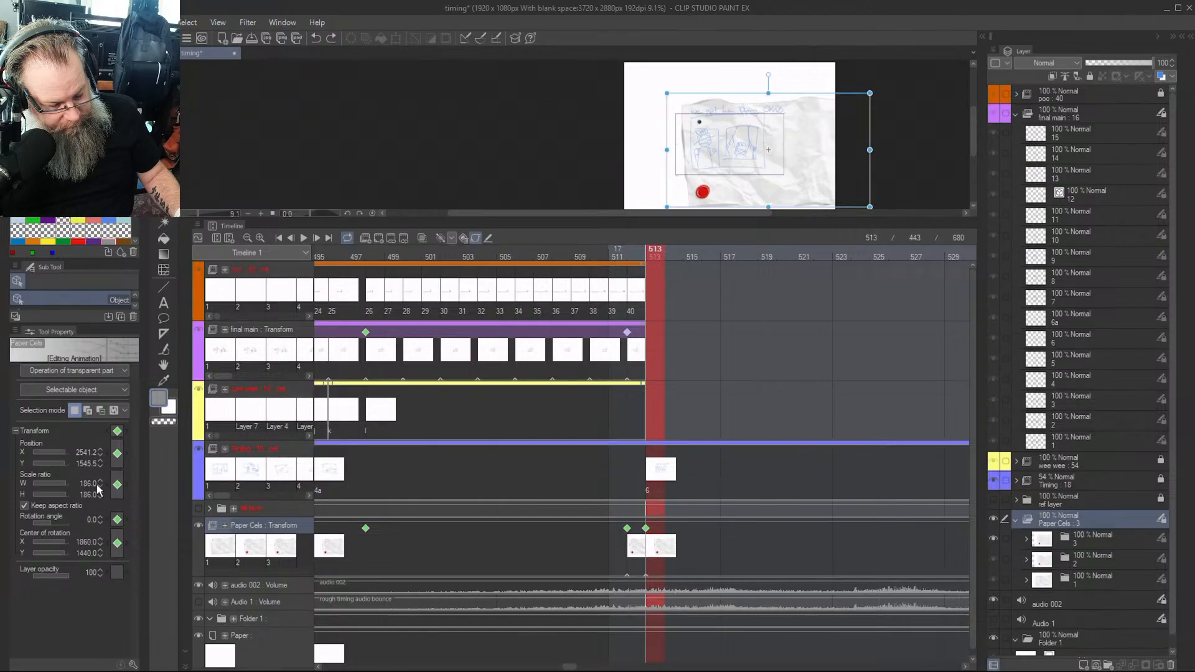
Reduce the timeline scale and move the start of the playback range to frame 1
drag(570, 667, 327, 662)
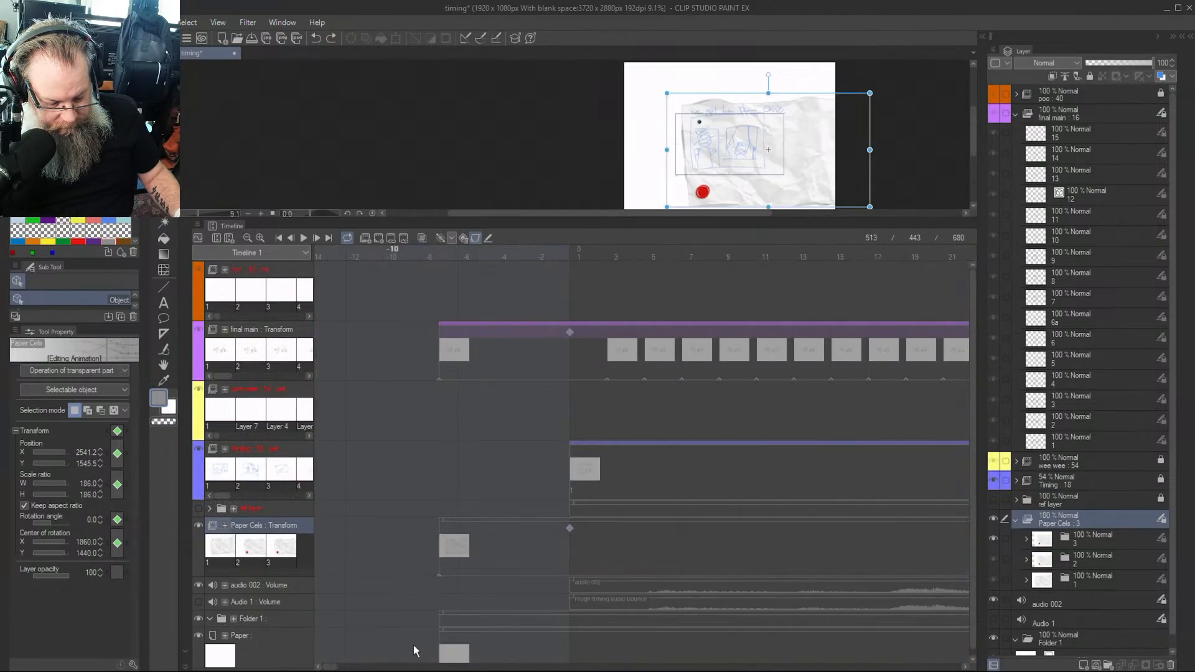
click(570, 528)
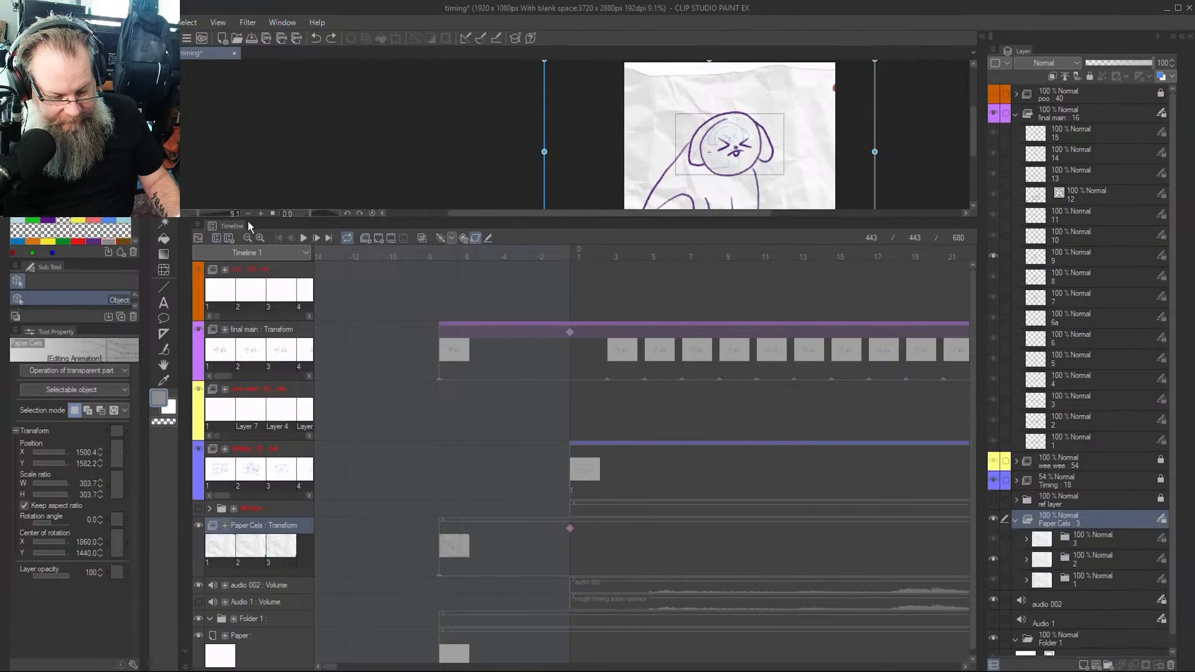
click(244, 237)
click(244, 237)
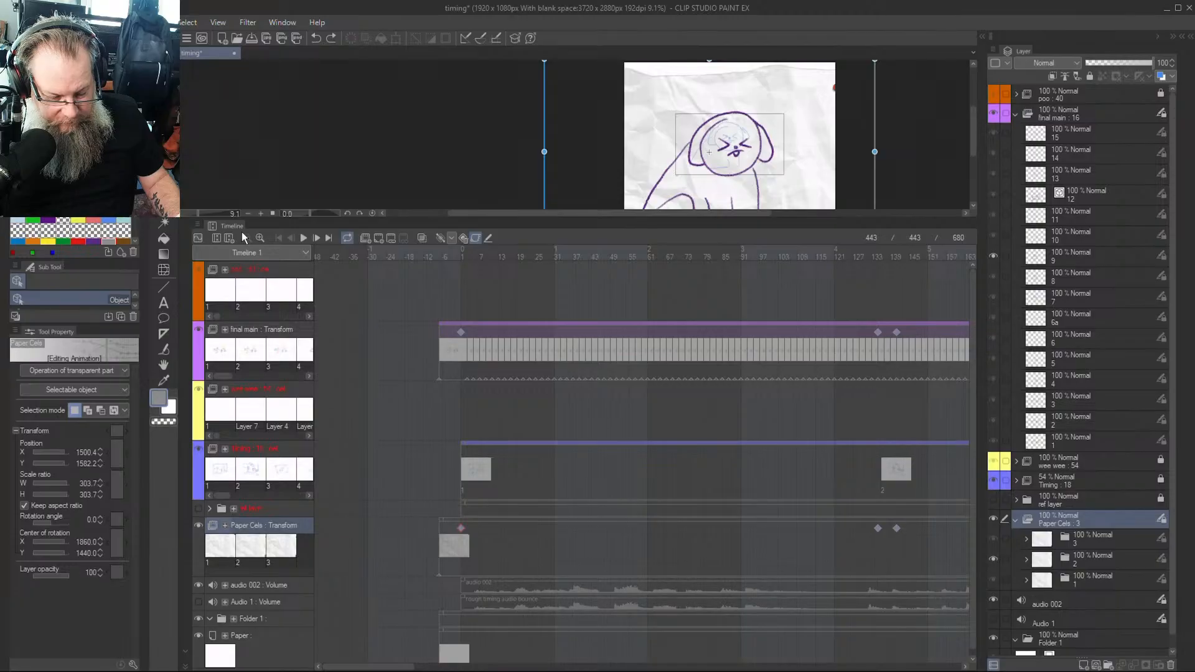
drag(392, 668, 526, 667)
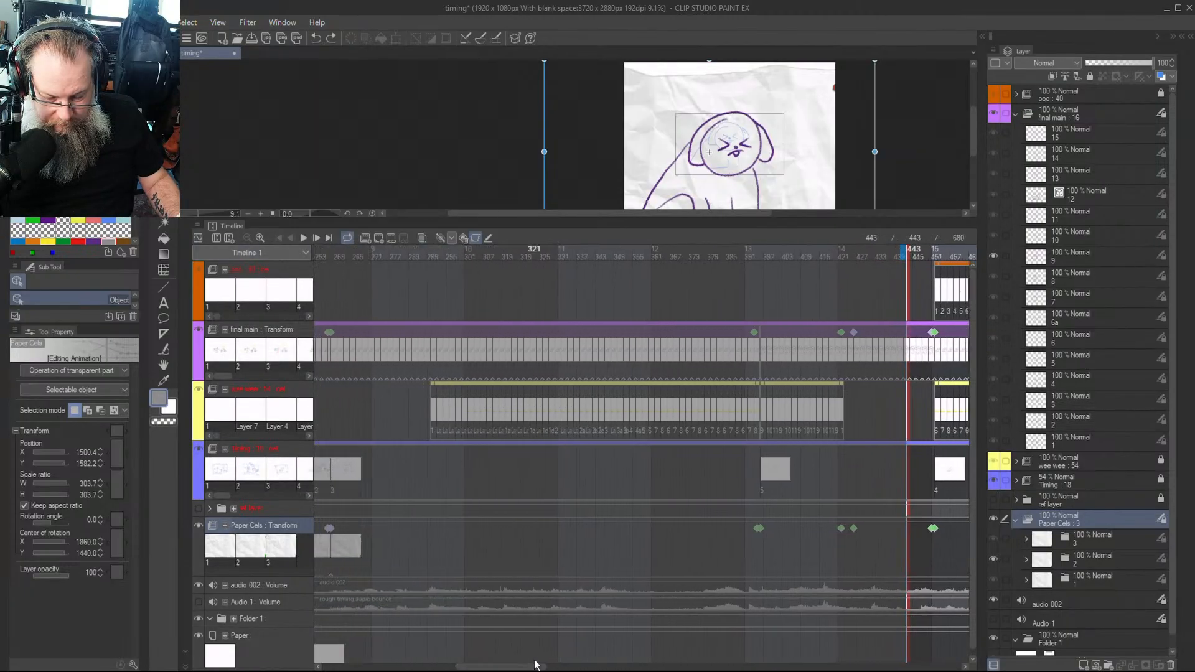
mouse_move(901, 254)
mouse_down()
mouse_move(211, 221)
mouse_move(455, 270)
mouse_up()
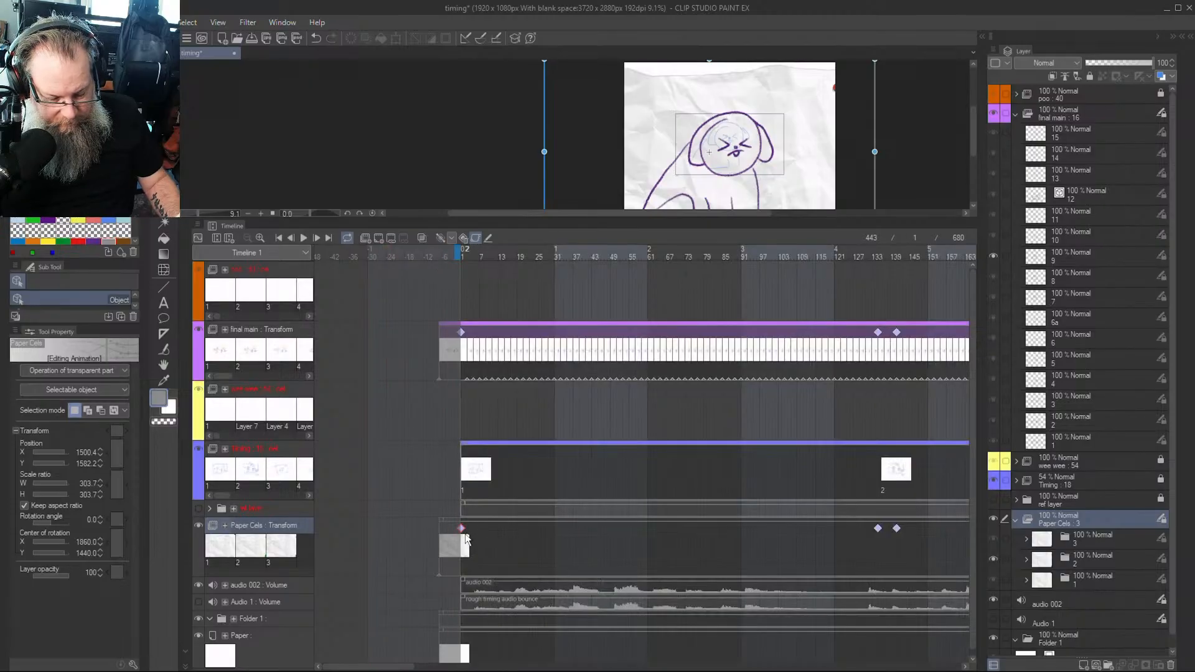
Copy the Paper Cels transform keyframe at frame 1 and paste it over the keyframe at frame 513
click(464, 530)
right_click(463, 531)
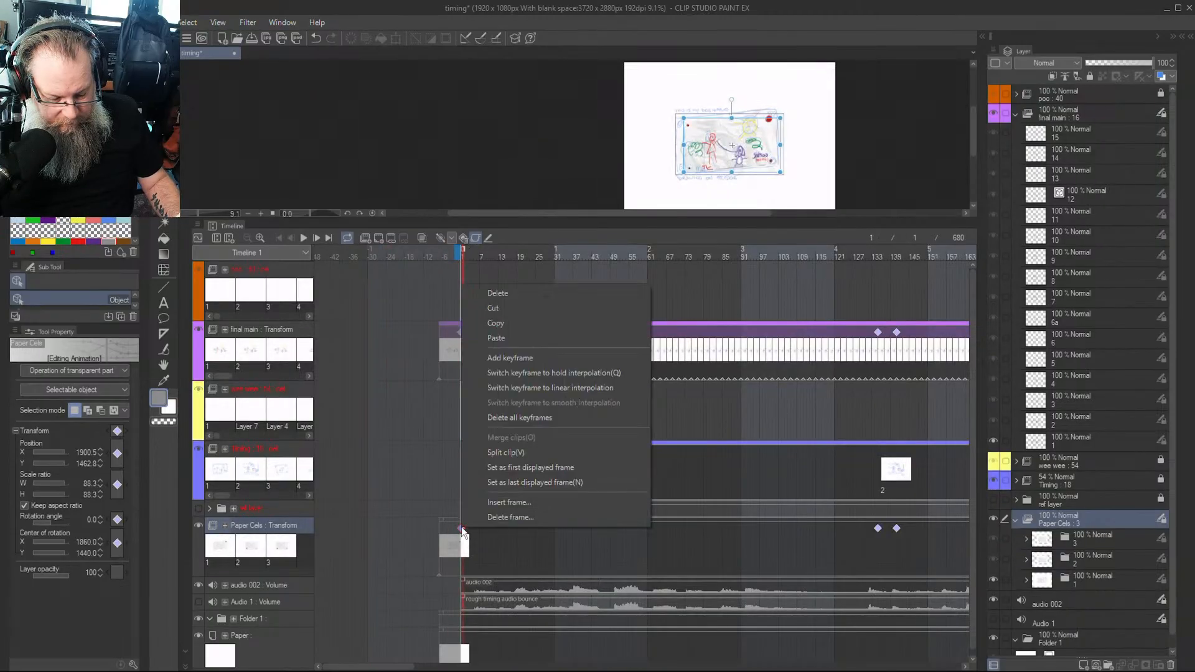
click(509, 318)
drag(411, 666, 591, 665)
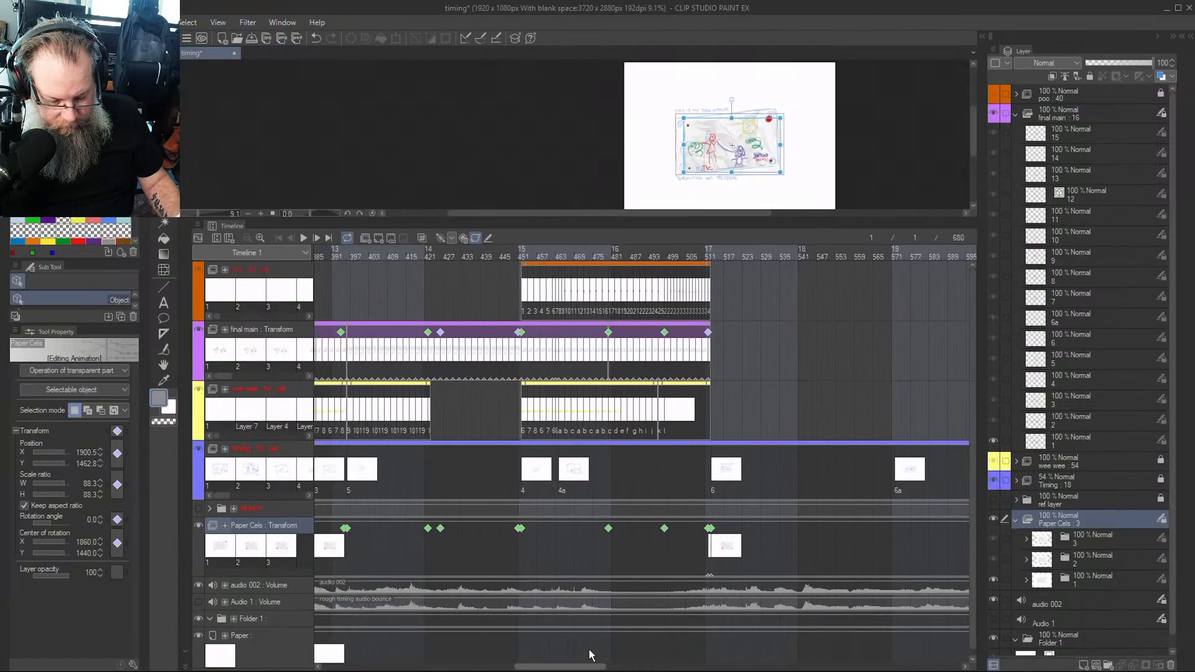
click(709, 528)
right_click(711, 529)
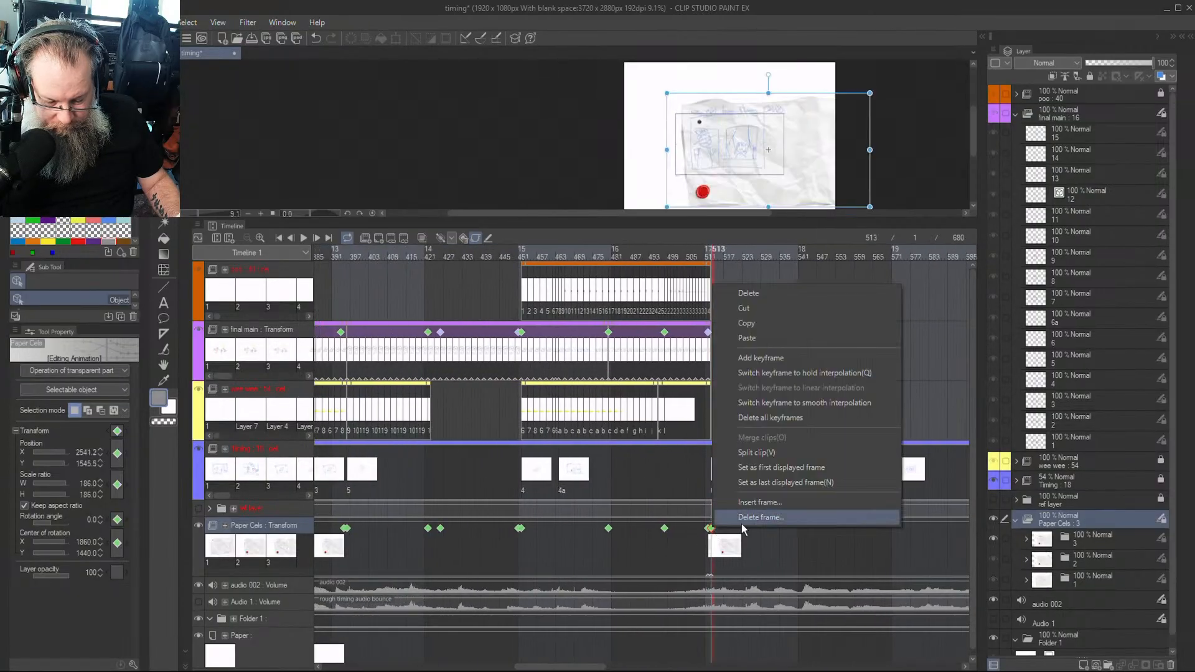
click(778, 339)
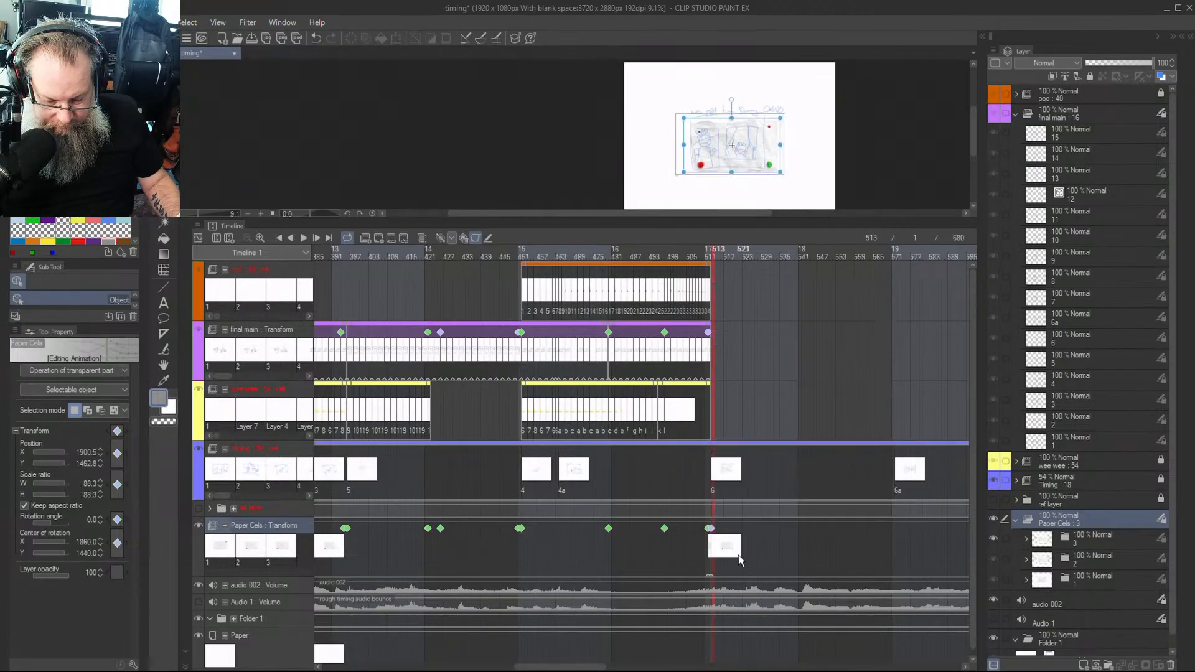
Check the paper's change of position between frames 510 and 515, ending at frame 513
drag(699, 249, 709, 255)
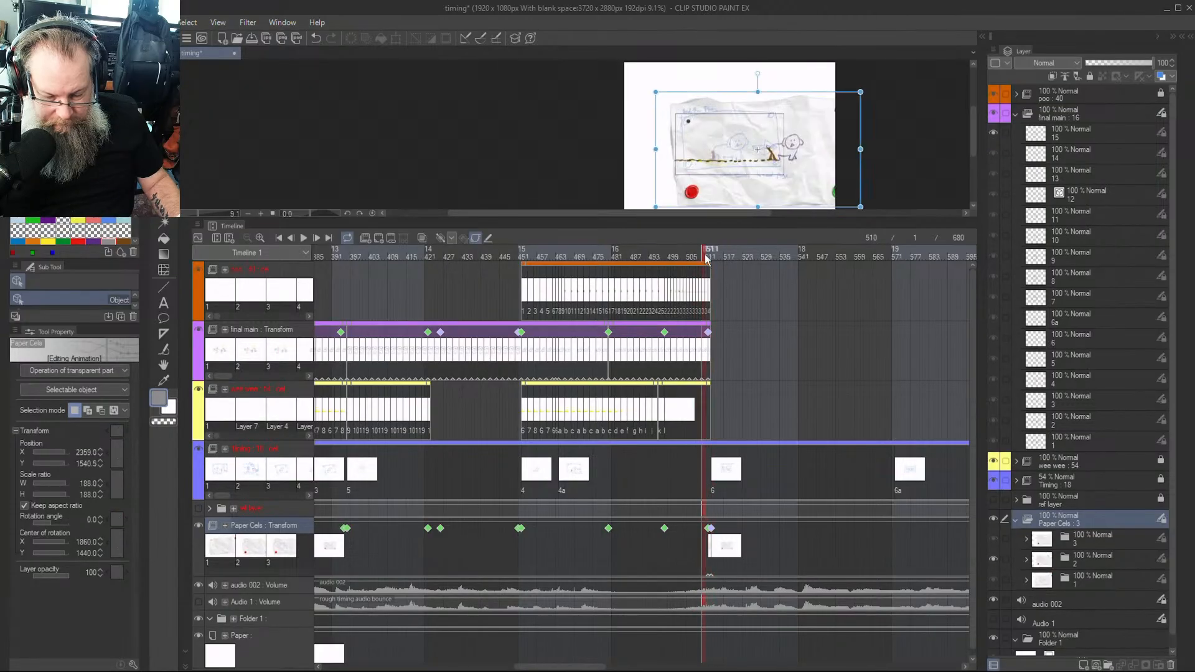
key(period)
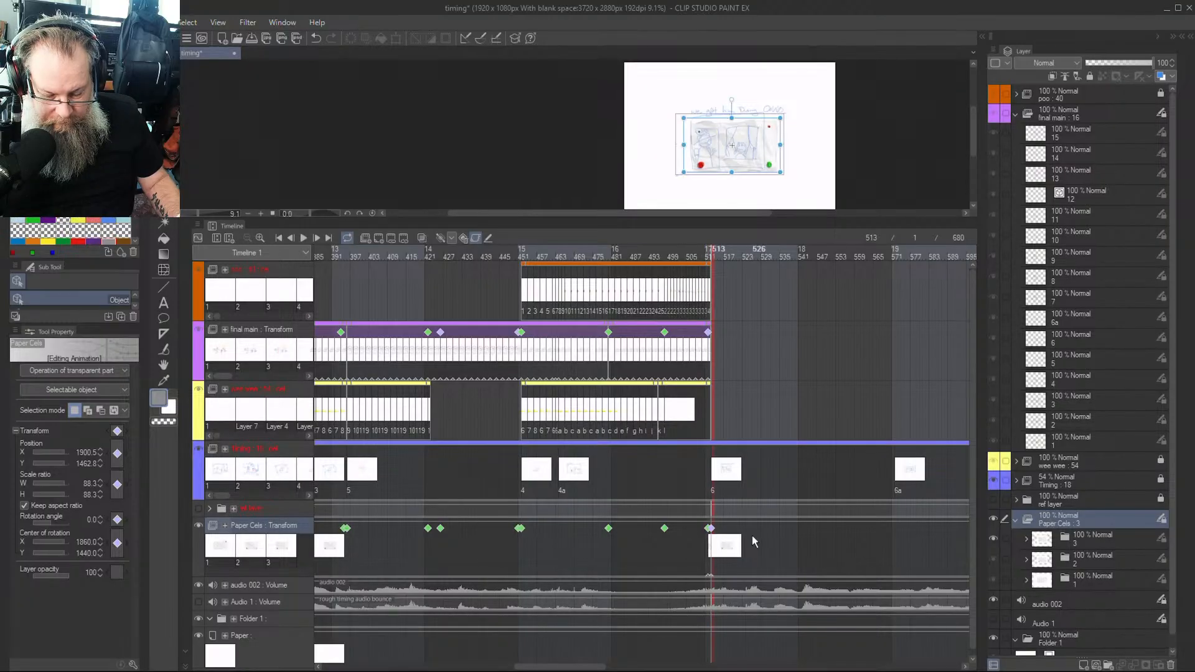
click(720, 556)
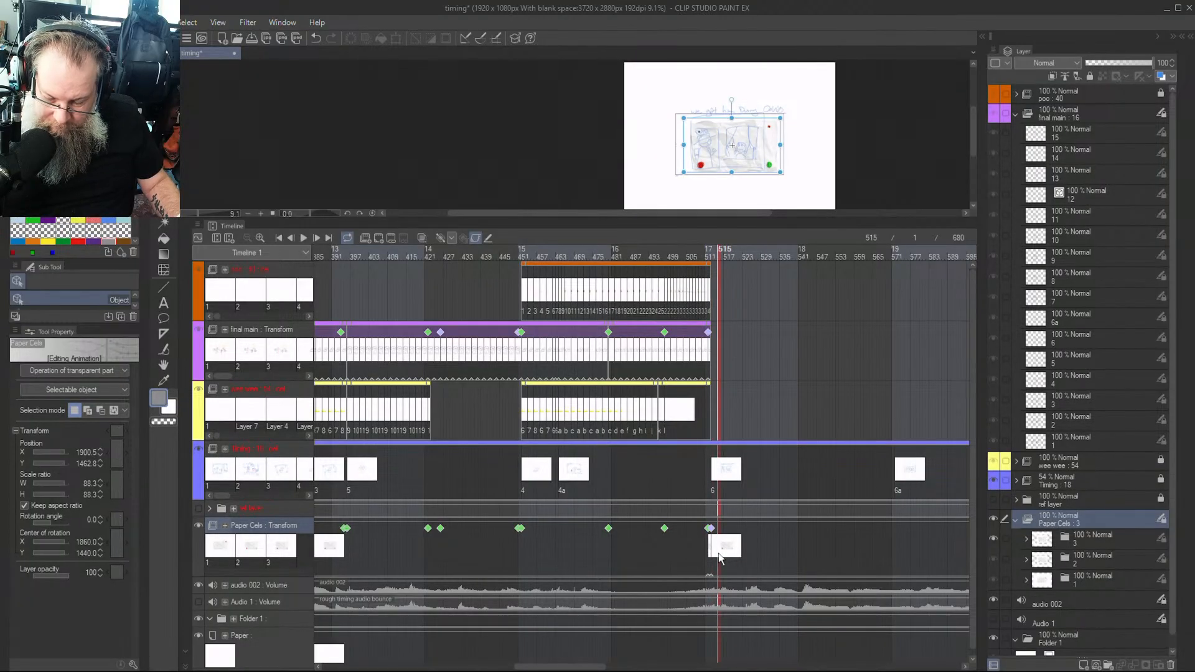
click(711, 554)
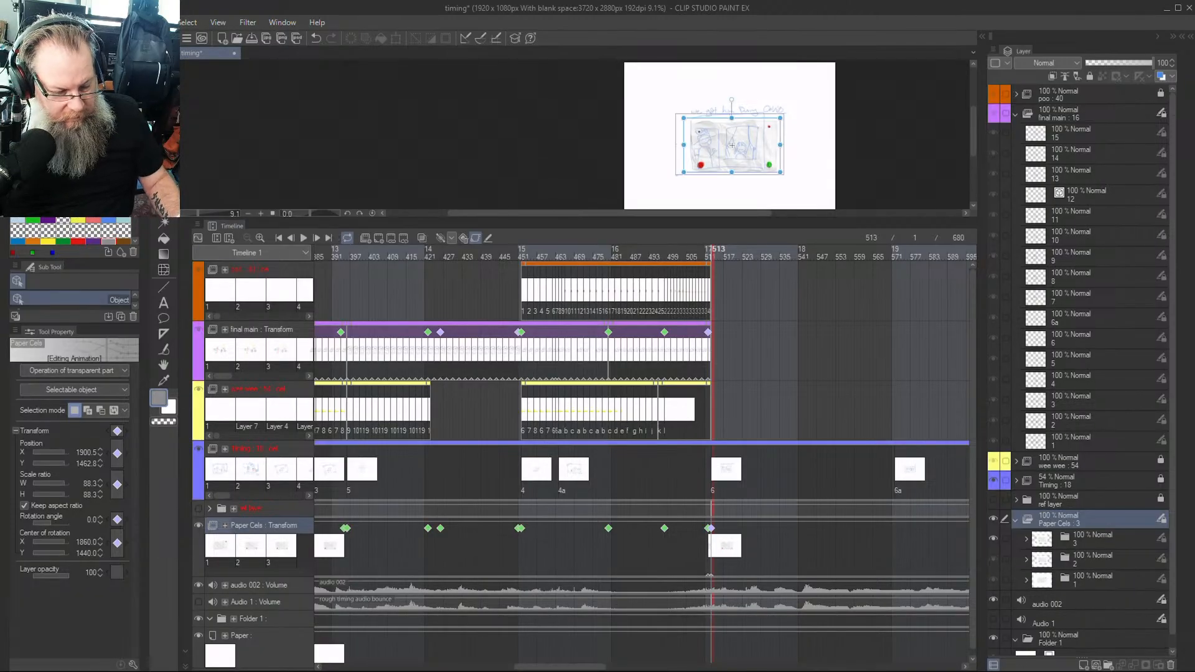
Save the file, and save a copy as NipplesTheShihTzu_001 in CLIP STUDIO FORMAT in the same folder
key(ctrl+s)
key(alt+f)
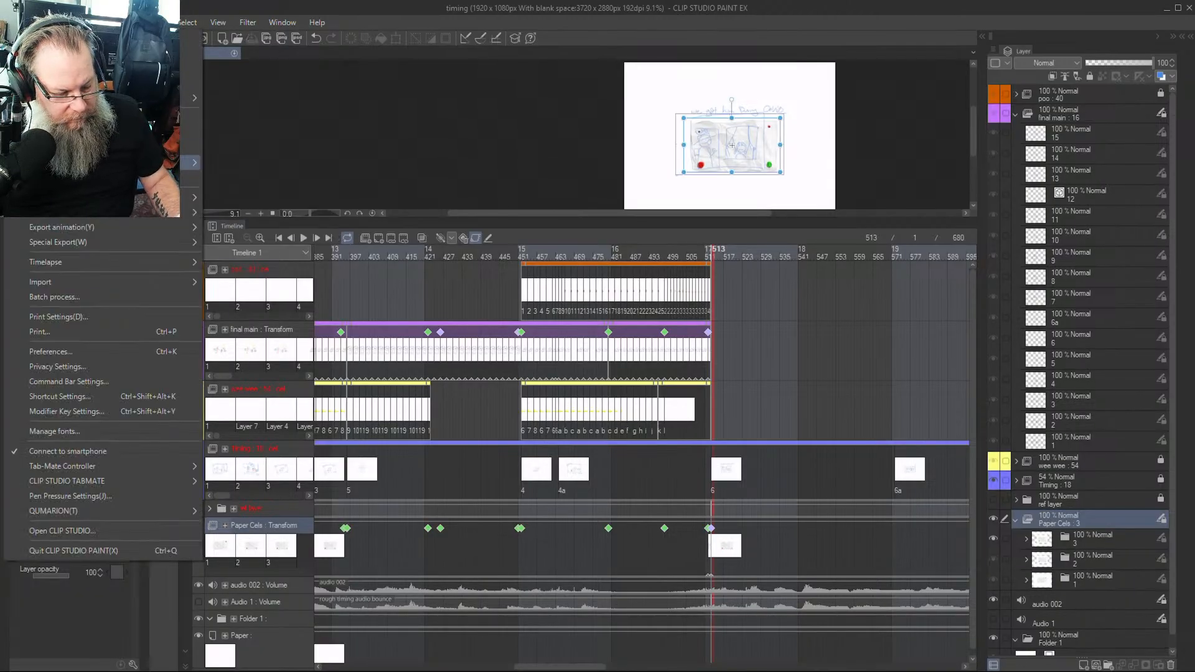
key(a)
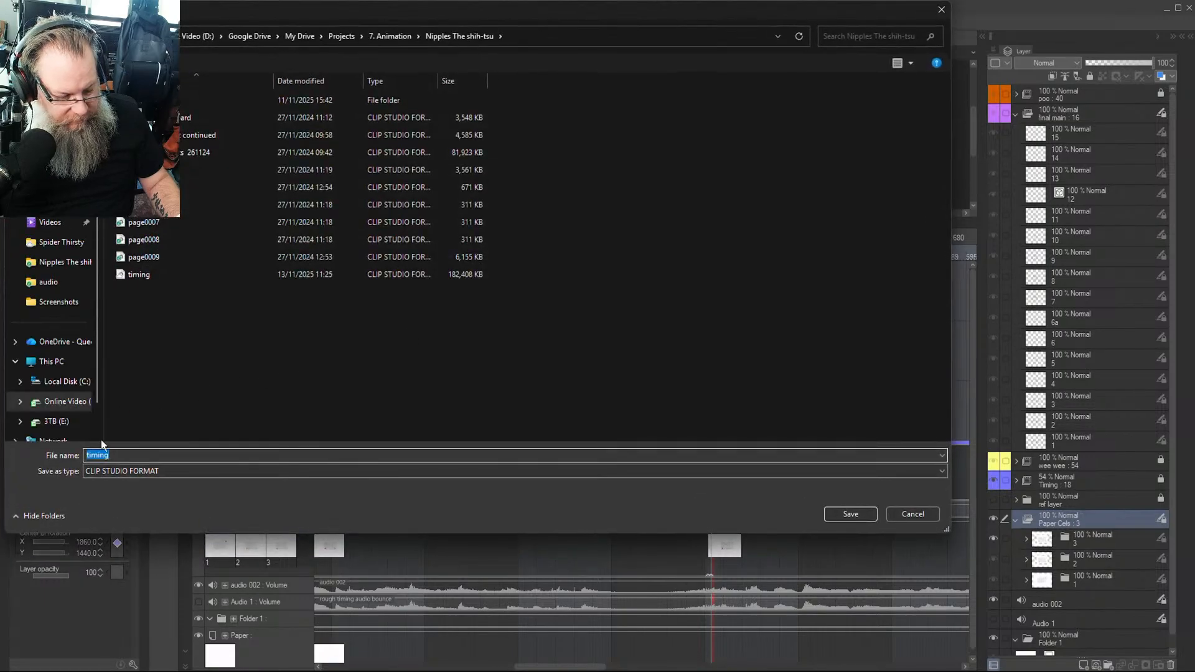
click(132, 457)
drag(128, 455, 76, 448)
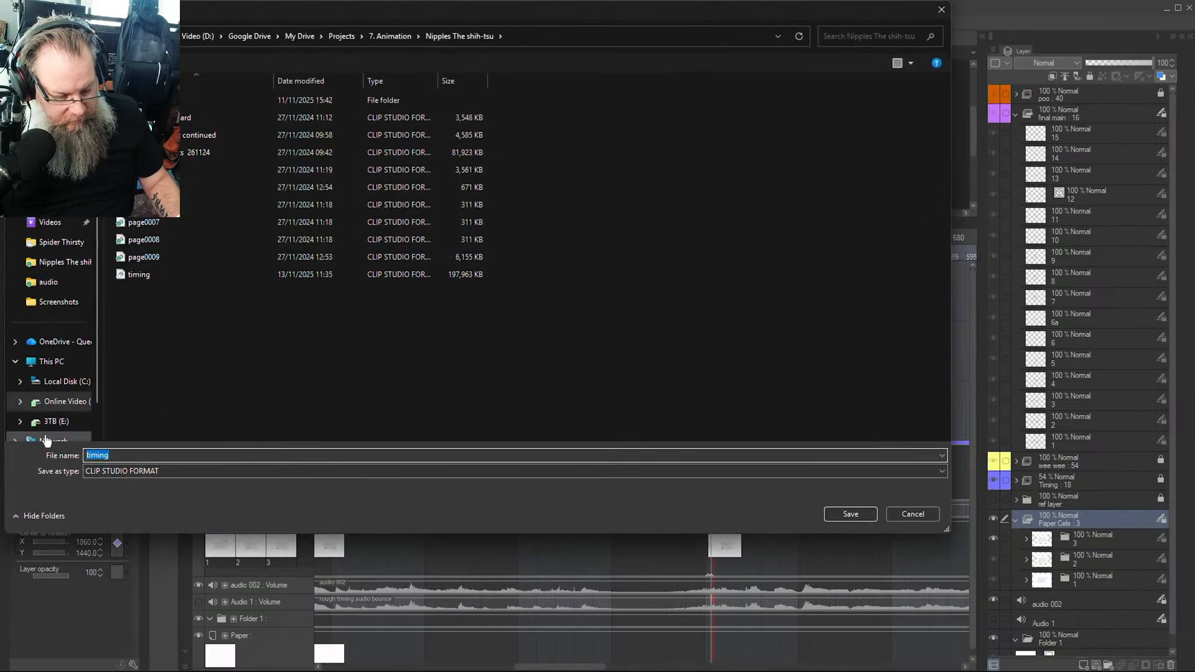
text(Nipple)
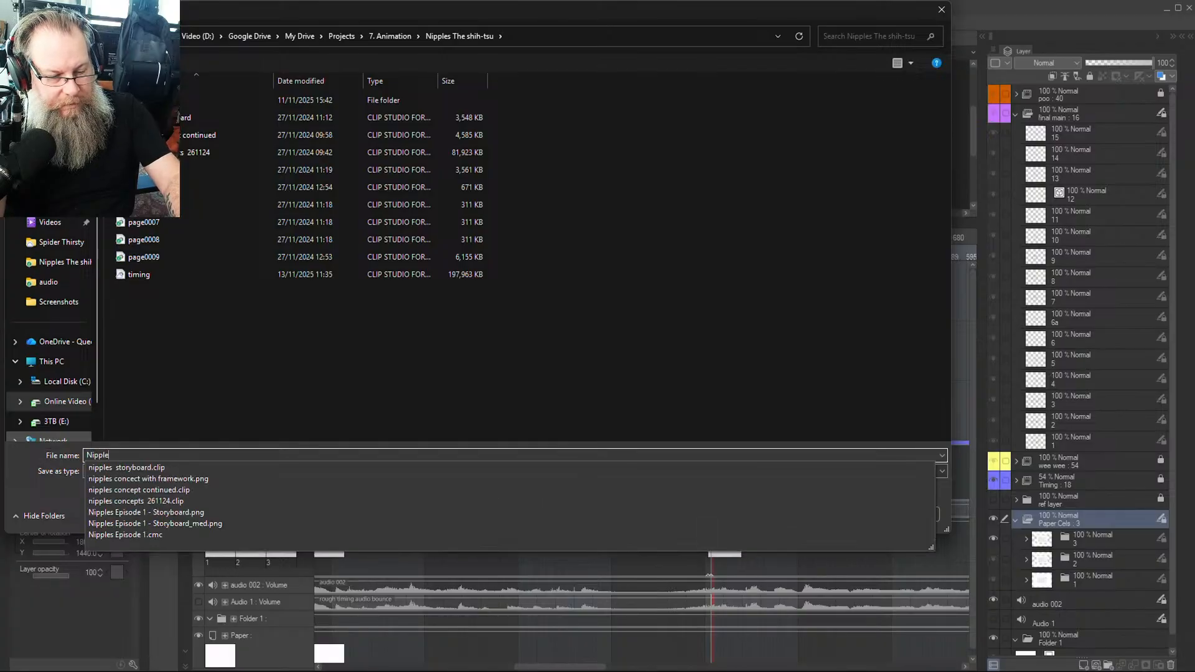
text(sTheShihTzu_001)
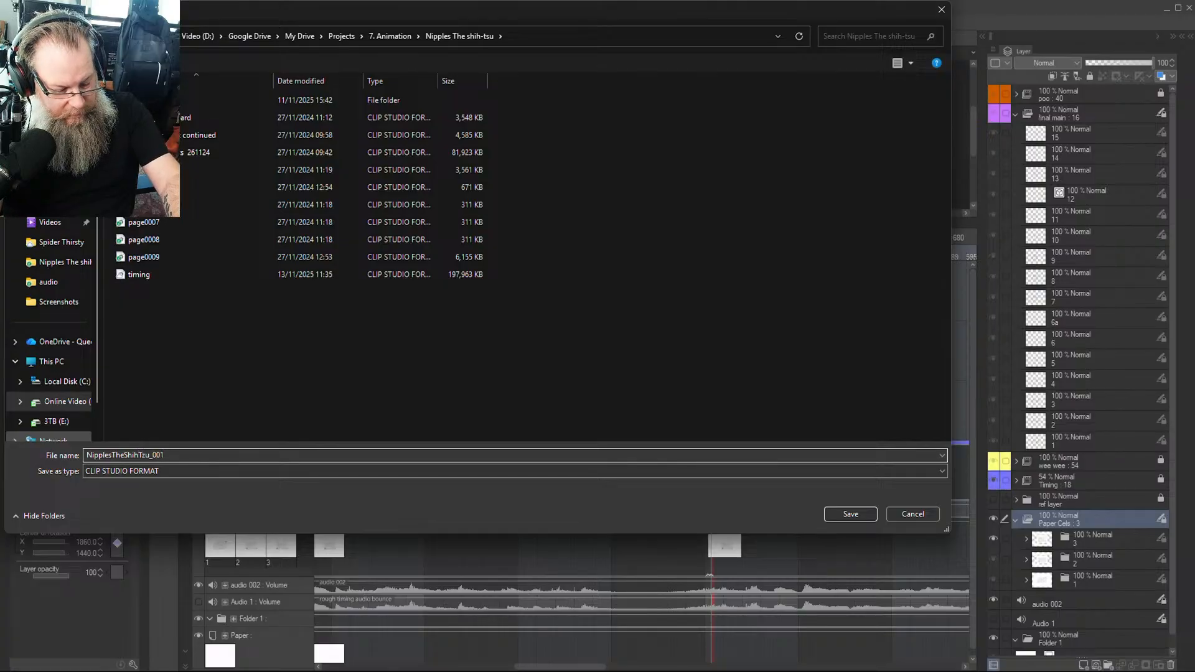
key(Return)
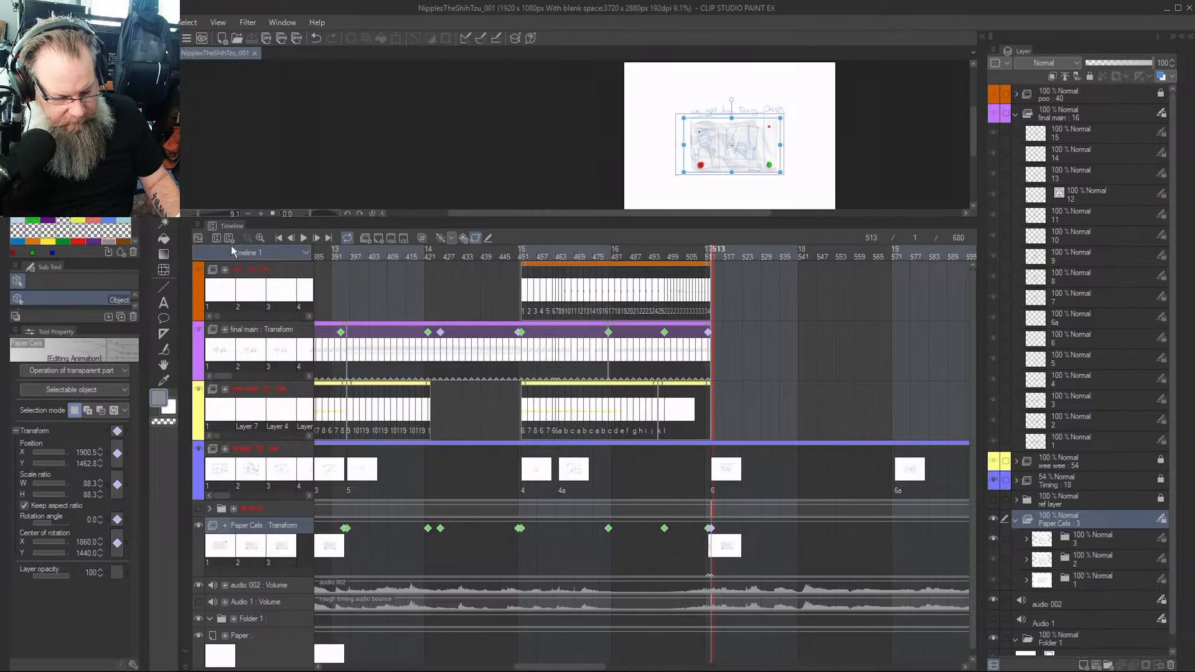
Enlarge the timeline scale to show individual frames around frame 513
click(259, 240)
click(260, 240)
click(260, 241)
click(260, 240)
click(259, 240)
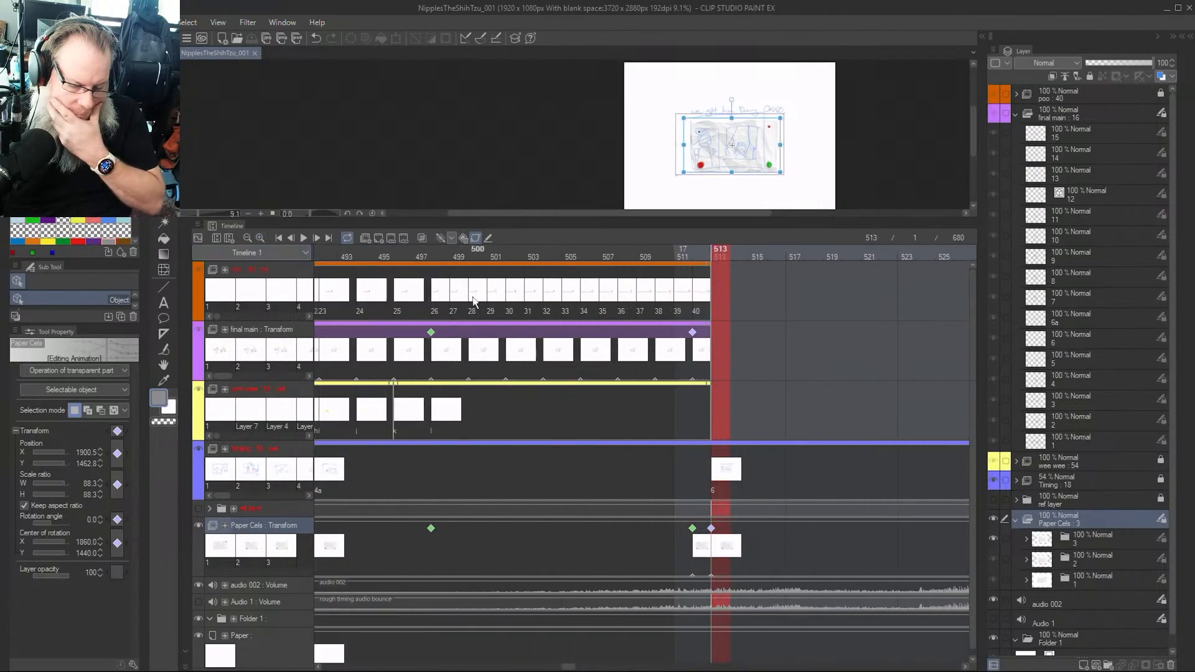
mouse_move(725, 254)
mouse_down()
mouse_move(704, 258)
mouse_move(719, 254)
mouse_up()
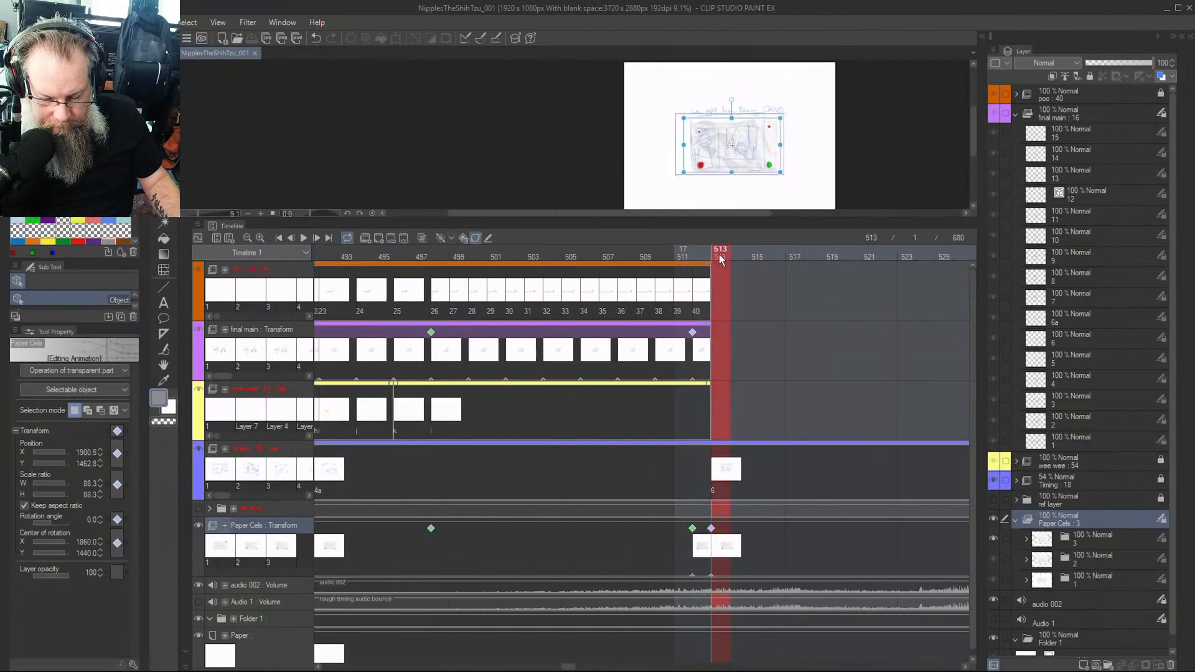
Hide the Timing folder and give the canvas more room to show the whole paper of cel 3
scroll(759, 113, up, 3)
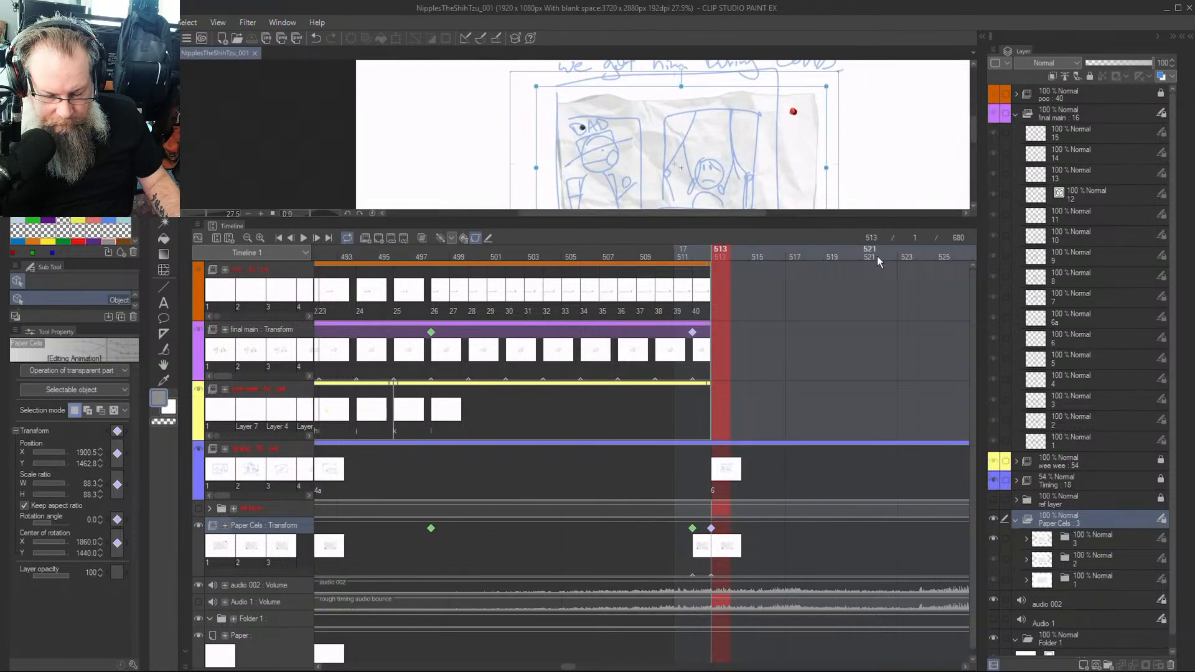
drag(858, 218, 863, 328)
click(1080, 539)
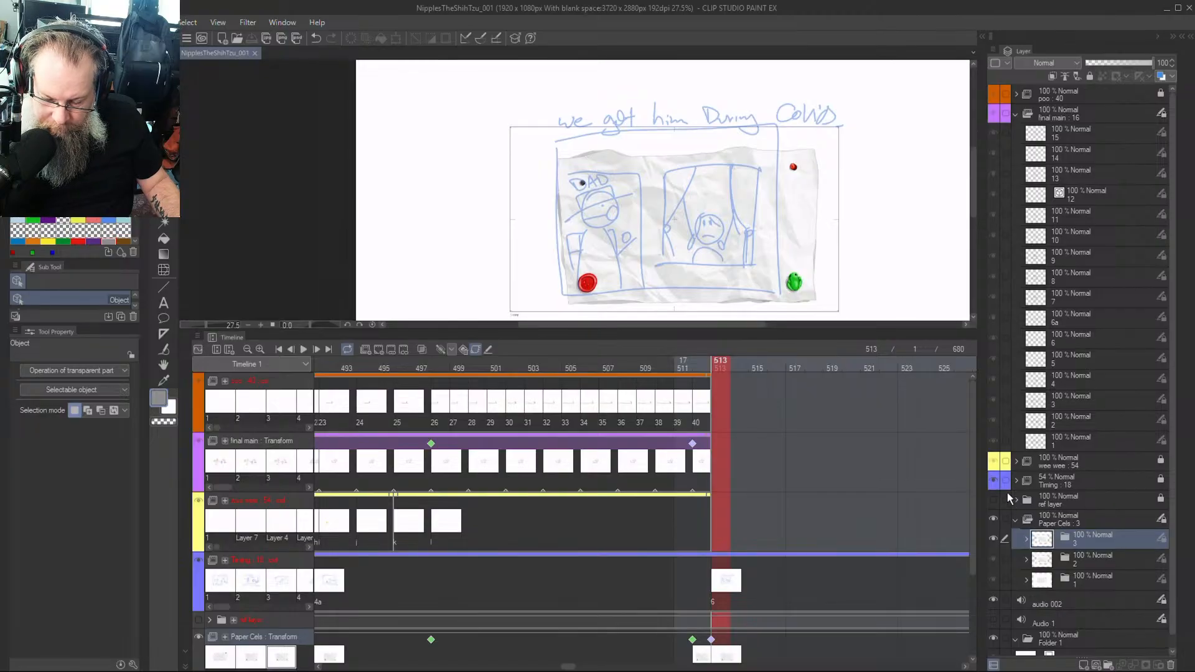
click(992, 480)
scroll(801, 231, up, 3)
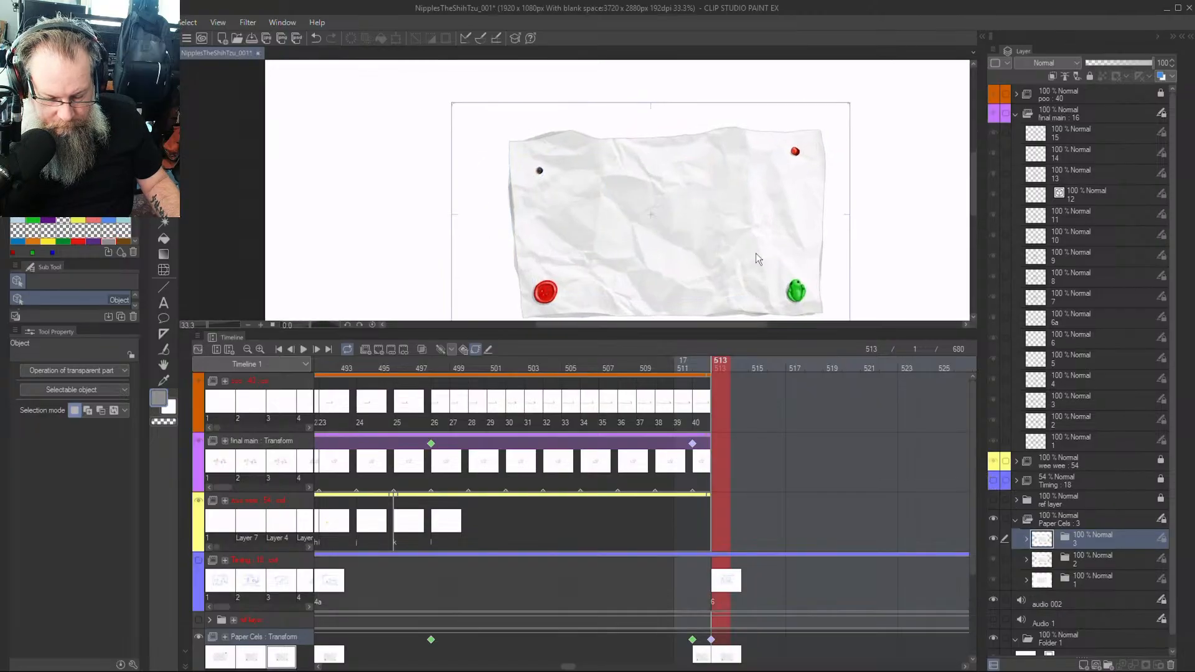
drag(740, 331, 746, 424)
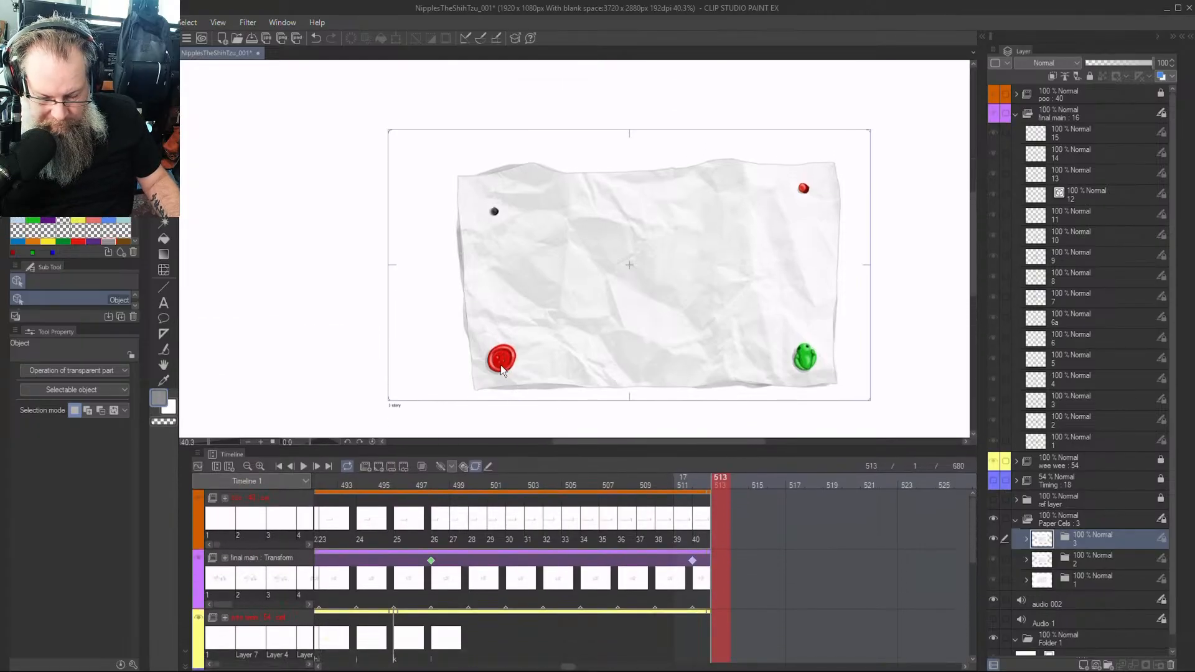
Expand cel 3 in the Paper Cels folder, select its Magnet layer and choose the Hard eraser
click(500, 365)
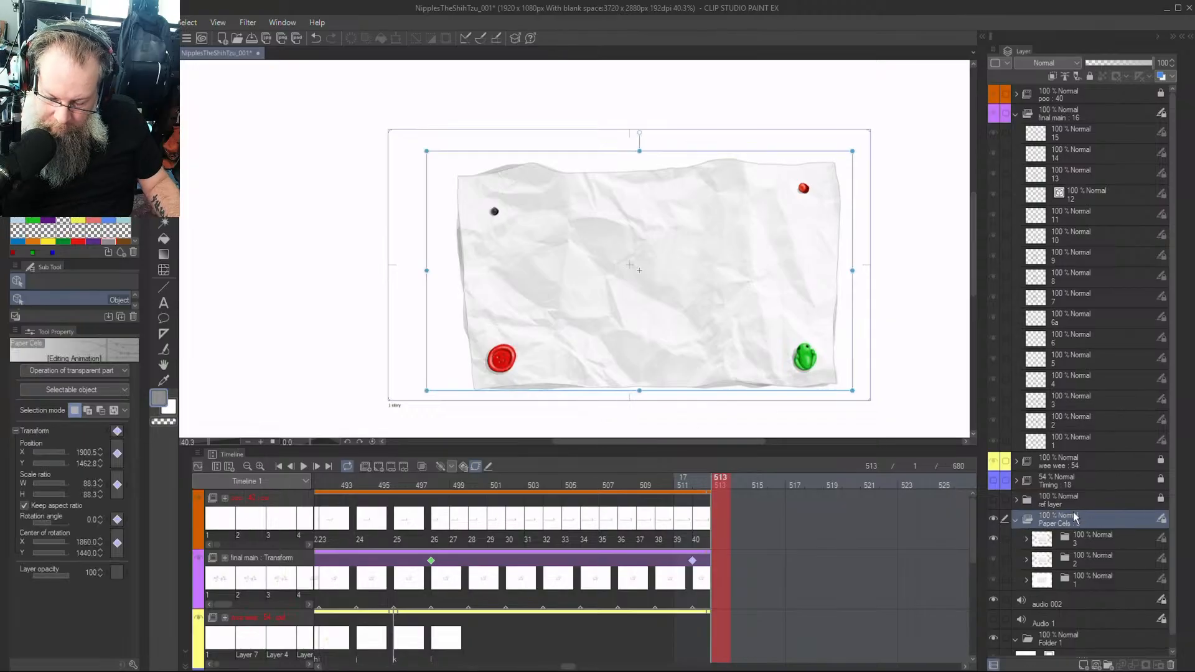
click(1046, 540)
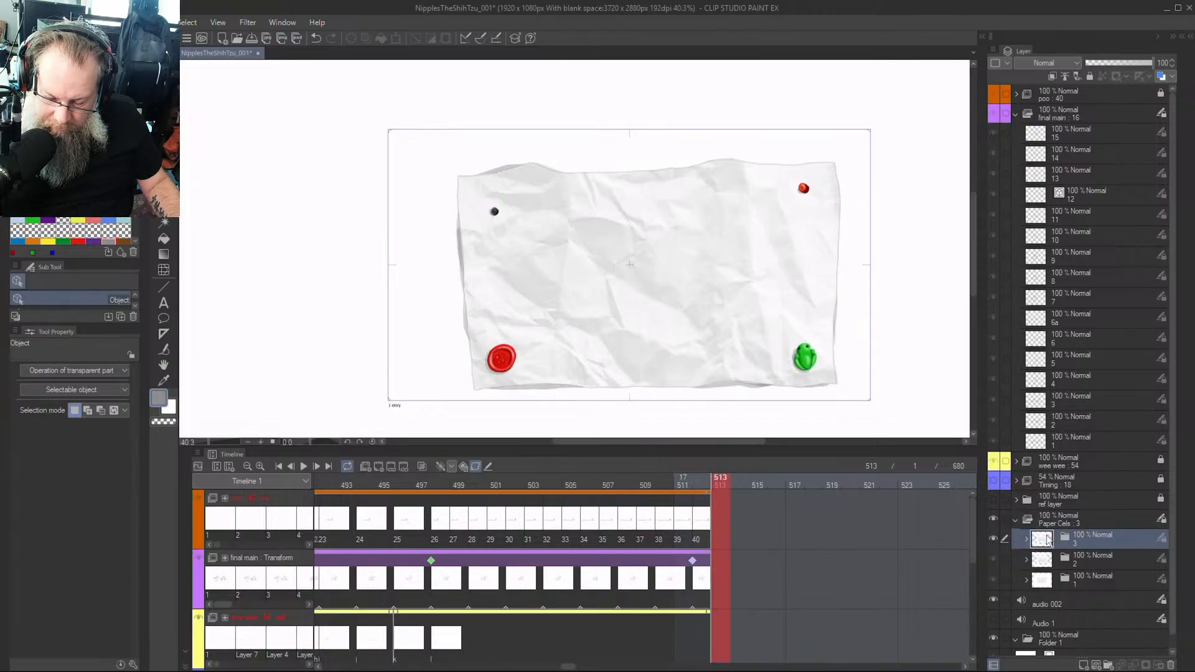
click(1026, 539)
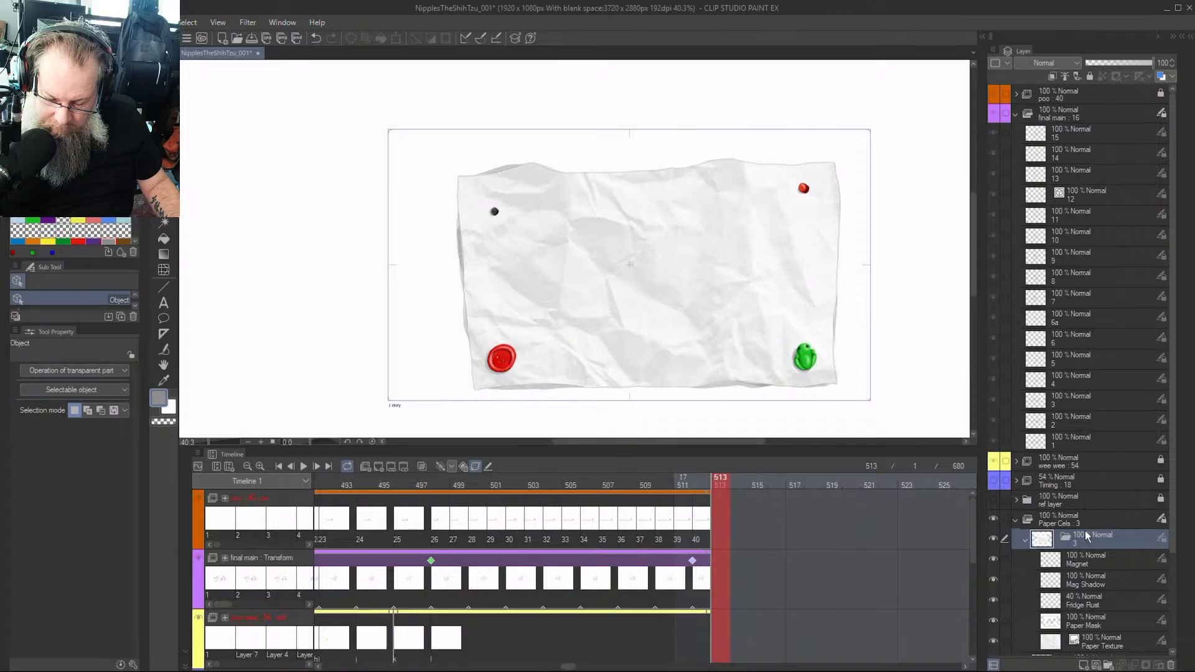
scroll(1111, 453, down, 4)
click(1107, 446)
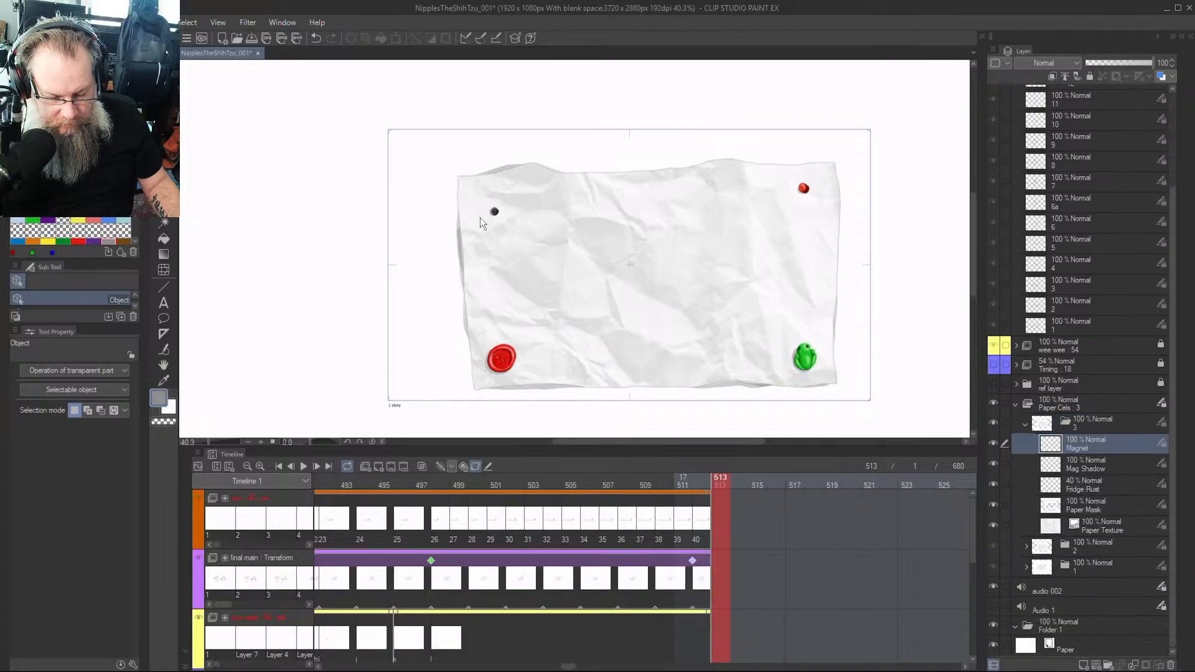
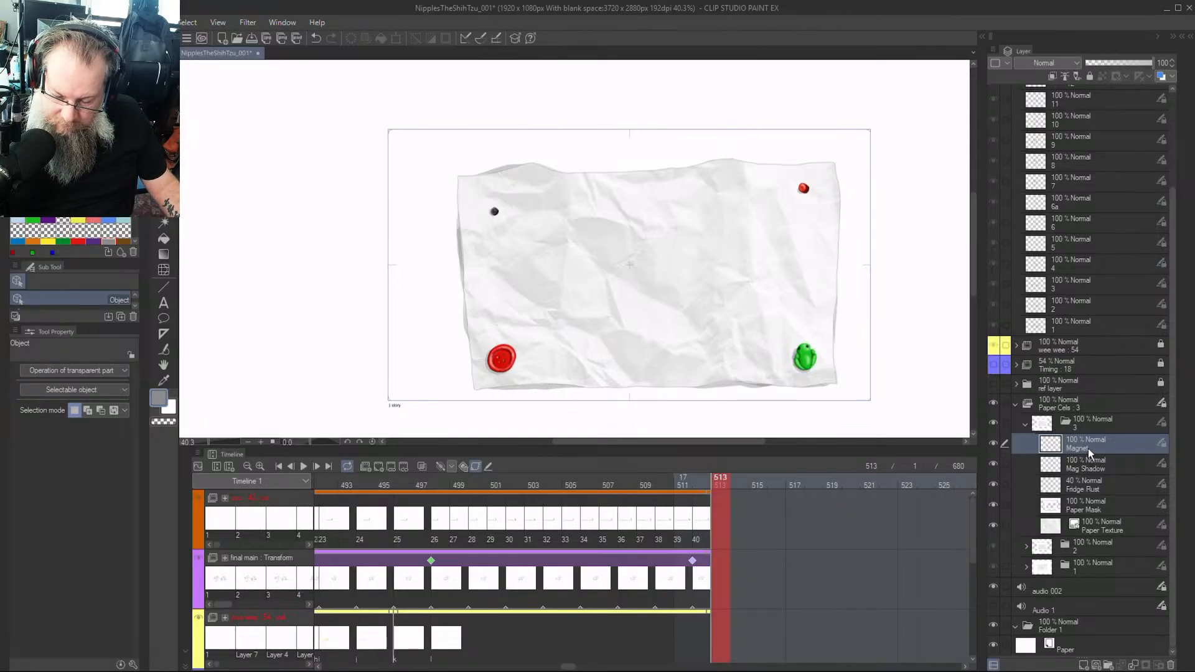
key(e)
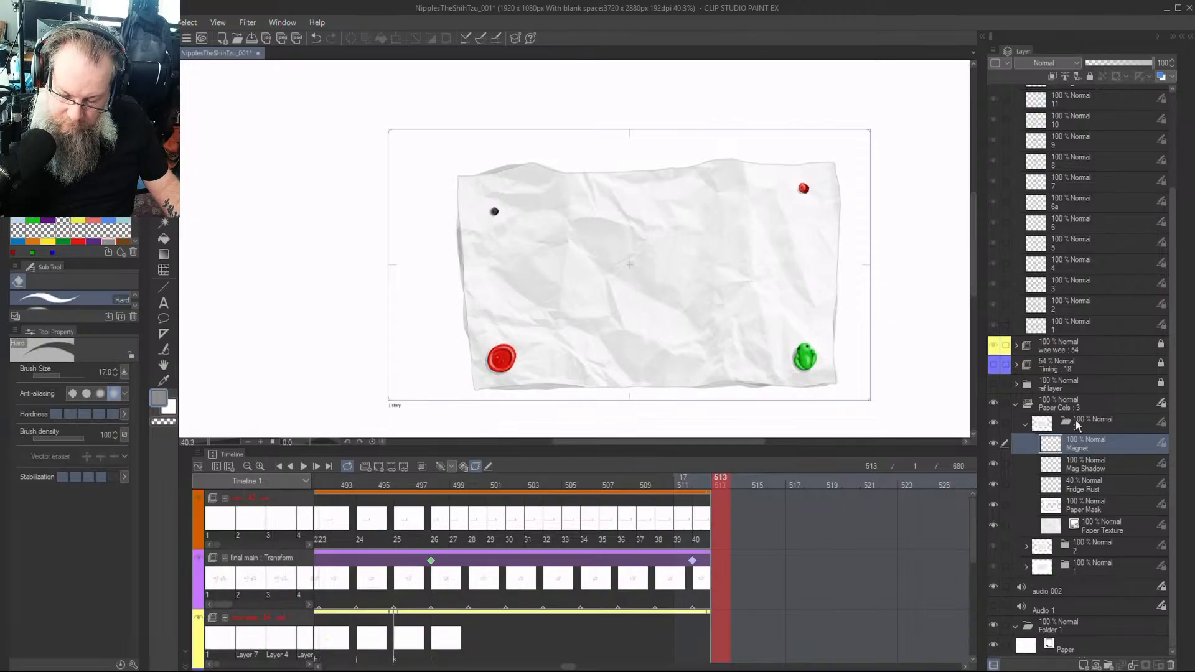
Turn off keyframe editing for the Paper Cels folder and compare frames 511 to 513
click(1098, 421)
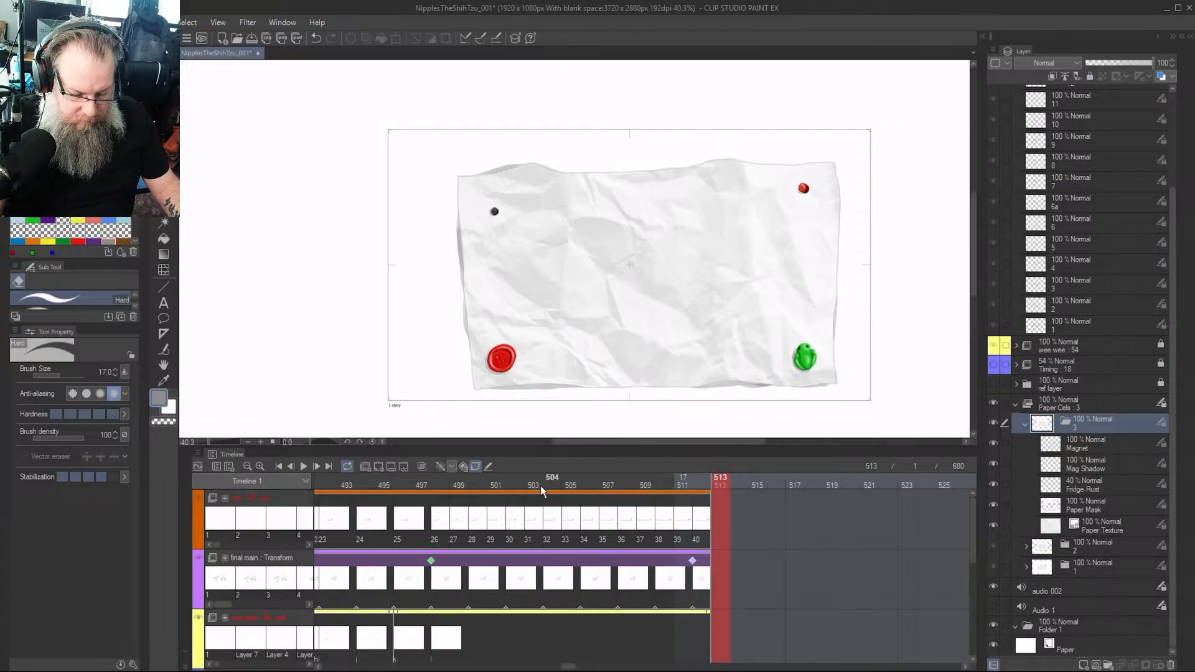
click(475, 466)
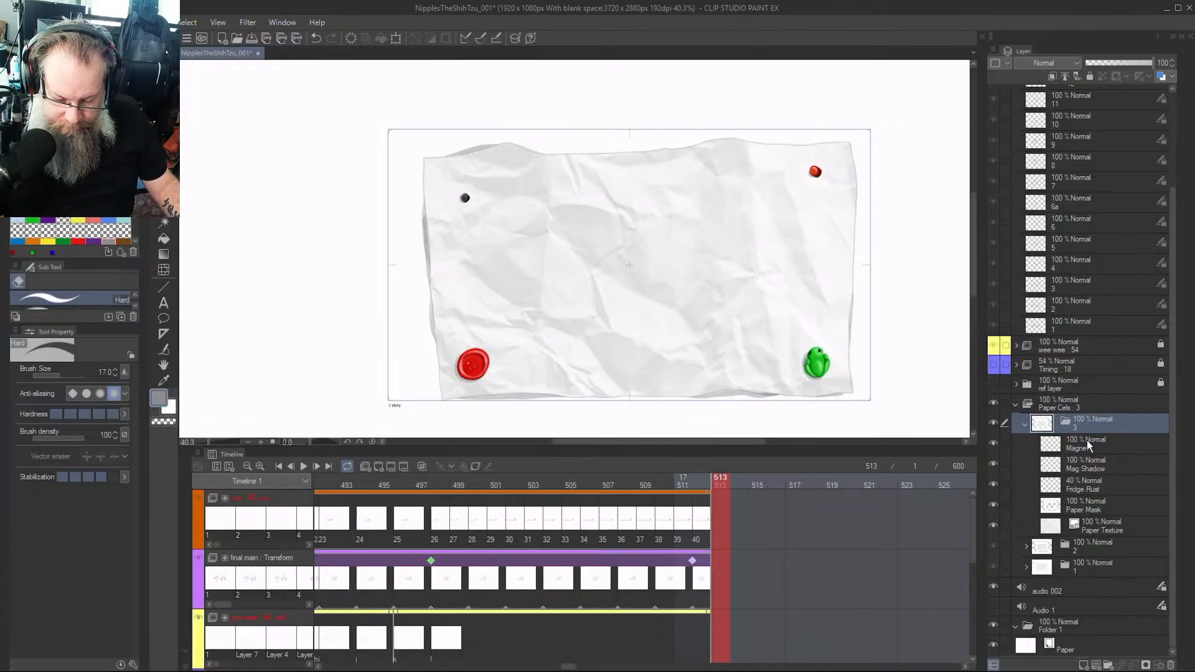
click(702, 480)
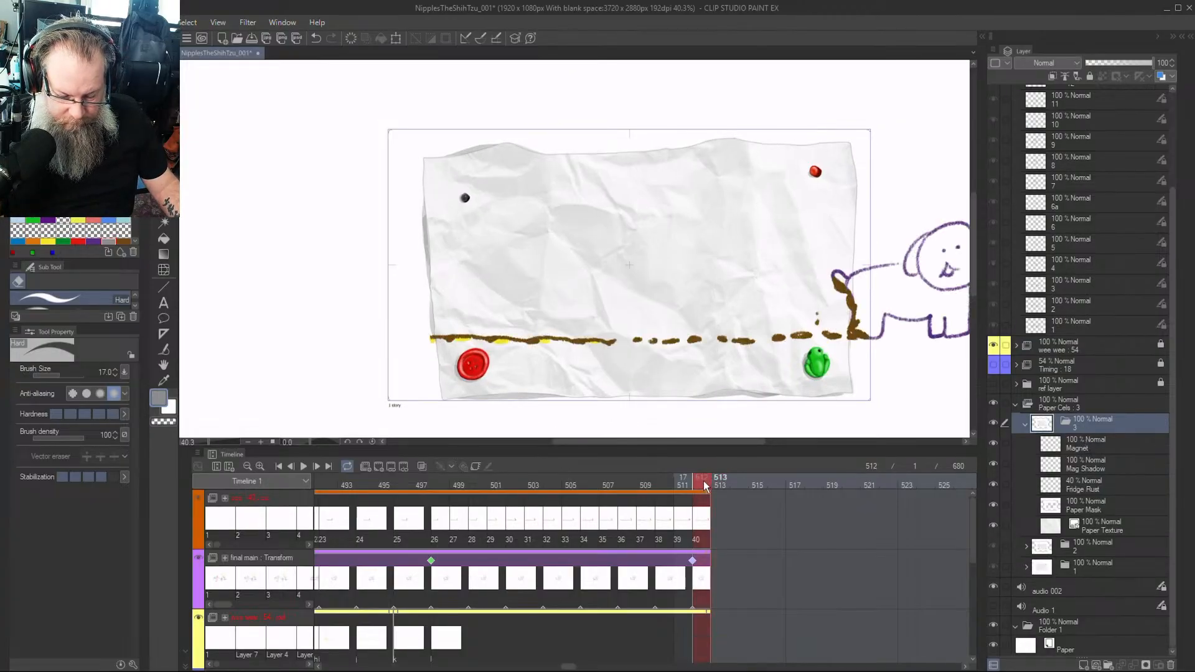
click(714, 479)
click(702, 481)
click(694, 482)
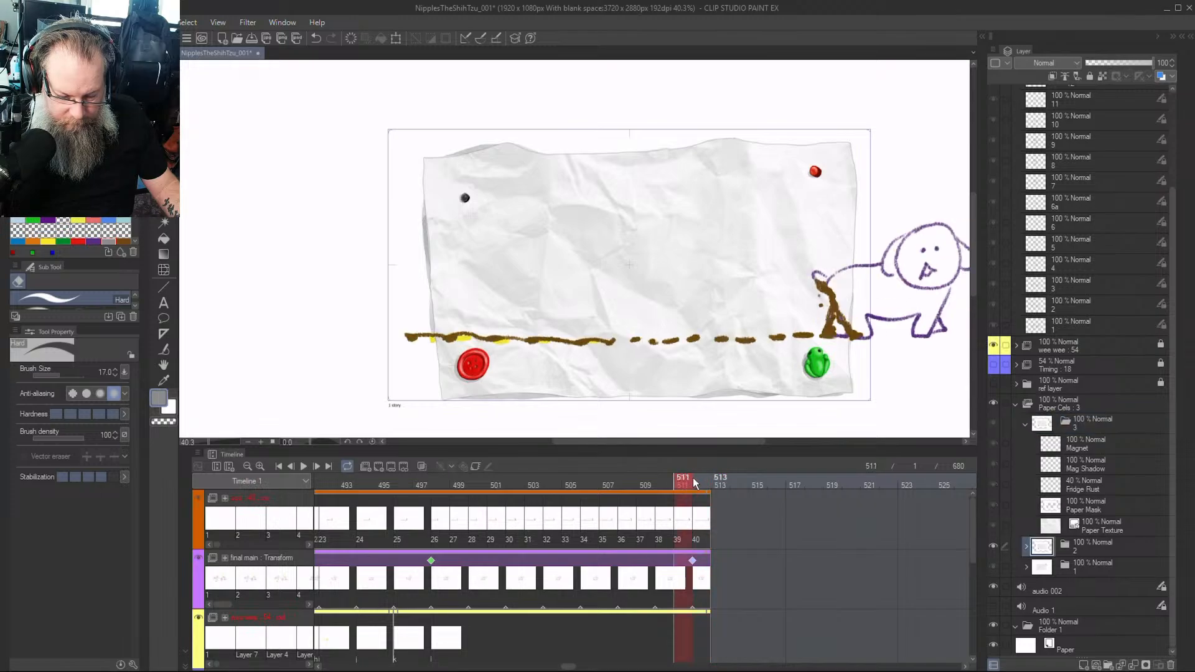
click(713, 485)
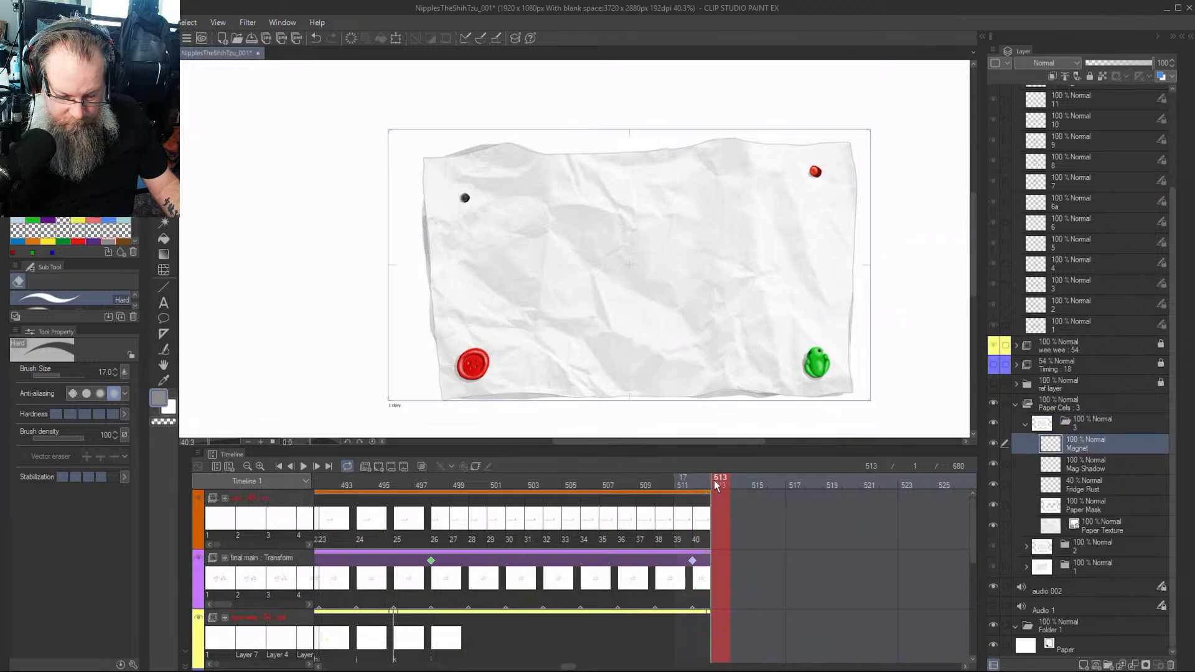
click(702, 480)
click(713, 480)
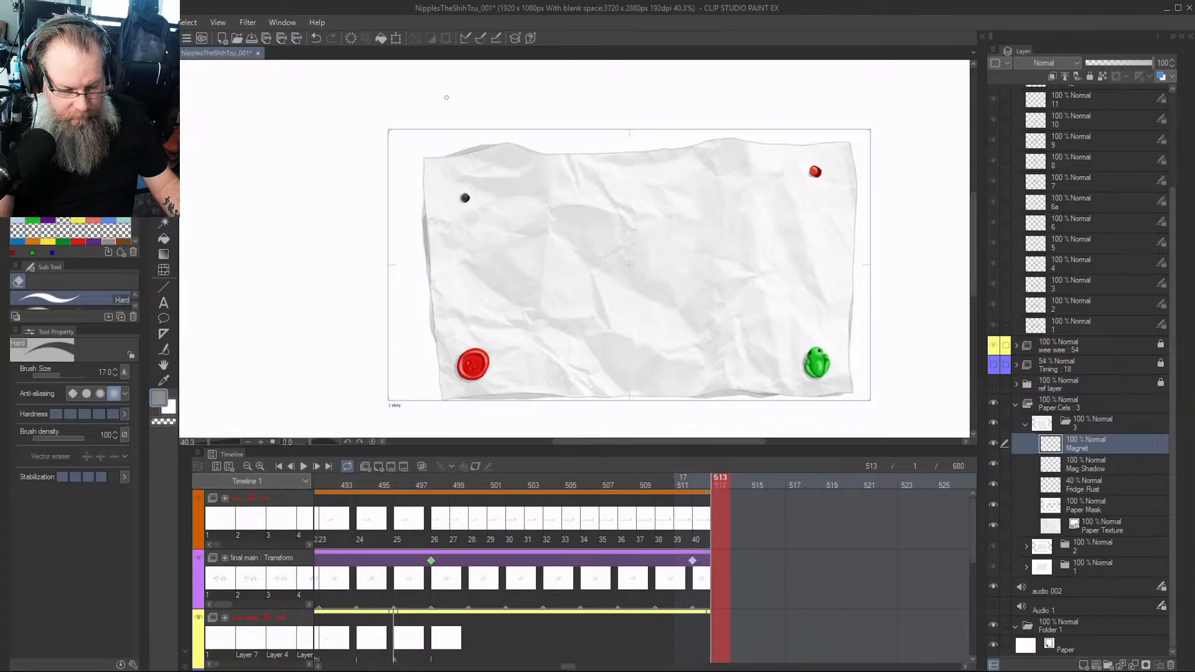
Try a Scale/Rotate transformation on cel 3's Magnet layer, close it without adjustments, and re-enable keyframe editing for the Paper Cels folder
click(396, 38)
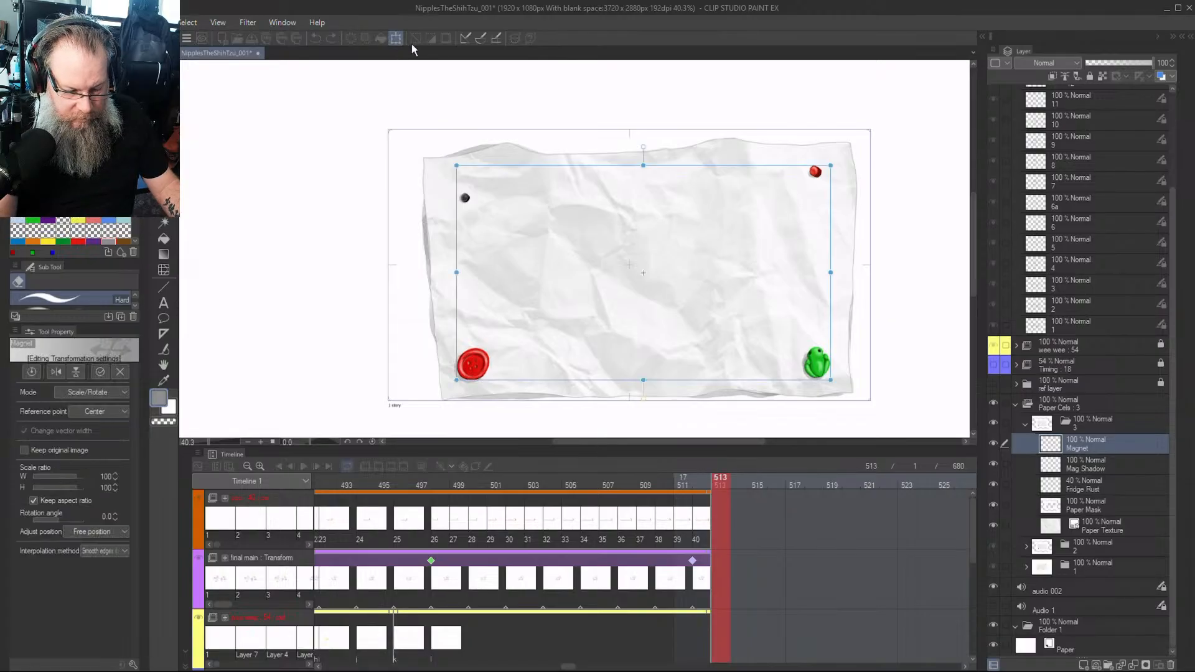
click(371, 39)
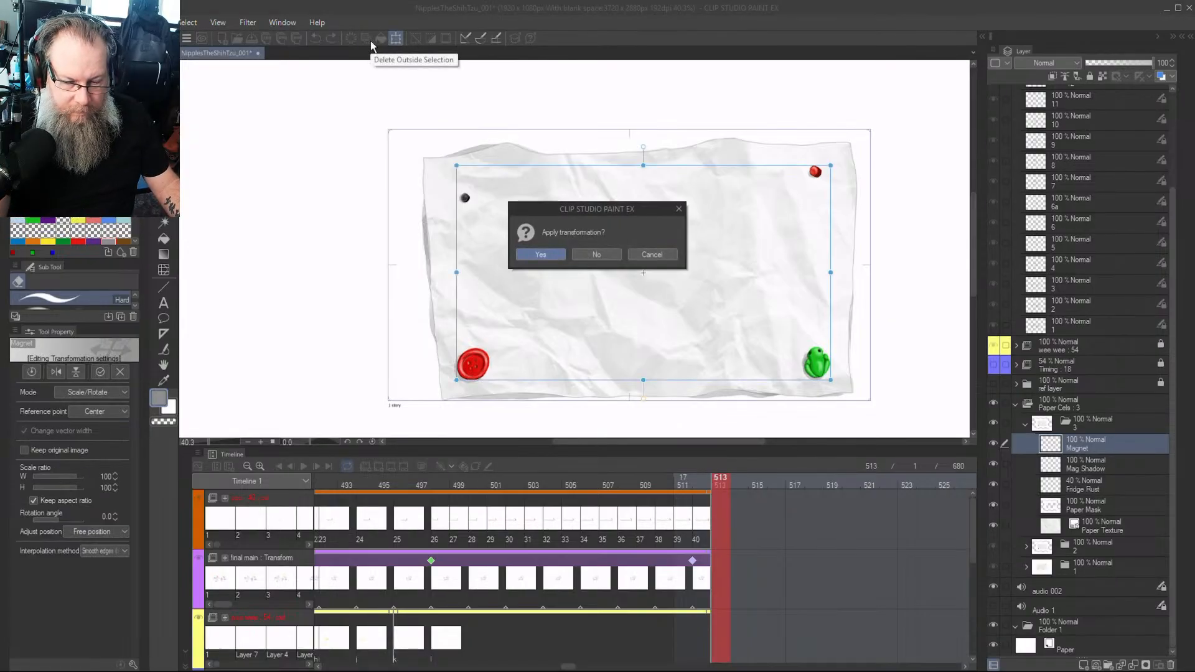
key(Return)
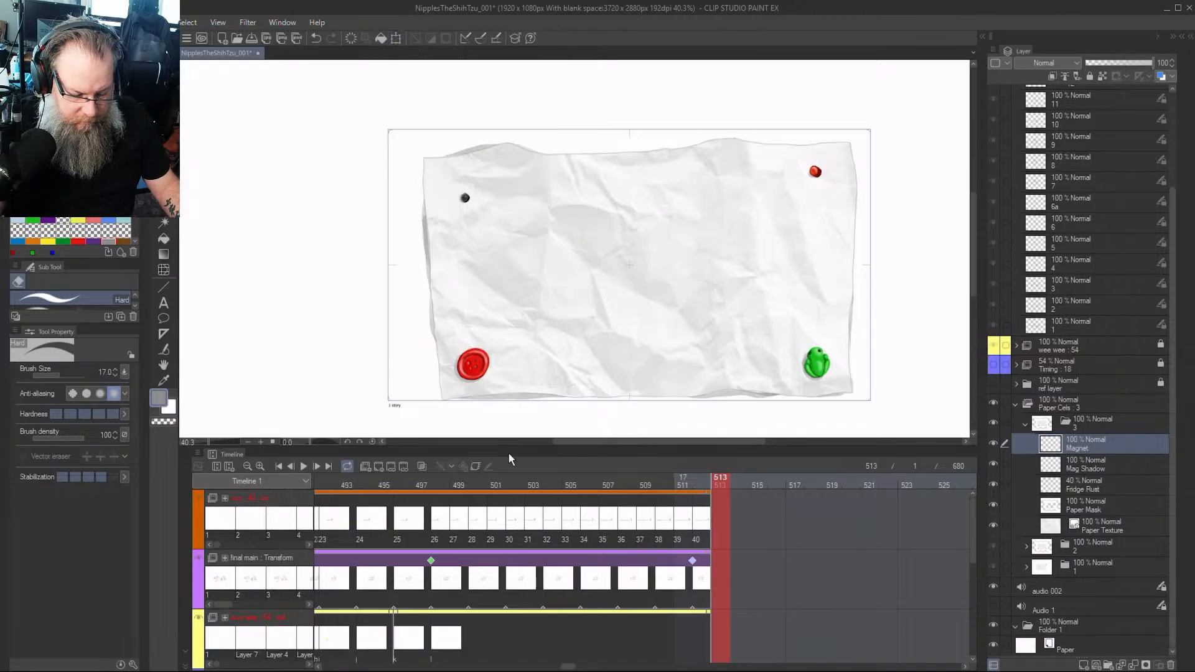
click(475, 466)
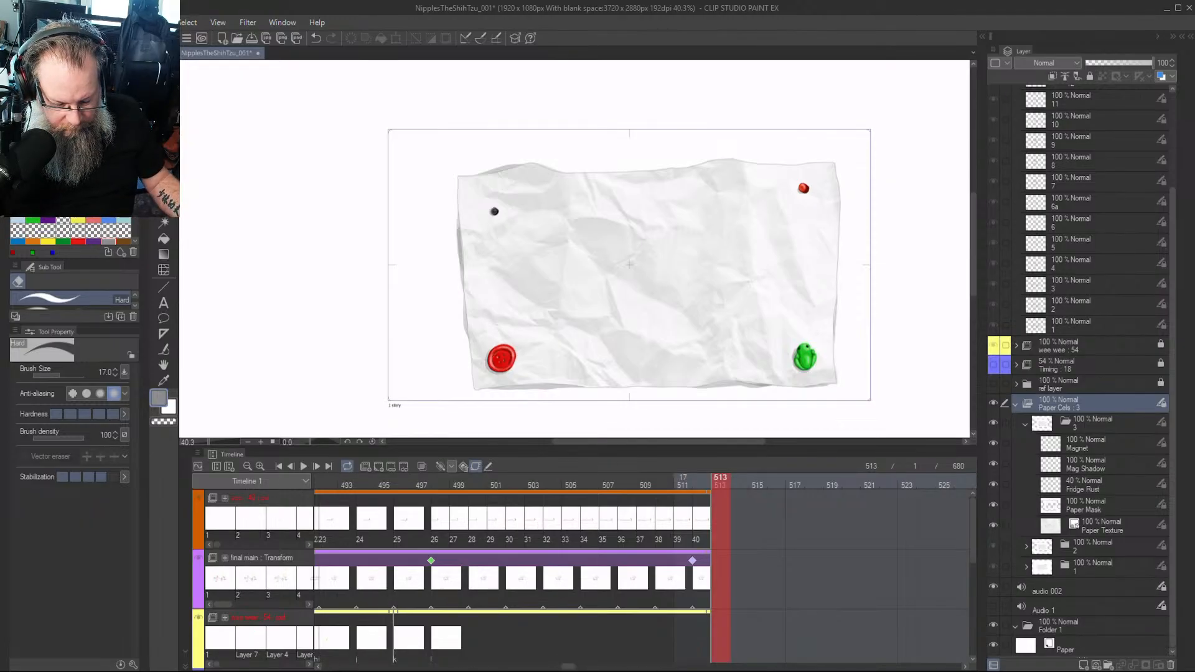
Go to the first Paper Cels keyframe at frame 1 and compare the paper with keyframe editing off and on
drag(569, 665, 314, 645)
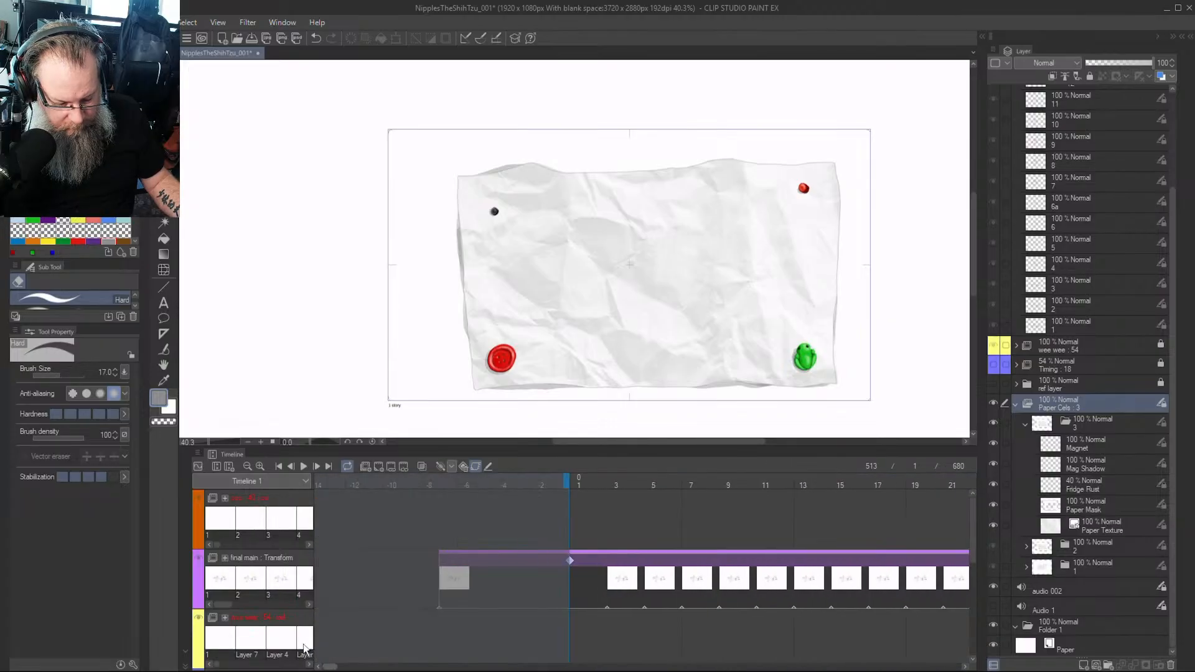
scroll(610, 514, down, 5)
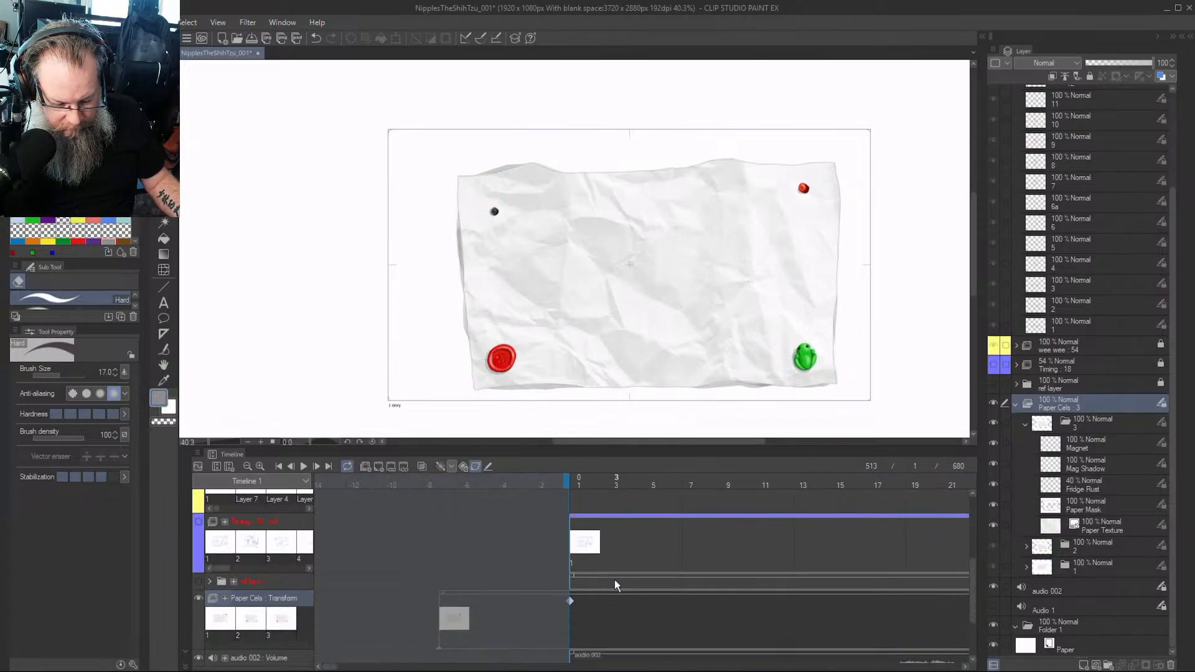
scroll(614, 580, down, 2)
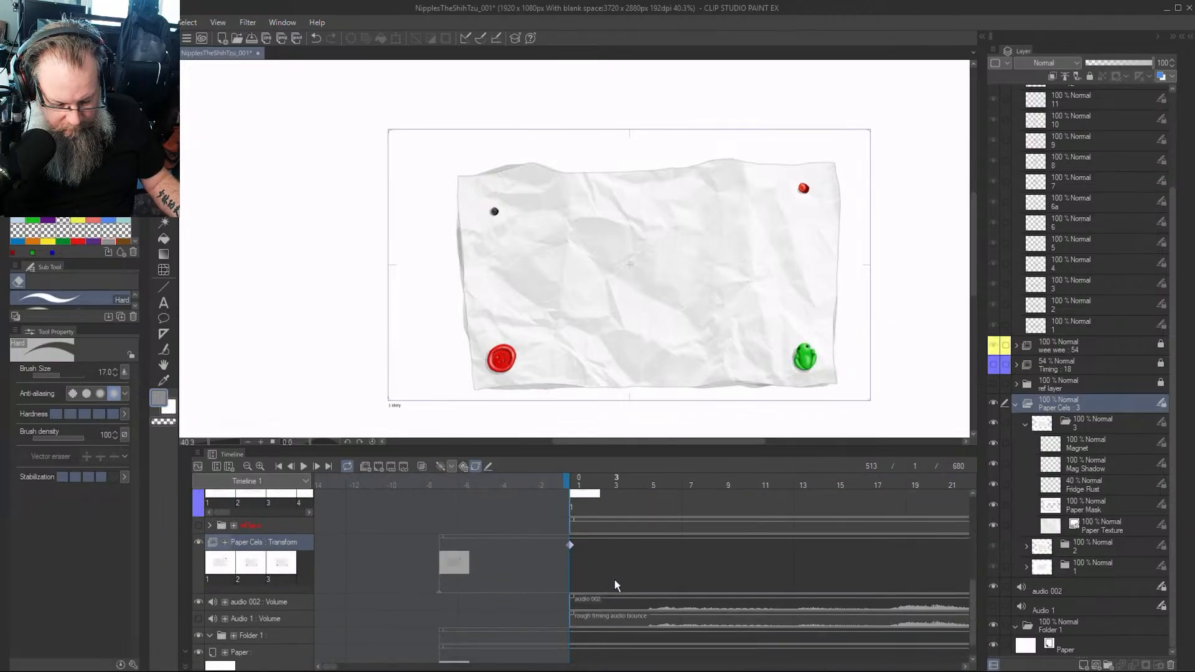
click(571, 545)
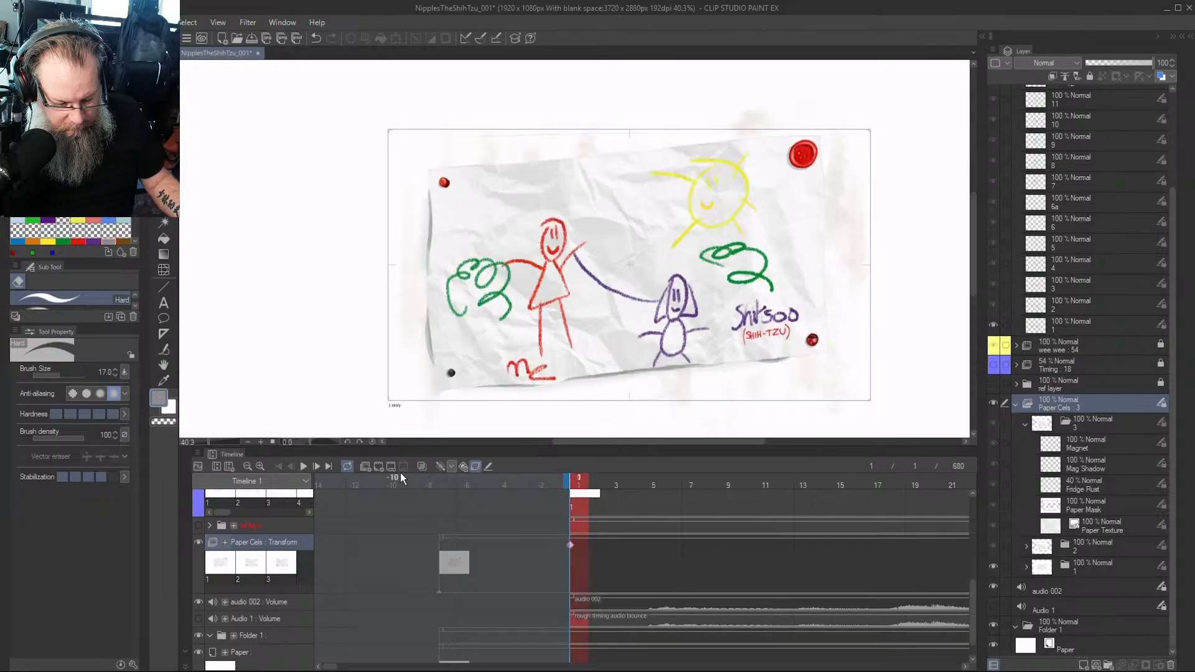
click(475, 466)
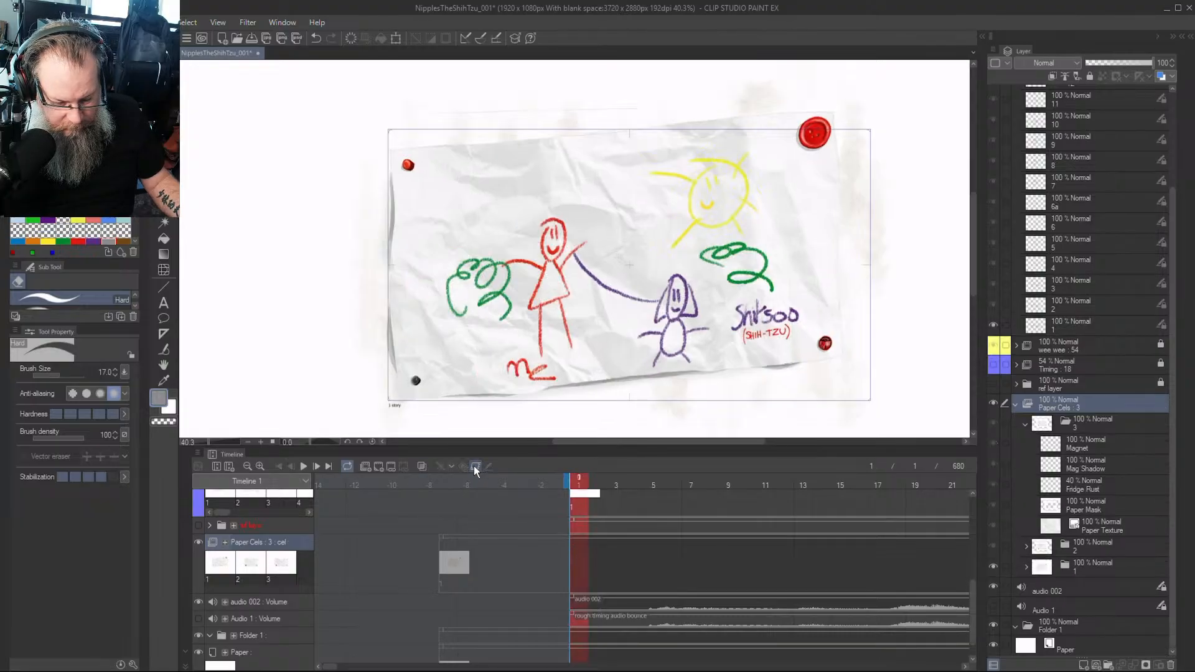
click(475, 467)
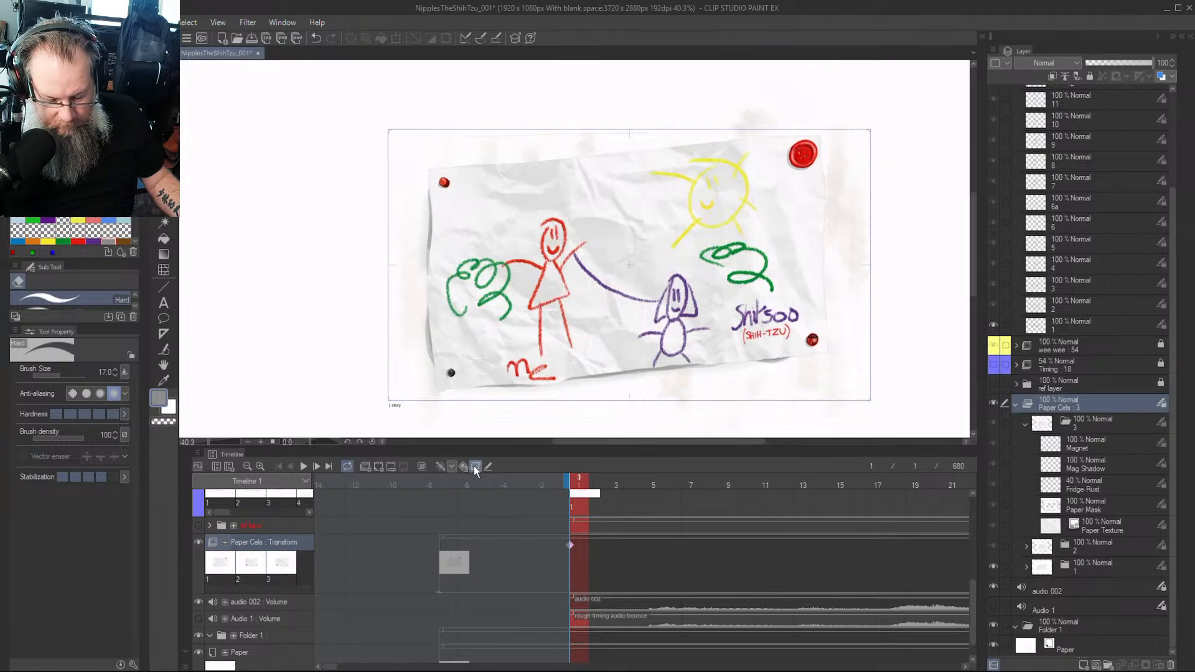
mouse_move(330, 666)
mouse_down()
mouse_move(353, 666)
mouse_move(327, 663)
mouse_up()
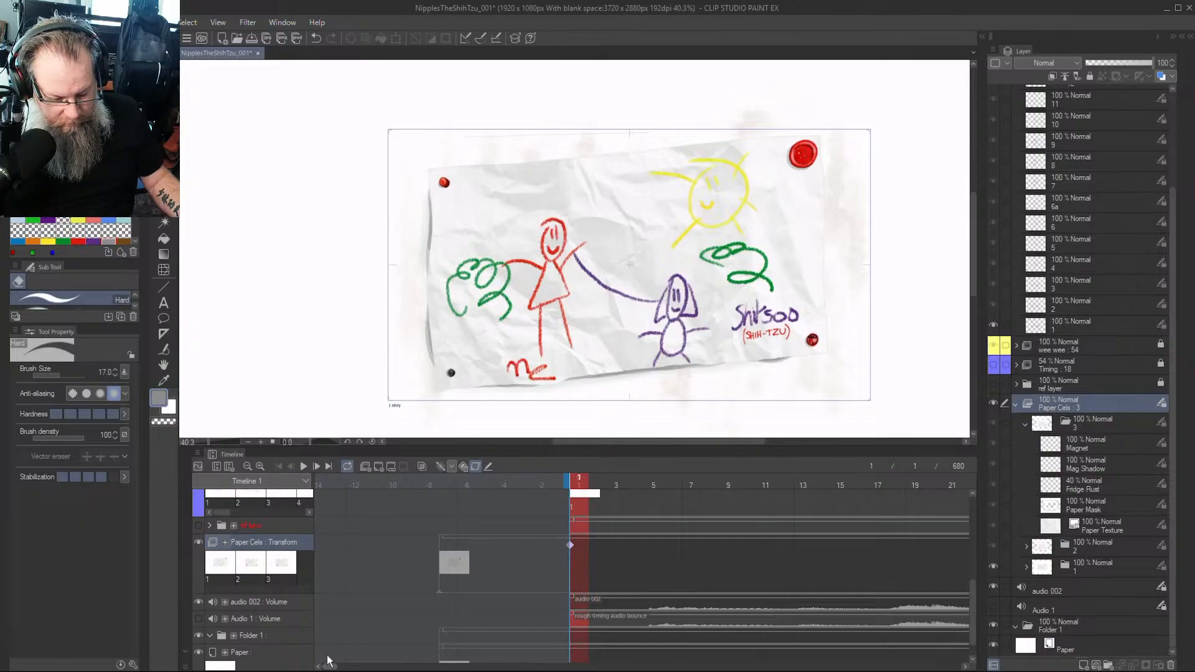
click(475, 467)
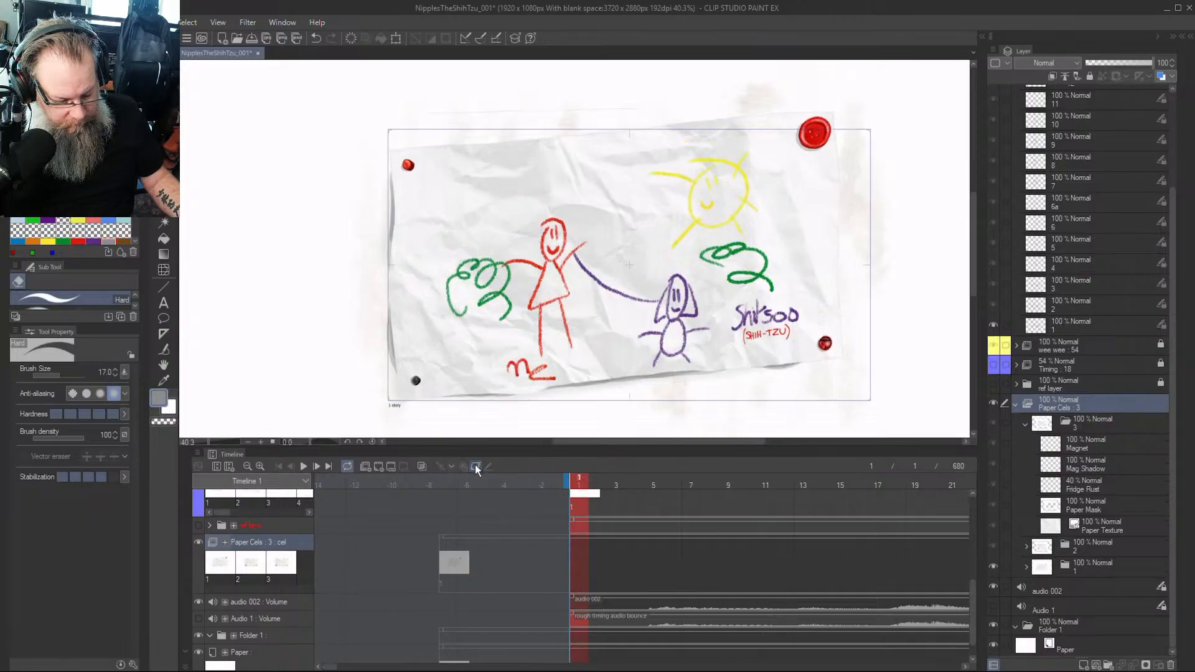
click(476, 466)
With the Object tool active, copy the final main transform keyframe from frame 1 onto the Paper Cels track at frame 513
key(o)
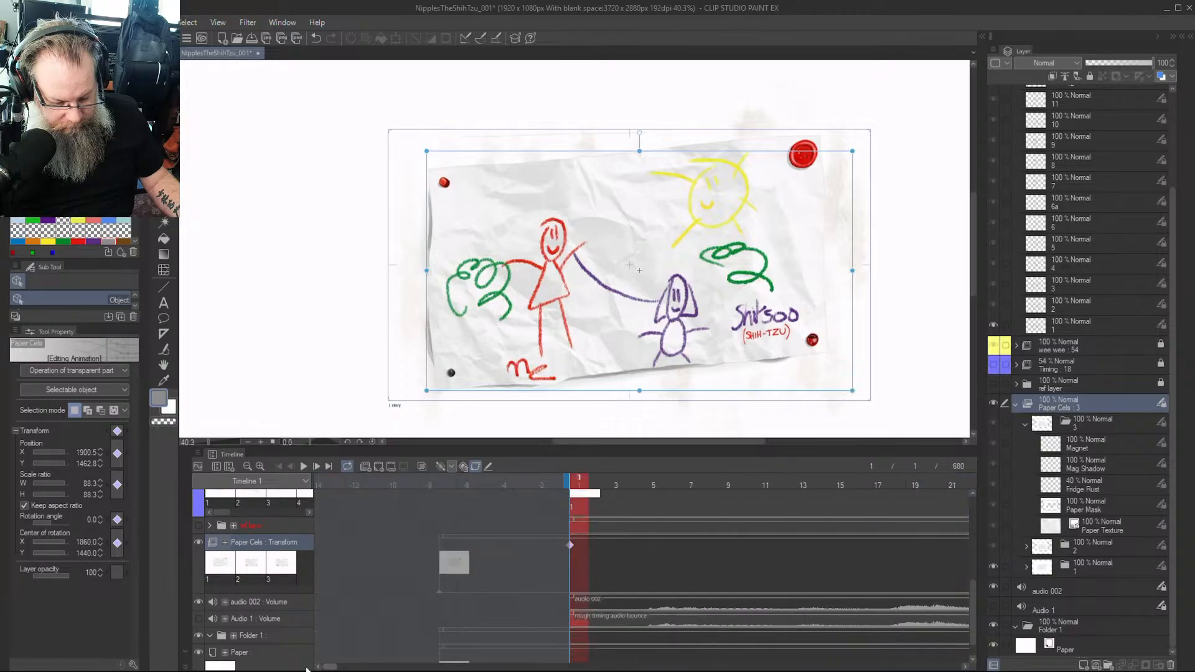
scroll(568, 545, up, 5)
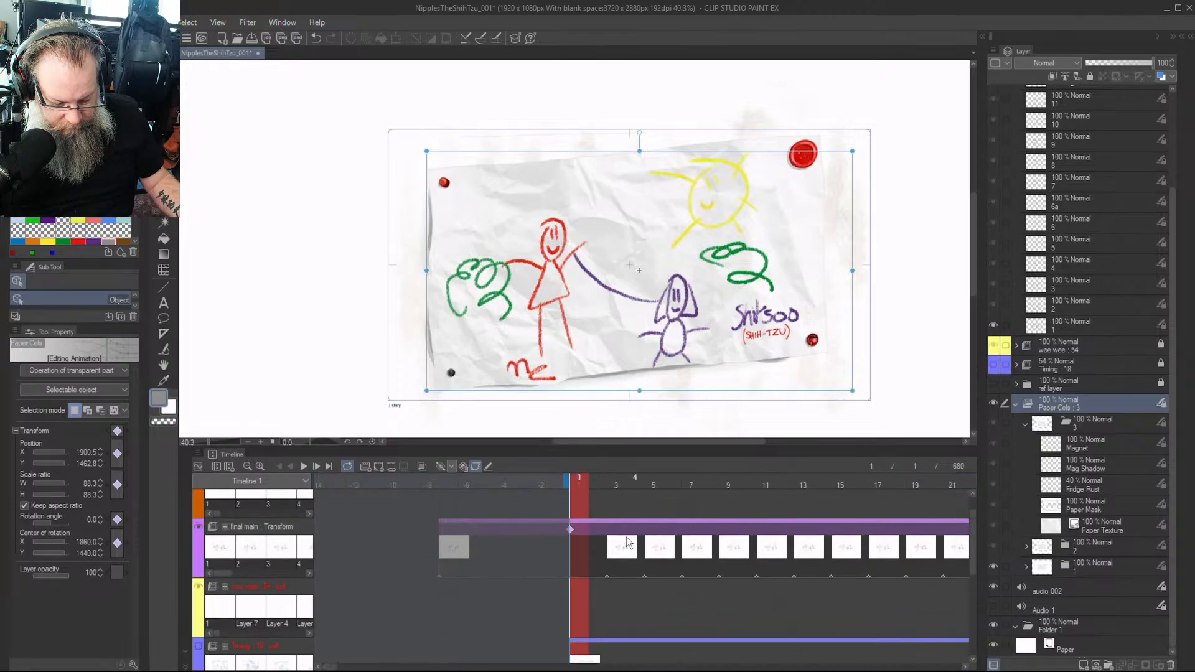
click(571, 560)
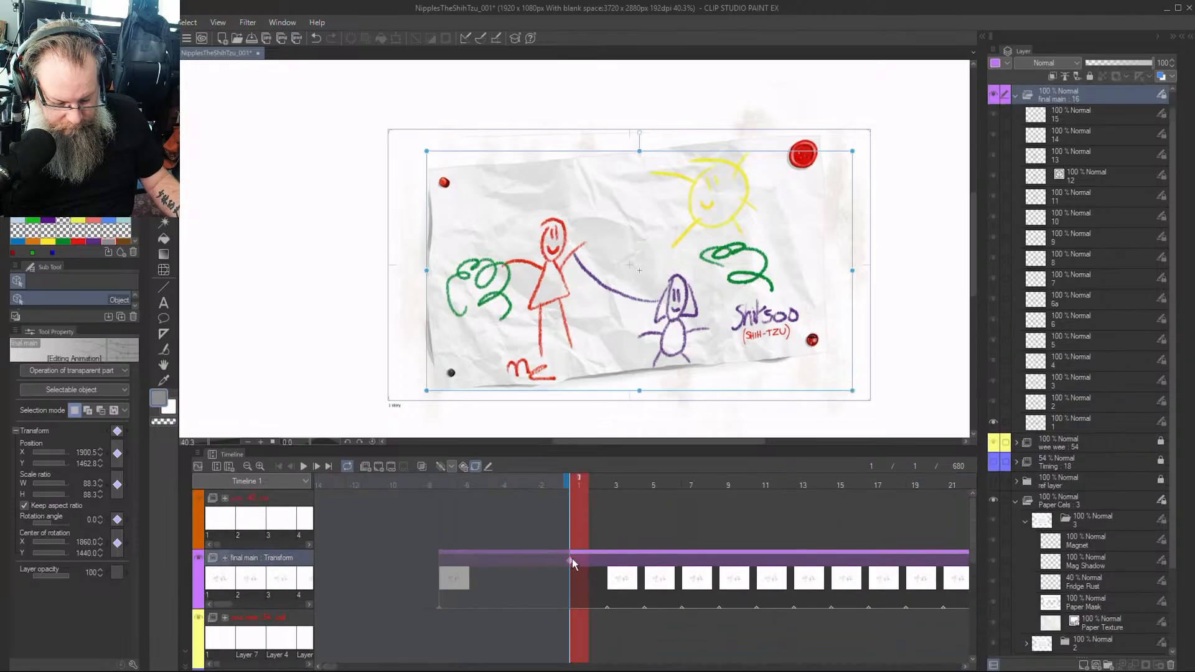
right_click(572, 559)
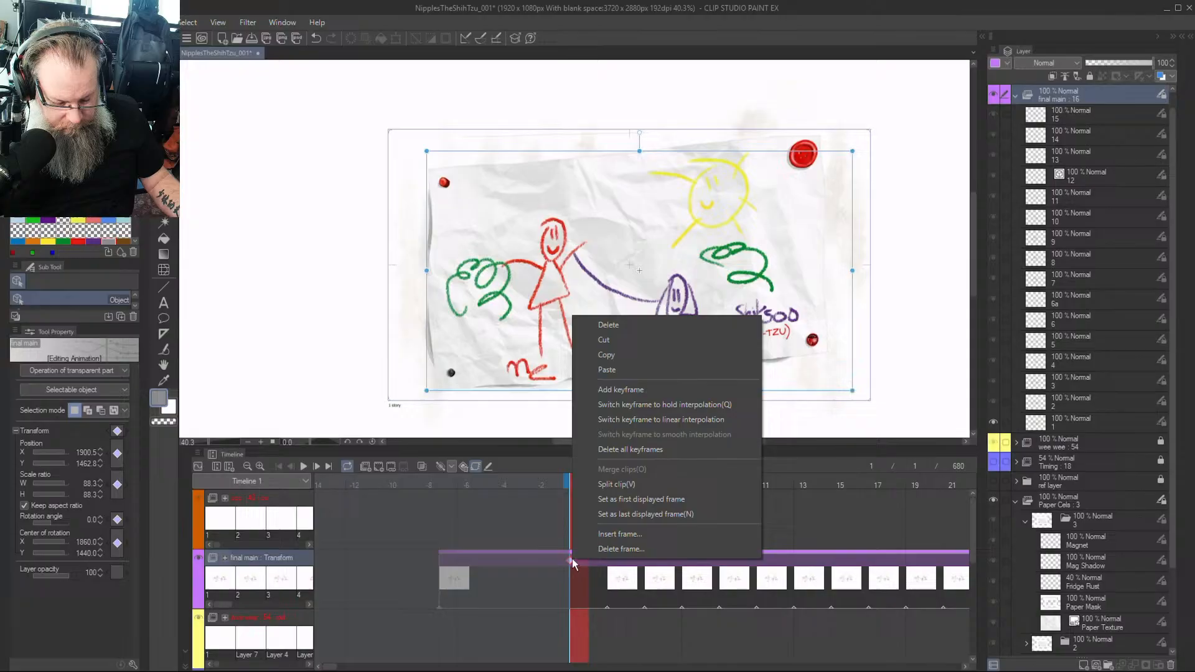
click(624, 357)
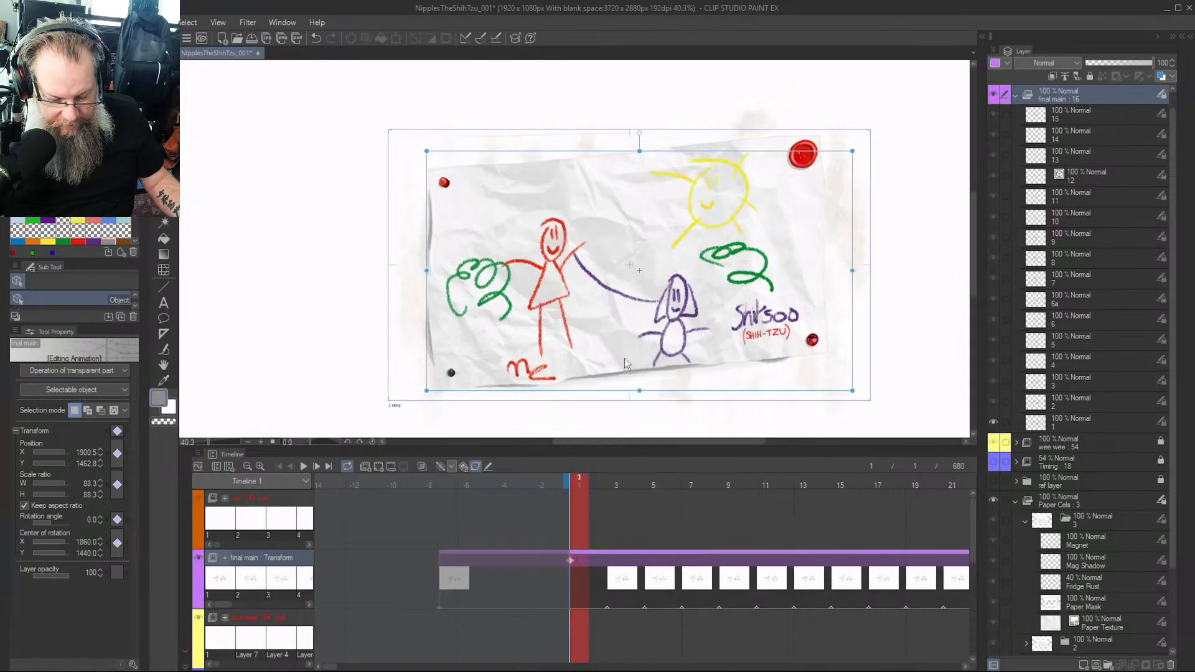
drag(333, 665, 566, 666)
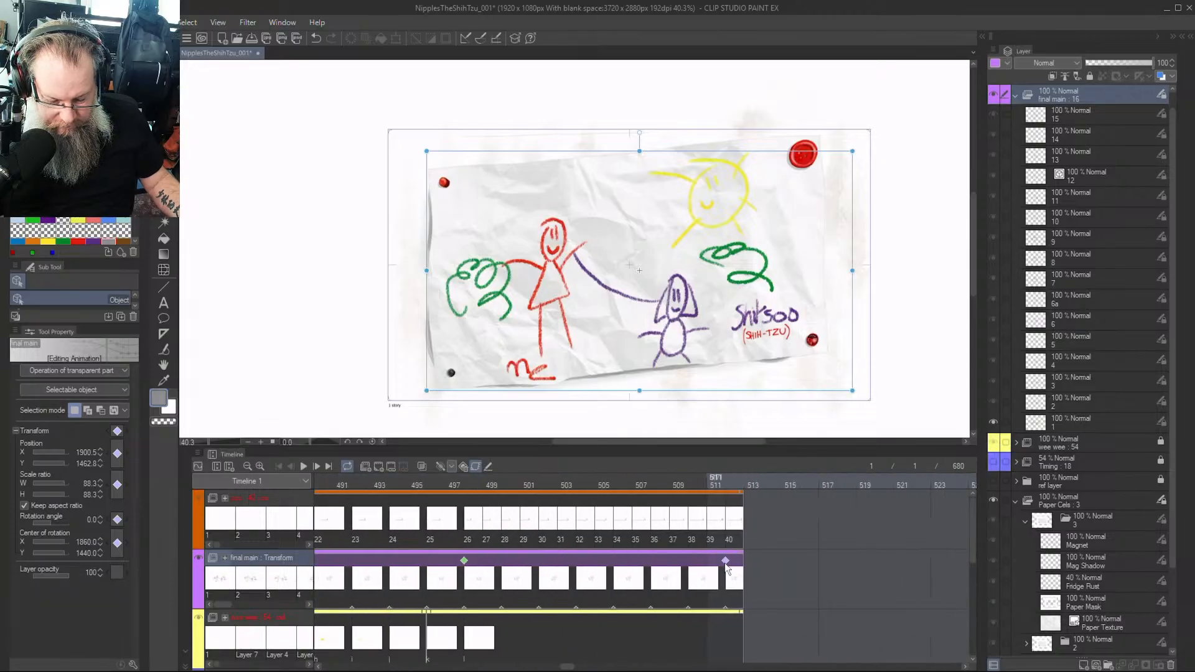
scroll(789, 574, down, 2)
scroll(789, 574, down, 3)
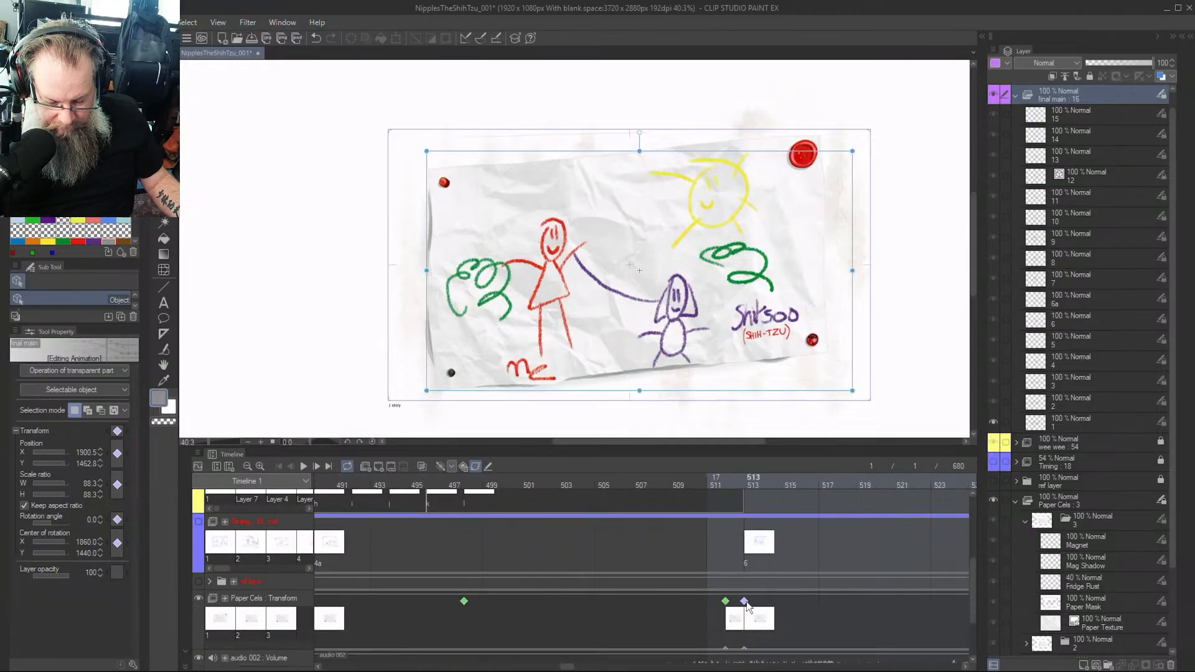
click(744, 601)
right_click(744, 601)
click(796, 416)
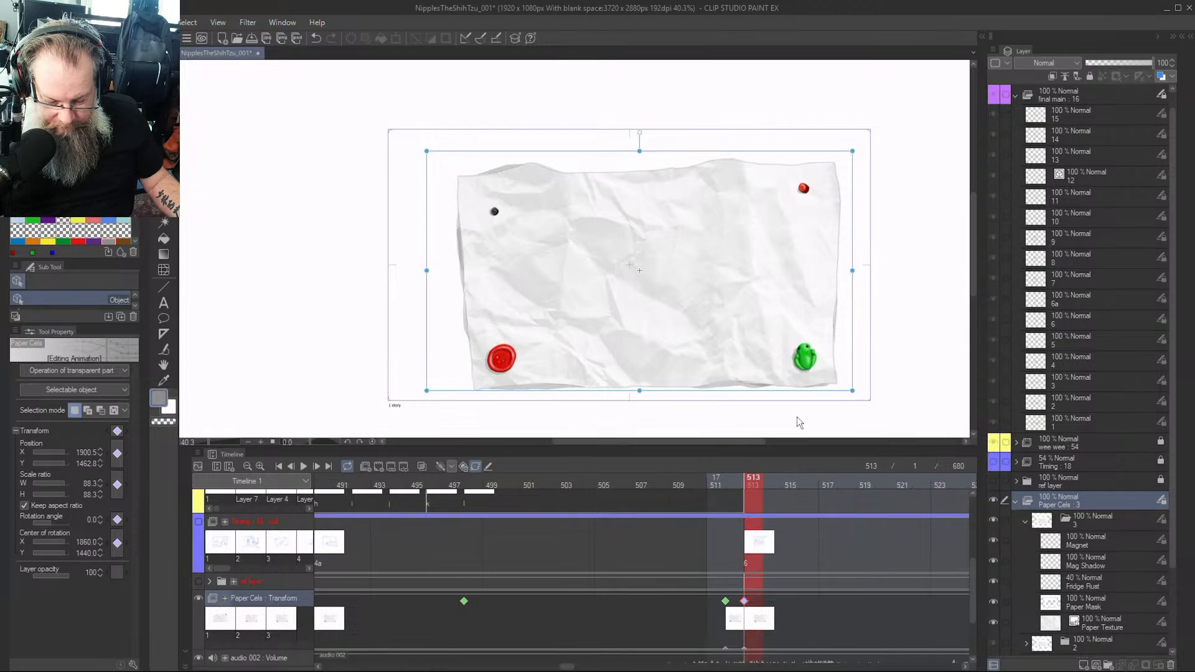
Compare the paper's framing at frames 512, 513 and 508 with keyframe editing on for the Paper Cels folder
click(730, 479)
click(746, 480)
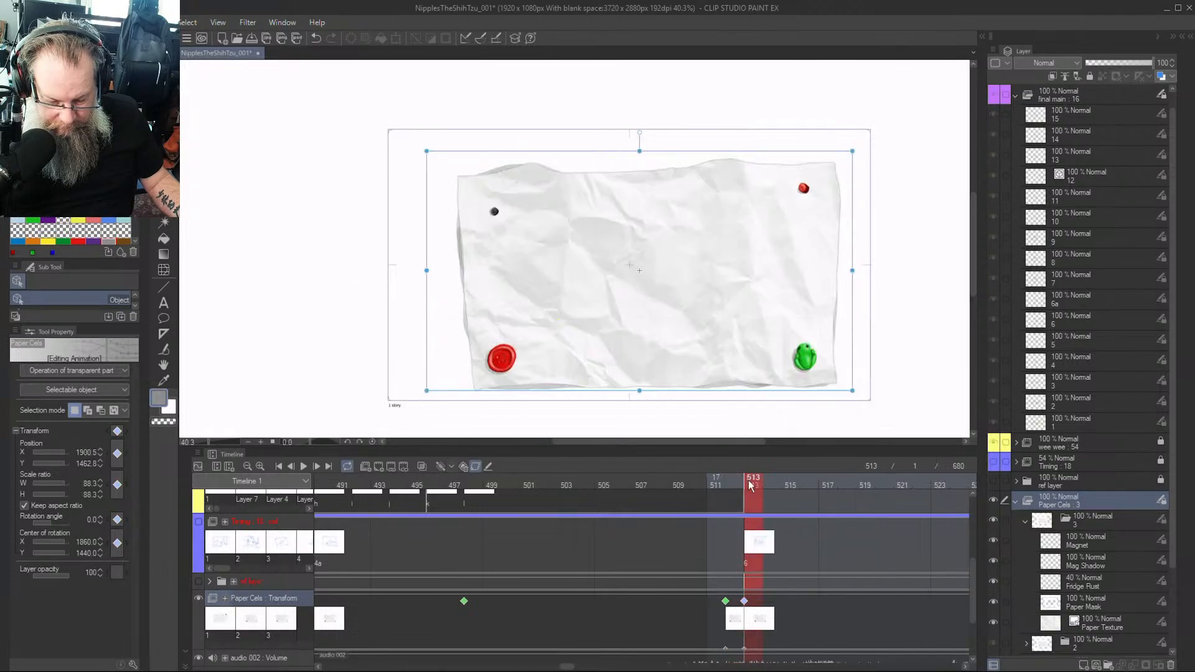
click(660, 616)
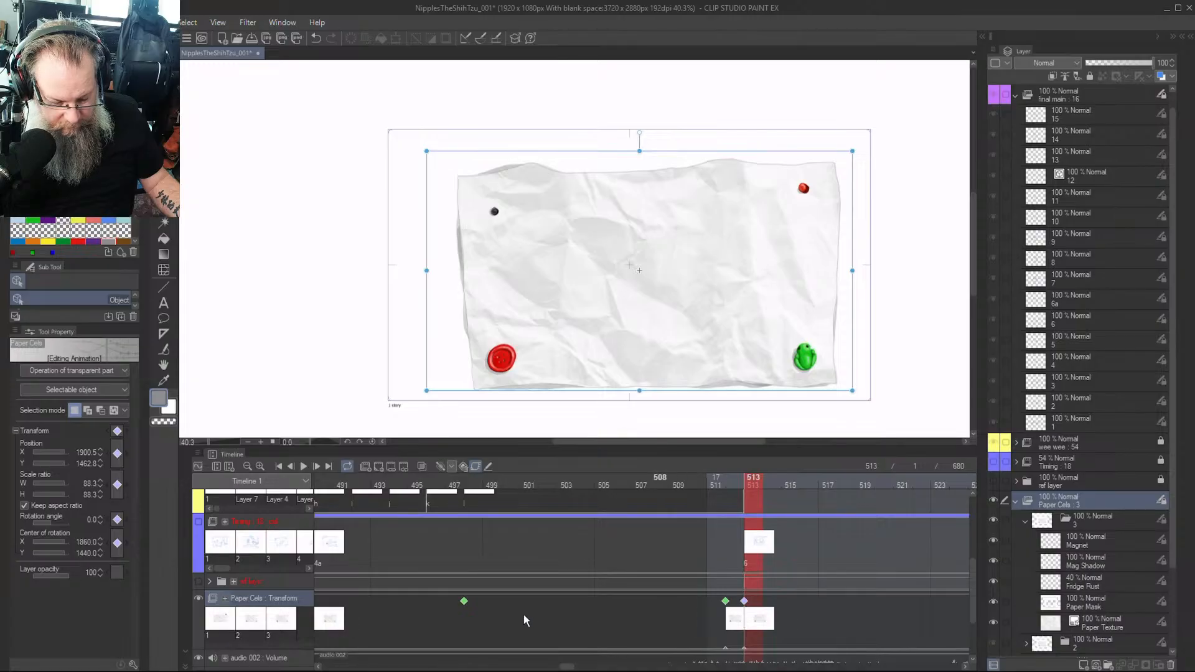
At frame 513, compare the paper's size and placement with Paper Cels keyframe editing off and on, leaving it enabled
click(475, 466)
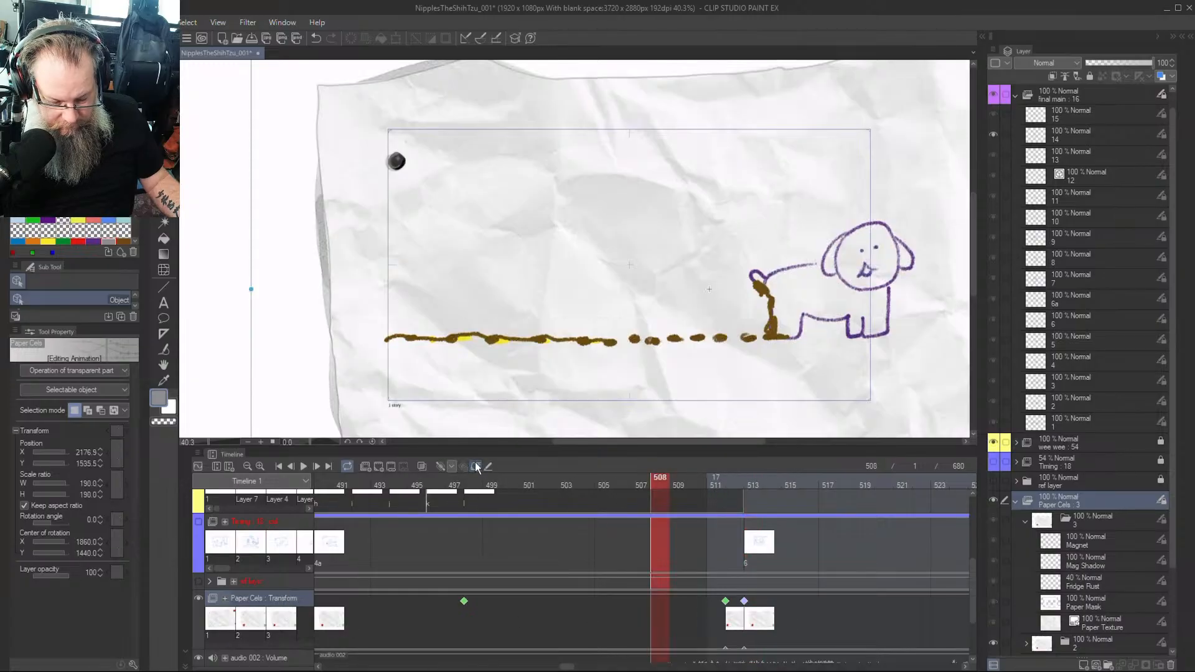
click(752, 479)
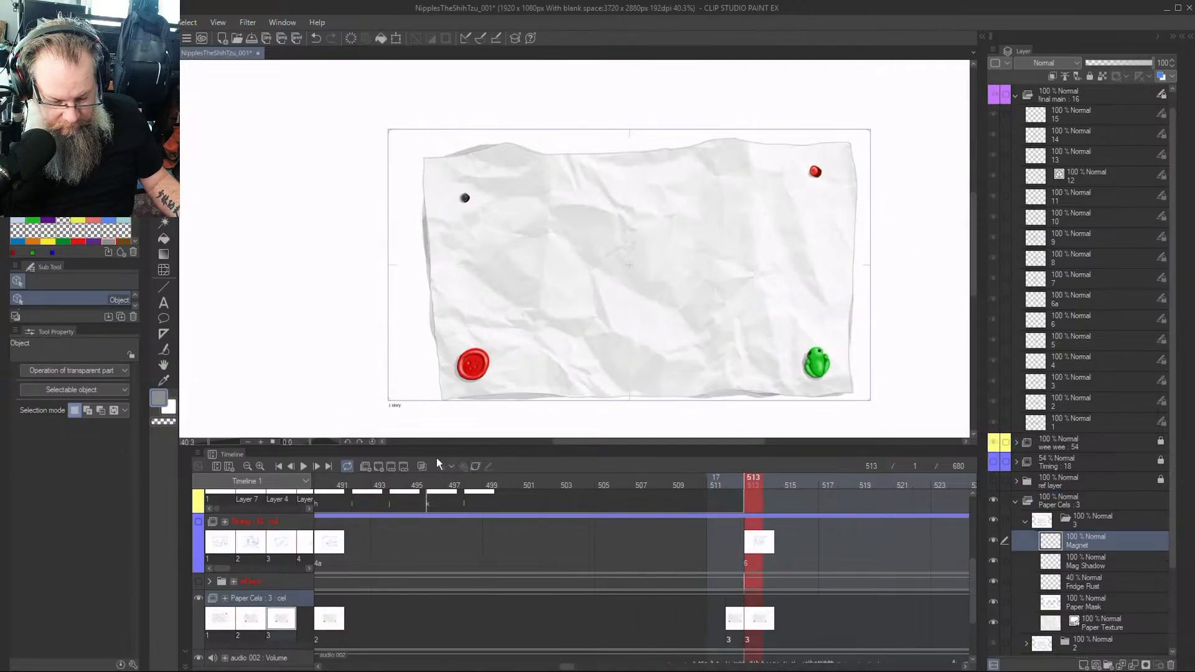
click(476, 466)
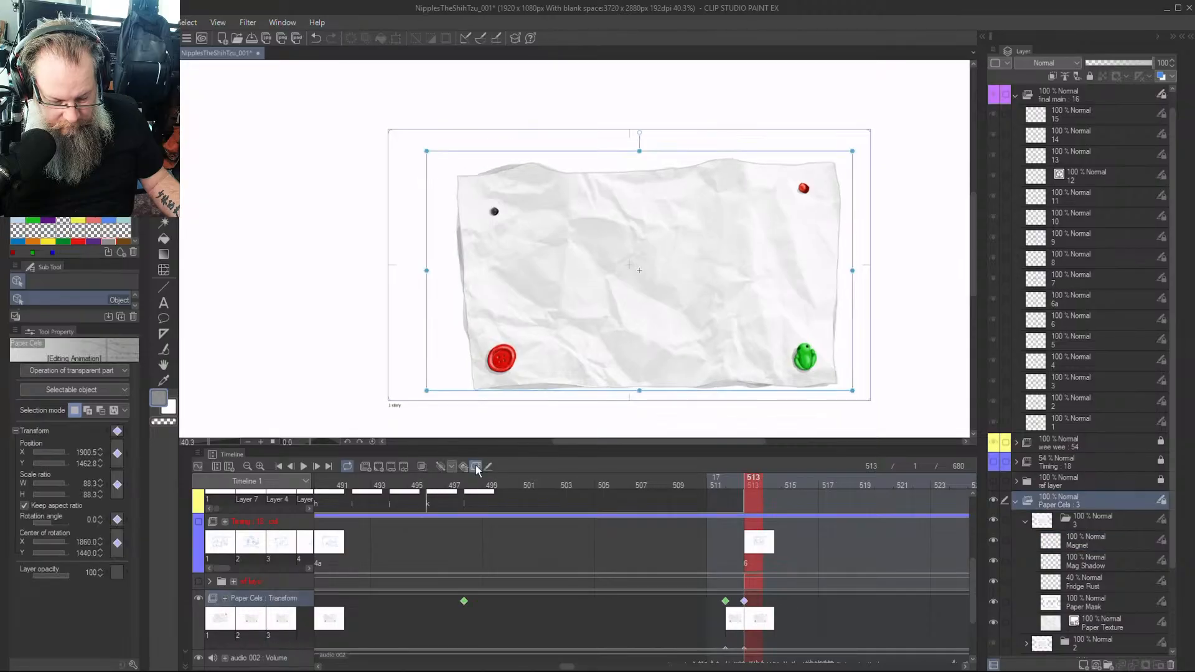
click(475, 467)
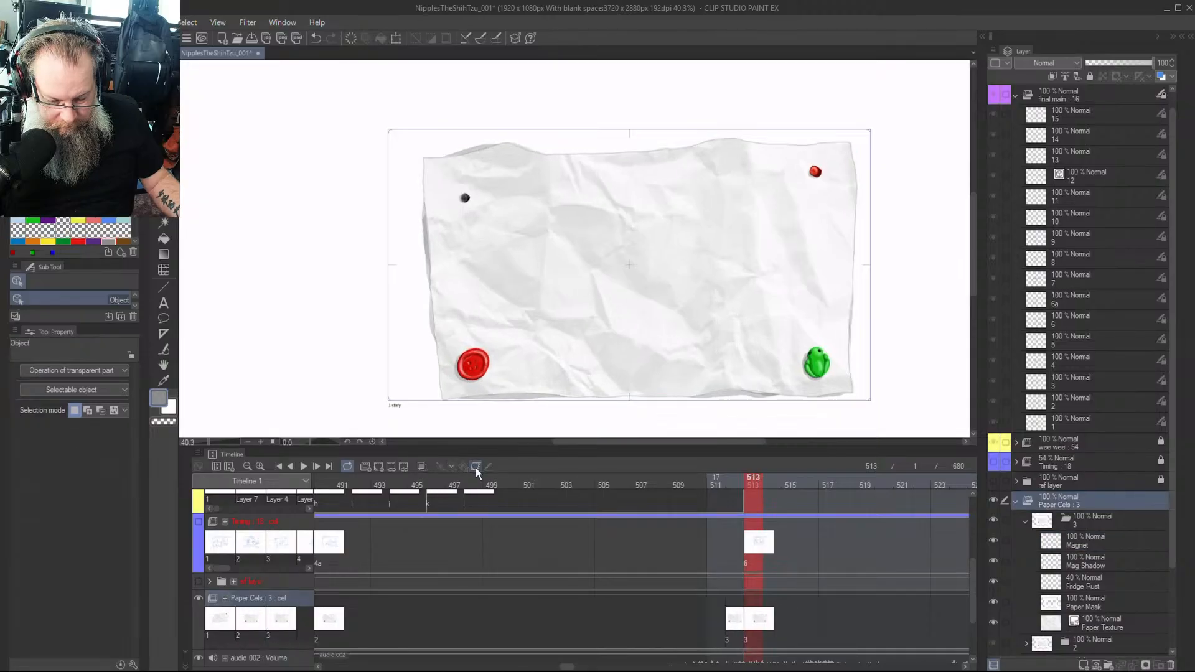
click(476, 466)
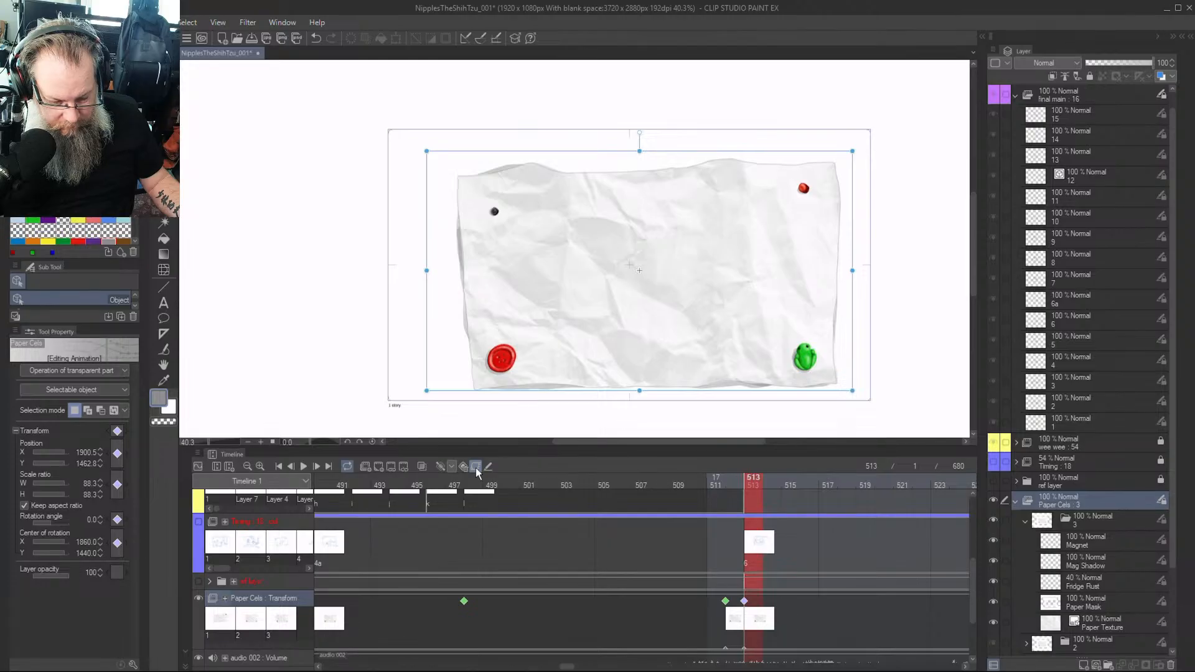
click(475, 467)
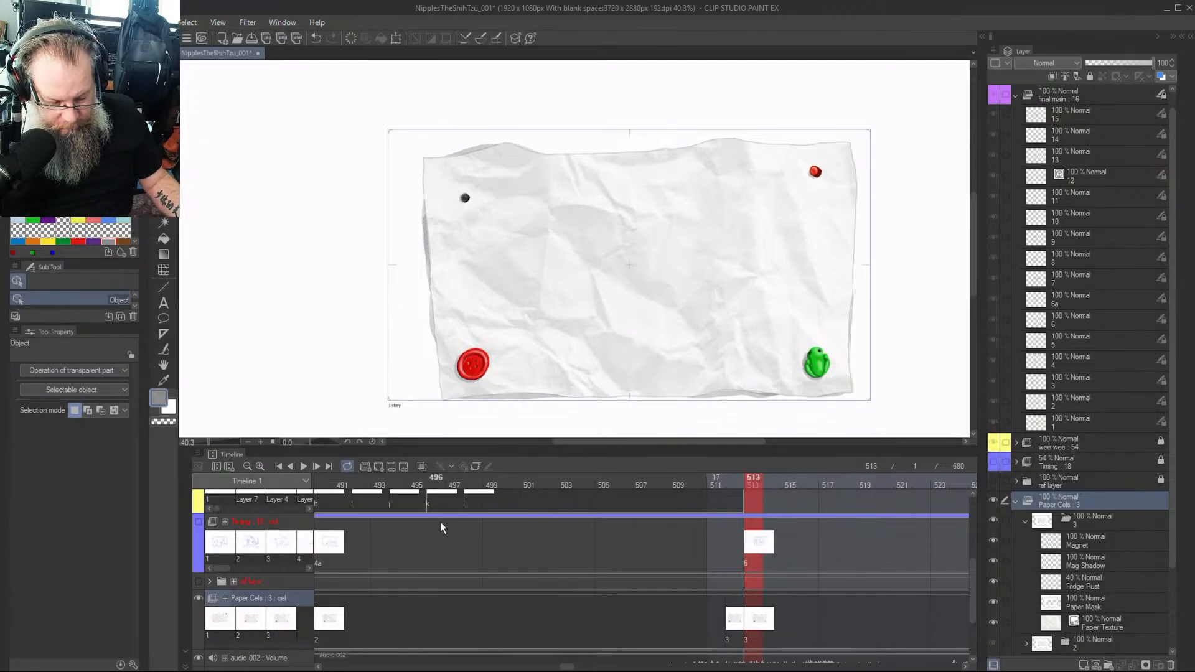
click(476, 464)
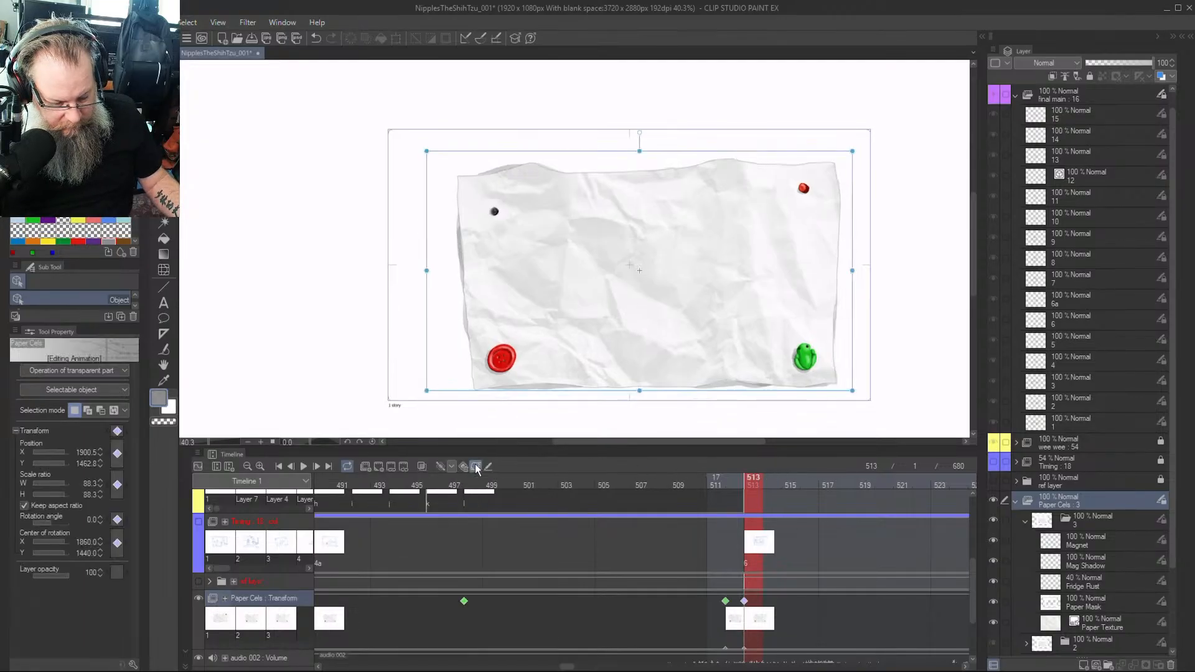
Set the Paper Cels transform scale ratio to 100 at the frame 513 keyframe with aspect ratio kept
click(744, 601)
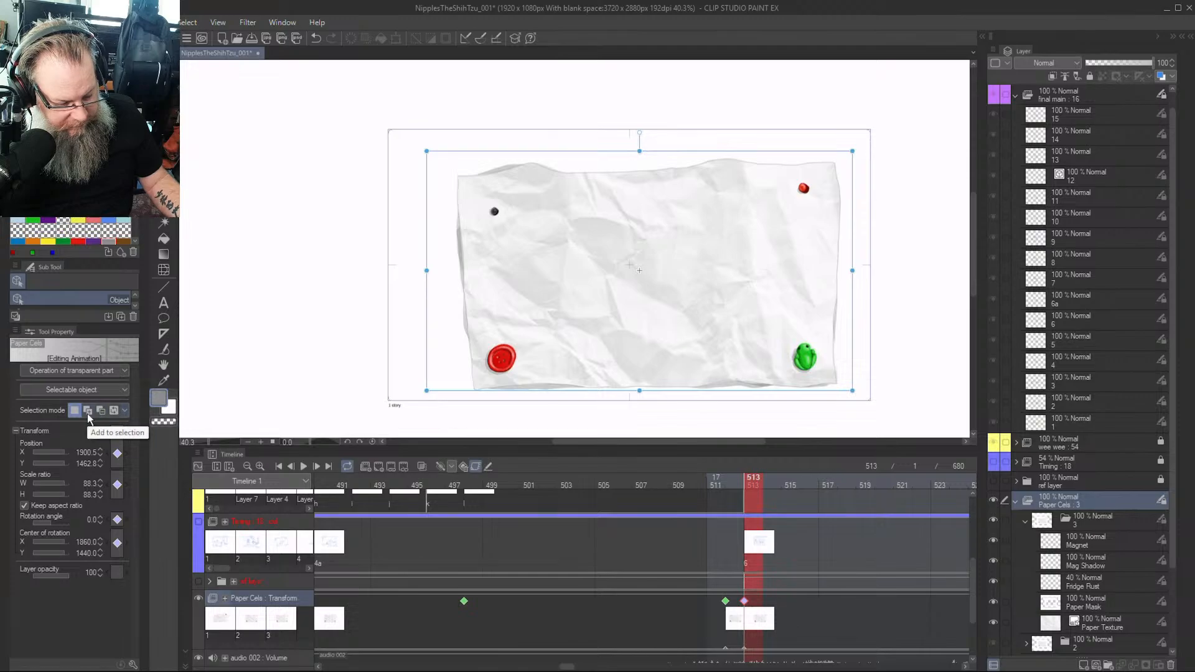
click(124, 371)
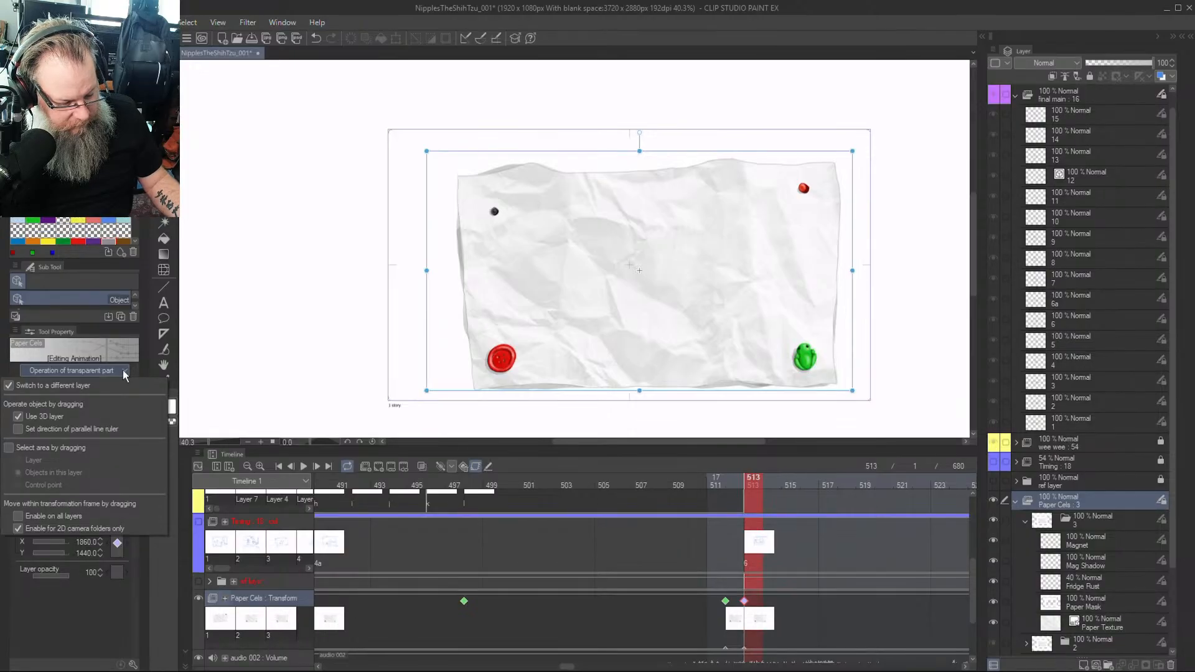
click(123, 370)
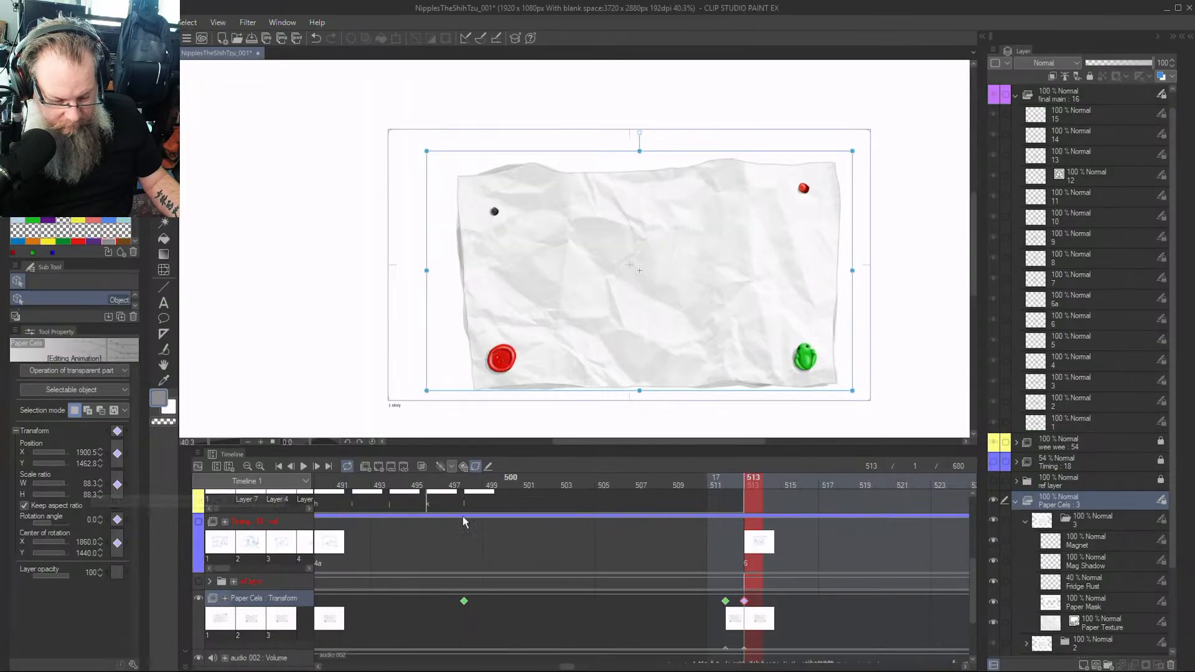
click(97, 485)
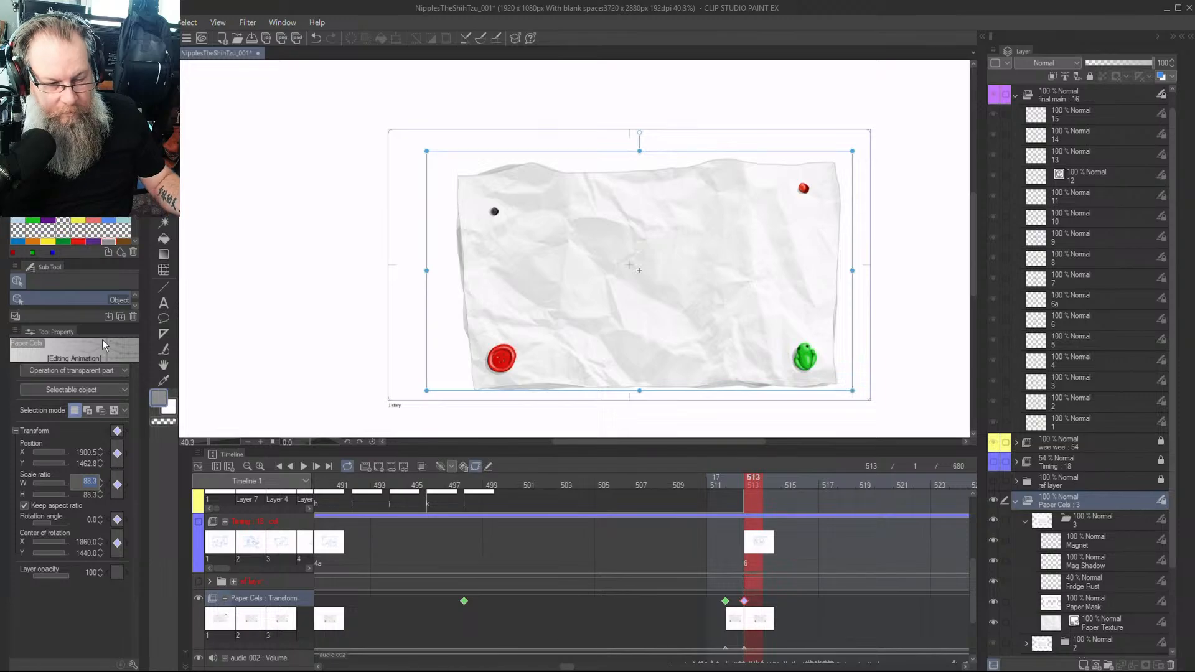
text(1)
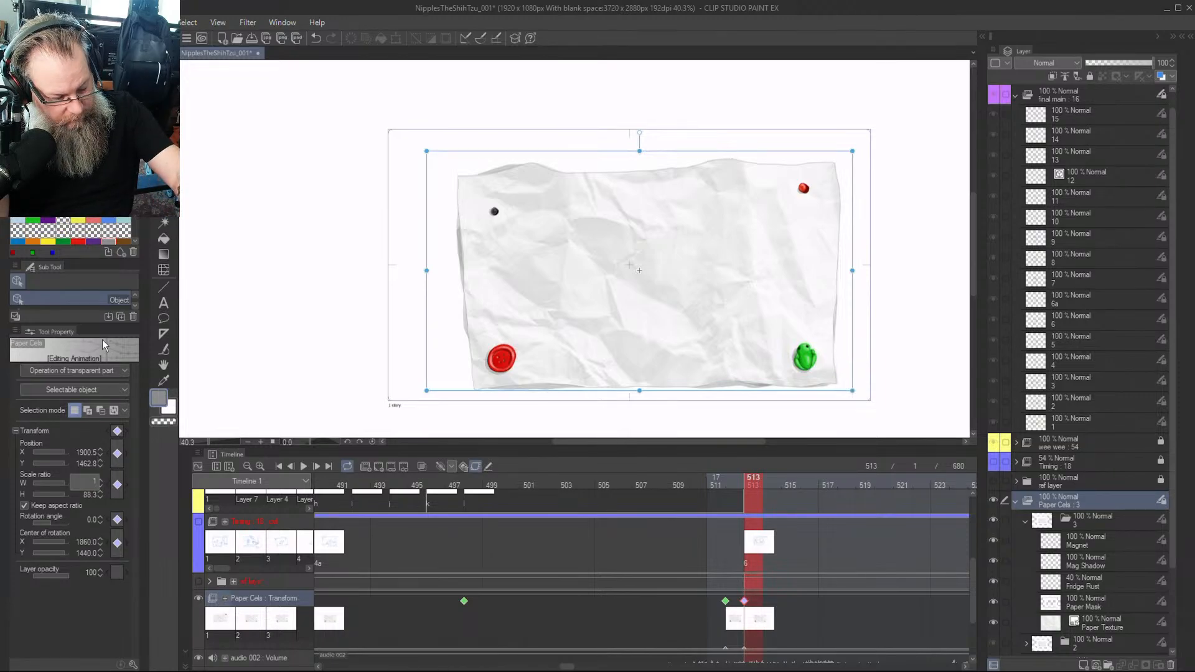
text(00)
key(Return)
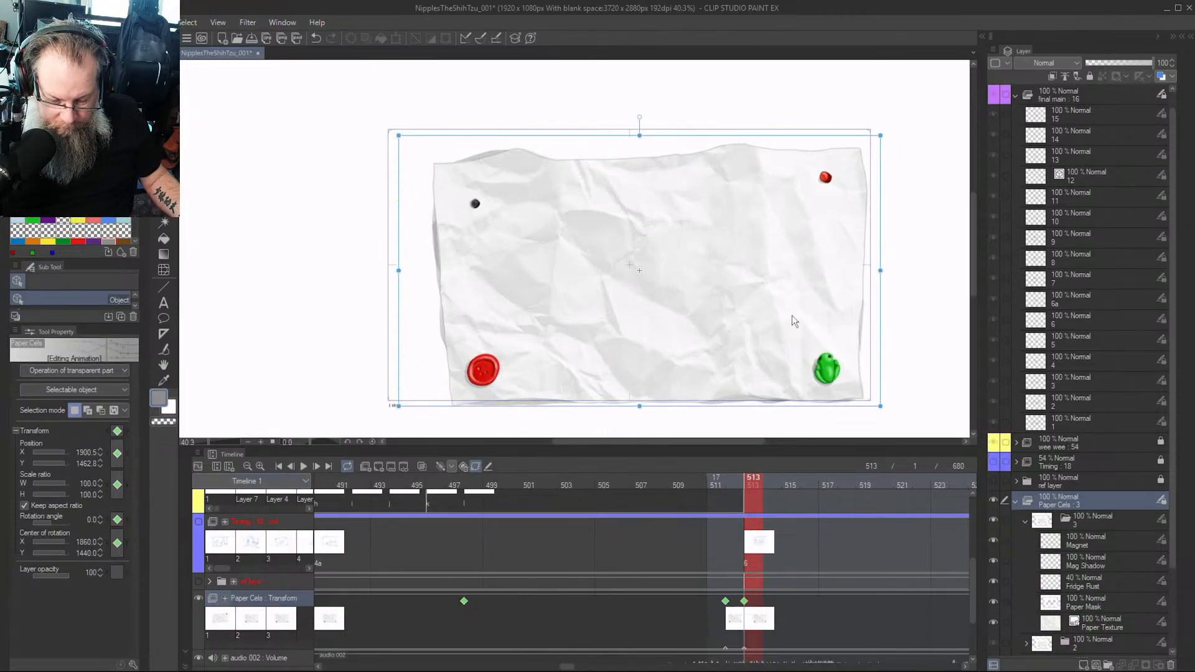
Reposition the paper on frame 513 to about X 1858.5, Y 1438.8 so it fits the canvas frame, and save the file
drag(803, 334, 792, 326)
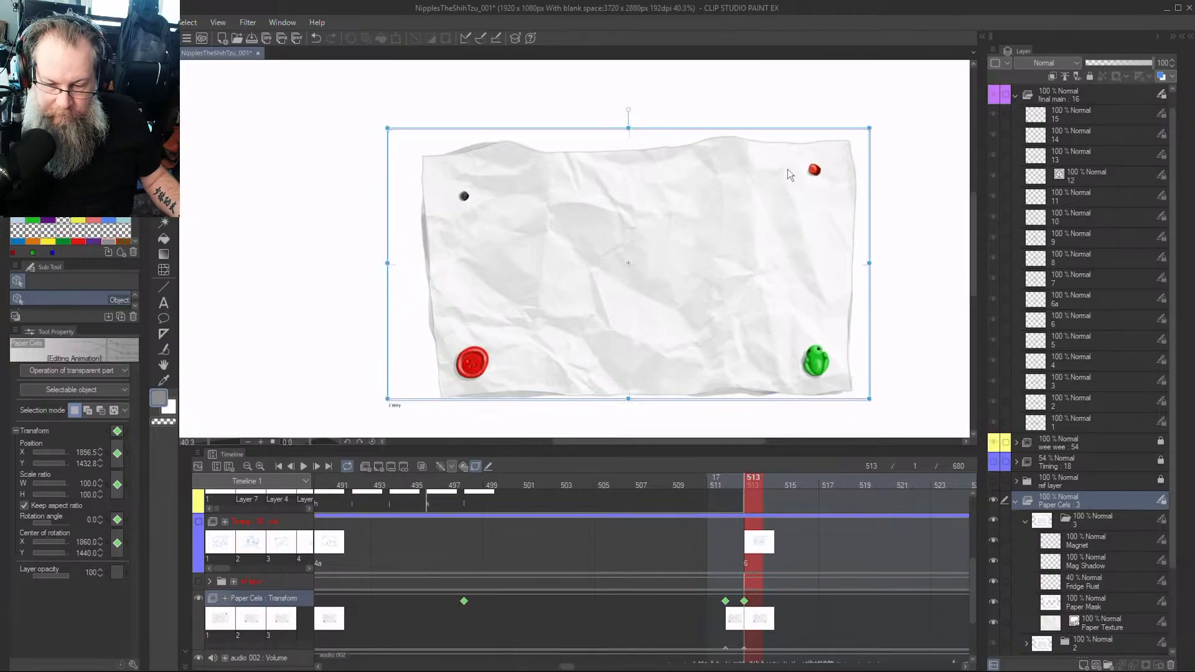
key(Down)
key(Down)
key(Right)
key(Right)
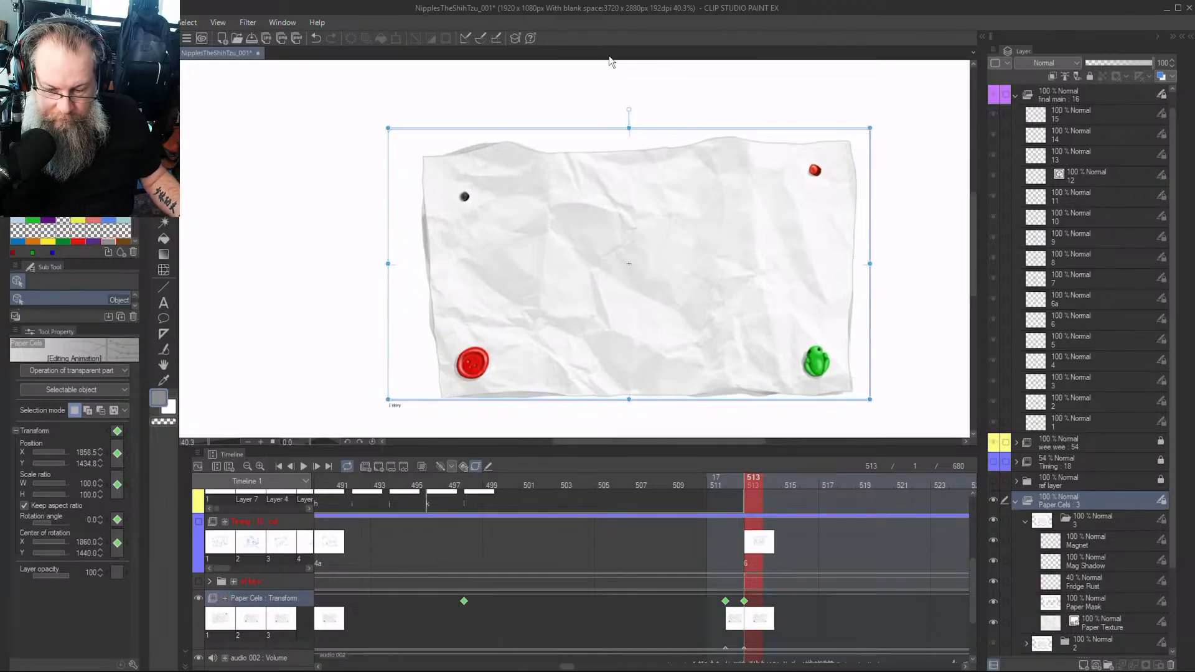
key(Down)
key(Down)
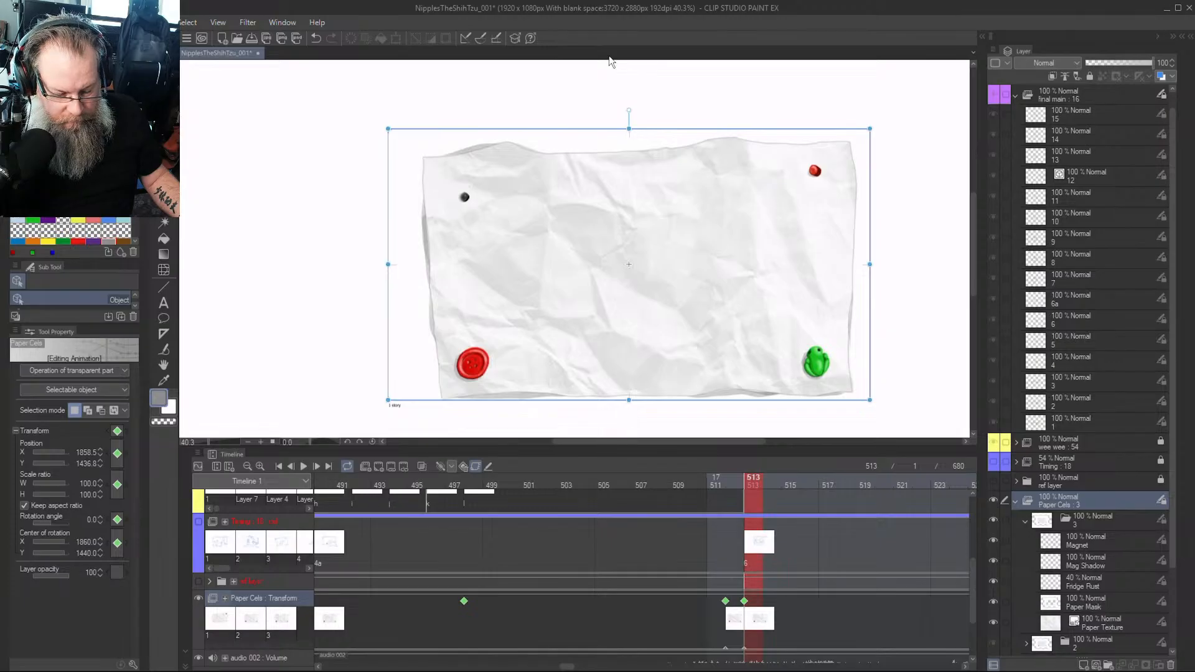
key(Down)
key(Down)
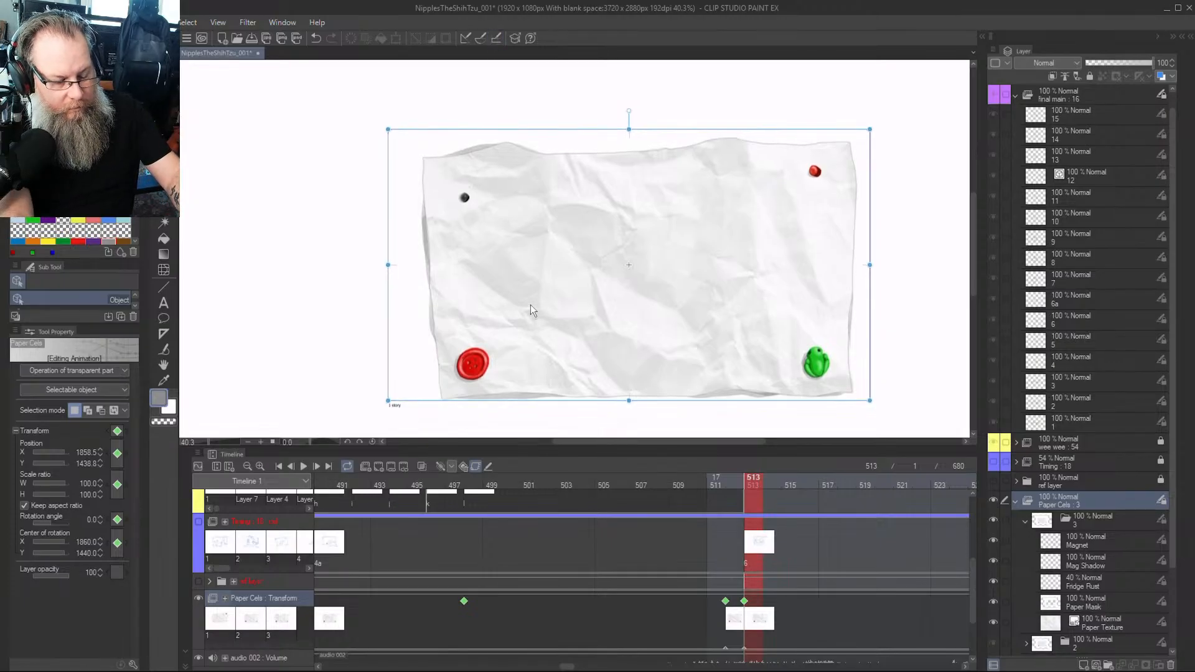
key(ctrl+s)
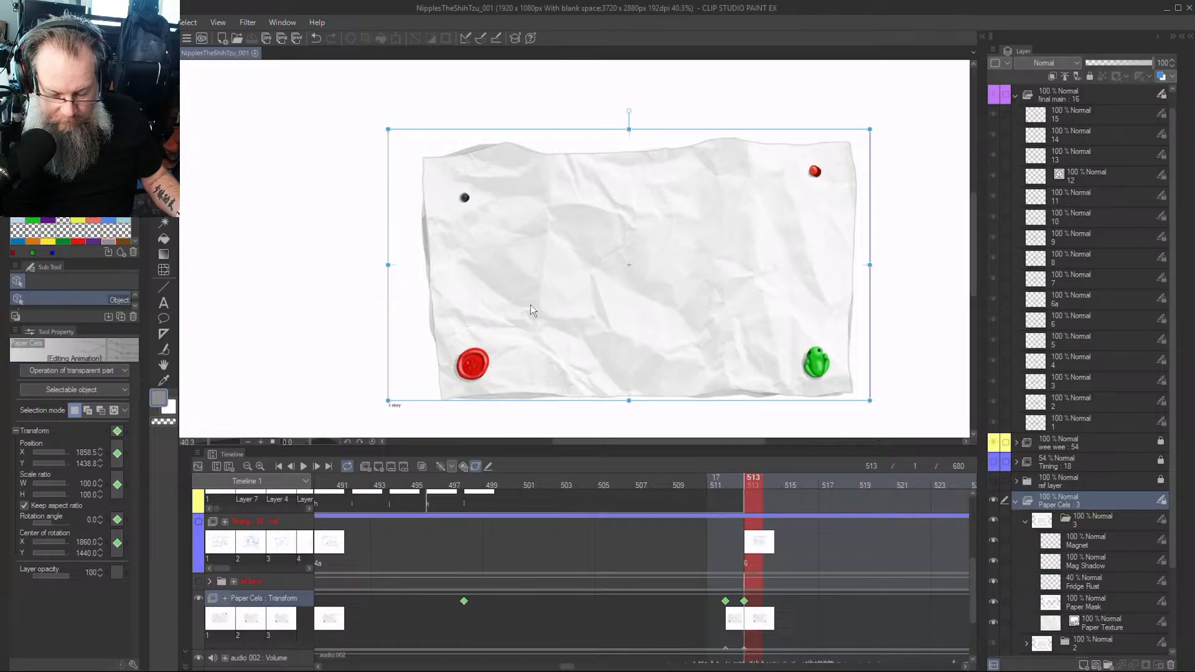
click(721, 480)
click(744, 479)
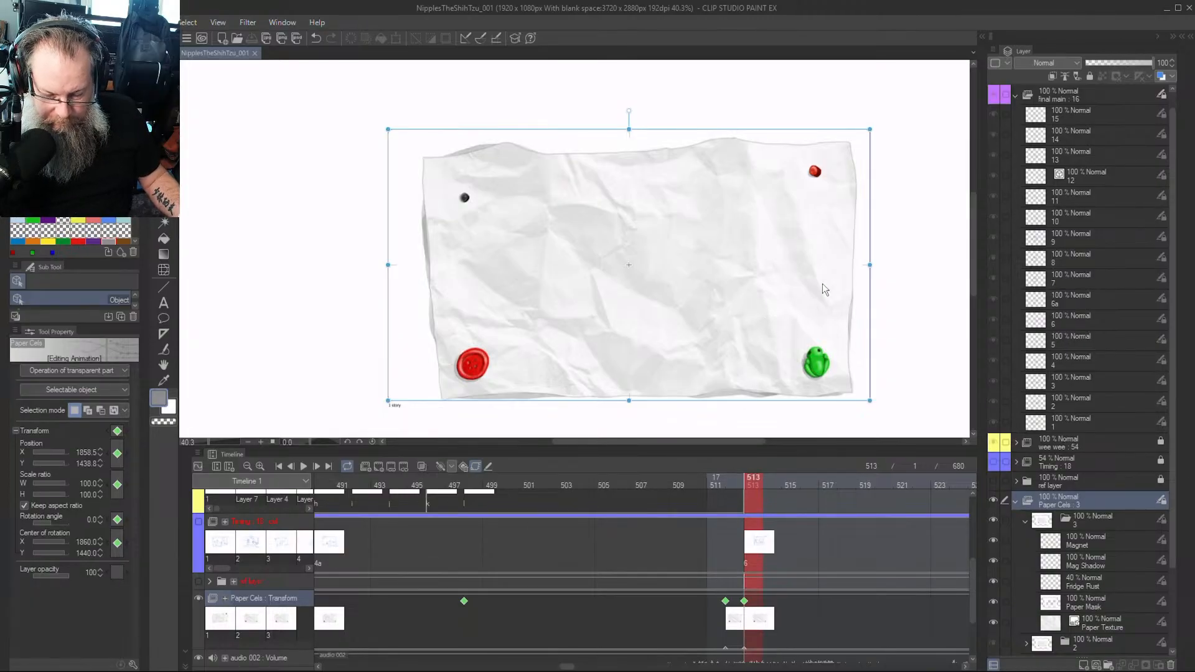
Turn off keyframe editing and erase the small red magnet and its shadow near the paper's upper-right corner in cel 3
click(1090, 518)
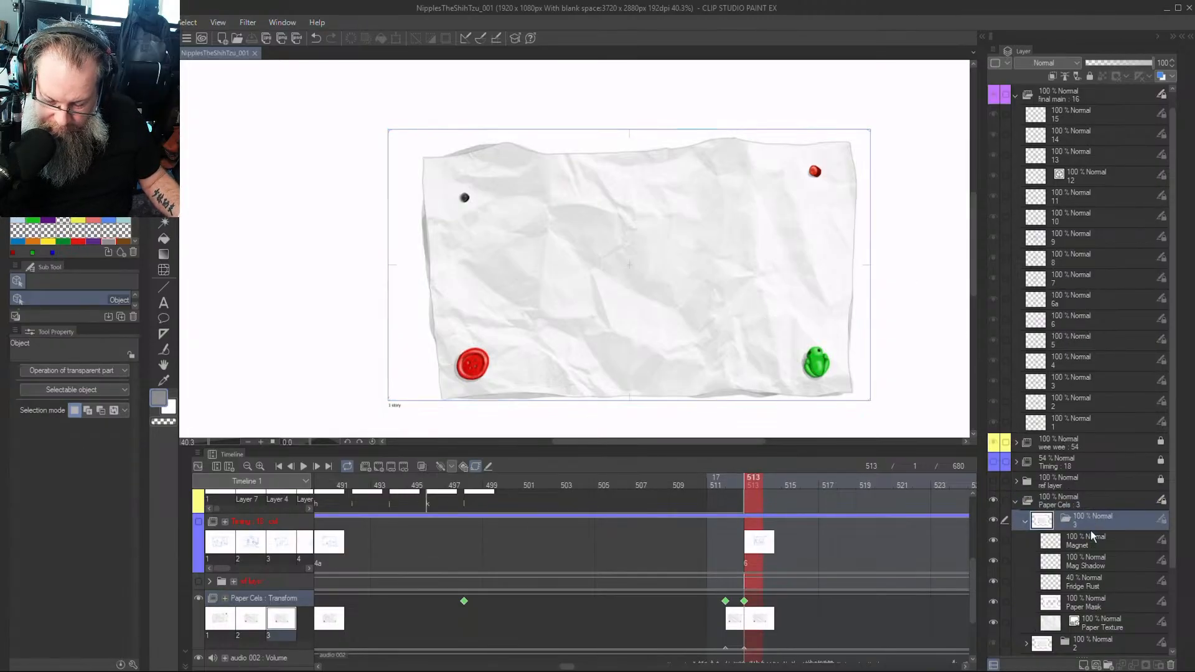
click(1090, 545)
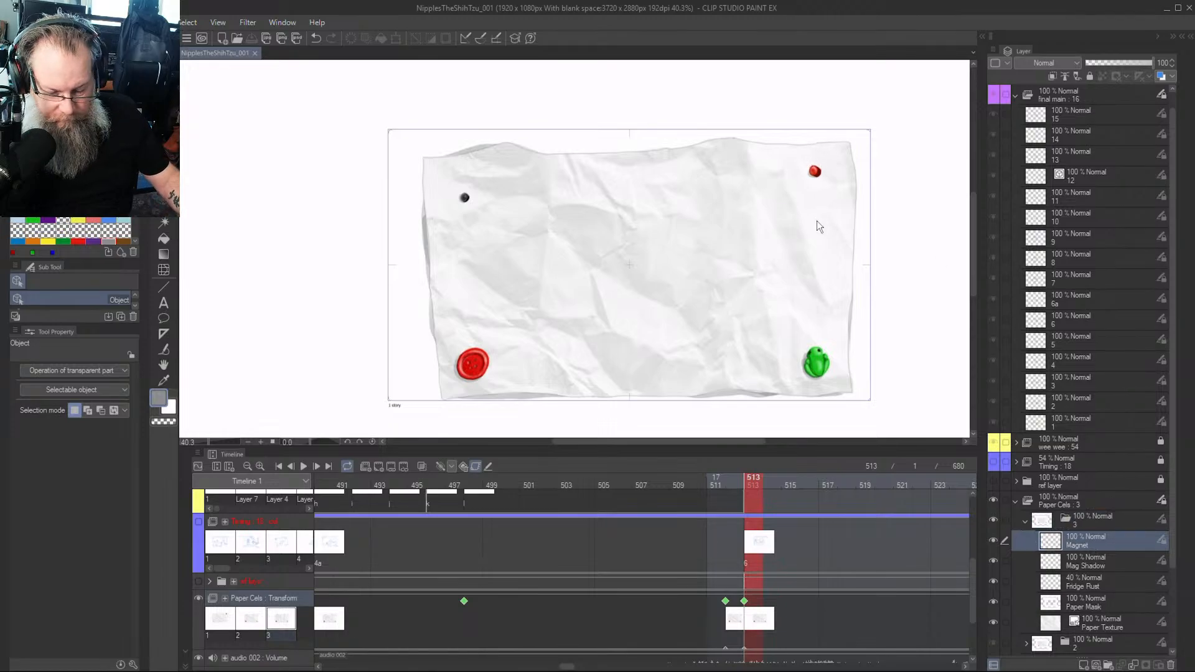
key(e)
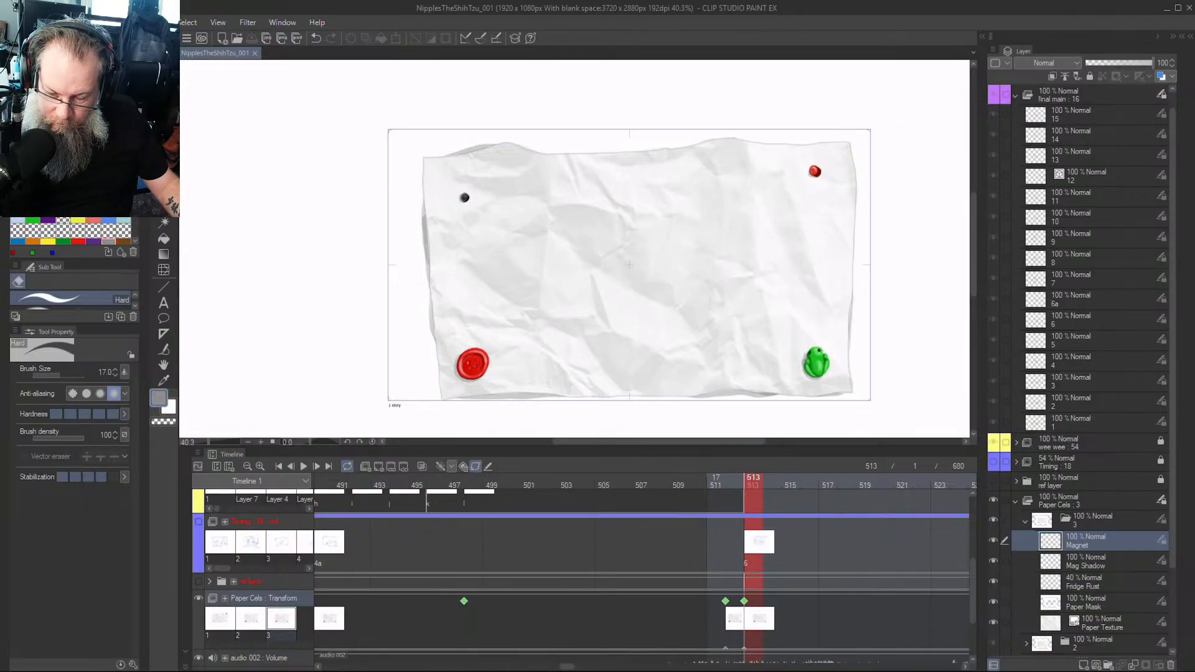
click(475, 466)
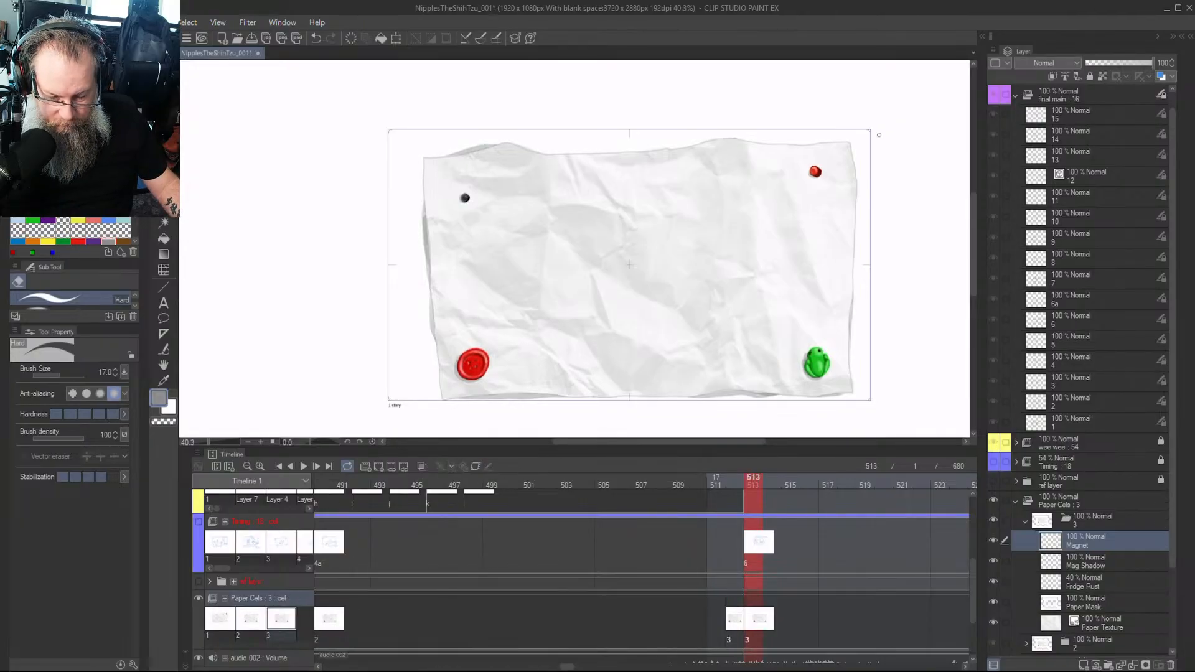
drag(819, 173, 798, 117)
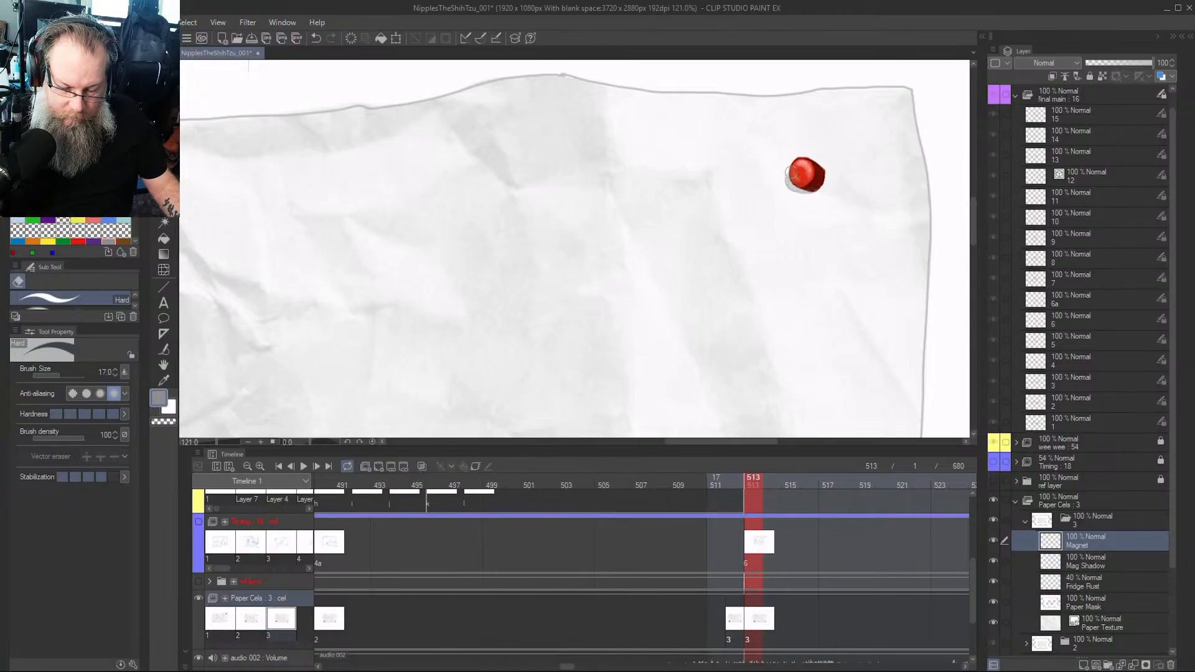
mouse_move(788, 184)
mouse_down()
mouse_move(807, 166)
mouse_move(820, 172)
mouse_move(795, 187)
mouse_move(806, 184)
mouse_up()
click(1093, 563)
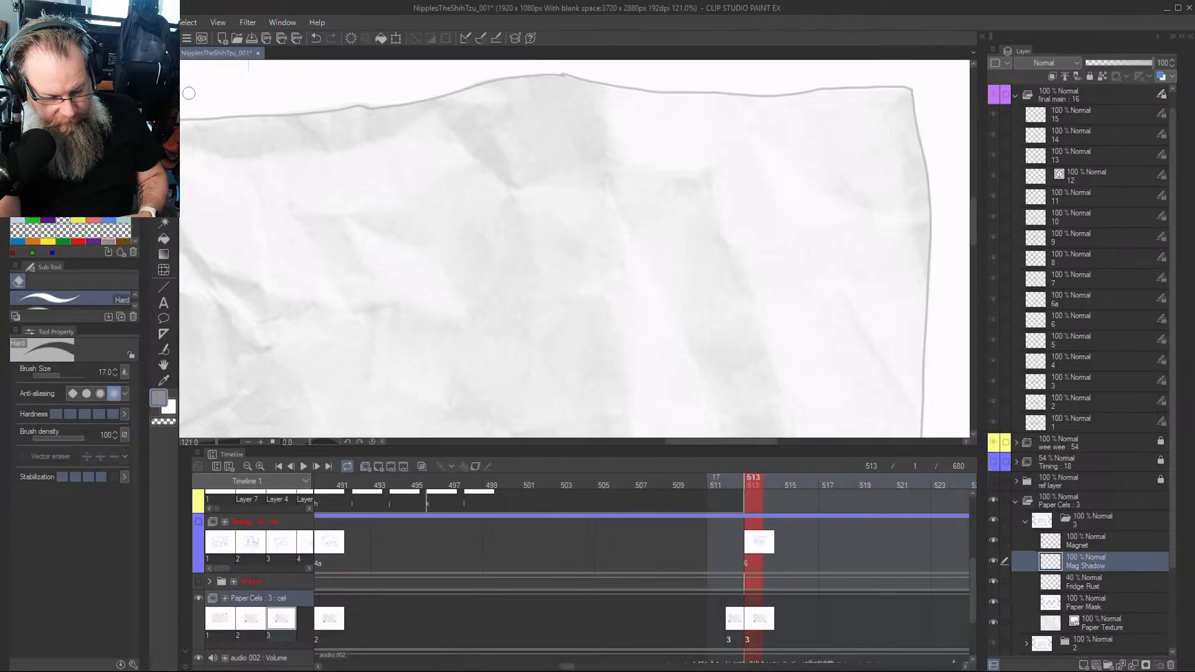
Draw a red rounded-square magnet outline with a shaded circle in its centre on the Mag Shadow layer, using the G-pen
click(78, 241)
key(p)
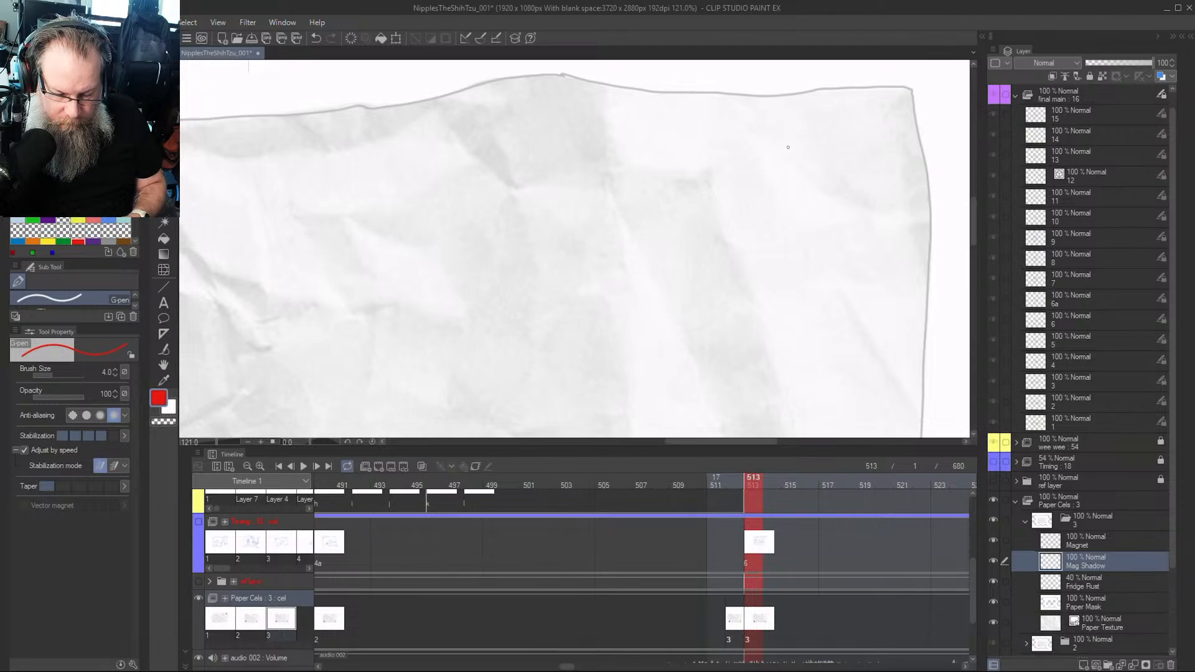
mouse_move(768, 165)
mouse_down()
mouse_move(779, 220)
mouse_move(817, 224)
mouse_up()
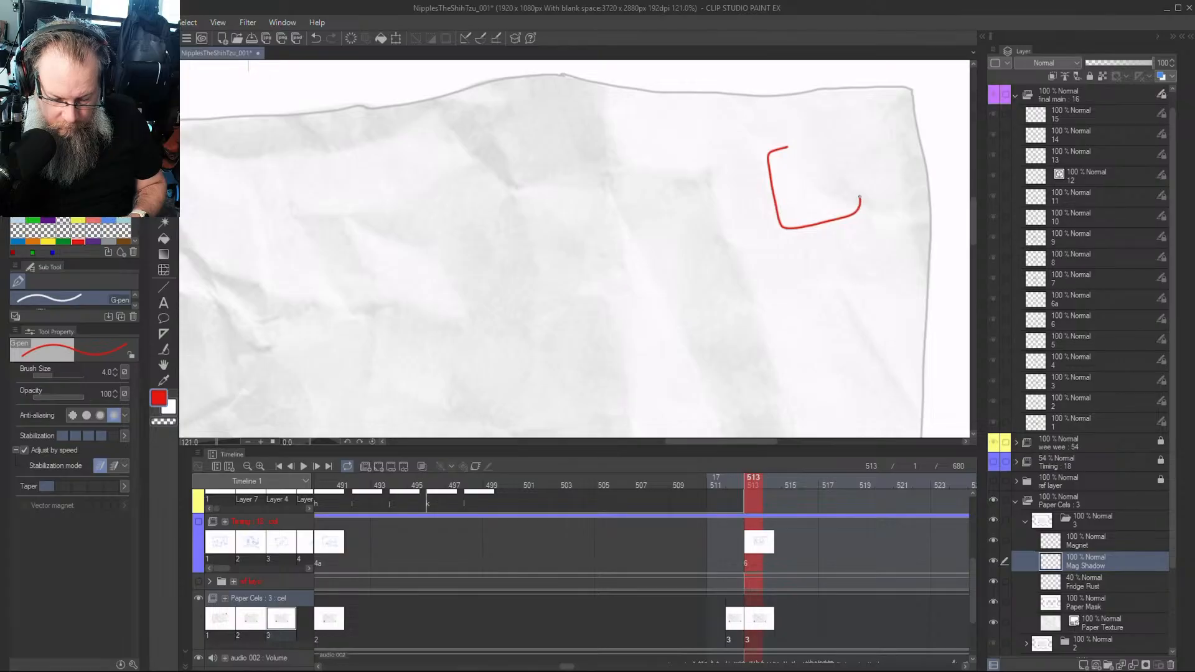
mouse_move(860, 198)
mouse_down()
mouse_move(852, 165)
mouse_move(825, 138)
mouse_move(796, 145)
mouse_up()
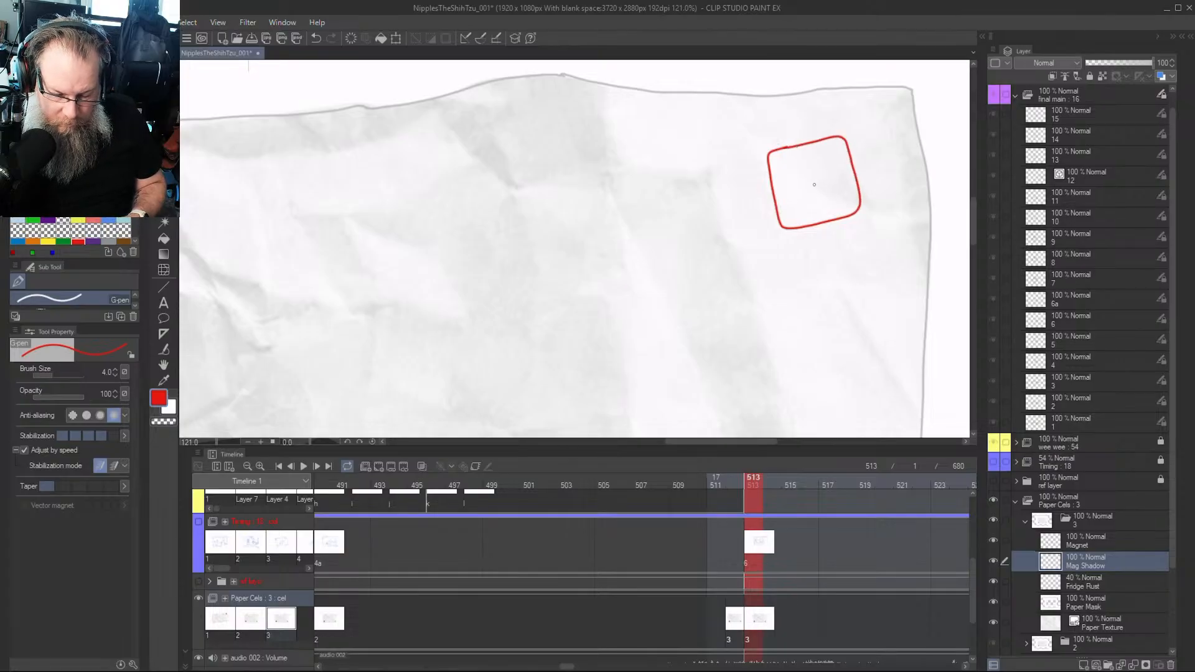
mouse_move(797, 179)
mouse_down()
mouse_move(817, 196)
mouse_move(824, 169)
mouse_move(811, 165)
mouse_move(818, 200)
mouse_up()
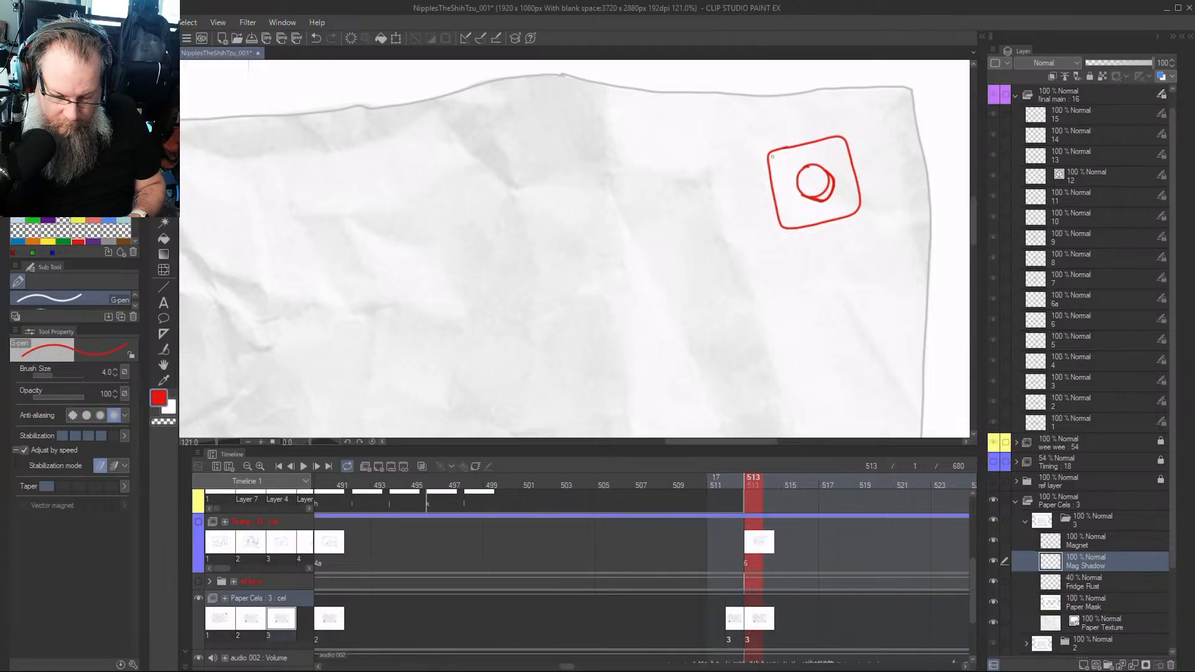
Fill the square magnet's body with red and the crescent beside its centre circle with dark red
click(164, 238)
click(785, 183)
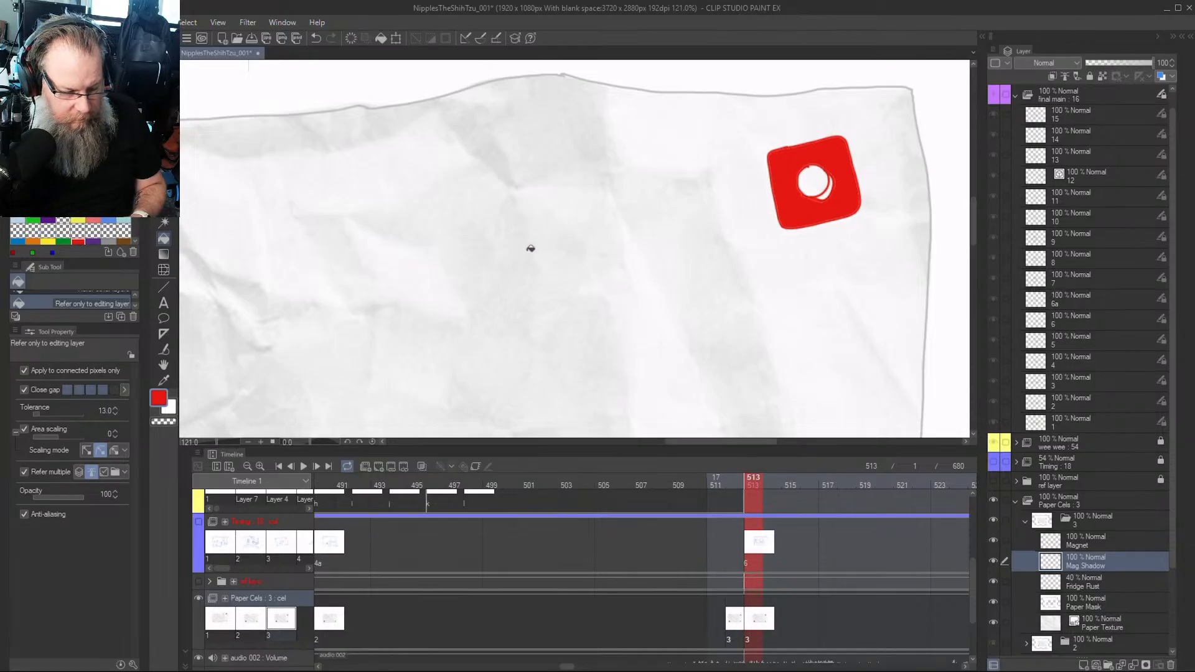
alt+click(830, 190)
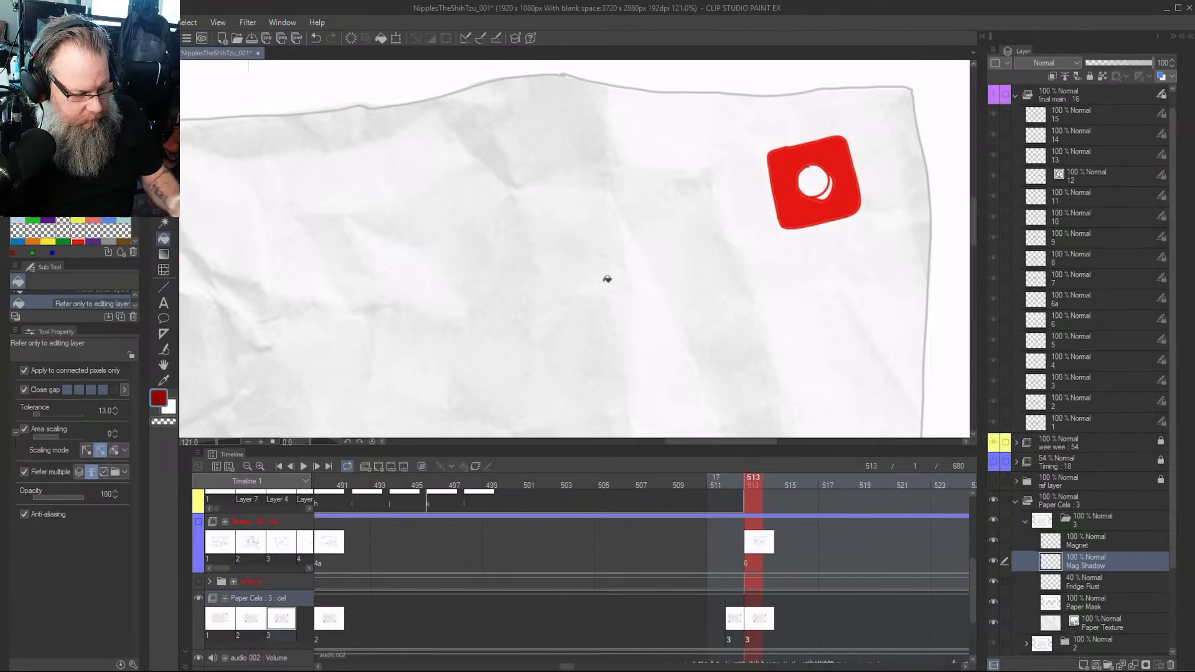
Draw dark red shading lines around the magnet's centre circle and along its inner and outer edges
key(p)
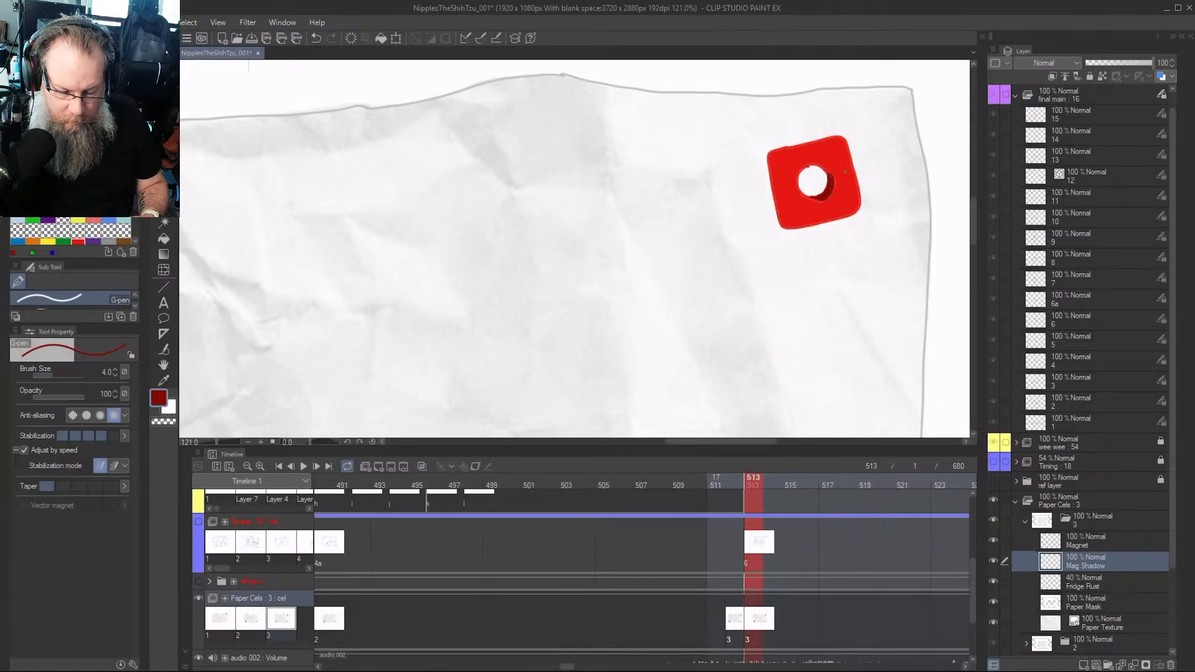
drag(811, 167, 802, 174)
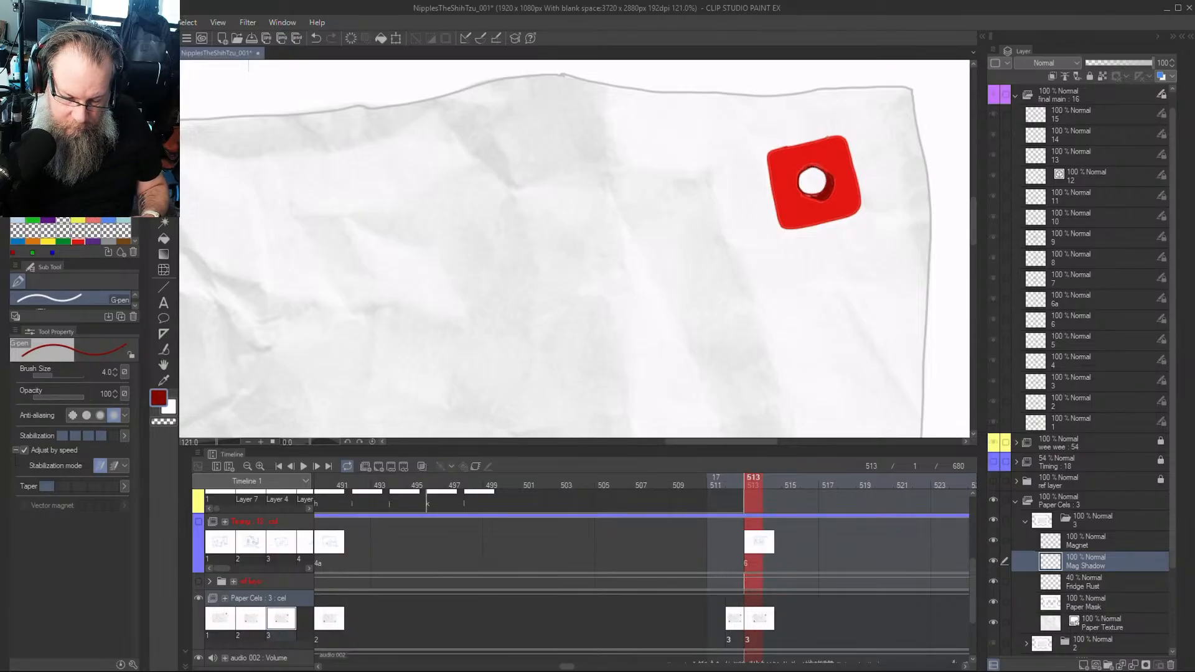
mouse_move(833, 136)
mouse_down()
mouse_move(767, 151)
mouse_move(771, 190)
mouse_up()
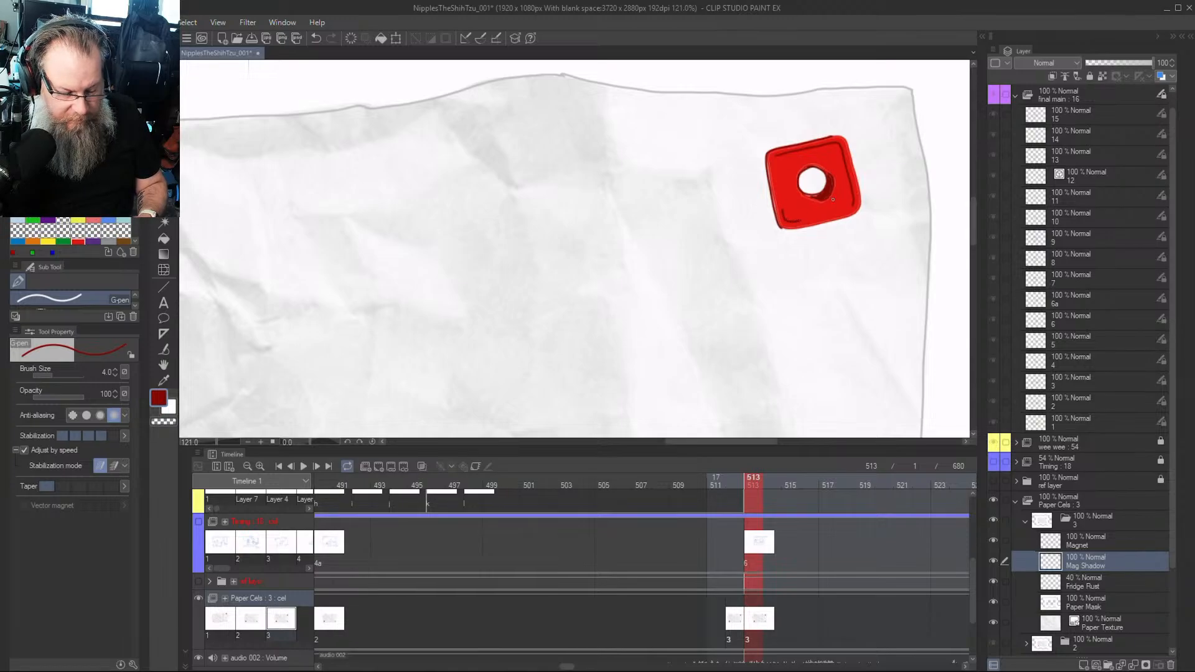
Fill the magnet's centre circle with a muted red, and return to the G-pen with the dark red shading colour
click(79, 240)
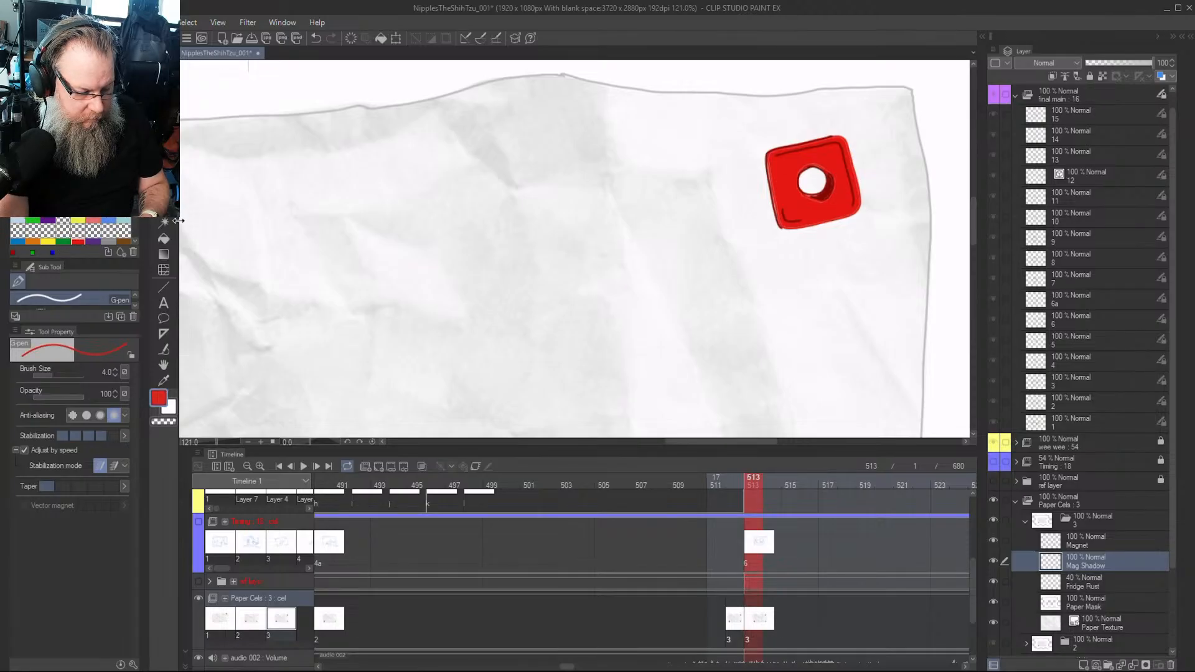
click(164, 238)
click(809, 178)
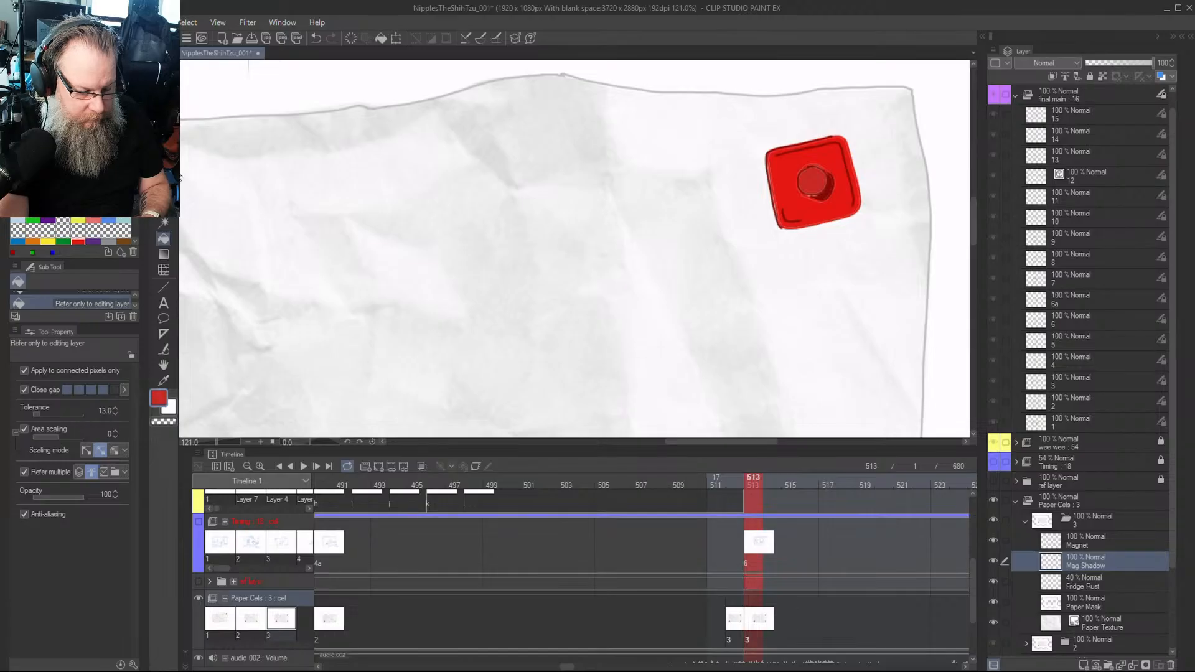
key(p)
right_click(827, 187)
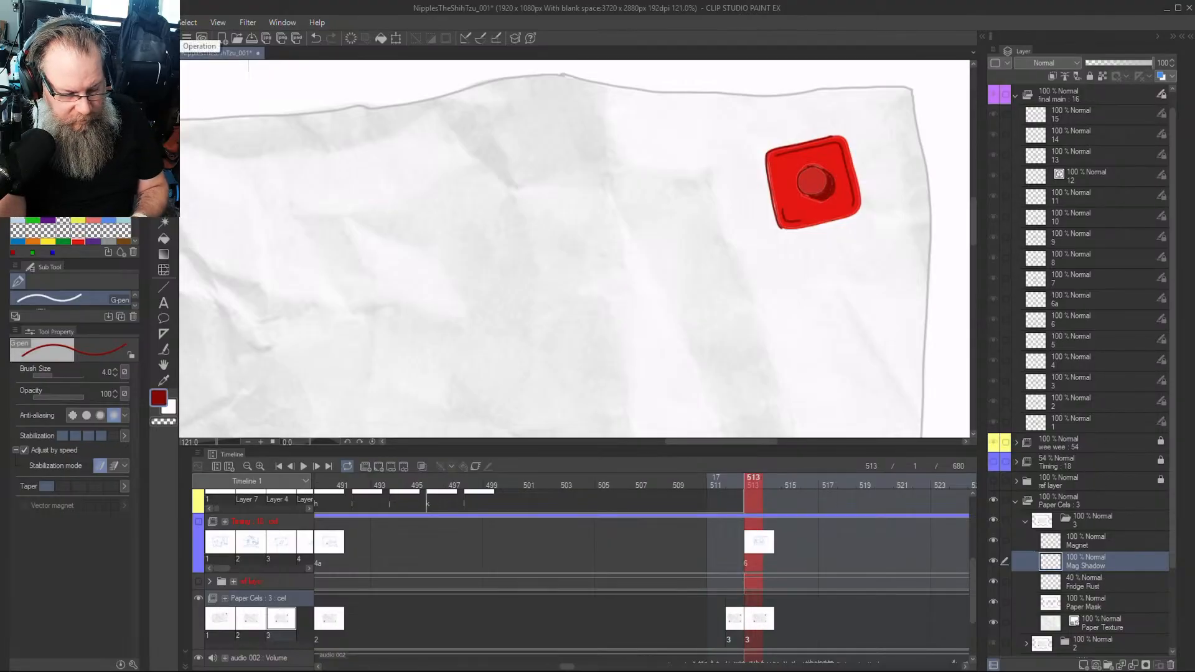
Lasso the magnet's centre knob, move it slightly up and to the left, and deselect it
key(m)
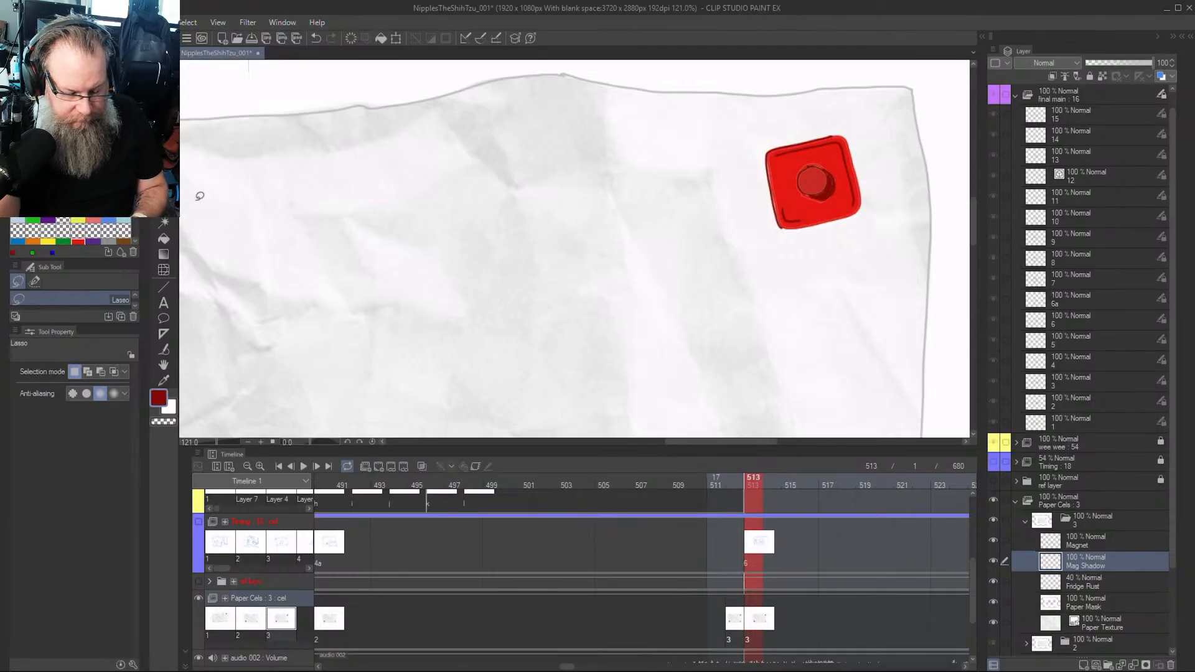
mouse_move(819, 157)
mouse_down()
mouse_move(829, 200)
mouse_move(842, 188)
mouse_move(816, 152)
mouse_up()
key(o)
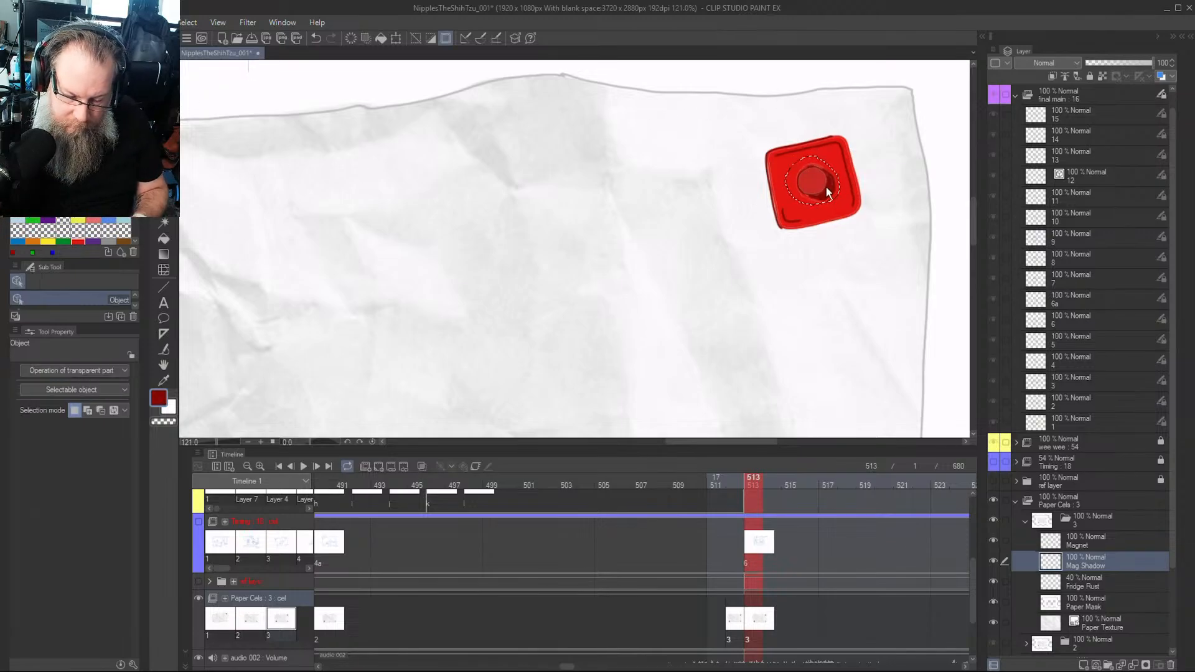
drag(817, 184, 833, 187)
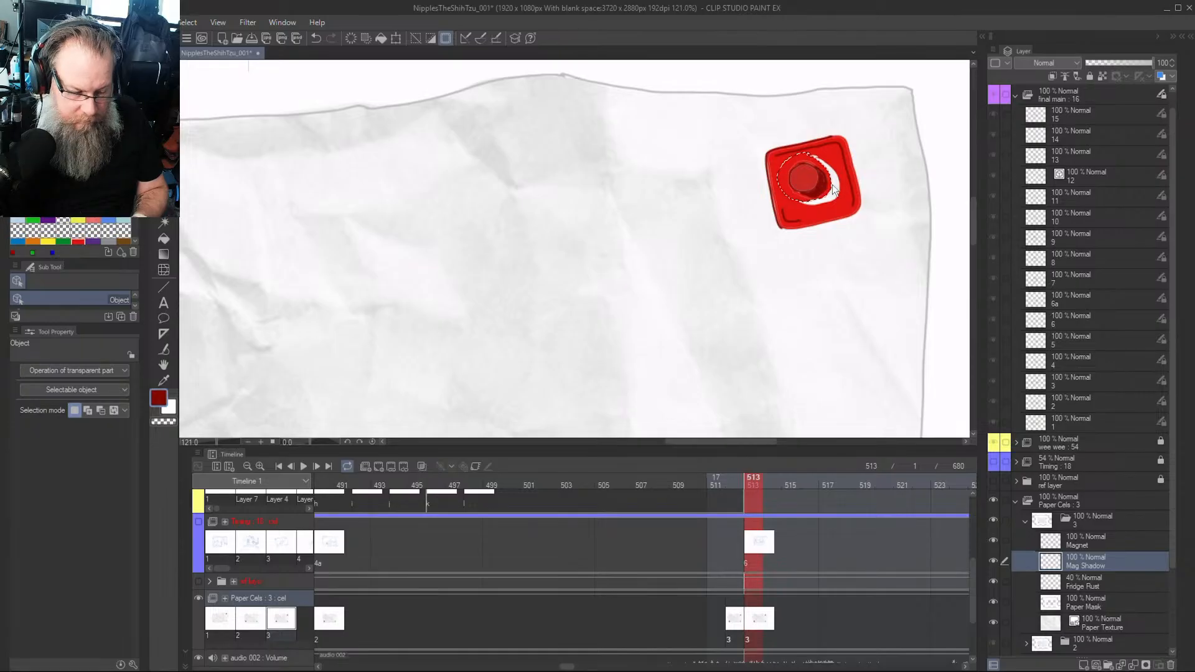
key(ctrl+d)
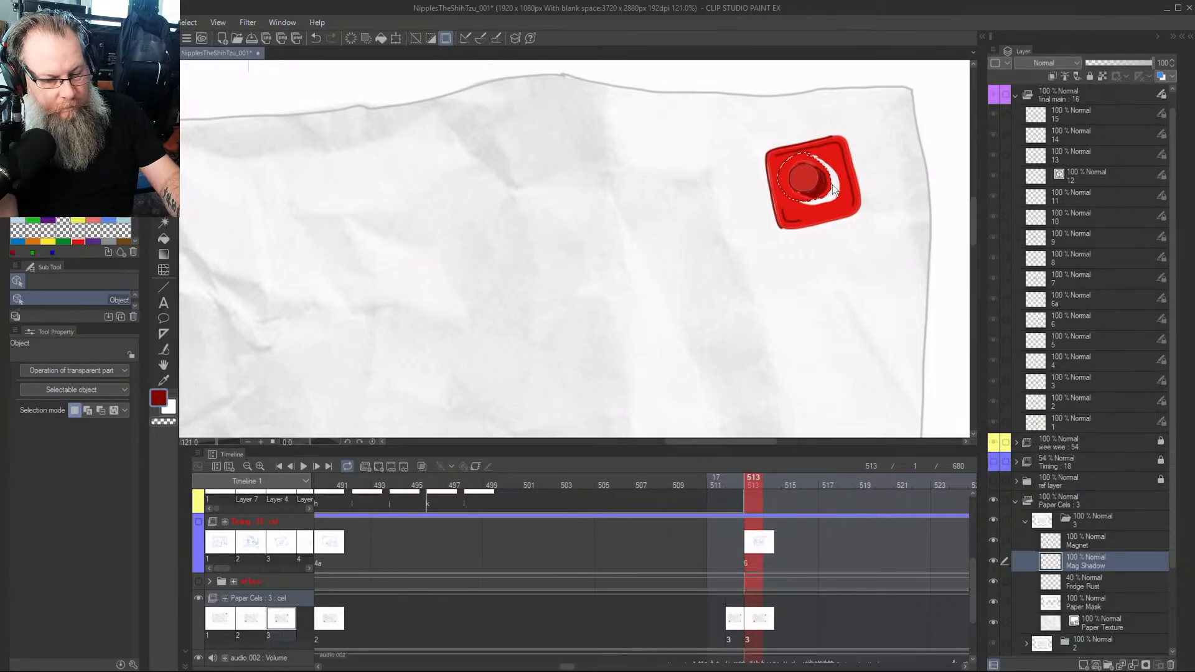
right_click(841, 214)
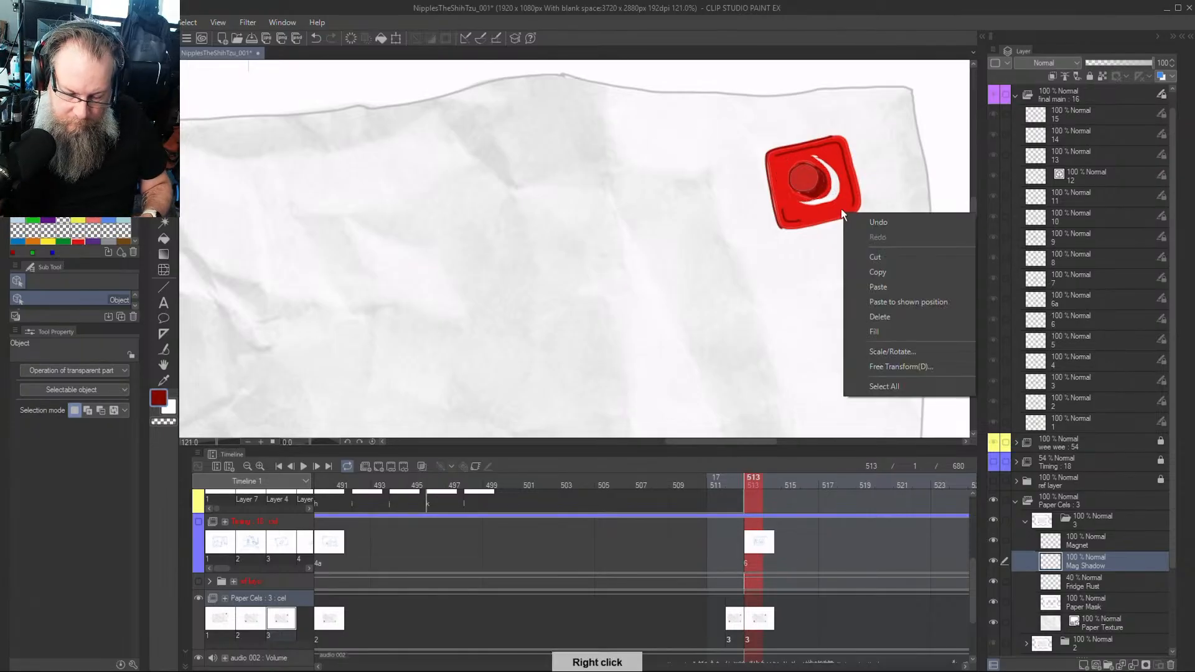
Paint over the white crescent beside the magnet's knob with the body's red, using the G-pen at size 20
key(ctrl+v)
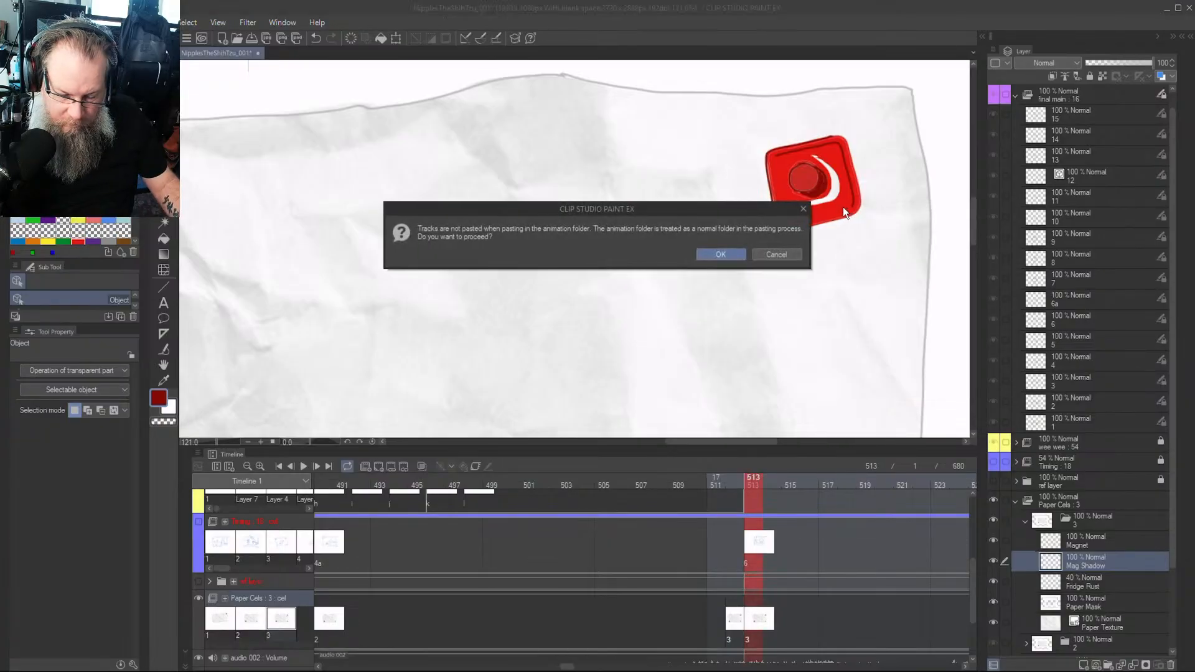
click(780, 254)
key(p)
alt+click(827, 180)
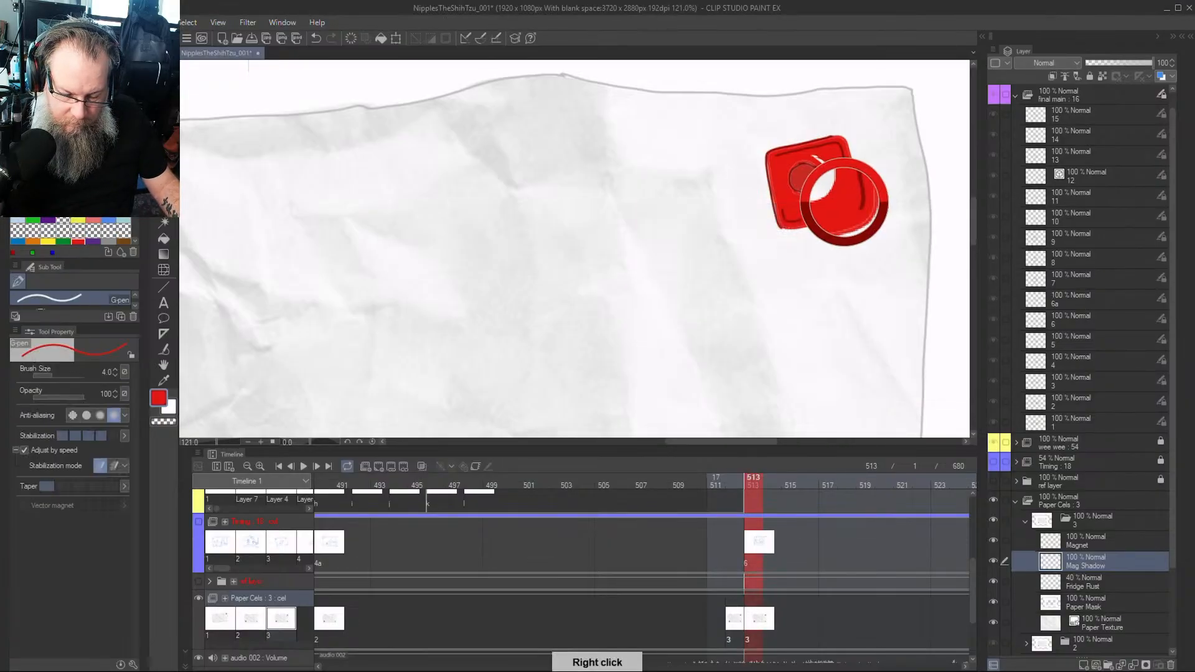
mouse_move(831, 181)
mouse_down()
mouse_move(827, 169)
mouse_move(835, 192)
mouse_move(820, 155)
mouse_up()
key(])
key(])
key(])
key(])
key(])
key(])
key(])
key(])
key(])
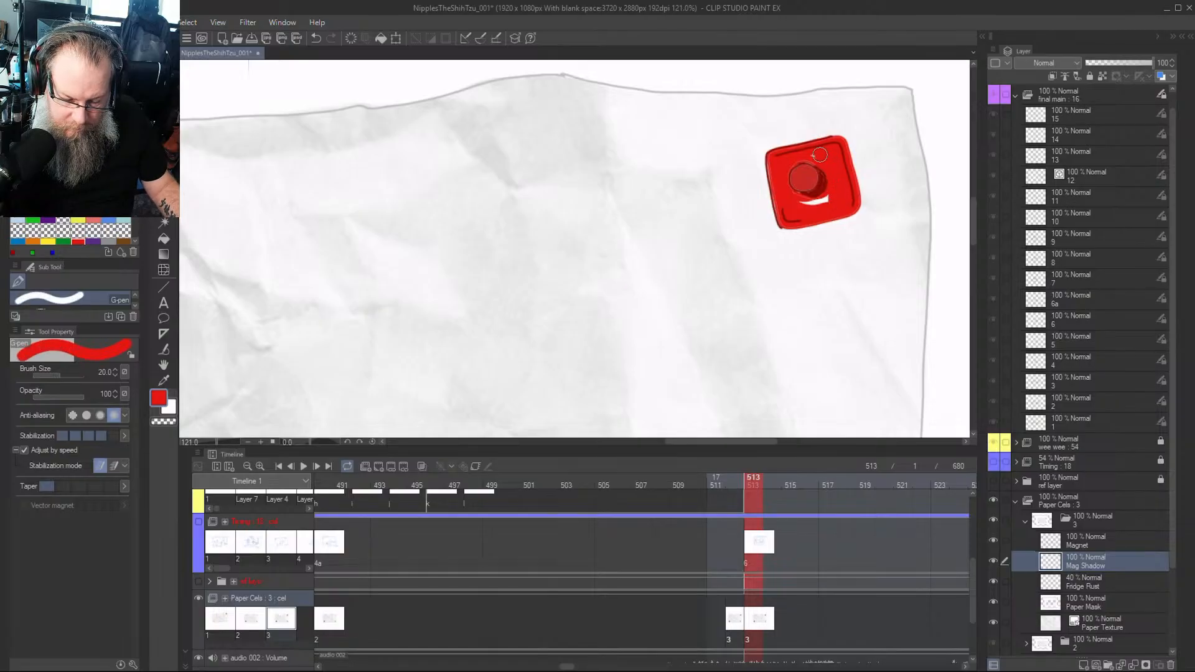
drag(833, 198, 802, 206)
Draw thin light red highlight lines along the square magnet's left and bottom rims with the G-pen at size 5
key([)
key([)
key([)
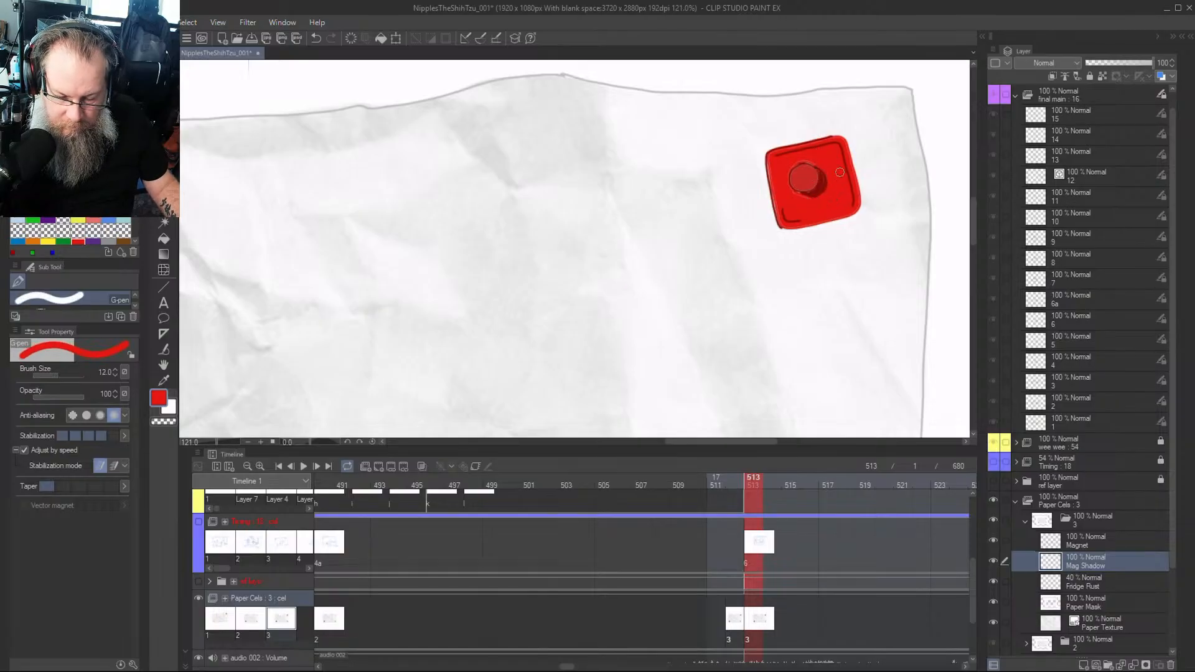
key([)
key([)
right_click(827, 179)
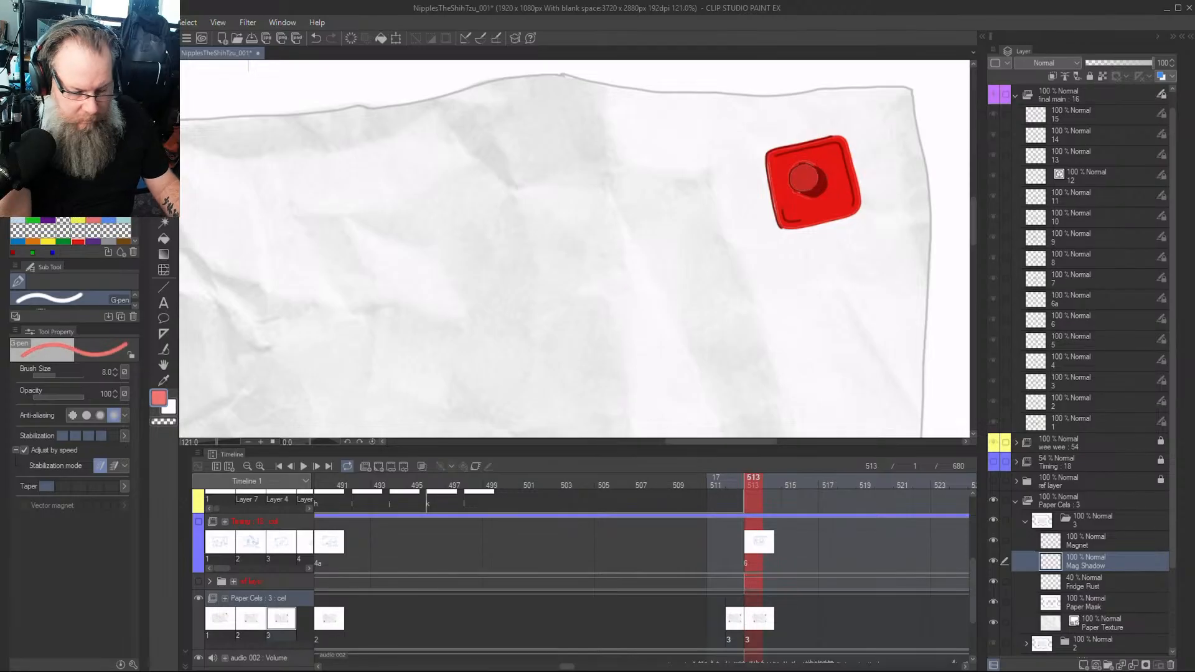
key(bracketleft)
key(bracketleft)
key(bracketleft)
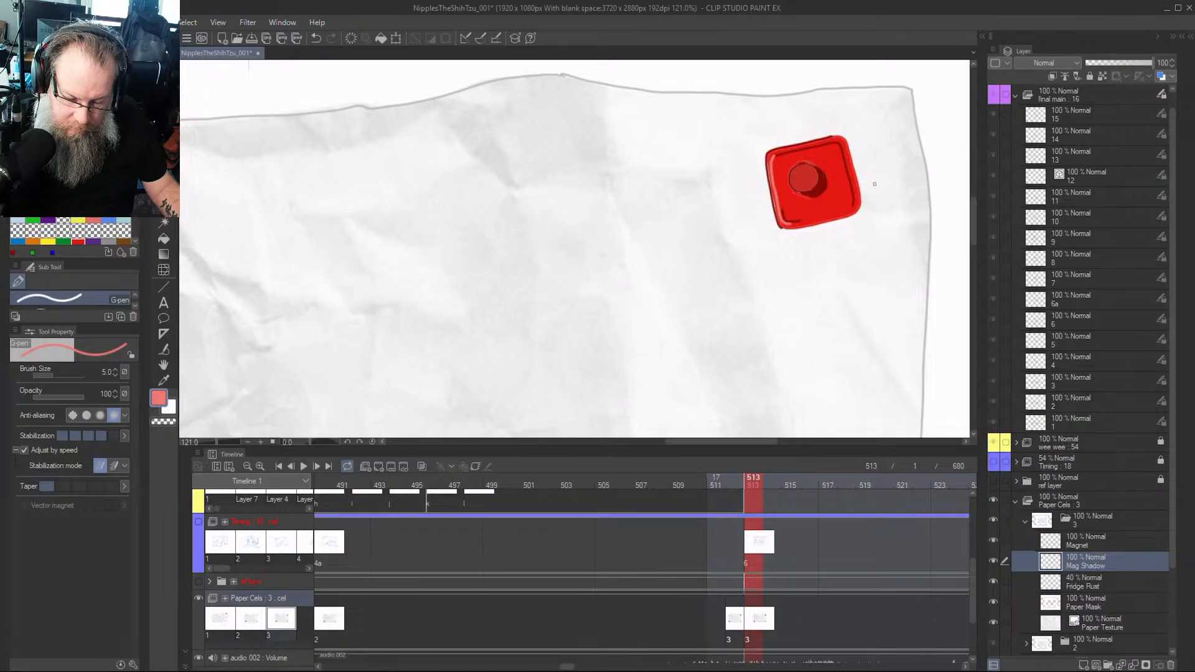
drag(807, 220, 844, 210)
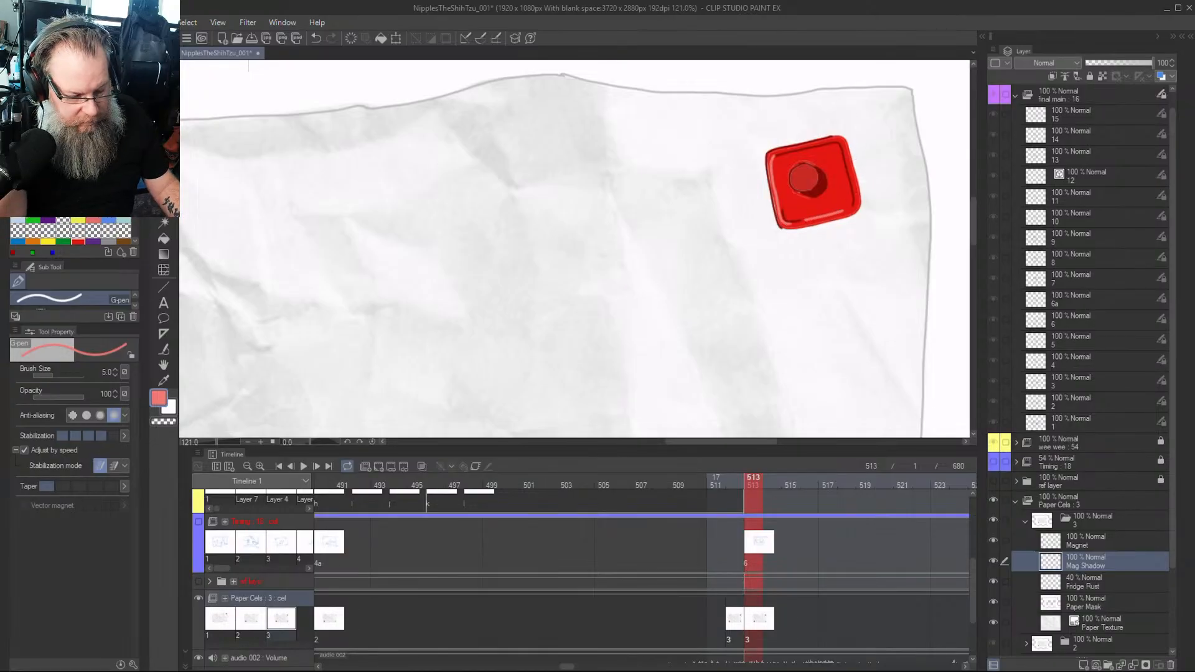
Add soft light red highlights to the magnet's knob and the surface around it with the Soft airbrush at size 17
key(b)
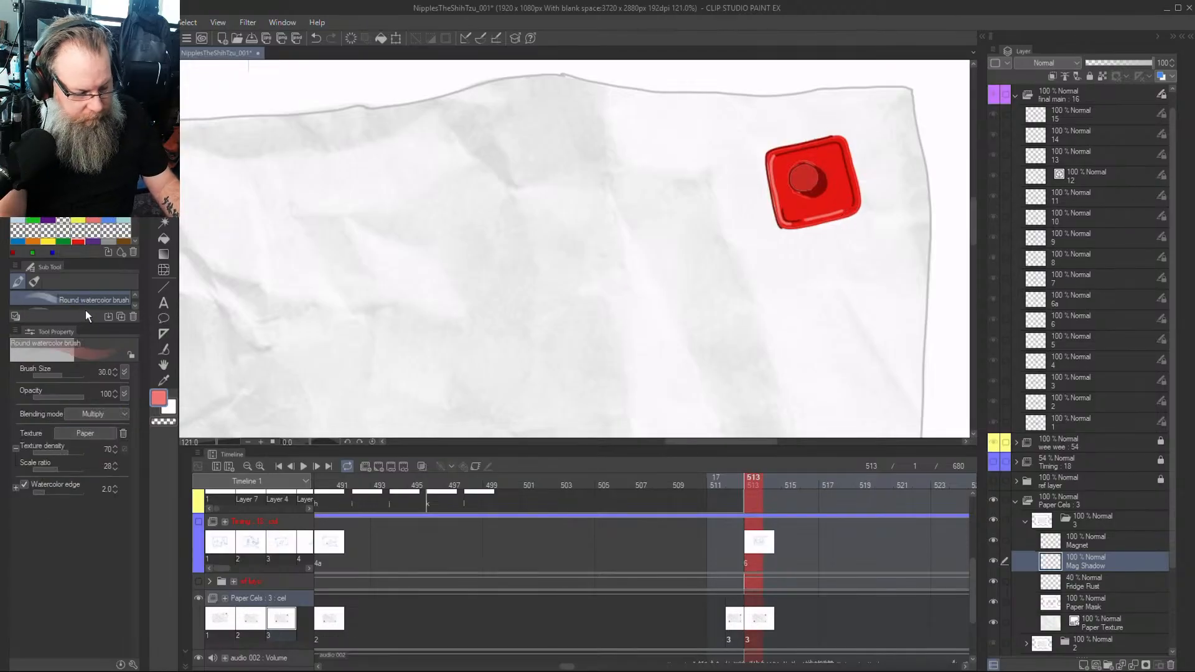
drag(89, 324, 89, 426)
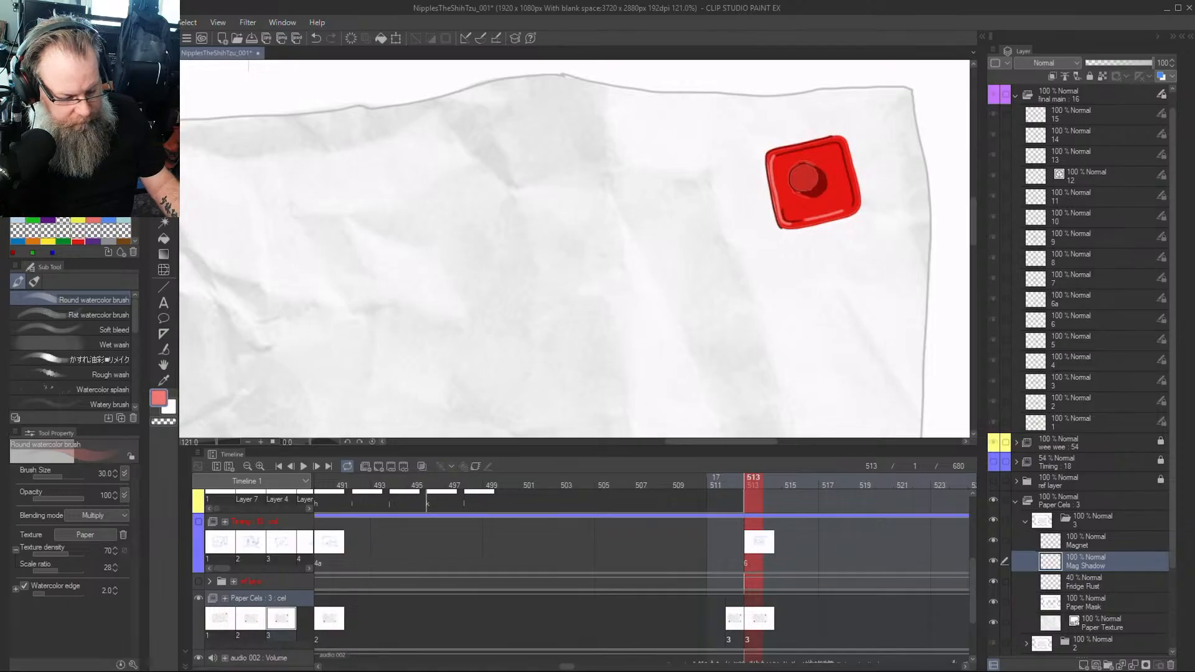
key(e)
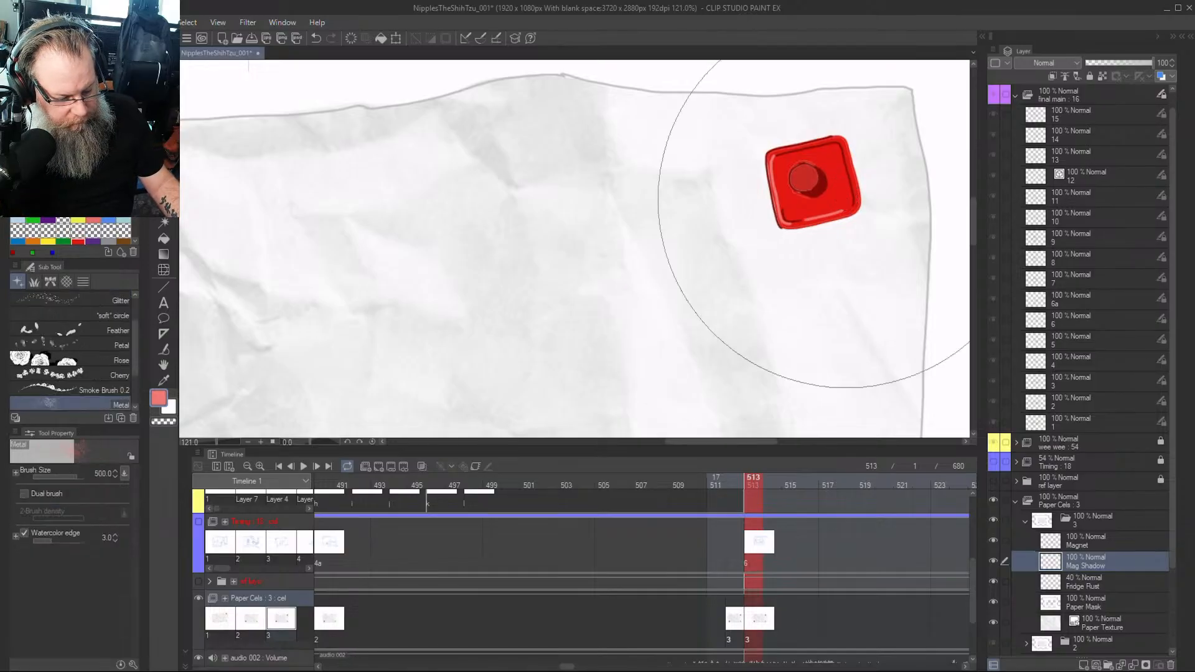
key(b)
key(b)
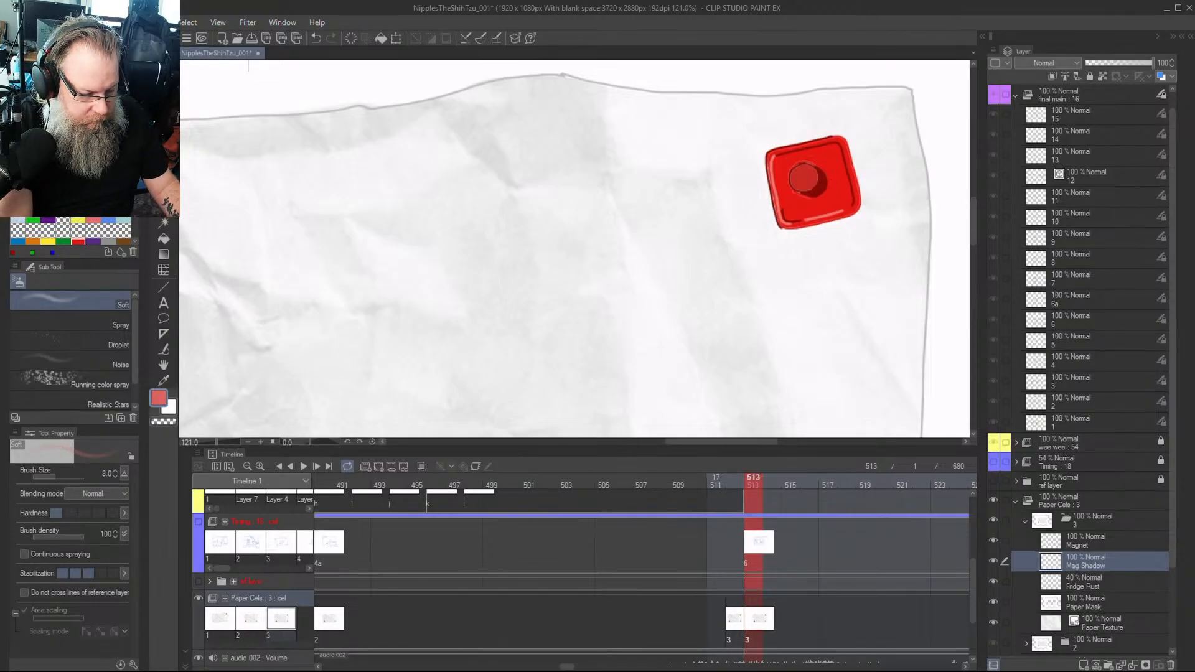
key(bracketright)
key(bracketright)
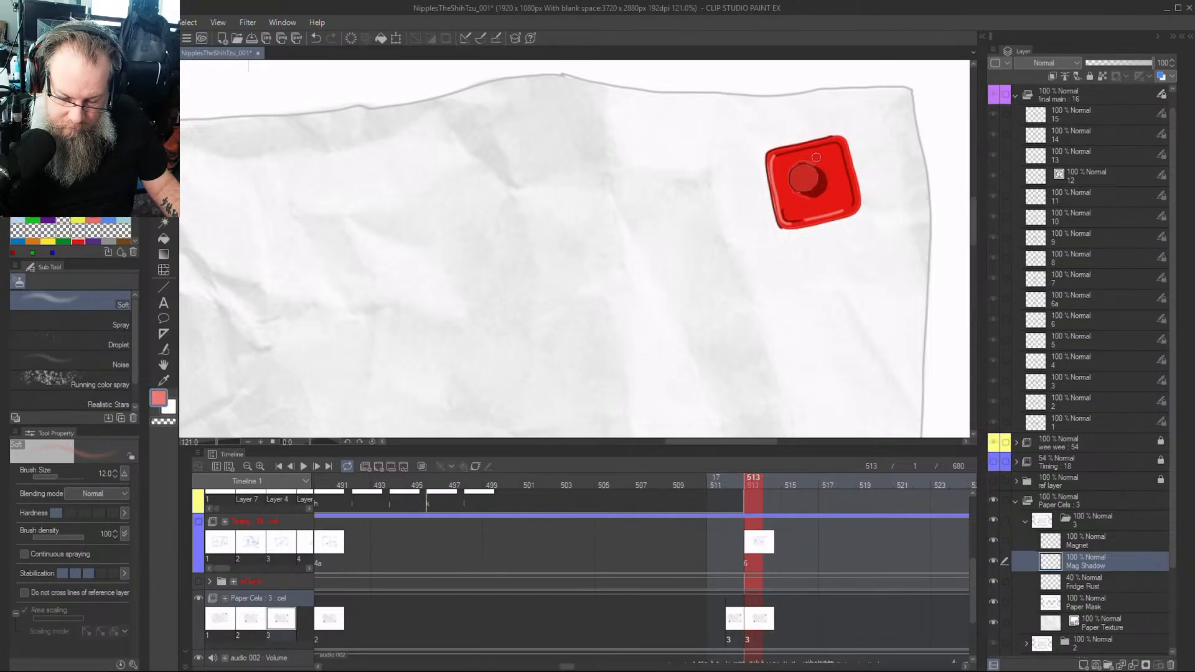
key(bracketright)
key(bracketright)
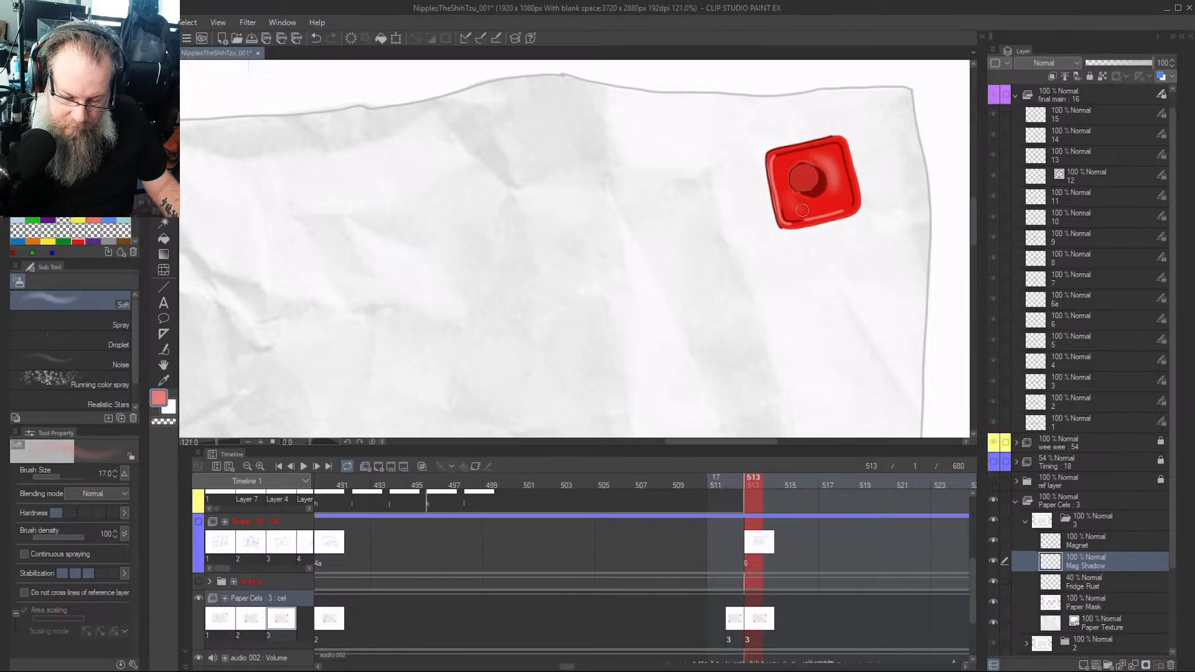
mouse_move(799, 178)
mouse_down()
mouse_move(849, 186)
mouse_move(813, 201)
mouse_move(841, 199)
mouse_move(839, 164)
mouse_move(838, 193)
mouse_up()
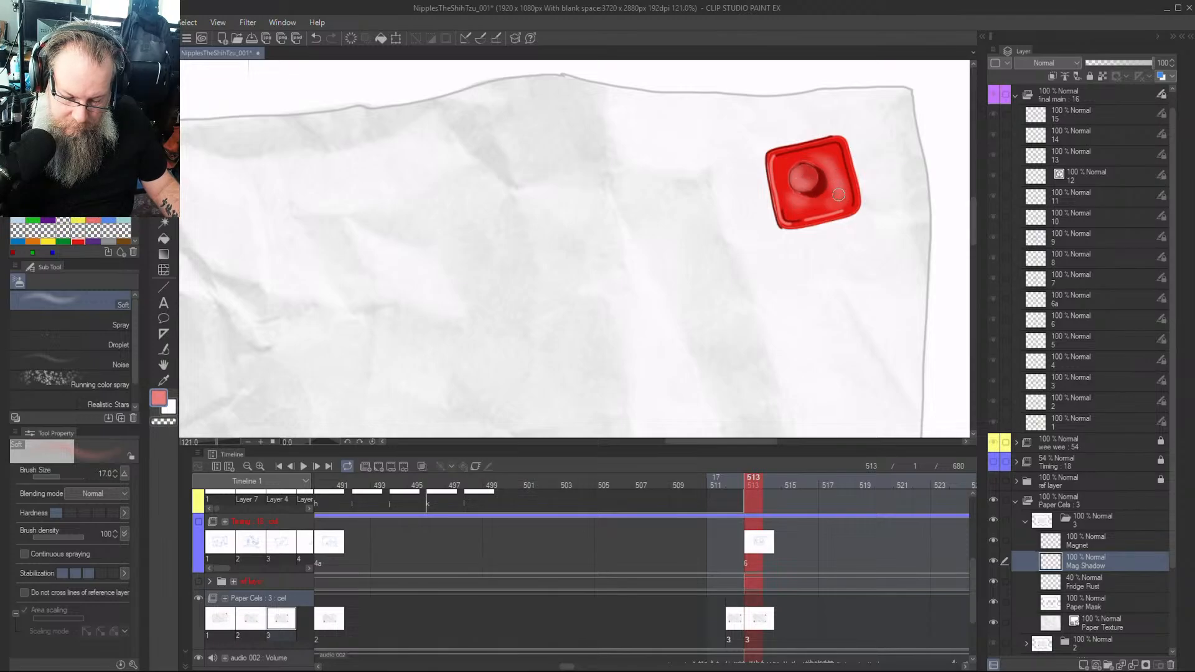
Airbrush finer light red highlights along the square magnet's outer rim and below its knob, reducing the brush size to 8
key([)
drag(846, 148, 859, 205)
key([)
key([)
drag(769, 159, 779, 213)
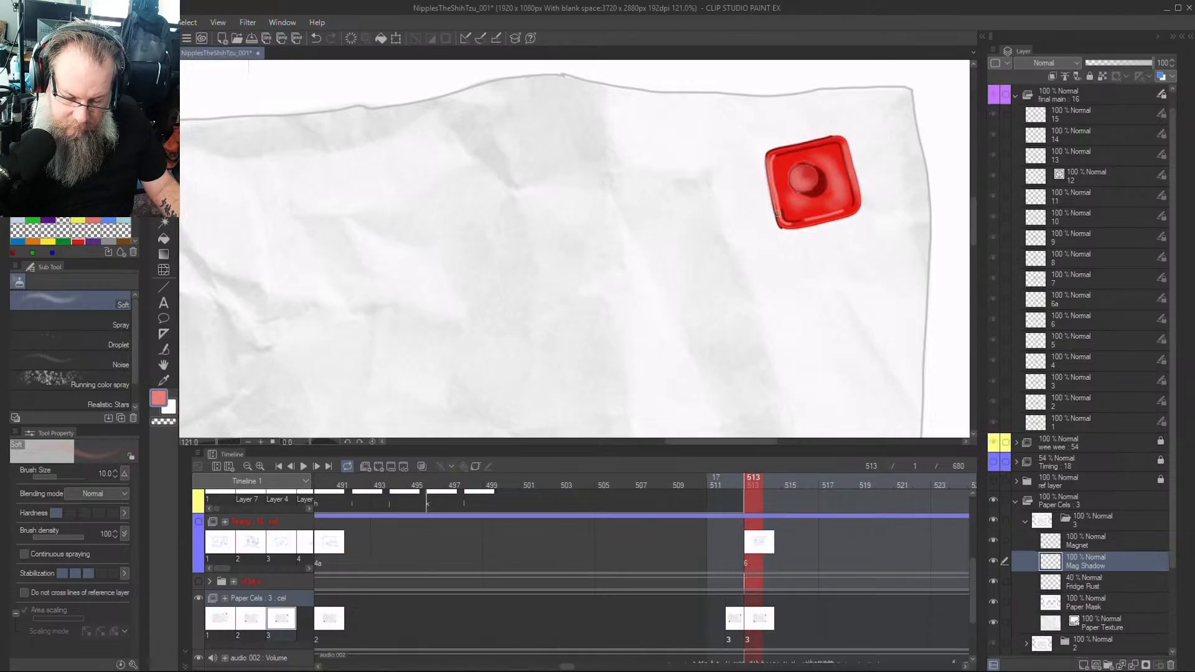
drag(843, 140, 827, 142)
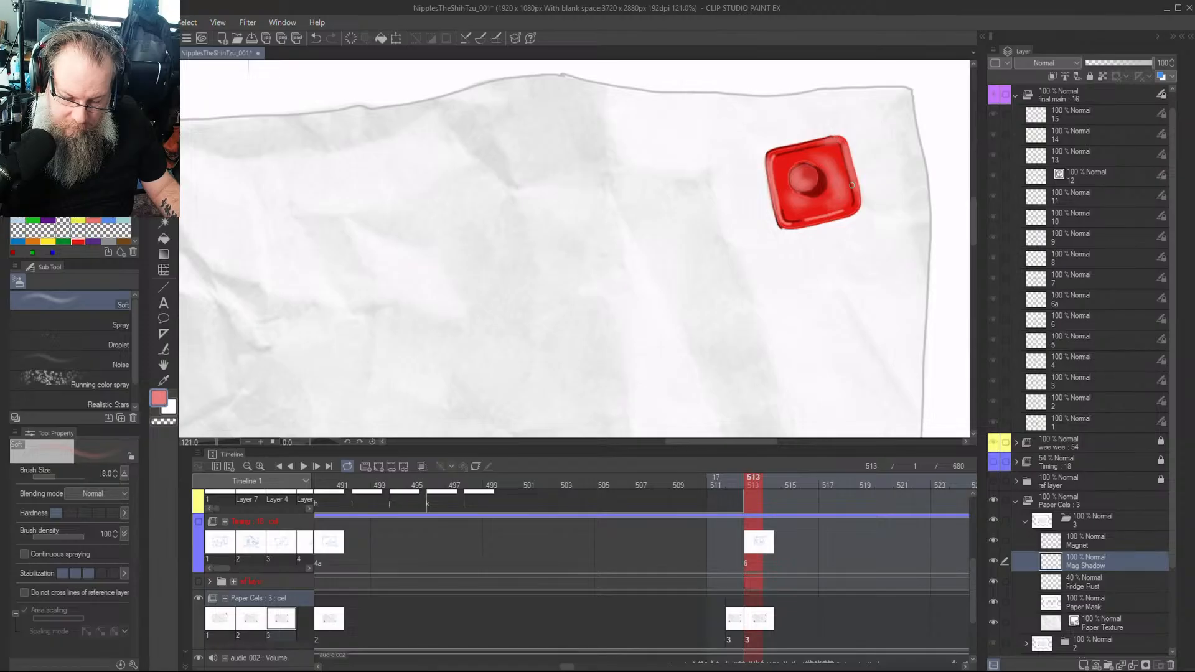
drag(832, 198, 814, 202)
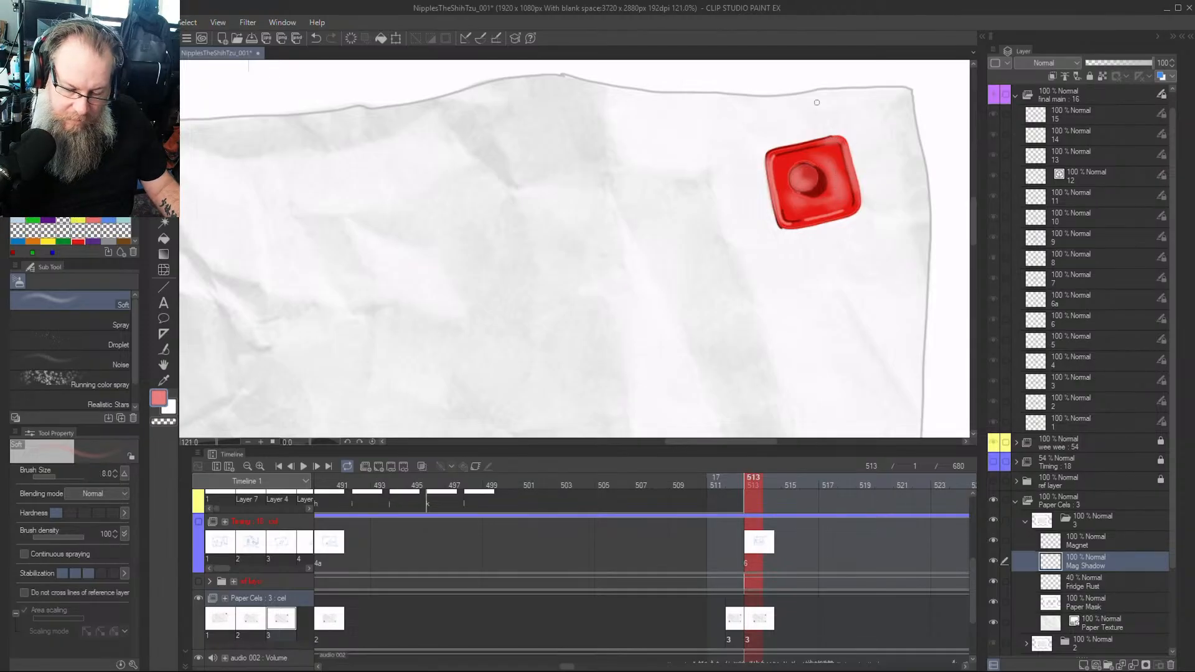
Paint a grey drop shadow along the square magnet's left and bottom edges on the Fridge Rust layer with the Round watercolor brush at size 20
click(1087, 582)
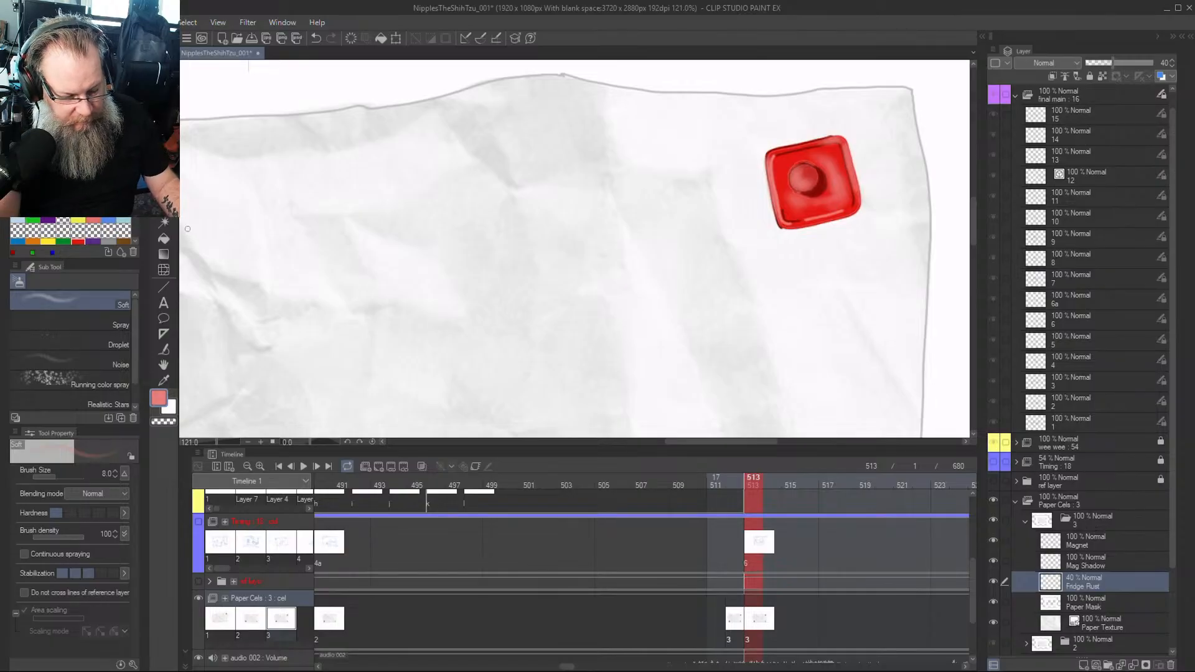
key(b)
key(b)
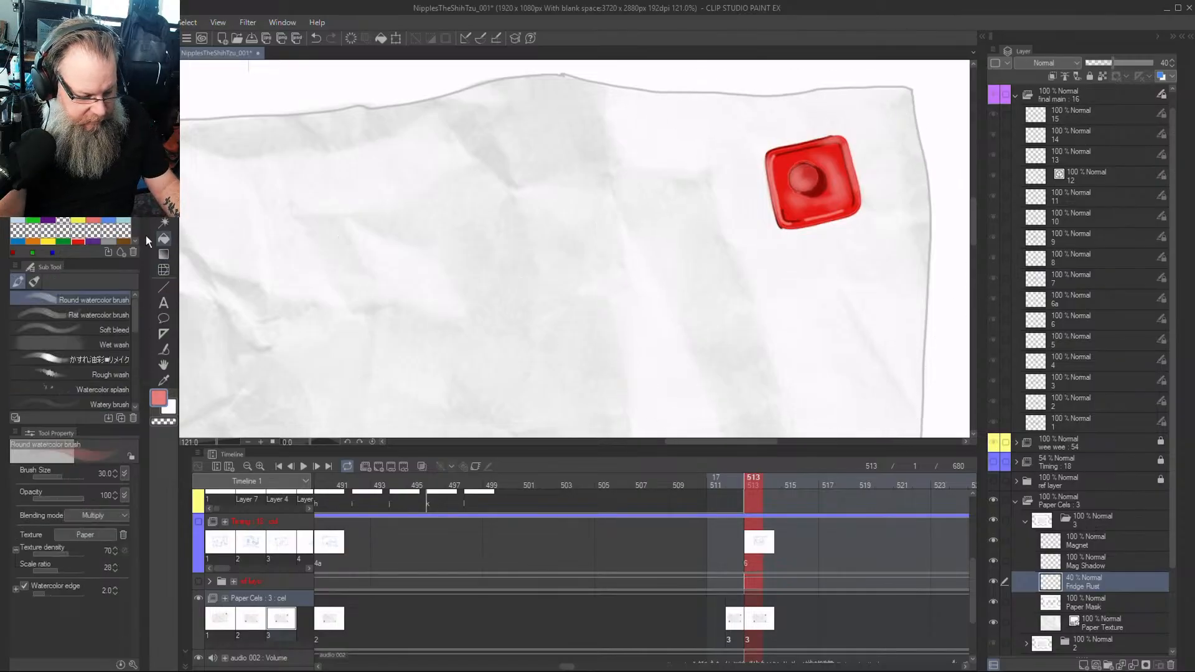
click(110, 240)
key(bracketleft)
key(bracketleft)
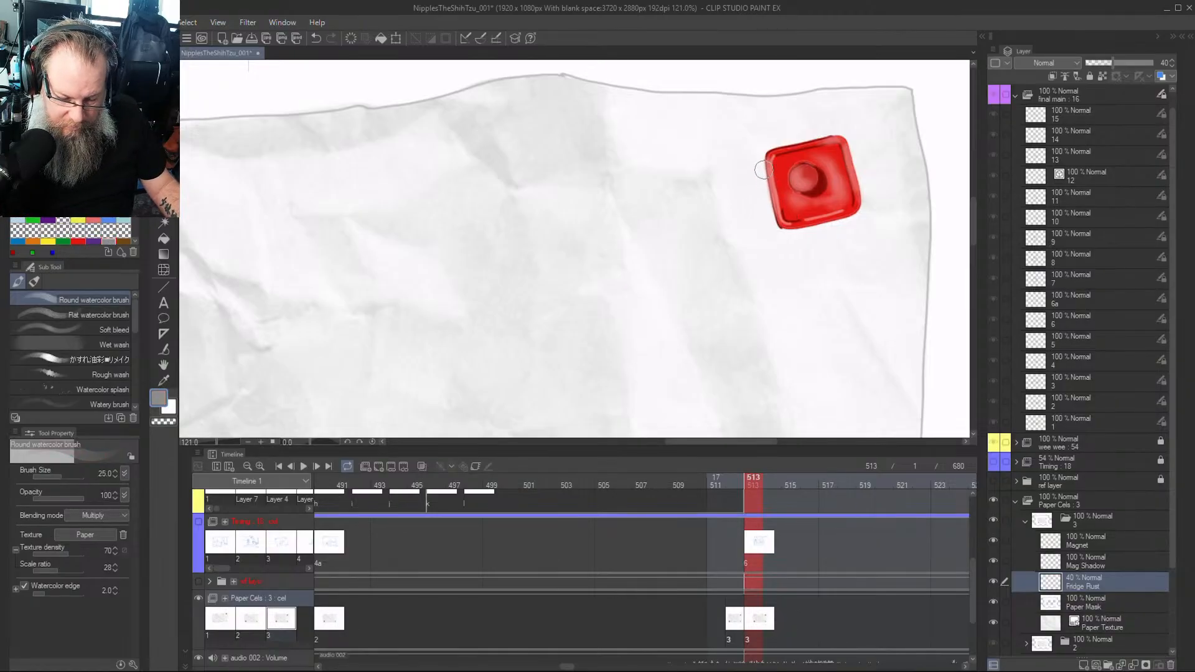
key(bracketright)
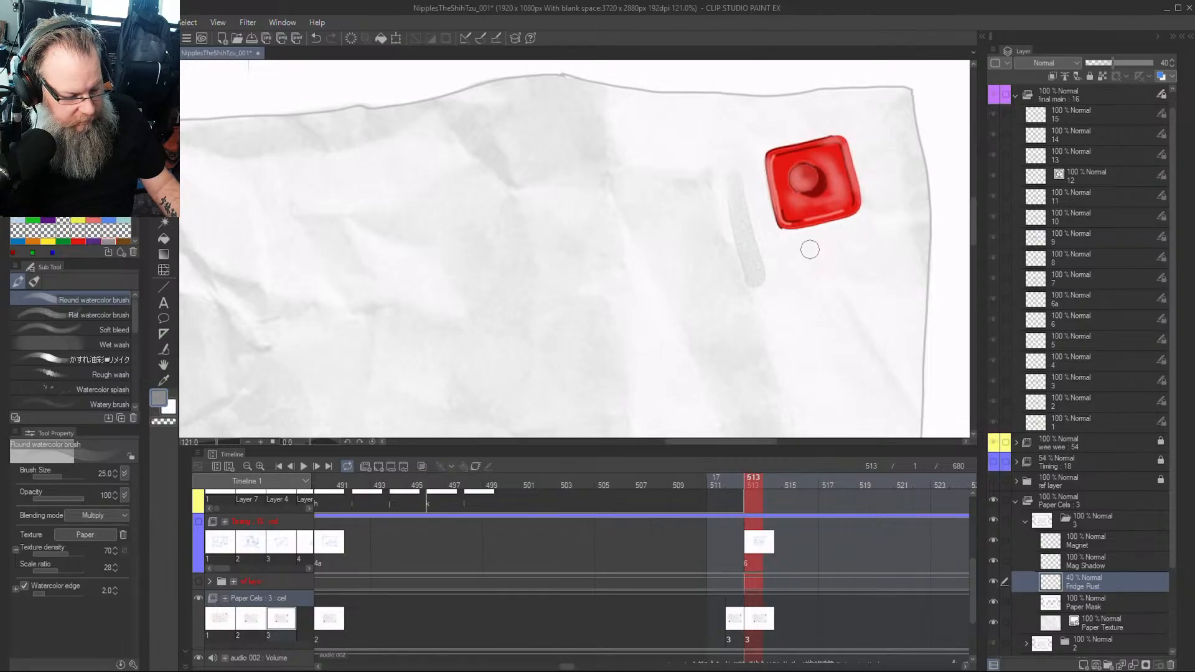
key(Num_Lock)
key(Num_Lock)
key(bracketleft)
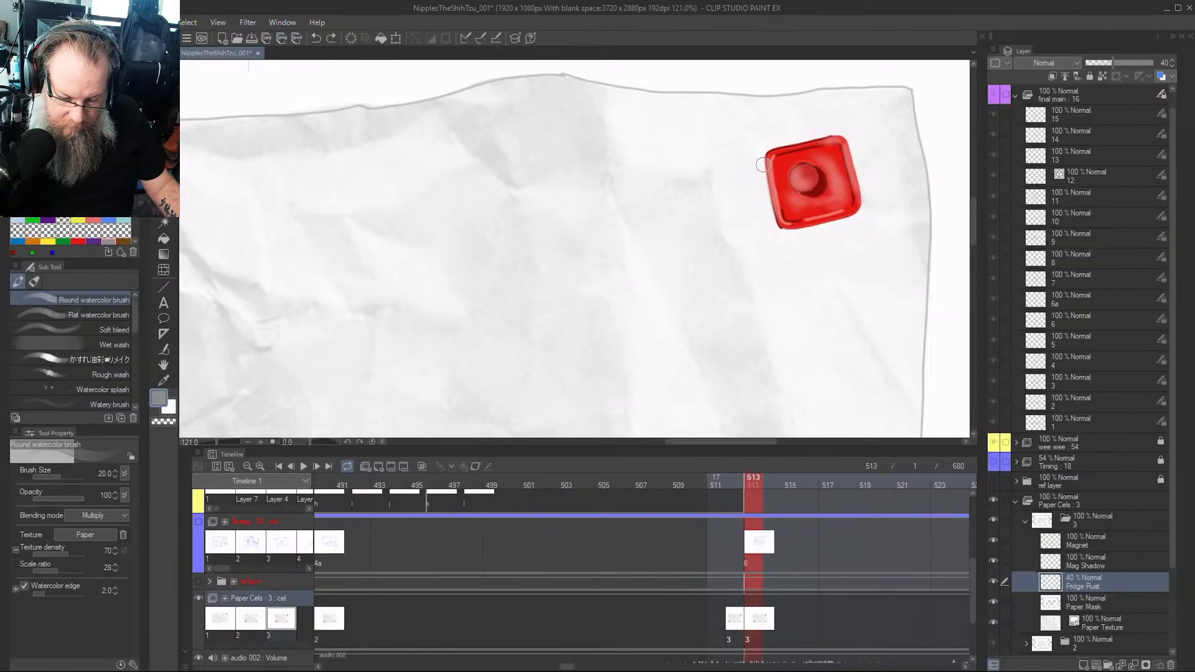
mouse_move(765, 187)
mouse_down()
mouse_move(772, 217)
mouse_move(794, 228)
mouse_move(829, 216)
mouse_up()
mouse_move(763, 163)
mouse_down()
mouse_move(779, 231)
mouse_move(825, 219)
mouse_up()
mouse_move(767, 163)
mouse_down()
mouse_move(779, 223)
mouse_move(823, 223)
mouse_up()
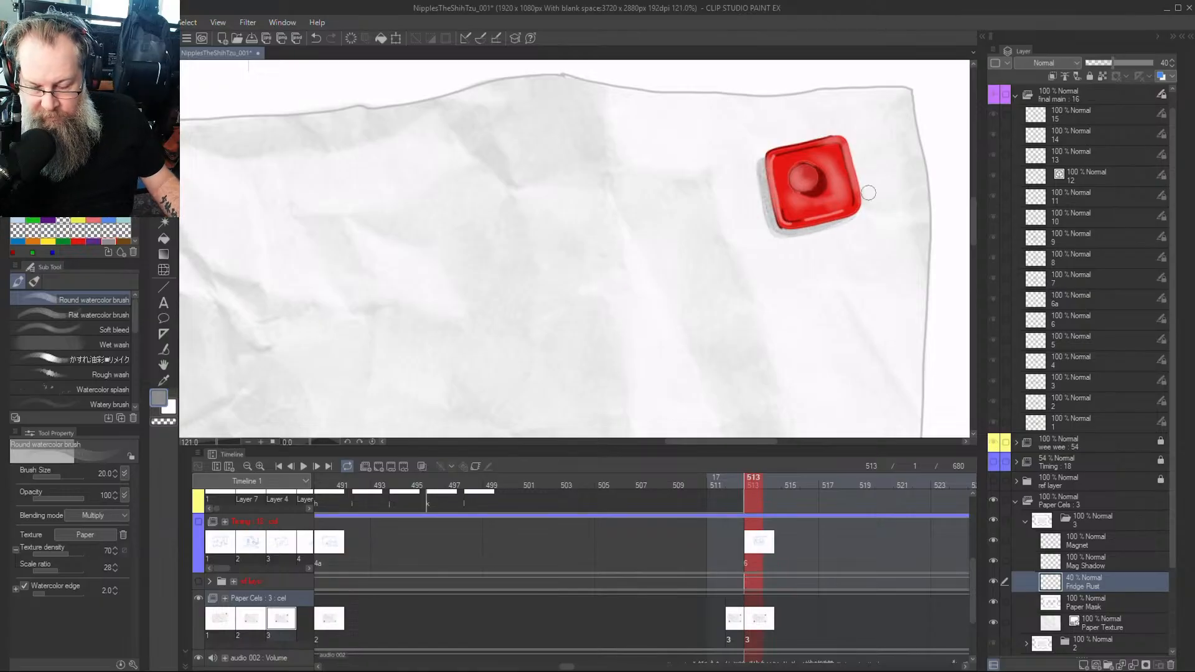
key(bracketleft)
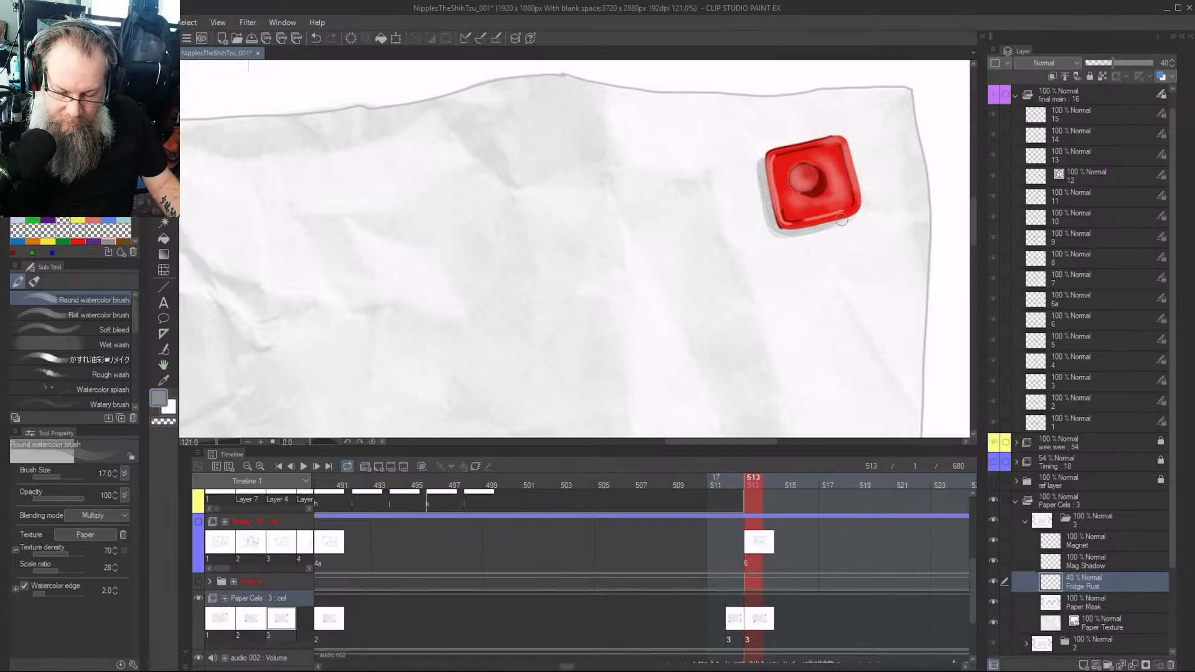
Lasso the green frog magnet on the Magnet and Mag Shadow layers together and move it to the paper's upper left area
scroll(863, 203, down, 4)
scroll(885, 212, down, 2)
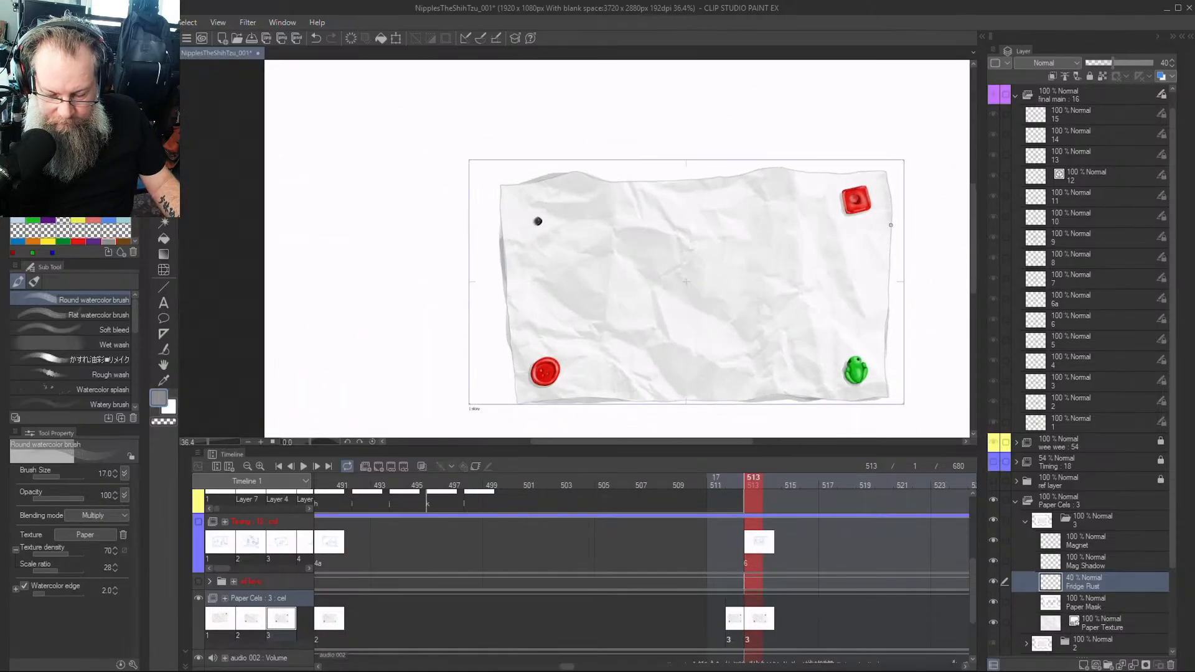
scroll(872, 367, up, 2)
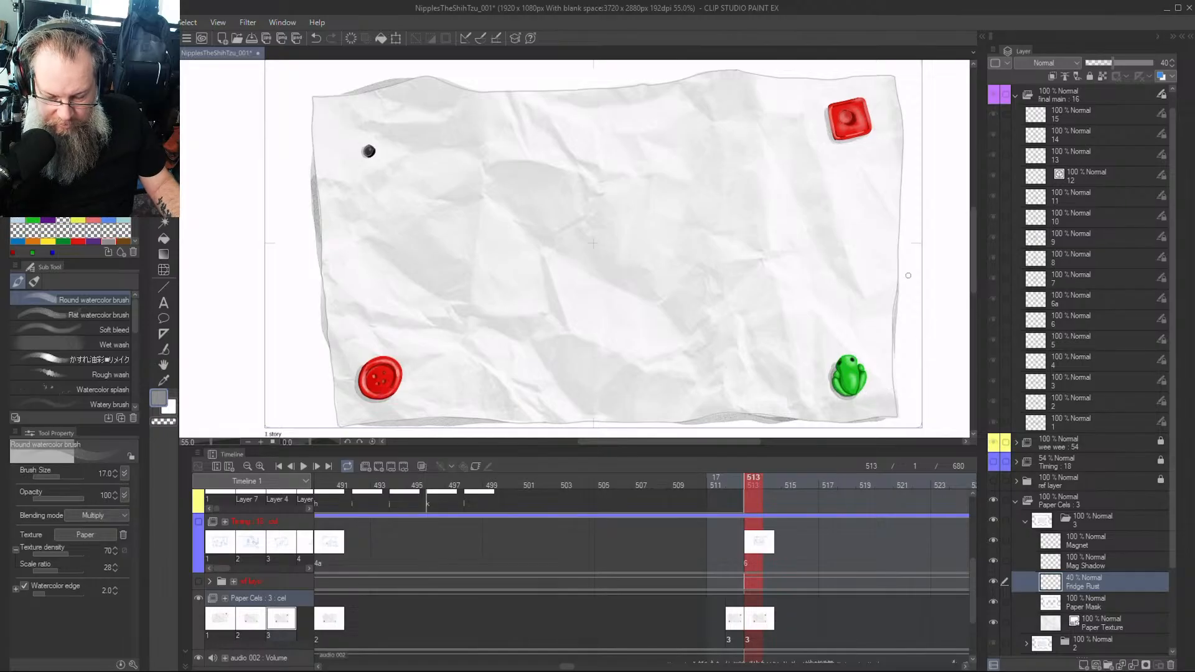
click(1106, 545)
ctrl+click(1104, 559)
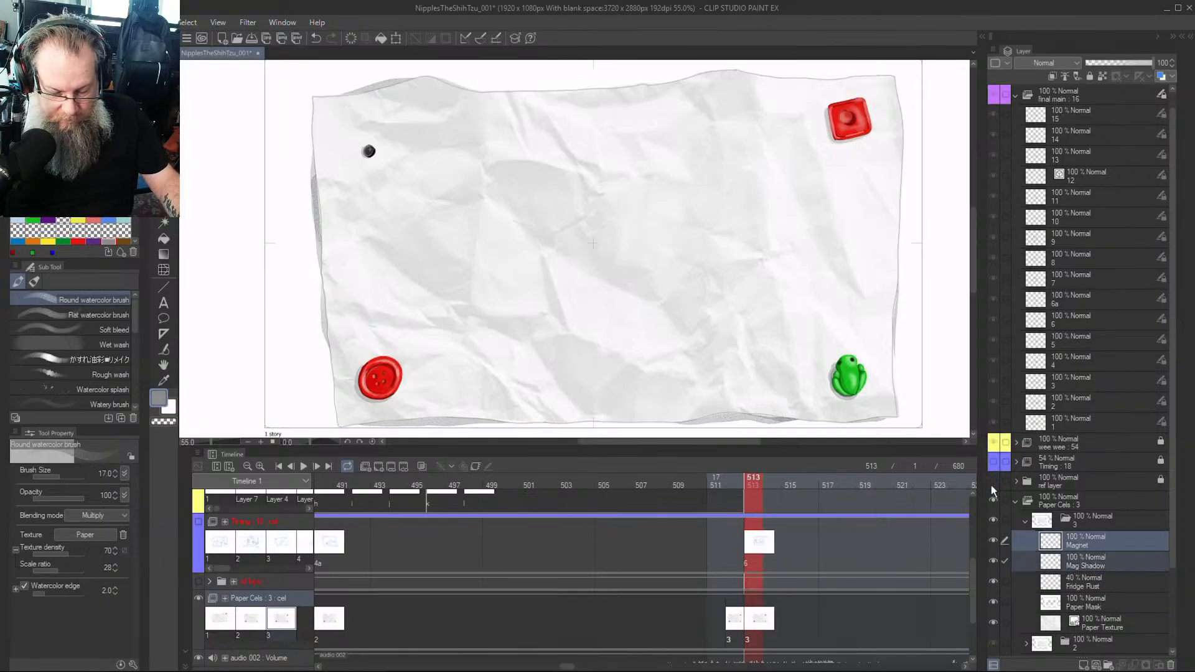
key(m)
mouse_move(866, 320)
mouse_down()
mouse_move(893, 395)
mouse_move(802, 343)
mouse_up()
key(o)
mouse_move(860, 378)
mouse_down()
mouse_move(732, 323)
mouse_move(467, 157)
mouse_up()
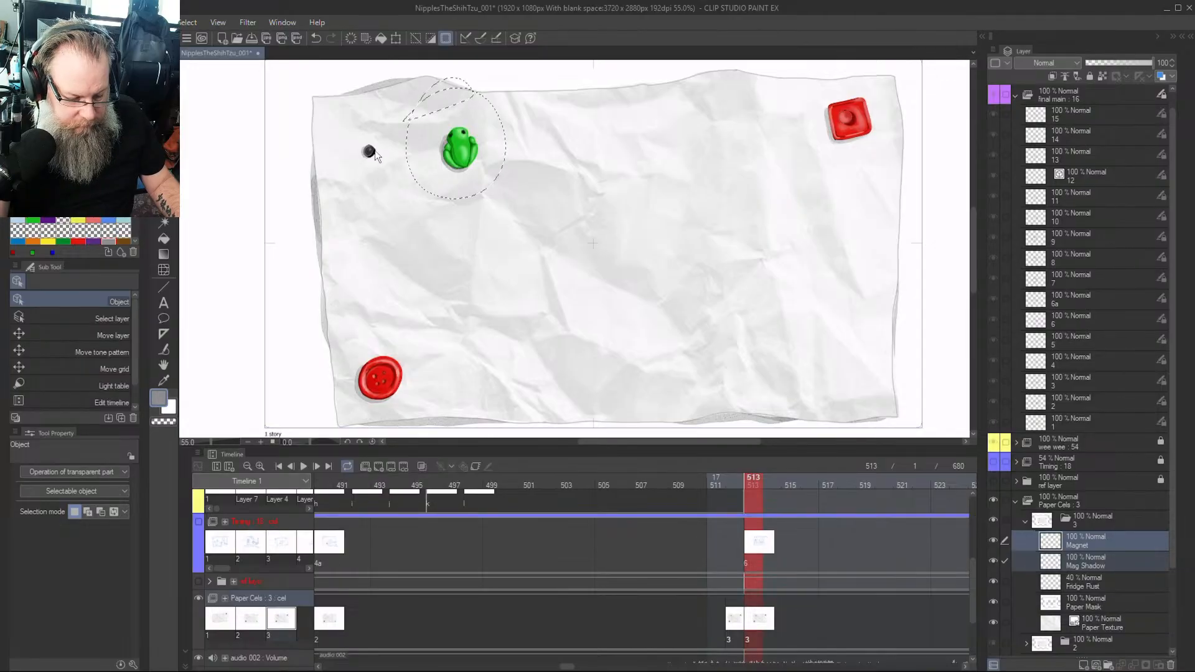
Lasso the small black magnet with its shadow and move it to just above the paper's centre
key(m)
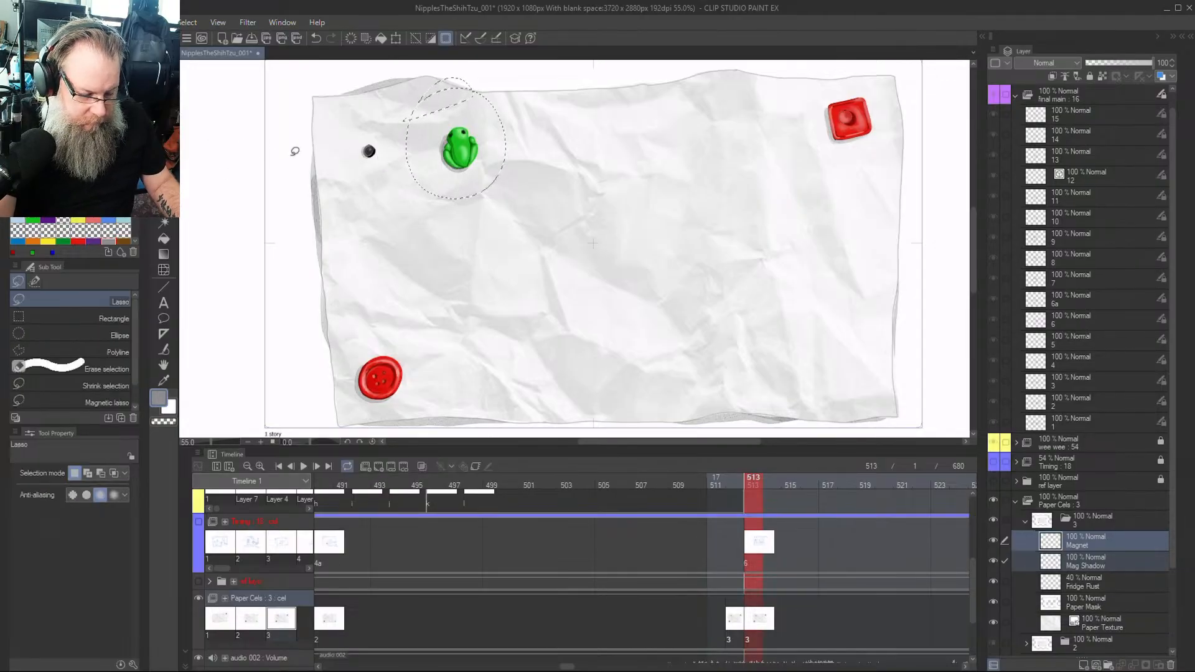
mouse_move(377, 133)
mouse_down()
mouse_move(366, 180)
mouse_move(358, 156)
mouse_move(507, 239)
mouse_move(714, 274)
mouse_move(826, 321)
mouse_move(850, 385)
mouse_up()
key(o)
mouse_move(834, 286)
mouse_down()
mouse_move(633, 211)
mouse_move(622, 193)
mouse_up()
Lasso the round red button magnet and erase it from the Magnet layer and its shadow from the Mag Shadow layer
key(m)
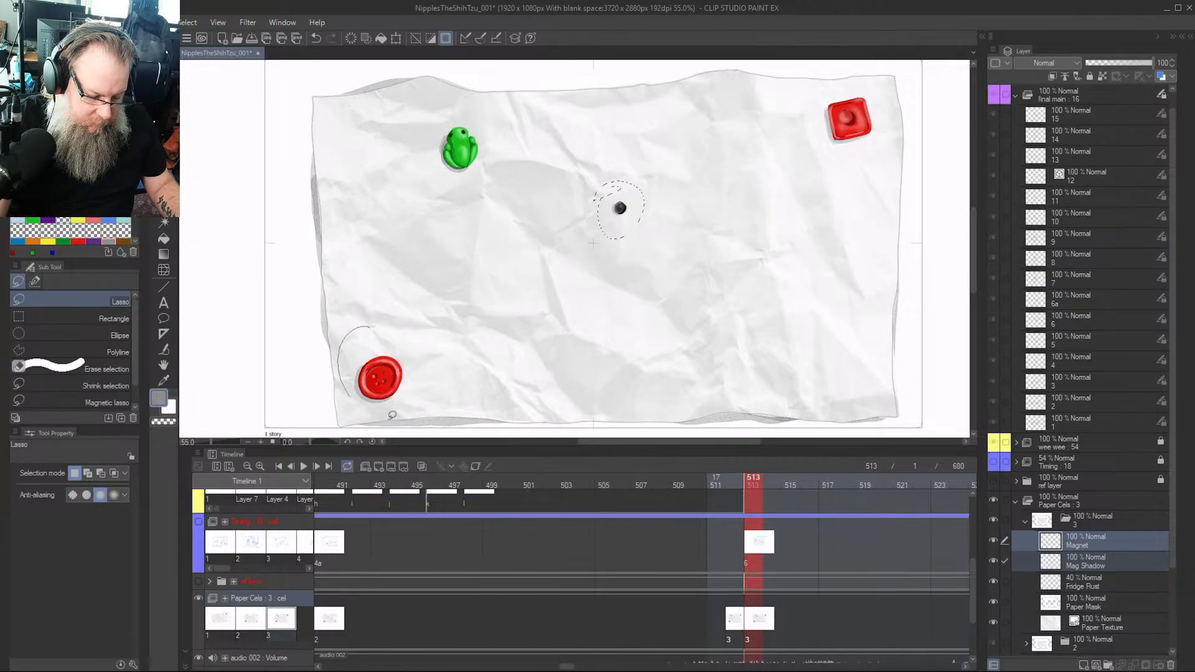
drag(334, 380, 367, 327)
key(o)
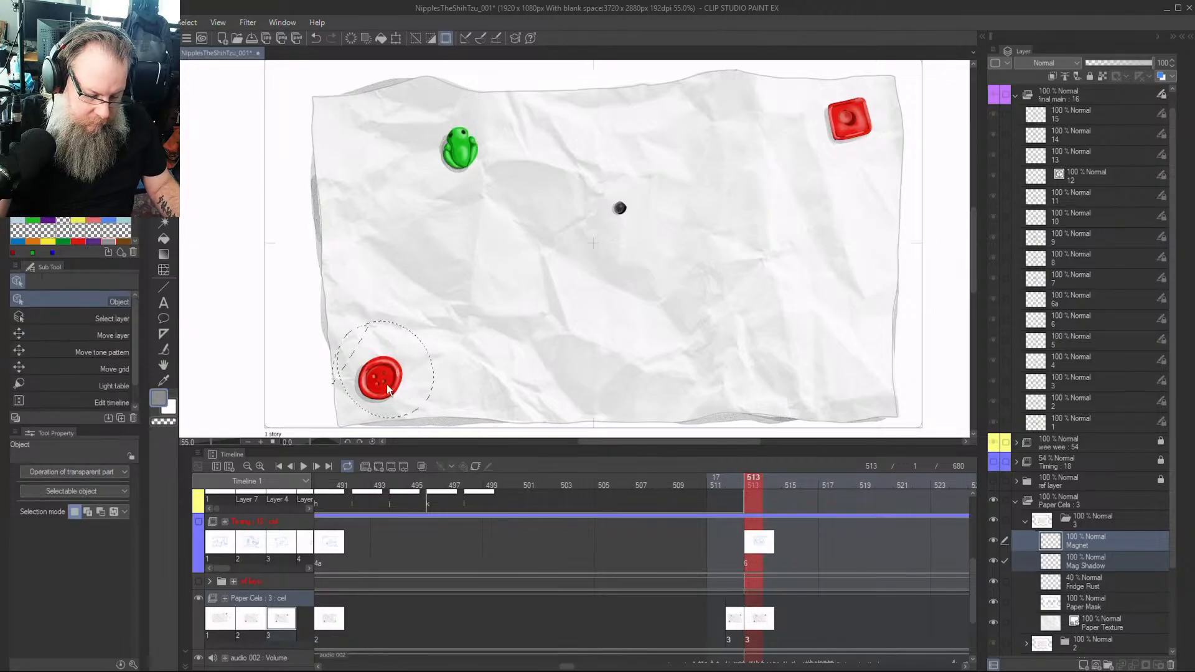
key(e)
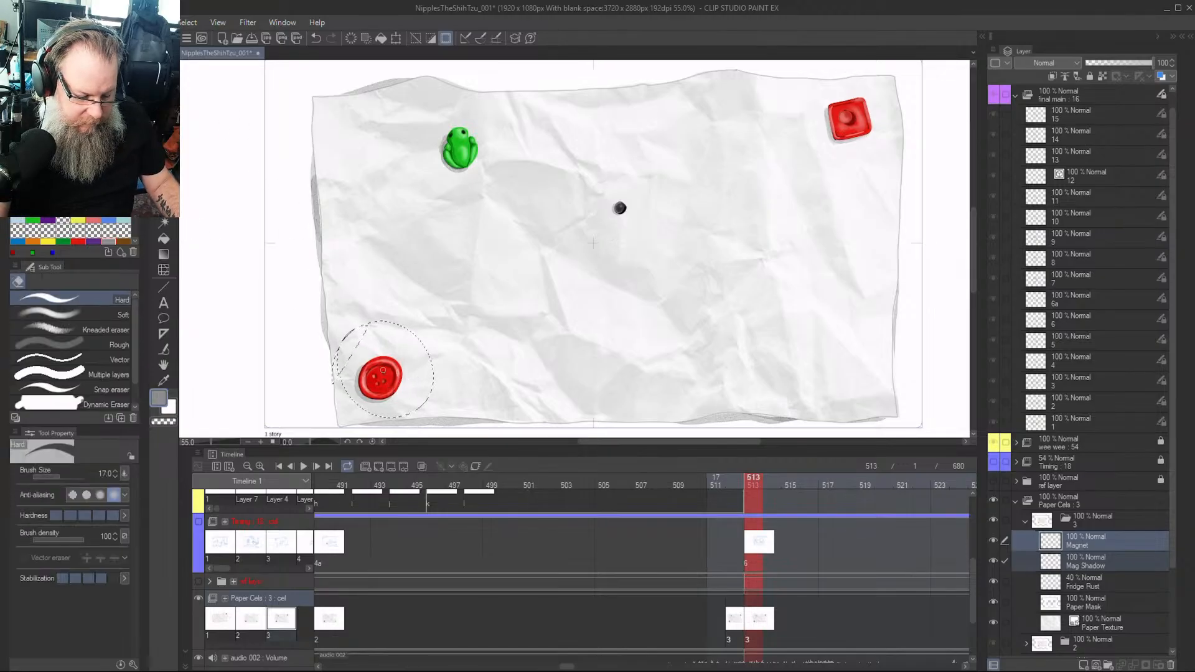
mouse_move(377, 361)
mouse_down()
mouse_move(401, 371)
mouse_move(393, 339)
mouse_up()
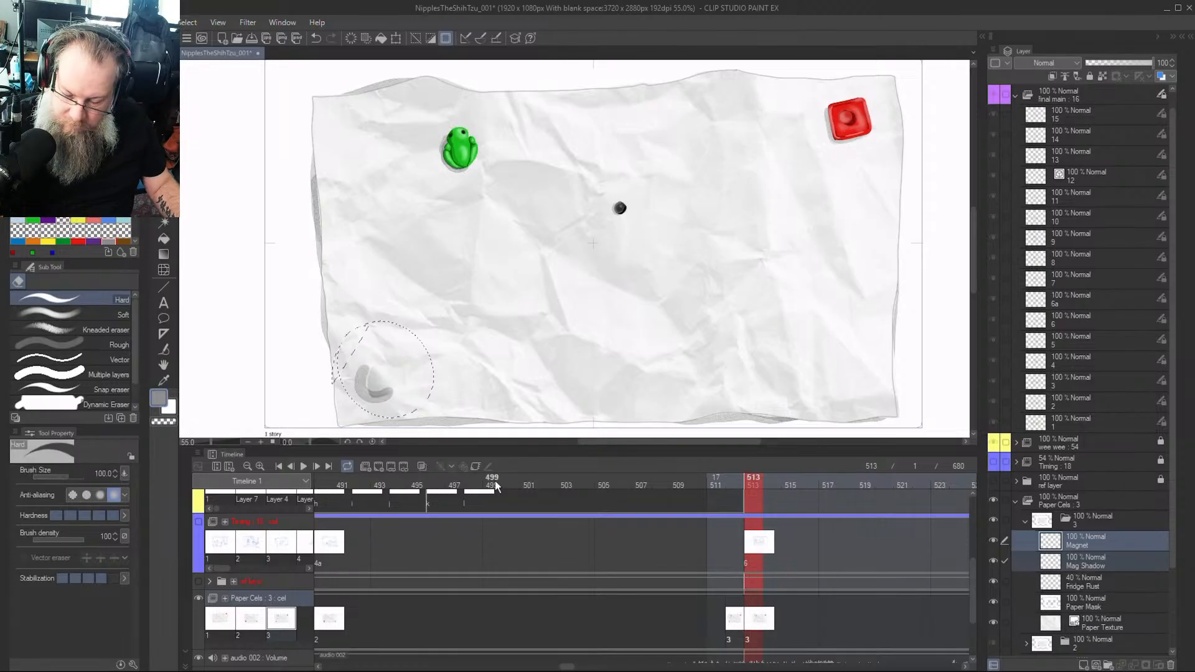
click(1098, 561)
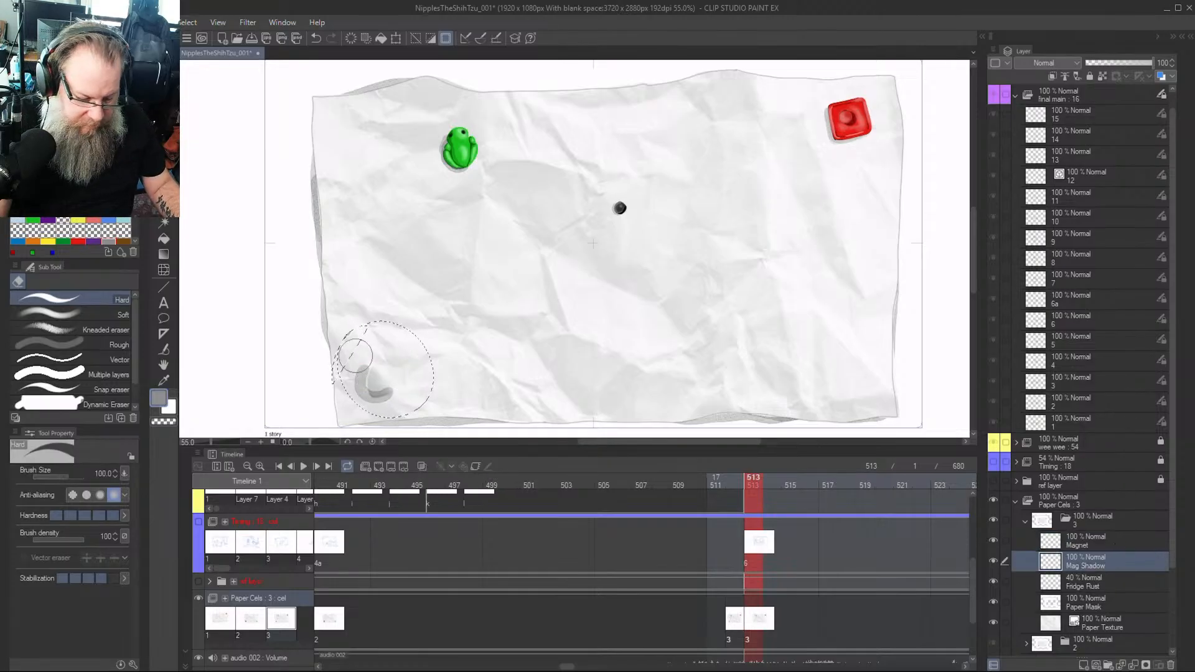
drag(360, 361, 386, 334)
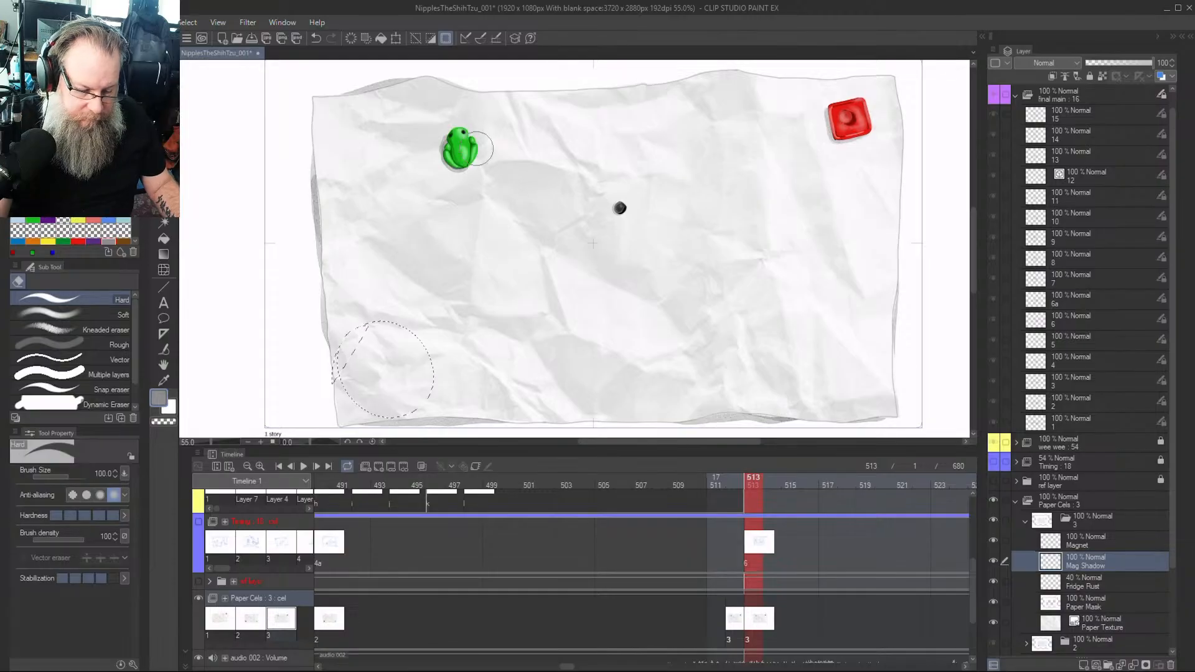
Lasso the green frog on the Magnet and Mag Shadow layers together, rotate it about 21.2 degrees and move it to the paper's upper left corner
key(p)
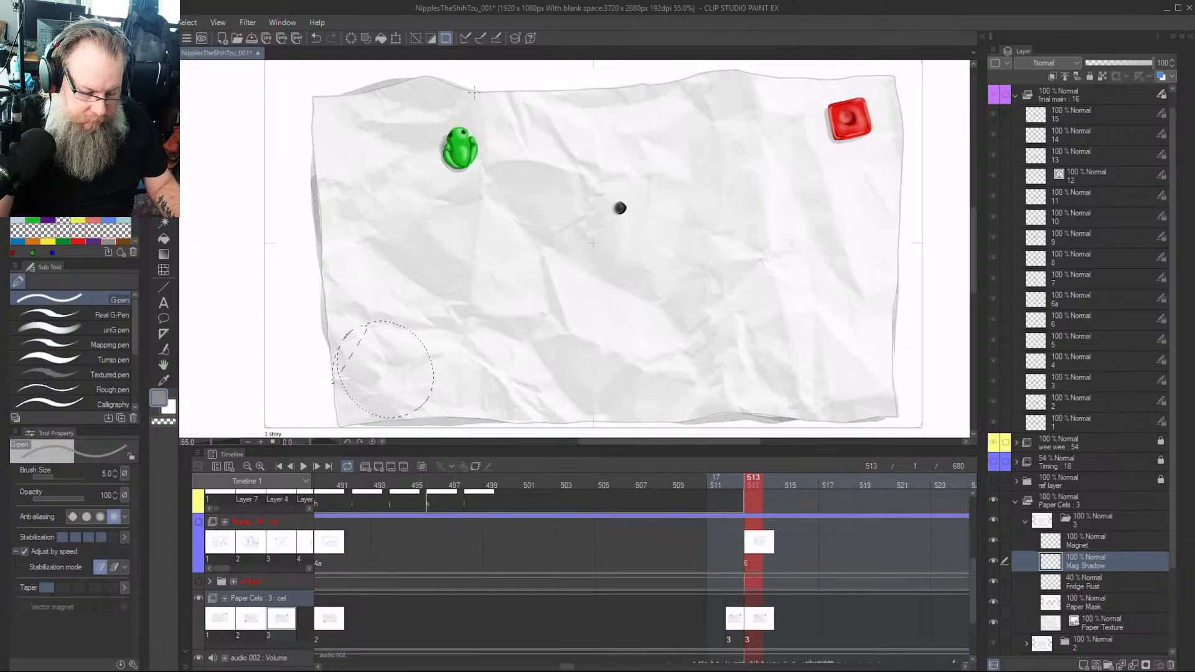
click(1093, 544)
ctrl+click(1108, 561)
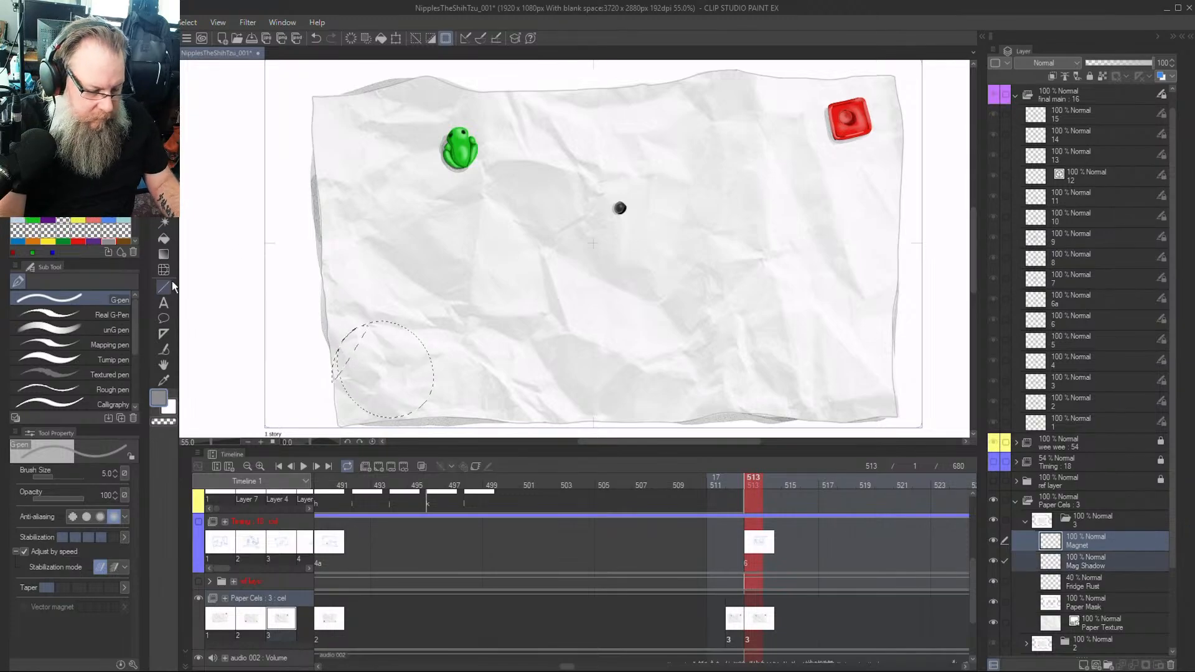
key(m)
drag(452, 96, 472, 105)
key(o)
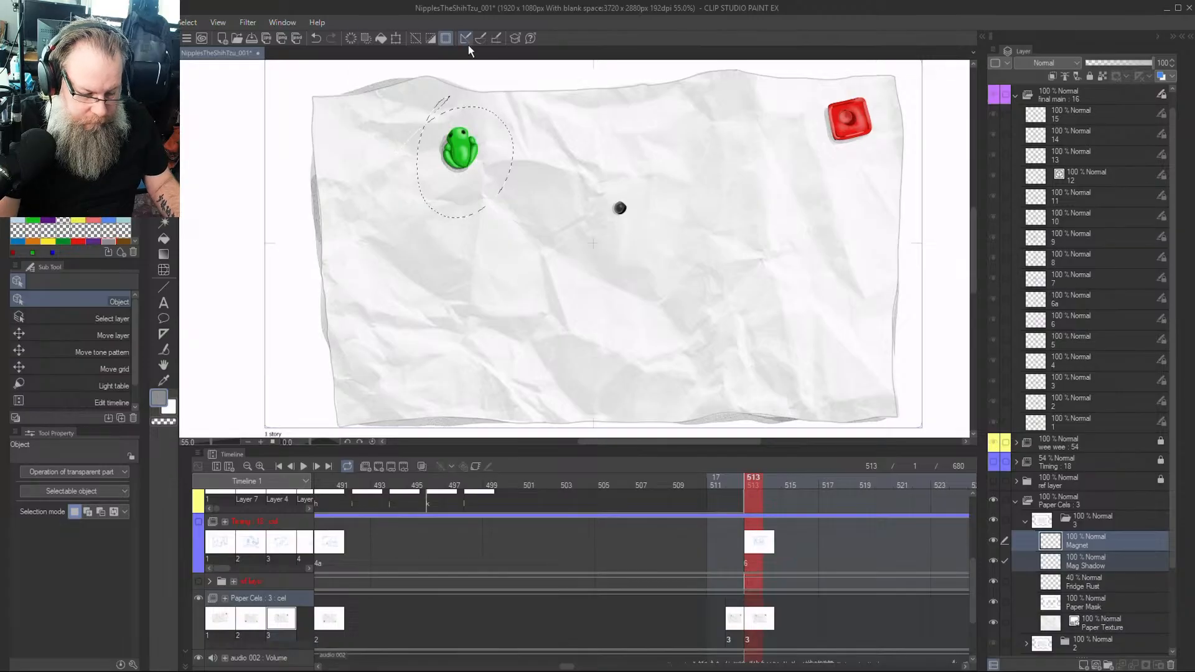
key(ctrl+t)
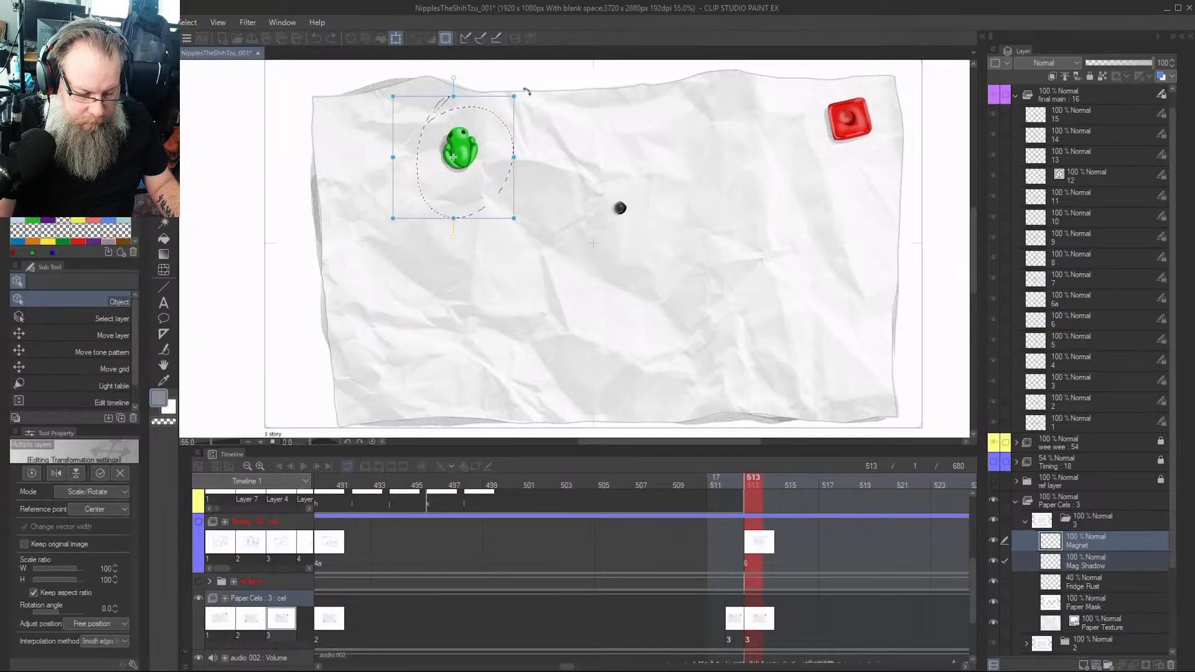
mouse_move(524, 92)
mouse_down()
mouse_move(539, 125)
mouse_move(488, 165)
mouse_move(388, 151)
mouse_up()
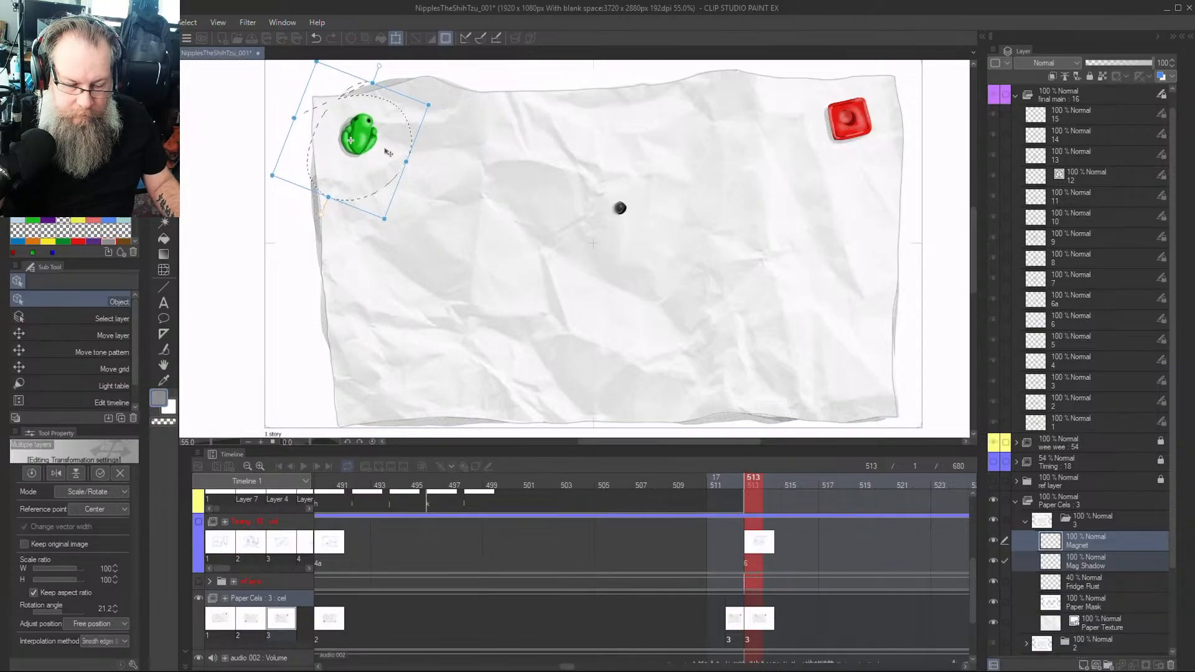
key(Return)
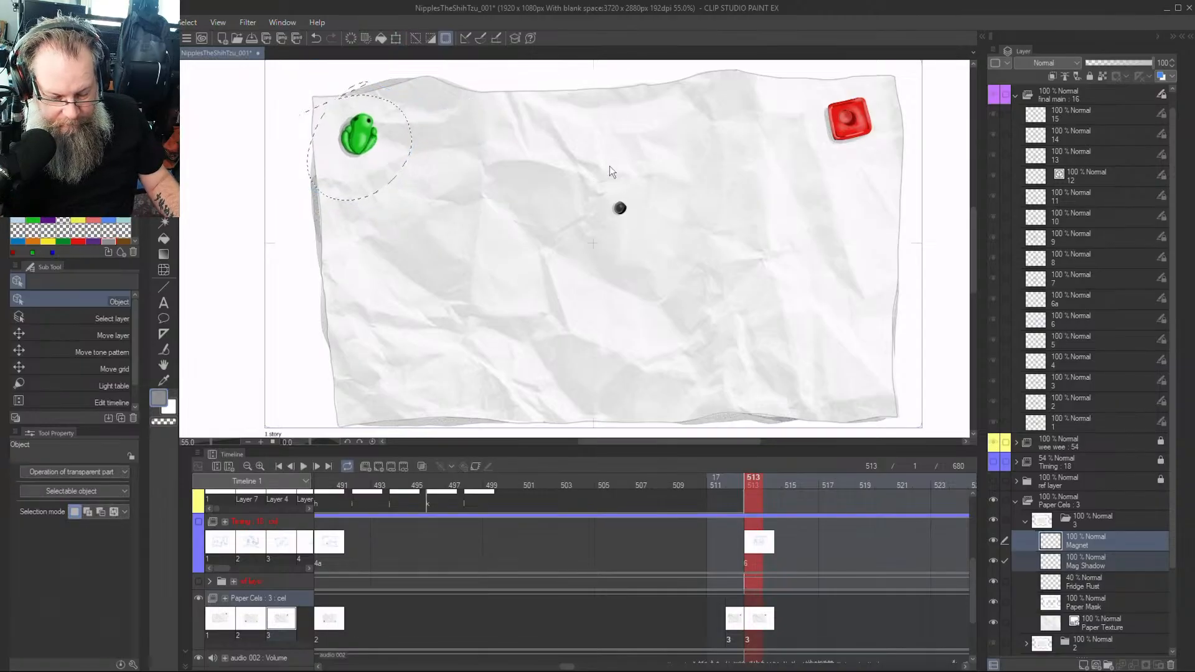
Paint small beige and olive worn patches around the frog magnet's eyes and legs with the G-pen at size 6
scroll(364, 135, up, 5)
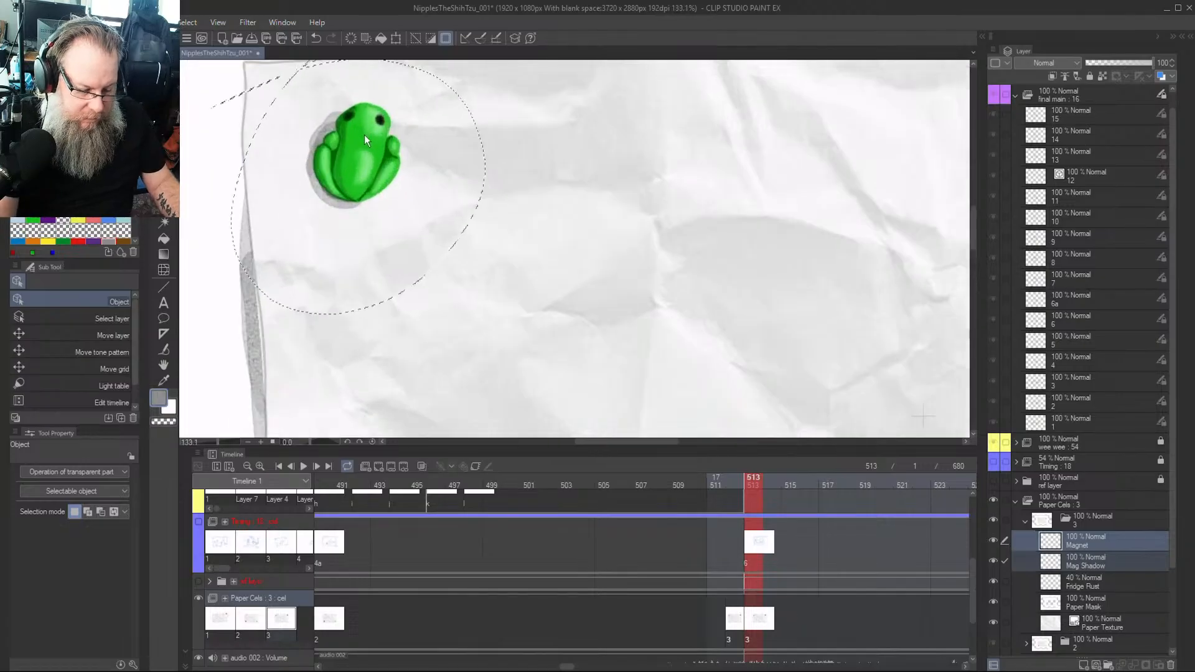
scroll(370, 159, down, 1)
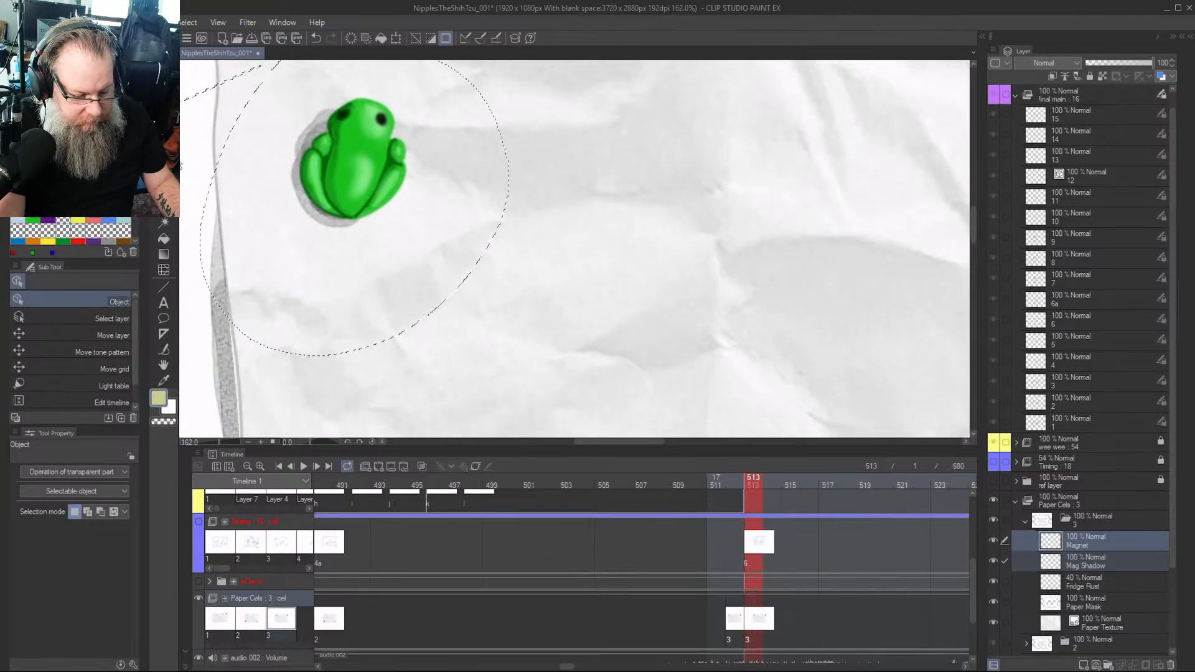
key(p)
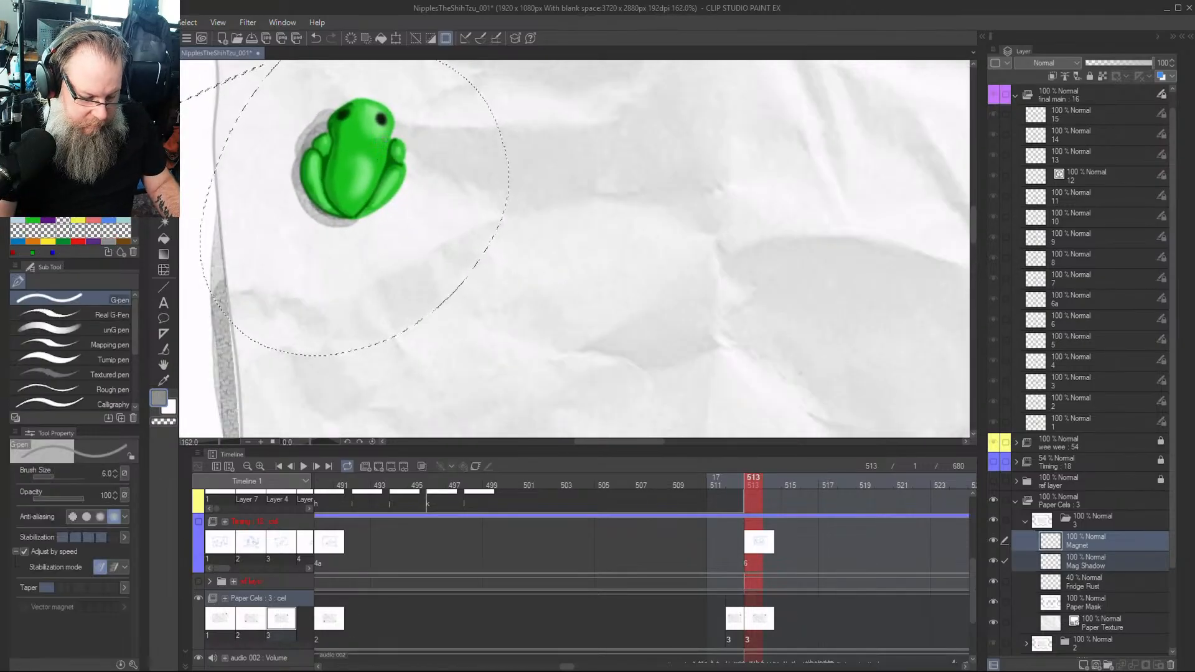
key(ctrl+z)
key(Num_Lock)
key(Num_Lock)
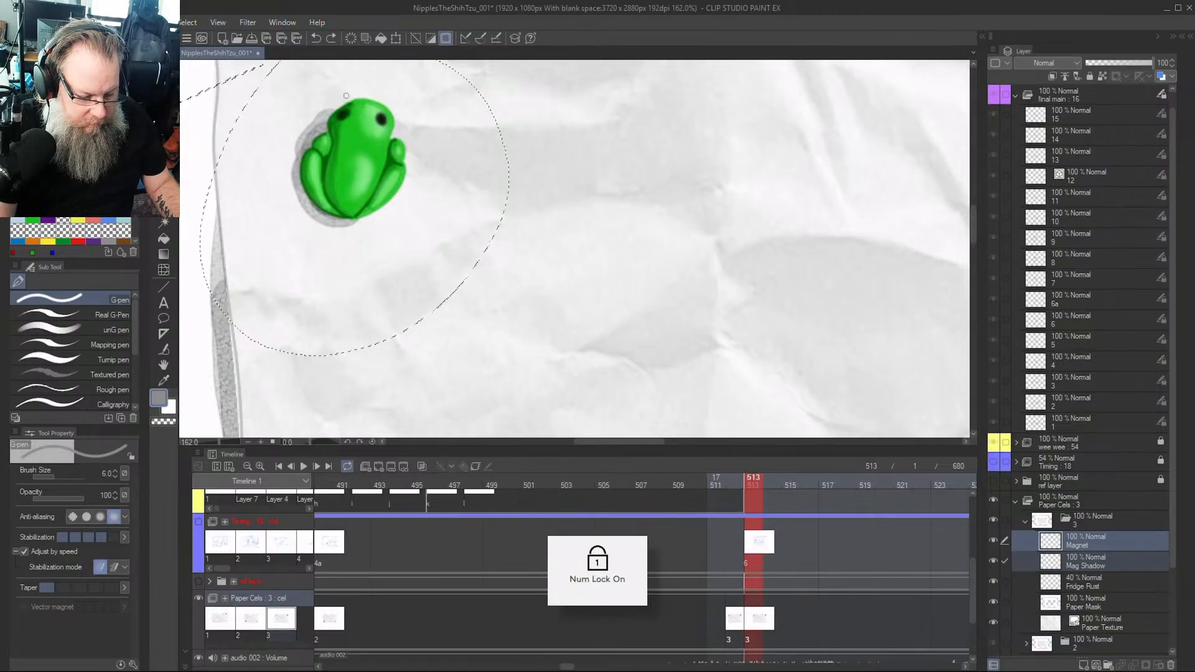
key(p)
key(p)
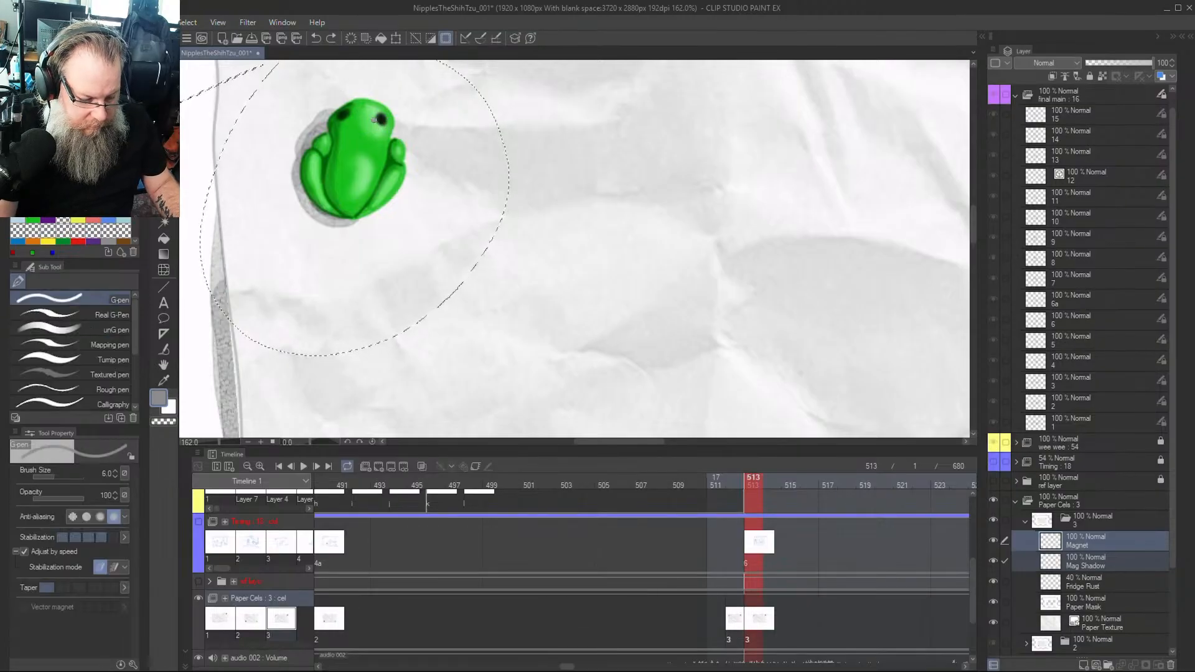
key(Num_Lock)
key(Num_Lock)
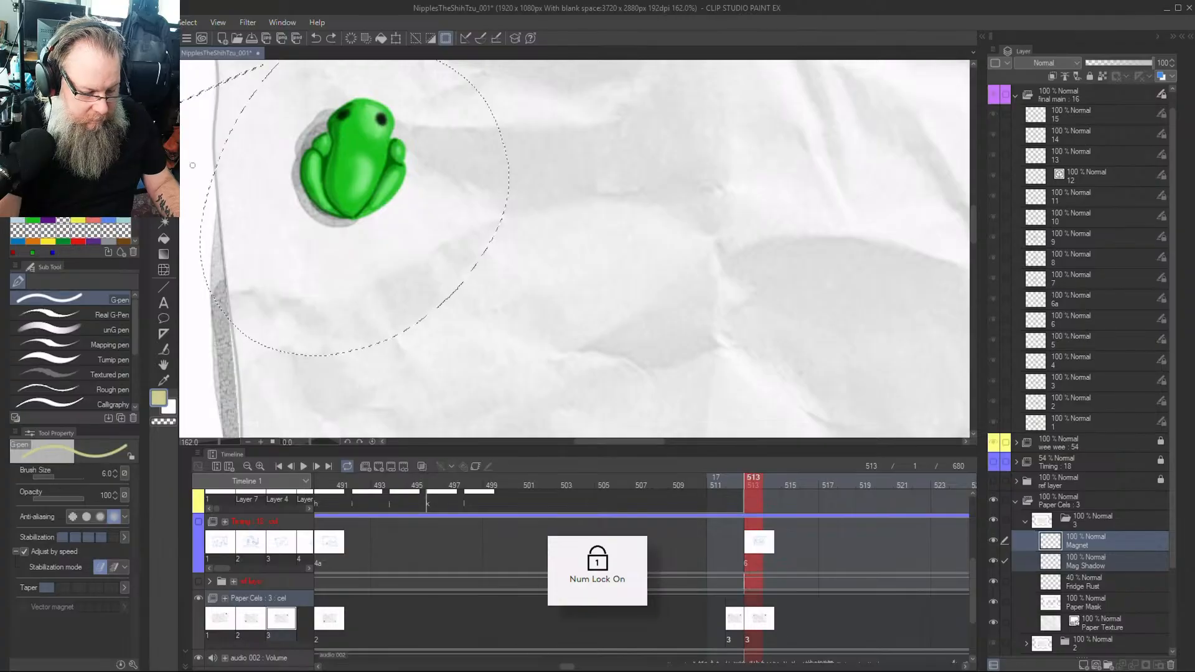
key(p)
key(p)
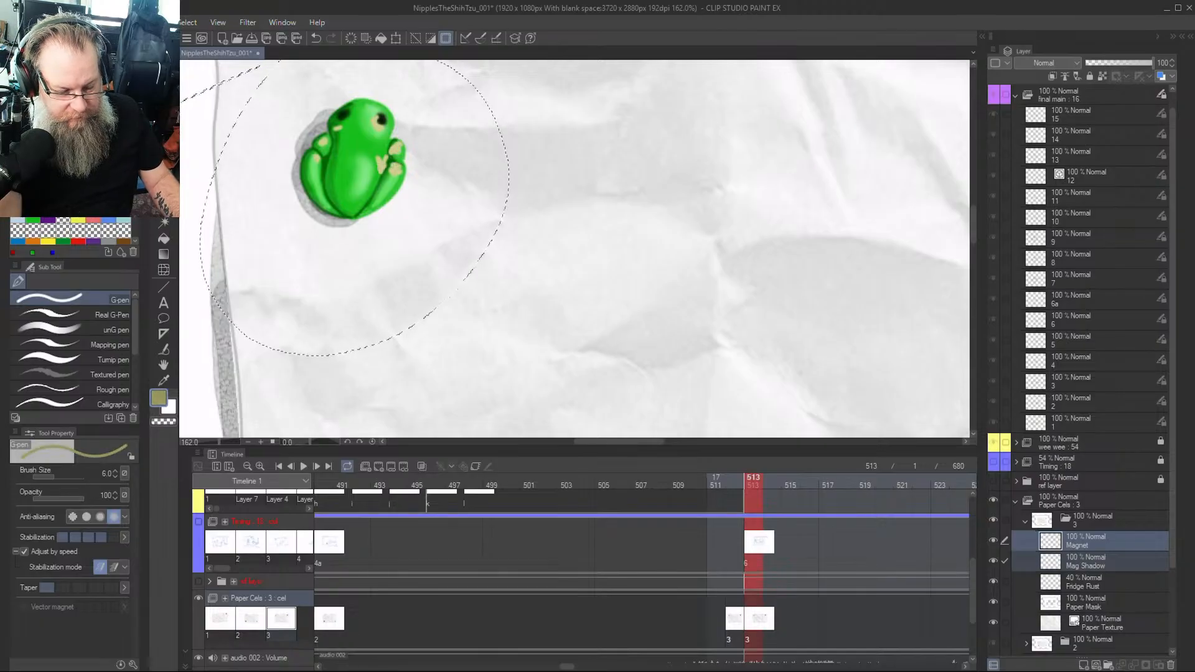
drag(391, 148, 383, 172)
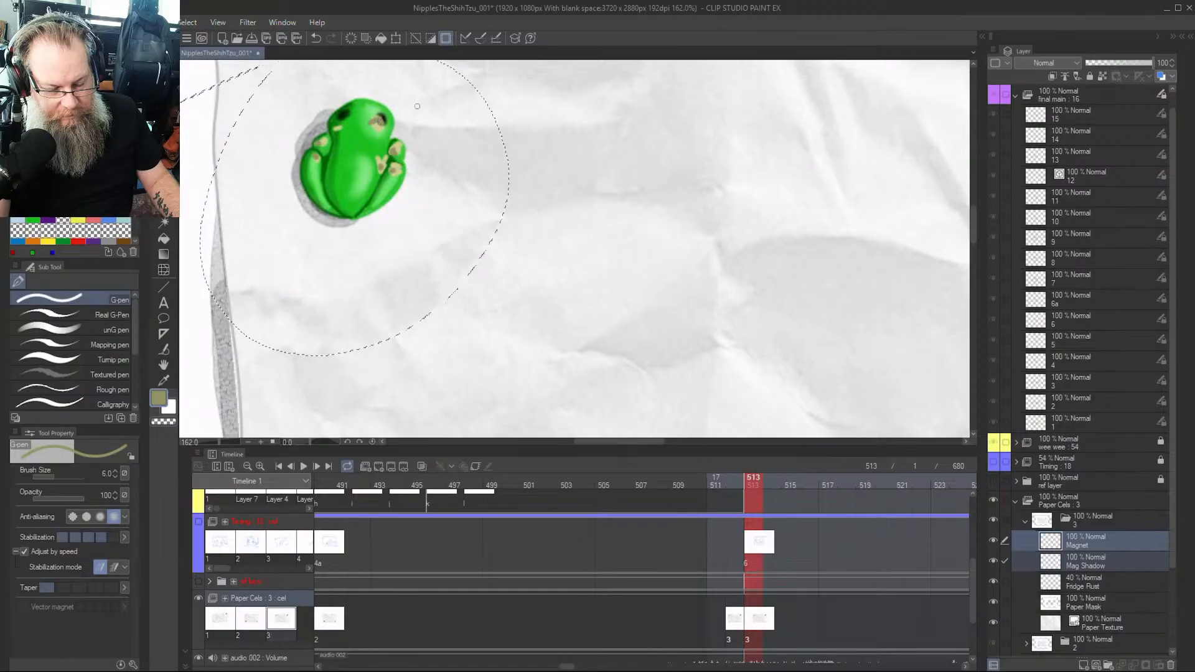
Lasso the small black magnet with its shadow and move it to the paper's lower right corner
scroll(707, 297, down, 4)
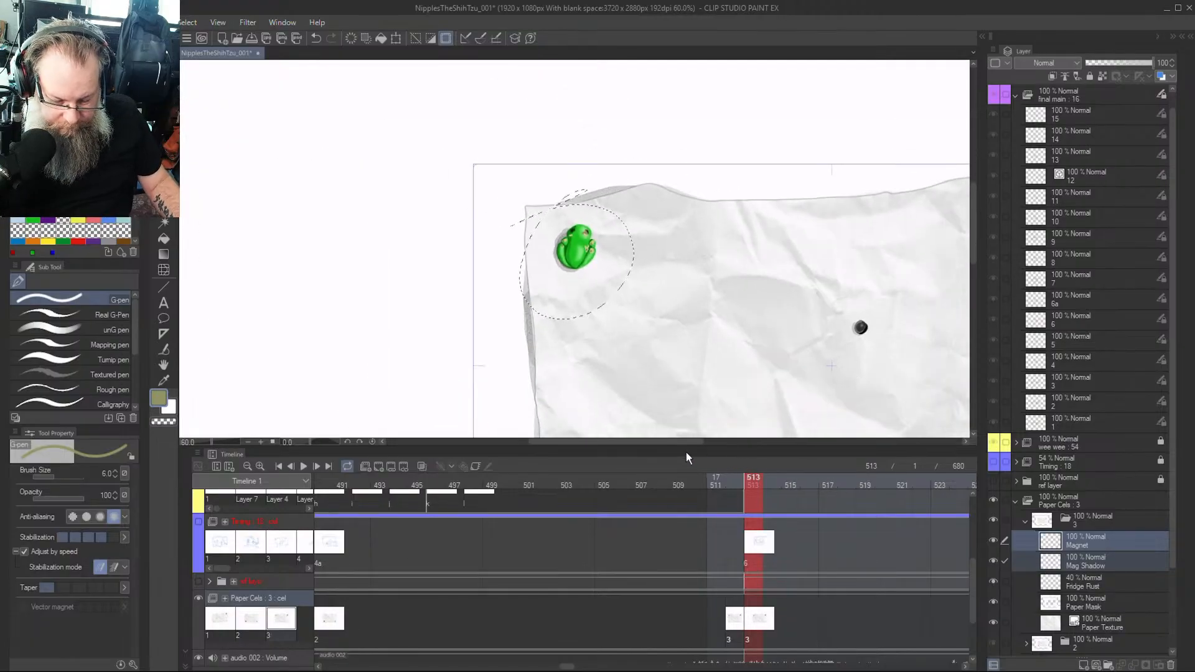
drag(696, 441, 733, 443)
mouse_move(975, 257)
mouse_down()
mouse_move(977, 293)
mouse_move(977, 274)
mouse_up()
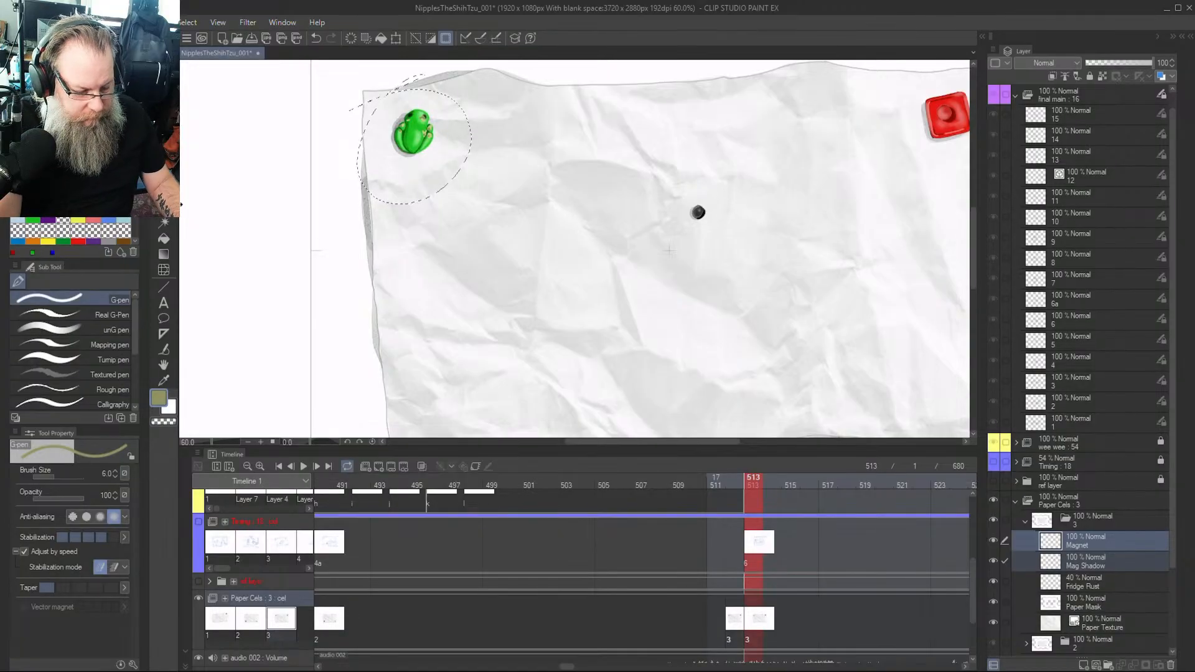
click(164, 206)
mouse_move(694, 180)
mouse_down()
mouse_move(727, 163)
mouse_move(647, 238)
mouse_up()
click(164, 86)
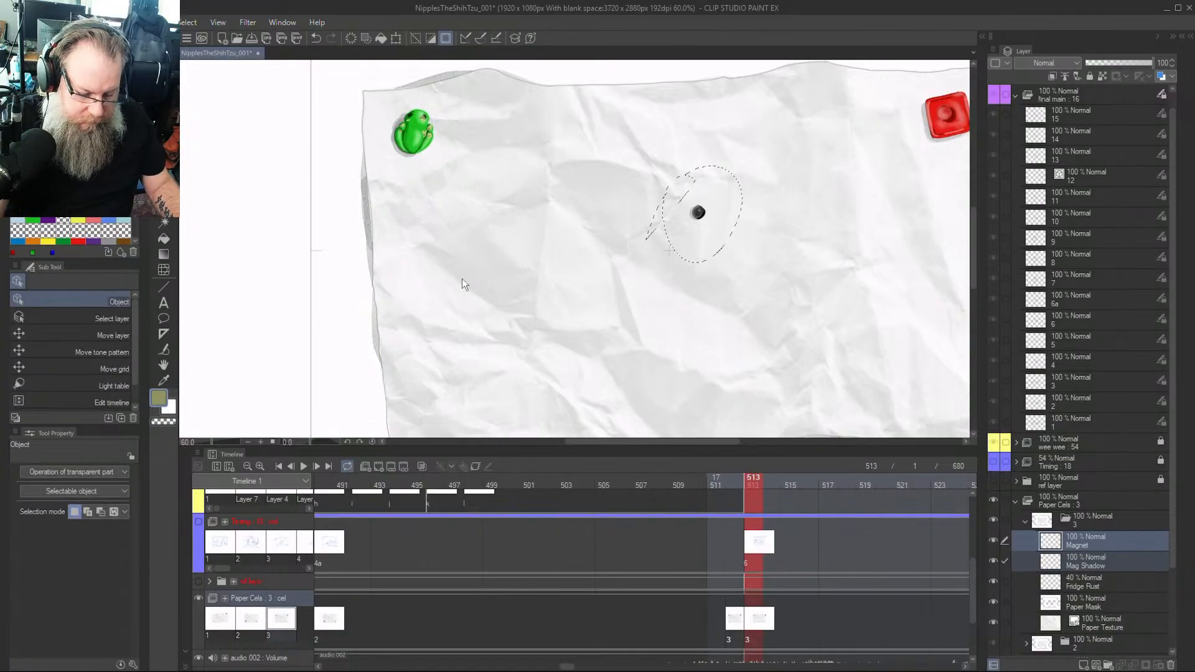
drag(674, 444, 729, 442)
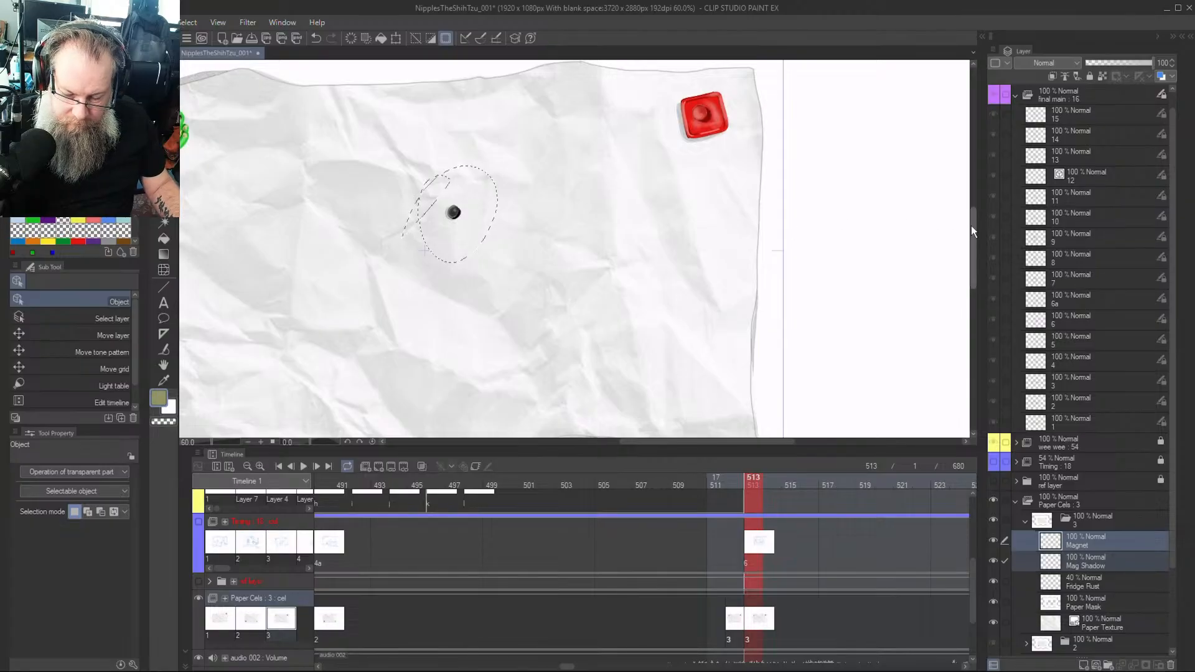
drag(974, 230, 971, 240)
mouse_move(457, 148)
mouse_down()
mouse_move(720, 343)
mouse_move(718, 310)
mouse_up()
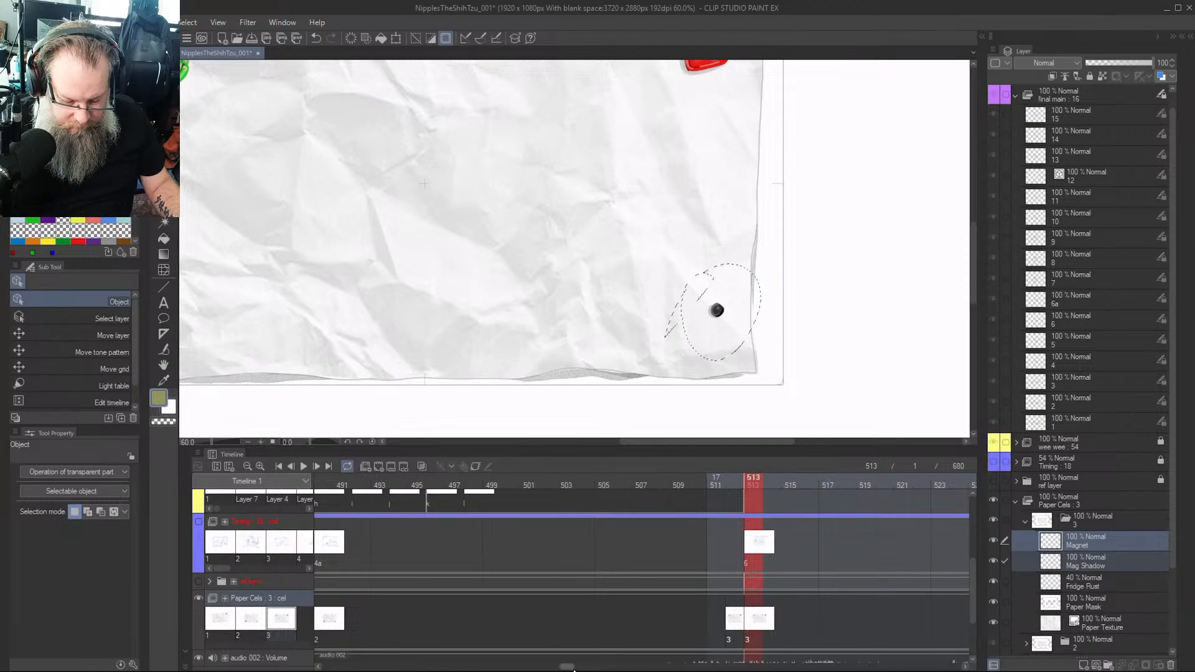
Make Magnet the only active layer, switch to the G-pen and clear the remaining lasso selection
drag(567, 666, 557, 666)
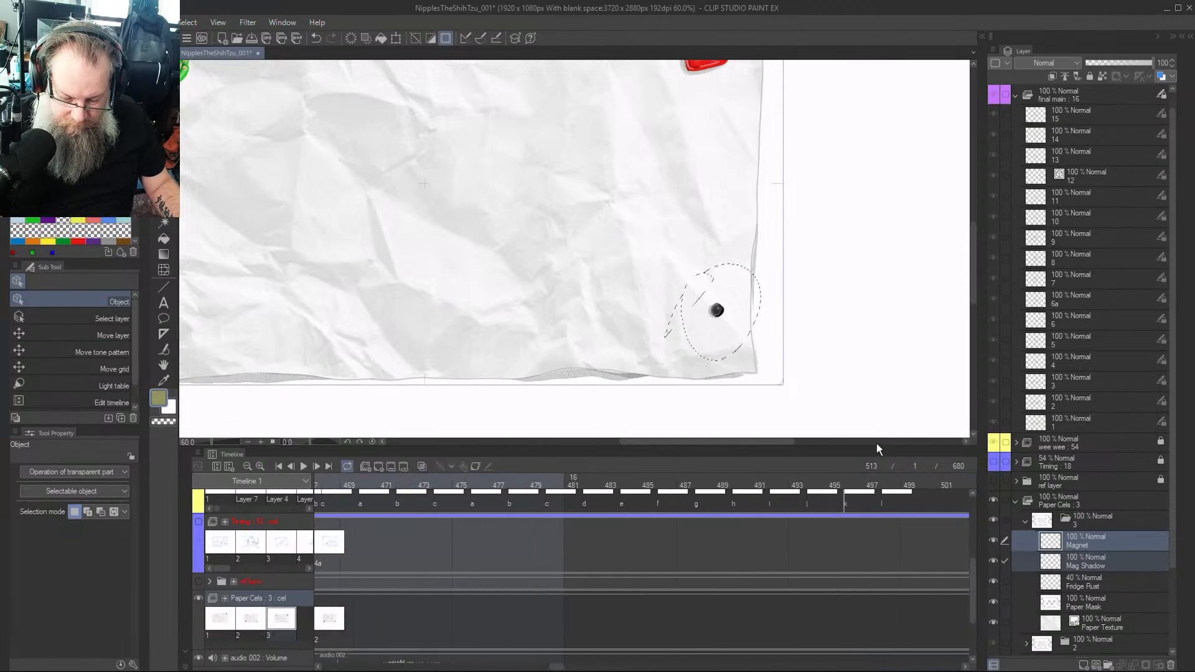
drag(725, 442, 632, 442)
scroll(584, 319, up, 4)
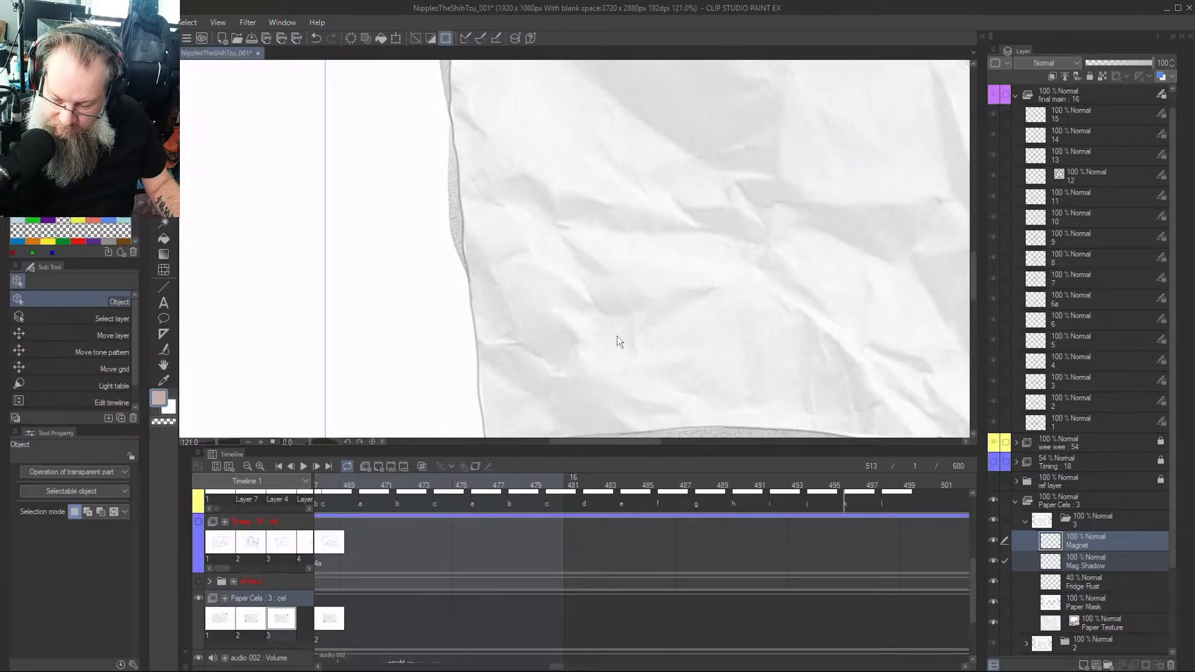
click(1094, 547)
key(p)
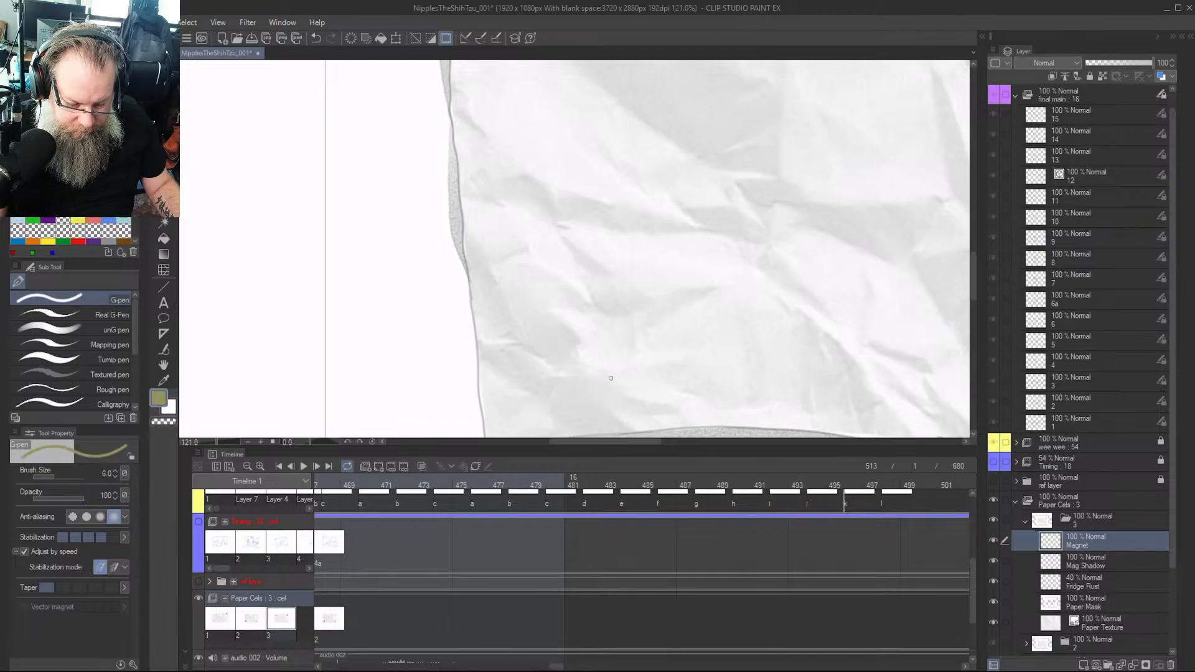
key(p)
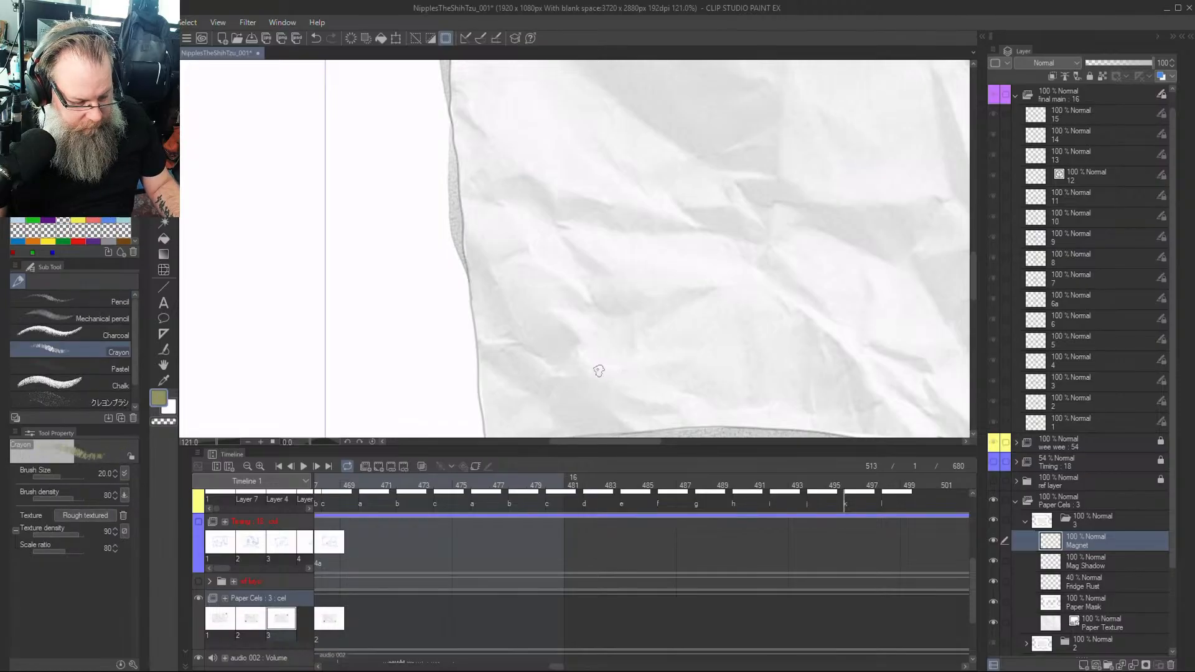
key(p)
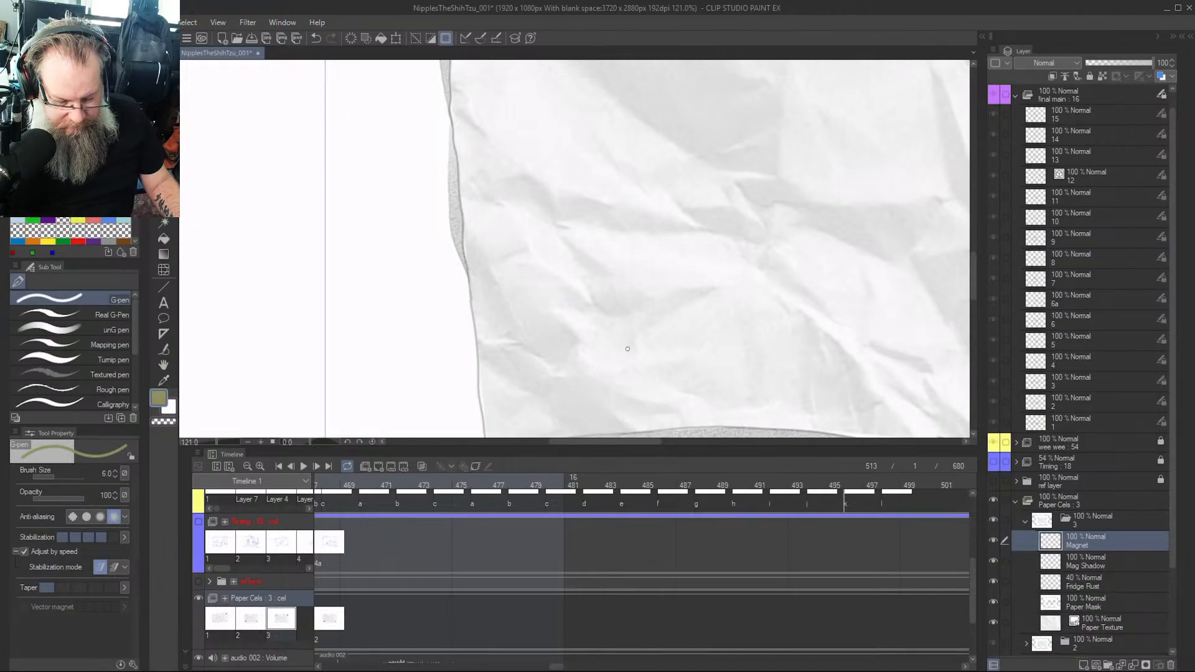
click(573, 666)
click(585, 666)
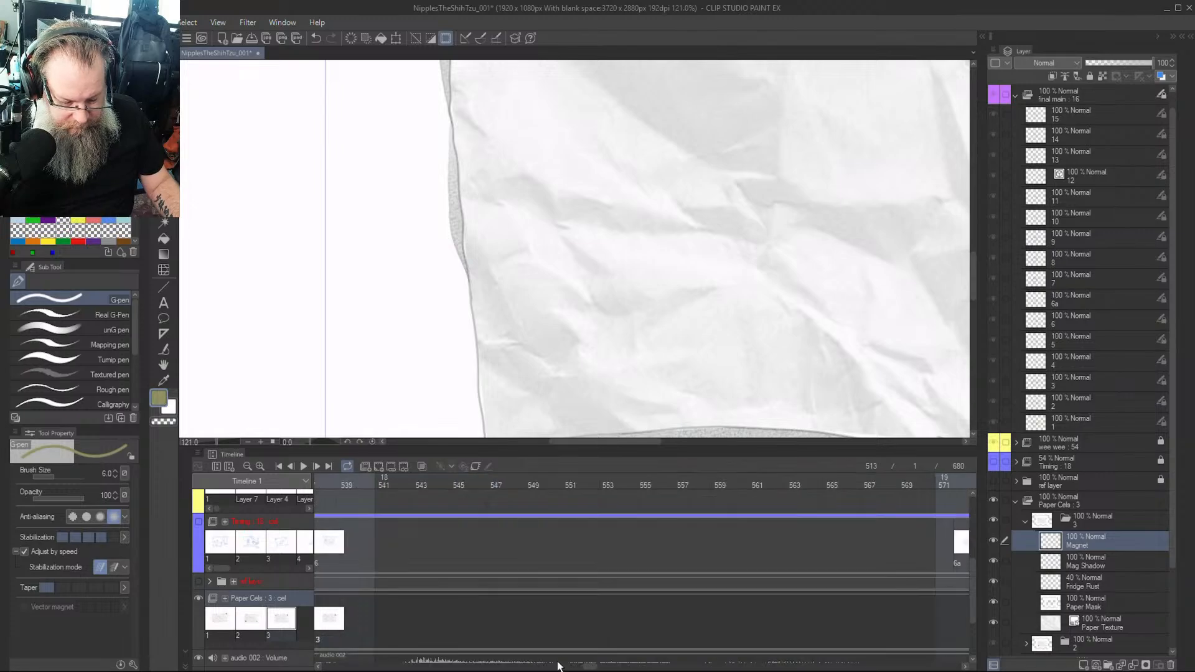
drag(595, 666, 571, 667)
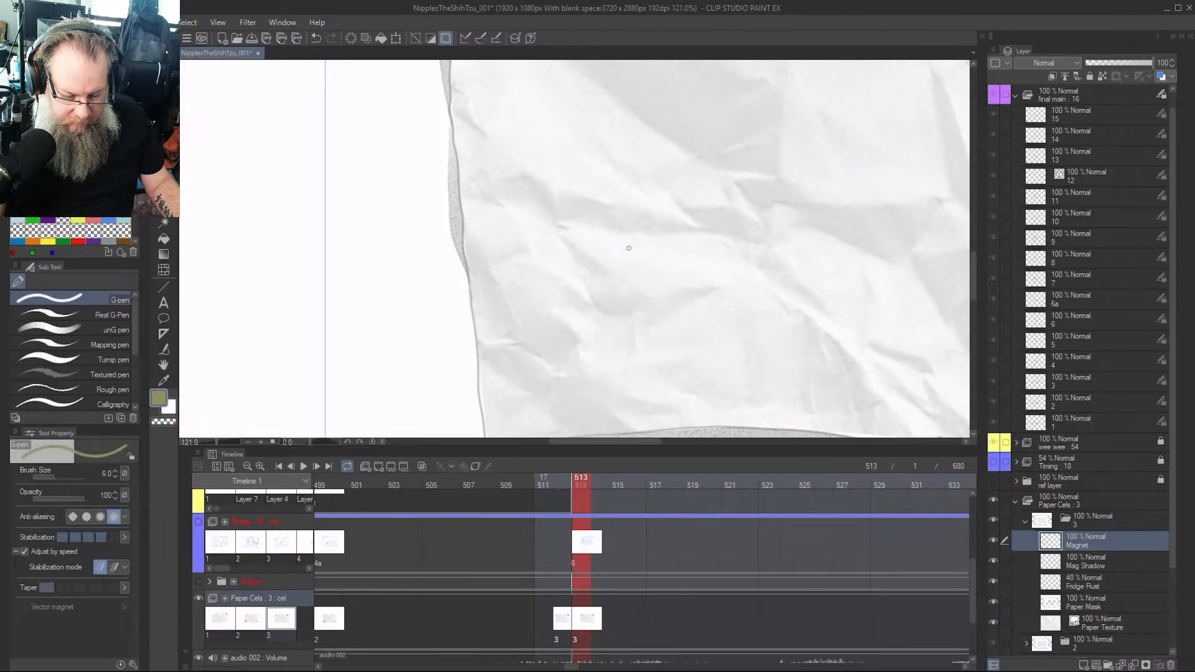
key(e)
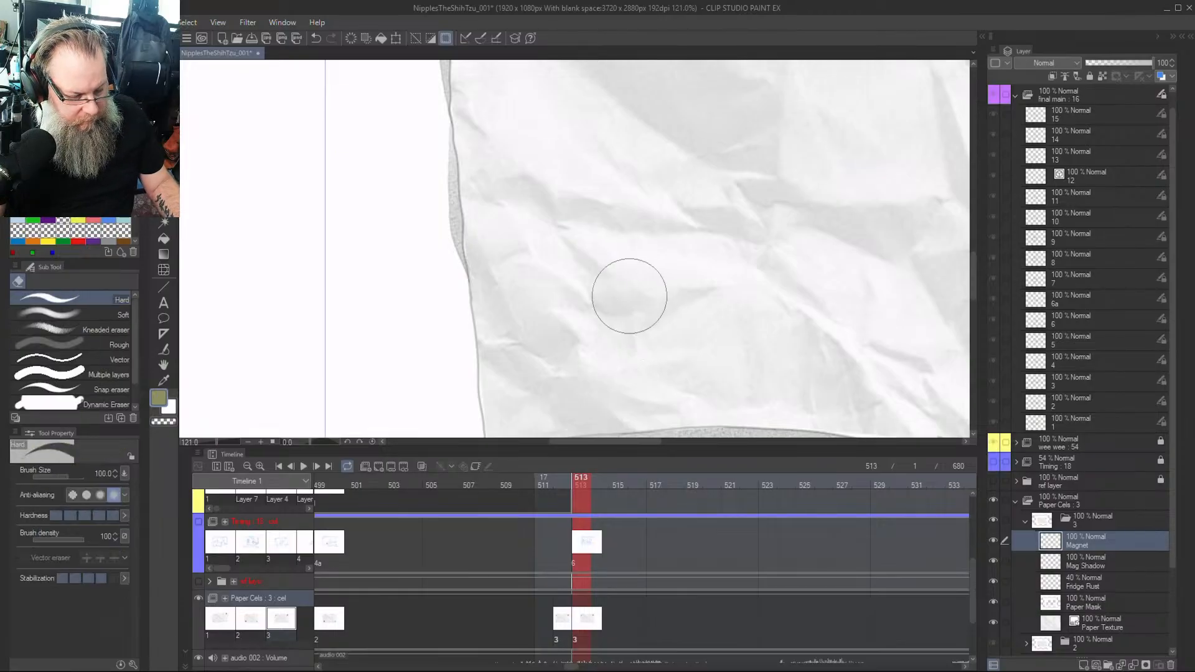
key(p)
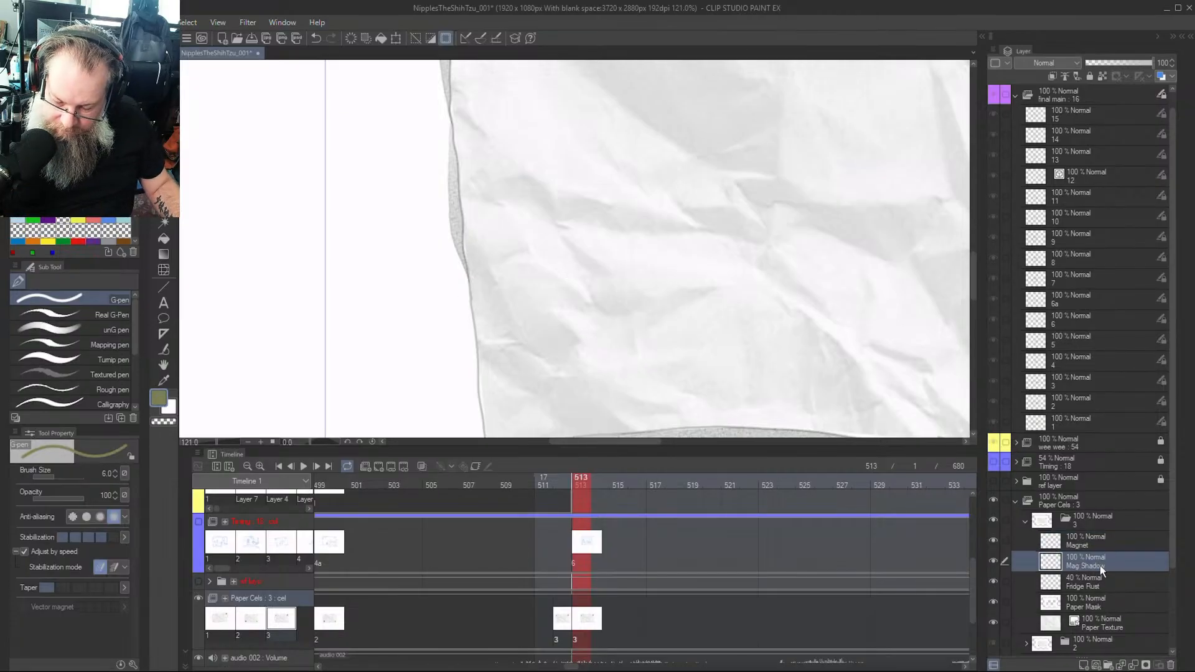
key(ctrl+d)
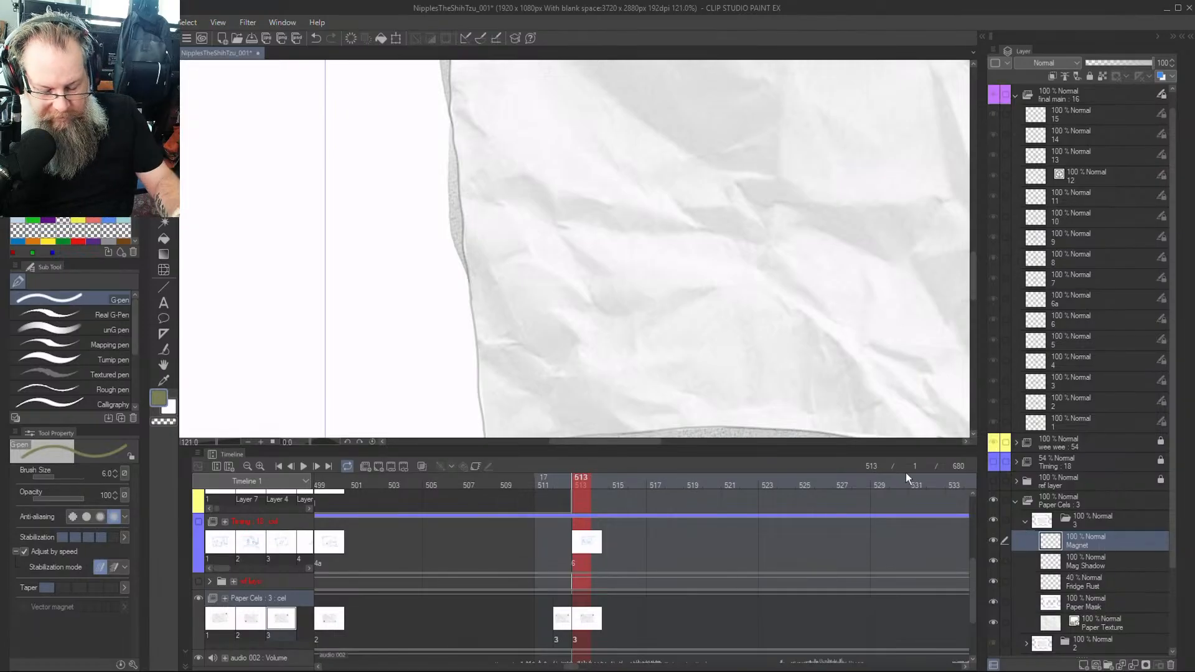
Draw a closed, tilted oval outline in pale grey-green near the paper's lower left corner with the G-pen at size 6
drag(569, 259, 591, 341)
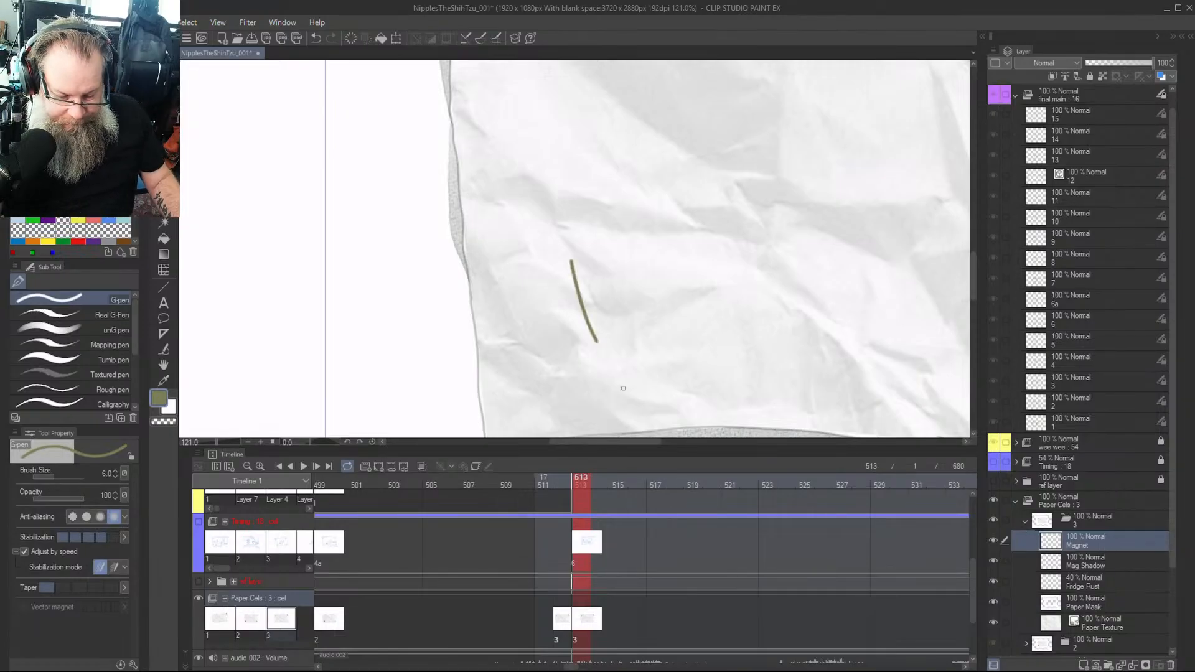
key(ctrl+z)
key(Num_Lock)
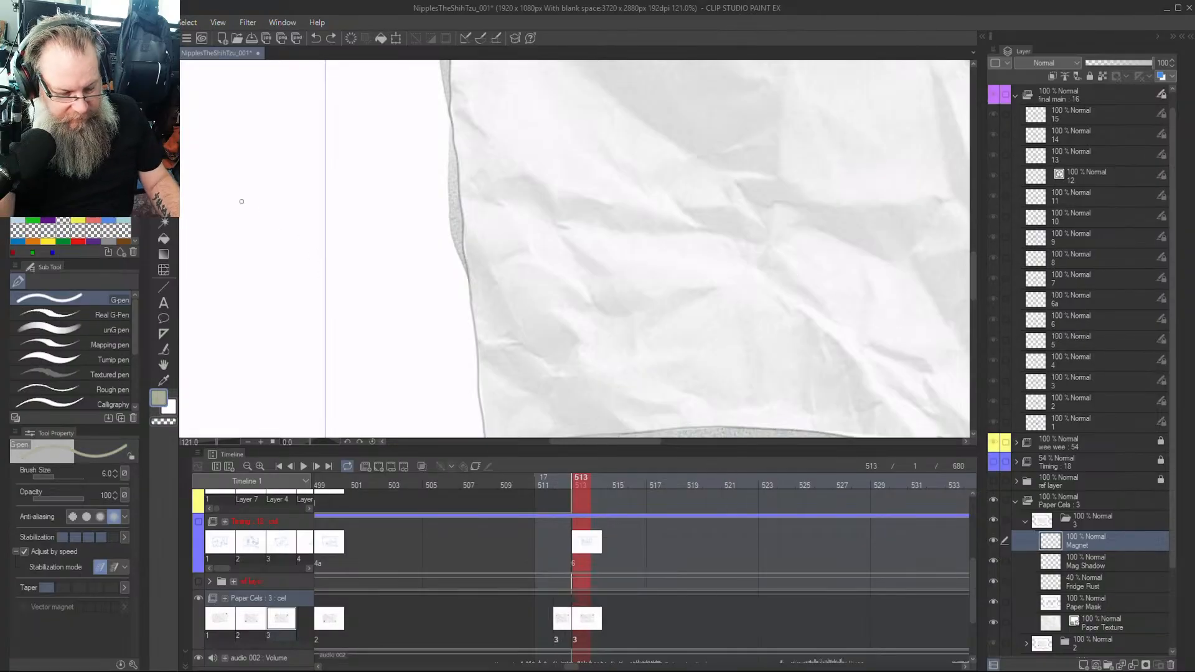
key(m)
mouse_move(720, 173)
mouse_down()
mouse_move(704, 347)
mouse_move(721, 178)
mouse_up()
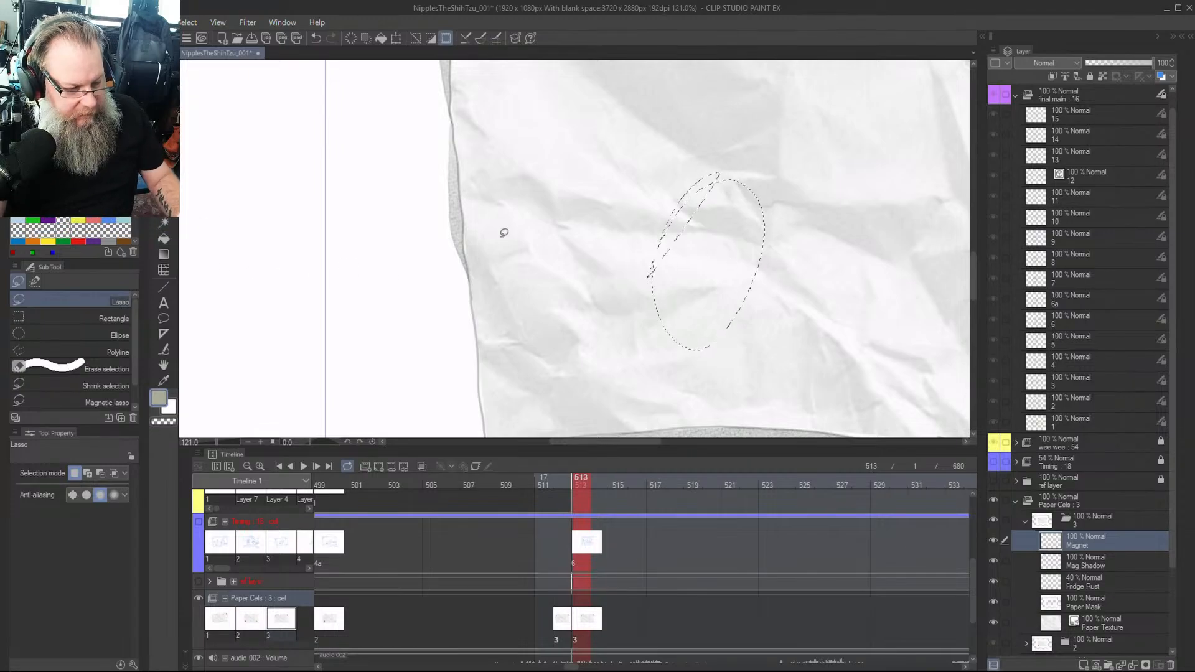
key(ctrl+d)
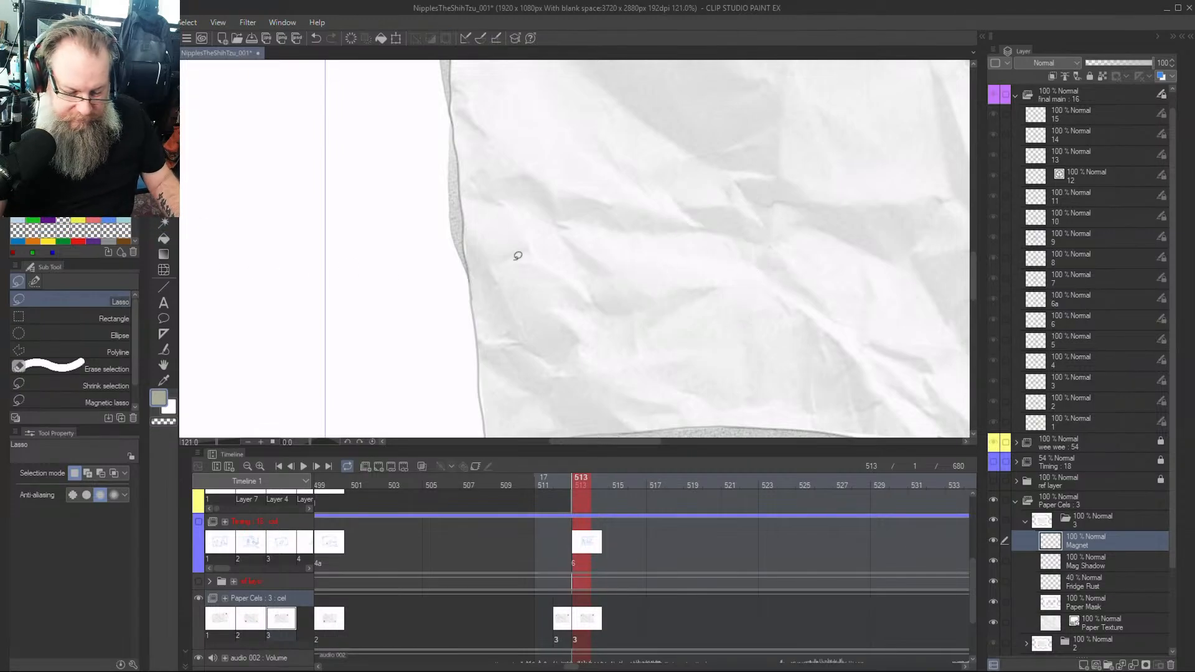
key(p)
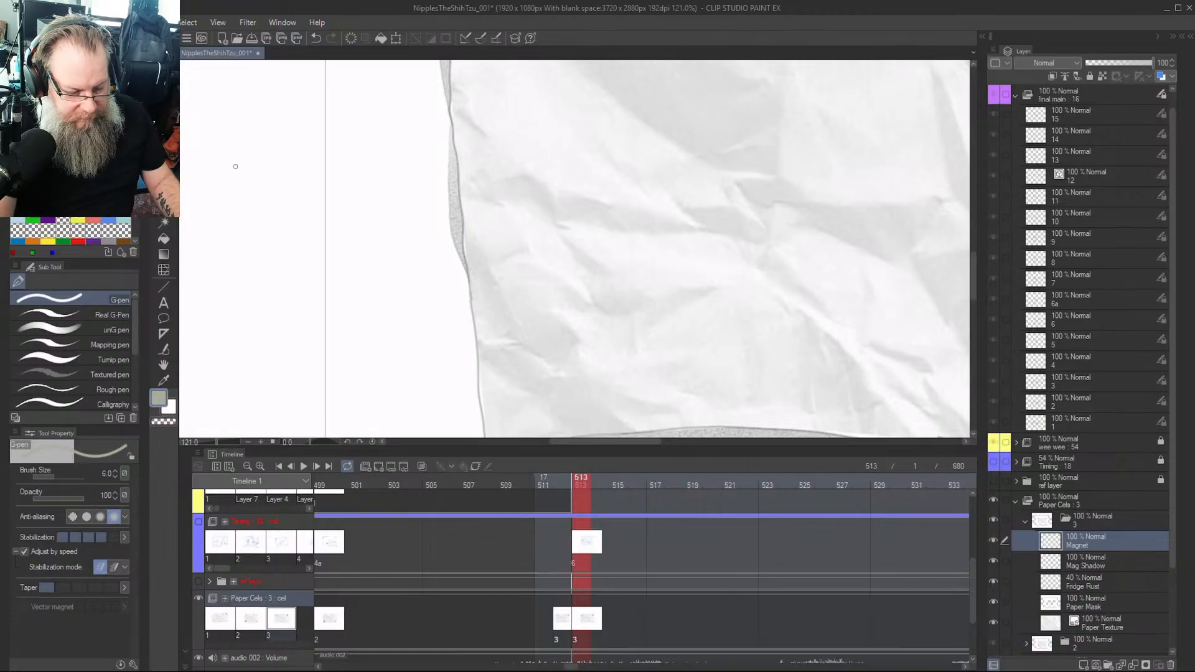
mouse_move(598, 338)
mouse_down()
mouse_move(582, 387)
mouse_move(617, 393)
mouse_move(652, 378)
mouse_move(666, 351)
mouse_move(660, 324)
mouse_move(594, 341)
mouse_up()
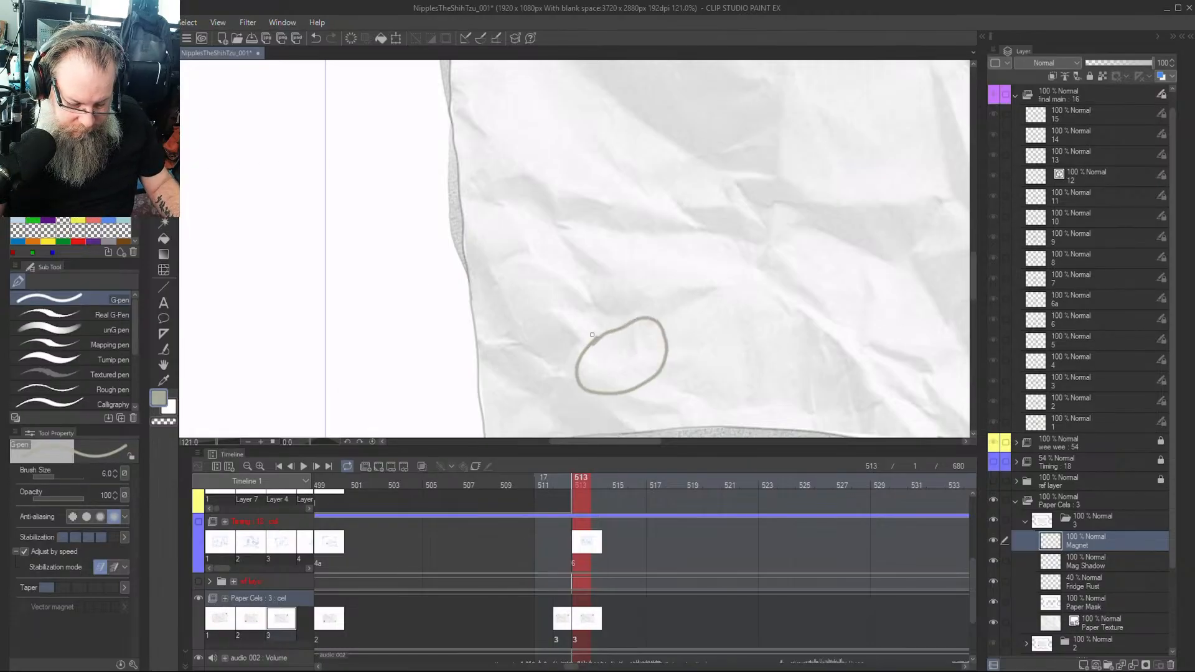
Fill the oval magnet with grey-green and paint pale highlights along its upper and left edges with the G-pen at size 7
key(g)
click(622, 357)
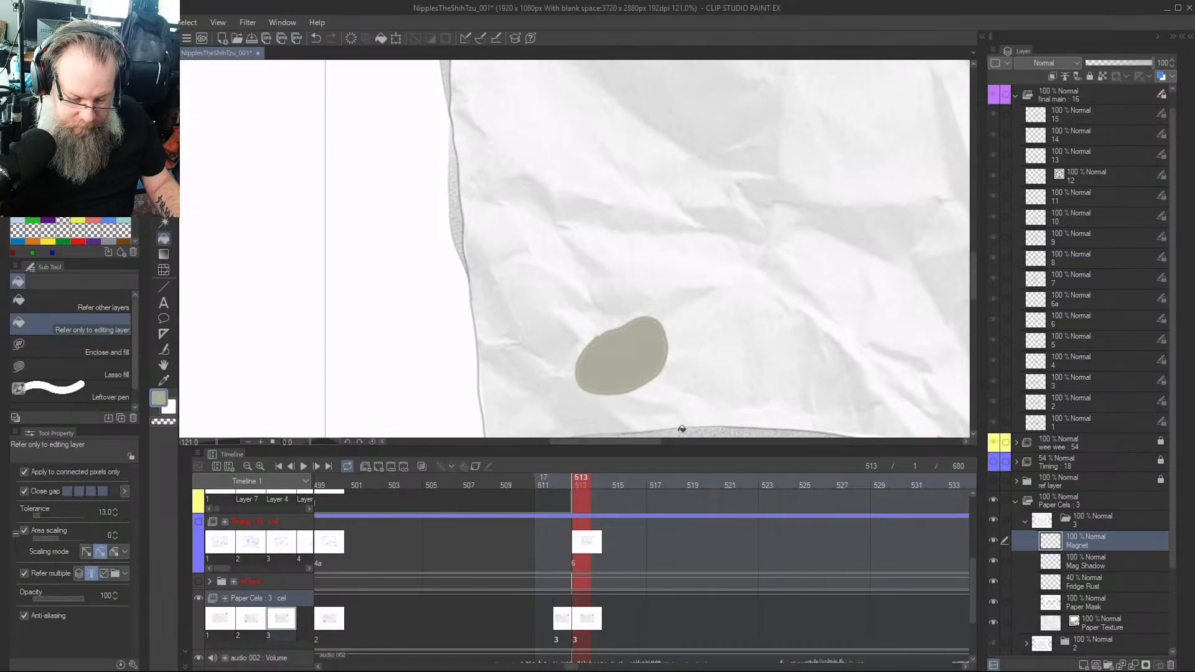
key(p)
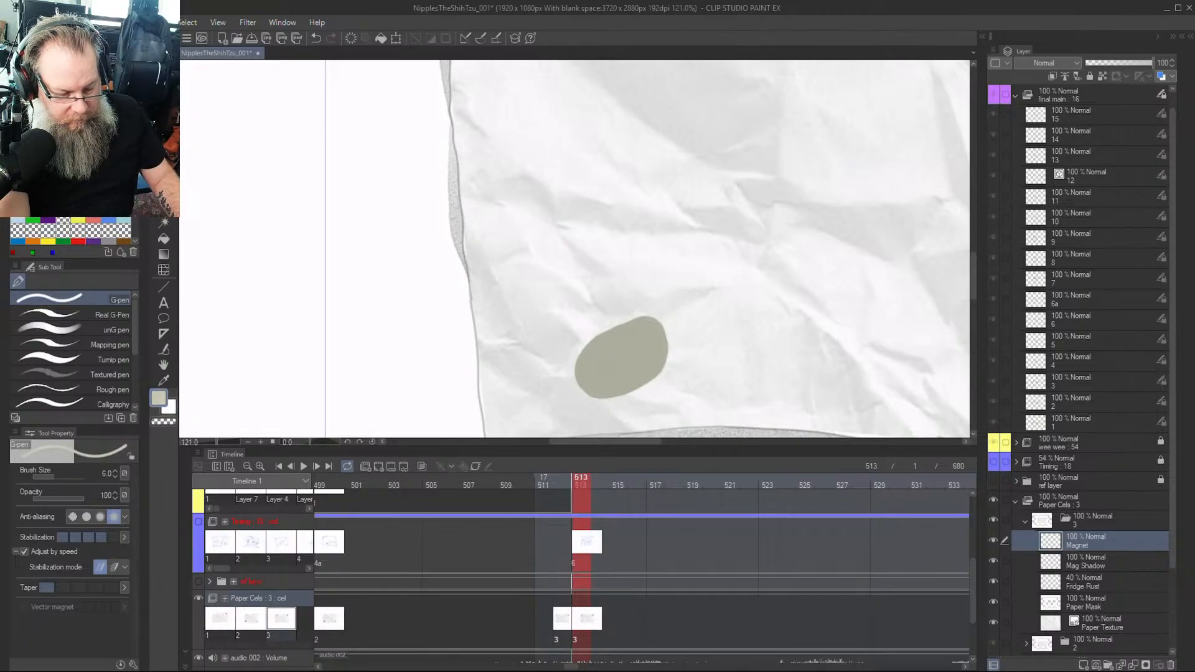
key(bracketright)
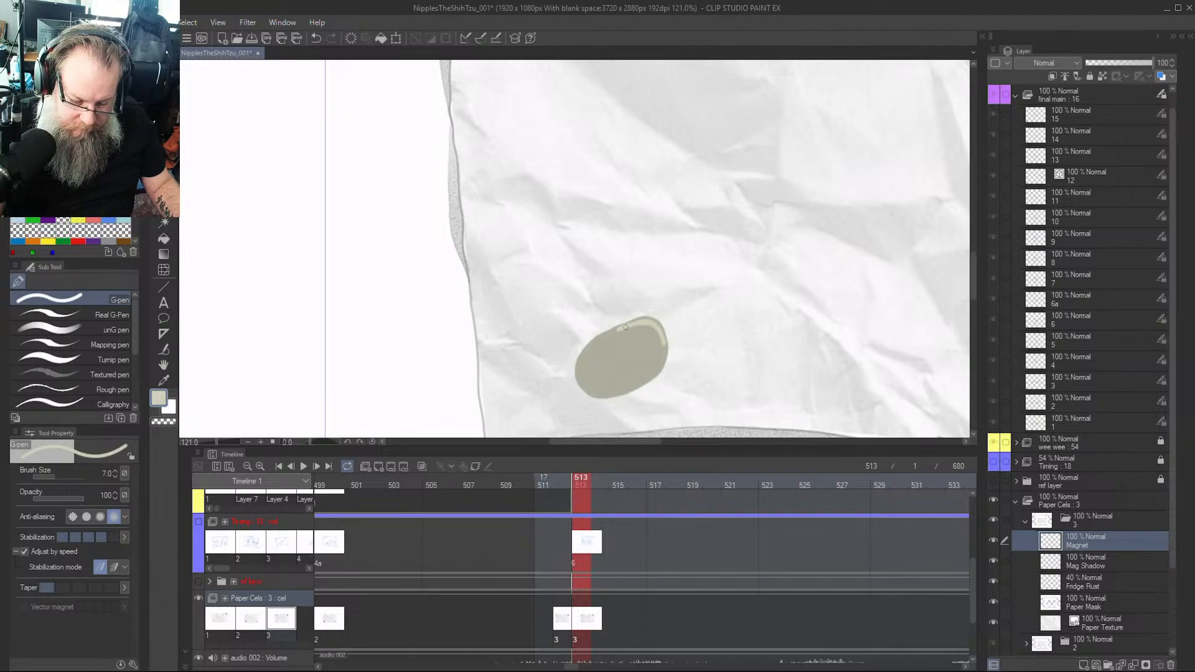
drag(590, 356, 580, 370)
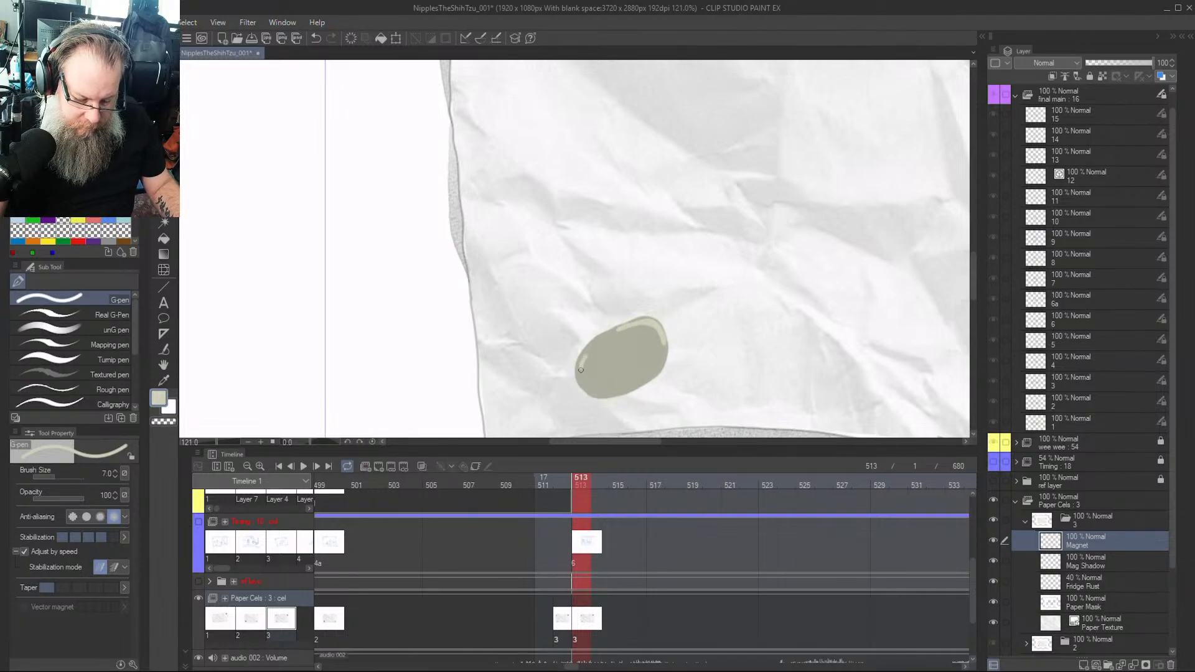
Softly lighten the oval magnet's edges and centre in pale beige with the Soft airbrush at size 25
key(b)
key(b)
key(b)
key(b)
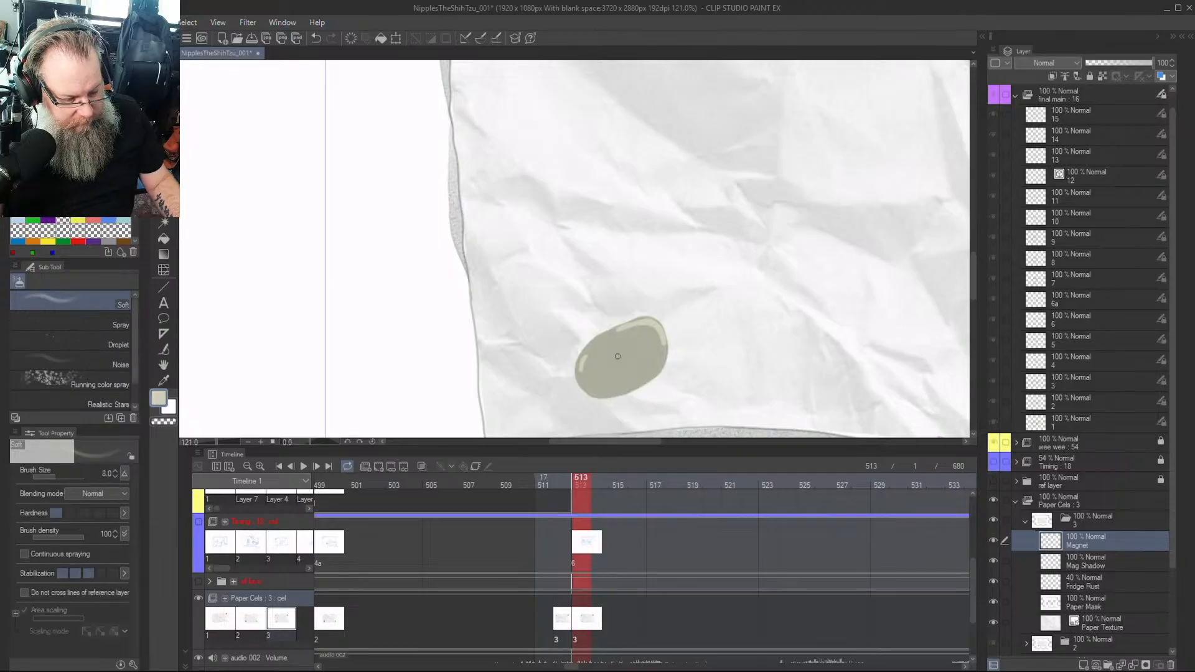
key(b)
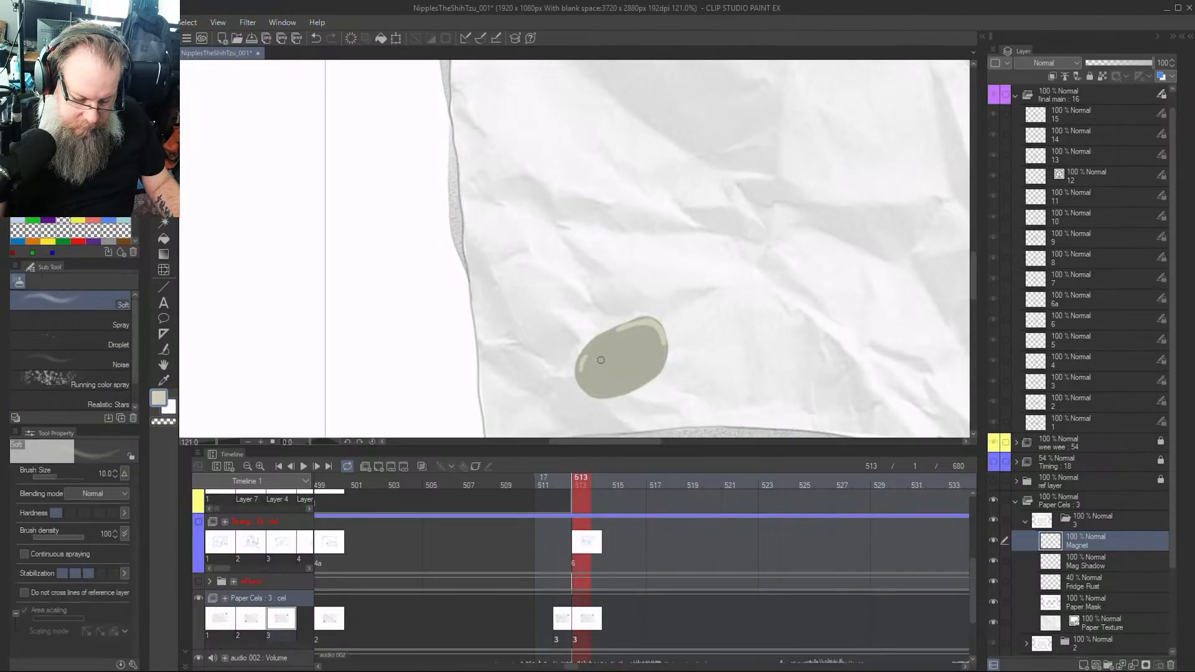
key(])
key(])
key(])
key(])
key(])
drag(588, 362, 584, 369)
drag(634, 336, 656, 343)
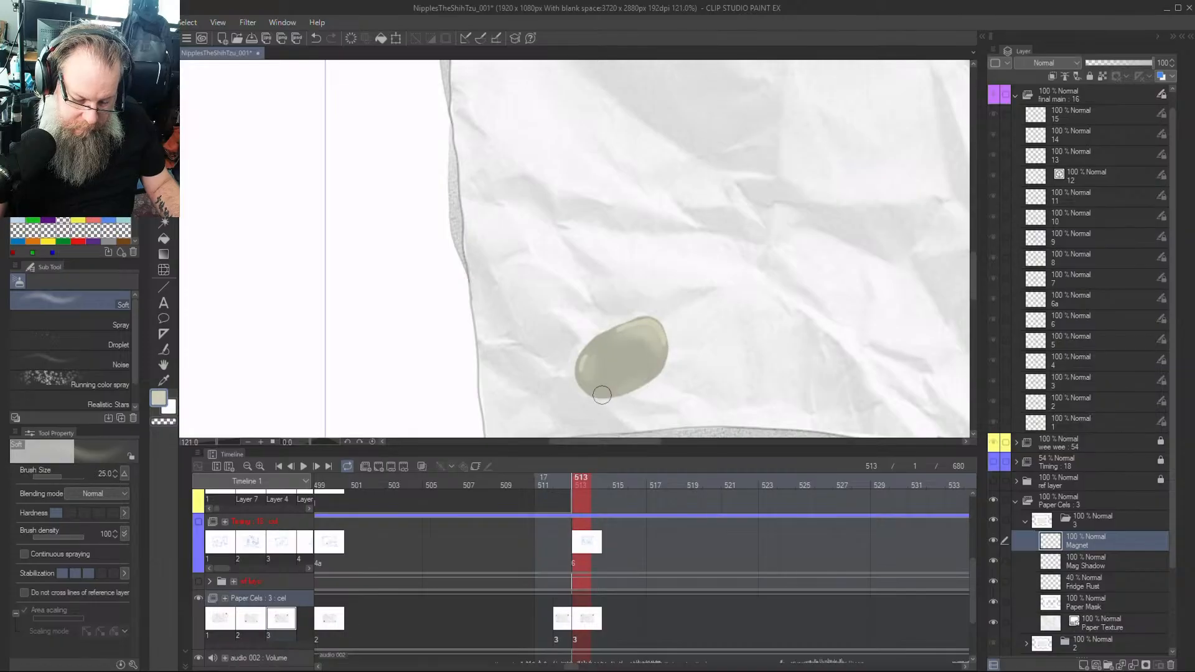
mouse_move(596, 373)
mouse_down()
mouse_move(632, 374)
mouse_move(625, 382)
mouse_up()
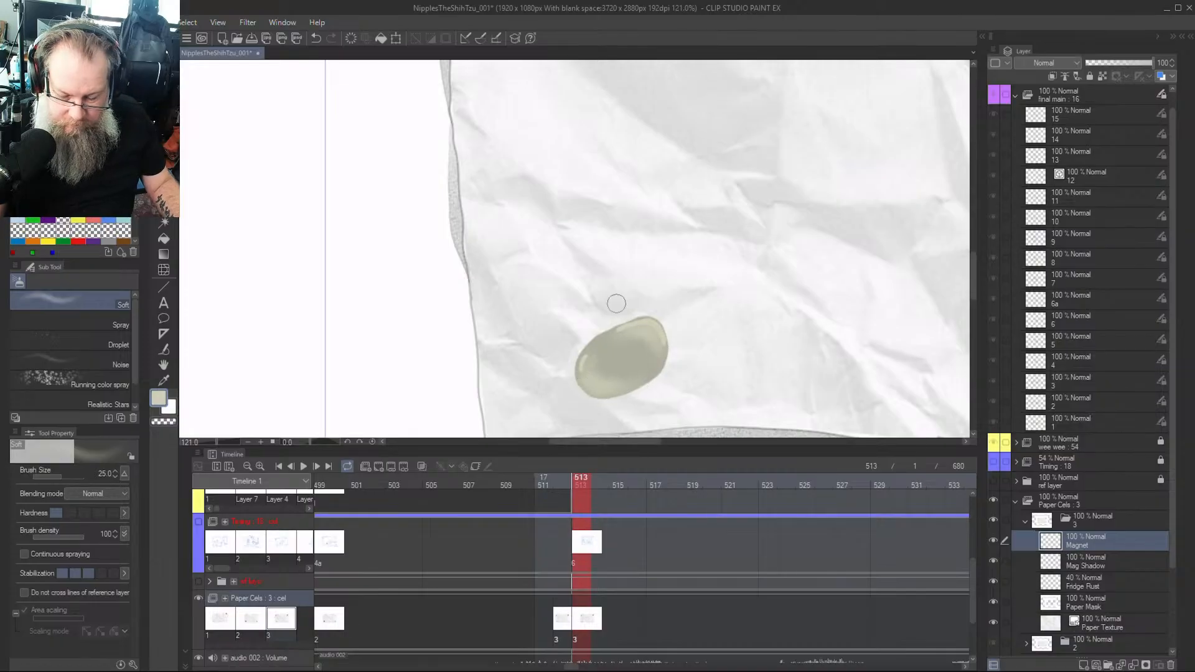
mouse_move(621, 363)
mouse_down()
mouse_move(618, 339)
mouse_move(596, 361)
mouse_move(632, 379)
mouse_move(619, 378)
mouse_move(625, 353)
mouse_move(596, 349)
mouse_move(600, 369)
mouse_move(585, 369)
mouse_move(599, 348)
mouse_move(610, 369)
mouse_move(642, 370)
mouse_move(622, 334)
mouse_move(646, 369)
mouse_move(627, 366)
mouse_move(633, 341)
mouse_up()
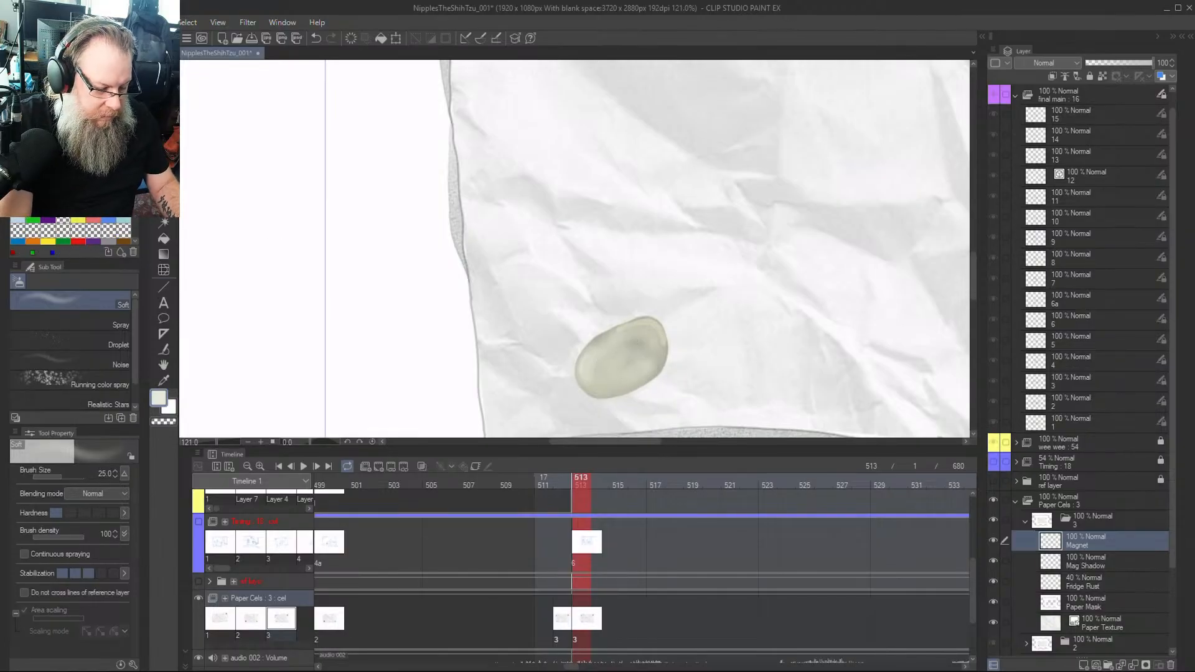
Draw a small blue bird in the oval magnet's centre with the G-pen at size 4 and fill its body at size 6
click(110, 220)
scroll(621, 351, up, 2)
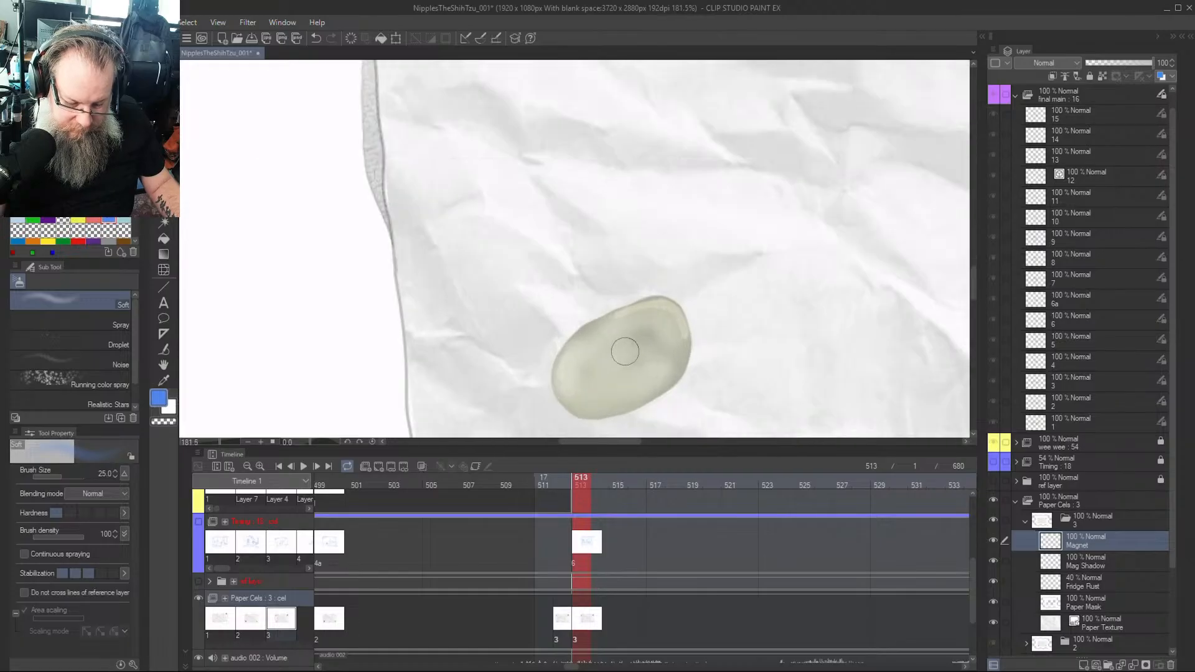
key(p)
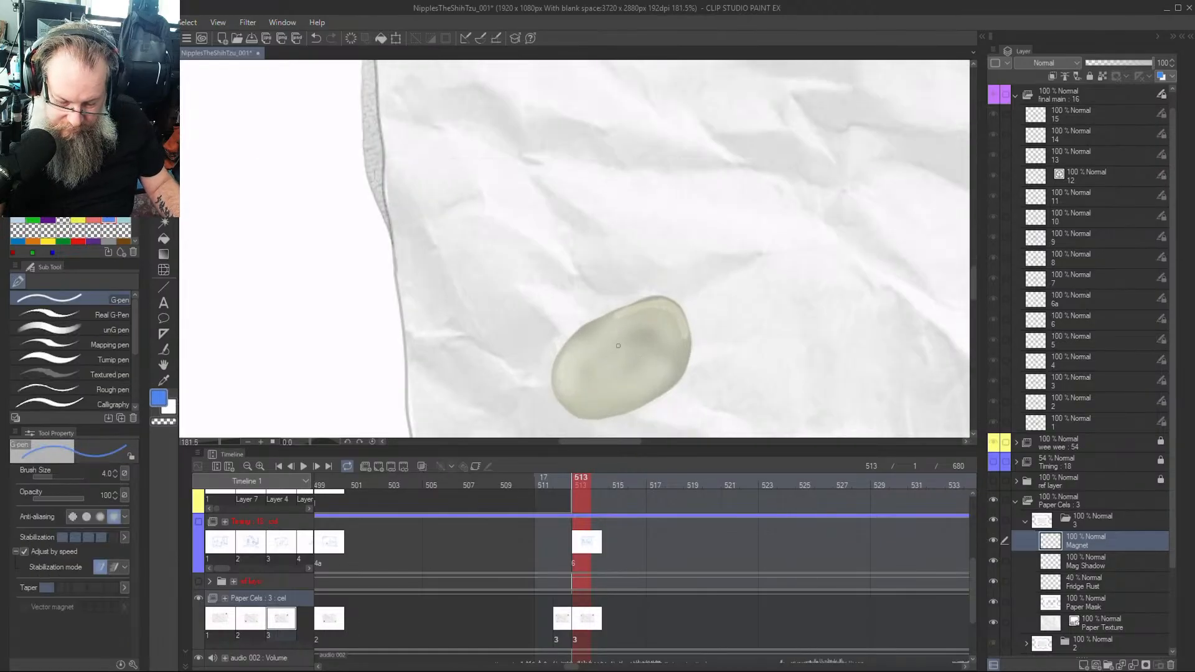
mouse_move(608, 347)
mouse_down()
mouse_move(648, 366)
mouse_move(656, 355)
mouse_move(634, 364)
mouse_up()
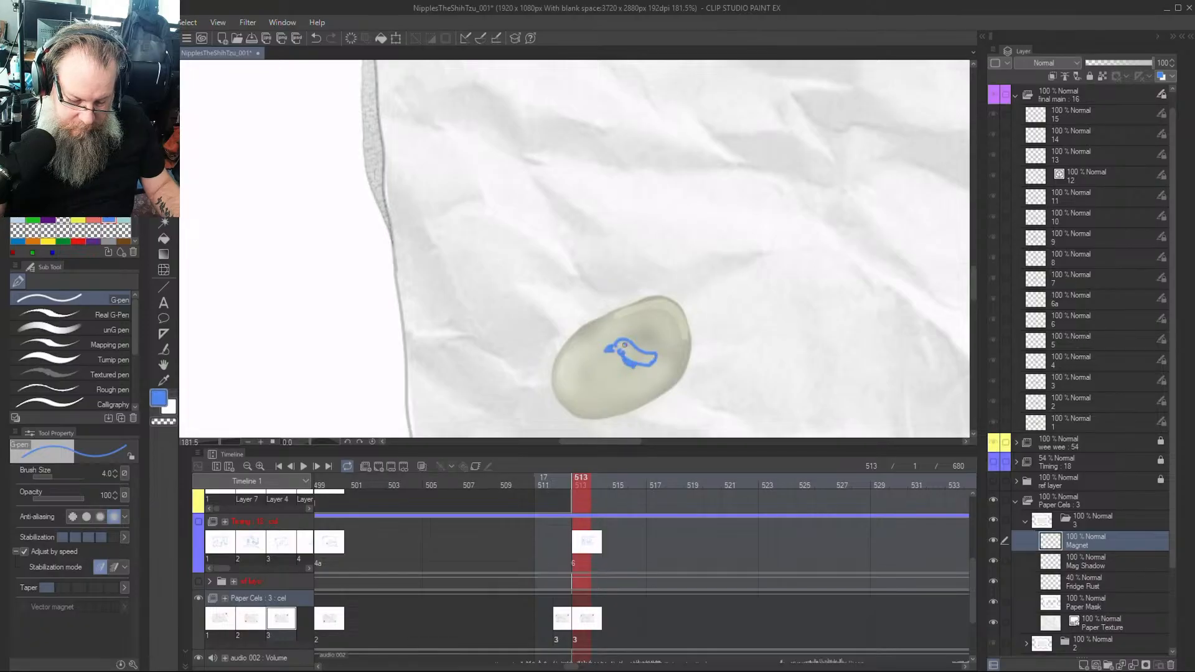
key(bracketright)
key(bracketright)
mouse_move(622, 346)
mouse_down()
mouse_move(640, 359)
mouse_move(661, 353)
mouse_up()
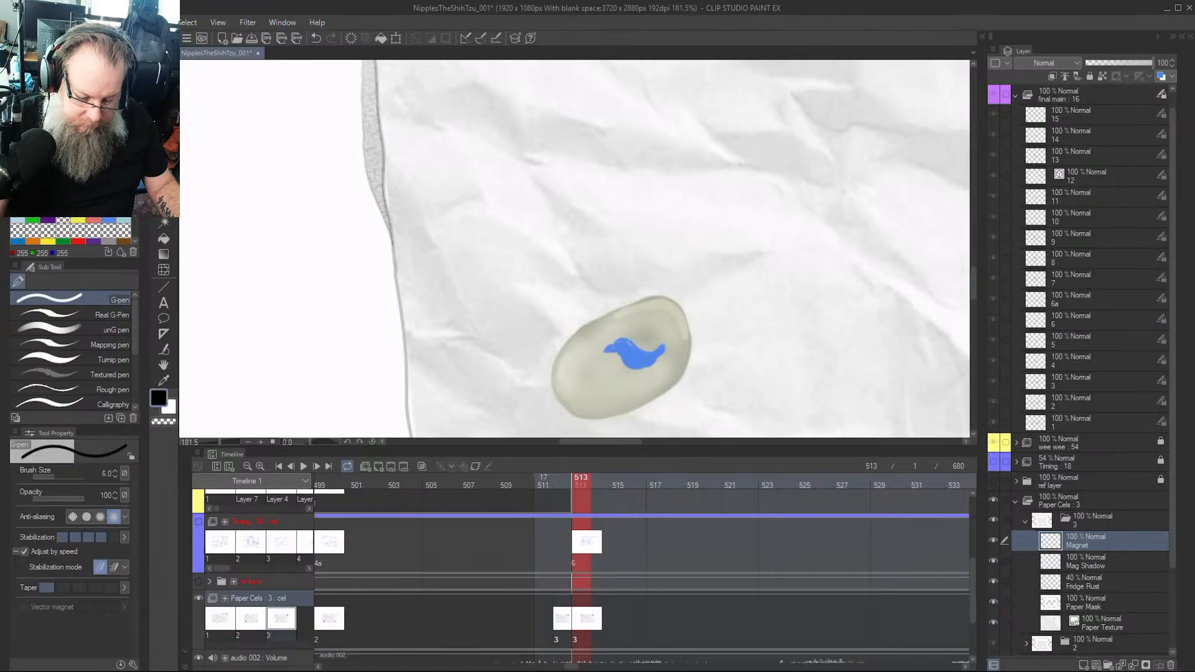
Outline the bird in black with eye, beak, legs and tail using the G-pen at size 2.5, and add white highlights
key(bracketleft)
key(bracketleft)
key(bracketleft)
key(bracketleft)
drag(618, 375, 648, 372)
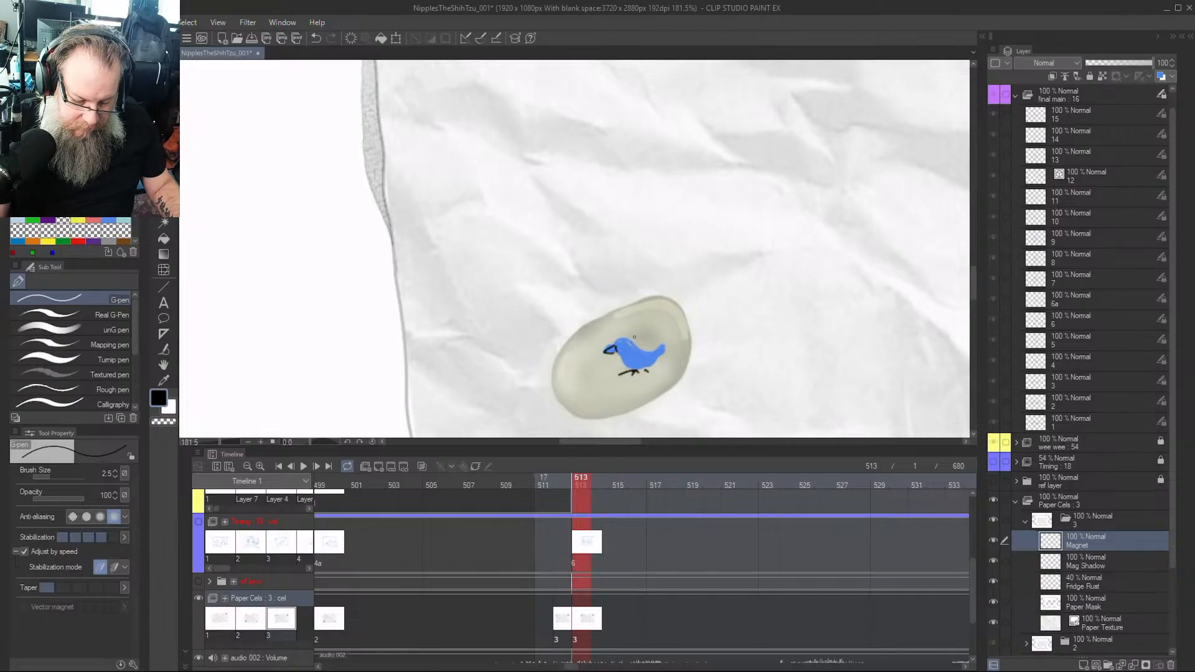
drag(615, 347, 630, 344)
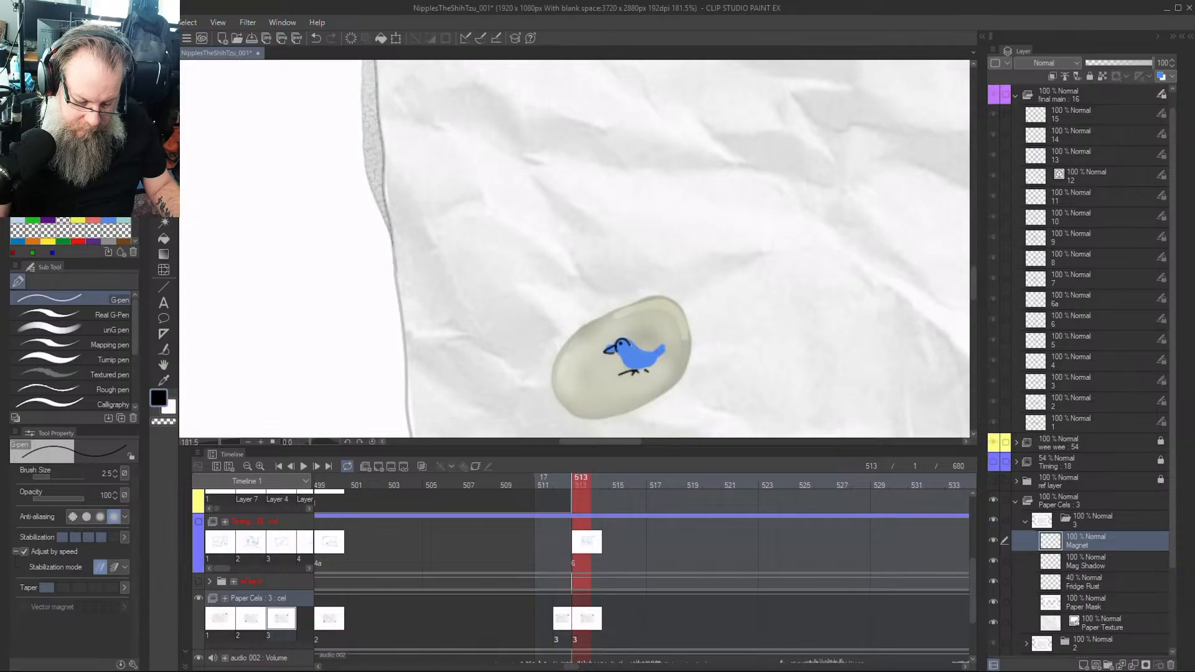
key(Num_Lock)
key(Num_Lock)
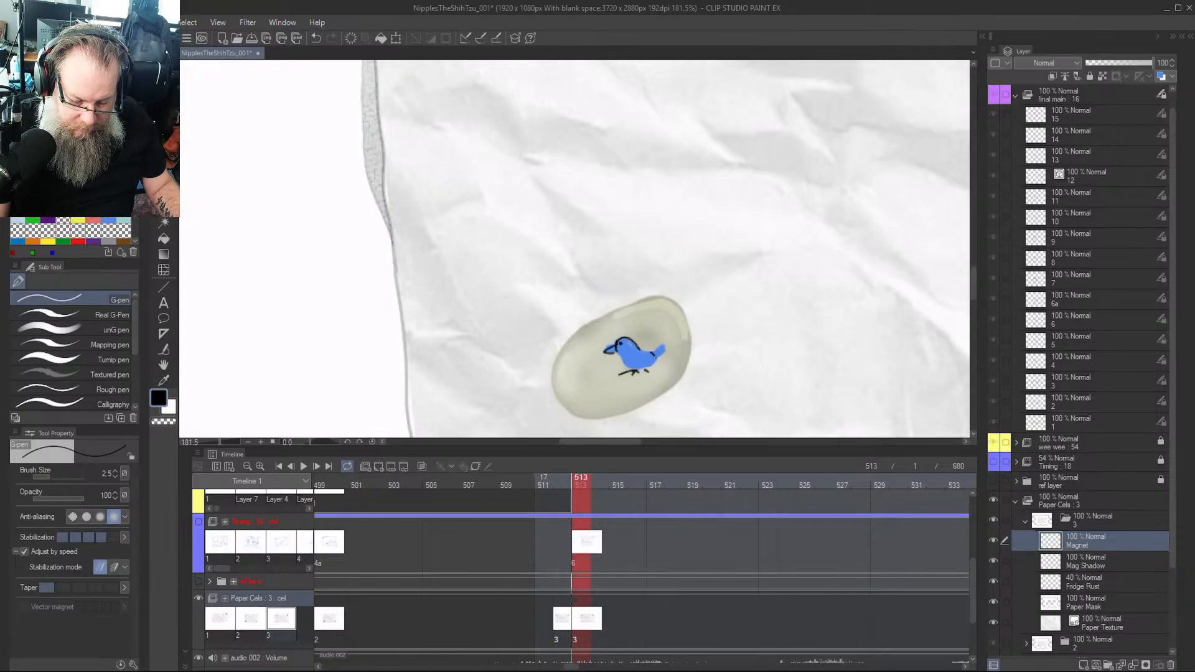
mouse_move(617, 352)
mouse_down()
mouse_move(629, 369)
mouse_move(669, 343)
mouse_move(664, 359)
mouse_up()
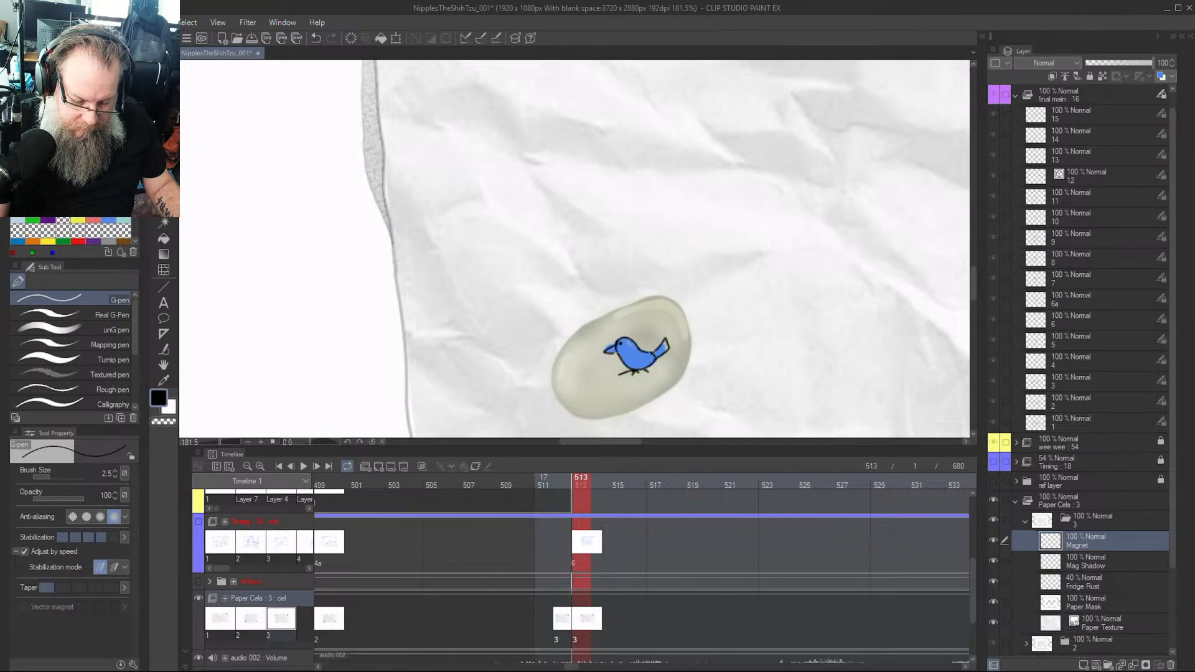
key(x)
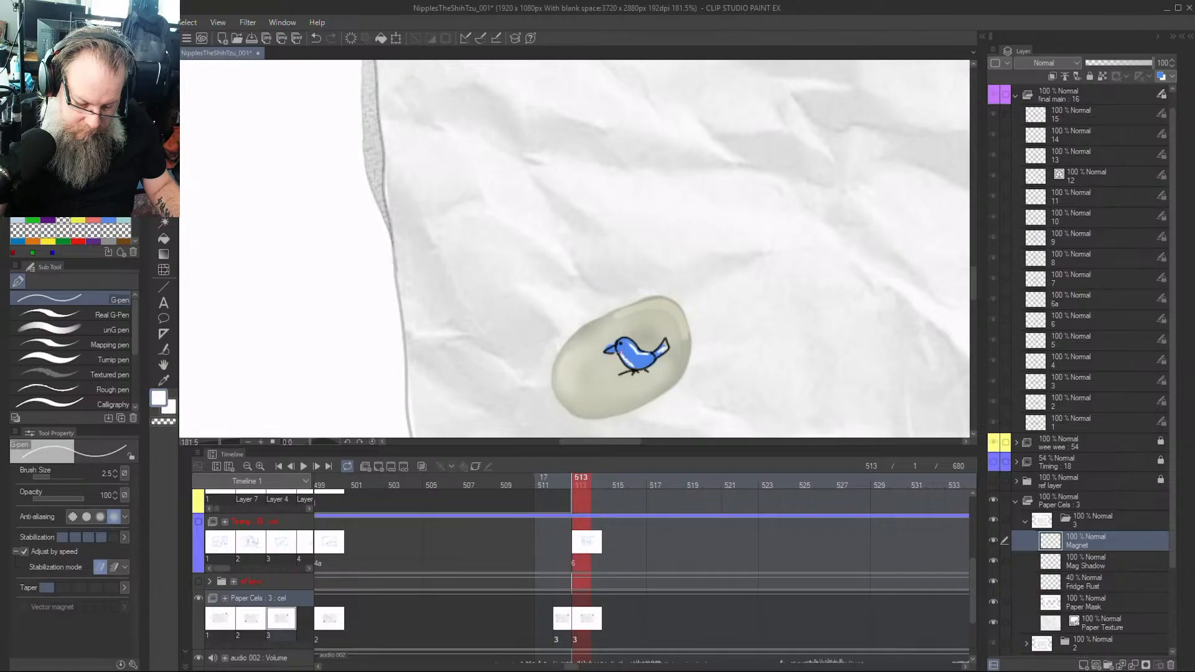
drag(621, 353, 631, 362)
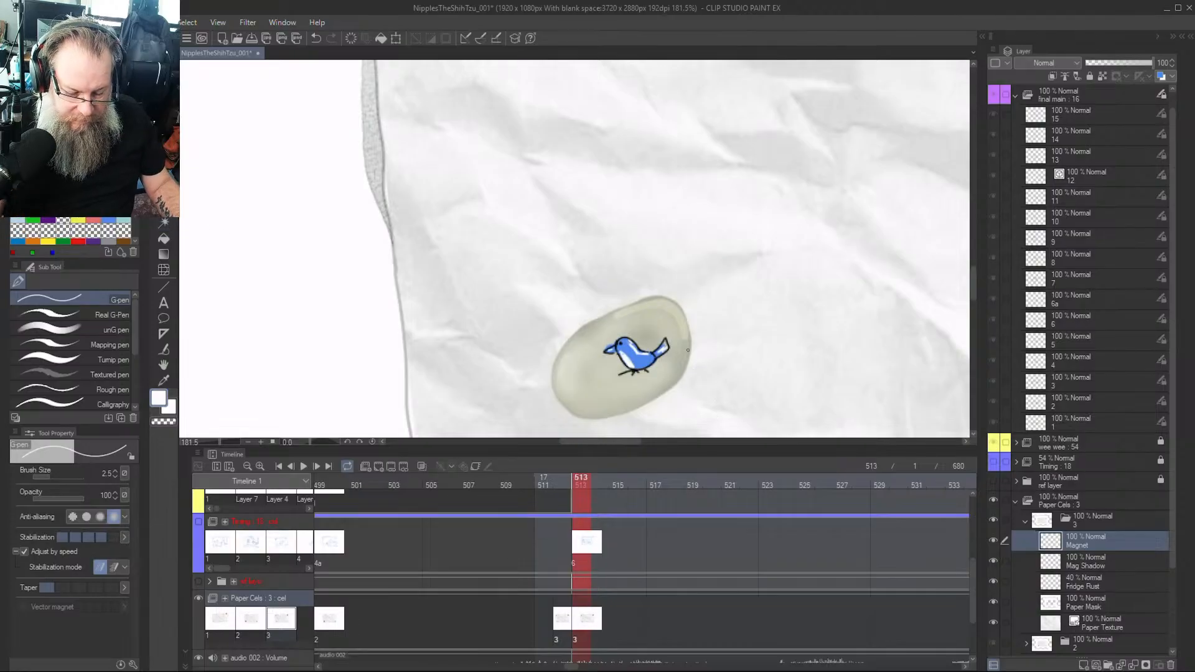
Trace the oval magnet's edge and add short inner contour marks in grey with the G-pen at size 2.5
key(p)
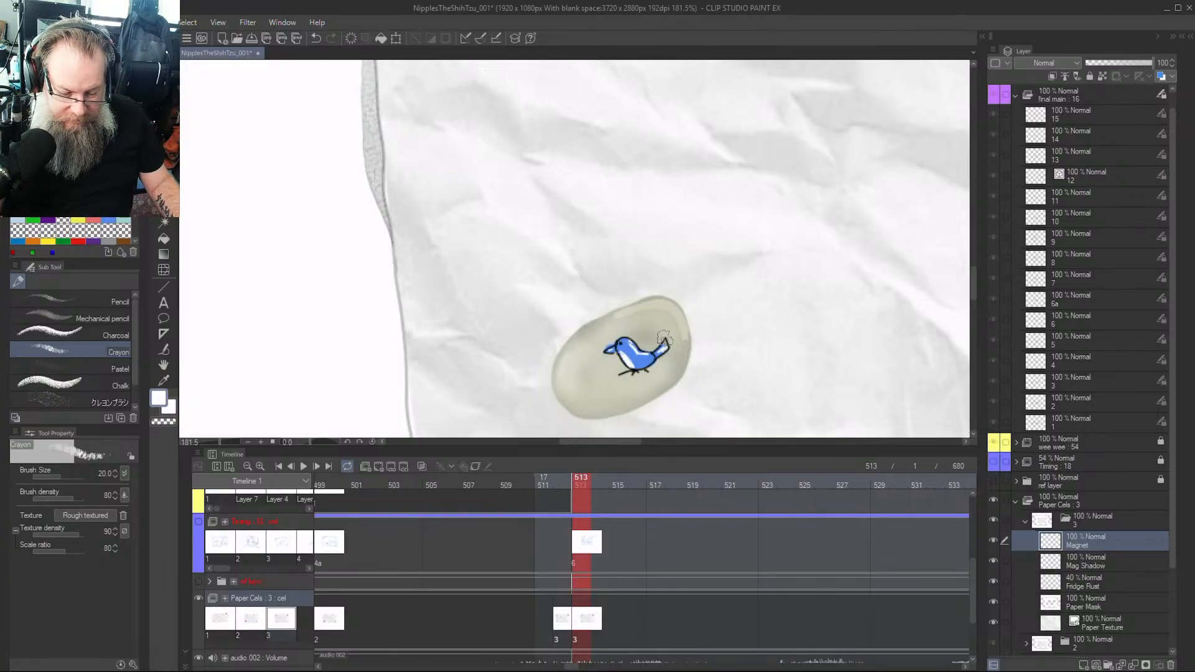
click(108, 242)
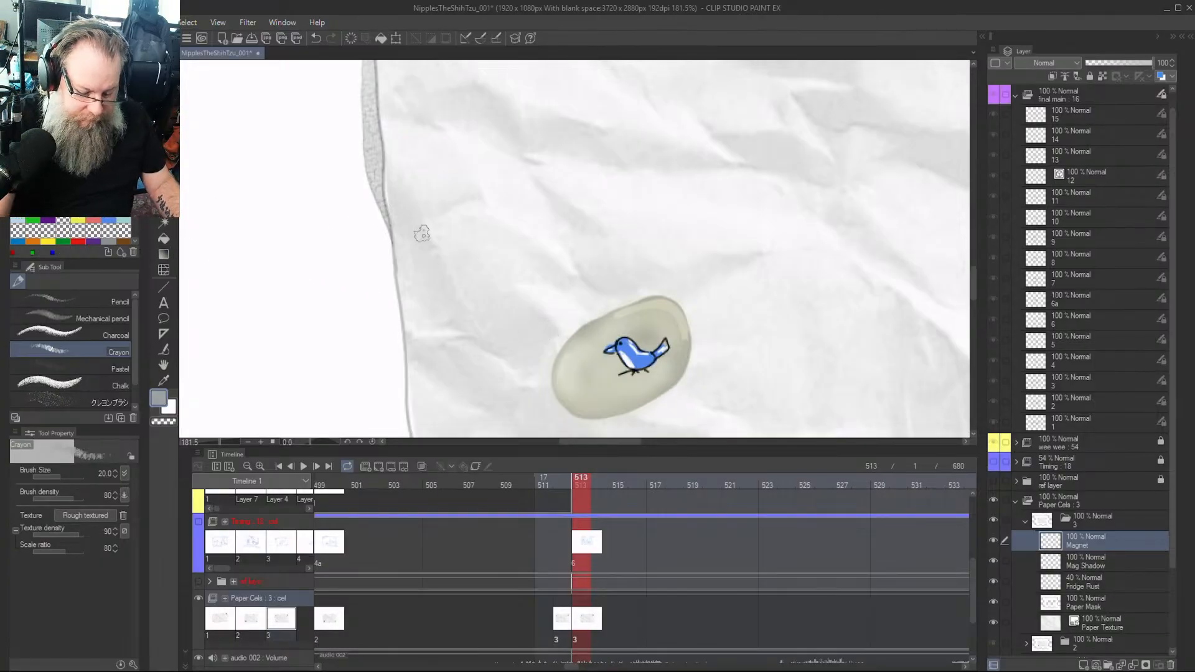
key(p)
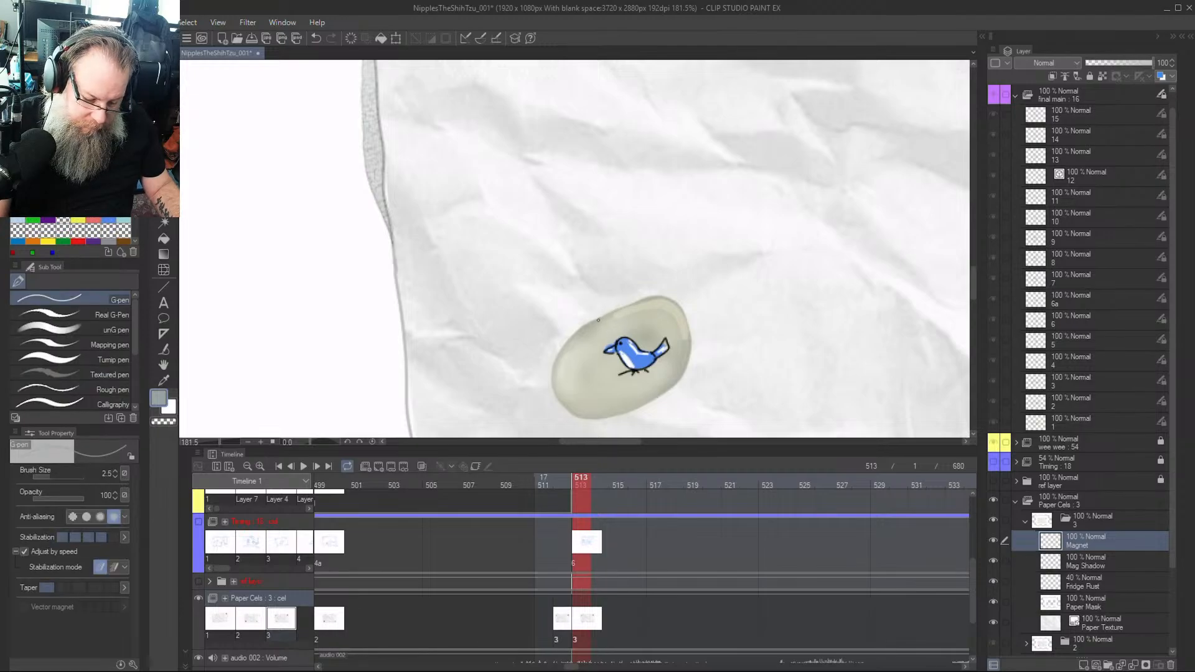
mouse_move(552, 377)
mouse_down()
mouse_move(566, 408)
mouse_move(593, 421)
mouse_up()
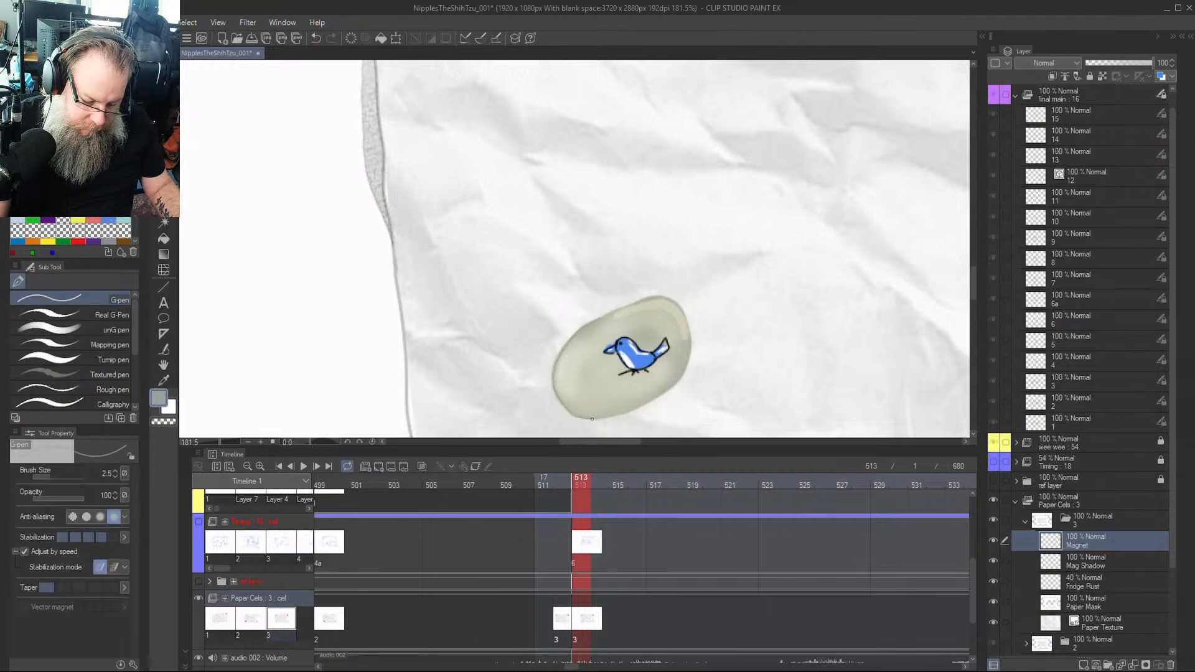
mouse_move(606, 315)
mouse_down()
mouse_move(667, 295)
mouse_move(690, 329)
mouse_move(682, 377)
mouse_move(601, 417)
mouse_up()
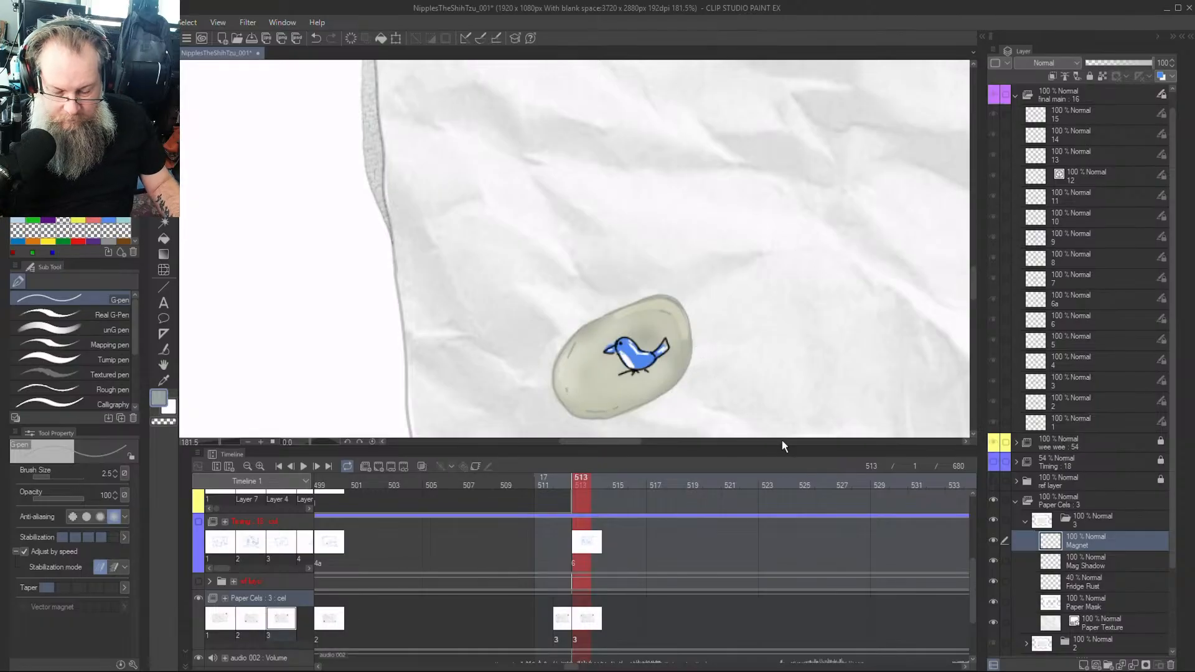
On the Mag Shadow layer, paint a layered grey shadow beneath the oval's left and lower edges with the Round watercolor brush at size 17
click(1095, 566)
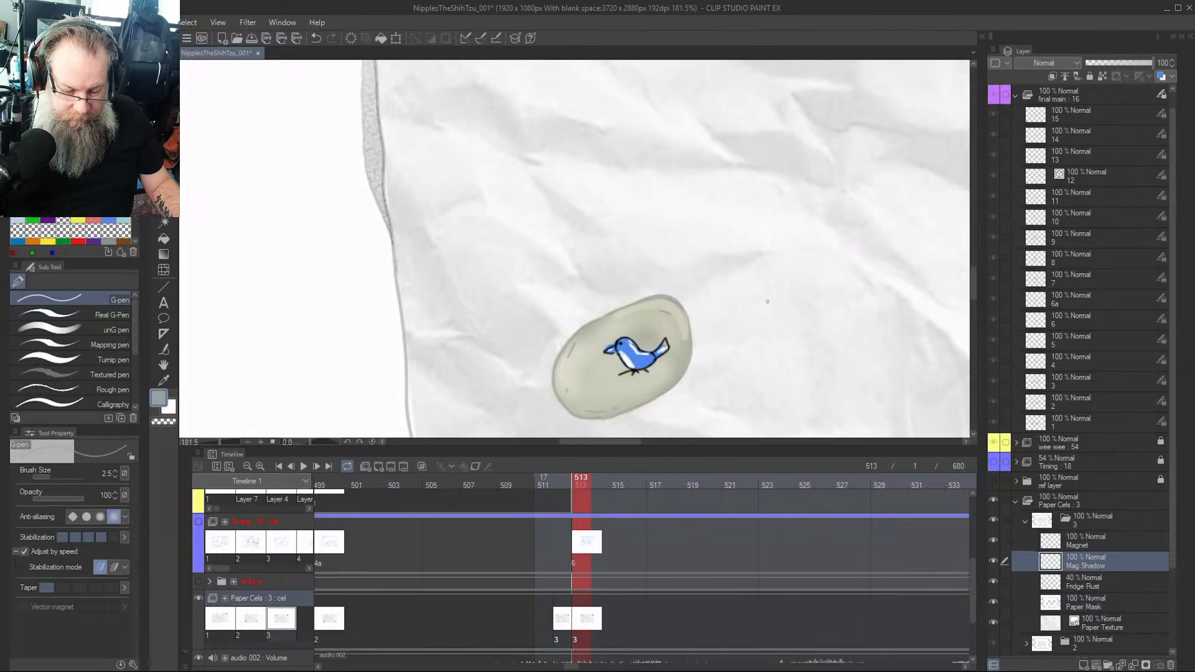
scroll(977, 313, down, 4)
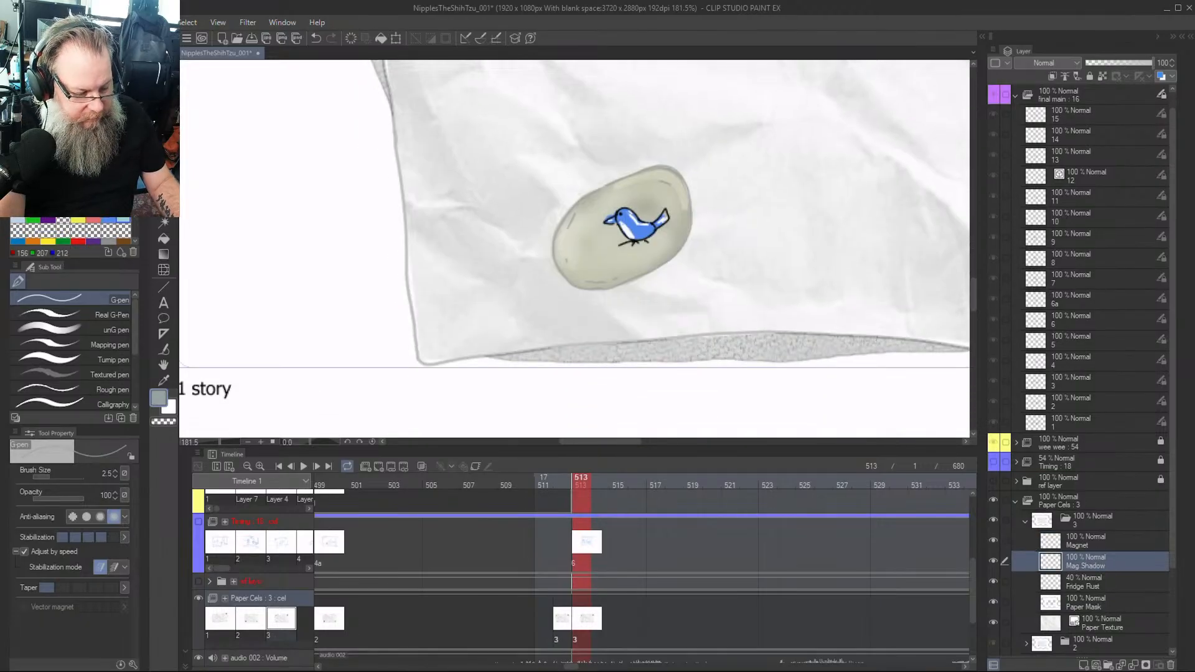
click(109, 240)
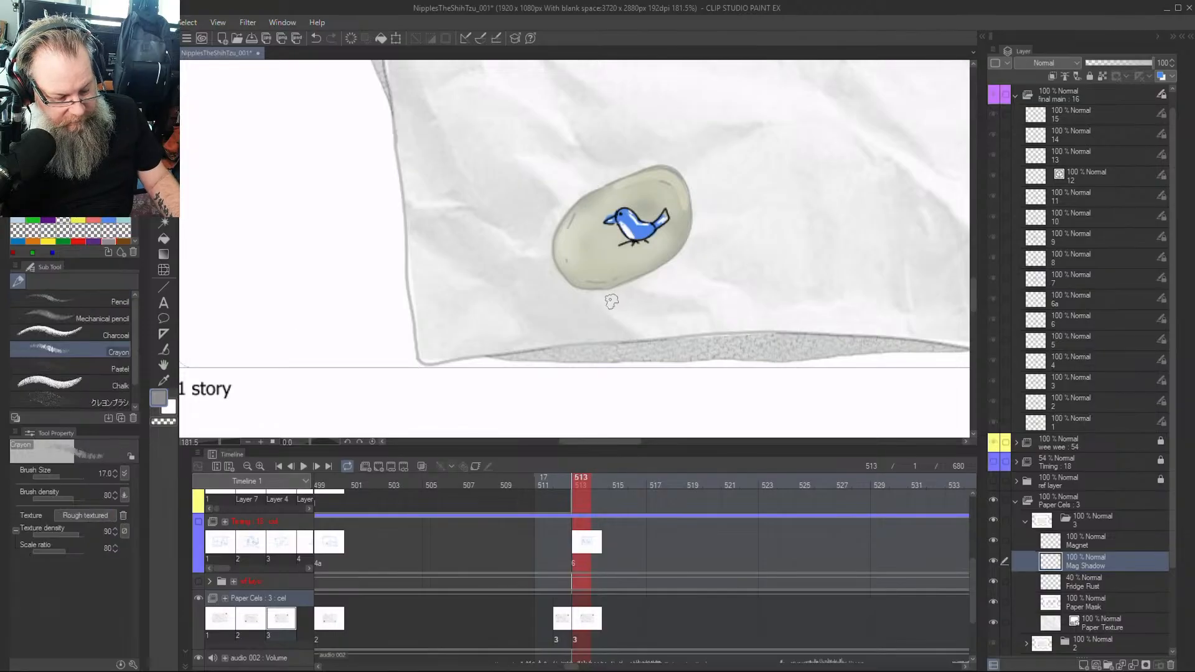
key(b)
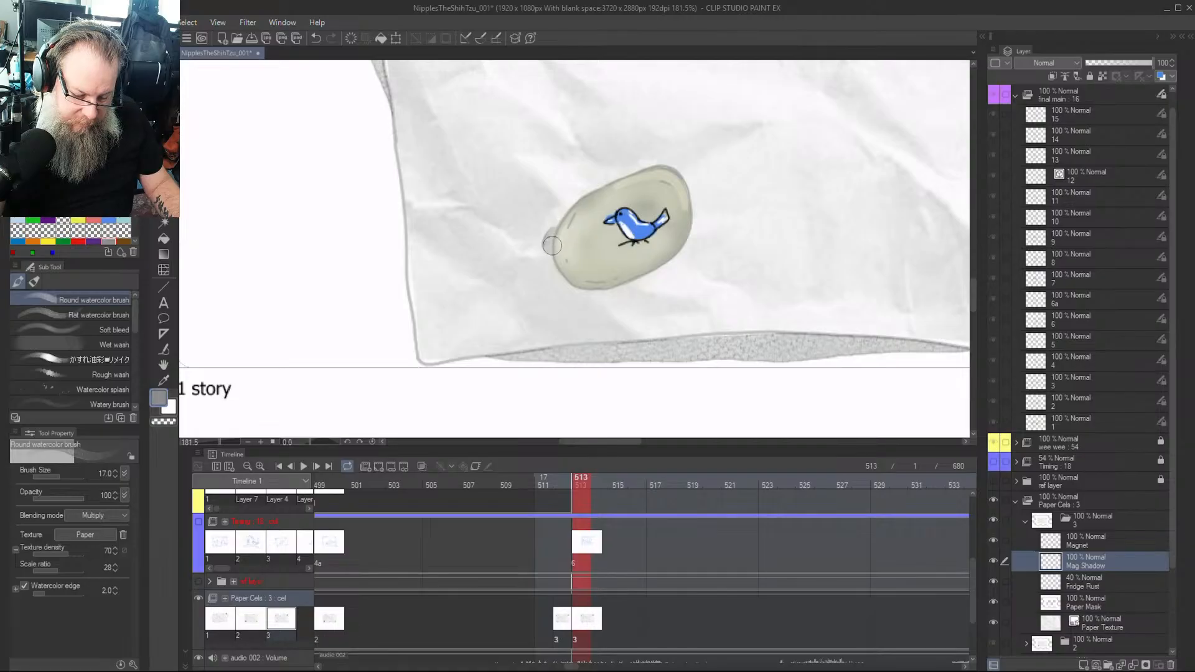
mouse_move(552, 245)
mouse_down()
mouse_move(588, 294)
mouse_move(666, 266)
mouse_up()
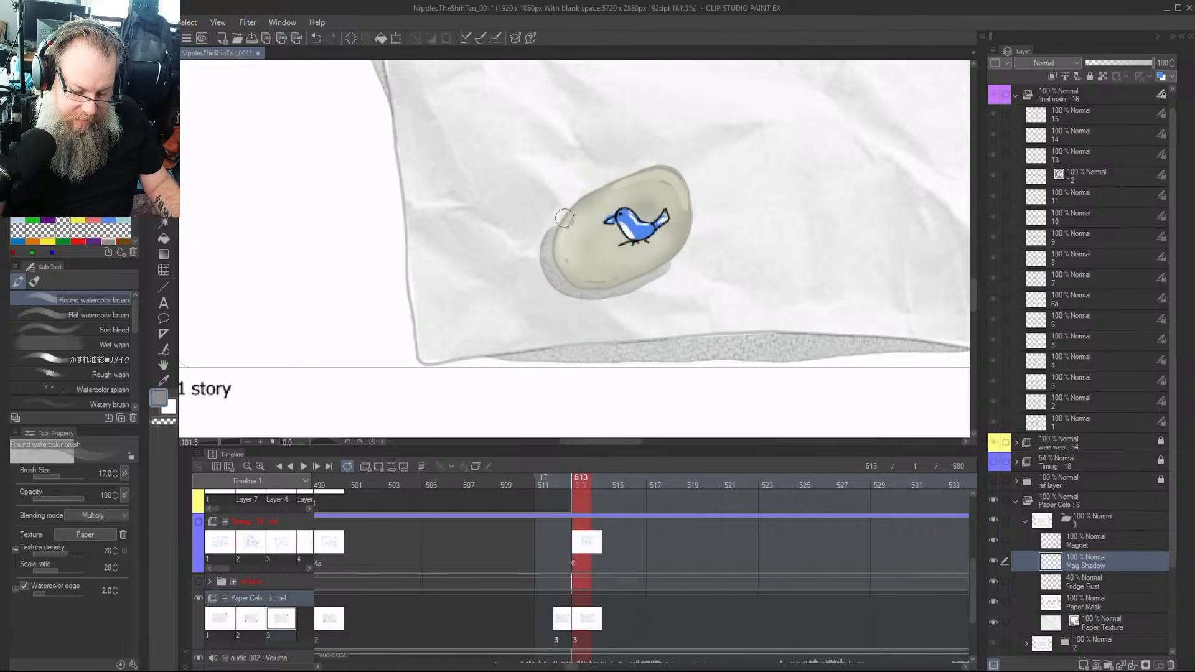
mouse_move(565, 218)
mouse_down()
mouse_move(548, 270)
mouse_move(604, 300)
mouse_move(684, 252)
mouse_up()
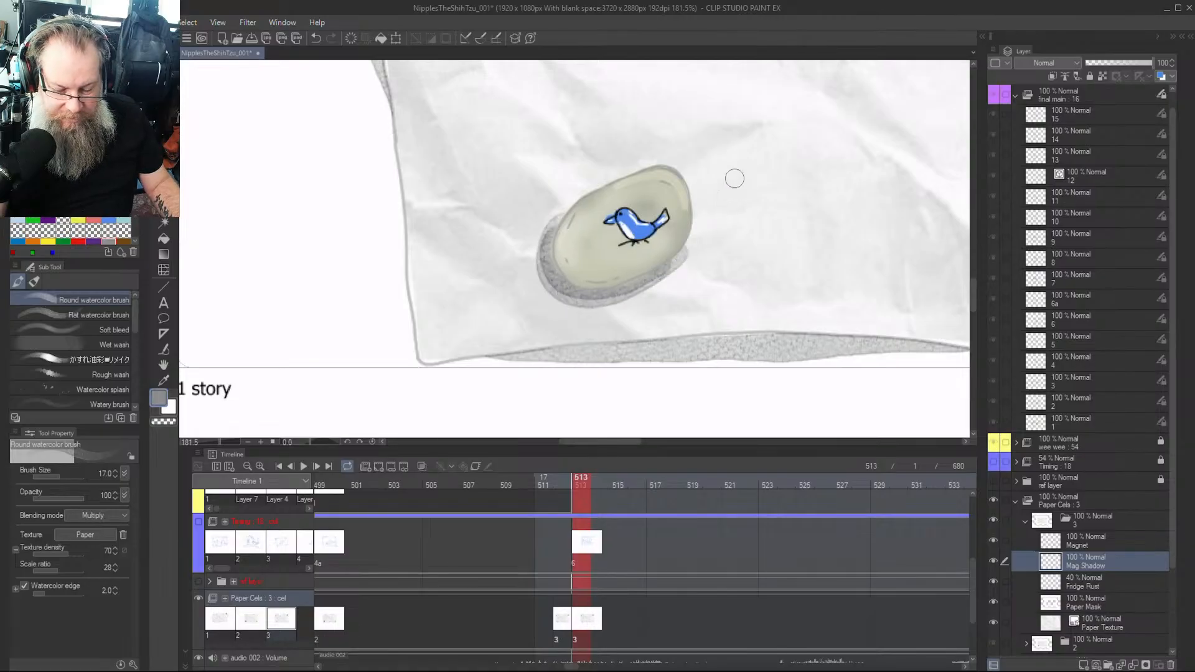
On the Magnet layer, draw a thin pale rim light along the oval's left and lower edge with the G-pen at size 2.5
scroll(795, 267, down, 3)
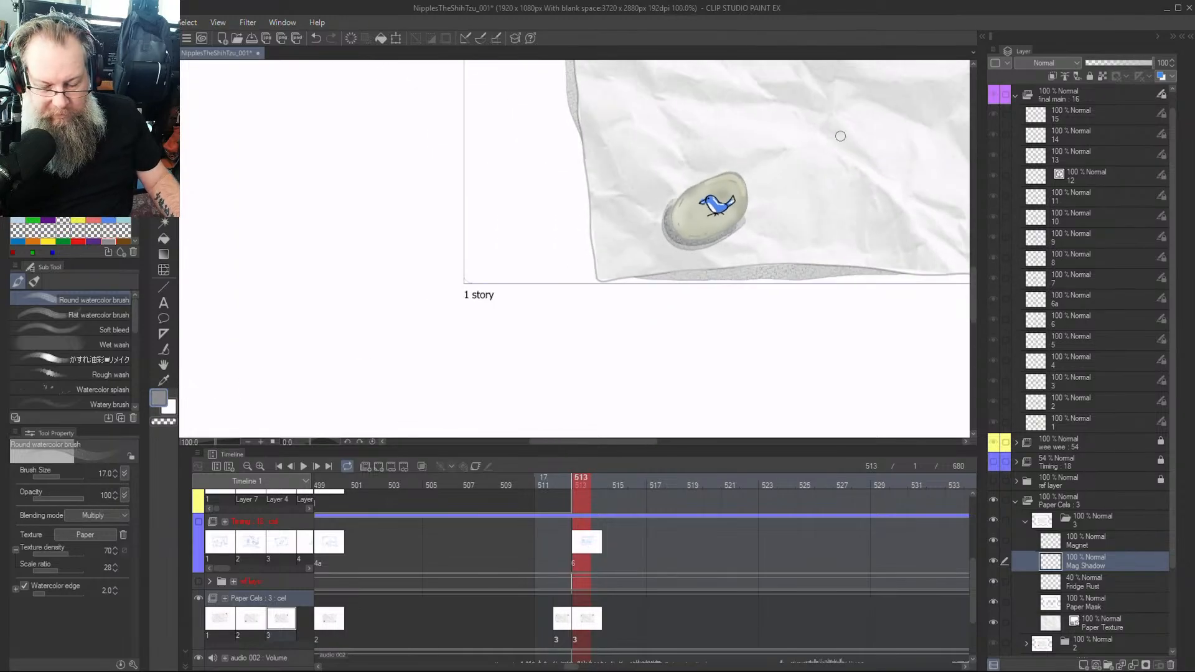
scroll(840, 133, up, 7)
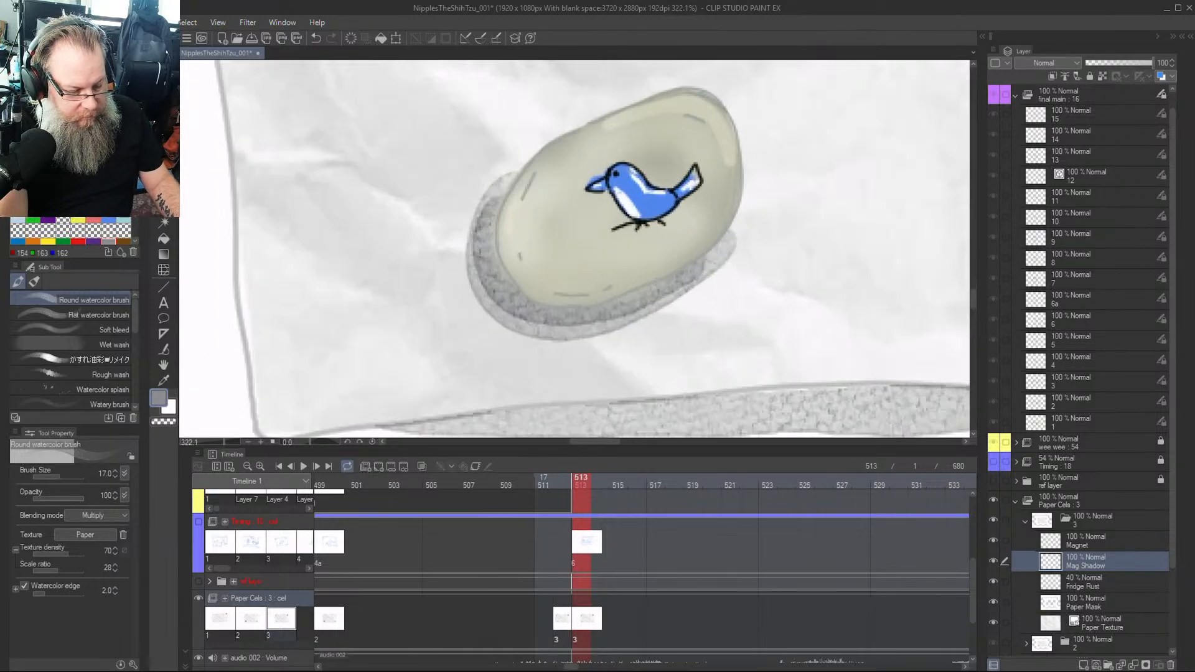
click(123, 212)
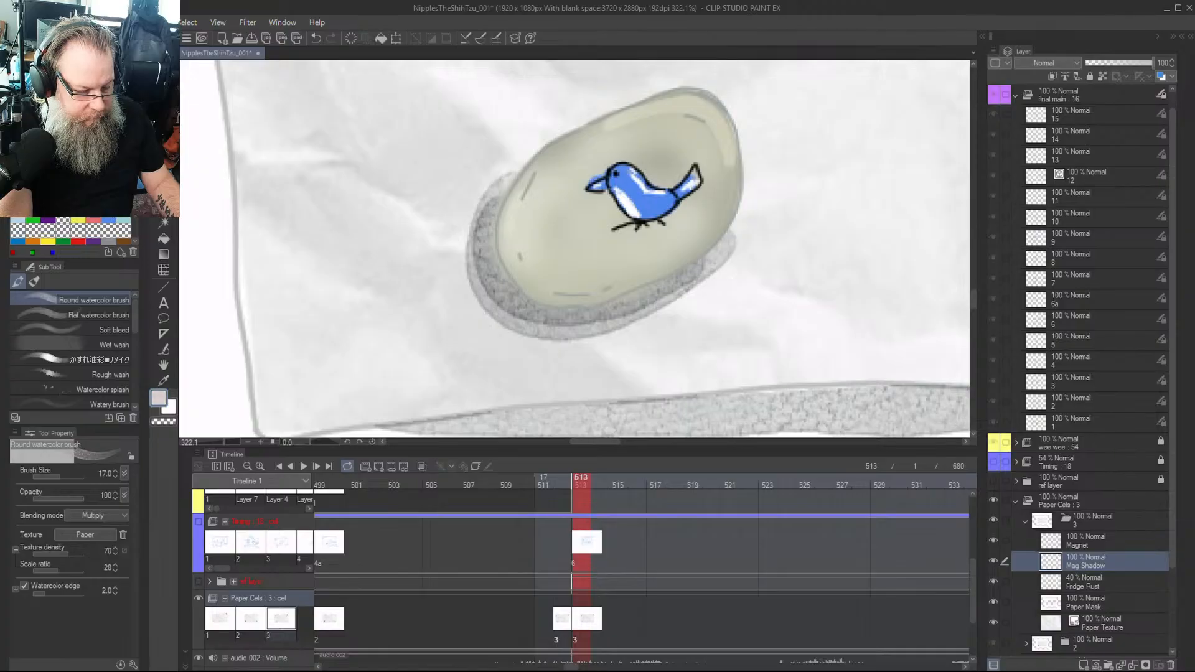
key(p)
key(alt+bracketright)
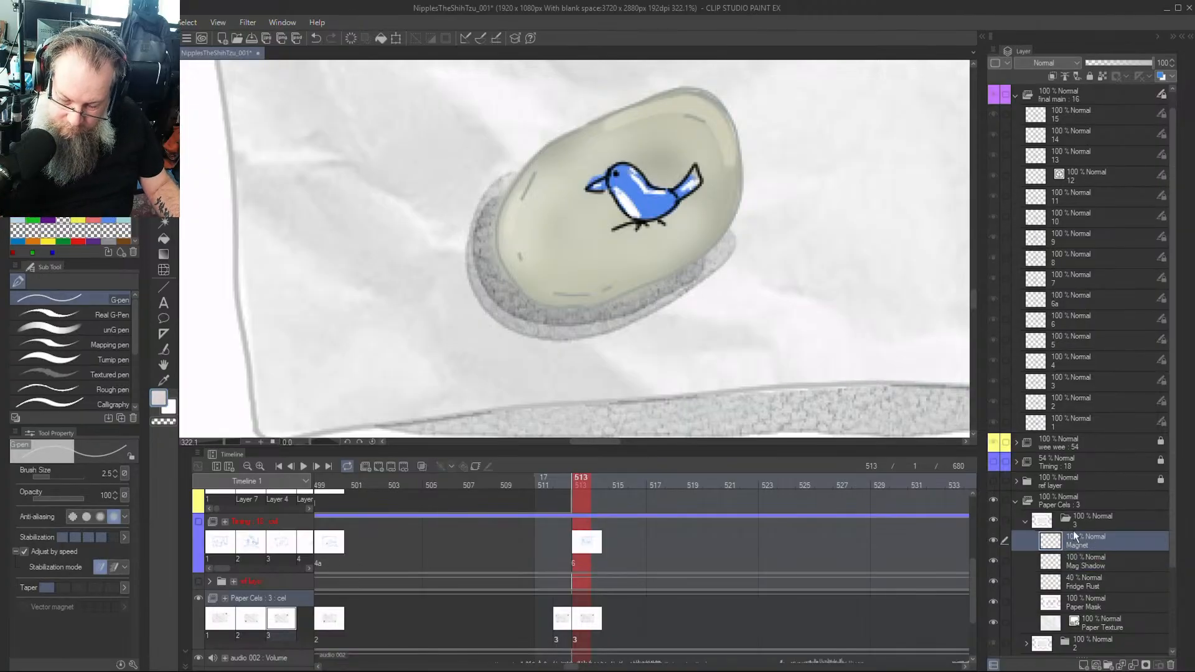
mouse_move(511, 188)
mouse_down()
mouse_move(498, 250)
mouse_move(512, 285)
mouse_move(544, 304)
mouse_move(605, 303)
mouse_up()
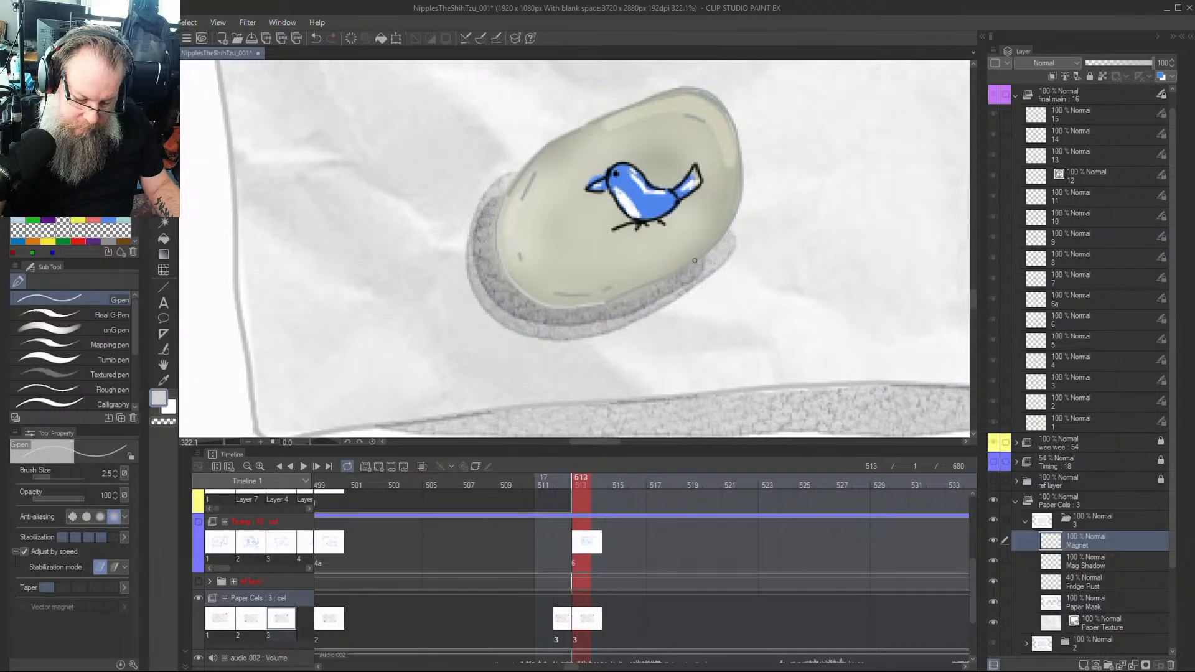
Extend the thin pale rim light around the oval magnet's lower edge and both ends with the G-pen
drag(707, 253, 605, 303)
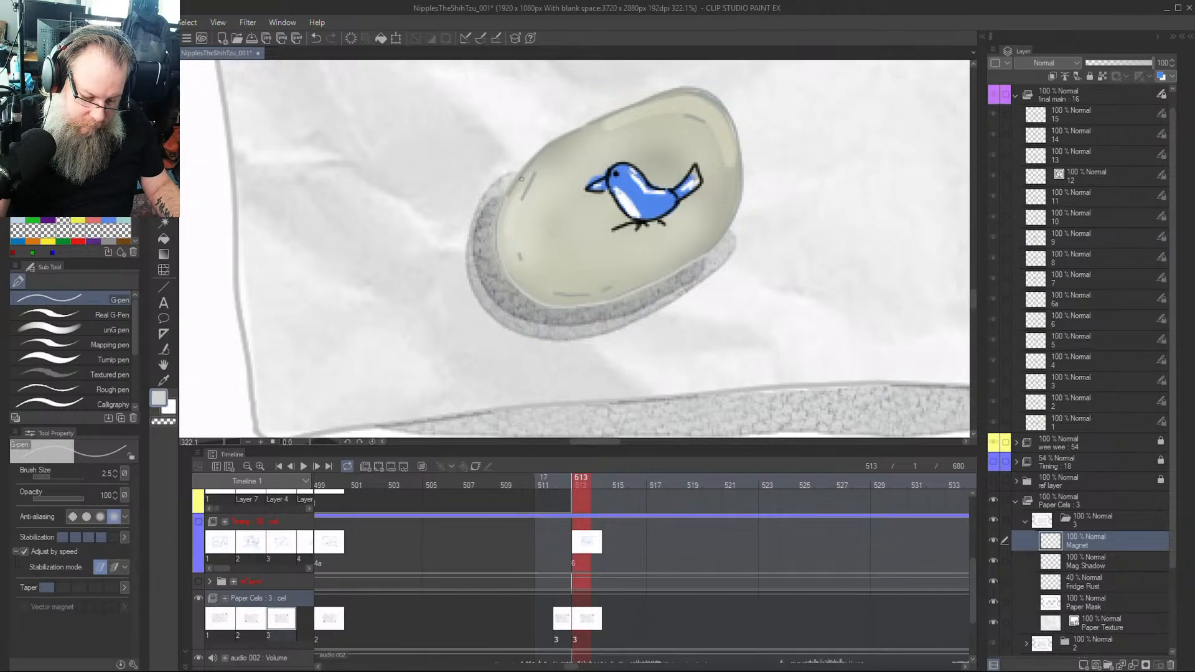
drag(522, 179, 504, 206)
drag(501, 255, 529, 293)
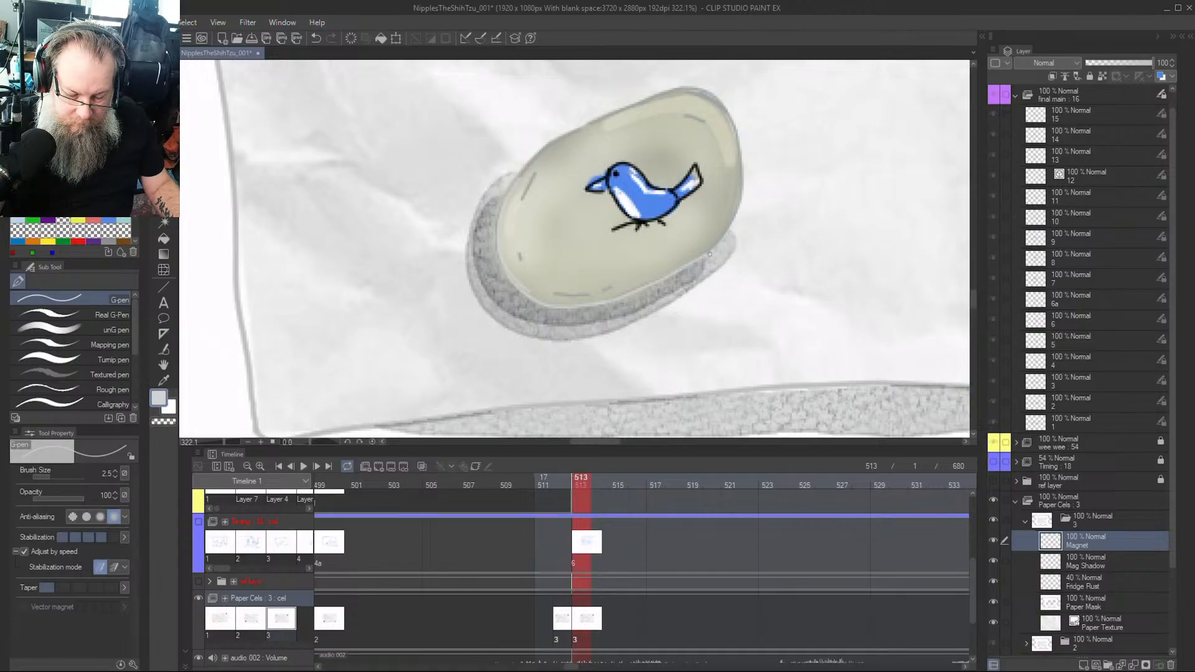
drag(710, 254, 729, 229)
Examine the whole paper with its four corner magnets, and the oval bird magnet up close
scroll(775, 172, down, 3)
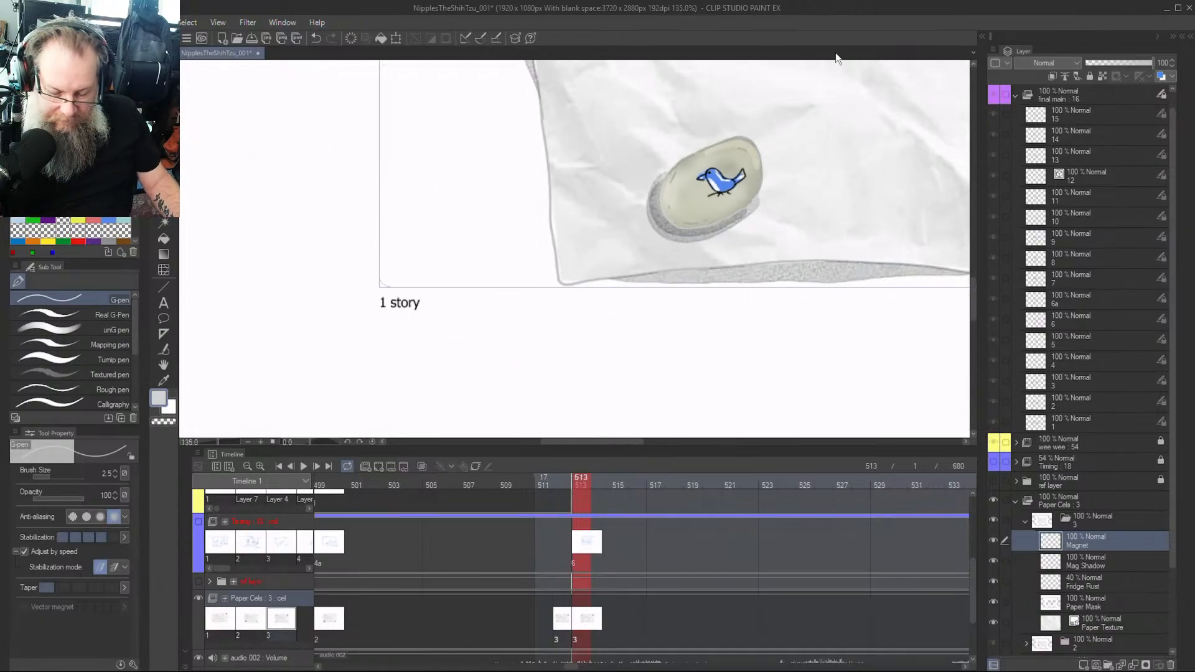
scroll(861, 129, down, 2)
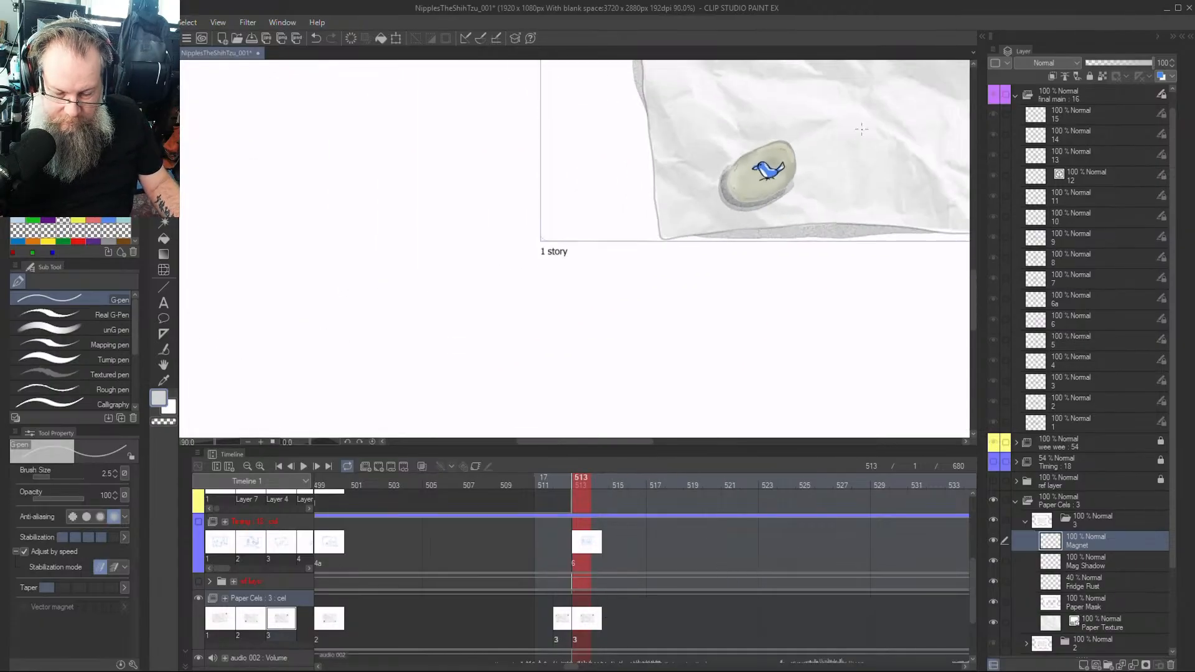
scroll(861, 129, down, 2)
scroll(867, 365, up, 1)
drag(585, 441, 656, 451)
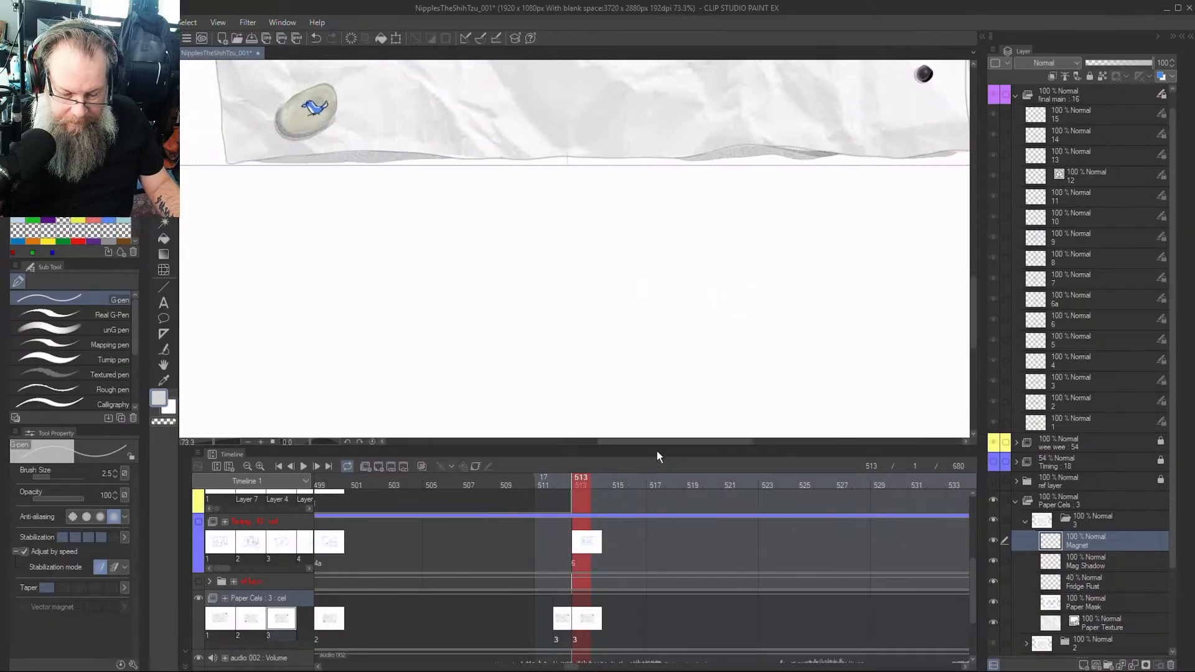
drag(972, 290, 976, 231)
scroll(724, 208, down, 2)
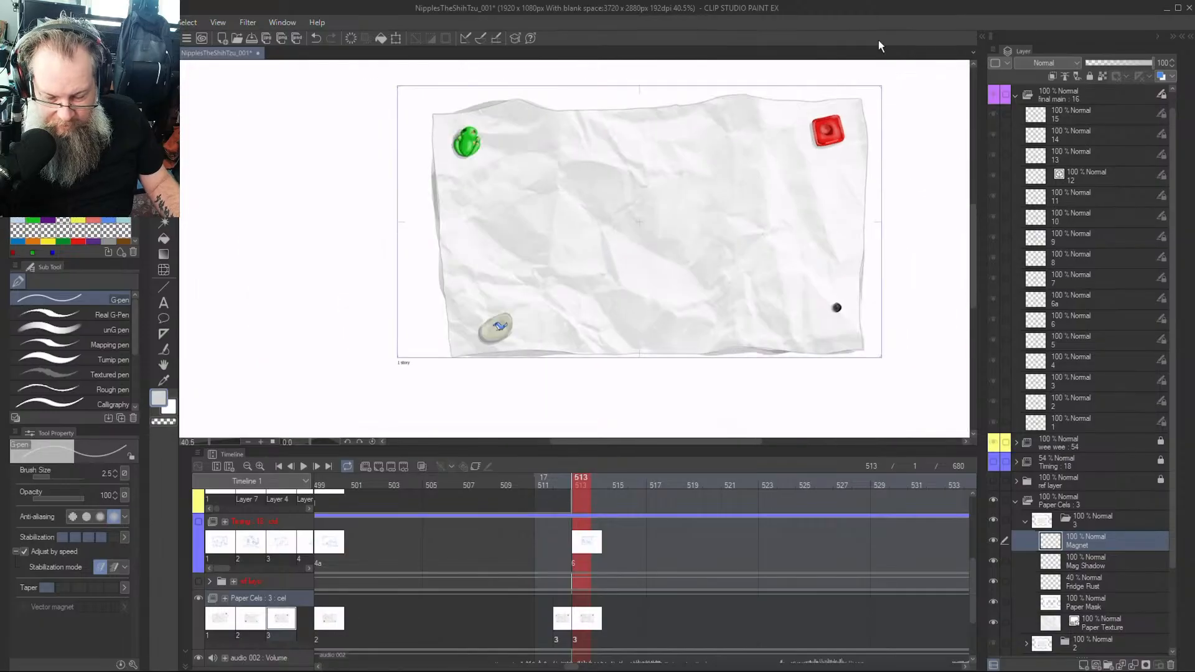
scroll(914, 246, up, 1)
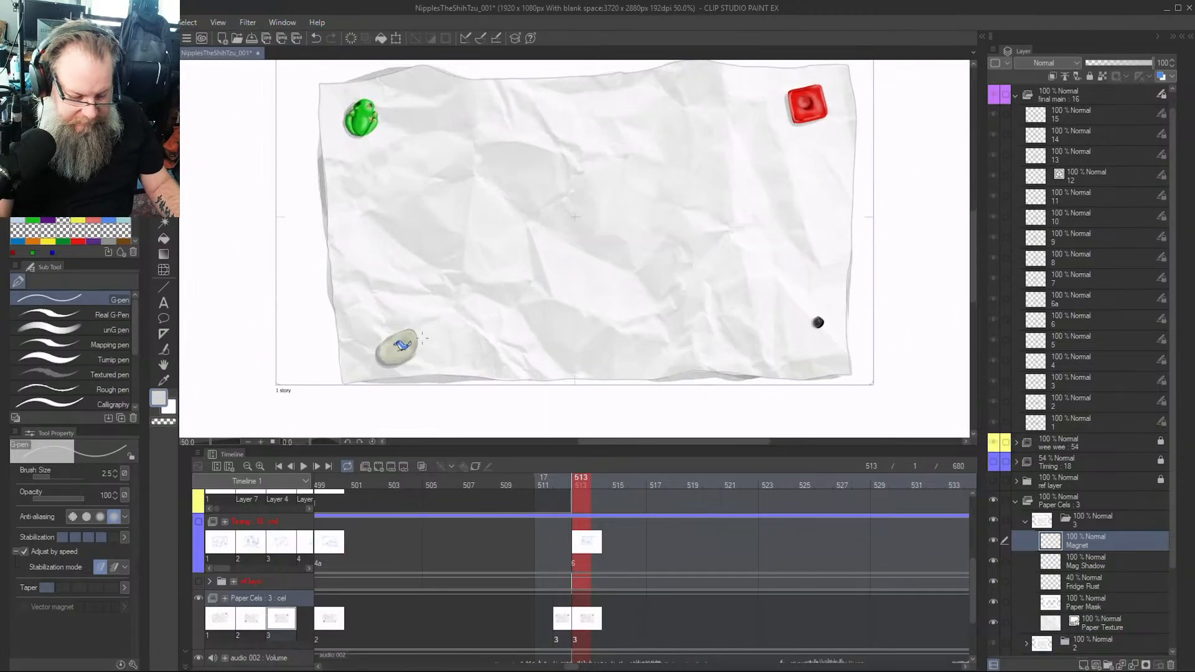
scroll(417, 325, up, 4)
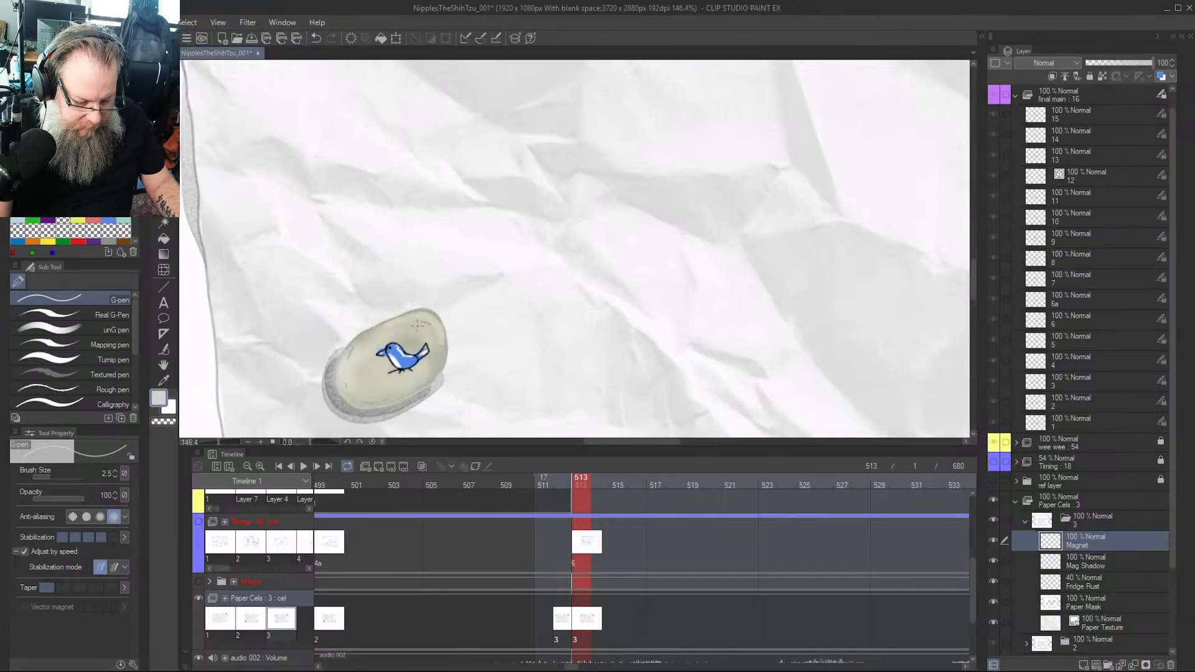
scroll(411, 399, up, 1)
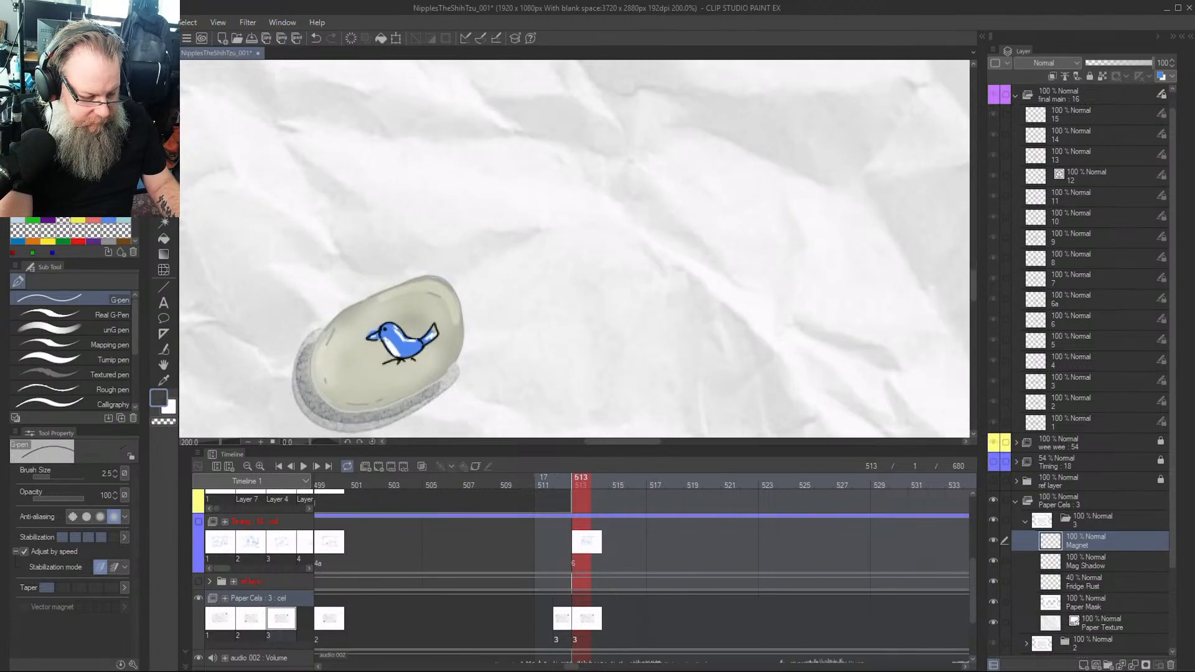
Retrace the oval magnet's left and lower edge in dark grey with the G-pen at size 2.5
drag(321, 337, 312, 362)
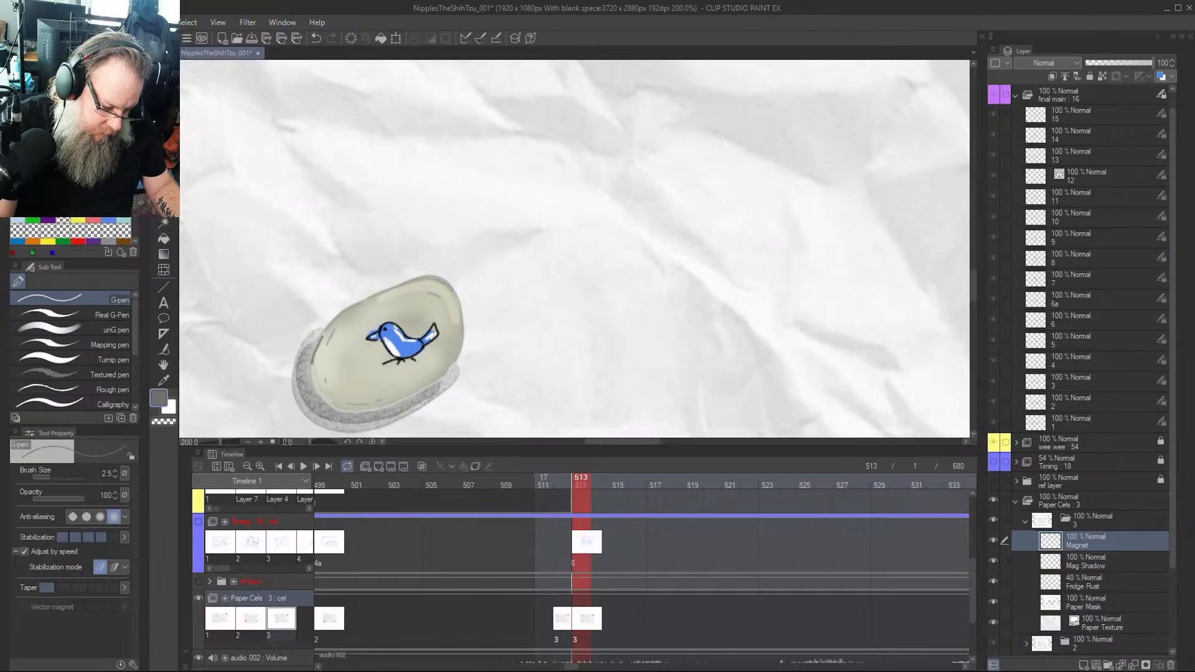
mouse_move(453, 364)
mouse_down()
mouse_move(392, 406)
mouse_move(348, 414)
mouse_move(318, 392)
mouse_move(312, 360)
mouse_move(346, 313)
mouse_up()
key(ctrl+z)
key(Num_Lock)
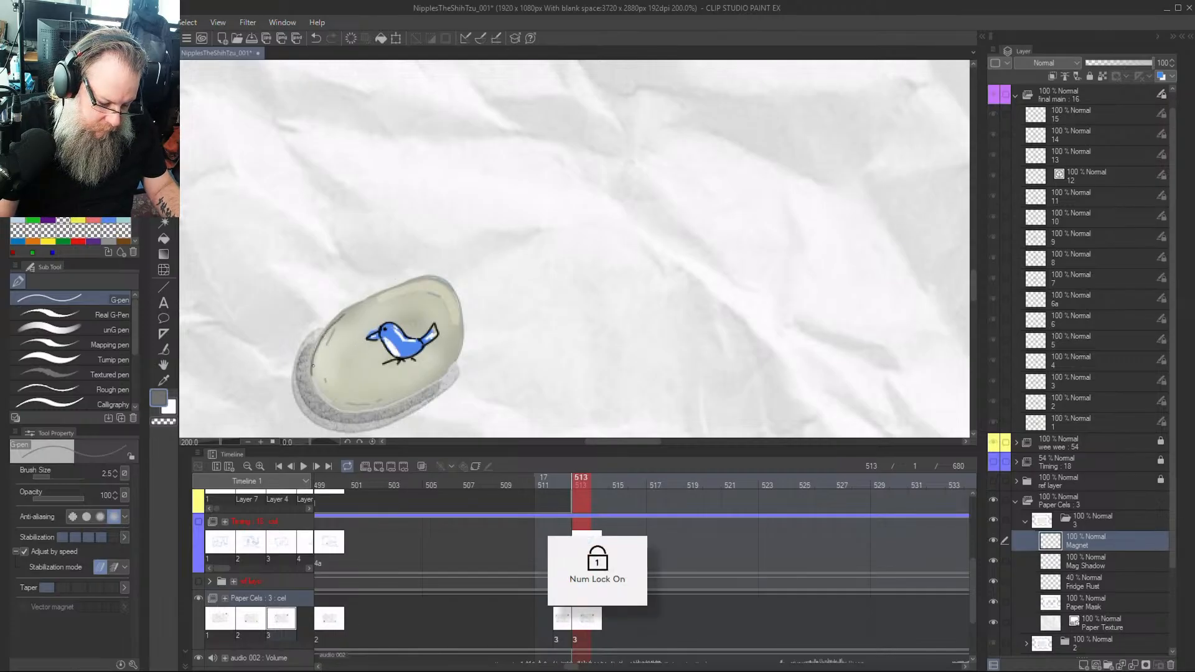
mouse_move(313, 367)
mouse_down()
mouse_move(319, 391)
mouse_move(354, 413)
mouse_move(395, 406)
mouse_move(448, 367)
mouse_up()
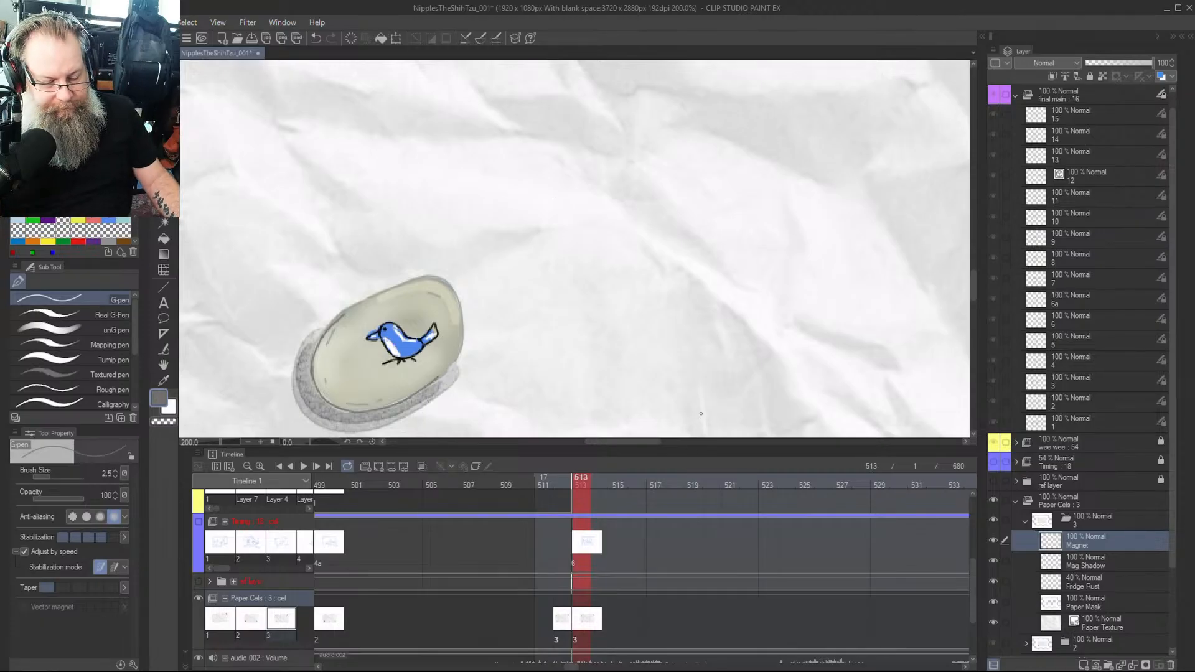
Show the Timing folder's blue rough sketch over the paper to study the drawing's layout, and hide it again
scroll(671, 343, down, 7)
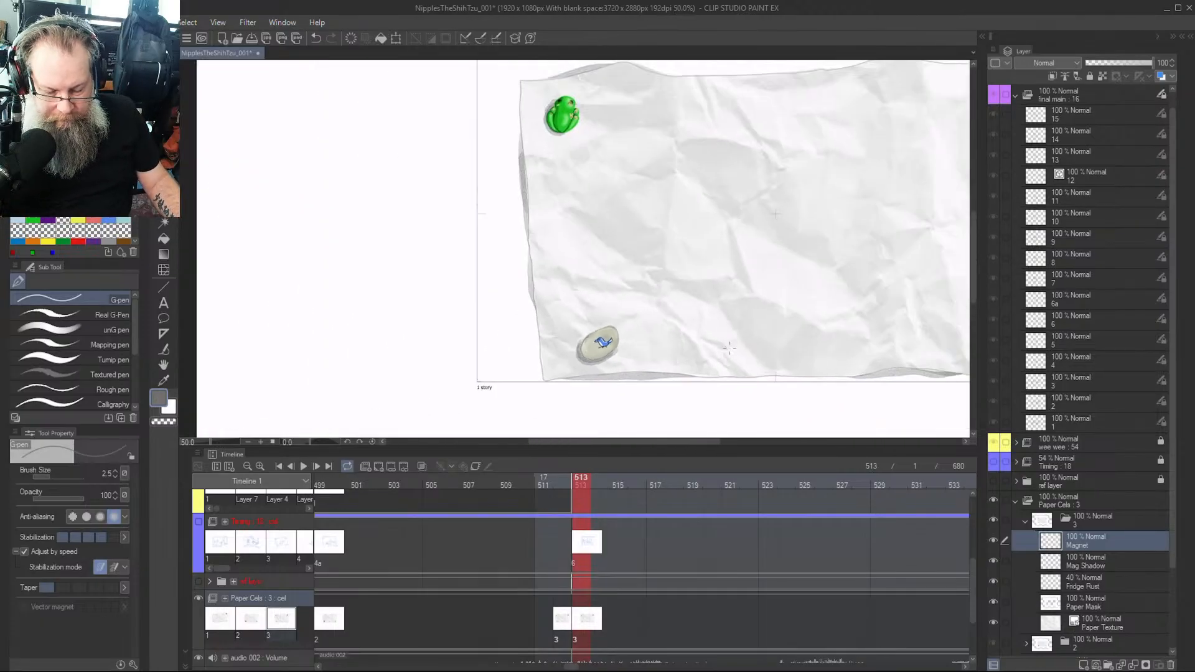
drag(685, 439, 736, 439)
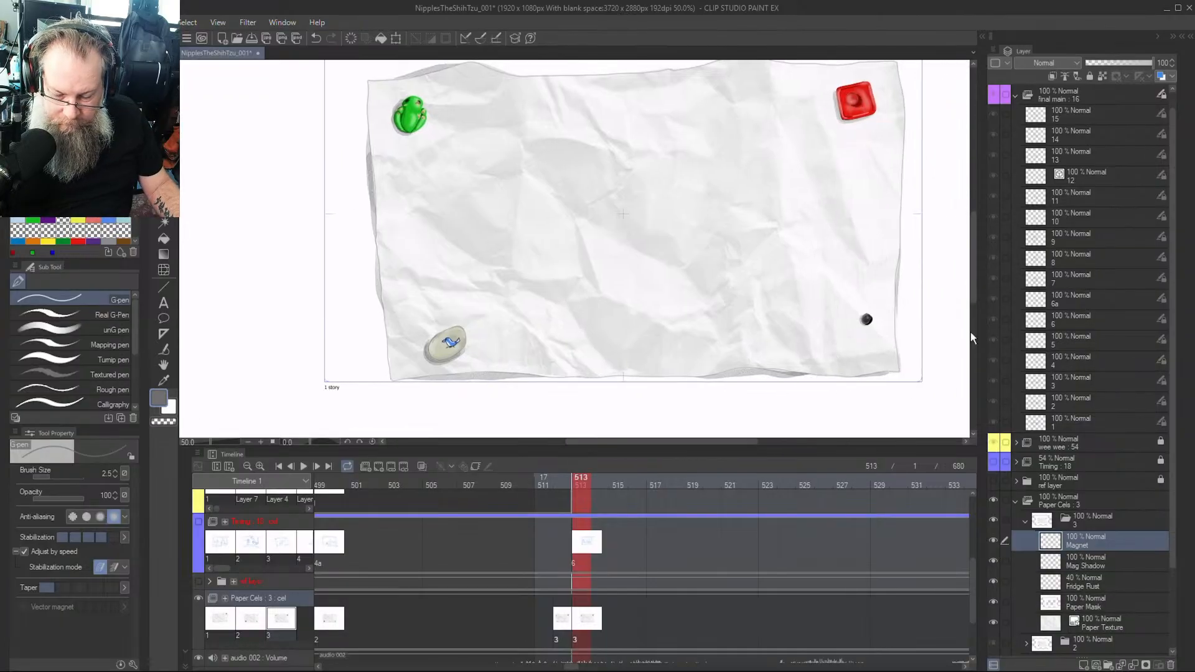
drag(977, 293, 976, 266)
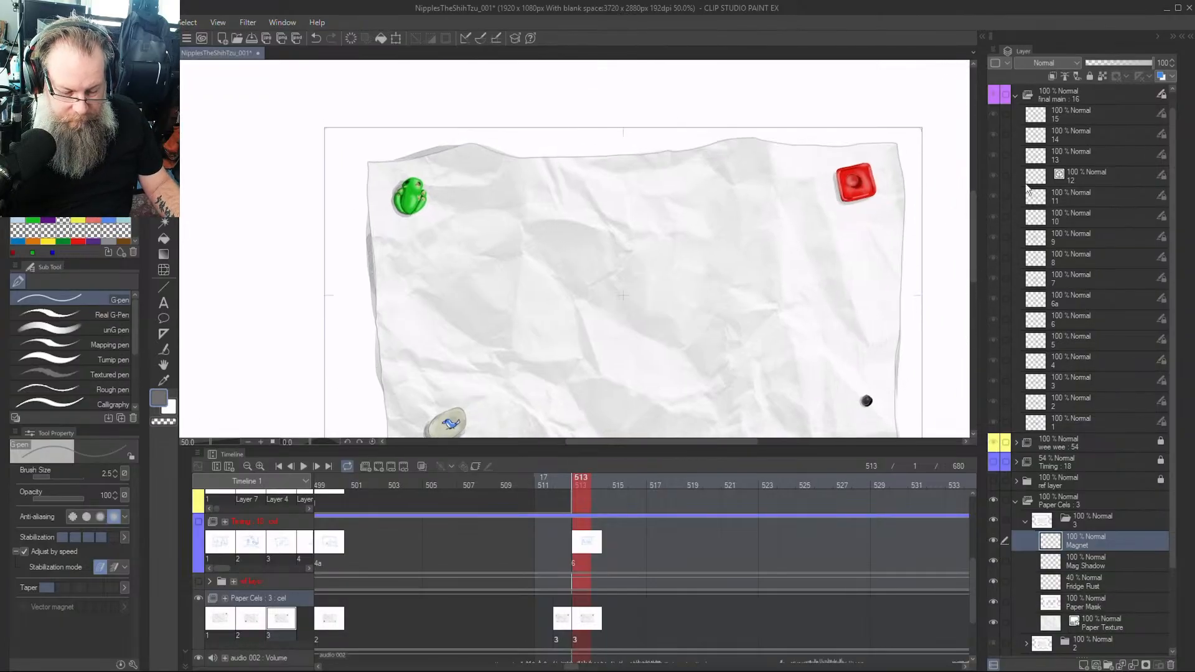
scroll(873, 317, down, 1)
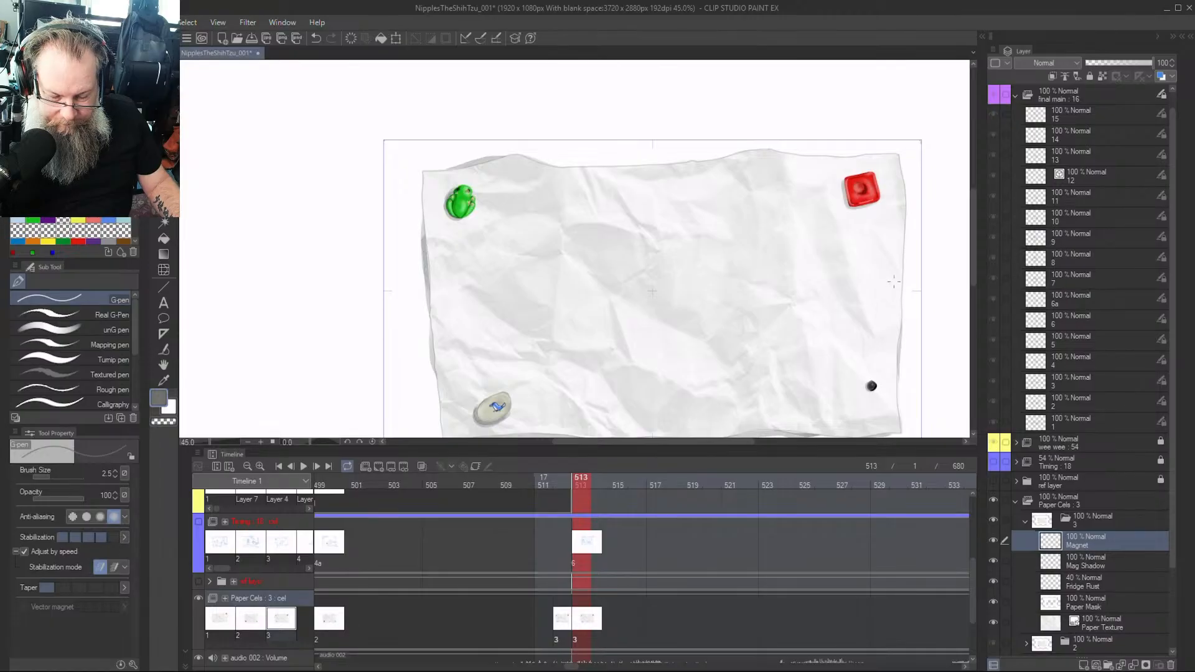
click(572, 484)
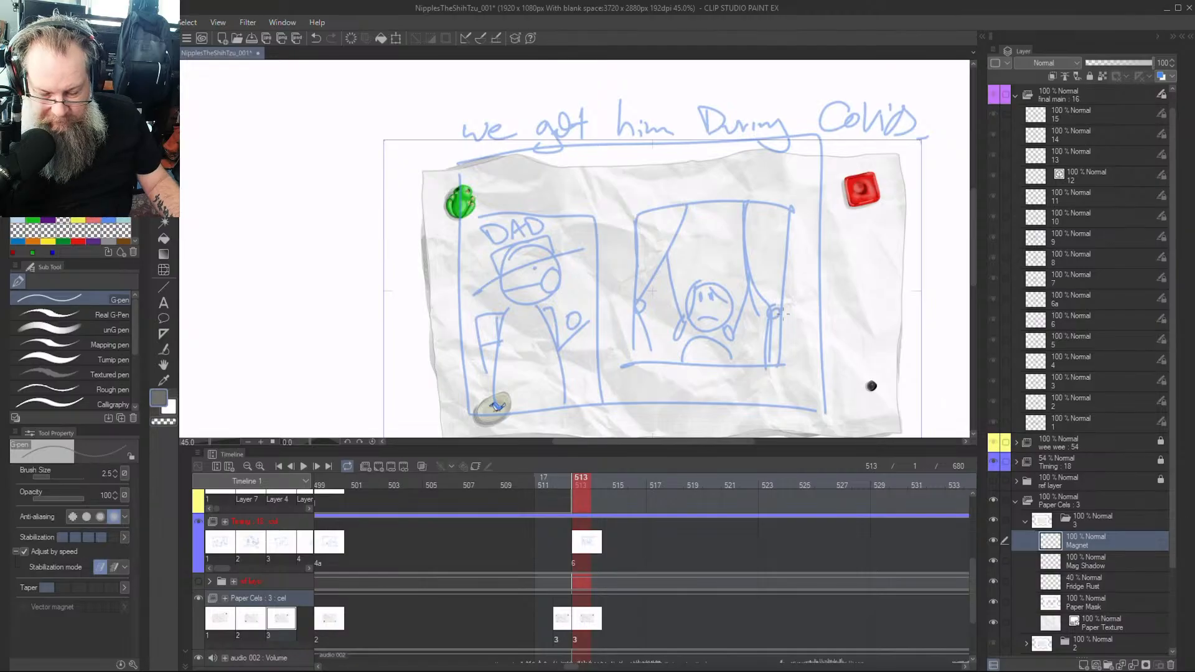
scroll(779, 314, down, 2)
scroll(820, 296, up, 1)
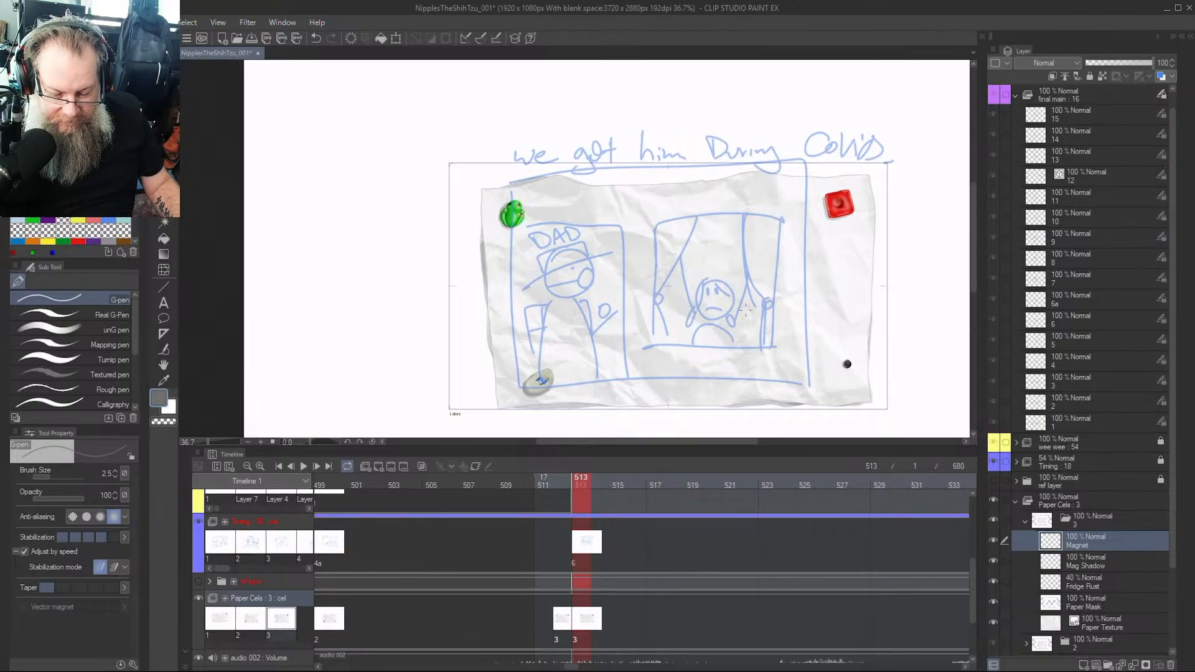
scroll(787, 271, up, 1)
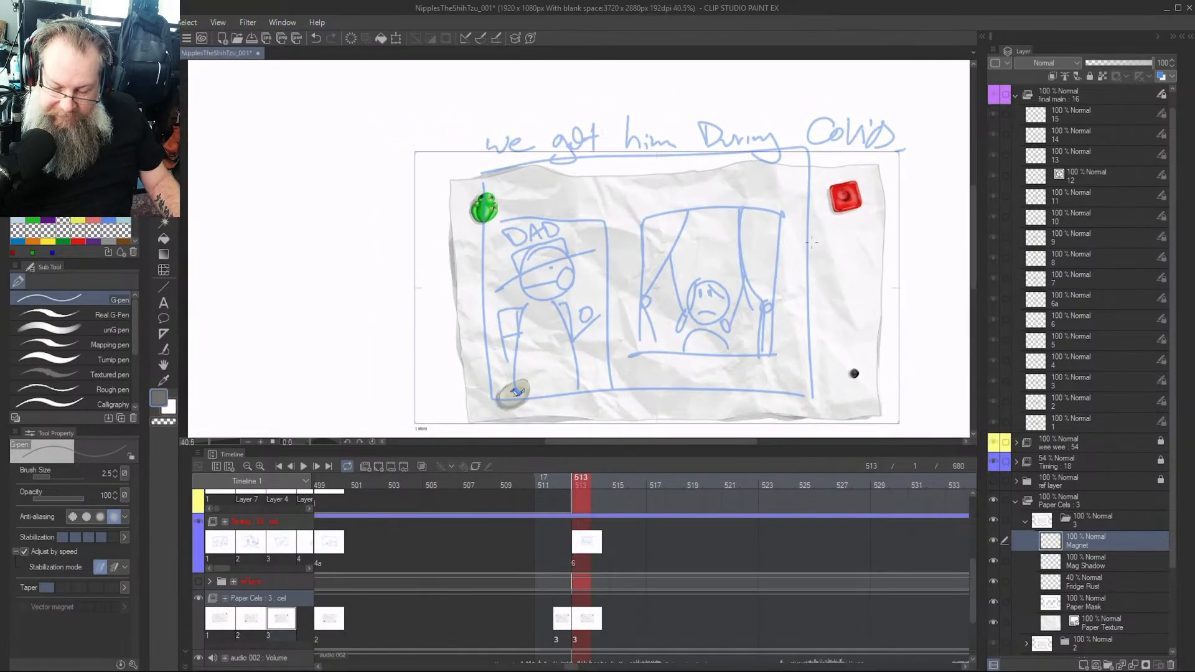
click(998, 461)
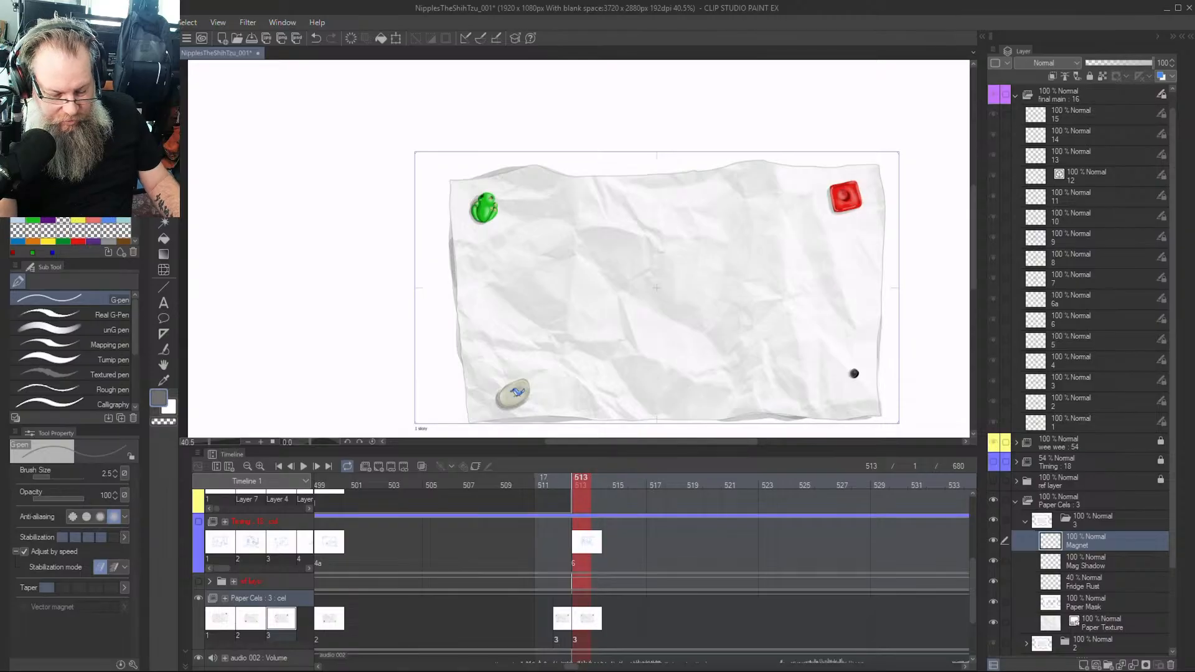
Switch to the Crayon and enlarge the color palette and the canvas area
key(p)
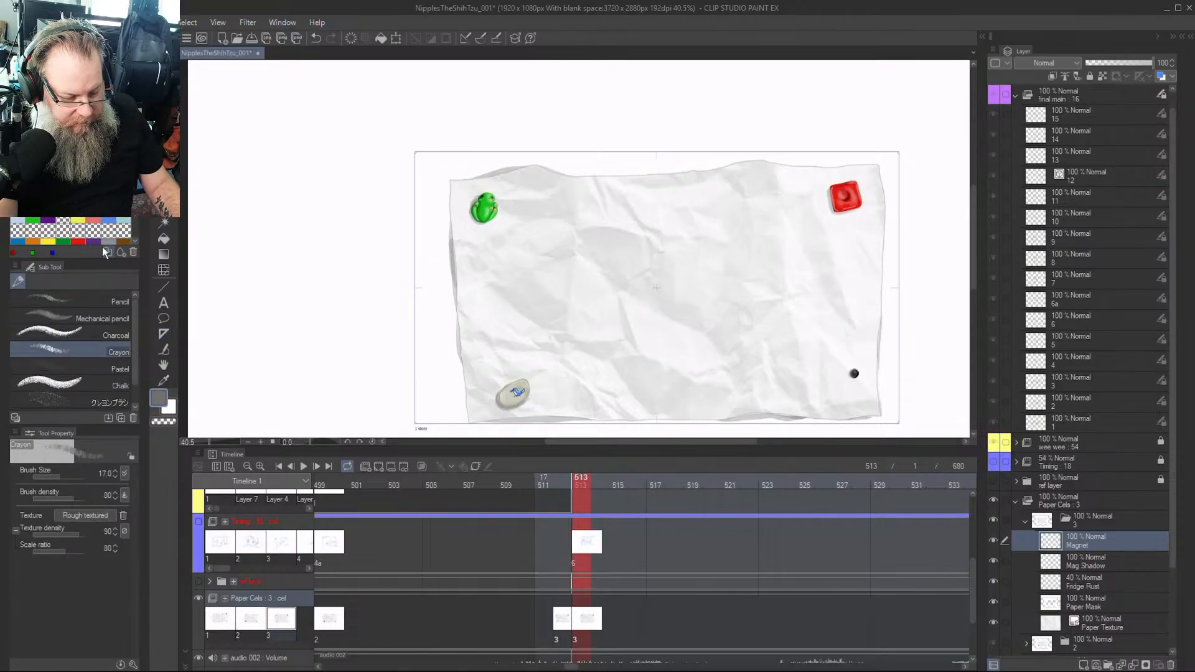
drag(94, 261, 94, 300)
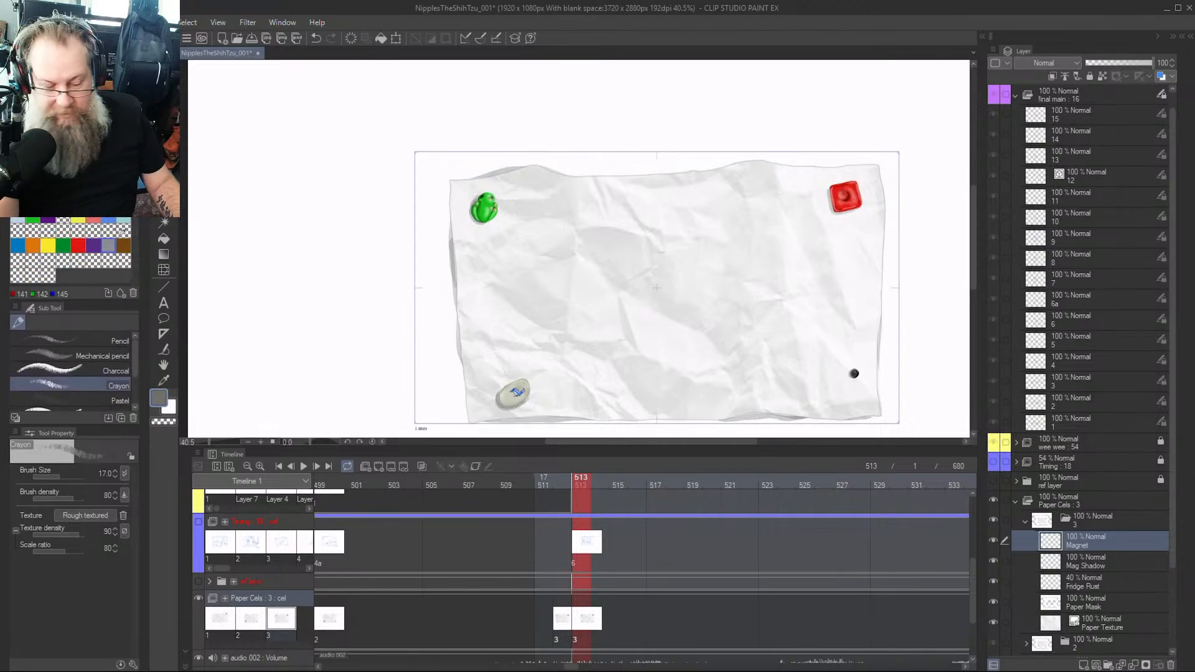
click(48, 230)
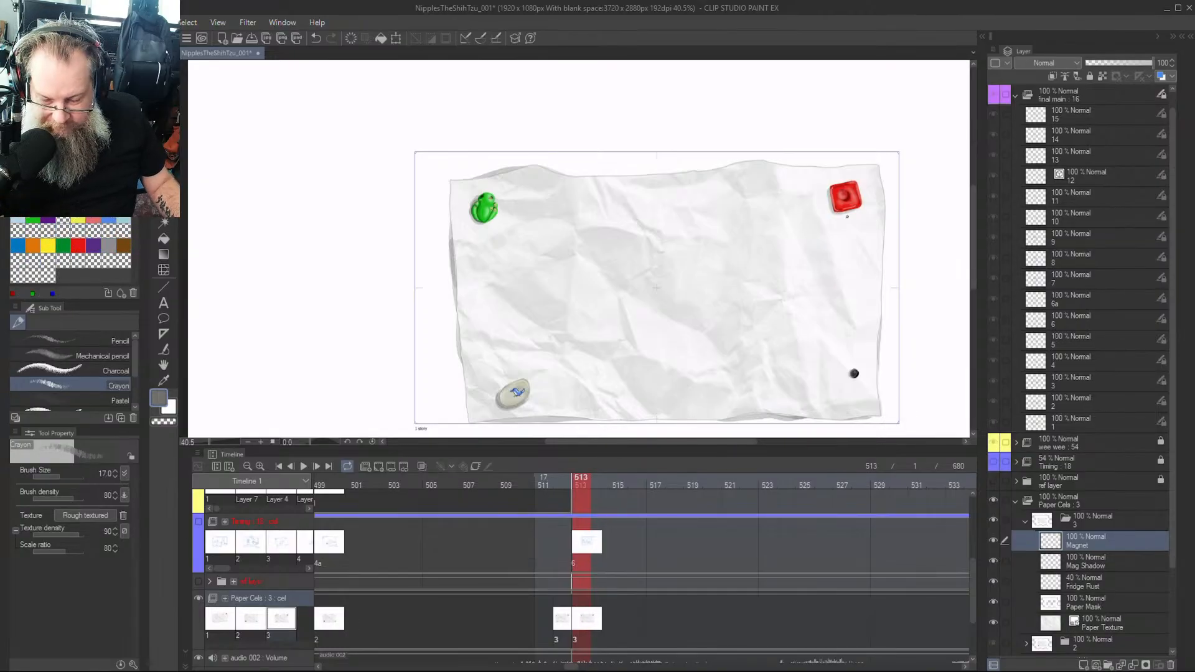
drag(973, 249, 976, 261)
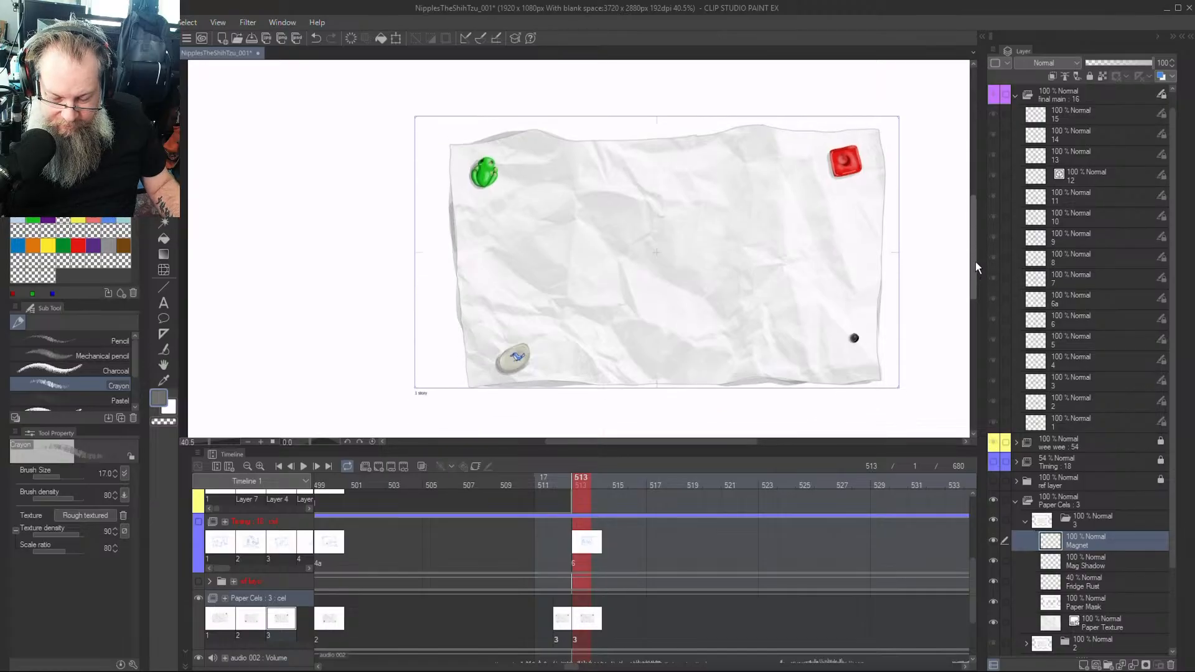
drag(753, 441, 762, 441)
drag(973, 239, 973, 246)
click(21, 243)
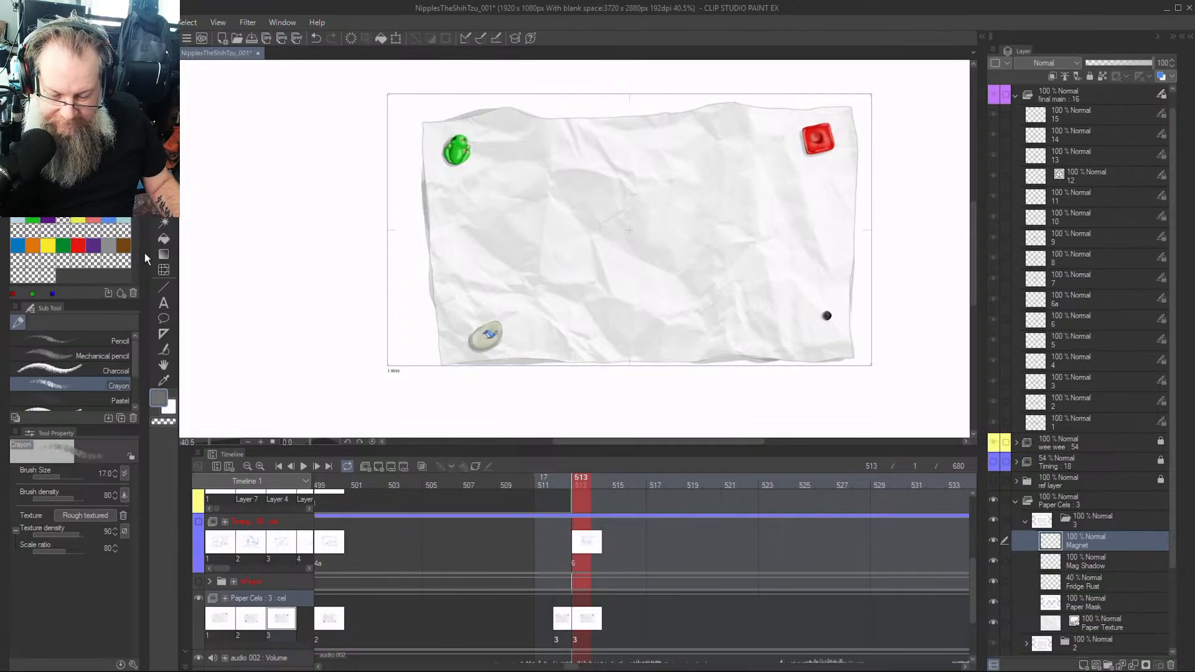
scroll(917, 200, up, 2)
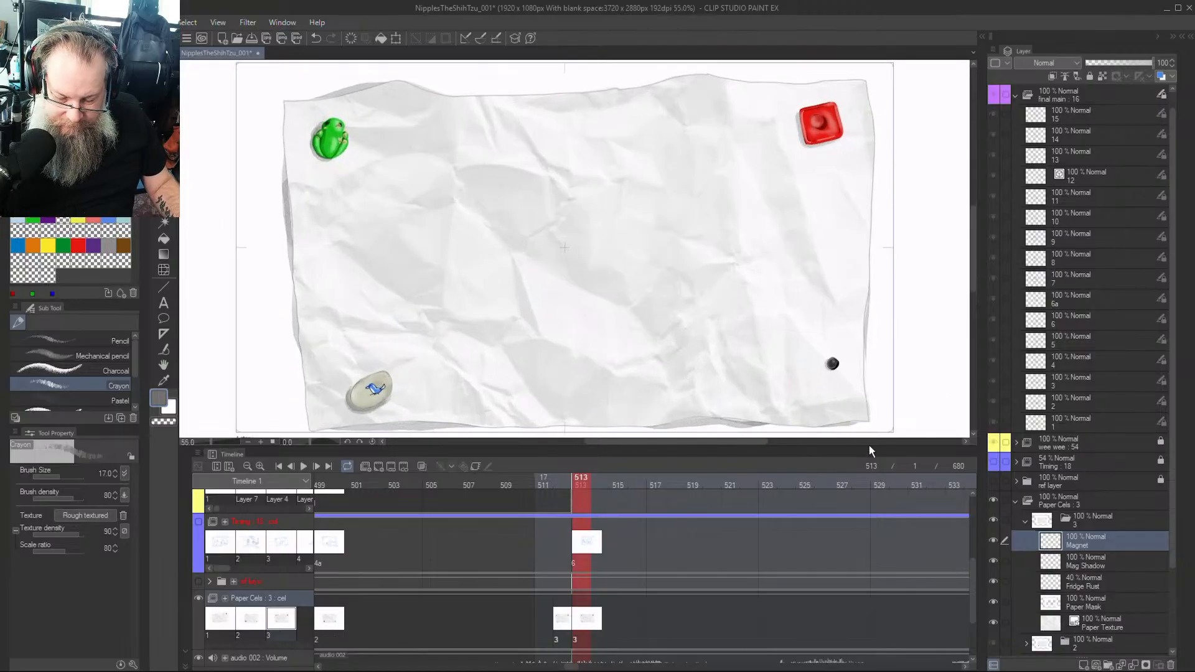
drag(869, 446, 865, 495)
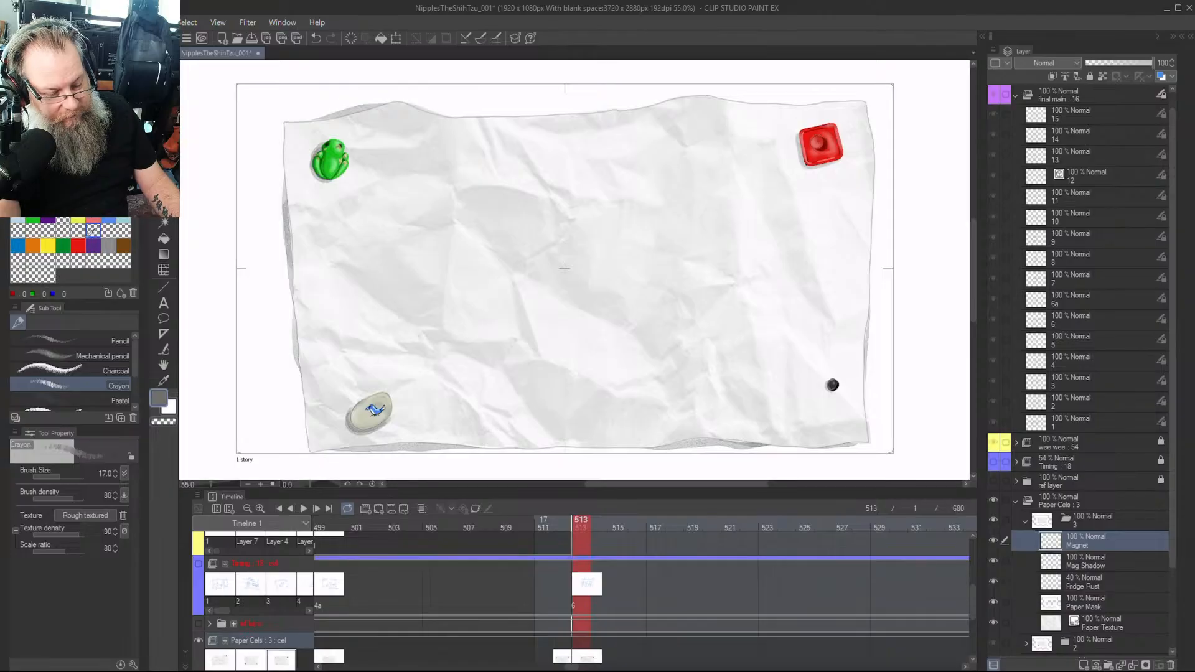
Choose red from the color palette and set the Crayon's brush size to 20
click(107, 230)
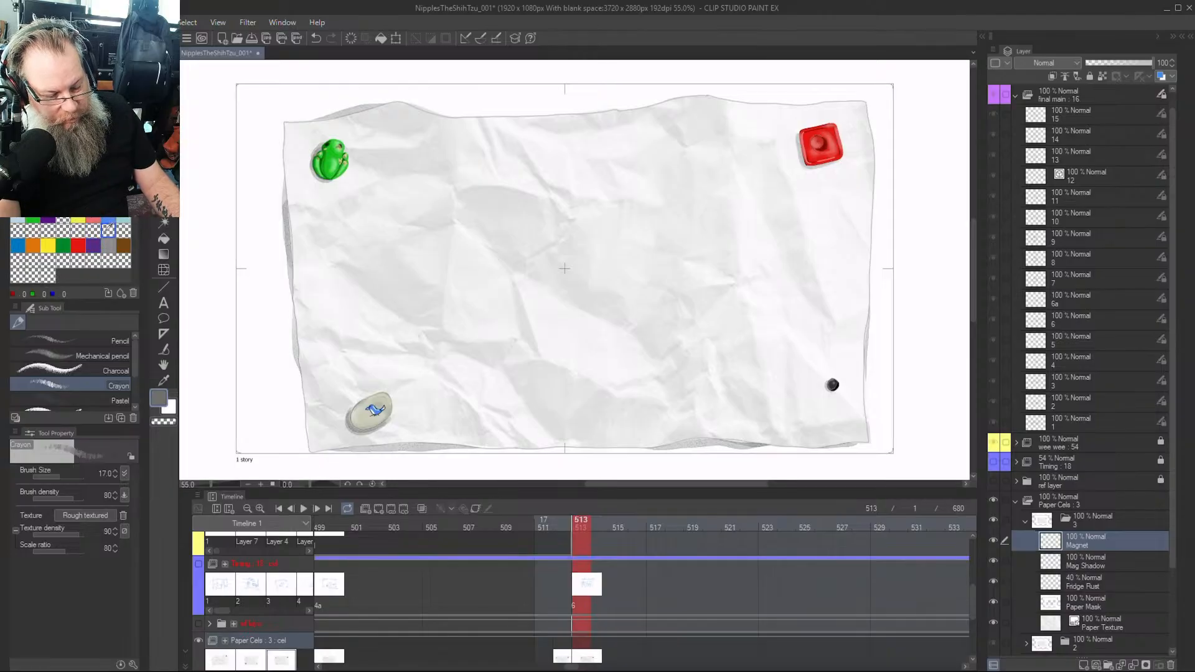
click(109, 241)
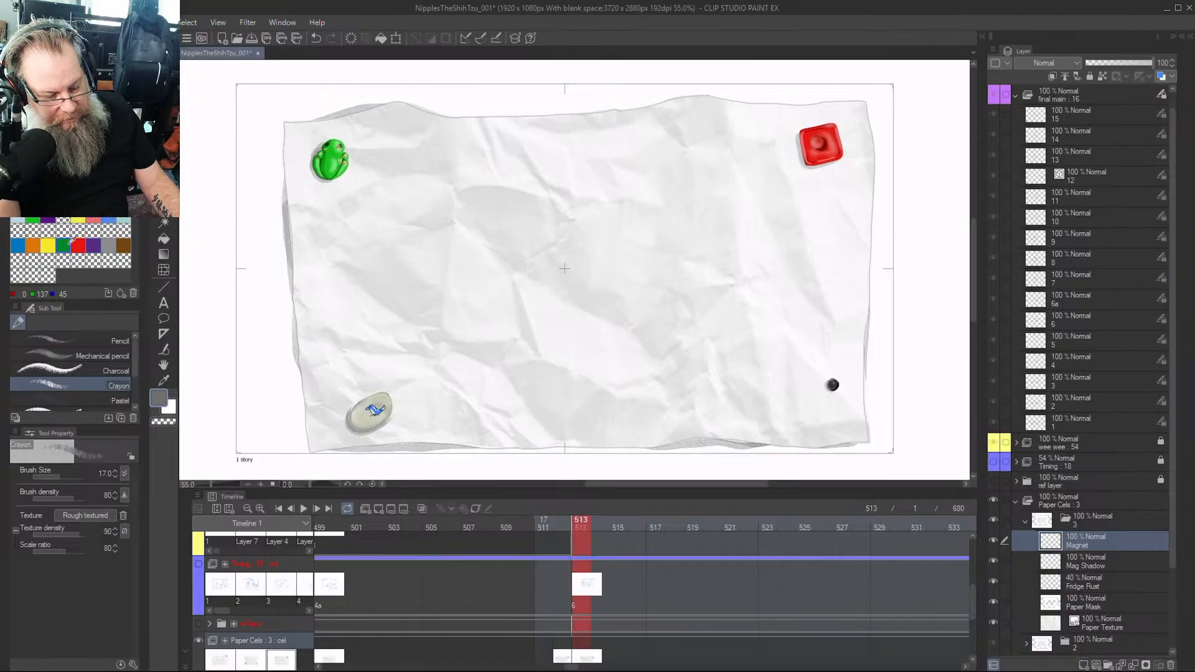
click(78, 245)
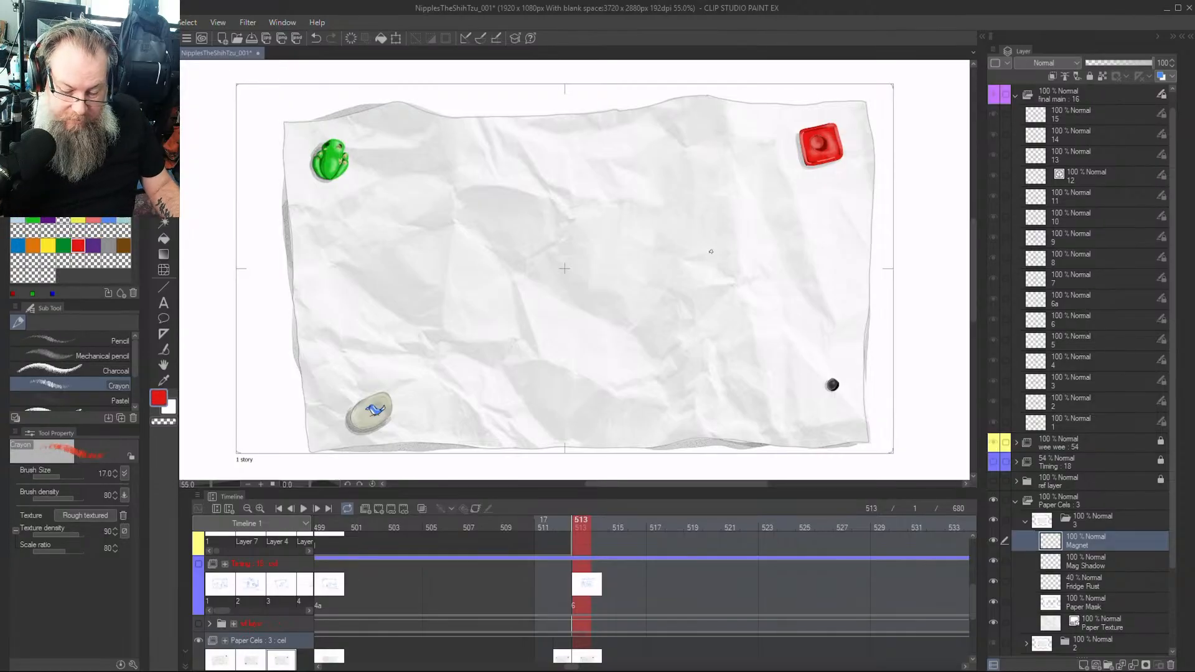
key(bracketright)
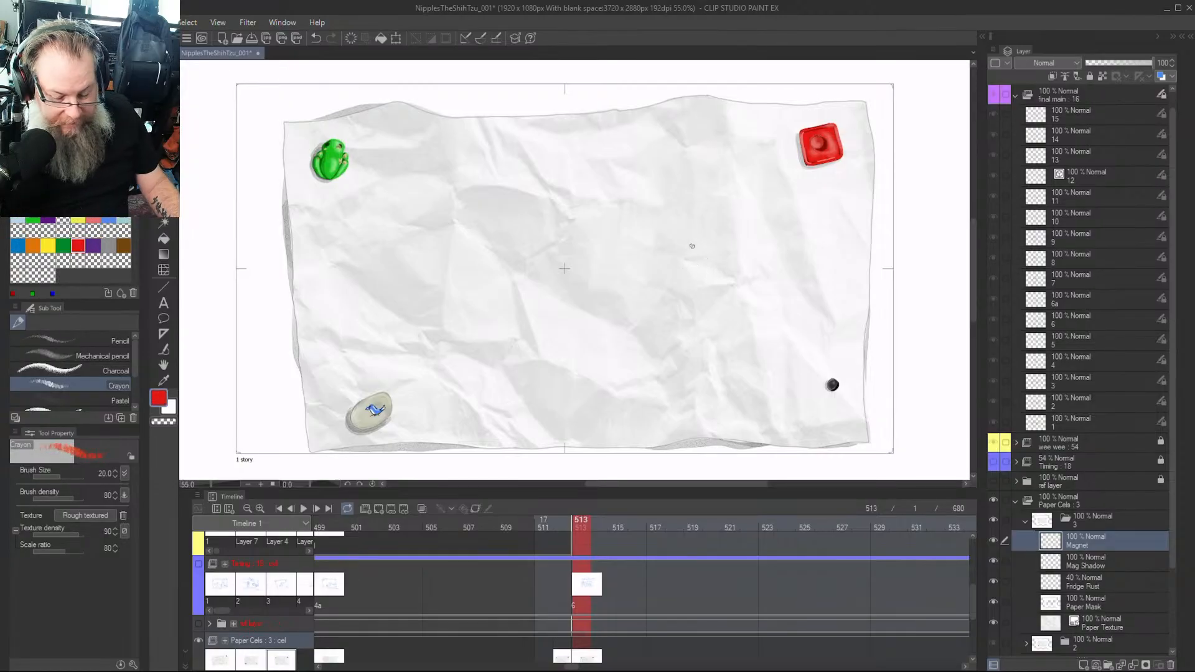
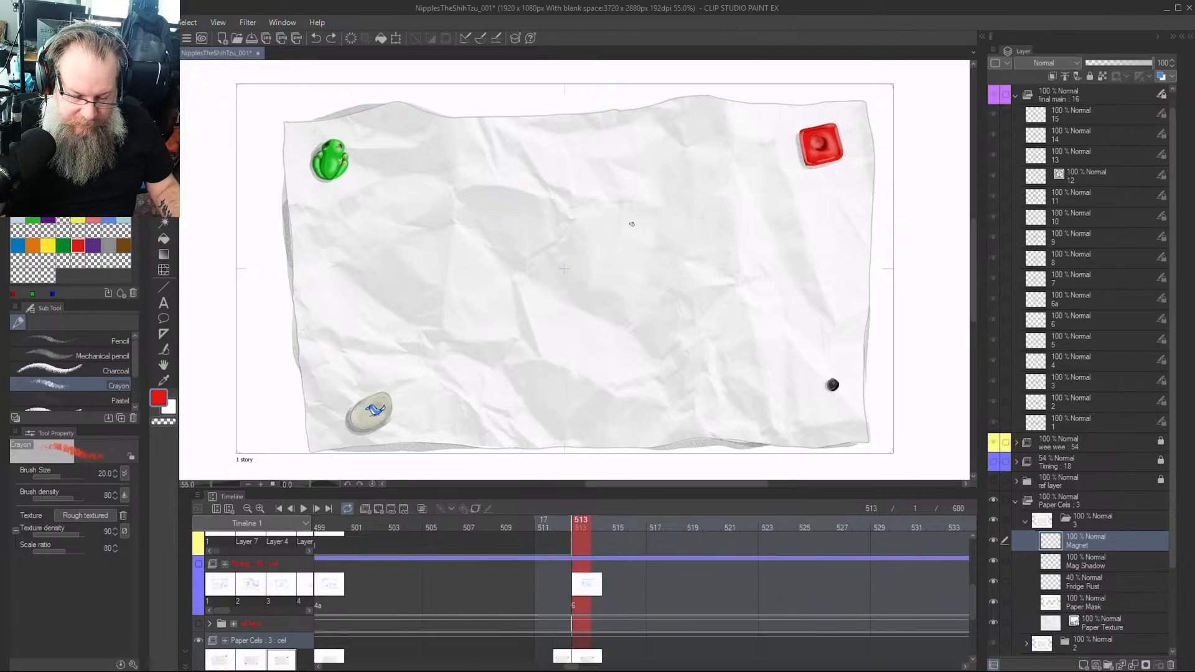
drag(629, 236, 634, 350)
drag(755, 341, 753, 210)
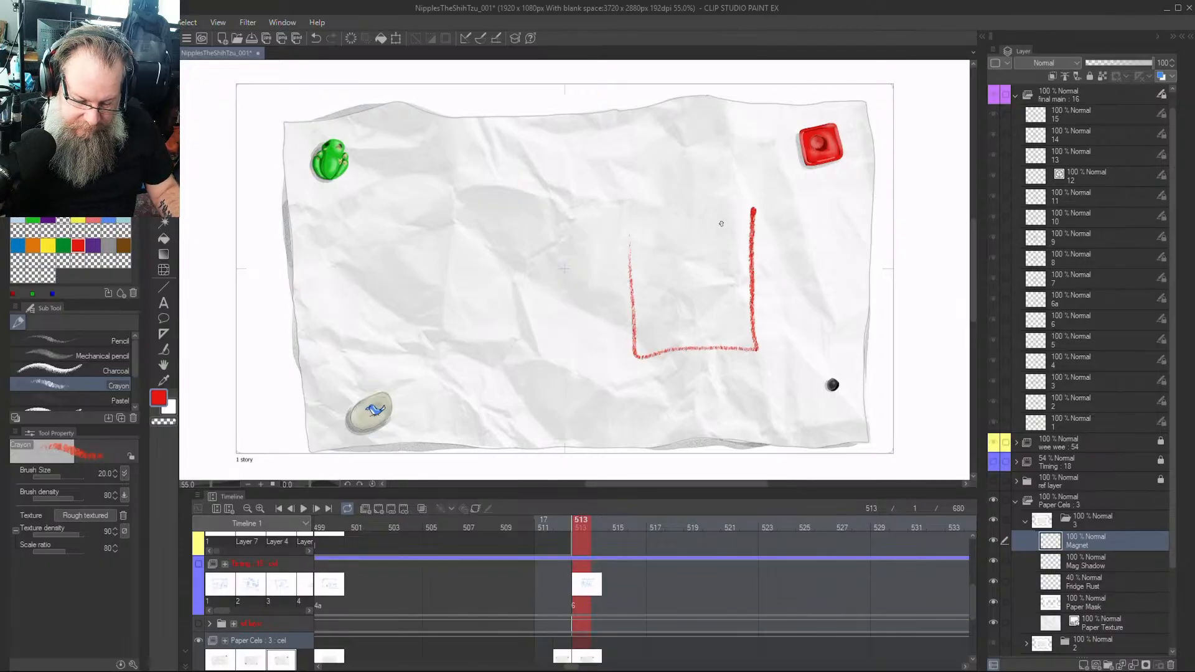
key(ctrl+z)
key(Num_Lock)
drag(648, 225, 653, 332)
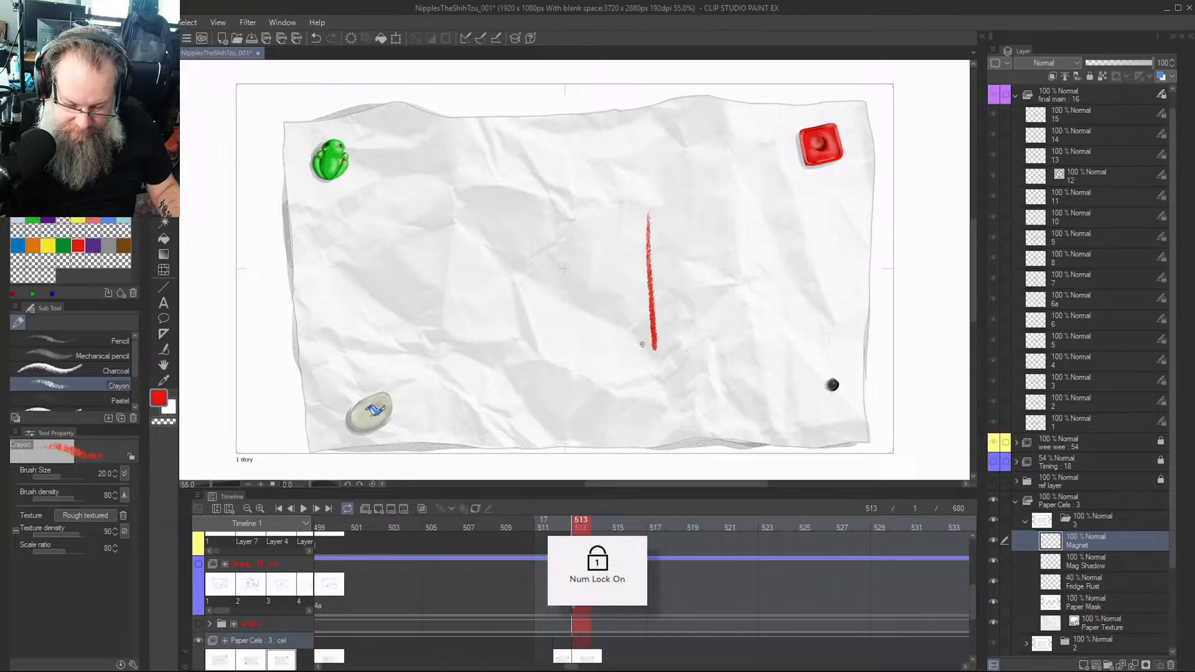
drag(782, 199, 784, 344)
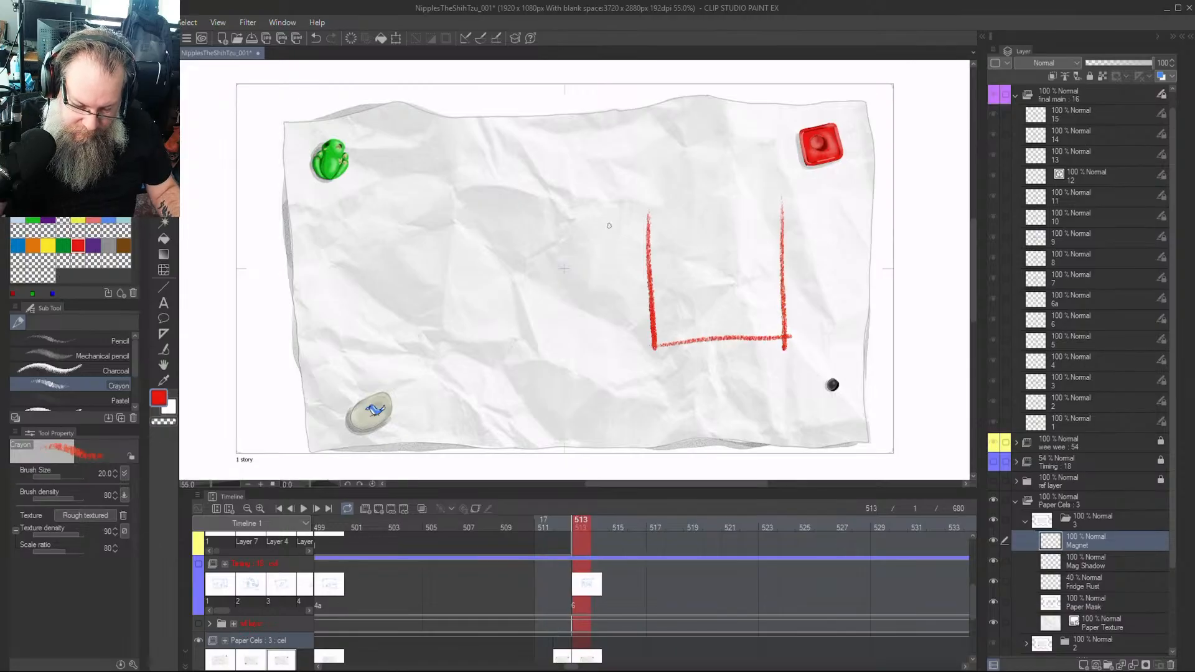
drag(661, 221, 817, 207)
scroll(767, 205, up, 3)
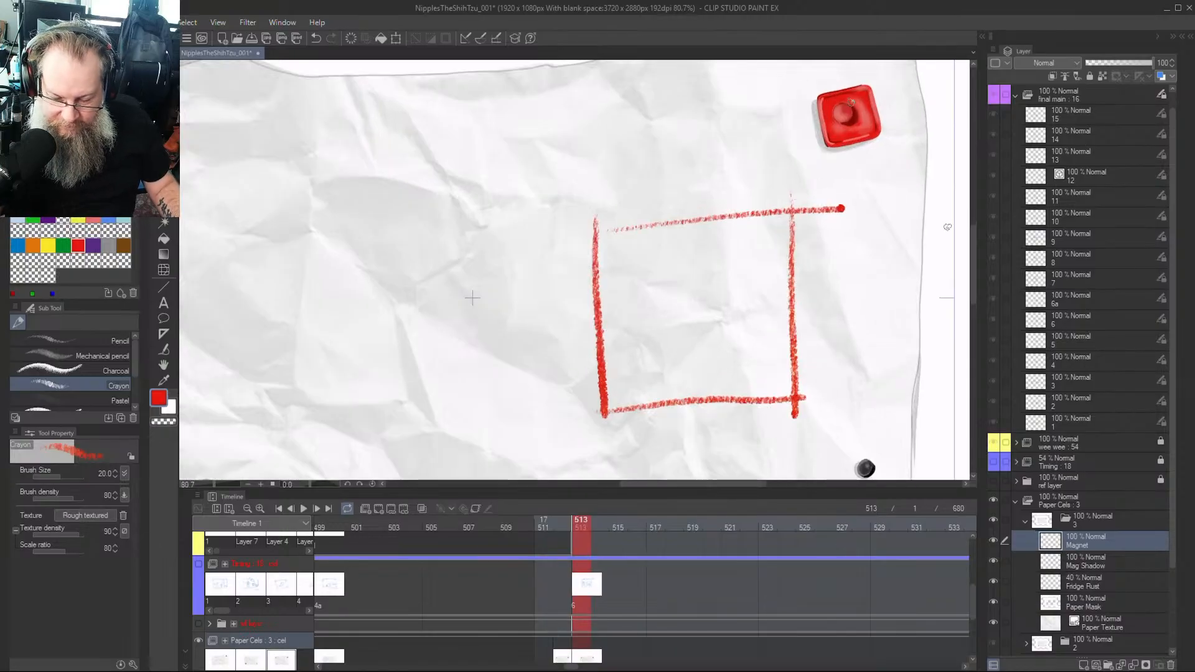
key(ctrl+z)
key(Num_Lock)
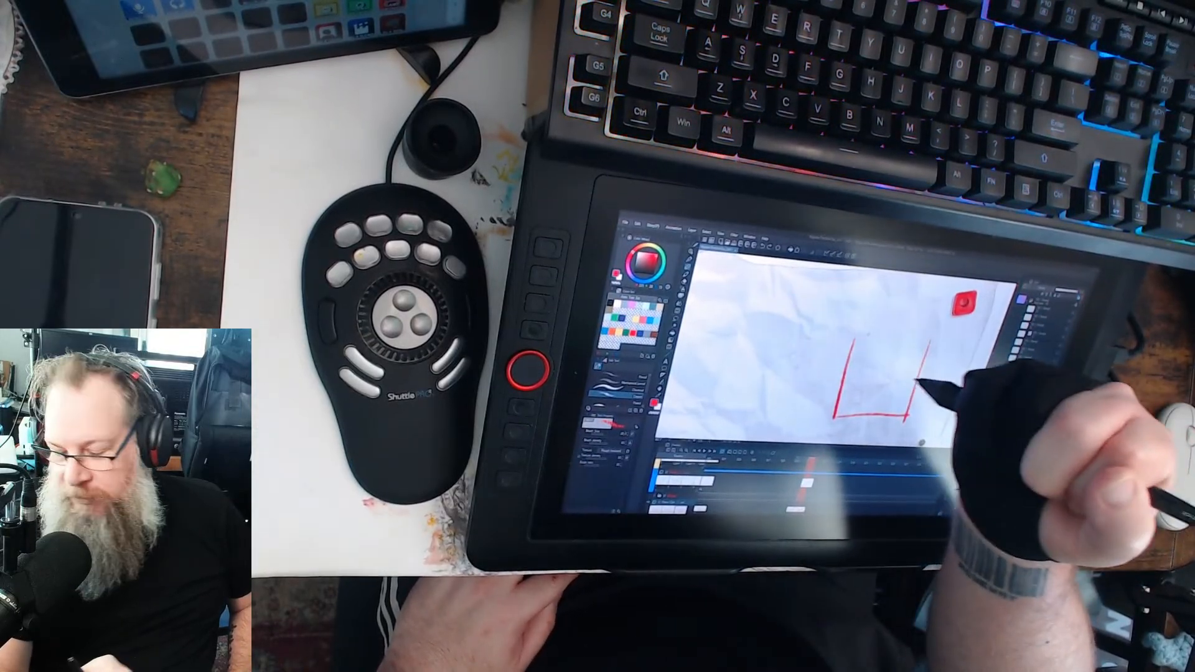
drag(853, 337, 954, 340)
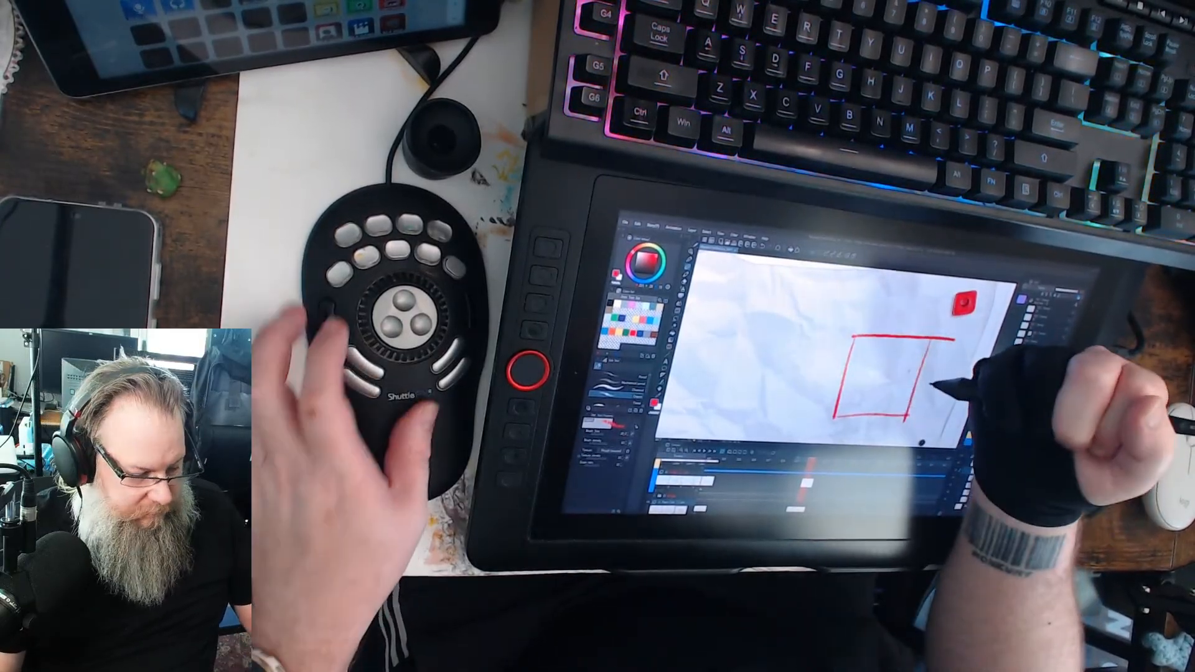
key(ctrl+z)
key(ctrl+z)
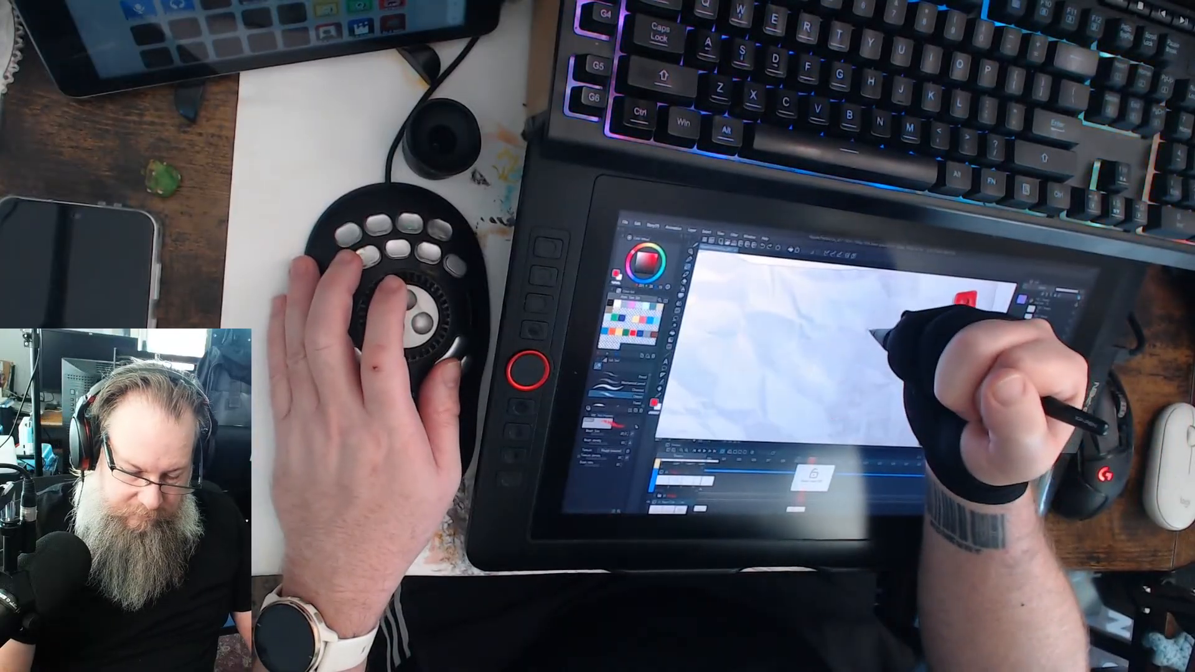
Draw a red crayon window frame with tied-back curtains on the right half of the paper, below the red square magnet
key(ctrl+minus)
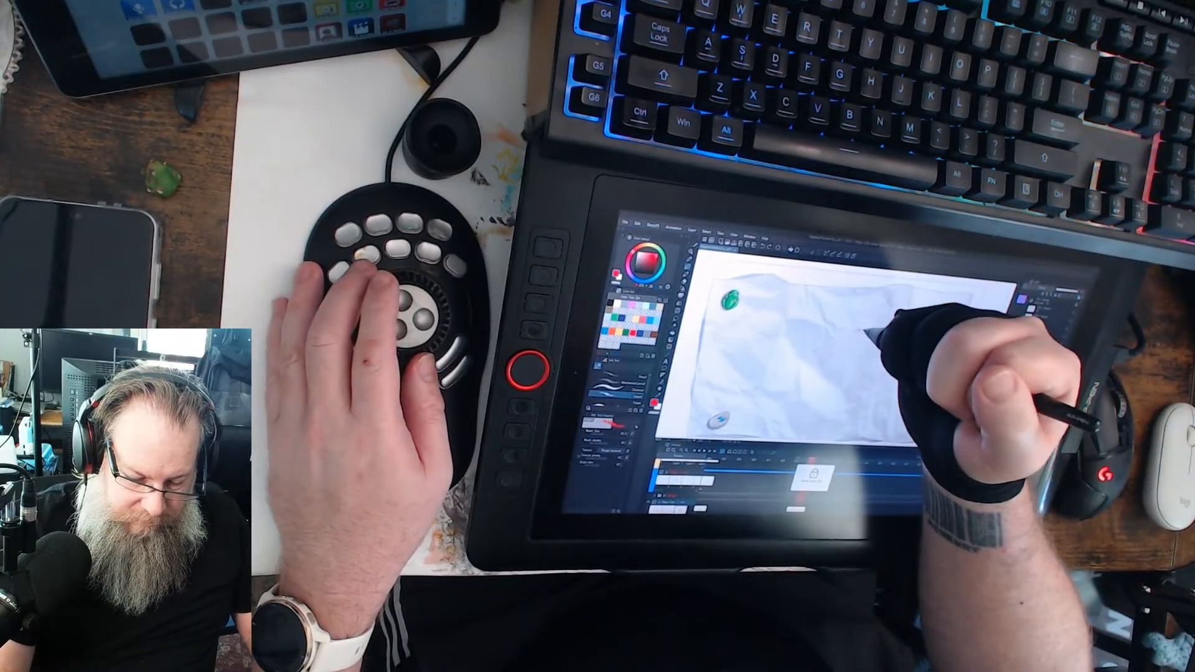
drag(843, 396, 902, 395)
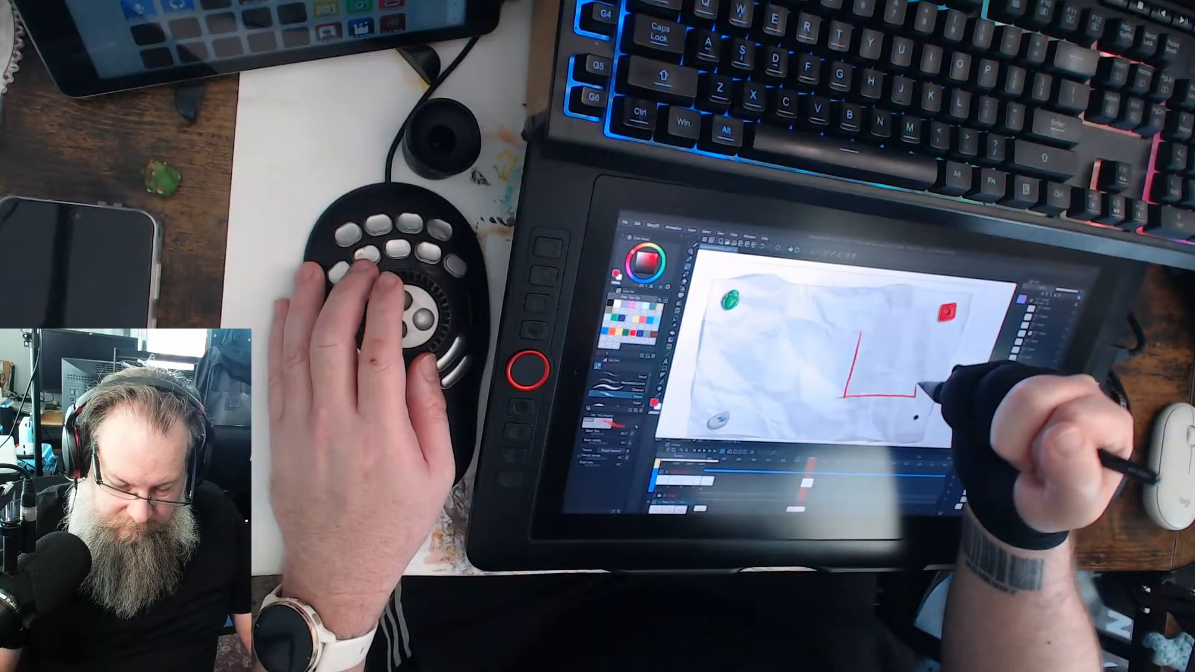
drag(862, 333, 915, 395)
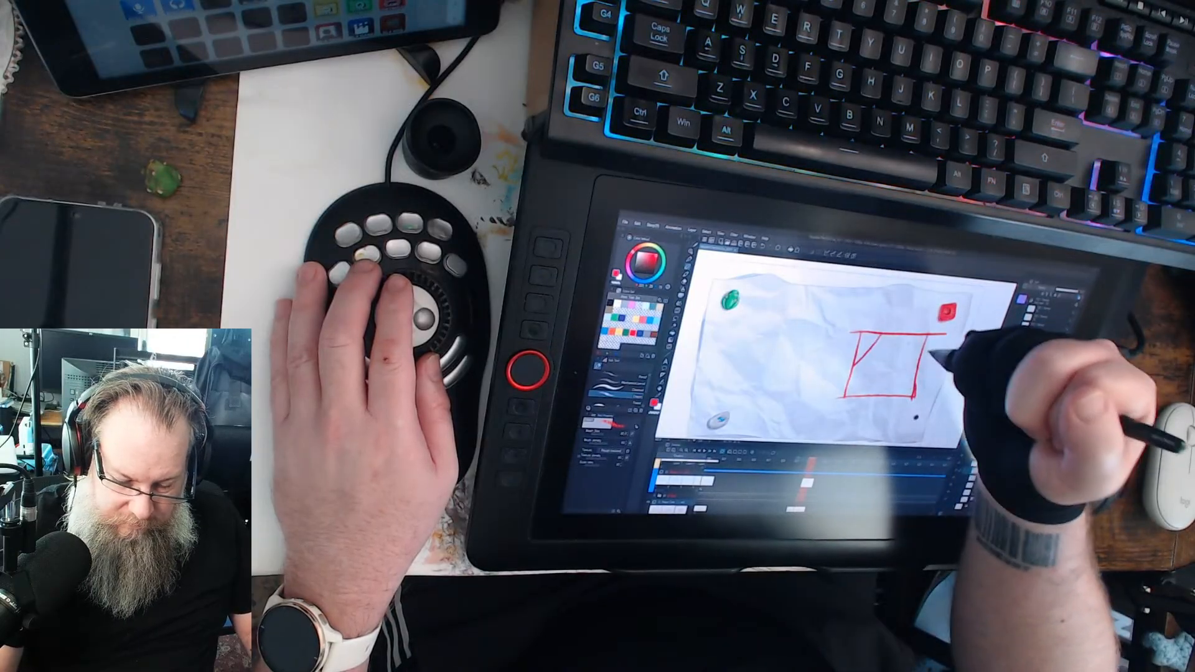
drag(886, 339, 861, 367)
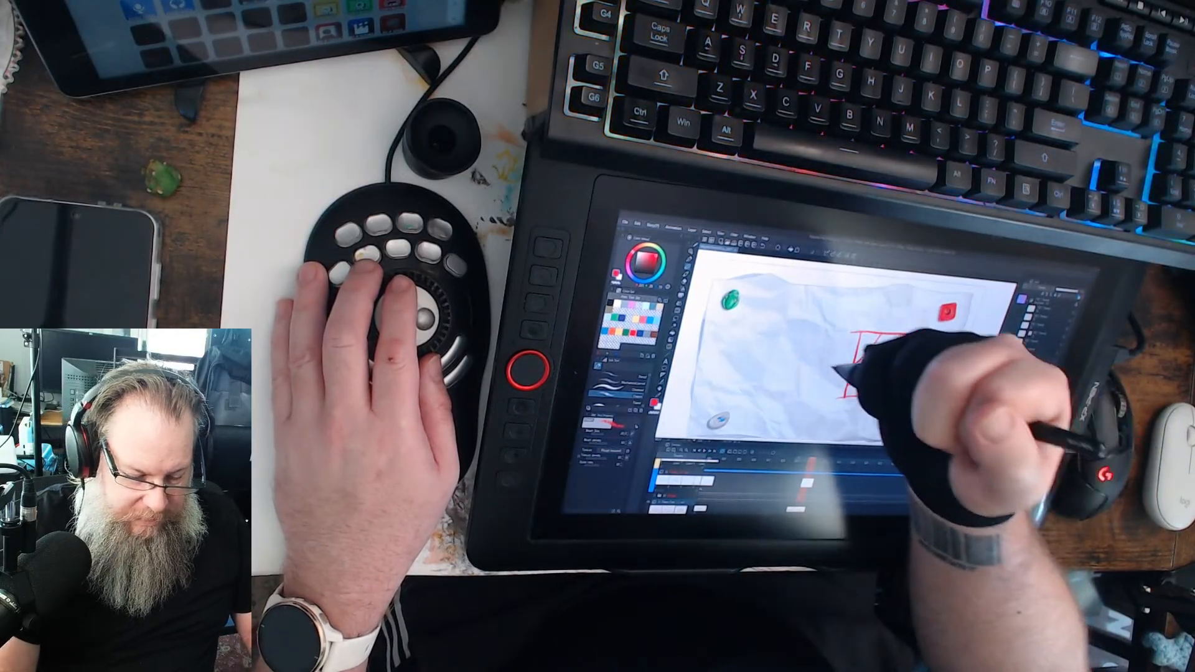
Draw a tall red crayon door frame on the left half of the paper, between the frog magnet and the window
mouse_move(751, 322)
mouse_down()
mouse_move(743, 422)
mouse_move(809, 422)
mouse_up()
mouse_move(751, 321)
mouse_down()
mouse_move(840, 310)
mouse_move(815, 420)
mouse_up()
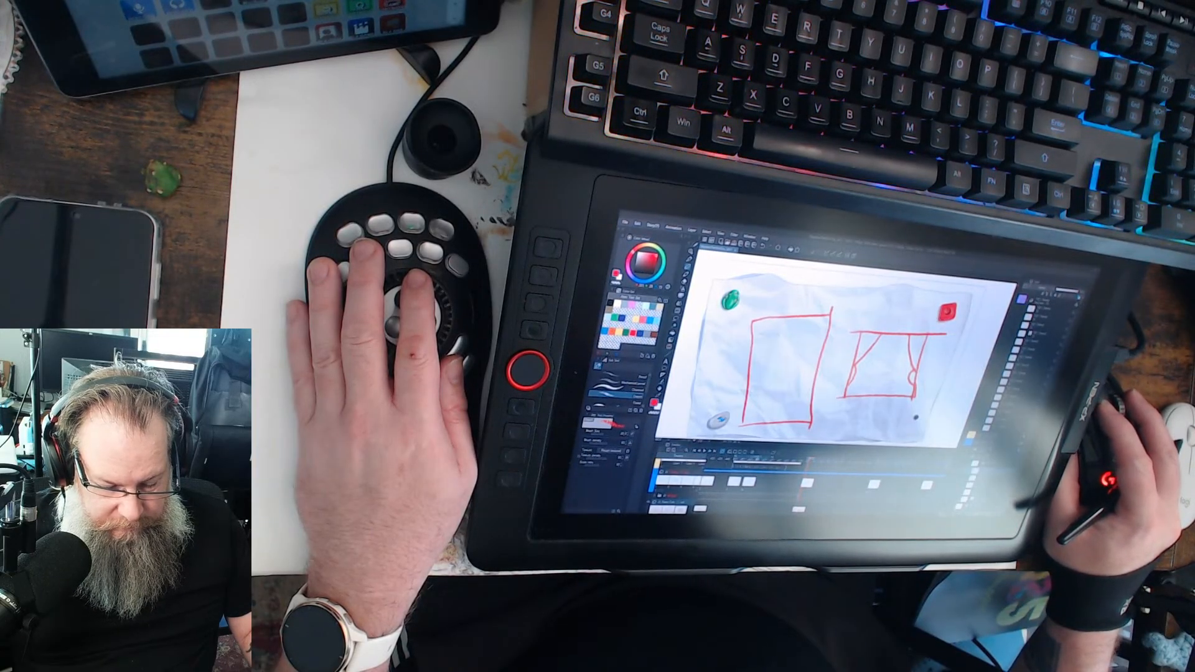
key(space)
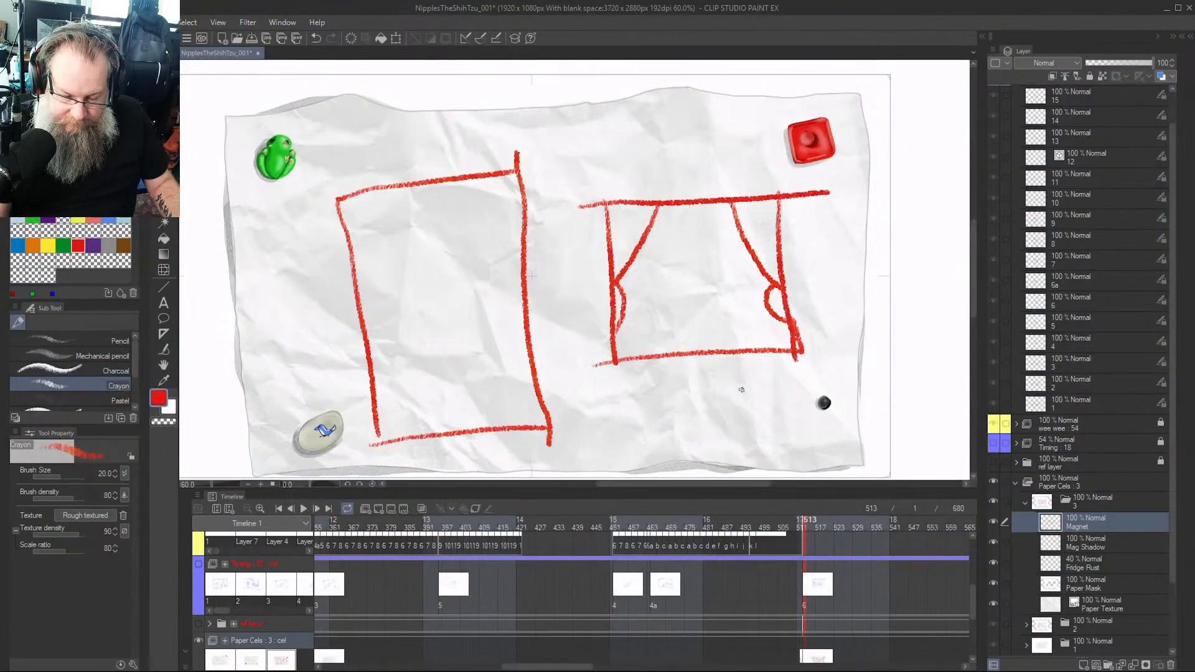
click(993, 444)
click(994, 445)
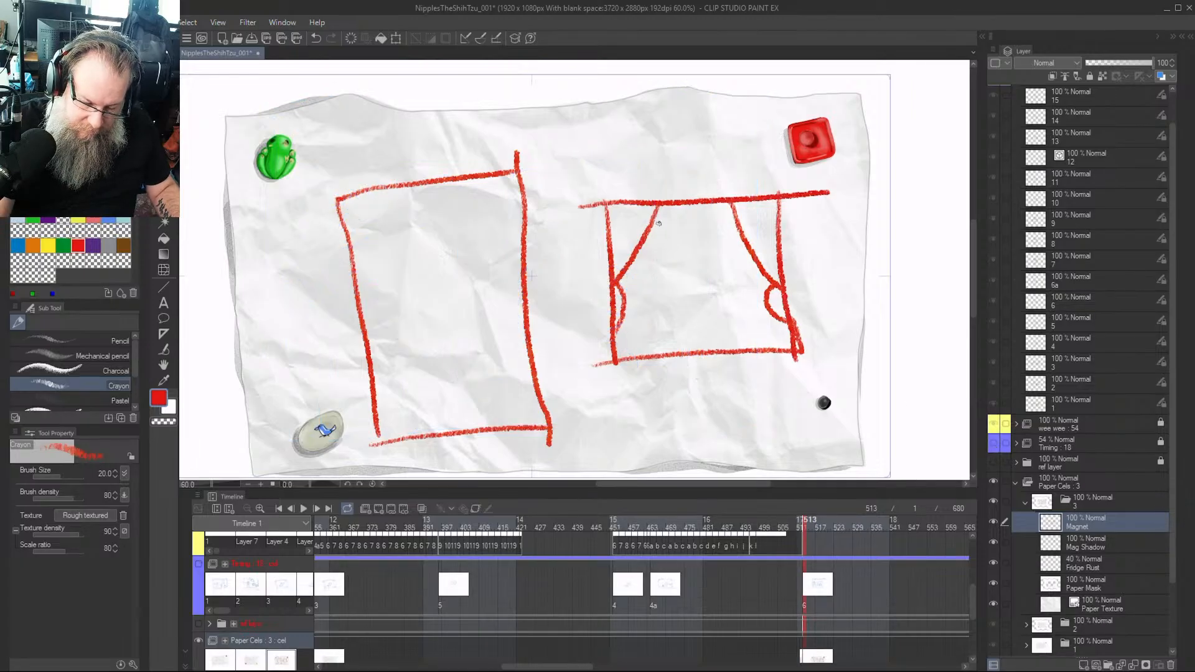
drag(658, 222, 678, 280)
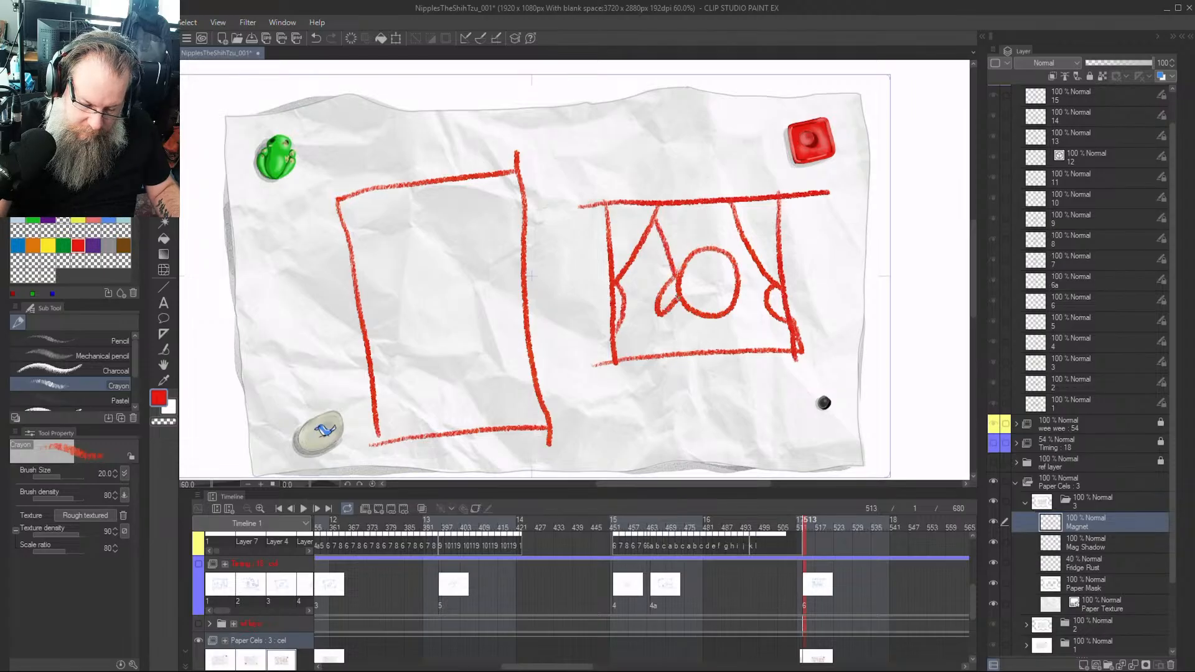
key(Num_Lock)
key(ctrl+z)
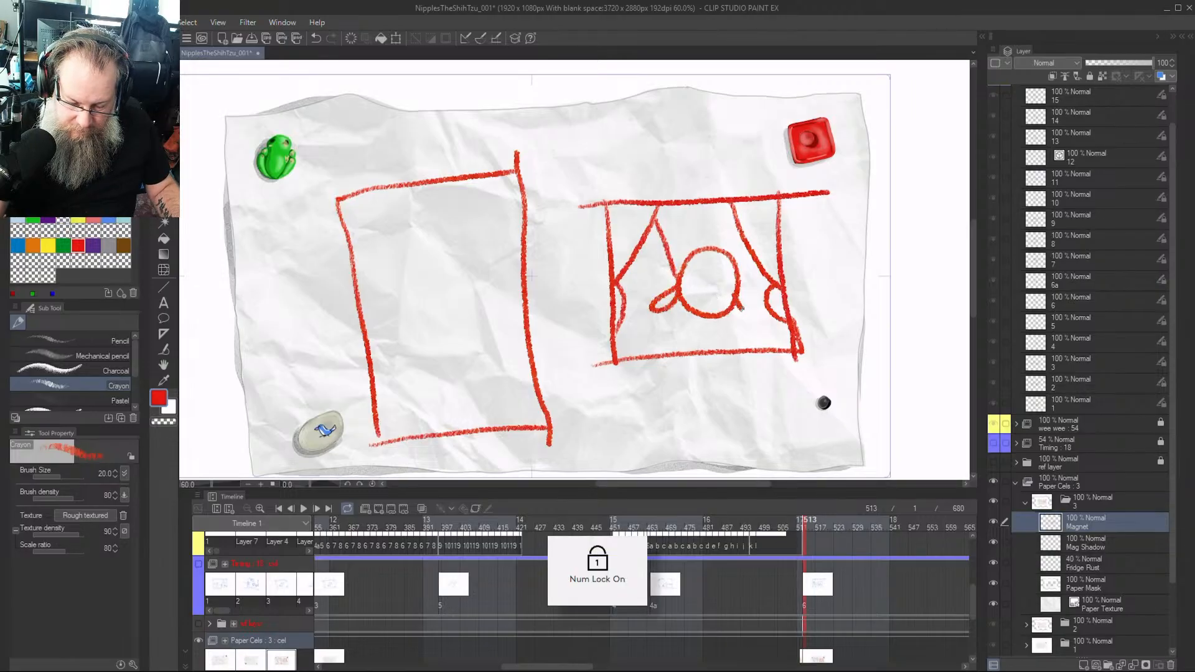
drag(741, 307, 742, 294)
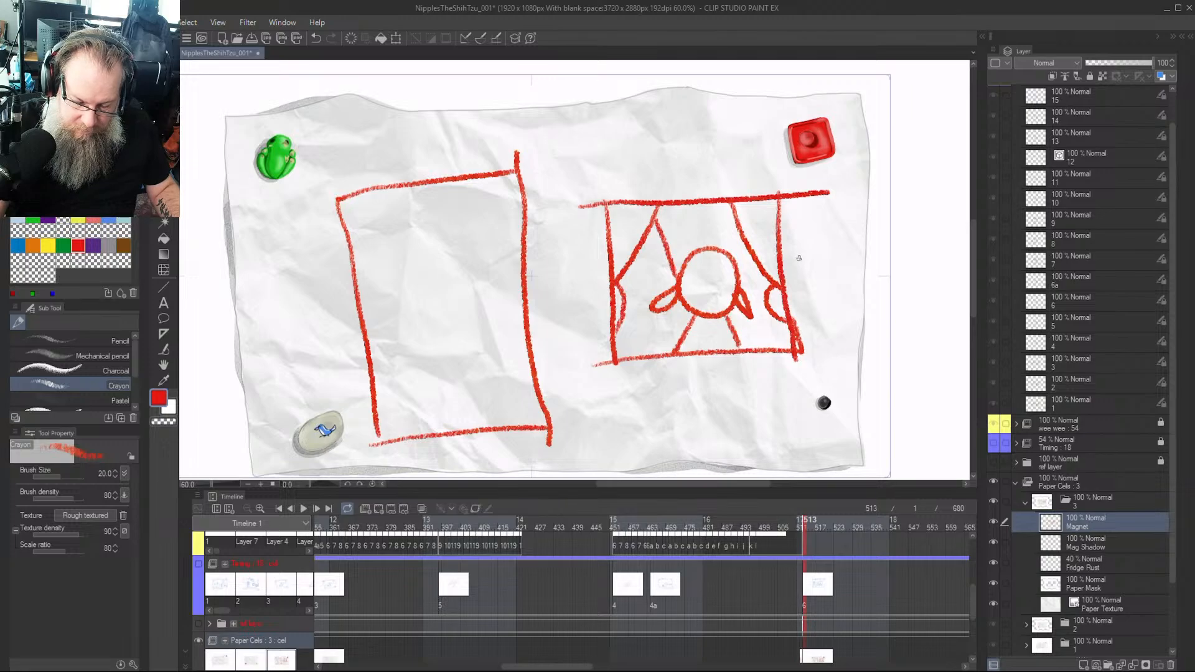
key(Num_Lock)
key(ctrl+z)
key(ctrl+z)
key(ctrl+z)
key(ctrl+z)
key(ctrl+z)
key(ctrl+z)
key(ctrl+z)
key(ctrl+z)
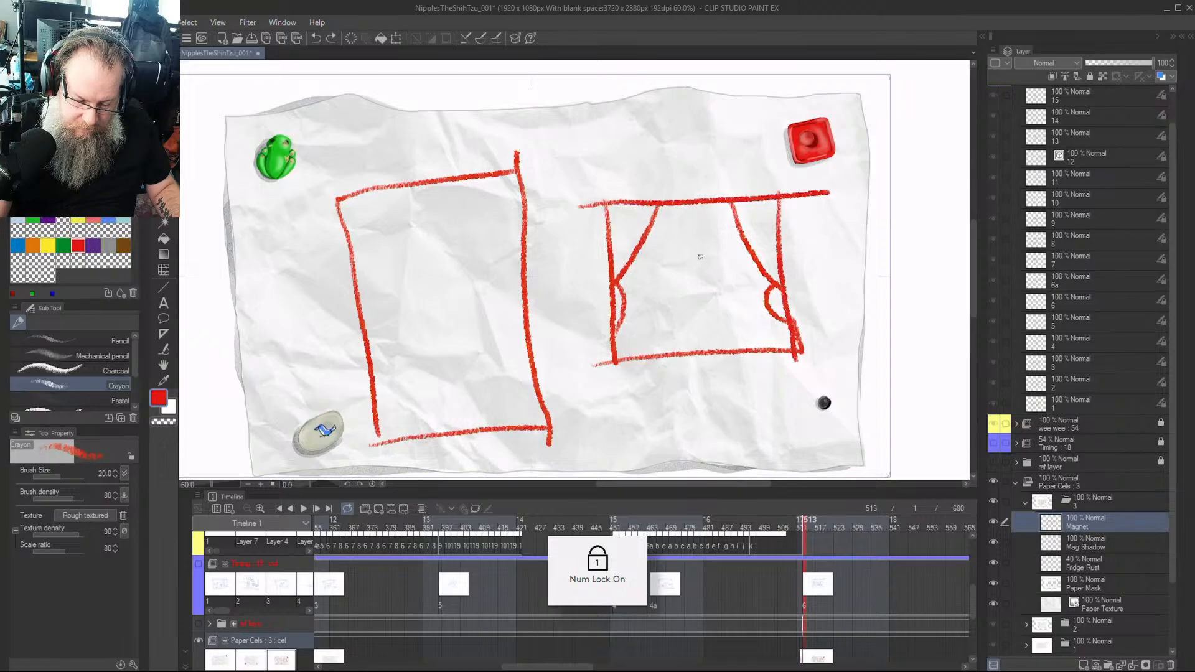
Draw a red figure in the window with a round head, two body lines, arms reaching the curtains, two eyes and a frowning mouth
drag(686, 247, 695, 315)
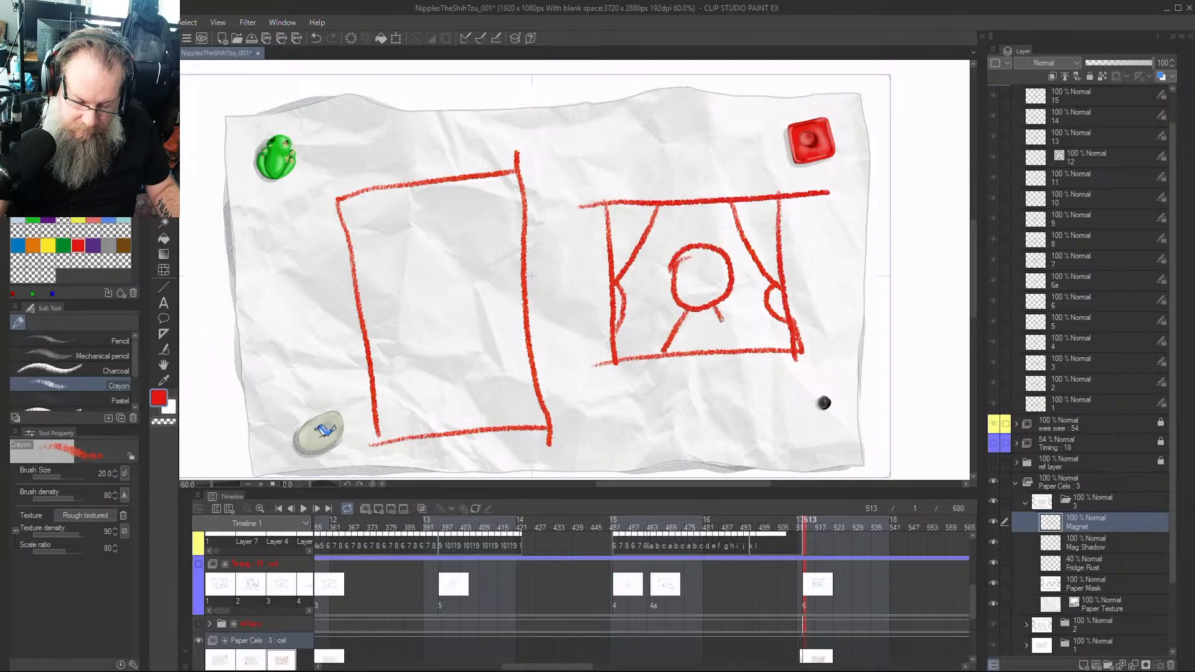
key(ctrl+z)
key(ctrl+z)
drag(688, 320, 674, 362)
key(ctrl+z)
key(Num_Lock)
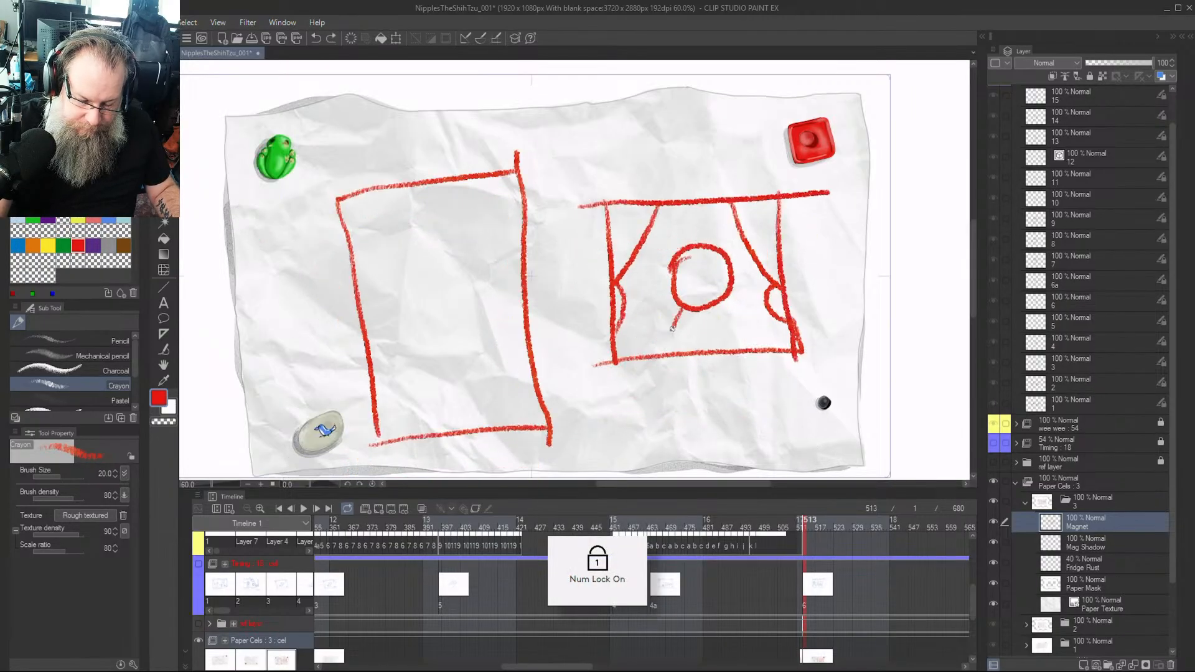
drag(712, 300, 735, 359)
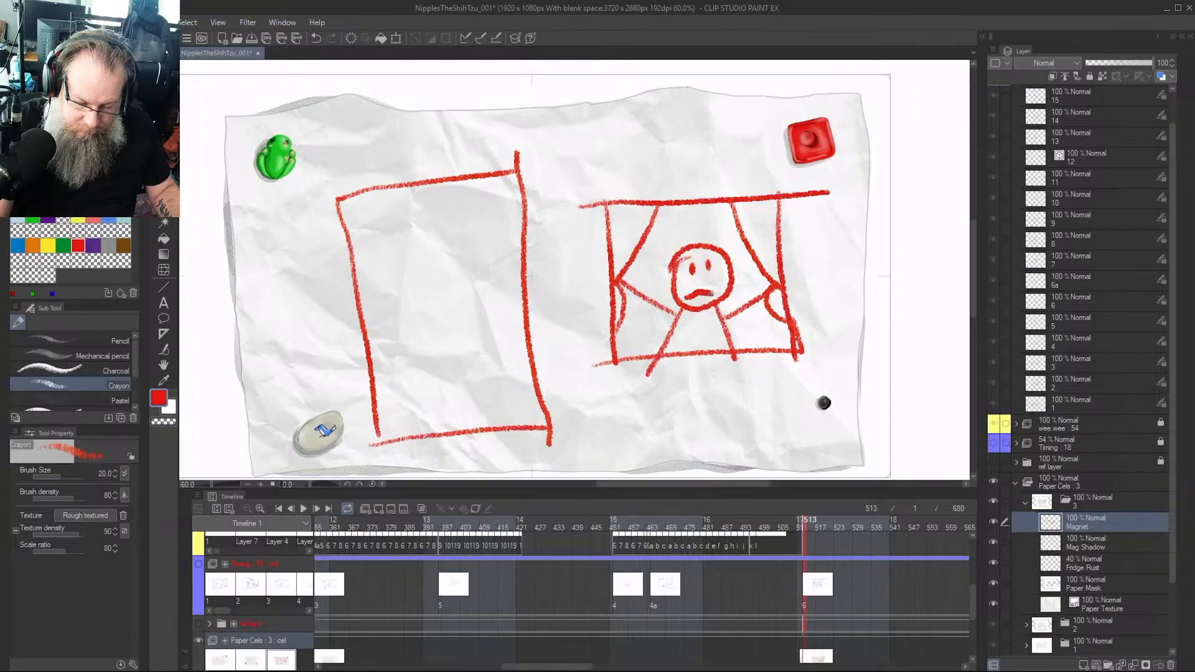
key(ctrl+z)
key(Num_Lock)
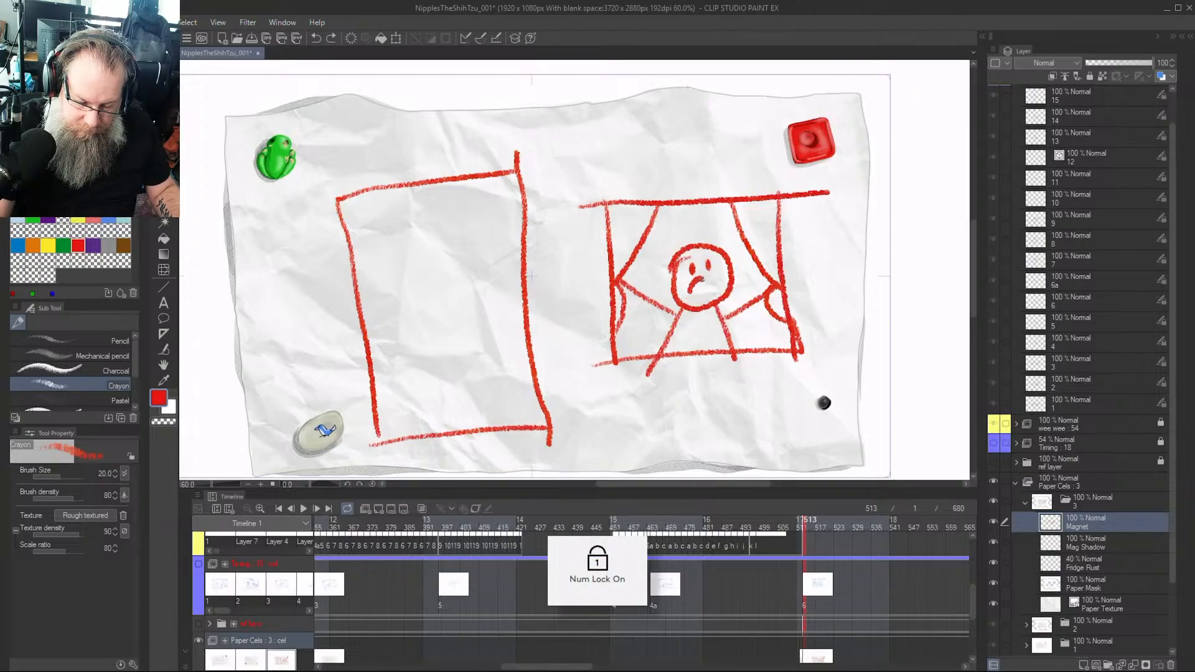
drag(666, 264, 728, 271)
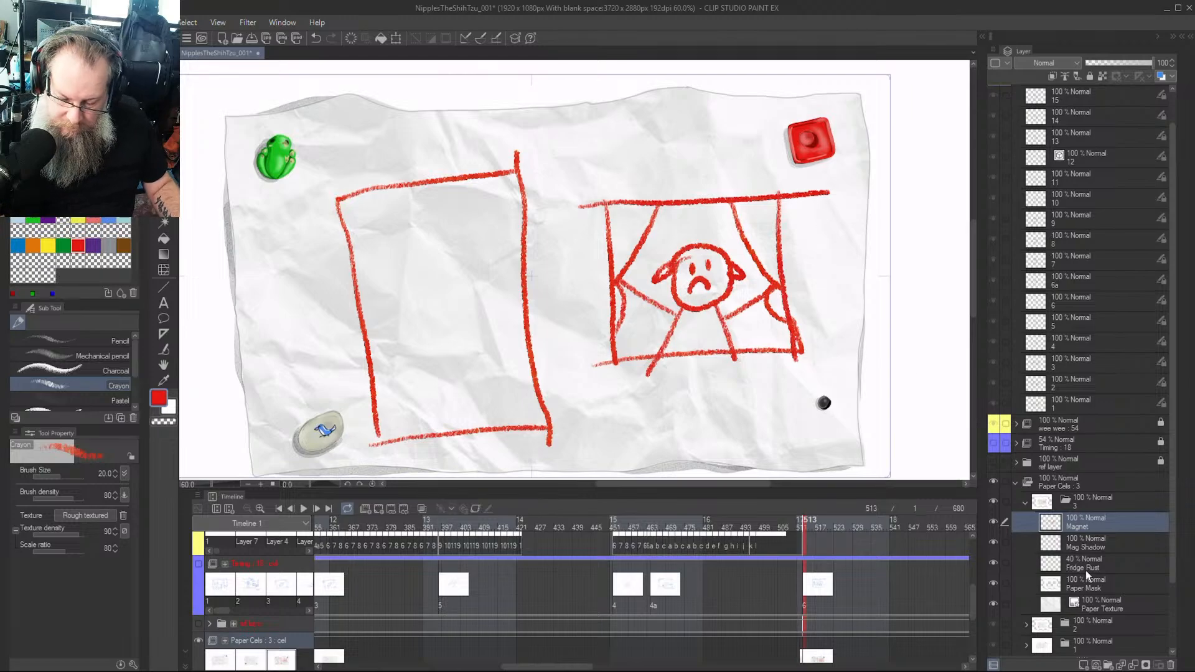
click(994, 444)
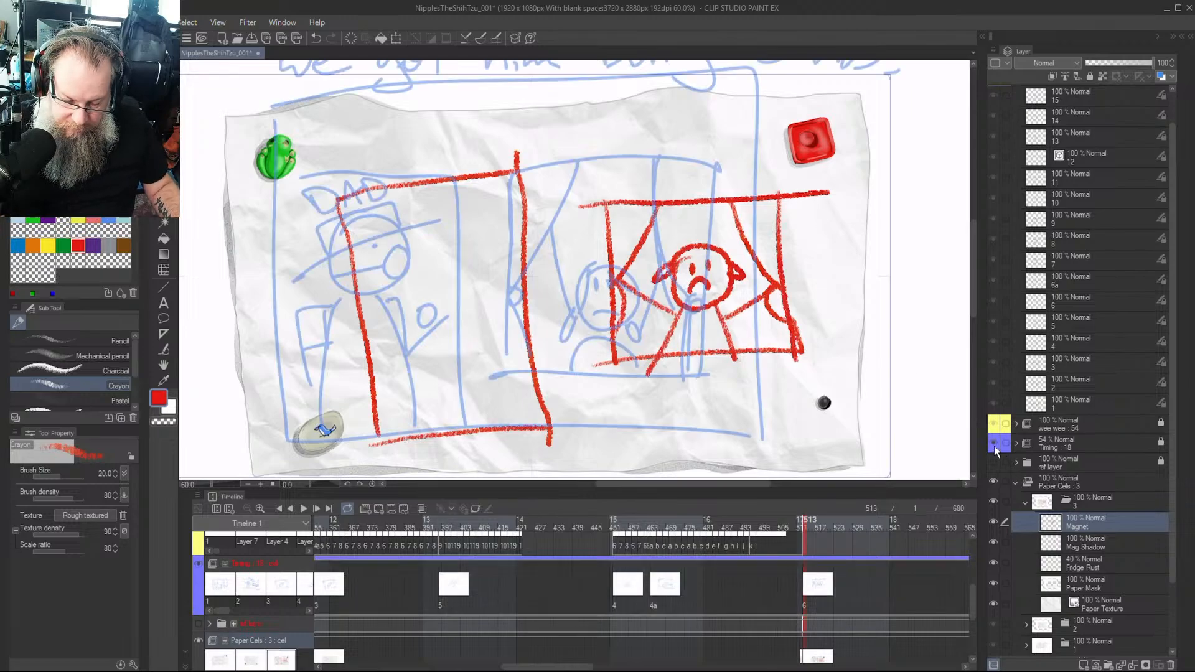
click(994, 446)
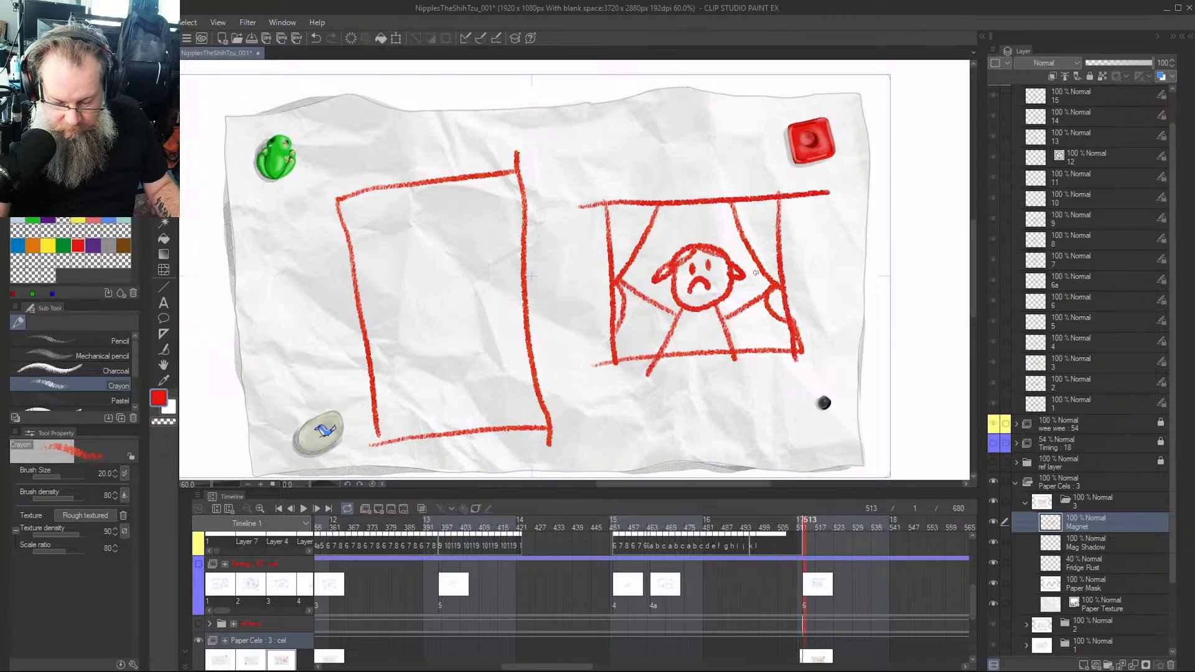
key(Num_Lock)
key(ctrl+z)
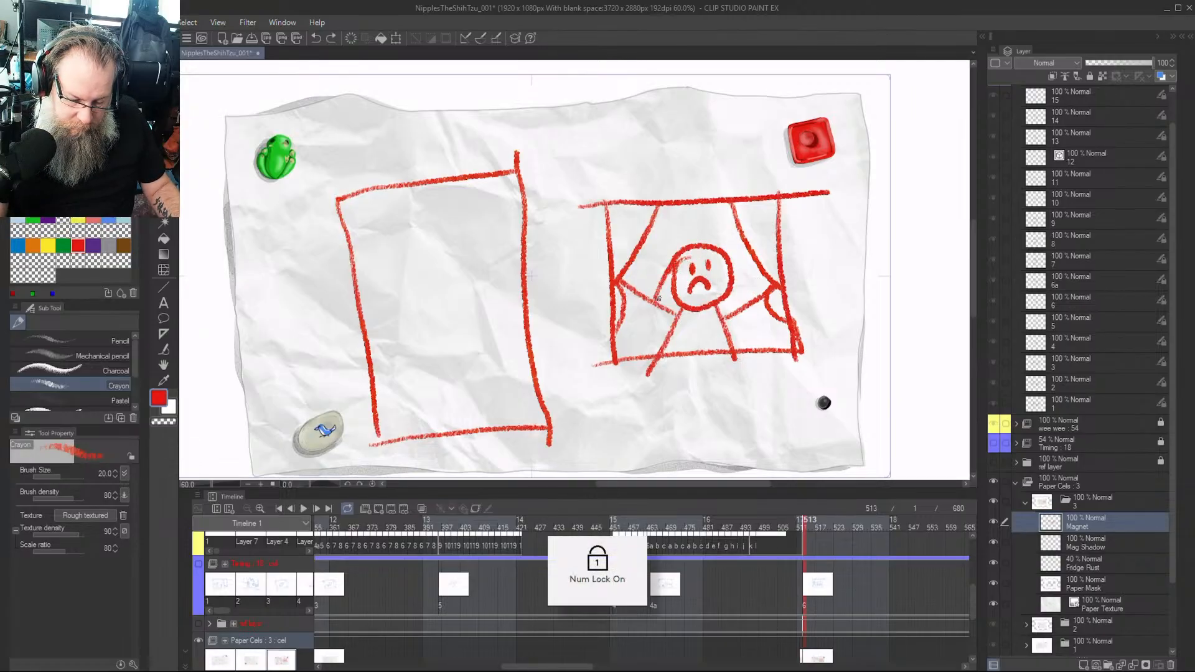
Draw a long drooping red ear on each side of the window figure's head
key(Num_Lock)
key(Num_Lock)
mouse_move(671, 267)
mouse_down()
mouse_move(640, 289)
mouse_move(670, 268)
mouse_move(760, 285)
mouse_move(725, 262)
mouse_move(715, 274)
mouse_move(704, 255)
mouse_move(682, 256)
mouse_move(712, 248)
mouse_up()
key(Num_Lock)
key(ctrl+z)
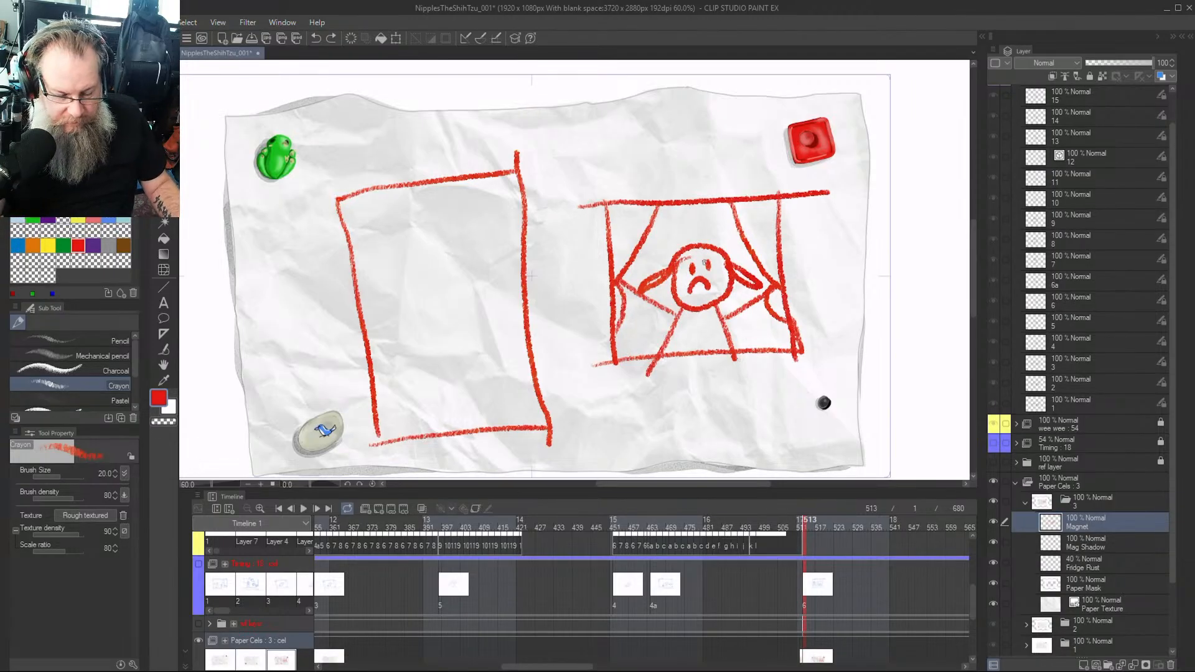
Draw a red figure in the door frame with a brimmed hat, U-shaped face, long oval body, short legs and two outstretched arms
drag(350, 265, 473, 234)
mouse_move(369, 210)
mouse_down()
mouse_move(381, 251)
mouse_move(369, 214)
mouse_move(416, 211)
mouse_move(424, 250)
mouse_move(387, 256)
mouse_move(399, 293)
mouse_move(418, 299)
mouse_move(431, 287)
mouse_move(423, 244)
mouse_up()
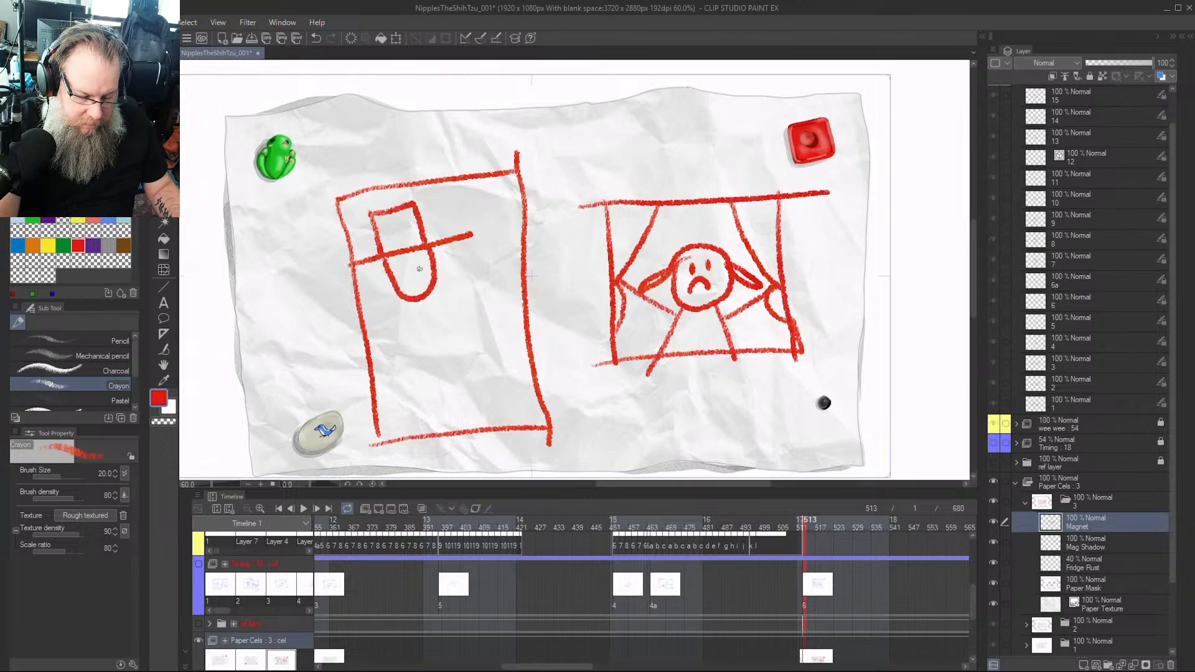
drag(420, 305, 445, 411)
key(ctrl+z)
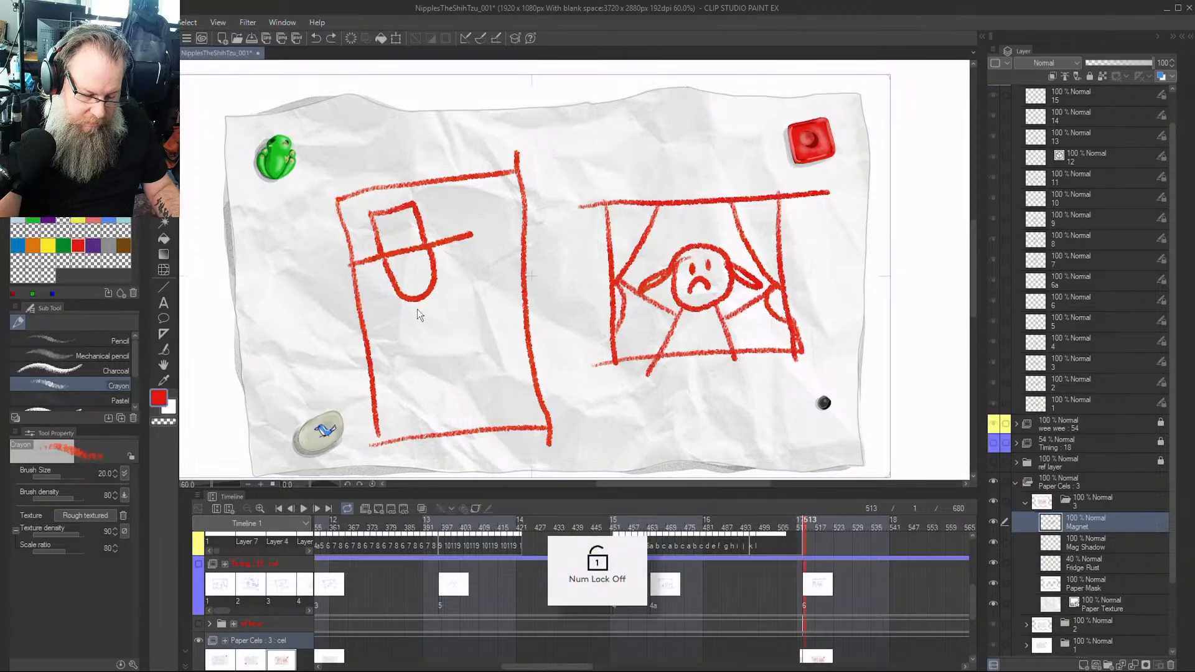
mouse_move(419, 315)
mouse_down()
mouse_move(445, 423)
mouse_move(443, 413)
mouse_up()
key(ctrl+z)
key(Num_Lock)
mouse_move(422, 316)
mouse_down()
mouse_move(420, 375)
mouse_move(443, 409)
mouse_move(445, 342)
mouse_move(420, 298)
mouse_up()
mouse_move(439, 404)
mouse_down()
mouse_move(444, 440)
mouse_move(452, 424)
mouse_up()
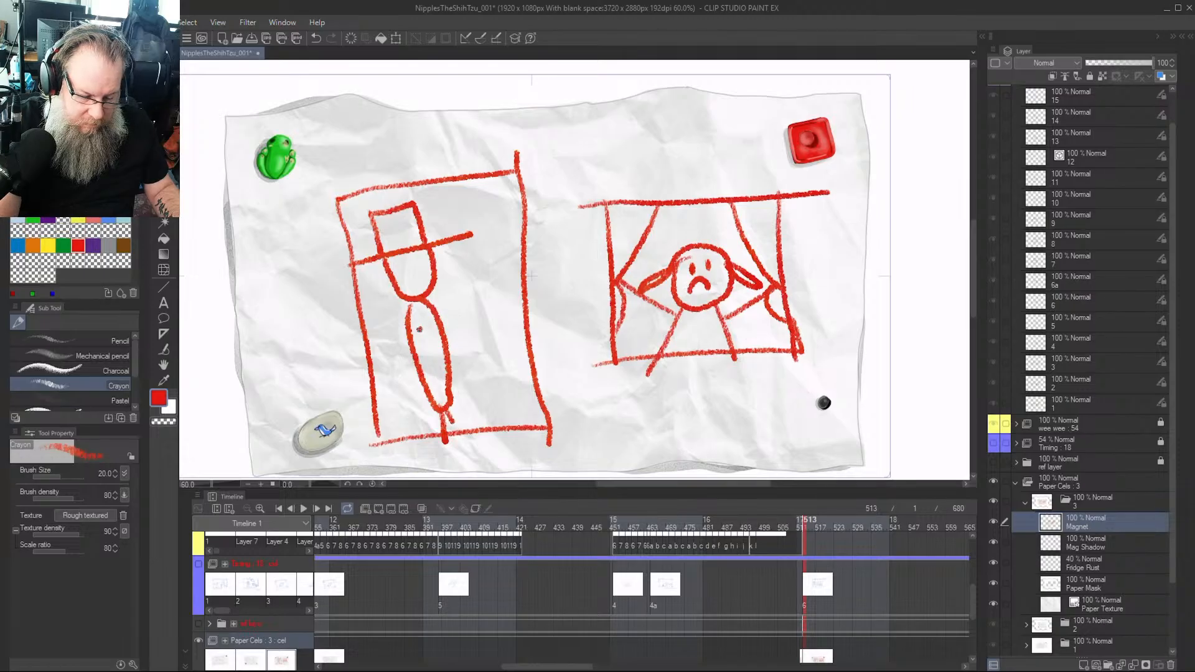
drag(418, 329, 498, 340)
drag(433, 310, 458, 293)
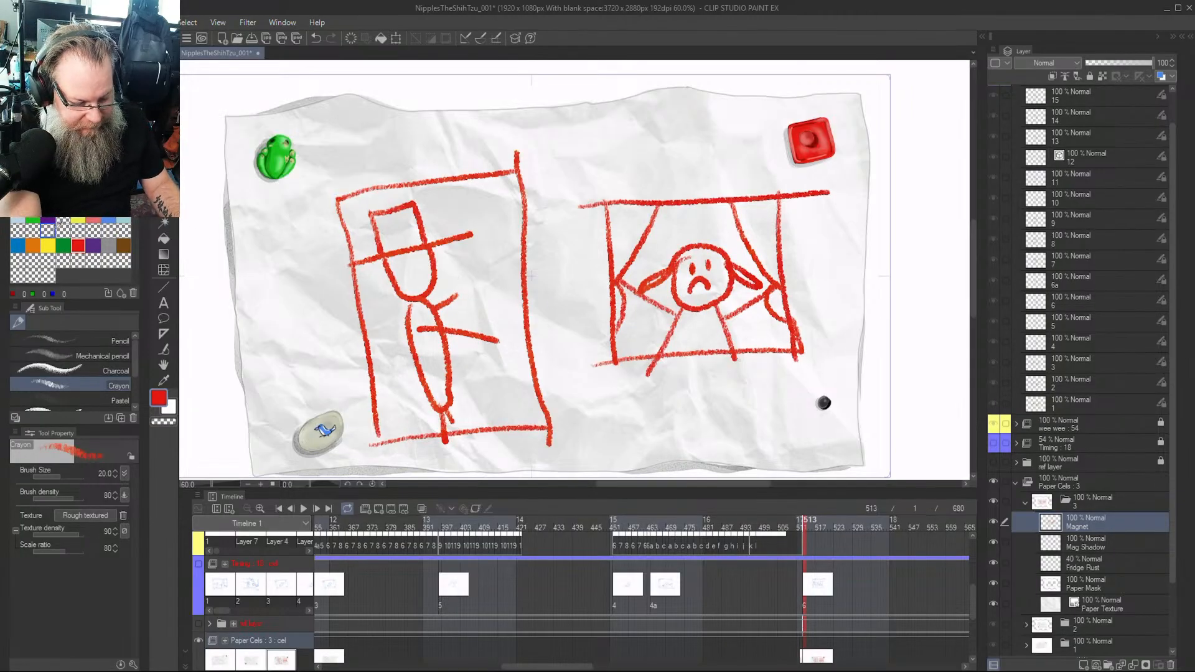
Draw a purple crayon gift box with an overhanging lid line at the hands of the figure in the door frame
click(63, 244)
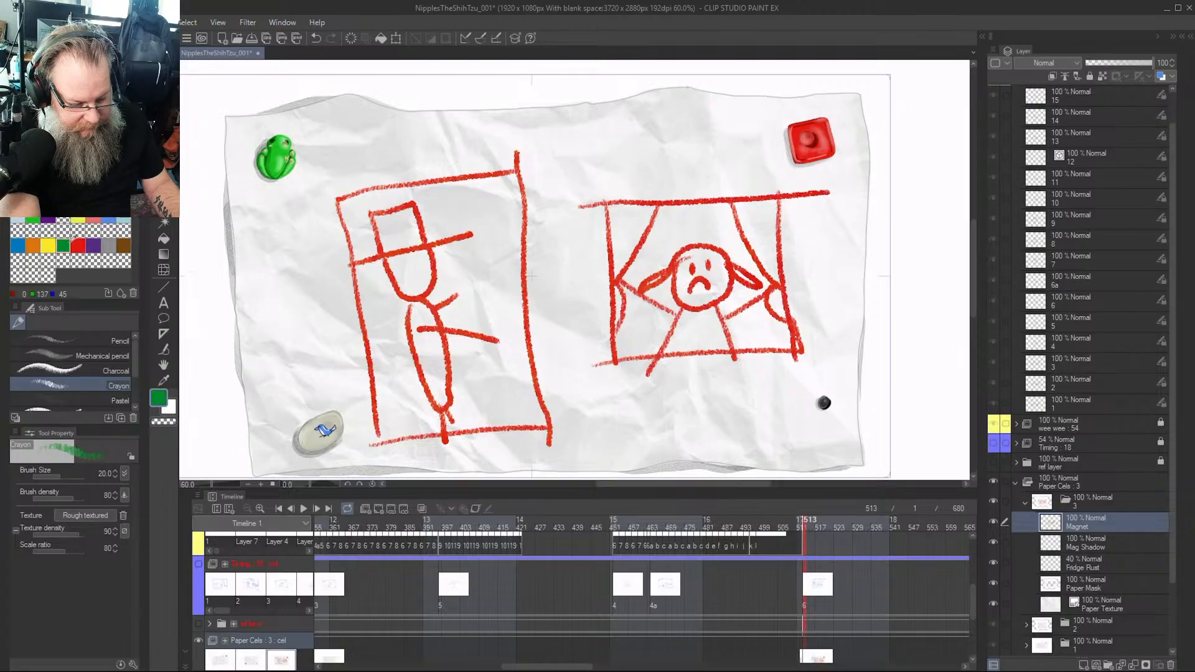
click(93, 245)
click(93, 244)
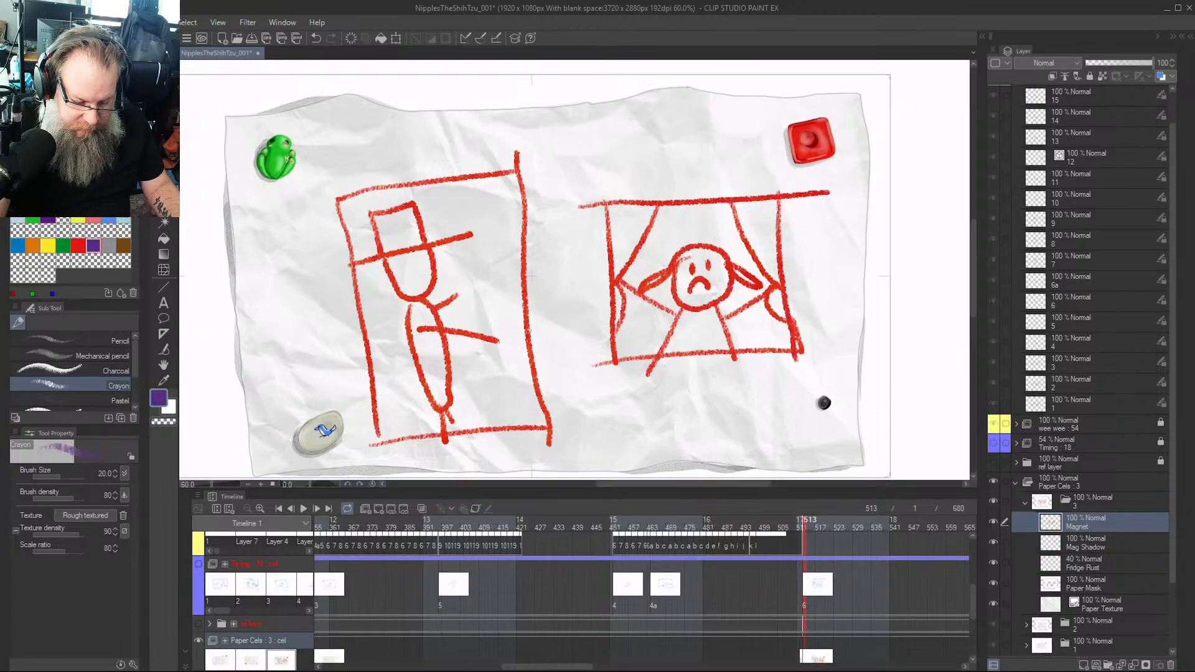
mouse_move(457, 278)
mouse_down()
mouse_move(470, 331)
mouse_move(540, 336)
mouse_move(531, 261)
mouse_move(439, 276)
mouse_up()
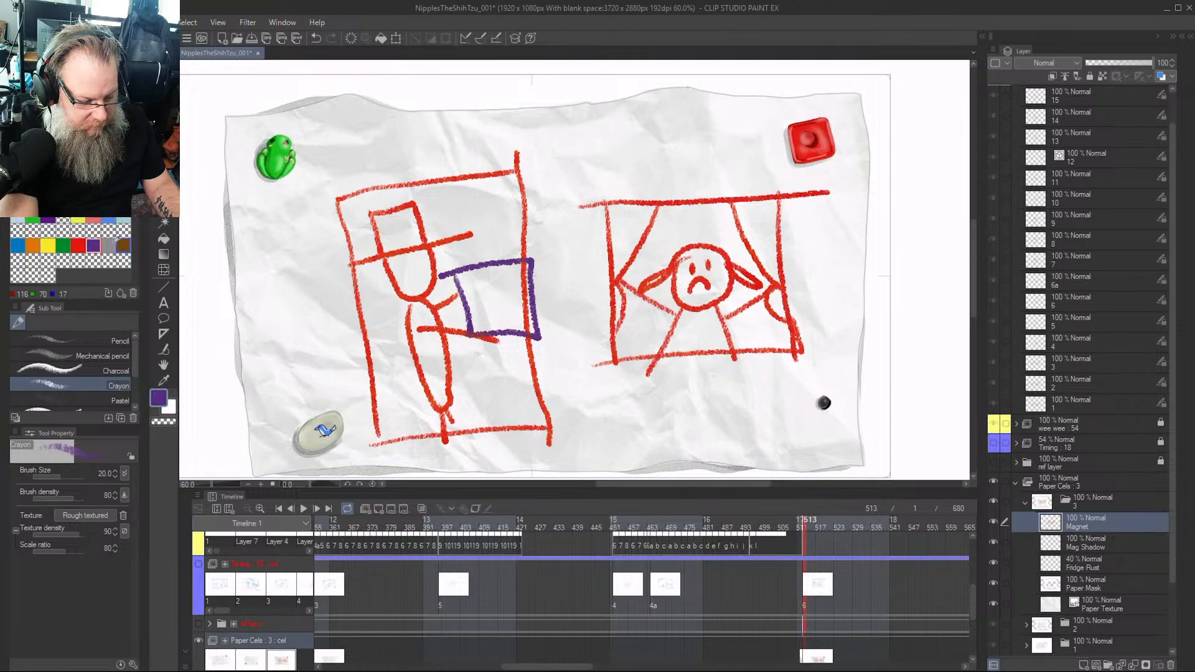
click(48, 245)
mouse_move(490, 263)
mouse_down()
mouse_move(453, 257)
mouse_move(503, 256)
mouse_move(477, 269)
mouse_up()
key(ctrl+z)
key(Num_Lock)
click(93, 245)
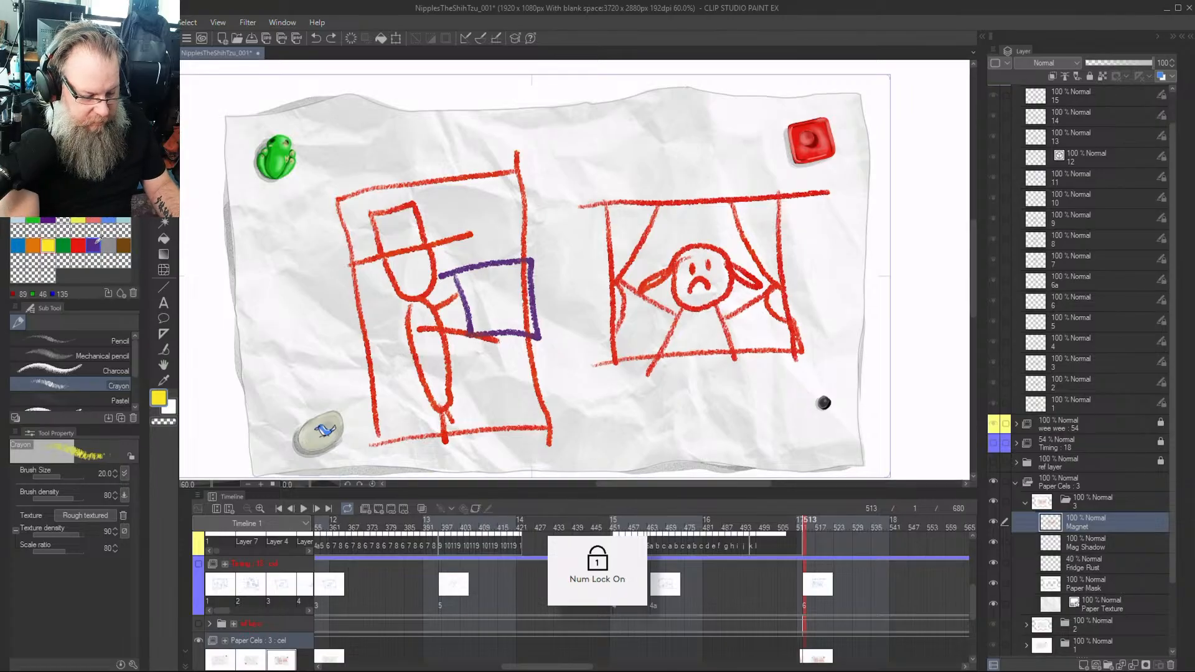
Add crossed ribbons and a two-looped bow to the gift box in purple, and switch the drawing color back to red
key(Num_Lock)
mouse_move(484, 258)
mouse_down()
mouse_move(505, 232)
mouse_move(493, 253)
mouse_move(495, 323)
mouse_move(539, 299)
mouse_up()
click(78, 244)
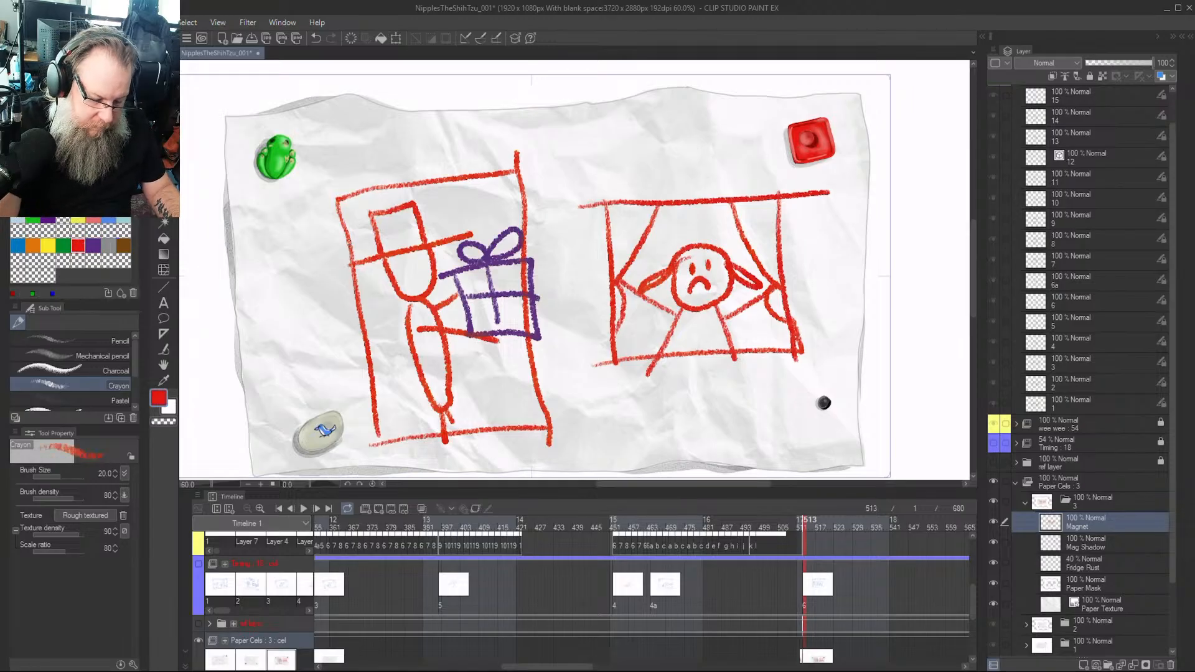
drag(414, 282, 431, 276)
key(Num_Lock)
key(ctrl+z)
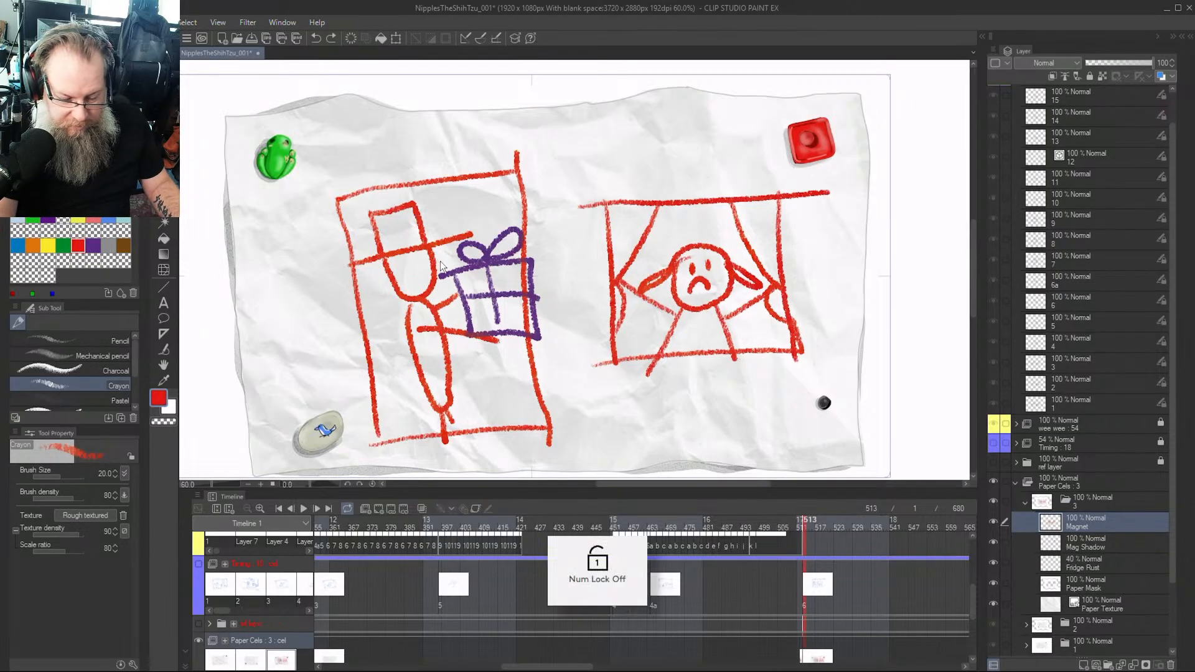
key(Num_Lock)
Add a blue crayon mouth and a red eye dot to the face of the hatted figure in the door frame
click(109, 244)
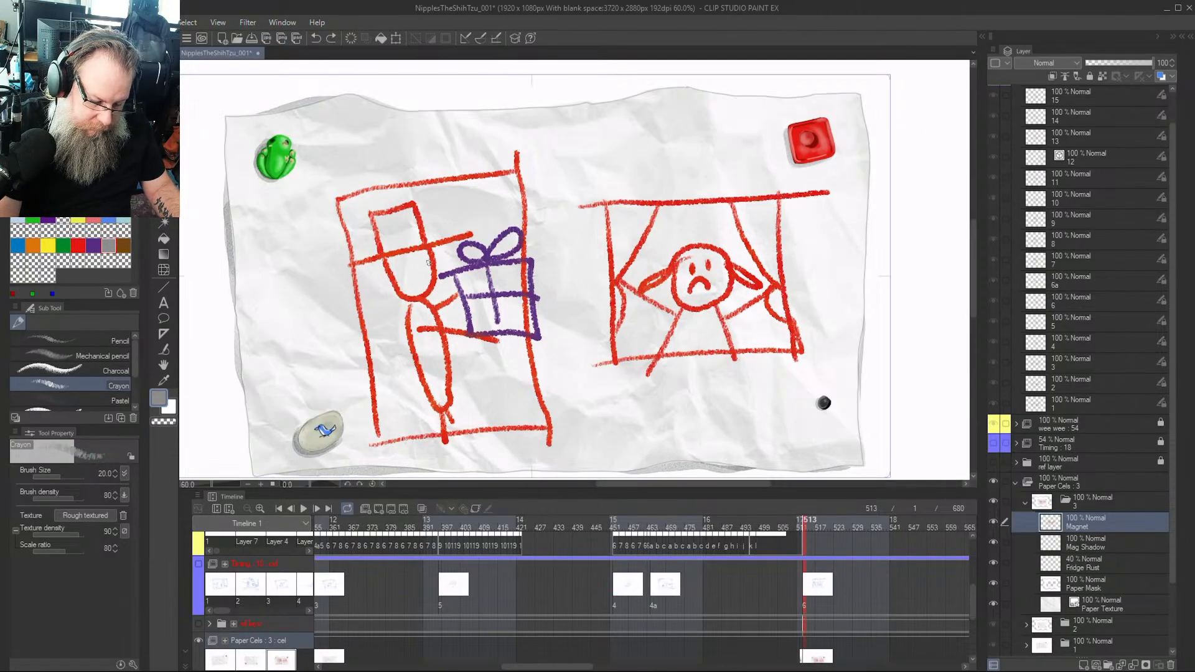
click(33, 244)
click(18, 245)
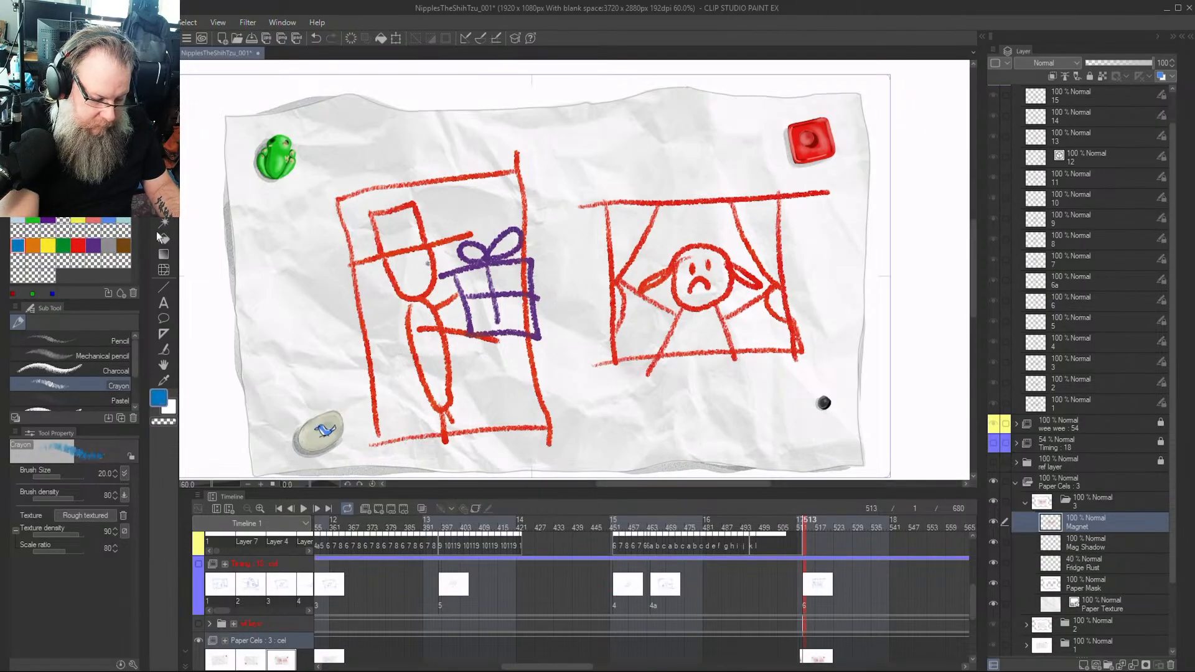
mouse_move(426, 262)
mouse_down()
mouse_move(405, 270)
mouse_move(430, 261)
mouse_move(412, 277)
mouse_move(433, 282)
mouse_move(386, 278)
mouse_up()
key(Num_Lock)
key(ctrl+z)
key(Num_Lock)
click(78, 246)
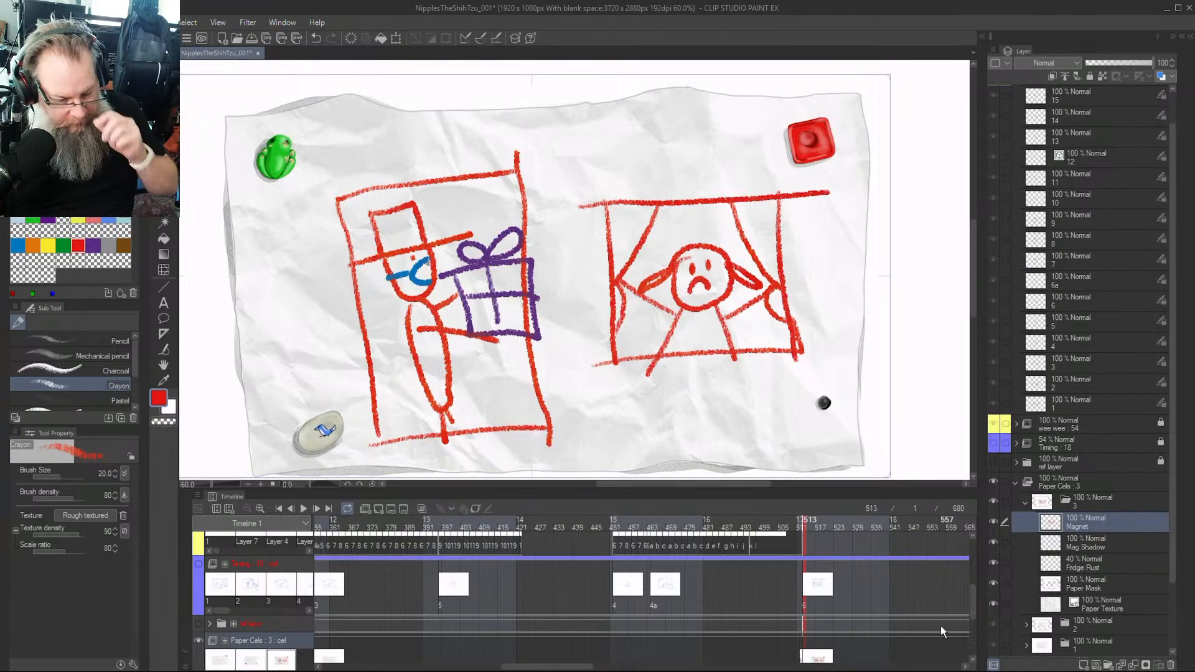
click(63, 245)
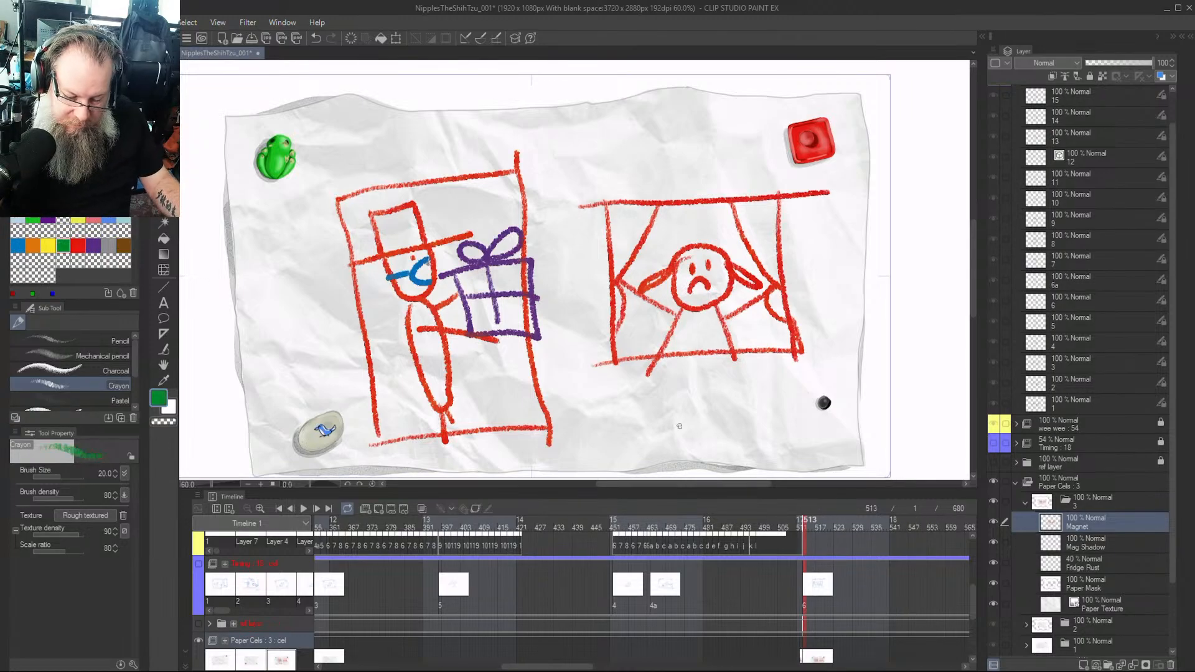
mouse_move(587, 444)
mouse_down()
mouse_move(565, 412)
mouse_move(618, 430)
mouse_move(747, 413)
mouse_move(816, 376)
mouse_up()
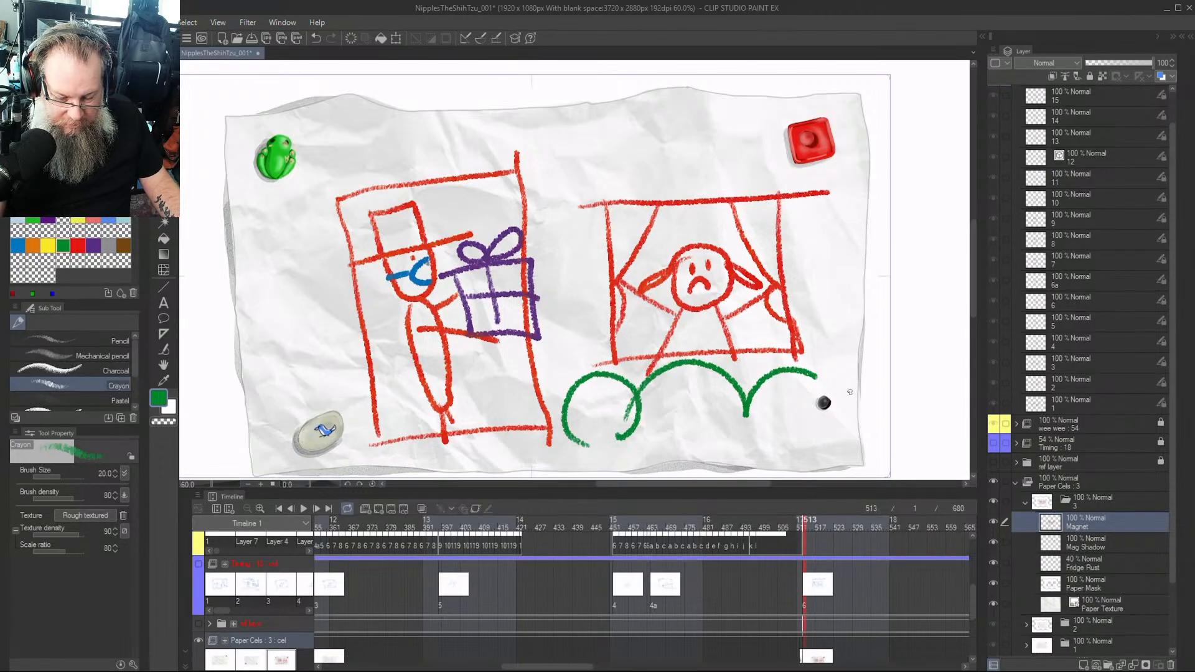
key(ctrl+z)
key(Num_Lock)
key(ctrl+z)
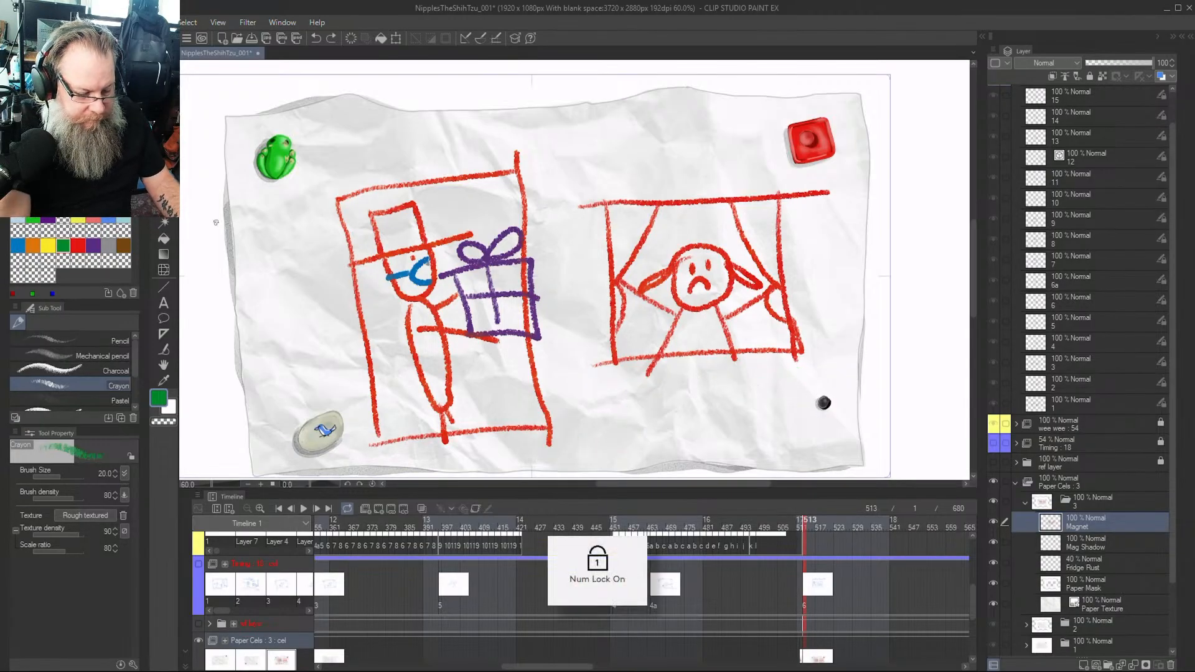
Try red crayon lettering in capitals above the door frame and undo its strokes
click(78, 242)
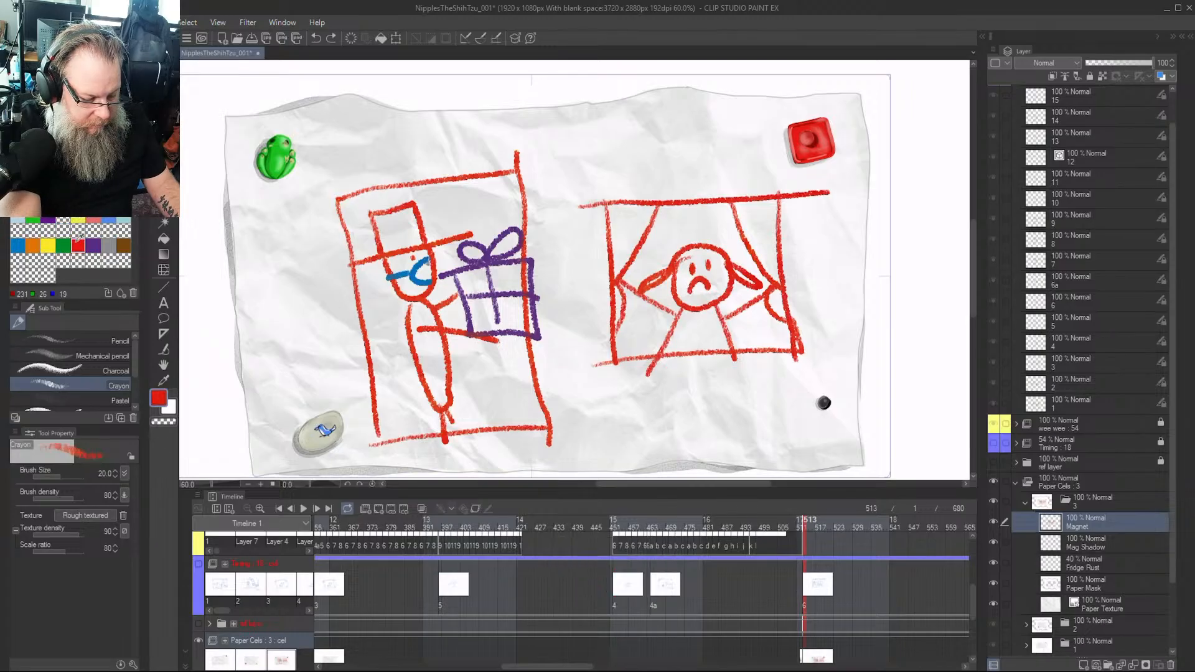
mouse_move(323, 175)
mouse_down()
mouse_move(340, 205)
mouse_move(361, 163)
mouse_move(334, 208)
mouse_move(370, 154)
mouse_move(408, 183)
mouse_up()
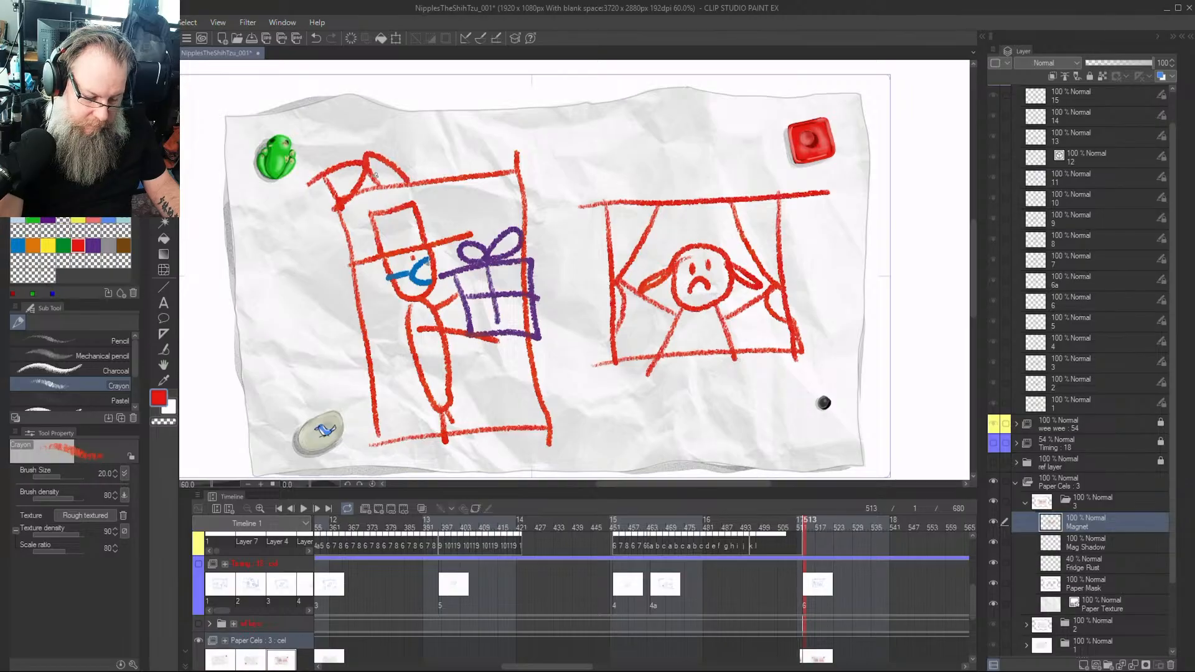
key(ctrl+z)
key(ctrl+z)
key(ctrl+z)
key(Num_Lock)
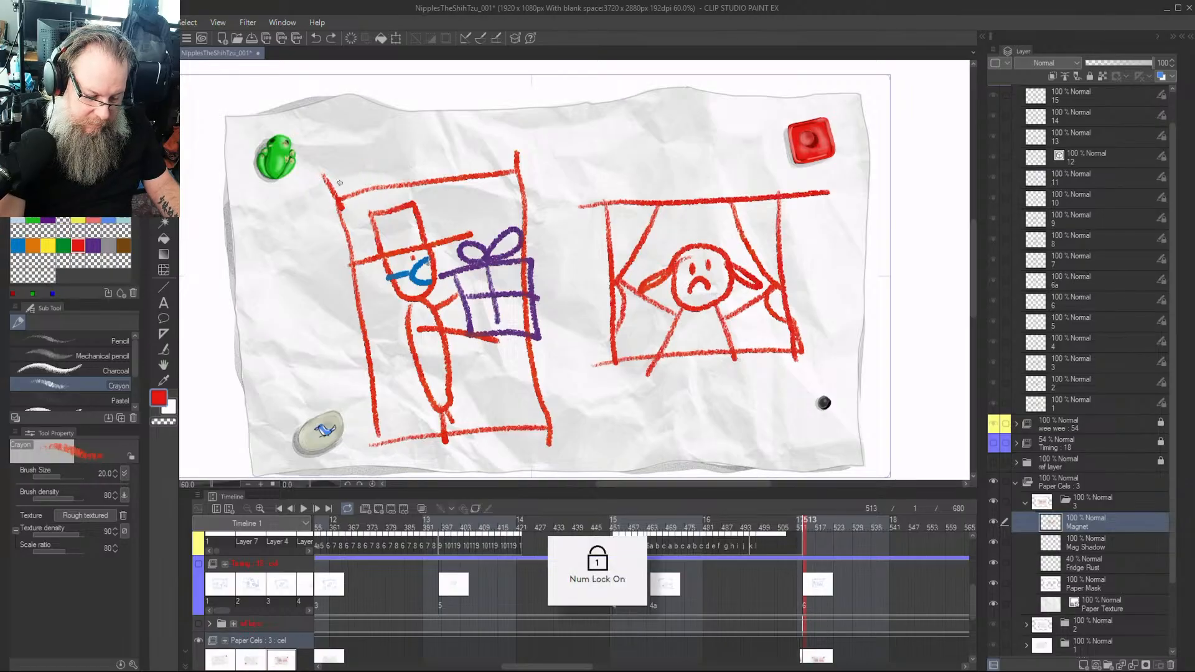
key(ctrl+z)
key(Num_Lock)
key(Num_Lock)
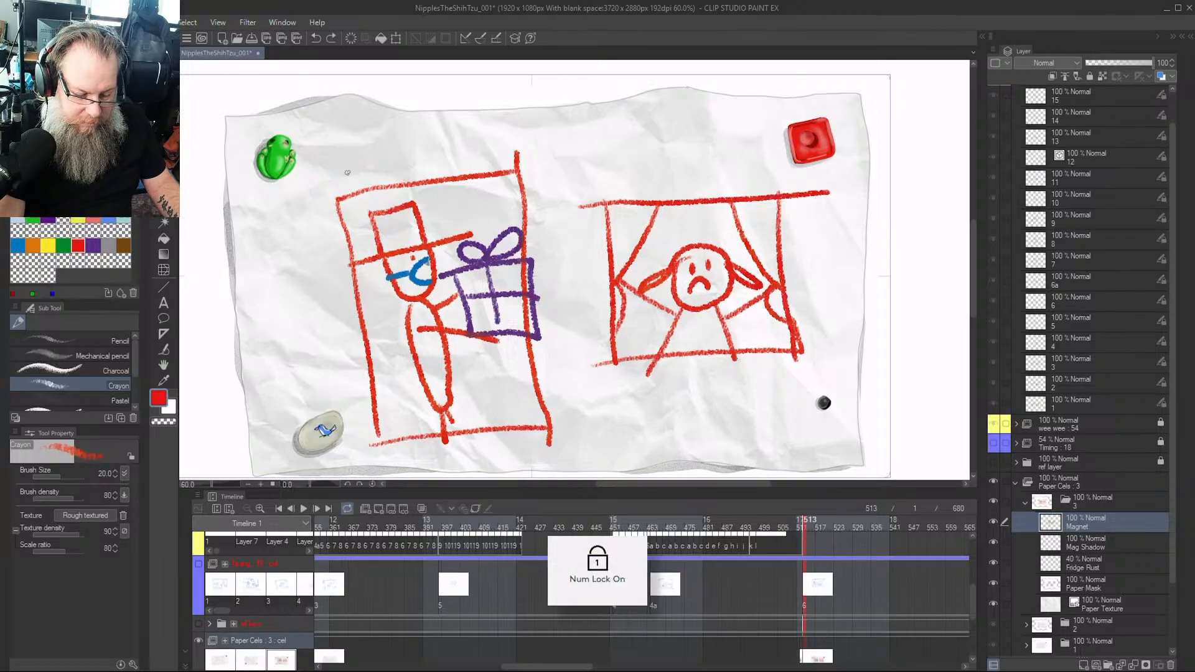
Letter the word "dad" in lowercase red crayon above the top edge of the door frame
mouse_move(349, 172)
mouse_down()
mouse_move(352, 193)
mouse_move(340, 151)
mouse_move(337, 187)
mouse_move(357, 183)
mouse_move(348, 165)
mouse_move(371, 194)
mouse_move(371, 169)
mouse_move(423, 175)
mouse_up()
key(ctrl+z)
key(Num_Lock)
key(Num_Lock)
drag(403, 134, 429, 174)
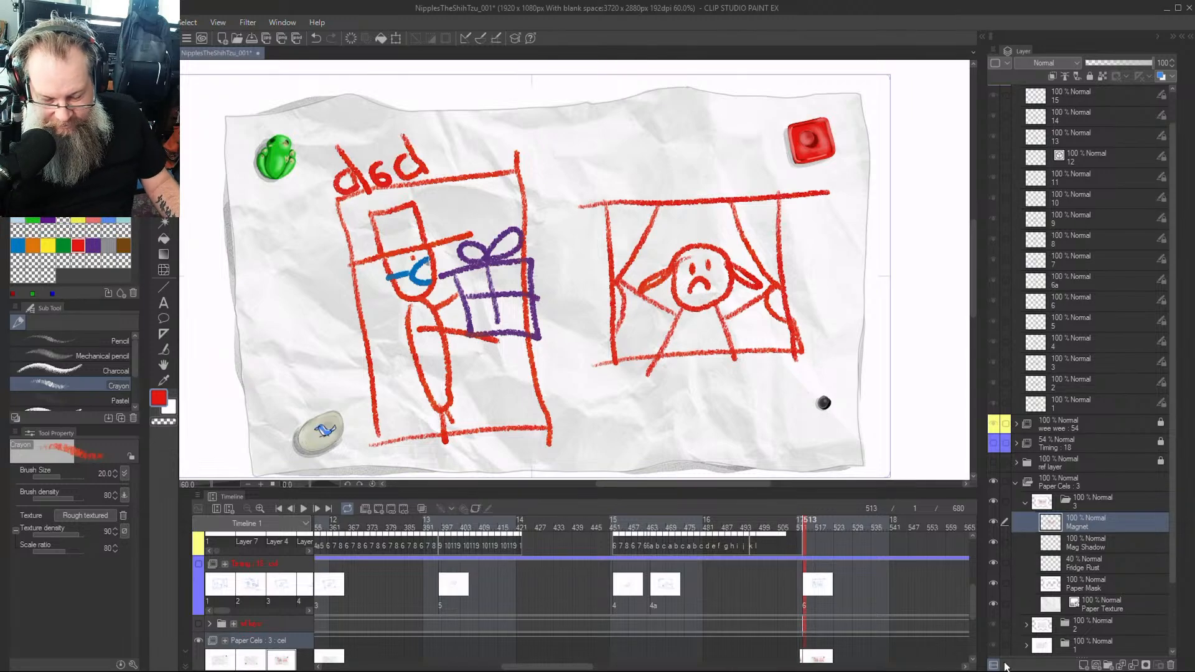
Step through frames 509 to 514 to examine the cut from the dog scene to the third paper cel
click(812, 526)
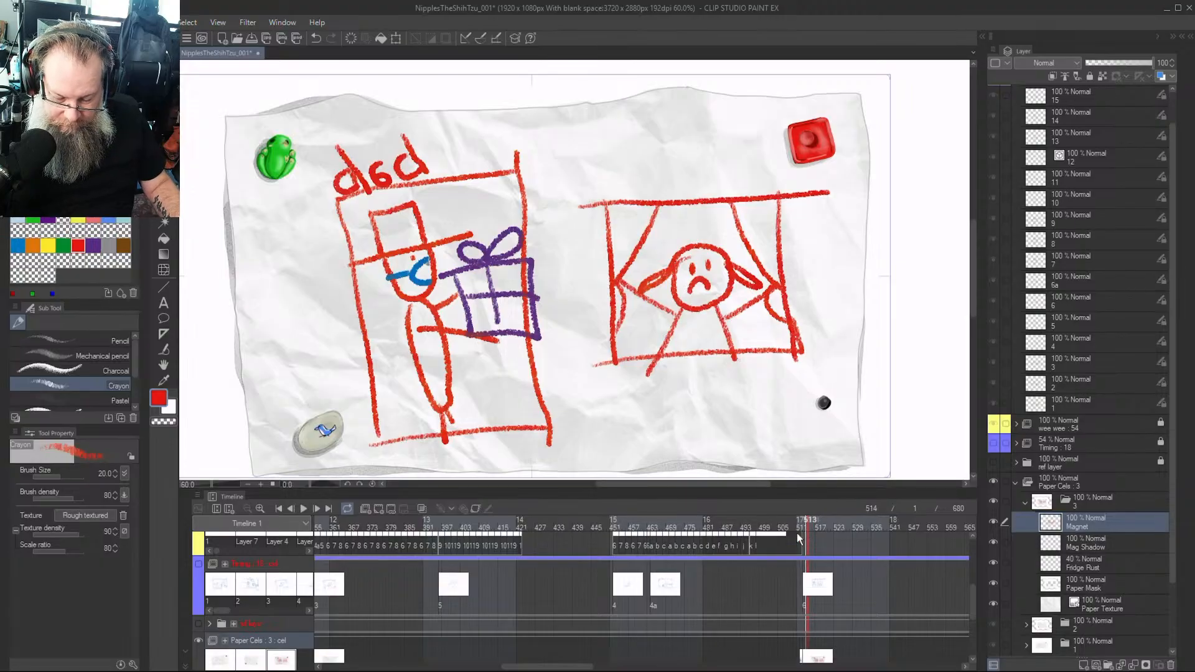
click(797, 524)
drag(797, 524, 808, 521)
key(Left)
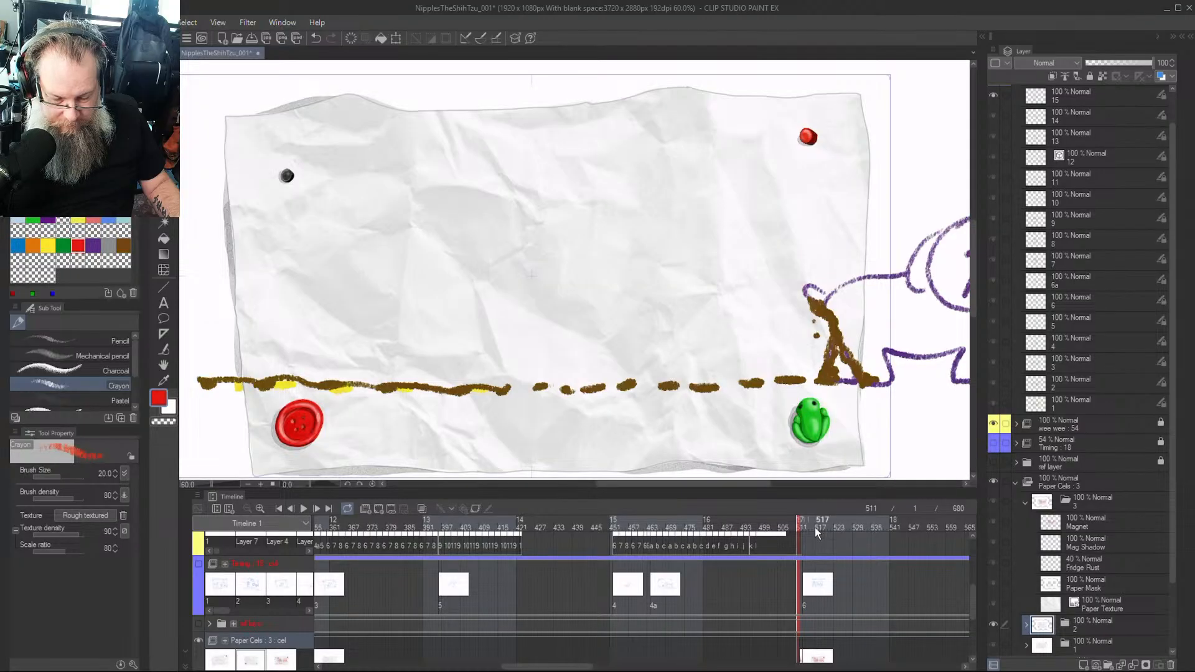
key(Left)
key(Left)
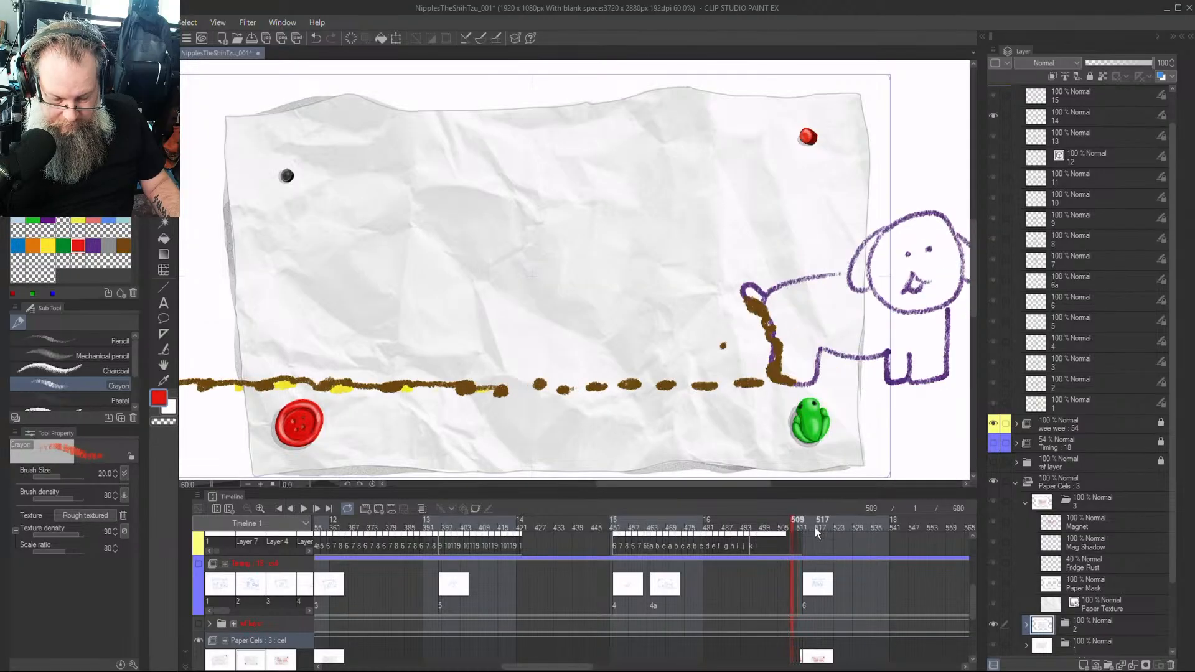
key(Right)
key(Right)
key(Right)
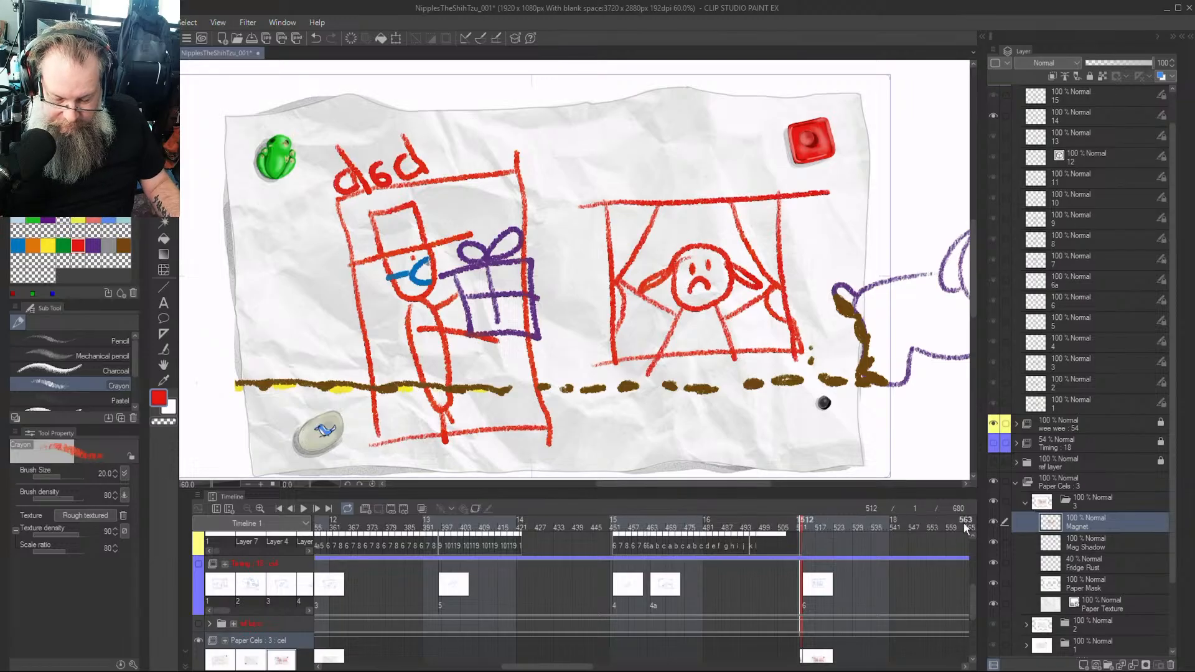
Enlarge the timeline area and select the Paper Cels folder to show its transform keyframes
drag(910, 490, 914, 251)
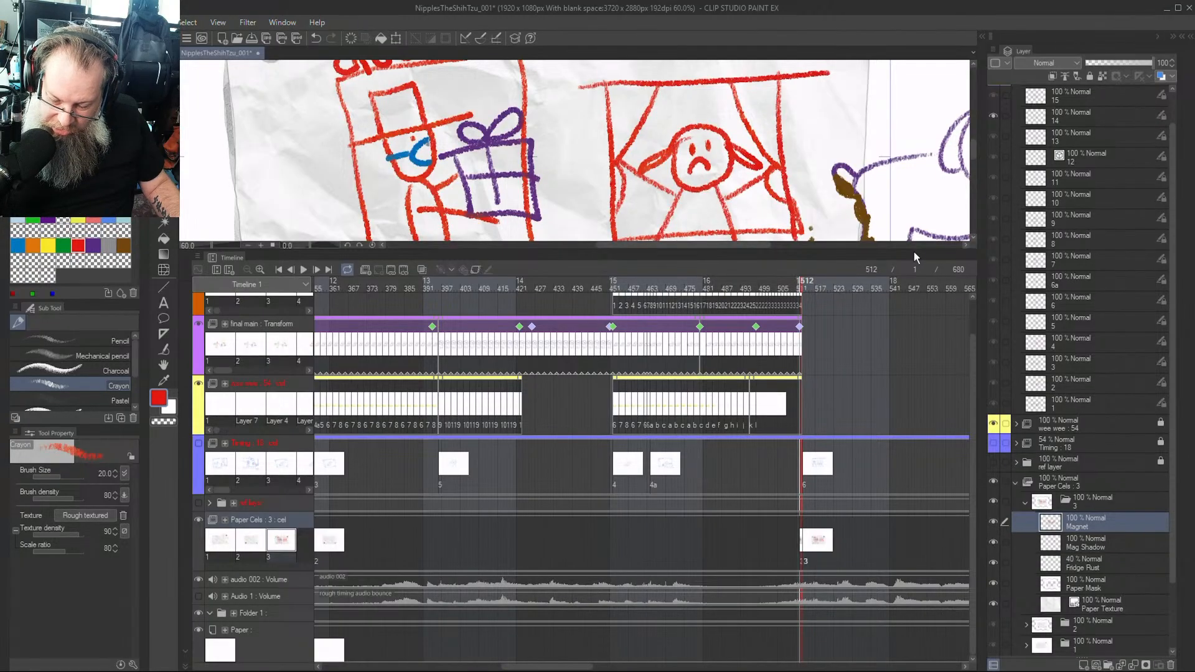
click(1099, 499)
click(1087, 484)
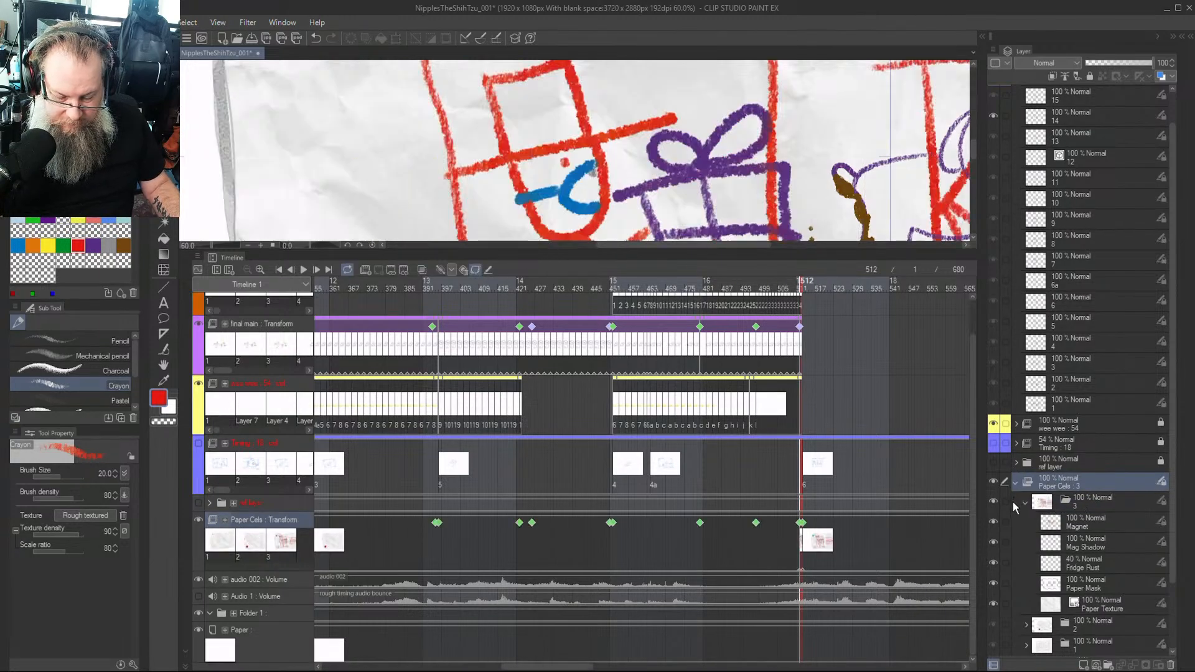
Play the animation from frame 507 and compare frames 512 and 513 with the whole camera frame in view
click(785, 285)
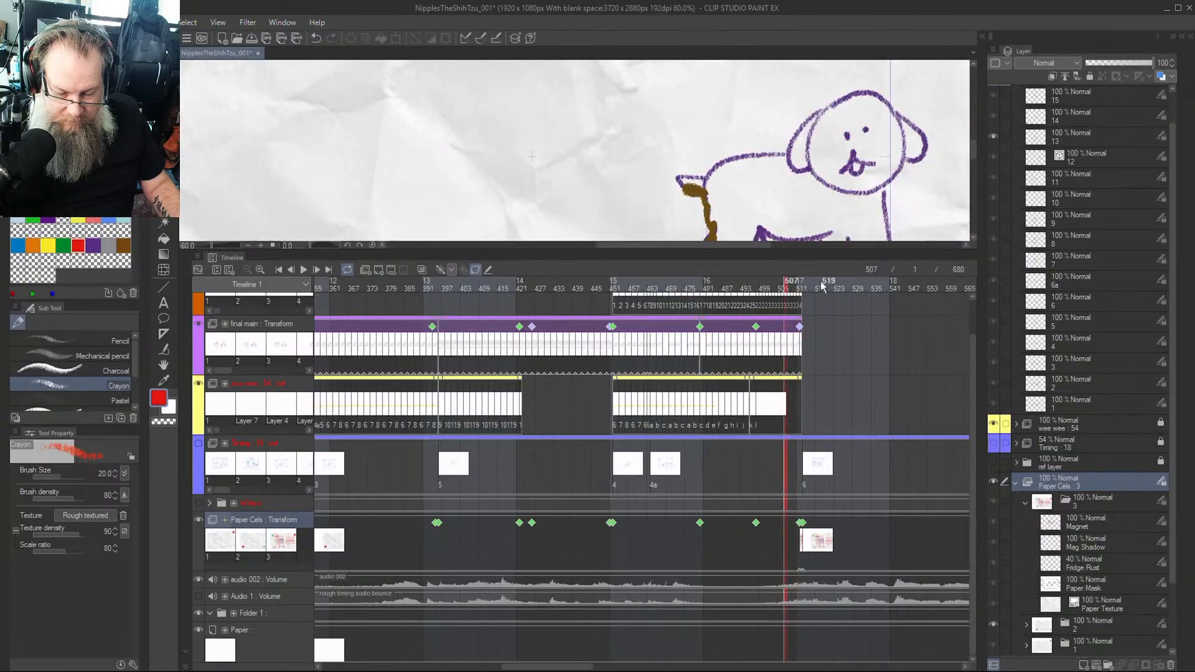
scroll(802, 169, down, 8)
drag(974, 162, 973, 165)
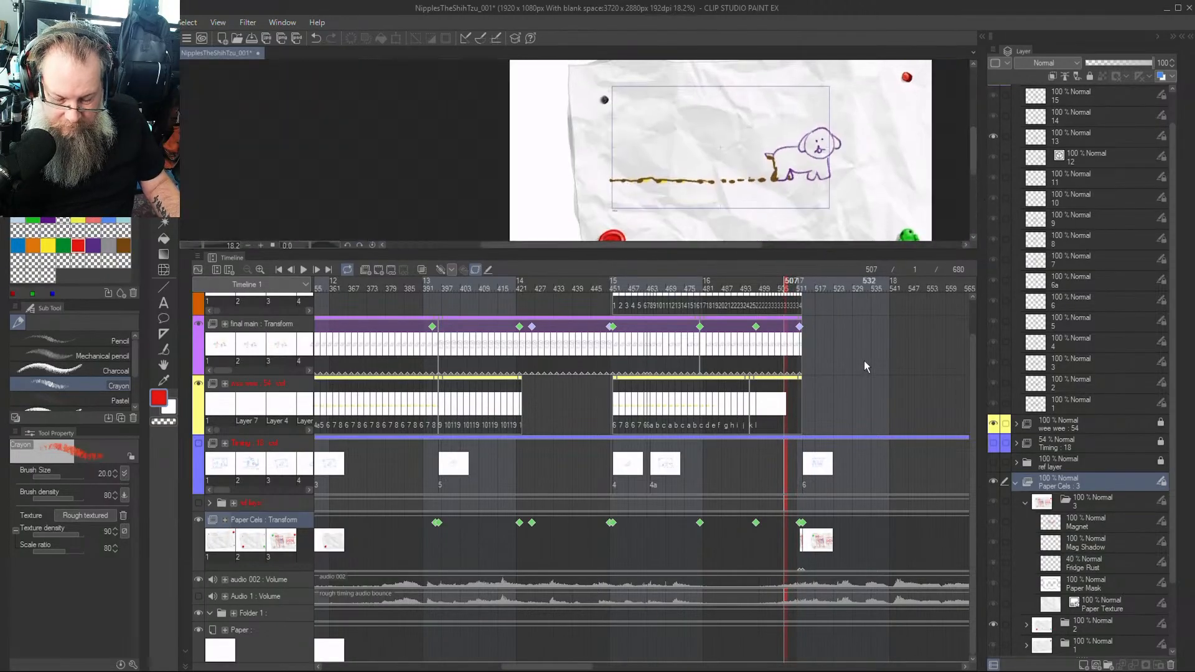
key(space)
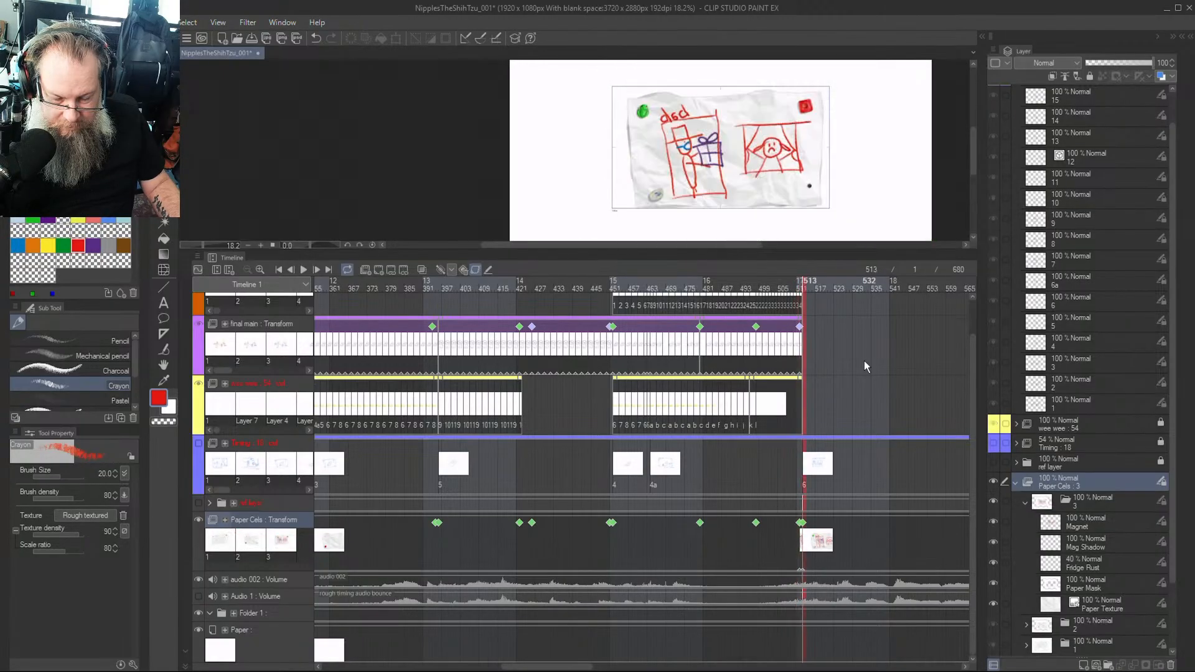
key(Left)
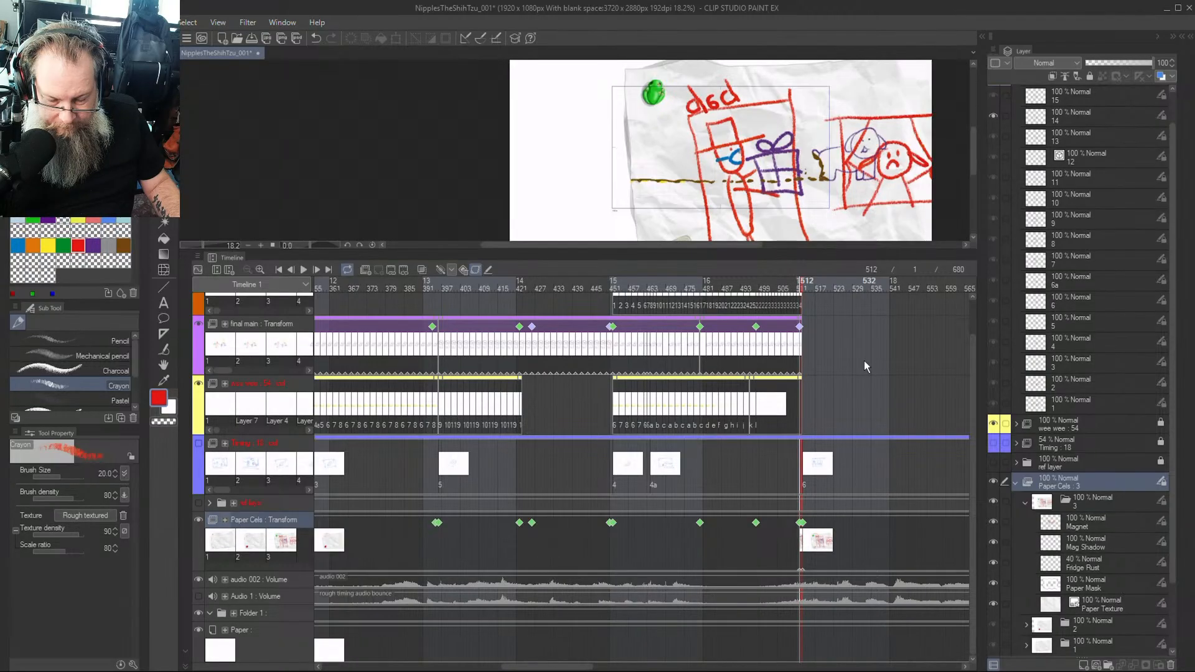
key(Right)
Turn off keyframe editing for the final main track and extend its last cel by one frame through frame 513
scroll(815, 389, up, 2)
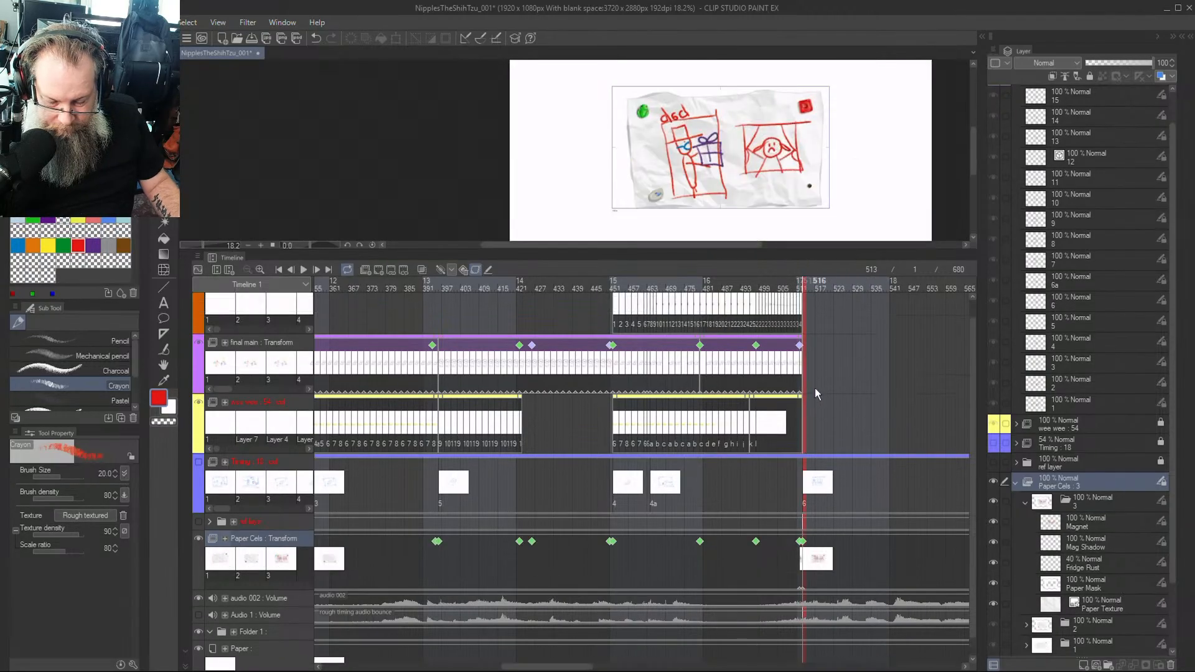
click(260, 269)
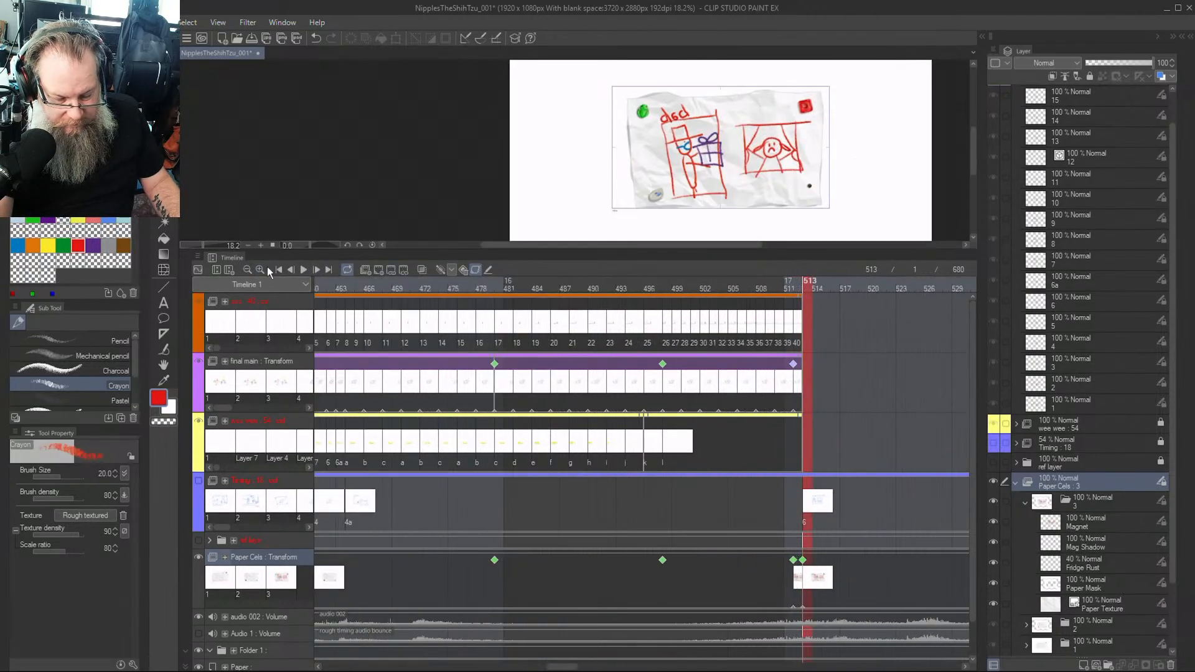
scroll(975, 337, down, 1)
scroll(974, 338, down, 1)
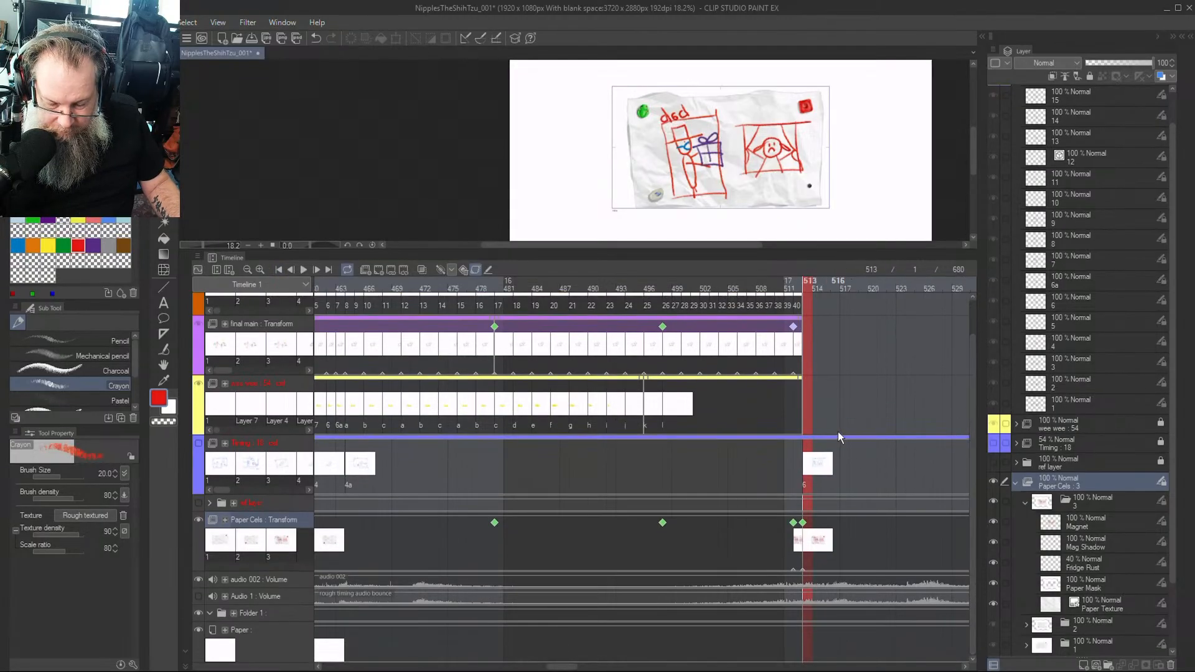
click(797, 346)
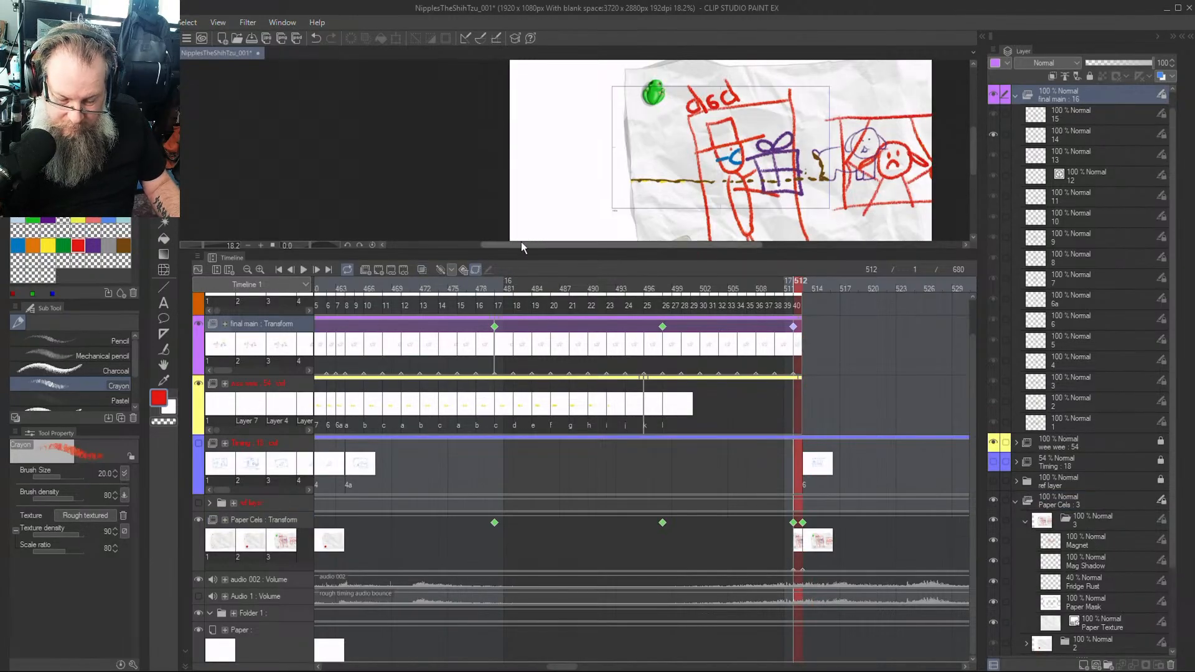
click(476, 269)
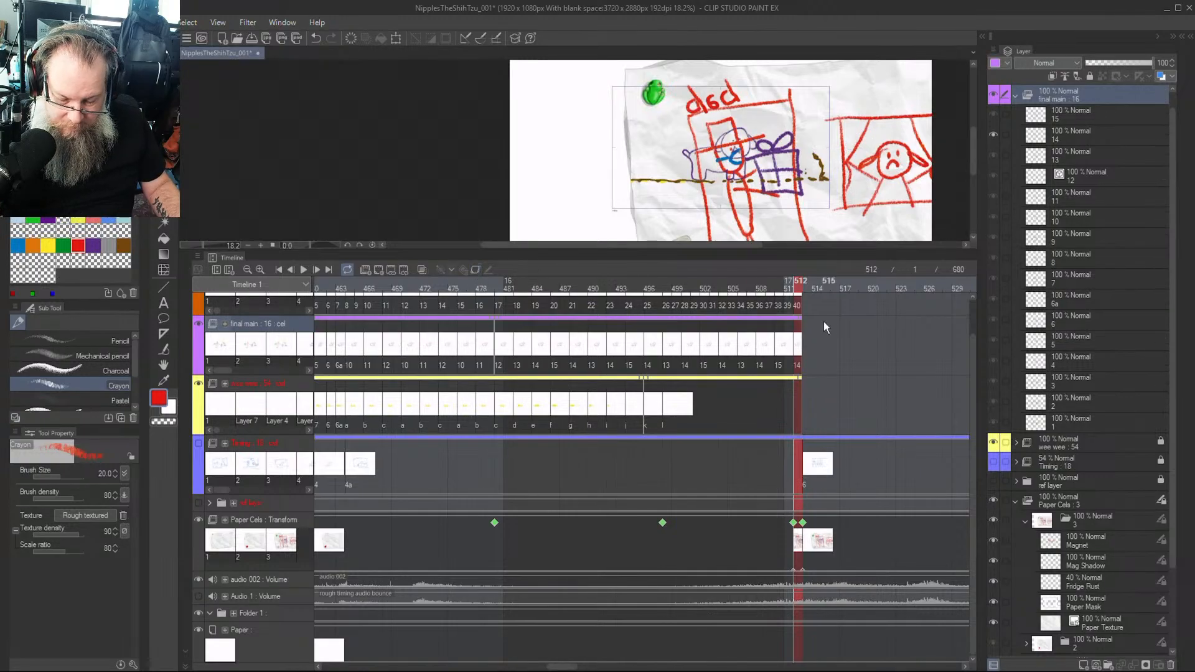
click(798, 347)
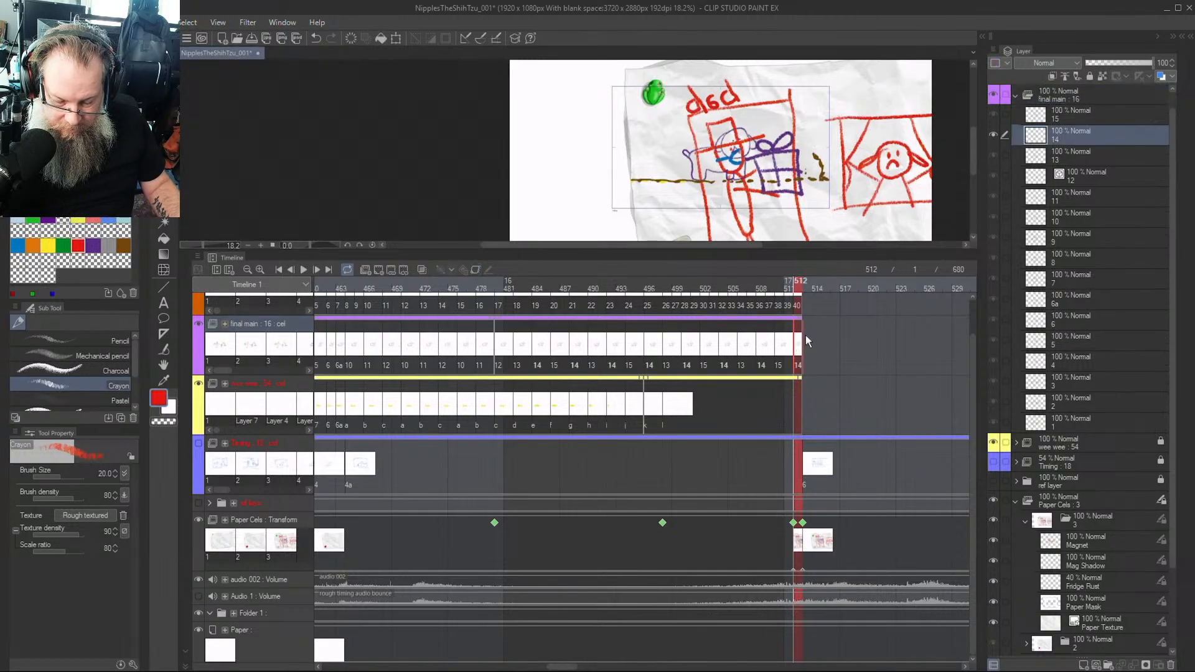
drag(805, 335, 812, 333)
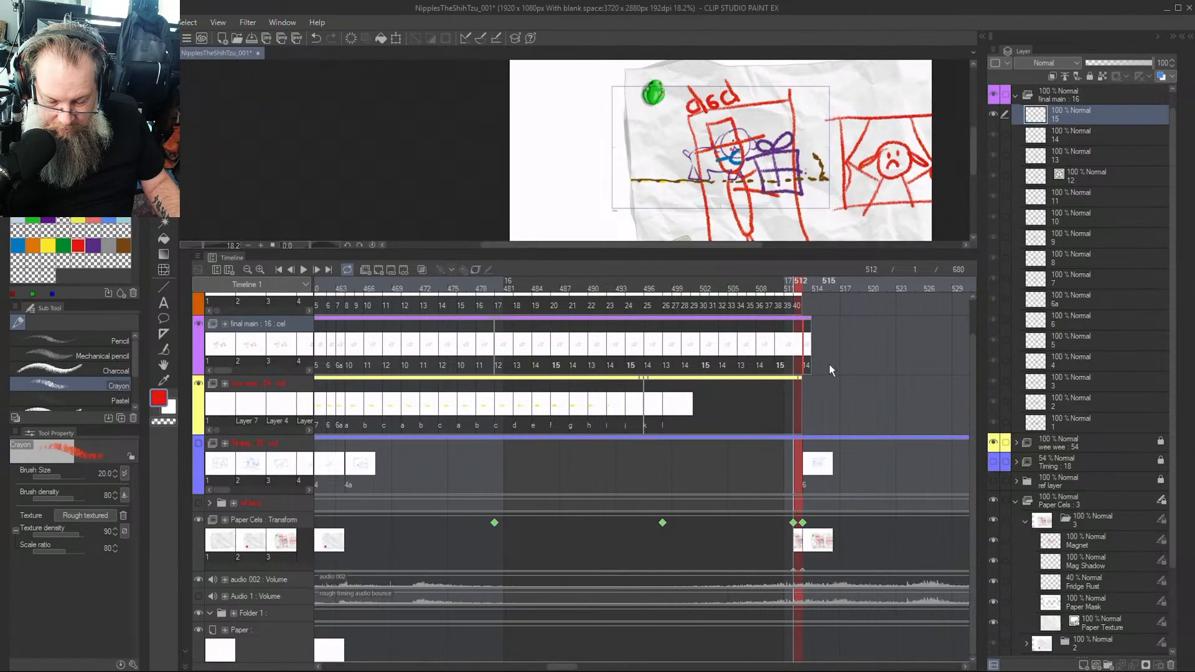
Step between frames 512 and 513 to check the dog's extended last cel against the paper change
mouse_move(832, 285)
mouse_down()
mouse_move(788, 291)
mouse_move(797, 287)
mouse_up()
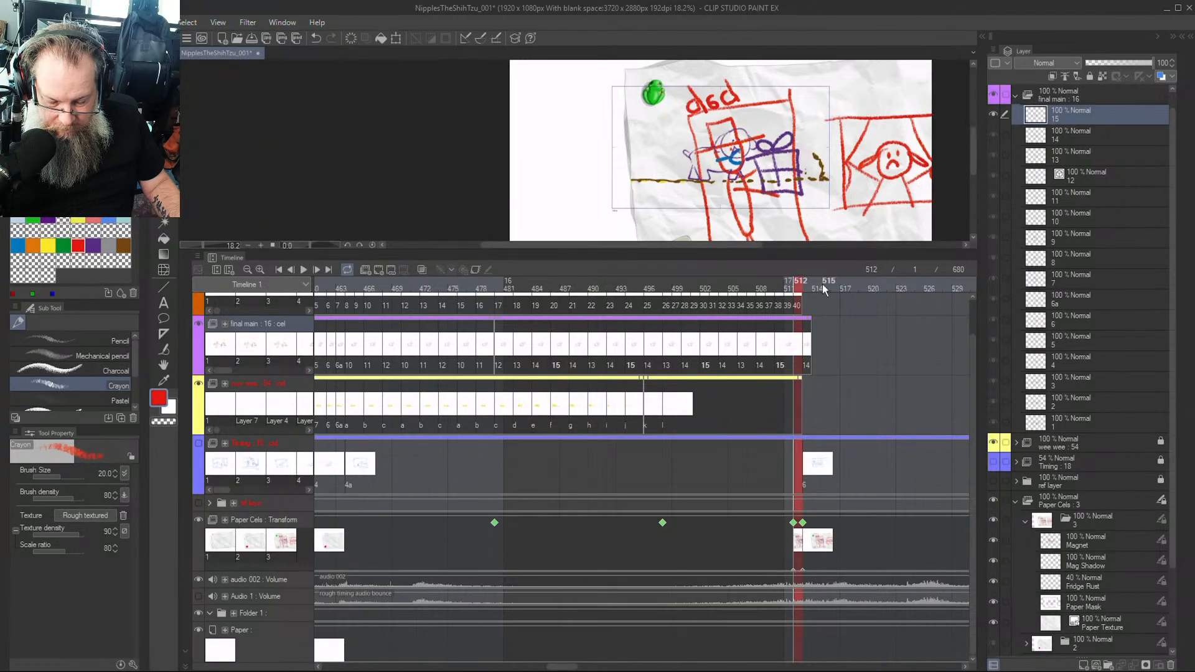
key(Right)
key(Left)
key(Right)
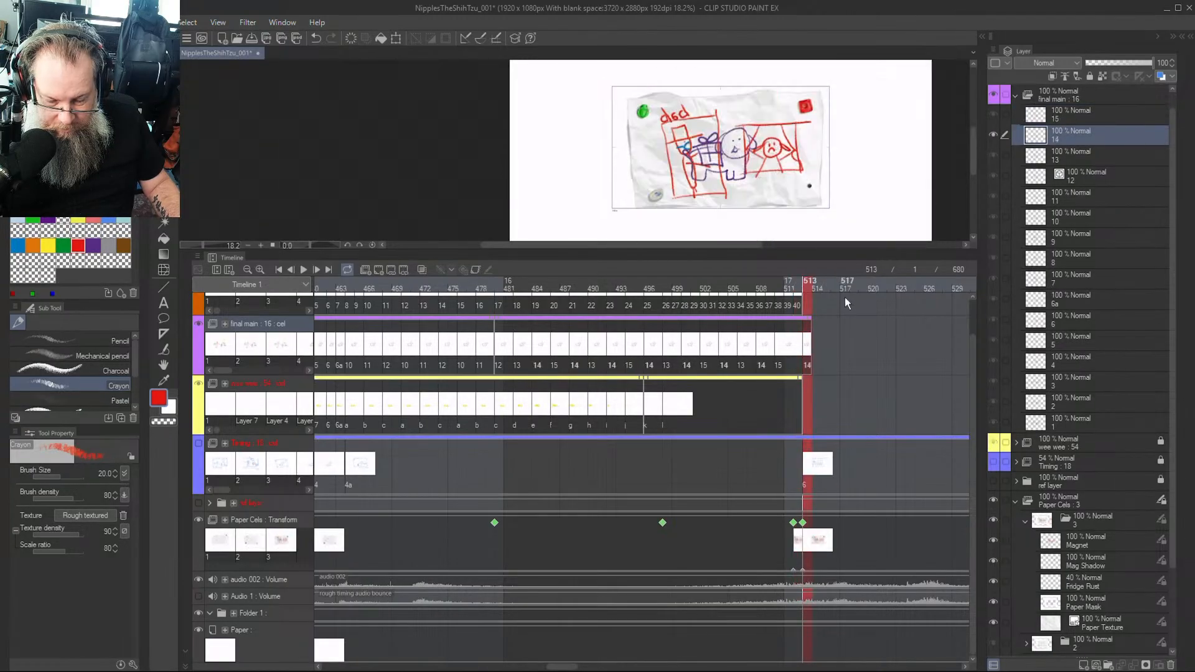
key(Left)
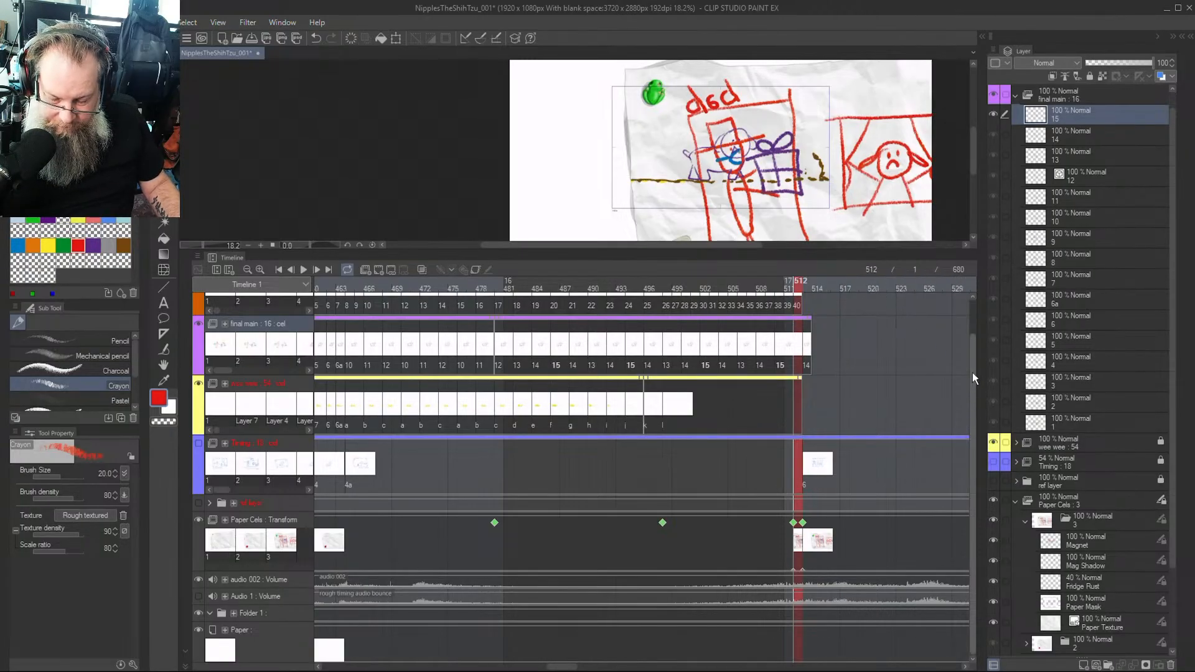
scroll(972, 372, up, 1)
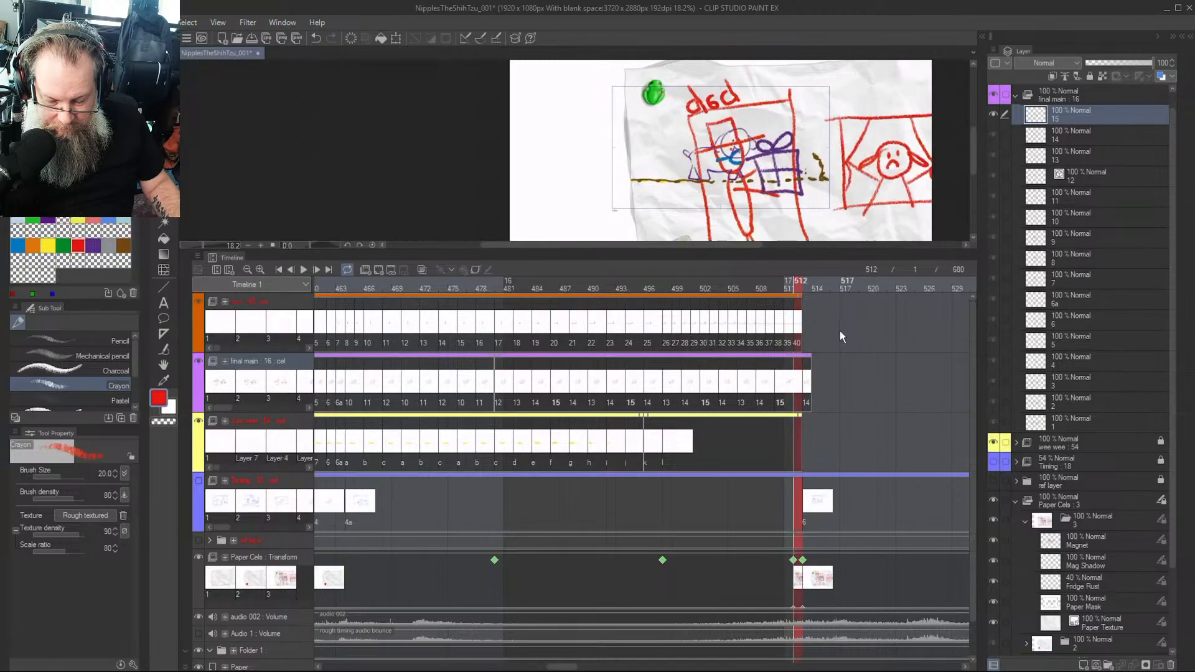
Go to frame 514 on the Paper Cels track and hide the Magnet layer of cel 3
click(825, 580)
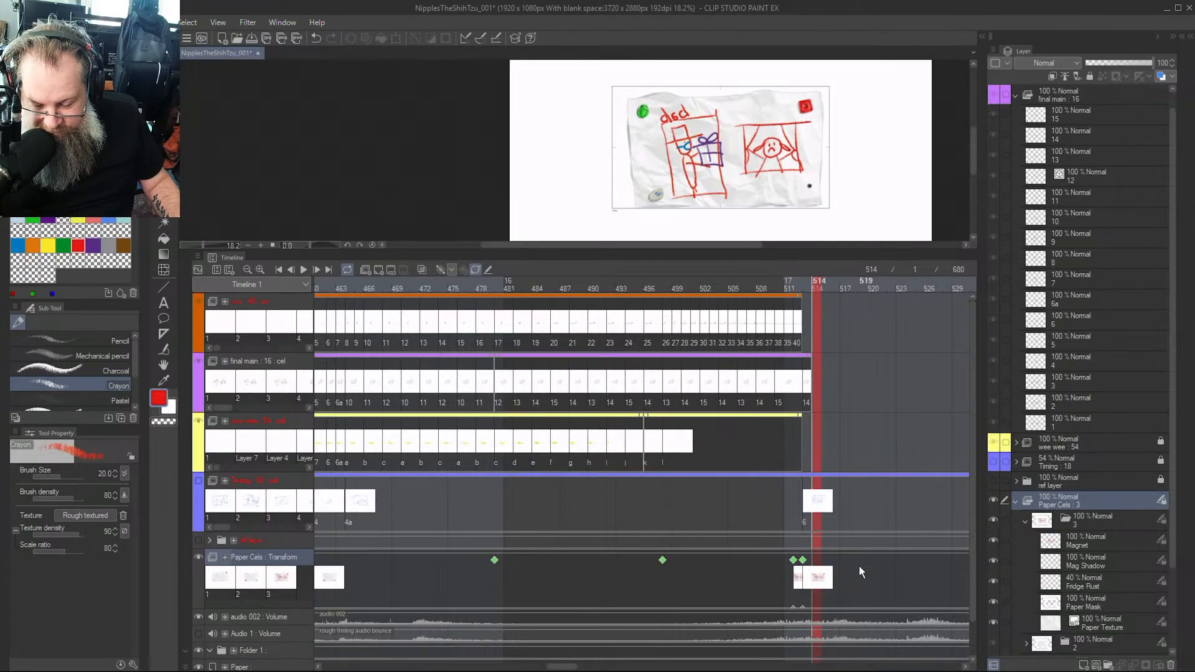
click(1111, 542)
click(995, 540)
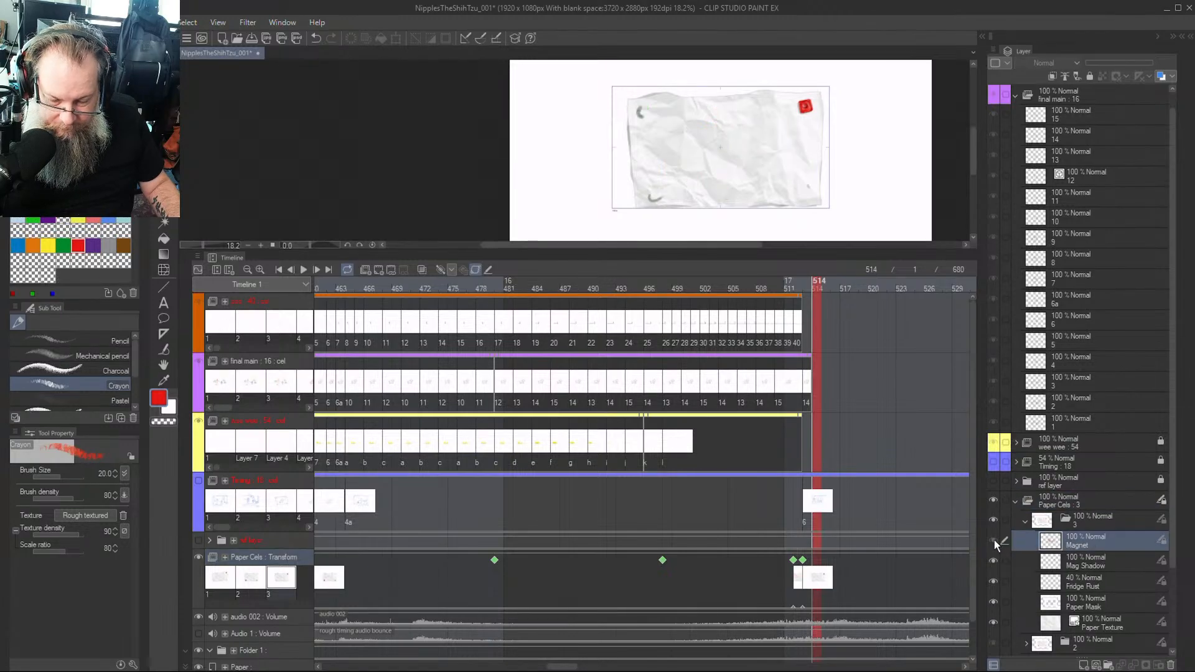
Show the Magnet layer of paper cel 3 again and cut the lassoed crayon drawing out of it, with keyframe editing turned off
click(994, 540)
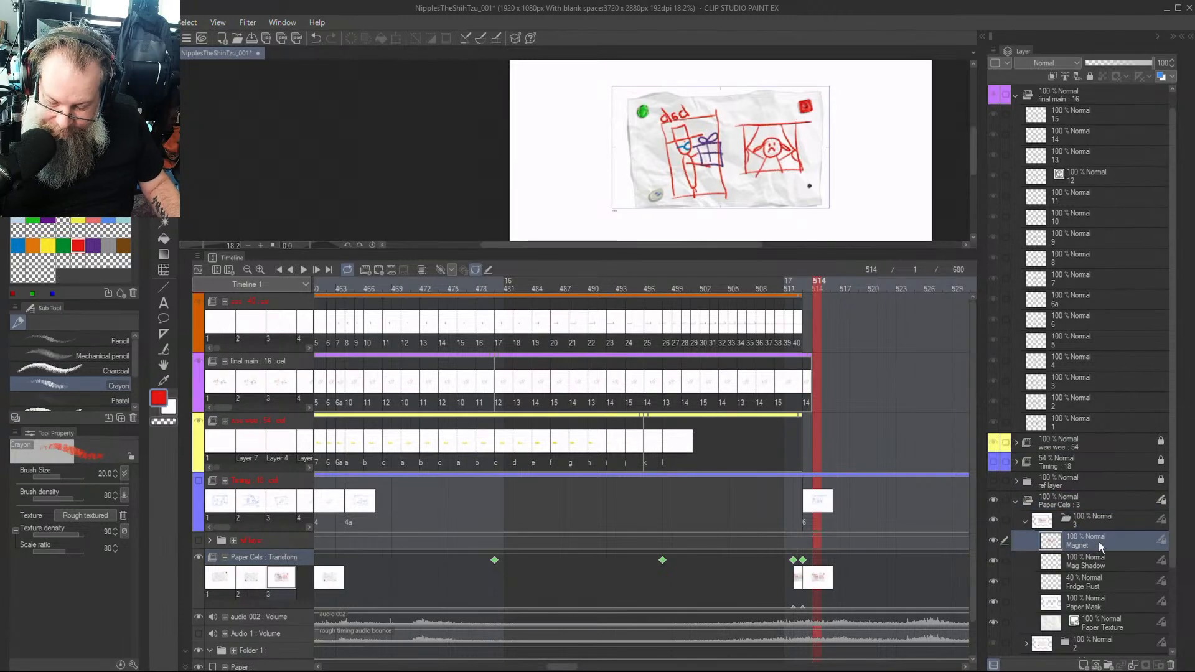
click(166, 219)
mouse_move(677, 98)
mouse_down()
mouse_move(657, 117)
mouse_move(670, 199)
mouse_move(693, 215)
mouse_move(789, 214)
mouse_move(816, 120)
mouse_move(685, 95)
mouse_up()
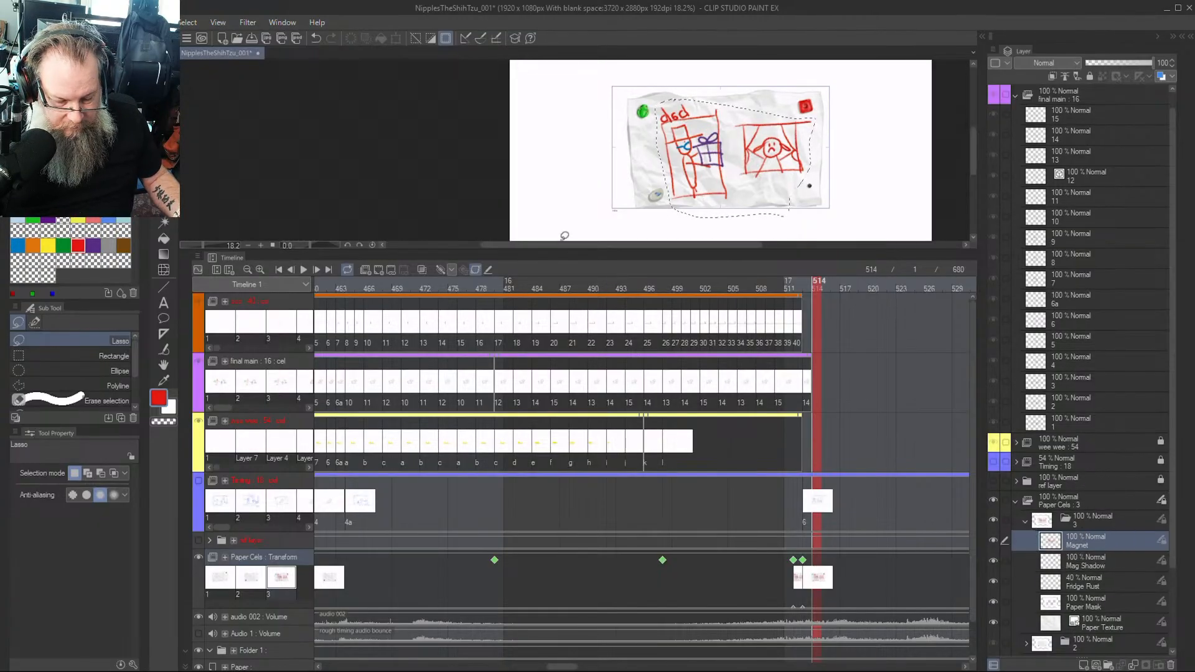
click(474, 269)
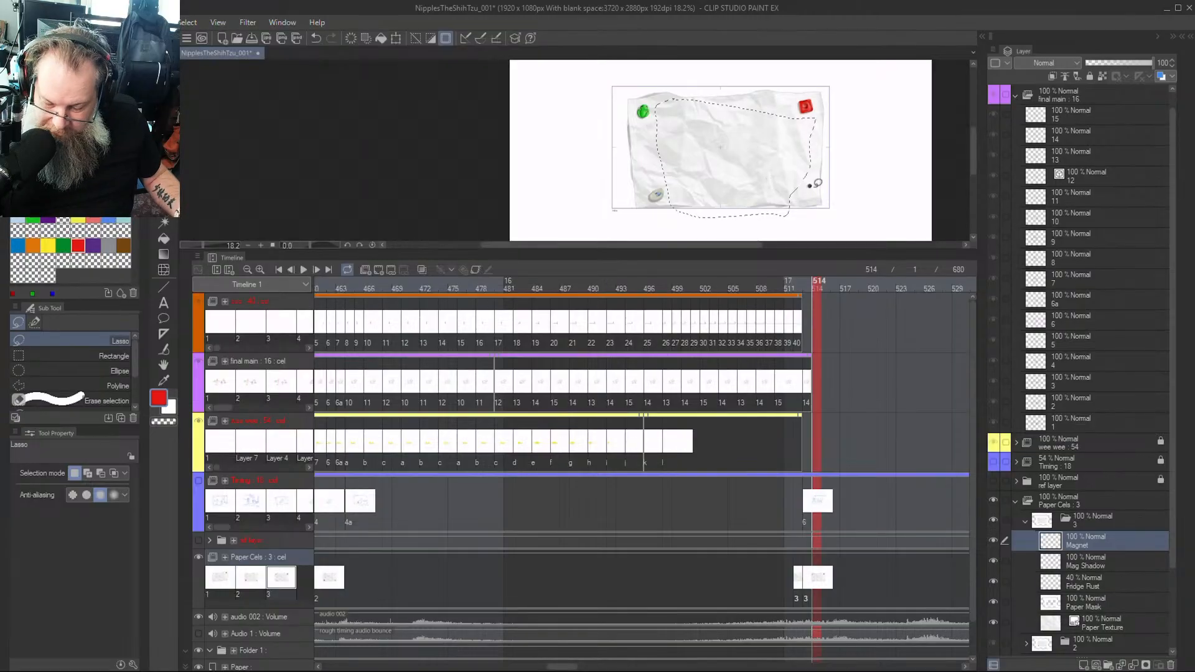
Cut dog cel 14 from frame 513 of the final main track
click(807, 386)
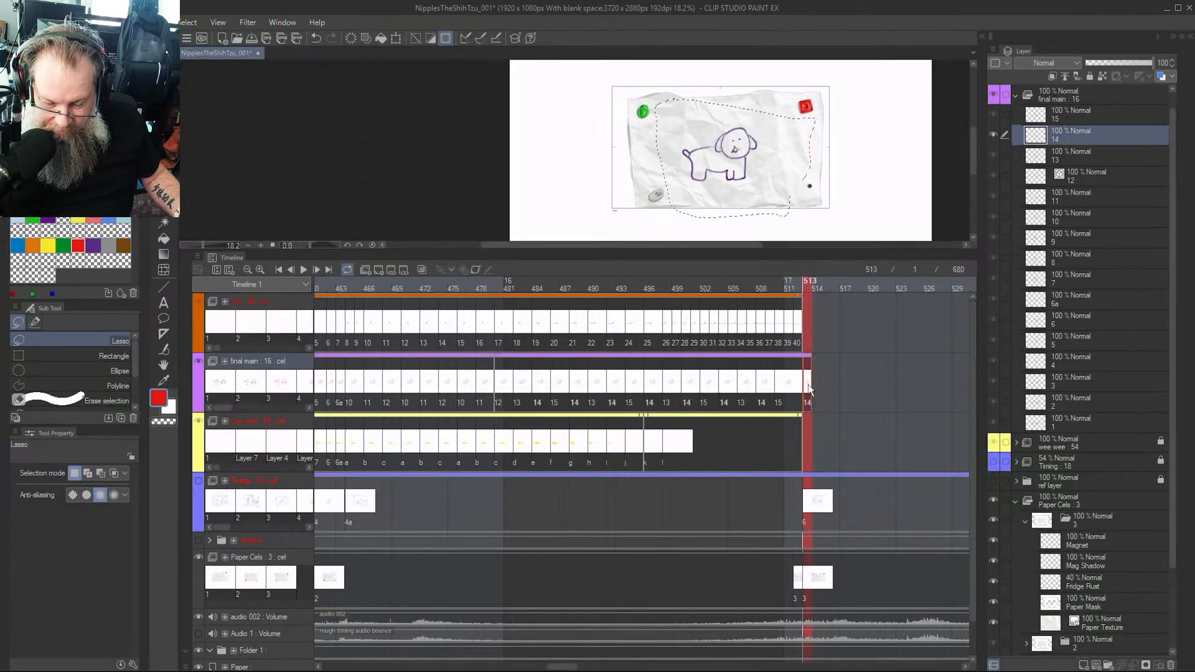
click(815, 282)
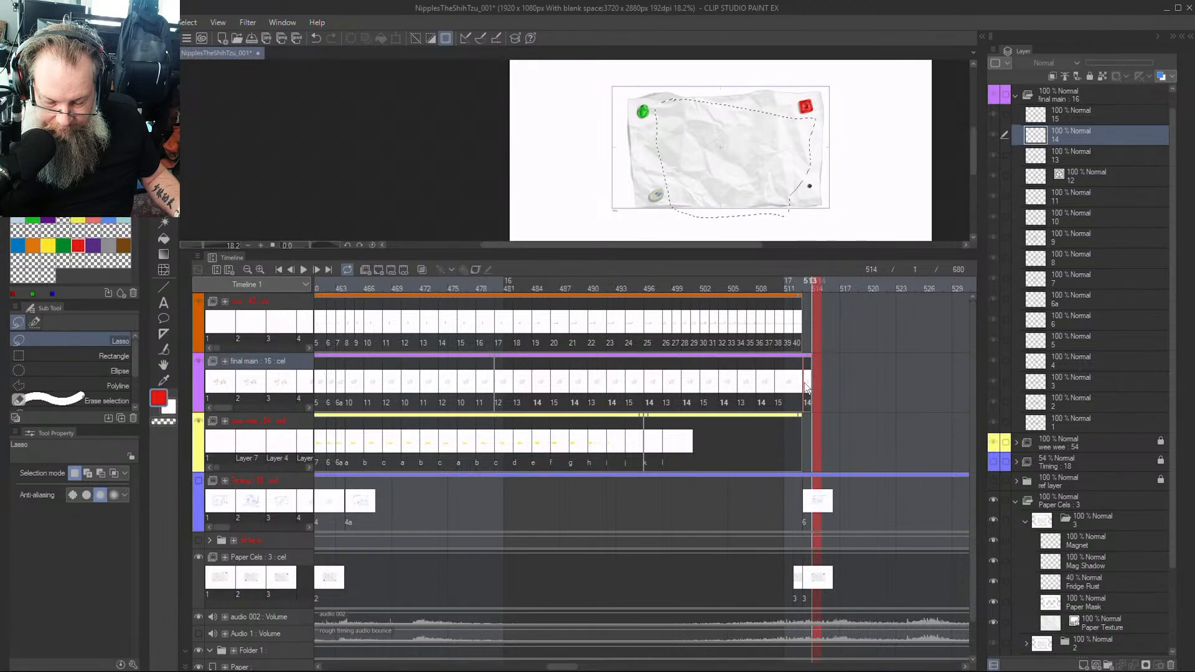
click(809, 282)
click(799, 285)
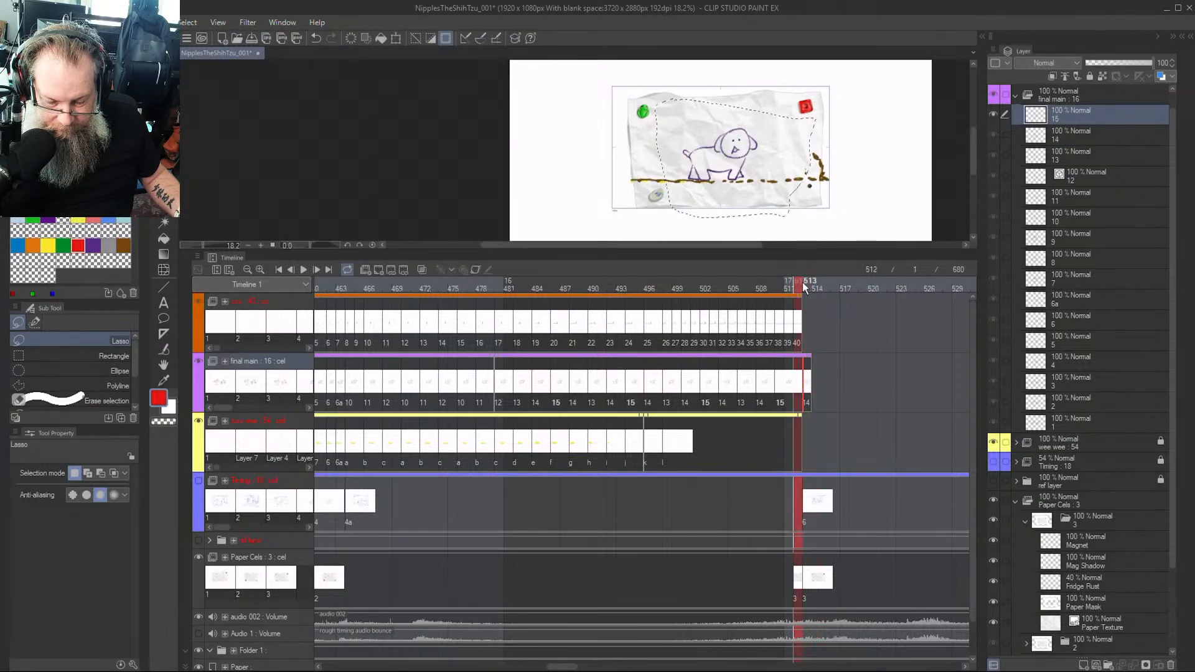
click(805, 286)
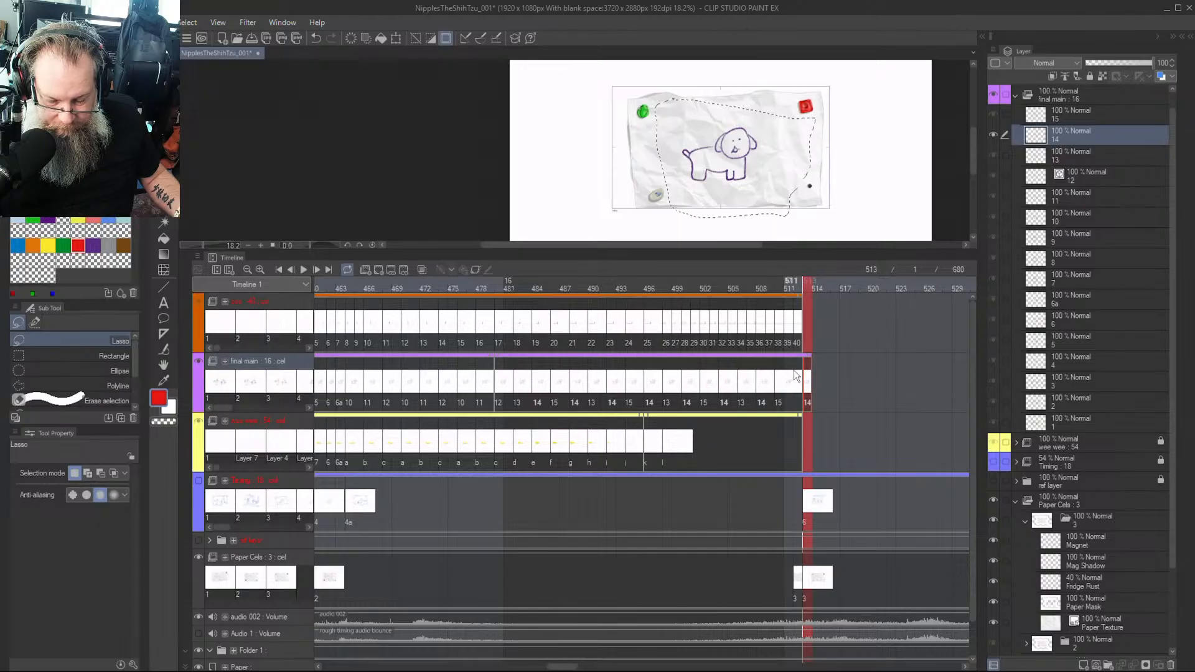
right_click(810, 388)
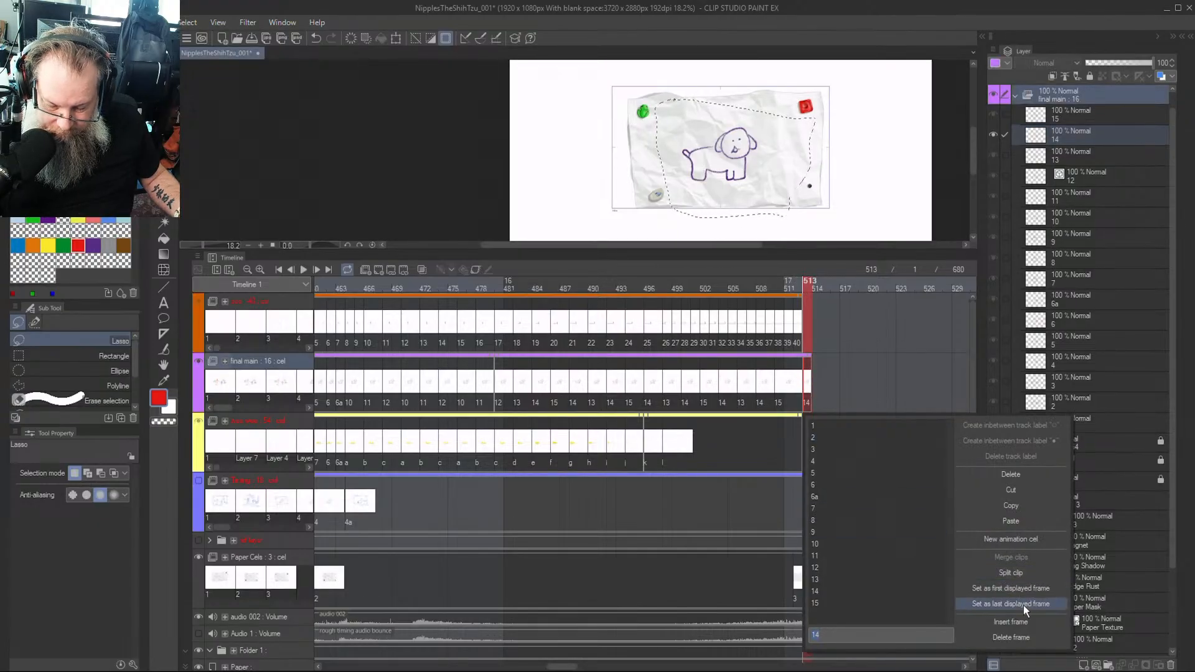
click(1018, 490)
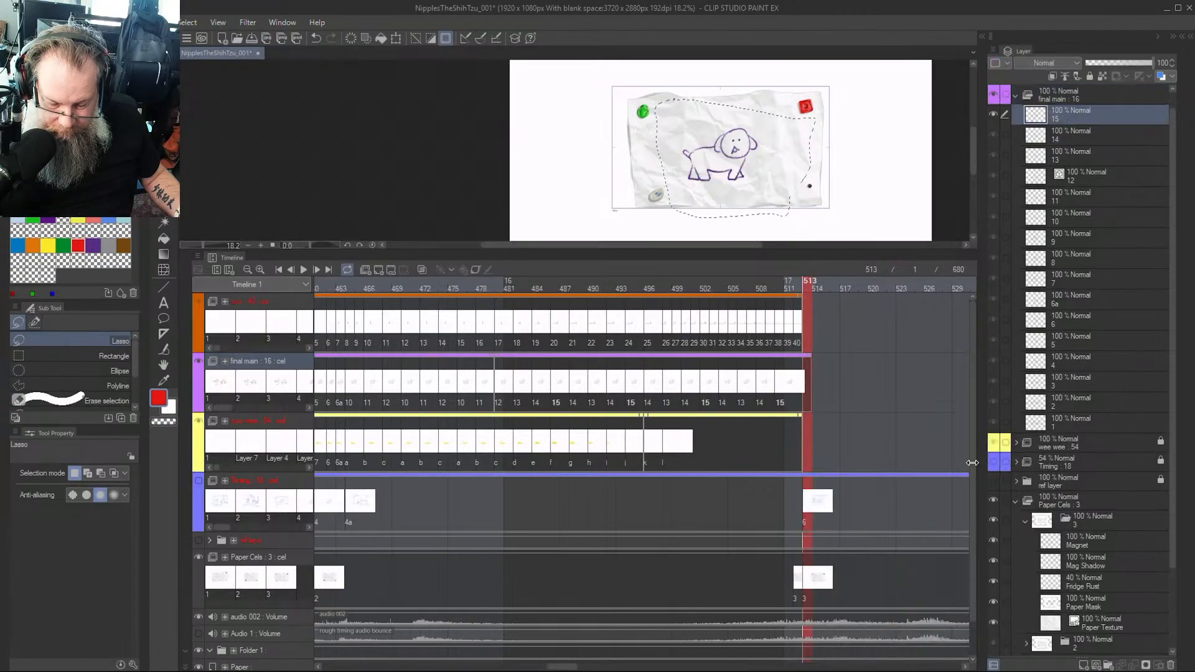
Add a new raster layer to the final main folder as cel 16 at frame 513
right_click(805, 391)
click(812, 388)
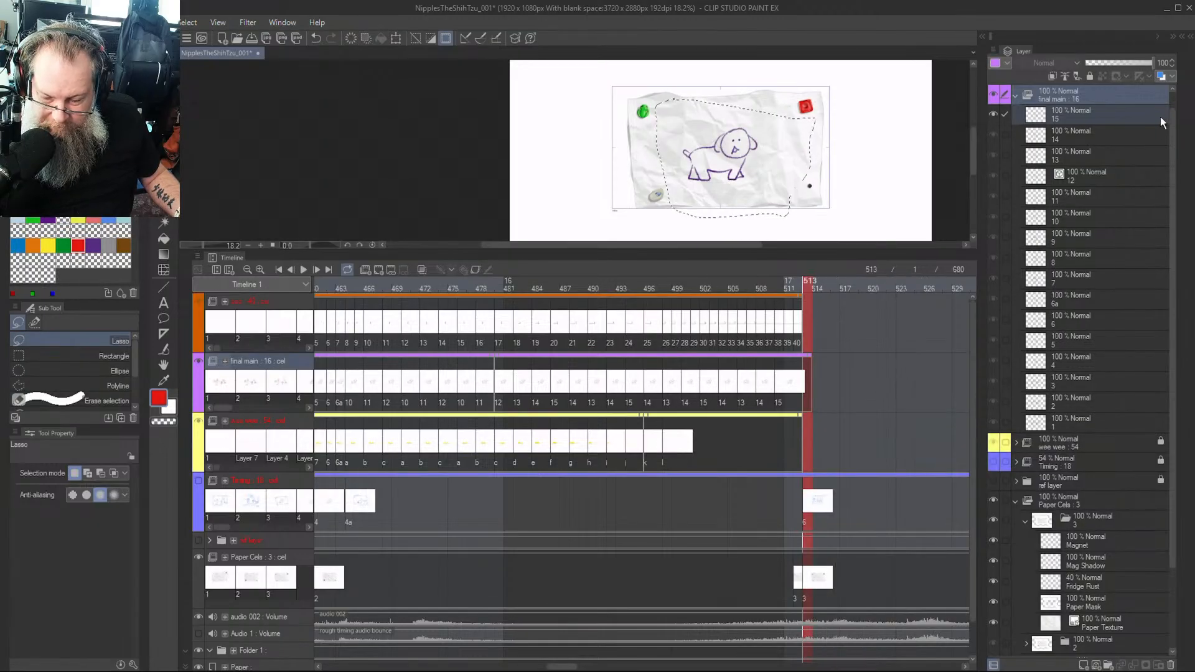
scroll(1109, 155, up, 1)
click(1079, 128)
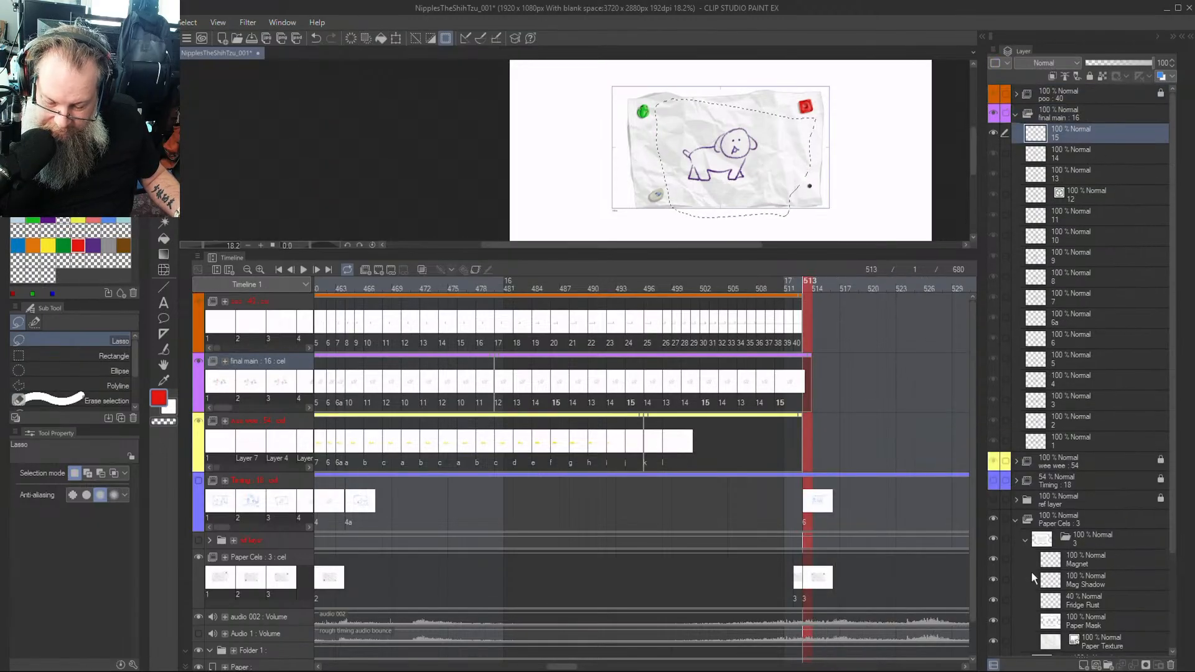
click(1083, 665)
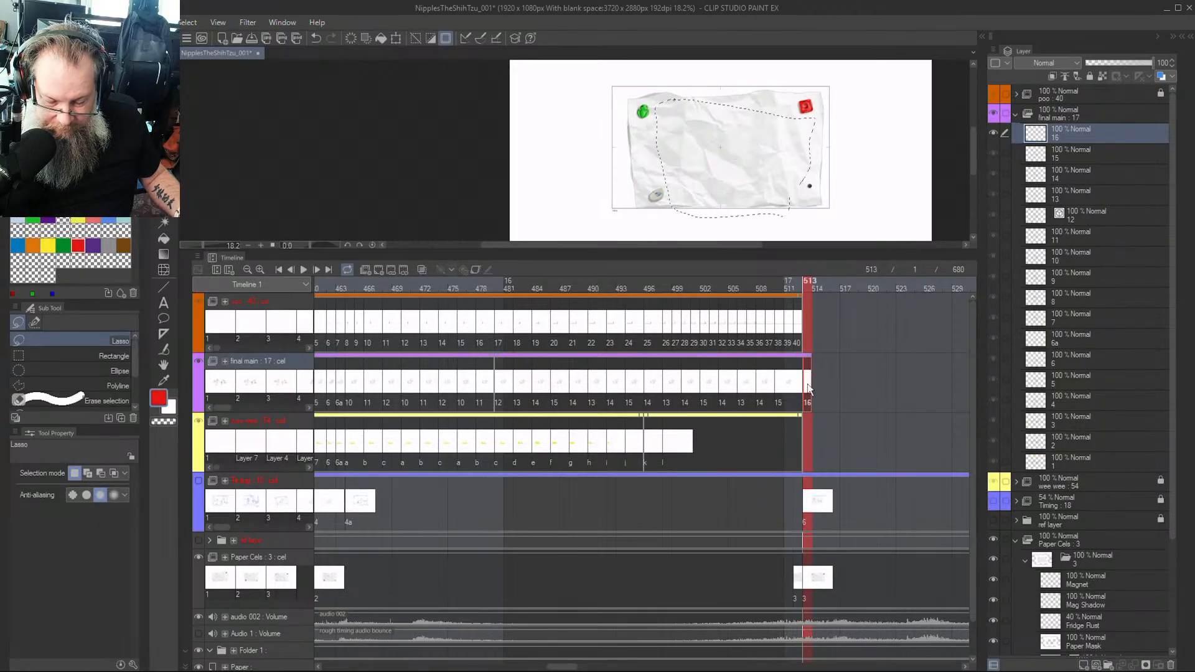
Paste the cut crayon drawing into cel 16 of the final main track at frame 513 and save the file
right_click(812, 406)
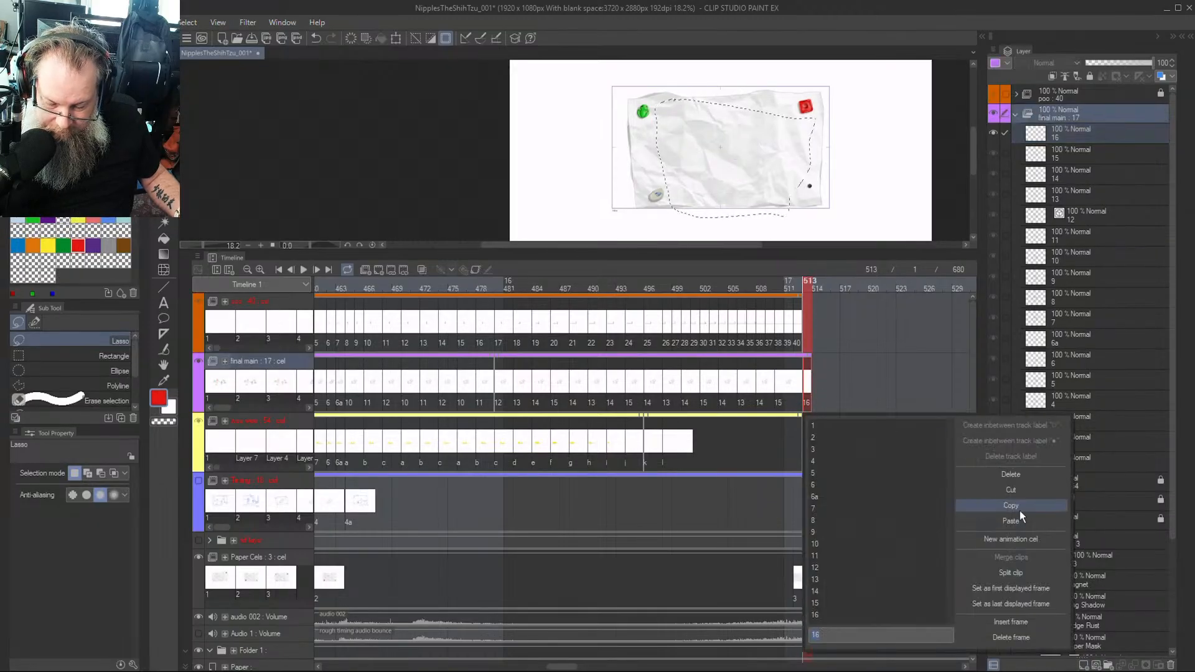
click(810, 381)
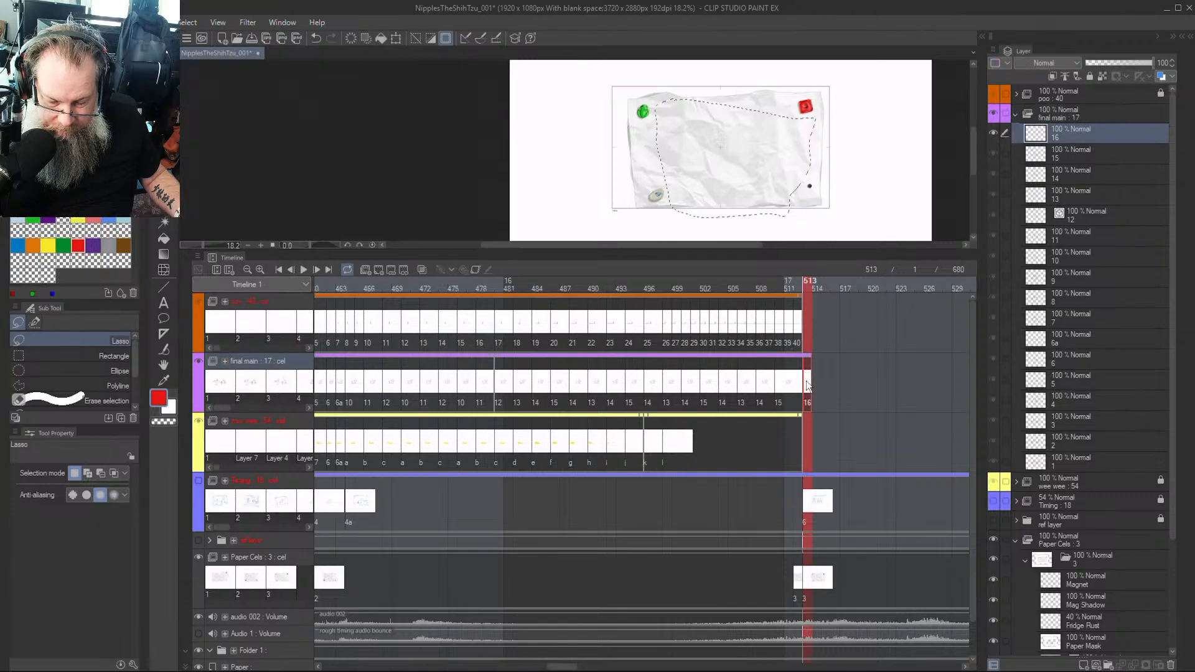
key(k)
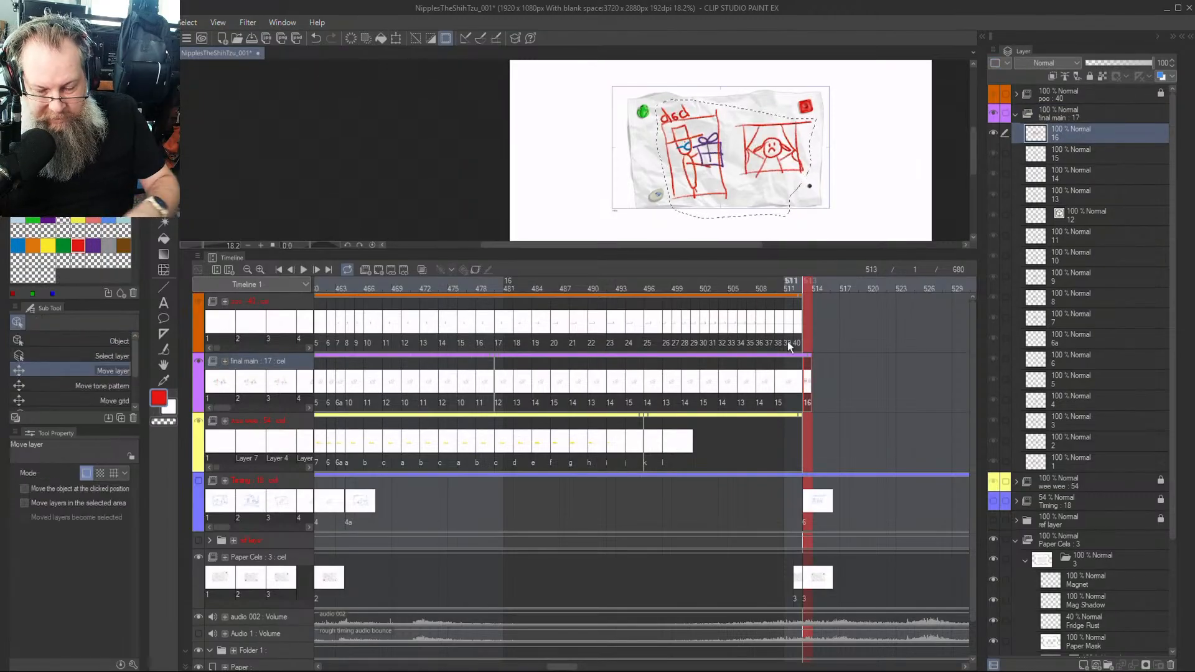
key(ctrl+s)
Step back and forth through frames 509 to 513 to check the change from the dog to the crayon drawing
click(905, 367)
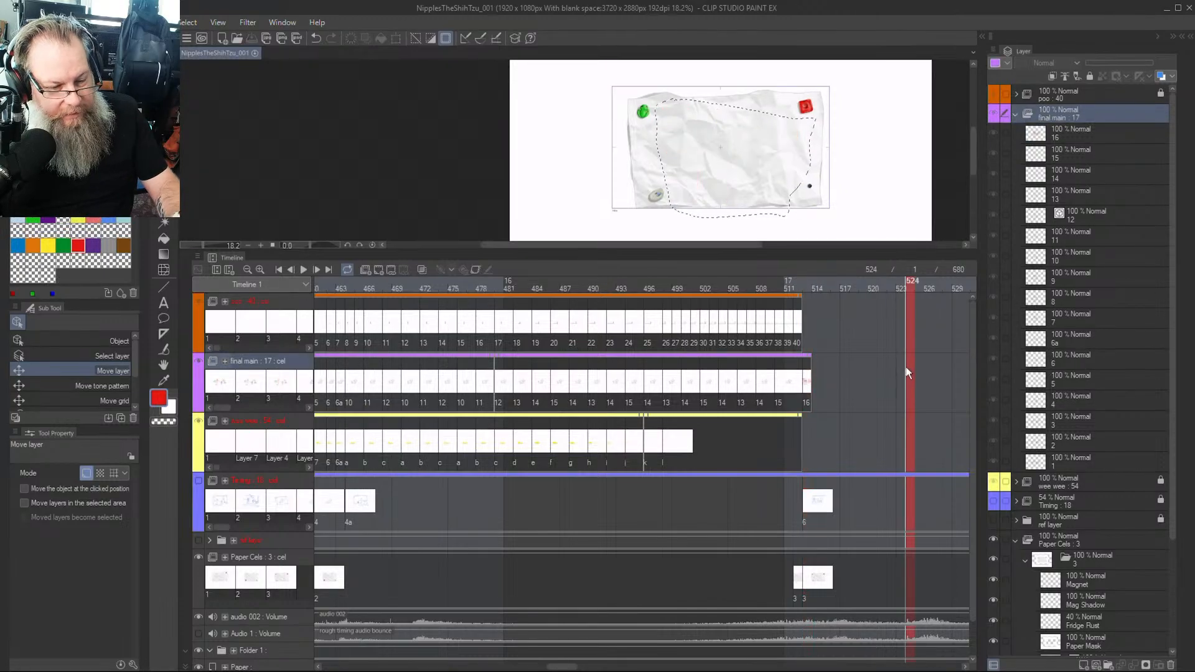
click(785, 289)
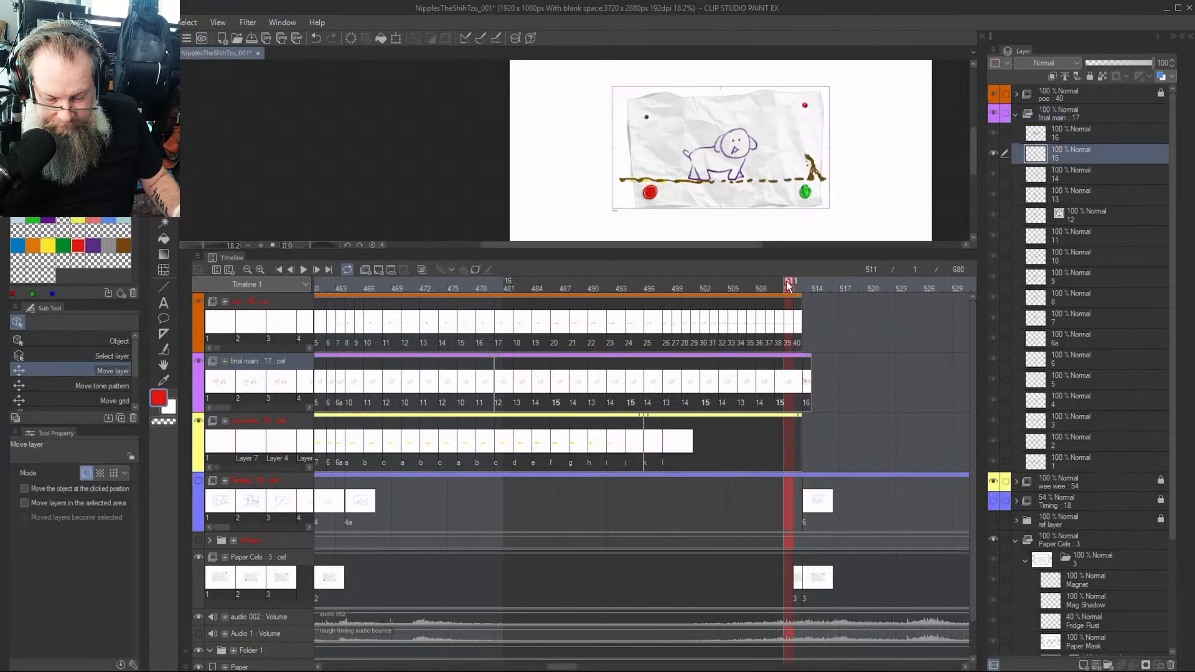
key(Right)
key(Left)
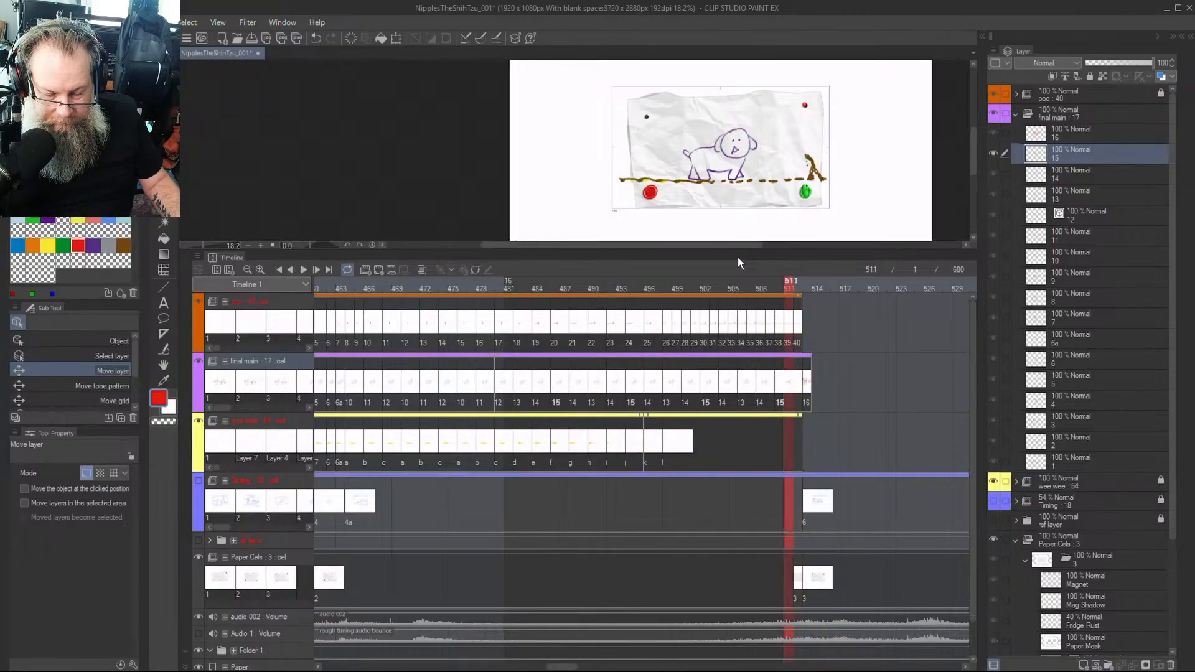
key(Right)
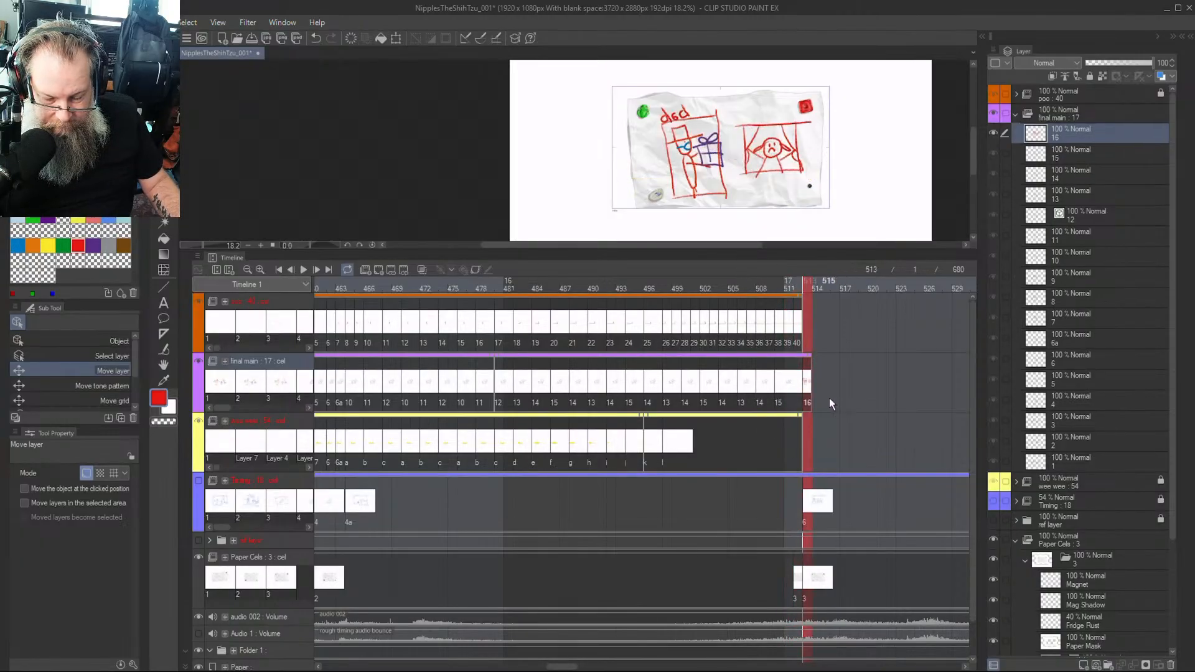
key(Left)
key(Left)
key(Right)
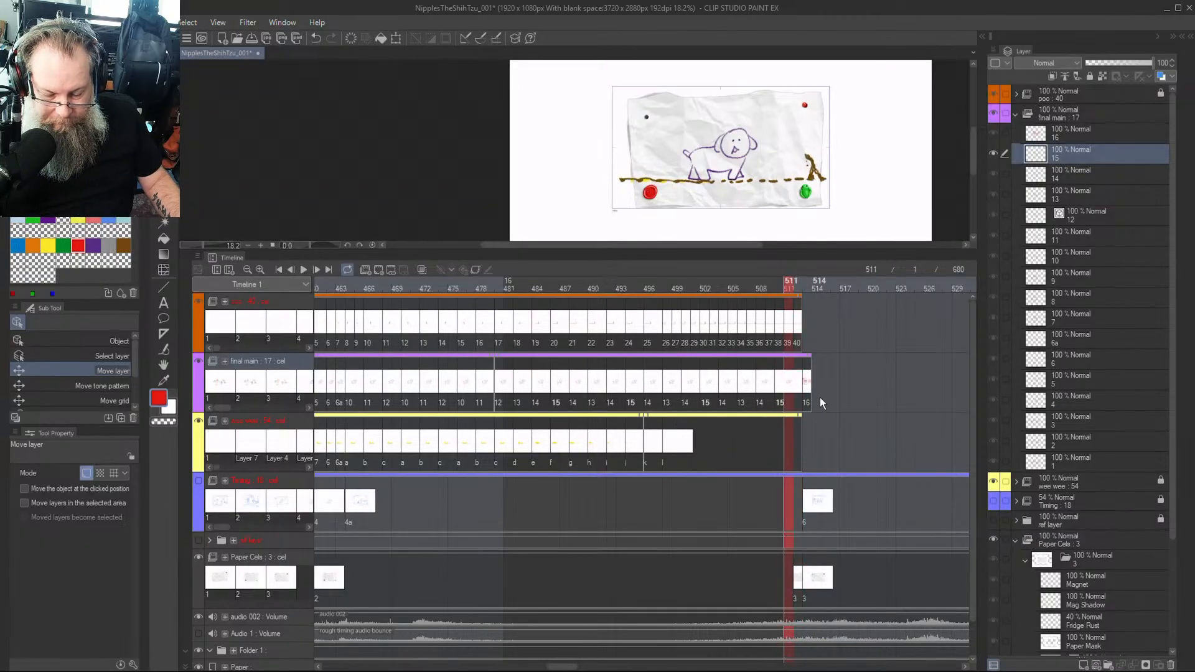
key(Left)
key(Left)
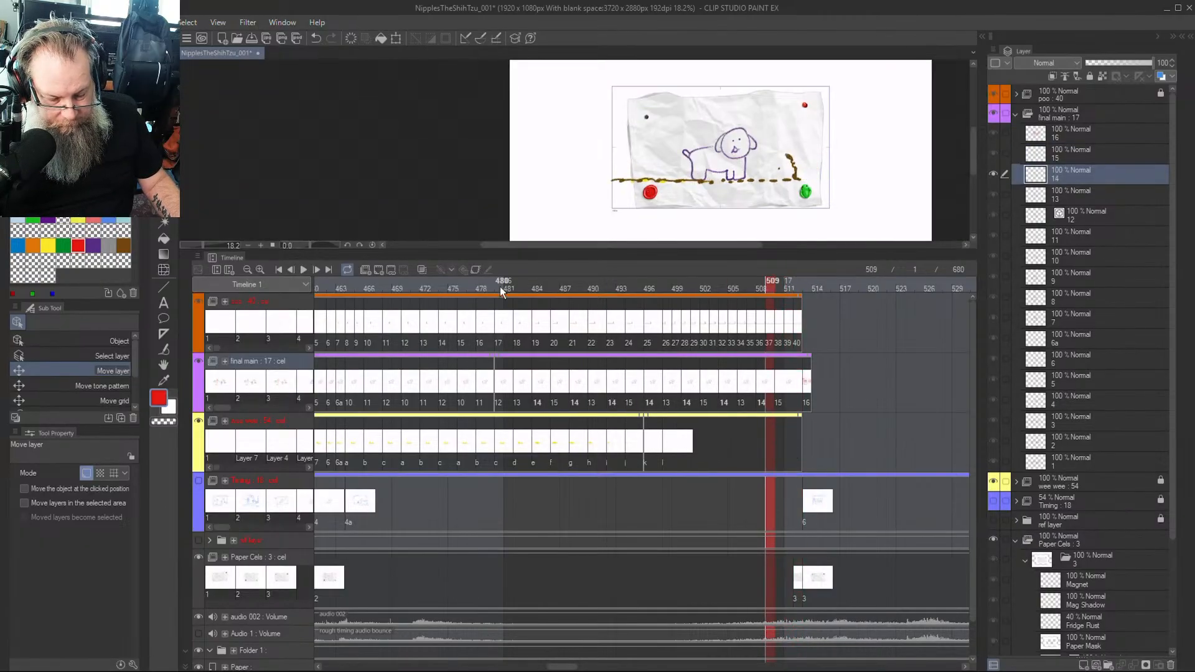
Turn on keyframe editing for the final main track and compare frames 511 and 512
click(473, 269)
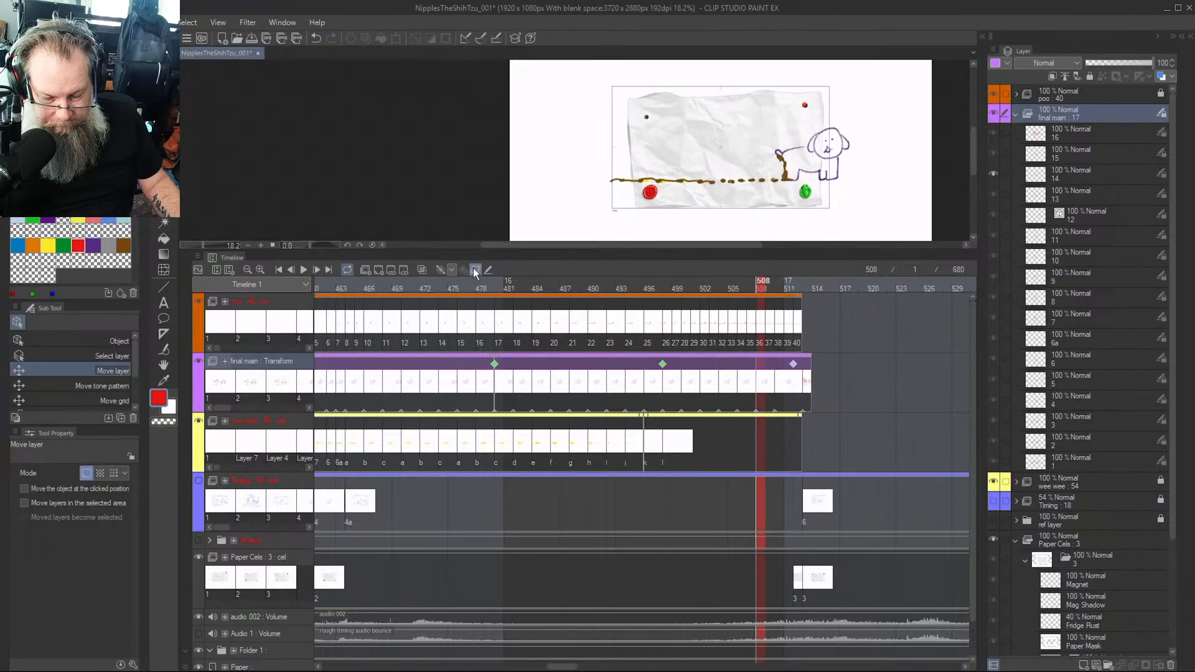
key(Right)
key(Right)
key(Right)
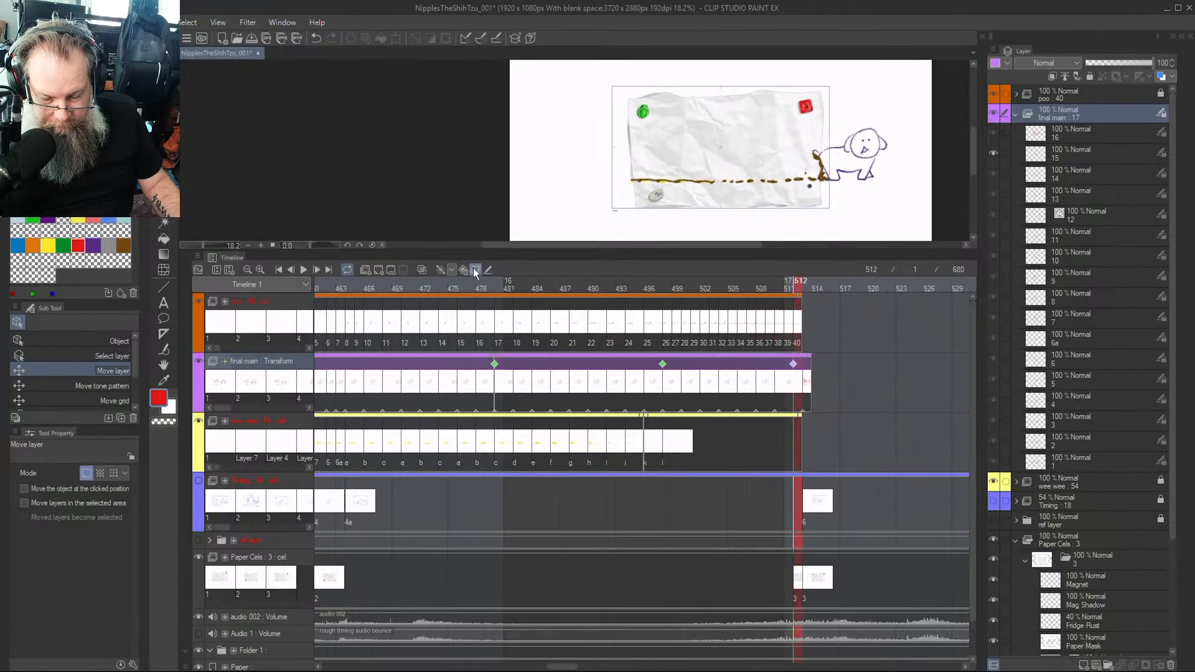
key(Left)
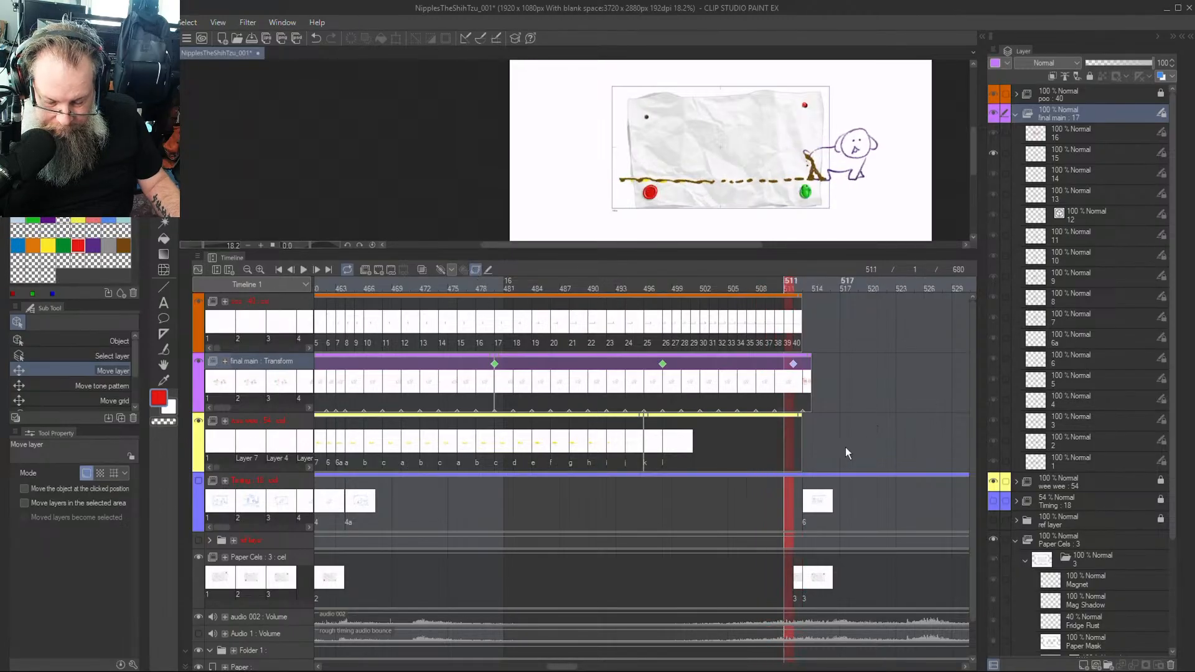
key(Right)
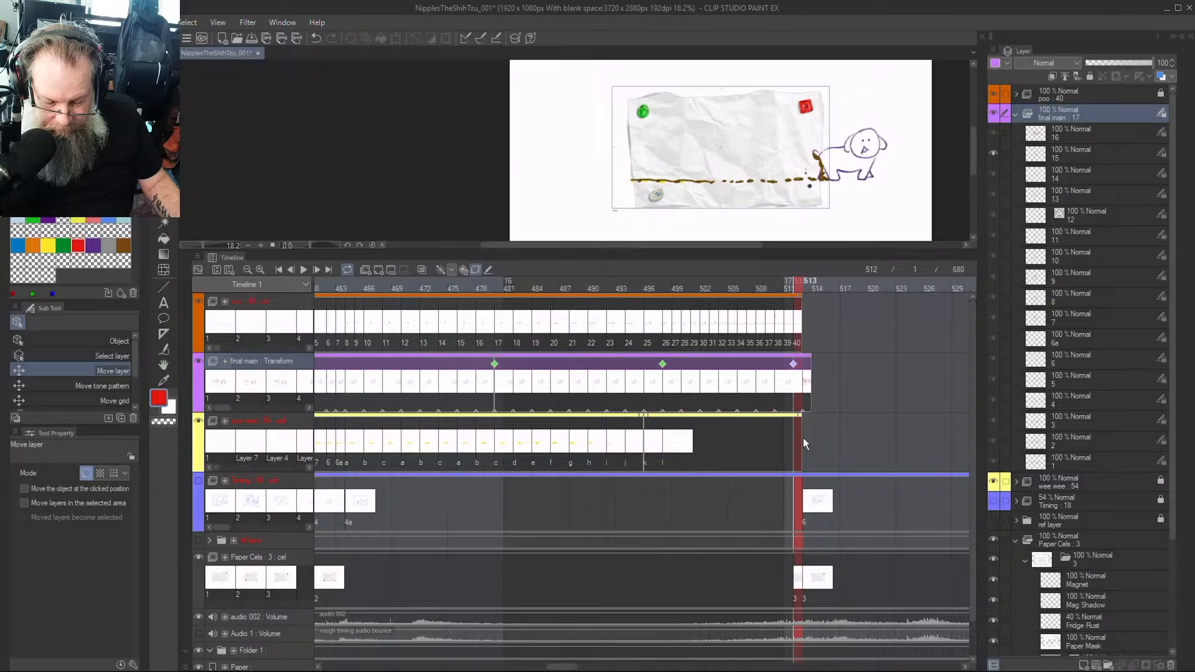
Try to assign paper cel 2 to frame 512 of the Paper Cels track
click(799, 588)
right_click(797, 585)
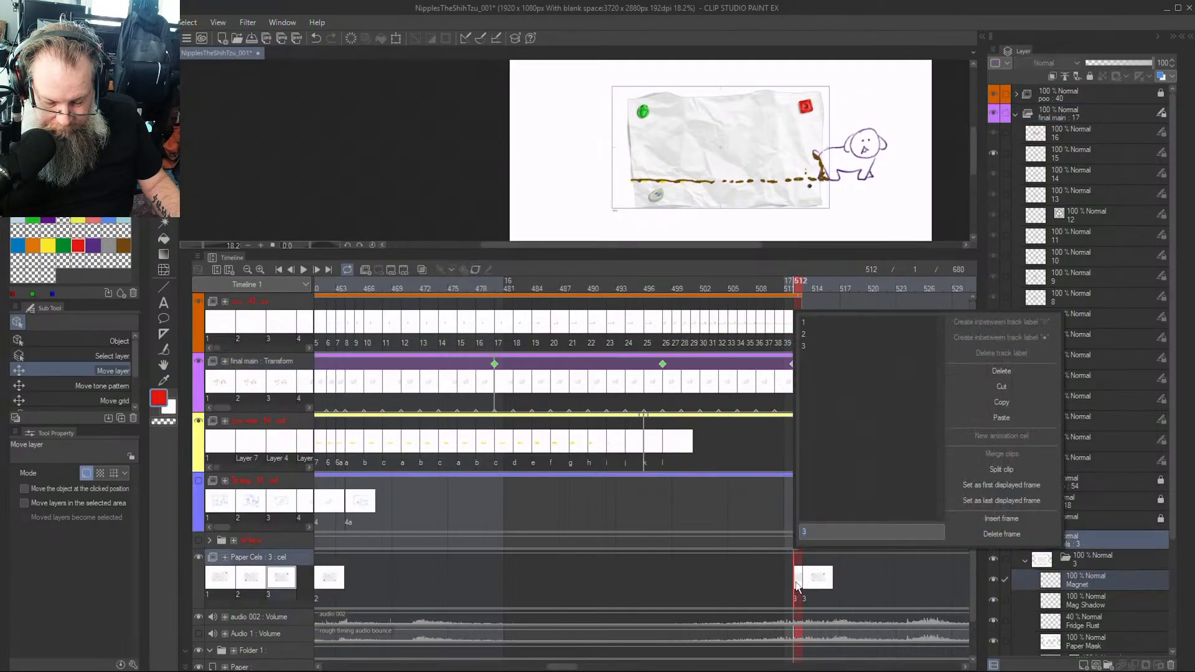
text(2)
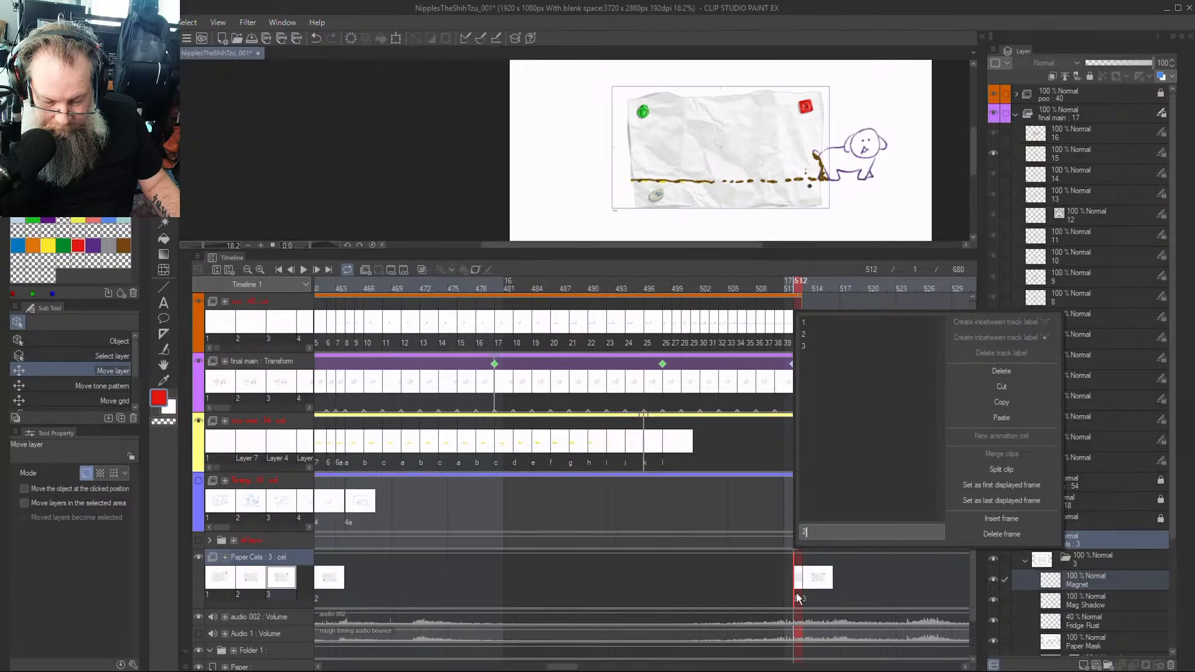
key(Return)
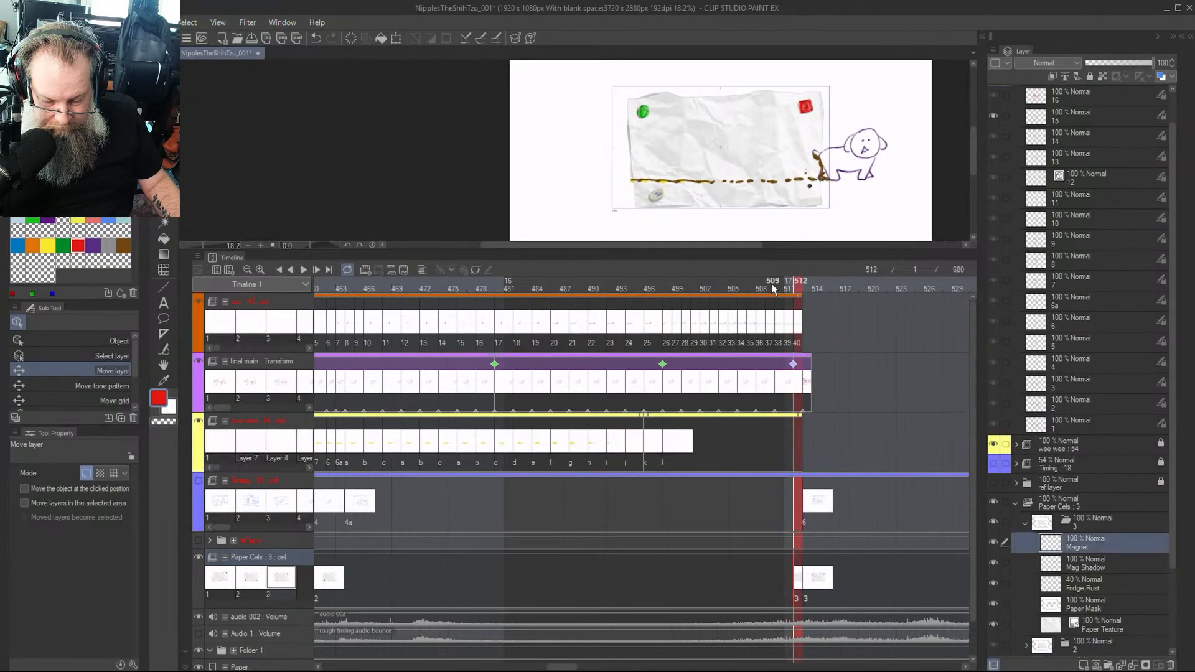
key(Left)
key(Right)
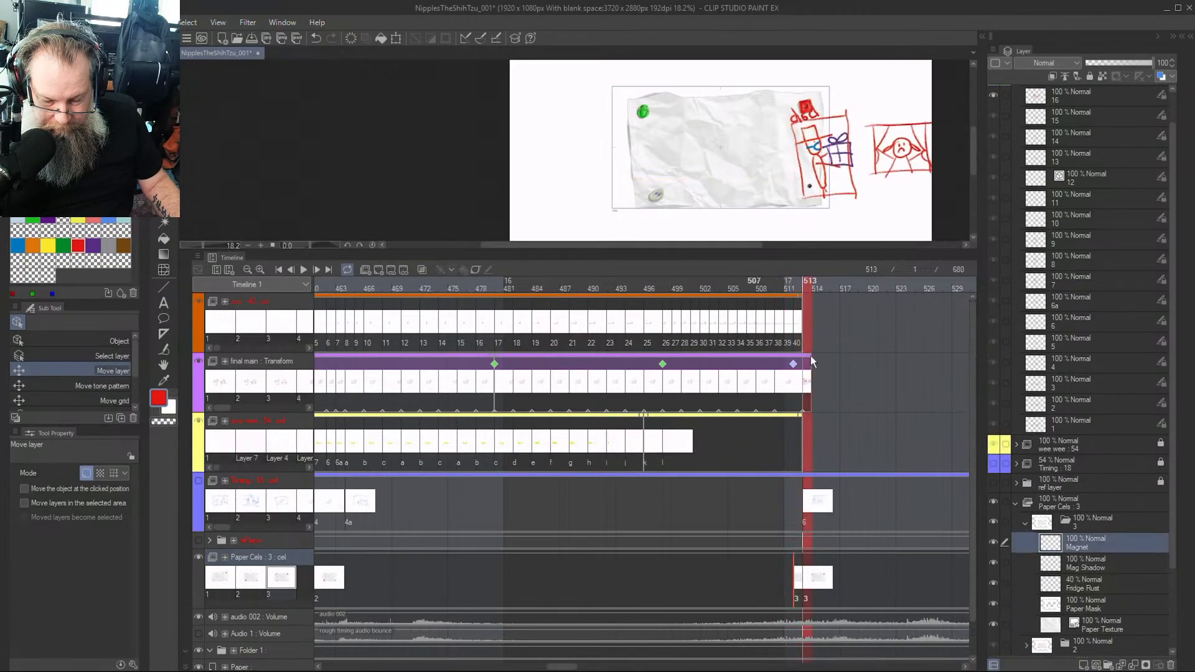
Cut paper cel 3 from frame 512 of the Paper Cels track and compare frames 512 and 513
key(Left)
right_click(796, 582)
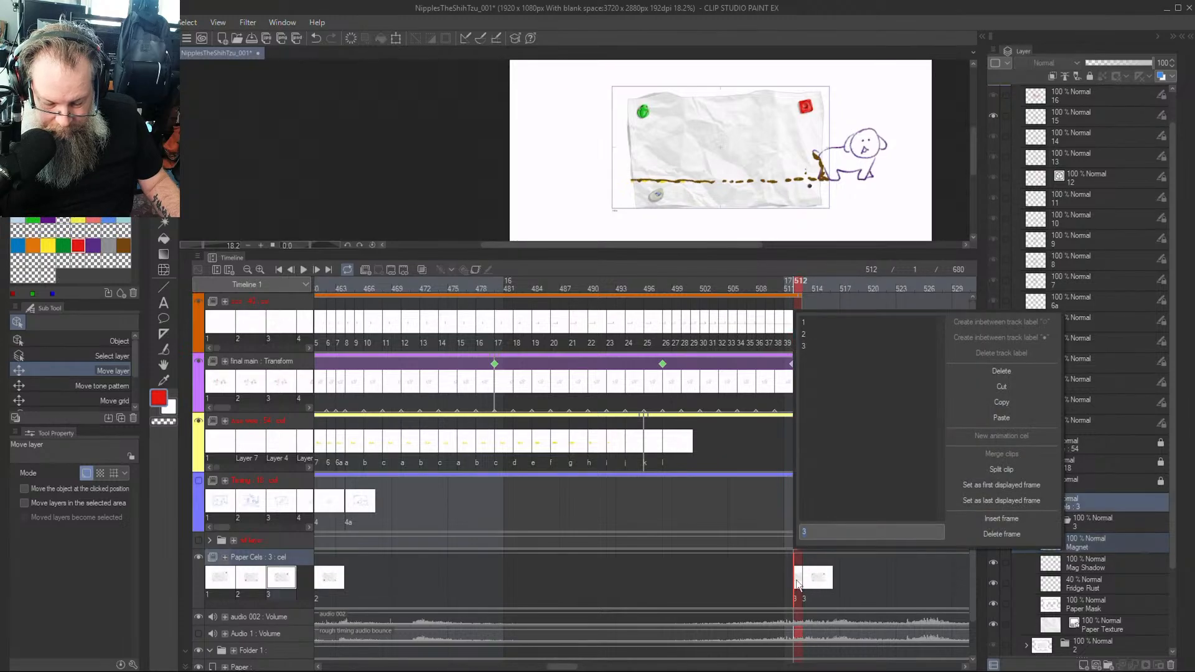
click(1002, 388)
key(Right)
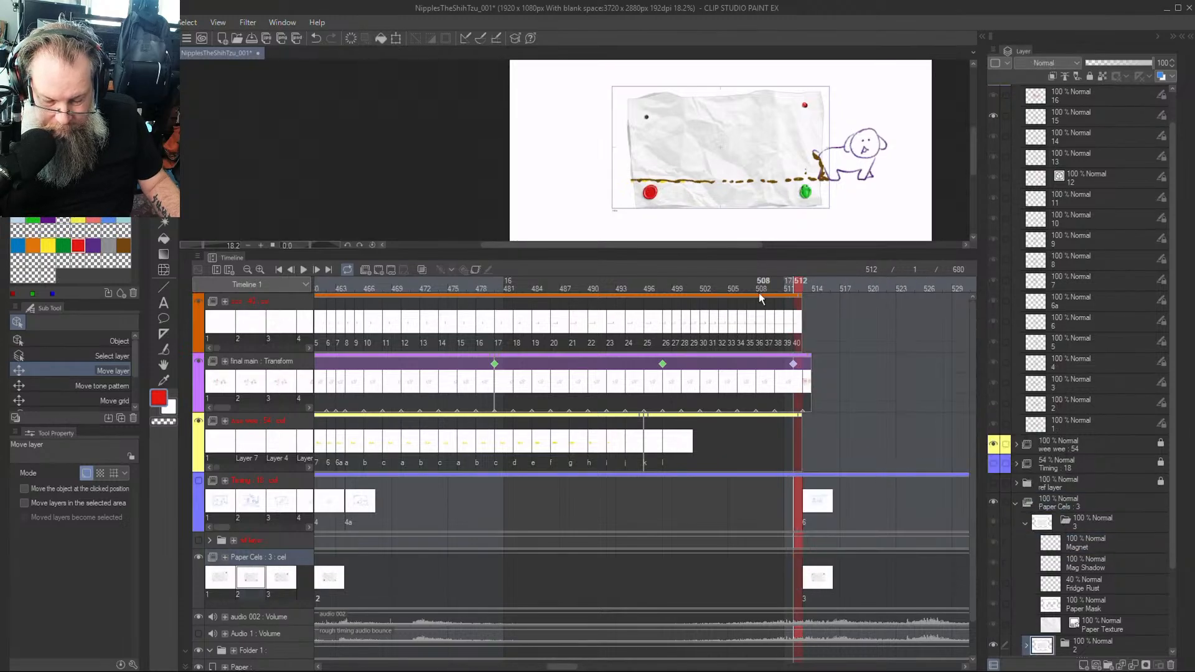
key(Left)
key(Right)
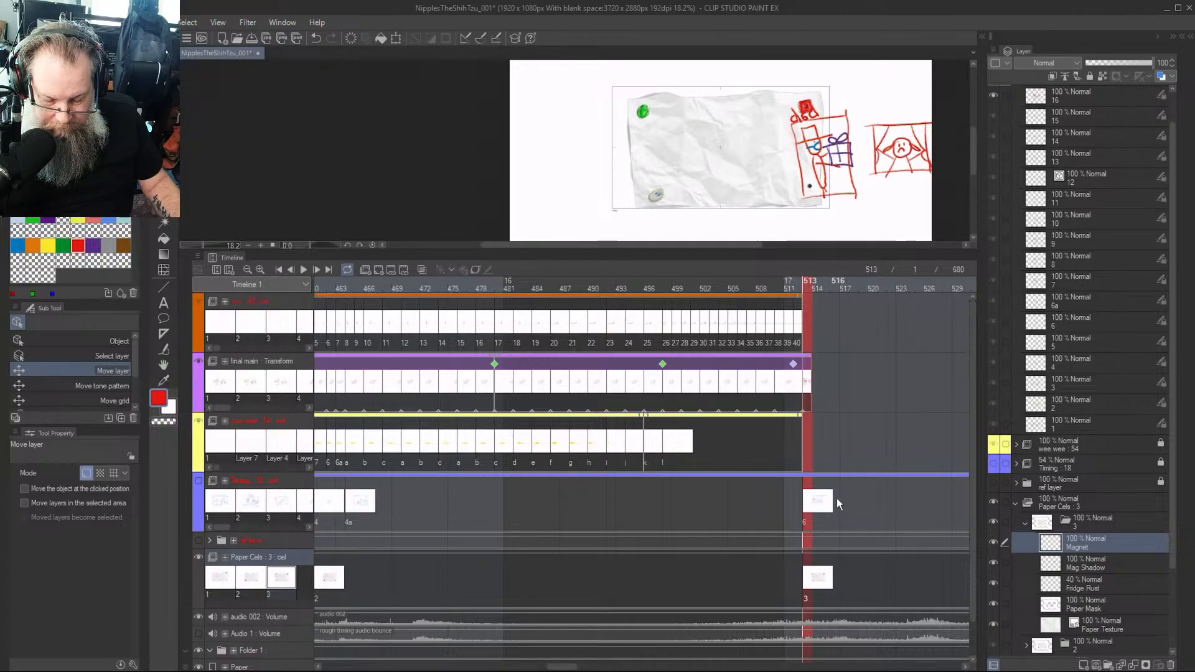
Move the final main track's crayon drawing at frame 513 back onto the paper and check it against frame 512
click(809, 389)
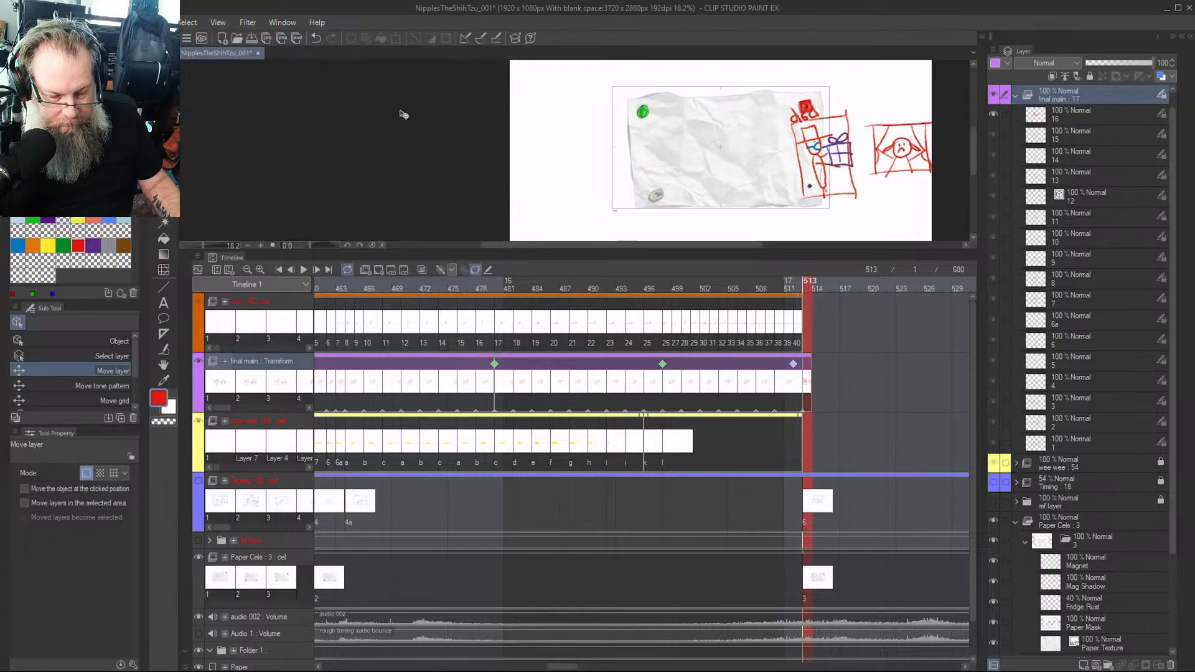
drag(829, 167, 697, 163)
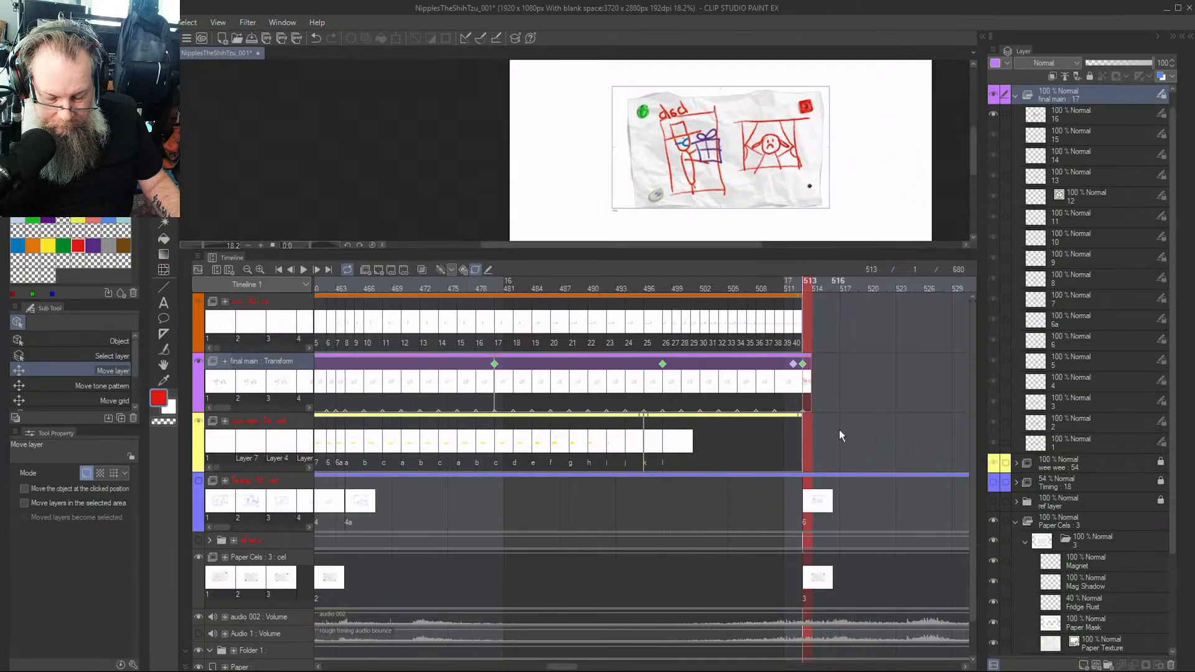
click(796, 288)
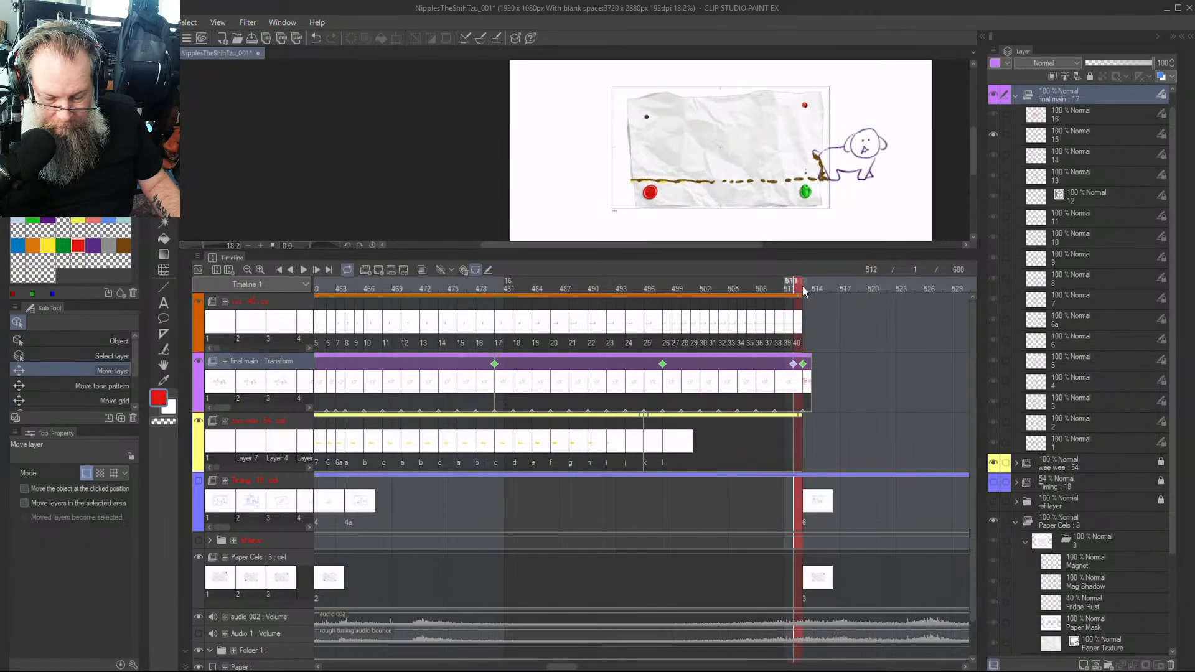
Turn off keyframe editing for the final main track and go to frame 513
click(802, 286)
click(477, 271)
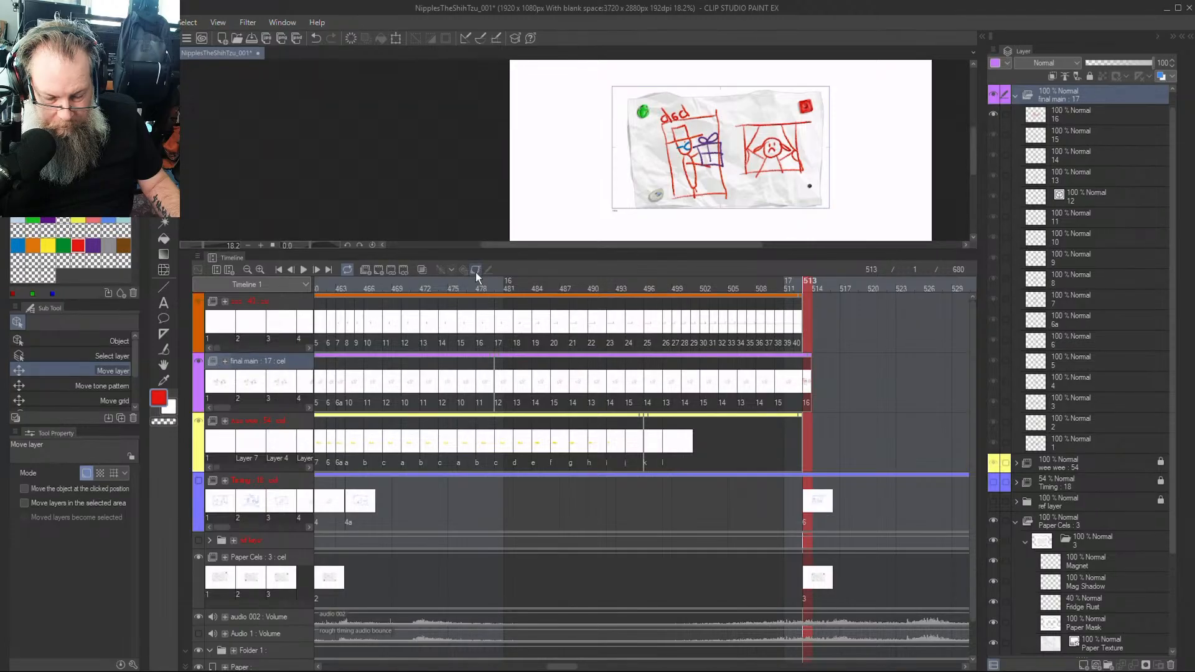
click(475, 271)
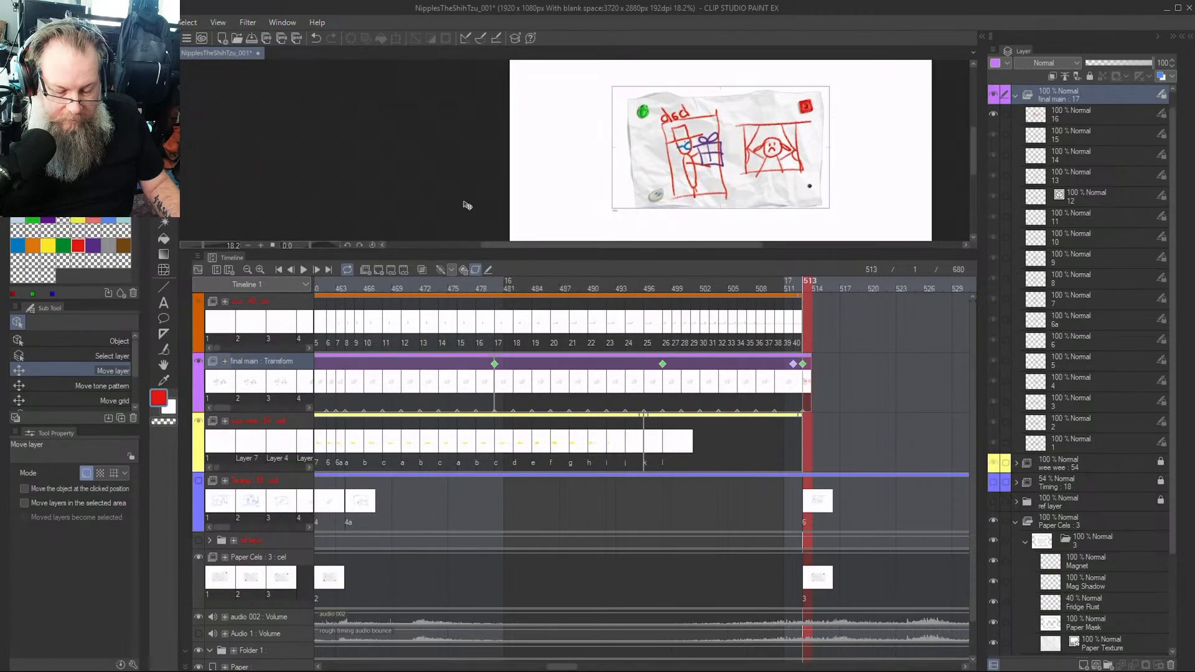
click(476, 269)
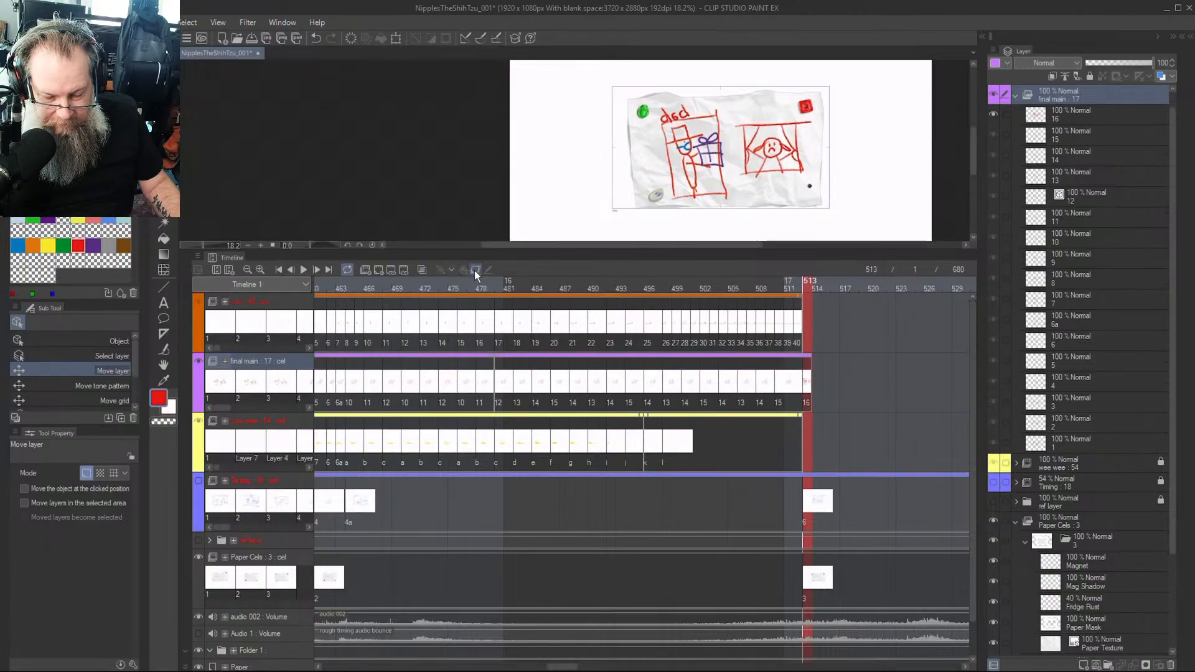
click(818, 284)
click(808, 283)
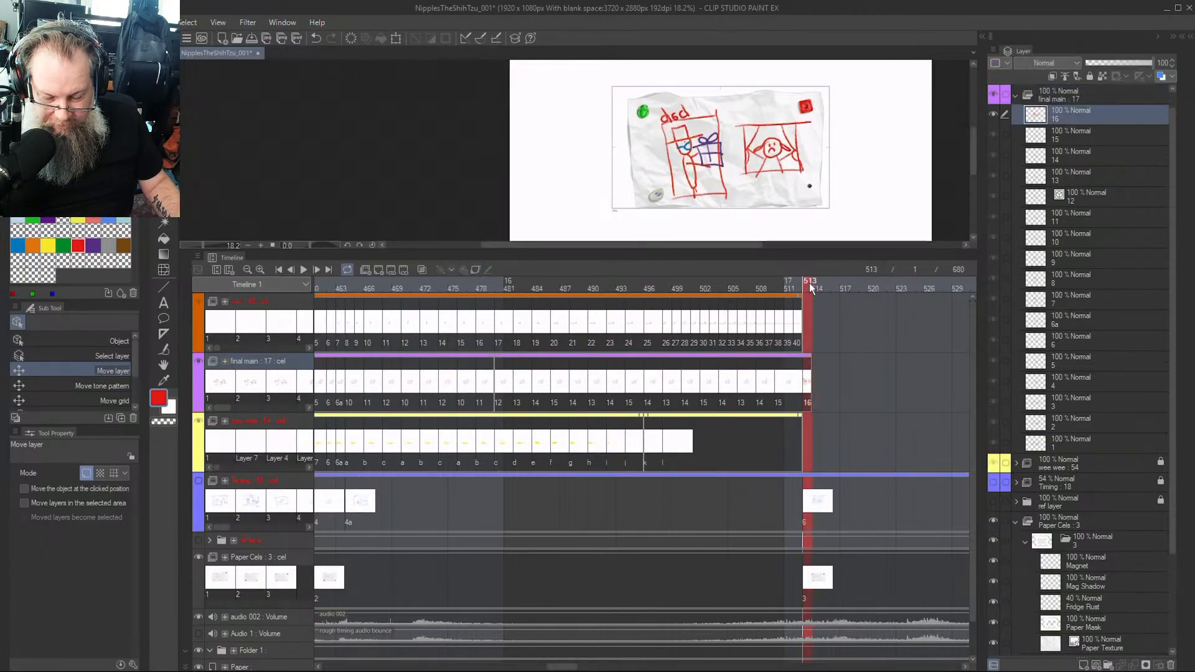
Step back and forth through frames 509 to 514 to check the change from the dog scene to the crayon picture
click(772, 286)
key(Right)
key(Right)
key(Right)
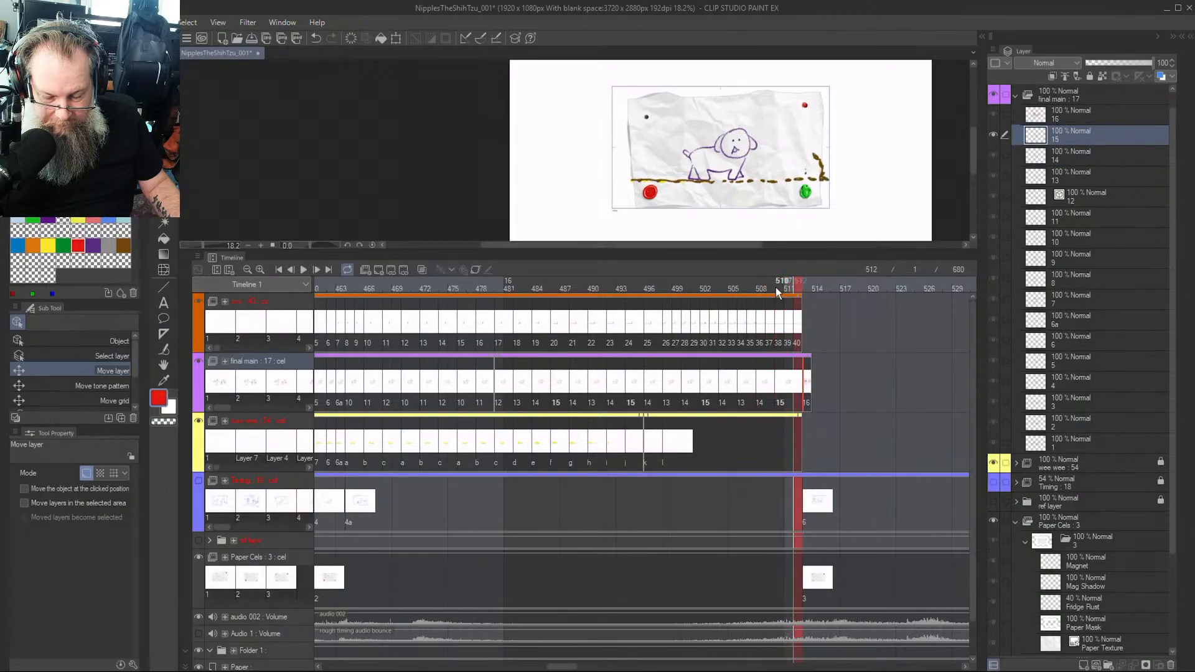
key(Right)
key(Left)
key(Left)
key(Left)
key(Right)
key(Right)
key(Right)
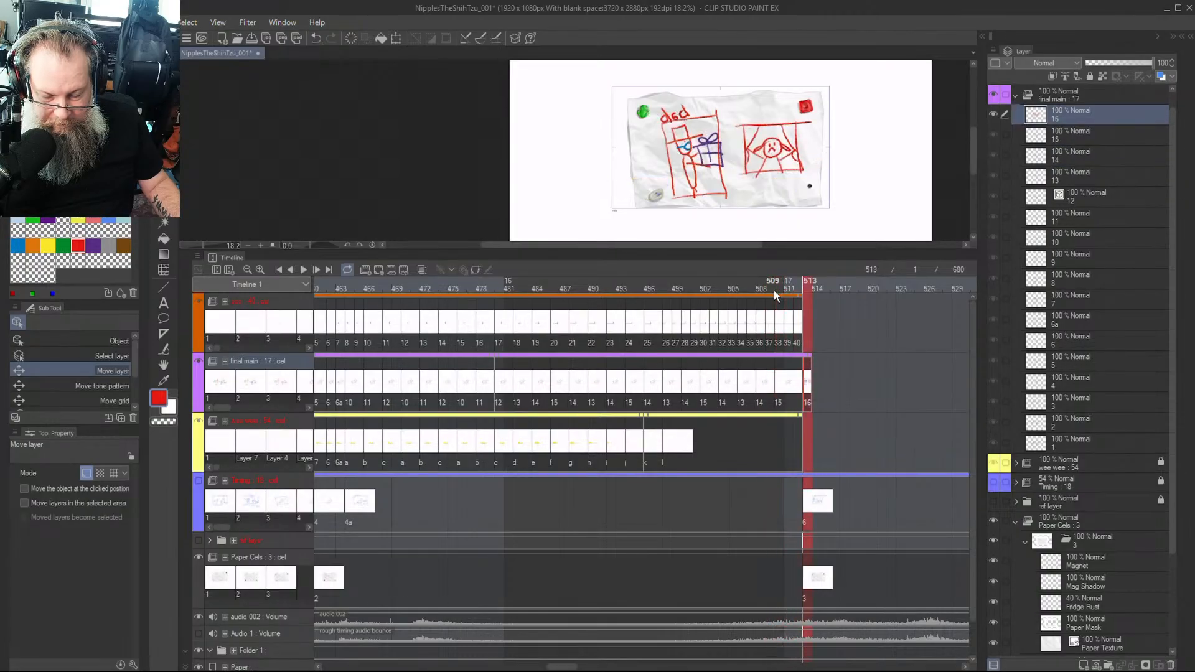
key(Right)
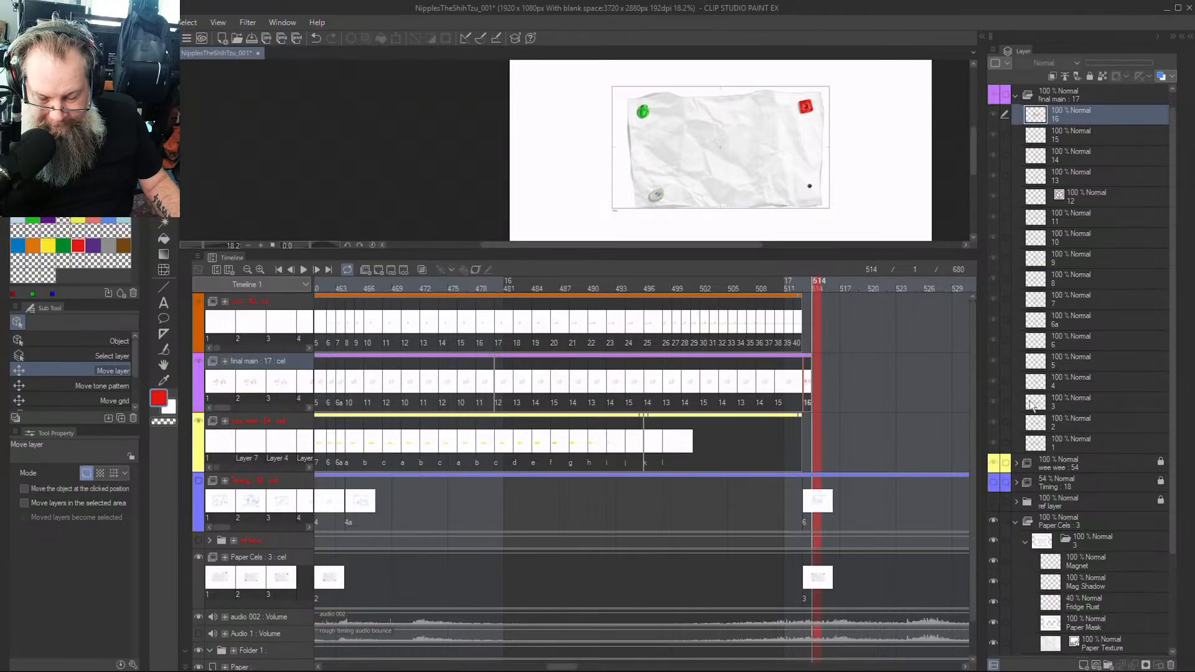
key(Left)
key(Right)
key(Left)
key(Left)
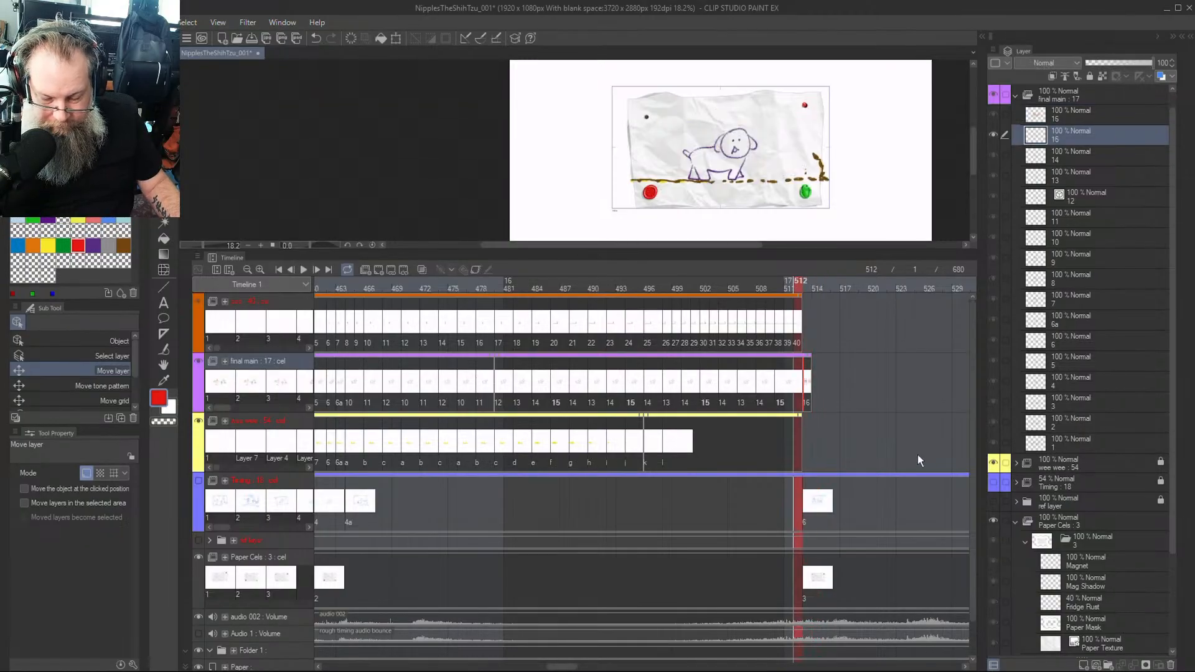
key(Right)
key(Right)
Extend the final main track's clip so that cel 16 is held until frame 515
drag(813, 353, 950, 355)
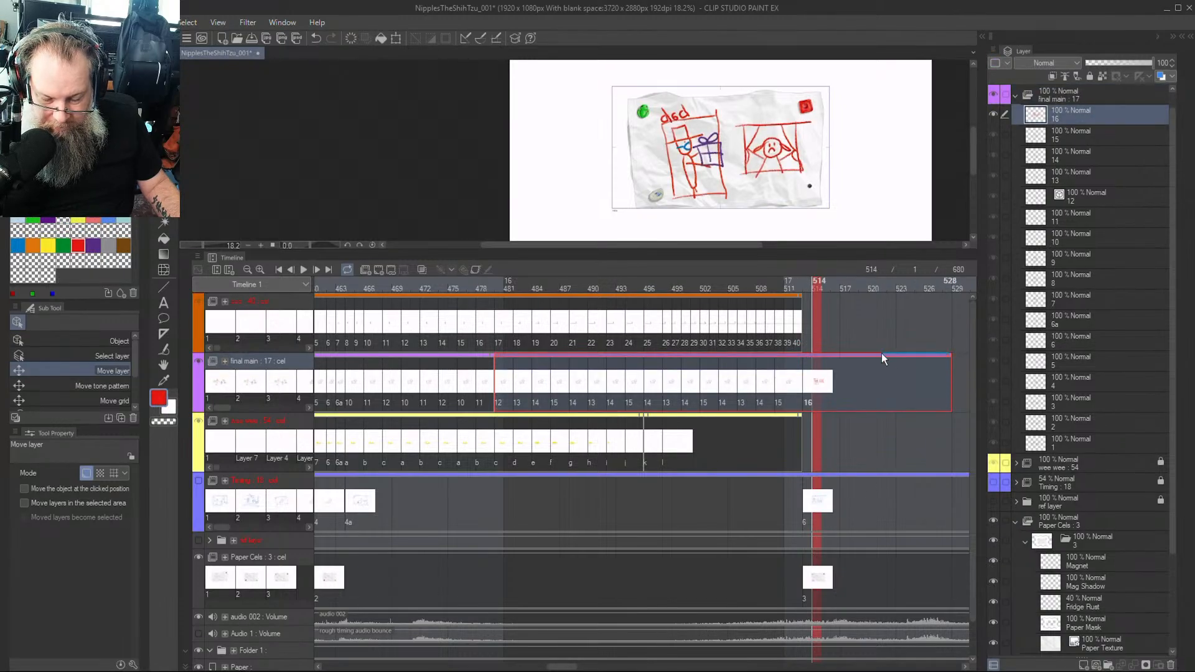
click(954, 355)
click(946, 358)
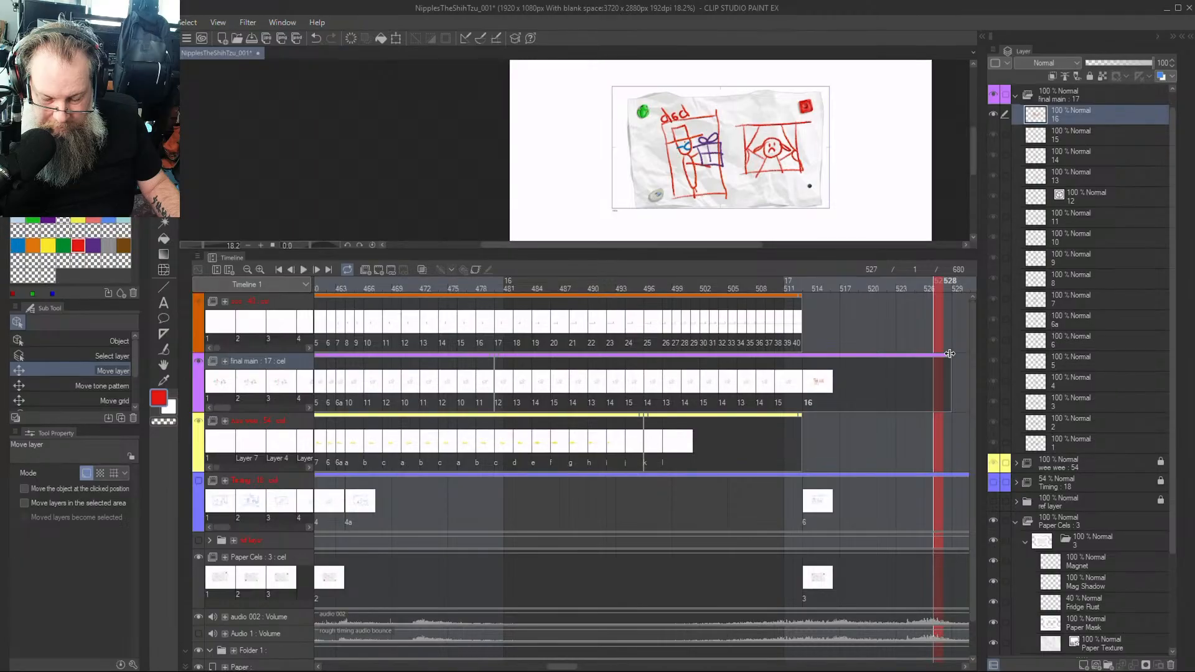
drag(950, 355, 834, 355)
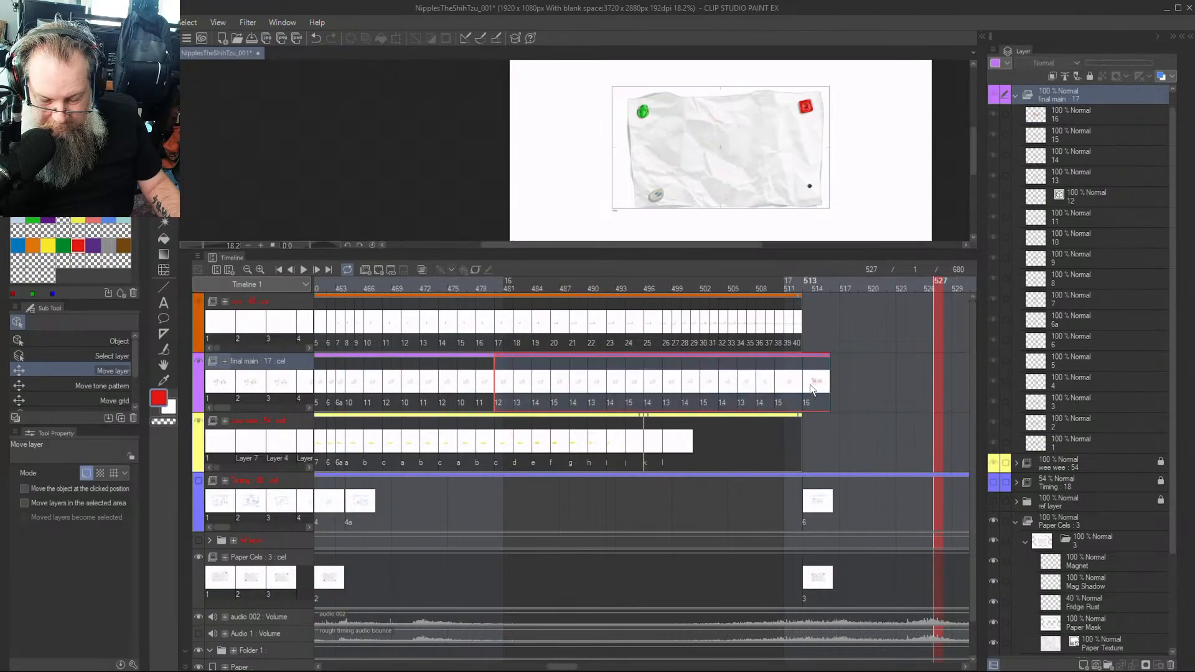
click(811, 286)
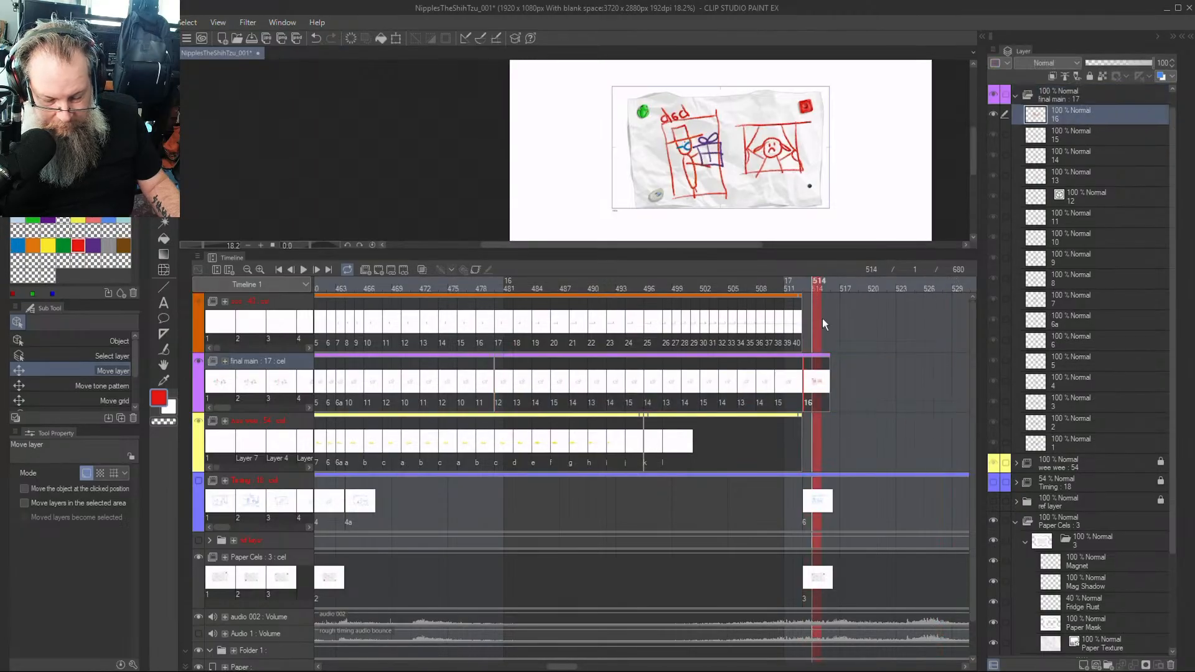
drag(830, 367, 823, 390)
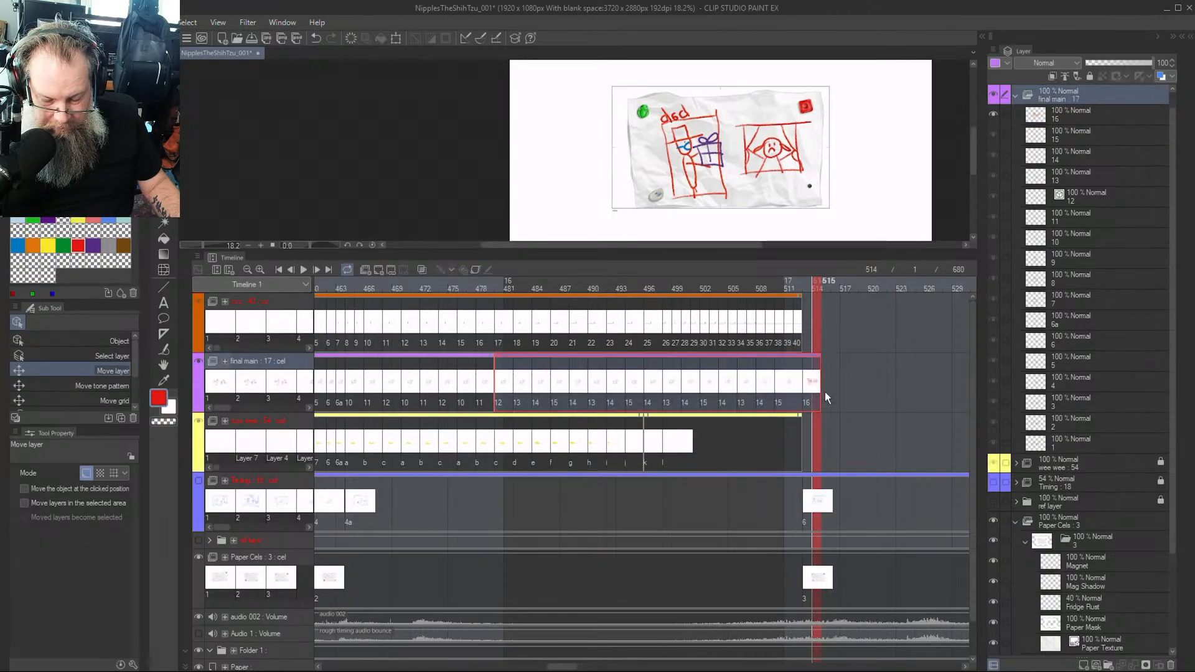
Add a new empty cel 17 at frame 515 of the final main track and enable onion skin
click(811, 390)
key(Right)
key(Right)
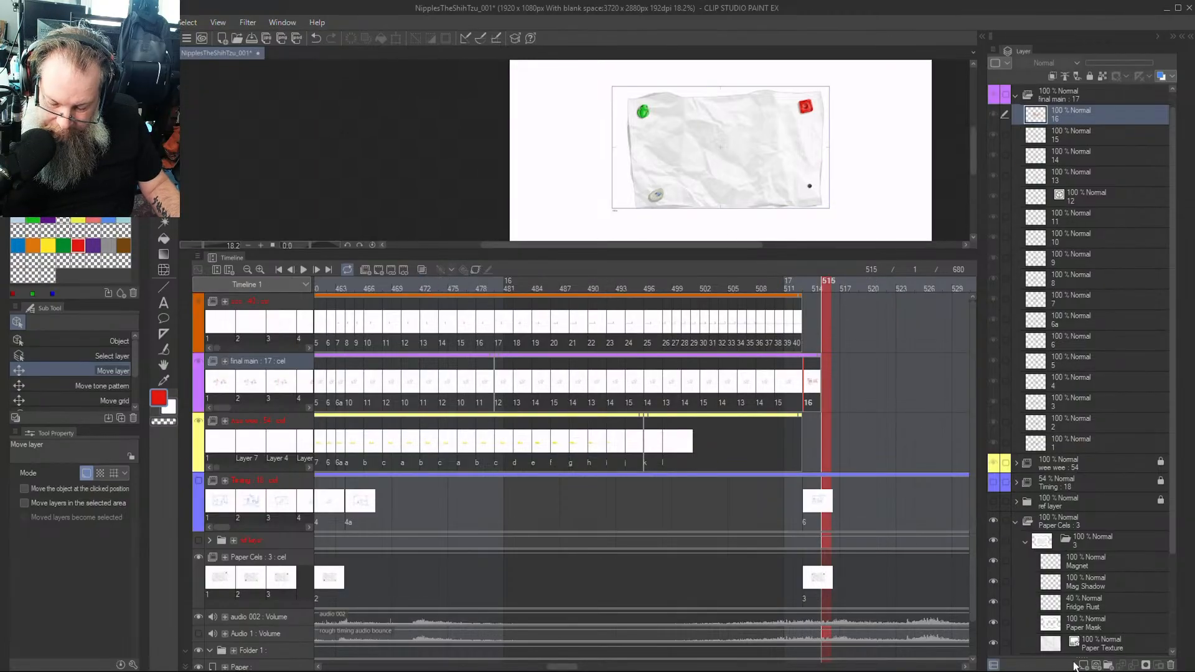
click(1082, 664)
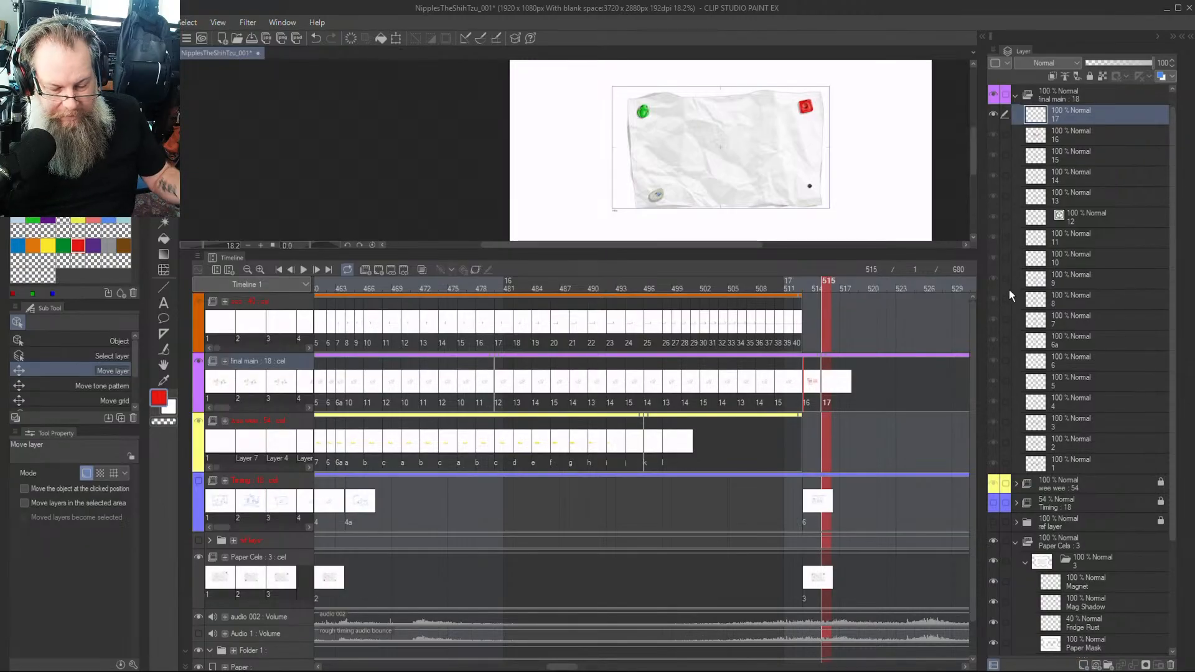
click(420, 272)
Trace the window frame and both curtains in red on cel 17 with the Crayon at brush size 20
scroll(765, 112, up, 4)
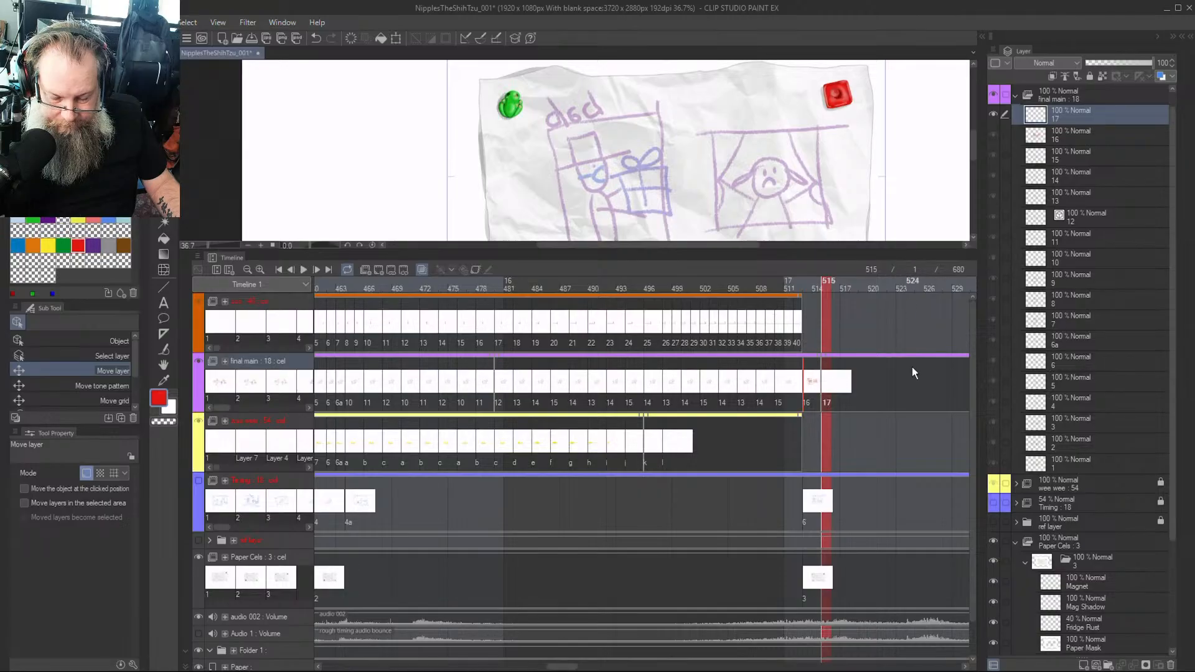
drag(912, 248, 915, 484)
scroll(824, 270, up, 2)
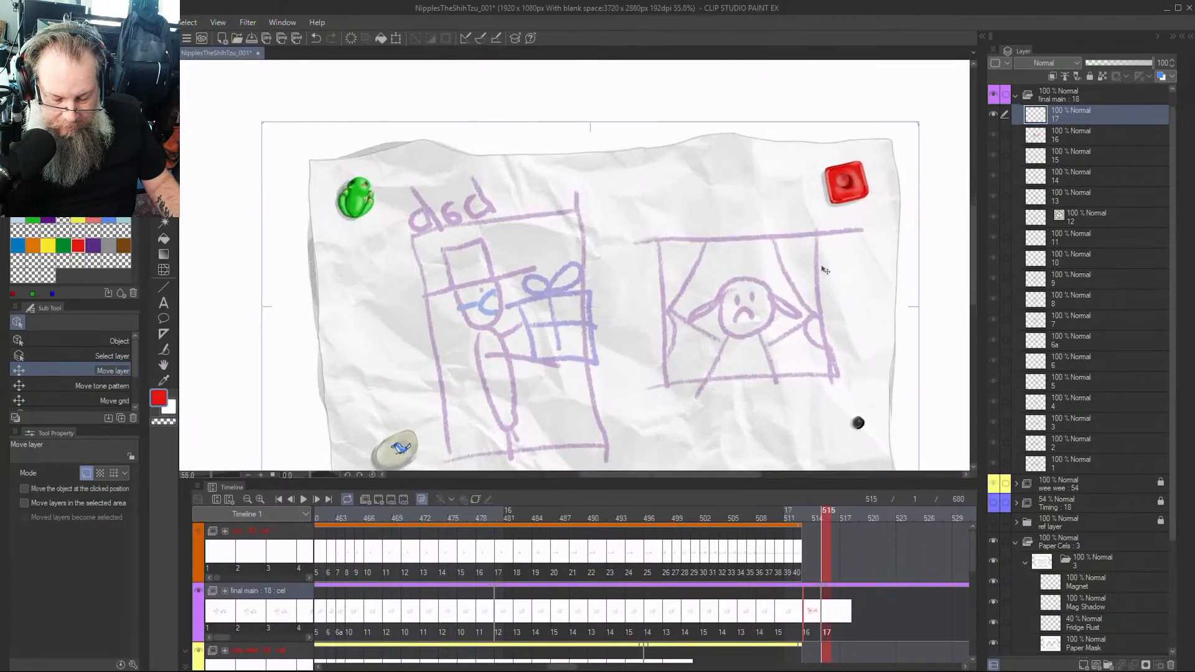
key(p)
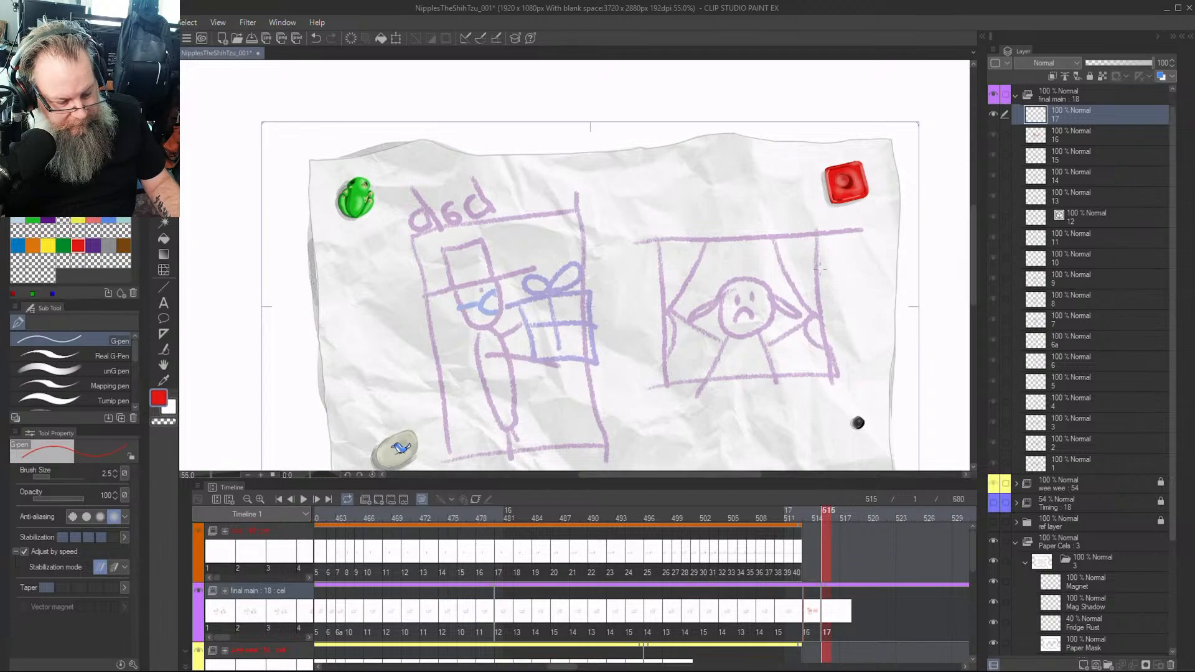
key(p)
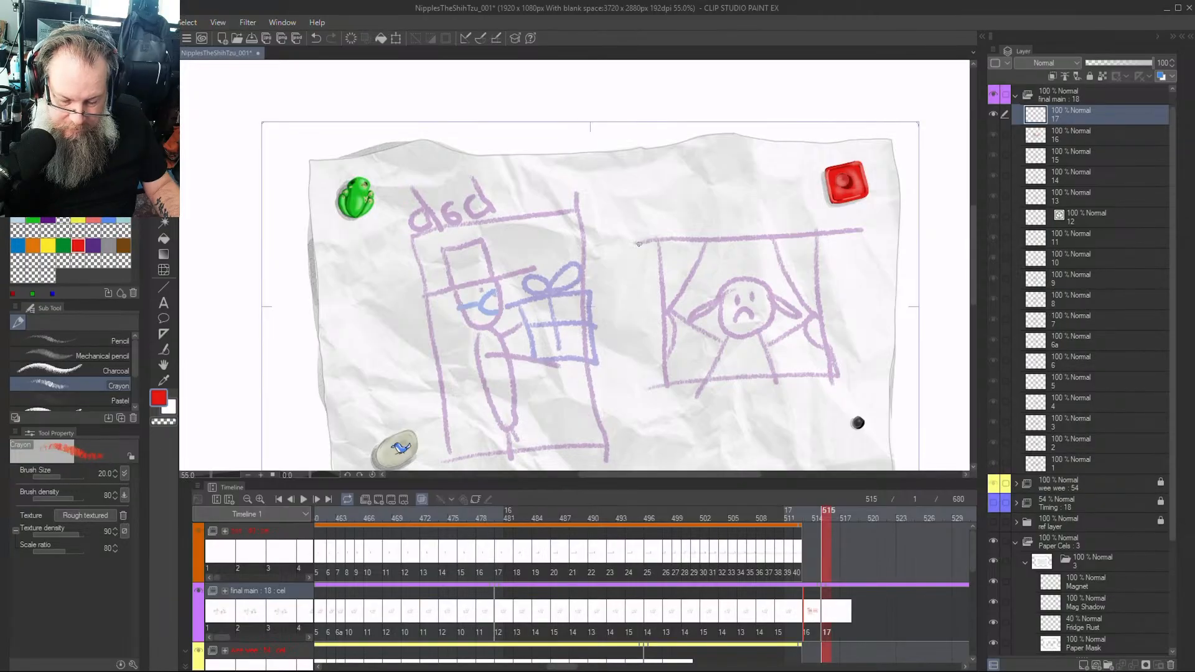
mouse_move(861, 231)
mouse_down()
mouse_move(635, 242)
mouse_move(662, 276)
mouse_move(667, 385)
mouse_up()
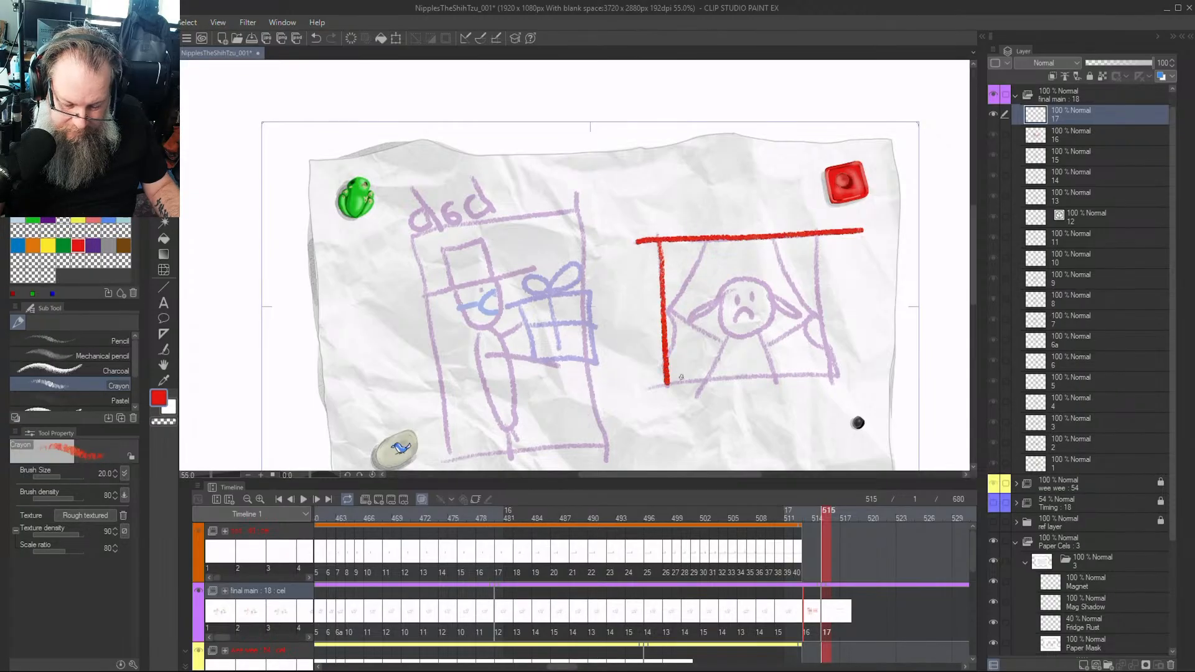
mouse_move(815, 234)
mouse_down()
mouse_move(831, 378)
mouse_move(648, 390)
mouse_up()
mouse_move(776, 246)
mouse_down()
mouse_move(817, 319)
mouse_move(824, 352)
mouse_up()
mouse_move(707, 241)
mouse_down()
mouse_move(669, 311)
mouse_move(670, 355)
mouse_up()
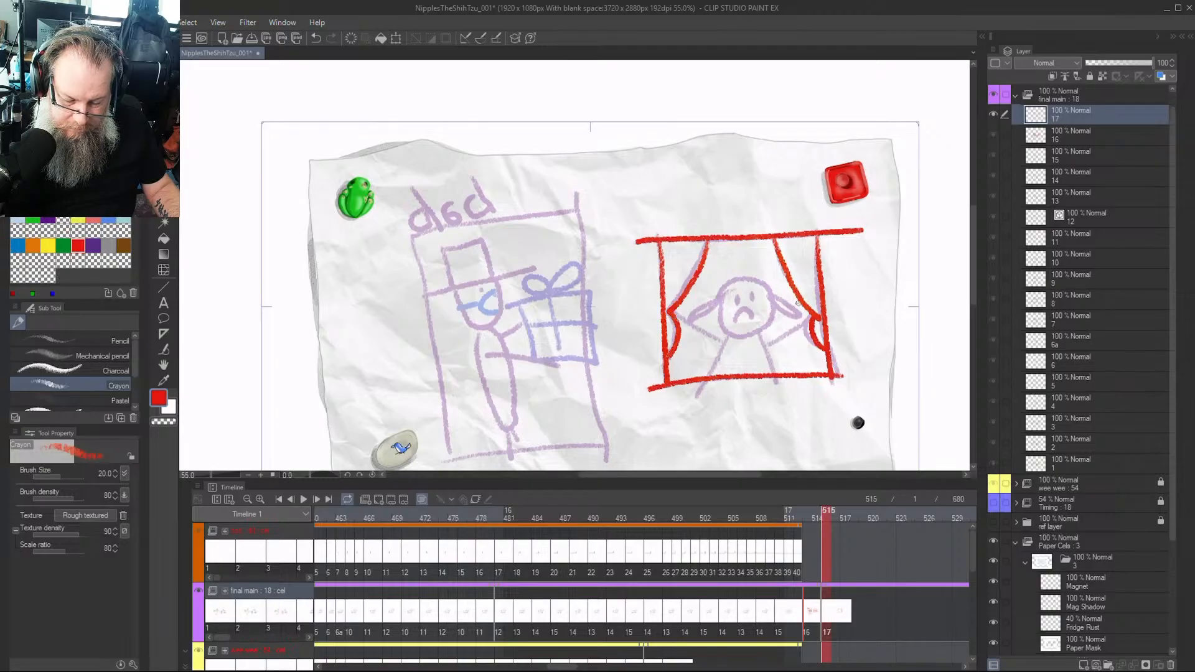
Trace the sad character inside the window in red crayon, including its head, face, ears, arms and body
mouse_move(726, 291)
mouse_down()
mouse_move(727, 330)
mouse_move(742, 337)
mouse_move(768, 320)
mouse_move(740, 281)
mouse_up()
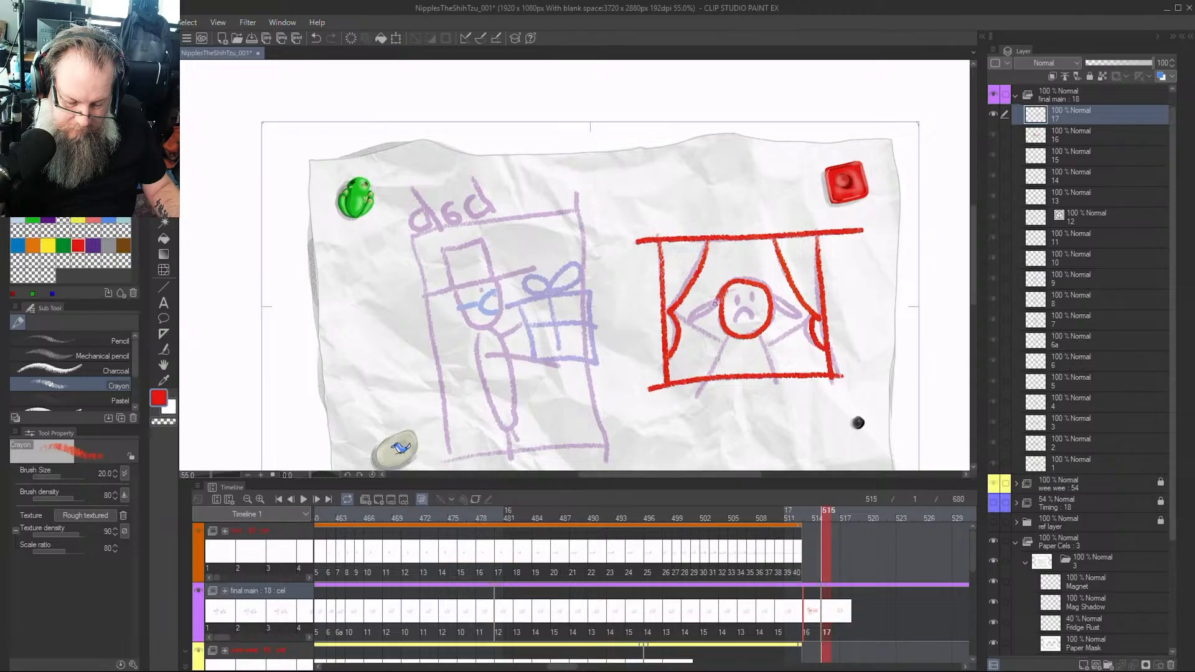
mouse_move(693, 317)
mouse_down()
mouse_move(720, 301)
mouse_move(796, 318)
mouse_move(780, 304)
mouse_up()
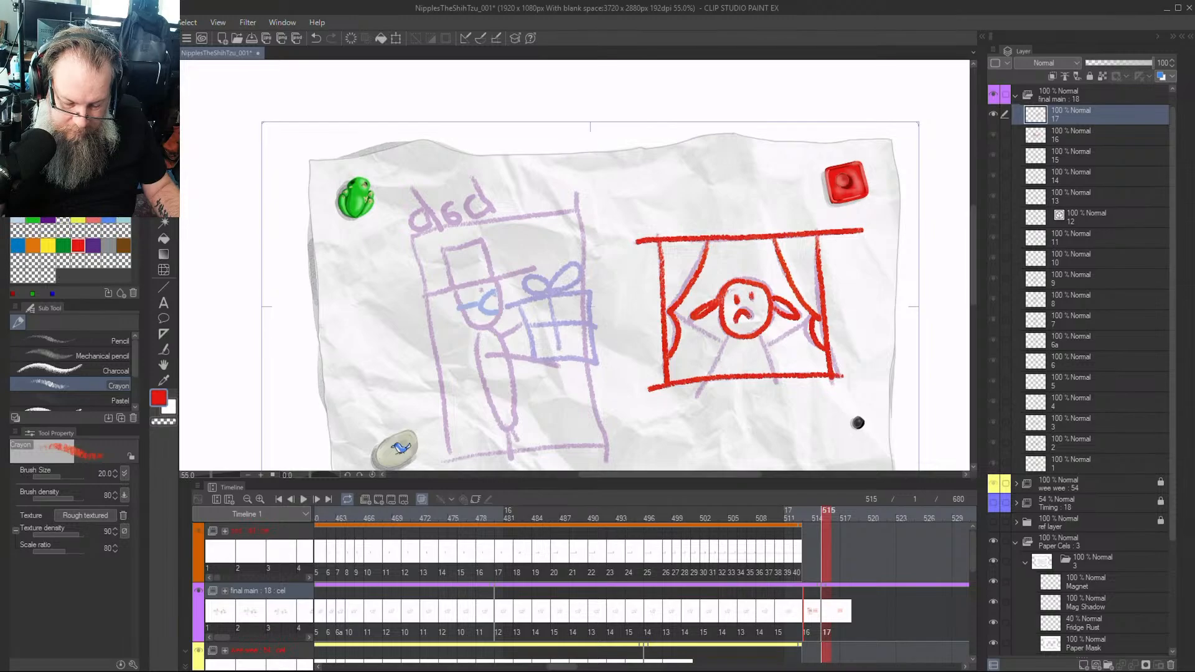
mouse_move(674, 312)
mouse_down()
mouse_move(726, 335)
mouse_move(696, 400)
mouse_up()
drag(758, 336, 778, 385)
drag(808, 319, 765, 348)
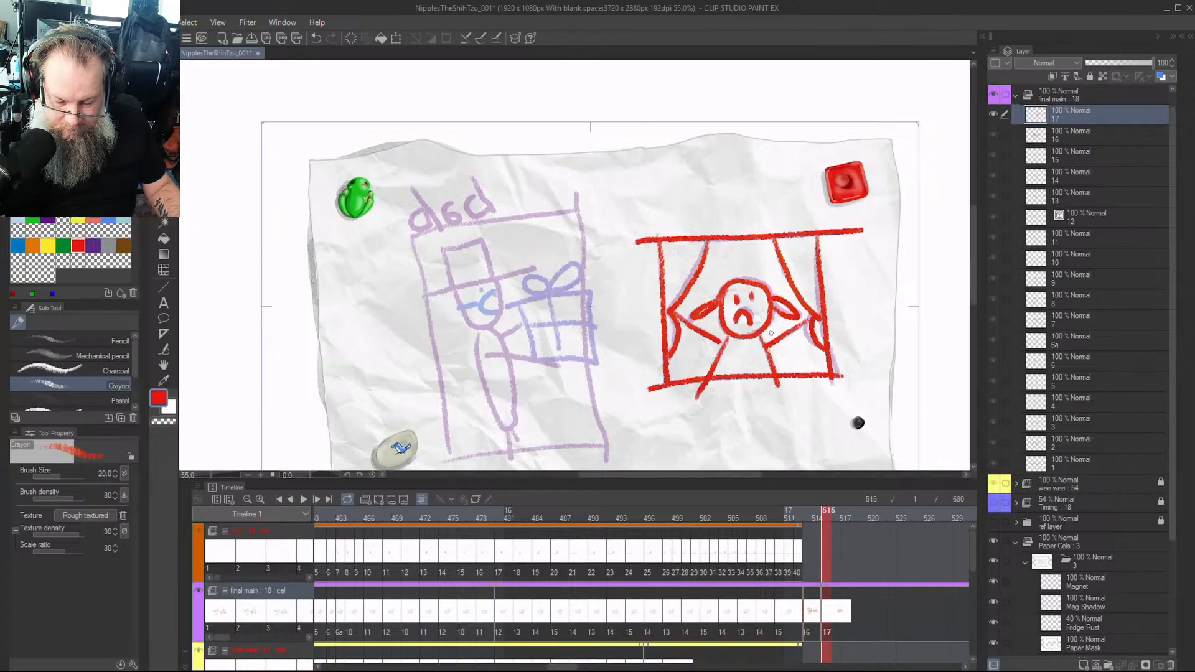
Trace the three-letter caption and the tall door frame beneath it in red crayon
drag(709, 475, 696, 478)
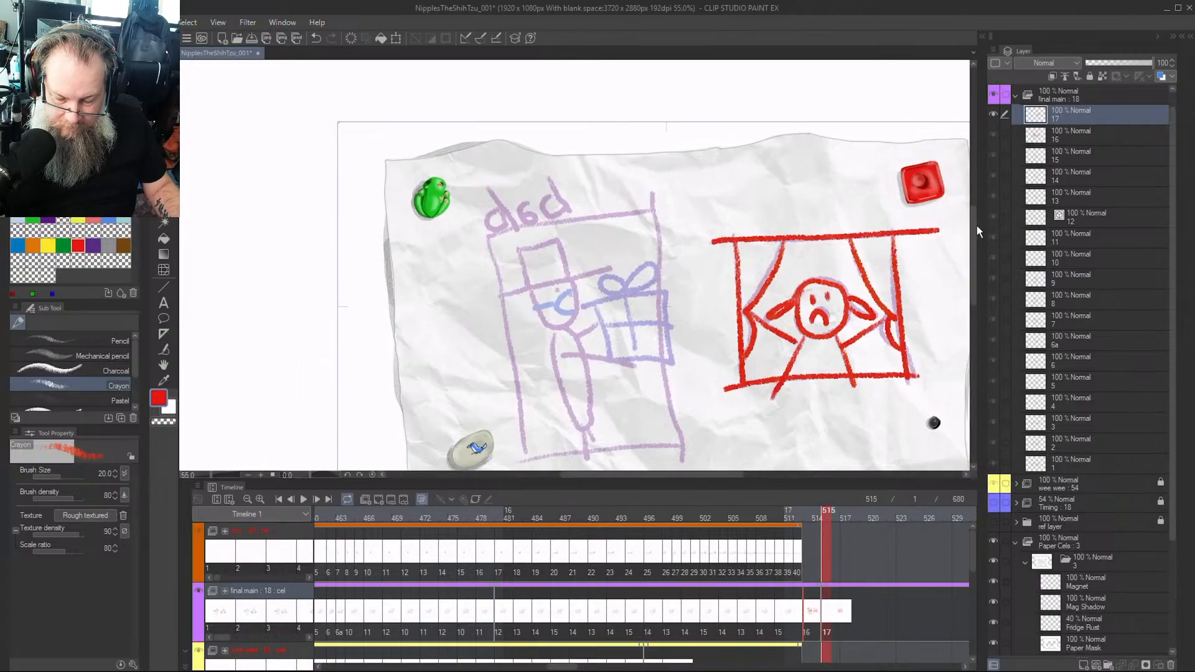
scroll(972, 237, down, 1)
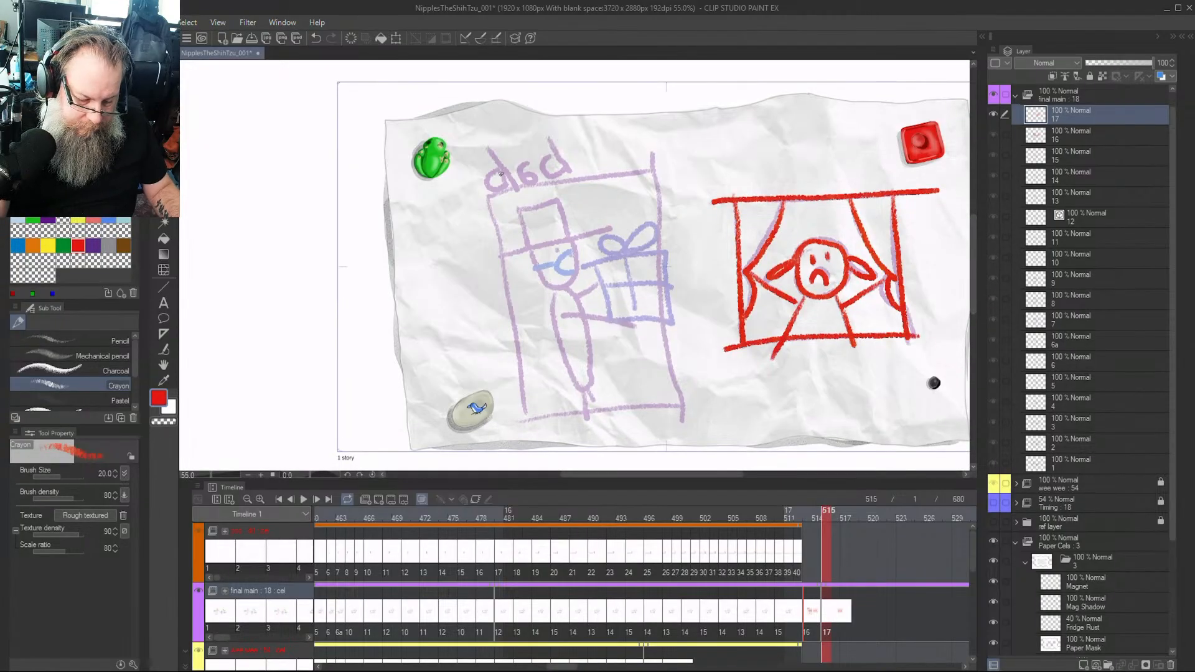
mouse_move(501, 174)
mouse_down()
mouse_move(484, 185)
mouse_move(506, 186)
mouse_move(502, 165)
mouse_move(518, 190)
mouse_up()
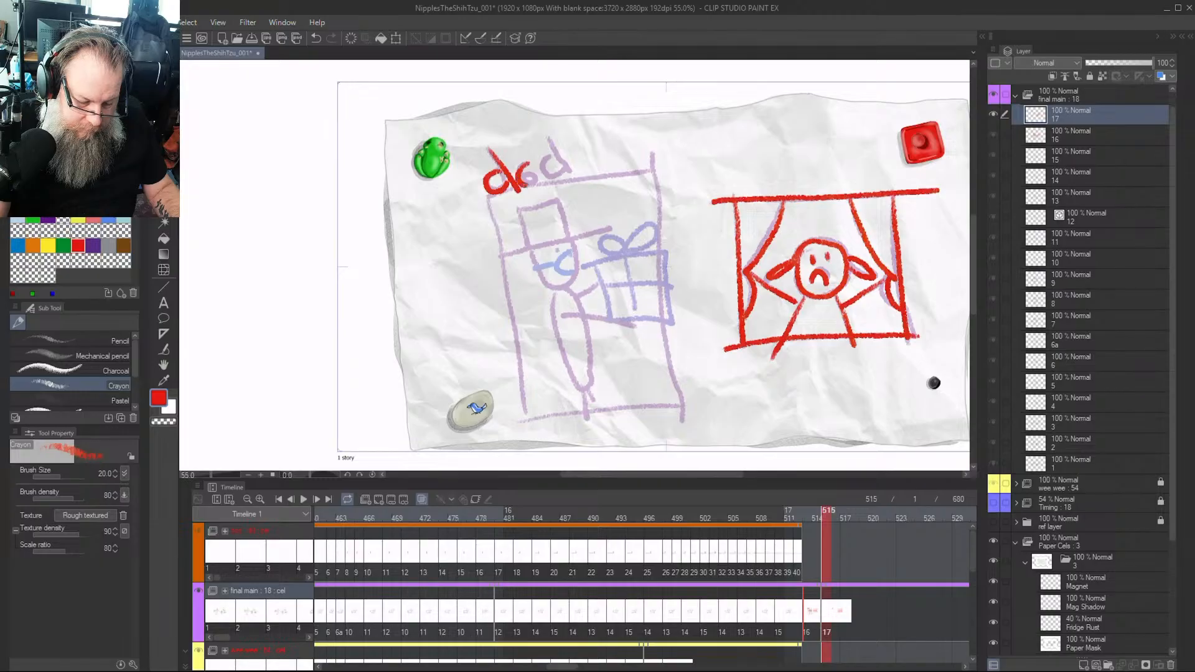
mouse_move(557, 163)
mouse_down()
mouse_move(541, 175)
mouse_move(567, 175)
mouse_move(563, 163)
mouse_move(570, 182)
mouse_up()
drag(491, 195, 529, 417)
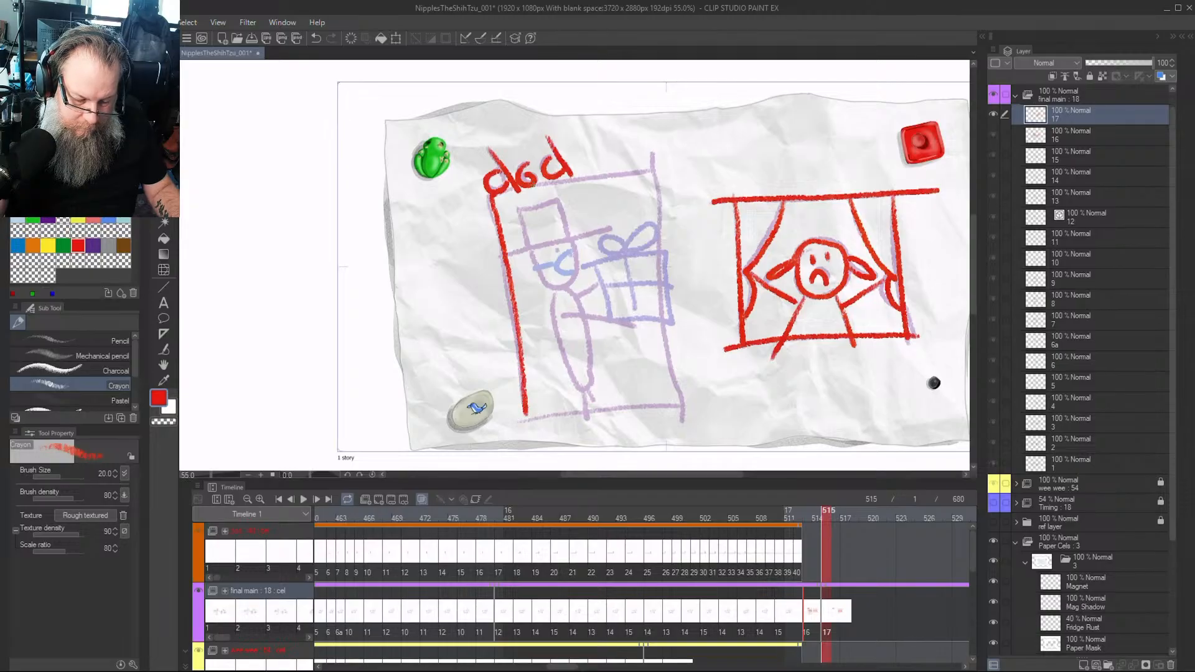
mouse_move(530, 186)
mouse_down()
mouse_move(648, 171)
mouse_move(651, 154)
mouse_move(658, 308)
mouse_move(681, 412)
mouse_move(522, 418)
mouse_up()
Trace the figure in the door frame in red crayon, with its body, legs, arms, hat, head and eye
mouse_move(553, 290)
mouse_down()
mouse_move(564, 361)
mouse_move(584, 387)
mouse_move(589, 344)
mouse_move(565, 289)
mouse_up()
drag(585, 386, 588, 420)
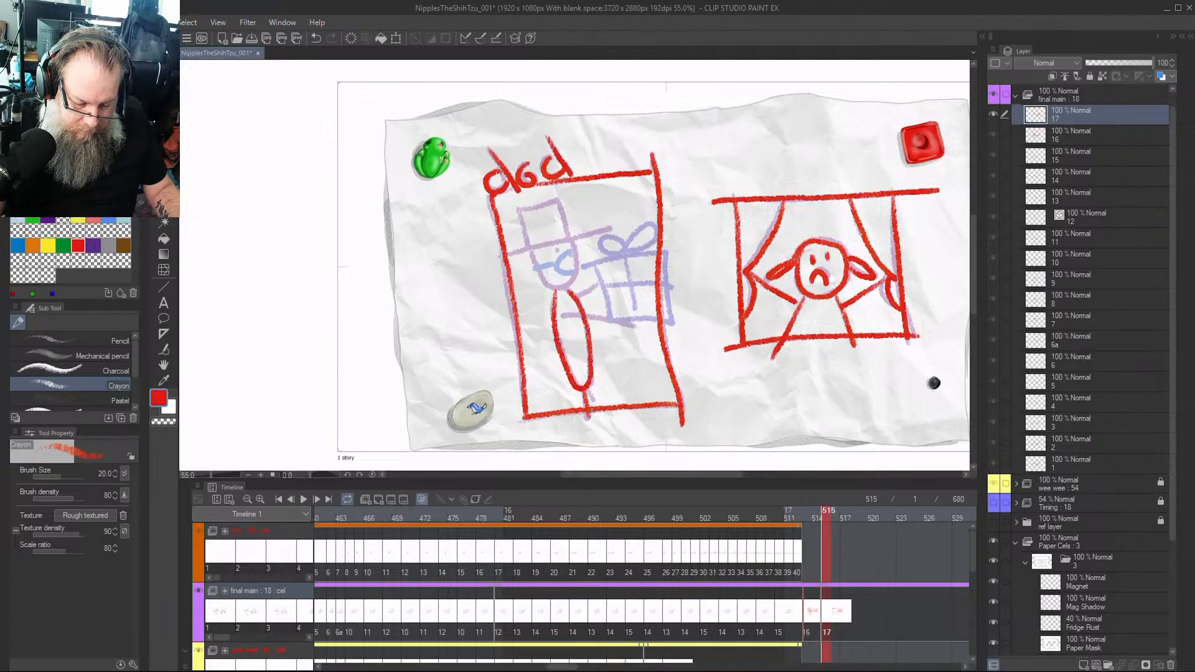
mouse_move(579, 297)
mouse_down()
mouse_move(600, 281)
mouse_move(612, 317)
mouse_move(639, 326)
mouse_up()
mouse_move(524, 213)
mouse_down()
mouse_move(529, 246)
mouse_move(537, 207)
mouse_move(557, 201)
mouse_move(567, 240)
mouse_move(554, 240)
mouse_move(616, 224)
mouse_up()
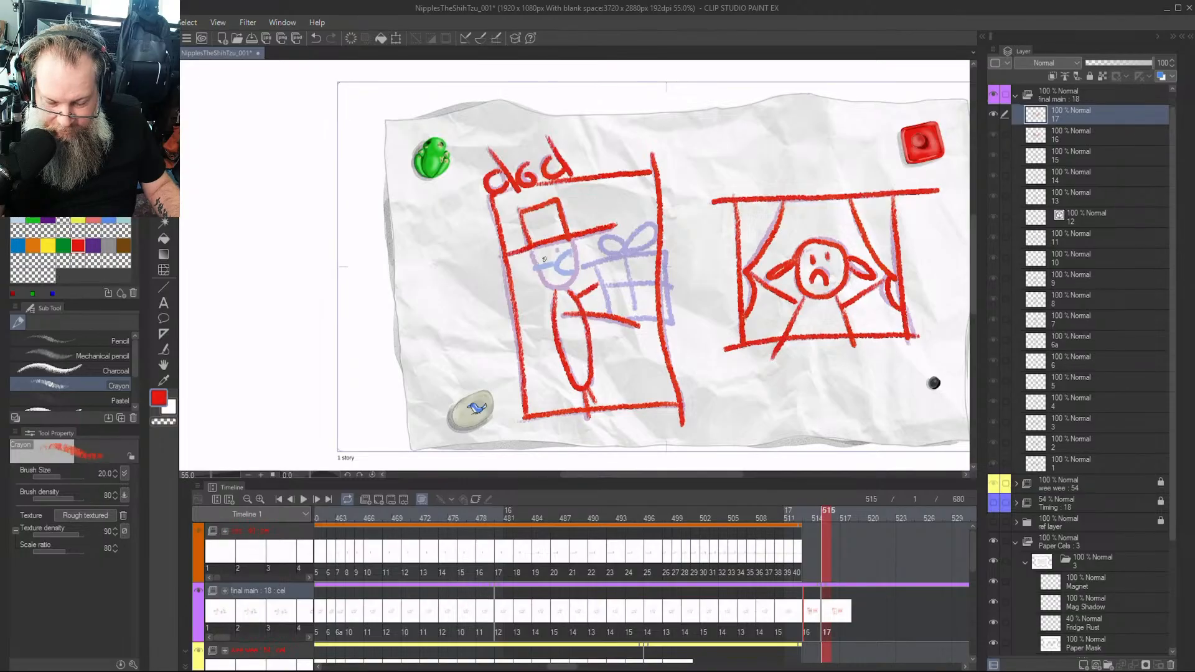
mouse_move(536, 247)
mouse_down()
mouse_move(534, 263)
mouse_move(571, 288)
mouse_move(580, 268)
mouse_move(568, 236)
mouse_up()
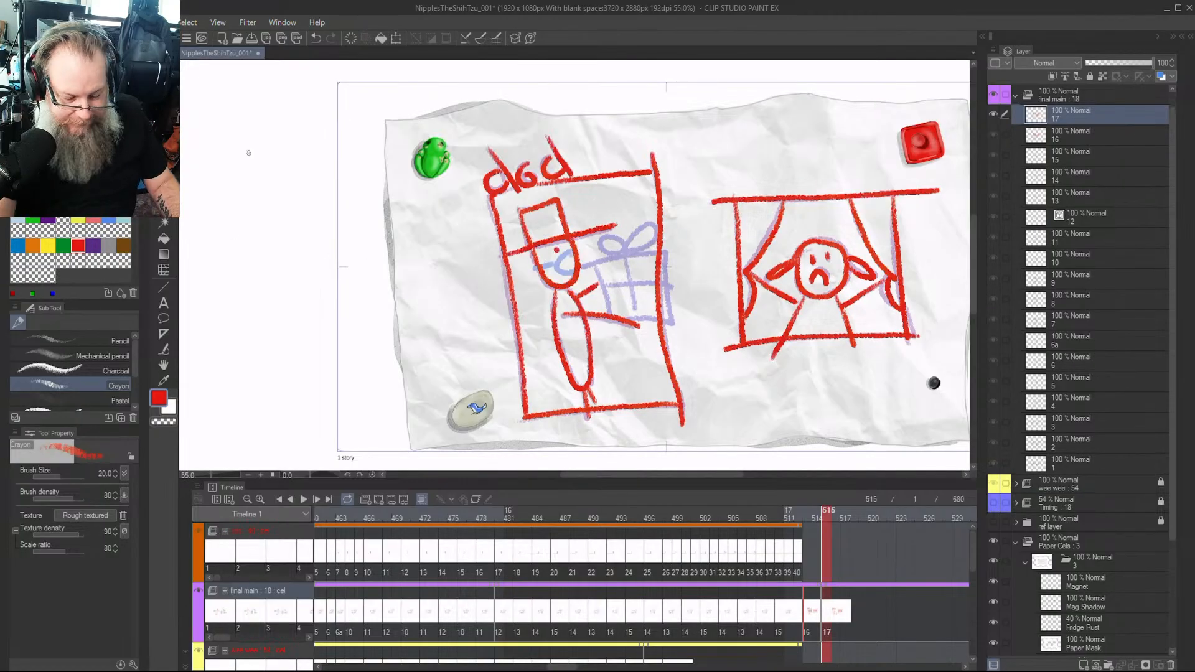
Trace the gift box with its ribbon and bow in purple crayon
click(93, 245)
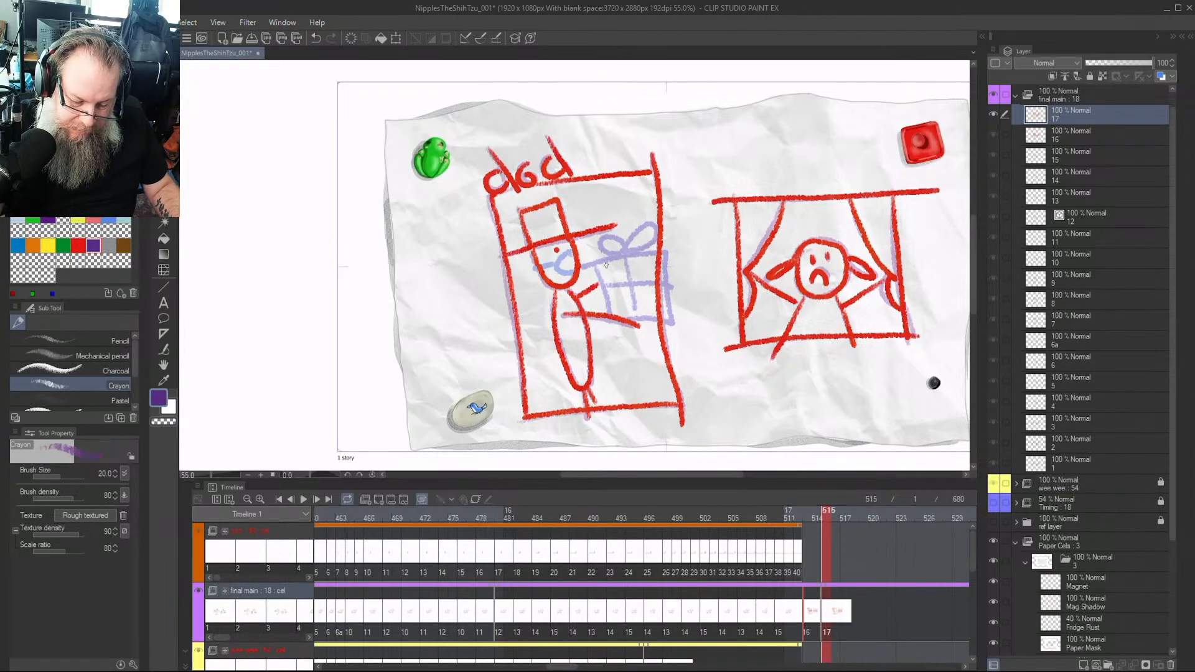
mouse_move(584, 266)
mouse_down()
mouse_move(641, 251)
mouse_move(665, 267)
mouse_move(670, 324)
mouse_move(628, 321)
mouse_up()
mouse_move(597, 263)
mouse_down()
mouse_move(612, 318)
mouse_move(636, 320)
mouse_up()
mouse_move(624, 255)
mouse_down()
mouse_move(637, 314)
mouse_move(636, 285)
mouse_move(669, 285)
mouse_move(599, 243)
mouse_move(624, 252)
mouse_move(652, 223)
mouse_move(625, 250)
mouse_up()
Fill in the mouth shape on the hatted figure's face with blue crayon on frames 515 and 514
click(17, 245)
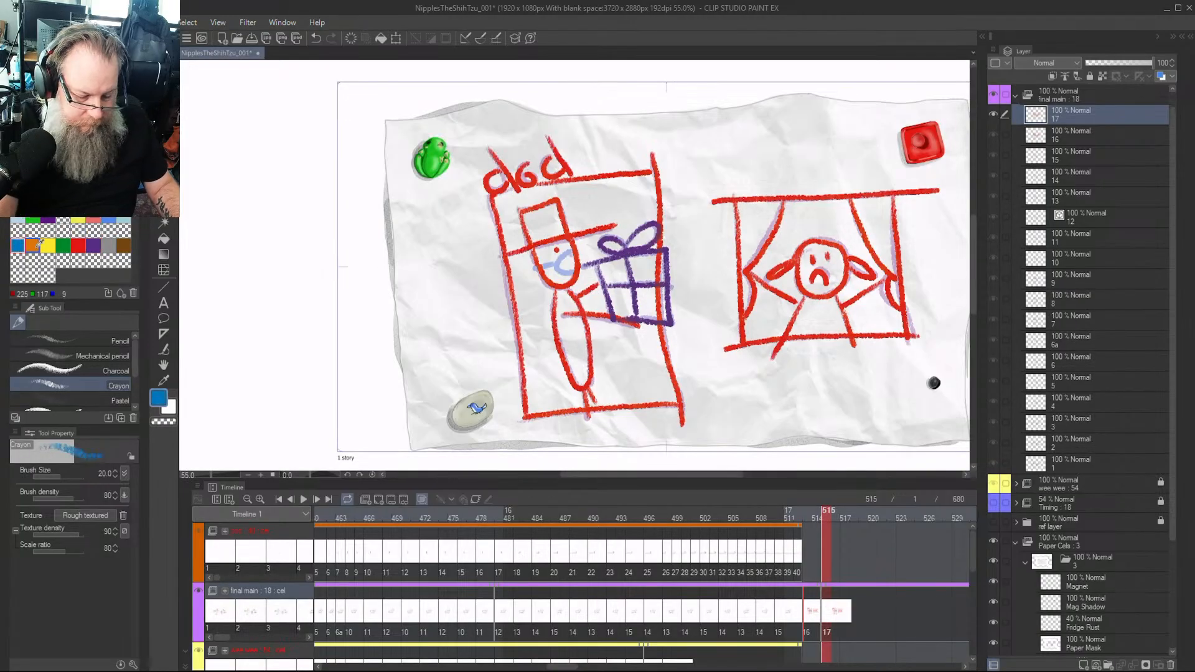
drag(571, 252, 564, 273)
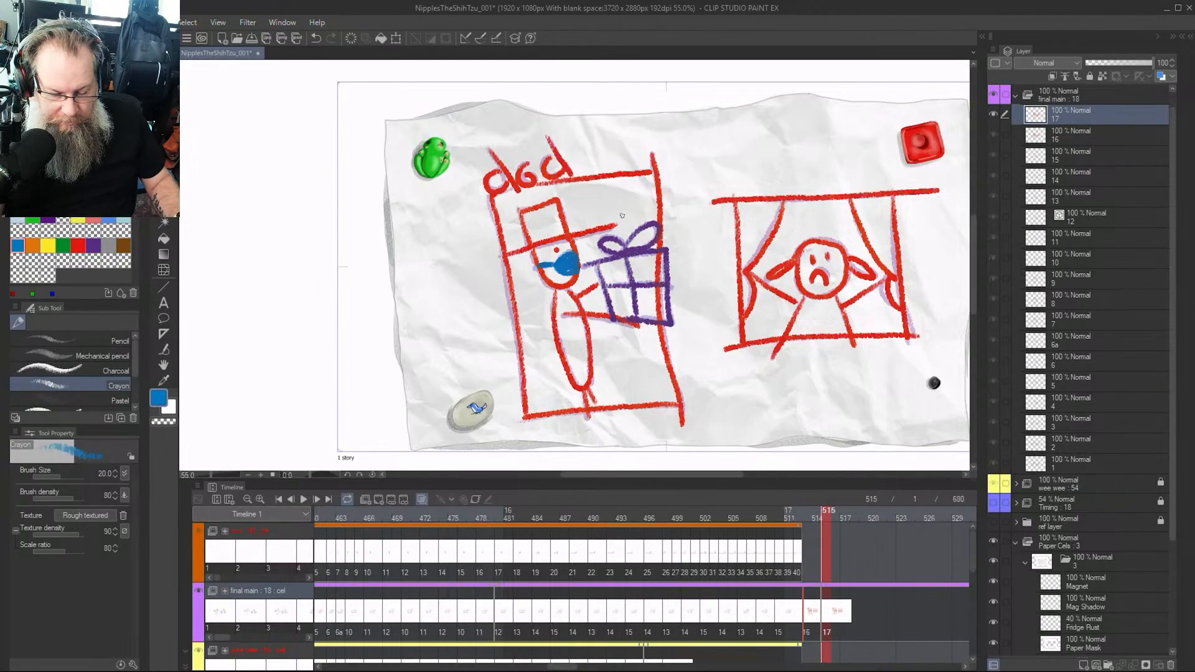
key(Left)
drag(561, 260, 572, 266)
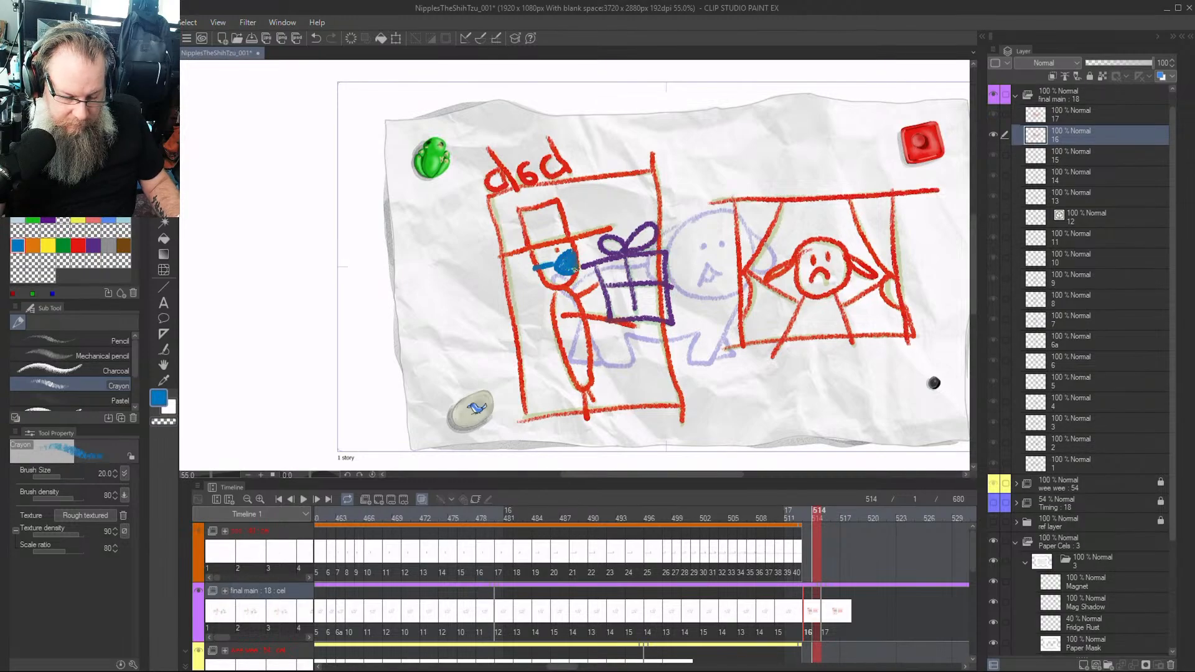
Flip between frames 514 and 515 to compare the traced drawings on cels 16 and 17
key(Right)
key(Left)
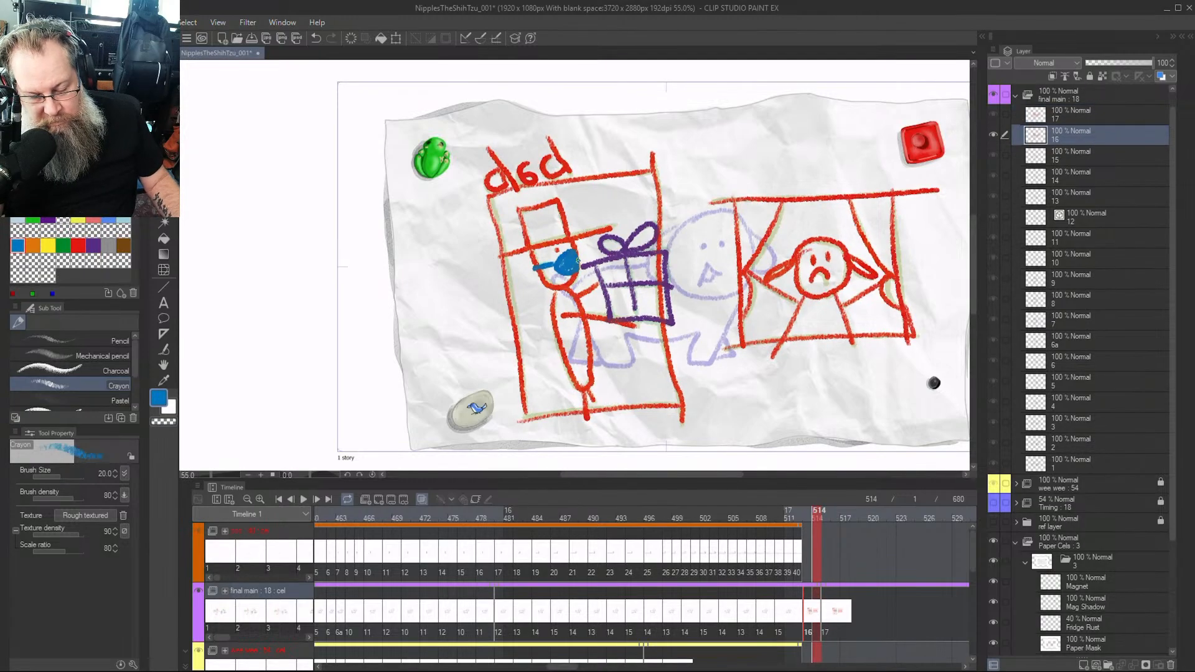
key(Right)
key(Right)
key(Left)
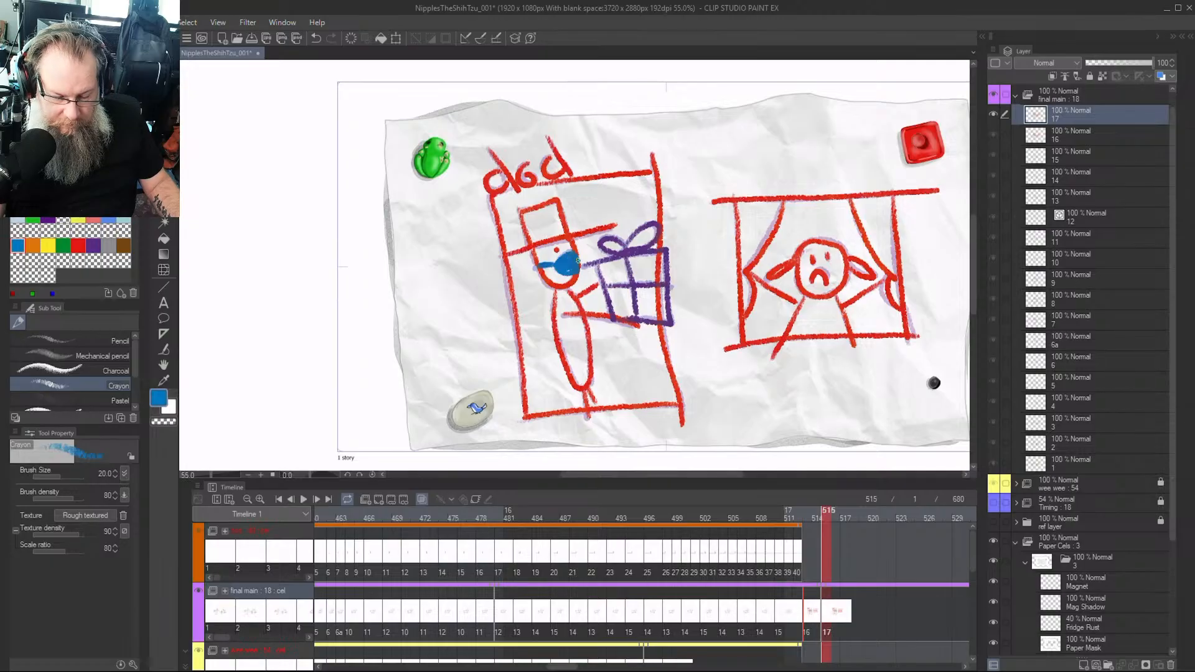
key(Left)
key(Right)
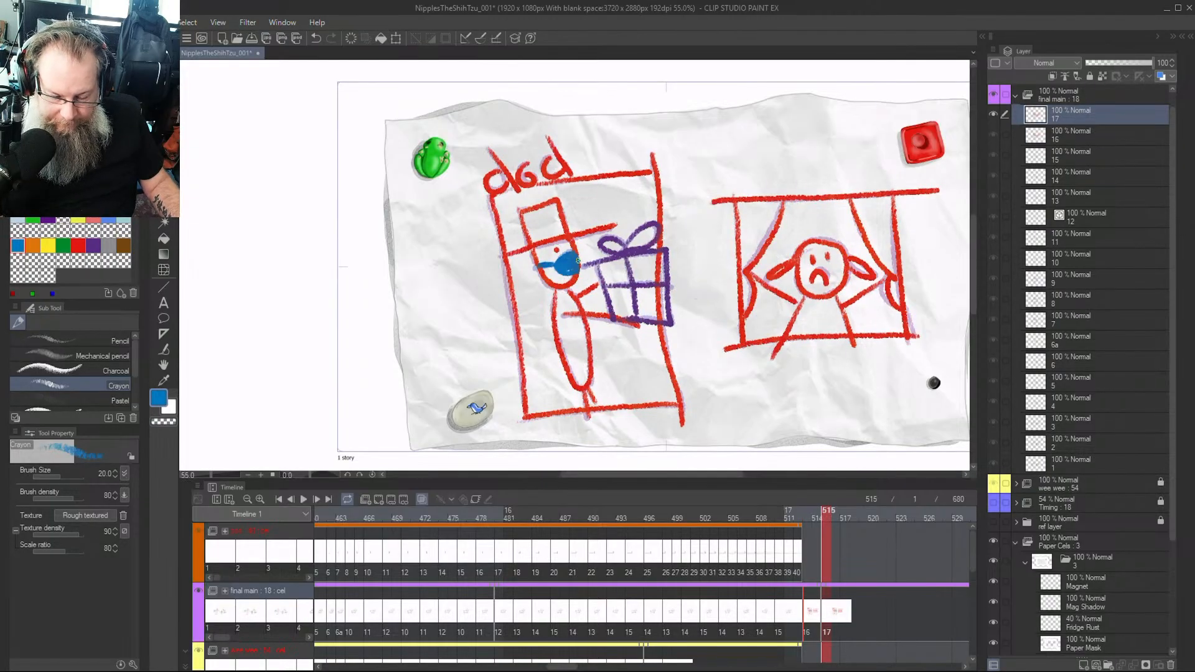
Add cel 18 at frame 517 and trace the window frame and the sad figure's lower body and one arm in red crayon
click(855, 512)
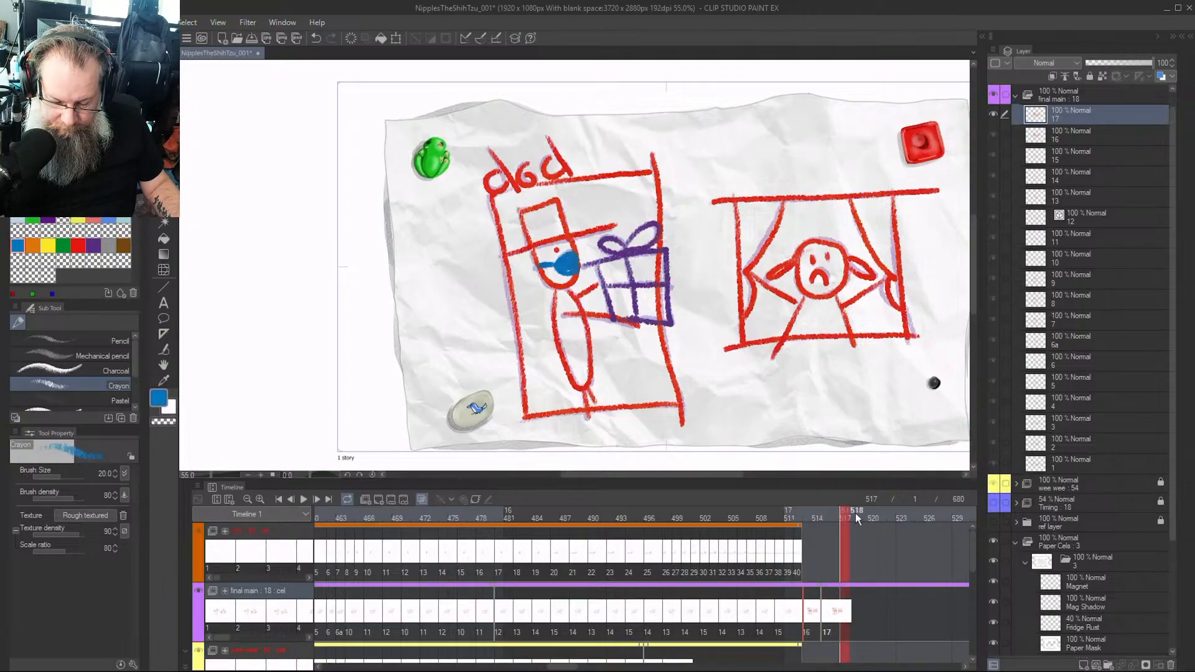
click(1084, 665)
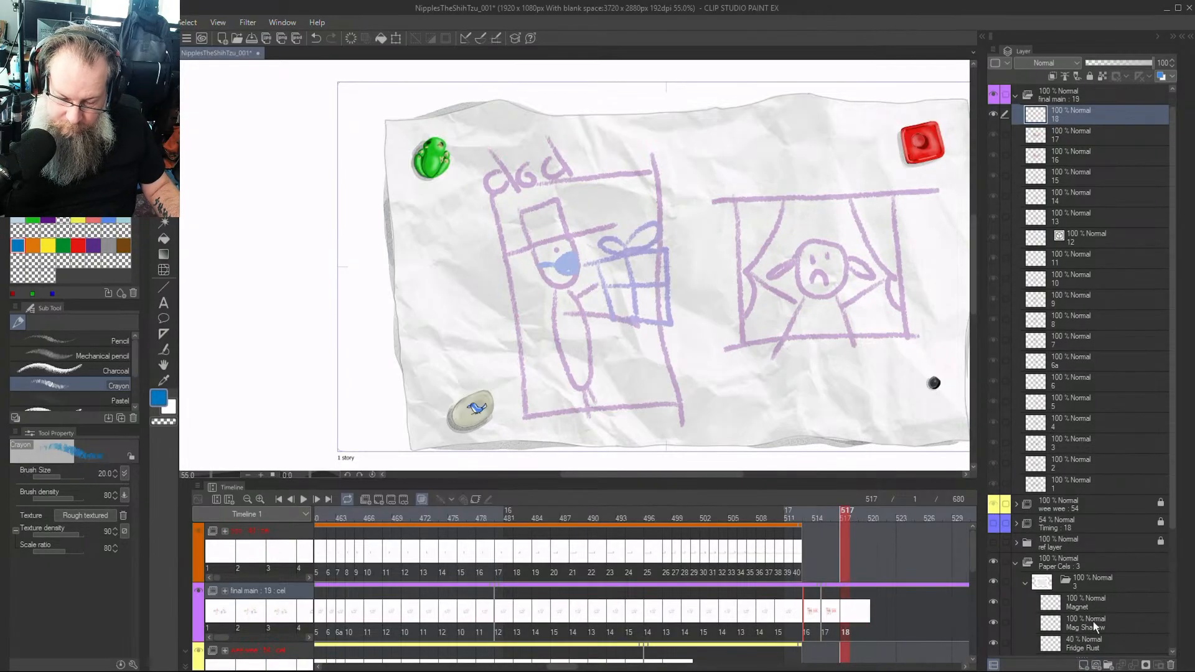
click(78, 245)
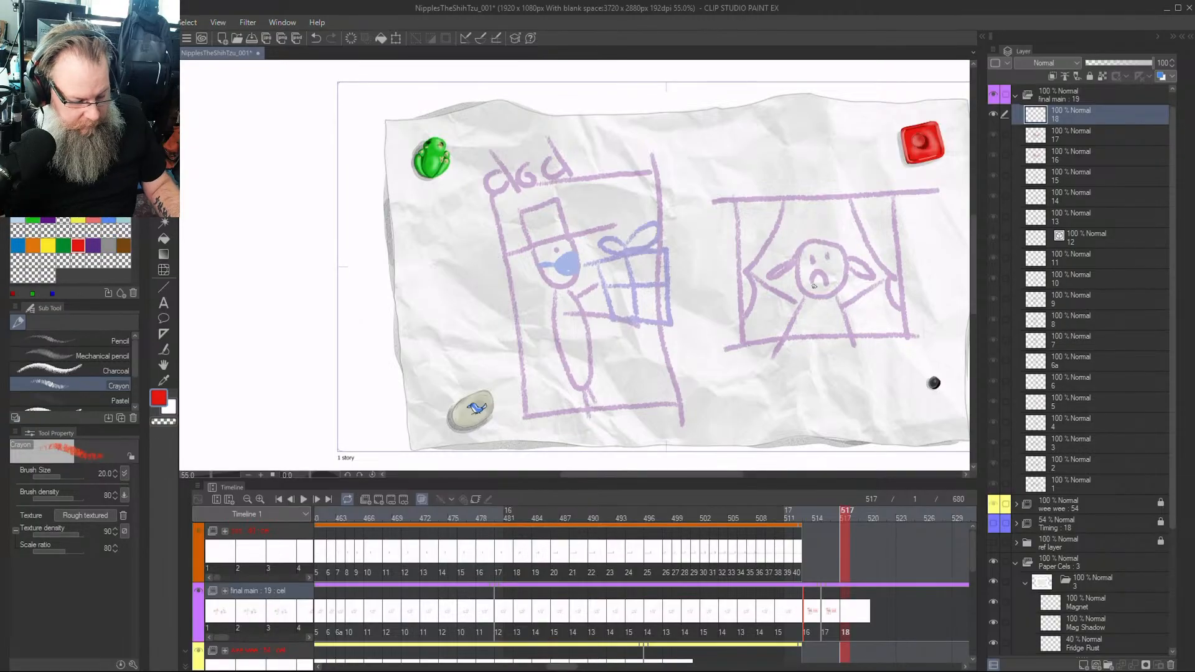
mouse_move(735, 202)
mouse_down()
mouse_move(743, 332)
mouse_move(724, 202)
mouse_move(919, 190)
mouse_move(896, 243)
mouse_move(902, 333)
mouse_move(717, 351)
mouse_up()
mouse_move(802, 299)
mouse_down()
mouse_move(777, 344)
mouse_move(853, 346)
mouse_up()
drag(843, 304, 884, 280)
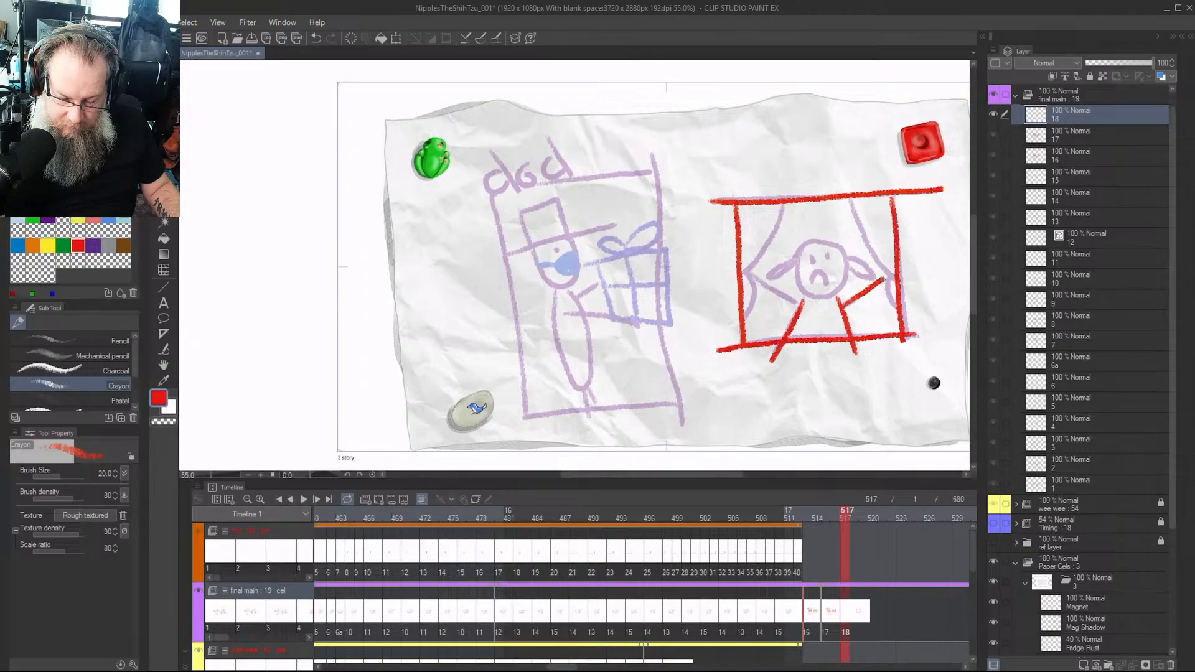
Trace the window's curtains and the sad figure's remaining arm, head, ears and face in red crayon
mouse_move(851, 198)
mouse_down()
mouse_move(896, 278)
mouse_move(892, 305)
mouse_up()
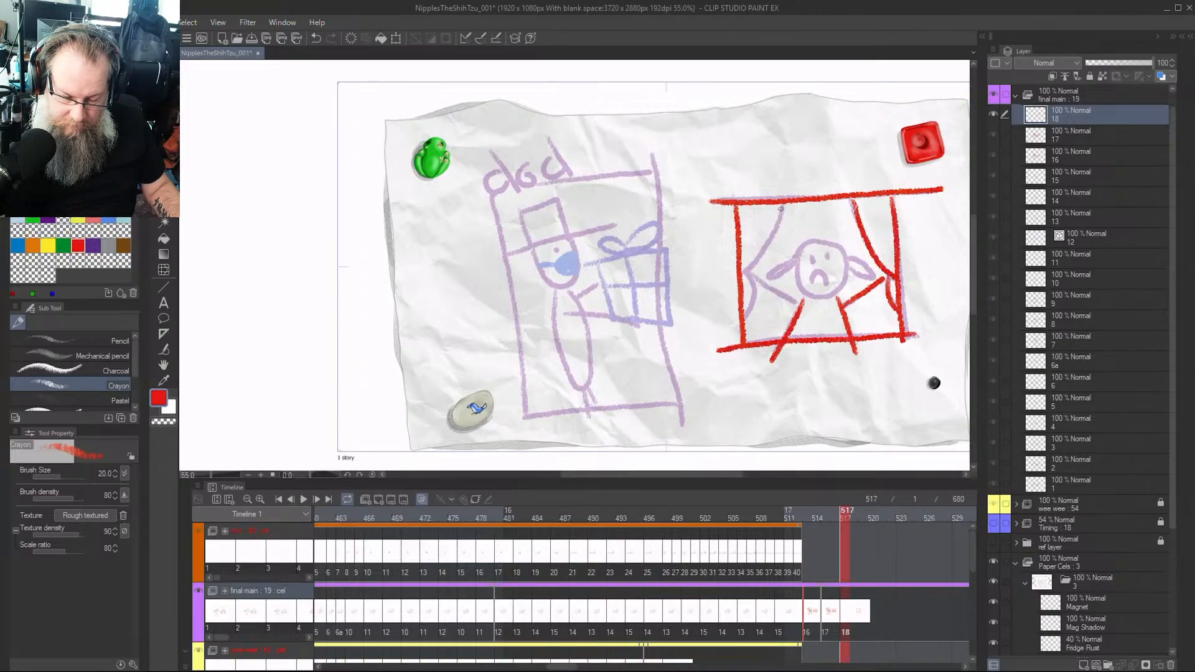
mouse_move(781, 208)
mouse_down()
mouse_move(747, 272)
mouse_move(742, 323)
mouse_up()
drag(755, 275, 801, 310)
mouse_move(810, 241)
mouse_down()
mouse_move(797, 268)
mouse_move(807, 293)
mouse_move(836, 295)
mouse_move(847, 253)
mouse_move(814, 239)
mouse_move(771, 271)
mouse_move(870, 274)
mouse_move(844, 251)
mouse_up()
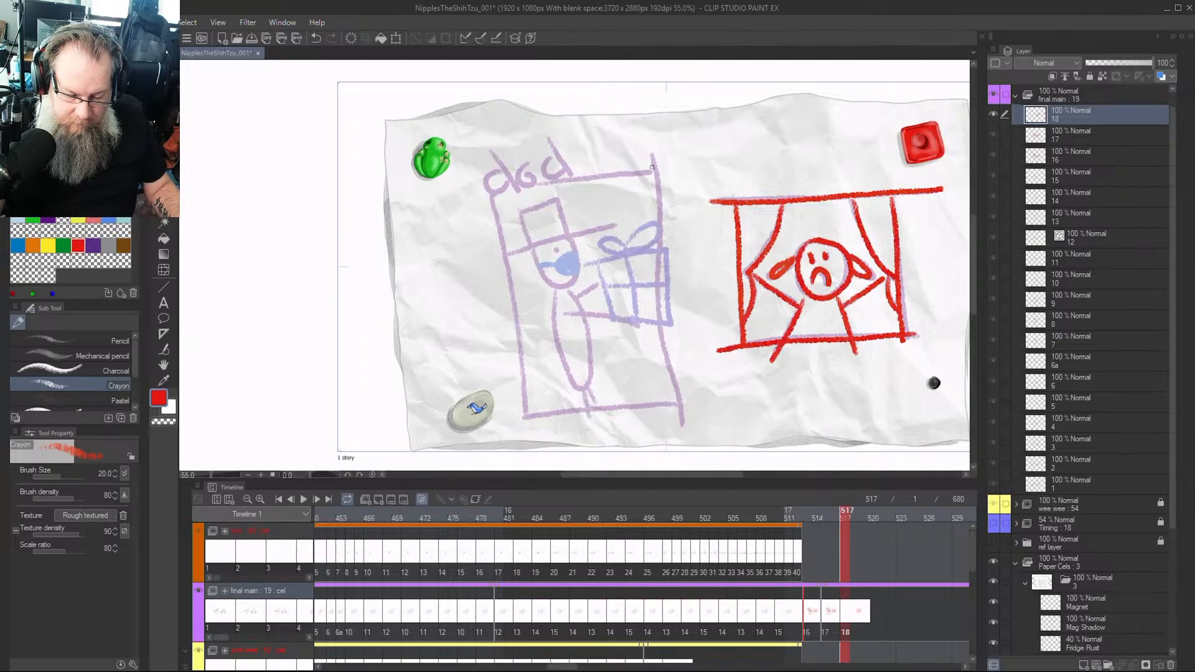
Trace the tall door frame and the hatted figure inside it, with its body, arms, legs, hat and head, in red crayon
mouse_move(653, 171)
mouse_down()
mouse_move(491, 194)
mouse_move(526, 415)
mouse_move(666, 404)
mouse_move(660, 223)
mouse_move(682, 427)
mouse_up()
mouse_move(567, 285)
mouse_down()
mouse_move(555, 305)
mouse_move(582, 383)
mouse_move(585, 311)
mouse_move(571, 282)
mouse_move(601, 281)
mouse_move(612, 316)
mouse_move(646, 327)
mouse_up()
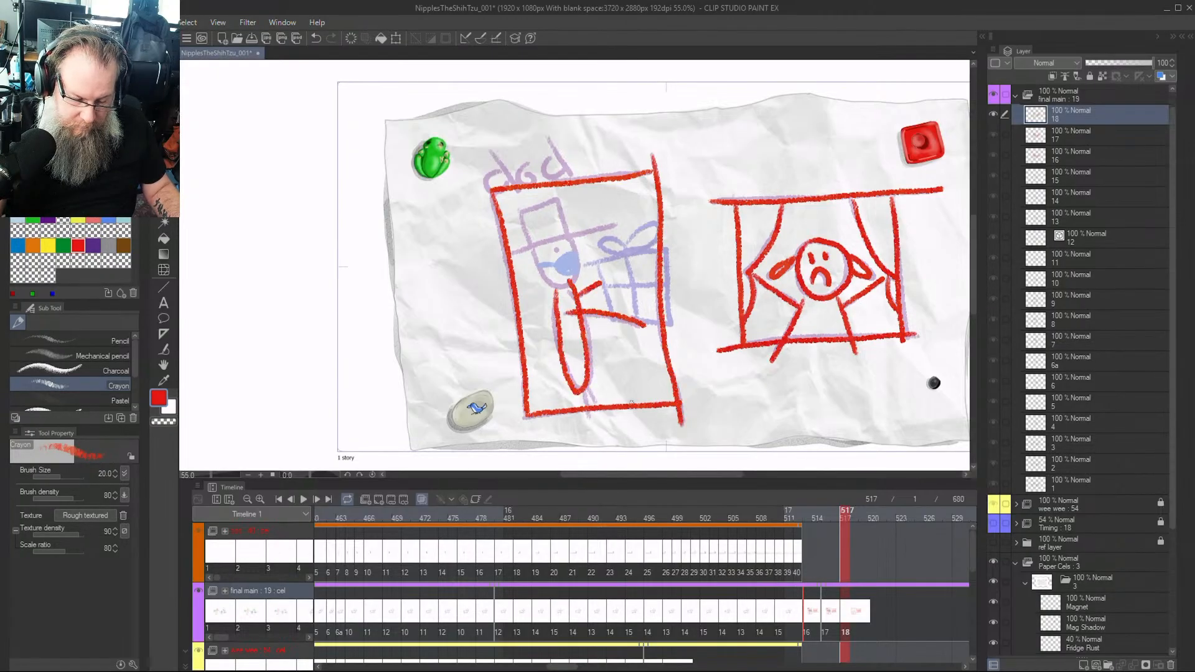
drag(582, 389, 592, 422)
mouse_move(523, 210)
mouse_down()
mouse_move(528, 248)
mouse_move(603, 228)
mouse_move(559, 199)
mouse_move(571, 237)
mouse_move(545, 278)
mouse_move(579, 274)
mouse_move(571, 239)
mouse_move(629, 320)
mouse_move(667, 287)
mouse_move(664, 247)
mouse_up()
Trace the gift box with its bow in purple crayon and fill in the hatted figure's mouth shape in blue
click(92, 245)
mouse_move(594, 266)
mouse_down()
mouse_move(669, 249)
mouse_move(609, 238)
mouse_move(602, 249)
mouse_move(646, 224)
mouse_move(656, 236)
mouse_move(626, 265)
mouse_move(631, 305)
mouse_move(602, 284)
mouse_move(661, 285)
mouse_up()
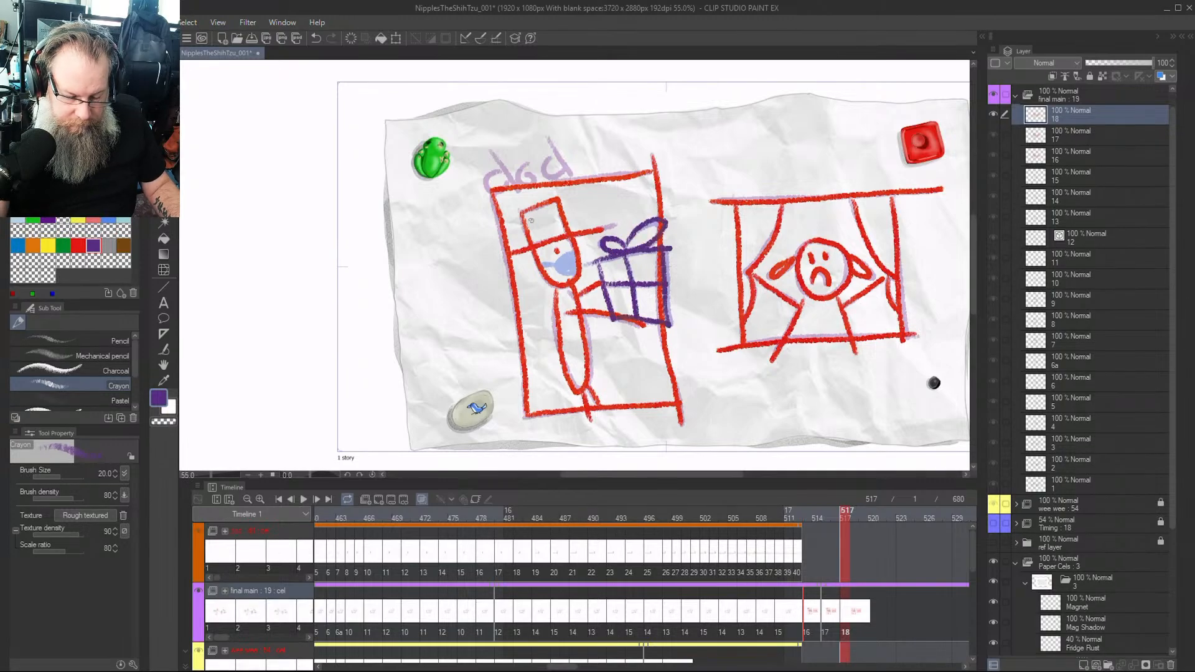
click(17, 245)
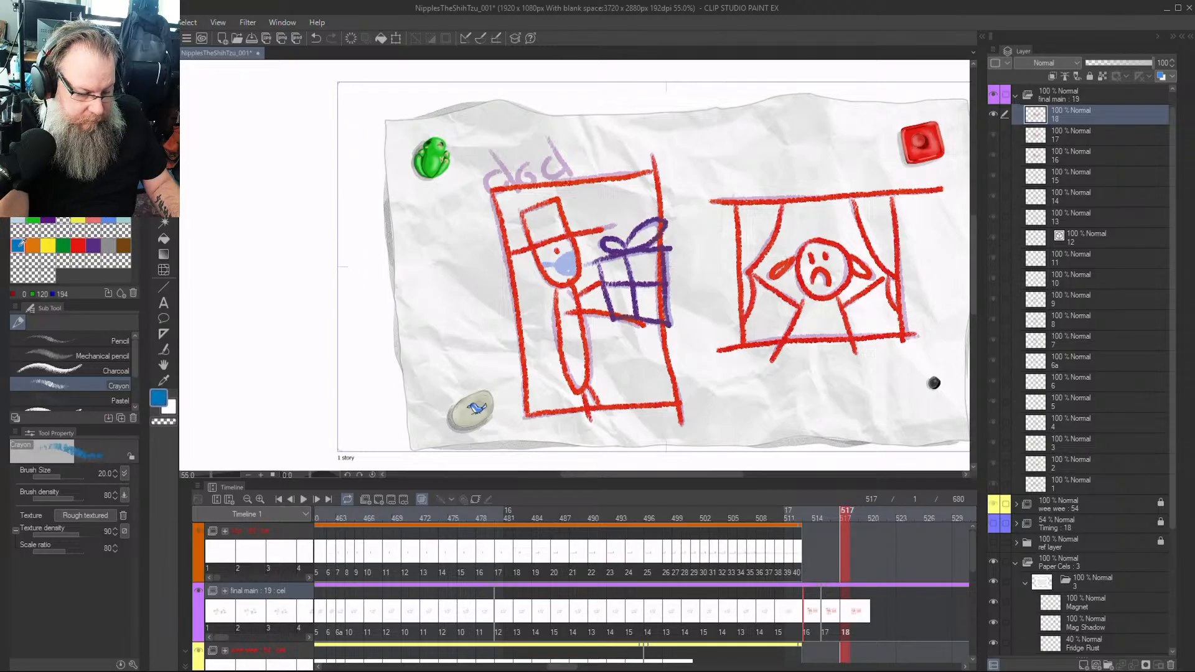
drag(573, 254, 567, 268)
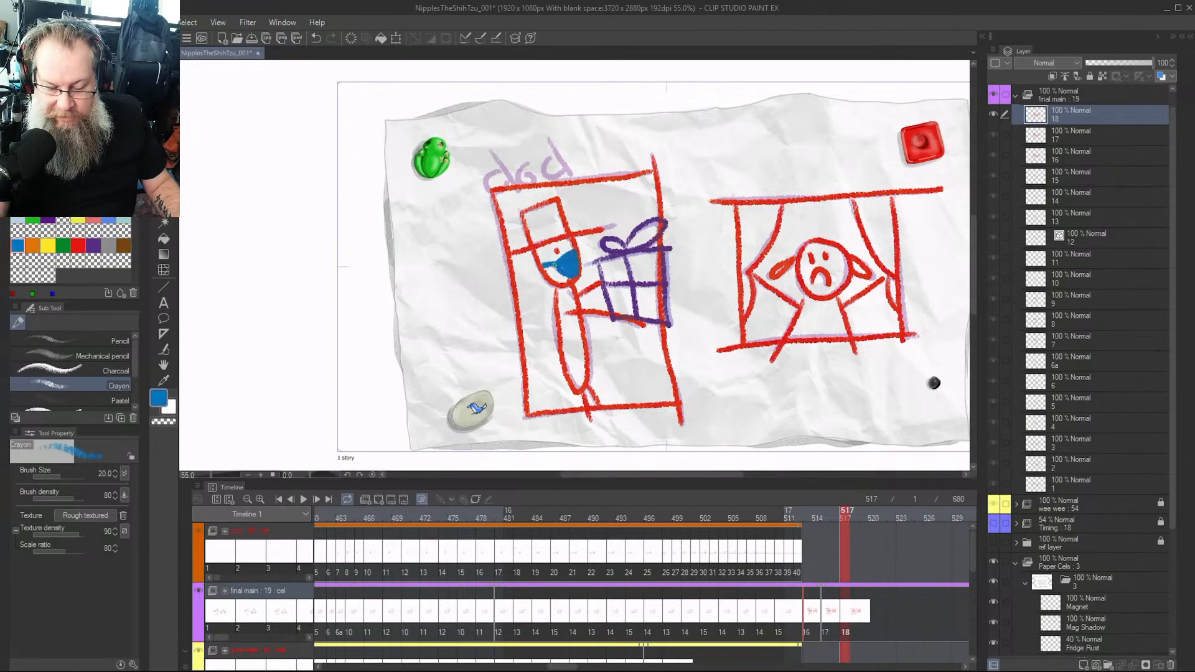
Trace the three-letter caption above the door frame in red crayon on cel 18
click(78, 245)
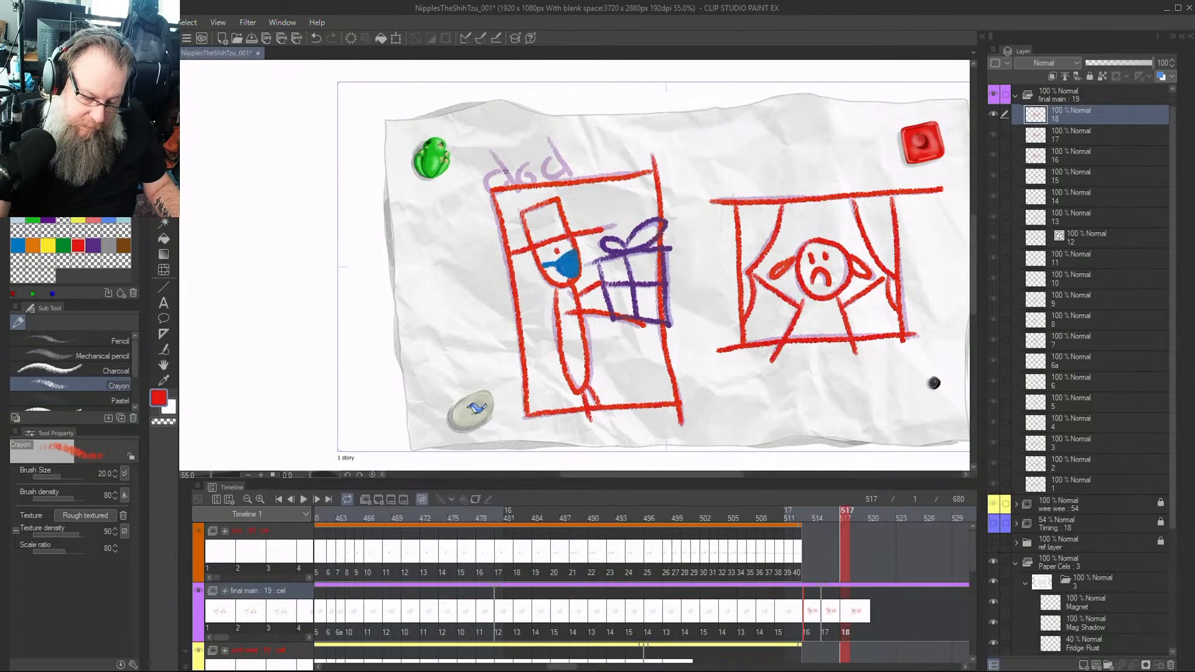
mouse_move(505, 172)
mouse_down()
mouse_move(482, 185)
mouse_move(517, 193)
mouse_move(563, 170)
mouse_move(554, 153)
mouse_move(573, 181)
mouse_up()
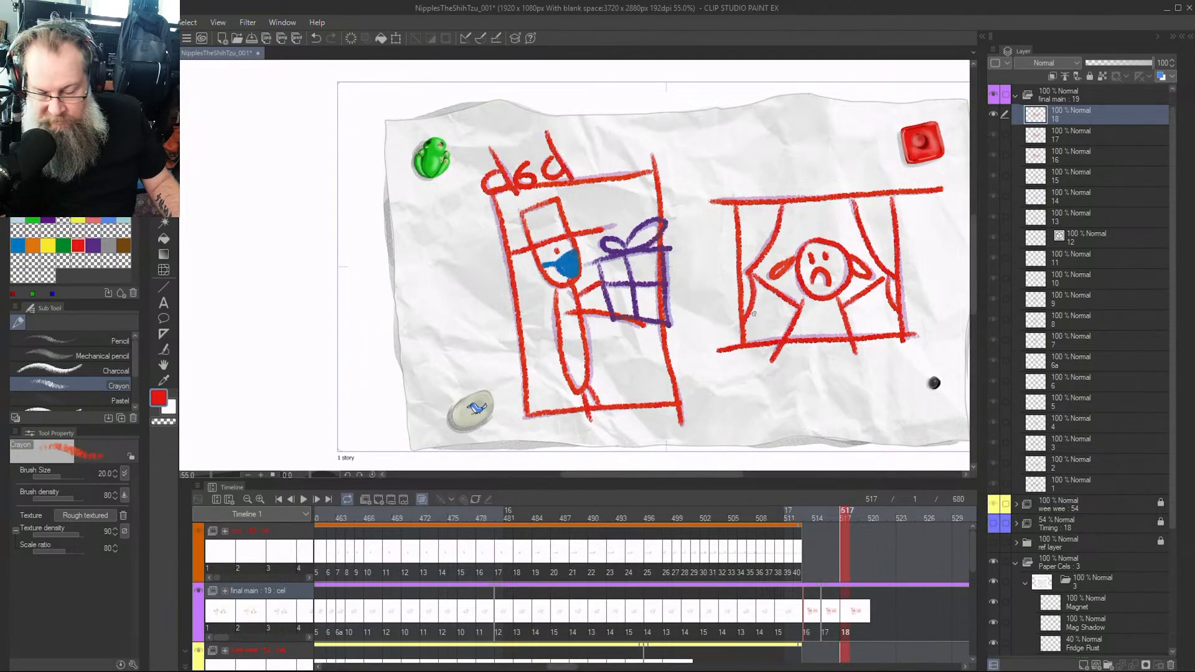
Step back to frame 514 and forward to frame 517 to compare the traced cels 16, 17 and 18
key(Left)
key(Left)
key(Left)
key(Left)
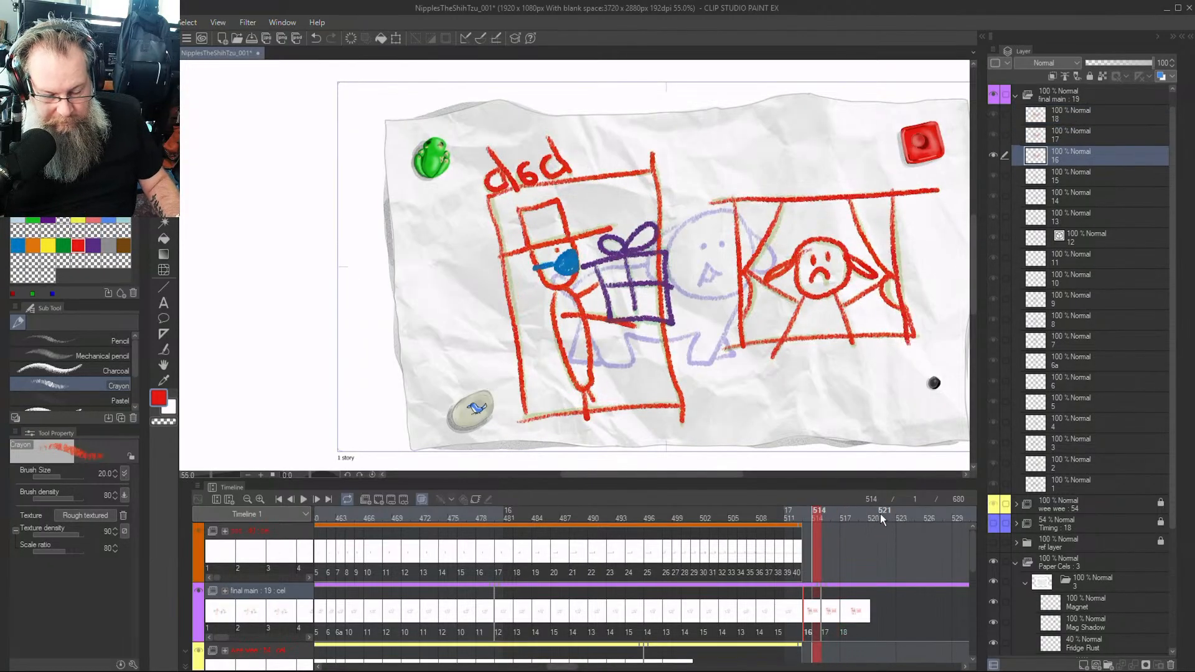
key(Right)
key(Right)
key(Right)
key(Right)
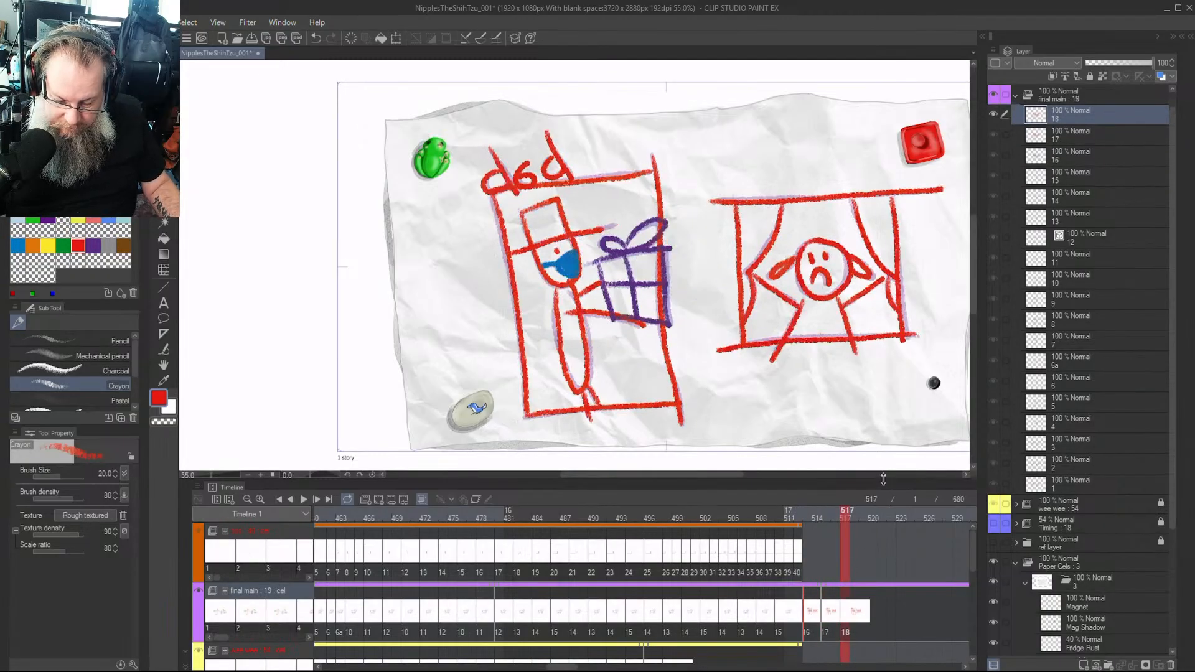
Enlarge the timeline area to show more tracks, with the whole drawing in view at 25% and the frames after 513 in range
drag(885, 478, 884, 413)
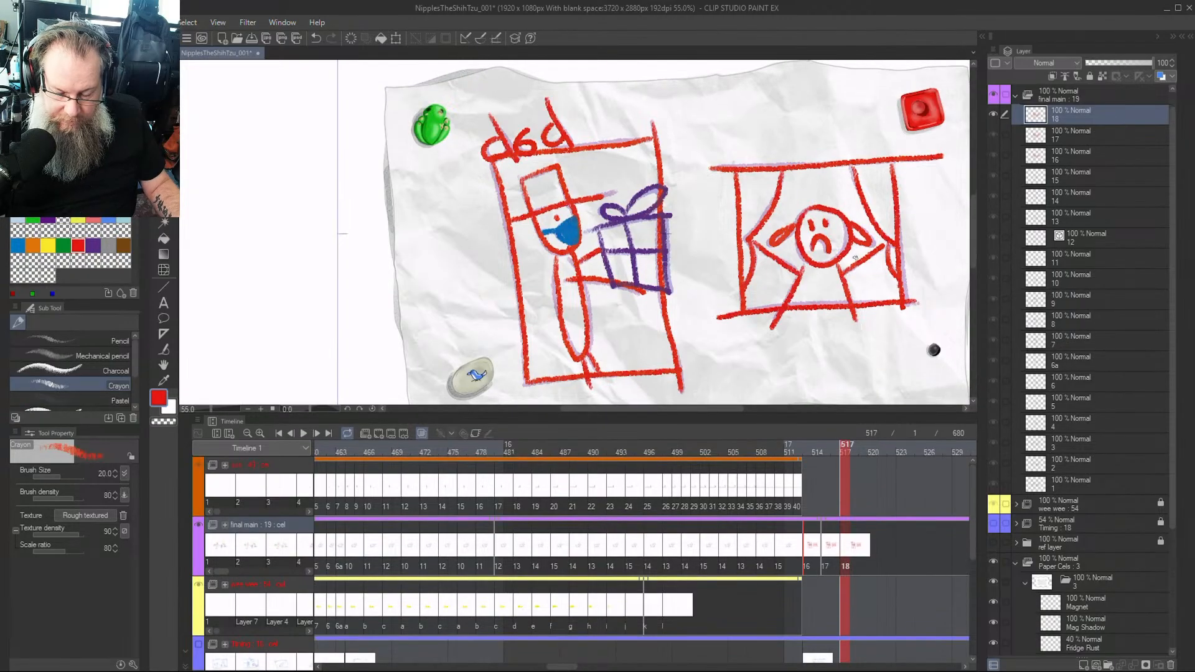
scroll(863, 247, down, 2)
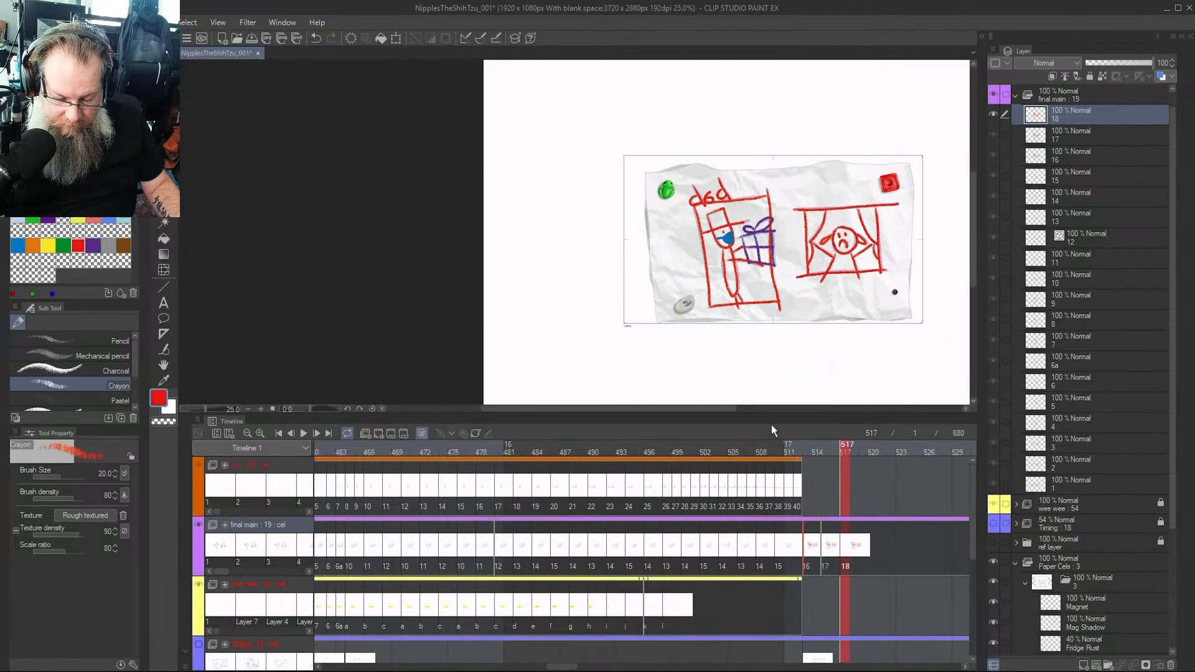
drag(732, 410, 786, 410)
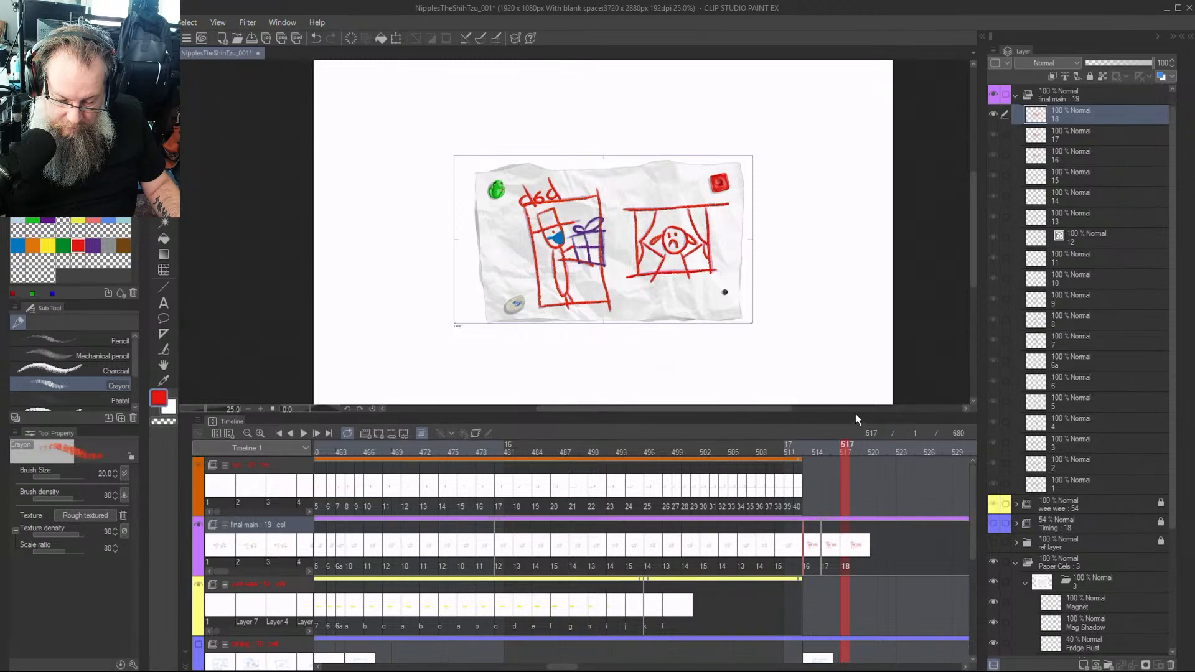
drag(855, 416, 853, 320)
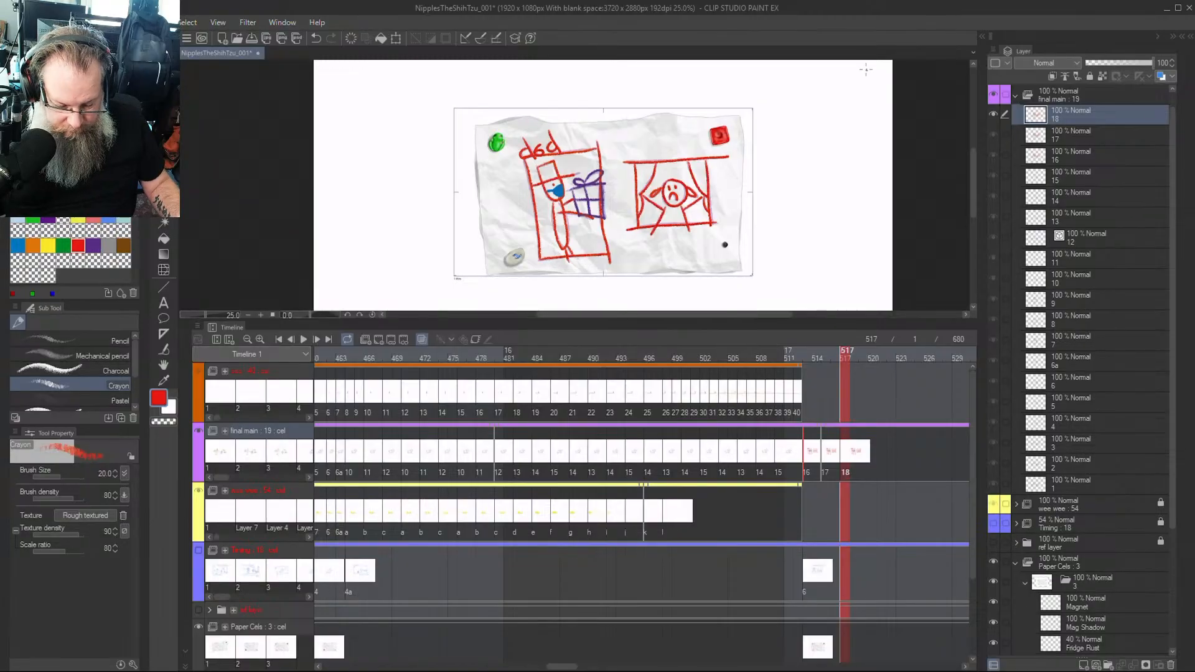
drag(562, 666, 576, 626)
Try to copy cels 16, 17 and 18 further along the final main track to repeat them
click(580, 458)
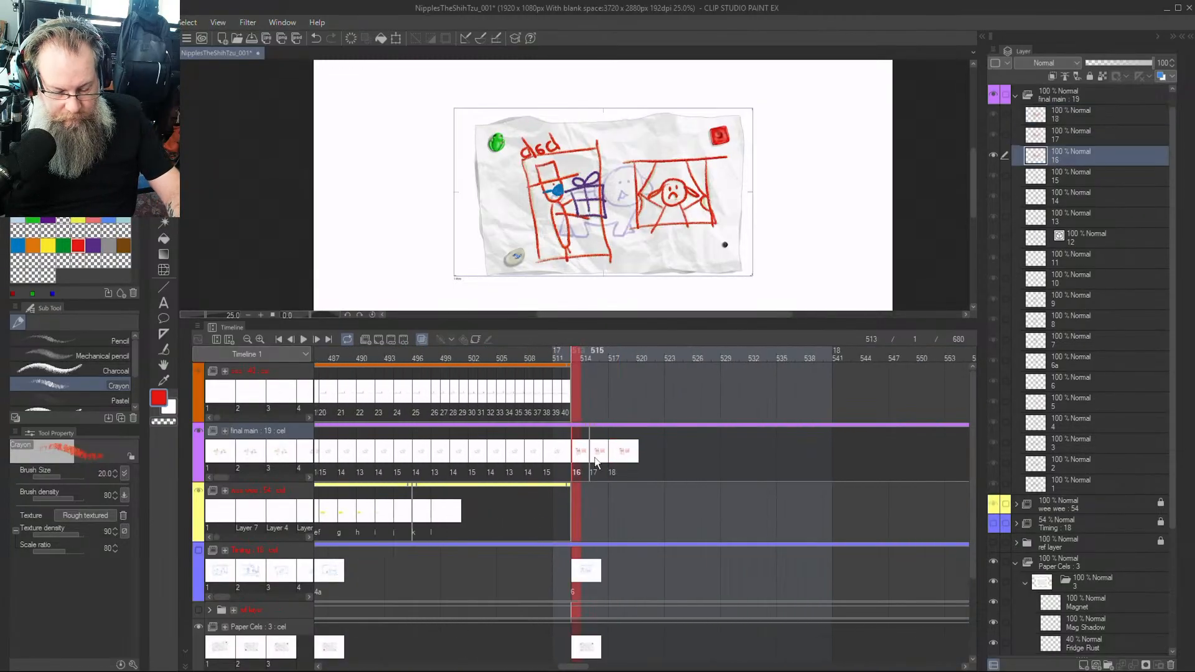
click(595, 461)
click(614, 462)
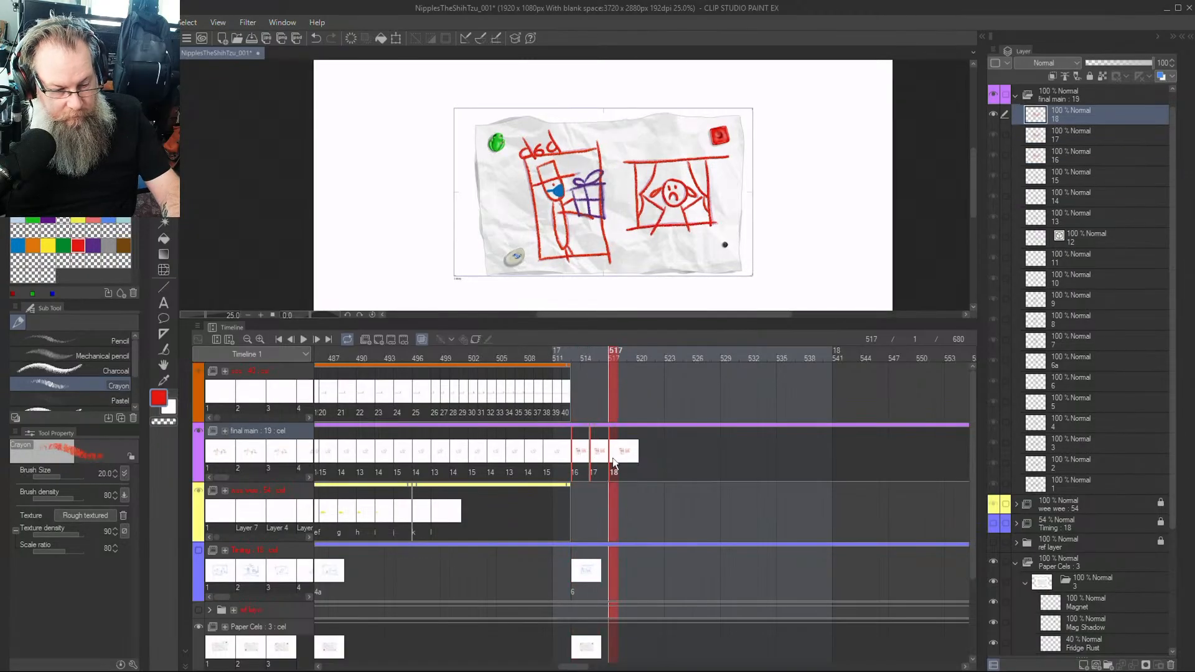
drag(621, 460, 668, 464)
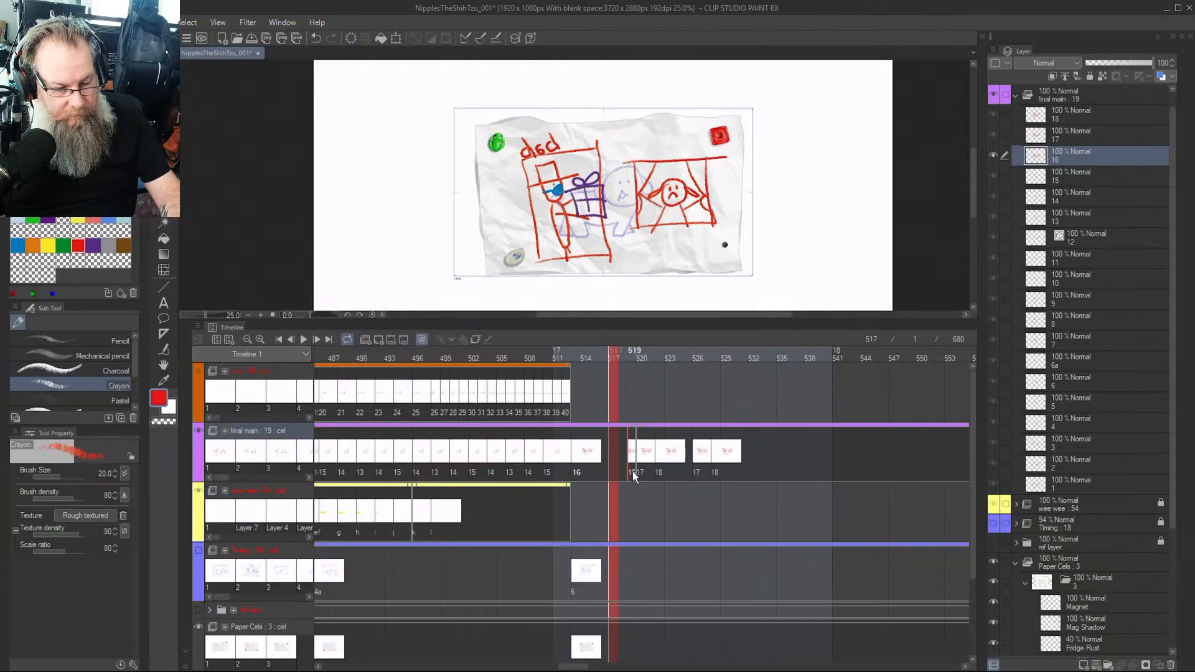
key(ctrl+z)
click(703, 448)
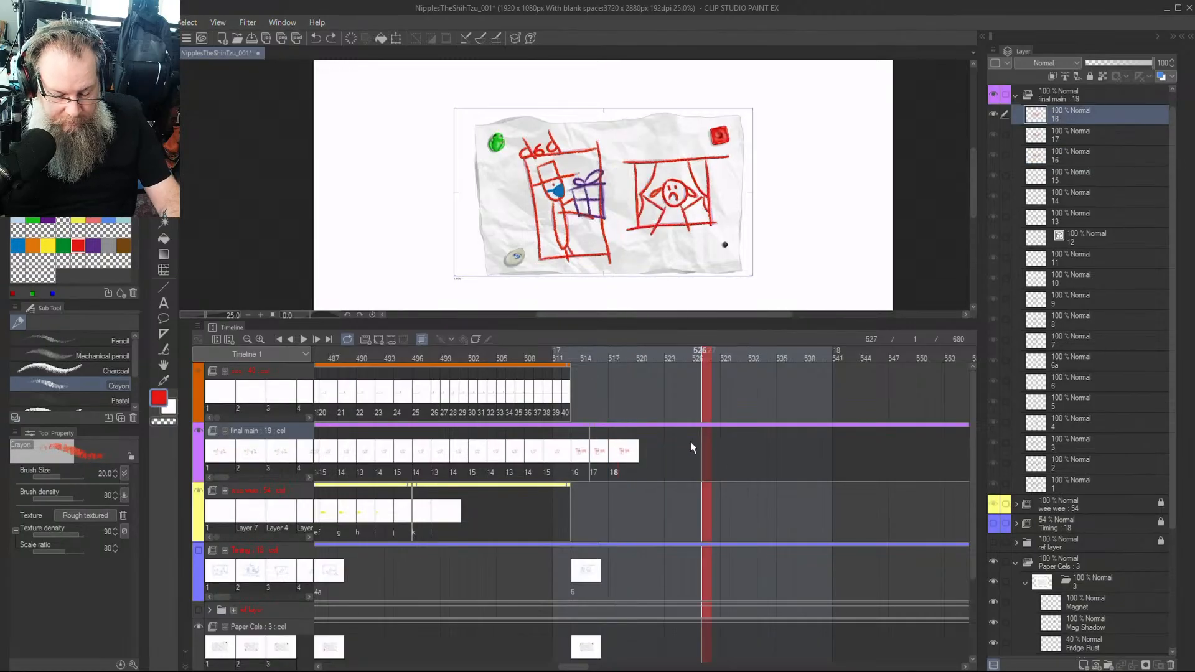
click(596, 457)
click(580, 453)
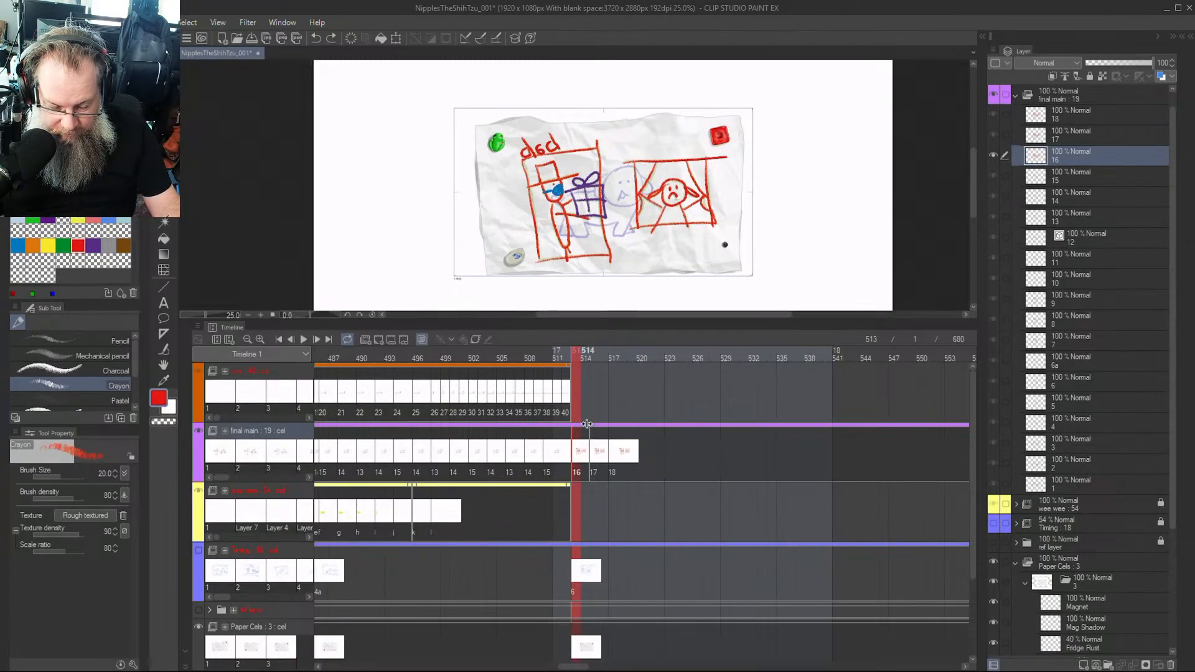
drag(586, 426, 600, 431)
click(602, 446)
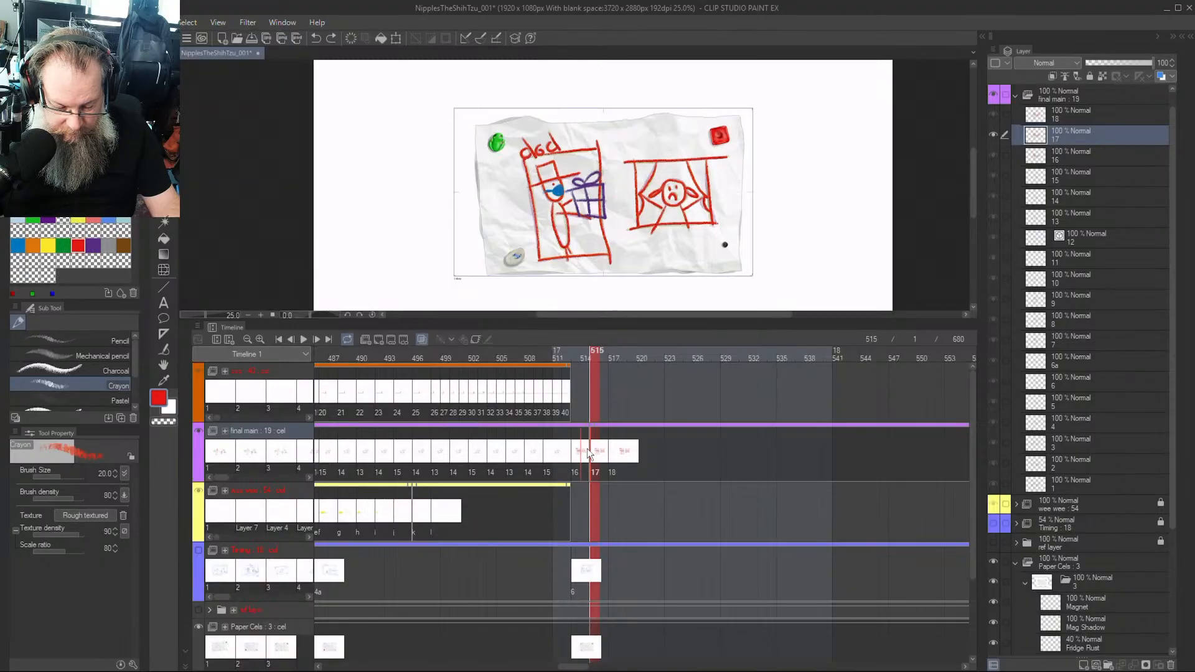
scroll(587, 448, left, 1)
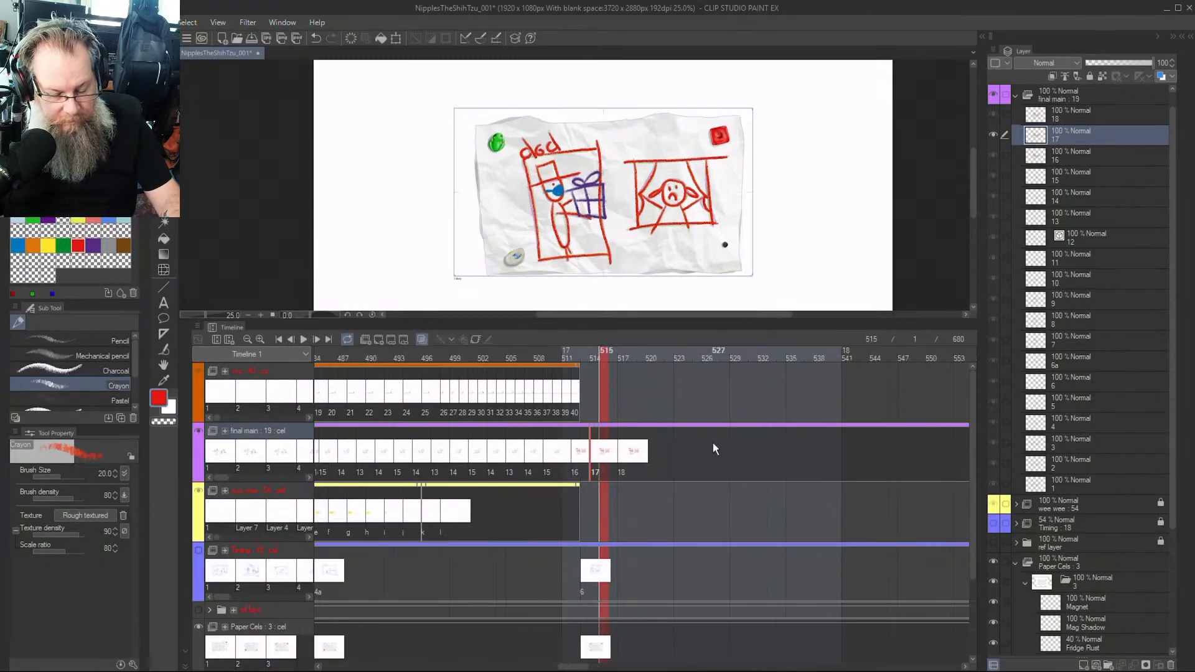
scroll(712, 442, right, 1)
click(694, 448)
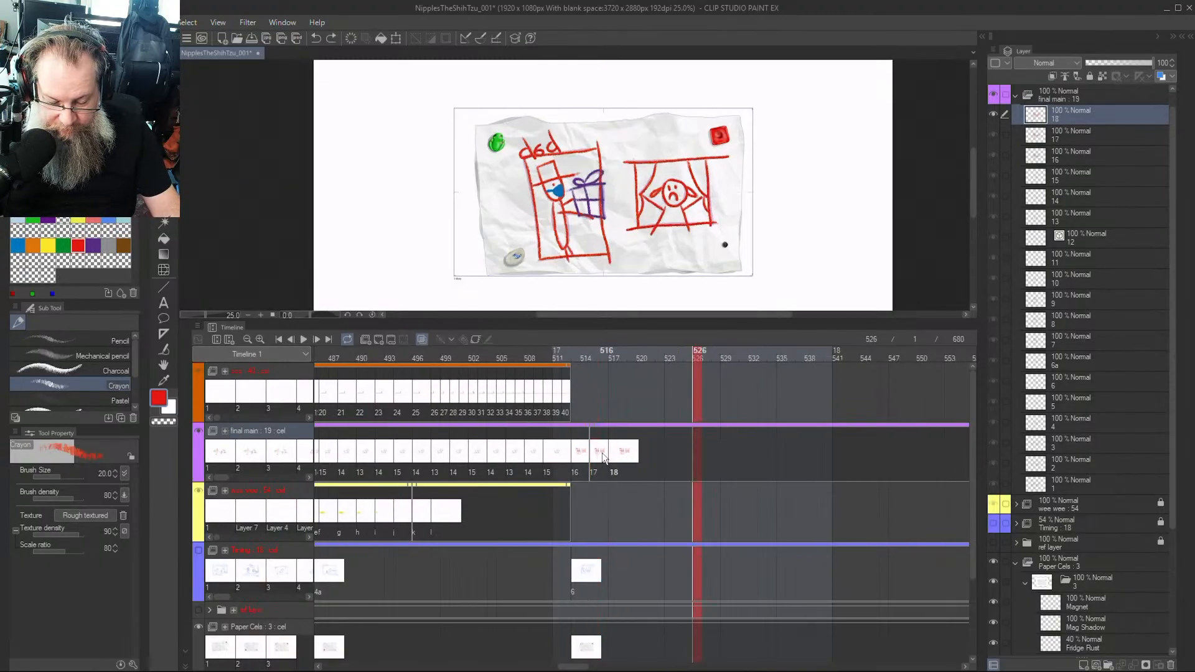
Assign cel 16 to frame 519 on the final main track
click(578, 454)
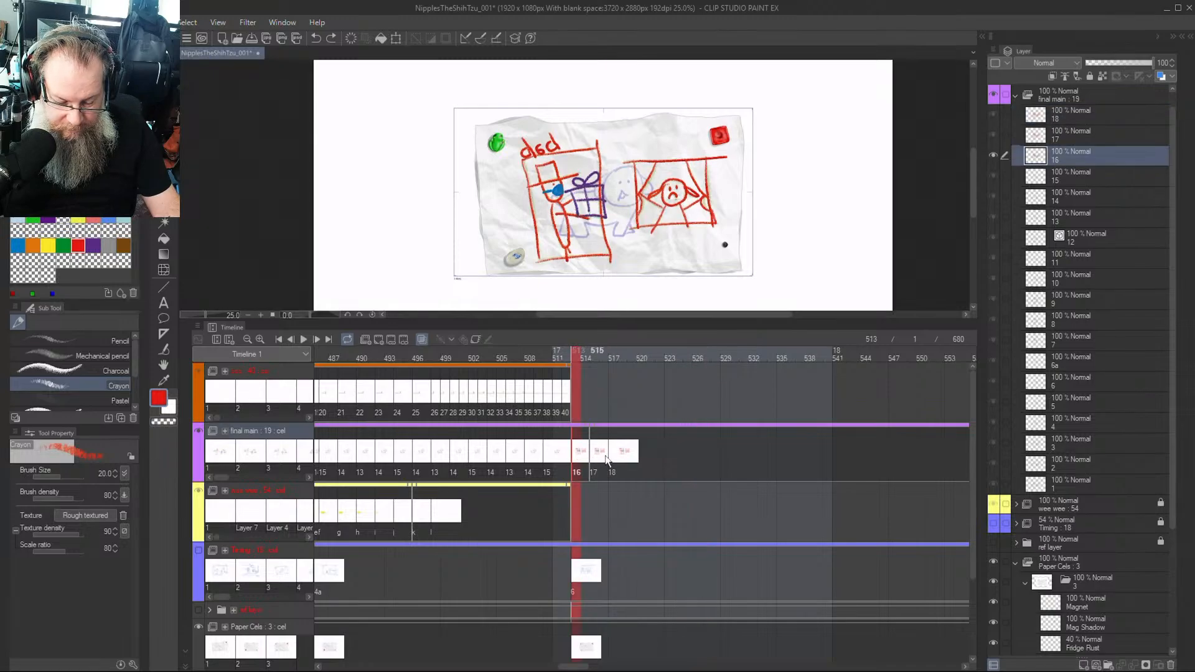
click(629, 456)
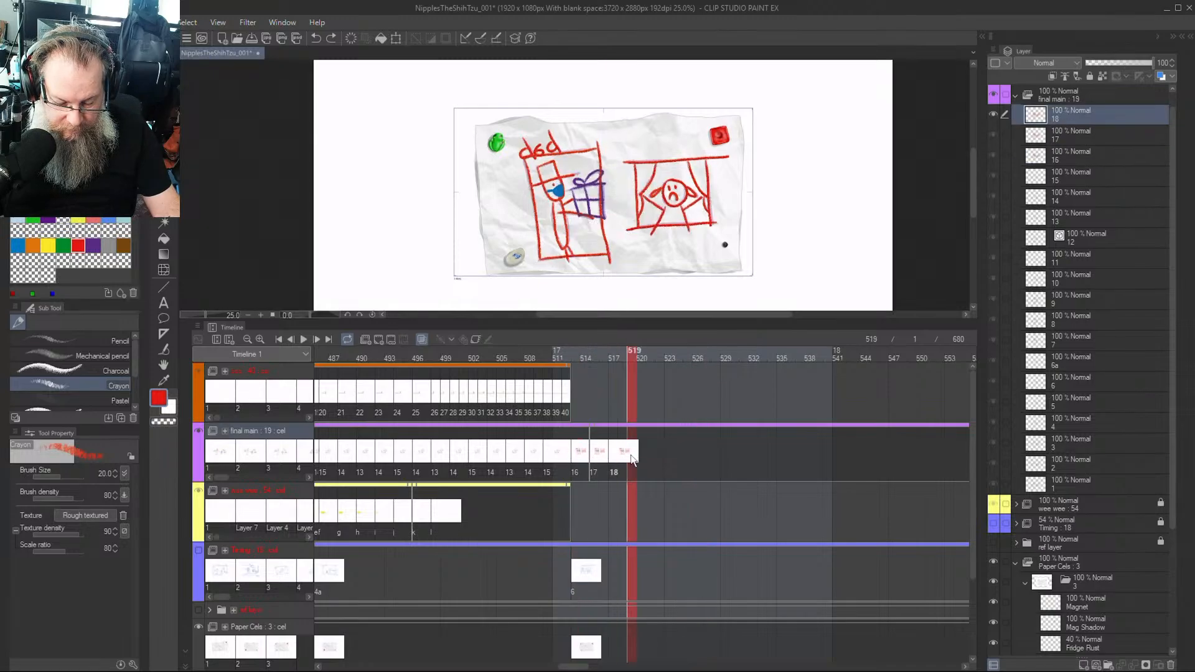
right_click(631, 459)
click(651, 364)
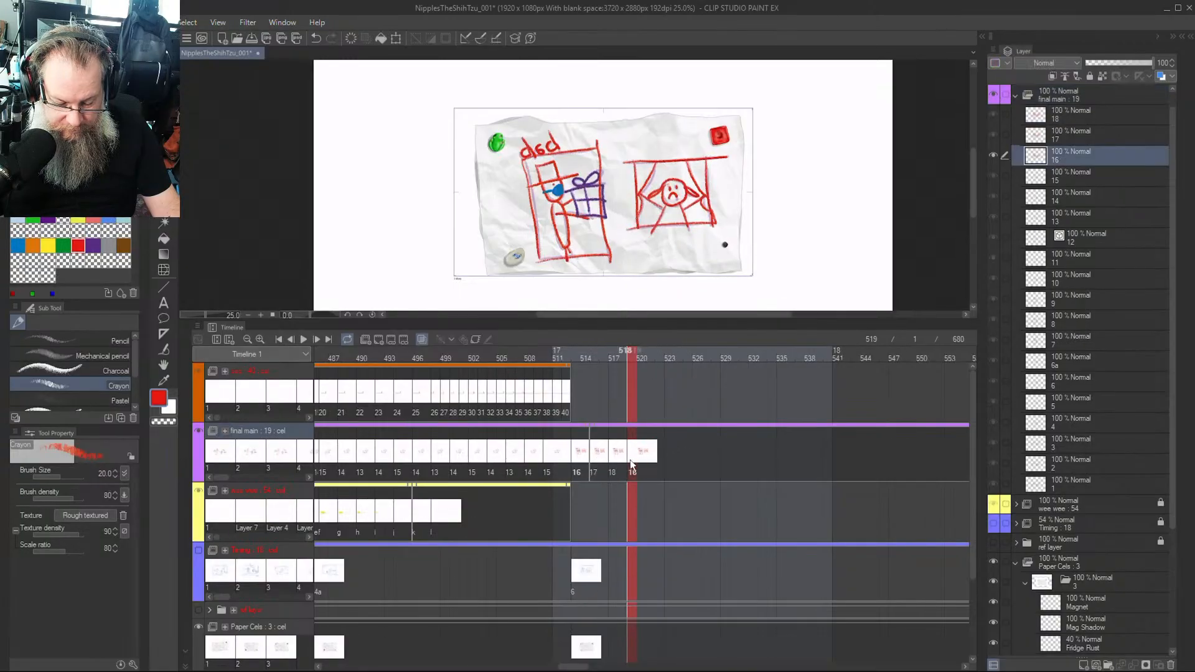
Repeat the 17, 18, 16 cel sequence from frames 515 to 519 along the final main track up to frame 537
click(596, 460)
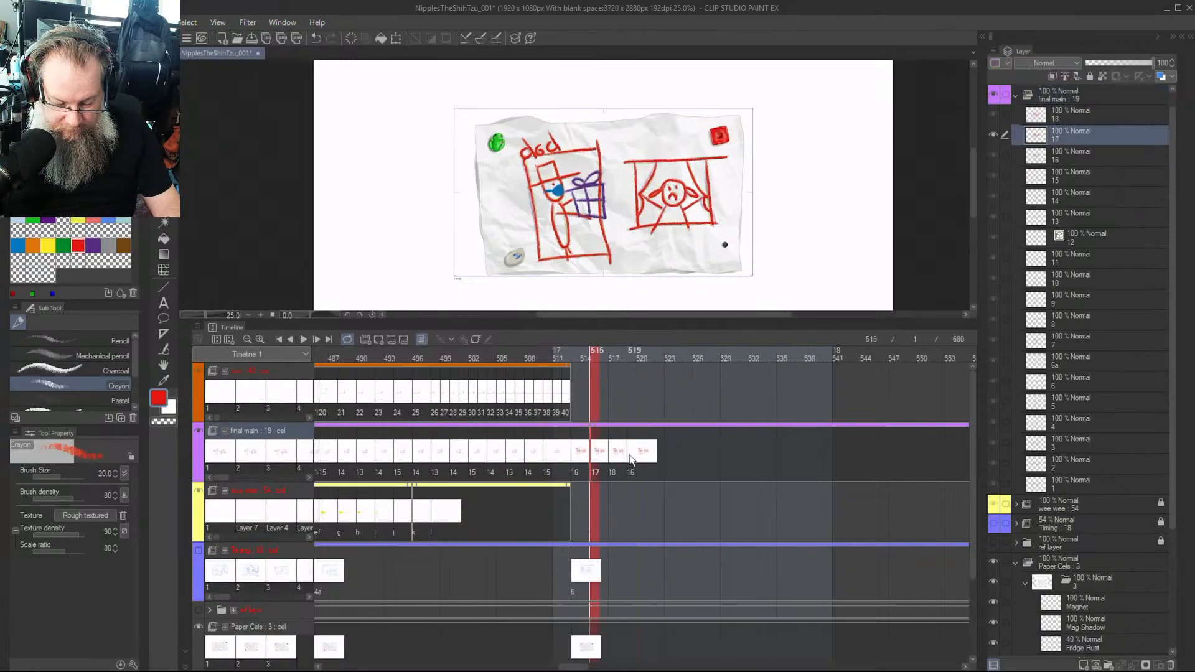
click(615, 461)
click(634, 460)
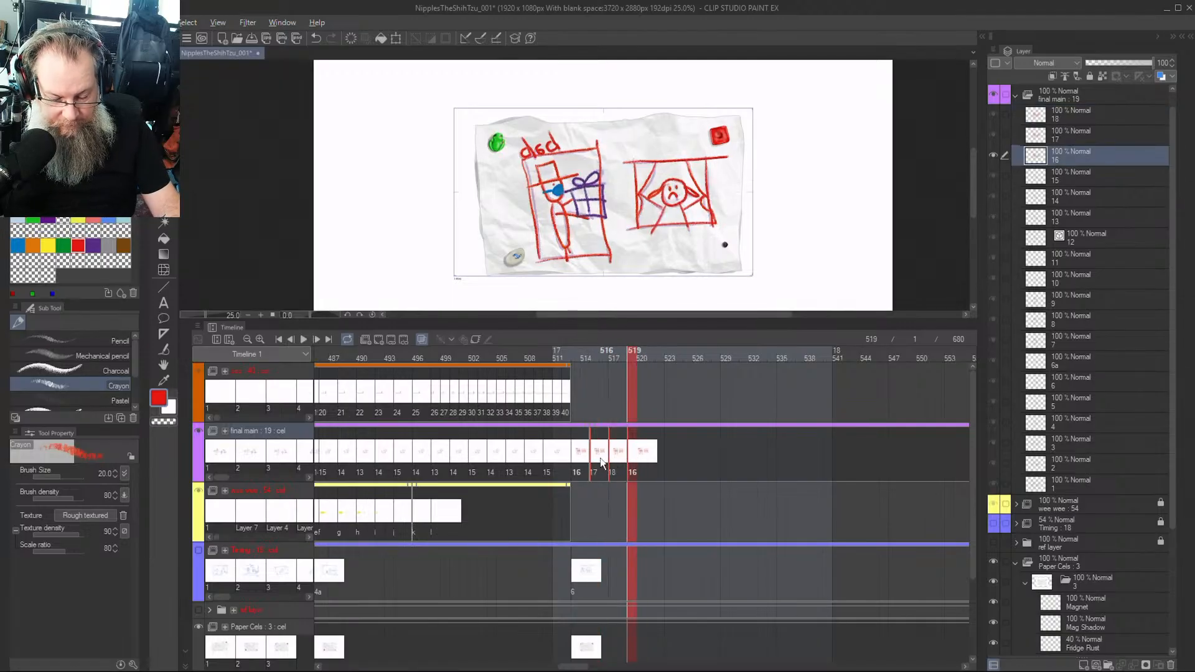
drag(612, 462, 771, 462)
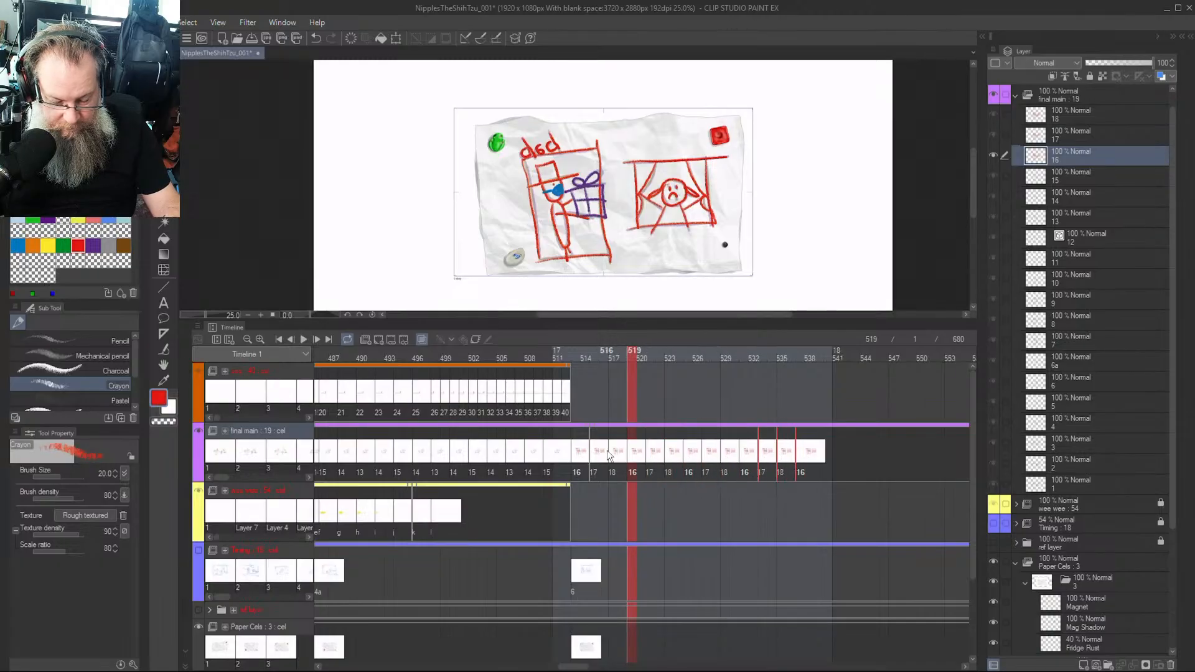
Copy the repeating 17, 18, 16 cels of frames 515 to 537 onto the final main track from frame 539
click(598, 460)
click(618, 460)
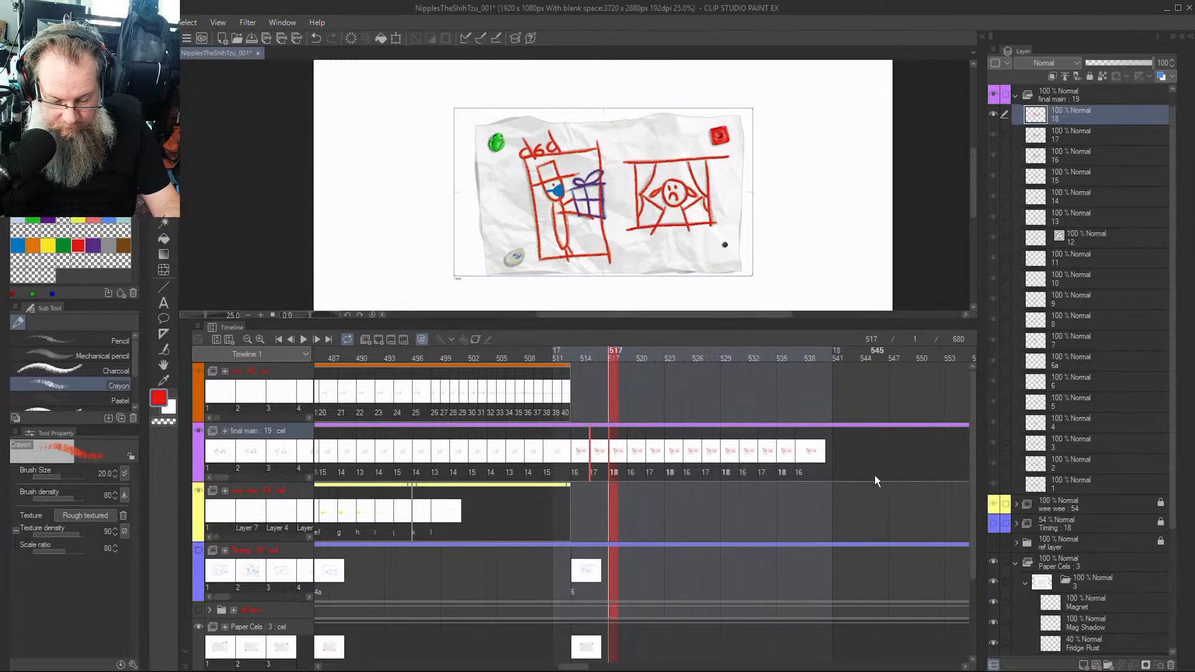
drag(838, 432, 624, 477)
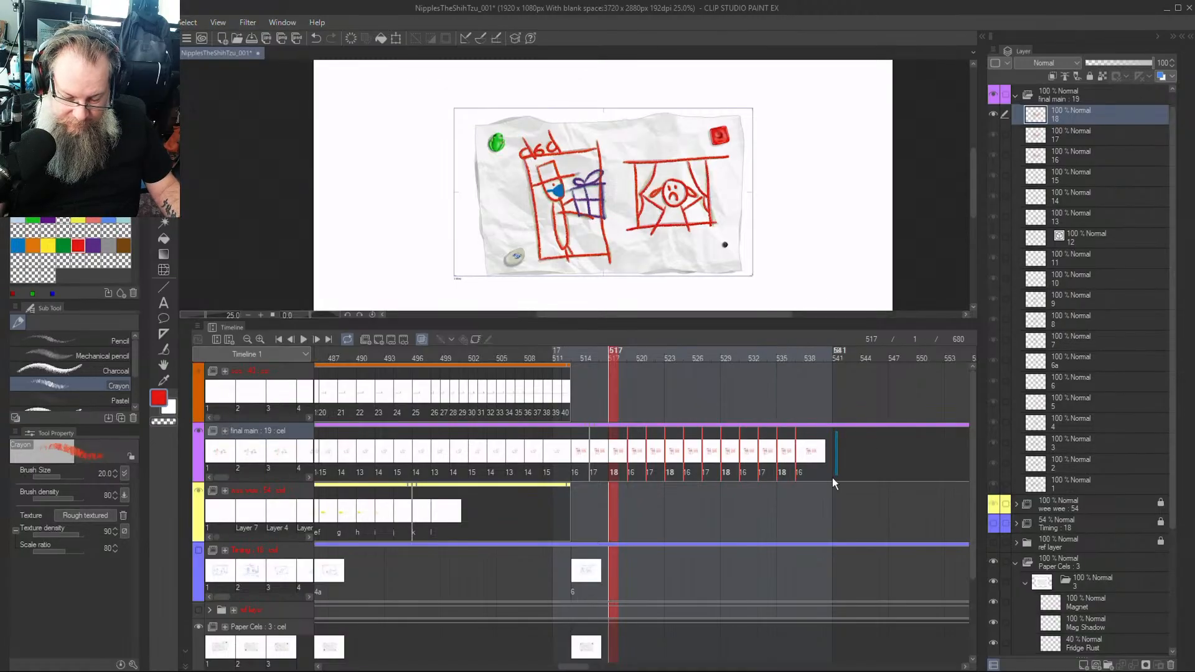
drag(832, 477, 588, 484)
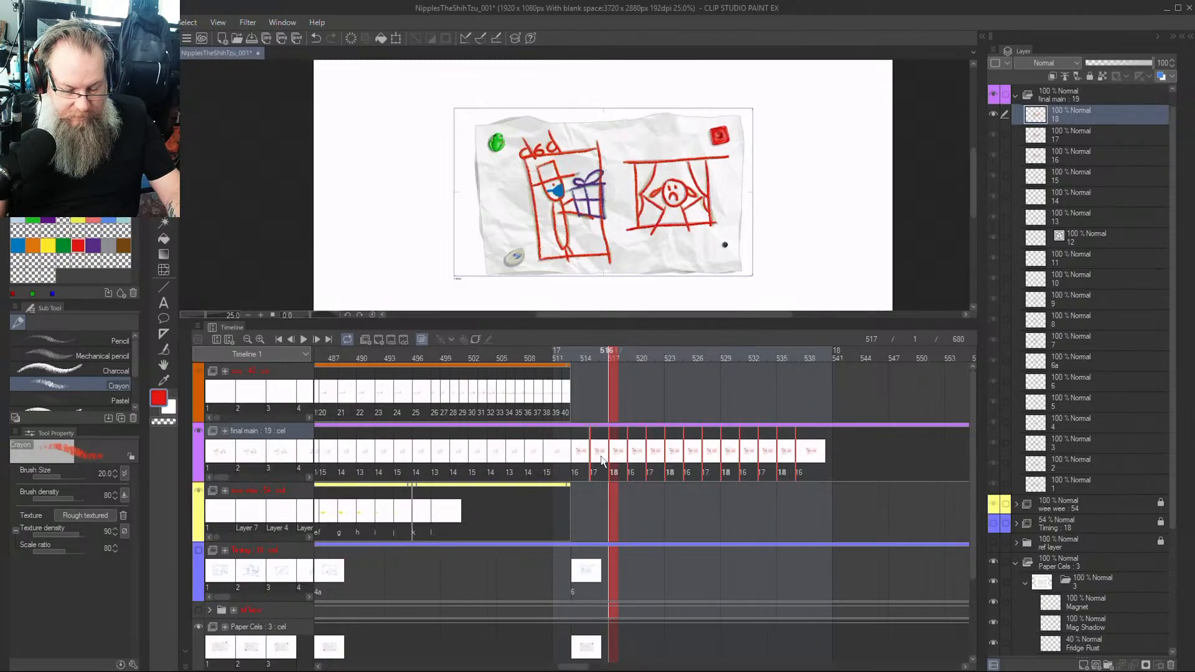
drag(598, 457, 836, 461)
drag(573, 665, 589, 665)
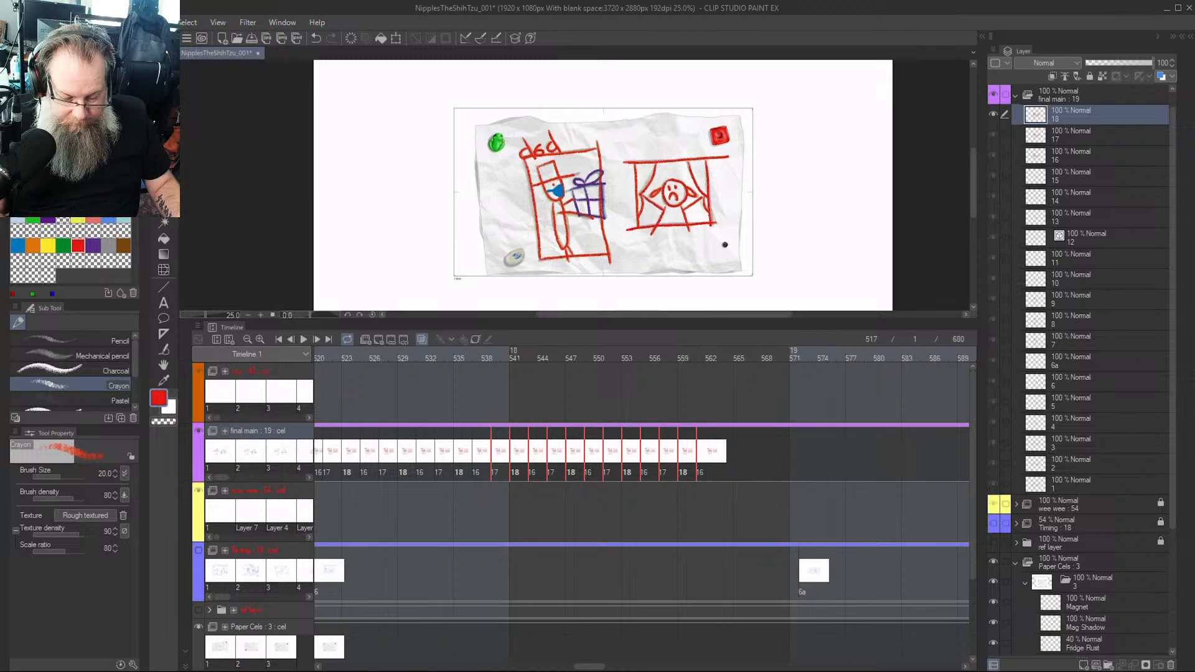
Duplicate the last copied block of 17, 18, 16 cels directly after itself, extending the final main track past frame 571
click(248, 337)
click(248, 338)
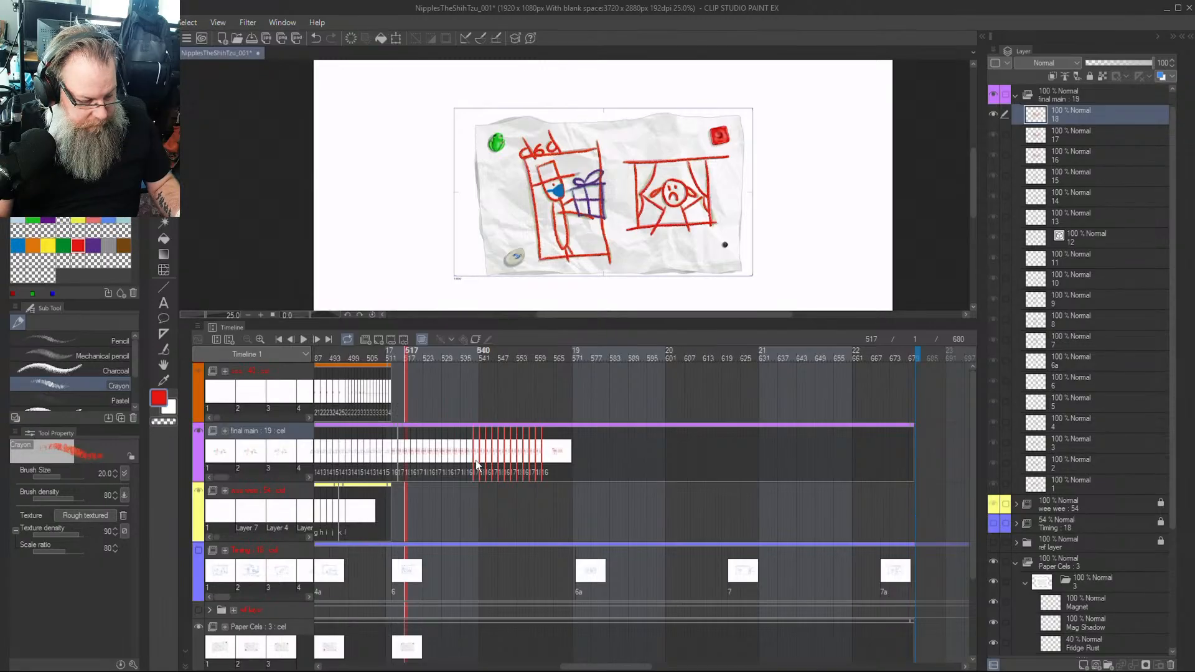
drag(480, 462, 558, 459)
click(641, 472)
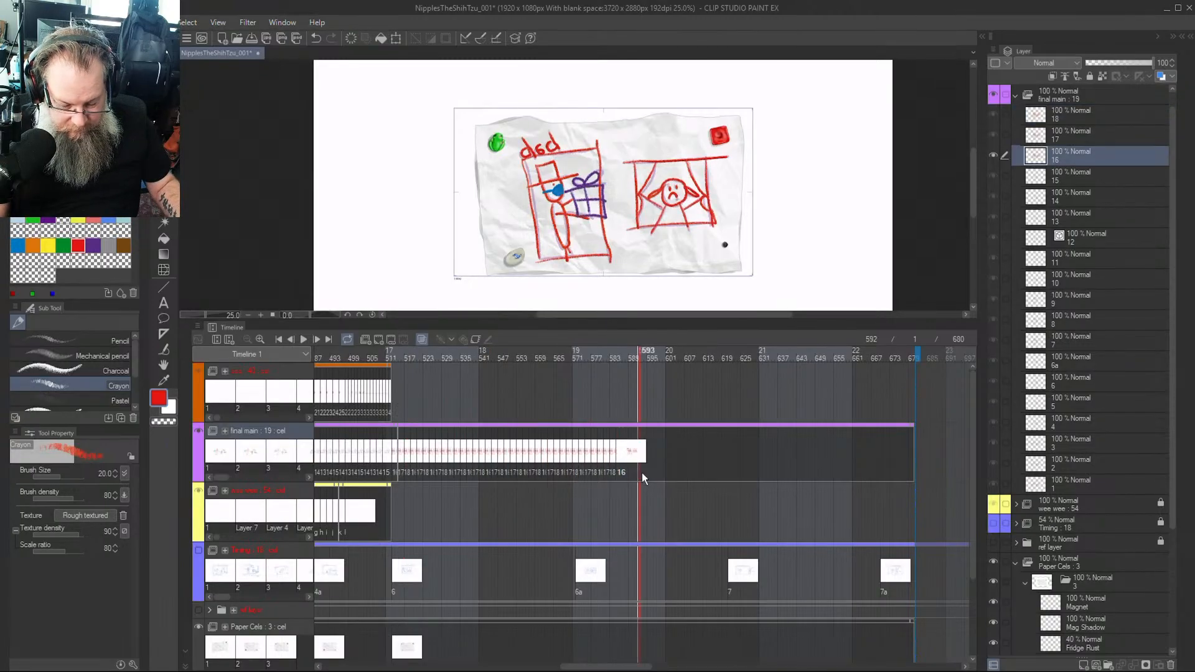
Delete the surplus cels from frame 573 onward on the final main track, keeping cel 18 at frame 571 as the last one
click(581, 462)
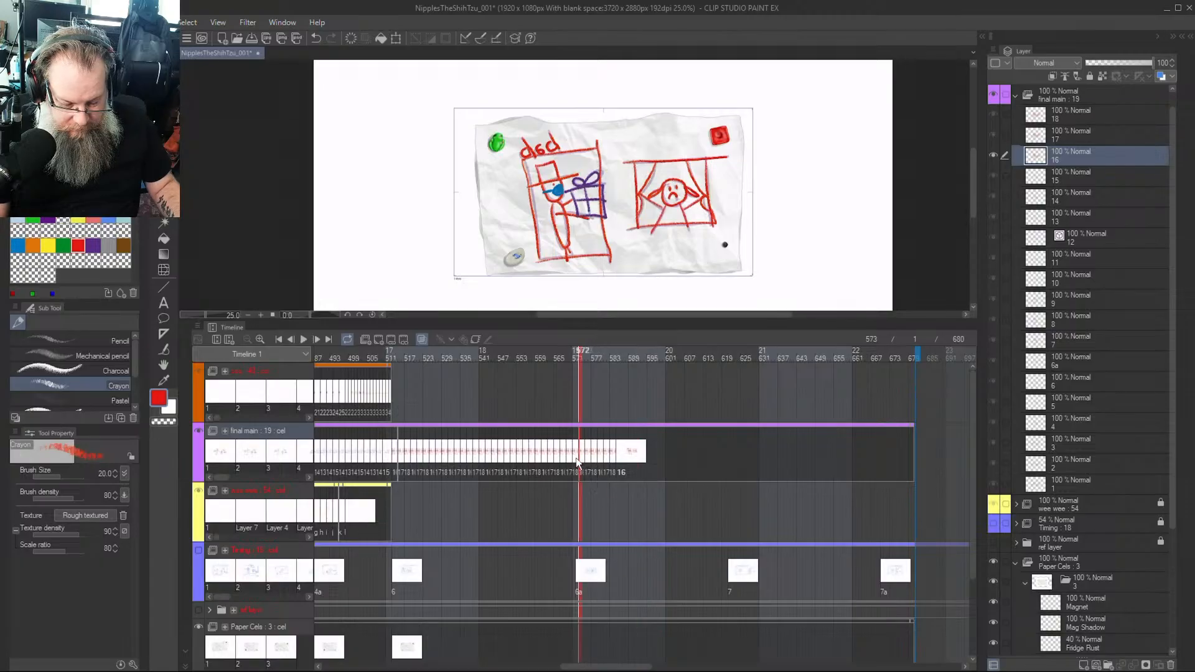
click(575, 459)
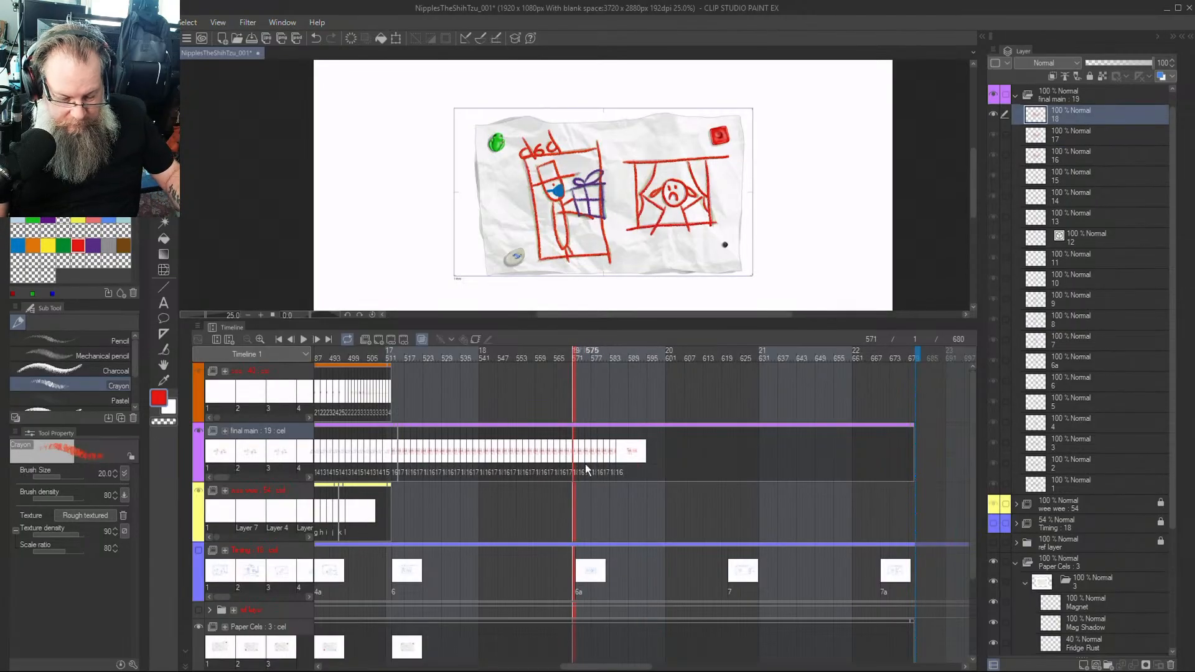
click(260, 339)
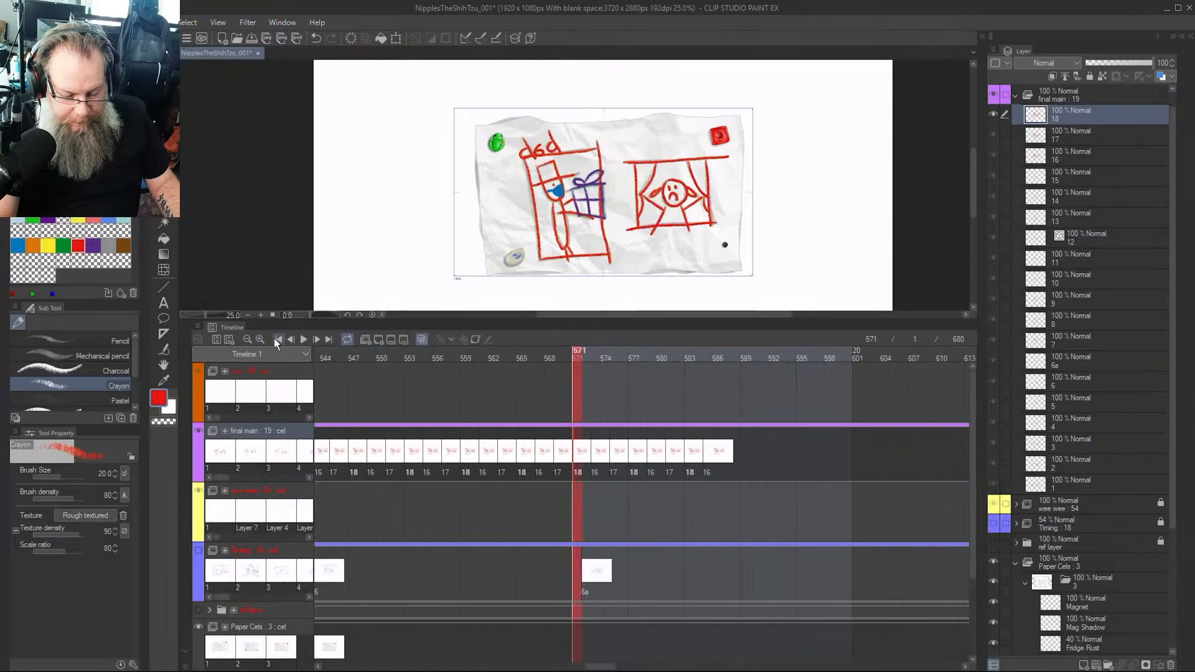
drag(749, 441, 589, 491)
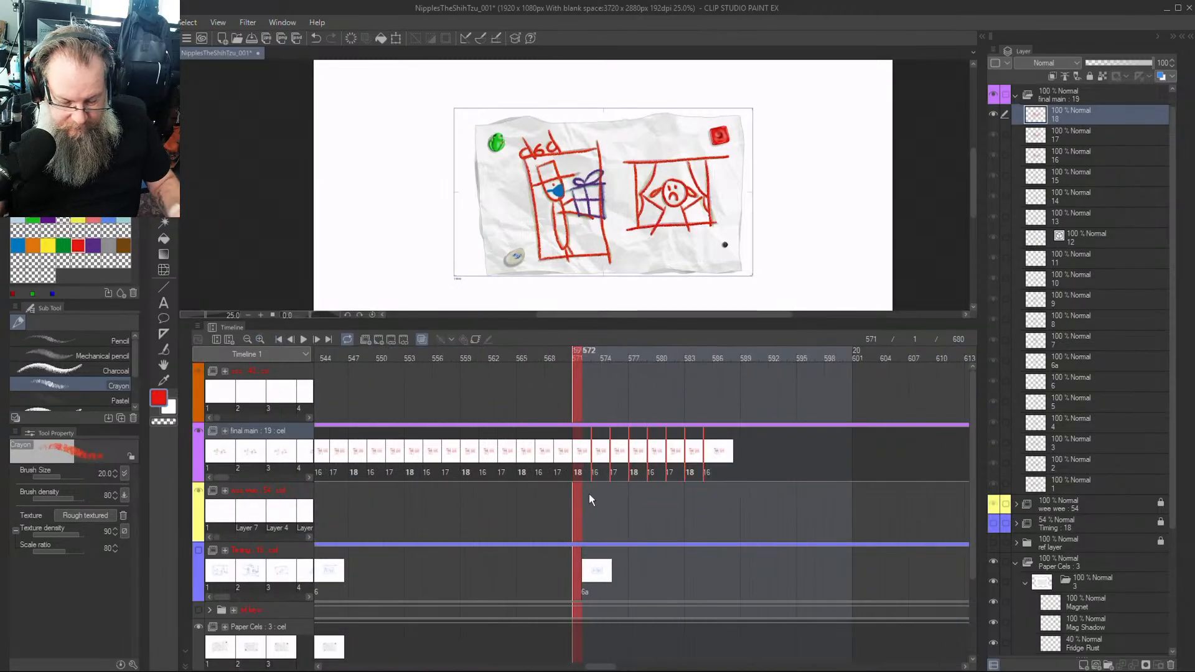
click(591, 442)
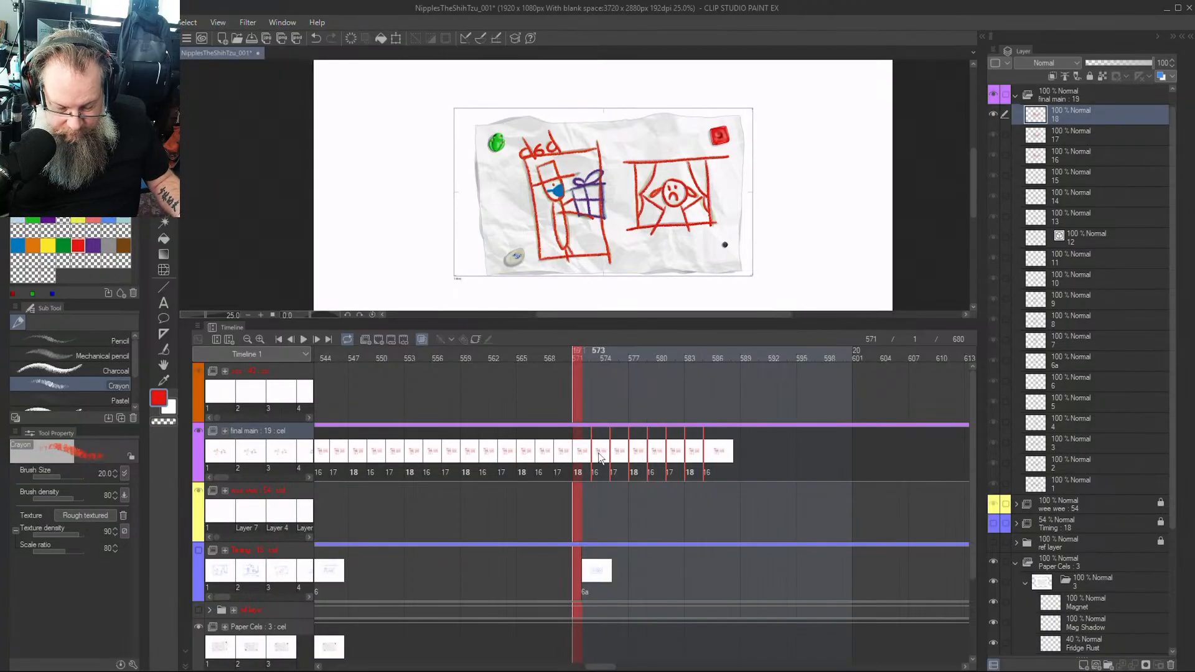
right_click(594, 445)
click(805, 247)
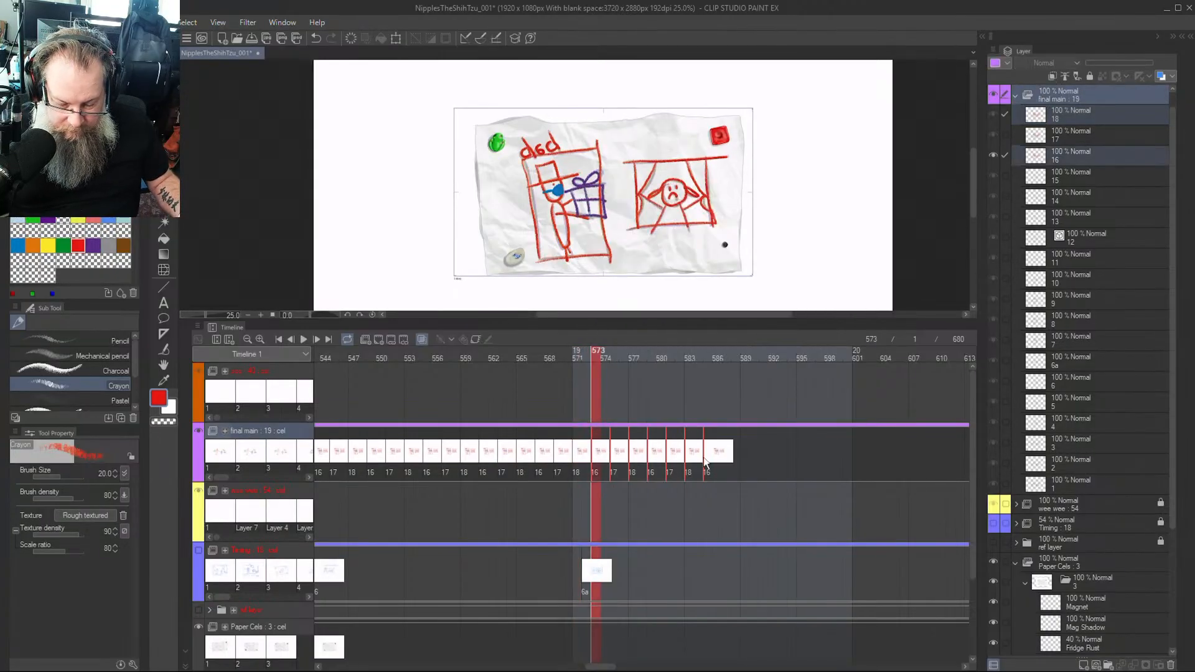
click(664, 468)
click(588, 462)
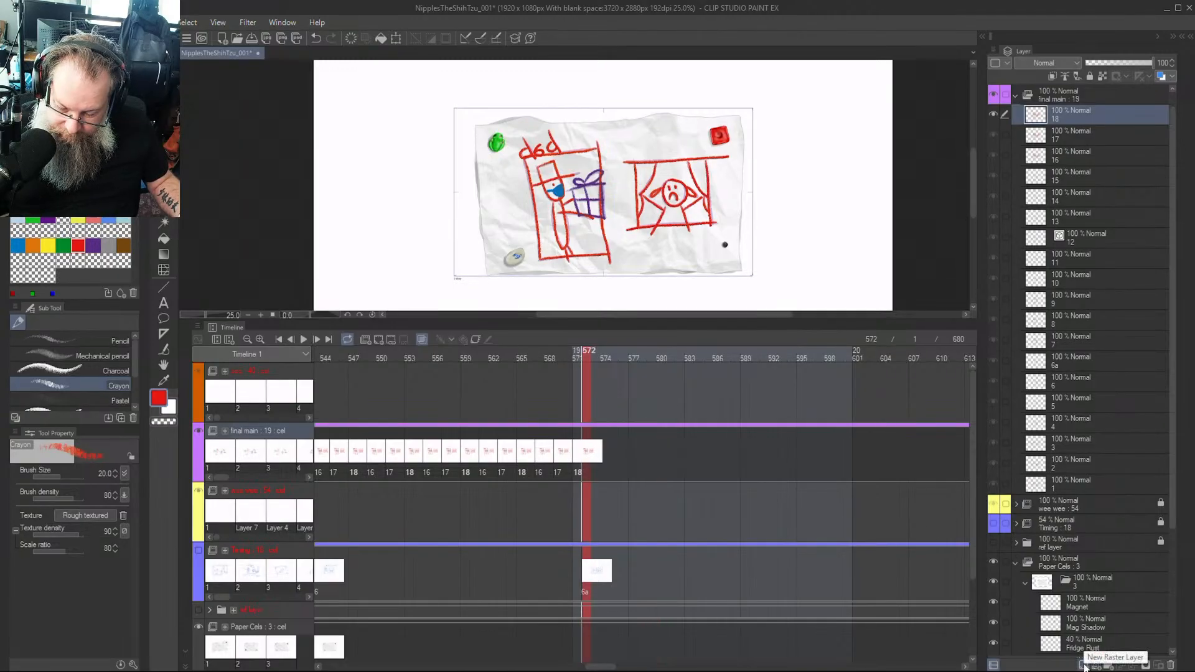
Show the Timing sketch folder and scrub the timeline between frames 515 and 576 to compare the loop with the sketches
drag(569, 349, 625, 352)
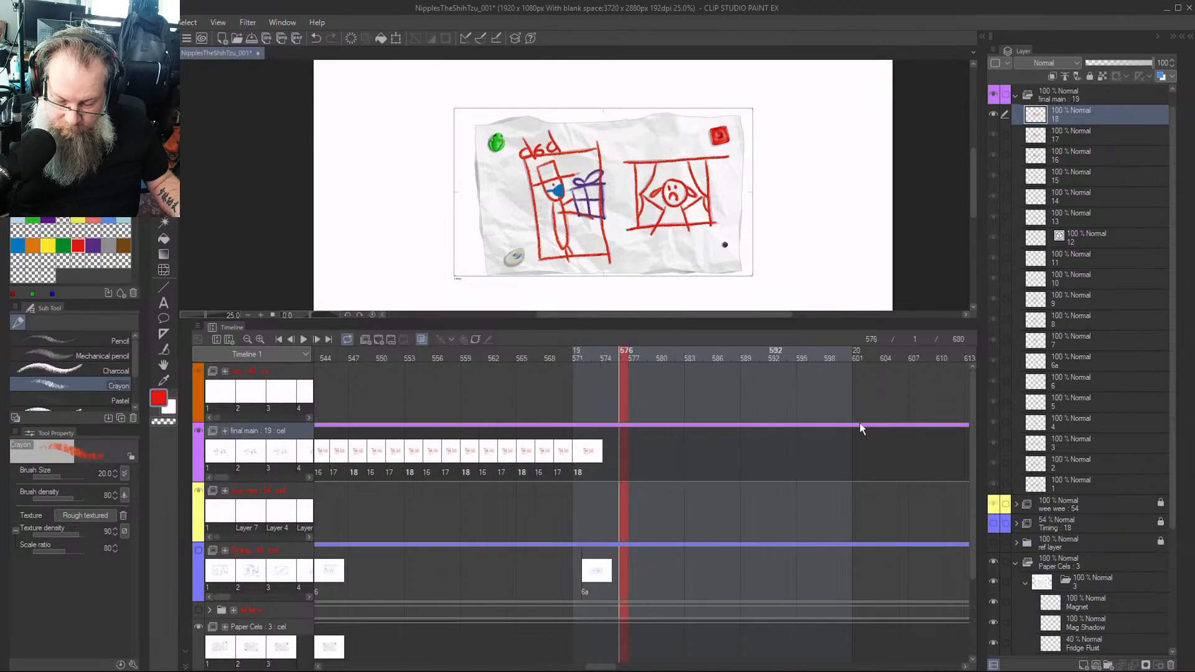
click(994, 522)
drag(598, 353, 501, 401)
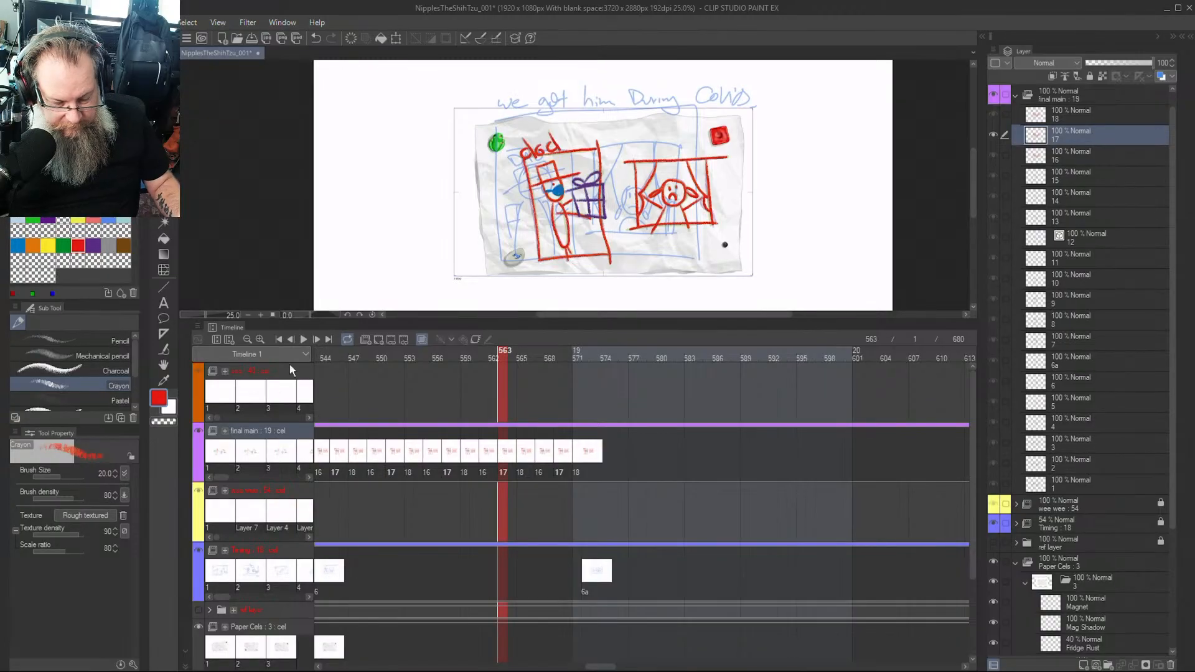
click(246, 338)
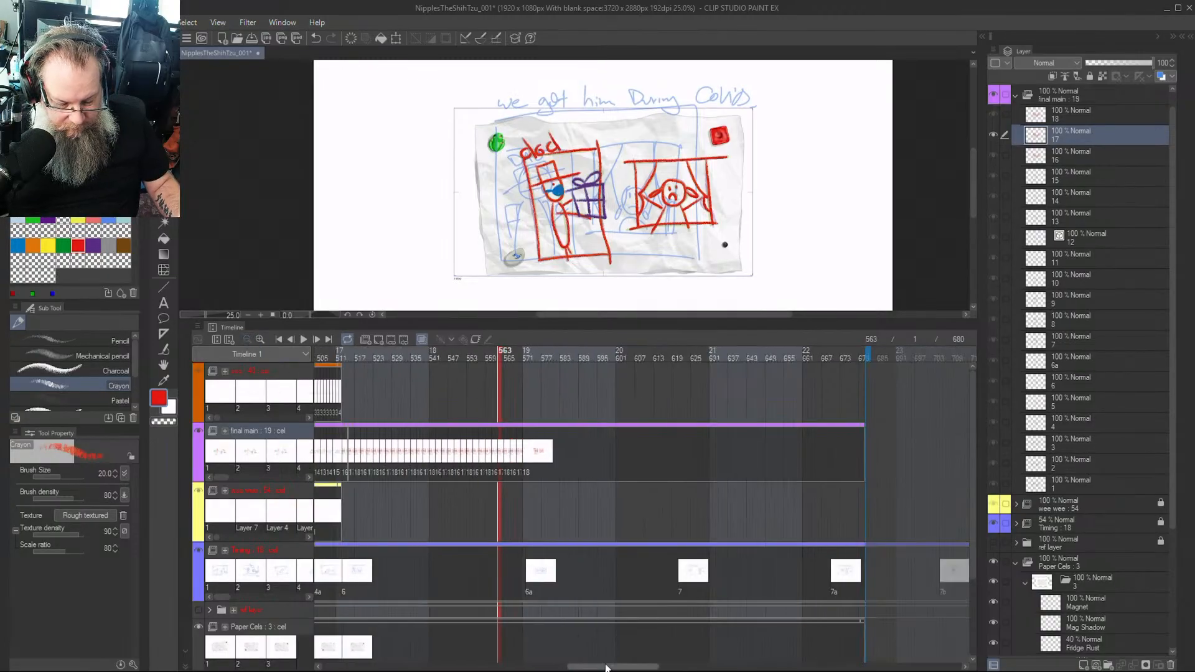
drag(625, 666, 577, 665)
drag(542, 355, 517, 358)
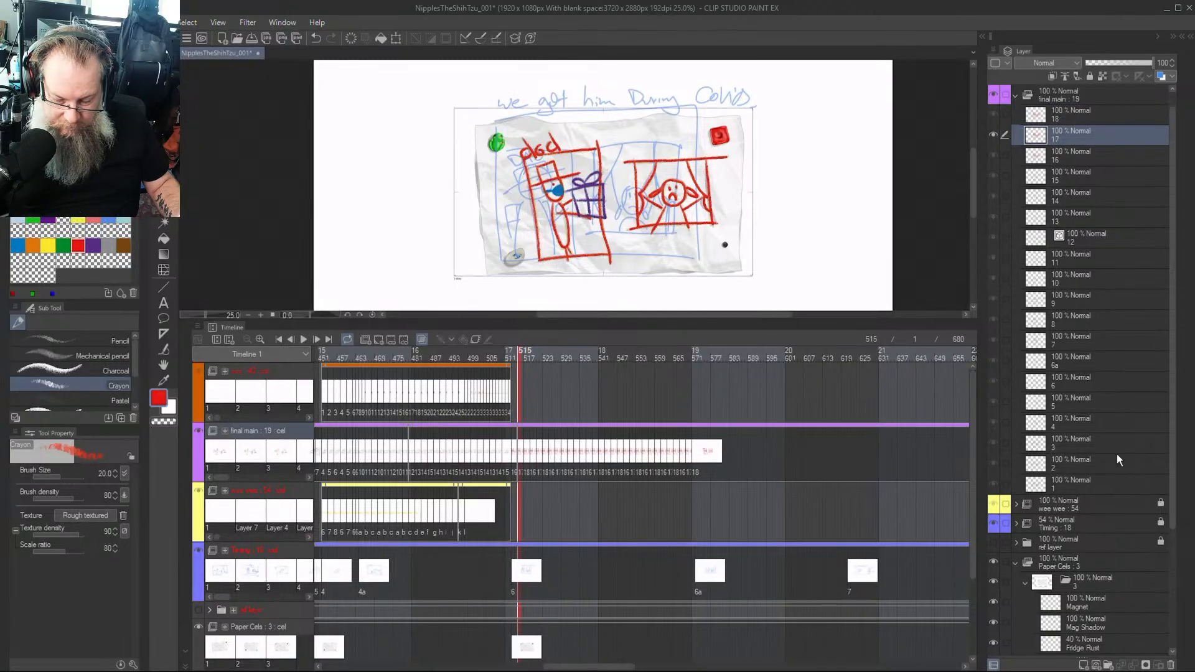
Hide the Timing folder and play the transition from the dog drawing into the looping crayon picture
click(992, 525)
drag(517, 358, 479, 356)
key(space)
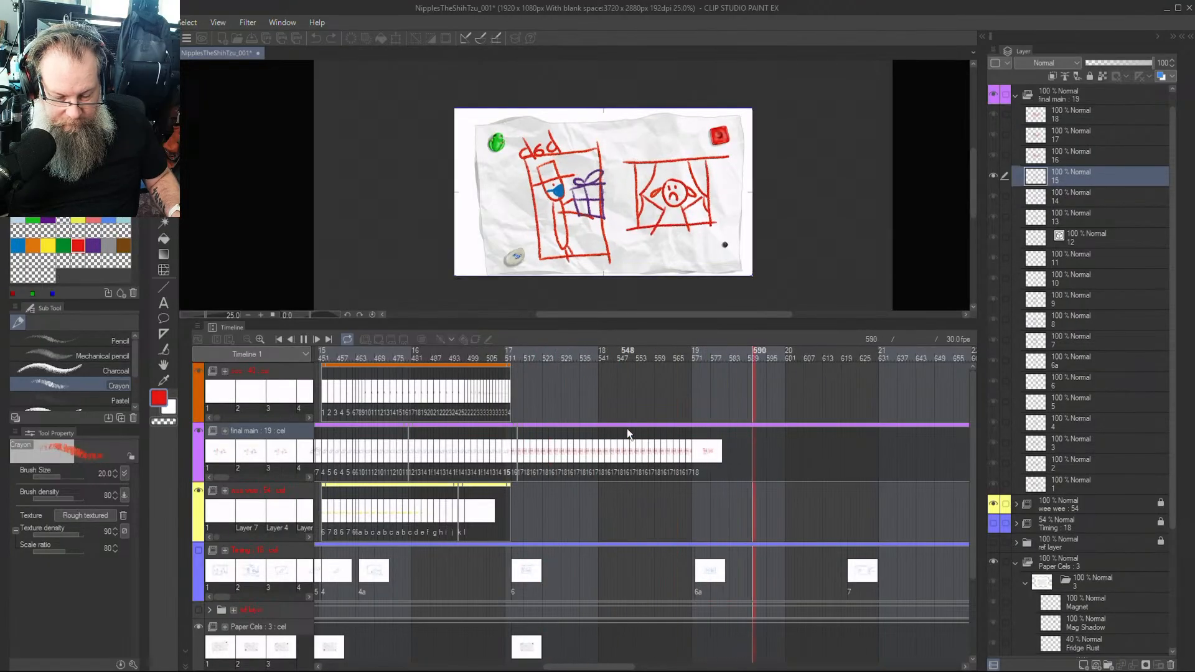
key(Home)
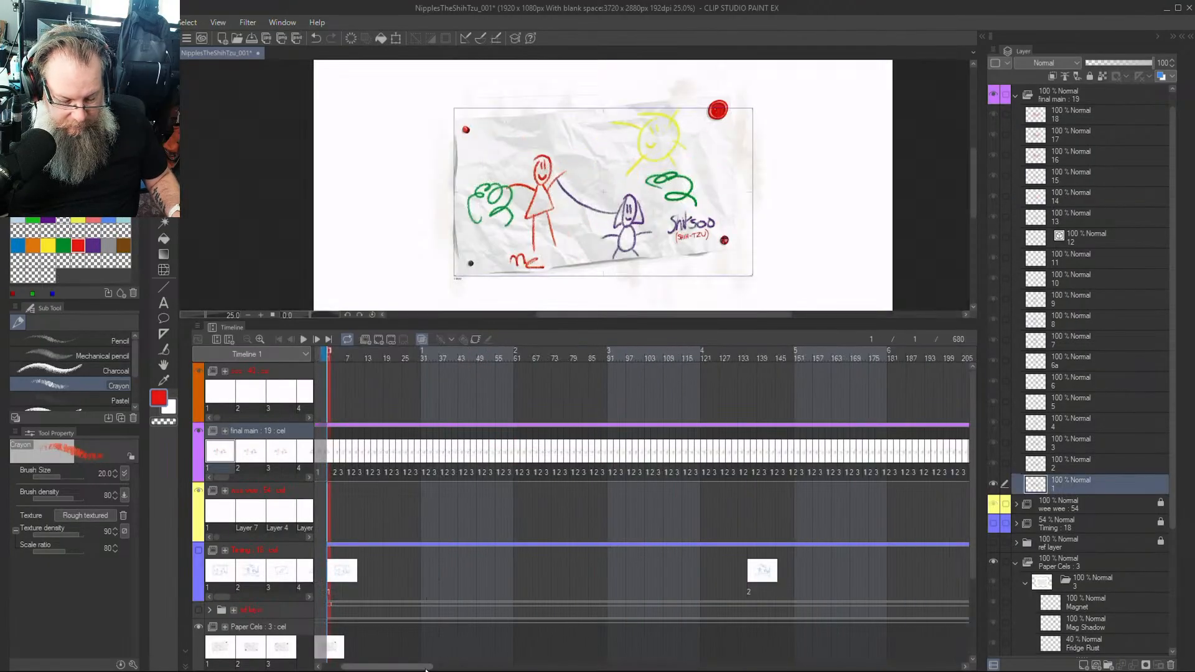
Play the animation from frame 509 to check the start of the looped crayon picture
drag(428, 665, 405, 665)
scroll(567, 443, down, 2)
scroll(567, 438, up, 2)
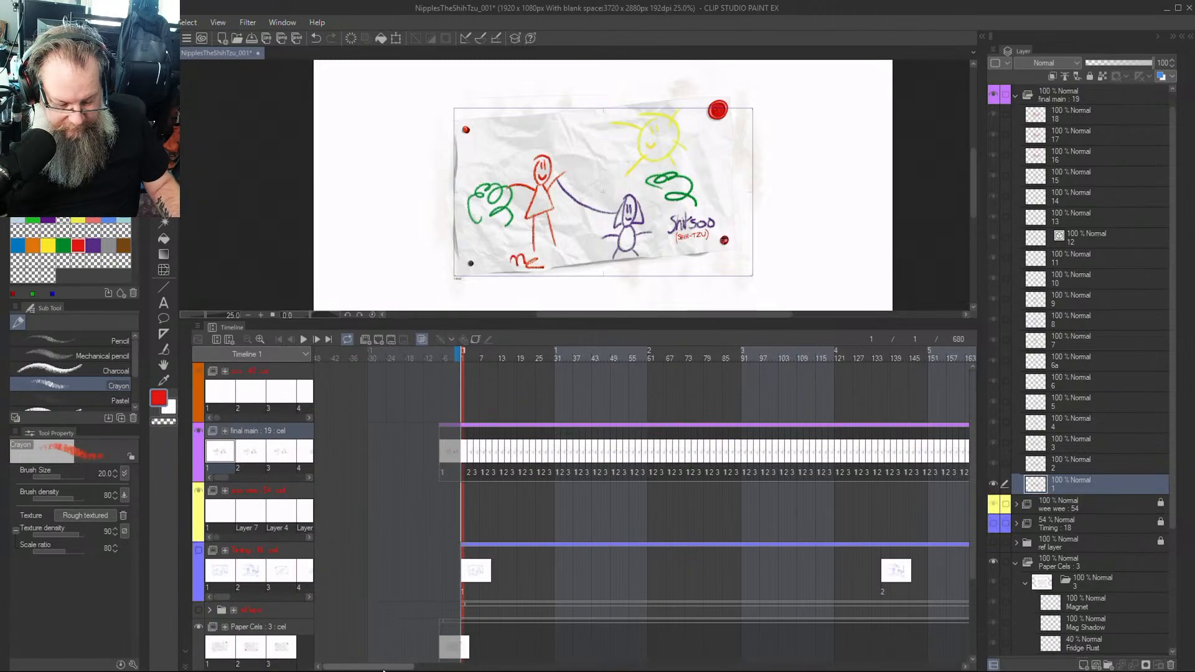
drag(384, 668, 616, 647)
mouse_move(534, 352)
mouse_down()
mouse_move(364, 364)
mouse_move(553, 407)
mouse_move(369, 418)
mouse_up()
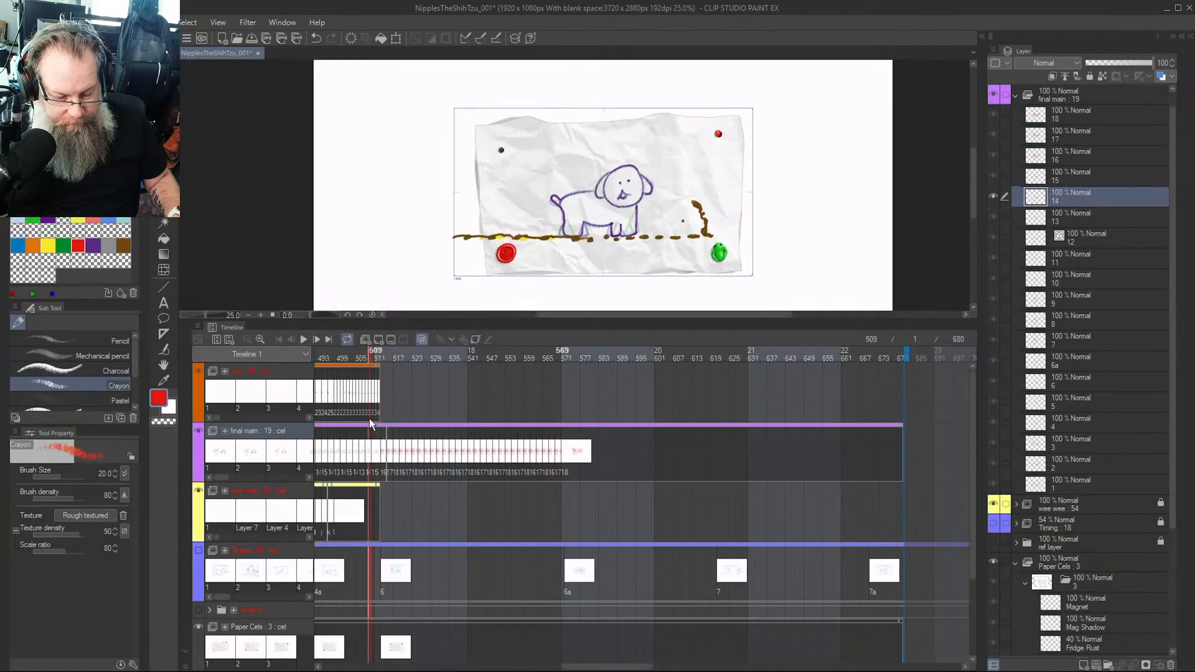
key(space)
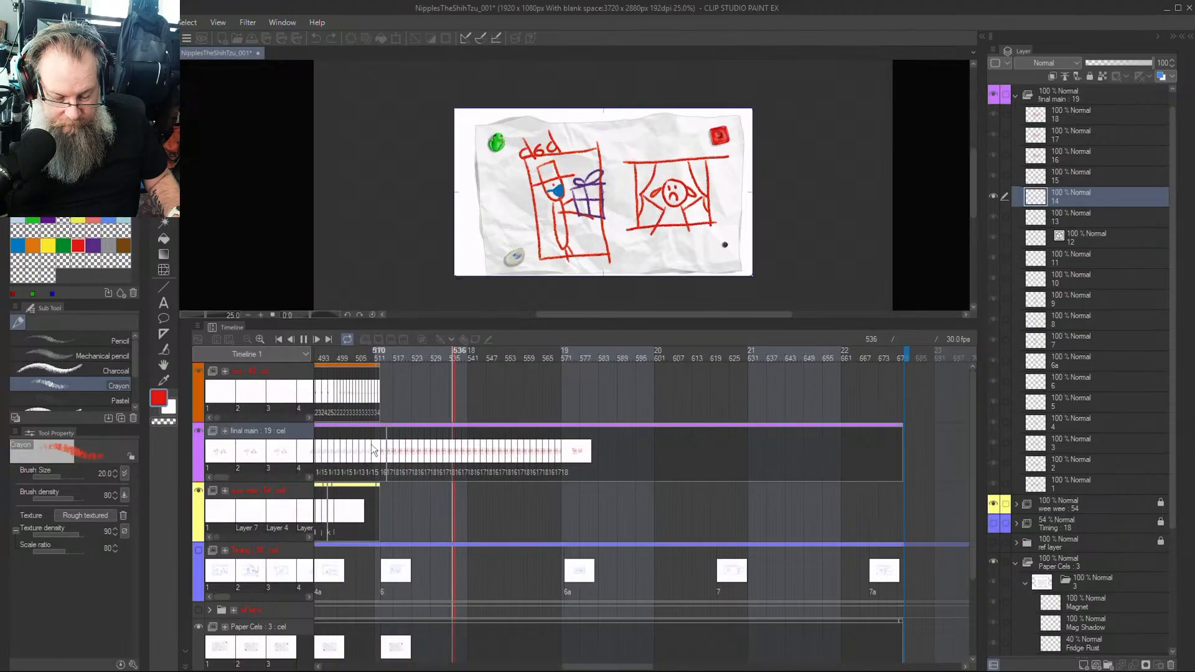
key(space)
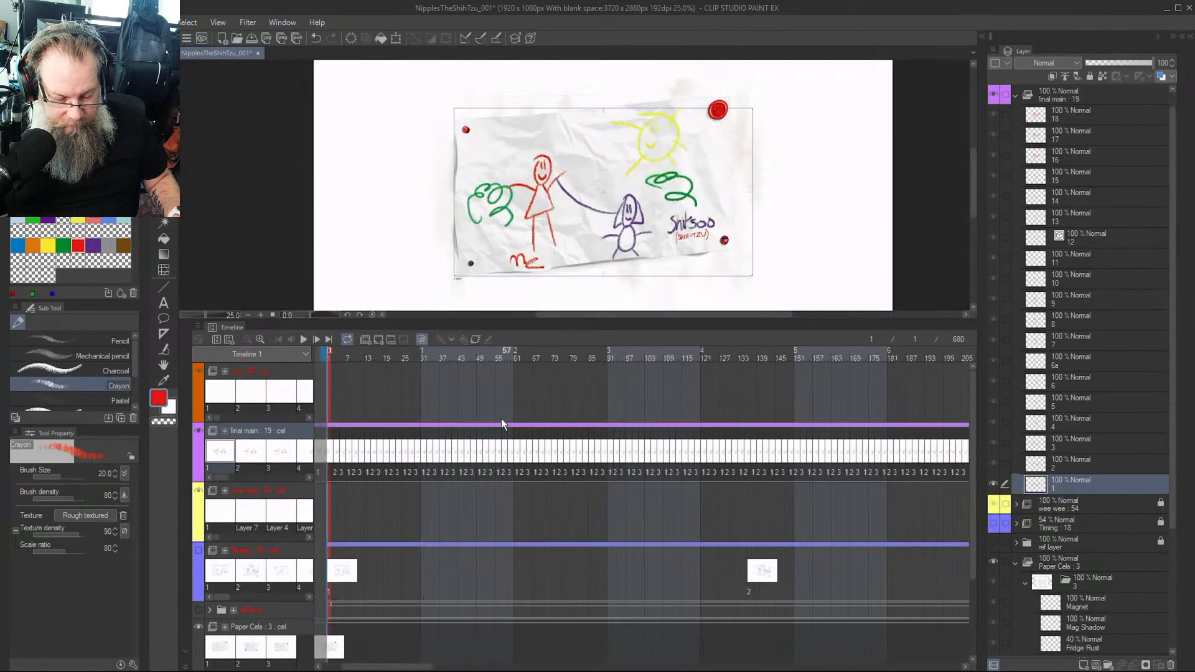
Replay the animation from an earlier point in the dog scene through the looped crayon picture
click(603, 360)
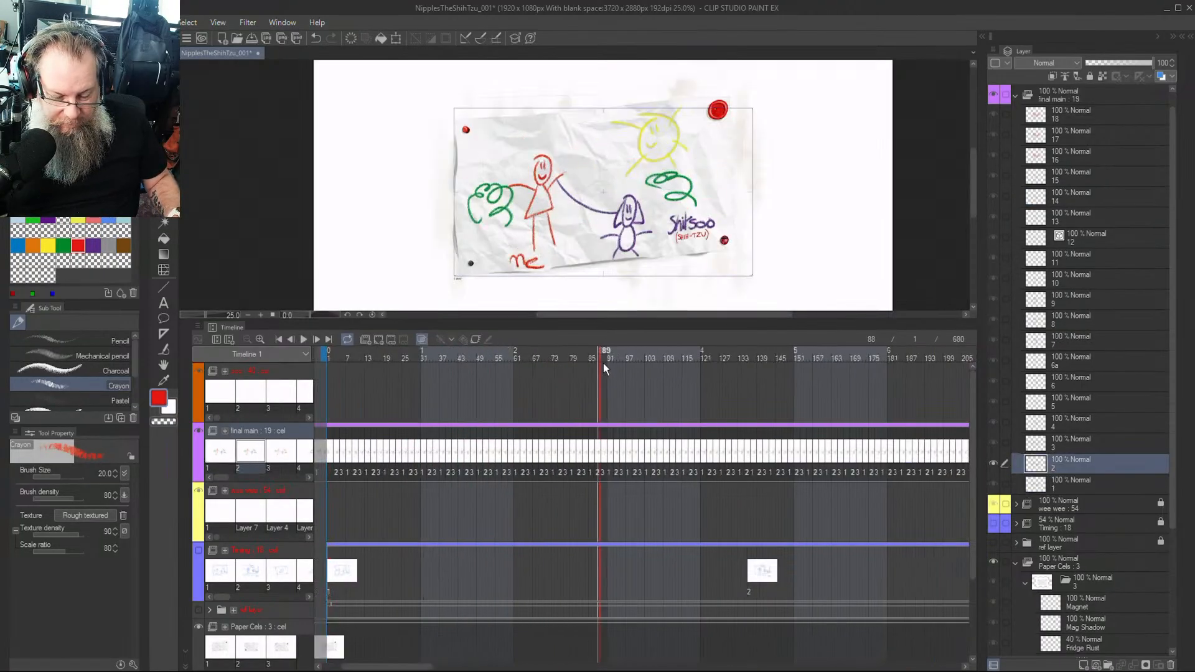
drag(603, 367, 837, 361)
drag(398, 667, 604, 668)
drag(494, 349, 381, 364)
key(space)
key(space)
key(space)
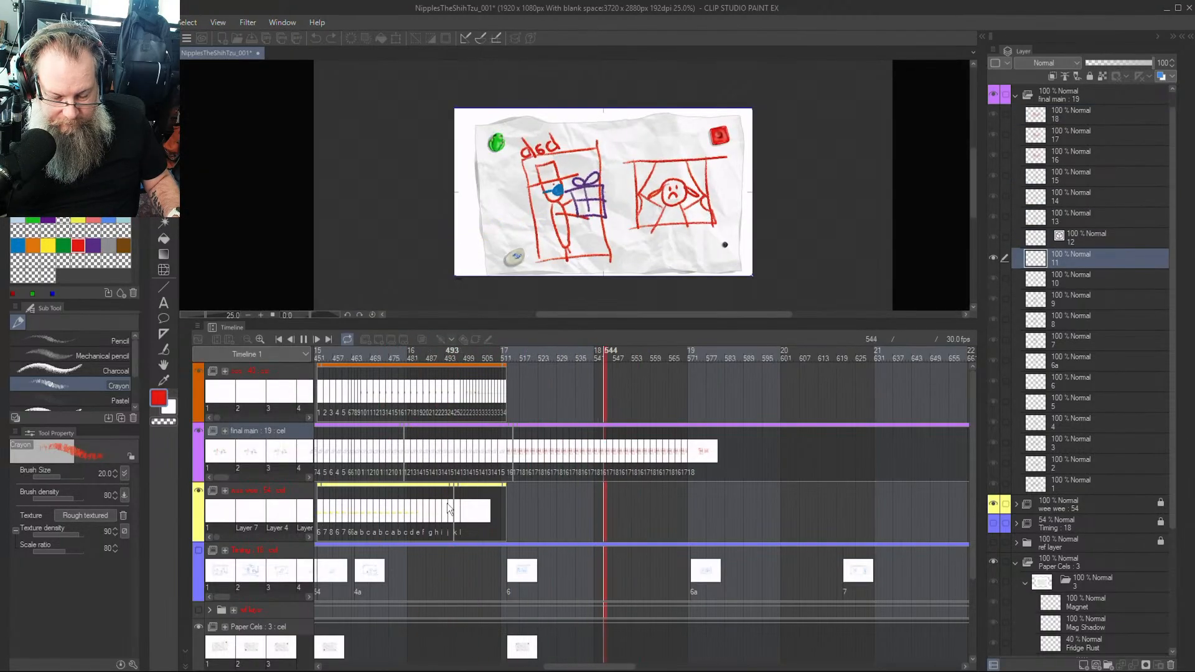
key(space)
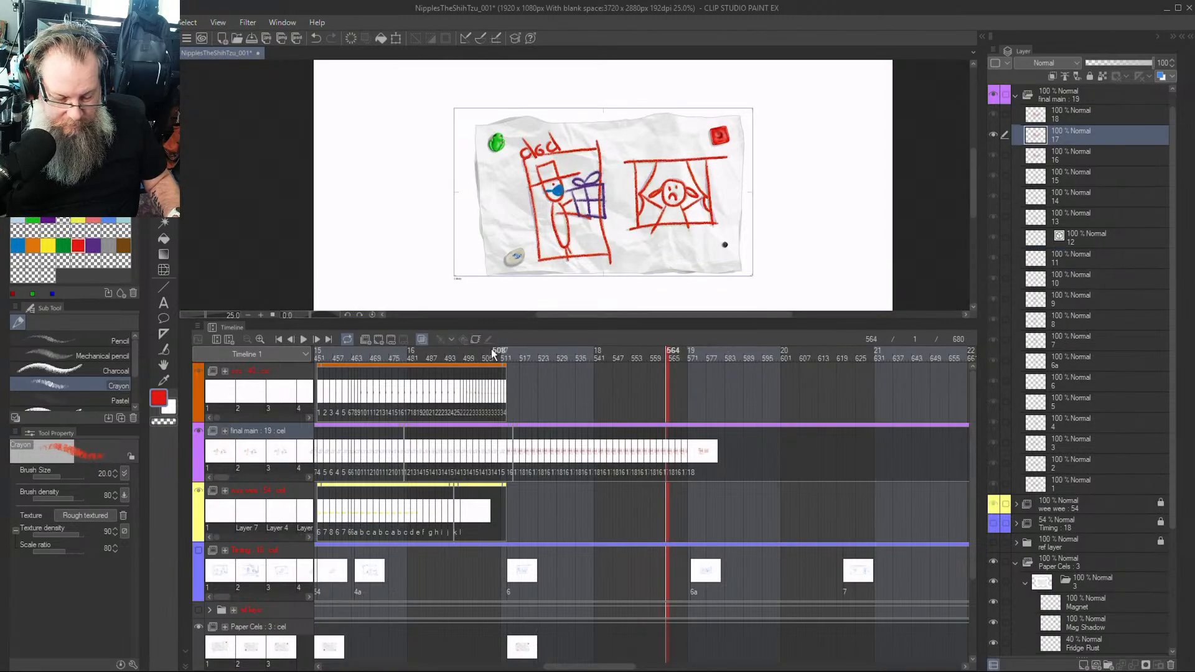
Cut the final main track's cels from frame 563 through the end of the track
click(435, 356)
key(space)
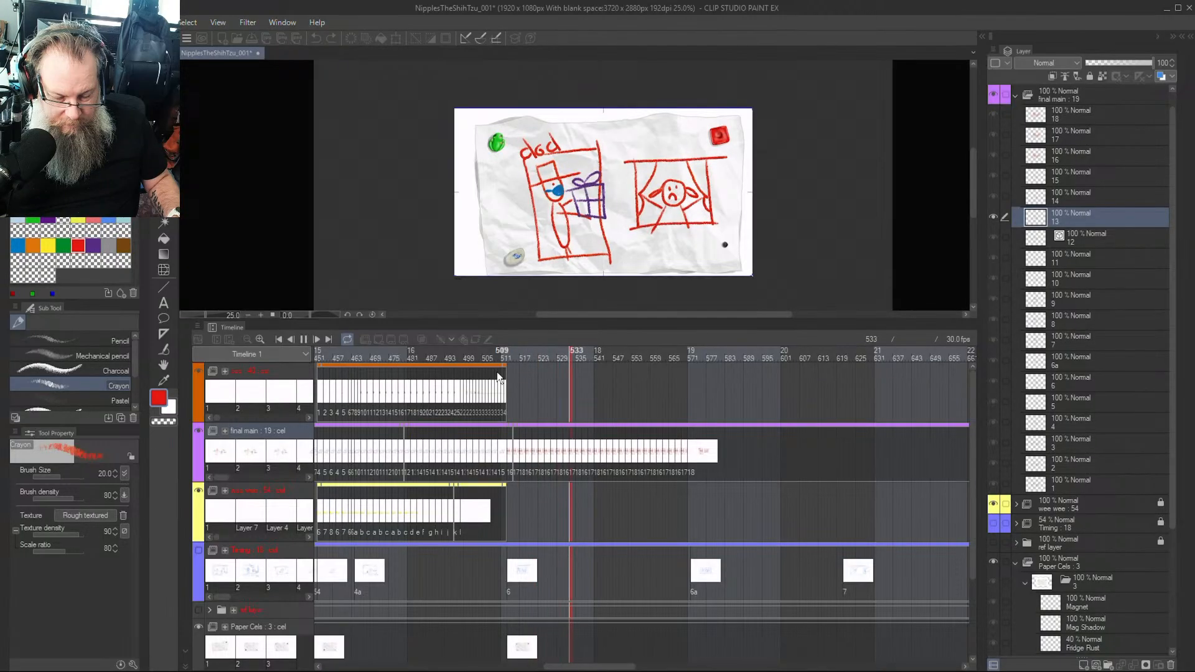
key(space)
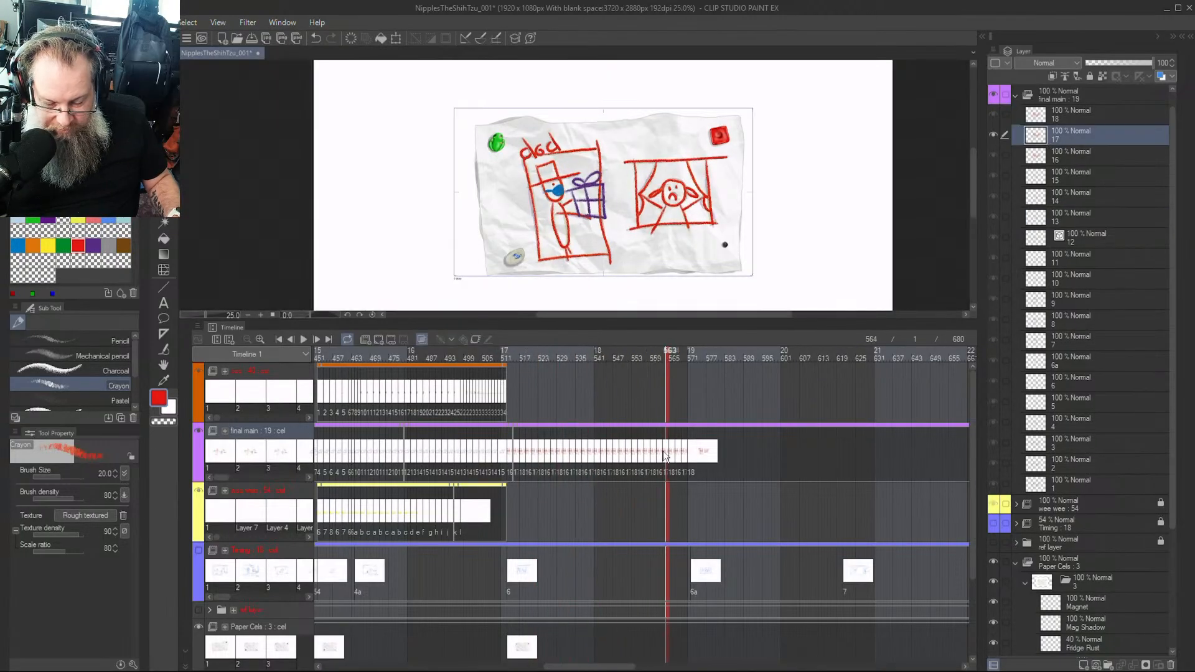
drag(666, 358, 665, 357)
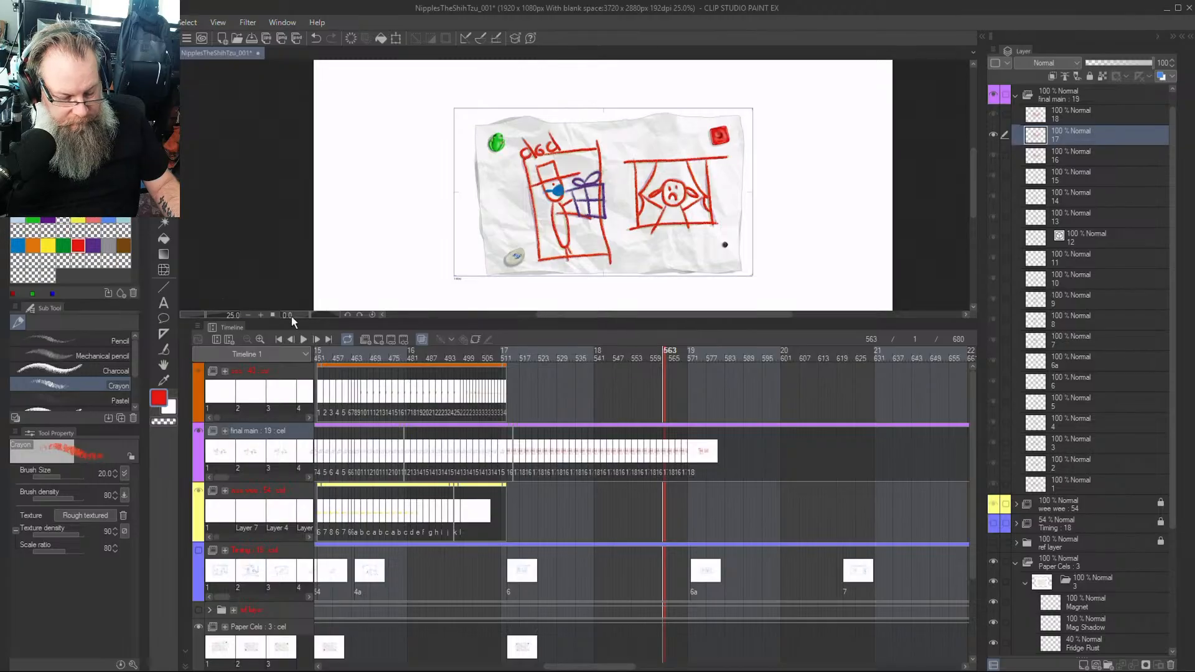
click(260, 339)
click(261, 339)
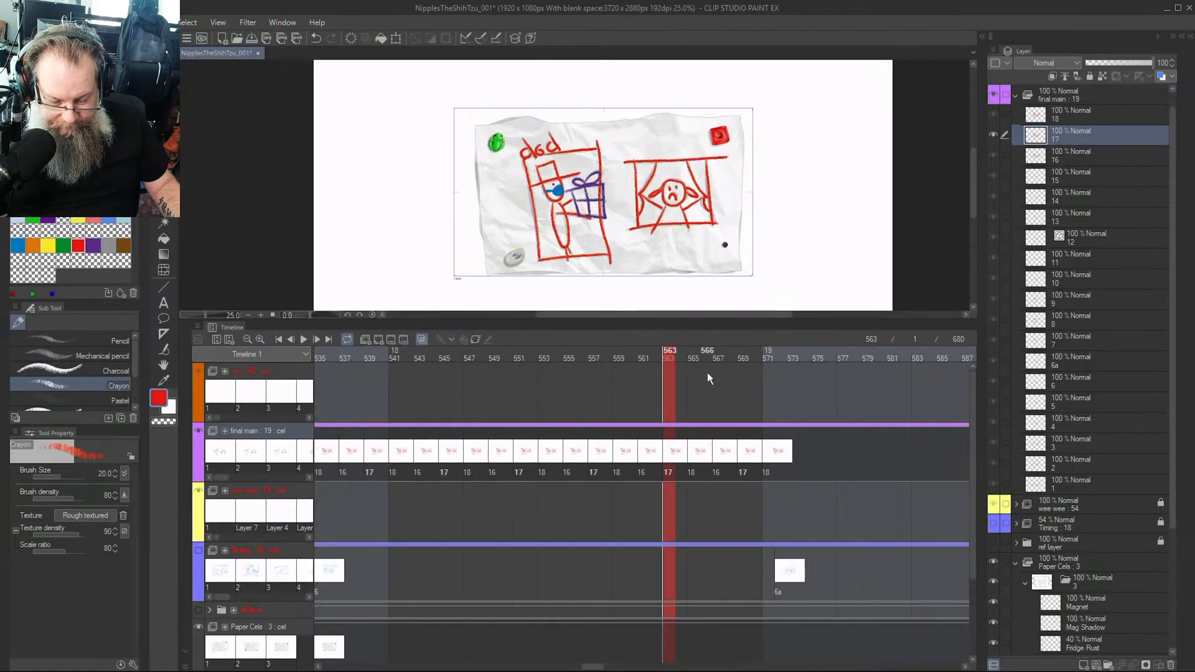
mouse_move(670, 356)
mouse_down()
mouse_move(701, 356)
mouse_move(669, 353)
mouse_up()
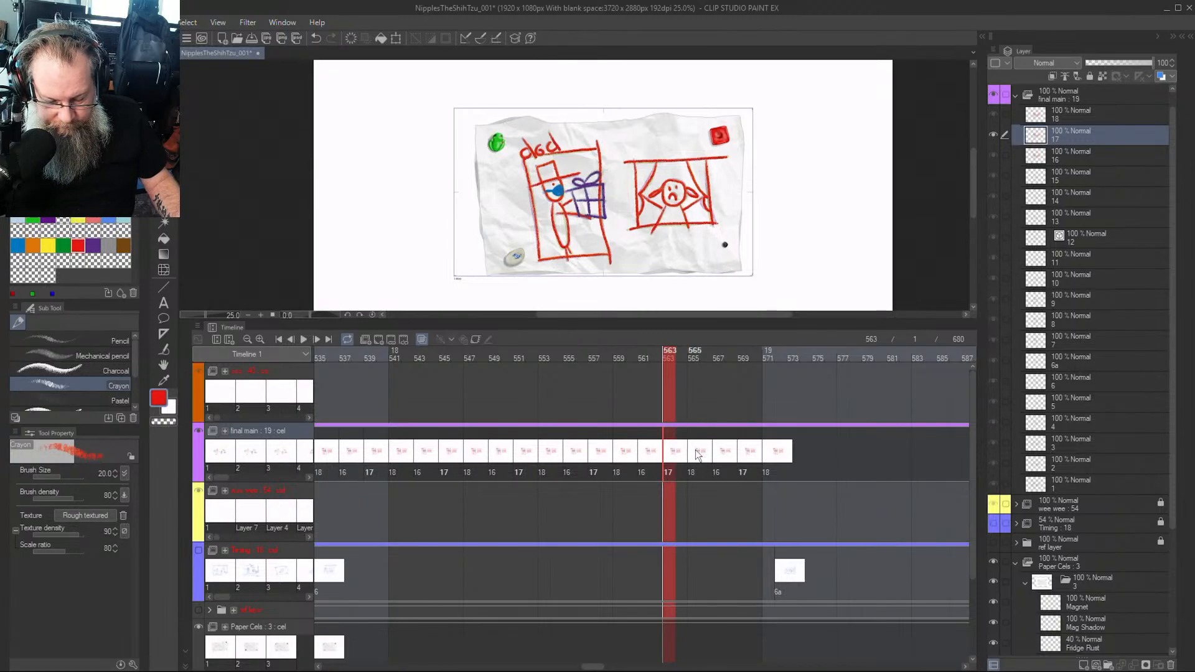
drag(800, 439, 670, 473)
right_click(670, 472)
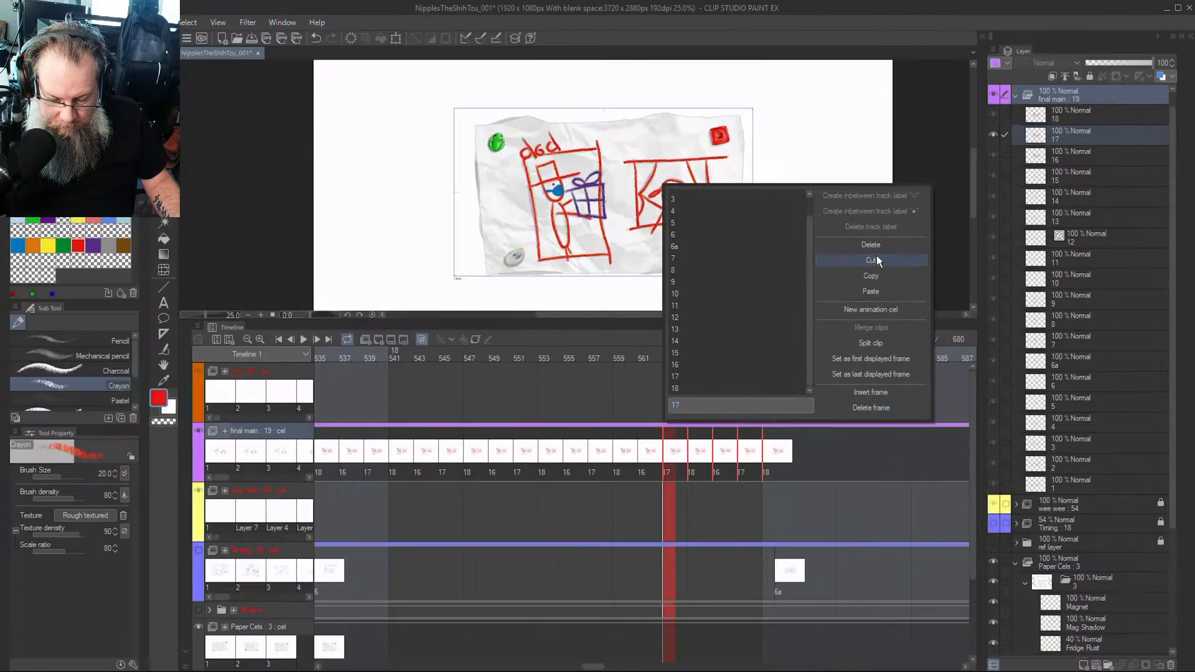
click(875, 259)
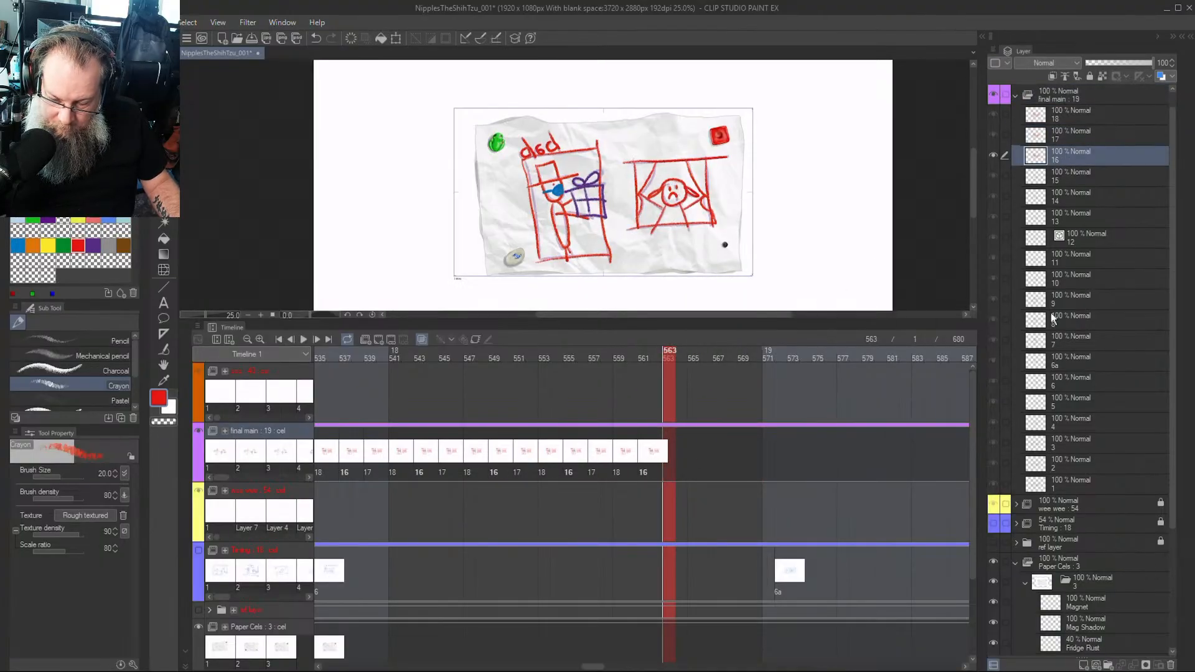
Add a new animation cel at frame 563, move it above cel 18 in the final main folder and name it 19
scroll(1062, 132, up, 1)
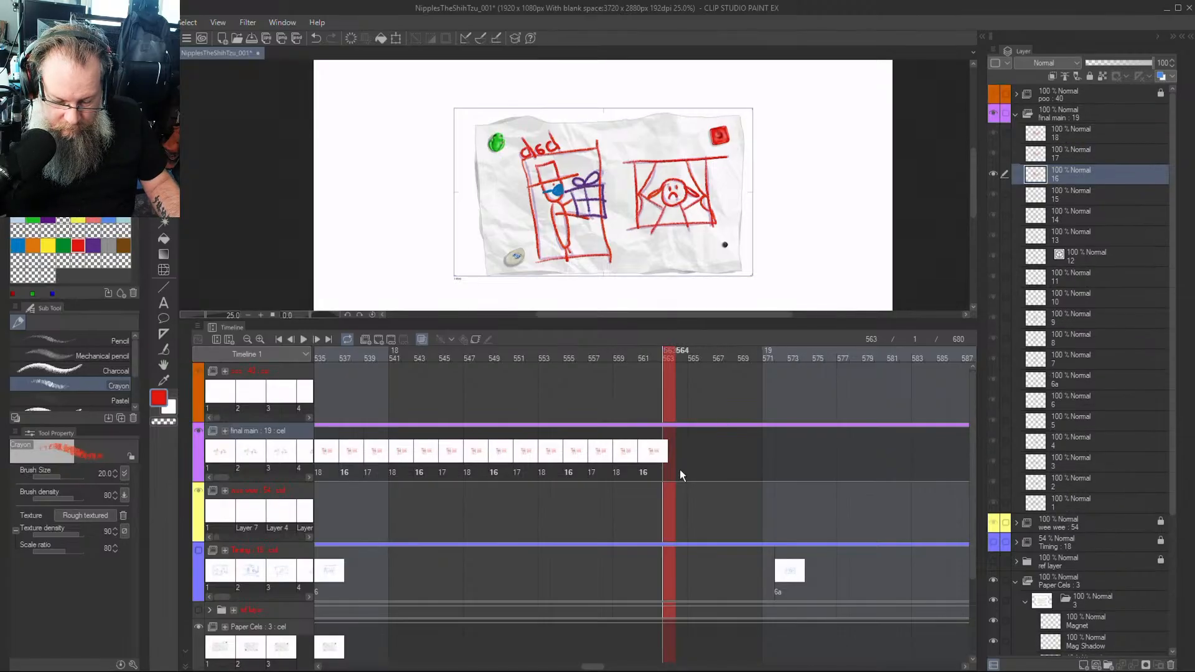
click(1082, 664)
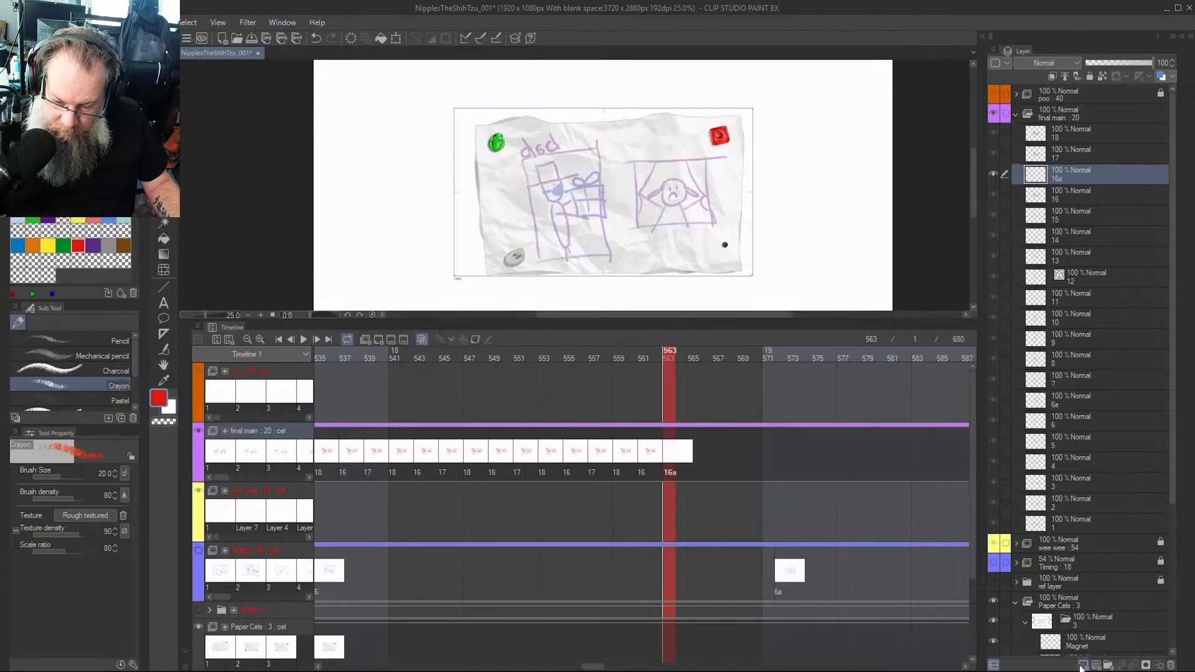
drag(1073, 169, 1079, 127)
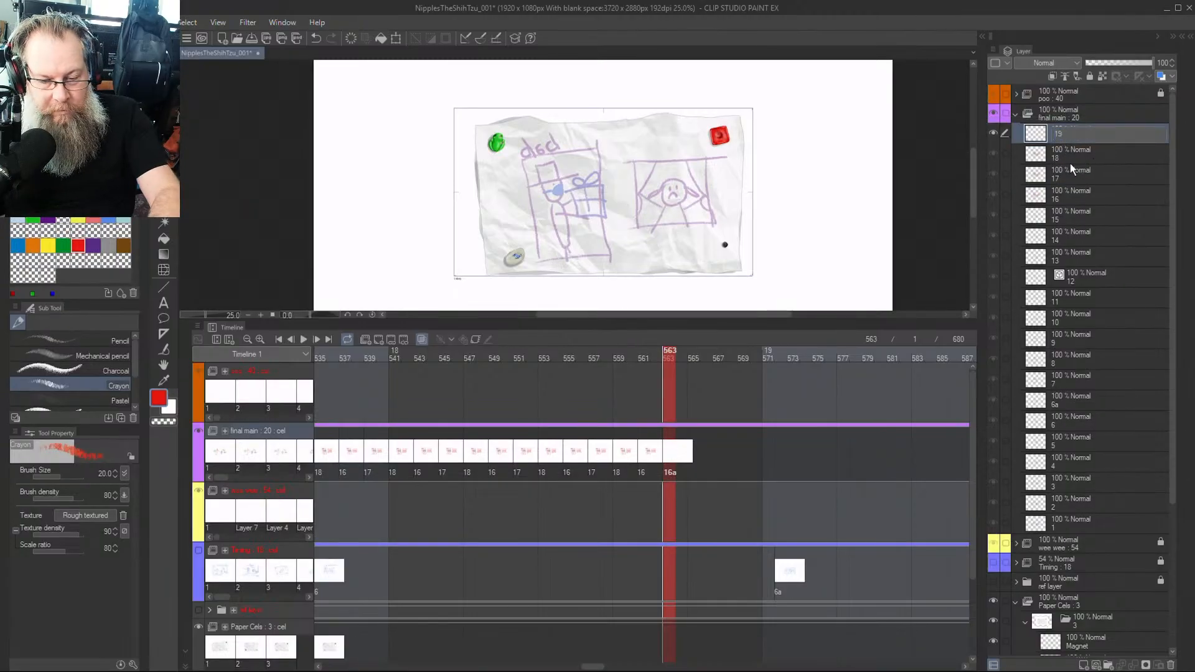
key(Return)
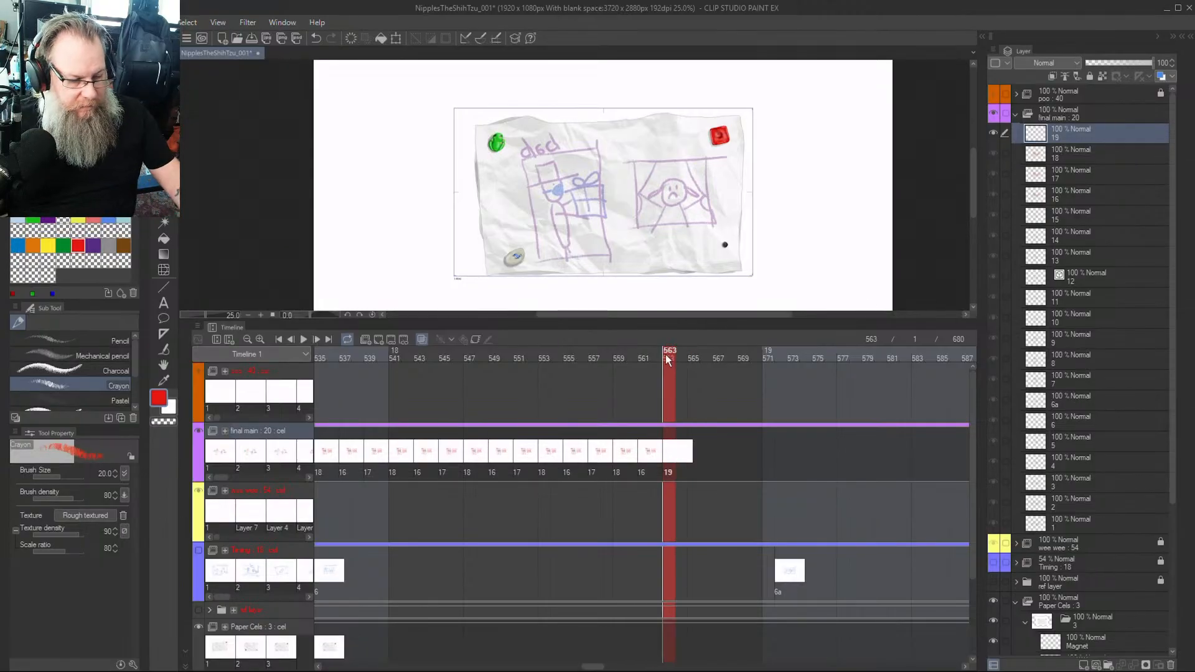
Copy the drawing from cel 17 at frame 557 into the empty cel 19 at frame 563
scroll(719, 226, up, 4)
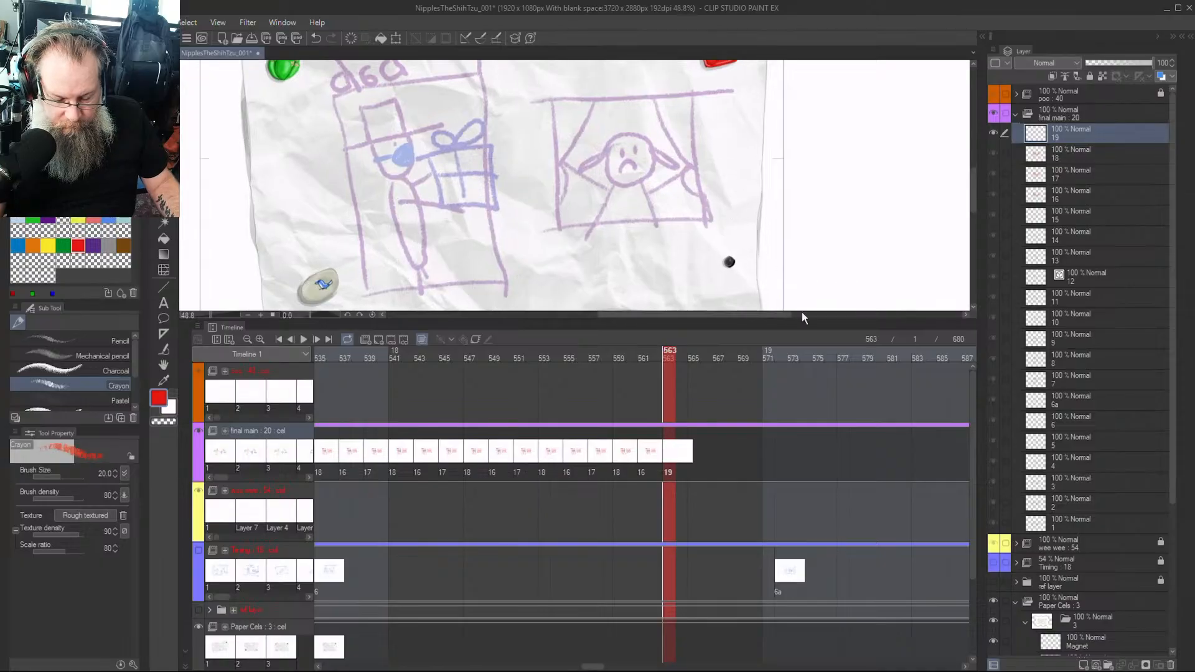
click(1044, 158)
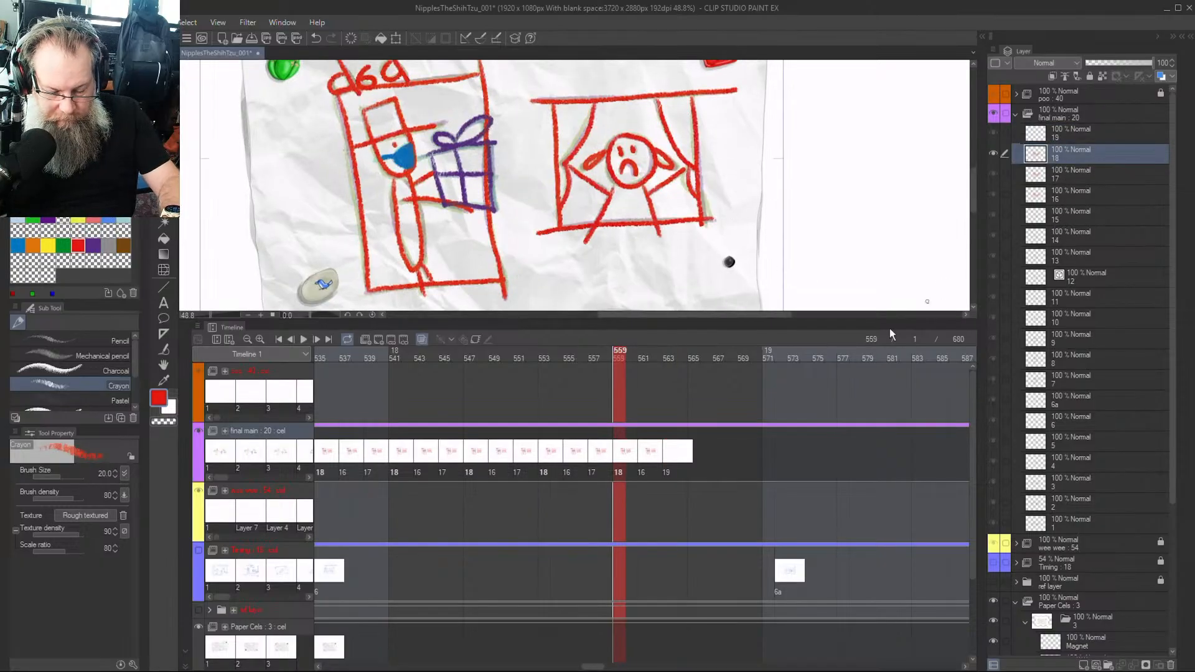
click(654, 452)
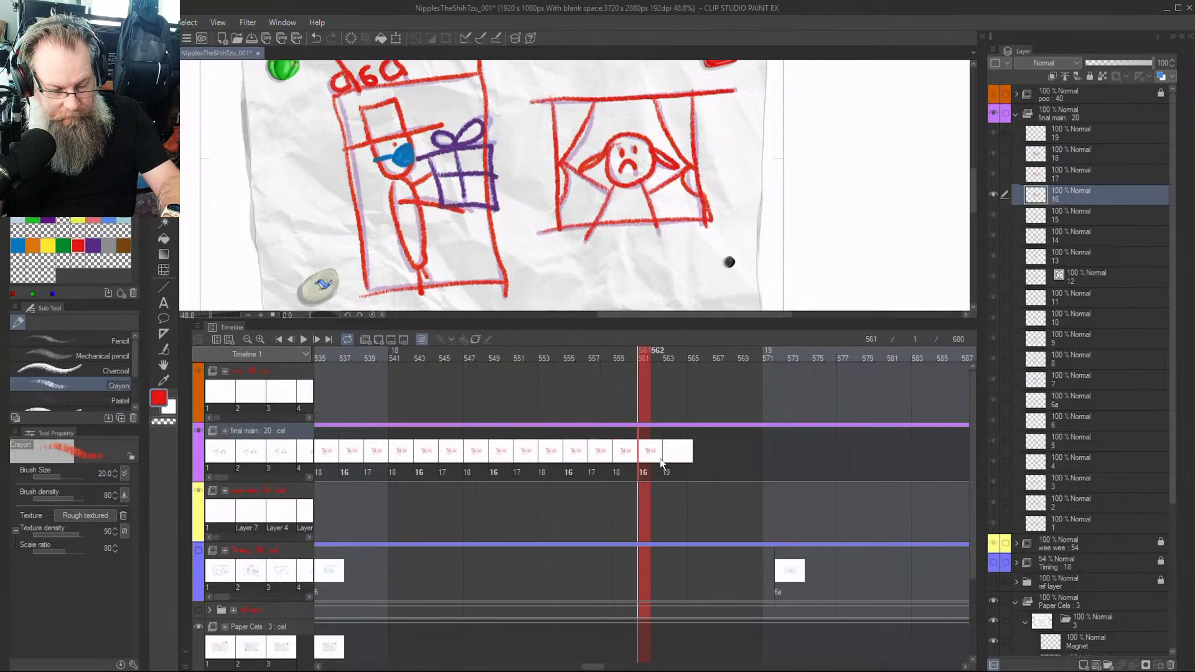
click(601, 453)
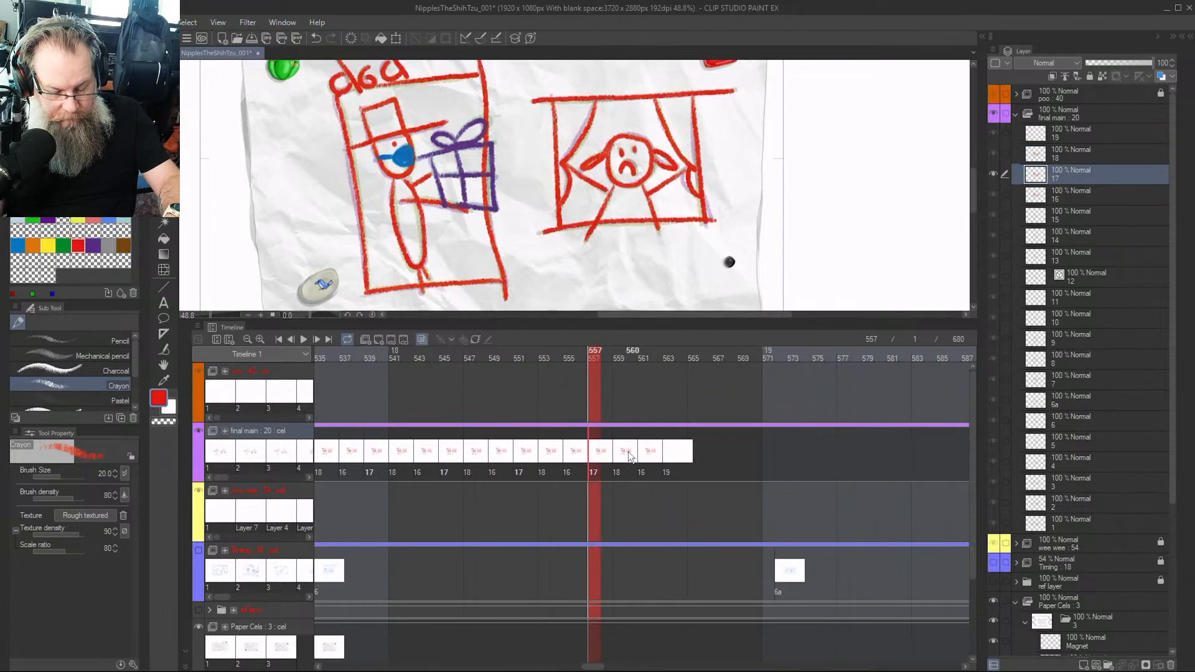
click(678, 452)
key(k)
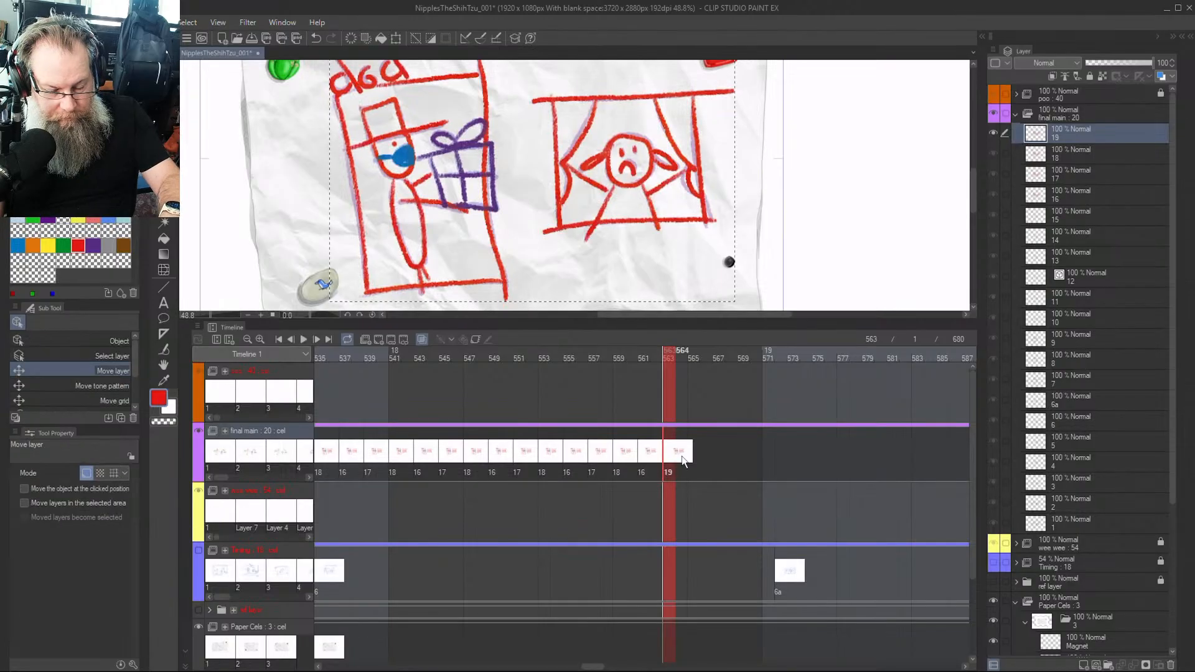
Enlarge the canvas area and add two new final main cels, 20 at frame 565 and 21 at frame 567
drag(972, 208, 973, 204)
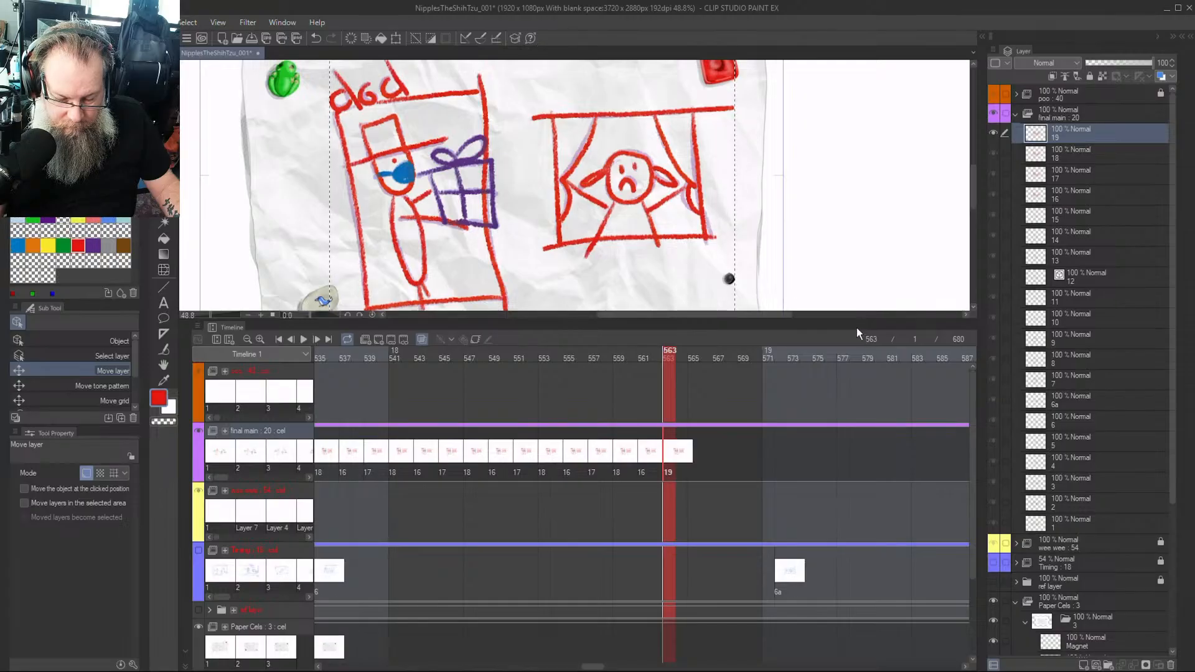
drag(799, 320, 801, 424)
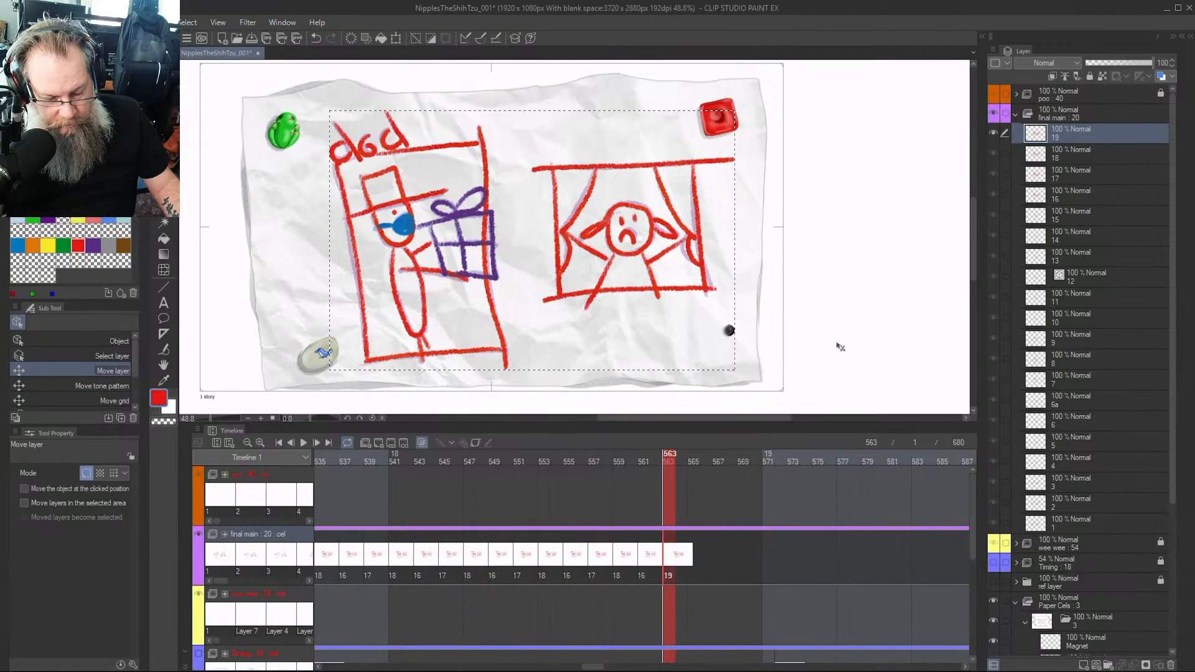
click(692, 555)
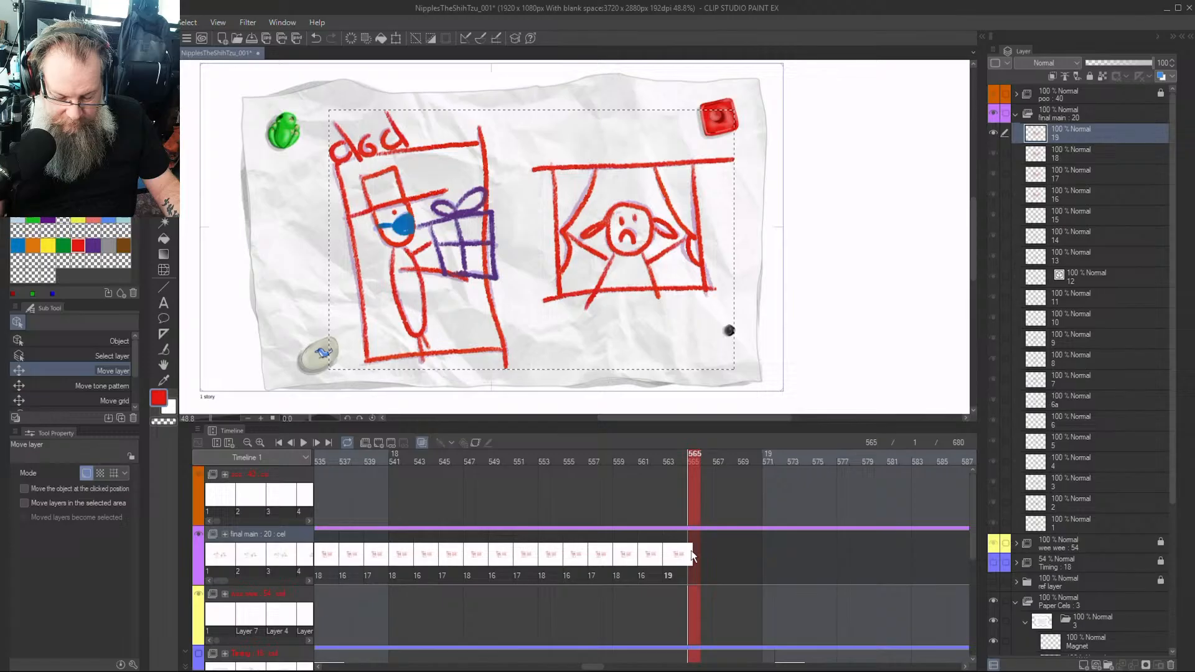
click(1084, 664)
key(Right)
key(Right)
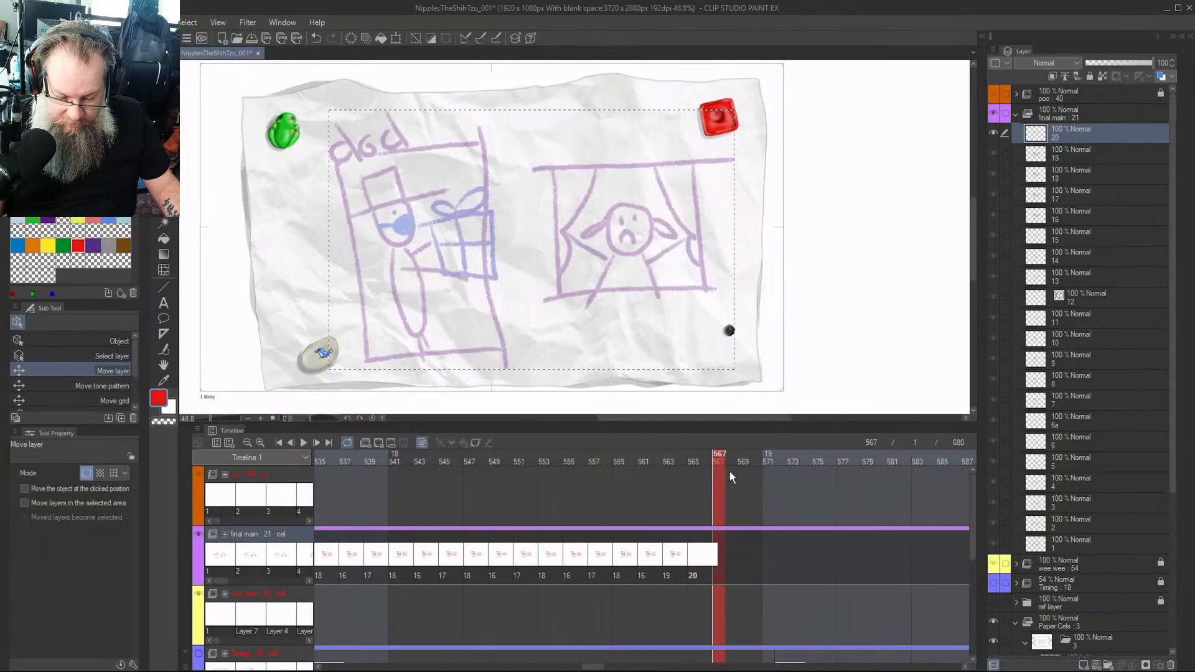
click(1085, 664)
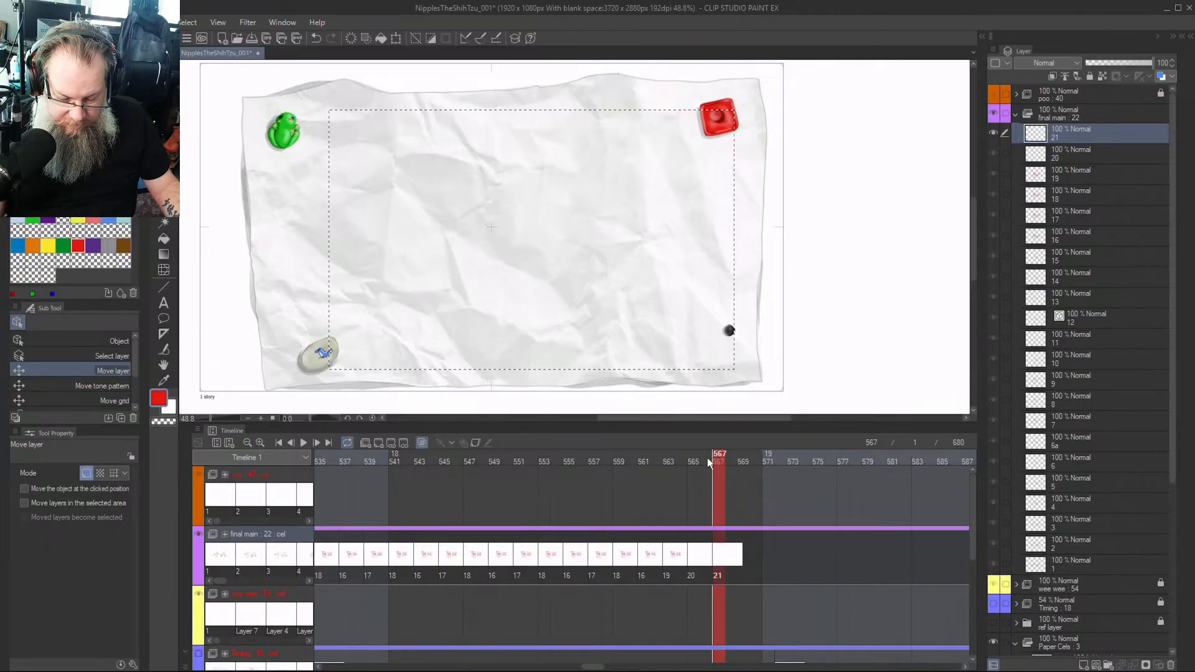
Copy the drawing from cel 18 into cel 20 and the drawing from cel 16 into cel 21
drag(707, 458, 622, 477)
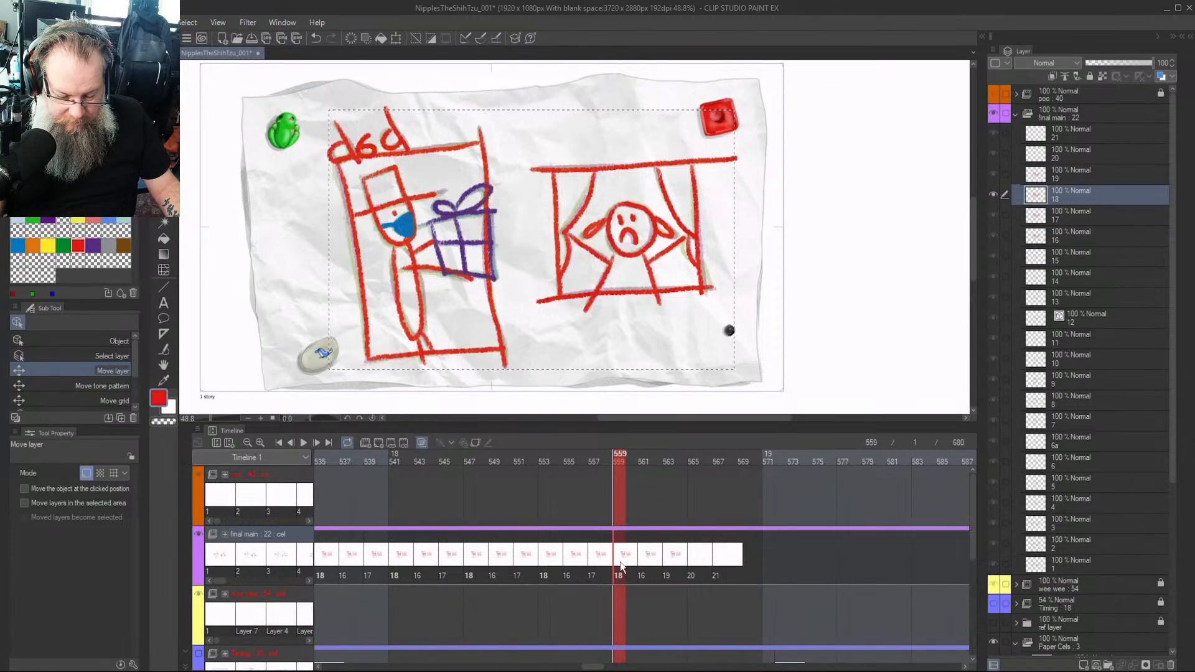
click(694, 565)
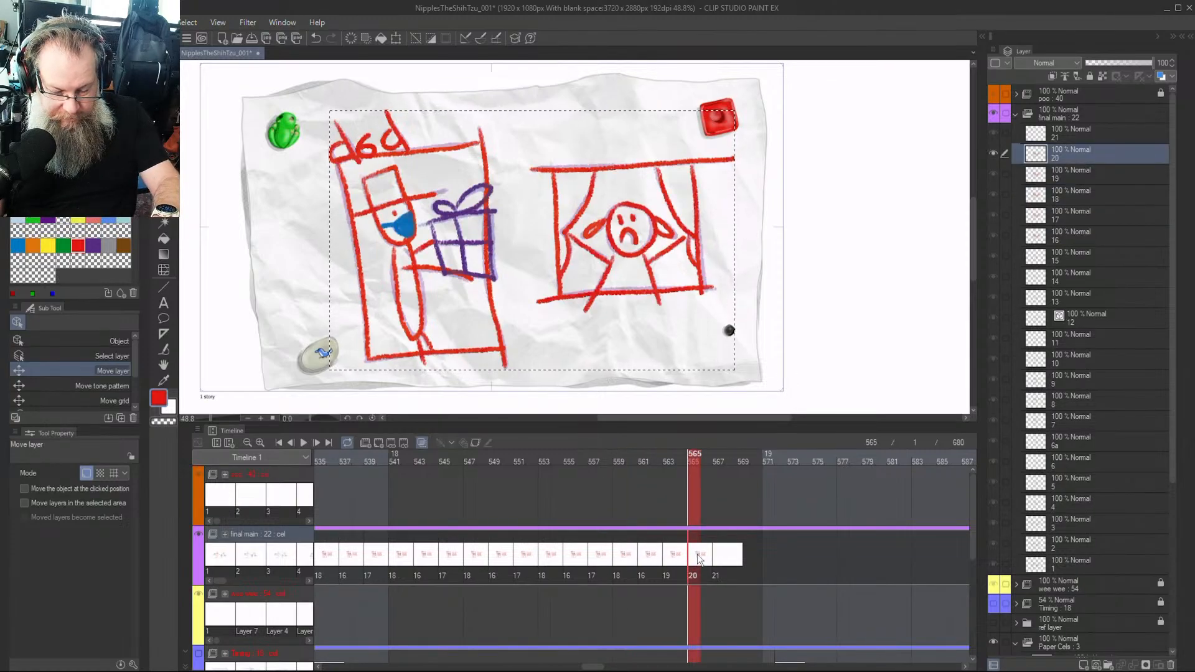
click(644, 563)
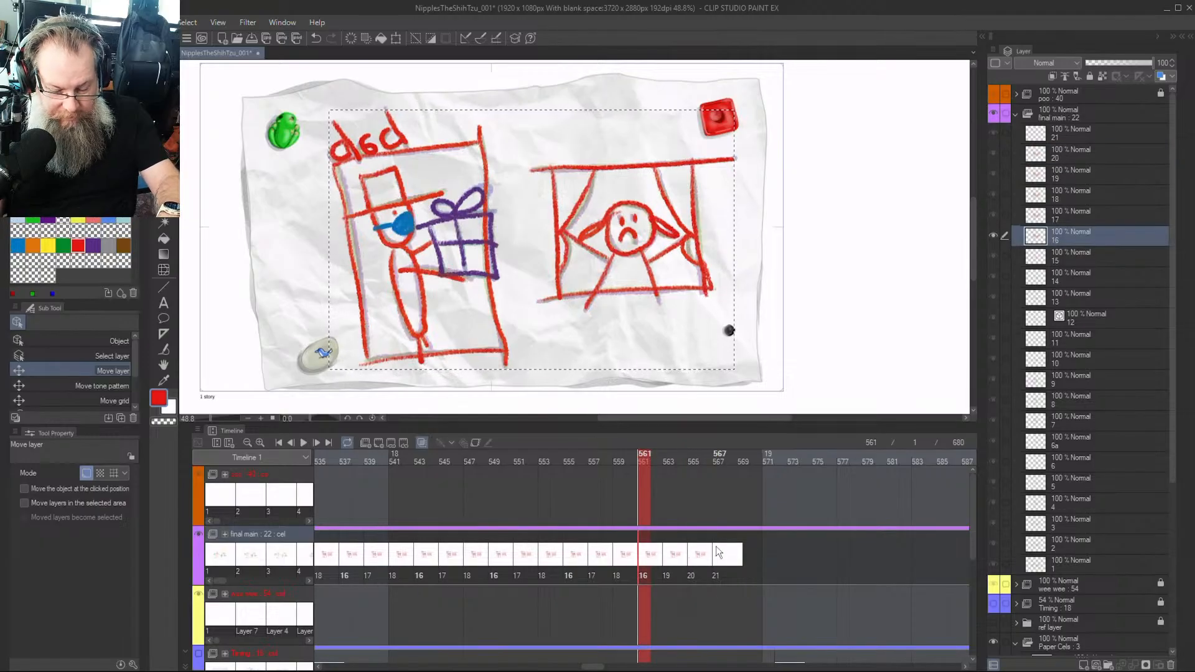
click(719, 555)
key(ctrl+v)
Erase the purple present and the man in the hat from cel 19 at frame 563, reducing the Hard eraser to size 40
click(677, 562)
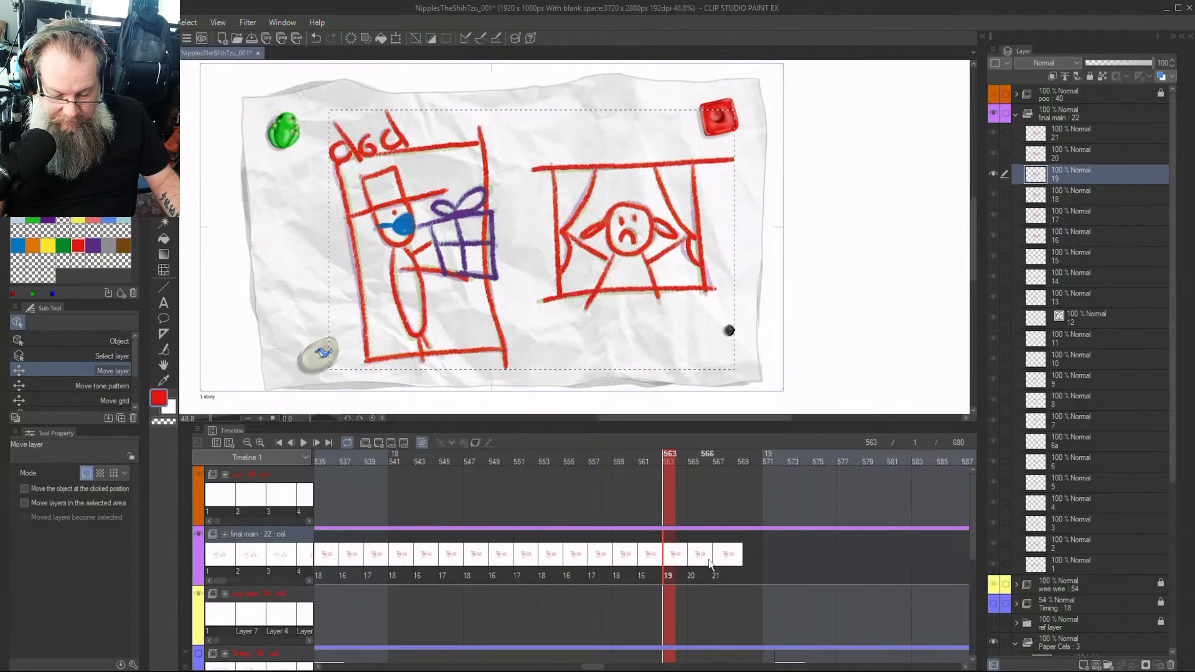
mouse_move(672, 459)
mouse_down()
mouse_move(709, 457)
mouse_move(666, 462)
mouse_up()
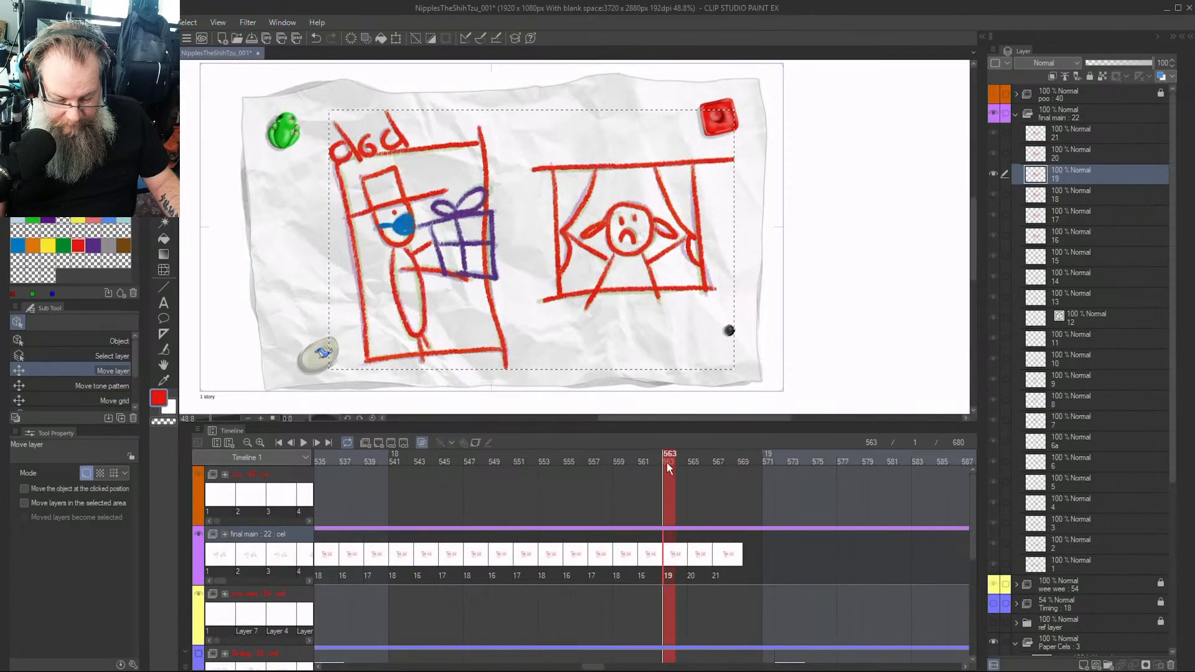
scroll(504, 211, up, 4)
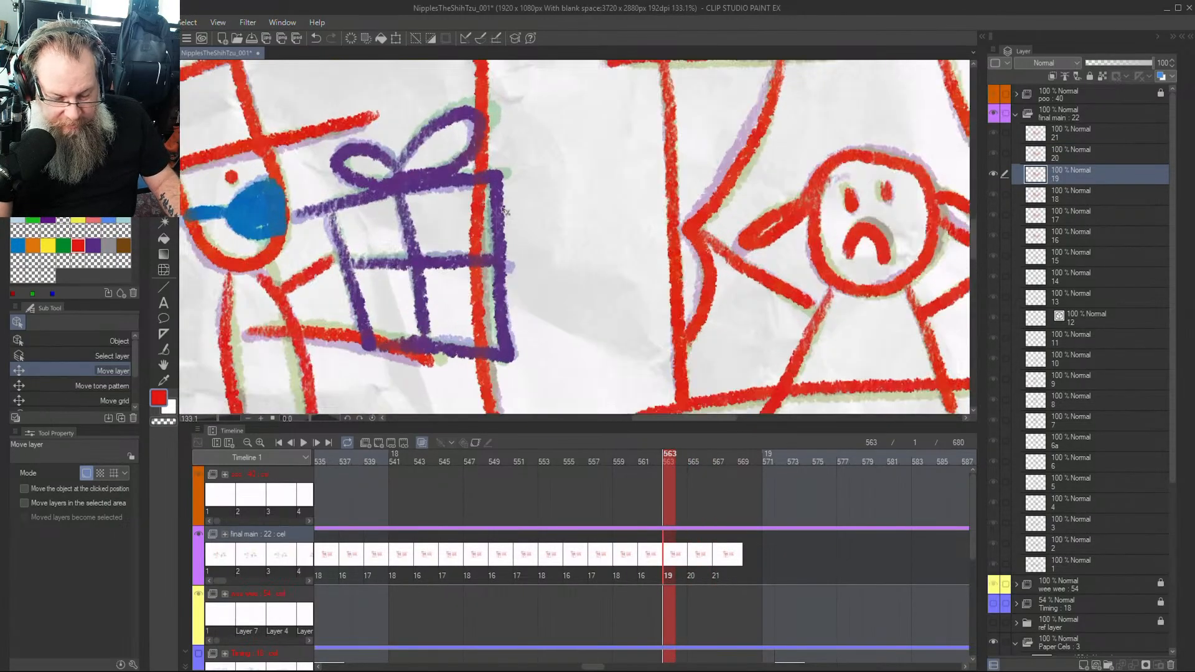
scroll(502, 208, down, 2)
key(e)
drag(439, 170, 431, 193)
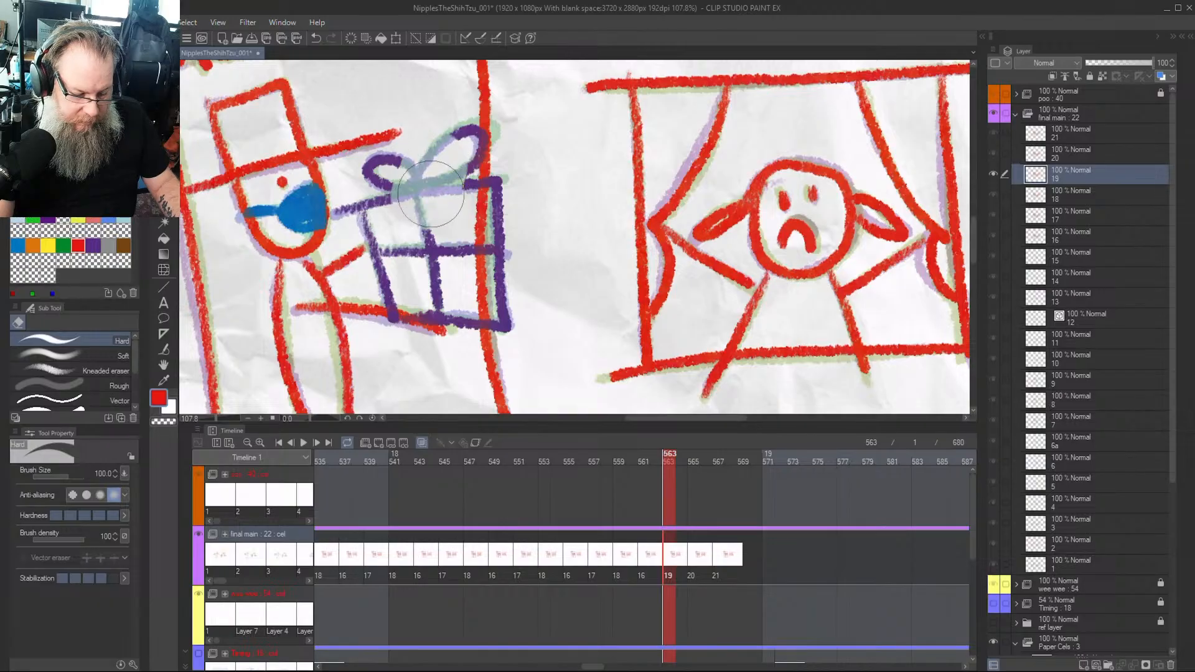
key([)
key([)
key([)
key([)
key([)
mouse_move(458, 133)
mouse_down()
mouse_move(484, 134)
mouse_move(466, 178)
mouse_move(500, 244)
mouse_move(500, 221)
mouse_move(504, 311)
mouse_move(478, 274)
mouse_move(501, 322)
mouse_move(402, 318)
mouse_move(367, 210)
mouse_move(347, 209)
mouse_move(389, 163)
mouse_move(417, 269)
mouse_move(439, 303)
mouse_move(462, 241)
mouse_move(483, 241)
mouse_move(497, 213)
mouse_move(526, 203)
mouse_up()
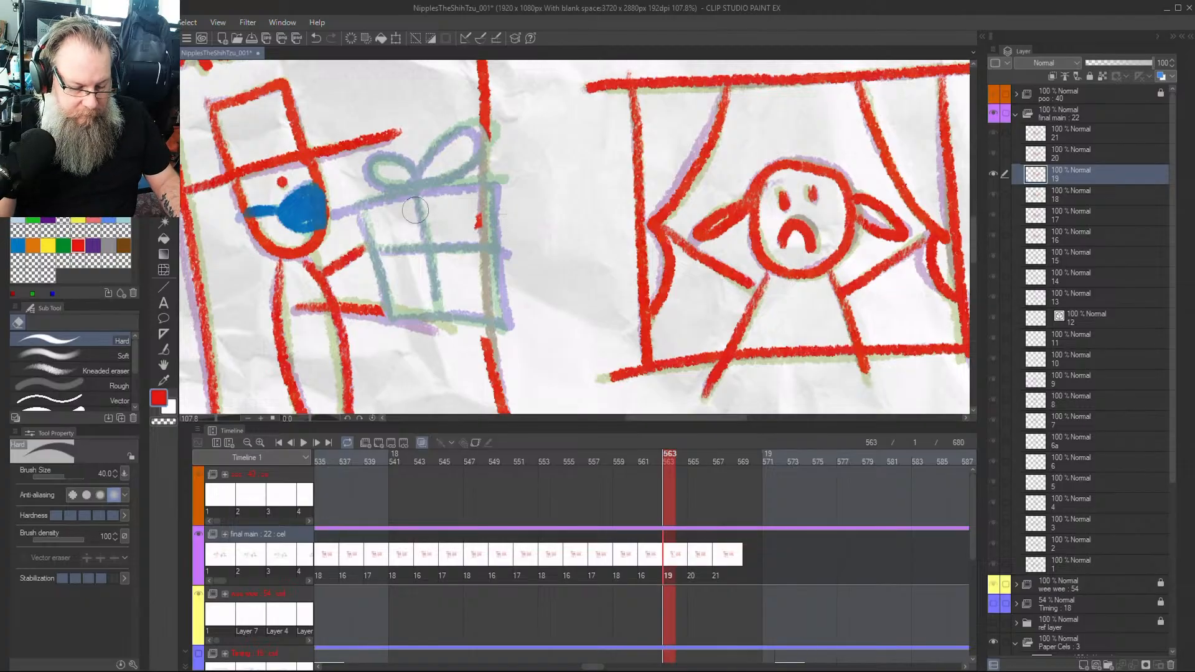
scroll(453, 216, down, 5)
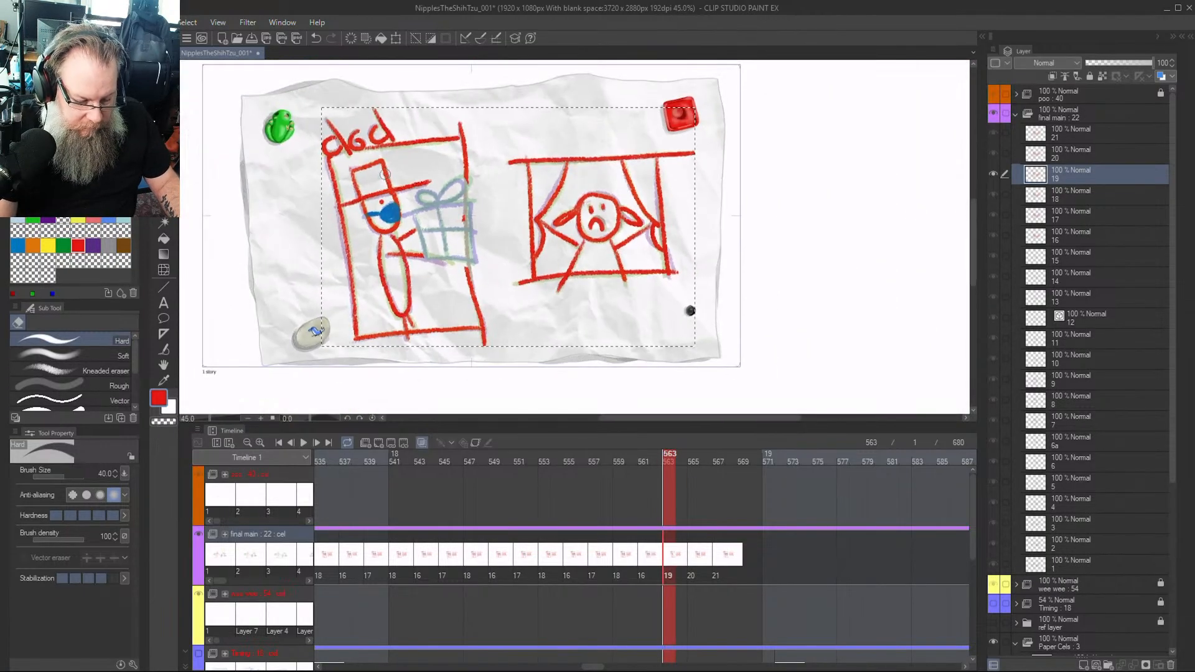
mouse_move(385, 175)
mouse_down()
mouse_move(358, 174)
mouse_move(369, 199)
mouse_move(392, 205)
mouse_move(374, 177)
mouse_move(391, 213)
mouse_move(409, 185)
mouse_move(426, 188)
mouse_move(361, 169)
mouse_move(378, 265)
mouse_move(388, 253)
mouse_move(395, 263)
mouse_move(419, 222)
mouse_up()
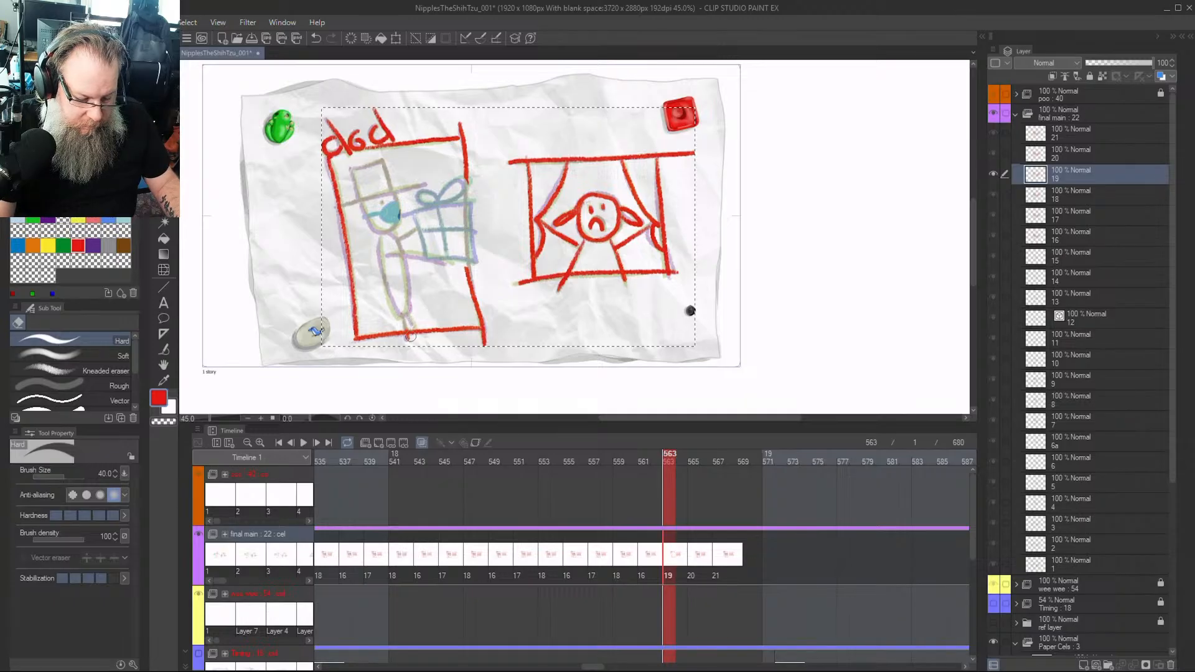
Switch to the Crayon brush and clear the selection around the drawing on cel 19
scroll(428, 272, up, 4)
key(p)
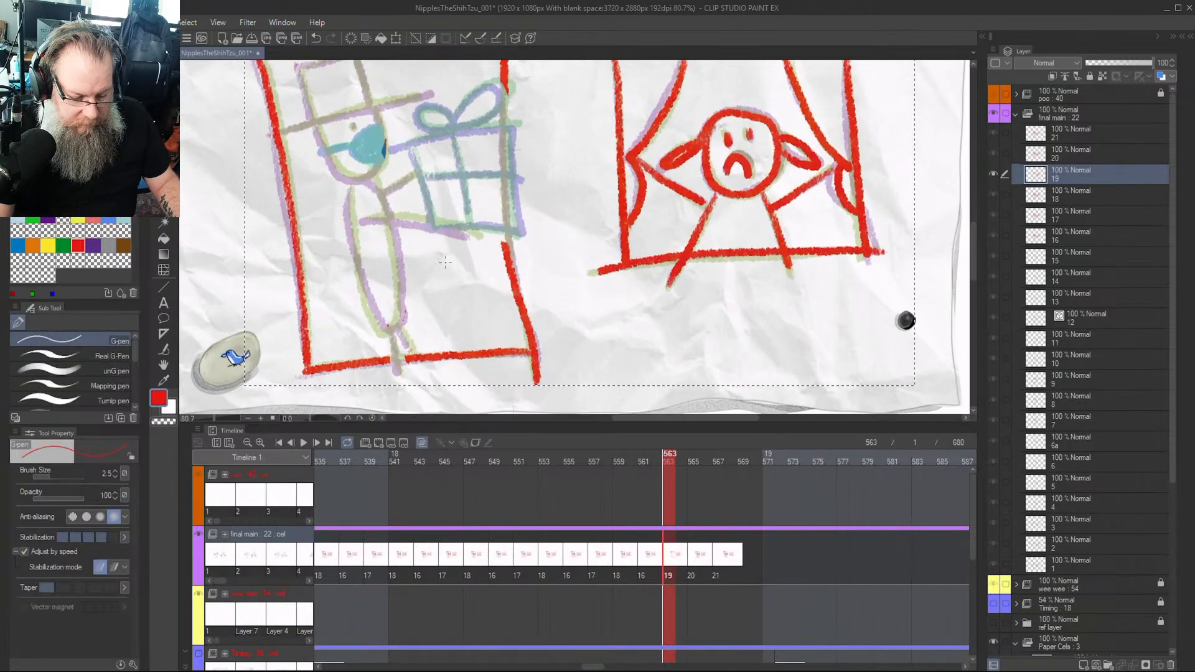
key(p)
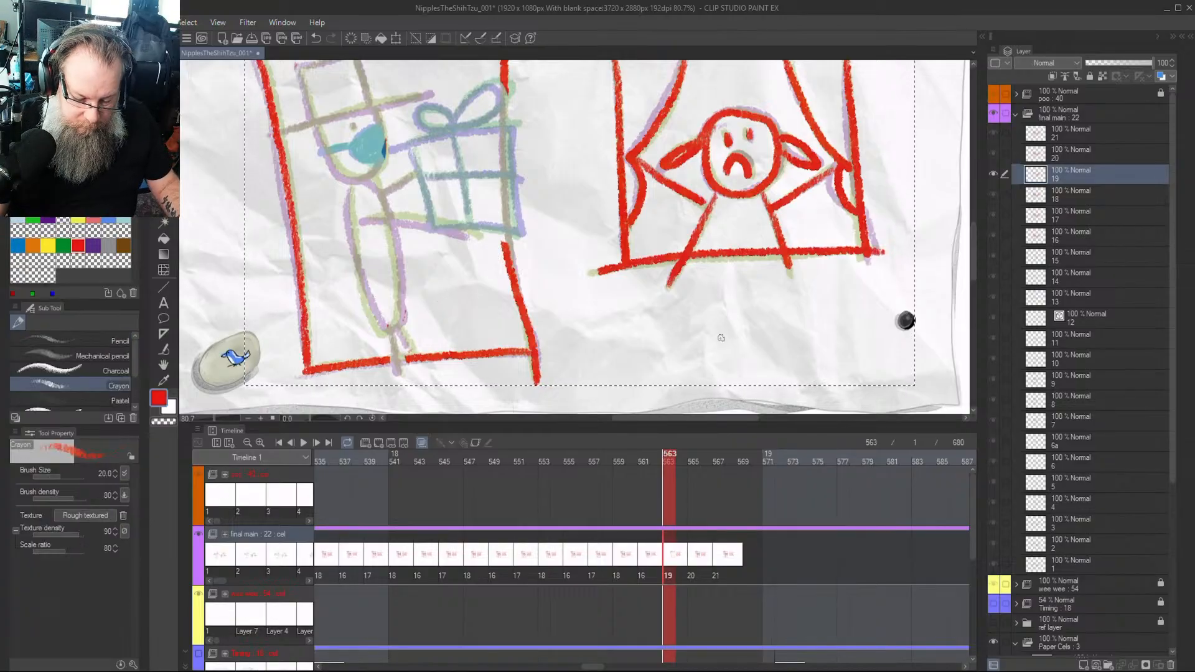
key(ctrl+d)
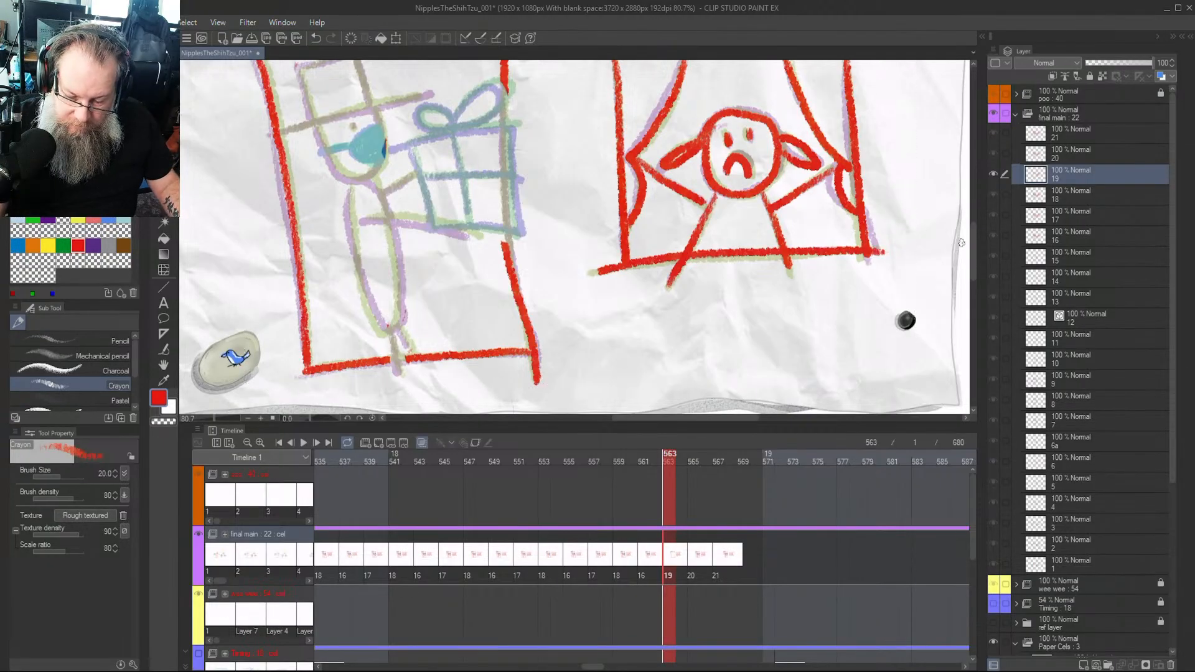
drag(973, 237, 973, 228)
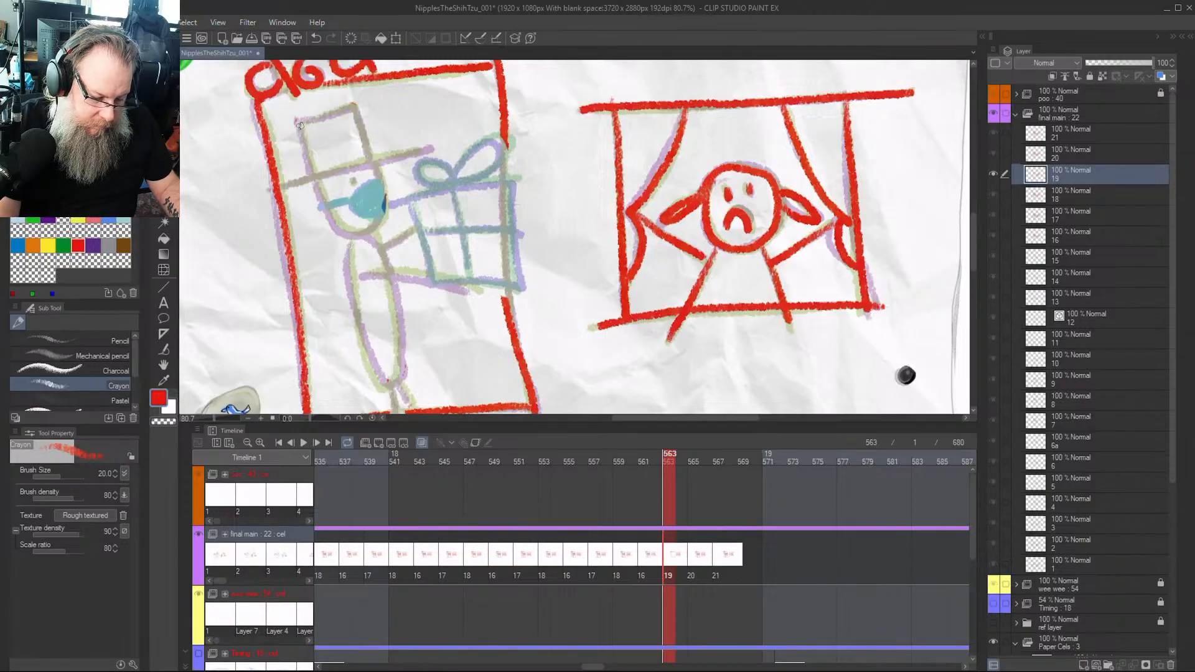
Draw the dad's hat, brim and smiling face in red crayon on cel 19 over the onion-skin outline
drag(300, 125, 311, 177)
mouse_move(302, 118)
mouse_down()
mouse_move(356, 108)
mouse_move(367, 160)
mouse_up()
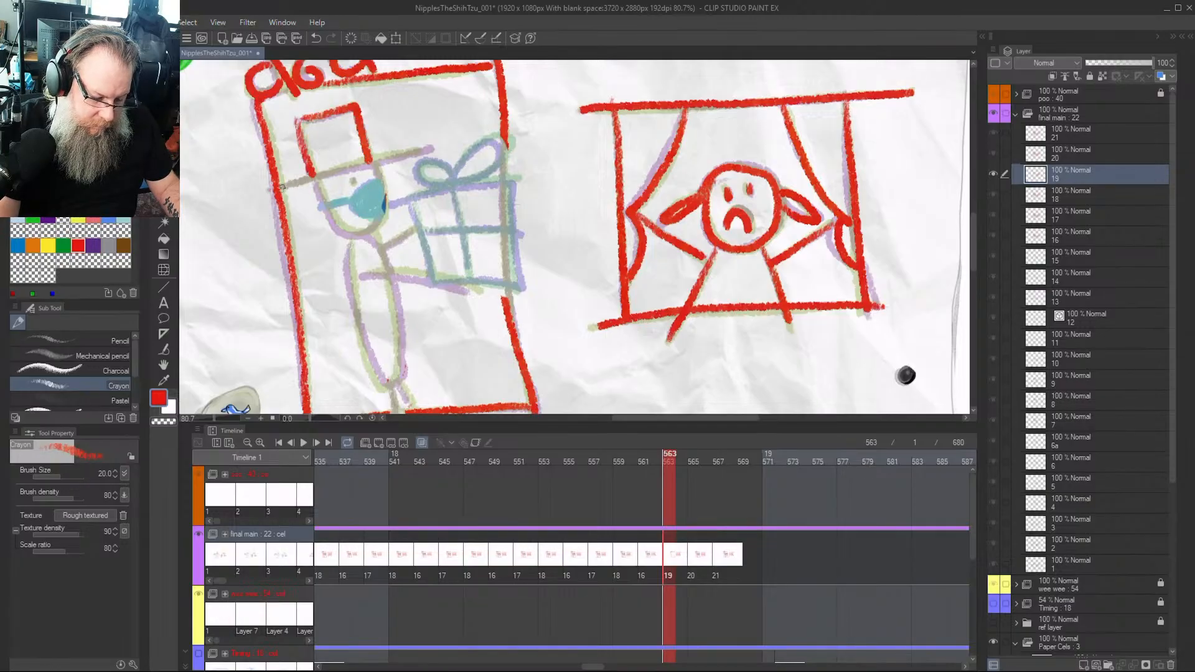
drag(281, 186, 408, 154)
mouse_move(319, 182)
mouse_down()
mouse_move(332, 223)
mouse_move(362, 233)
mouse_move(382, 202)
mouse_move(375, 167)
mouse_up()
mouse_move(359, 200)
mouse_down()
mouse_move(366, 213)
mouse_move(373, 190)
mouse_up()
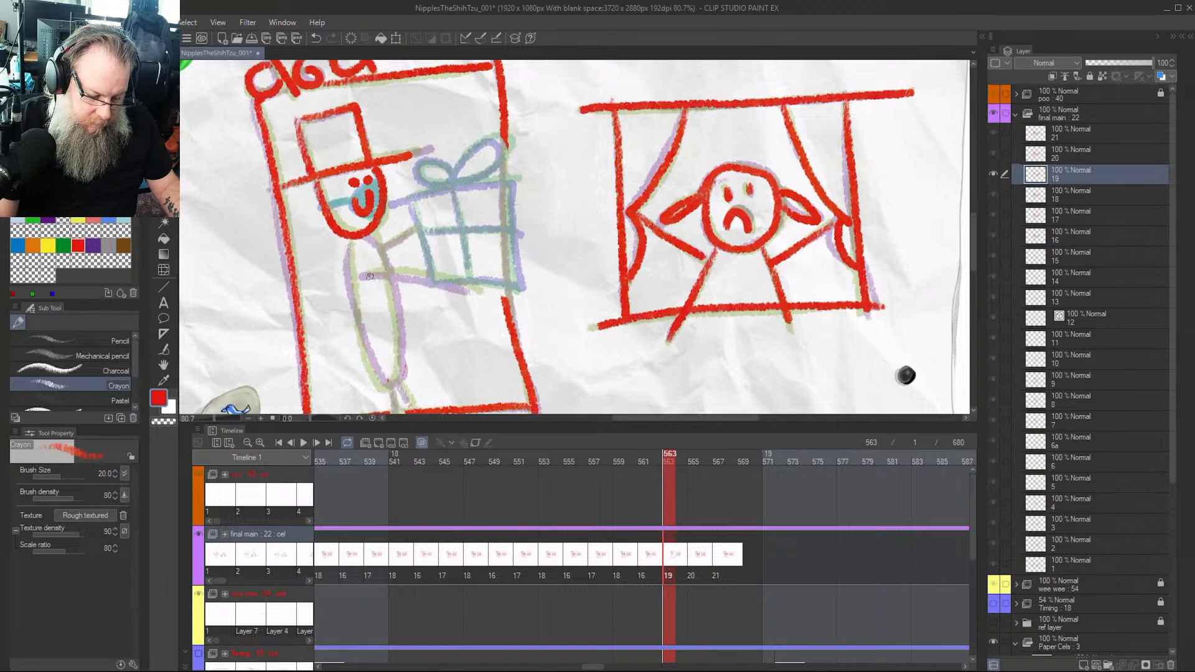
Add the dad's body, one raised and one lowered arm, and legs on cel 19, and close the gap in the door frame's right edge
drag(369, 276, 428, 347)
drag(389, 255, 421, 206)
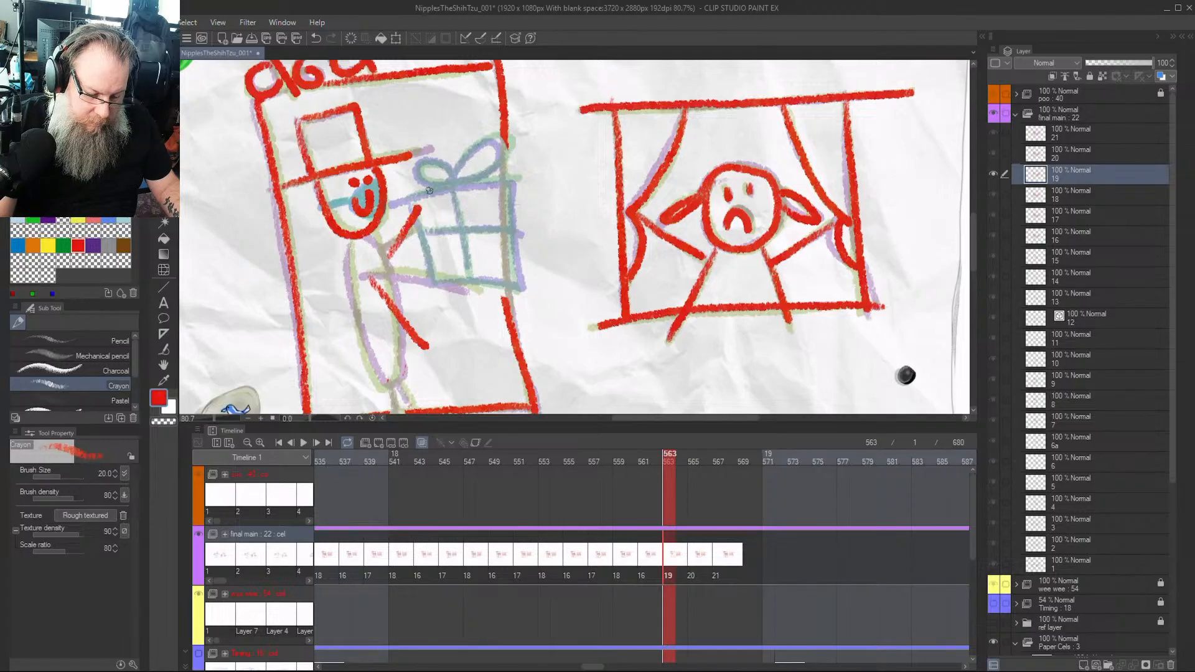
mouse_move(354, 242)
mouse_down()
mouse_move(363, 352)
mouse_move(388, 385)
mouse_move(402, 309)
mouse_move(367, 237)
mouse_up()
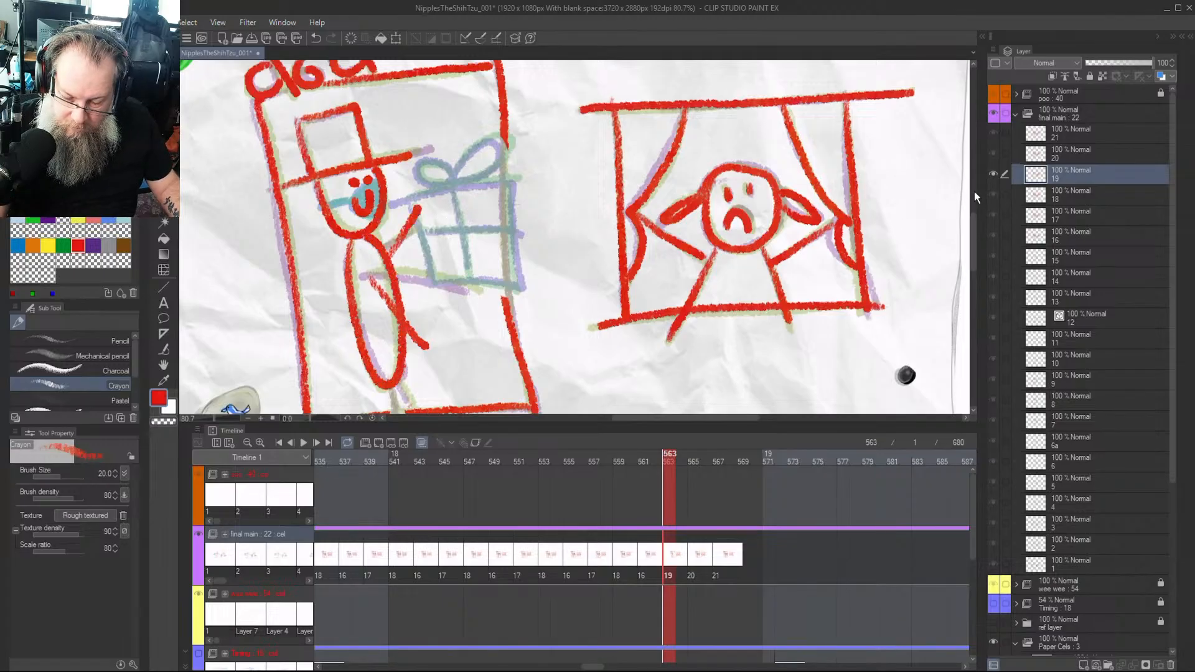
drag(976, 234, 974, 253)
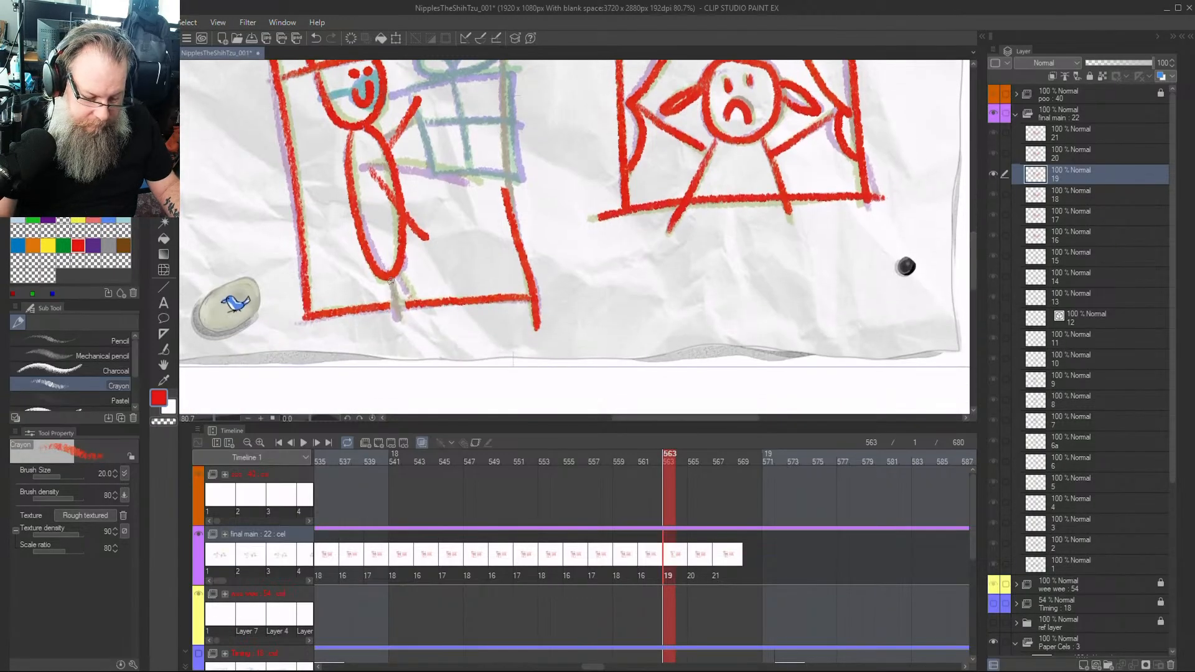
mouse_move(390, 280)
mouse_down()
mouse_move(398, 324)
mouse_move(411, 297)
mouse_up()
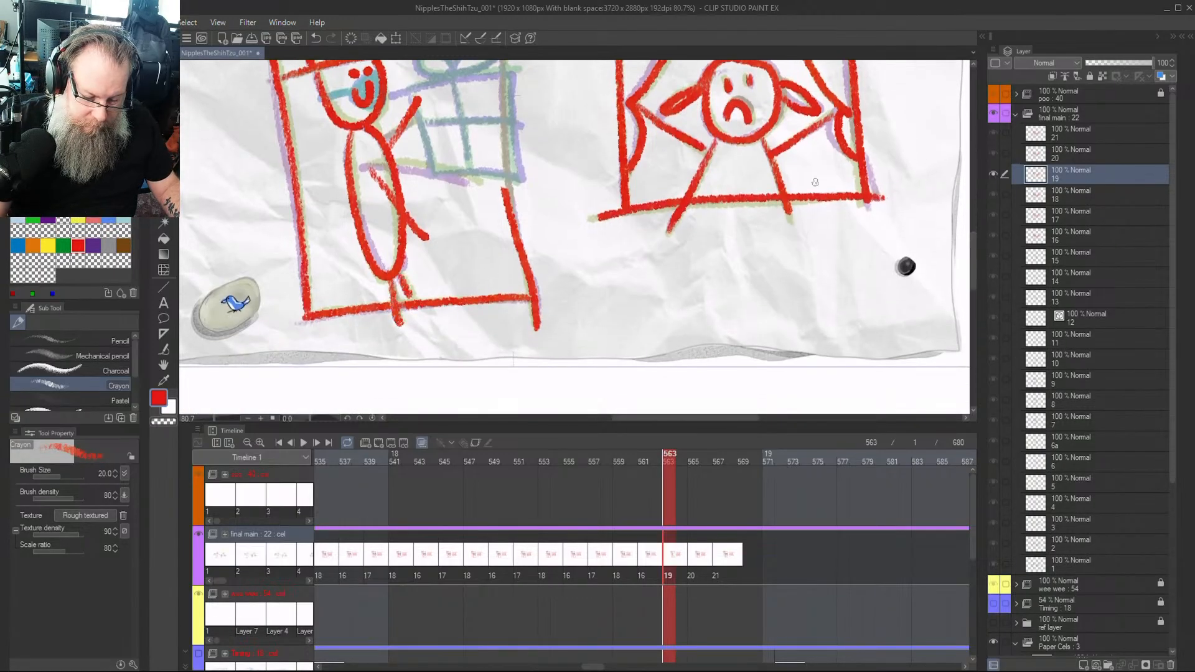
drag(974, 253, 972, 225)
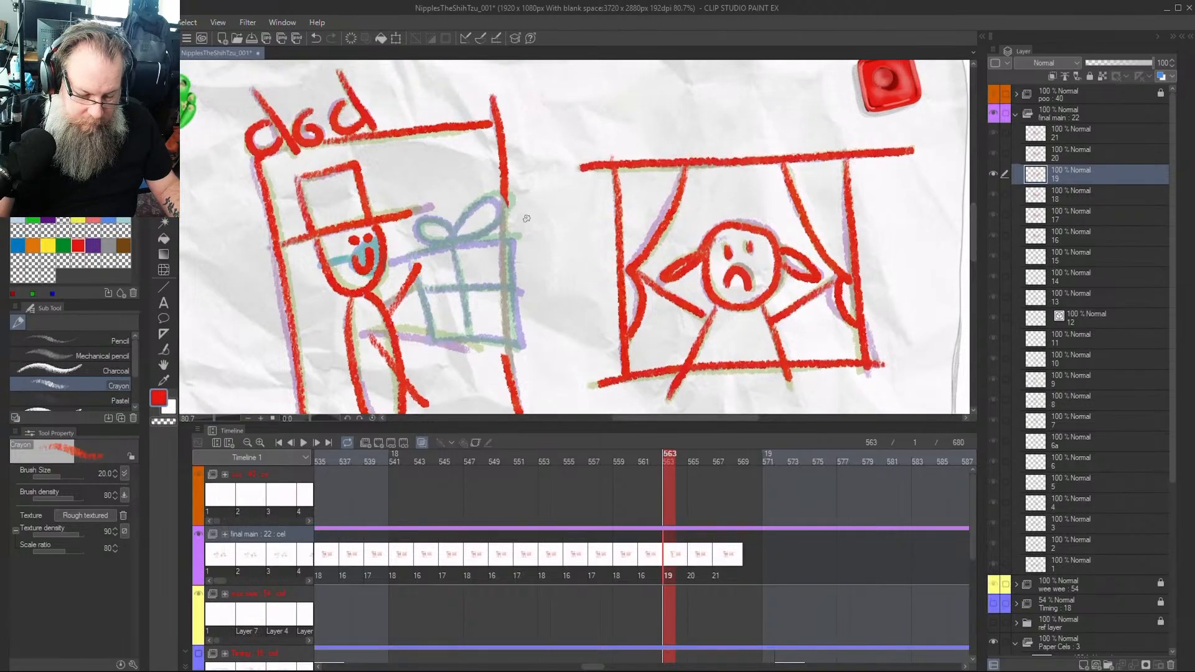
drag(503, 180, 514, 414)
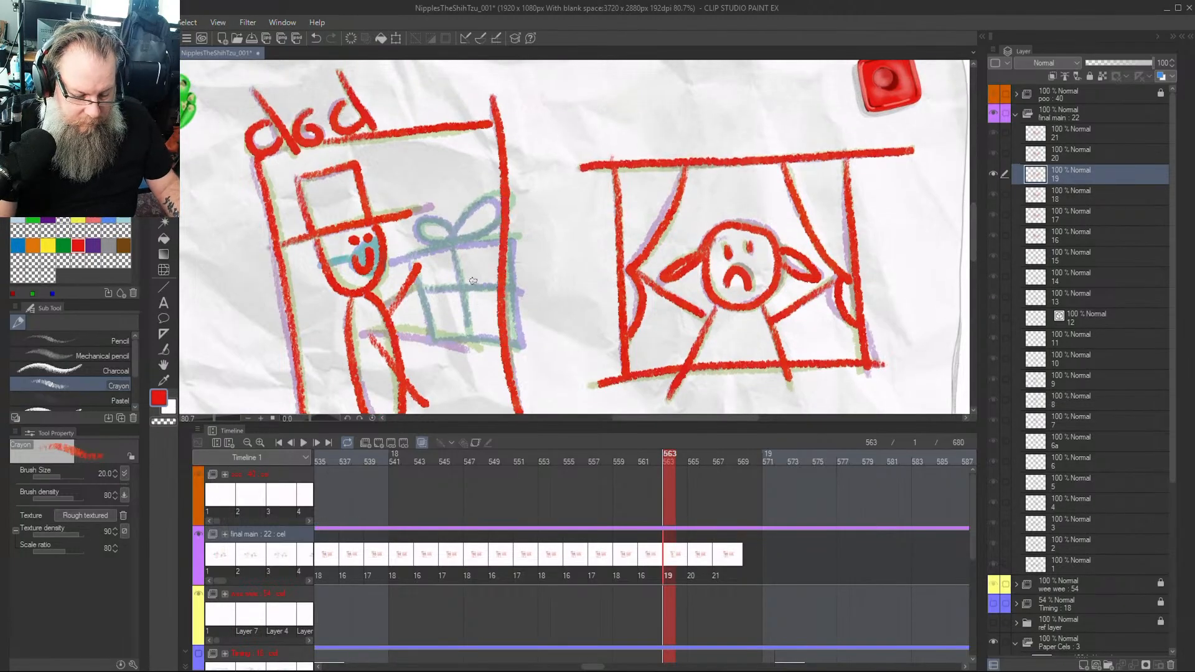
Draw a purple present with crossed ribbons and a bow above the dad's raised hand on cel 19
click(93, 246)
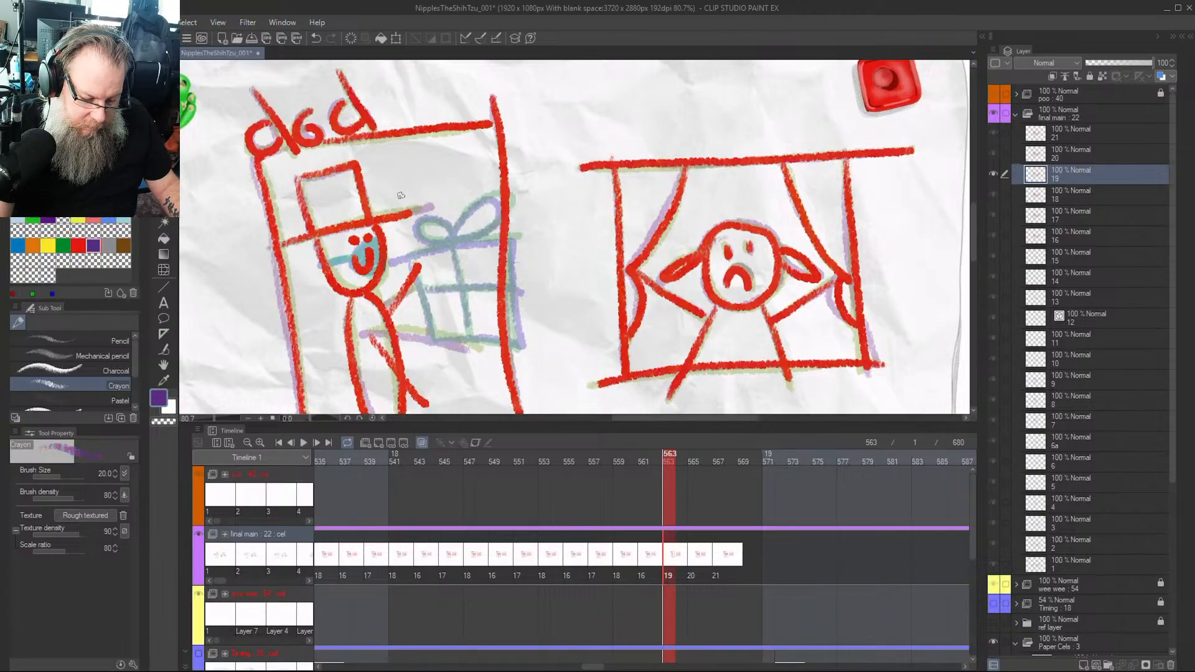
mouse_move(396, 175)
mouse_down()
mouse_move(399, 267)
mouse_move(474, 267)
mouse_move(403, 173)
mouse_move(488, 163)
mouse_move(494, 266)
mouse_up()
drag(448, 169, 453, 274)
drag(401, 219, 498, 216)
mouse_move(442, 161)
mouse_down()
mouse_move(409, 138)
mouse_move(440, 161)
mouse_move(464, 137)
mouse_move(485, 146)
mouse_move(448, 161)
mouse_up()
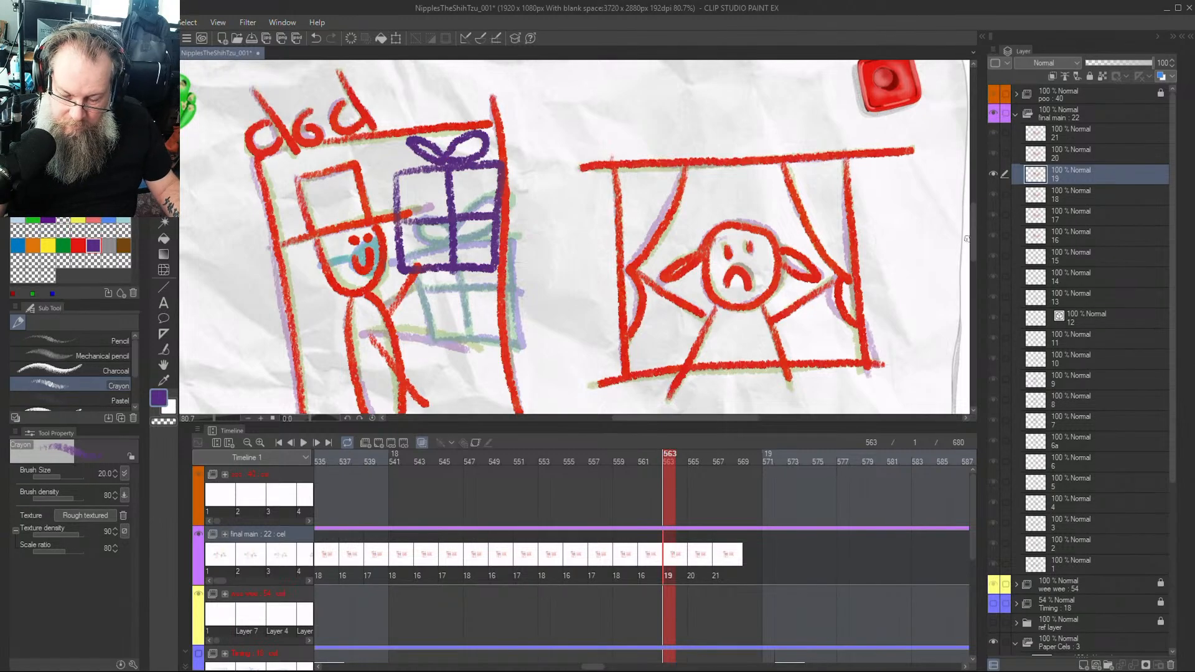
Draw a blue mask hanging from the dad's lowered hand on cel 19, redoing its strap once
scroll(967, 238, down, 3)
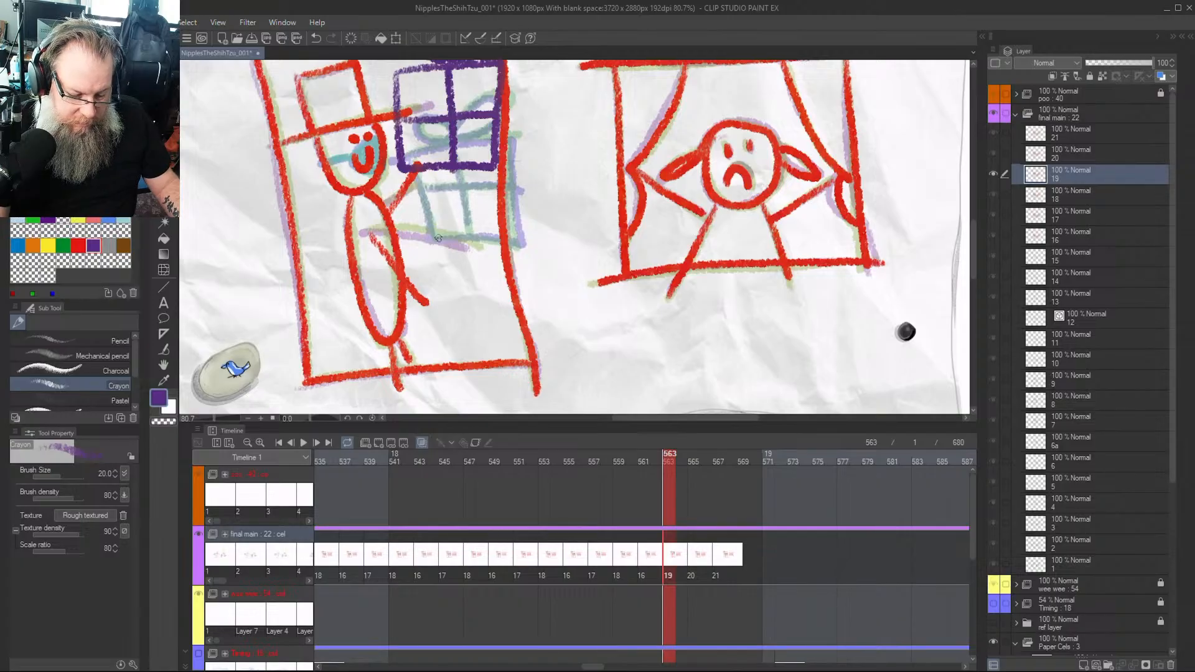
click(18, 245)
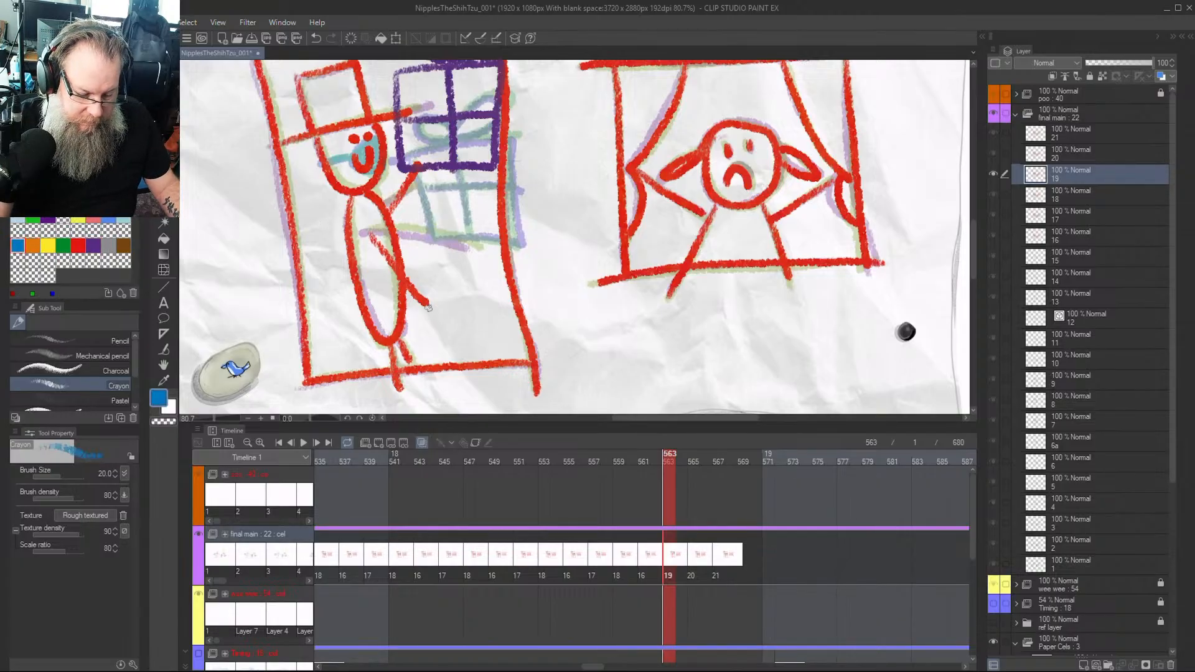
mouse_move(429, 307)
mouse_down()
mouse_move(438, 335)
mouse_move(461, 348)
mouse_move(461, 332)
mouse_up()
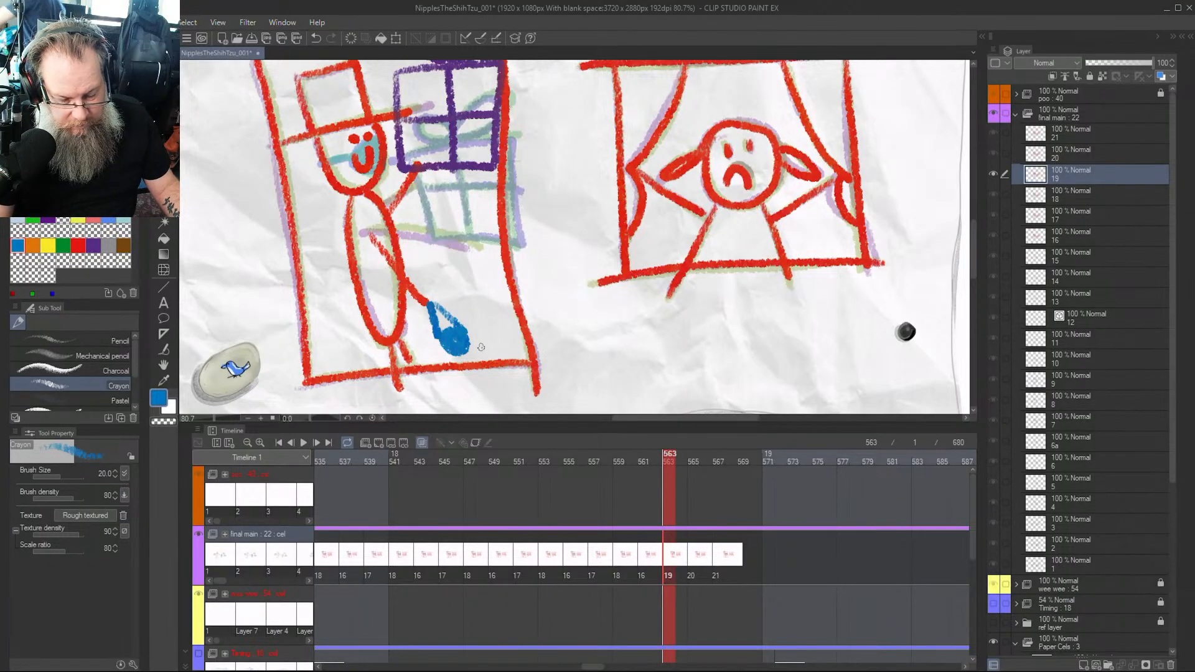
key(ctrl+z)
key(Num_Lock)
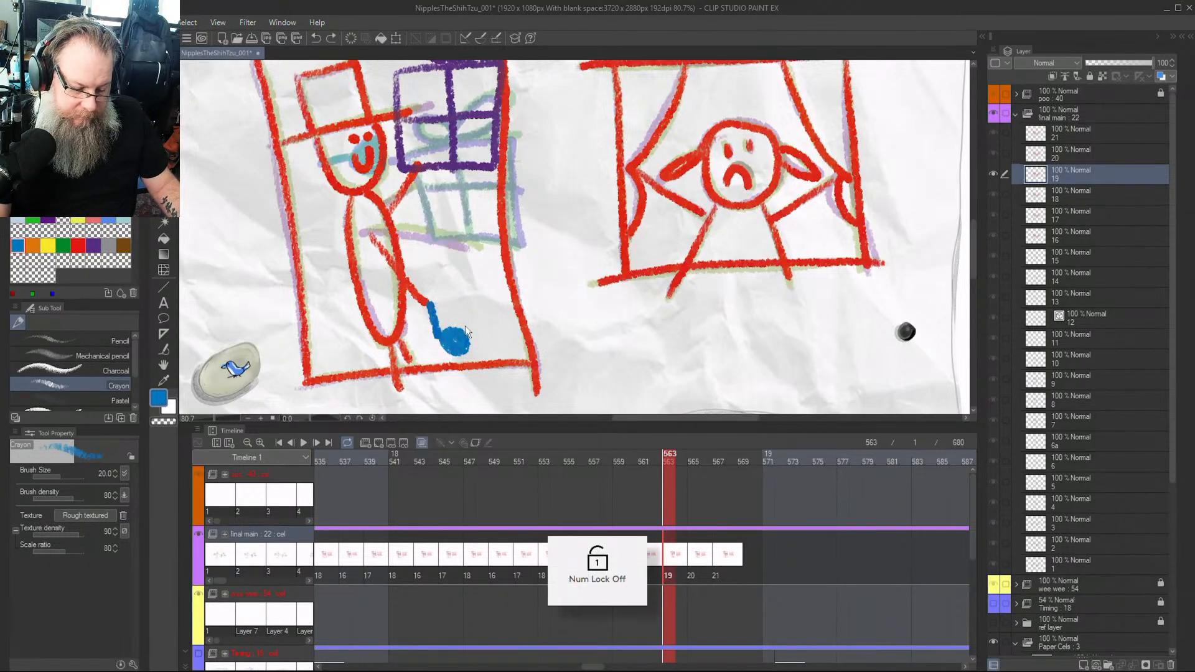
drag(435, 306, 470, 325)
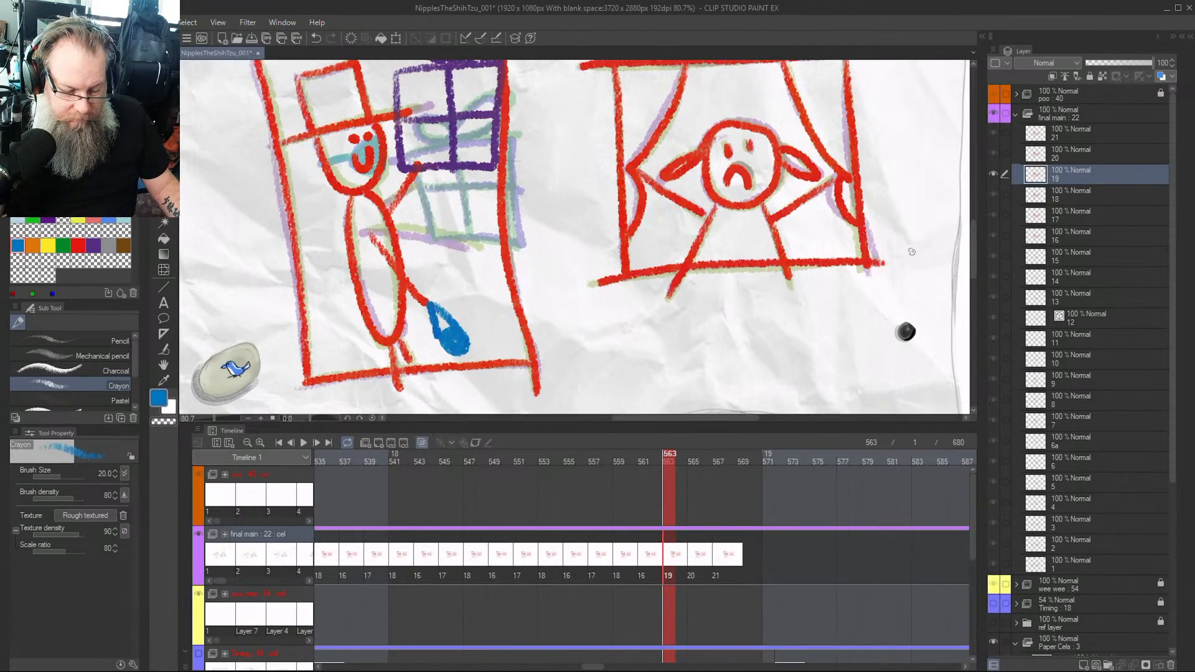
Go to cel 20 at frame 565 and erase the masked dad and the purple present with the Hard eraser
drag(979, 252, 974, 231)
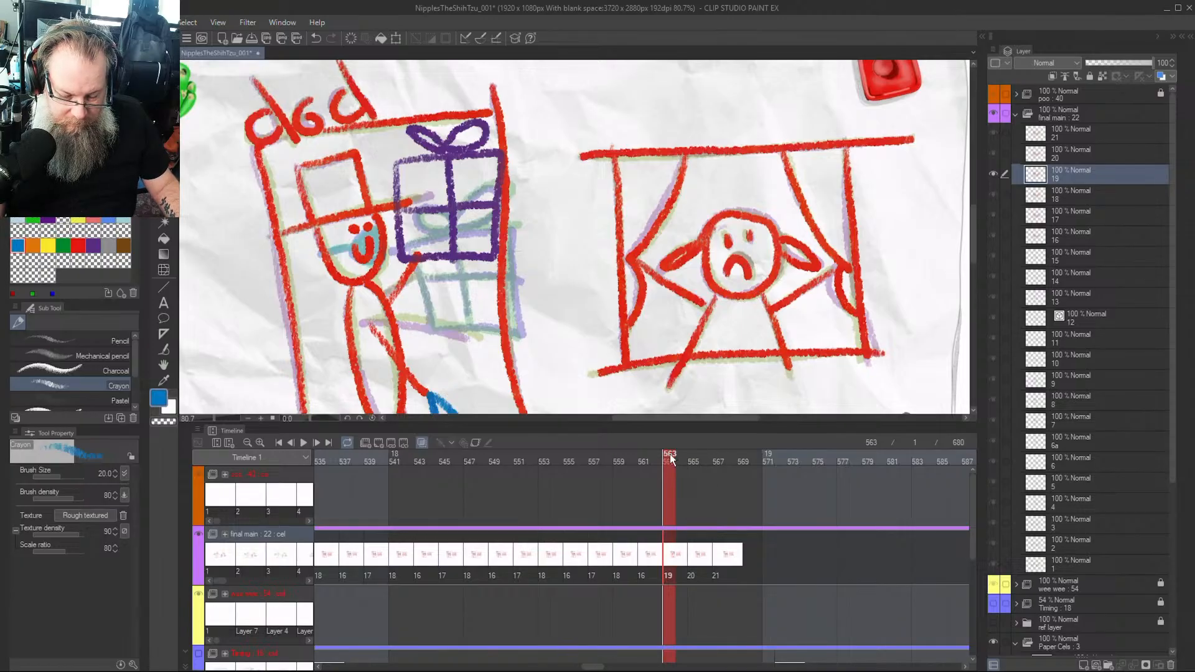
mouse_move(670, 459)
mouse_down()
mouse_move(692, 461)
mouse_move(669, 462)
mouse_up()
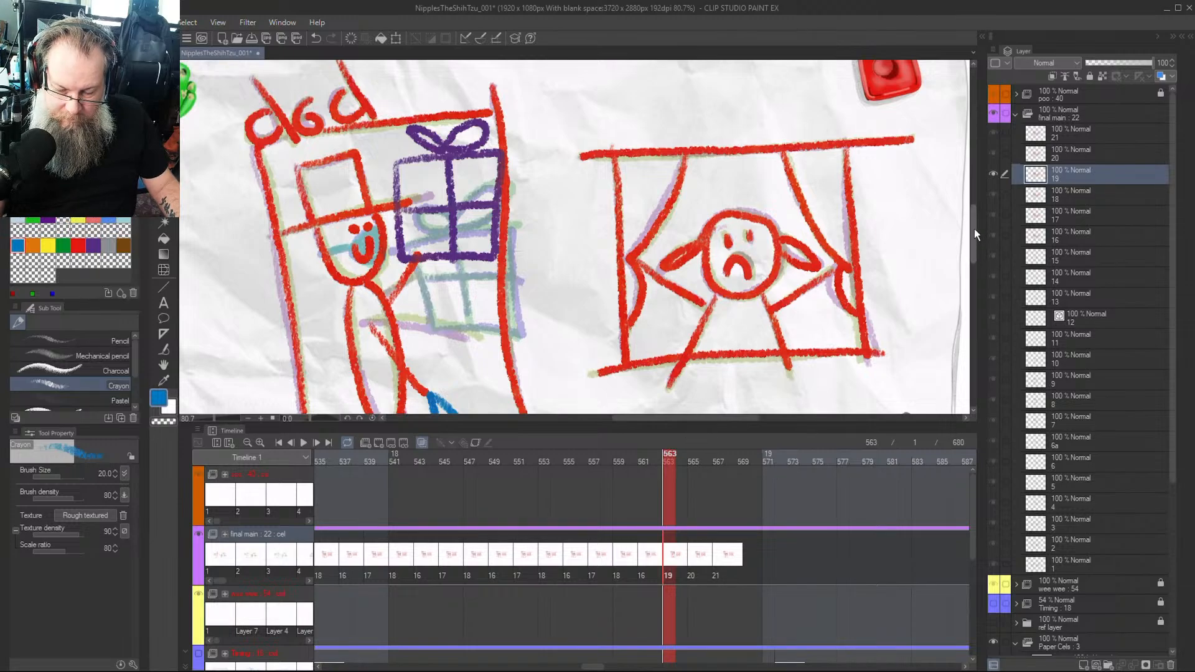
drag(974, 231, 976, 242)
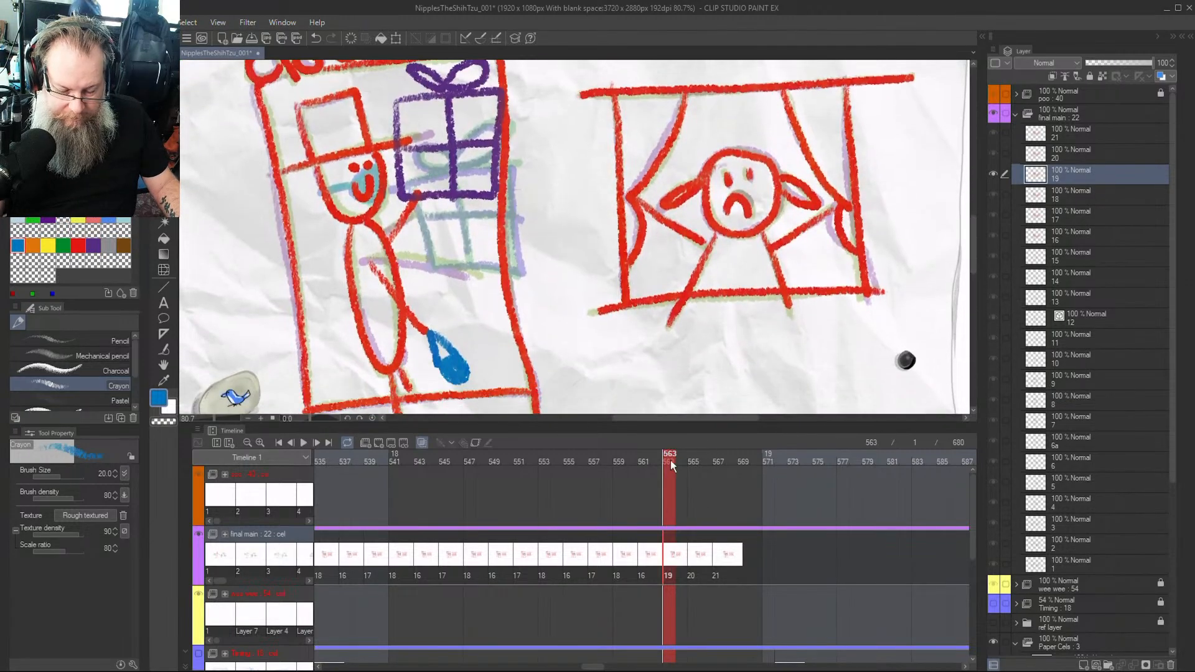
drag(670, 461, 693, 460)
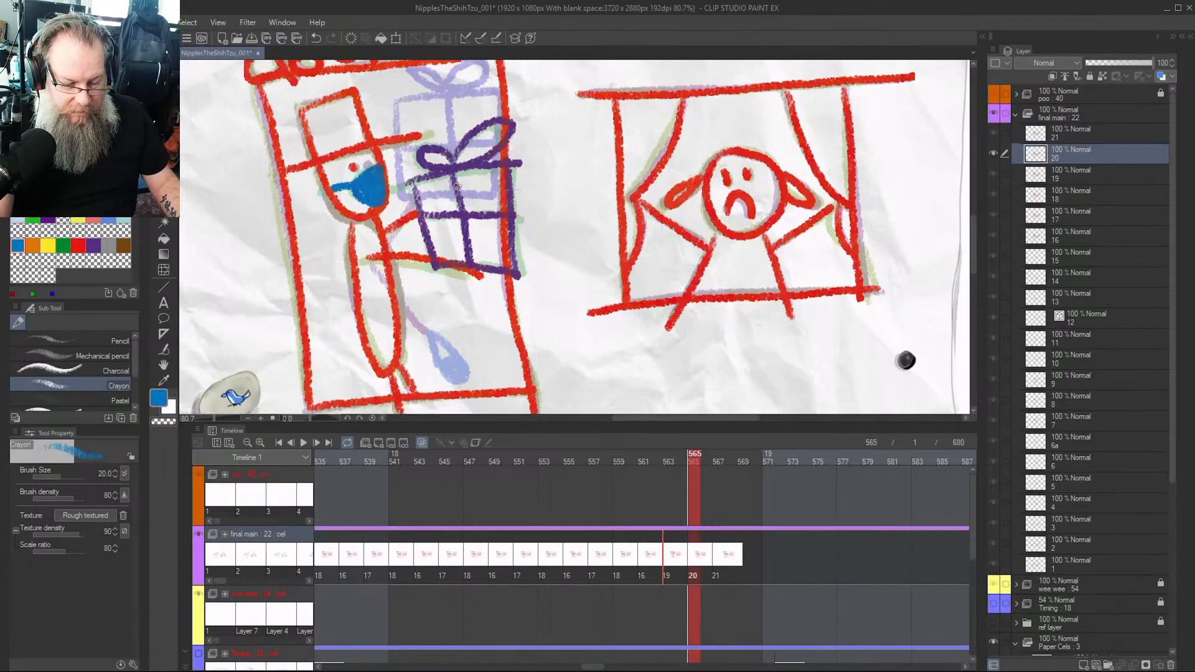
scroll(457, 184, down, 3)
key(p)
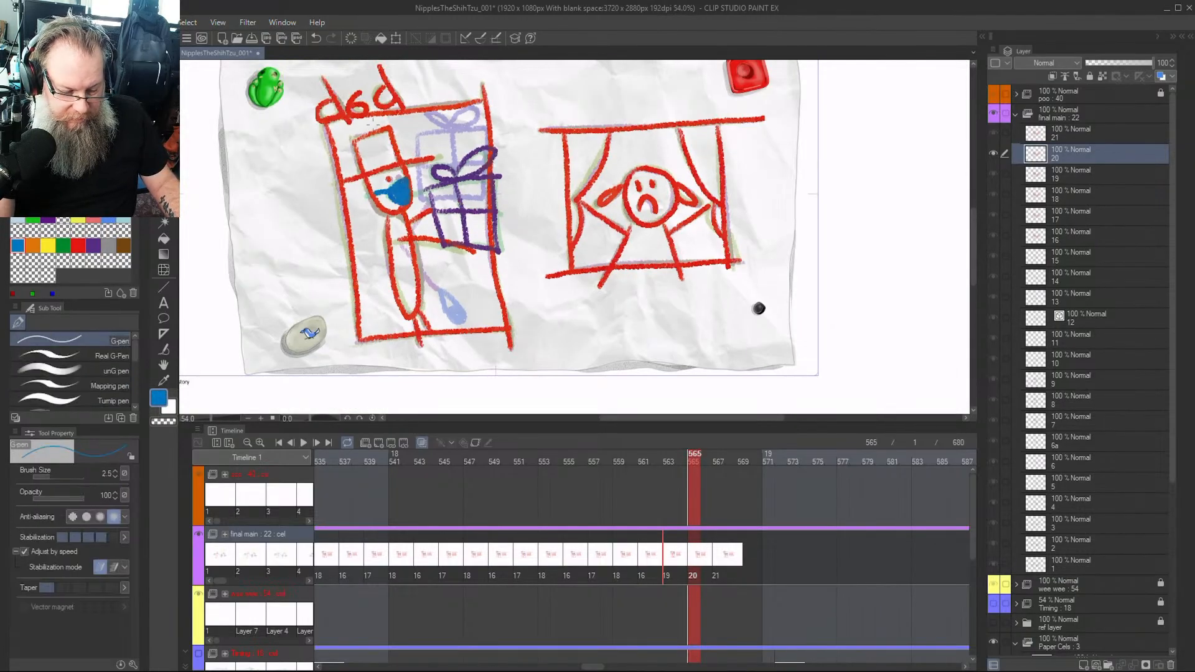
key(e)
mouse_move(359, 145)
mouse_down()
mouse_move(370, 191)
mouse_move(354, 152)
mouse_move(348, 177)
mouse_move(349, 152)
mouse_move(386, 131)
mouse_move(374, 161)
mouse_move(389, 196)
mouse_move(393, 147)
mouse_move(418, 185)
mouse_move(418, 155)
mouse_move(401, 256)
mouse_move(392, 252)
mouse_move(418, 296)
mouse_move(425, 198)
mouse_move(443, 227)
mouse_move(466, 221)
mouse_move(479, 168)
mouse_move(473, 154)
mouse_move(459, 247)
mouse_move(437, 169)
mouse_move(432, 235)
mouse_move(466, 231)
mouse_move(477, 262)
mouse_move(499, 145)
mouse_move(496, 251)
mouse_move(485, 136)
mouse_move(489, 167)
mouse_move(428, 315)
mouse_up()
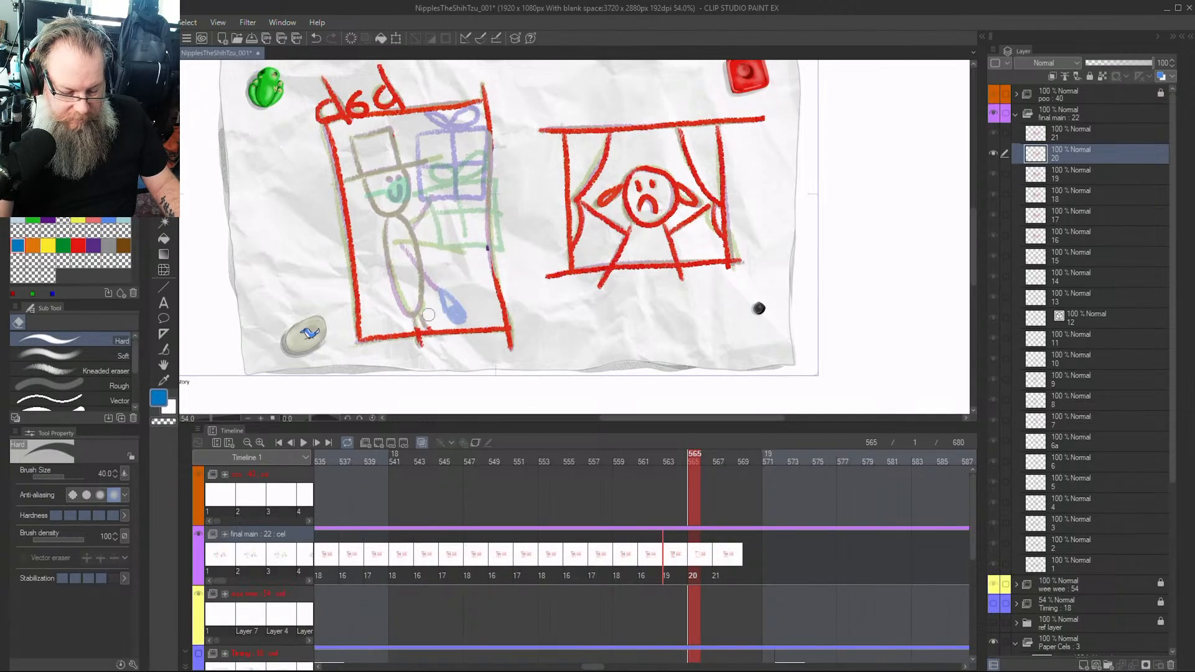
Repair the right and bottom edges of the door frame on cel 20 with the red Crayon brush
key(p)
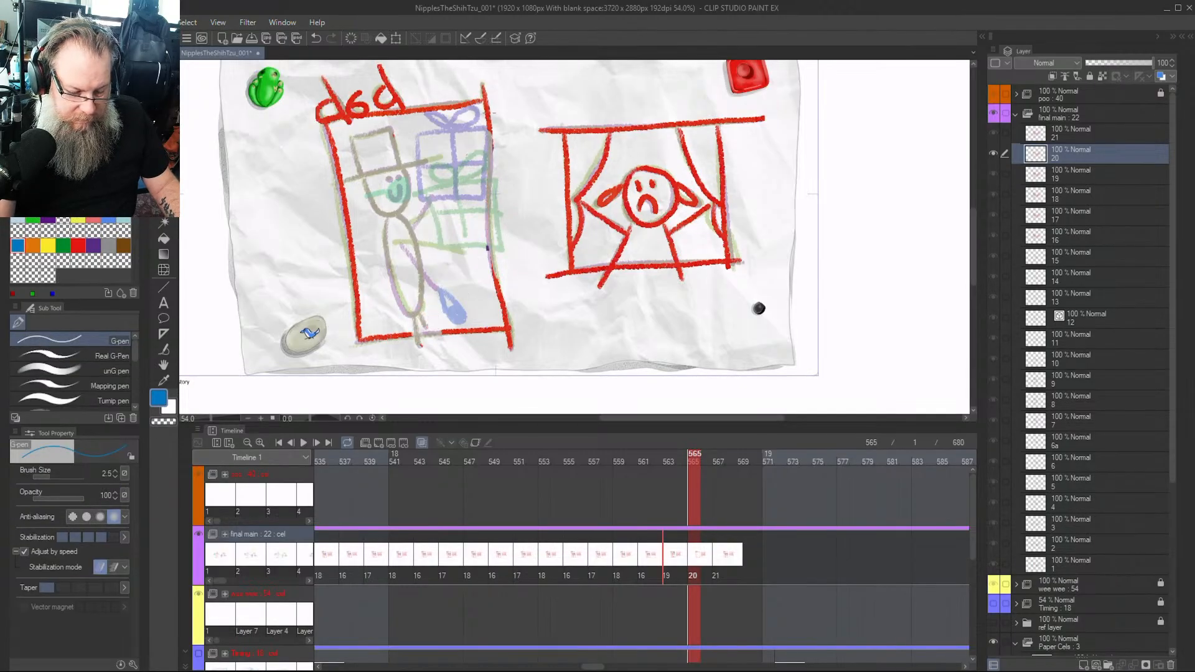
key(p)
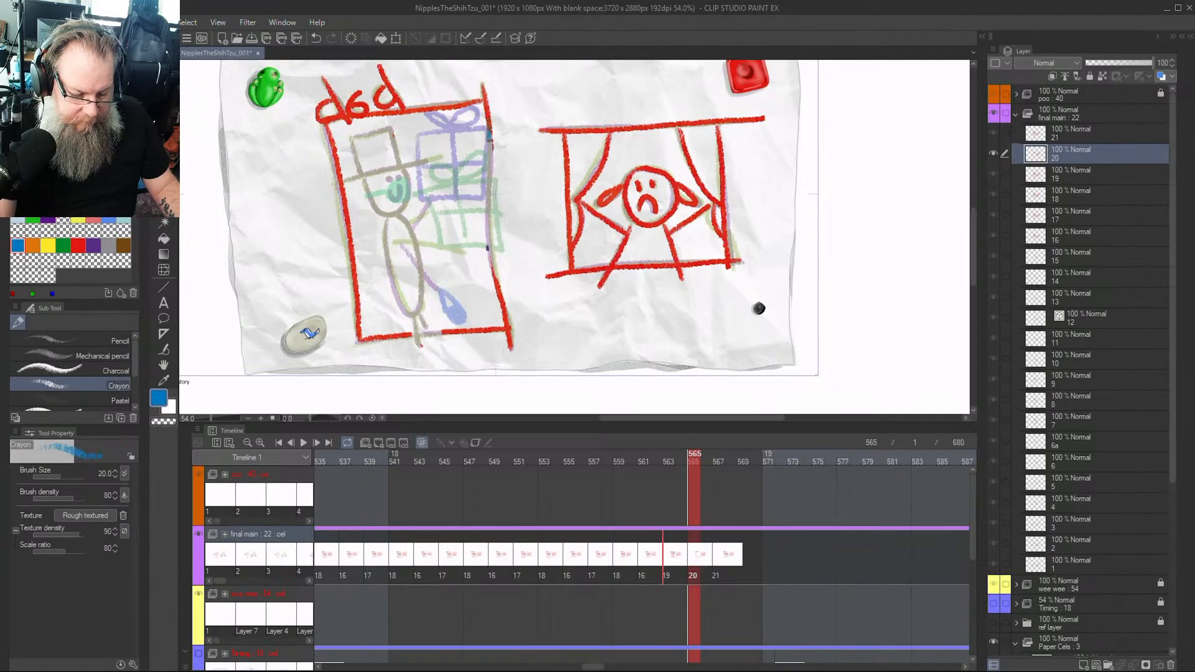
key(Num_Lock)
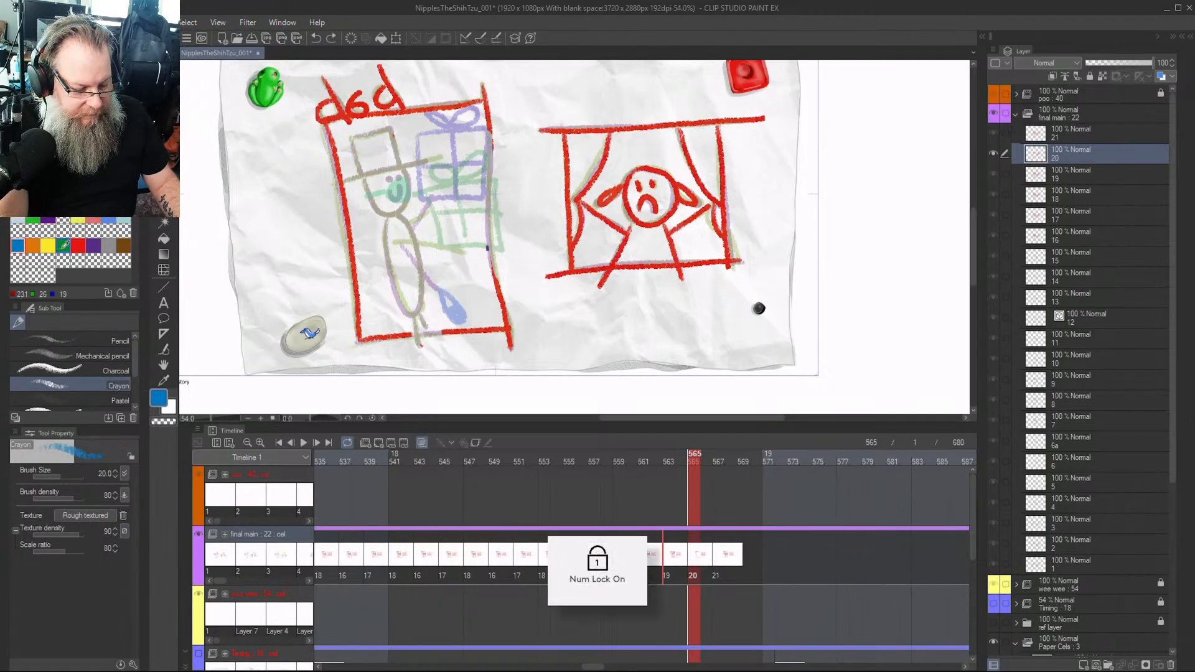
click(78, 244)
drag(491, 147, 500, 295)
drag(407, 337, 443, 332)
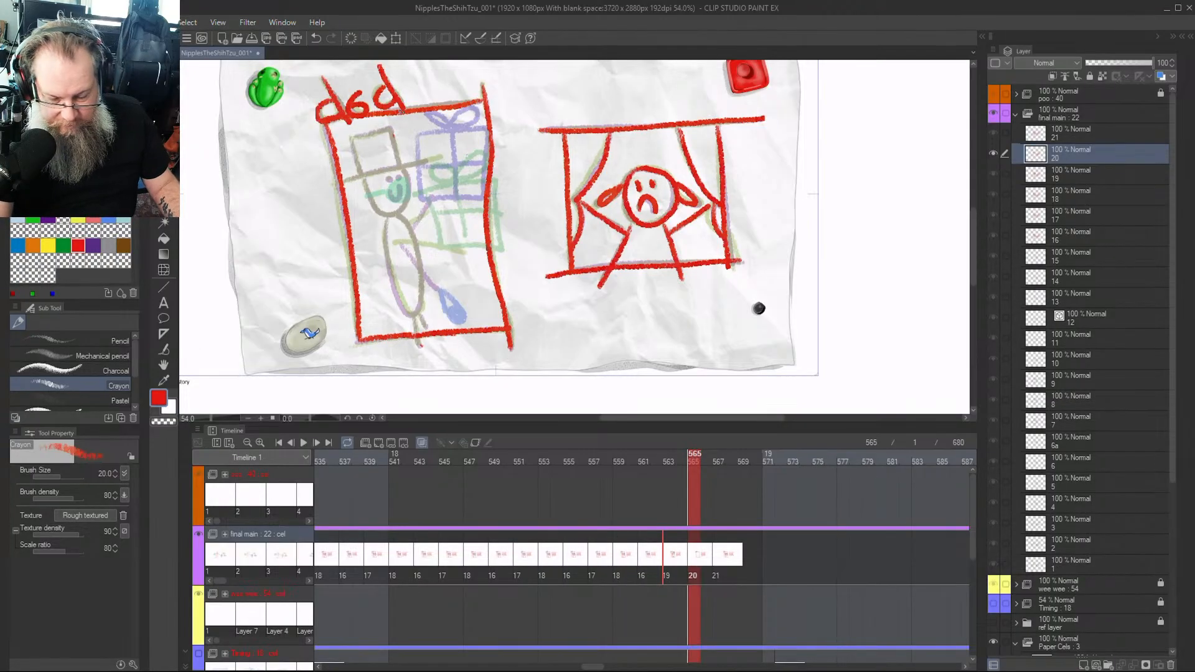
Flip back and forth between frames 562 and 565 to compare the dad's pose across the neighbouring cels
key(Left)
key(Left)
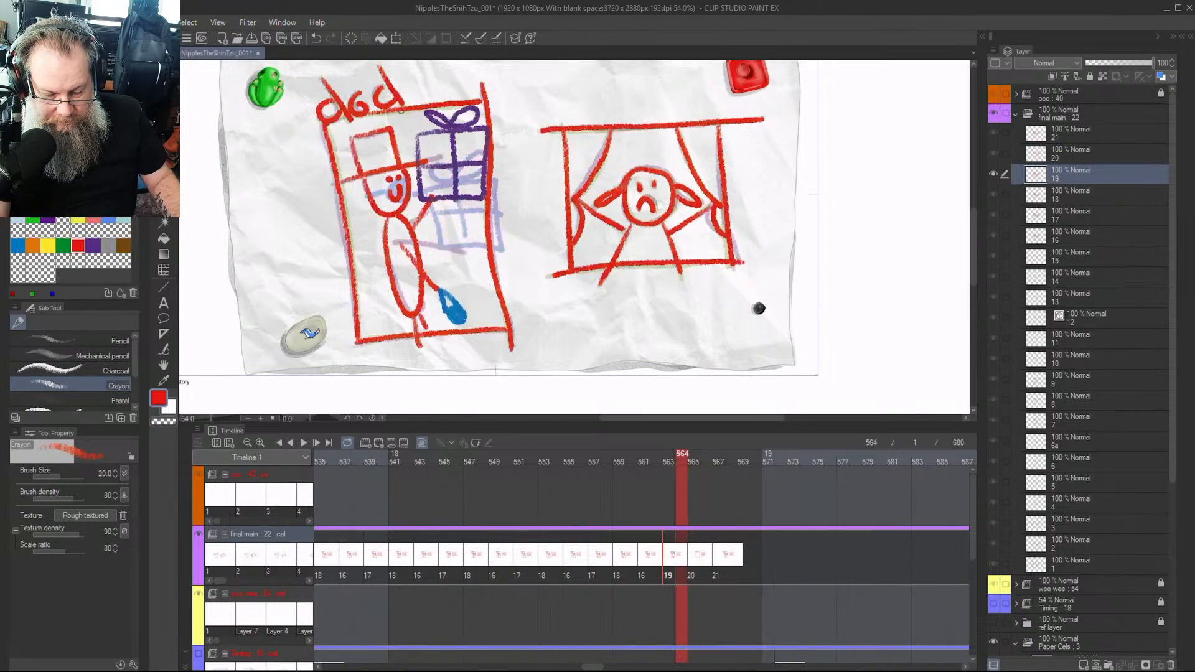
key(Left)
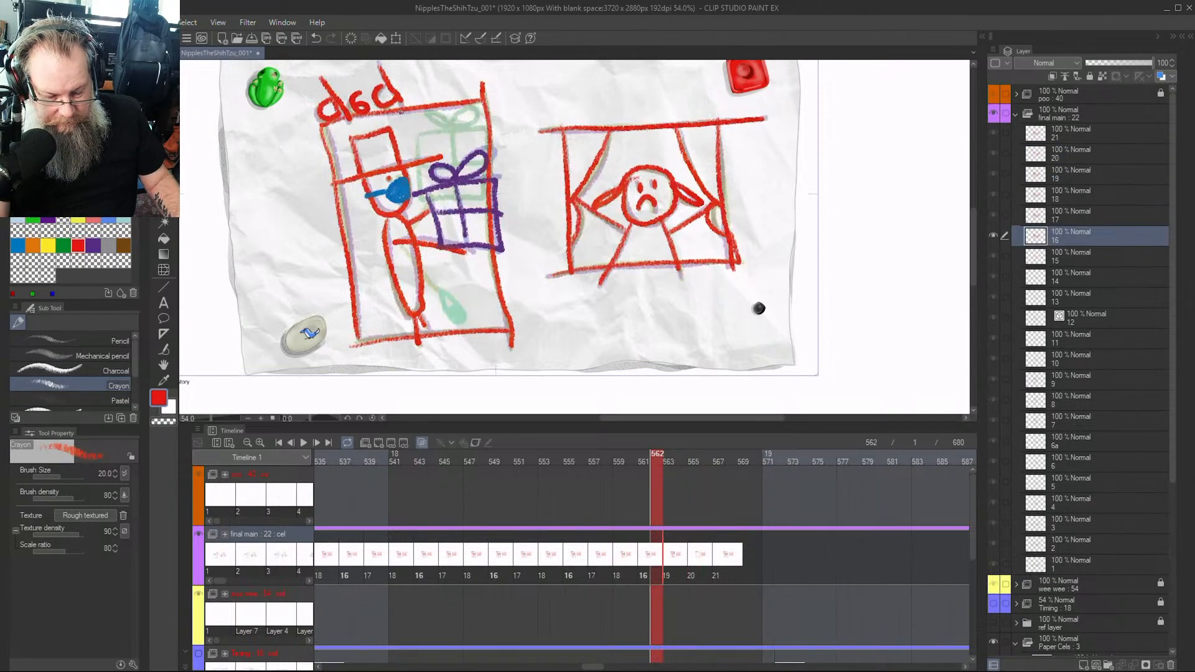
key(Right)
key(Right)
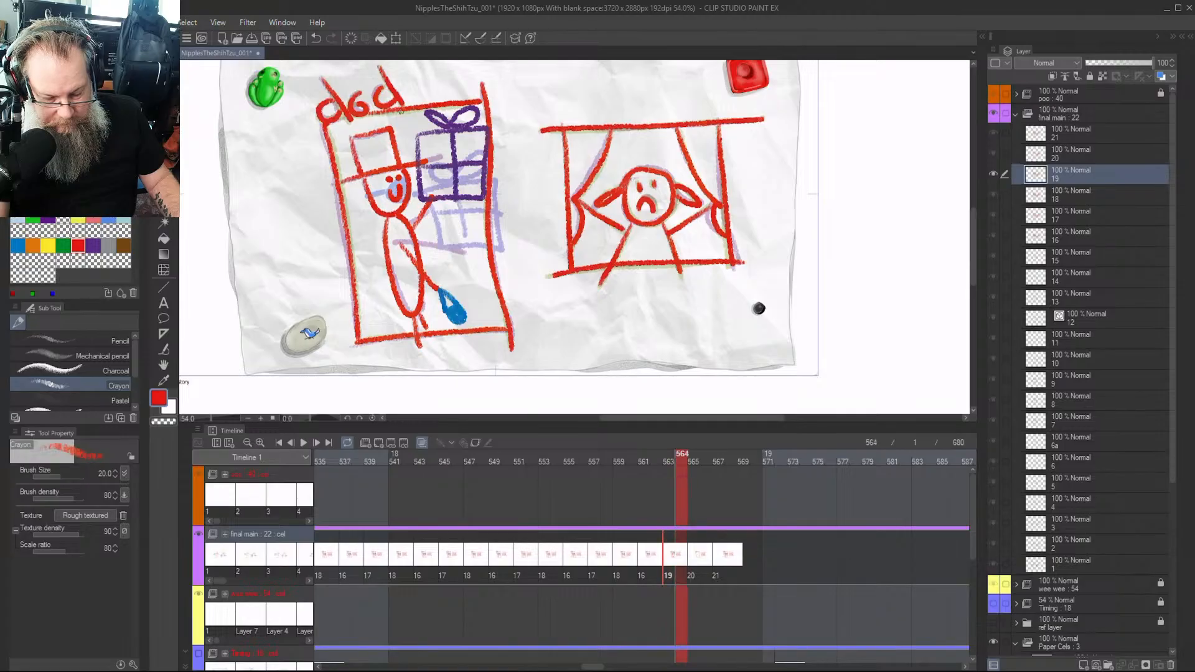
key(Right)
key(Left)
key(Left)
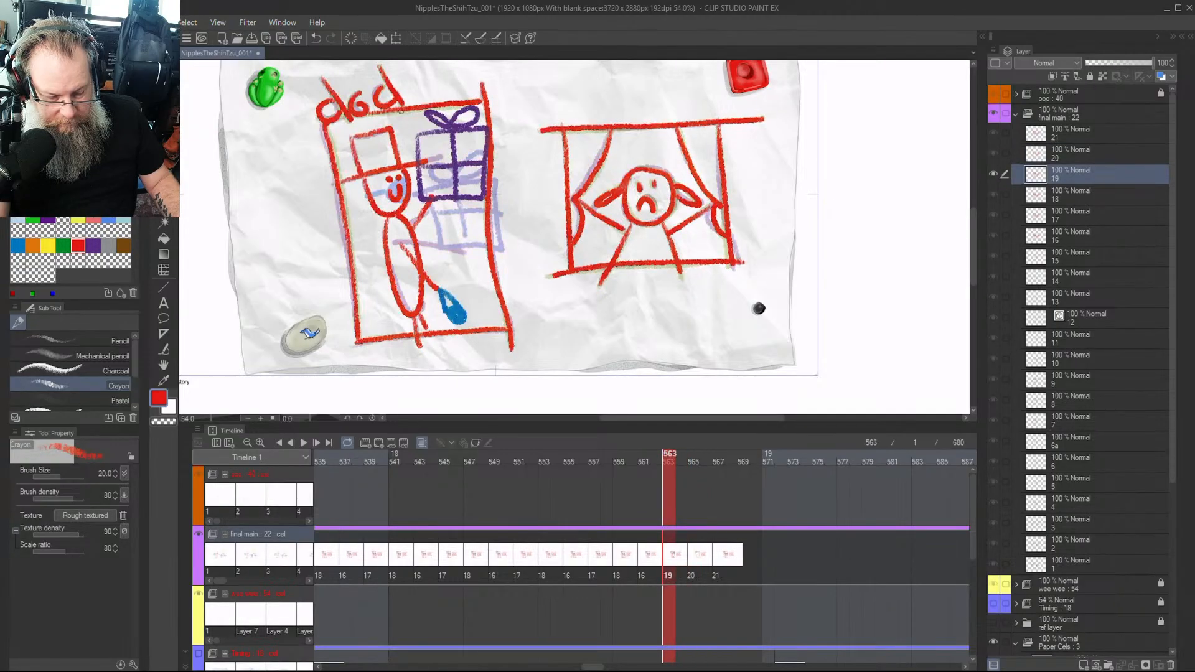
key(Right)
key(Right)
Draw the dad's hat, smiling face, body, arms and legs in red crayon on cel 20
mouse_move(358, 181)
mouse_down()
mouse_move(354, 137)
mouse_move(393, 130)
mouse_move(401, 165)
mouse_move(345, 181)
mouse_move(427, 162)
mouse_move(378, 186)
mouse_move(375, 209)
mouse_move(401, 184)
mouse_up()
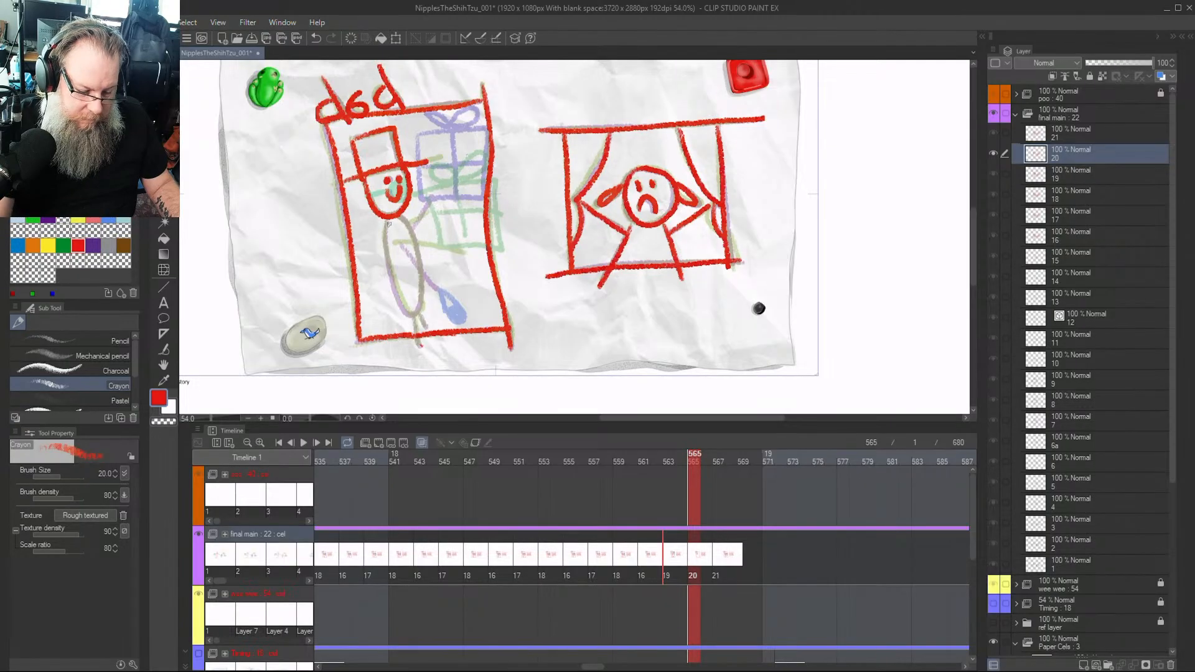
mouse_move(389, 224)
mouse_down()
mouse_move(401, 305)
mouse_move(416, 312)
mouse_move(409, 225)
mouse_move(436, 307)
mouse_up()
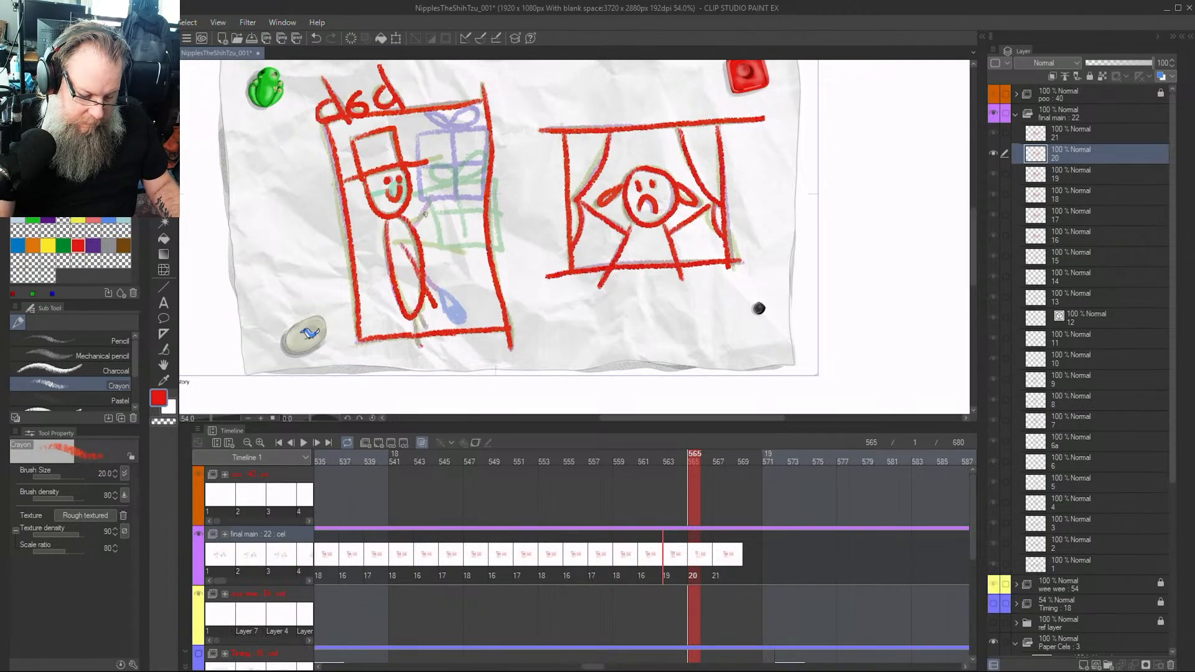
drag(411, 226, 430, 203)
mouse_move(418, 328)
mouse_down()
mouse_move(416, 341)
mouse_move(429, 330)
mouse_up()
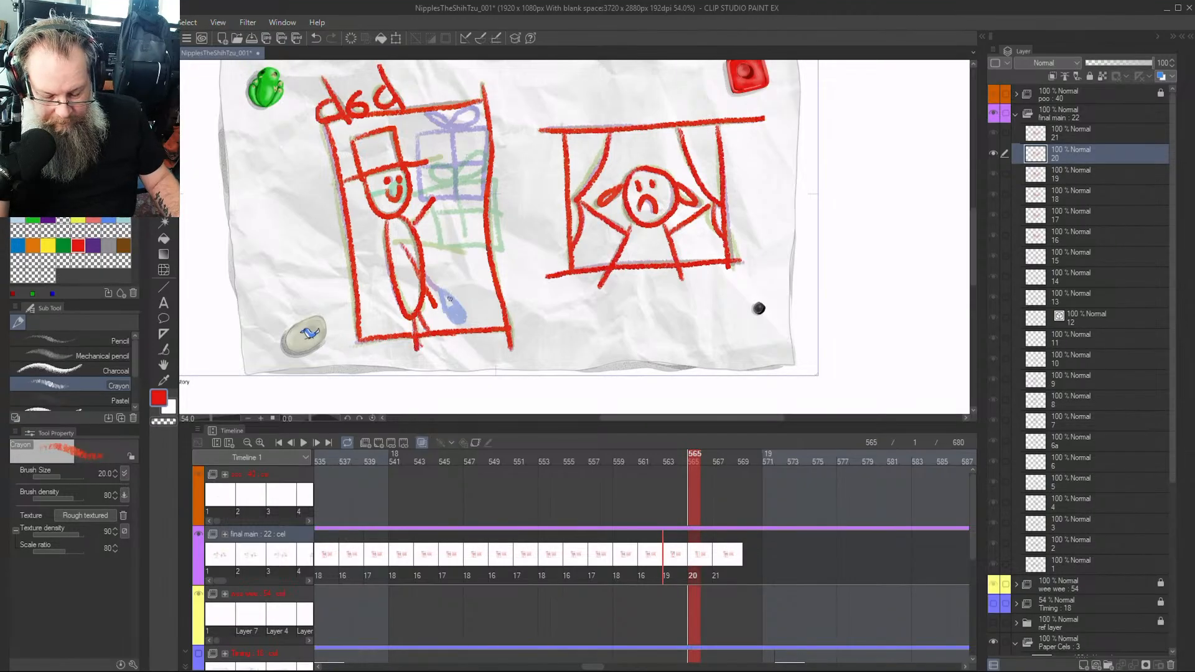
Draw the blue mask swinging from the dad's lowered hand on cel 20 and switch the crayon colour to purple
click(704, 560)
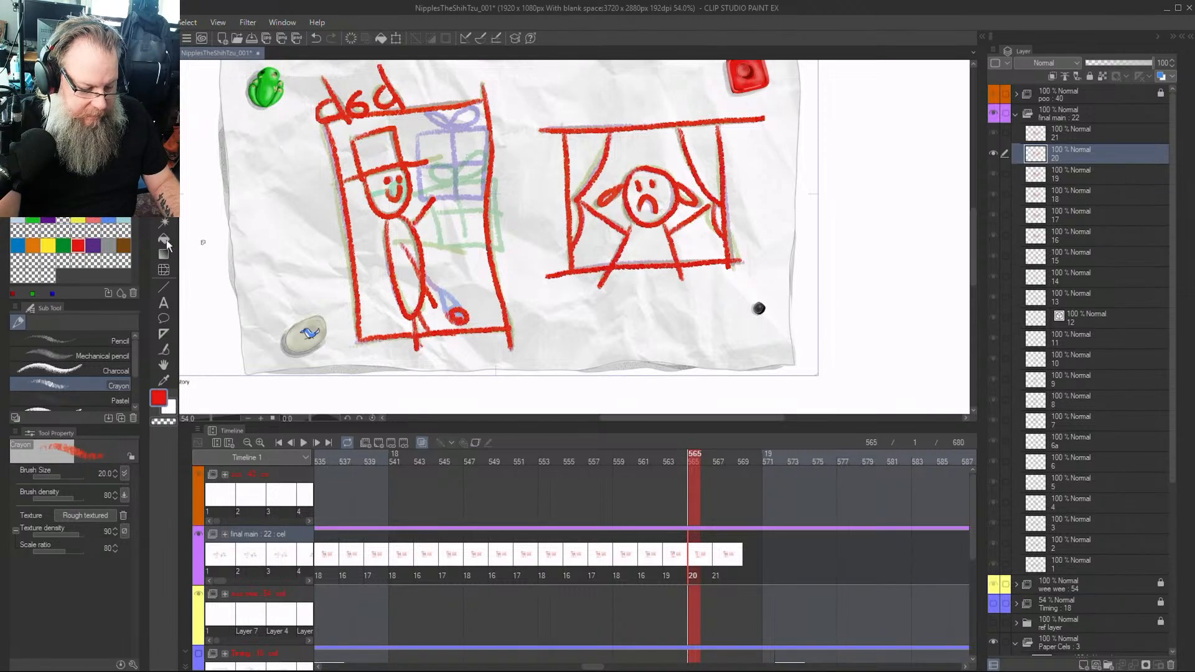
key(Num_Lock)
drag(453, 315, 461, 307)
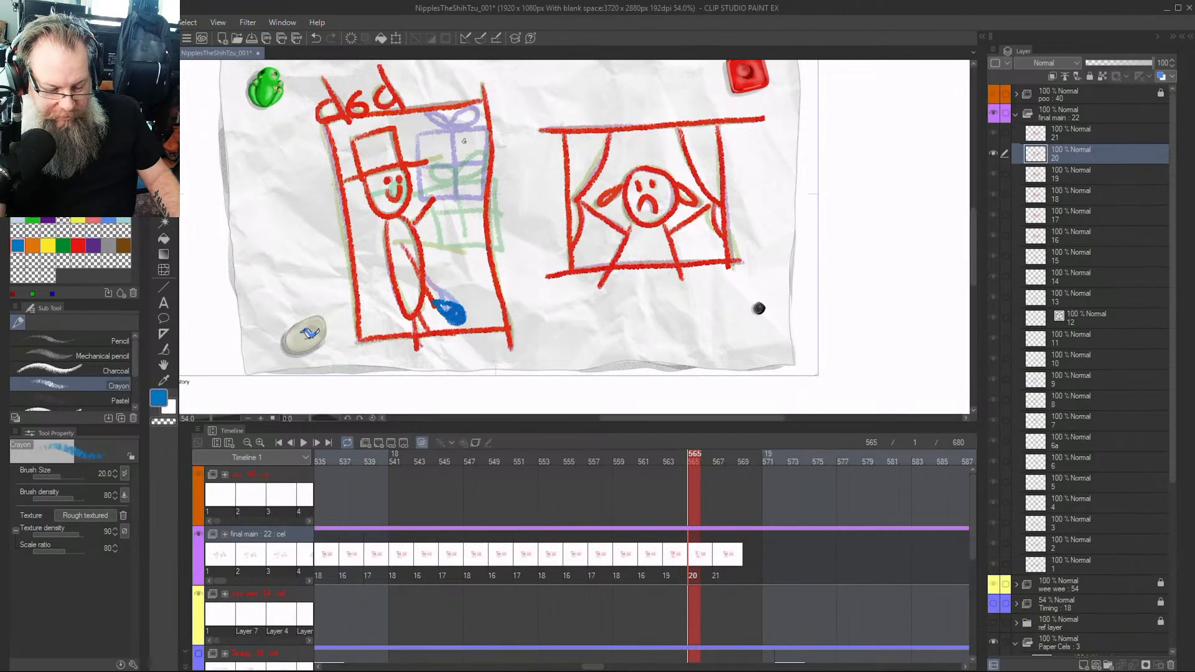
key(6)
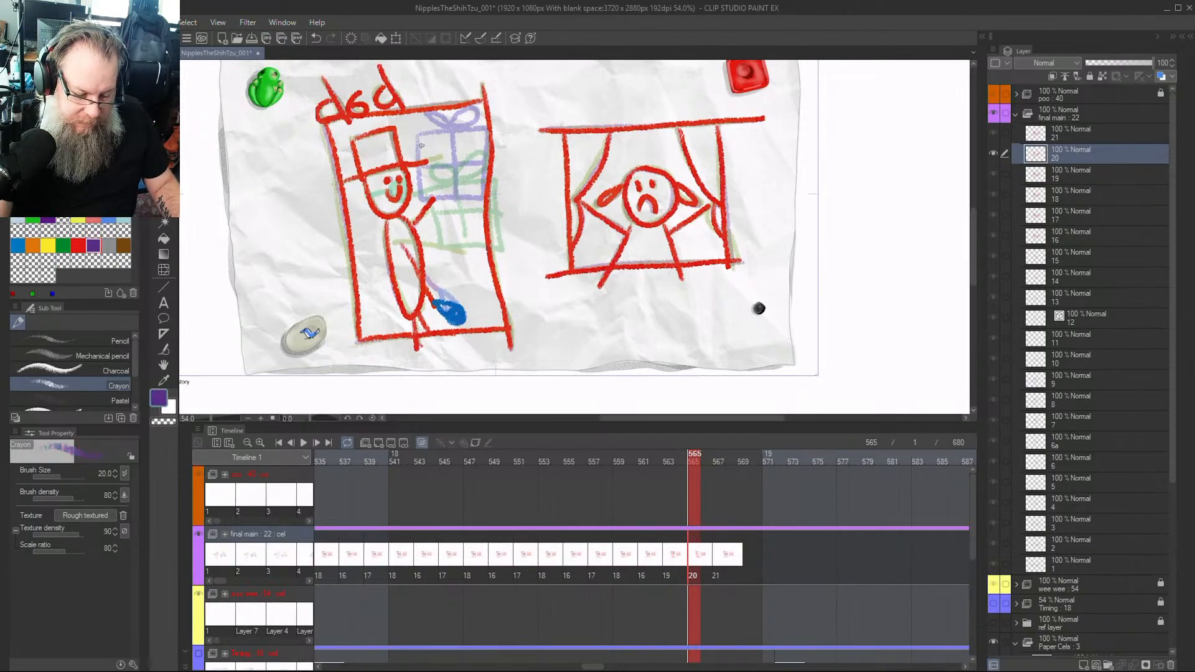
Draw the purple present with its bow above the dad's raised hand on cel 20 and flip against the previous frame to check it
mouse_move(416, 138)
mouse_down()
mouse_move(420, 199)
mouse_move(471, 194)
mouse_move(483, 167)
mouse_move(482, 123)
mouse_move(418, 134)
mouse_move(453, 196)
mouse_move(471, 162)
mouse_up()
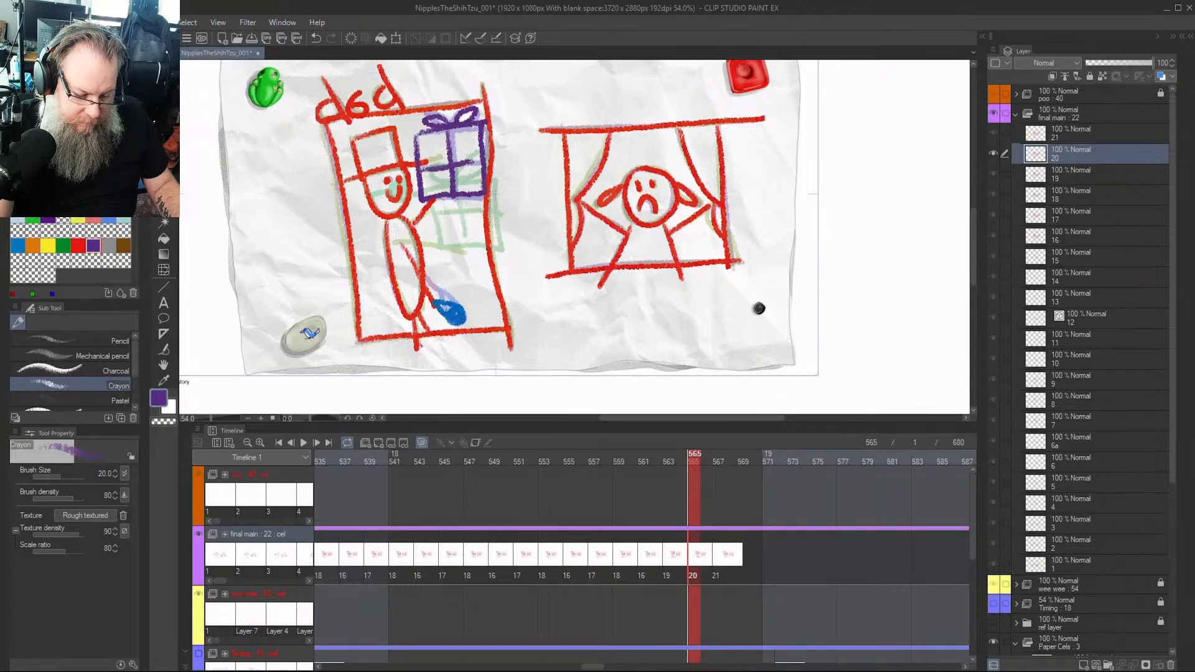
key(Left)
key(Right)
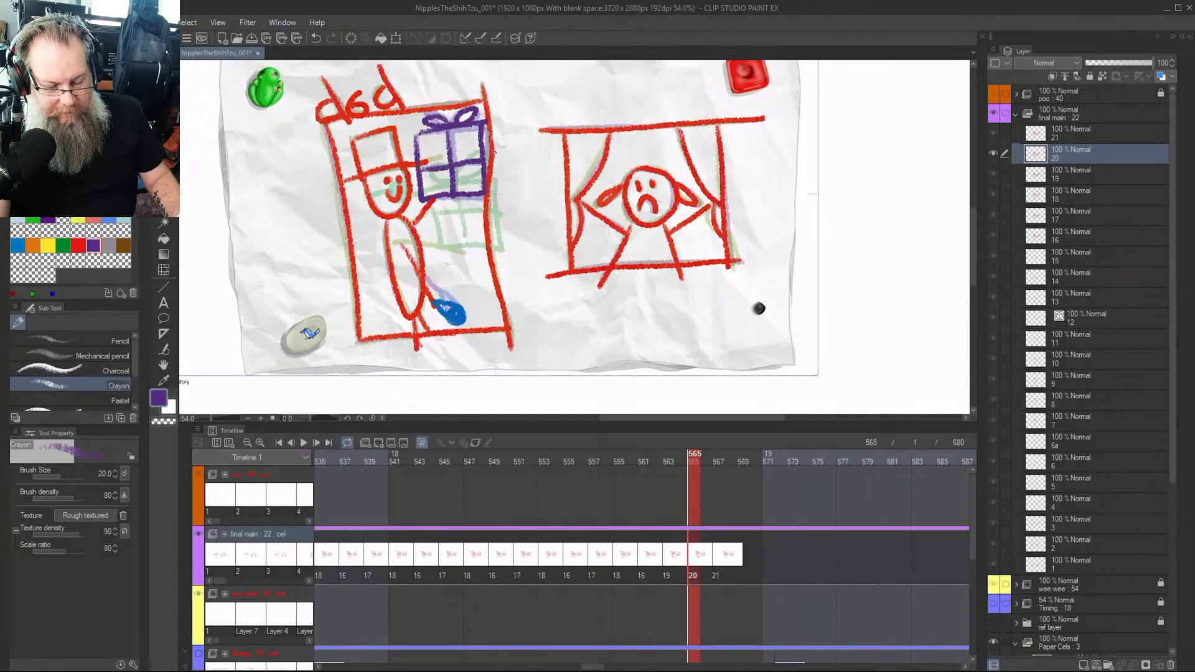
key(Left)
key(Right)
key(Left)
key(Right)
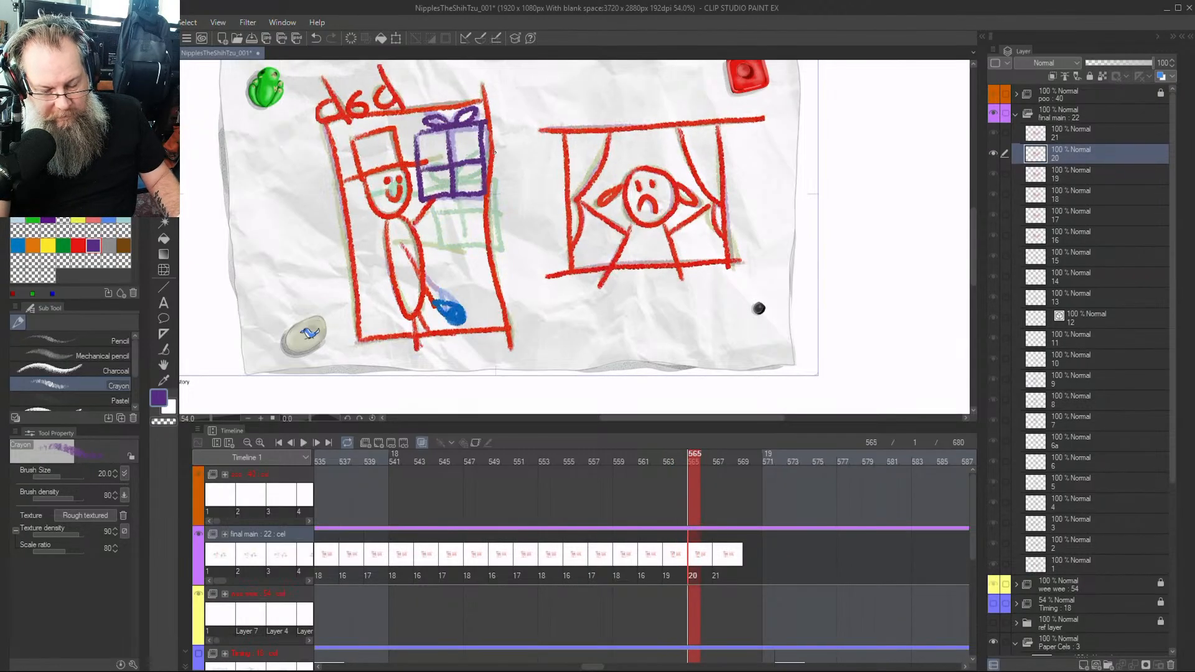
key(Left)
key(Right)
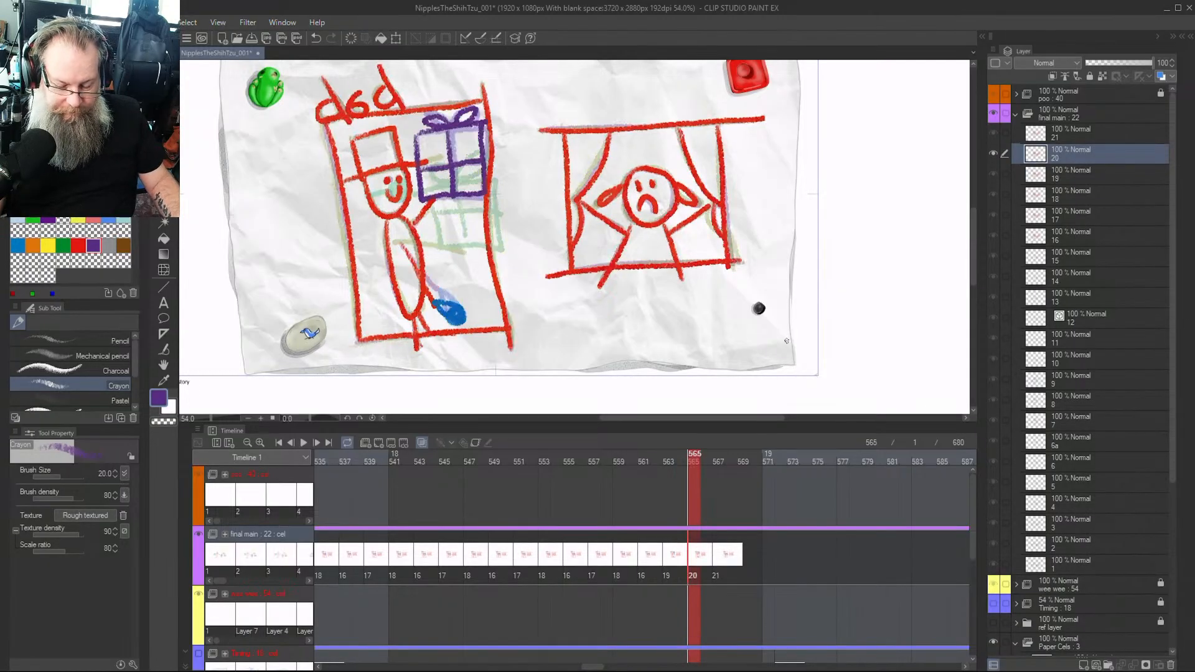
Erase the masked dad and his purple present from cel 21 at frame 567 with an enlarged eraser
key(Right)
key(Right)
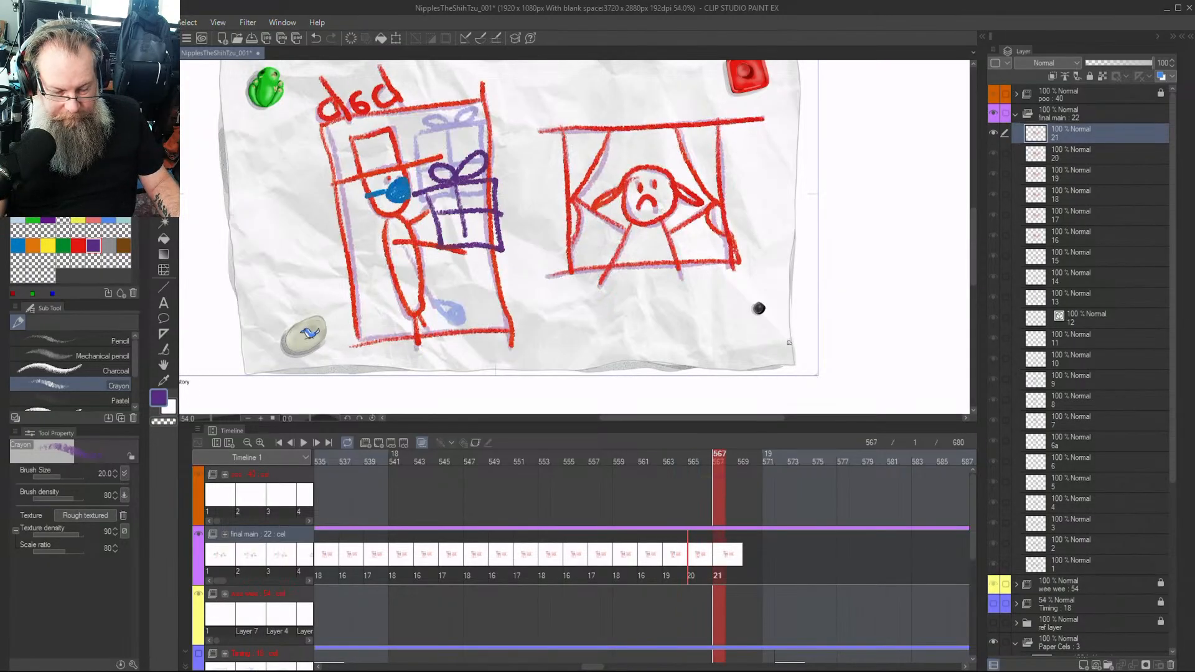
key(g)
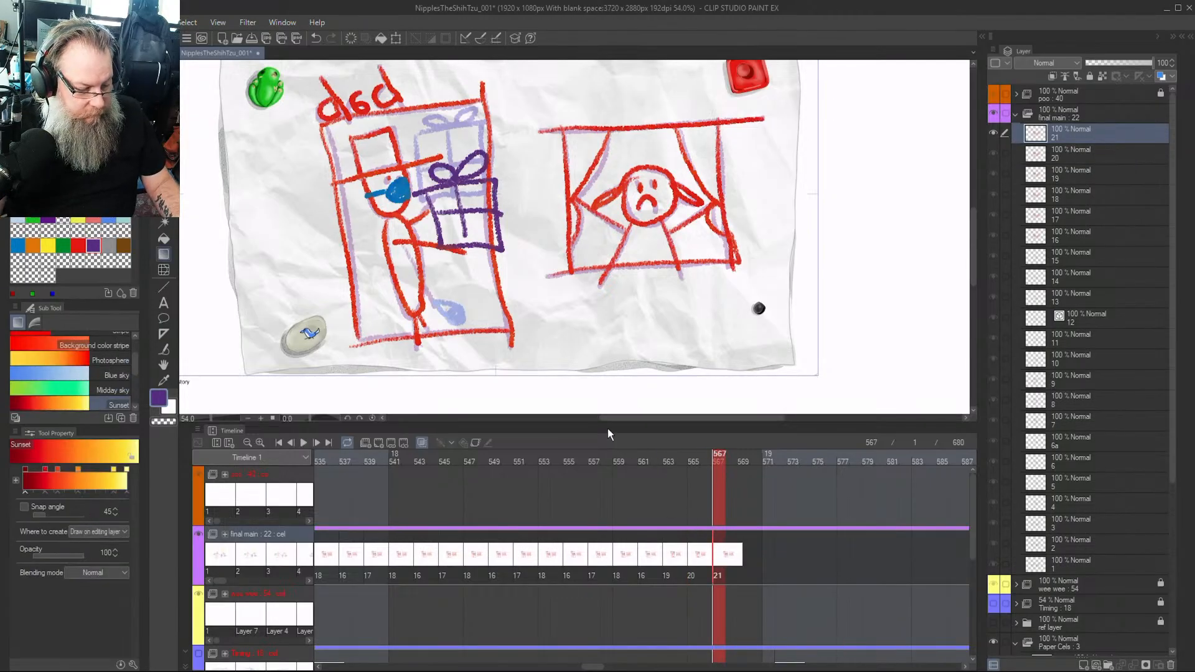
key(e)
key(bracketright)
key(bracketright)
key(bracketright)
mouse_move(353, 146)
mouse_down()
mouse_move(364, 176)
mouse_move(347, 169)
mouse_move(349, 191)
mouse_move(356, 145)
mouse_move(388, 144)
mouse_move(401, 194)
mouse_move(394, 138)
mouse_move(384, 163)
mouse_move(414, 262)
mouse_move(442, 230)
mouse_move(459, 173)
mouse_move(472, 243)
mouse_move(488, 175)
mouse_move(494, 219)
mouse_move(475, 167)
mouse_move(413, 165)
mouse_move(420, 336)
mouse_up()
Draw the dad's hat in red crayon on cel 21 and repair the erased left, right and bottom edges of the door frame
key(p)
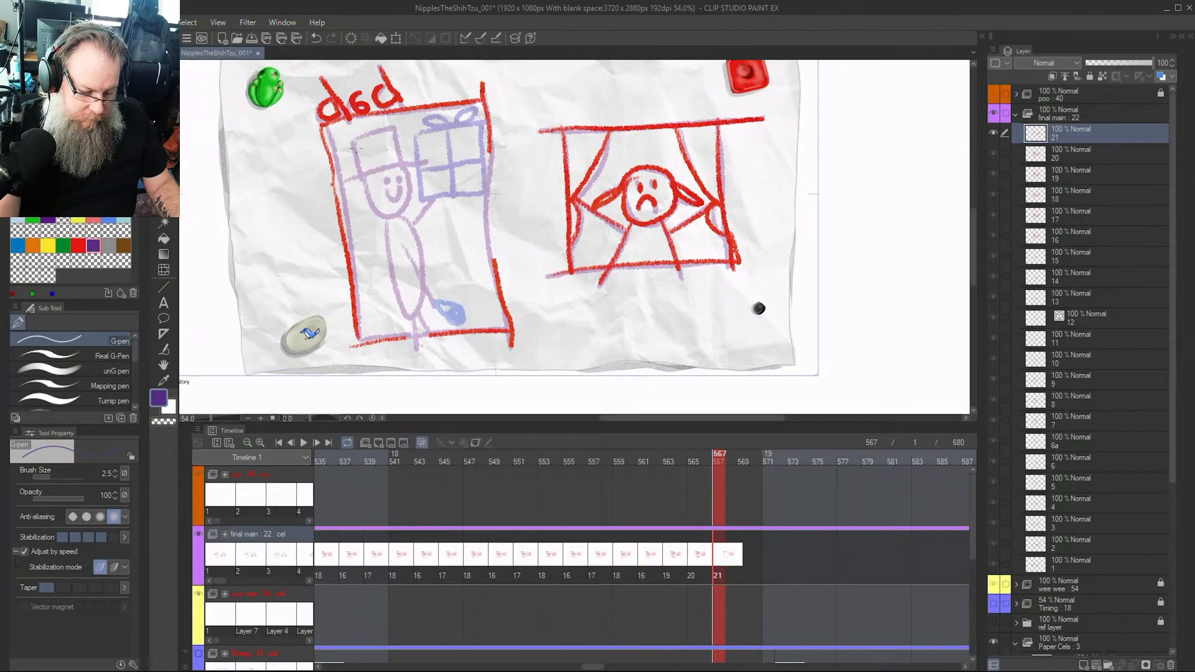
key(p)
drag(355, 143, 360, 173)
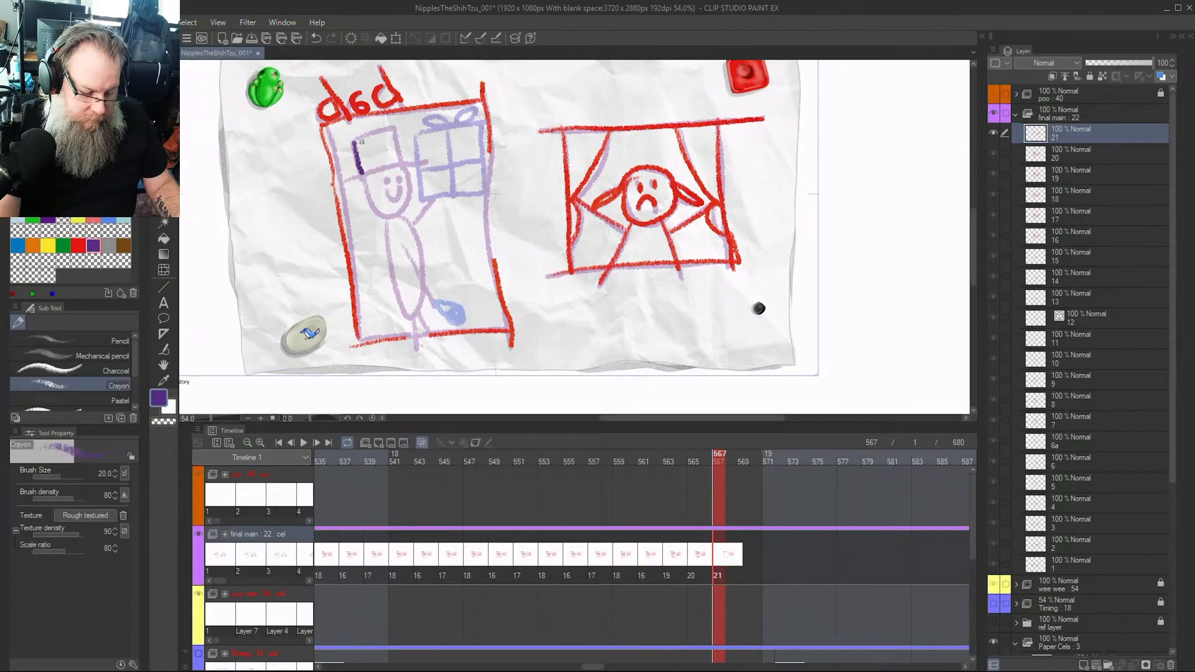
key(ctrl+z)
key(Num_Lock)
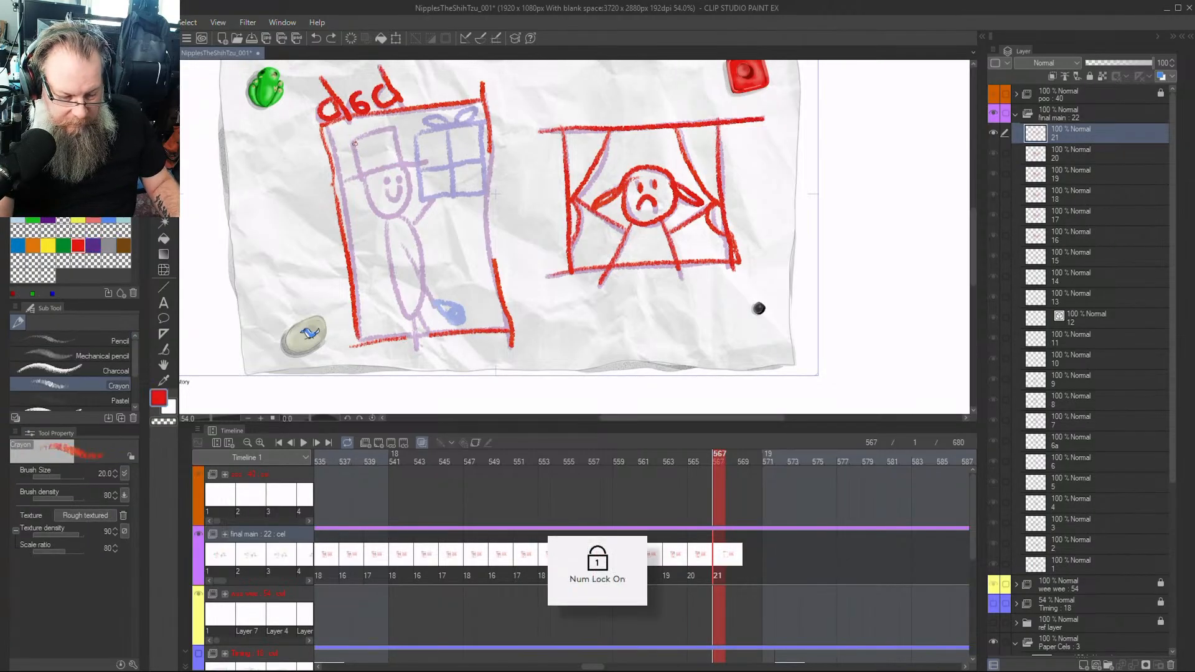
mouse_move(355, 143)
mouse_down()
mouse_move(361, 178)
mouse_move(375, 129)
mouse_move(394, 133)
mouse_move(412, 163)
mouse_up()
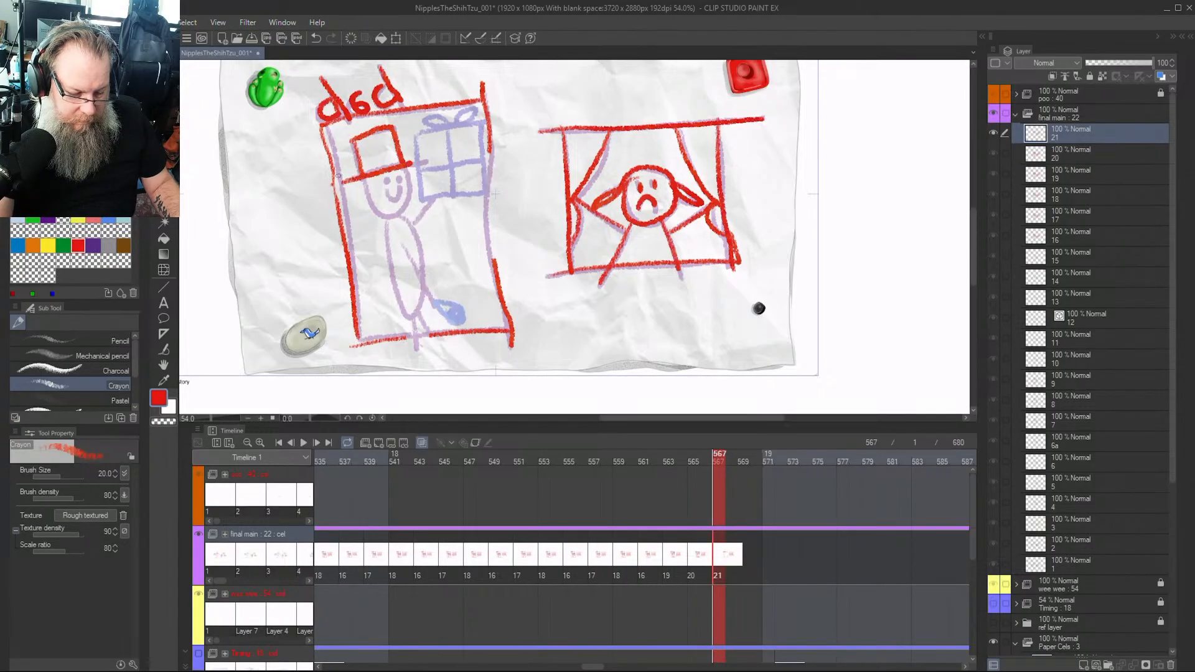
drag(337, 176, 338, 220)
drag(489, 146, 495, 271)
drag(401, 336, 438, 333)
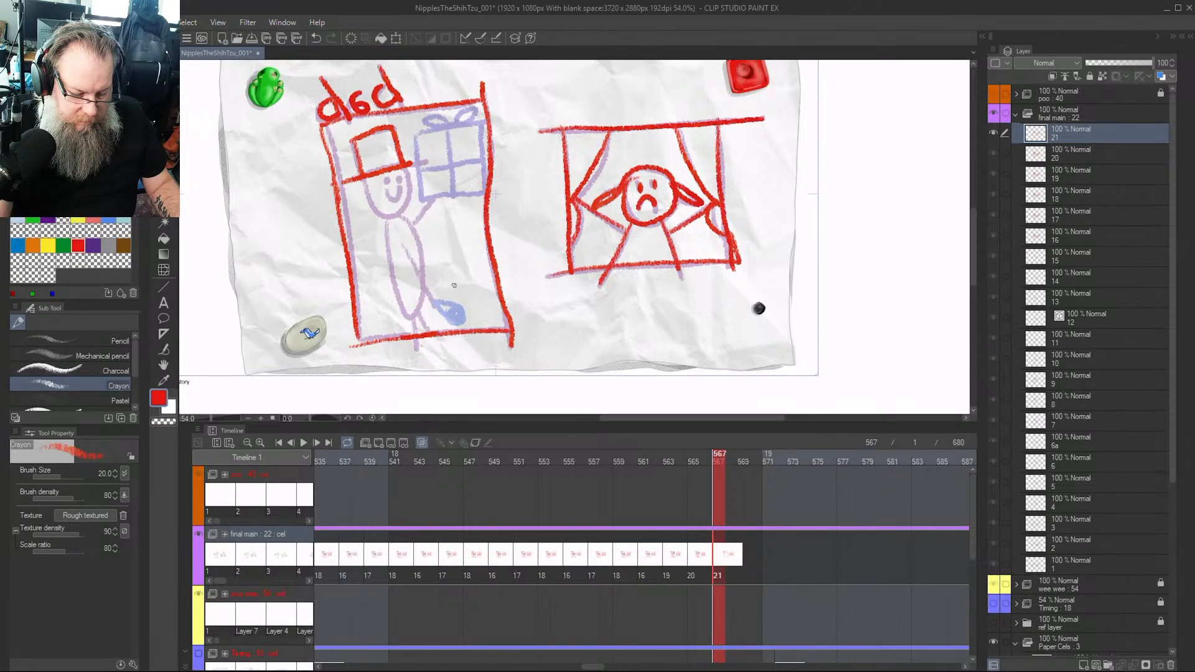
Draw the dad's smiling face, body, legs, lowered arm and raised arm in red crayon on cel 21
mouse_move(376, 192)
mouse_down()
mouse_move(399, 216)
mouse_move(407, 185)
mouse_move(396, 287)
mouse_move(408, 318)
mouse_move(425, 279)
mouse_move(418, 244)
mouse_move(406, 246)
mouse_move(437, 295)
mouse_move(416, 347)
mouse_up()
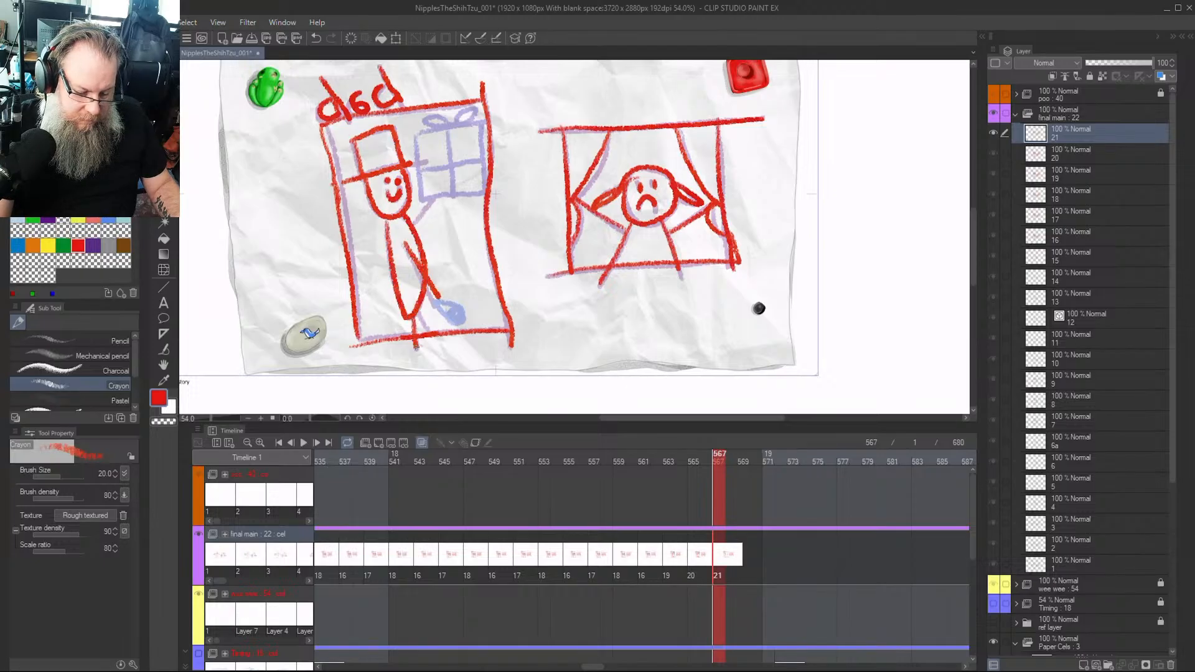
drag(410, 230, 443, 198)
key(ctrl+z)
key(Num_Lock)
key(Num_Lock)
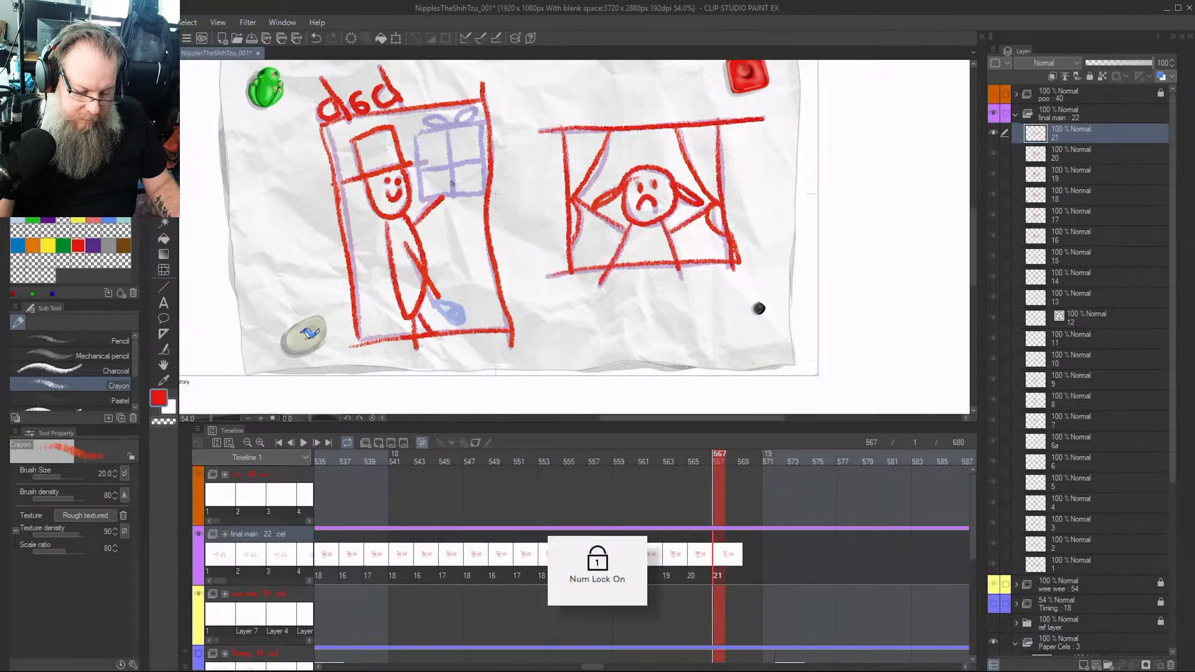
Add the blue mask in the dad's lowered hand, the purple present above his raised hand and the red hat brim's extension on cel 21
click(17, 246)
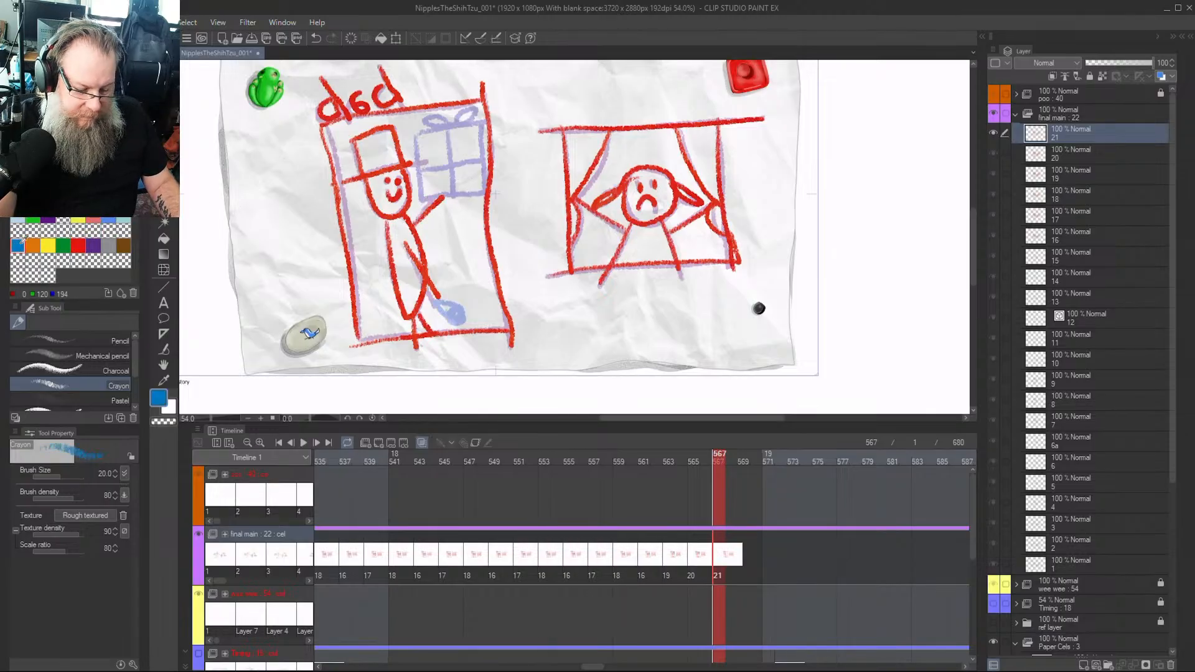
mouse_move(438, 297)
mouse_down()
mouse_move(460, 312)
mouse_move(446, 299)
mouse_up()
click(94, 245)
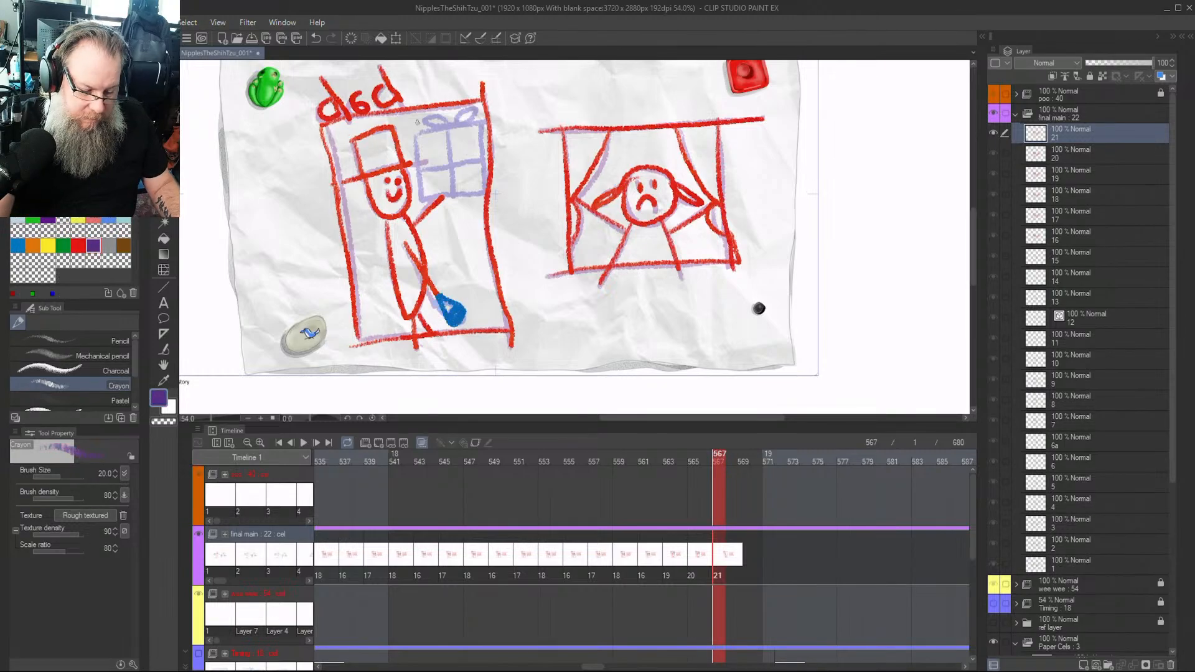
mouse_move(417, 137)
mouse_down()
mouse_move(420, 201)
mouse_move(472, 196)
mouse_move(485, 180)
mouse_move(482, 124)
mouse_move(418, 135)
mouse_move(450, 190)
mouse_move(484, 160)
mouse_move(438, 119)
mouse_move(452, 125)
mouse_move(480, 102)
mouse_up()
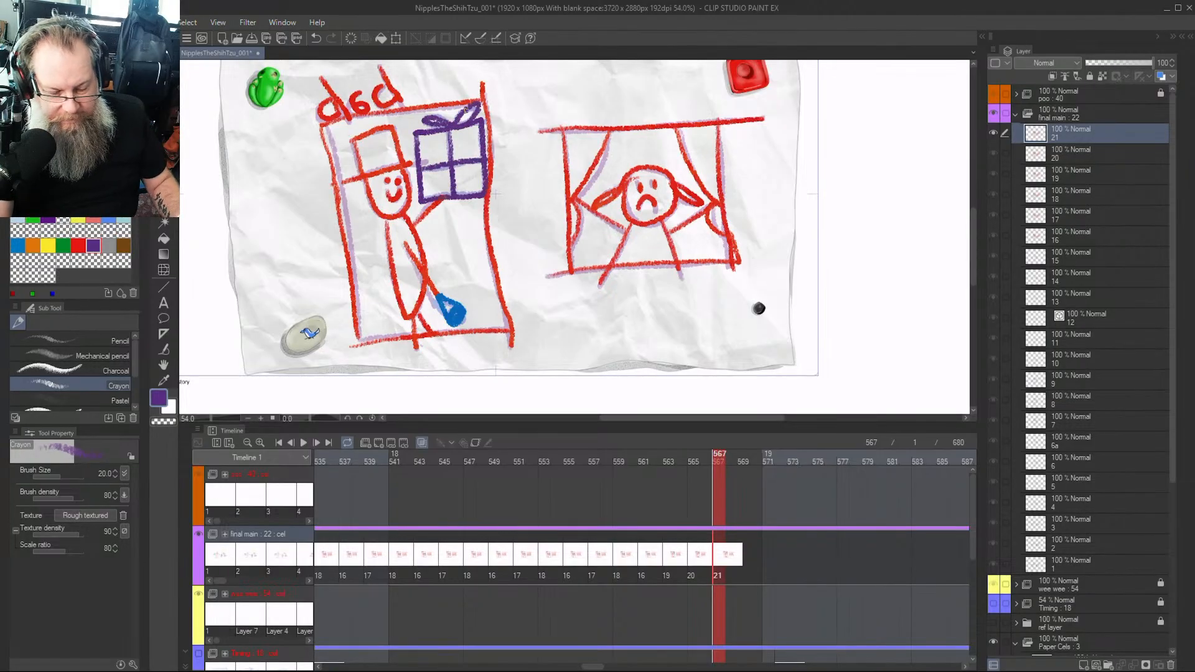
click(78, 246)
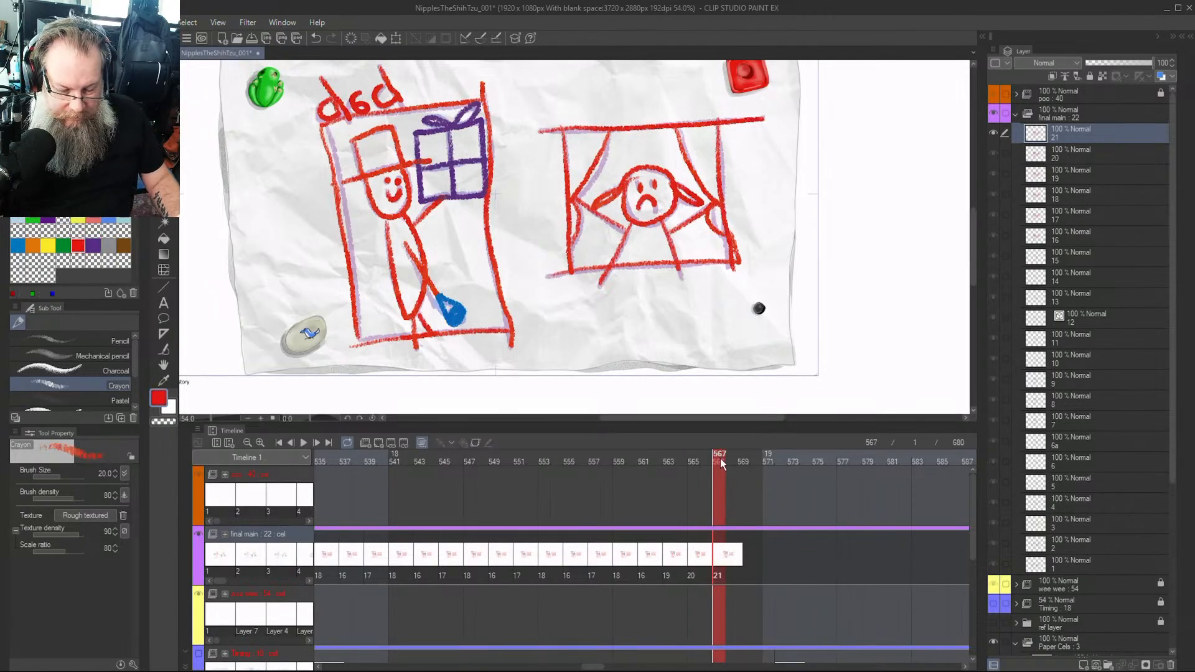
Flip repeatedly between cels 19, 20 and 21 up to frame 567 to check the motion of the redrawn dad
key(Left)
key(Left)
key(Left)
key(Right)
key(Right)
key(Right)
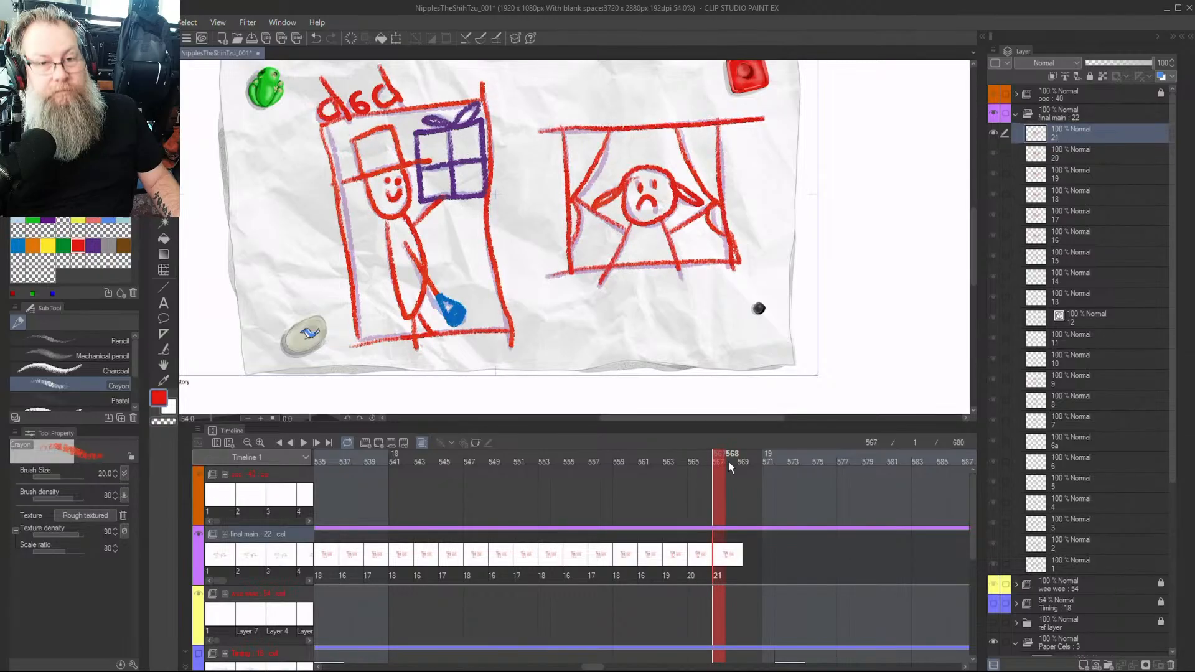
key(Left)
key(Left)
key(Left)
key(Right)
key(Right)
key(Right)
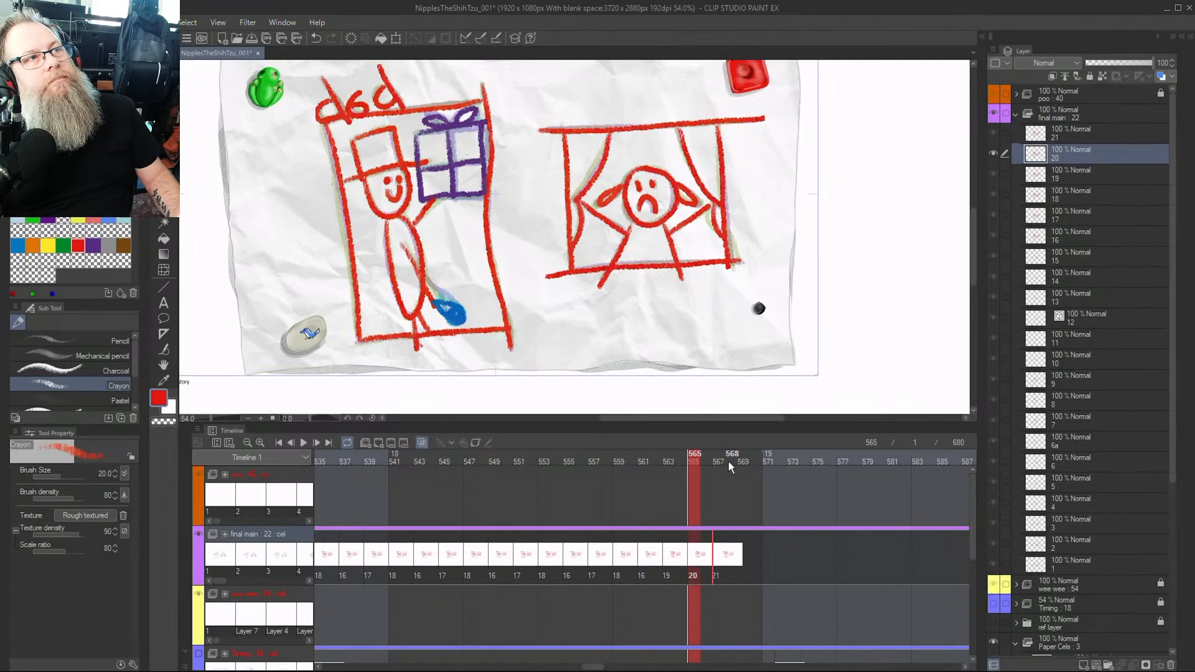
key(Left)
key(Left)
key(Left)
key(Right)
key(Right)
key(Right)
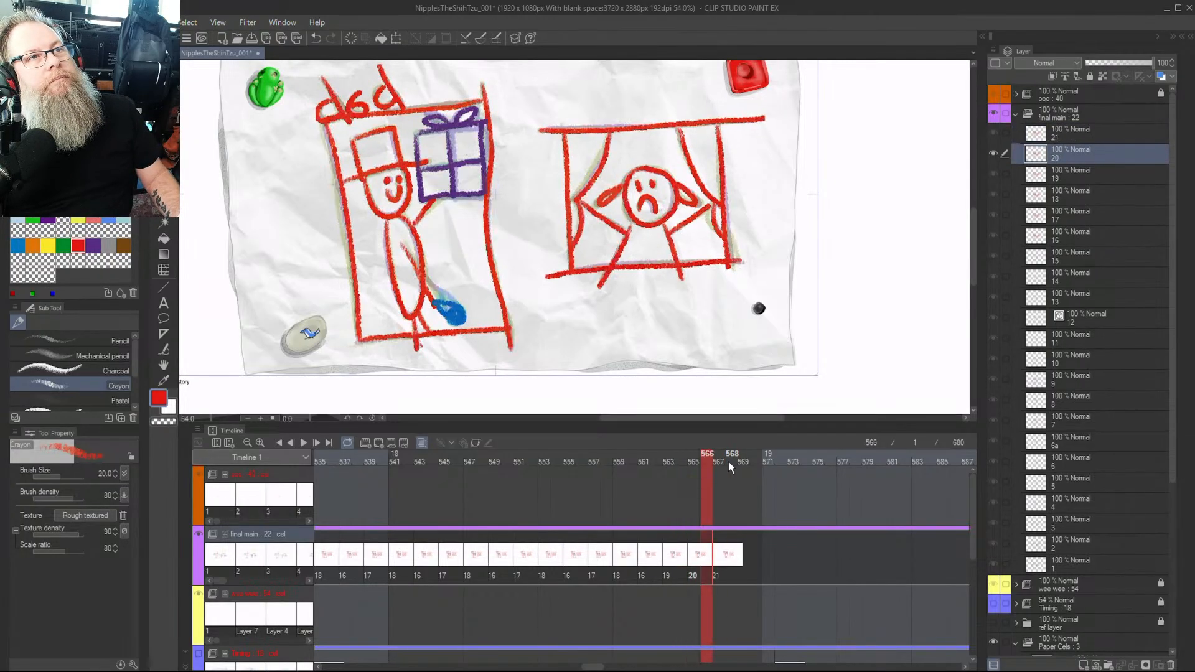
key(Left)
key(Left)
key(Left)
key(Right)
key(Right)
key(Right)
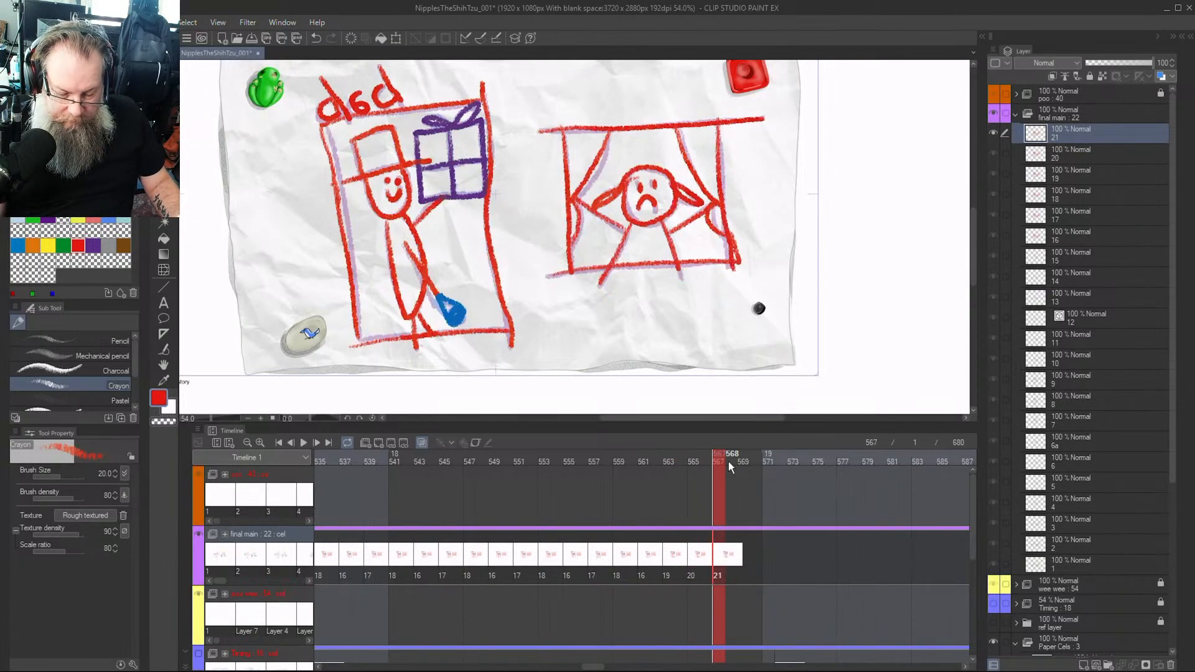
mouse_move(720, 462)
mouse_down()
mouse_move(669, 463)
mouse_move(717, 462)
mouse_up()
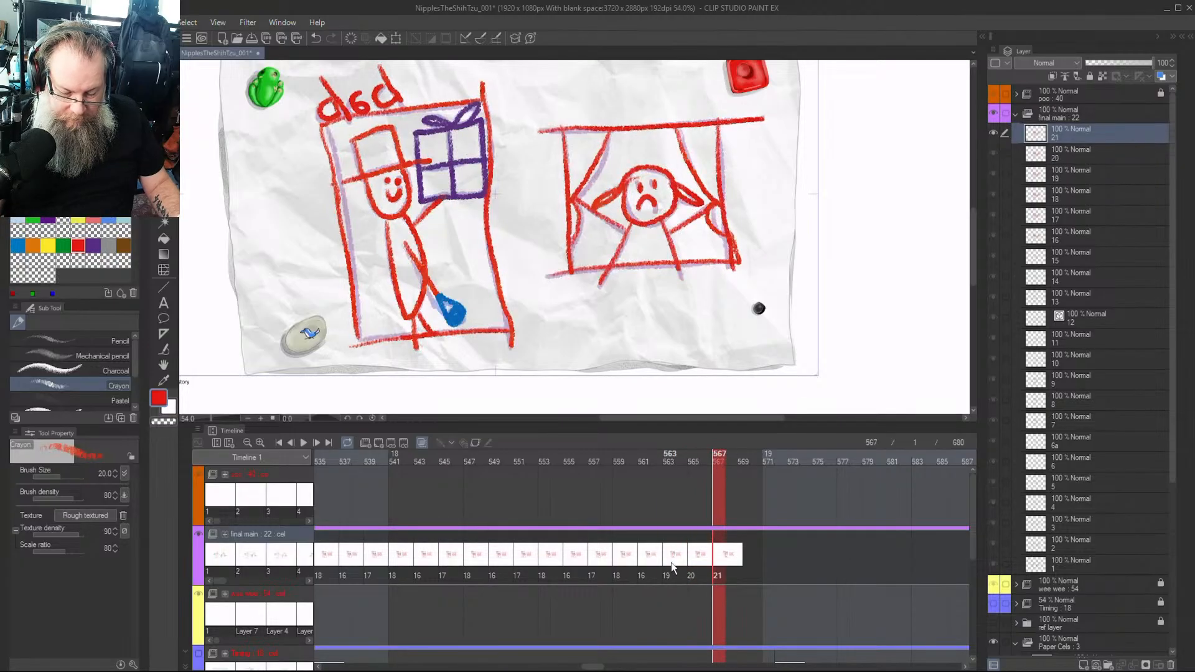
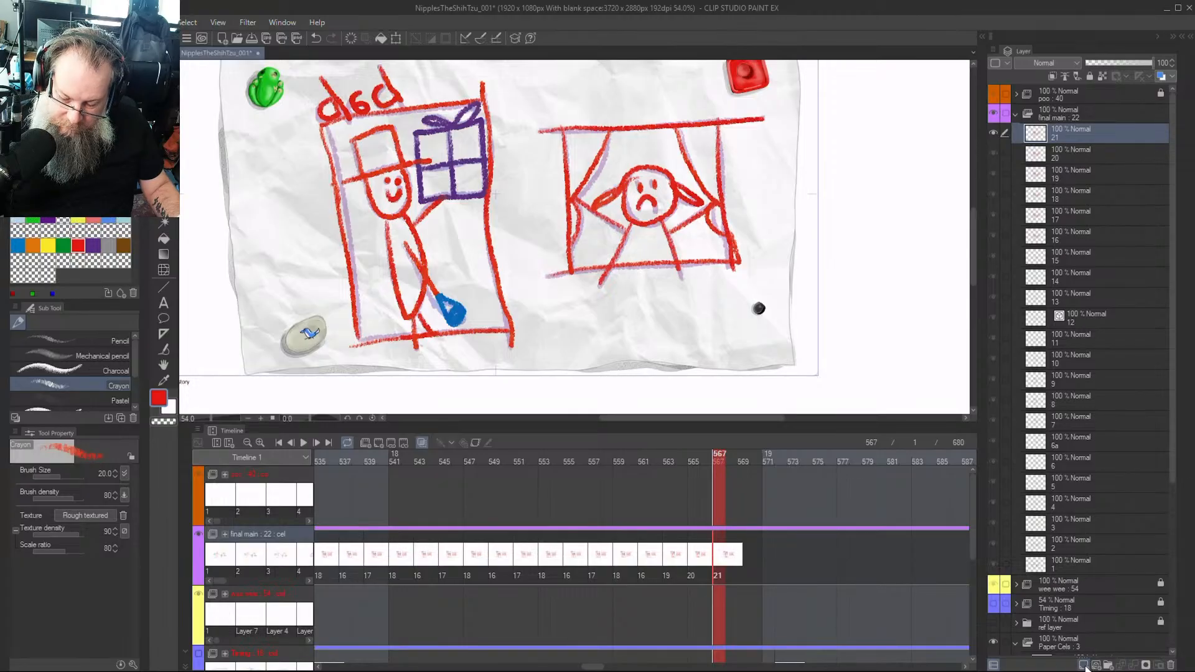
Add new cels 22, 23 and 24 to the final main track at frames 569, 571 and 573
drag(731, 458, 741, 457)
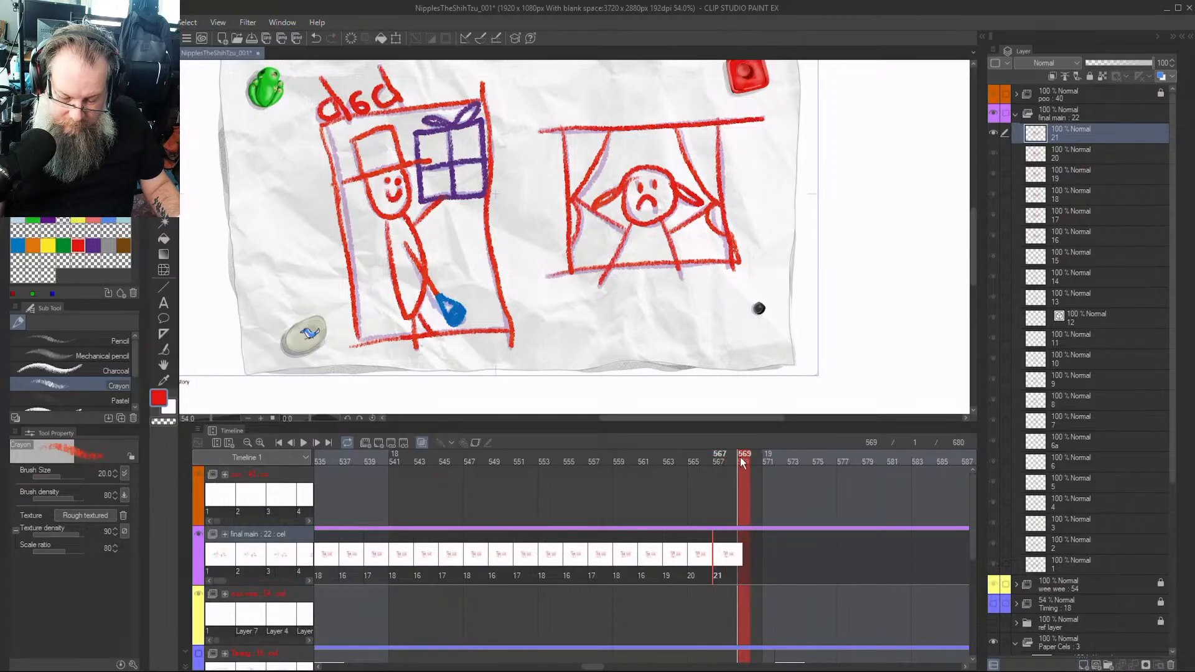
click(1083, 665)
click(767, 459)
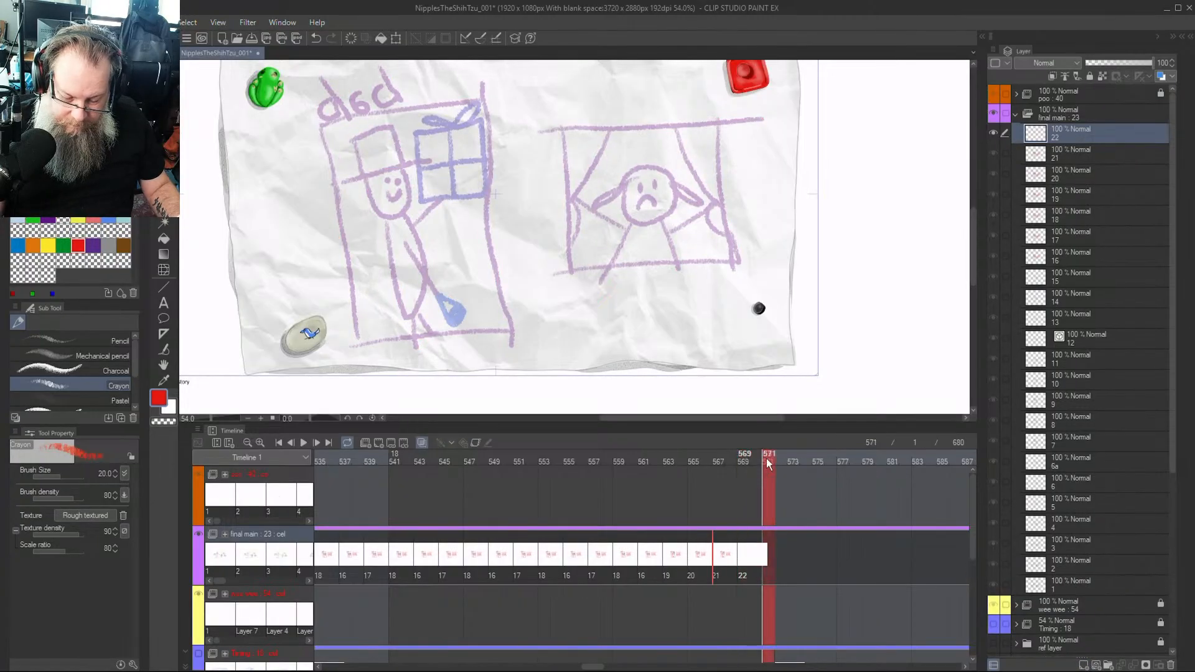
click(1083, 664)
drag(771, 458, 794, 460)
click(1083, 664)
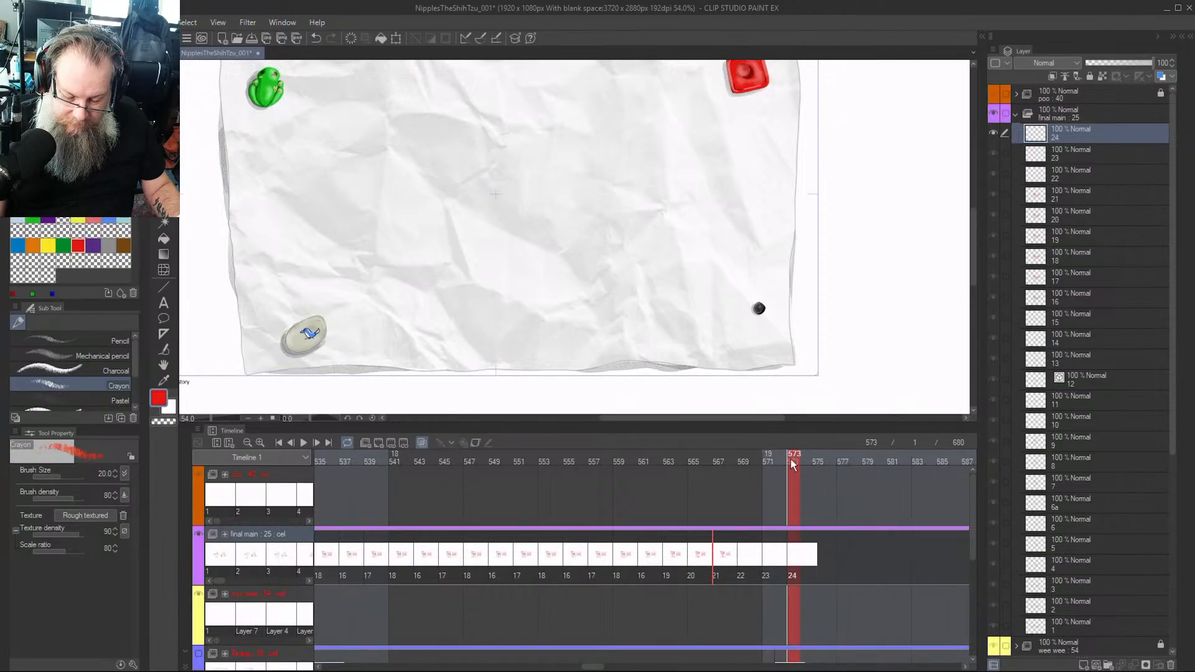
Copy the drawings of cels 19, 20 and 21 into the empty cels 22, 23 and 24 respectively
drag(783, 457, 673, 469)
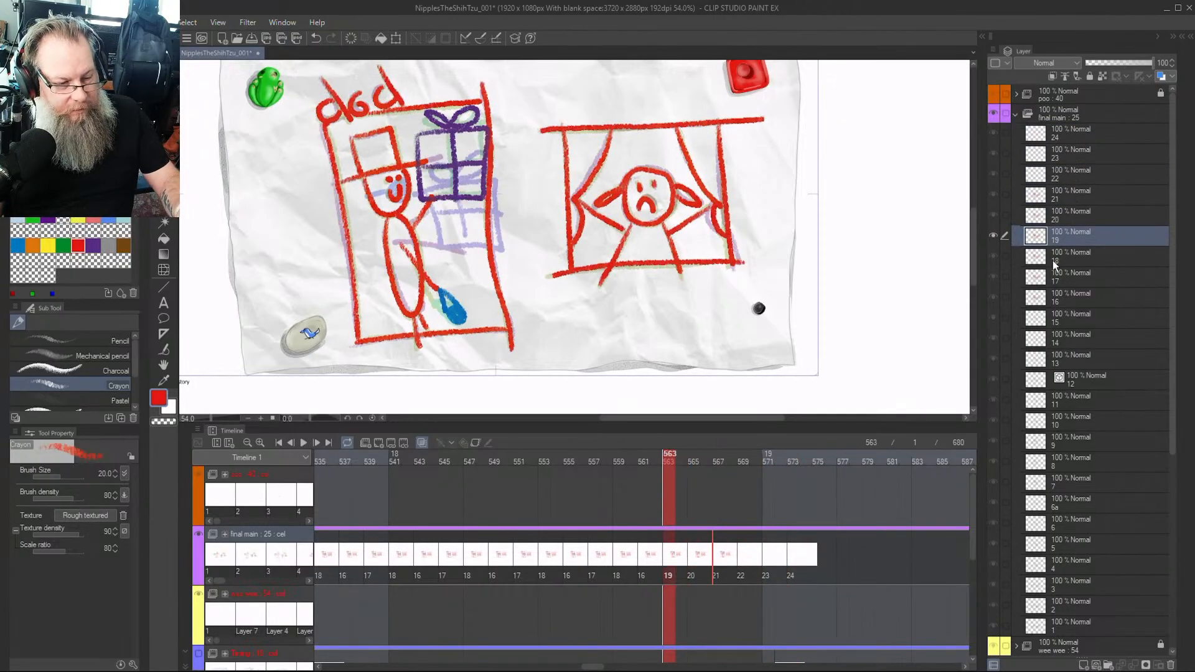
click(741, 558)
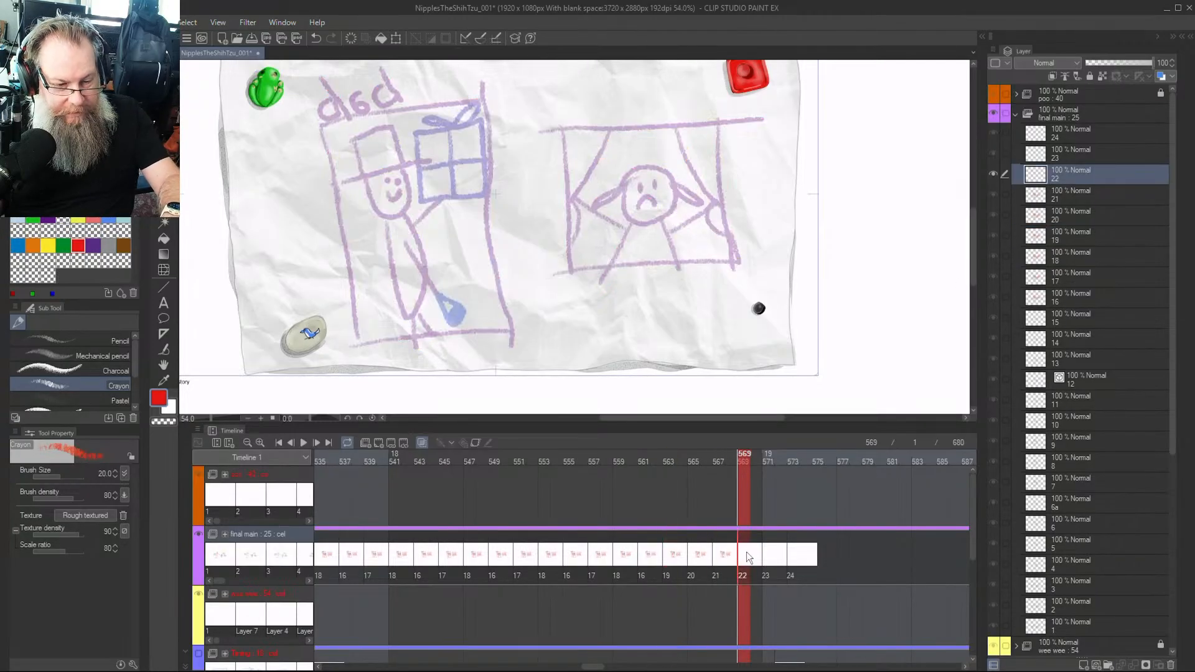
key(ctrl+v)
click(770, 555)
click(699, 557)
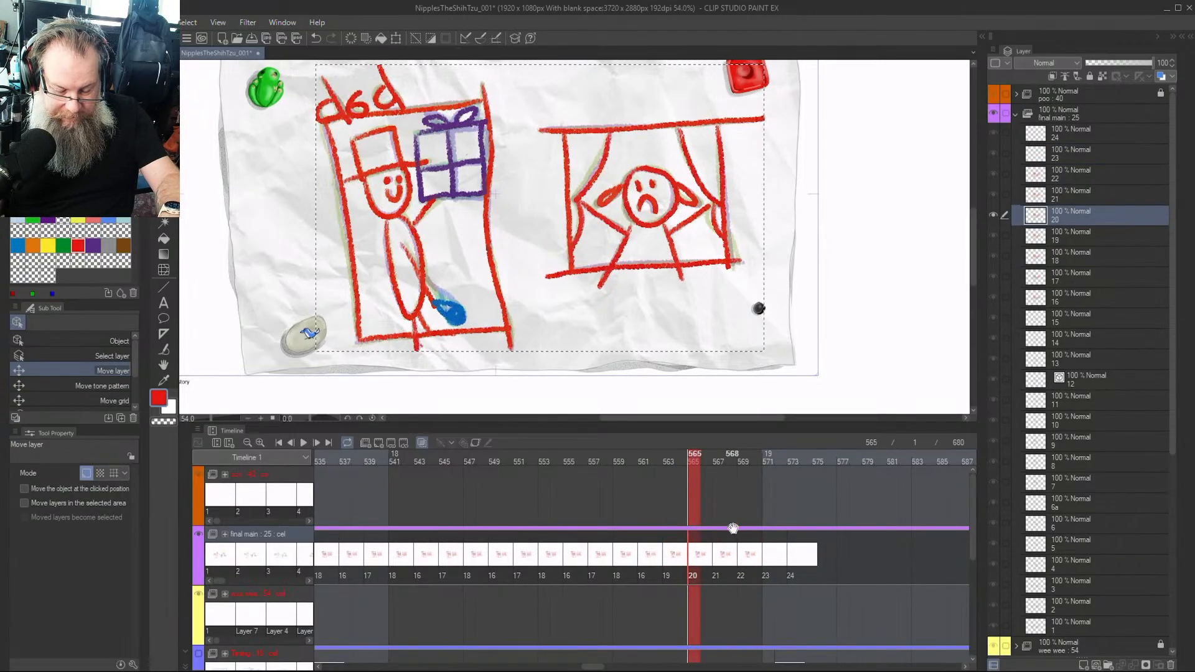
click(771, 556)
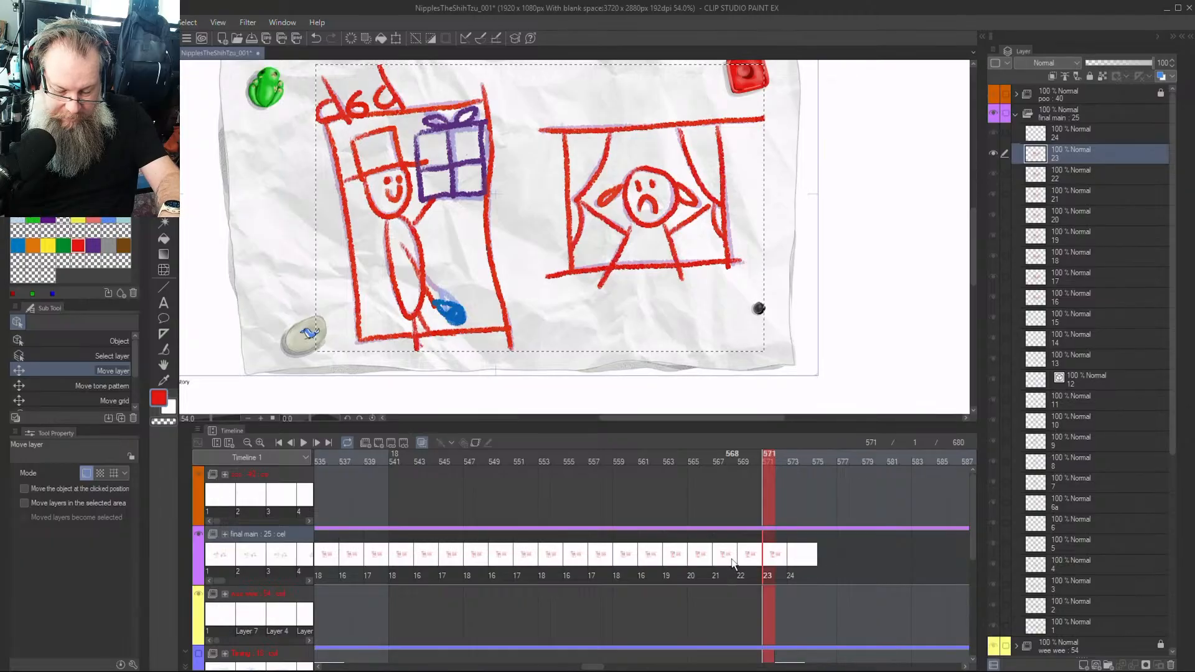
click(732, 563)
click(793, 558)
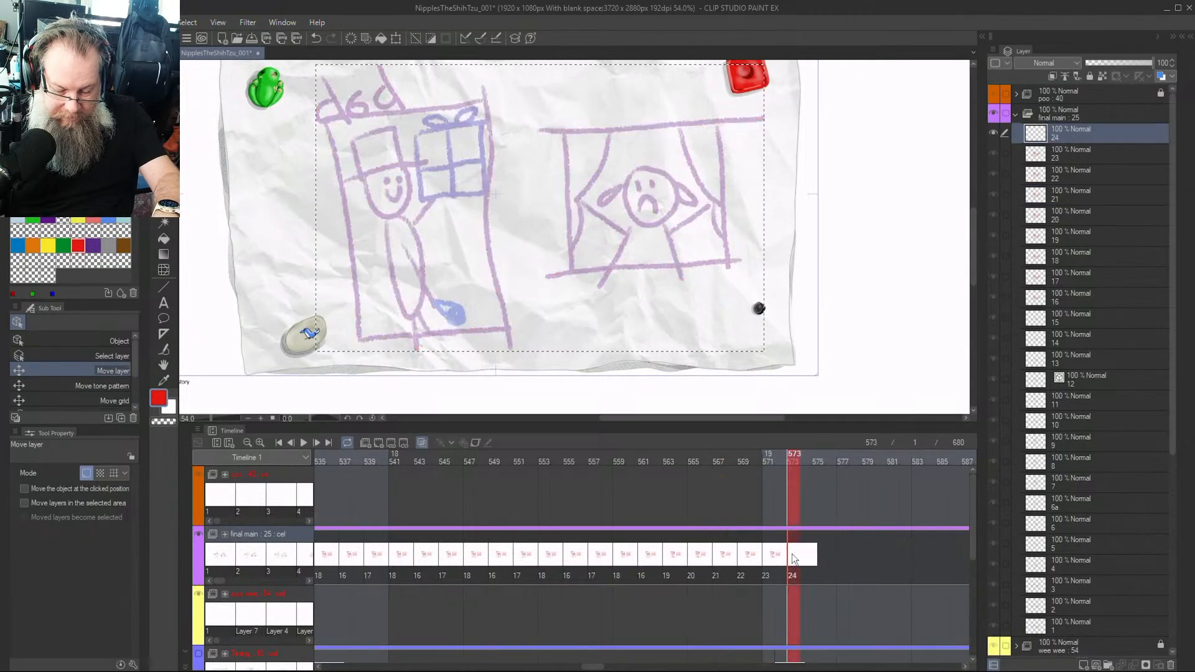
Scrub the timeline around frames 566 and 567 to check the drawings, and look at the Timing track below
click(708, 463)
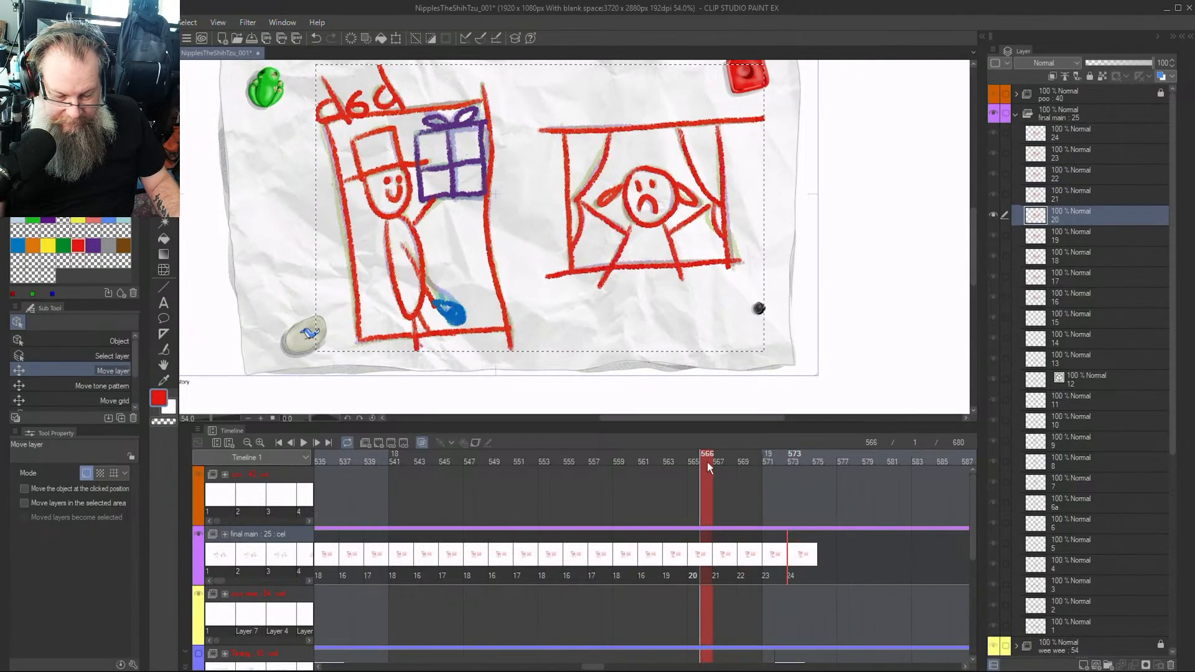
drag(708, 466, 718, 497)
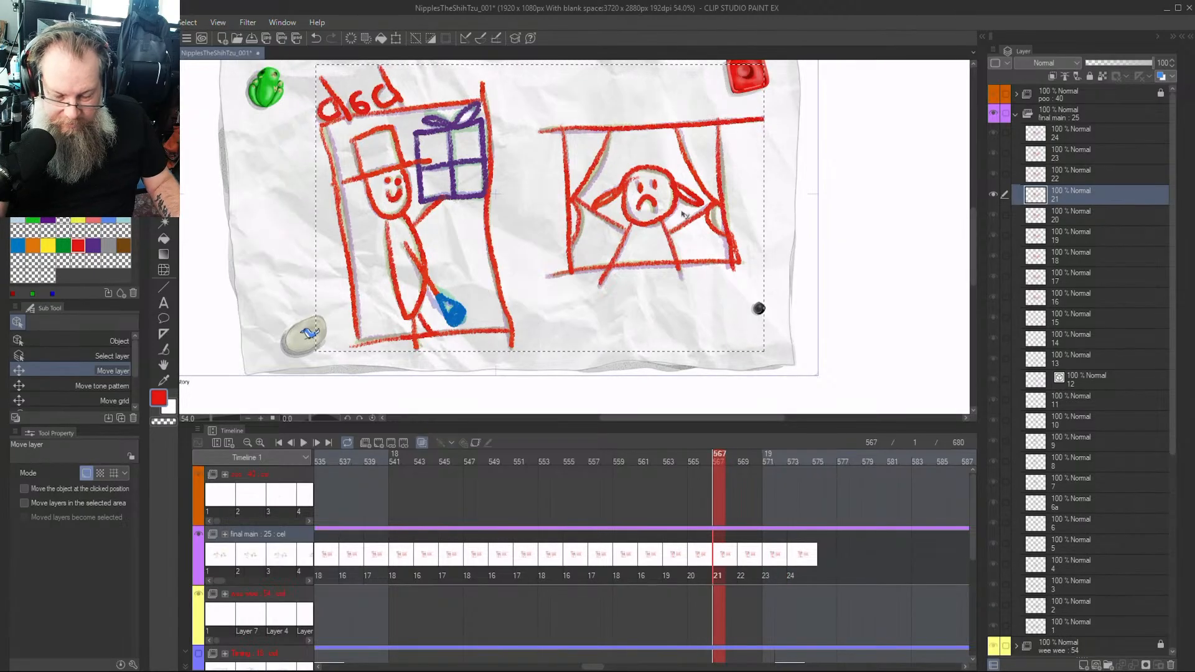
scroll(672, 199, up, 1)
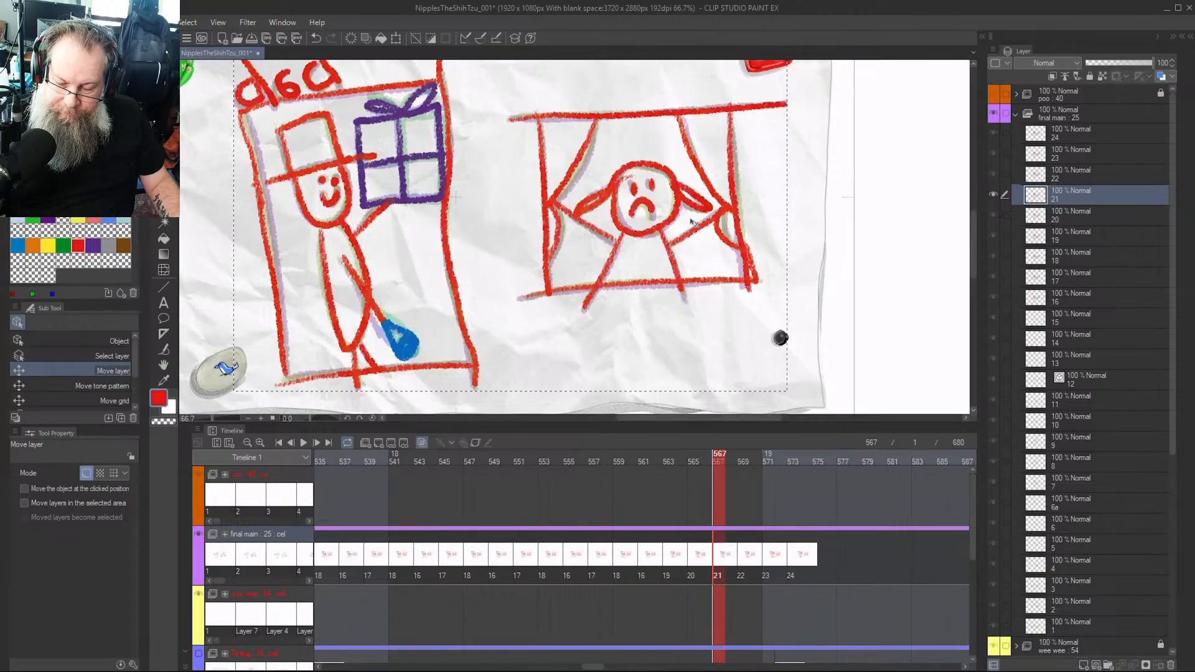
scroll(843, 576, down, 2)
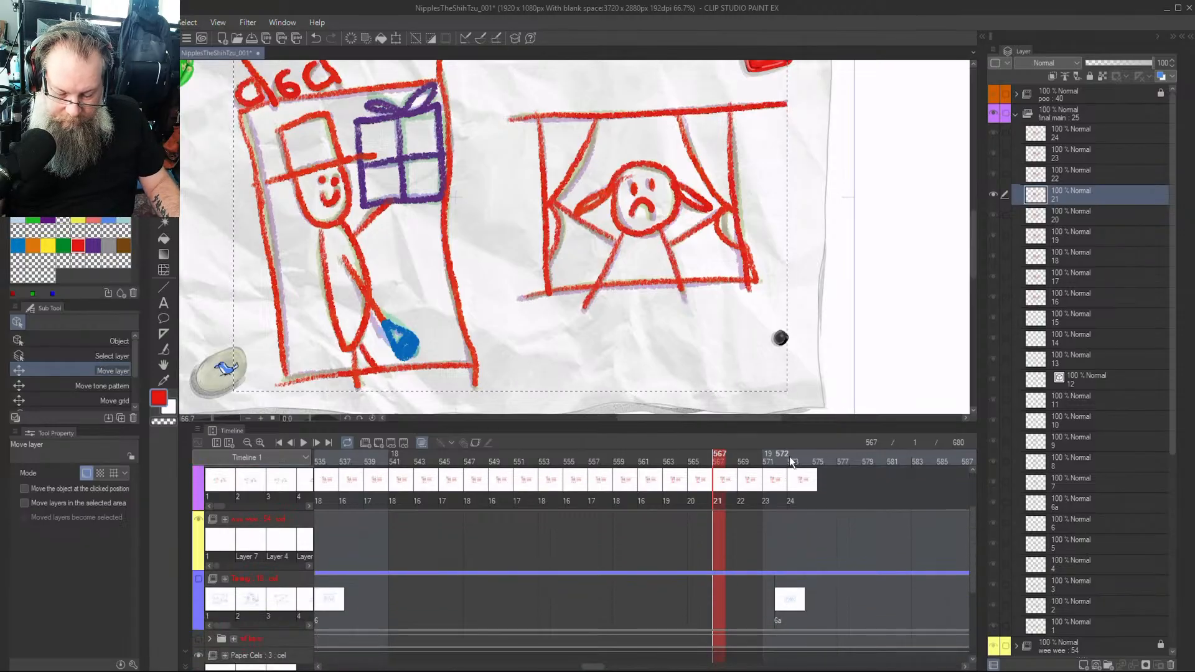
Compare cel 24 at frame 573 with the Timing sketch by briefly showing and hiding the Timing folder
click(792, 461)
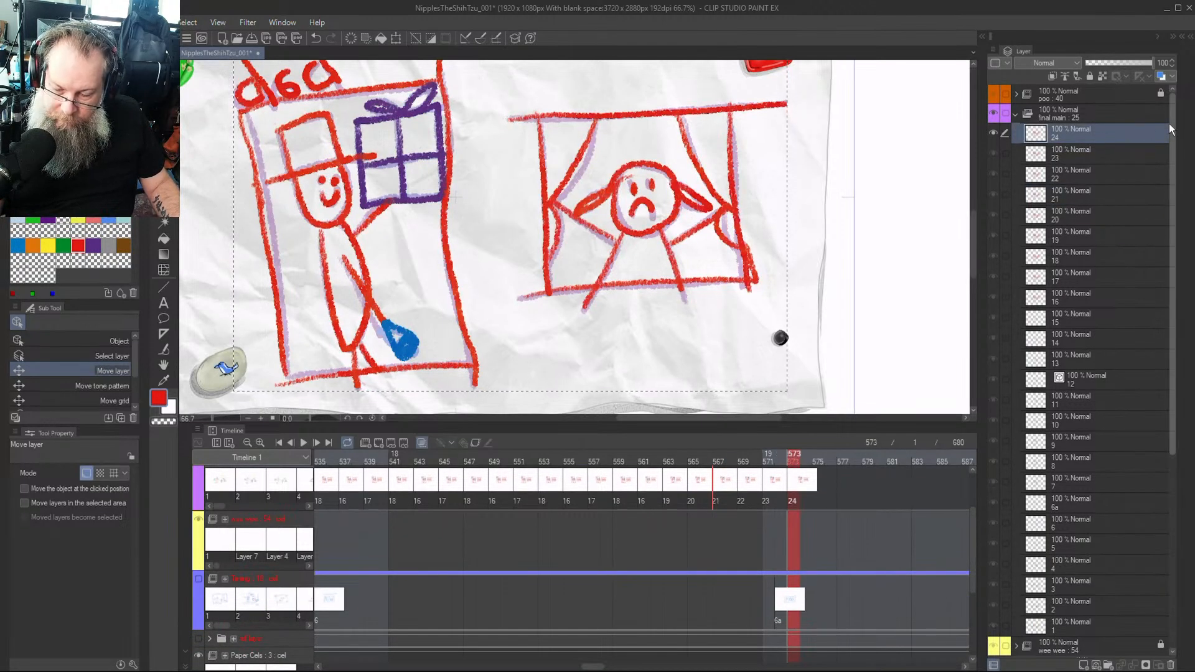
scroll(1170, 129, down, 8)
click(994, 364)
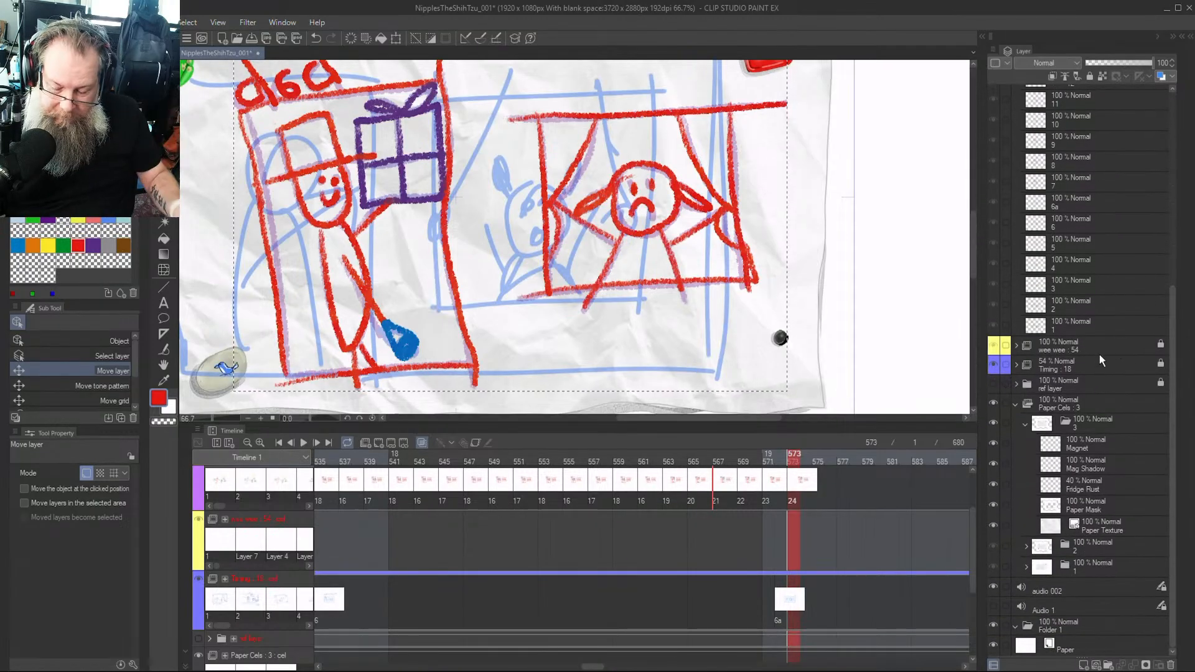
click(994, 365)
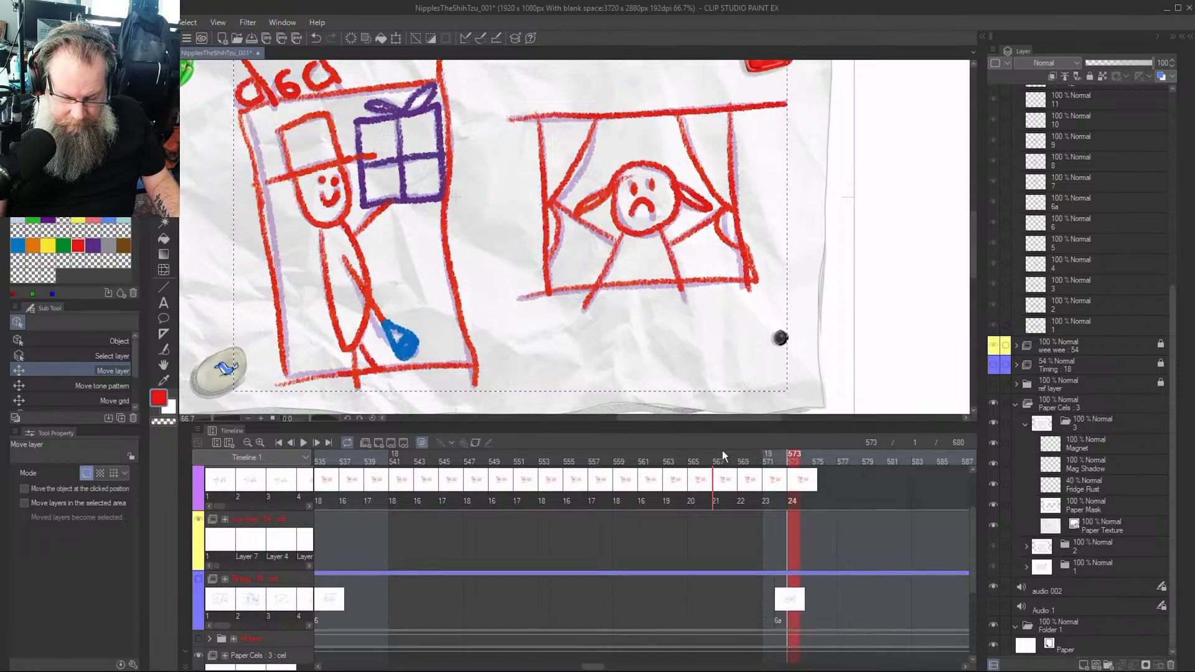
Return to cel 21 around frame 567 and save the file
mouse_move(722, 459)
mouse_down()
mouse_move(654, 468)
mouse_move(744, 480)
mouse_move(722, 479)
mouse_up()
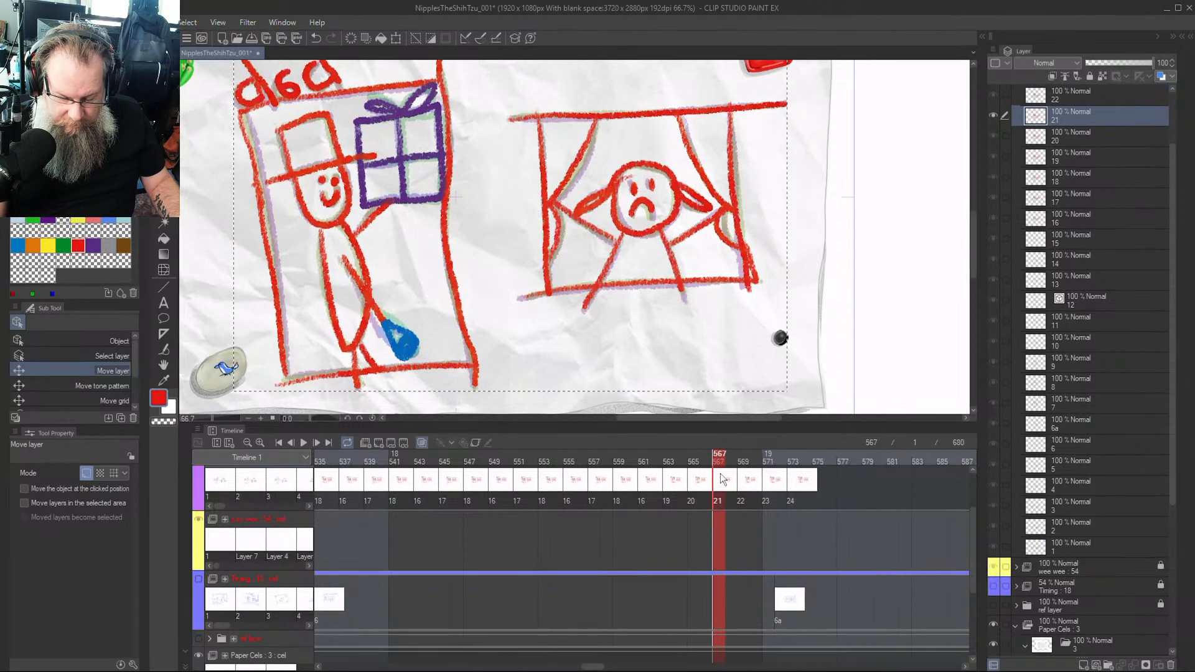
click(730, 492)
key(ctrl+s)
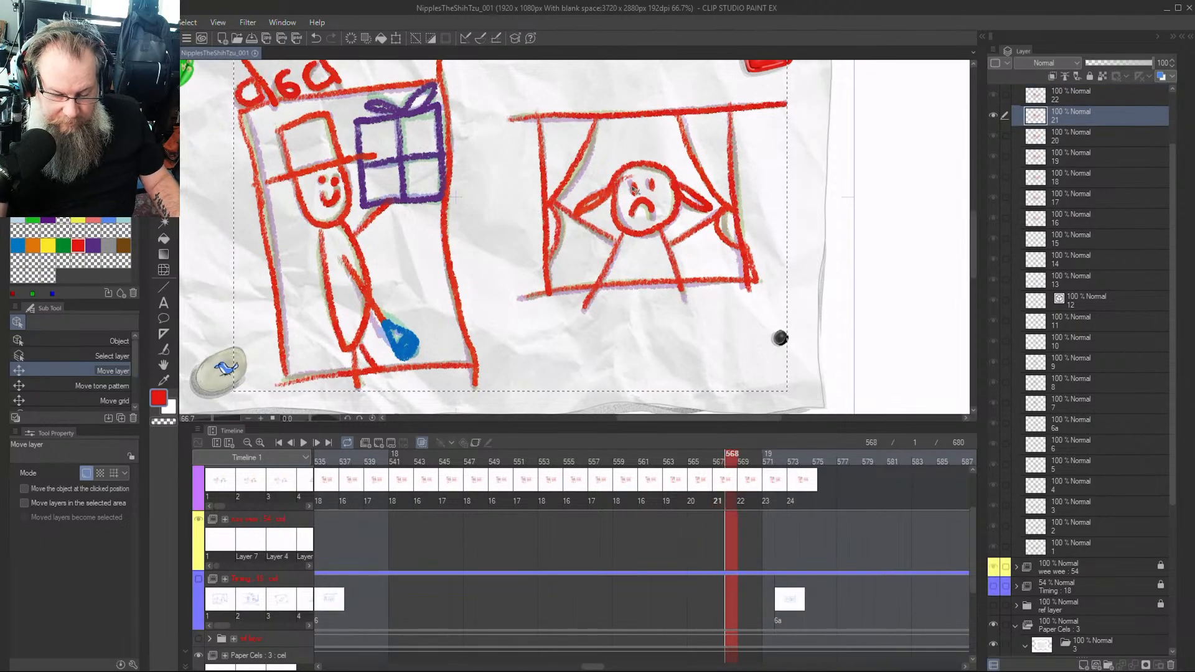
On cel 21, erase the window figure's head top and drooping ears, and redraw them in red crayon with the ears raised
key(e)
mouse_move(609, 186)
mouse_down()
mouse_move(582, 212)
mouse_move(641, 165)
mouse_move(693, 200)
mouse_move(669, 179)
mouse_up()
key(p)
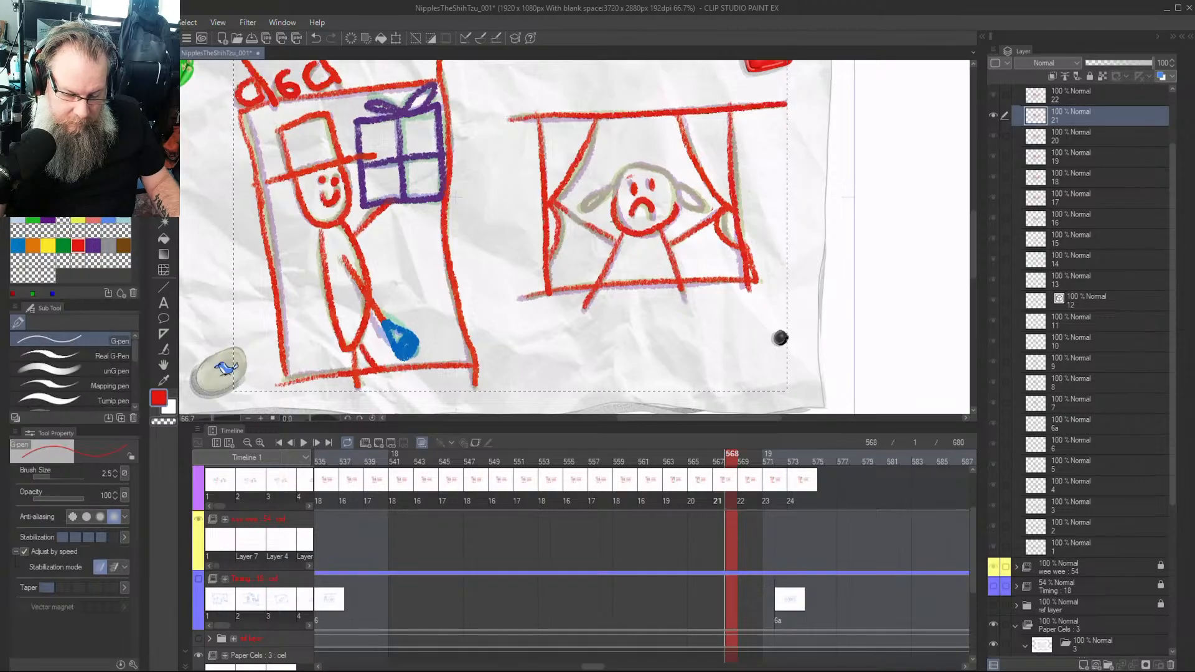
key(p)
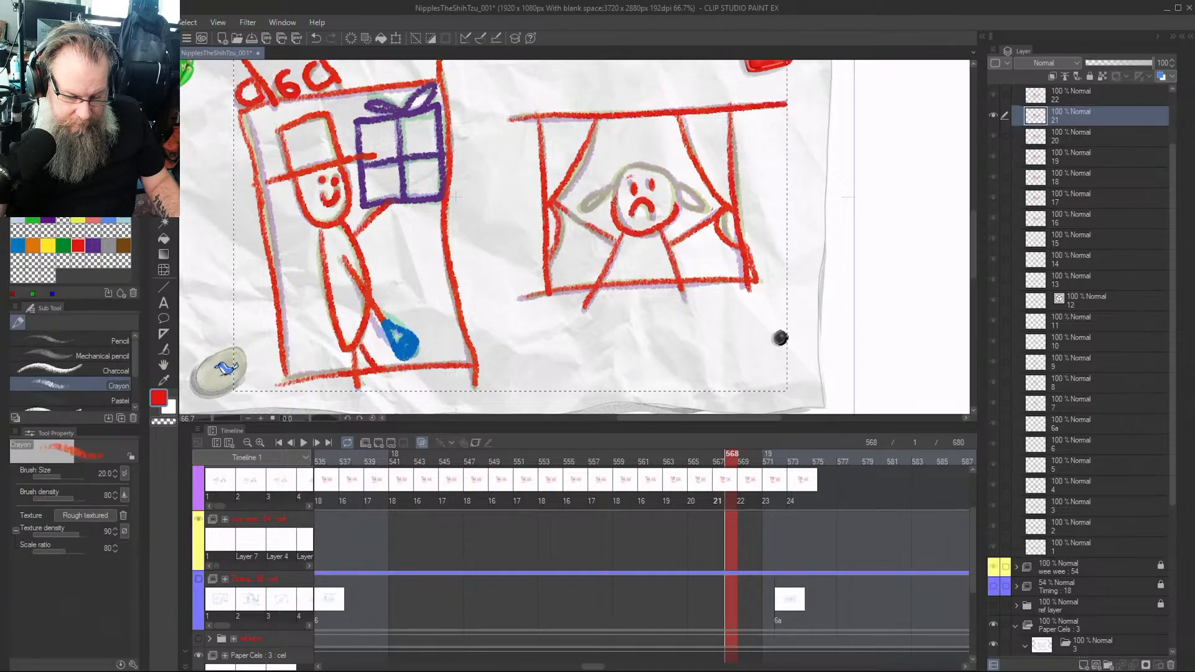
mouse_move(615, 208)
mouse_down()
mouse_move(631, 168)
mouse_move(674, 176)
mouse_move(599, 149)
mouse_move(595, 163)
mouse_move(622, 179)
mouse_move(679, 144)
mouse_move(692, 163)
mouse_move(671, 170)
mouse_move(647, 205)
mouse_move(650, 189)
mouse_up()
Replace the window figure's sad face on cel 21 with round filled eyes and a wide smile in red crayon
key(e)
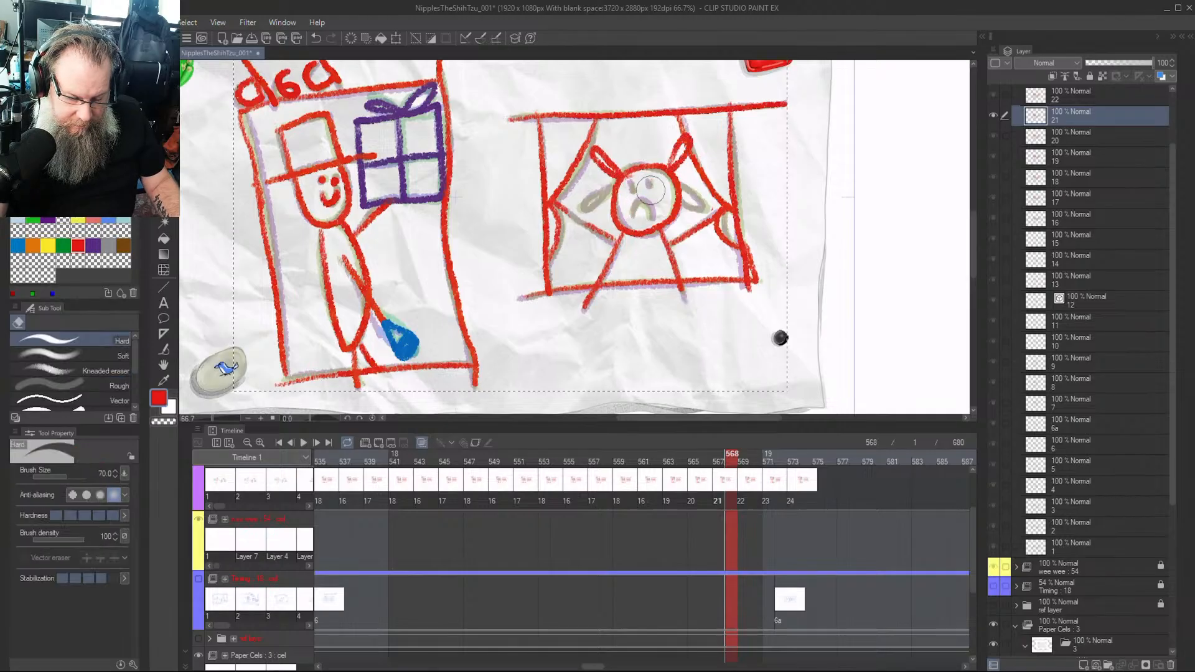
key(p)
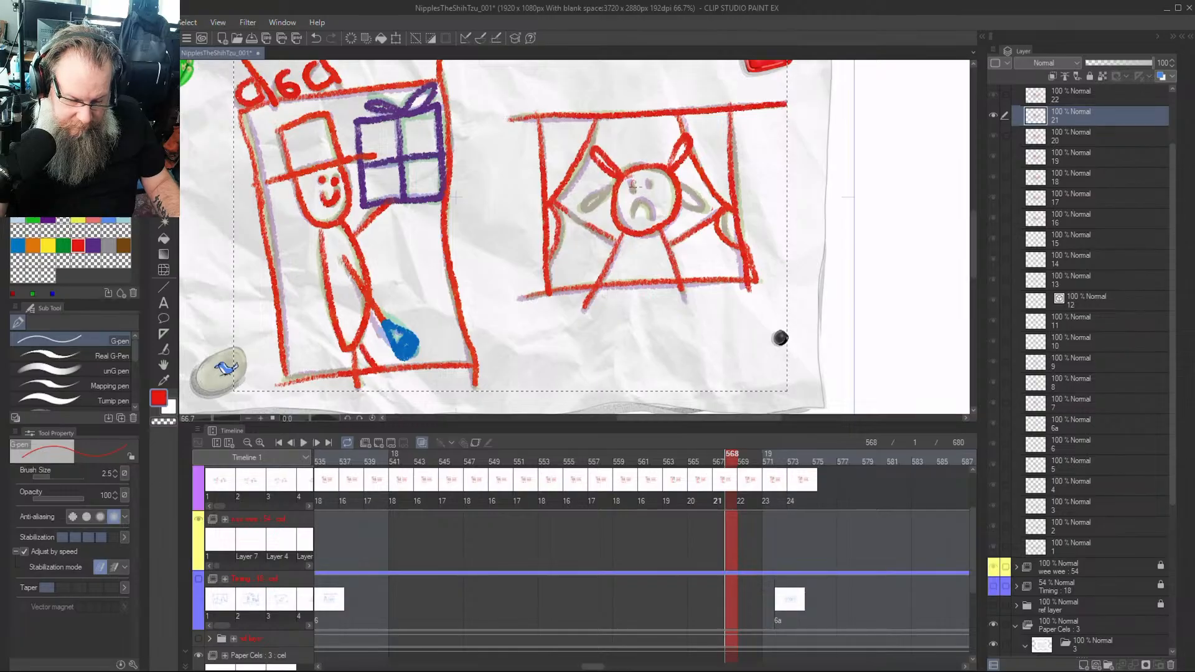
key(p)
drag(634, 184, 653, 182)
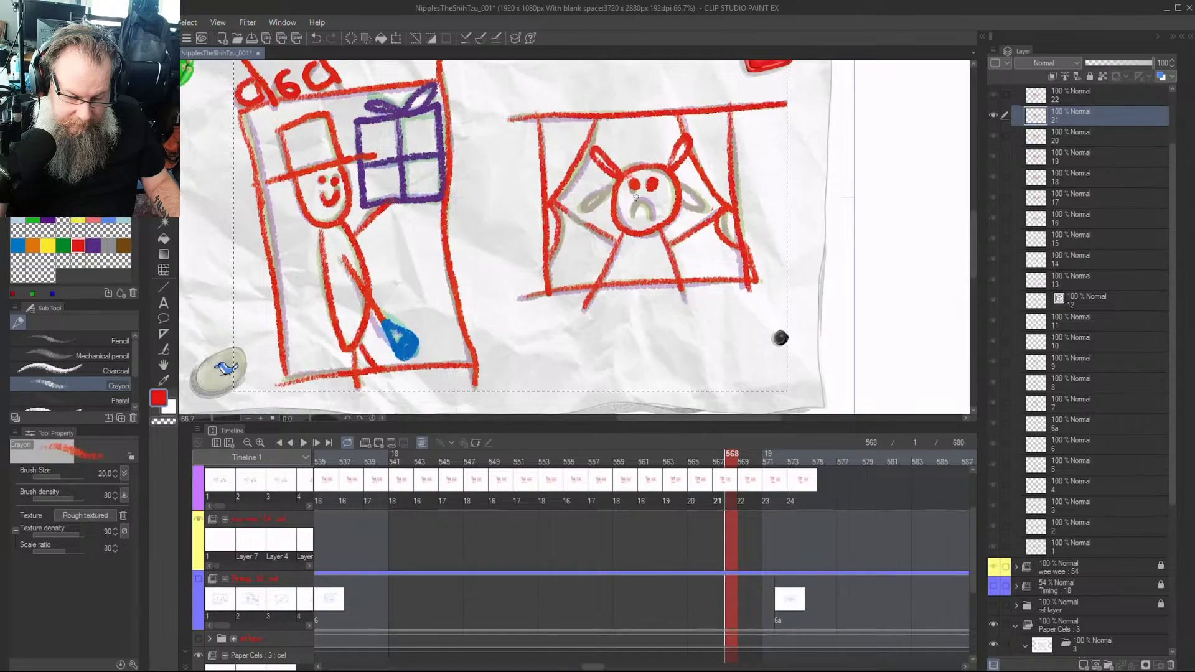
mouse_move(626, 194)
mouse_down()
mouse_move(646, 215)
mouse_move(663, 191)
mouse_up()
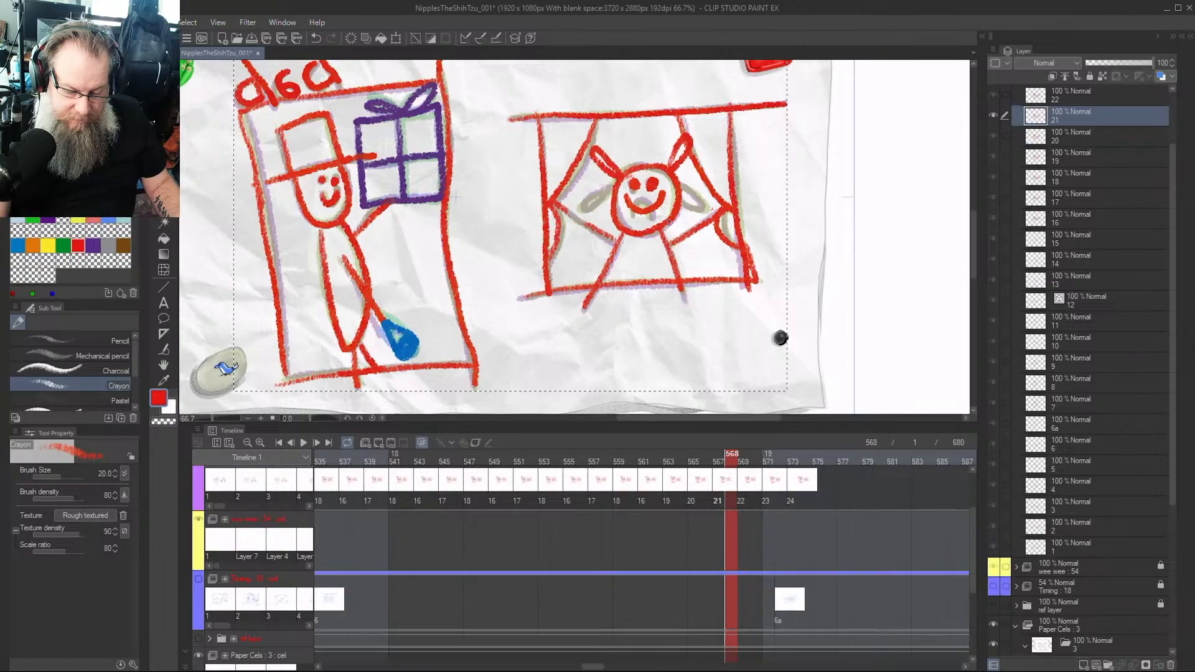
Erase the window figure's bent arms on cel 21 and redraw them reaching straight up in red crayon
key(e)
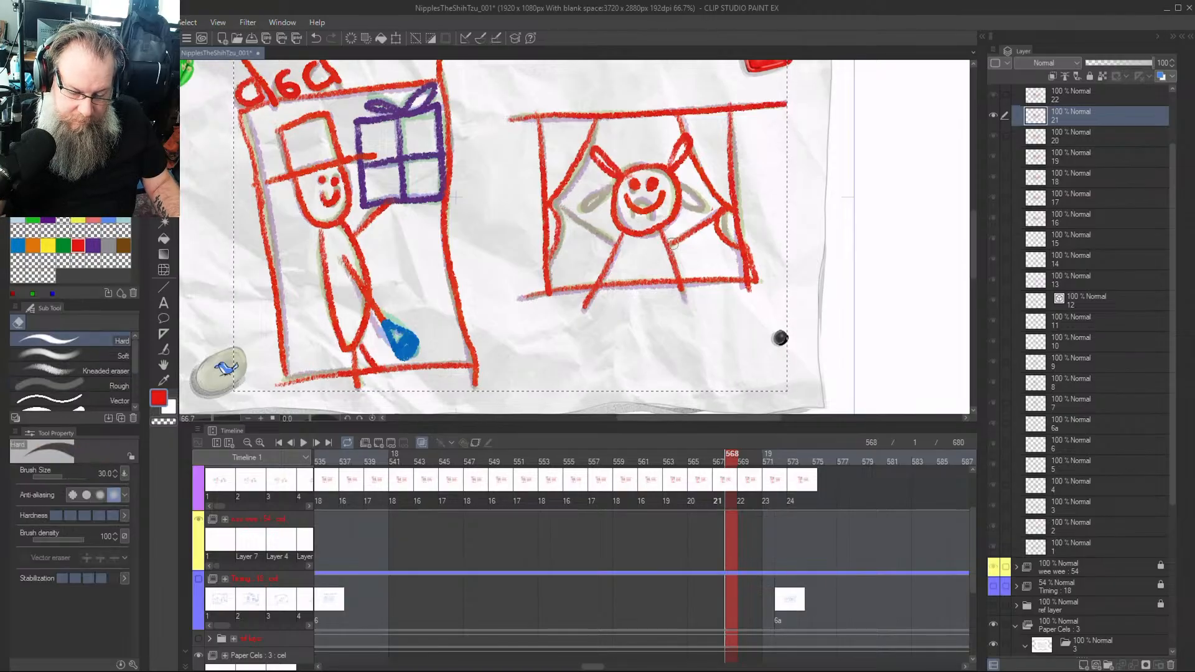
drag(676, 234, 686, 241)
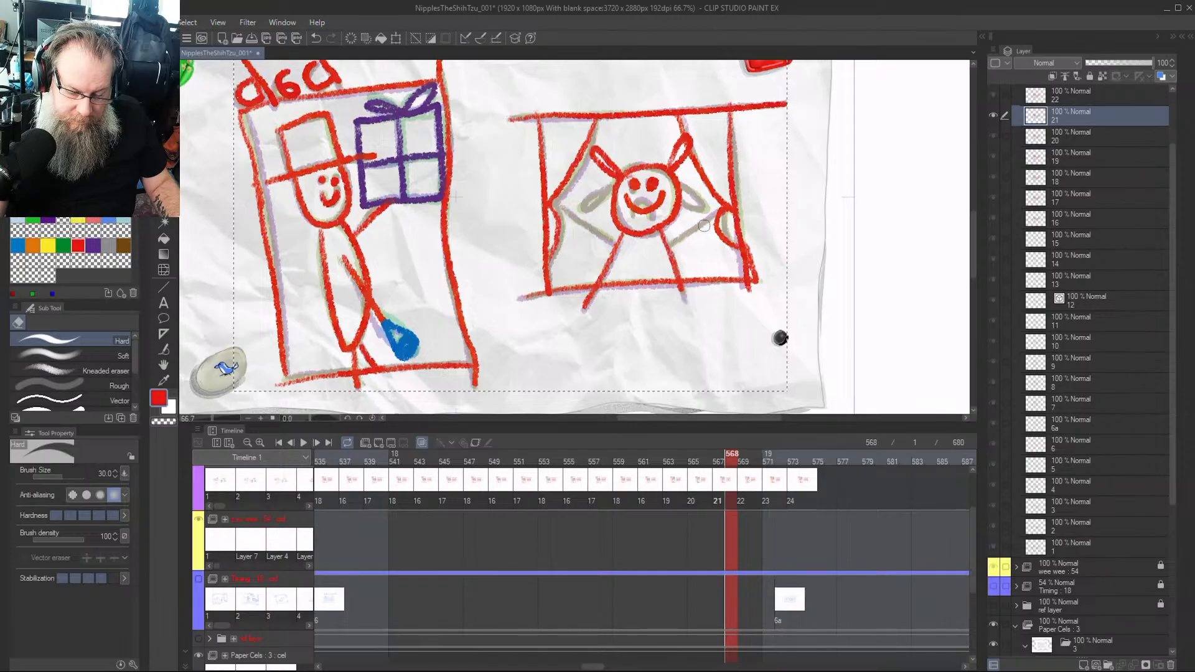
key(p)
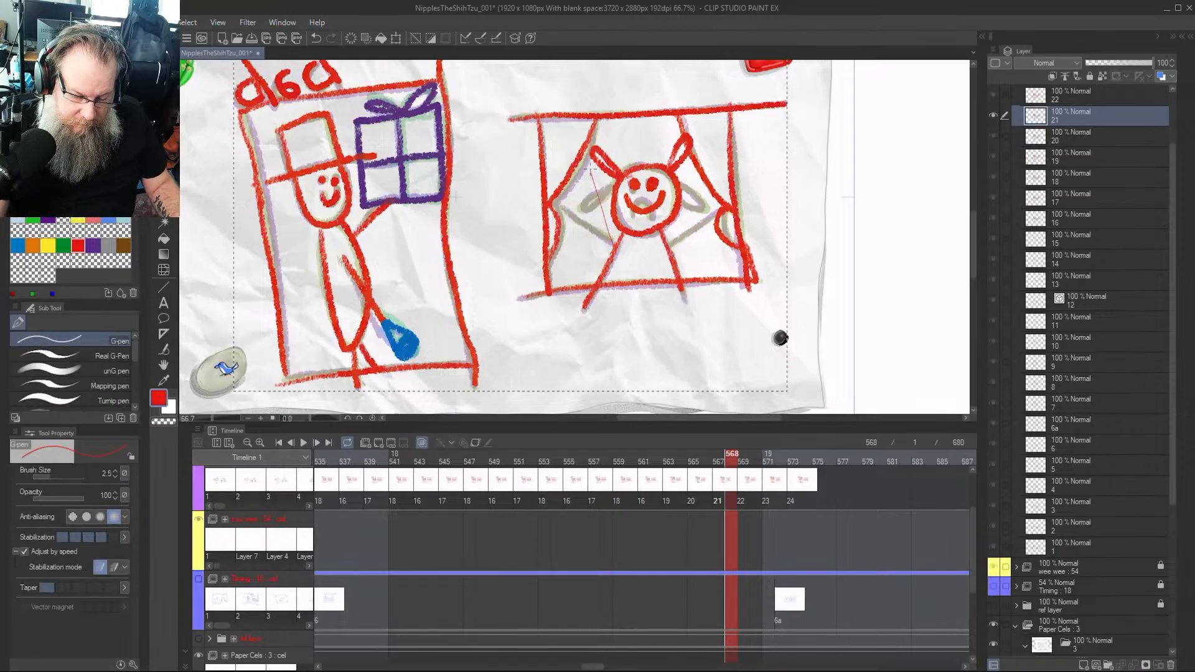
key(p)
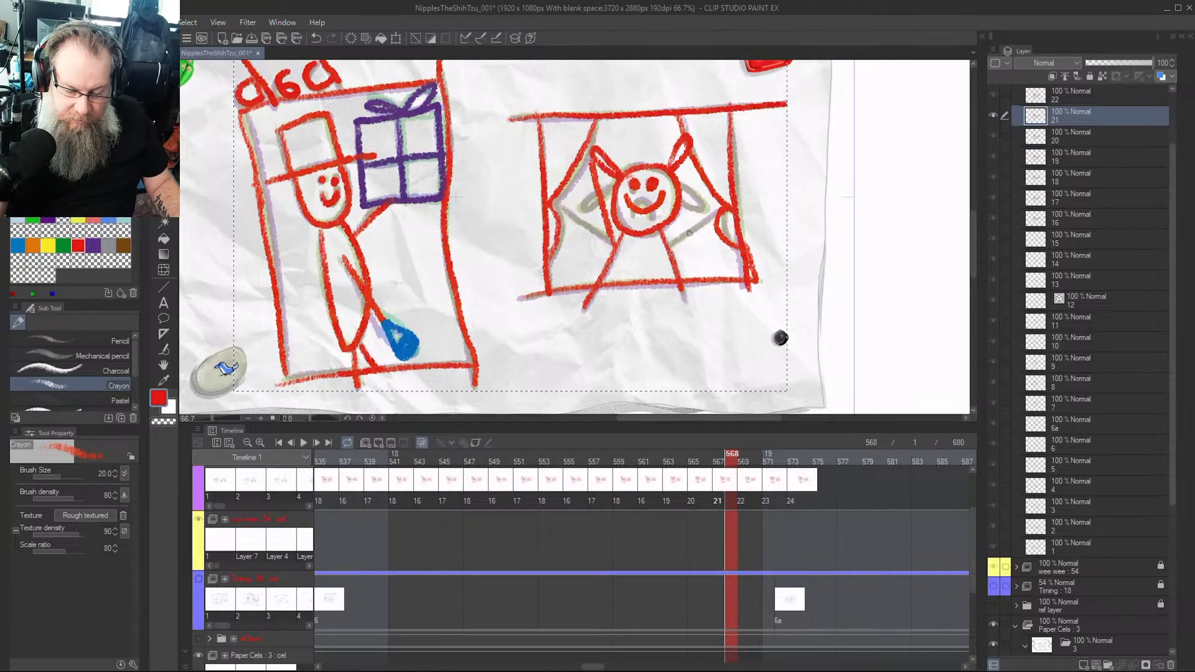
drag(681, 148, 688, 125)
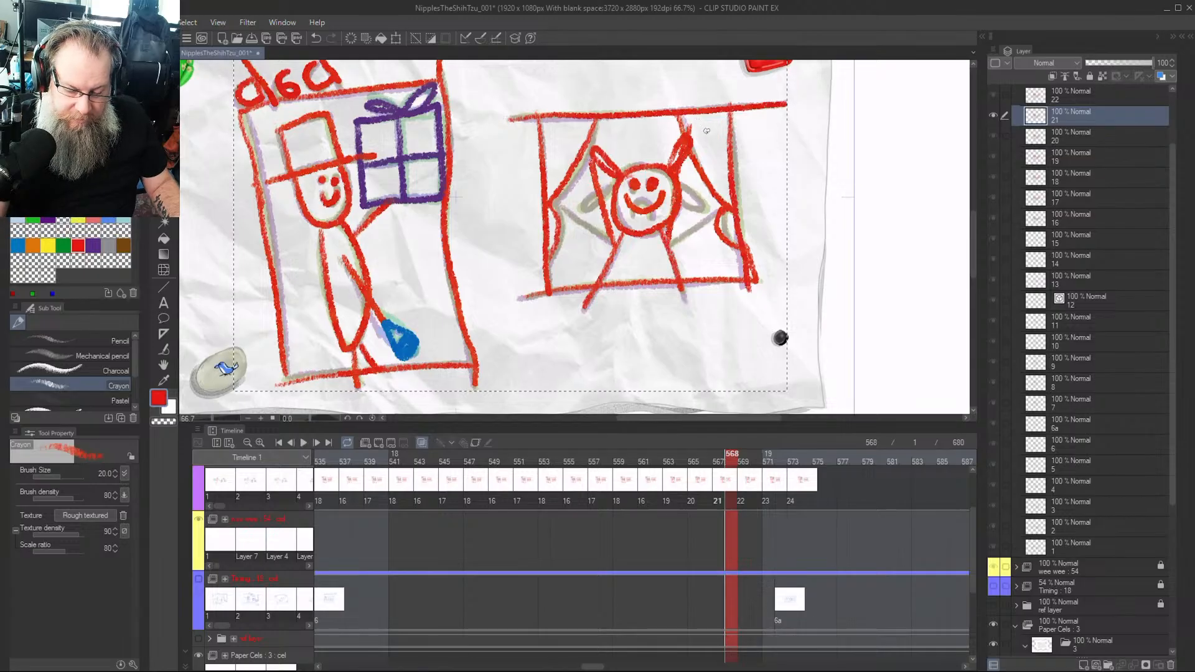
Replace the window figure's frown on cel 20 at frame 565 with a nearly straight crayon mouth
click(718, 462)
drag(718, 462, 695, 472)
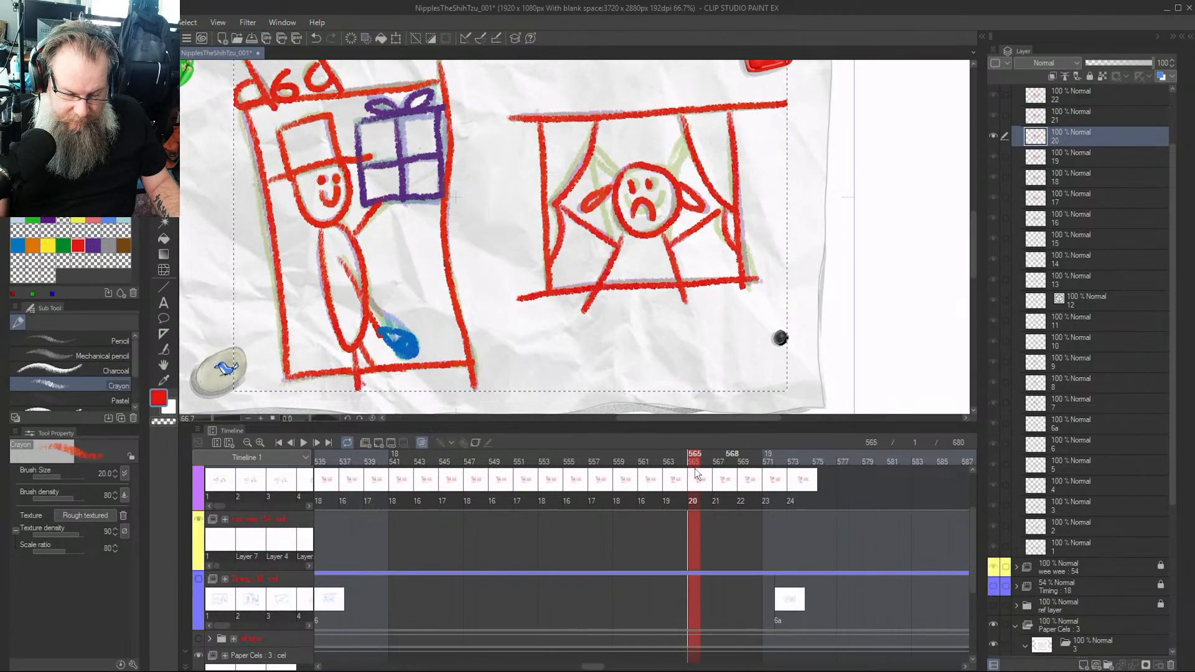
key(e)
drag(644, 210, 646, 205)
key(p)
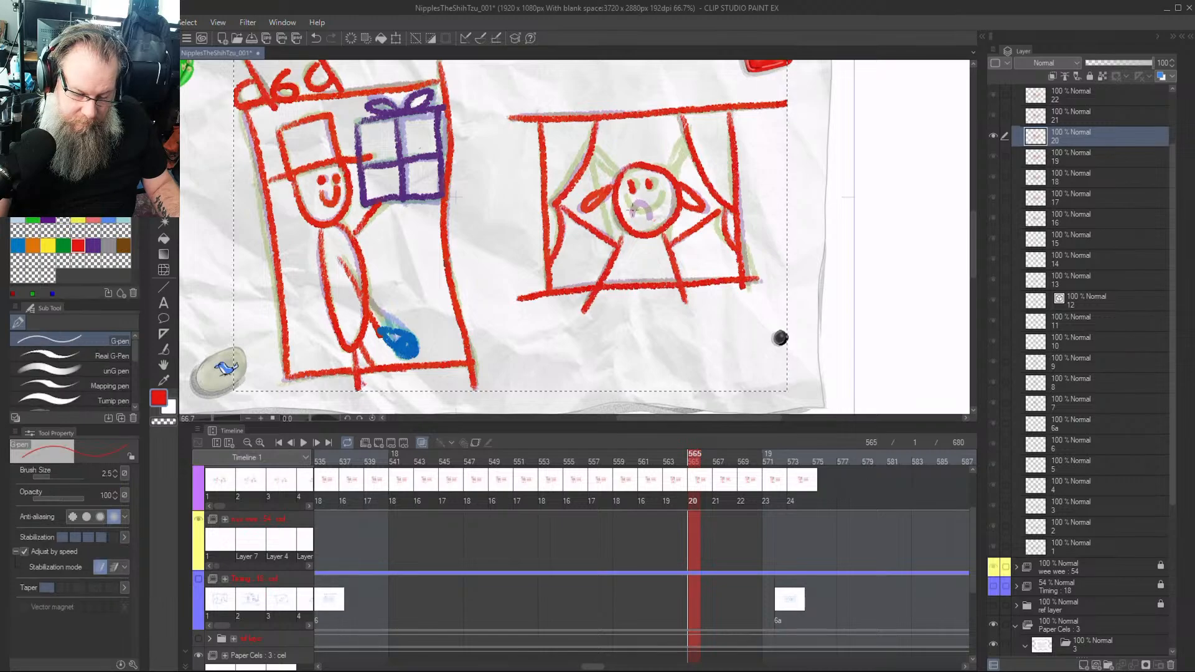
key(p)
key(ctrl+z)
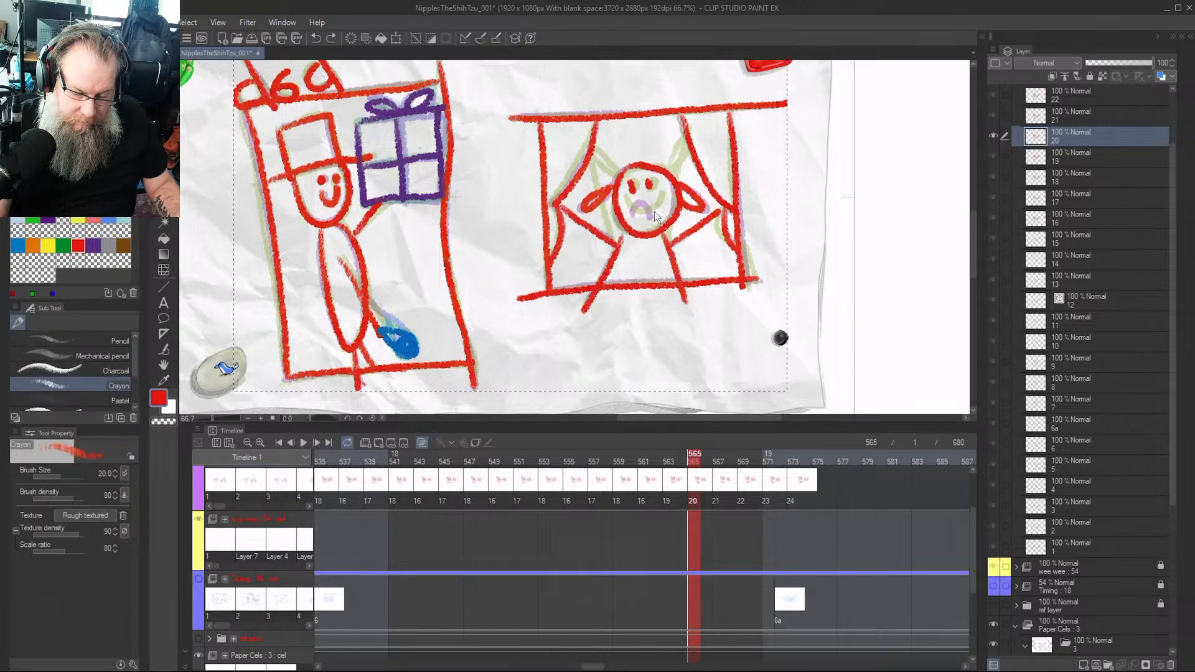
key(Num_Lock)
drag(630, 214, 659, 214)
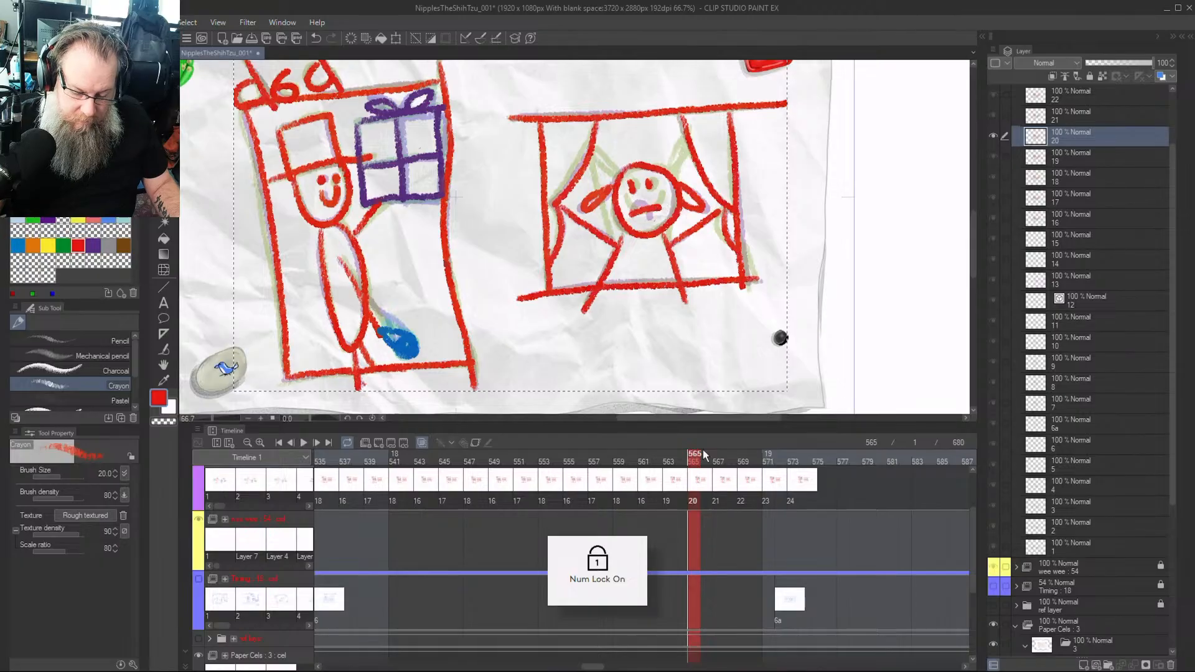
On cel 19 at frame 563, erase the window figure's frown and draw a nearly straight mouth in red crayon
drag(703, 450, 668, 468)
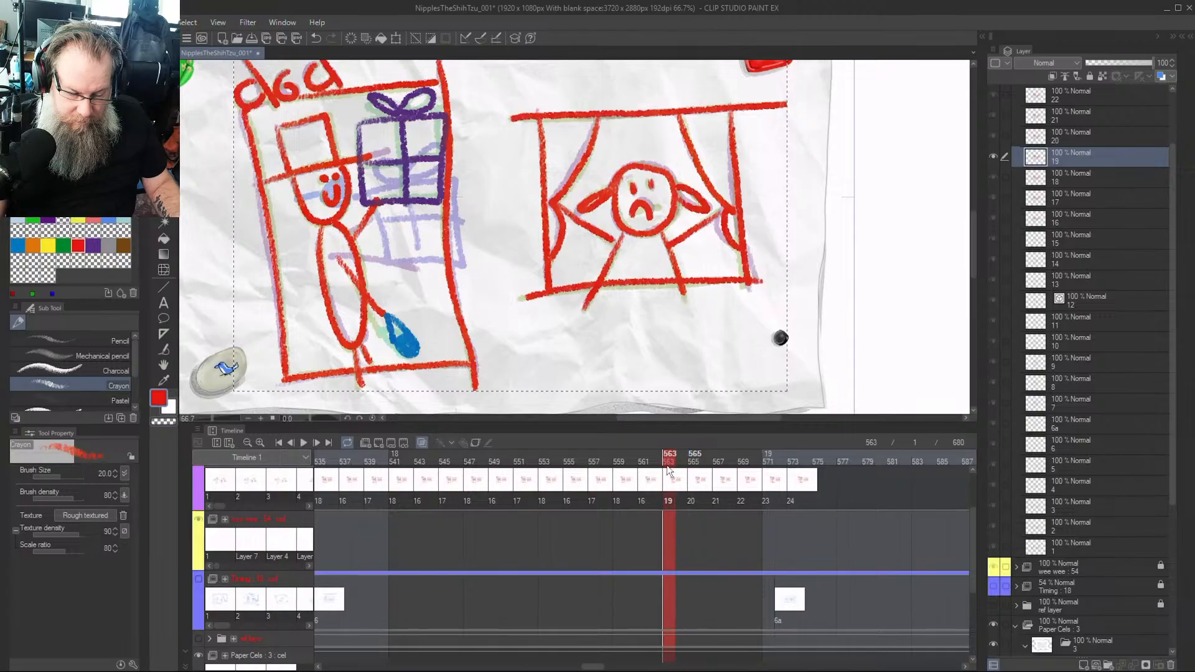
key(e)
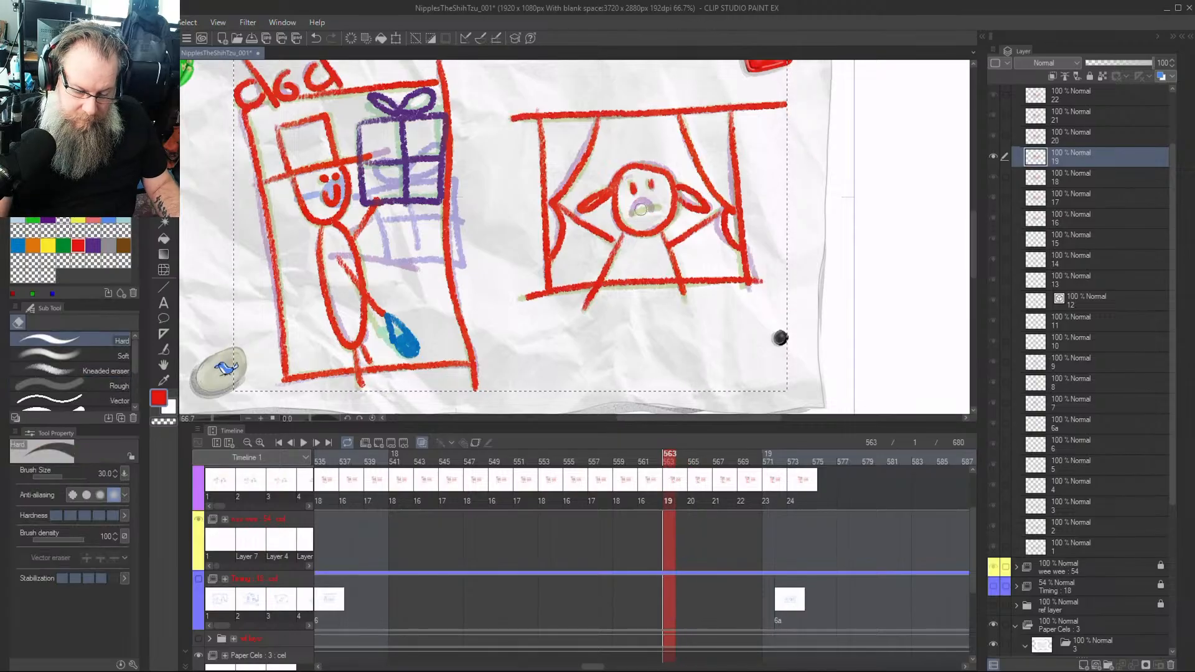
key(p)
drag(630, 214, 665, 211)
key(p)
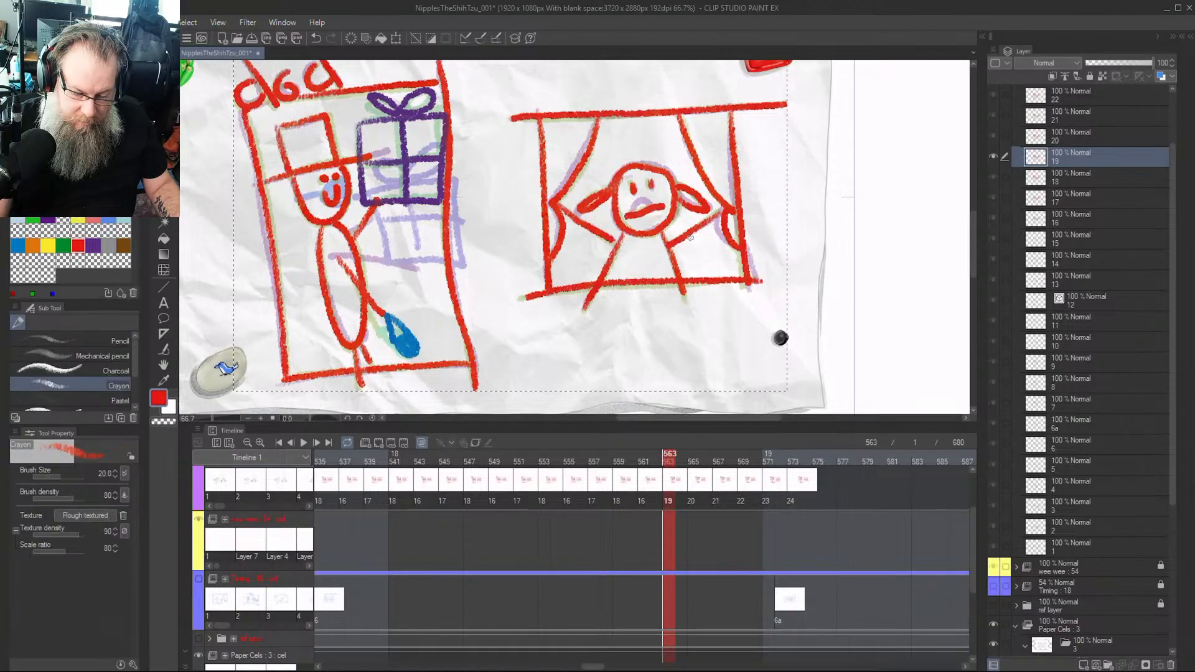
On cel 20, replace the window figure's eyes and mouth with closed dash eyes and a small round mouth, set low on the face
drag(672, 458, 689, 460)
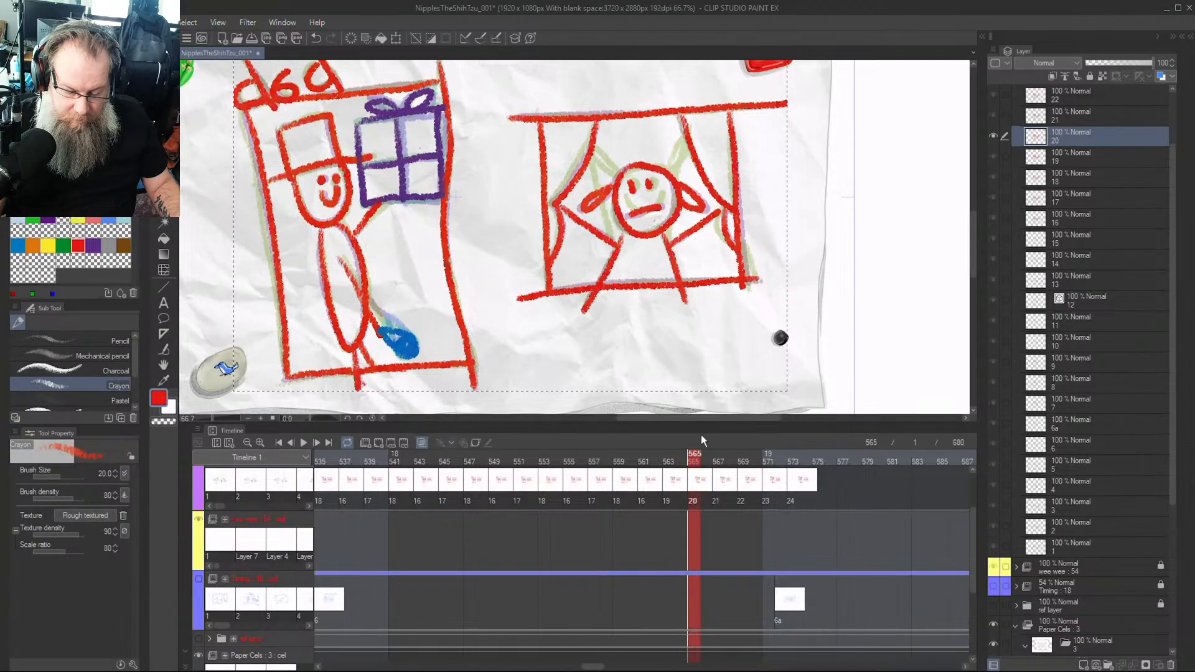
key(e)
drag(663, 208, 633, 214)
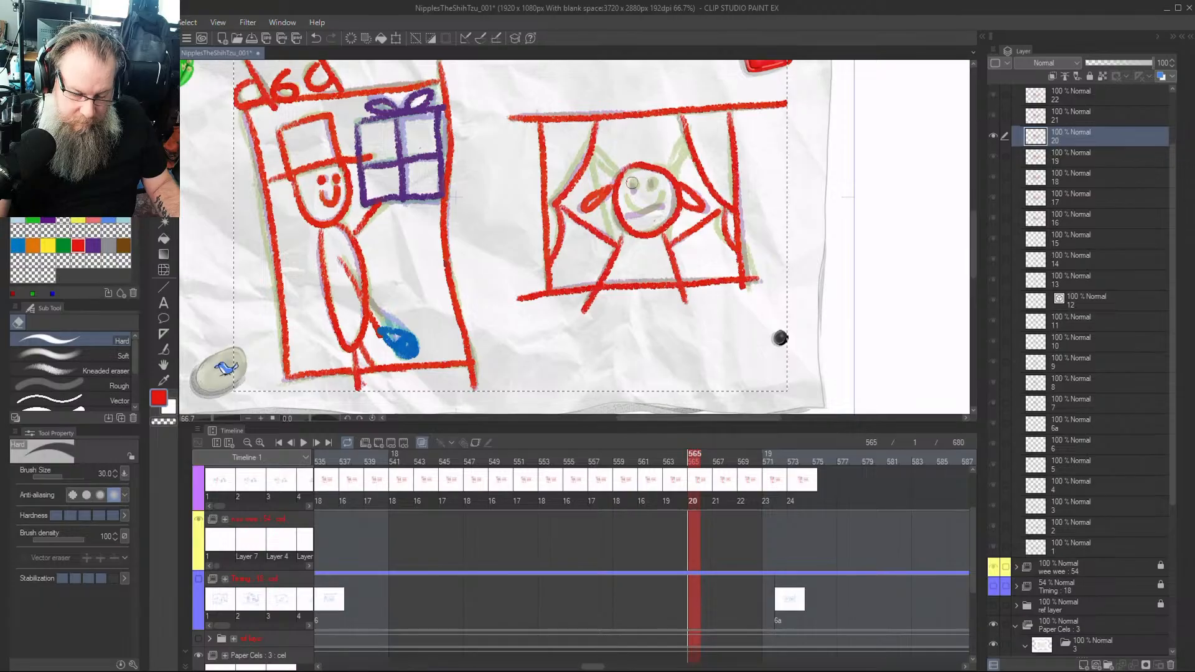
key(p)
key(p)
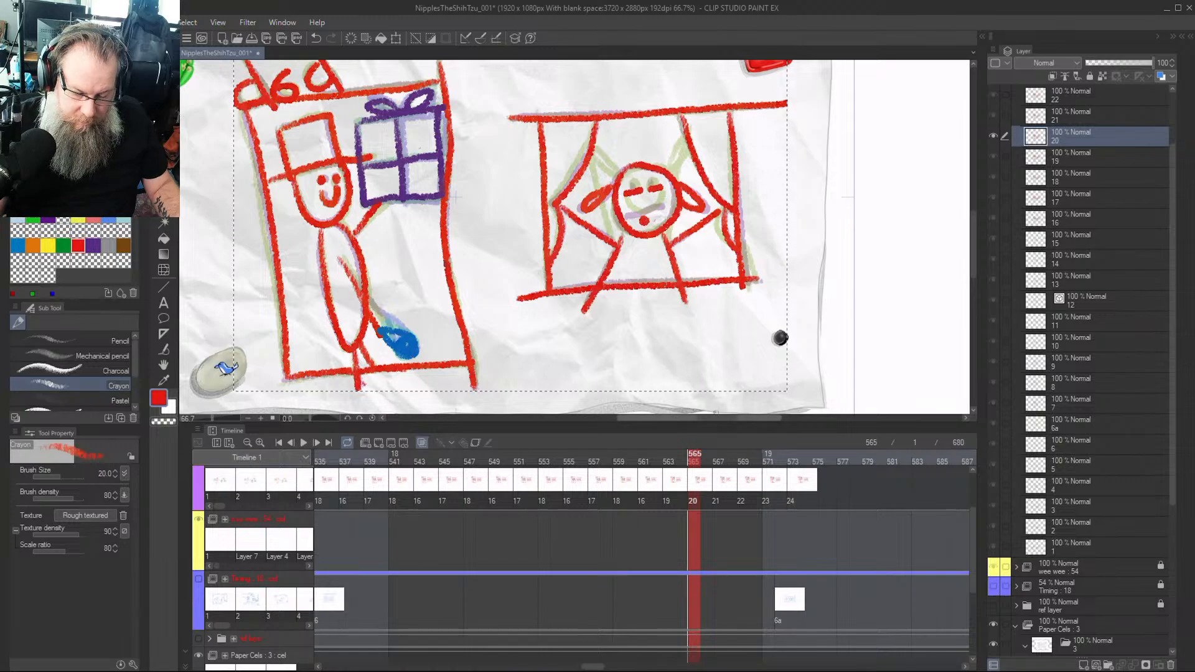
key(e)
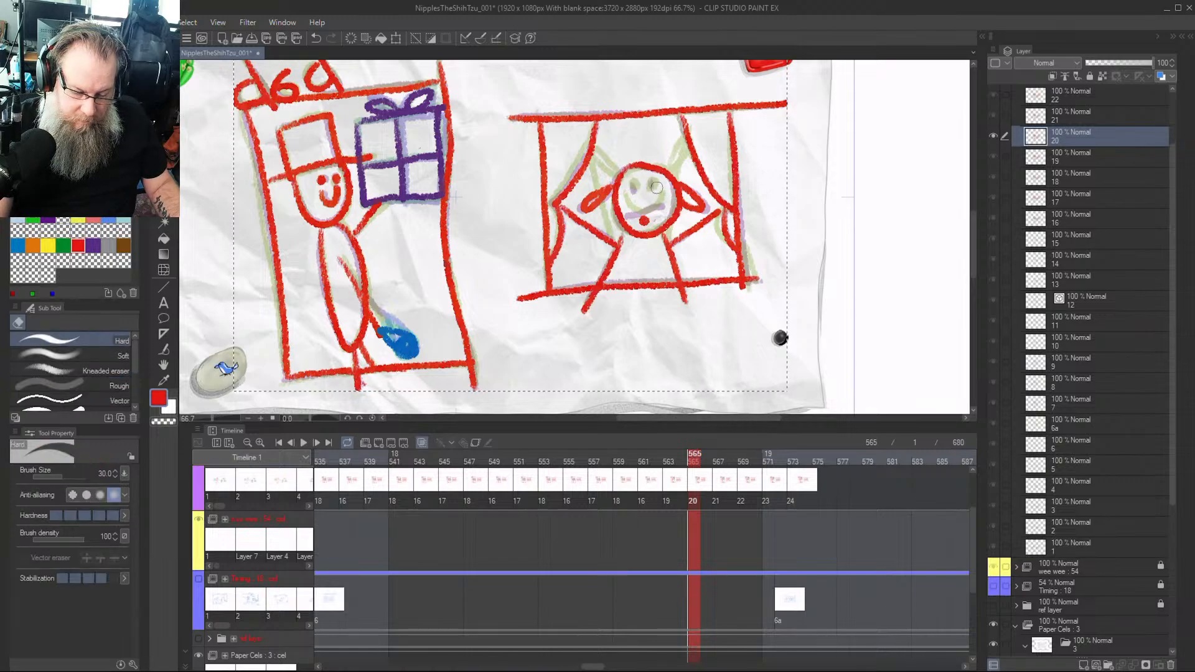
key(p)
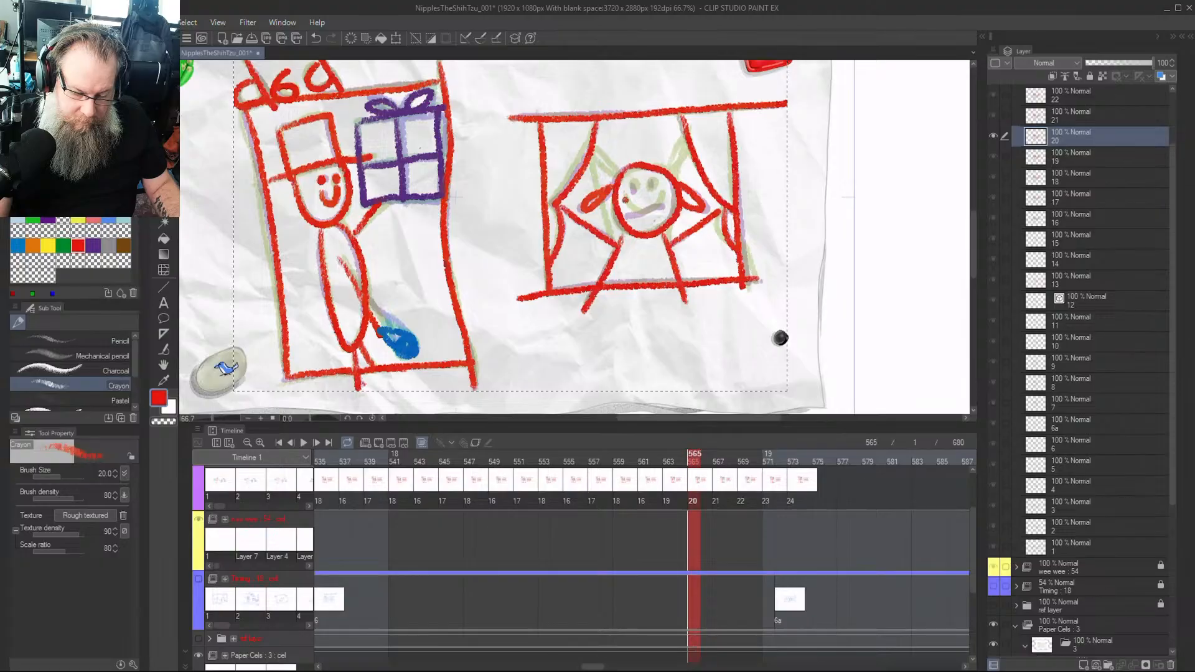
drag(649, 199, 669, 198)
click(642, 226)
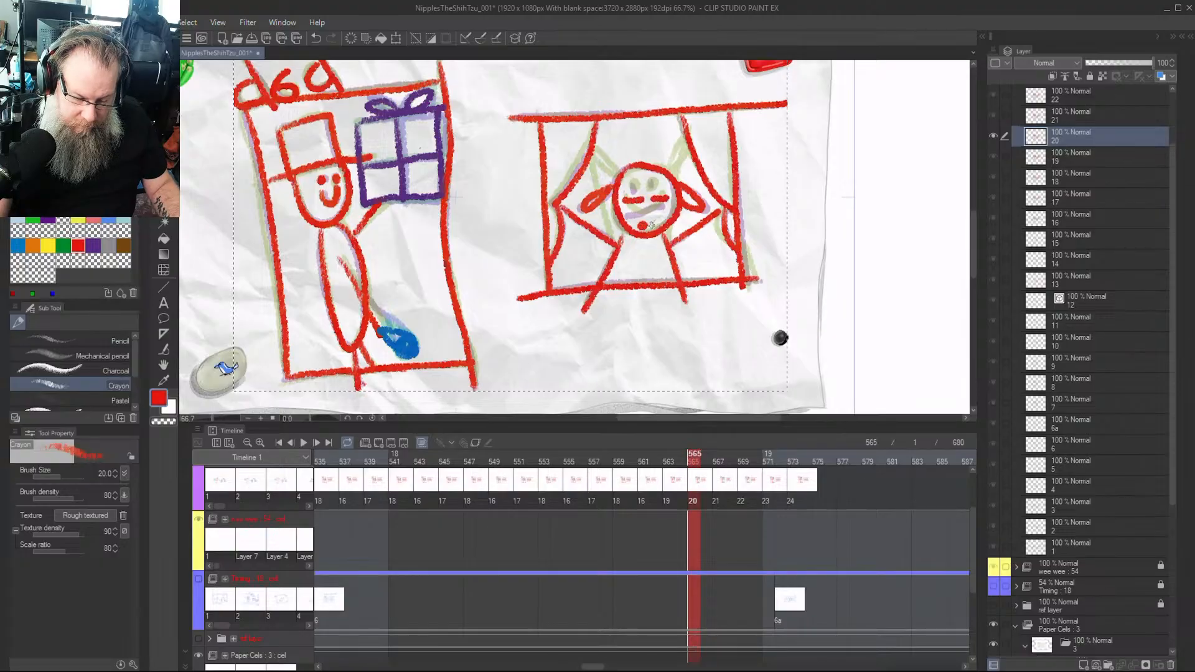
Erase the sad window figure completely from cel 22 at frame 569, keeping the window frame and curtains
mouse_move(694, 462)
mouse_down()
mouse_move(667, 460)
mouse_move(747, 473)
mouse_move(727, 470)
mouse_move(744, 461)
mouse_up()
key(e)
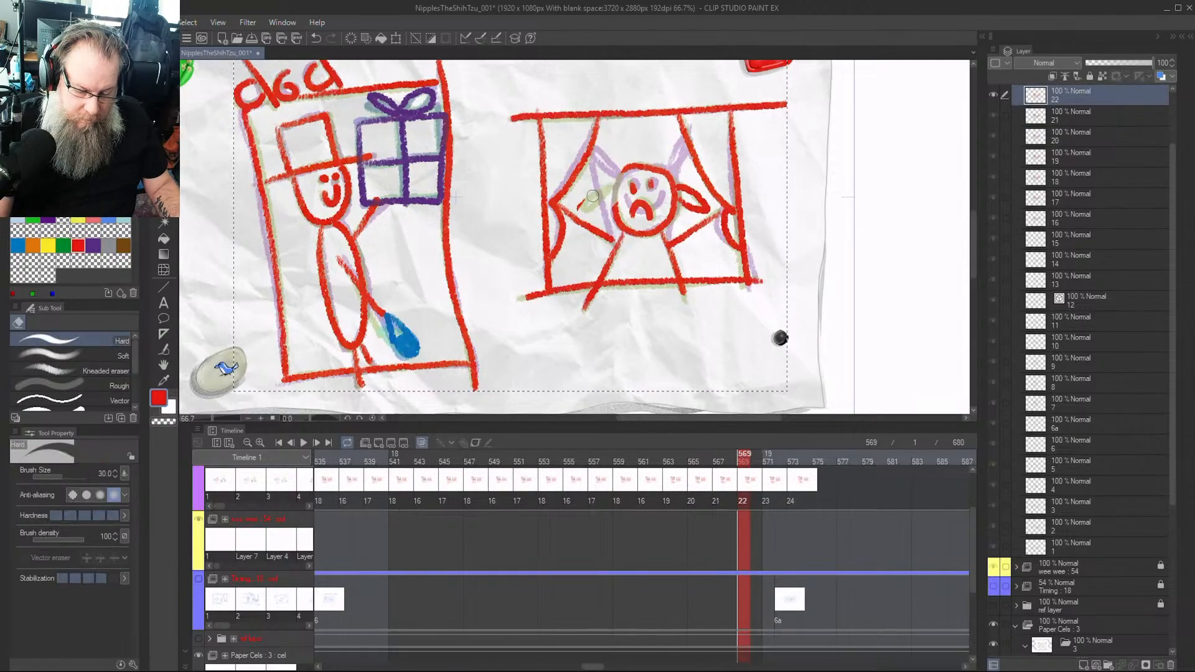
mouse_move(592, 196)
mouse_down()
mouse_move(566, 205)
mouse_move(592, 235)
mouse_move(620, 217)
mouse_up()
drag(647, 163, 624, 170)
drag(605, 227, 619, 239)
mouse_move(633, 191)
mouse_down()
mouse_move(641, 231)
mouse_move(666, 171)
mouse_move(647, 222)
mouse_move(652, 186)
mouse_move(672, 239)
mouse_move(692, 203)
mouse_move(714, 218)
mouse_move(668, 245)
mouse_move(683, 287)
mouse_move(588, 283)
mouse_move(682, 280)
mouse_up()
Redraw the window figure on cel 22 in red crayon with raised ears and arms, body lines, round eyes and a smile
key(p)
key(p)
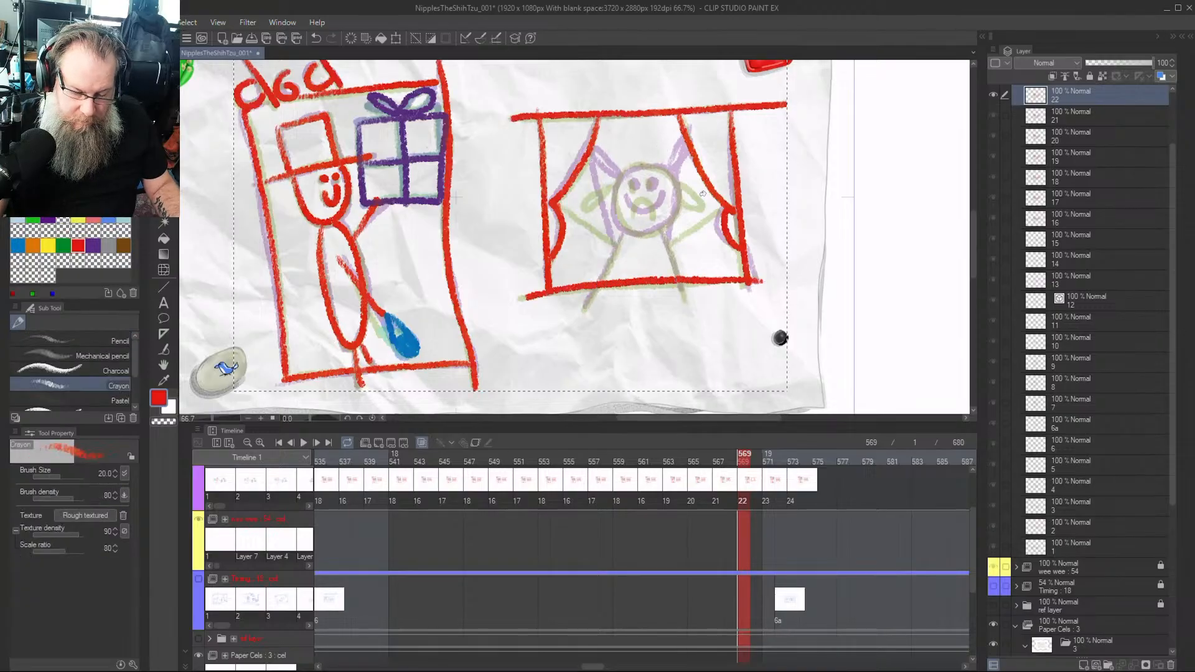
mouse_move(652, 167)
mouse_down()
mouse_move(614, 194)
mouse_move(619, 220)
mouse_move(642, 233)
mouse_move(670, 219)
mouse_move(675, 197)
mouse_move(663, 176)
mouse_move(602, 141)
mouse_move(596, 149)
mouse_move(608, 169)
mouse_move(669, 157)
mouse_move(678, 136)
mouse_move(664, 179)
mouse_up()
drag(617, 243, 600, 169)
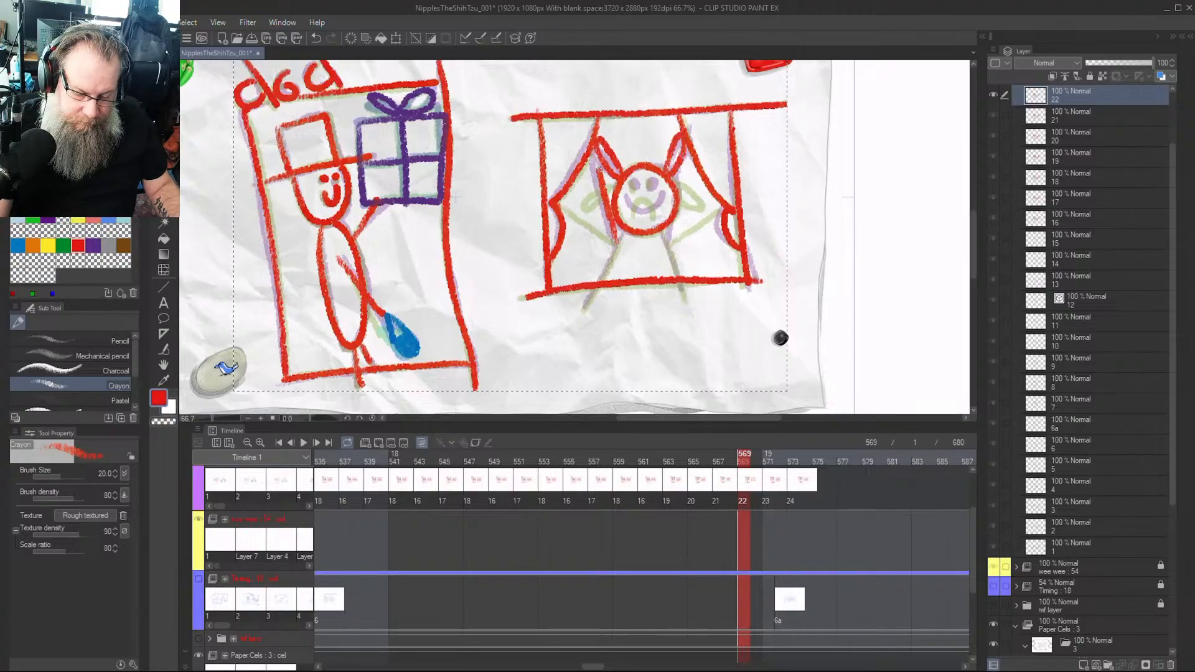
drag(625, 229, 609, 261)
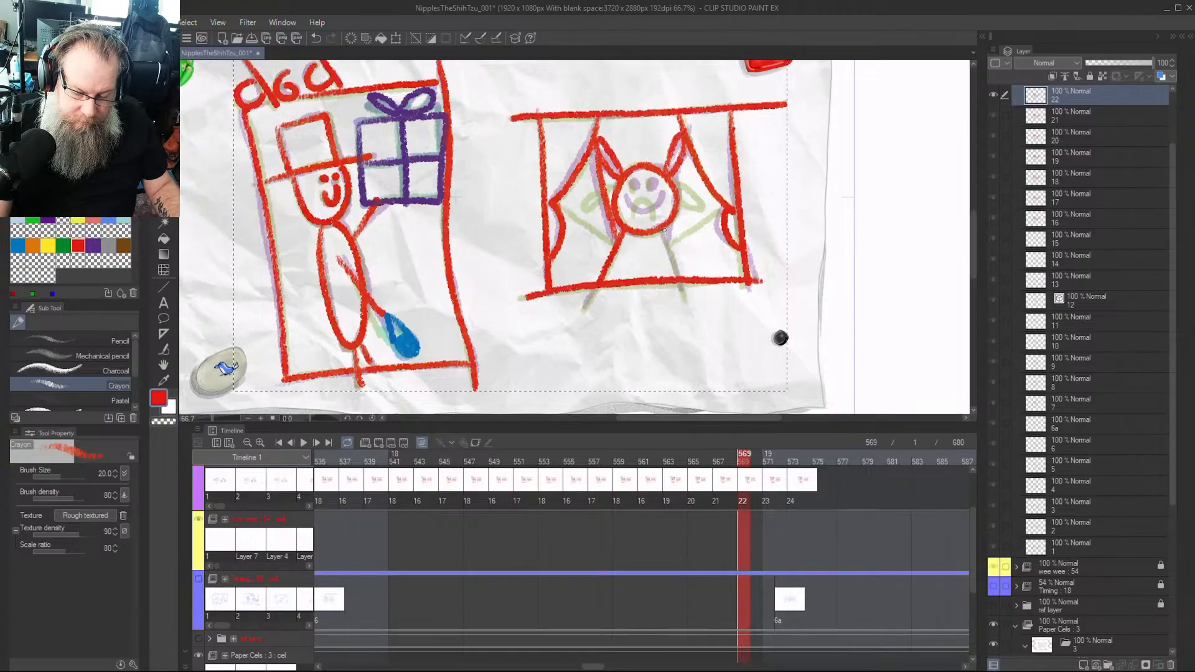
drag(664, 229, 688, 315)
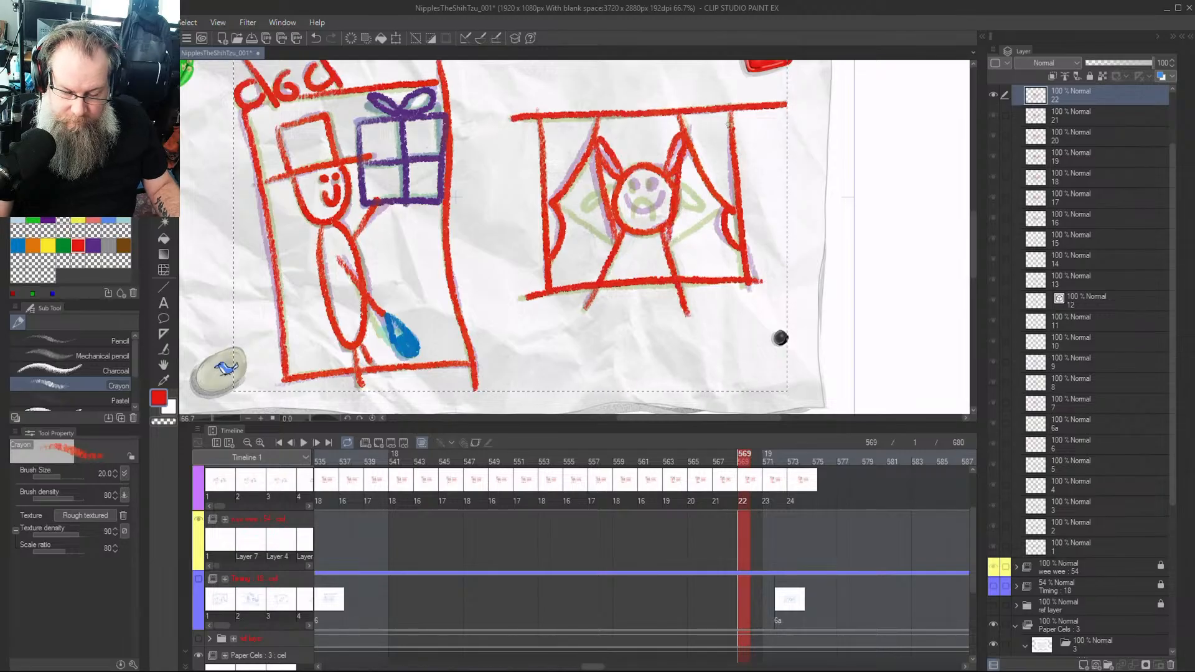
click(635, 183)
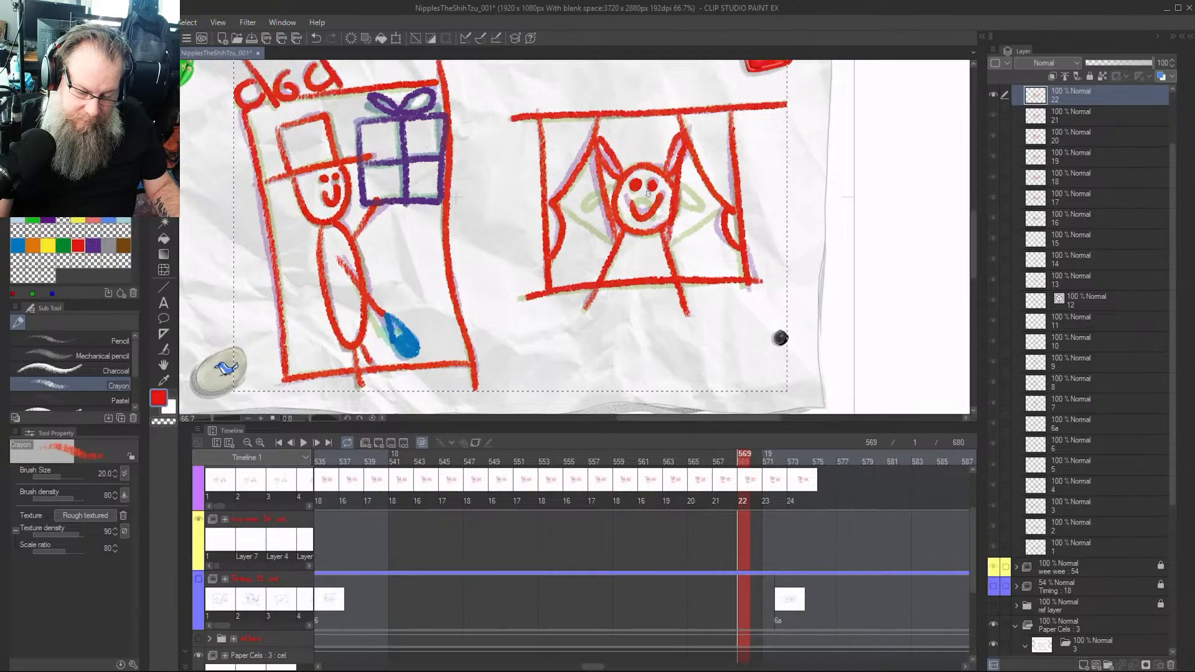
Erase the sad window figure's head, face, ears and arms from cel 23 at frame 571, keeping the window frame and curtains
click(768, 453)
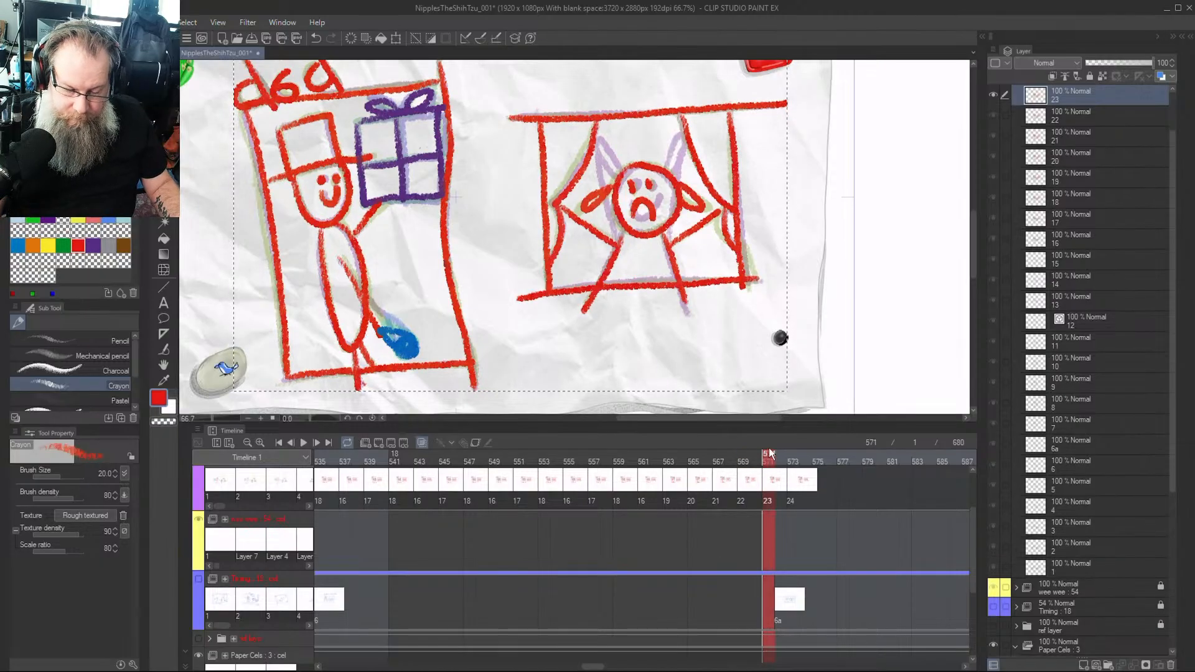
key(e)
mouse_move(652, 188)
mouse_down()
mouse_move(654, 217)
mouse_move(671, 196)
mouse_move(617, 204)
mouse_move(592, 191)
mouse_move(600, 207)
mouse_move(624, 170)
mouse_move(622, 230)
mouse_up()
mouse_move(564, 206)
mouse_down()
mouse_move(600, 237)
mouse_move(593, 230)
mouse_move(629, 182)
mouse_move(623, 234)
mouse_move(658, 178)
mouse_move(667, 217)
mouse_move(689, 191)
mouse_move(698, 210)
mouse_move(716, 211)
mouse_move(699, 238)
mouse_move(696, 222)
mouse_move(669, 245)
mouse_move(642, 219)
mouse_up()
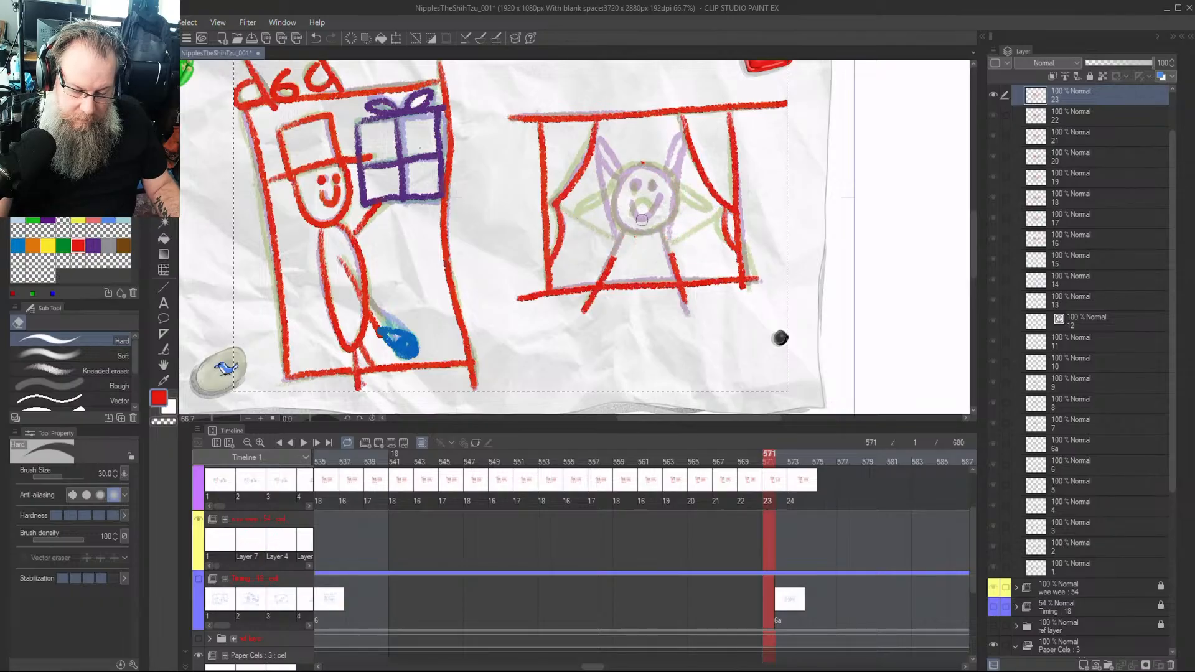
click(642, 162)
Redraw the window figure on cel 23 in red crayon with a round head, dot eyes, a smile, raised ears and joined body lines
key(p)
key(p)
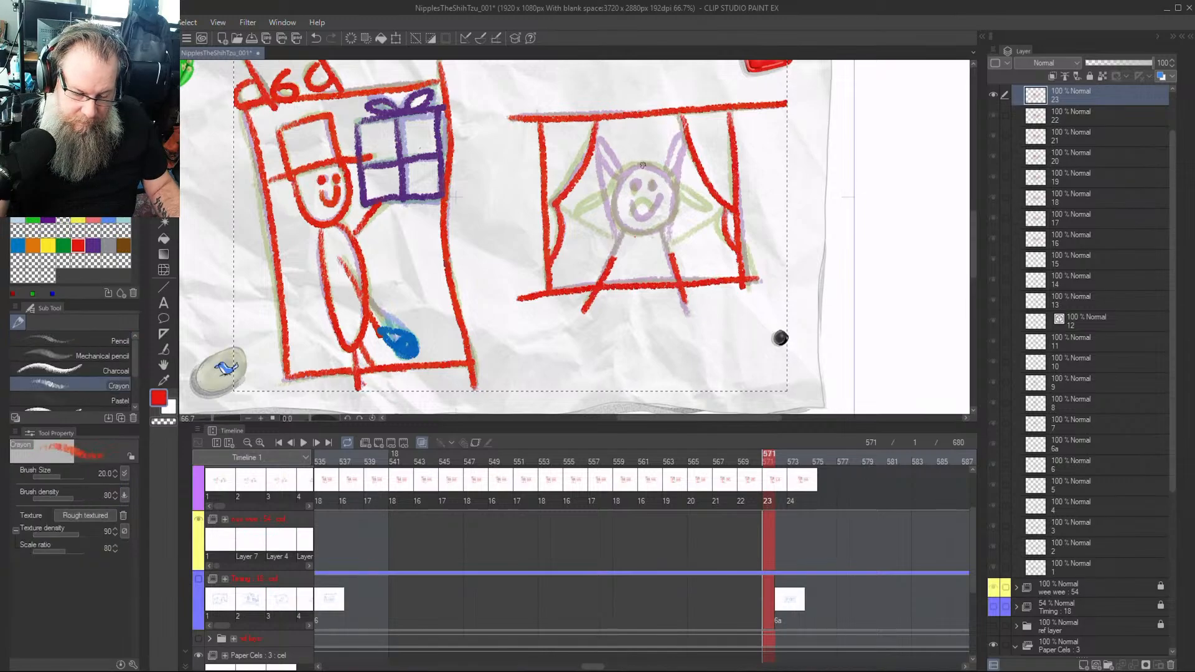
mouse_move(642, 165)
mouse_down()
mouse_move(611, 205)
mouse_move(633, 231)
mouse_move(678, 190)
mouse_move(600, 131)
mouse_move(623, 176)
mouse_move(659, 196)
mouse_up()
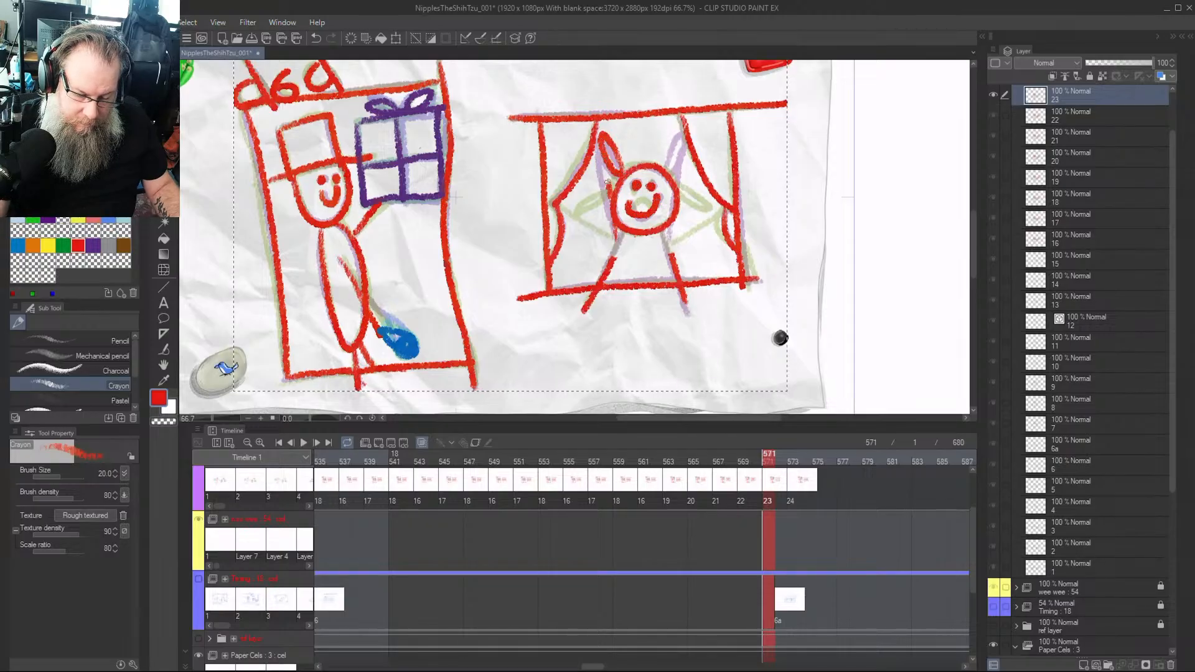
mouse_move(681, 136)
mouse_down()
mouse_move(663, 173)
mouse_move(687, 174)
mouse_up()
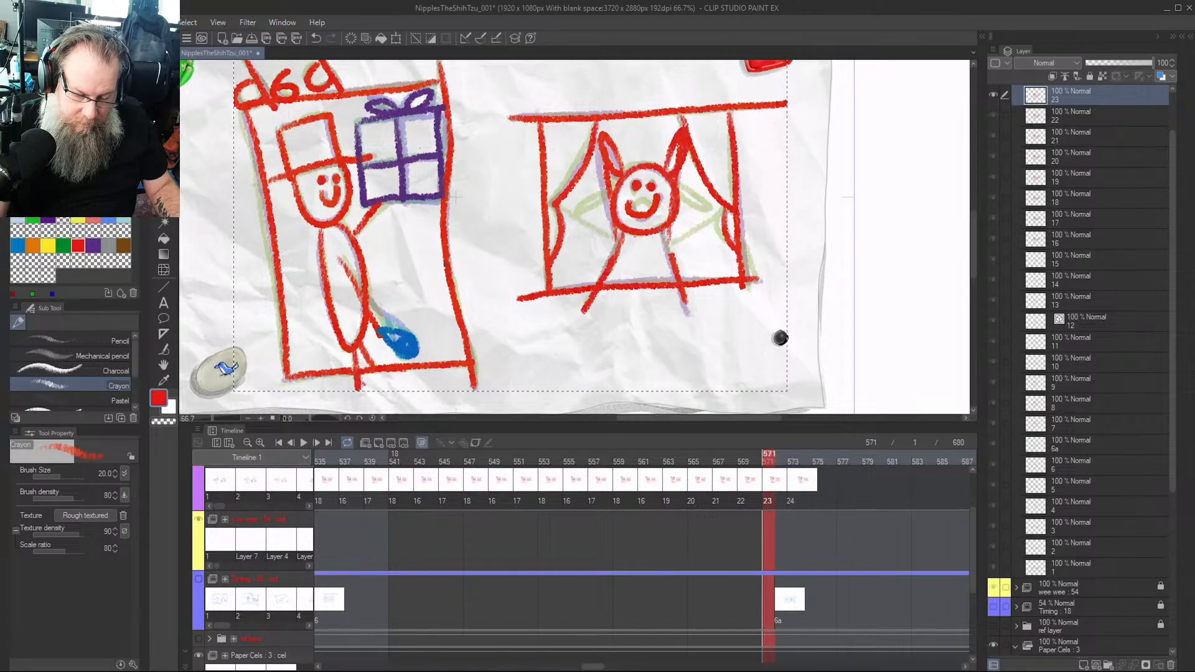
drag(668, 240, 674, 255)
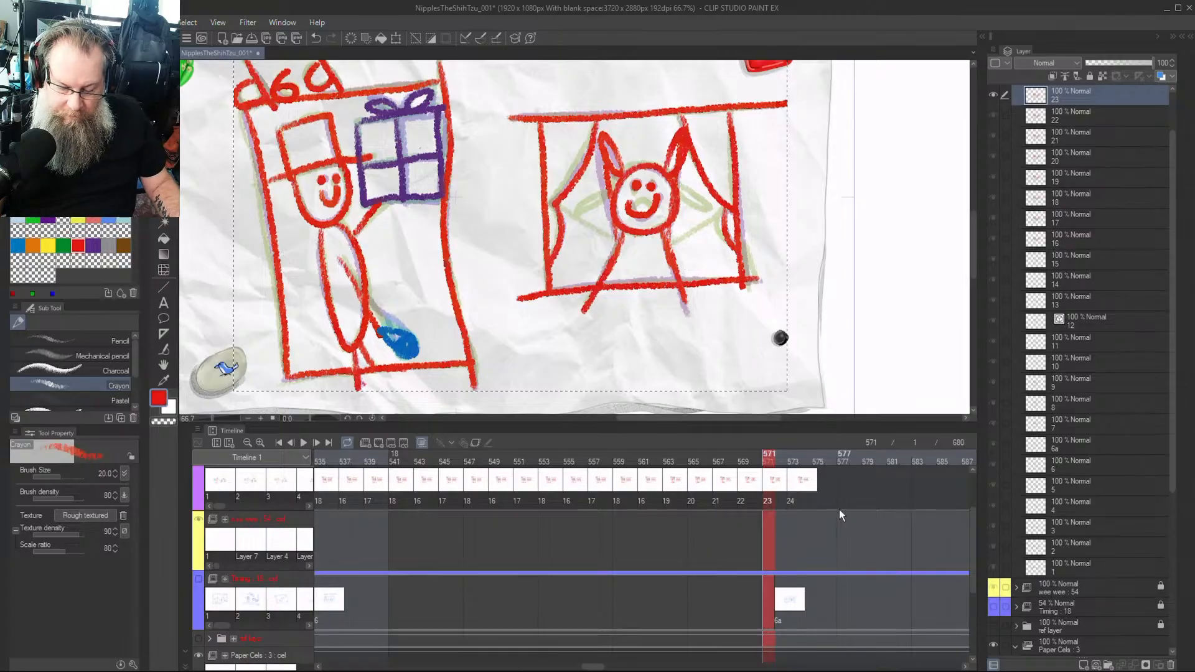
Erase the sad window figure's head, ears and bent arms from cel 24 at frame 573, leaving the frame and curtains
key(Right)
key(Right)
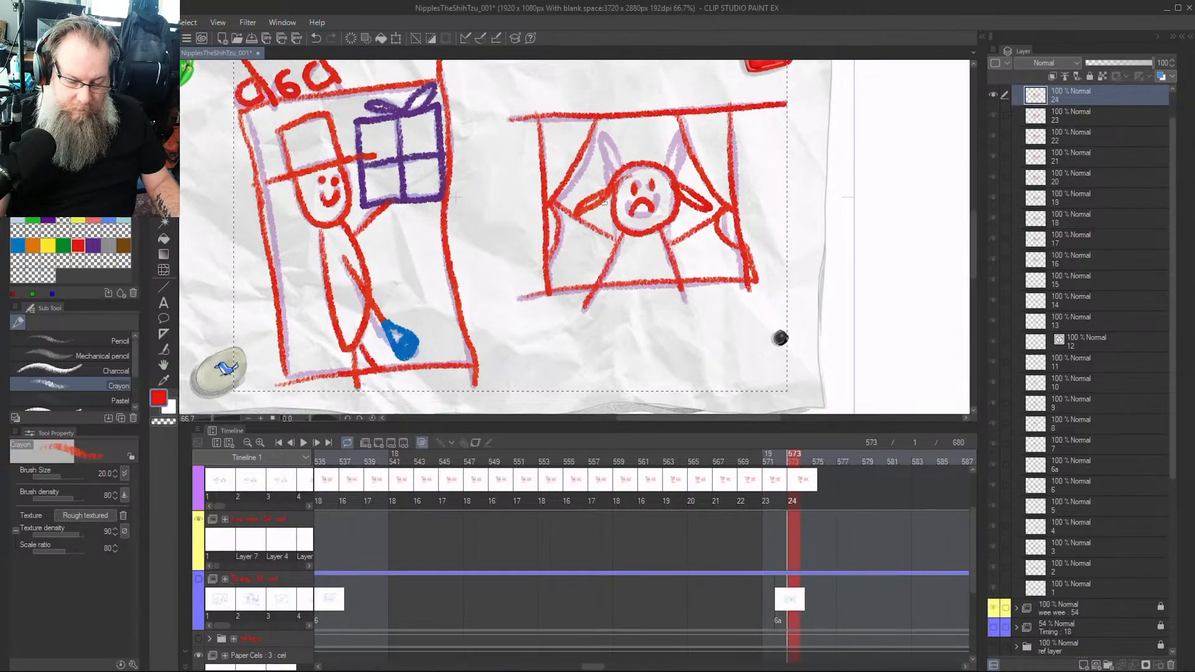
key(e)
mouse_move(579, 201)
mouse_down()
mouse_move(601, 217)
mouse_move(631, 176)
mouse_move(641, 229)
mouse_move(668, 192)
mouse_move(676, 212)
mouse_move(696, 200)
mouse_move(704, 211)
mouse_move(700, 196)
mouse_move(668, 206)
mouse_move(672, 181)
mouse_move(641, 181)
mouse_move(634, 202)
mouse_move(638, 166)
mouse_move(626, 227)
mouse_move(560, 206)
mouse_up()
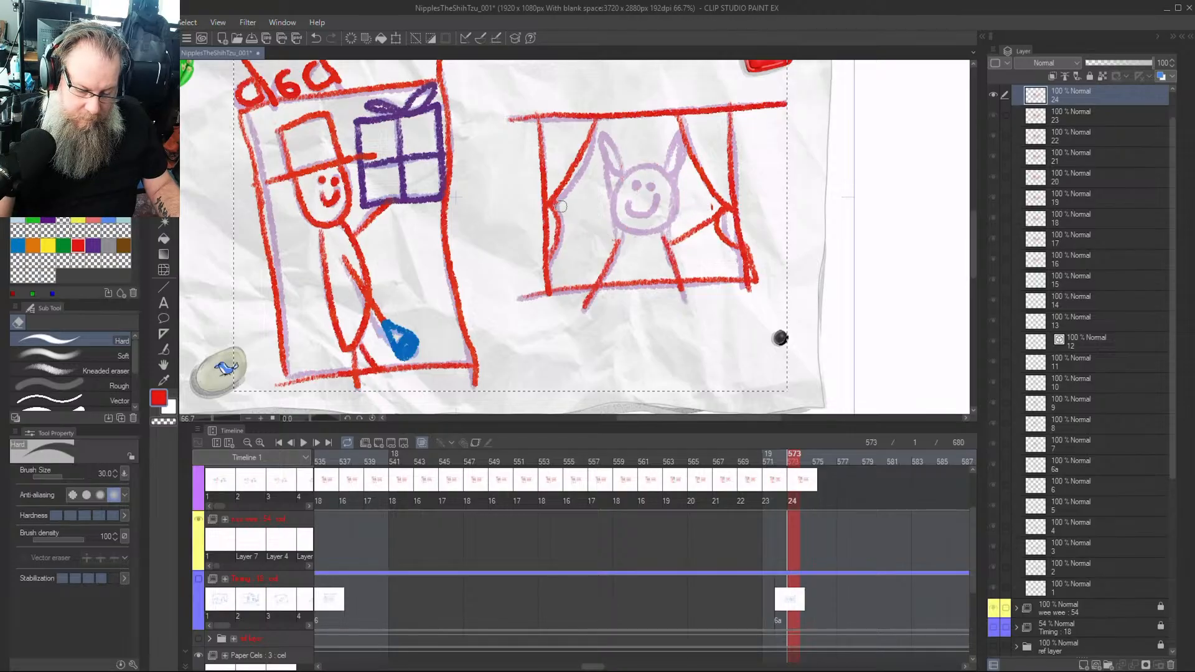
mouse_move(685, 218)
mouse_down()
mouse_move(711, 206)
mouse_move(708, 231)
mouse_up()
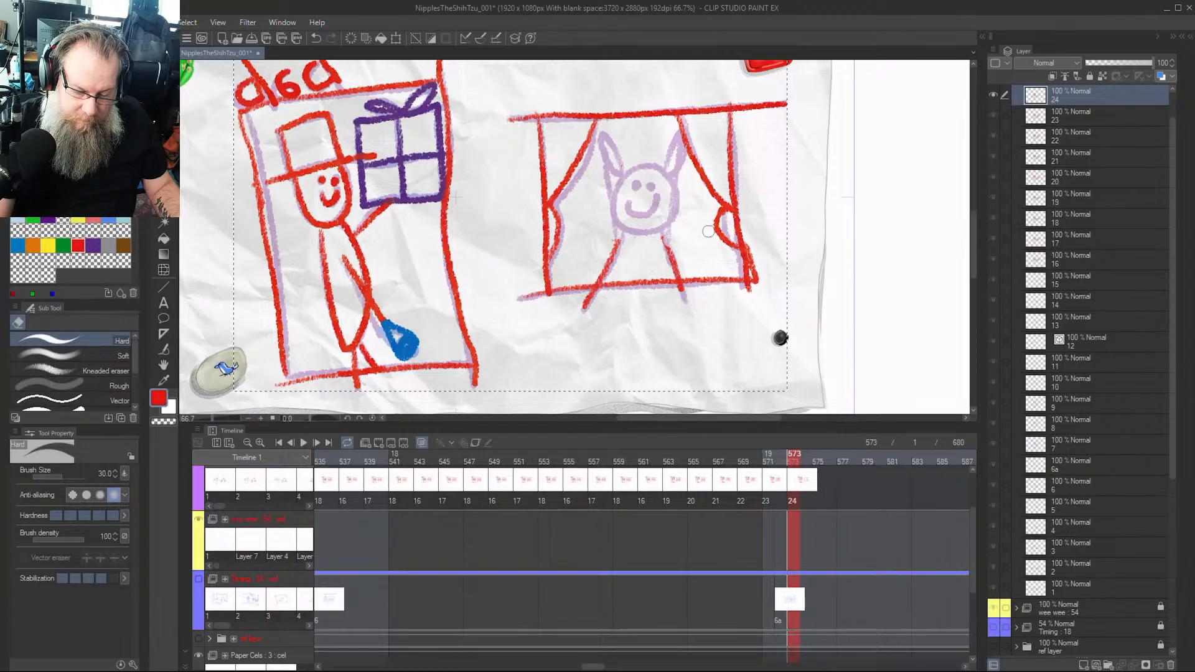
Redraw the window figure on cel 24 in red crayon with a smiling round face, body lines, and raised ears and arms
key(p)
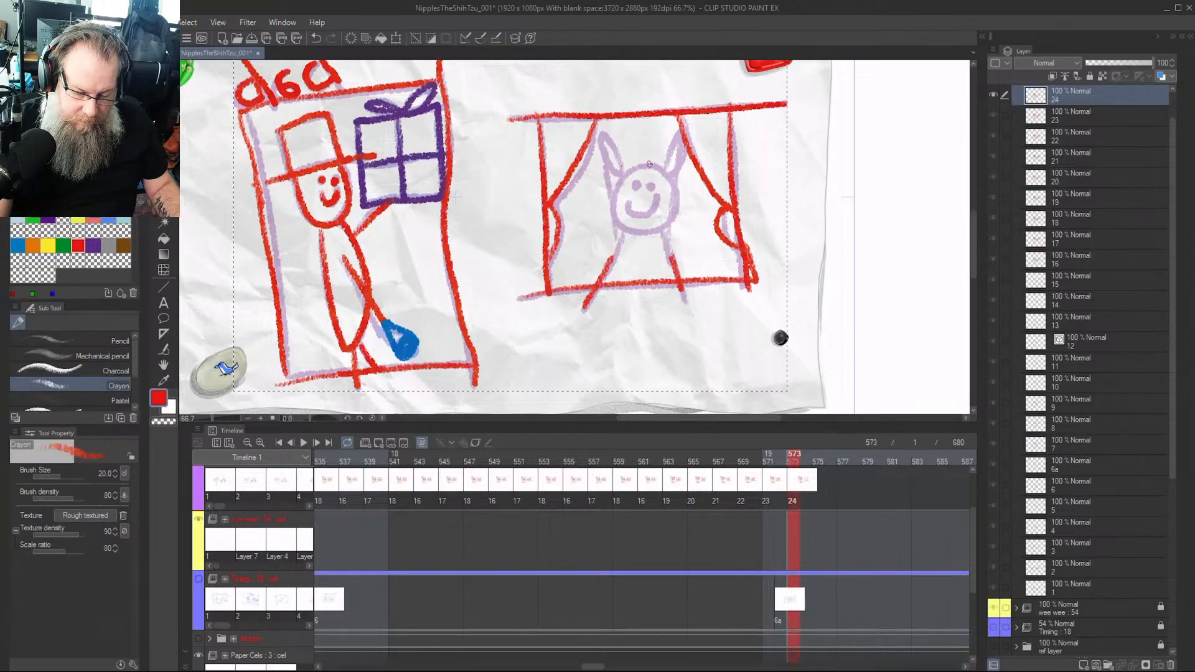
mouse_move(619, 182)
mouse_down()
mouse_move(613, 213)
mouse_move(634, 232)
mouse_move(668, 226)
mouse_move(673, 195)
mouse_move(657, 170)
mouse_move(633, 175)
mouse_move(652, 190)
mouse_up()
mouse_move(627, 200)
mouse_down()
mouse_move(646, 216)
mouse_move(657, 197)
mouse_move(595, 288)
mouse_move(672, 268)
mouse_up()
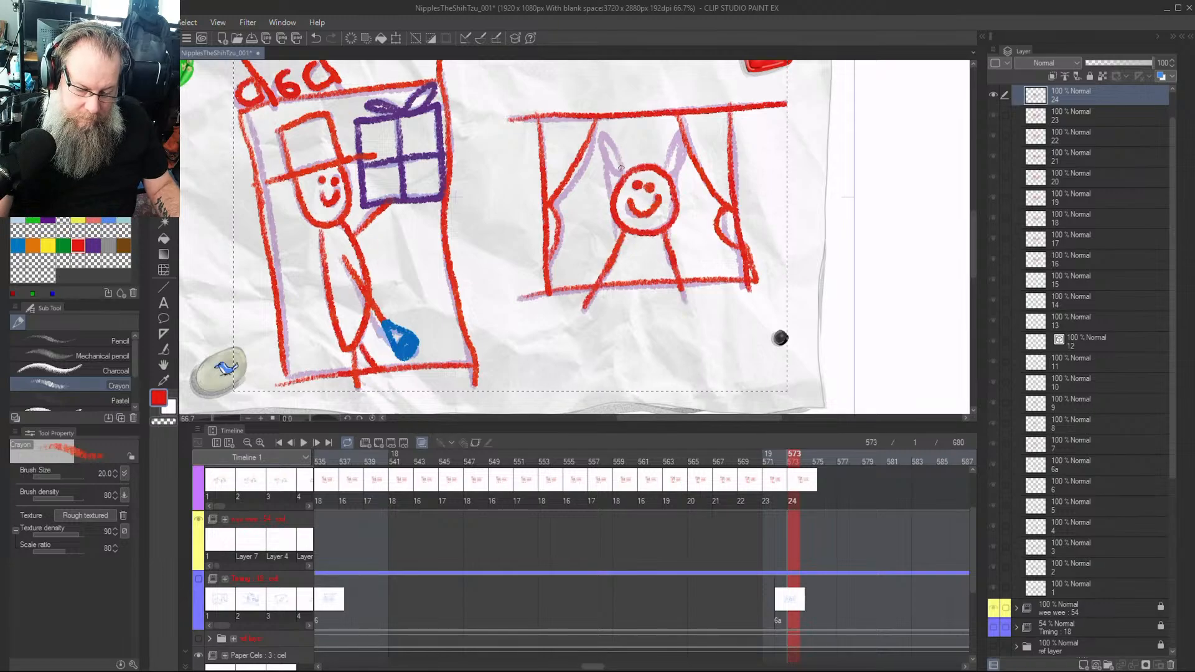
mouse_move(620, 168)
mouse_down()
mouse_move(607, 131)
mouse_move(603, 151)
mouse_move(677, 129)
mouse_move(682, 150)
mouse_move(671, 176)
mouse_up()
drag(613, 223, 601, 142)
drag(668, 237, 691, 140)
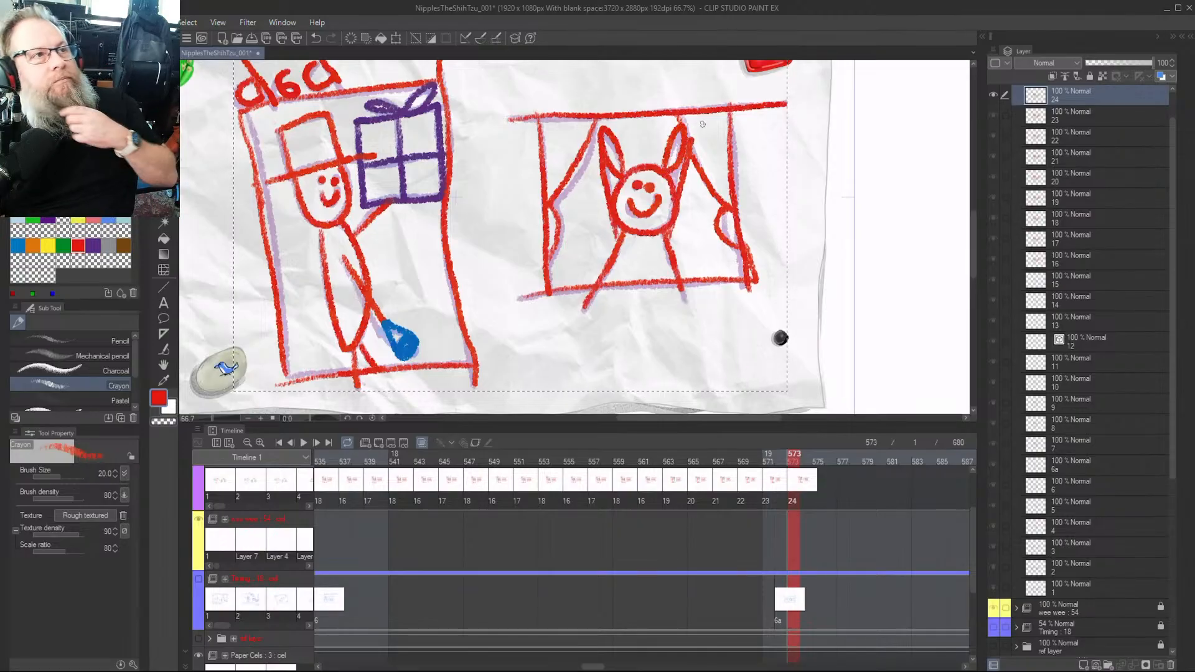
On cel 19 at frame 563, replace the window figure's eyes and mouth with closed dash eyes and a short straight mouth in red crayon
mouse_move(721, 458)
mouse_down()
mouse_move(825, 461)
mouse_move(543, 459)
mouse_move(846, 461)
mouse_move(517, 476)
mouse_move(757, 468)
mouse_move(674, 475)
mouse_move(778, 478)
mouse_move(571, 493)
mouse_move(683, 486)
mouse_move(670, 488)
mouse_up()
click(422, 443)
key(e)
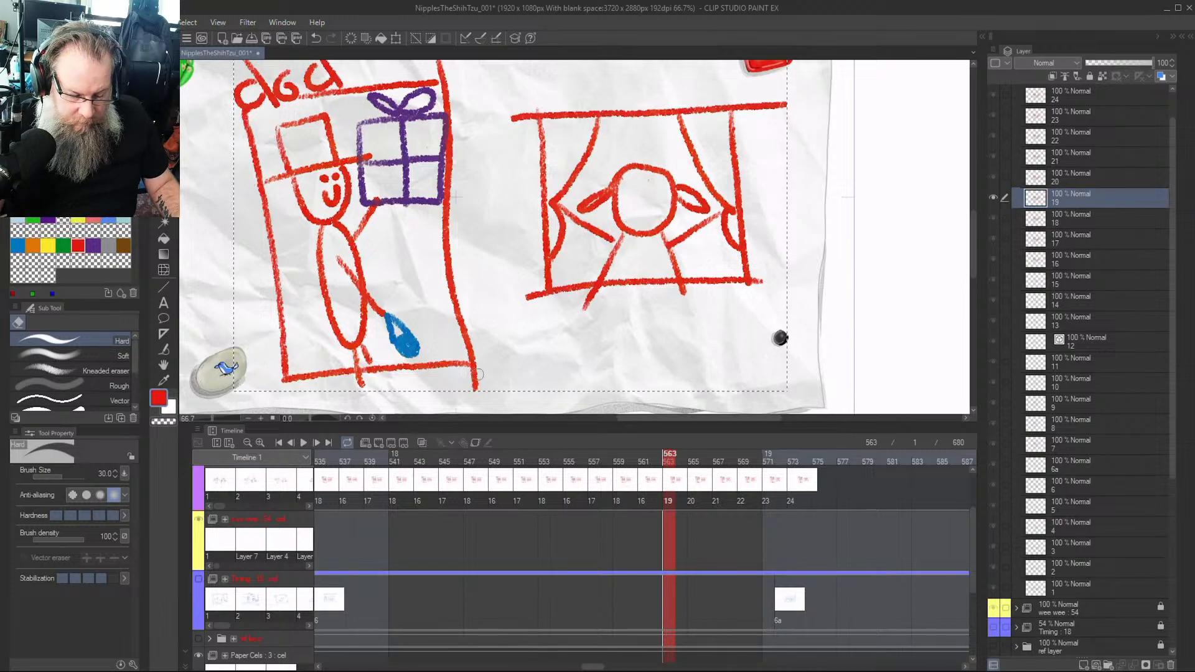
click(422, 443)
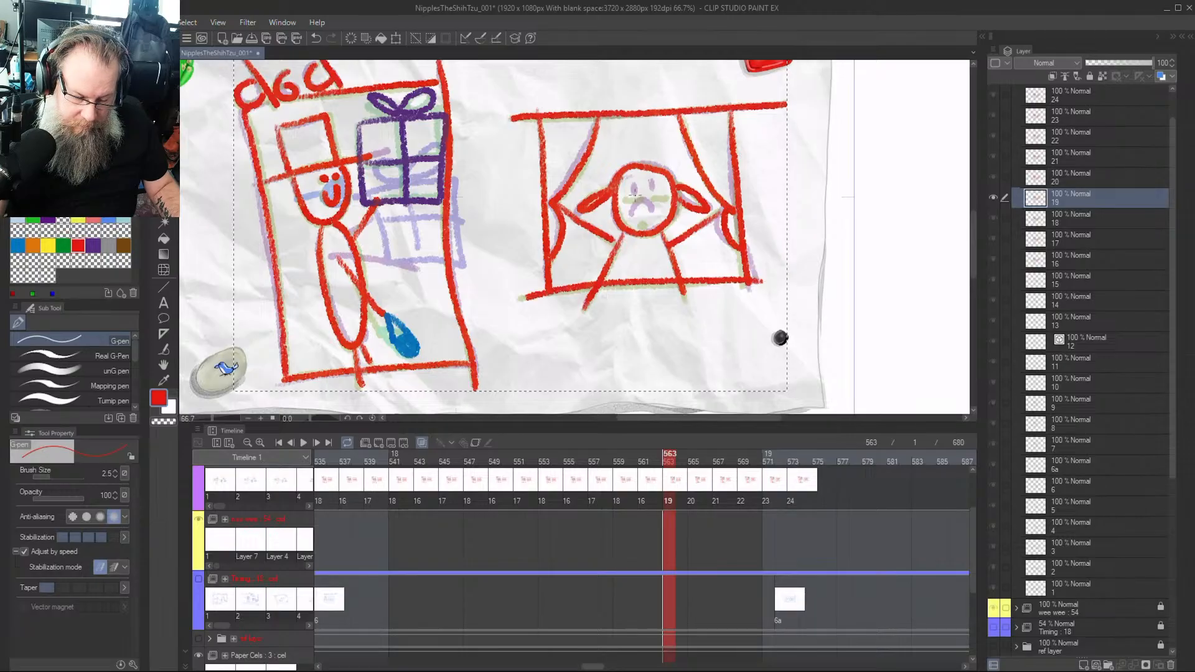
key(p)
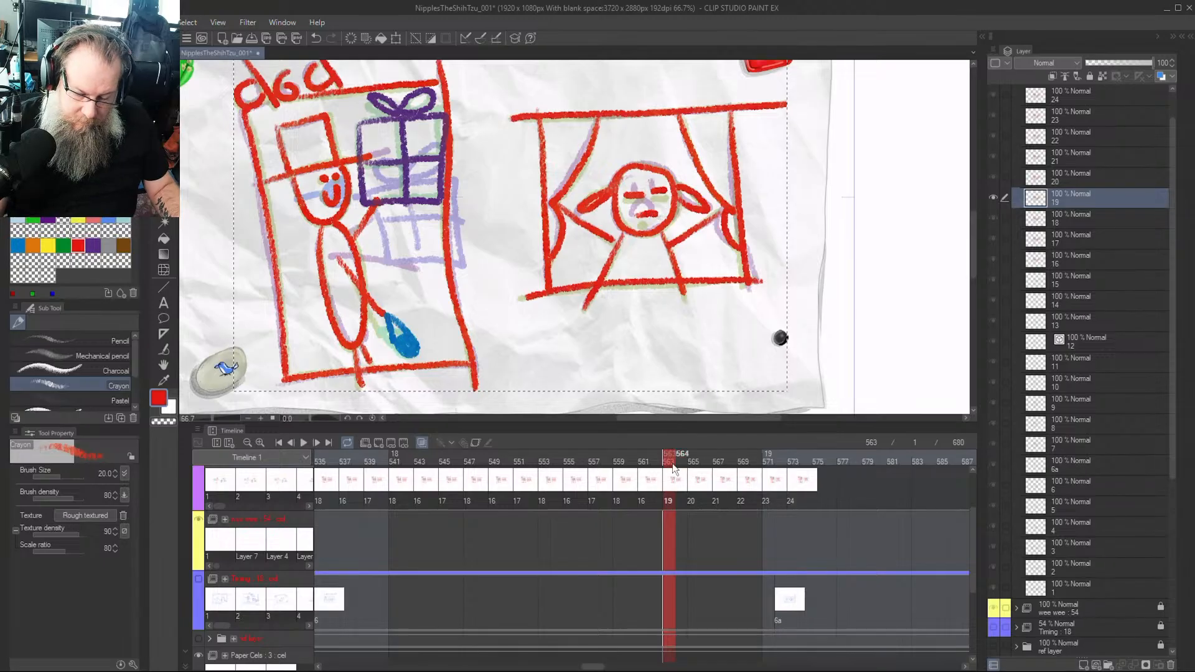
mouse_move(672, 468)
mouse_down()
mouse_move(641, 467)
mouse_move(822, 466)
mouse_move(859, 481)
mouse_up()
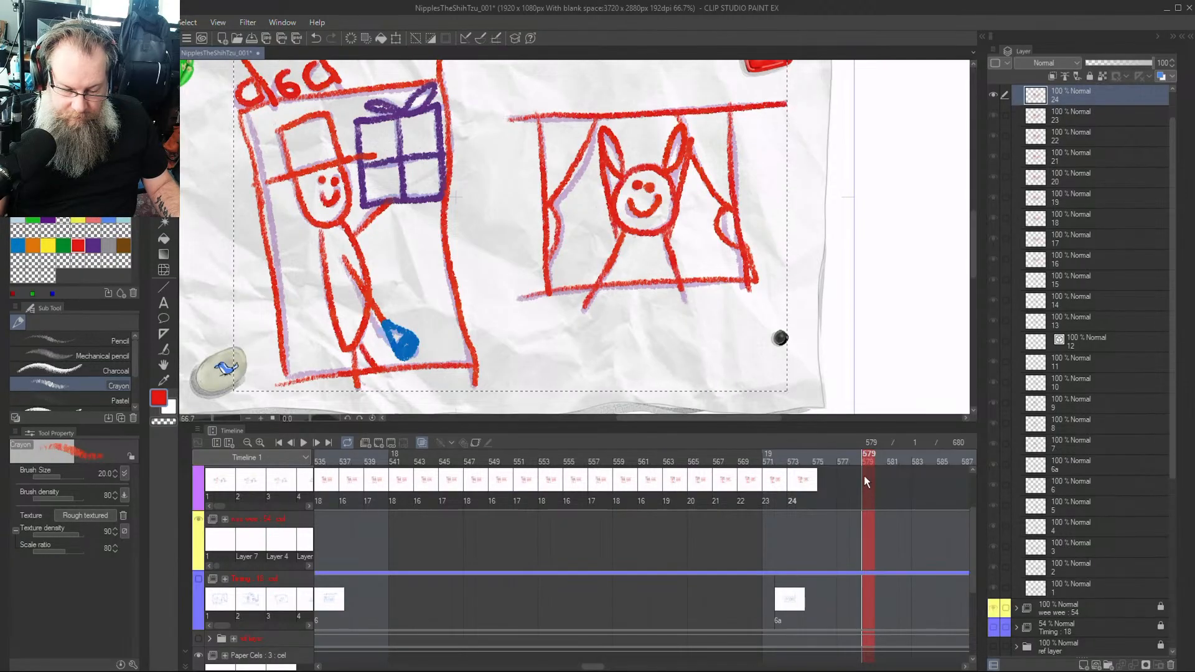
drag(629, 198, 661, 196)
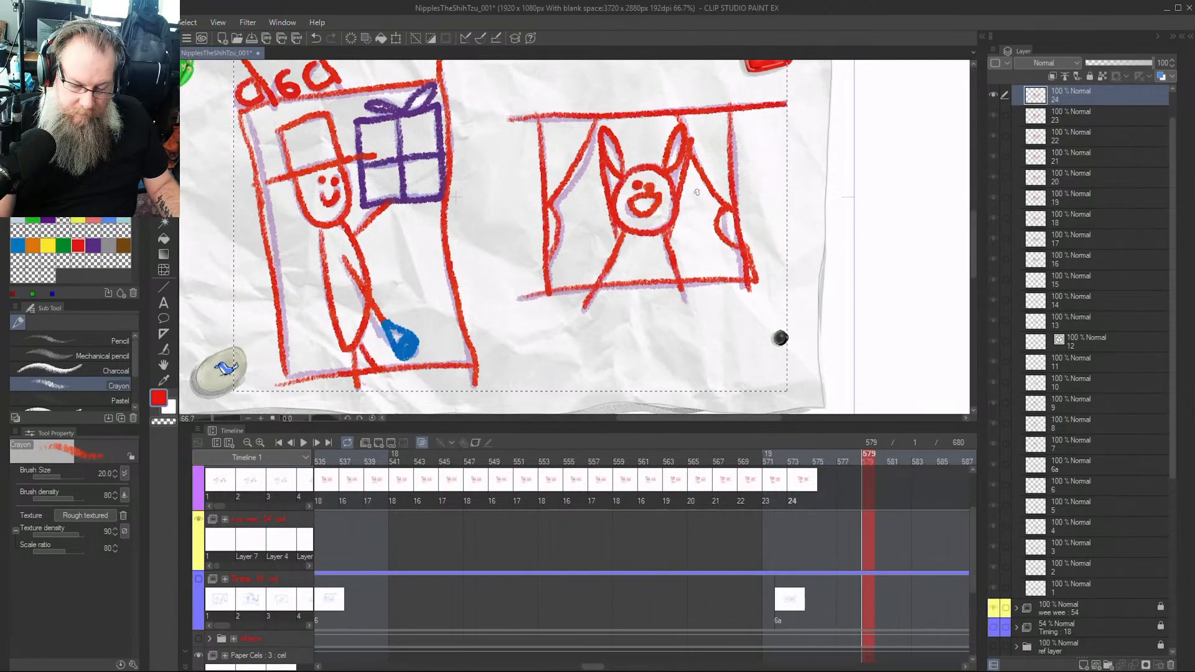
key(ctrl+z)
key(Num_Lock)
Turn the window figure's smile into an open mouth on cels 22, 23 and 24 by drawing a red crayon line across its top
click(733, 460)
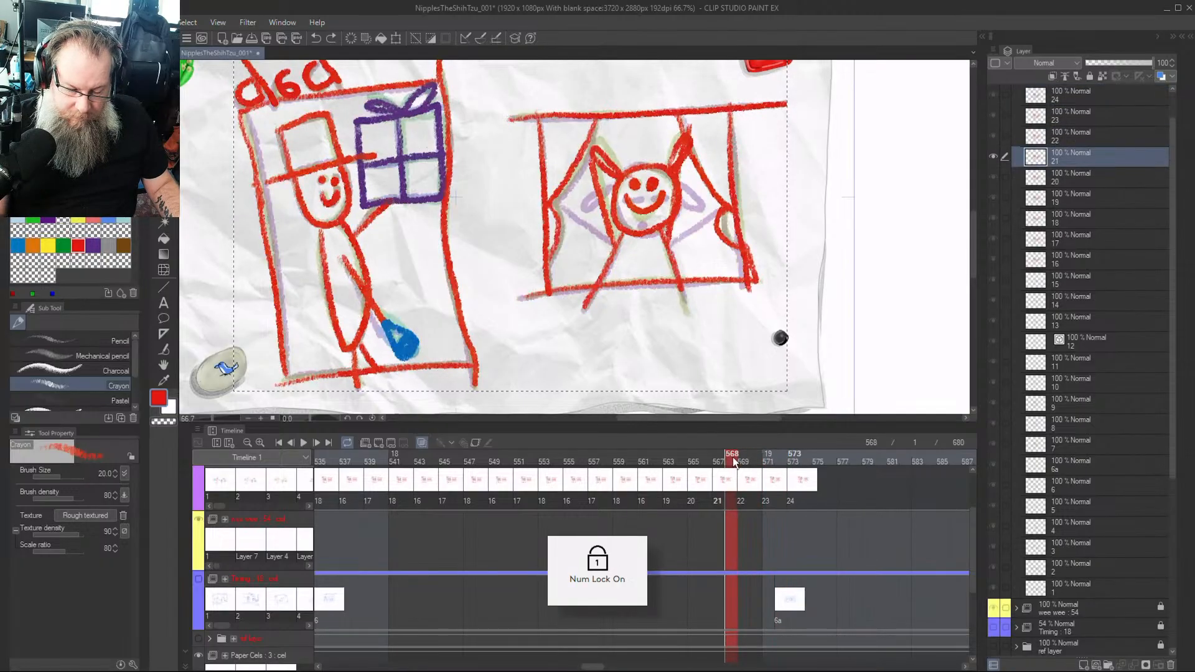
mouse_move(733, 460)
mouse_down()
mouse_move(703, 462)
mouse_move(752, 465)
mouse_up()
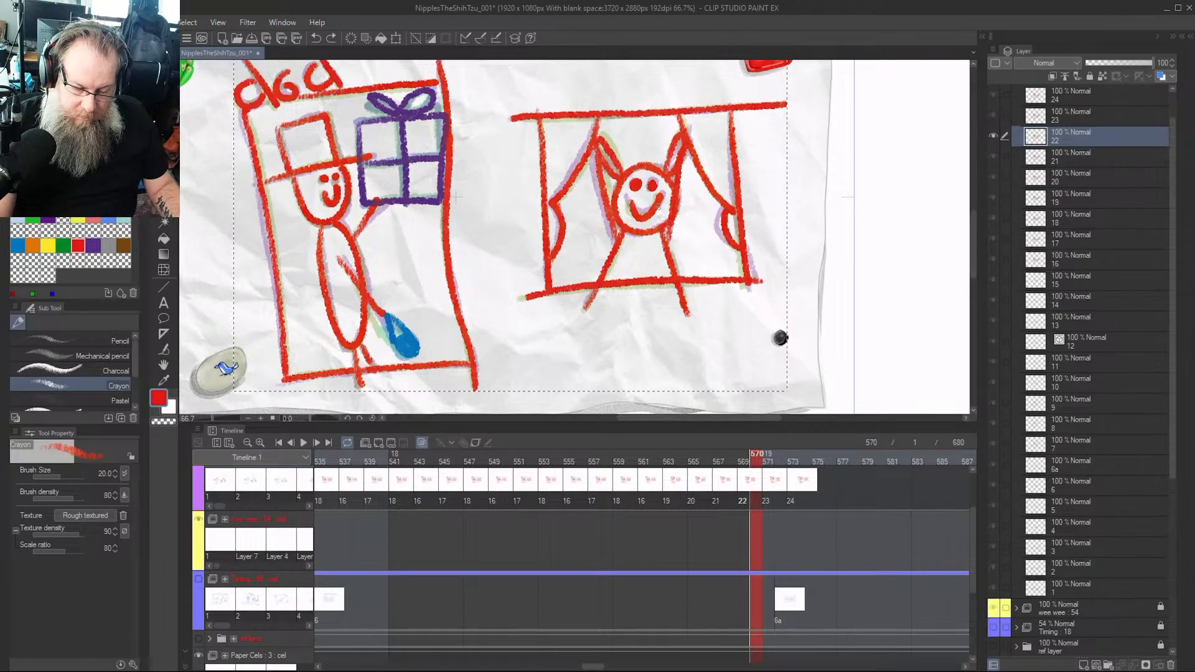
key(ctrl+z)
key(Num_Lock)
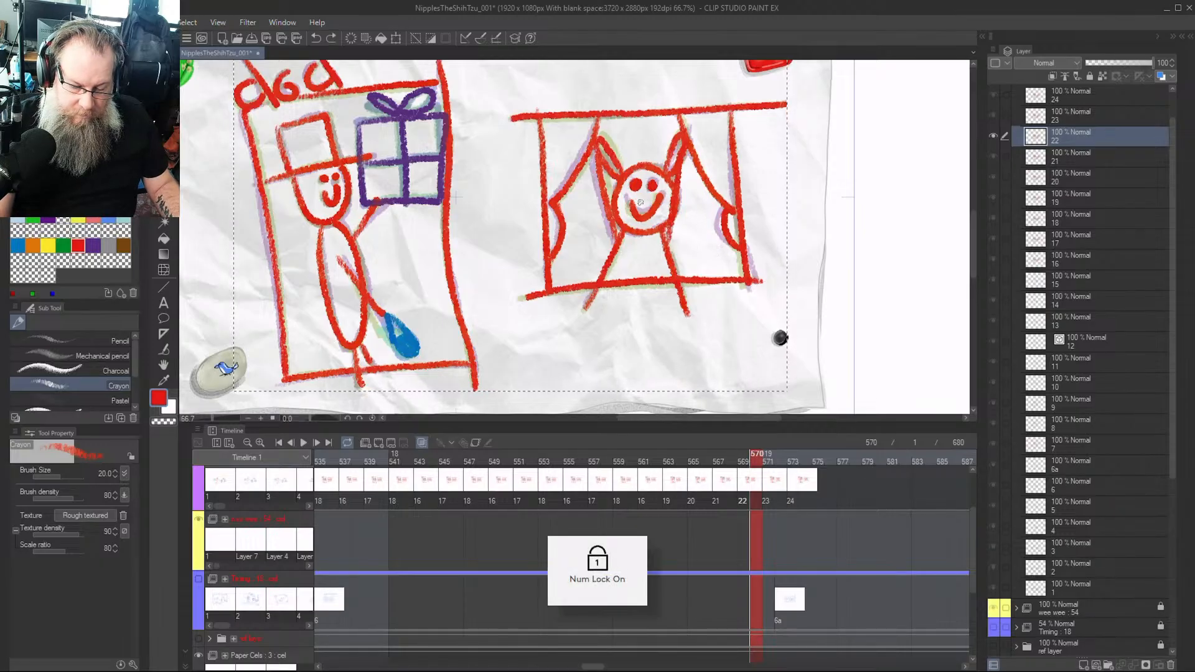
drag(640, 202, 661, 194)
key(ctrl+Right)
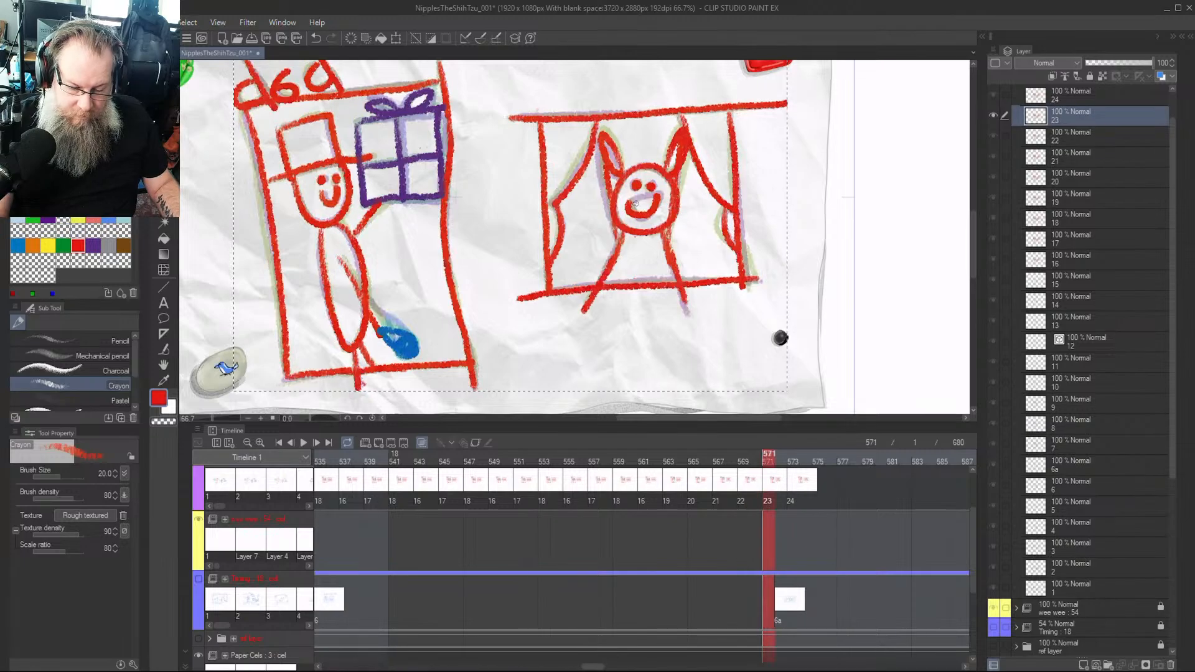
key(ctrl+Right)
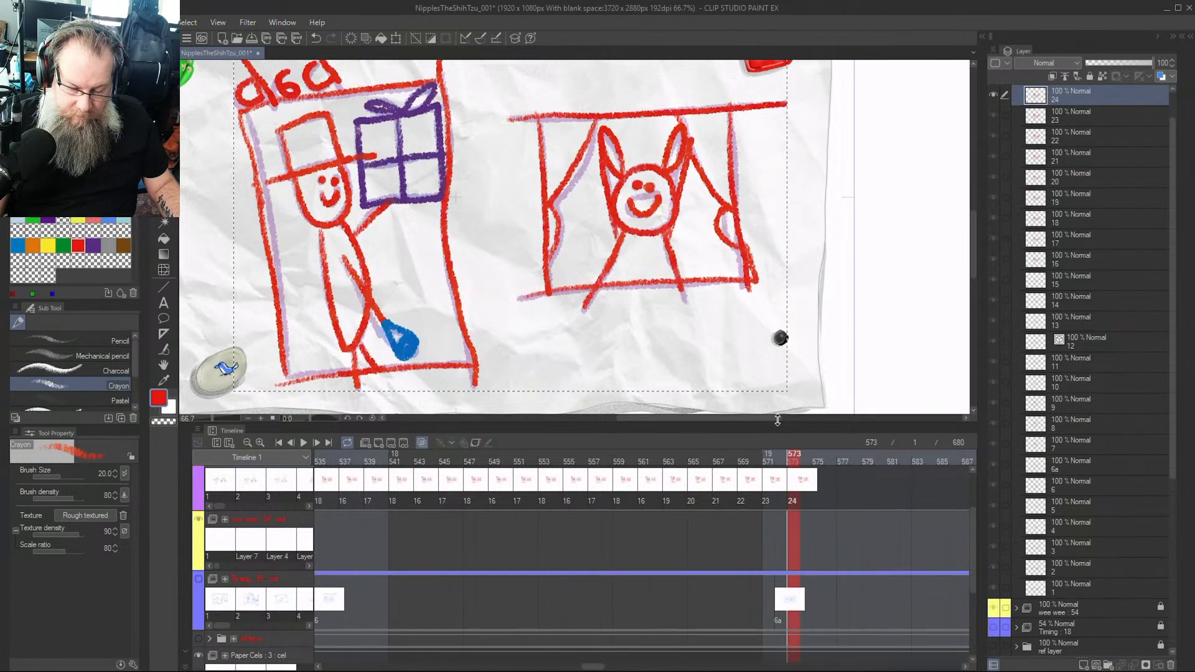
key(Num_Lock)
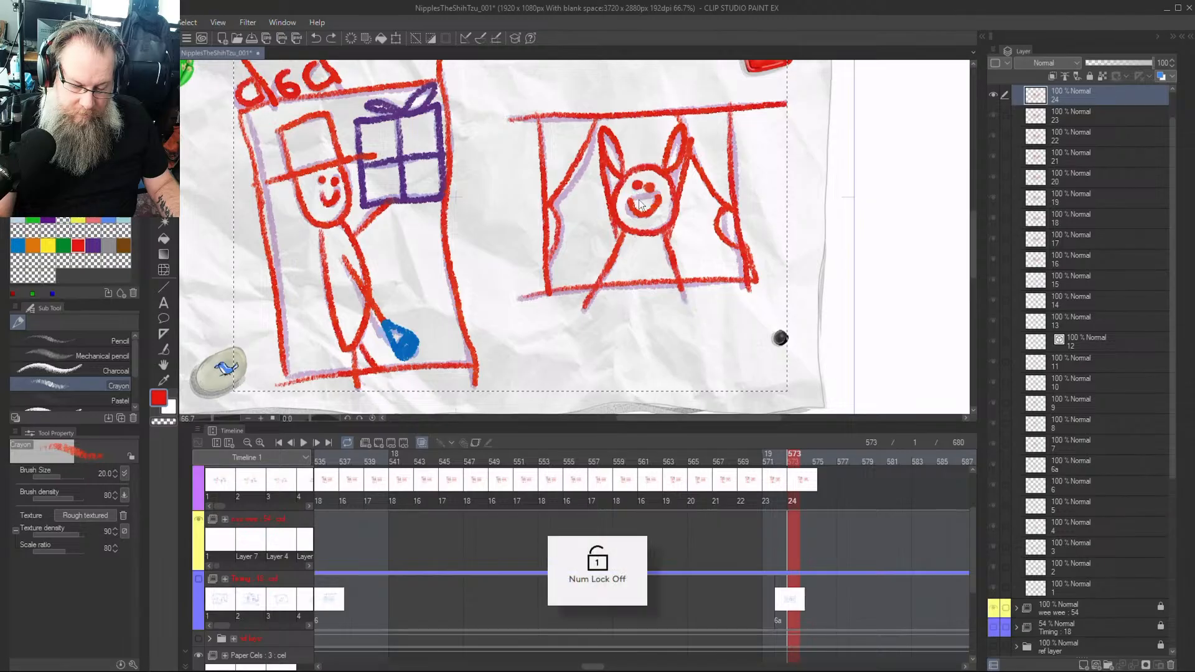
key(ctrl+z)
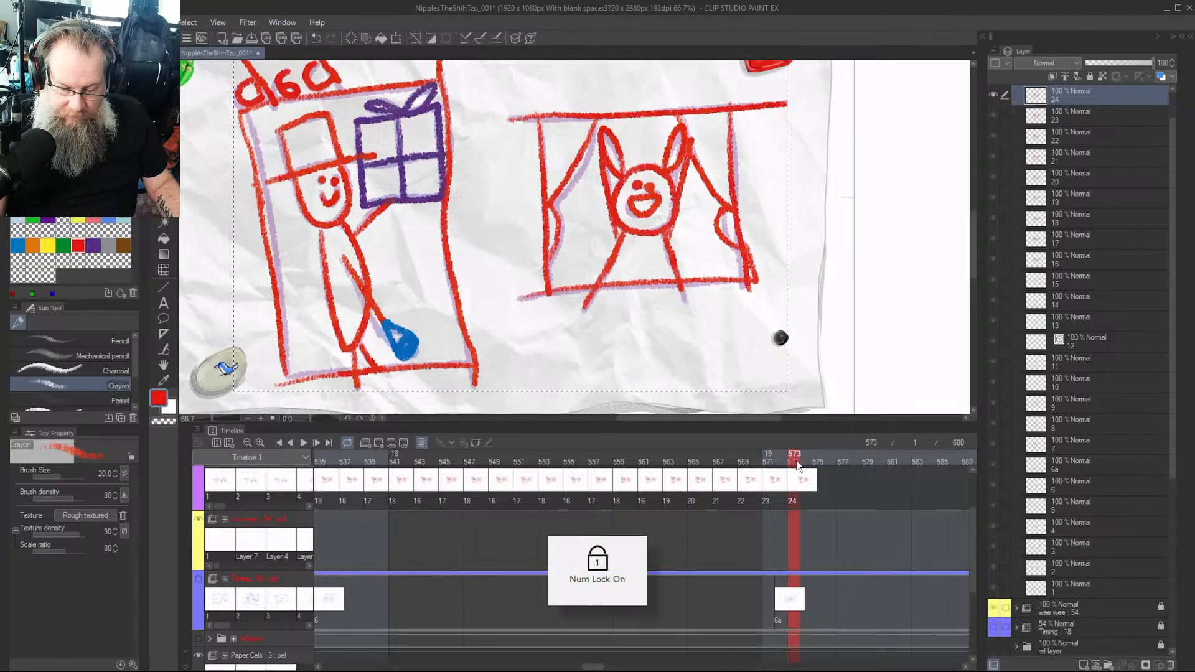
Show the Timing sketches and examine where the final main cels end relative to timing sketches 6a and 7
key(ctrl+Left)
key(ctrl+Right)
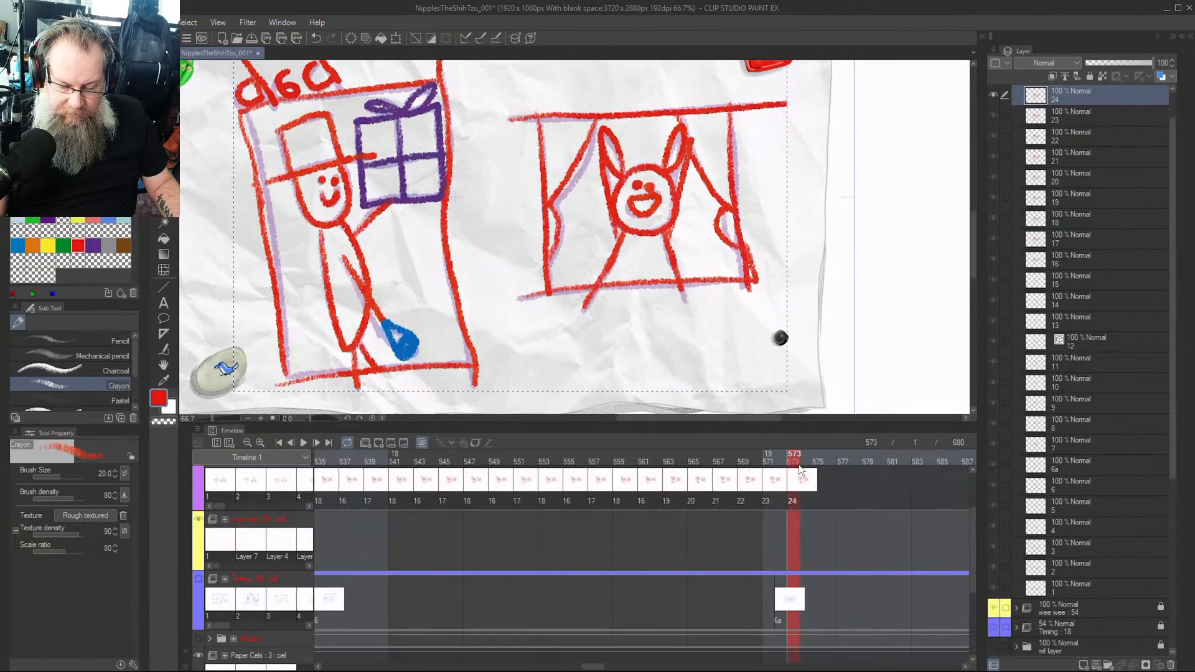
mouse_move(800, 459)
mouse_down()
mouse_move(758, 456)
mouse_move(866, 463)
mouse_move(793, 470)
mouse_up()
scroll(849, 510, down, 1)
scroll(852, 514, up, 2)
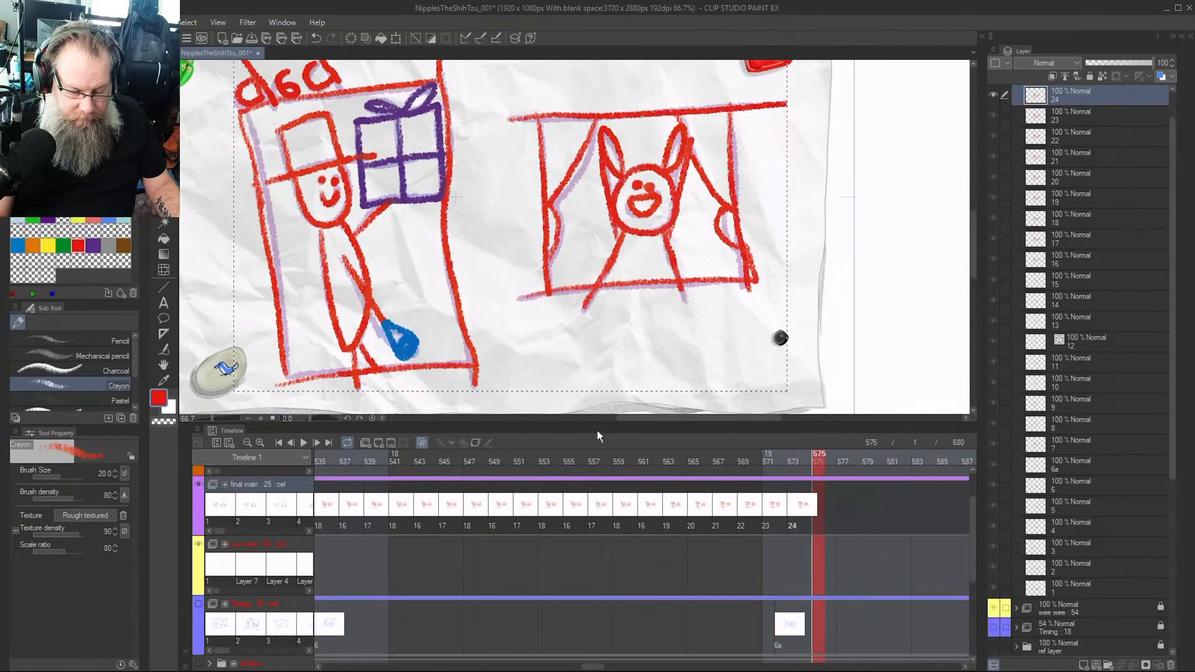
drag(602, 422, 622, 331)
scroll(803, 243, down, 2)
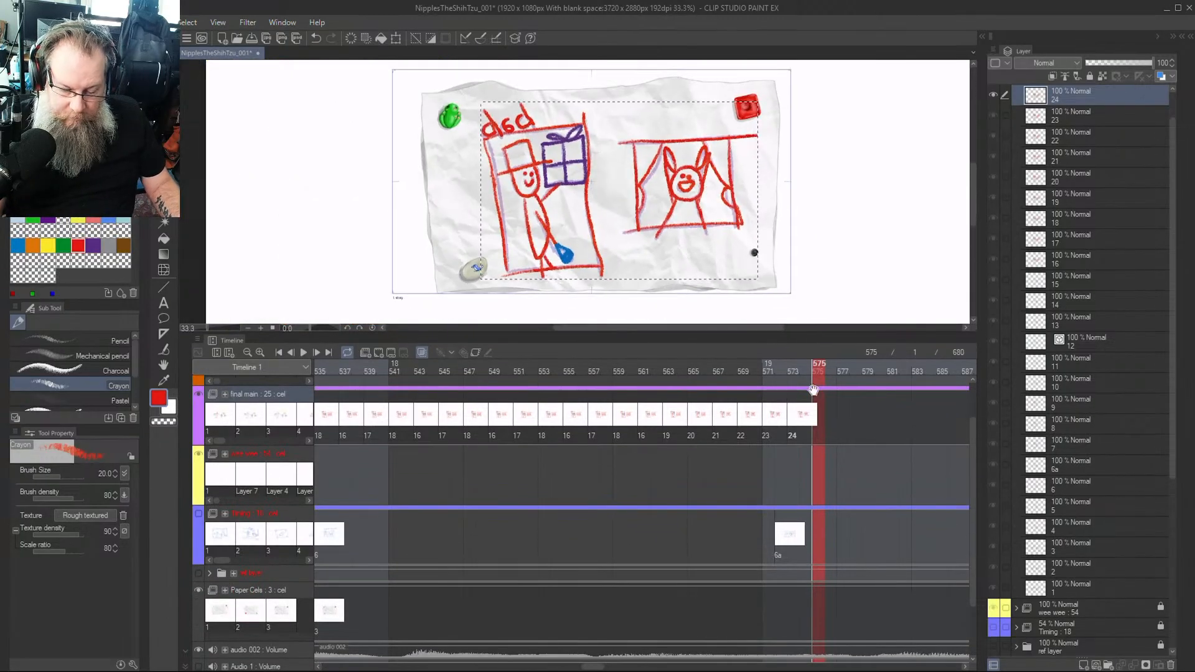
click(802, 371)
click(246, 351)
click(246, 351)
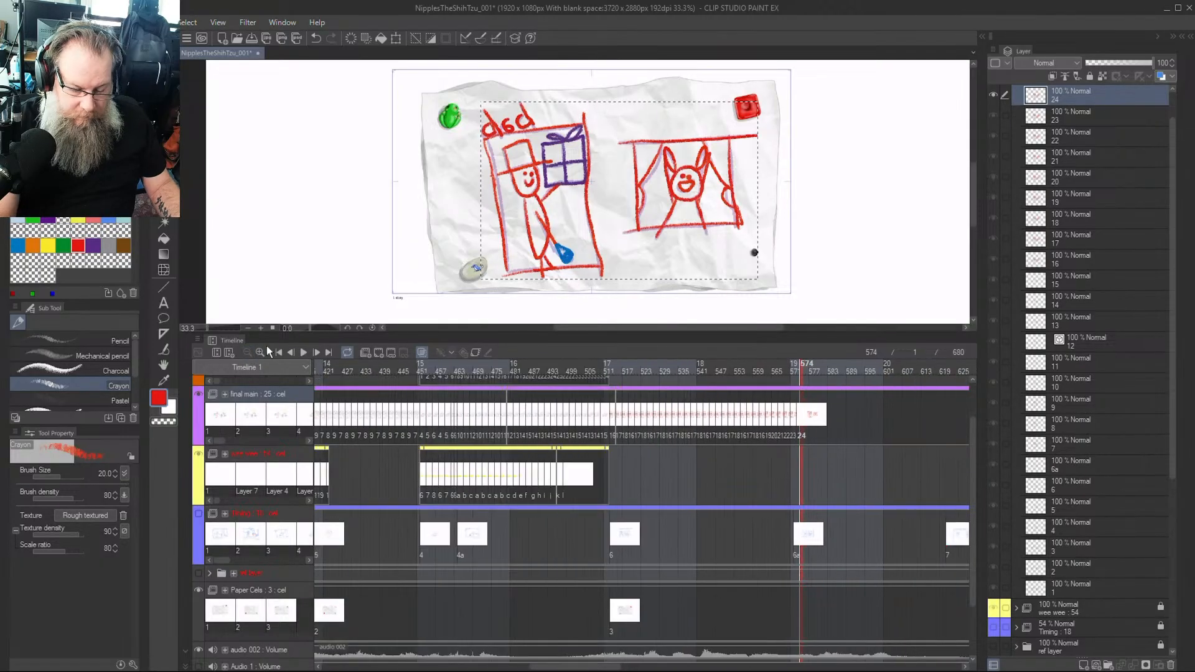
drag(804, 374, 854, 396)
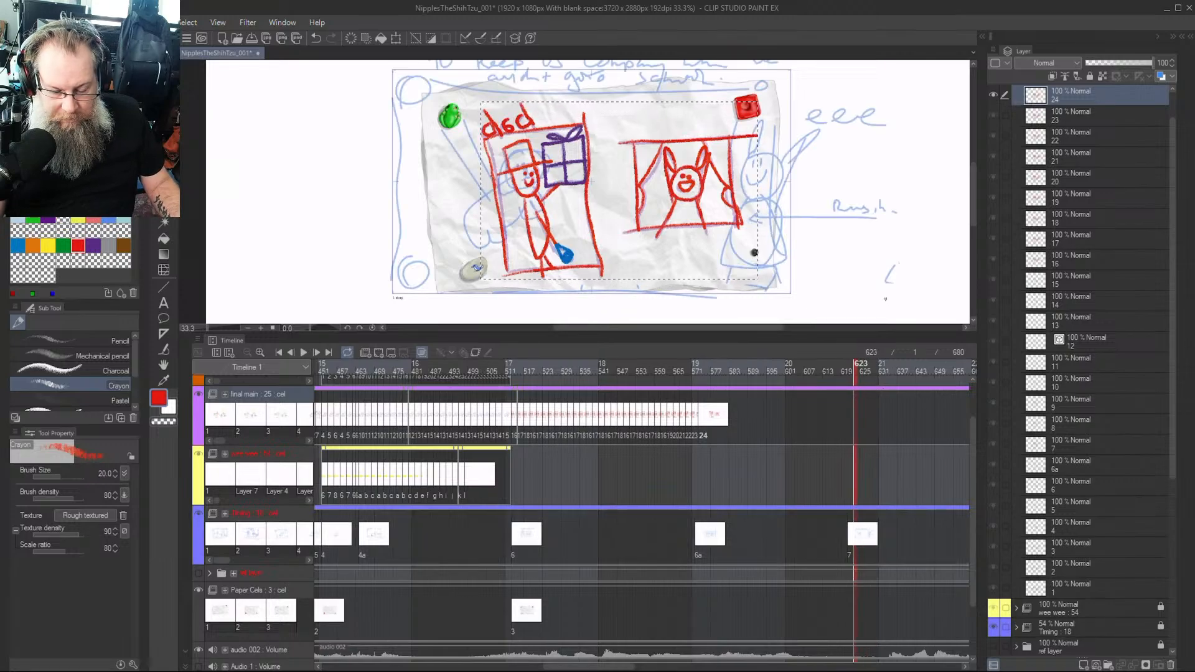
drag(860, 372, 715, 392)
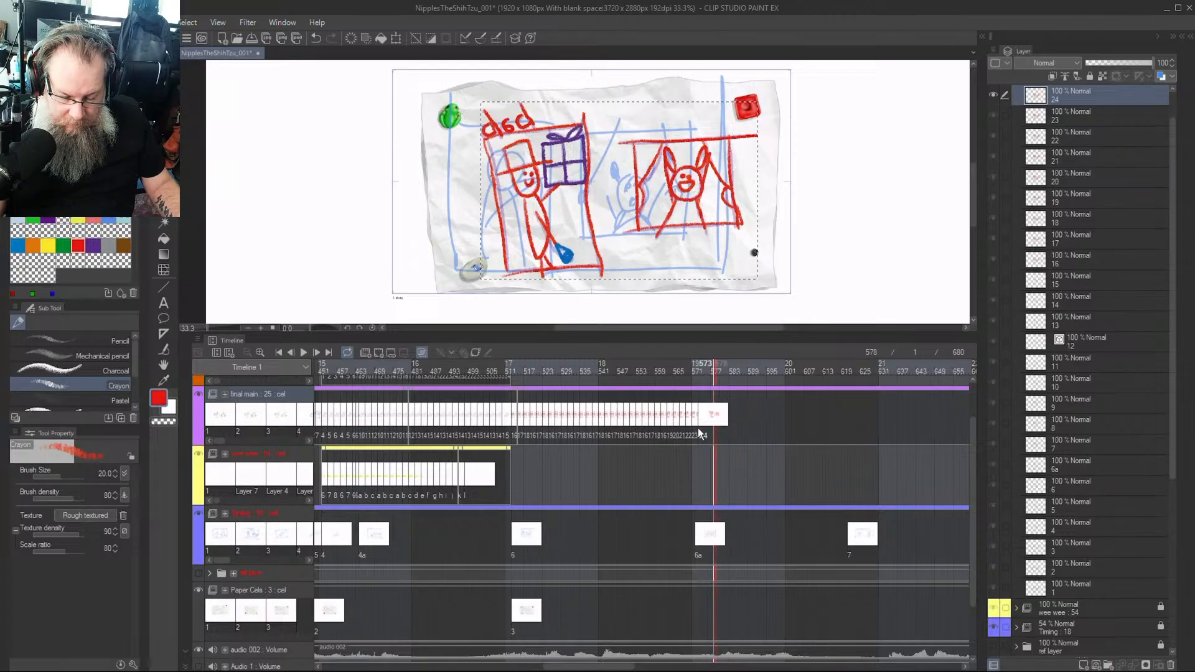
Copy cels 22, 23 and 24 repeatedly along the final main track to loop the happy figure up to timing sketch 7
scroll(699, 426, up, 1)
scroll(700, 427, up, 2)
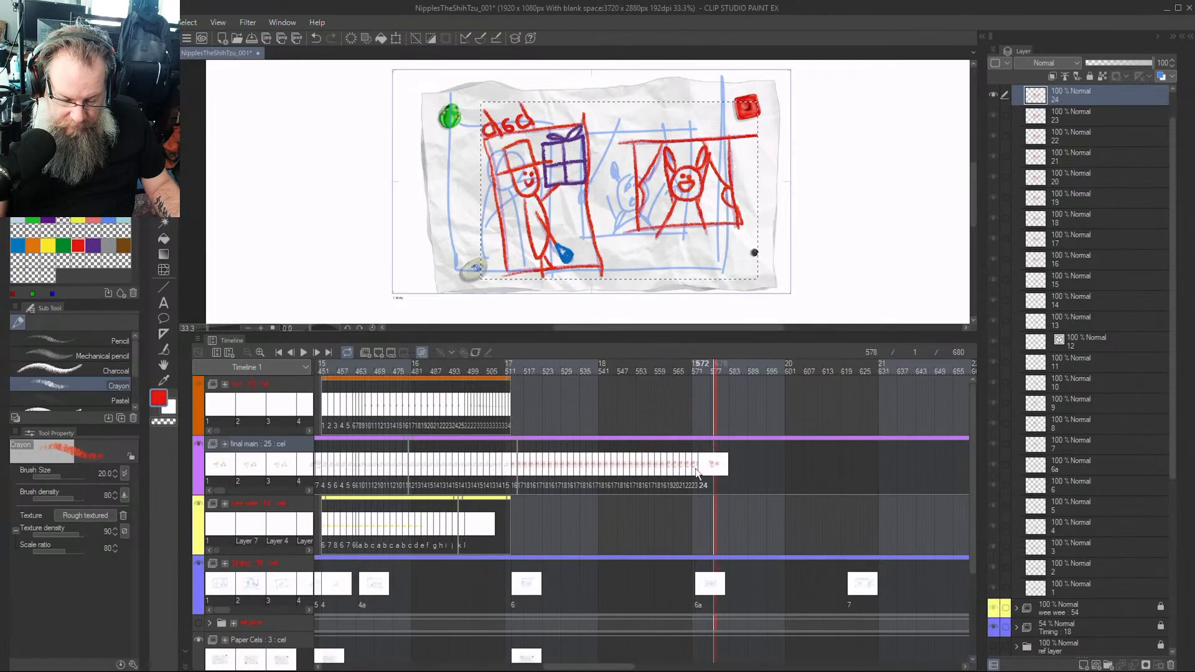
click(693, 471)
click(688, 469)
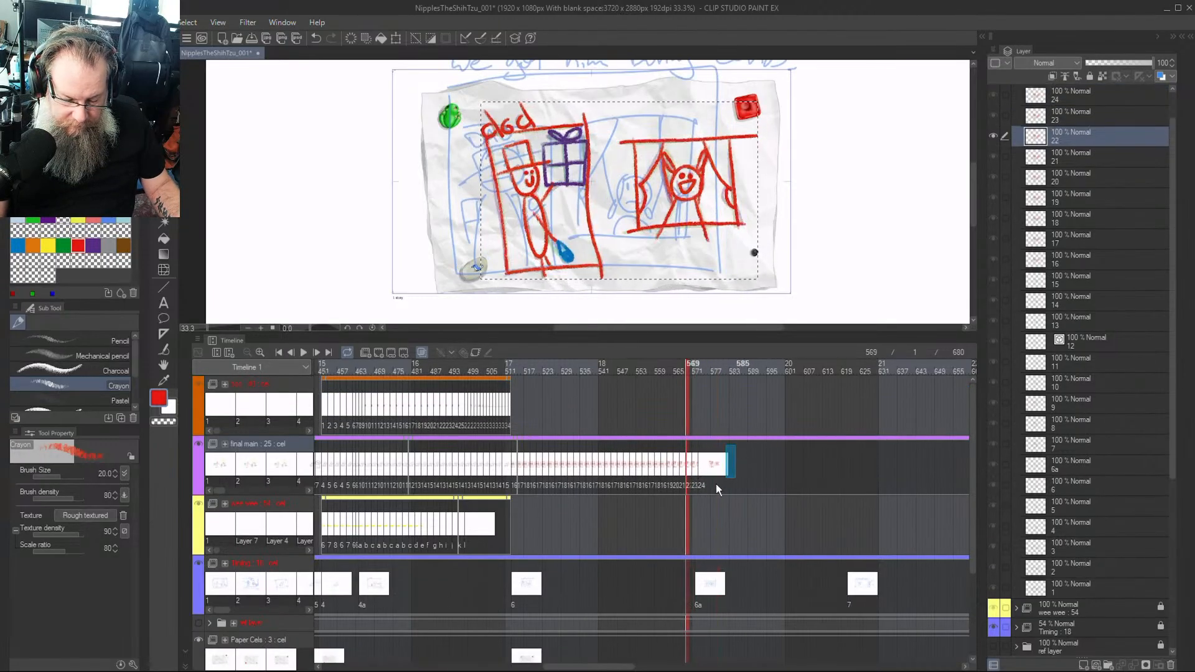
drag(683, 489, 683, 489)
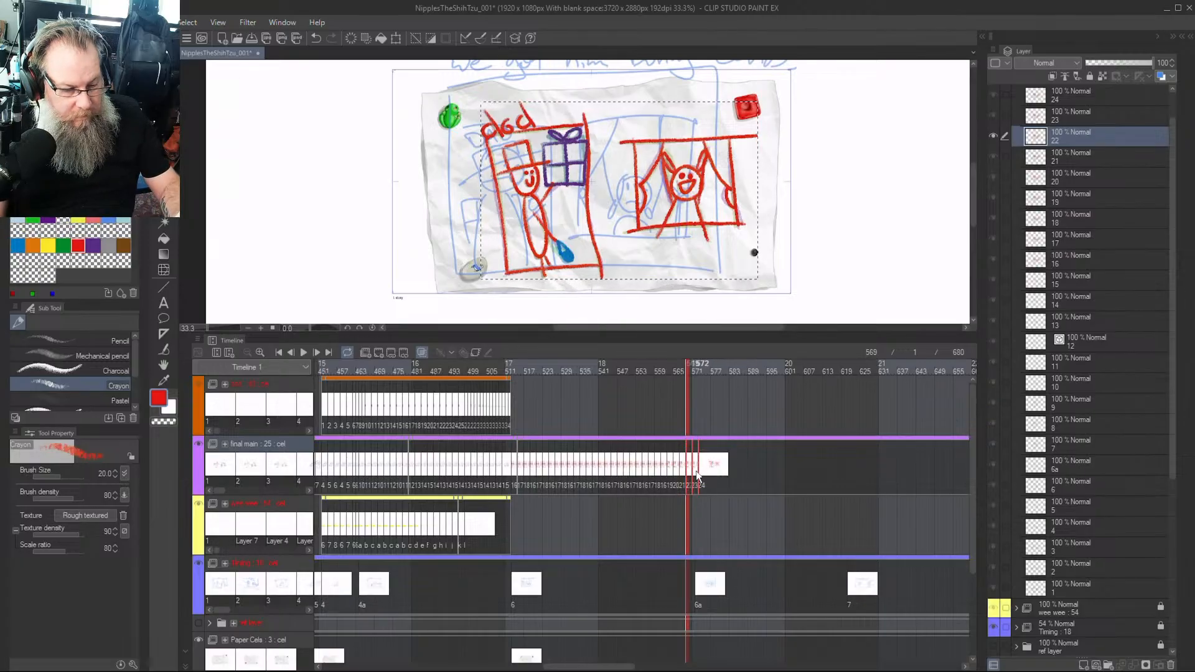
drag(696, 469, 753, 474)
drag(715, 365, 854, 473)
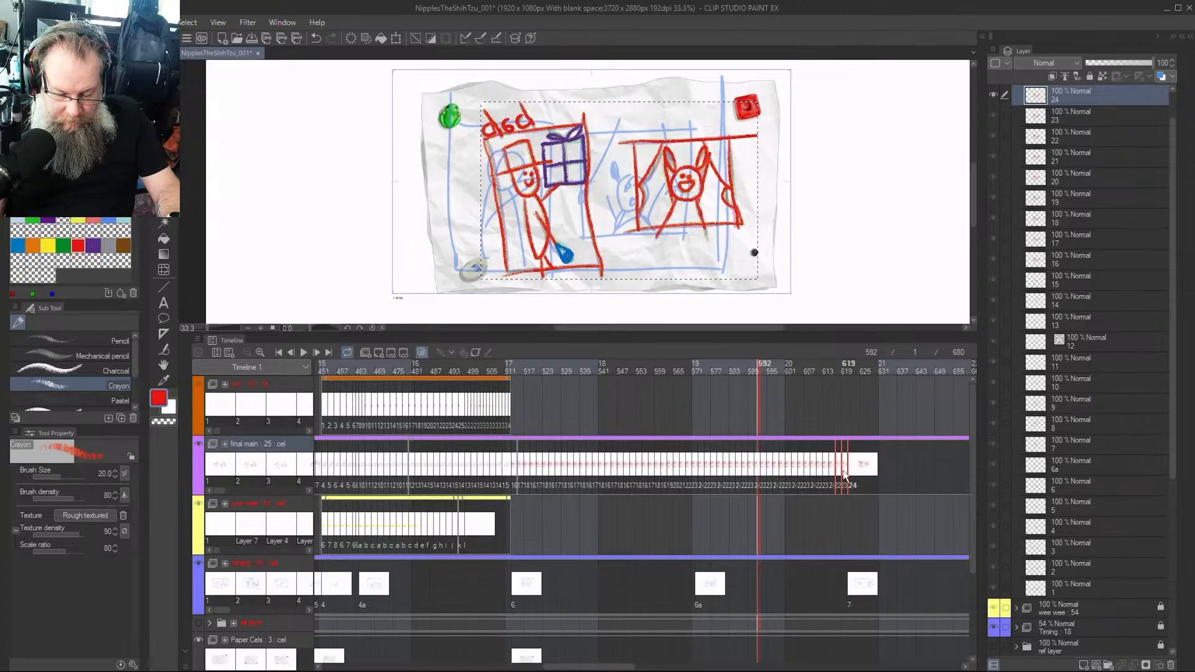
Hide the Timing sketches and play back the looped window scene on the final main track
mouse_move(808, 371)
mouse_down()
mouse_move(405, 364)
mouse_move(433, 372)
mouse_up()
click(493, 387)
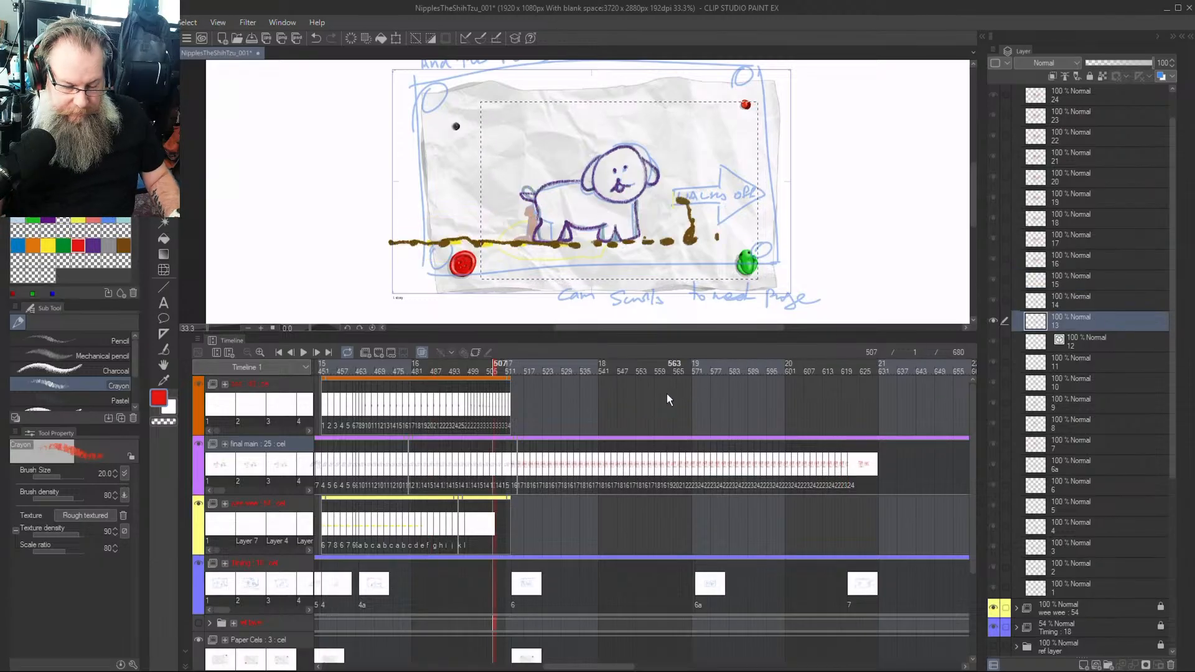
click(994, 628)
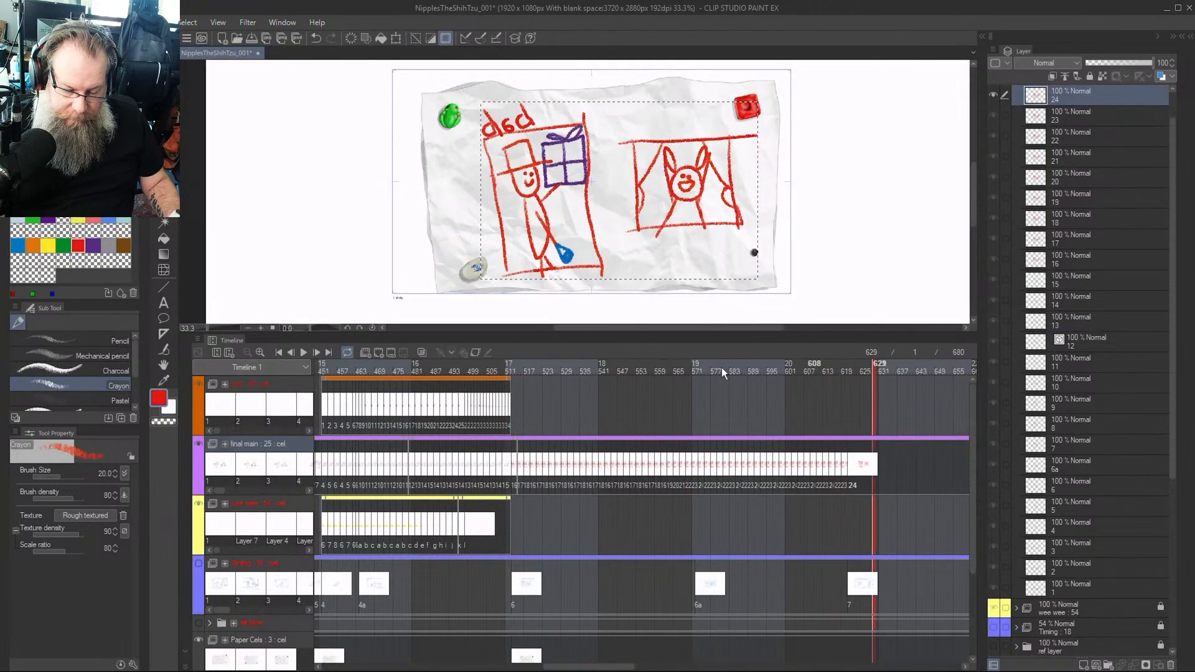
click(683, 367)
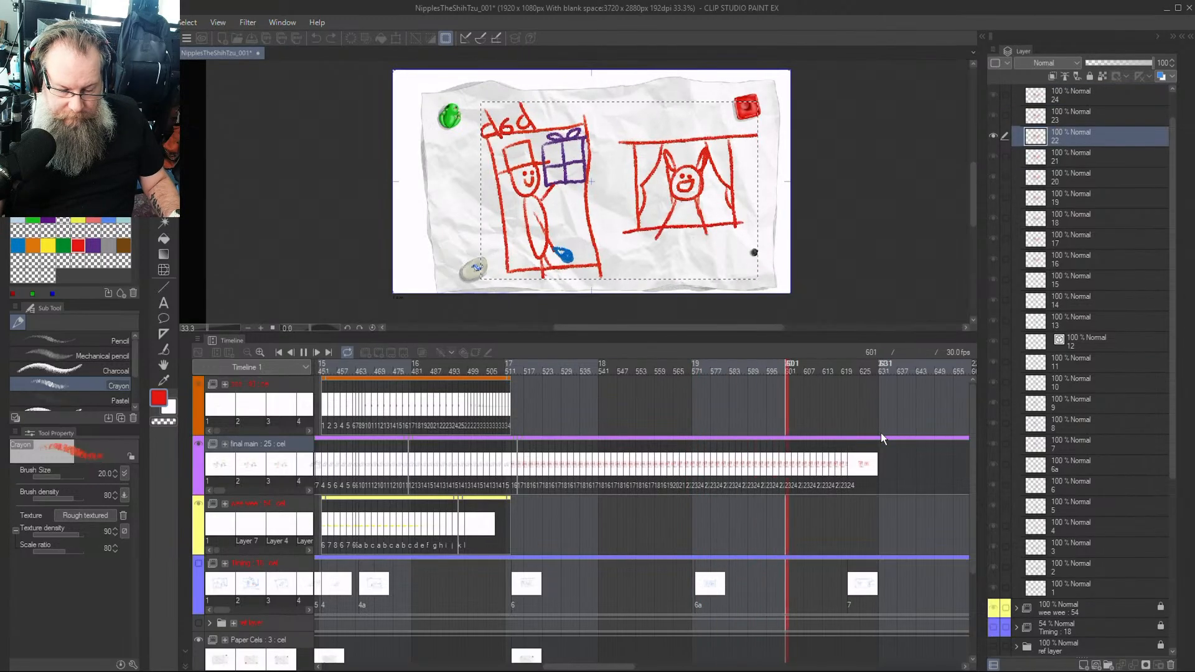
drag(653, 367, 483, 365)
key(space)
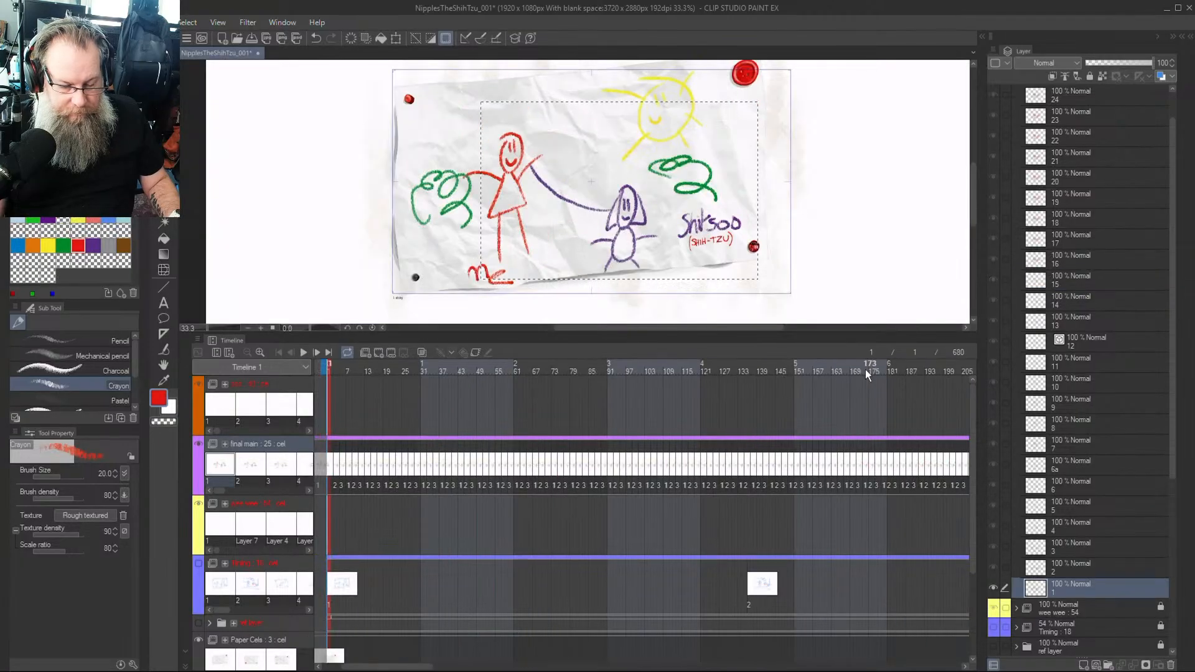
Return the playhead to frame 513 and clear the canvas selection
click(683, 364)
click(682, 364)
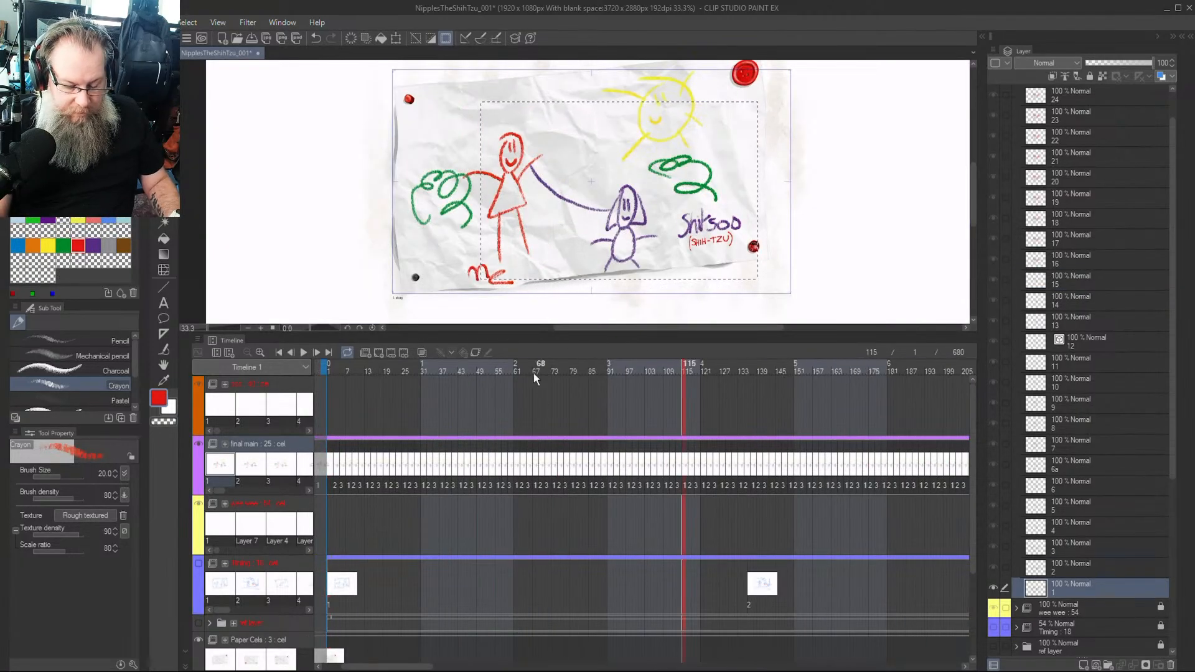
scroll(693, 649, right, 15)
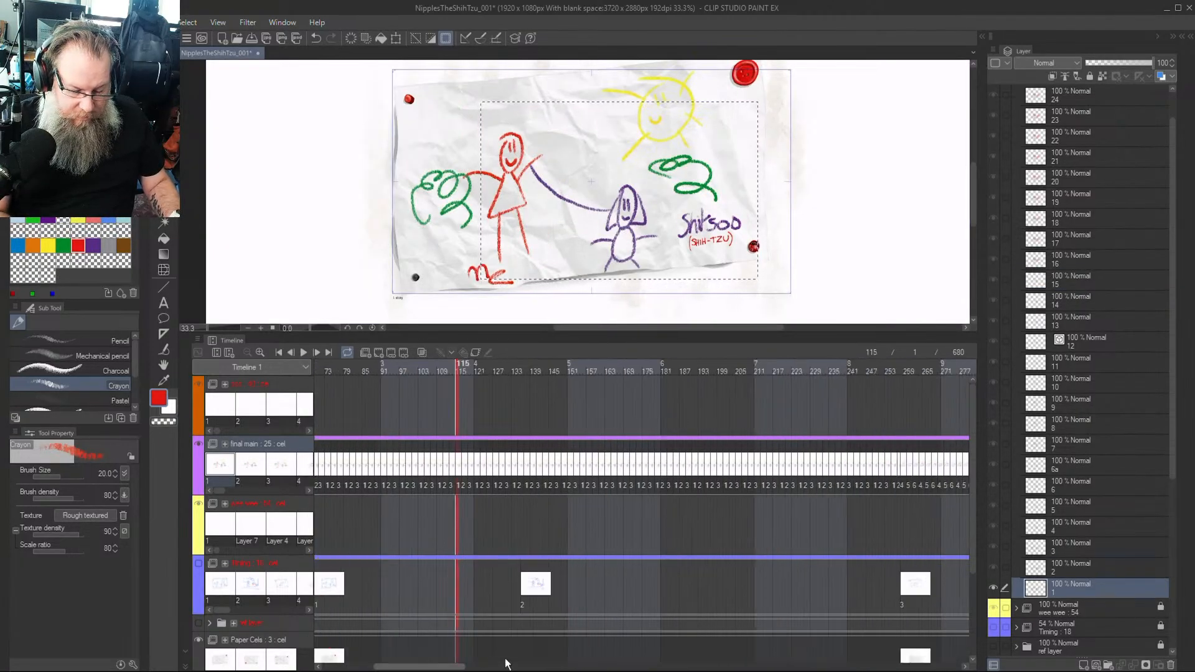
scroll(623, 650, left, 3)
drag(646, 362, 558, 367)
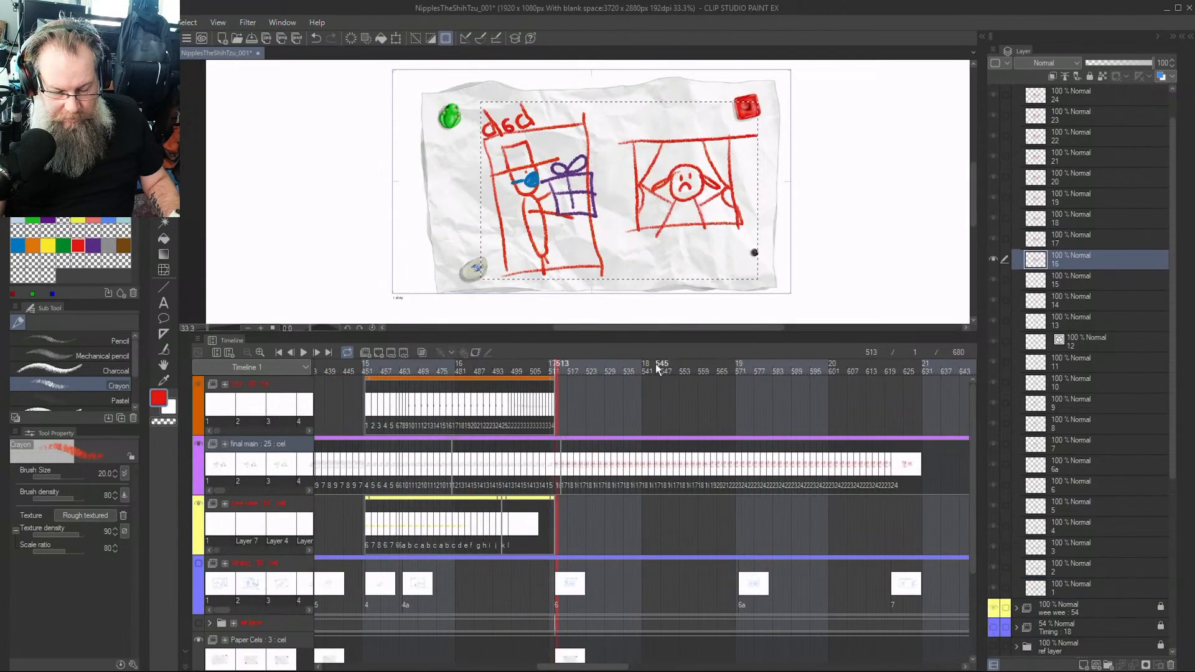
key(ctrl+d)
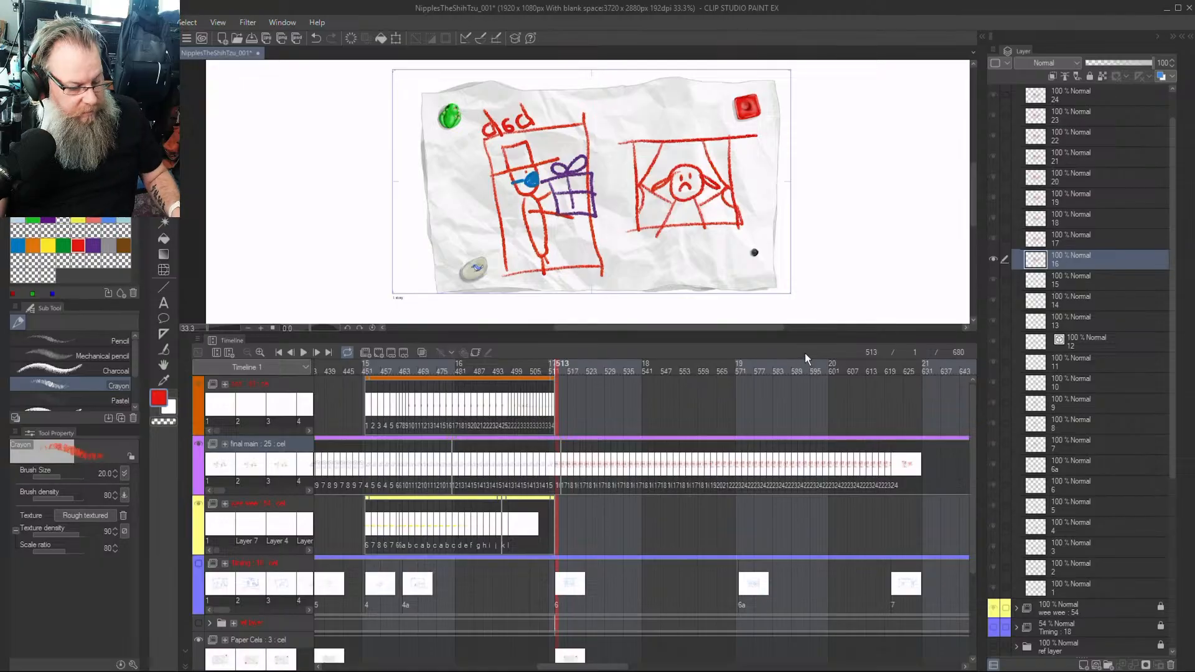
Play back the dad and window scene repeatedly from around frame 511 to judge how long the happy loop should last
key(Return)
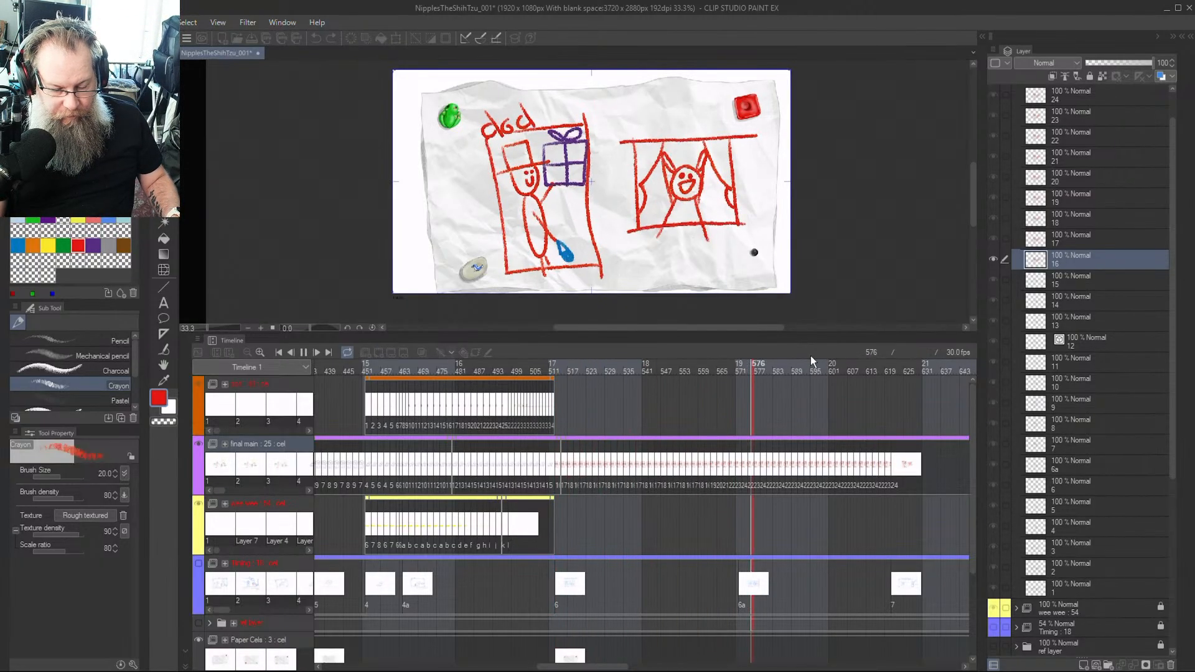
drag(844, 365, 546, 372)
key(Return)
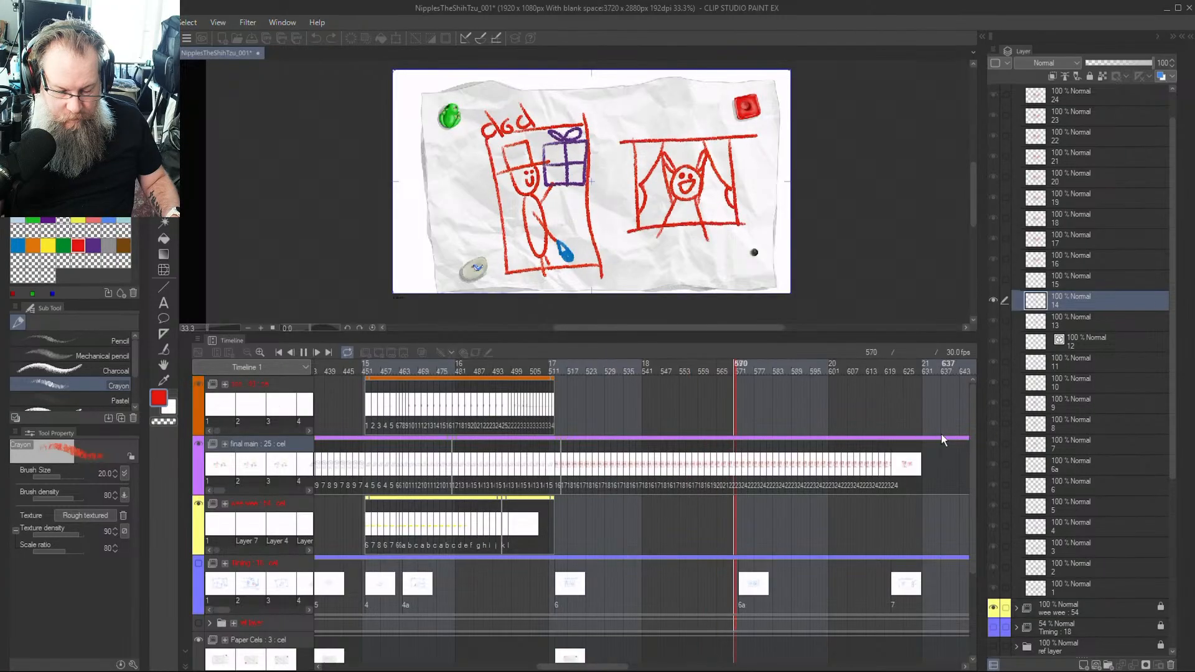
key(Return)
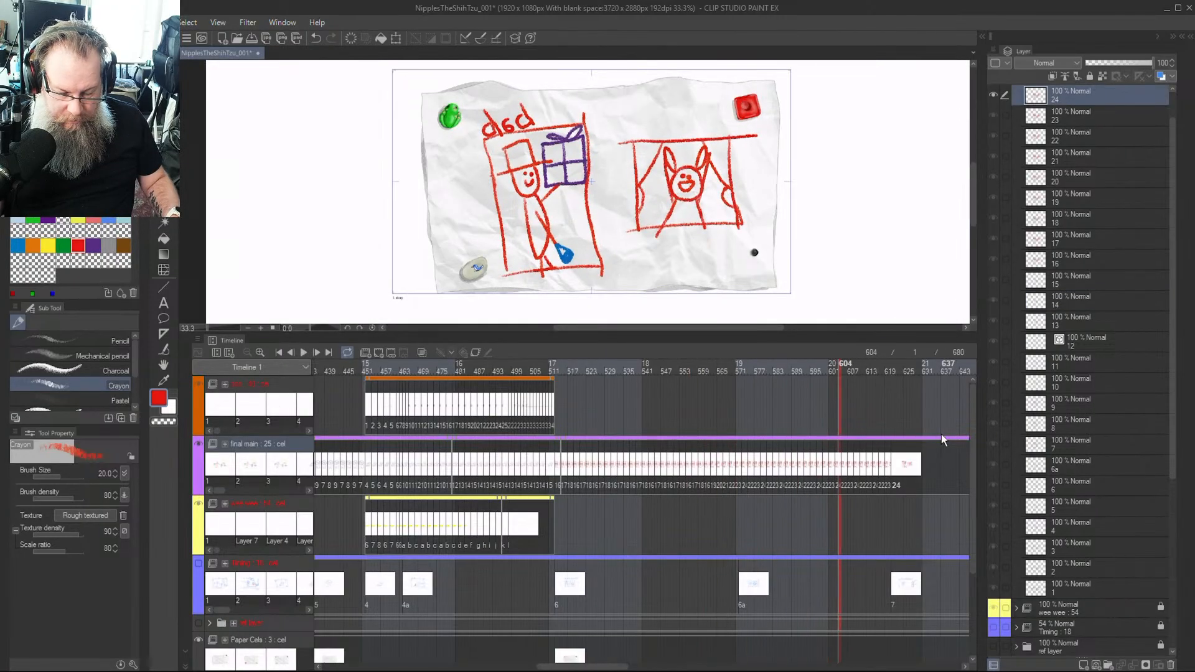
click(559, 369)
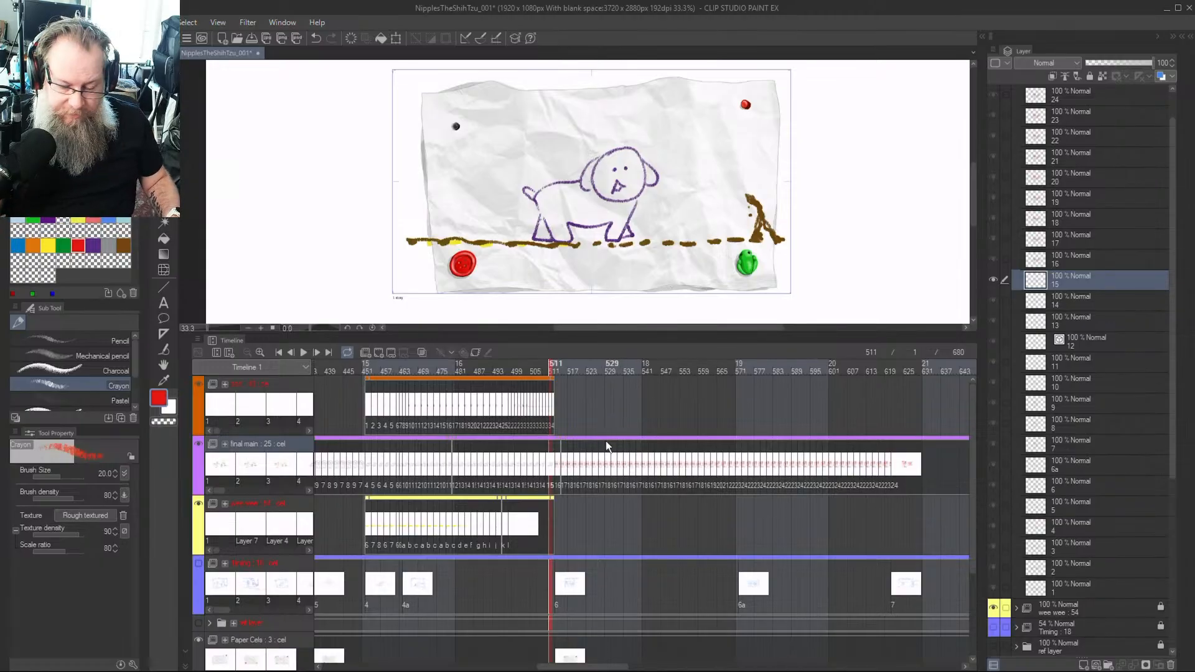
key(space)
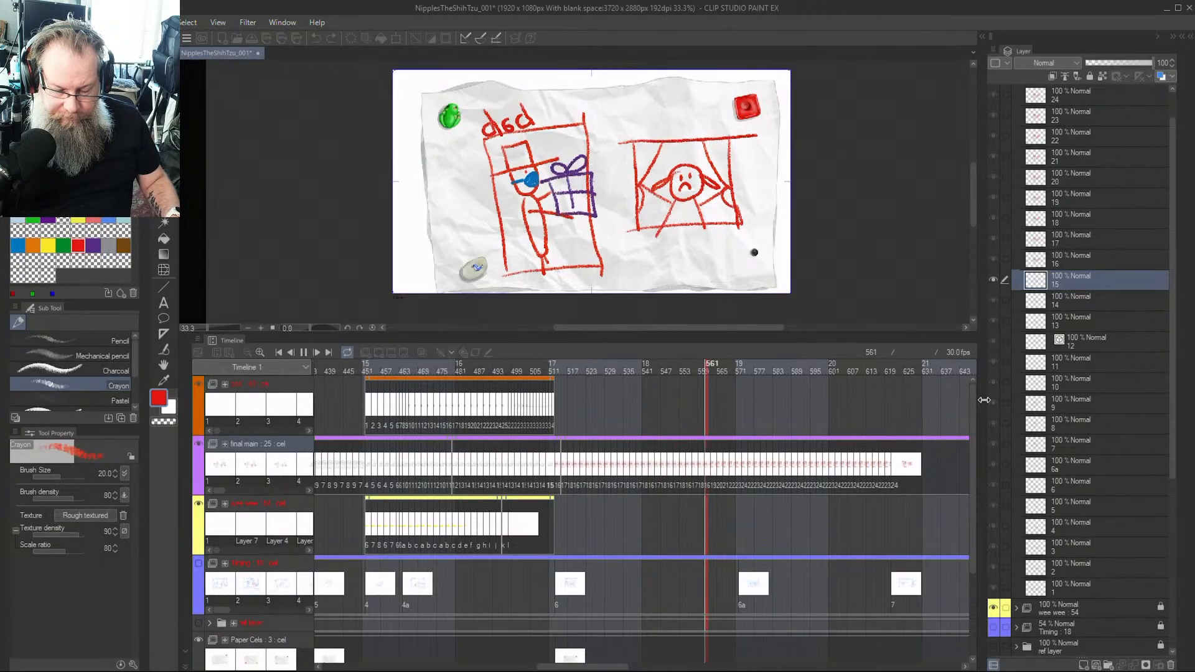
key(space)
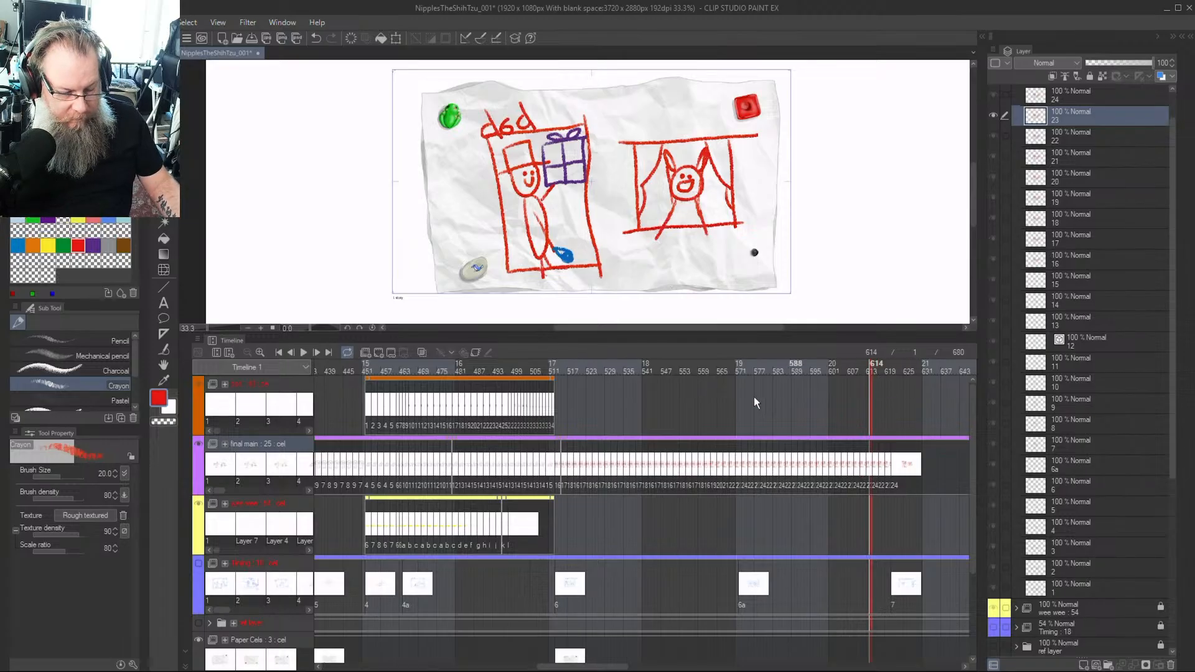
Delete the final main cels from frame 615 to the end of the happy loop
click(263, 352)
click(263, 353)
click(263, 352)
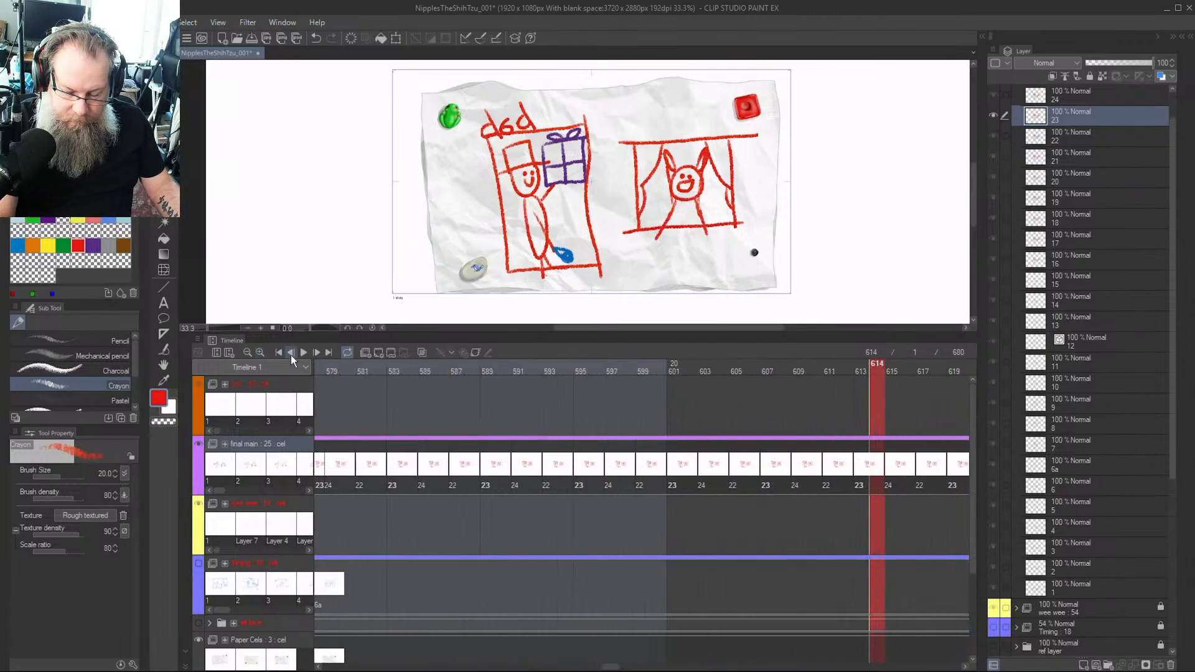
click(623, 667)
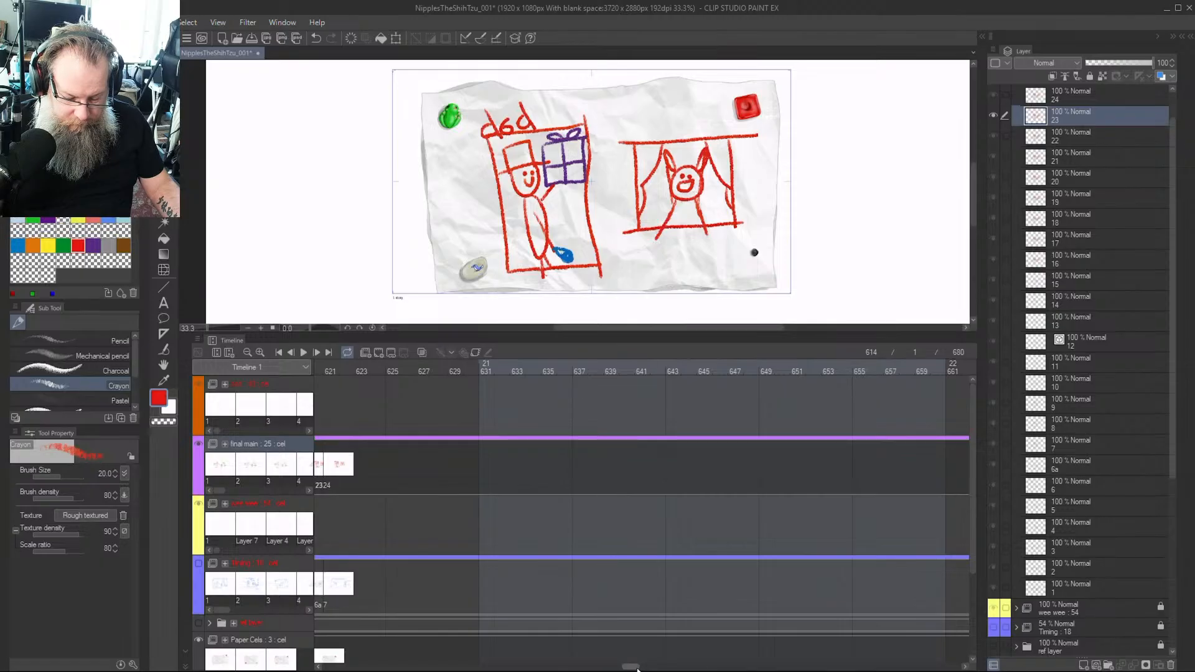
drag(637, 668, 621, 669)
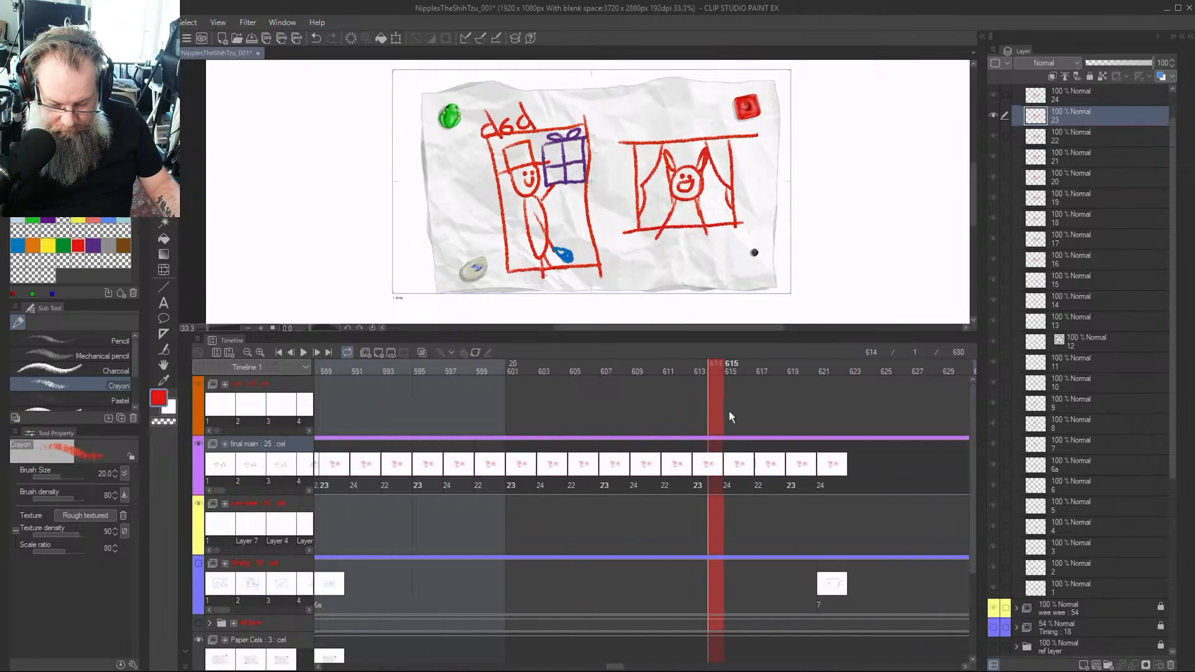
click(729, 367)
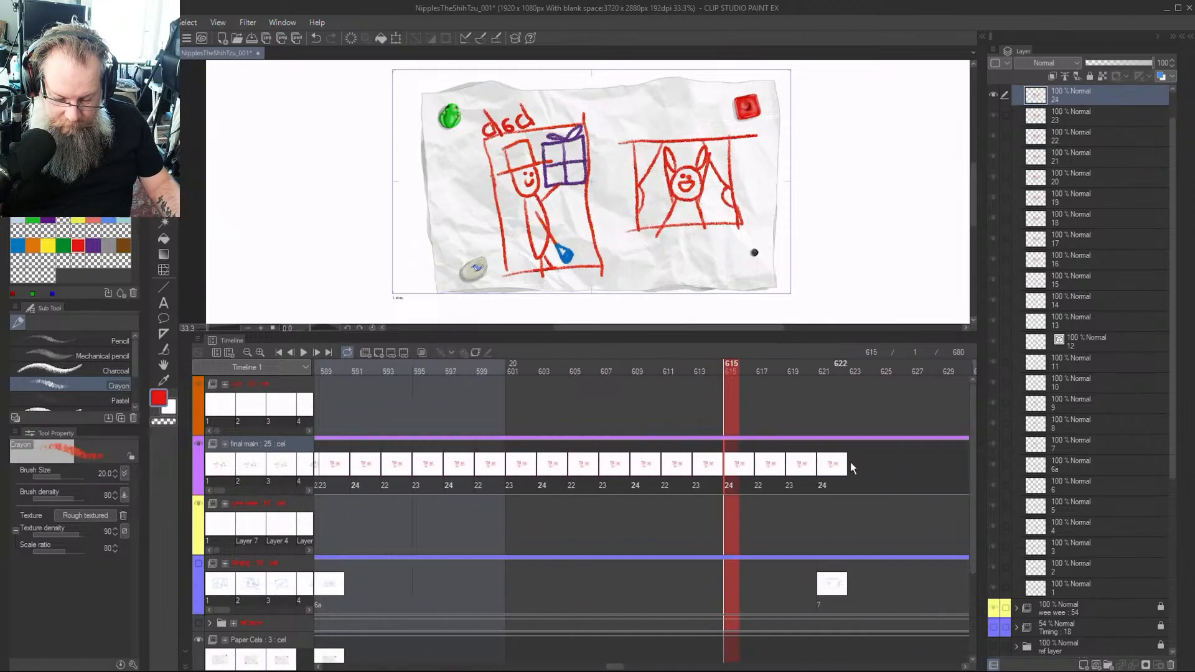
drag(847, 476, 722, 492)
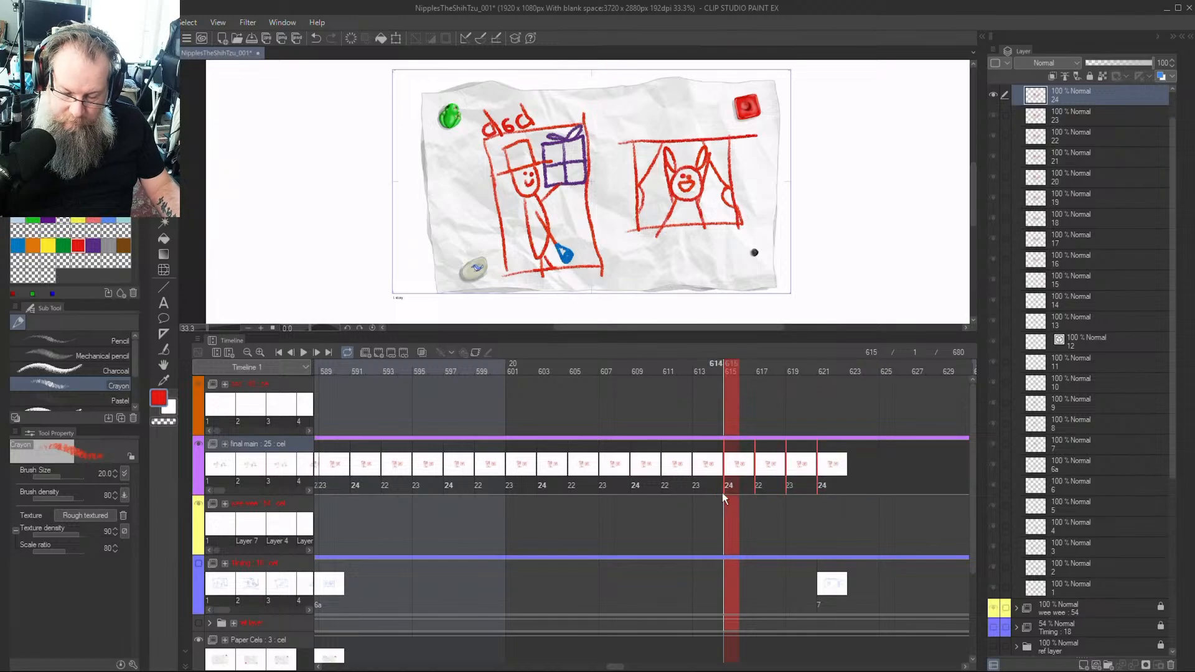
right_click(794, 462)
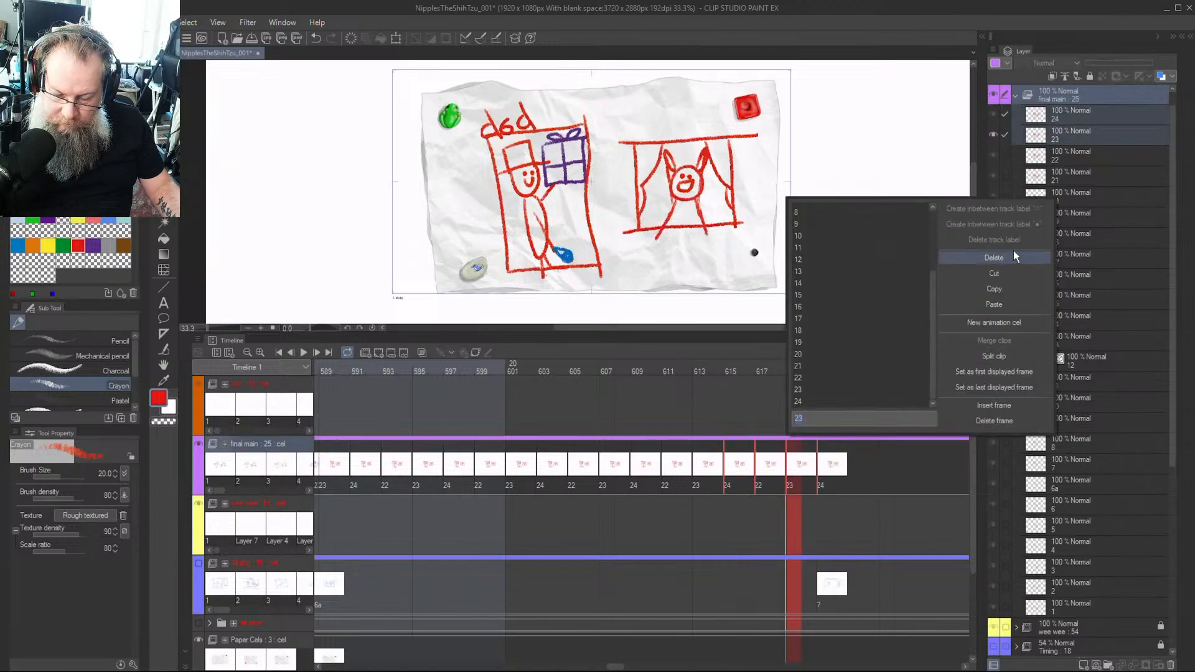
click(999, 288)
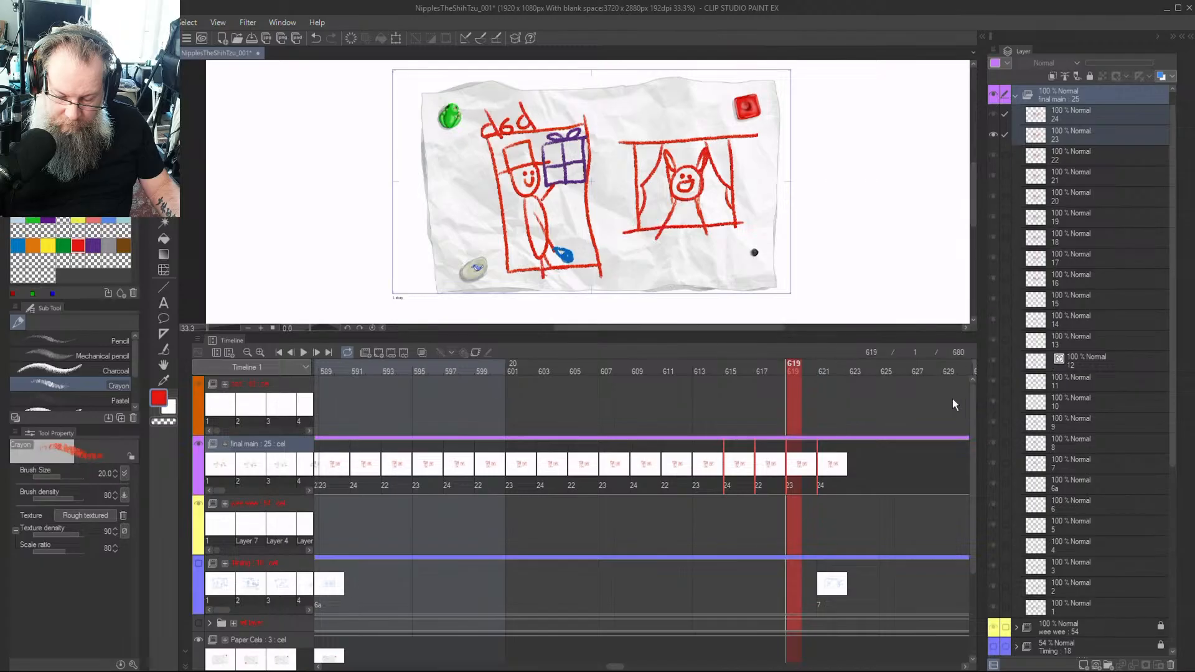
Add a new blank animation cel to the final main folder at frame 615
click(730, 463)
right_click(731, 463)
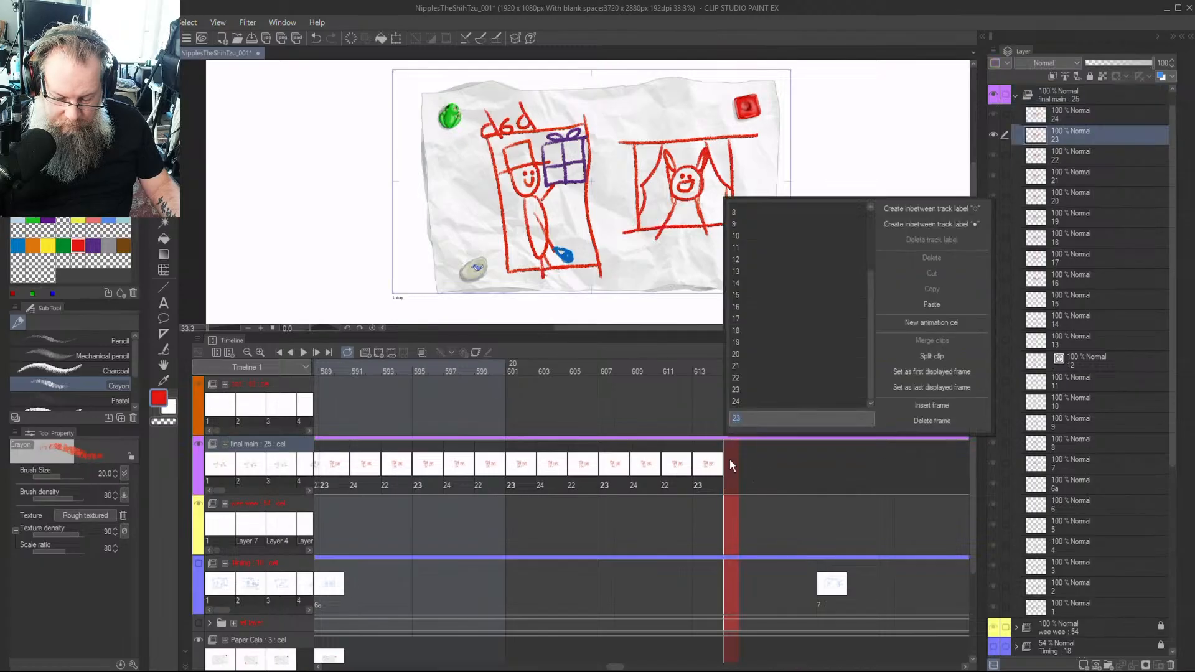
click(729, 461)
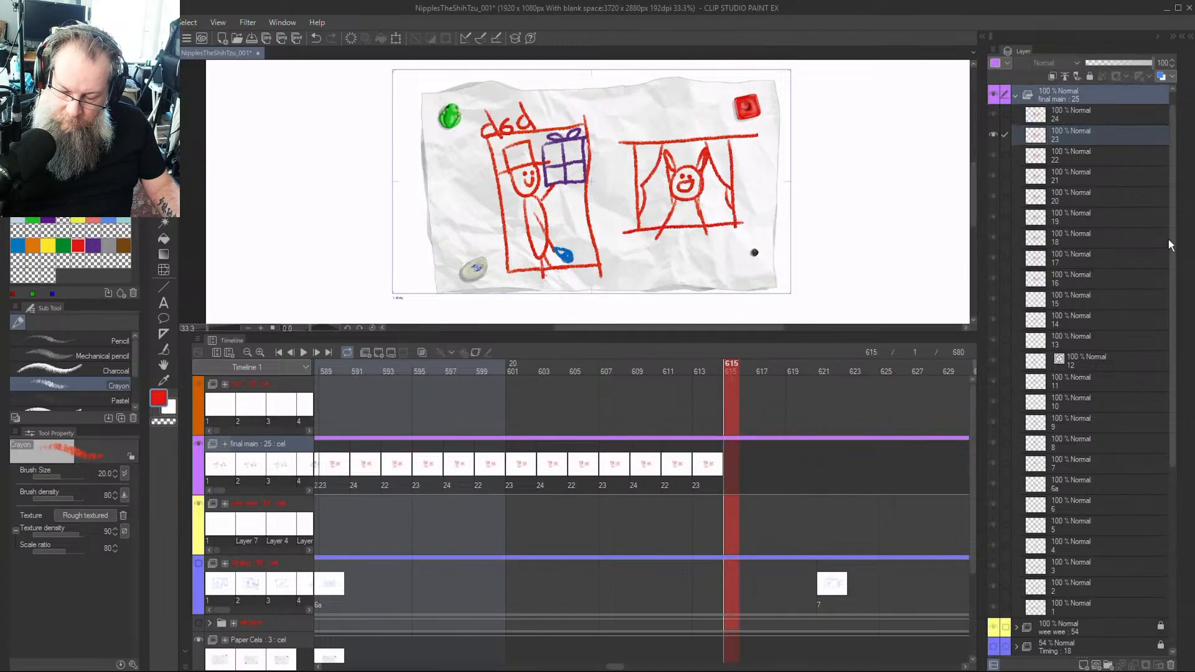
scroll(1167, 239, up, 1)
click(1074, 118)
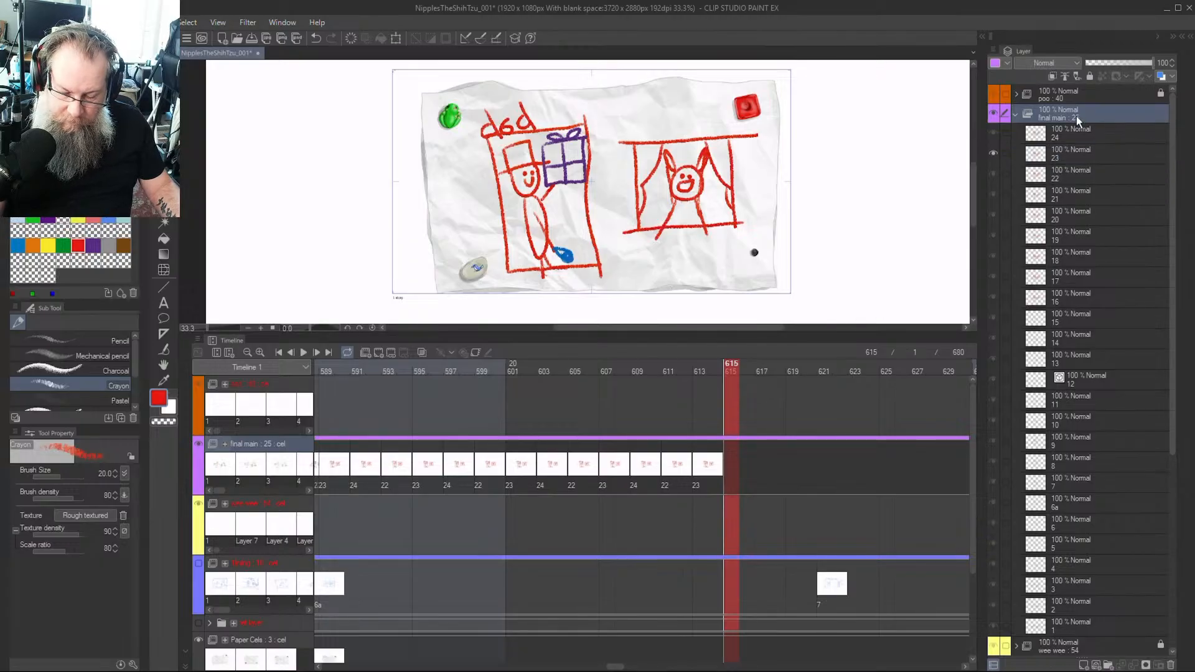
click(1095, 664)
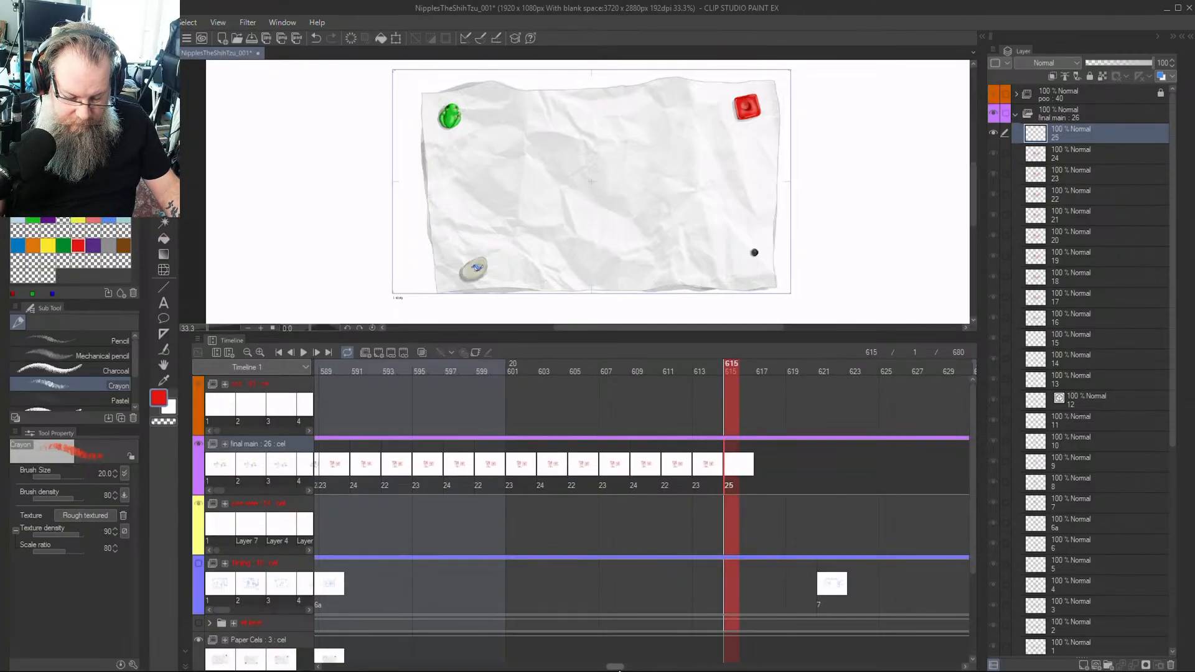
Select the Paper Cels folder and collapse paper cel 3 inside it
mouse_move(618, 668)
mouse_down()
mouse_move(607, 669)
mouse_move(617, 669)
mouse_up()
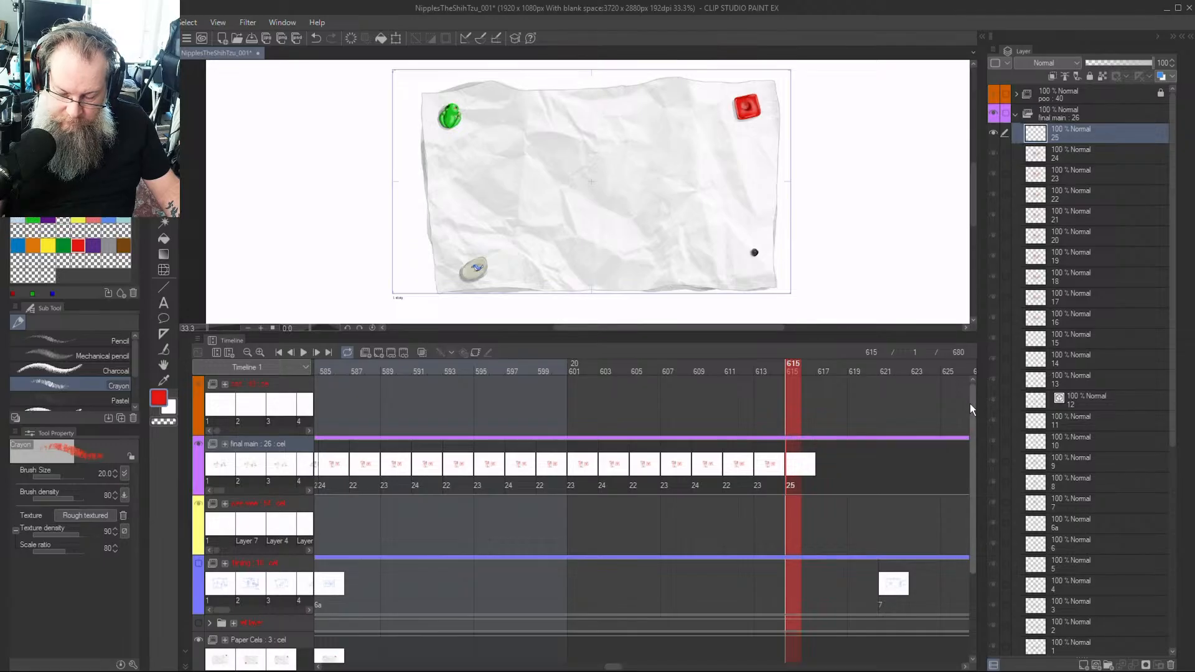
drag(969, 403, 977, 498)
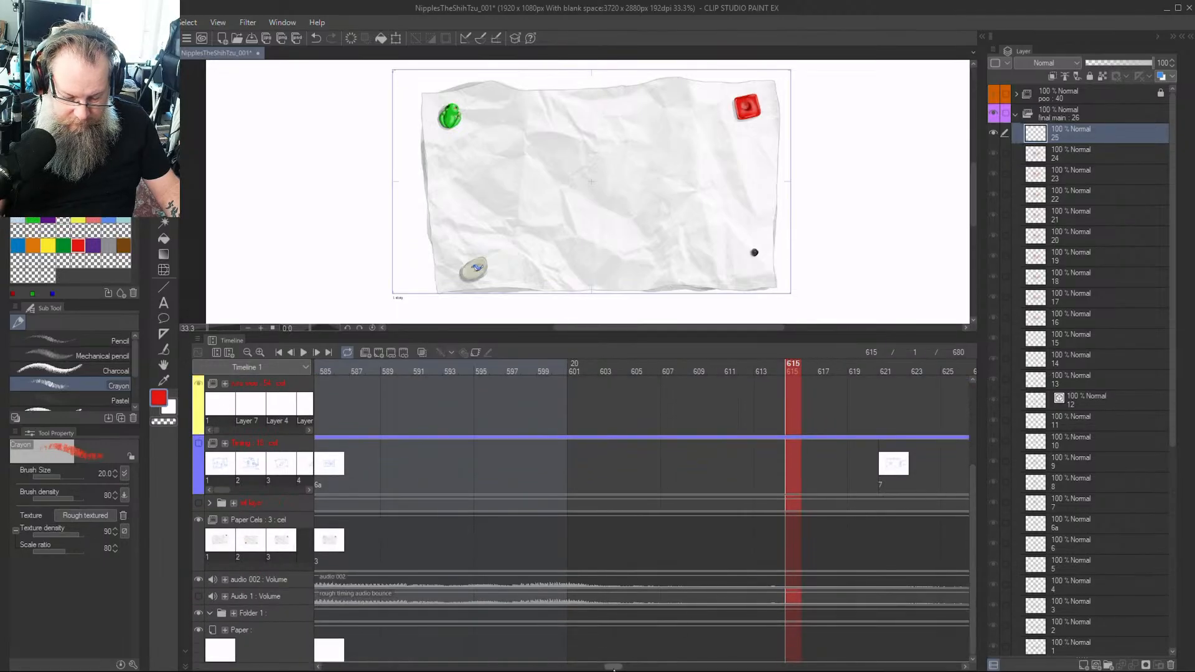
drag(1168, 317, 1168, 523)
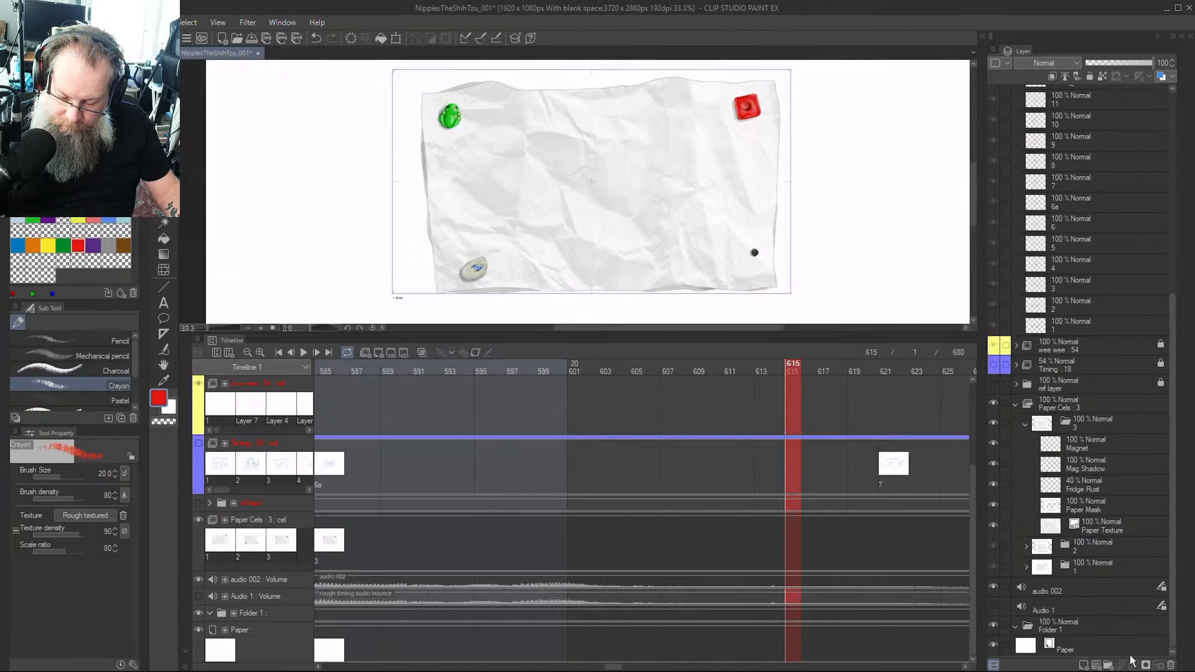
click(1076, 405)
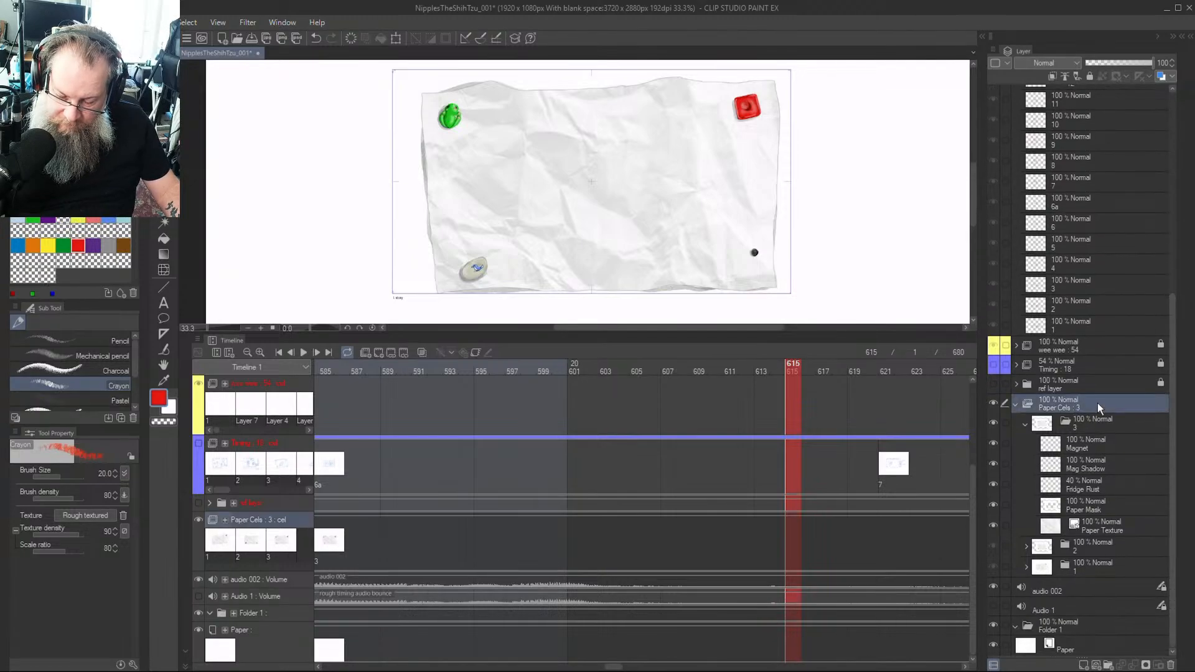
click(1037, 429)
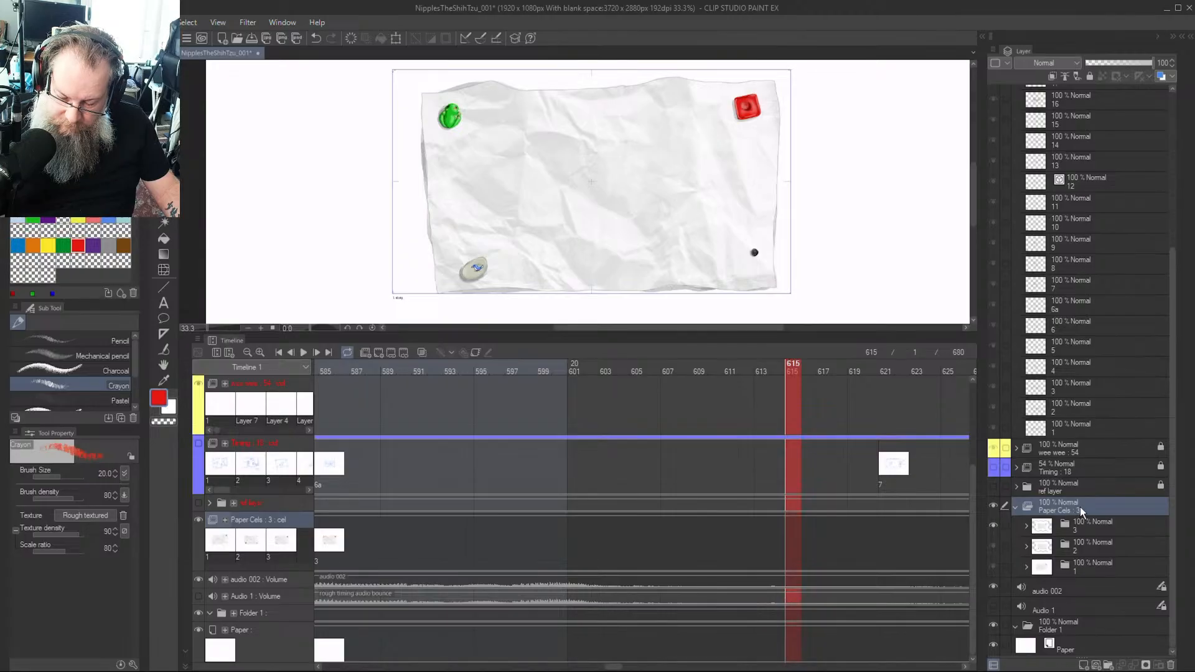
click(1109, 666)
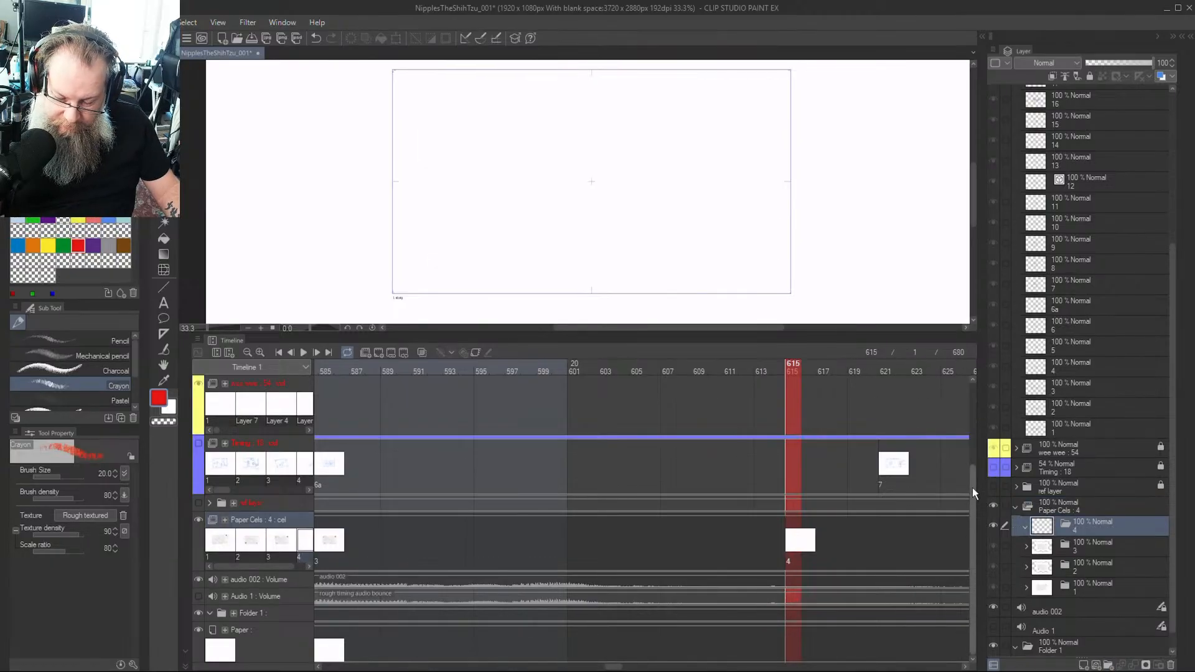
mouse_move(972, 487)
mouse_down()
mouse_move(971, 420)
mouse_move(968, 491)
mouse_up()
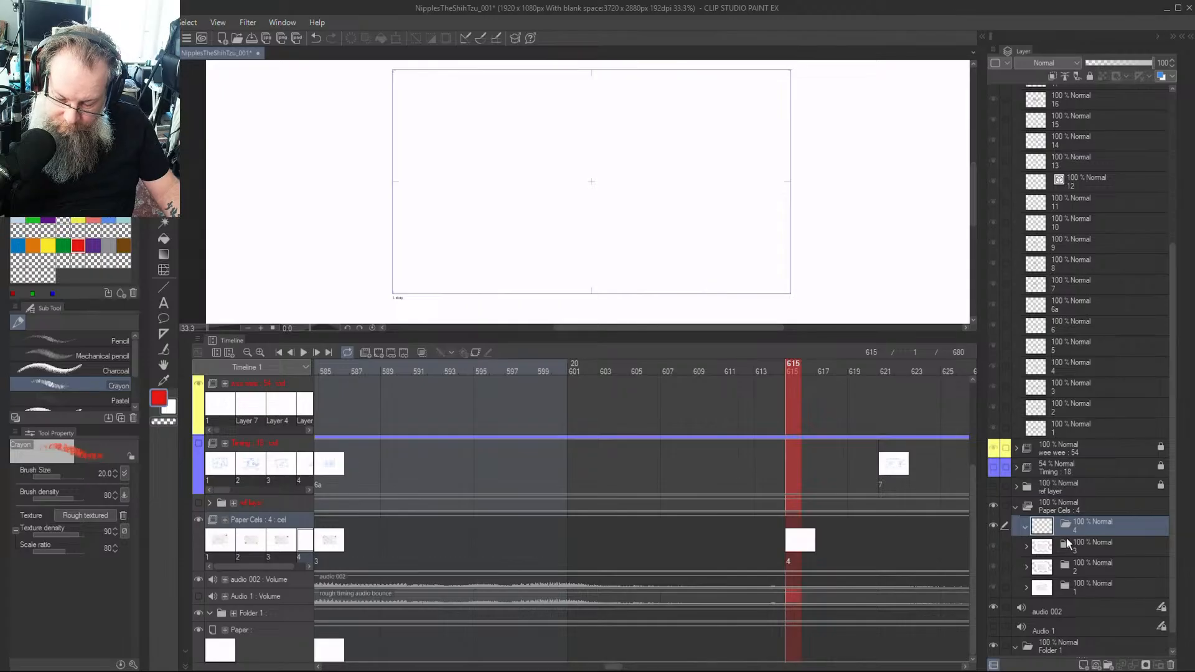
key(ctrl+z)
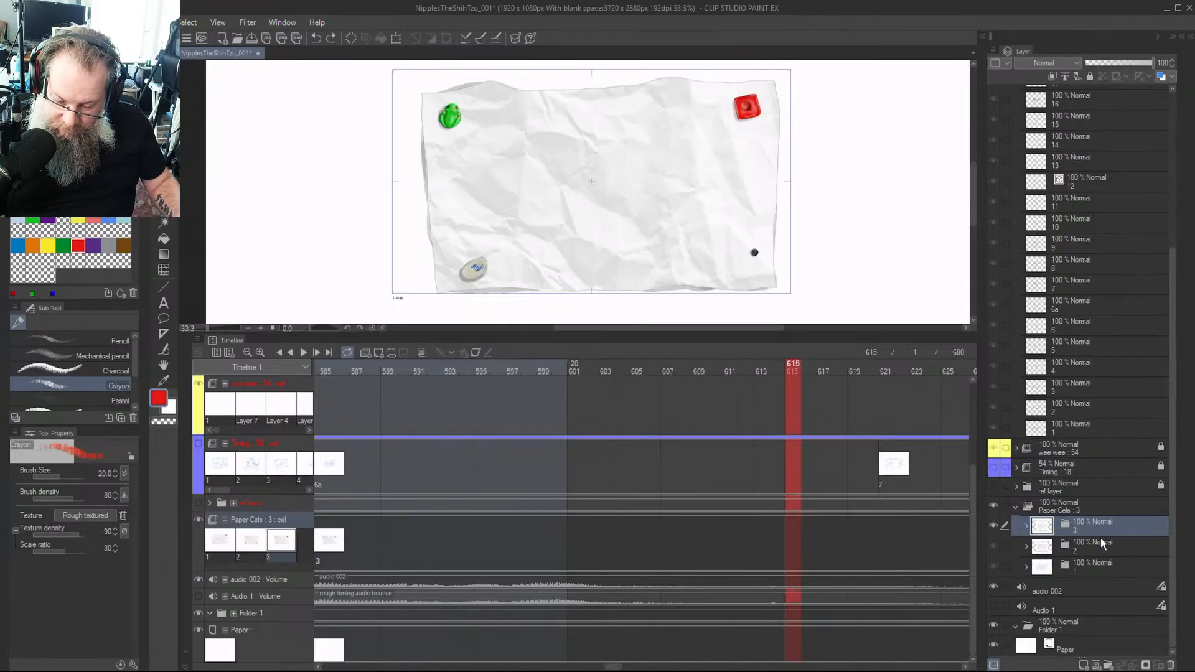
Duplicate paper cel 3 within the Paper Cels folder to place a new paper cel at frame 615
right_click(1086, 529)
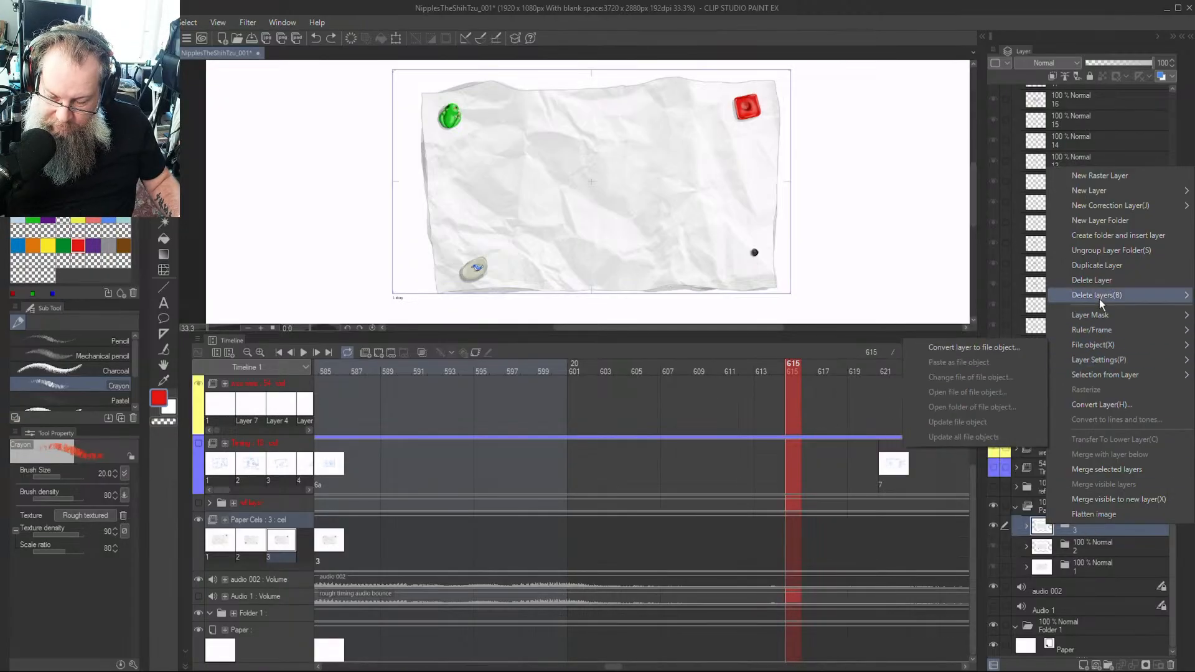
click(1114, 266)
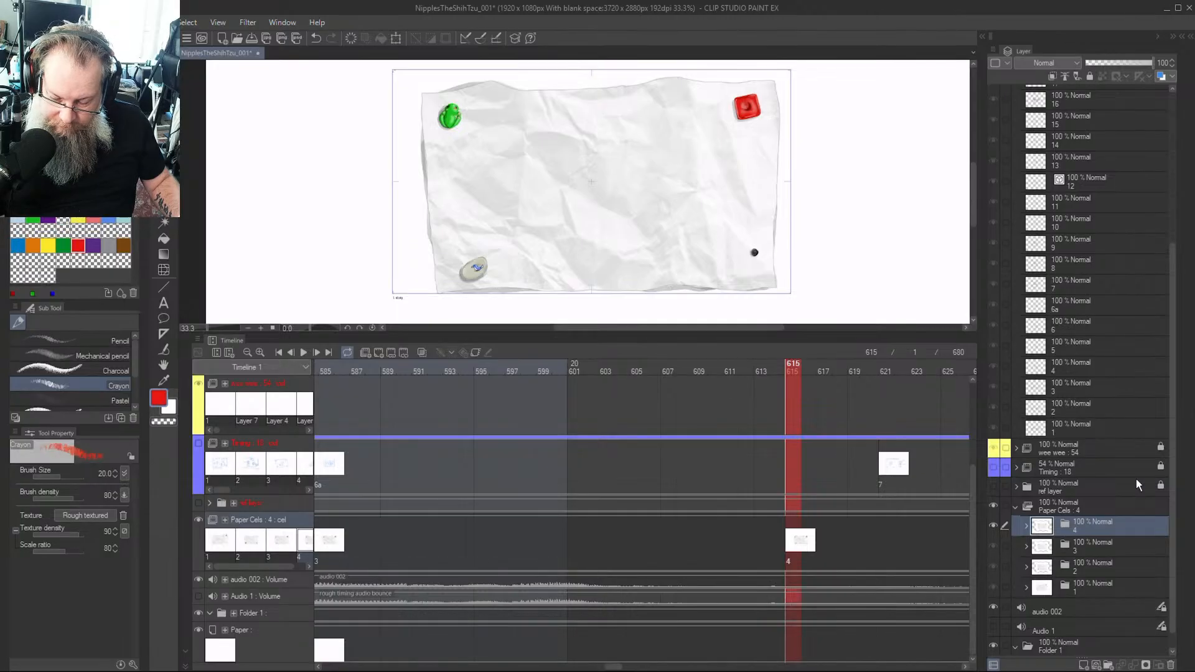
Review the window loop before frame 615 and the changeover to the new paper cel, back to around frame 574
scroll(851, 493, up, 2)
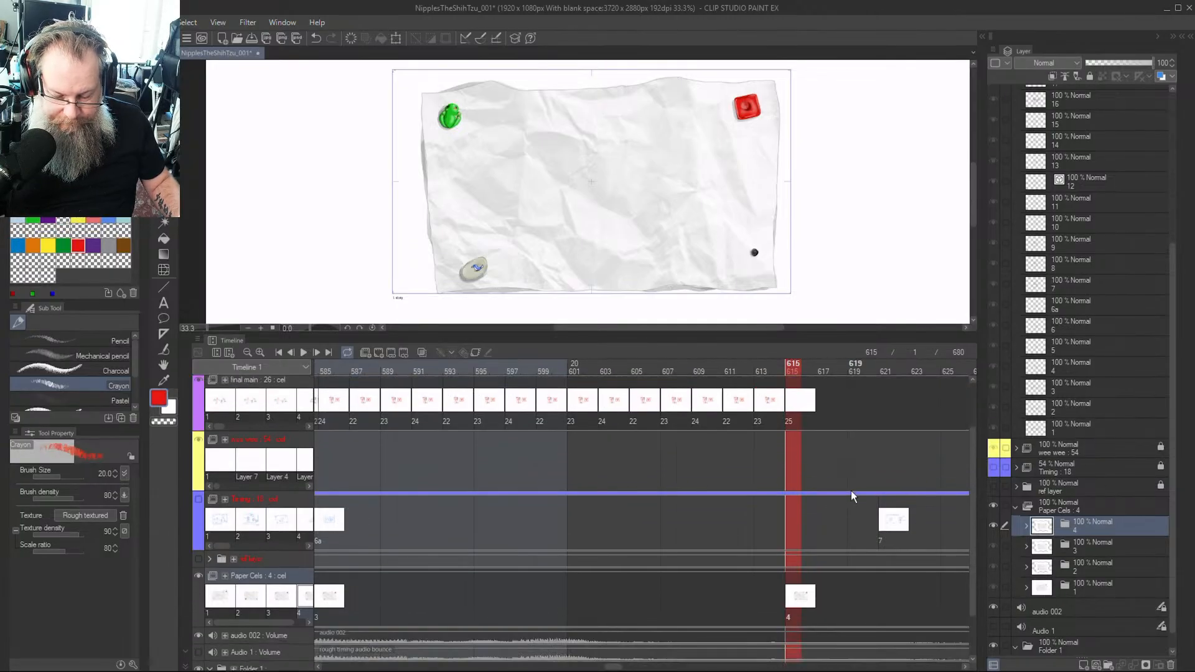
scroll(851, 492, down, 2)
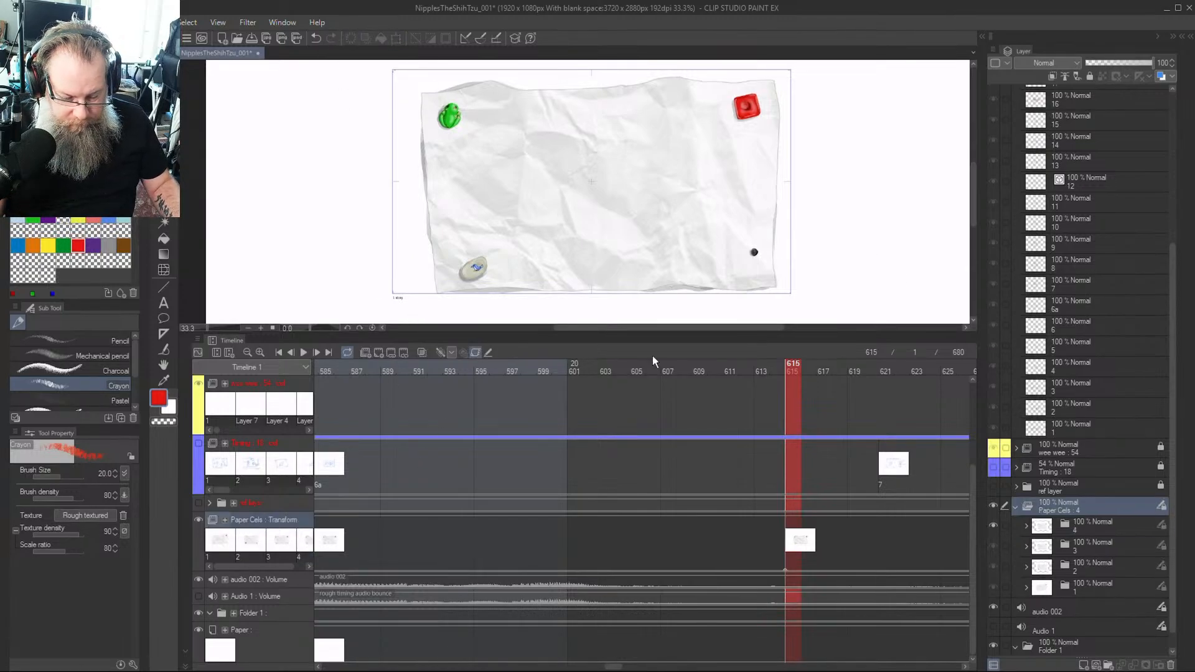
drag(672, 371, 773, 417)
scroll(741, 267, down, 3)
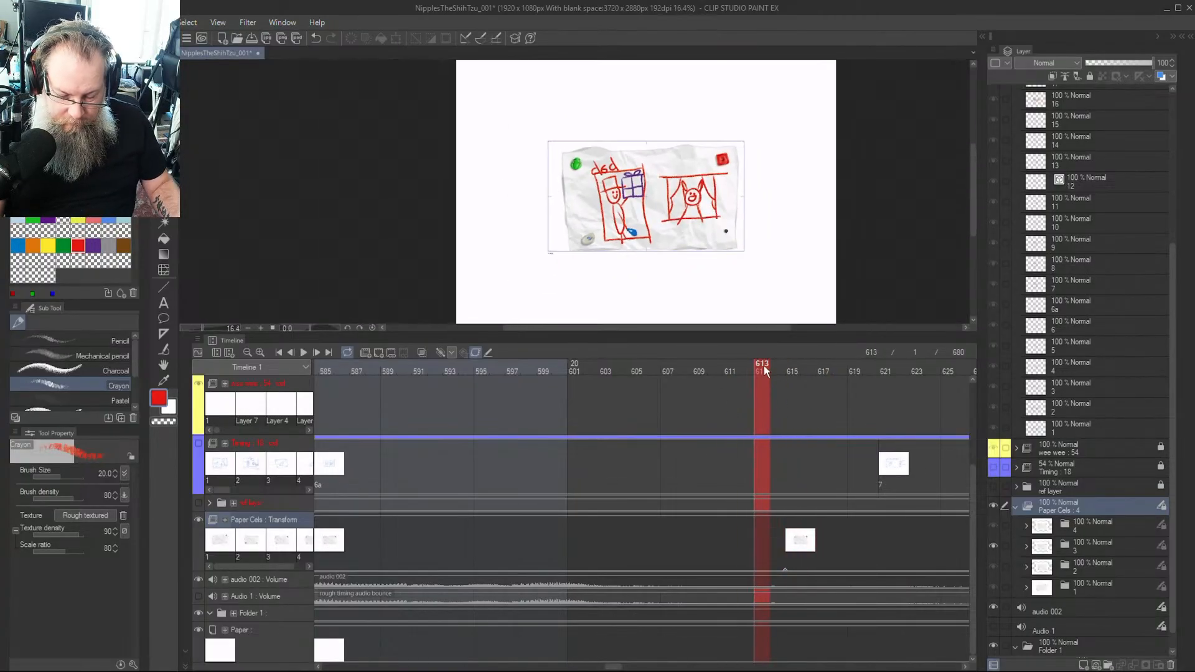
drag(764, 371, 473, 483)
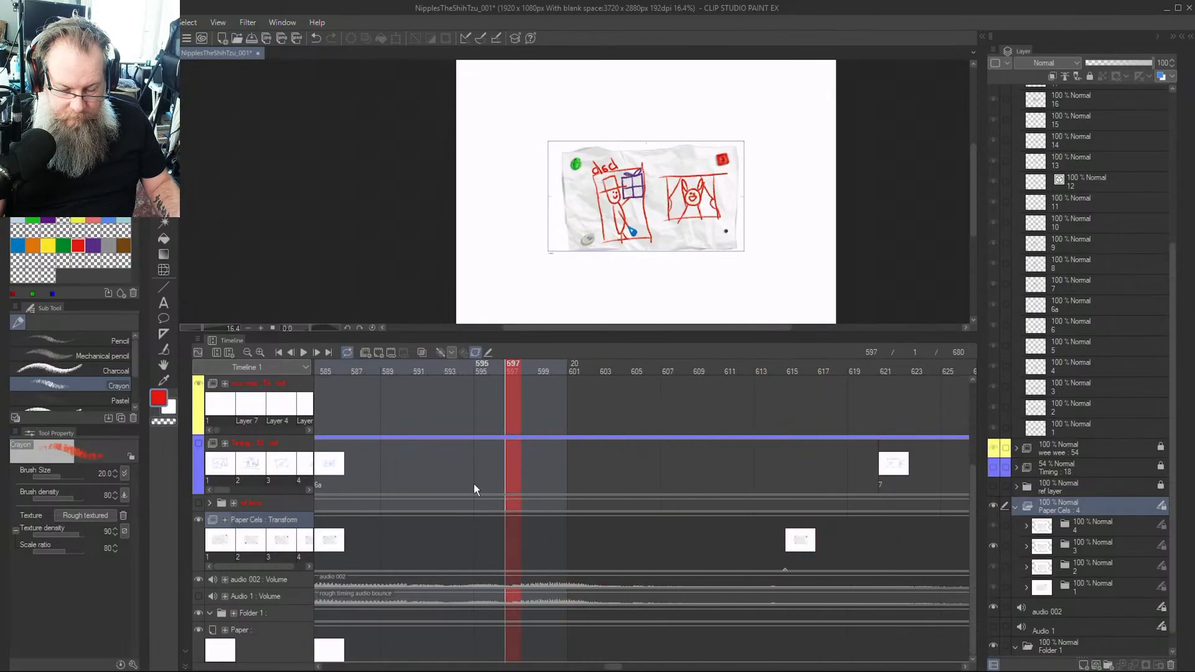
drag(498, 366, 446, 377)
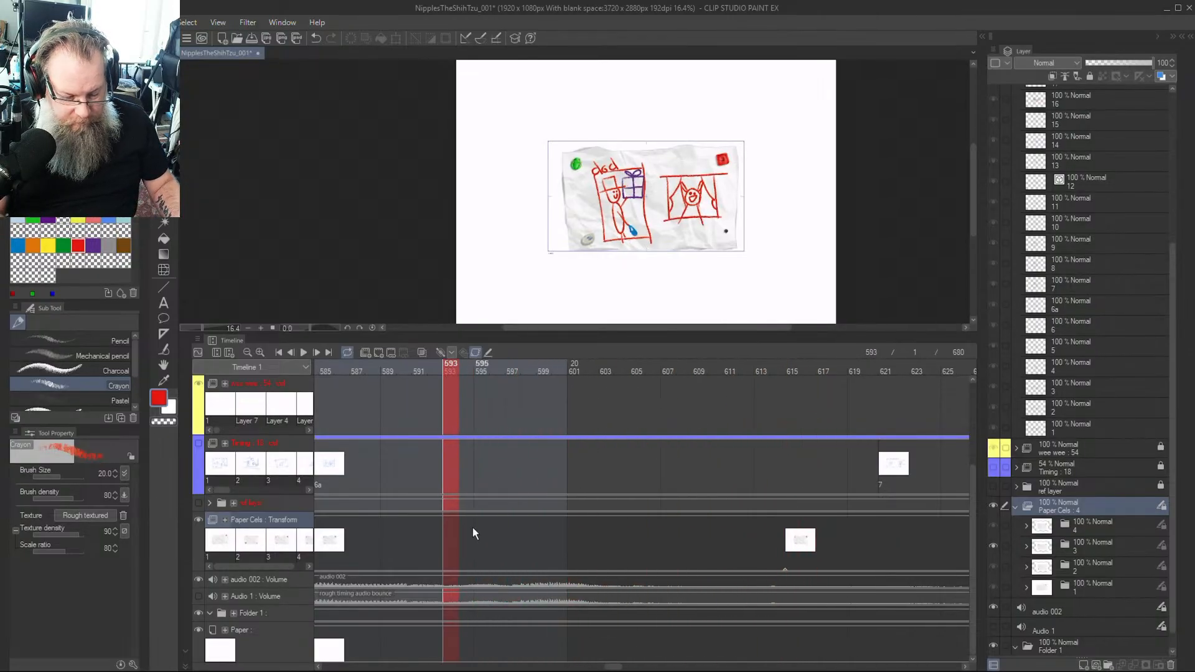
click(248, 352)
click(247, 352)
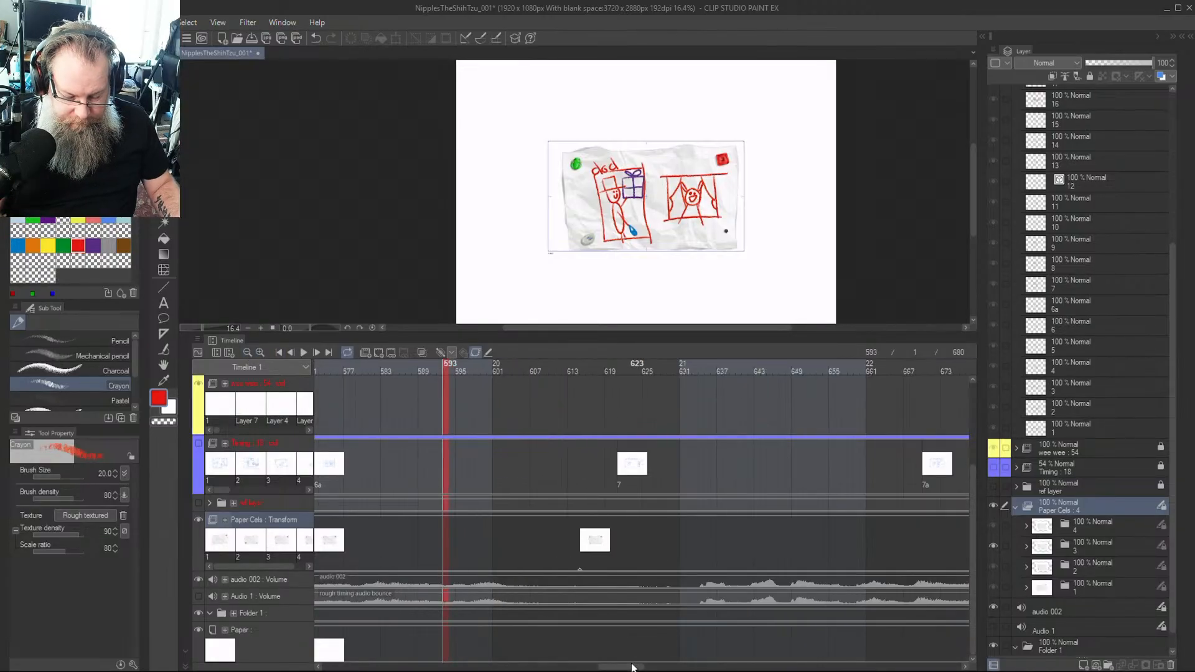
drag(632, 667, 613, 667)
drag(708, 367, 587, 387)
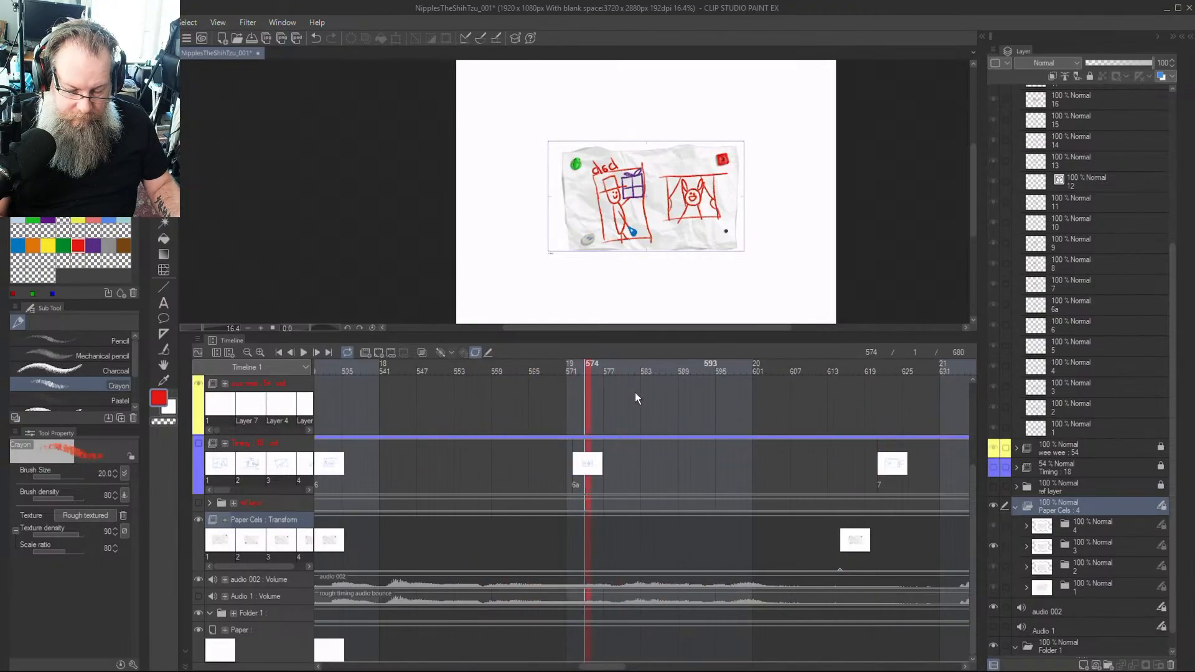
Save the animation file and go back along the timeline to frame 512
click(794, 396)
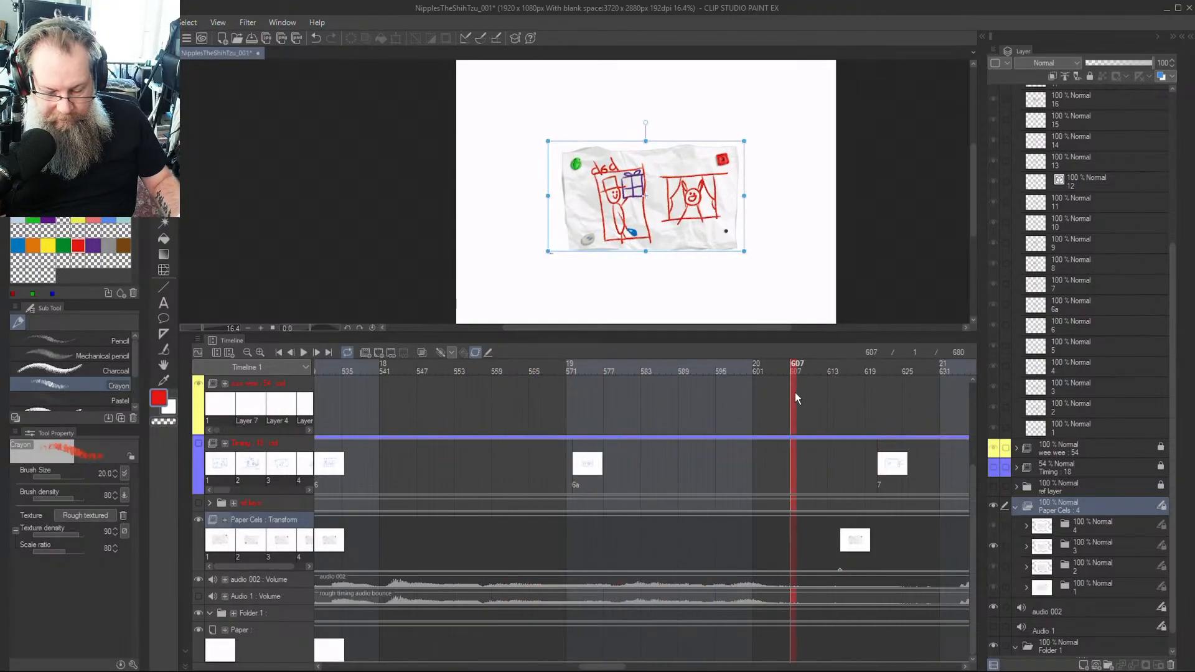
key(ctrl+s)
drag(805, 367, 624, 382)
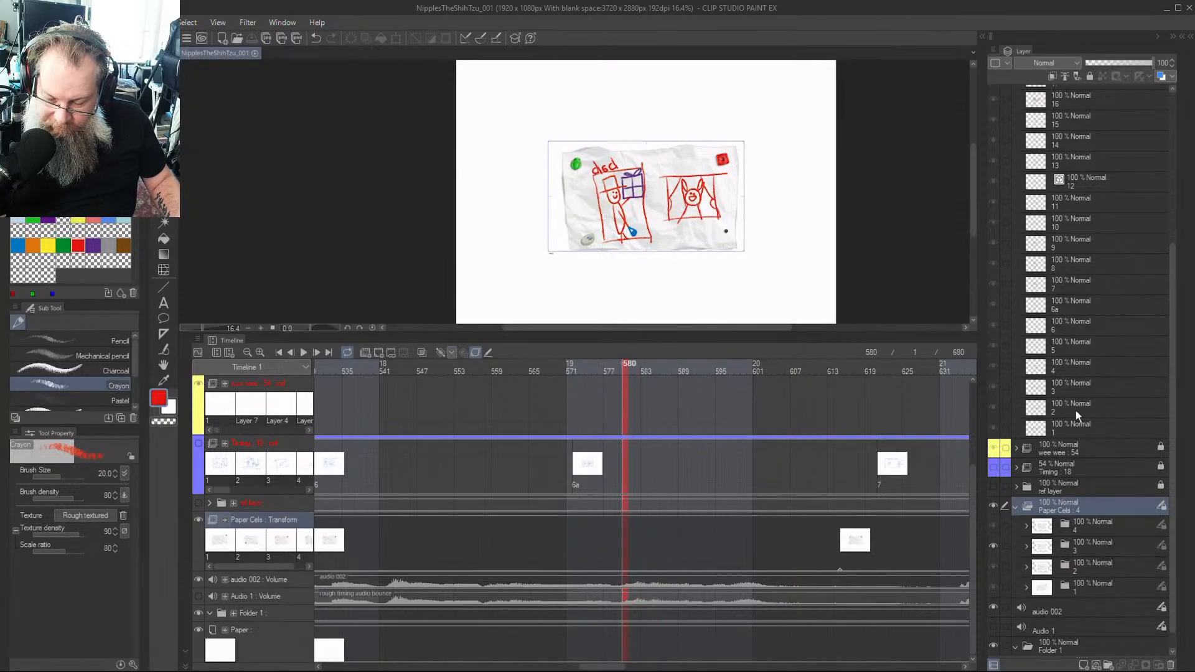
Unlock the wee wee animation folder and enable keyframe editing on it
click(1107, 448)
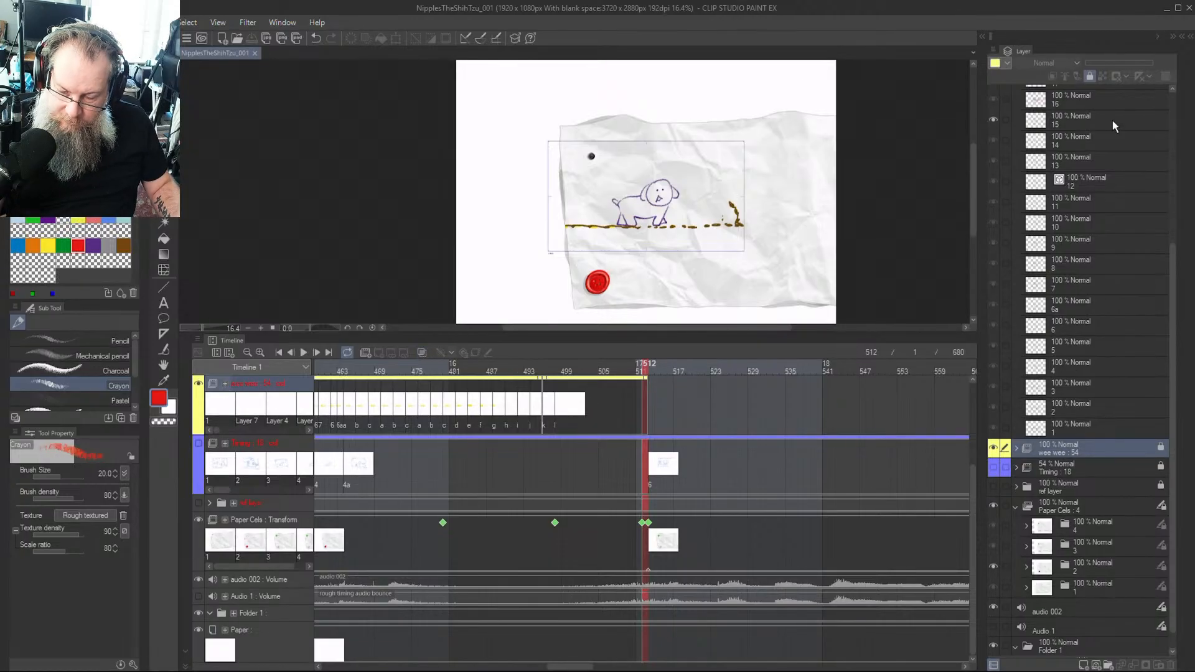
click(1089, 78)
click(476, 352)
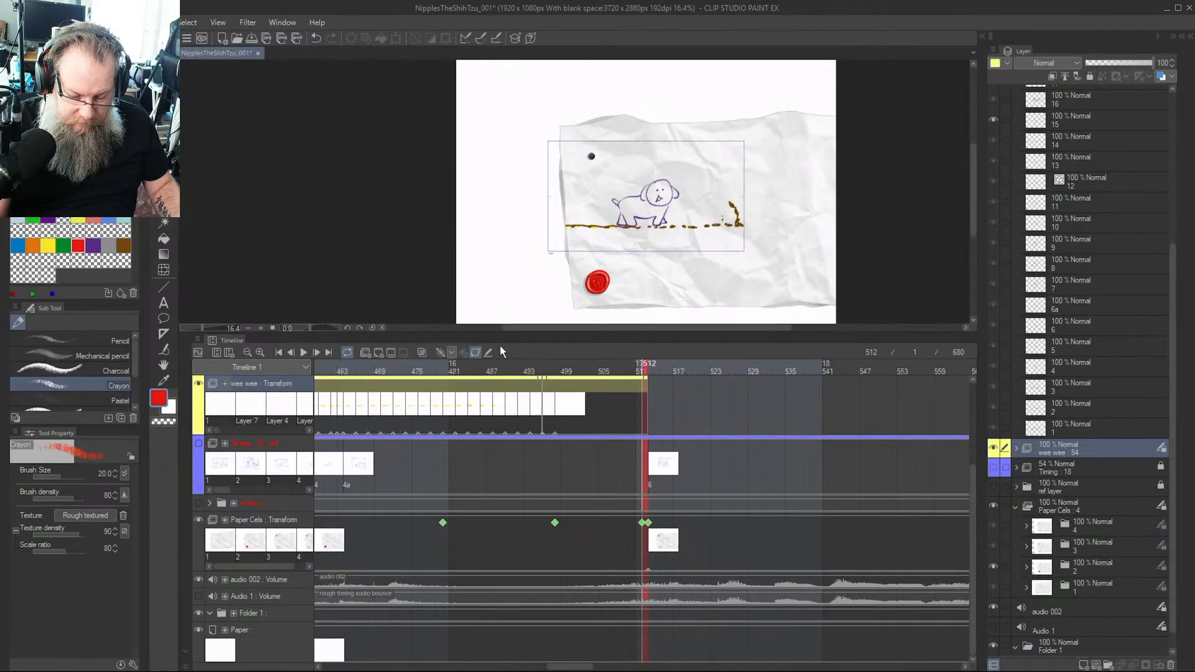
Compare the wee wee track with the Paper Cels keyframes and turn off keyframe editing on the wee wee folder
click(1084, 511)
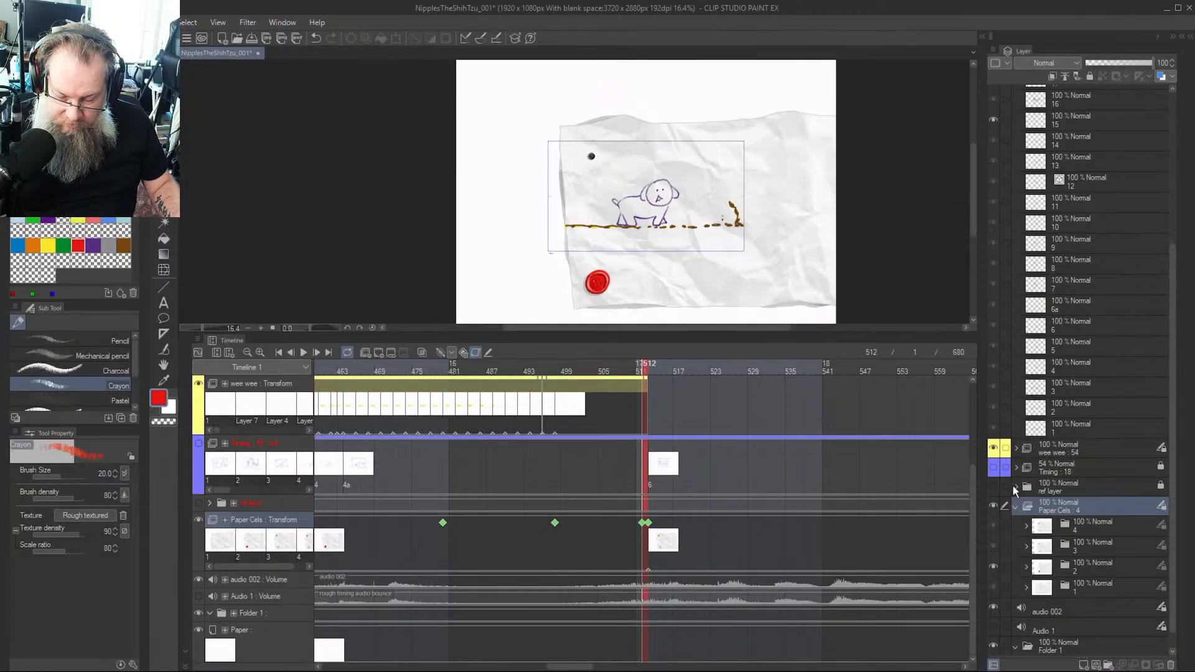
drag(973, 486, 974, 419)
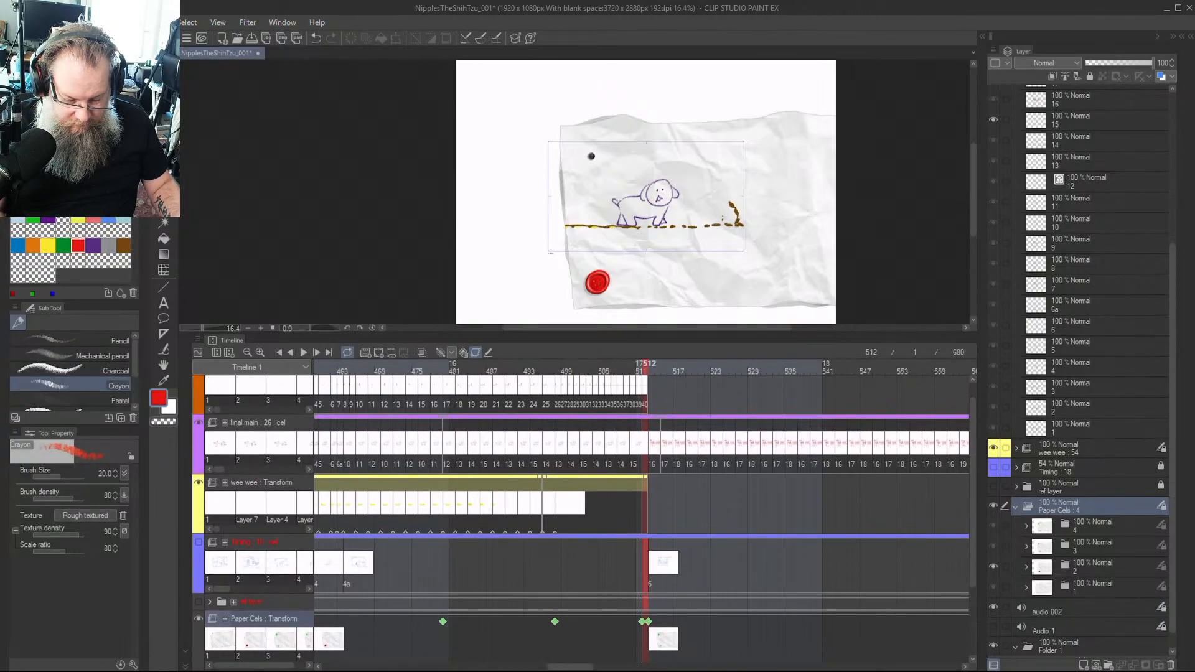
mouse_move(570, 666)
mouse_down()
mouse_move(508, 667)
mouse_move(574, 667)
mouse_up()
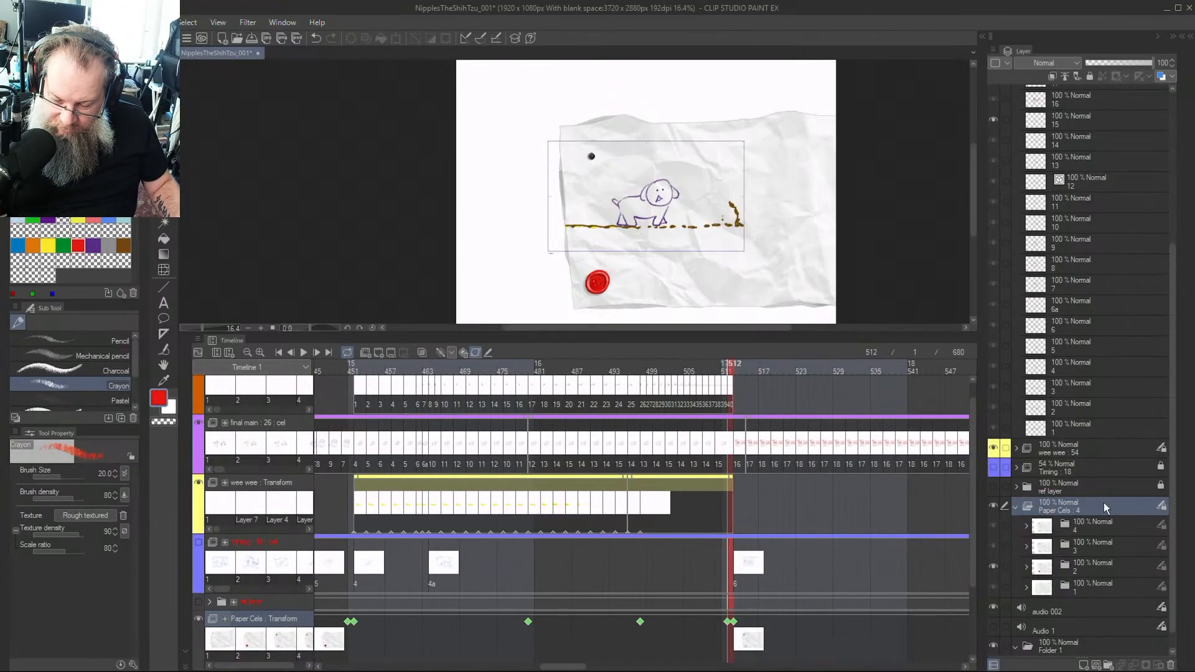
click(1105, 448)
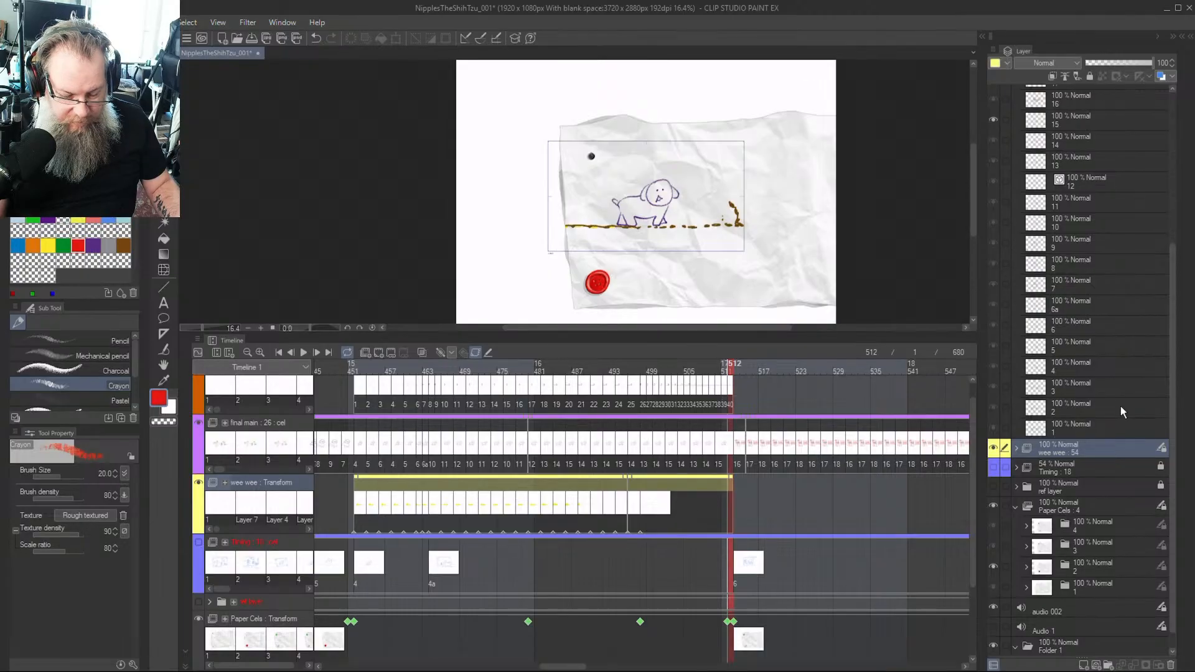
click(476, 353)
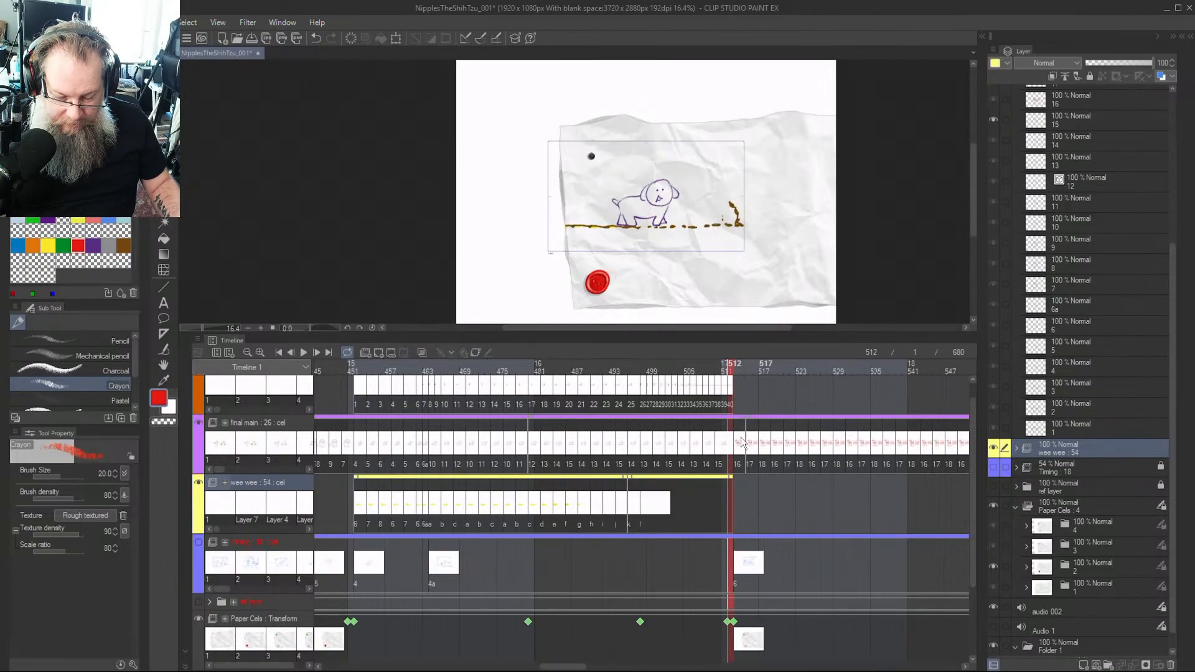
Select the final main folder and inspect its transform at frames 512, 511 and 510
click(309, 433)
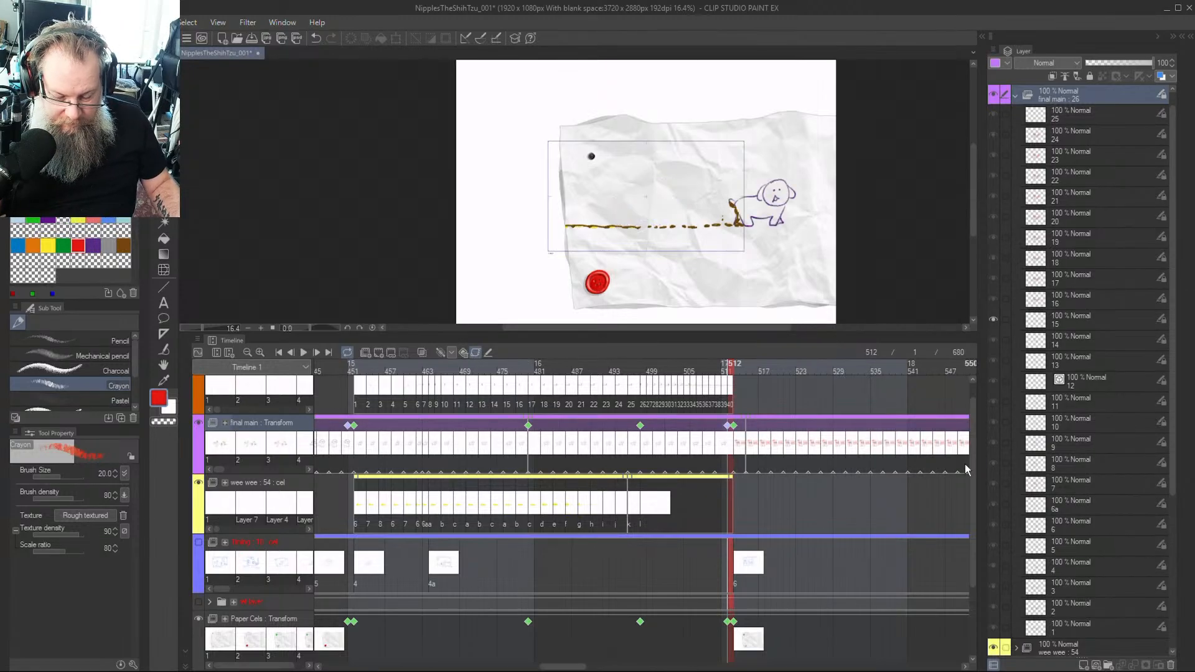
scroll(976, 417, up, 1)
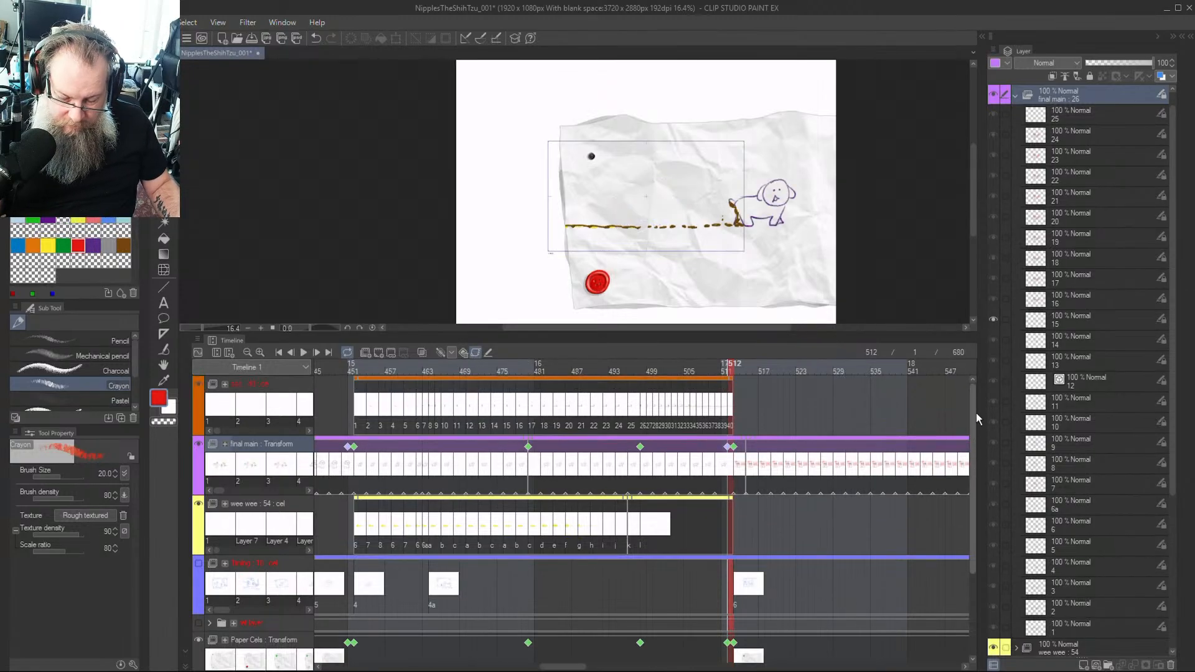
click(725, 390)
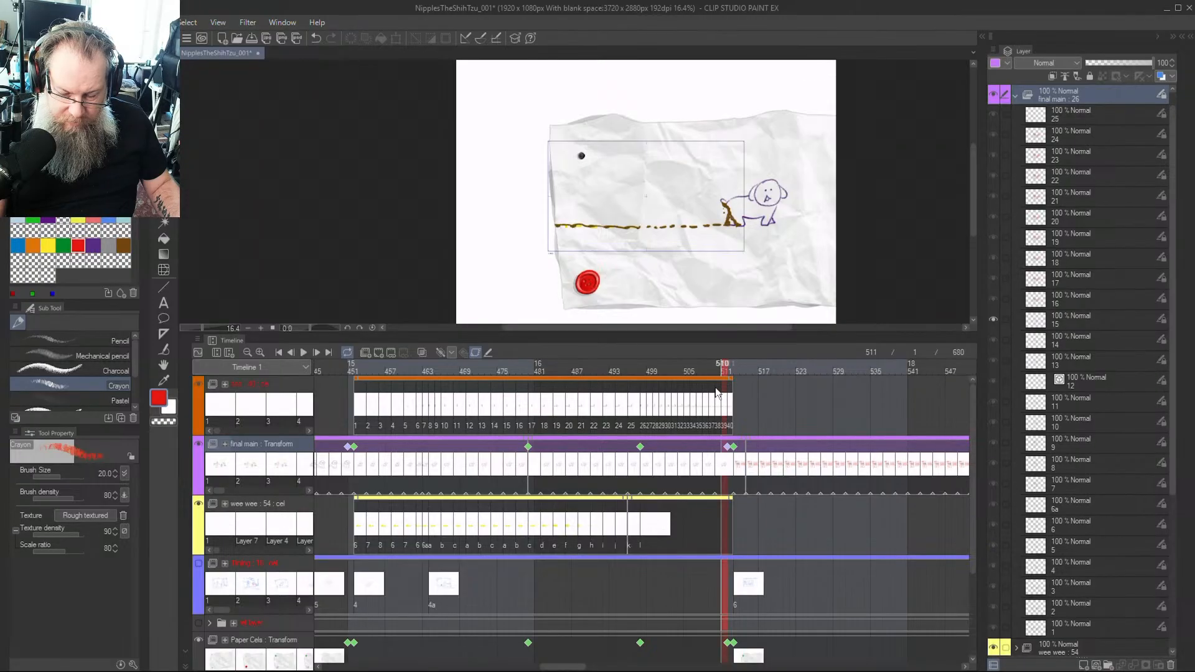
click(717, 392)
scroll(1124, 131, up, 1)
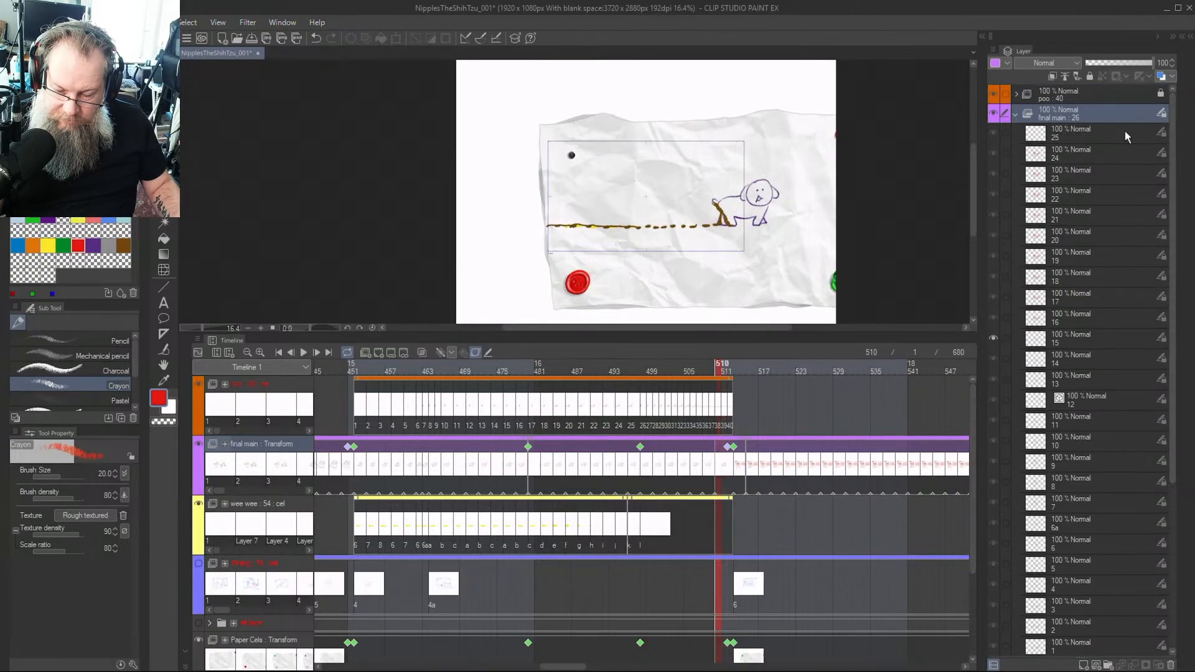
Unlock the poo animation folder and try enabling keyframe editing on it, undoing only the keyframe editing
click(1084, 95)
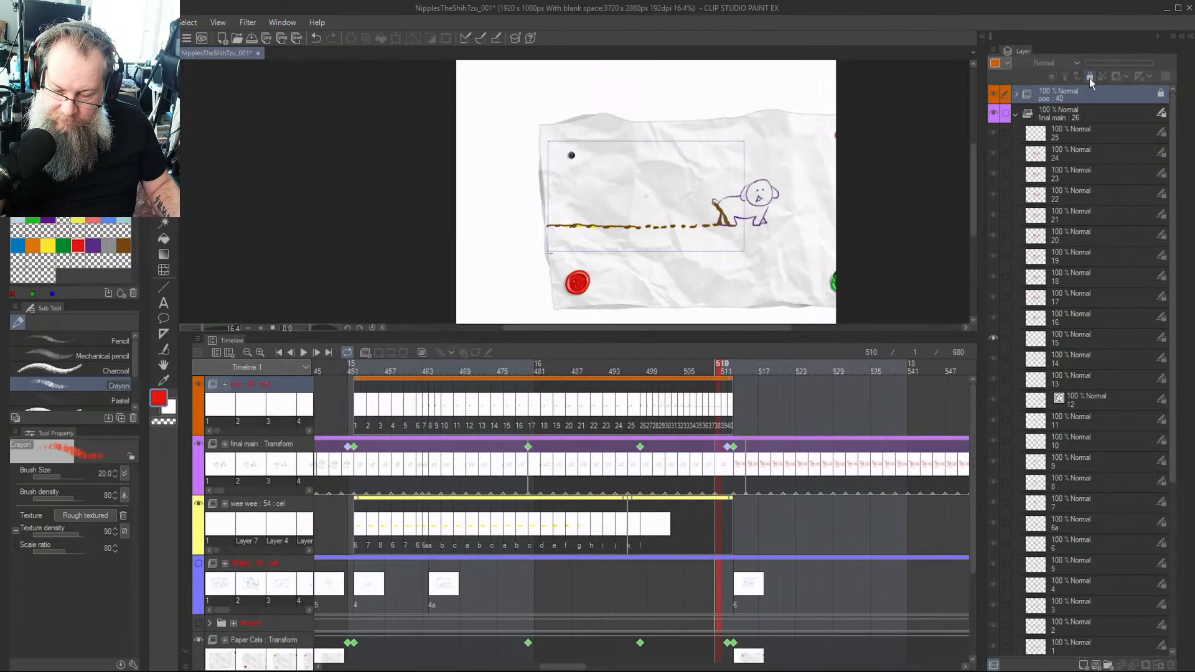
click(1089, 77)
click(476, 353)
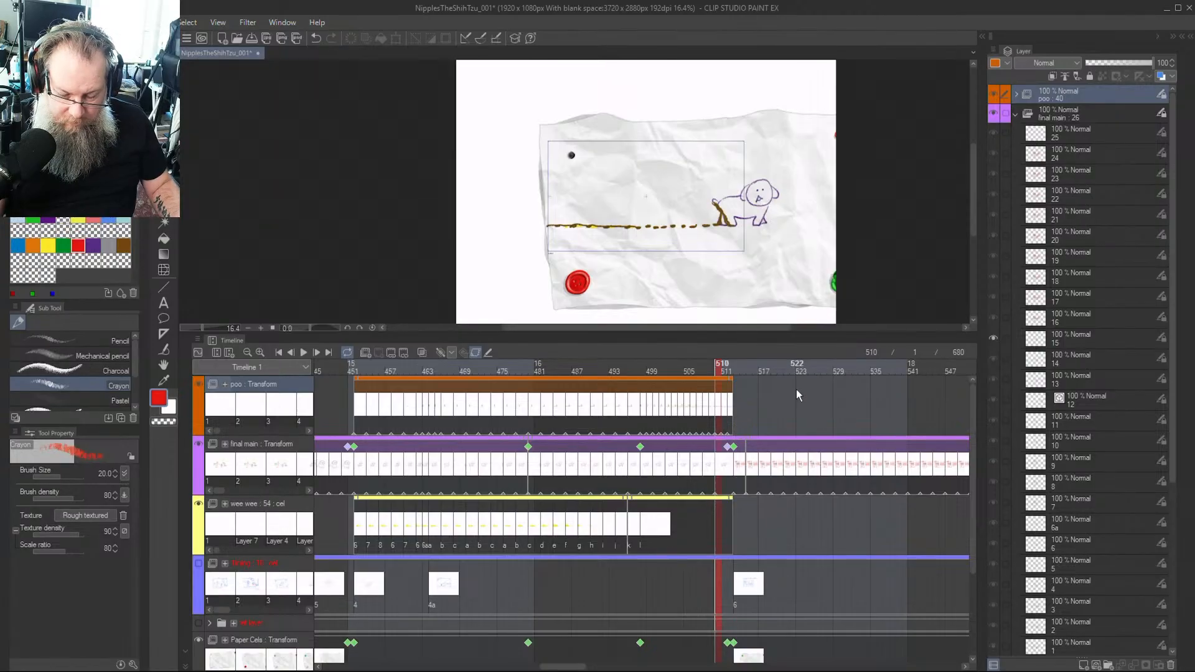
key(ctrl+z)
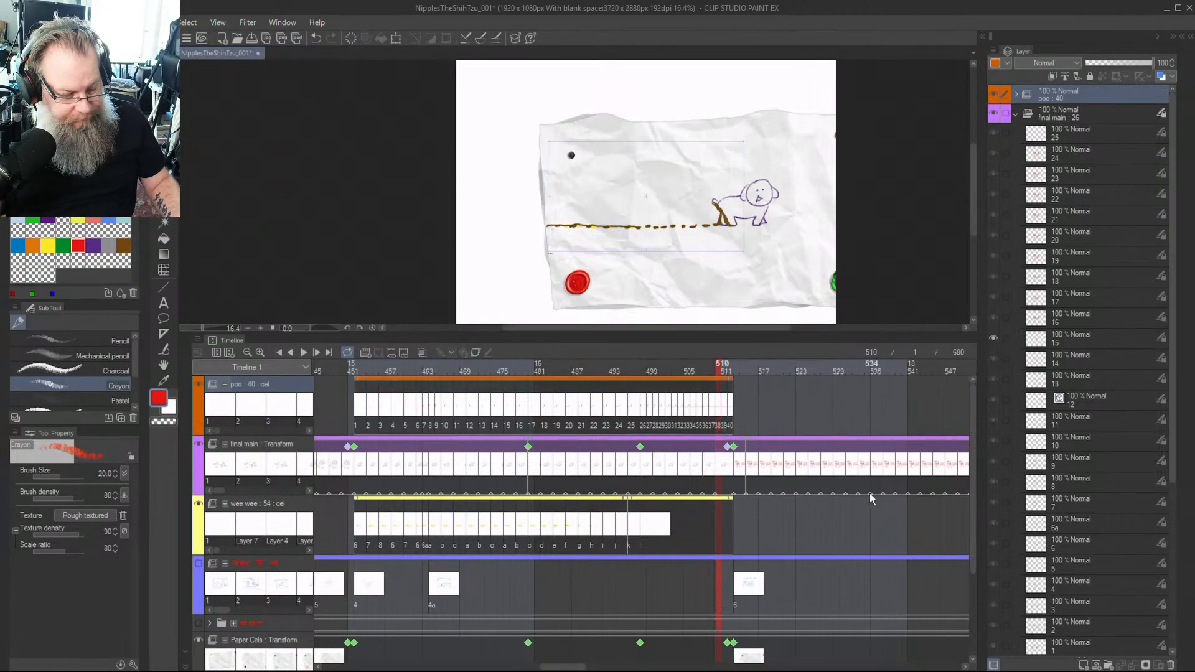
Save the animation file and check the scene change between frames 509 and 515
key(ctrl+s)
click(641, 368)
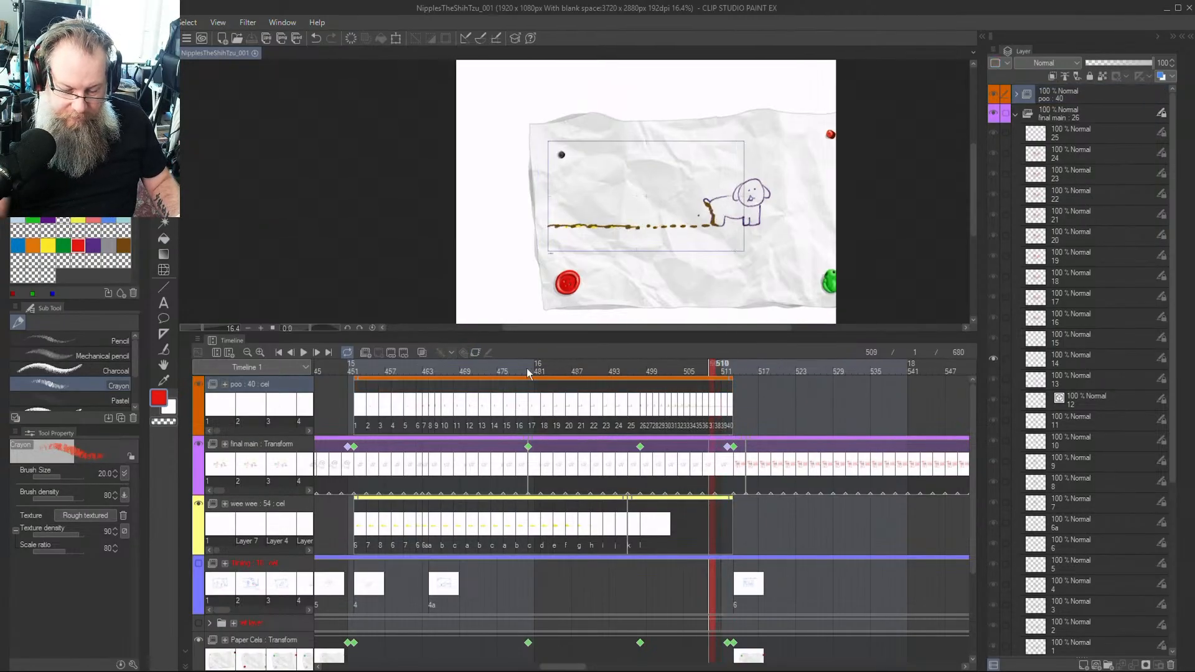
drag(689, 372, 746, 396)
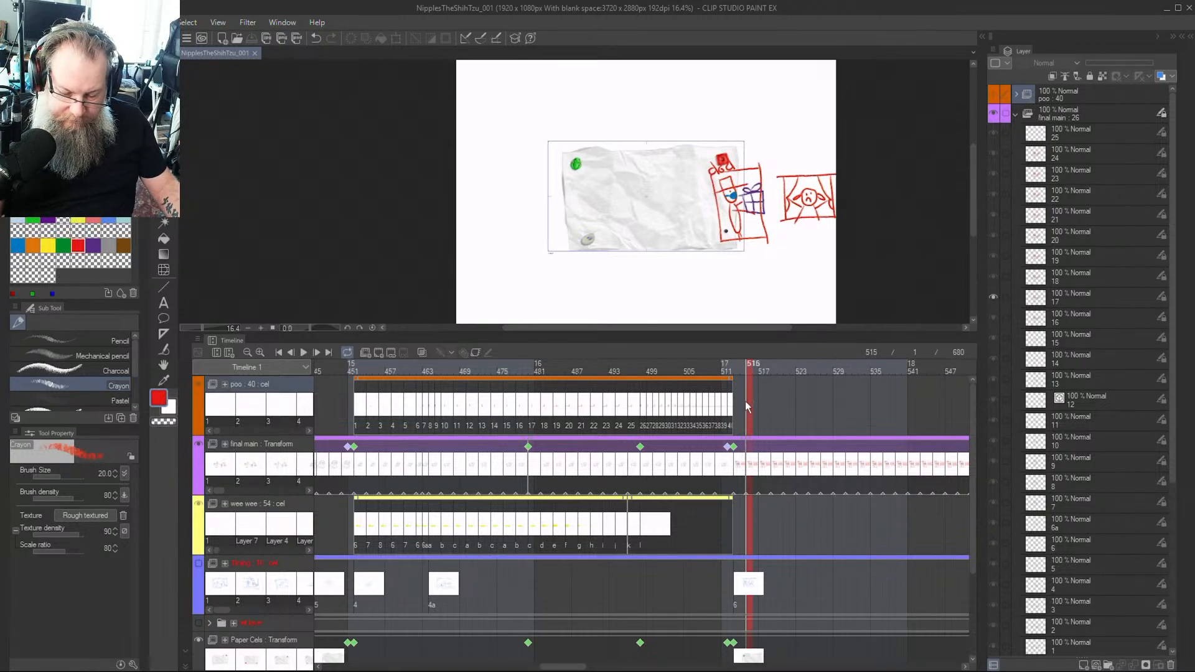
click(738, 367)
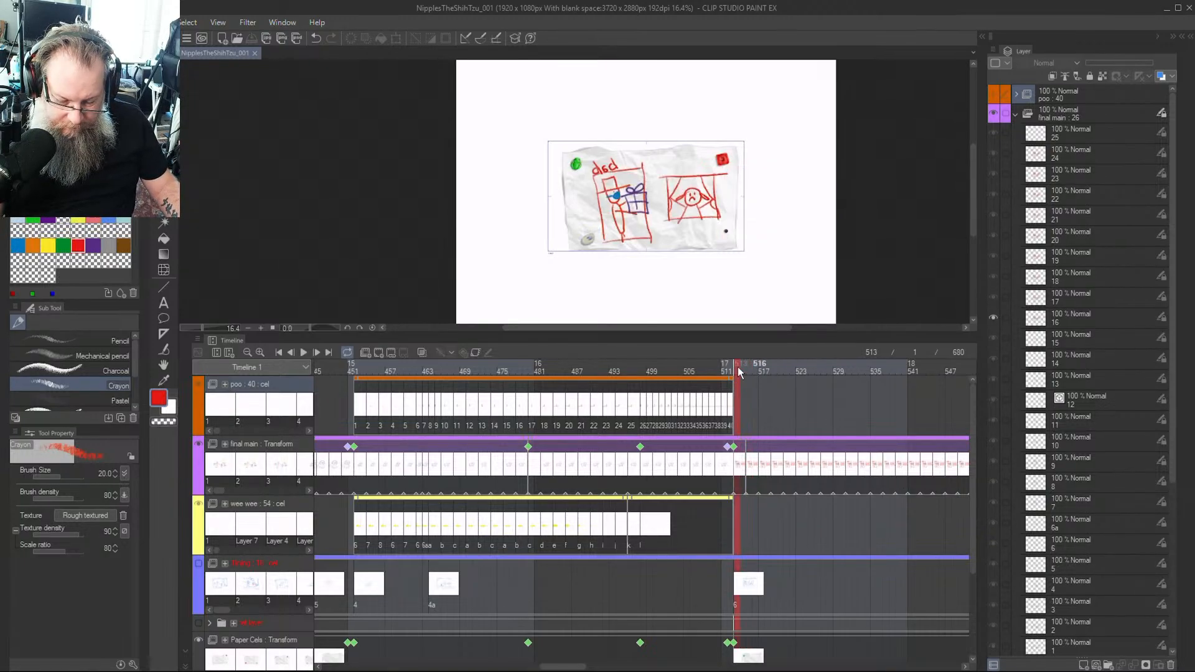
click(733, 446)
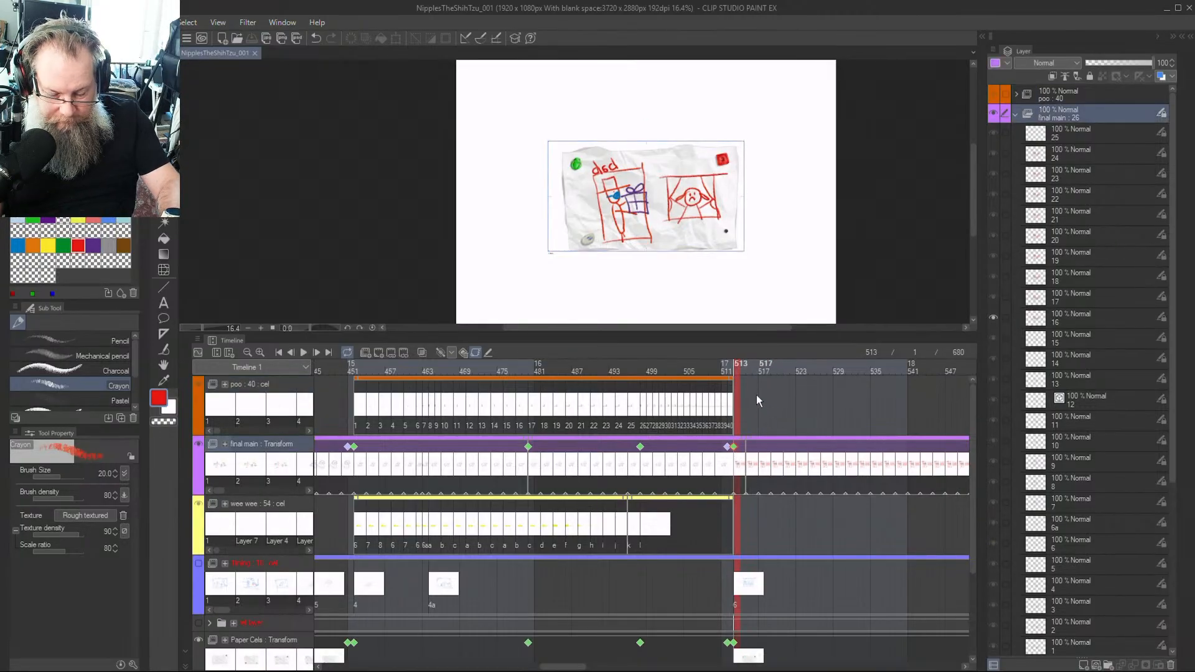
click(745, 365)
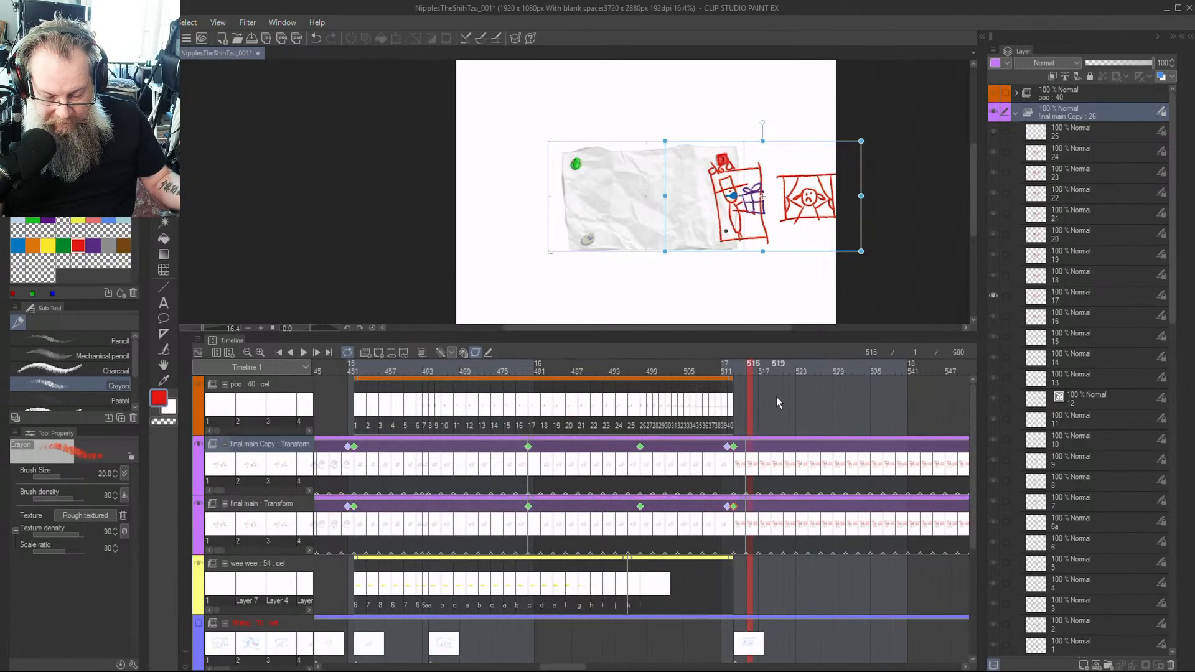
key(ctrl+z)
Copy the final main folder's transform keyframe at frame 513 and paste it at frame 515
click(735, 445)
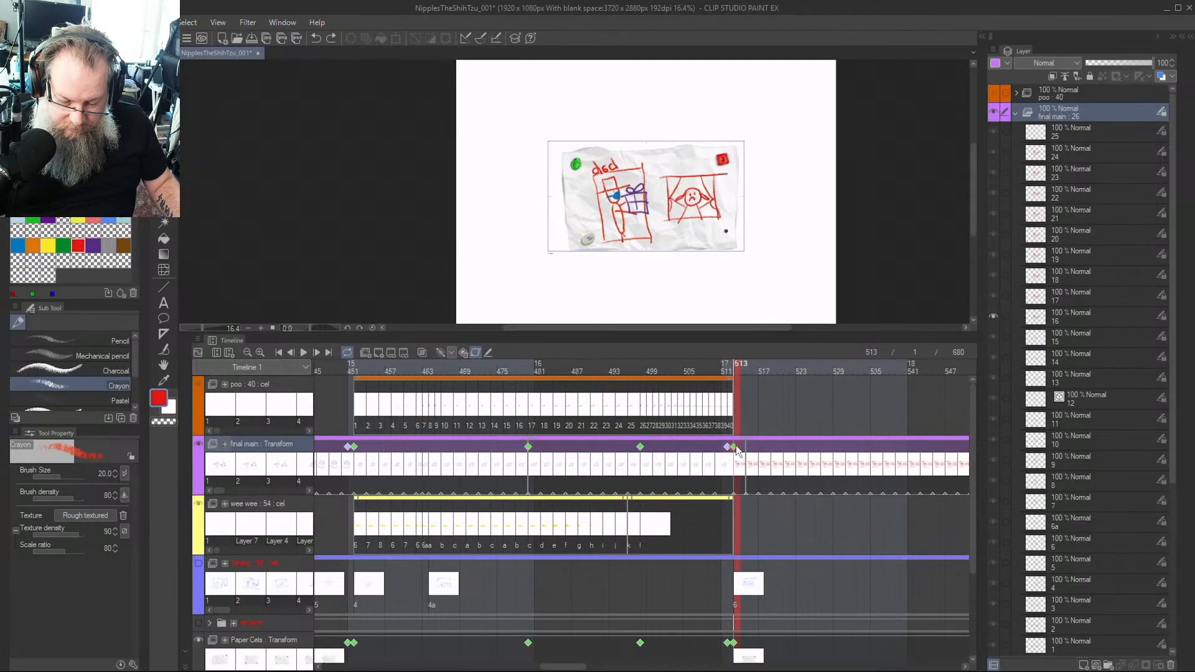
right_click(735, 446)
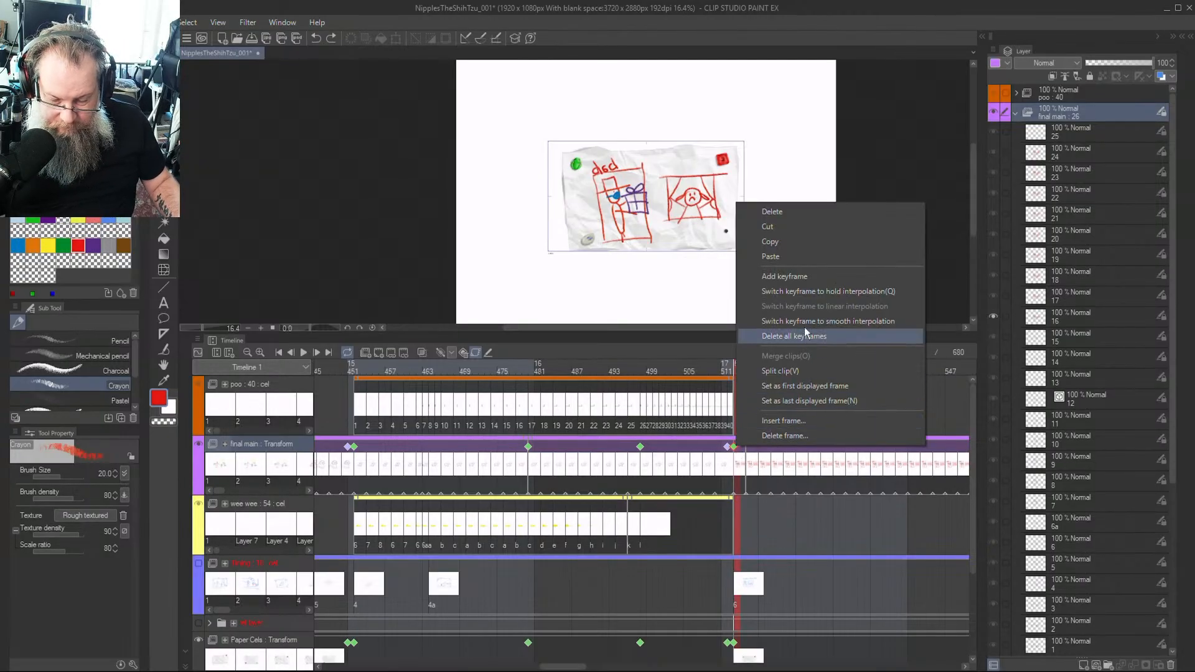
click(786, 240)
click(747, 446)
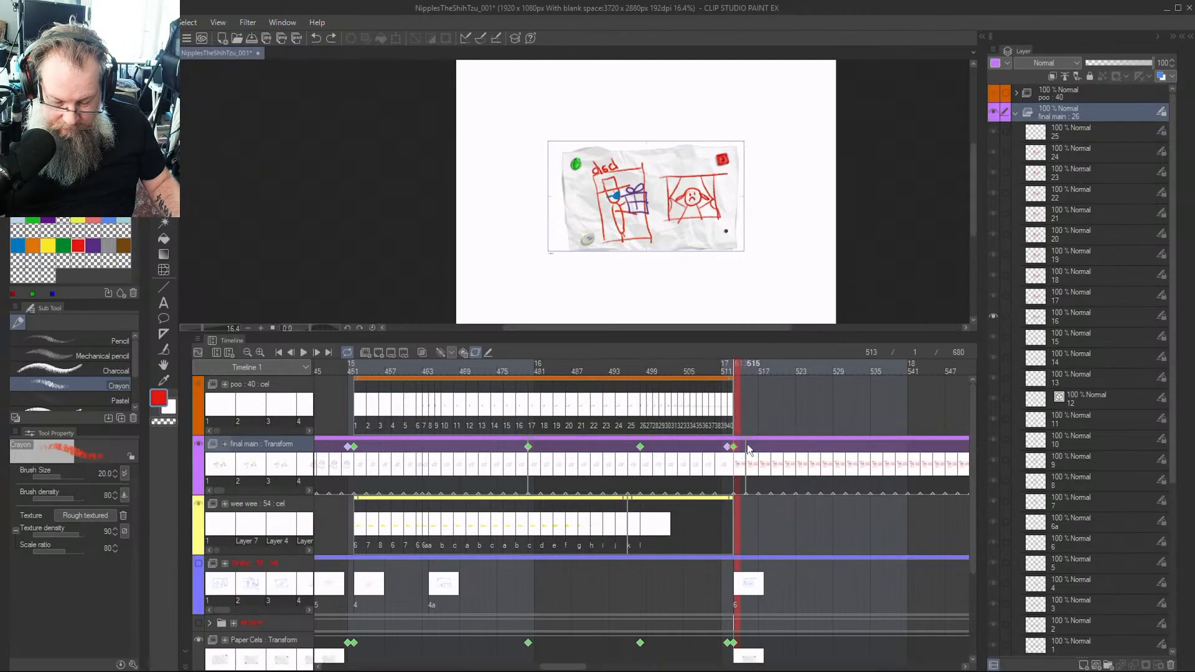
right_click(747, 445)
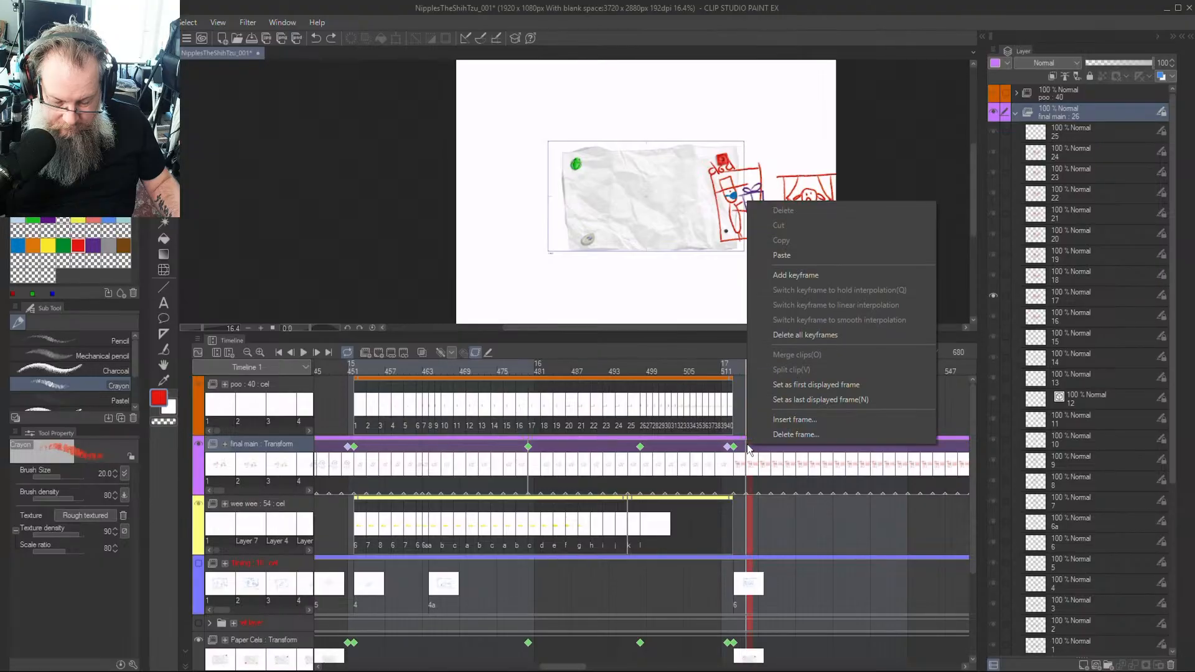
click(791, 249)
Play back the frames from 515 to 476 by scrubbing, save the file and show a wider span of the timeline
mouse_move(758, 366)
mouse_down()
mouse_move(811, 368)
mouse_move(709, 373)
mouse_move(827, 416)
mouse_move(744, 413)
mouse_move(711, 426)
mouse_move(857, 479)
mouse_move(933, 470)
mouse_move(753, 453)
mouse_move(522, 480)
mouse_up()
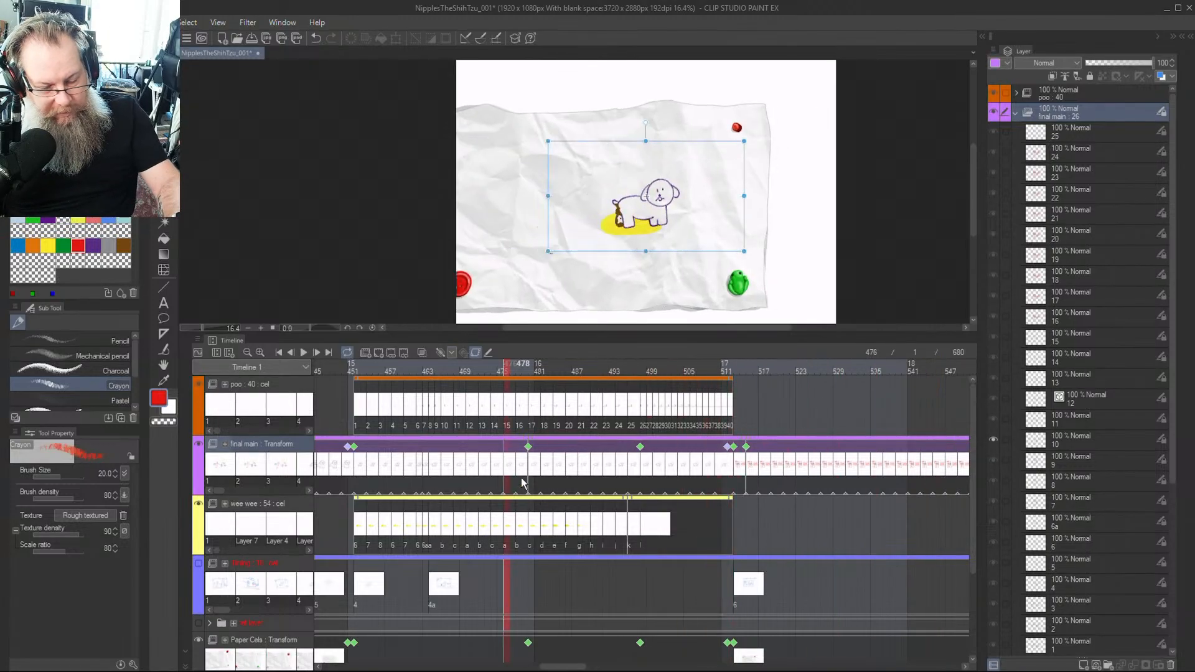
key(ctrl+s)
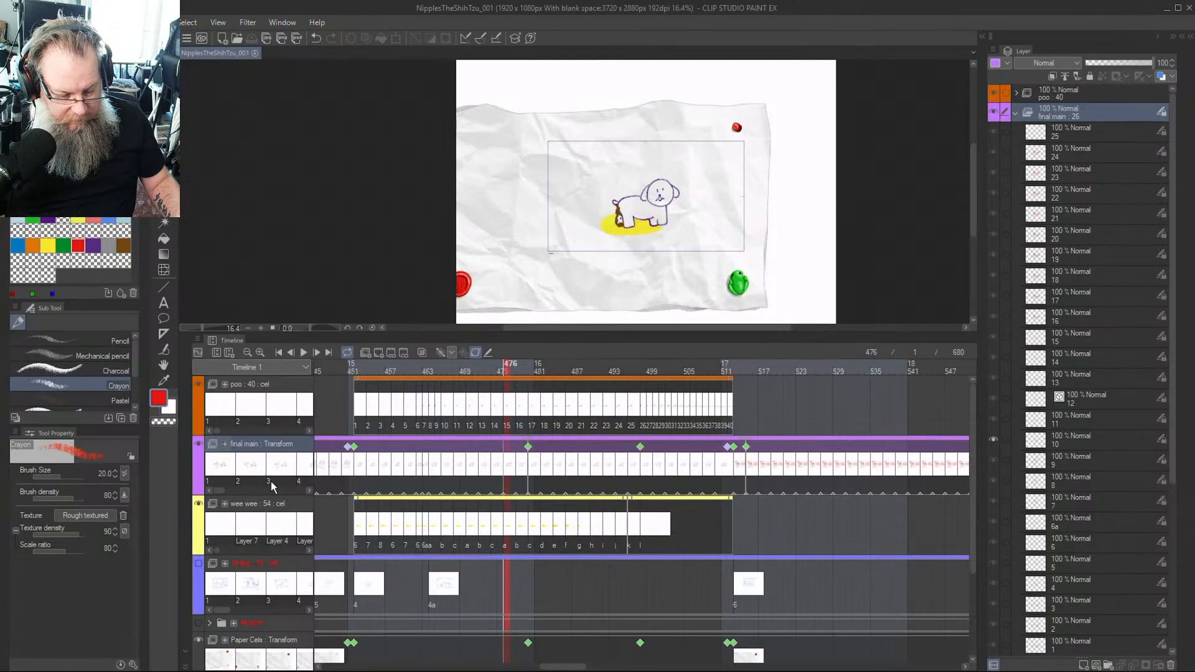
click(247, 352)
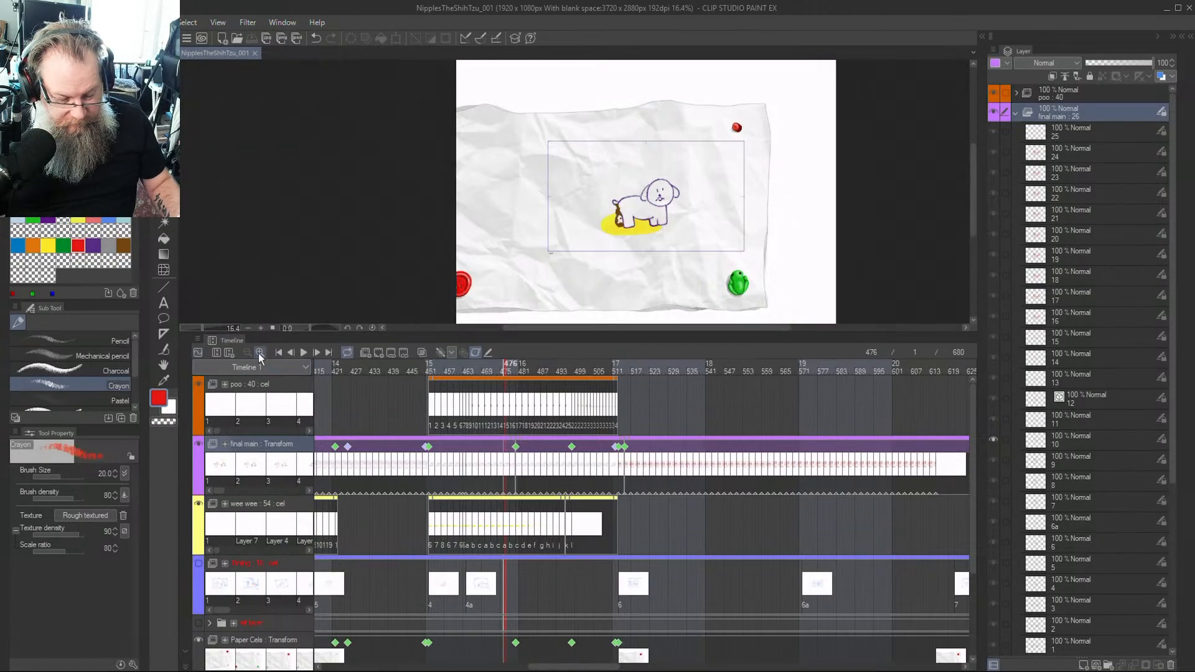
Play the animation from frame 1 and review the opening scene in an enlarged canvas area
drag(505, 369, 395, 399)
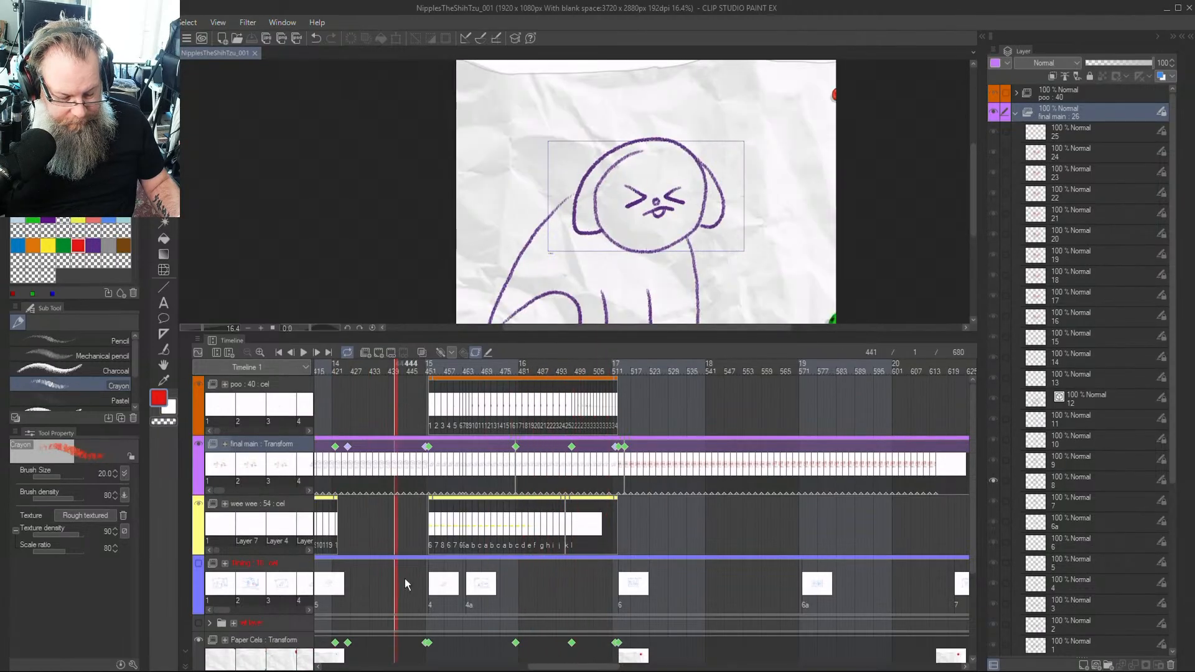
drag(587, 669, 376, 668)
drag(468, 368, 453, 368)
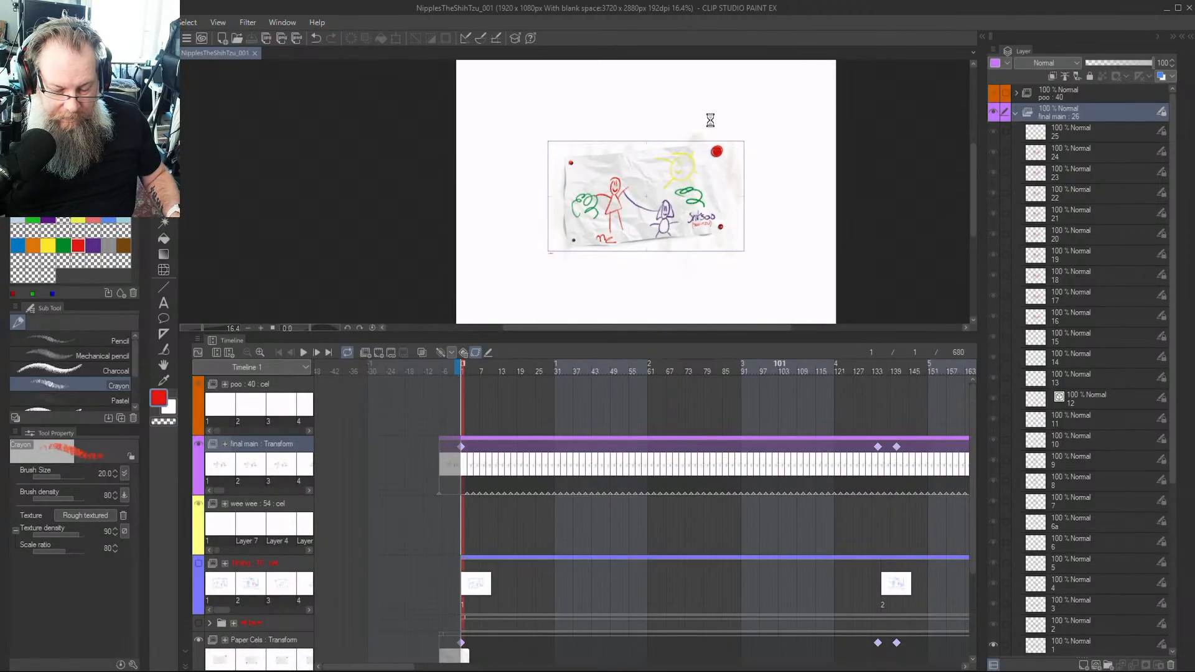
key(space)
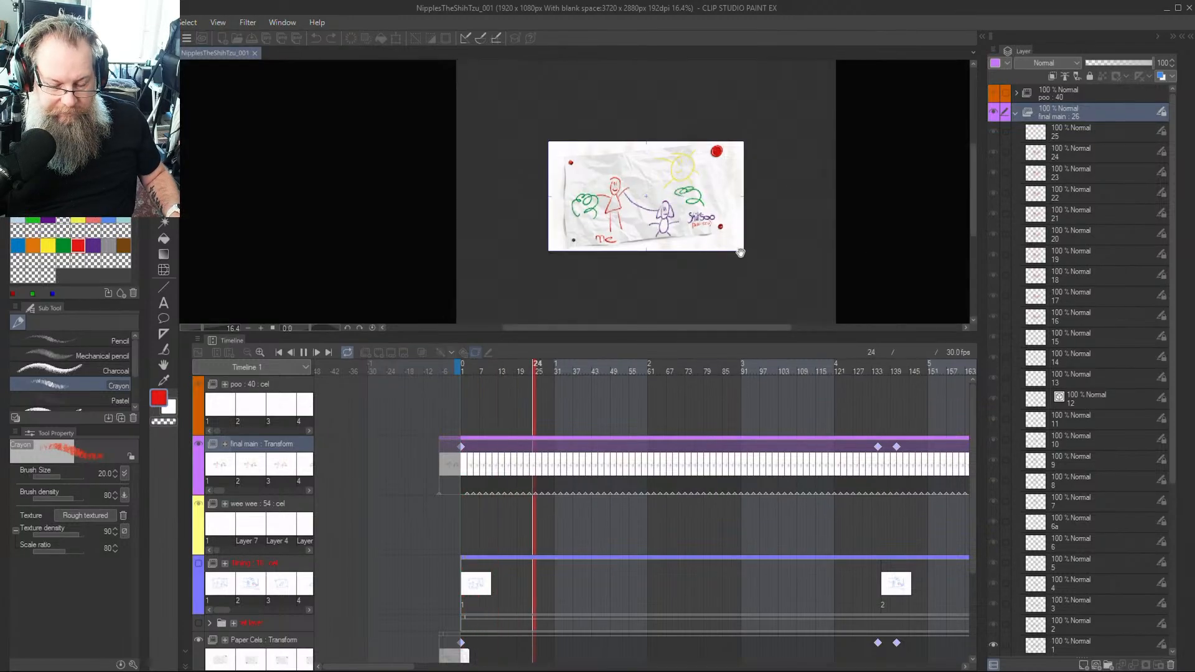
key(space)
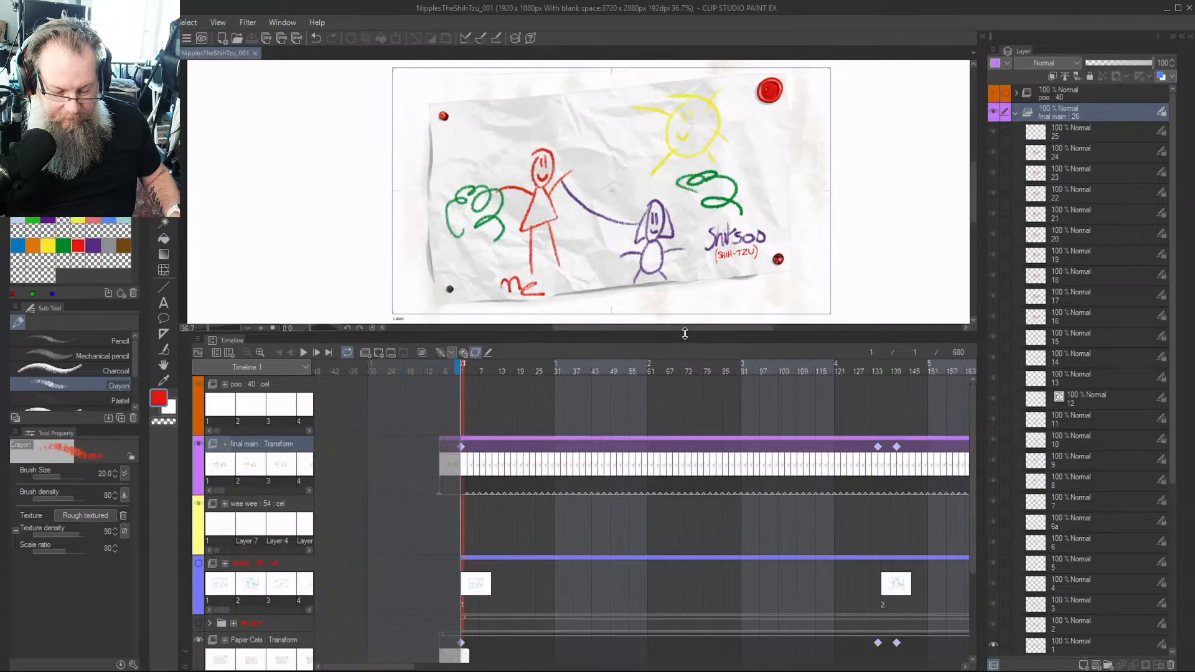
drag(683, 334, 698, 597)
scroll(647, 336, up, 3)
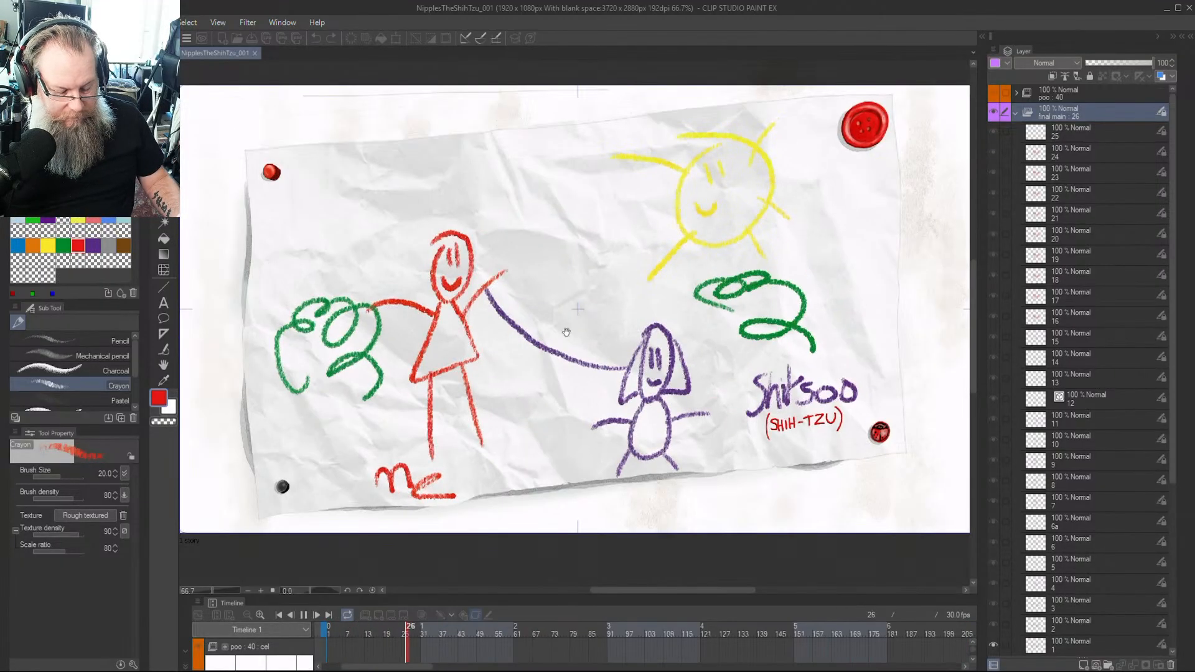
key(space)
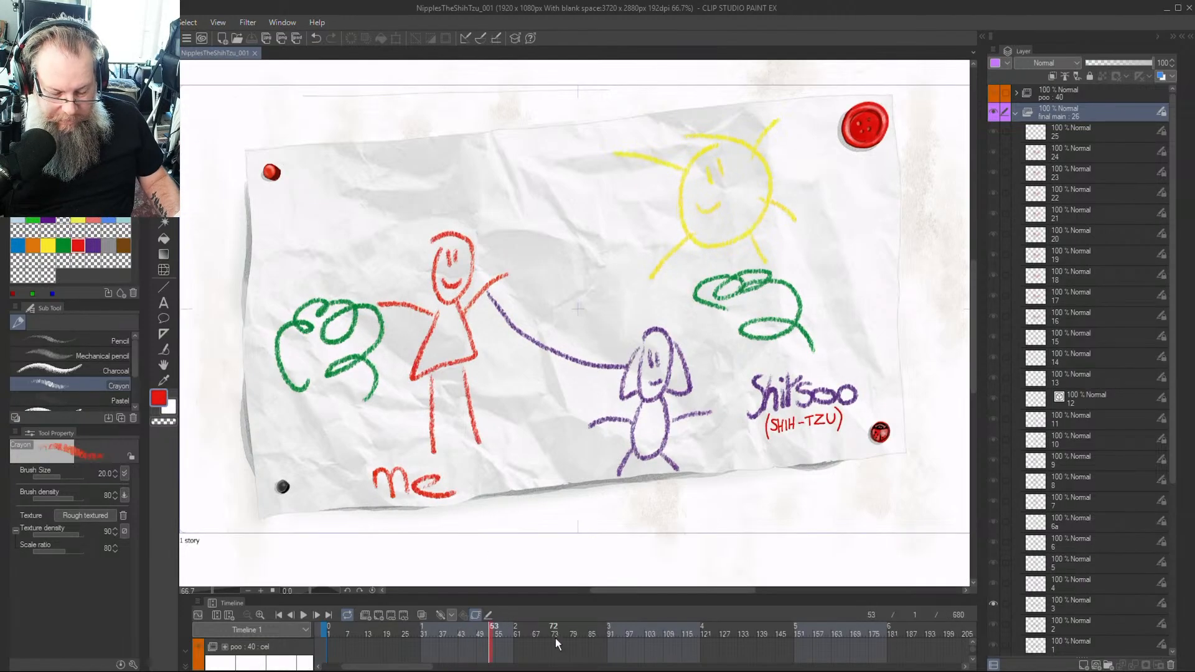
Restore a taller timeline, show the whole canvas and scrub to frame 153 to check the camera zoom
drag(602, 596, 585, 468)
scroll(621, 307, down, 3)
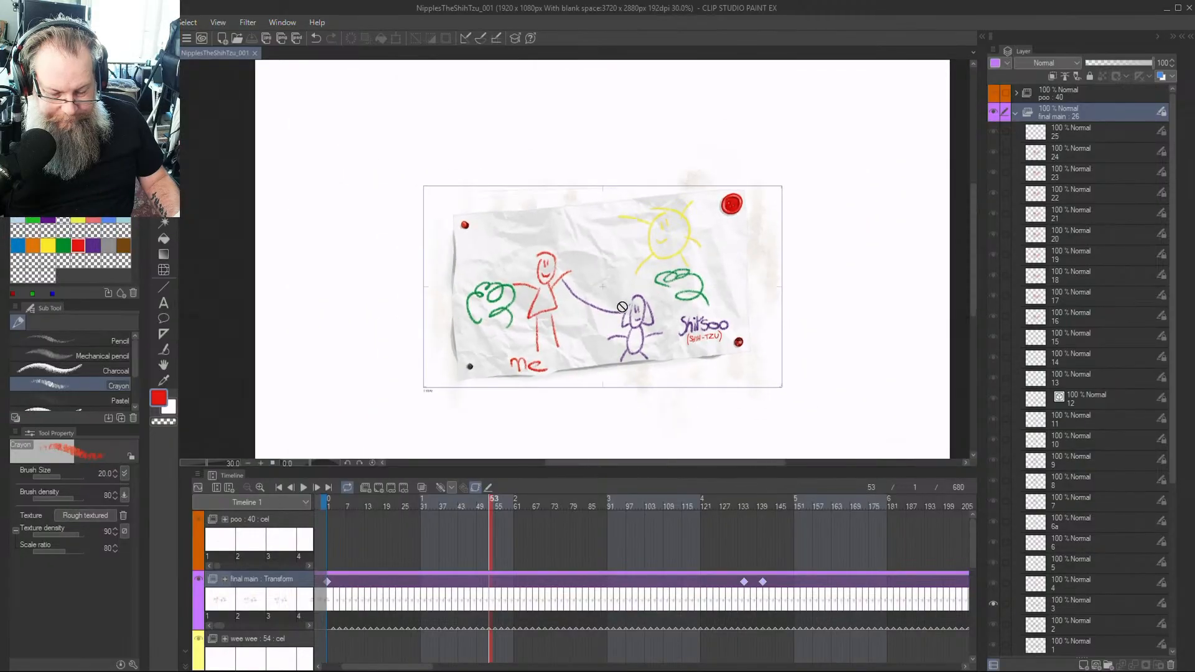
scroll(621, 306, down, 4)
scroll(630, 317, up, 3)
click(652, 506)
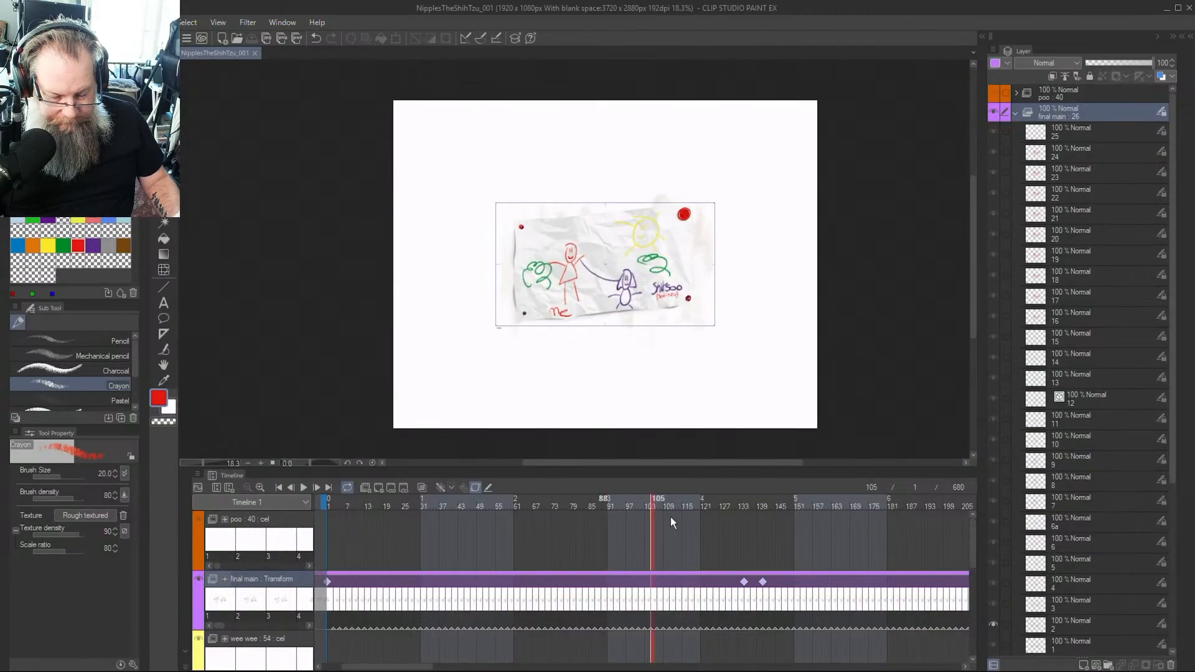
drag(670, 523, 801, 523)
Check the scene change around frame 513 by scrubbing between frames 505 and 521
drag(398, 667, 574, 667)
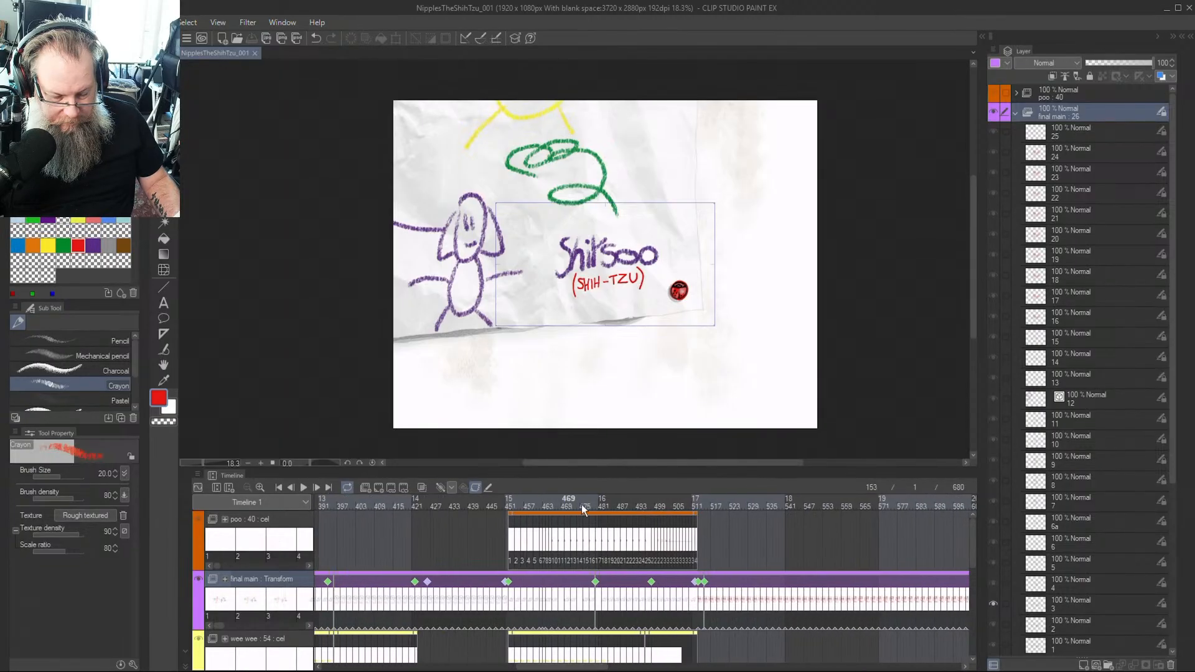
mouse_move(582, 505)
mouse_down()
mouse_move(769, 513)
mouse_move(598, 503)
mouse_move(714, 514)
mouse_move(699, 512)
mouse_up()
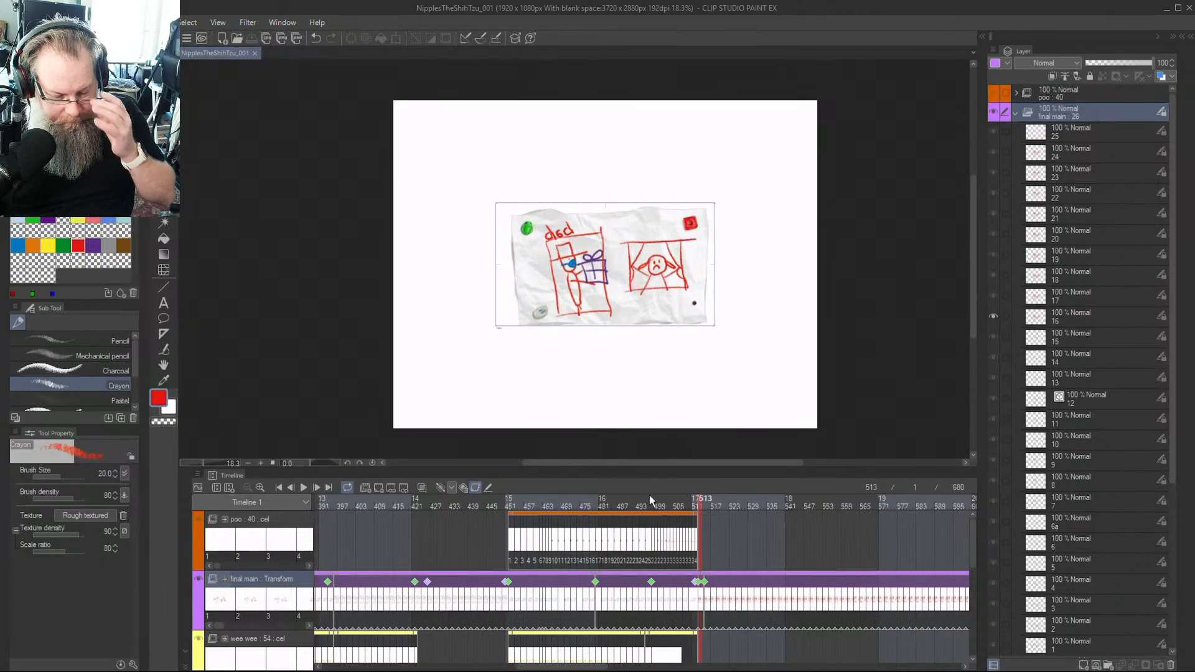
click(695, 512)
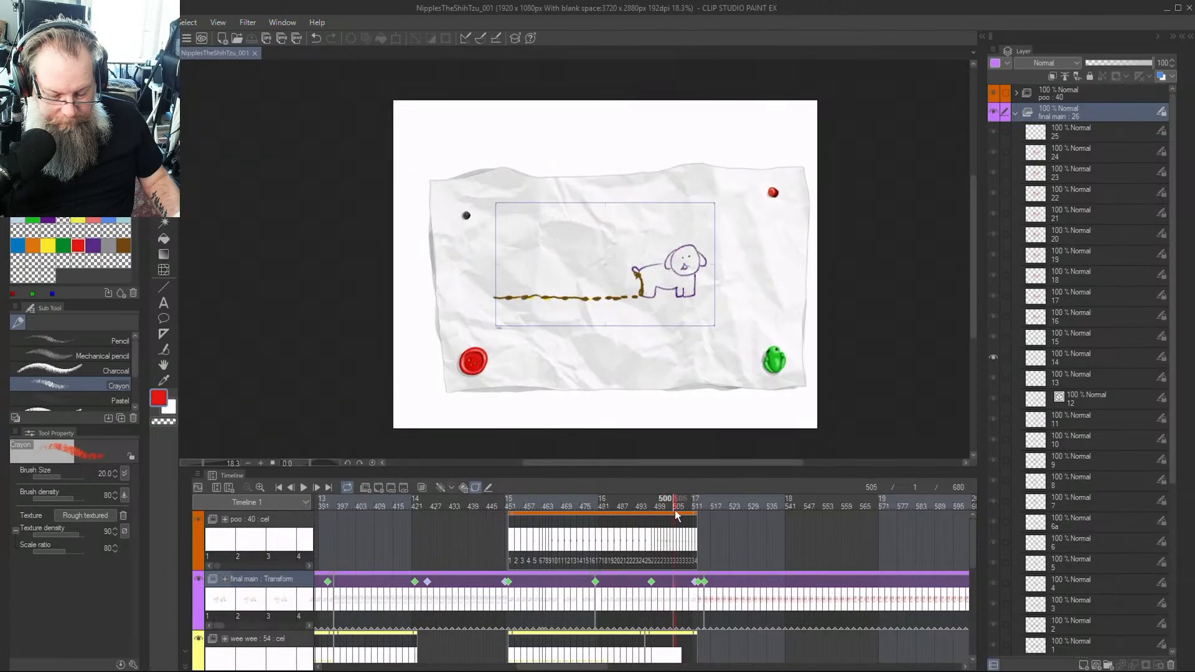
click(723, 511)
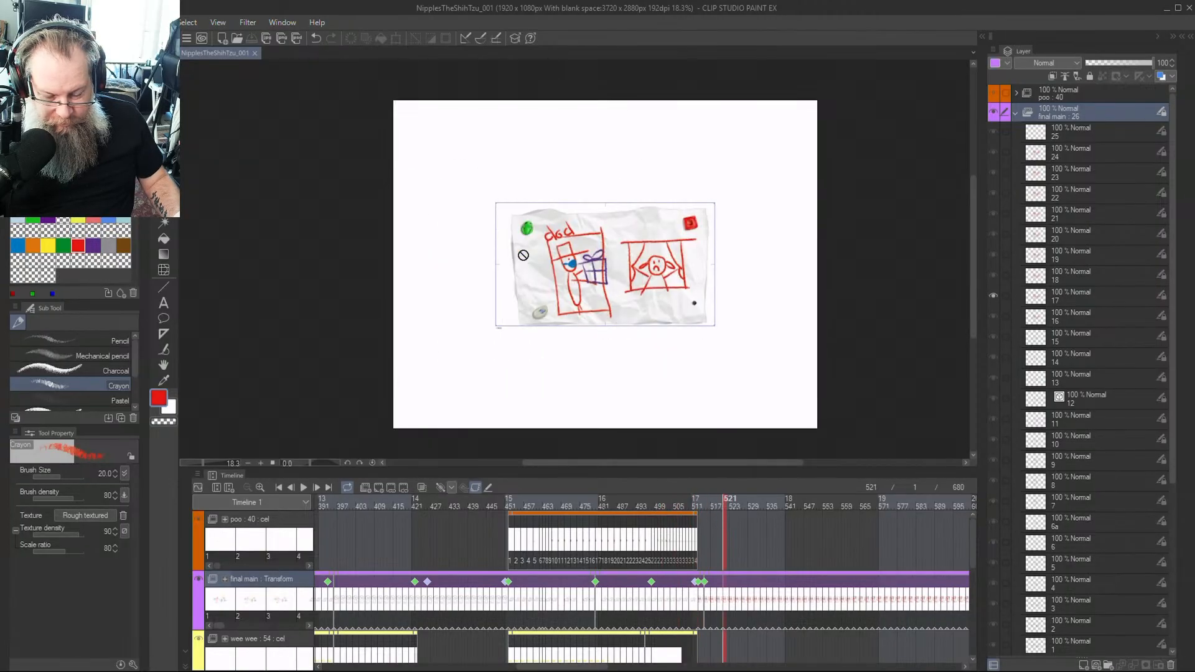
mouse_move(699, 507)
mouse_down()
mouse_move(685, 509)
mouse_move(745, 527)
mouse_move(711, 538)
mouse_up()
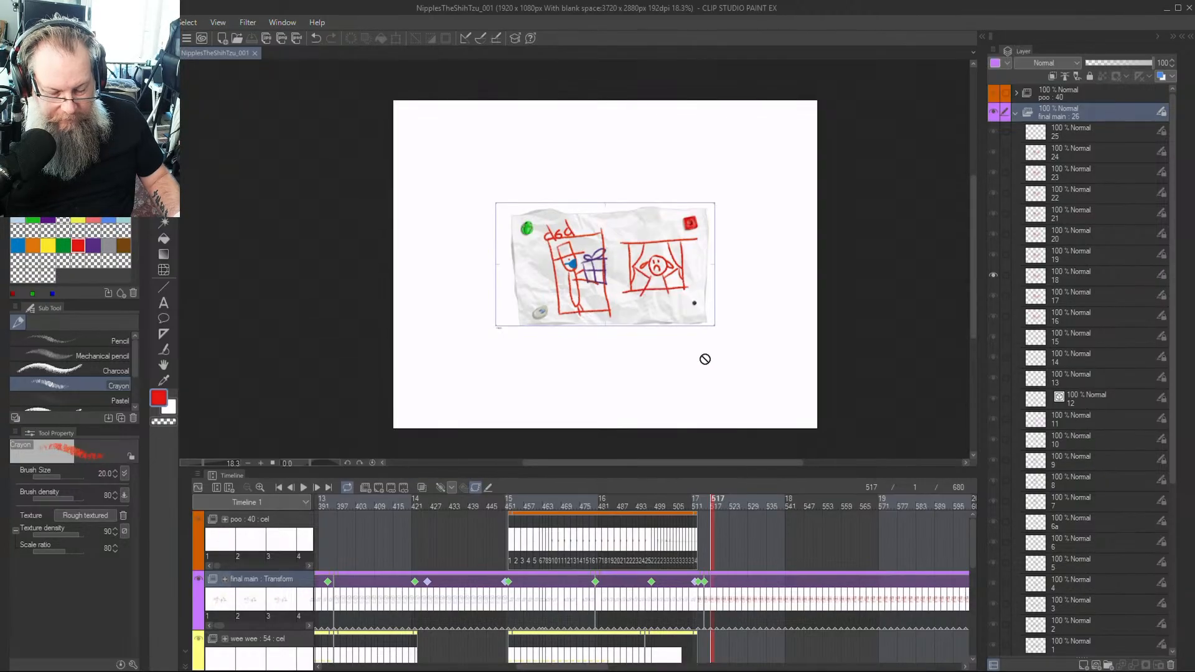
Add a transform keyframe to the final main folder at frame 550
mouse_move(716, 509)
mouse_down()
mouse_move(755, 511)
mouse_move(678, 513)
mouse_move(812, 539)
mouse_up()
click(816, 589)
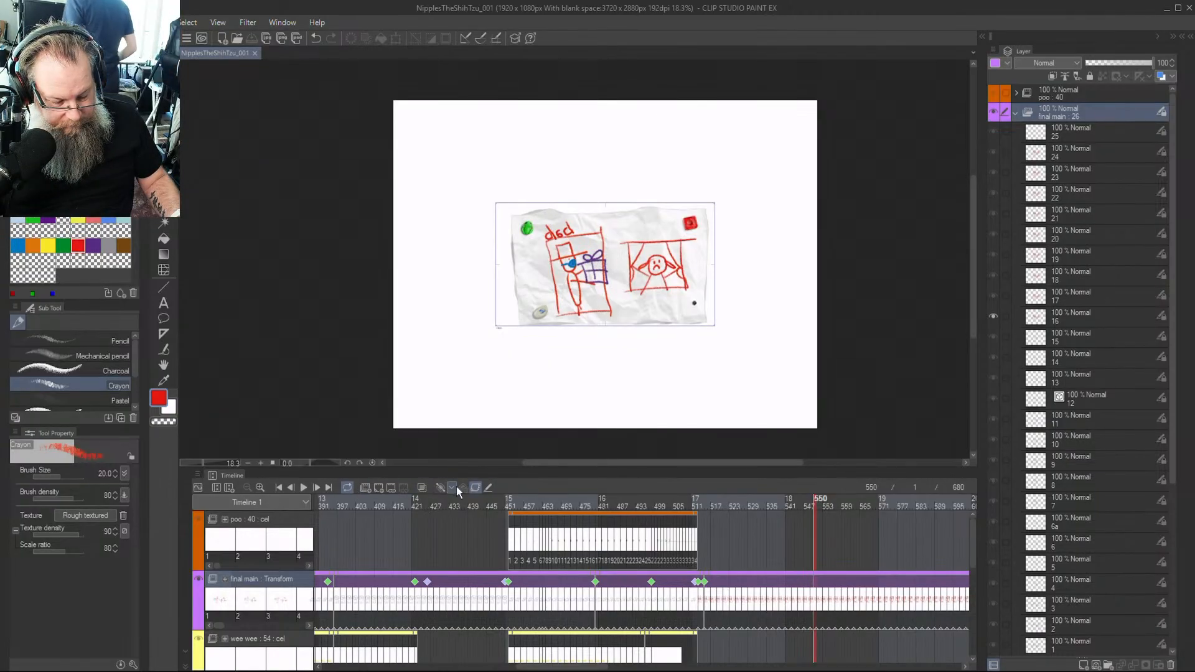
click(439, 486)
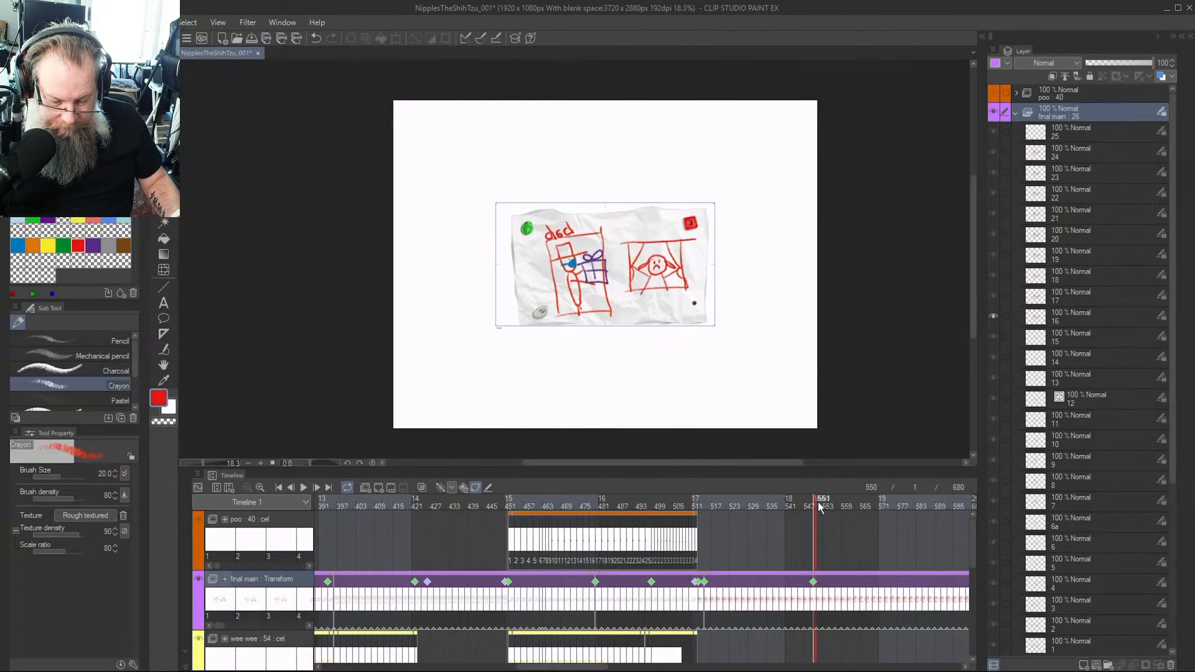
Examine the final main folder's keyframes and cels around frames 513 to 515 at a closer timeline scale
drag(819, 507, 705, 510)
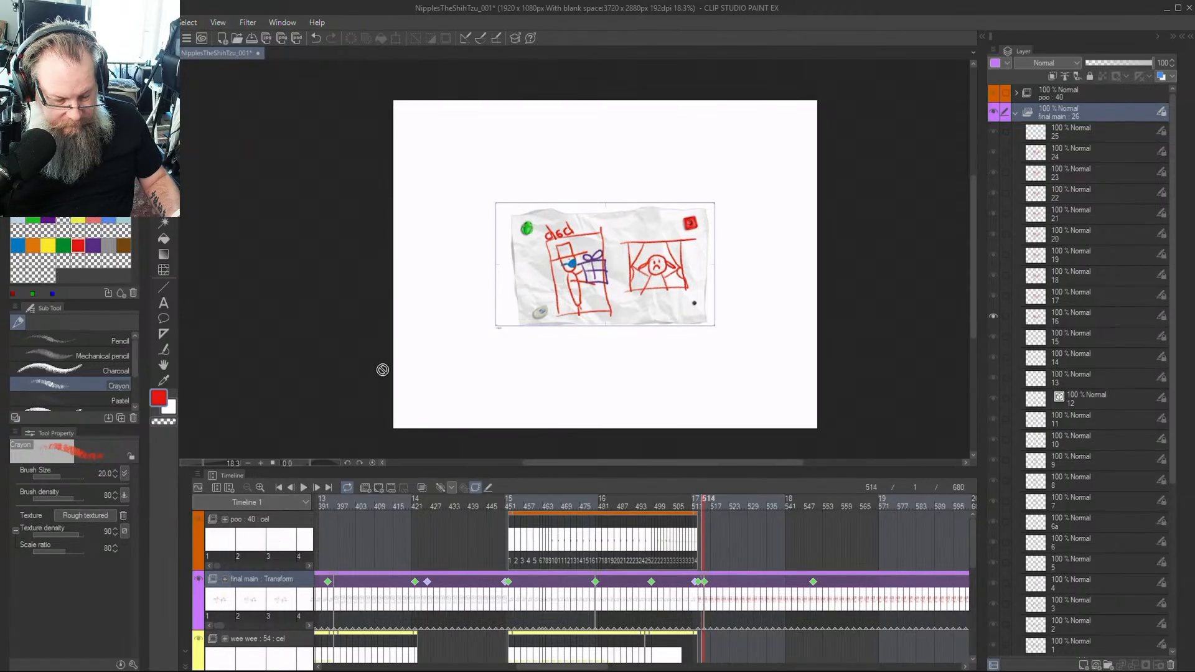
click(259, 488)
click(260, 488)
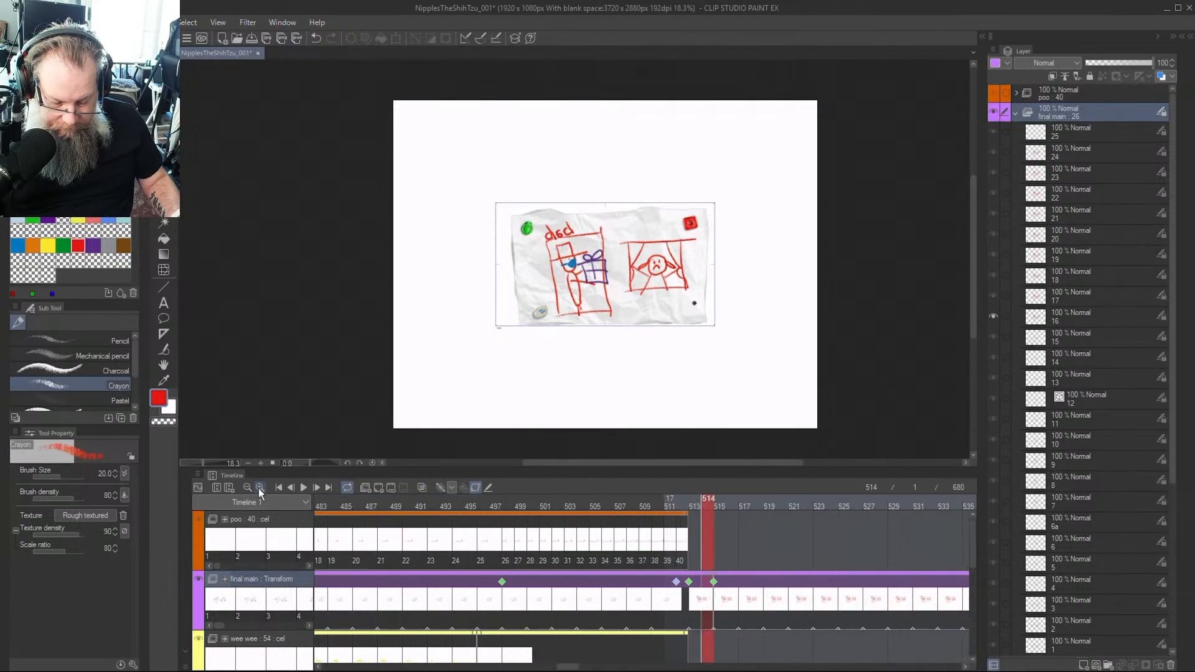
click(717, 573)
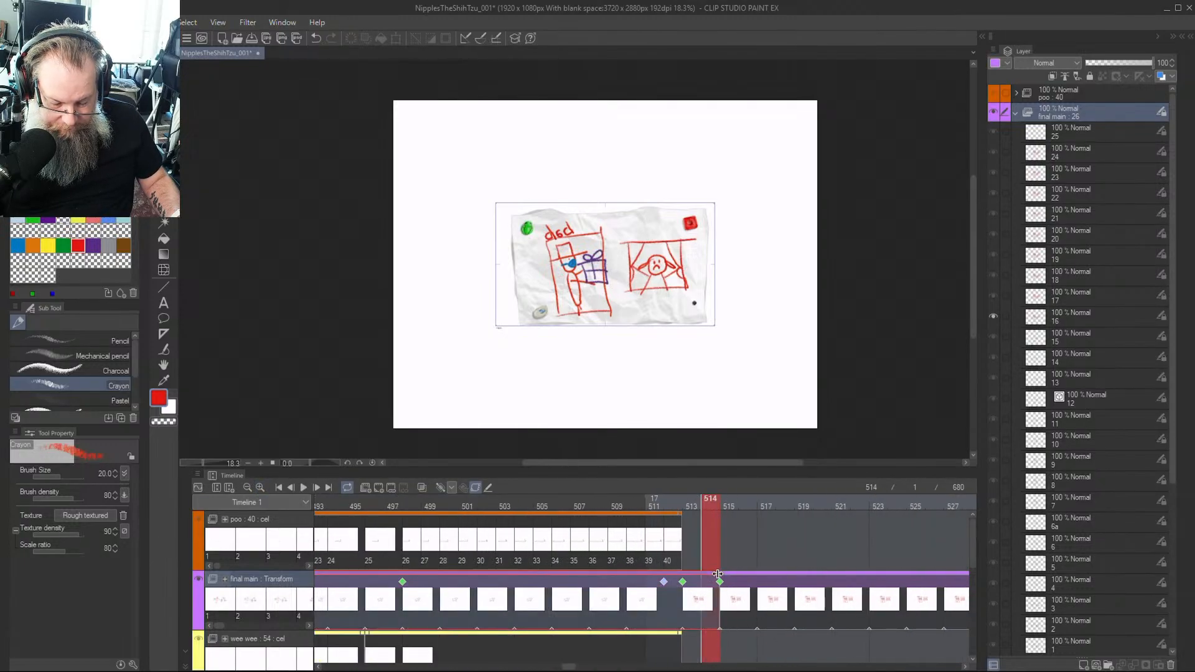
click(719, 581)
click(737, 549)
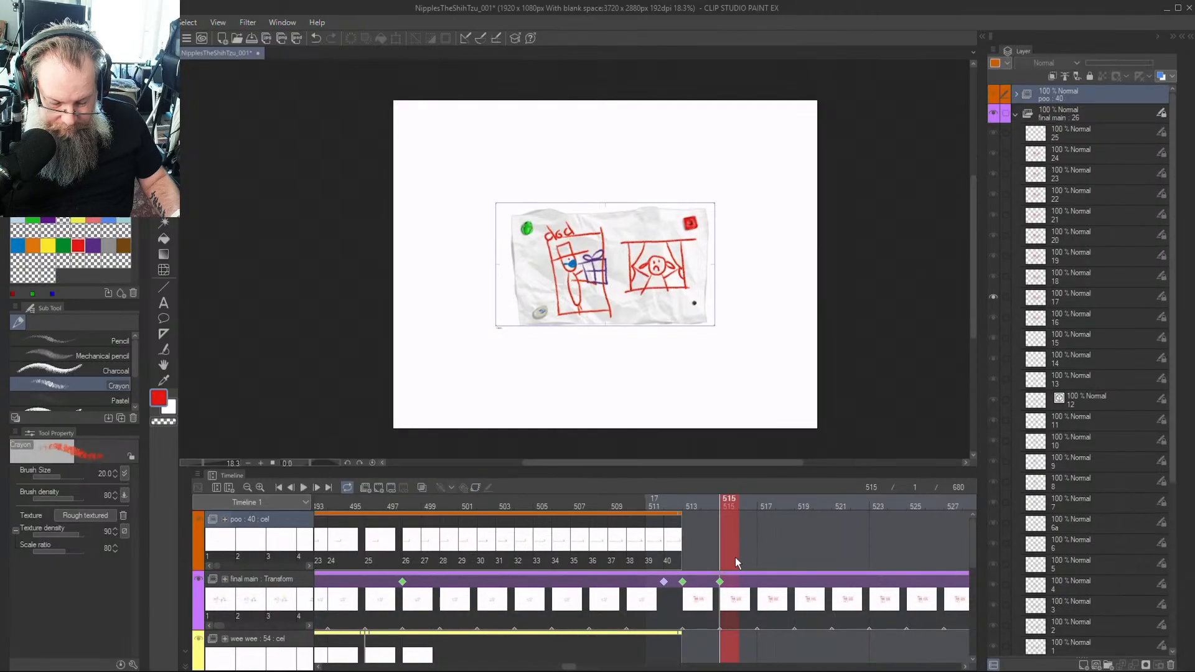
click(703, 585)
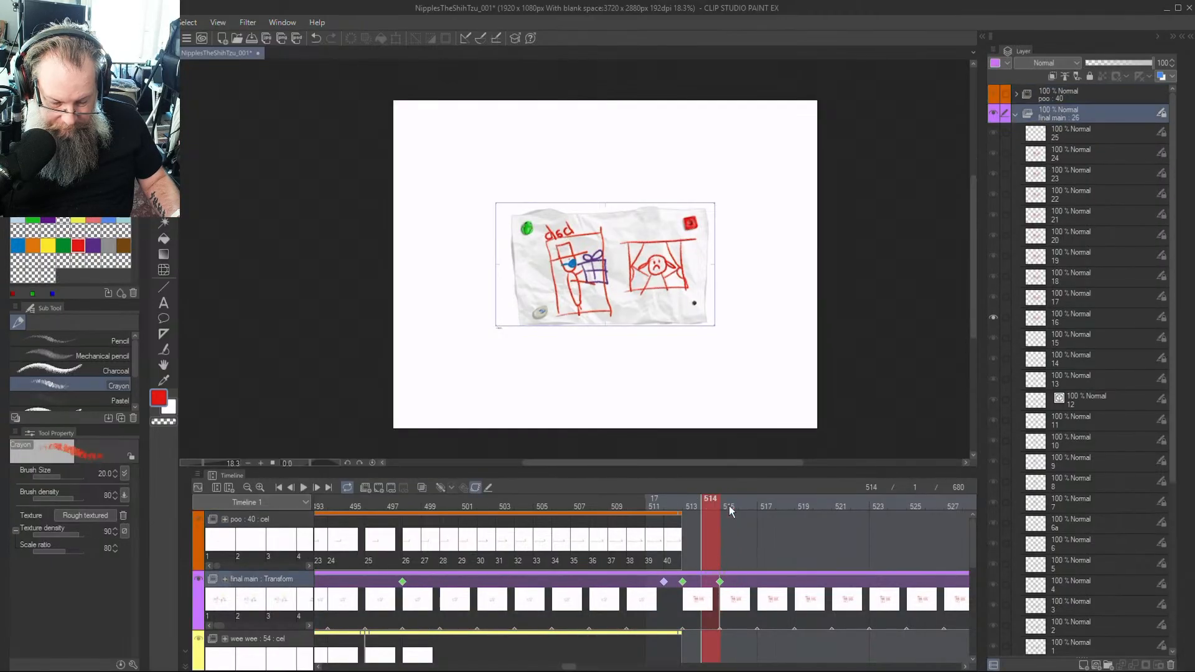
click(690, 513)
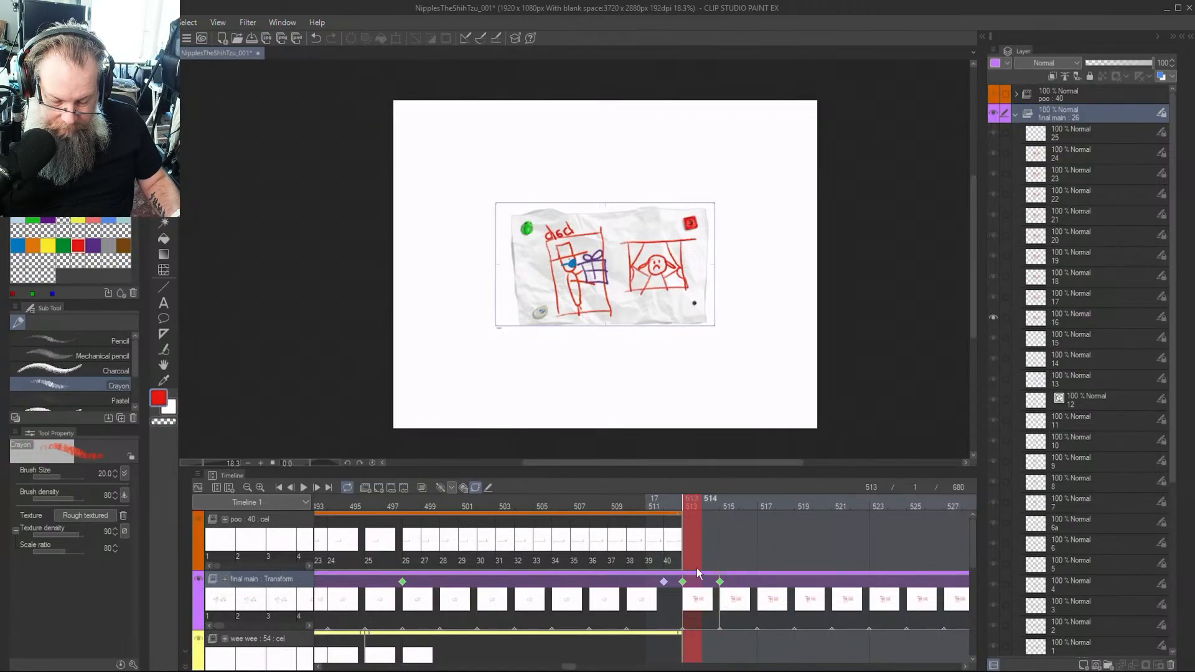
Trim the end of the earlier final main clip back to frame 513 and try assigning cel 16 there, undoing only the assignment
click(691, 600)
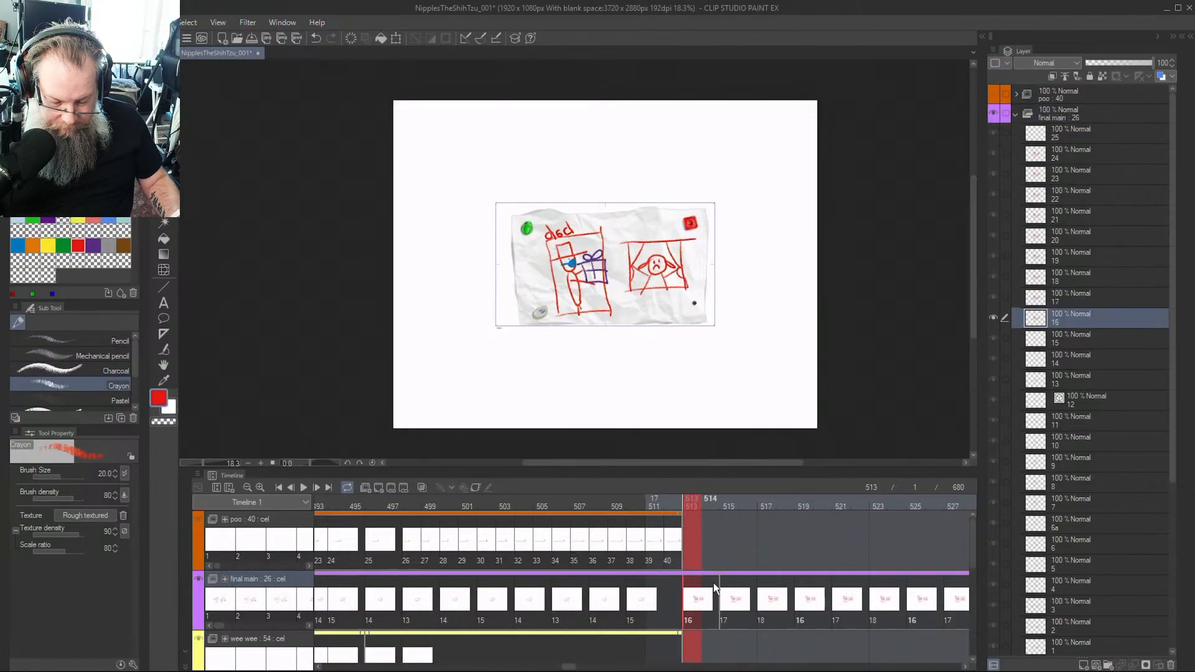
drag(717, 573, 684, 573)
right_click(689, 588)
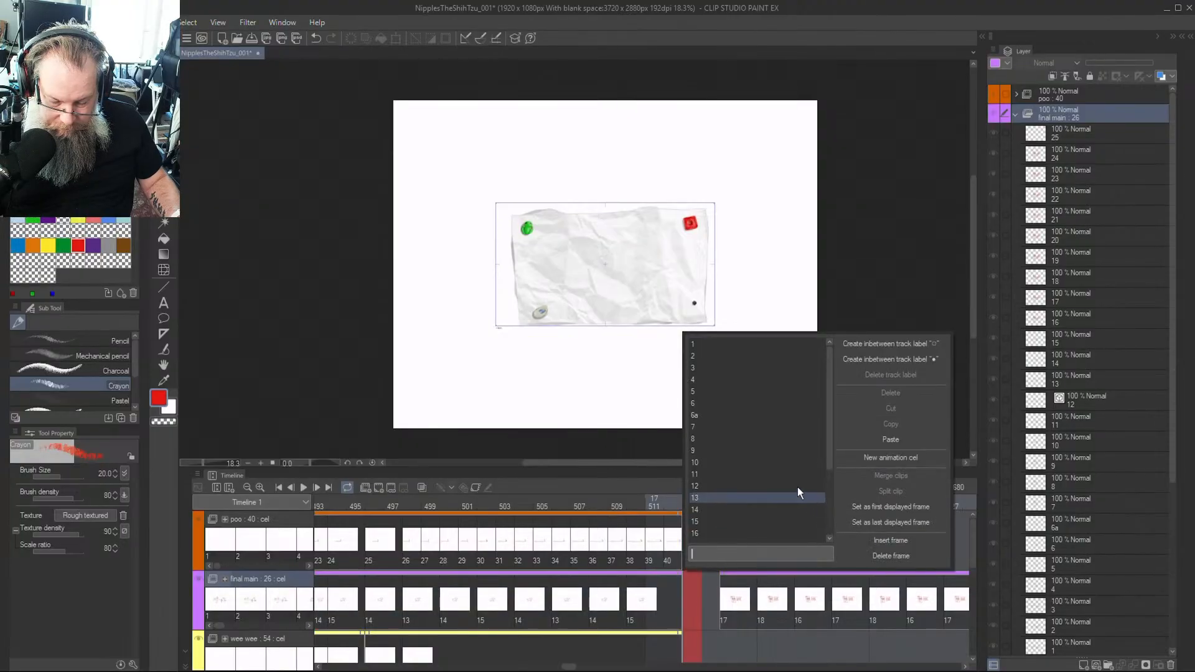
click(711, 531)
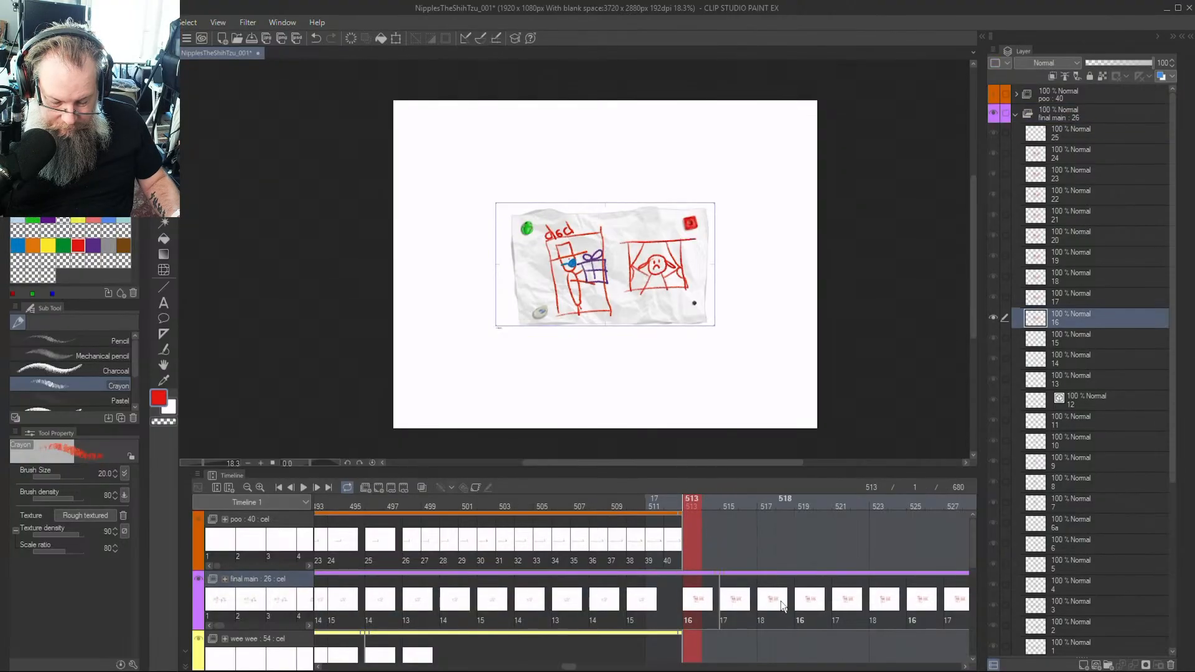
key(ctrl+z)
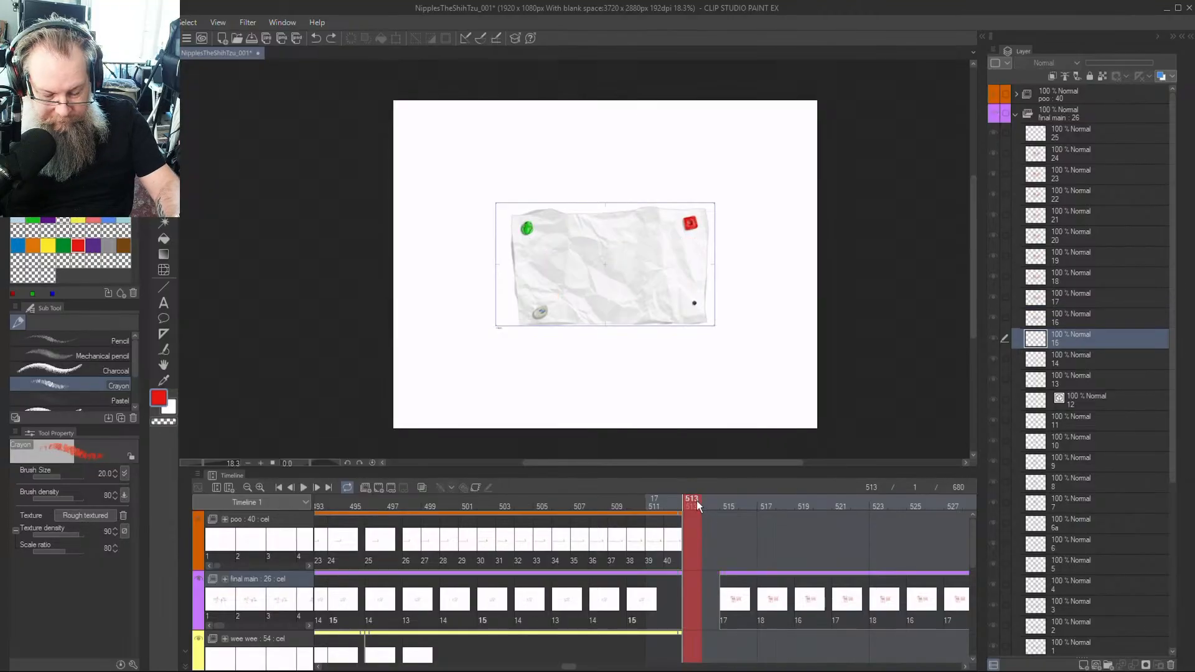
Extend the start of the following final main clip back to frame 513 and assign cel 16 to that frame
mouse_move(720, 576)
mouse_down()
mouse_move(694, 576)
mouse_move(722, 599)
mouse_up()
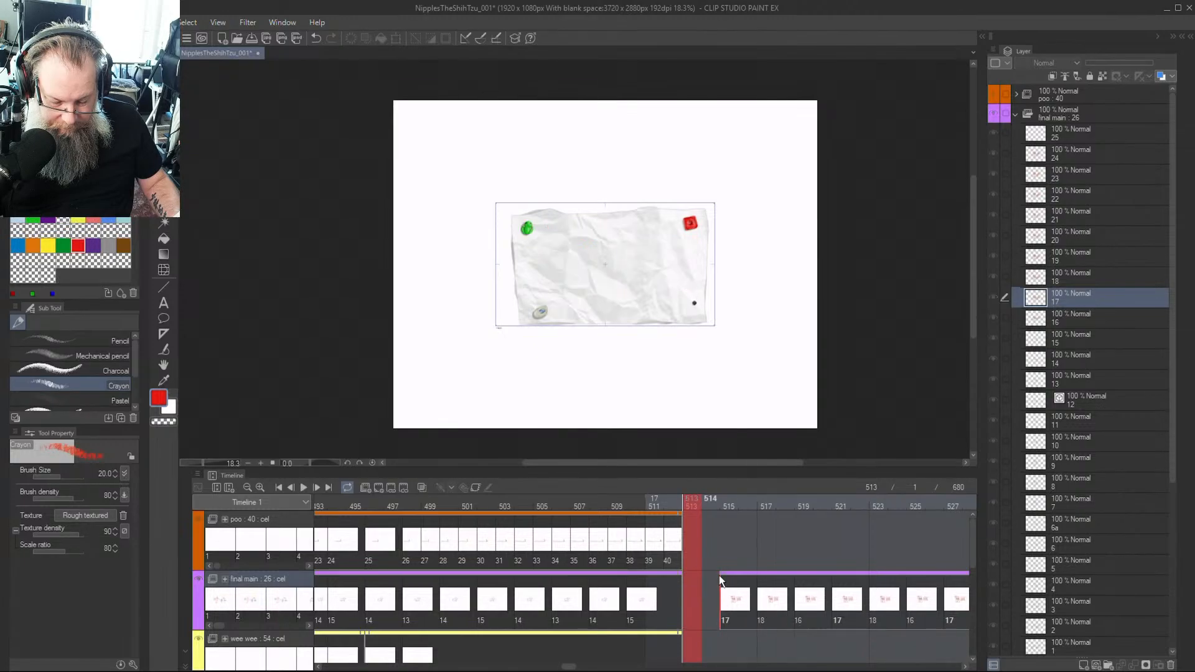
drag(723, 573, 685, 595)
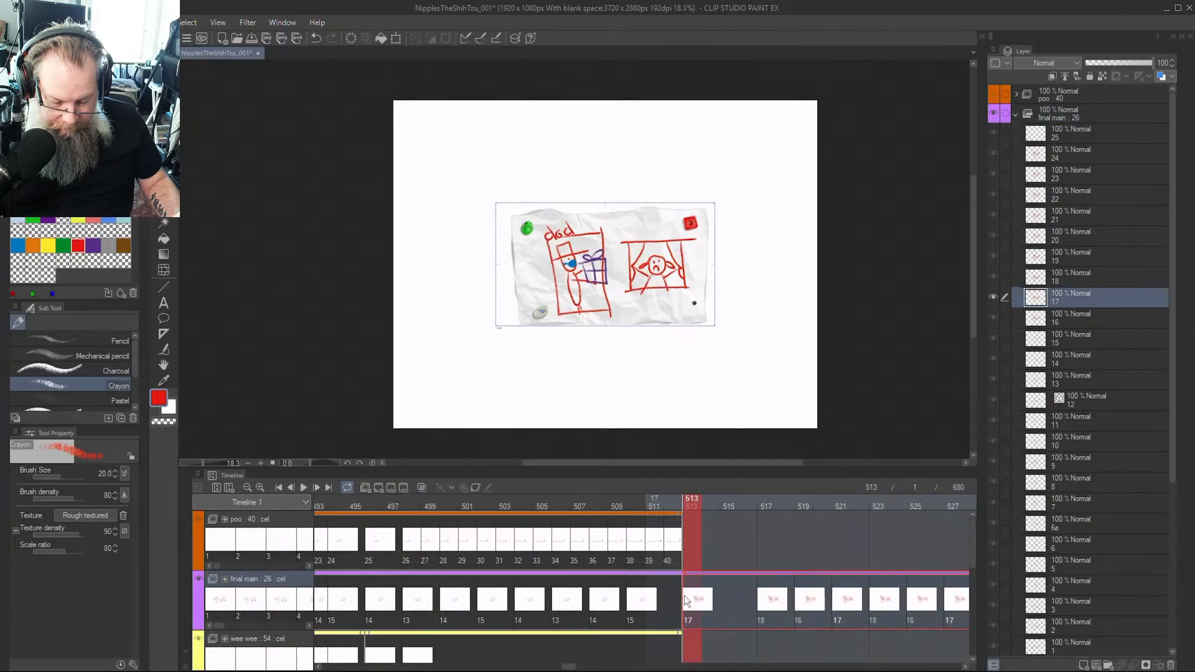
right_click(687, 597)
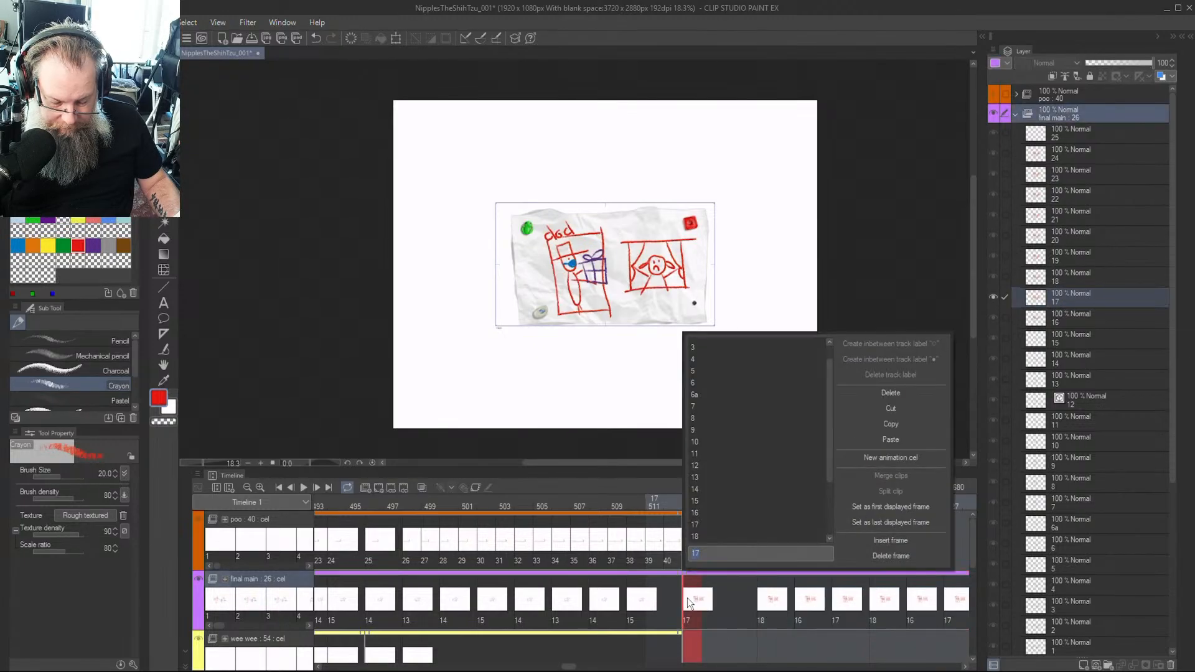
click(704, 513)
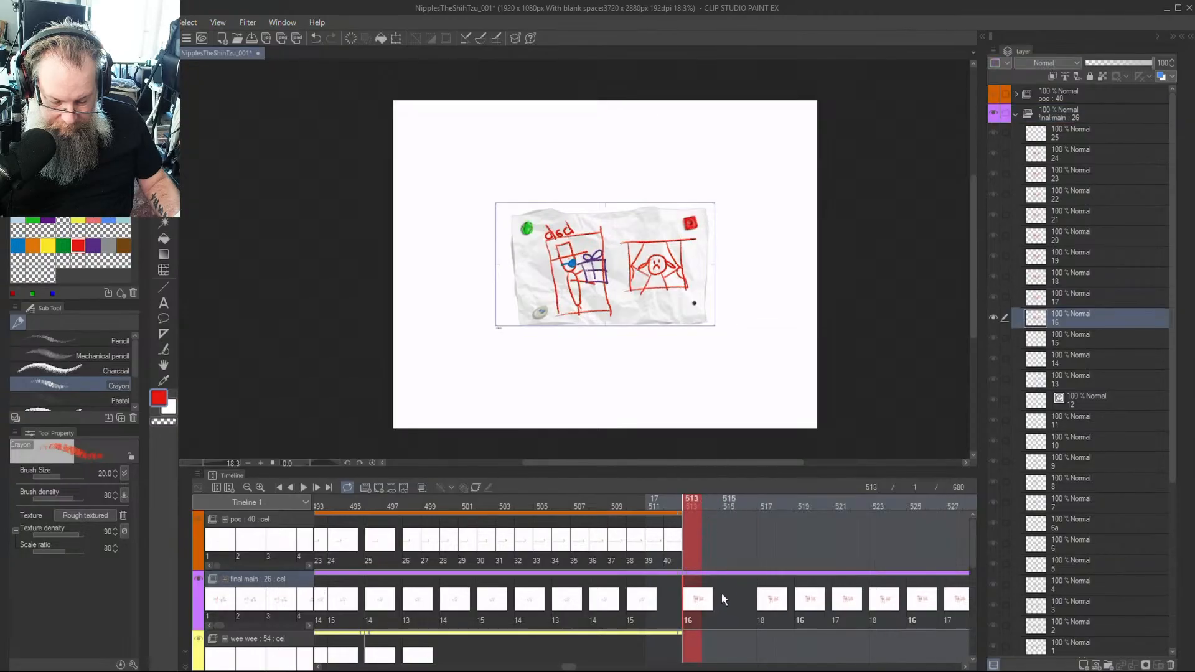
Assign cel 17 to the final main folder at frame 515 and return to frame 513
click(725, 592)
right_click(726, 592)
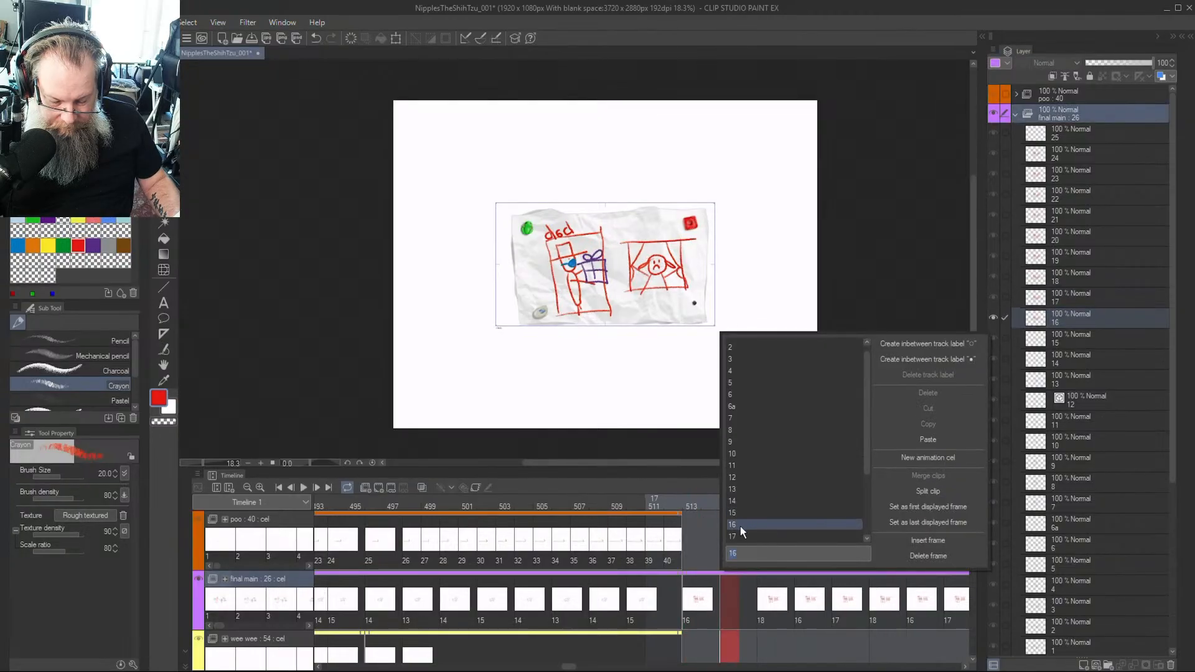
click(742, 526)
click(711, 506)
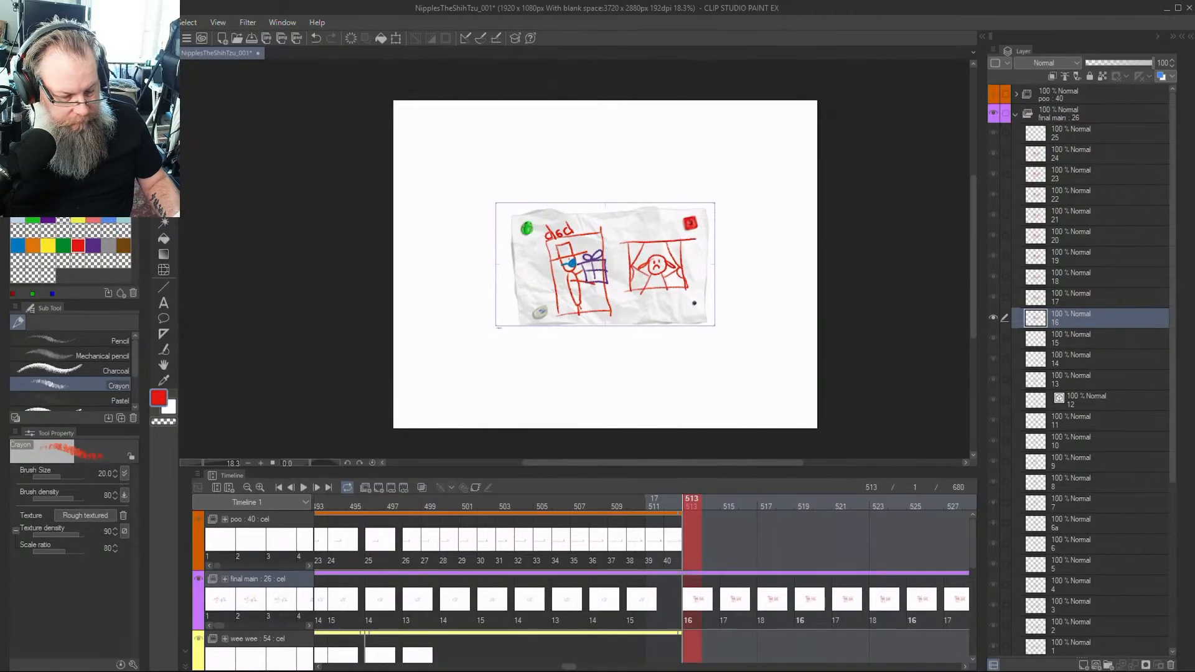
Try moving the cel 16 drawing sideways off the paper at frame 513 with Move layer, and undo the move
key(k)
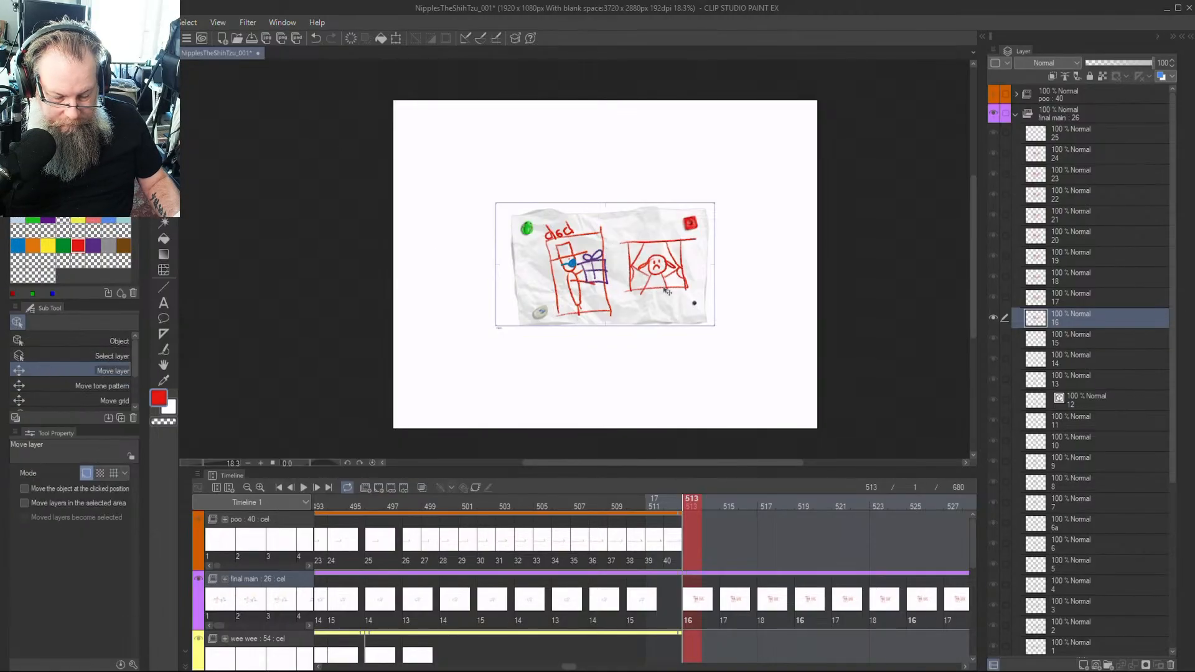
drag(667, 292, 462, 292)
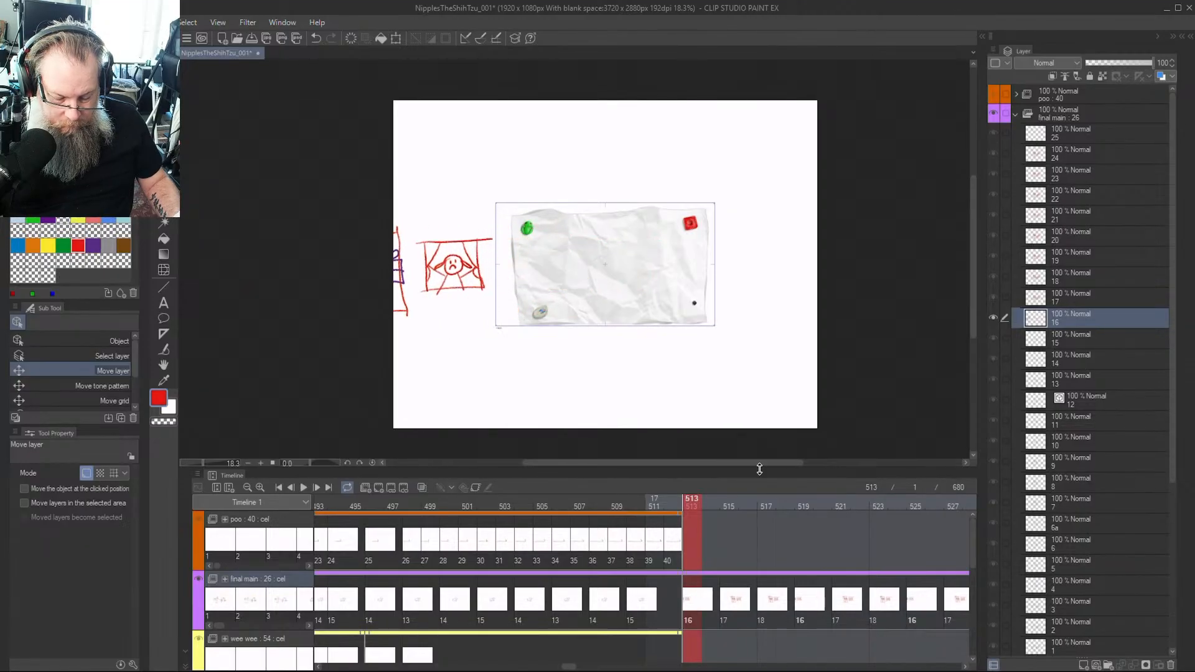
mouse_move(689, 502)
mouse_down()
mouse_move(761, 509)
mouse_move(697, 503)
mouse_up()
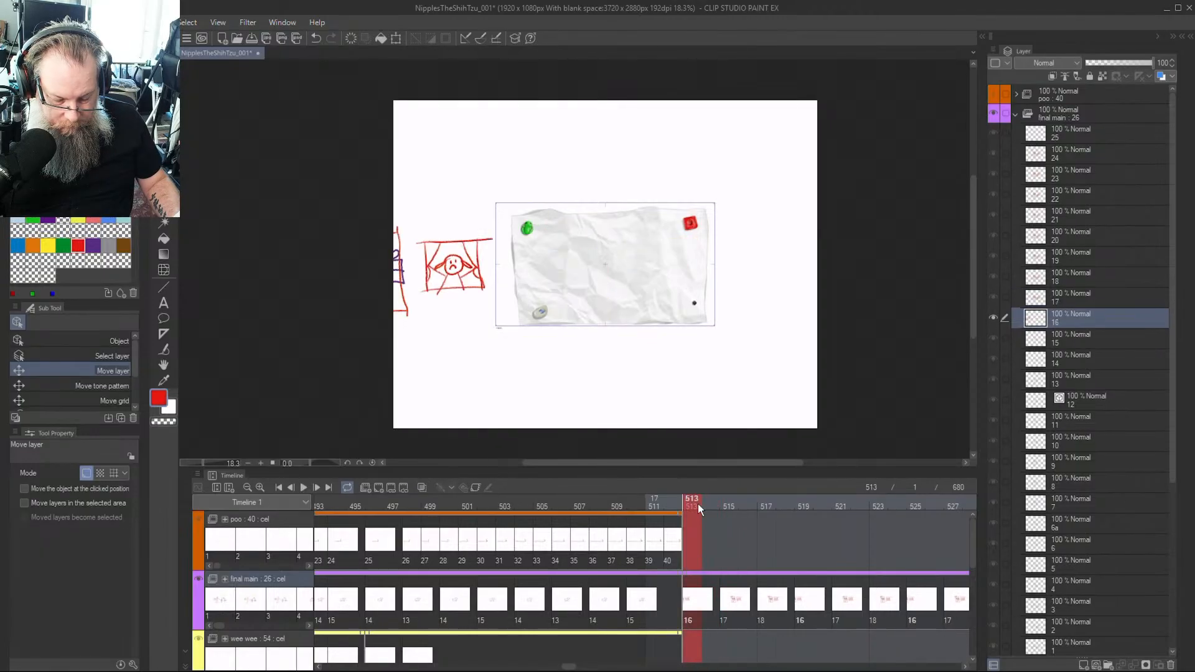
key(ctrl+z)
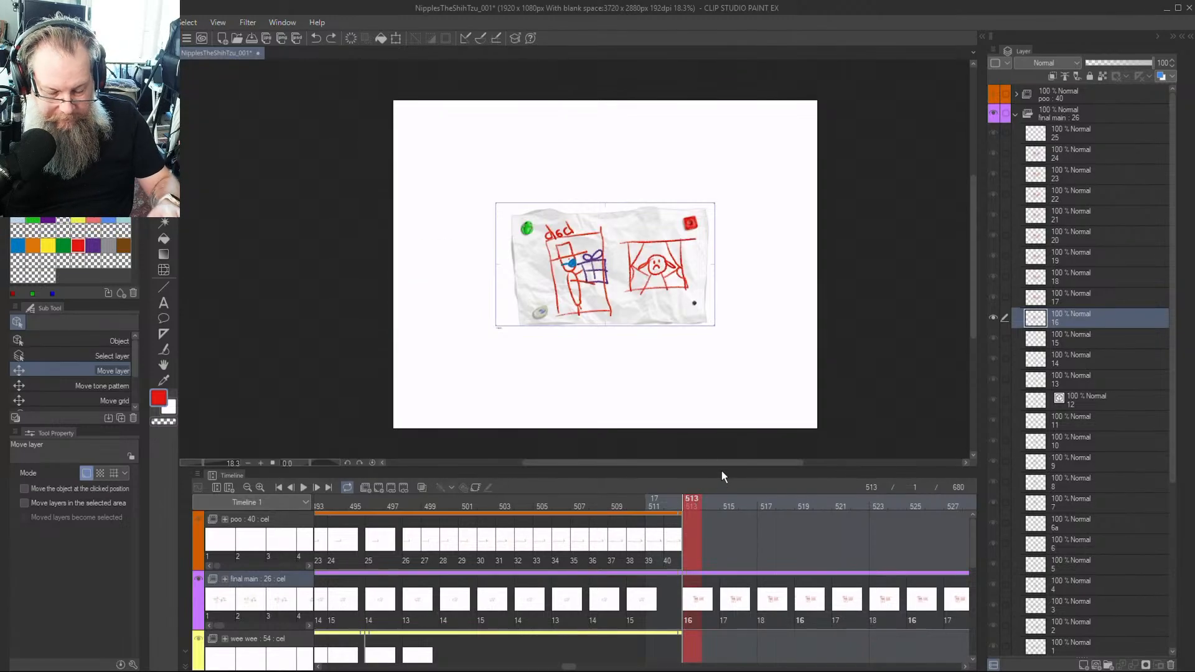
Move the final main folder's frame 515 transform keyframe to frame 513 and shift the drawing left, partly off the paper, at that frame
mouse_move(702, 502)
mouse_down()
mouse_move(736, 499)
mouse_move(677, 501)
mouse_move(688, 502)
mouse_up()
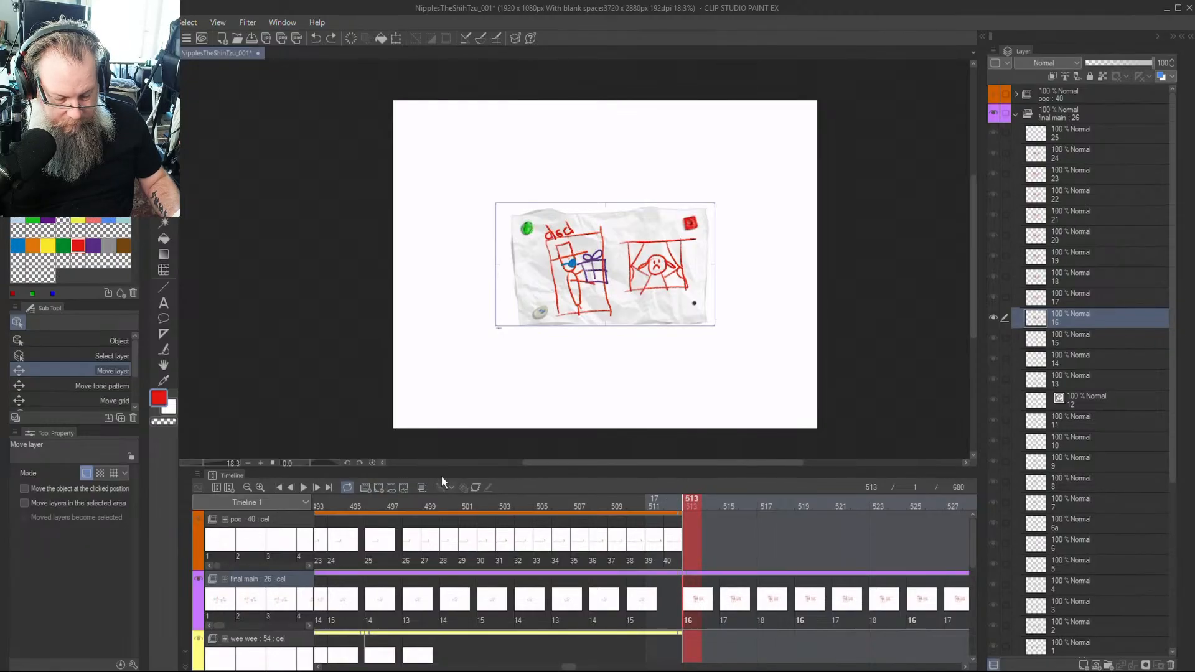
click(474, 487)
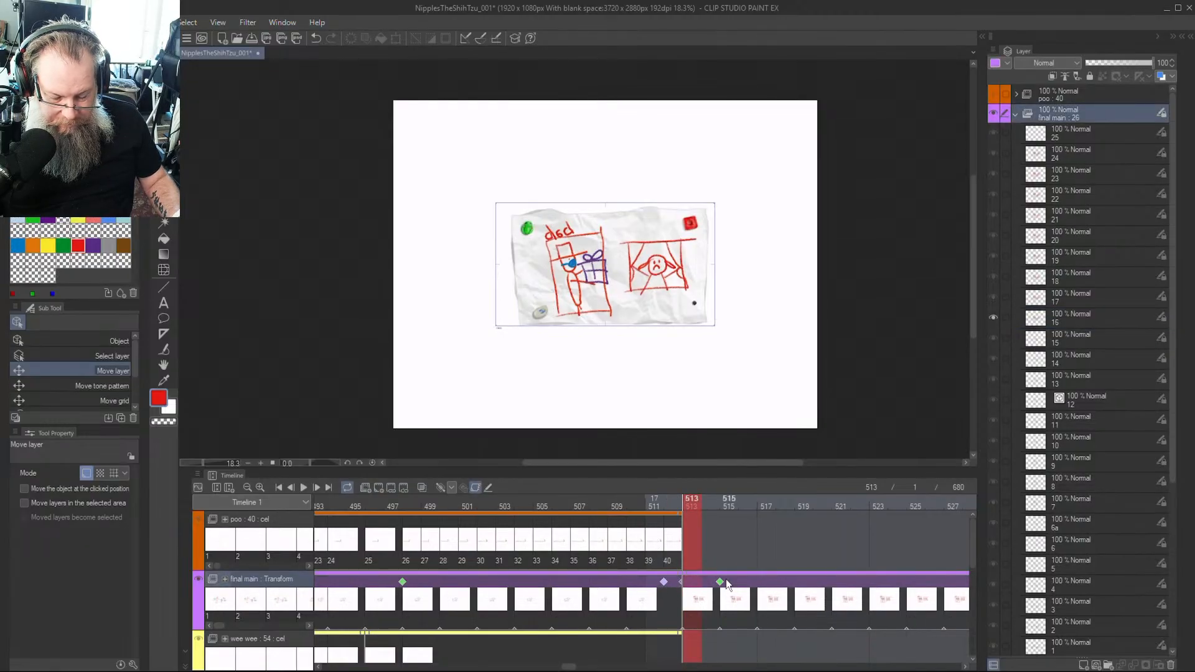
drag(720, 582, 682, 582)
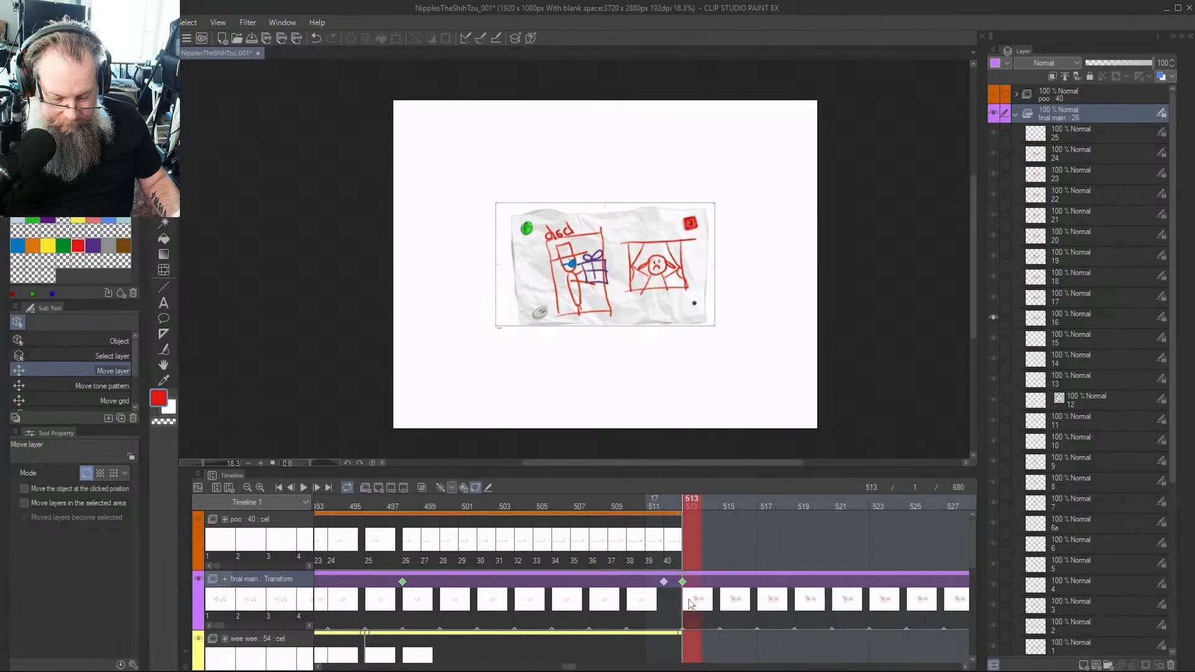
drag(645, 276, 468, 280)
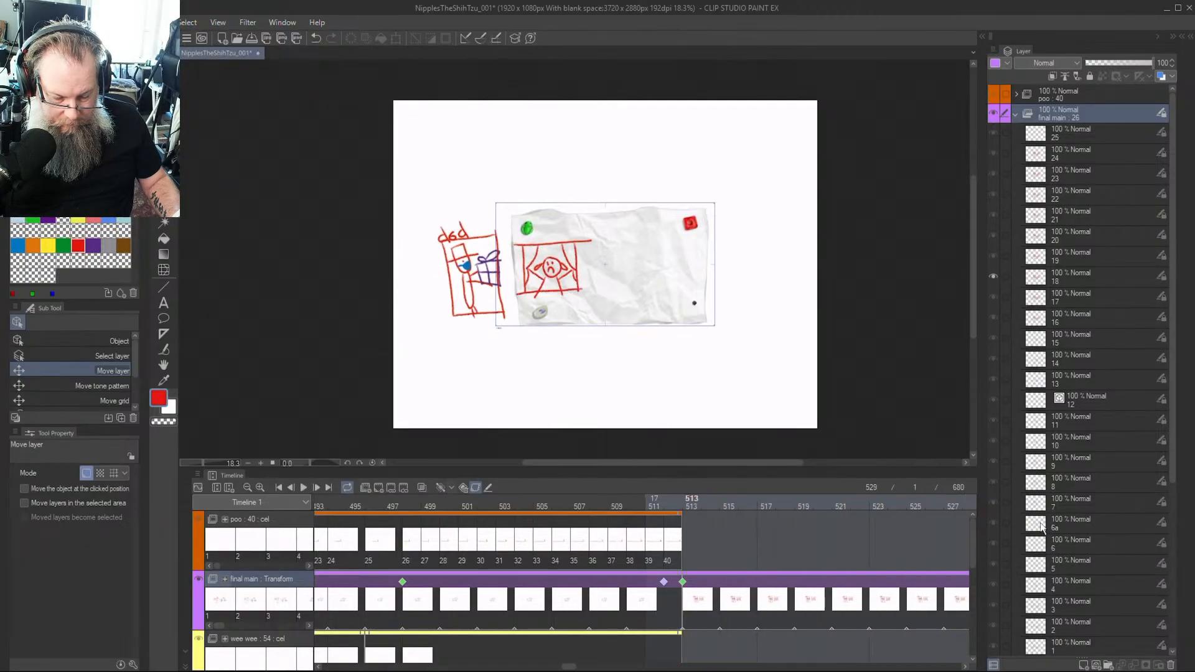
Move the final main folder's transform keyframe at frame 549 back to frame 525 to shorten the slide-in
click(625, 545)
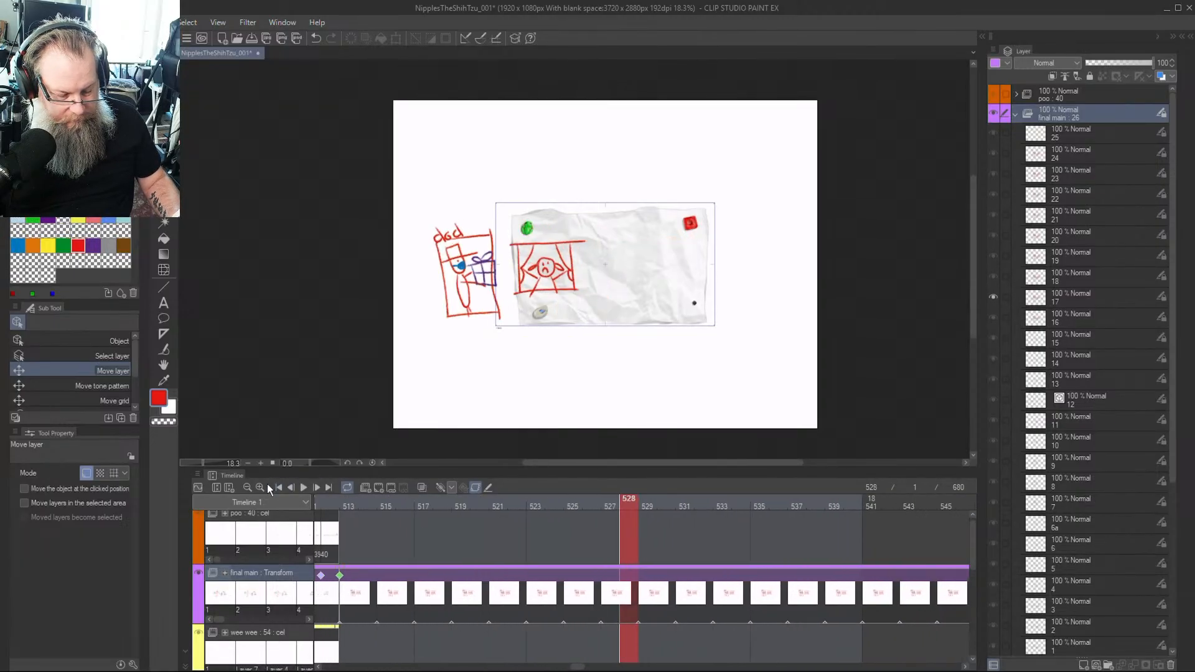
click(246, 488)
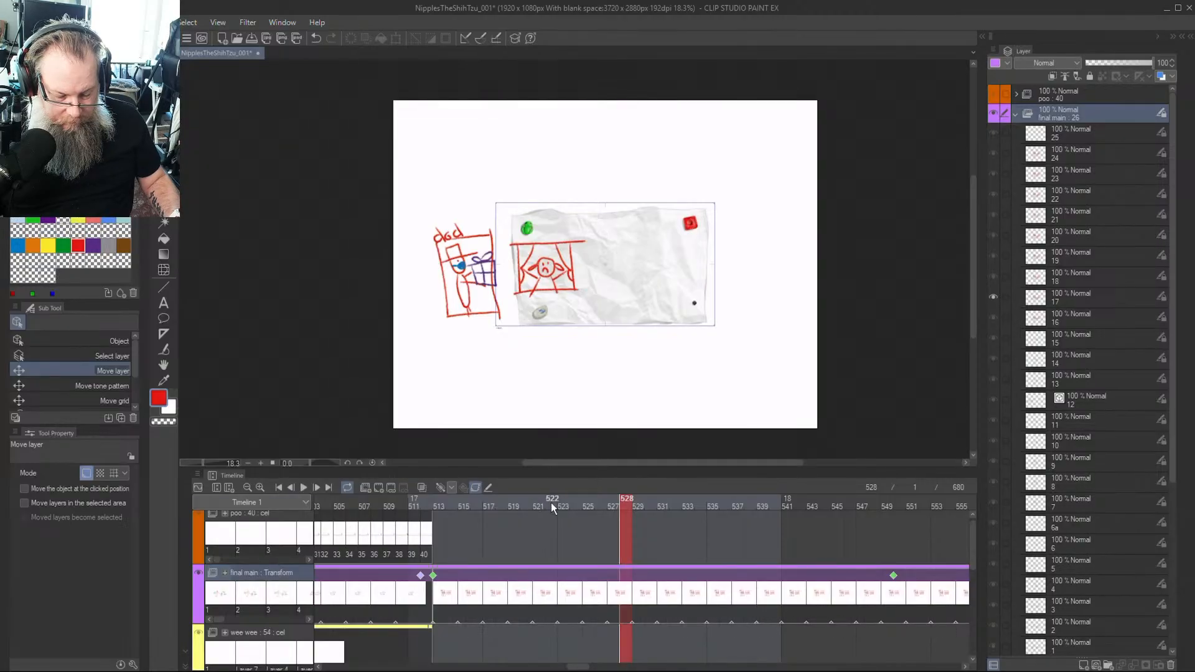
drag(551, 503, 427, 507)
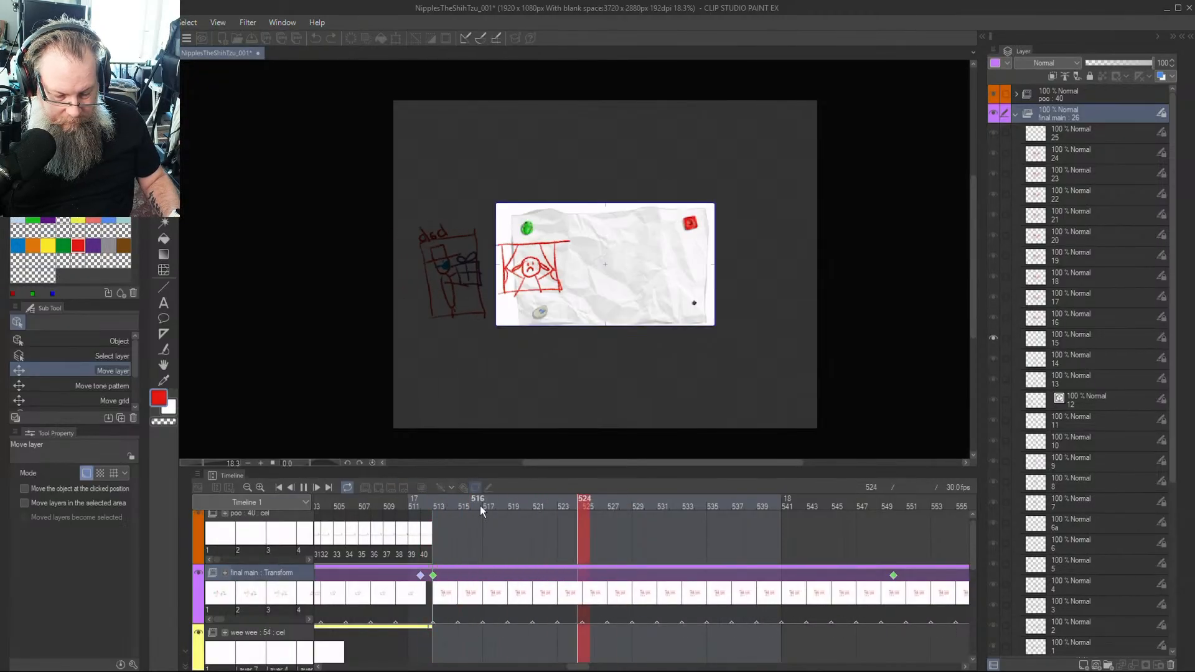
key(Home)
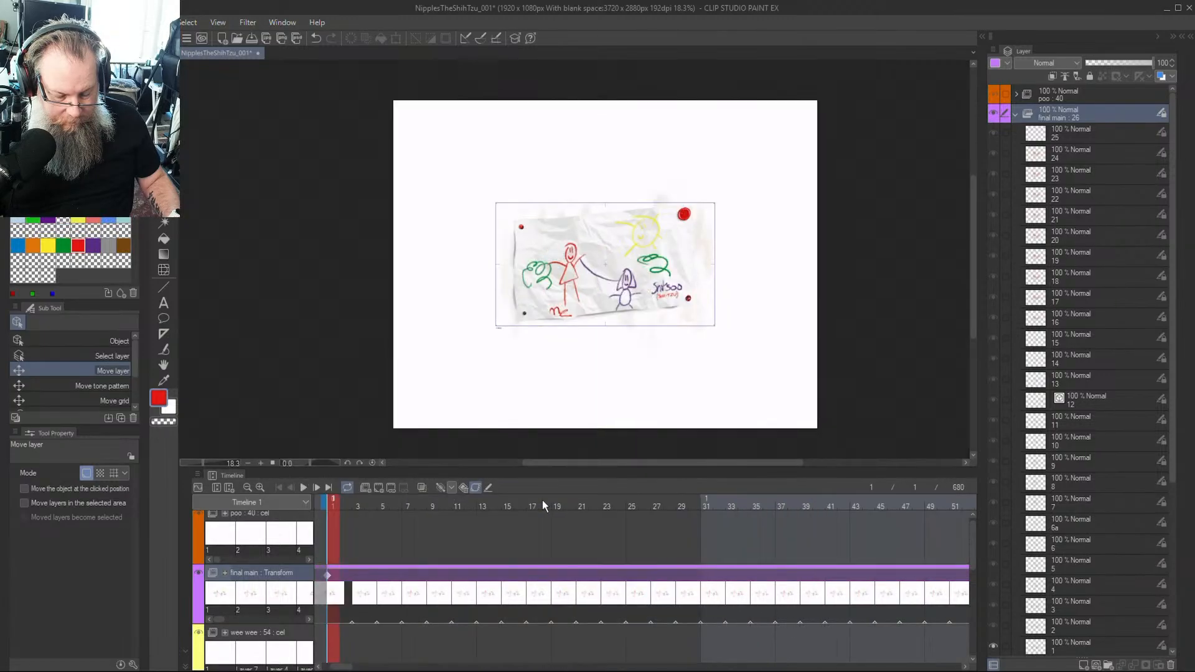
click(493, 666)
drag(497, 666, 578, 668)
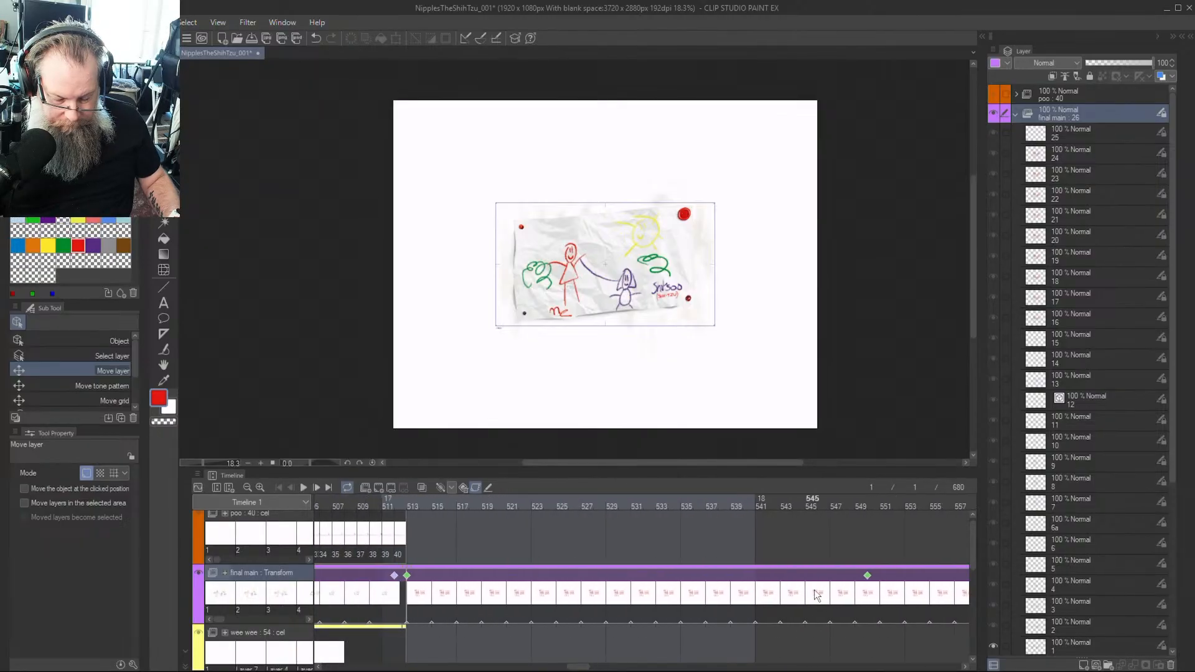
click(866, 576)
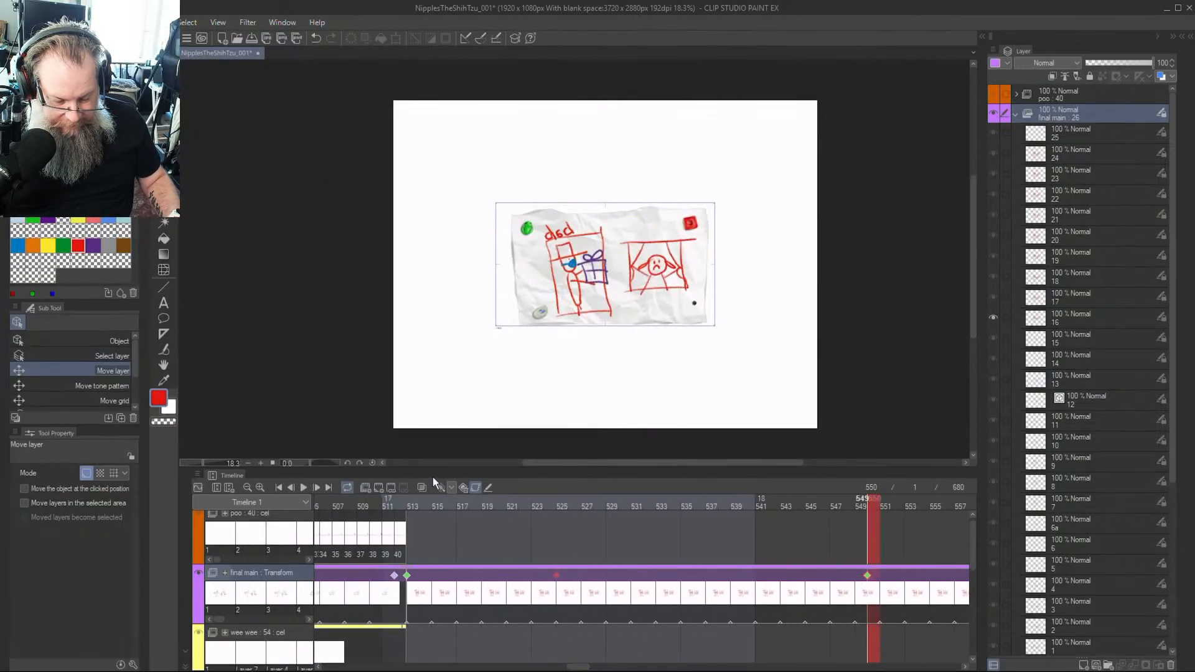
Play back and scrub the final main animation around frame 513, including the preceding dog scenes from frame 445, to check the transition
drag(448, 504, 488, 531)
click(374, 545)
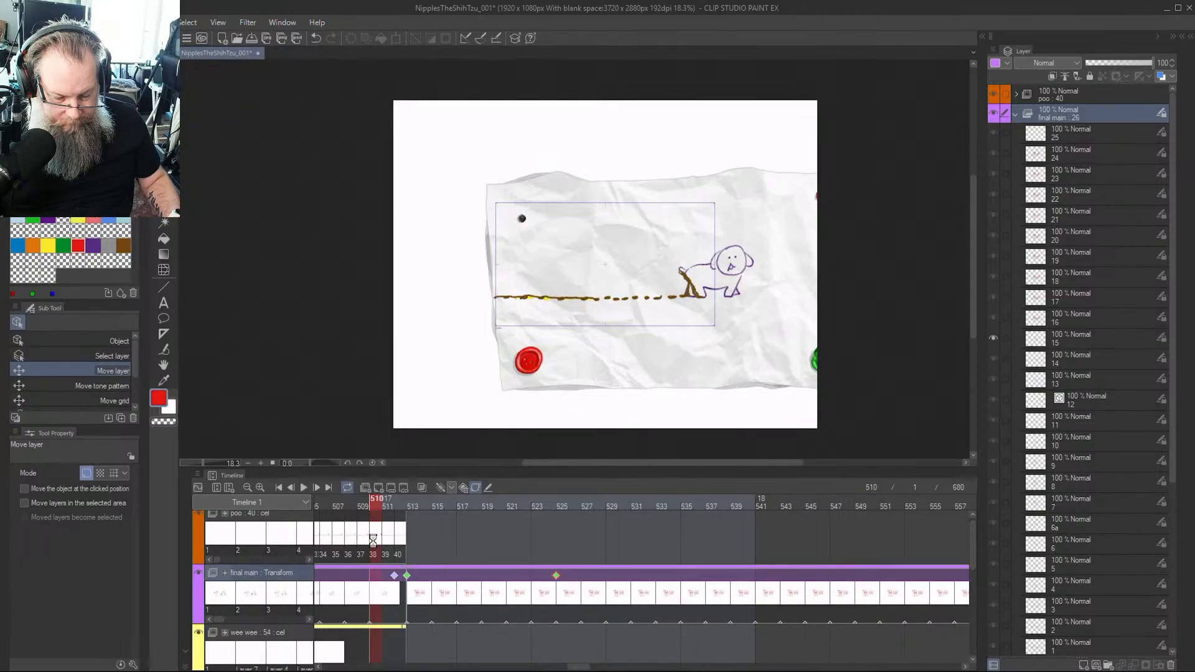
key(Return)
key(Return)
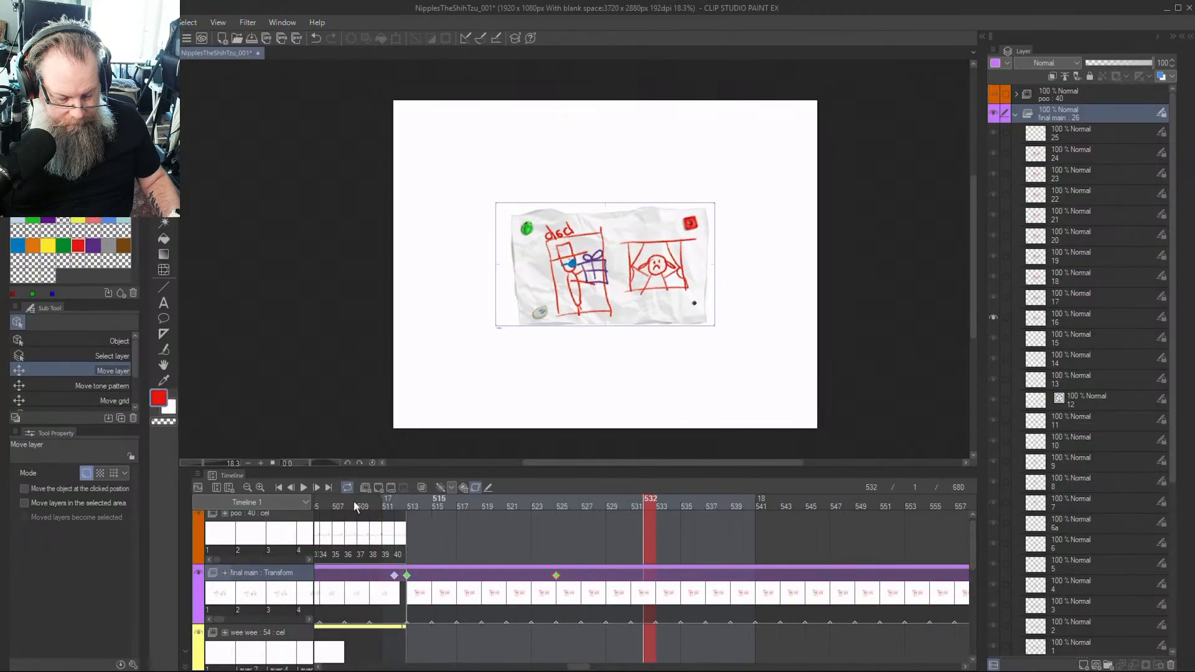
key(Return)
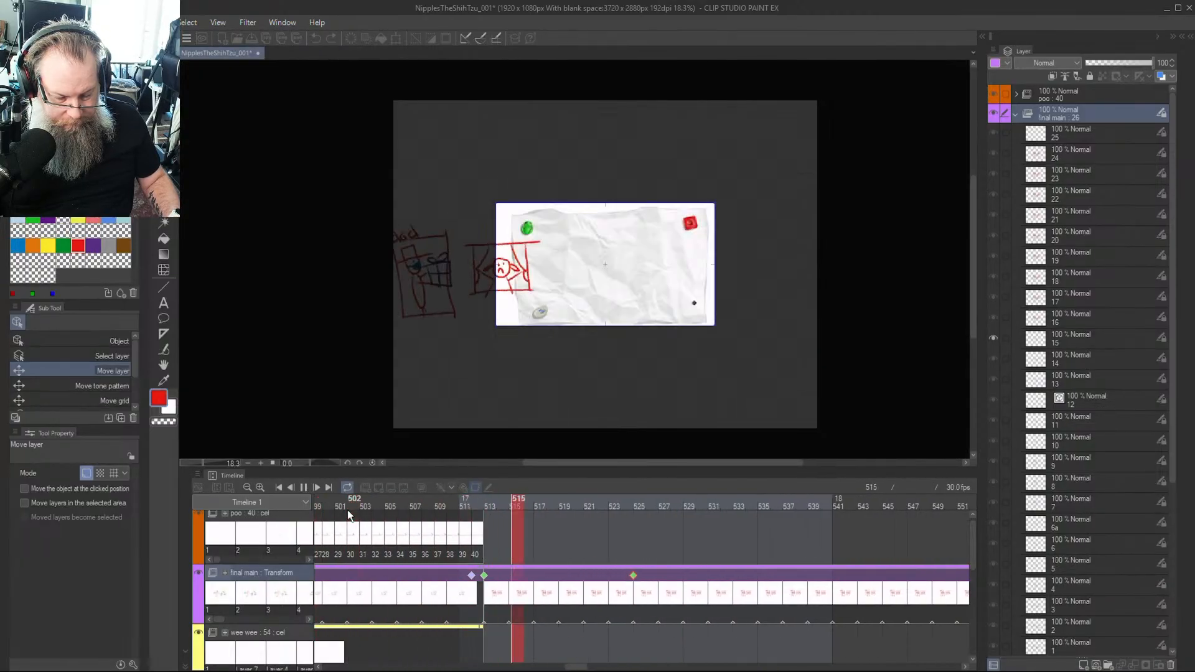
drag(433, 506, 582, 528)
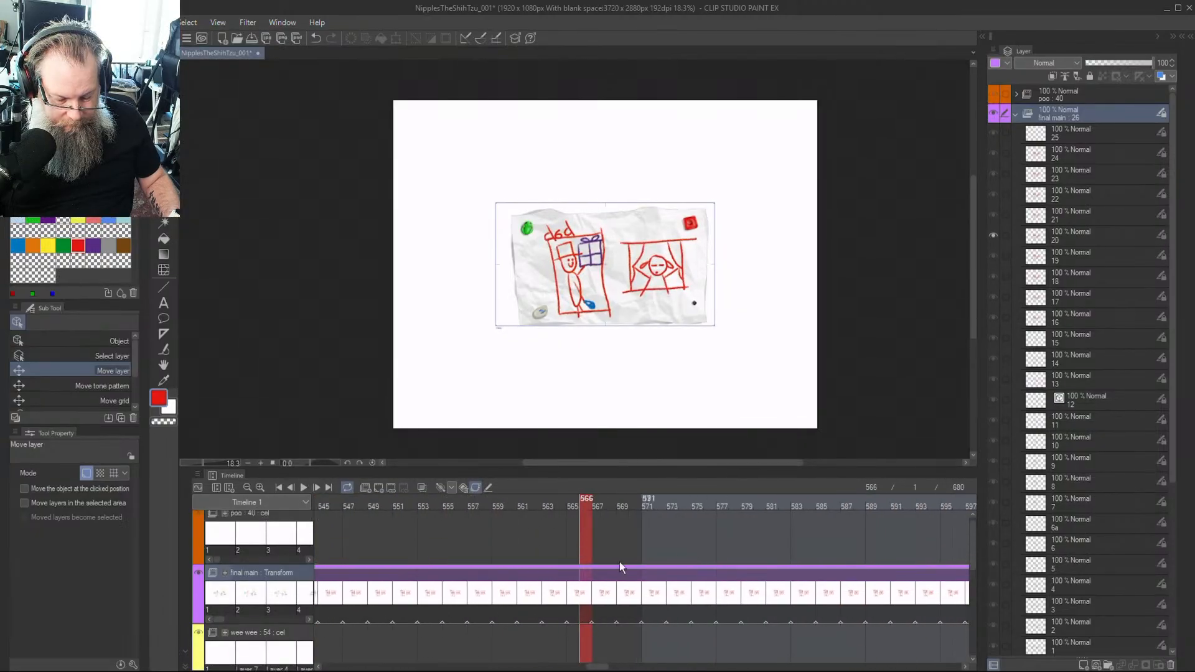
drag(596, 666, 526, 666)
drag(526, 521, 850, 520)
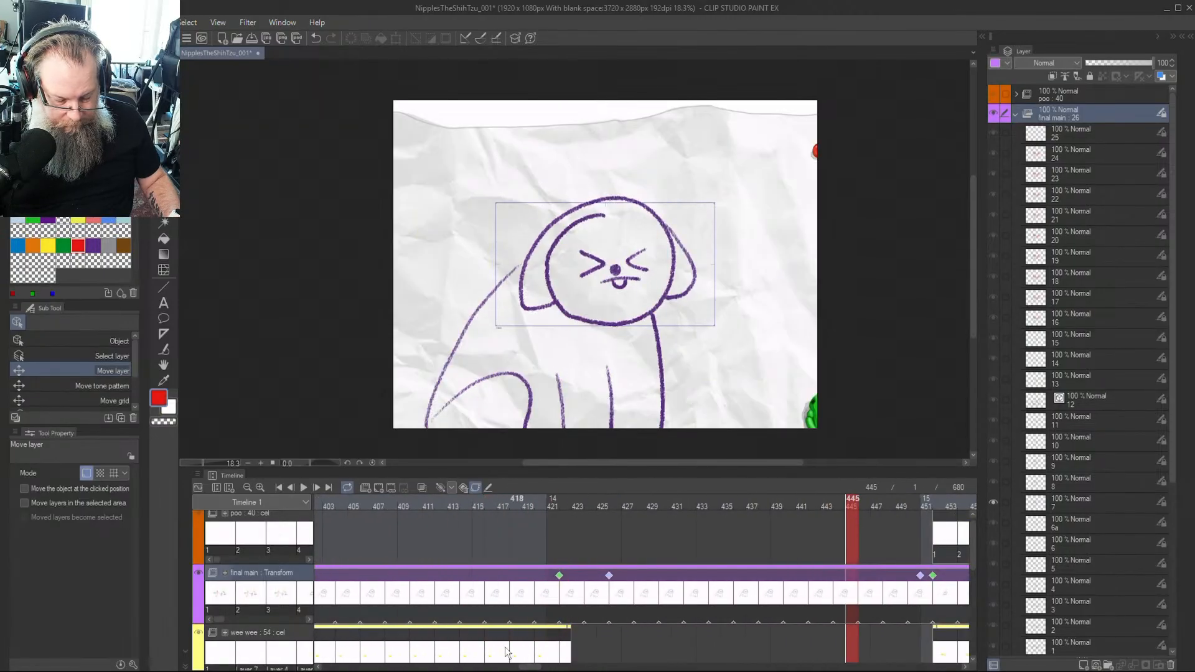
drag(519, 668, 548, 667)
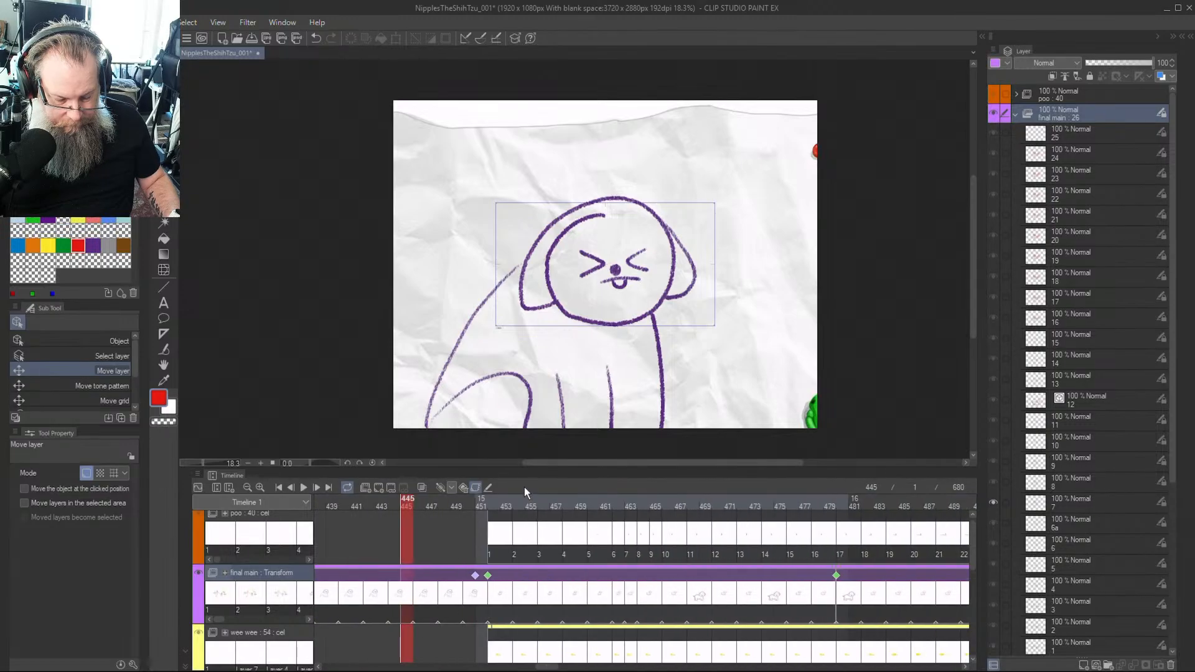
drag(517, 502, 886, 594)
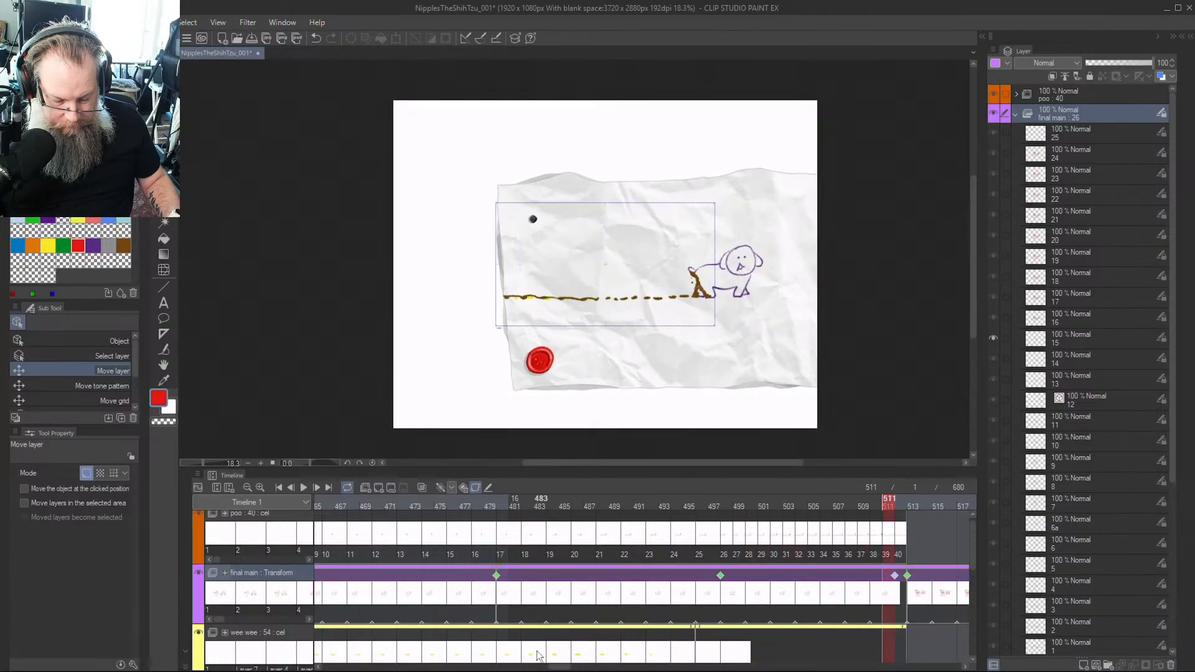
drag(557, 668, 568, 667)
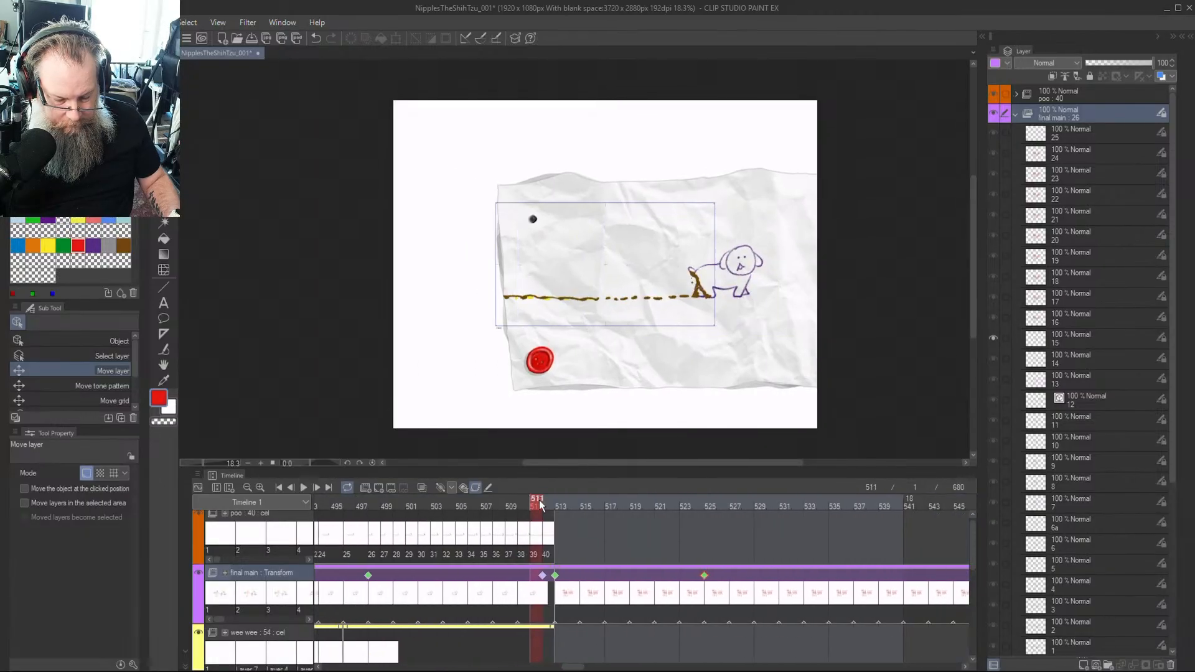
Shift the final main drawing slightly right at frame 513 so it starts closer to the paper, and play back the transition
drag(540, 505, 559, 510)
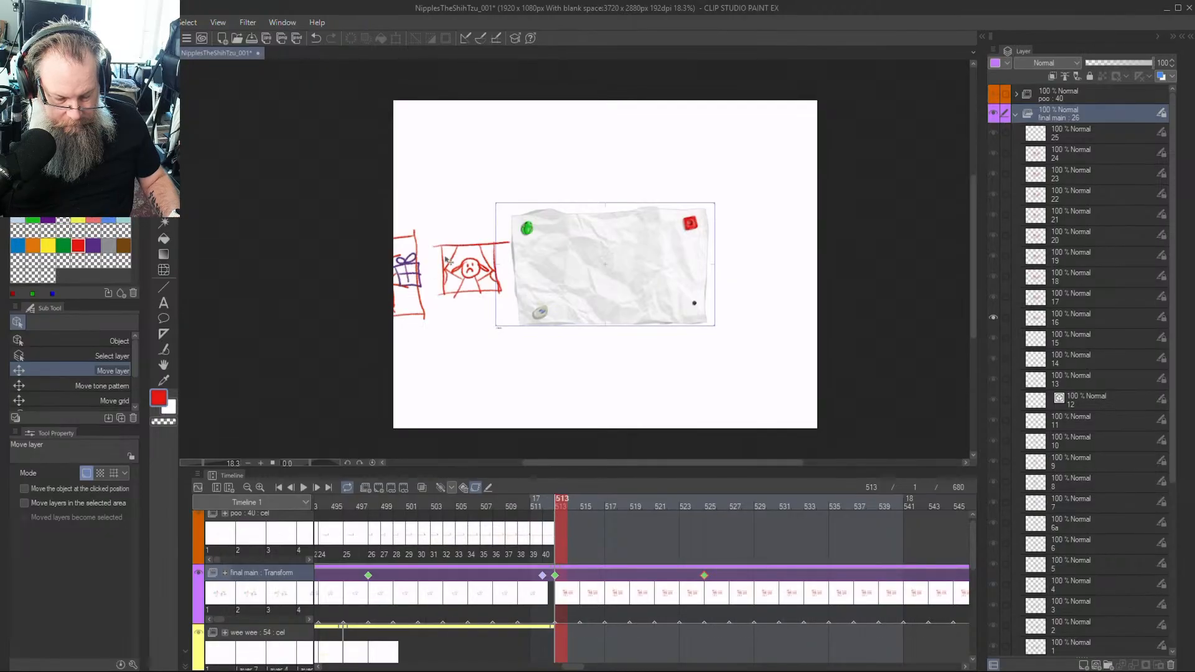
drag(479, 283, 506, 280)
drag(565, 502, 468, 542)
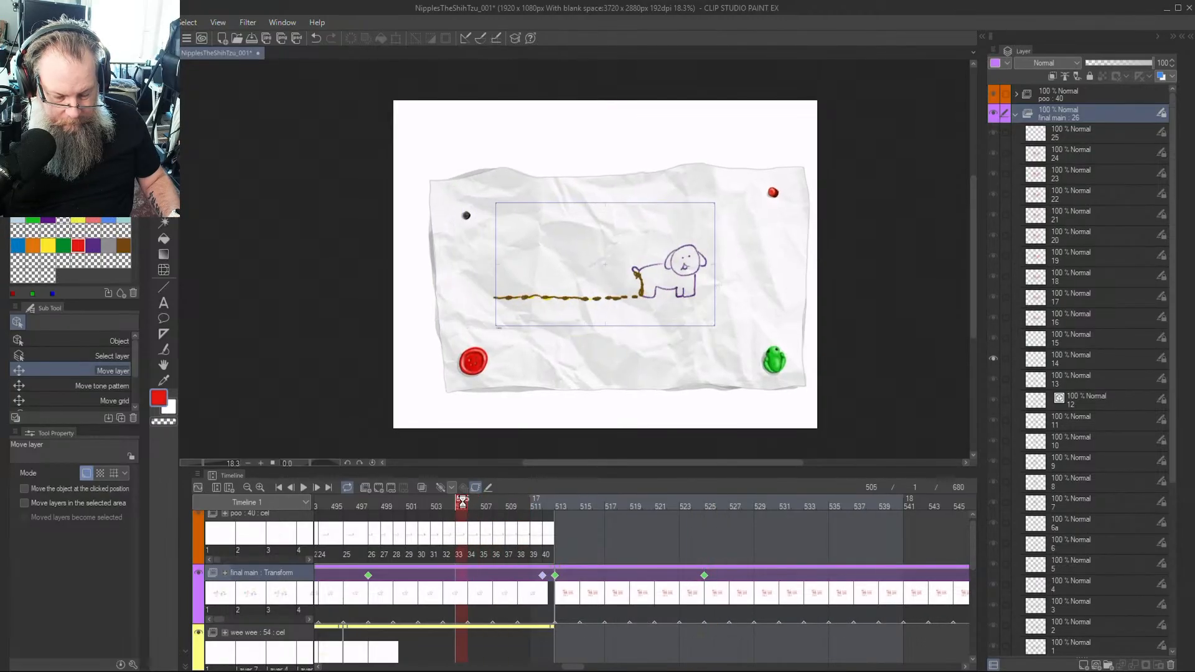
key(space)
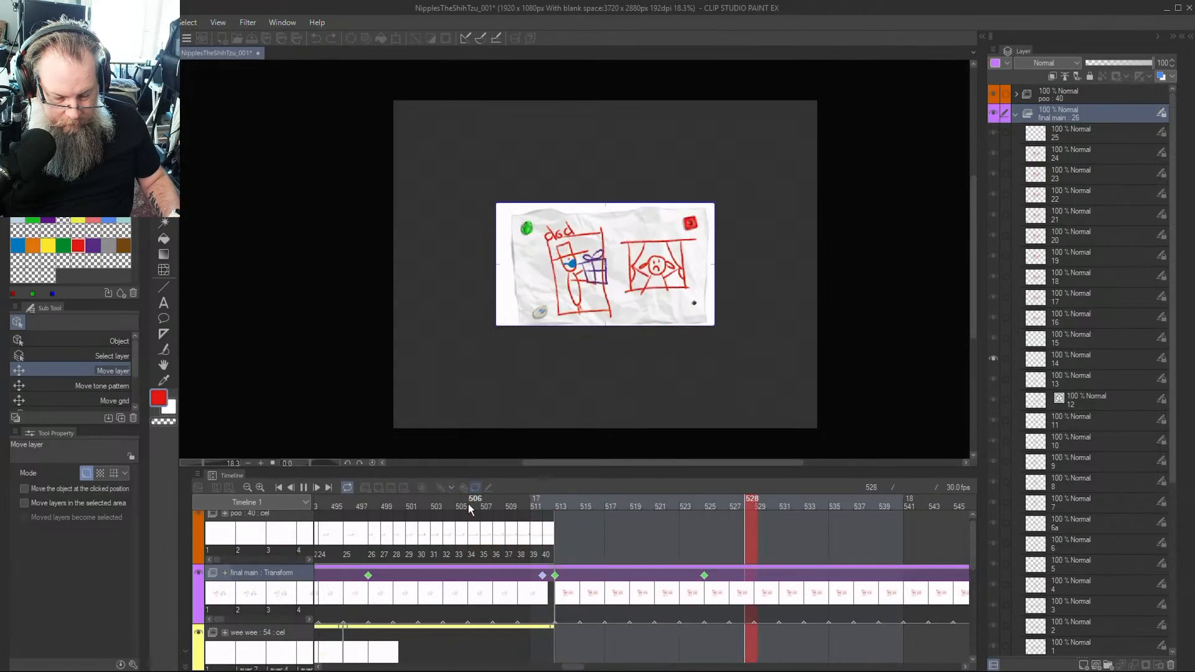
Try moving the final main end keyframe from frame 525 to frame 521 and play back the faster slide-in
drag(468, 502, 704, 585)
click(704, 575)
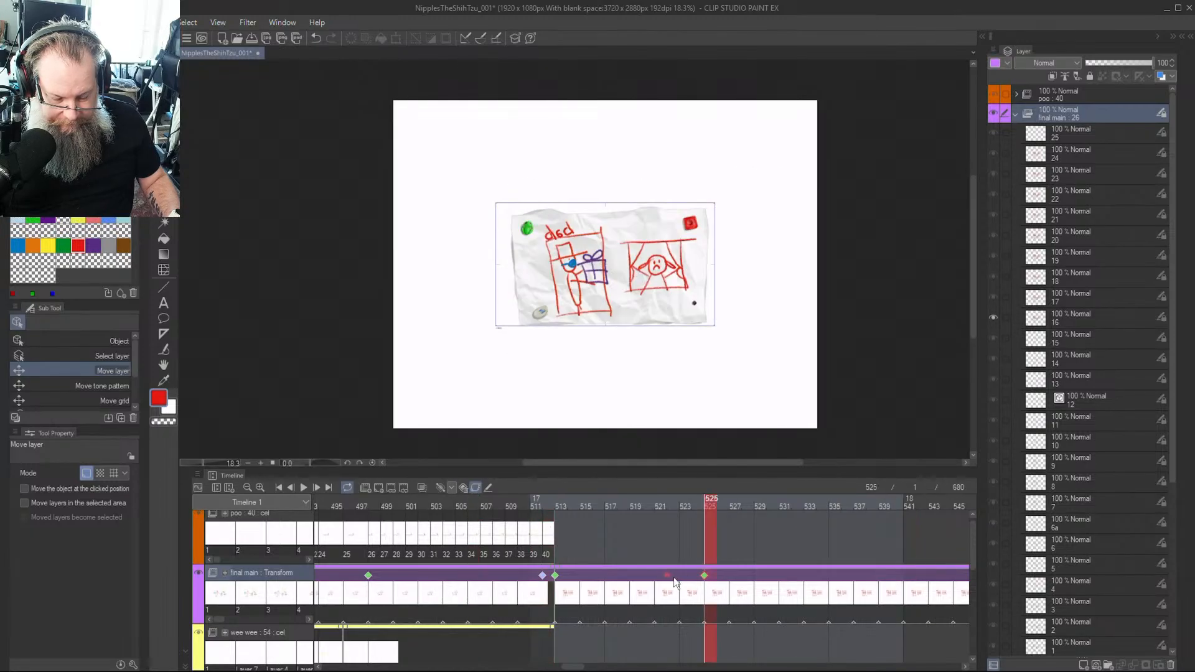
drag(502, 500, 434, 509)
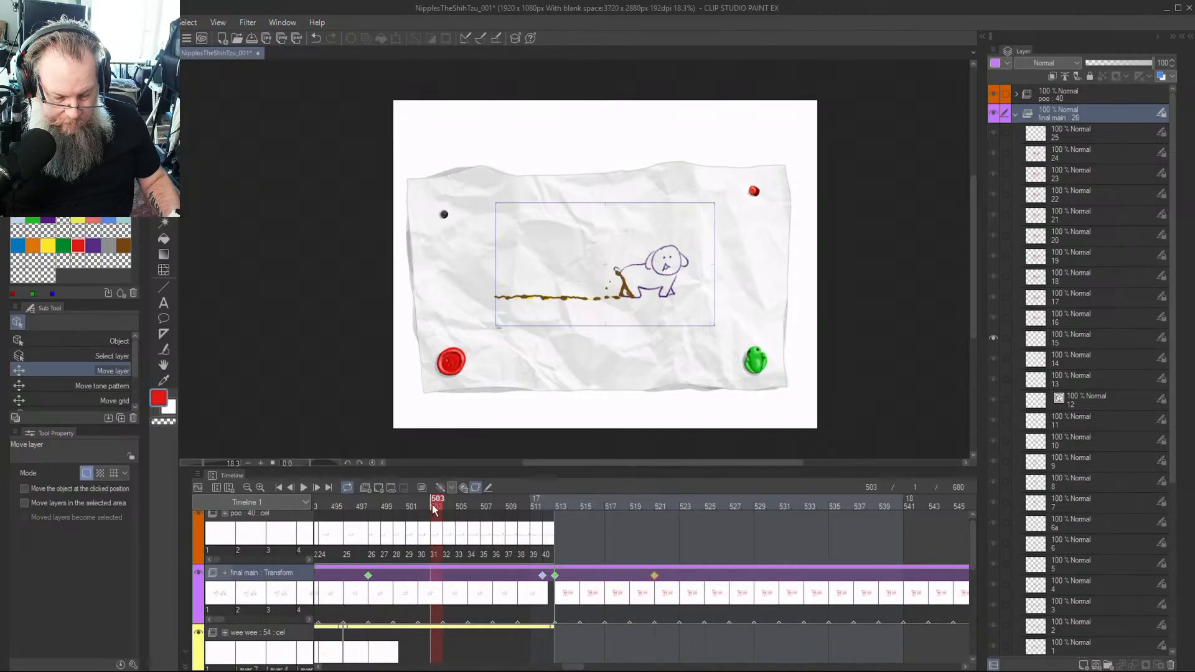
key(space)
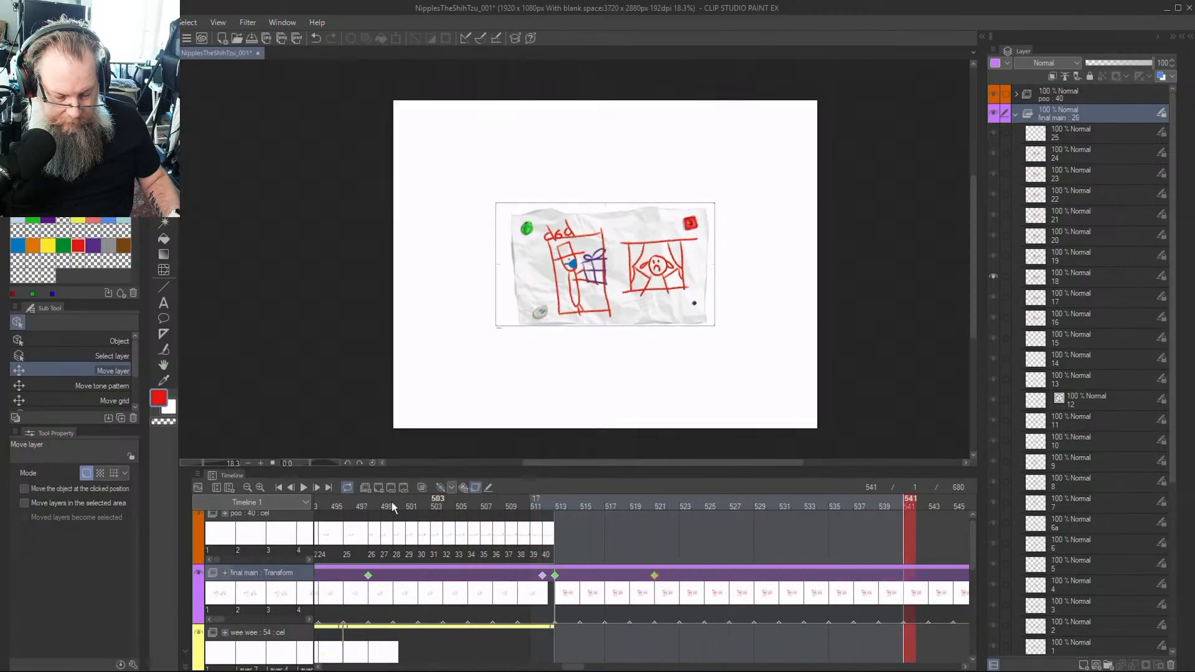
click(384, 506)
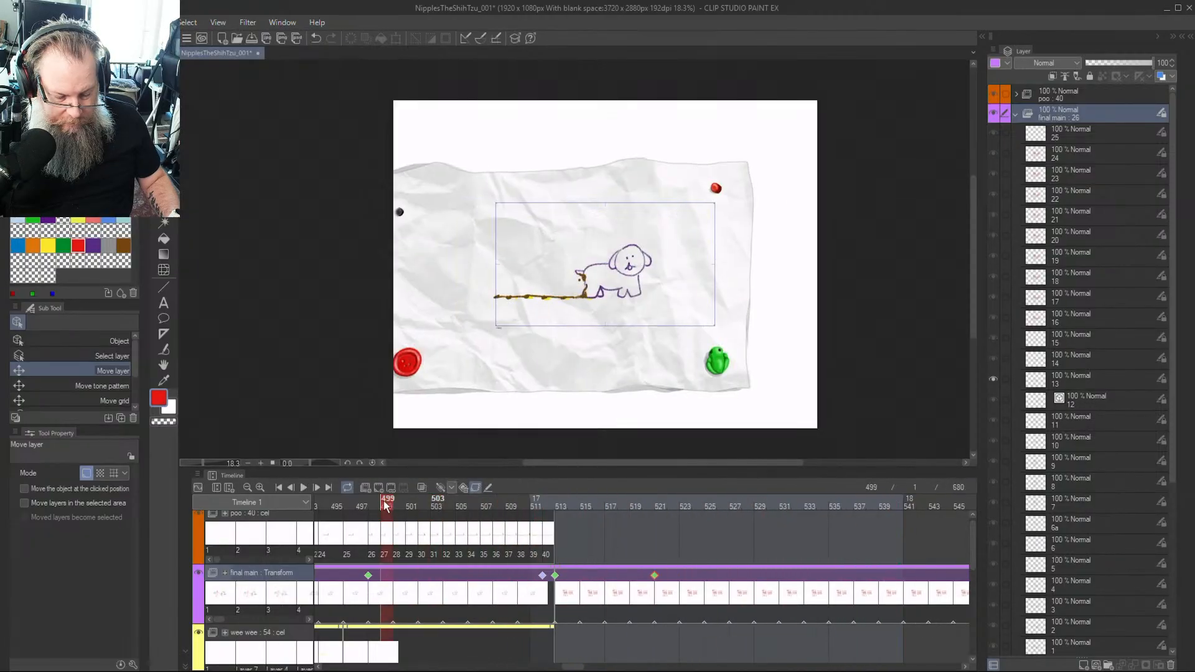
key(space)
key(space)
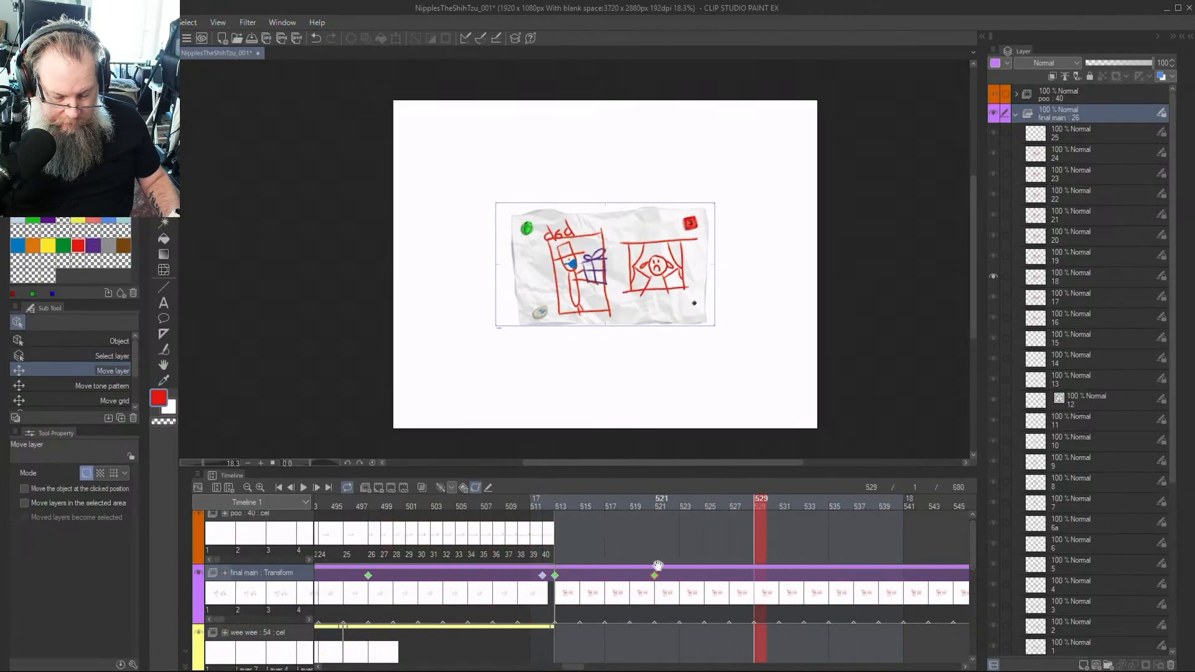
Return the final main end keyframe to frame 525 and play back the slide-in
drag(655, 576, 701, 591)
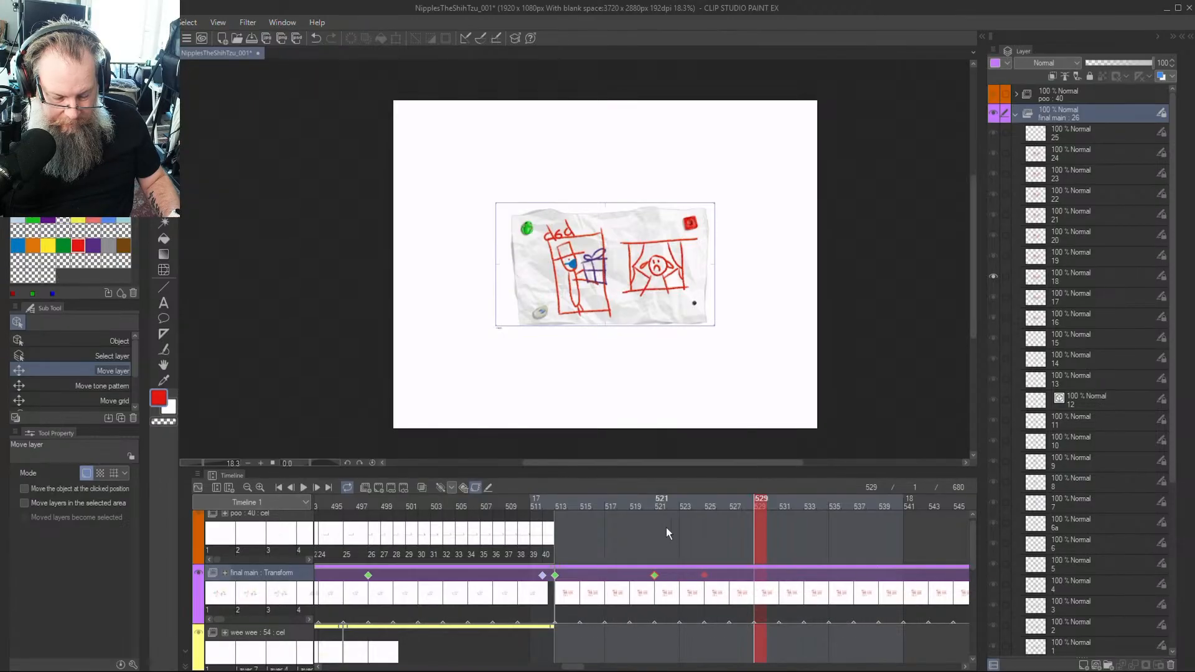
mouse_move(651, 504)
mouse_down()
mouse_move(475, 507)
mouse_move(434, 520)
mouse_up()
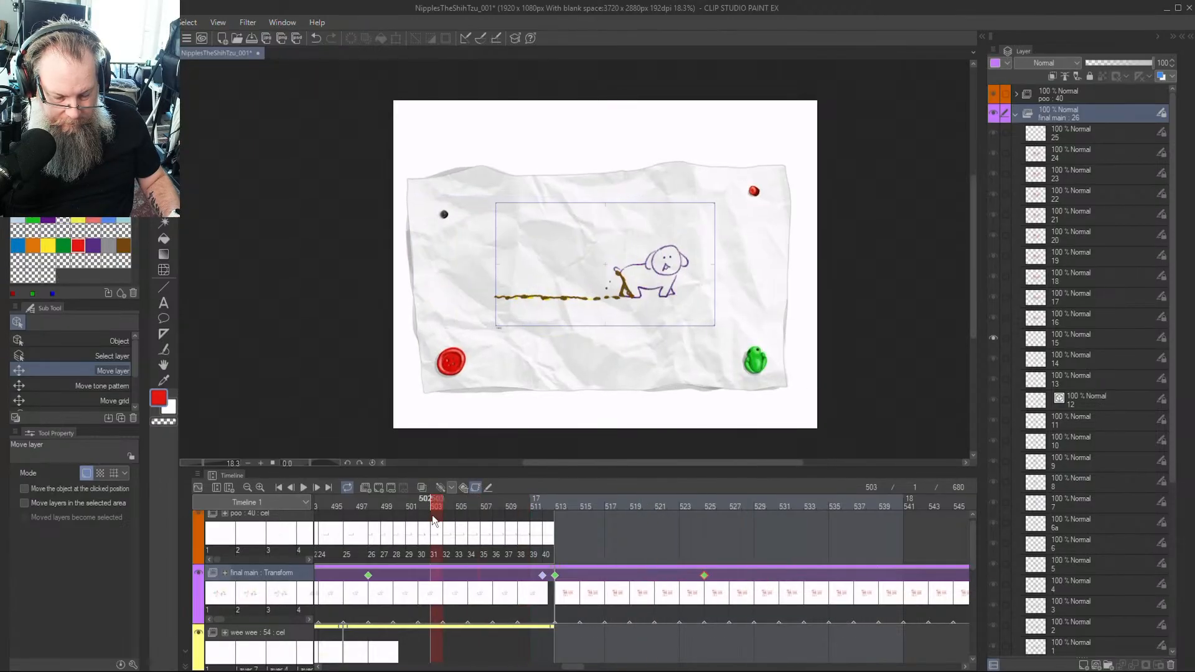
key(space)
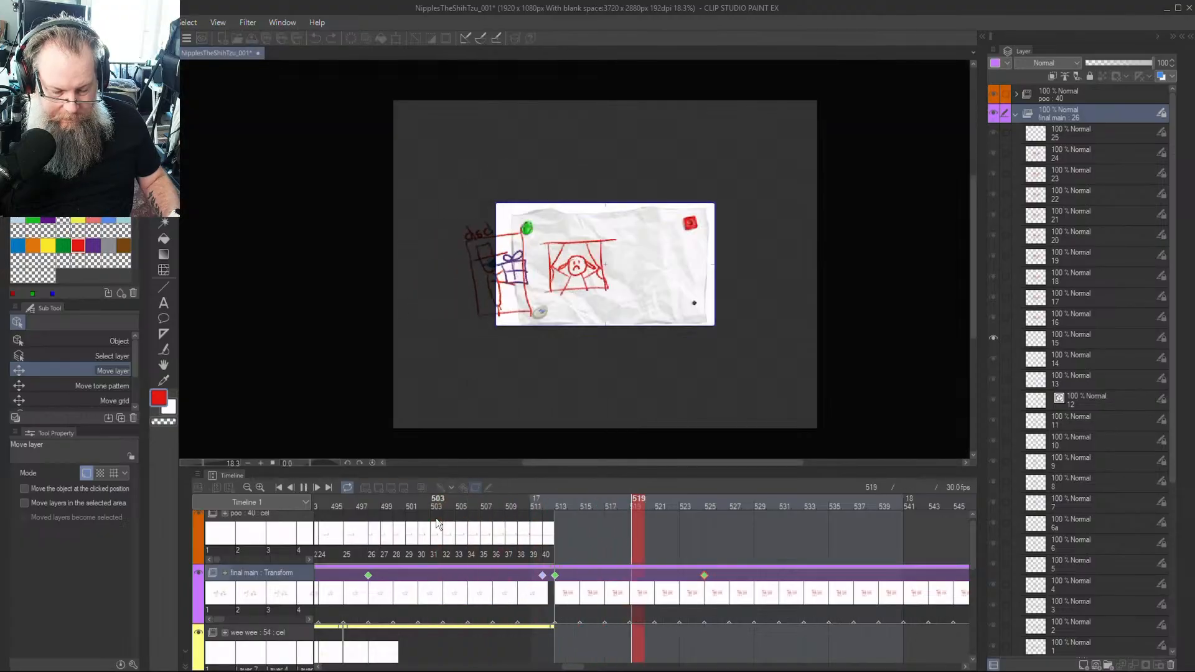
click(556, 501)
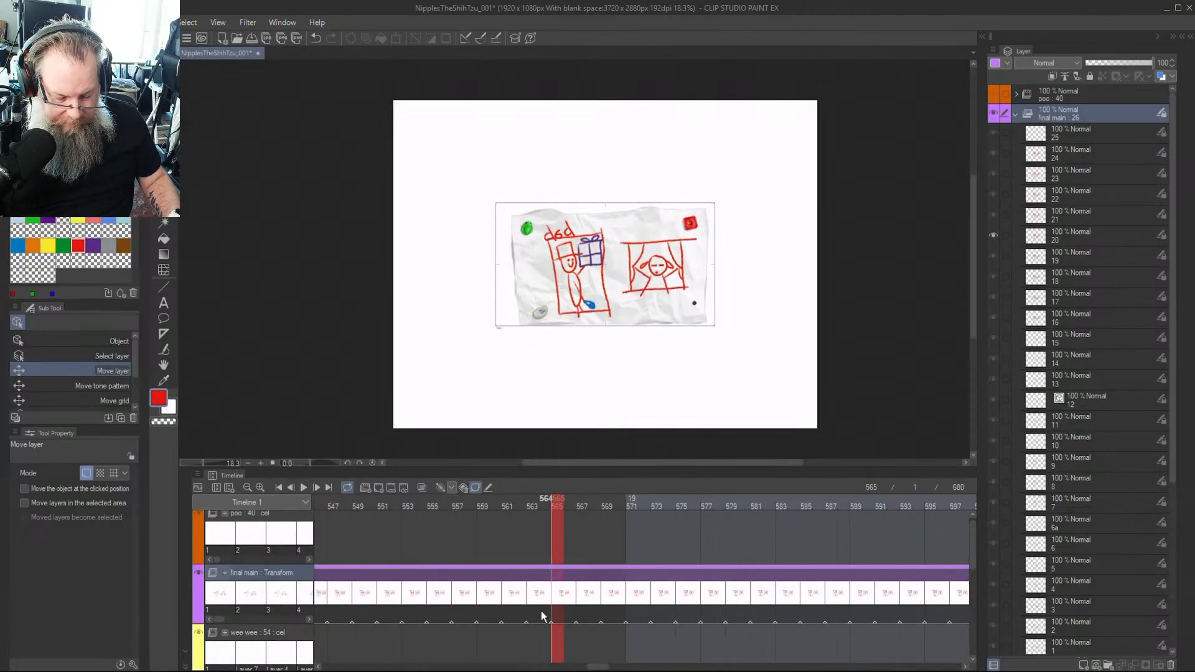
Enlarge the timeline area, add a transform keyframe to the Paper Cels folder at frame 525, and return to frame 513
drag(593, 667, 568, 668)
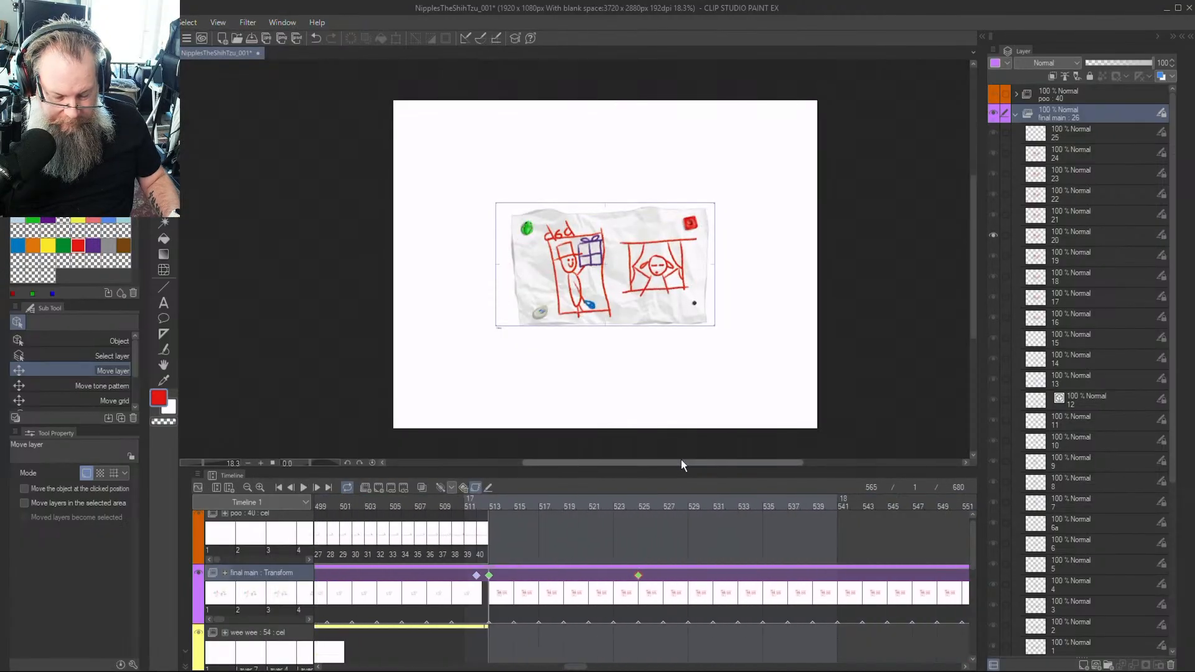
drag(681, 468, 687, 287)
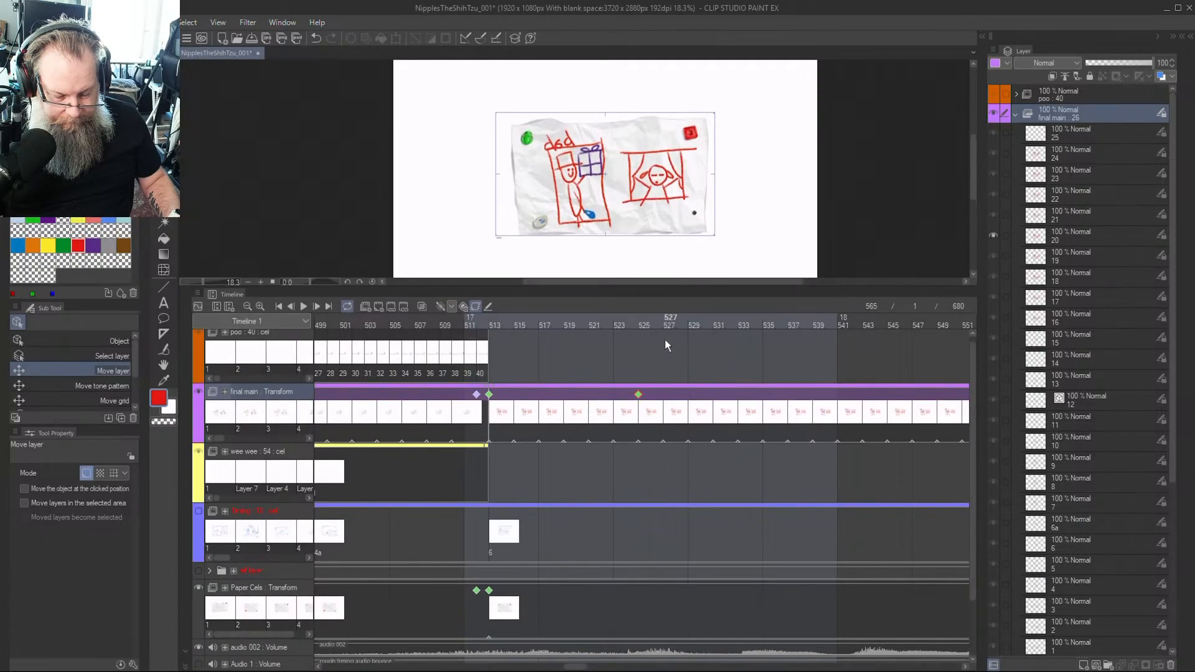
click(644, 322)
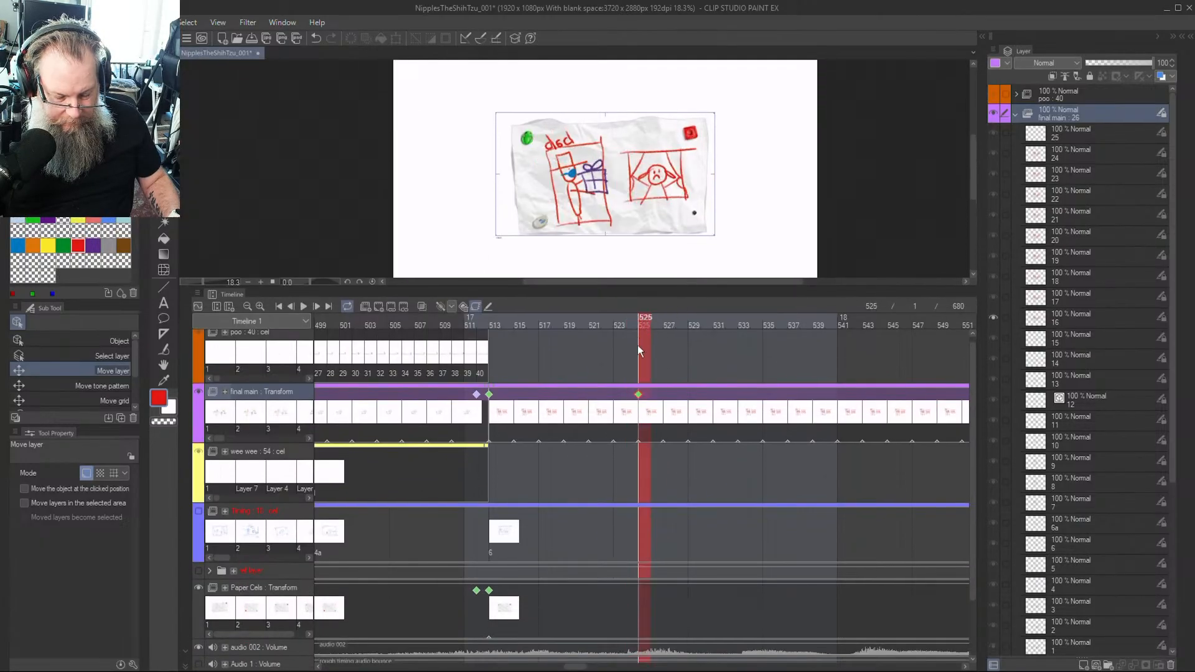
click(643, 601)
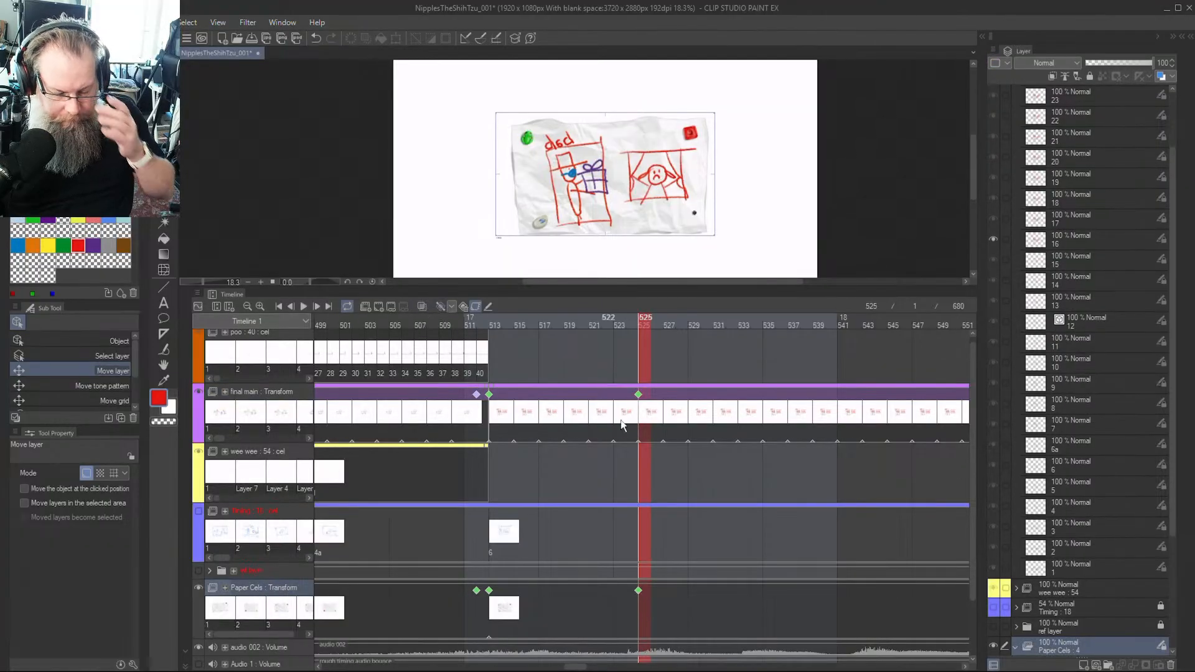
drag(644, 330, 494, 347)
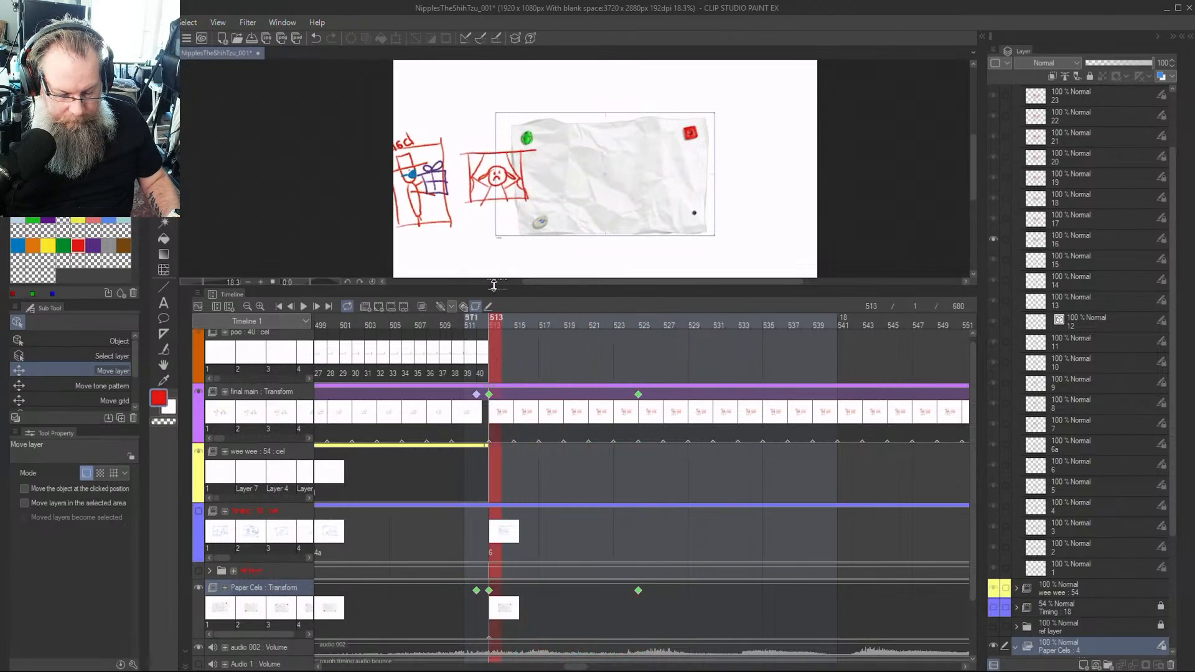
Shift the Paper Cels sheet left at frame 513 so that it starts beneath the final main window drawing
mouse_move(590, 336)
mouse_down()
mouse_move(644, 336)
mouse_move(494, 340)
mouse_up()
mouse_move(674, 215)
mouse_down()
mouse_move(544, 199)
mouse_move(513, 215)
mouse_move(513, 196)
mouse_up()
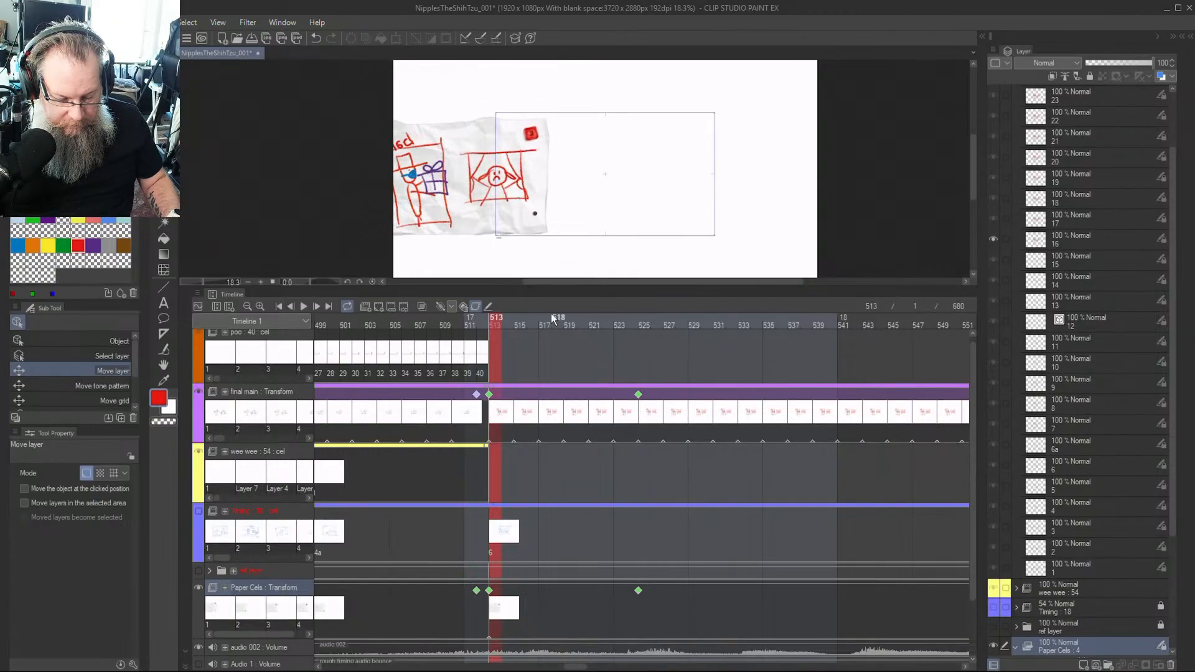
mouse_move(575, 321)
mouse_down()
mouse_move(589, 320)
mouse_move(544, 320)
mouse_move(652, 322)
mouse_move(568, 320)
mouse_up()
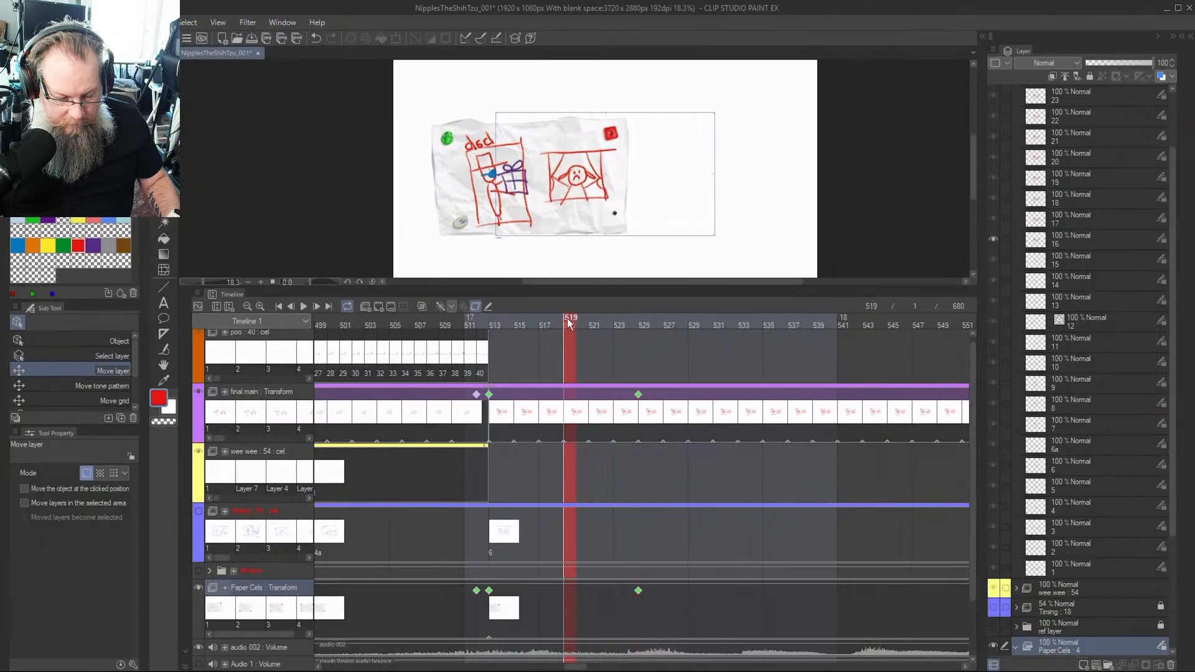
Examine the slide-in frame by frame between frames 513 and 529 to see whether paper and drawing travel together
key(Left)
key(Left)
key(Left)
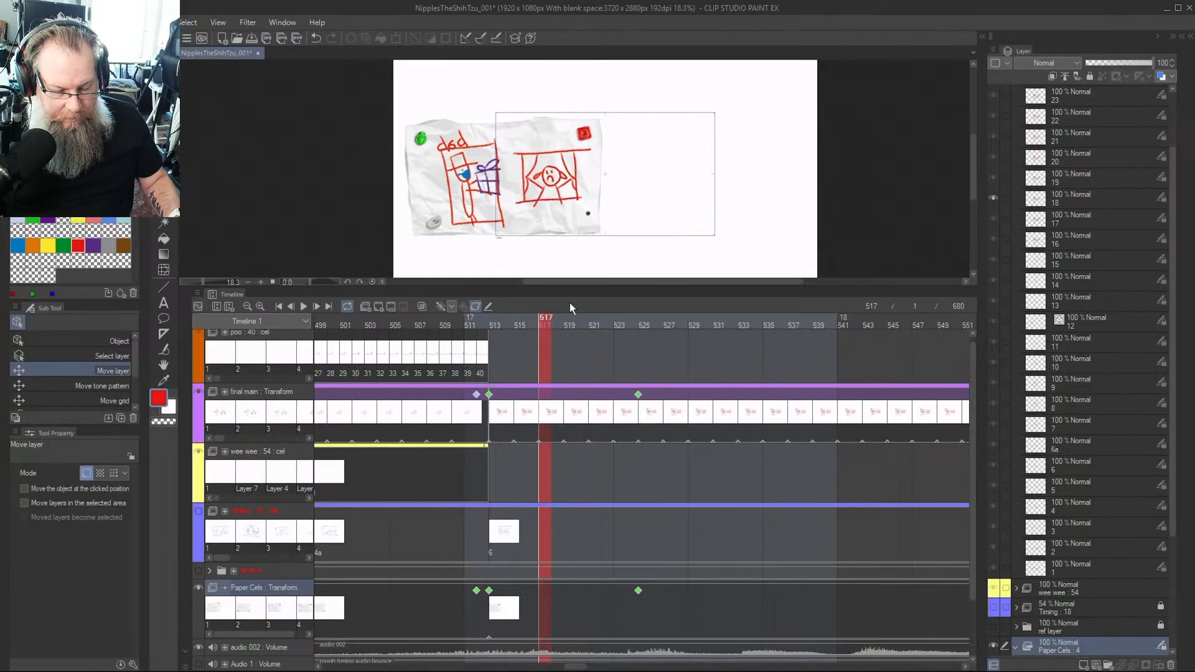
key(Left)
key(Left)
key(Right)
key(Right)
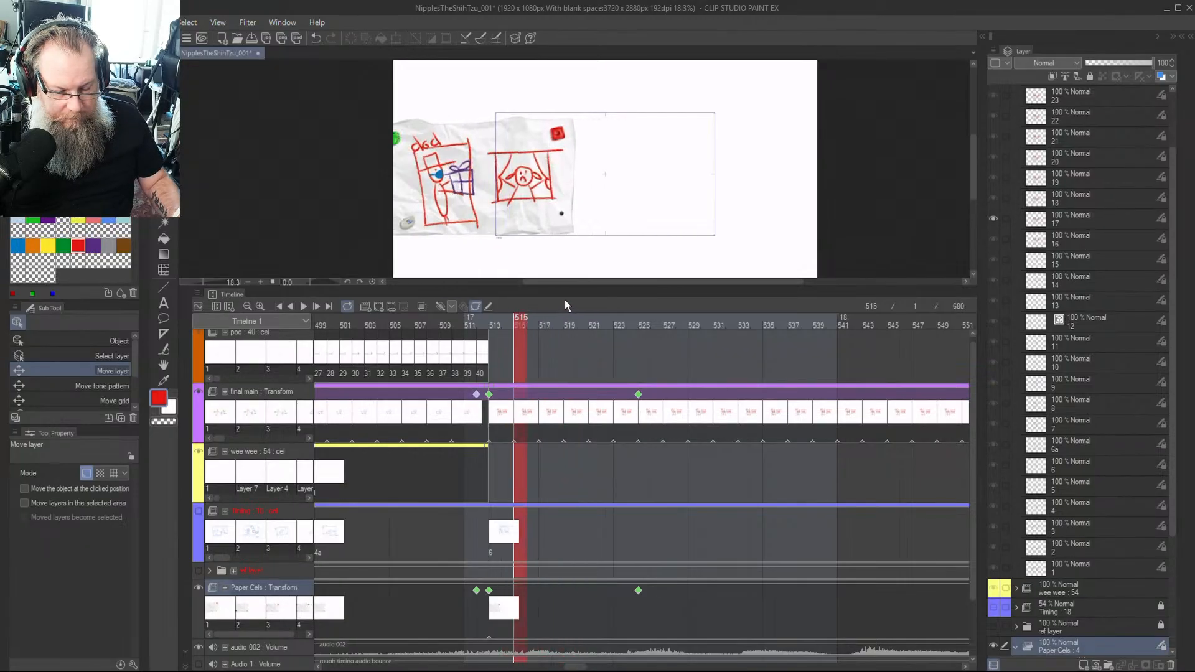
key(Right)
key(Right)
key(Right)
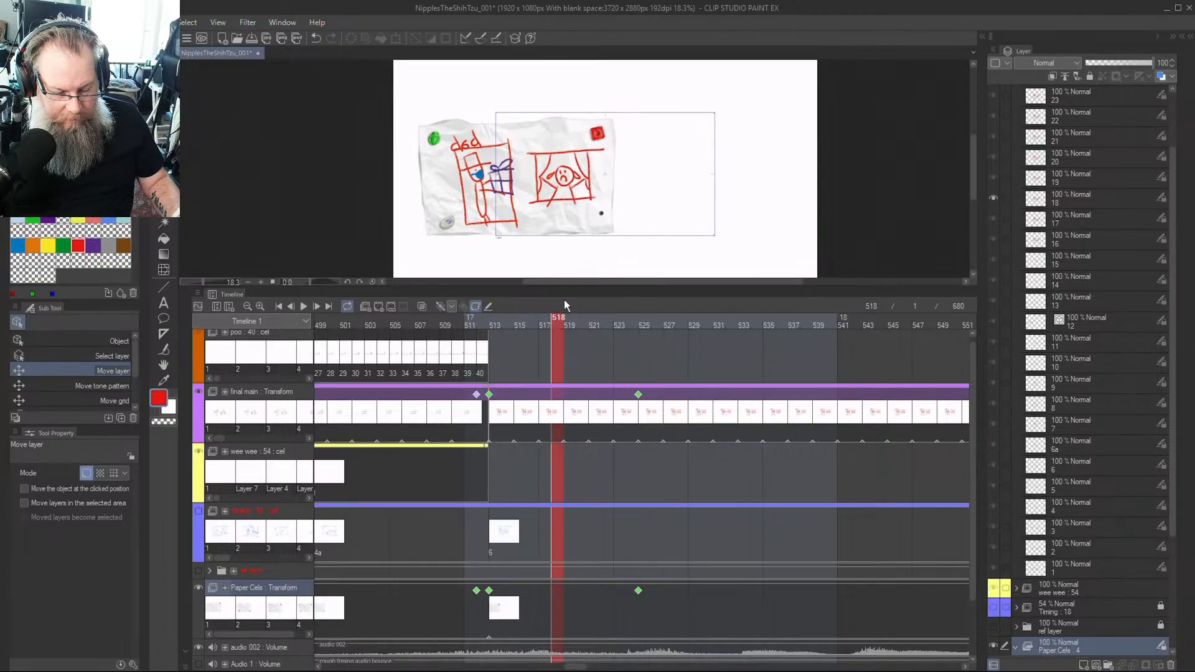
key(Right)
key(Right)
key(Right)
key(Right)
key(Right)
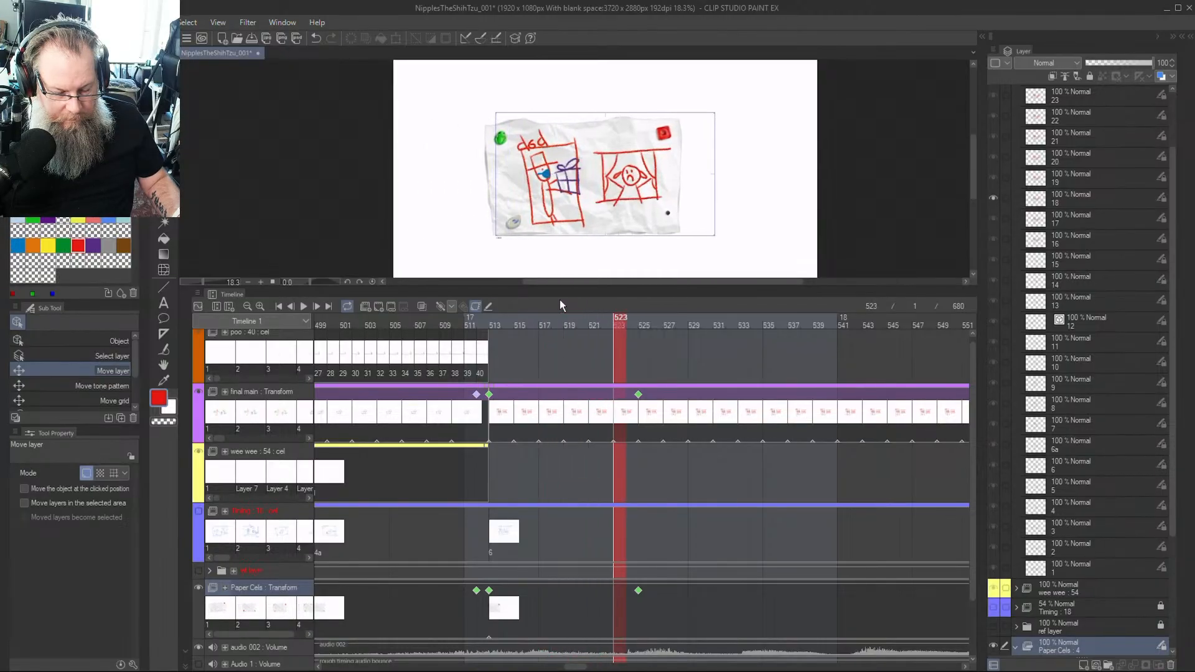
key(Right)
key(Right)
key(Right)
key(Right)
key(Right)
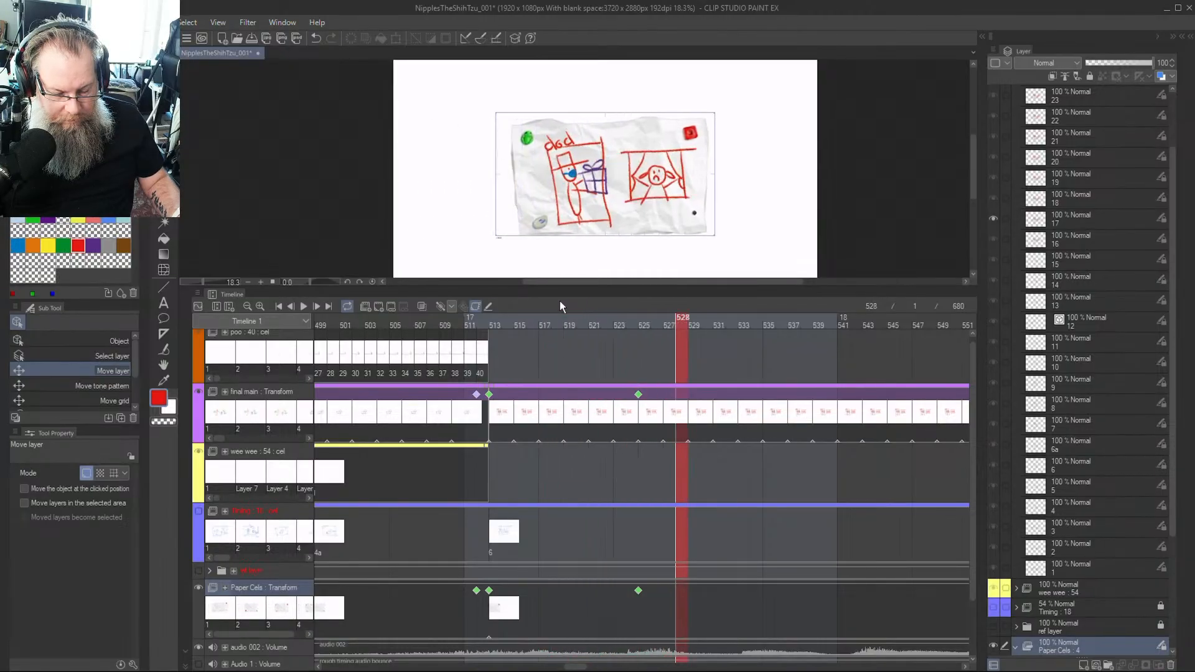
key(Right)
key(Left)
key(Left)
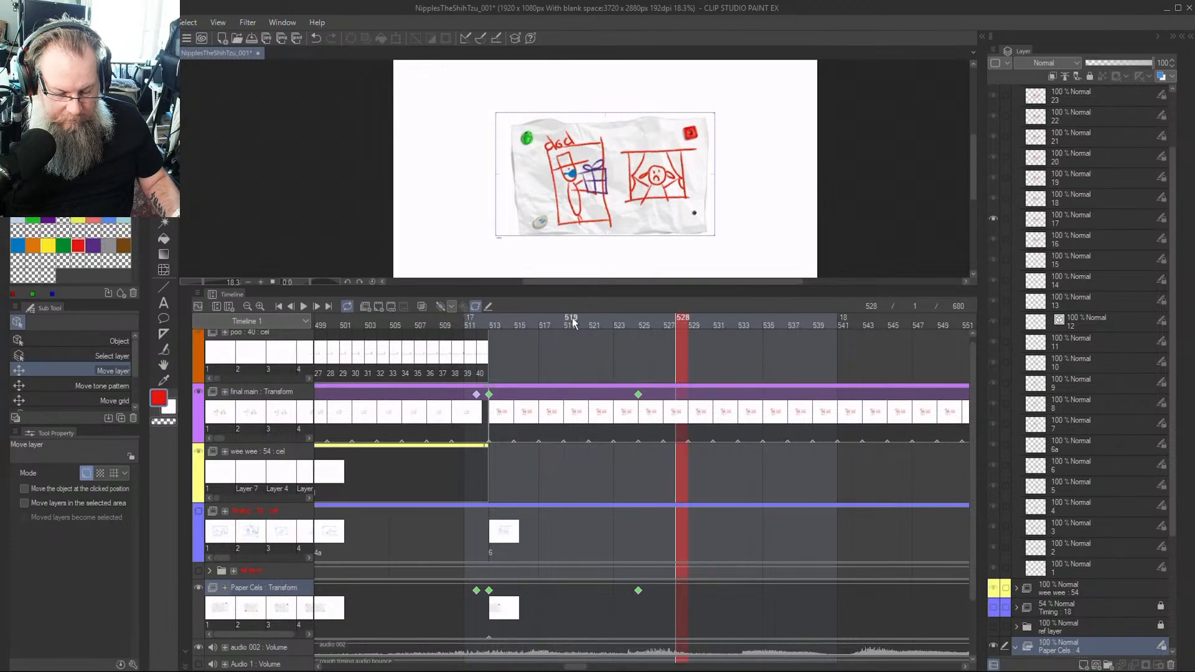
Play back the transition into the window scene from frame 500
drag(569, 318, 689, 334)
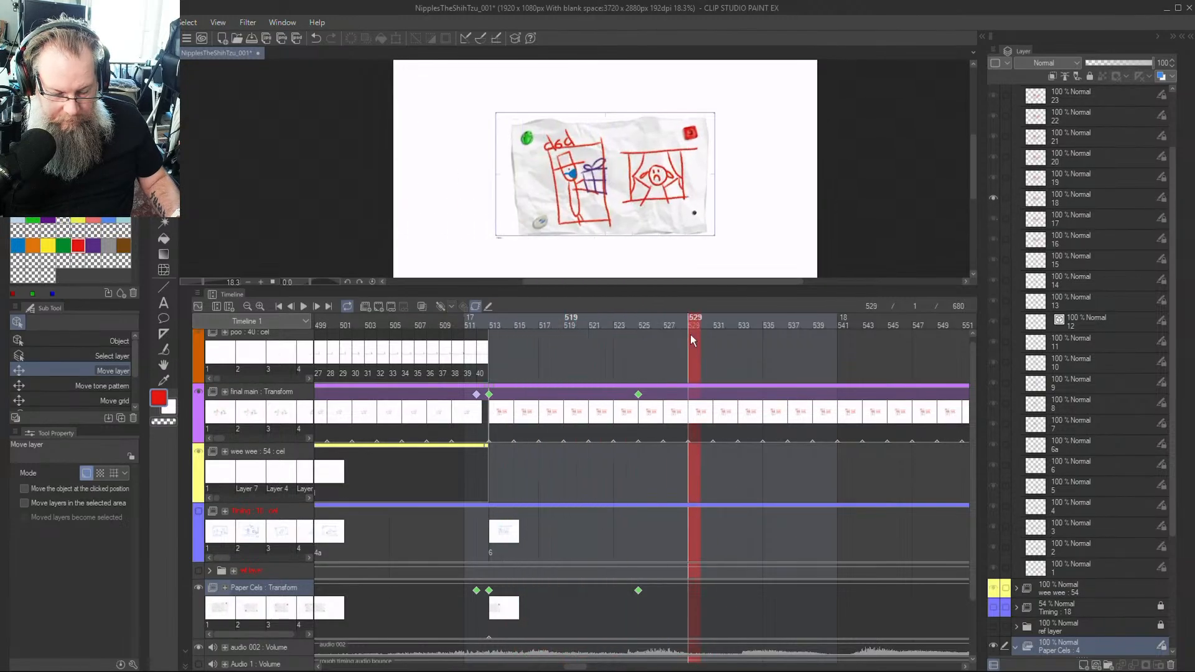
drag(487, 341, 585, 344)
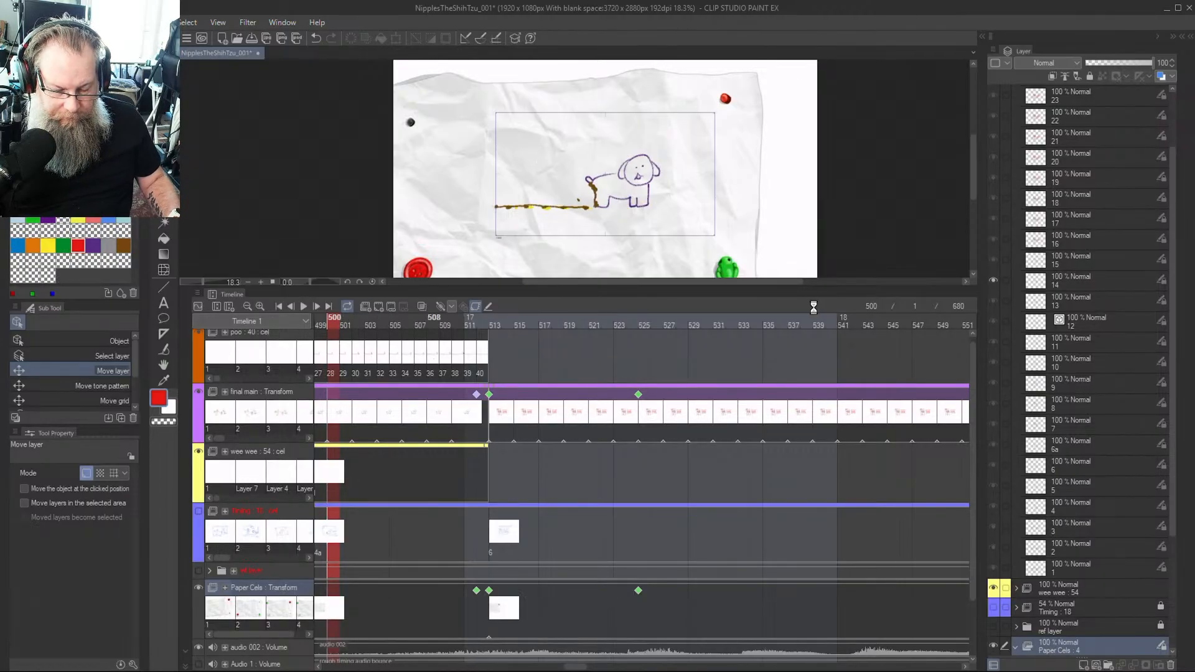
key(space)
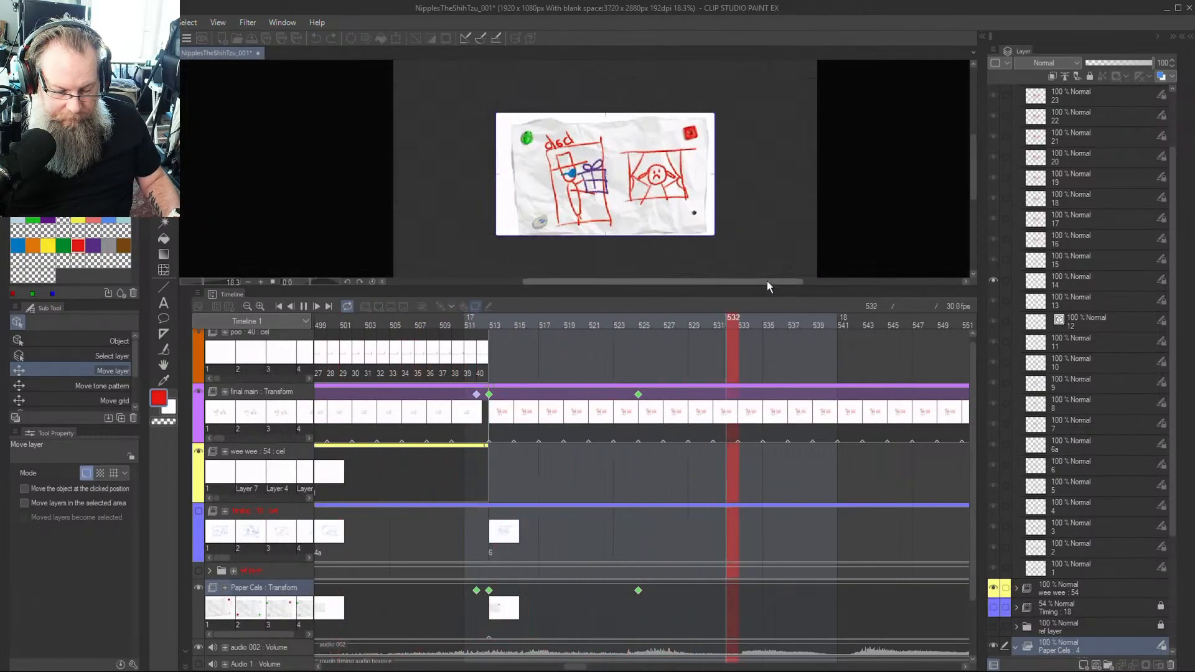
Move the window drawing and its paper farther left at the frame 513 keyframes
drag(574, 321, 640, 400)
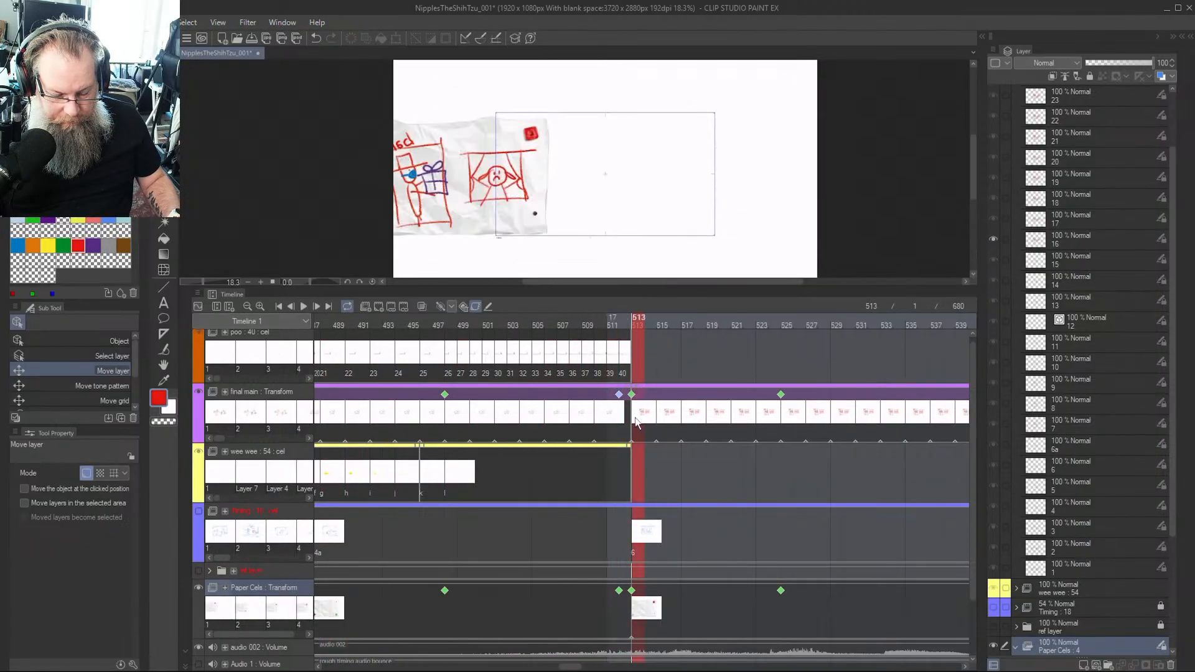
click(634, 398)
mouse_move(543, 208)
mouse_down()
mouse_move(510, 207)
mouse_move(521, 193)
mouse_move(492, 193)
mouse_up()
click(640, 608)
Compare frames 512 and 513 across the scene change and make final main the active folder
click(626, 321)
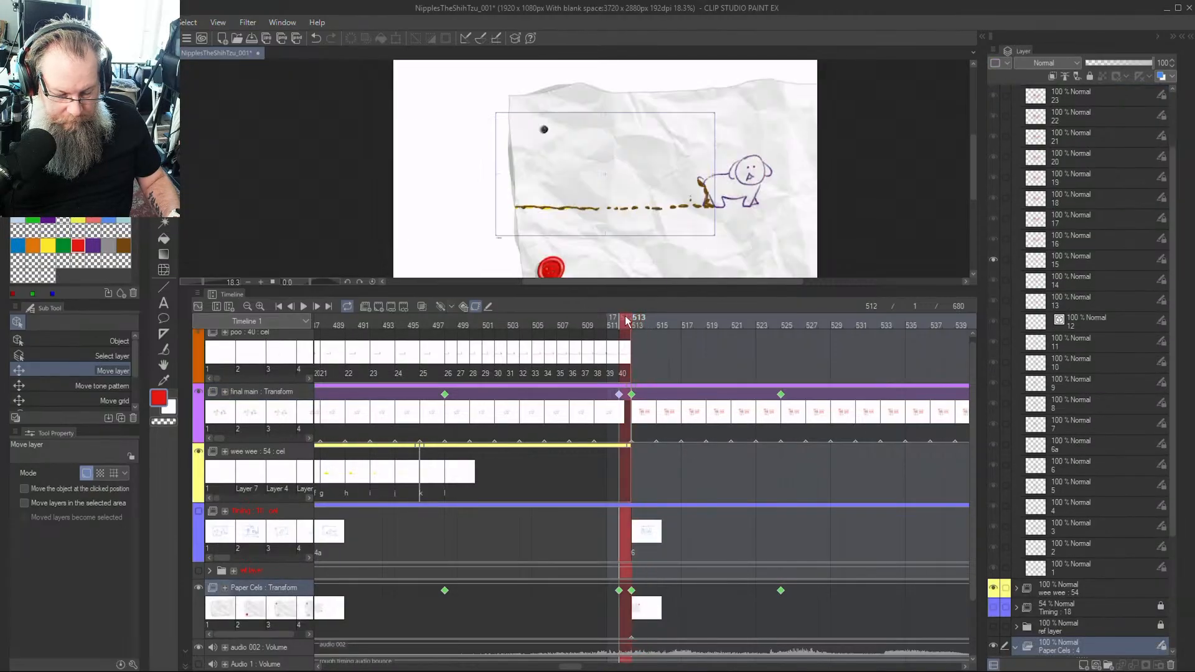
click(637, 322)
click(626, 321)
click(613, 321)
click(635, 325)
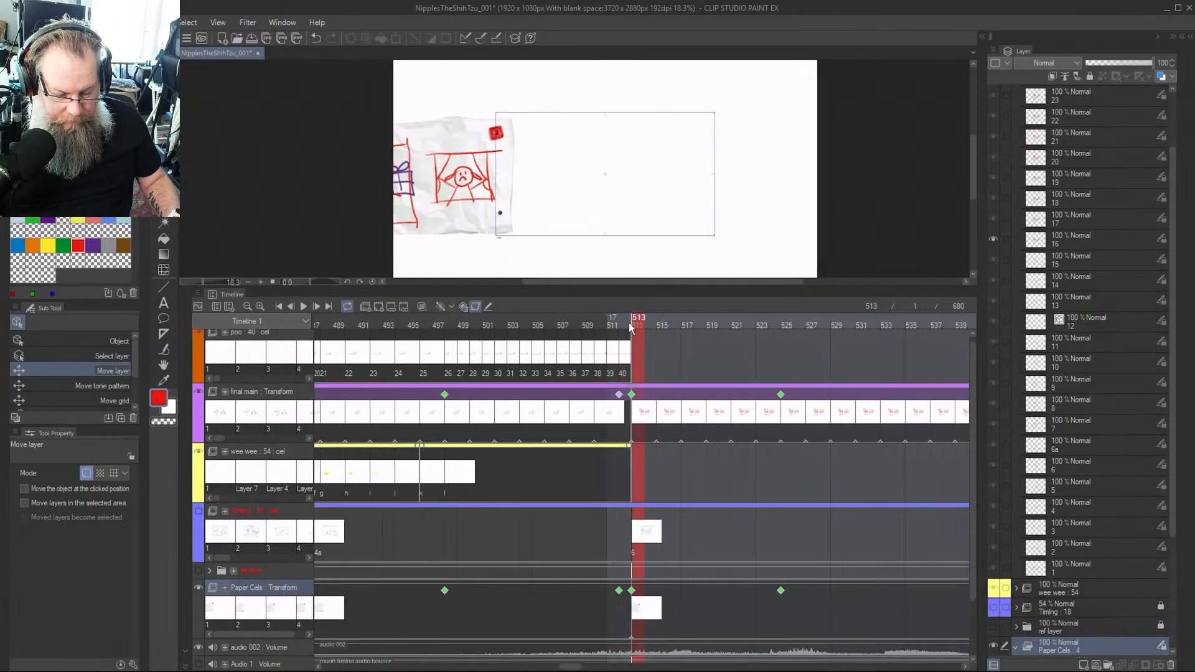
click(625, 322)
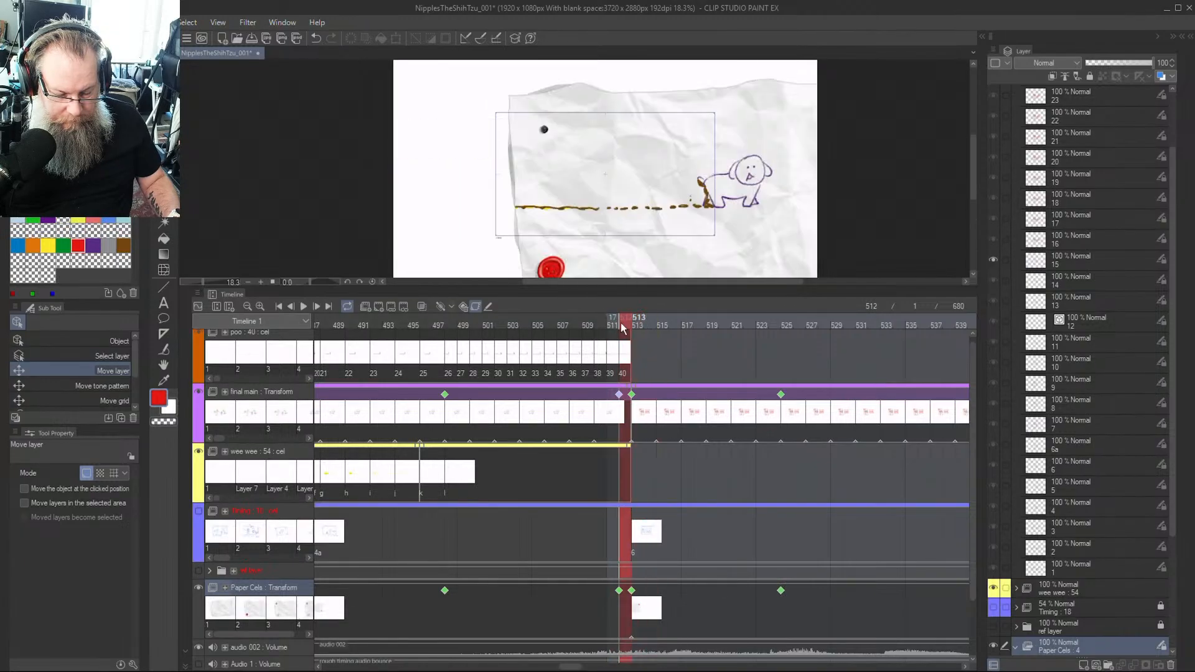
click(635, 408)
click(626, 411)
click(615, 414)
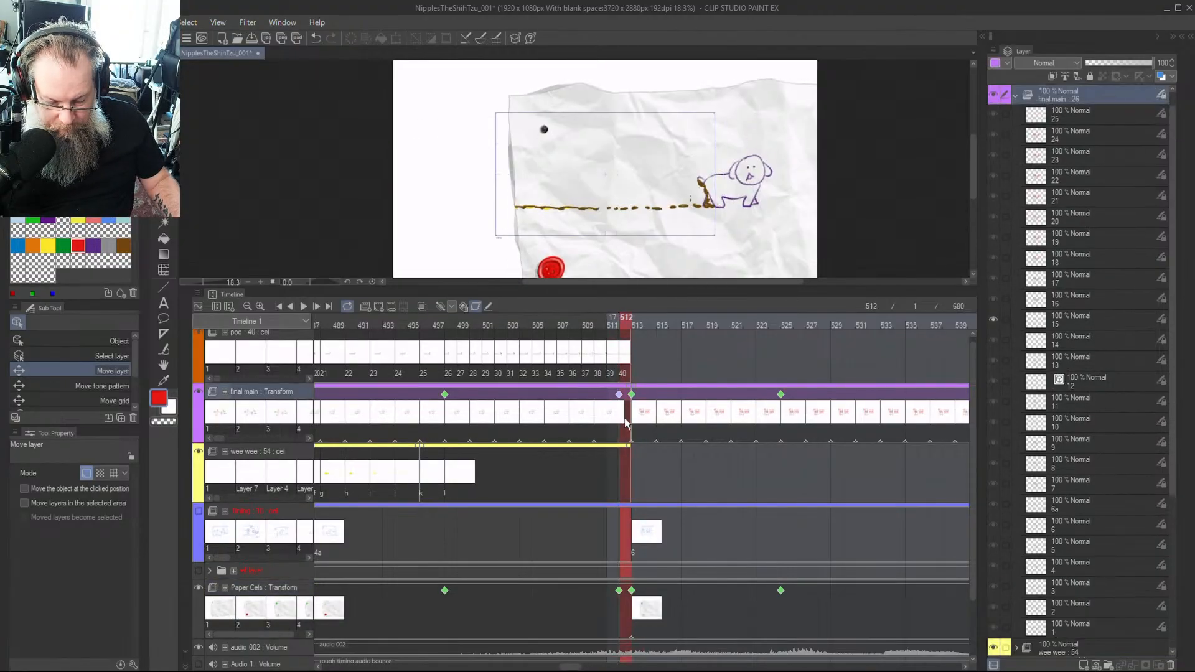
Examine frames 508 to 516 back and forth to judge how the dog scene hands over to the window scene
click(632, 340)
key(Left)
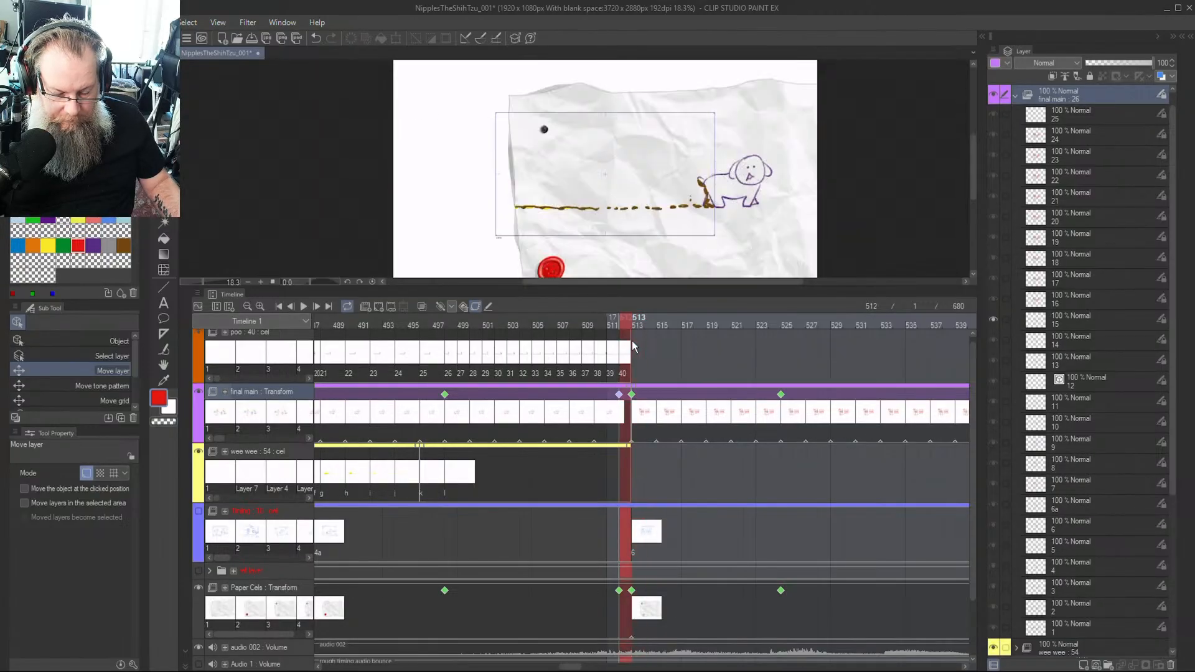
key(Right)
key(Right)
key(Right)
key(Right)
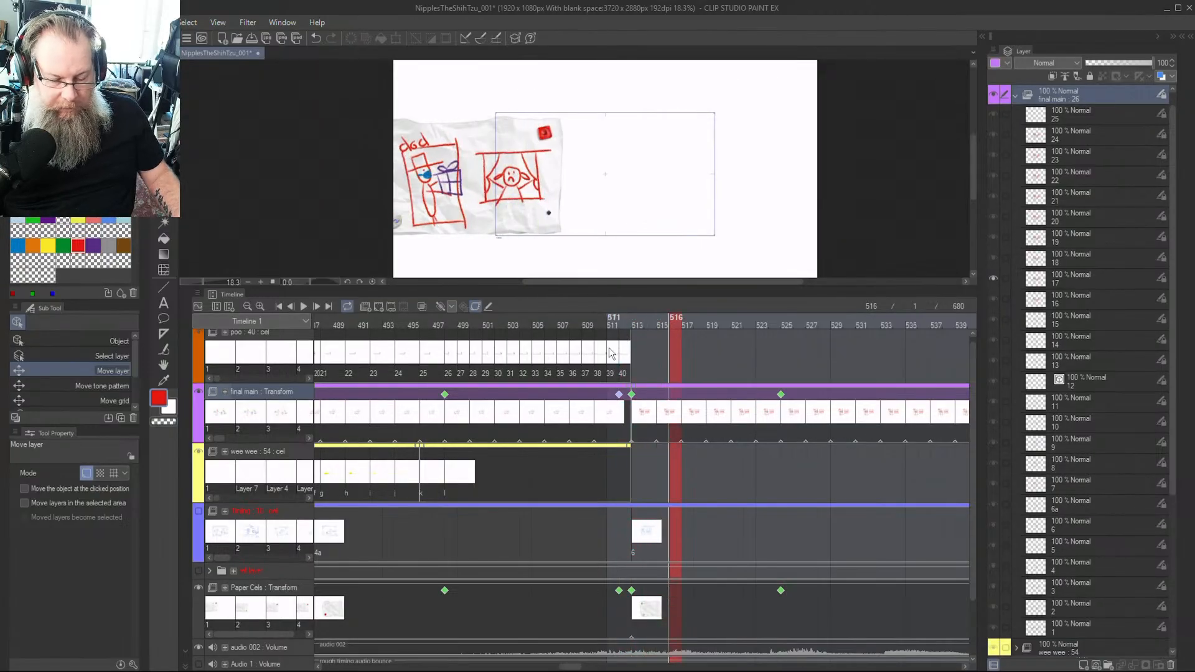
key(Left)
key(Left)
key(Left)
key(Left)
key(Left)
key(Right)
key(Right)
key(Right)
key(Right)
key(Right)
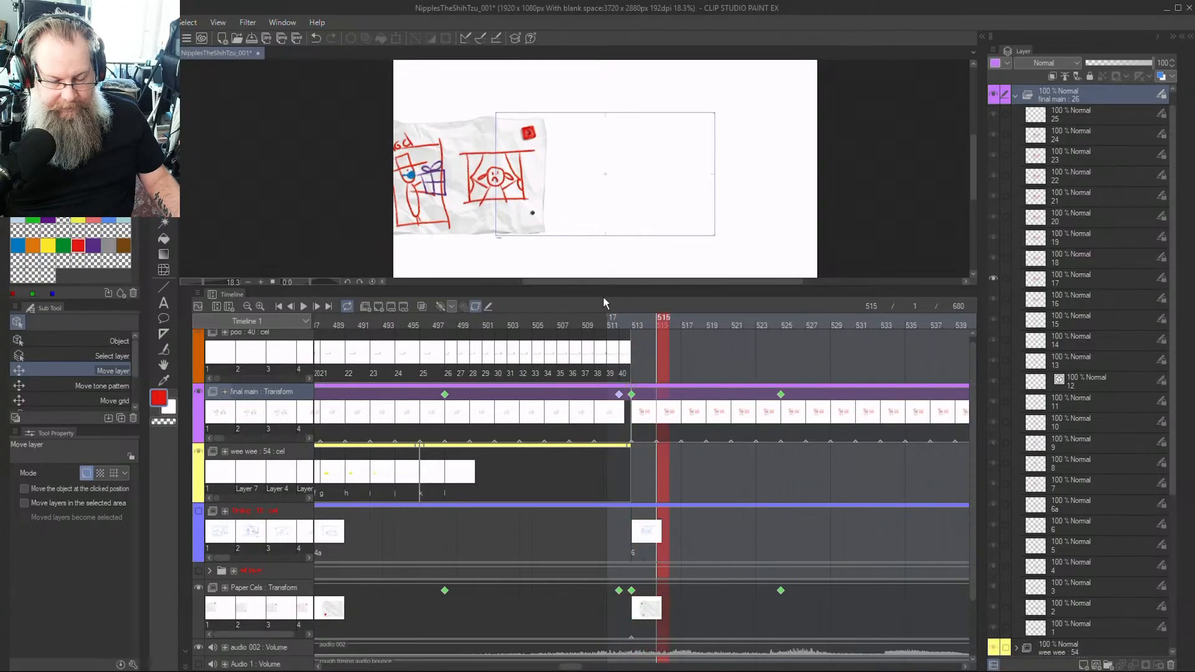
key(Left)
key(Left)
key(Left)
key(Left)
click(573, 319)
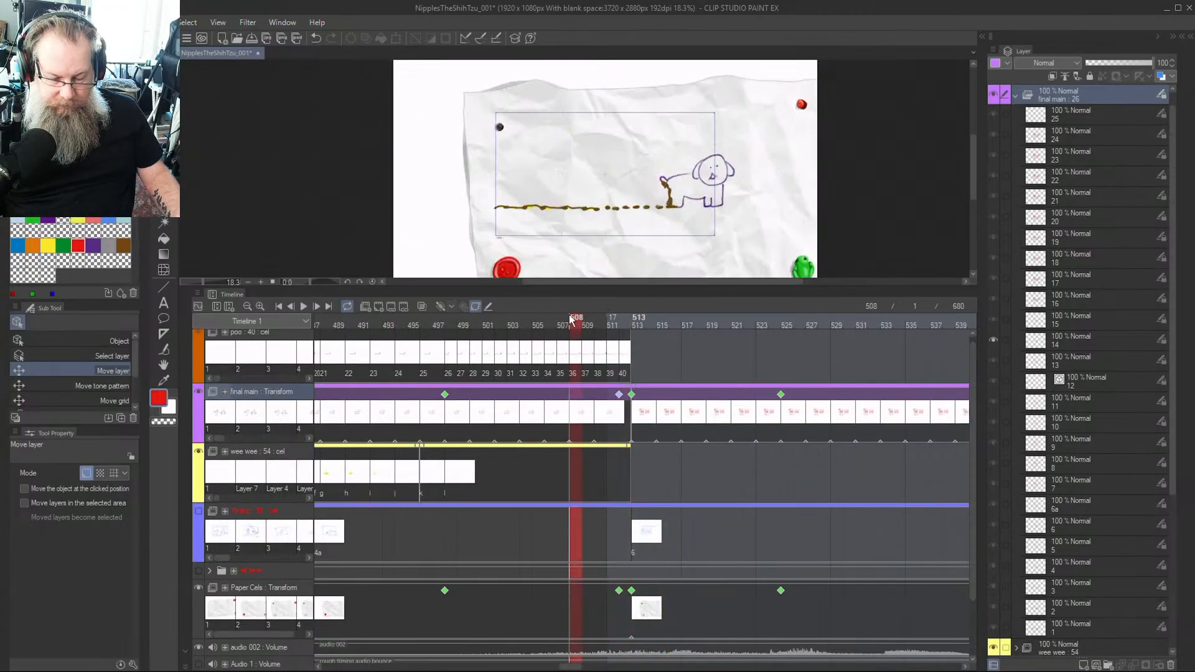
key(Right)
key(Right)
key(Right)
key(Right)
key(Right)
key(Right)
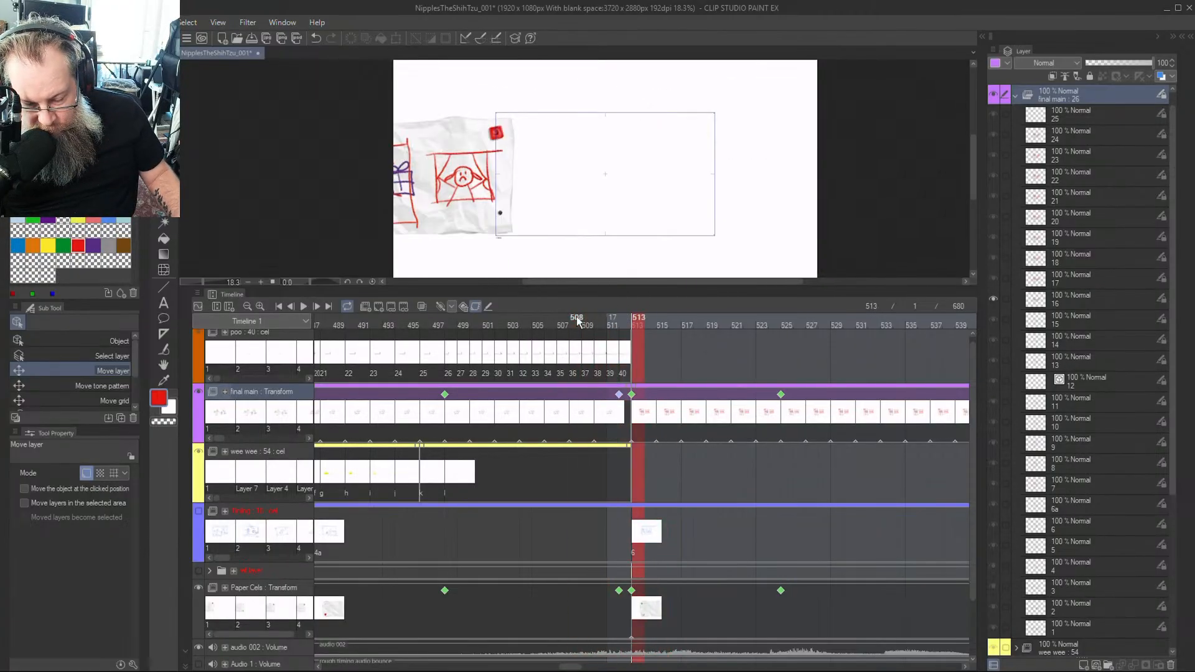
key(Left)
key(Left)
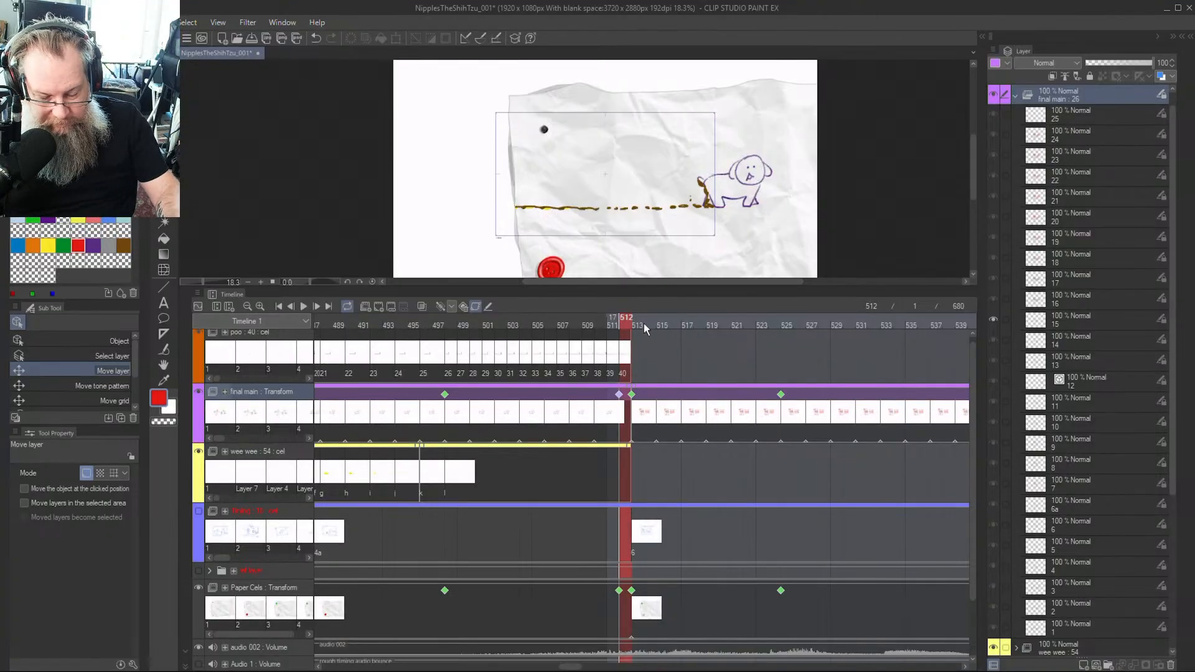
Undo the slide-in edits, including both frame 525 keyframes and the final main cel changes from frame 513 onward
key(ctrl+z)
key(ctrl+z)
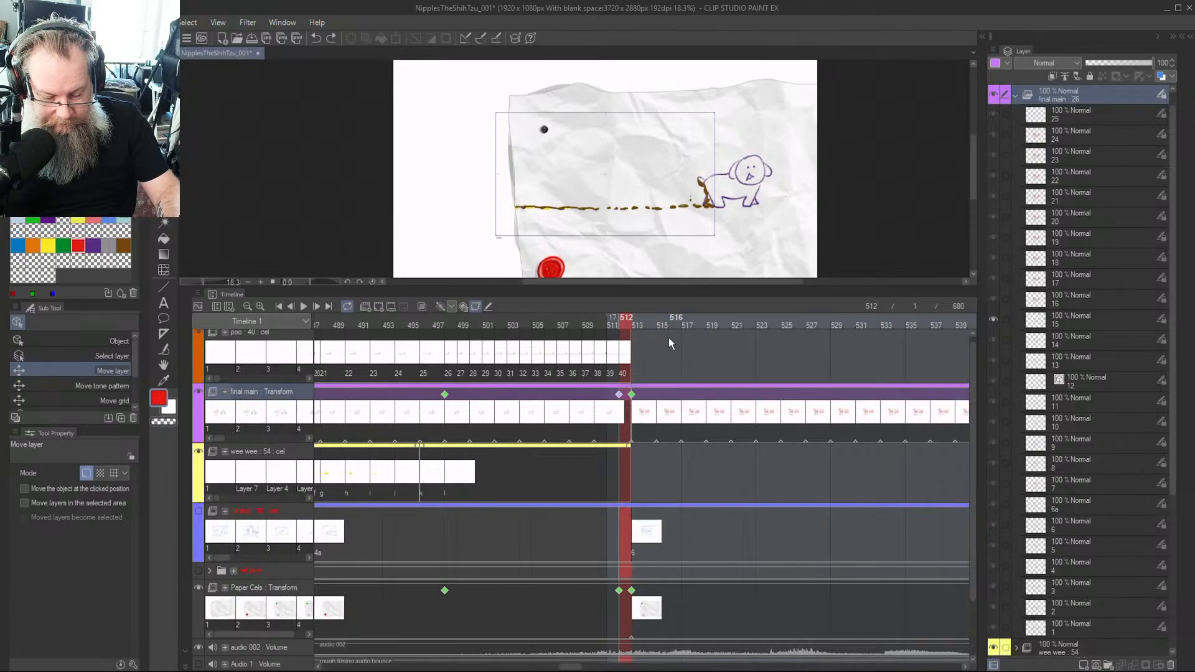
key(ctrl+z)
key(ctrl+z)
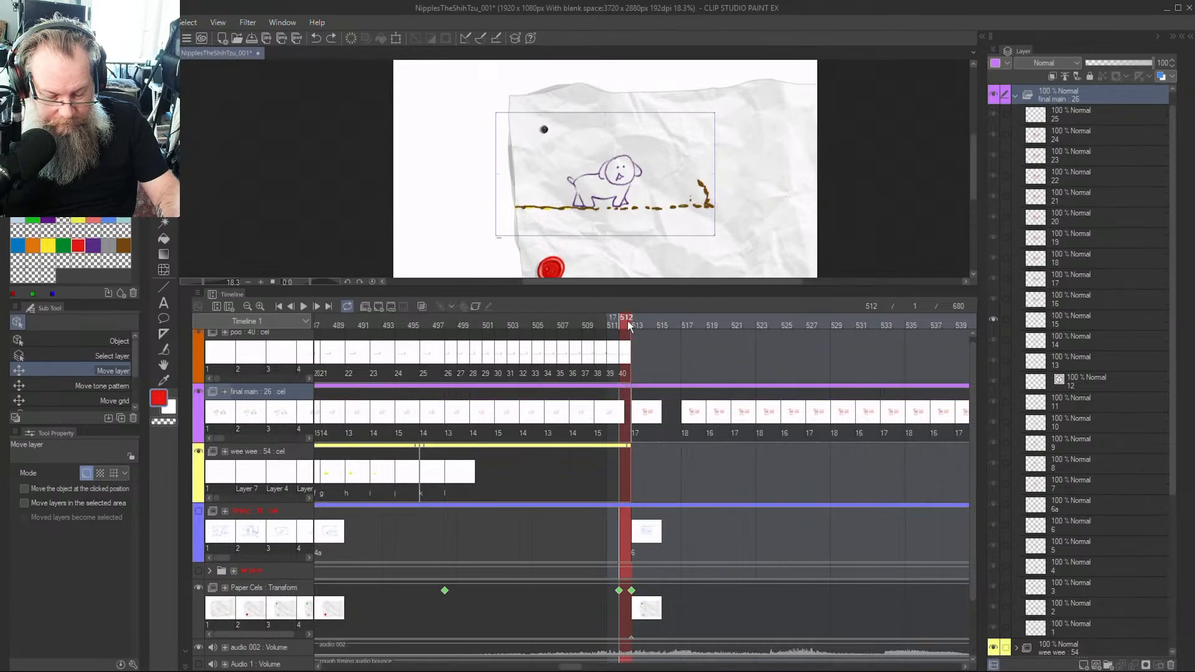
mouse_move(628, 326)
mouse_down()
mouse_move(642, 327)
mouse_move(630, 328)
mouse_up()
drag(634, 321, 651, 361)
key(ctrl+z)
key(ctrl+z)
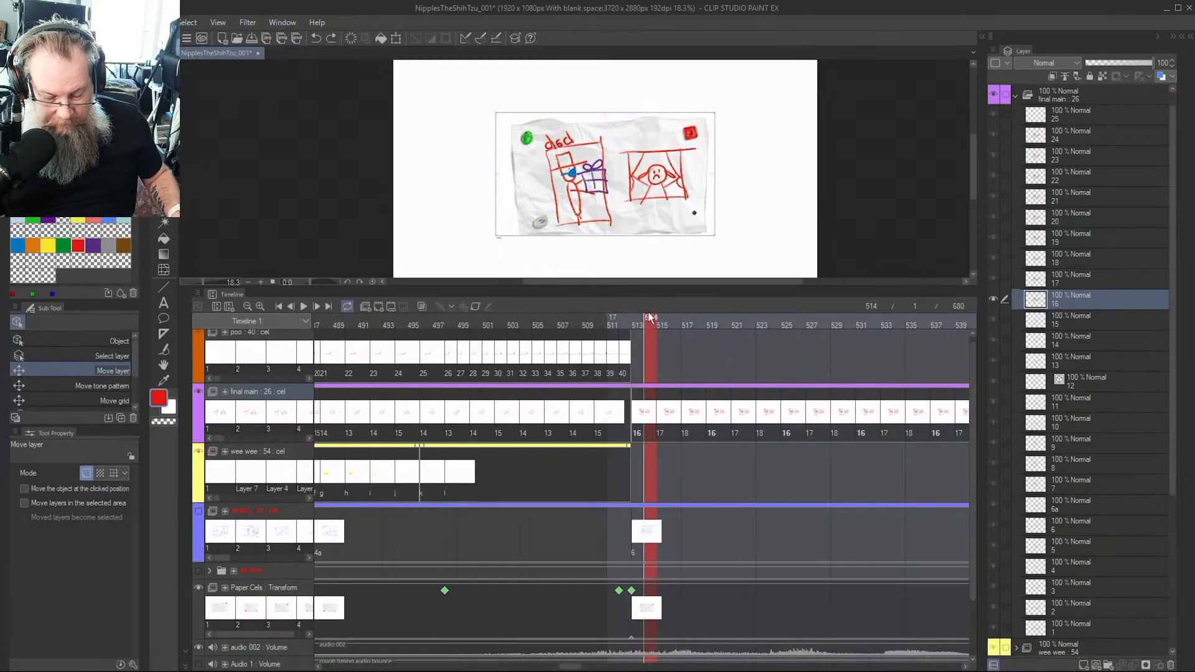
Enable keyframe editing on the final main folder and move its frame 515 keyframe to frame 513
drag(650, 324, 643, 402)
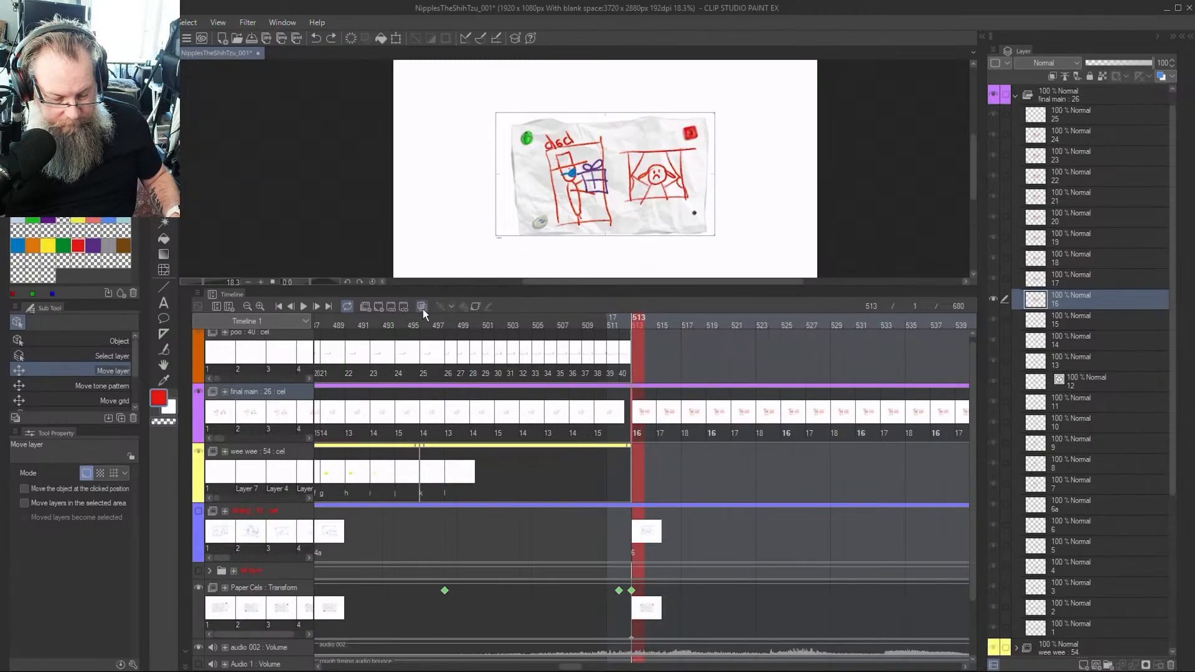
click(476, 306)
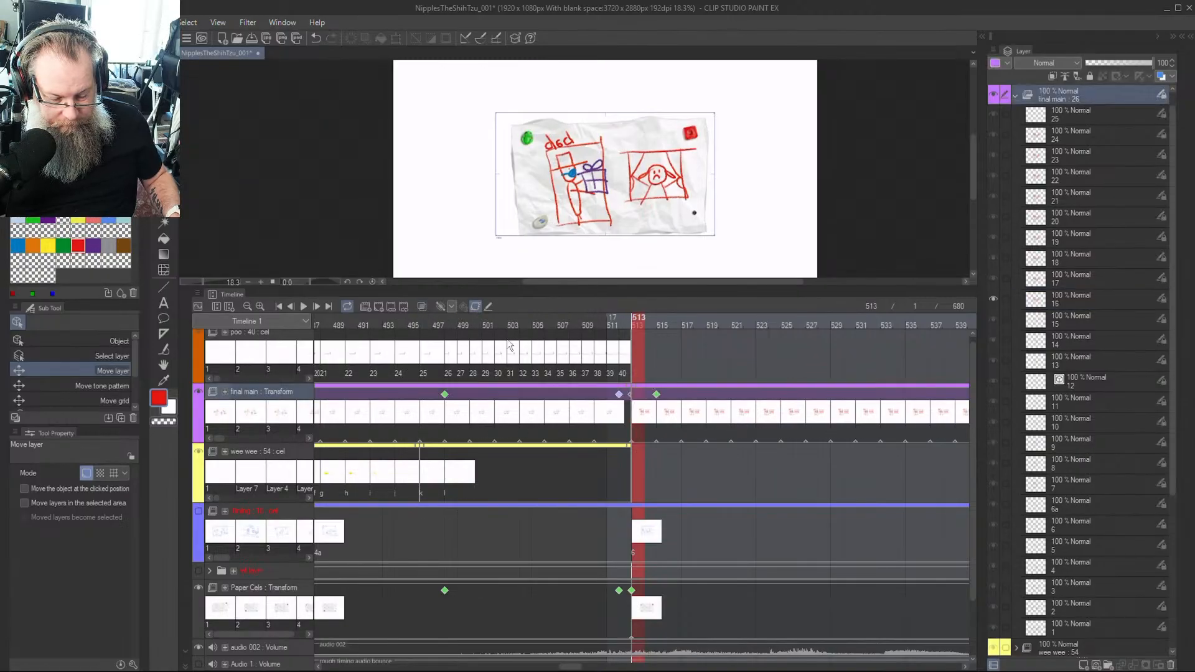
mouse_move(614, 322)
mouse_down()
mouse_move(603, 318)
mouse_move(673, 346)
mouse_up()
drag(656, 394, 632, 394)
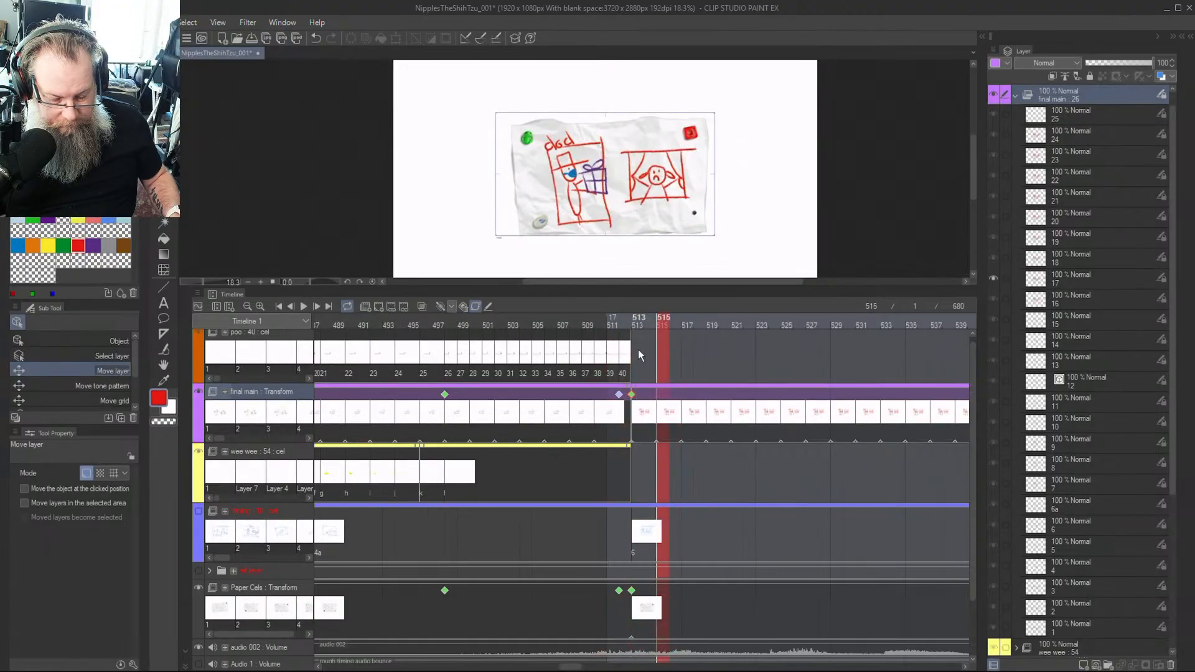
Scrub between frames 509 and 523 to check the cut from the dog scene to the window scene
click(633, 322)
mouse_move(623, 318)
mouse_down()
mouse_move(666, 328)
mouse_move(611, 329)
mouse_move(662, 349)
mouse_move(770, 362)
mouse_move(637, 332)
mouse_move(609, 353)
mouse_move(635, 353)
mouse_move(439, 356)
mouse_move(668, 363)
mouse_move(588, 371)
mouse_move(611, 375)
mouse_up()
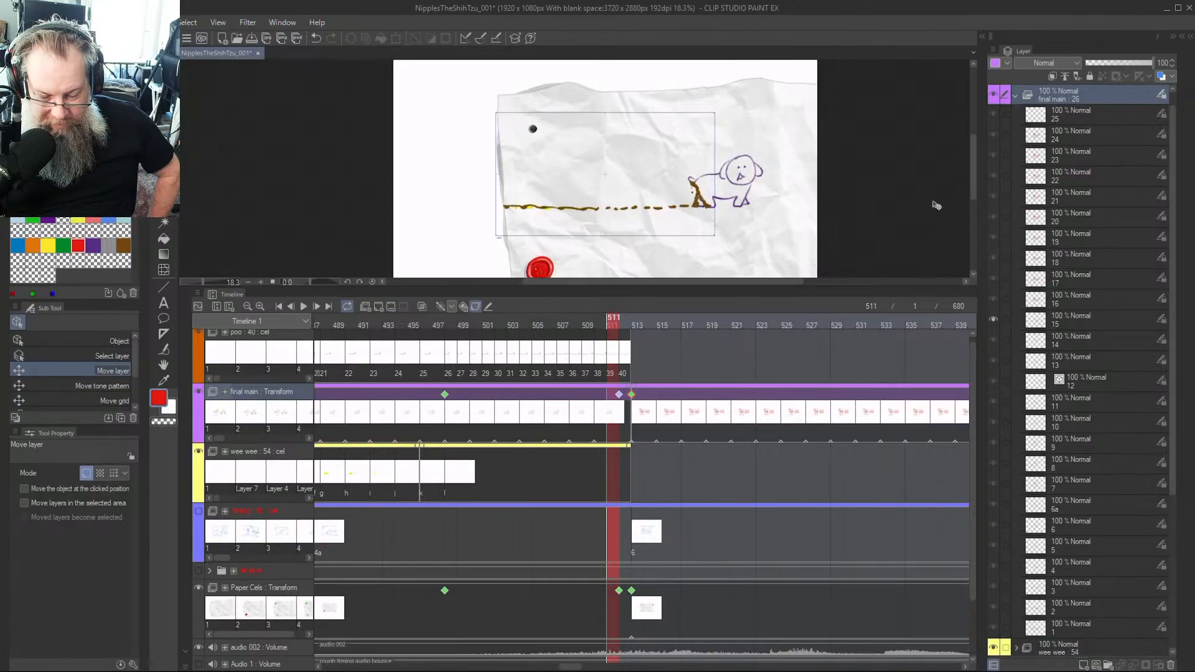
mouse_move(633, 322)
mouse_down()
mouse_move(739, 344)
mouse_move(819, 336)
mouse_move(491, 330)
mouse_move(853, 354)
mouse_move(436, 349)
mouse_move(599, 365)
mouse_move(762, 359)
mouse_up()
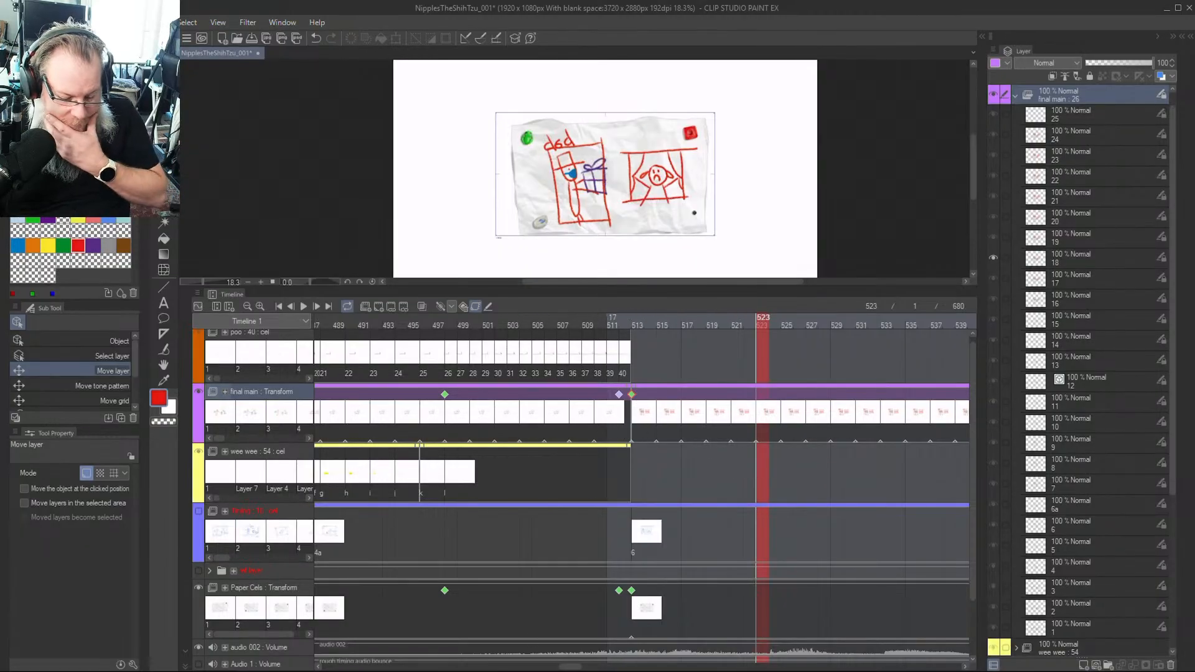
mouse_move(570, 666)
mouse_down()
mouse_move(604, 666)
mouse_move(561, 645)
mouse_move(577, 641)
mouse_up()
drag(498, 320, 463, 330)
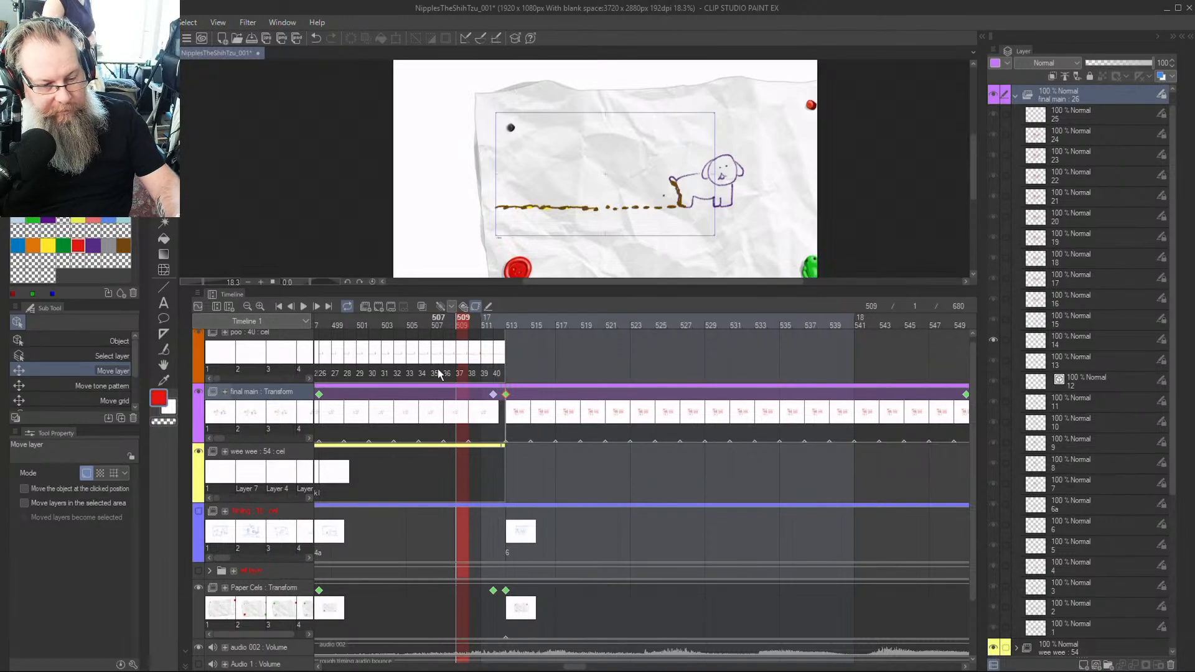
Save the animation project
key(ctrl+a)
key(ctrl+s)
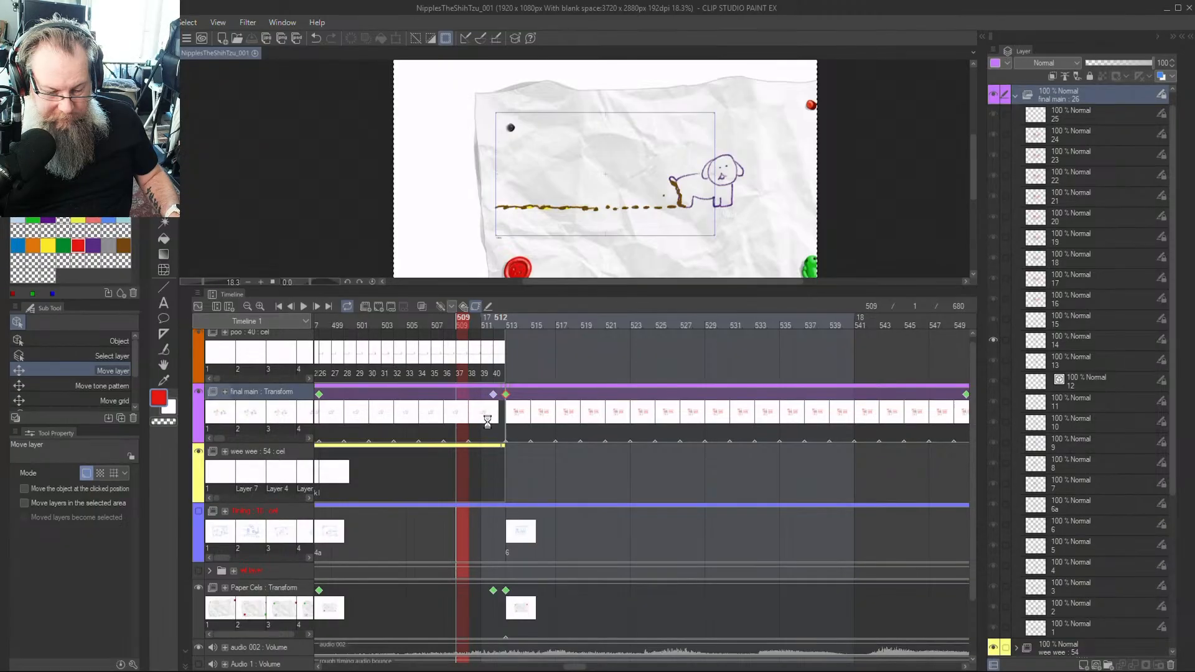
Play back the animation from frame 509 and return the timeline to frame 1
key(space)
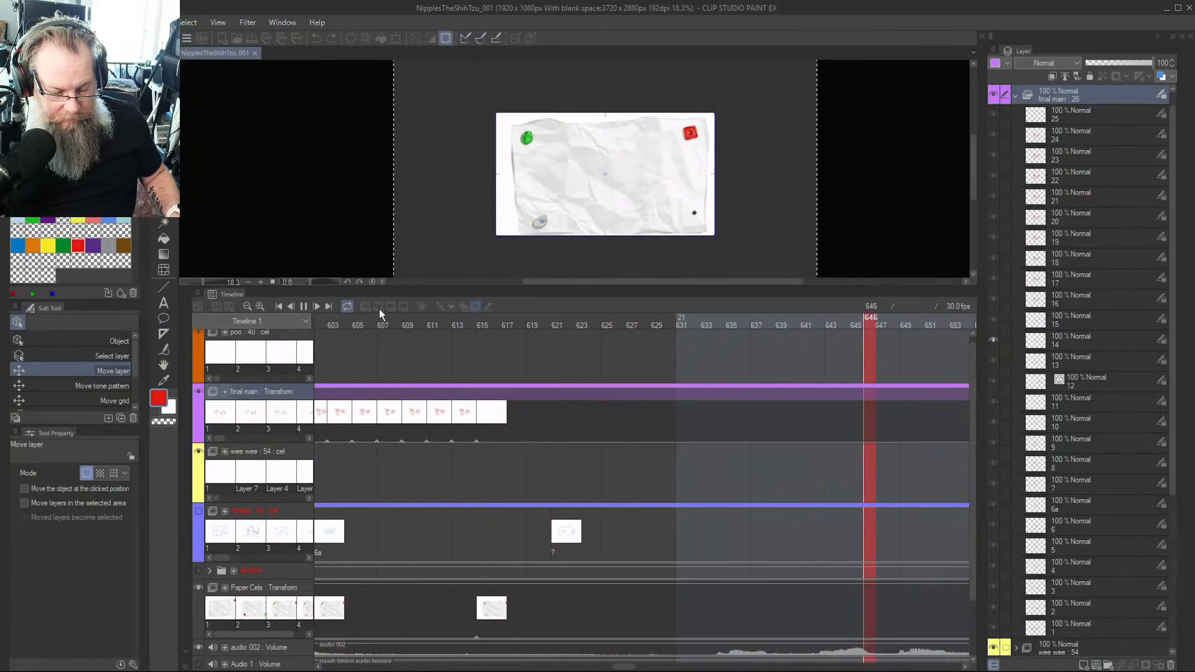
click(352, 307)
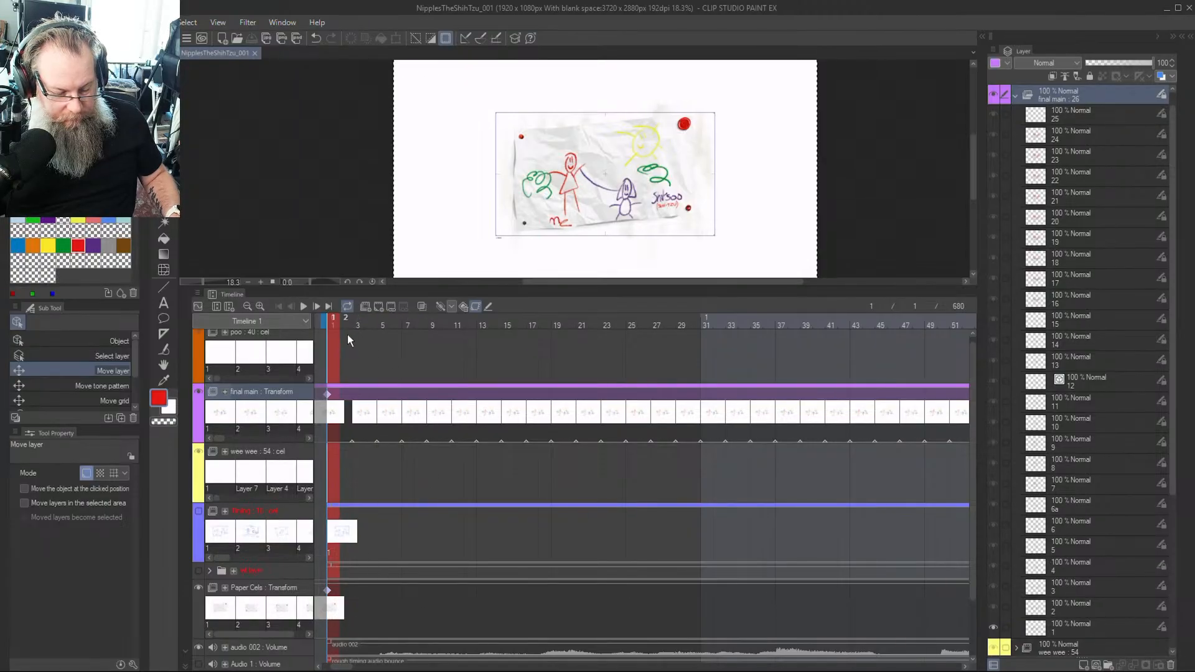
drag(341, 320, 533, 424)
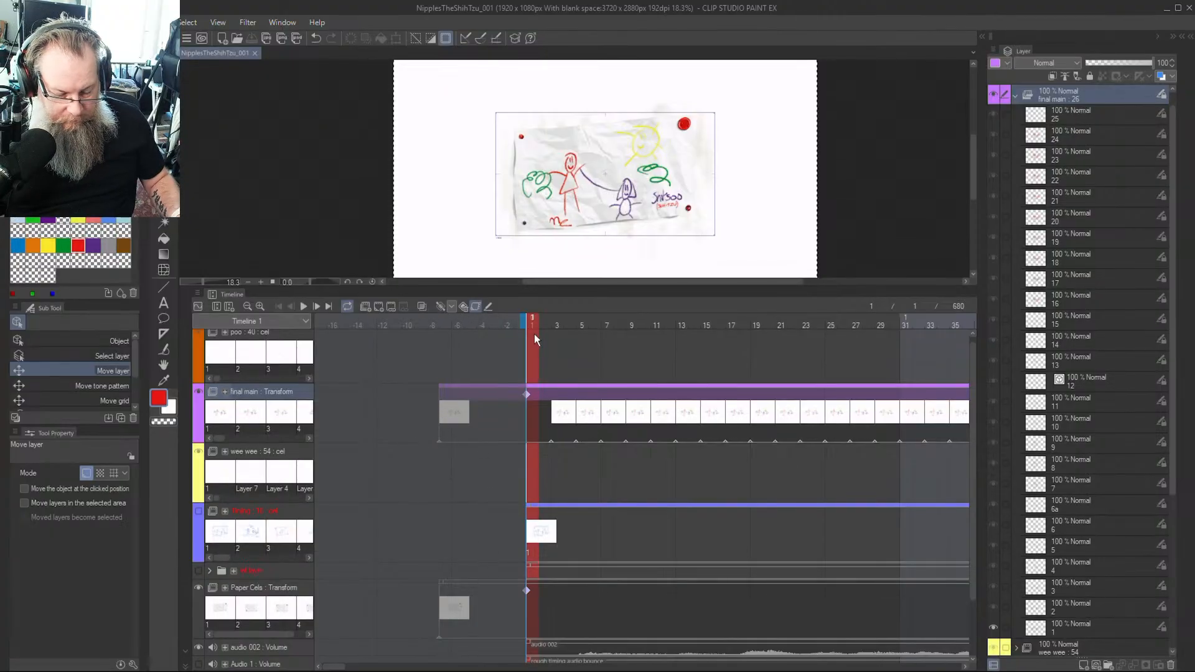
Enlarge the canvas area above the timeline and fit the whole frame 1 drawing in view for playback
mouse_move(534, 334)
mouse_down()
mouse_move(595, 338)
mouse_move(527, 327)
mouse_up()
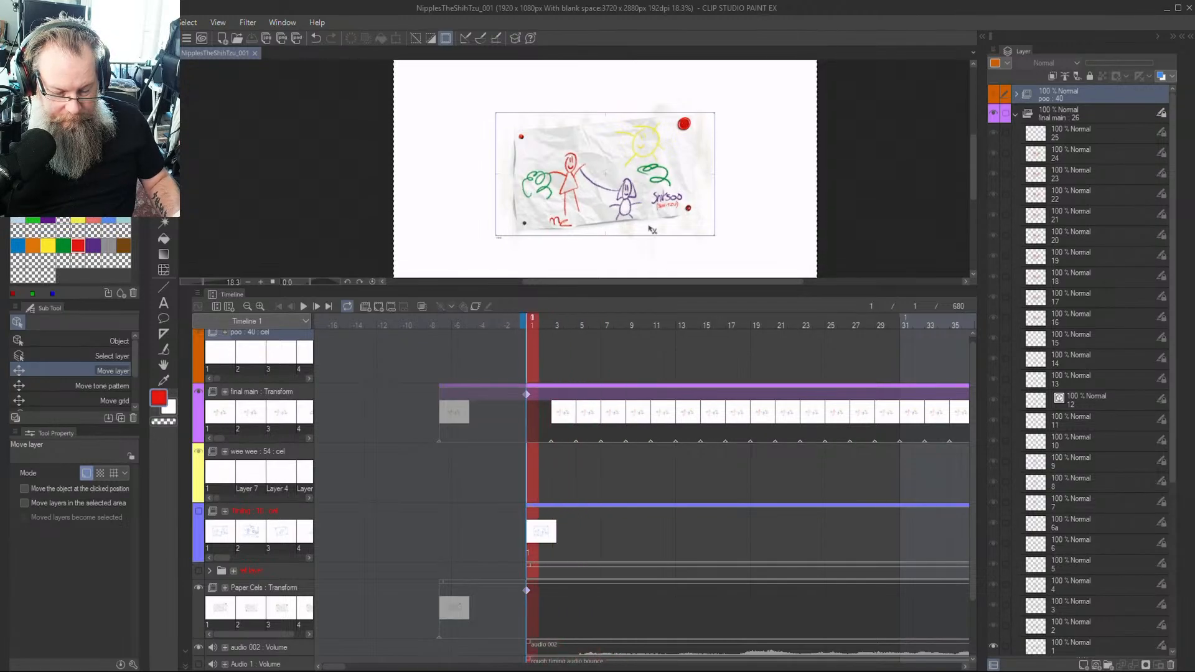
scroll(650, 230, up, 3)
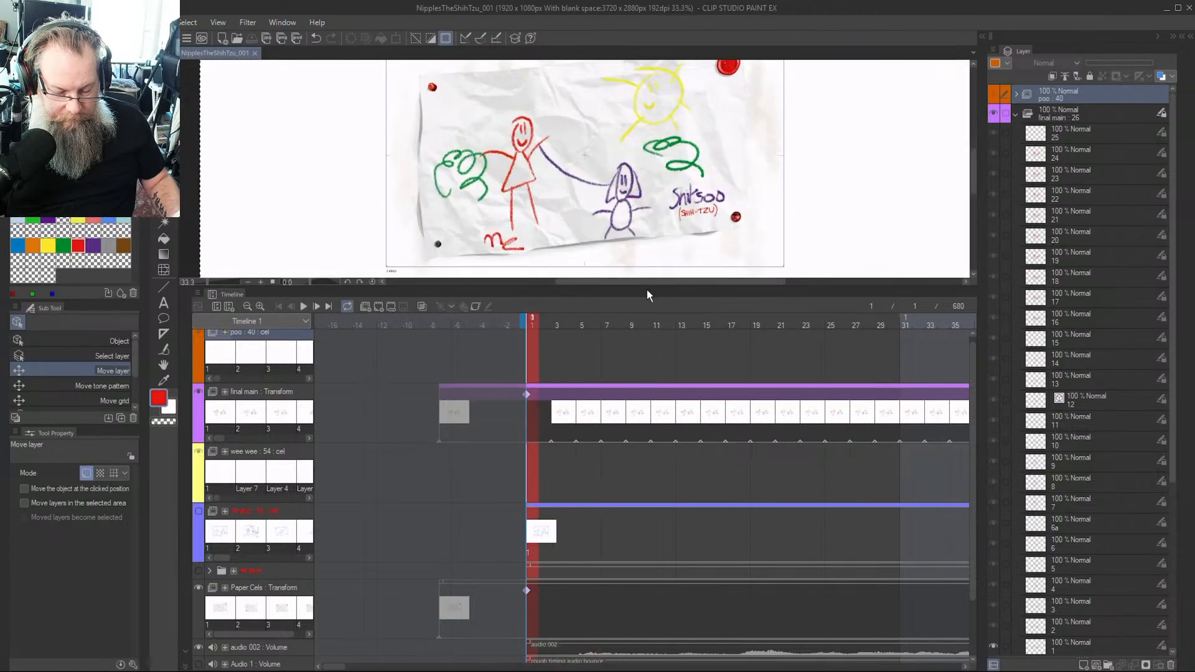
drag(645, 288, 612, 596)
scroll(653, 296, up, 4)
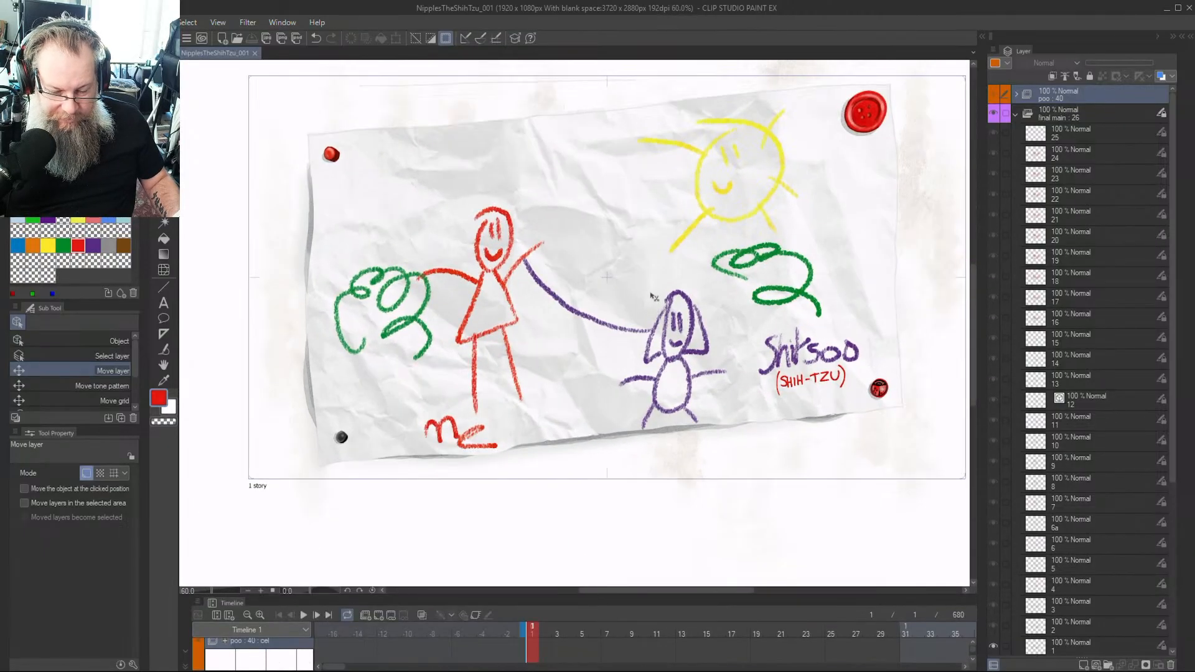
scroll(654, 297, down, 1)
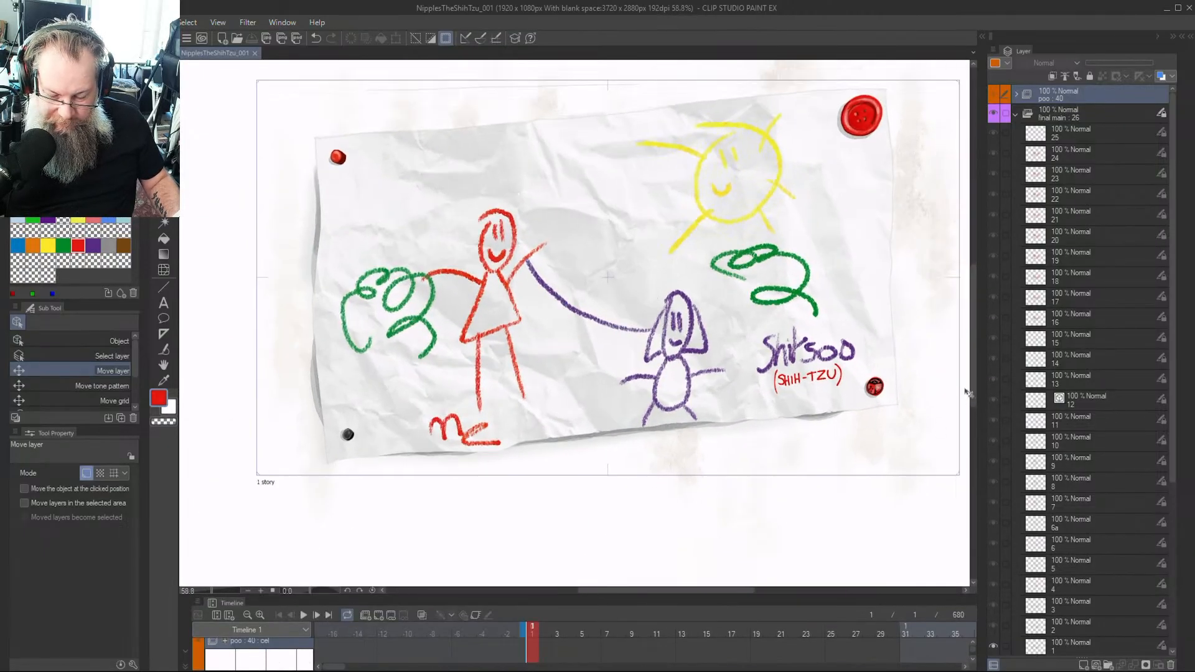
drag(973, 391, 976, 374)
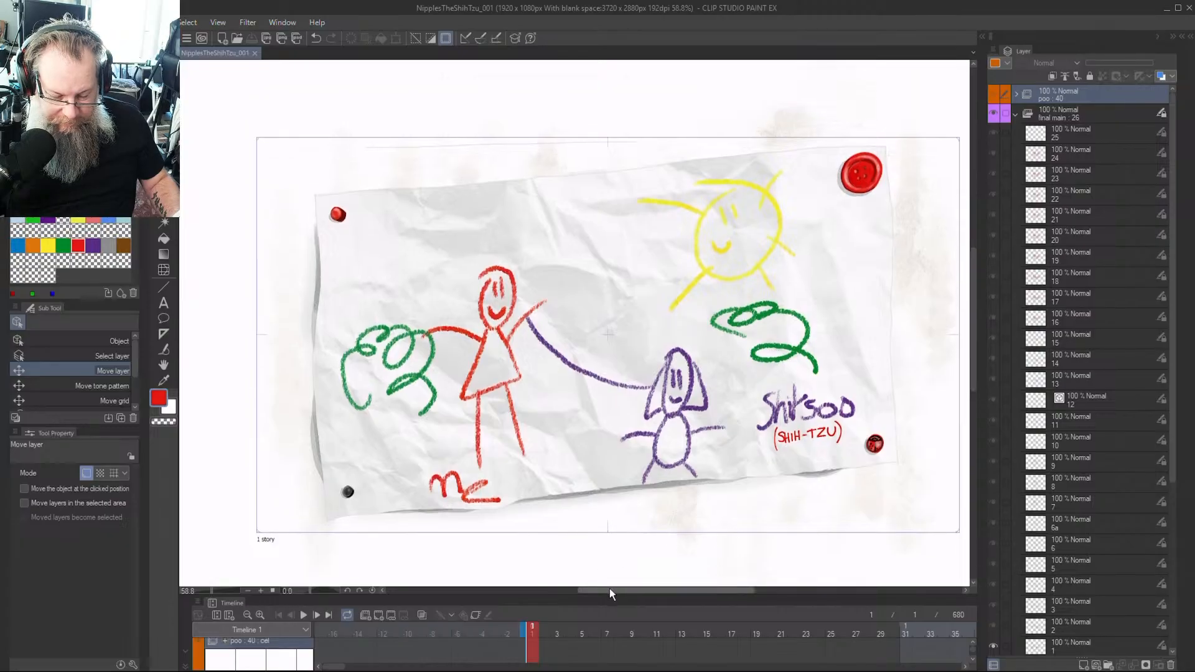
drag(610, 593, 615, 593)
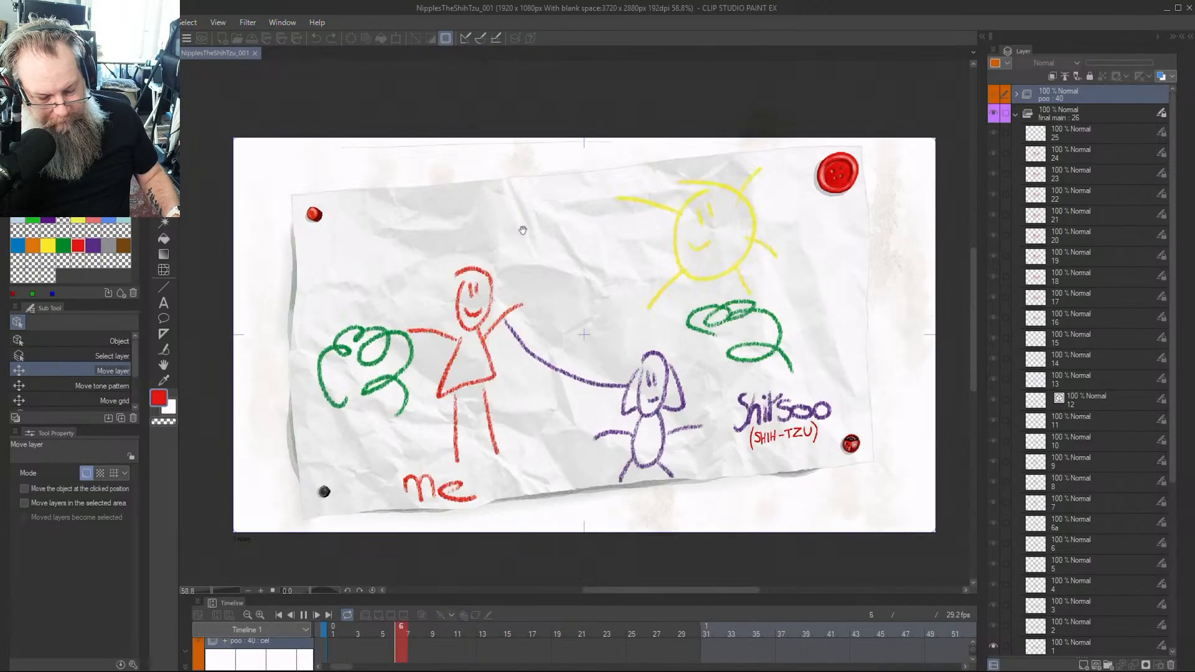
Play the opening of the animation, restart it from frame 1, and stop playback at frame 644
key(space)
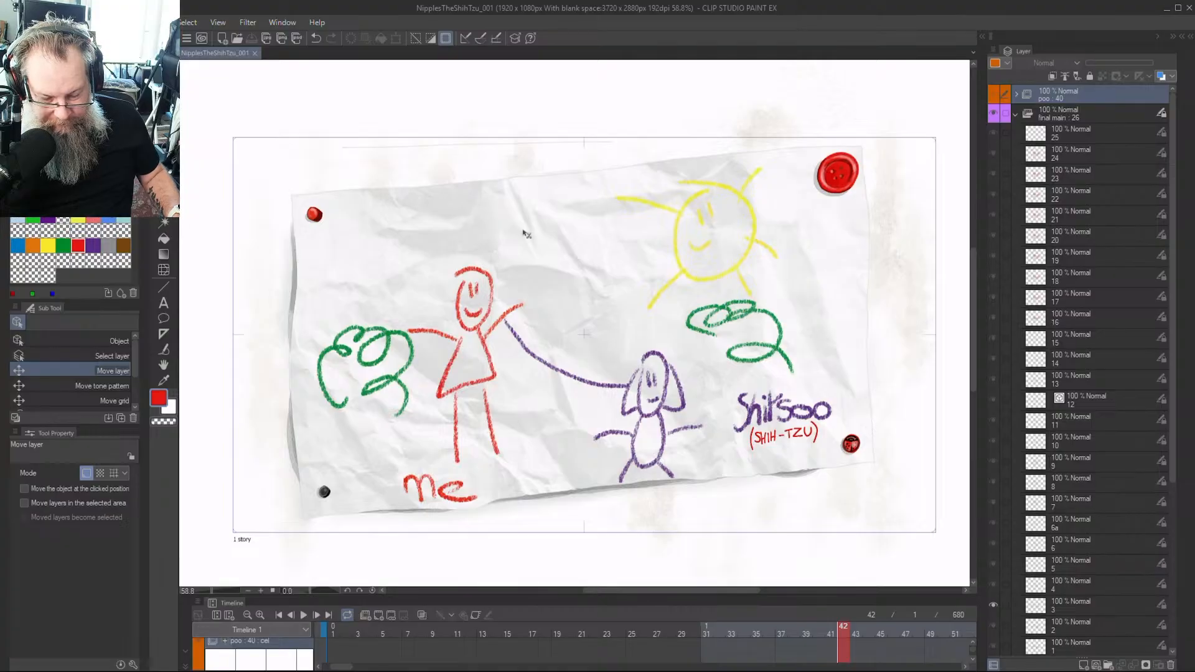
key(space)
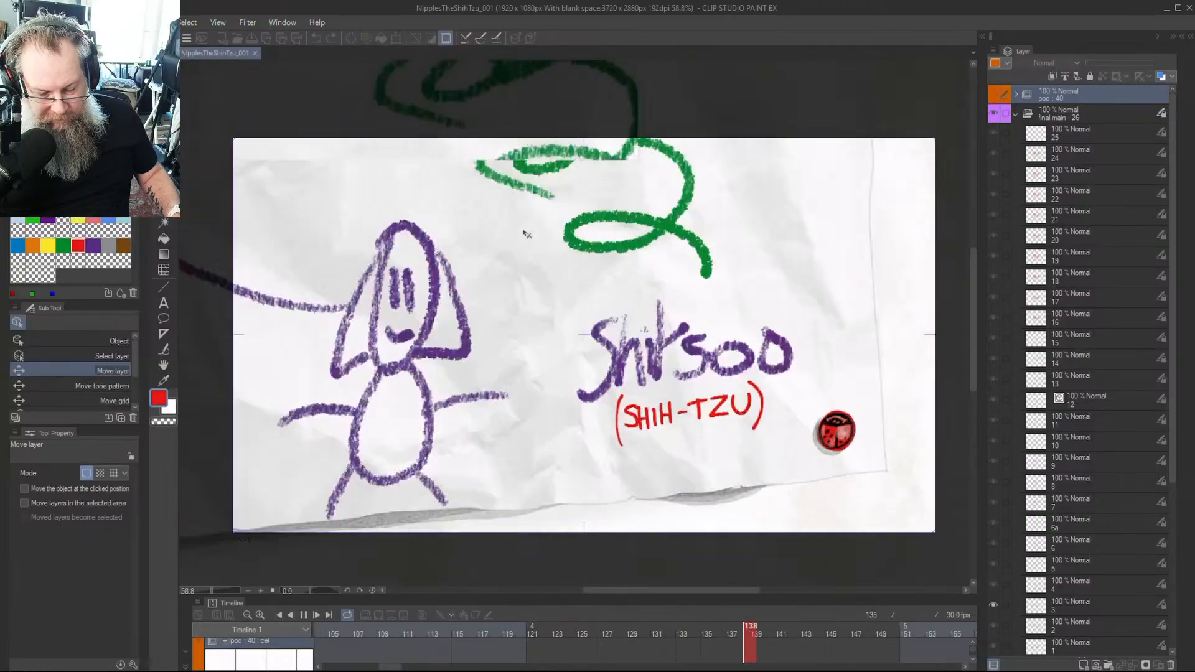
key(space)
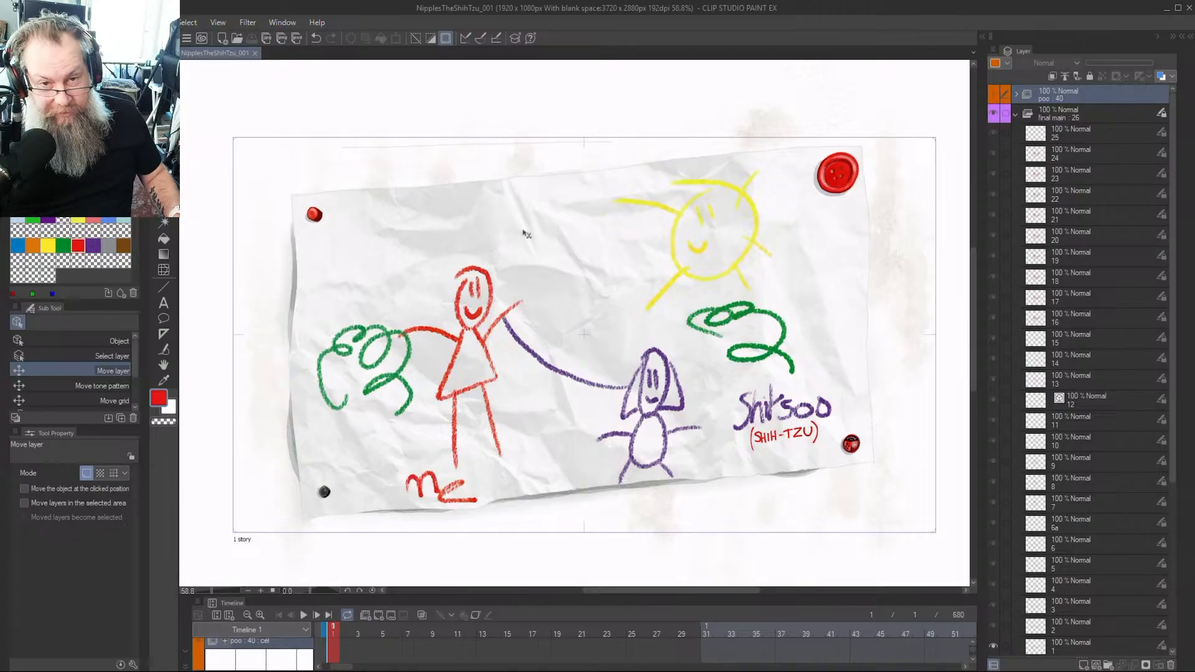
key(space)
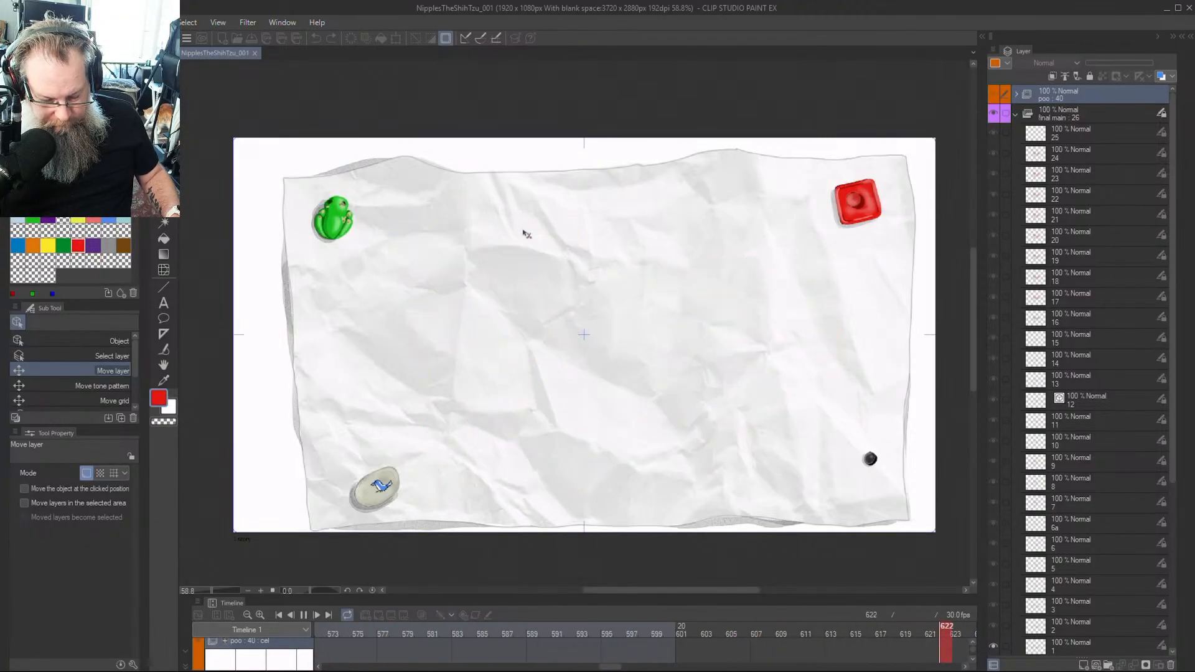
key(space)
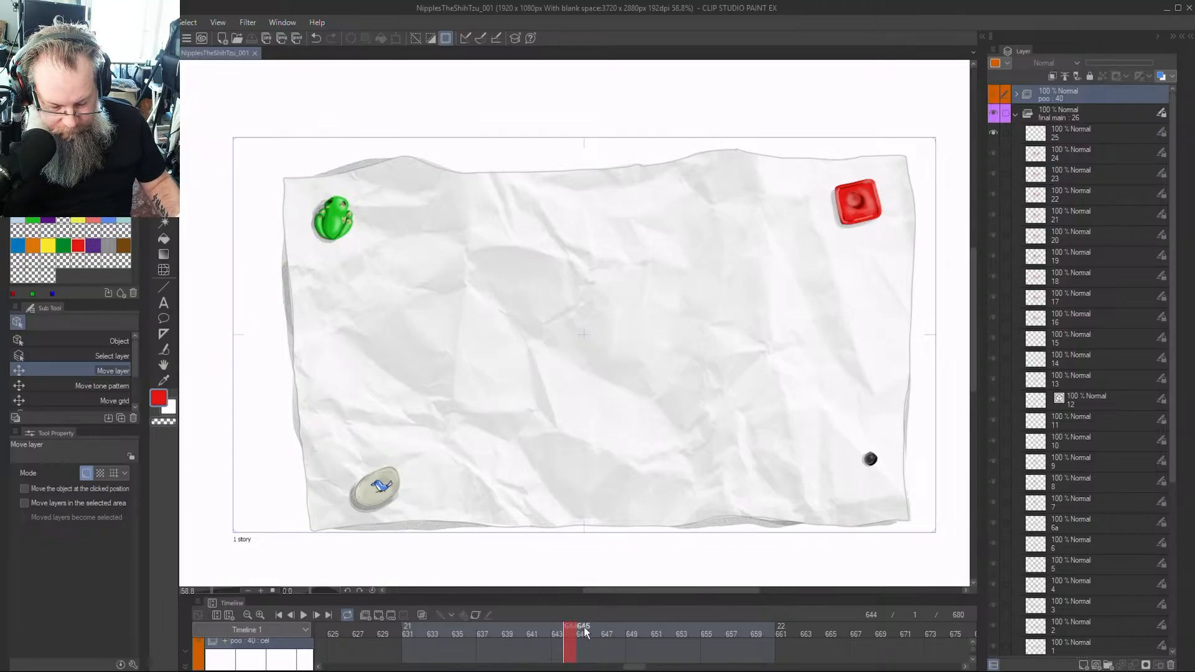
Expose the timeline tracks and scrub back from frame 644 to frame 566 to check the end of the window scene
drag(585, 647, 483, 653)
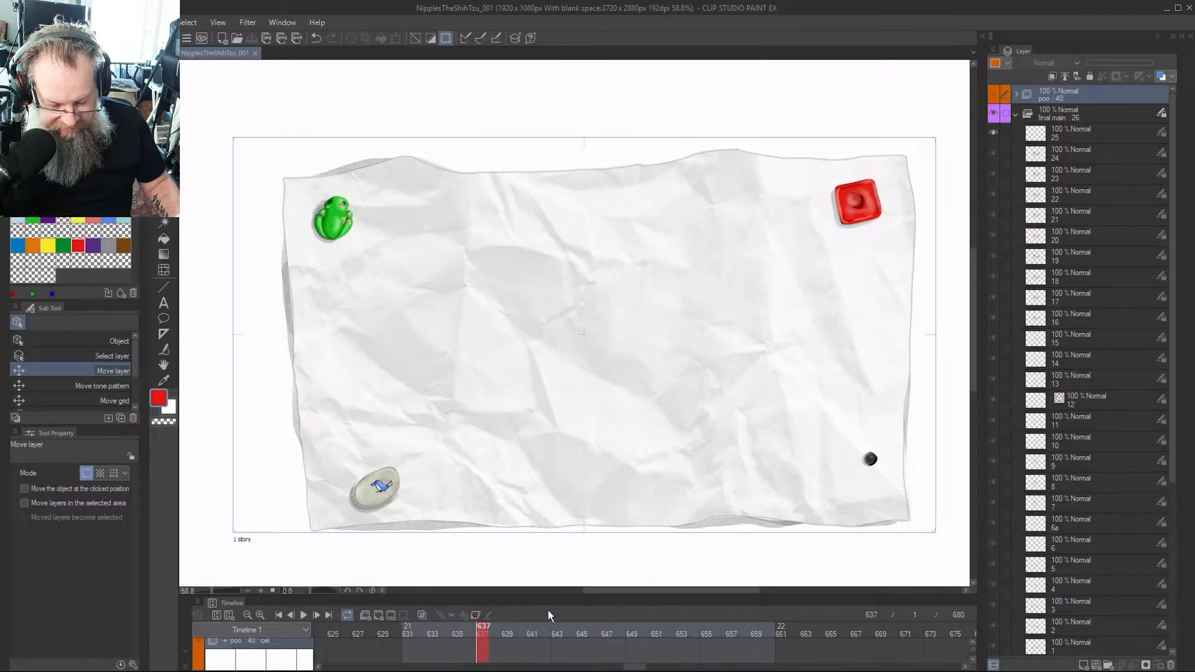
drag(589, 595, 645, 370)
drag(558, 405, 495, 473)
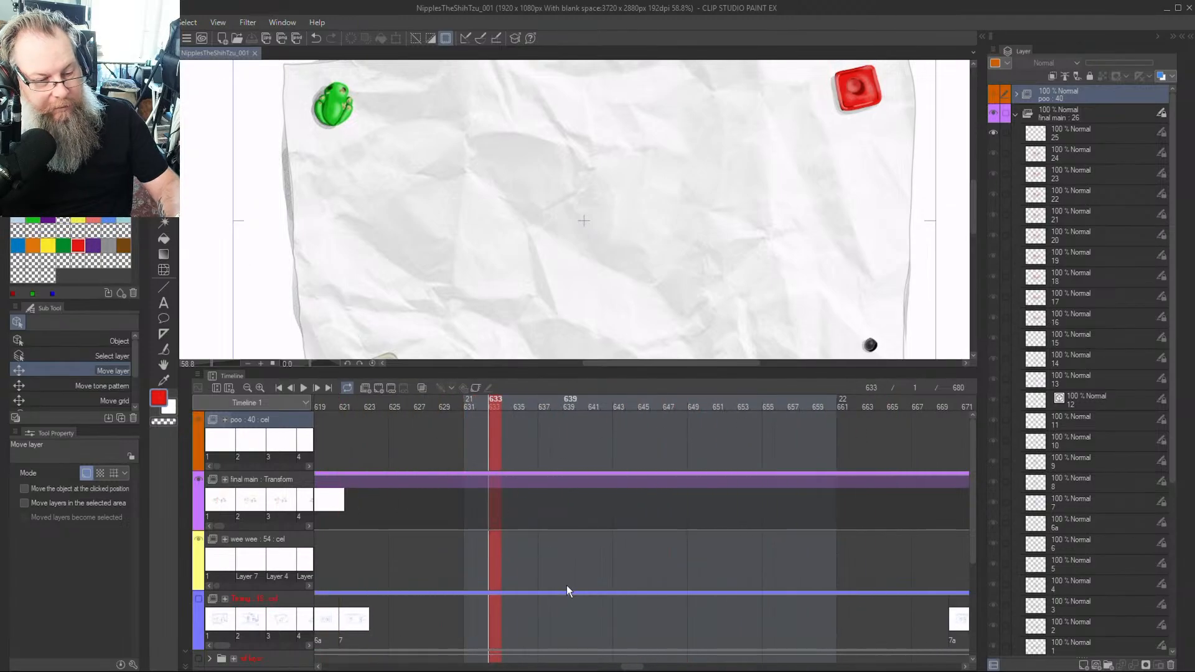
drag(626, 667, 584, 667)
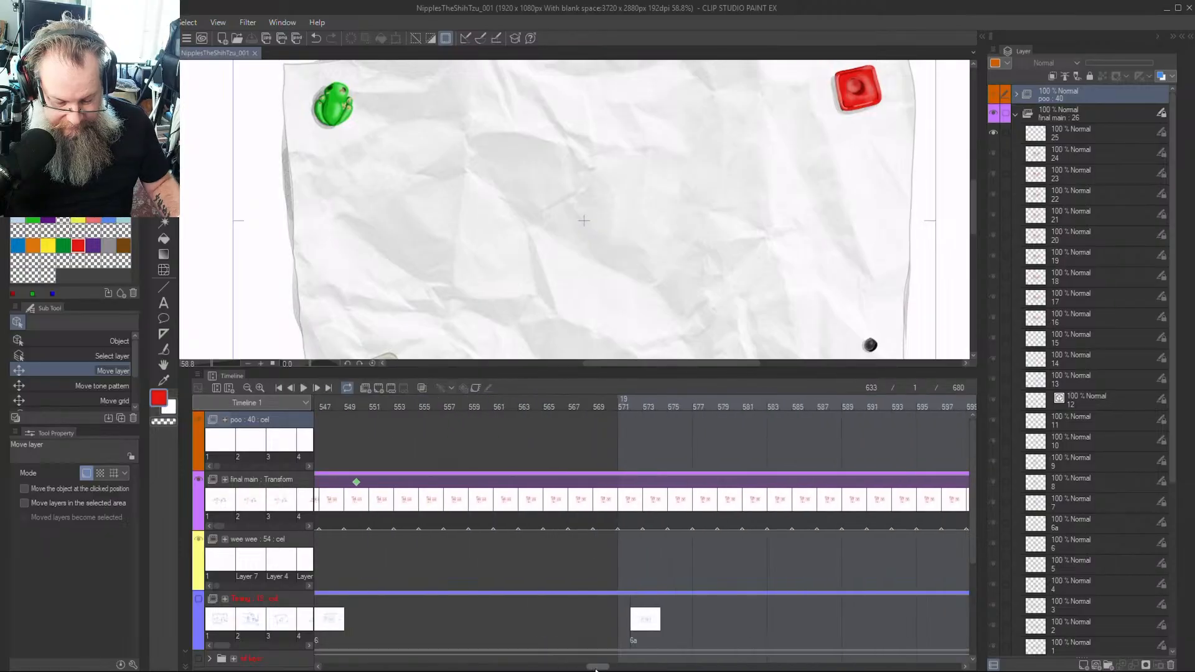
mouse_move(633, 407)
mouse_down()
mouse_move(521, 412)
mouse_move(999, 423)
mouse_move(513, 414)
mouse_move(753, 449)
mouse_move(949, 443)
mouse_move(576, 421)
mouse_move(839, 446)
mouse_move(689, 427)
mouse_move(790, 449)
mouse_up()
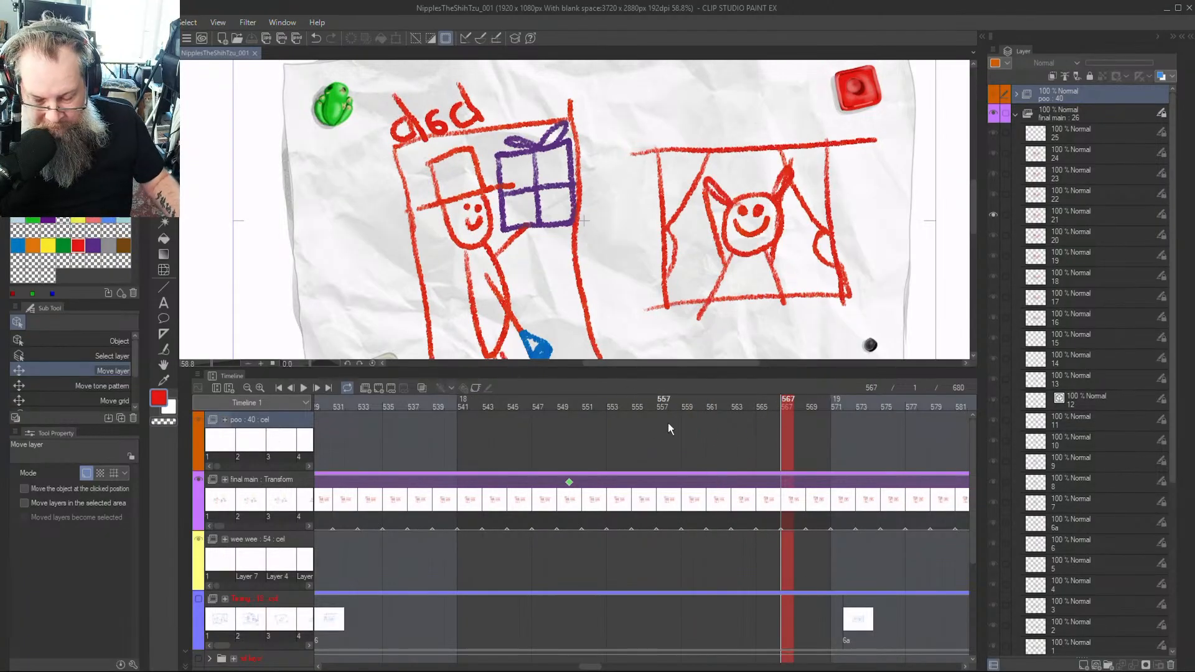
click(774, 407)
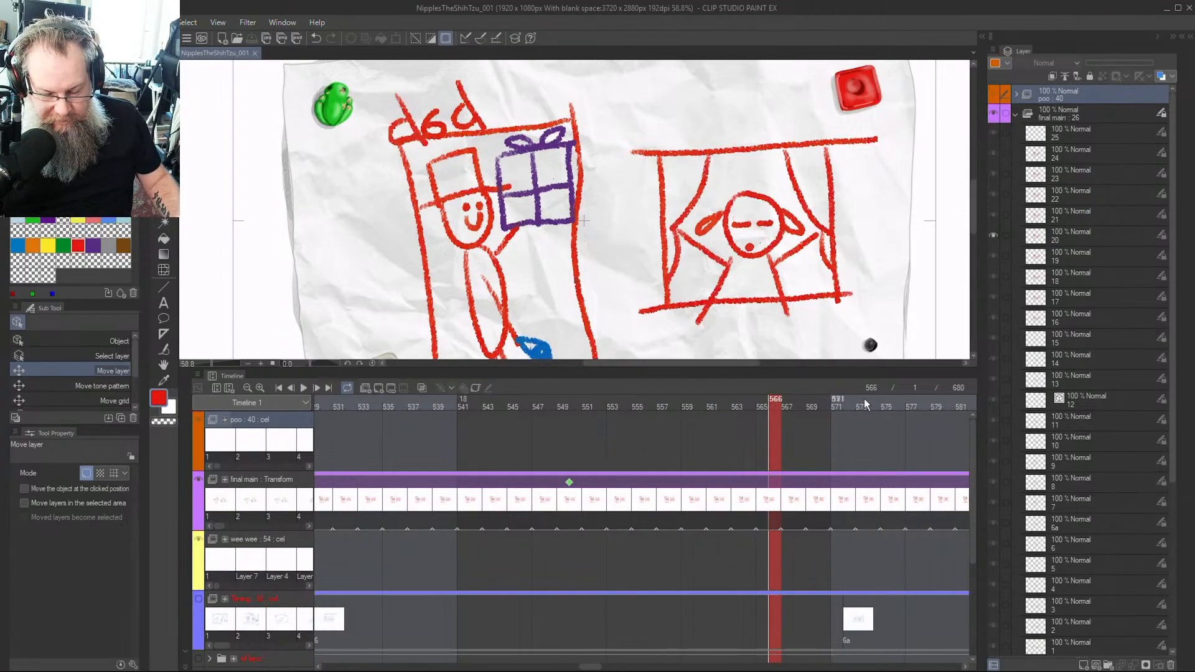
Select cel 12 in the final main folder at frame 480 and toggle its visibility to inspect it
drag(749, 372, 753, 567)
scroll(706, 423, down, 3)
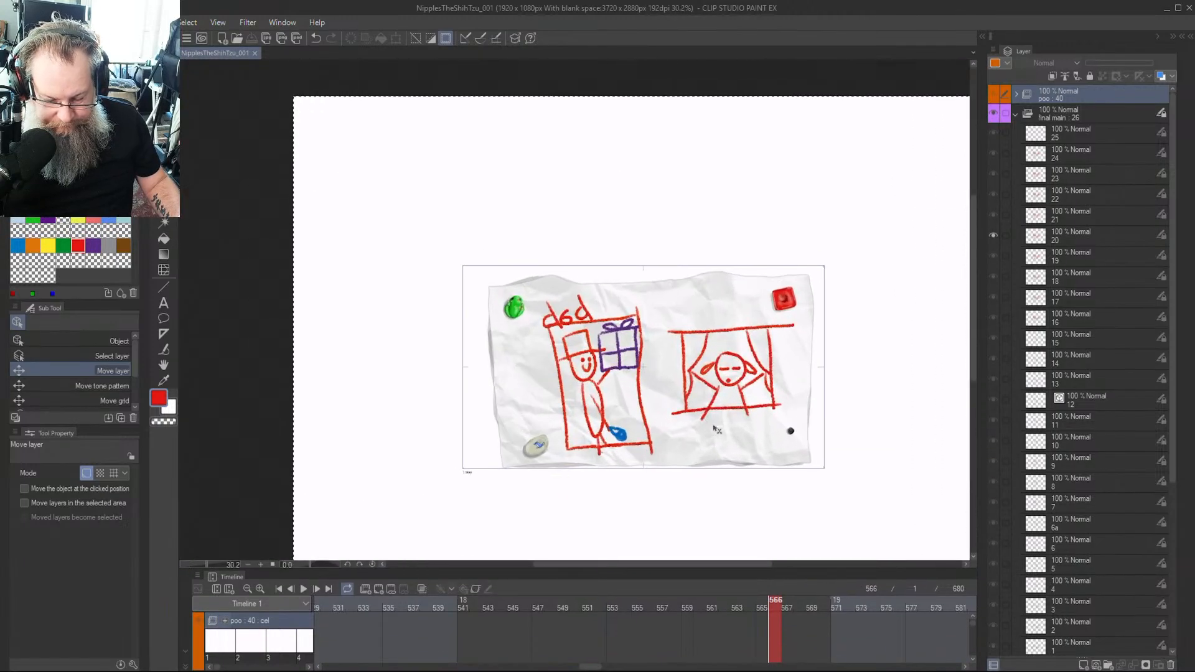
scroll(713, 423, up, 3)
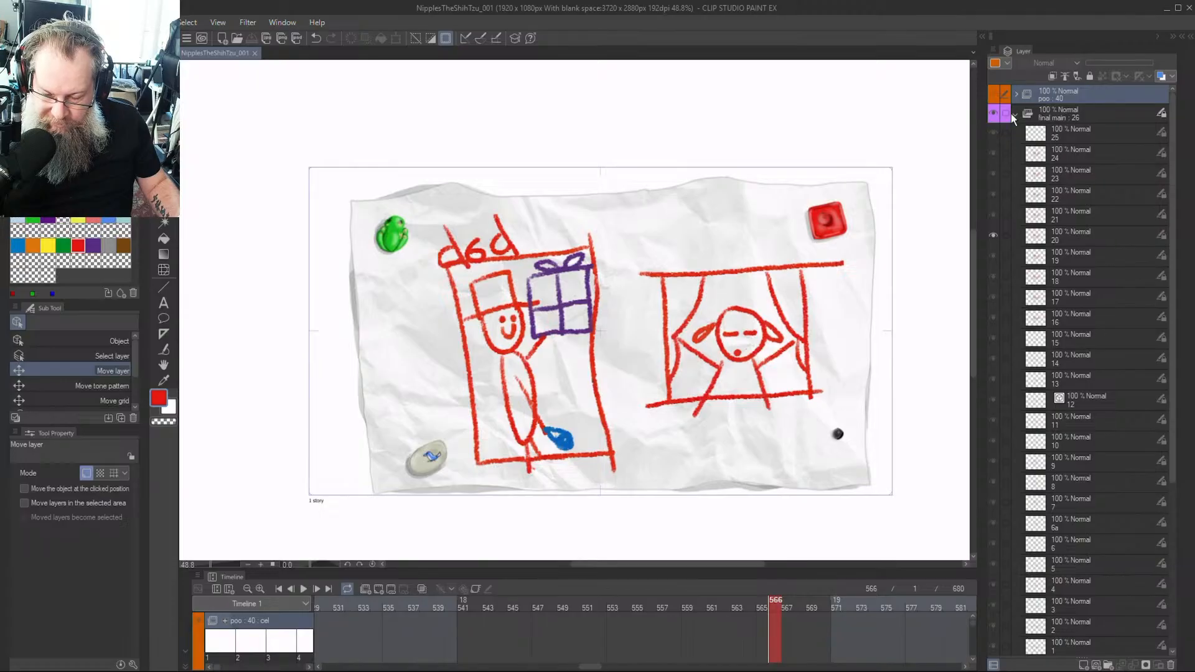
drag(1176, 152, 1149, 253)
click(1044, 270)
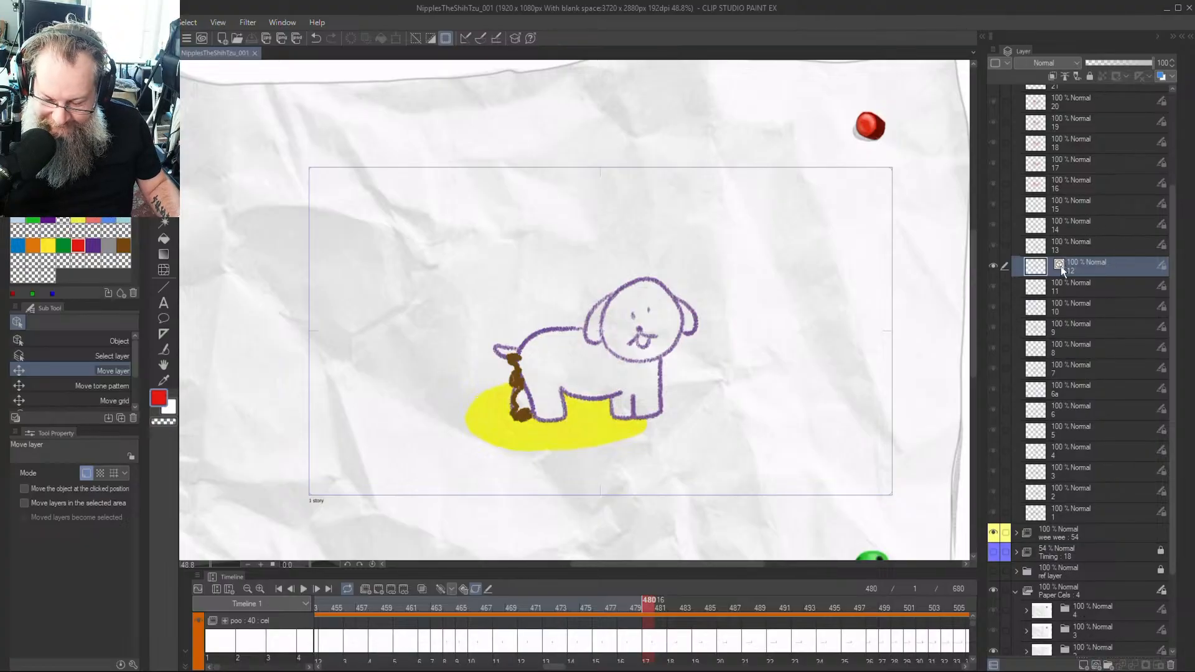
click(993, 267)
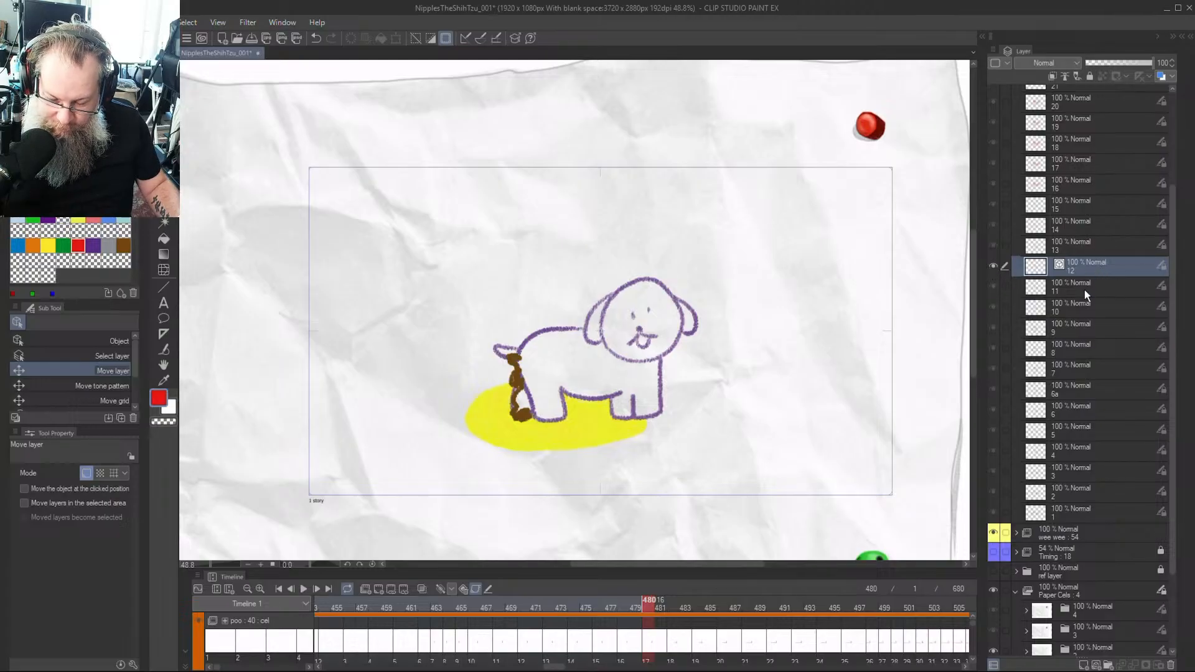
scroll(1084, 289, up, 5)
scroll(1048, 308, down, 4)
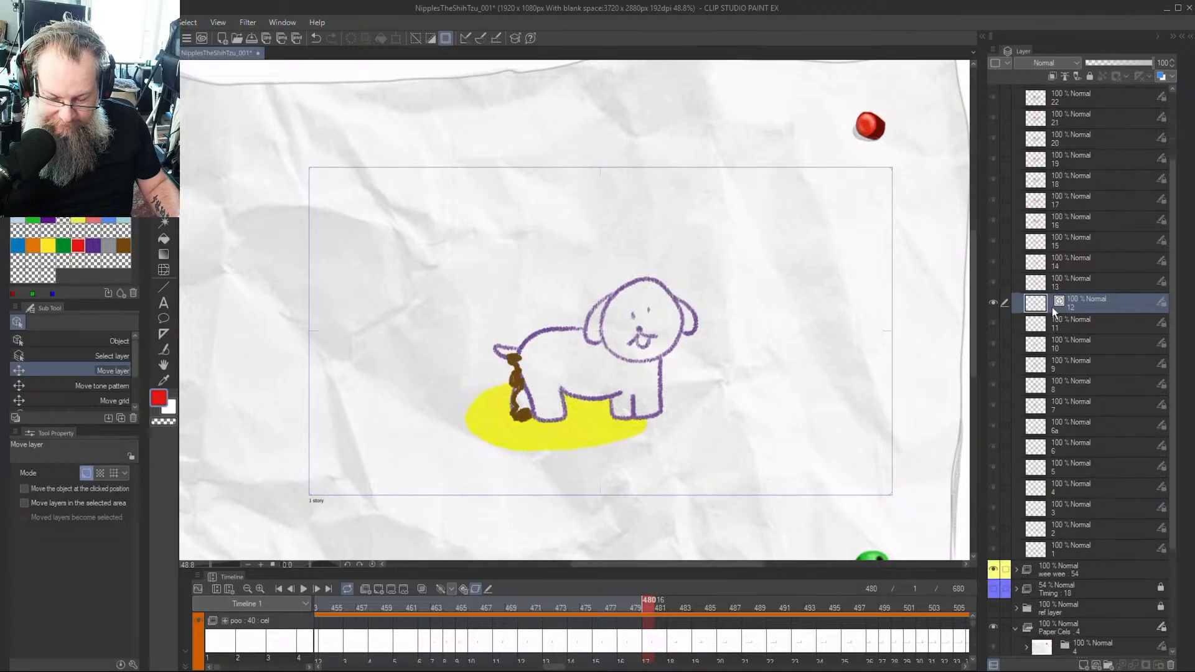
click(992, 301)
click(992, 301)
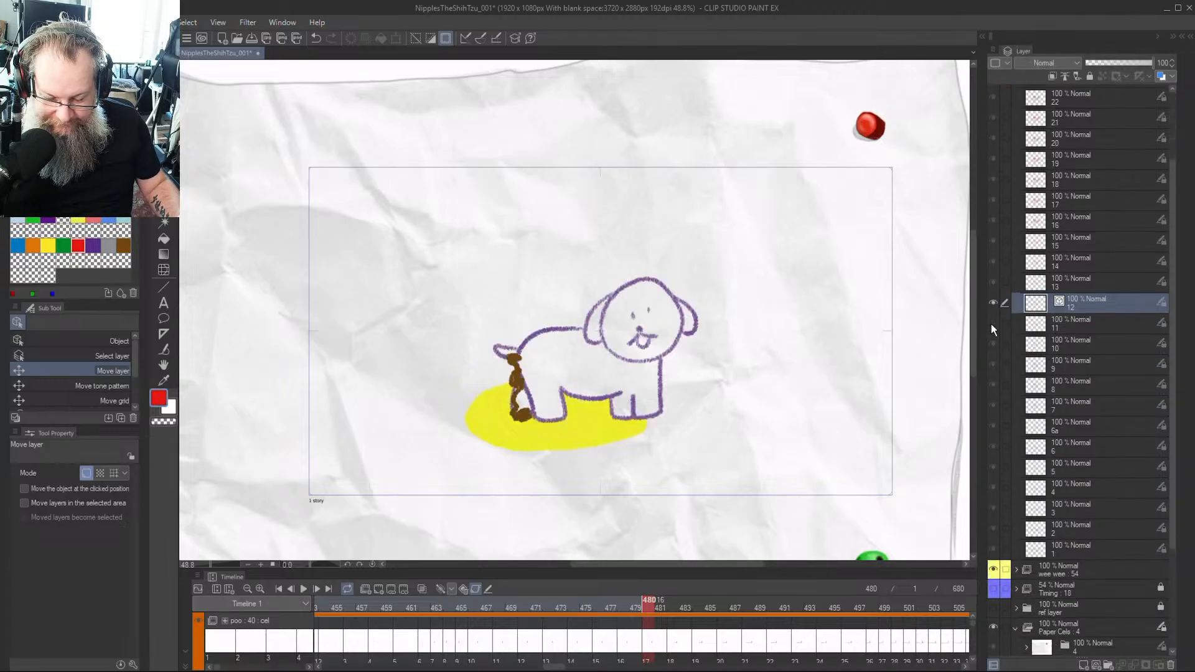
Rasterize cel 12 of the final main folder and save the project
click(1074, 318)
click(1080, 299)
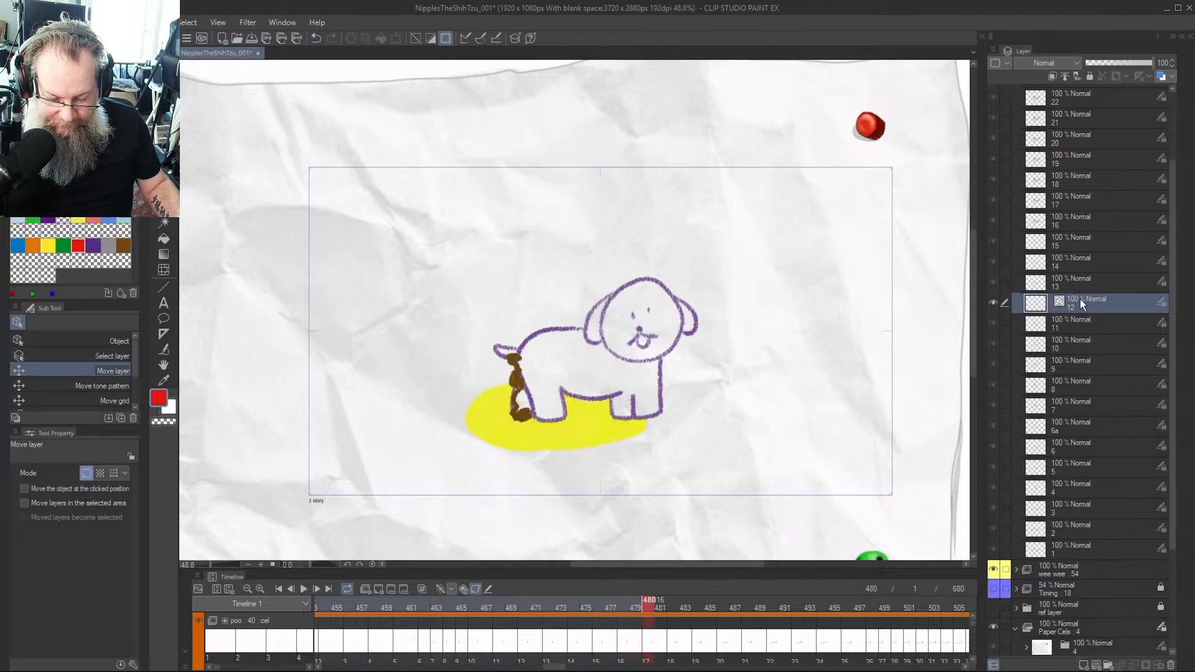
right_click(1080, 299)
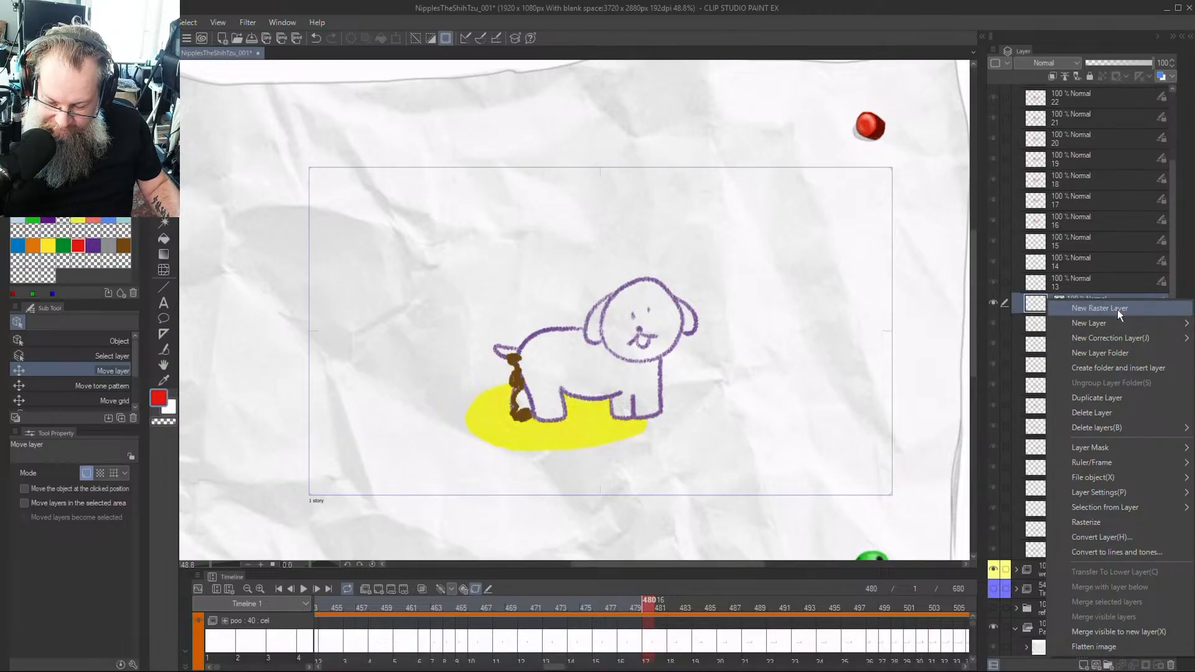
click(1095, 522)
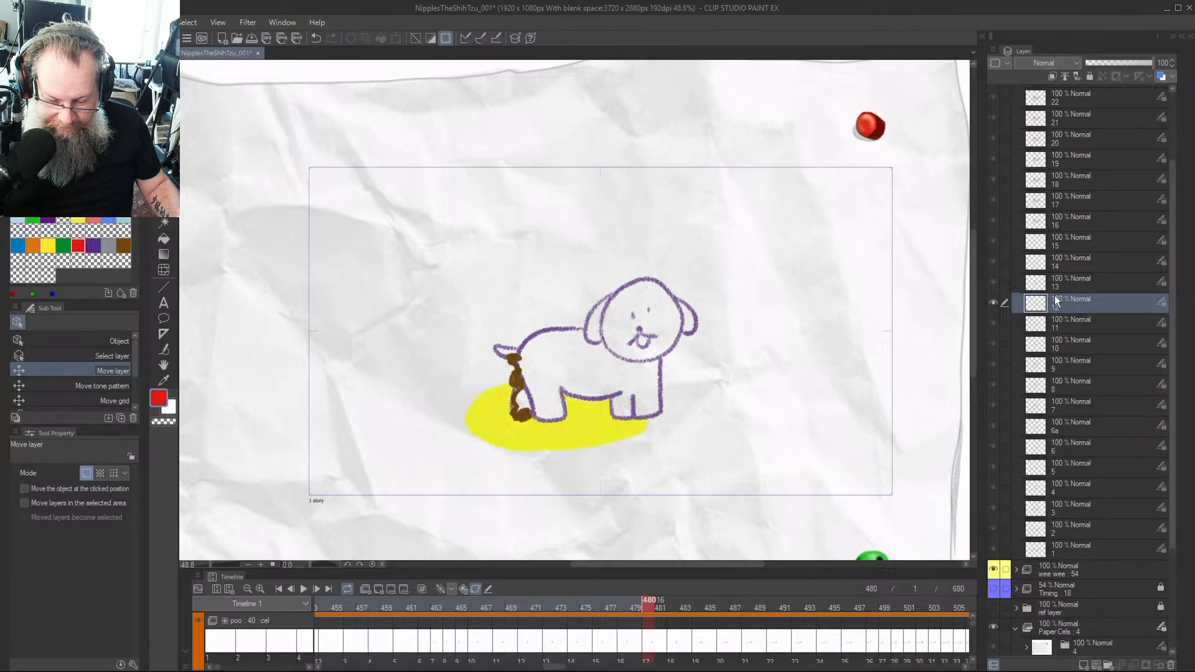
key(ctrl+s)
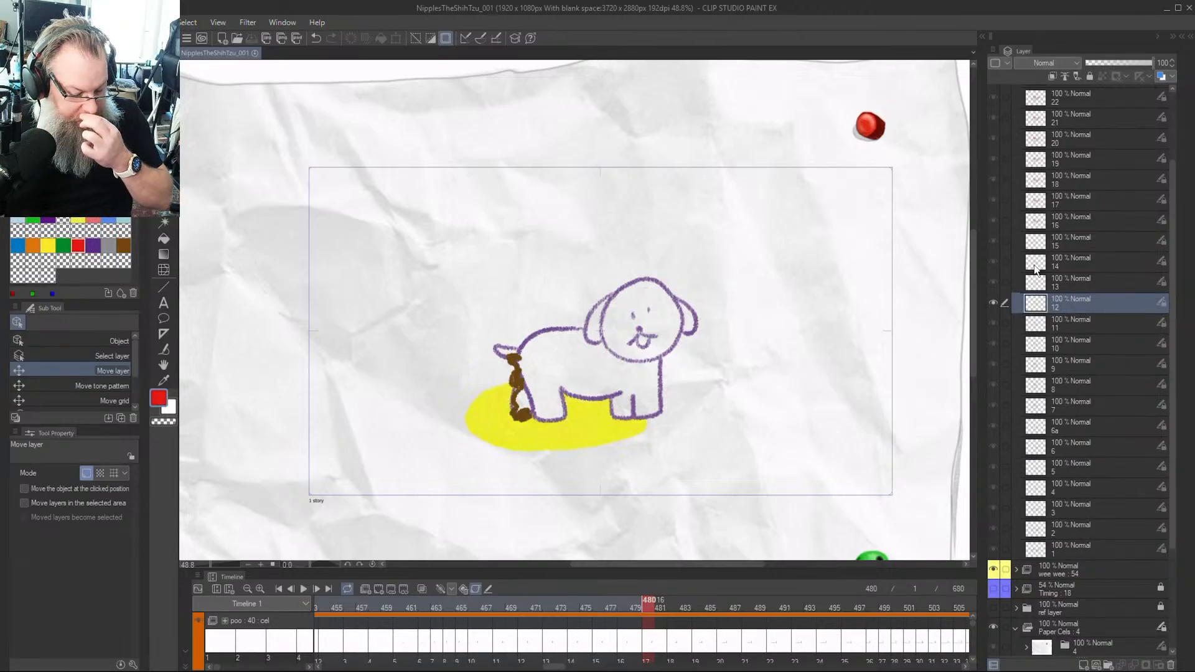